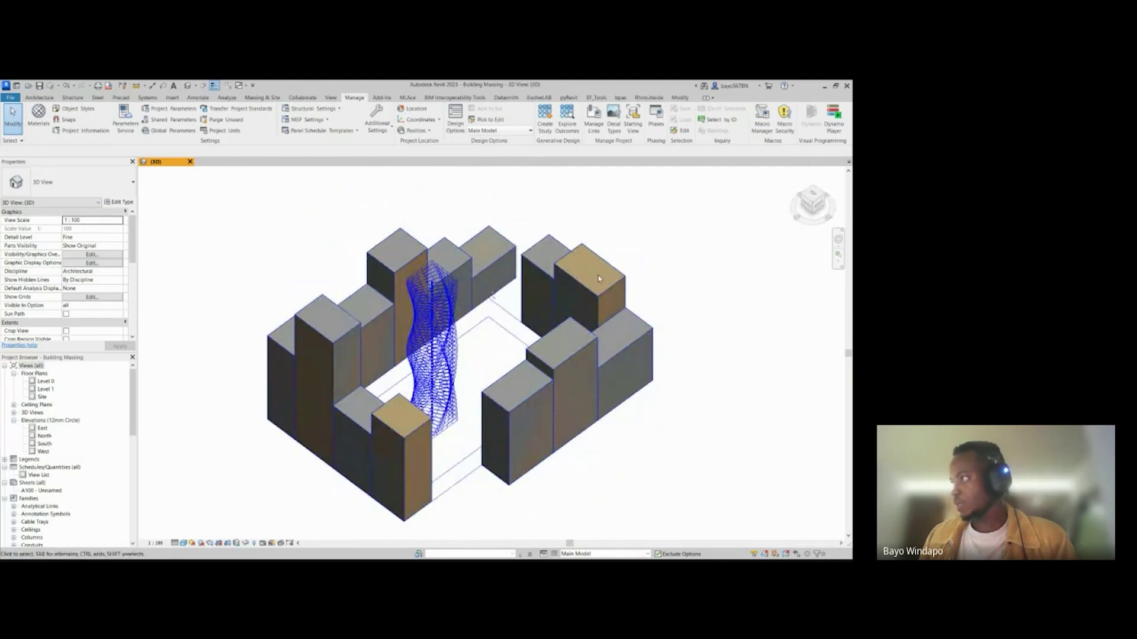
# Step: Examine the surrounding building masses, the site outline and the wireframe twisted tower from several angles, selecting the context masses along the way
pyautogui.keyDown('shift'); pyautogui.moveTo(683, 341); pyautogui.dragTo(414, 297, button='middle'); pyautogui.keyUp('shift')
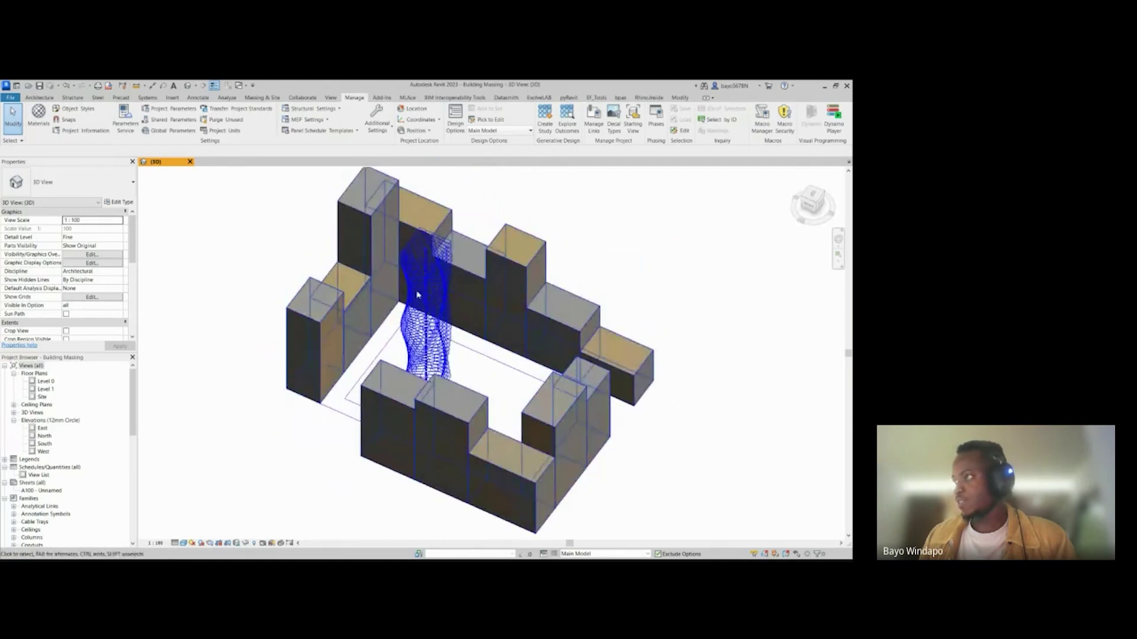
pyautogui.click(360, 212)
pyautogui.keyDown('shift'); pyautogui.moveTo(266, 373); pyautogui.dragTo(465, 338, button='middle'); pyautogui.keyUp('shift')
pyautogui.click(631, 220)
pyautogui.keyDown('shift'); pyautogui.moveTo(616, 367); pyautogui.dragTo(501, 267, button='middle'); pyautogui.keyUp('shift')
pyautogui.click(501, 266)
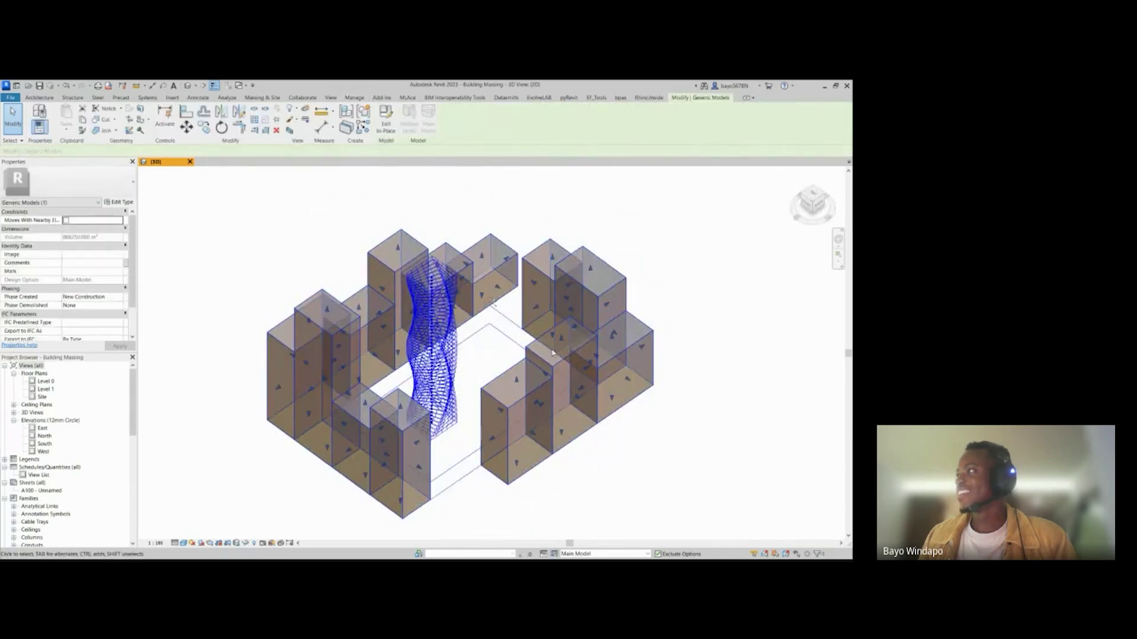
pyautogui.keyDown('shift'); pyautogui.moveTo(634, 465); pyautogui.dragTo(566, 288, button='middle'); pyautogui.keyUp('shift')
pyautogui.keyDown('shift'); pyautogui.moveTo(664, 353); pyautogui.dragTo(460, 261, button='middle'); pyautogui.keyUp('shift')
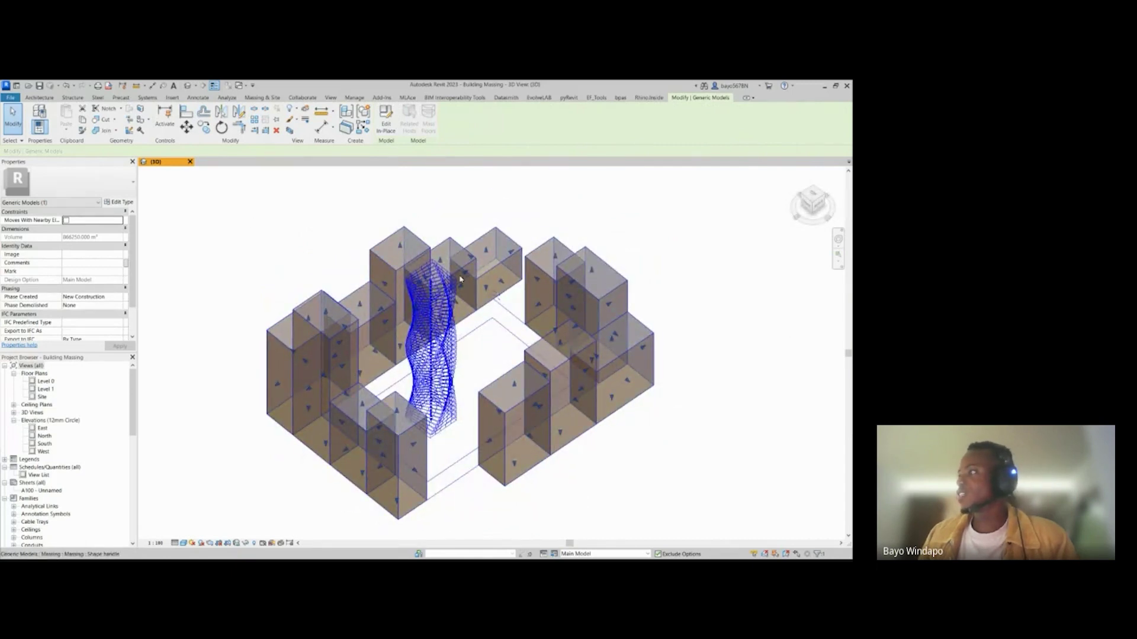
pyautogui.click(269, 314)
pyautogui.keyDown('shift'); pyautogui.moveTo(661, 436); pyautogui.dragTo(566, 433, button='middle'); pyautogui.keyUp('shift')
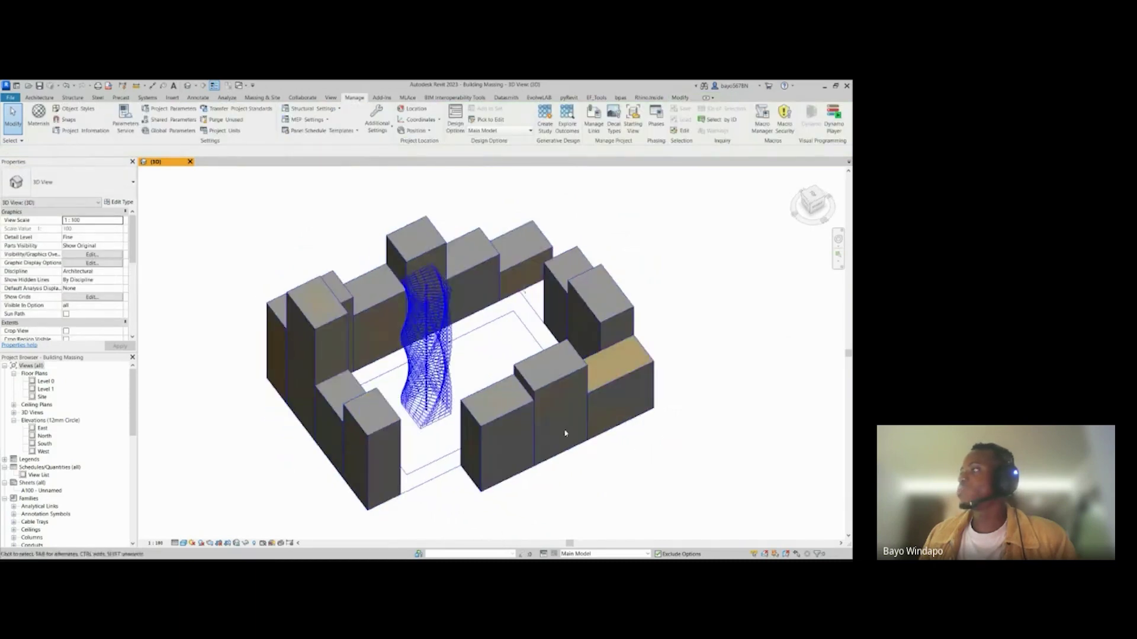
pyautogui.keyDown('shift'); pyautogui.moveTo(492, 334); pyautogui.dragTo(381, 382, button='middle'); pyautogui.keyUp('shift')
pyautogui.keyDown('shift'); pyautogui.moveTo(484, 425); pyautogui.dragTo(465, 391, button='middle'); pyautogui.keyUp('shift')
pyautogui.keyDown('shift'); pyautogui.moveTo(408, 439); pyautogui.dragTo(388, 435, button='middle'); pyautogui.keyUp('shift')
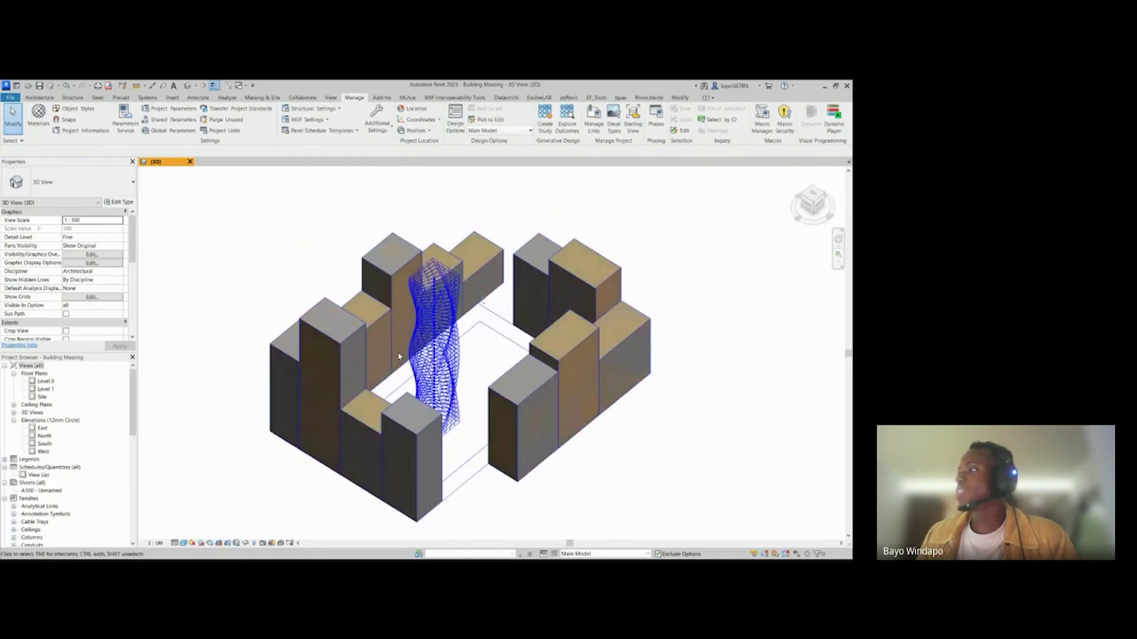
pyautogui.moveTo(516, 513)
pyautogui.keyDown('shift'); pyautogui.mouseDown(button='middle')
pyautogui.moveTo(532, 507)
pyautogui.moveTo(522, 527)
pyautogui.mouseUp(button='middle'); pyautogui.keyUp('shift')
pyautogui.keyDown('shift'); pyautogui.moveTo(365, 244); pyautogui.dragTo(389, 242, button='middle'); pyautogui.keyUp('shift')
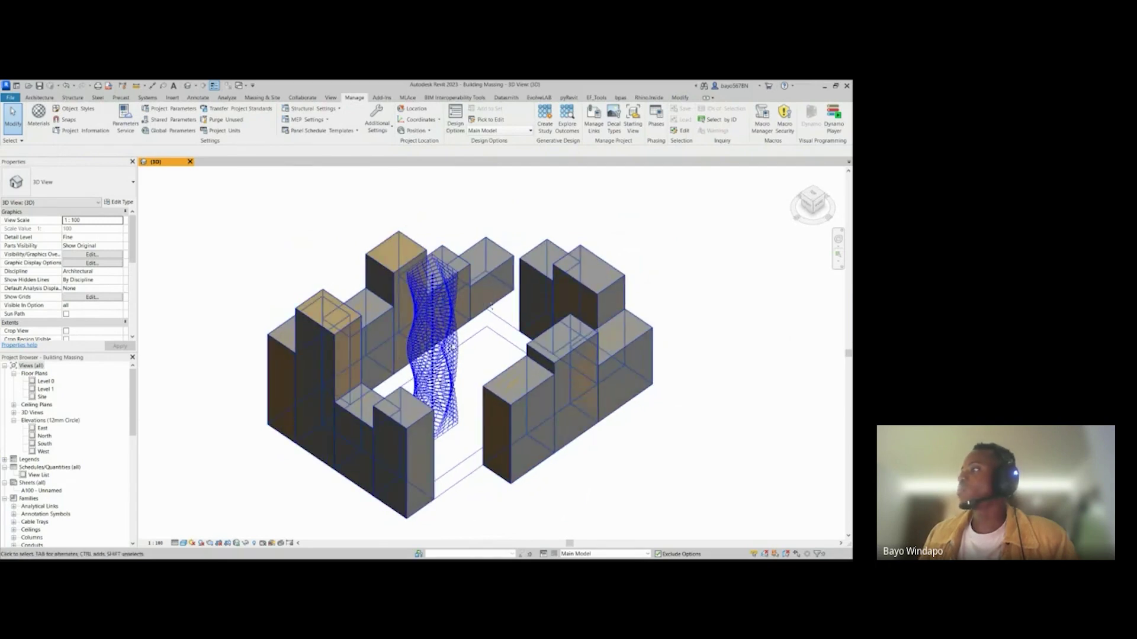
pyautogui.keyDown('shift'); pyautogui.moveTo(496, 303); pyautogui.dragTo(581, 385, button='middle'); pyautogui.keyUp('shift')
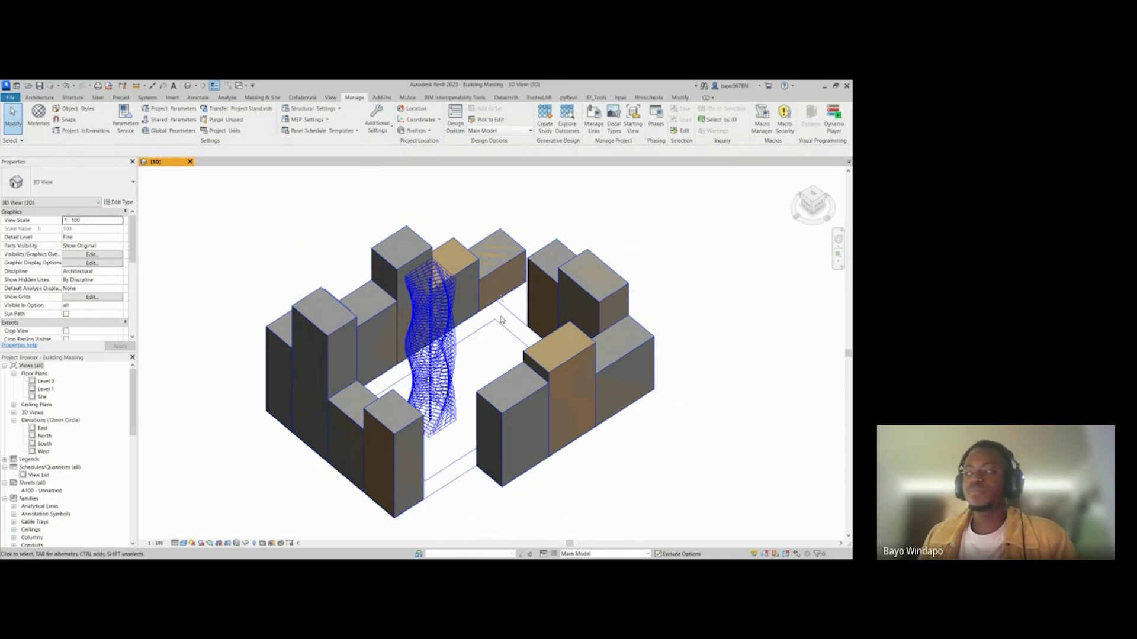
# Step: Switch the active design option to Option 2 and examine its twisted tower on the site
pyautogui.click(610, 554)
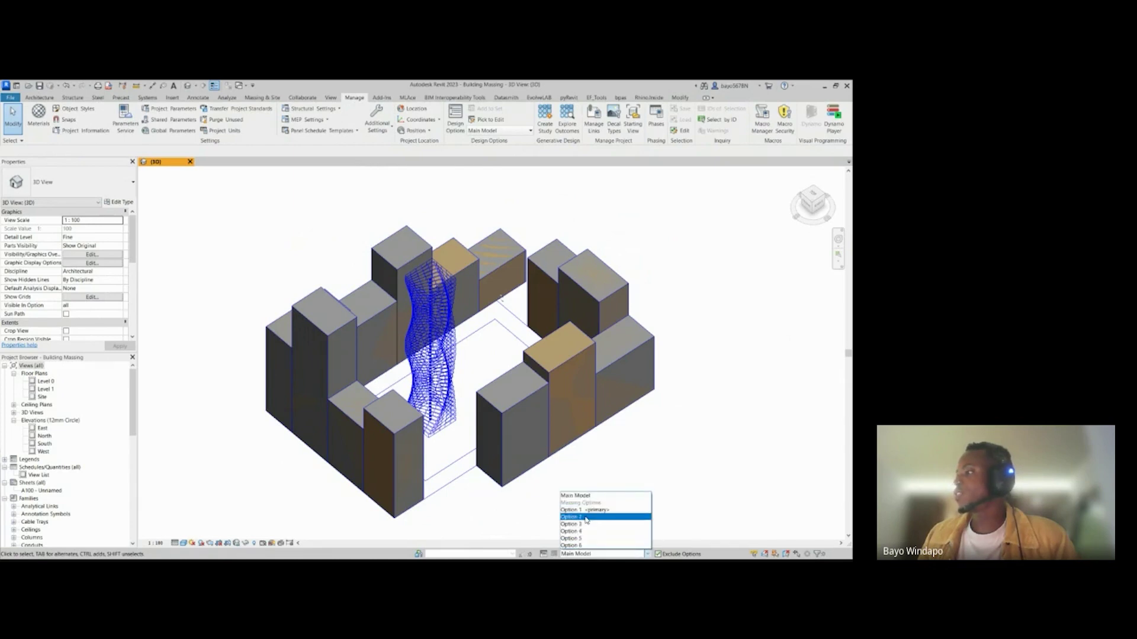
pyautogui.click(586, 517)
pyautogui.click(494, 362)
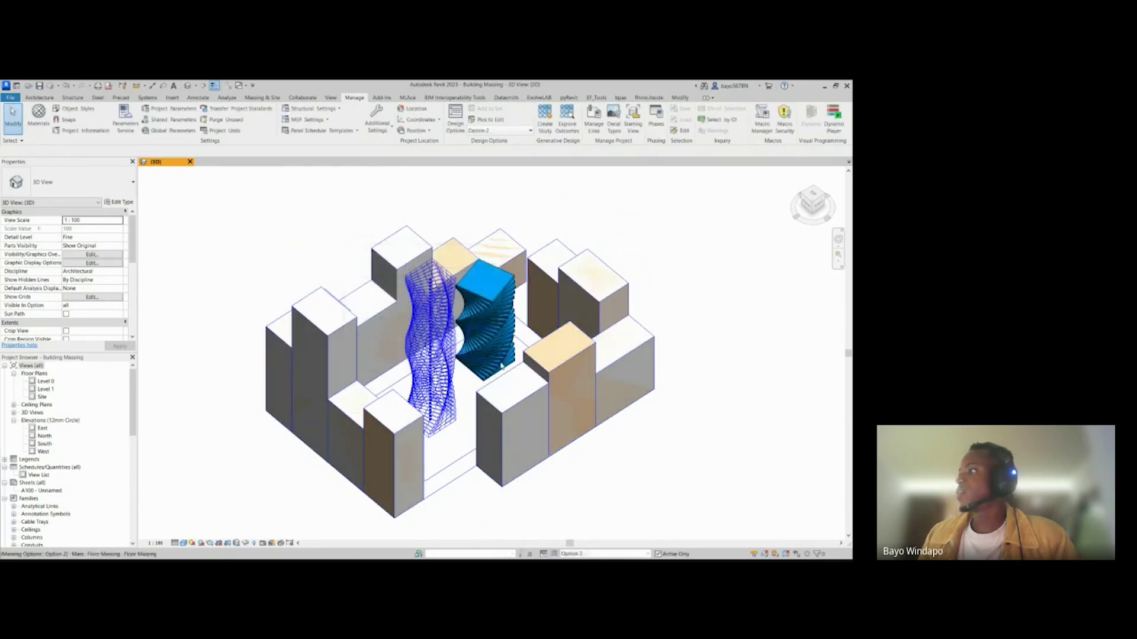
pyautogui.scroll(3, 562, 406)
pyautogui.keyDown('shift'); pyautogui.moveTo(562, 406); pyautogui.dragTo(499, 244, button='middle'); pyautogui.keyUp('shift')
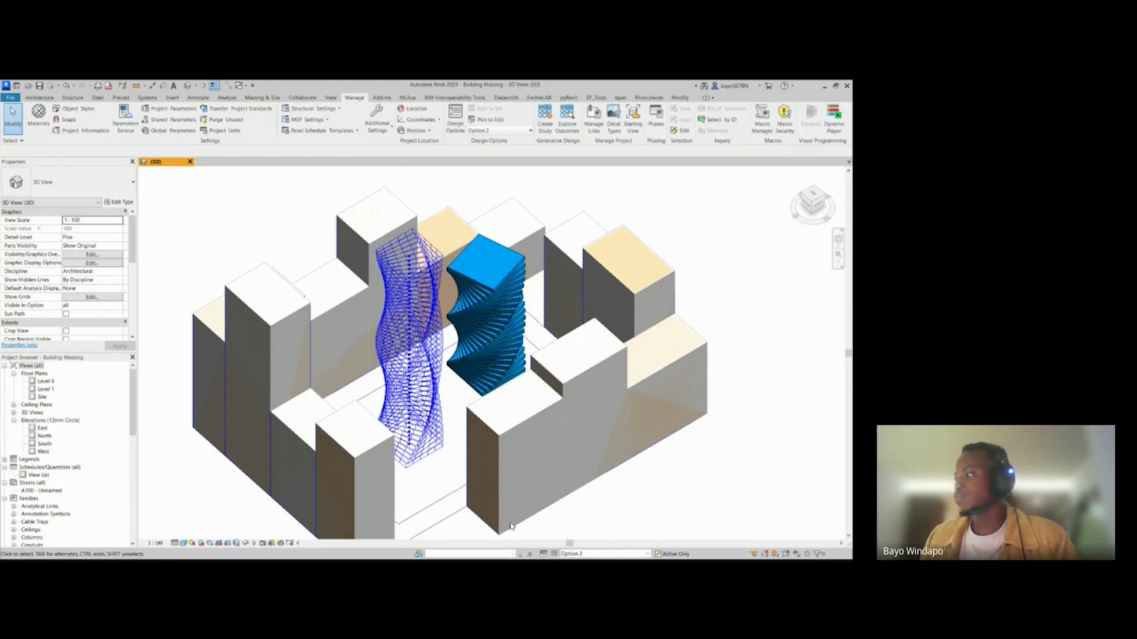
# Step: Show the tower massing of Option 3 and then Option 4 as the active design option
pyautogui.click(573, 555)
pyautogui.click(583, 522)
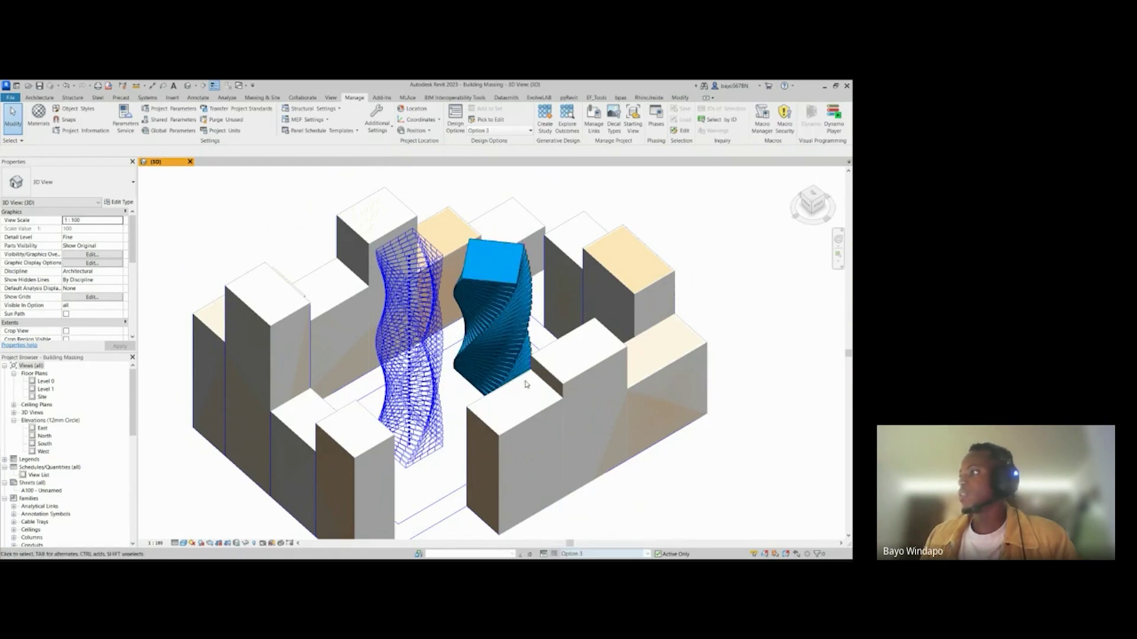
pyautogui.click(580, 554)
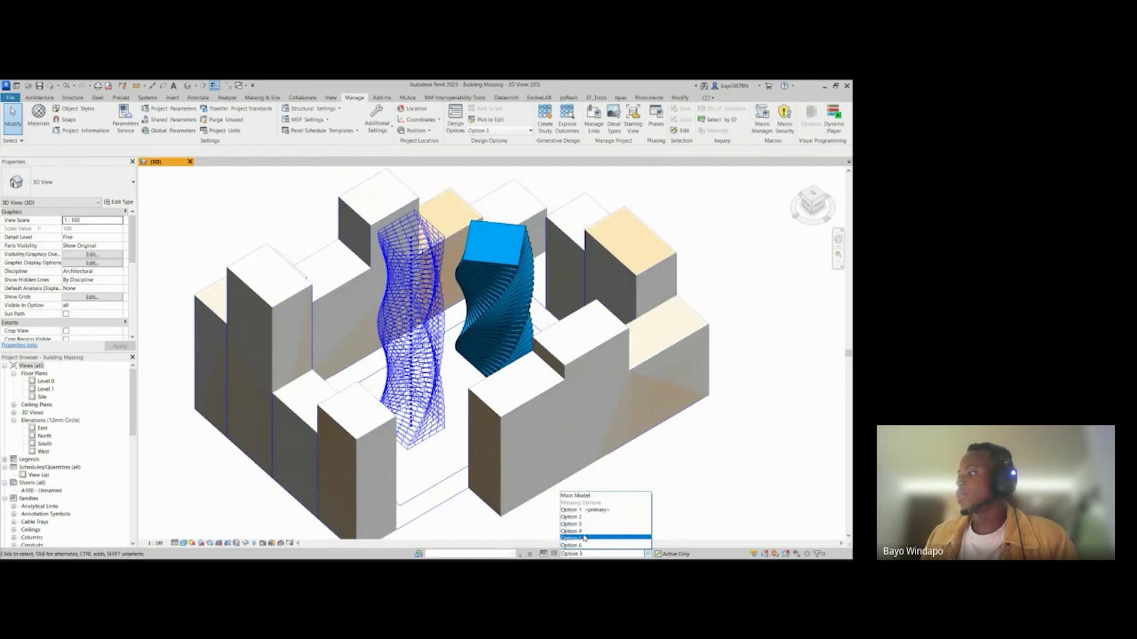
pyautogui.click(582, 531)
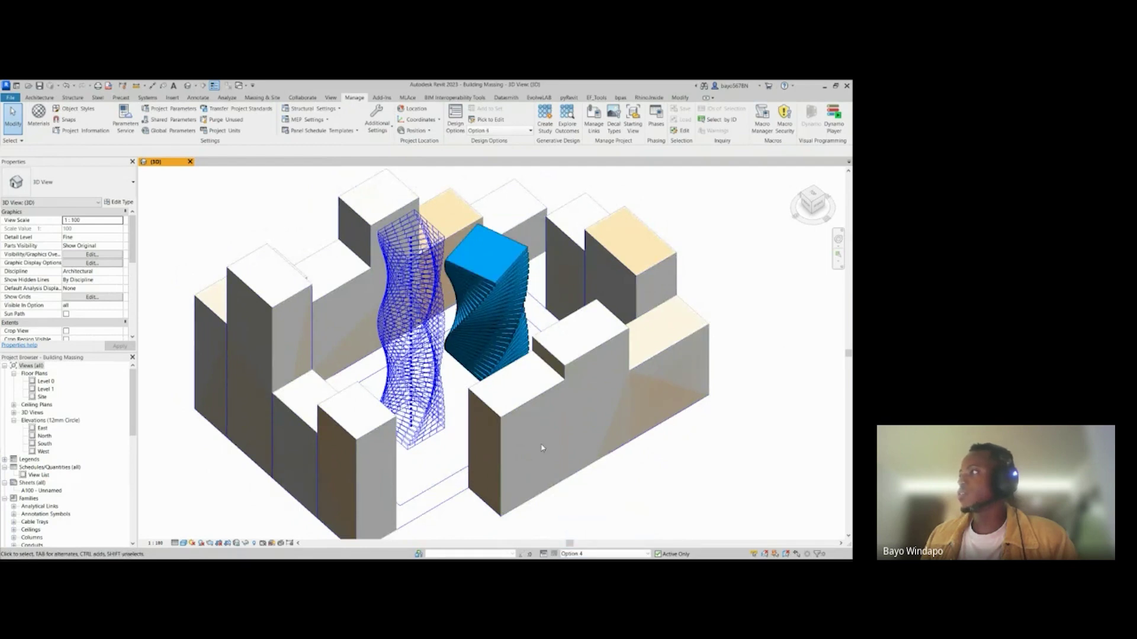
# Step: Switch the active design option to Option 5 and examine its full tower height against the surrounding buildings
pyautogui.click(592, 555)
pyautogui.click(592, 540)
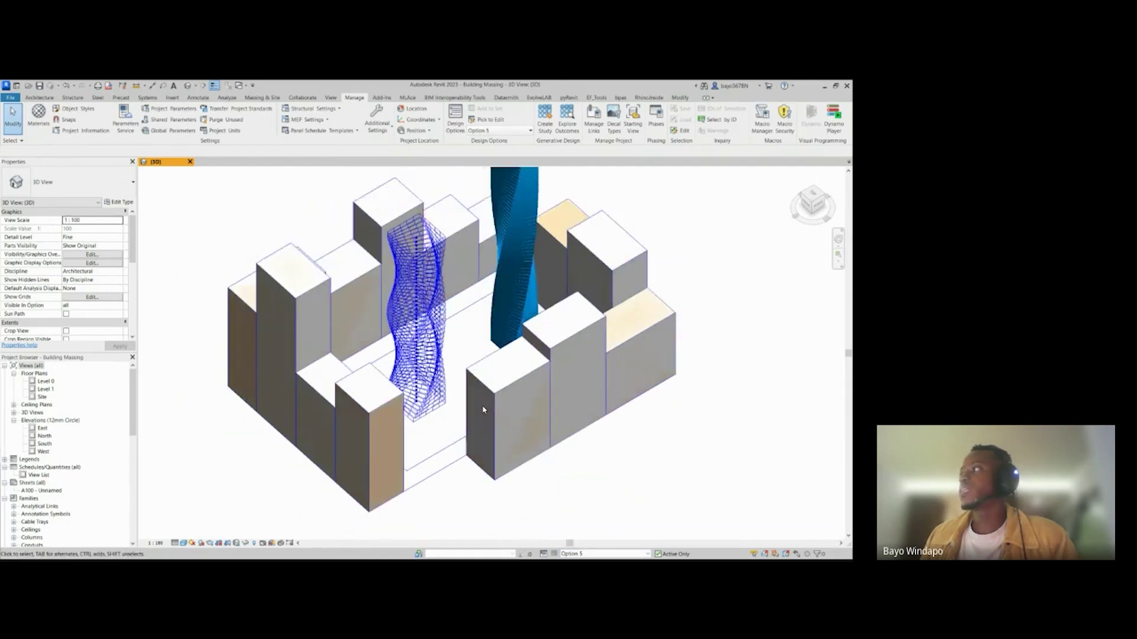
pyautogui.scroll(-4, 482, 410)
pyautogui.scroll(2, 499, 233)
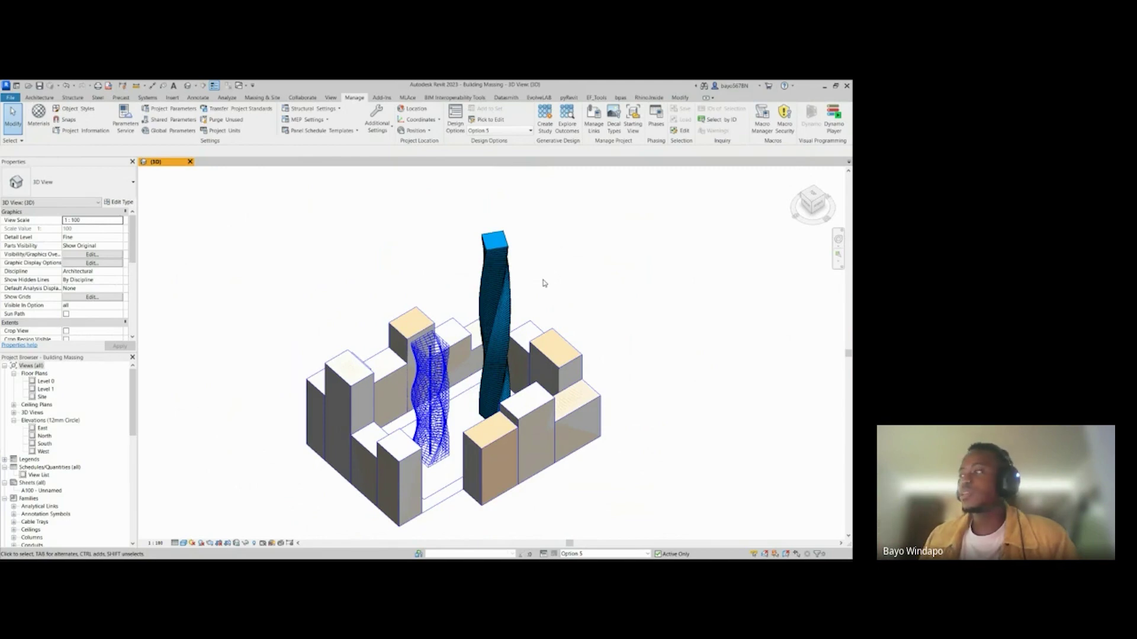
pyautogui.keyDown('shift'); pyautogui.moveTo(548, 351); pyautogui.dragTo(464, 353, button='middle'); pyautogui.keyUp('shift')
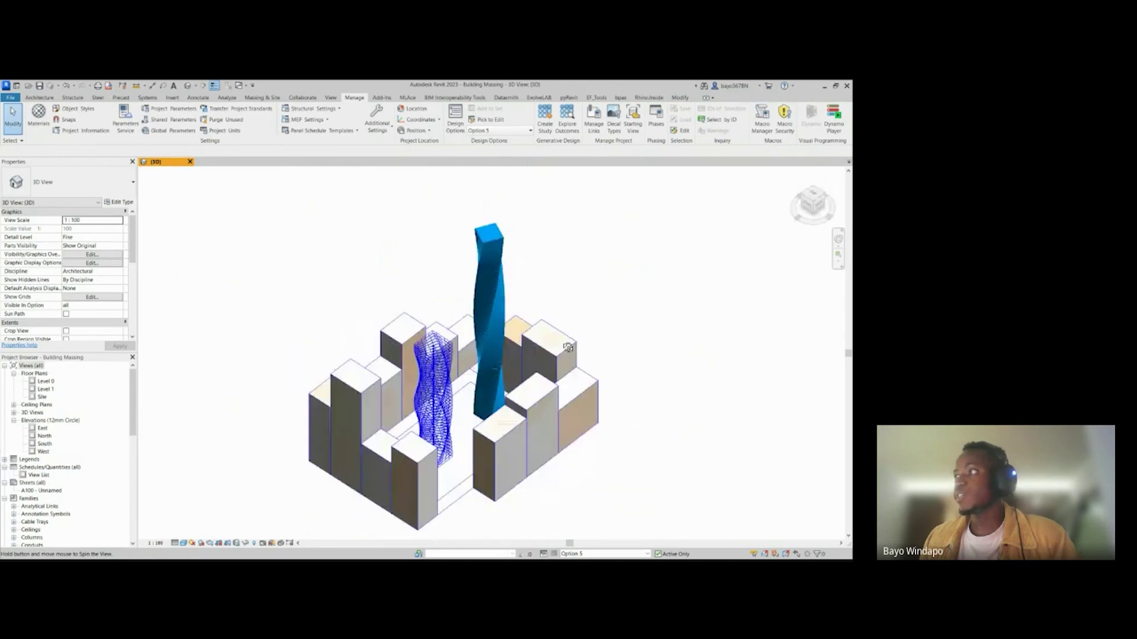
# Step: Show the tower massing of Option 6, then return the active design option to Main Model
pyautogui.click(587, 552)
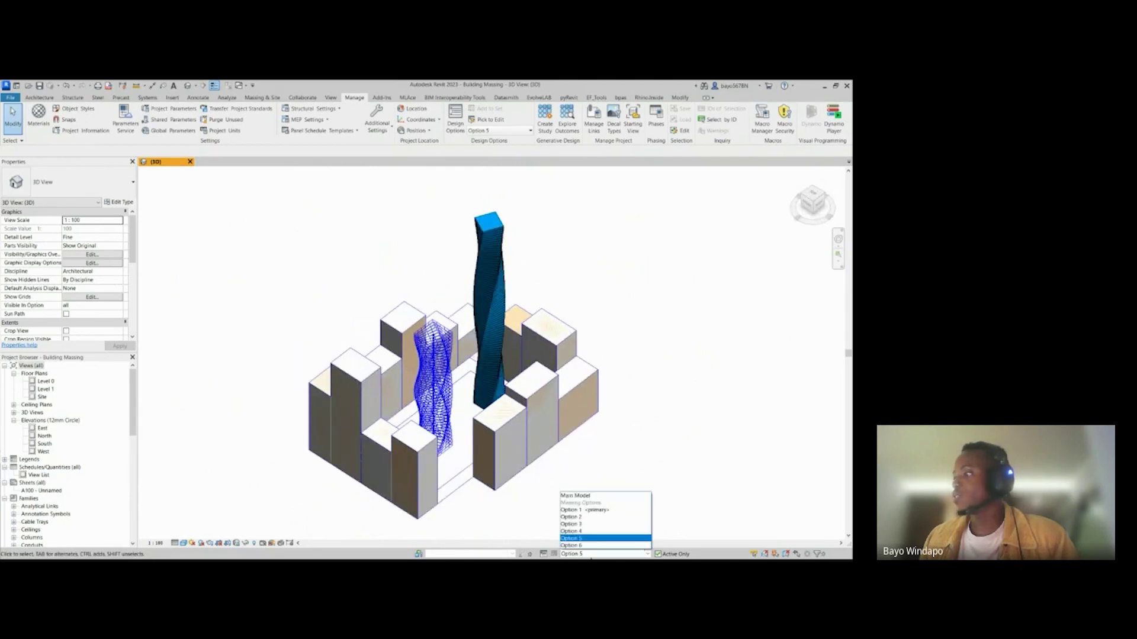
pyautogui.click(591, 546)
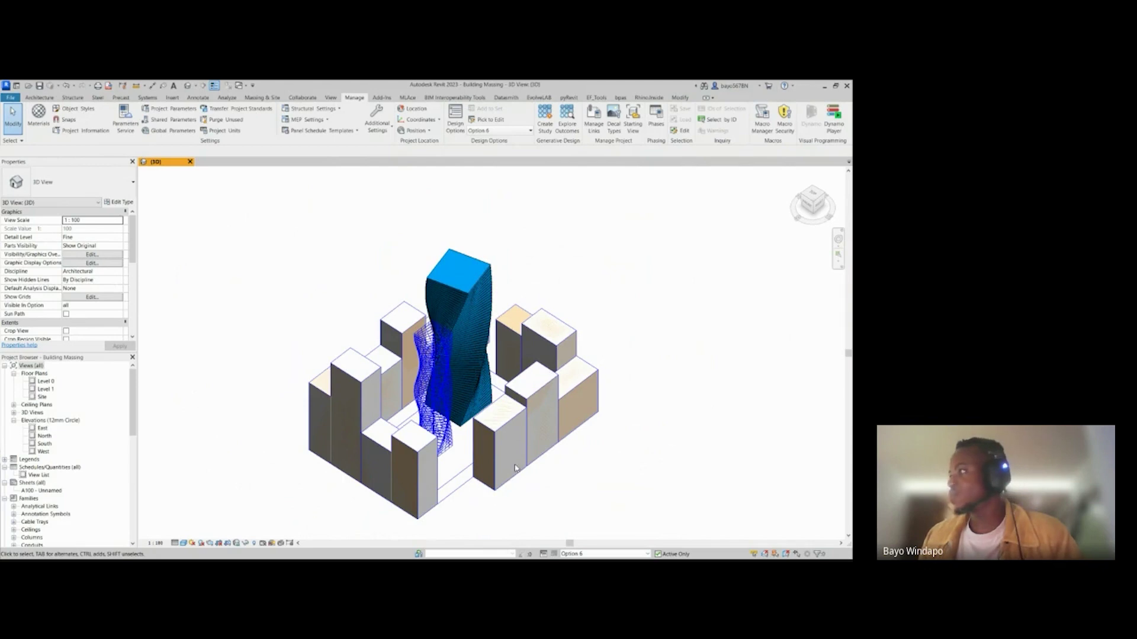
pyautogui.click(583, 554)
pyautogui.click(598, 498)
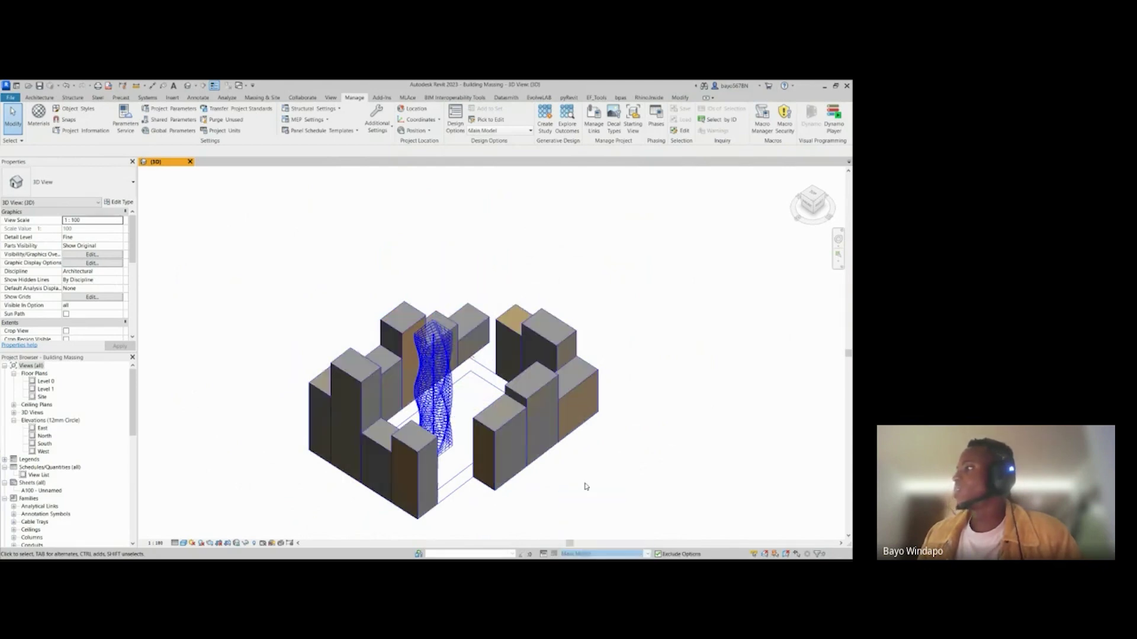
pyautogui.moveTo(544, 408); pyautogui.dragTo(545, 388, button='middle')
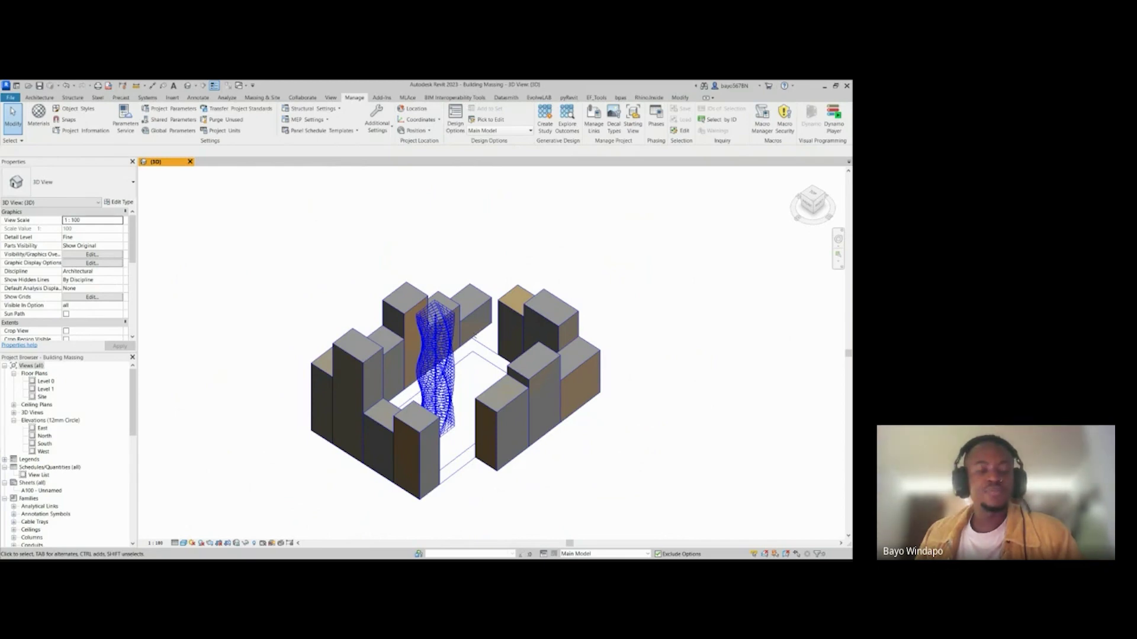
# Step: Switch to Dynamo, enable 3D preview navigation and examine the coloured tower among the surrounding buildings
pyautogui.hotkey('alt', 'Tab')
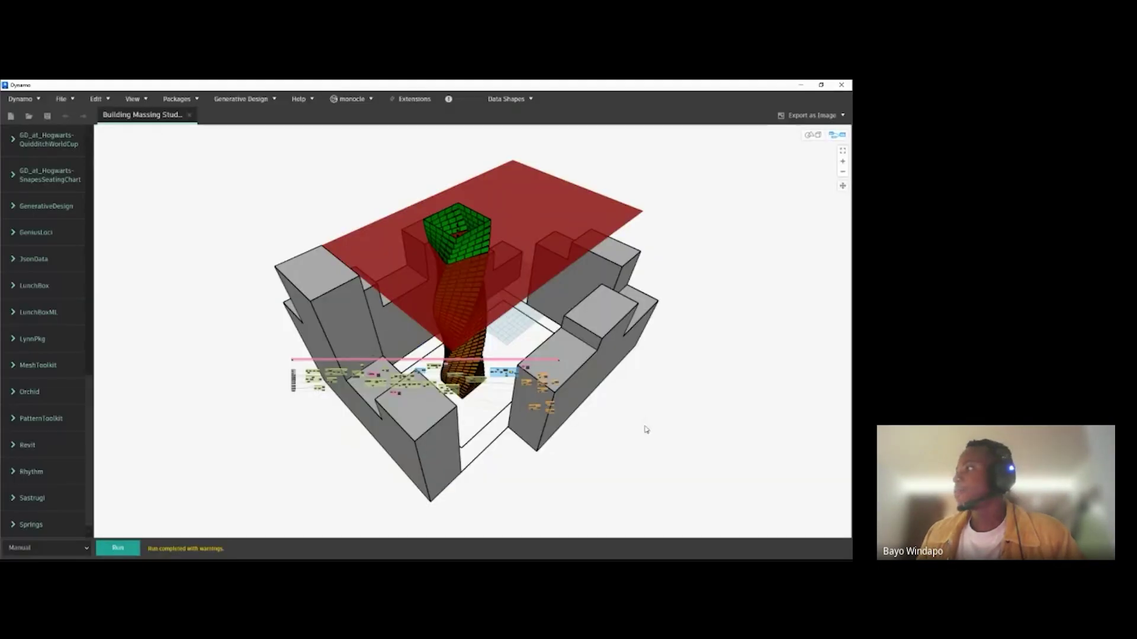
pyautogui.click(813, 134)
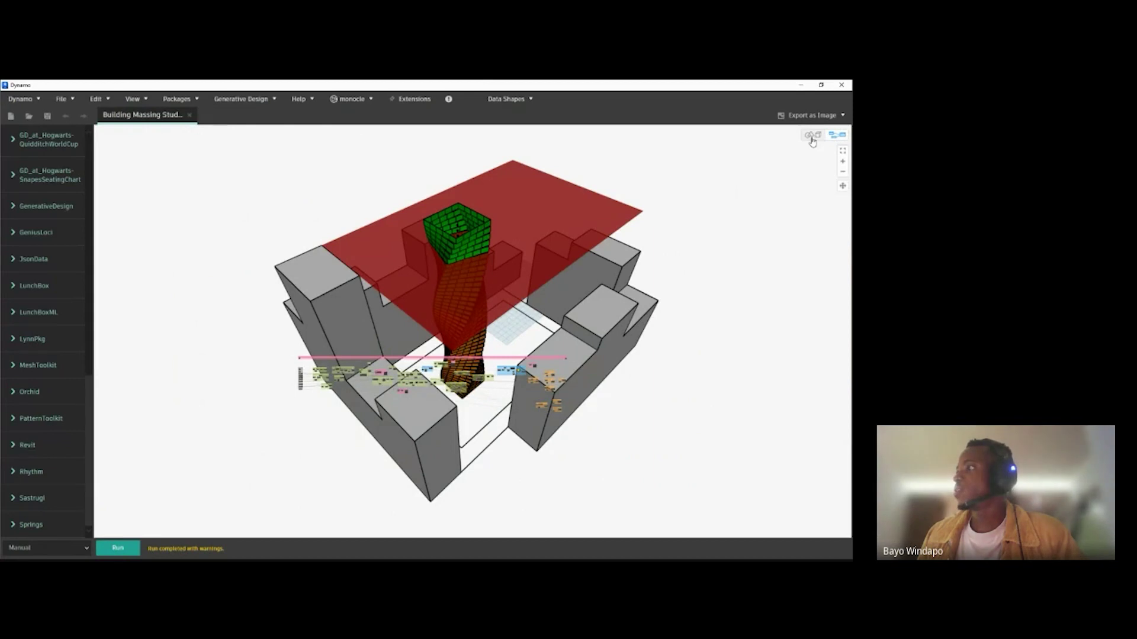
pyautogui.scroll(3, 527, 219)
pyautogui.scroll(3, 482, 333)
pyautogui.scroll(-5, 482, 335)
pyautogui.moveTo(570, 373); pyautogui.dragTo(403, 301, button='right')
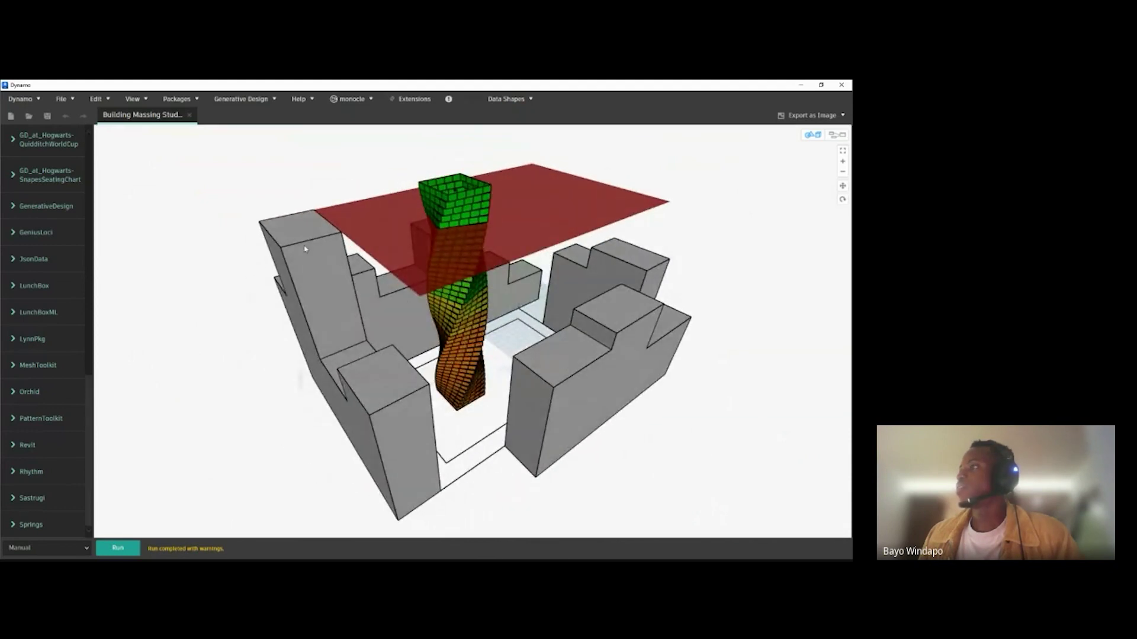
pyautogui.moveTo(495, 310); pyautogui.dragTo(299, 254, button='right')
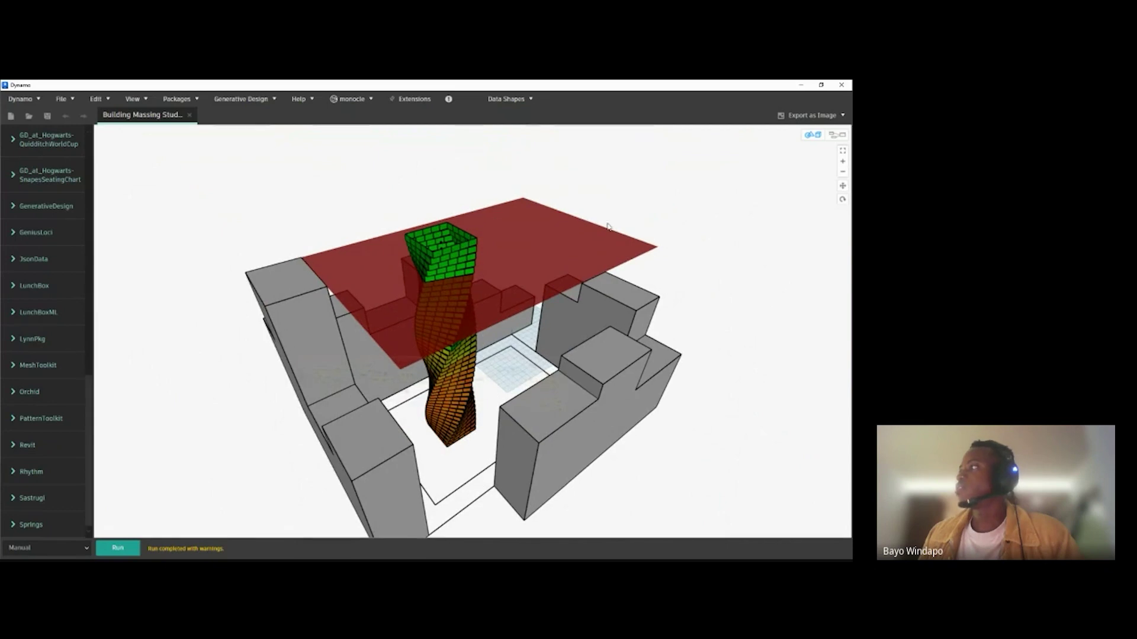
pyautogui.moveTo(474, 329); pyautogui.dragTo(479, 364, button='right')
pyautogui.moveTo(388, 329); pyautogui.dragTo(384, 377, button='right')
# Step: Examine the colour gradient of the tower's facade panels up close, from the base to the upper floors
pyautogui.scroll(8, 453, 456)
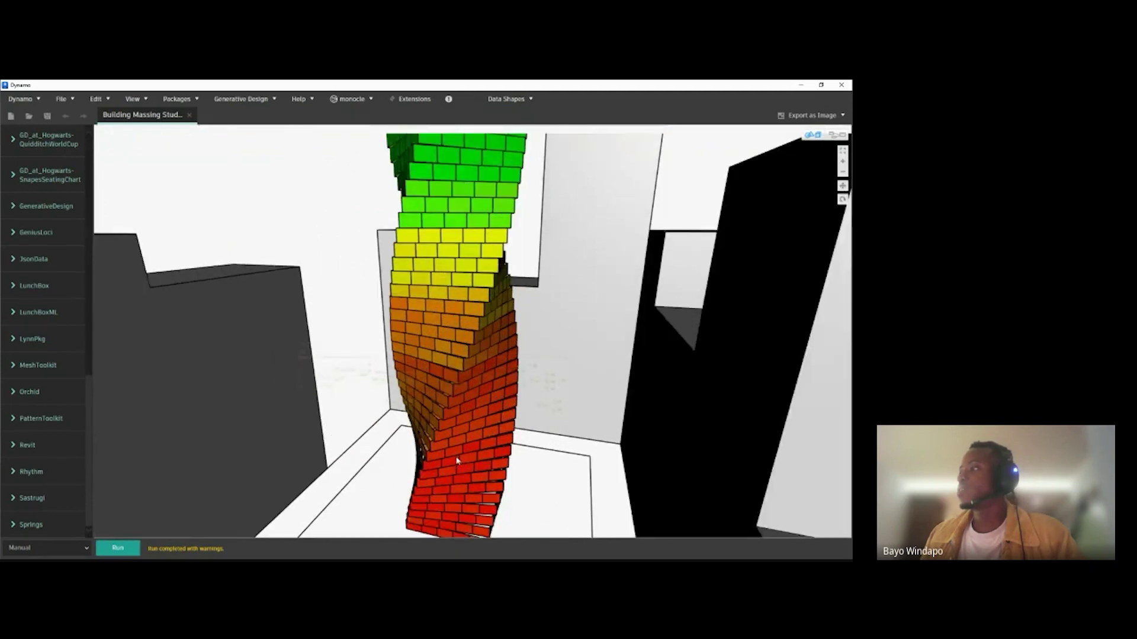
pyautogui.scroll(-6, 463, 373)
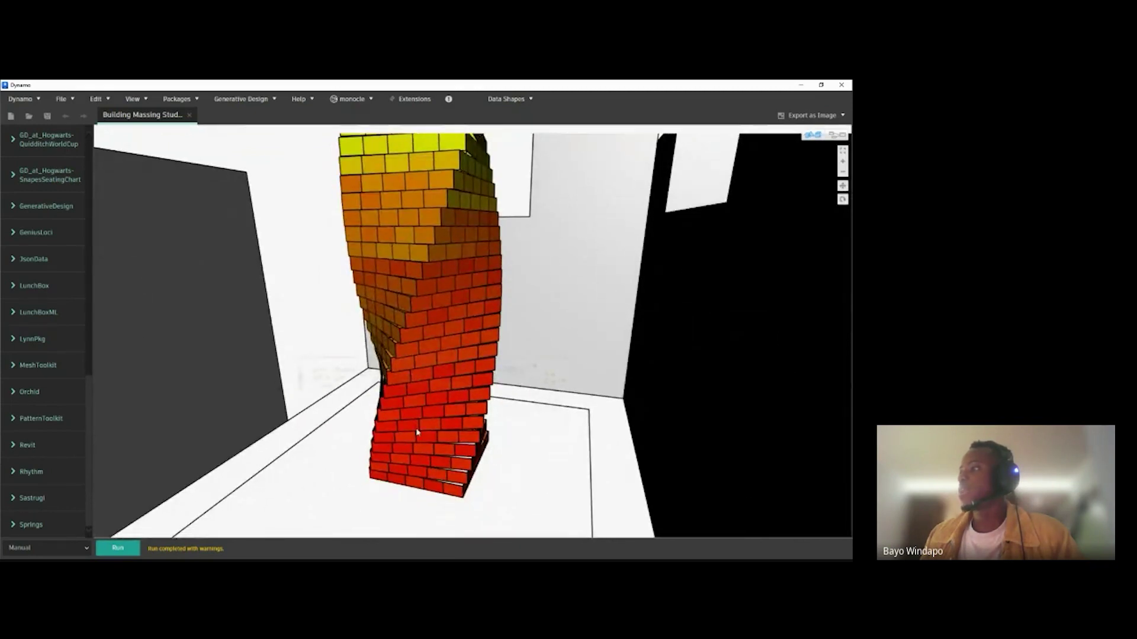
pyautogui.scroll(-5, 465, 441)
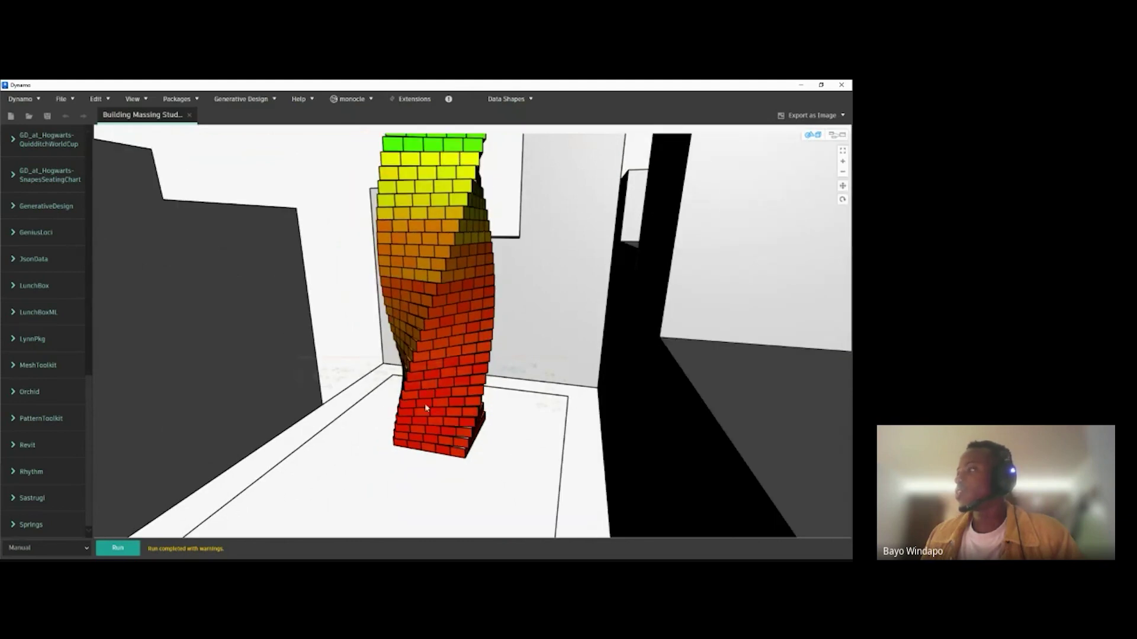
pyautogui.moveTo(443, 402)
pyautogui.mouseDown(button='right')
pyautogui.moveTo(432, 407)
pyautogui.moveTo(439, 412)
pyautogui.mouseUp(button='right')
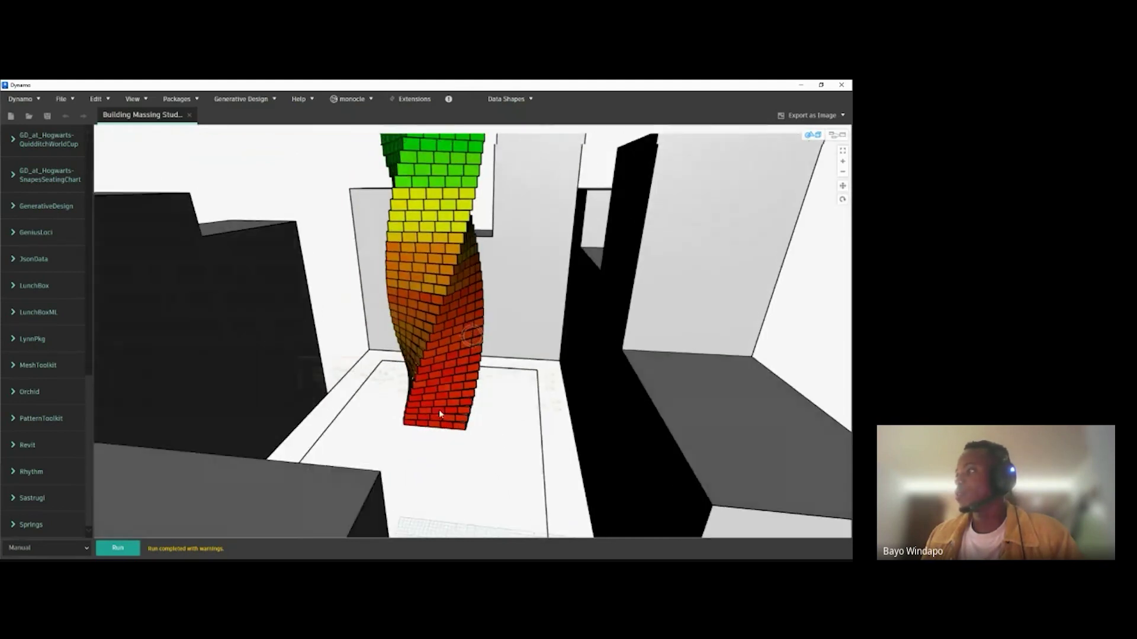
pyautogui.moveTo(444, 363); pyautogui.dragTo(421, 372, button='right')
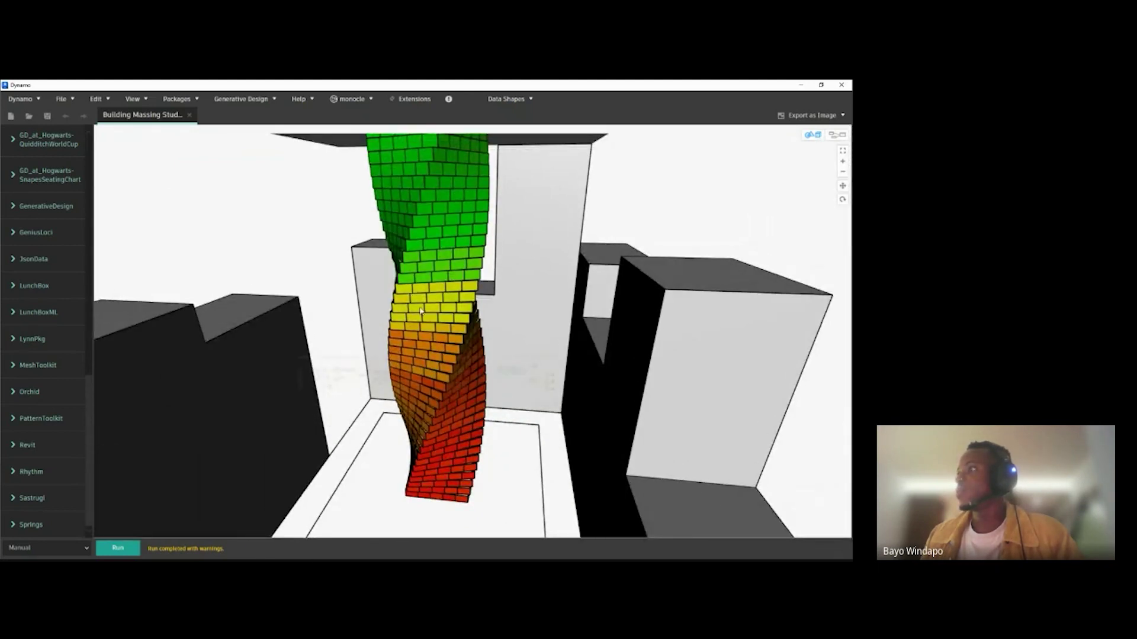
pyautogui.moveTo(455, 301); pyautogui.dragTo(472, 338, button='right')
pyautogui.moveTo(459, 236); pyautogui.dragTo(413, 202, button='right')
pyautogui.moveTo(475, 349); pyautogui.dragTo(415, 272, button='right')
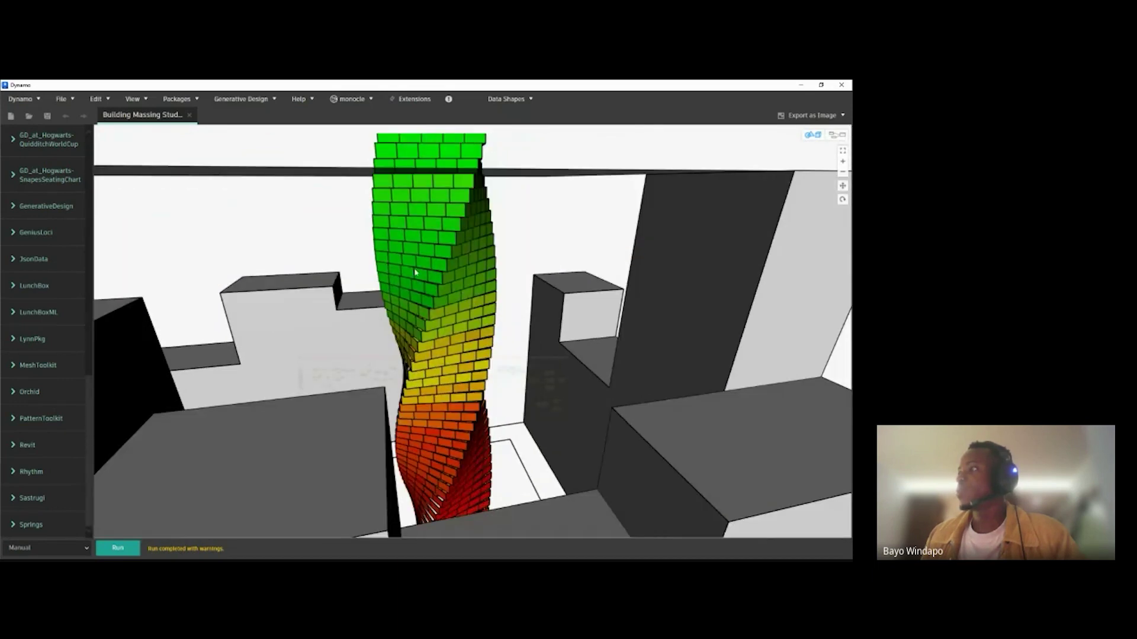
pyautogui.moveTo(487, 335); pyautogui.dragTo(412, 389, button='right')
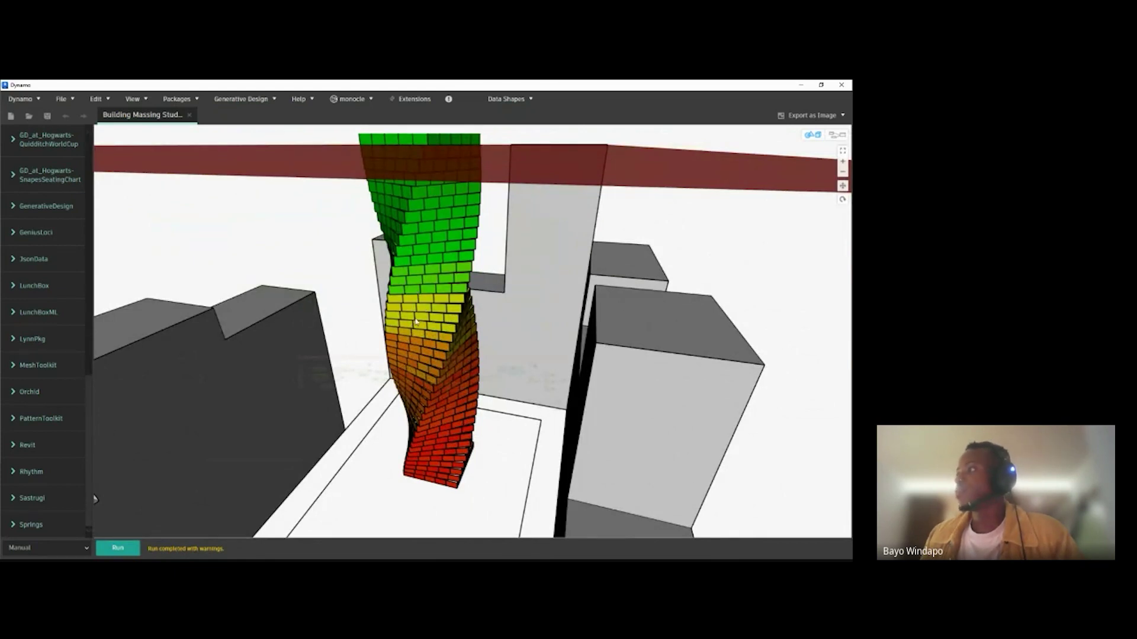
pyautogui.moveTo(451, 261); pyautogui.dragTo(421, 380, button='right')
pyautogui.moveTo(403, 343); pyautogui.dragTo(484, 349, button='right')
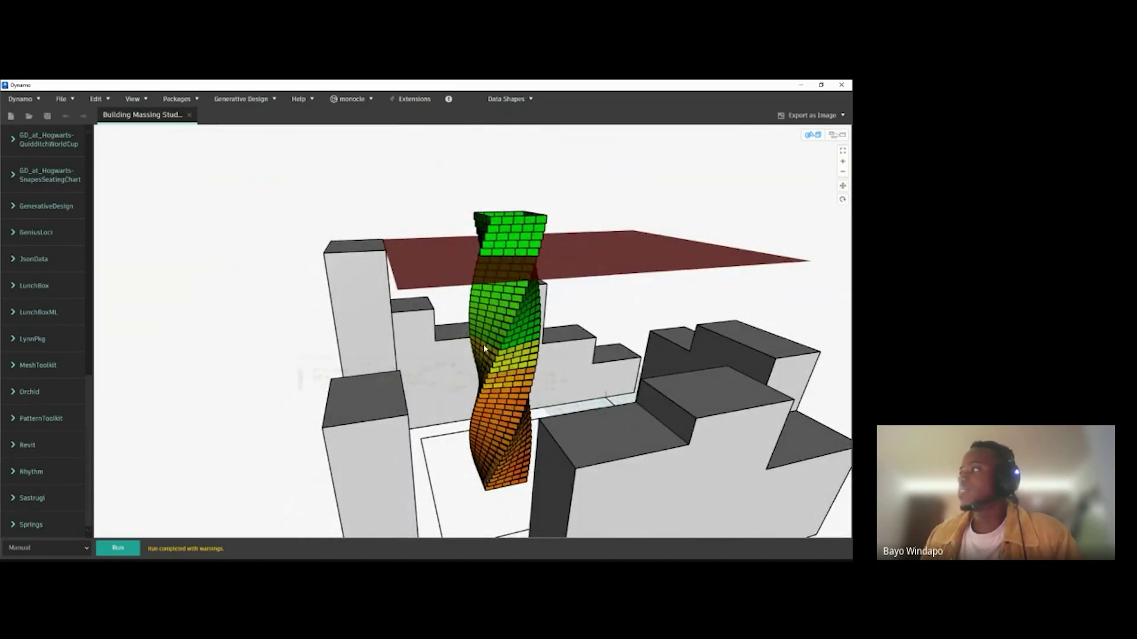
# Step: Examine the whole site from above, with the red plane crossing the tower over the surrounding buildings
pyautogui.moveTo(484, 344); pyautogui.dragTo(408, 350, button='right')
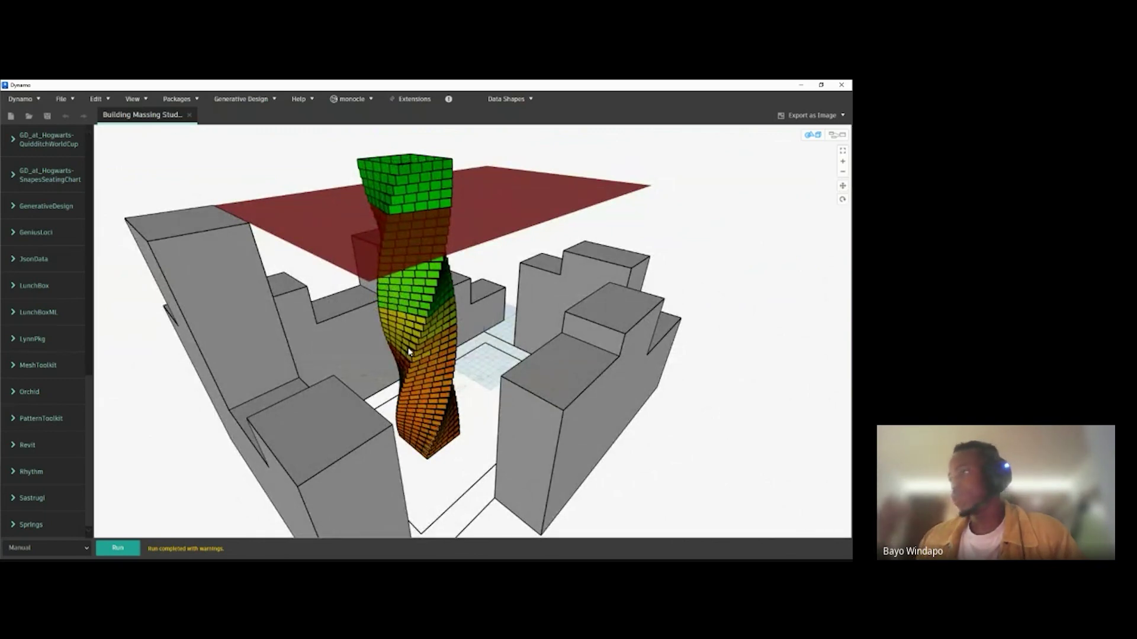
pyautogui.scroll(-4, 388, 286)
pyautogui.moveTo(439, 333)
pyautogui.mouseDown(button='right')
pyautogui.moveTo(465, 348)
pyautogui.moveTo(440, 353)
pyautogui.mouseUp(button='right')
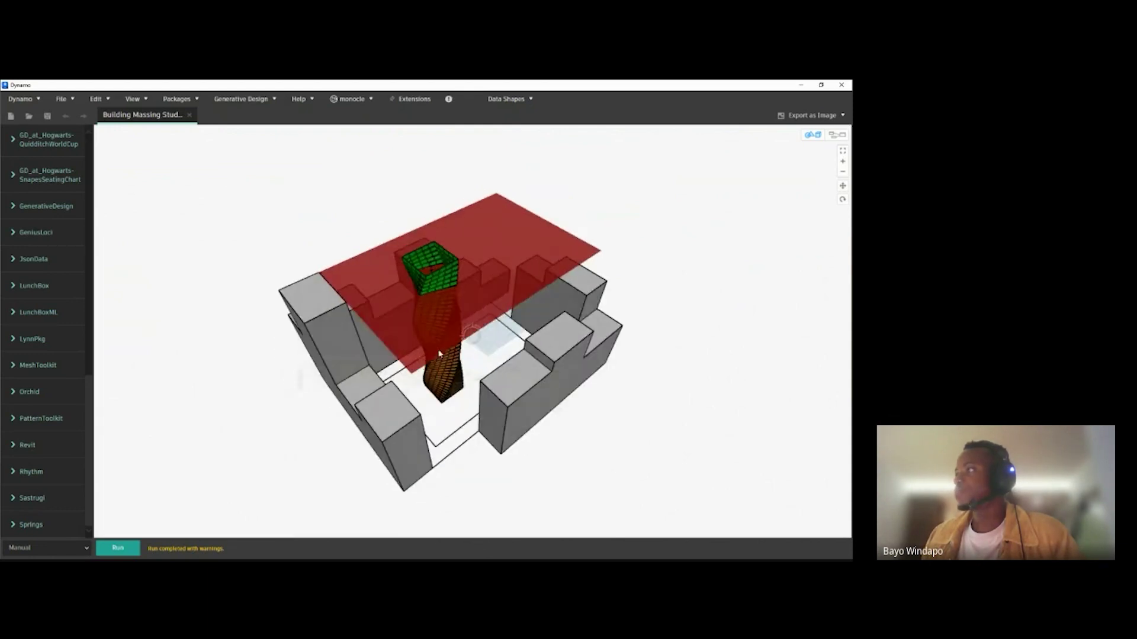
pyautogui.scroll(2, 435, 385)
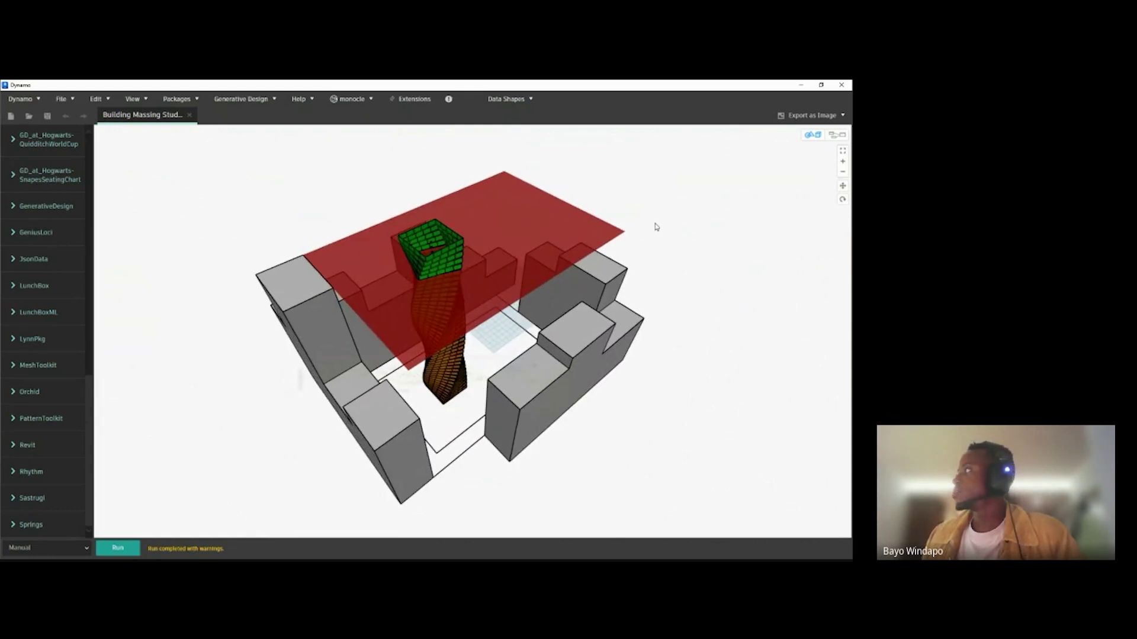
# Step: Bring the node graph to the front and examine its overall layout, from the Inputs group to the last output groups
pyautogui.click(832, 136)
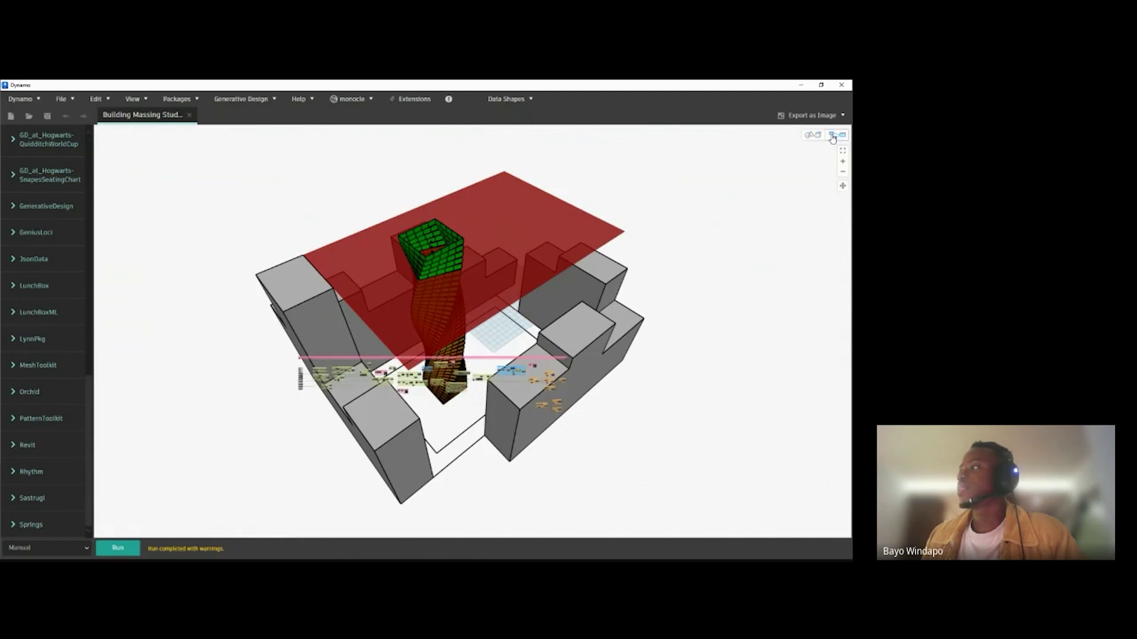
pyautogui.scroll(5, 369, 426)
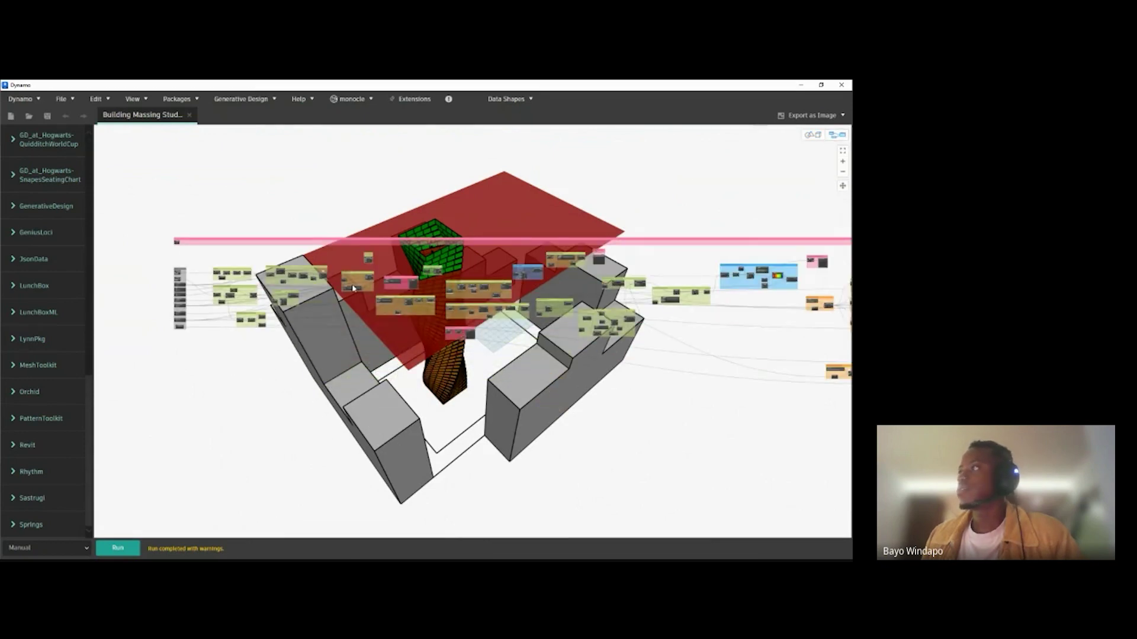
pyautogui.scroll(-3, 269, 282)
pyautogui.scroll(5, 210, 242)
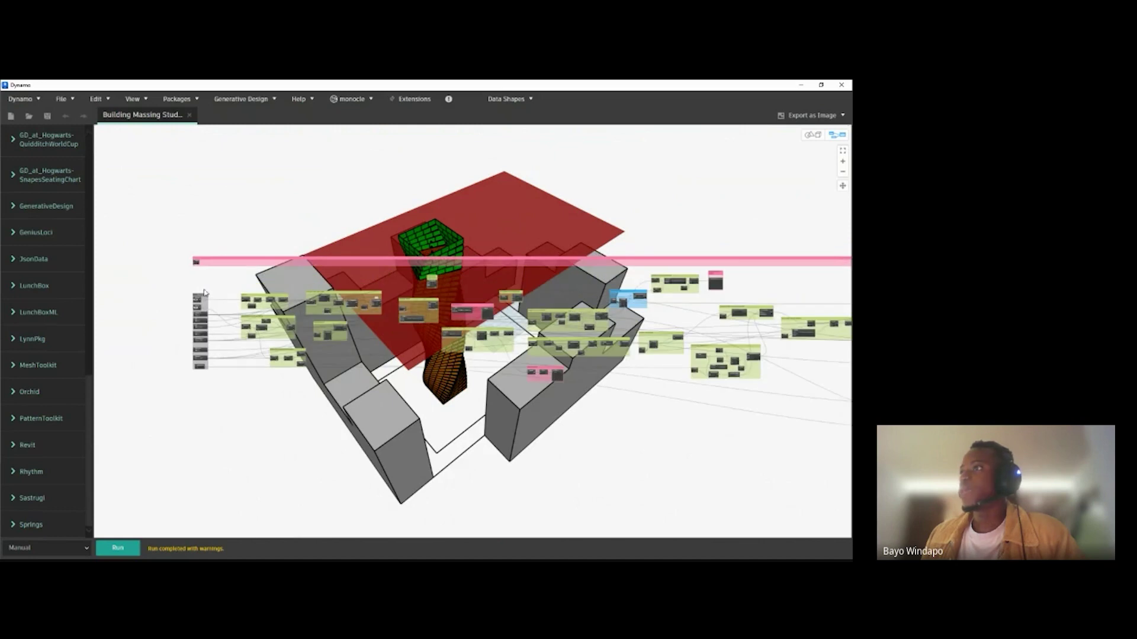
pyautogui.moveTo(221, 304); pyautogui.dragTo(220, 353, button='middle')
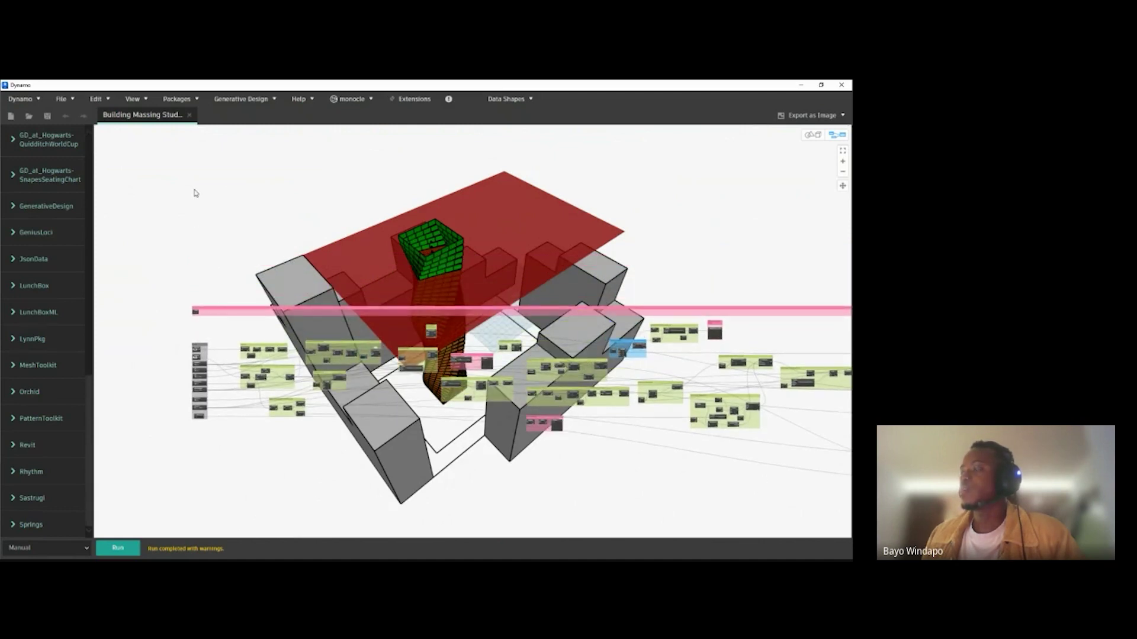
pyautogui.scroll(-2, 175, 305)
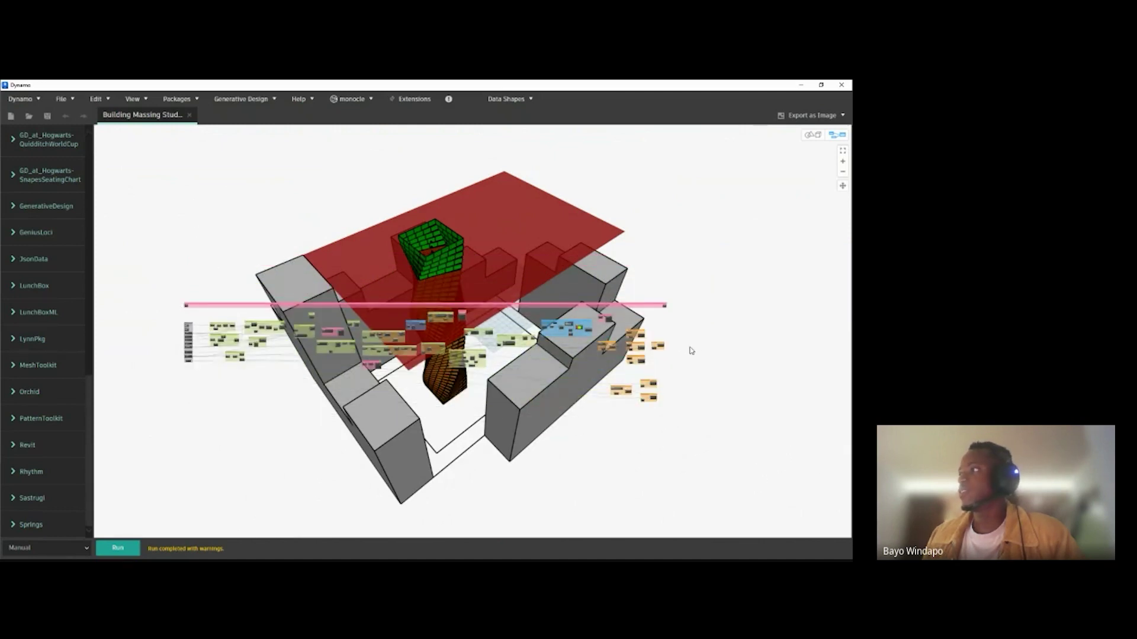
pyautogui.moveTo(693, 346); pyautogui.dragTo(684, 349, button='middle')
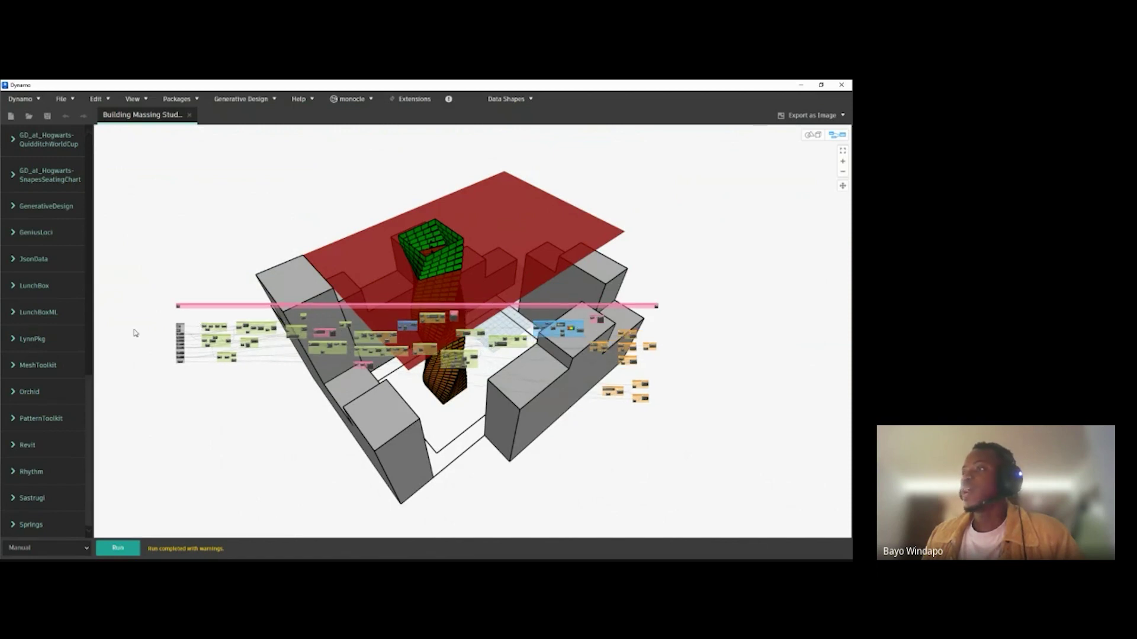
pyautogui.scroll(3, 135, 334)
pyautogui.scroll(5, 266, 262)
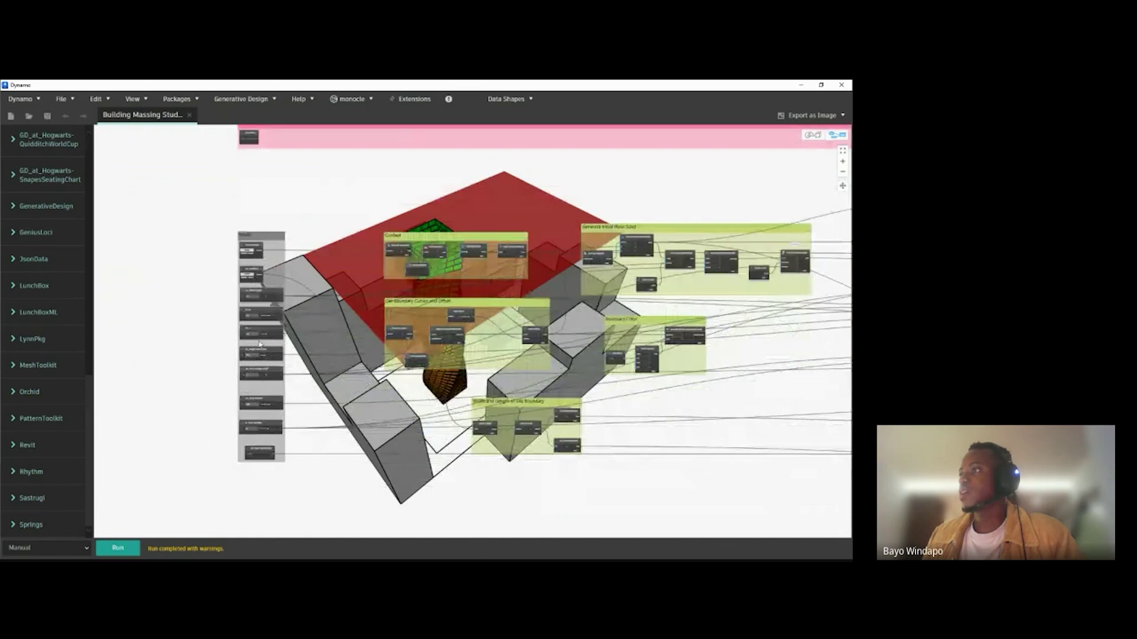
# Step: Examine the Height Output group and its OUT_Height node beside the floor generation and rotation groups
pyautogui.scroll(-5, 225, 446)
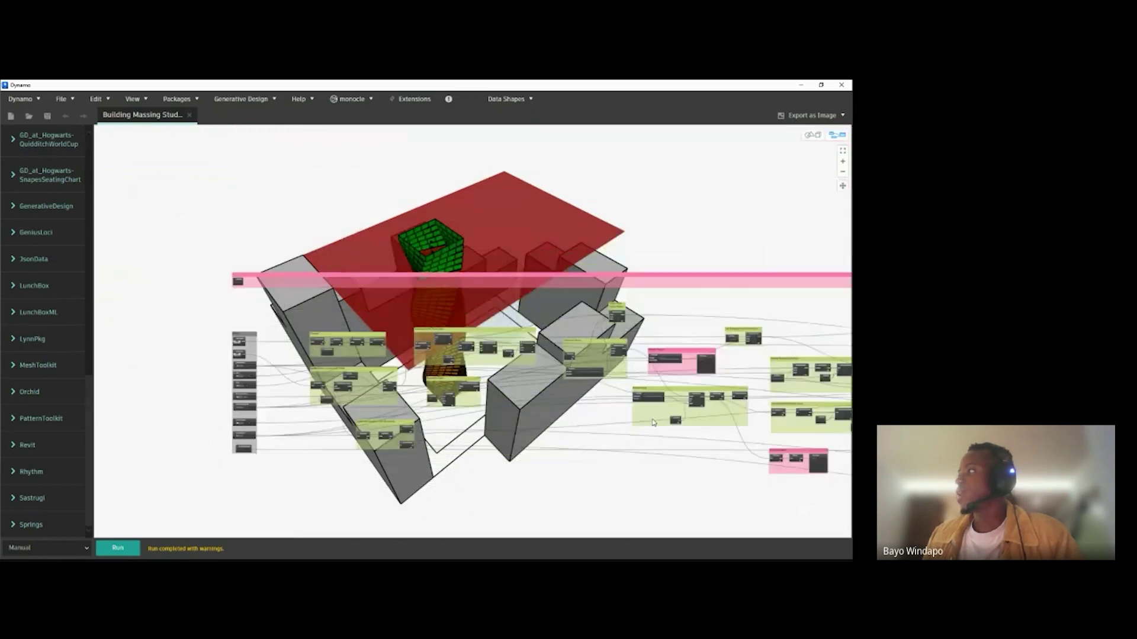
pyautogui.moveTo(626, 415); pyautogui.dragTo(527, 395, button='middle')
pyautogui.scroll(6, 602, 350)
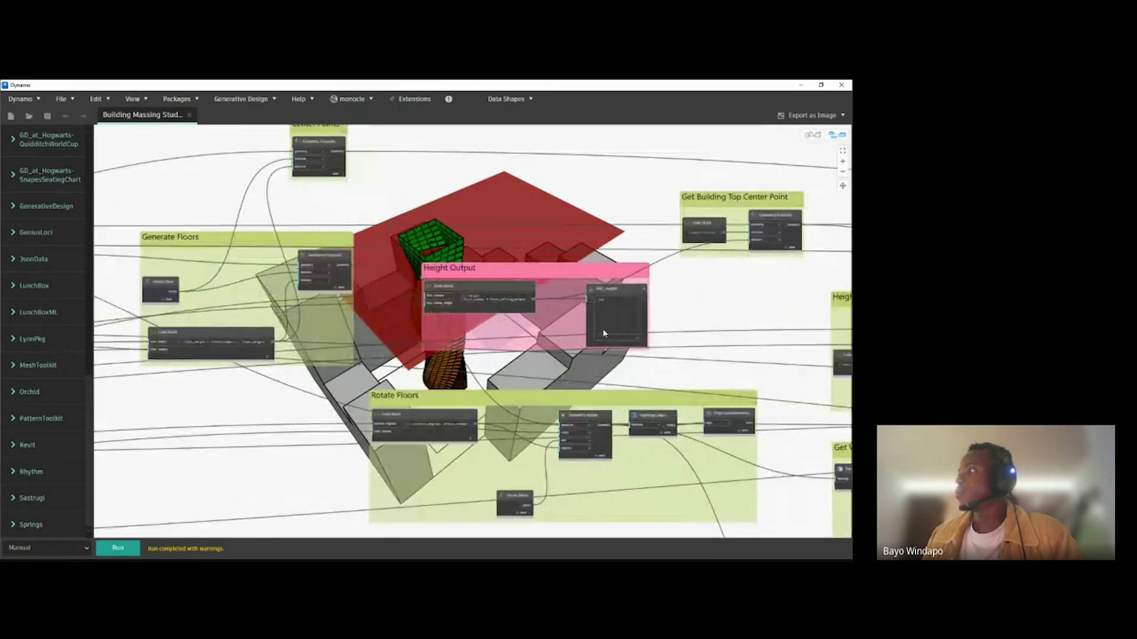
pyautogui.scroll(3, 558, 326)
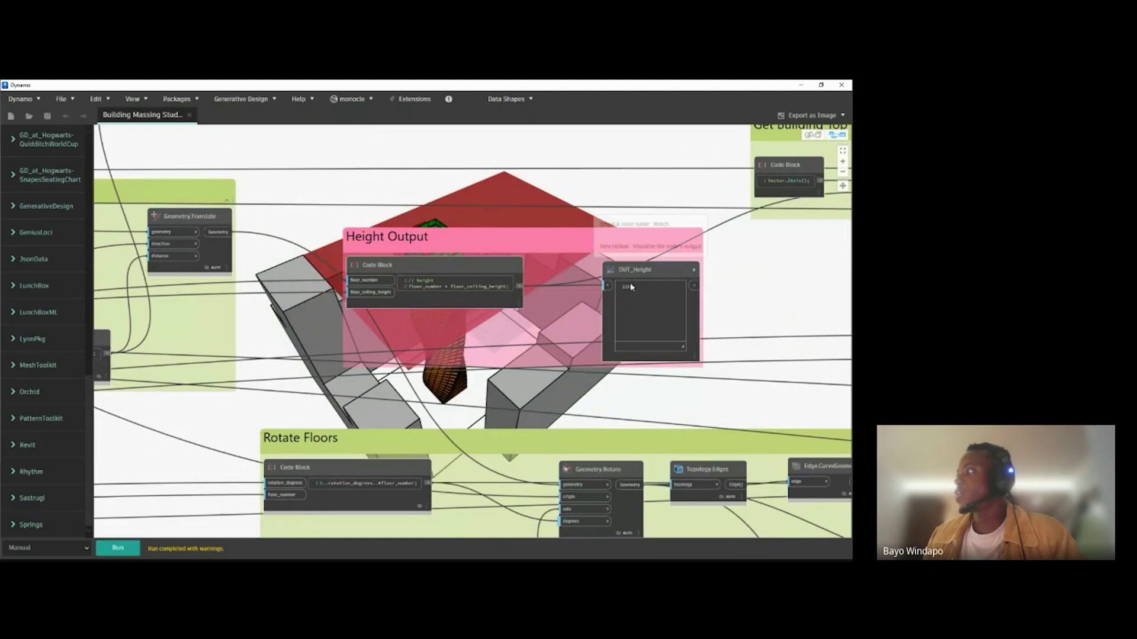
pyautogui.scroll(-10, 411, 291)
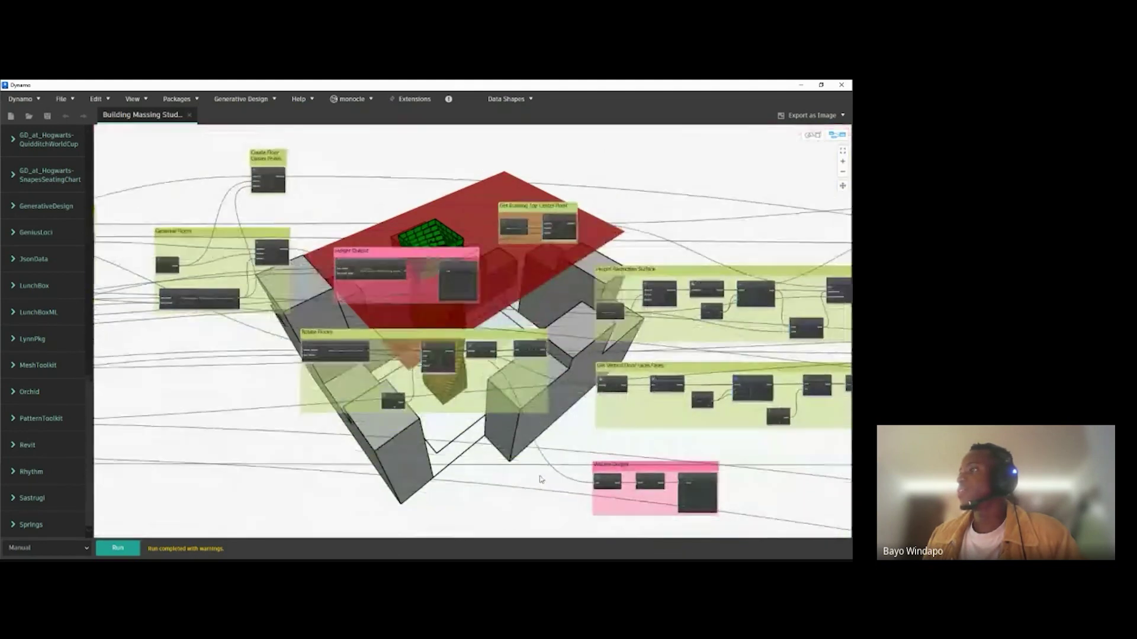
# Step: Highlight the geometry of the Restriction Color group's GeometryColor node and inspect it in the 3D preview, then return to the graph
pyautogui.scroll(9, 621, 349)
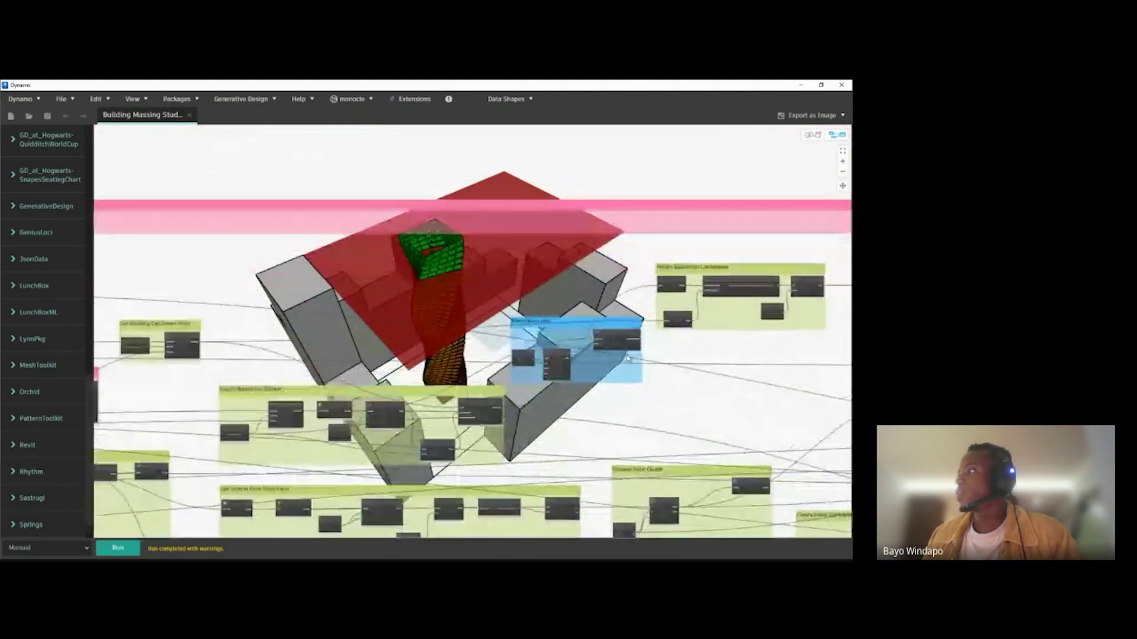
pyautogui.scroll(2, 619, 361)
pyautogui.moveTo(619, 361); pyautogui.dragTo(436, 266, button='middle')
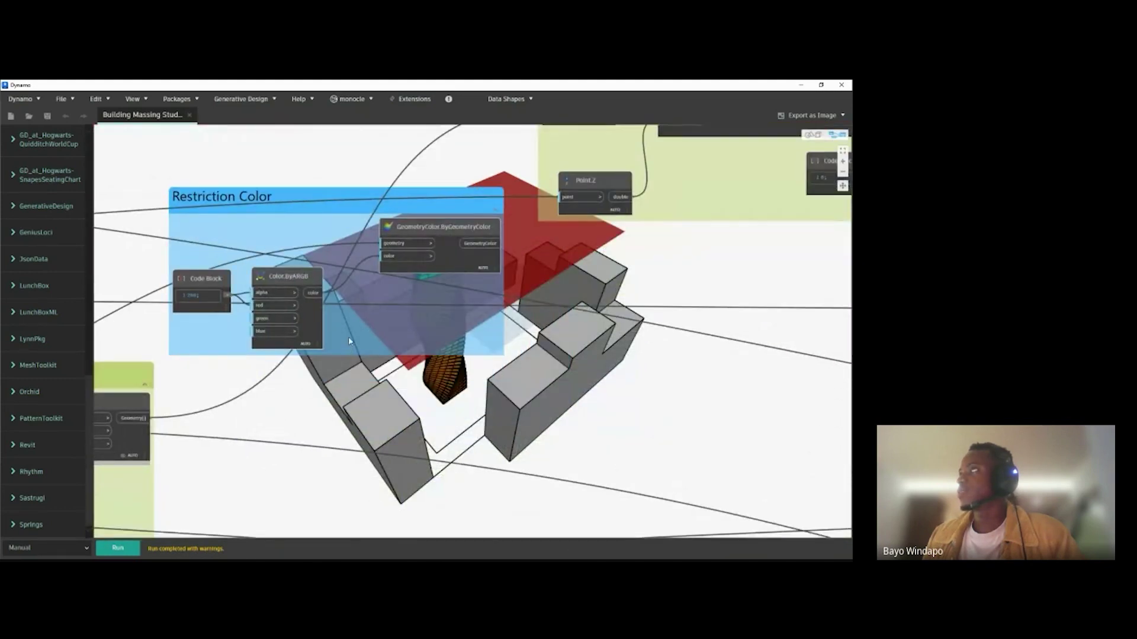
pyautogui.moveTo(428, 226); pyautogui.dragTo(460, 238, button='middle')
pyautogui.moveTo(583, 359); pyautogui.dragTo(554, 314, button='middle')
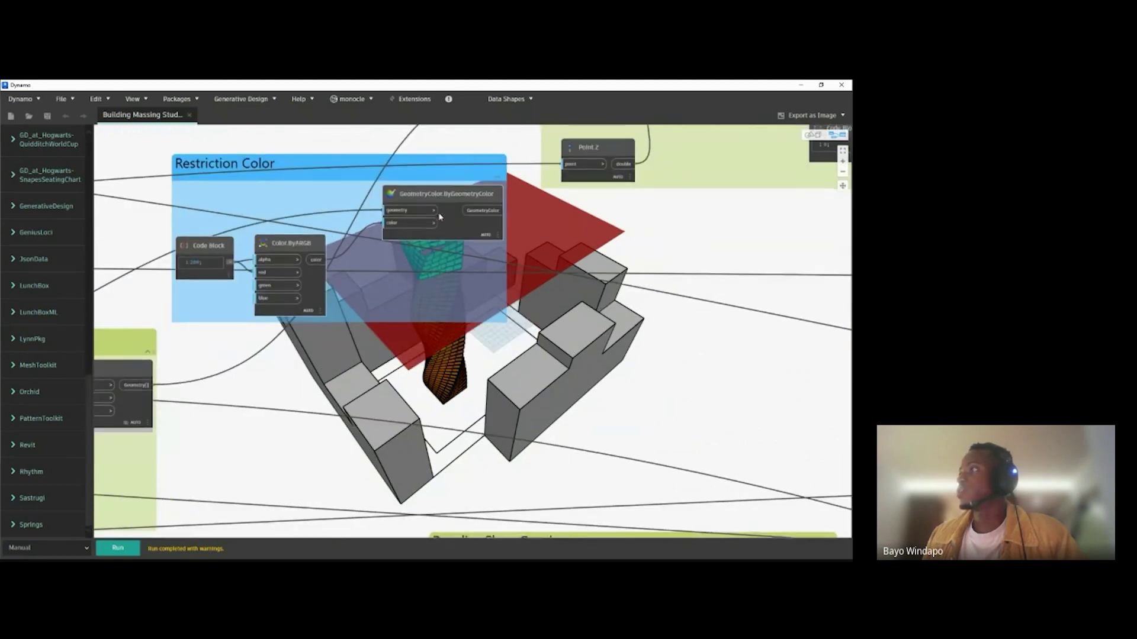
pyautogui.click(432, 195)
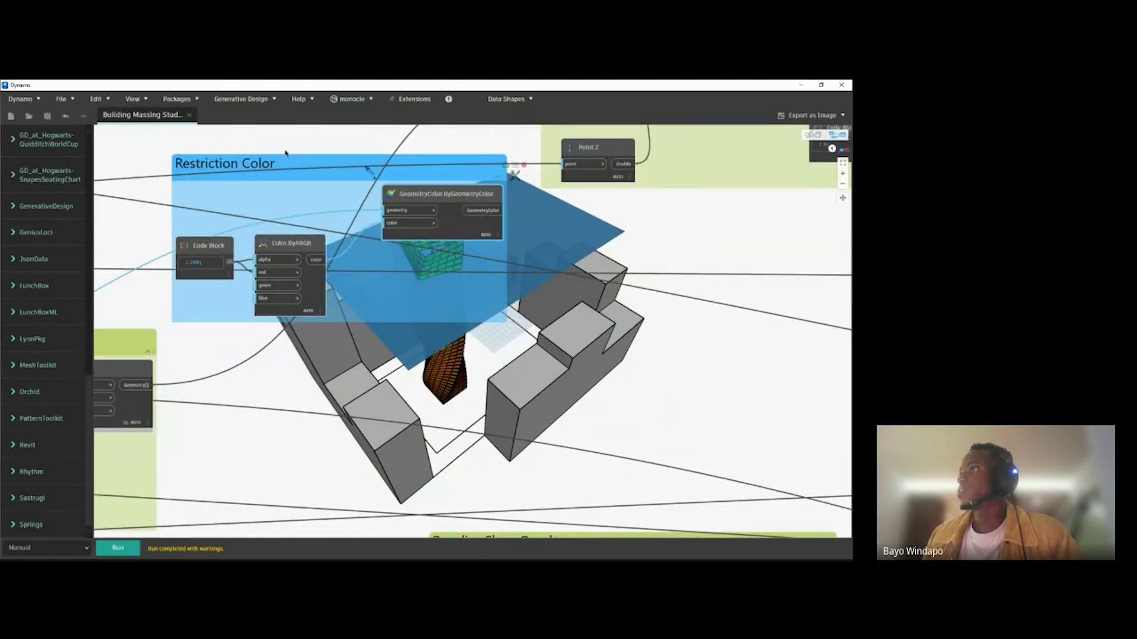
pyautogui.click(816, 136)
pyautogui.moveTo(533, 231); pyautogui.dragTo(513, 248, button='right')
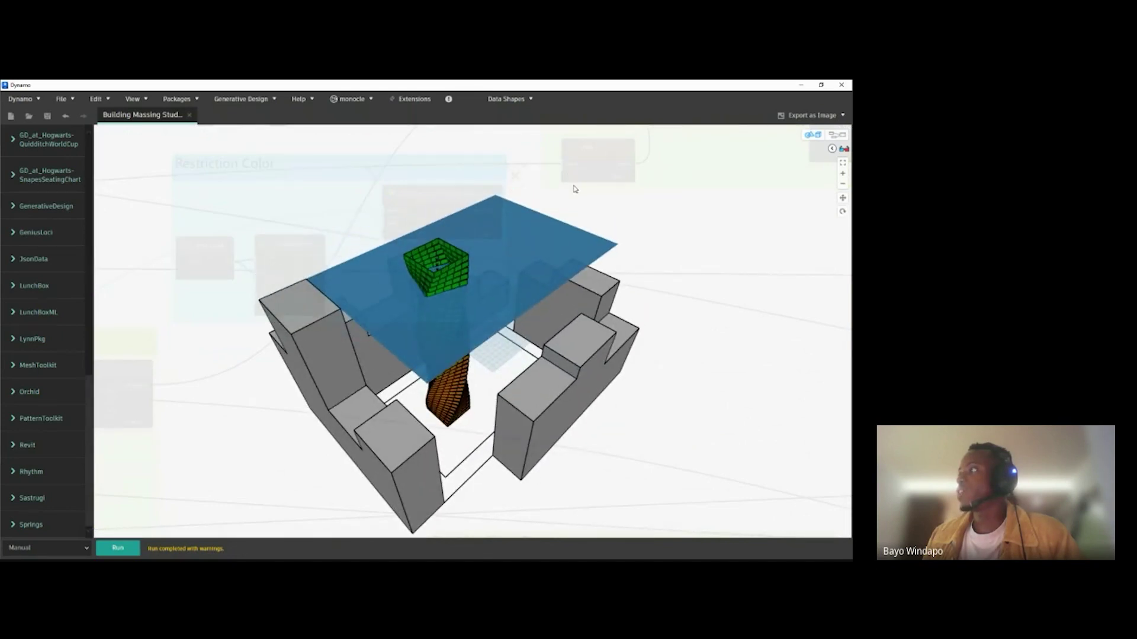
pyautogui.click(836, 135)
pyautogui.click(597, 357)
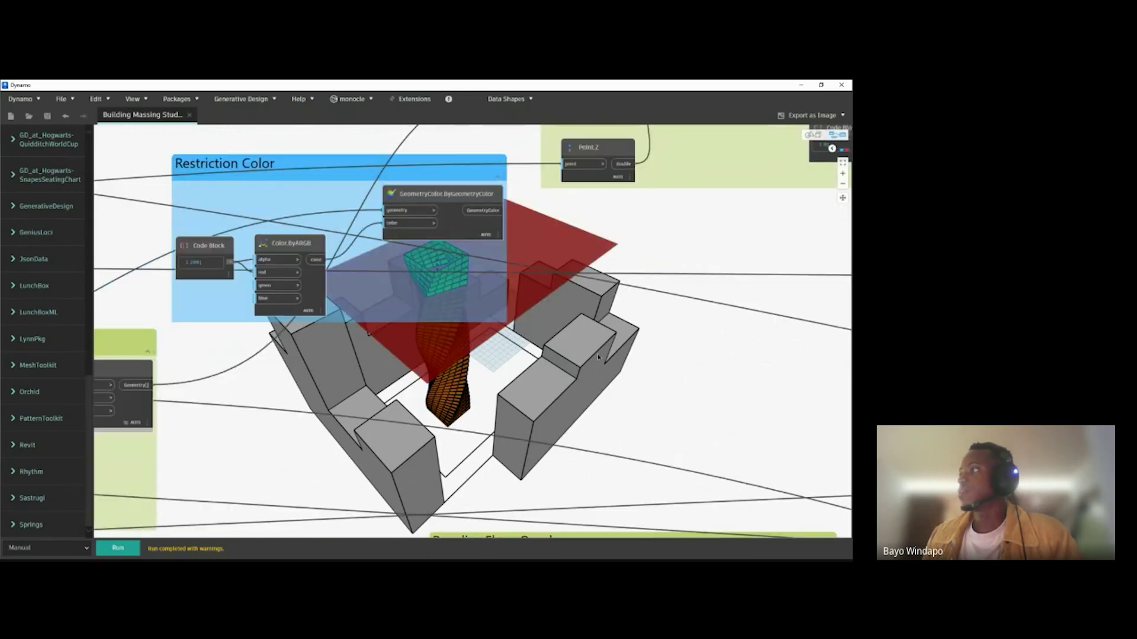
# Step: Highlight the facade panels coloured by the Color Quads By Sight Line Intersections group and inspect them in 3D before returning to the graph
pyautogui.scroll(-6, 393, 289)
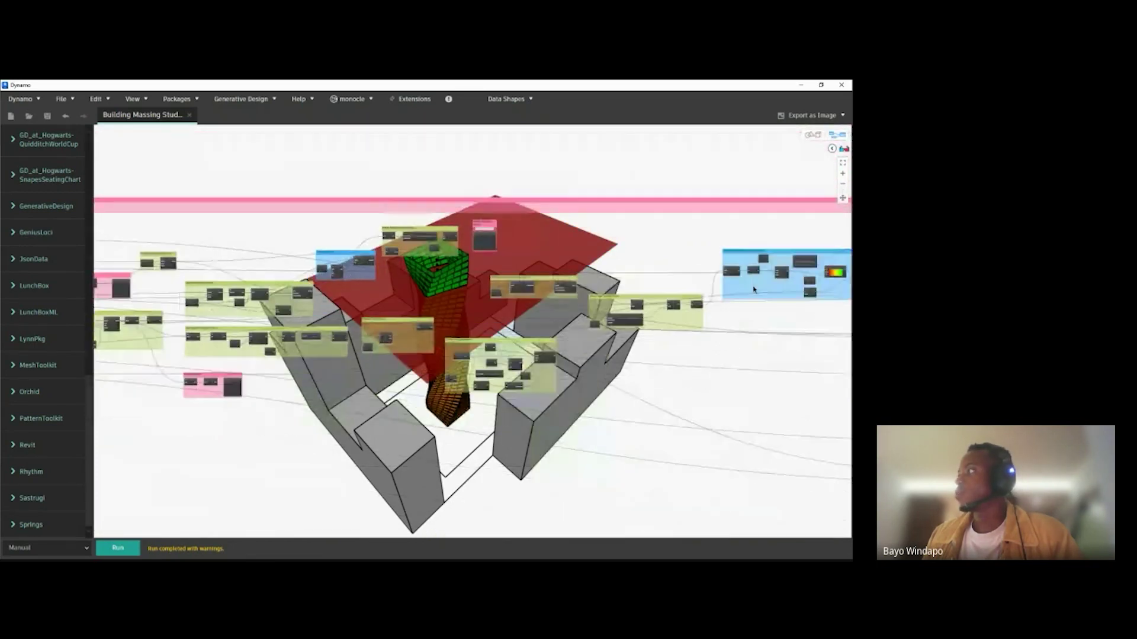
pyautogui.scroll(8, 667, 294)
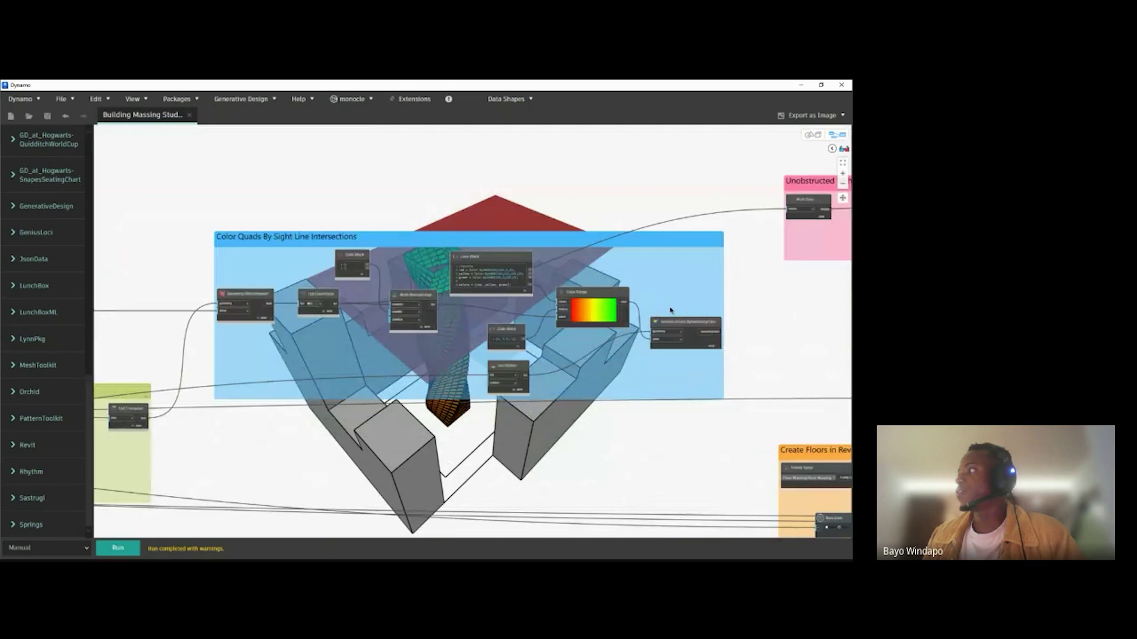
pyautogui.moveTo(637, 325); pyautogui.dragTo(582, 256, button='middle')
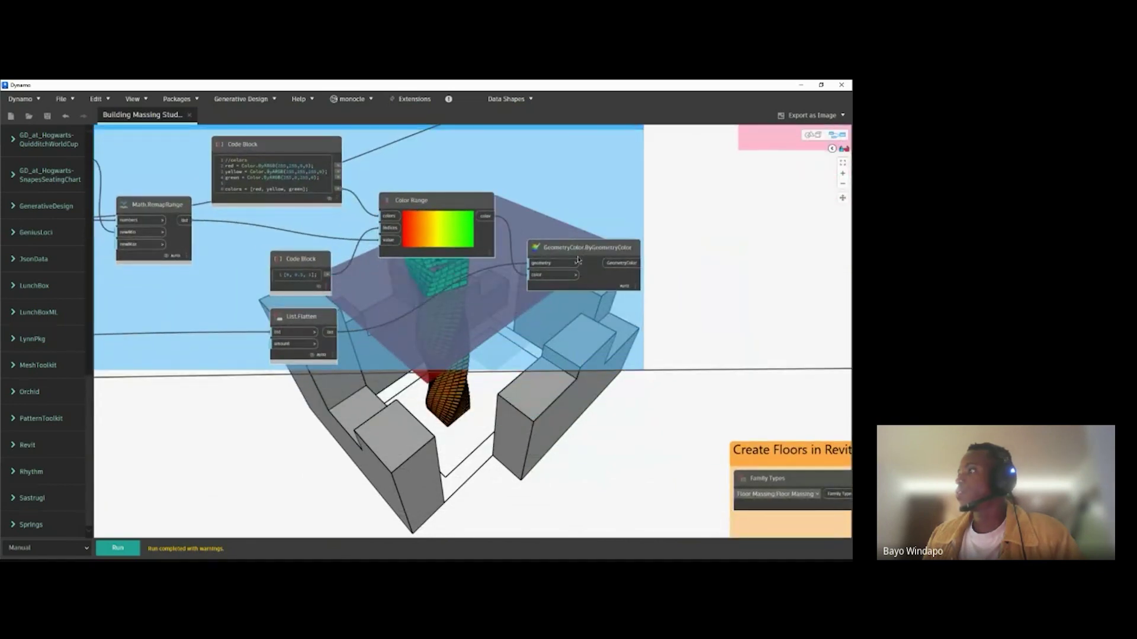
pyautogui.click(578, 259)
pyautogui.click(813, 135)
pyautogui.moveTo(495, 310)
pyautogui.mouseDown(button='right')
pyautogui.moveTo(462, 259)
pyautogui.moveTo(471, 255)
pyautogui.moveTo(497, 294)
pyautogui.mouseUp(button='right')
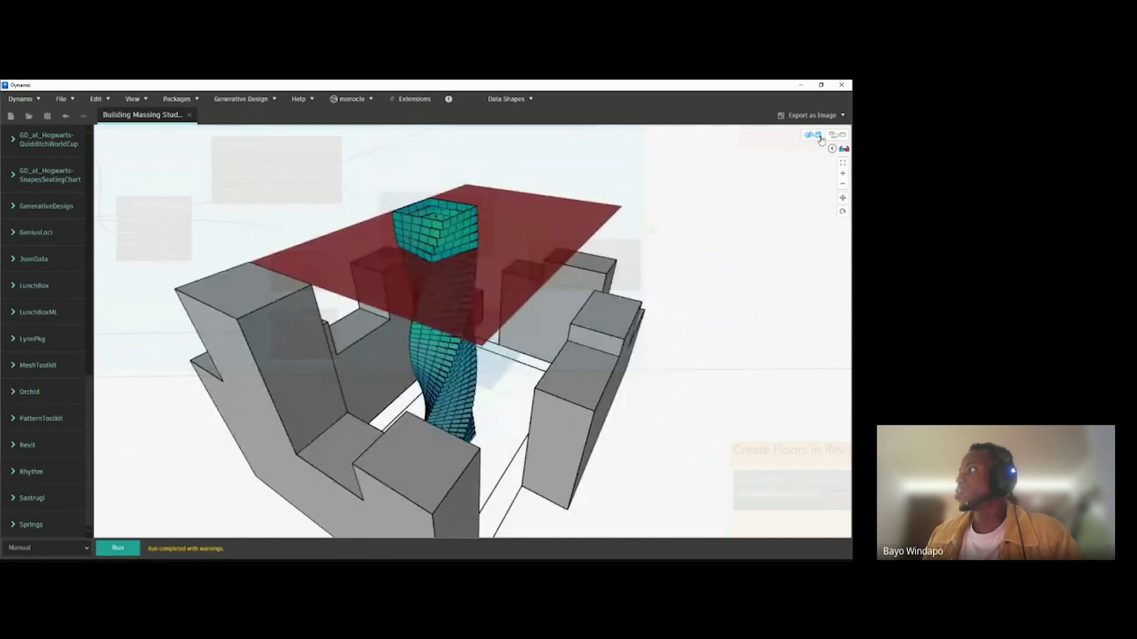
pyautogui.click(846, 136)
pyautogui.scroll(-4, 392, 467)
pyautogui.click(582, 382)
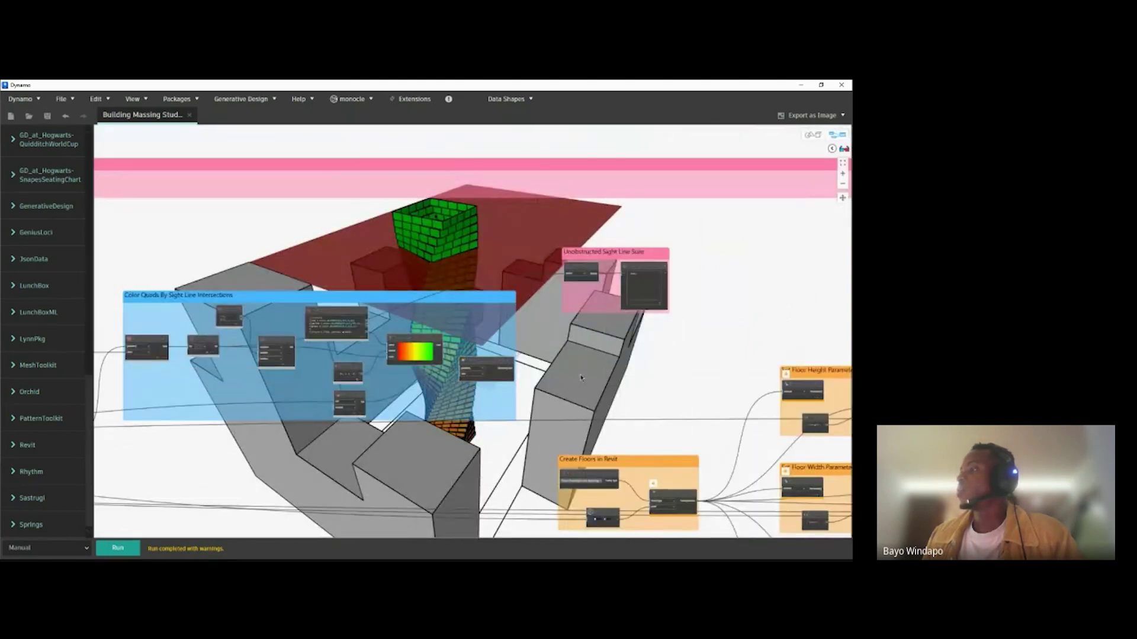
# Step: Examine the Create Floors in Revit, floor parameter, Rotate Floors and Place Height Restriction Mass groups at the end of the graph
pyautogui.scroll(-5, 582, 379)
pyautogui.scroll(-4, 543, 385)
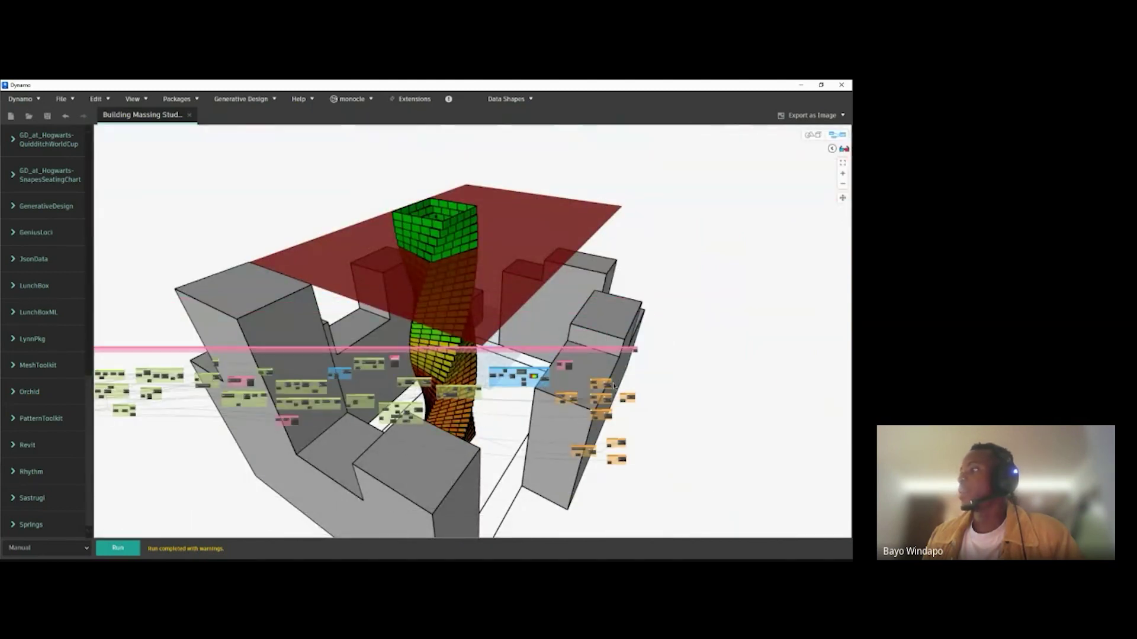
pyautogui.scroll(5, 563, 438)
pyautogui.scroll(8, 445, 295)
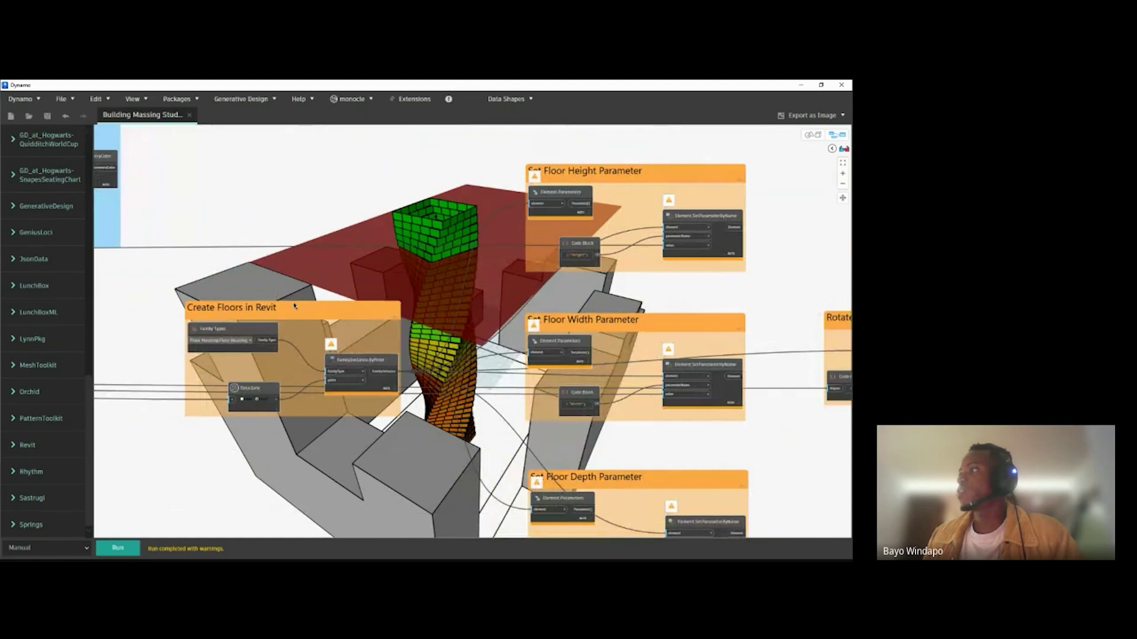
pyautogui.scroll(-10, 380, 313)
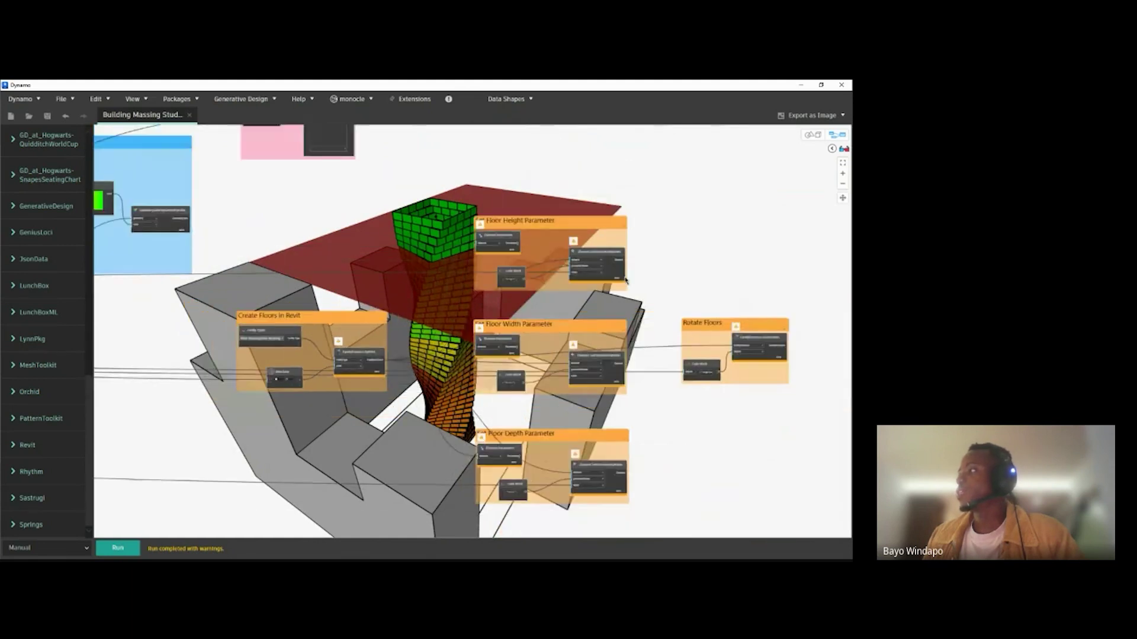
pyautogui.scroll(5, 423, 409)
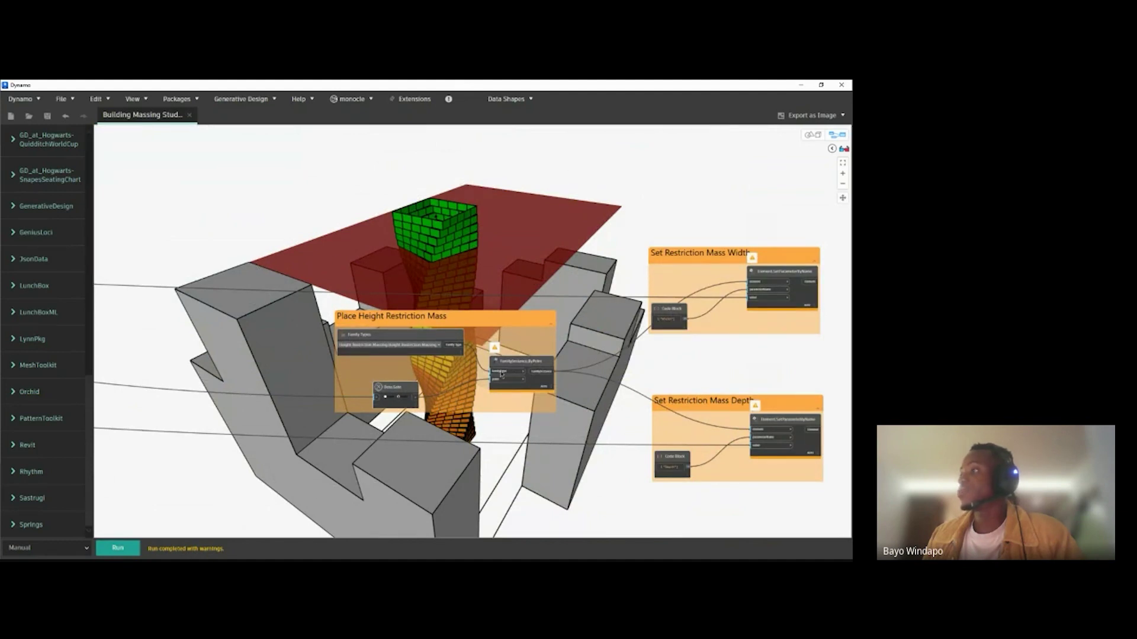
pyautogui.scroll(1, 420, 361)
pyautogui.scroll(-6, 505, 422)
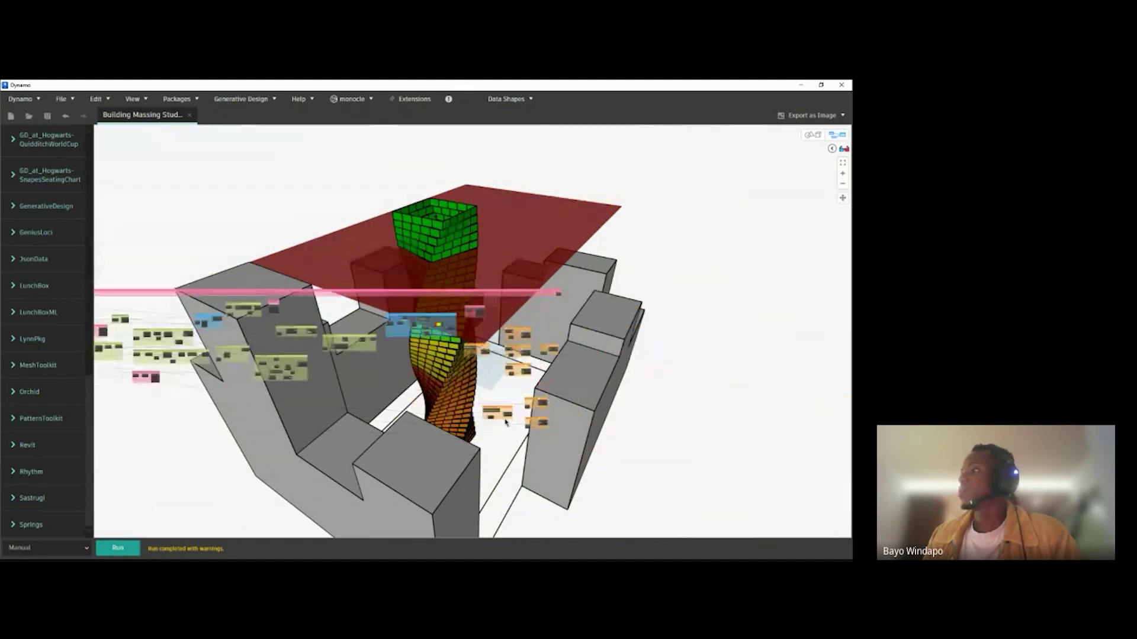
# Step: Freeze the Select Context and IN_Boundary nodes in the Inputs group
pyautogui.scroll(-4, 373, 362)
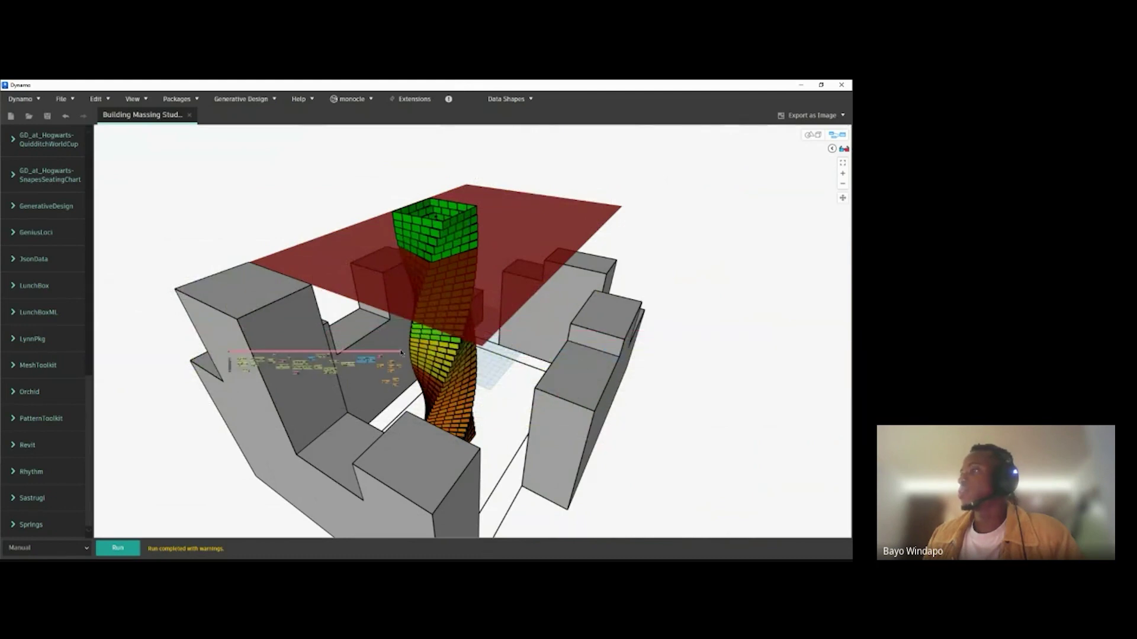
pyautogui.scroll(8, 192, 355)
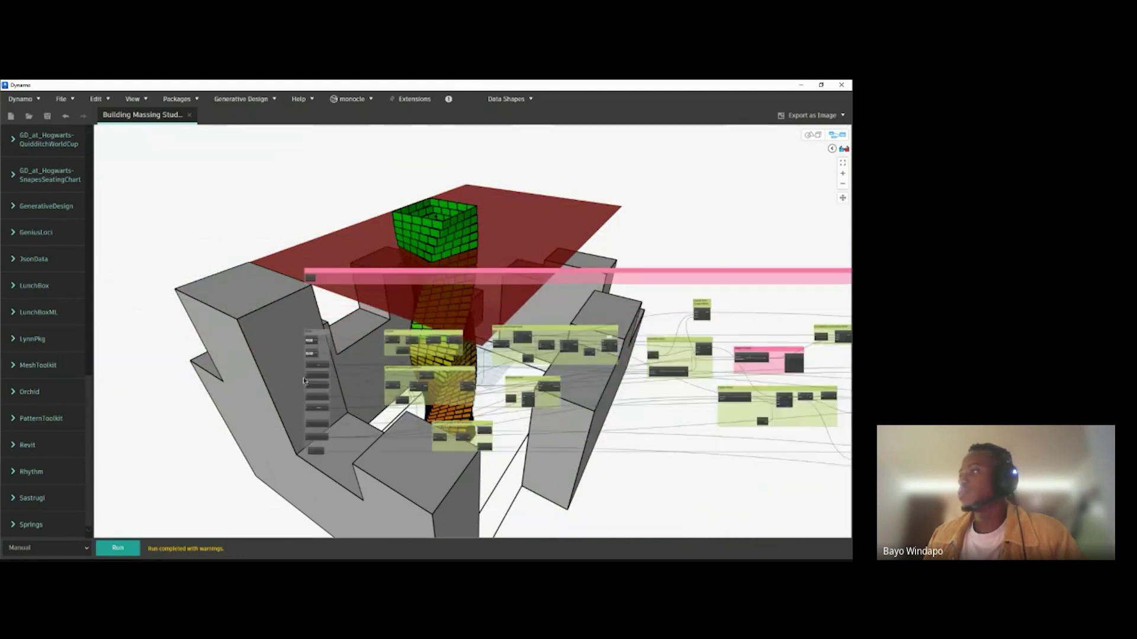
pyautogui.scroll(5, 325, 341)
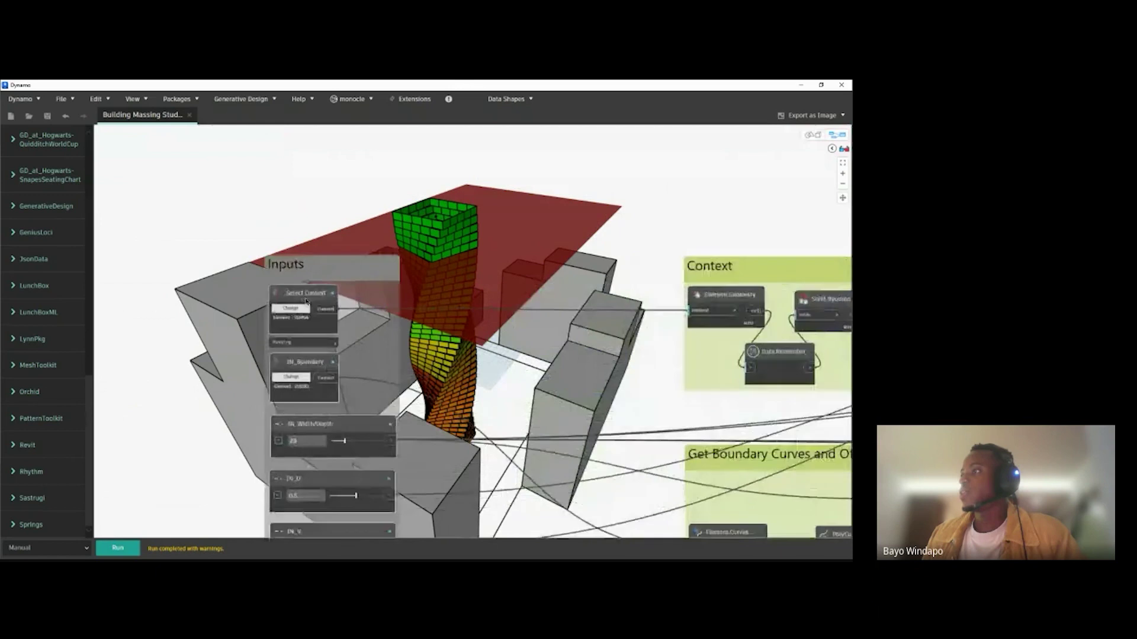
pyautogui.rightClick(297, 302)
pyautogui.click(312, 346)
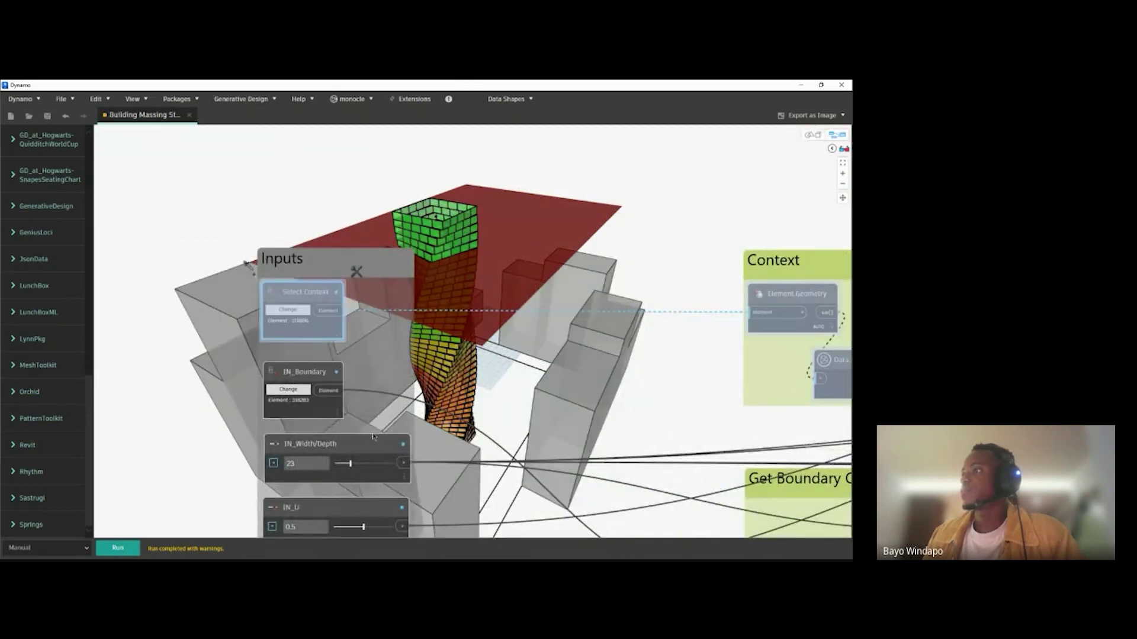
pyautogui.moveTo(289, 380); pyautogui.dragTo(273, 317, button='middle')
pyautogui.rightClick(276, 314)
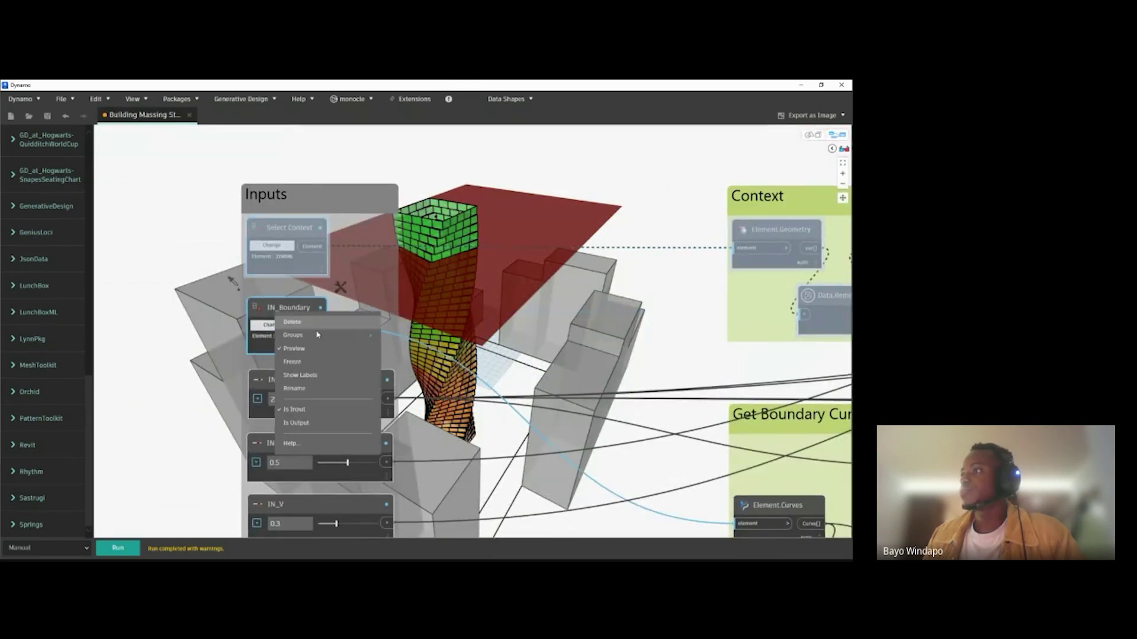
pyautogui.moveTo(332, 403); pyautogui.dragTo(326, 349, button='middle')
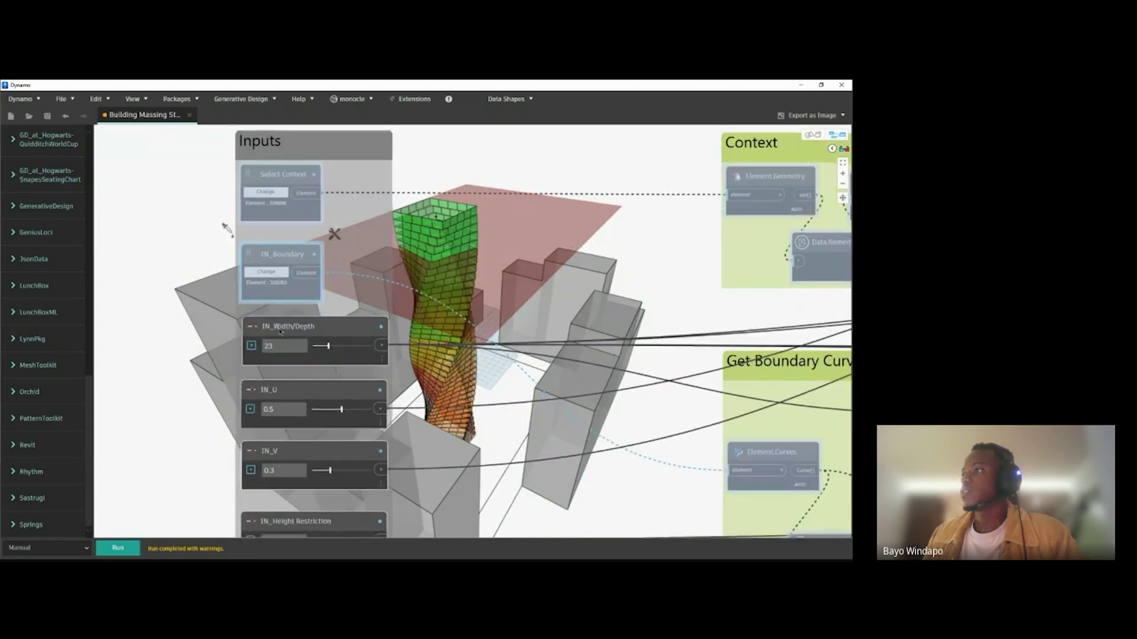
# Step: Freeze the IN_Width/Depth and IN_U slider nodes in the Inputs group
pyautogui.rightClick(283, 329)
pyautogui.click(323, 378)
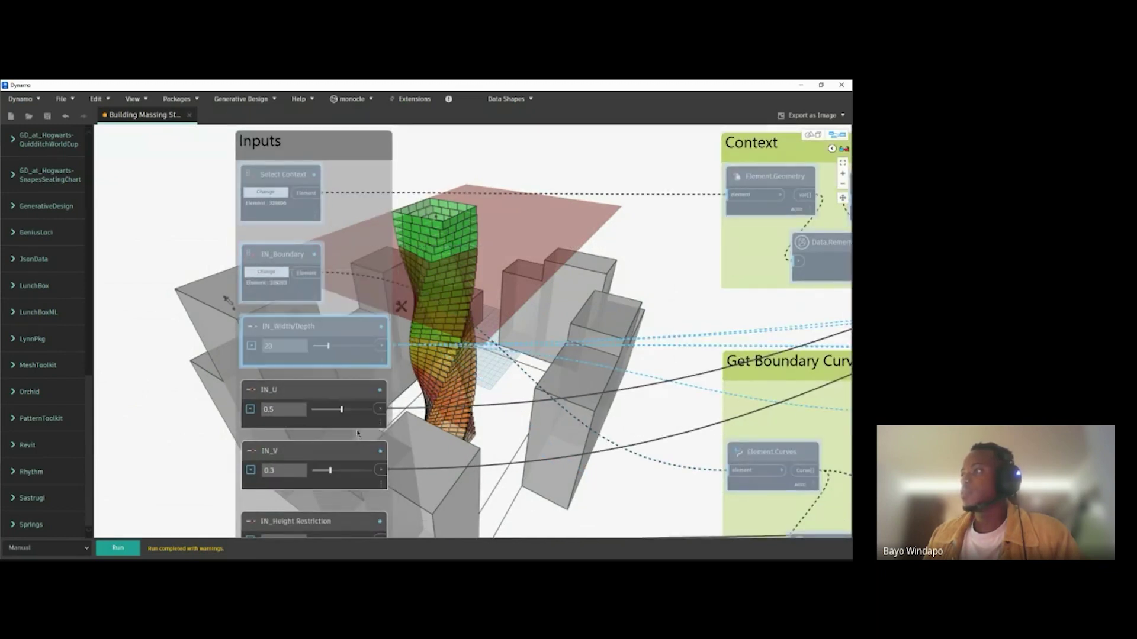
pyautogui.moveTo(323, 378); pyautogui.dragTo(309, 320, button='middle')
pyautogui.rightClick(268, 340)
pyautogui.click(283, 384)
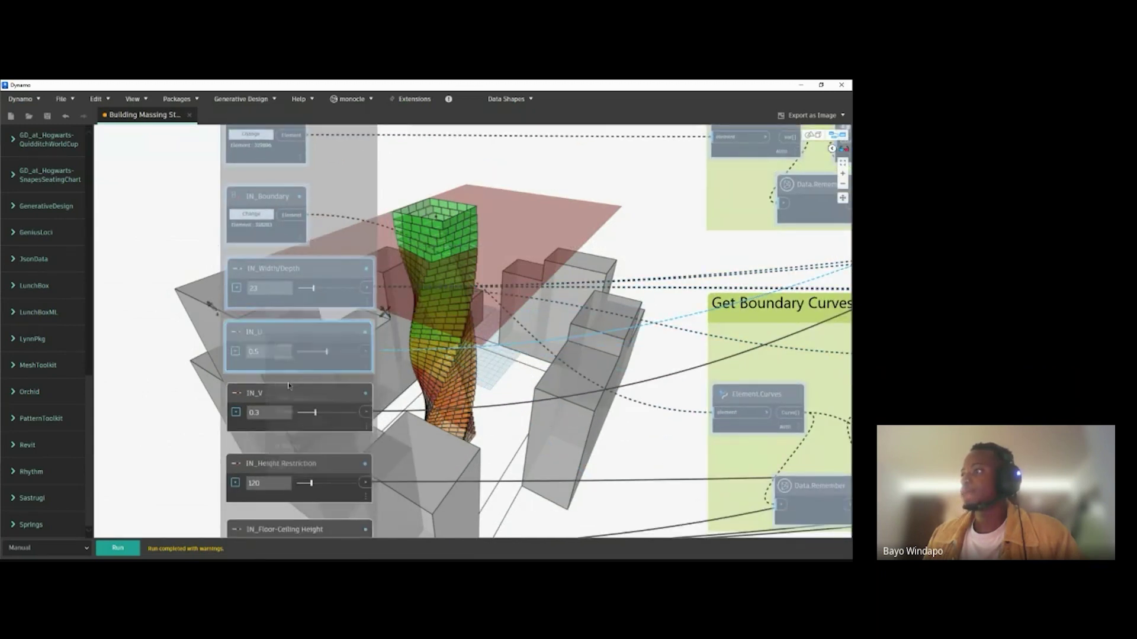
# Step: Freeze the IN_V and IN_Height Restriction slider nodes in the Inputs group
pyautogui.scroll(-3, 284, 378)
pyautogui.scroll(3, 279, 362)
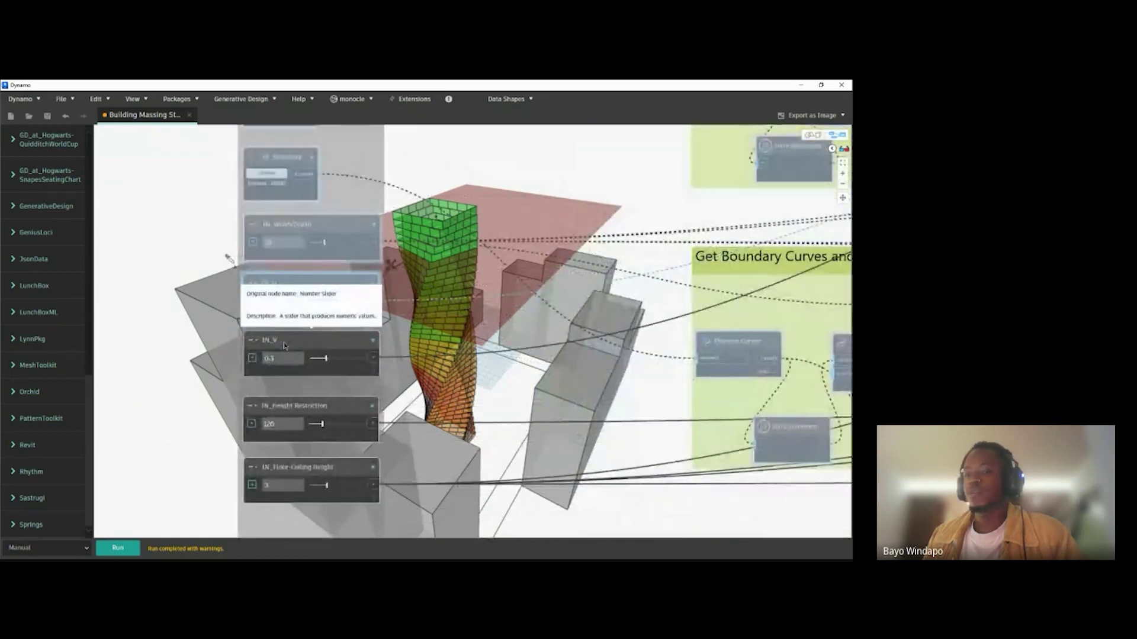
pyautogui.rightClick(285, 347)
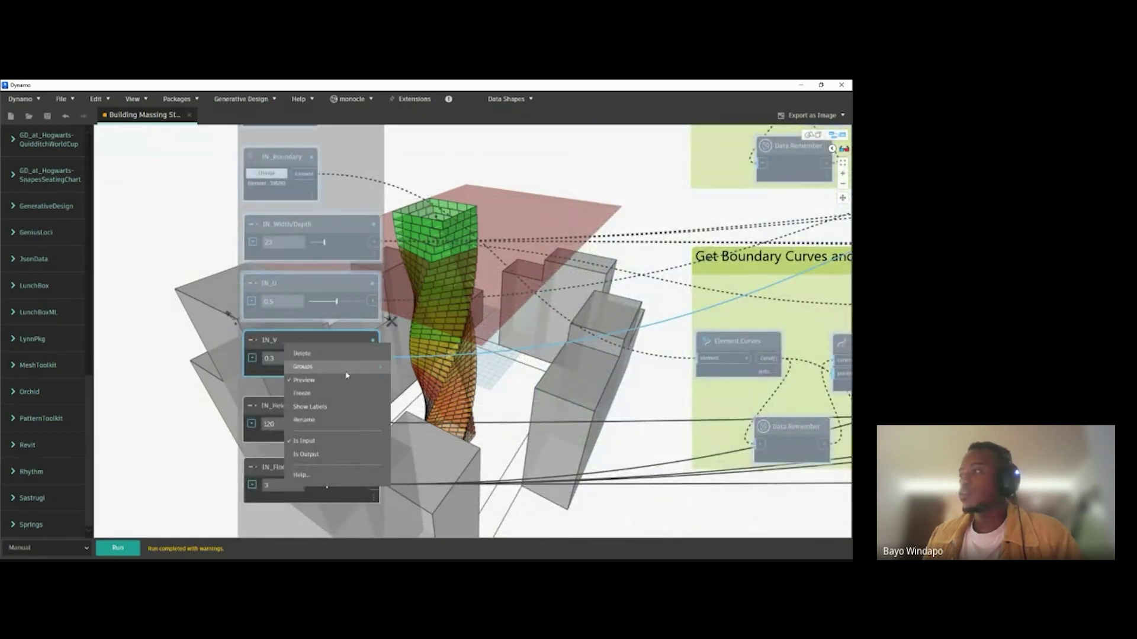
pyautogui.click(311, 393)
pyautogui.moveTo(324, 420); pyautogui.dragTo(317, 353, button='middle')
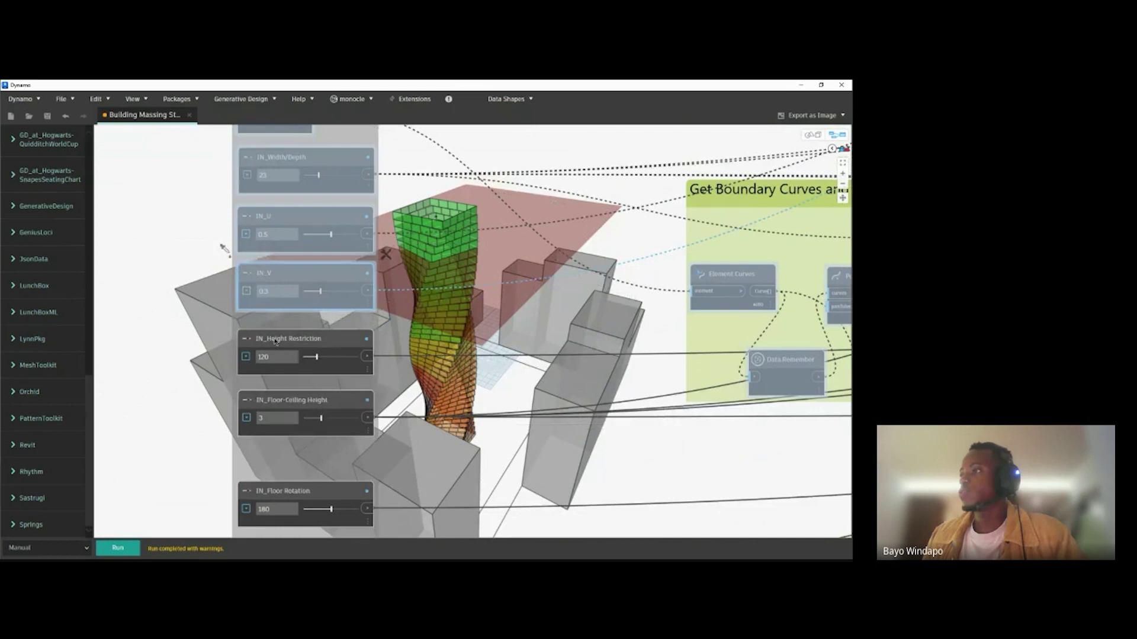
pyautogui.rightClick(276, 340)
pyautogui.click(311, 395)
# Step: Freeze the IN_Floor-Ceiling Height and IN_Floor Rotation slider nodes in the Inputs group
pyautogui.moveTo(322, 430); pyautogui.dragTo(324, 365, button='middle')
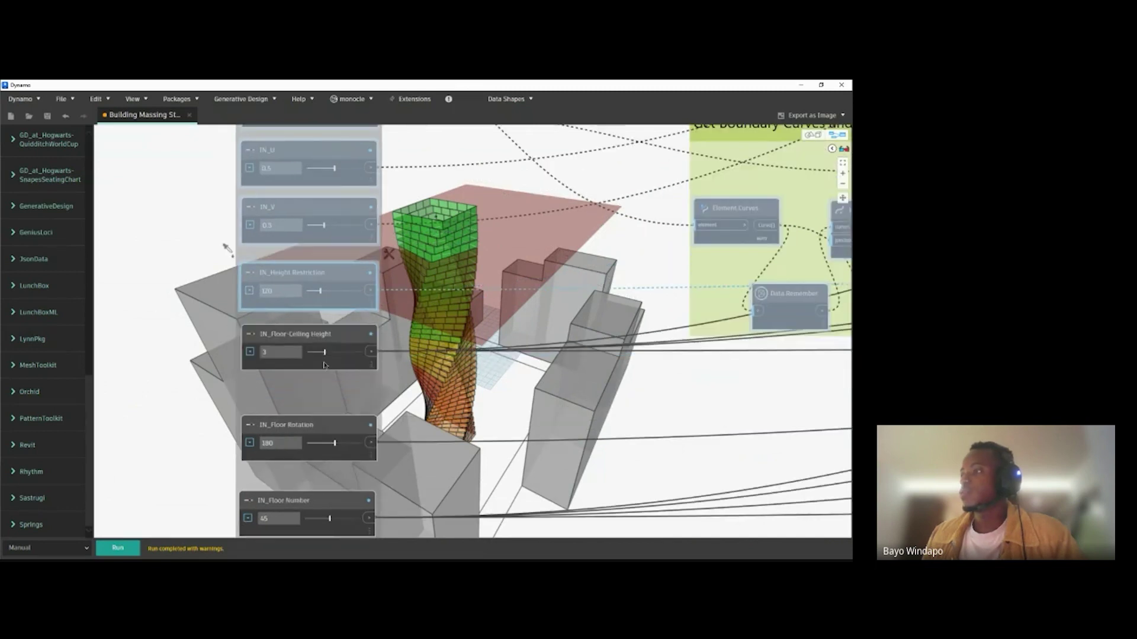
pyautogui.rightClick(291, 339)
pyautogui.click(311, 393)
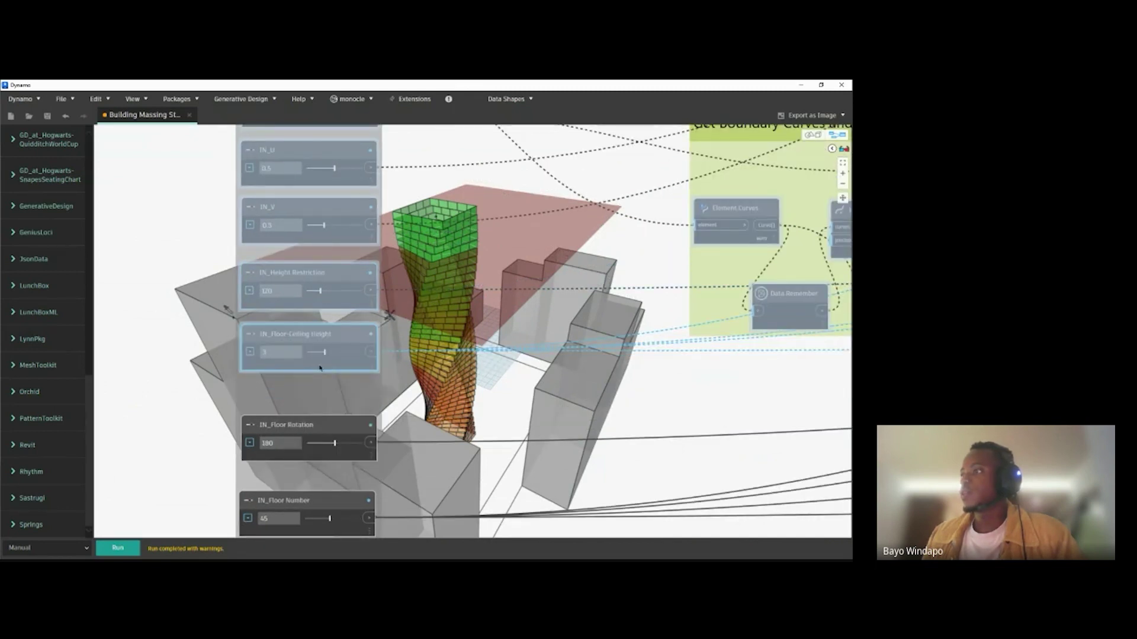
pyautogui.moveTo(287, 429); pyautogui.dragTo(285, 366, button='middle')
pyautogui.rightClick(285, 366)
pyautogui.click(309, 417)
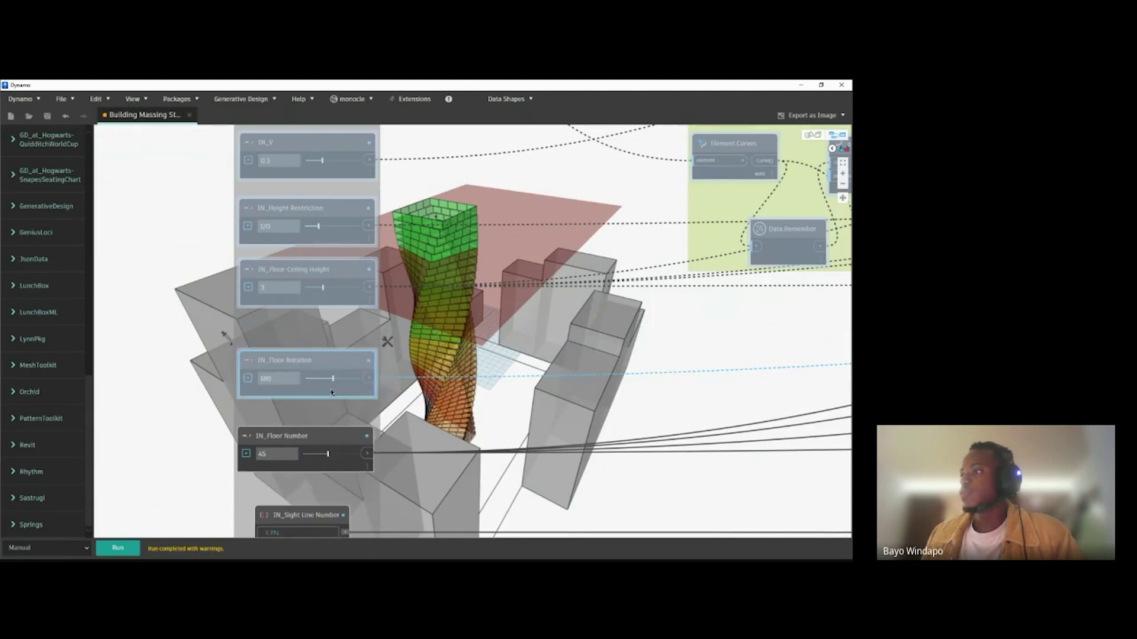
# Step: Freeze the IN_Floor Number slider and the IN_Sight Line Number node at the end of the Inputs group
pyautogui.moveTo(285, 439); pyautogui.dragTo(283, 357, button='middle')
pyautogui.rightClick(284, 355)
pyautogui.click(302, 407)
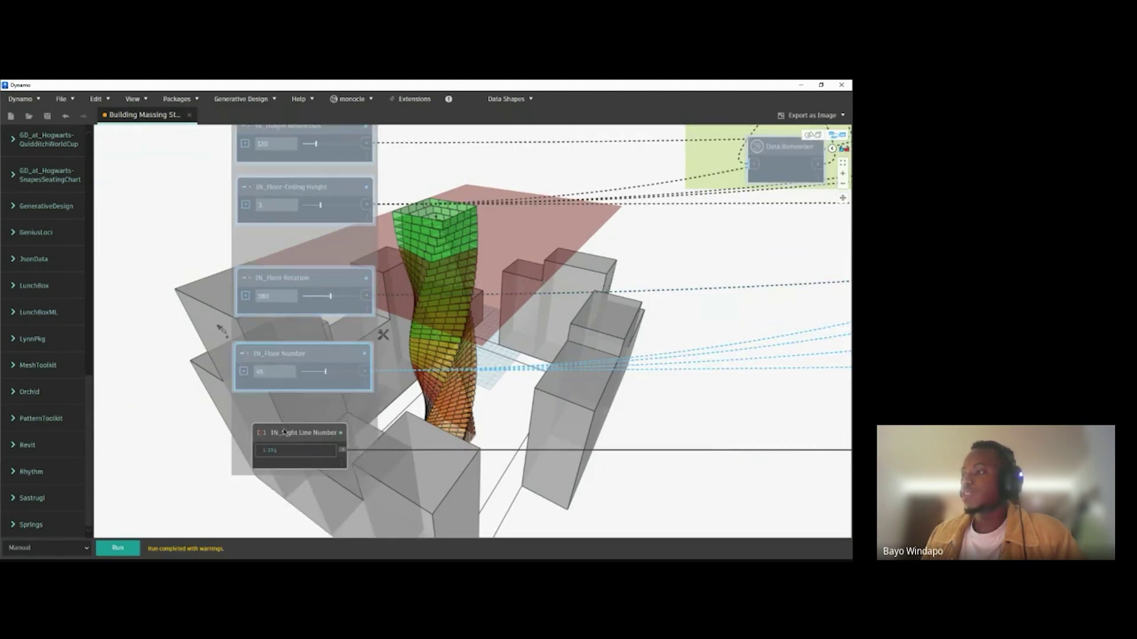
pyautogui.click(286, 434)
pyautogui.rightClick(286, 434)
pyautogui.click(305, 483)
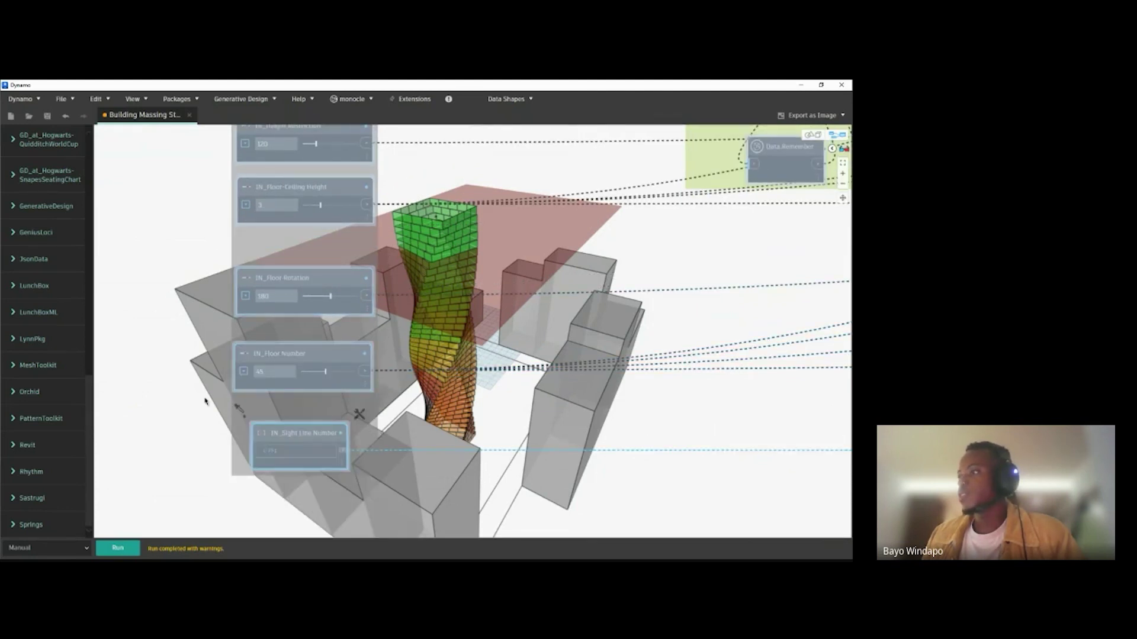
# Step: Select all the nodes of the graph and hide their geometry preview
pyautogui.scroll(-10, 205, 396)
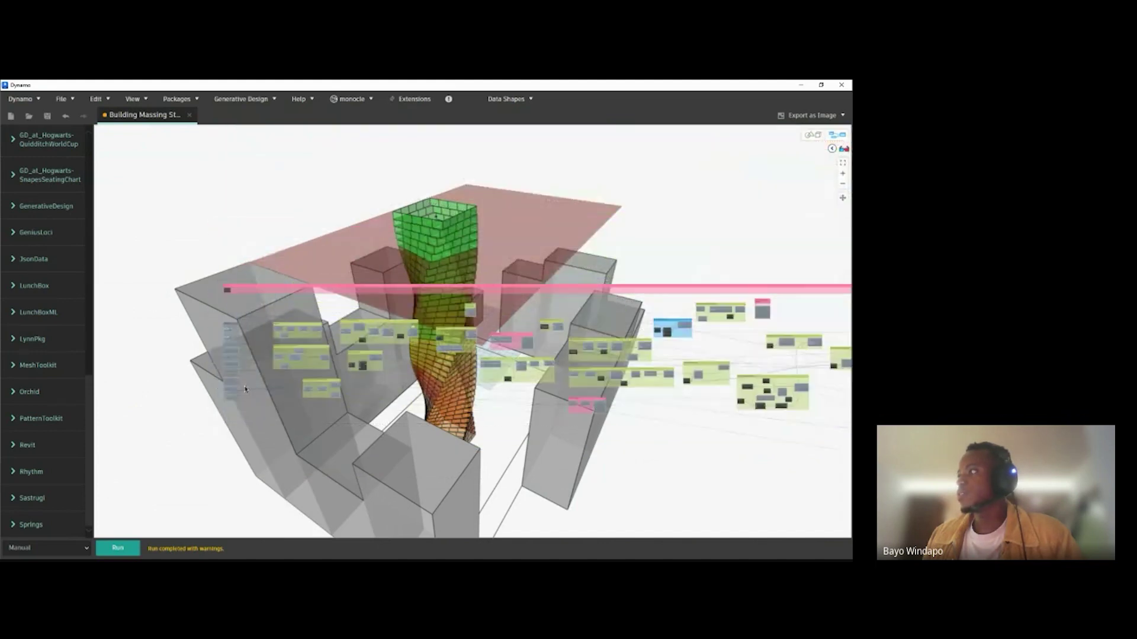
pyautogui.scroll(-3, 404, 391)
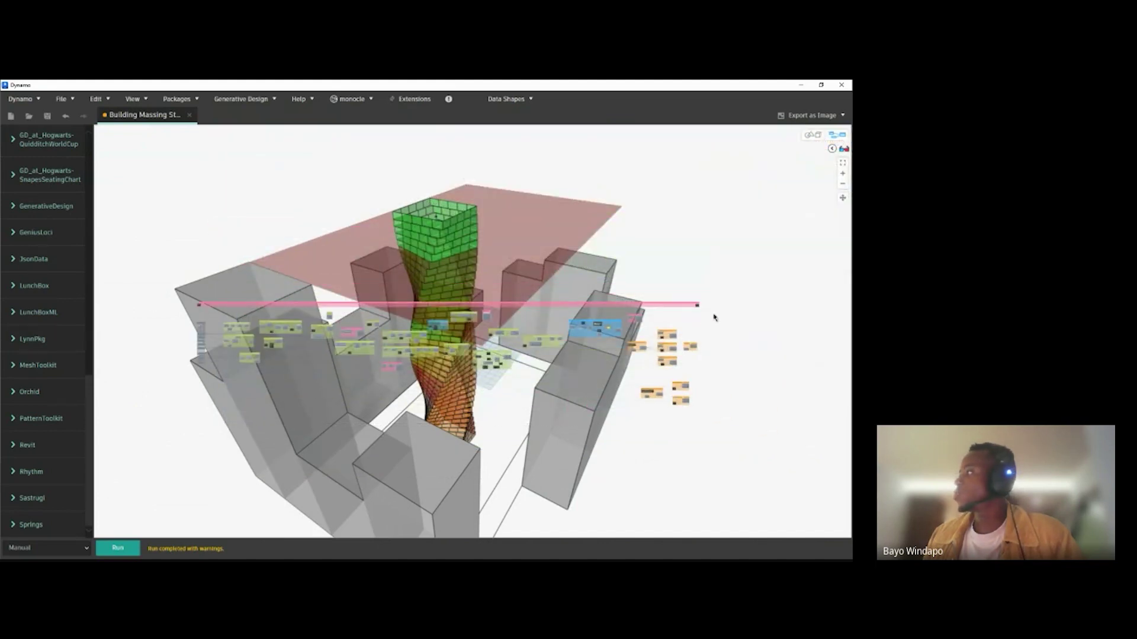
pyautogui.moveTo(716, 314); pyautogui.dragTo(577, 373)
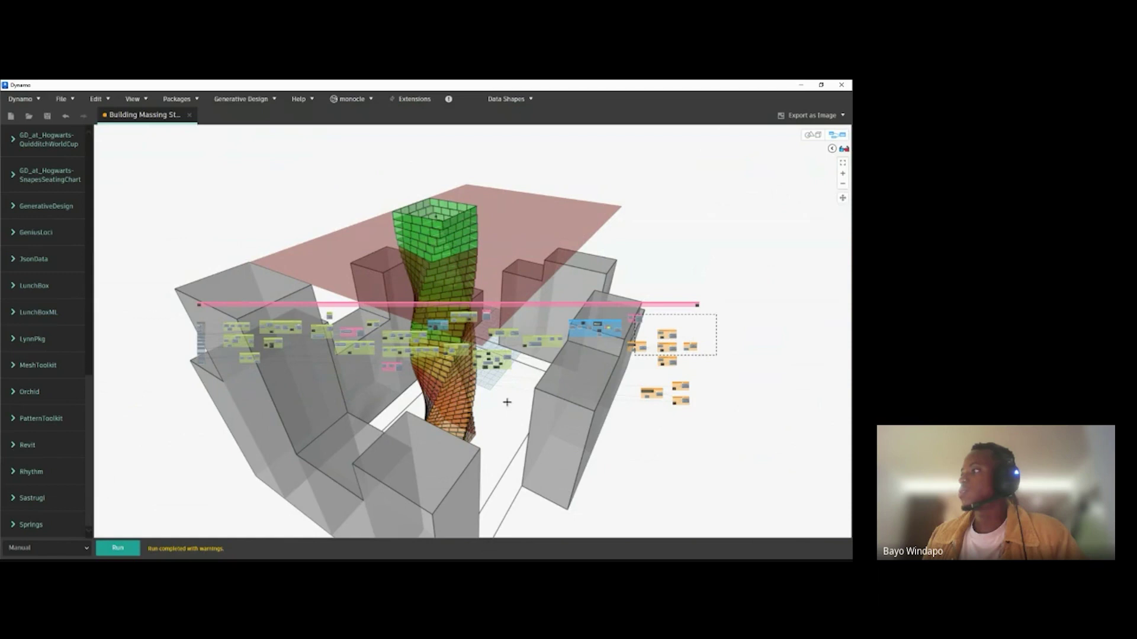
pyautogui.moveTo(475, 415); pyautogui.dragTo(197, 426)
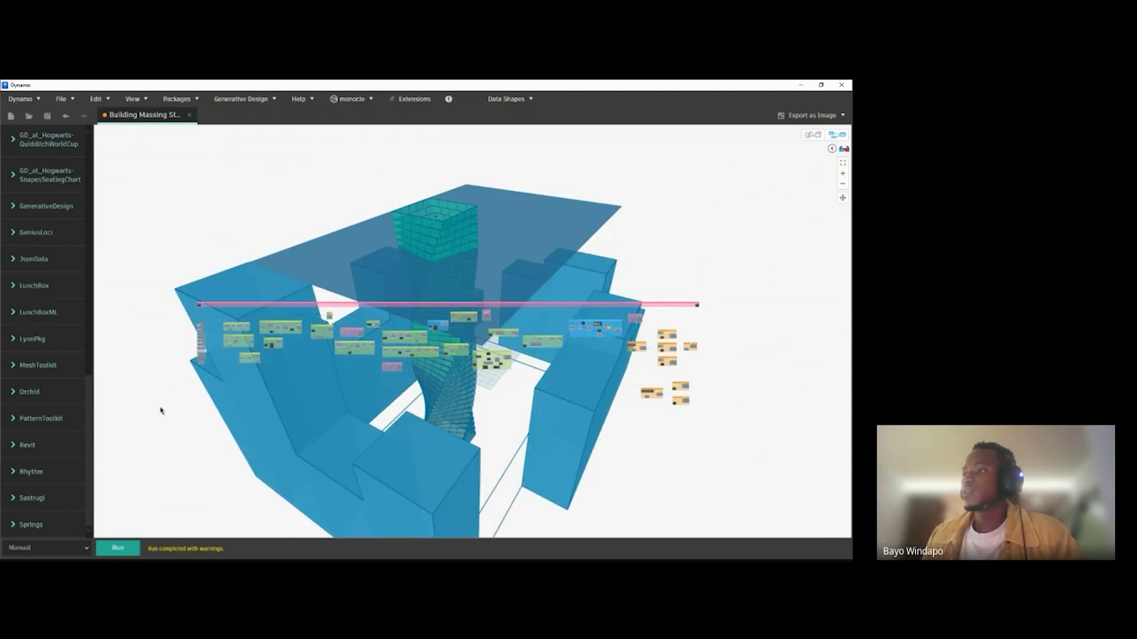
pyautogui.rightClick(142, 394)
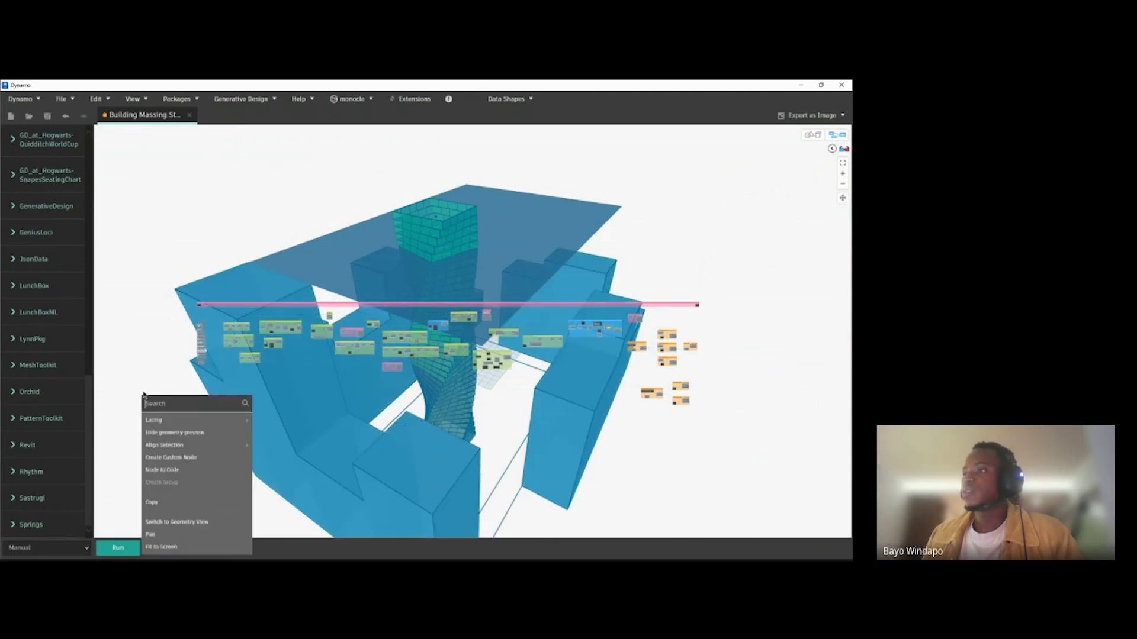
pyautogui.click(191, 434)
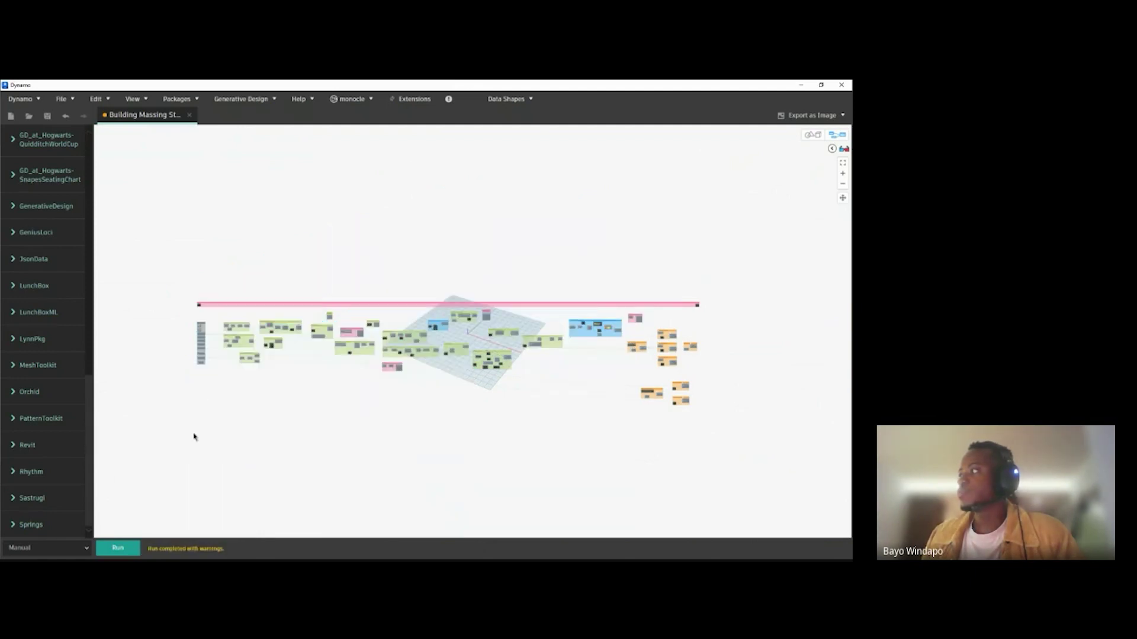
# Step: Place the Dynamo graph side by side with the Revit 3D view of the Building Massing model
pyautogui.scroll(5, 241, 391)
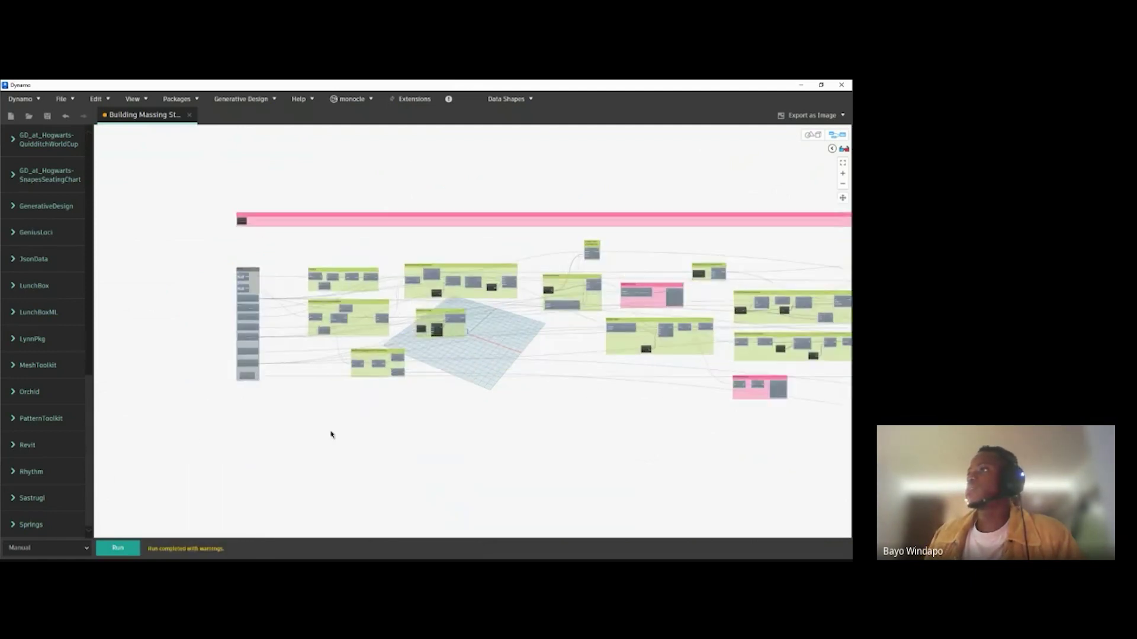
pyautogui.scroll(4, 228, 326)
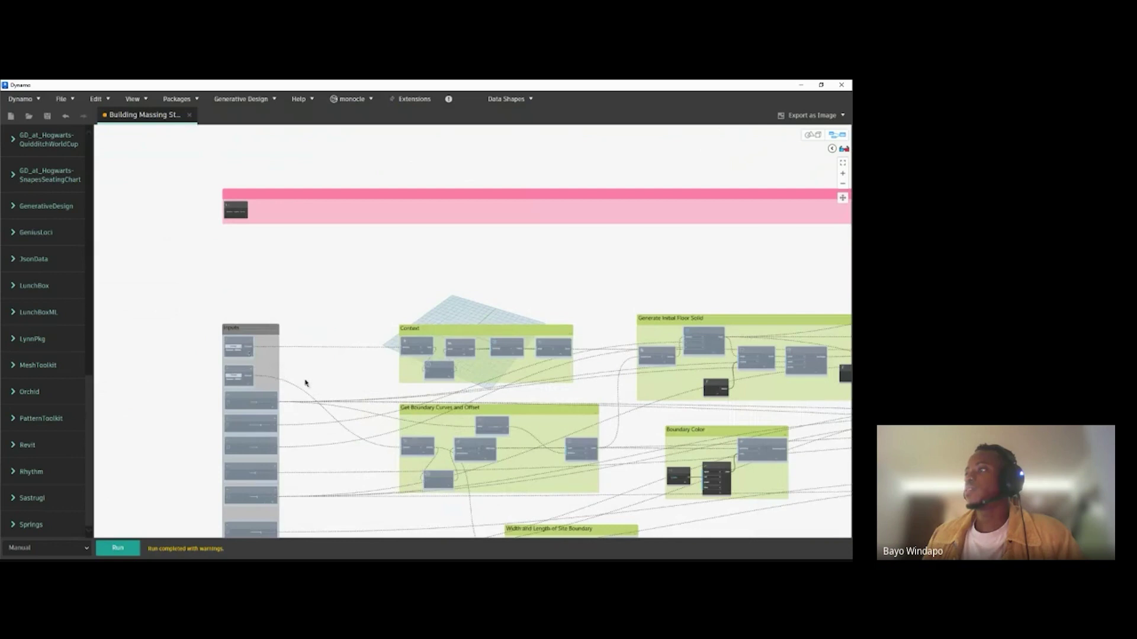
pyautogui.moveTo(233, 84); pyautogui.dragTo(1, 225)
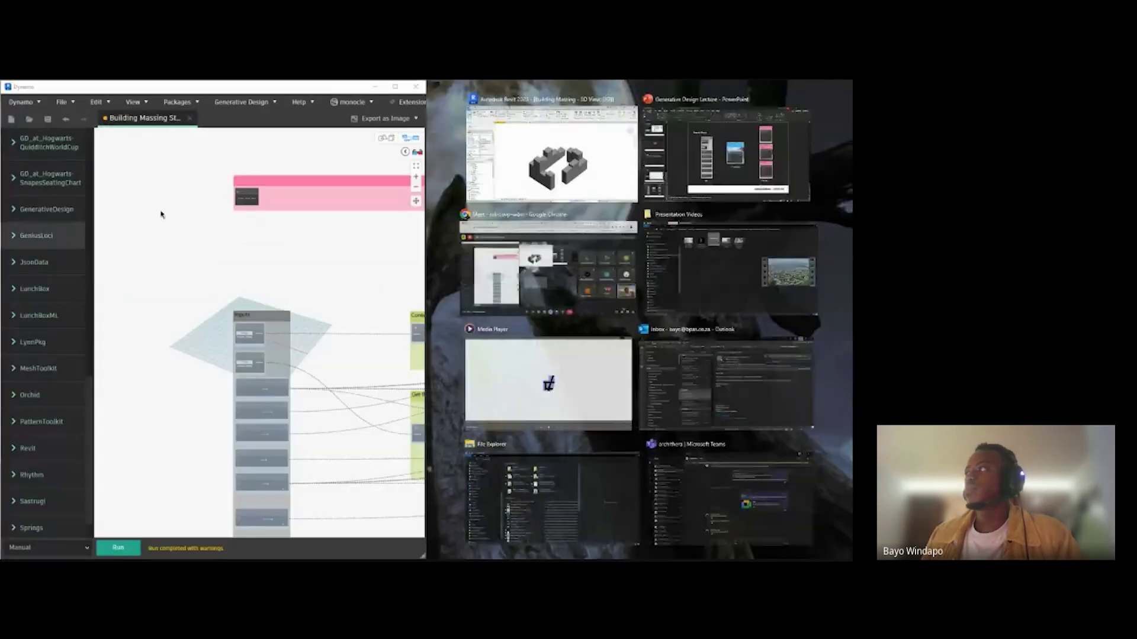
pyautogui.click(551, 154)
pyautogui.moveTo(844, 392); pyautogui.dragTo(693, 399, button='middle')
# Step: Examine the Select Context and IN_Boundary nodes of the Inputs group alongside the context masses in Revit
pyautogui.scroll(-3, 159, 265)
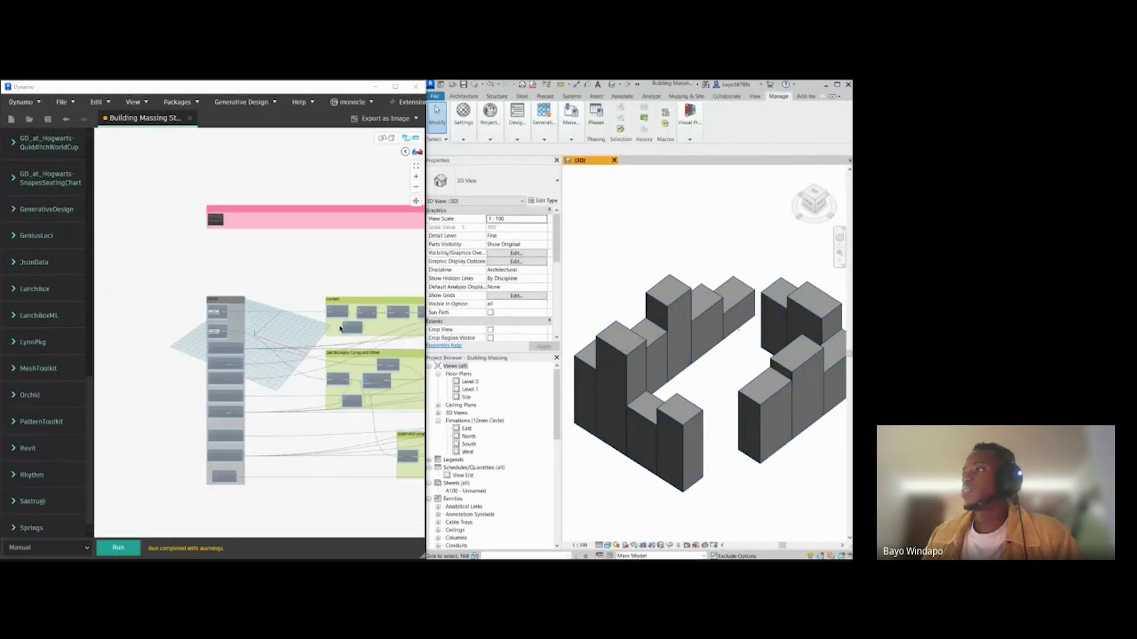
pyautogui.scroll(3, 158, 312)
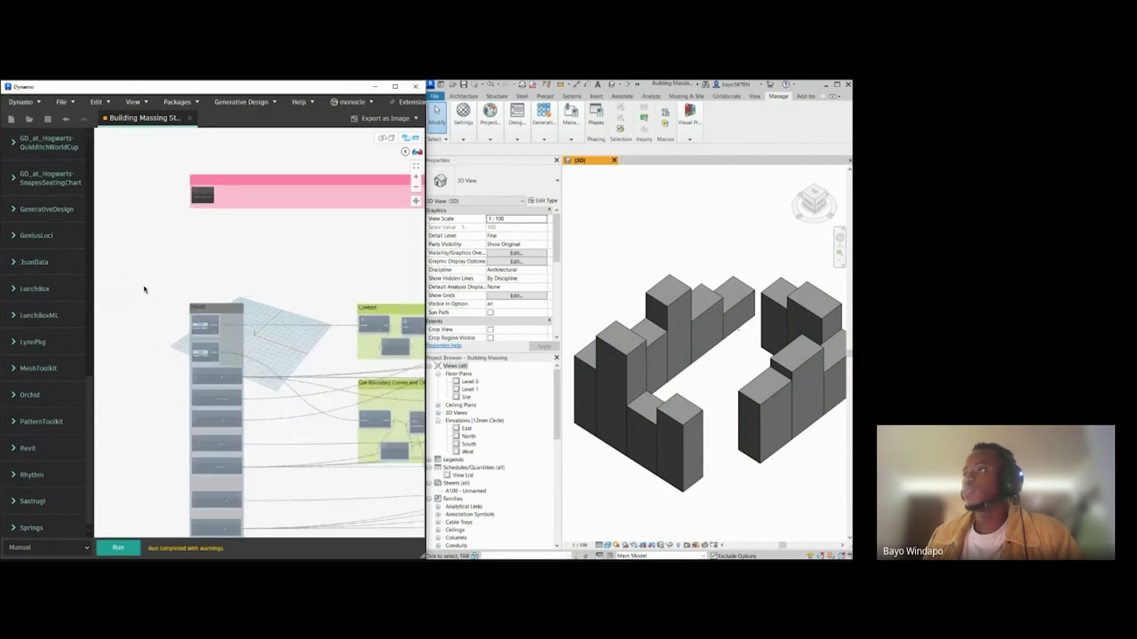
pyautogui.scroll(5, 218, 343)
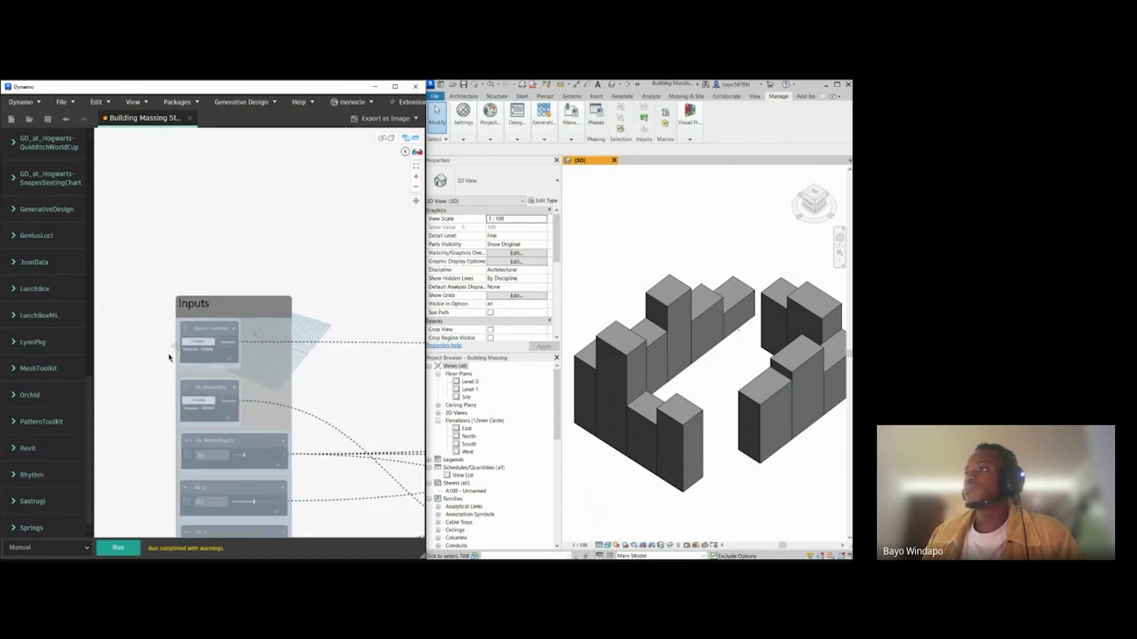
pyautogui.scroll(2, 200, 341)
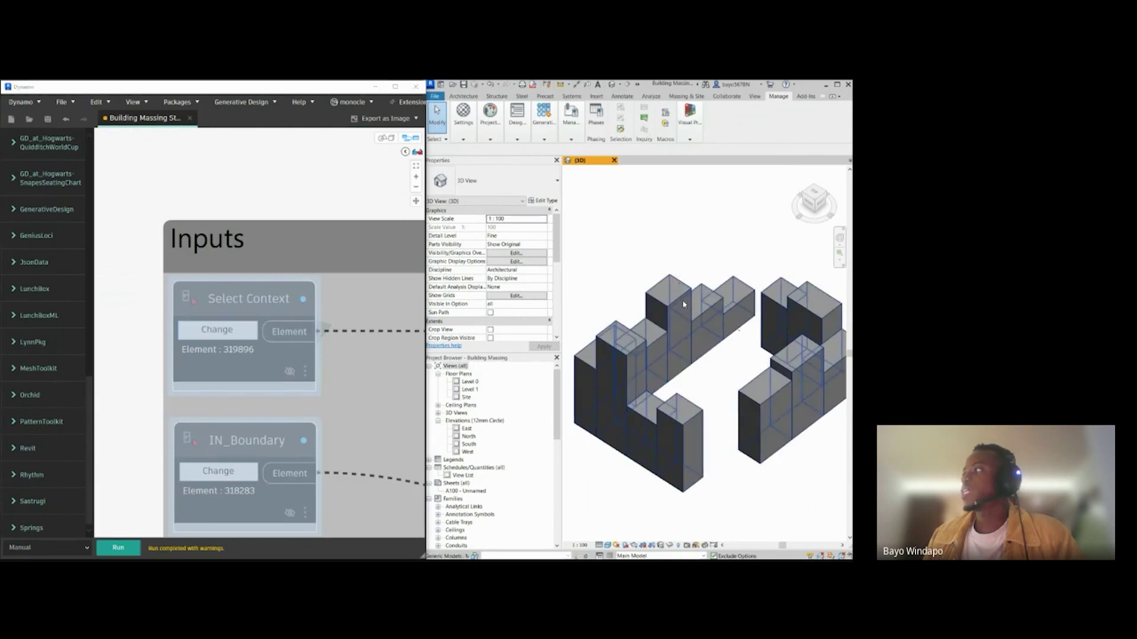
pyautogui.scroll(-2, 255, 338)
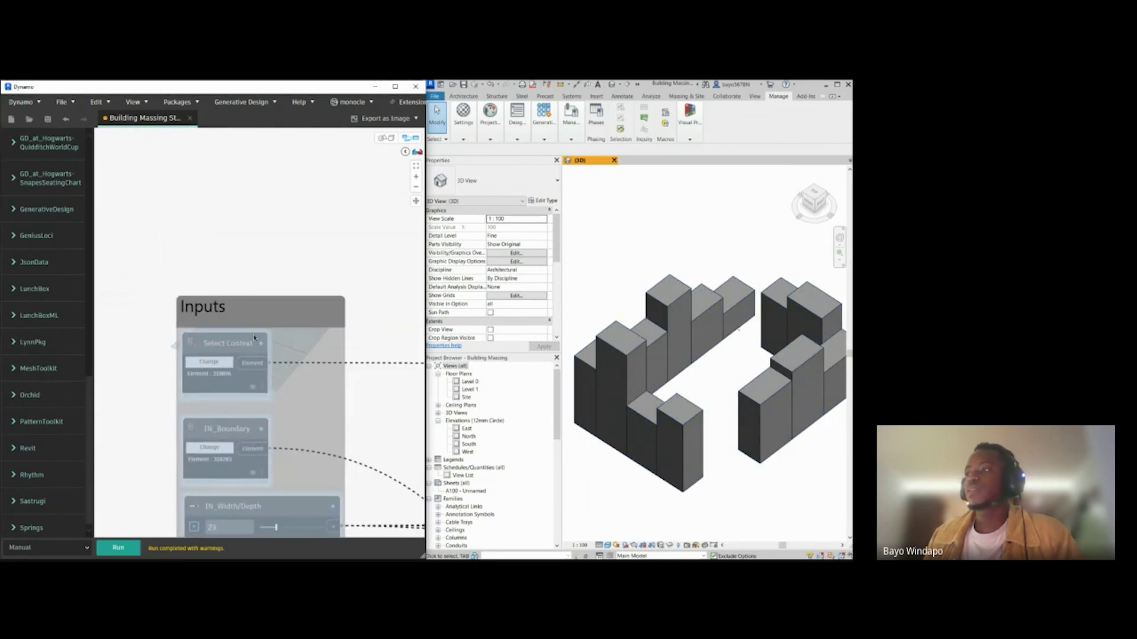
pyautogui.scroll(-2, 204, 269)
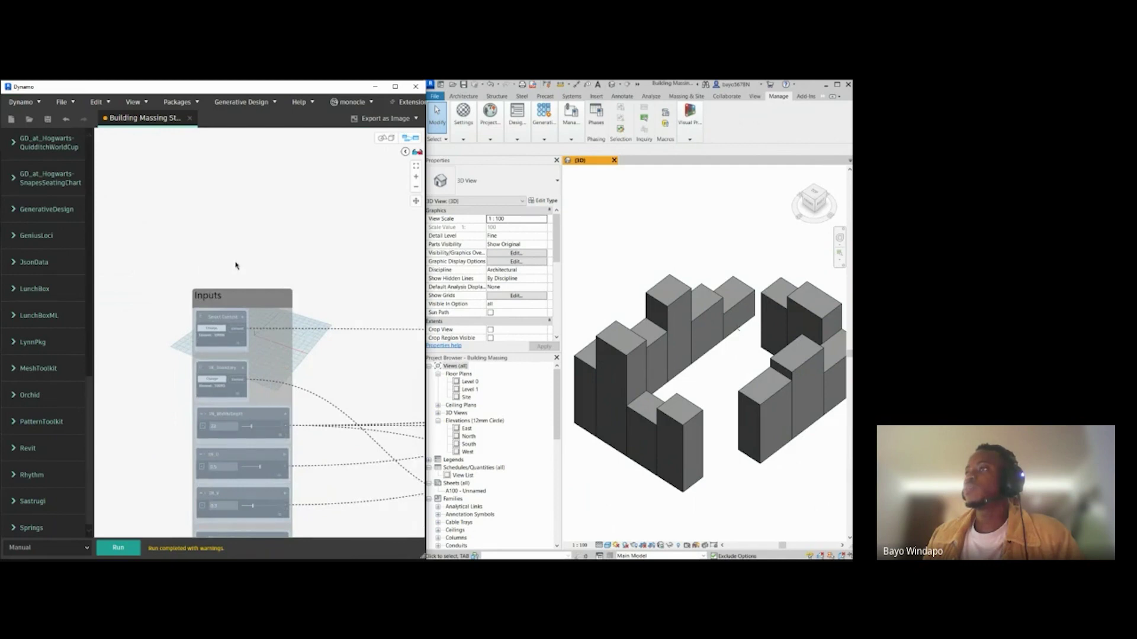
pyautogui.scroll(3, 246, 264)
pyautogui.scroll(3, 216, 262)
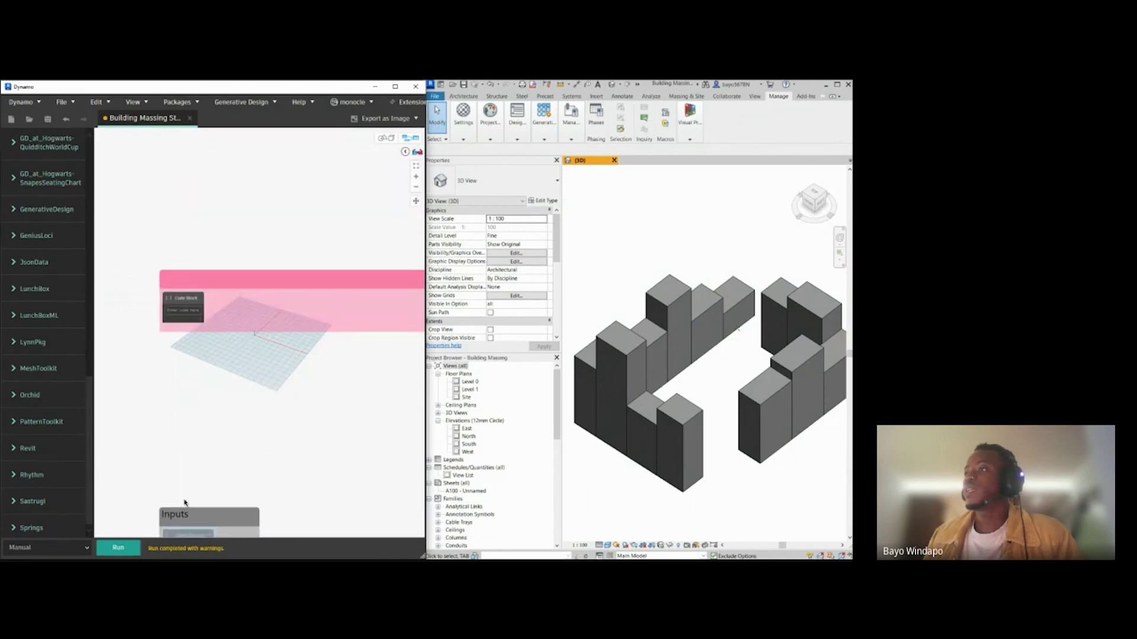
# Step: Search the node library for "Select model" and add a Select Model Element node to the graph
pyautogui.scroll(10, 59, 237)
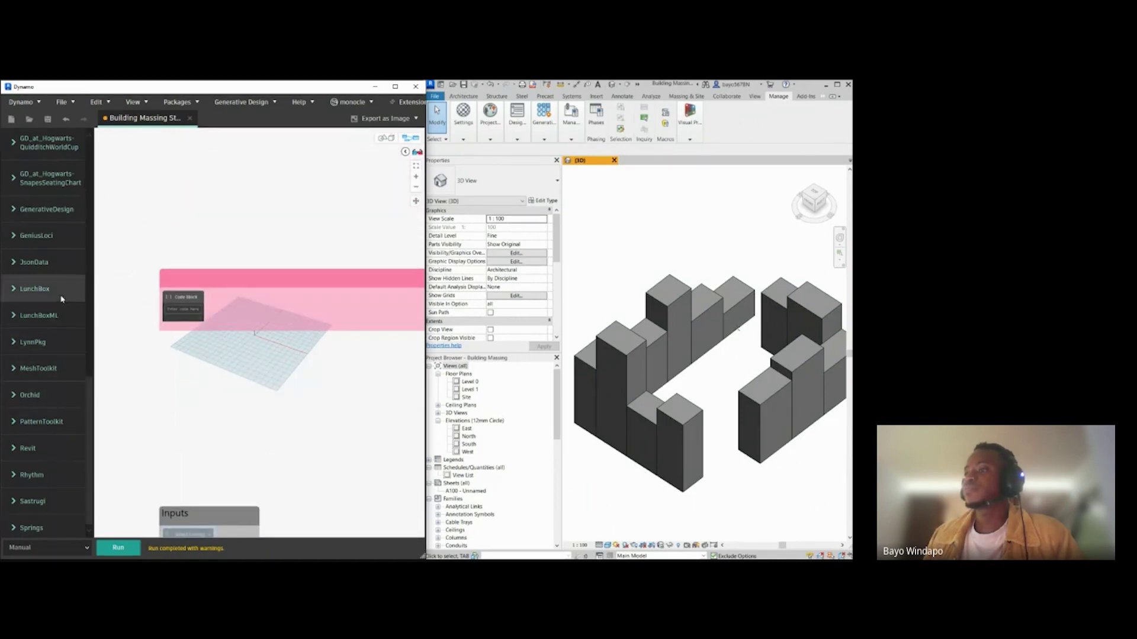
pyautogui.click(42, 163)
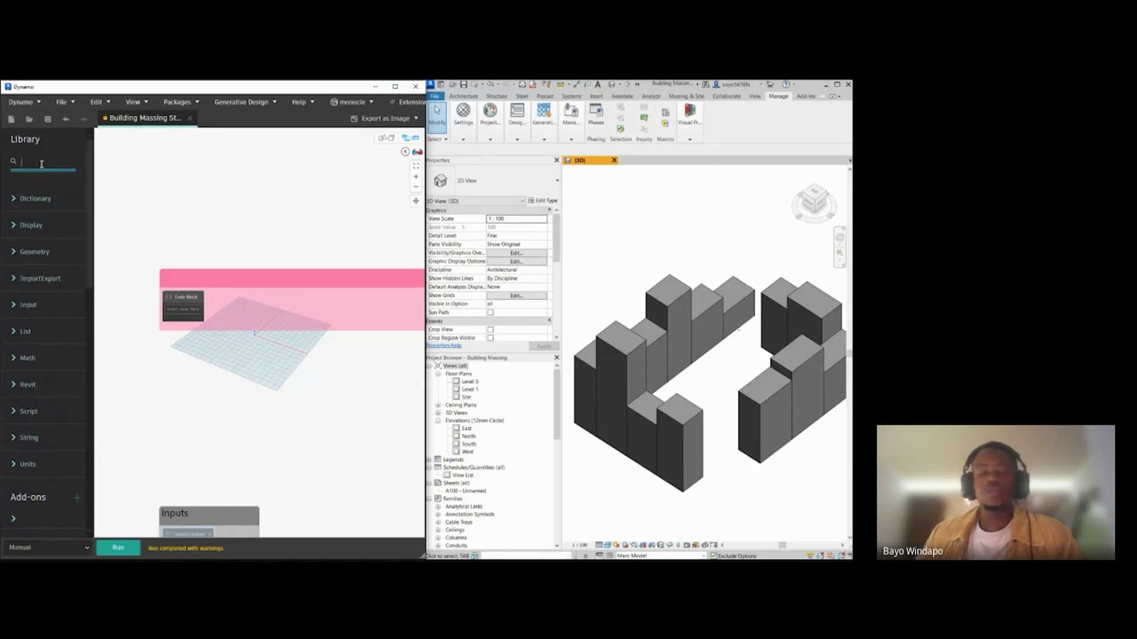
pyautogui.write('Select')
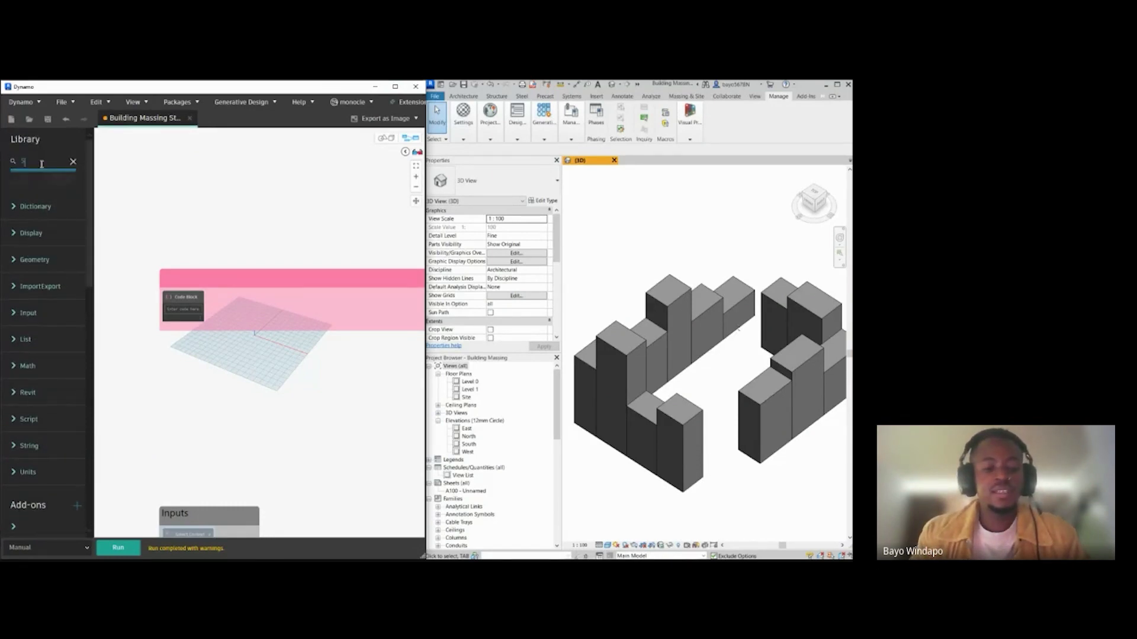
pyautogui.write('t')
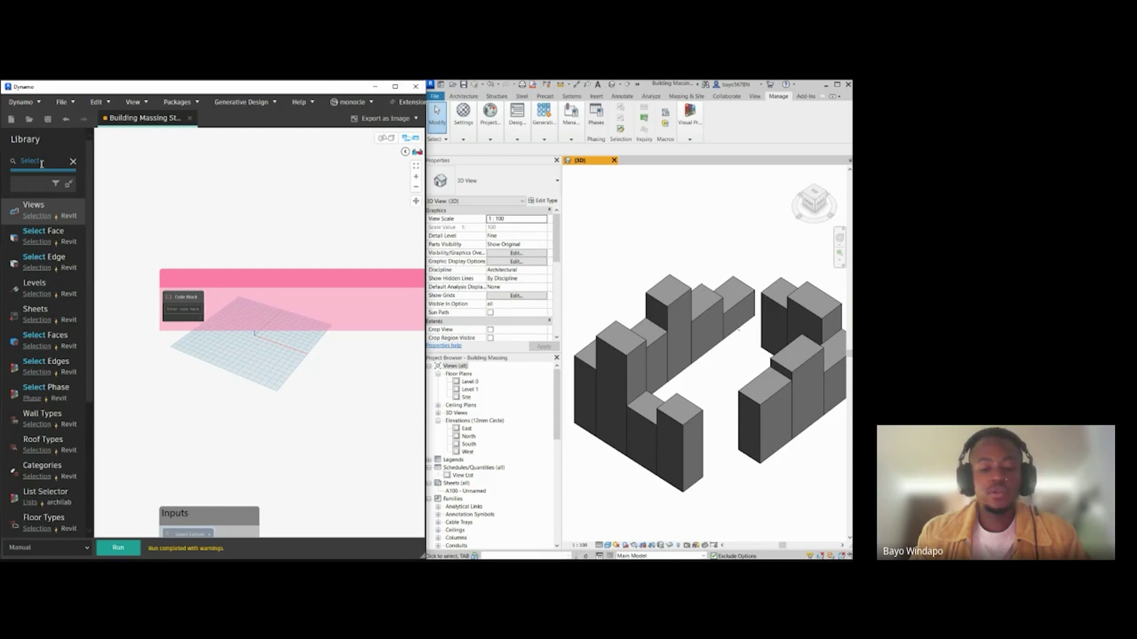
pyautogui.write(' model')
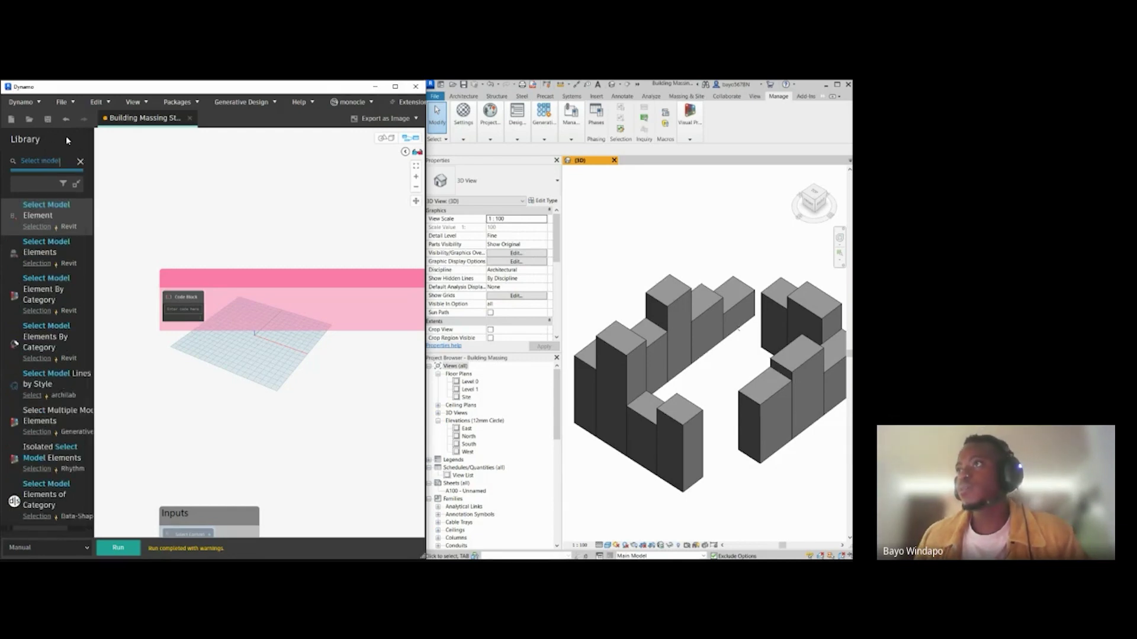
pyautogui.click(55, 211)
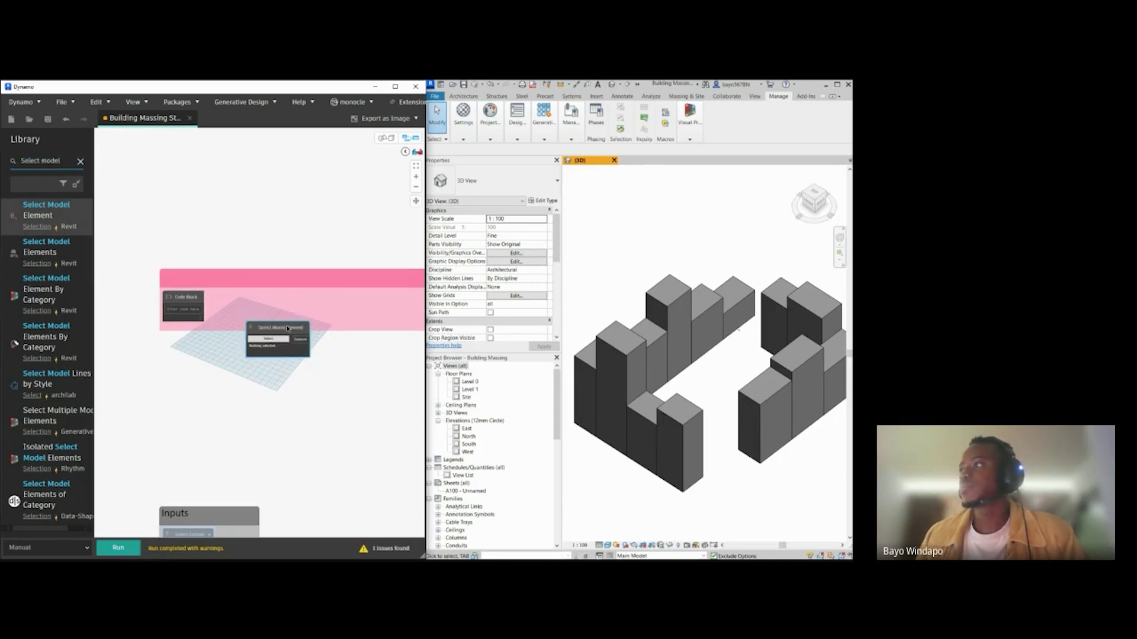
# Step: Move the new Select Model Element node into the empty canvas area above the pink group
pyautogui.moveTo(226, 203); pyautogui.dragTo(217, 147)
pyautogui.moveTo(216, 146); pyautogui.dragTo(220, 248, button='middle')
pyautogui.scroll(5, 220, 248)
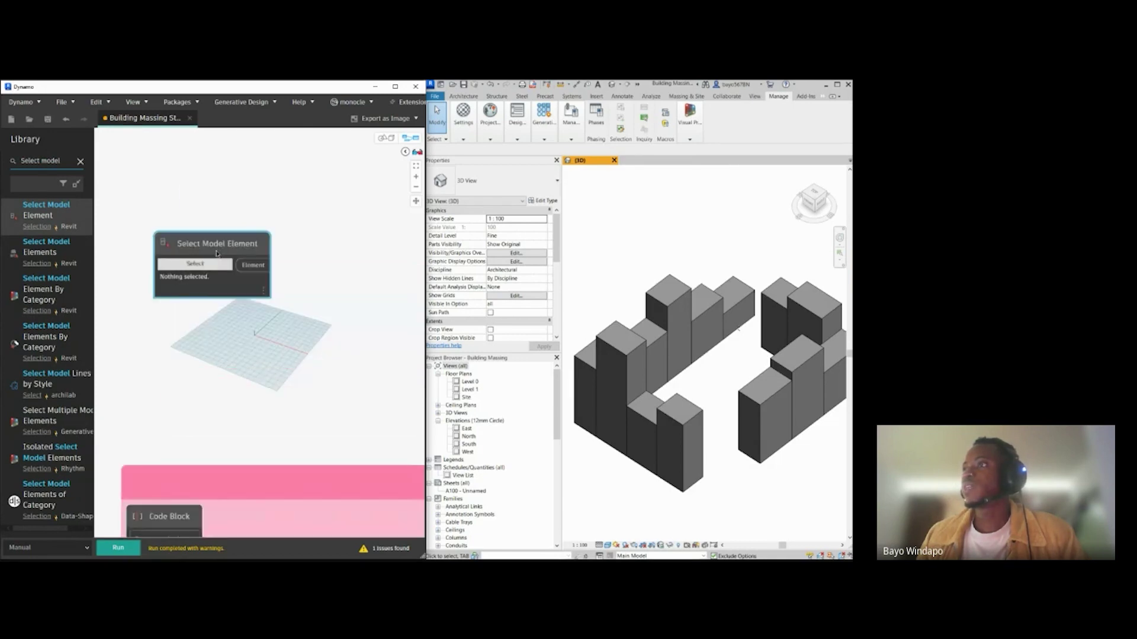
pyautogui.click(223, 266)
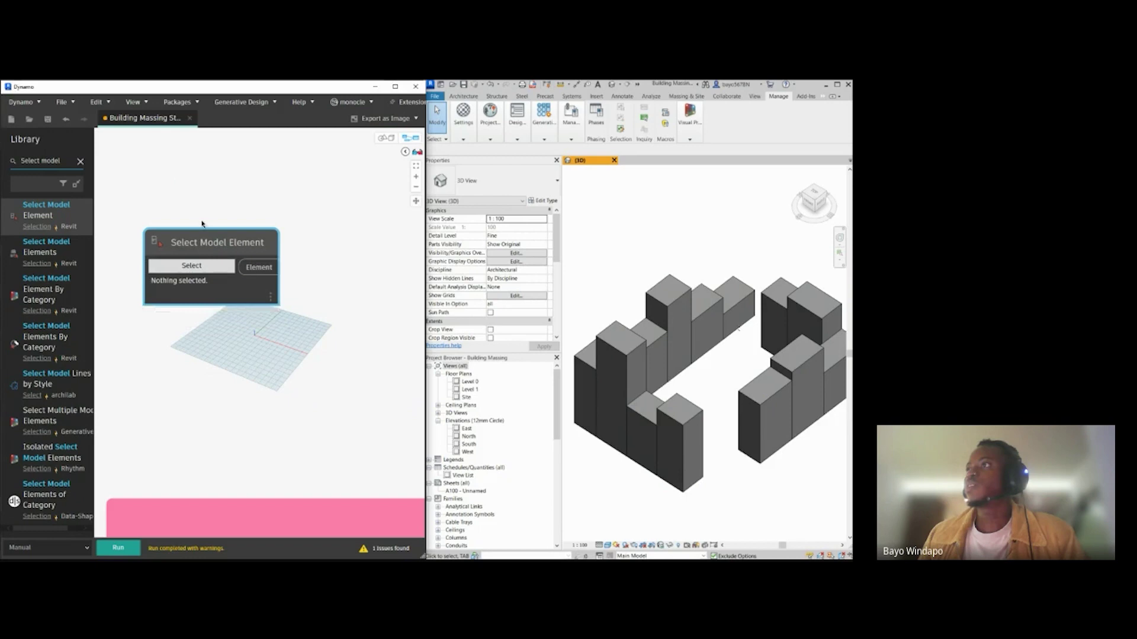
pyautogui.moveTo(204, 234); pyautogui.dragTo(190, 149)
pyautogui.scroll(-5, 218, 241)
pyautogui.moveTo(211, 205); pyautogui.dragTo(202, 331, button='middle')
pyautogui.moveTo(201, 342); pyautogui.dragTo(188, 209)
pyautogui.scroll(5, 178, 202)
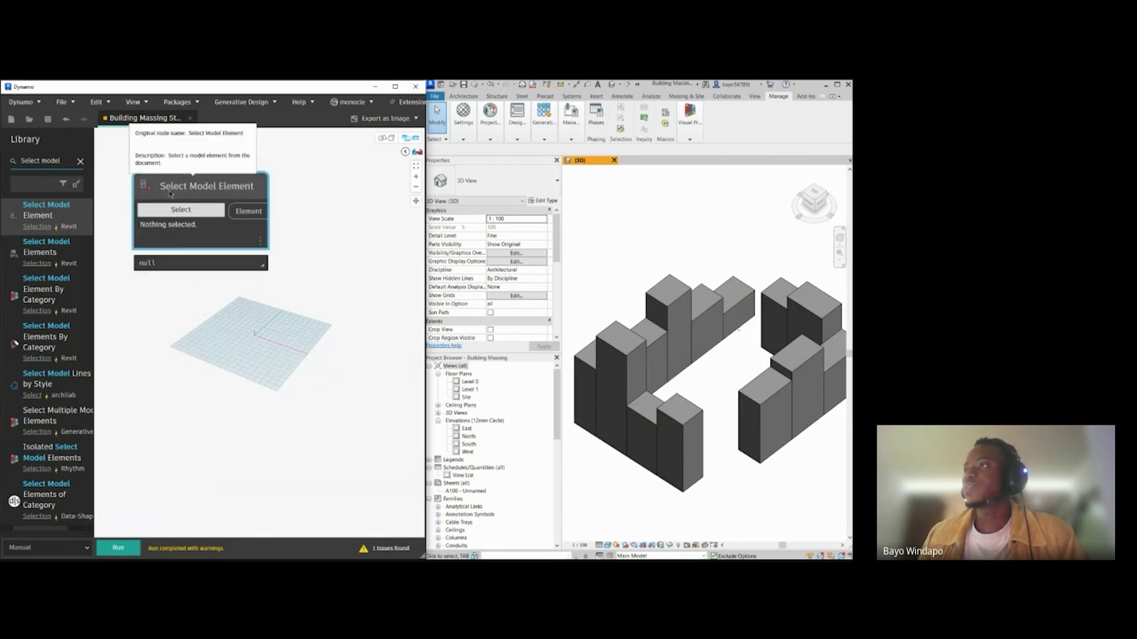
# Step: Pick the context building mass in the Revit 3D view as the element of the Select Model Element node
pyautogui.scroll(1, 171, 194)
pyautogui.click(153, 215)
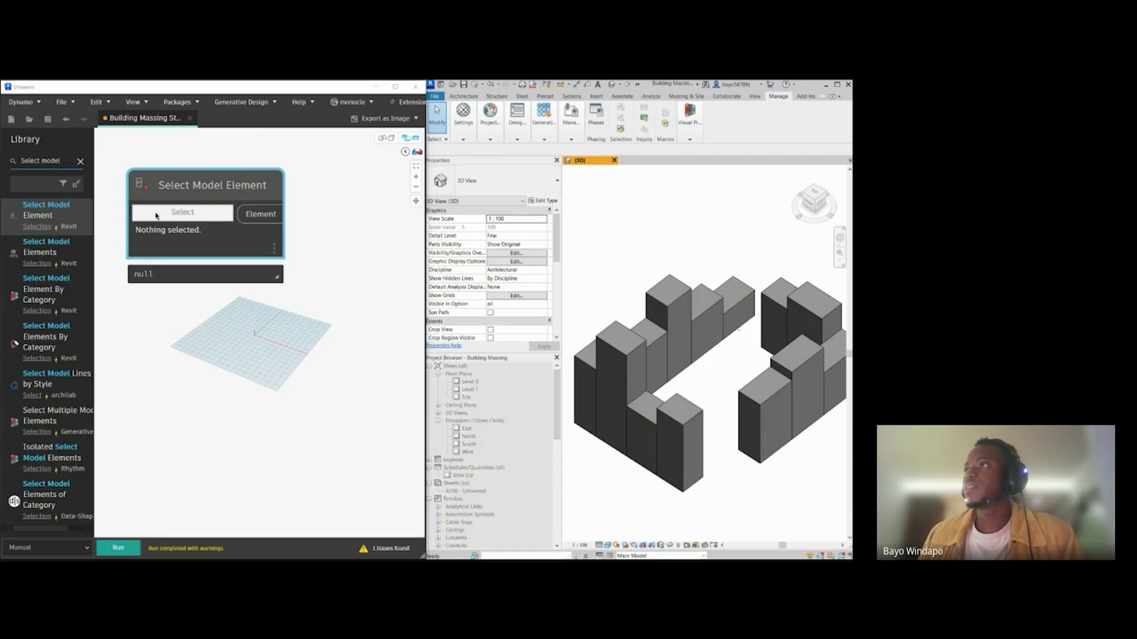
pyautogui.click(658, 305)
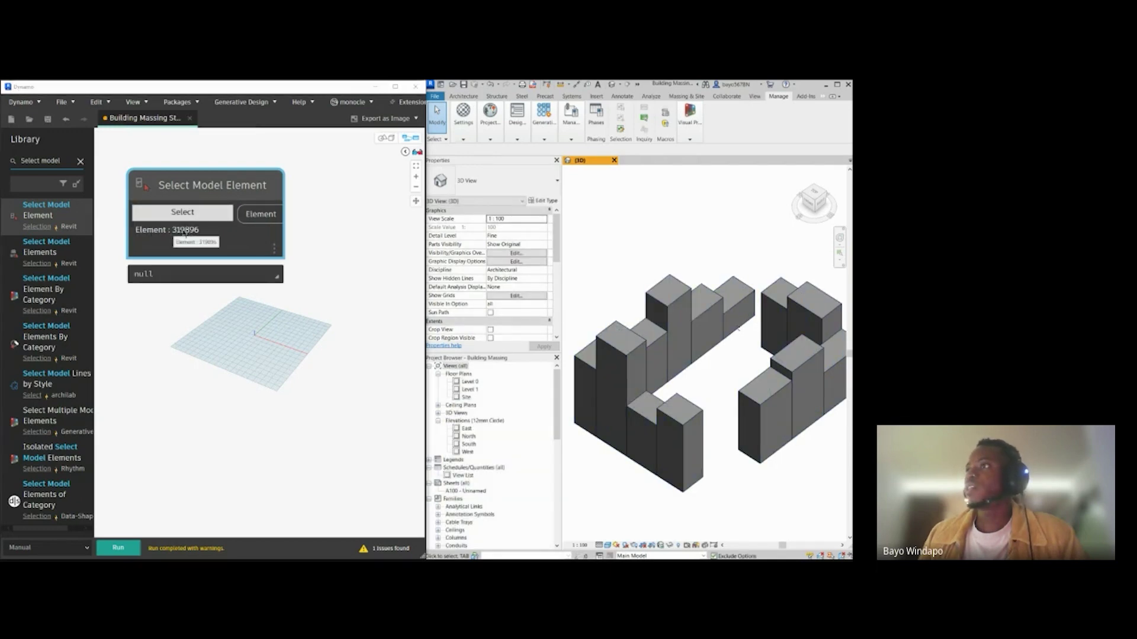
# Step: Run the graph to evaluate the Select Model Element node, keeping its output preview open
pyautogui.scroll(1, 176, 234)
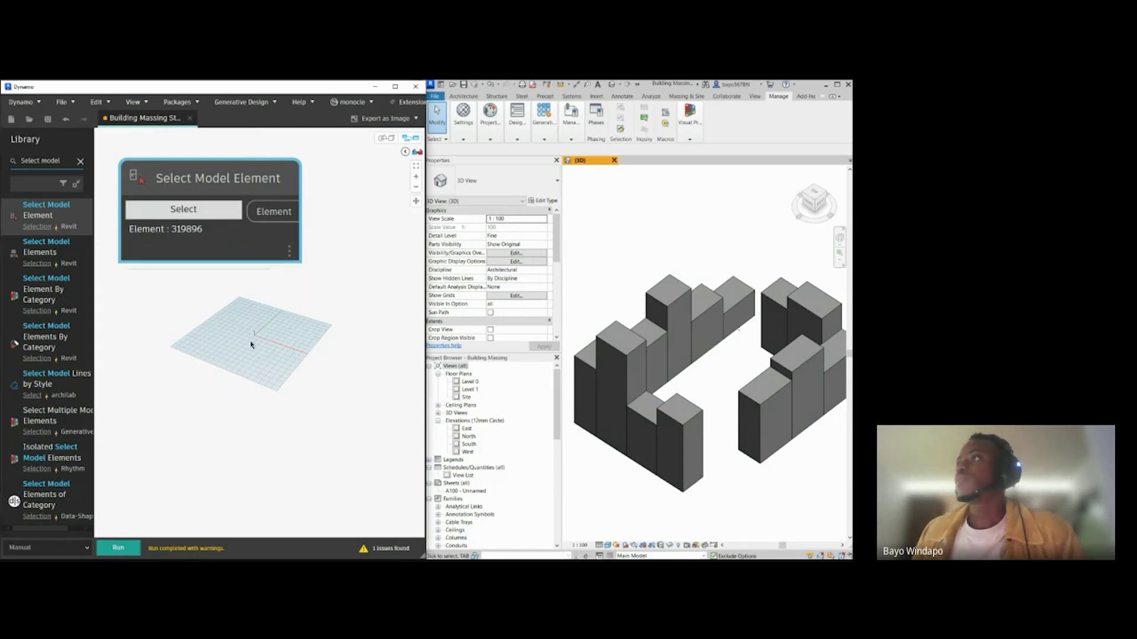
pyautogui.moveTo(249, 341); pyautogui.dragTo(248, 332, button='middle')
pyautogui.moveTo(234, 236)
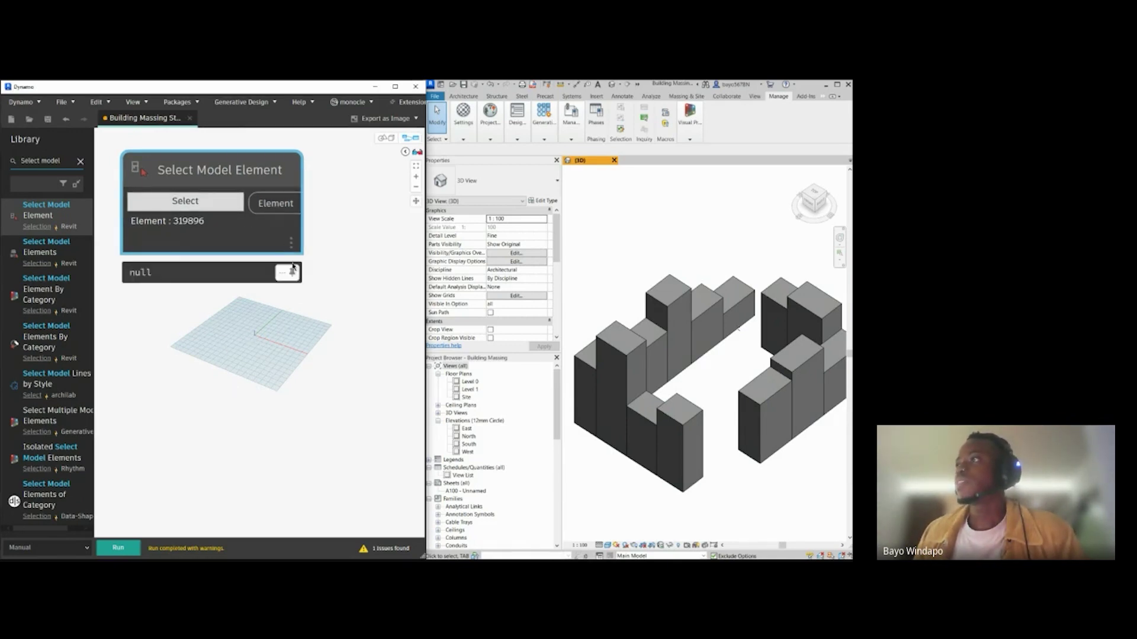
pyautogui.moveTo(231, 406); pyautogui.dragTo(235, 405, button='middle')
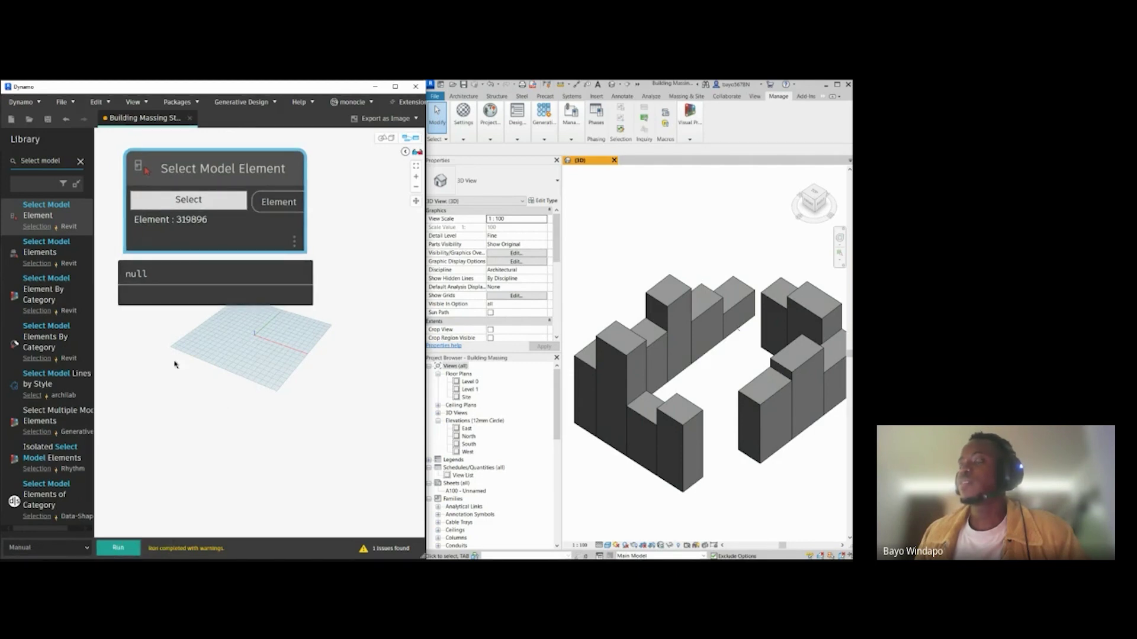
pyautogui.click(120, 549)
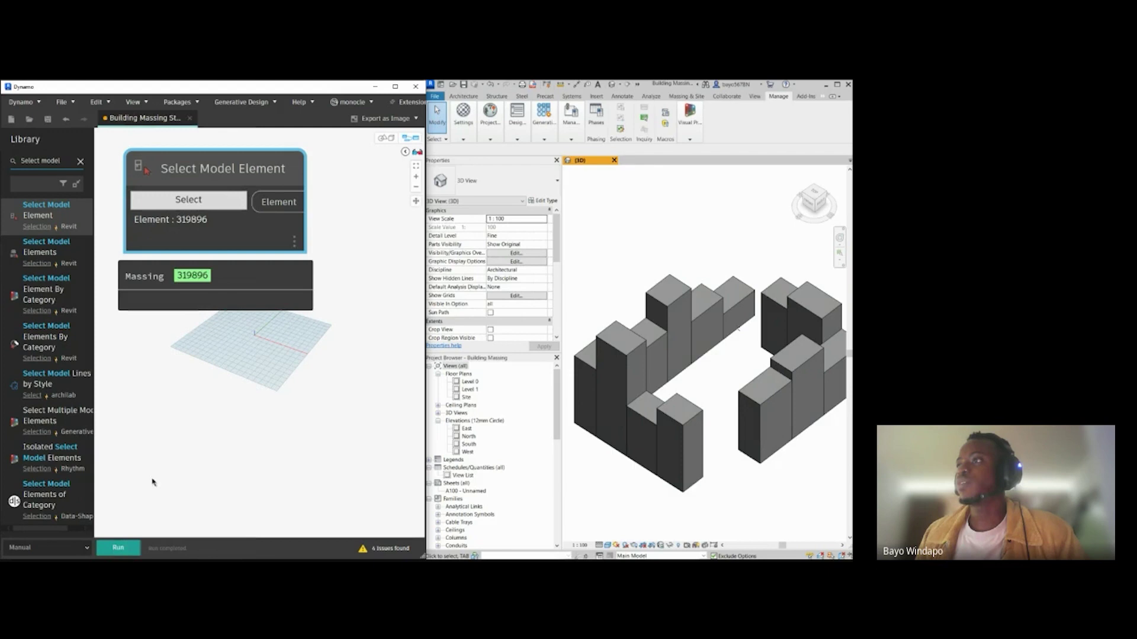
# Step: Locate the selected massing in the Revit 3D view from the element ID in the node's output preview
pyautogui.click(201, 276)
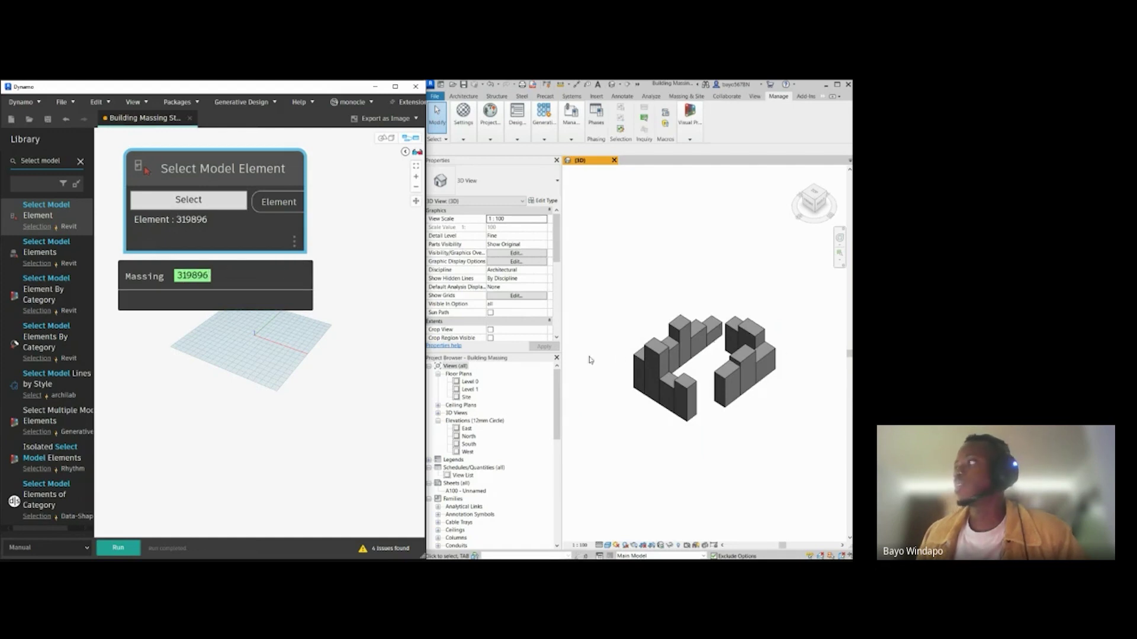
pyautogui.scroll(2, 664, 372)
pyautogui.scroll(-3, 224, 334)
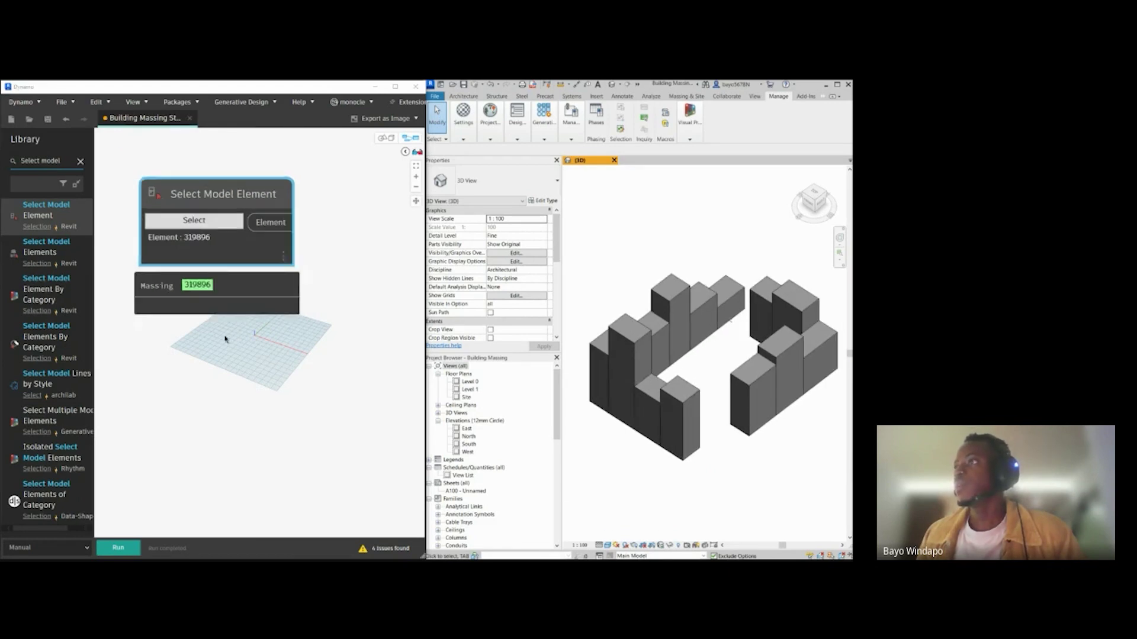
# Step: Mark the Select Model Element node as a graph input with Is Input
pyautogui.moveTo(212, 251); pyautogui.dragTo(191, 207)
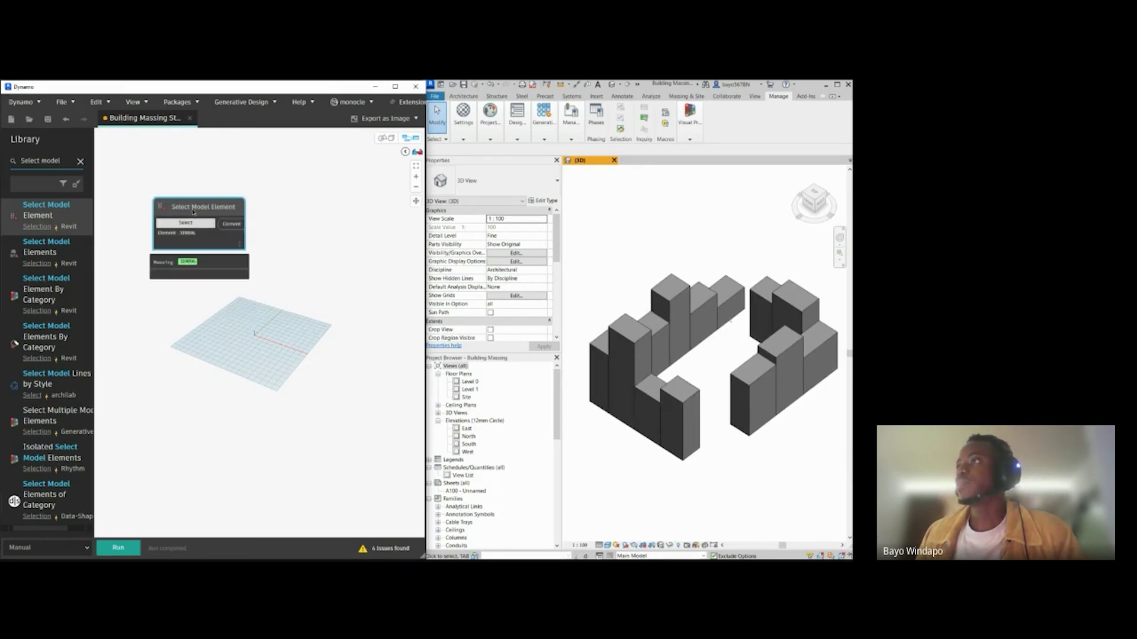
pyautogui.scroll(1, 189, 210)
pyautogui.rightClick(185, 209)
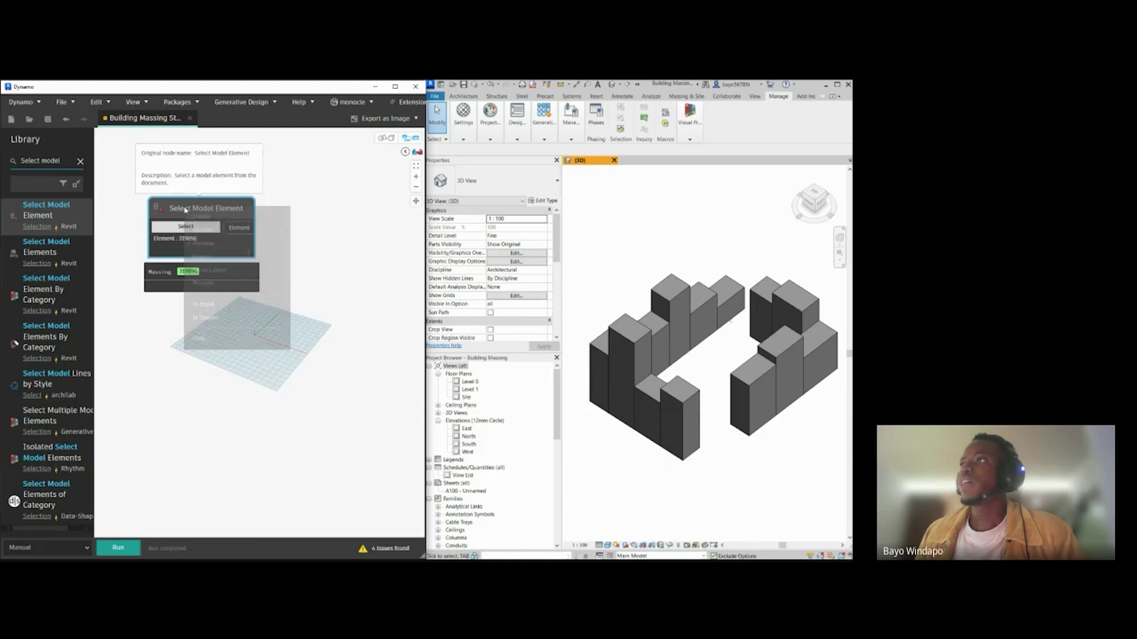
pyautogui.click(209, 307)
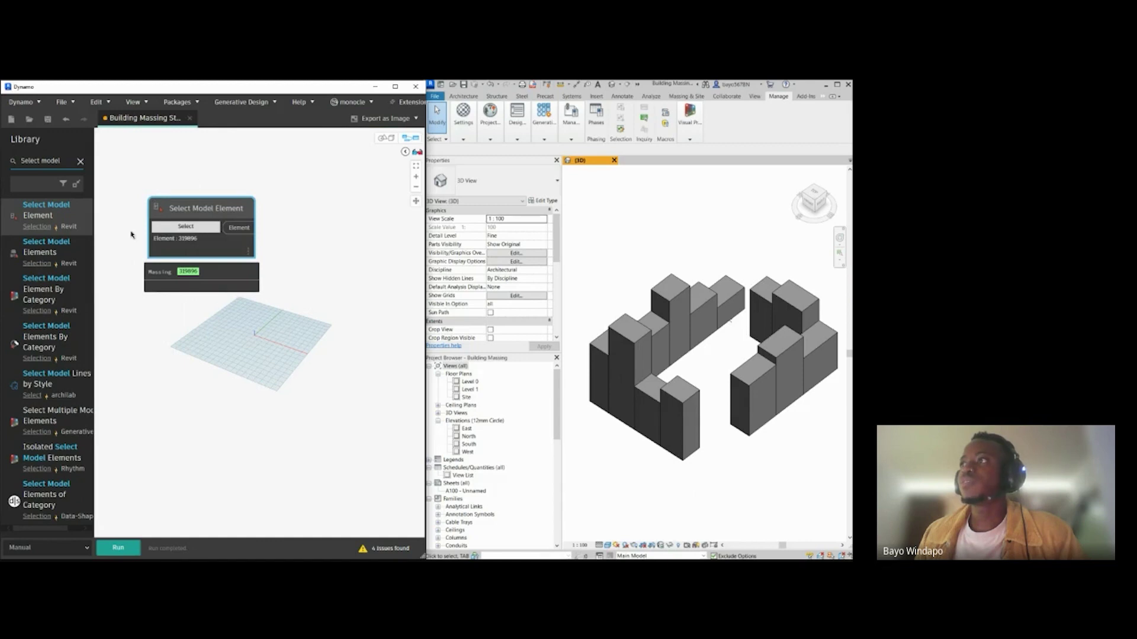
pyautogui.rightClick(193, 248)
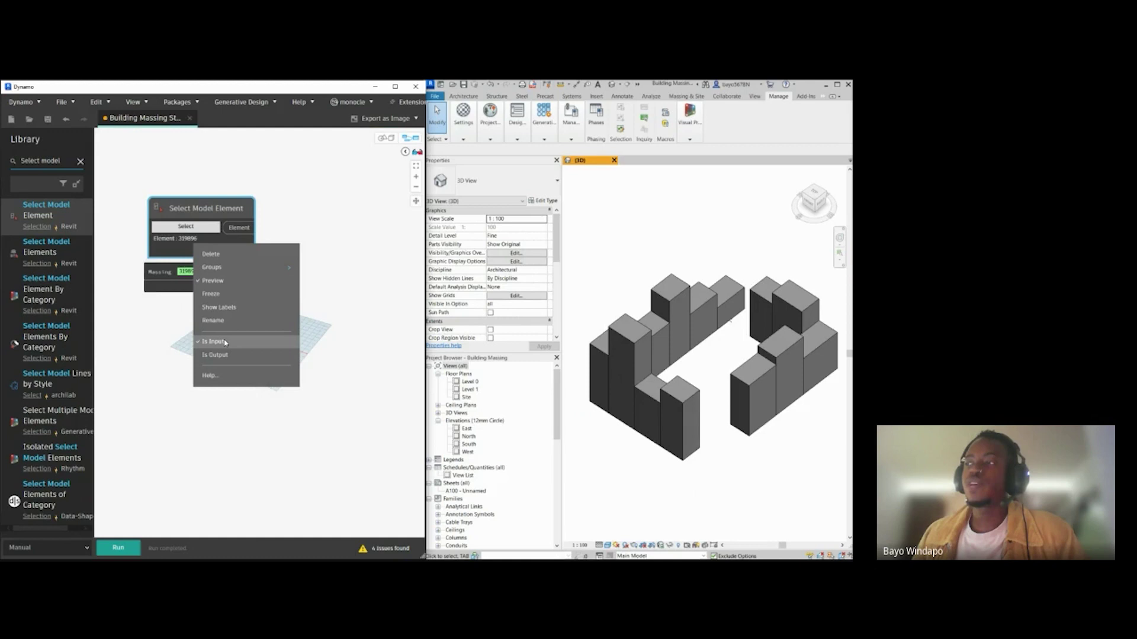
pyautogui.rightClick(173, 243)
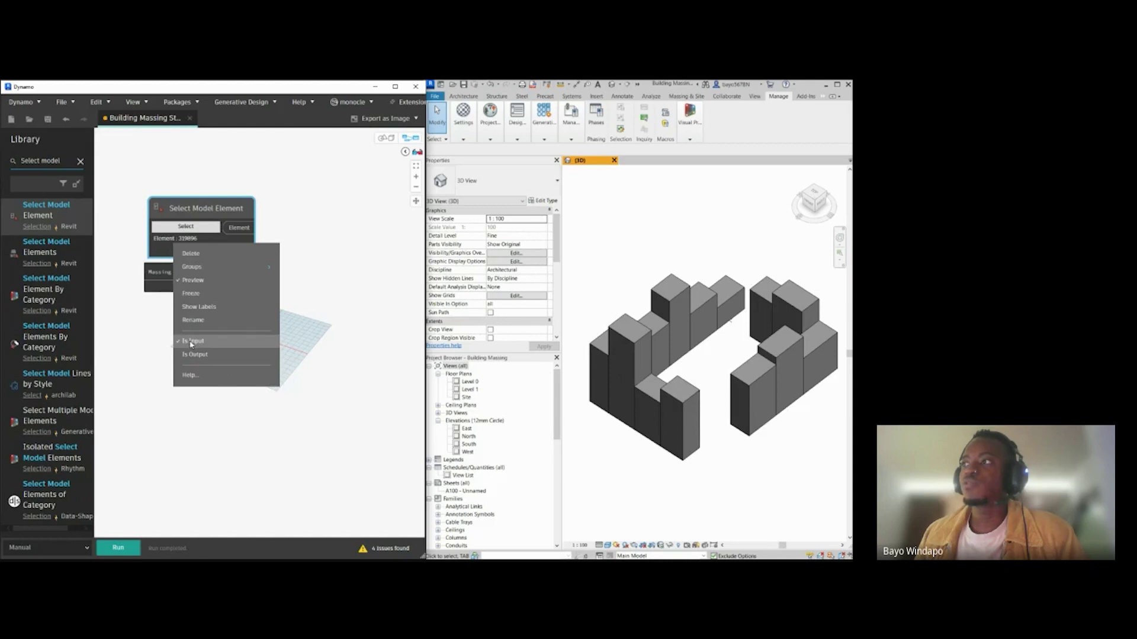
pyautogui.rightClick(159, 244)
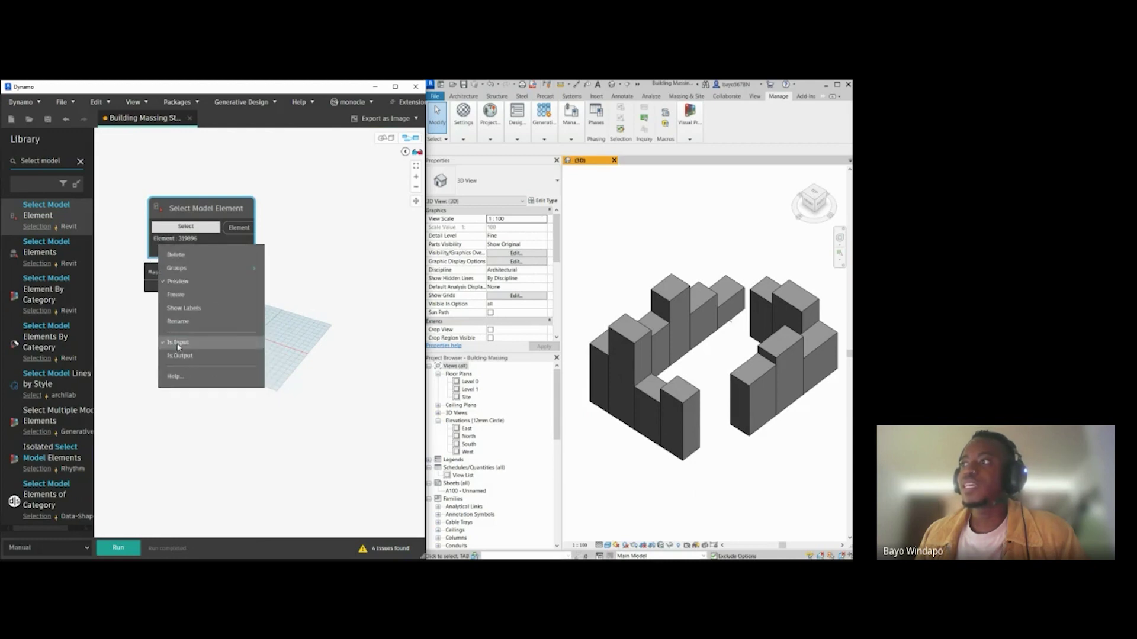
pyautogui.click(223, 196)
# Step: Rename the Select Model Element node as IN_Select Context
pyautogui.click(176, 211)
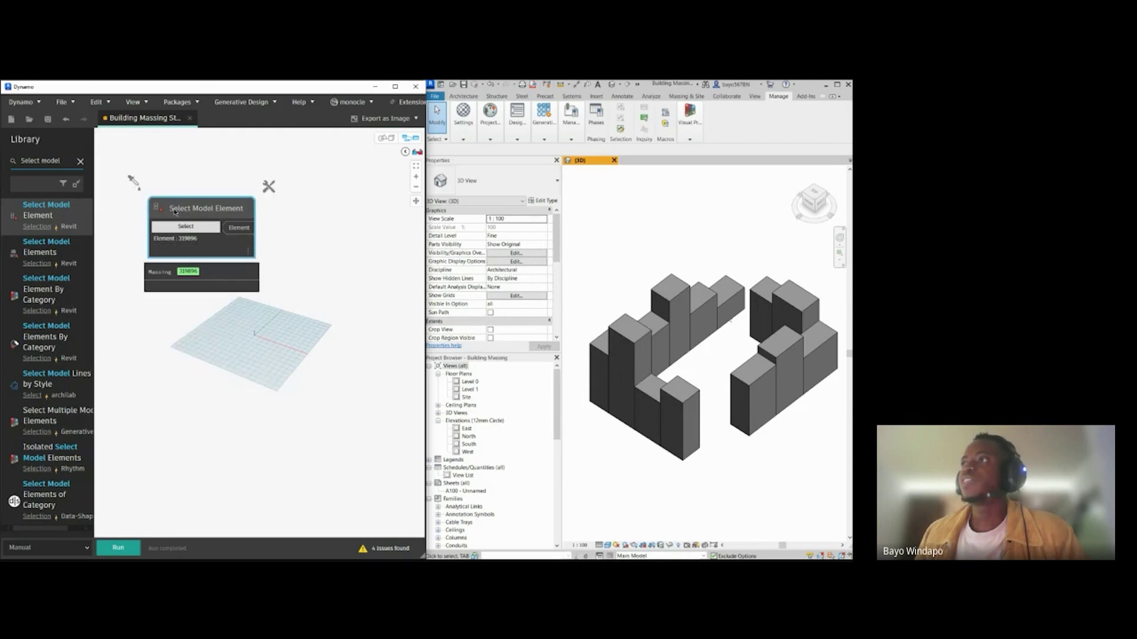
pyautogui.doubleClick(175, 212)
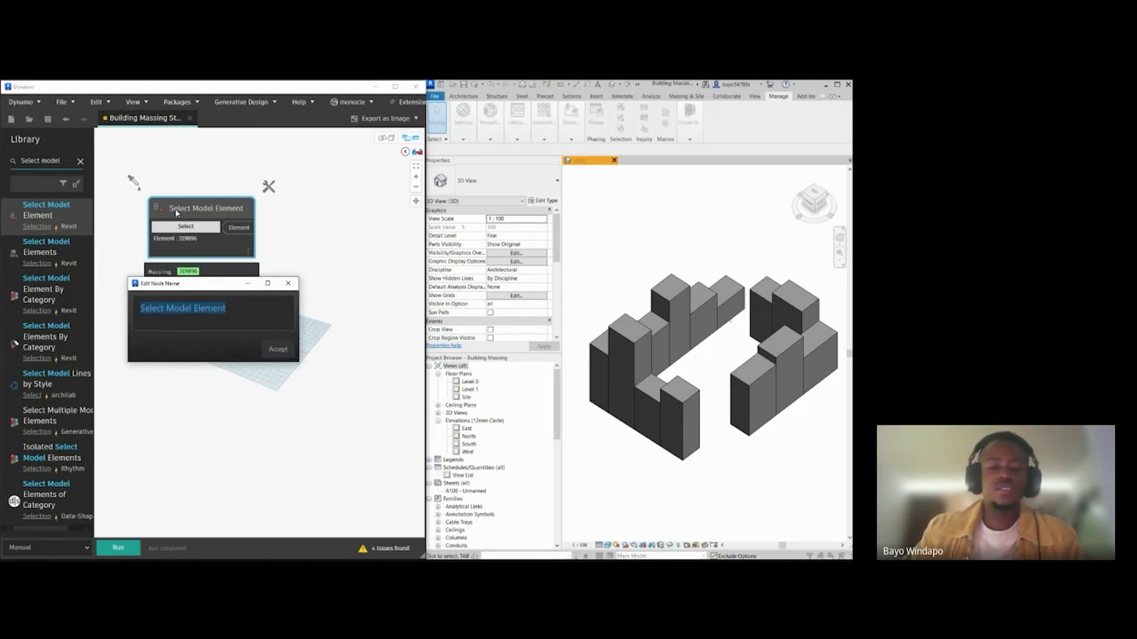
pyautogui.press('BackSpace')
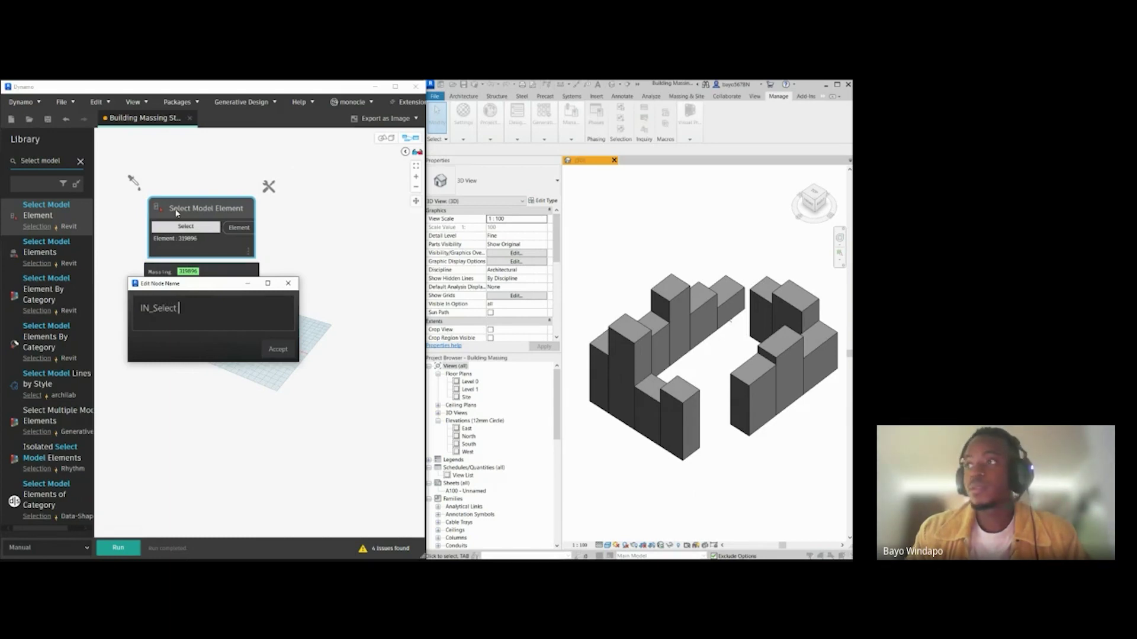
pyautogui.write('ntext')
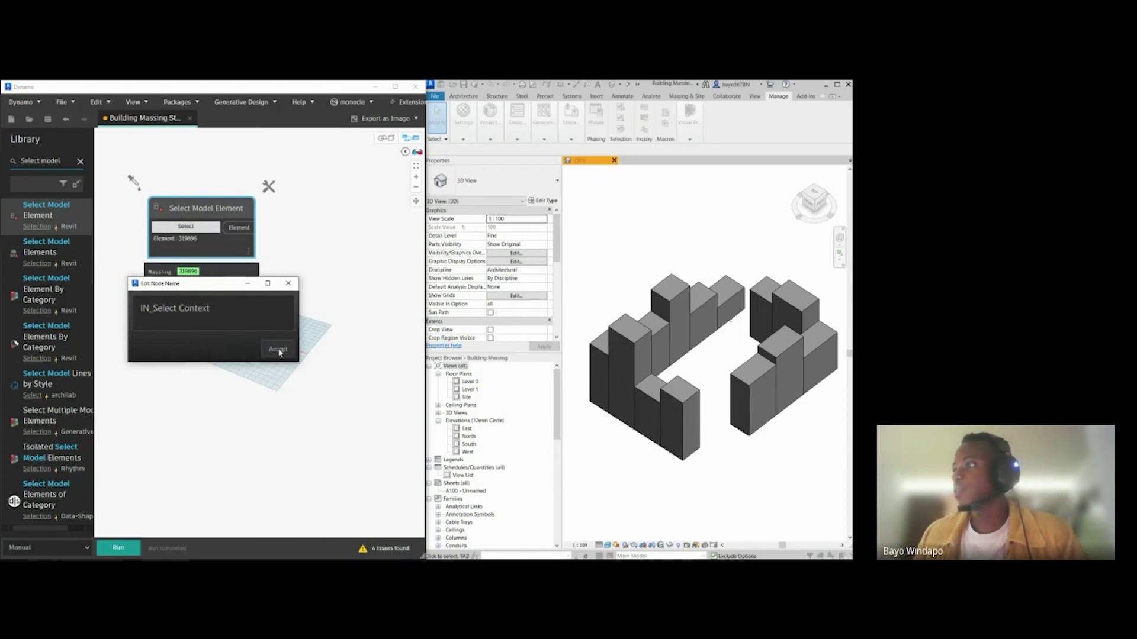
pyautogui.click(279, 351)
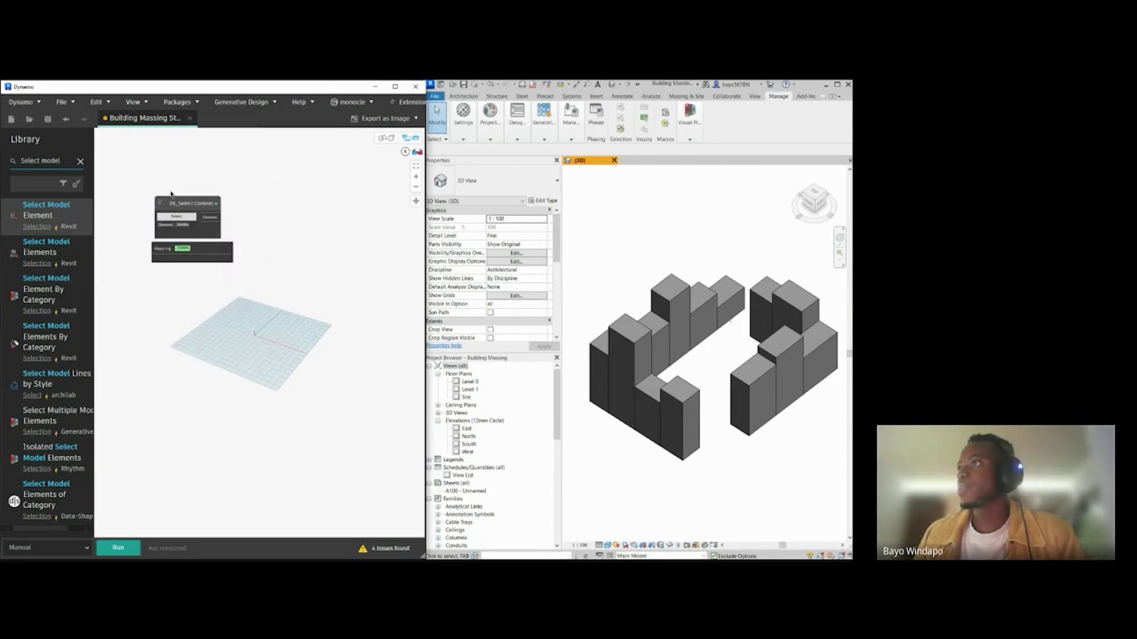
# Step: Examine the Inputs and Context groups of the existing graph to find which node follows the context selection
pyautogui.scroll(-3, 241, 284)
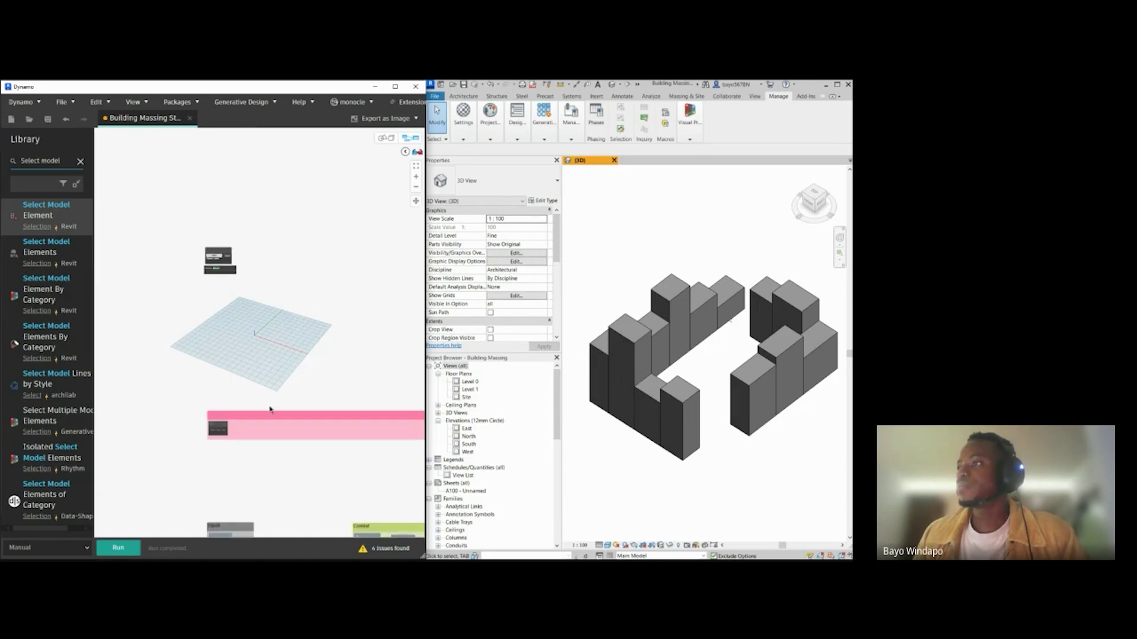
pyautogui.scroll(3, 267, 355)
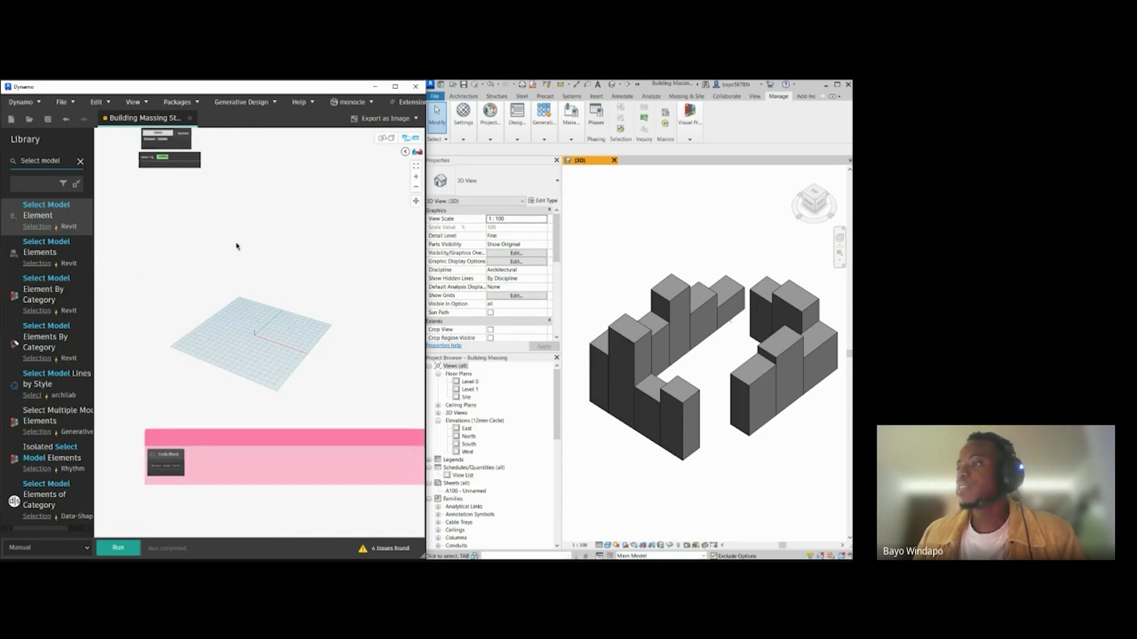
pyautogui.moveTo(224, 410); pyautogui.dragTo(225, 169, button='middle')
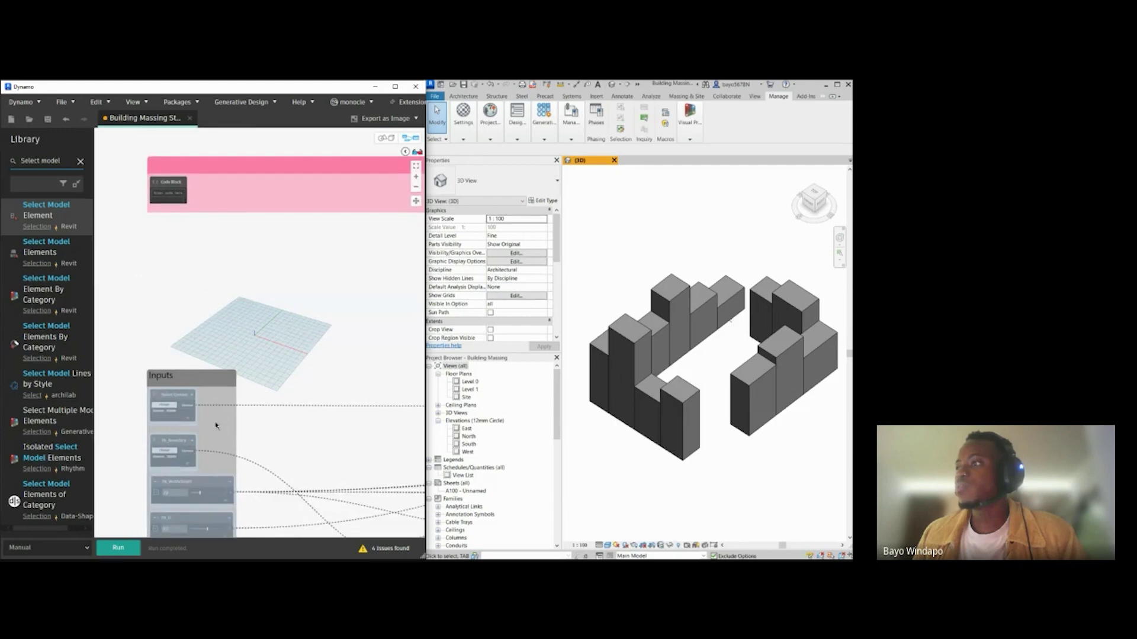
pyautogui.moveTo(197, 424); pyautogui.dragTo(120, 419, button='middle')
pyautogui.moveTo(312, 439); pyautogui.dragTo(271, 432, button='middle')
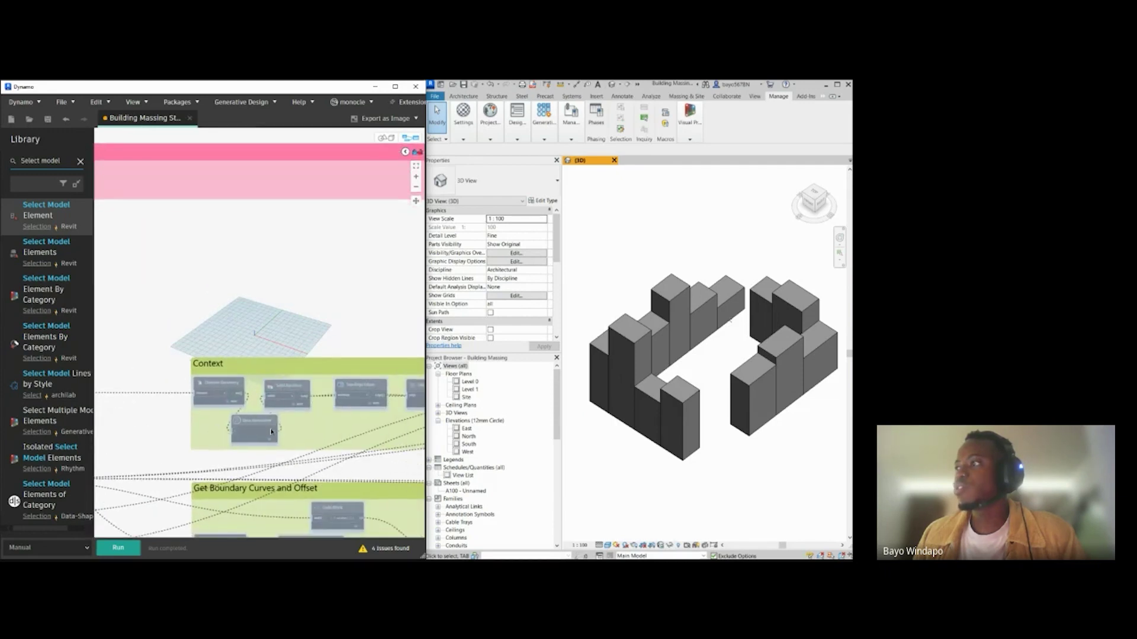
pyautogui.moveTo(357, 440); pyautogui.dragTo(320, 438, button='middle')
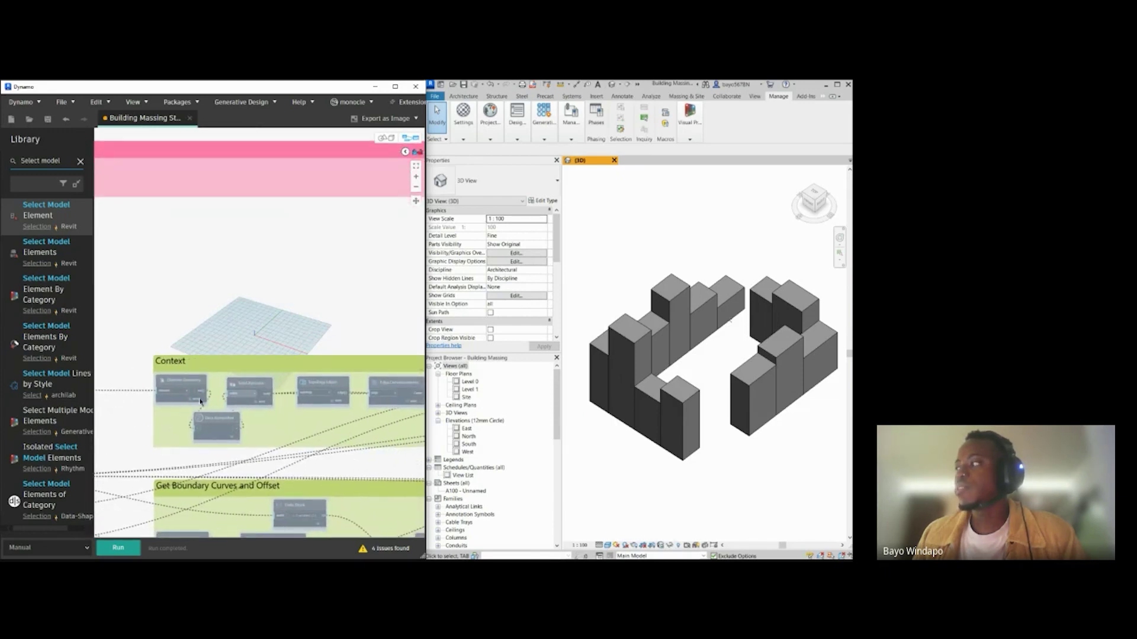
pyautogui.moveTo(195, 192); pyautogui.dragTo(337, 465, button='middle')
pyautogui.moveTo(214, 261); pyautogui.dragTo(390, 432, button='middle')
pyautogui.scroll(6, 204, 293)
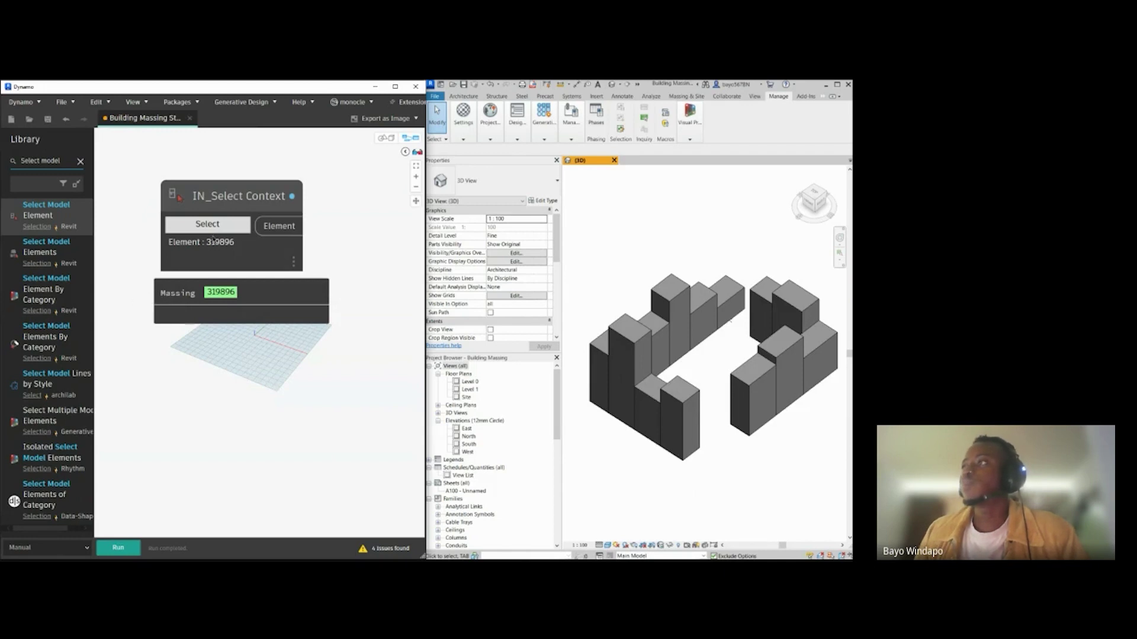
# Step: Search the node library for "element.ge" and add an Element.Geometry node to the graph
pyautogui.tripleClick(54, 160)
pyautogui.write('Element')
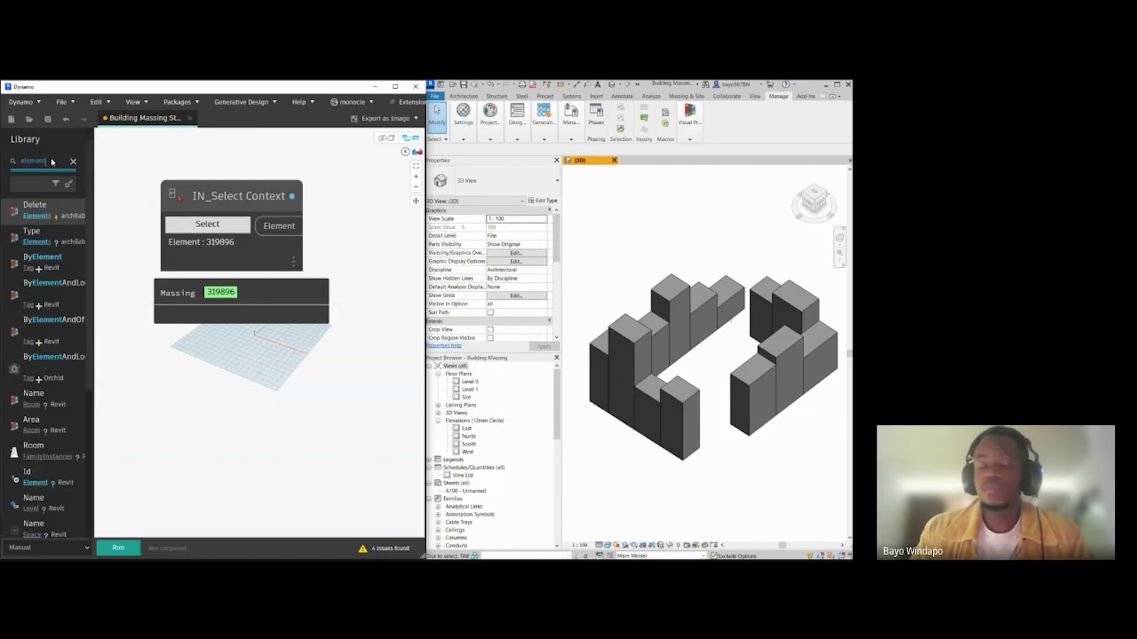
pyautogui.write('.ge')
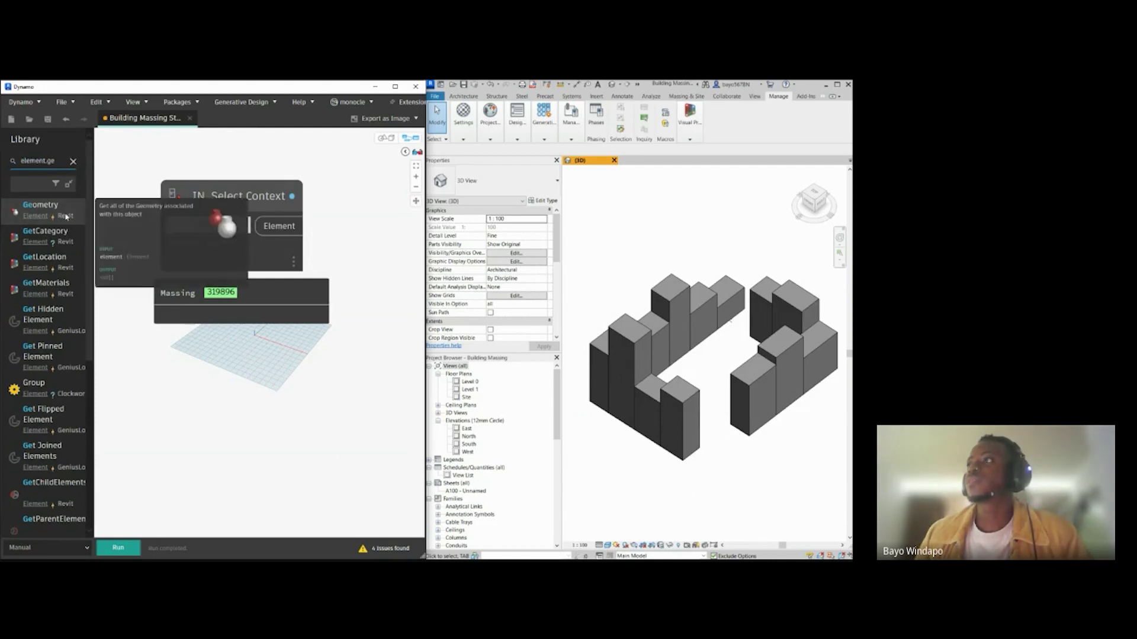
pyautogui.click(40, 204)
# Step: Place the Element.Geometry node beside IN_Select Context and wire the Element output to its element input
pyautogui.scroll(-3, 205, 356)
pyautogui.moveTo(205, 356); pyautogui.dragTo(170, 358, button='middle')
pyautogui.moveTo(186, 335); pyautogui.dragTo(312, 282)
pyautogui.moveTo(184, 290); pyautogui.dragTo(295, 293)
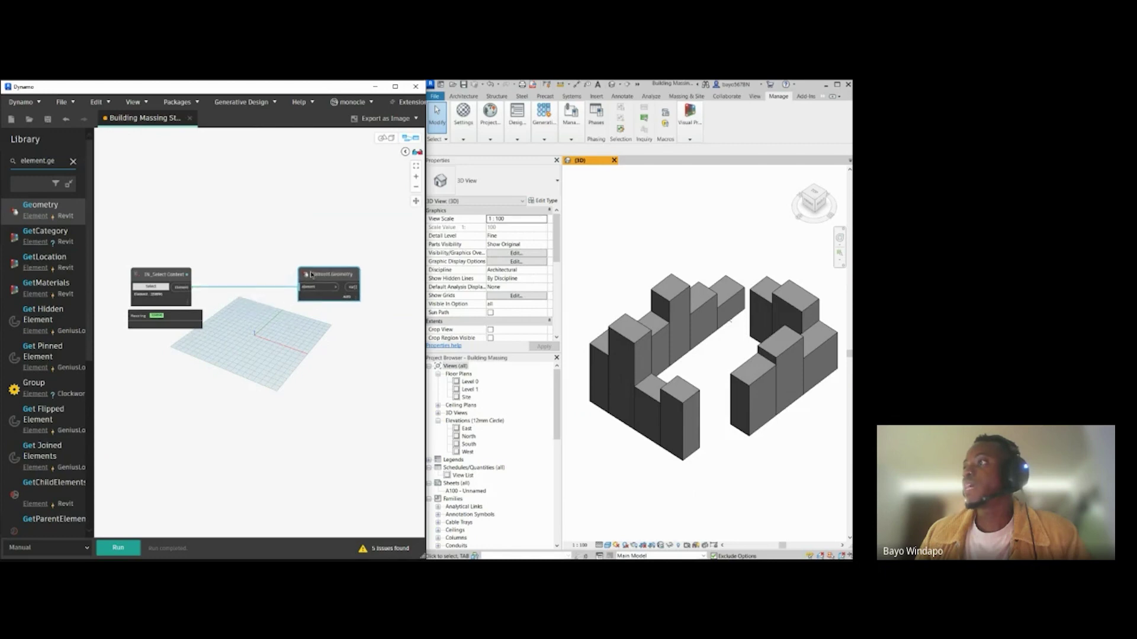
# Step: Run the graph to extract the context mass geometry through the Element.Geometry node
pyautogui.scroll(2, 178, 291)
pyautogui.moveTo(395, 285); pyautogui.dragTo(288, 285, button='middle')
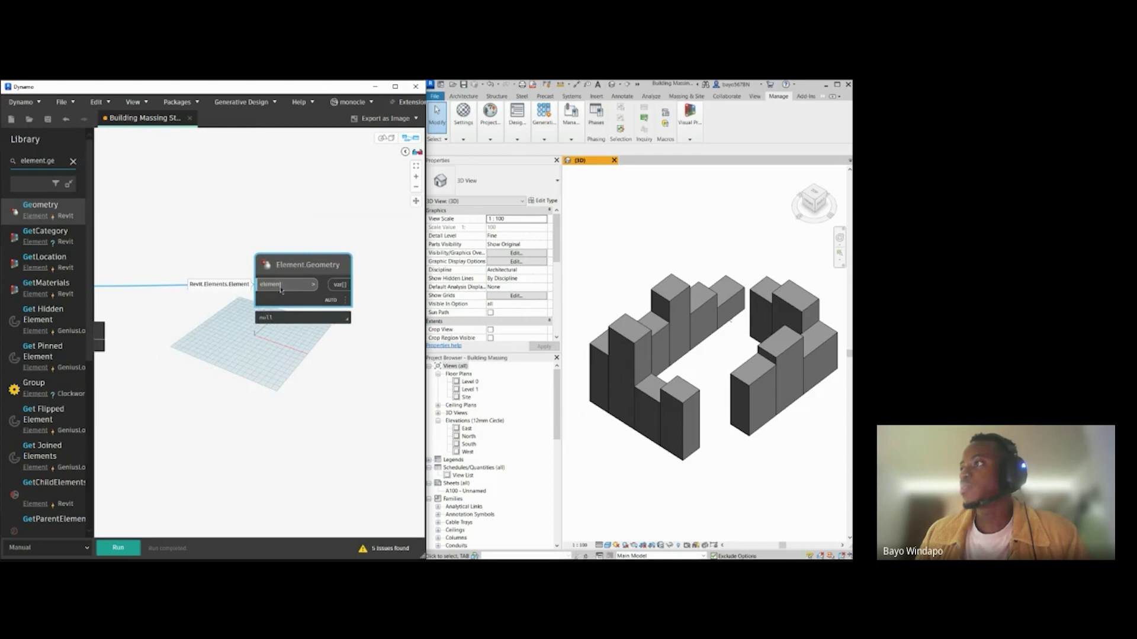
pyautogui.click(115, 547)
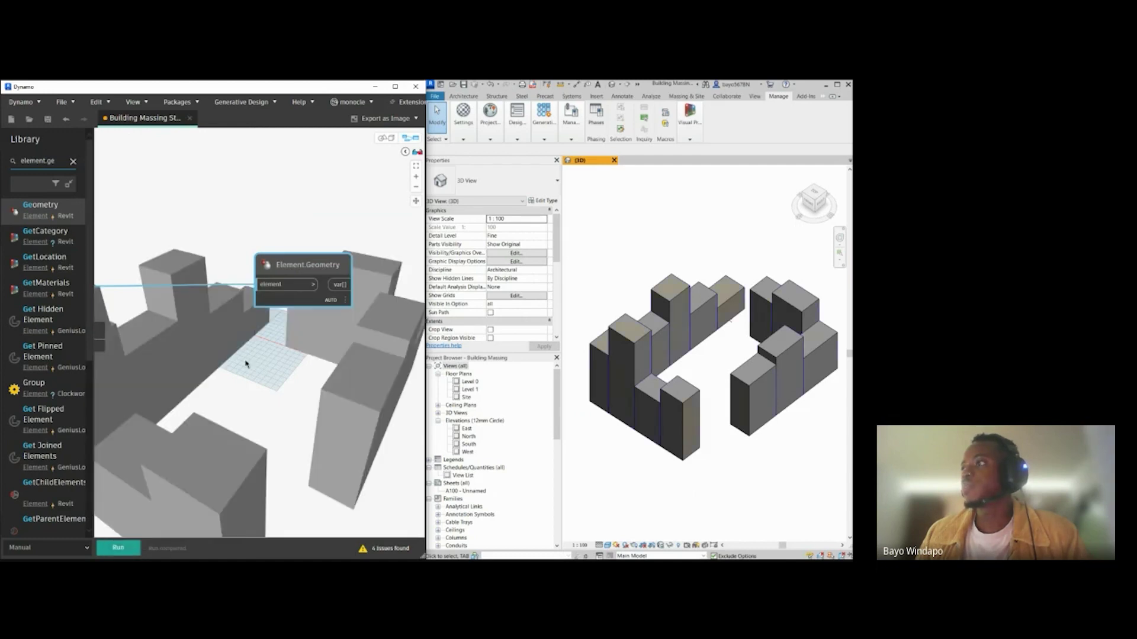
# Step: Examine the extracted context geometry in the 3D preview together with the output list of the Element.Geometry node
pyautogui.click(385, 137)
pyautogui.scroll(-5, 221, 418)
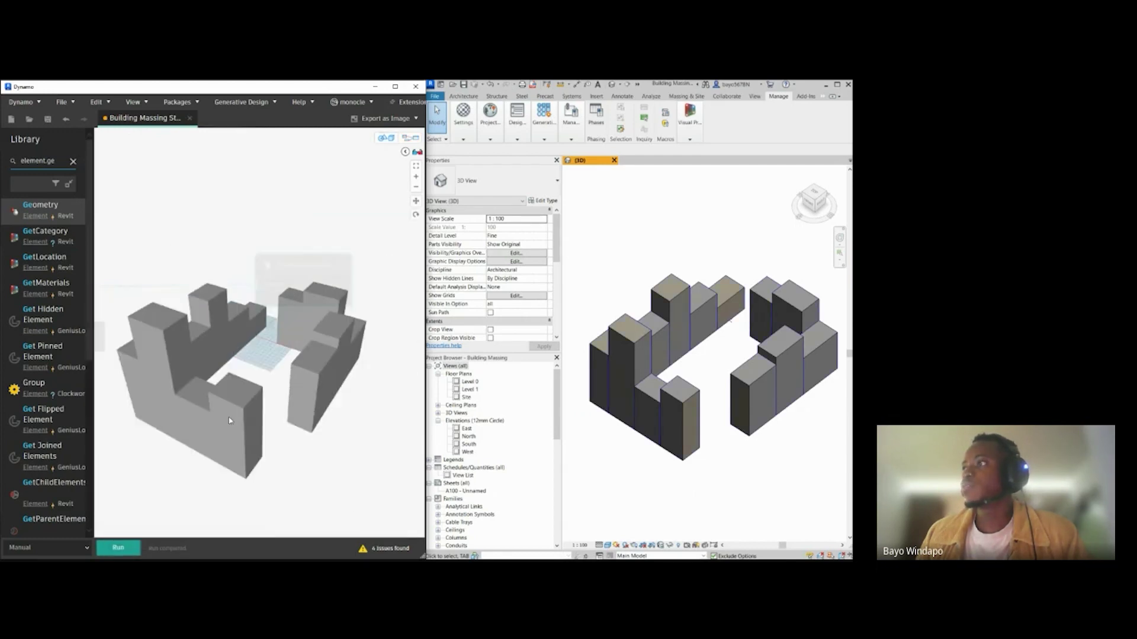
pyautogui.moveTo(221, 417); pyautogui.dragTo(227, 379, button='right')
pyautogui.click(410, 137)
pyautogui.moveTo(310, 273); pyautogui.dragTo(252, 275)
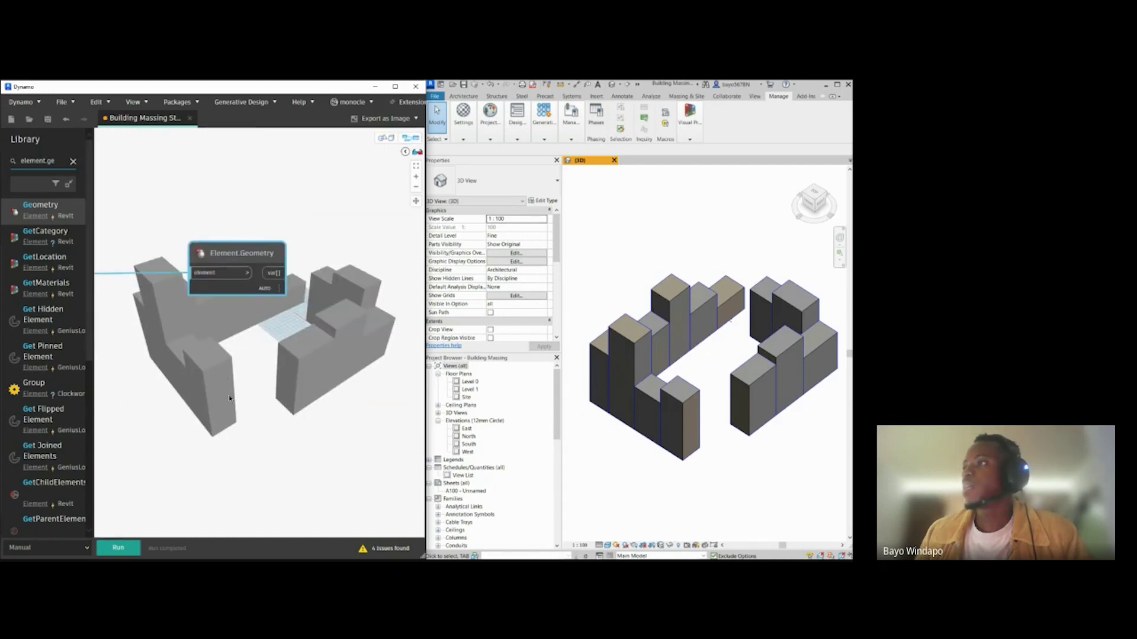
pyautogui.moveTo(280, 307)
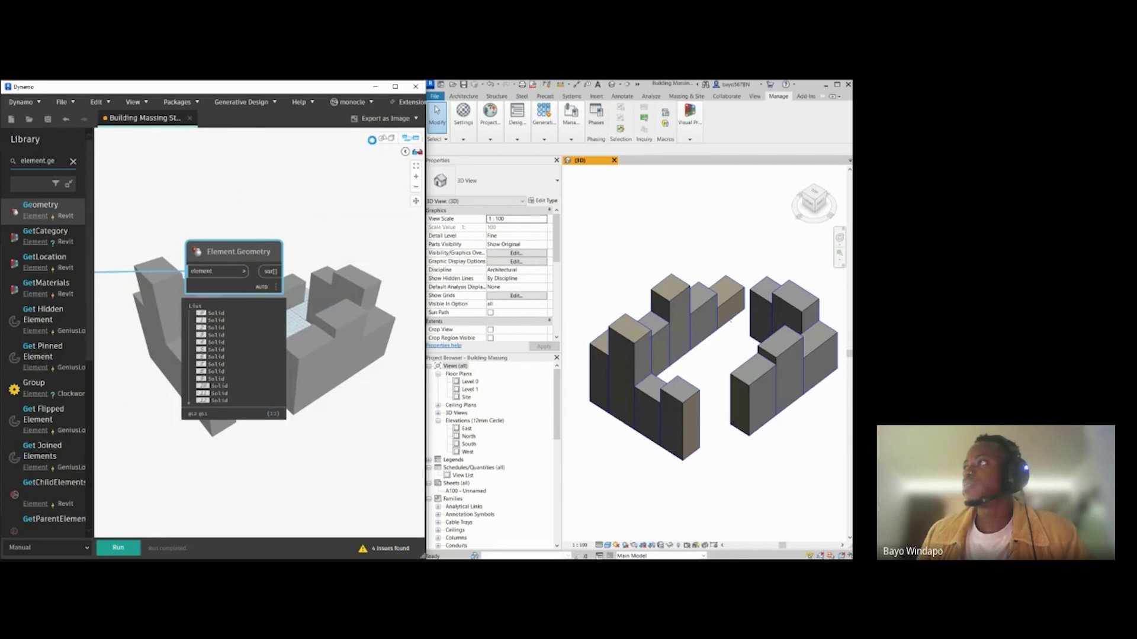
pyautogui.click(386, 140)
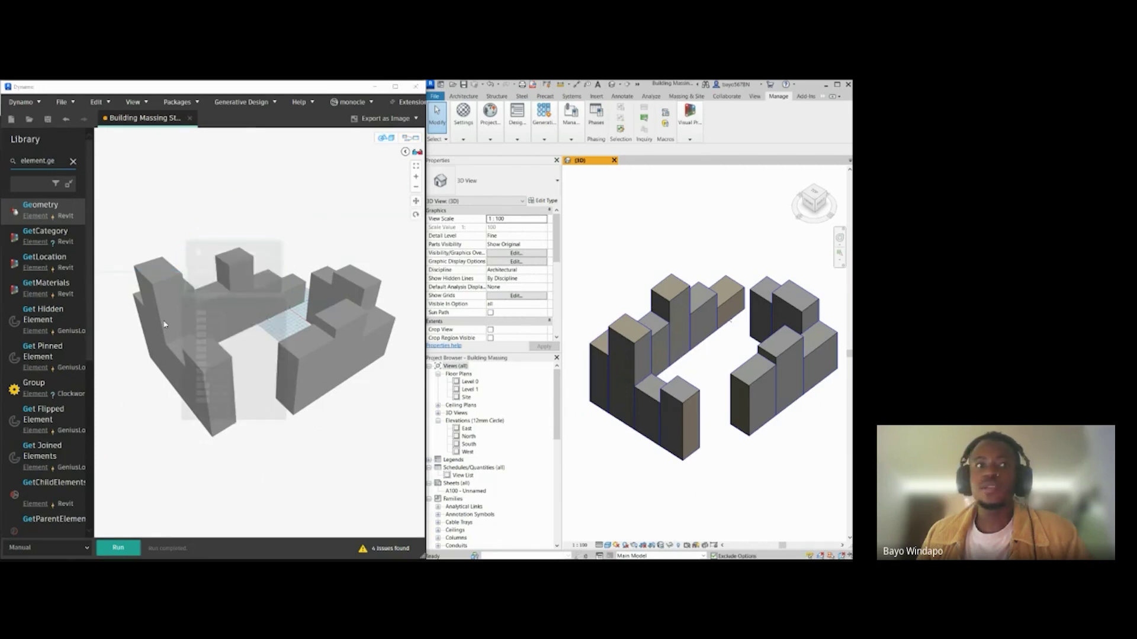
pyautogui.click(410, 138)
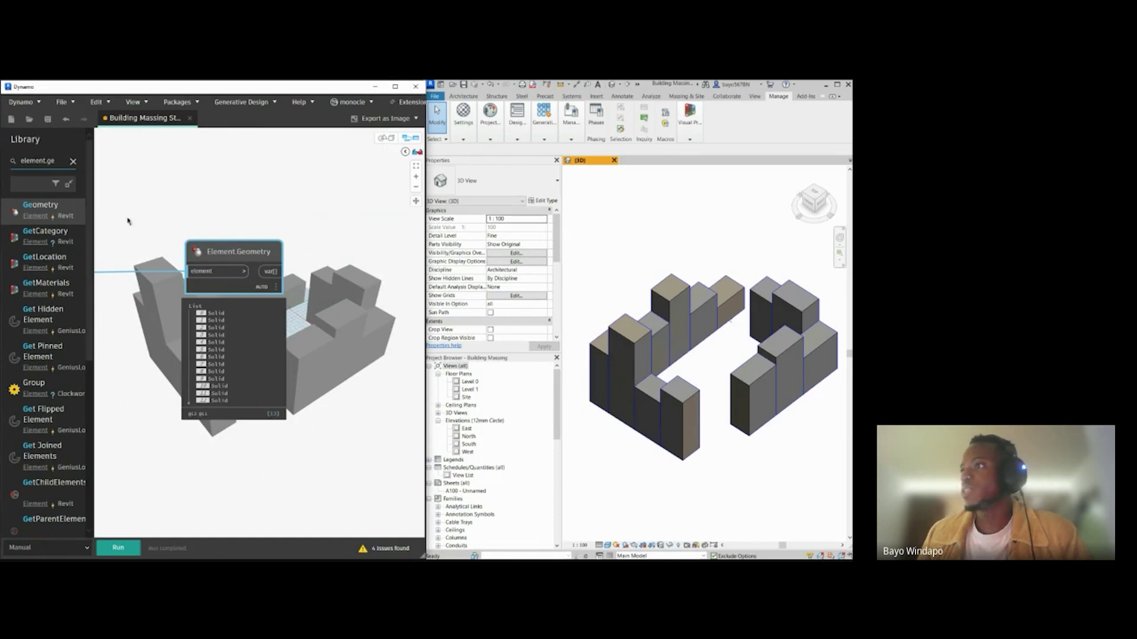
# Step: Select the context mass in the Revit 3D view to inspect the volumes it is made of
pyautogui.doubleClick(47, 166)
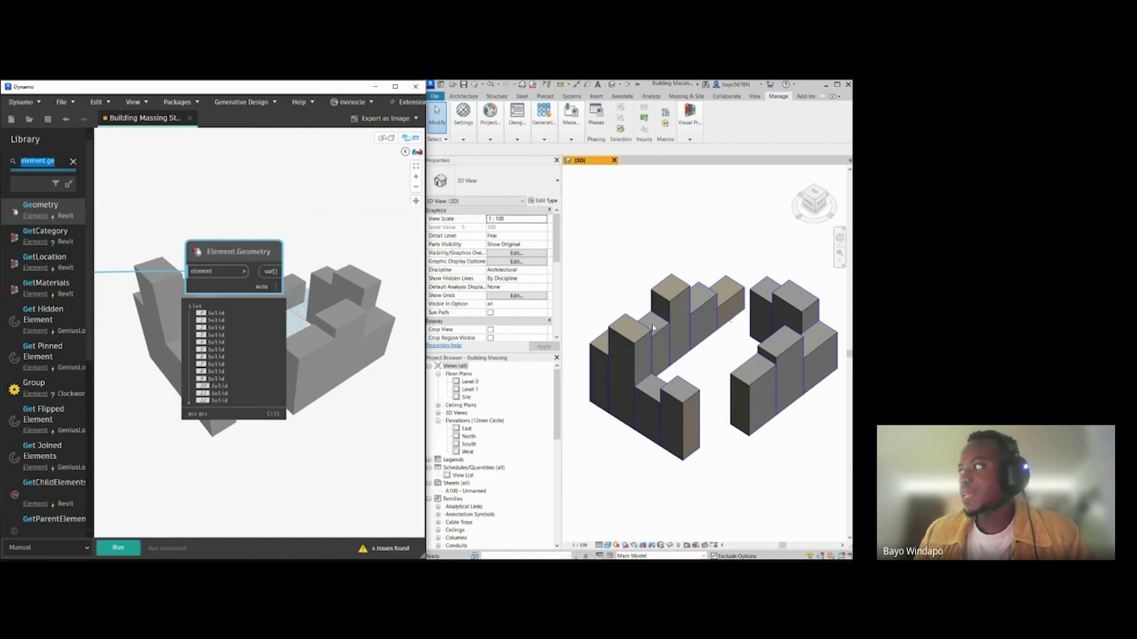
pyautogui.scroll(2, 675, 297)
pyautogui.click(675, 298)
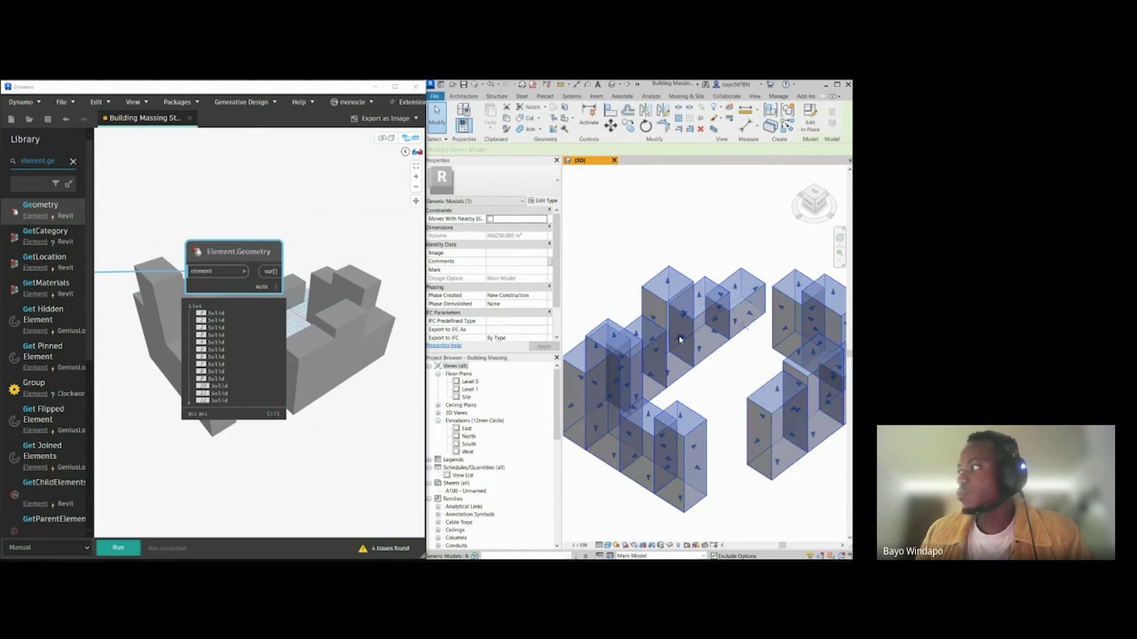
# Step: Place a Solid.ByUnion node beside Element.Geometry, wire the geometry output to its solids input and run the graph
pyautogui.click(661, 248)
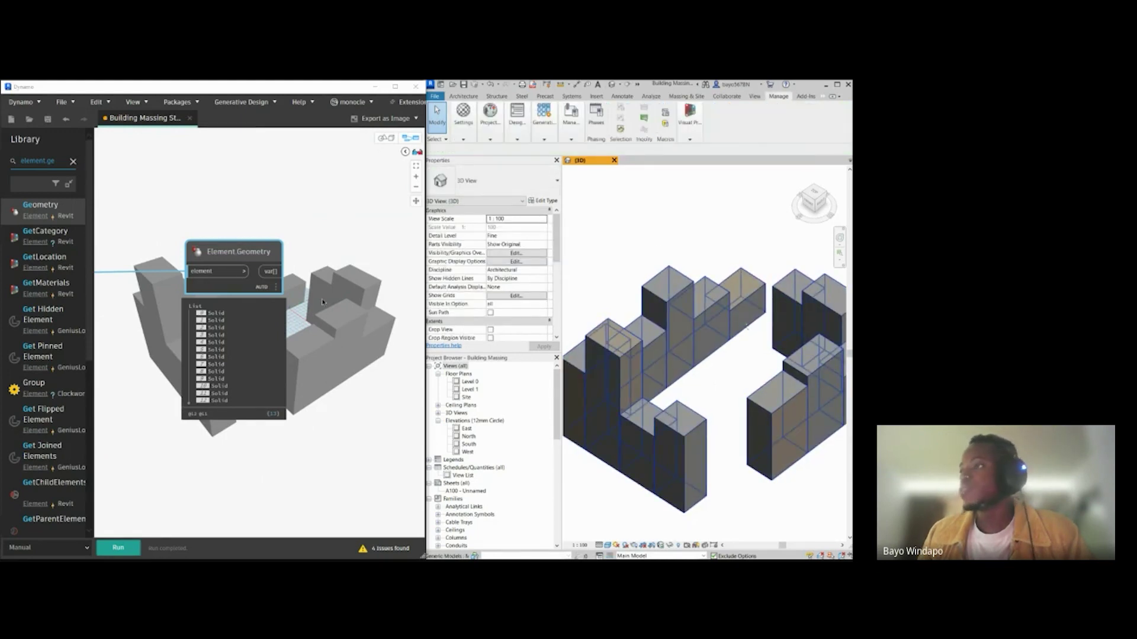
pyautogui.click(47, 164)
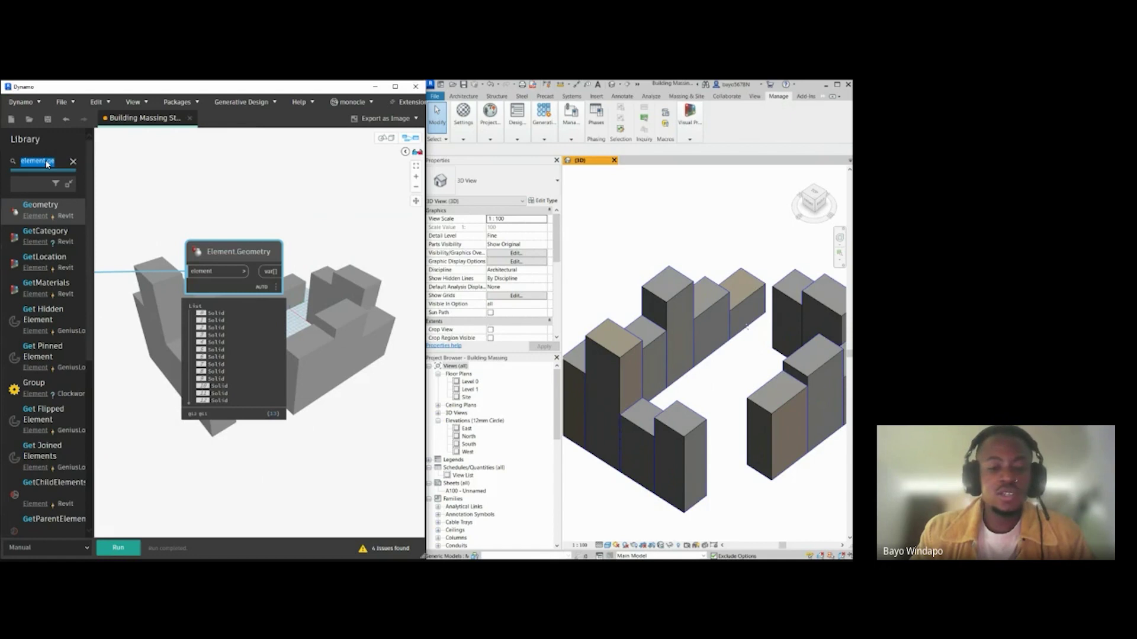
pyautogui.write('solid.by')
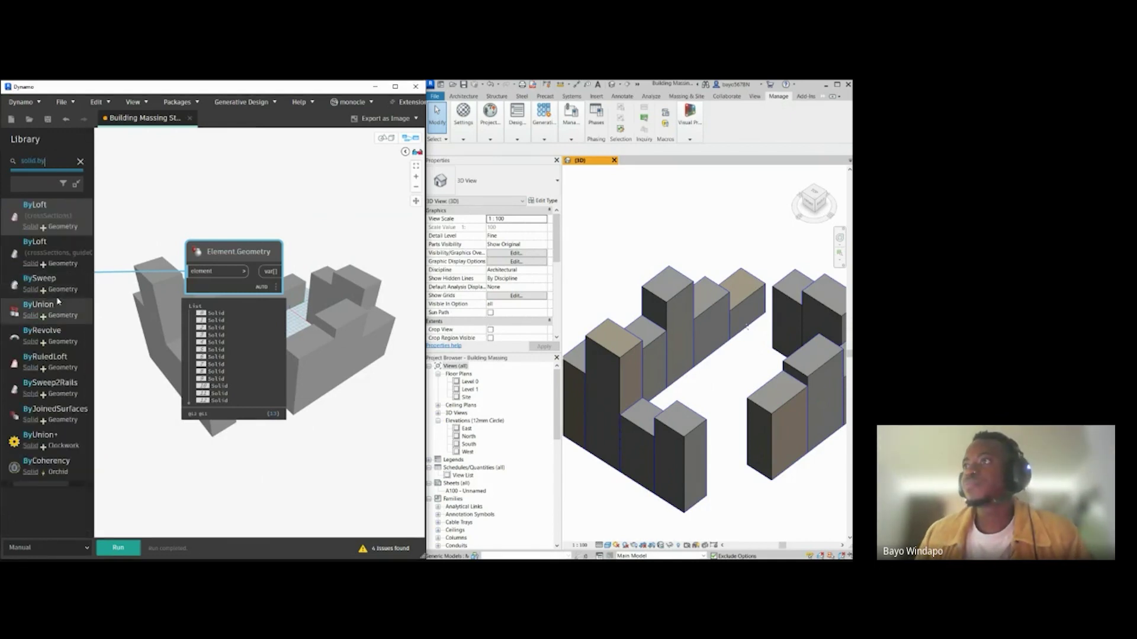
pyautogui.click(32, 308)
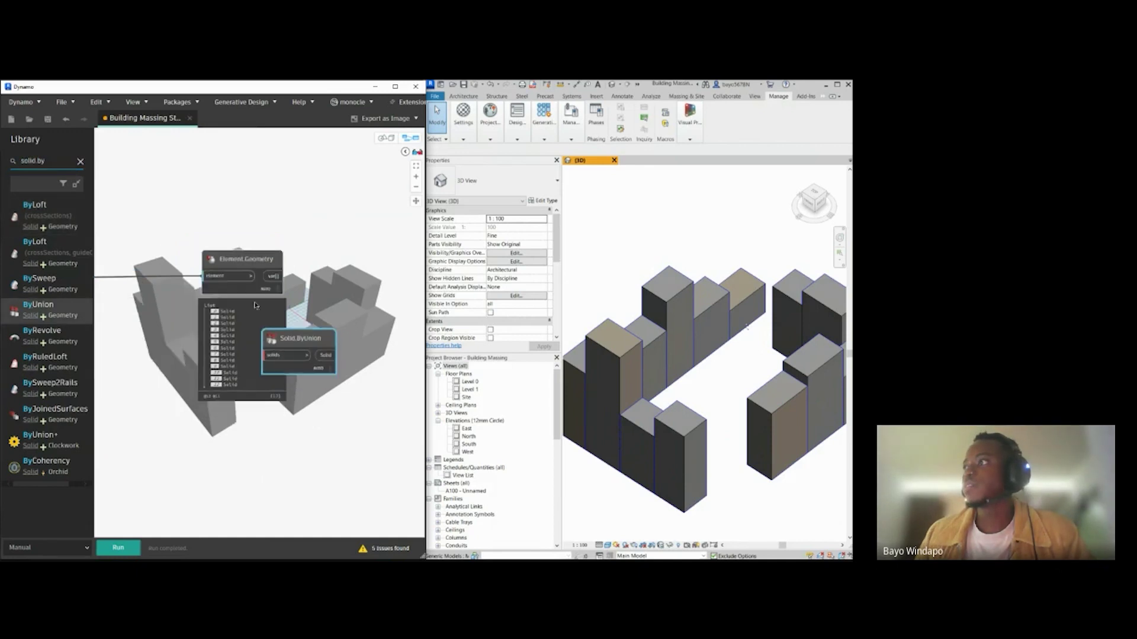
pyautogui.moveTo(285, 261); pyautogui.dragTo(280, 255)
pyautogui.click(201, 275)
pyautogui.click(264, 275)
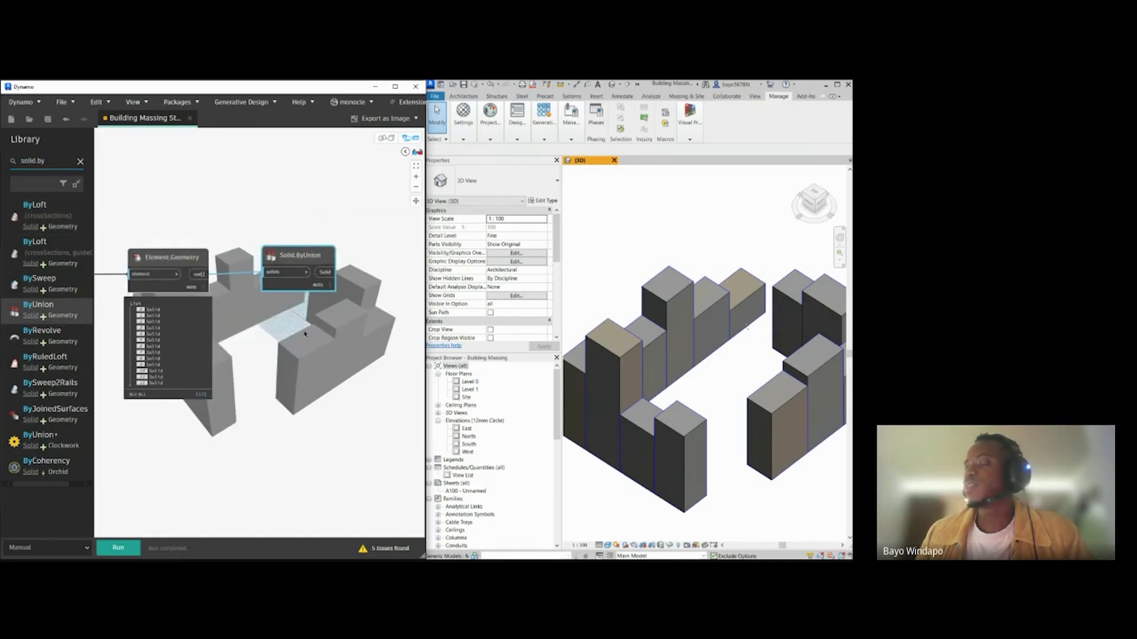
pyautogui.moveTo(304, 341); pyautogui.dragTo(278, 335, button='middle')
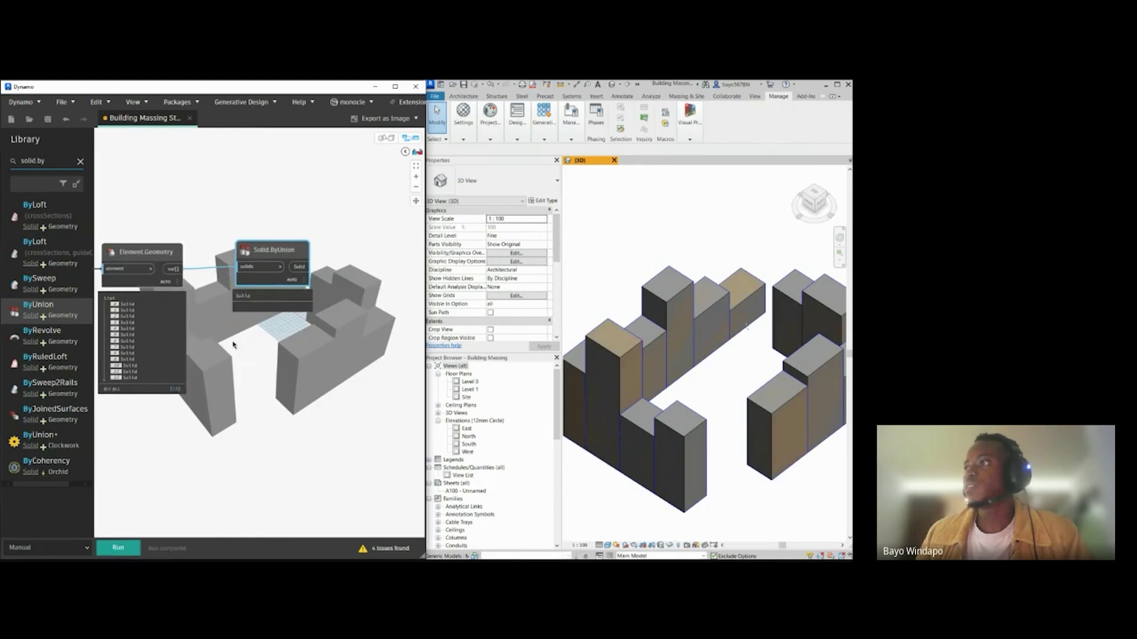
# Step: Highlight the Solid.ByUnion result in the 3D preview to compare it with the separate solids of Element.Geometry
pyautogui.click(251, 284)
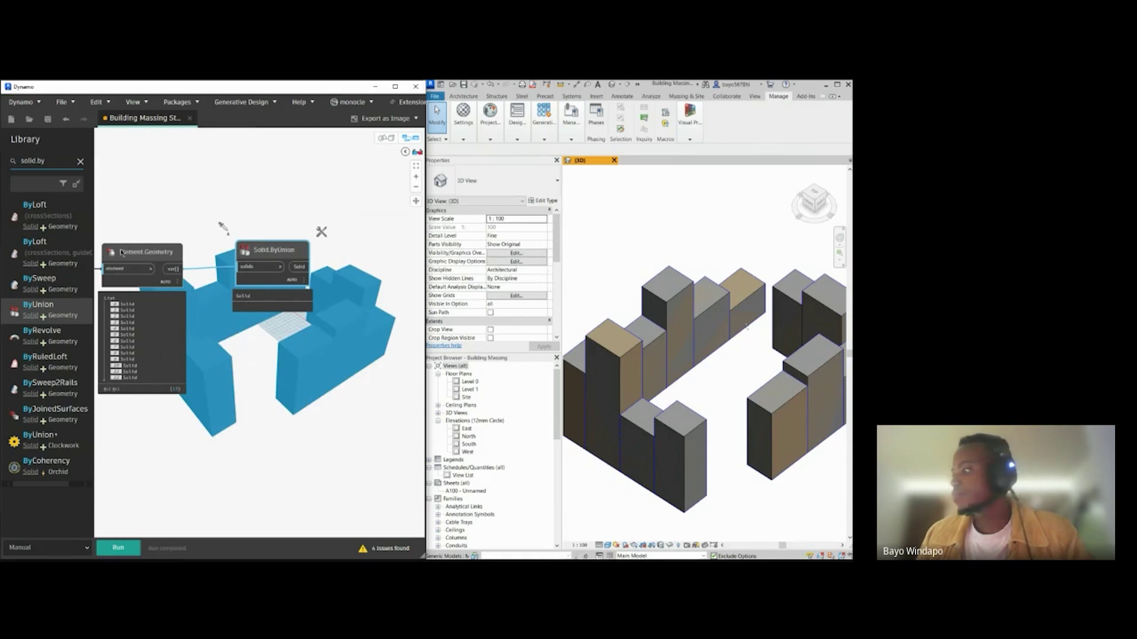
pyautogui.moveTo(122, 253)
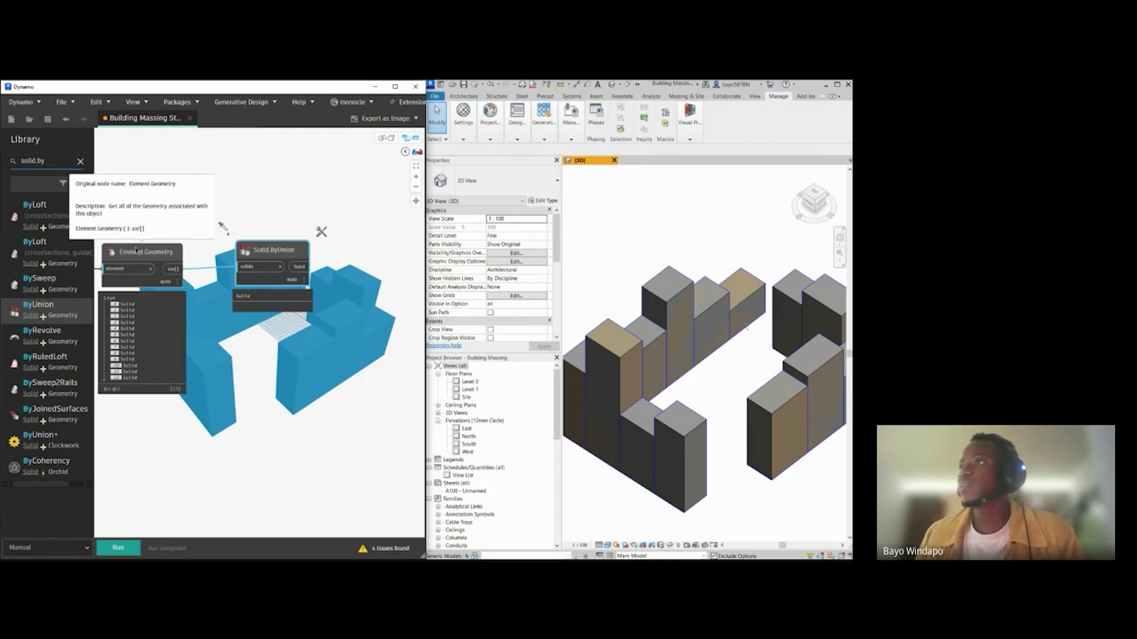
pyautogui.click(225, 249)
# Step: Find Topology.Edges in the library, place it beside Solid.ByUnion and wire the Solid output to its topology input
pyautogui.doubleClick(55, 161)
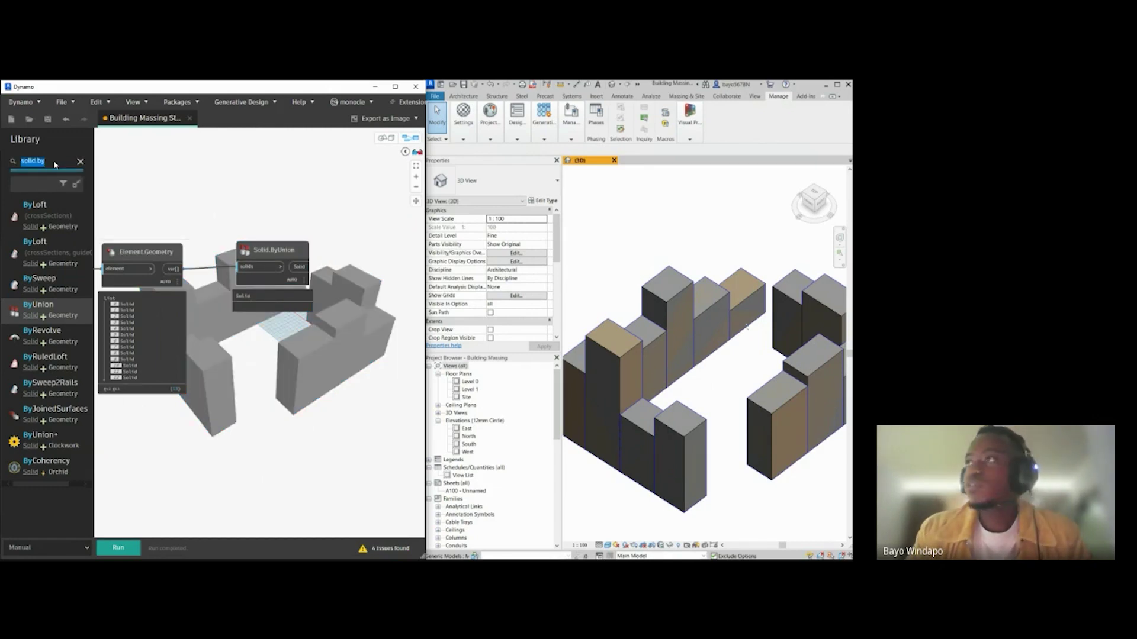
pyautogui.write('topo')
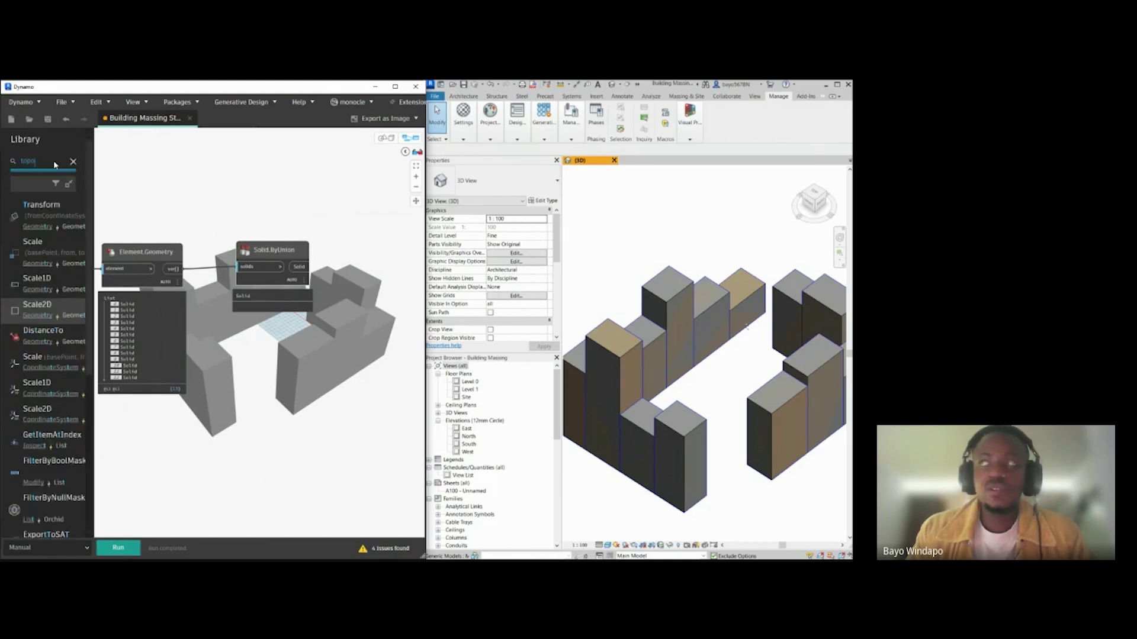
pyautogui.write('logy.edge')
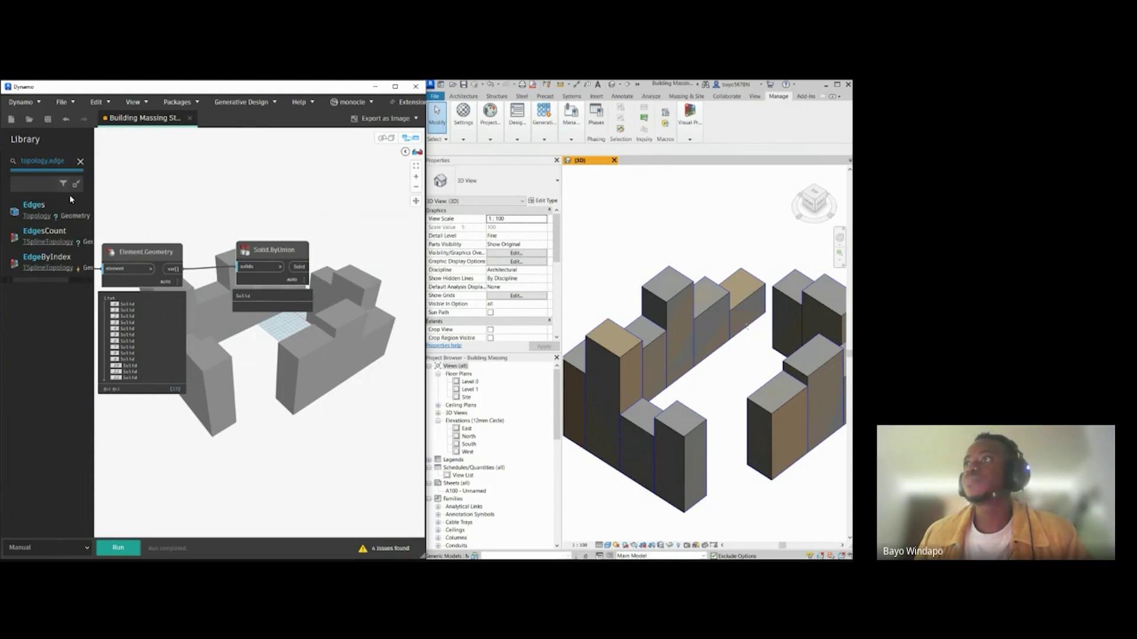
pyautogui.click(35, 208)
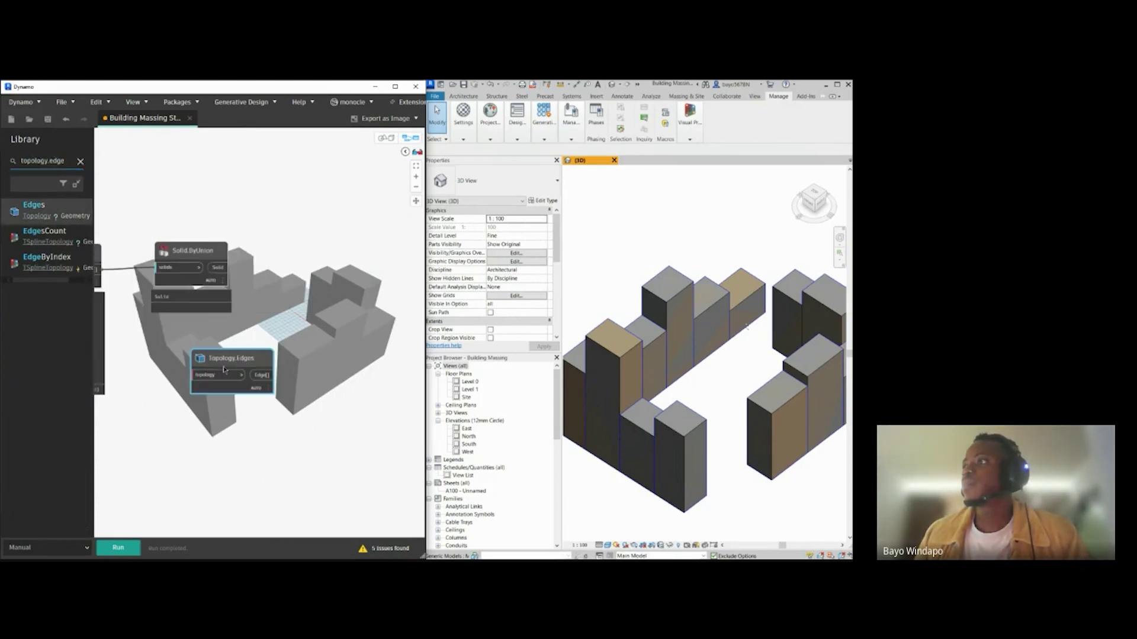
pyautogui.moveTo(205, 376); pyautogui.dragTo(307, 252)
pyautogui.click(255, 288)
# Step: Search the library for edge.curve and place the Edge.CurveGeometry node beside Topology.Edges
pyautogui.moveTo(70, 160); pyautogui.dragTo(14, 162)
pyautogui.write('edge.cu')
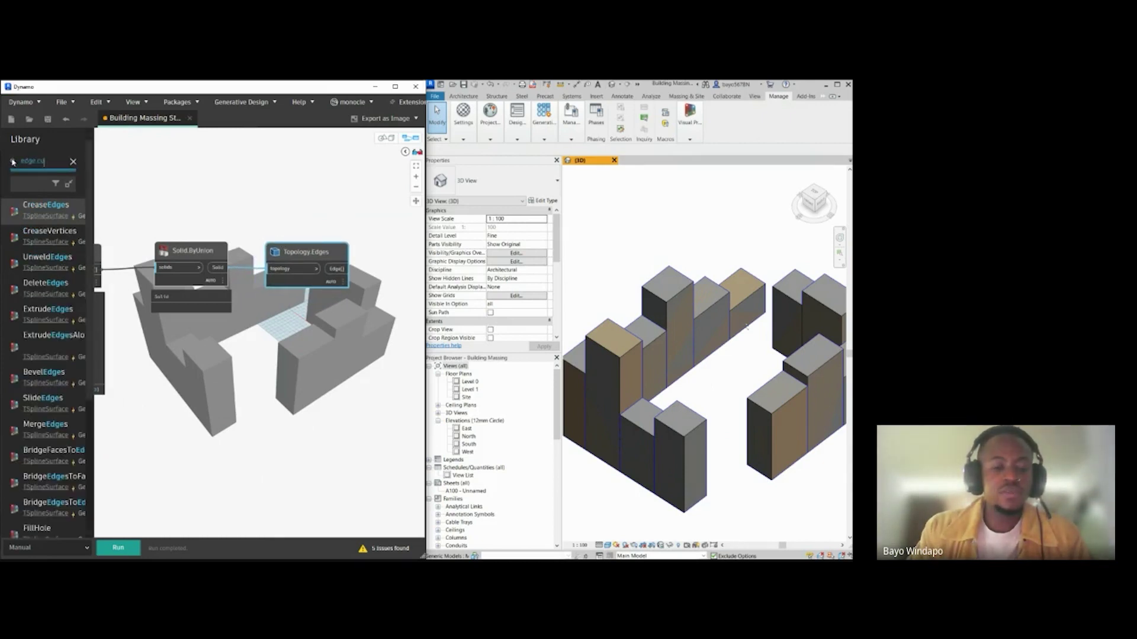
pyautogui.write('rve')
pyautogui.click(31, 215)
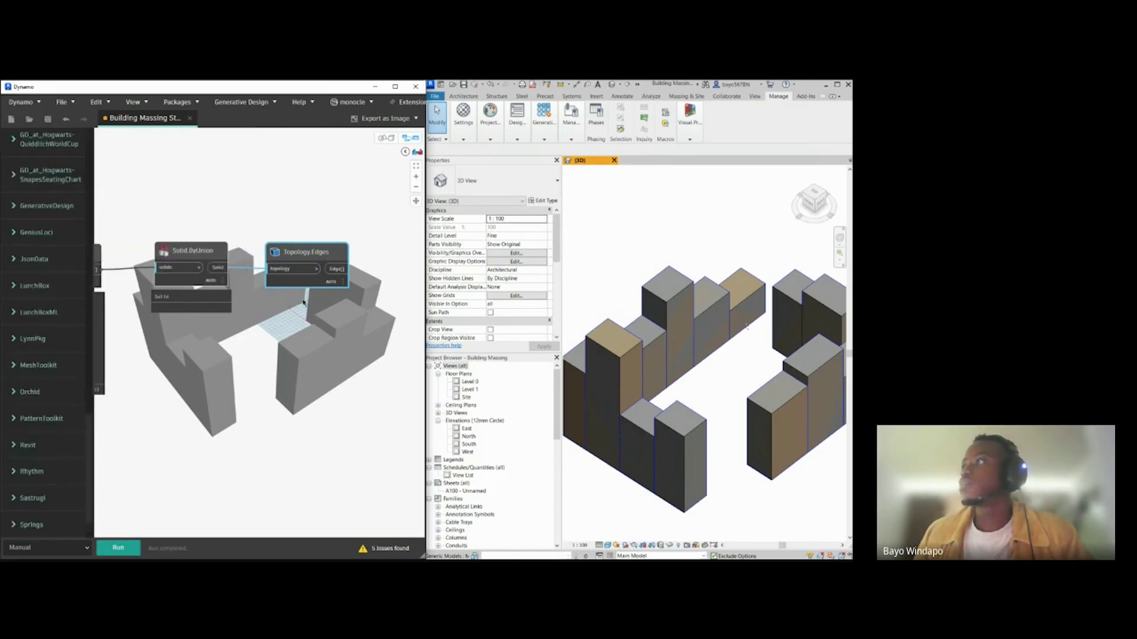
pyautogui.moveTo(210, 301); pyautogui.dragTo(191, 301, button='middle')
pyautogui.scroll(-5, 302, 280)
pyautogui.scroll(10, 51, 177)
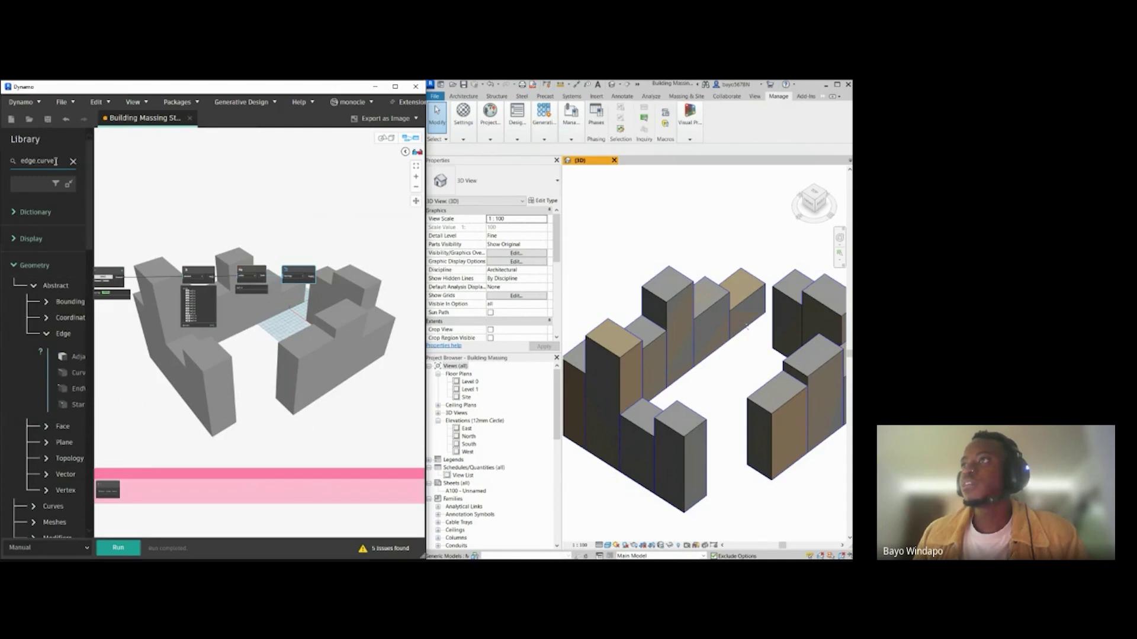
pyautogui.click(56, 160)
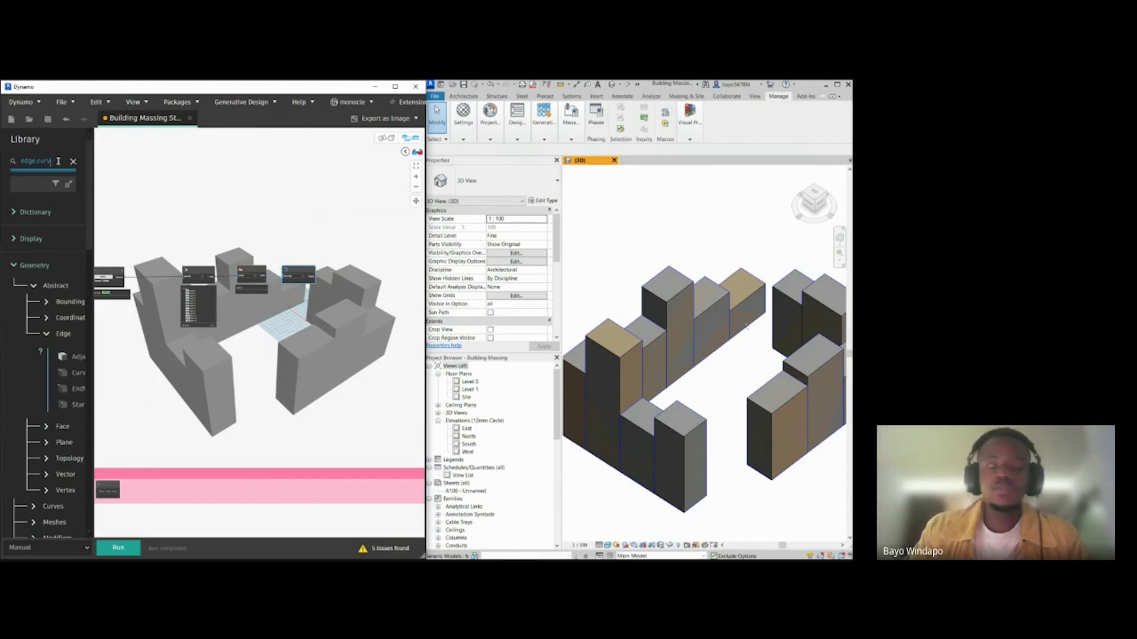
pyautogui.click(65, 214)
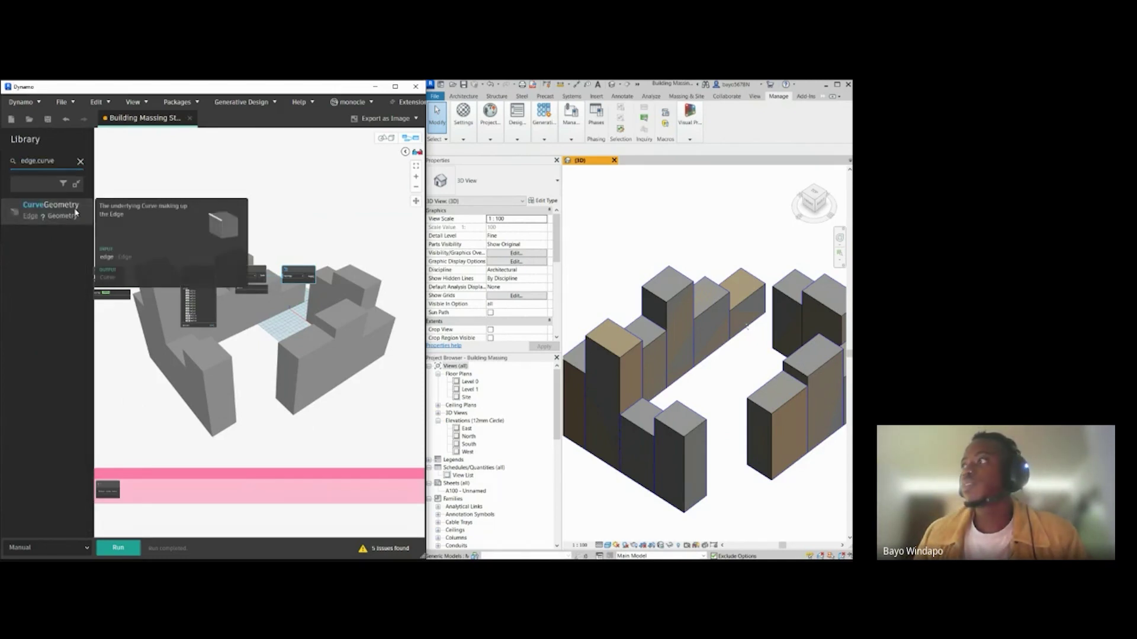
pyautogui.scroll(2, 356, 374)
pyautogui.moveTo(298, 373); pyautogui.dragTo(349, 225)
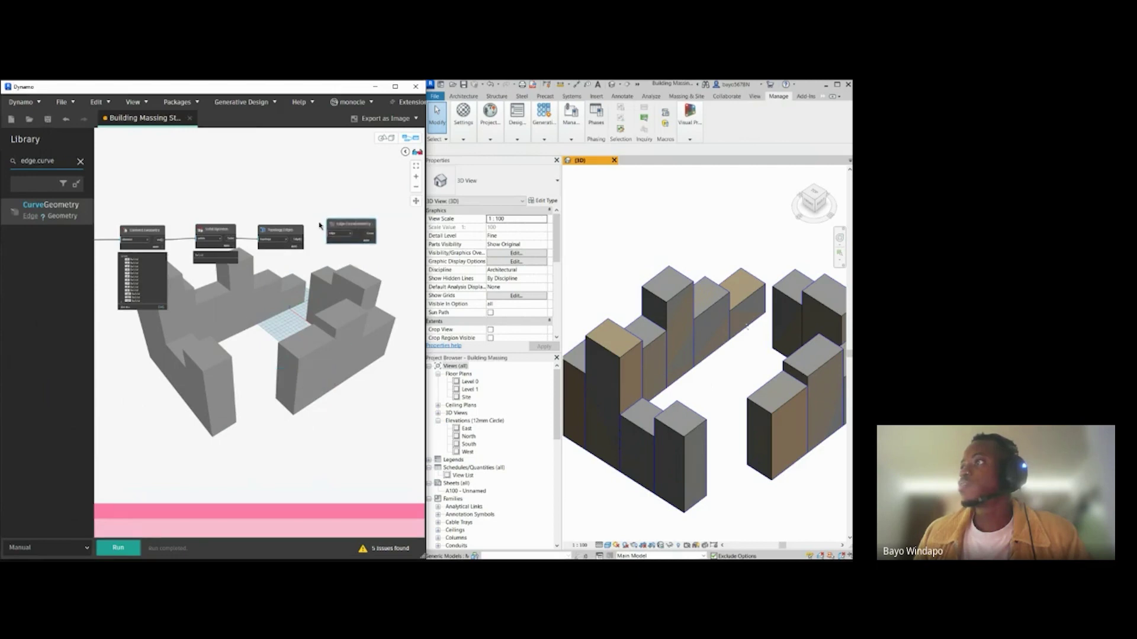
# Step: Run the graph and open the output list of the Topology.Edges node
pyautogui.scroll(4, 320, 225)
pyautogui.scroll(1, 248, 245)
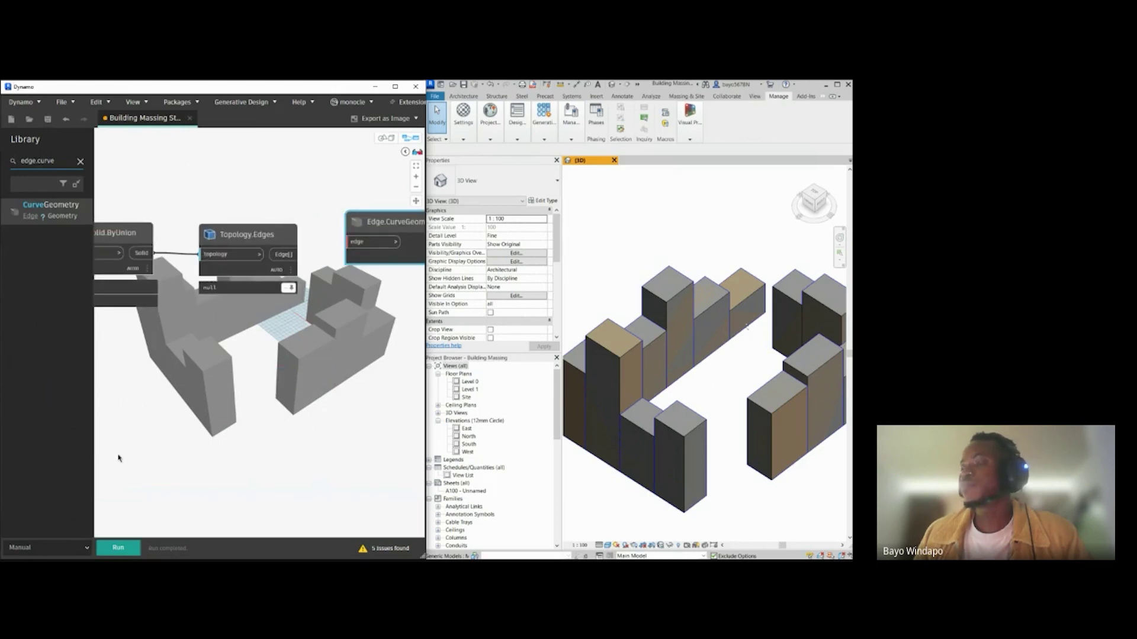
pyautogui.click(107, 549)
pyautogui.scroll(2, 276, 272)
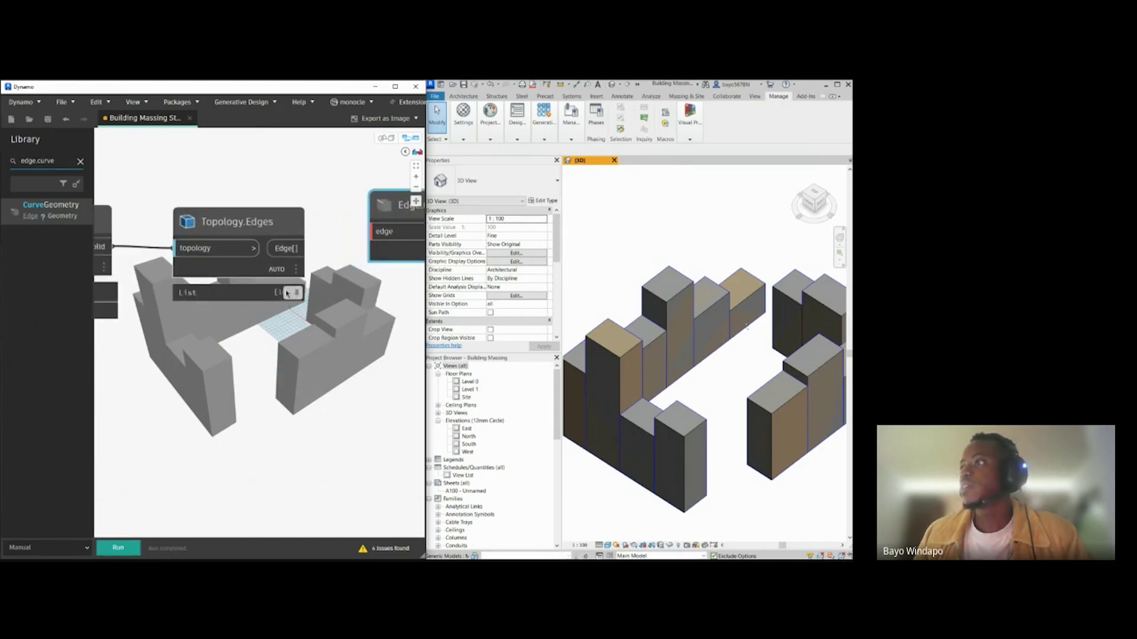
pyautogui.click(290, 293)
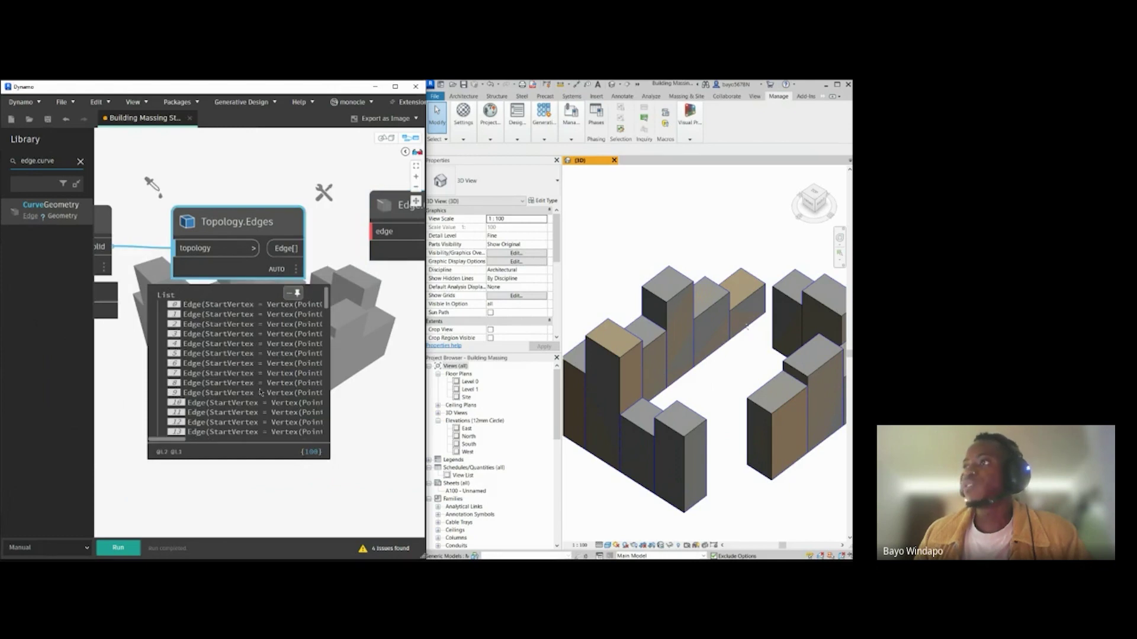
# Step: Wire the Edge[] output of Topology.Edges to the edge input of Edge.CurveGeometry and line the two nodes up
pyautogui.scroll(-2, 261, 311)
pyautogui.moveTo(261, 311); pyautogui.dragTo(147, 335, button='middle')
pyautogui.click(159, 274)
pyautogui.click(247, 258)
pyautogui.moveTo(277, 235); pyautogui.dragTo(286, 249)
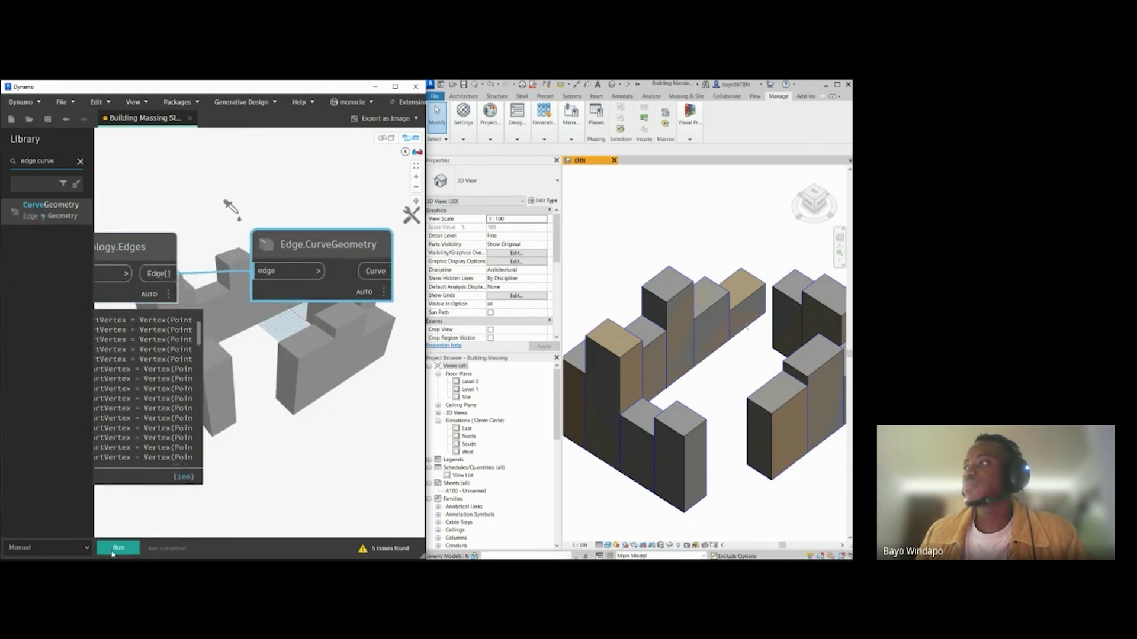
# Step: Run the graph and inspect the extracted edge curves of the context buildings in the 3D preview
pyautogui.scroll(-3, 292, 424)
pyautogui.click(385, 137)
pyautogui.moveTo(341, 229); pyautogui.dragTo(341, 290)
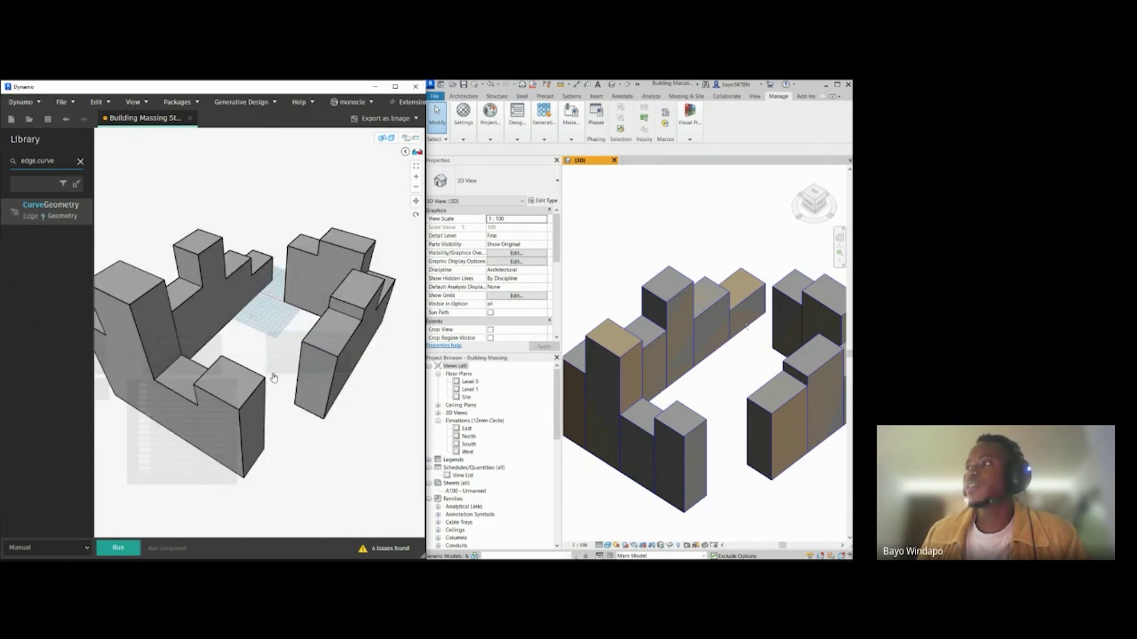
pyautogui.moveTo(274, 378); pyautogui.dragTo(288, 343, button='middle')
pyautogui.scroll(-2, 288, 344)
pyautogui.click(410, 138)
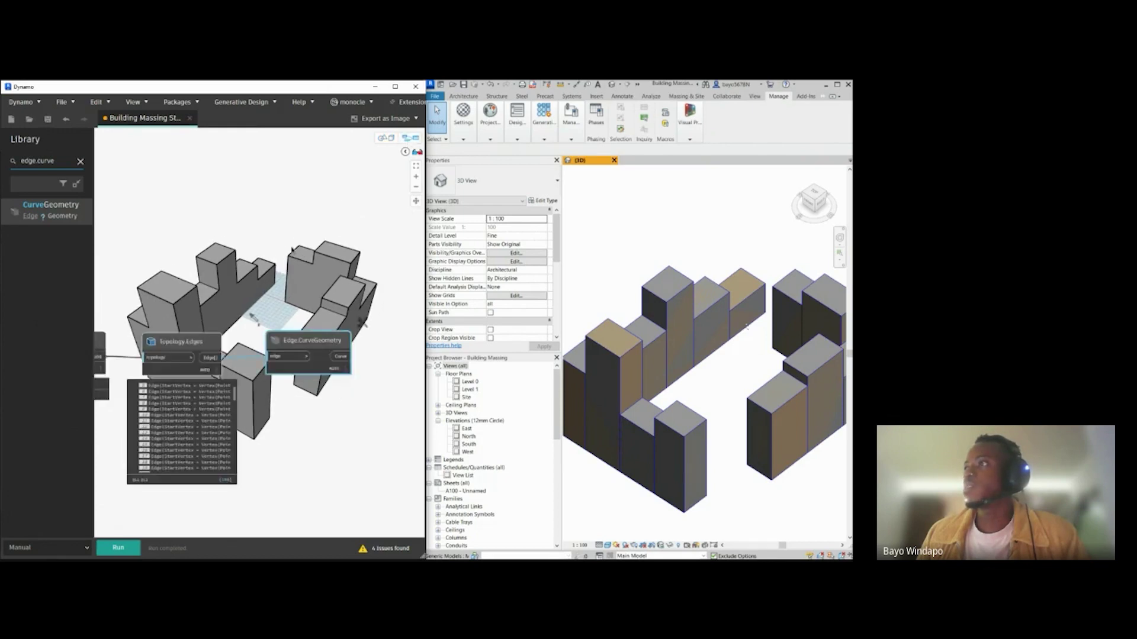
# Step: Group the Element.Geometry, Solid.ByUnion, Topology.Edges and Edge.CurveGeometry nodes
pyautogui.moveTo(389, 274); pyautogui.dragTo(204, 323)
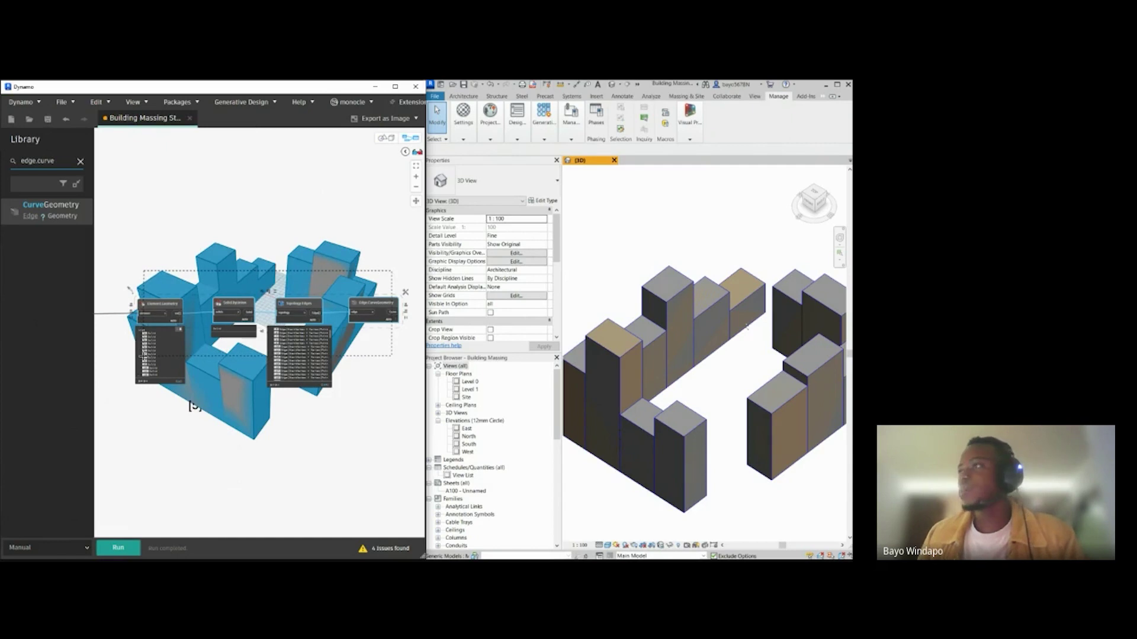
pyautogui.hotkey('ctrl', 'g')
pyautogui.scroll(1, 113, 339)
pyautogui.moveTo(122, 361); pyautogui.dragTo(123, 362)
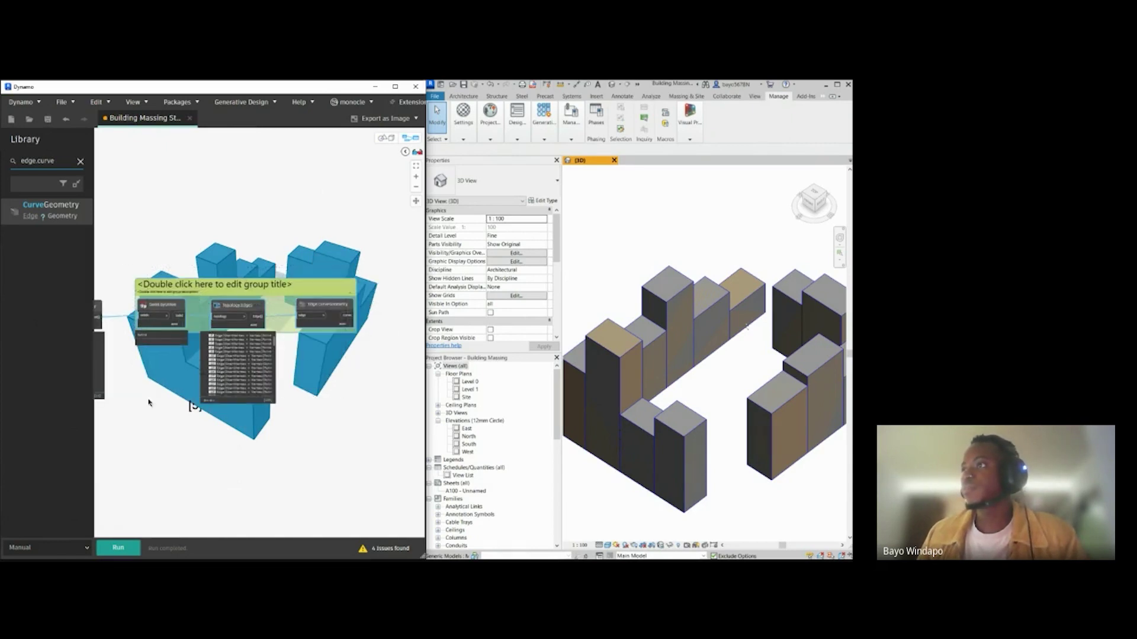
pyautogui.moveTo(147, 401); pyautogui.dragTo(272, 401, button='middle')
pyautogui.click(200, 257)
pyautogui.moveTo(204, 308)
pyautogui.mouseDown()
pyautogui.moveTo(268, 304)
pyautogui.moveTo(197, 307)
pyautogui.mouseUp()
pyautogui.scroll(3, 198, 308)
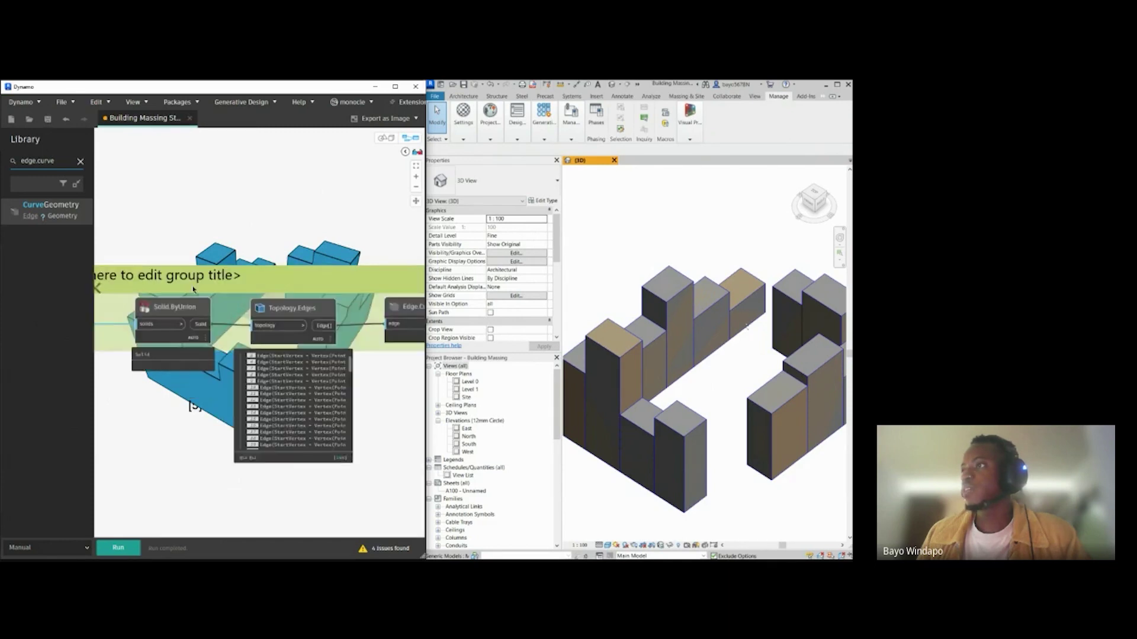
# Step: Title the new node group "Get Context"
pyautogui.scroll(-1, 179, 290)
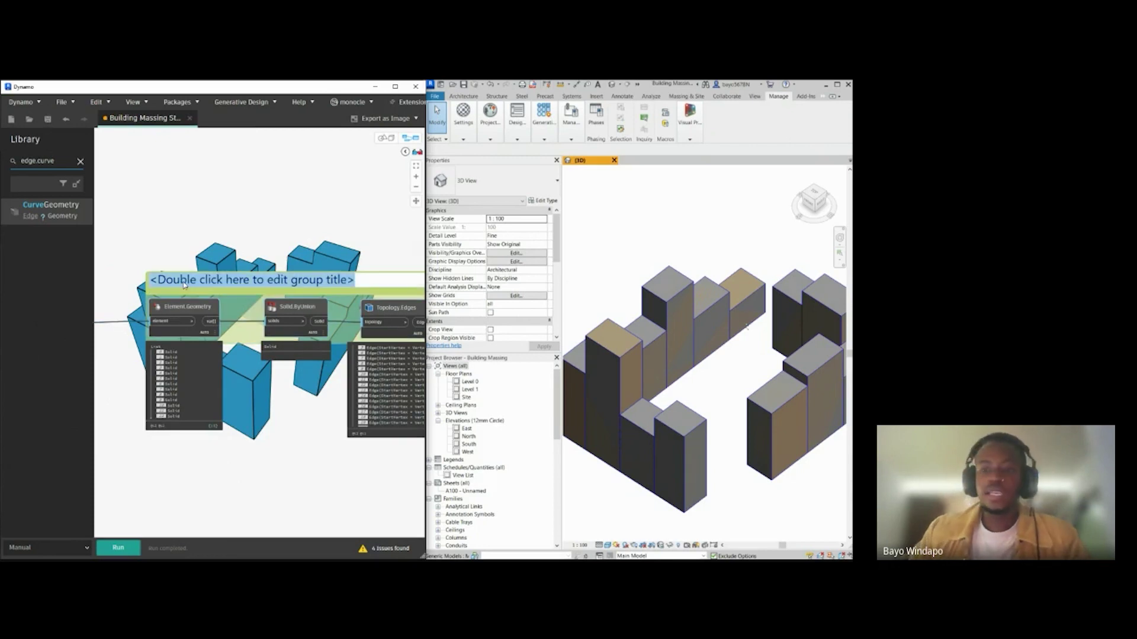
pyautogui.doubleClick(184, 285)
pyautogui.write('Get C')
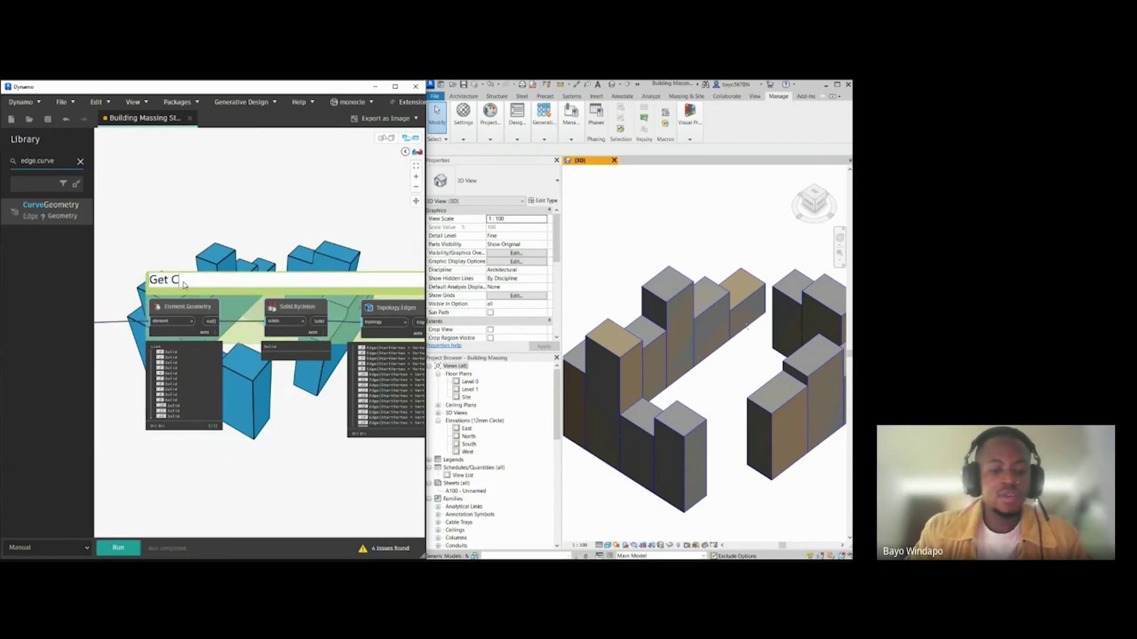
pyautogui.write('ontex')
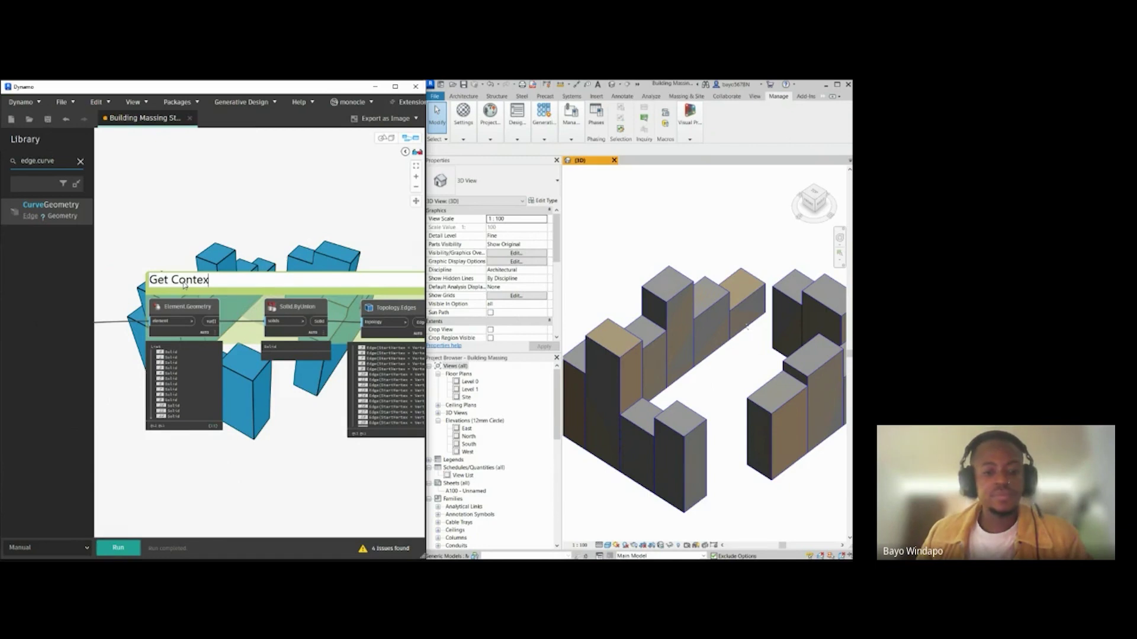
pyautogui.write('t')
pyautogui.click(176, 218)
# Step: Examine the Inputs group of the finished massing graph to see which input nodes it uses besides the context selection
pyautogui.scroll(-5, 254, 279)
pyautogui.moveTo(196, 285); pyautogui.dragTo(274, 289, button='middle')
pyautogui.scroll(5, 286, 296)
pyautogui.moveTo(154, 296); pyautogui.dragTo(275, 296, button='middle')
pyautogui.moveTo(241, 291); pyautogui.dragTo(226, 289)
pyautogui.moveTo(280, 389); pyautogui.dragTo(148, 350, button='middle')
pyautogui.click(288, 422)
pyautogui.moveTo(222, 378); pyautogui.dragTo(261, 348, button='middle')
pyautogui.moveTo(244, 437); pyautogui.dragTo(248, 300, button='middle')
pyautogui.moveTo(164, 492); pyautogui.dragTo(214, 338, button='middle')
pyautogui.scroll(3, 230, 493)
pyautogui.click(710, 399)
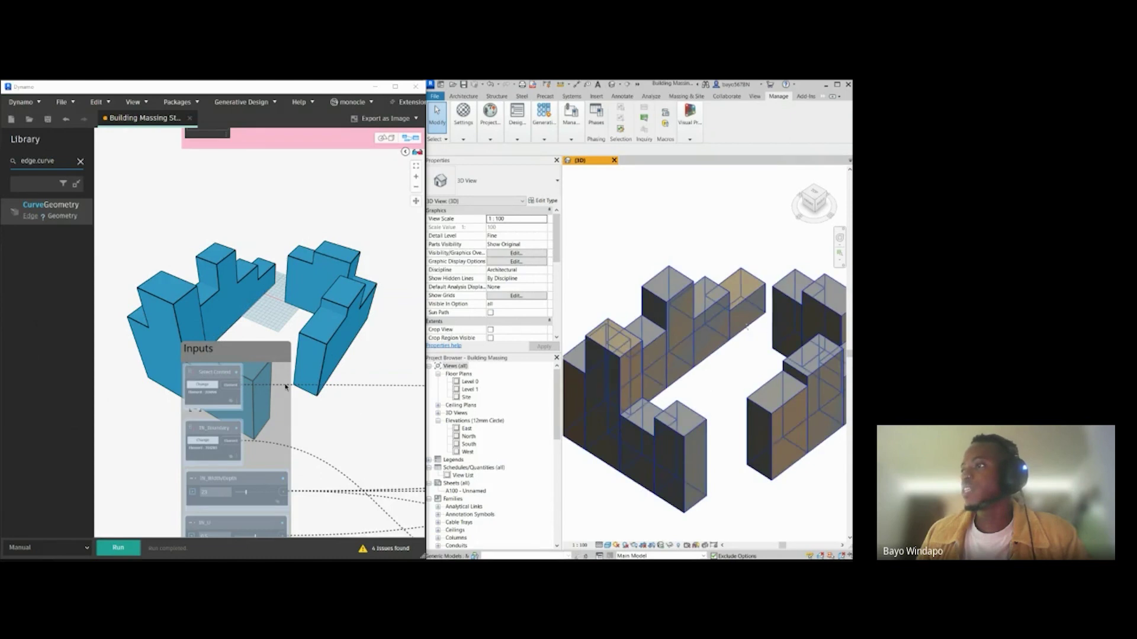
pyautogui.moveTo(264, 396); pyautogui.dragTo(260, 393, button='middle')
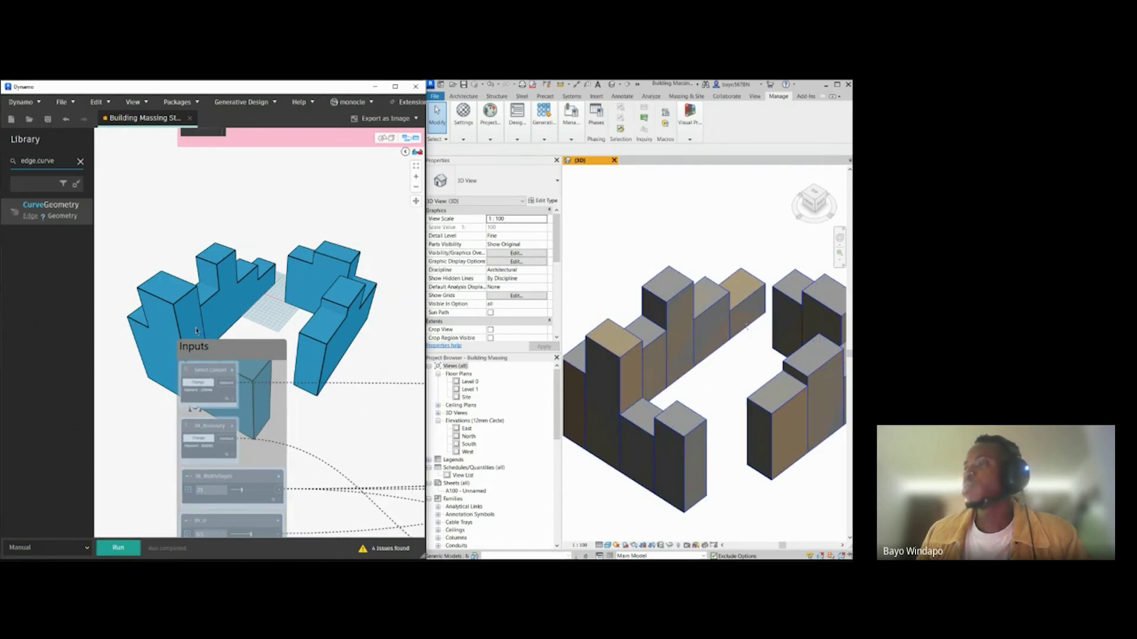
pyautogui.moveTo(187, 255)
pyautogui.mouseDown(button='middle')
pyautogui.moveTo(198, 307)
pyautogui.moveTo(197, 518)
pyautogui.mouseUp(button='middle')
pyautogui.moveTo(241, 200); pyautogui.dragTo(247, 371, button='middle')
# Step: Duplicate the IN_Select Context node and place the copy directly below the original
pyautogui.scroll(3, 211, 227)
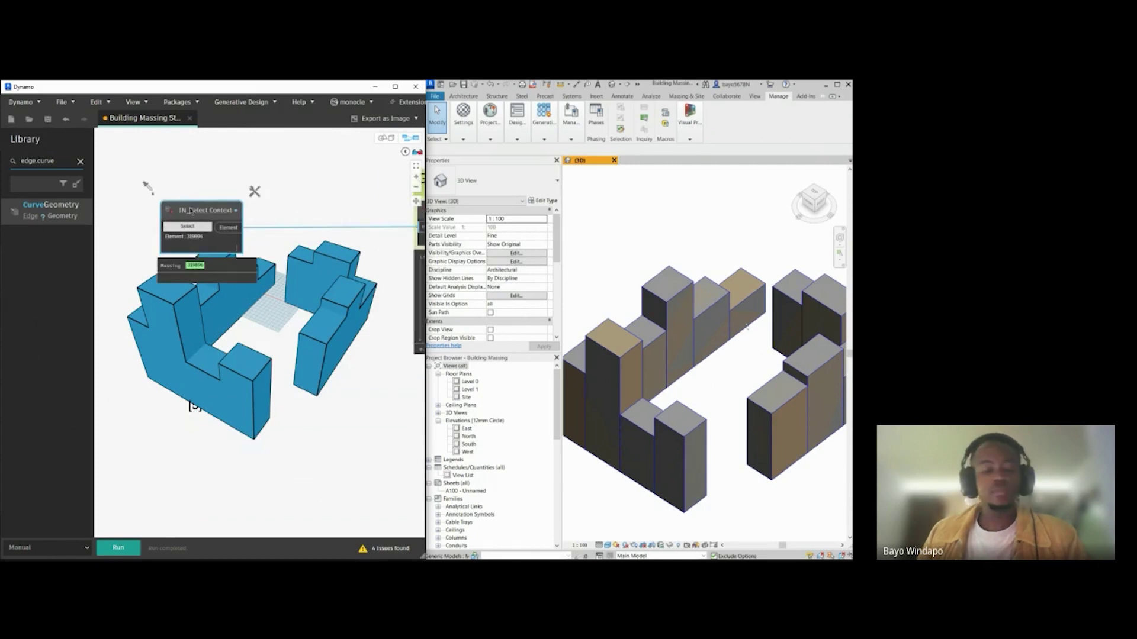
pyautogui.hotkey('ctrl', 'c')
pyautogui.hotkey('ctrl', 'v')
pyautogui.moveTo(301, 224); pyautogui.dragTo(214, 335)
pyautogui.click(287, 398)
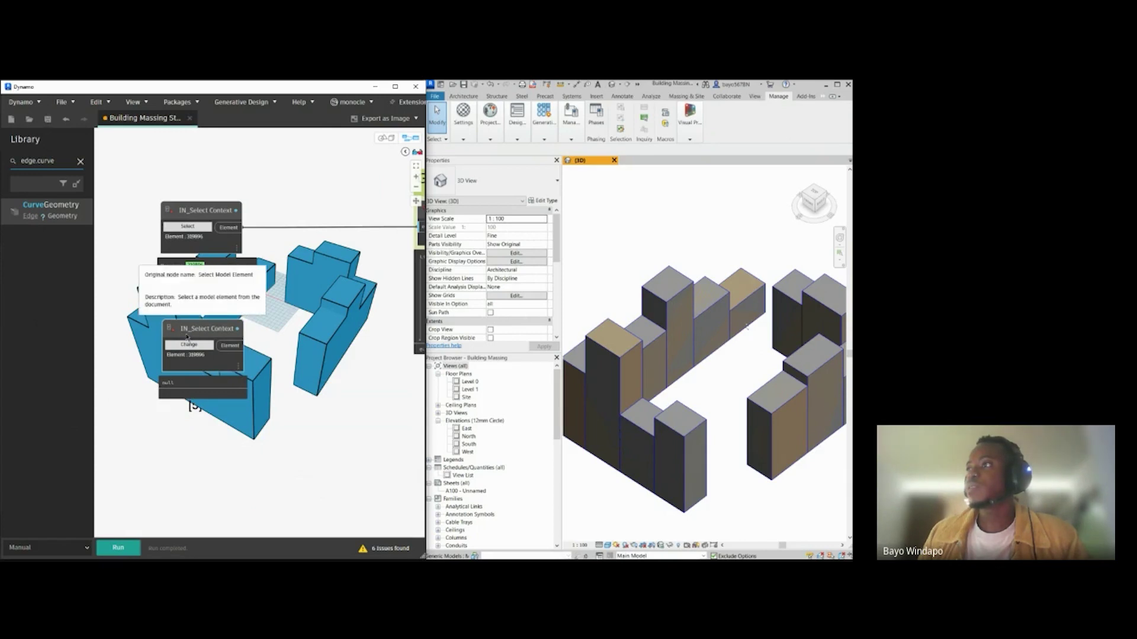
# Step: Rename the copied IN_Select Context node as "IN_Select Site Boundary" and move it slightly closer to the original
pyautogui.scroll(3, 187, 337)
pyautogui.click(253, 326)
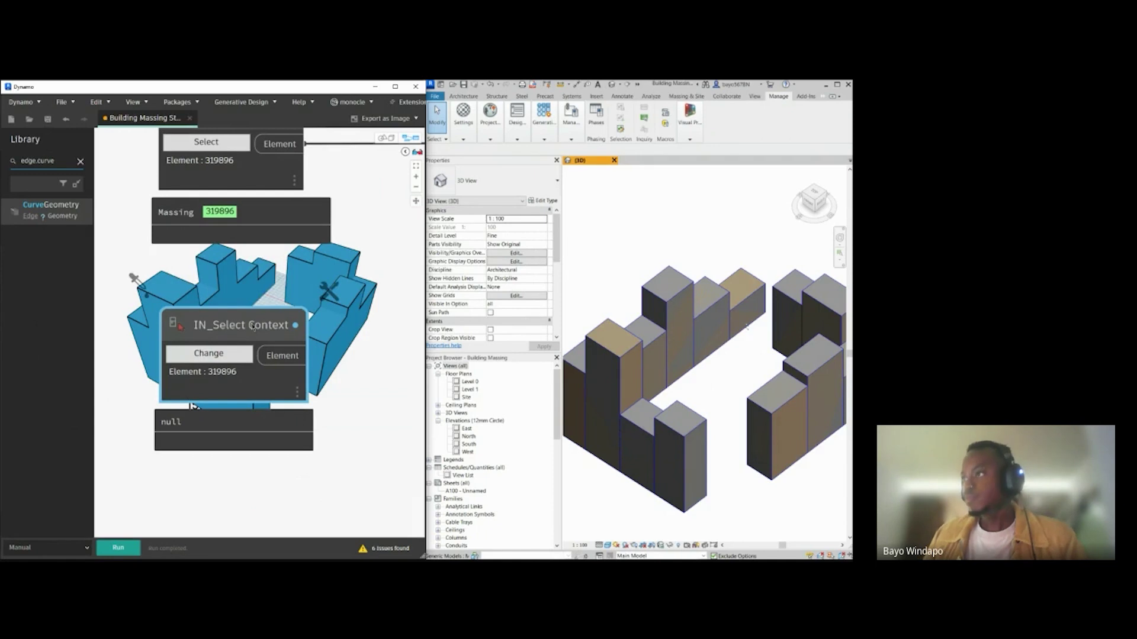
pyautogui.doubleClick(251, 330)
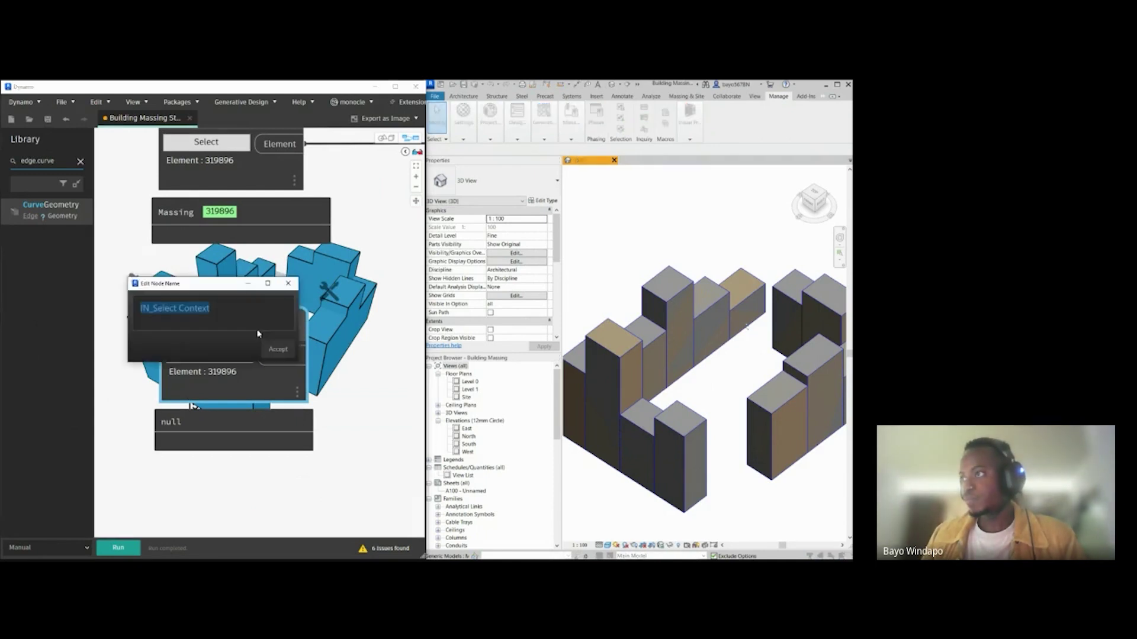
pyautogui.click(244, 311)
pyautogui.moveTo(193, 310); pyautogui.dragTo(167, 311)
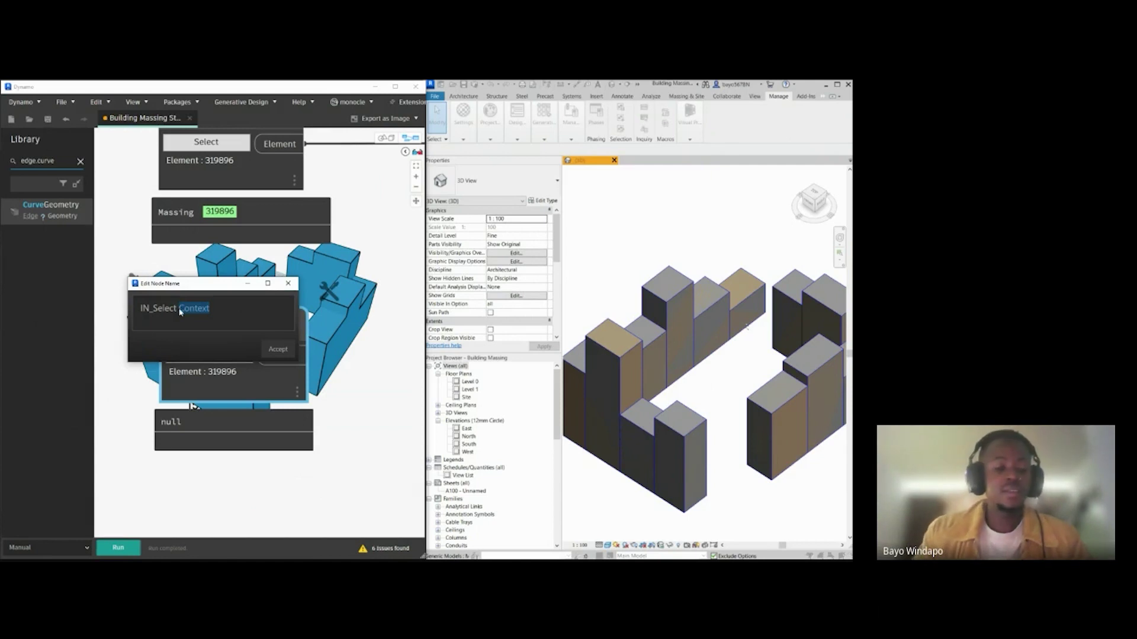
pyautogui.write('Site')
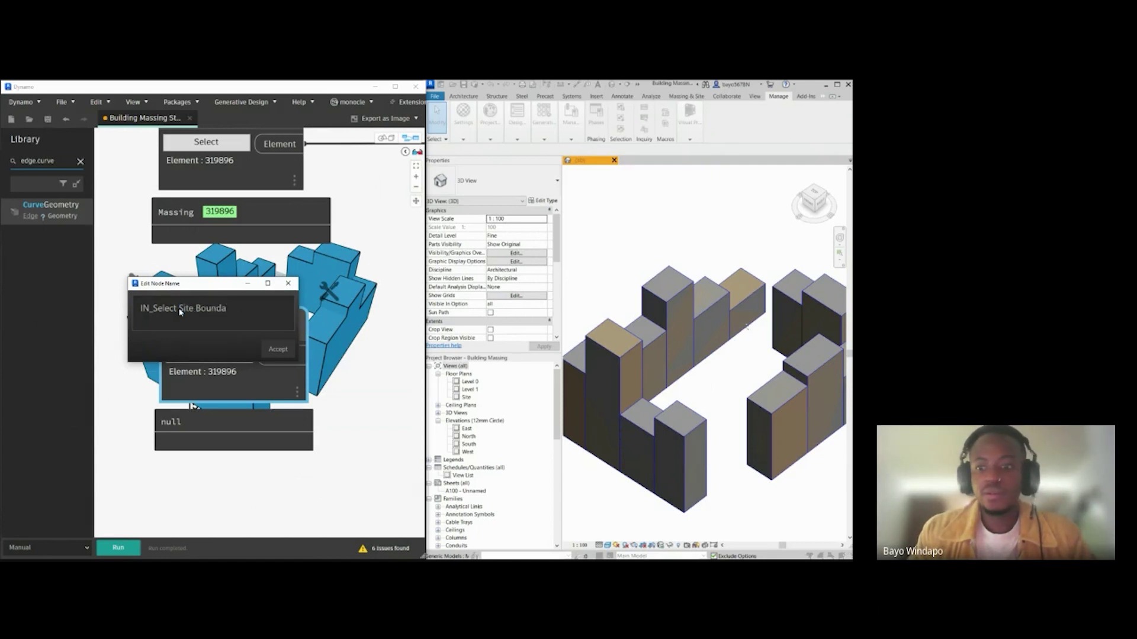
pyautogui.write(' Bounda')
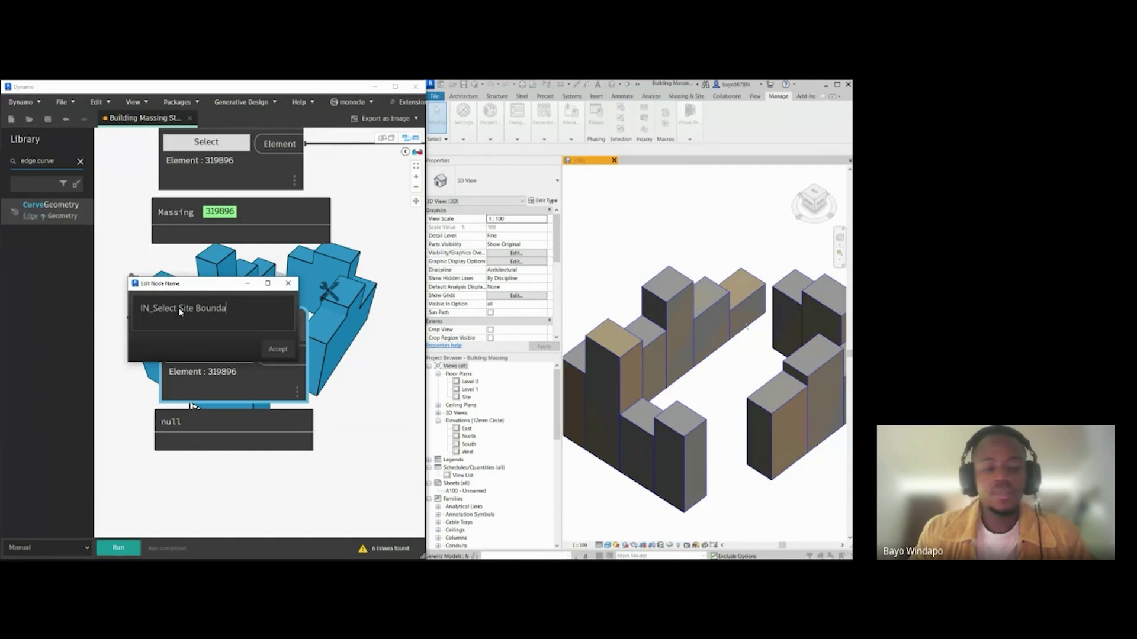
pyautogui.write('ry')
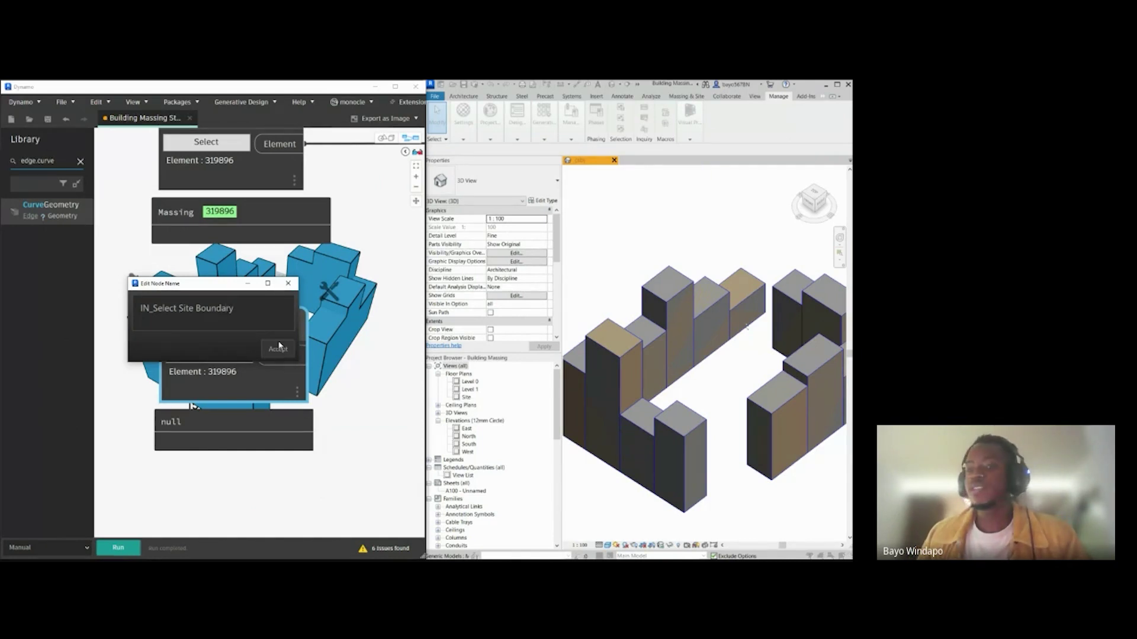
pyautogui.click(278, 349)
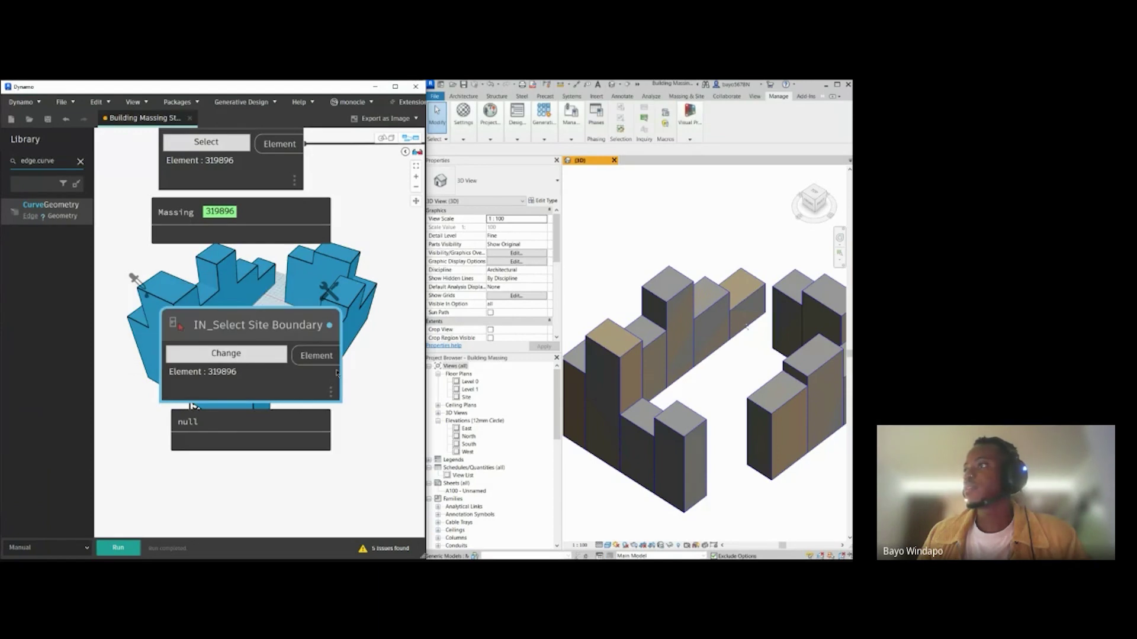
pyautogui.moveTo(271, 327); pyautogui.dragTo(268, 301)
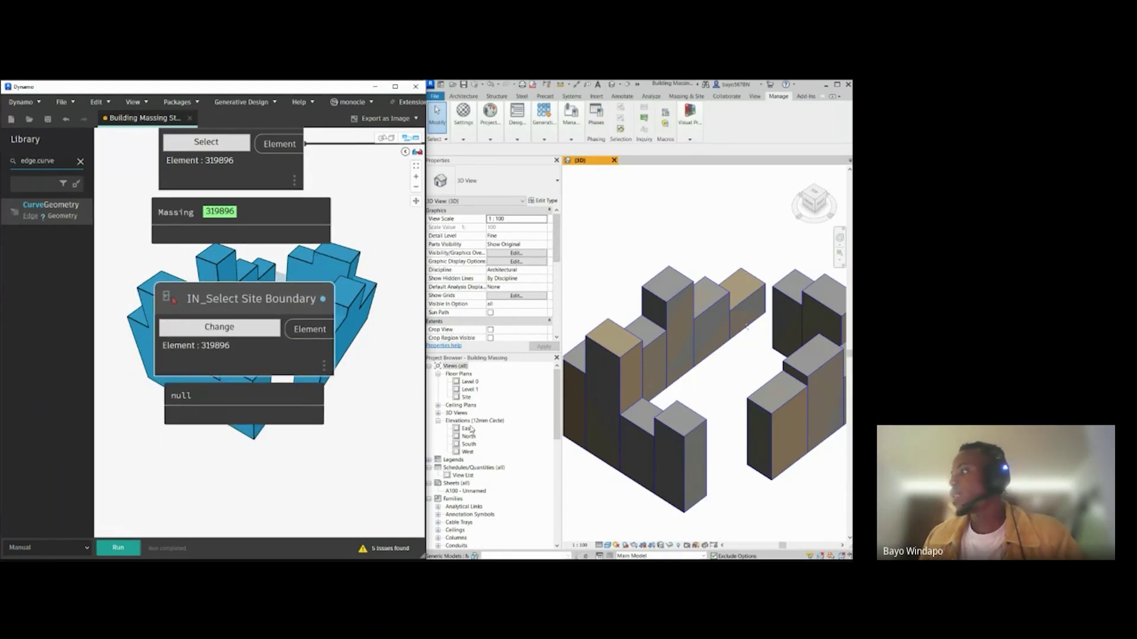
# Step: Open the Level 1 floor plan in Revit and locate the property line enclosed by the context masses
pyautogui.click(476, 383)
pyautogui.doubleClick(476, 382)
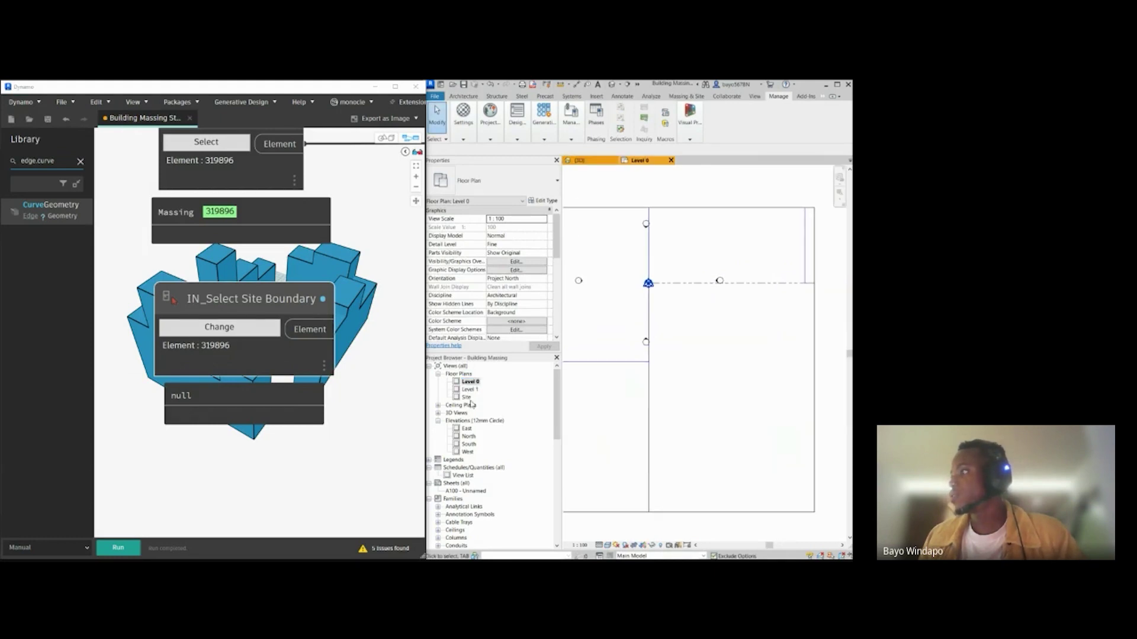
pyautogui.doubleClick(470, 391)
pyautogui.scroll(-6, 645, 328)
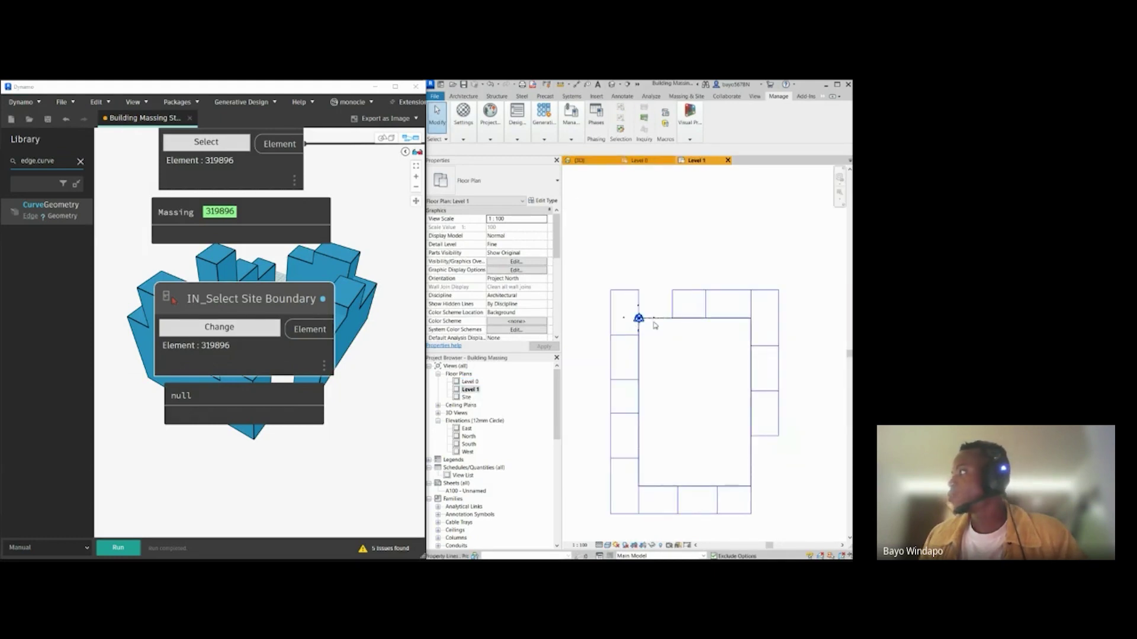
pyautogui.scroll(3, 655, 322)
pyautogui.click(651, 320)
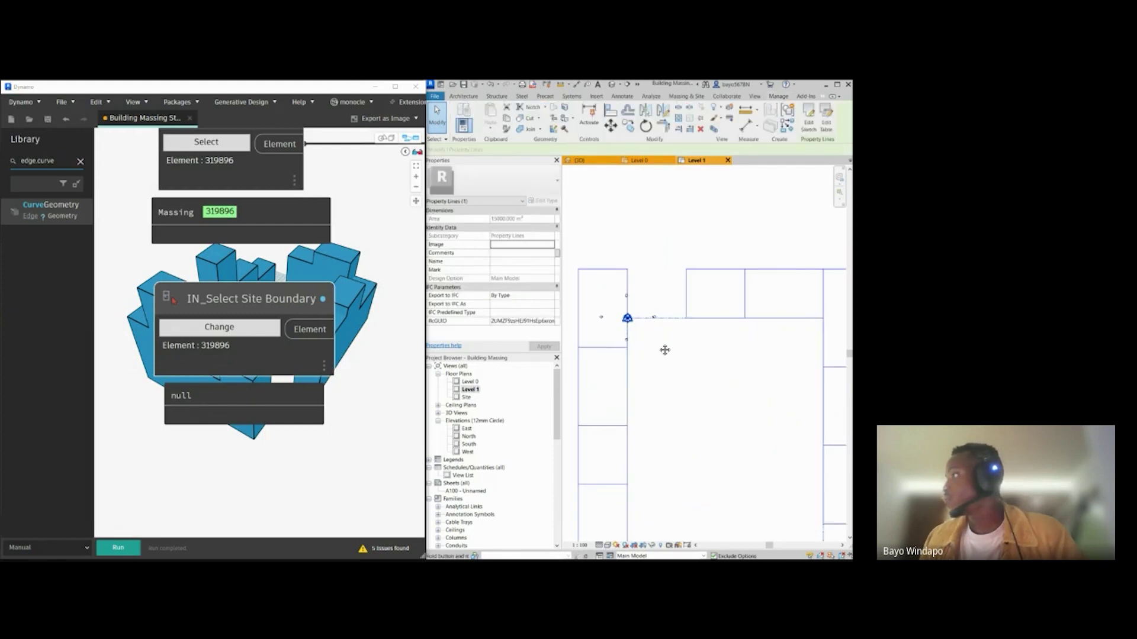
pyautogui.scroll(-3, 650, 279)
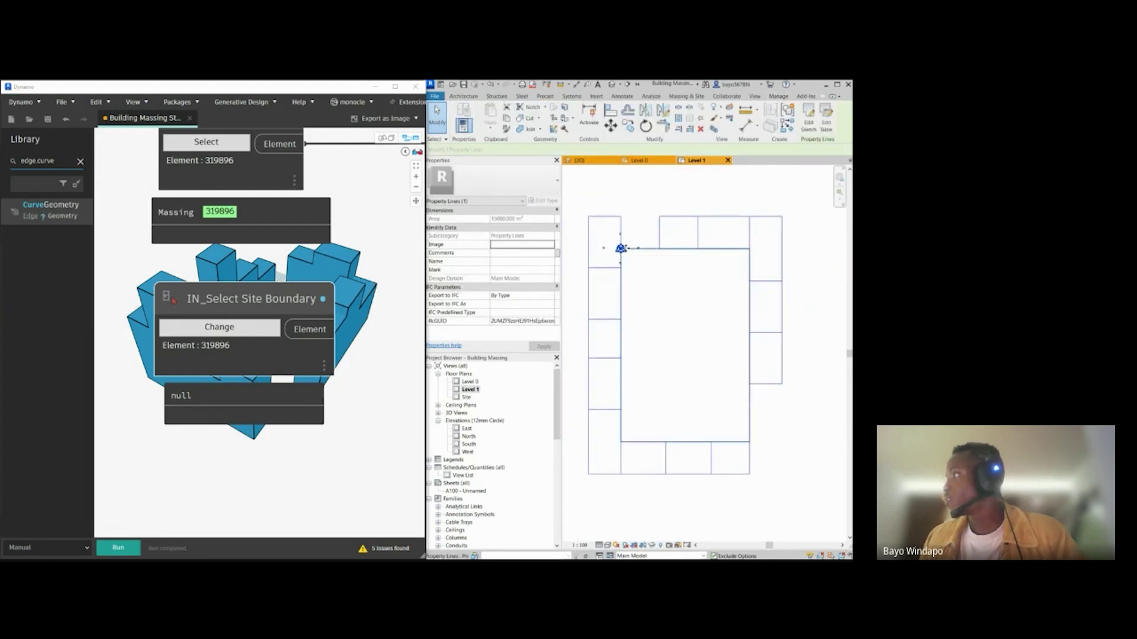
# Step: Assign the Revit property line to the IN_Select Site Boundary node, run the graph and align the node under IN_Select Context
pyautogui.click(244, 493)
pyautogui.click(222, 329)
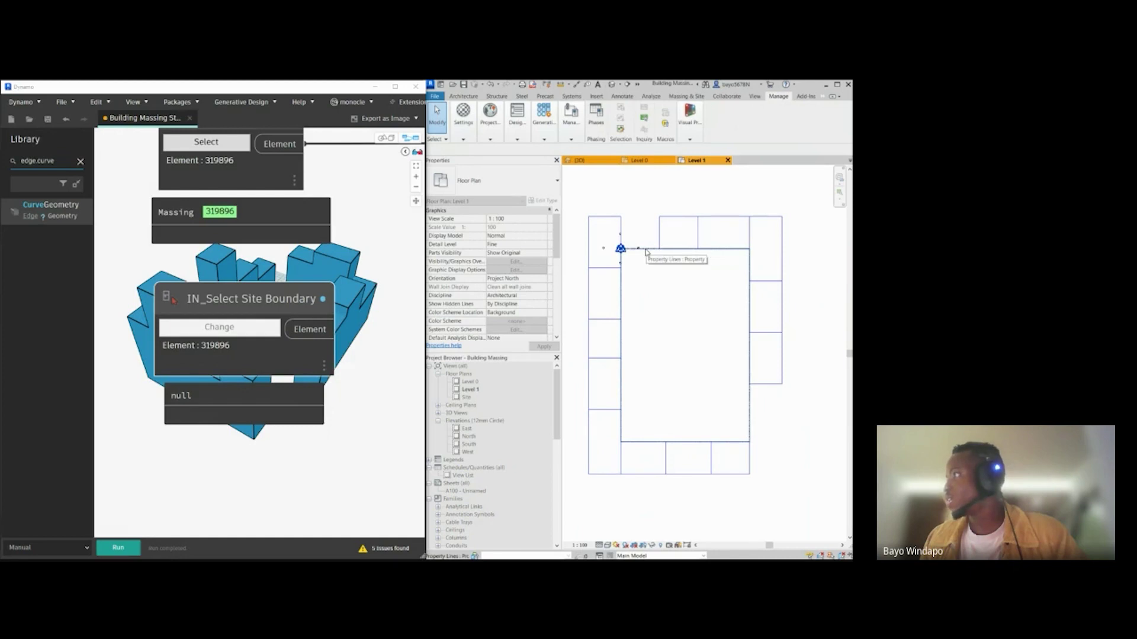
pyautogui.click(646, 252)
pyautogui.click(119, 548)
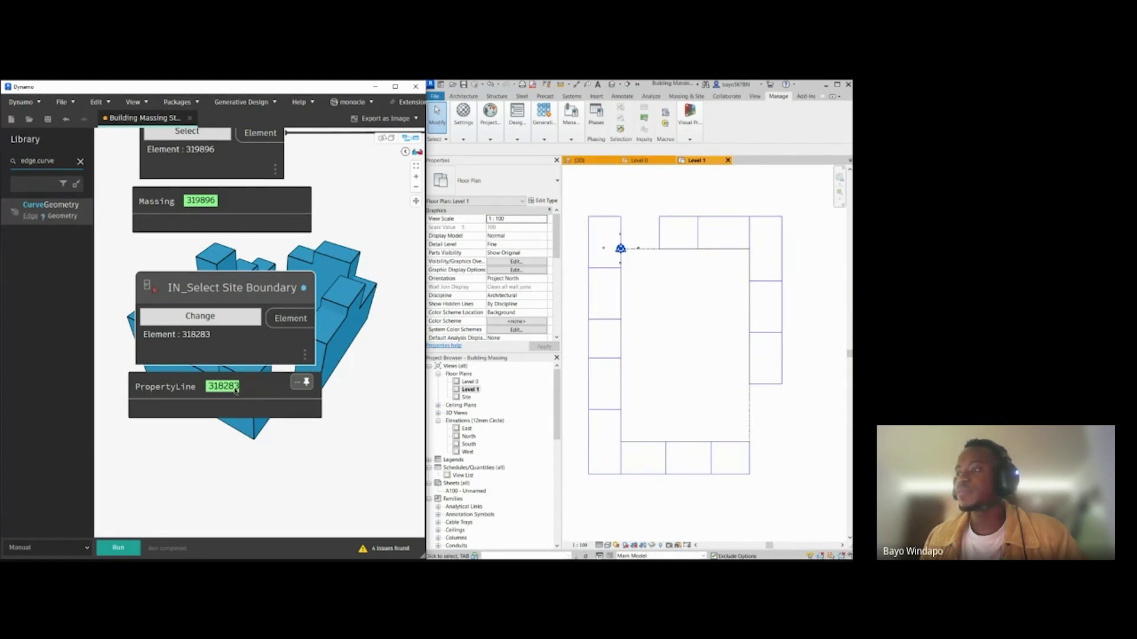
pyautogui.scroll(-3, 233, 355)
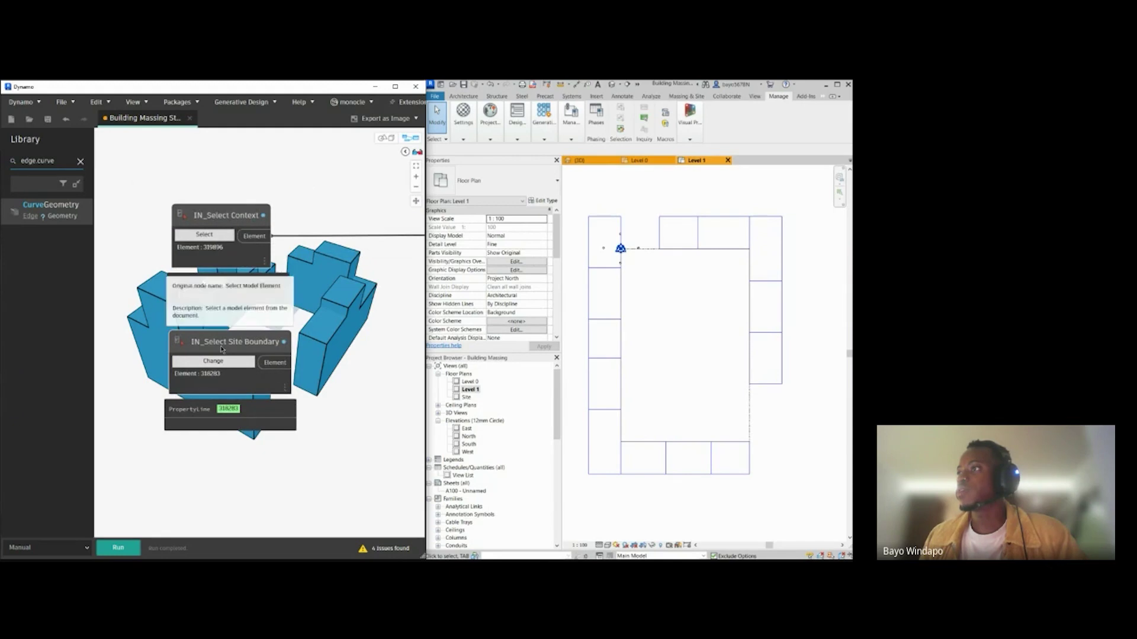
pyautogui.moveTo(230, 336); pyautogui.dragTo(227, 337)
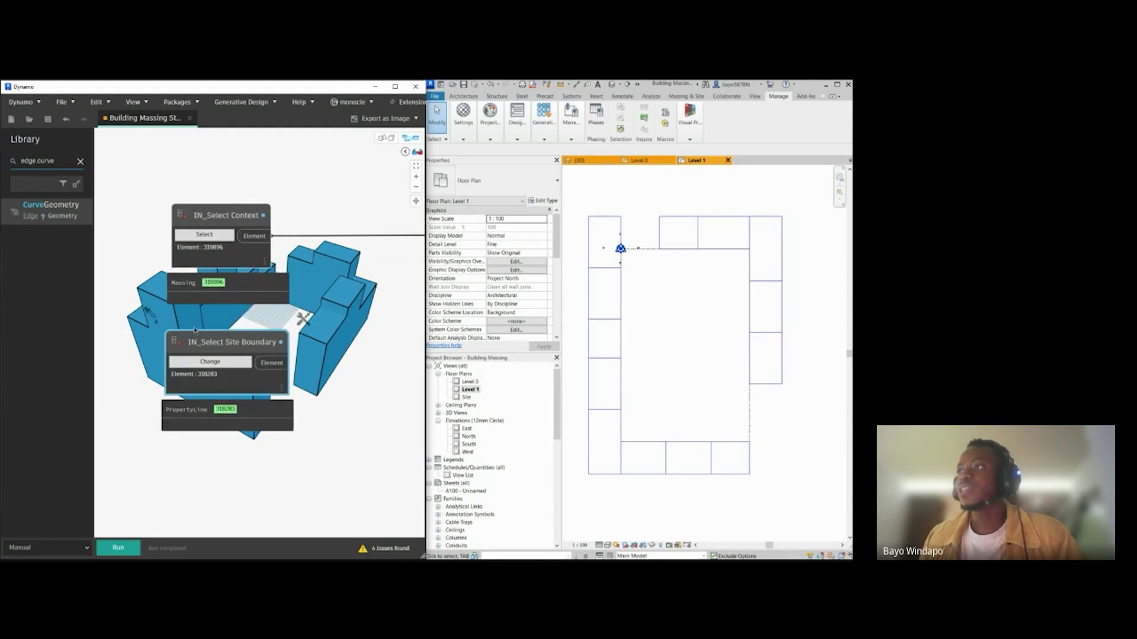
pyautogui.click(131, 388)
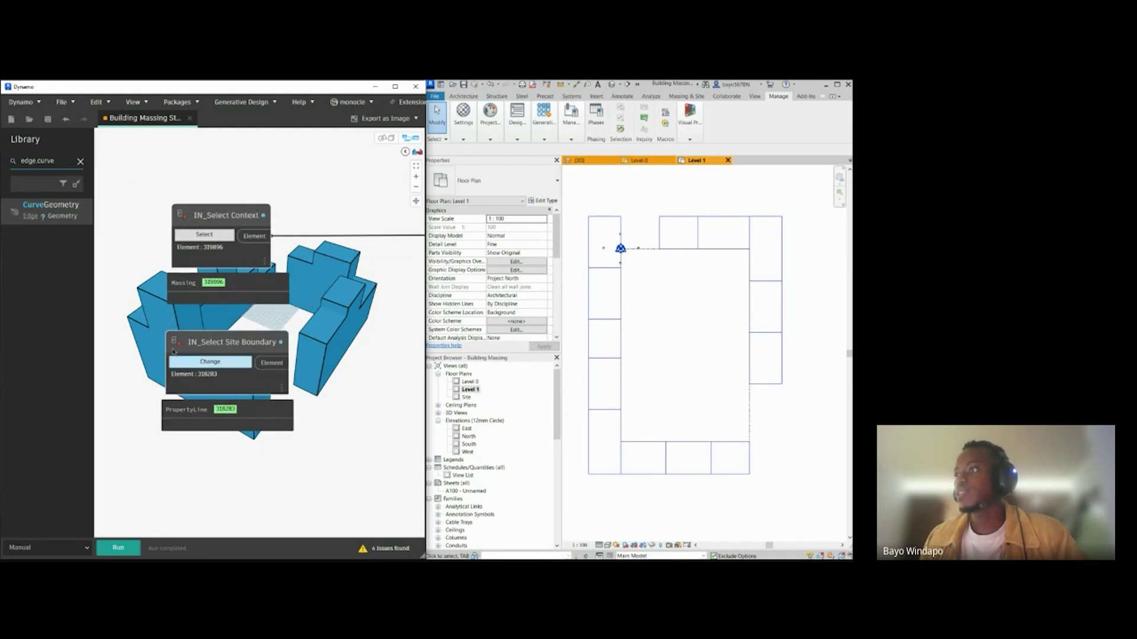
# Step: Check that the IN_Select Site Boundary node is marked as Is Input
pyautogui.scroll(1, 173, 351)
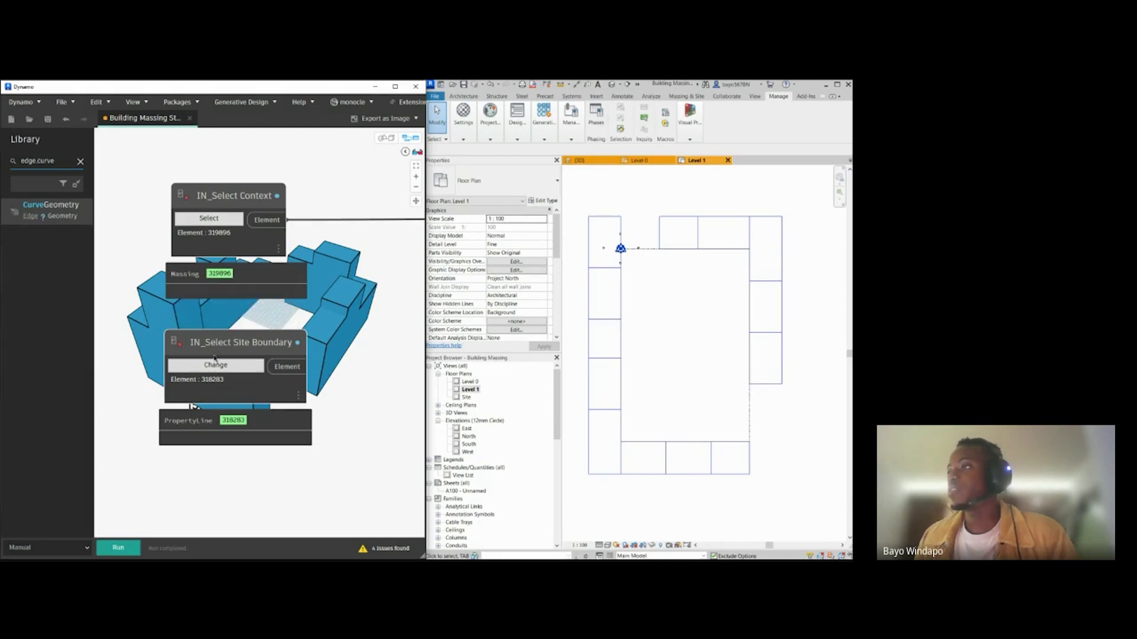
pyautogui.rightClick(231, 390)
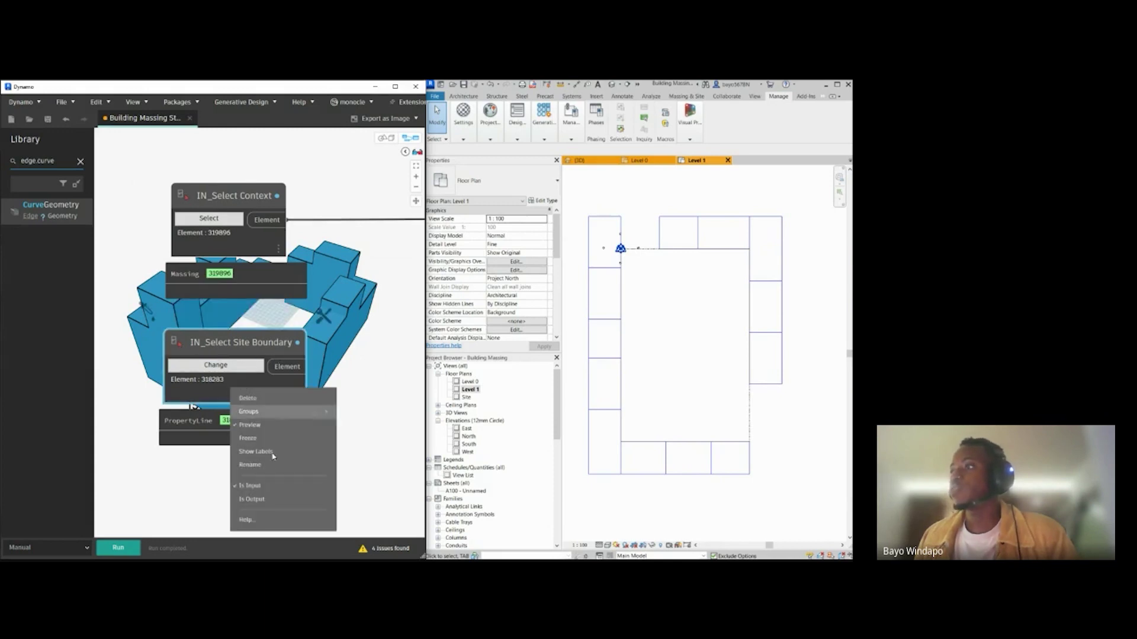
pyautogui.click(242, 490)
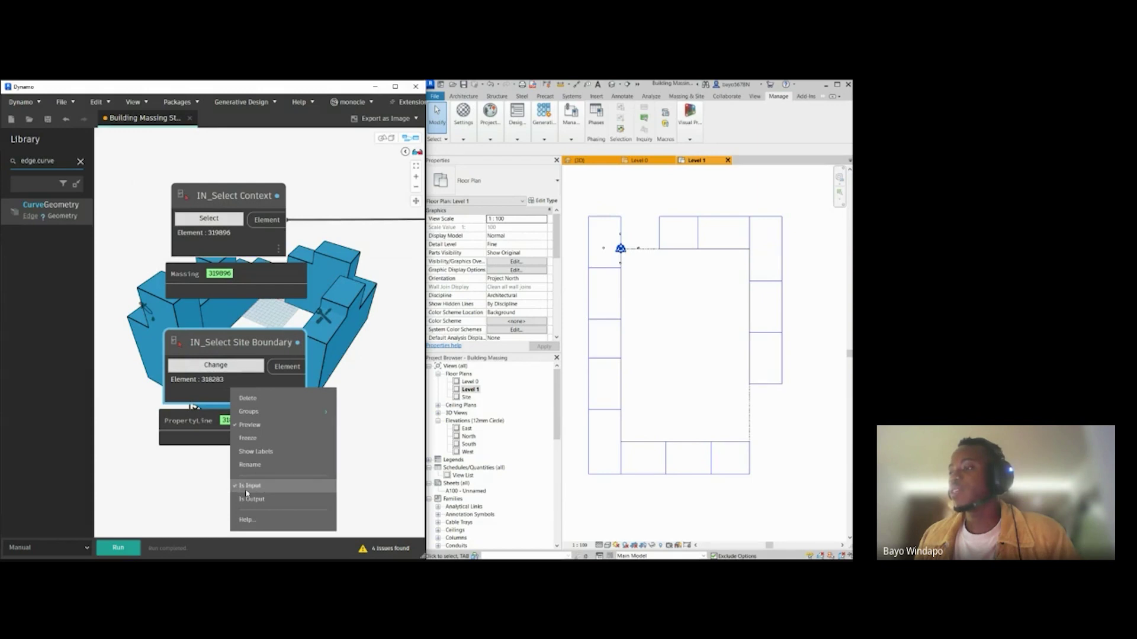
pyautogui.click(379, 362)
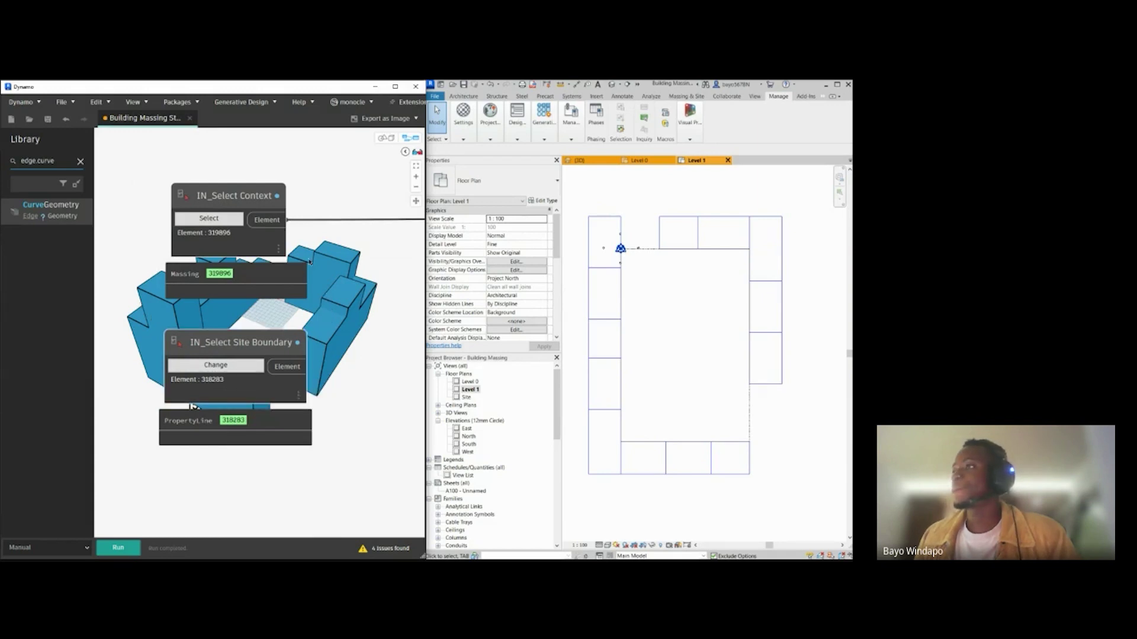
# Step: Return Revit to the 3D view of the context masses
pyautogui.scroll(-1, 302, 263)
pyautogui.scroll(3, 280, 367)
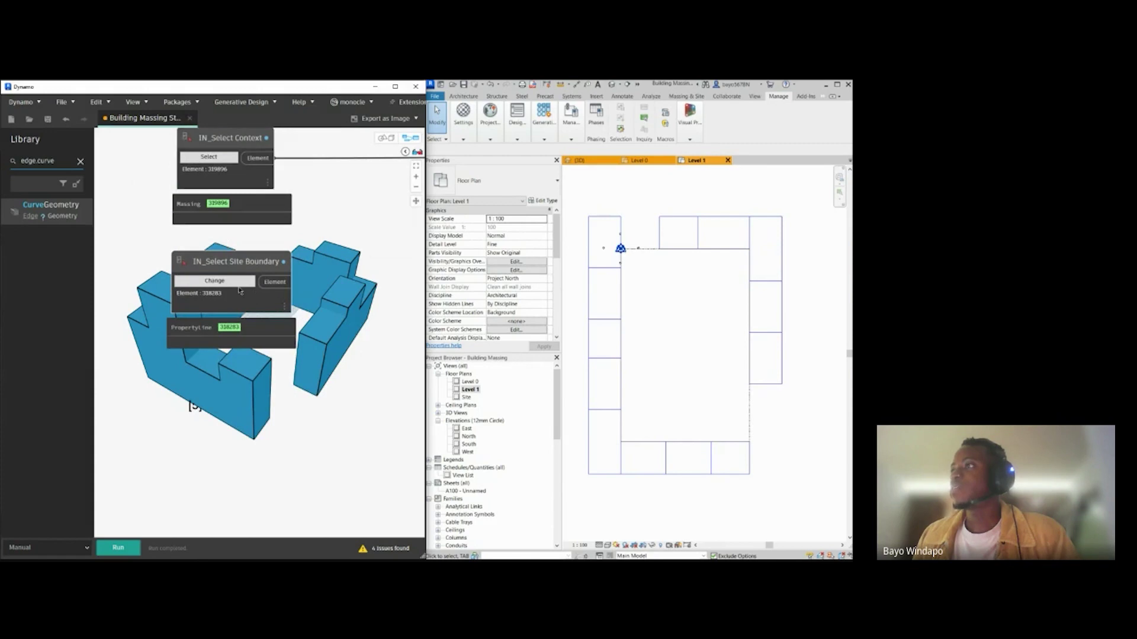
pyautogui.moveTo(281, 341); pyautogui.dragTo(289, 348, button='middle')
pyautogui.click(232, 296)
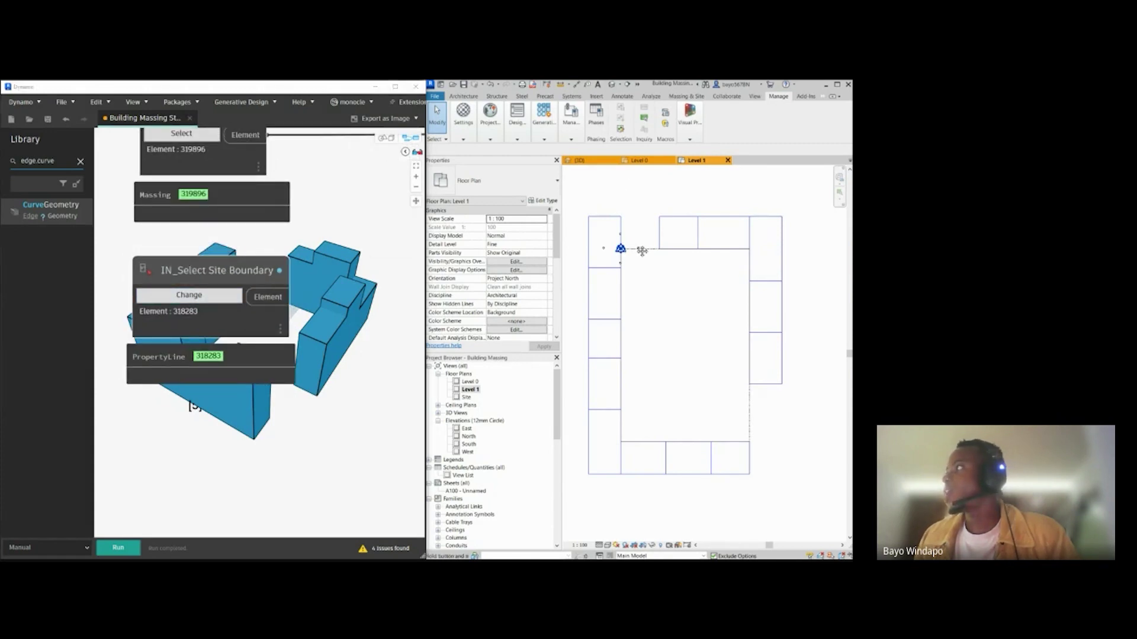
pyautogui.click(585, 161)
pyautogui.moveTo(738, 411); pyautogui.dragTo(729, 388, button='middle')
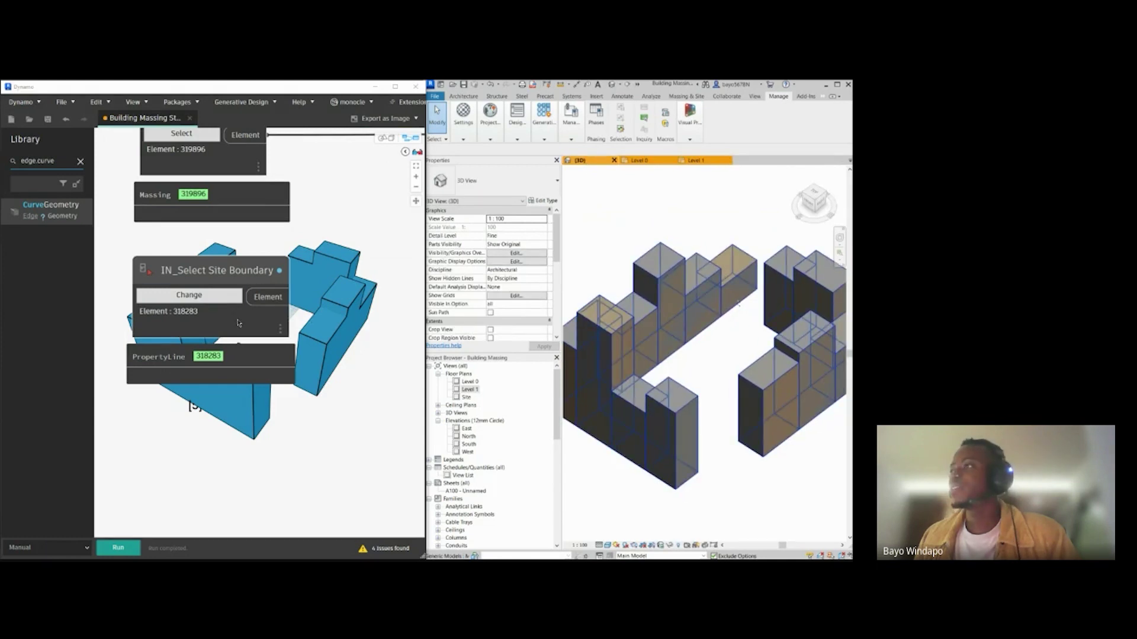
# Step: Review the Get Context group and the two selection nodes that feed the graph
pyautogui.scroll(-3, 255, 339)
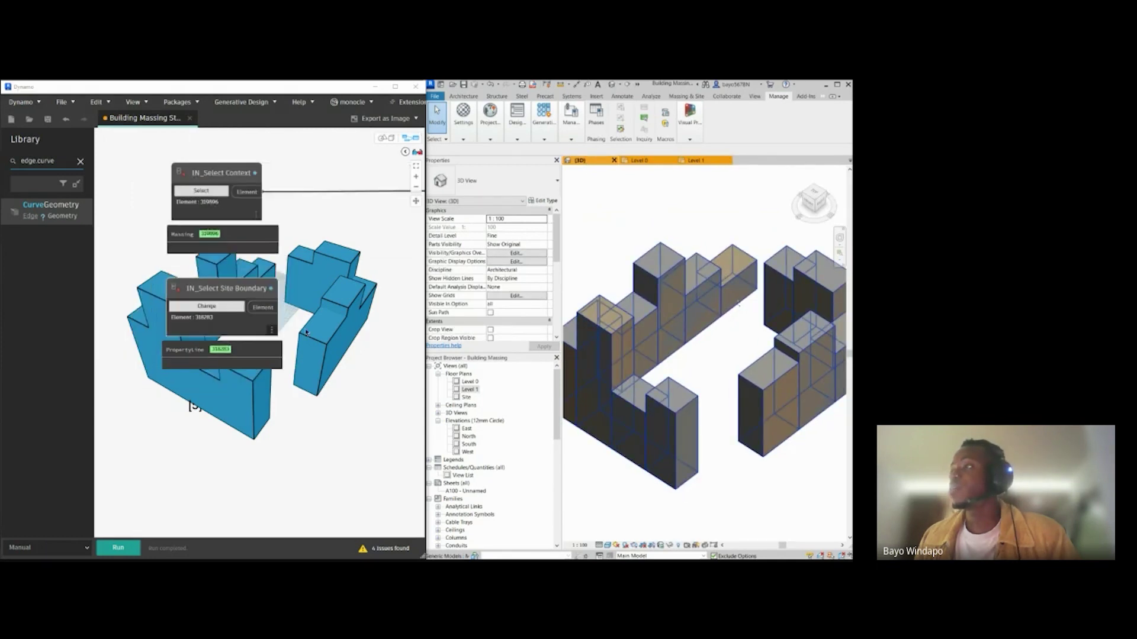
pyautogui.scroll(-4, 362, 358)
pyautogui.moveTo(350, 355); pyautogui.dragTo(225, 355, button='middle')
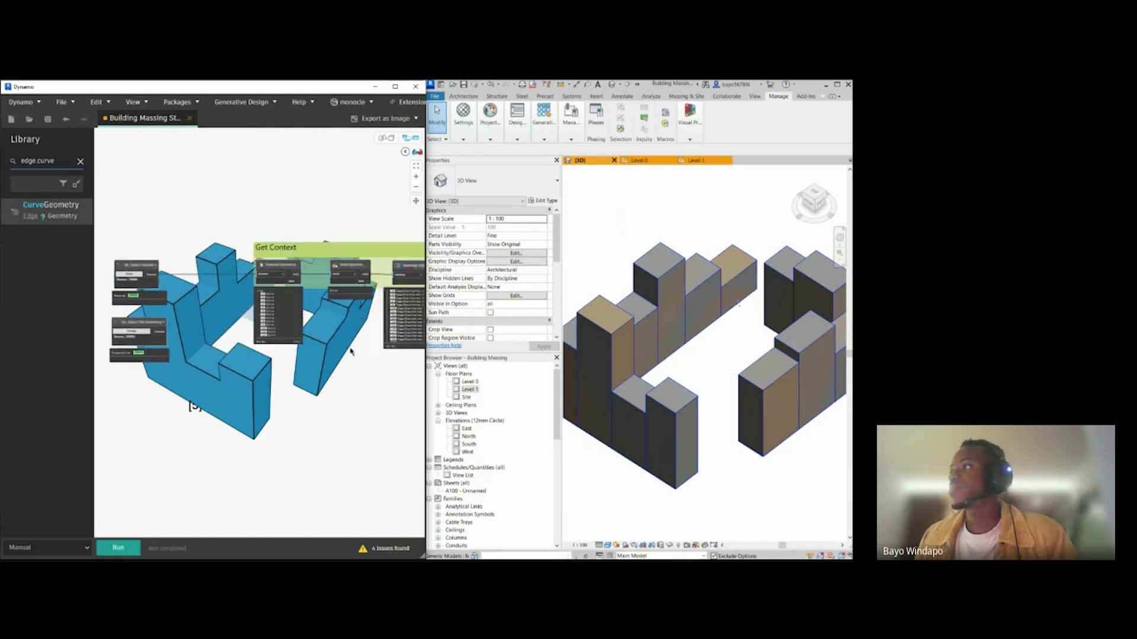
pyautogui.moveTo(414, 324); pyautogui.dragTo(354, 324, button='middle')
pyautogui.moveTo(280, 268); pyautogui.dragTo(304, 272, button='middle')
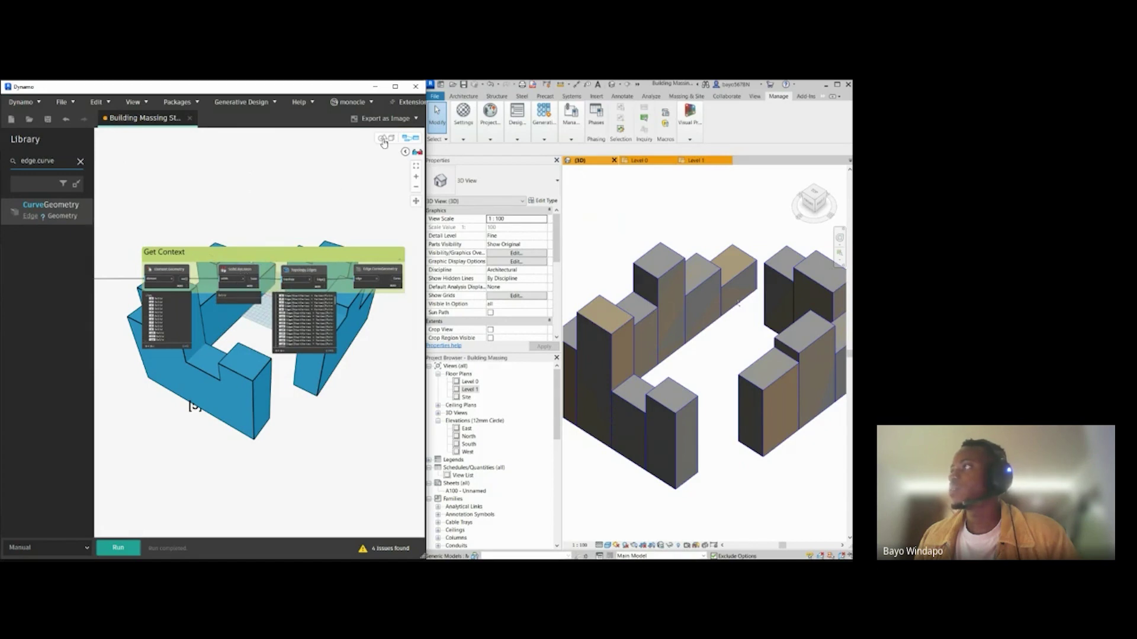
pyautogui.click(384, 140)
pyautogui.click(410, 138)
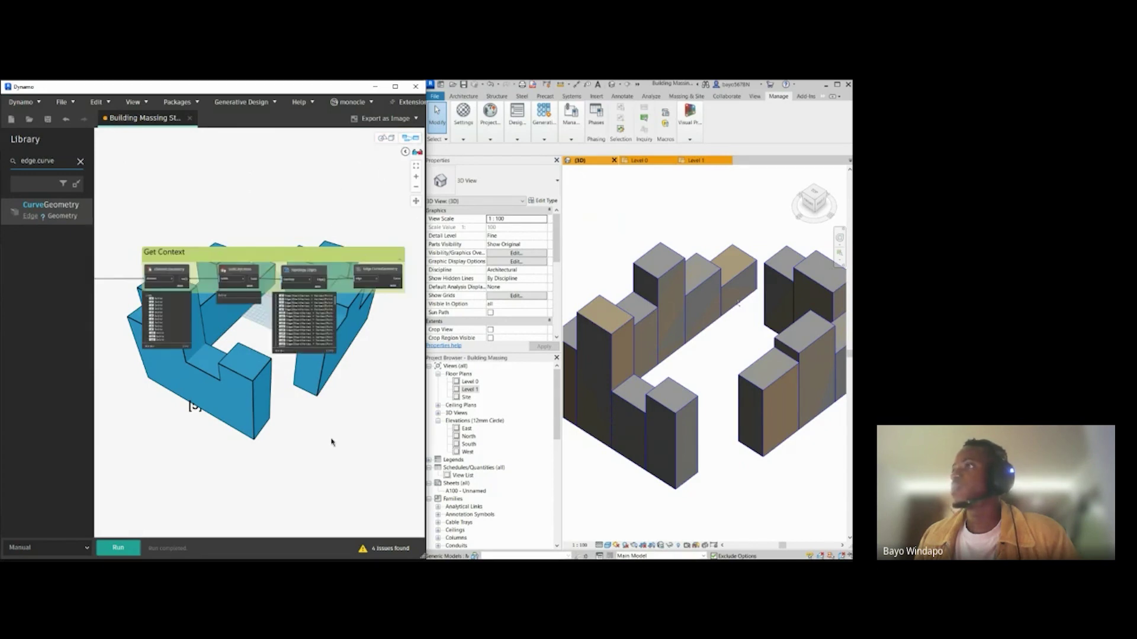
pyautogui.moveTo(169, 421); pyautogui.dragTo(267, 424, button='middle')
pyautogui.scroll(5, 169, 327)
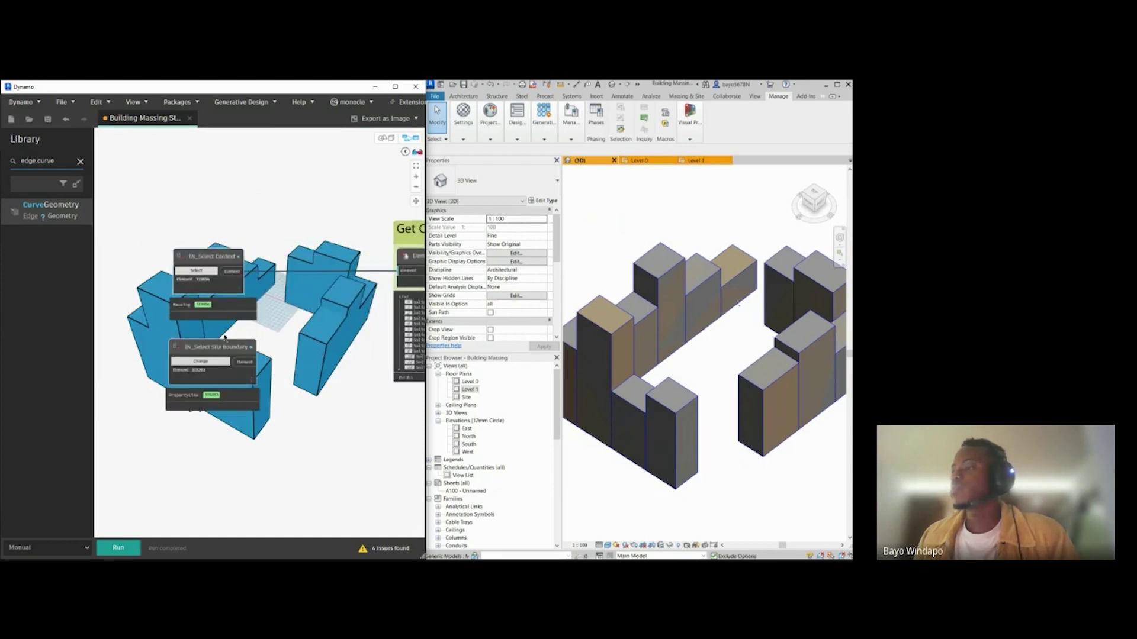
pyautogui.scroll(4, 173, 341)
pyautogui.scroll(-2, 117, 323)
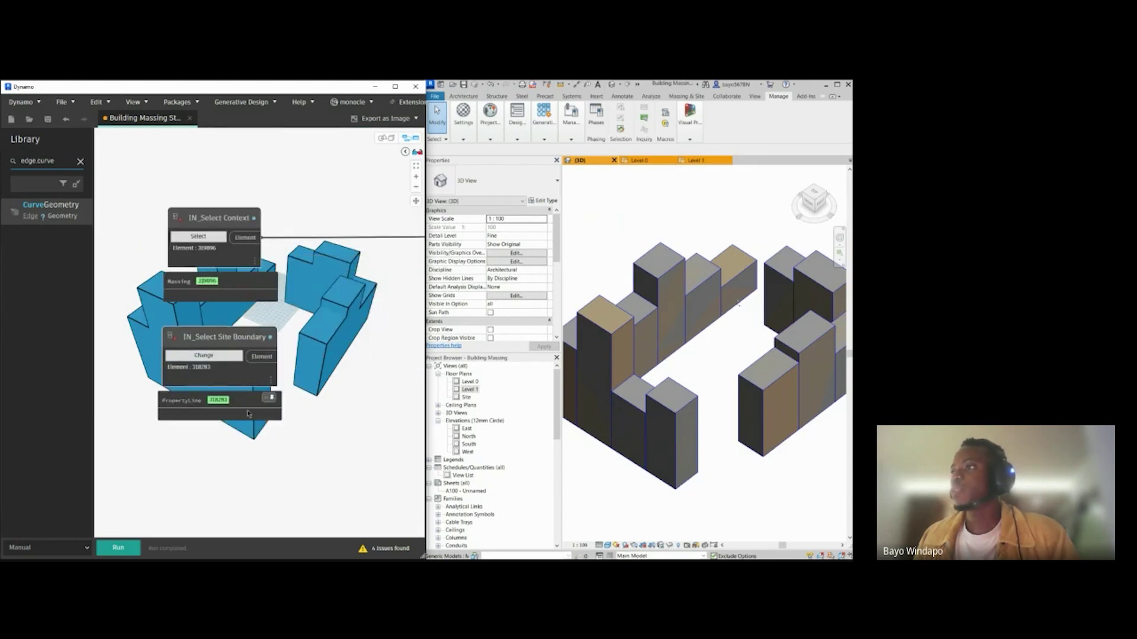
# Step: Search the library for "element.curve", add the Element.Curves node and place it beside IN_Select Site Boundary, below the Get Context group
pyautogui.moveTo(56, 162); pyautogui.dragTo(12, 164)
pyautogui.press('BackSpace')
pyautogui.write('element.cur')
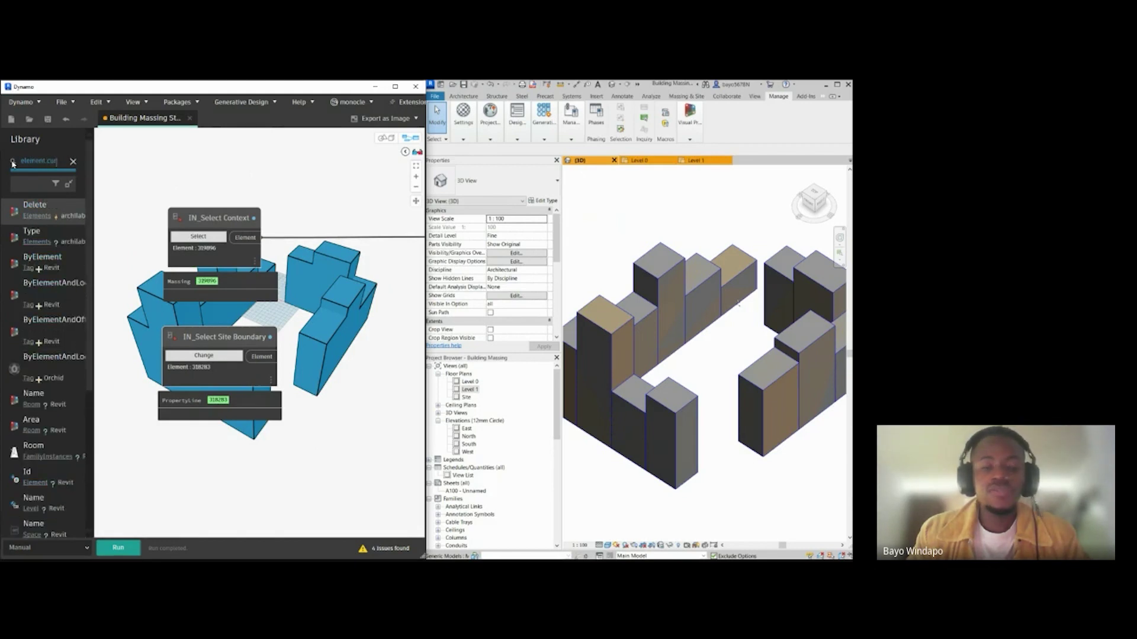
pyautogui.write('ve')
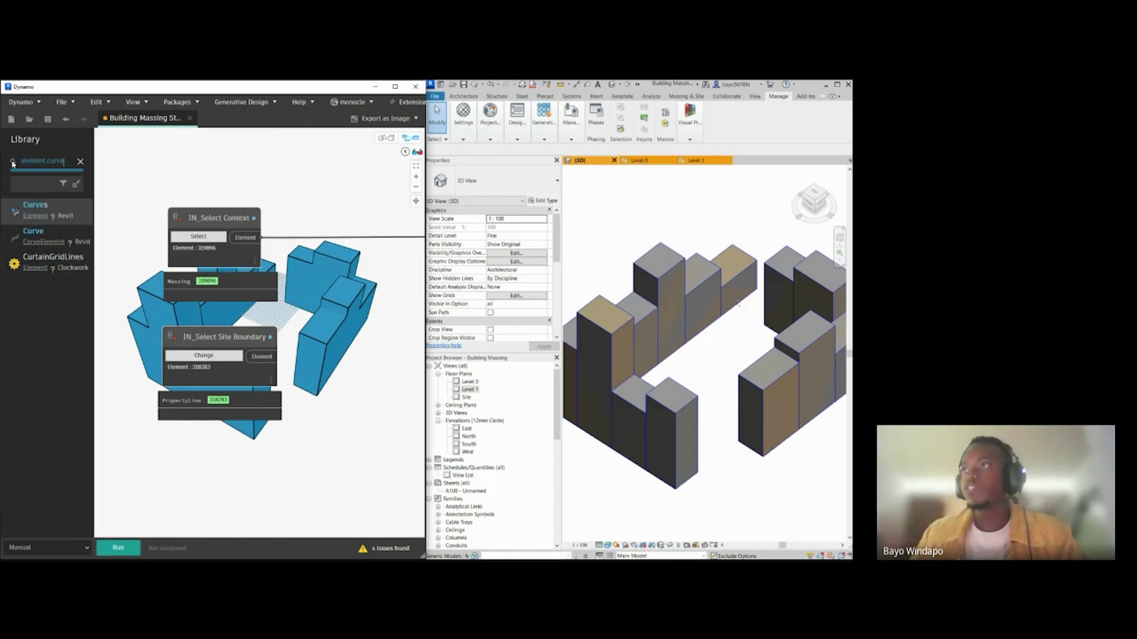
pyautogui.click(60, 207)
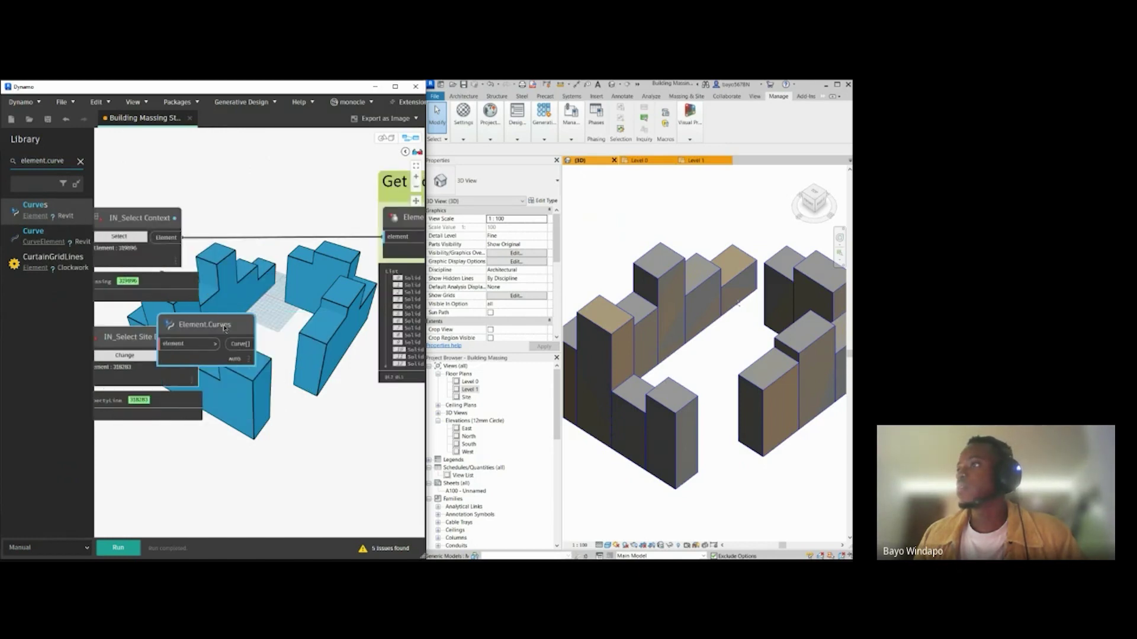
pyautogui.moveTo(226, 328); pyautogui.dragTo(308, 410)
pyautogui.moveTo(245, 327); pyautogui.dragTo(247, 318, button='middle')
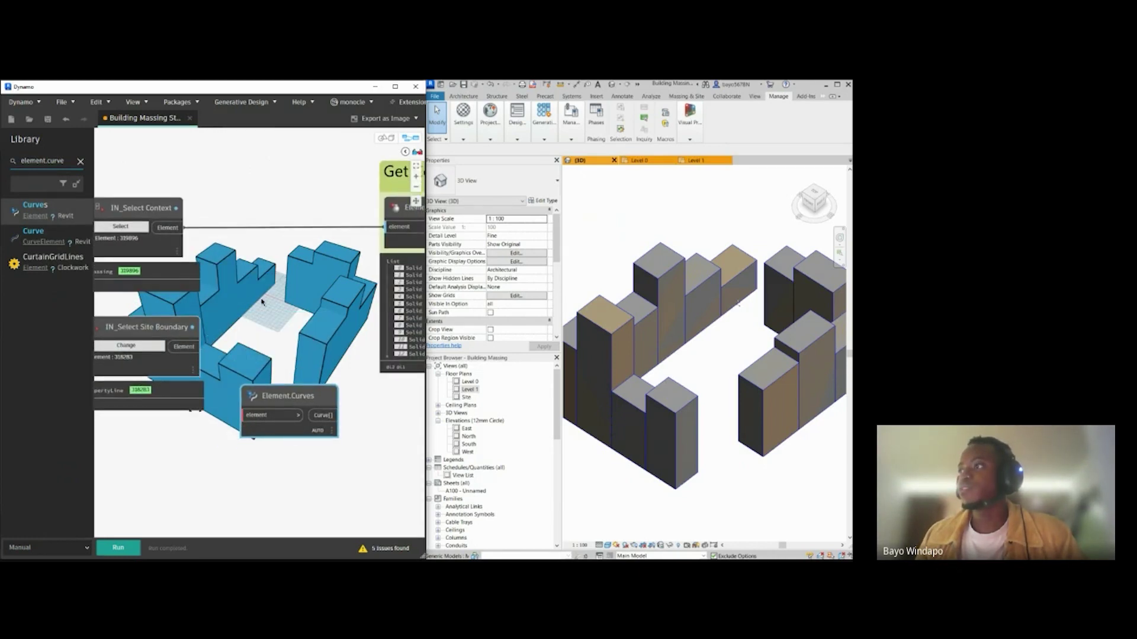
pyautogui.scroll(-3, 371, 373)
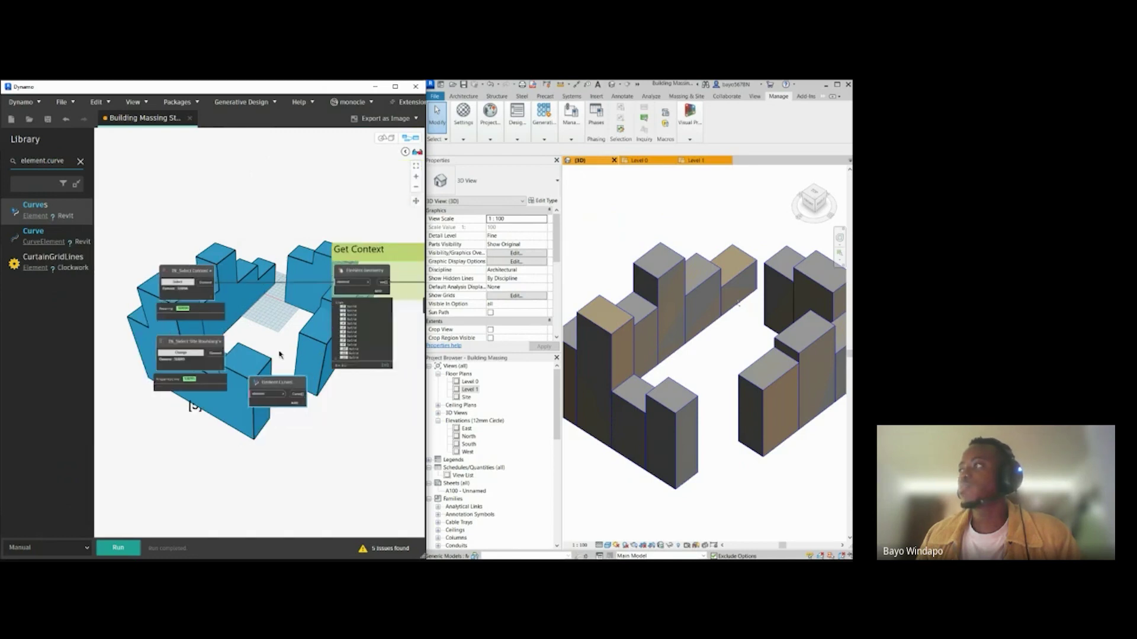
# Step: Connect the element output of IN_Select Site Boundary to the Element.Curves input and run the graph
pyautogui.scroll(3, 195, 360)
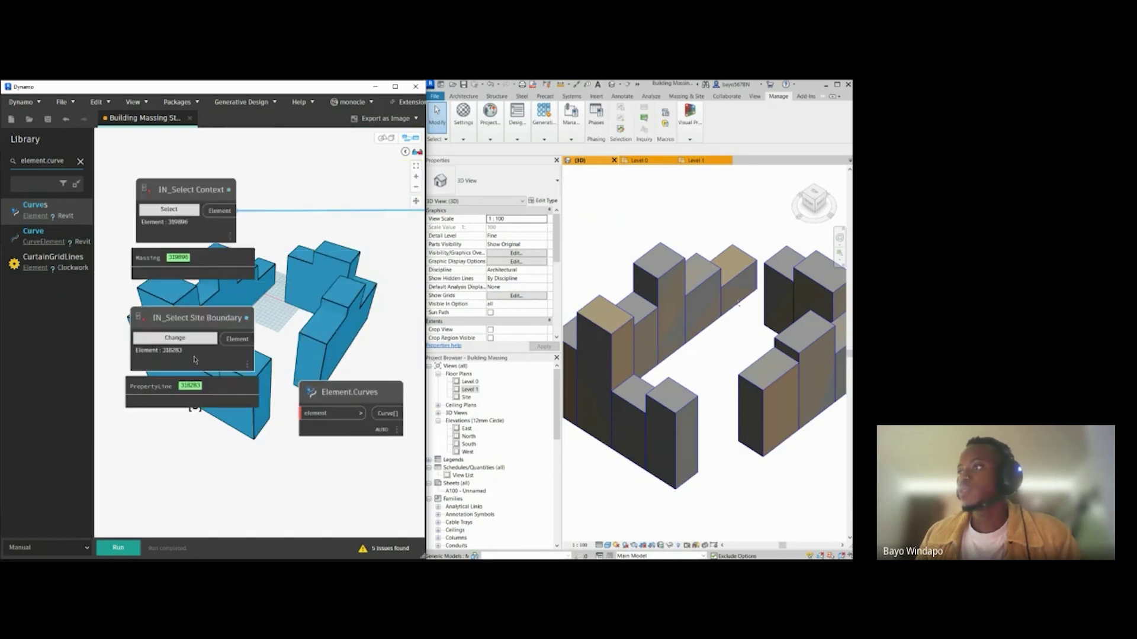
pyautogui.moveTo(238, 339); pyautogui.dragTo(314, 414)
pyautogui.moveTo(315, 421); pyautogui.dragTo(262, 444, button='middle')
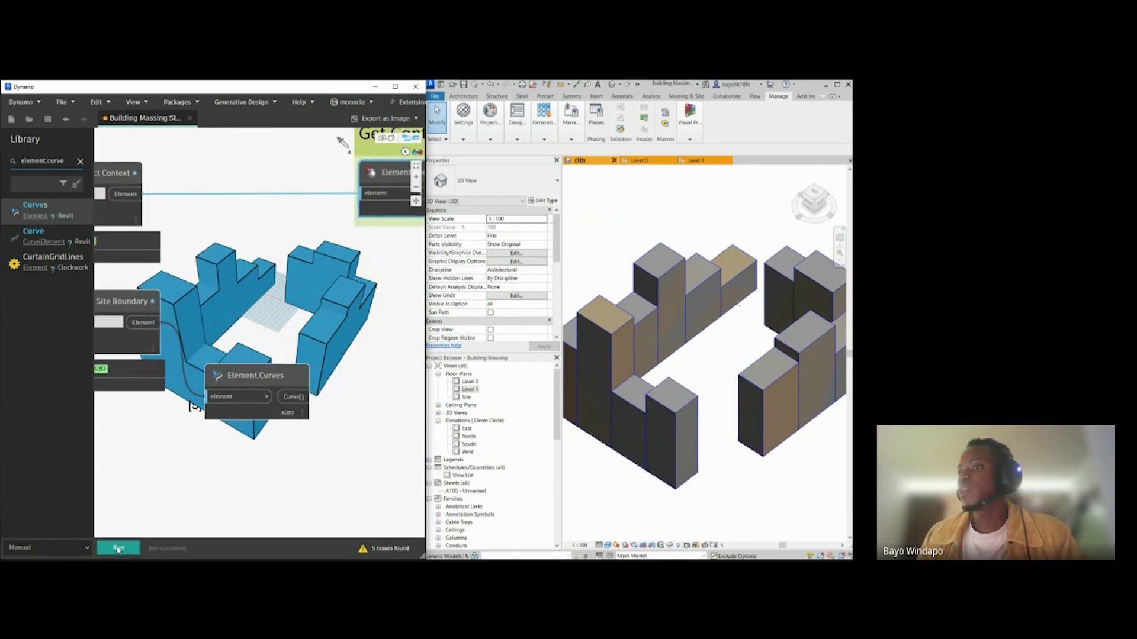
# Step: Orbit the background 3D preview to inspect the site boundary curves among the context masses
pyautogui.click(390, 139)
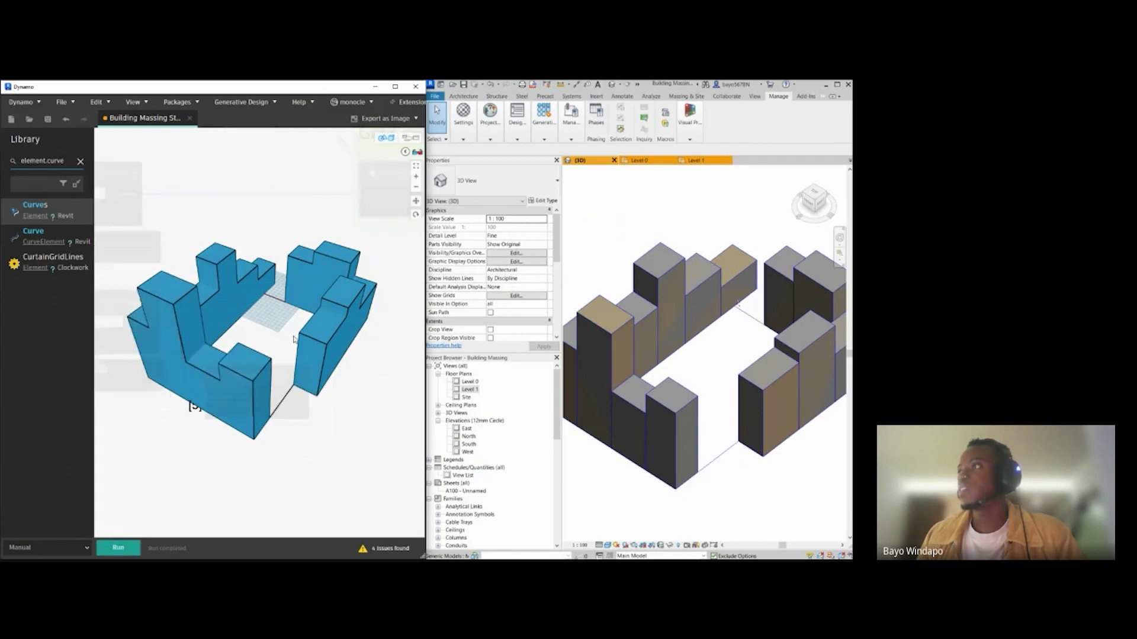
pyautogui.scroll(2, 301, 372)
pyautogui.moveTo(301, 372); pyautogui.dragTo(242, 346, button='right')
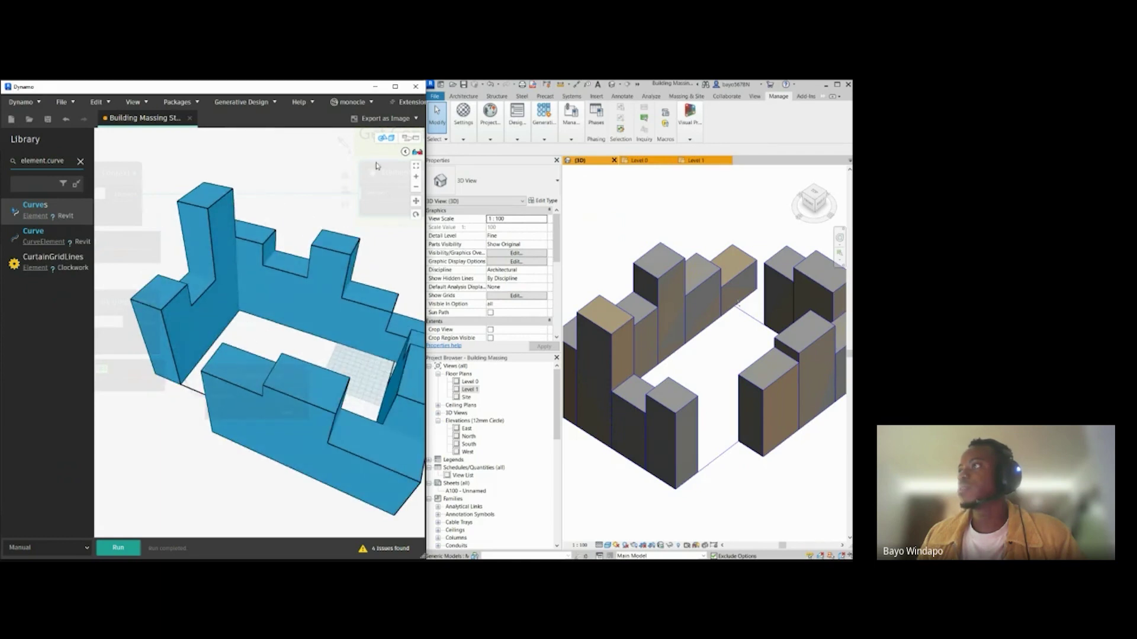
pyautogui.click(410, 138)
# Step: Try to switch off the geometry preview of the Solid.ByUnion node in the Get Context group
pyautogui.moveTo(223, 284); pyautogui.dragTo(118, 286, button='middle')
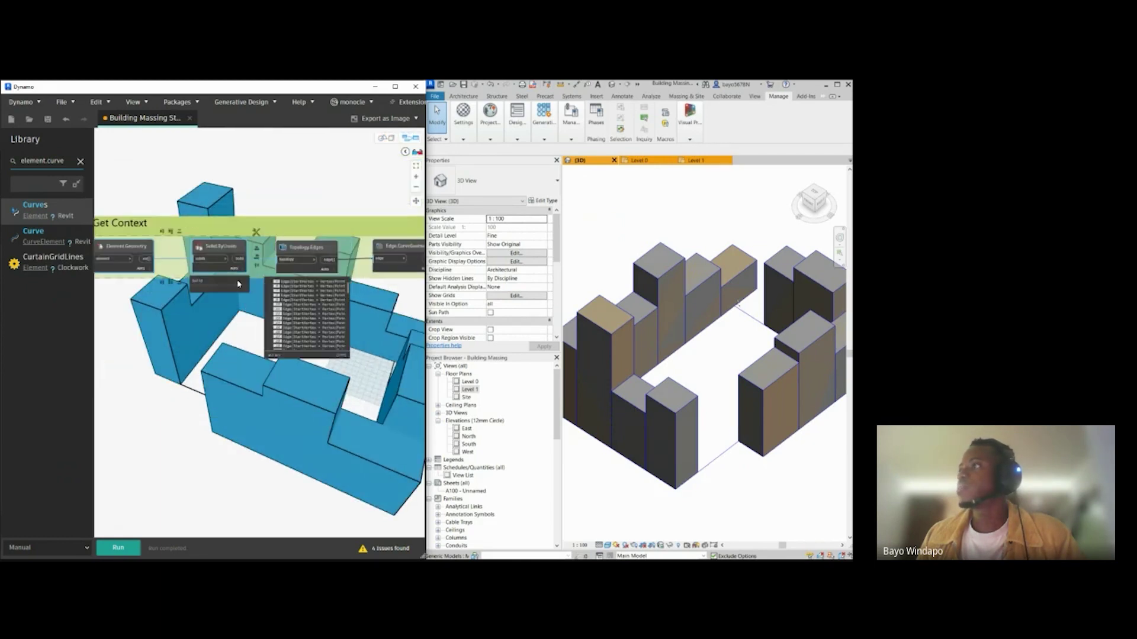
pyautogui.rightClick(220, 251)
pyautogui.click(238, 286)
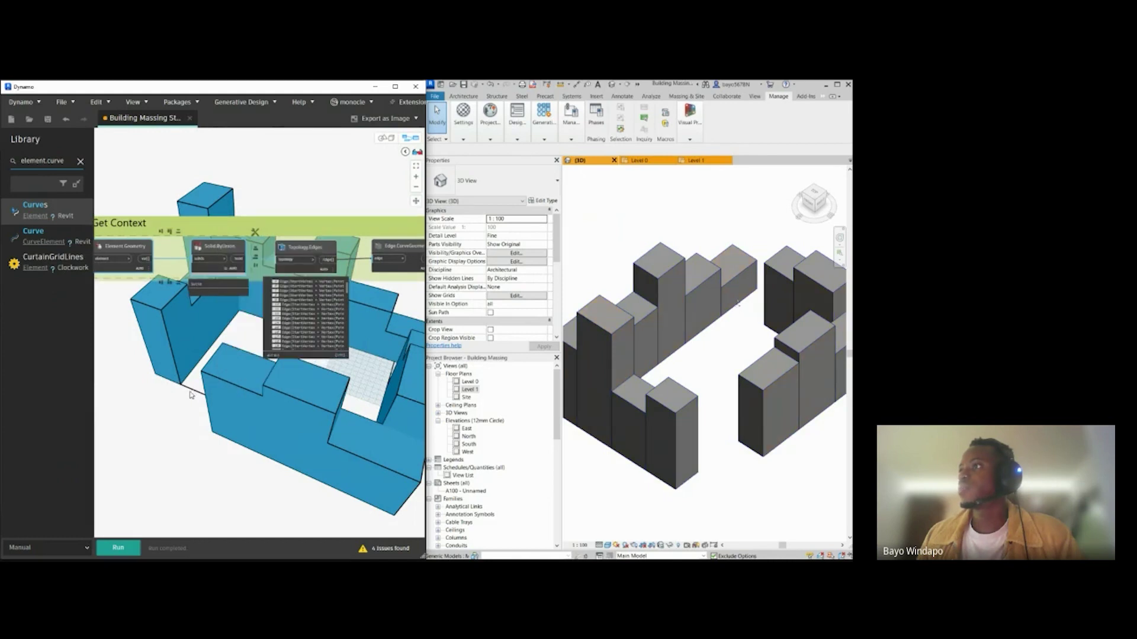
pyautogui.moveTo(265, 377); pyautogui.dragTo(194, 386, button='middle')
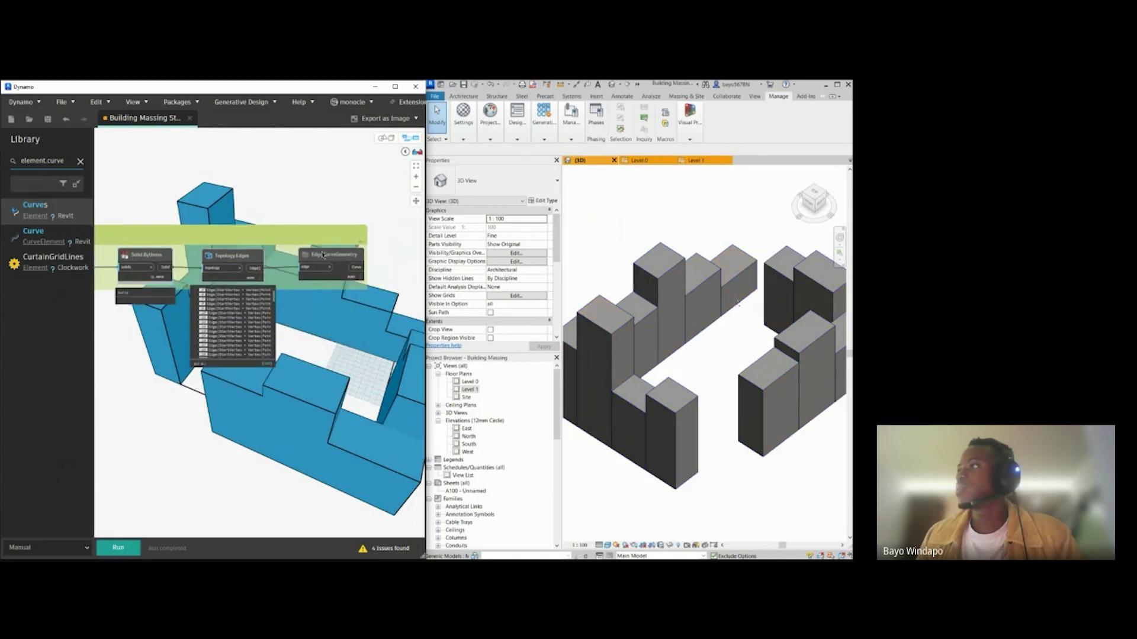
pyautogui.moveTo(129, 281); pyautogui.dragTo(176, 290, button='middle')
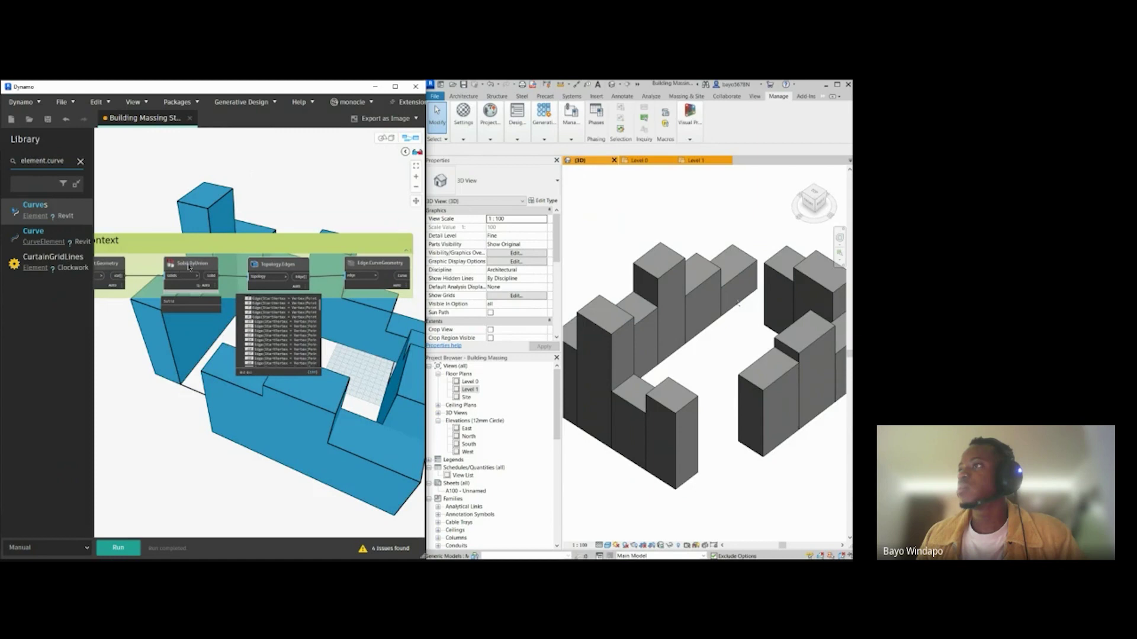
pyautogui.rightClick(189, 267)
pyautogui.click(207, 300)
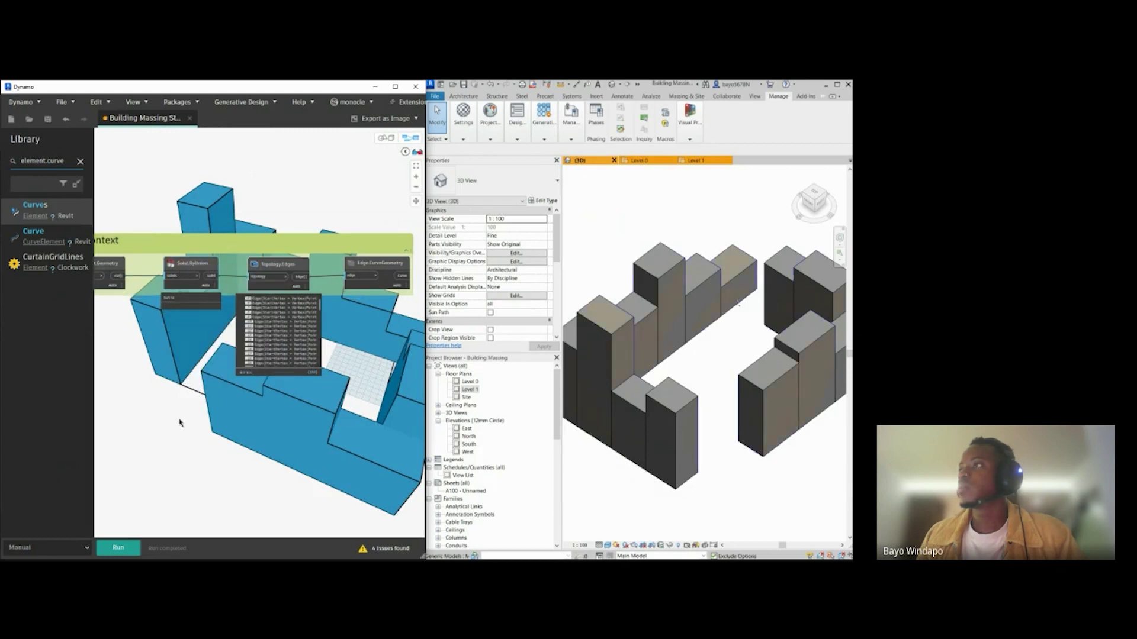
# Step: Select the whole Get Context group and hide the geometry preview of its nodes
pyautogui.scroll(-4, 180, 423)
pyautogui.moveTo(180, 422); pyautogui.dragTo(217, 249, button='middle')
pyautogui.scroll(4, 330, 438)
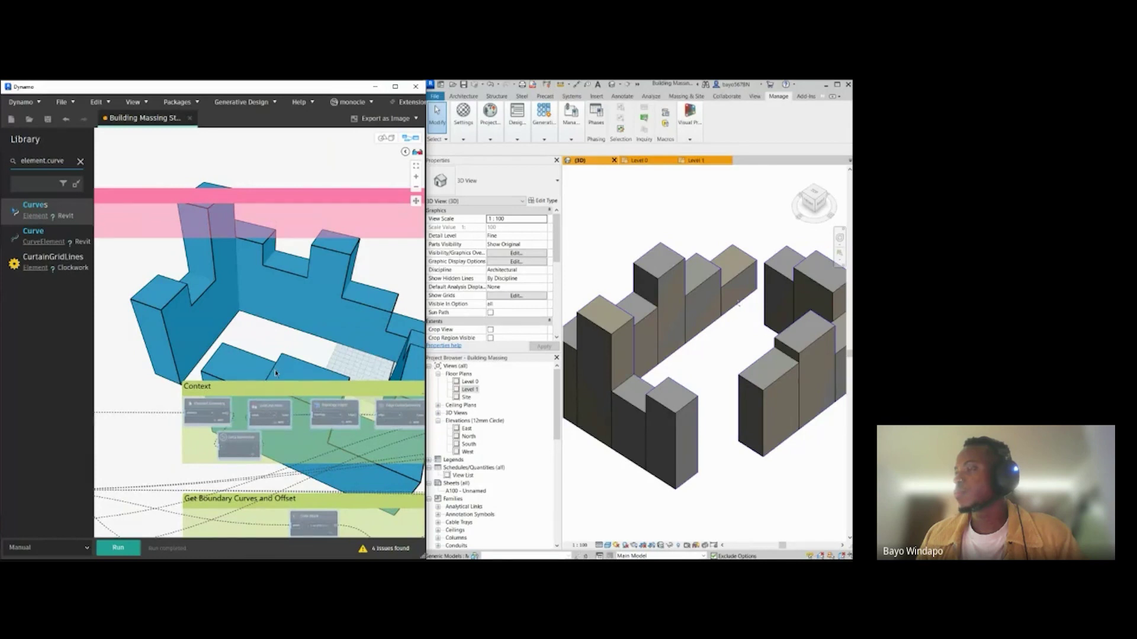
pyautogui.scroll(-4, 278, 403)
pyautogui.moveTo(287, 396); pyautogui.dragTo(354, 514, button='middle')
pyautogui.scroll(3, 221, 247)
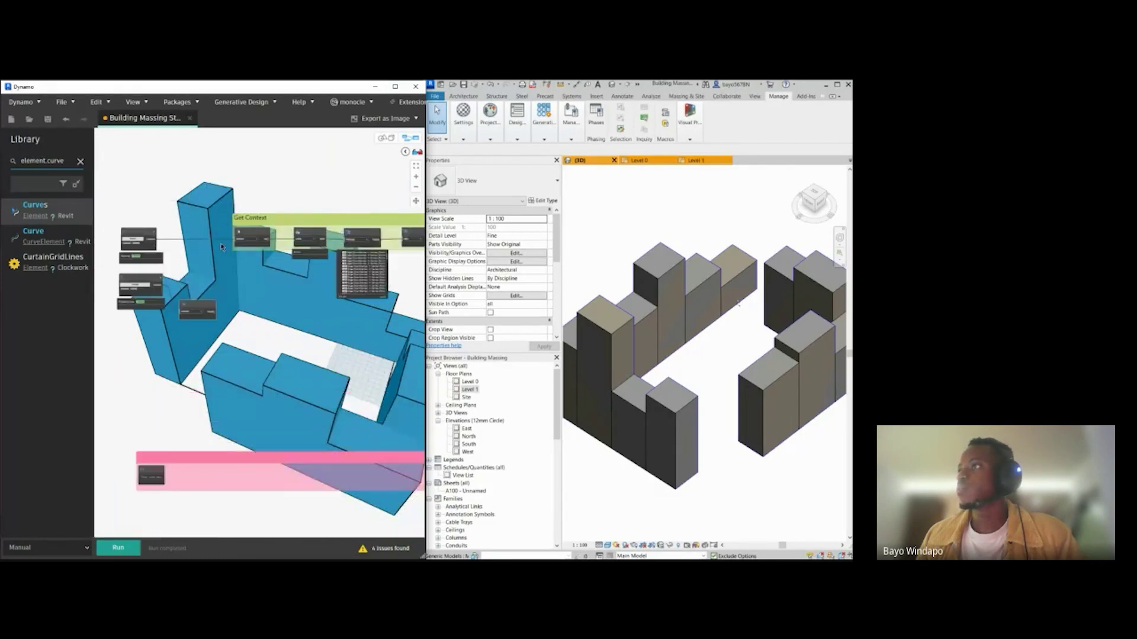
pyautogui.rightClick(276, 217)
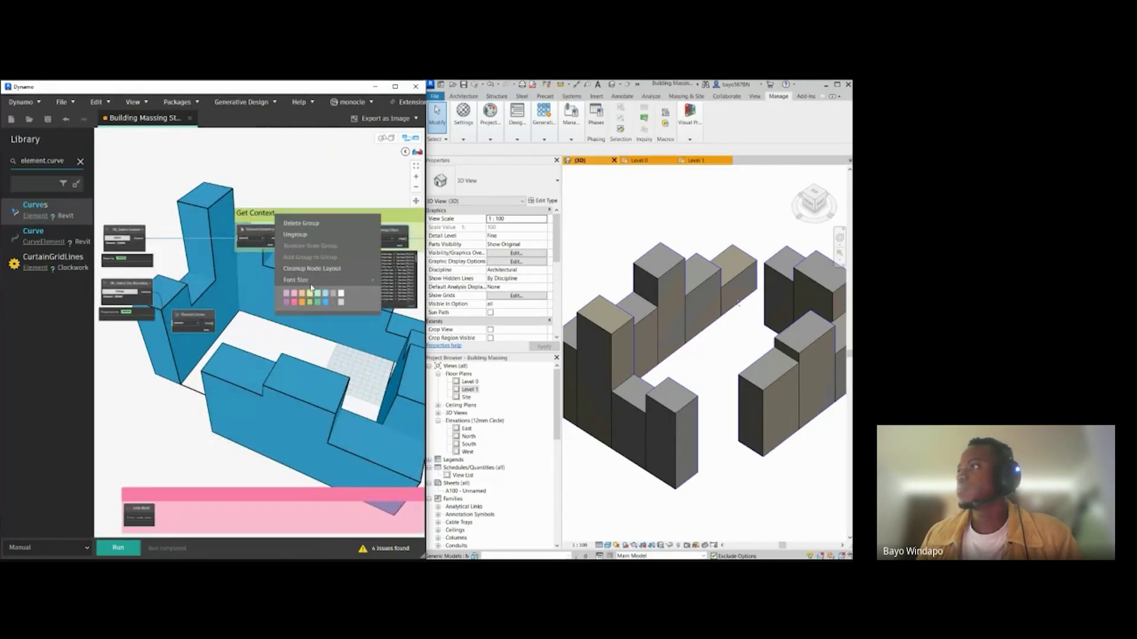
pyautogui.click(264, 337)
pyautogui.rightClick(273, 322)
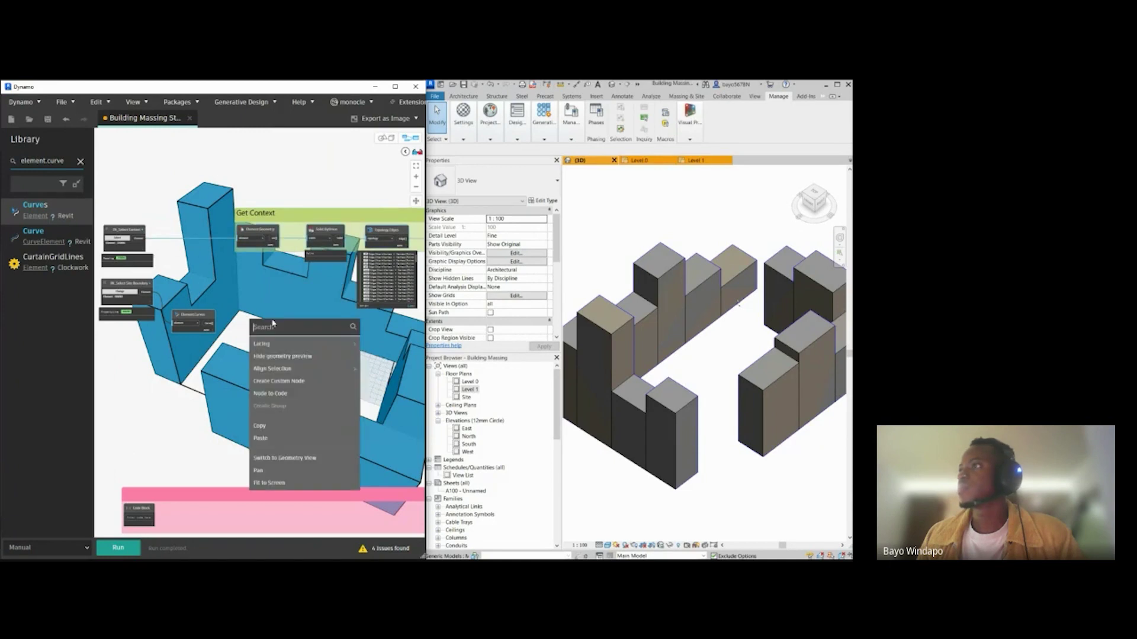
pyautogui.click(283, 356)
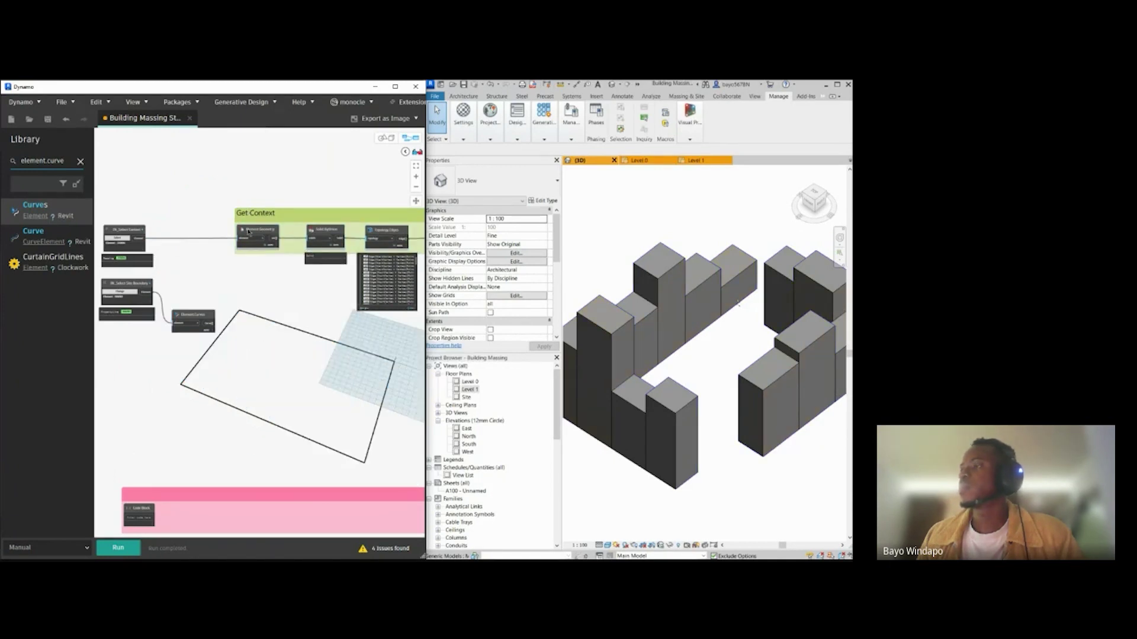
# Step: Turn the geometry preview back on for the Element.Geometry node and orbit the 3D preview around the context masses
pyautogui.rightClick(249, 317)
pyautogui.click(290, 363)
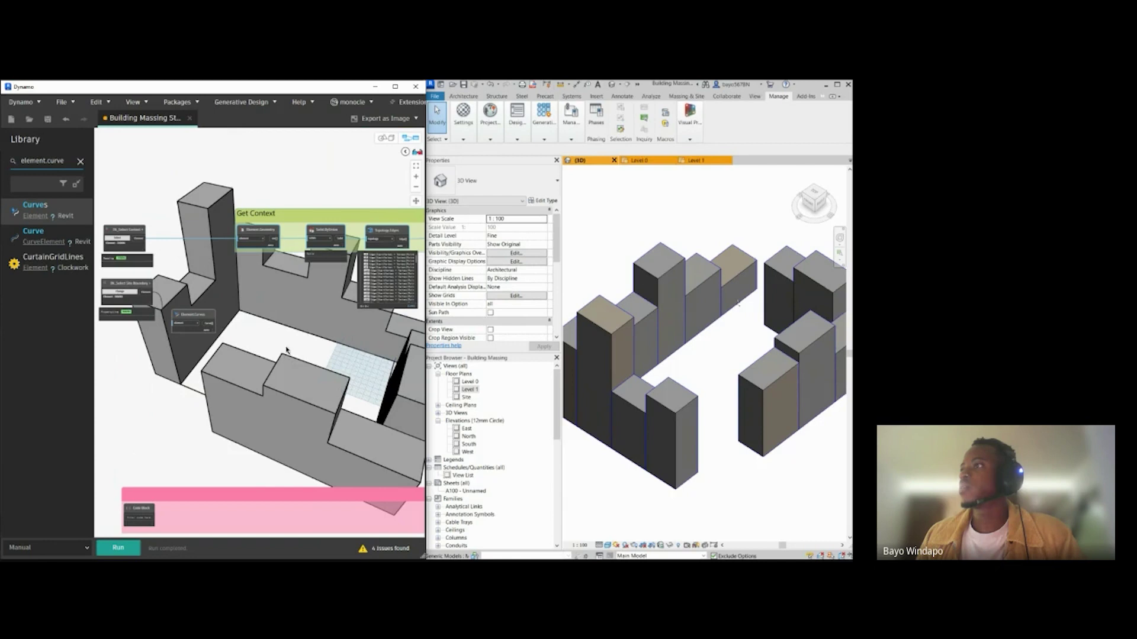
pyautogui.click(387, 140)
pyautogui.moveTo(231, 254); pyautogui.dragTo(280, 284, button='right')
pyautogui.click(410, 140)
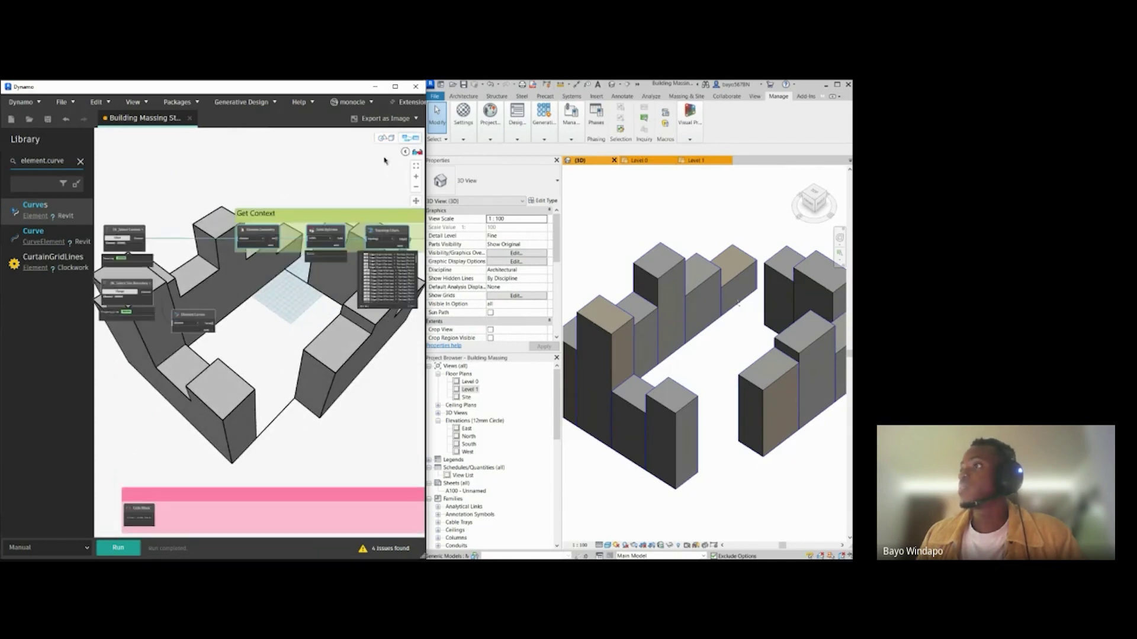
# Step: Reposition the IN_Select Site Boundary node beneath IN_Select Context, level with Element.Curves
pyautogui.scroll(2, 186, 300)
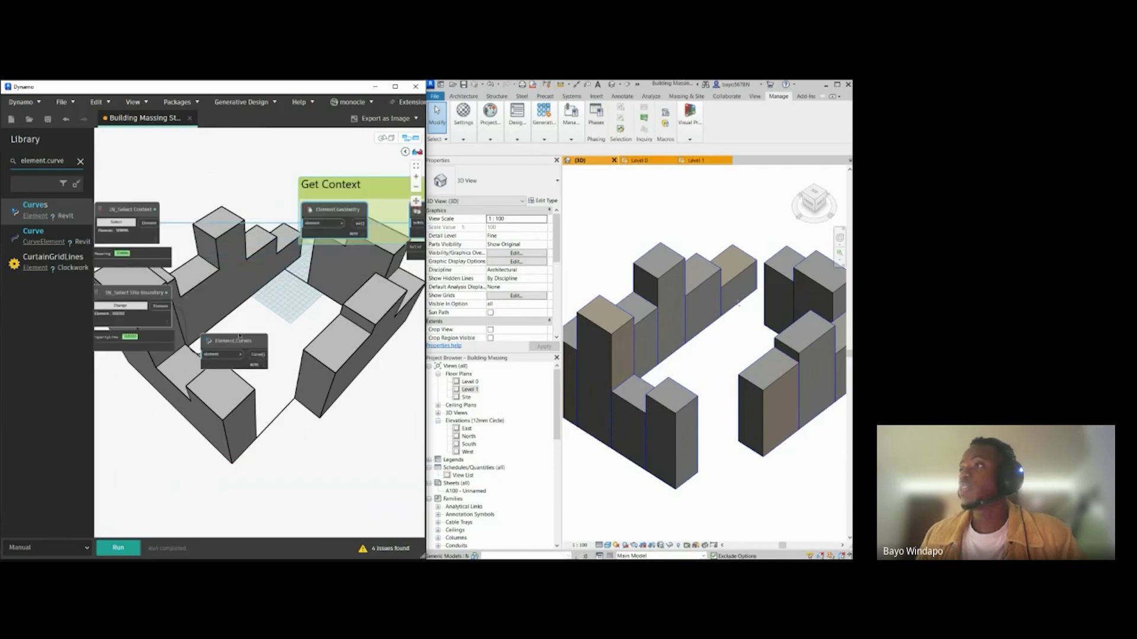
pyautogui.moveTo(179, 293); pyautogui.dragTo(173, 335)
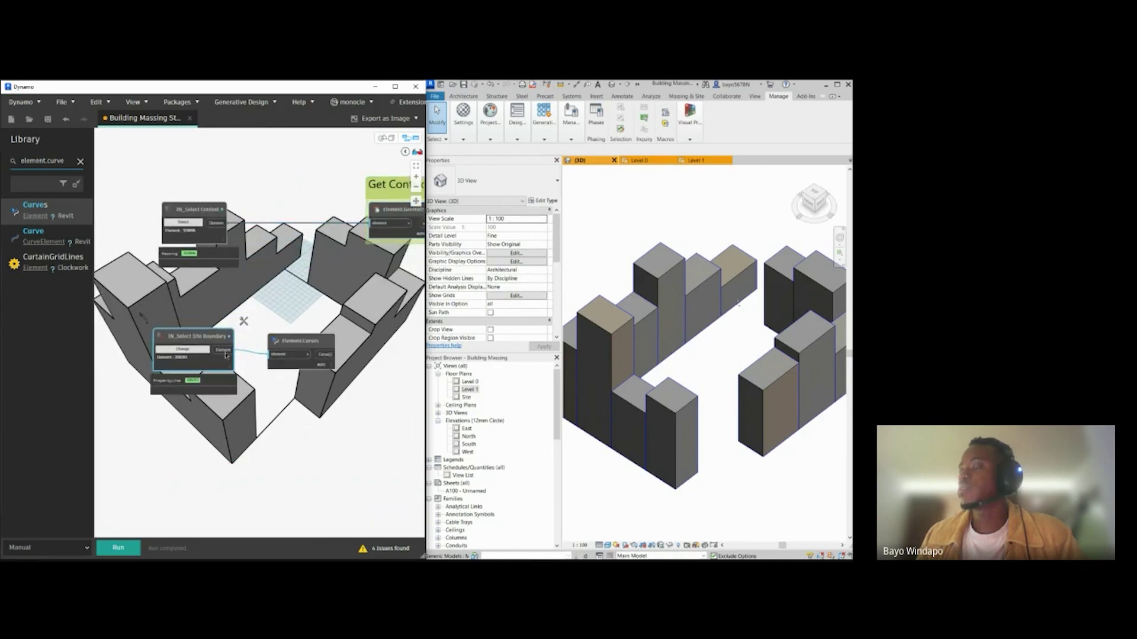
# Step: Examine the Context and Get Boundary Curves and Offset groups of the reference graph for the nodes still needed
pyautogui.scroll(-4, 248, 401)
pyautogui.moveTo(312, 477); pyautogui.dragTo(310, 468, button='middle')
pyautogui.moveTo(276, 374); pyautogui.dragTo(243, 240, button='middle')
pyautogui.moveTo(289, 513); pyautogui.dragTo(233, 478, button='middle')
pyautogui.scroll(3, 292, 474)
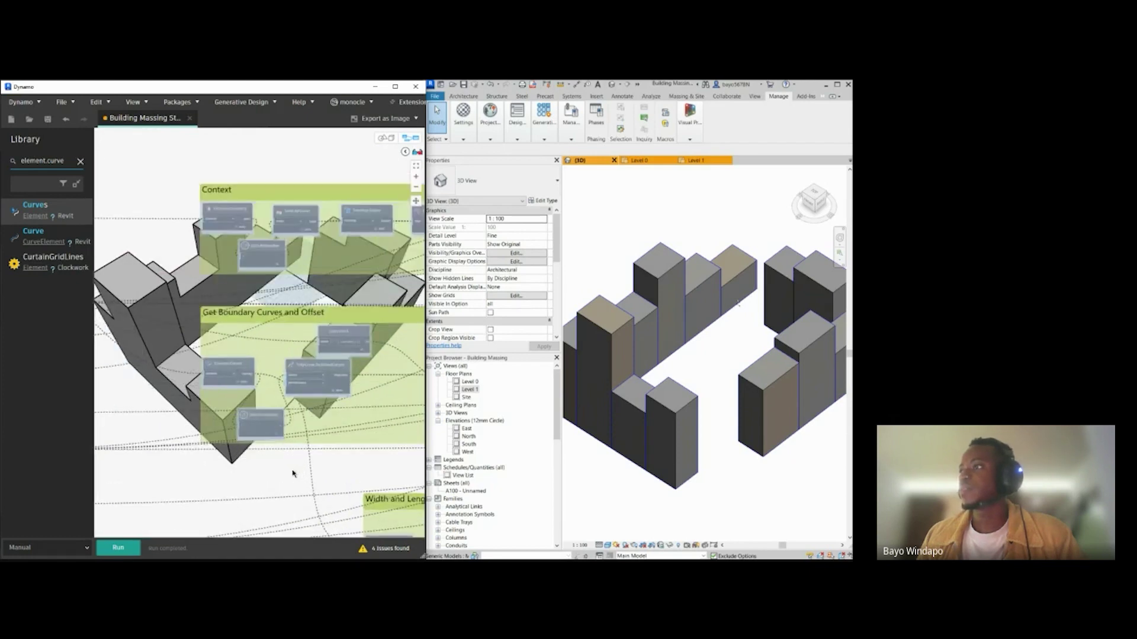
pyautogui.scroll(2, 290, 469)
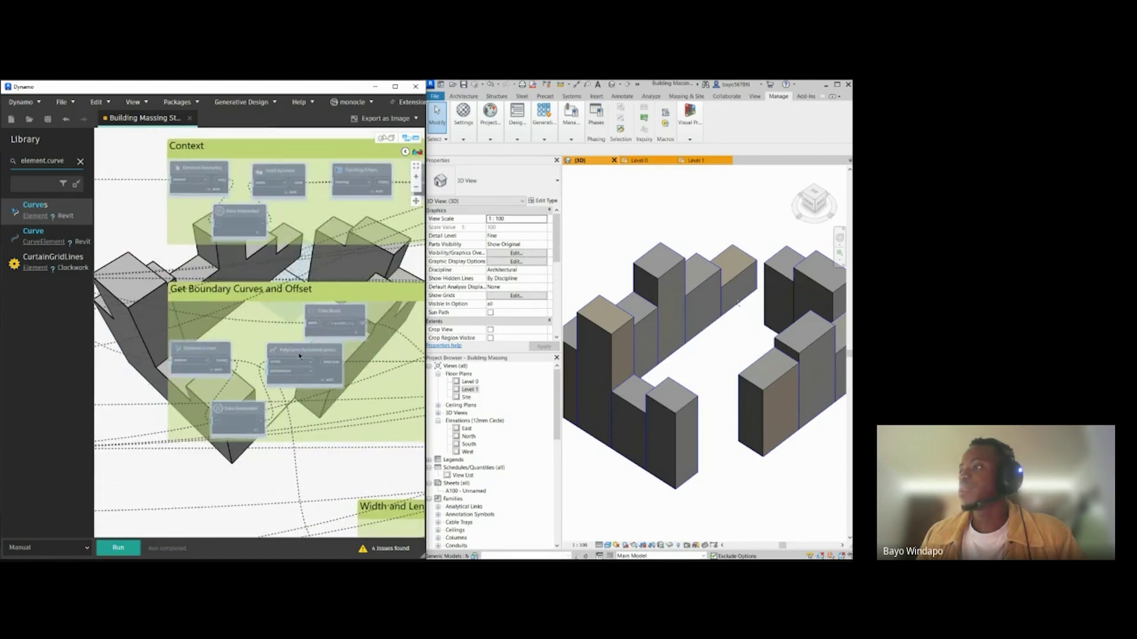
pyautogui.moveTo(180, 415); pyautogui.dragTo(169, 416, button='middle')
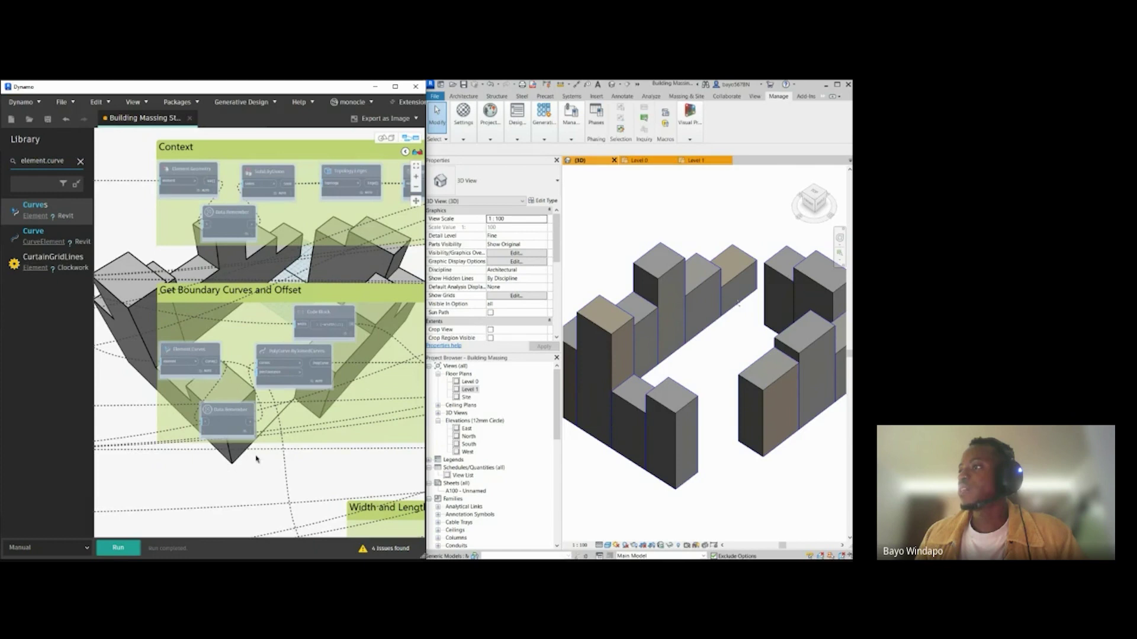
pyautogui.scroll(-5, 255, 465)
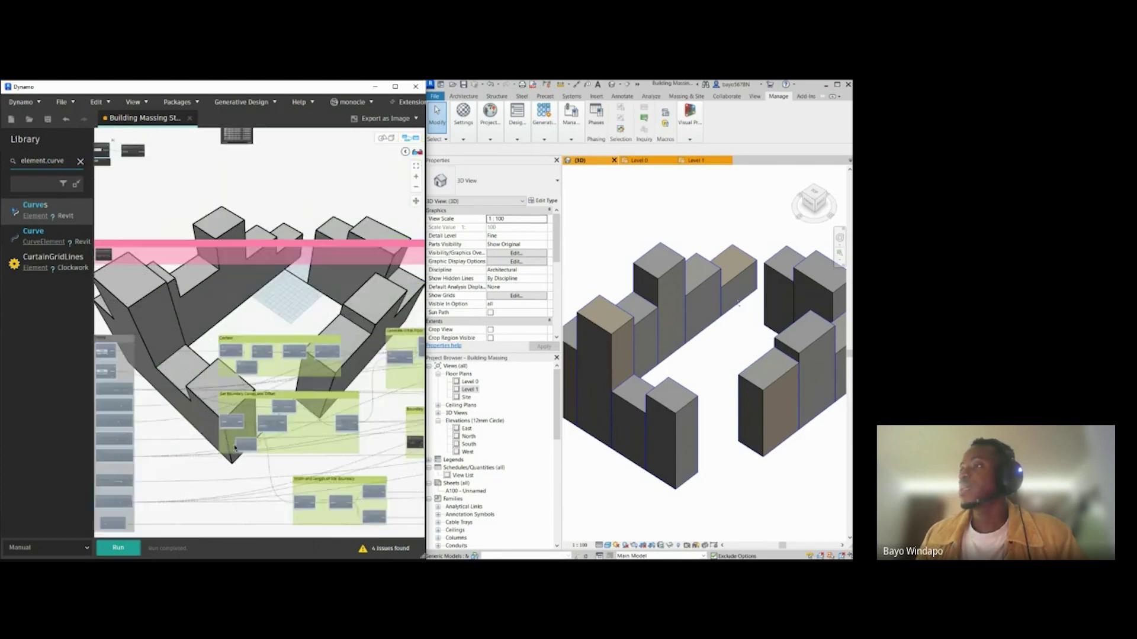
# Step: Search the library for "data.re", add the Data.Remember node and place it below Element.Geometry and Solid.ByUnion
pyautogui.moveTo(254, 464); pyautogui.dragTo(325, 541, button='middle')
pyautogui.scroll(3, 254, 209)
pyautogui.scroll(5, 249, 211)
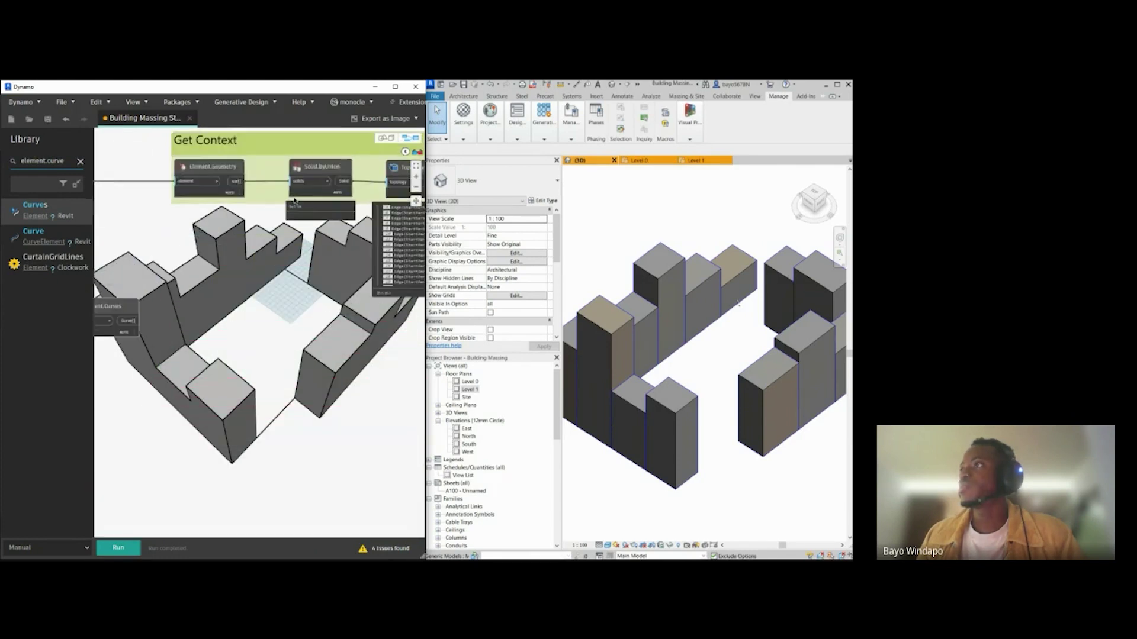
pyautogui.moveTo(266, 281); pyautogui.dragTo(271, 335, button='middle')
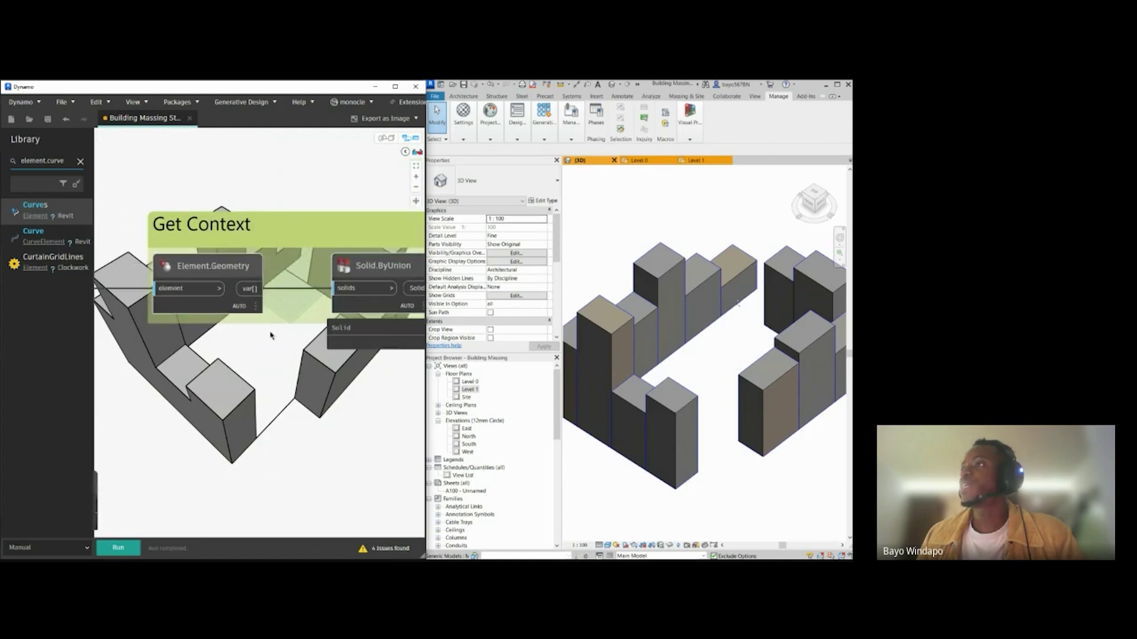
pyautogui.click(79, 162)
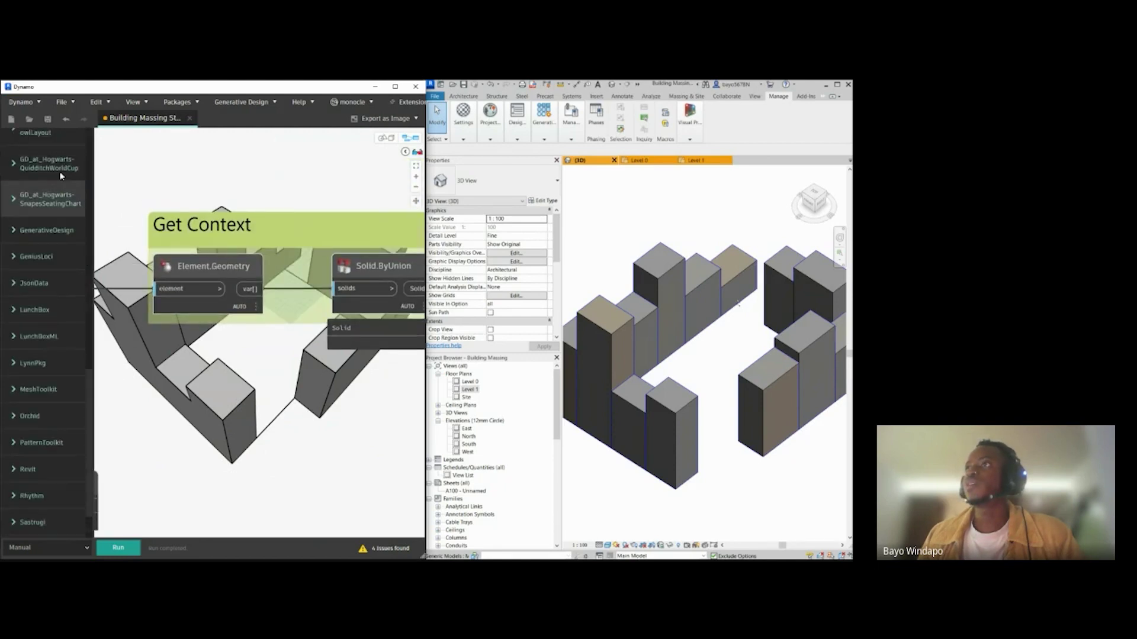
pyautogui.click(51, 161)
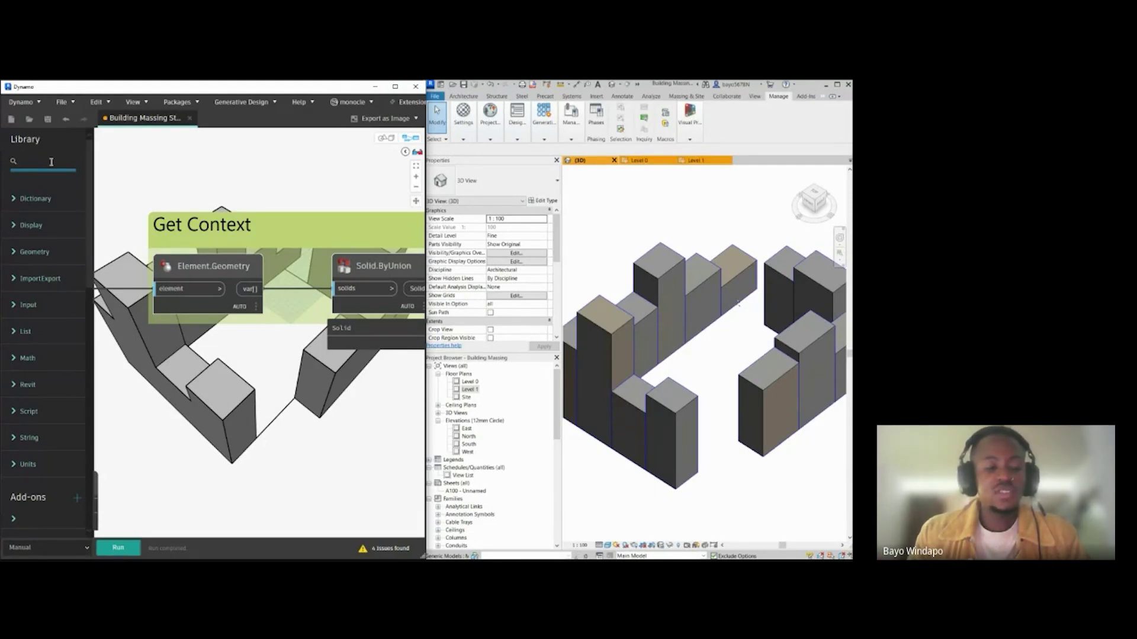
pyautogui.write('data')
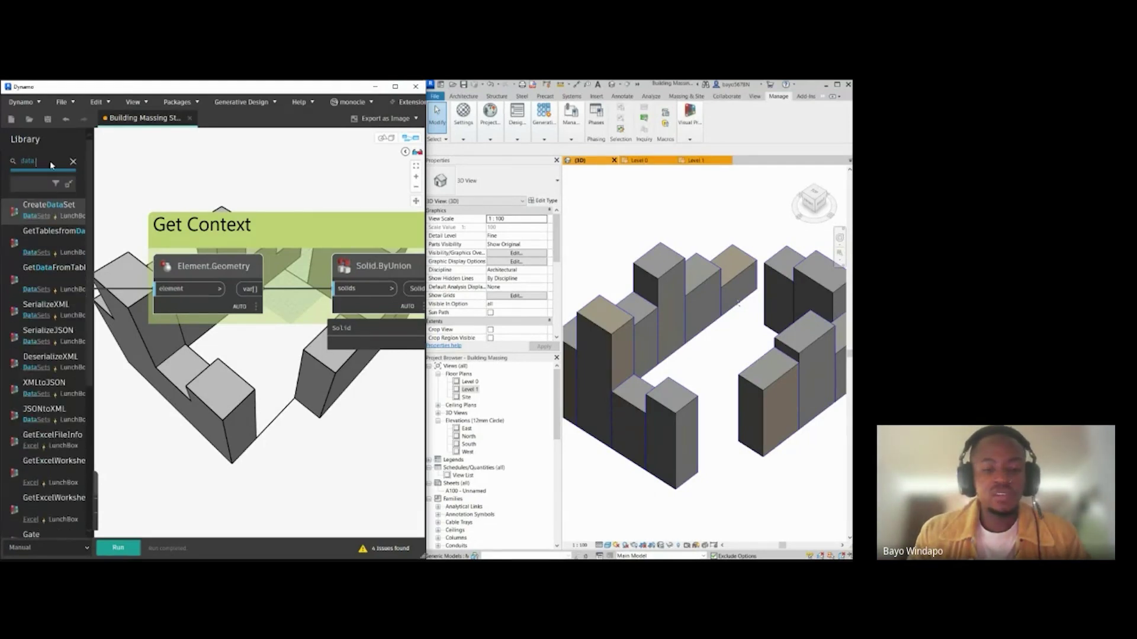
pyautogui.write('.re')
pyautogui.click(43, 204)
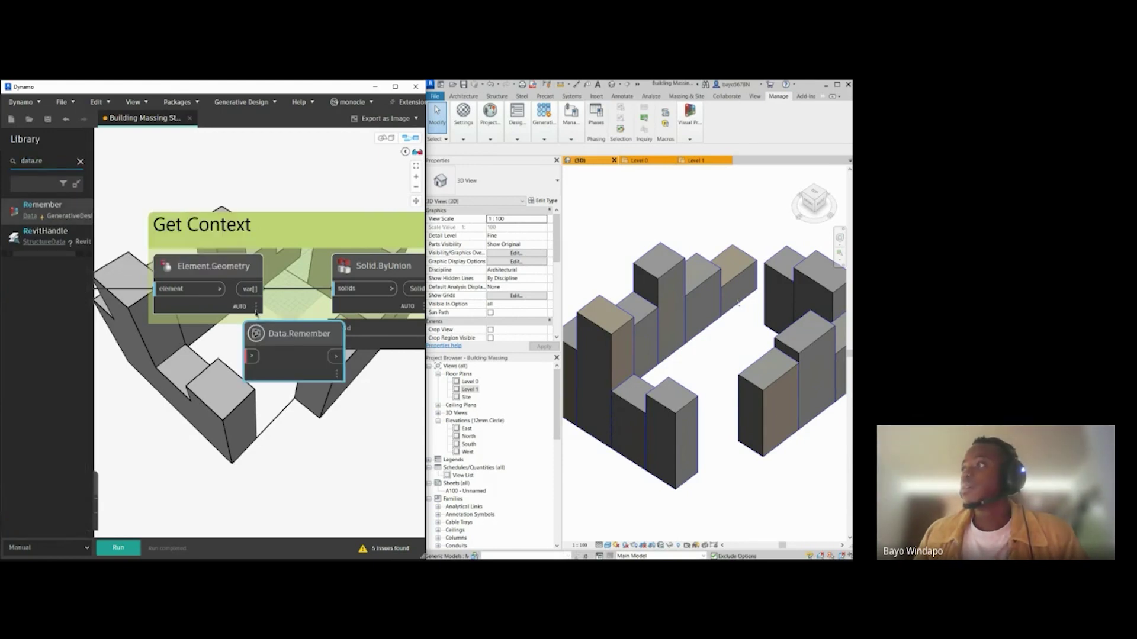
pyautogui.moveTo(291, 343); pyautogui.dragTo(281, 385)
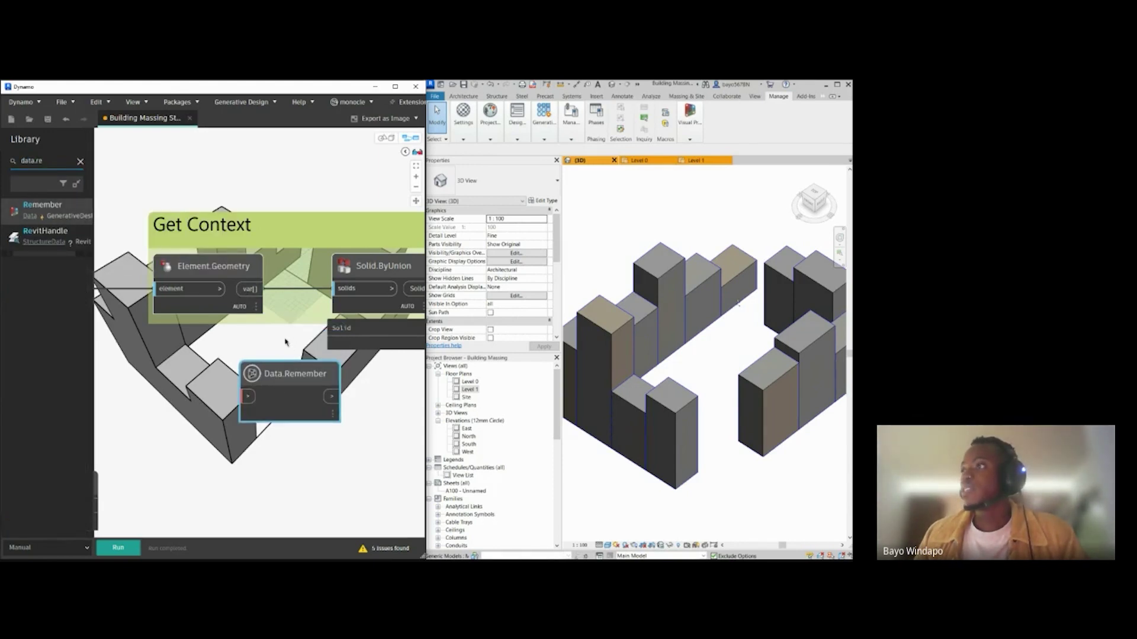
pyautogui.moveTo(293, 365); pyautogui.dragTo(287, 352, button='middle')
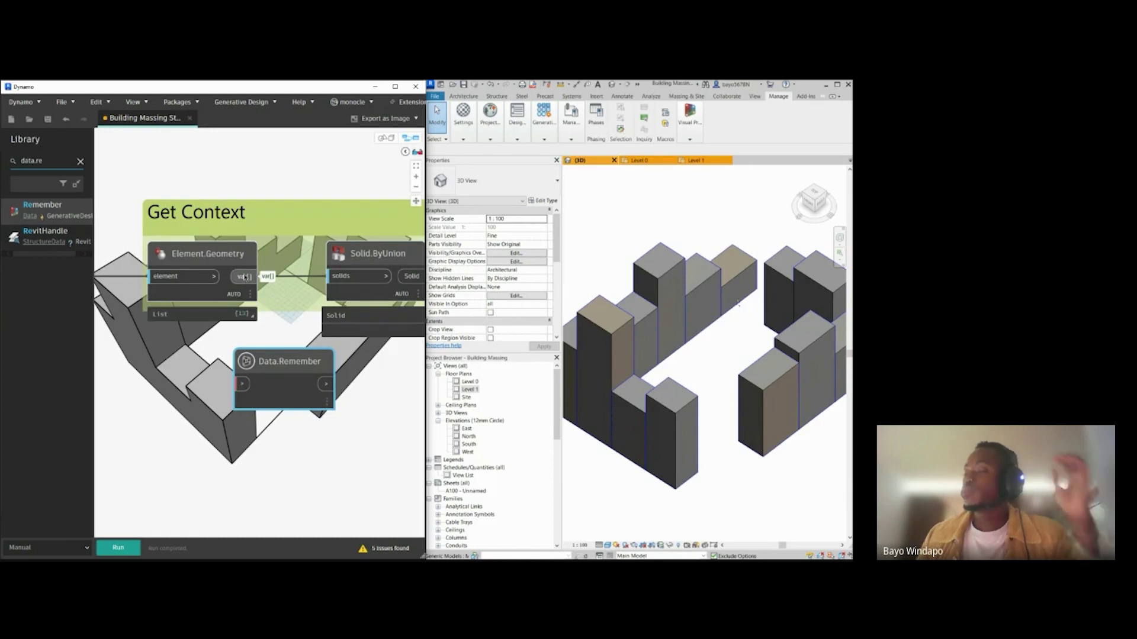
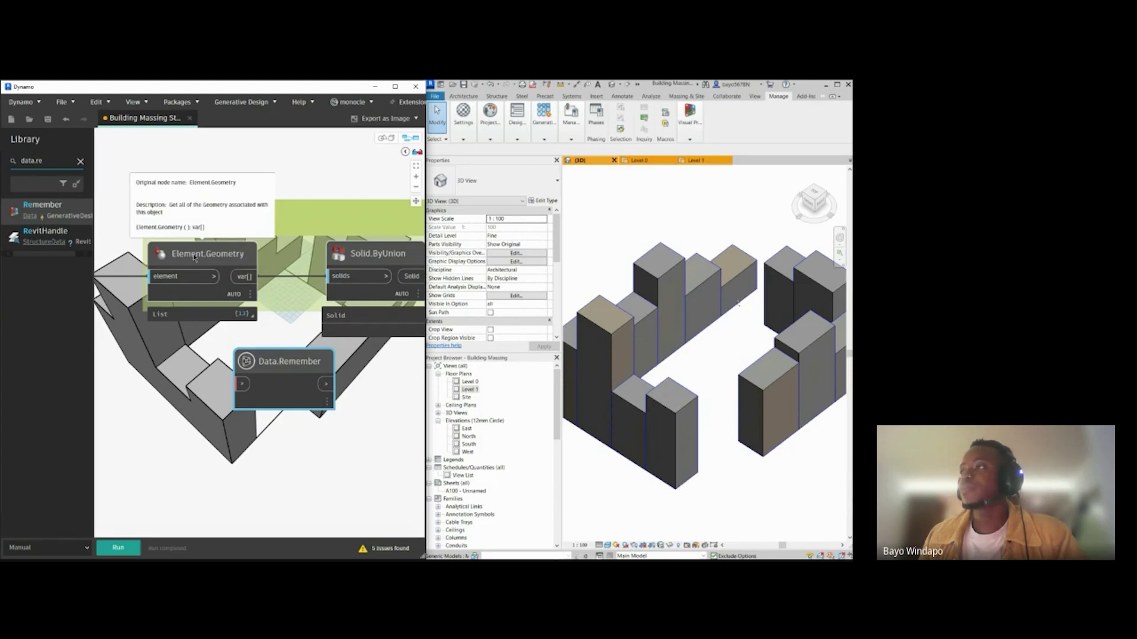
# Step: Inspect the list of solids output by the Element.Geometry node, then collapse its preview
pyautogui.click(202, 324)
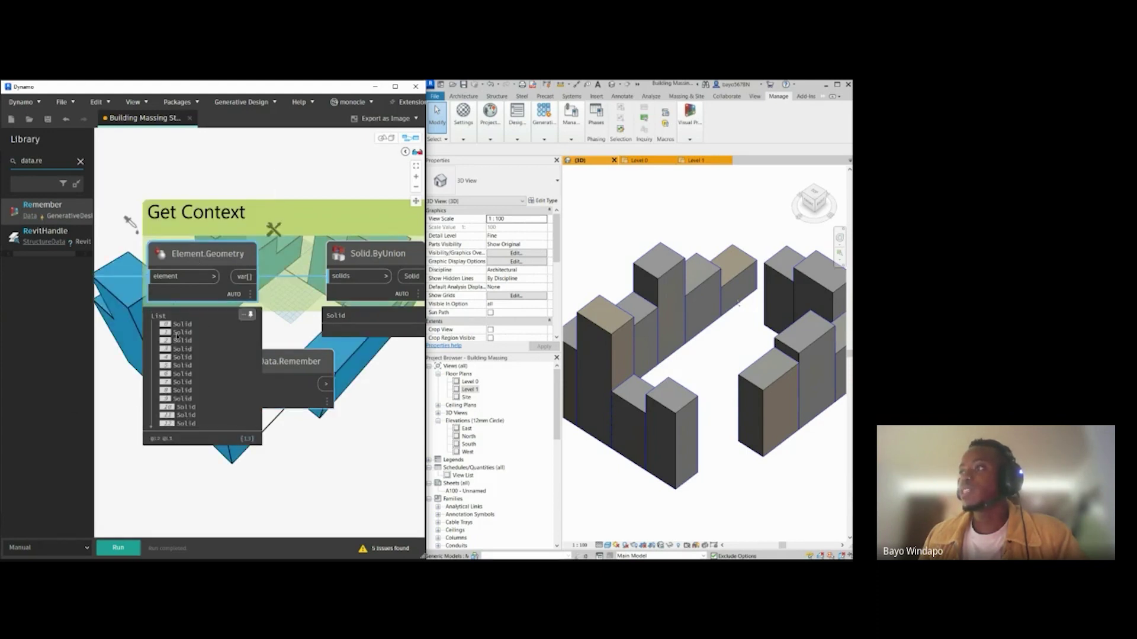
pyautogui.click(286, 456)
pyautogui.moveTo(289, 395)
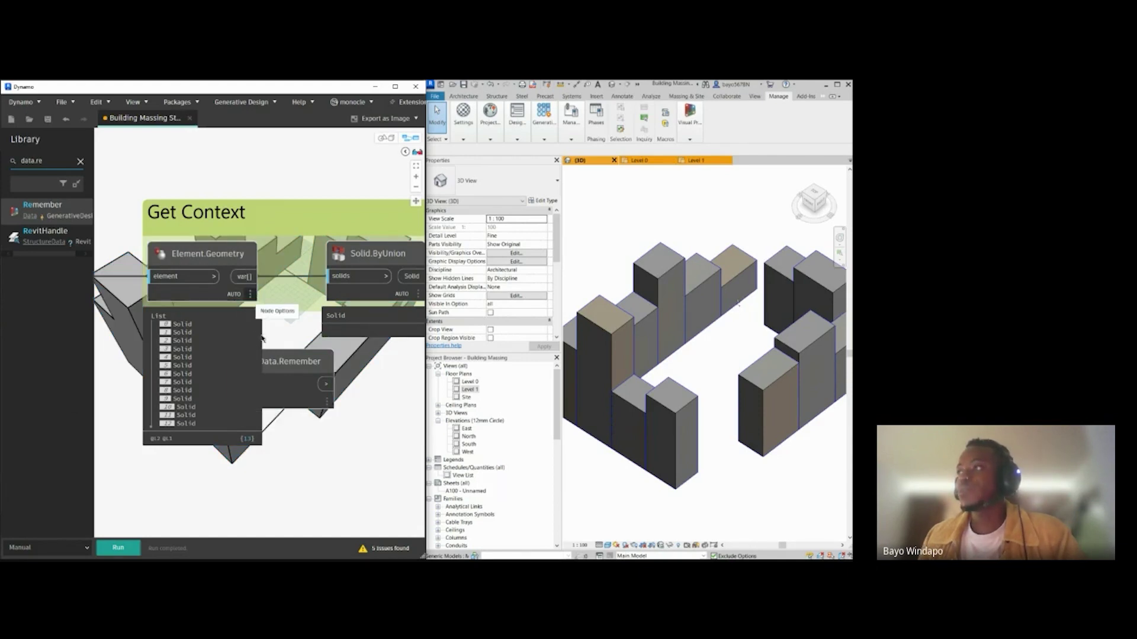
pyautogui.click(248, 315)
pyautogui.click(222, 350)
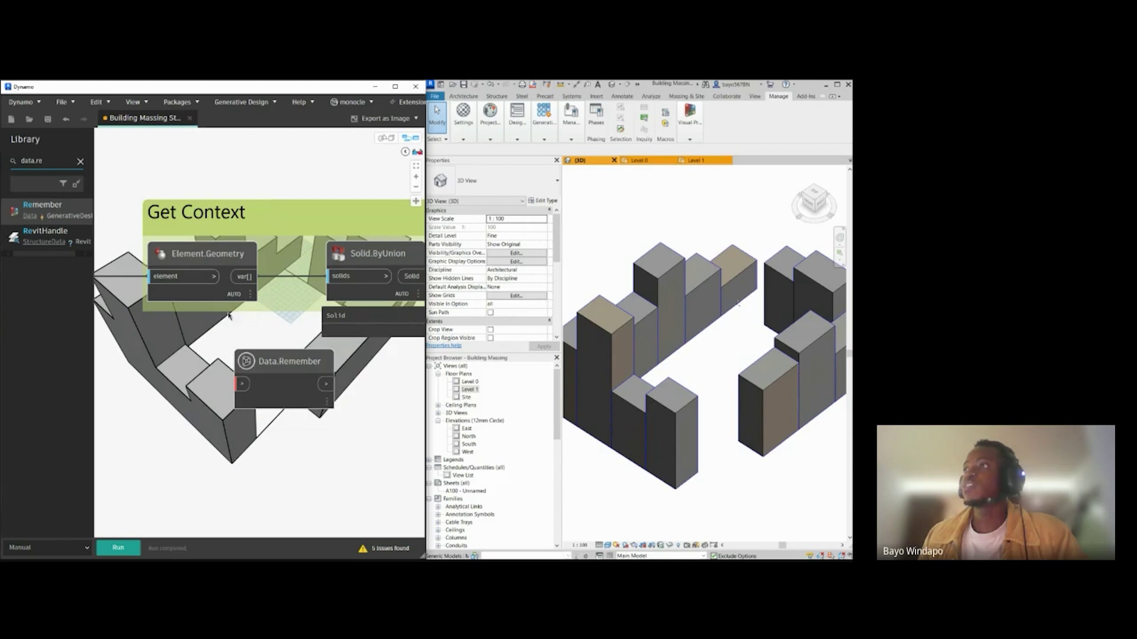
pyautogui.moveTo(192, 302)
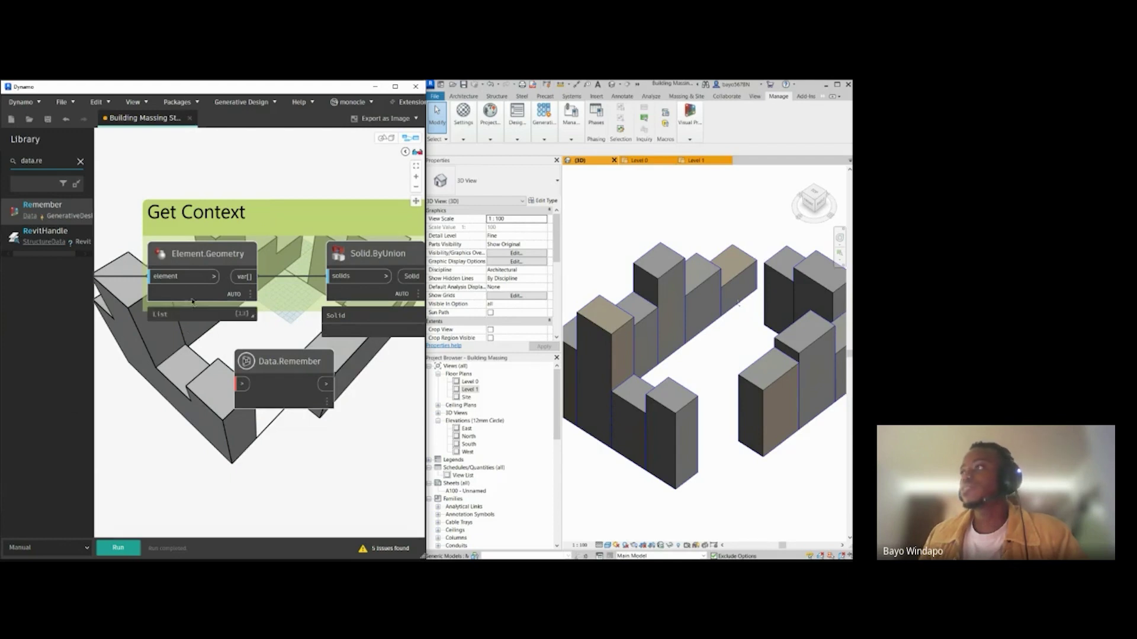
# Step: Wire Element.Geometry's output through Data.Remember into the solids input of Solid.ByUnion, and run the graph
pyautogui.moveTo(244, 276); pyautogui.dragTo(232, 386)
pyautogui.moveTo(290, 426); pyautogui.dragTo(234, 429, button='middle')
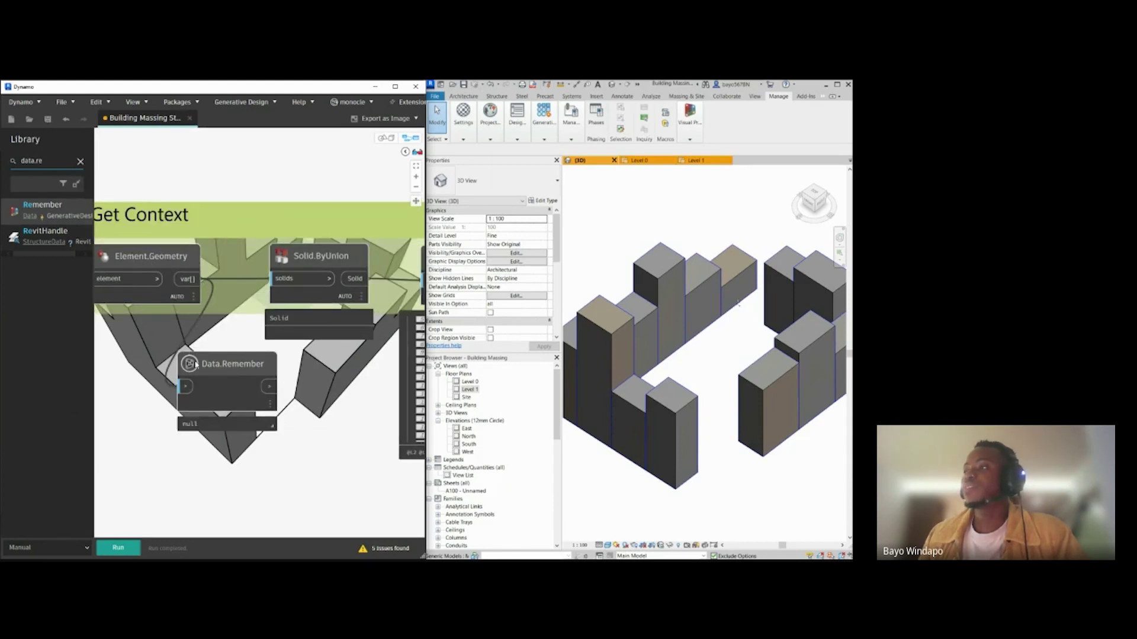
pyautogui.moveTo(270, 386); pyautogui.dragTo(274, 279)
pyautogui.moveTo(235, 347); pyautogui.dragTo(273, 347, button='middle')
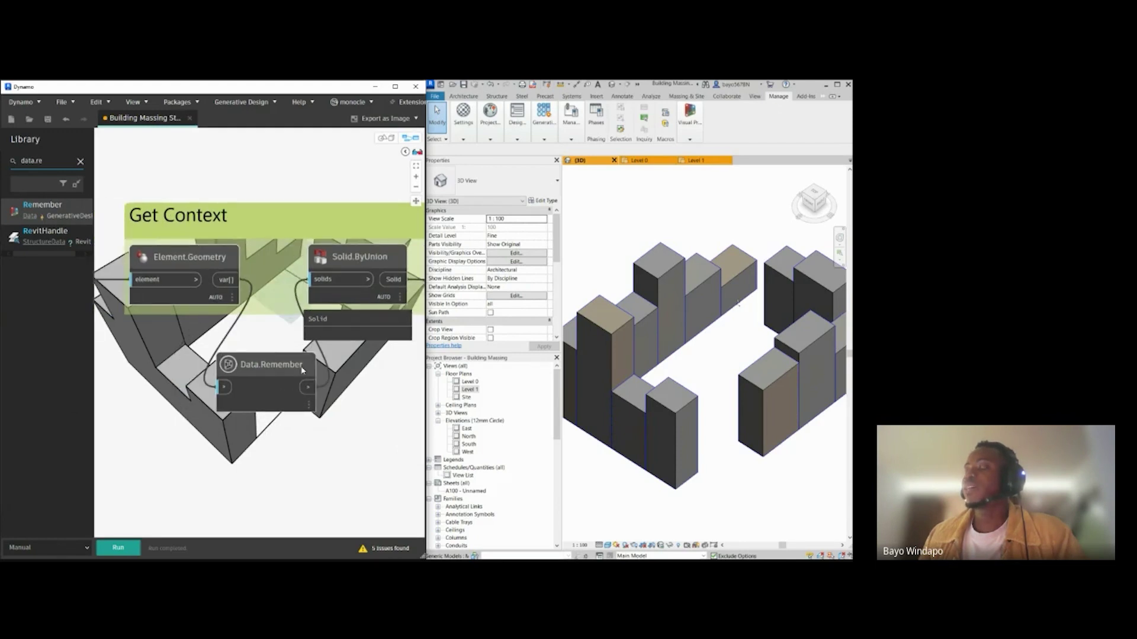
pyautogui.click(118, 548)
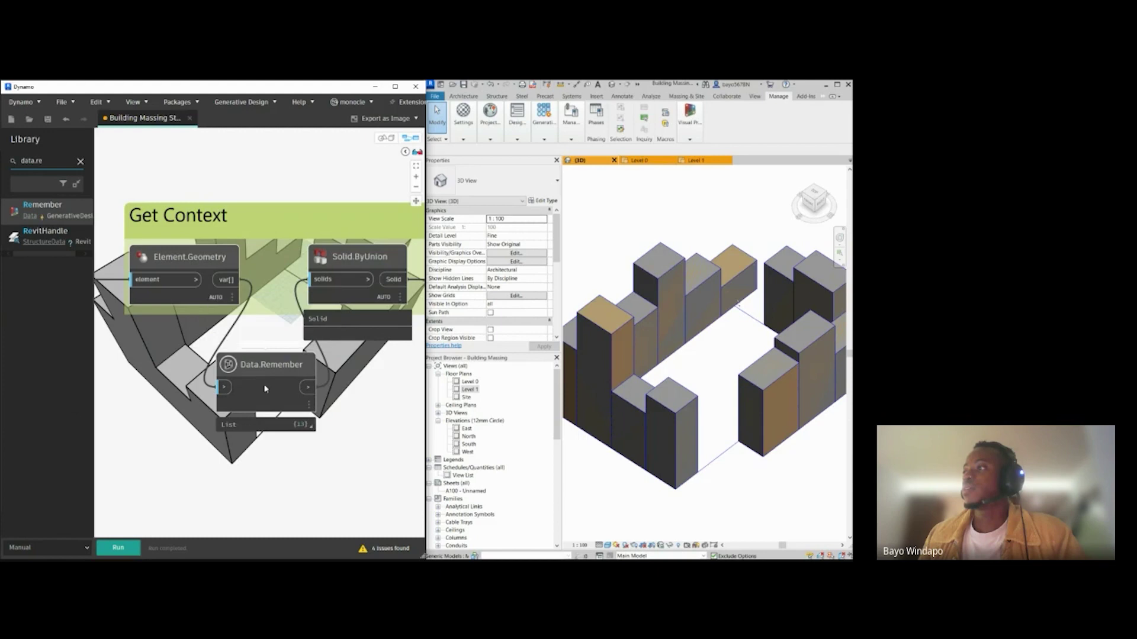
pyautogui.moveTo(305, 430)
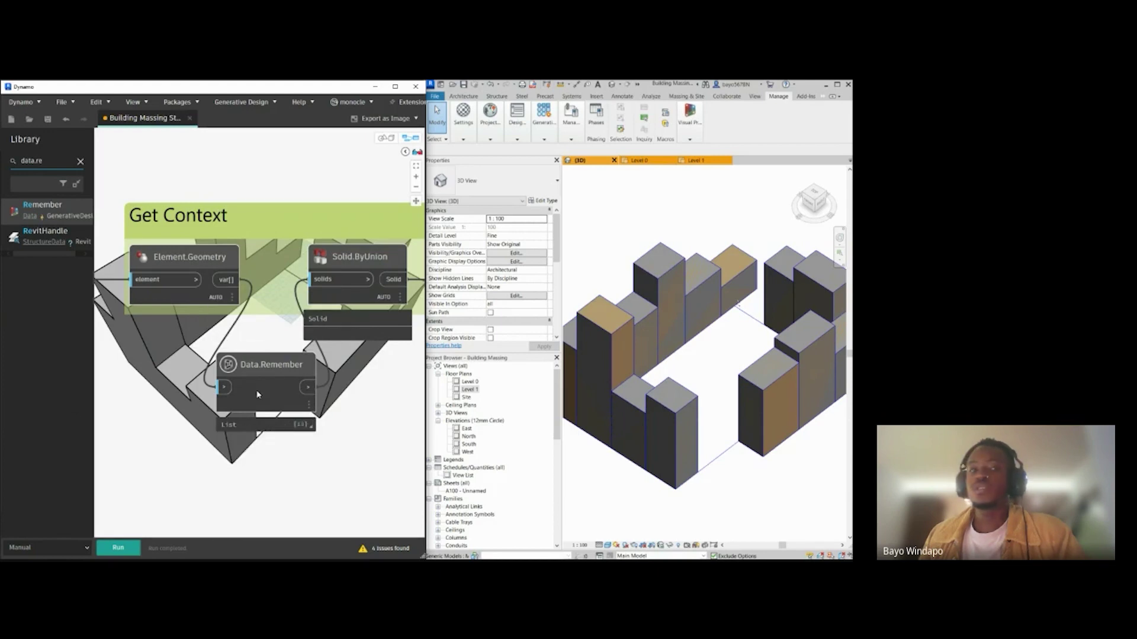
# Step: Move the Data.Remember node up into the Get Context group, between Element.Geometry and Solid.ByUnion
pyautogui.moveTo(261, 371); pyautogui.dragTo(262, 309)
pyautogui.click(263, 407)
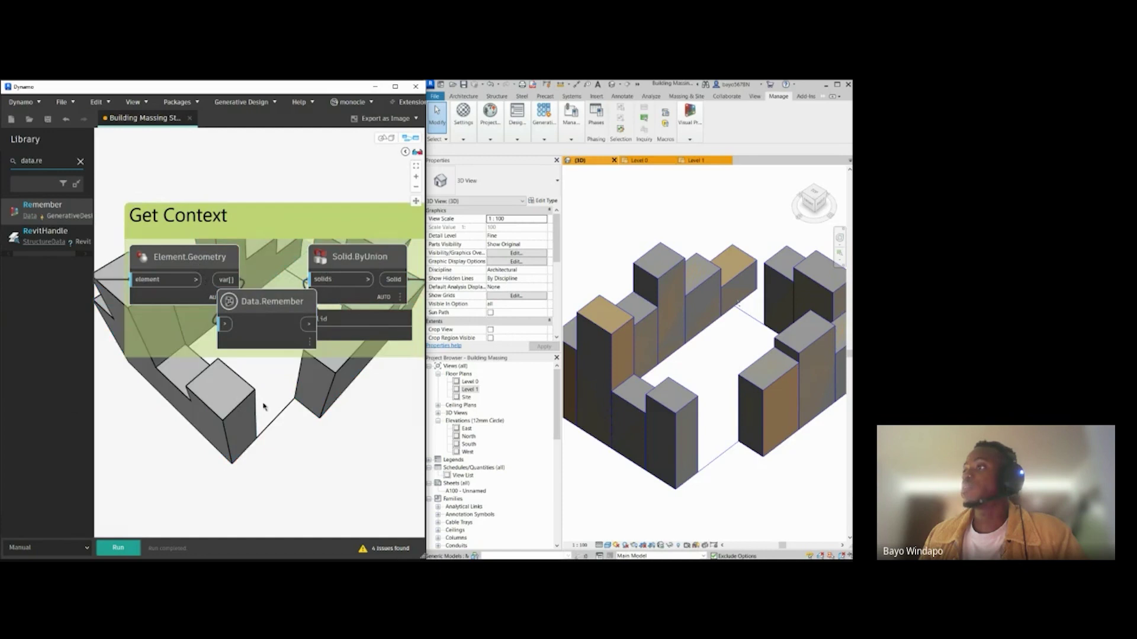
pyautogui.click(250, 311)
pyautogui.click(256, 457)
# Step: Expand the output list of Element.Curves and align the node level with IN_Select Site Boundary
pyautogui.scroll(-3, 188, 452)
pyautogui.moveTo(188, 451); pyautogui.dragTo(283, 322, button='middle')
pyautogui.scroll(4, 142, 340)
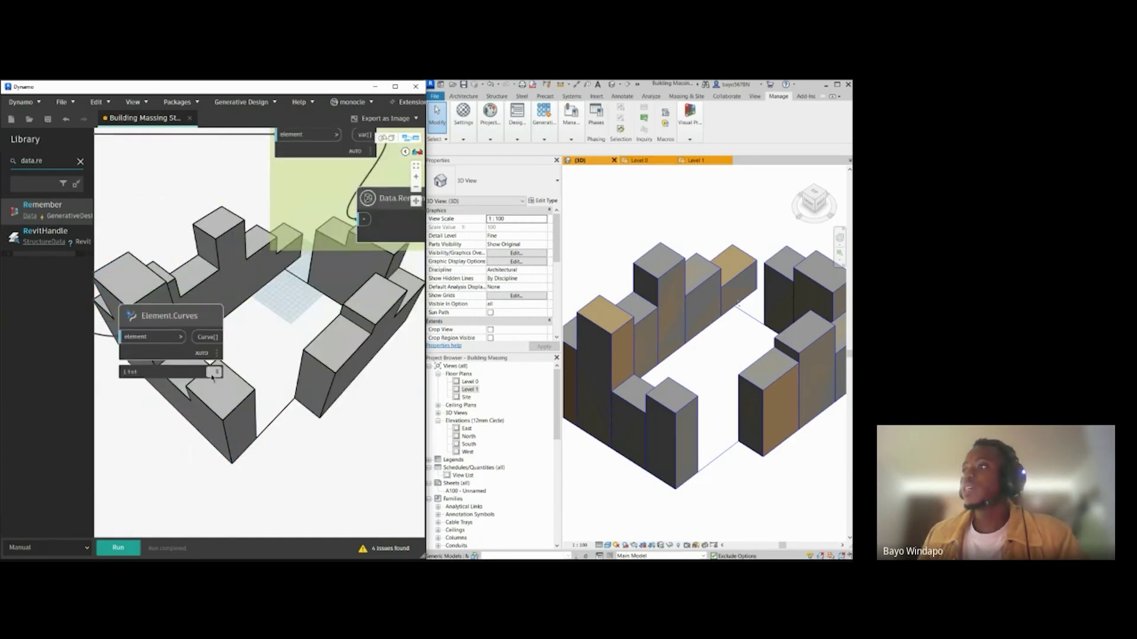
pyautogui.click(212, 378)
pyautogui.moveTo(179, 439); pyautogui.dragTo(315, 440, button='middle')
pyautogui.scroll(-3, 185, 344)
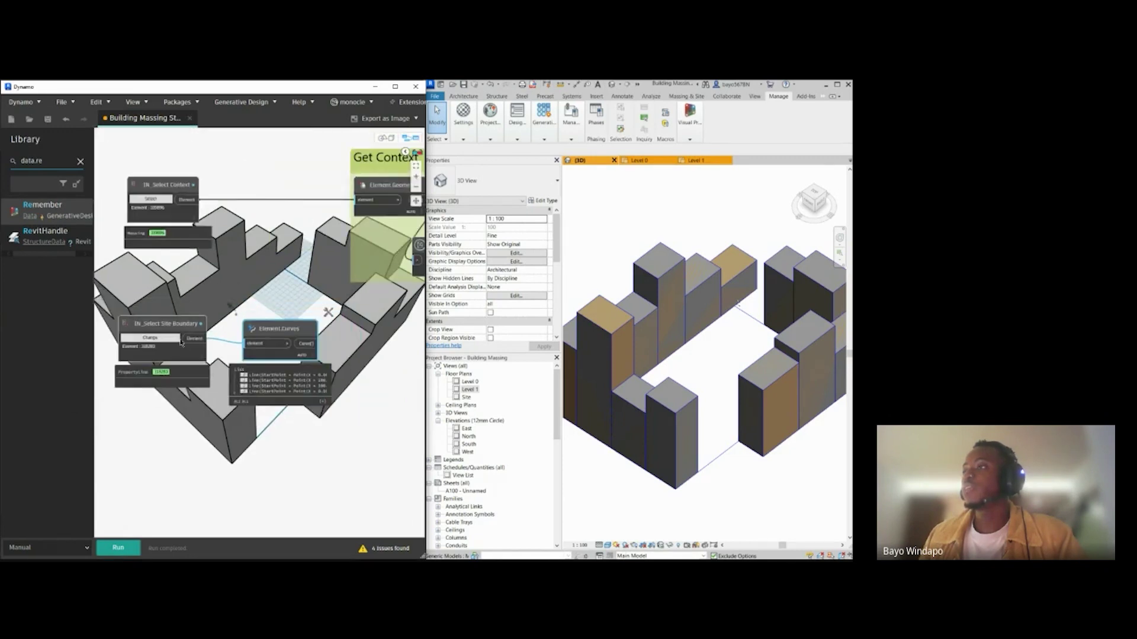
pyautogui.scroll(3, 181, 342)
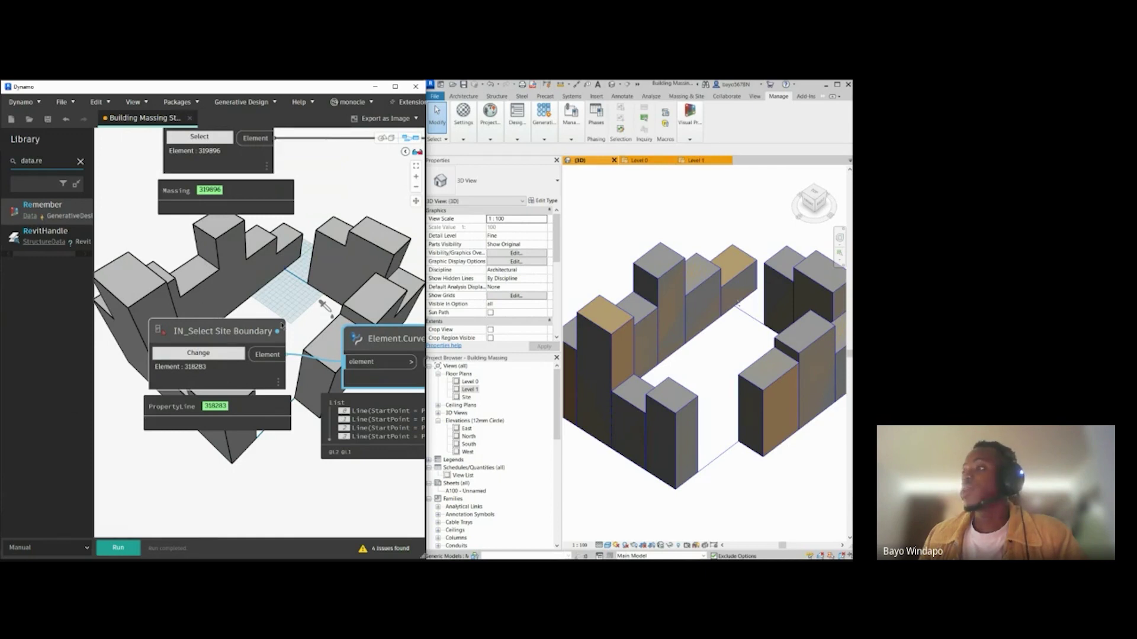
pyautogui.moveTo(315, 288); pyautogui.dragTo(292, 280, button='middle')
pyautogui.click(292, 281)
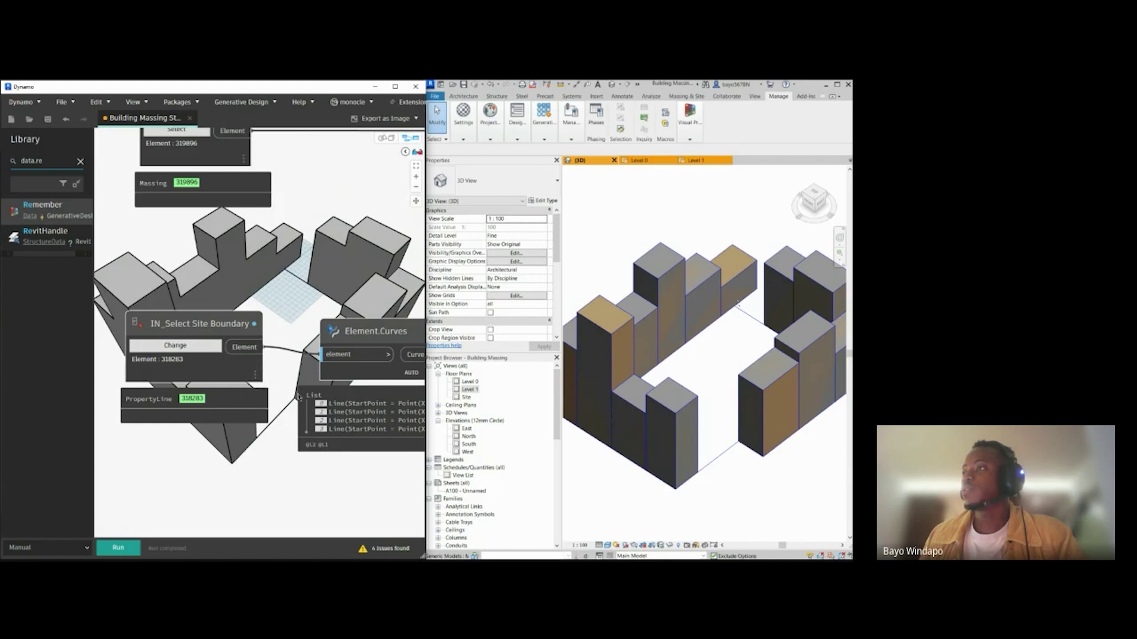
pyautogui.moveTo(302, 508); pyautogui.dragTo(326, 501, button='middle')
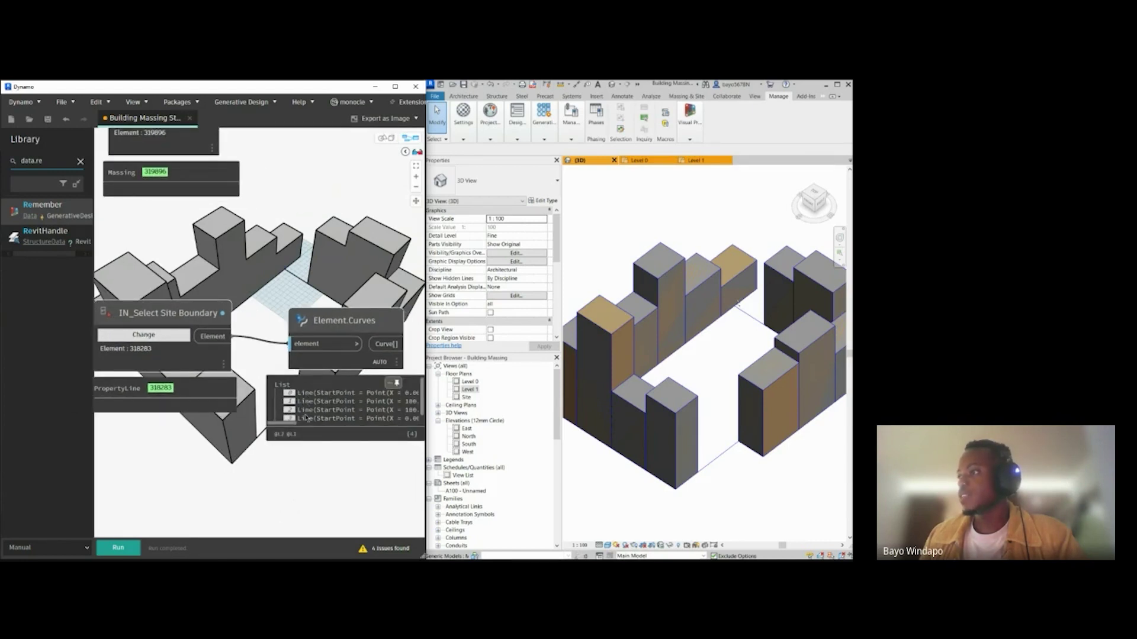
pyautogui.moveTo(315, 330); pyautogui.dragTo(324, 322)
# Step: Search the library for "polycurve.byjoined", add the PolyCurve.ByJoinedCurves node and place it beside Element.Curves on its output side
pyautogui.moveTo(50, 160); pyautogui.dragTo(11, 162)
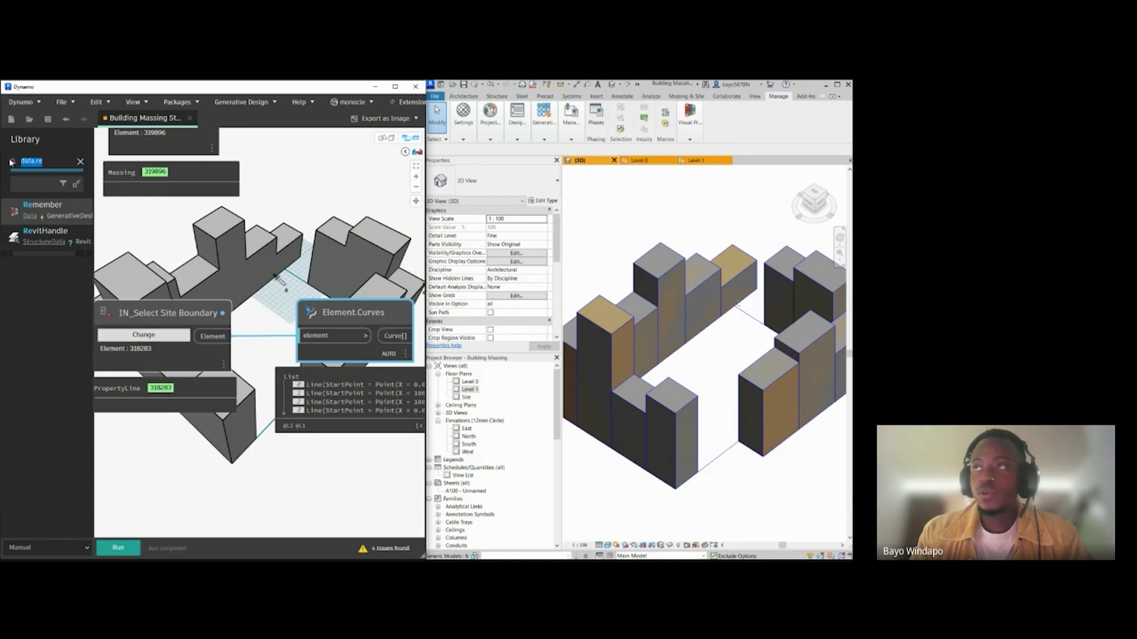
pyautogui.write('Polycurve')
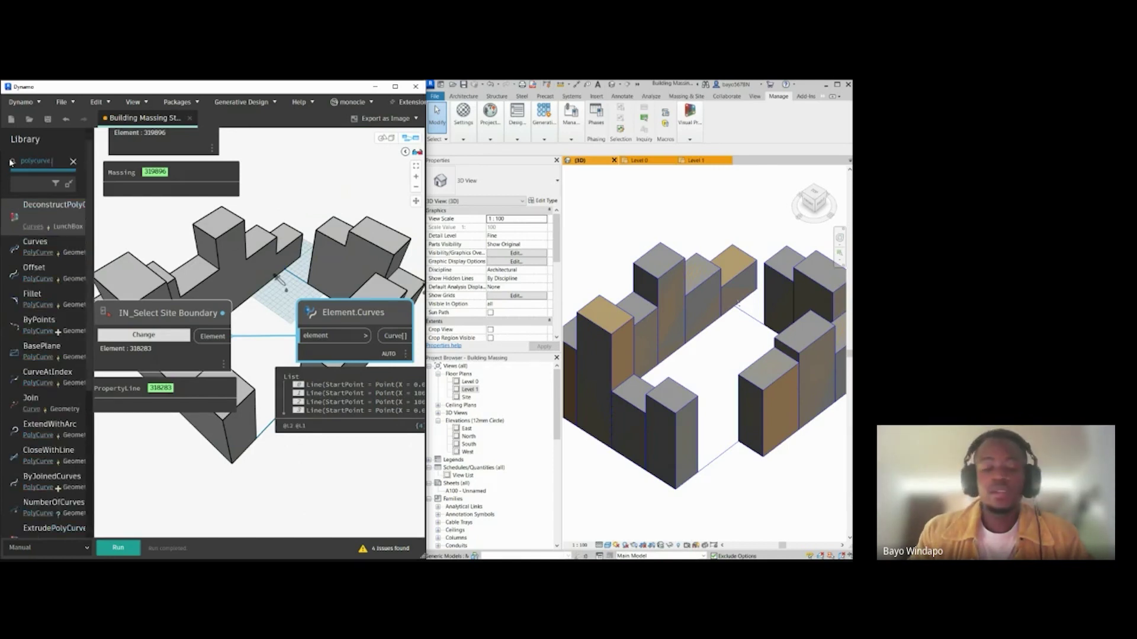
pyautogui.write('.by')
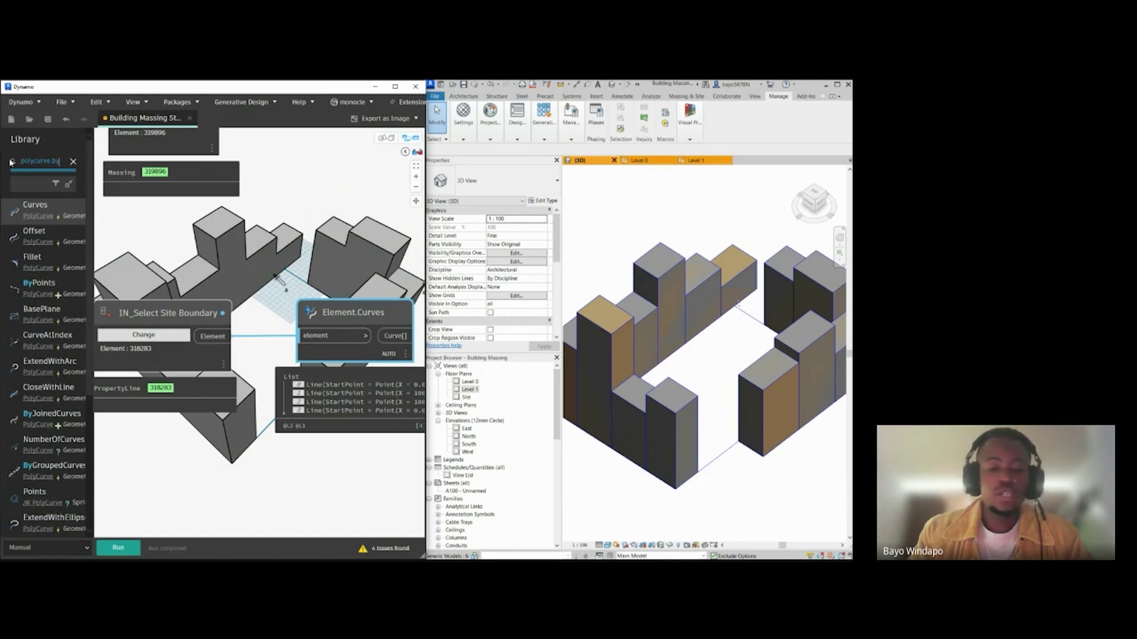
pyautogui.write('joined')
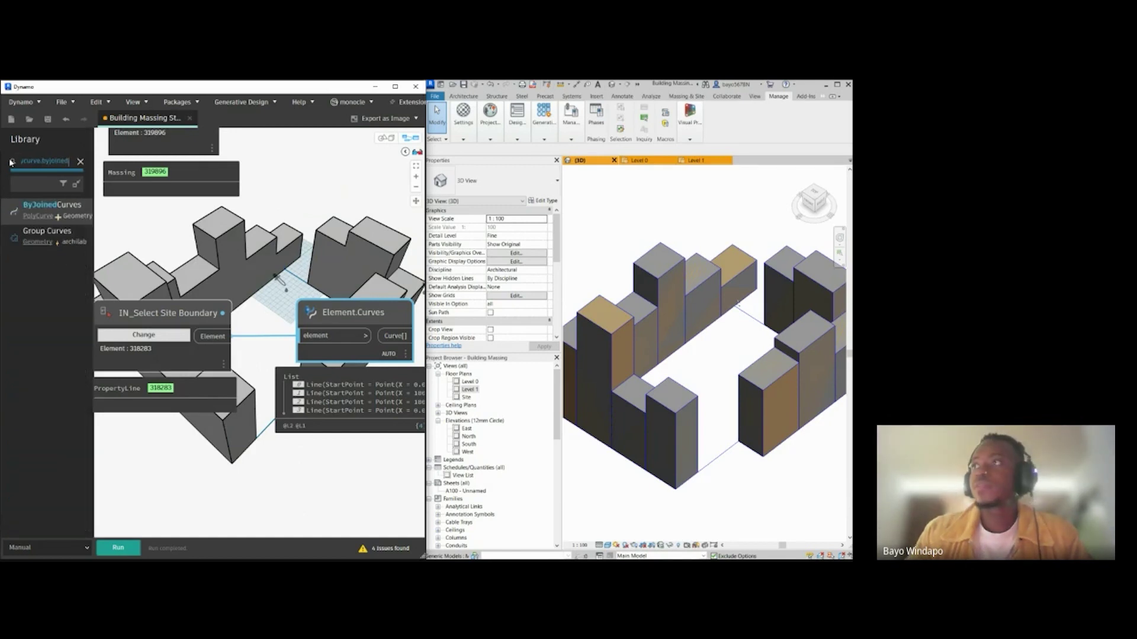
pyautogui.click(73, 207)
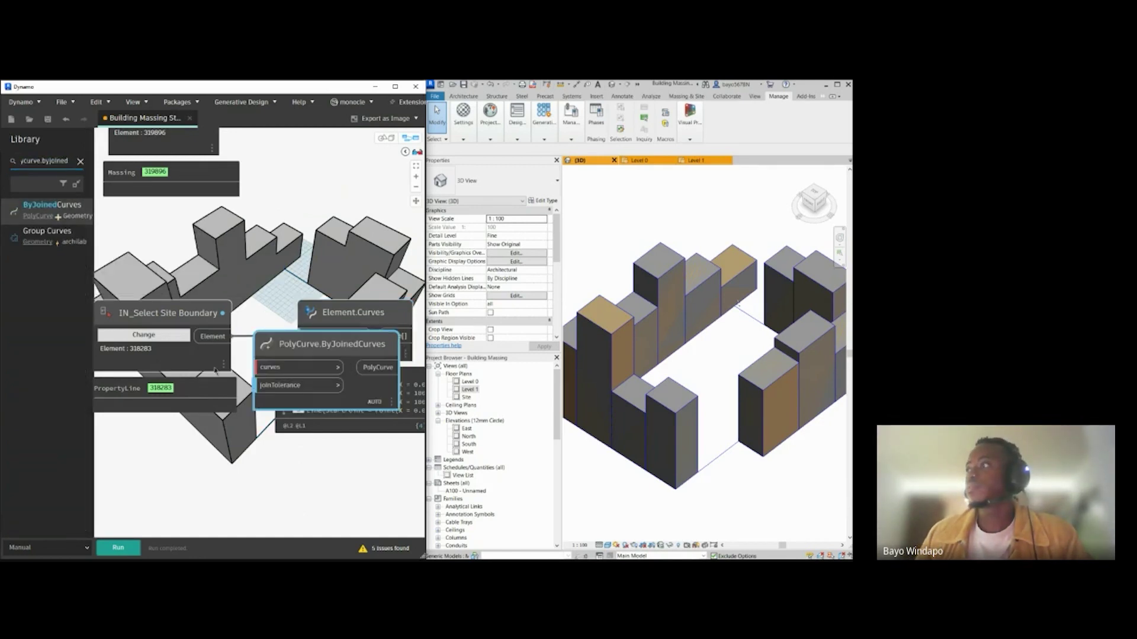
pyautogui.moveTo(310, 348); pyautogui.dragTo(217, 347, button='middle')
pyautogui.scroll(-3, 218, 343)
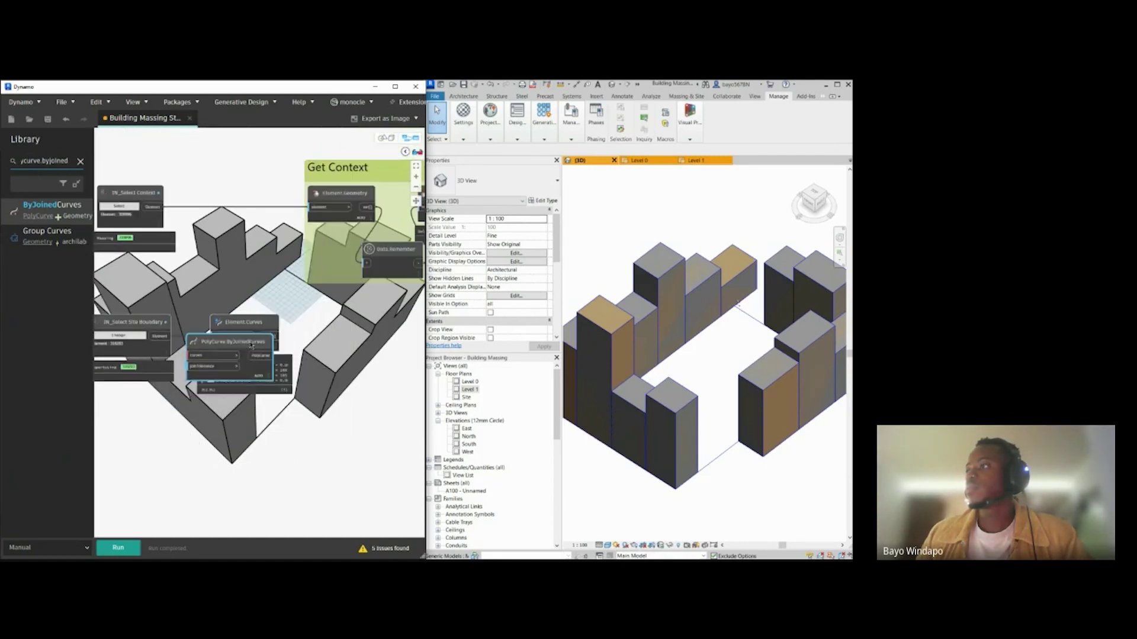
pyautogui.moveTo(218, 341); pyautogui.dragTo(351, 335)
# Step: Connect Element.Curves to the curves input of PolyCurve.ByJoinedCurves, align the node, run the graph and keep its output preview shown
pyautogui.moveTo(297, 341); pyautogui.dragTo(251, 341, button='middle')
pyautogui.scroll(2, 252, 340)
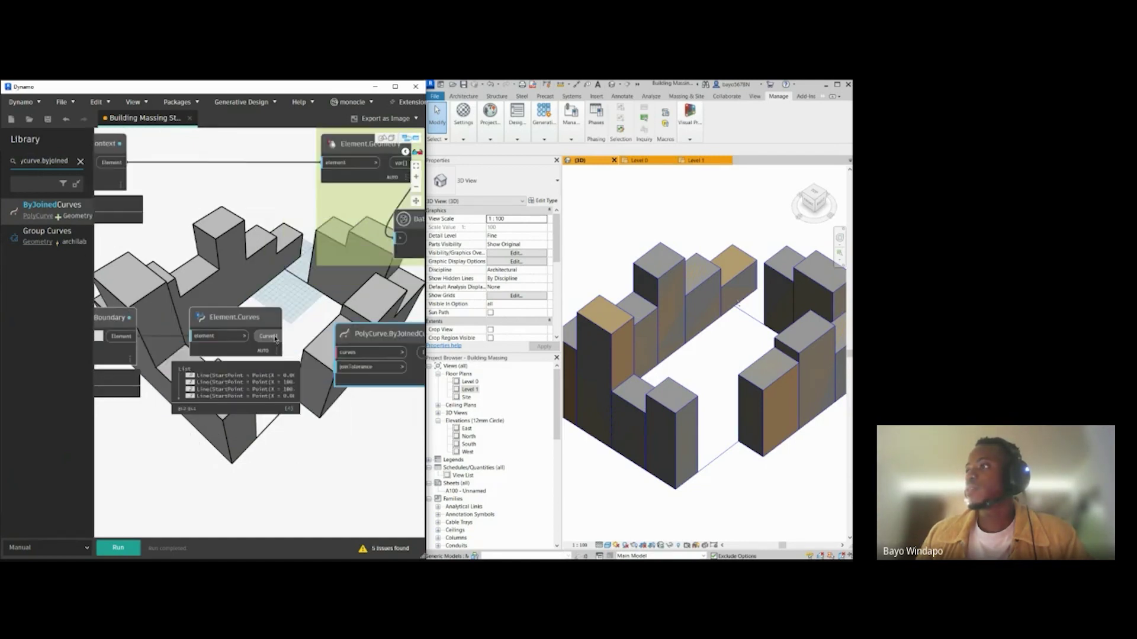
pyautogui.moveTo(280, 339); pyautogui.dragTo(402, 352)
pyautogui.moveTo(364, 329); pyautogui.dragTo(261, 344, button='middle')
pyautogui.moveTo(261, 344); pyautogui.dragTo(271, 326)
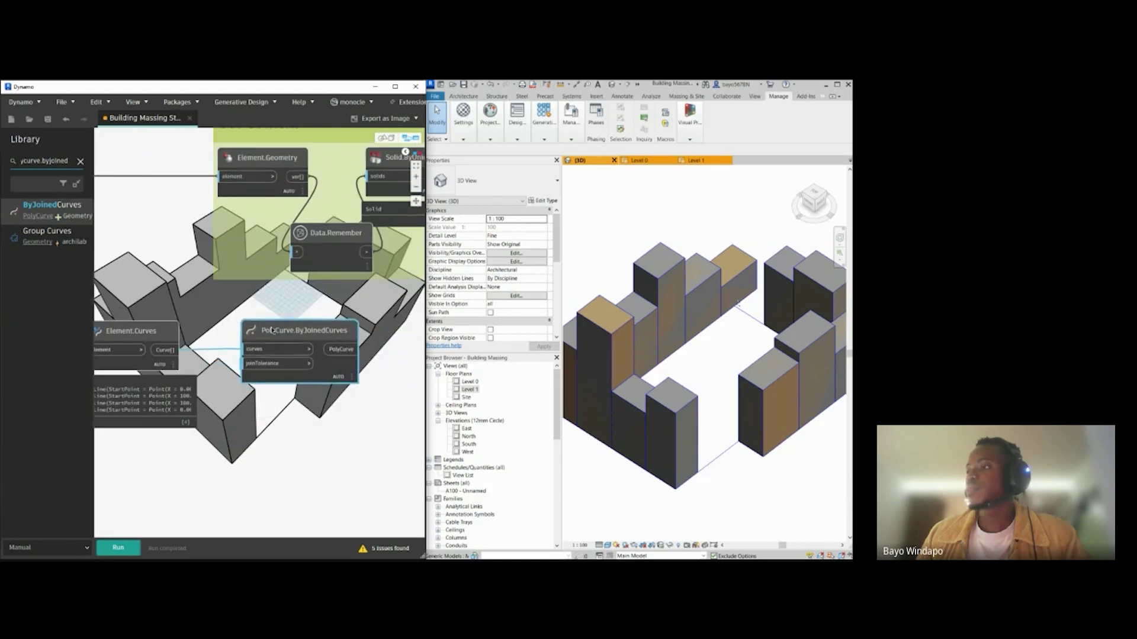
pyautogui.click(118, 548)
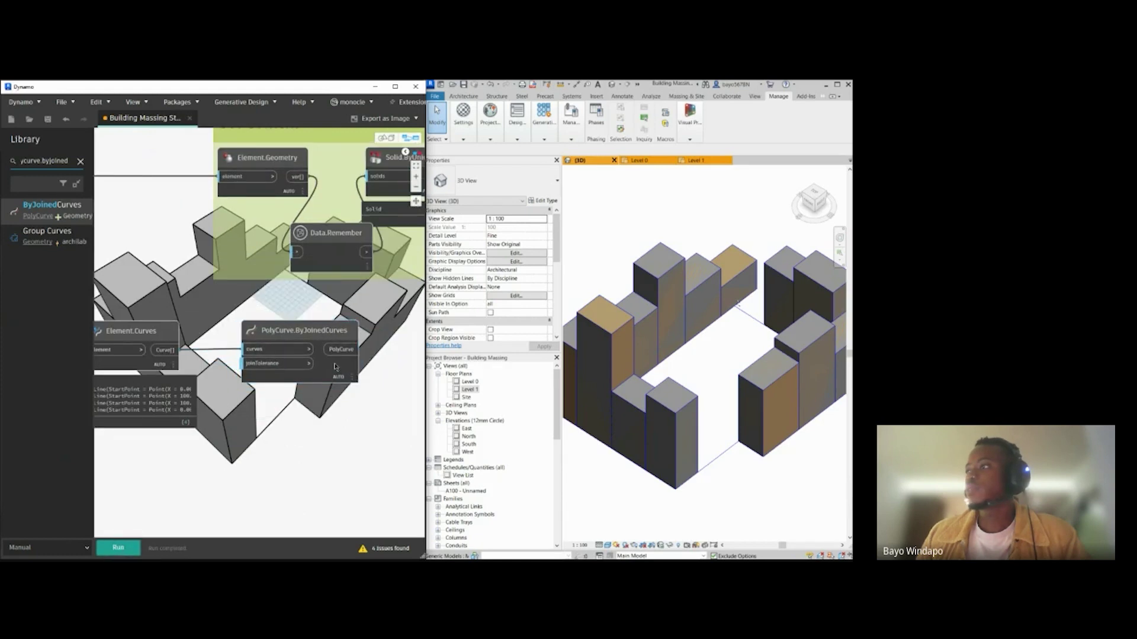
pyautogui.click(348, 391)
pyautogui.moveTo(235, 462); pyautogui.dragTo(272, 462, button='middle')
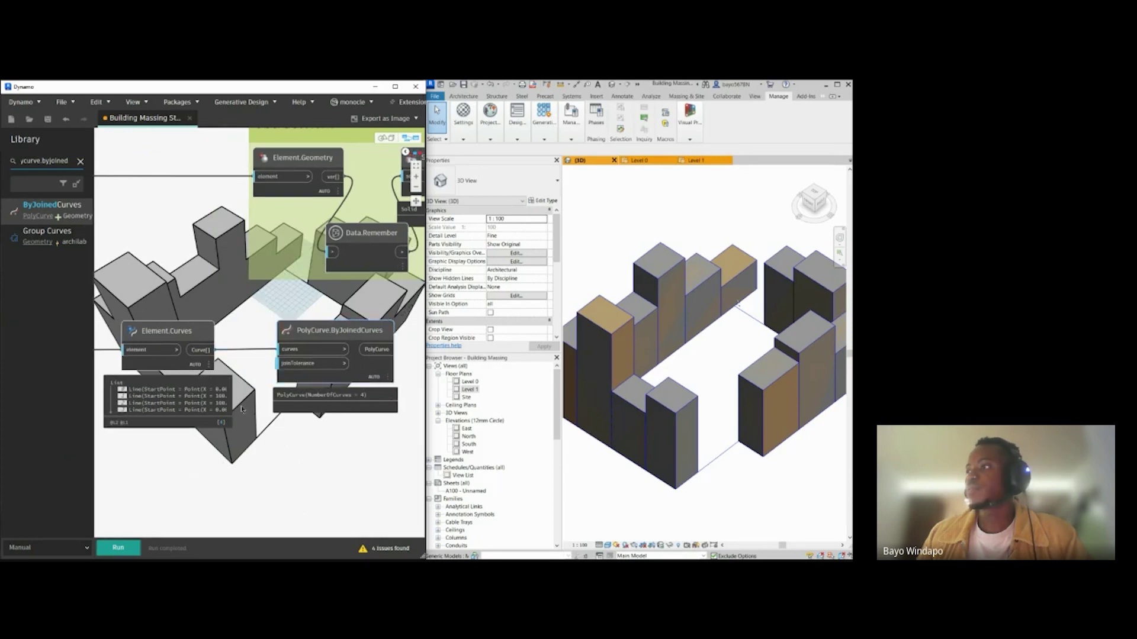
# Step: Duplicate the Data.Remember node from the Get Context group and place the copy below Element.Curves and PolyCurve.ByJoinedCurves
pyautogui.scroll(-5, 199, 226)
pyautogui.moveTo(296, 527)
pyautogui.mouseDown(button='middle')
pyautogui.moveTo(286, 450)
pyautogui.moveTo(255, 402)
pyautogui.moveTo(305, 517)
pyautogui.mouseUp(button='middle')
pyautogui.scroll(4, 144, 224)
pyautogui.moveTo(144, 224); pyautogui.dragTo(117, 334, button='middle')
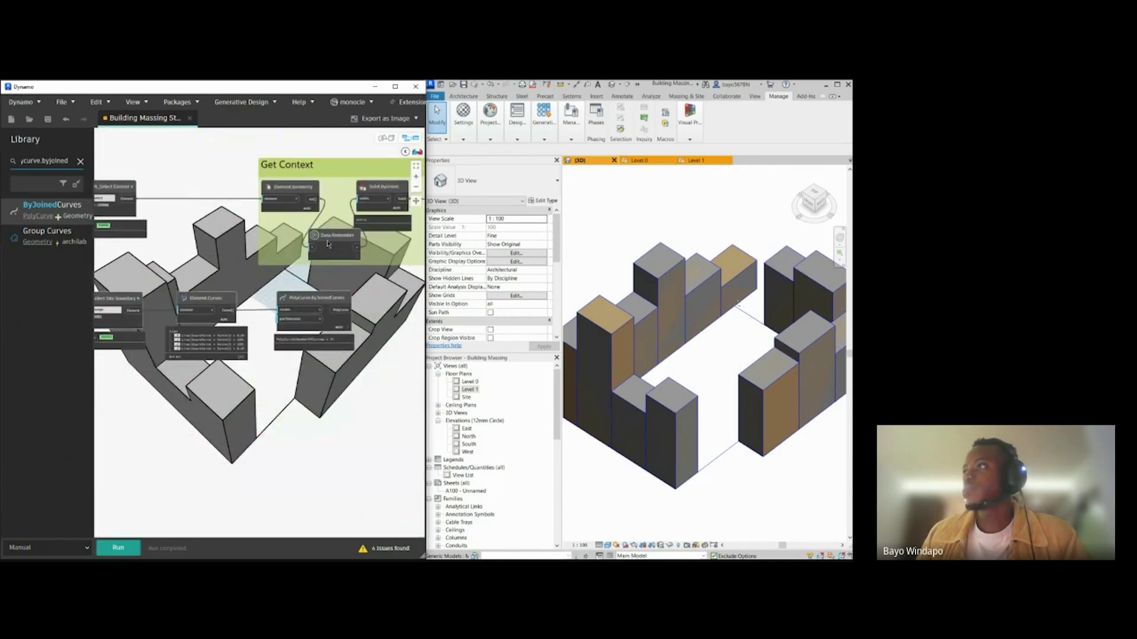
pyautogui.click(338, 238)
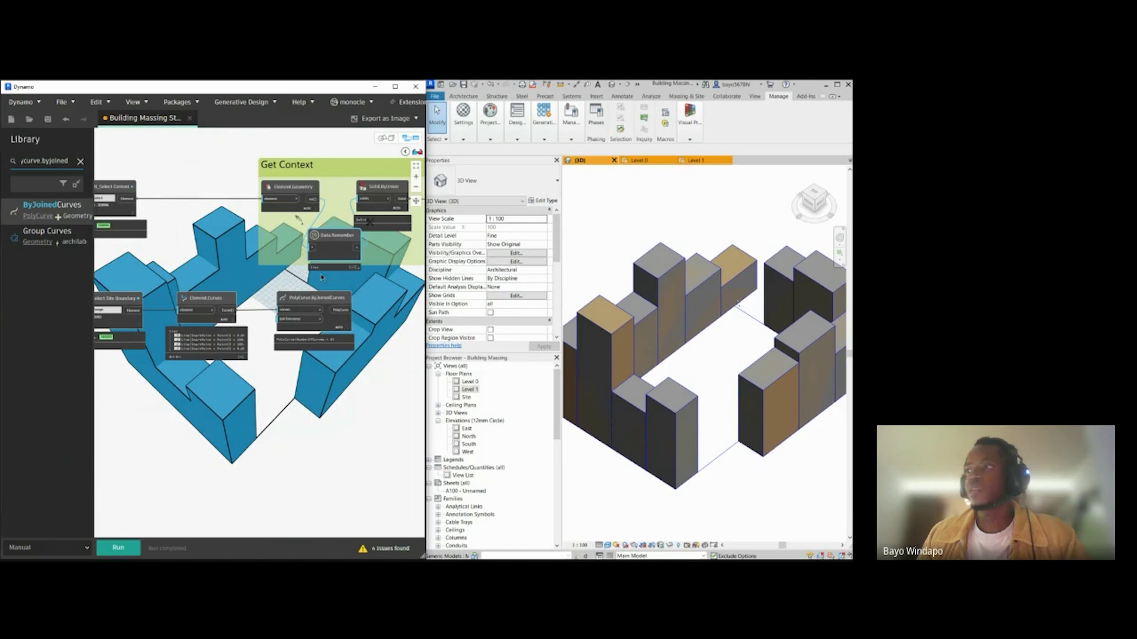
pyautogui.click(350, 265)
pyautogui.click(332, 248)
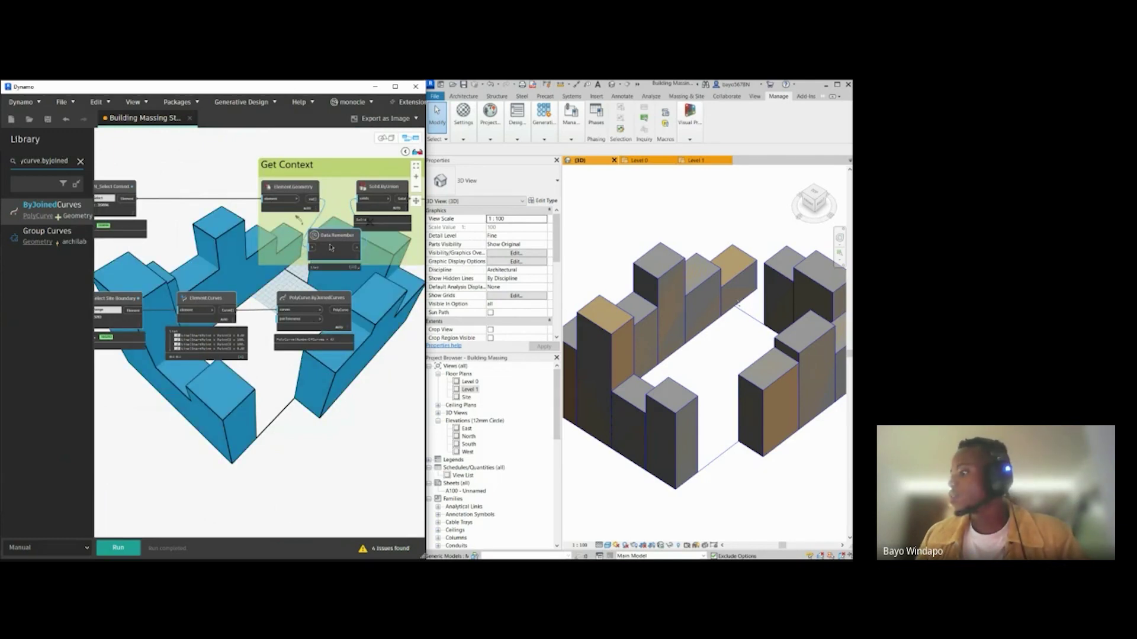
pyautogui.hotkey('ctrl', 'c')
pyautogui.hotkey('ctrl', 'v')
pyautogui.moveTo(405, 260); pyautogui.dragTo(259, 393)
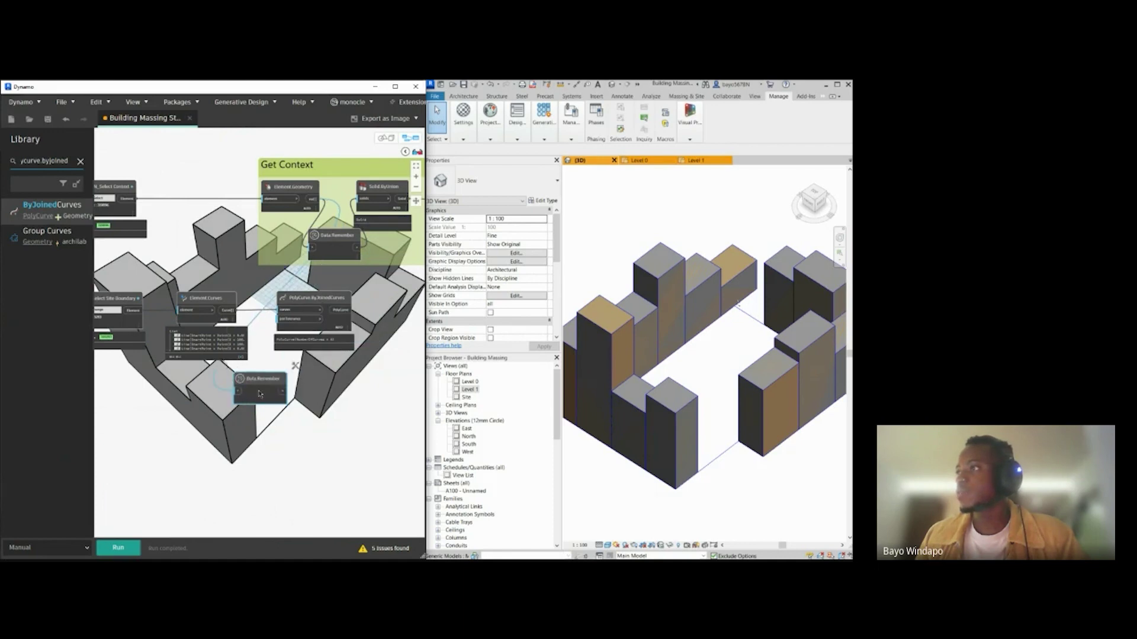
# Step: Route the Element.Curves output through the copied Data.Remember node into the curves input of PolyCurve.ByJoinedCurves
pyautogui.scroll(3, 231, 312)
pyautogui.moveTo(224, 308); pyautogui.dragTo(238, 435)
pyautogui.moveTo(309, 435); pyautogui.dragTo(302, 308)
pyautogui.moveTo(225, 292); pyautogui.dragTo(178, 299, button='middle')
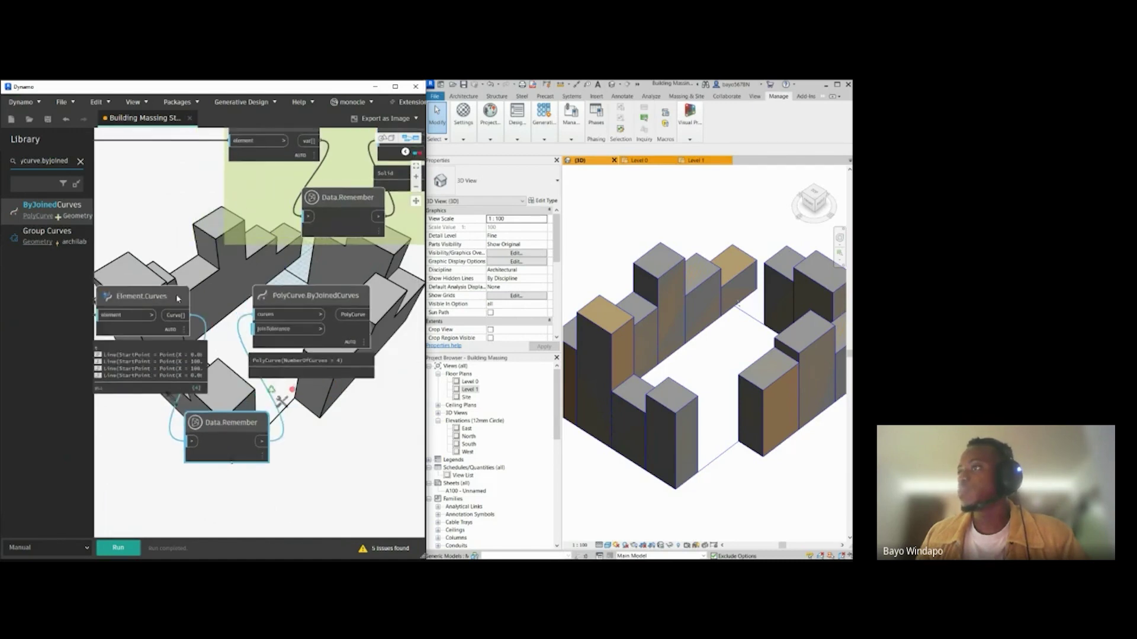
# Step: Move Element.Curves, PolyCurve.ByJoinedCurves and their Data.Remember node together farther below the Get Context group
pyautogui.scroll(-2, 178, 299)
pyautogui.scroll(-2, 189, 311)
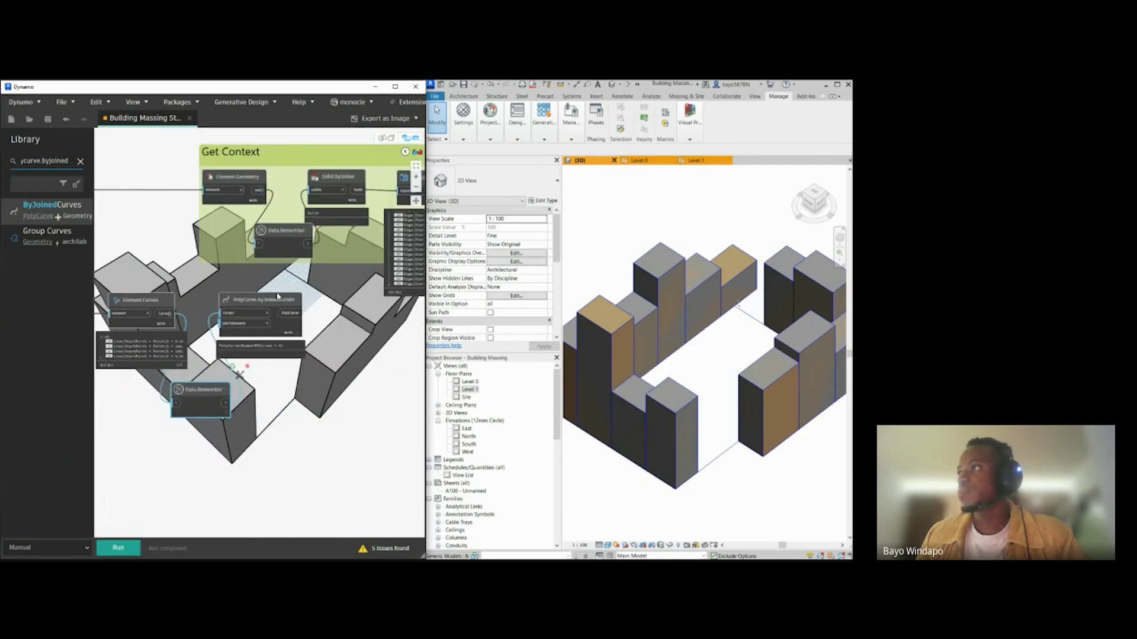
pyautogui.scroll(-2, 151, 303)
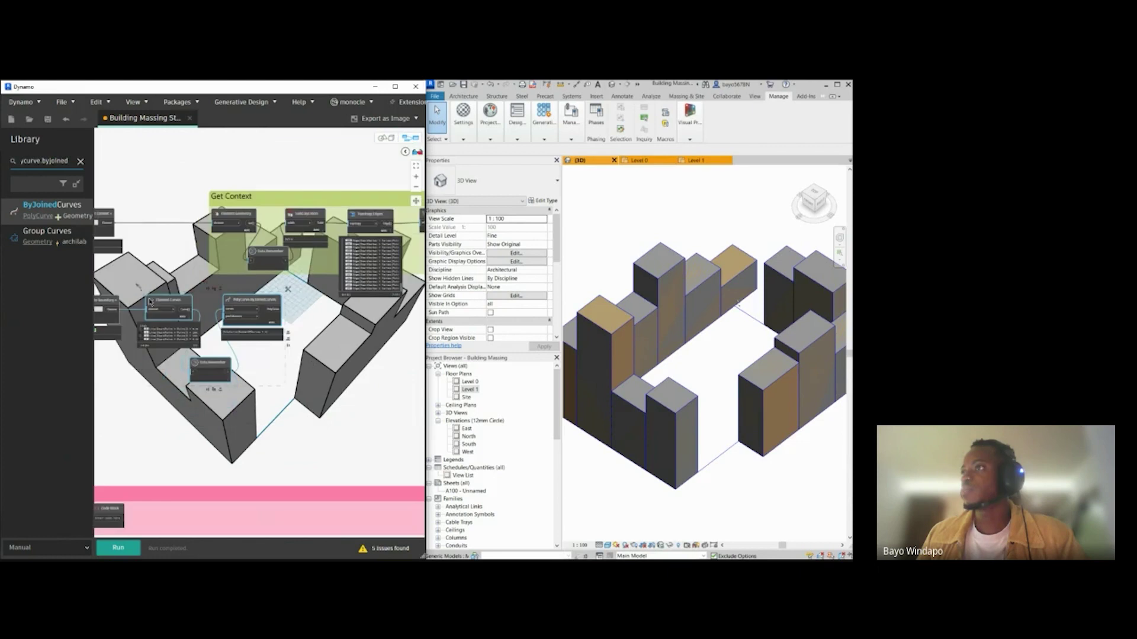
pyautogui.scroll(-2, 222, 326)
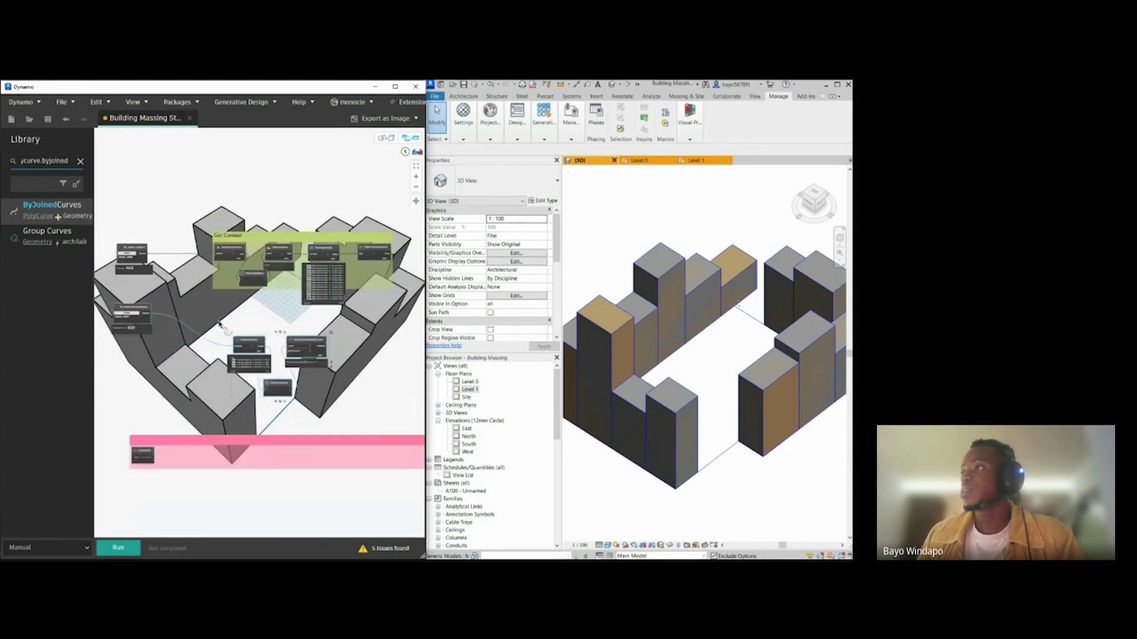
pyautogui.scroll(-2, 220, 324)
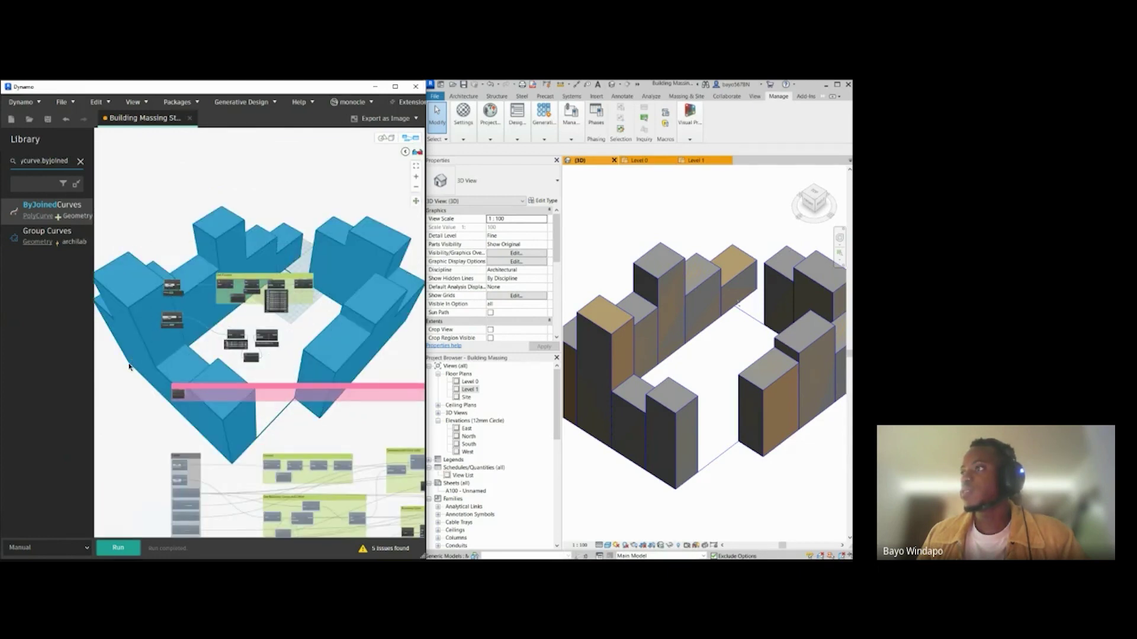
# Step: Examine the reference graph's Get Boundary Curves and Offset group and its Inputs group for the nodes needed for the offset
pyautogui.moveTo(254, 268); pyautogui.dragTo(261, 158)
pyautogui.scroll(4, 237, 225)
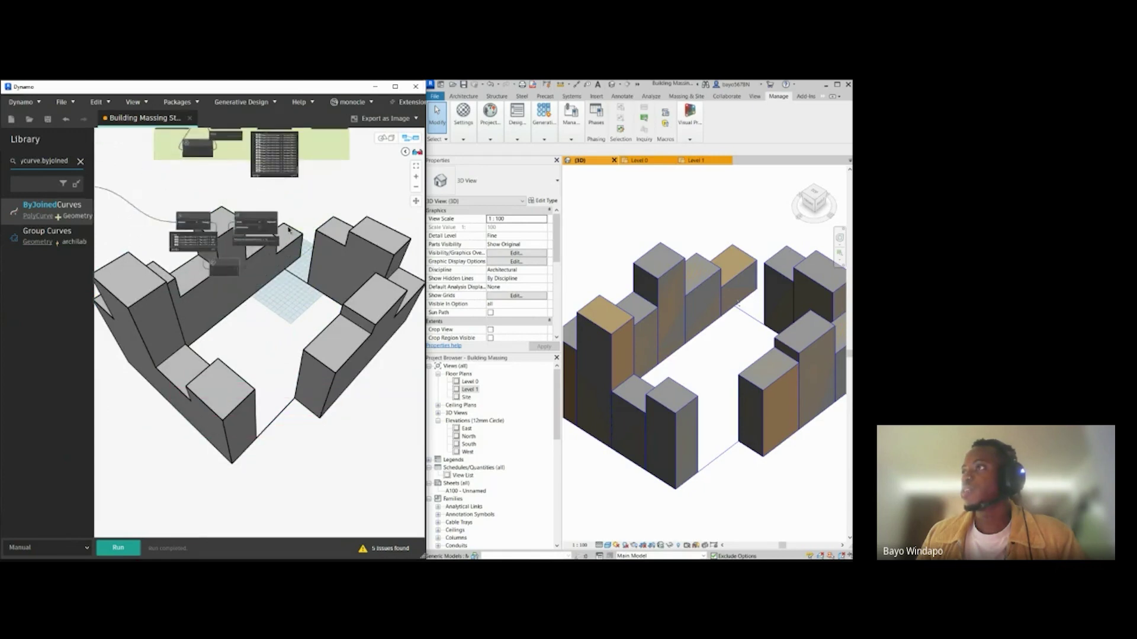
pyautogui.scroll(-4, 287, 375)
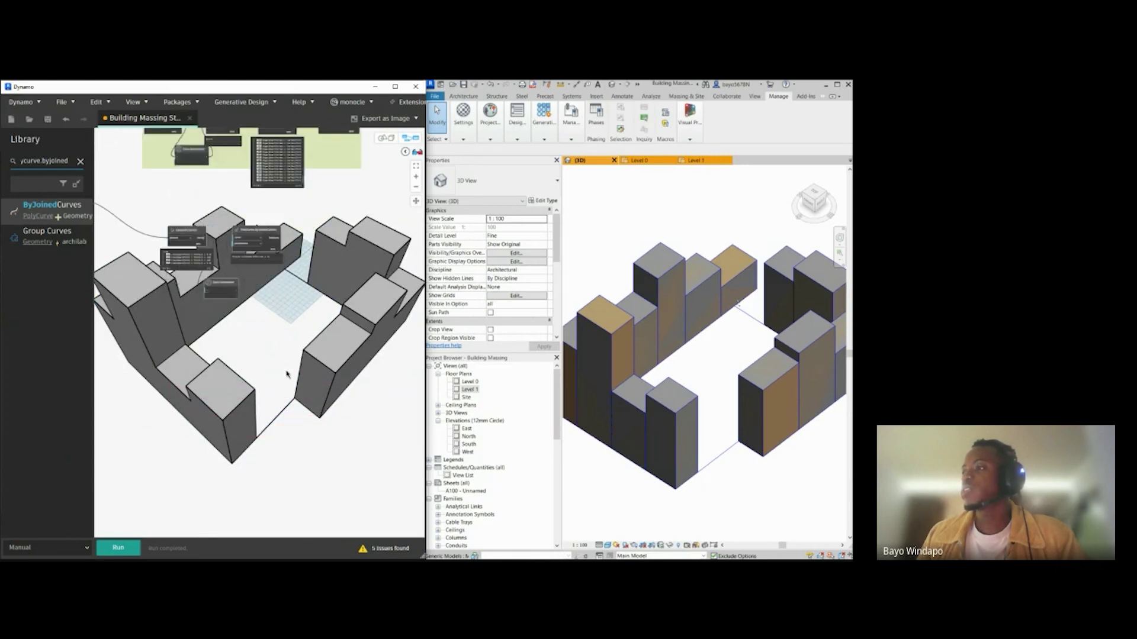
pyautogui.moveTo(249, 404); pyautogui.dragTo(299, 238, button='middle')
pyautogui.scroll(5, 356, 471)
pyautogui.moveTo(358, 470); pyautogui.dragTo(208, 452, button='middle')
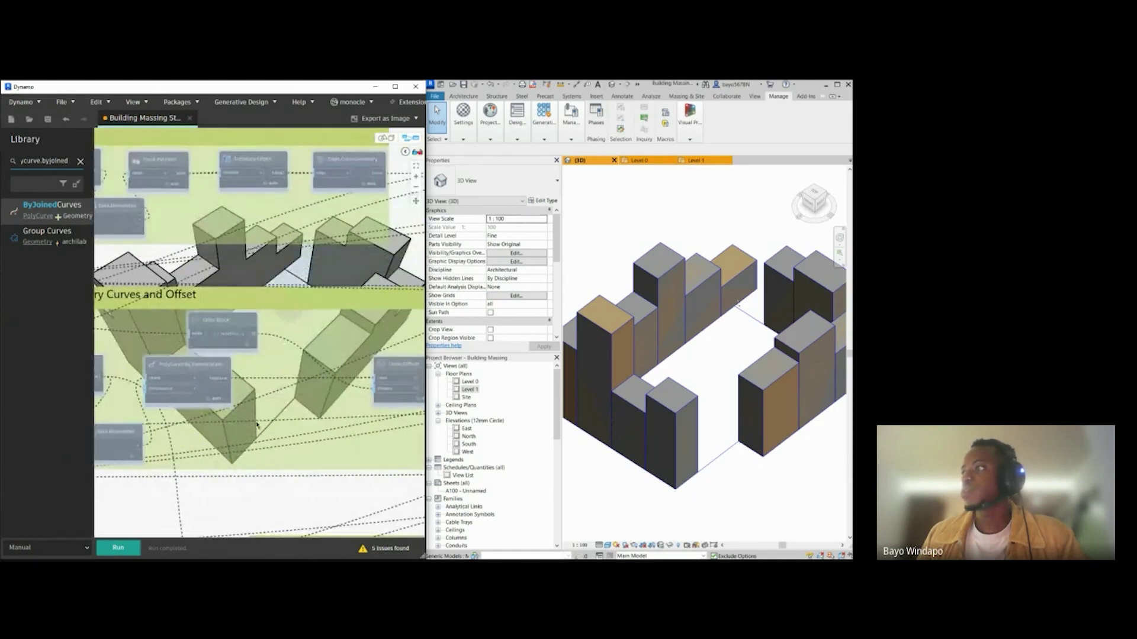
pyautogui.scroll(-2, 250, 423)
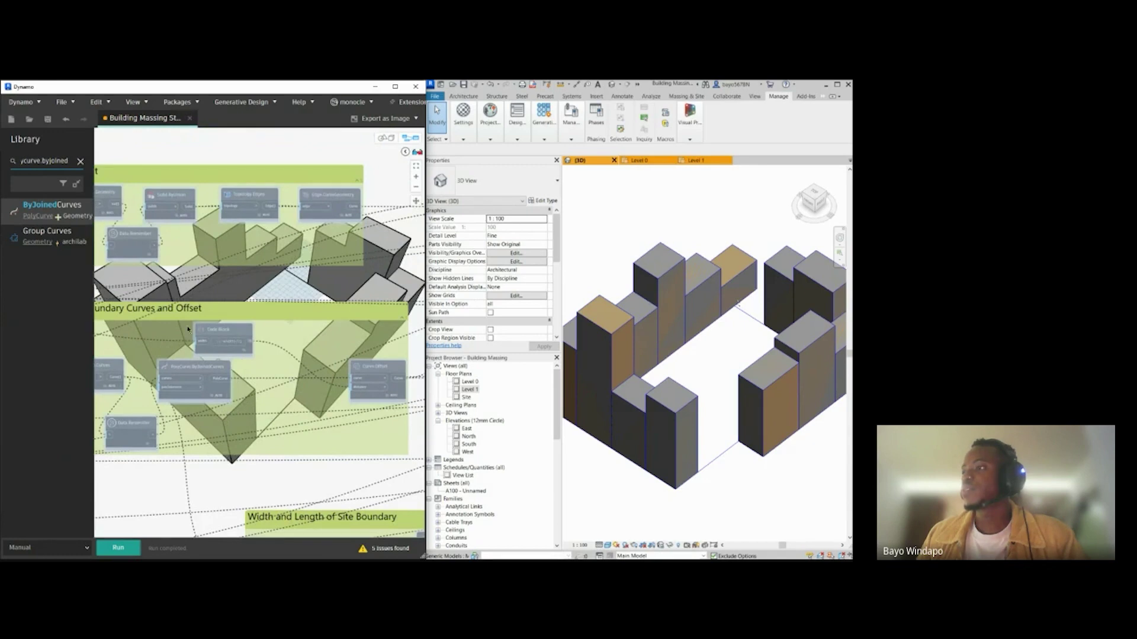
pyautogui.moveTo(188, 329); pyautogui.dragTo(208, 331, button='middle')
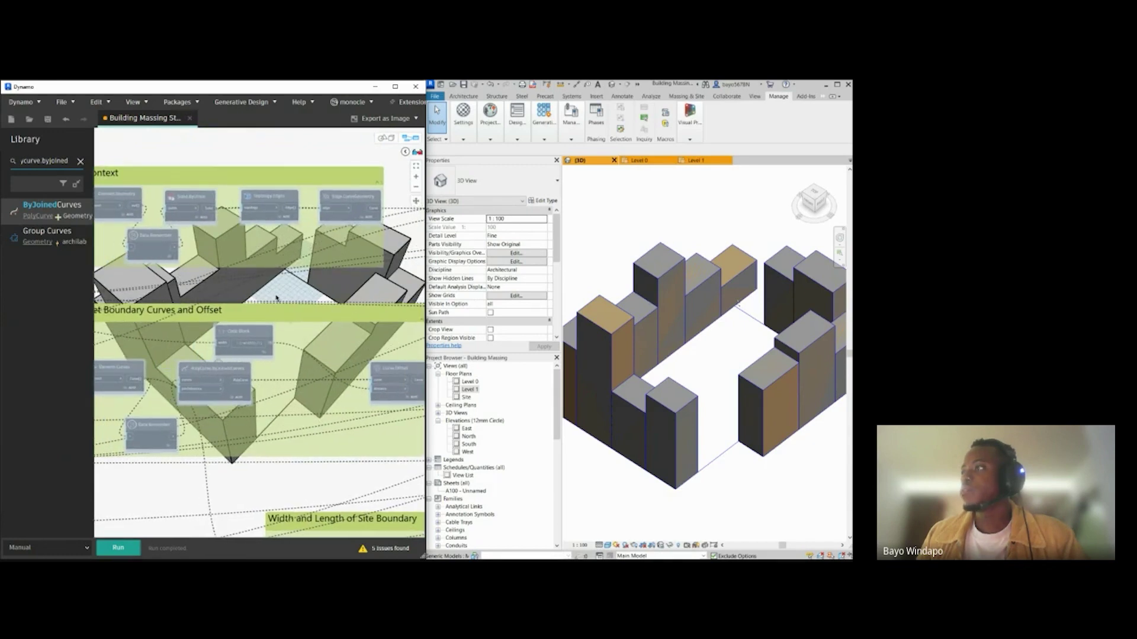
pyautogui.scroll(-2, 259, 324)
pyautogui.moveTo(130, 325); pyautogui.dragTo(305, 355, button='middle')
pyautogui.scroll(4, 189, 335)
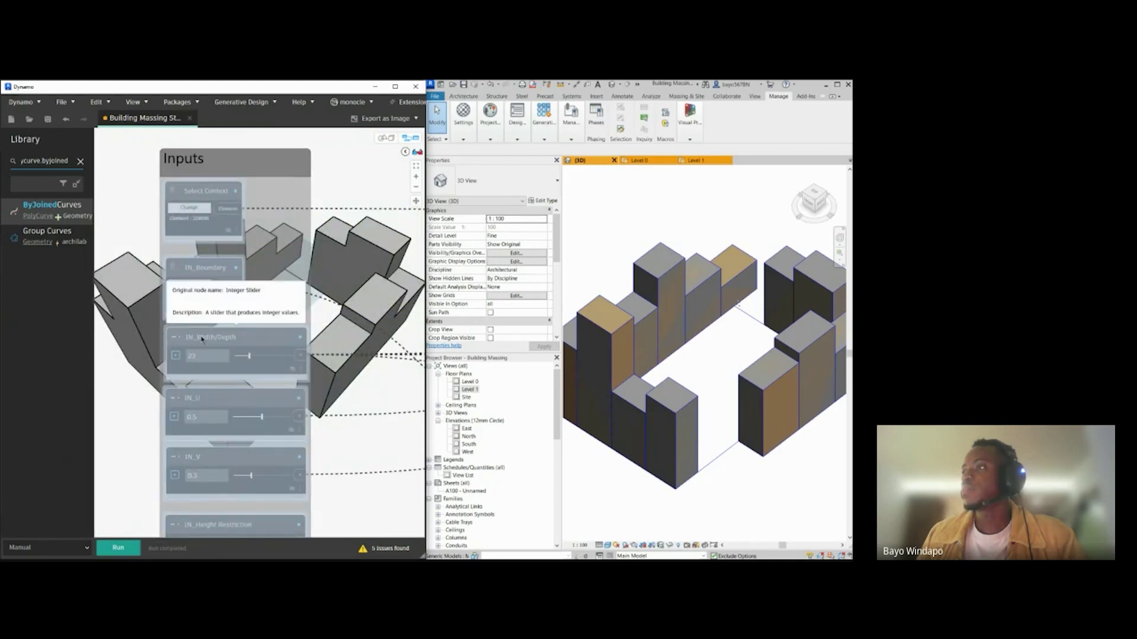
# Step: Add a Number Slider node and place it below the IN_Select Site Boundary node
pyautogui.scroll(-1, 205, 339)
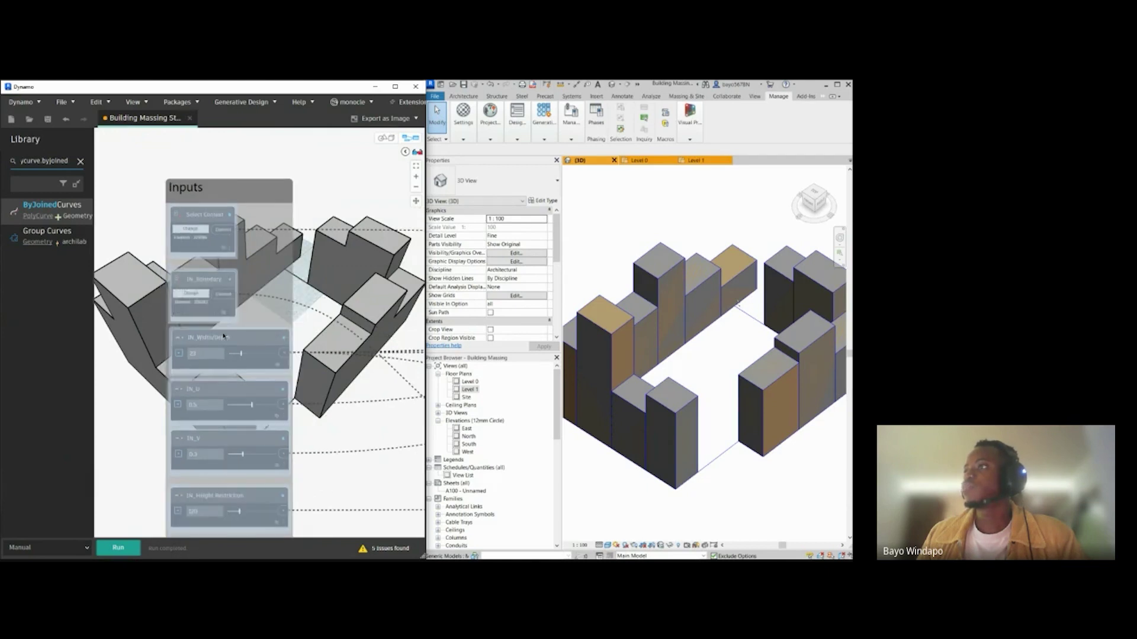
pyautogui.scroll(1, 220, 337)
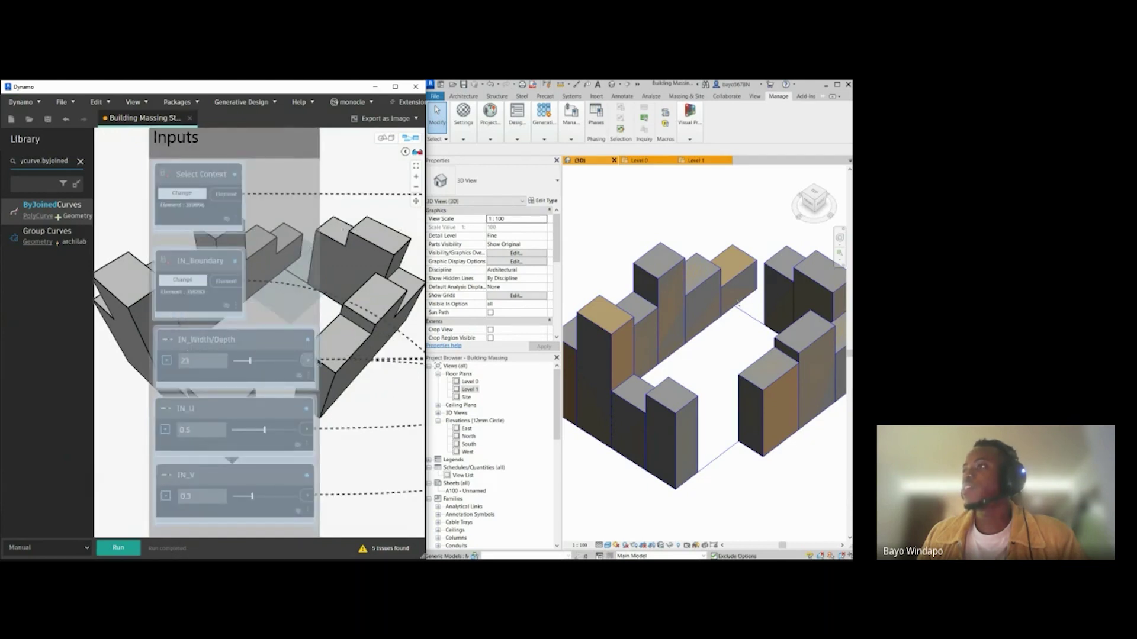
pyautogui.scroll(-3, 273, 326)
pyautogui.scroll(-4, 273, 326)
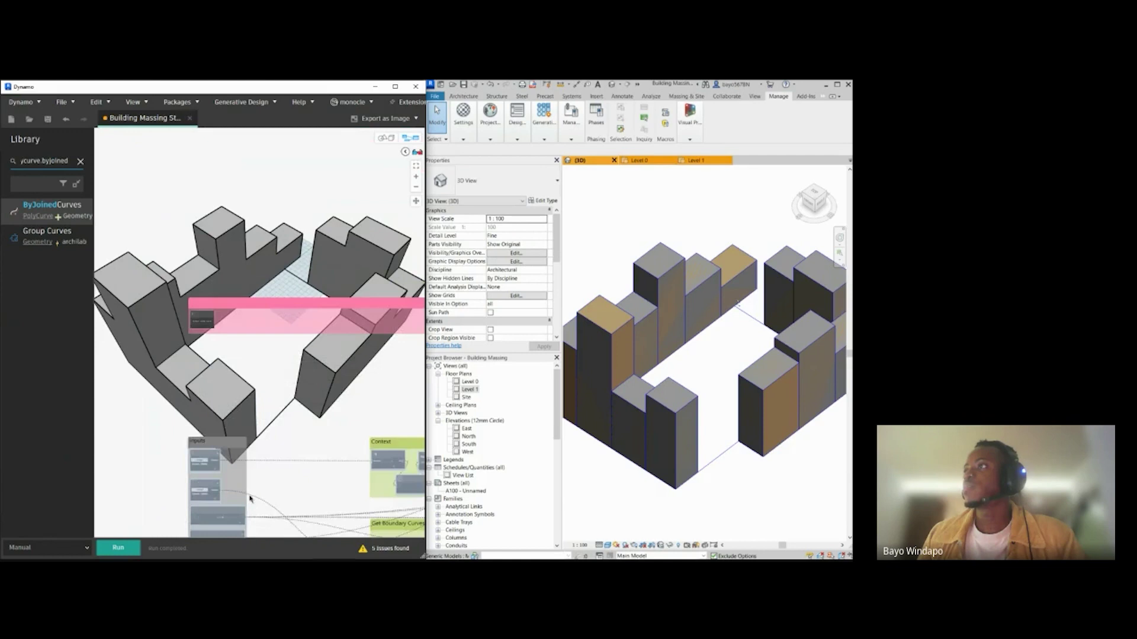
pyautogui.scroll(6, 232, 274)
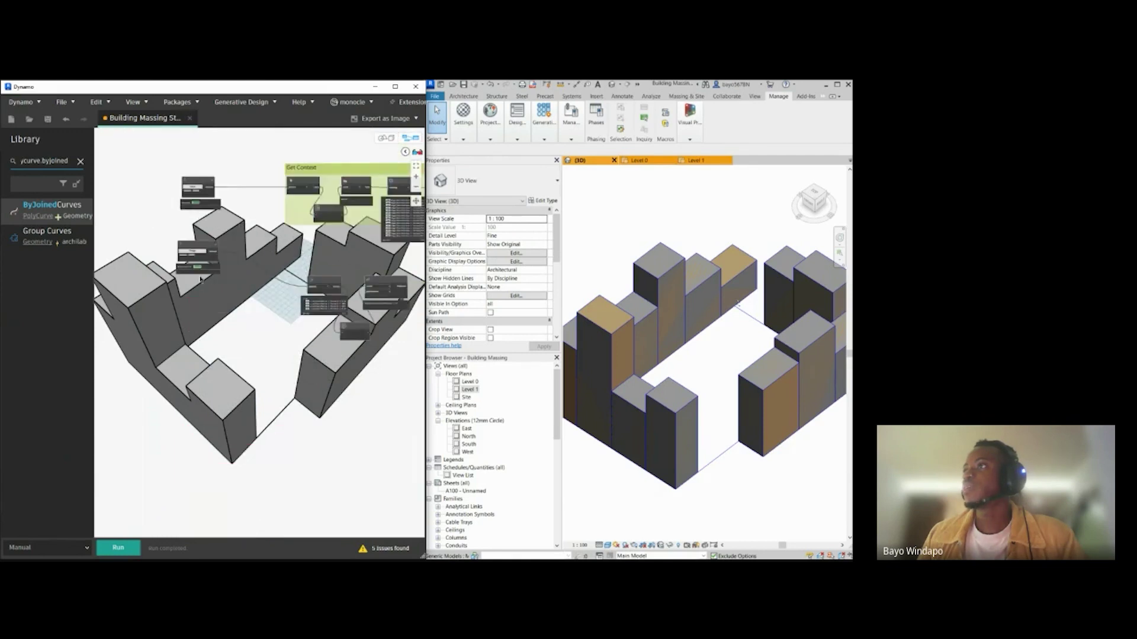
pyautogui.click(80, 161)
pyautogui.moveTo(93, 189); pyautogui.dragTo(121, 187)
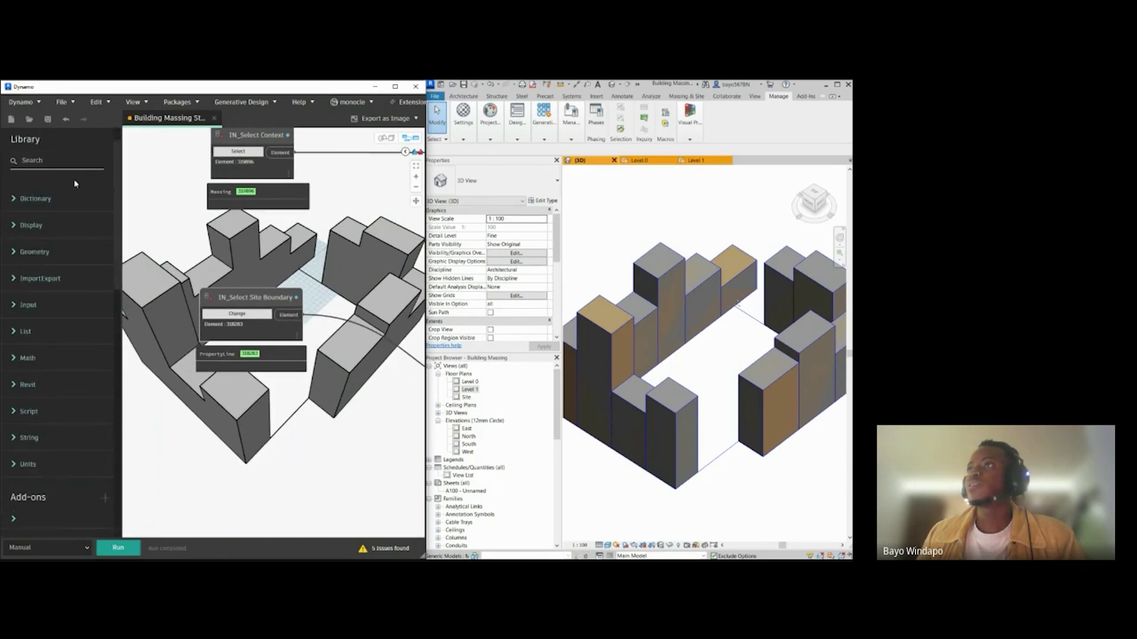
pyautogui.click(52, 161)
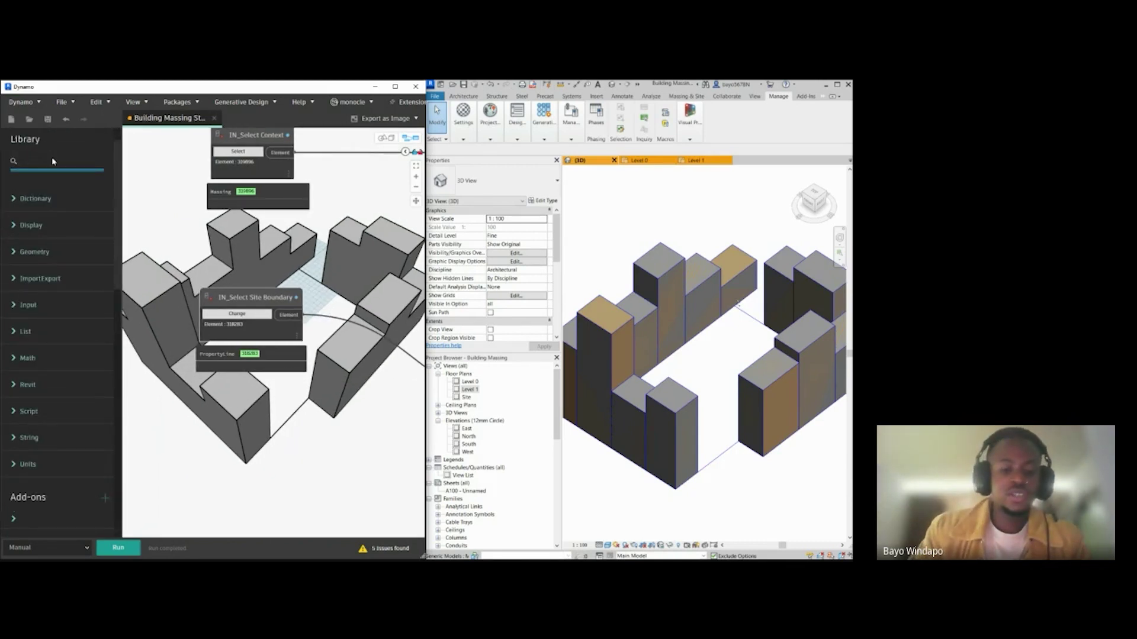
pyautogui.write('number sl')
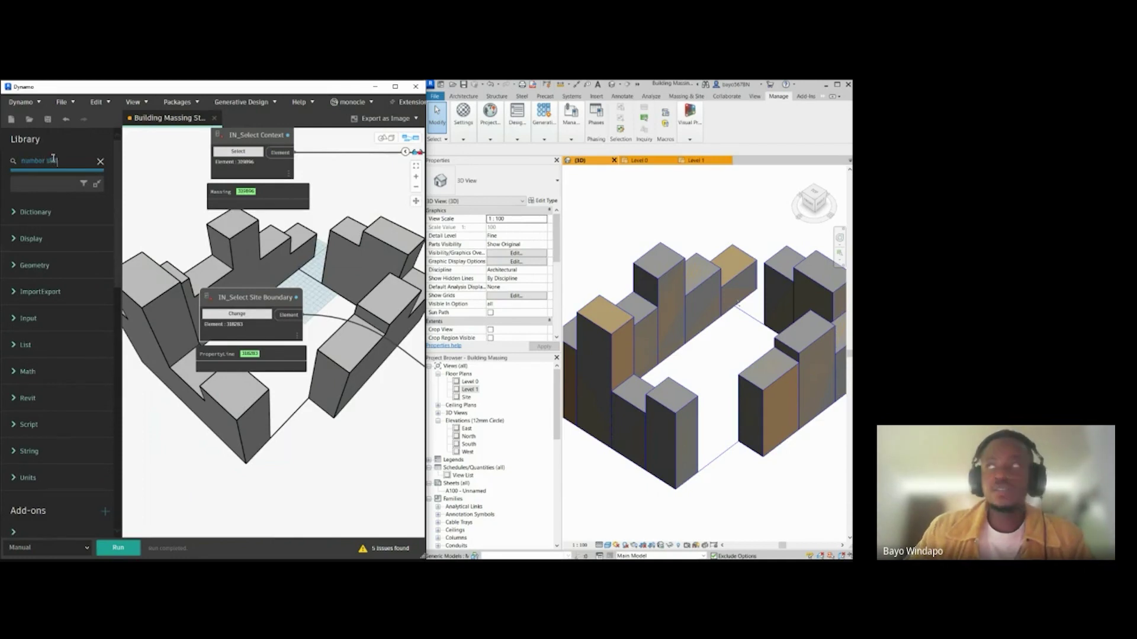
pyautogui.write('ider')
pyautogui.click(49, 205)
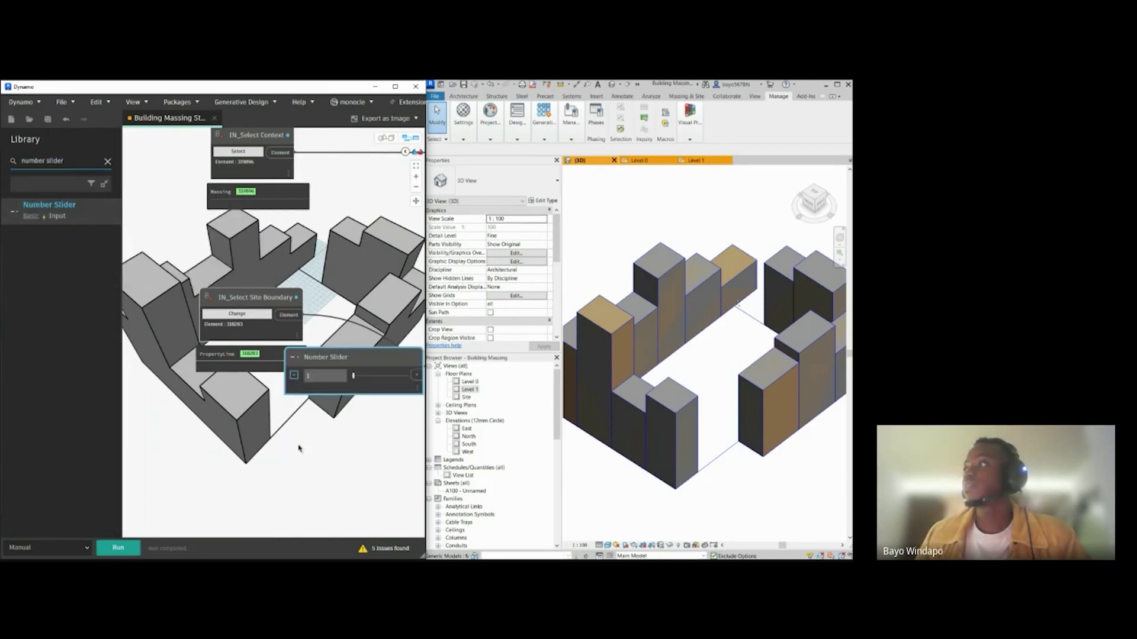
pyautogui.moveTo(299, 448); pyautogui.dragTo(263, 401, button='middle')
pyautogui.moveTo(299, 317); pyautogui.dragTo(212, 372)
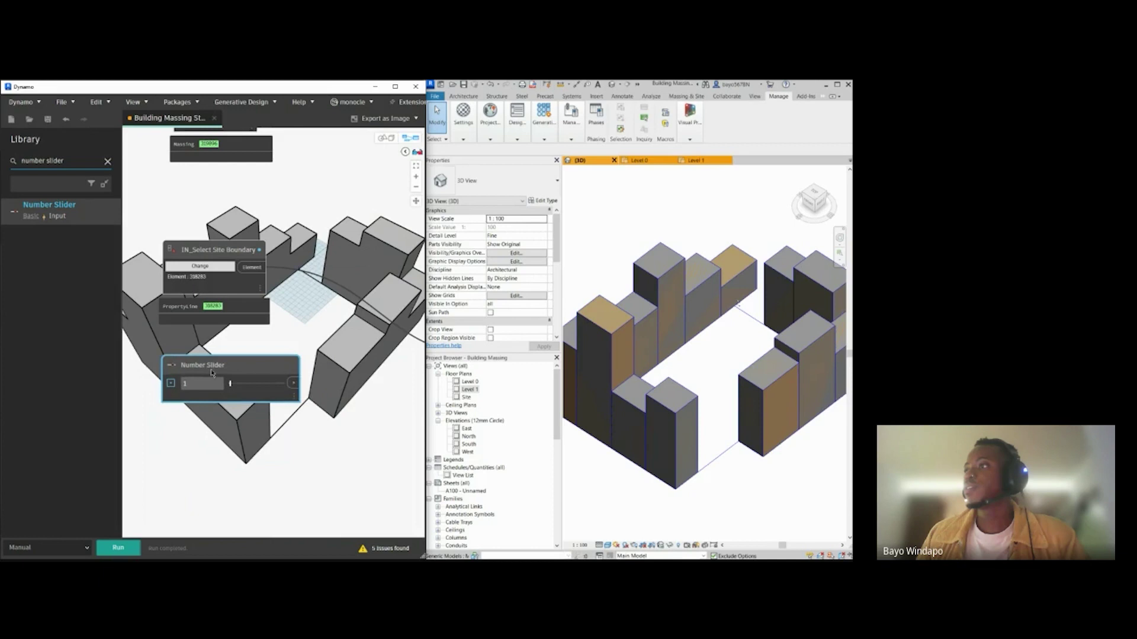
# Step: Set the Number Slider's range to a minimum of 10, a maximum of 50 and a step of 1
pyautogui.click(170, 383)
pyautogui.doubleClick(223, 407)
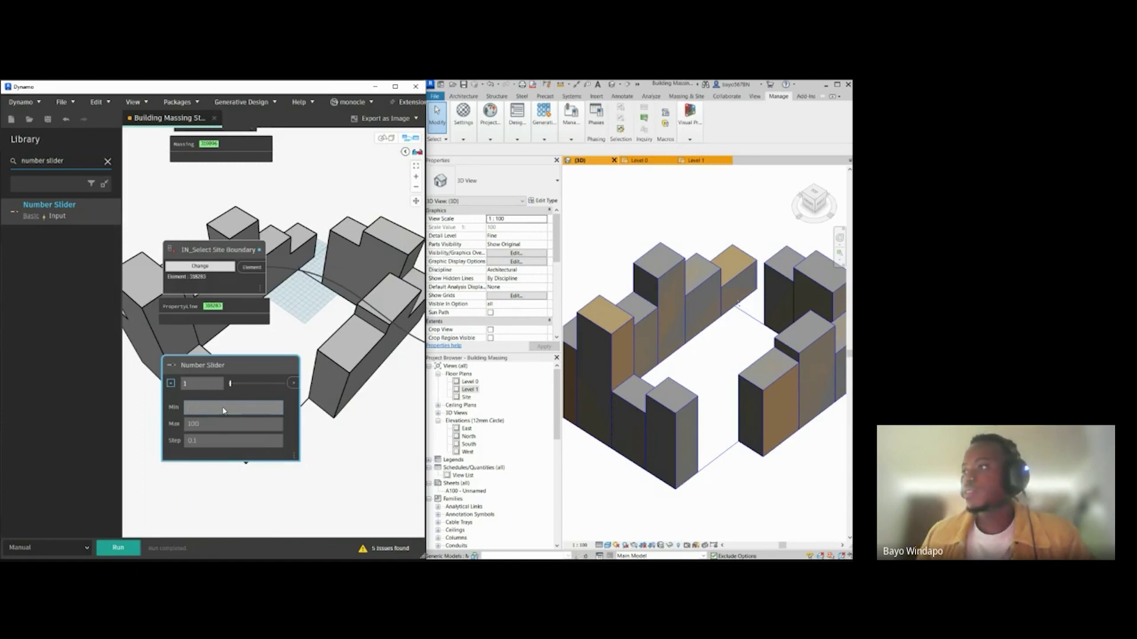
pyautogui.write('0')
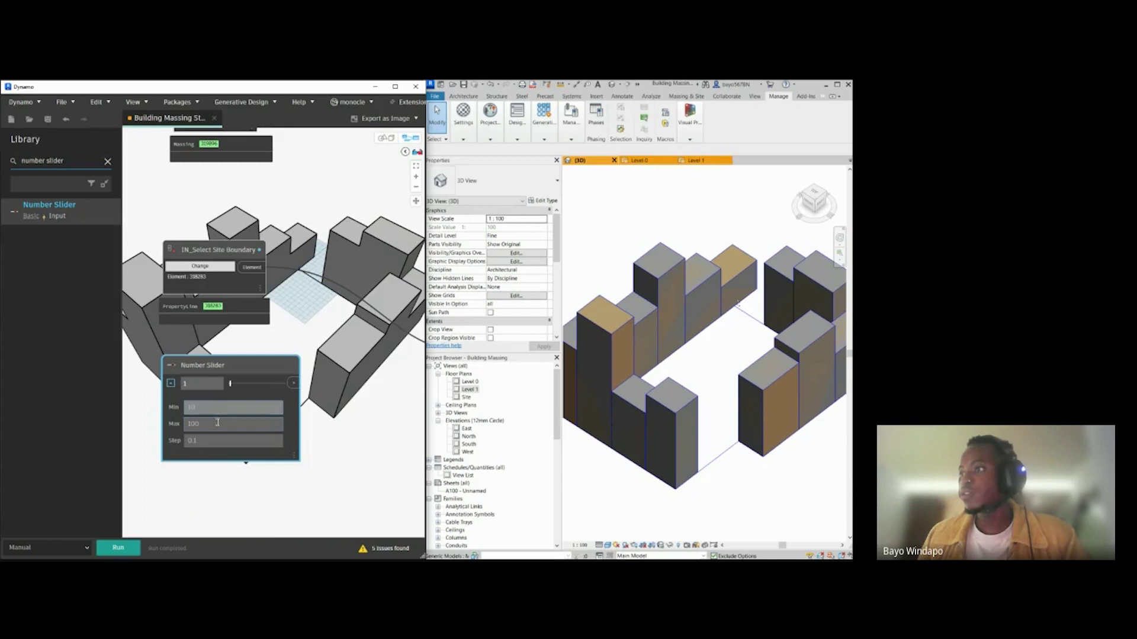
pyautogui.click(218, 423)
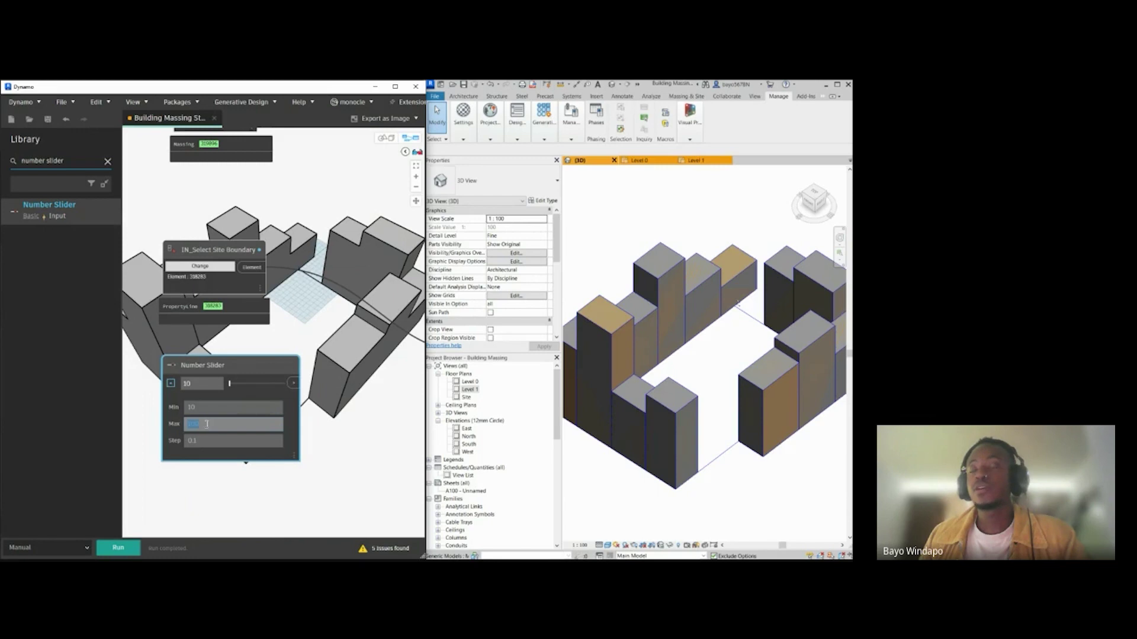
pyautogui.write('50')
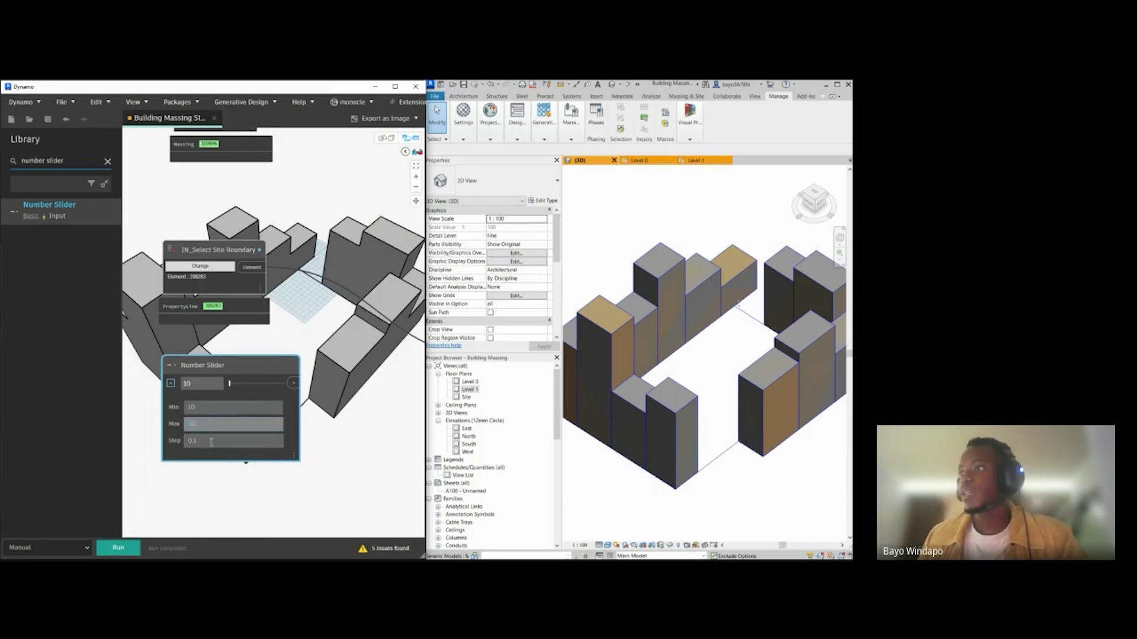
pyautogui.click(212, 442)
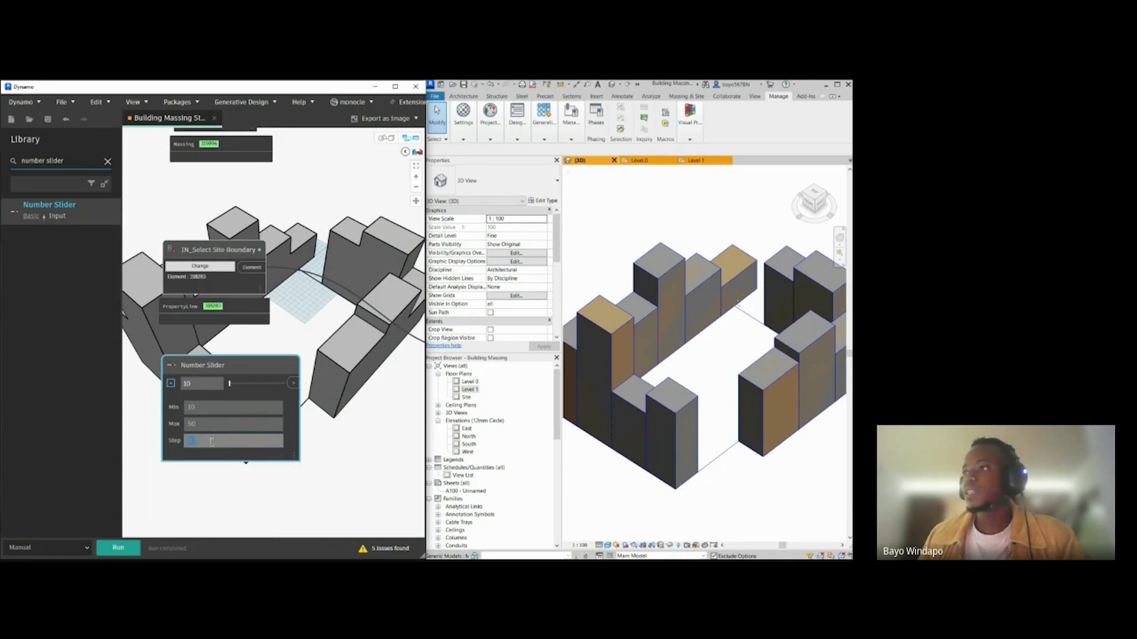
pyautogui.click(212, 368)
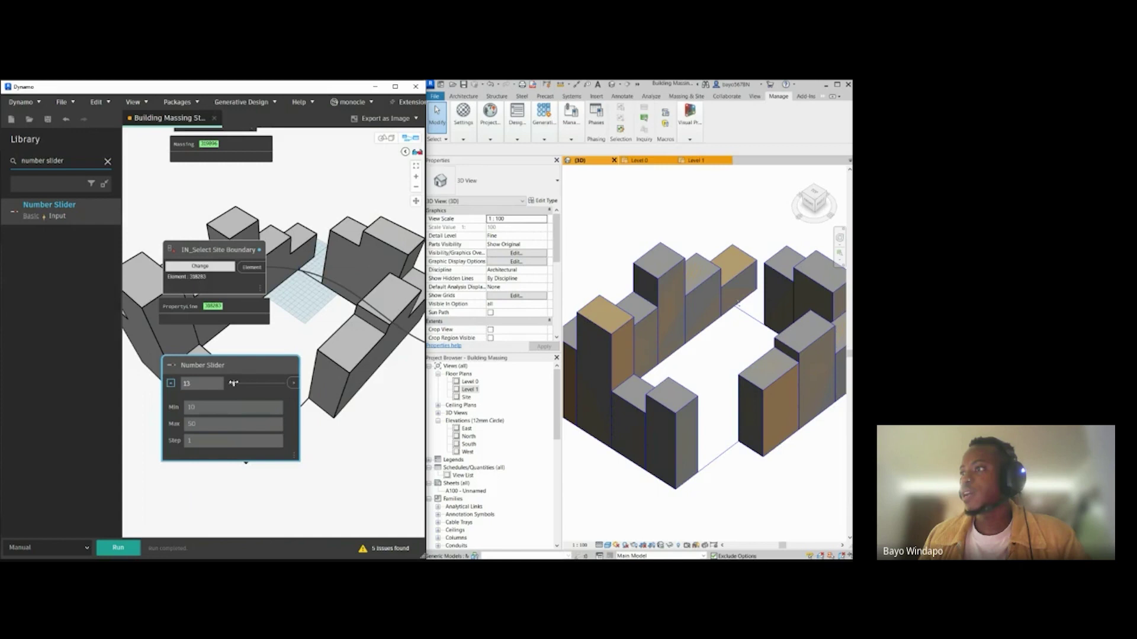
# Step: Try a step of 5 on the Number Slider and slide its value to 20
pyautogui.click(251, 383)
pyautogui.click(203, 441)
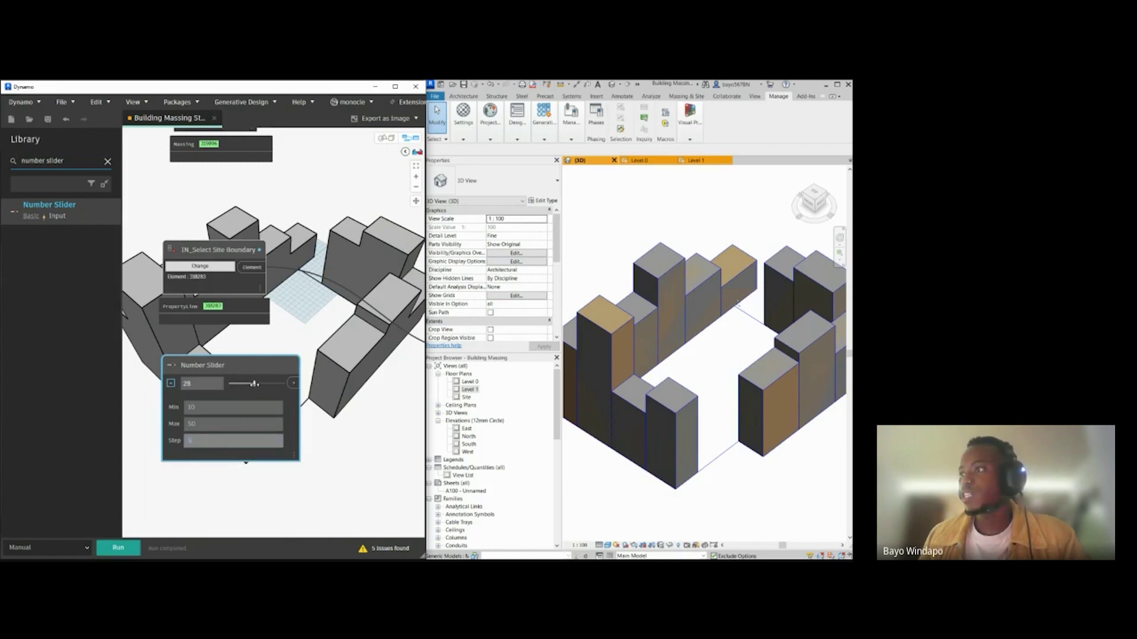
pyautogui.moveTo(251, 383); pyautogui.dragTo(249, 384)
pyautogui.click(210, 423)
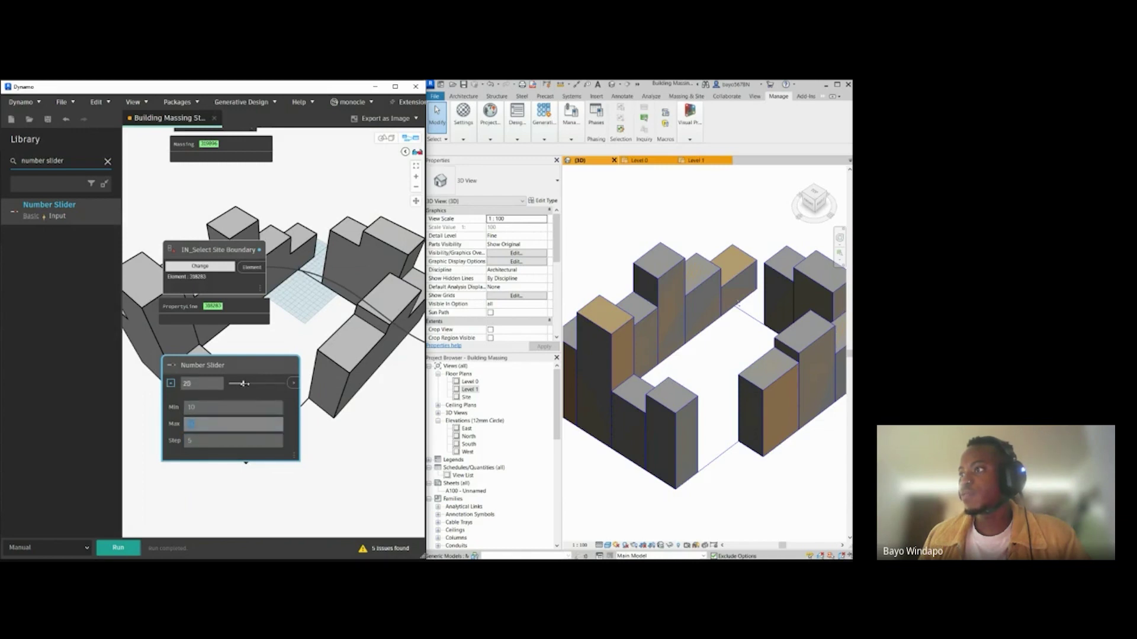
pyautogui.click(210, 408)
# Step: Set the Number Slider's step to 1 and slide its value down to 10
pyautogui.click(210, 440)
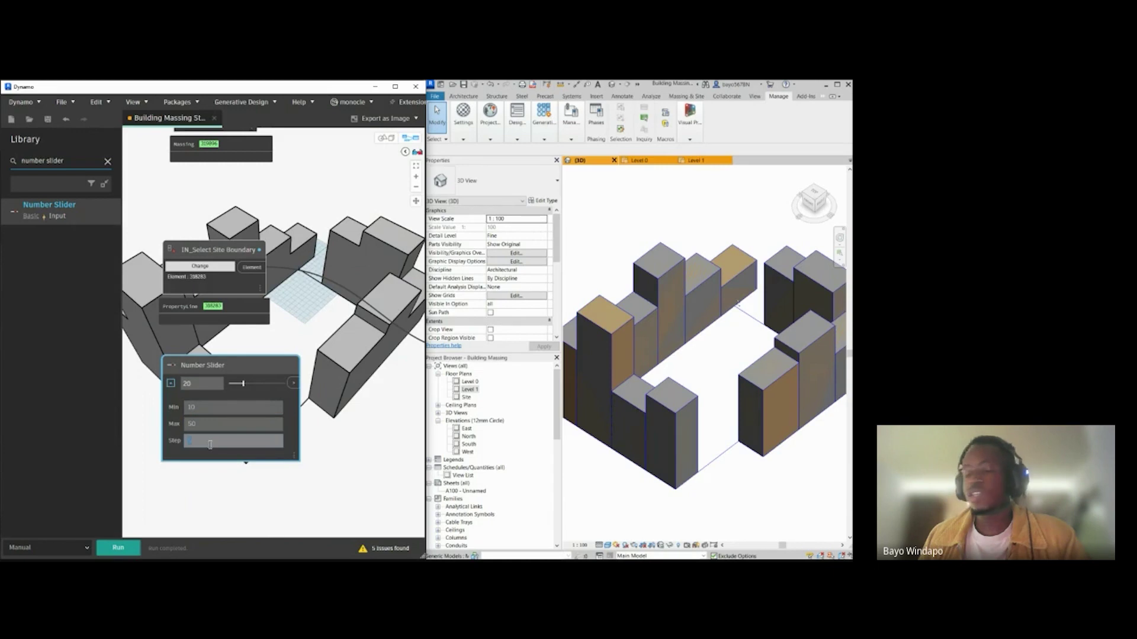
pyautogui.click(238, 395)
pyautogui.moveTo(243, 385)
pyautogui.mouseDown()
pyautogui.moveTo(273, 384)
pyautogui.moveTo(240, 384)
pyautogui.mouseUp()
pyautogui.rightClick(231, 384)
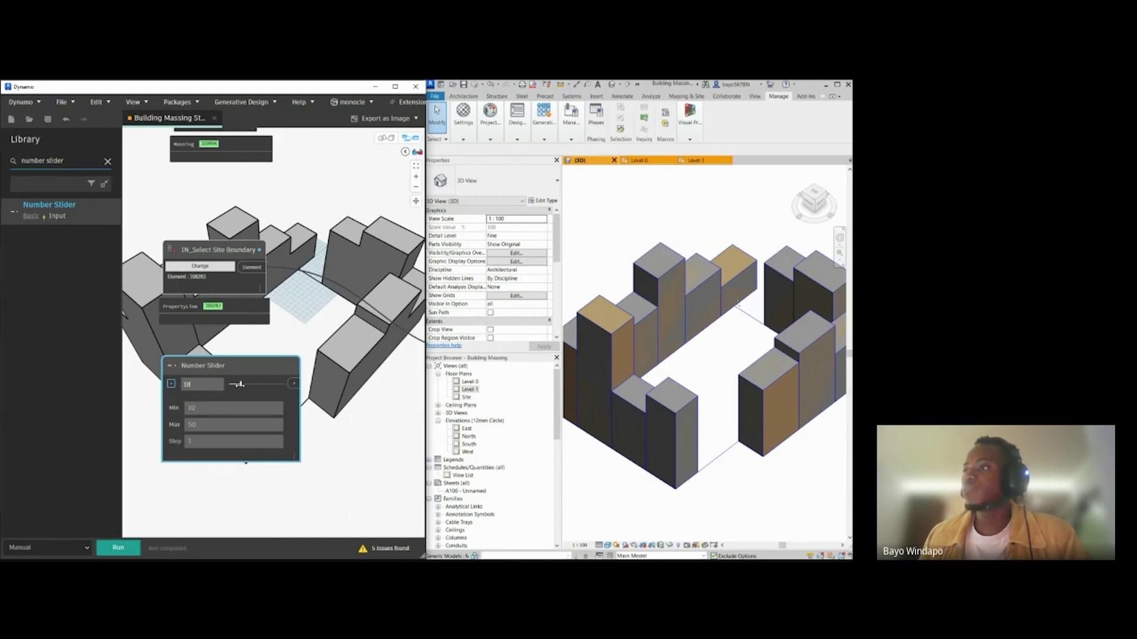
pyautogui.moveTo(259, 384); pyautogui.dragTo(213, 366)
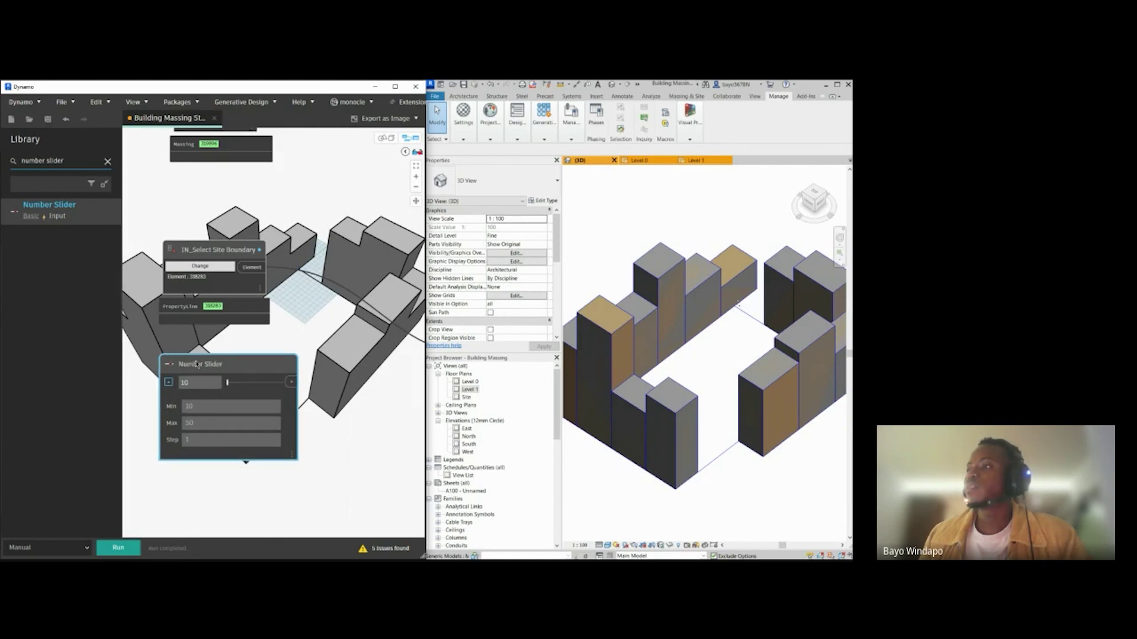
# Step: Mark the Number Slider as an input, rename it IN_Width/Depth and collapse its range settings
pyautogui.rightClick(227, 366)
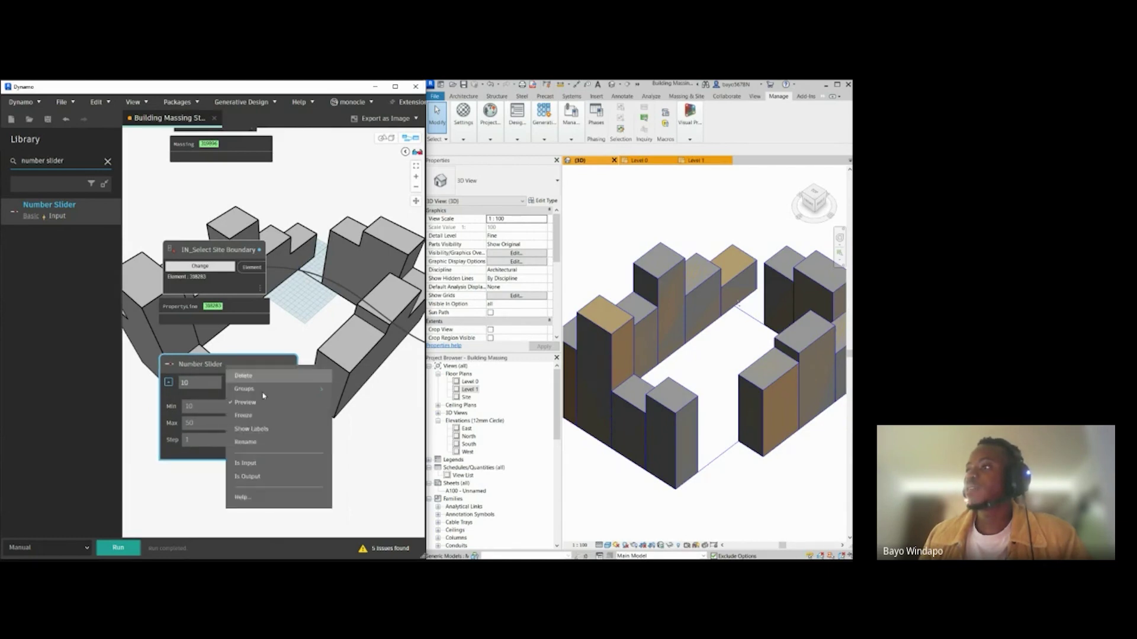
pyautogui.click(247, 463)
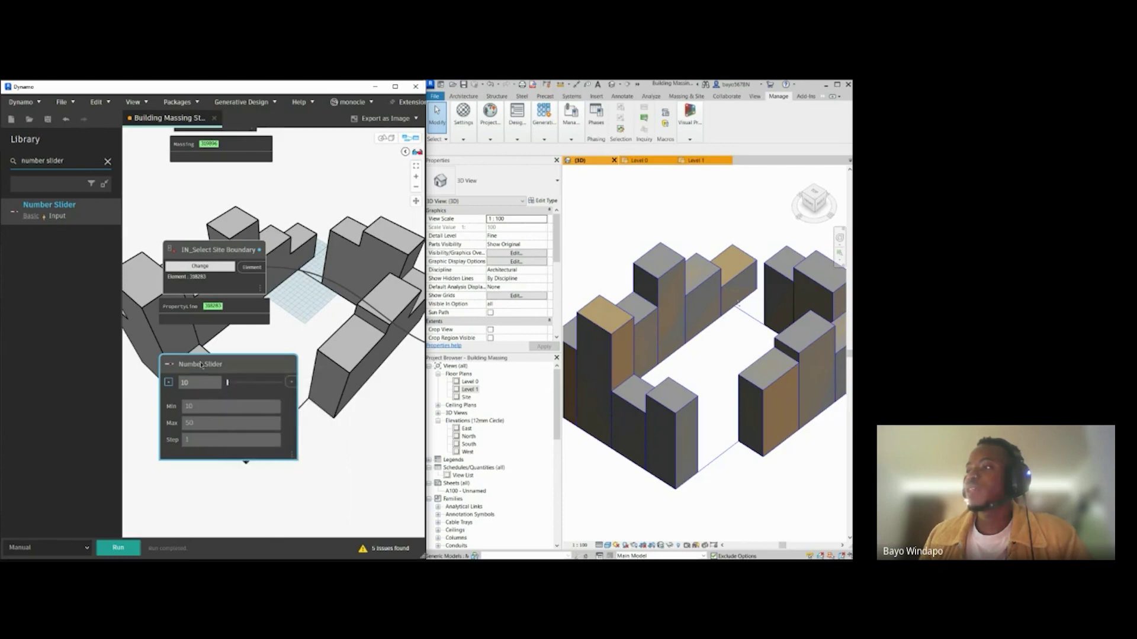
pyautogui.doubleClick(232, 364)
pyautogui.write('IN_Width')
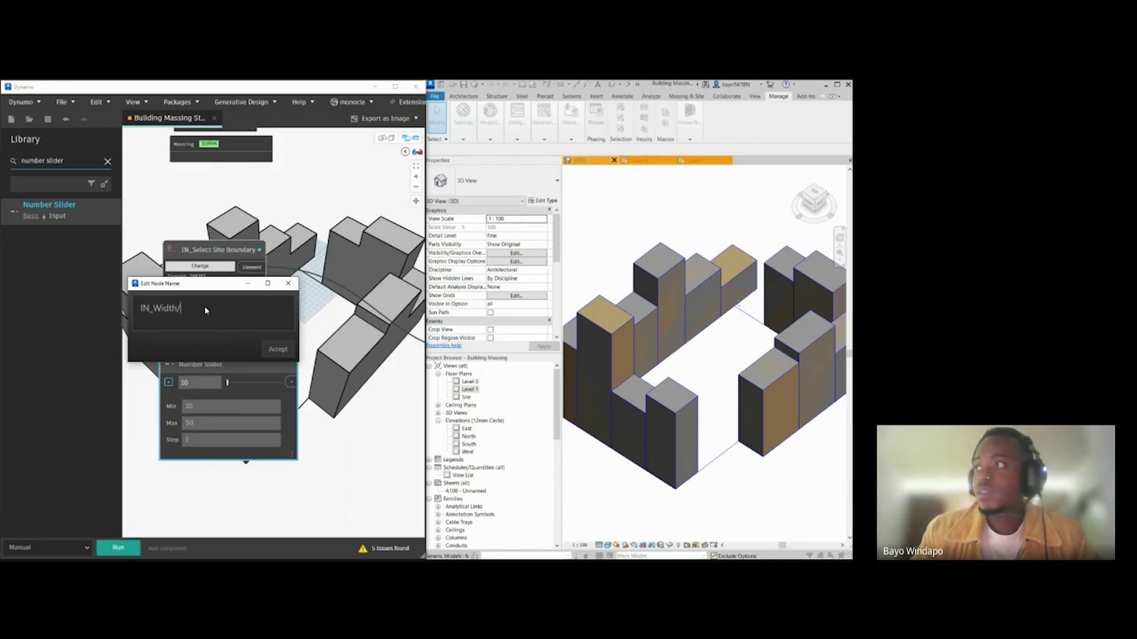
pyautogui.write('/Depth')
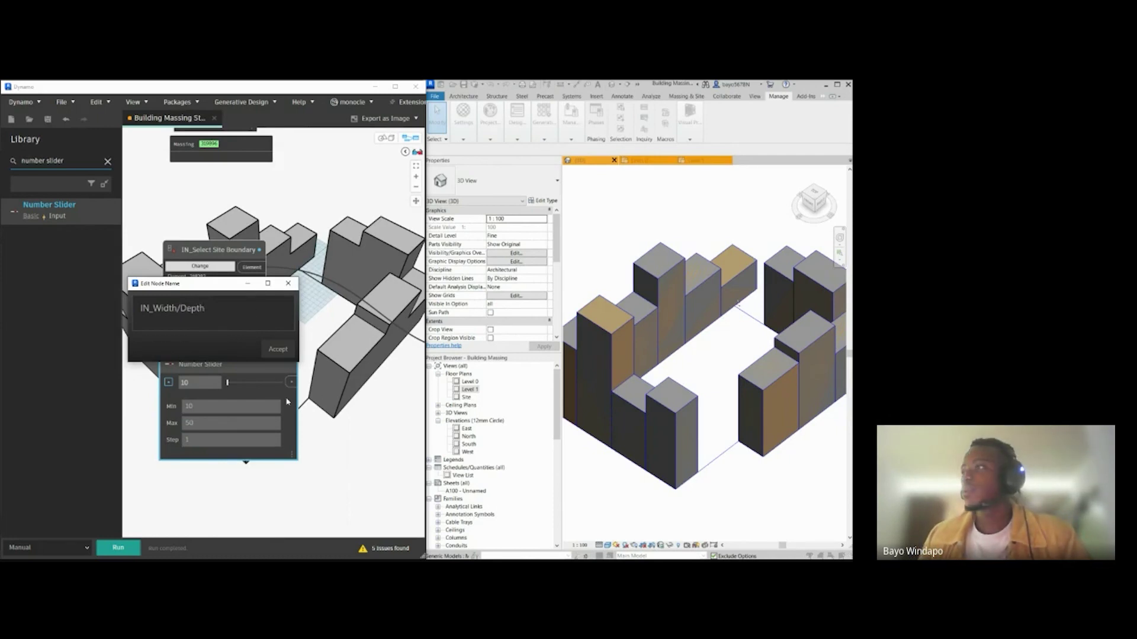
pyautogui.click(284, 352)
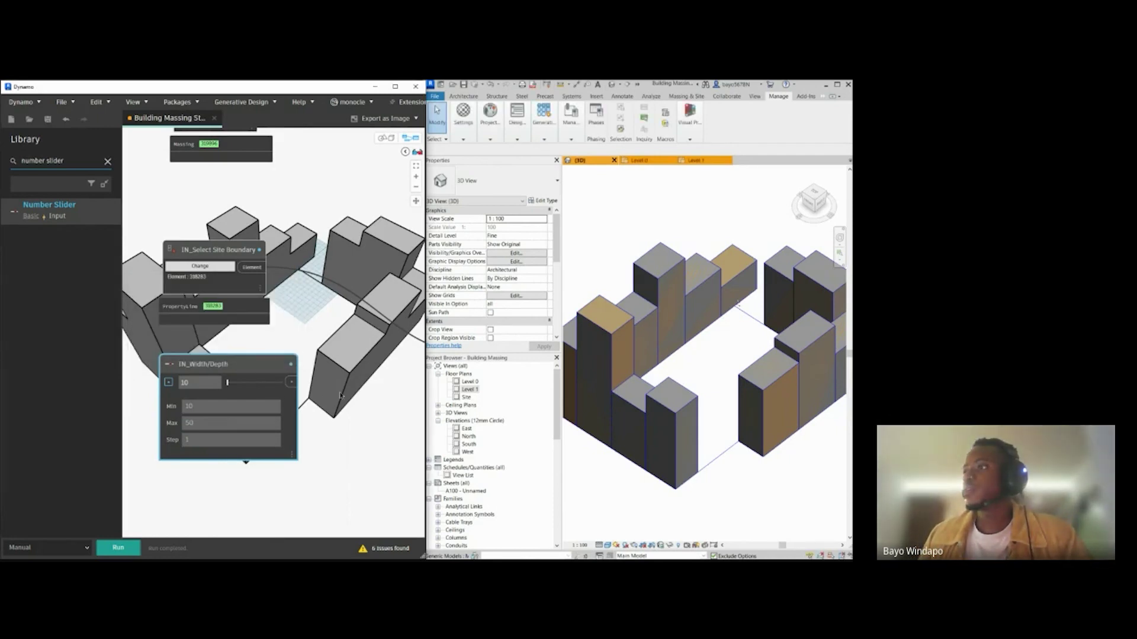
pyautogui.click(169, 383)
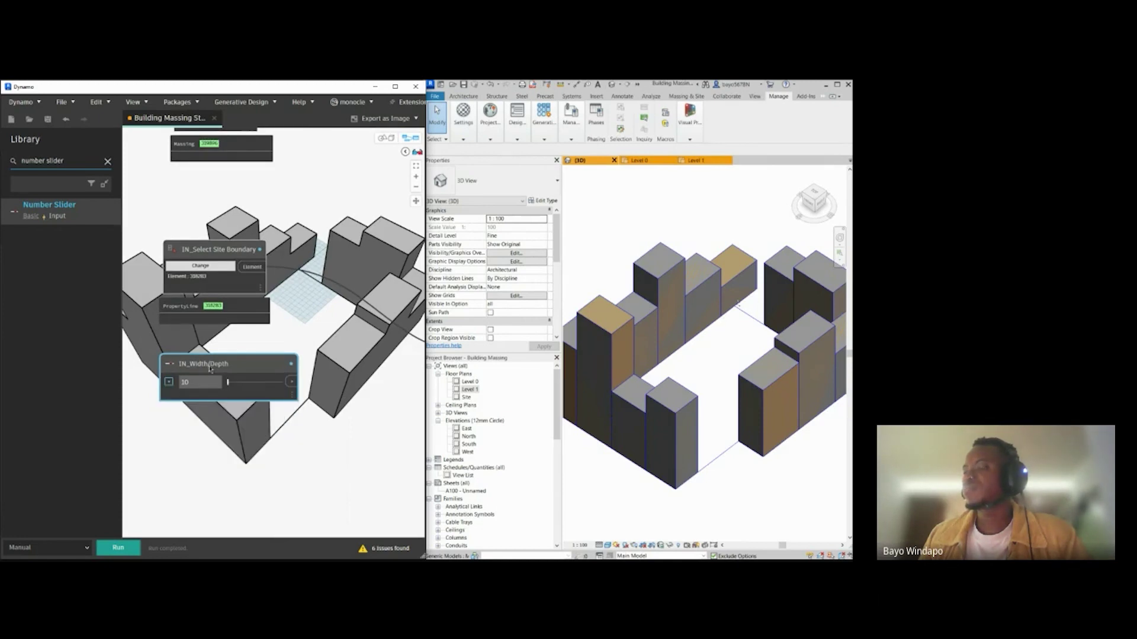
pyautogui.moveTo(220, 361); pyautogui.dragTo(216, 363)
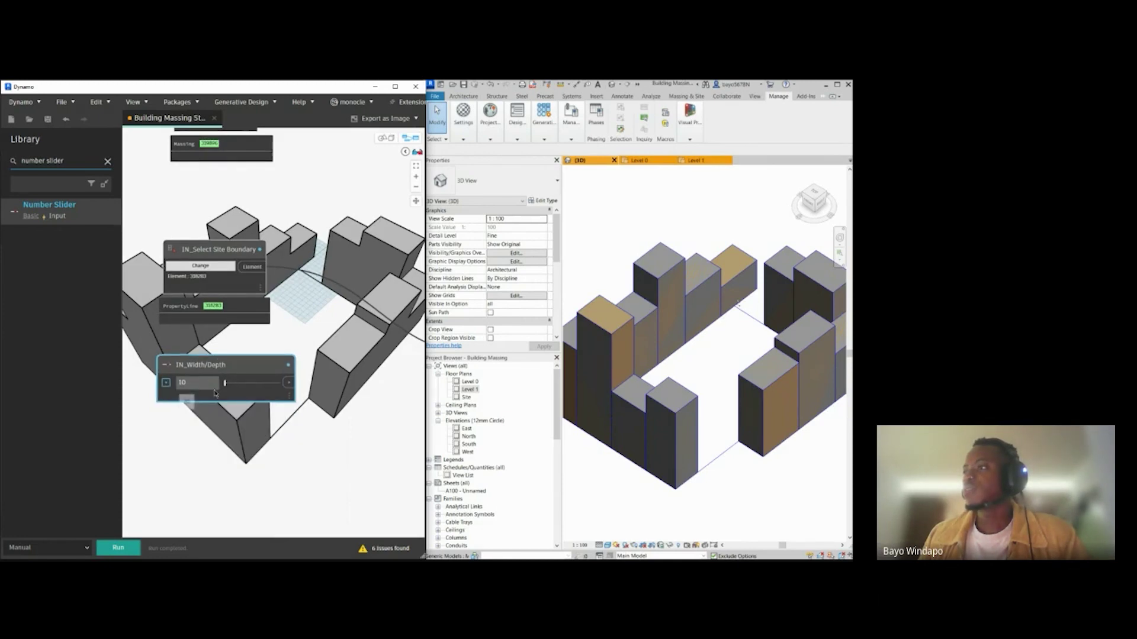
pyautogui.scroll(-5, 307, 430)
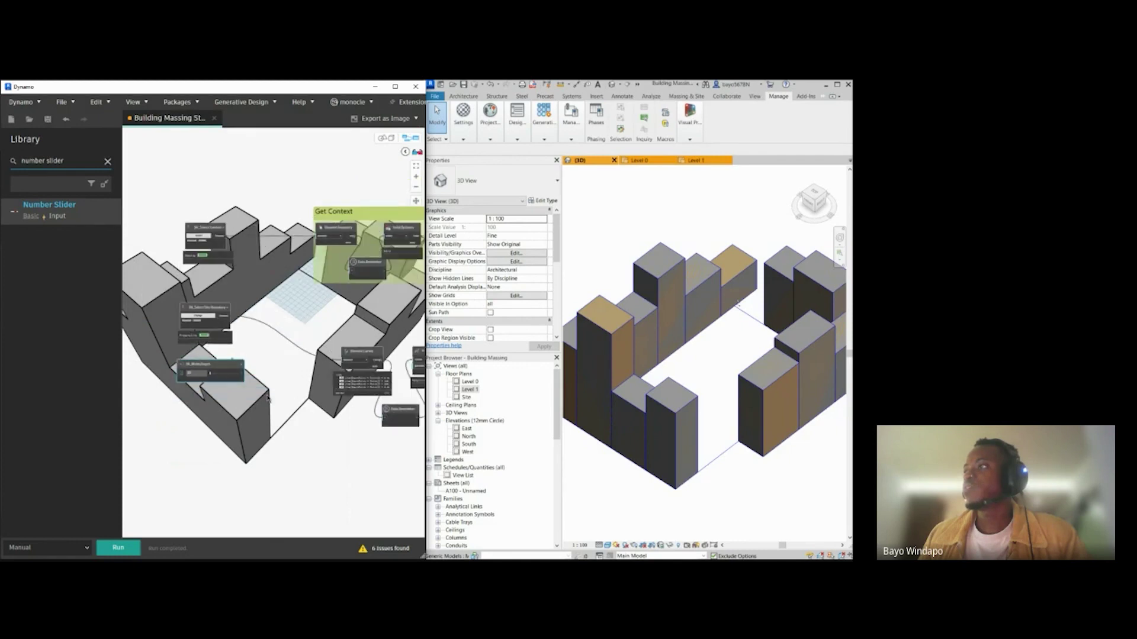
pyautogui.moveTo(390, 405); pyautogui.dragTo(327, 405, button='middle')
pyautogui.scroll(3, 374, 352)
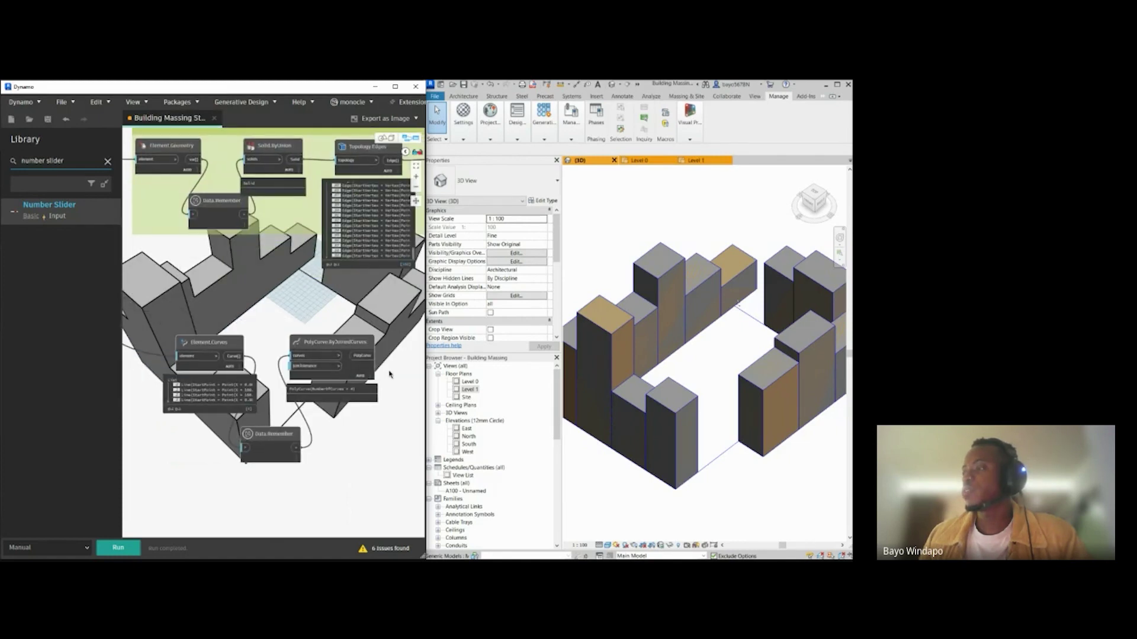
pyautogui.scroll(-3, 355, 363)
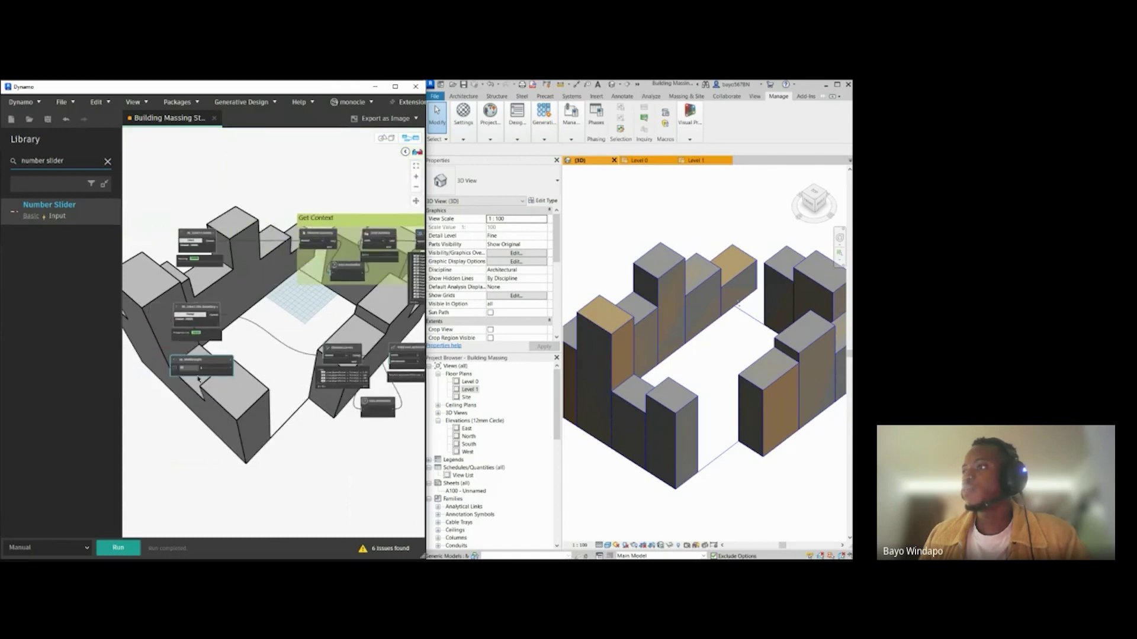
pyautogui.scroll(3, 198, 379)
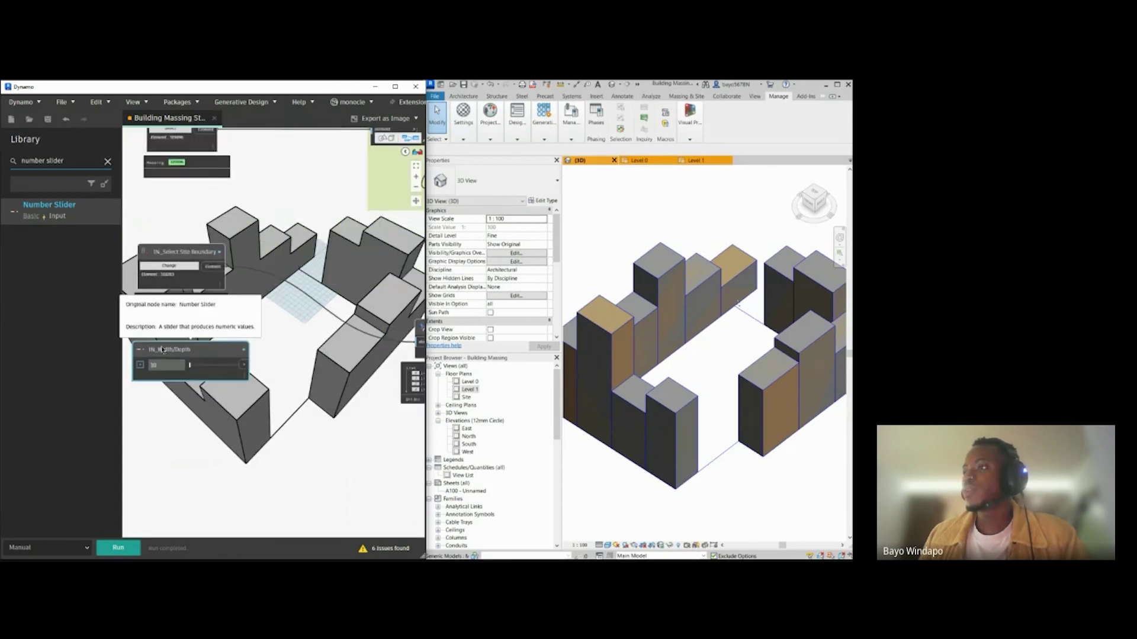
pyautogui.scroll(1, 164, 352)
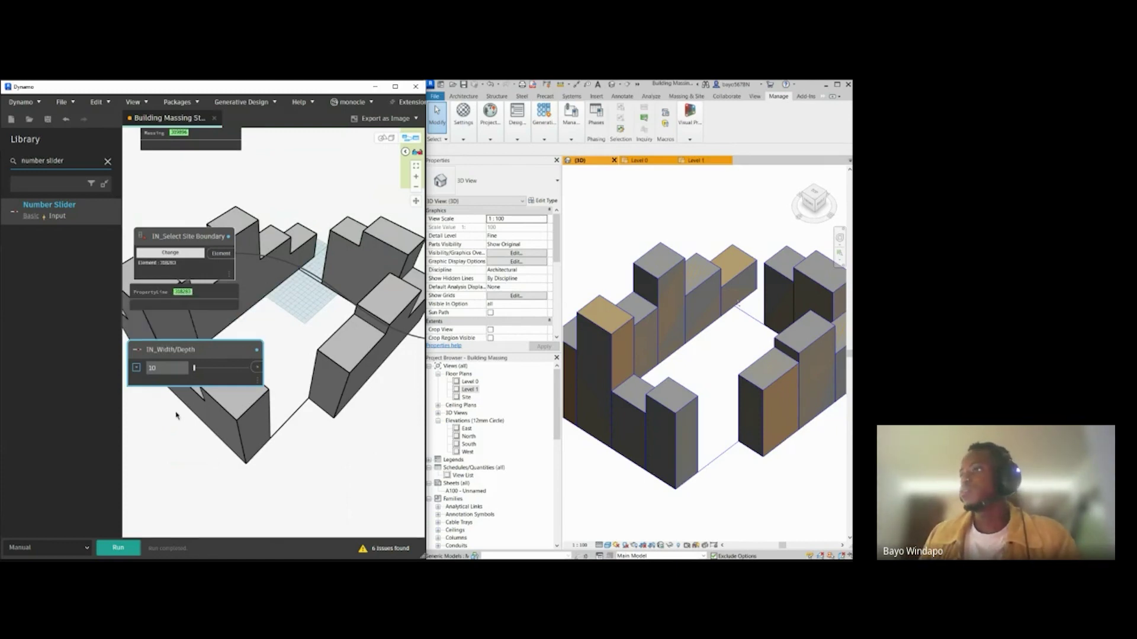
# Step: Find the Curve Offset node in the library and place it beside the PolyCurve.ByJoinedCurves node
pyautogui.scroll(-5, 207, 423)
pyautogui.moveTo(243, 434); pyautogui.dragTo(296, 432, button='middle')
pyautogui.moveTo(402, 445); pyautogui.dragTo(339, 444, button='middle')
pyautogui.scroll(2, 370, 367)
pyautogui.scroll(2, 371, 367)
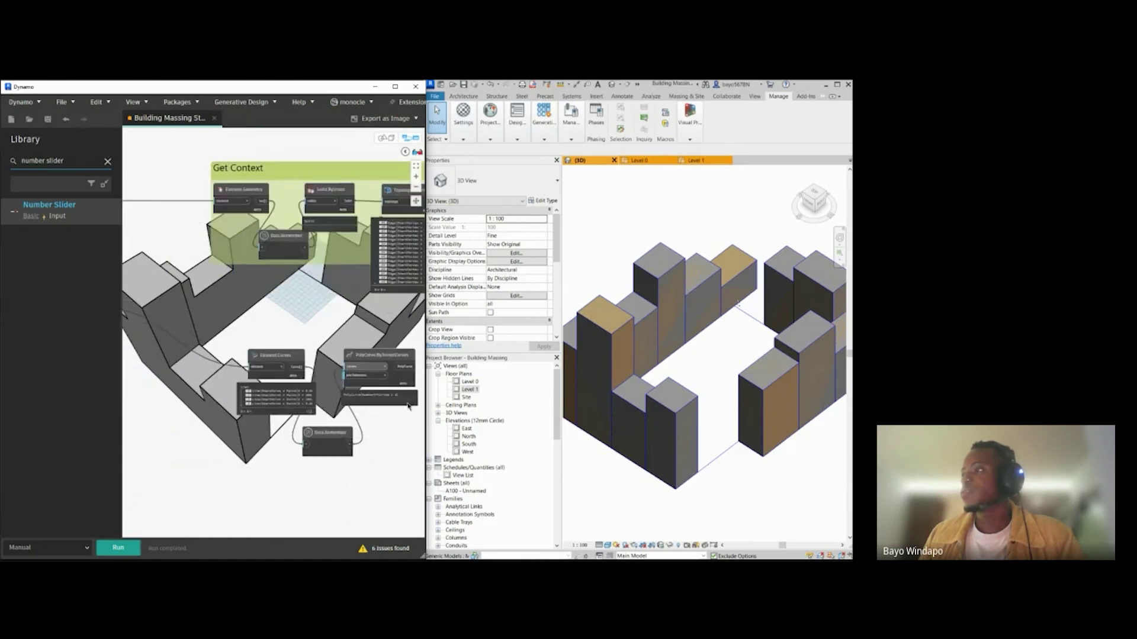
pyautogui.moveTo(424, 400); pyautogui.dragTo(310, 402, button='middle')
pyautogui.tripleClick(75, 162)
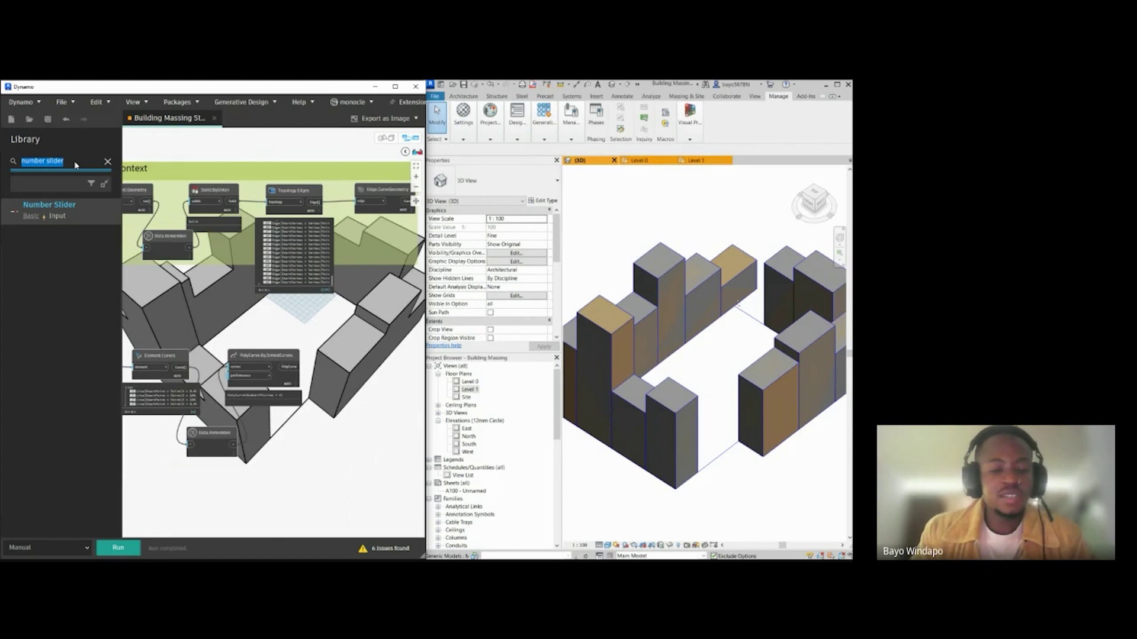
pyautogui.write('offse')
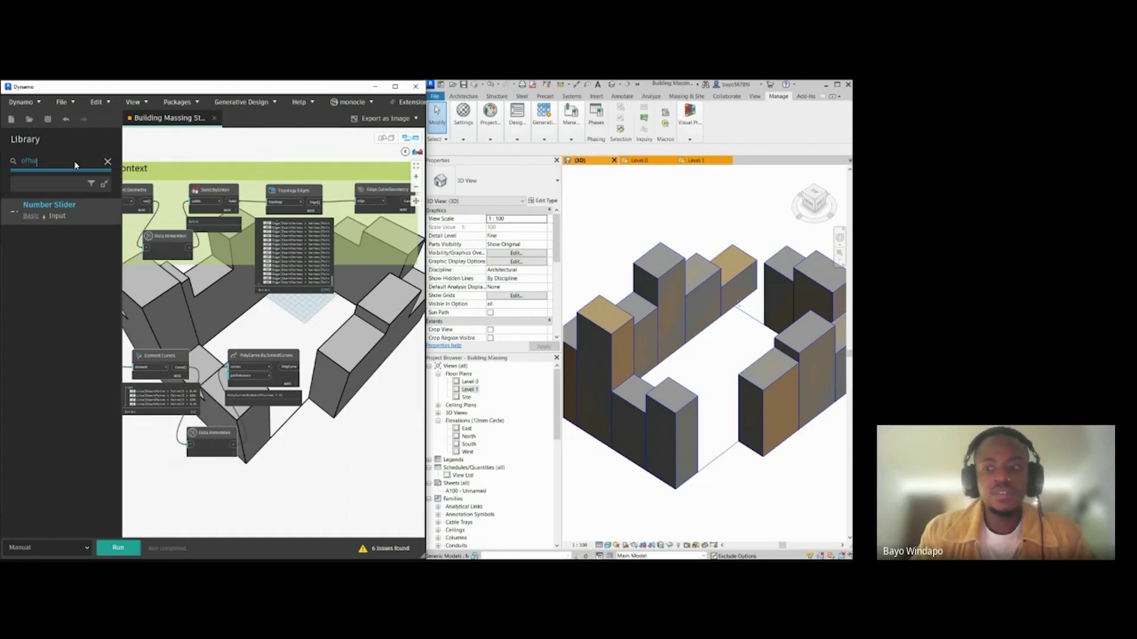
pyautogui.write('t')
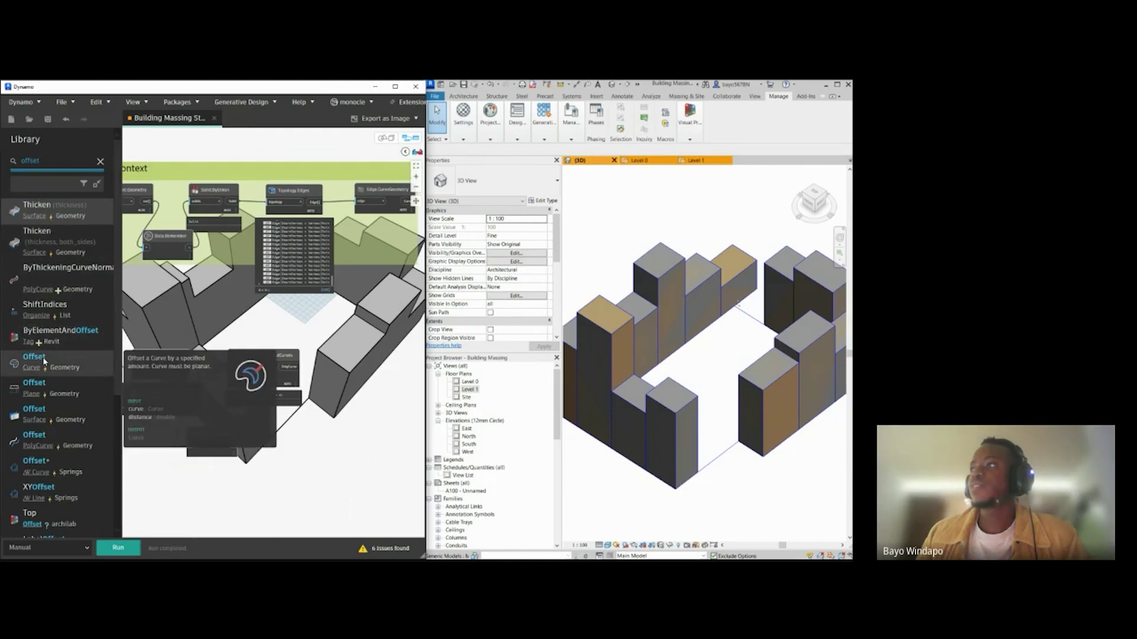
pyautogui.moveTo(42, 362); pyautogui.dragTo(343, 387)
pyautogui.moveTo(343, 386); pyautogui.dragTo(317, 386, button='middle')
pyautogui.moveTo(305, 374); pyautogui.dragTo(370, 359)
# Step: Wire the PolyCurve output of PolyCurve.ByJoinedCurves to the curve input of Curve.Offset
pyautogui.scroll(5, 275, 385)
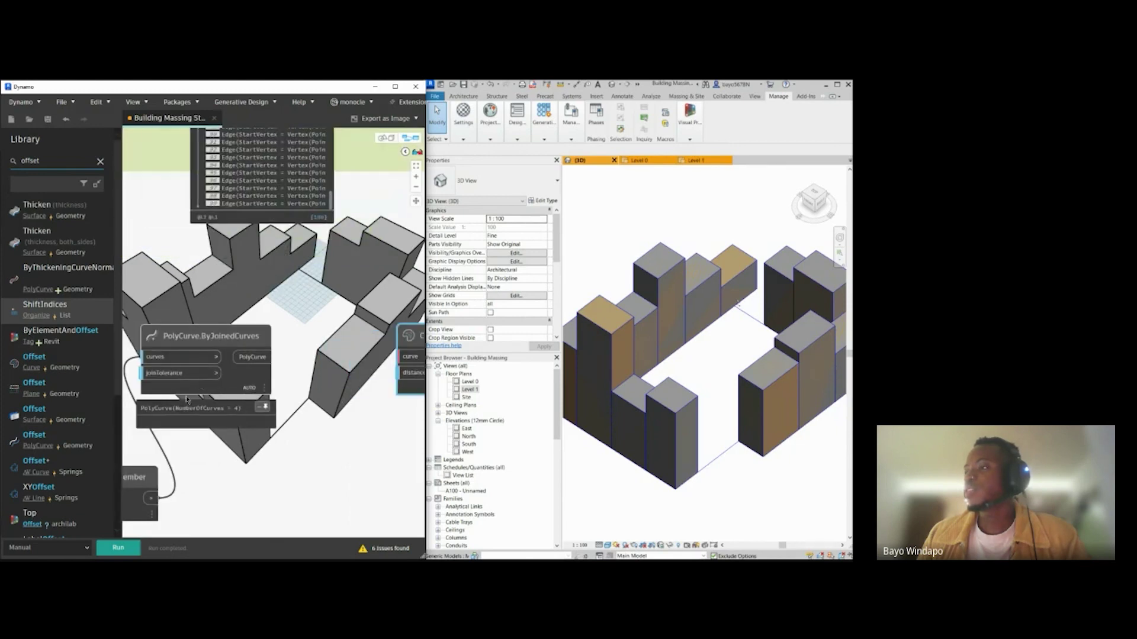
pyautogui.moveTo(310, 348); pyautogui.dragTo(251, 350, button='middle')
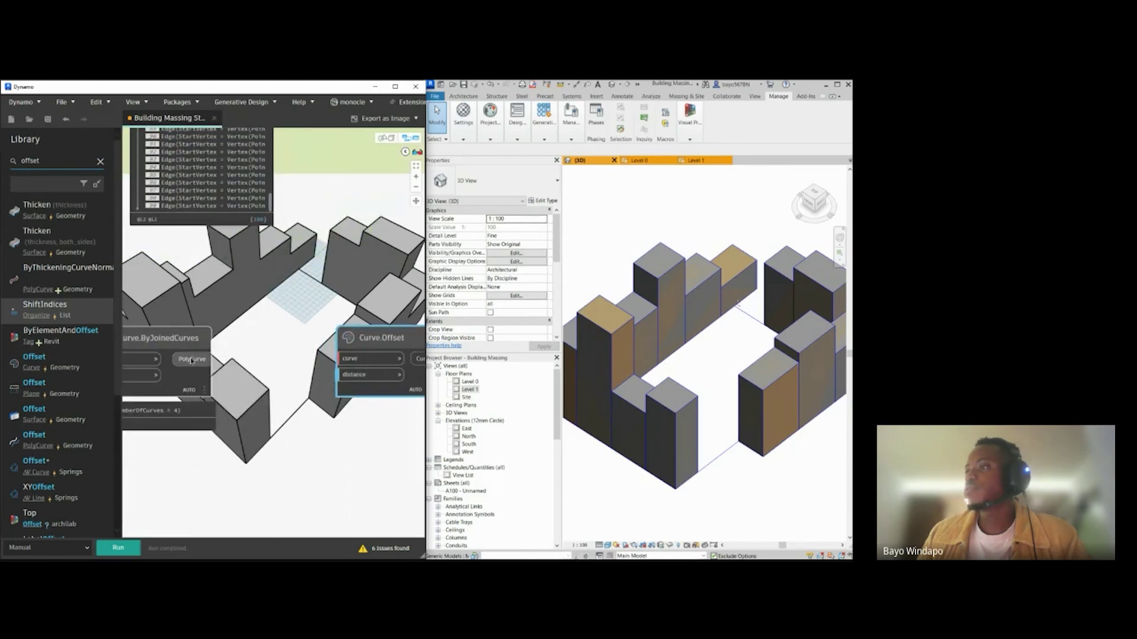
pyautogui.moveTo(251, 395); pyautogui.dragTo(338, 359)
pyautogui.scroll(-3, 269, 327)
pyautogui.scroll(3, 268, 329)
pyautogui.scroll(2, 267, 329)
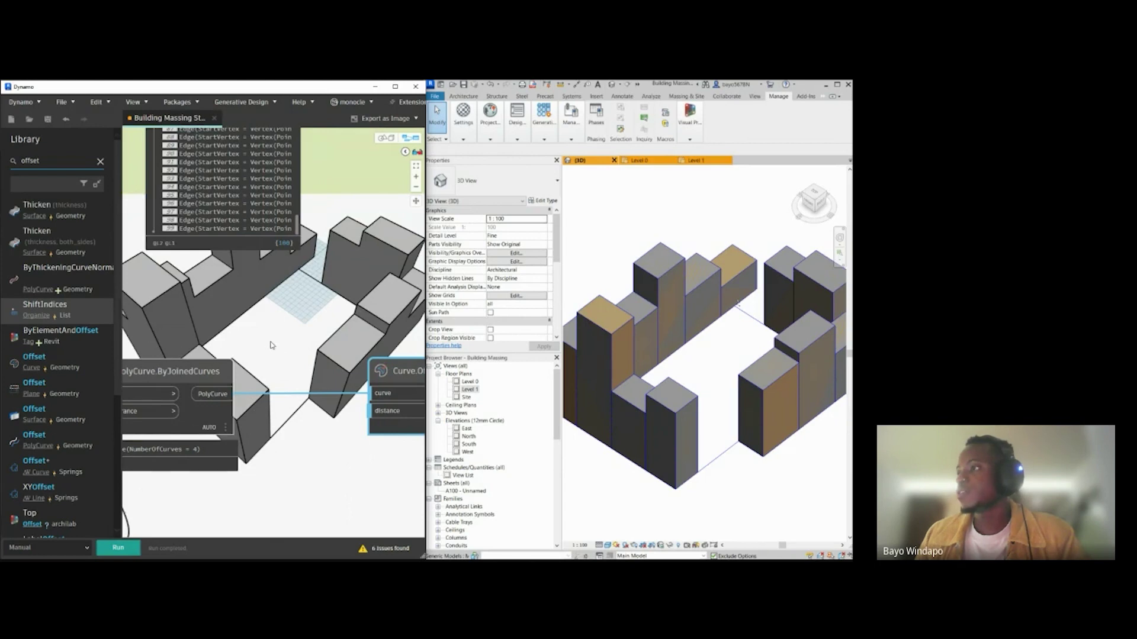
# Step: Add a Code Block containing -width/2; between the PolyCurve.ByJoinedCurves and Curve.Offset nodes
pyautogui.doubleClick(271, 346)
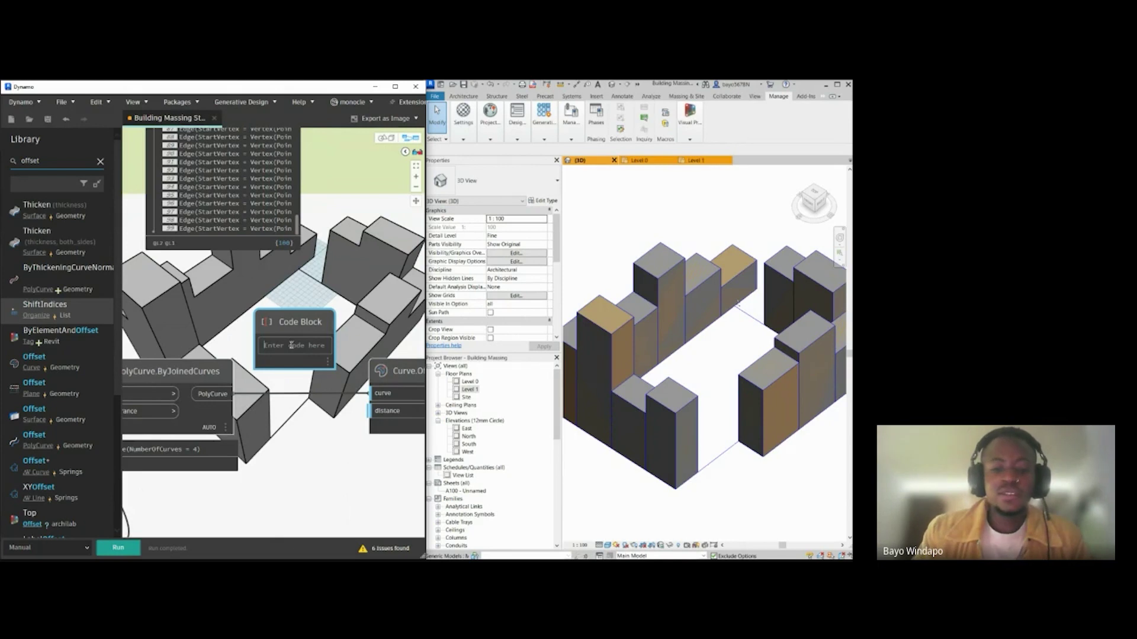
pyautogui.write('1')
pyautogui.write('width')
pyautogui.write('/2;')
pyautogui.click(301, 333)
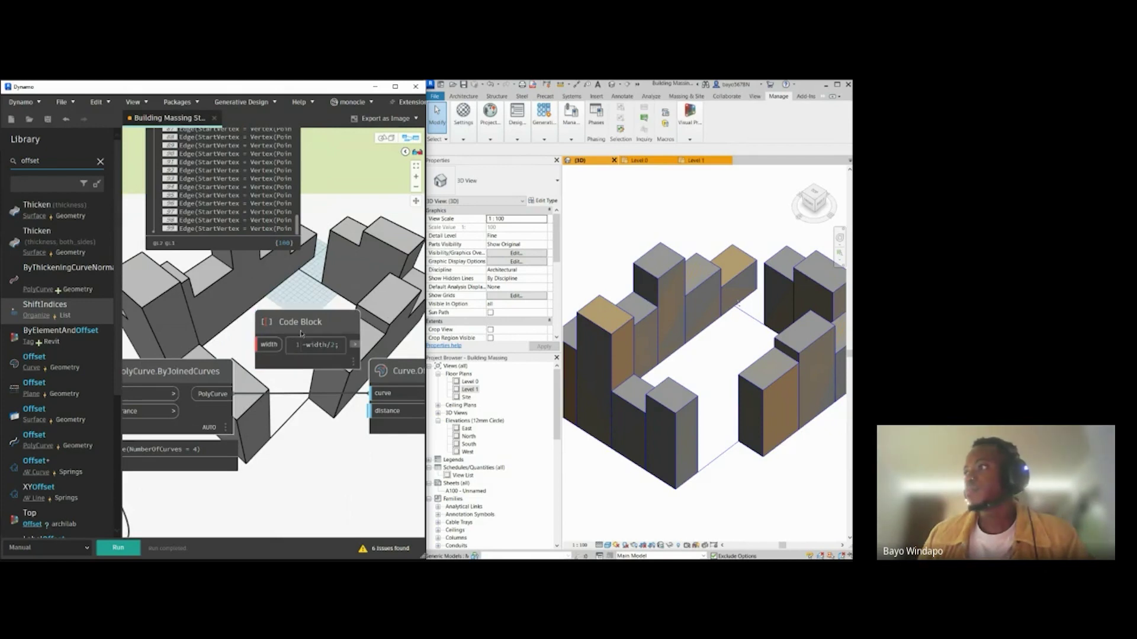
pyautogui.moveTo(300, 333); pyautogui.dragTo(313, 334)
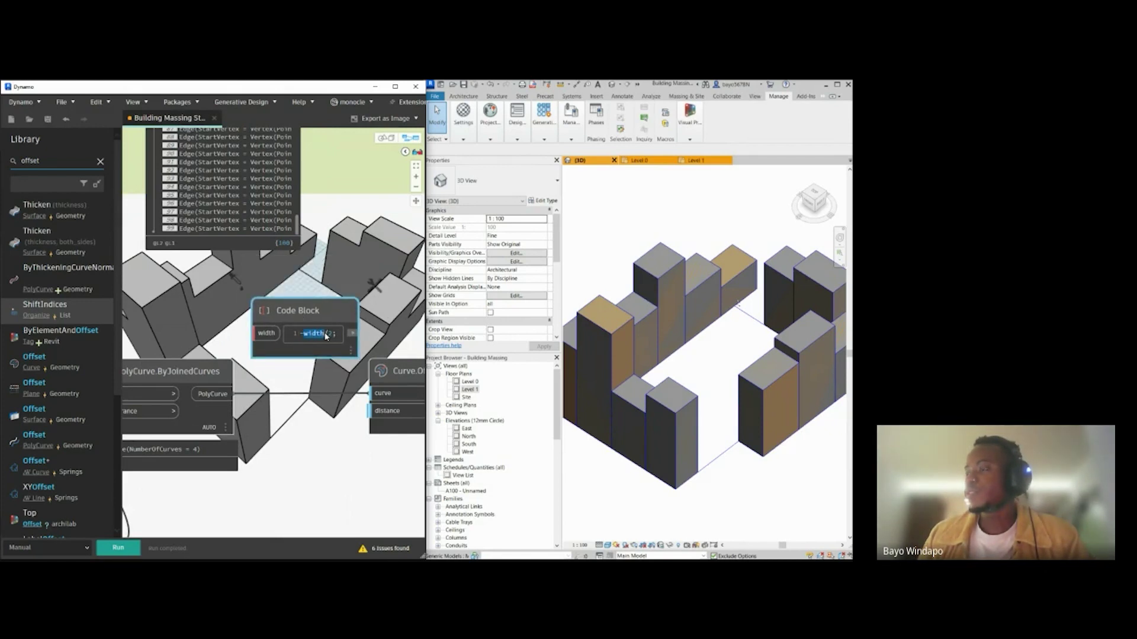
pyautogui.click(330, 278)
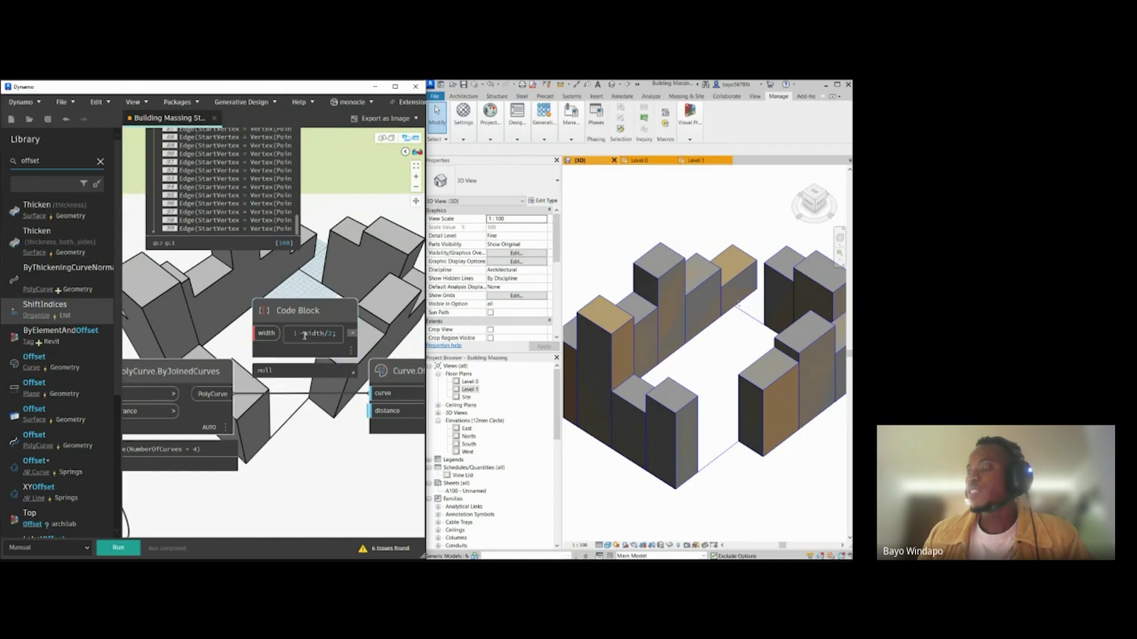
pyautogui.moveTo(305, 333); pyautogui.dragTo(319, 333)
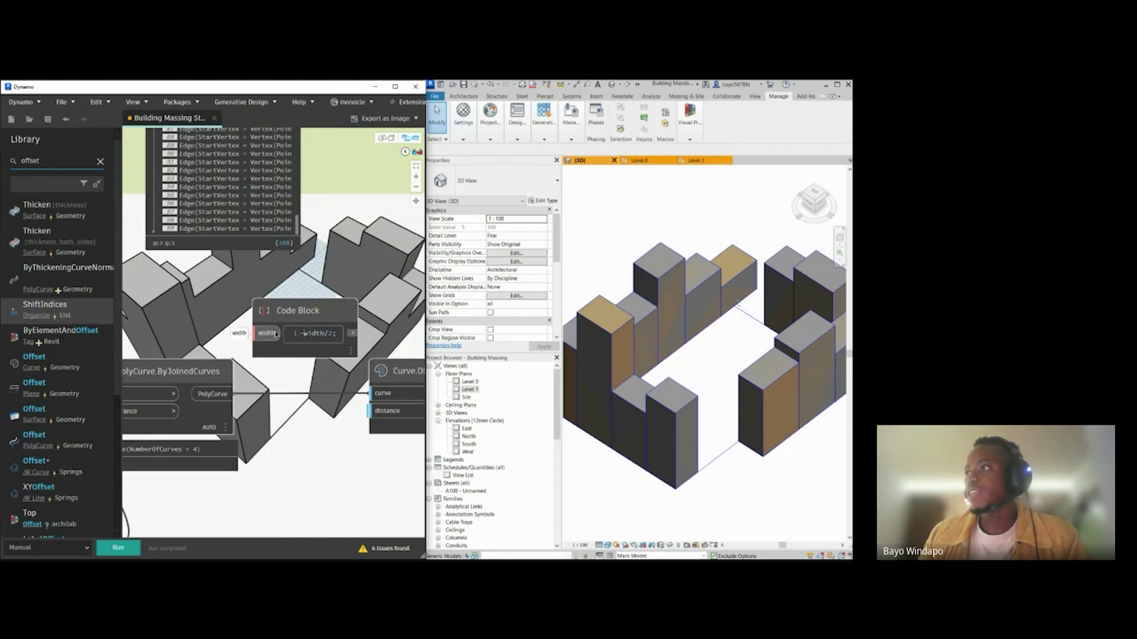
# Step: Wire the IN_Width/Depth slider's output to the width input of the Code Block
pyautogui.scroll(-3, 254, 336)
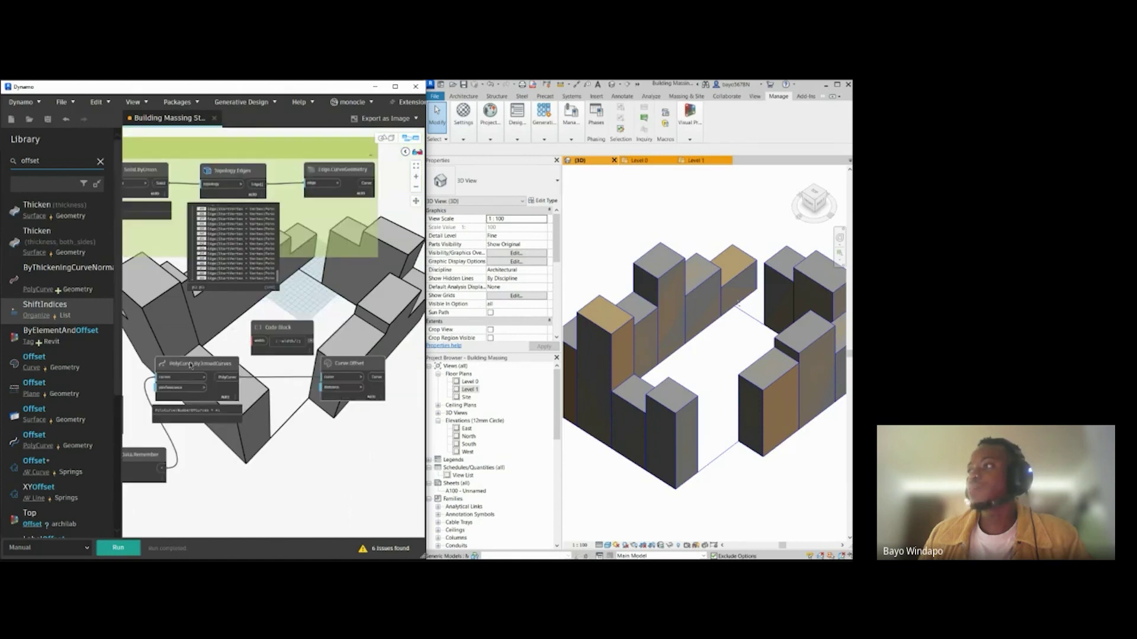
pyautogui.scroll(-3, 320, 366)
pyautogui.moveTo(284, 370); pyautogui.dragTo(405, 368, button='middle')
pyautogui.scroll(4, 184, 377)
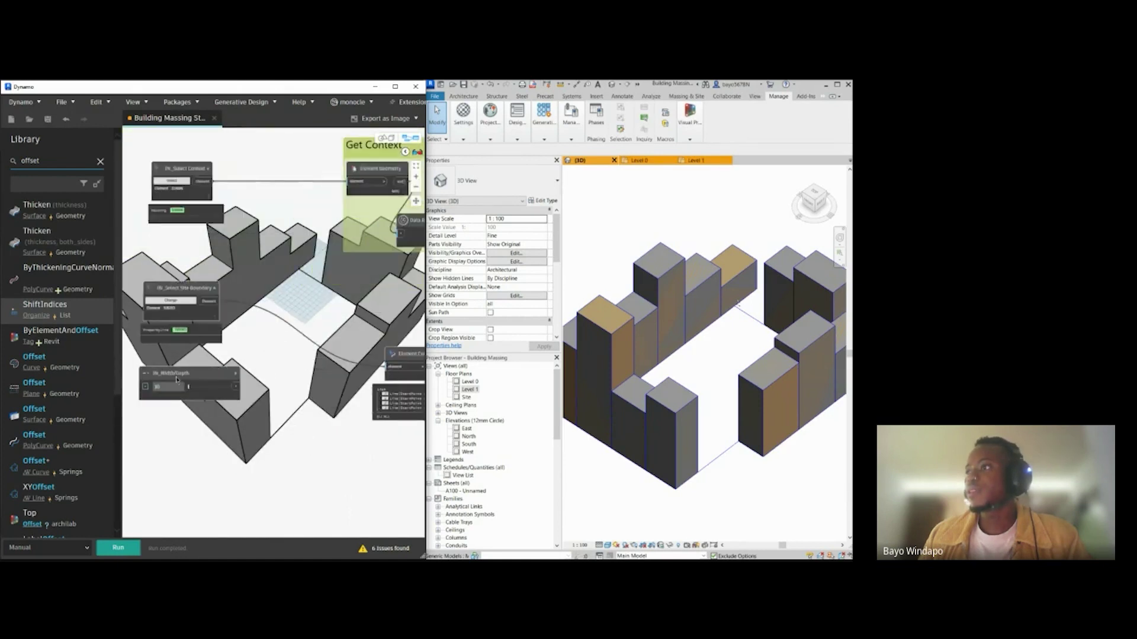
pyautogui.scroll(-3, 262, 391)
pyautogui.scroll(3, 200, 388)
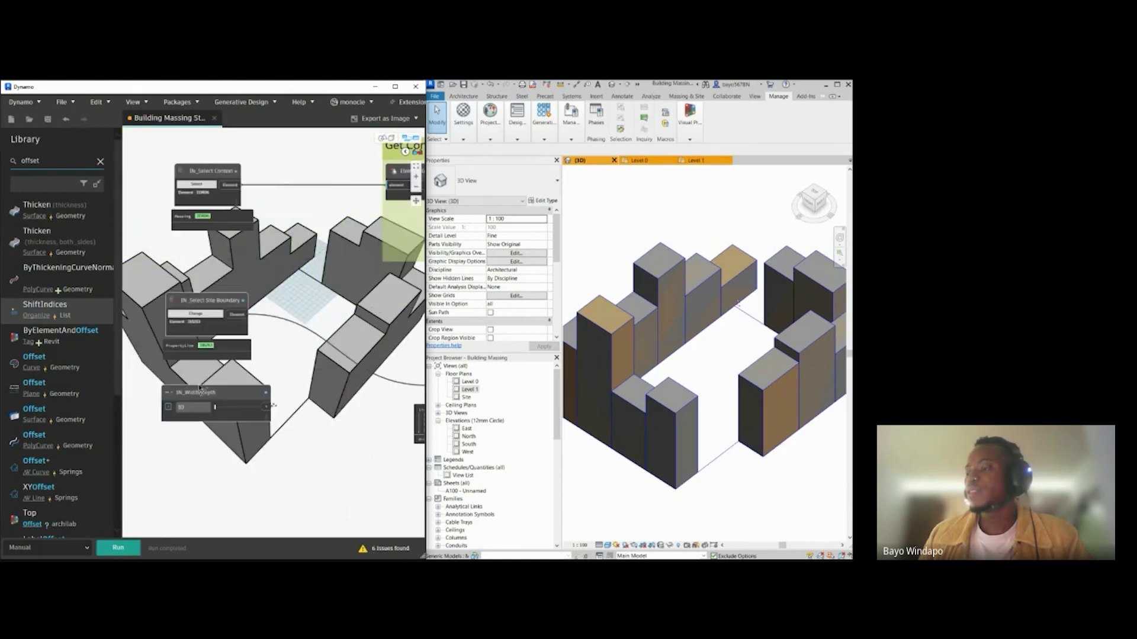
pyautogui.scroll(-3, 216, 378)
pyautogui.moveTo(290, 379); pyautogui.dragTo(181, 382, button='middle')
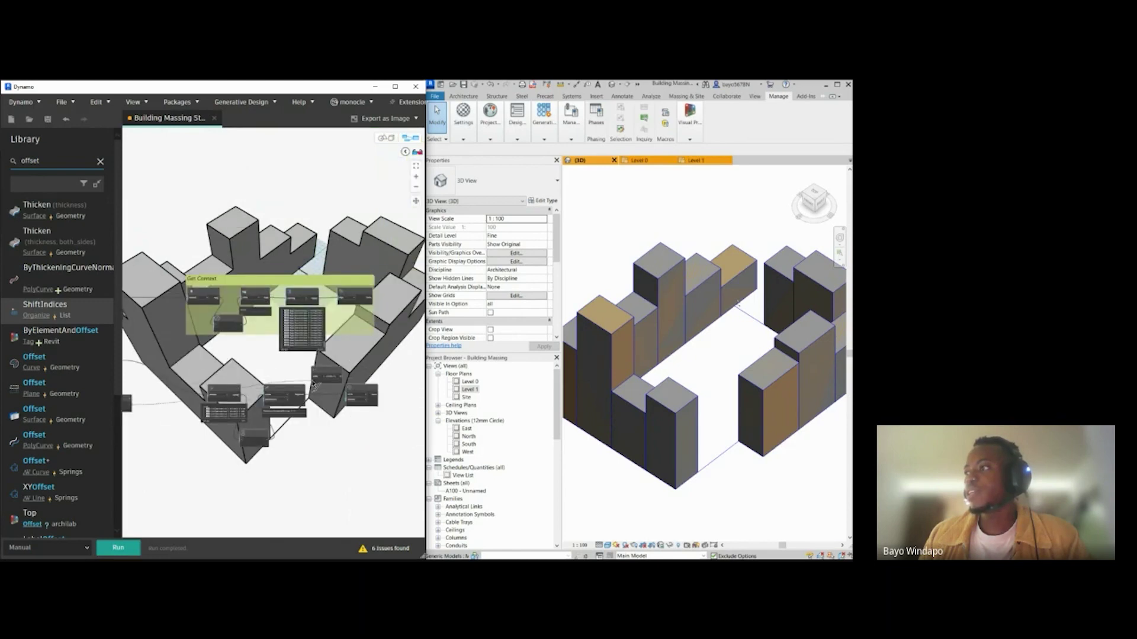
pyautogui.scroll(3, 180, 382)
pyautogui.moveTo(350, 372); pyautogui.dragTo(199, 376, button='middle')
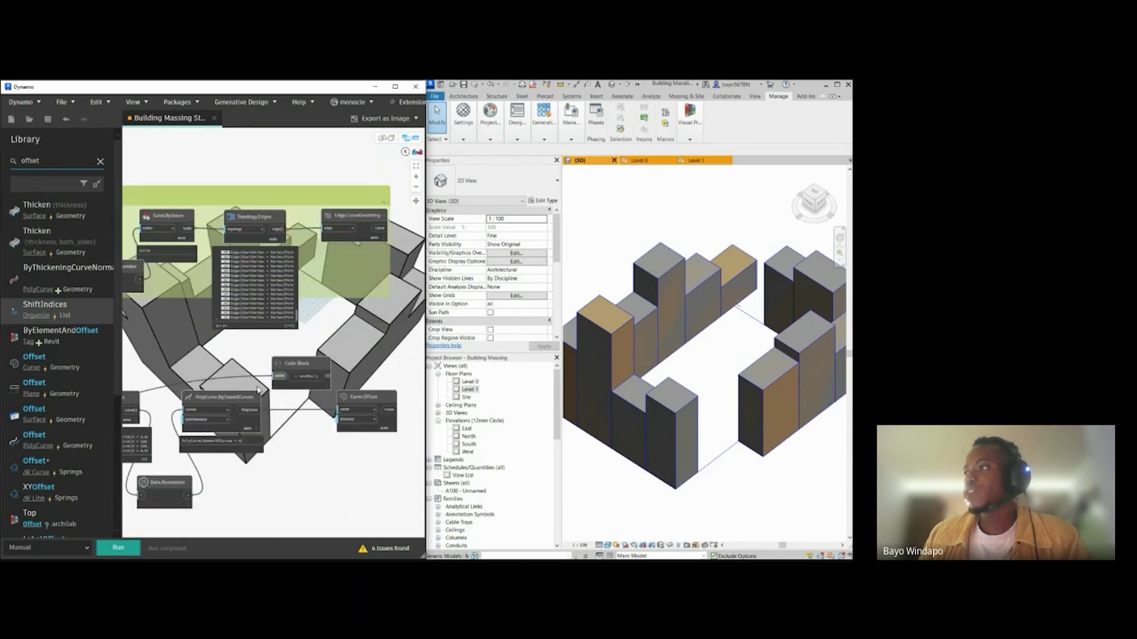
pyautogui.scroll(3, 256, 383)
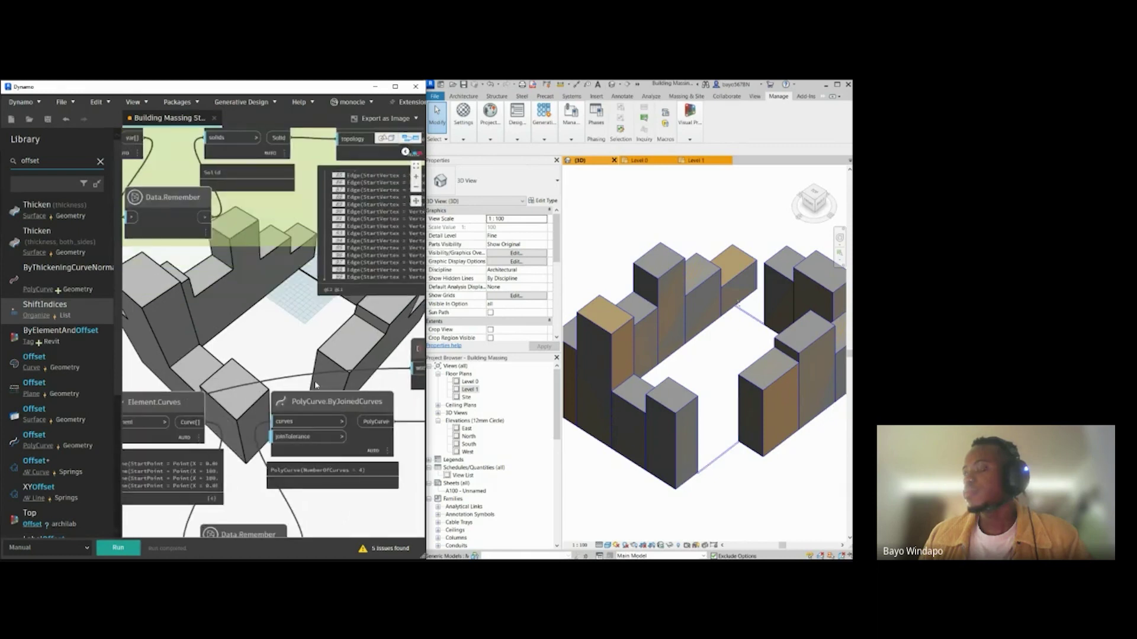
pyautogui.click(271, 391)
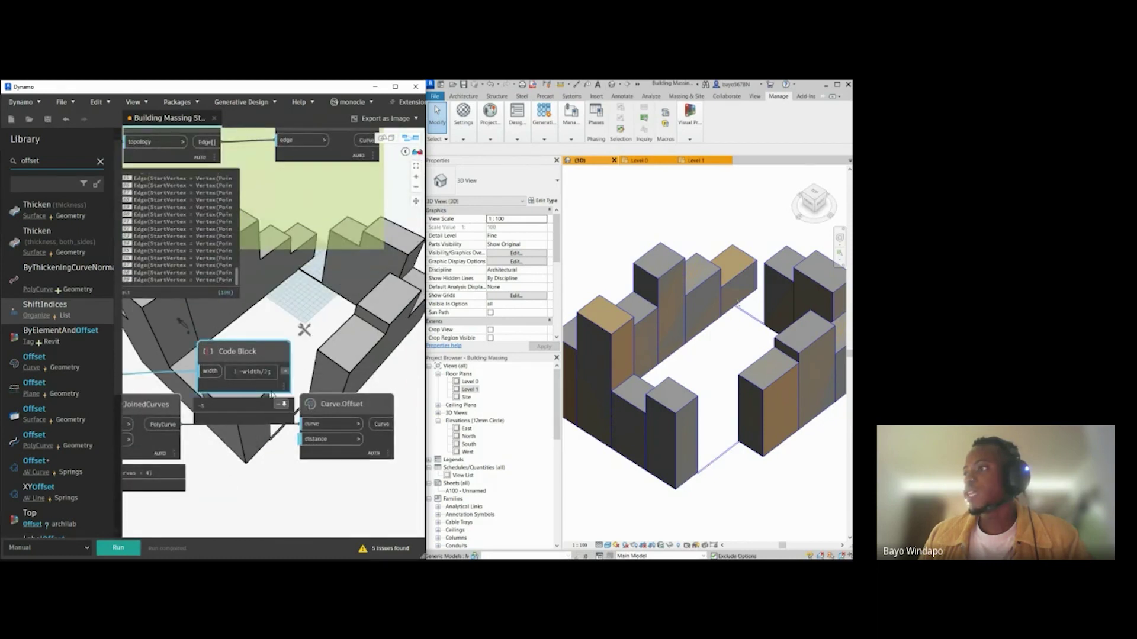
# Step: Wire the Code Block's output to the distance input of Curve.Offset and run the graph
pyautogui.click(173, 342)
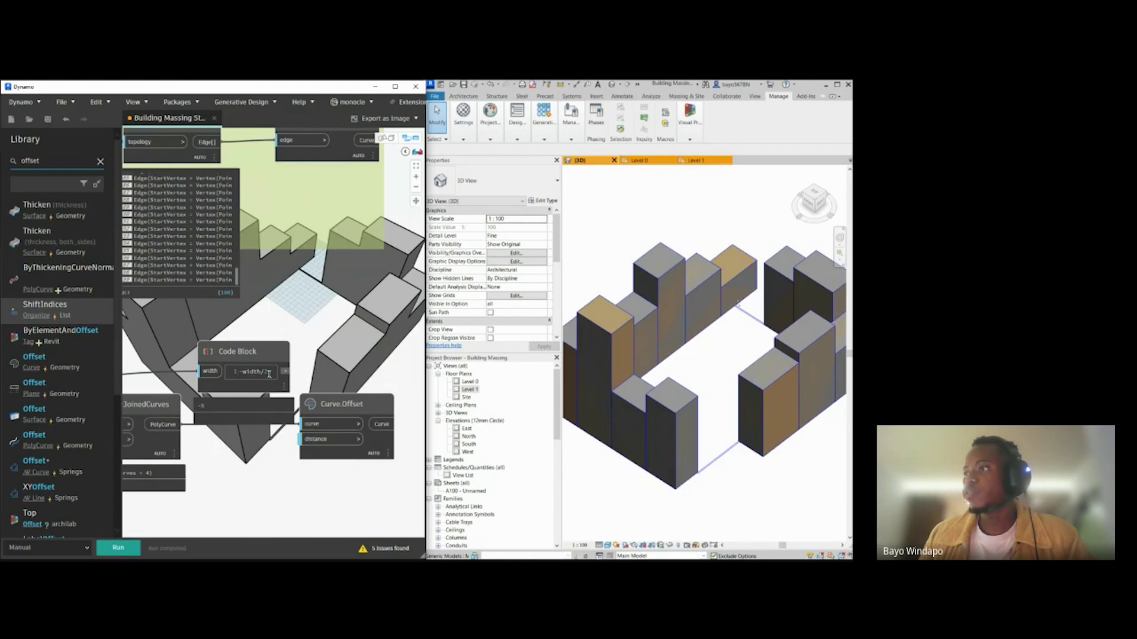
pyautogui.moveTo(345, 411); pyautogui.dragTo(387, 411)
pyautogui.moveTo(387, 410); pyautogui.dragTo(340, 399, button='middle')
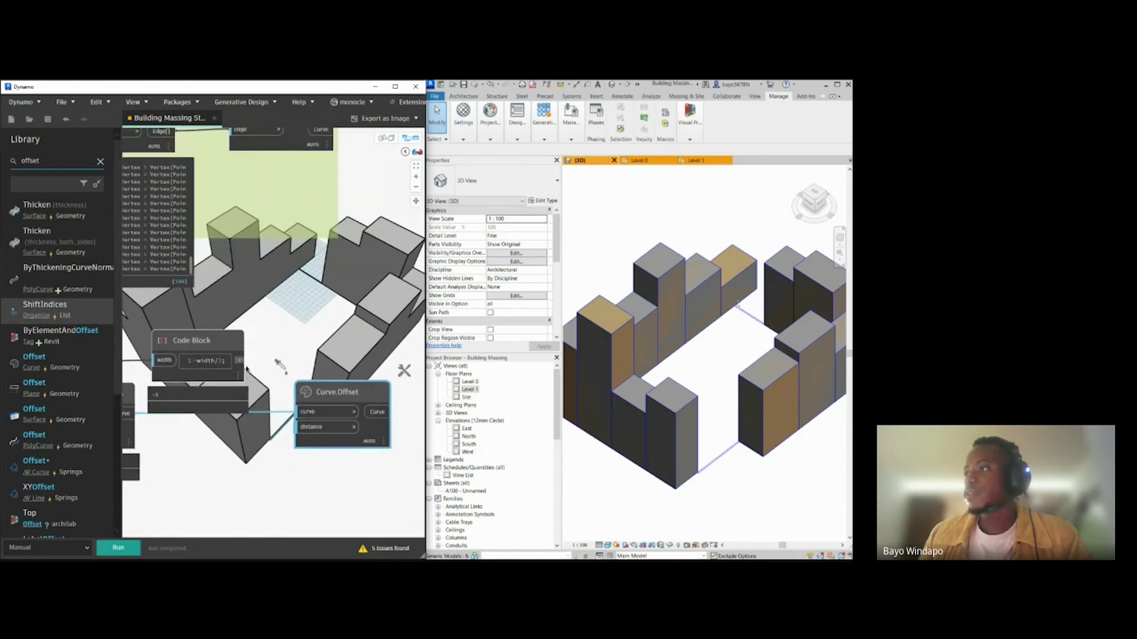
pyautogui.moveTo(282, 404); pyautogui.dragTo(304, 436)
pyautogui.click(320, 473)
pyautogui.click(136, 554)
pyautogui.moveTo(264, 348); pyautogui.dragTo(224, 354, button='middle')
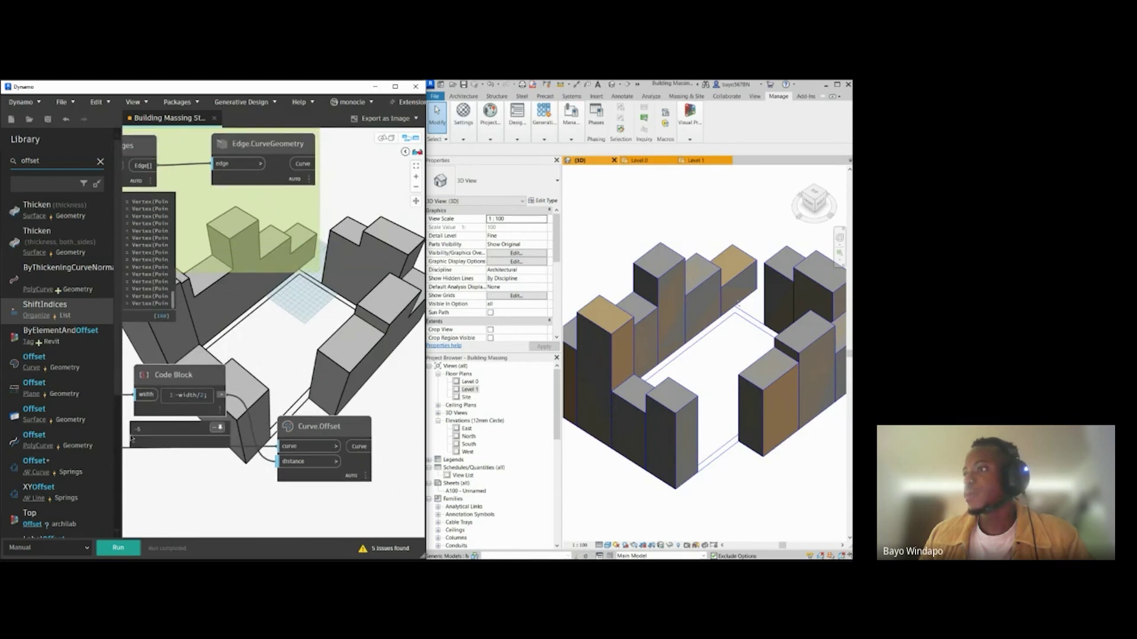
# Step: Switch the graph's run mode to Automatic and slide IN_Width/Depth to 22
pyautogui.click(46, 548)
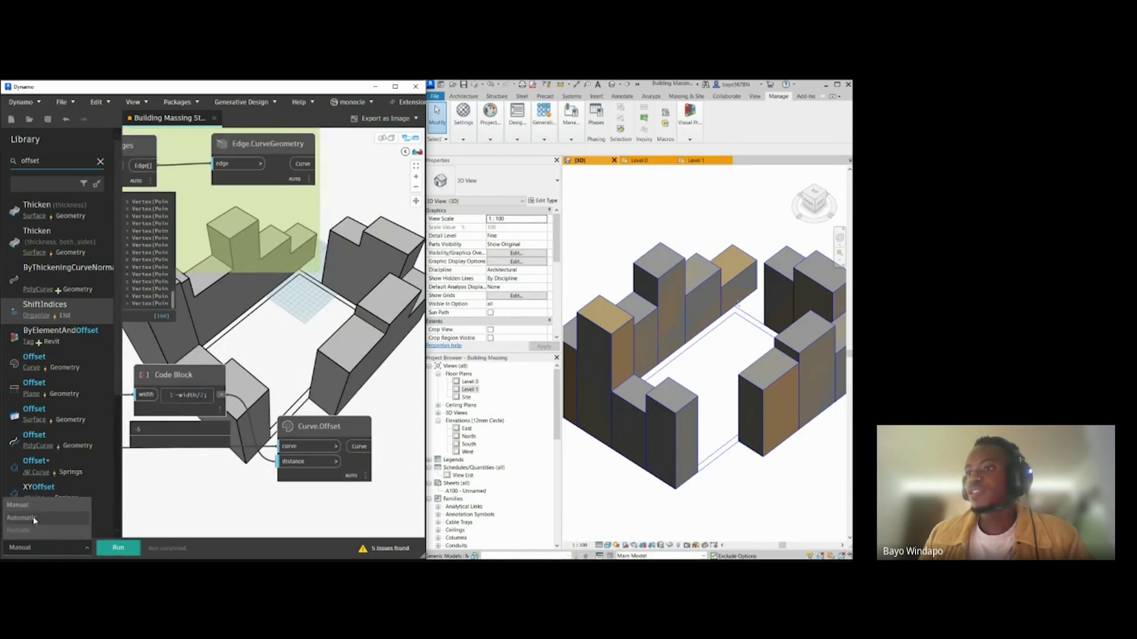
pyautogui.click(34, 521)
pyautogui.scroll(-5, 240, 464)
pyautogui.moveTo(217, 474); pyautogui.dragTo(344, 427, button='middle')
pyautogui.scroll(6, 243, 417)
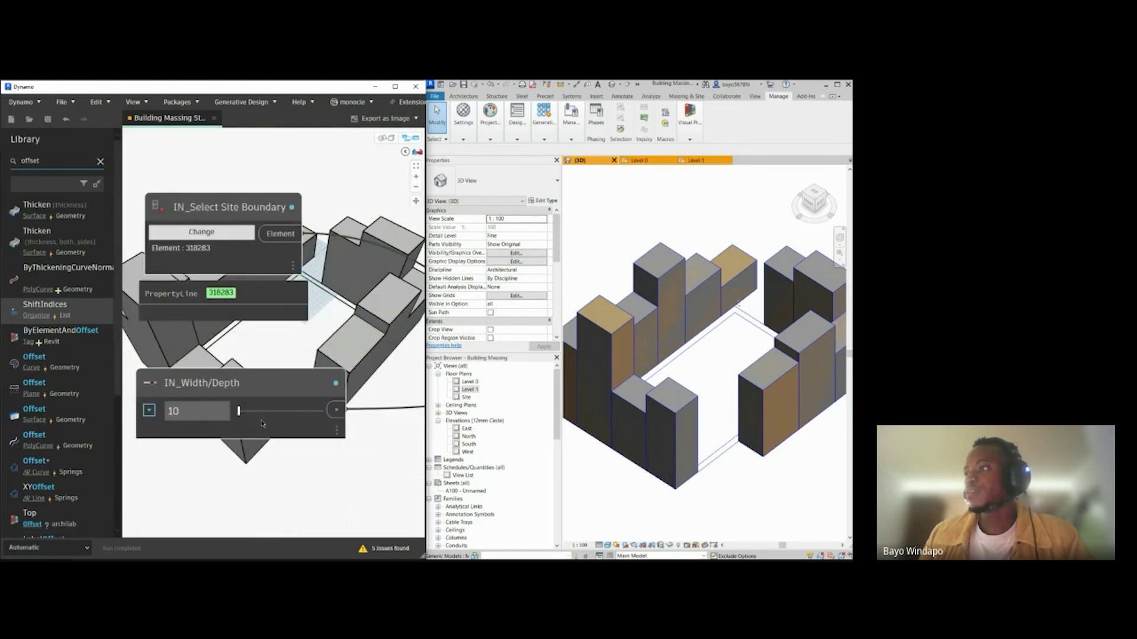
pyautogui.moveTo(262, 424); pyautogui.dragTo(196, 432, button='middle')
pyautogui.moveTo(196, 432); pyautogui.dragTo(221, 432)
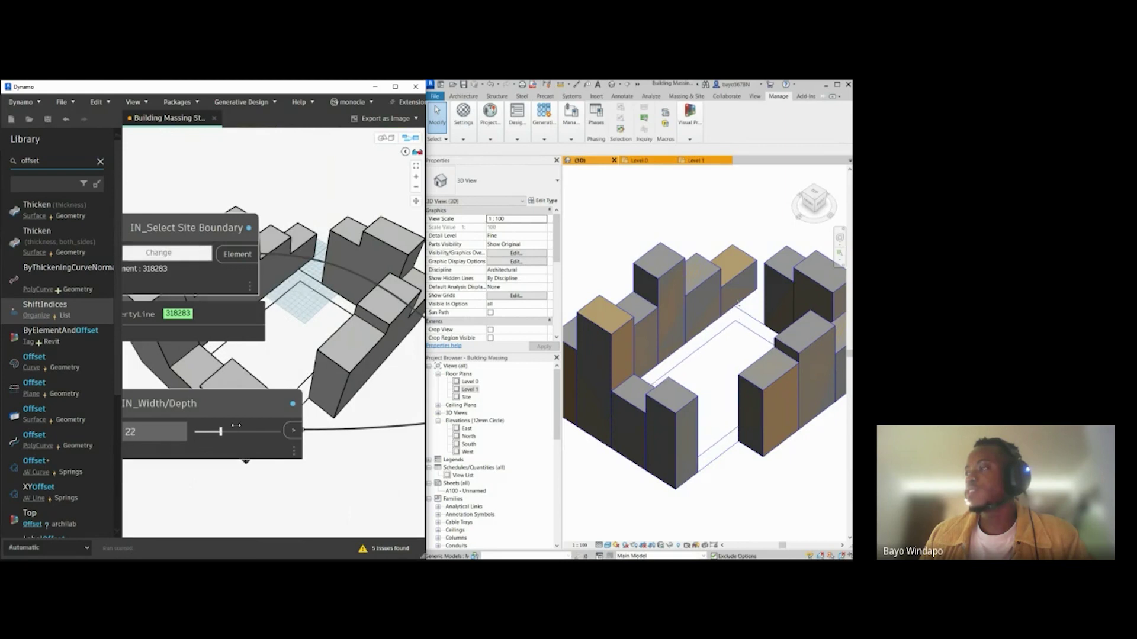
# Step: Orbit the background 3D preview to inspect the offset site boundary and set IN_Width/Depth to 20
pyautogui.click(389, 140)
pyautogui.moveTo(345, 374); pyautogui.dragTo(236, 430, button='right')
pyautogui.click(410, 137)
pyautogui.moveTo(290, 388); pyautogui.dragTo(228, 246, button='middle')
pyautogui.moveTo(216, 254)
pyautogui.mouseDown()
pyautogui.moveTo(238, 253)
pyautogui.moveTo(200, 265)
pyautogui.moveTo(249, 265)
pyautogui.moveTo(200, 267)
pyautogui.moveTo(212, 268)
pyautogui.mouseUp()
# Step: Group the context selection, site boundary selection and IN_Width/Depth nodes and colour the group grey
pyautogui.scroll(-4, 262, 343)
pyautogui.scroll(-3, 258, 366)
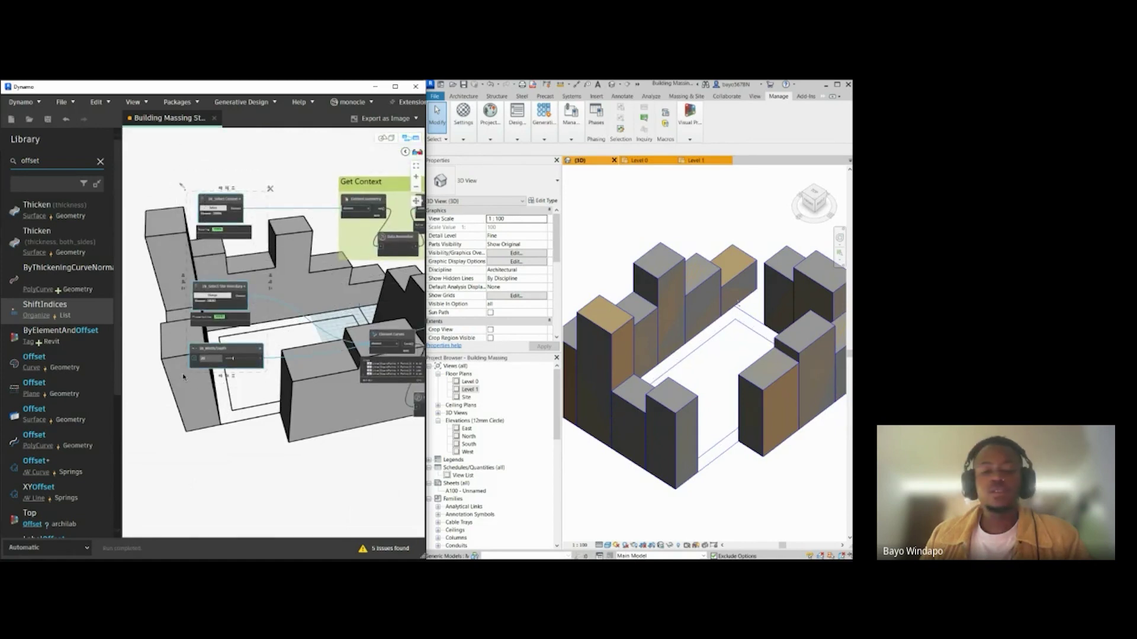
pyautogui.hotkey('ctrl', 'g')
pyautogui.rightClick(217, 265)
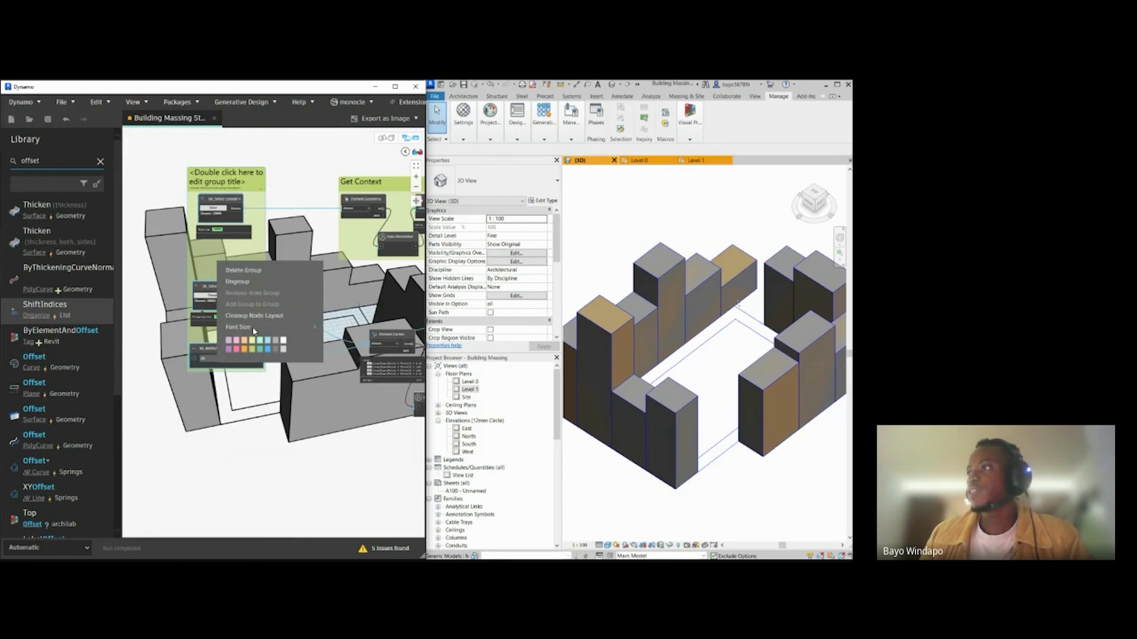
pyautogui.click(276, 349)
# Step: Title the grey group of input nodes Inputs
pyautogui.moveTo(213, 179); pyautogui.dragTo(208, 213, button='middle')
pyautogui.scroll(3, 208, 213)
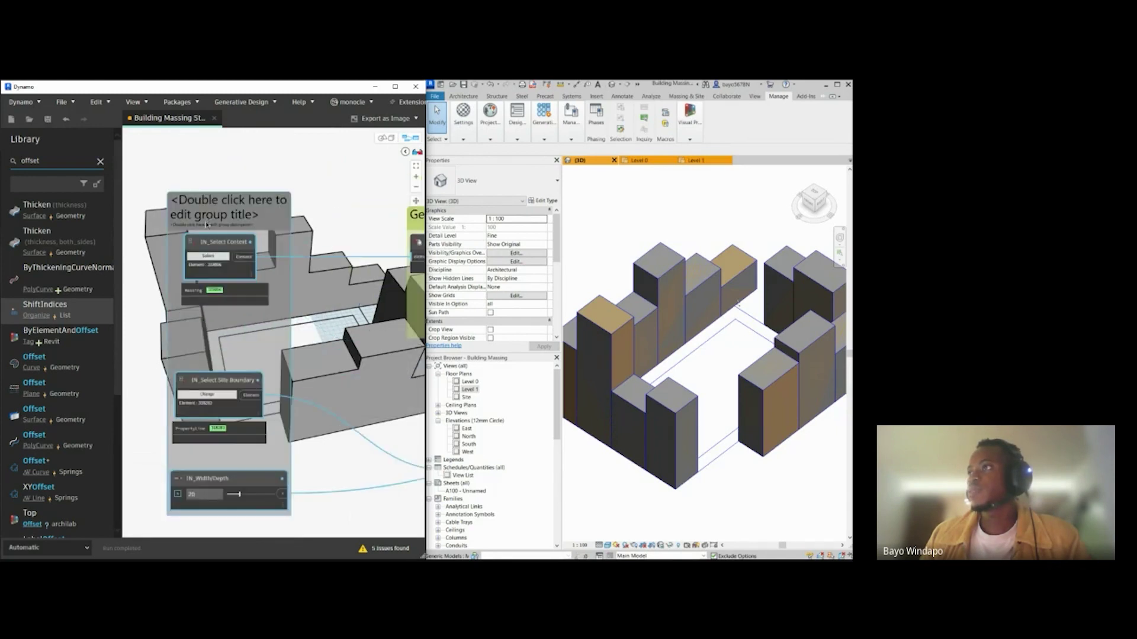
pyautogui.doubleClick(207, 227)
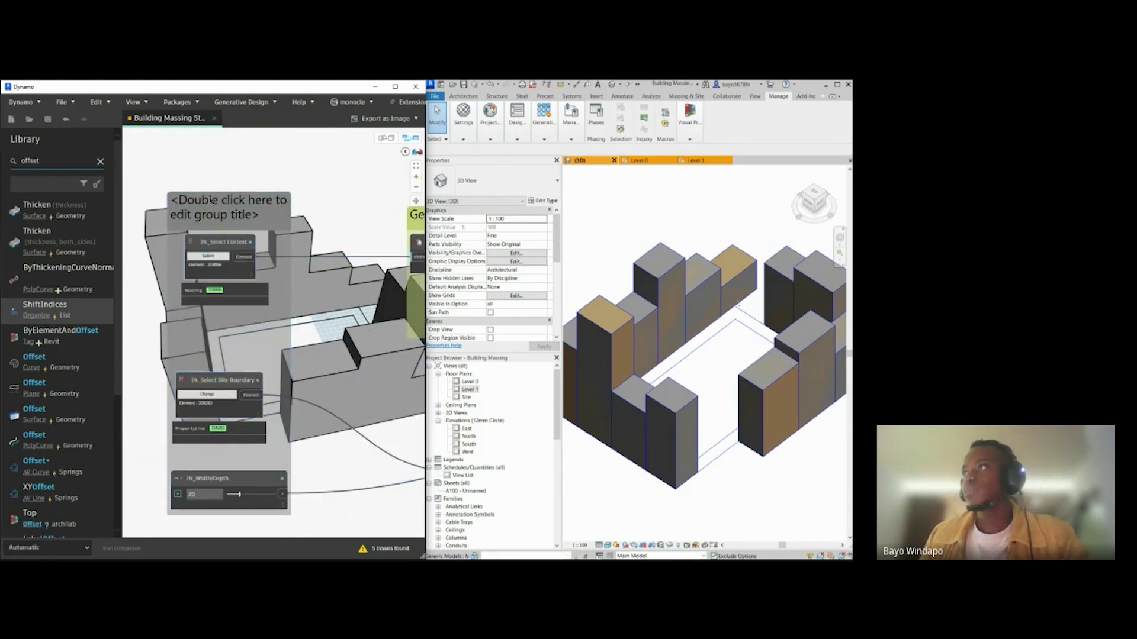
pyautogui.doubleClick(210, 203)
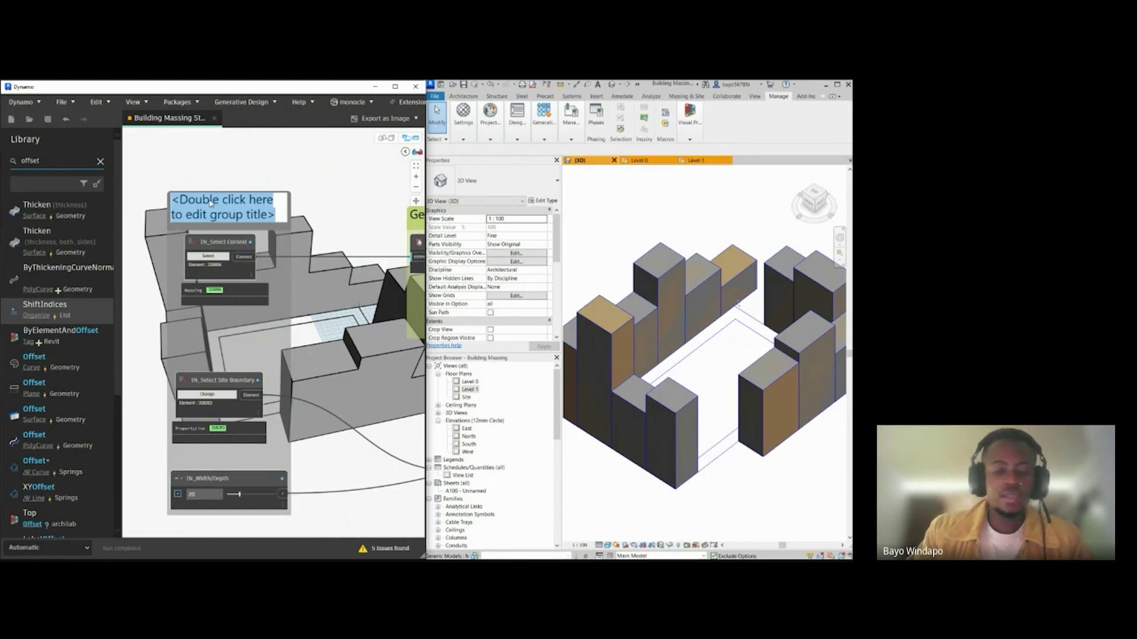
pyautogui.write('Inputs')
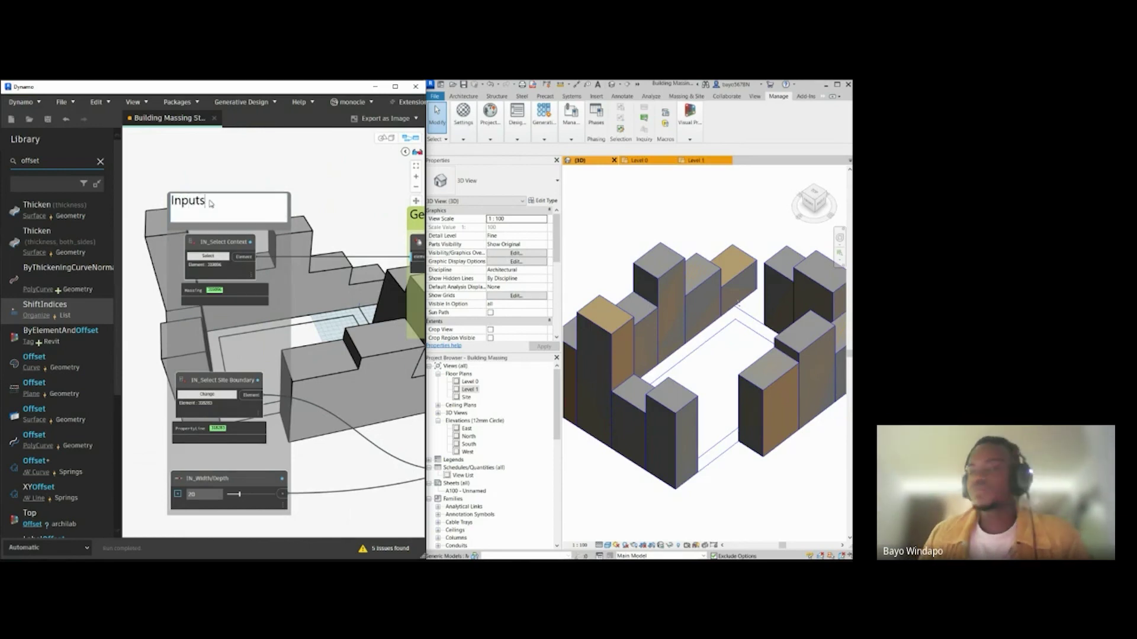
pyautogui.click(296, 372)
pyautogui.scroll(-8, 297, 372)
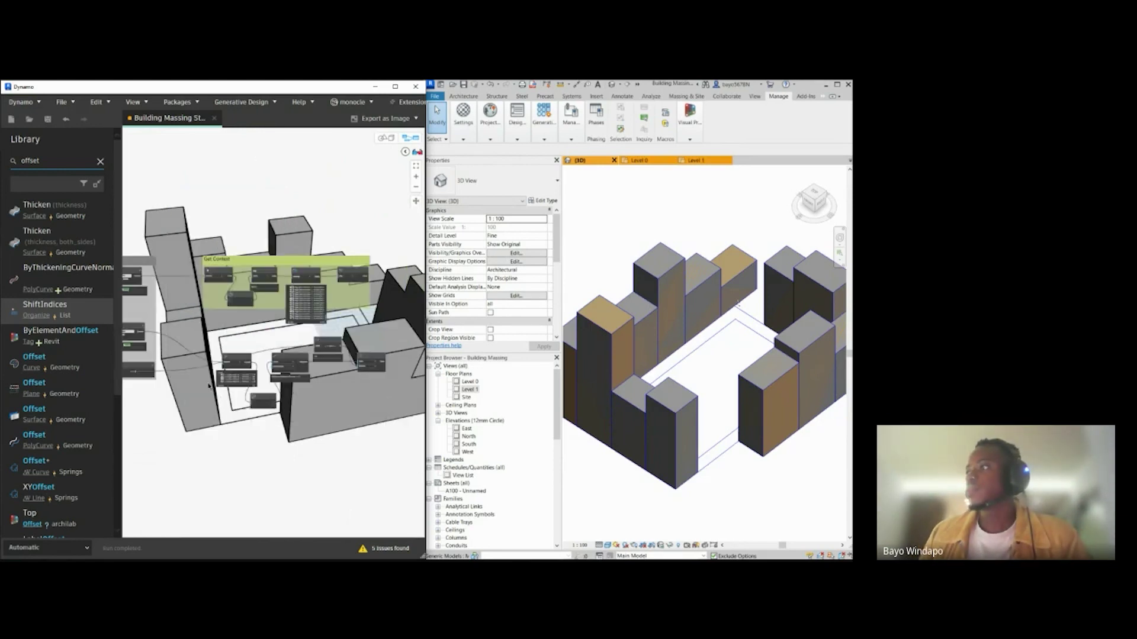
pyautogui.scroll(4, 219, 349)
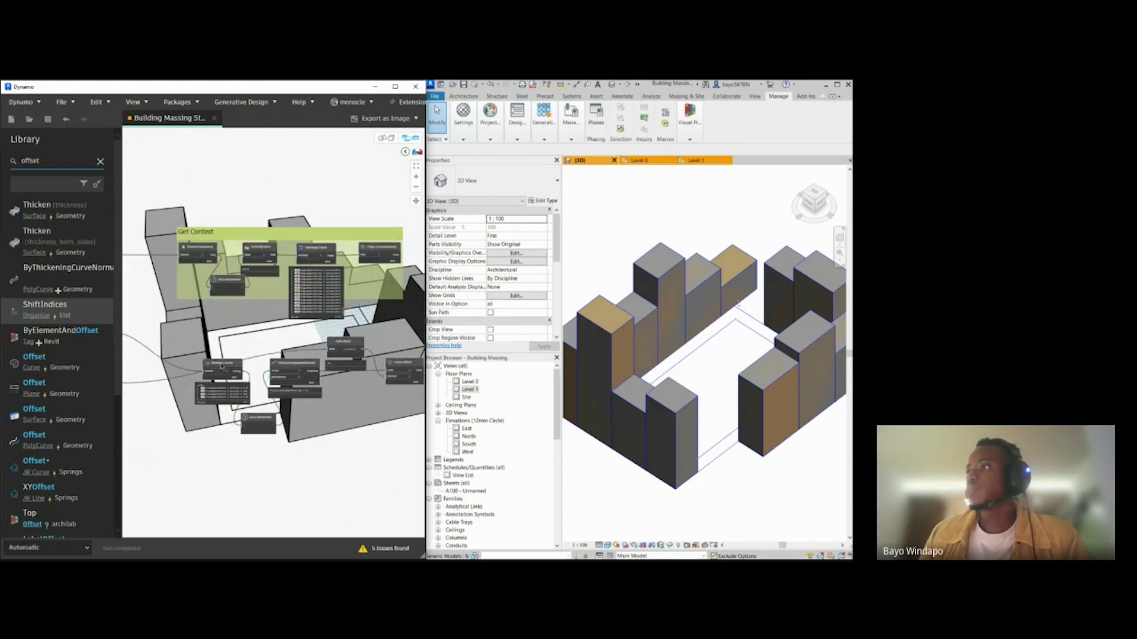
pyautogui.moveTo(392, 445); pyautogui.dragTo(280, 445, button='middle')
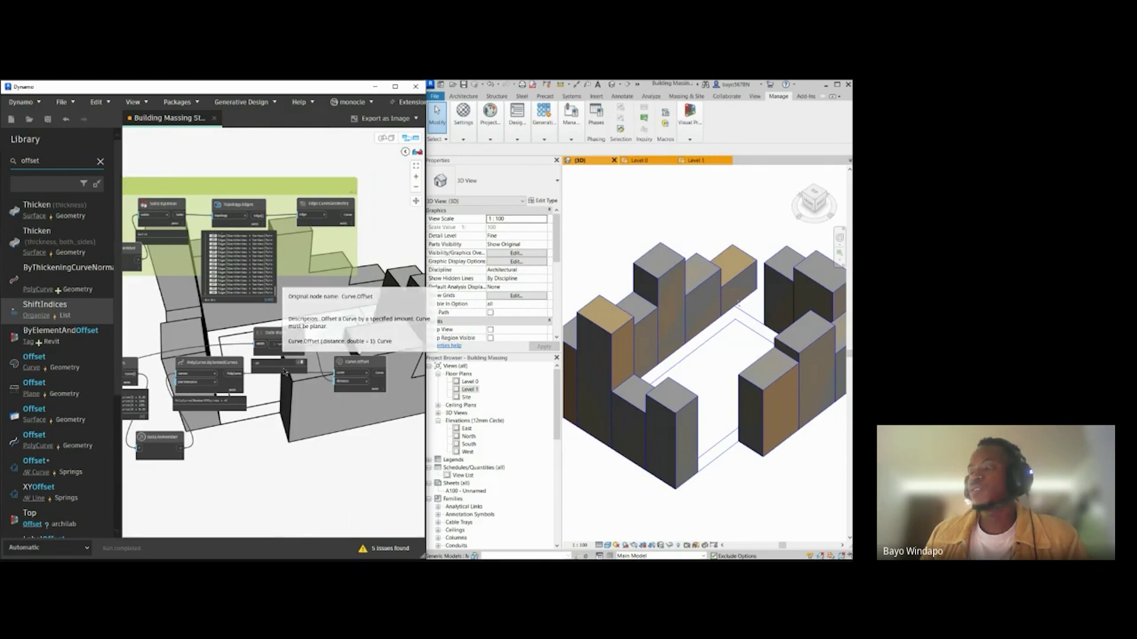
pyautogui.scroll(3, 275, 386)
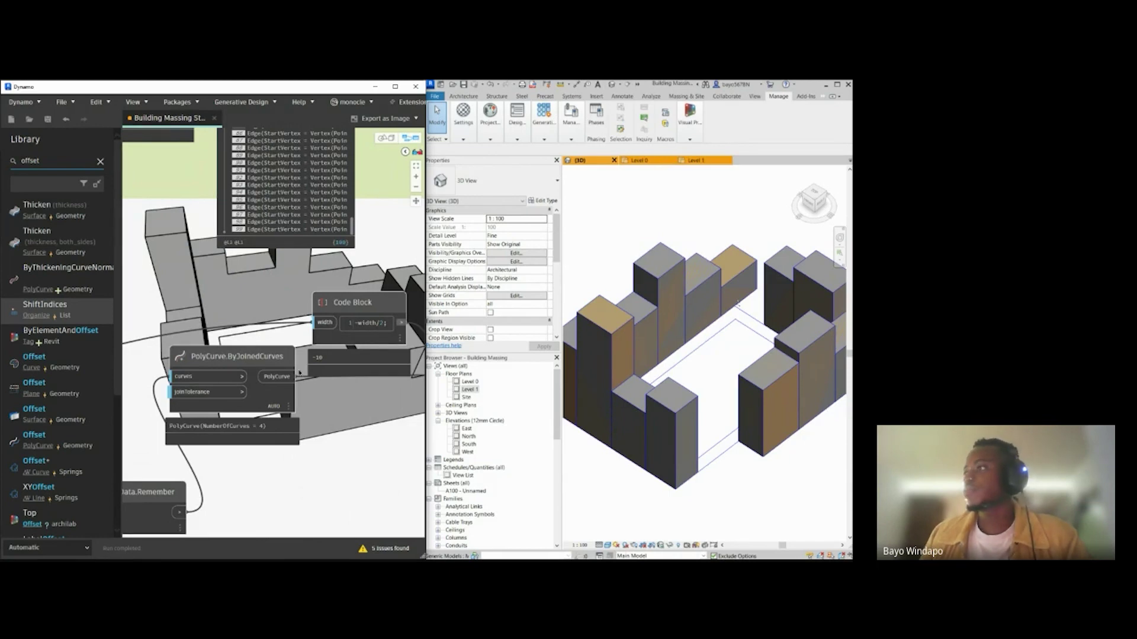
# Step: Select the full title text of the original Get Boundary Curves and Offset group for reuse
pyautogui.scroll(-5, 299, 372)
pyautogui.scroll(2, 323, 379)
pyautogui.moveTo(355, 497); pyautogui.dragTo(317, 318, button='middle')
pyautogui.moveTo(335, 499); pyautogui.dragTo(173, 408, button='middle')
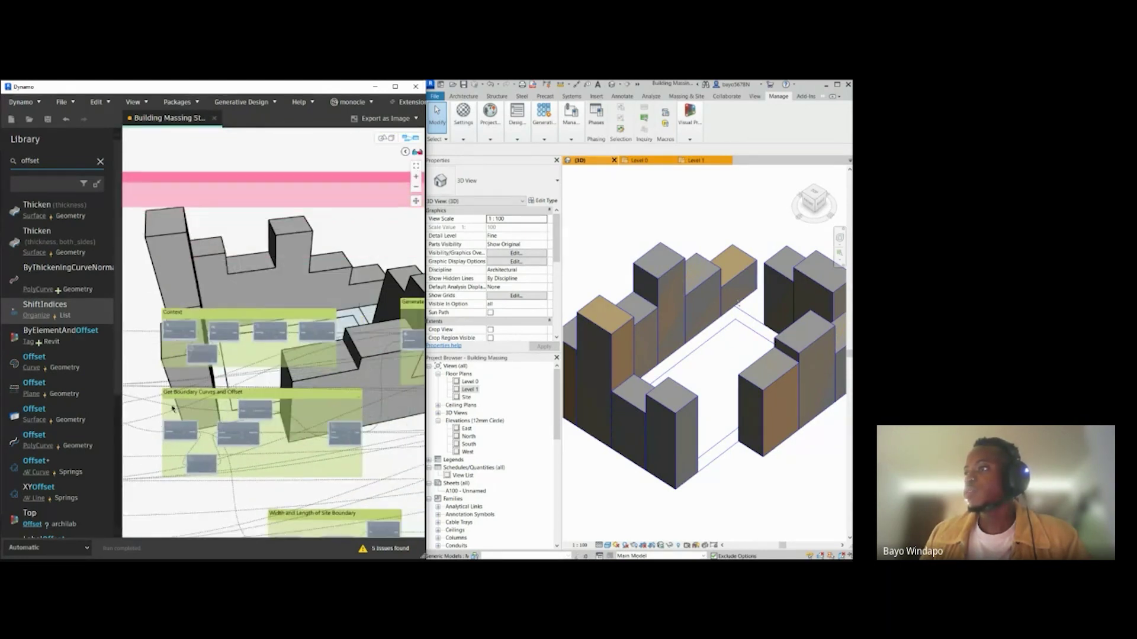
pyautogui.scroll(3, 194, 393)
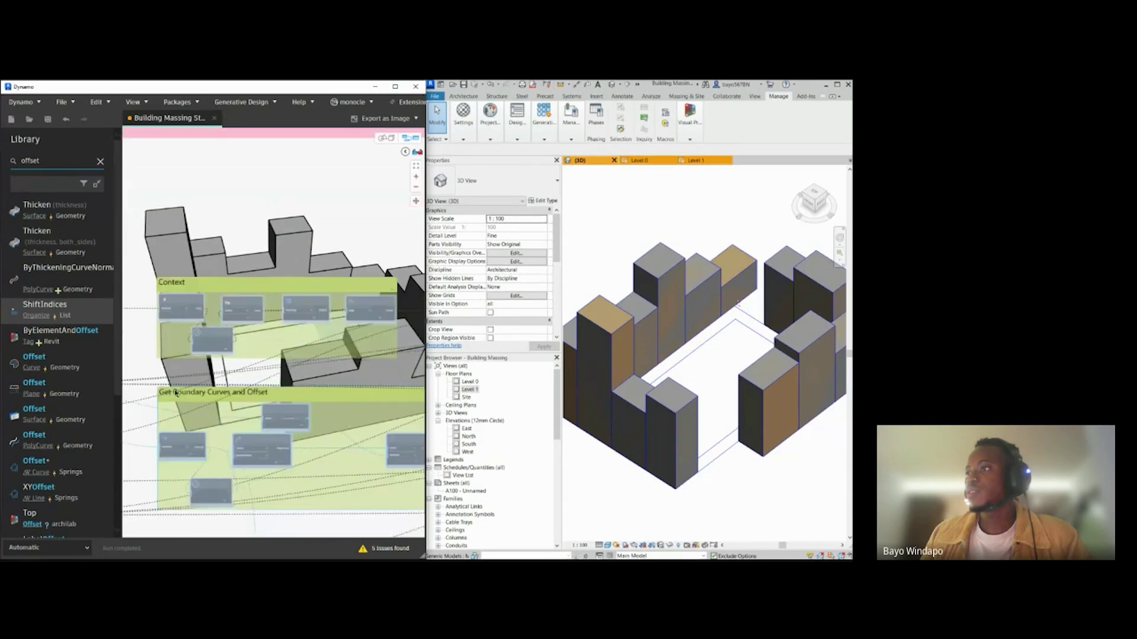
pyautogui.doubleClick(193, 393)
pyautogui.doubleClick(192, 393)
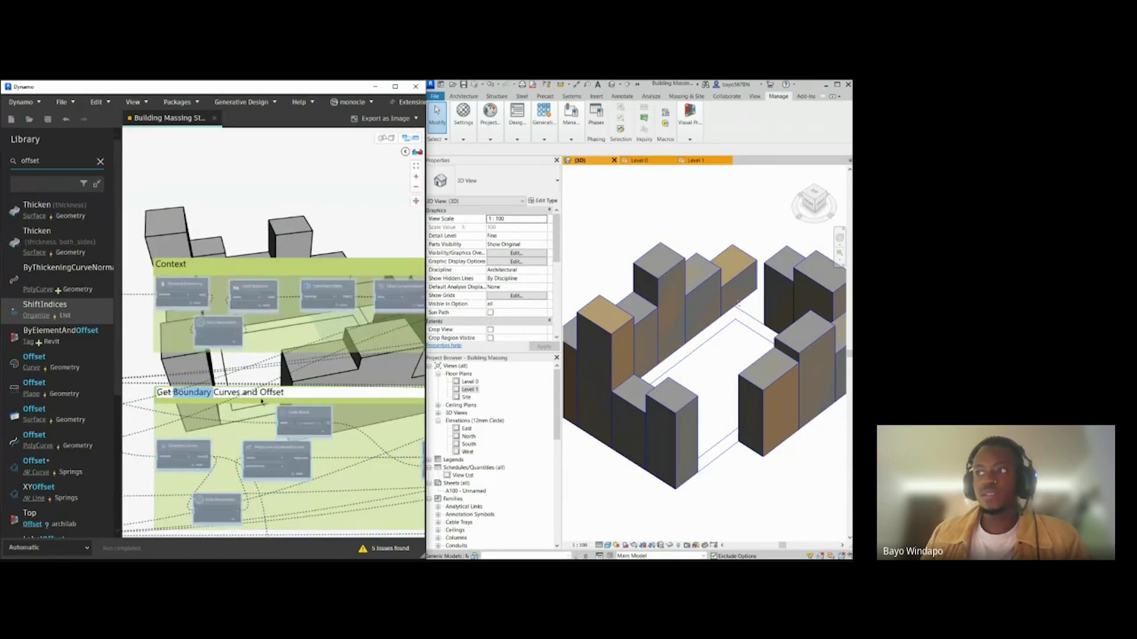
pyautogui.moveTo(294, 392); pyautogui.dragTo(158, 392)
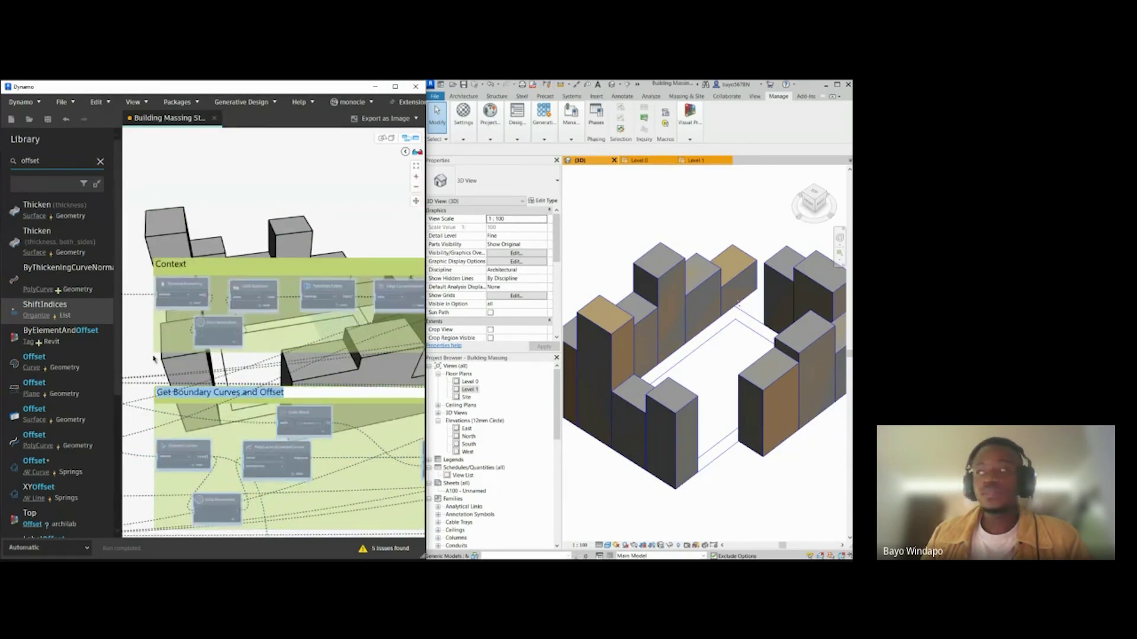
# Step: Group the rebuilt boundary nodes, including Element.Curves, PolyCurve.ByJoinedCurves, Data.Remember, the width Code Block and the offset node
pyautogui.scroll(-5, 274, 256)
pyautogui.moveTo(274, 256); pyautogui.dragTo(330, 510, button='middle')
pyautogui.scroll(2, 387, 206)
pyautogui.moveTo(297, 267); pyautogui.dragTo(200, 285)
pyautogui.hotkey('ctrl', 'g')
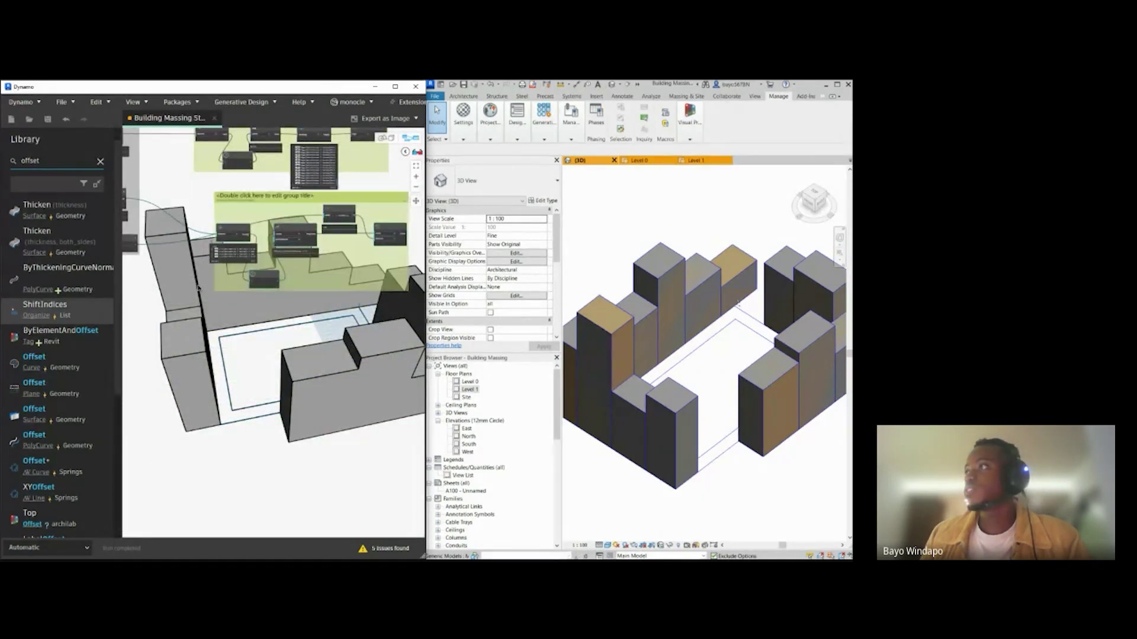
# Step: Open the placeholder title of the new boundary nodes group for editing
pyautogui.scroll(3, 237, 219)
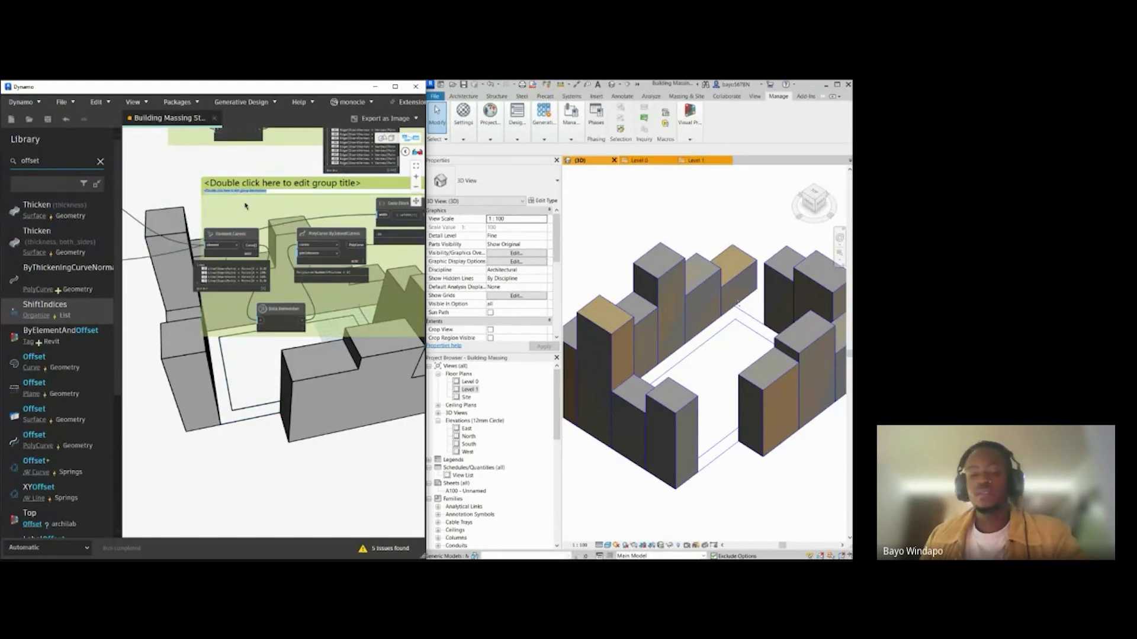
pyautogui.doubleClick(234, 185)
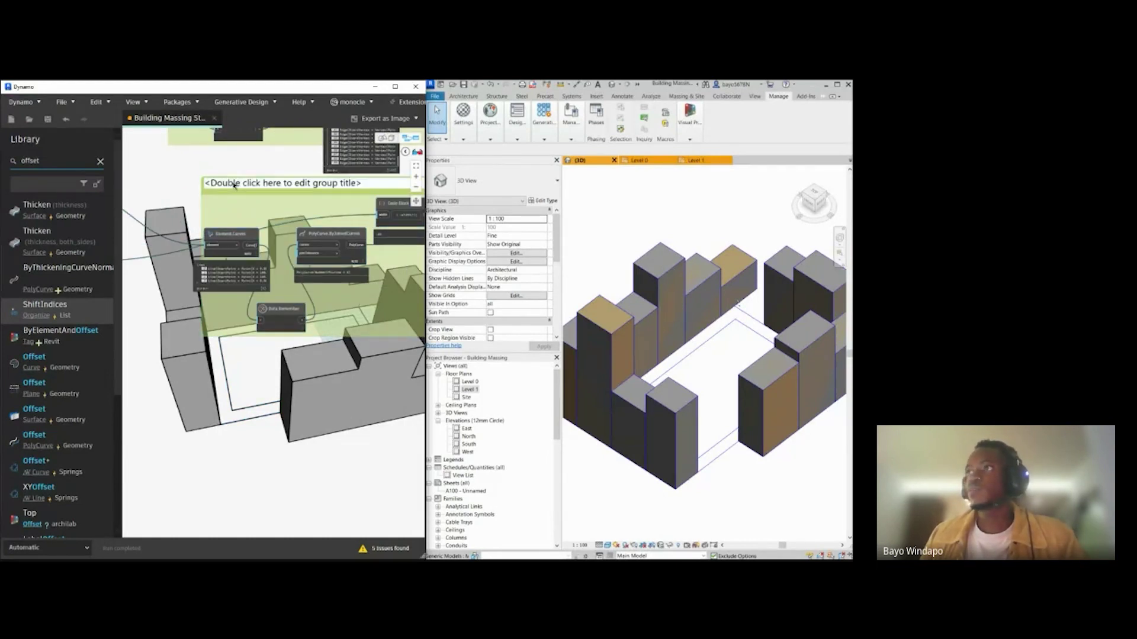
pyautogui.doubleClick(234, 185)
pyautogui.click(234, 185)
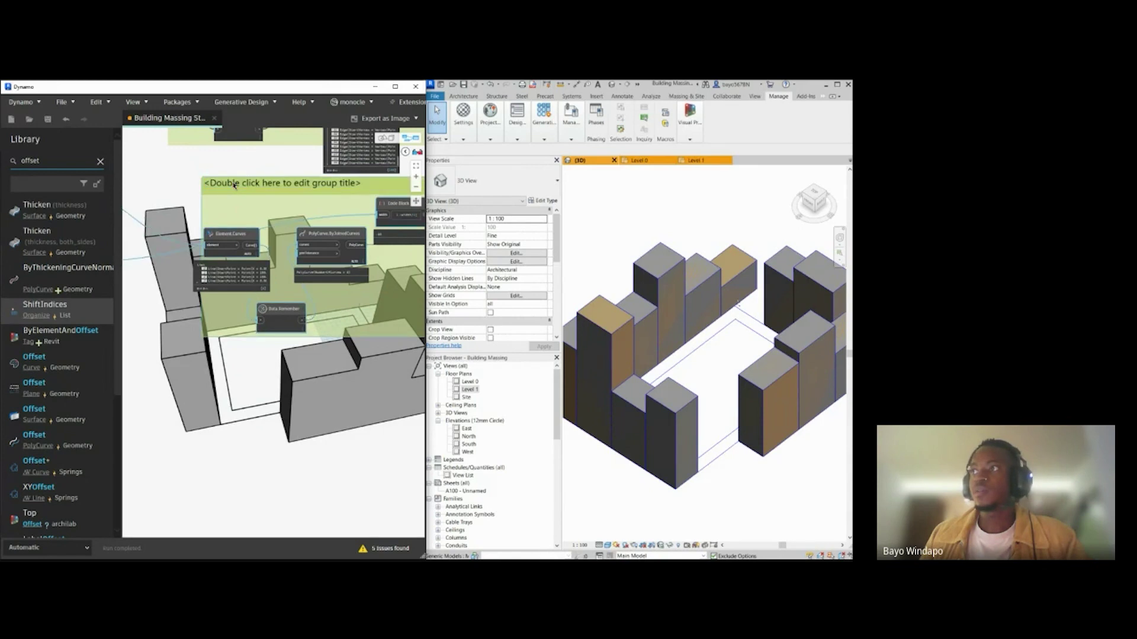
# Step: Title the boundary node group "Get Boundary Curves and Offset"
pyautogui.doubleClick(249, 185)
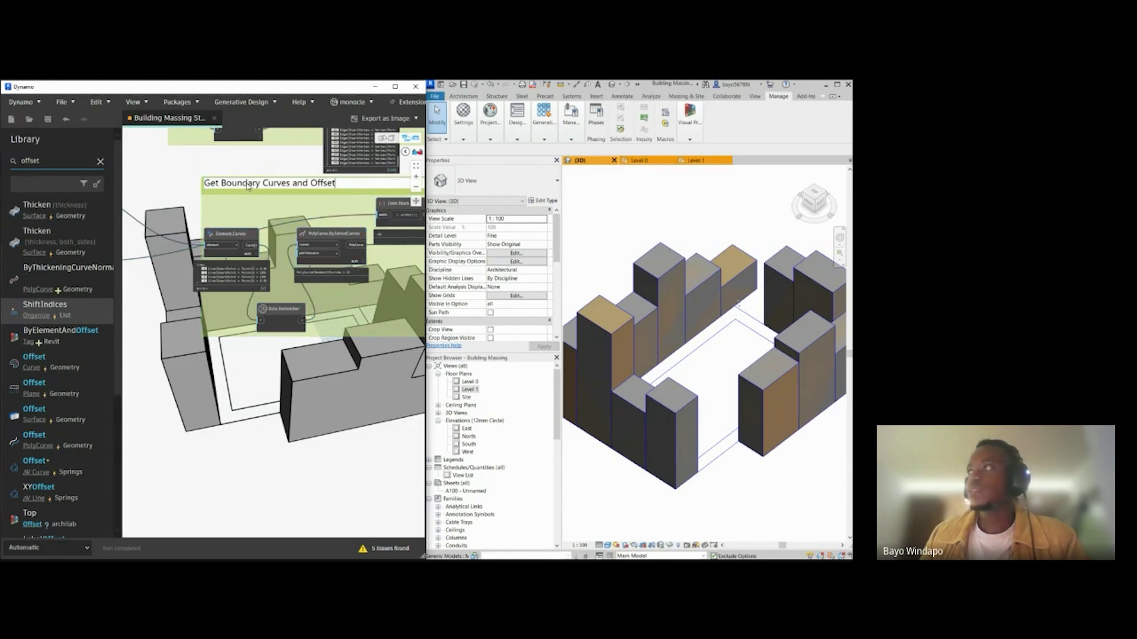
pyautogui.click(197, 378)
pyautogui.moveTo(241, 381); pyautogui.dragTo(219, 470, button='middle')
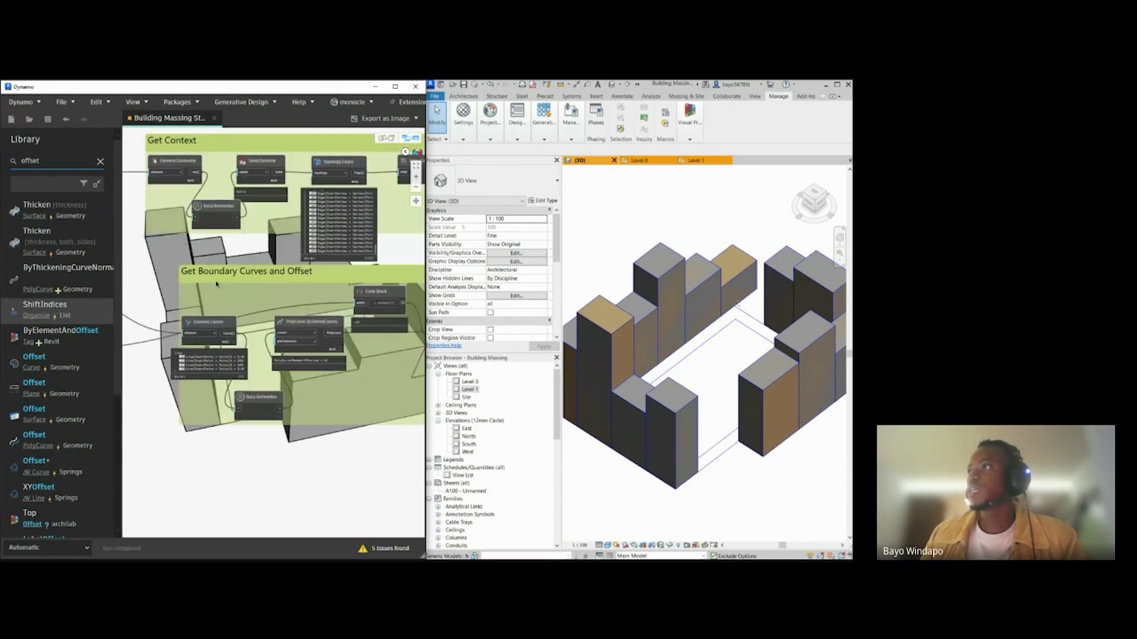
pyautogui.moveTo(221, 275); pyautogui.dragTo(191, 300, button='middle')
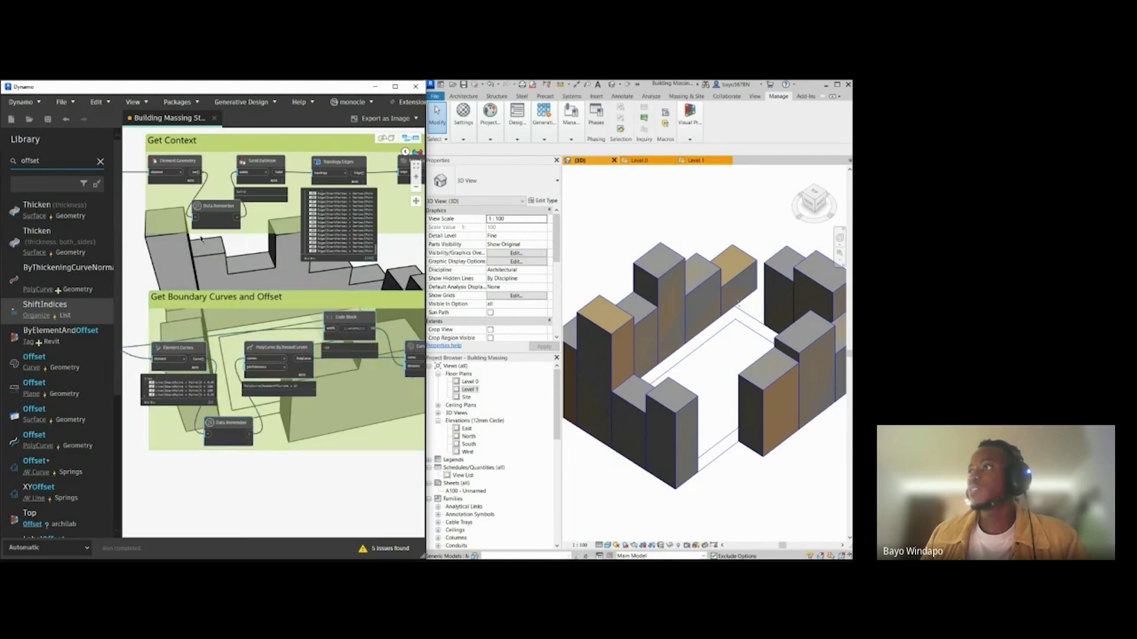
# Step: Examine the nodes in the reference group "Generate Initial Floor Solid" below the working graph
pyautogui.scroll(-3, 202, 249)
pyautogui.scroll(-2, 201, 249)
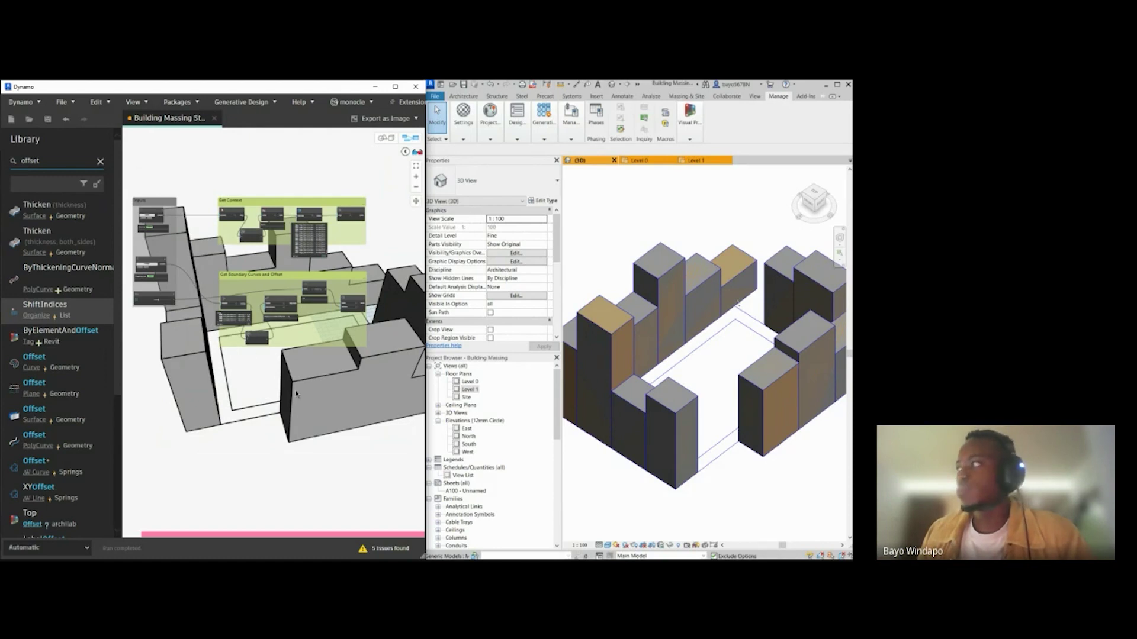
pyautogui.moveTo(309, 458); pyautogui.dragTo(276, 373, button='middle')
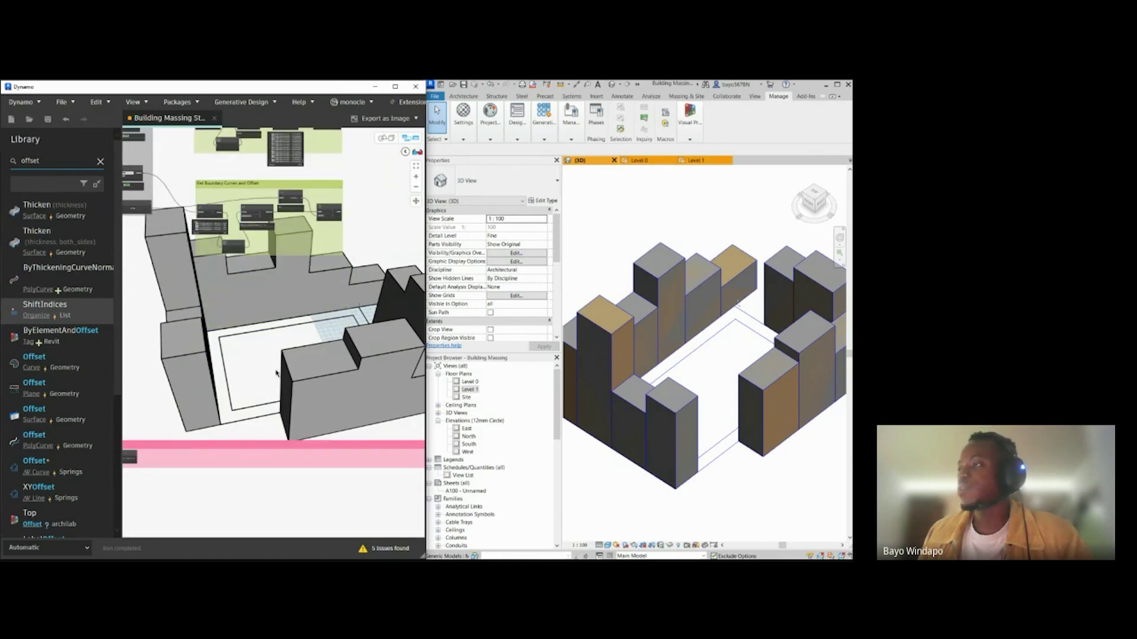
pyautogui.scroll(-3, 276, 373)
pyautogui.moveTo(297, 492); pyautogui.dragTo(269, 322, button='middle')
pyautogui.moveTo(308, 515); pyautogui.dragTo(264, 438, button='middle')
pyautogui.moveTo(380, 378); pyautogui.dragTo(331, 391, button='middle')
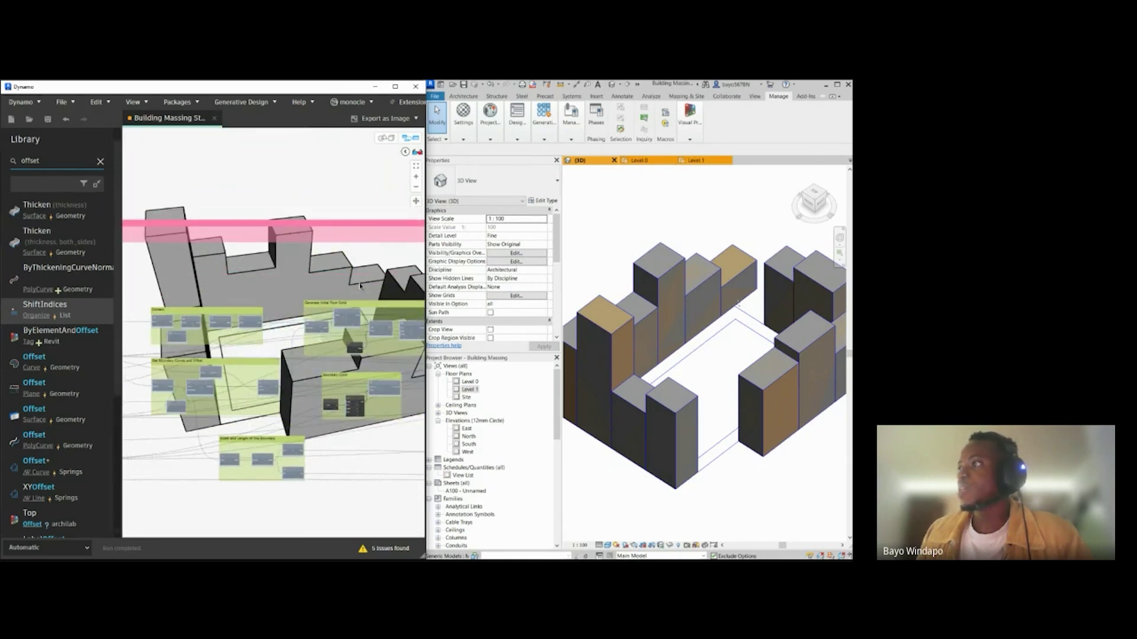
pyautogui.scroll(3, 362, 319)
pyautogui.scroll(2, 354, 323)
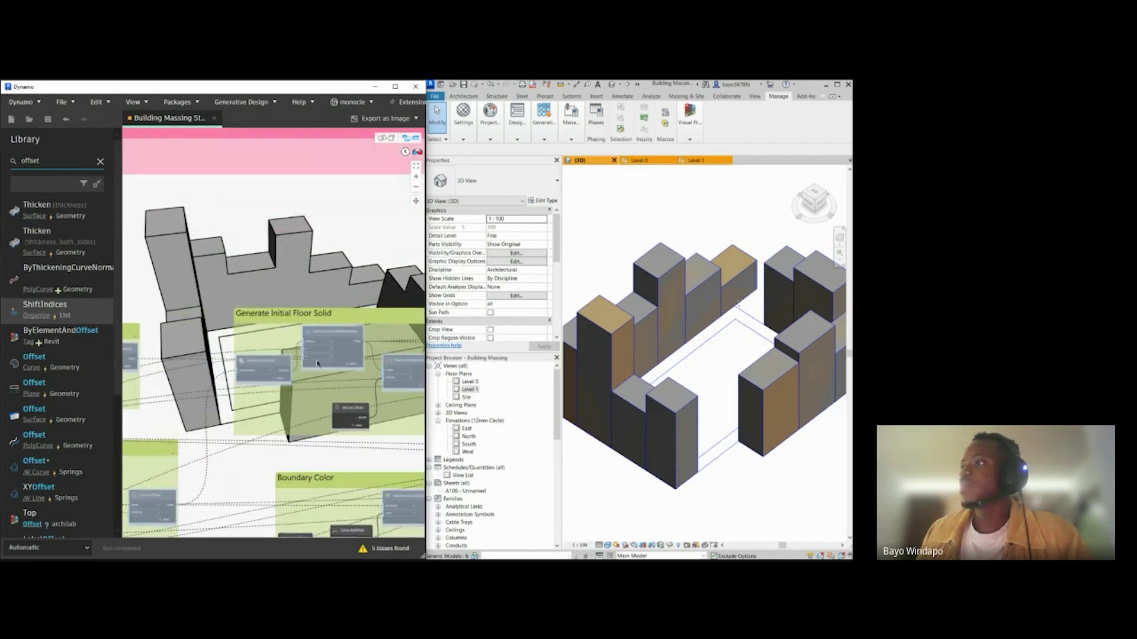
pyautogui.moveTo(240, 444); pyautogui.dragTo(252, 405, button='middle')
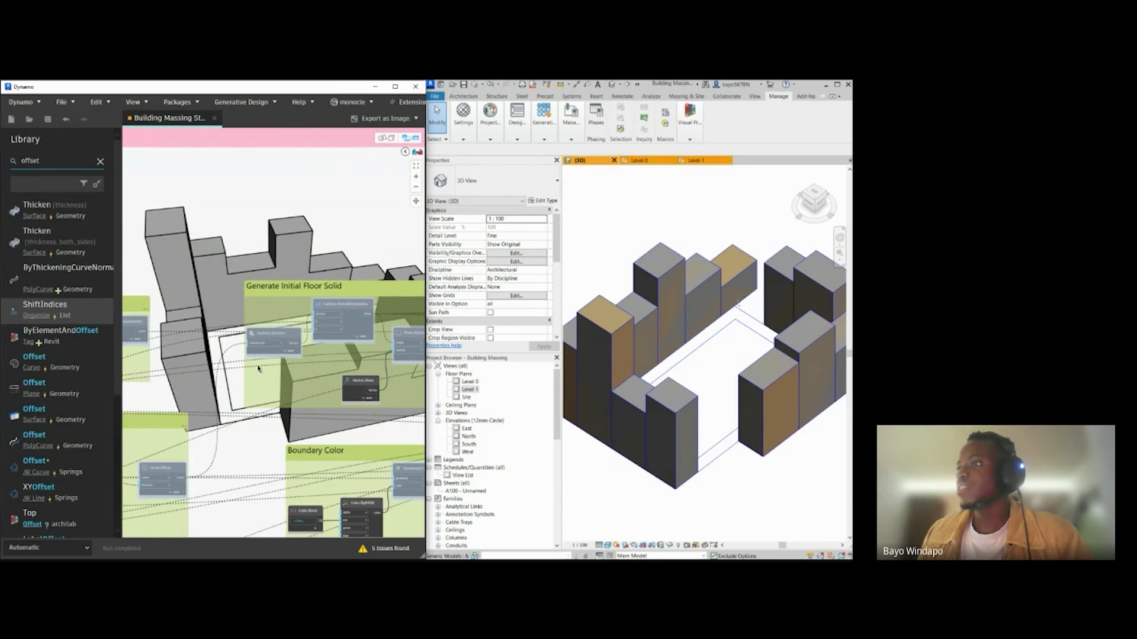
pyautogui.moveTo(256, 429); pyautogui.dragTo(267, 425, button='middle')
pyautogui.scroll(1, 303, 308)
pyautogui.moveTo(303, 307); pyautogui.dragTo(225, 301, button='middle')
pyautogui.moveTo(253, 288); pyautogui.dragTo(250, 286)
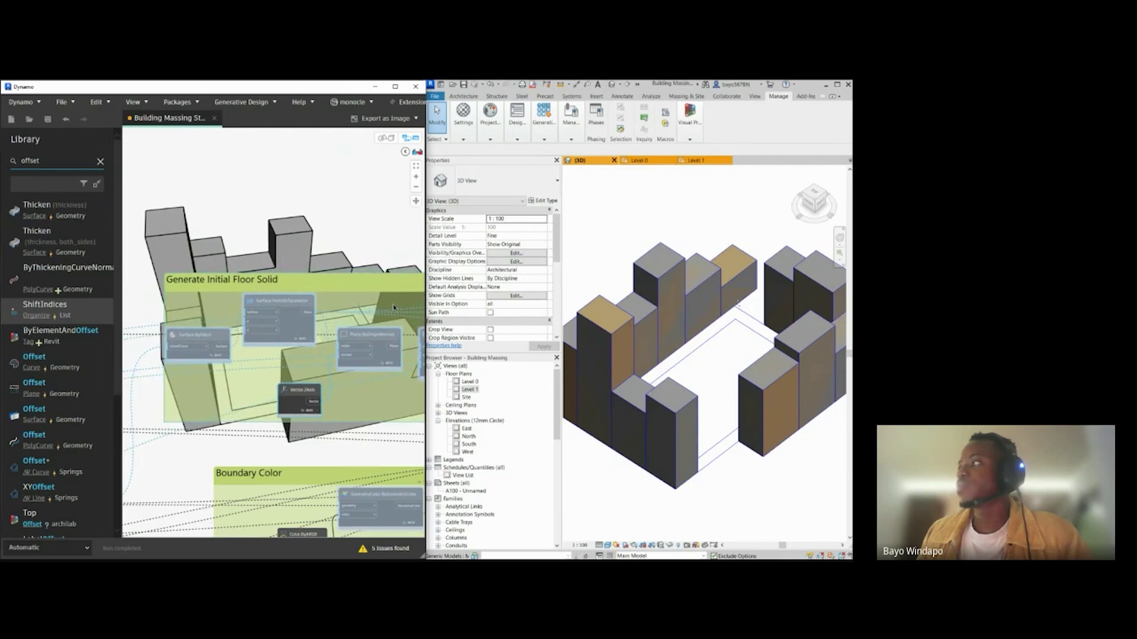
pyautogui.moveTo(264, 283); pyautogui.dragTo(227, 289, button='middle')
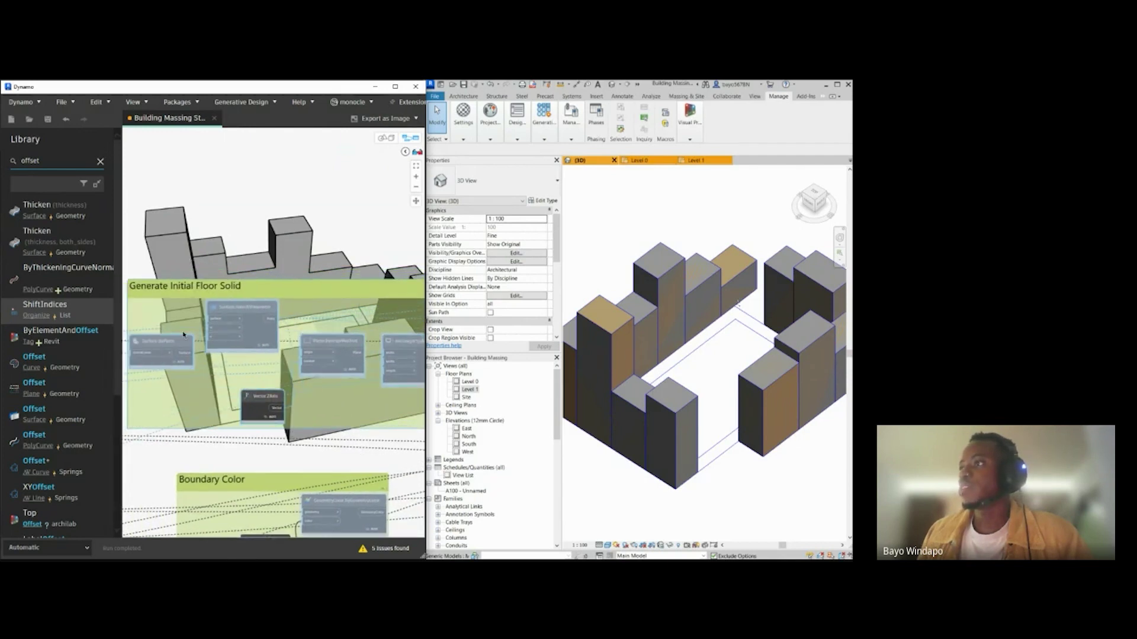
pyautogui.moveTo(172, 365); pyautogui.dragTo(211, 381, button='middle')
pyautogui.click(244, 290)
pyautogui.scroll(-3, 244, 290)
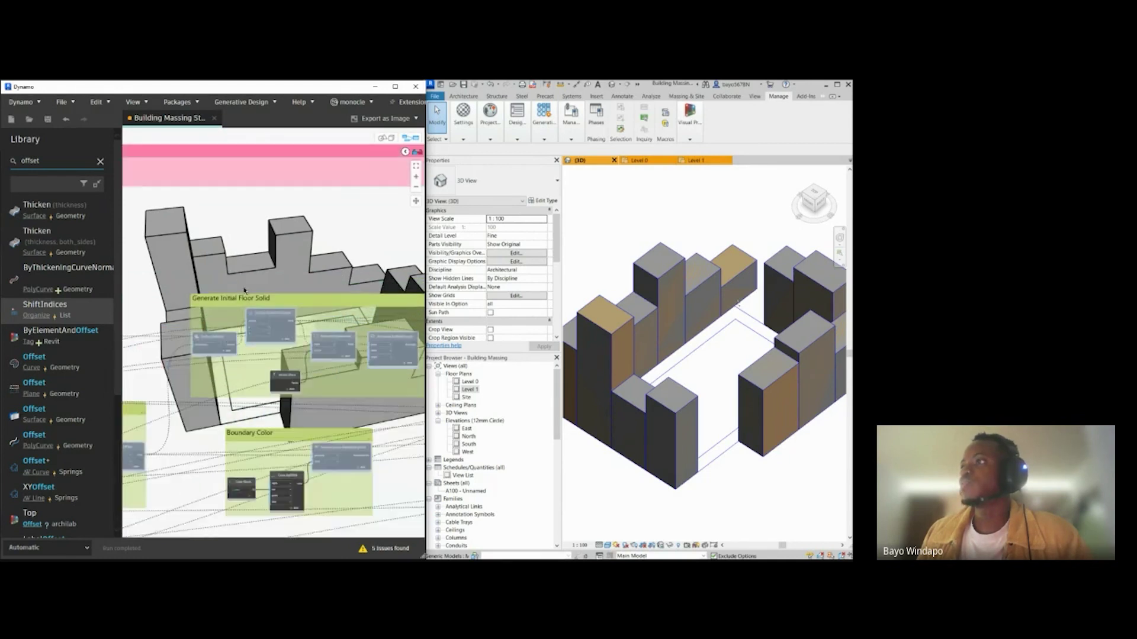
# Step: Return to the Curve.Offset node in the working graph and inspect its offset boundary in the 3D background preview
pyautogui.moveTo(244, 291); pyautogui.dragTo(320, 460, button='middle')
pyautogui.scroll(-2, 266, 350)
pyautogui.moveTo(264, 343); pyautogui.dragTo(385, 484, button='middle')
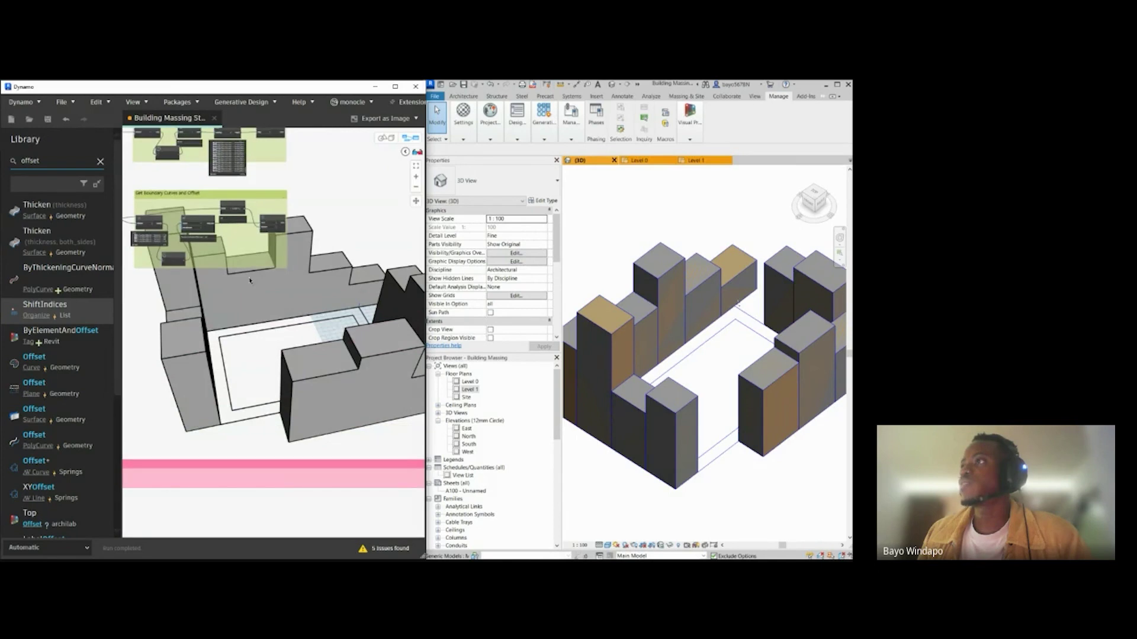
pyautogui.moveTo(250, 280); pyautogui.dragTo(303, 383, button='middle')
pyautogui.scroll(4, 365, 251)
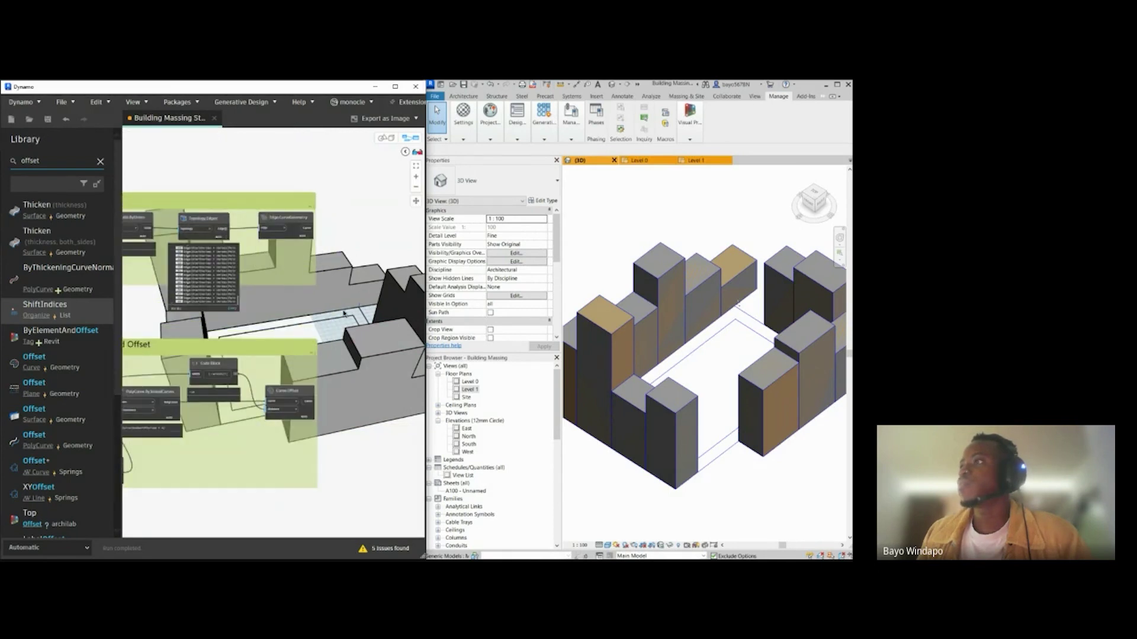
pyautogui.moveTo(344, 314); pyautogui.dragTo(329, 301, button='middle')
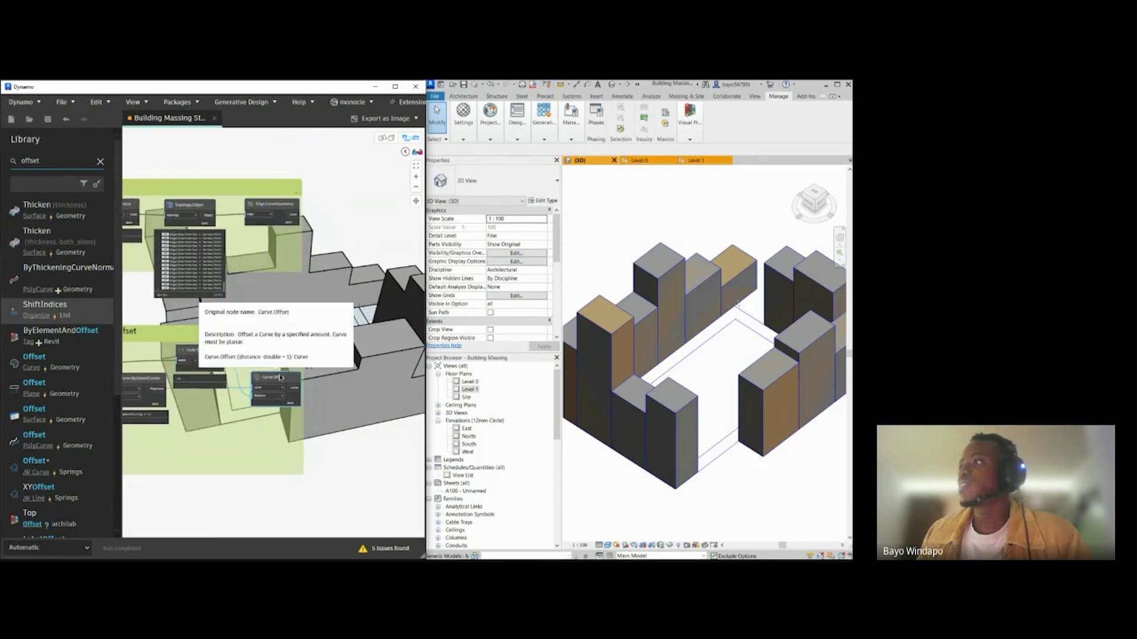
pyautogui.moveTo(280, 377); pyautogui.dragTo(251, 388, button='middle')
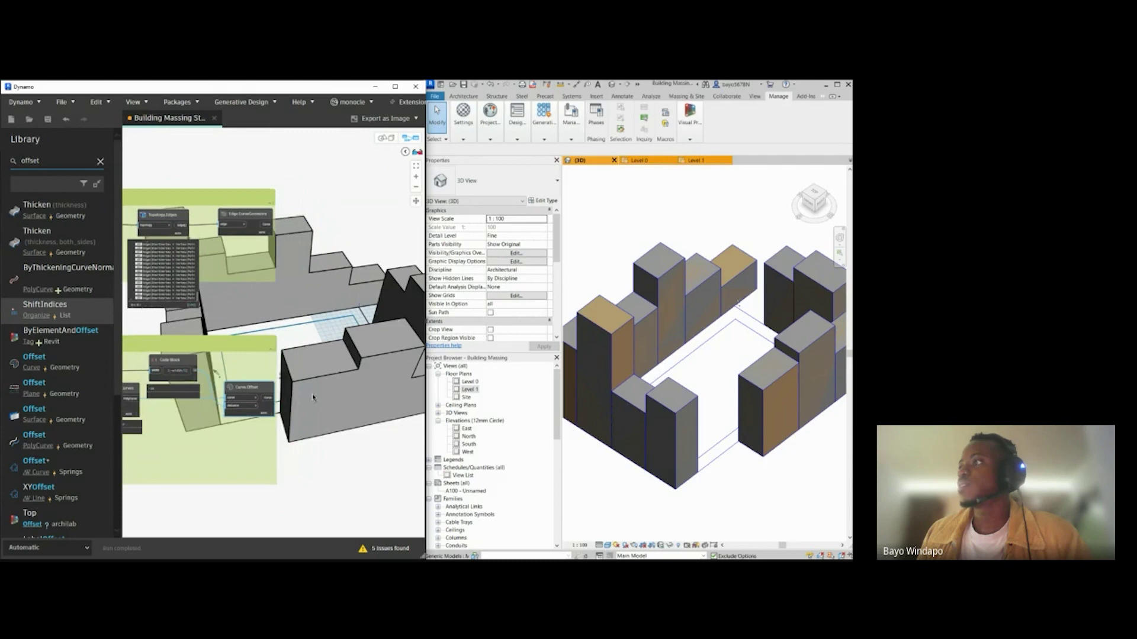
pyautogui.click(390, 142)
pyautogui.moveTo(278, 332)
pyautogui.mouseDown(button='right')
pyautogui.moveTo(285, 352)
pyautogui.moveTo(273, 352)
pyautogui.mouseUp(button='right')
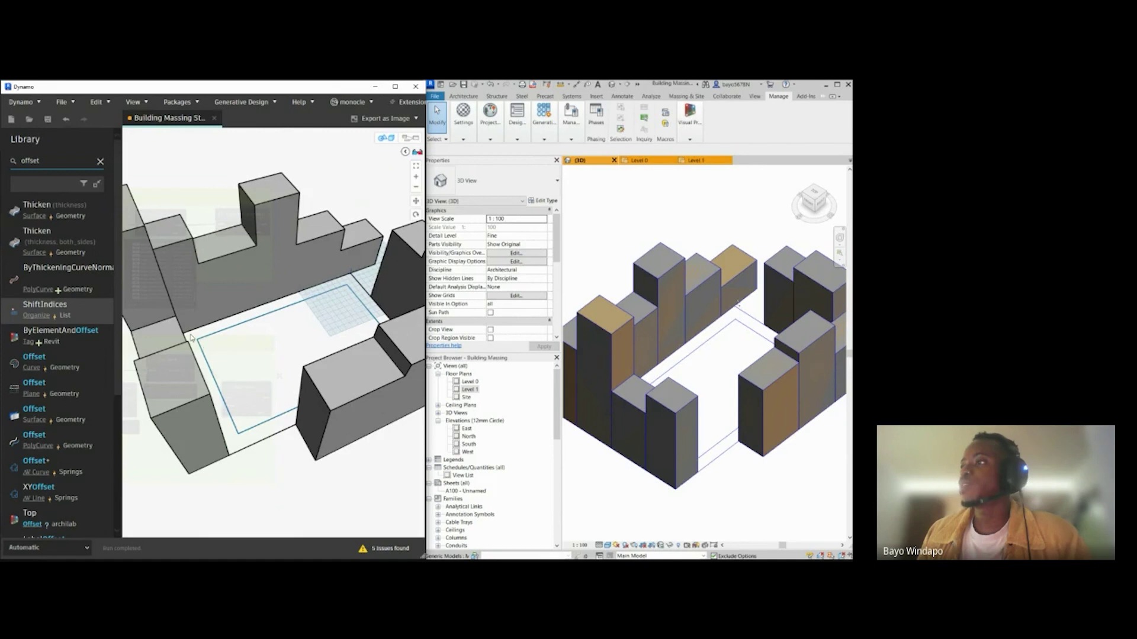
pyautogui.click(409, 138)
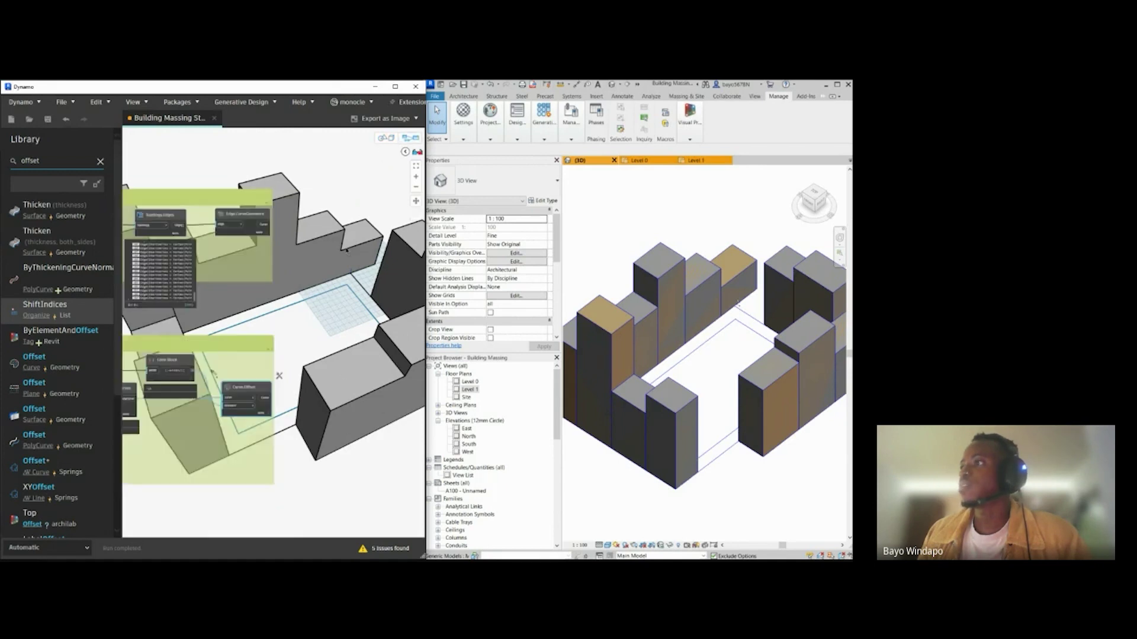
# Step: Find Surface.ByPatch in the node library and place it beside the "Get Context" group
pyautogui.click(53, 167)
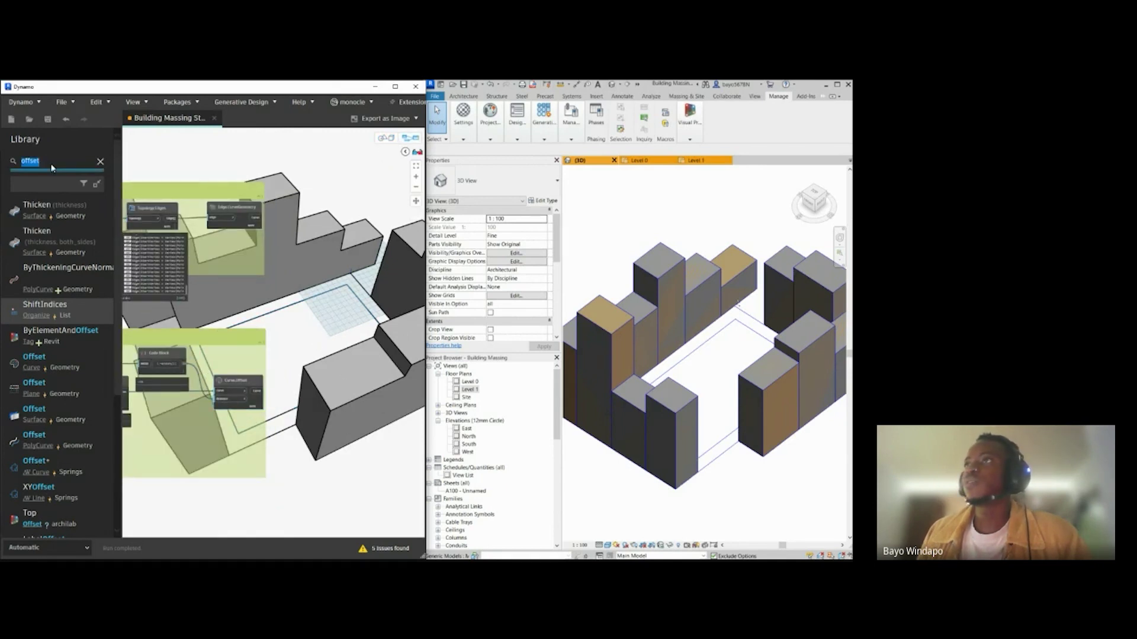
pyautogui.write('surface')
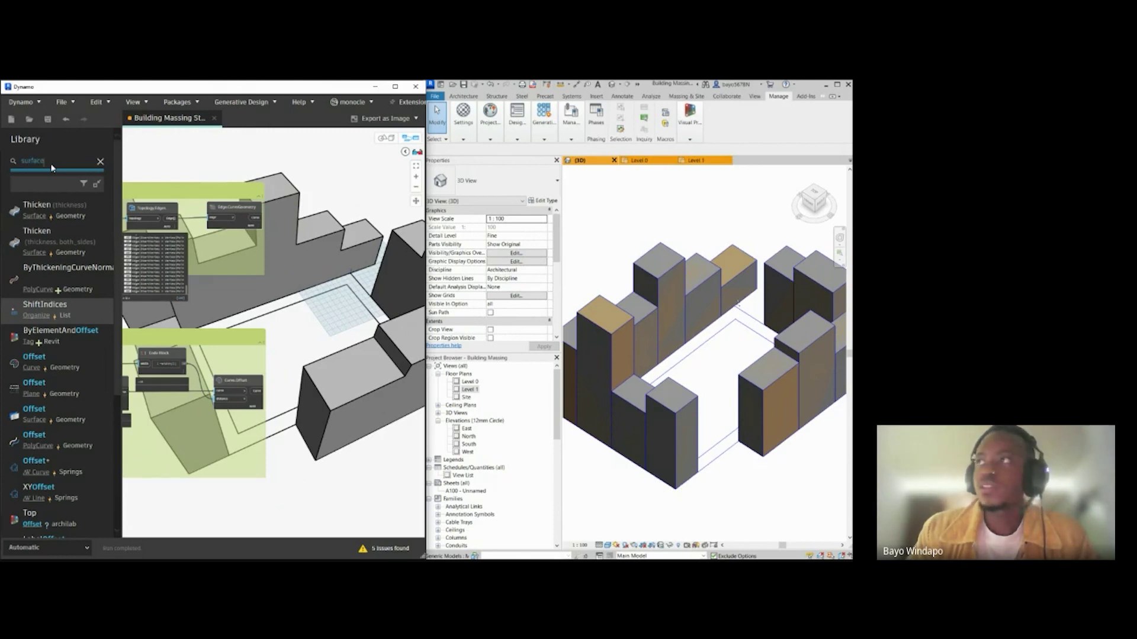
pyautogui.write('.by')
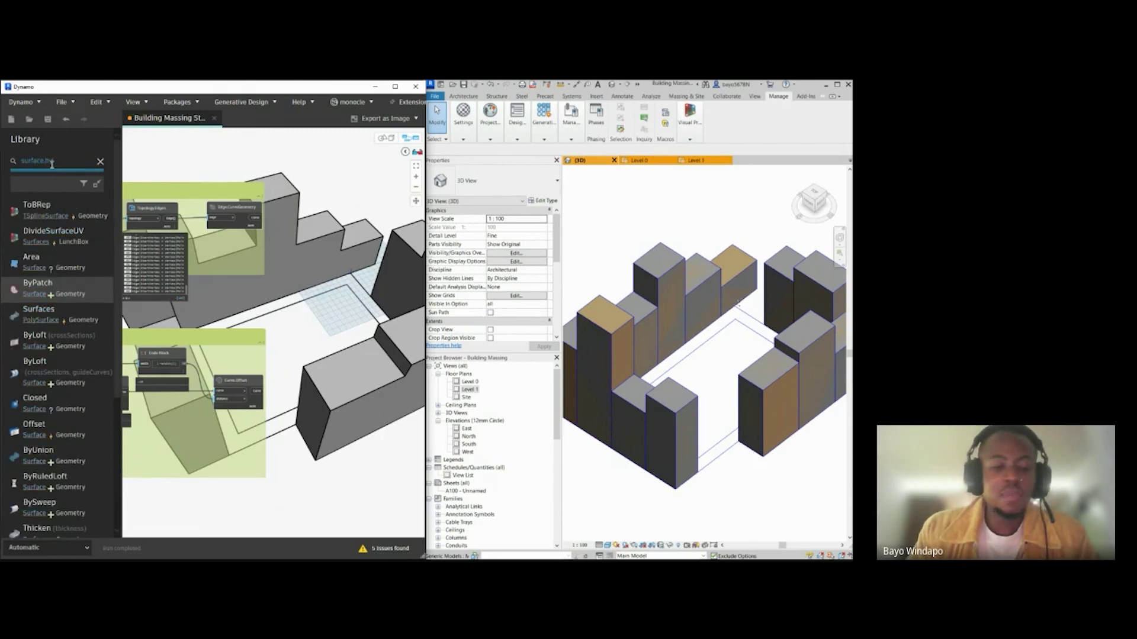
pyautogui.write('patch')
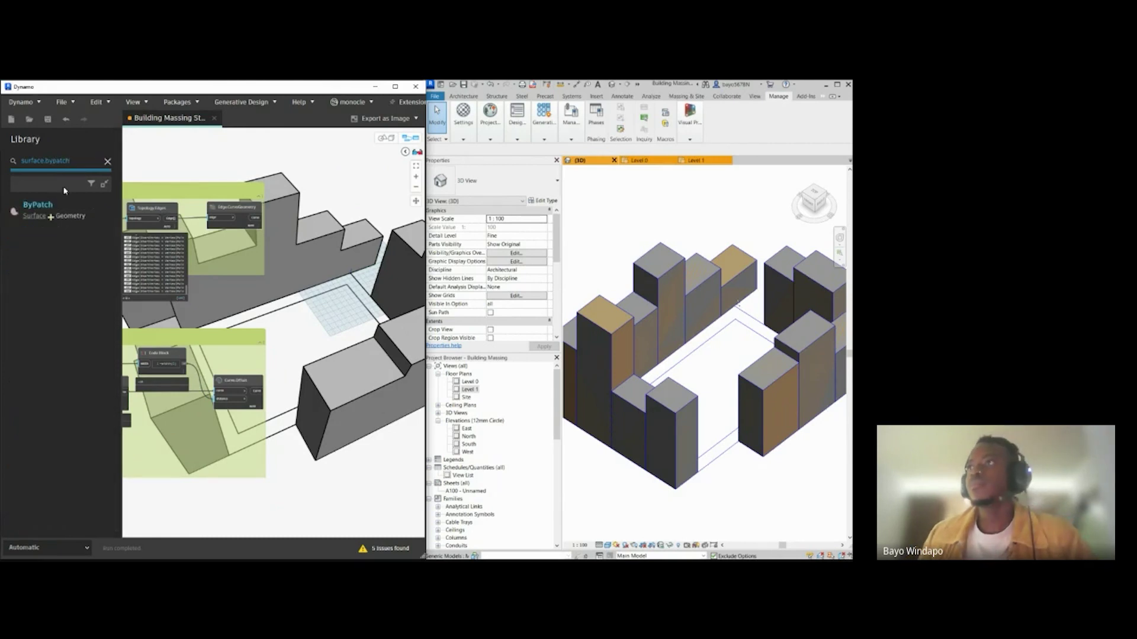
pyautogui.click(41, 209)
pyautogui.moveTo(302, 337); pyautogui.dragTo(273, 347, button='middle')
pyautogui.moveTo(273, 344); pyautogui.dragTo(334, 235)
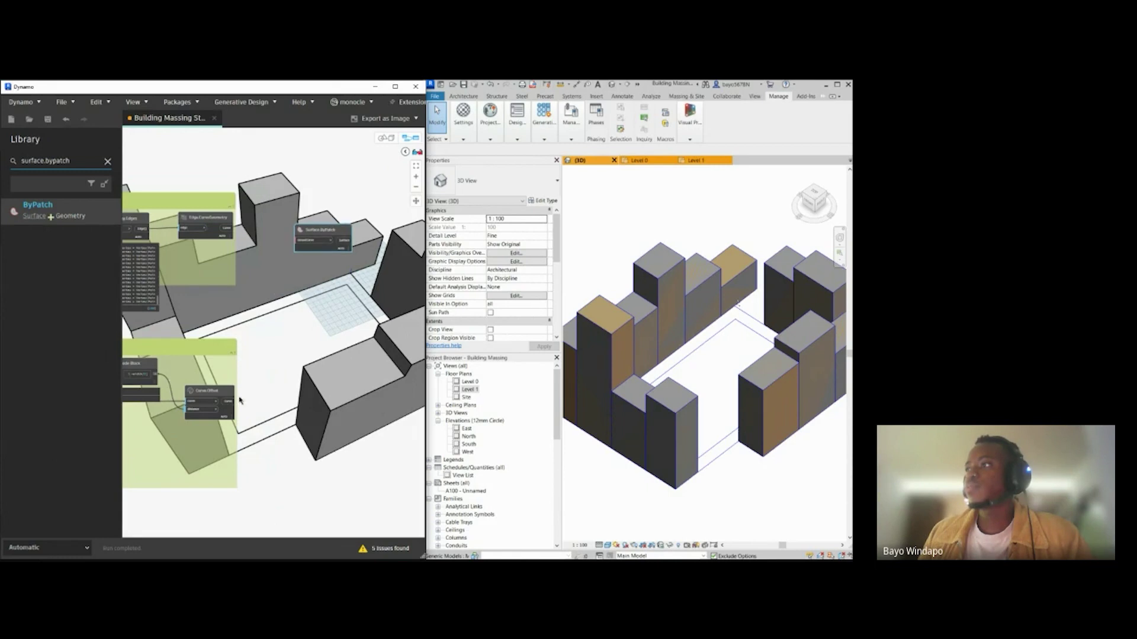
# Step: Connect the Curve.Offset curve output to the closedCurve input of Surface.ByPatch and inspect the surface in the 3D preview
pyautogui.scroll(3, 213, 418)
pyautogui.click(234, 432)
pyautogui.moveTo(311, 362); pyautogui.dragTo(290, 375, button='middle')
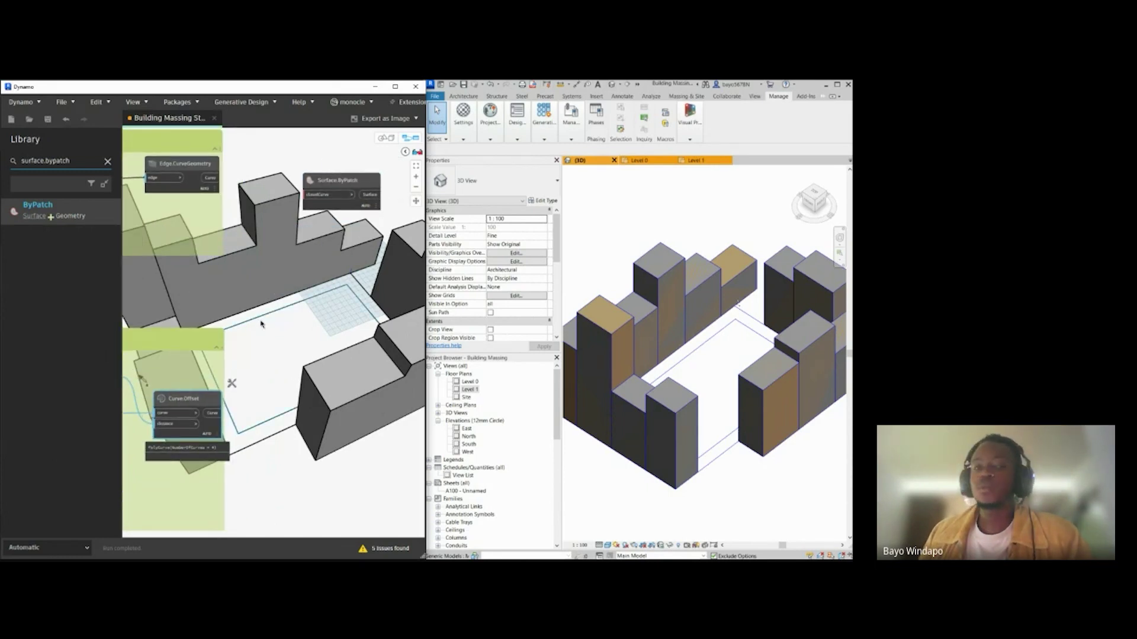
pyautogui.click(214, 416)
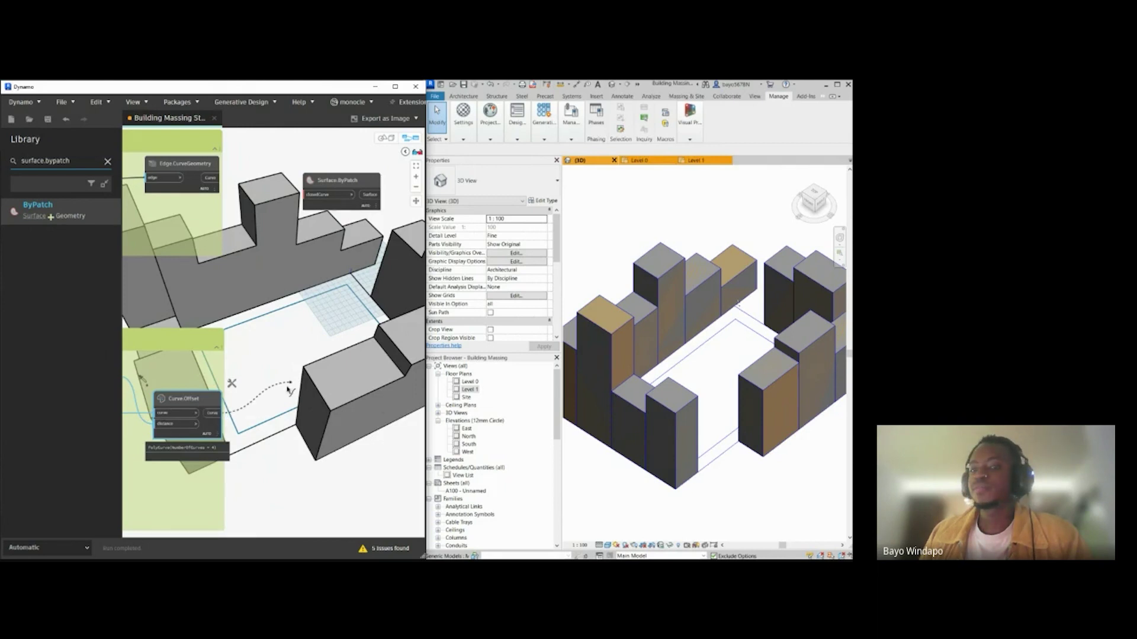
pyautogui.moveTo(289, 385); pyautogui.dragTo(259, 425, button='middle')
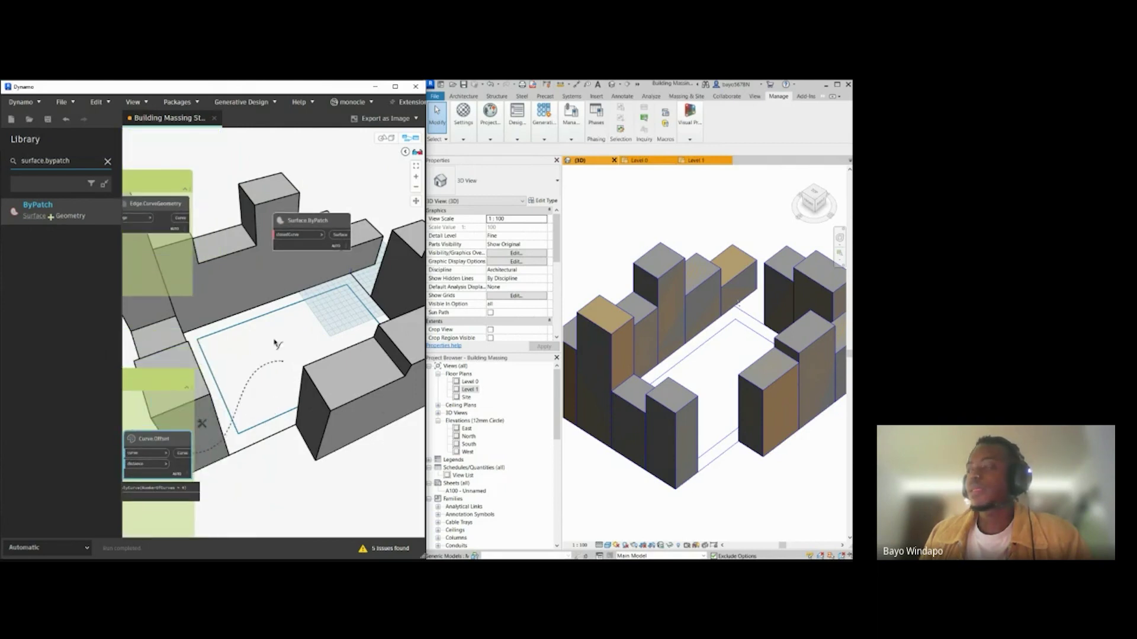
pyautogui.click(277, 235)
pyautogui.moveTo(312, 222); pyautogui.dragTo(323, 200)
pyautogui.click(344, 259)
pyautogui.moveTo(361, 262); pyautogui.dragTo(328, 272, button='middle')
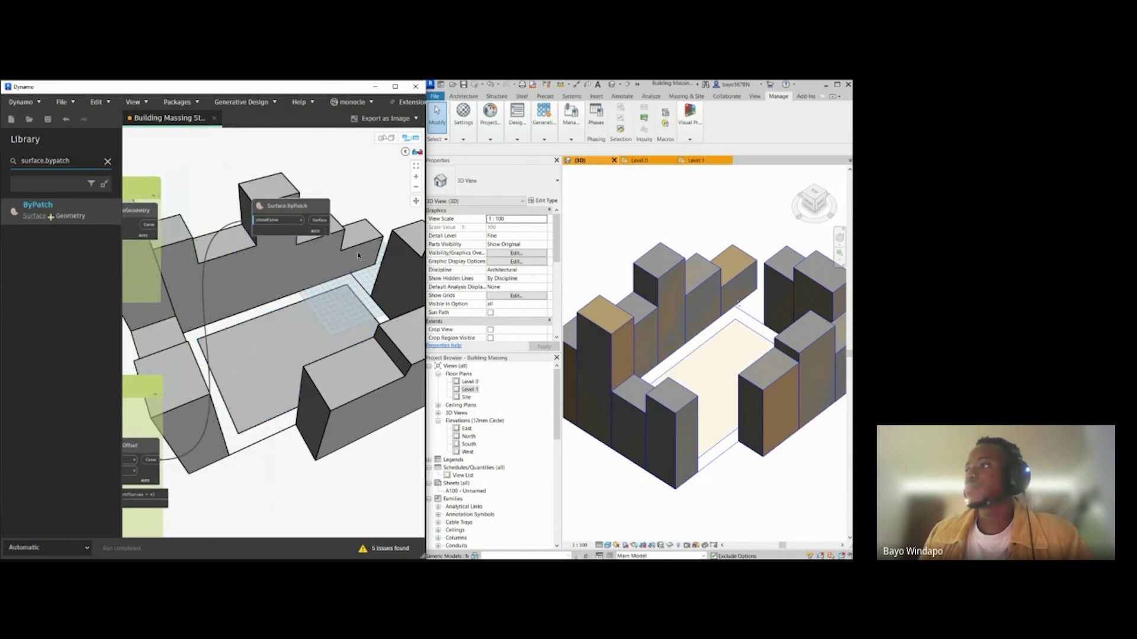
pyautogui.click(406, 139)
pyautogui.moveTo(294, 354)
pyautogui.mouseDown(button='right')
pyautogui.moveTo(311, 360)
pyautogui.moveTo(304, 379)
pyautogui.moveTo(300, 344)
pyautogui.mouseUp(button='right')
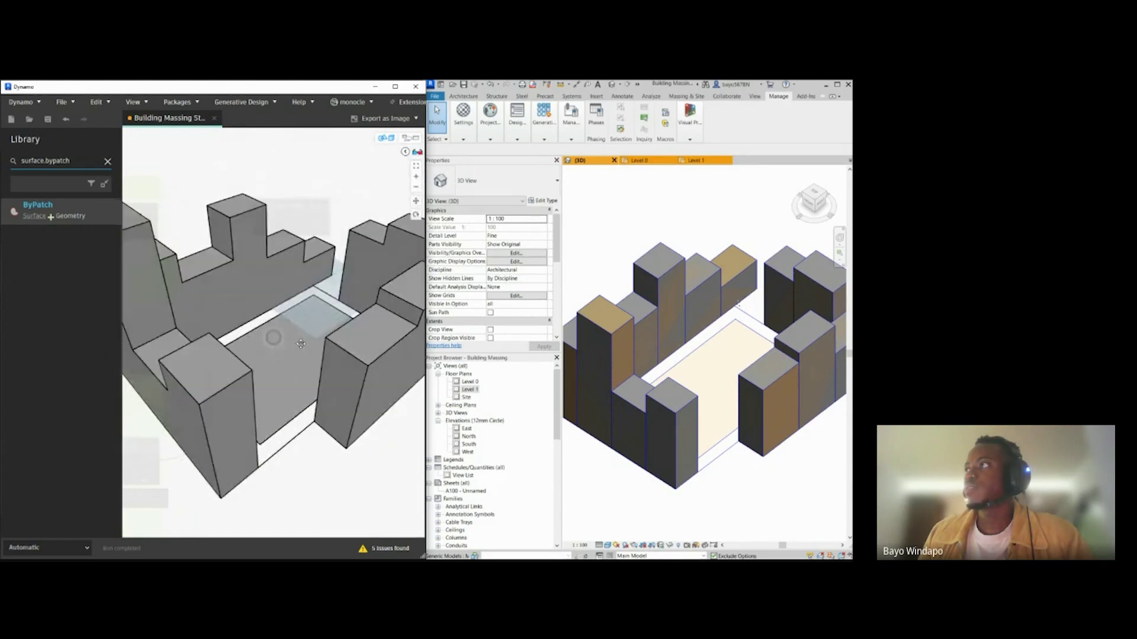
pyautogui.hotkey('ctrl', 'b')
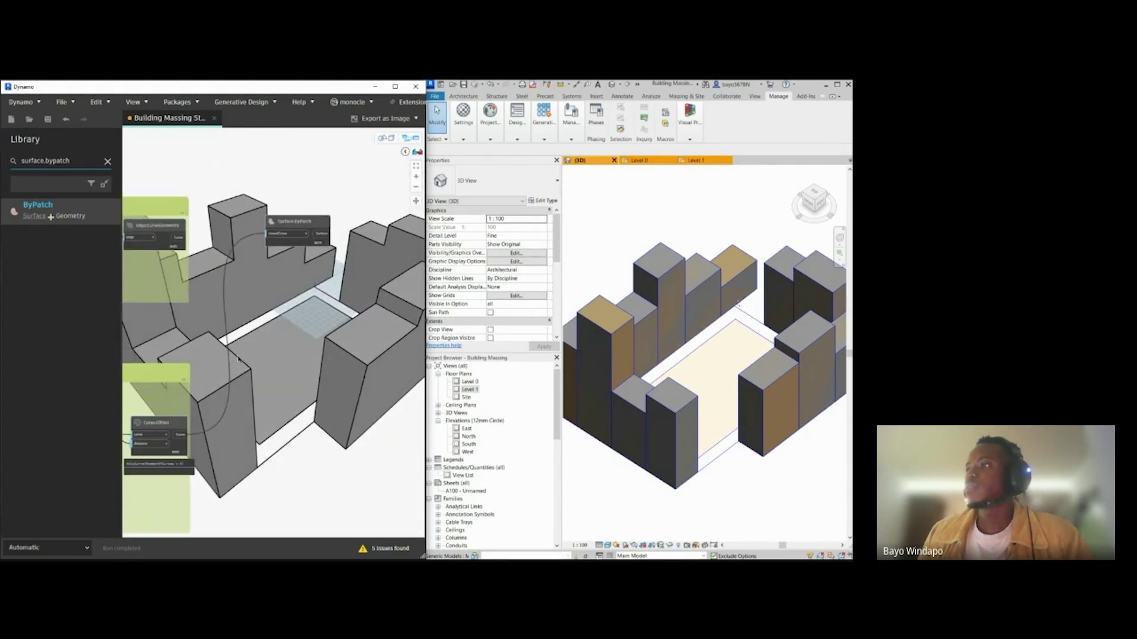
# Step: Adjust the IN_Width/Depth slider in the inputs group to 22
pyautogui.scroll(-4, 238, 359)
pyautogui.moveTo(254, 359); pyautogui.dragTo(408, 344, button='middle')
pyautogui.scroll(4, 217, 360)
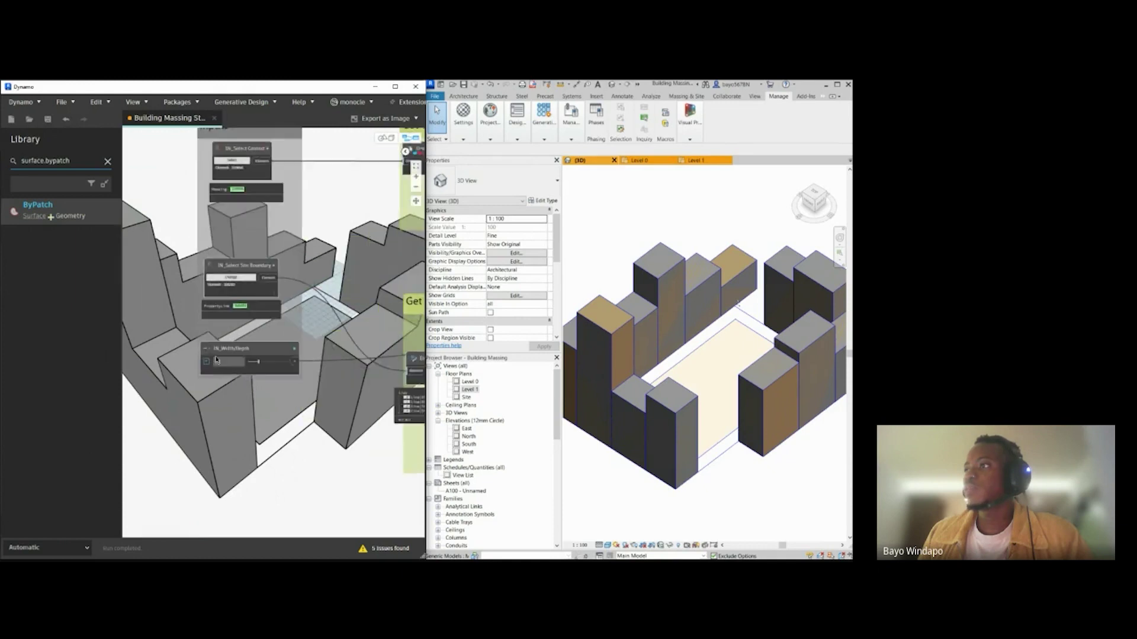
pyautogui.scroll(2, 216, 359)
pyautogui.moveTo(273, 363)
pyautogui.mouseDown()
pyautogui.moveTo(302, 364)
pyautogui.moveTo(273, 366)
pyautogui.mouseUp()
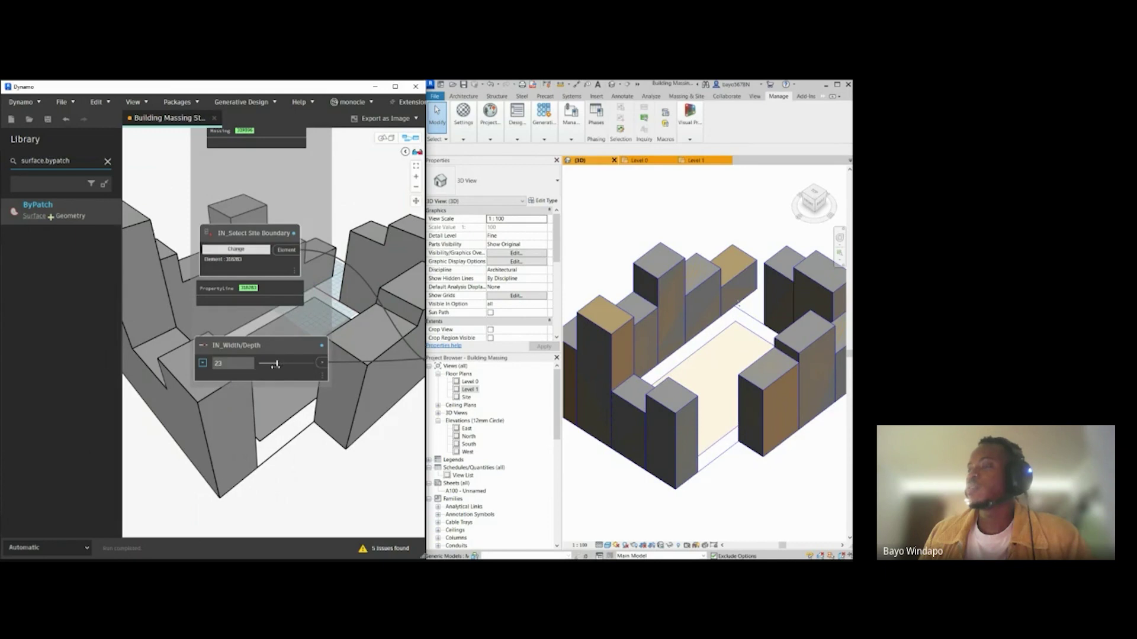
pyautogui.scroll(-5, 175, 436)
pyautogui.scroll(6, 312, 326)
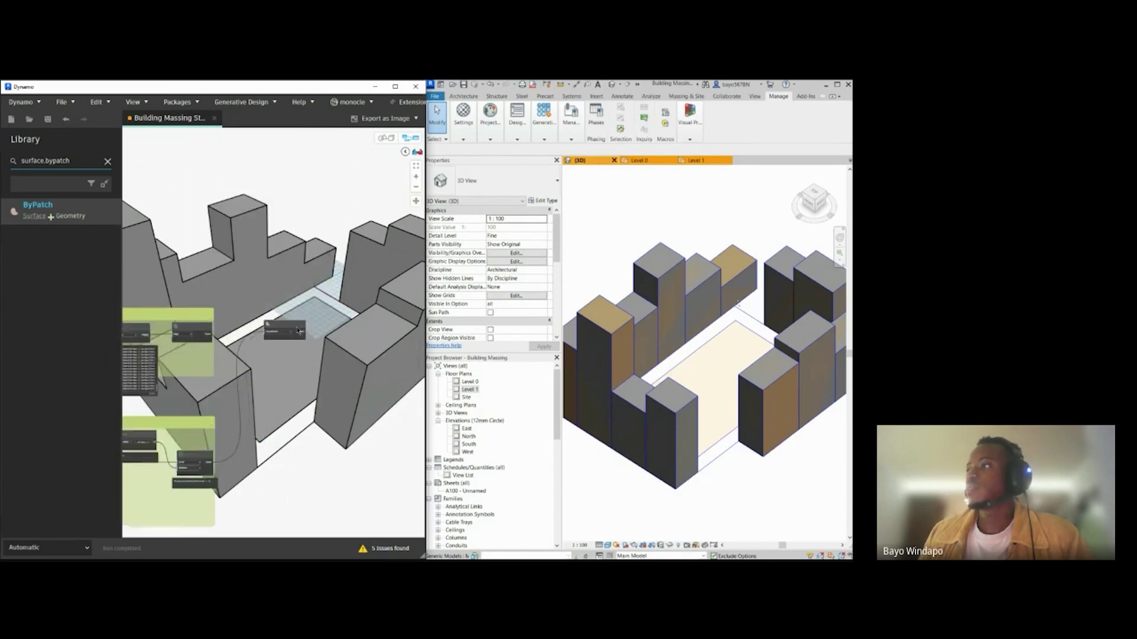
# Step: Duplicate the IN_Width/Depth slider in the inputs group and place the copy directly below the original
pyautogui.moveTo(338, 366); pyautogui.dragTo(322, 366, button='middle')
pyautogui.tripleClick(79, 160)
pyautogui.scroll(-5, 315, 250)
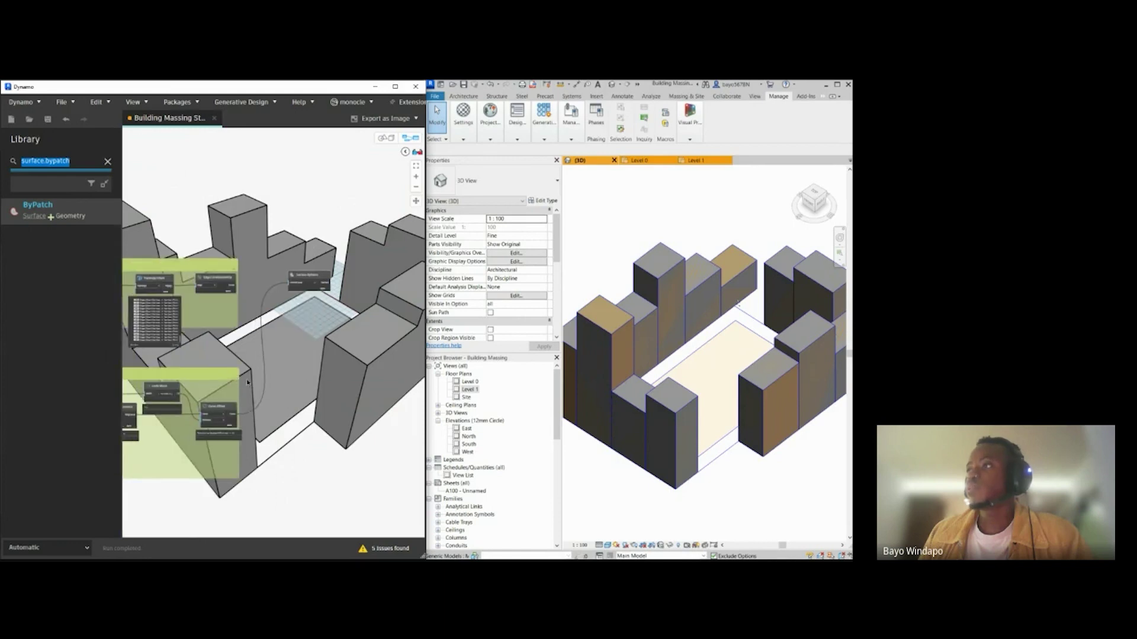
pyautogui.scroll(3, 166, 407)
pyautogui.scroll(6, 166, 407)
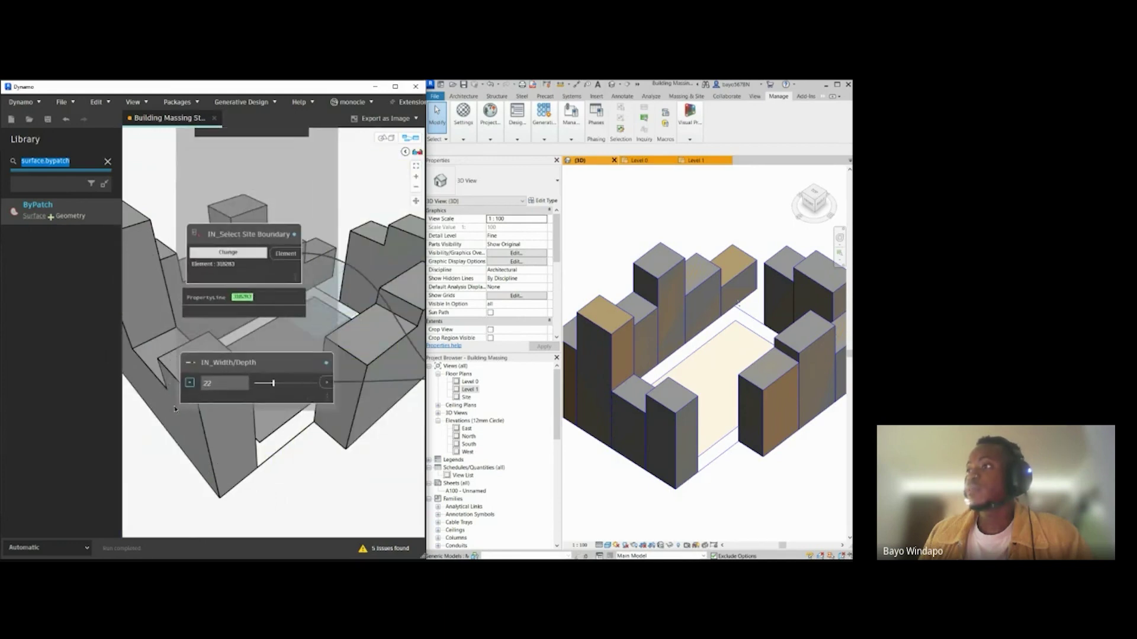
pyautogui.moveTo(271, 442); pyautogui.dragTo(266, 432, button='middle')
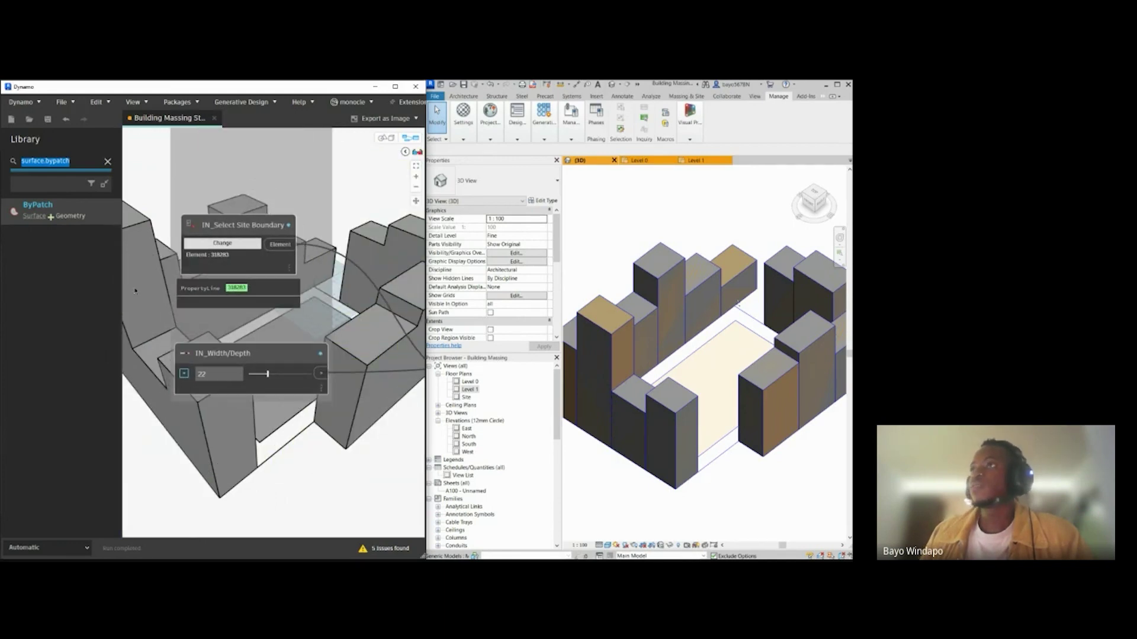
pyautogui.click(74, 161)
pyautogui.moveTo(212, 357); pyautogui.dragTo(220, 308, button='middle')
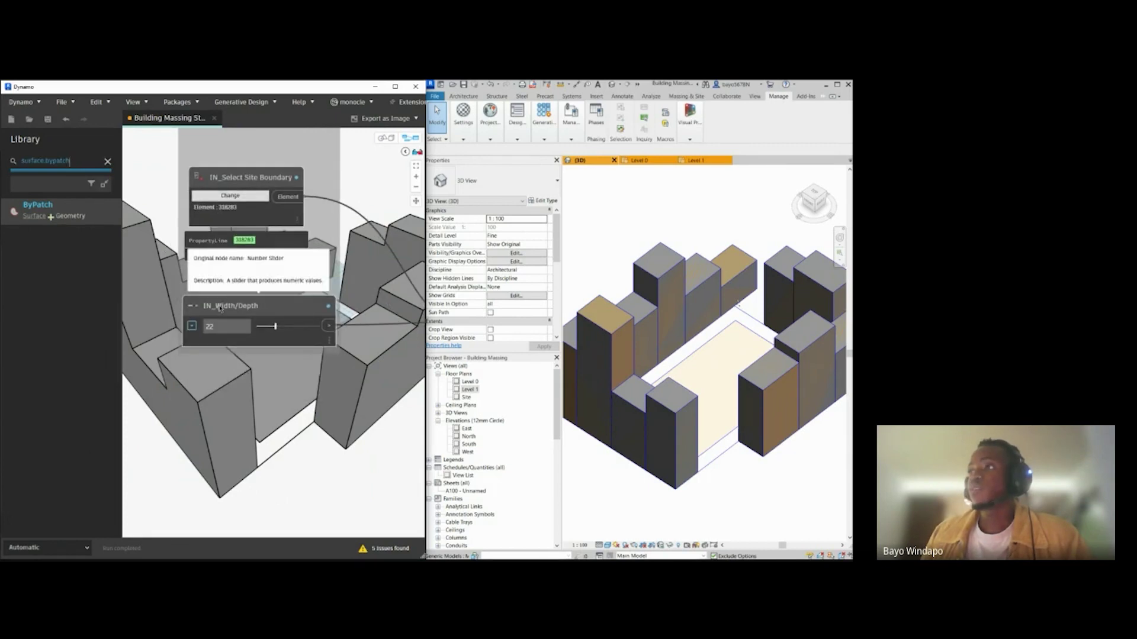
pyautogui.click(220, 309)
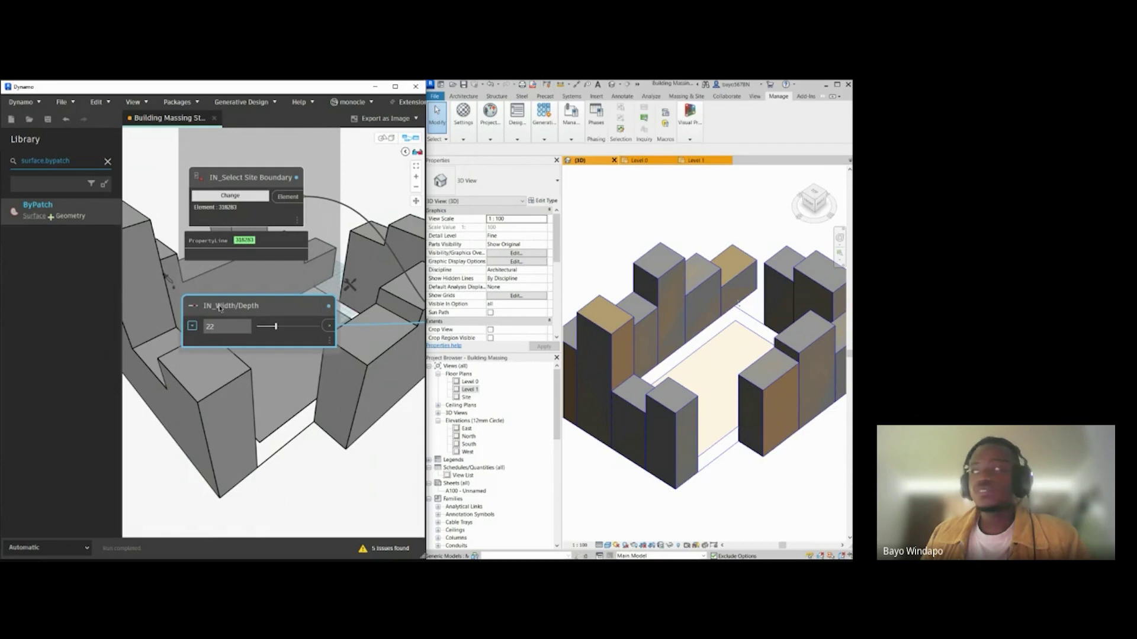
pyautogui.hotkey('ctrl', 'c')
pyautogui.hotkey('ctrl', 'v')
pyautogui.moveTo(351, 365); pyautogui.dragTo(226, 417)
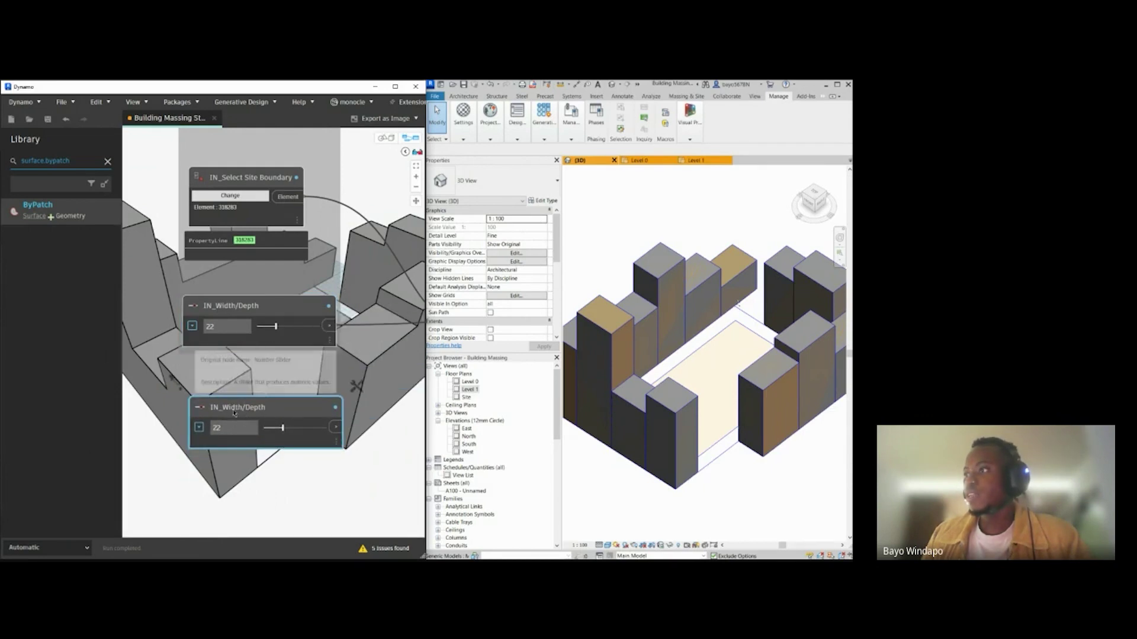
# Step: Rename the copied slider as IN_U
pyautogui.doubleClick(252, 398)
pyautogui.moveTo(211, 312); pyautogui.dragTo(155, 309)
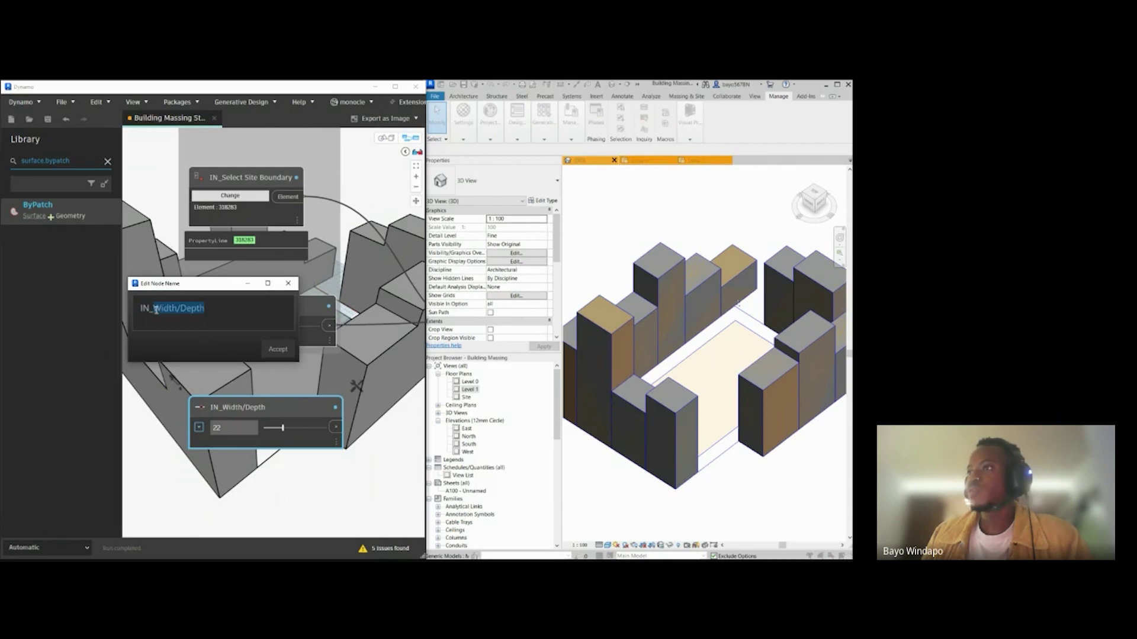
pyautogui.write('U')
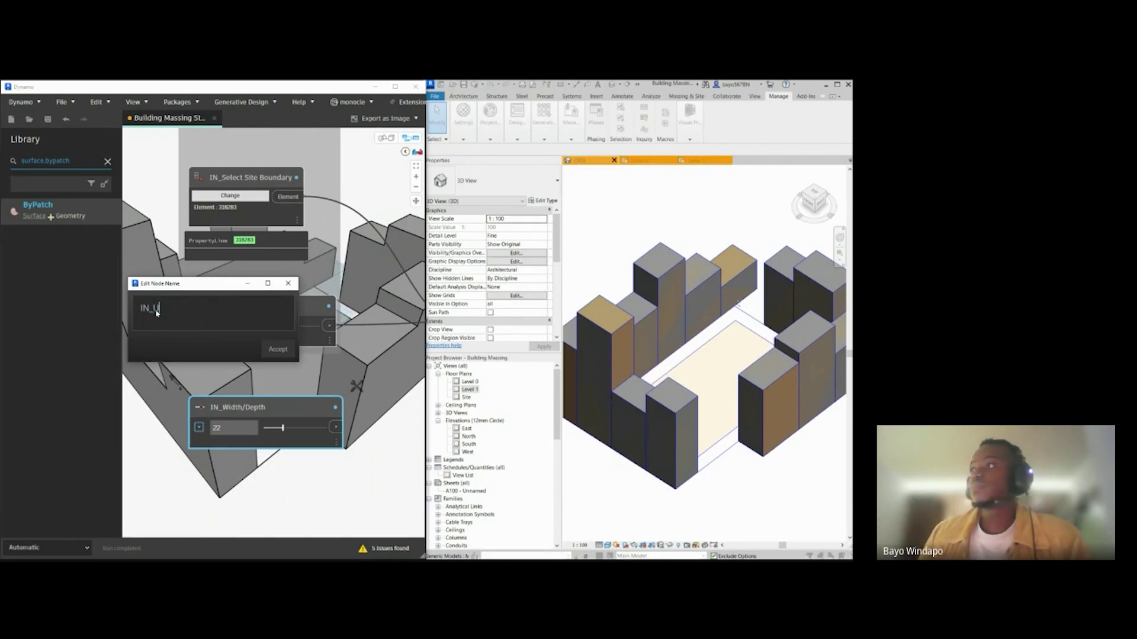
pyautogui.click(278, 349)
# Step: Configure the IN_U slider's range with a minimum of 0, a maximum of 1 and a step of 0.01
pyautogui.moveTo(286, 478); pyautogui.dragTo(274, 446, button='middle')
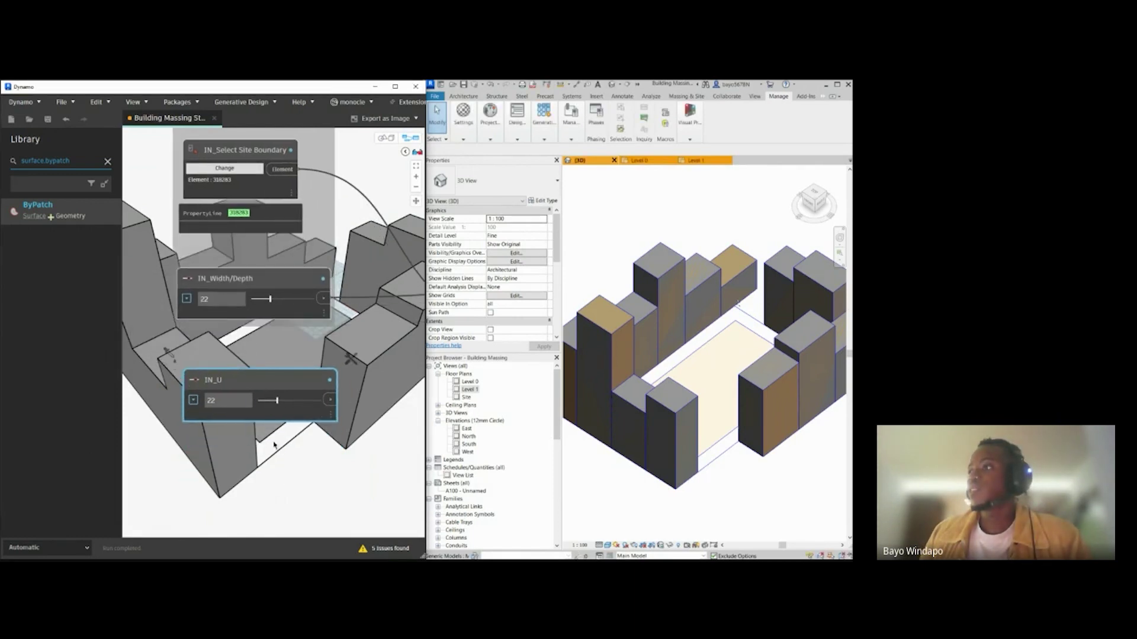
pyautogui.click(193, 401)
pyautogui.doubleClick(234, 428)
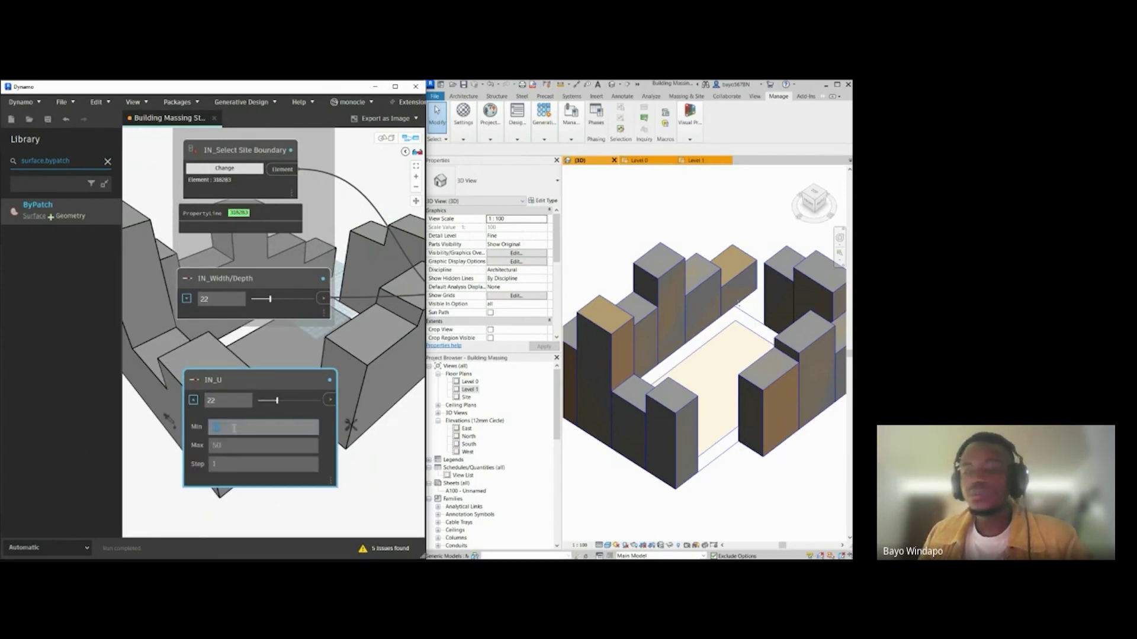
pyautogui.click(224, 449)
pyautogui.doubleClick(234, 447)
pyautogui.write('1')
pyautogui.doubleClick(227, 465)
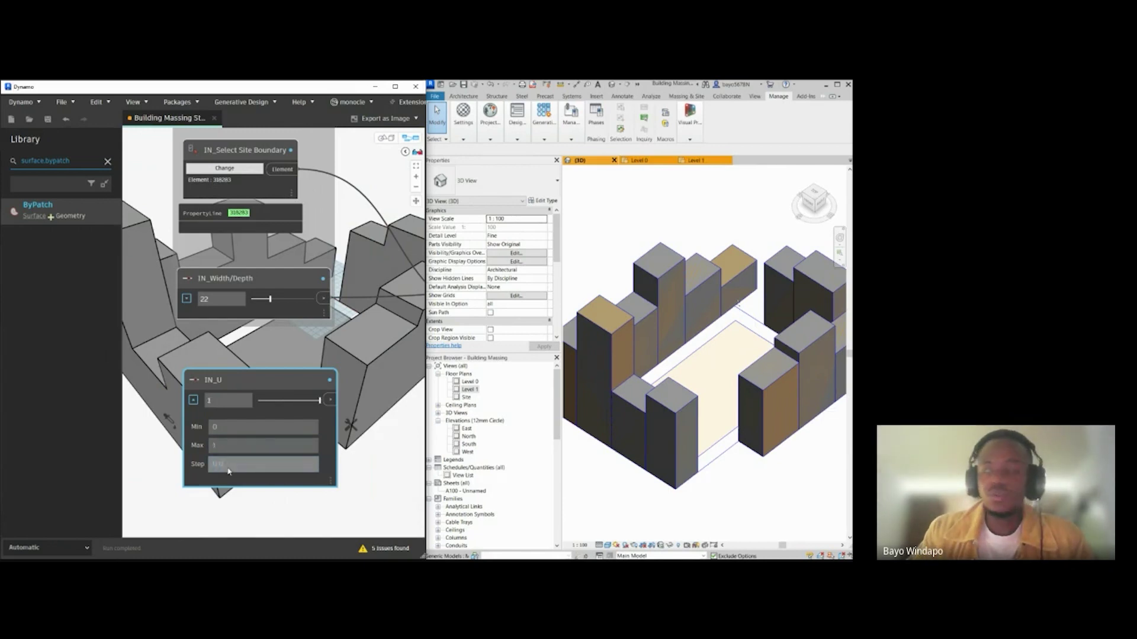
# Step: Set the IN_U slider's value to 0 and collapse its range settings
pyautogui.moveTo(319, 401); pyautogui.dragTo(251, 400)
pyautogui.rightClick(250, 401)
pyautogui.click(246, 386)
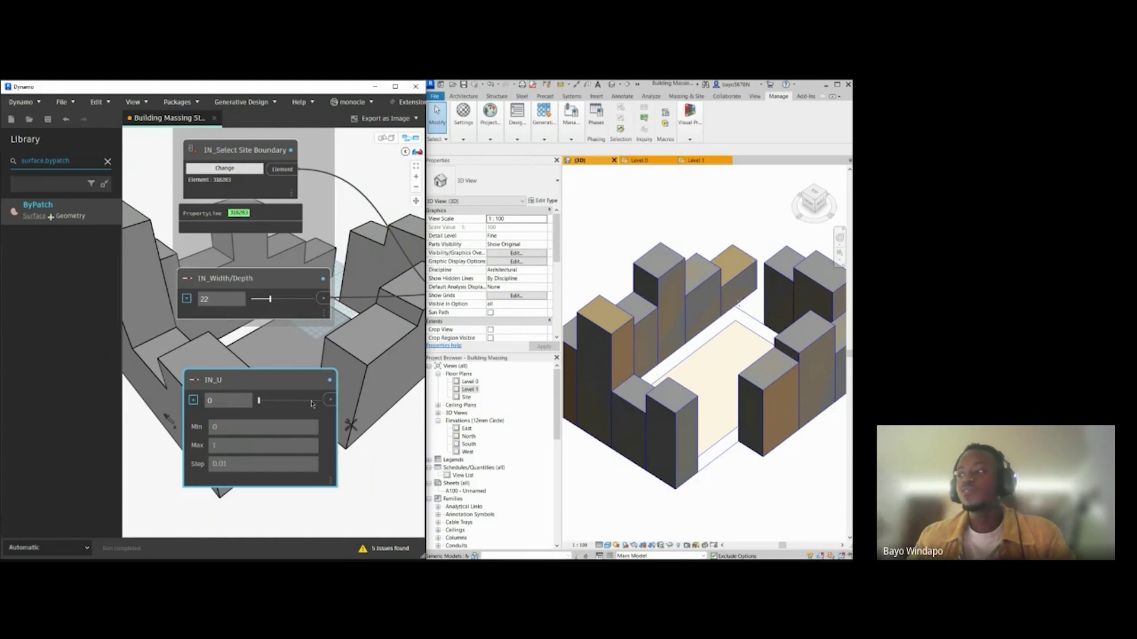
pyautogui.moveTo(336, 453); pyautogui.dragTo(339, 439, button='middle')
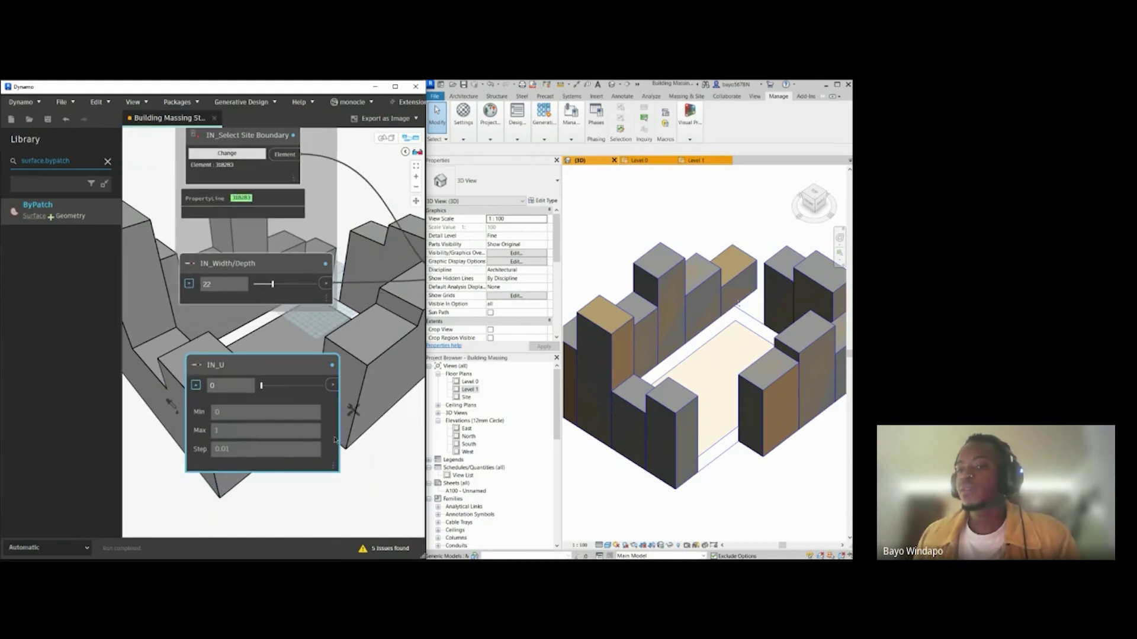
pyautogui.moveTo(340, 461); pyautogui.dragTo(334, 450, button='middle')
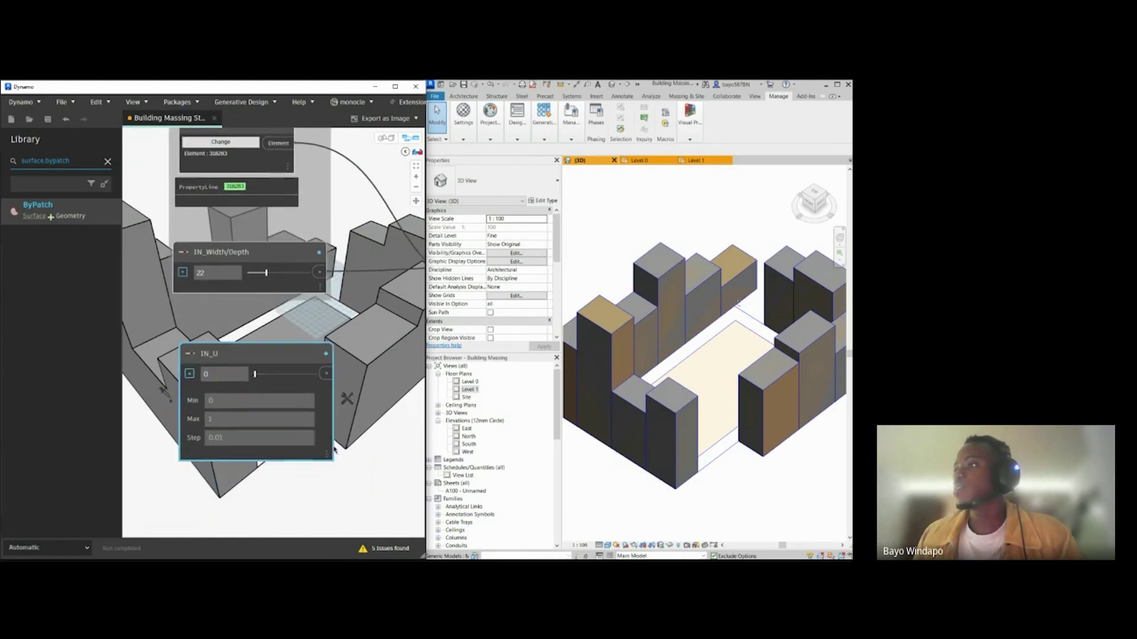
pyautogui.click(189, 371)
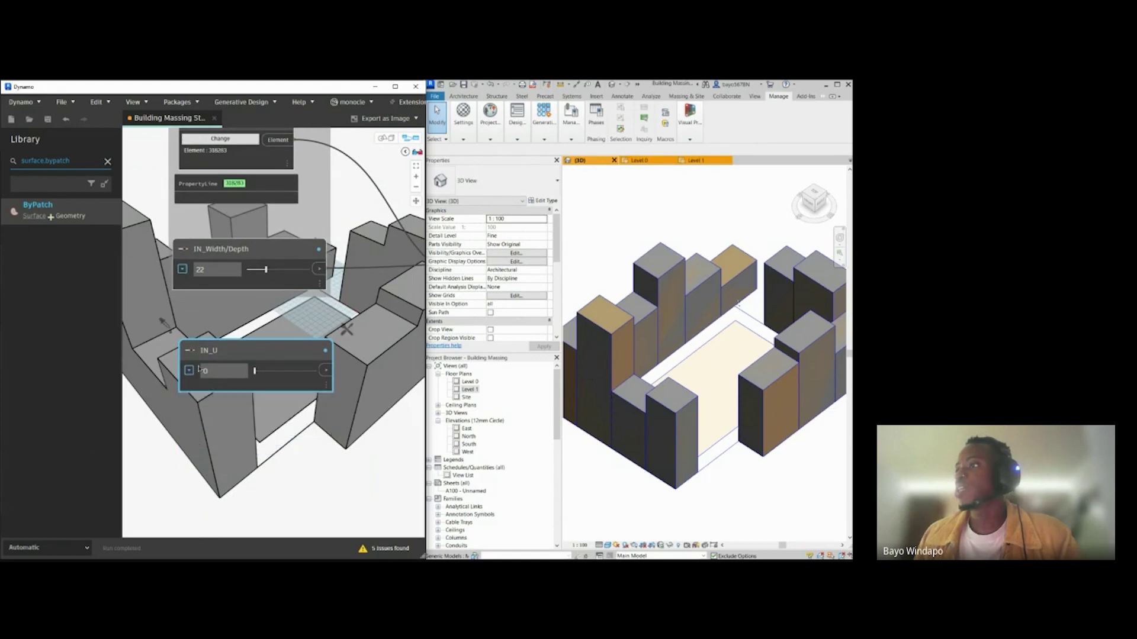
pyautogui.rightClick(265, 386)
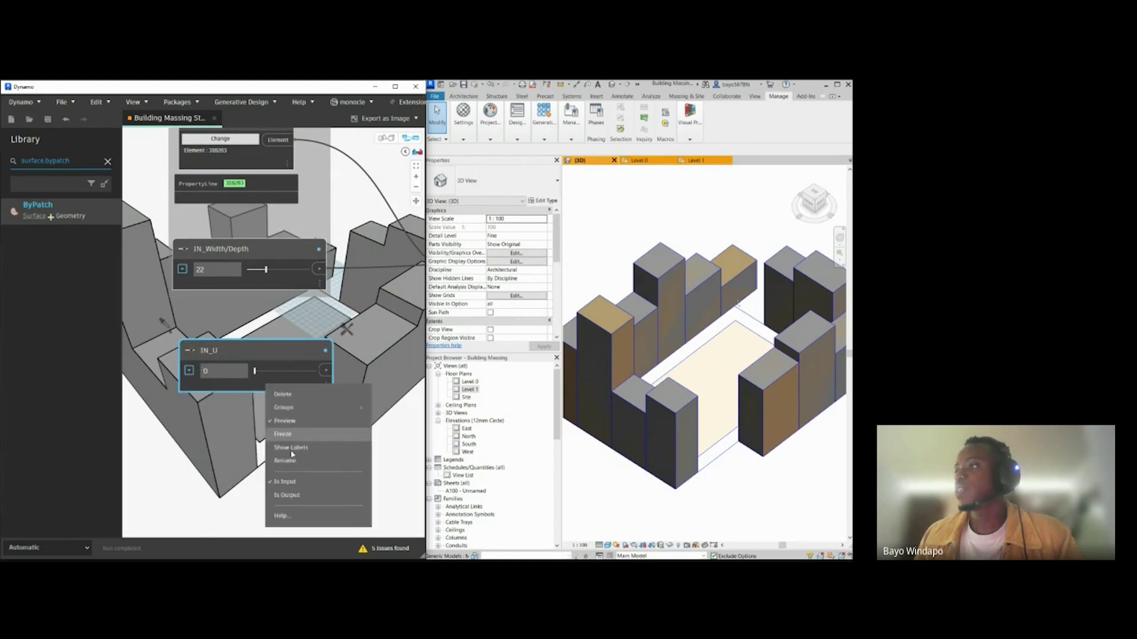
pyautogui.click(143, 452)
# Step: Duplicate the IN_U slider and place the copy directly below it
pyautogui.click(206, 350)
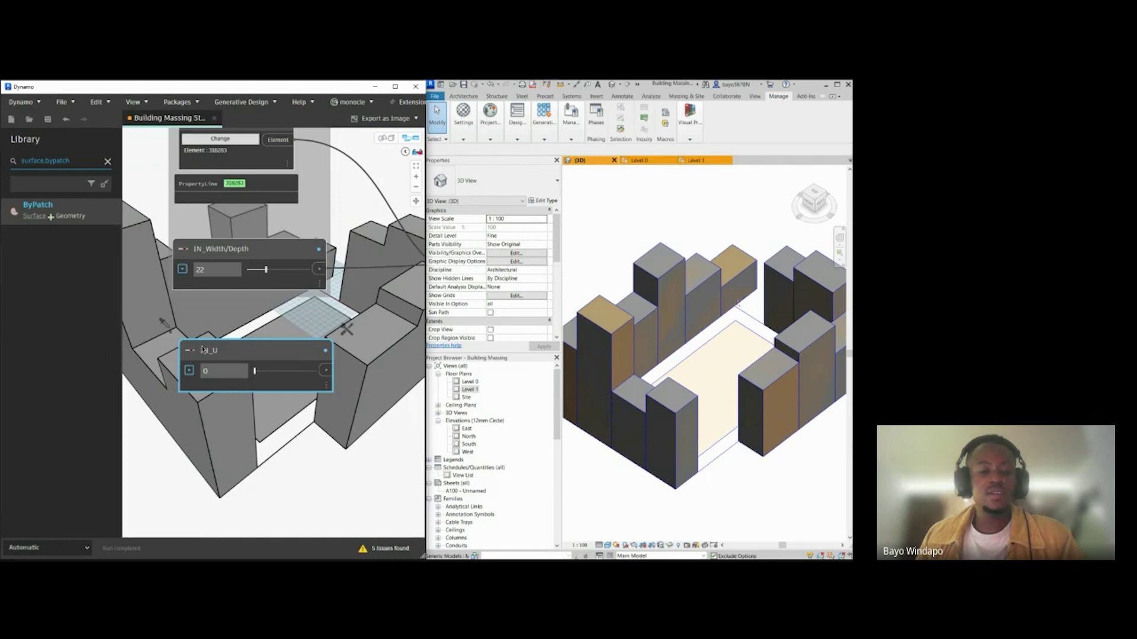
pyautogui.hotkey('ctrl', 'c')
pyautogui.hotkey('ctrl', 'v')
pyautogui.moveTo(323, 354); pyautogui.dragTo(216, 421)
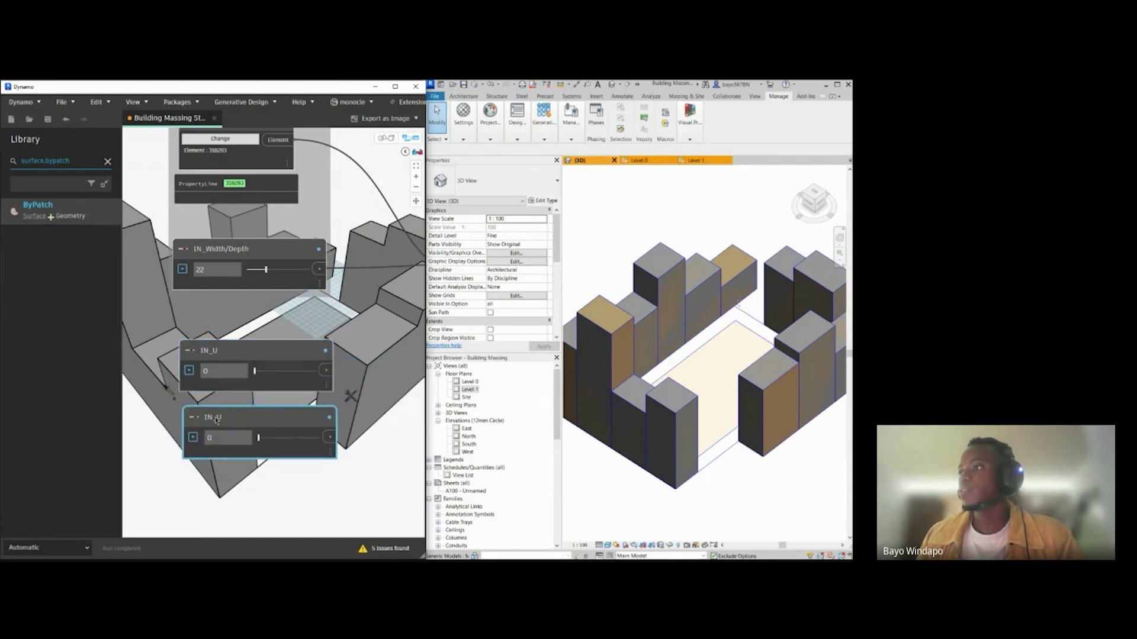
# Step: Rename the copy of the IN_U slider as IN_V
pyautogui.doubleClick(216, 418)
pyautogui.click(195, 312)
pyautogui.press('BackSpace')
pyautogui.write('V')
pyautogui.press('Return')
pyautogui.click(356, 509)
# Step: Move the IN_U and IN_V sliders together into the inputs group, below the IN_Width/Depth slider
pyautogui.moveTo(260, 491); pyautogui.dragTo(258, 480, button='middle')
pyautogui.moveTo(259, 427)
pyautogui.mouseDown()
pyautogui.moveTo(320, 425)
pyautogui.moveTo(260, 418)
pyautogui.mouseUp()
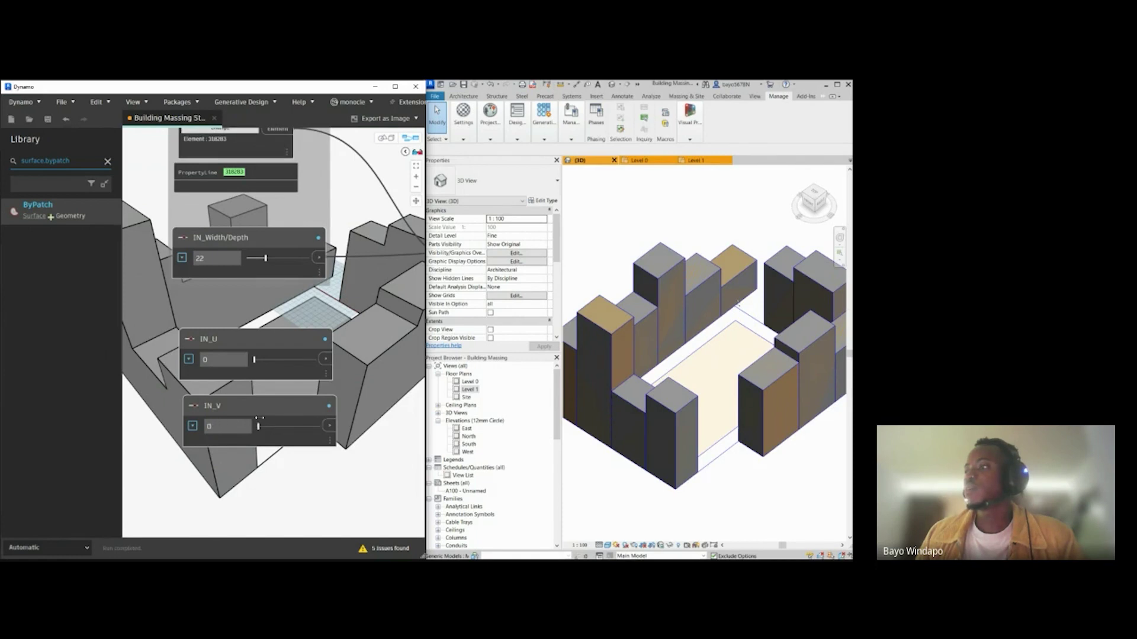
pyautogui.scroll(-4, 215, 334)
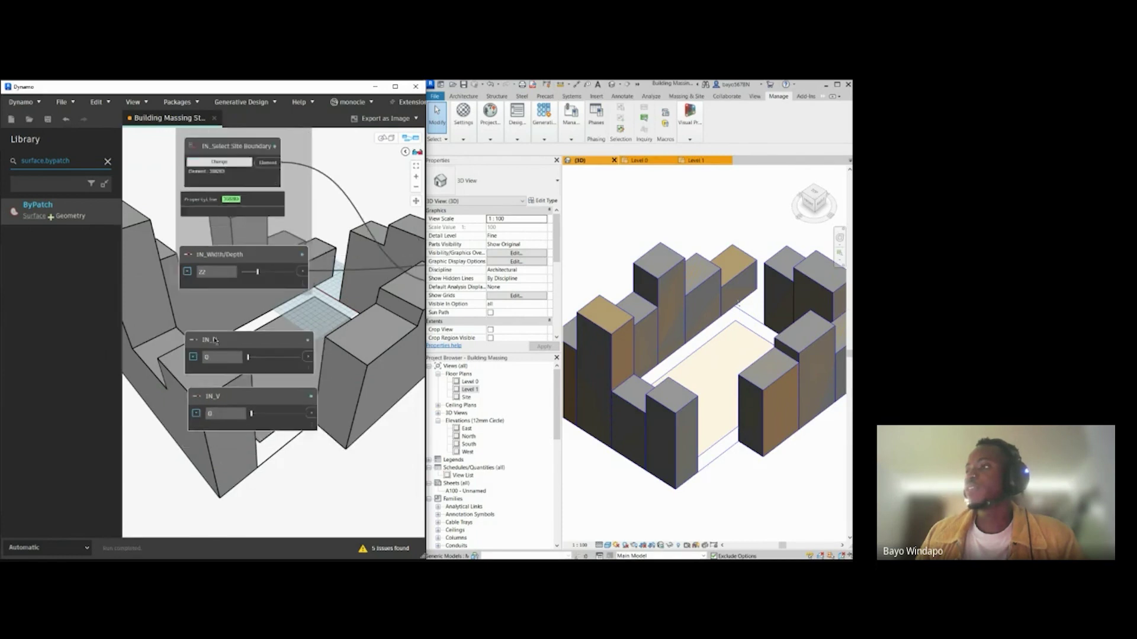
pyautogui.moveTo(297, 328); pyautogui.dragTo(257, 387)
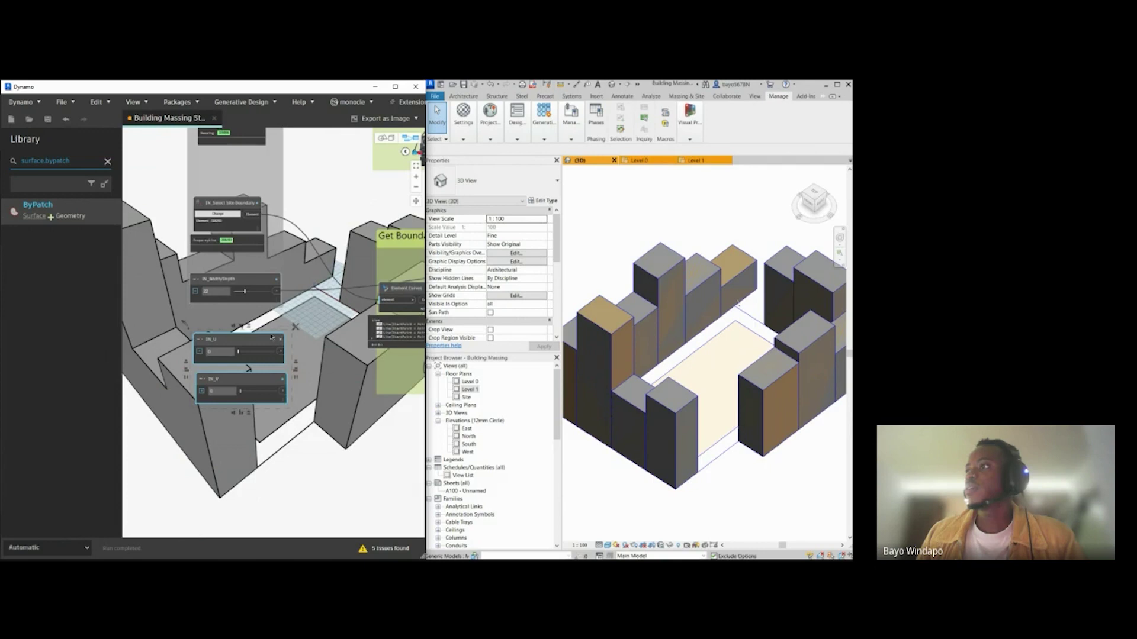
pyautogui.moveTo(274, 339); pyautogui.dragTo(272, 302)
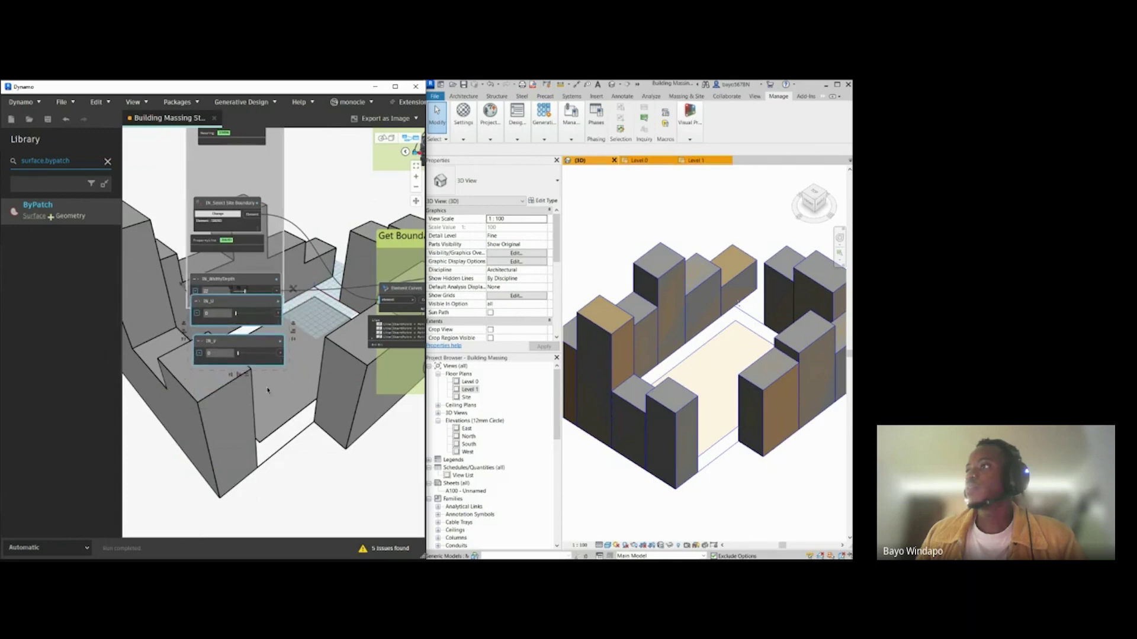
pyautogui.click(255, 418)
pyautogui.click(224, 303)
pyautogui.keyDown('shift'); pyautogui.click(230, 344); pyautogui.keyUp('shift')
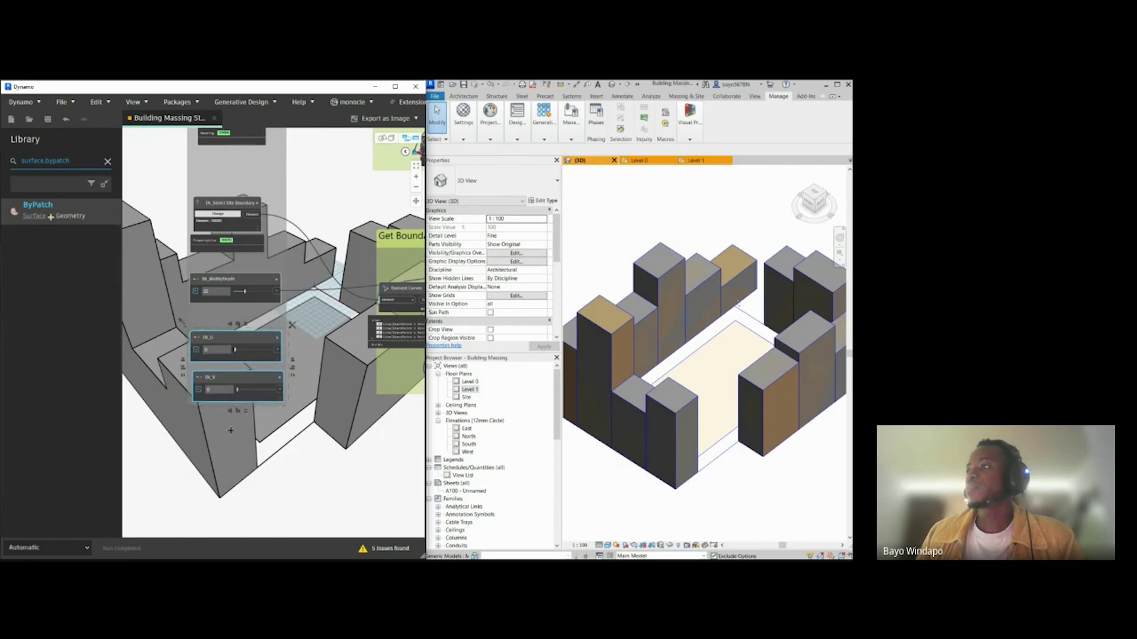
# Step: Return to the Surface.ByPatch node and highlight its surface in the 3D background preview
pyautogui.scroll(-3, 193, 416)
pyautogui.moveTo(193, 416); pyautogui.dragTo(155, 413, button='middle')
pyautogui.moveTo(423, 335); pyautogui.dragTo(341, 334, button='middle')
pyautogui.scroll(5, 340, 331)
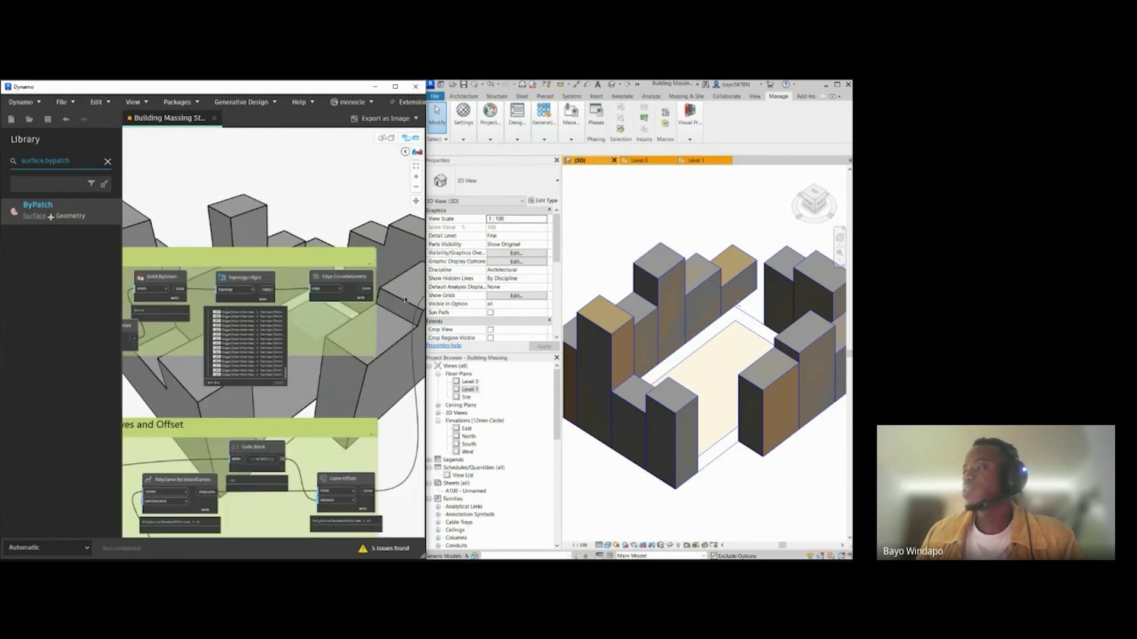
pyautogui.moveTo(338, 297); pyautogui.dragTo(300, 246, button='middle')
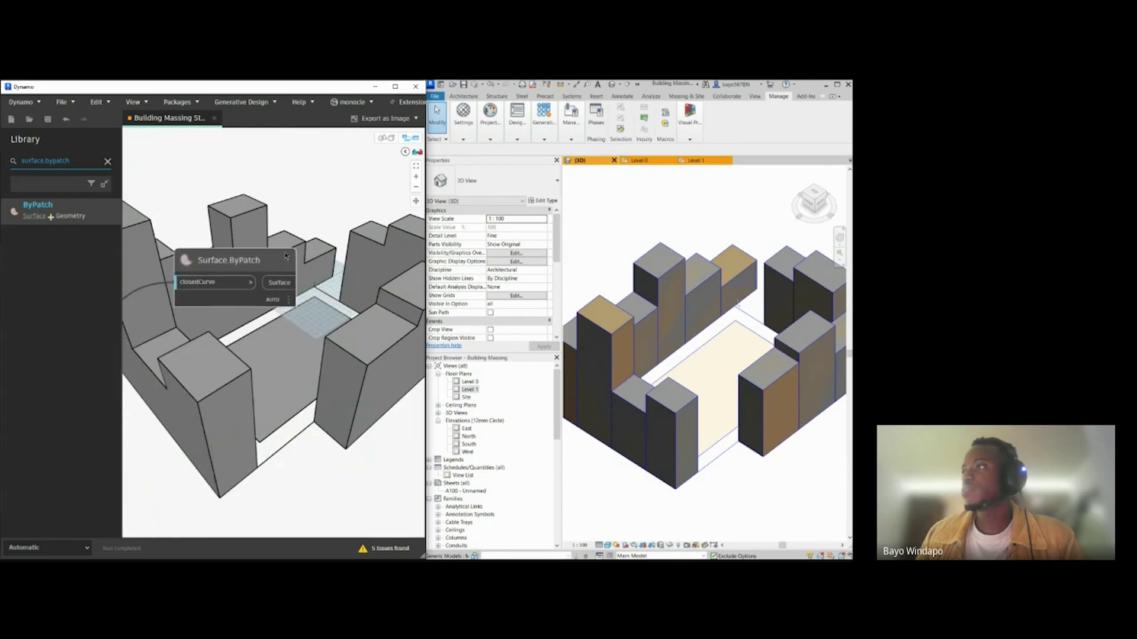
pyautogui.click(266, 260)
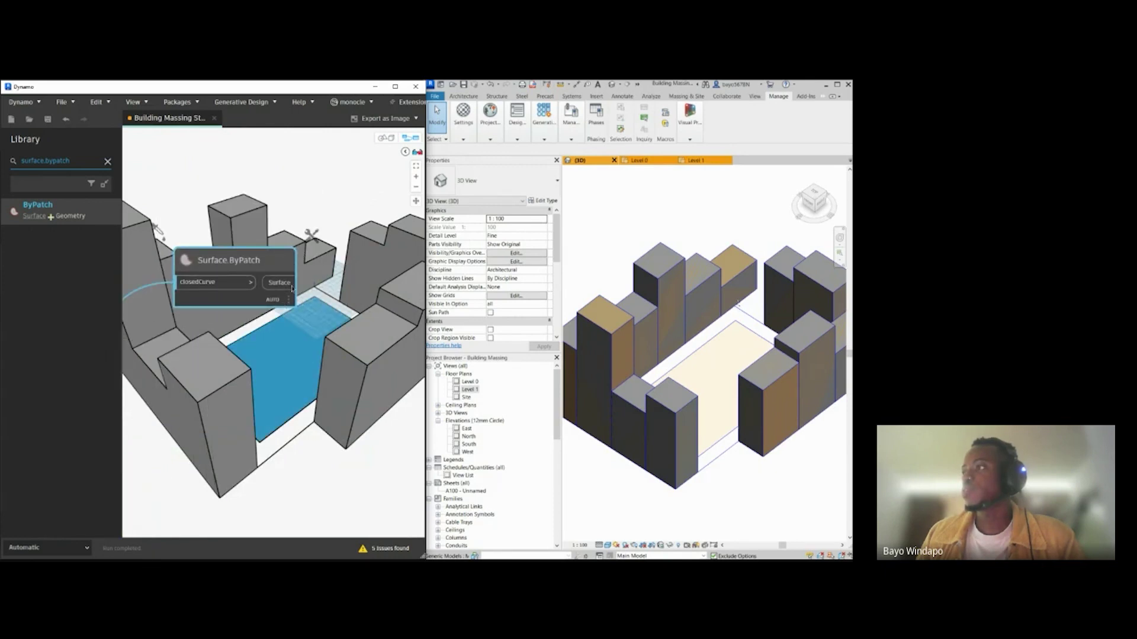
pyautogui.click(224, 414)
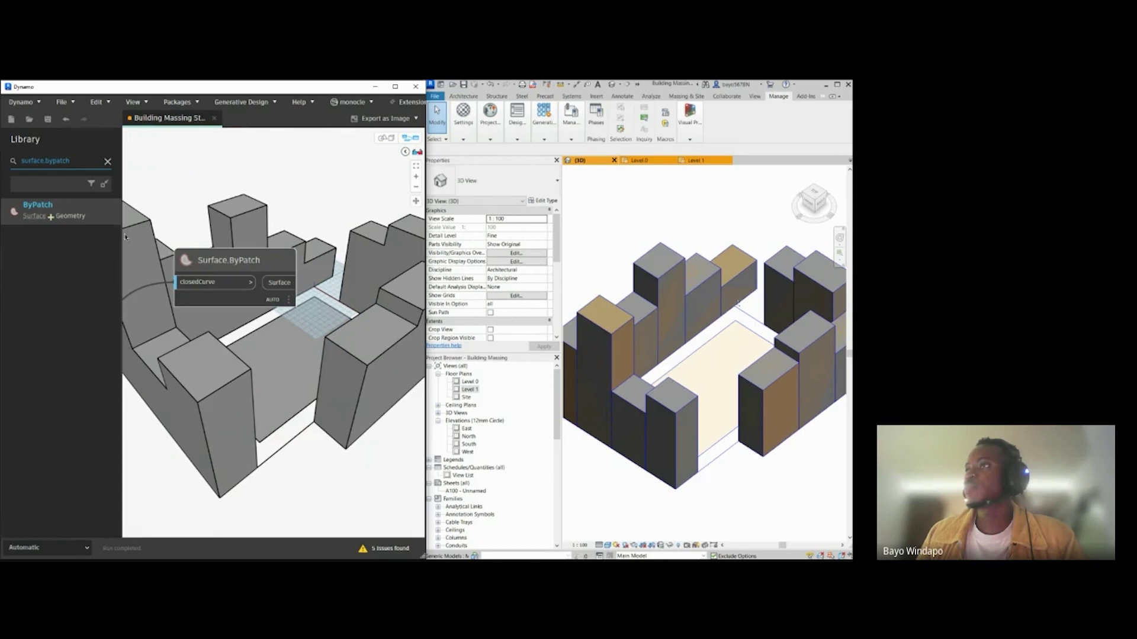
# Step: Find Surface.PointAtParameter in the node library and place the node to the right of Surface.ByPatch
pyautogui.moveTo(73, 161); pyautogui.dragTo(19, 163)
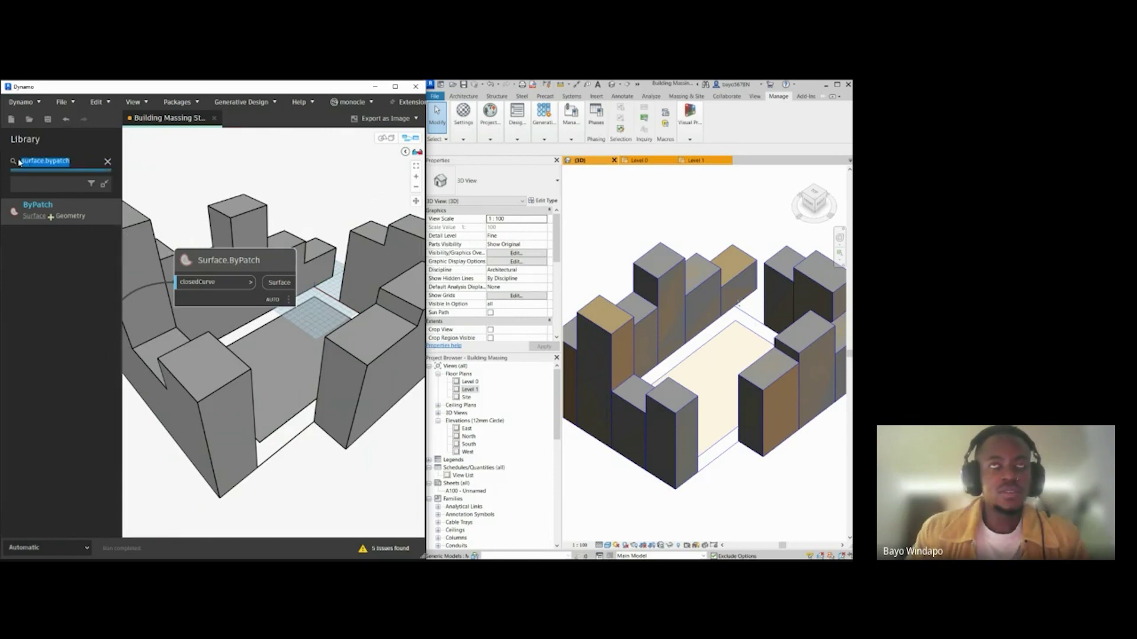
pyautogui.press('BackSpace')
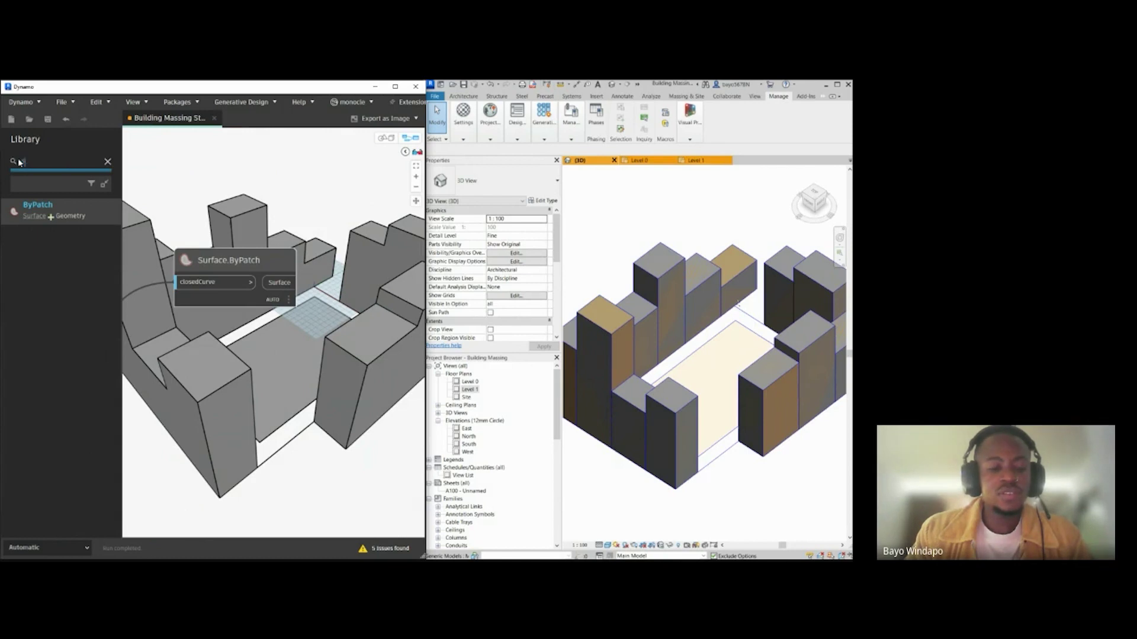
pyautogui.write('surfave')
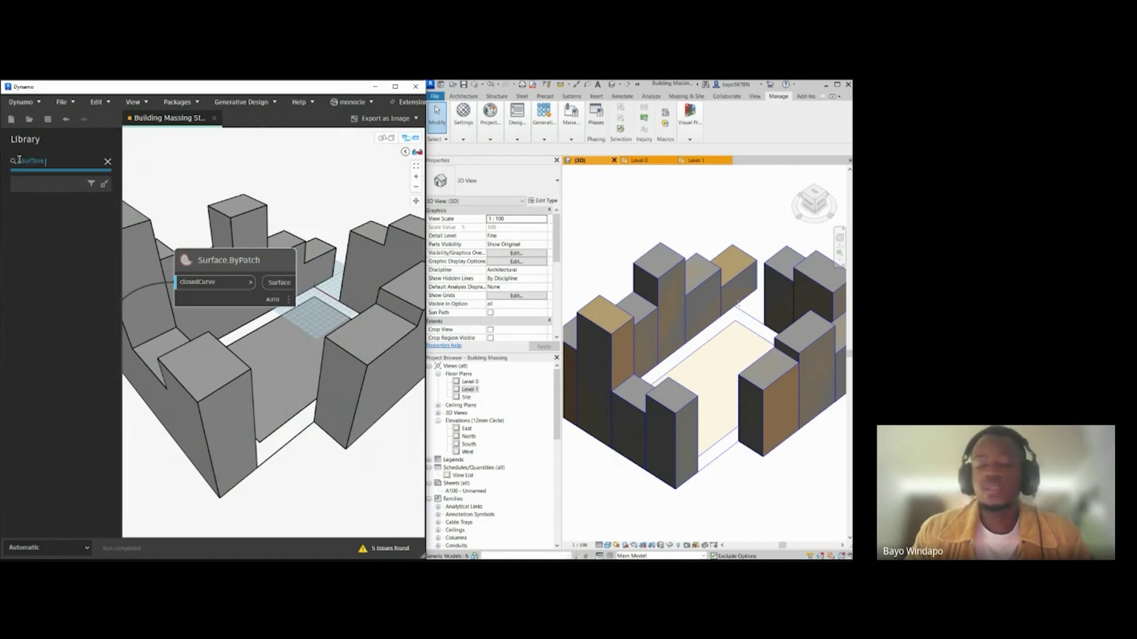
pyautogui.write('.point')
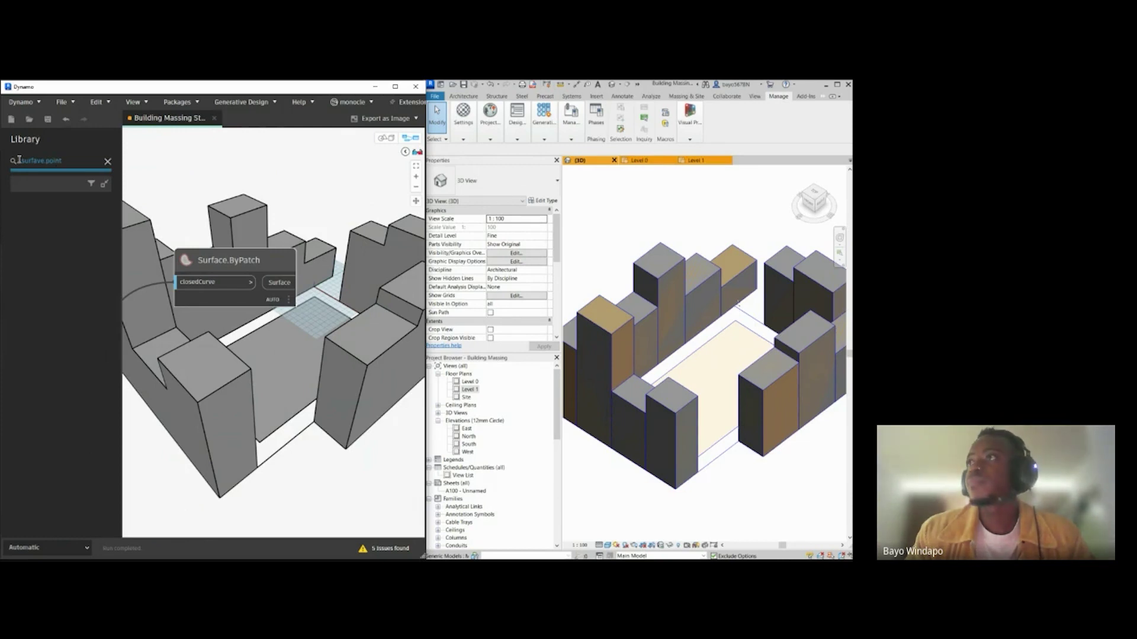
pyautogui.press('BackSpace')
pyautogui.press('BackSpace')
pyautogui.press('BackSpace')
pyautogui.press('BackSpace')
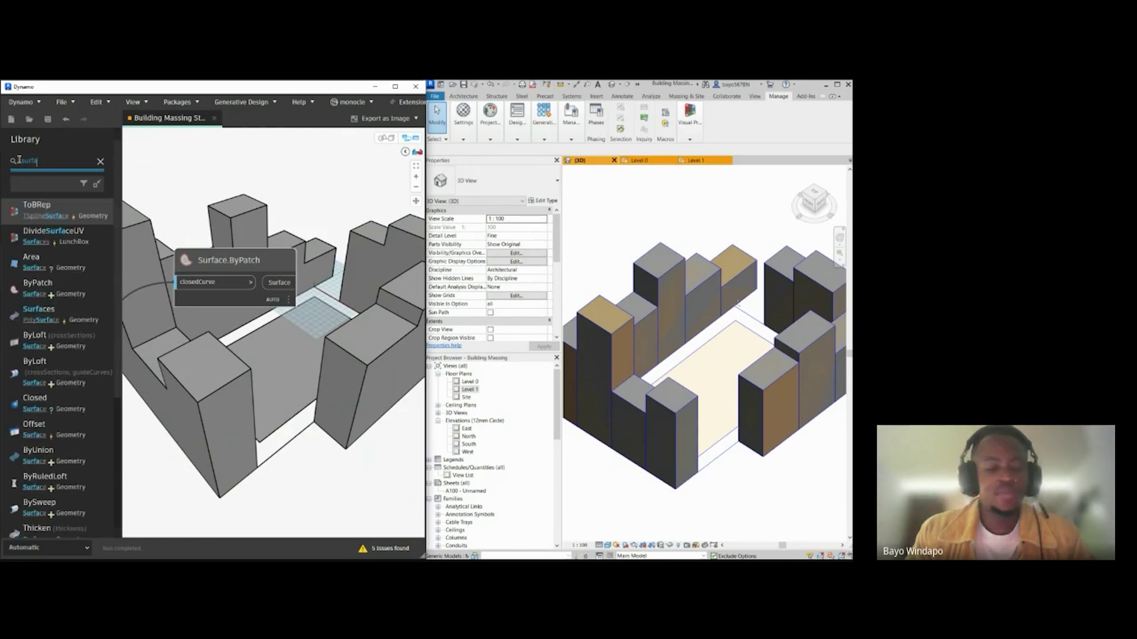
pyautogui.write('.poi')
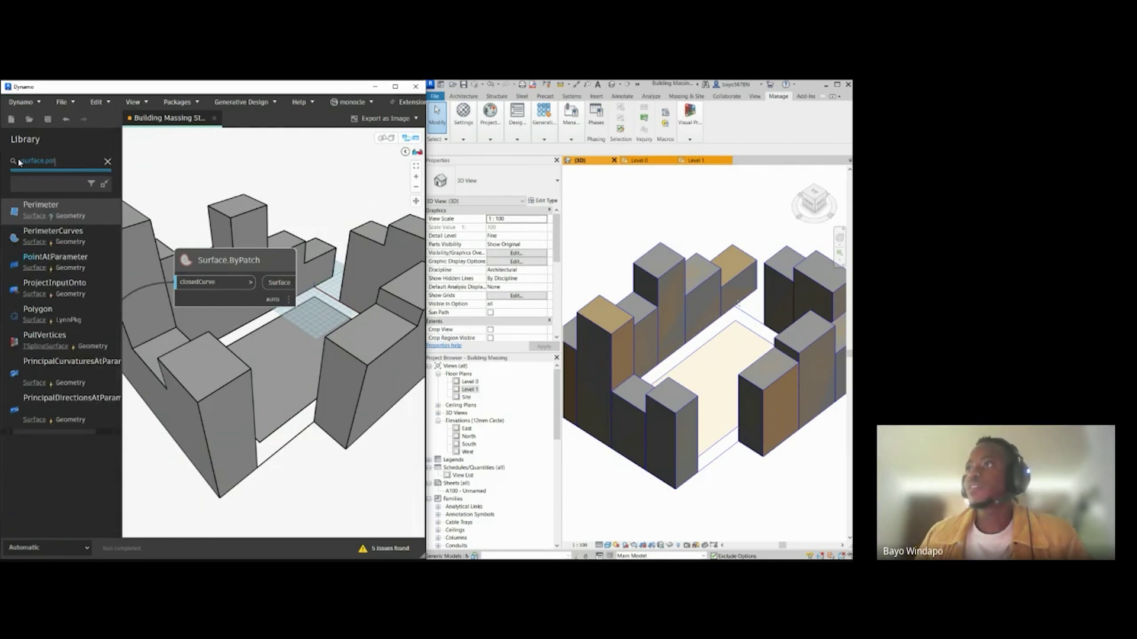
pyautogui.click(78, 256)
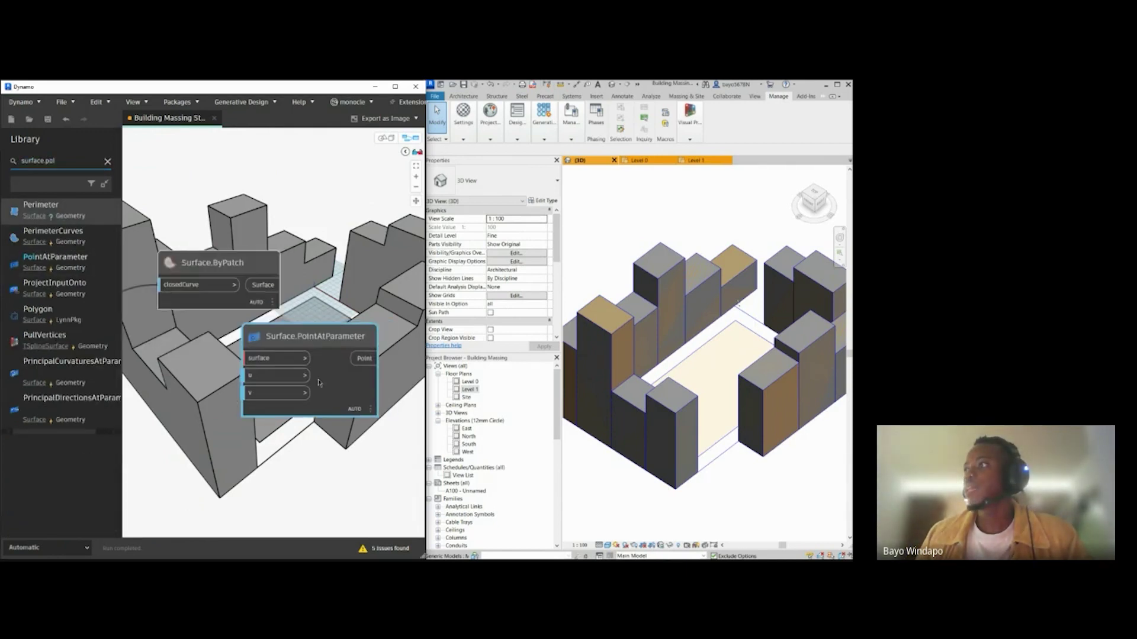
pyautogui.moveTo(269, 336); pyautogui.dragTo(372, 264)
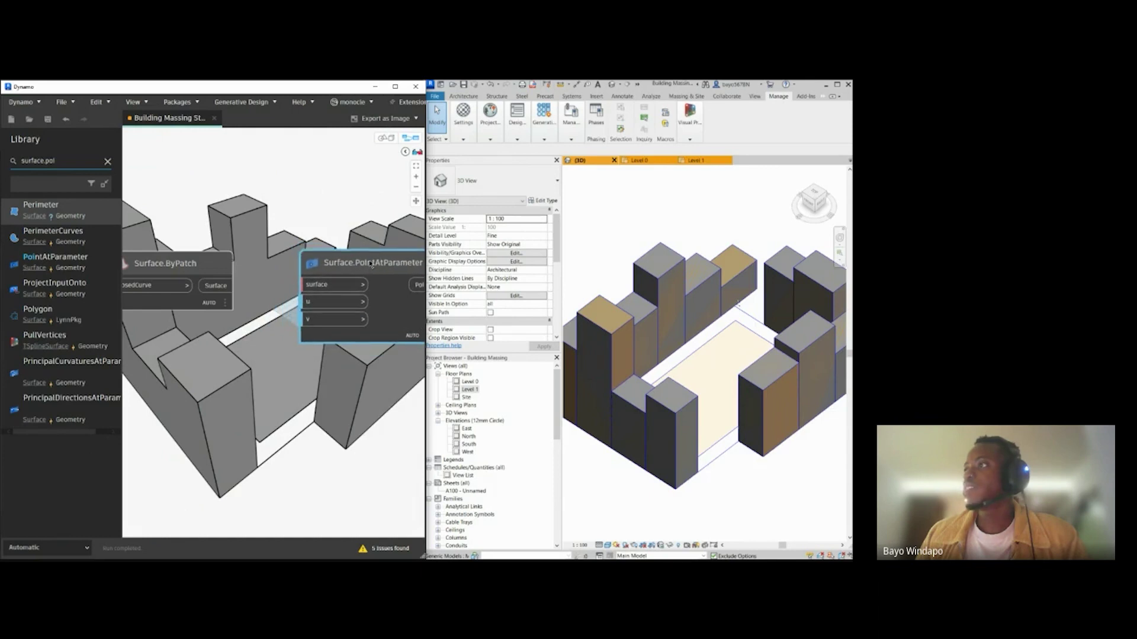
# Step: Connect the Surface output of Surface.ByPatch to the surface input of Surface.PointAtParameter
pyautogui.click(181, 269)
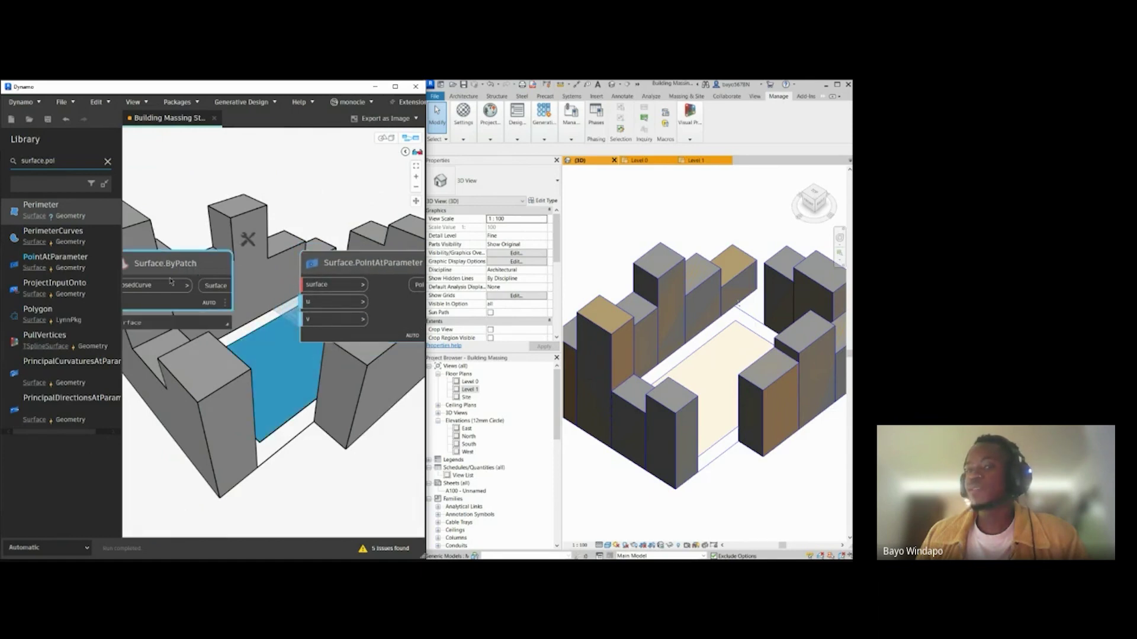
pyautogui.moveTo(220, 289); pyautogui.dragTo(312, 294)
pyautogui.scroll(-5, 292, 397)
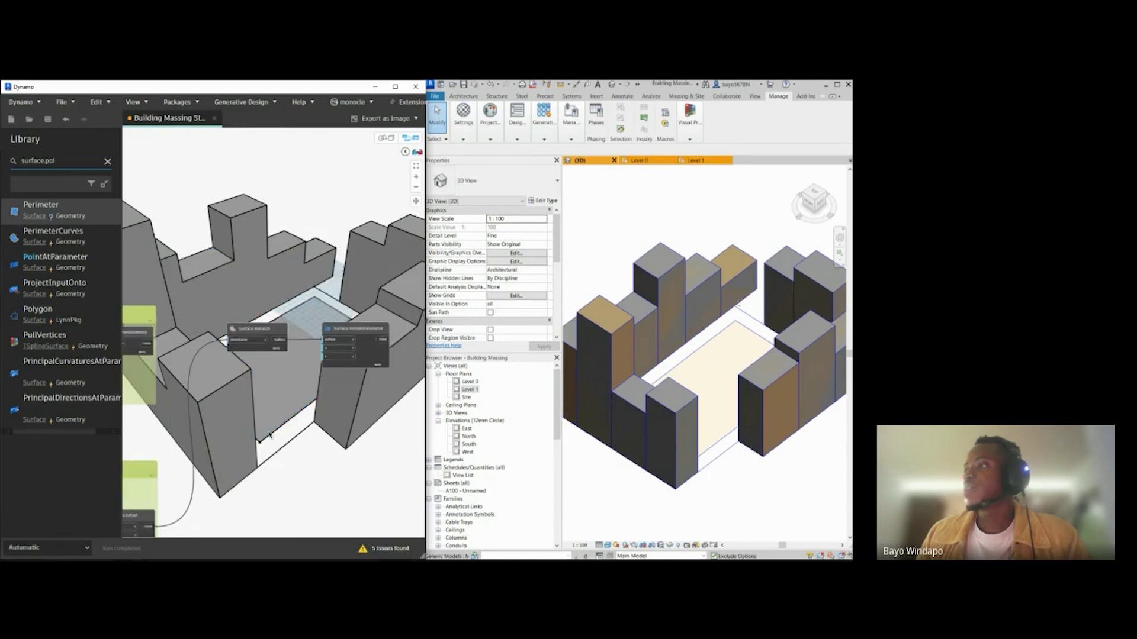
pyautogui.scroll(4, 270, 435)
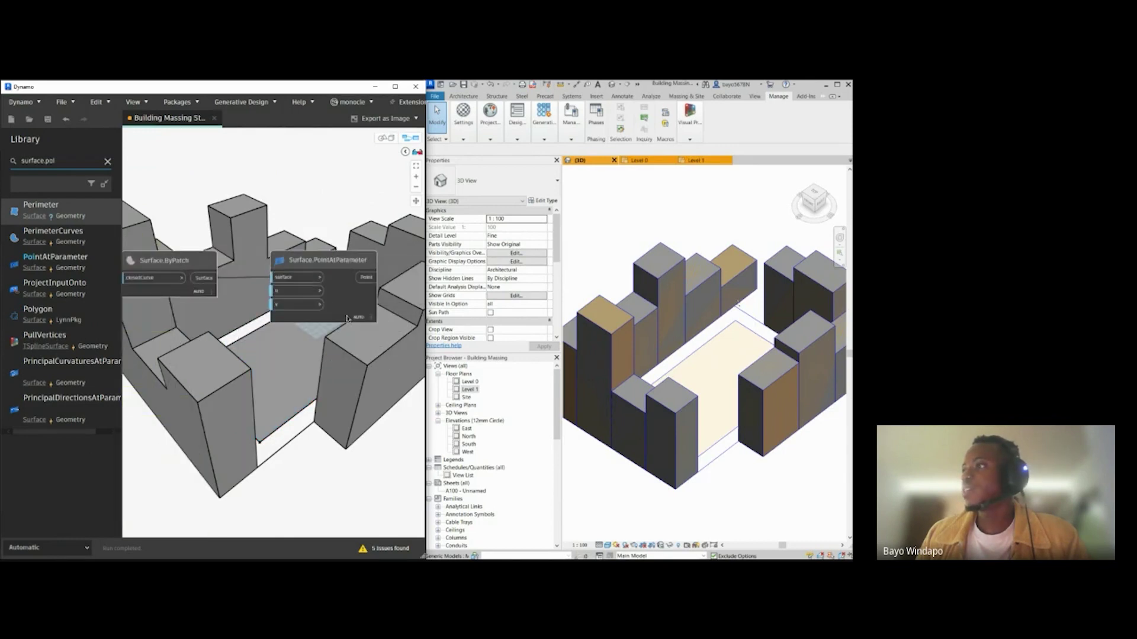
pyautogui.click(350, 308)
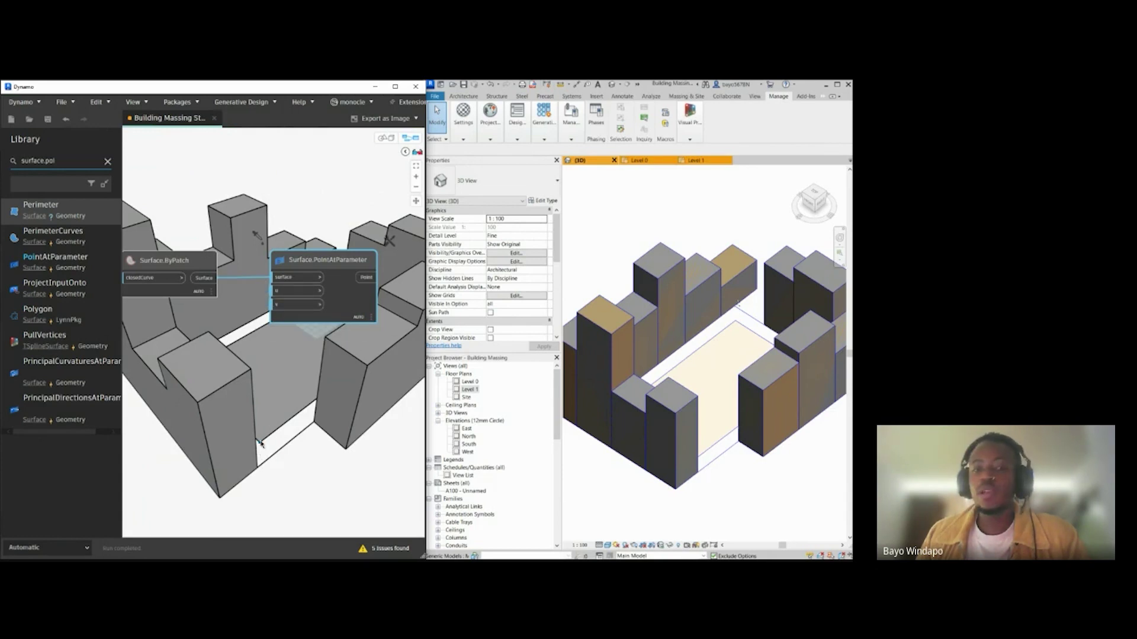
# Step: Connect the IN_U slider's output to the u input of Surface.PointAtParameter
pyautogui.scroll(-5, 237, 438)
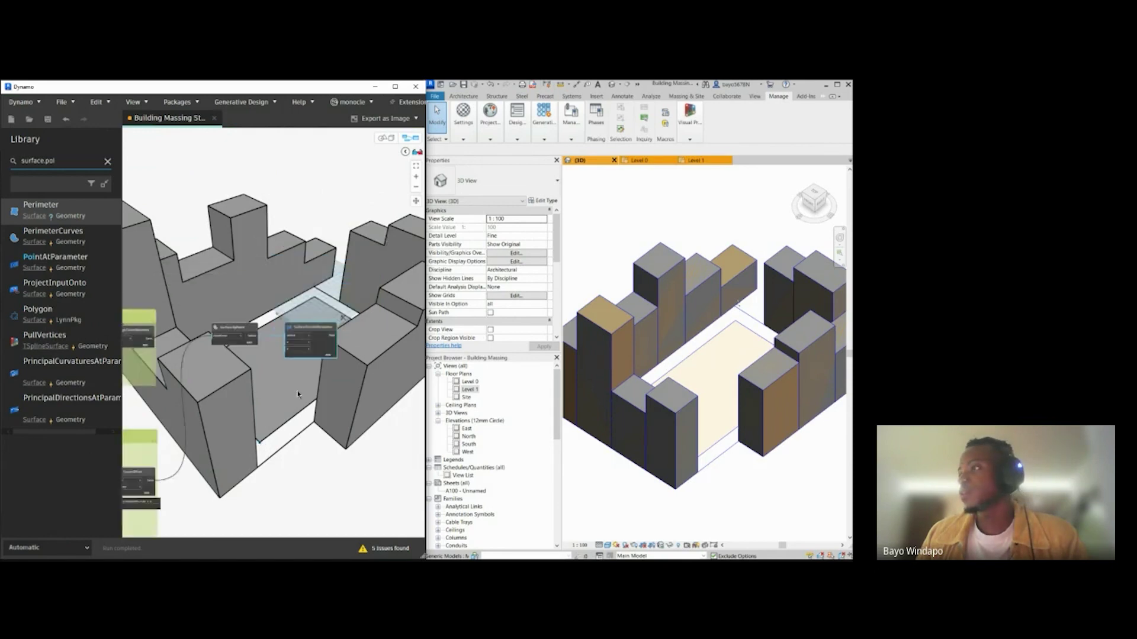
pyautogui.scroll(5, 356, 385)
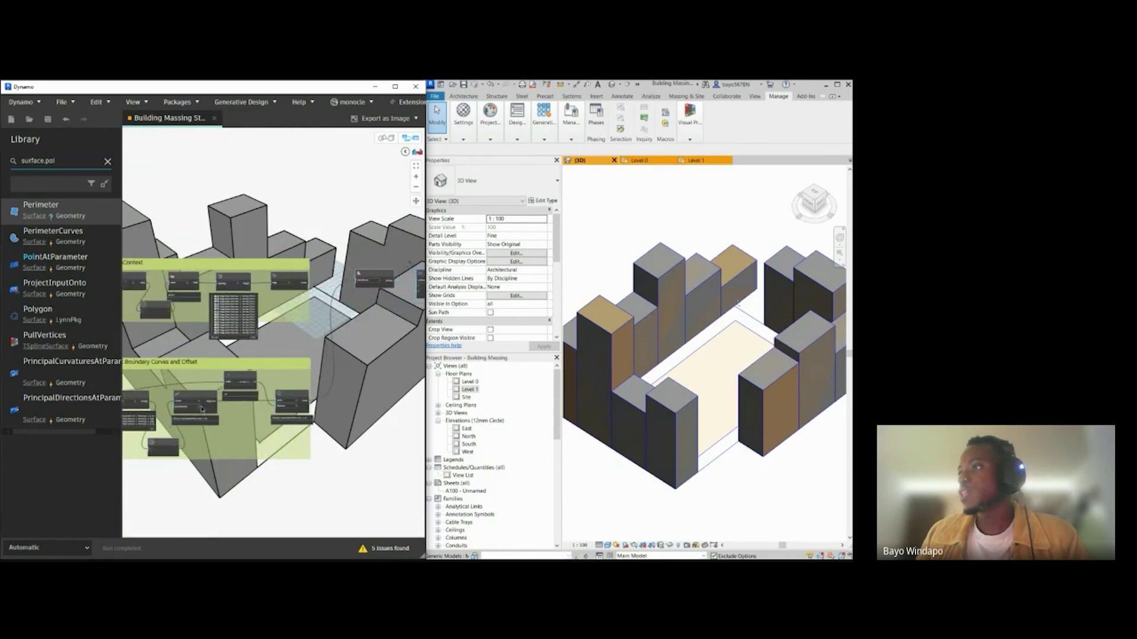
pyautogui.scroll(5, 354, 386)
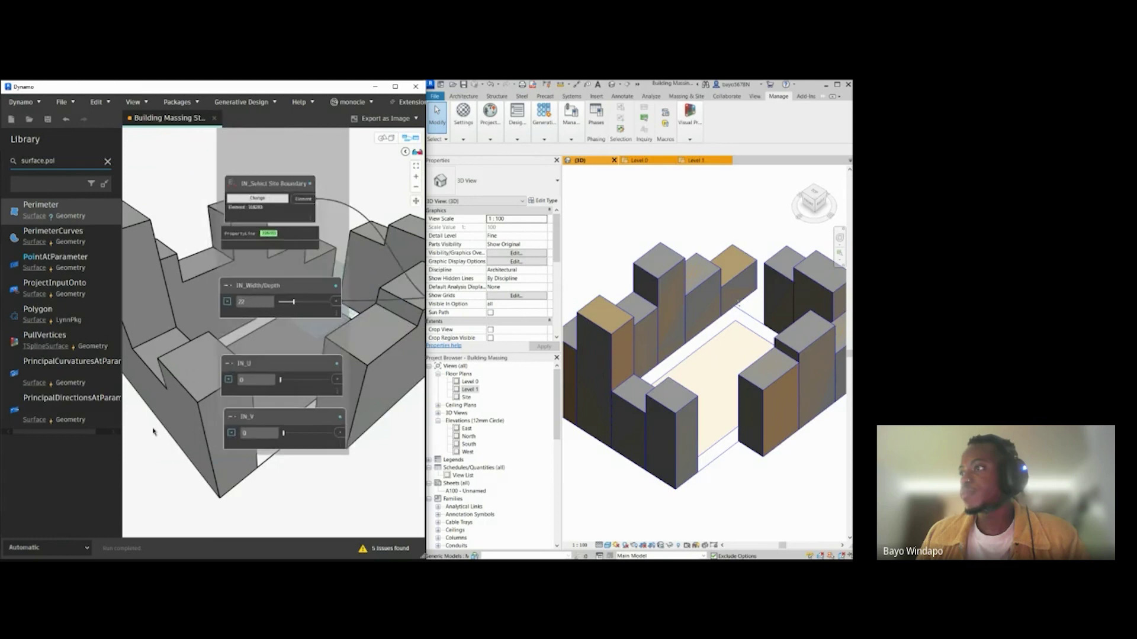
pyautogui.moveTo(372, 367); pyautogui.dragTo(203, 503)
pyautogui.scroll(-8, 148, 500)
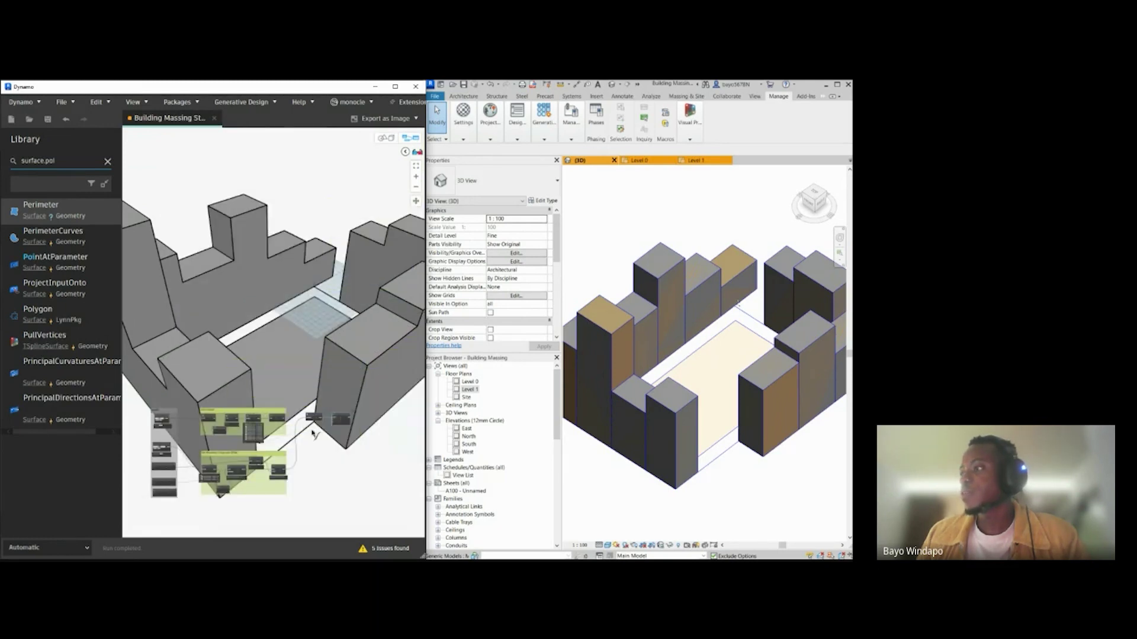
pyautogui.scroll(5, 342, 421)
pyautogui.click(316, 422)
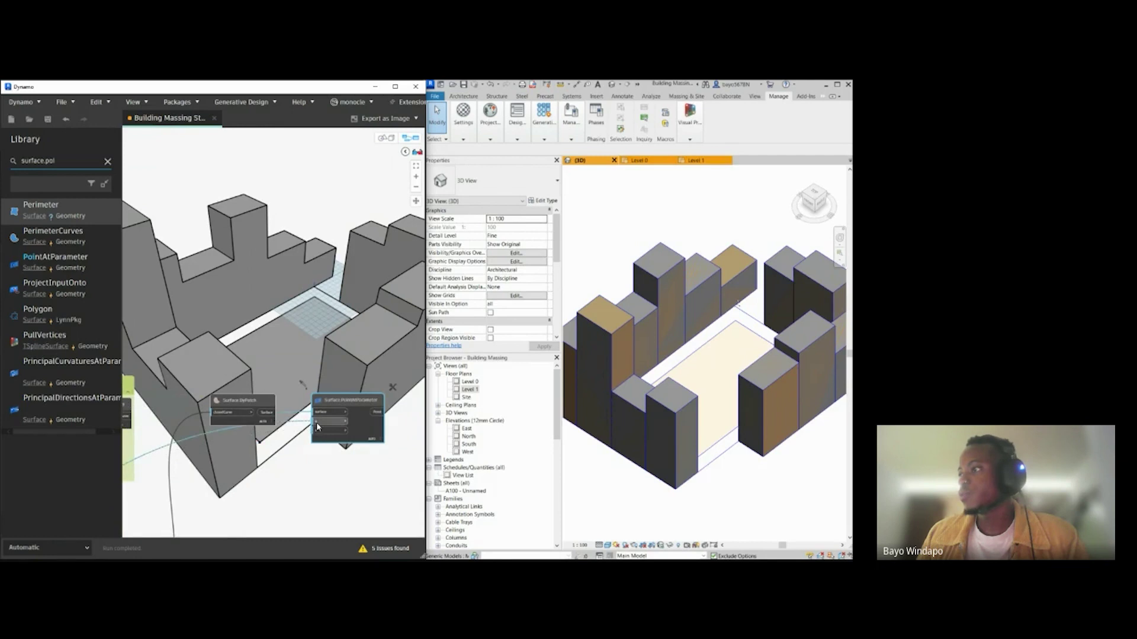
# Step: Connect the IN_V slider's output to the v input of Surface.PointAtParameter
pyautogui.scroll(-4, 316, 422)
pyautogui.scroll(2, 253, 462)
pyautogui.scroll(4, 213, 450)
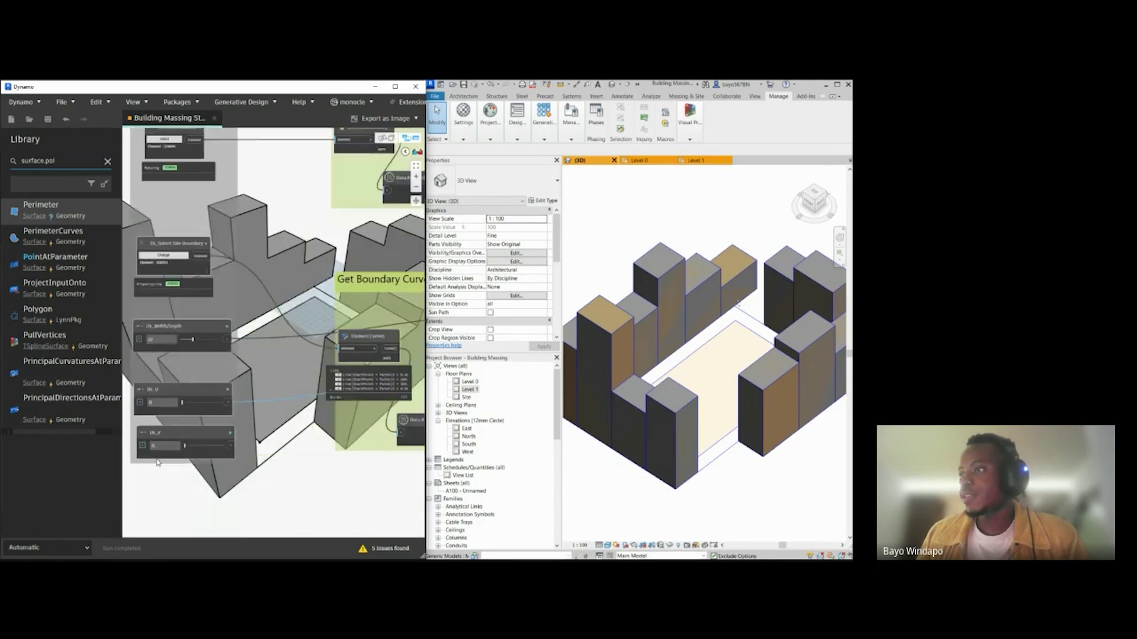
pyautogui.scroll(-5, 246, 445)
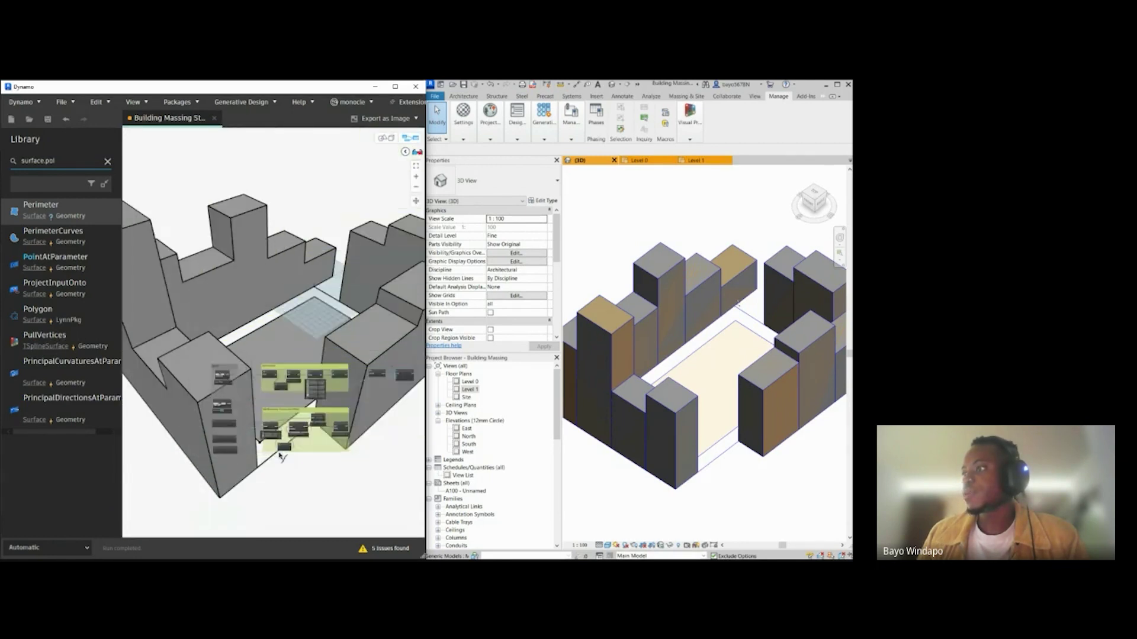
pyautogui.scroll(5, 313, 379)
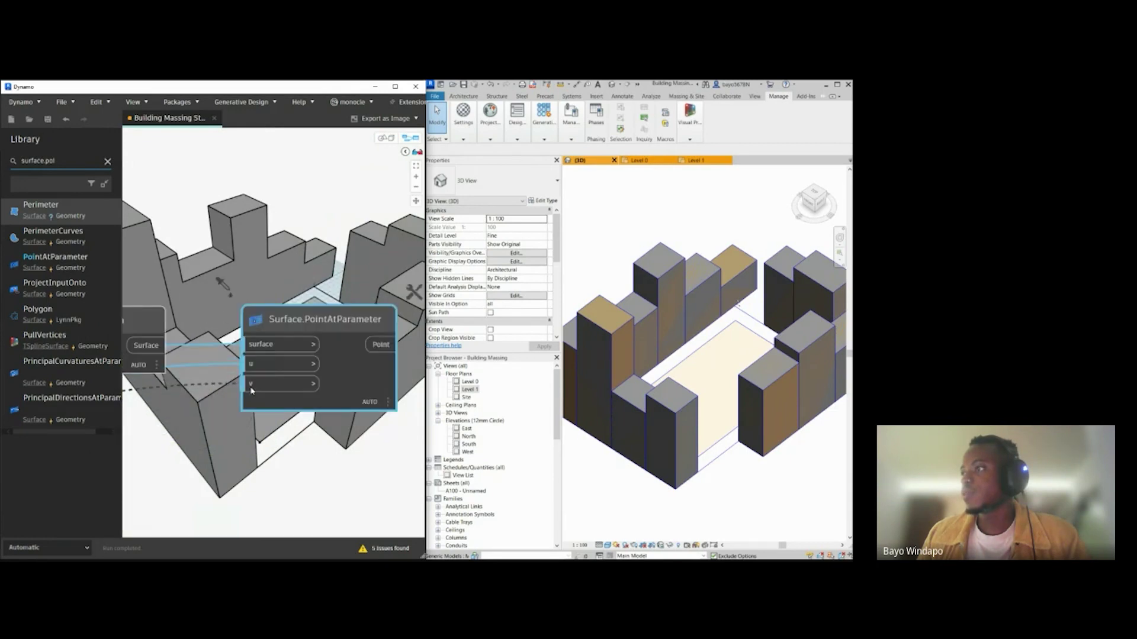
pyautogui.scroll(-4, 239, 433)
pyautogui.scroll(-3, 238, 433)
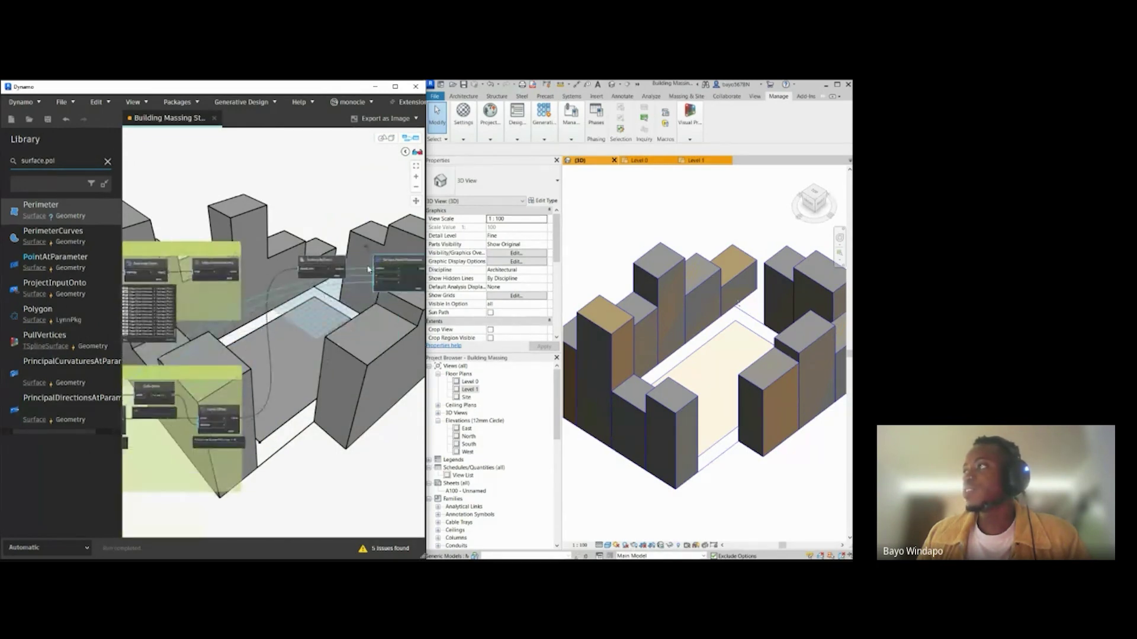
# Step: Move the point across the patched surface by setting the IN_U slider to 0.31 and the IN_V slider to 0.18
pyautogui.click(391, 137)
pyautogui.moveTo(303, 385); pyautogui.dragTo(263, 444, button='right')
pyautogui.click(411, 137)
pyautogui.scroll(6, 285, 335)
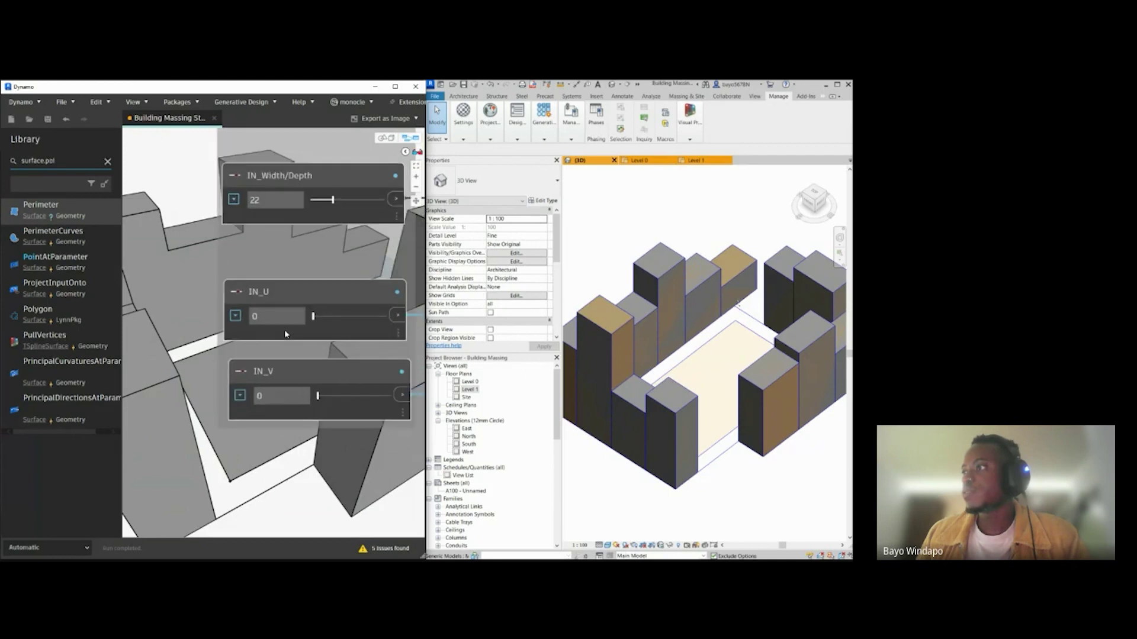
pyautogui.moveTo(286, 335); pyautogui.dragTo(309, 324, button='middle')
pyautogui.moveTo(337, 306); pyautogui.dragTo(348, 306)
pyautogui.moveTo(342, 386); pyautogui.dragTo(359, 386)
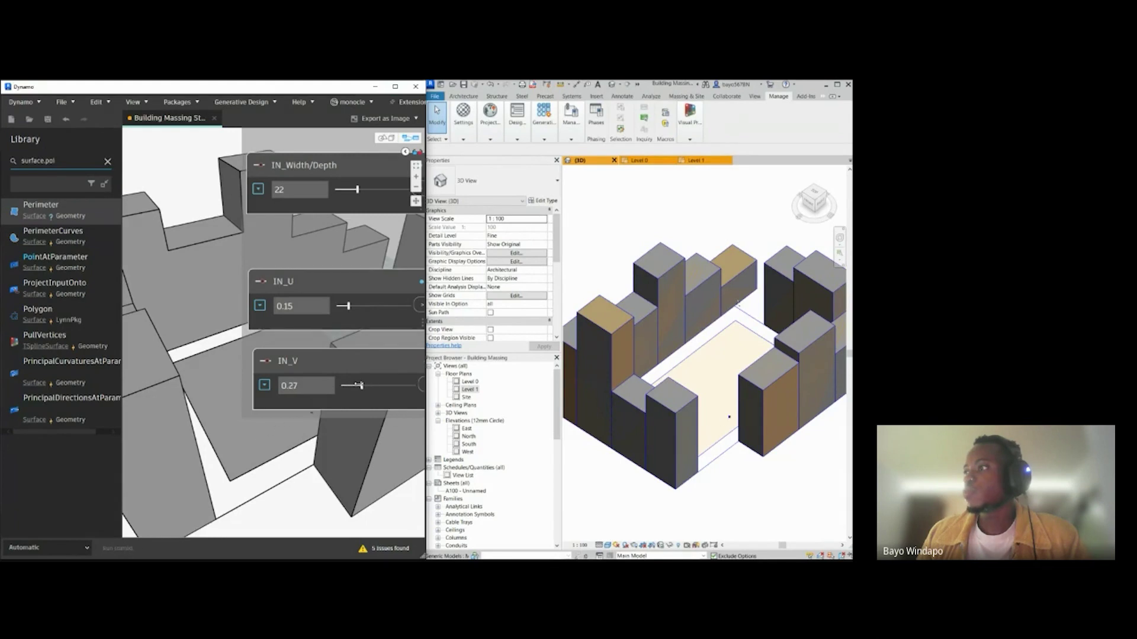
pyautogui.moveTo(354, 306)
pyautogui.mouseDown()
pyautogui.moveTo(412, 307)
pyautogui.moveTo(338, 312)
pyautogui.moveTo(389, 307)
pyautogui.moveTo(361, 307)
pyautogui.mouseUp()
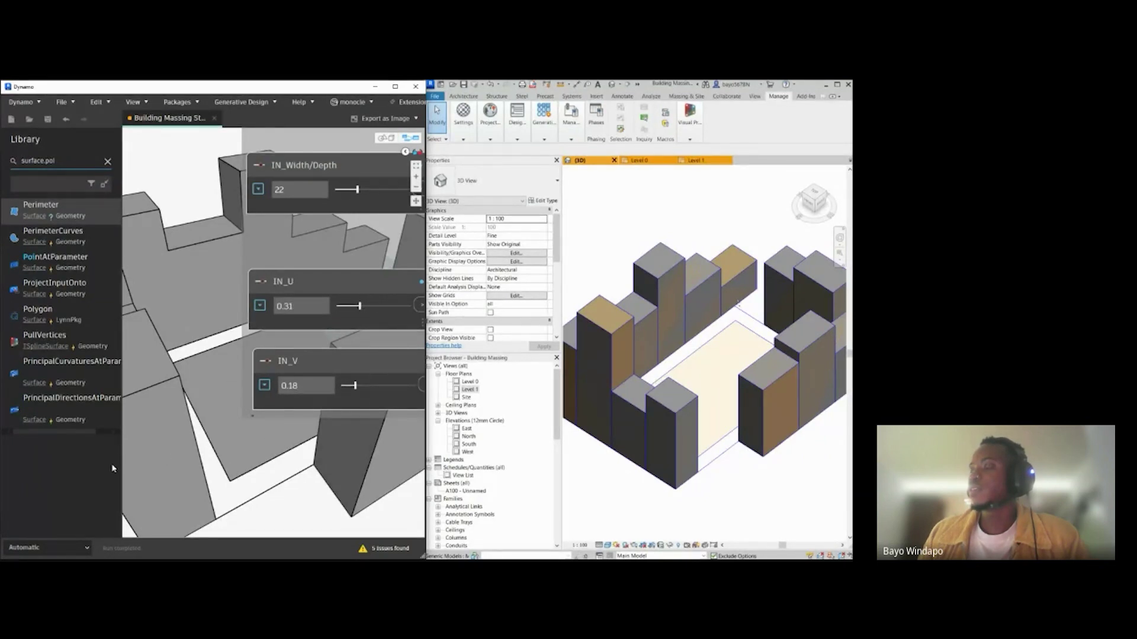
# Step: Examine the nodes in the reference graph's Initial Floor Solid group that follow Surface.PointAtParameter
pyautogui.scroll(-5, 200, 459)
pyautogui.scroll(-6, 200, 459)
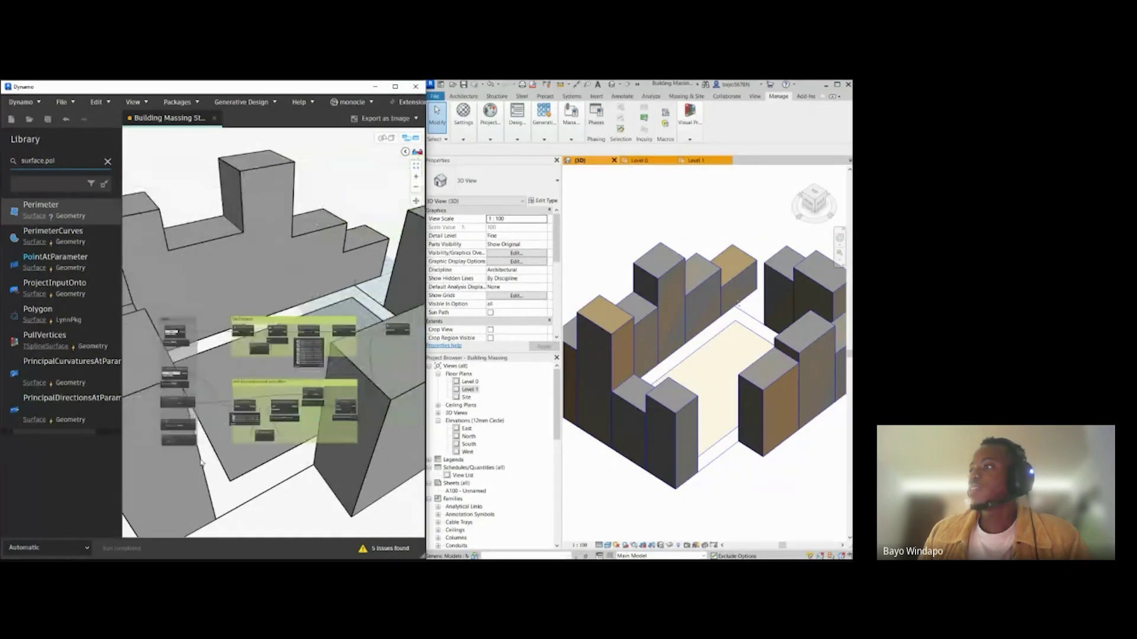
pyautogui.moveTo(373, 350); pyautogui.dragTo(252, 342, button='middle')
pyautogui.scroll(1, 341, 325)
pyautogui.scroll(8, 341, 325)
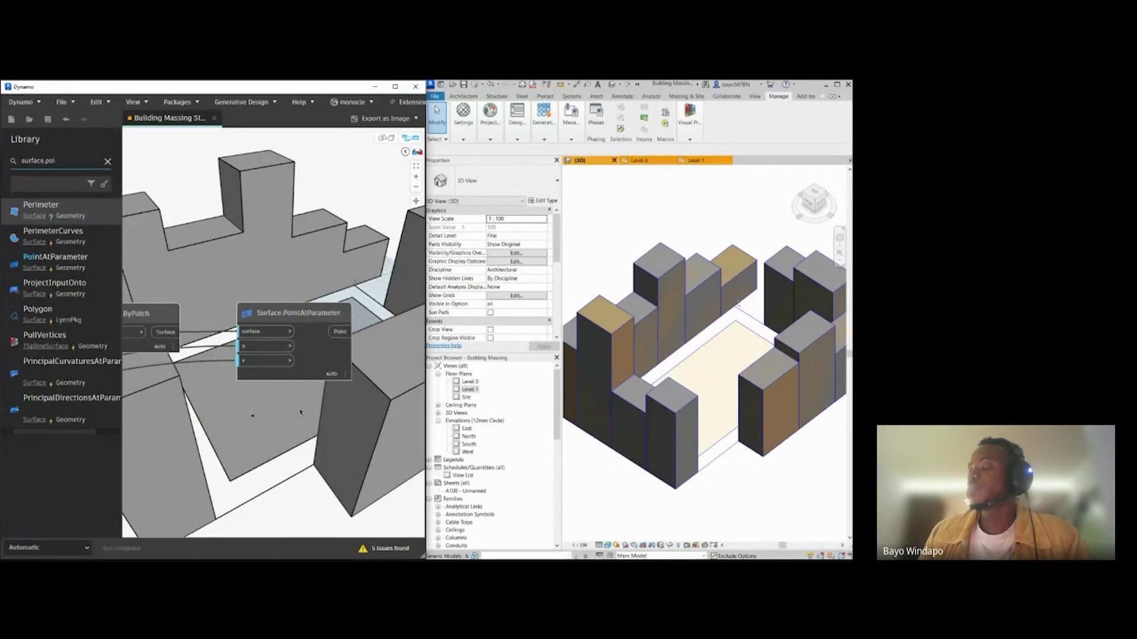
pyautogui.scroll(-8, 290, 407)
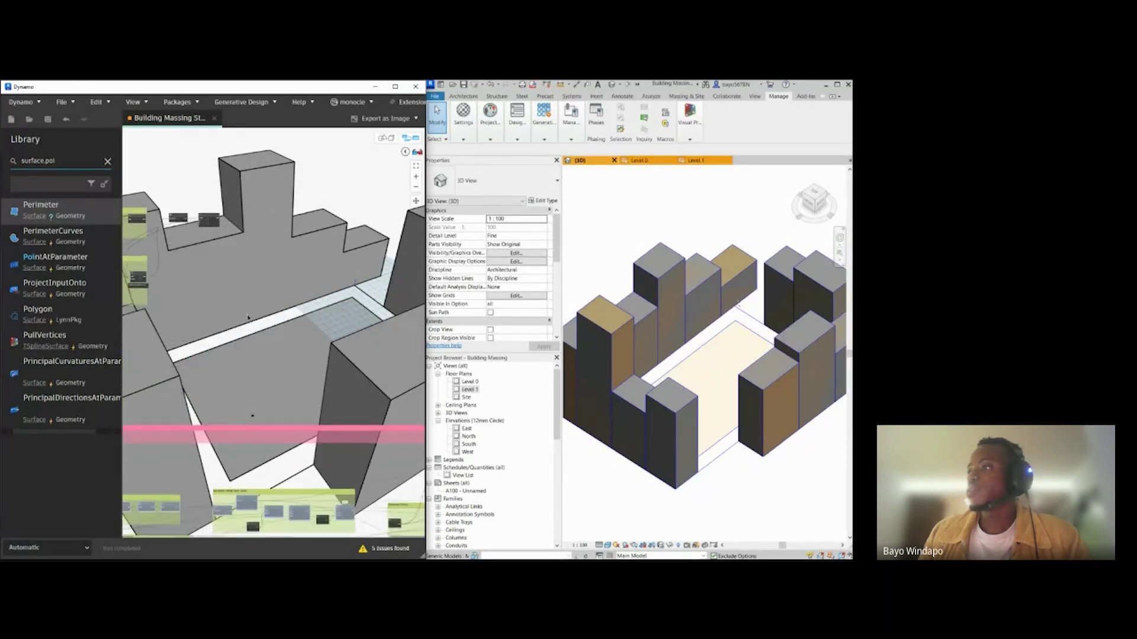
pyautogui.scroll(8, 269, 418)
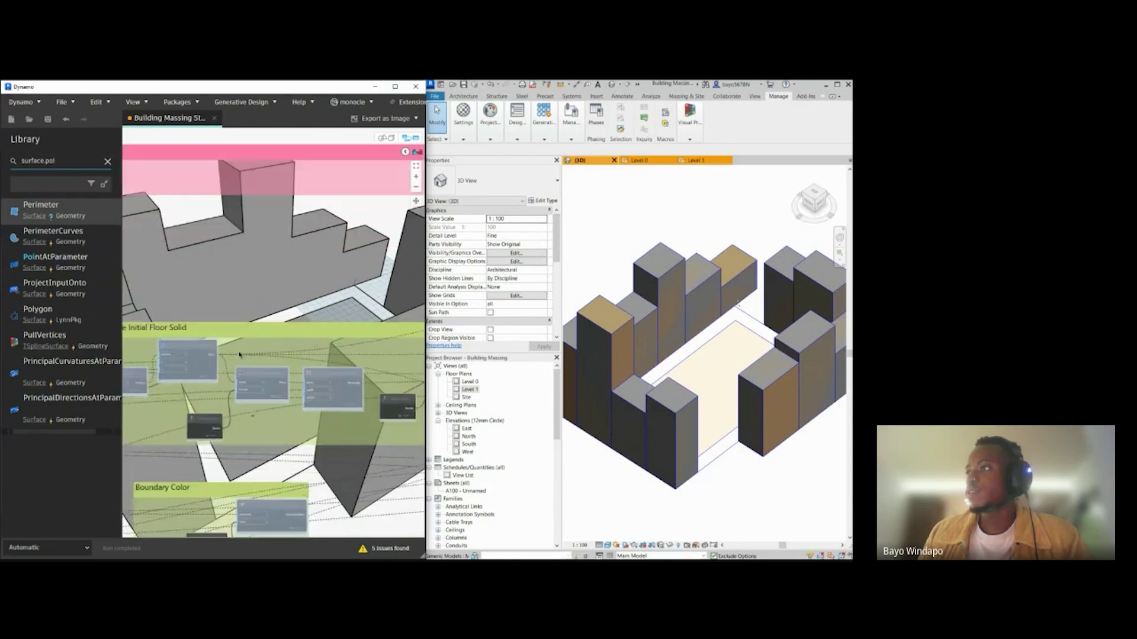
pyautogui.moveTo(295, 459); pyautogui.dragTo(287, 454, button='middle')
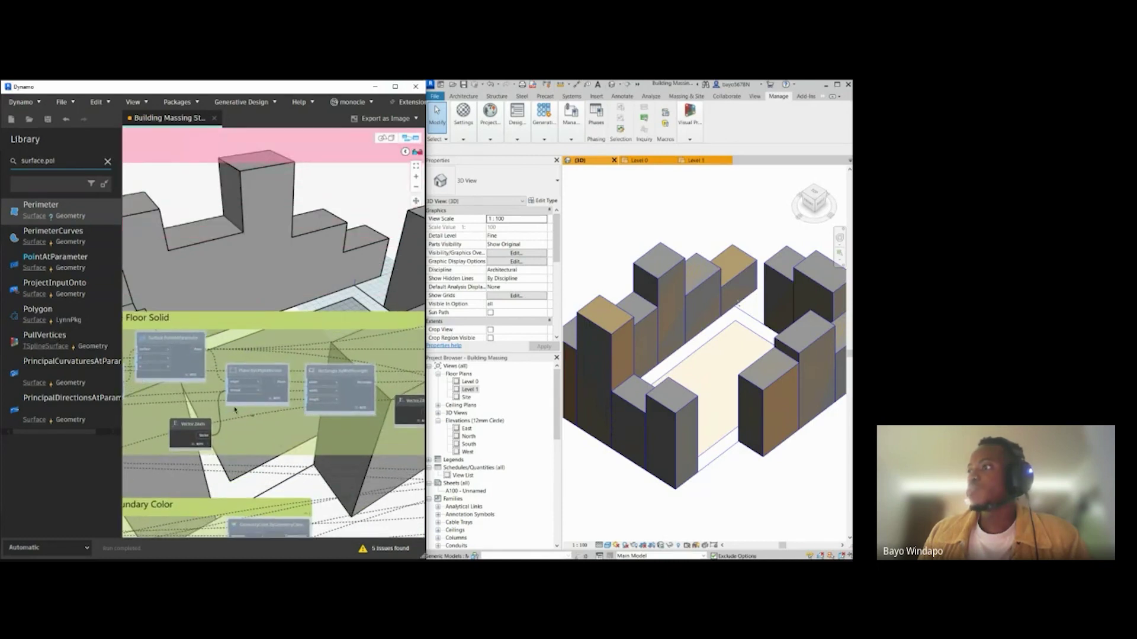
pyautogui.scroll(-5, 253, 358)
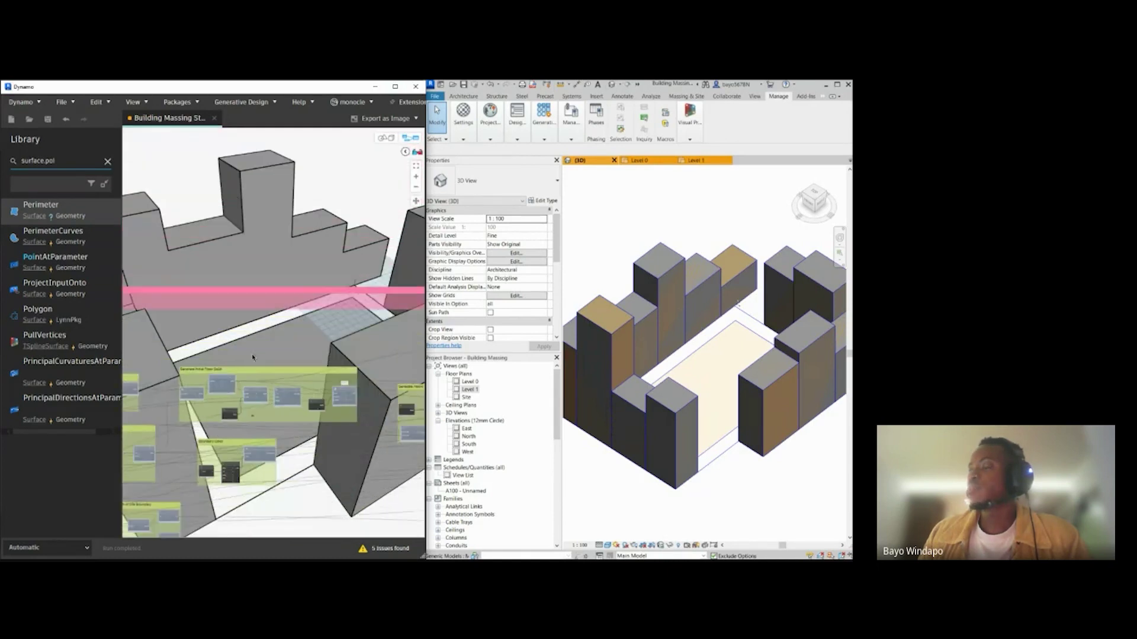
pyautogui.scroll(5, 250, 403)
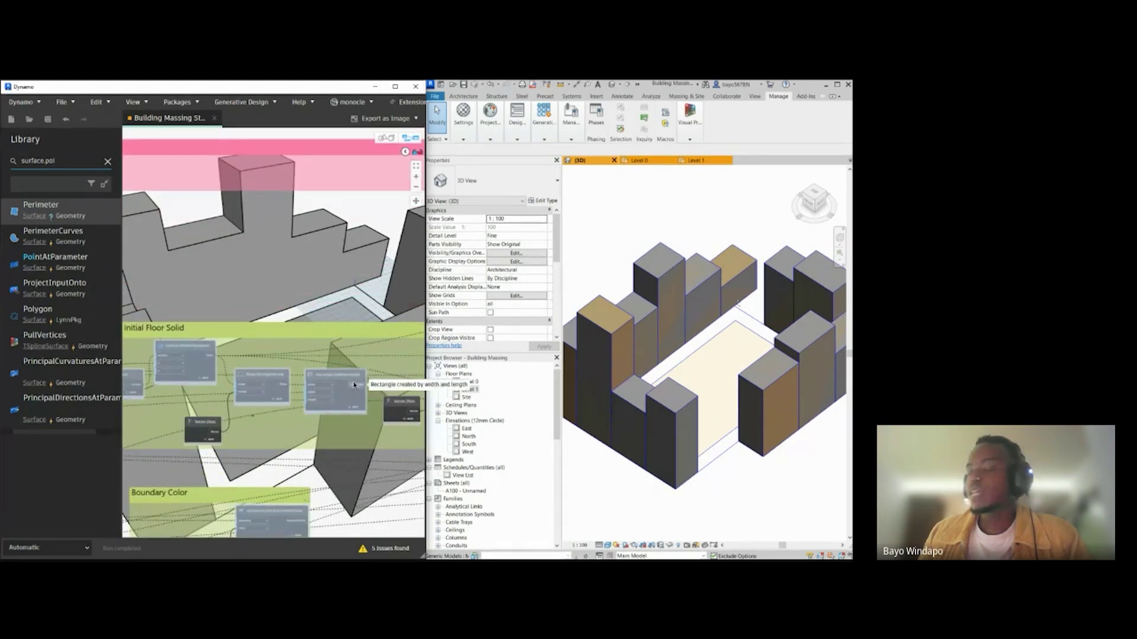
pyautogui.scroll(4, 348, 398)
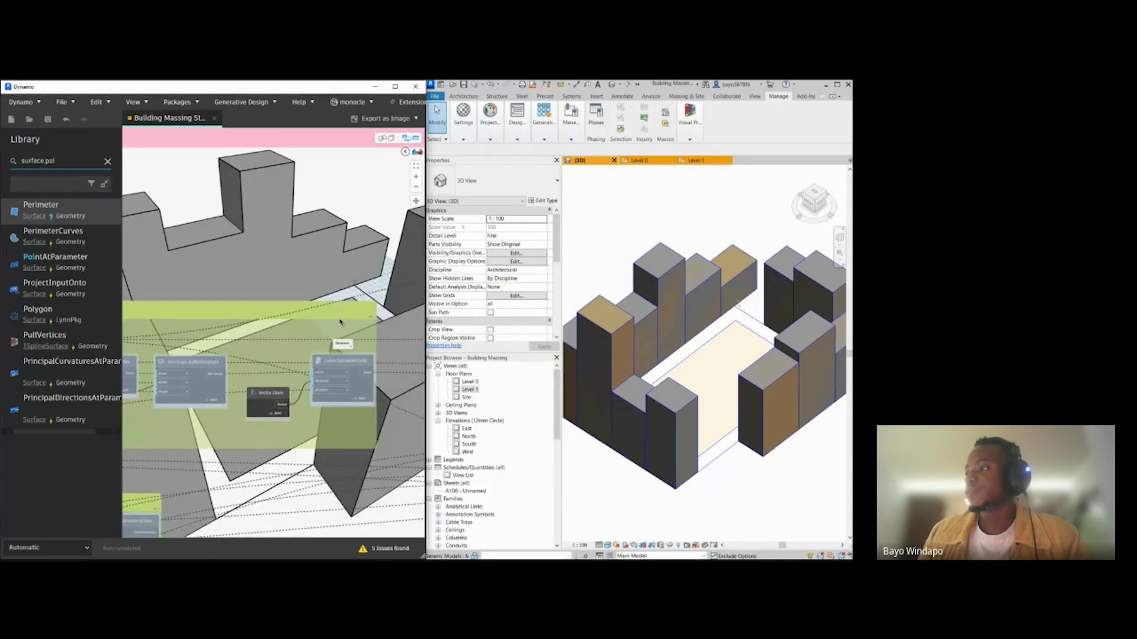
pyautogui.scroll(-6, 340, 322)
# Step: Search the node library for "plane.by" and place Plane.ByOriginNormal to the right of Surface.PointAtParameter
pyautogui.scroll(5, 354, 187)
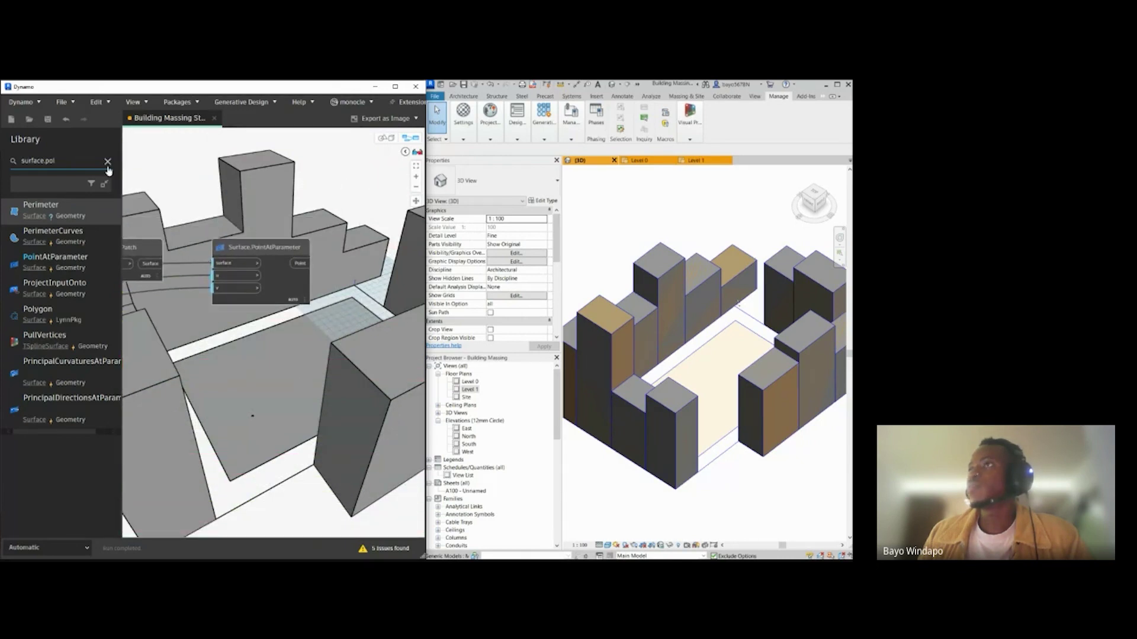
pyautogui.click(60, 166)
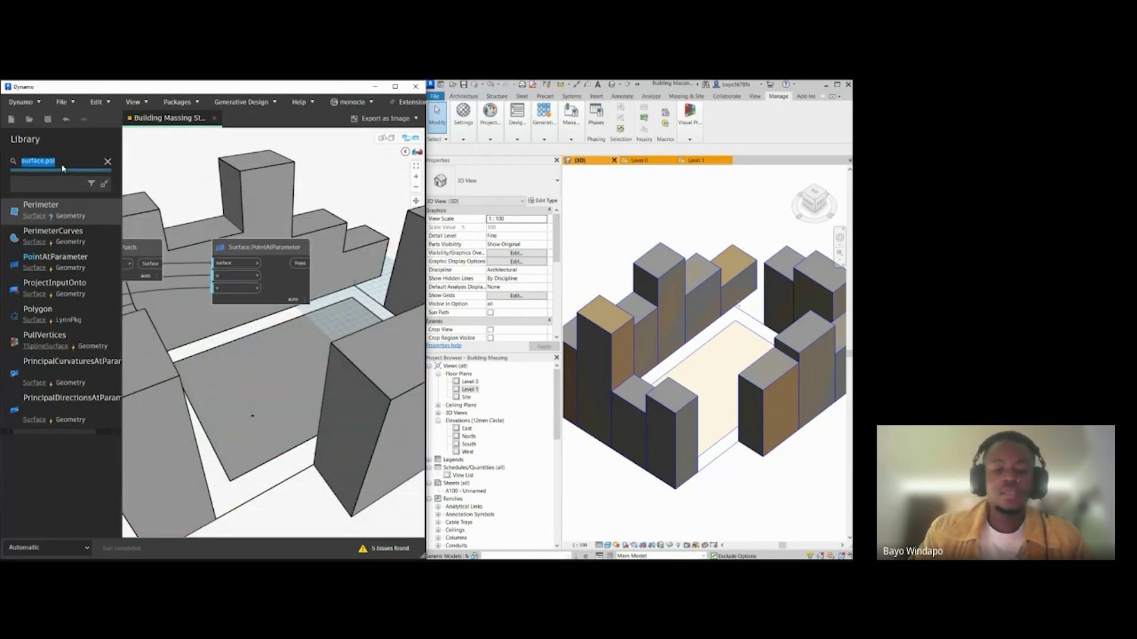
pyautogui.write('plane')
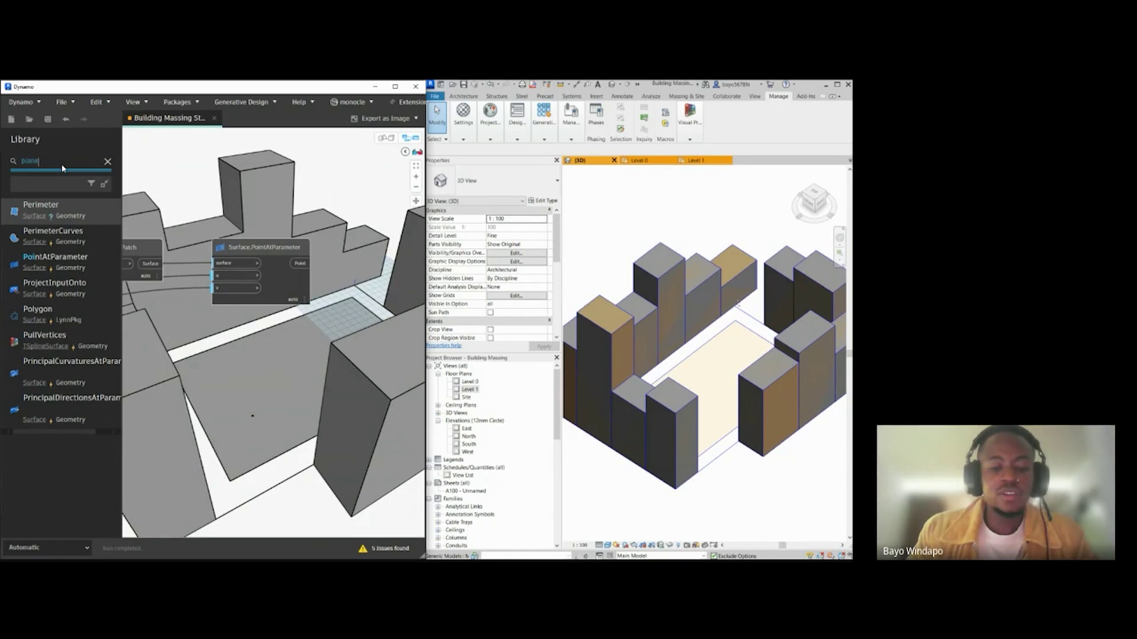
pyautogui.write('.by')
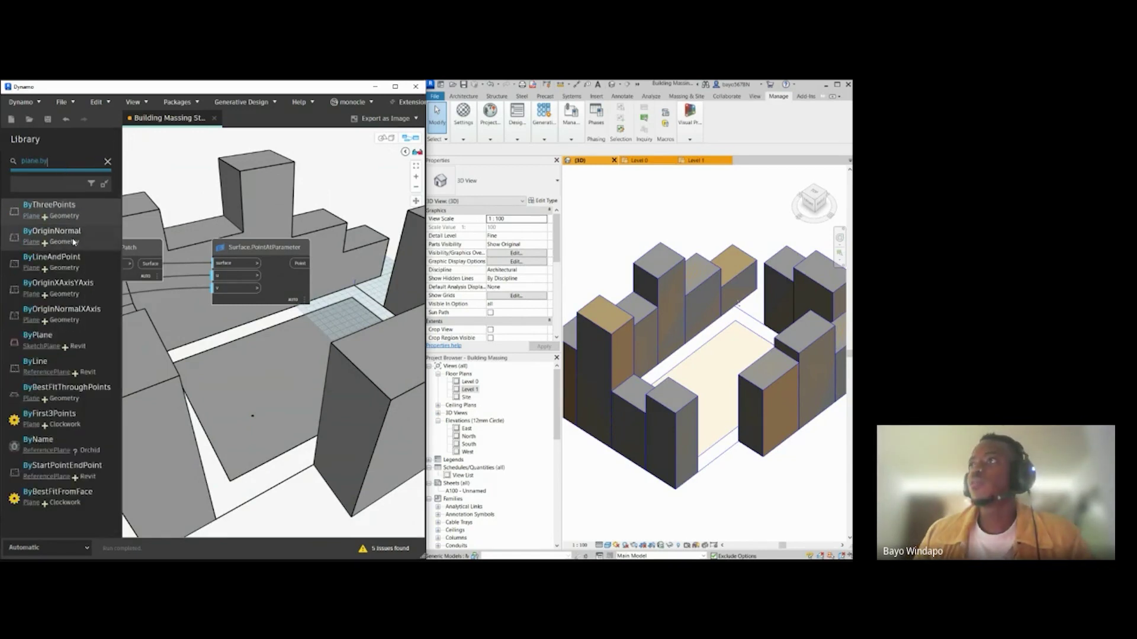
pyautogui.moveTo(74, 242); pyautogui.dragTo(346, 267)
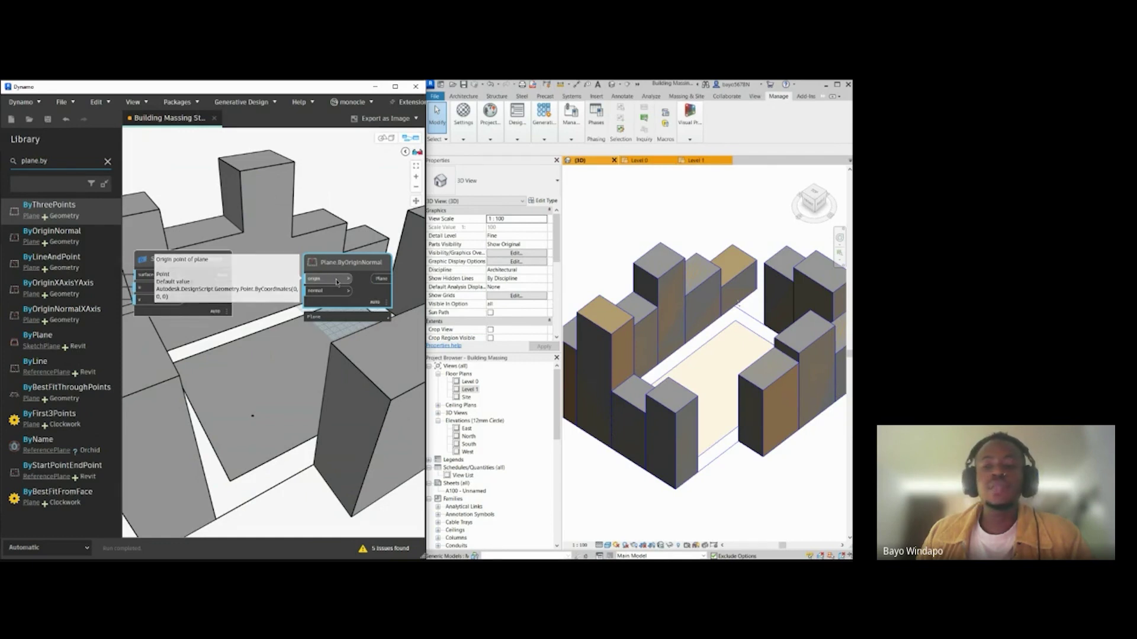
# Step: Connect the Point output of Surface.PointAtParameter to the origin input of Plane.ByOriginNormal and line the two nodes up
pyautogui.moveTo(318, 263); pyautogui.dragTo(316, 256)
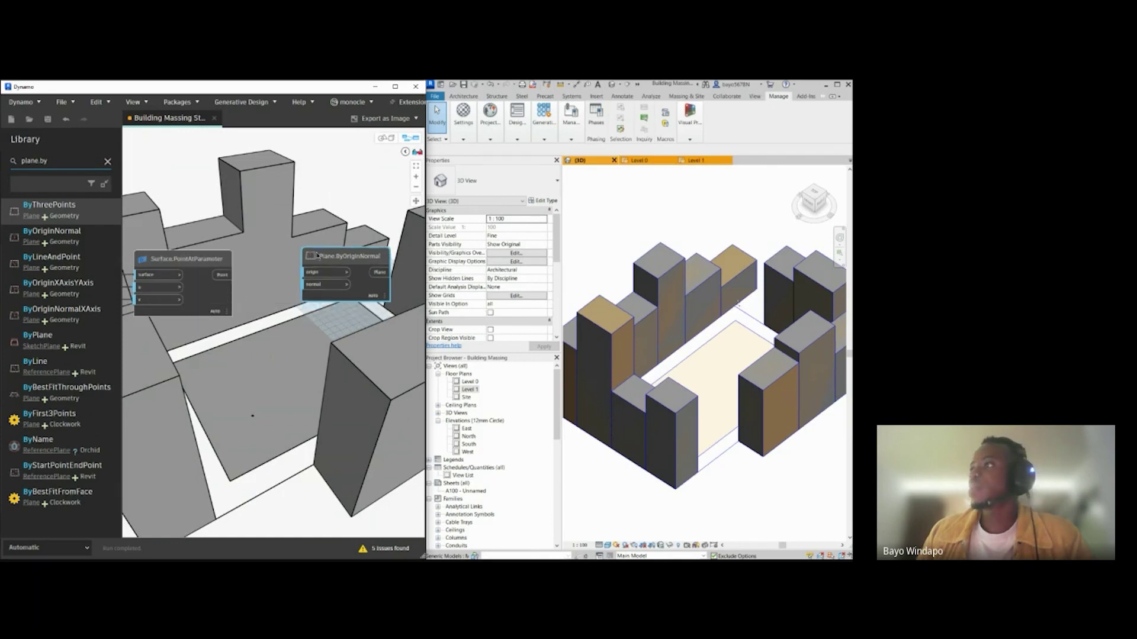
pyautogui.click(313, 277)
pyautogui.moveTo(325, 260); pyautogui.dragTo(333, 263)
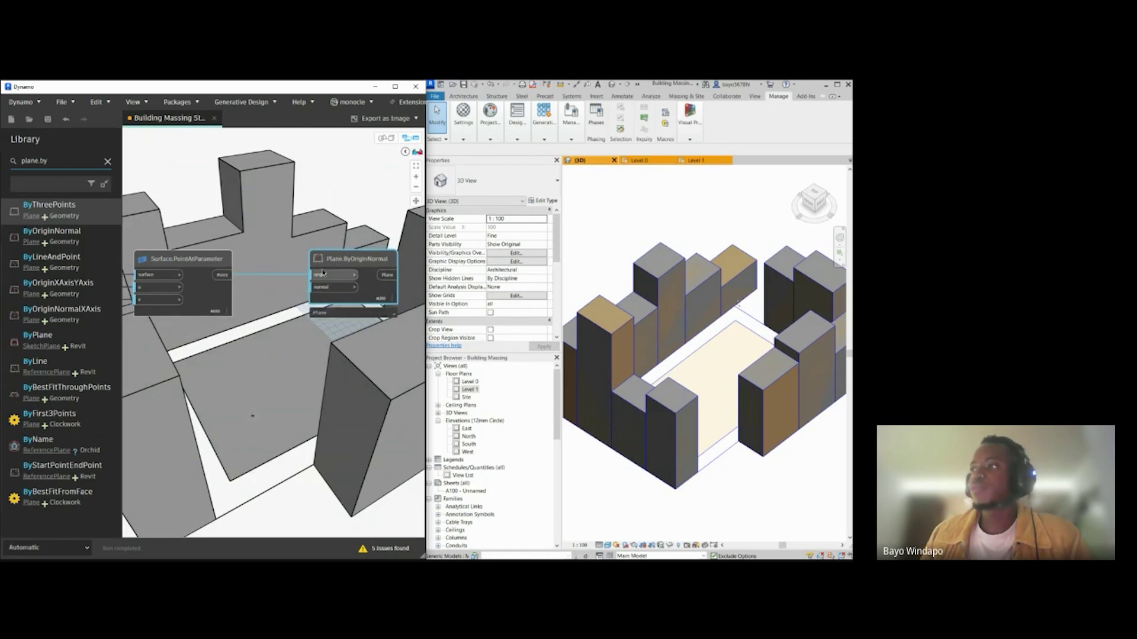
pyautogui.moveTo(323, 272)
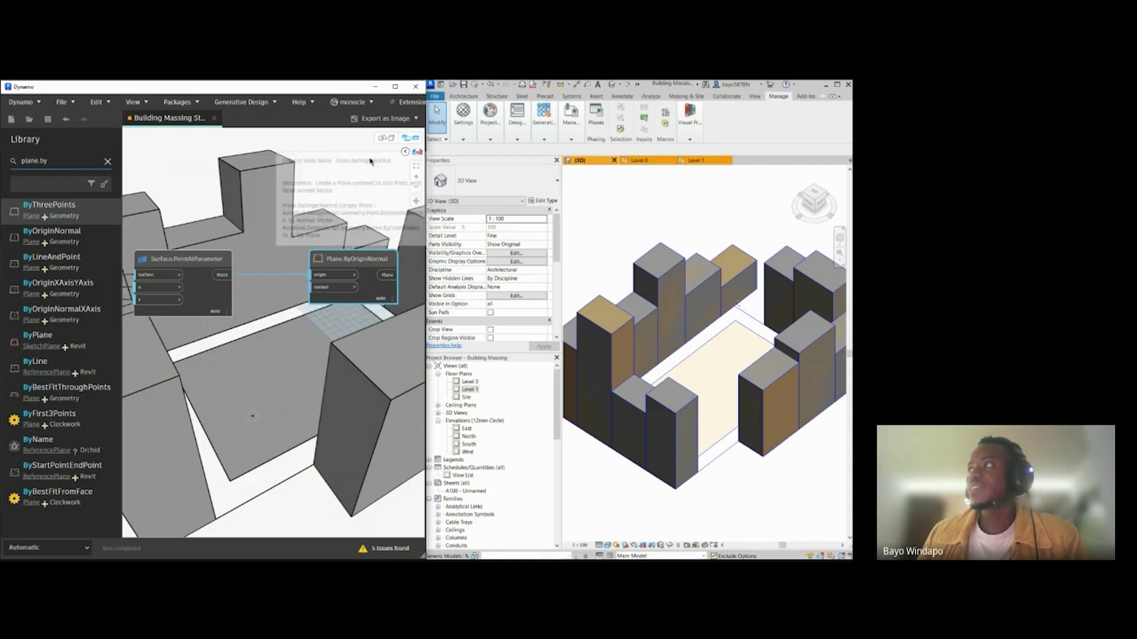
# Step: Inspect the plane's location on the patched surface in the 3D background preview, and return to the graph
pyautogui.click(385, 138)
pyautogui.scroll(3, 246, 450)
pyautogui.scroll(3, 258, 409)
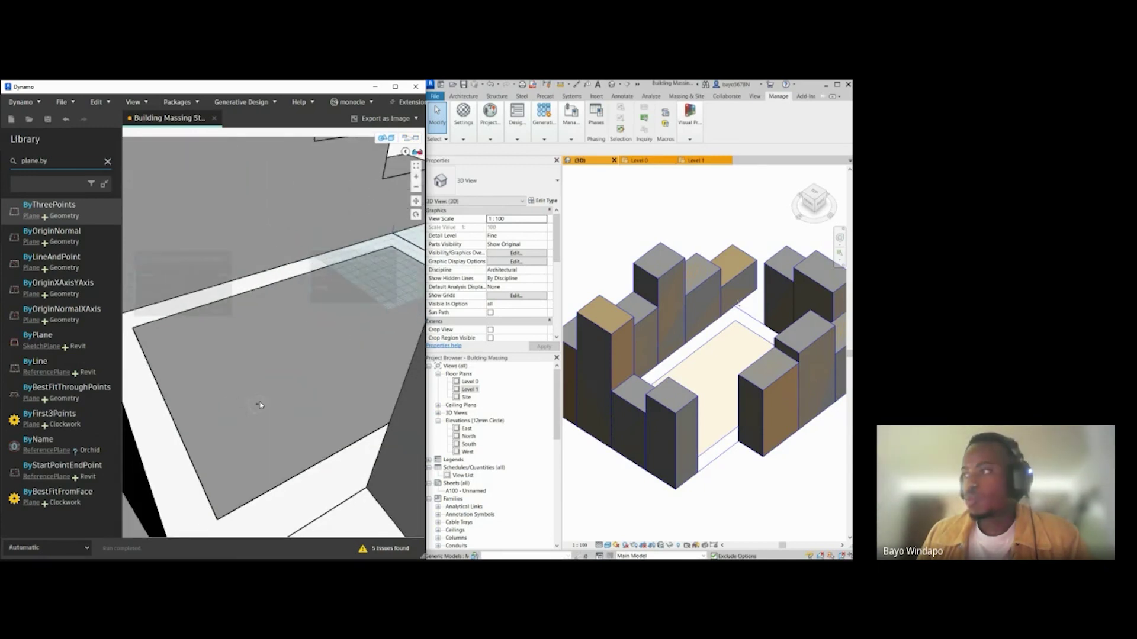
pyautogui.scroll(-5, 253, 408)
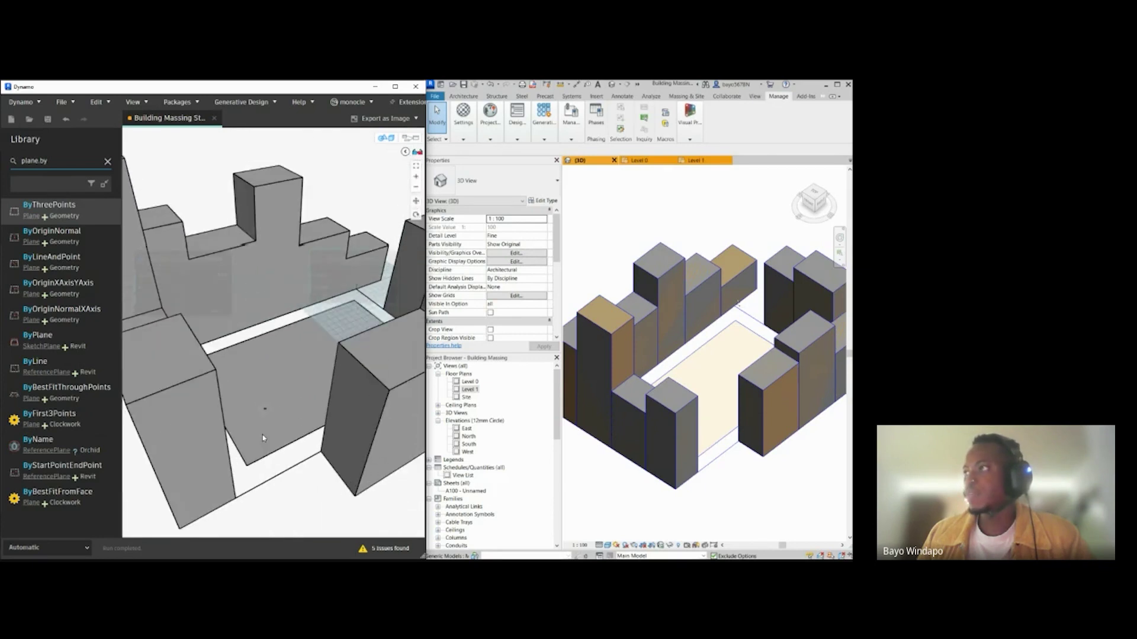
pyautogui.click(410, 137)
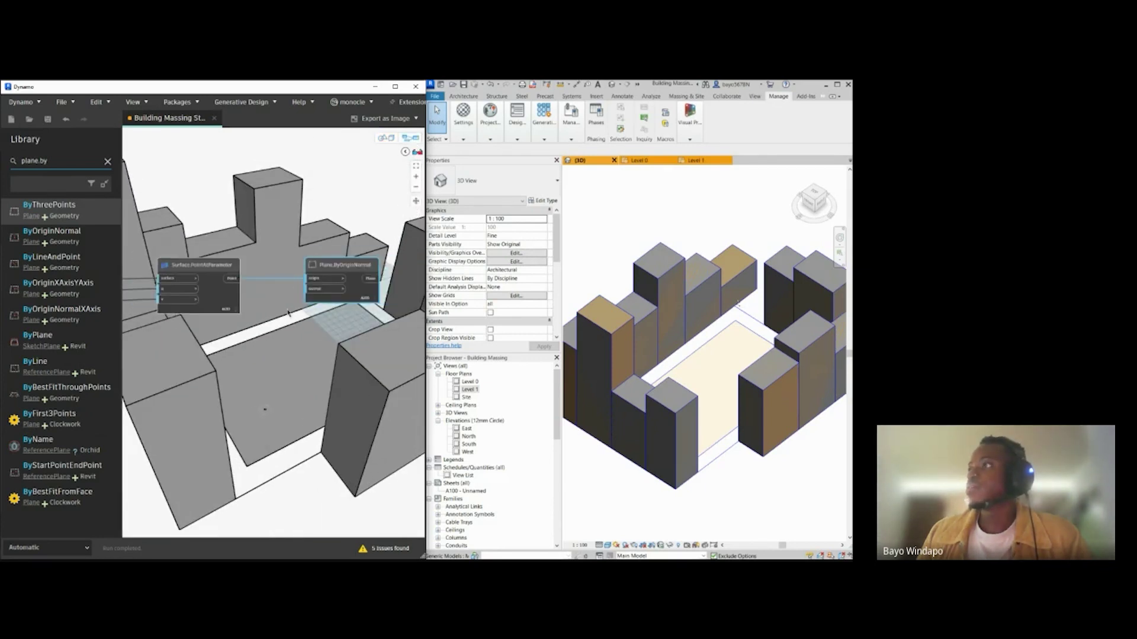
# Step: Search the node library for "rectanc", place Rectangle.ByWidthLength (plane, width, length), and connect the Plane output of Plane.ByOriginNormal to its plane input
pyautogui.moveTo(368, 316); pyautogui.dragTo(272, 330, button='middle')
pyautogui.scroll(2, 307, 320)
pyautogui.click(56, 166)
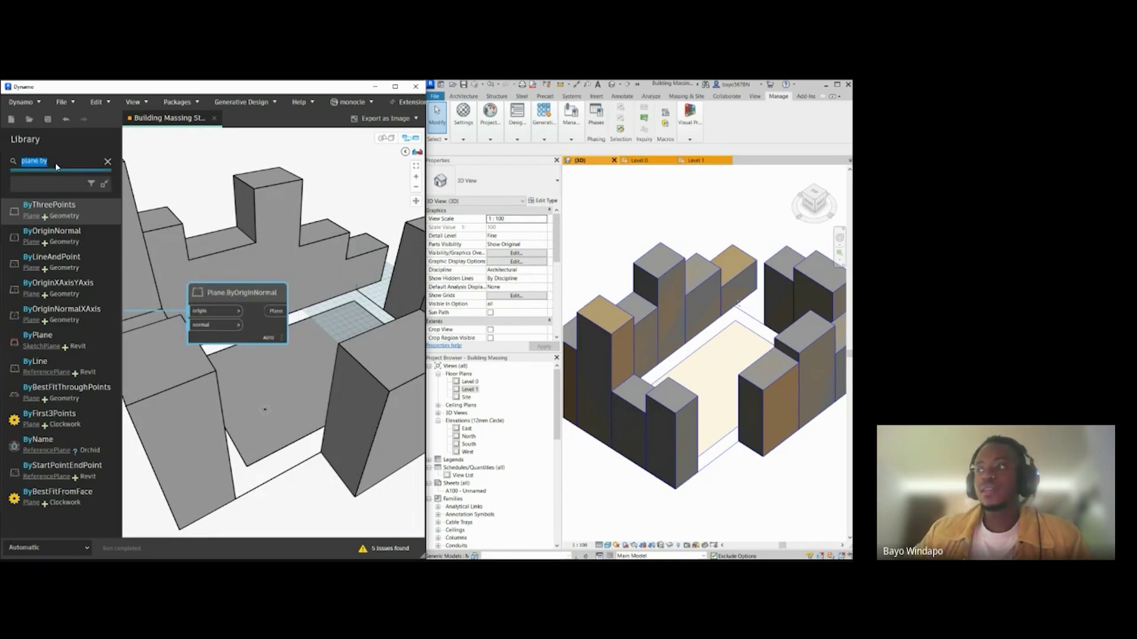
pyautogui.write('rectanc')
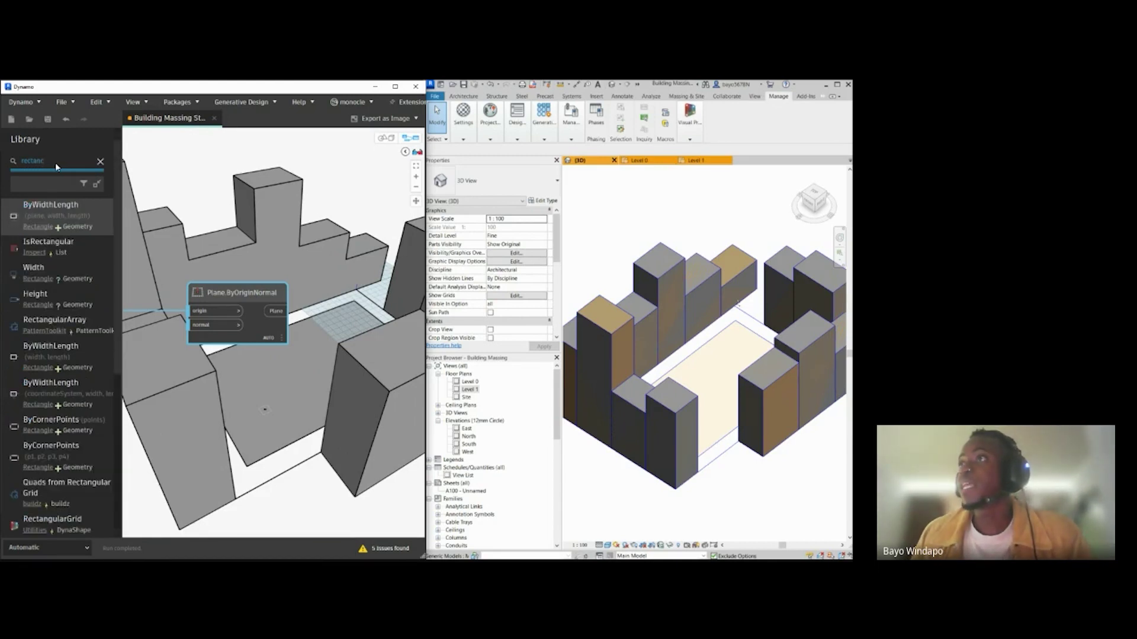
pyautogui.click(71, 209)
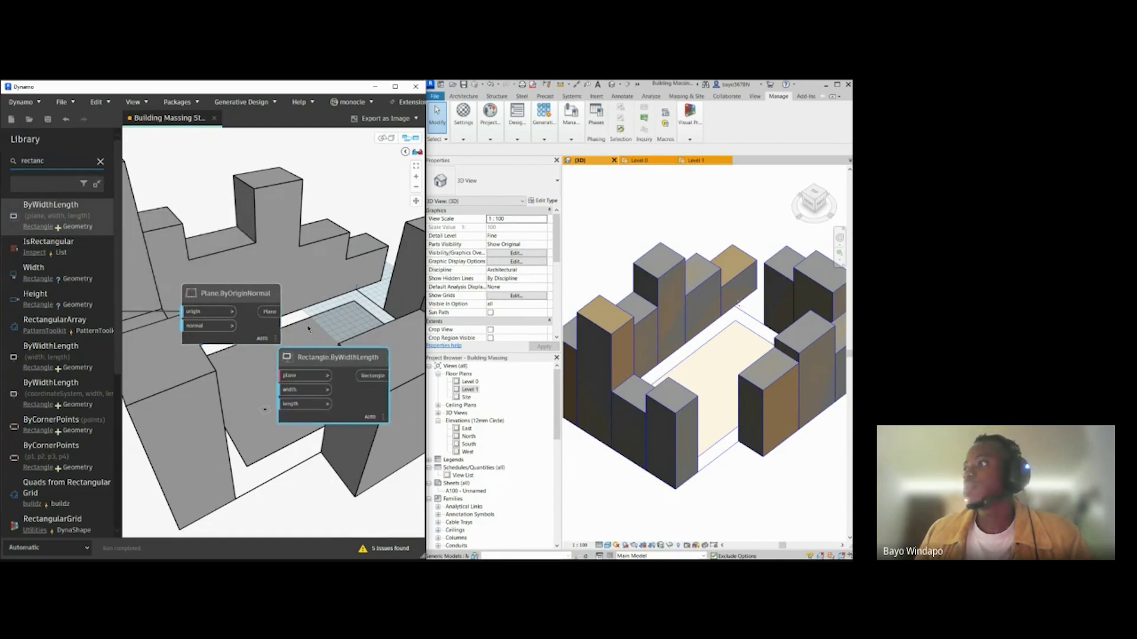
pyautogui.moveTo(308, 348); pyautogui.dragTo(372, 285)
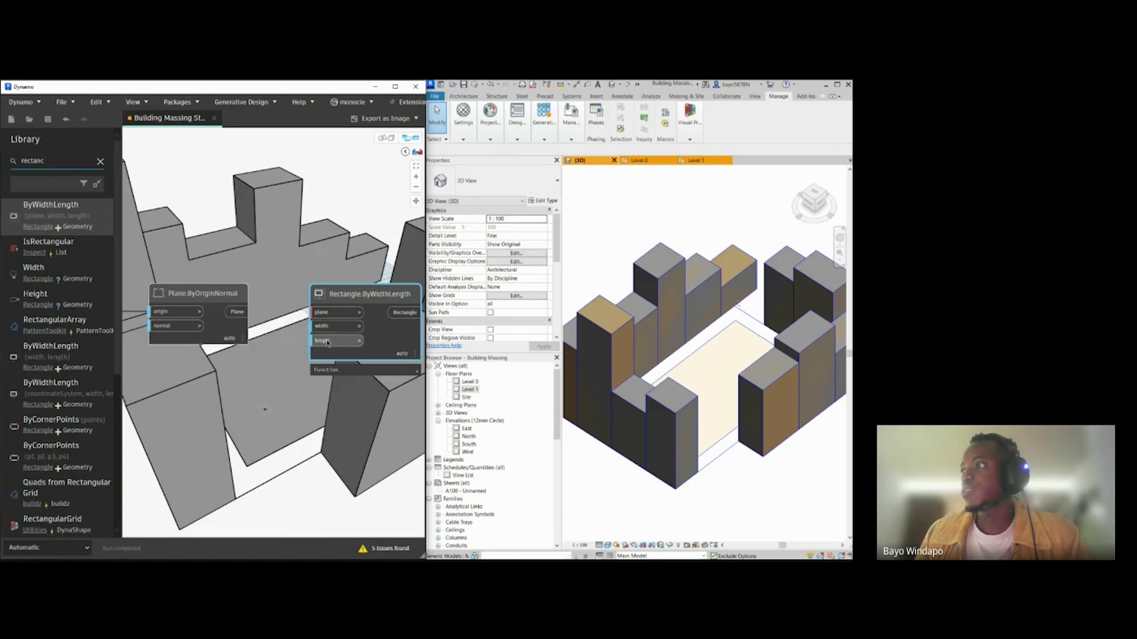
pyautogui.moveTo(238, 316); pyautogui.dragTo(267, 340)
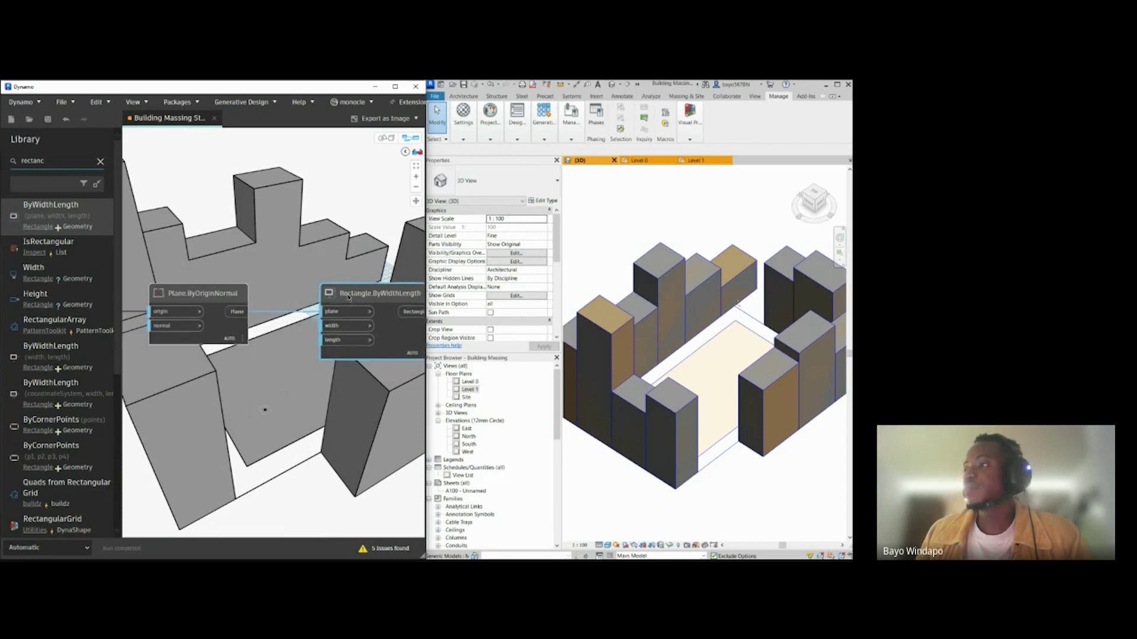
# Step: Connect the IN_Width/Depth slider's output to the width input of Rectangle.ByWidthLength
pyautogui.scroll(-5, 314, 332)
pyautogui.moveTo(145, 379); pyautogui.dragTo(253, 364, button='middle')
pyautogui.scroll(5, 225, 361)
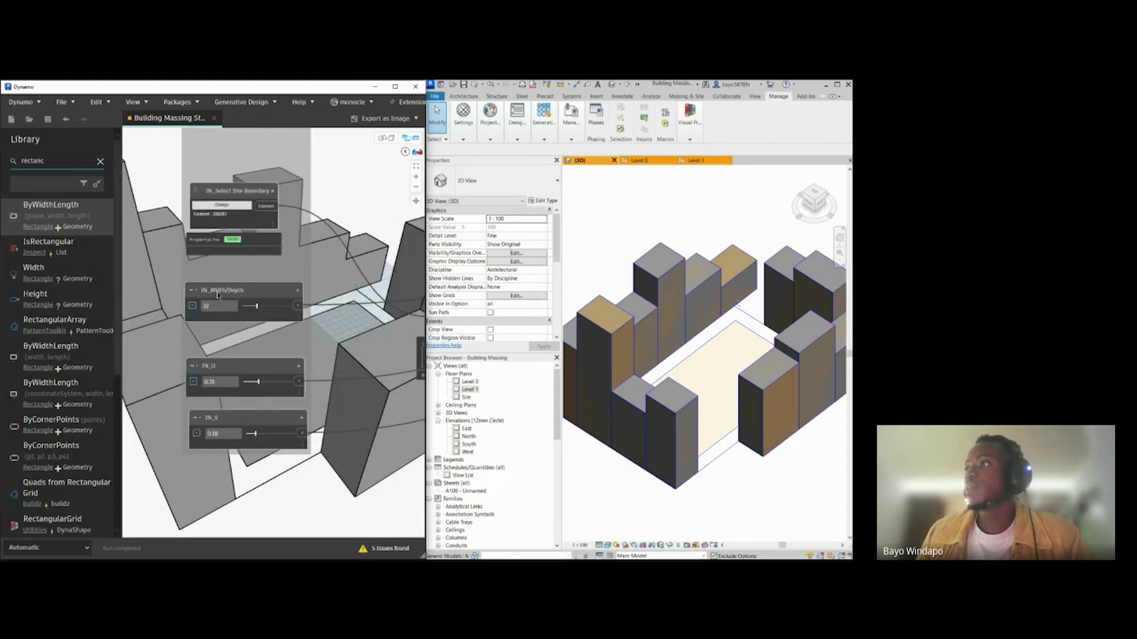
pyautogui.click(209, 293)
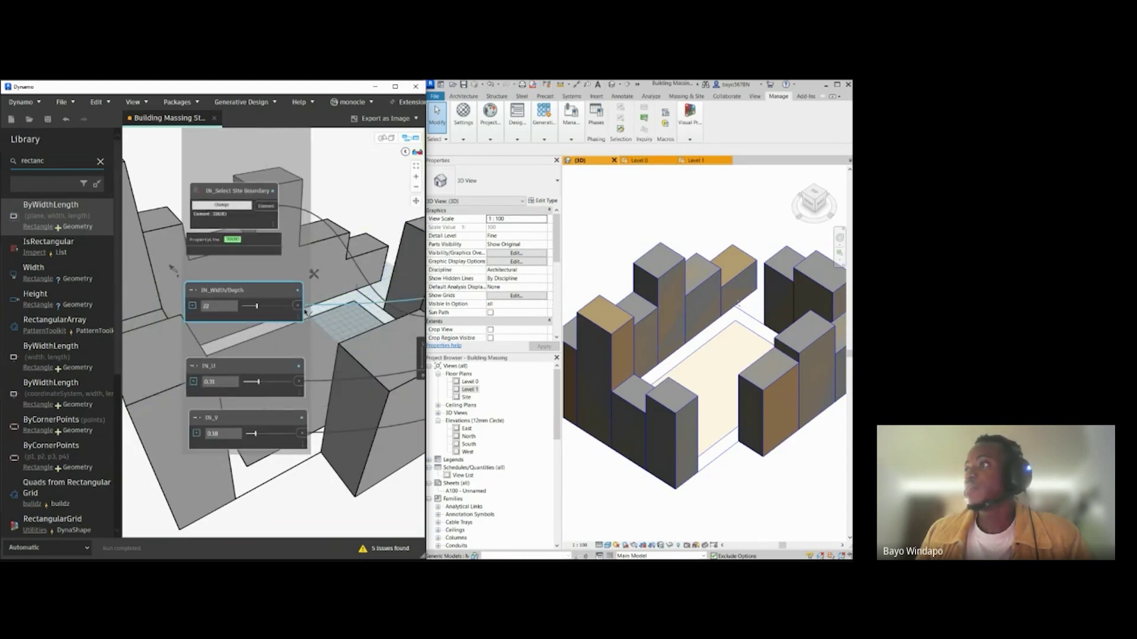
pyautogui.scroll(-5, 169, 352)
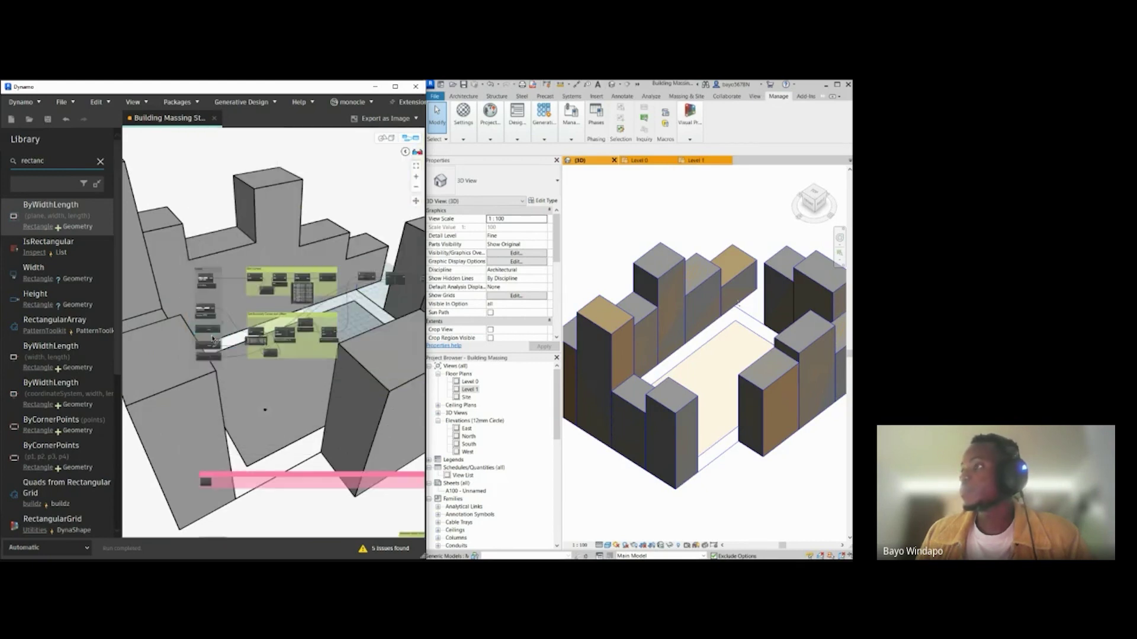
pyautogui.moveTo(170, 353); pyautogui.dragTo(85, 356, button='middle')
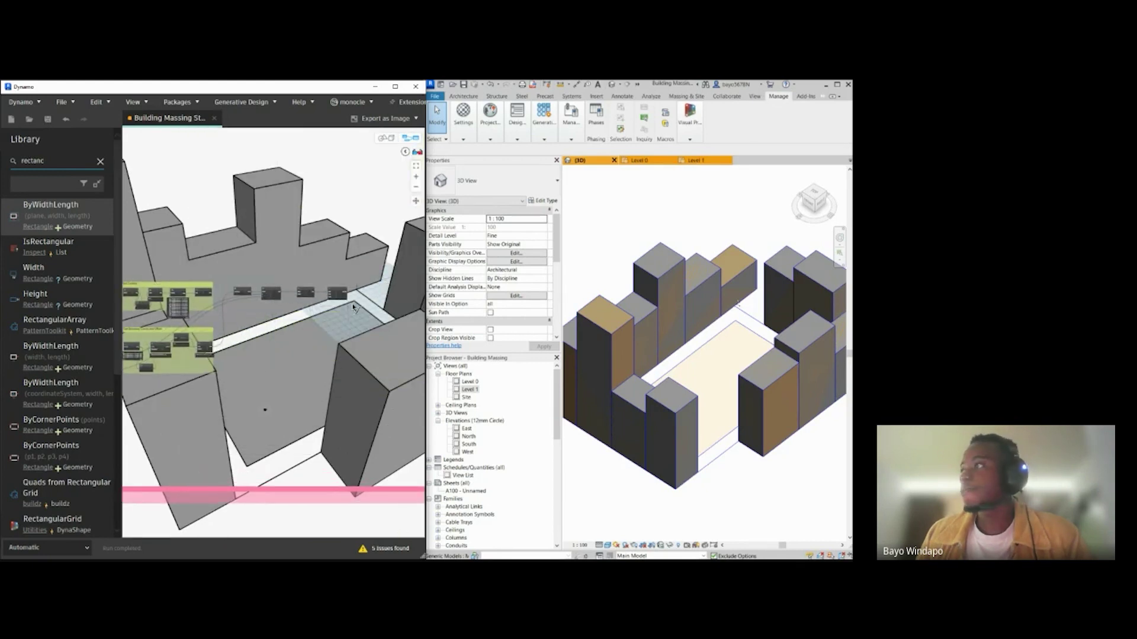
pyautogui.scroll(2, 353, 304)
pyautogui.scroll(4, 353, 304)
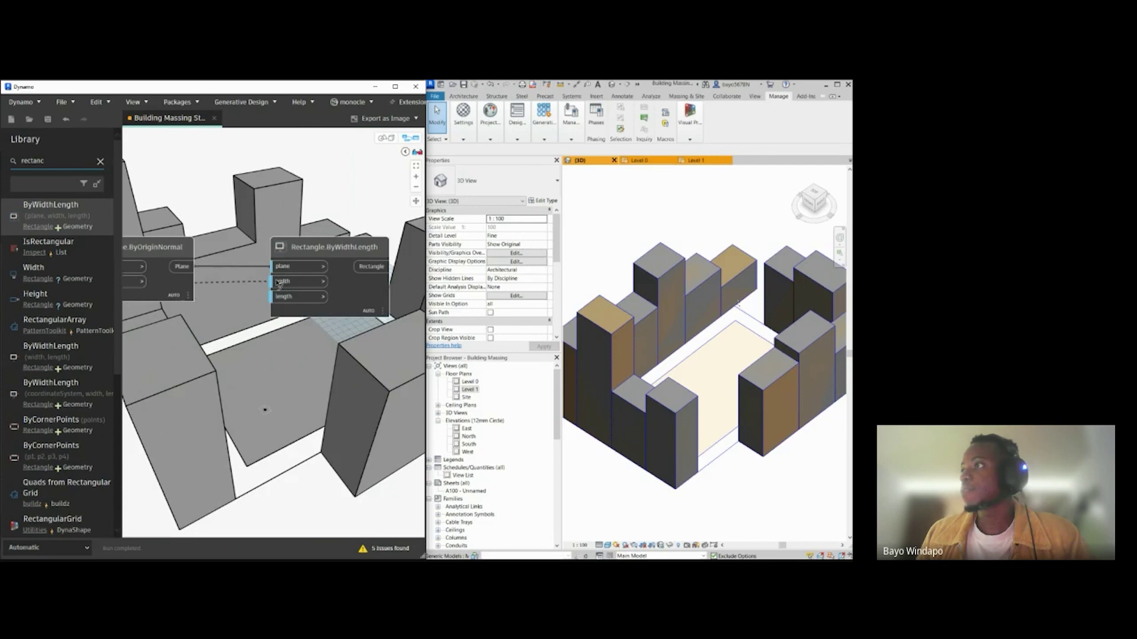
# Step: Connect the IN_Width/Depth slider's output to the length input of Rectangle.ByWidthLength as well
pyautogui.scroll(-5, 278, 284)
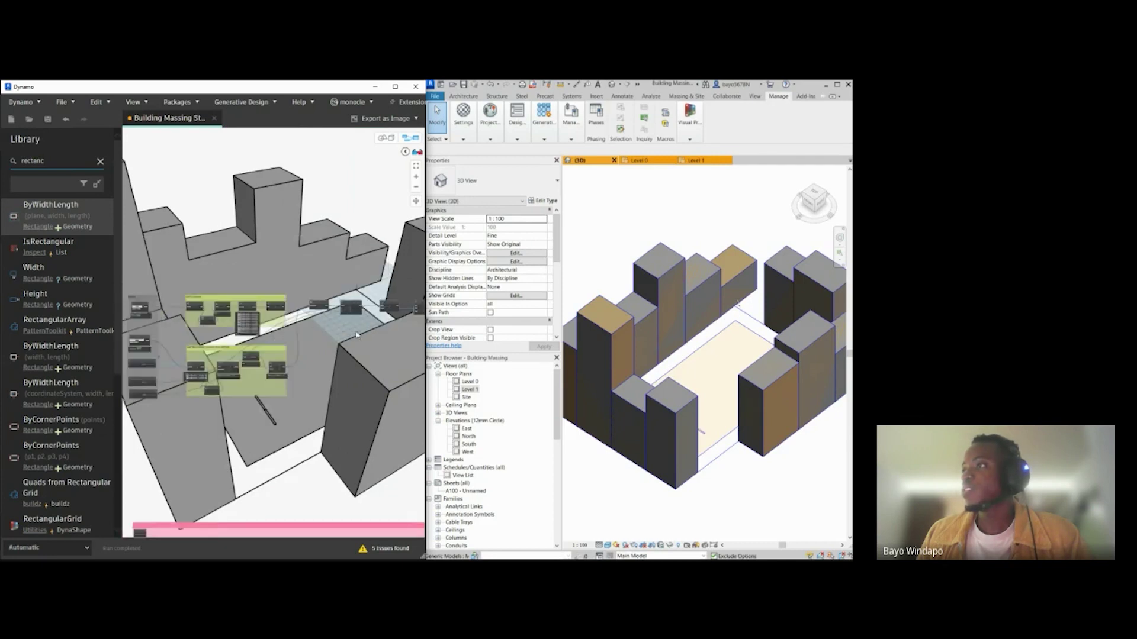
pyautogui.scroll(4, 209, 366)
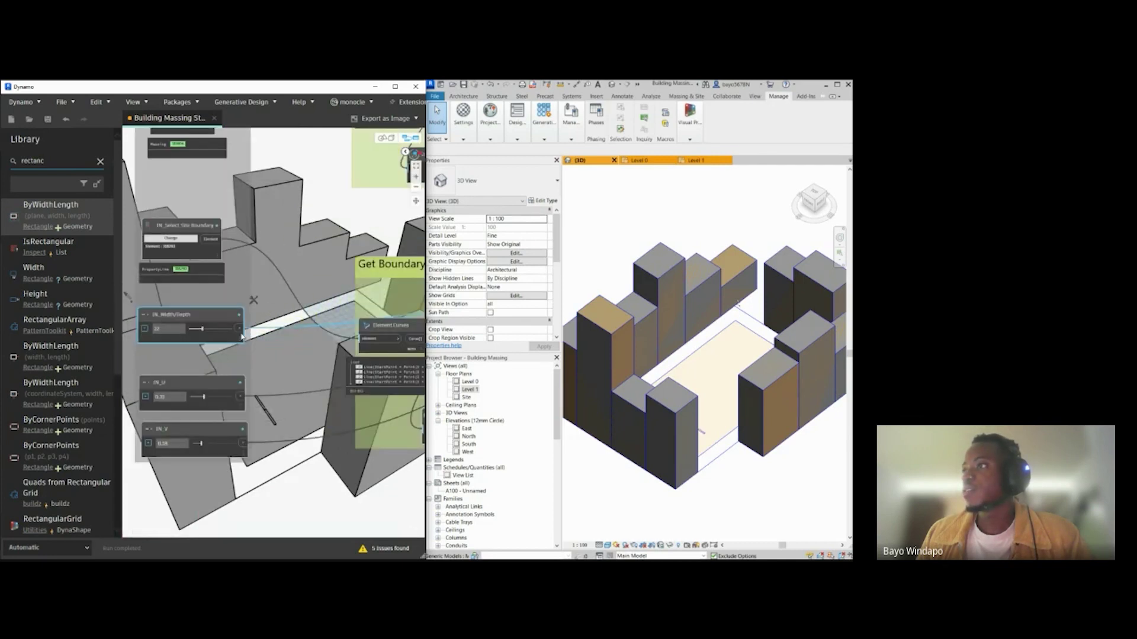
pyautogui.scroll(-1, 256, 361)
pyautogui.moveTo(256, 361); pyautogui.dragTo(132, 373, button='middle')
pyautogui.moveTo(402, 296); pyautogui.dragTo(127, 329, button='middle')
pyautogui.moveTo(354, 314); pyautogui.dragTo(266, 309, button='middle')
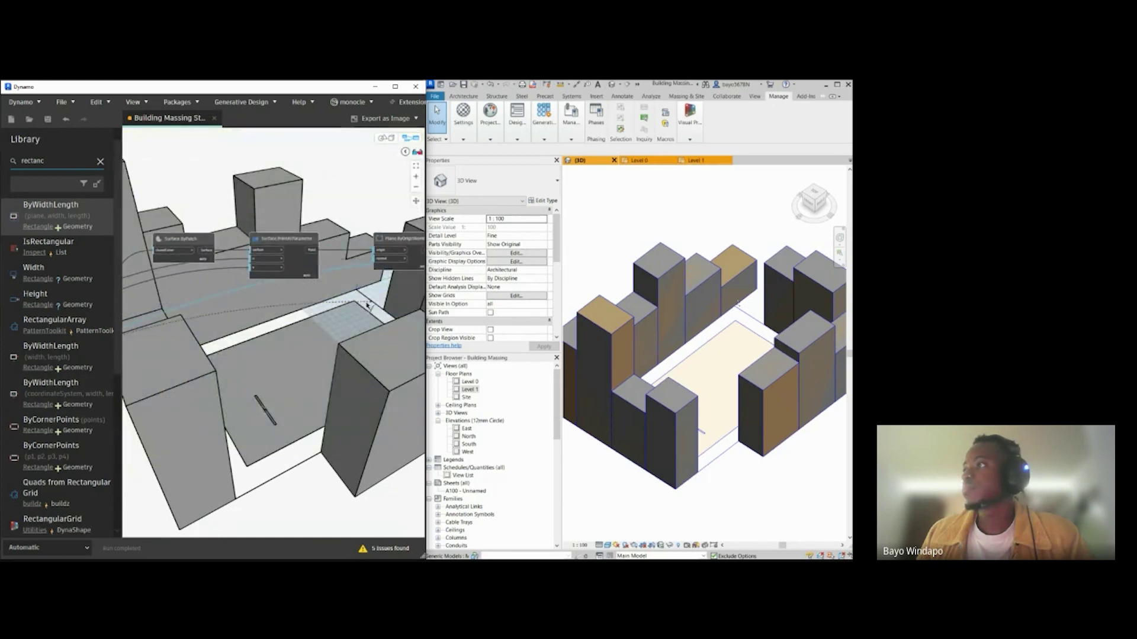
pyautogui.moveTo(360, 283); pyautogui.dragTo(149, 287, button='middle')
pyautogui.click(280, 290)
pyautogui.scroll(3, 207, 297)
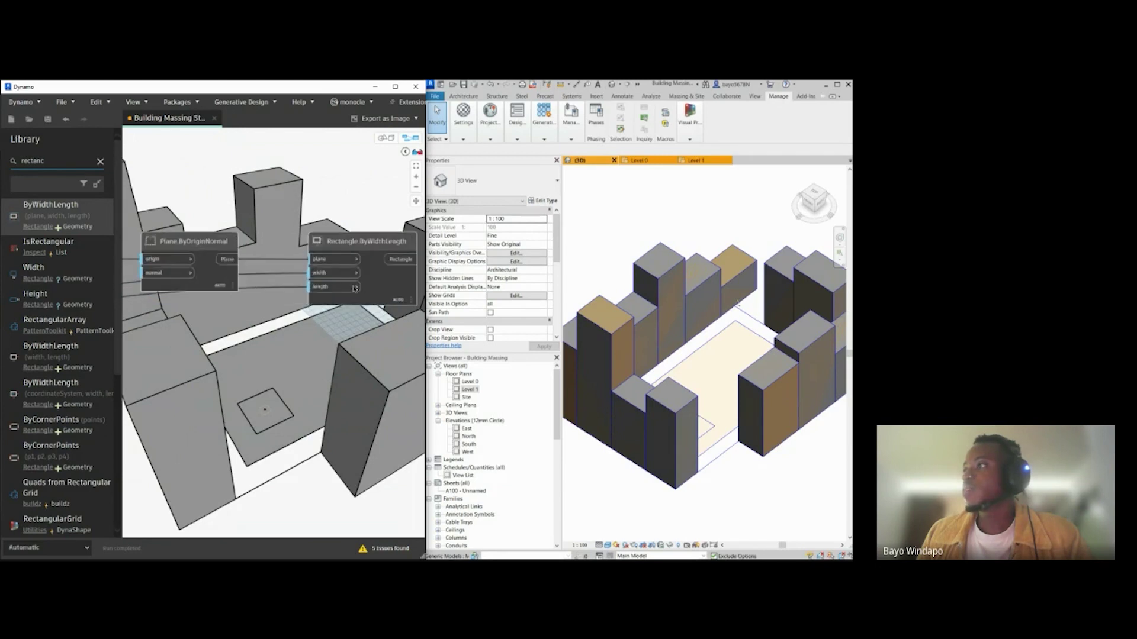
# Step: Set the IN_U slider to 0.51 and IN_V to 1, and inspect the rectangle's position on the site in the 3D background preview
pyautogui.scroll(-5, 375, 284)
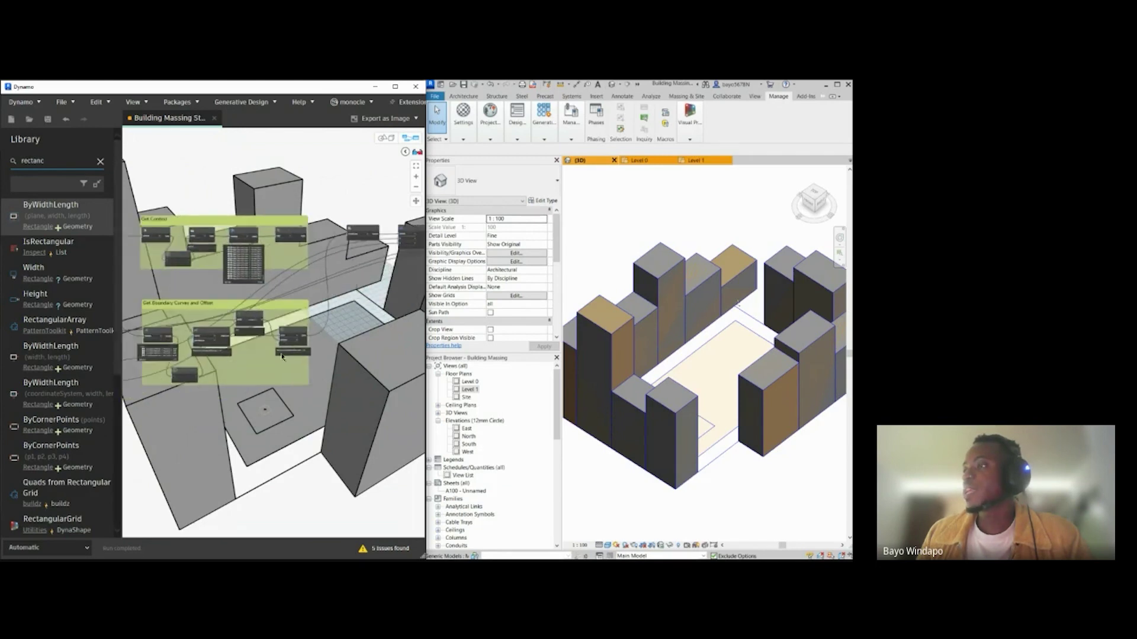
pyautogui.scroll(6, 209, 326)
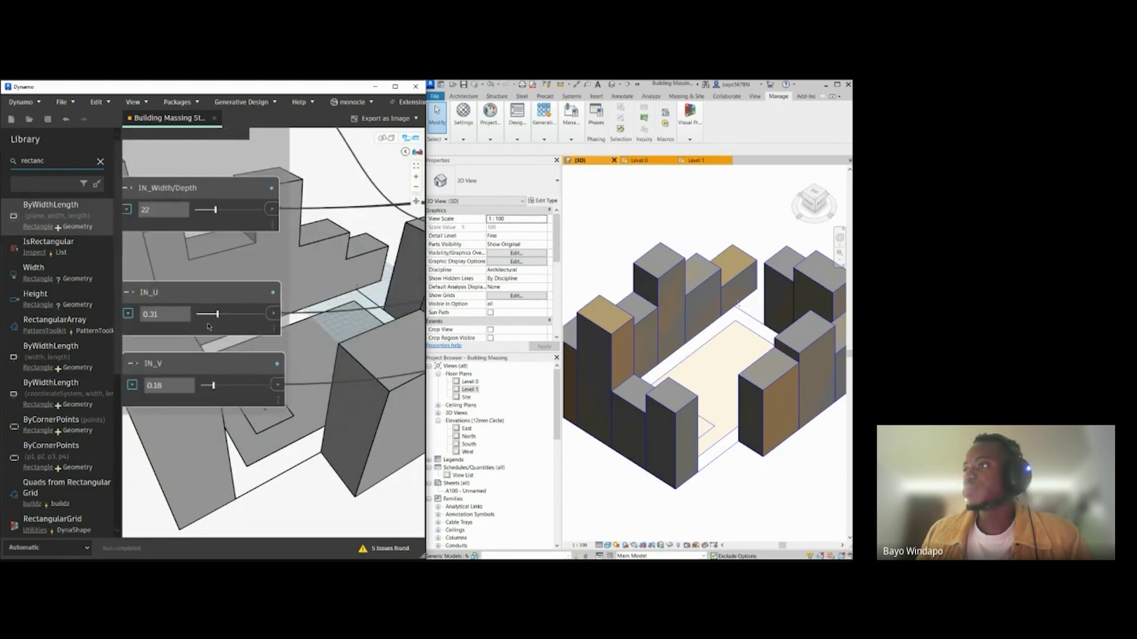
pyautogui.moveTo(218, 315); pyautogui.dragTo(230, 314)
pyautogui.moveTo(240, 402); pyautogui.dragTo(248, 313, button='middle')
pyautogui.moveTo(220, 296); pyautogui.dragTo(277, 296)
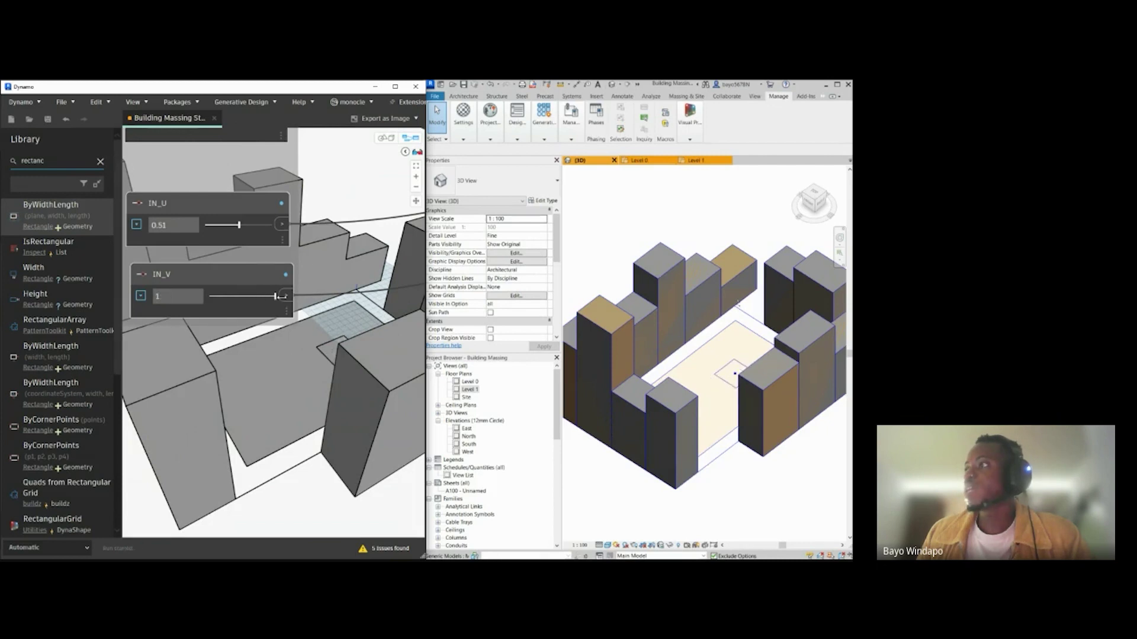
pyautogui.click(386, 138)
pyautogui.moveTo(263, 279); pyautogui.dragTo(336, 296, button='right')
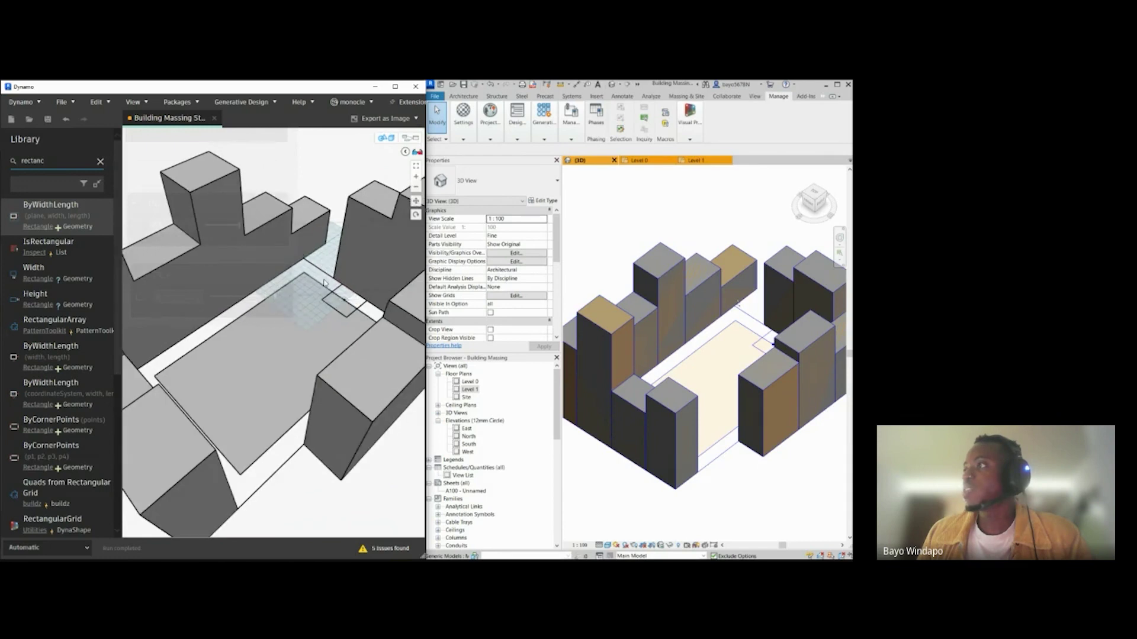
pyautogui.moveTo(205, 401); pyautogui.dragTo(337, 312, button='right')
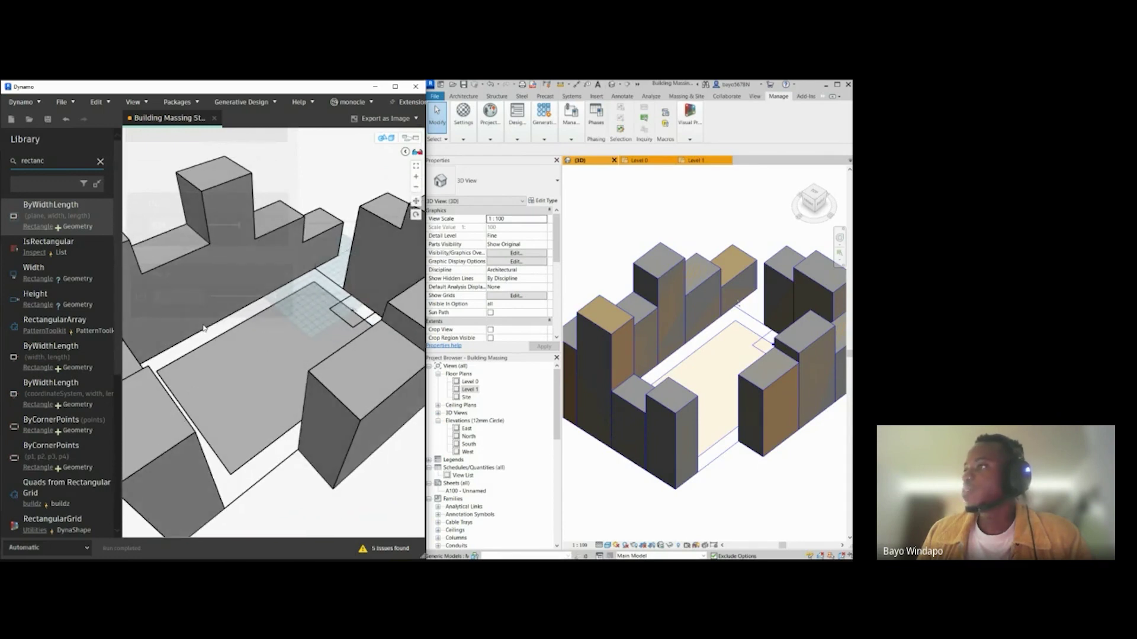
pyautogui.moveTo(374, 319); pyautogui.dragTo(385, 201, button='right')
pyautogui.click(404, 140)
# Step: Try IN_V at 0, set it to 0.25, and raise the IN_U slider slightly to move the rectangle inside the site surface
pyautogui.moveTo(274, 296); pyautogui.dragTo(164, 317)
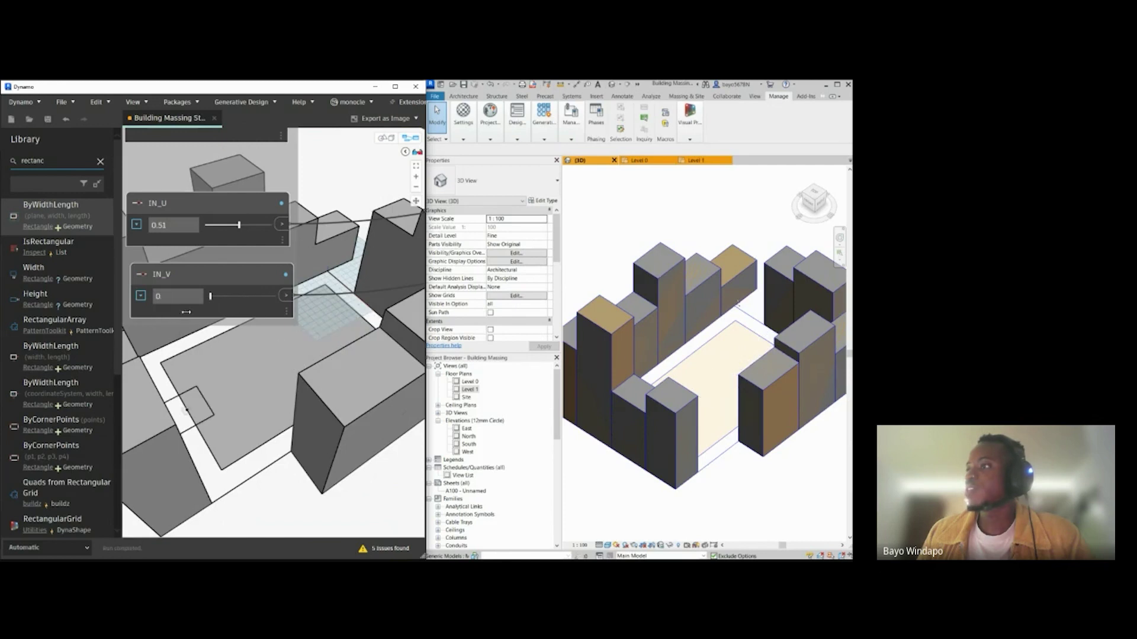
pyautogui.moveTo(210, 296); pyautogui.dragTo(225, 296)
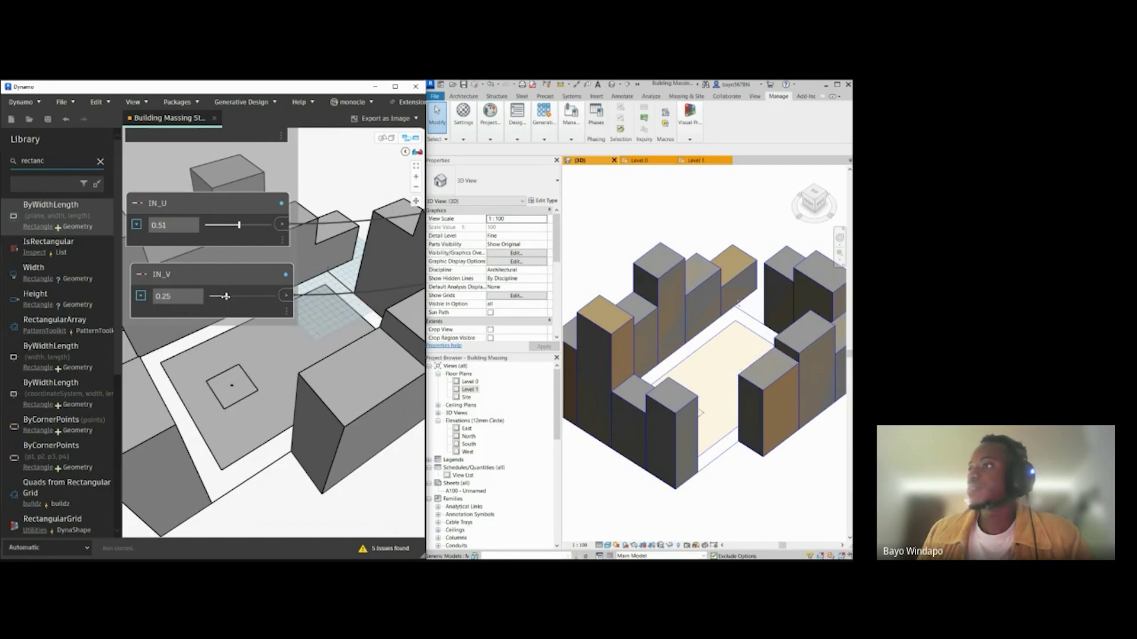
pyautogui.moveTo(231, 225)
pyautogui.mouseDown()
pyautogui.moveTo(191, 228)
pyautogui.moveTo(264, 214)
pyautogui.moveTo(207, 225)
pyautogui.moveTo(241, 225)
pyautogui.mouseUp()
# Step: Return to the Rectangle.ByWidthLength node and search the node library for "extrude"
pyautogui.scroll(-5, 392, 368)
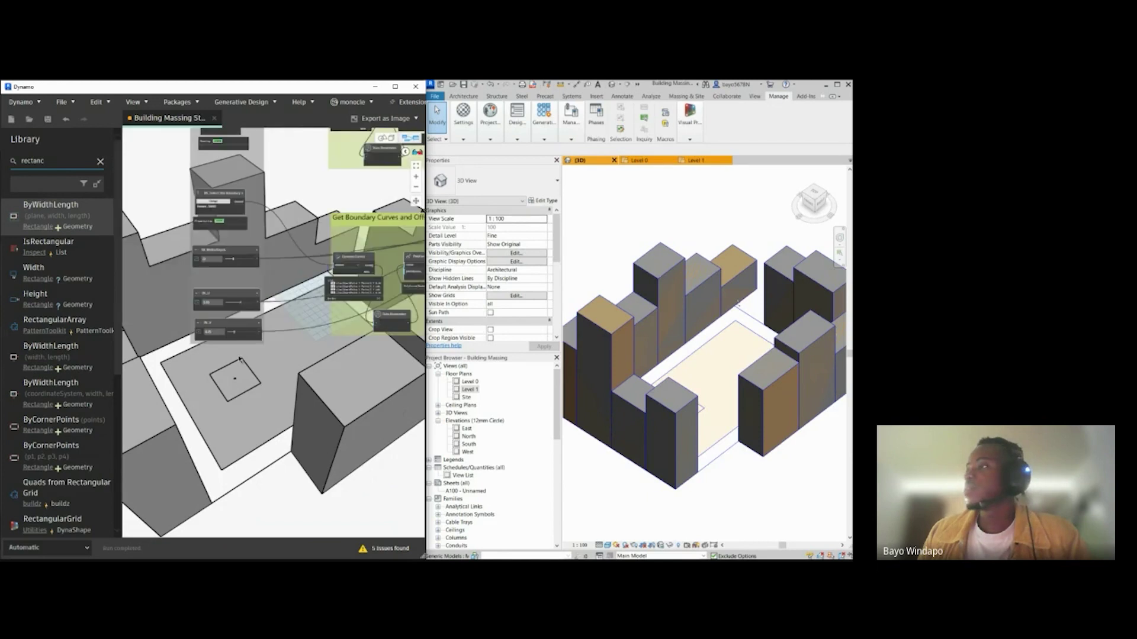
pyautogui.scroll(5, 317, 269)
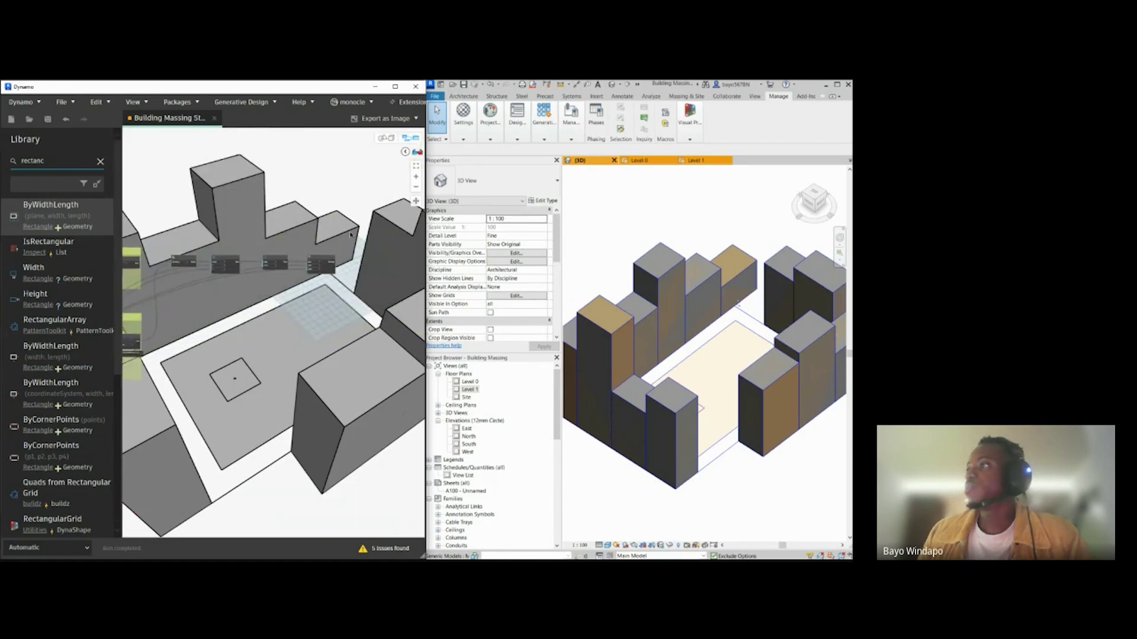
pyautogui.scroll(2, 318, 268)
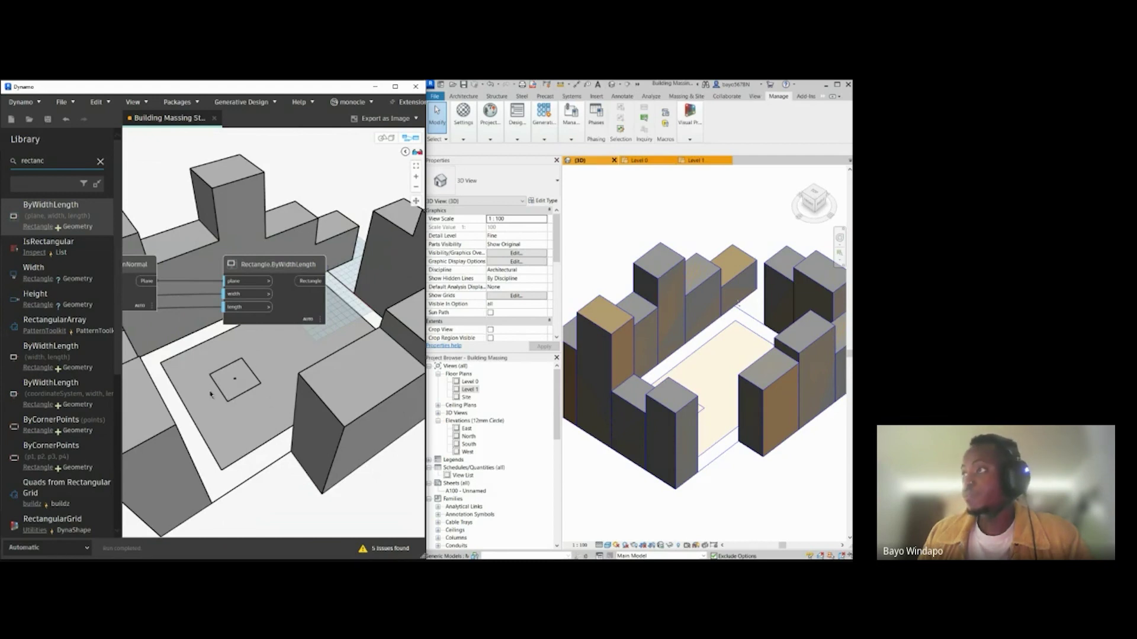
pyautogui.scroll(-1, 312, 371)
pyautogui.click(68, 167)
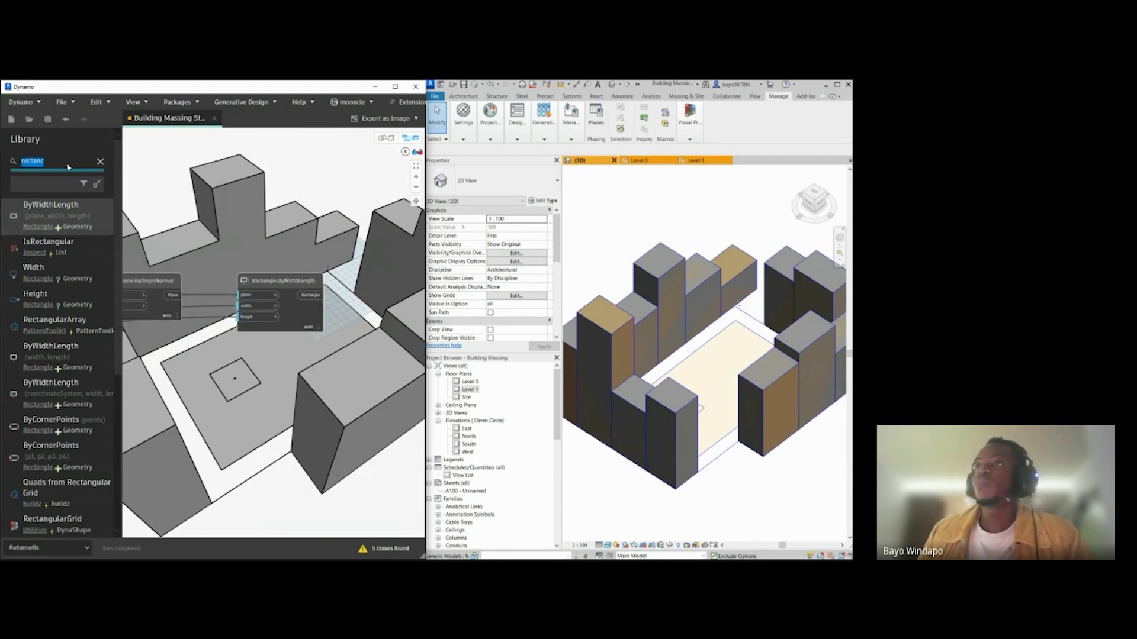
pyautogui.write('ex')
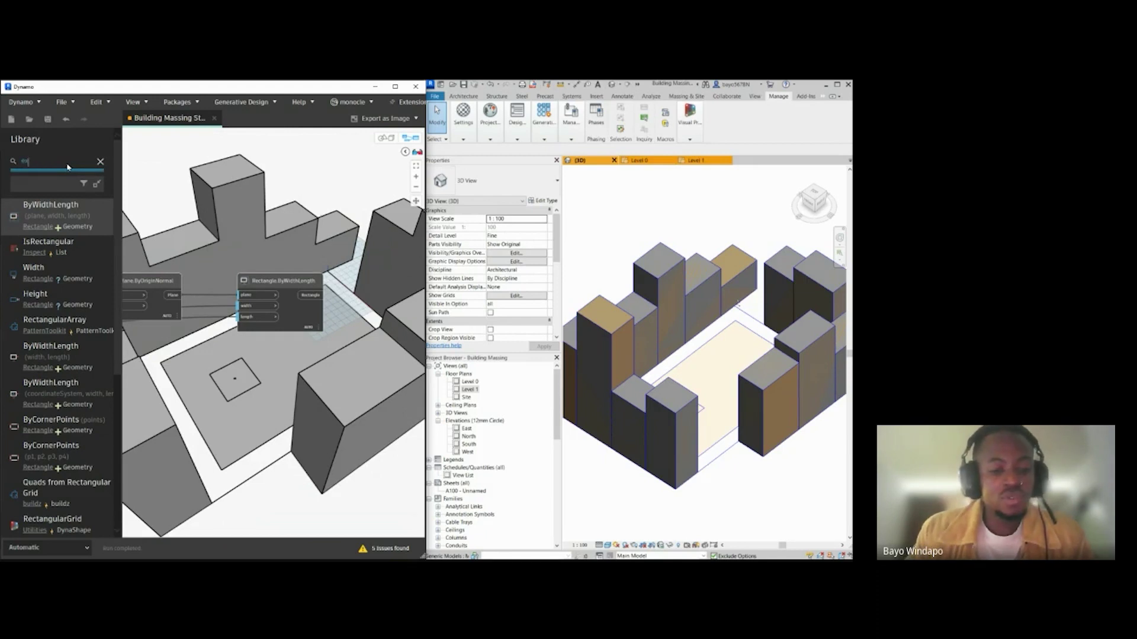
pyautogui.write('trude')
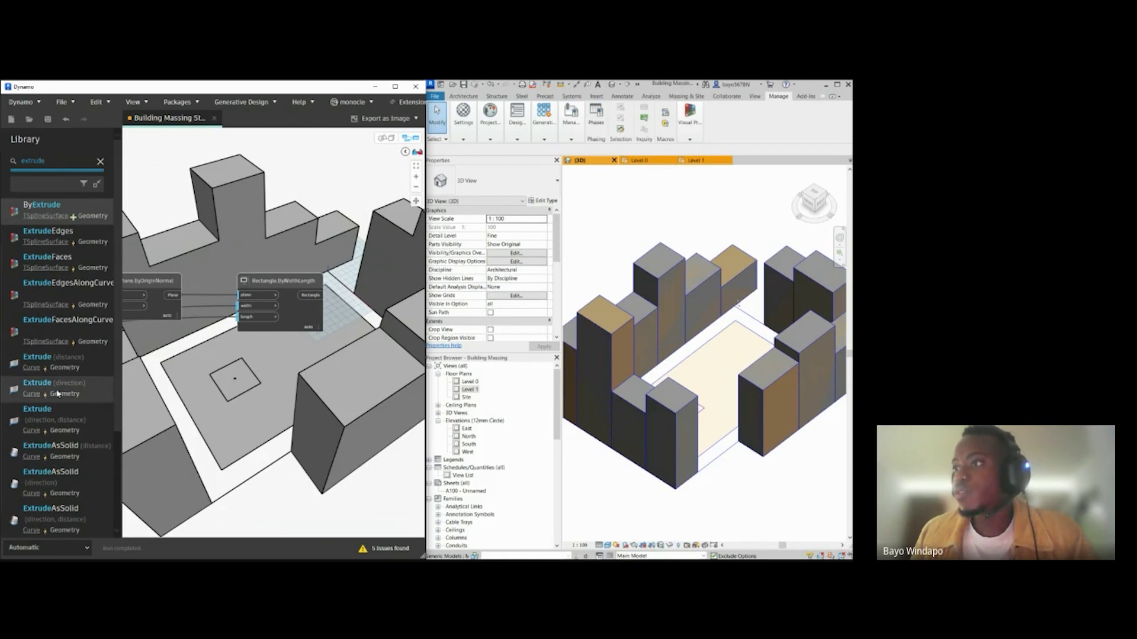
# Step: Place the Curve.ExtrudeAsSolid (distance) node to the right of Rectangle.ByWidthLength
pyautogui.moveTo(88, 438)
pyautogui.moveTo(75, 463)
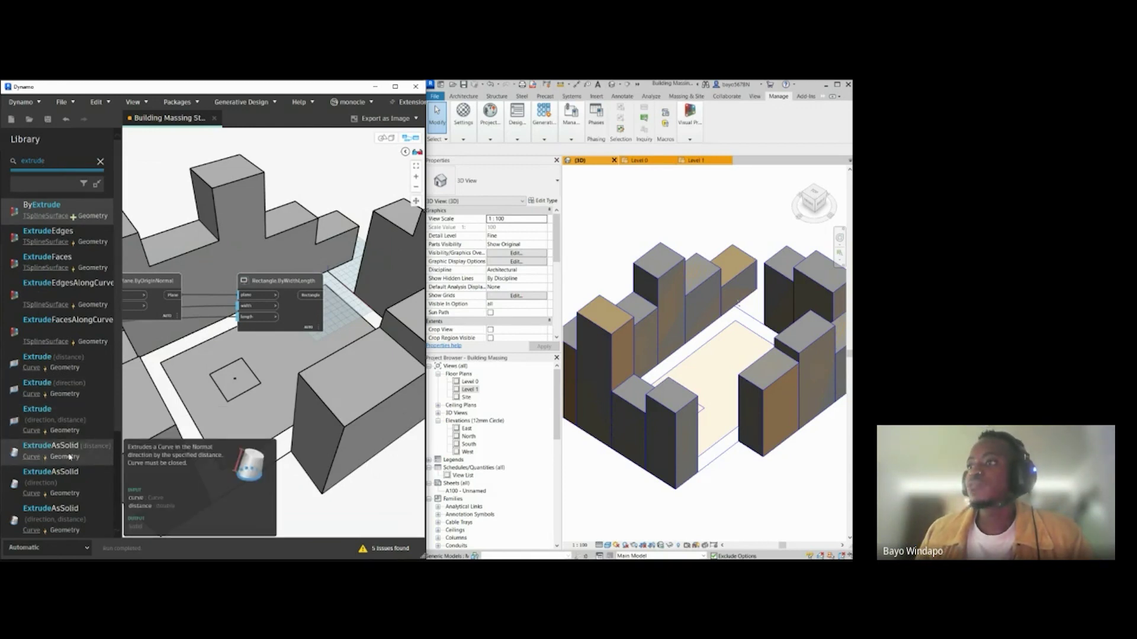
pyautogui.click(52, 454)
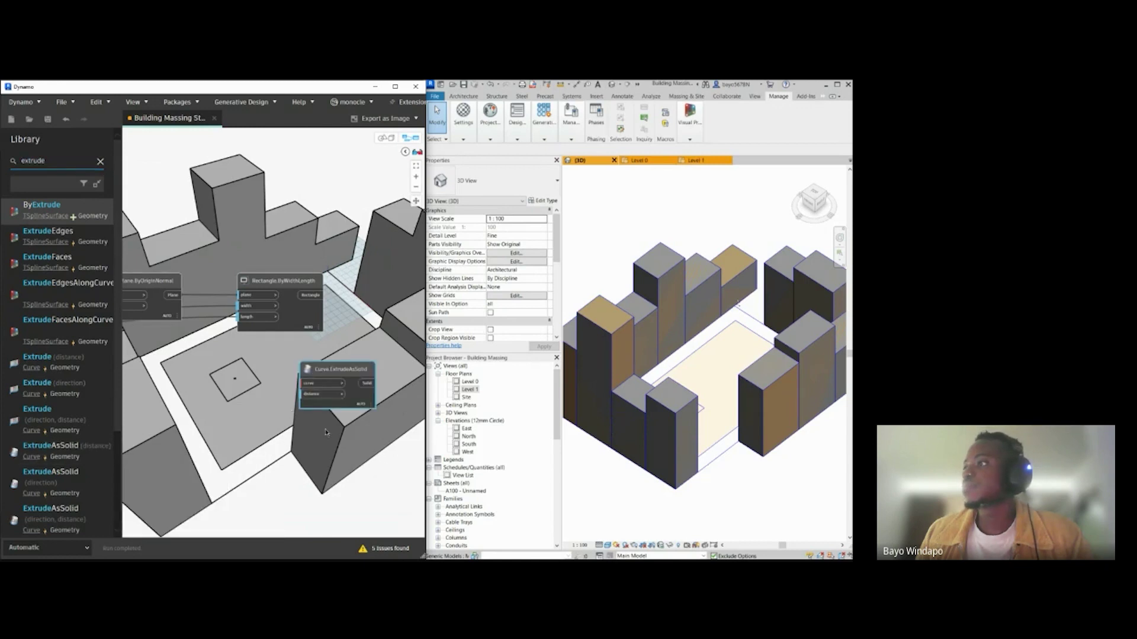
pyautogui.moveTo(266, 377); pyautogui.dragTo(352, 305)
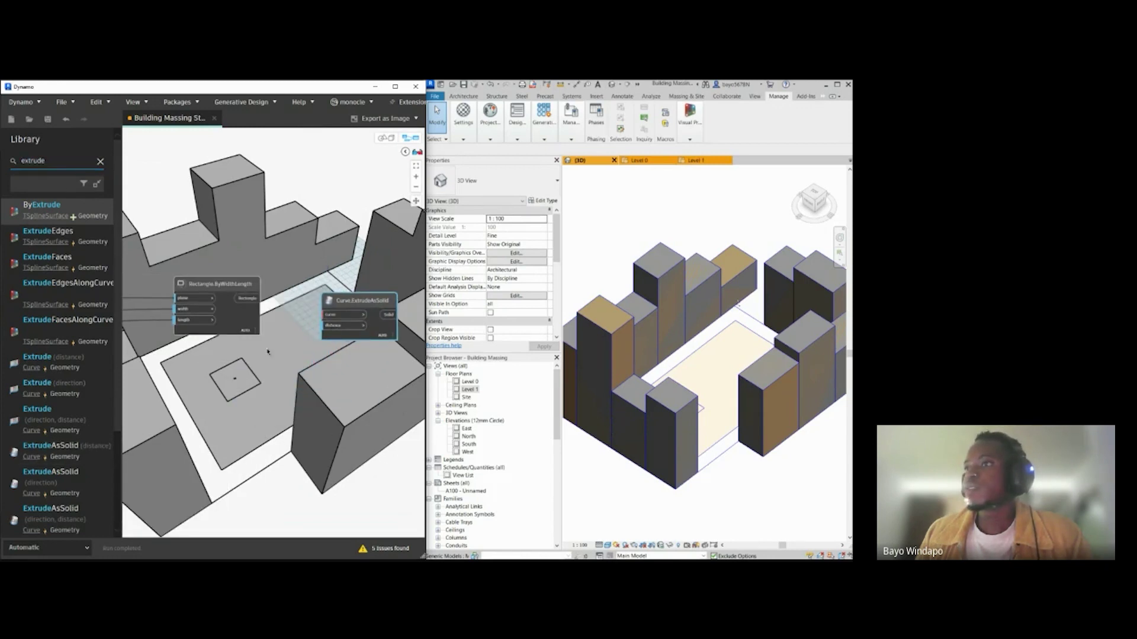
# Step: Check the reference graph's extrusion node, replace Curve.ExtrudeAsSolid with Curve.Extrude (direction, distance), and connect the Rectangle output to its curve input
pyautogui.scroll(-6, 237, 401)
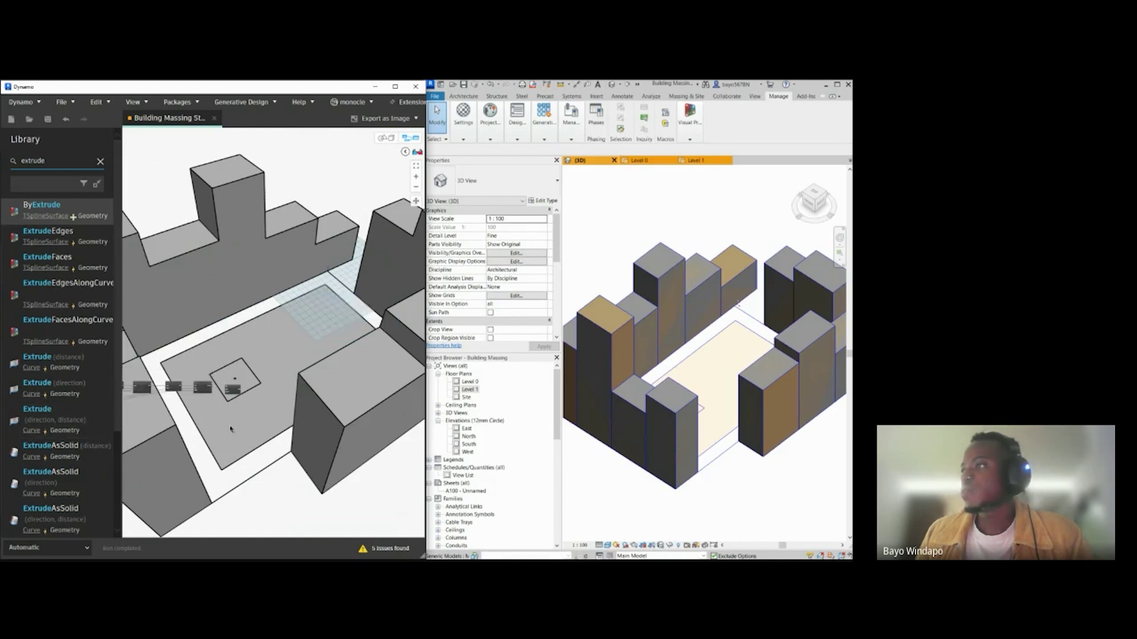
pyautogui.scroll(5, 322, 497)
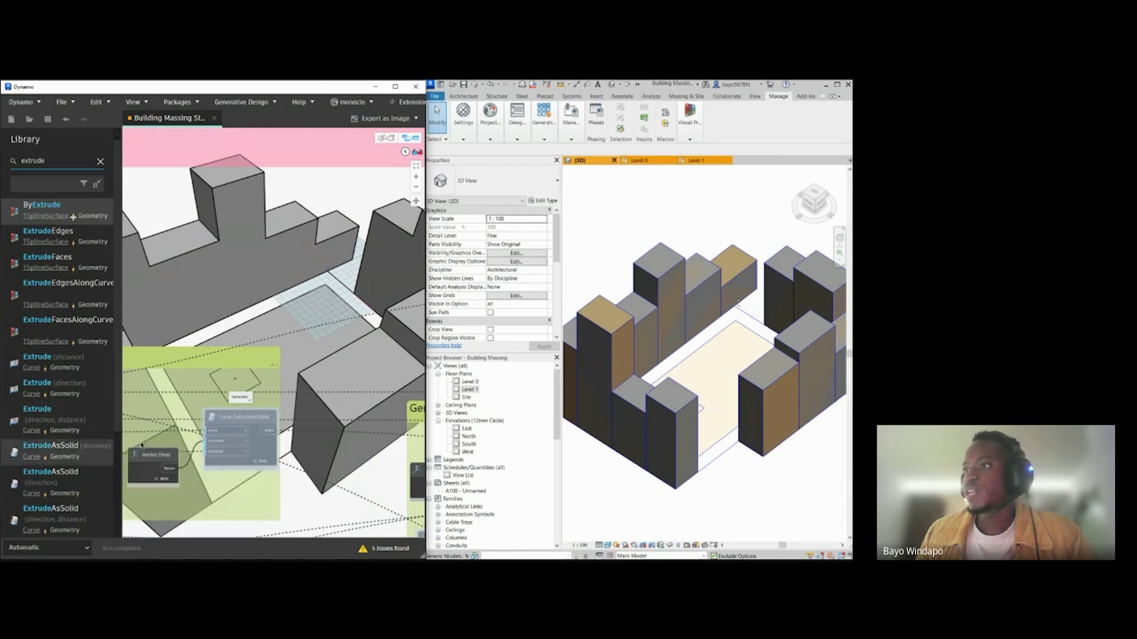
pyautogui.scroll(-4, 277, 438)
pyautogui.moveTo(297, 285); pyautogui.dragTo(322, 490, button='middle')
pyautogui.moveTo(237, 145); pyautogui.dragTo(288, 231, button='middle')
pyautogui.scroll(5, 288, 230)
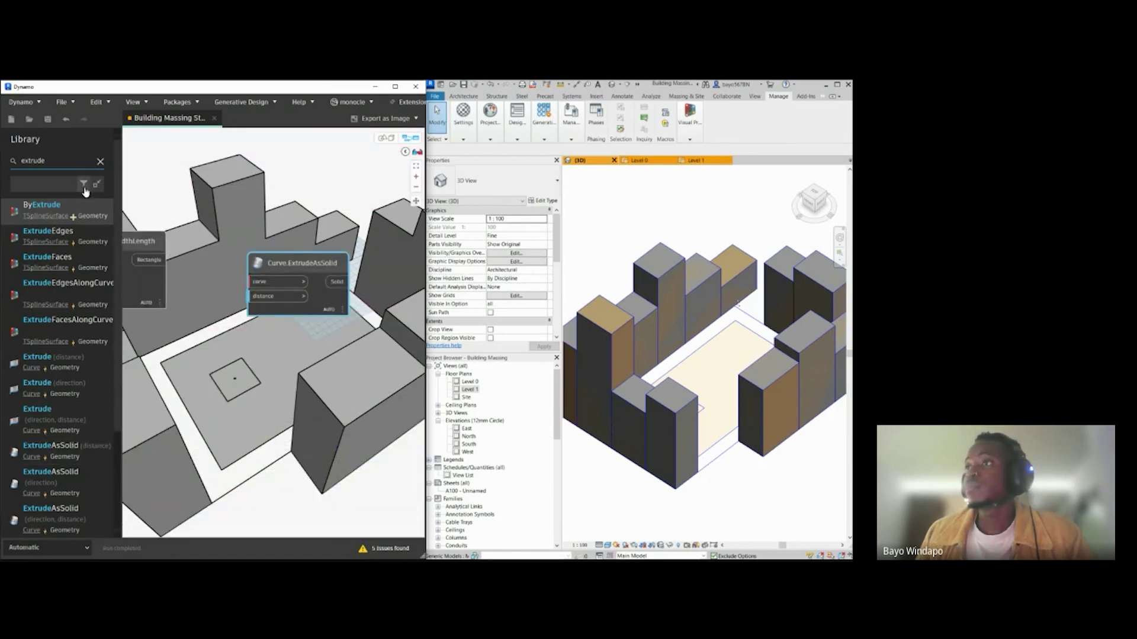
pyautogui.click(80, 426)
pyautogui.moveTo(290, 311); pyautogui.dragTo(320, 256)
pyautogui.press('Delete')
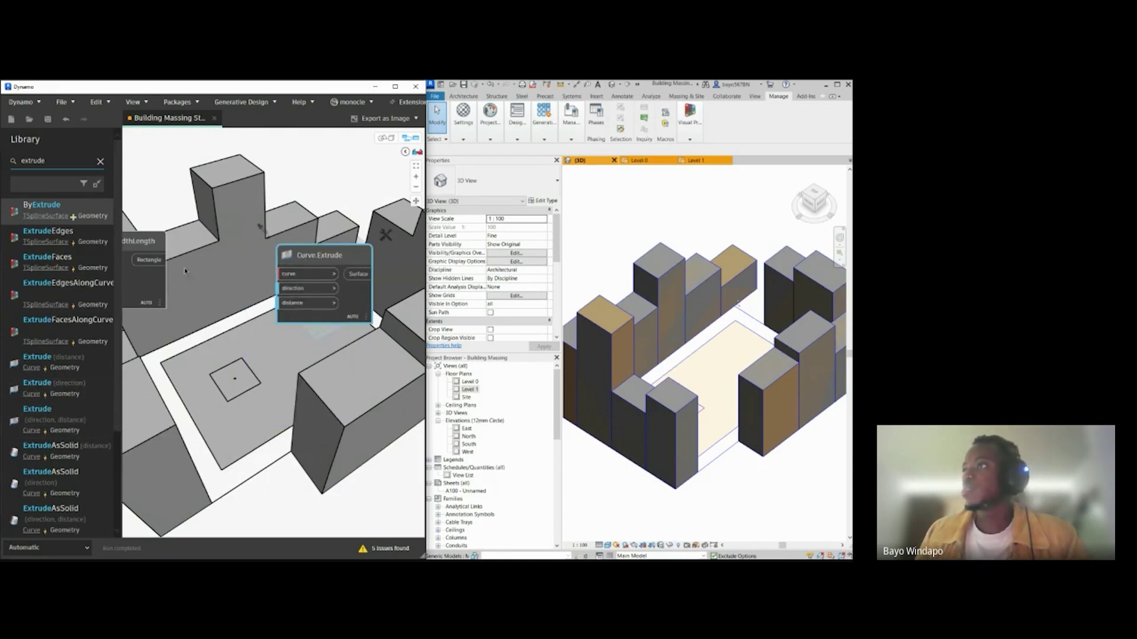
pyautogui.moveTo(159, 260); pyautogui.dragTo(289, 243)
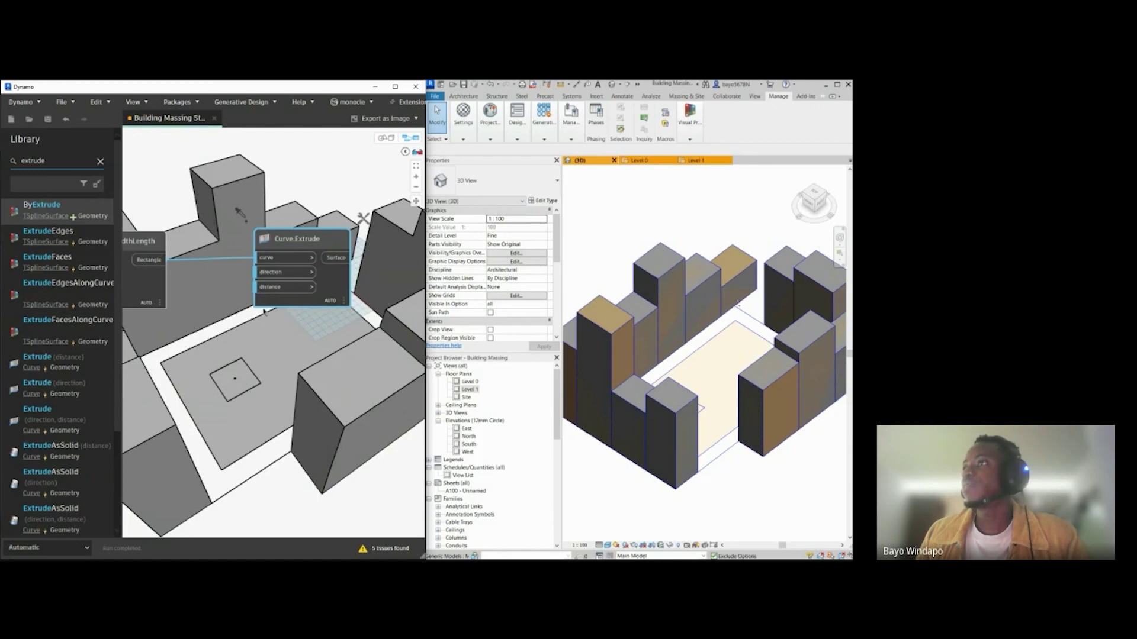
# Step: Go to the reference graph's Inputs group and copy the name of the IN_Floor-Ceiling Height slider
pyautogui.scroll(-1, 264, 308)
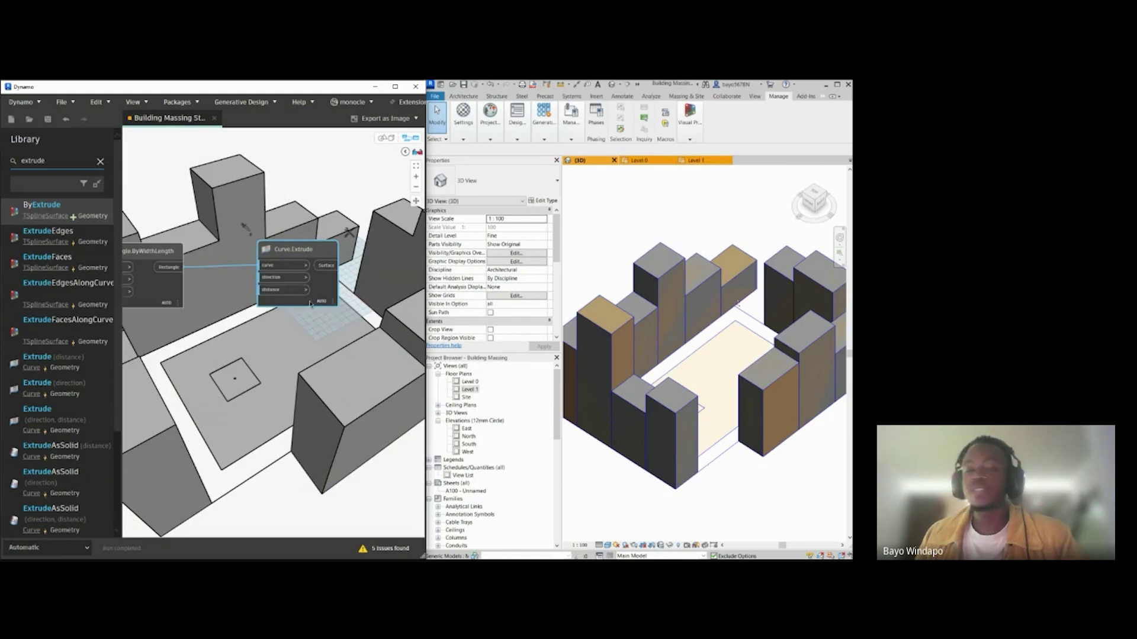
pyautogui.scroll(-2, 310, 308)
pyautogui.scroll(-5, 310, 313)
pyautogui.moveTo(268, 322); pyautogui.dragTo(274, 181, button='middle')
pyautogui.scroll(6, 241, 443)
pyautogui.moveTo(264, 484); pyautogui.dragTo(263, 454, button='middle')
pyautogui.scroll(5, 187, 468)
pyautogui.click(246, 457)
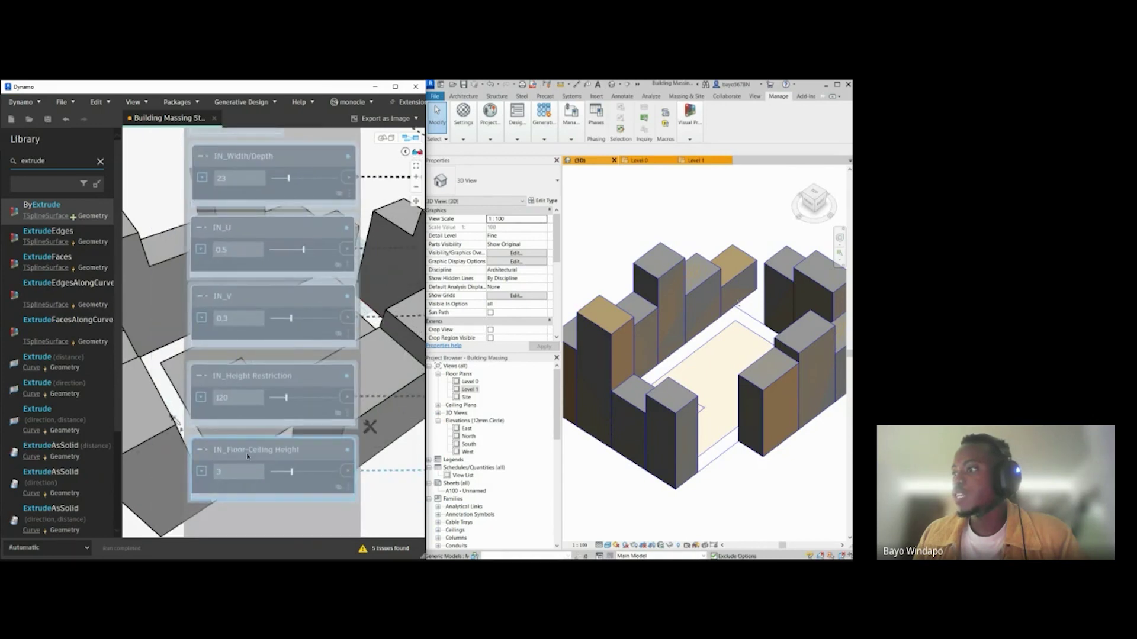
pyautogui.doubleClick(255, 452)
pyautogui.hotkey('ctrl', 'c')
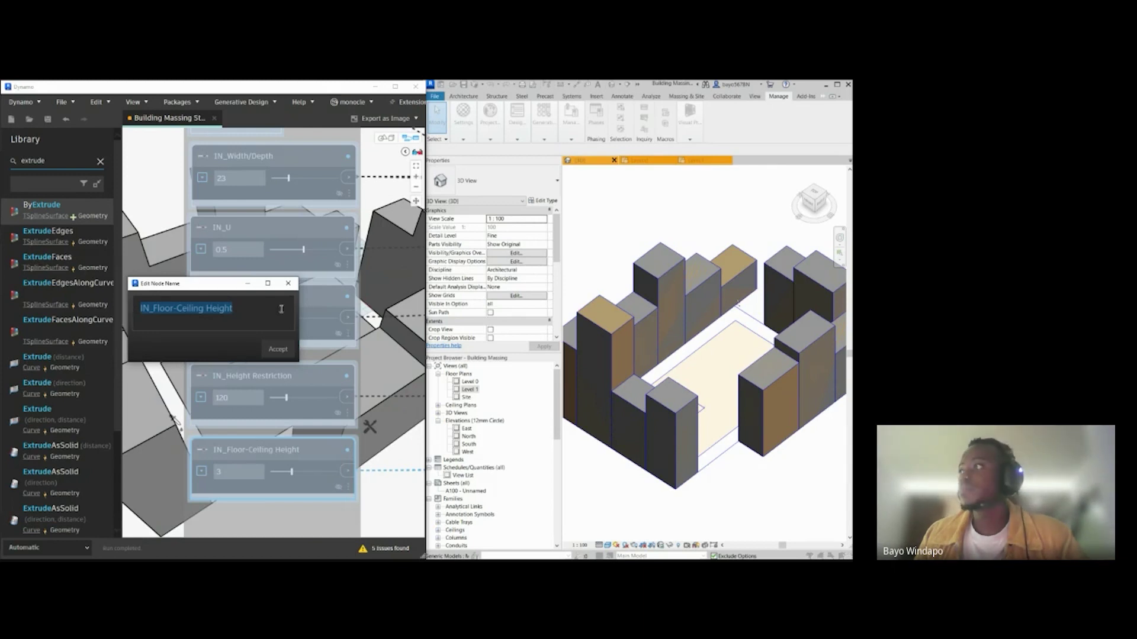
pyautogui.click(288, 284)
# Step: Search the node library for "number" and place a Number Slider below the IN_V slider
pyautogui.scroll(-5, 195, 339)
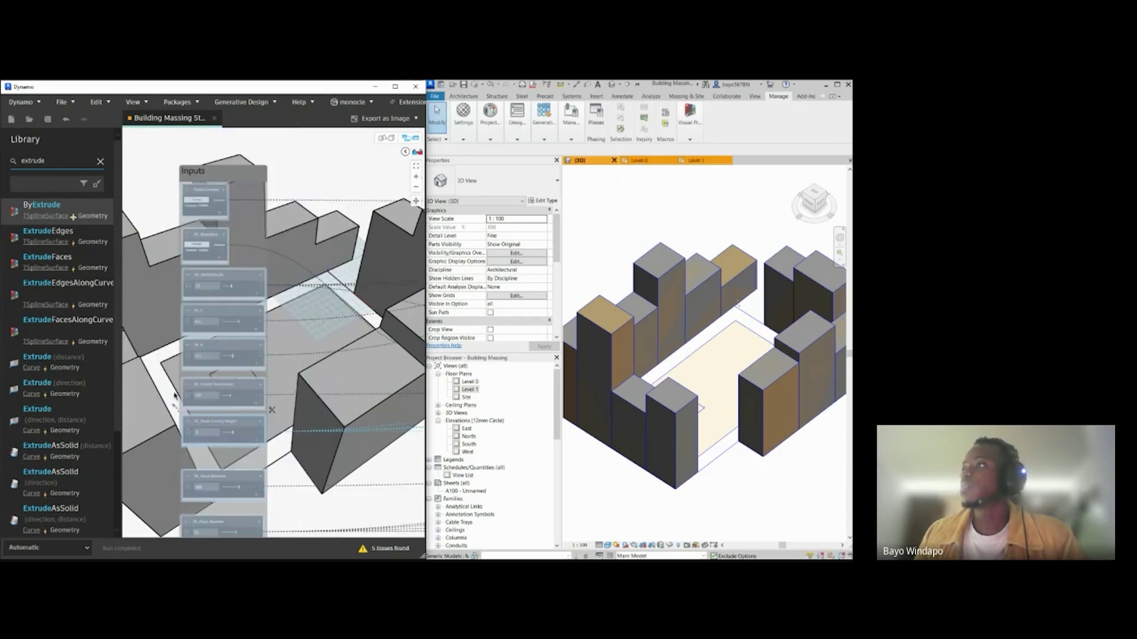
pyautogui.scroll(10, 196, 339)
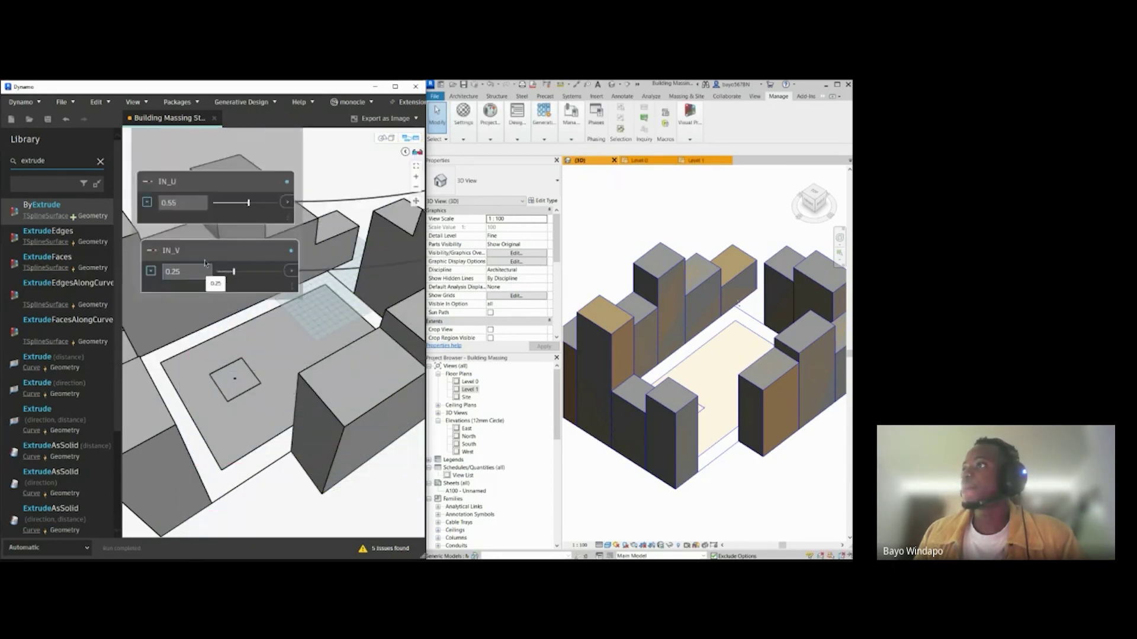
pyautogui.doubleClick(53, 163)
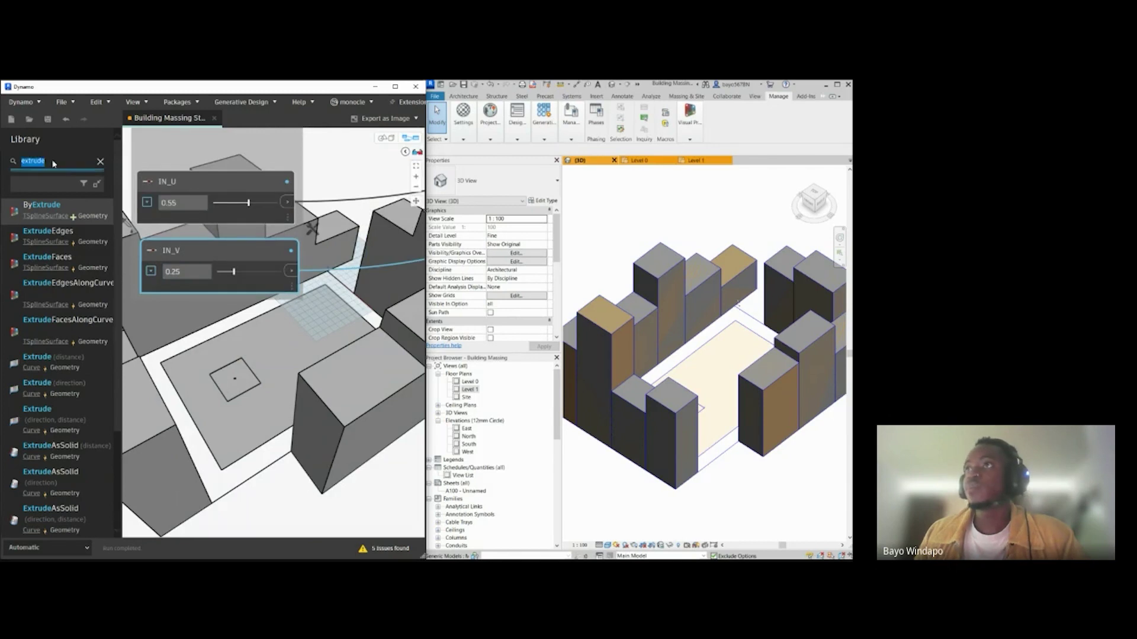
pyautogui.write('num')
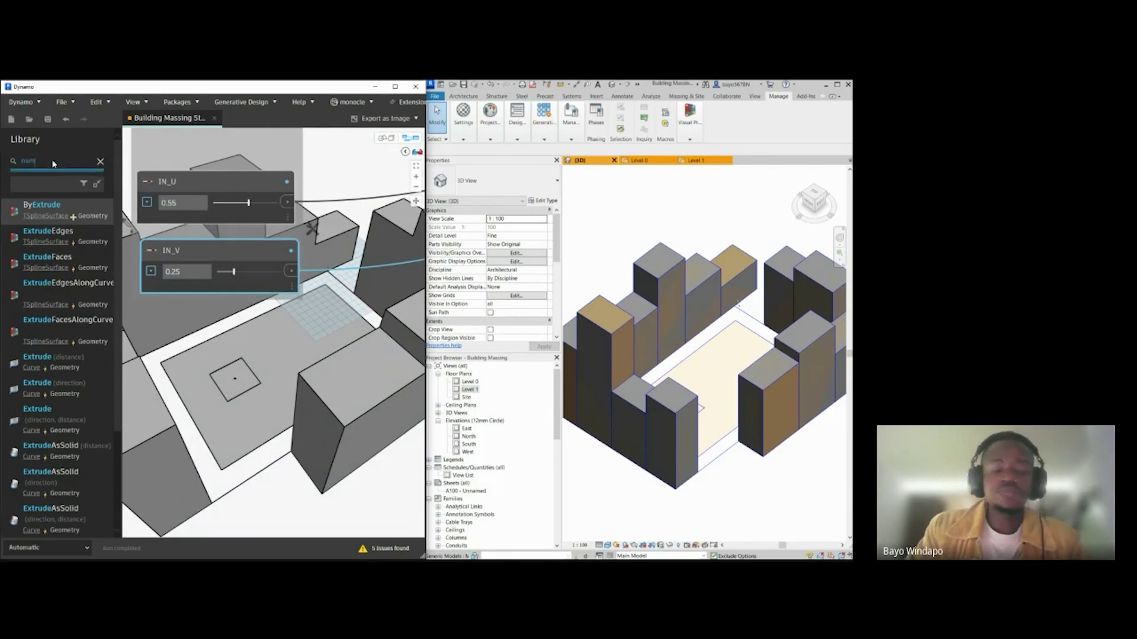
pyautogui.write('ber')
pyautogui.click(59, 232)
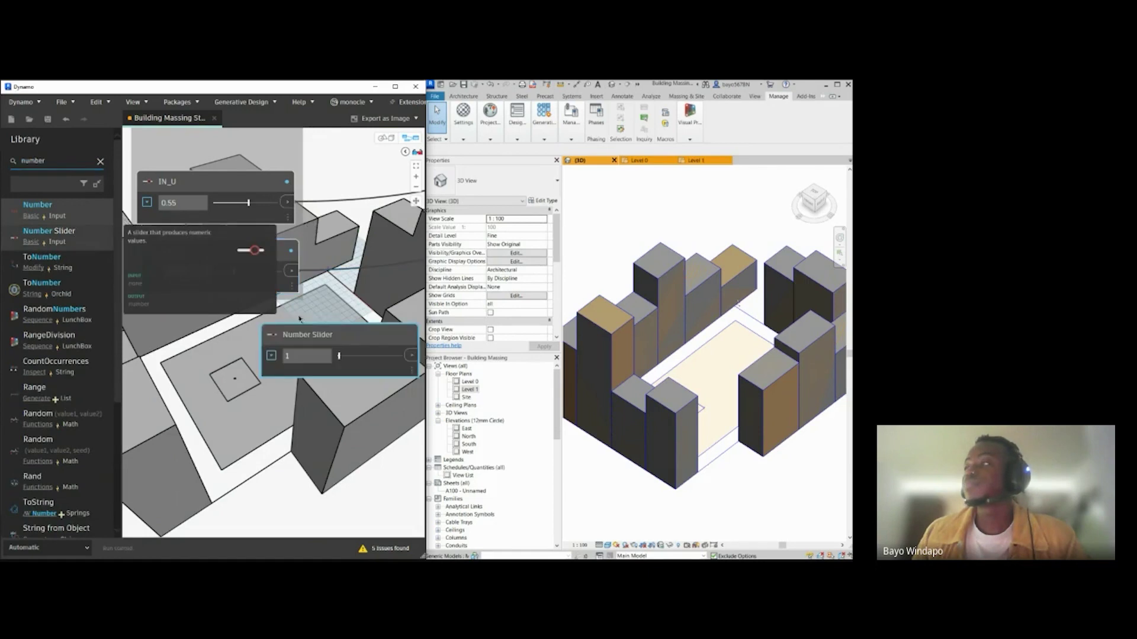
pyautogui.moveTo(308, 340); pyautogui.dragTo(218, 362)
# Step: Rename the new Number Slider to IN_Floor-Ceiling Height and mark it as an input
pyautogui.doubleClick(218, 361)
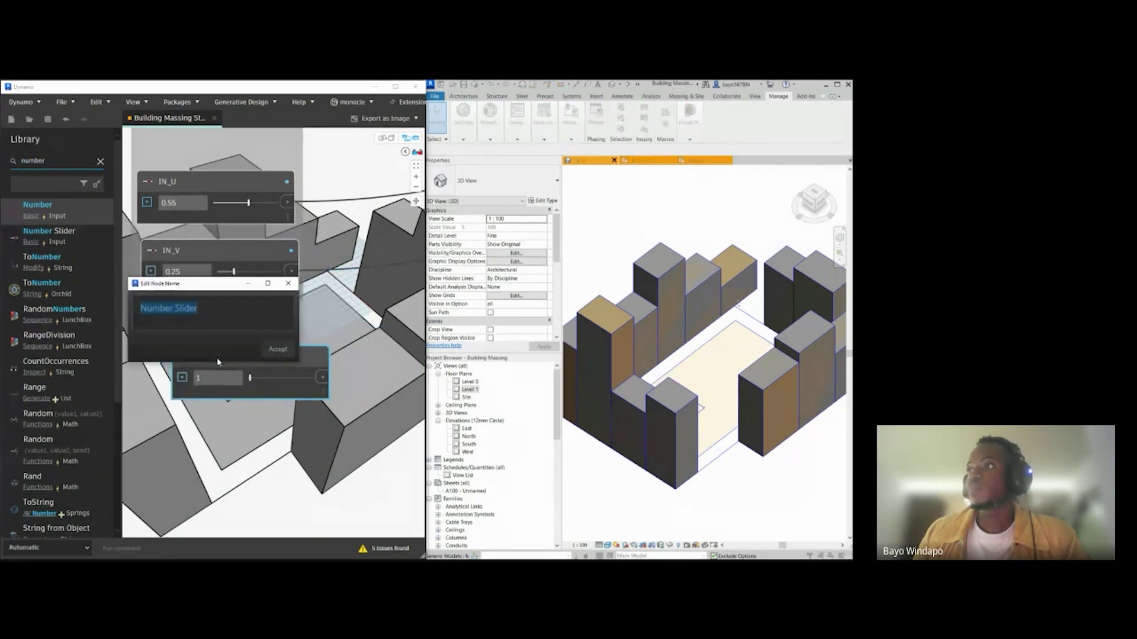
pyautogui.hotkey('ctrl', 'v')
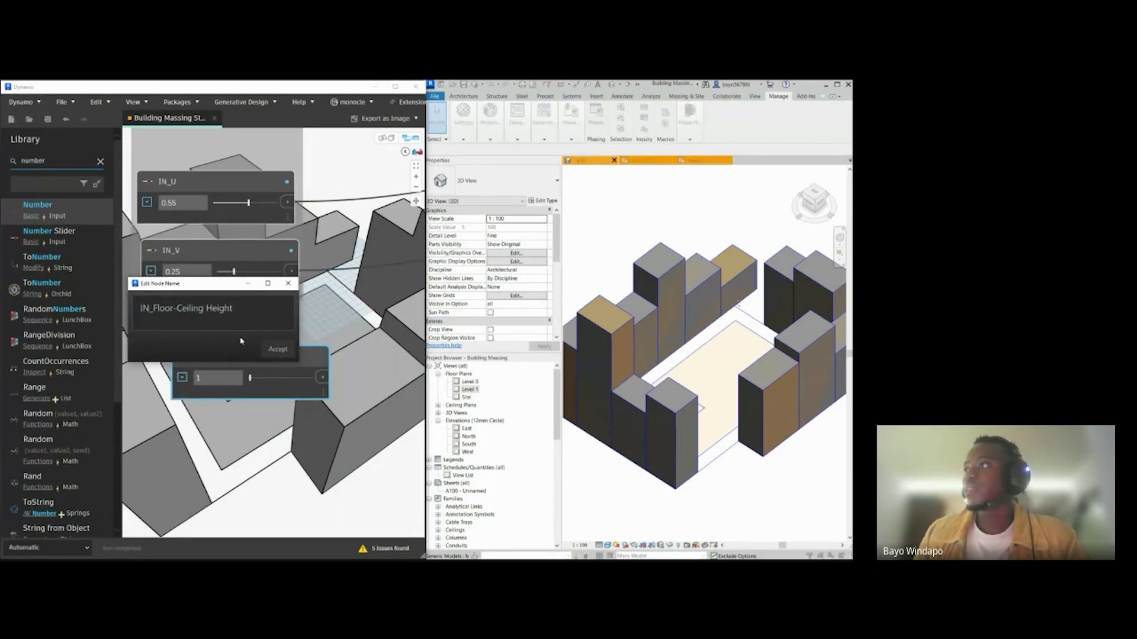
pyautogui.click(277, 349)
pyautogui.rightClick(260, 380)
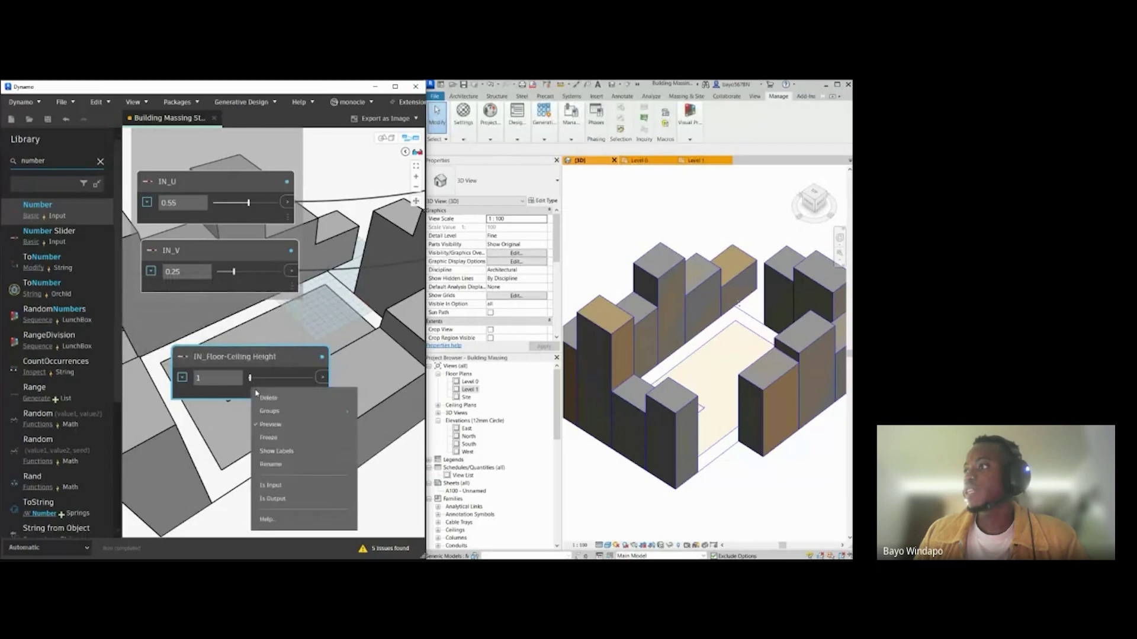
pyautogui.click(280, 488)
pyautogui.moveTo(205, 360); pyautogui.dragTo(197, 364)
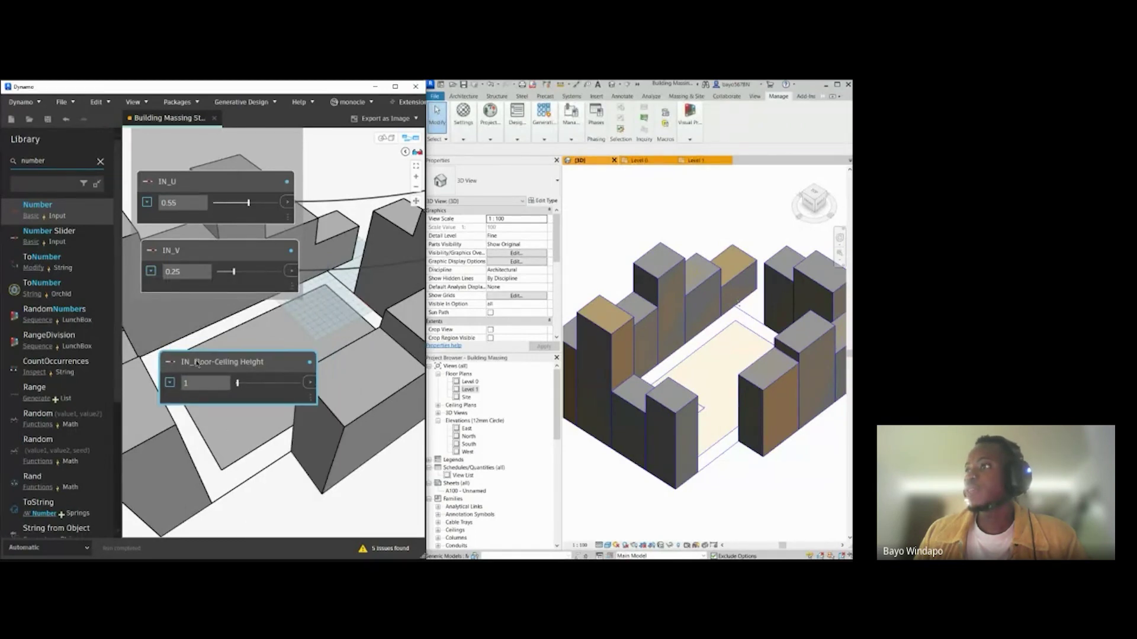
# Step: Set the IN_Floor-Ceiling Height slider's range to a minimum of 2.1 and maximum of 4, try its handle, and leave it at 2.1
pyautogui.click(170, 382)
pyautogui.click(214, 411)
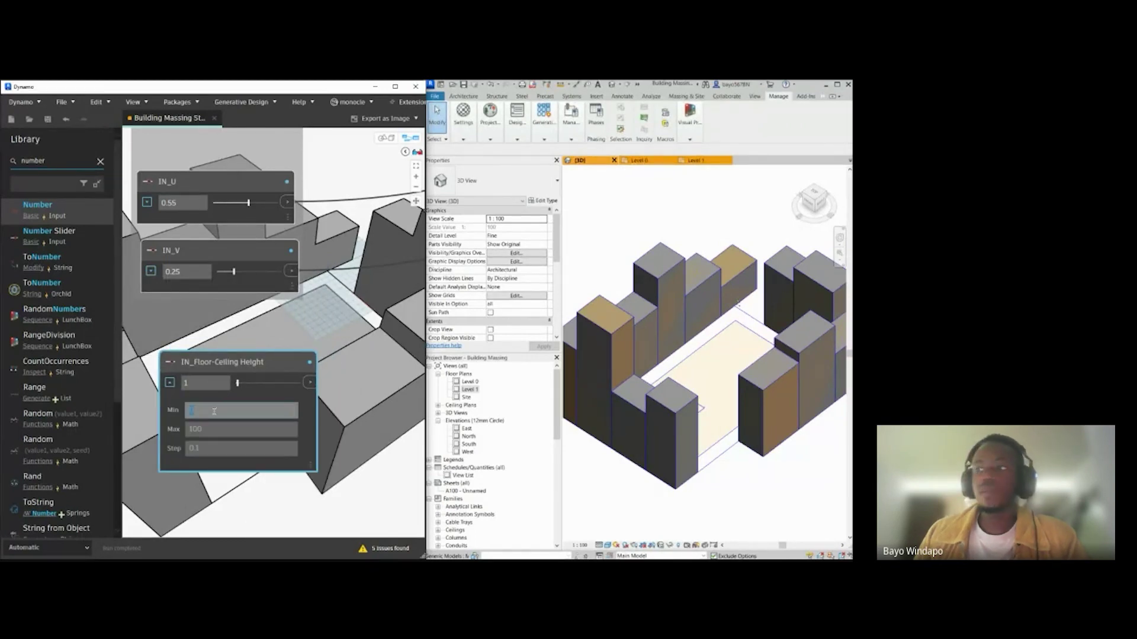
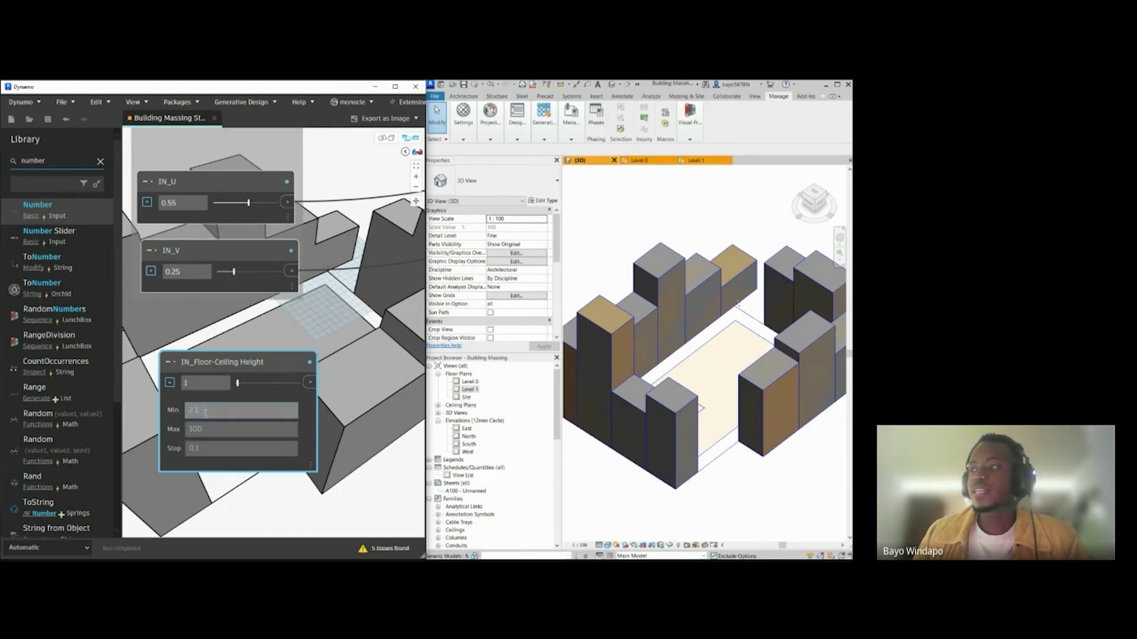
pyautogui.click(218, 431)
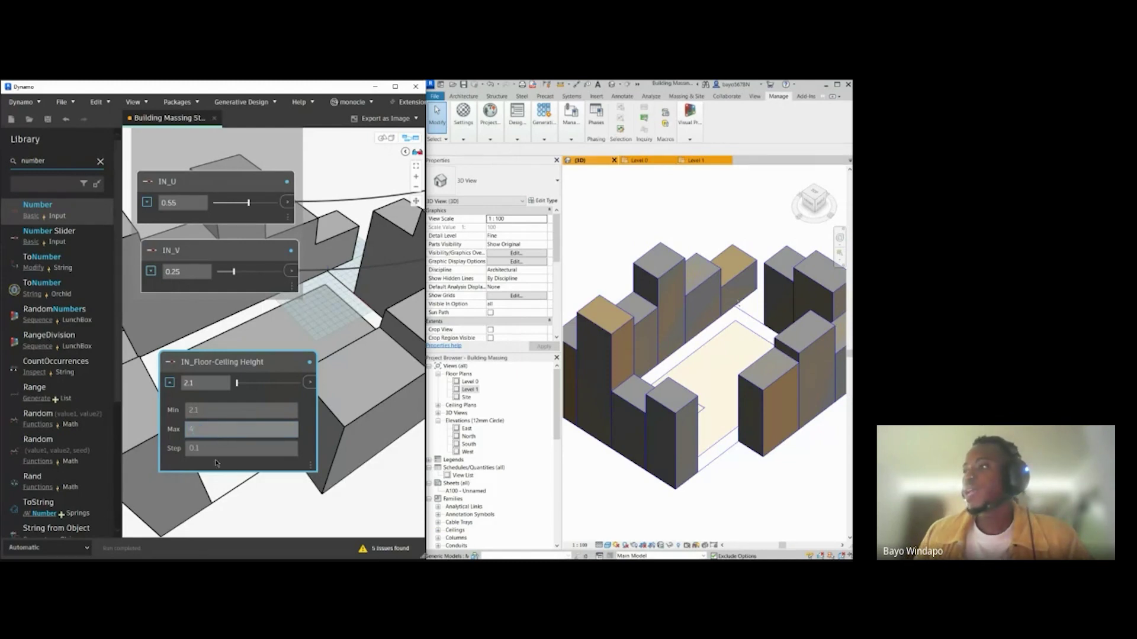
pyautogui.click(210, 364)
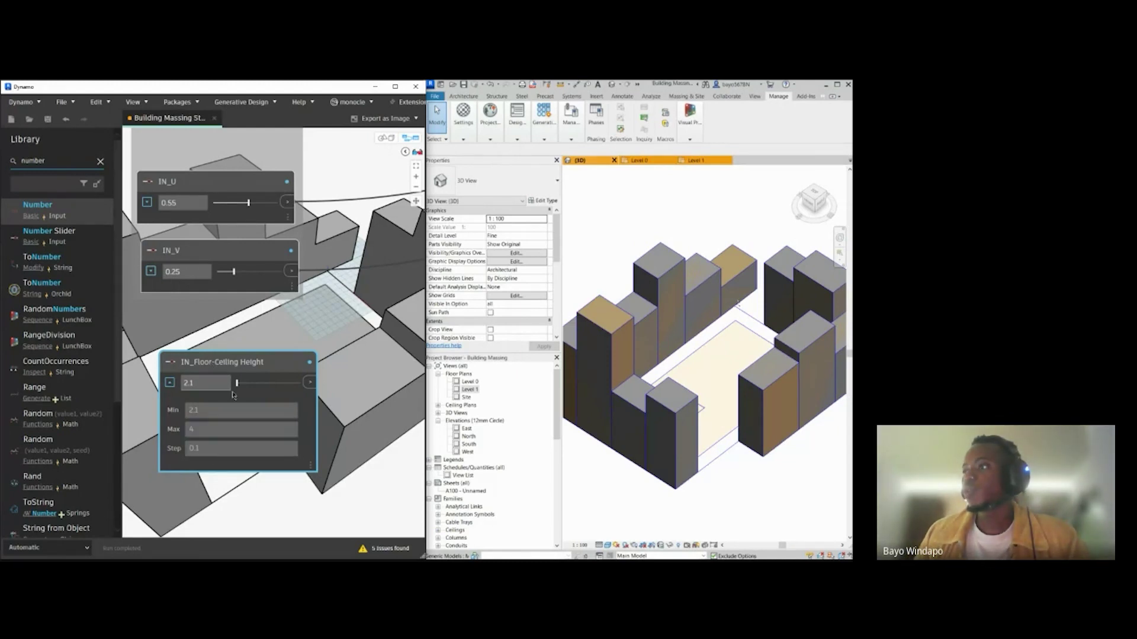
pyautogui.doubleClick(209, 428)
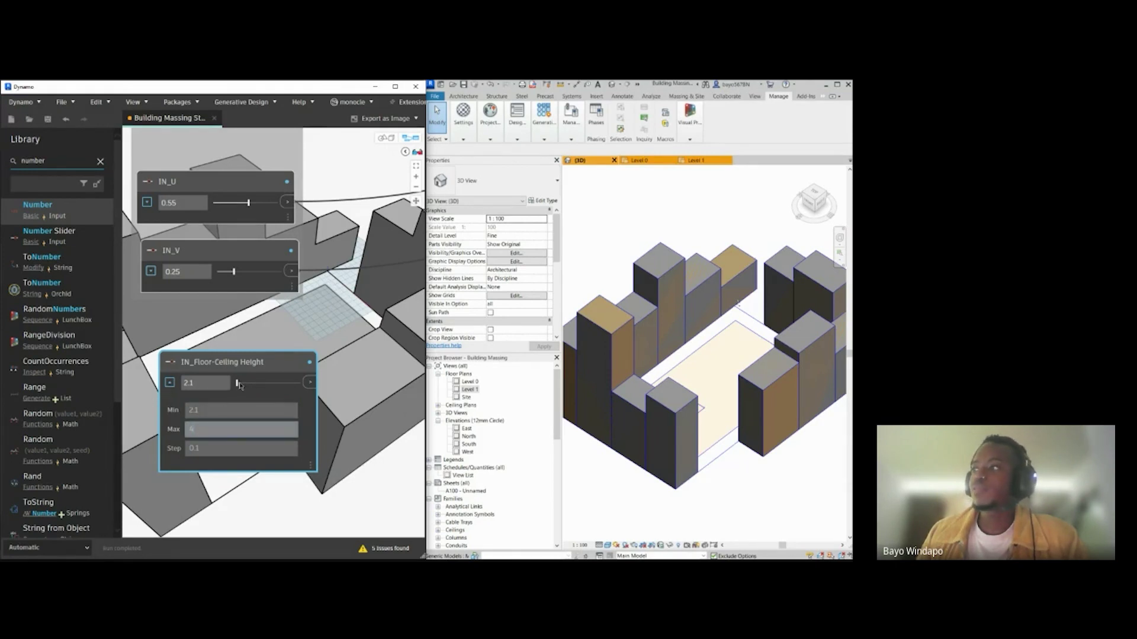
pyautogui.moveTo(242, 383); pyautogui.dragTo(261, 383)
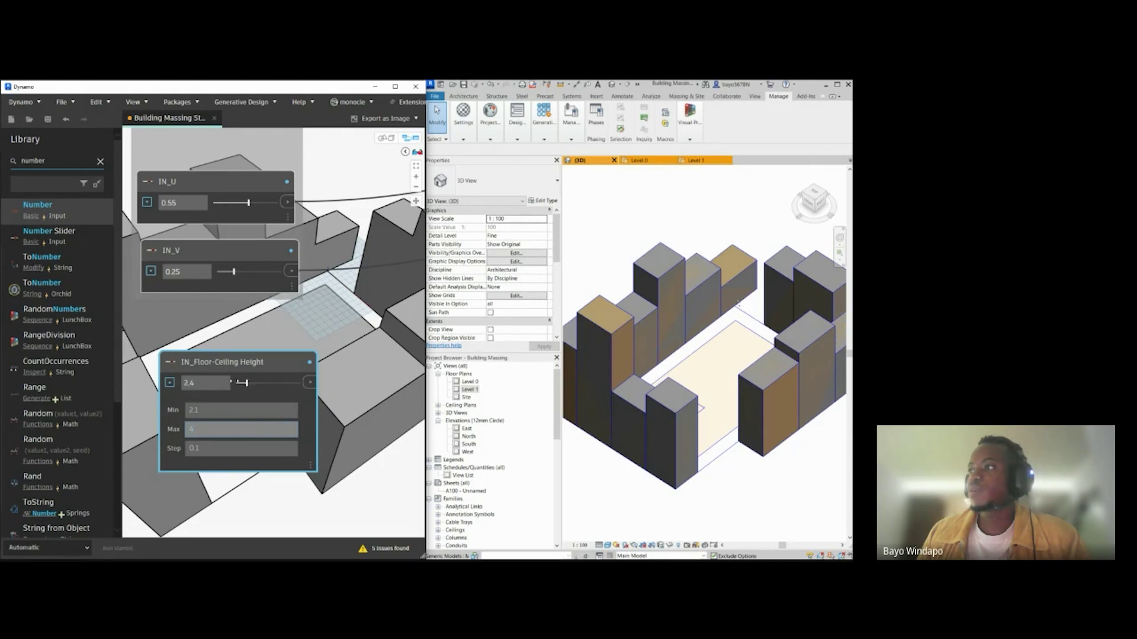
pyautogui.click(202, 451)
pyautogui.click(170, 382)
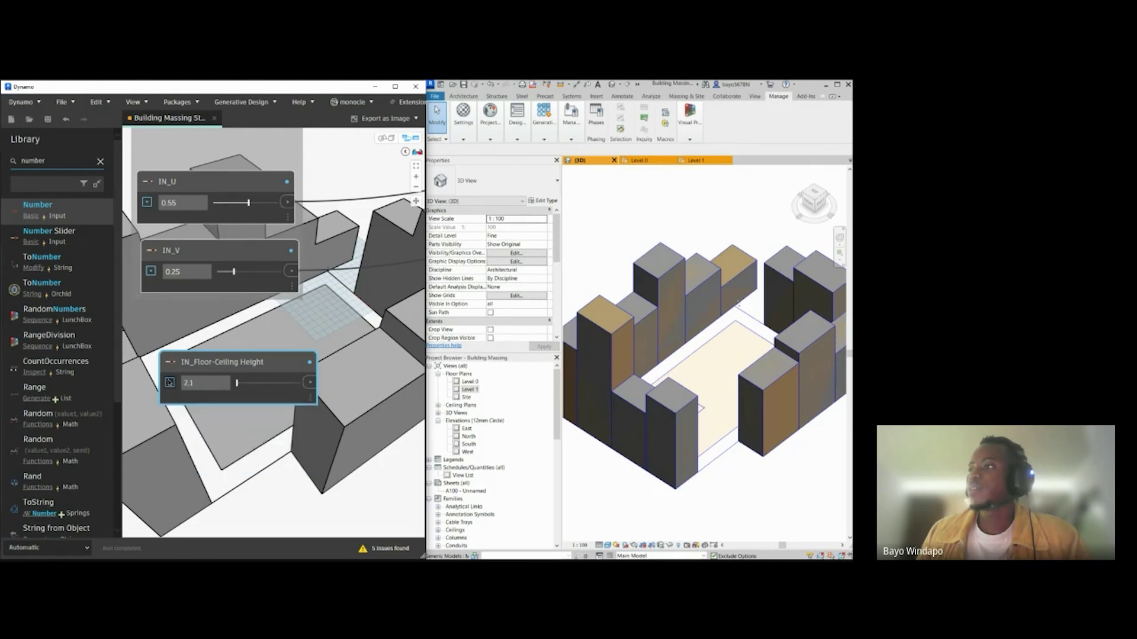
# Step: Align the IN_Floor-Ceiling Height slider under IN_V and connect its output to the distance input of Curve.Extrude
pyautogui.rightClick(236, 363)
pyautogui.click(212, 335)
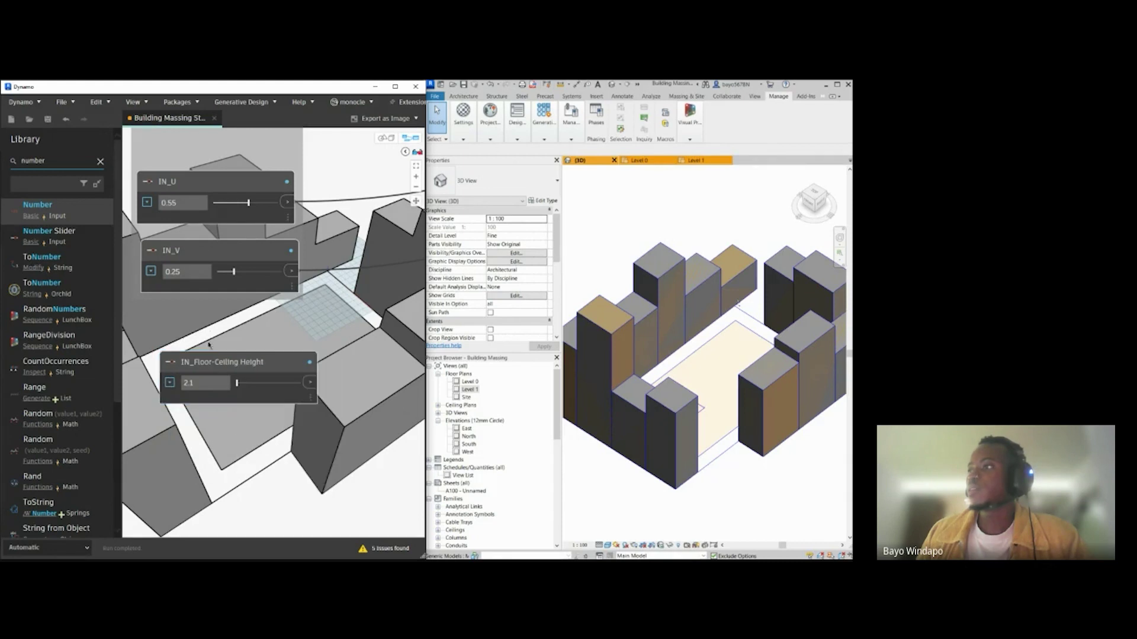
pyautogui.scroll(-4, 210, 351)
pyautogui.moveTo(212, 355); pyautogui.dragTo(201, 352)
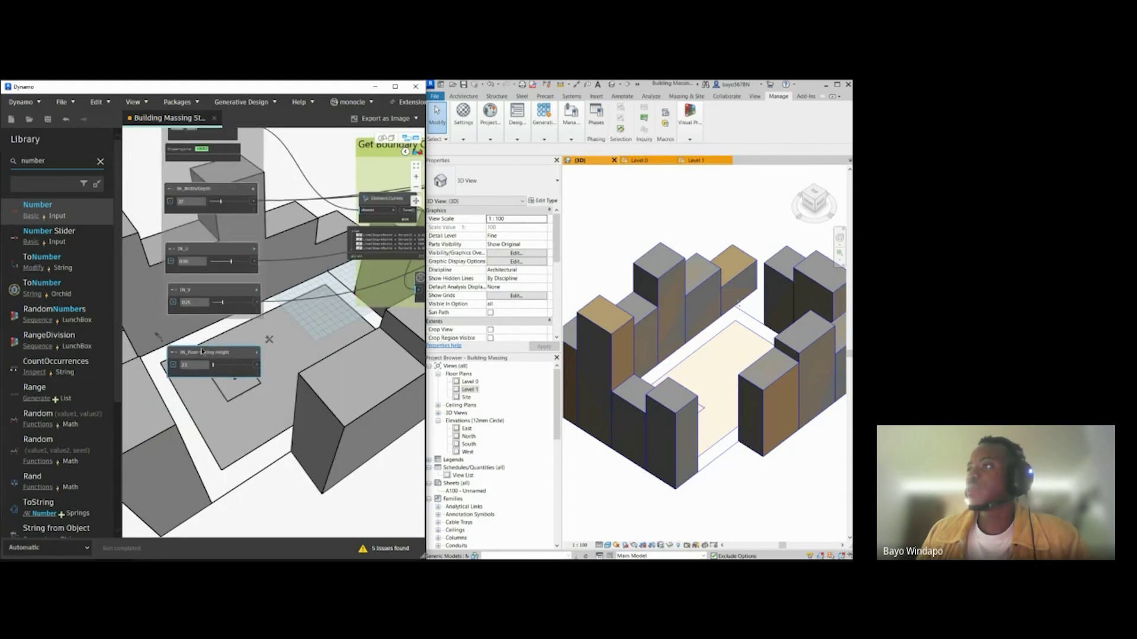
pyautogui.scroll(-5, 258, 370)
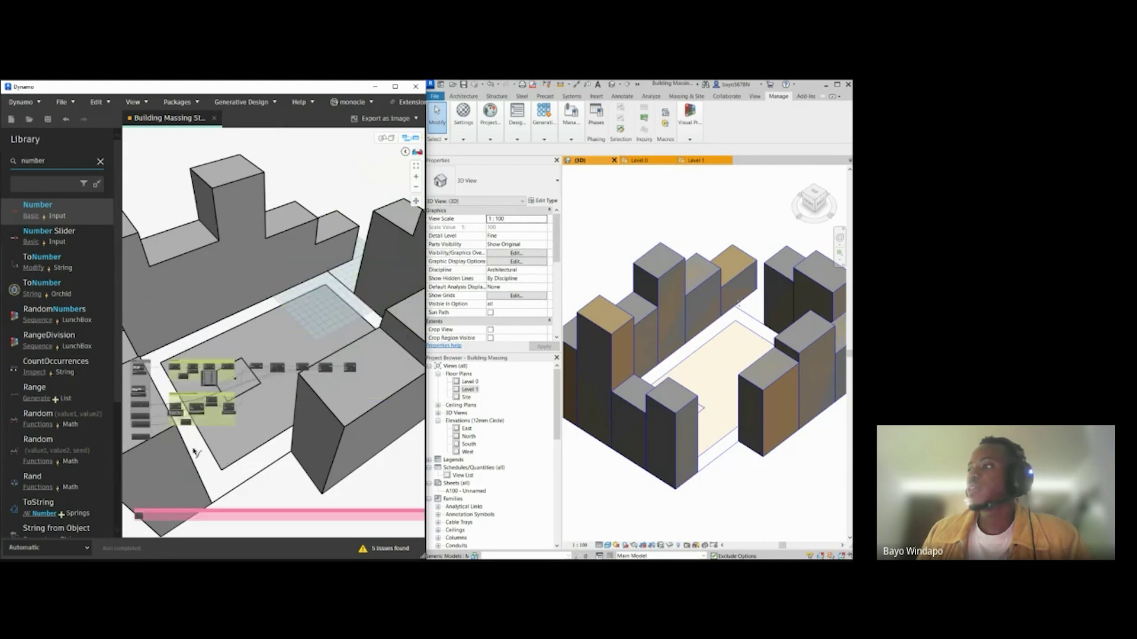
pyautogui.scroll(5, 312, 372)
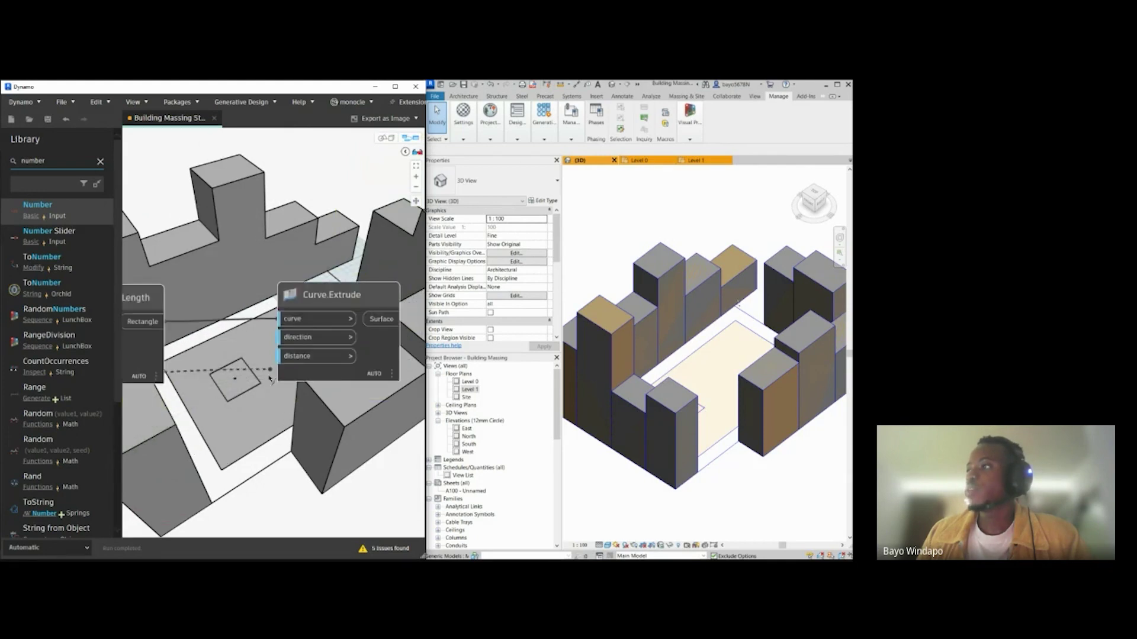
pyautogui.click(288, 358)
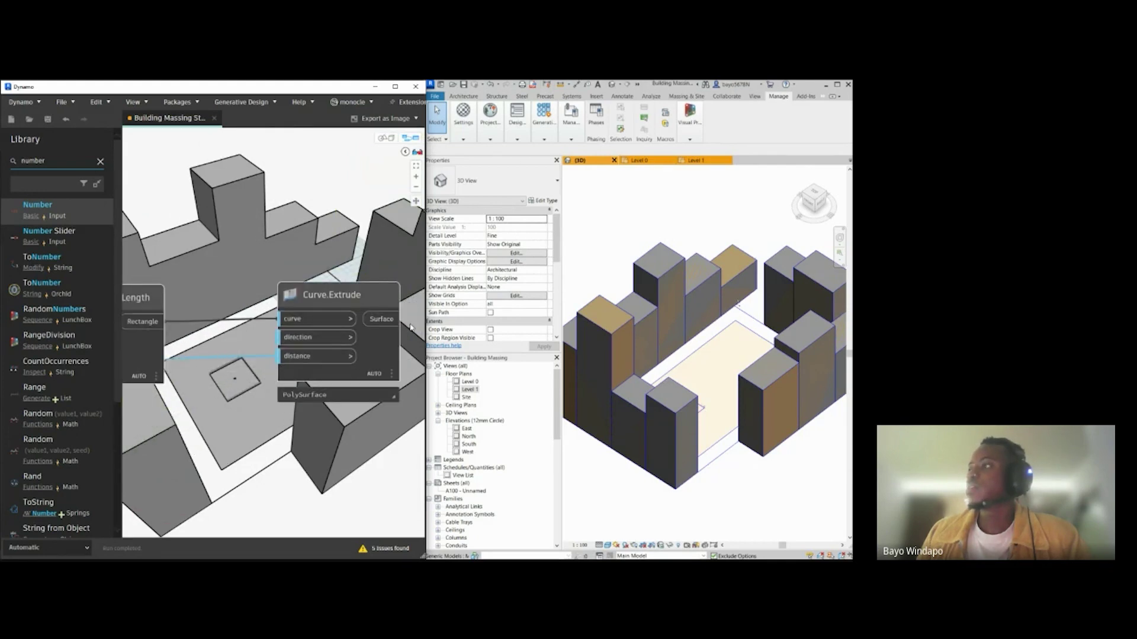
# Step: Search the node library for "curve.extrude" and review the descriptions of the extrusion variants
pyautogui.moveTo(404, 356); pyautogui.dragTo(400, 357, button='middle')
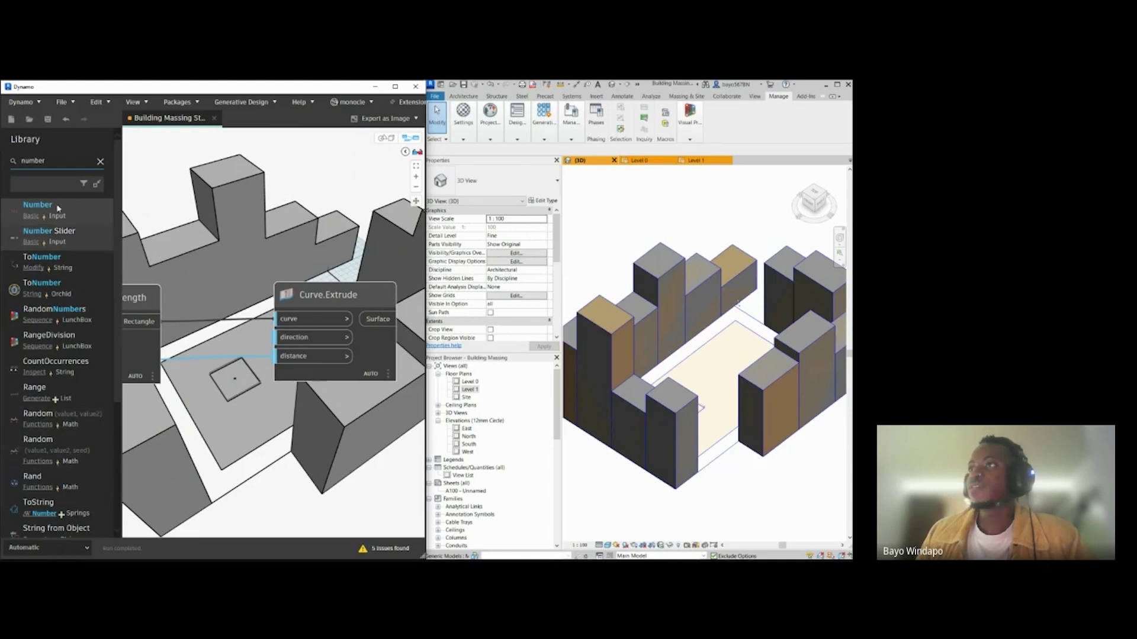
pyautogui.doubleClick(61, 167)
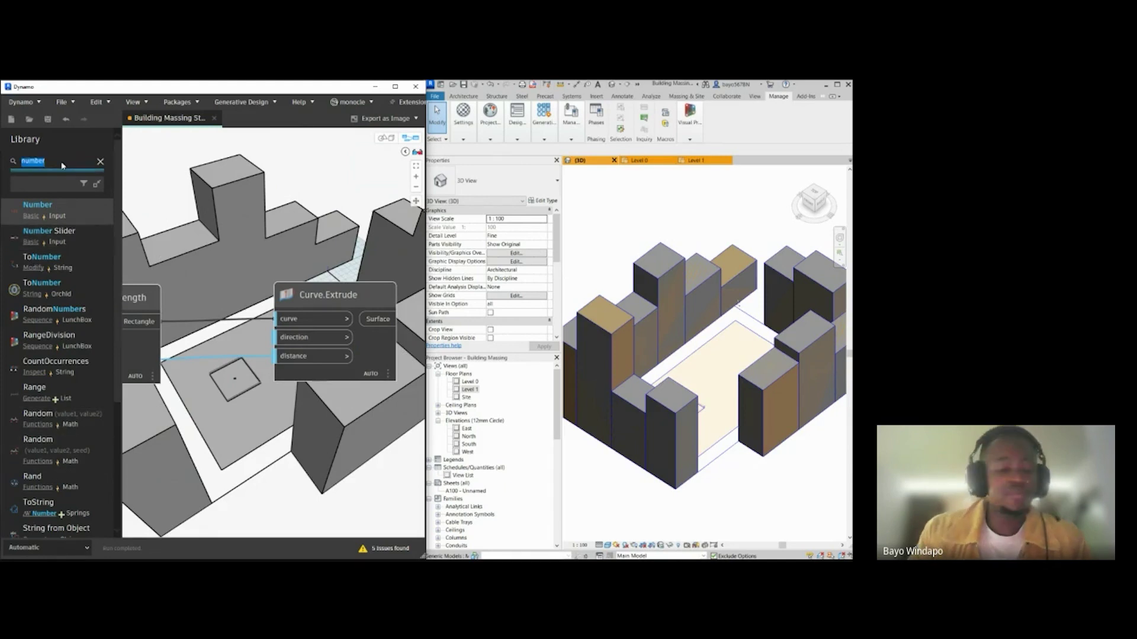
pyautogui.write('coove')
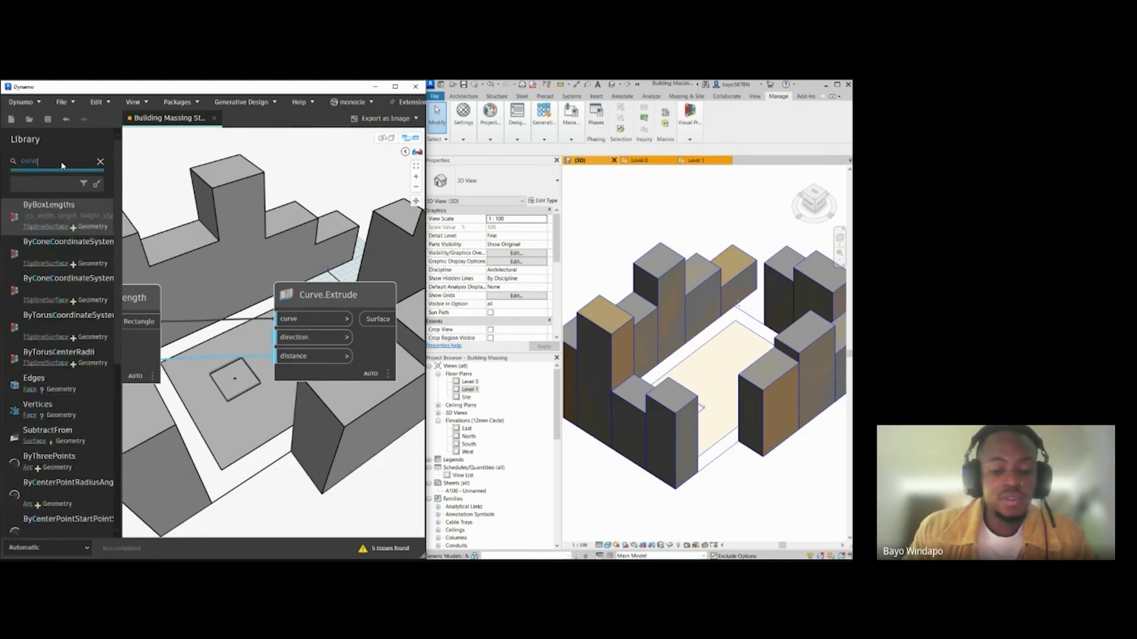
pyautogui.write('.extrud')
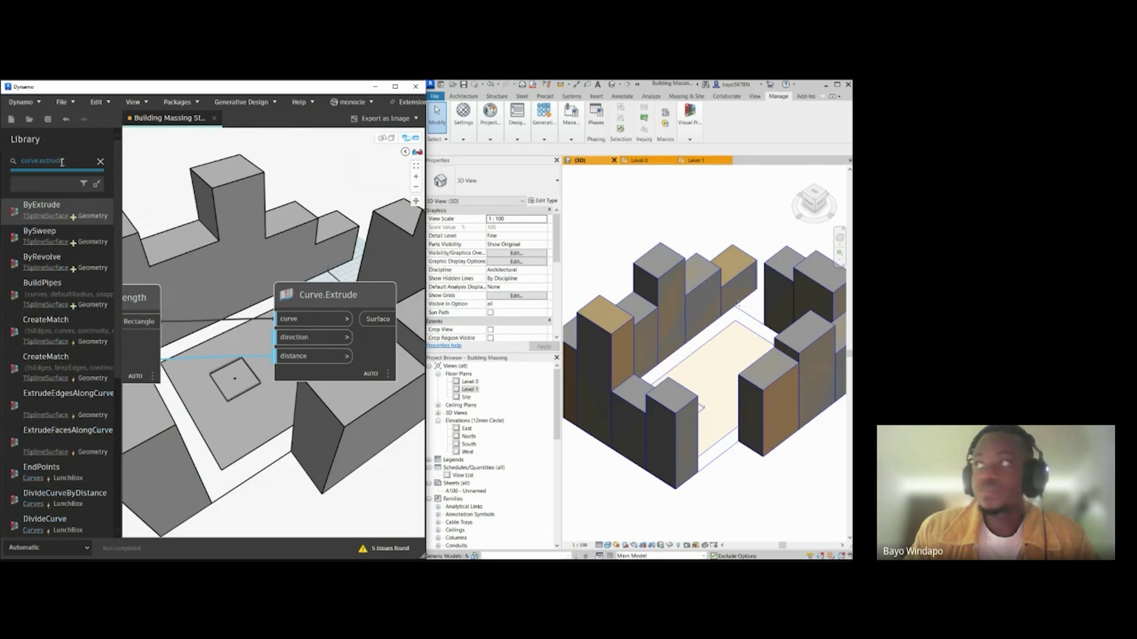
pyautogui.write('e')
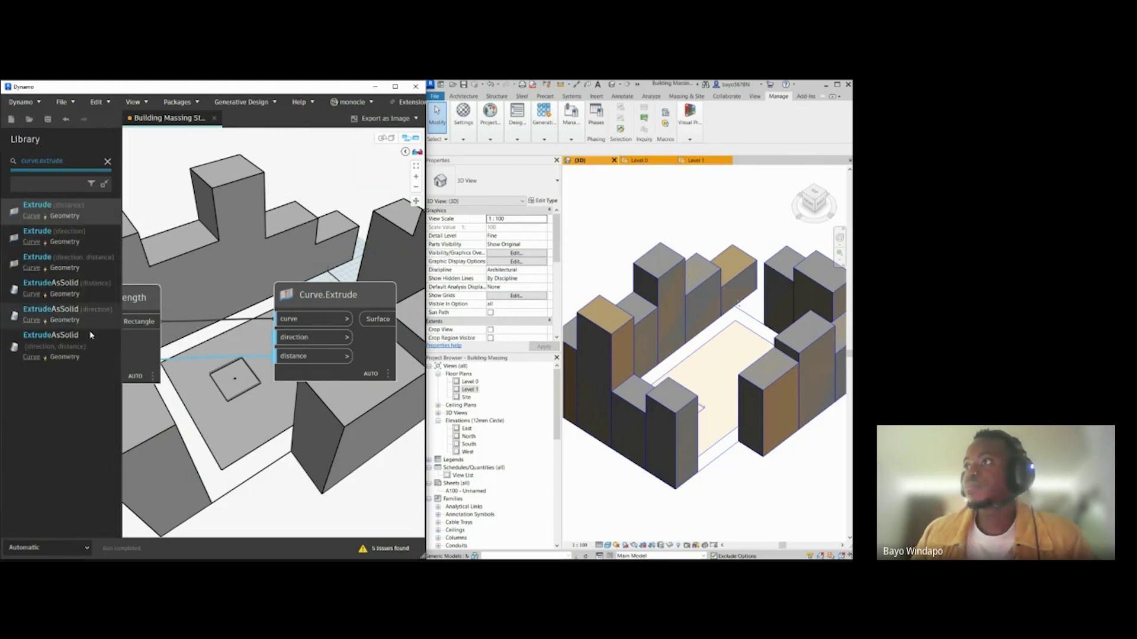
pyautogui.moveTo(83, 269)
pyautogui.moveTo(100, 295)
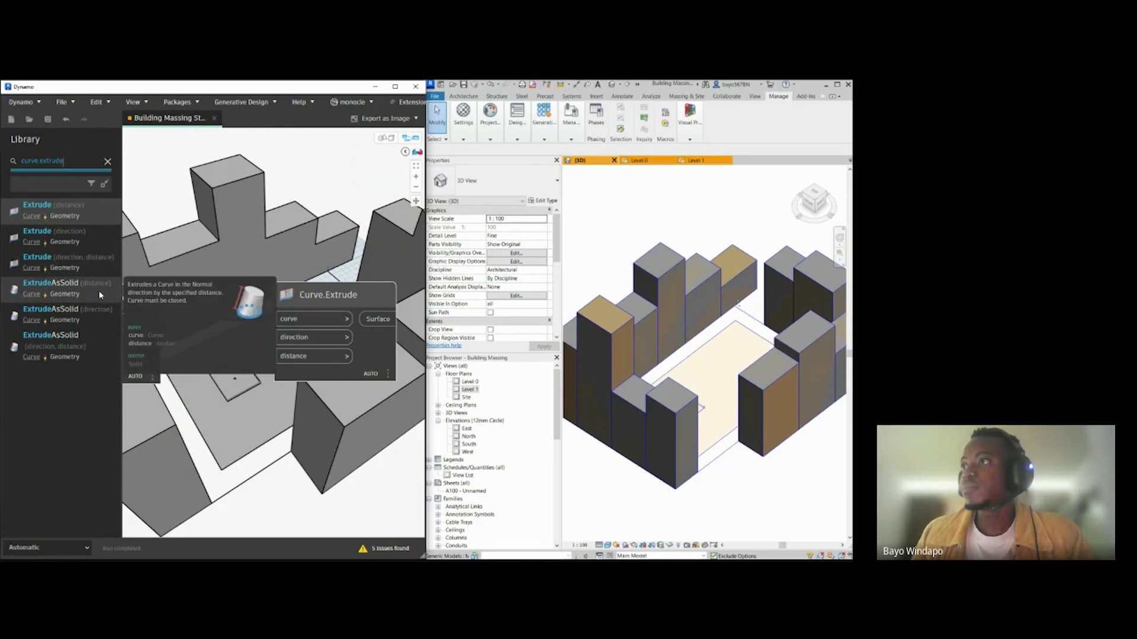
# Step: Add Curve.ExtrudeAsSolid (direction), replace it with the direction-and-distance variant, and place that below Curve.Extrude
pyautogui.click(96, 310)
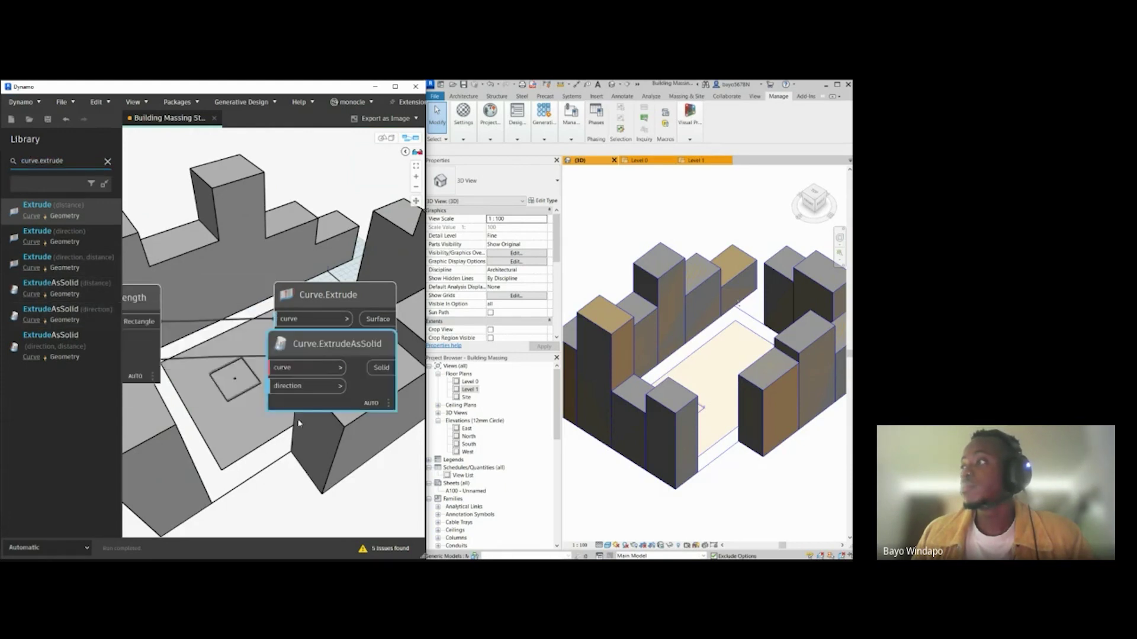
pyautogui.moveTo(289, 341); pyautogui.dragTo(271, 412)
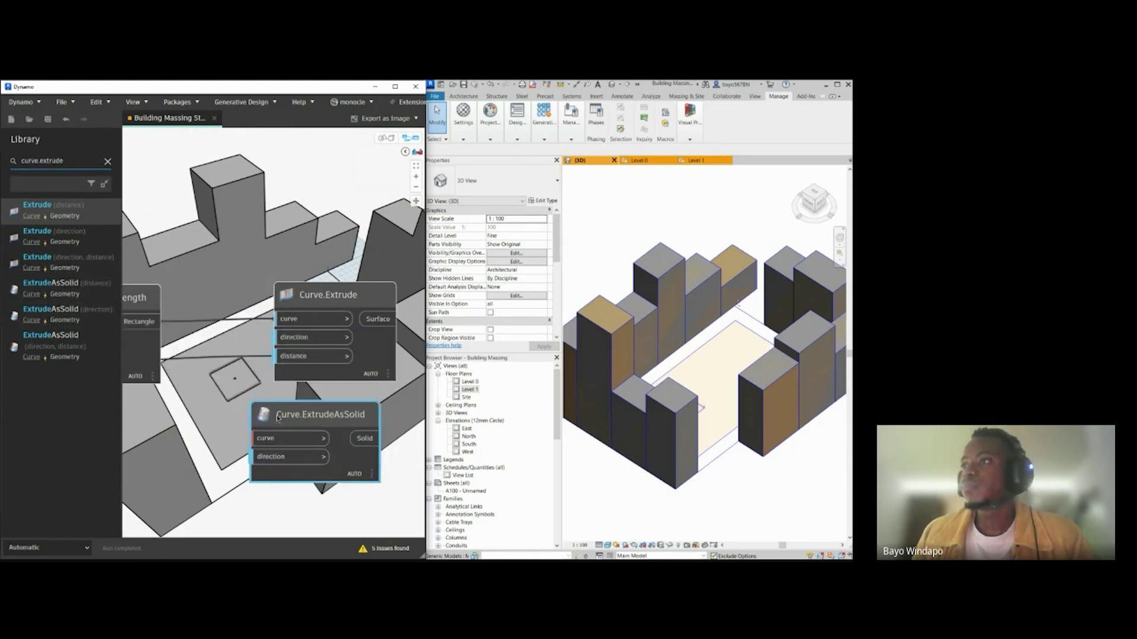
pyautogui.click(84, 346)
pyautogui.click(266, 427)
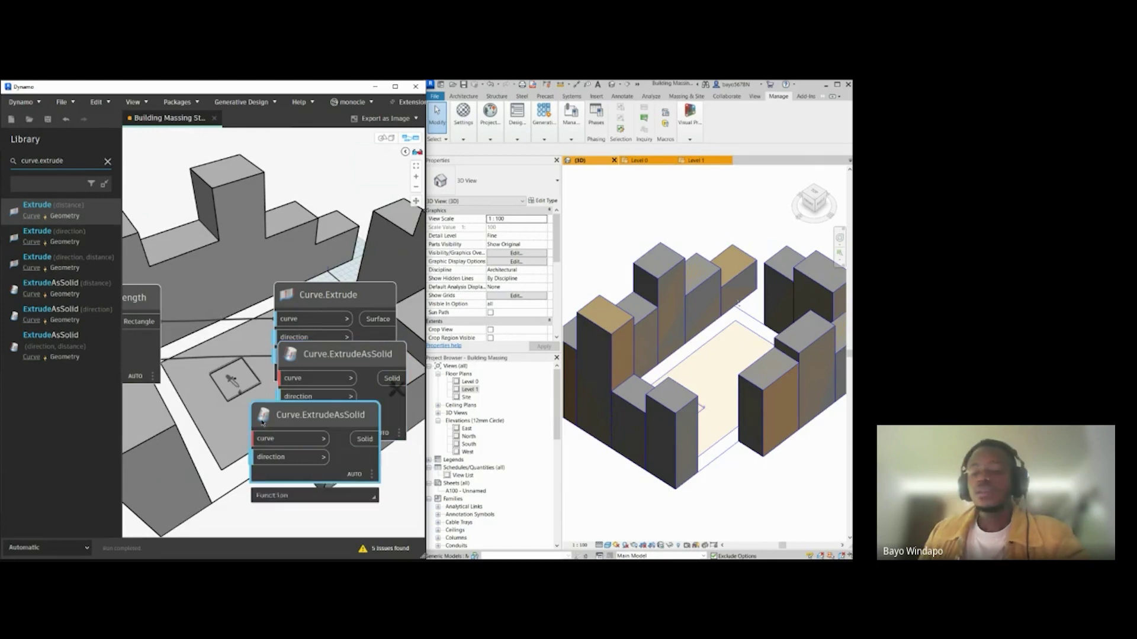
pyautogui.press('Delete')
pyautogui.moveTo(331, 354); pyautogui.dragTo(322, 434)
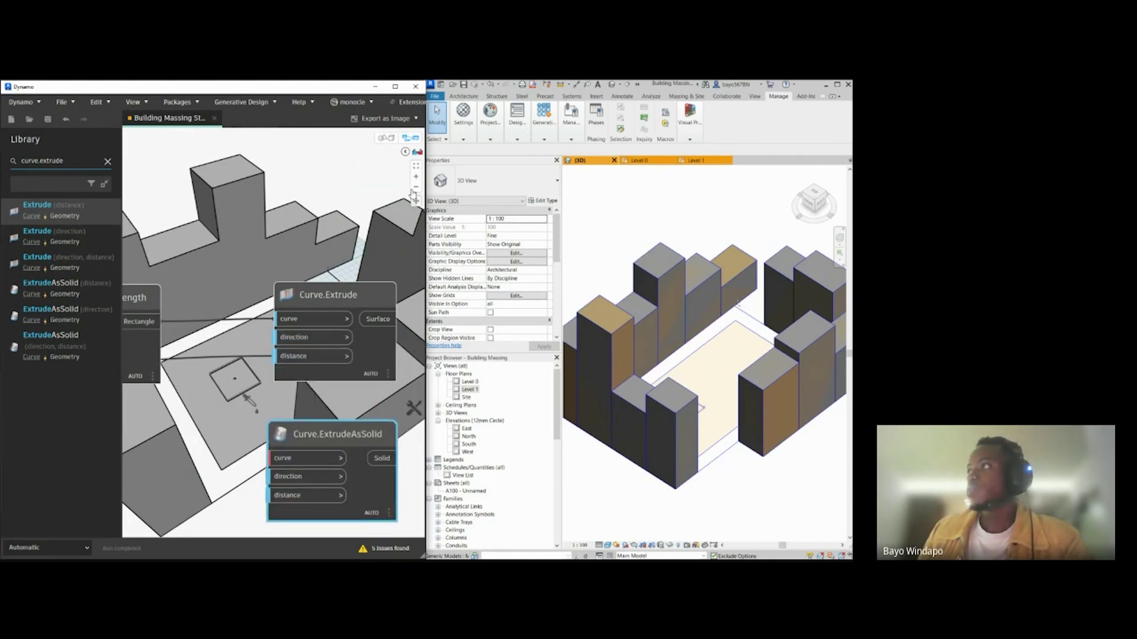
# Step: Switch to 3D preview navigation and examine the extruded rectangle on the site surface up close
pyautogui.click(383, 143)
pyautogui.scroll(5, 260, 468)
pyautogui.moveTo(261, 473); pyautogui.dragTo(222, 450, button='right')
pyautogui.moveTo(222, 450); pyautogui.dragTo(279, 336, button='middle')
pyautogui.moveTo(272, 336)
pyautogui.mouseDown(button='right')
pyautogui.moveTo(287, 379)
pyautogui.moveTo(310, 377)
pyautogui.moveTo(260, 363)
pyautogui.moveTo(284, 407)
pyautogui.moveTo(269, 374)
pyautogui.mouseUp(button='right')
pyautogui.moveTo(269, 374); pyautogui.dragTo(272, 386, button='middle')
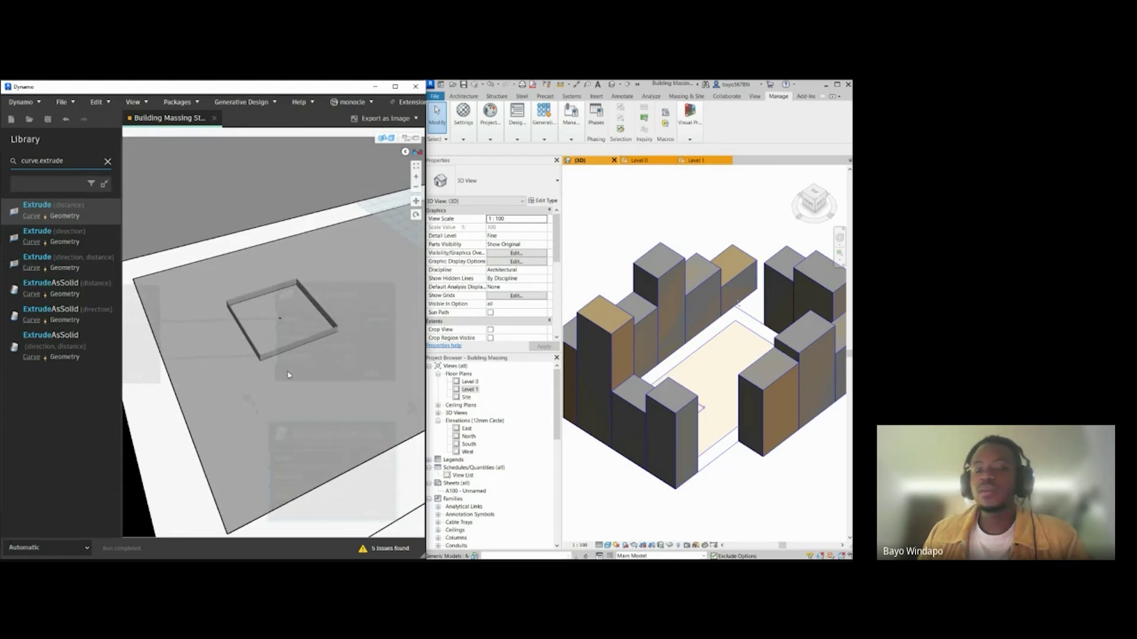
# Step: Move the curve and distance connections from Curve.Extrude to Curve.ExtrudeAsSolid and delete the Curve.Extrude node
pyautogui.click(407, 140)
pyautogui.moveTo(278, 316); pyautogui.dragTo(273, 436)
pyautogui.moveTo(276, 348); pyautogui.dragTo(271, 466)
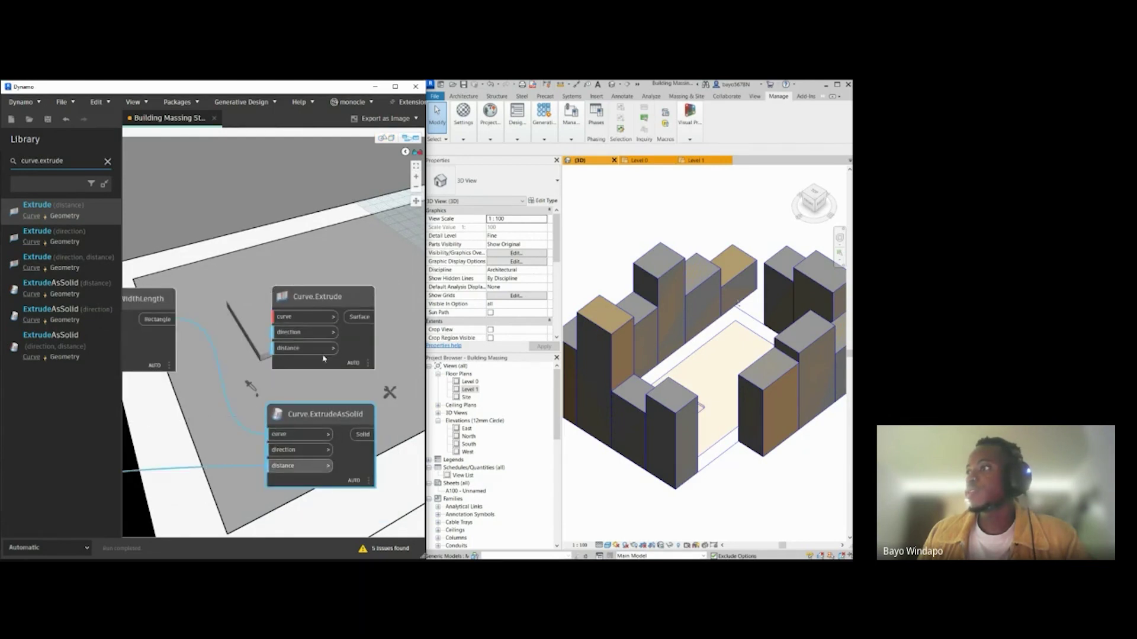
pyautogui.click(325, 358)
pyautogui.press('Delete')
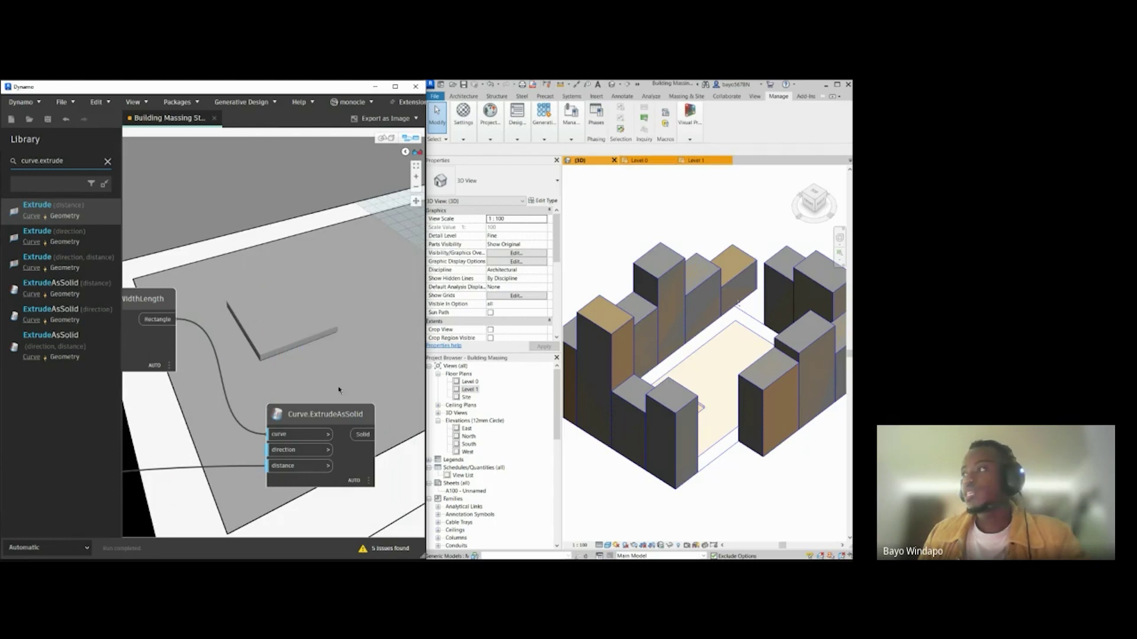
# Step: Highlight the extruded solid in the 3D preview and move Curve.ExtrudeAsSolid up into line with the rectangle node's row
pyautogui.click(324, 413)
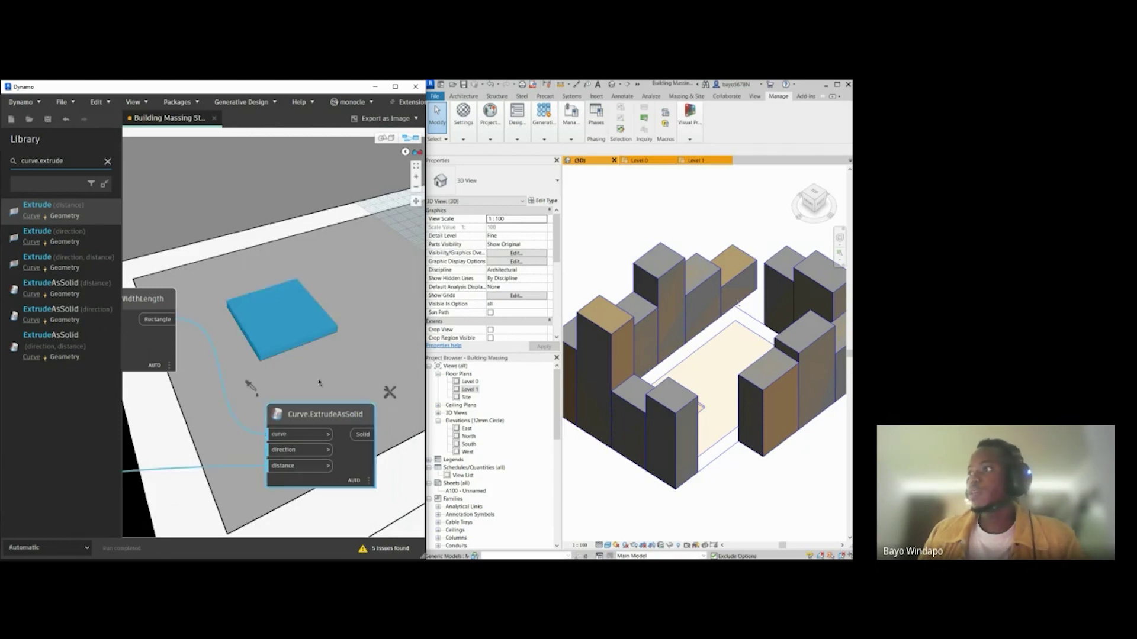
pyautogui.click(381, 140)
pyautogui.moveTo(321, 290)
pyautogui.mouseDown(button='right')
pyautogui.moveTo(322, 242)
pyautogui.moveTo(291, 301)
pyautogui.moveTo(337, 287)
pyautogui.moveTo(324, 294)
pyautogui.mouseUp(button='right')
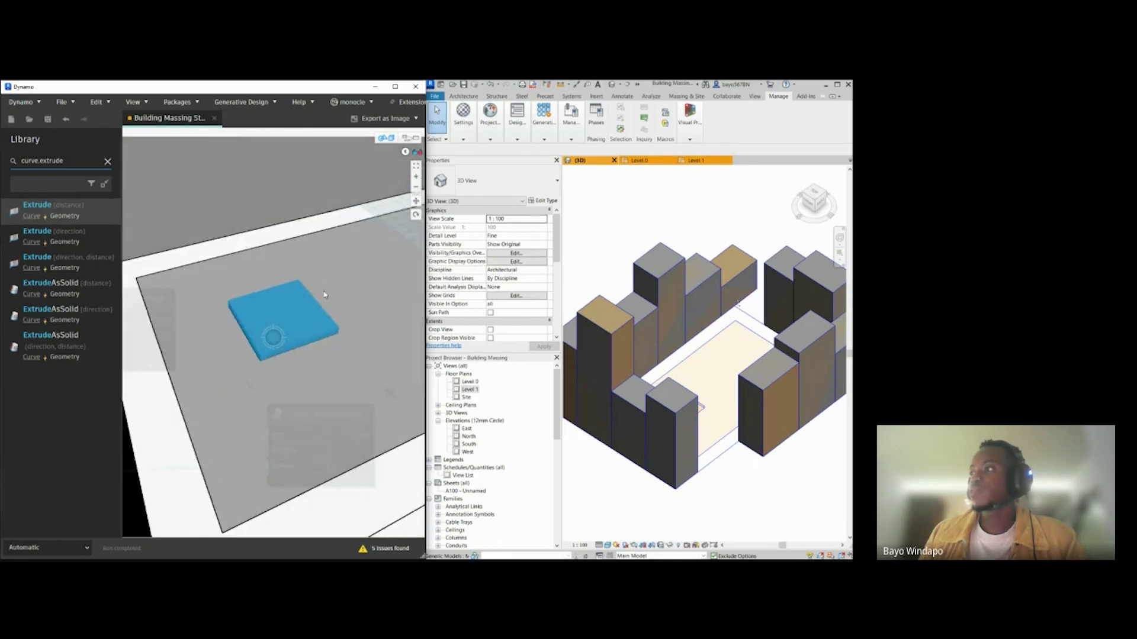
pyautogui.click(407, 141)
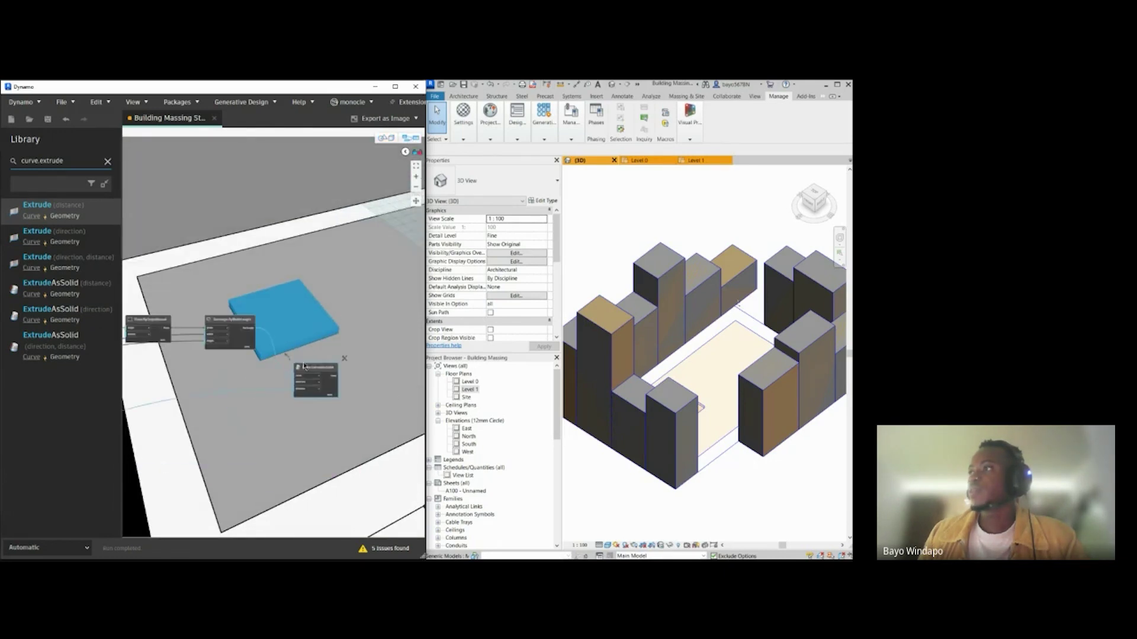
pyautogui.click(305, 422)
pyautogui.scroll(-5, 304, 424)
pyautogui.scroll(3, 299, 399)
pyautogui.moveTo(310, 394); pyautogui.dragTo(303, 360)
pyautogui.scroll(-3, 236, 415)
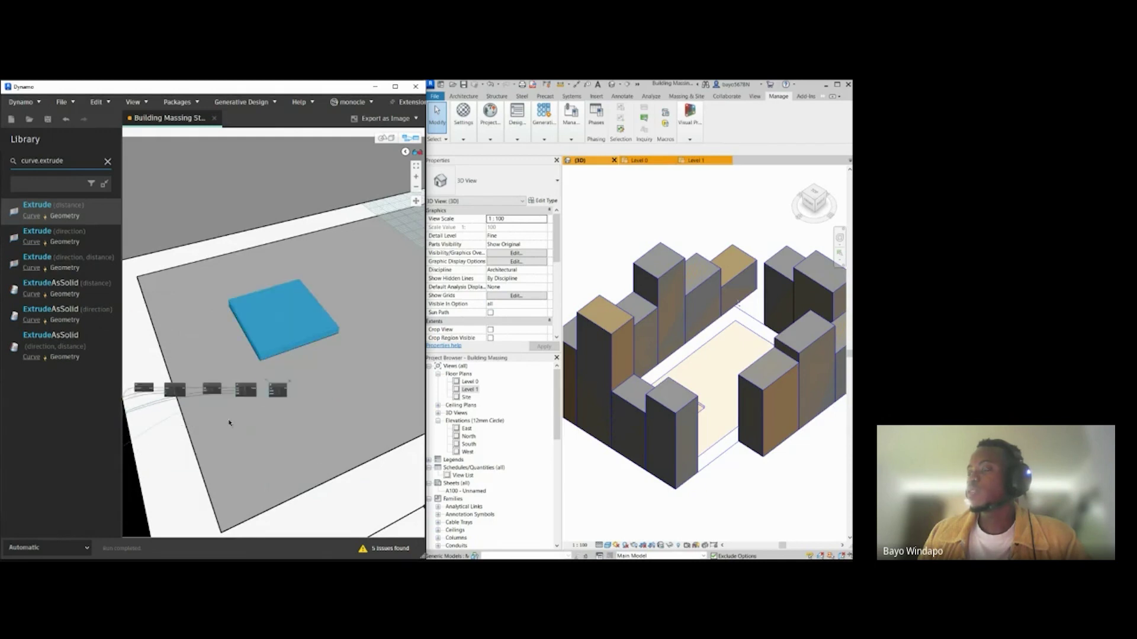
# Step: Copy the title text "Generate Initial Floor Solid" from the matching group in the finished reference graph
pyautogui.click(231, 424)
pyautogui.click(384, 138)
pyautogui.scroll(-5, 312, 327)
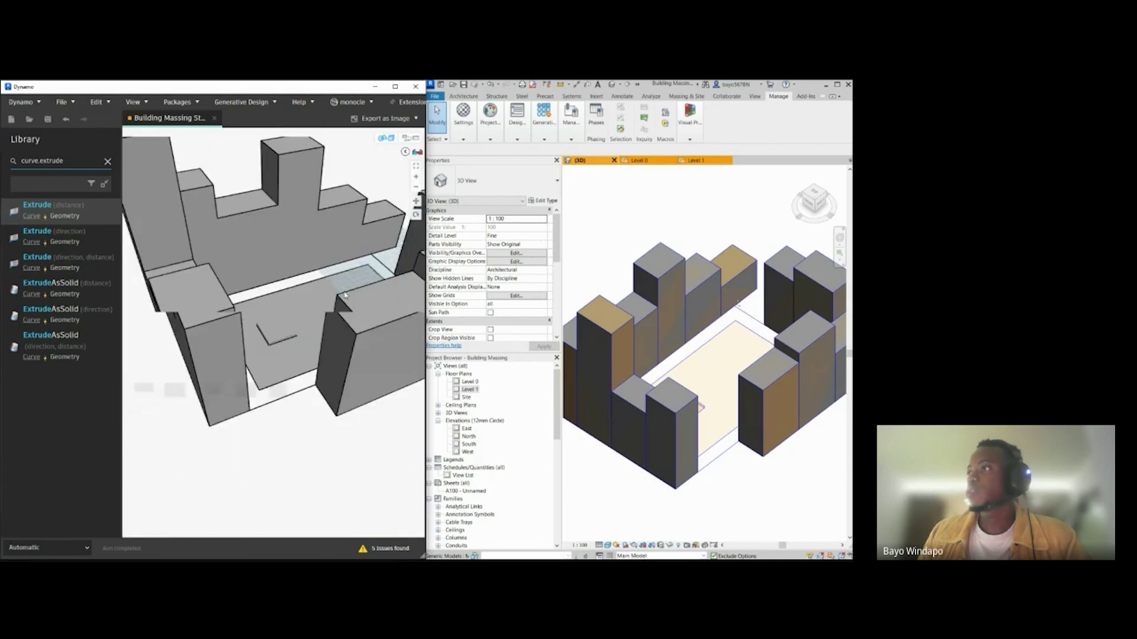
pyautogui.click(410, 136)
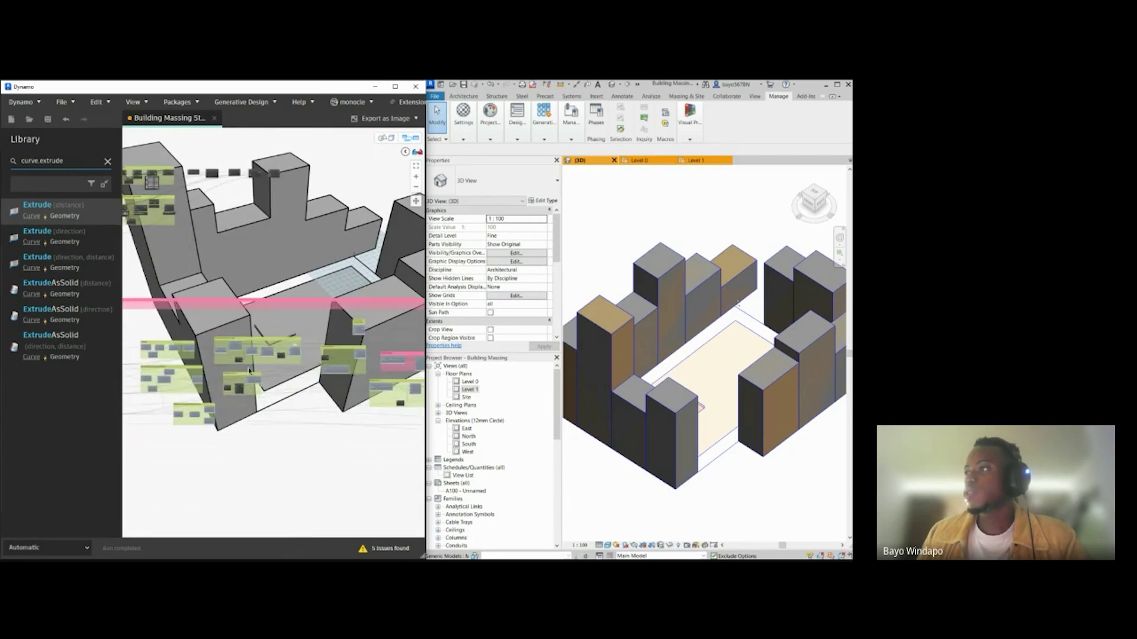
pyautogui.scroll(5, 194, 326)
pyautogui.scroll(2, 154, 267)
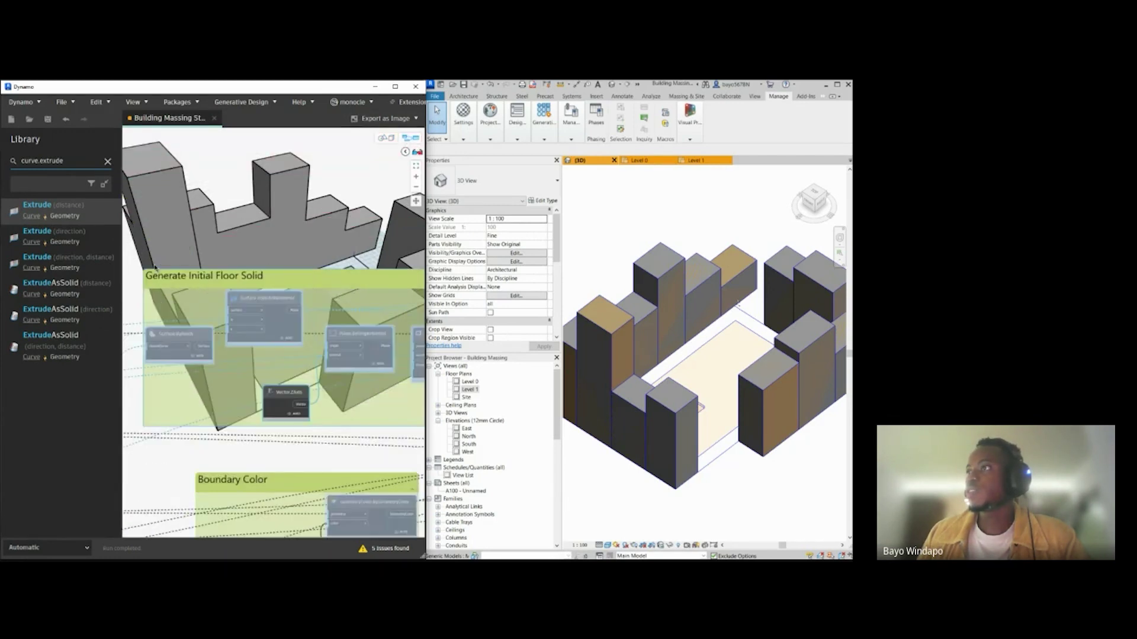
pyautogui.scroll(-3, 208, 264)
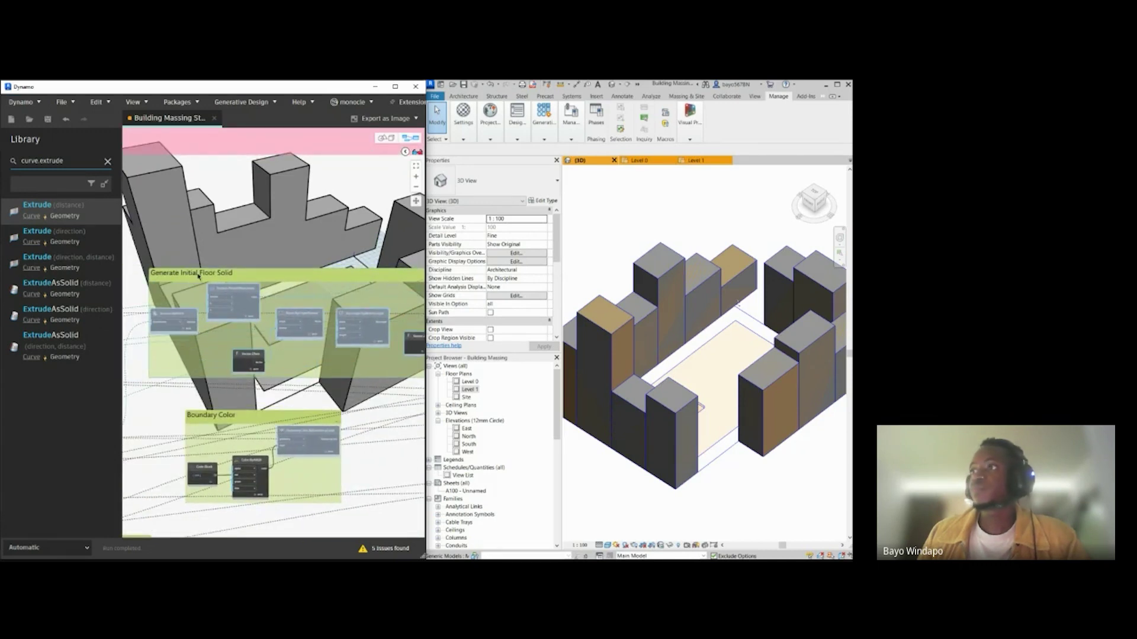
pyautogui.doubleClick(238, 273)
pyautogui.hotkey('ctrl', 'a')
pyautogui.hotkey('ctrl', 'c')
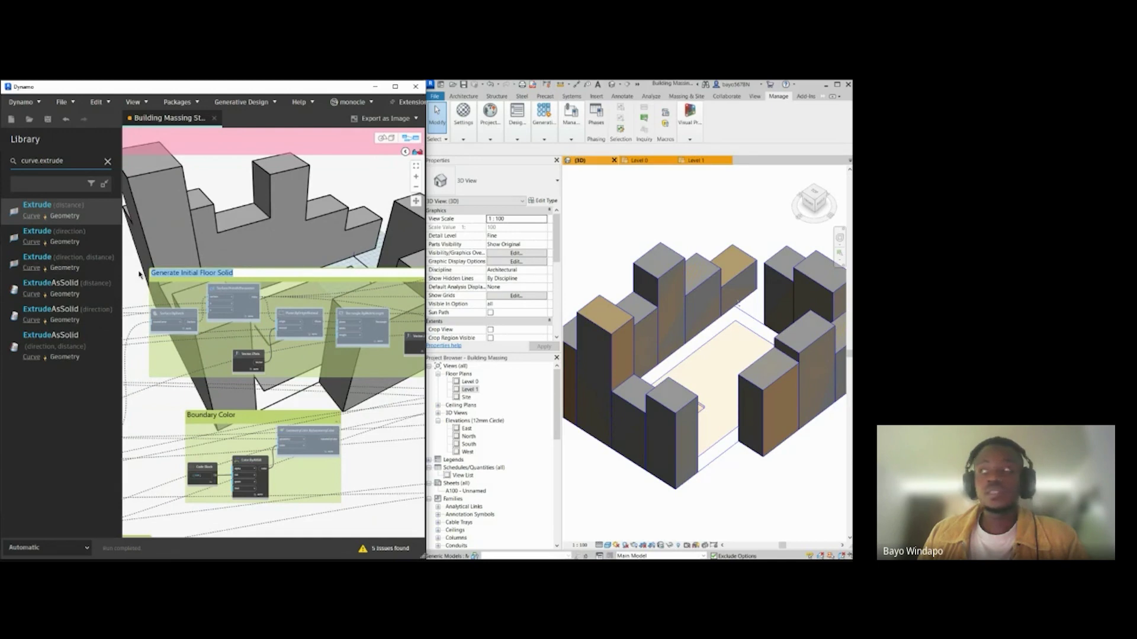
# Step: Group the nodes from Surface.ByPatch through Curve.ExtrudeAsSolid and title the group "Generate Initial Floor Solid"
pyautogui.click(207, 228)
pyautogui.scroll(-5, 242, 283)
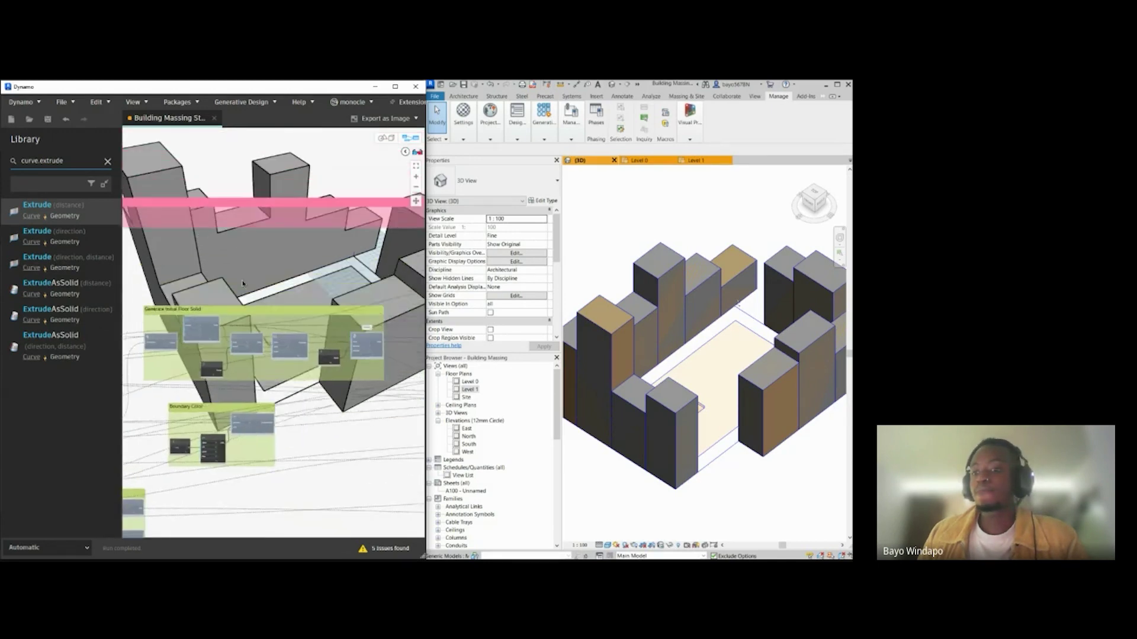
pyautogui.scroll(-2, 230, 258)
pyautogui.moveTo(238, 246); pyautogui.dragTo(300, 435, button='middle')
pyautogui.moveTo(243, 284); pyautogui.dragTo(254, 430, button='middle')
pyautogui.moveTo(377, 232); pyautogui.dragTo(218, 292)
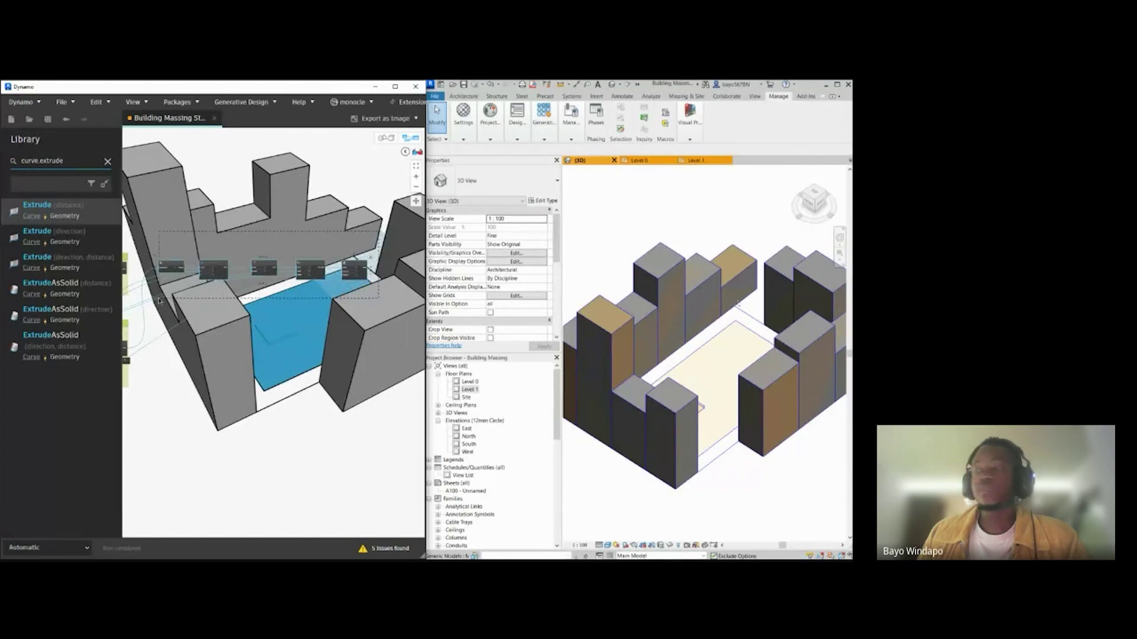
pyautogui.hotkey('ctrl', 'g')
pyautogui.scroll(5, 172, 255)
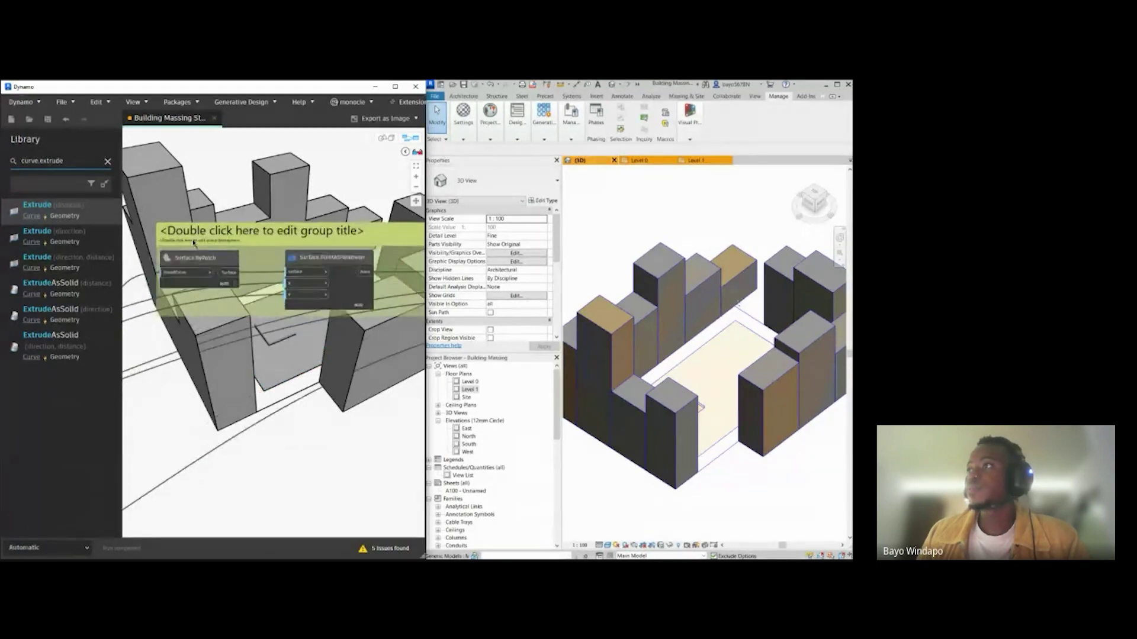
pyautogui.doubleClick(196, 228)
pyautogui.hotkey('ctrl', 'v')
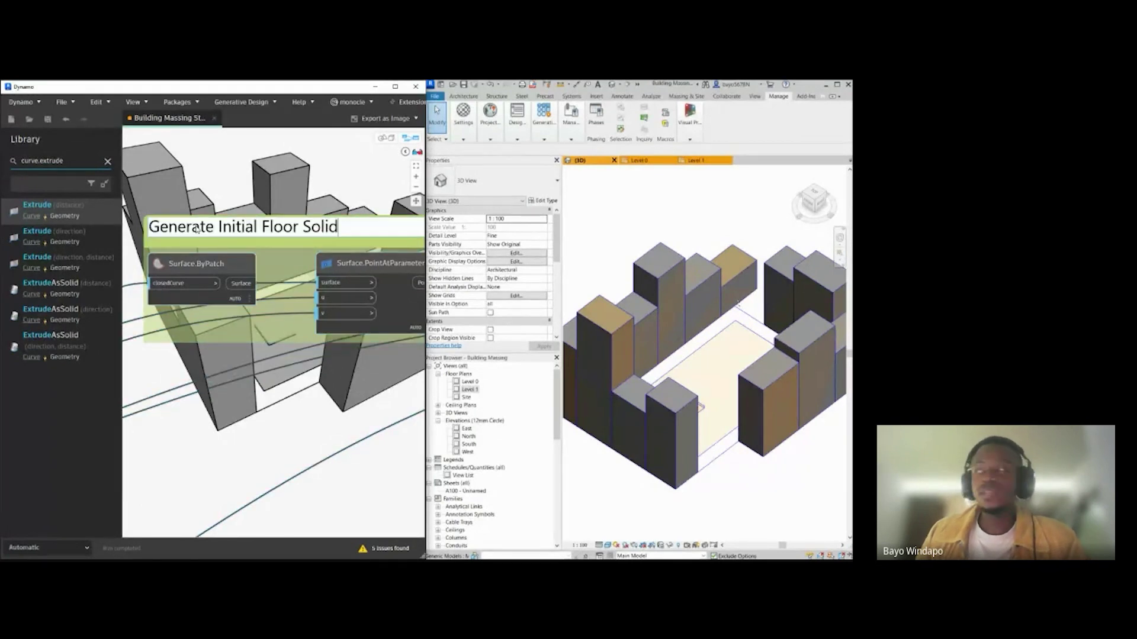
pyautogui.click(213, 172)
# Step: Examine the reference graph's Boundary Color group and how its Code Block, Color.ByARGB and GeometryColor.ByGeometryColor nodes are wired
pyautogui.scroll(-4, 201, 310)
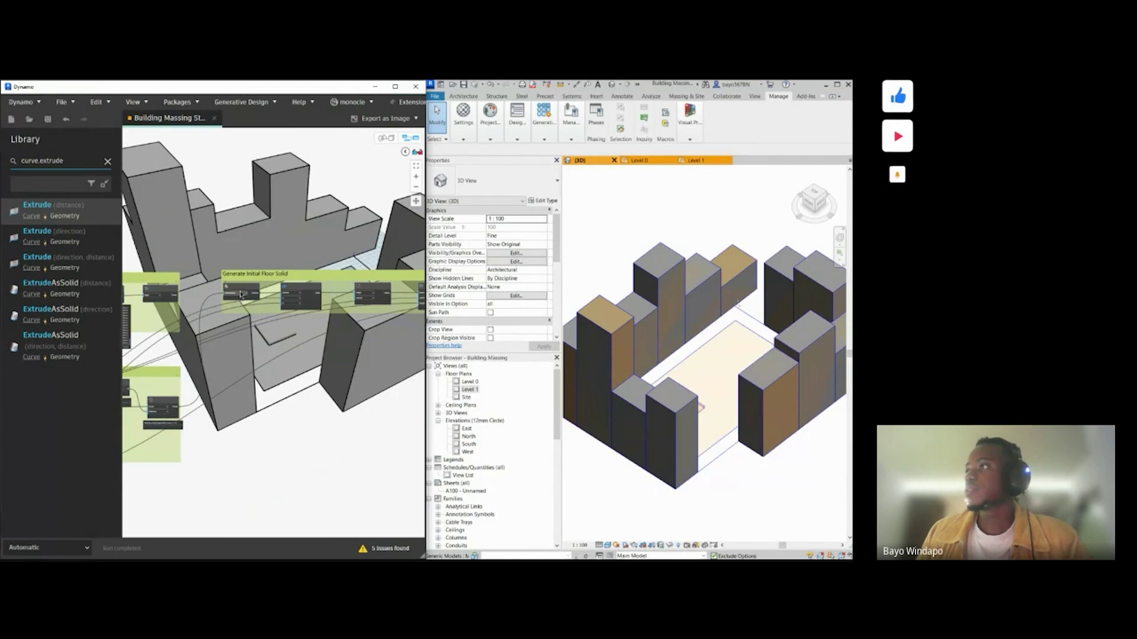
pyautogui.moveTo(267, 273); pyautogui.dragTo(244, 263, button='middle')
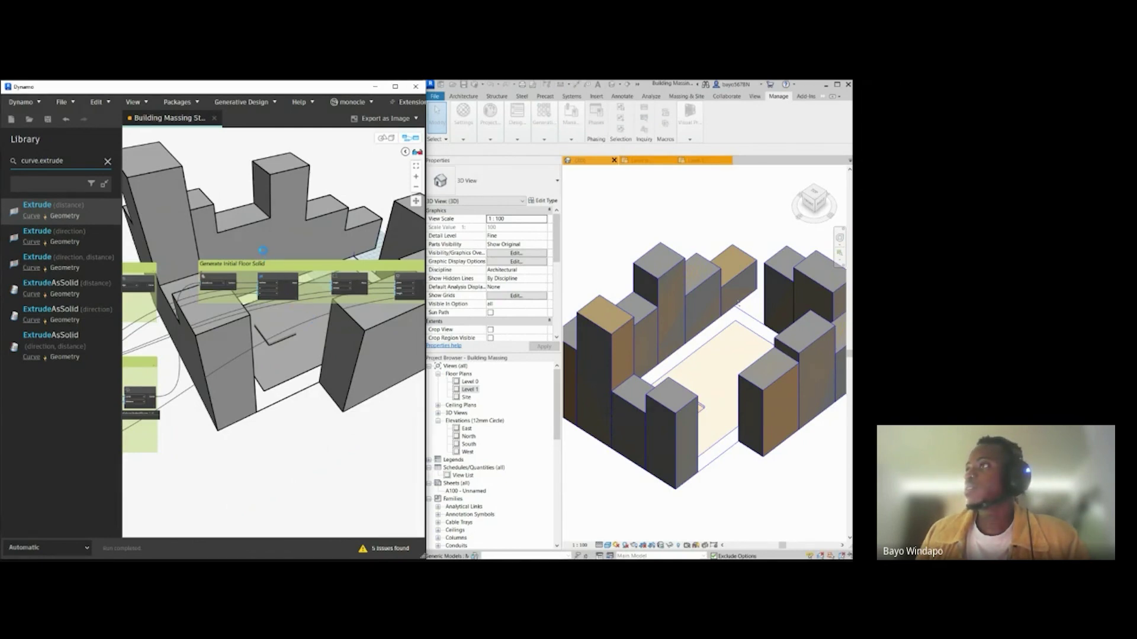
pyautogui.moveTo(262, 251); pyautogui.dragTo(197, 245, button='middle')
pyautogui.scroll(-5, 293, 279)
pyautogui.moveTo(276, 385); pyautogui.dragTo(255, 295, button='middle')
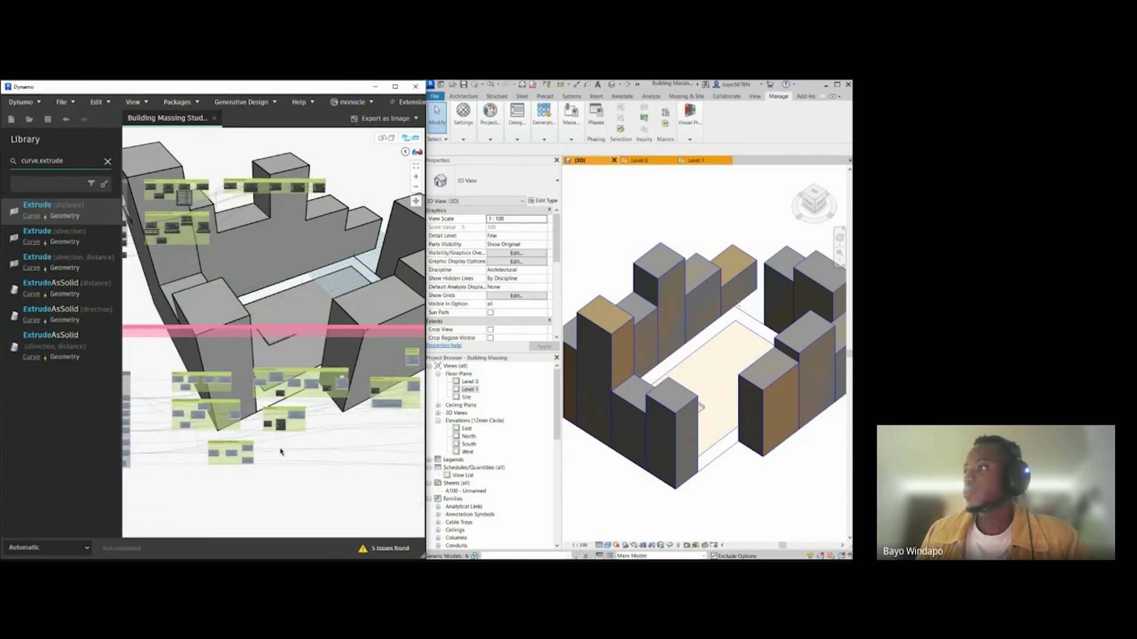
pyautogui.scroll(3, 281, 451)
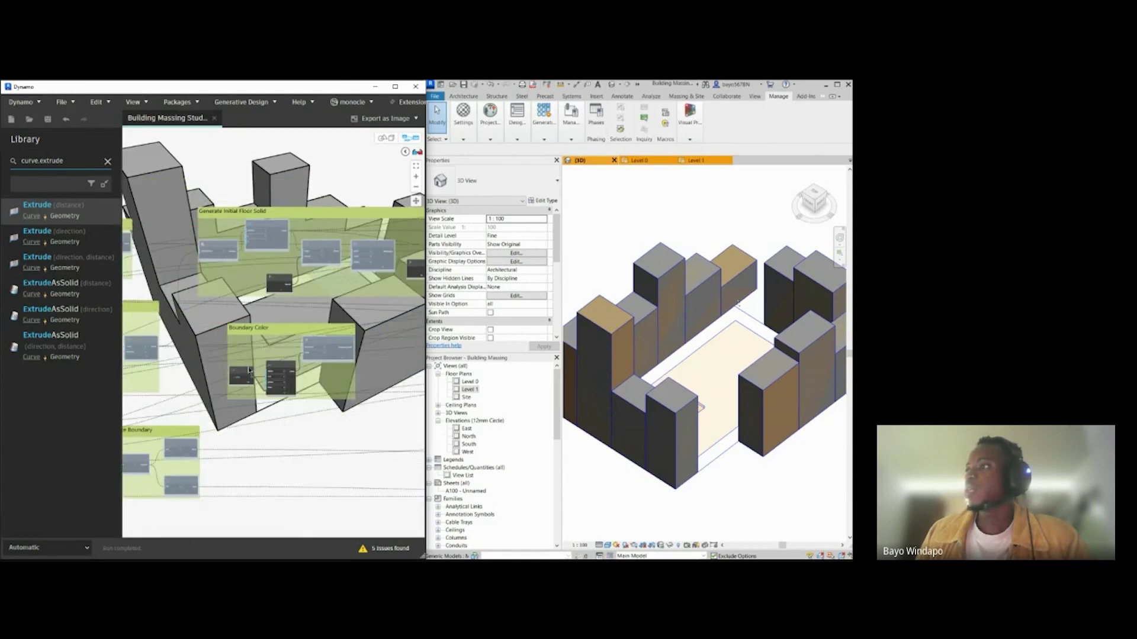
pyautogui.scroll(5, 249, 371)
pyautogui.scroll(-2, 263, 346)
pyautogui.scroll(3, 306, 353)
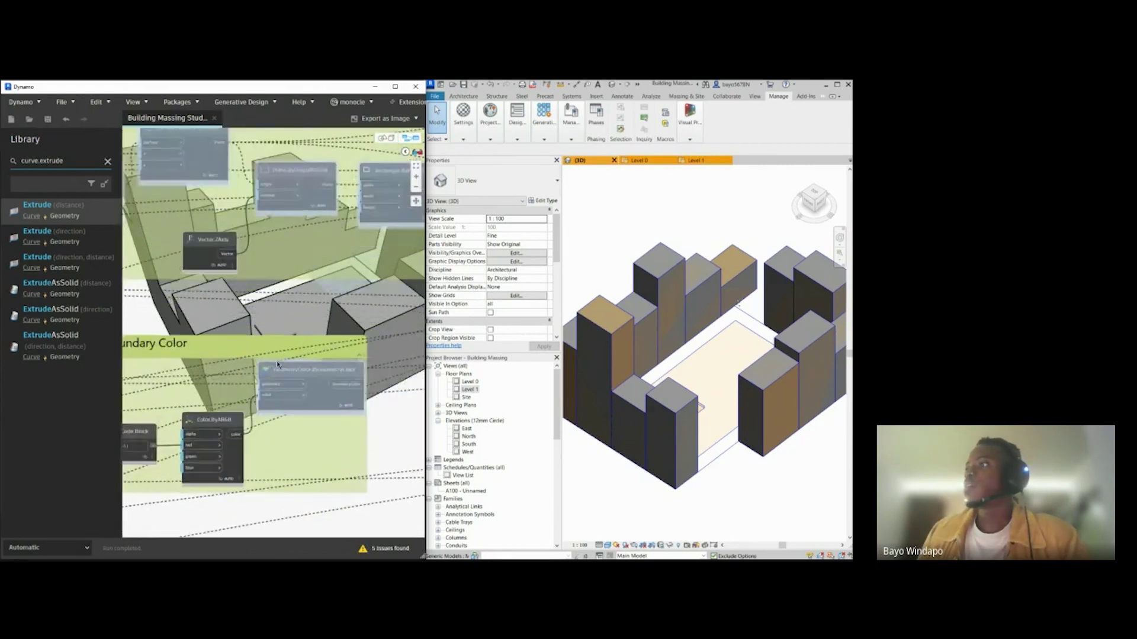
pyautogui.moveTo(235, 363); pyautogui.dragTo(263, 362, button='middle')
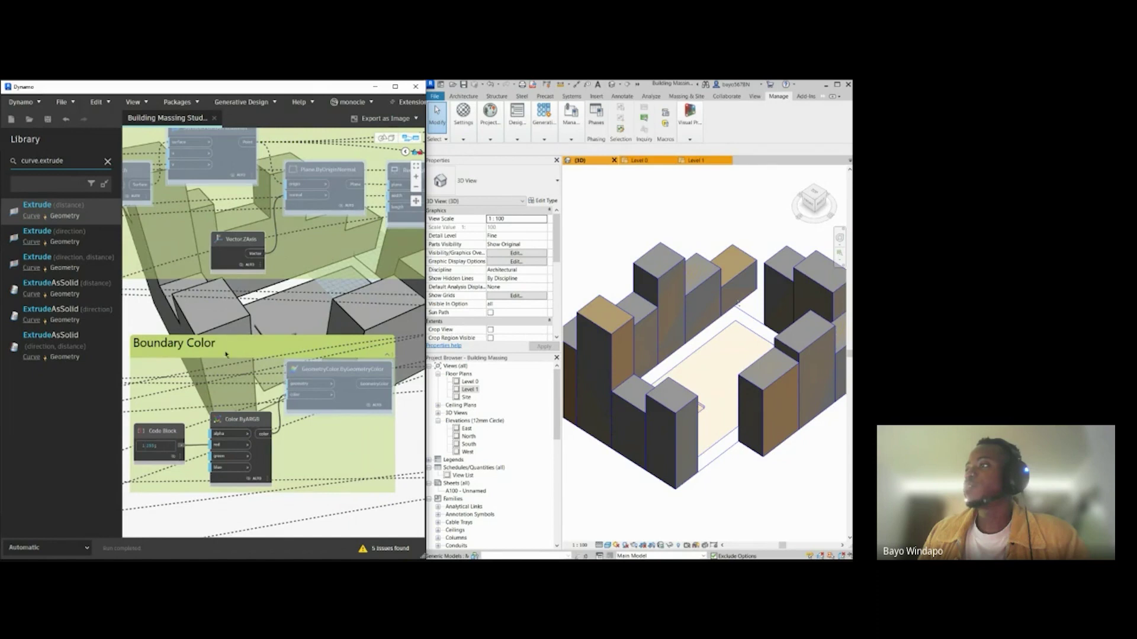
pyautogui.scroll(-2, 230, 333)
pyautogui.moveTo(213, 344); pyautogui.dragTo(241, 353, button='middle')
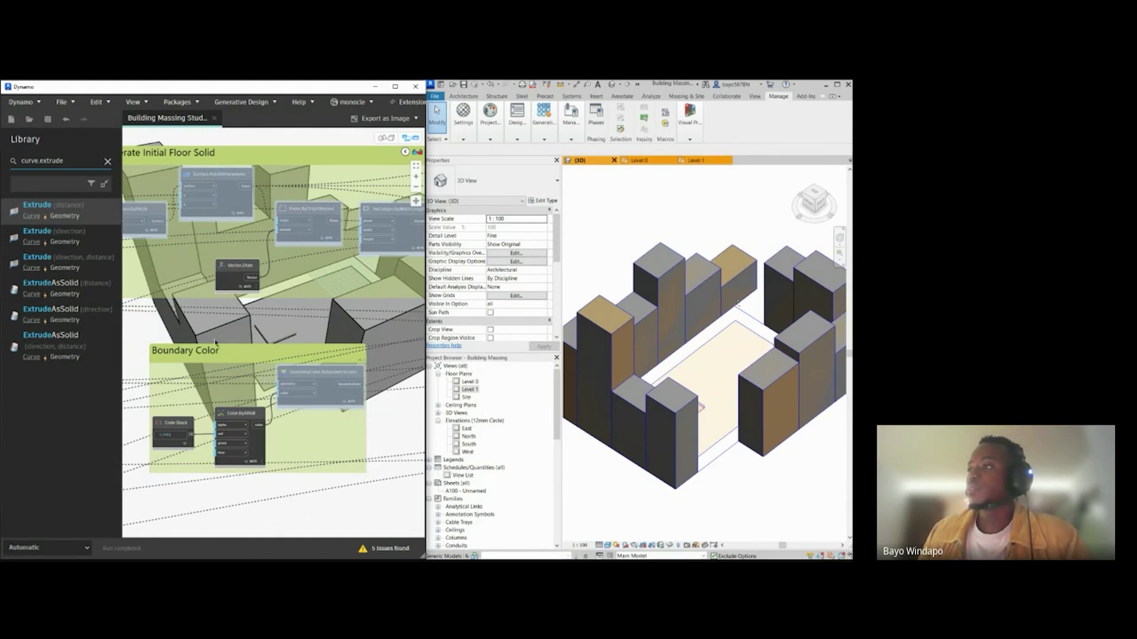
pyautogui.scroll(-2, 293, 434)
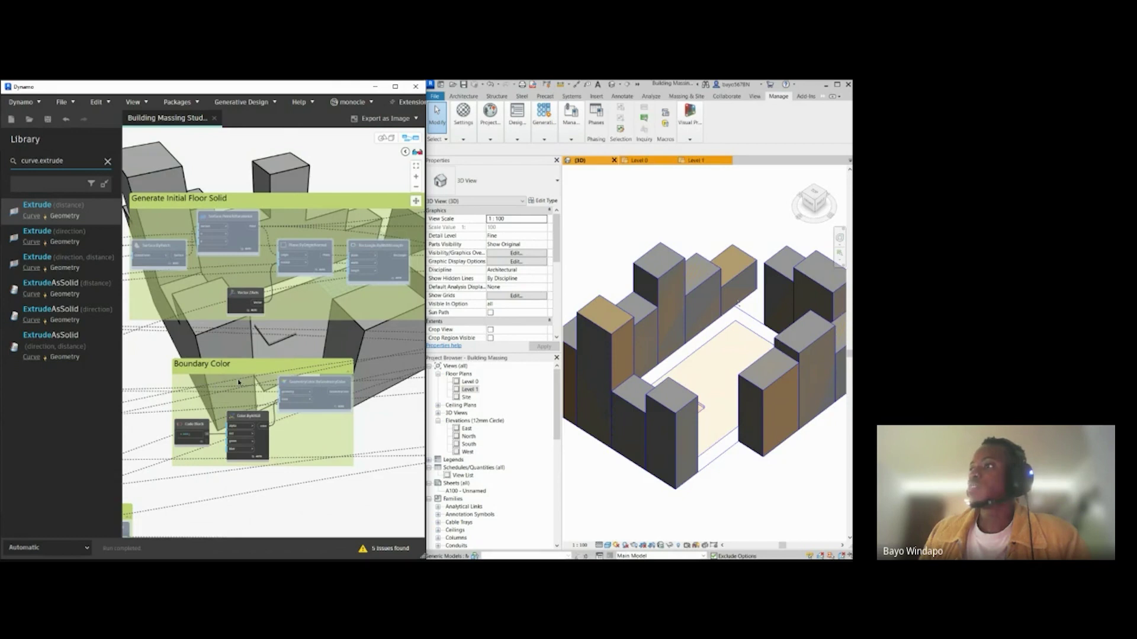
pyautogui.scroll(-3, 349, 453)
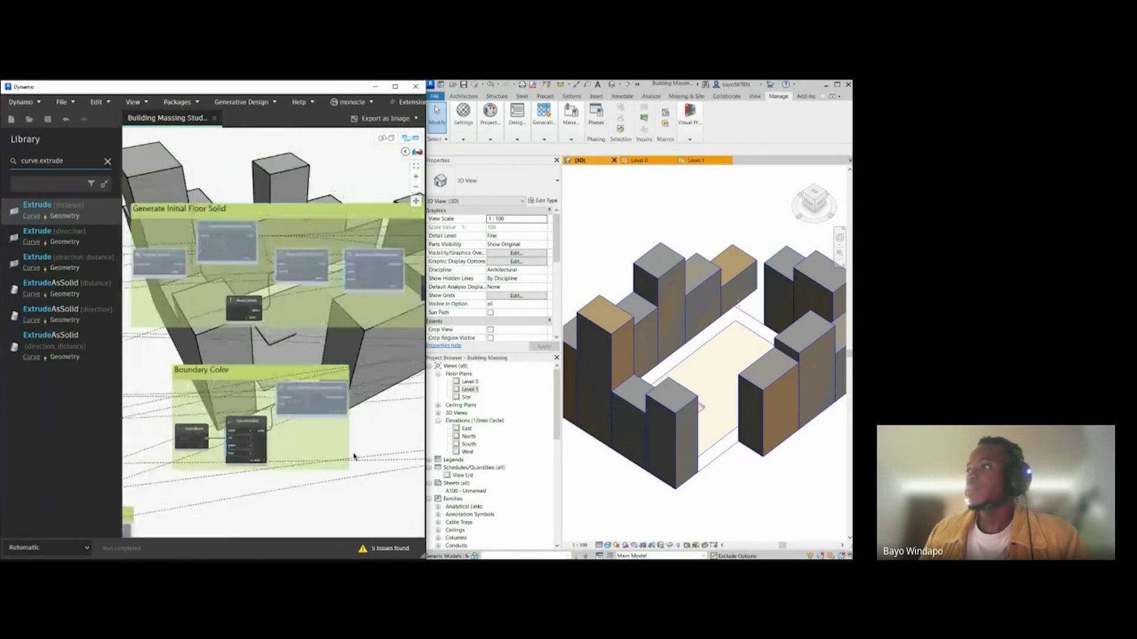
# Step: Find "geometry color" in the node library and place GeometryColor.ByGeometryColor beside Curve.Offset, outside the Get Boundary Curves and Offset group
pyautogui.scroll(-1, 311, 402)
pyautogui.moveTo(311, 403); pyautogui.dragTo(302, 533, button='middle')
pyautogui.scroll(4, 196, 278)
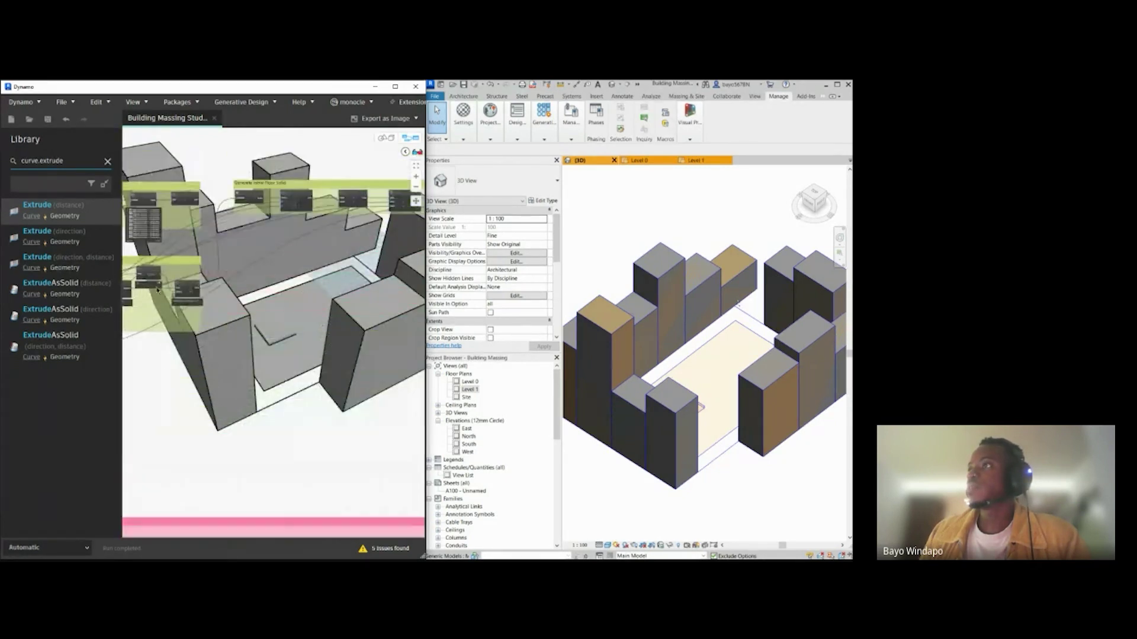
pyautogui.scroll(2, 180, 294)
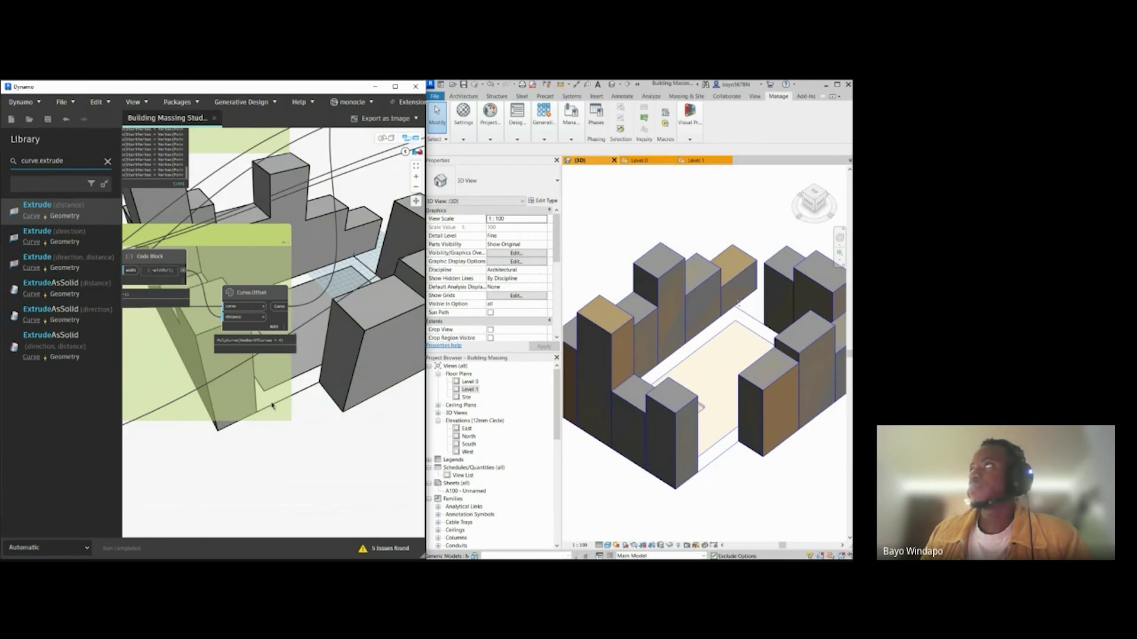
pyautogui.scroll(-3, 275, 401)
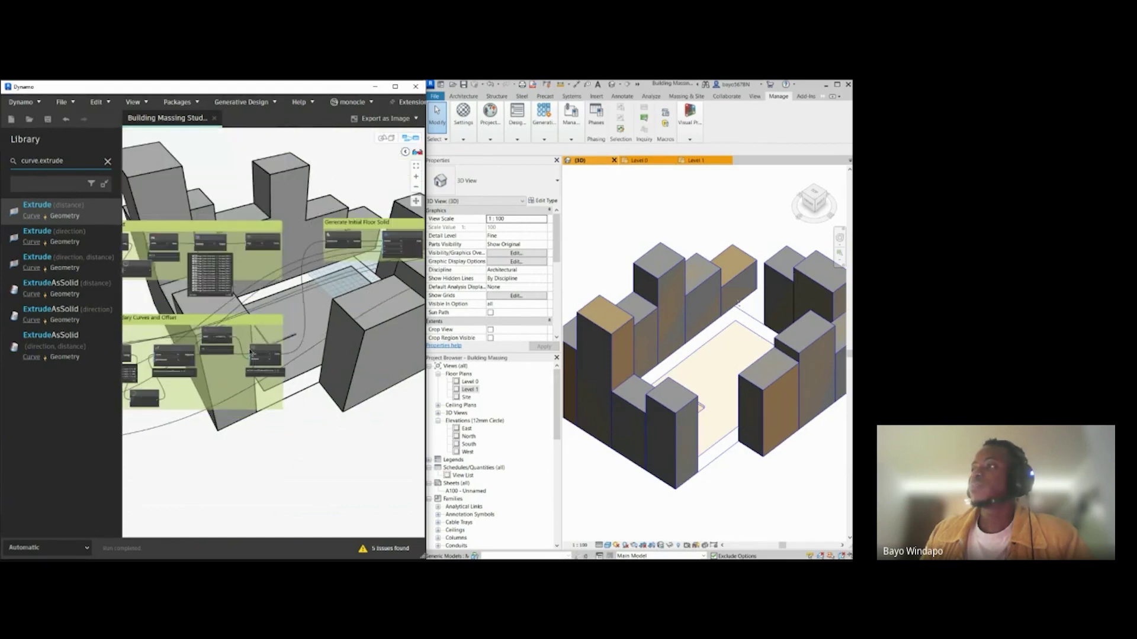
pyautogui.scroll(-4, 269, 325)
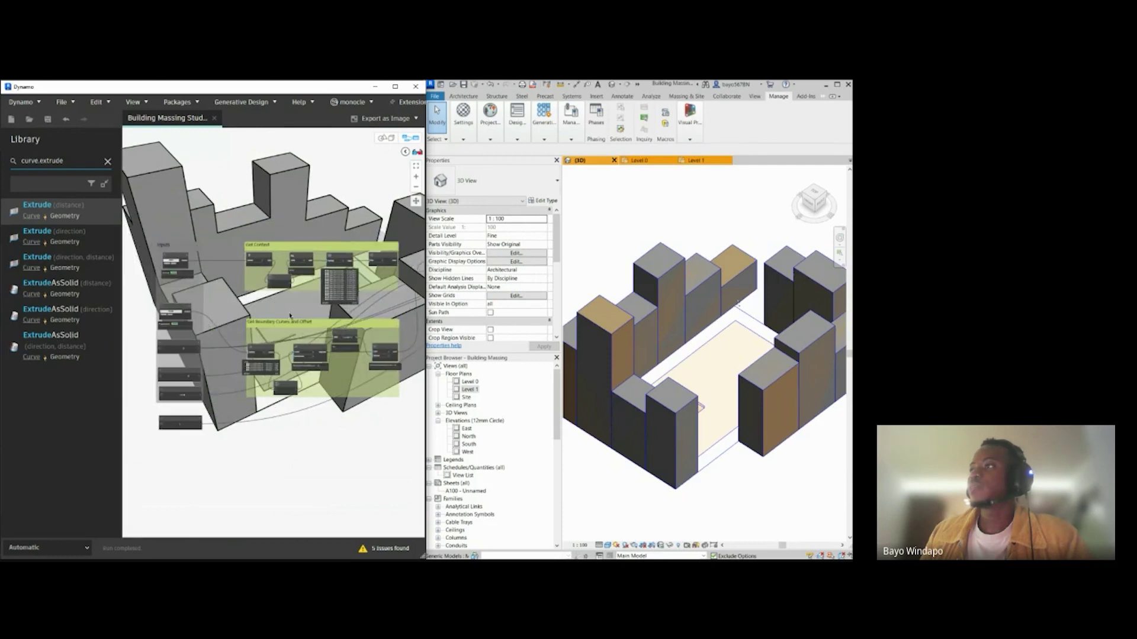
pyautogui.scroll(4, 288, 347)
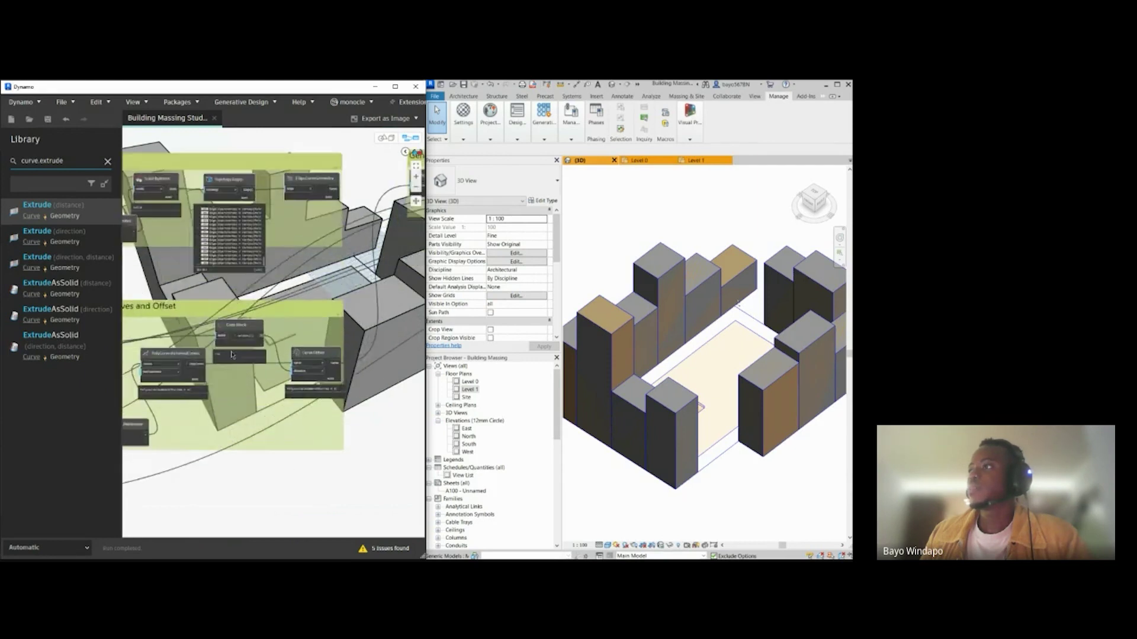
pyautogui.click(215, 349)
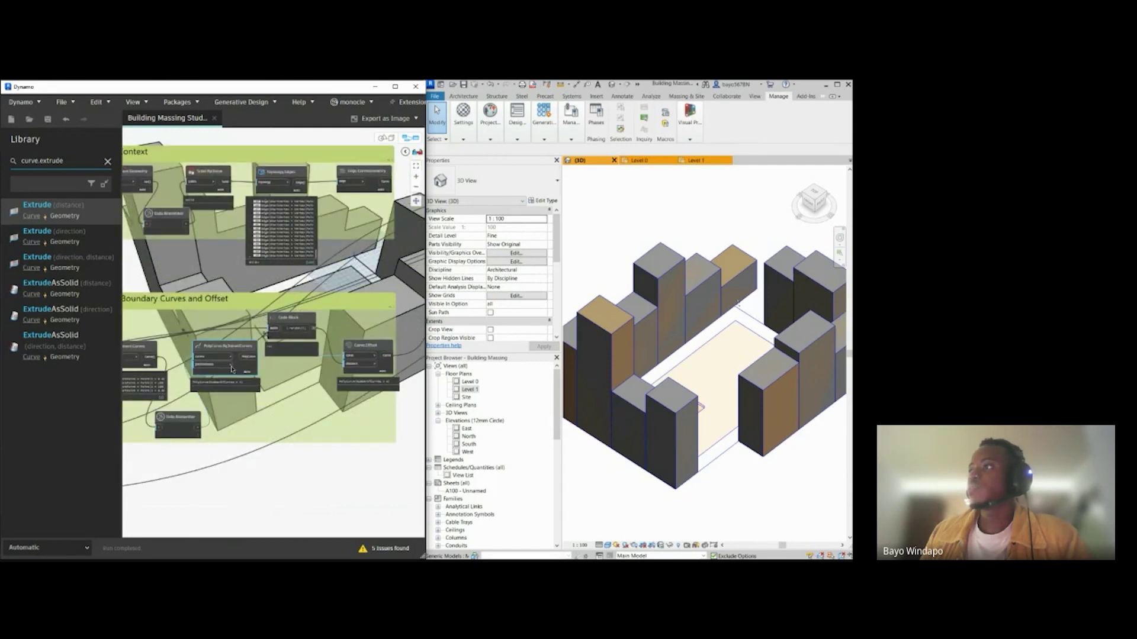
pyautogui.scroll(1, 243, 407)
pyautogui.moveTo(375, 453); pyautogui.dragTo(281, 453, button='middle')
pyautogui.click(68, 161)
pyautogui.tripleClick(67, 161)
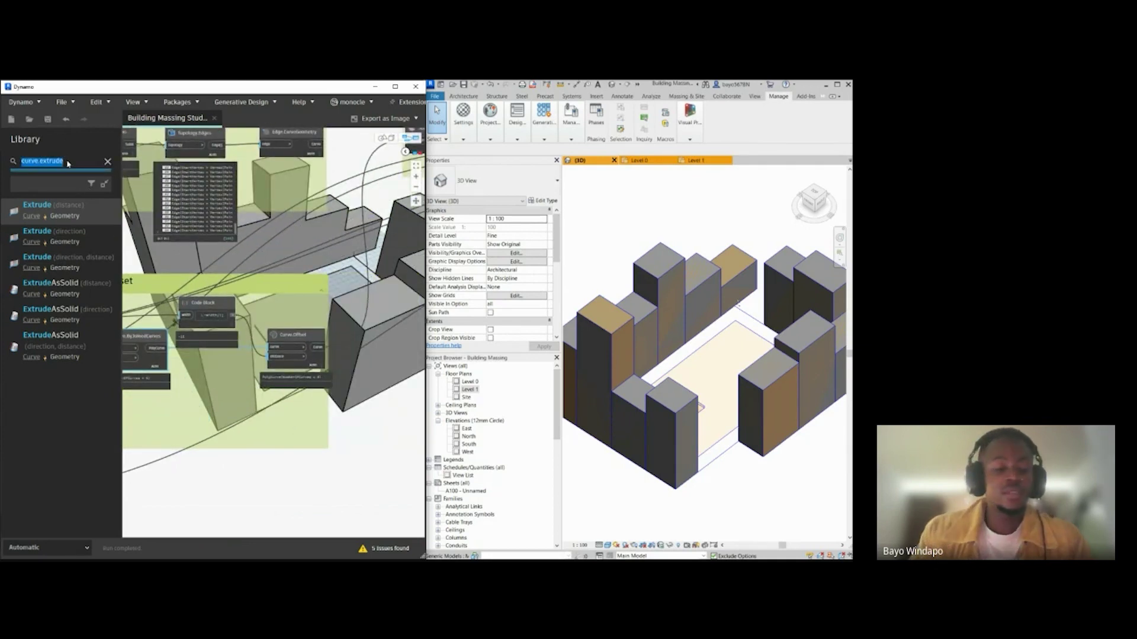
pyautogui.write('geom')
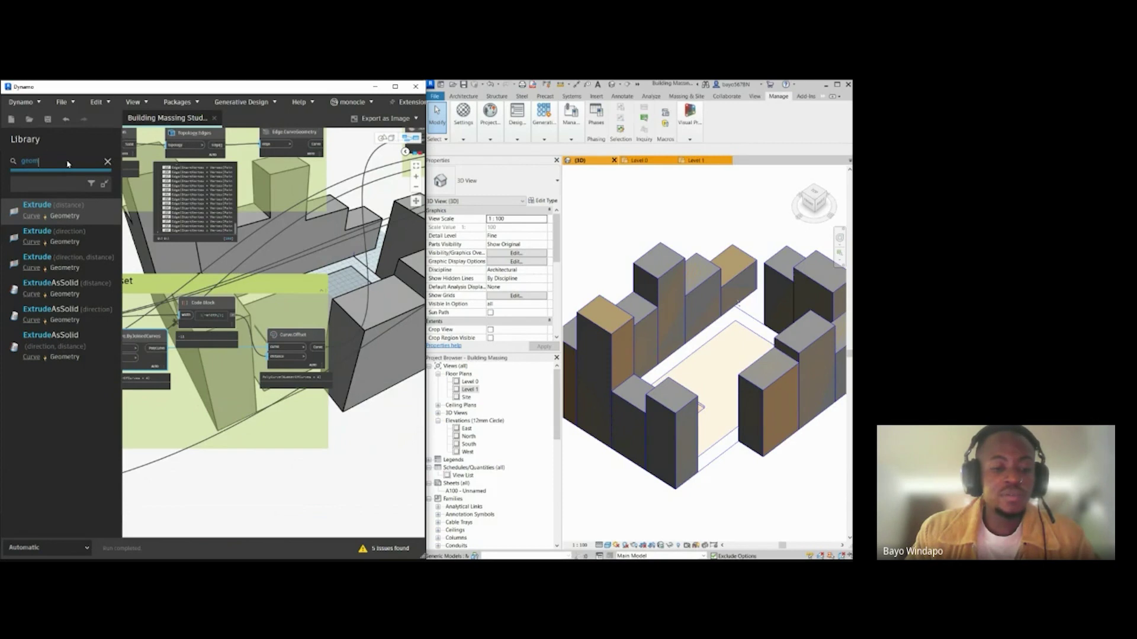
pyautogui.write('etry color')
pyautogui.click(97, 213)
pyautogui.moveTo(217, 370); pyautogui.dragTo(373, 342)
# Step: Search the node library for "color.by", add Color.ByARGB, and position GeometryColor.ByGeometryColor to its right
pyautogui.moveTo(75, 159); pyautogui.dragTo(24, 161)
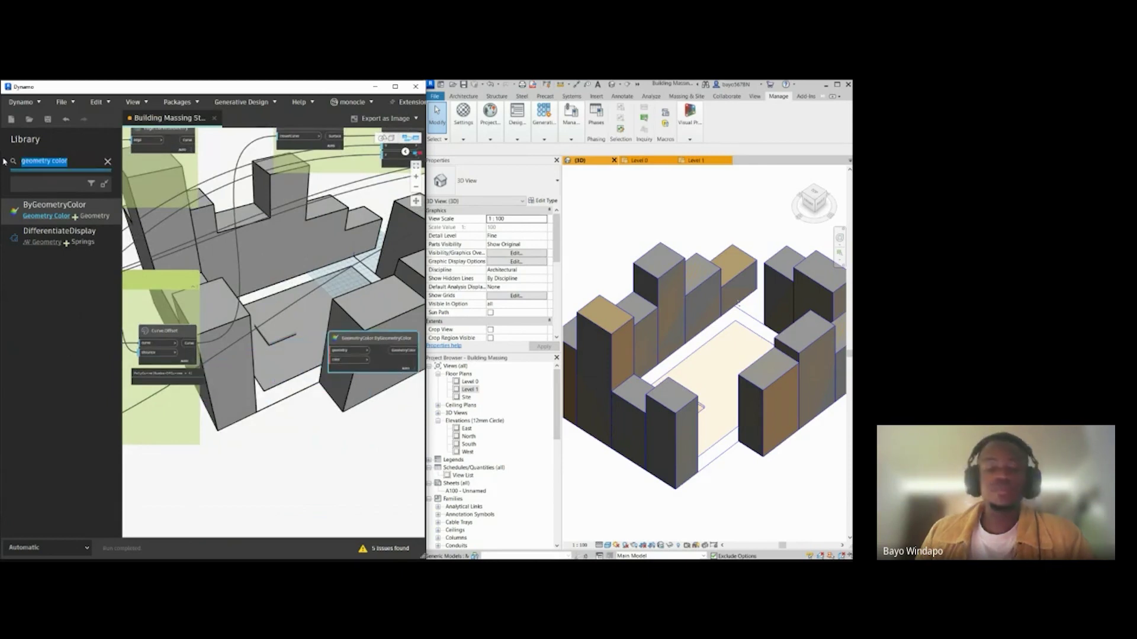
pyautogui.write('color.by')
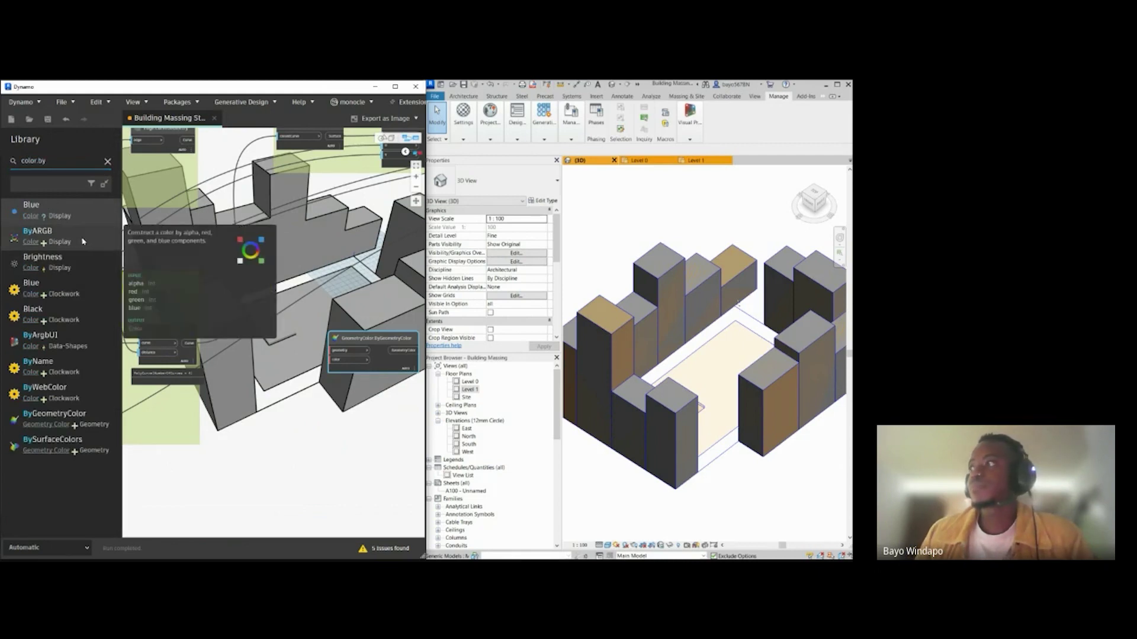
pyautogui.click(59, 236)
pyautogui.moveTo(352, 343); pyautogui.dragTo(308, 337, button='middle')
pyautogui.moveTo(308, 336); pyautogui.dragTo(353, 329)
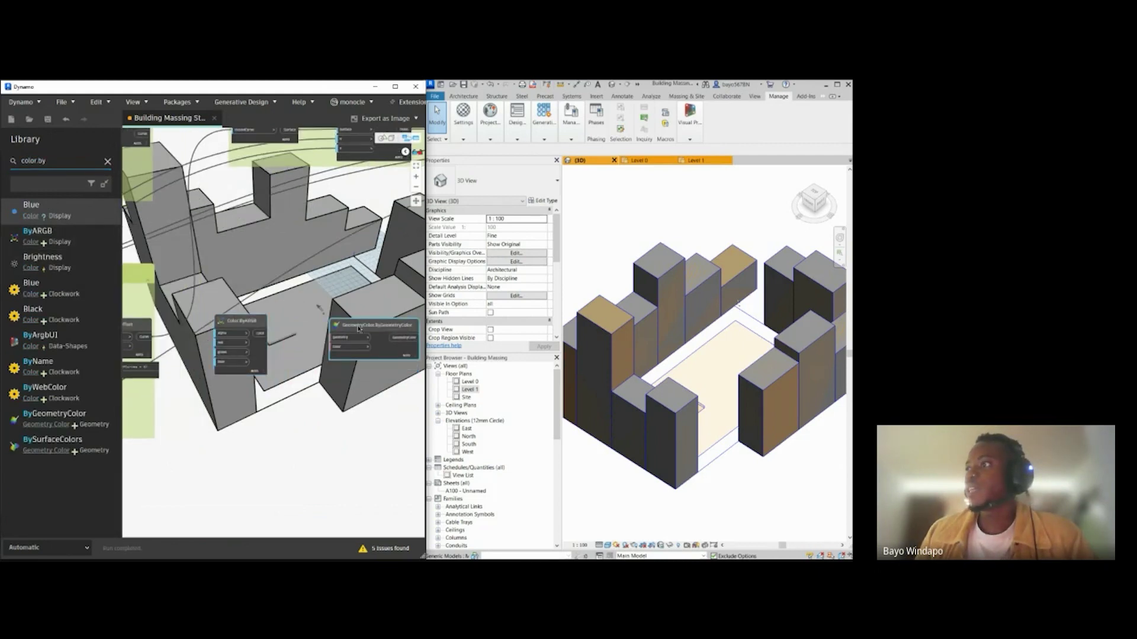
# Step: Create a Code Block containing 255 and wire it to the red input of Color.ByARGB
pyautogui.scroll(3, 201, 355)
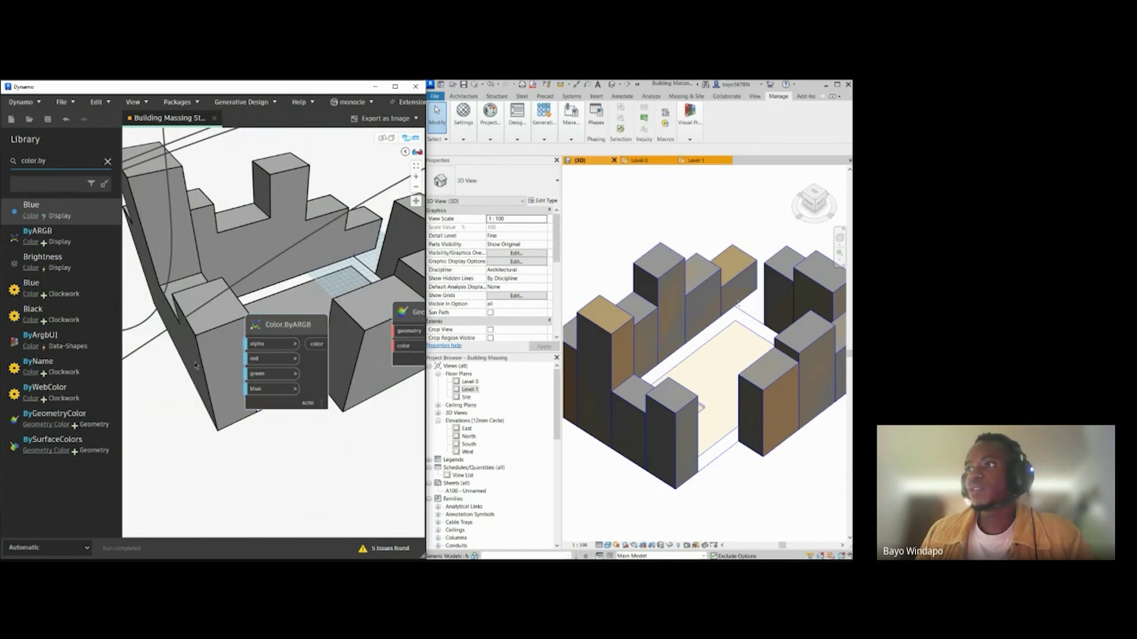
pyautogui.doubleClick(196, 365)
pyautogui.write('1..255')
pyautogui.click(237, 438)
pyautogui.moveTo(217, 383); pyautogui.dragTo(199, 347)
pyautogui.moveTo(263, 401); pyautogui.dragTo(197, 410, button='middle')
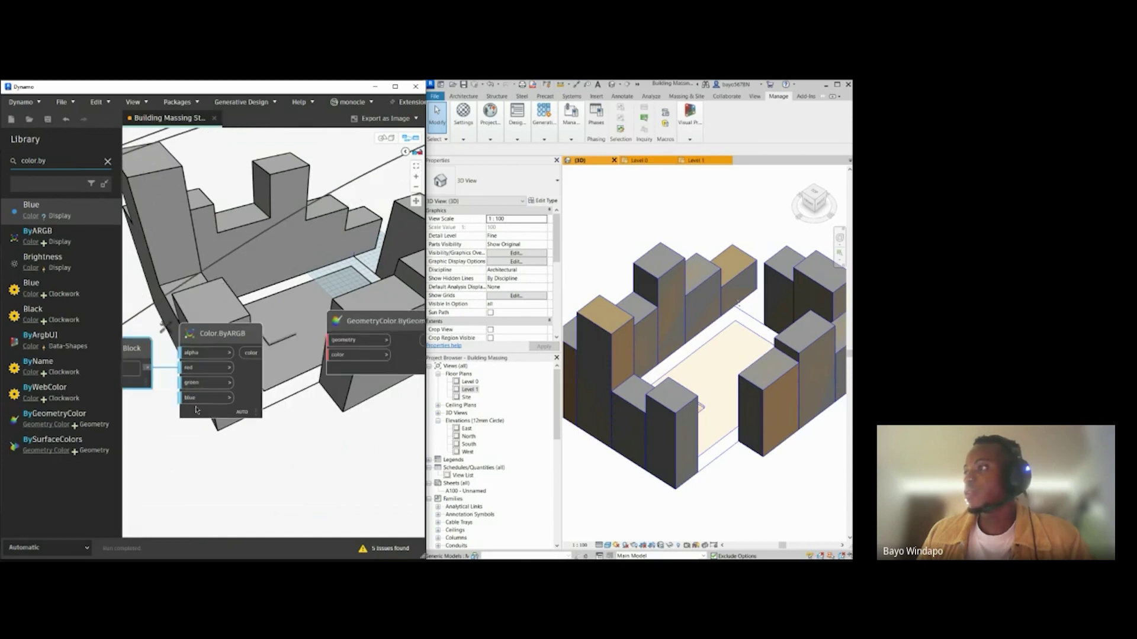
# Step: Connect the Color.ByARGB output to the color input of GeometryColor.ByGeometryColor and pin Color.ByARGB's output preview
pyautogui.click(251, 354)
pyautogui.click(336, 355)
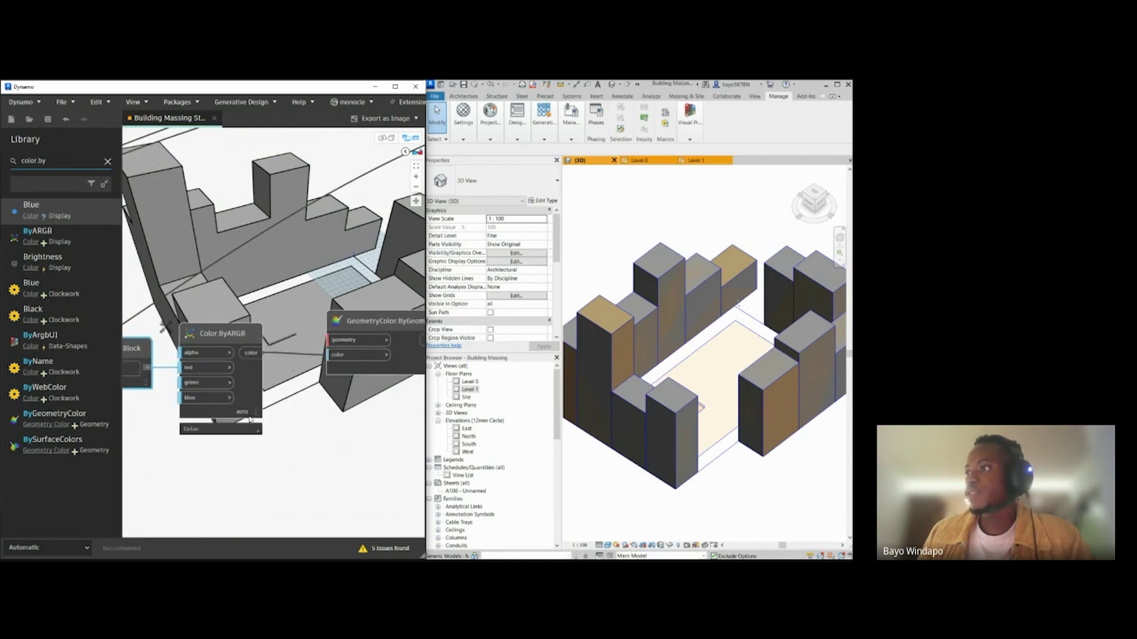
pyautogui.click(255, 428)
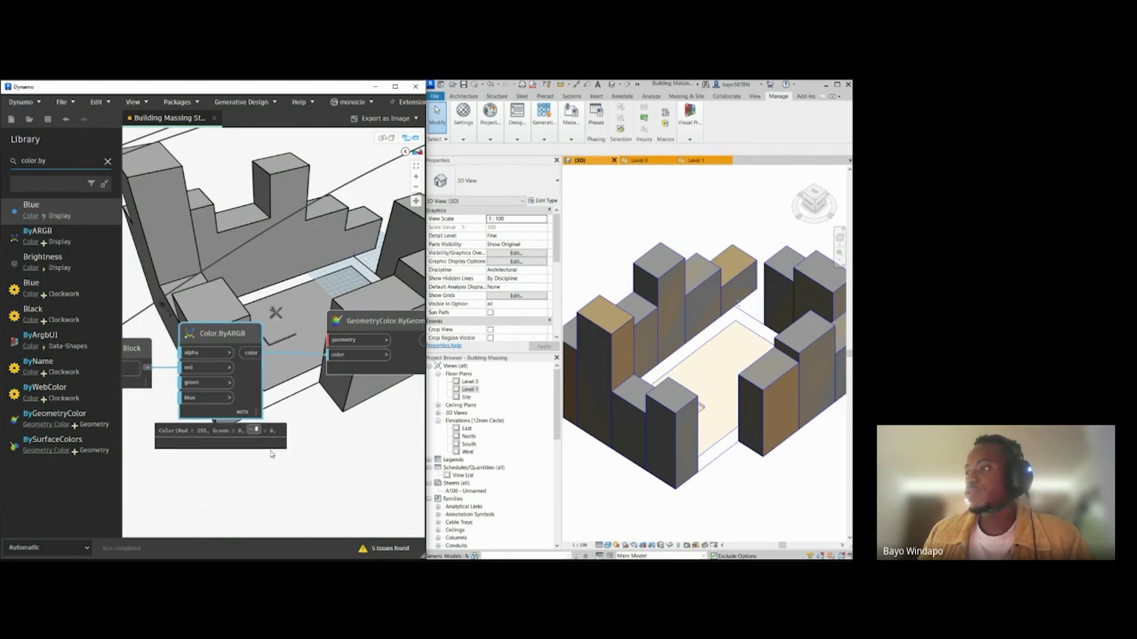
# Step: Wire the Curve.Offset output to the geometry input of GeometryColor.ByGeometryColor and pin that node's output preview
pyautogui.scroll(-3, 297, 427)
pyautogui.moveTo(192, 422); pyautogui.dragTo(432, 426, button='middle')
pyautogui.click(212, 360)
pyautogui.scroll(-4, 215, 363)
pyautogui.moveTo(248, 415); pyautogui.dragTo(154, 421, button='middle')
pyautogui.scroll(5, 292, 414)
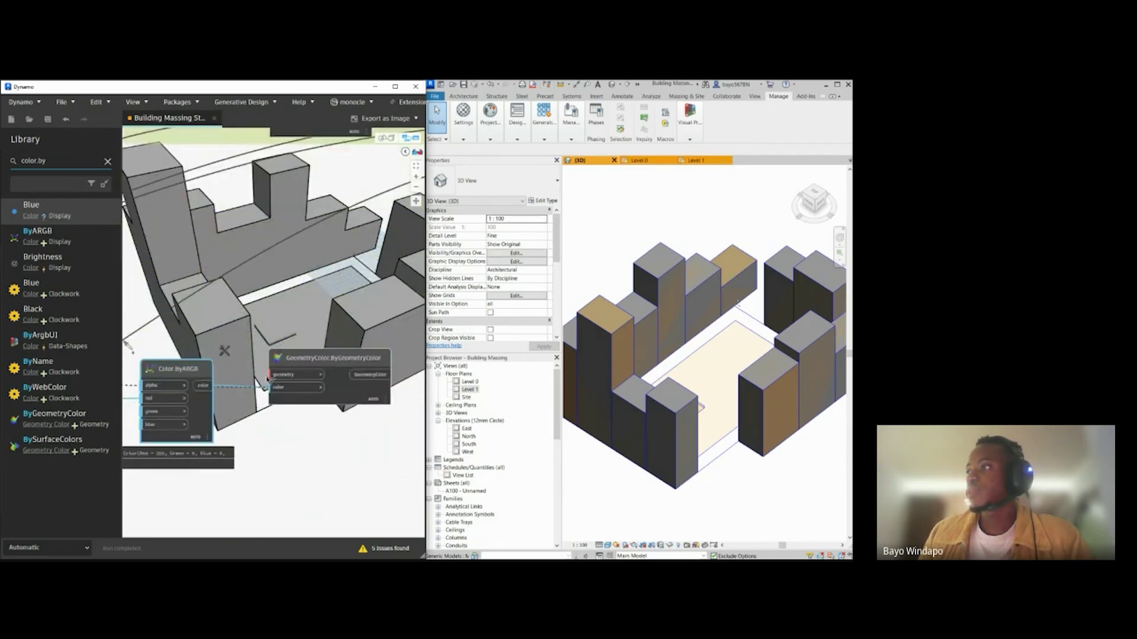
pyautogui.click(275, 375)
pyautogui.scroll(-2, 292, 445)
pyautogui.click(309, 464)
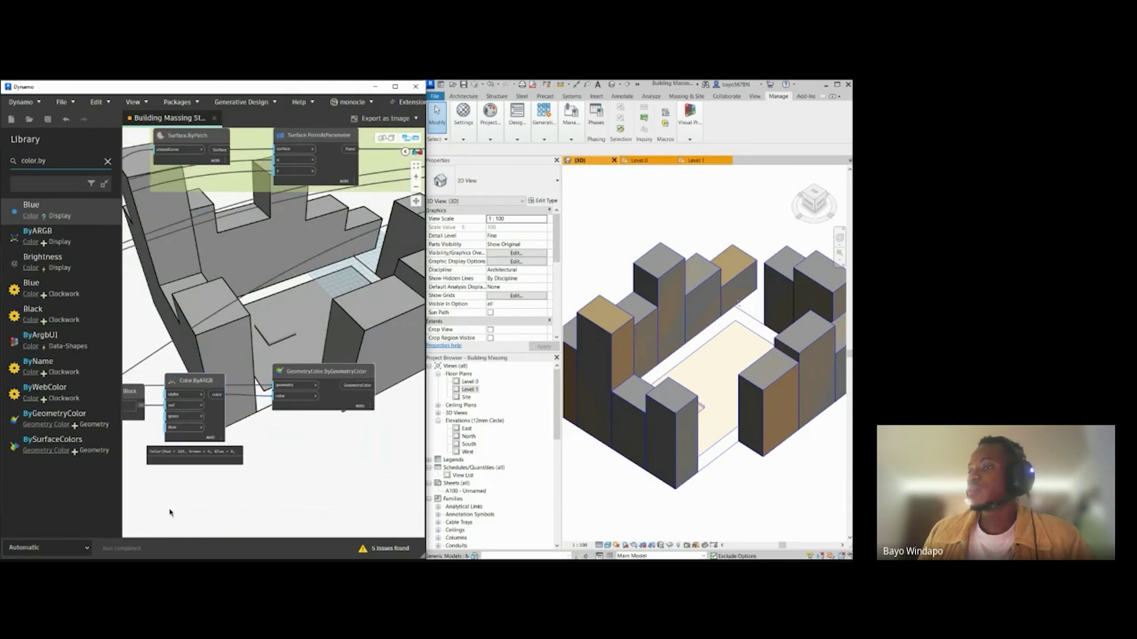
pyautogui.moveTo(370, 420)
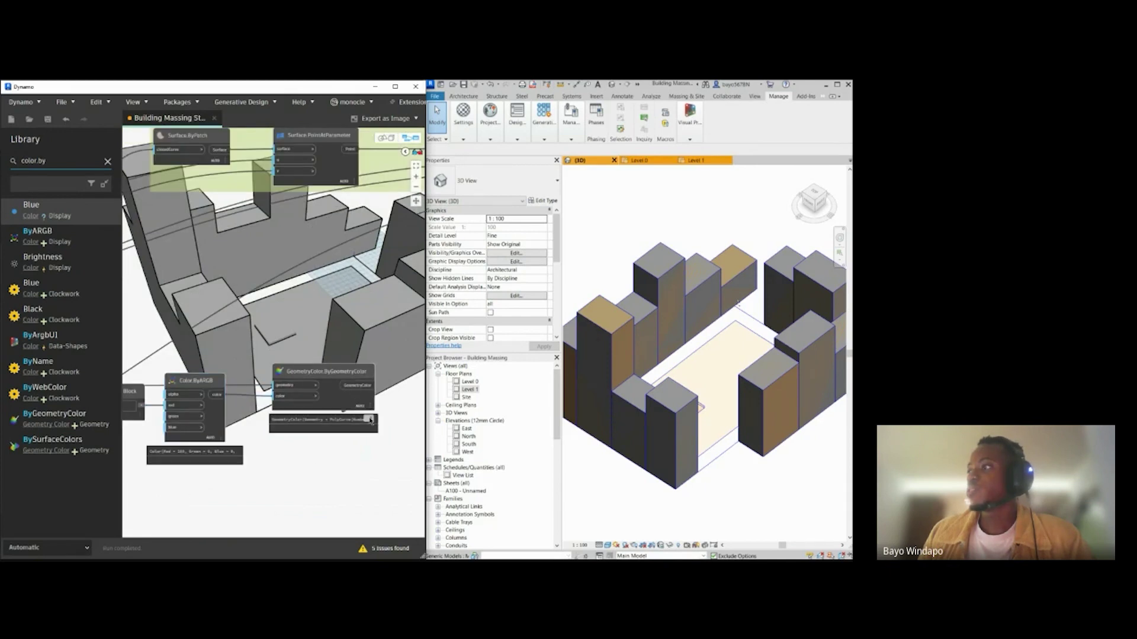
# Step: Turn off geometry preview for PolyCurve.ByJoinedCurves and Element.Curves in the Get Boundary Curves and Offset group
pyautogui.scroll(-4, 311, 379)
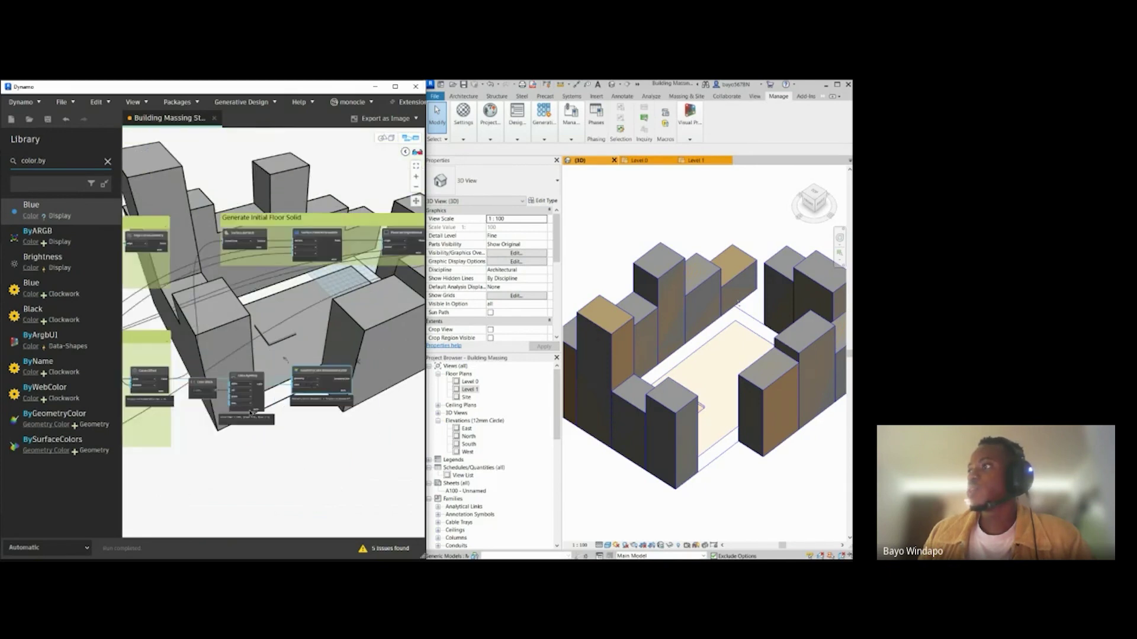
pyautogui.scroll(4, 251, 371)
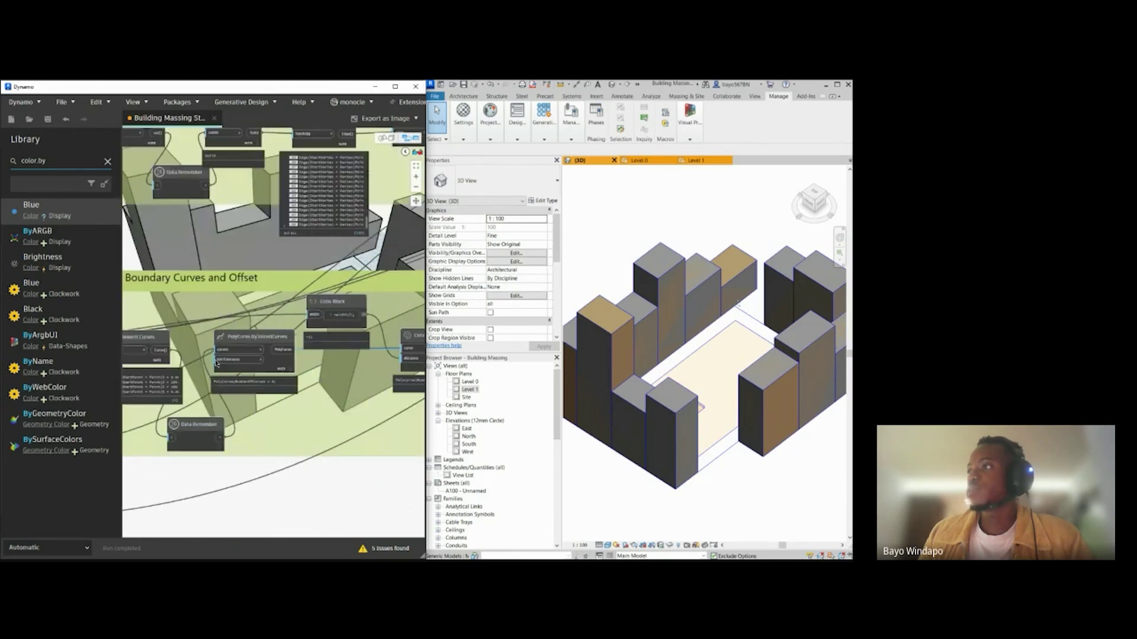
pyautogui.rightClick(239, 341)
pyautogui.click(266, 377)
pyautogui.moveTo(323, 468); pyautogui.dragTo(409, 452, button='middle')
pyautogui.rightClick(217, 323)
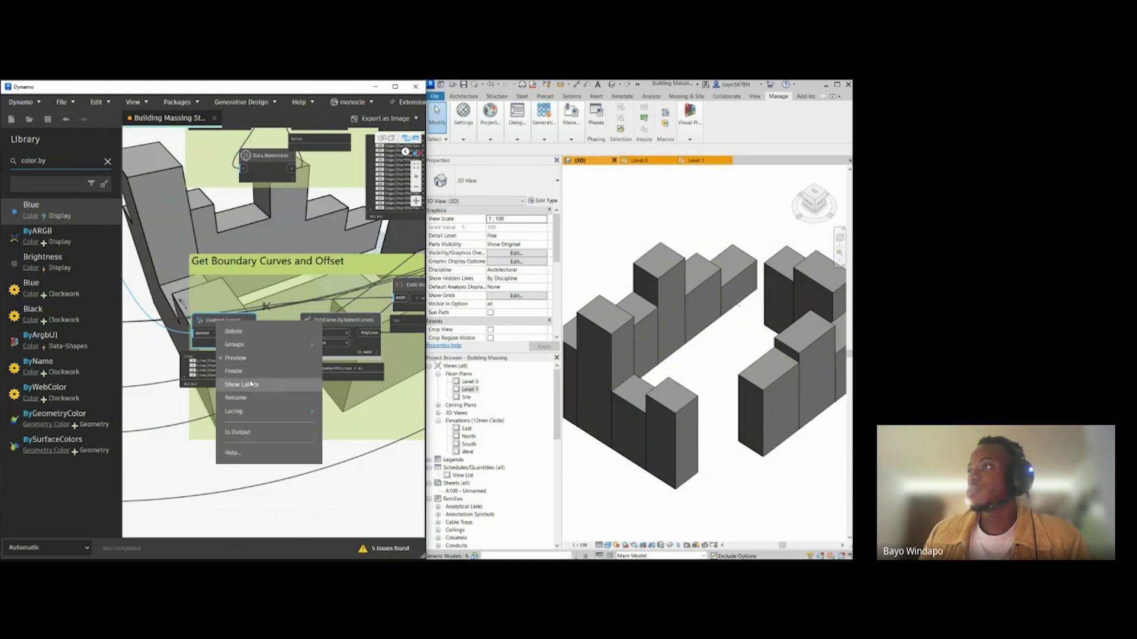
pyautogui.click(248, 371)
pyautogui.moveTo(317, 456); pyautogui.dragTo(216, 439, button='middle')
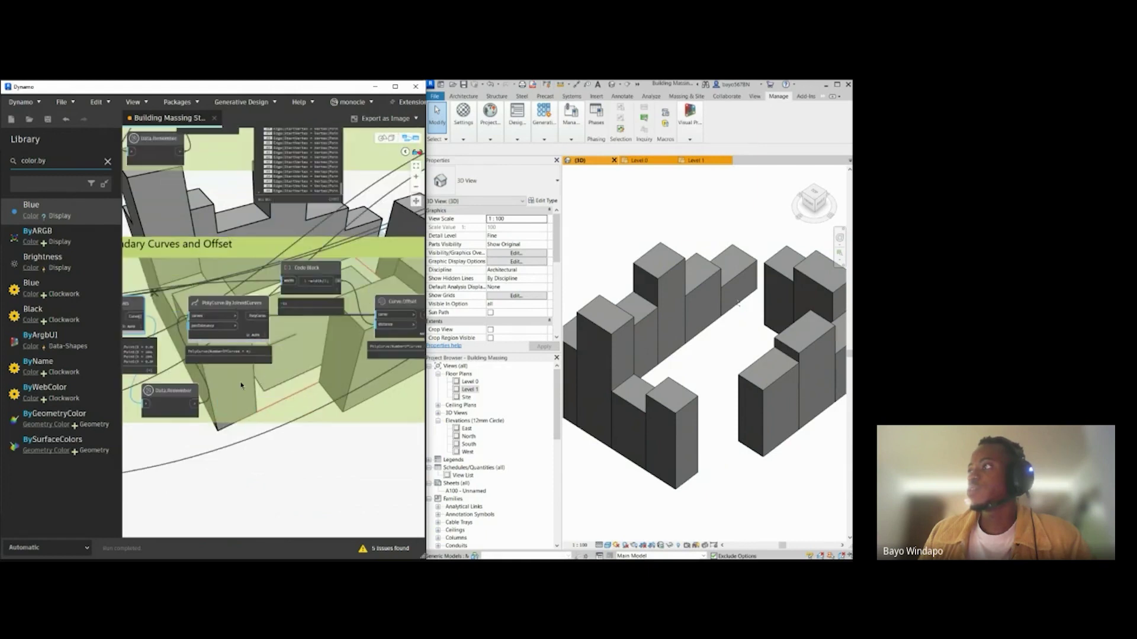
# Step: Examine the colored site boundary between the context masses in the 3D preview and return to the graph
pyautogui.click(383, 140)
pyautogui.scroll(5, 320, 415)
pyautogui.moveTo(307, 419); pyautogui.dragTo(328, 431, button='right')
pyautogui.scroll(3, 338, 419)
pyautogui.scroll(-2, 317, 423)
pyautogui.moveTo(307, 390); pyautogui.dragTo(297, 389, button='right')
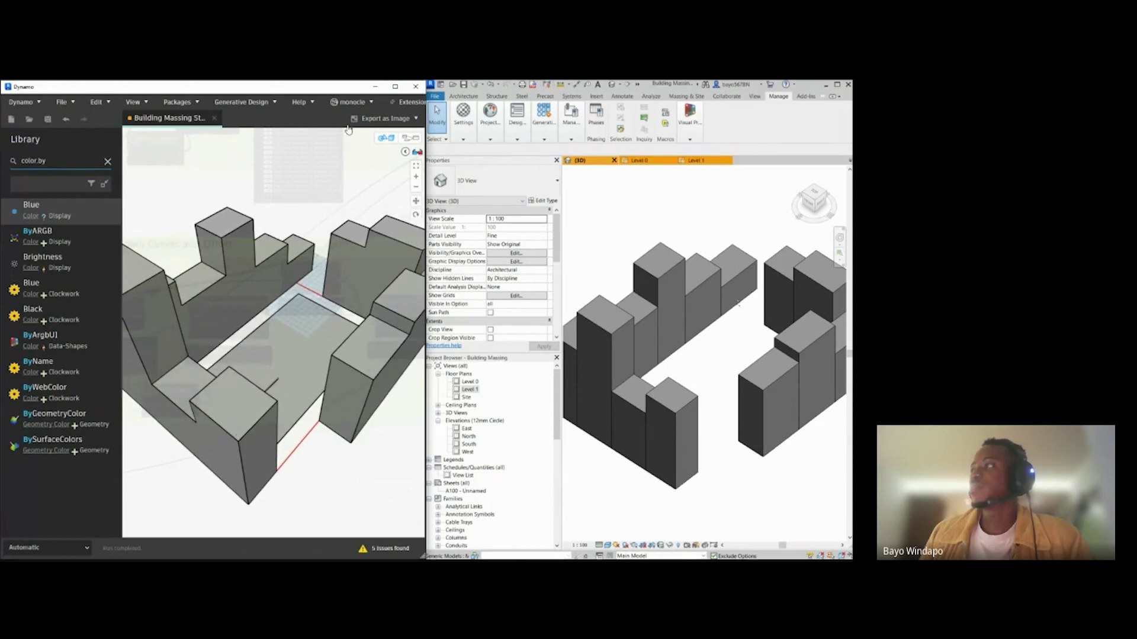
pyautogui.click(409, 137)
# Step: Group the Code Block, Color.ByARGB and GeometryColor.ByGeometryColor nodes and make the group blue
pyautogui.scroll(3, 245, 290)
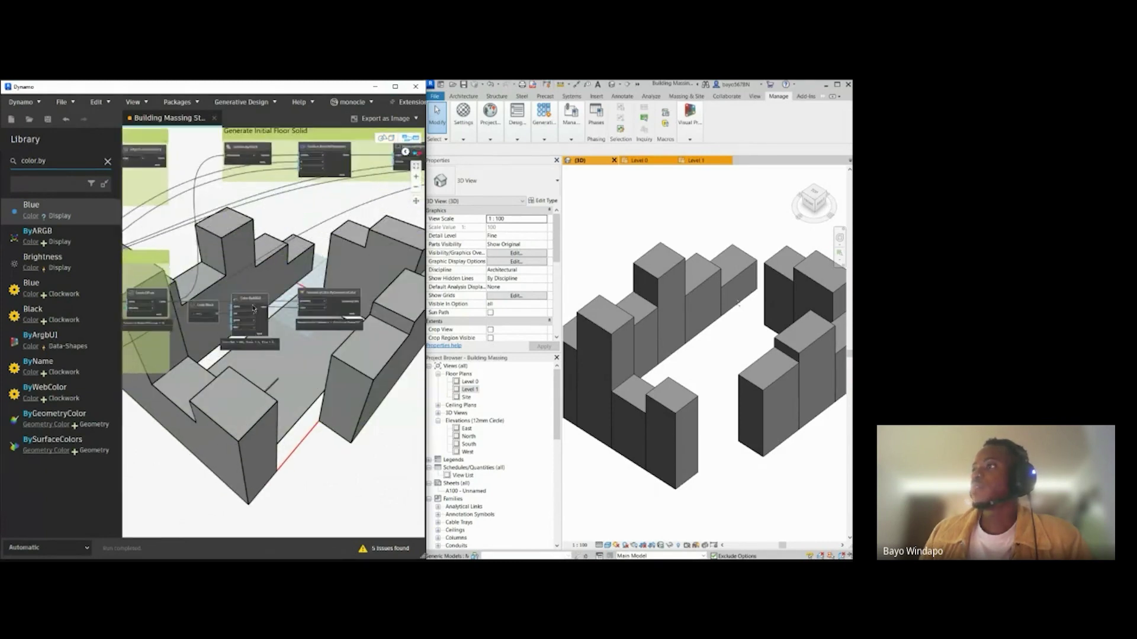
pyautogui.moveTo(367, 277); pyautogui.dragTo(177, 363)
pyautogui.hotkey('ctrl', 'g')
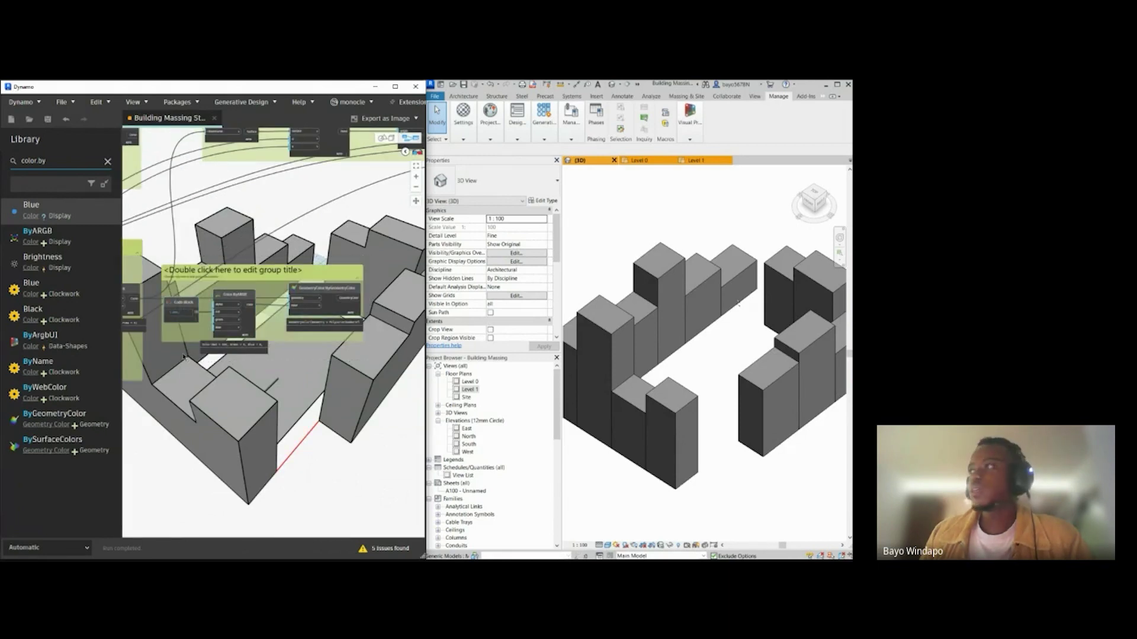
pyautogui.rightClick(275, 290)
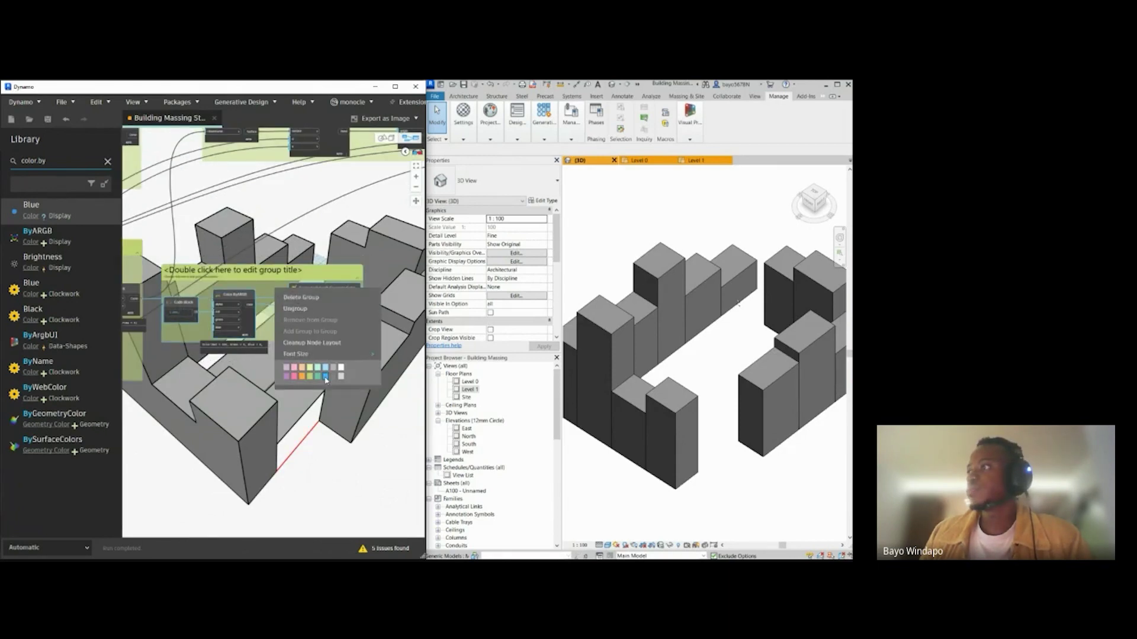
pyautogui.click(326, 377)
# Step: Title the blue group "Boundary Color"
pyautogui.scroll(2, 179, 283)
pyautogui.doubleClick(193, 278)
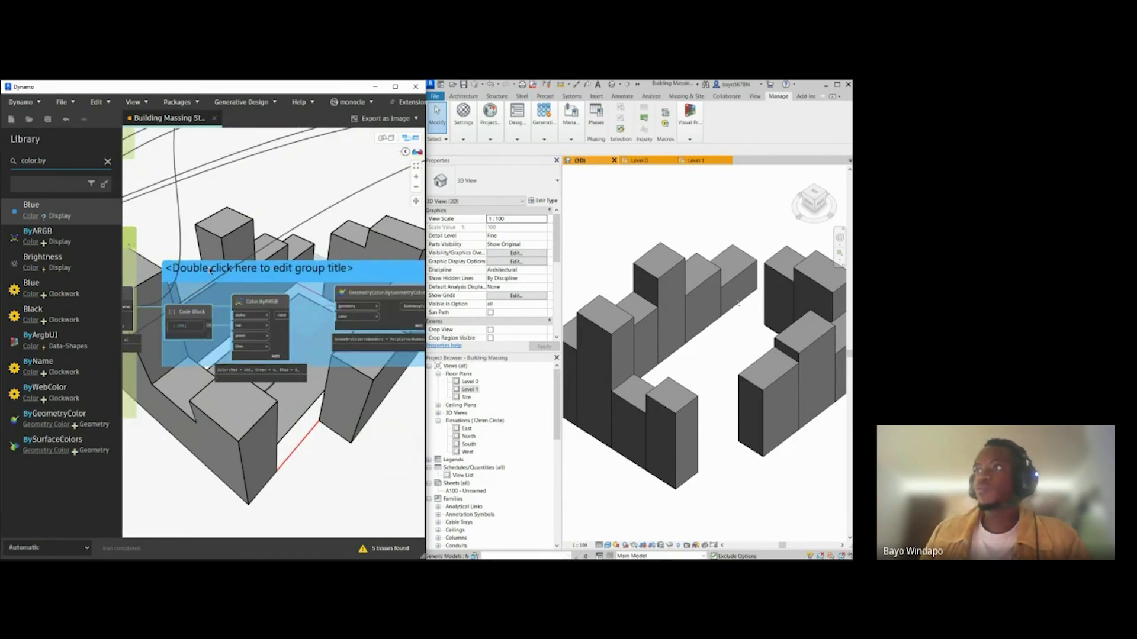
pyautogui.doubleClick(211, 272)
pyautogui.write('Bou')
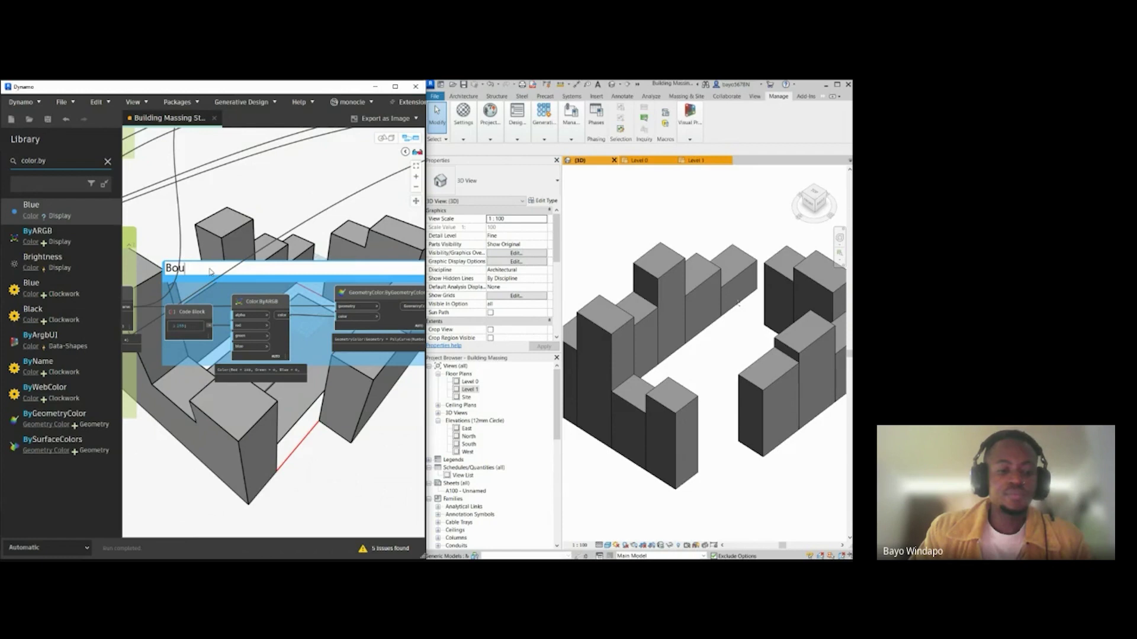
pyautogui.write('ndary Col')
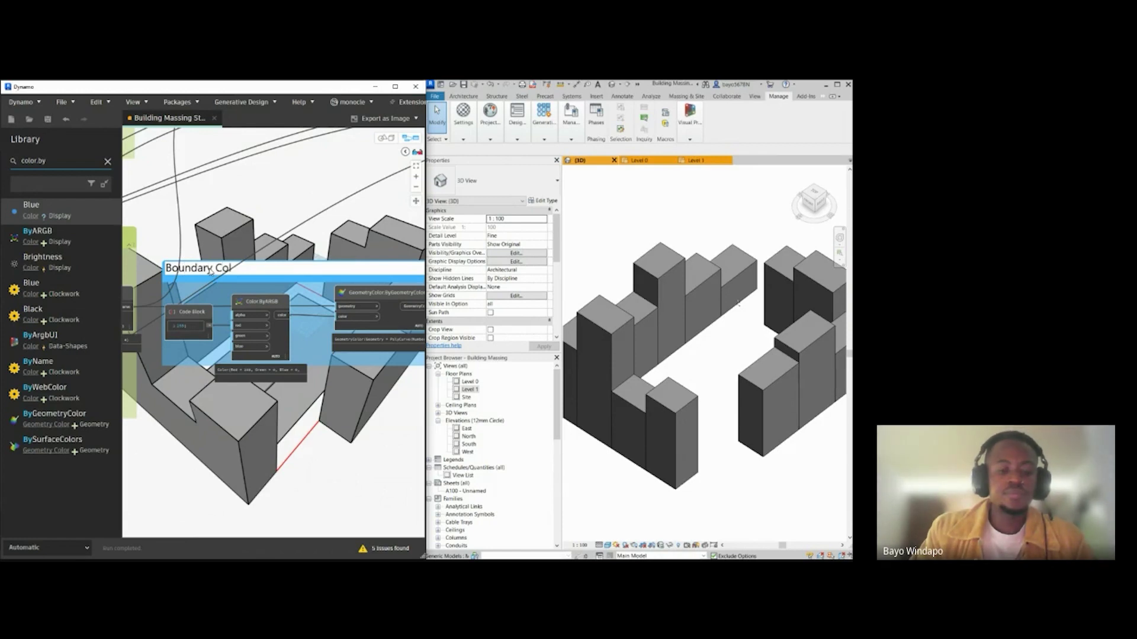
pyautogui.write('or')
pyautogui.click(254, 240)
# Step: Move the Boundary Color group slightly farther from the Get Boundary Curves and Offset group
pyautogui.scroll(-1, 251, 241)
pyautogui.scroll(-3, 251, 242)
pyautogui.moveTo(251, 242); pyautogui.dragTo(245, 270, button='middle')
pyautogui.moveTo(250, 284); pyautogui.dragTo(273, 284)
pyautogui.scroll(-3, 274, 284)
pyautogui.moveTo(274, 283); pyautogui.dragTo(296, 296, button='middle')
# Step: Duplicate the Boundary Color group and place the copy above the Get Context and Generate Initial Floor Solid groups
pyautogui.scroll(5, 296, 295)
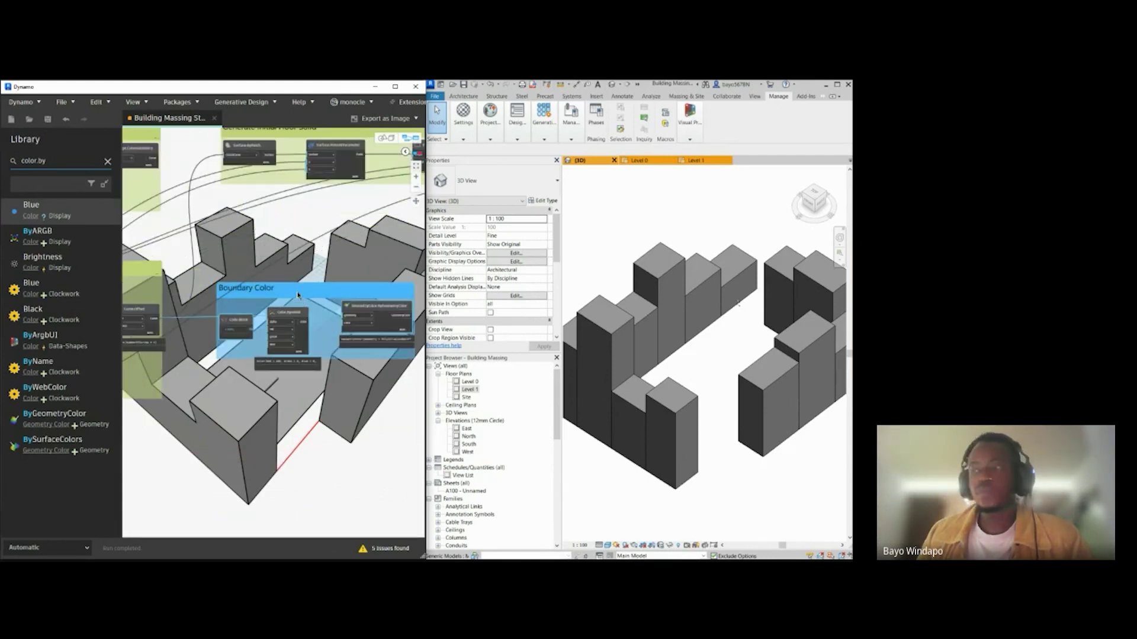
pyautogui.scroll(-5, 299, 294)
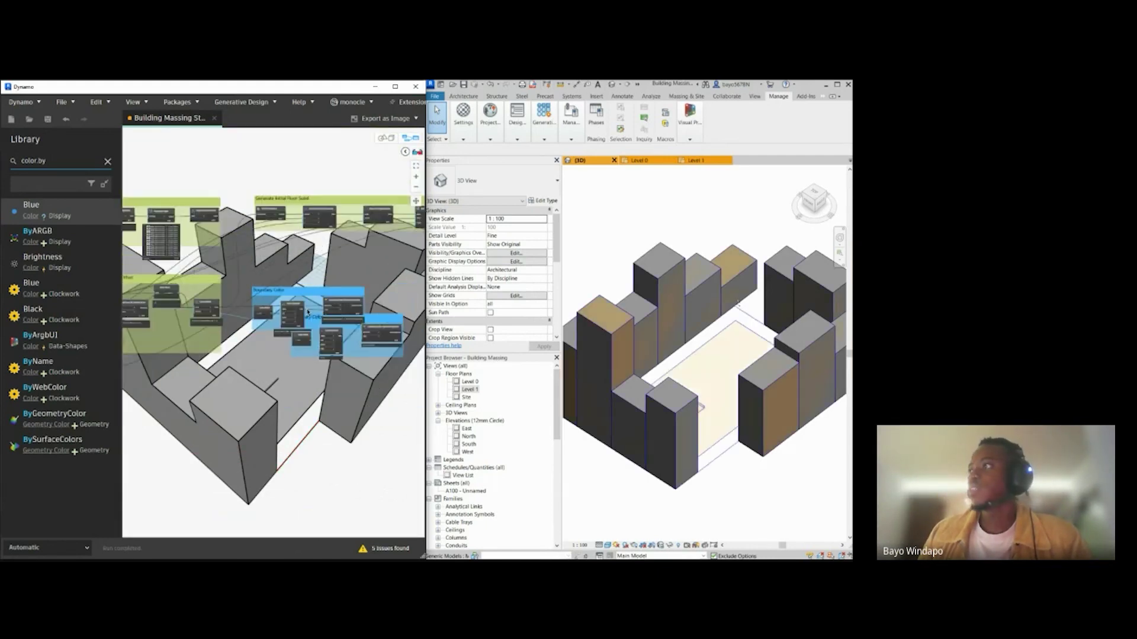
pyautogui.moveTo(330, 329); pyautogui.dragTo(209, 188)
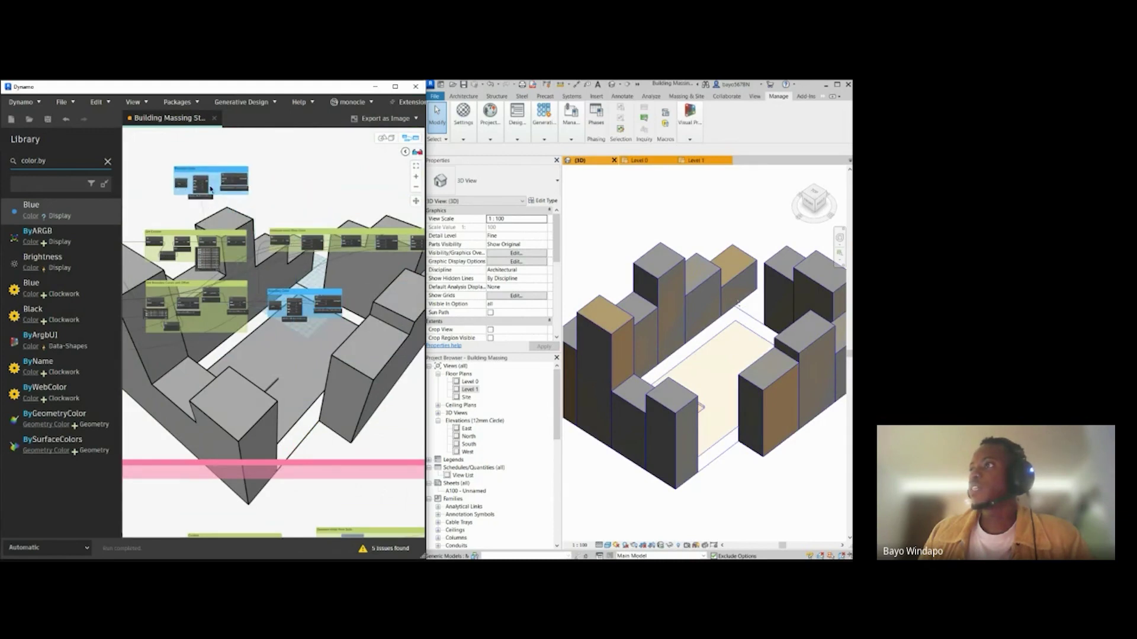
pyautogui.scroll(5, 210, 198)
pyautogui.moveTo(206, 166); pyautogui.dragTo(180, 241, button='middle')
pyautogui.moveTo(170, 211); pyautogui.dragTo(276, 212)
# Step: Wire the Solid.ByUnion output from Get Context to the geometry input of GeometryColor.ByGeometryColor in the copied Boundary Color group
pyautogui.scroll(5, 261, 355)
pyautogui.moveTo(138, 359); pyautogui.dragTo(298, 349, button='middle')
pyautogui.click(214, 341)
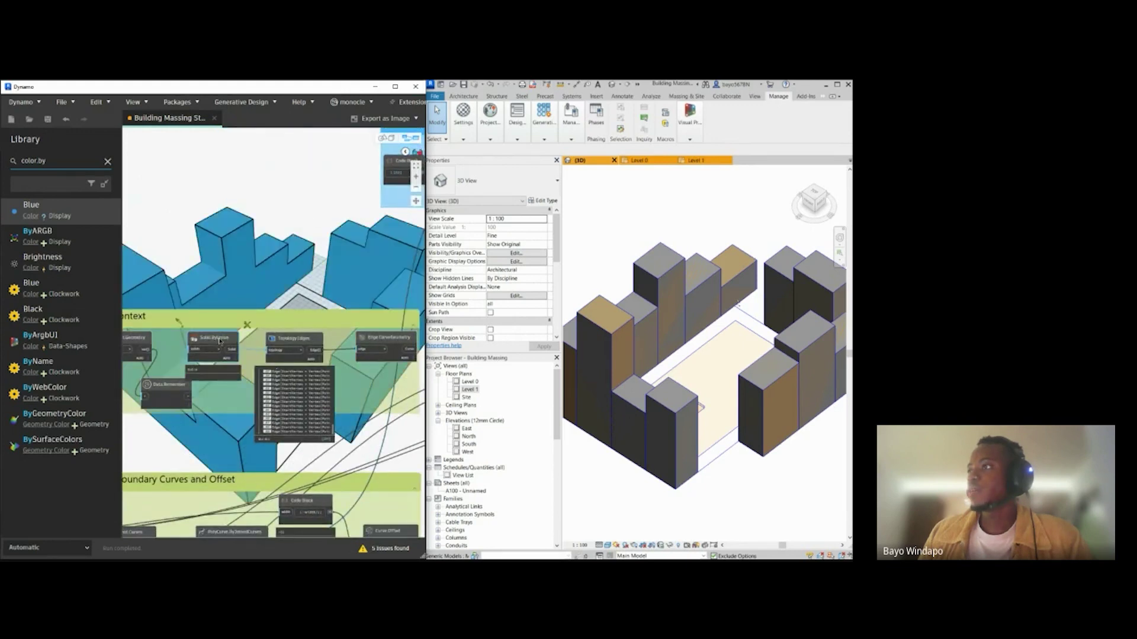
pyautogui.click(243, 286)
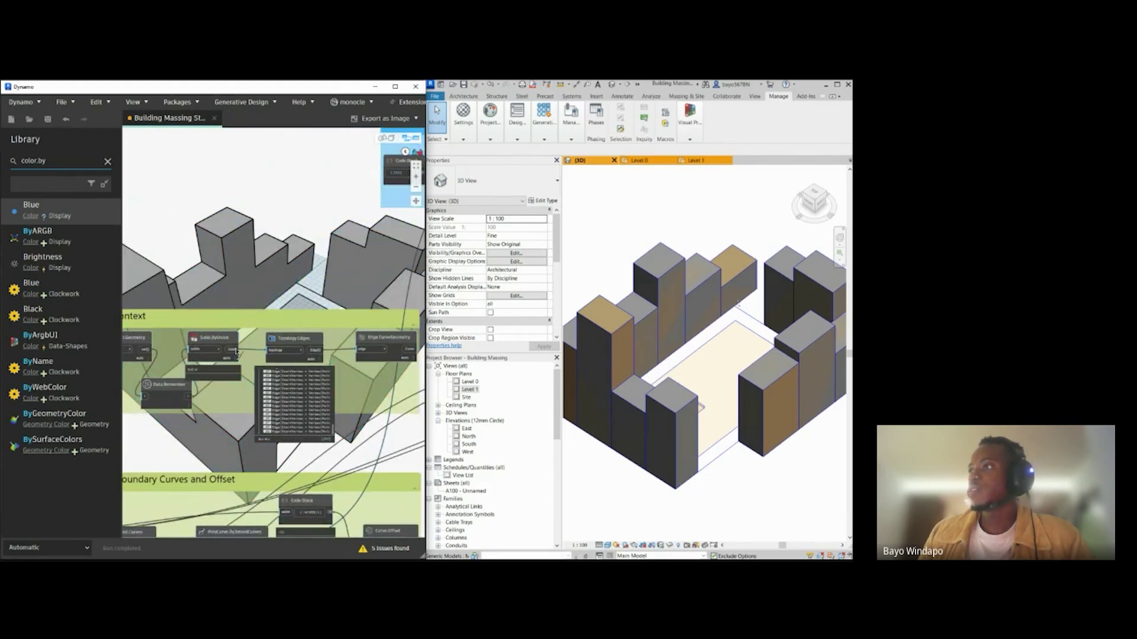
pyautogui.moveTo(294, 254); pyautogui.dragTo(227, 318, button='middle')
pyautogui.moveTo(301, 256); pyautogui.dragTo(159, 272, button='middle')
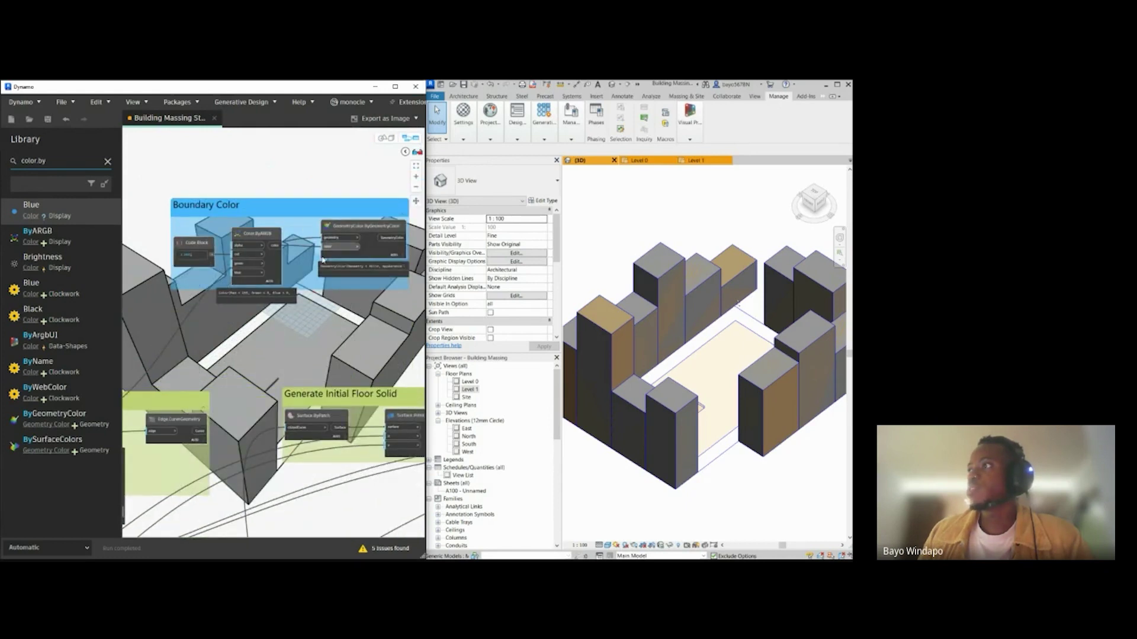
# Step: Turn off geometry preview for Solid.ByUnion, Element.Geometry and Data.Remember in the Get Context group
pyautogui.moveTo(231, 343); pyautogui.dragTo(293, 316, button='middle')
pyautogui.moveTo(204, 325); pyautogui.dragTo(303, 300, button='middle')
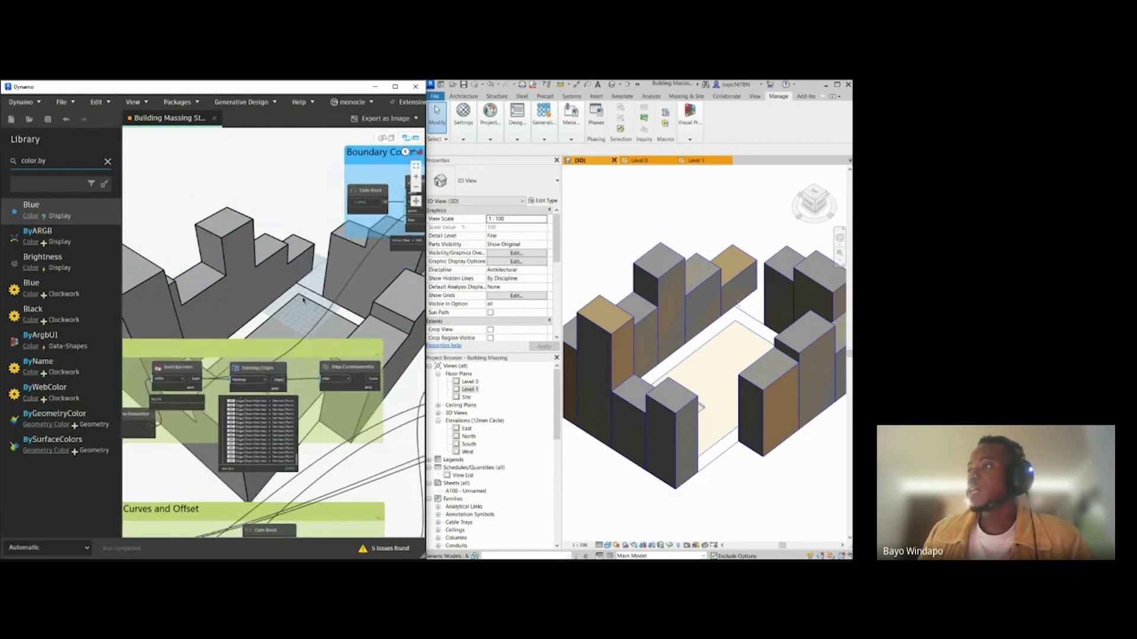
pyautogui.rightClick(177, 369)
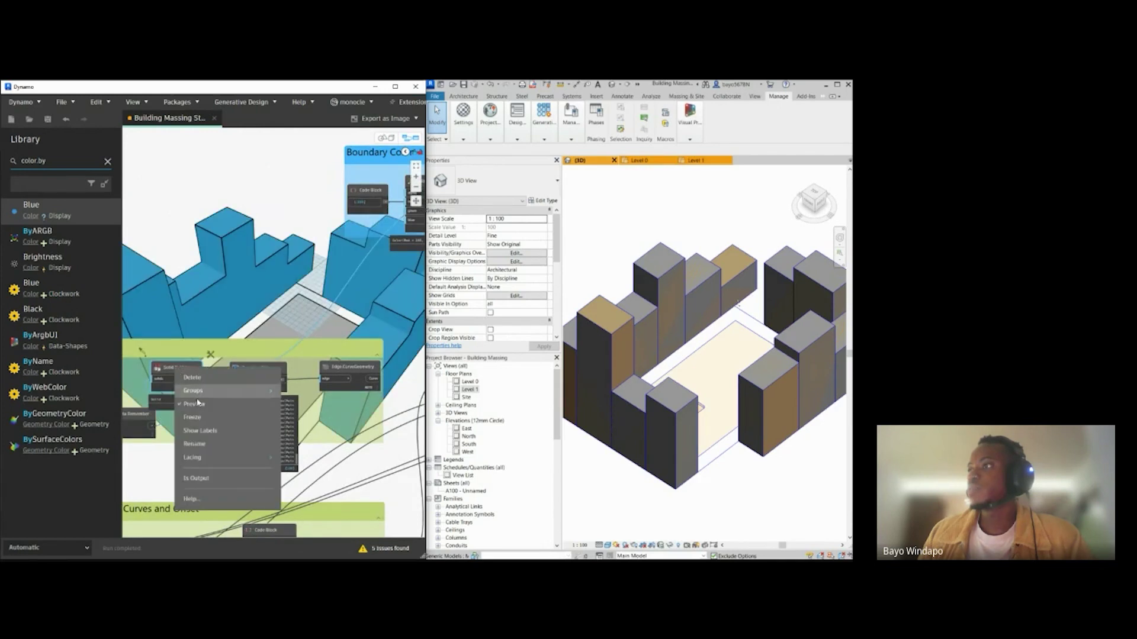
pyautogui.click(201, 405)
pyautogui.moveTo(195, 352); pyautogui.dragTo(286, 345, button='middle')
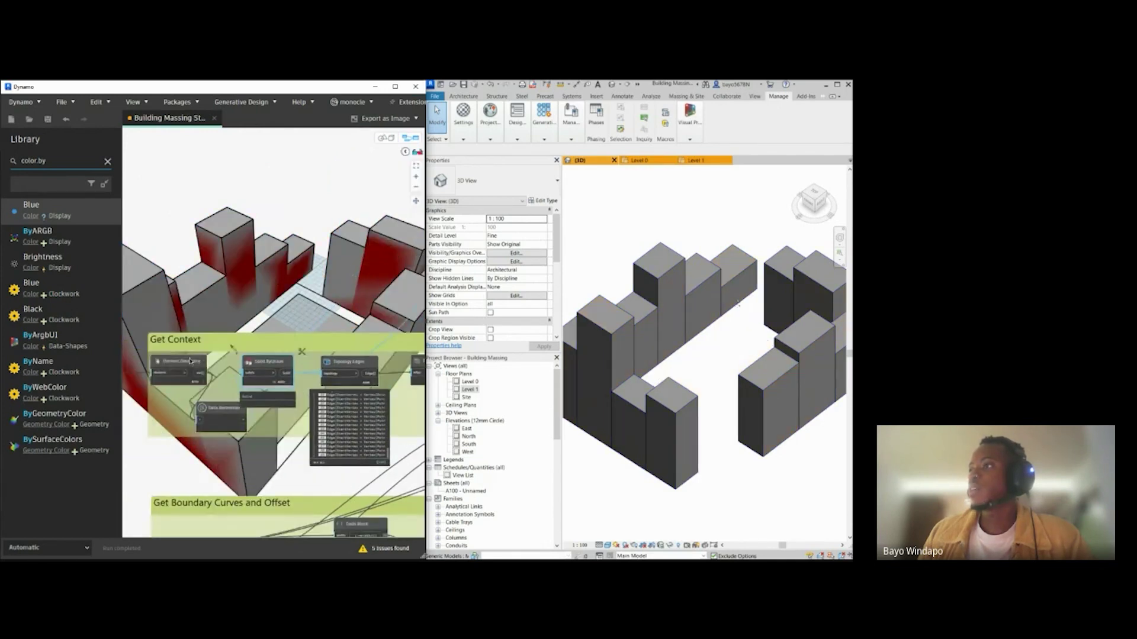
pyautogui.click(185, 365)
pyautogui.rightClick(183, 367)
pyautogui.click(218, 412)
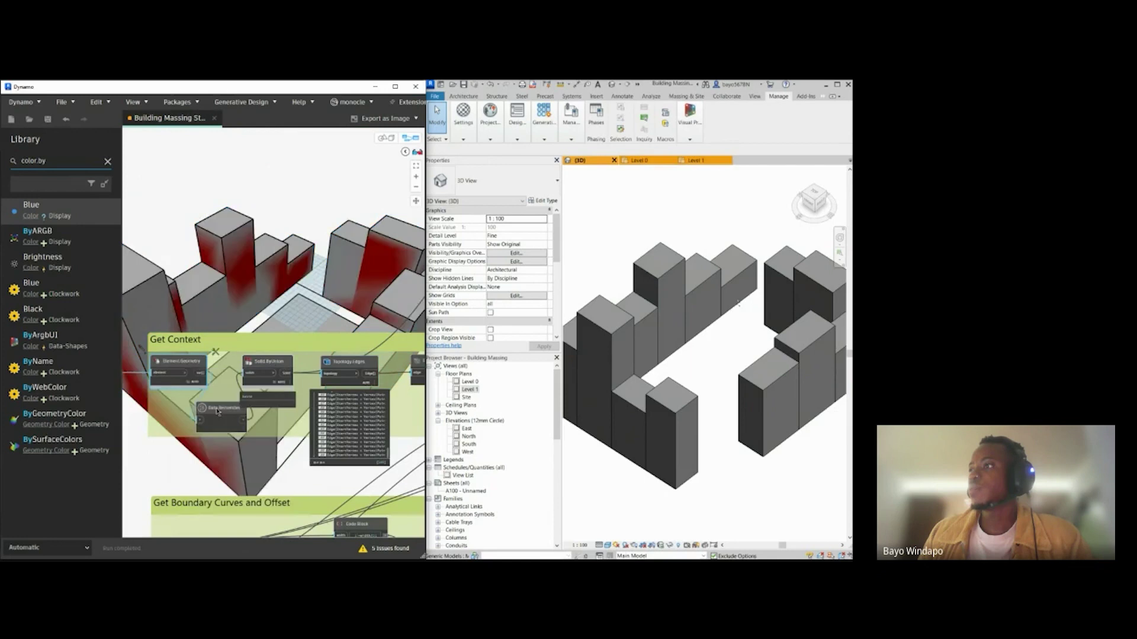
pyautogui.rightClick(218, 412)
pyautogui.click(249, 445)
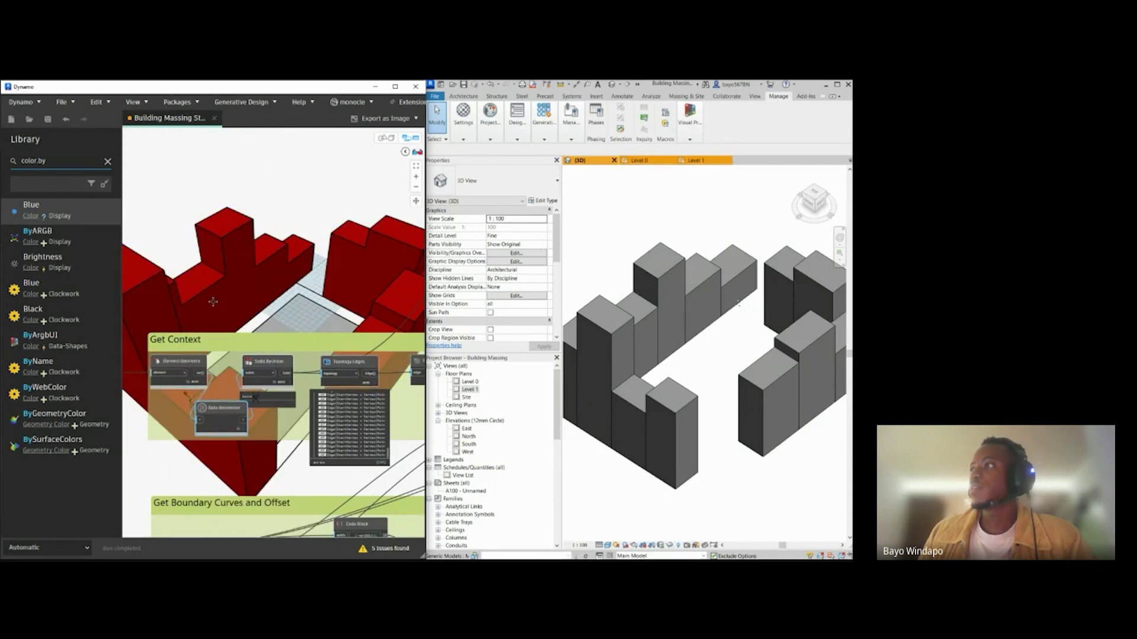
# Step: In the copied Boundary Color group, move the 255 Code Block connection from Color.ByARGB's red input to its green input
pyautogui.scroll(-5, 209, 315)
pyautogui.moveTo(411, 245); pyautogui.dragTo(343, 306, button='middle')
pyautogui.scroll(6, 343, 306)
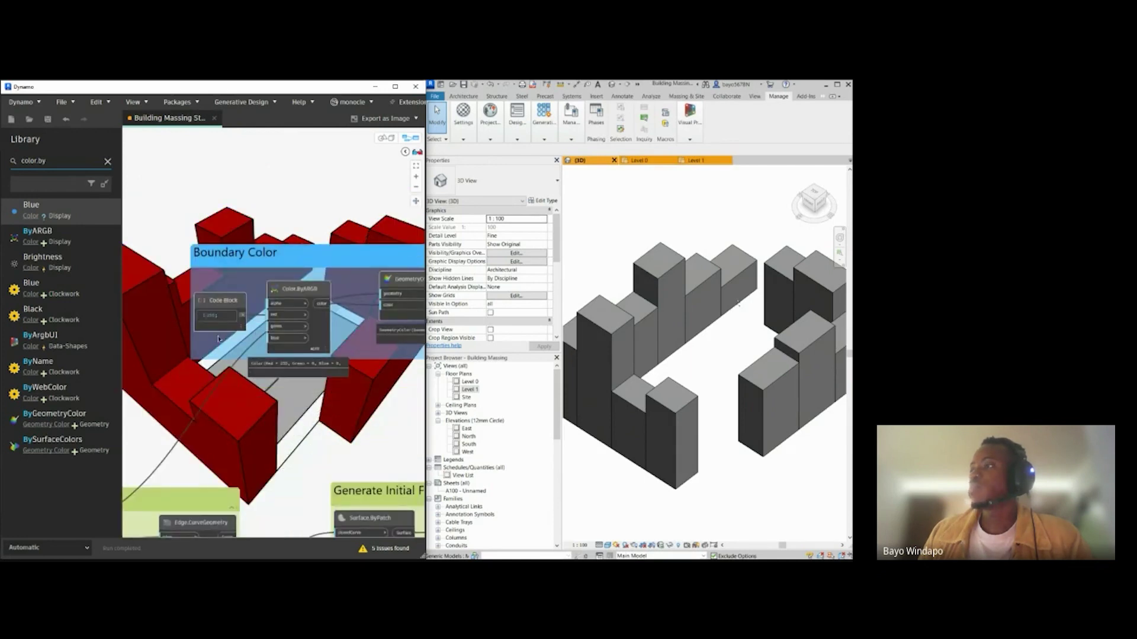
pyautogui.scroll(3, 218, 339)
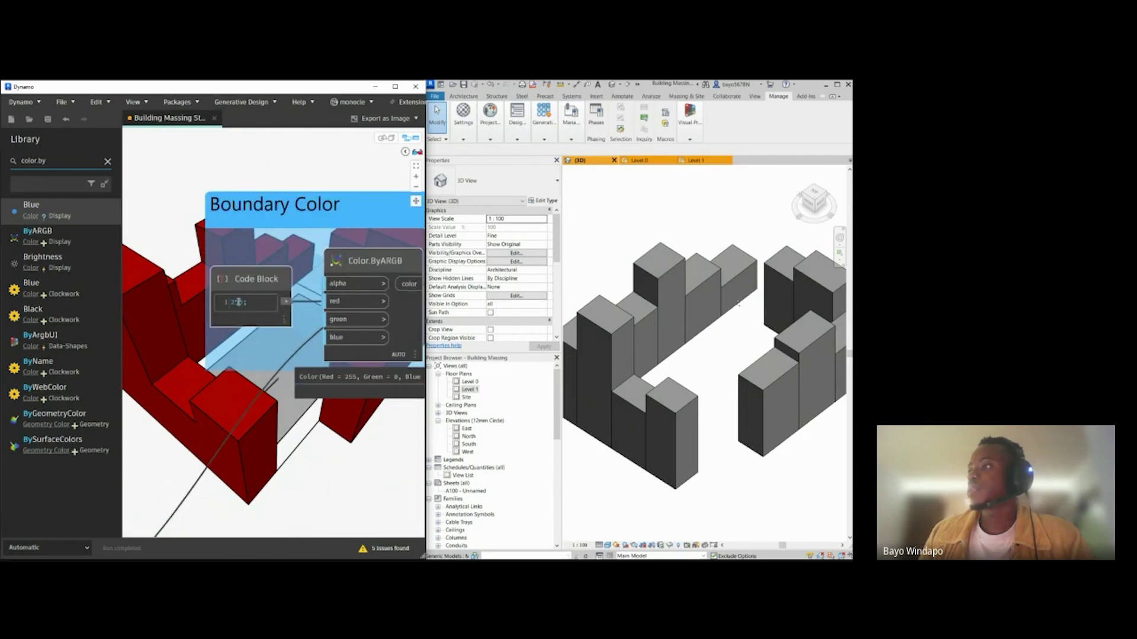
pyautogui.doubleClick(239, 302)
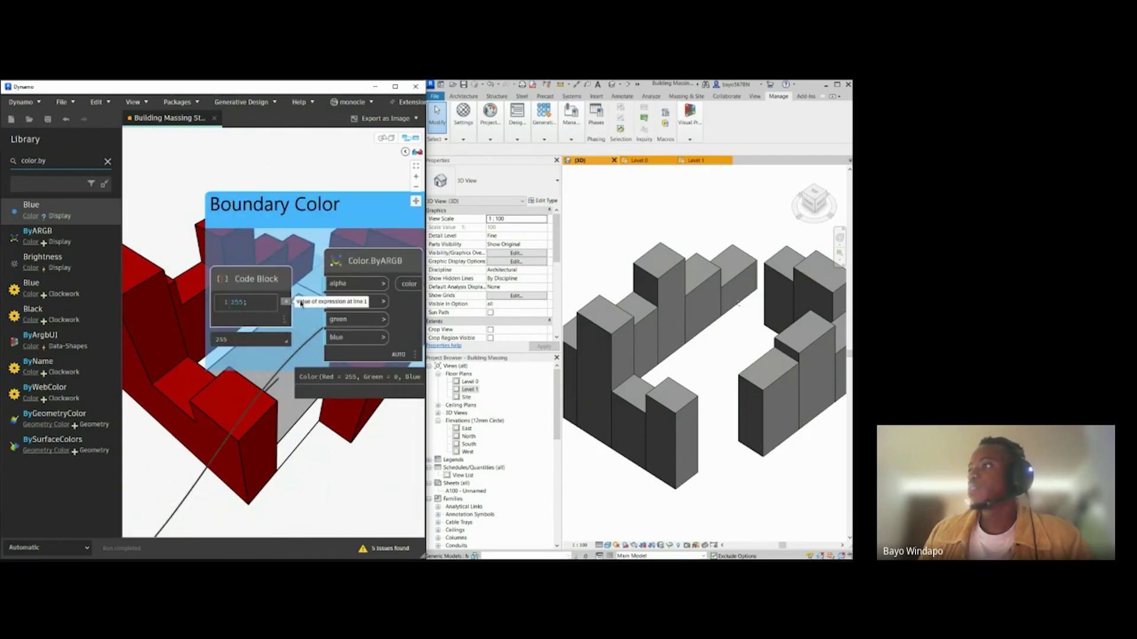
pyautogui.moveTo(328, 302); pyautogui.dragTo(331, 323)
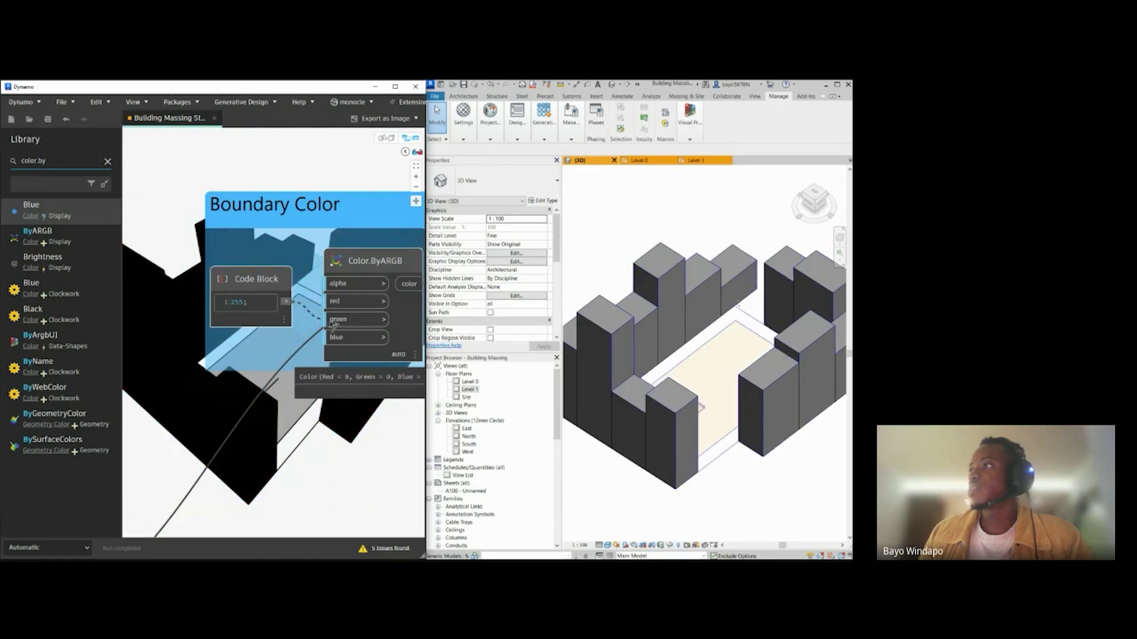
pyautogui.click(332, 324)
pyautogui.moveTo(337, 453); pyautogui.dragTo(313, 446, button='middle')
pyautogui.hotkey('ctrl', 'b')
pyautogui.moveTo(261, 418); pyautogui.dragTo(246, 476, button='right')
pyautogui.scroll(-3, 247, 475)
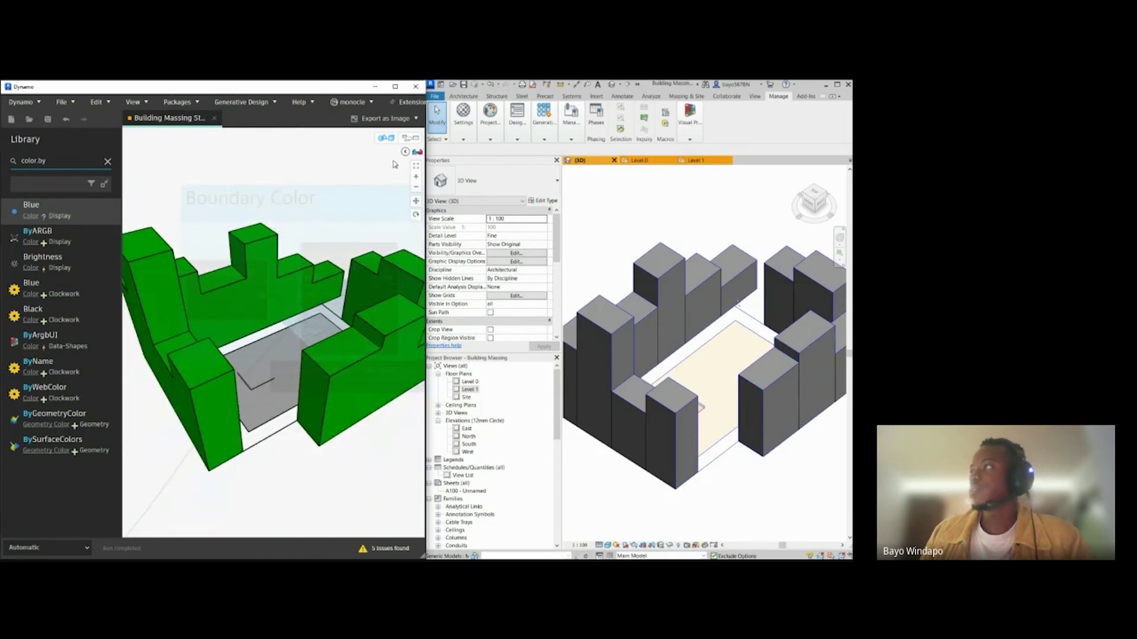
pyautogui.click(410, 139)
# Step: Turn off geometry preview for the Data.Remember node in the Get Boundary Curves and Offset group
pyautogui.scroll(-4, 256, 267)
pyautogui.moveTo(296, 294); pyautogui.dragTo(340, 136, button='middle')
pyautogui.moveTo(251, 448); pyautogui.dragTo(353, 327, button='middle')
pyautogui.moveTo(217, 336); pyautogui.dragTo(266, 336, button='middle')
pyautogui.moveTo(204, 356); pyautogui.dragTo(257, 359, button='middle')
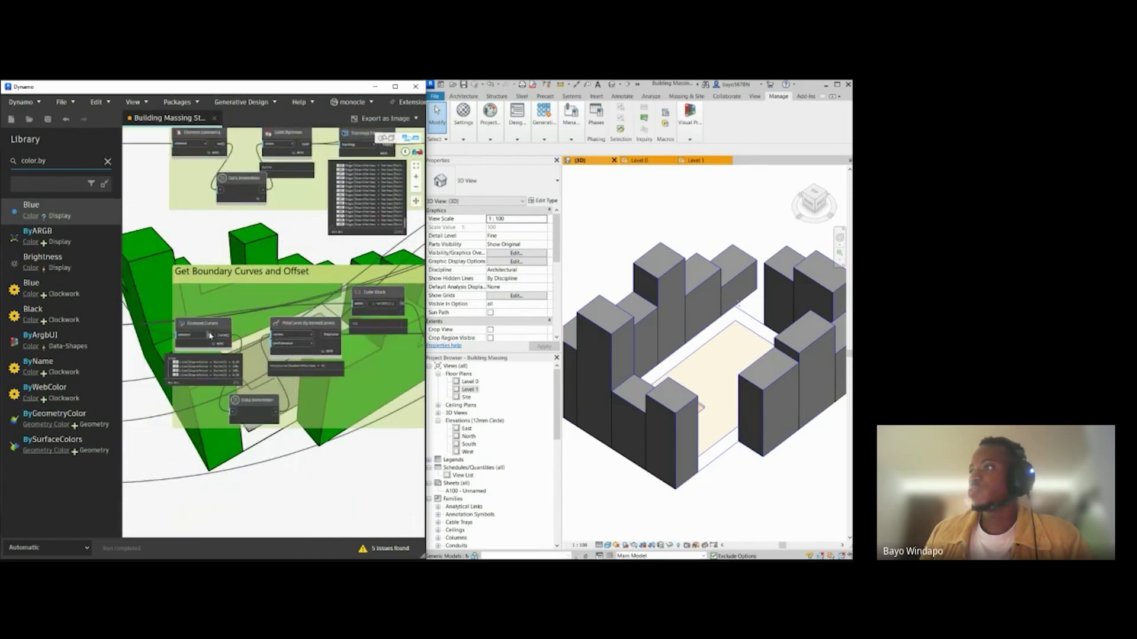
pyautogui.rightClick(211, 328)
pyautogui.click(213, 514)
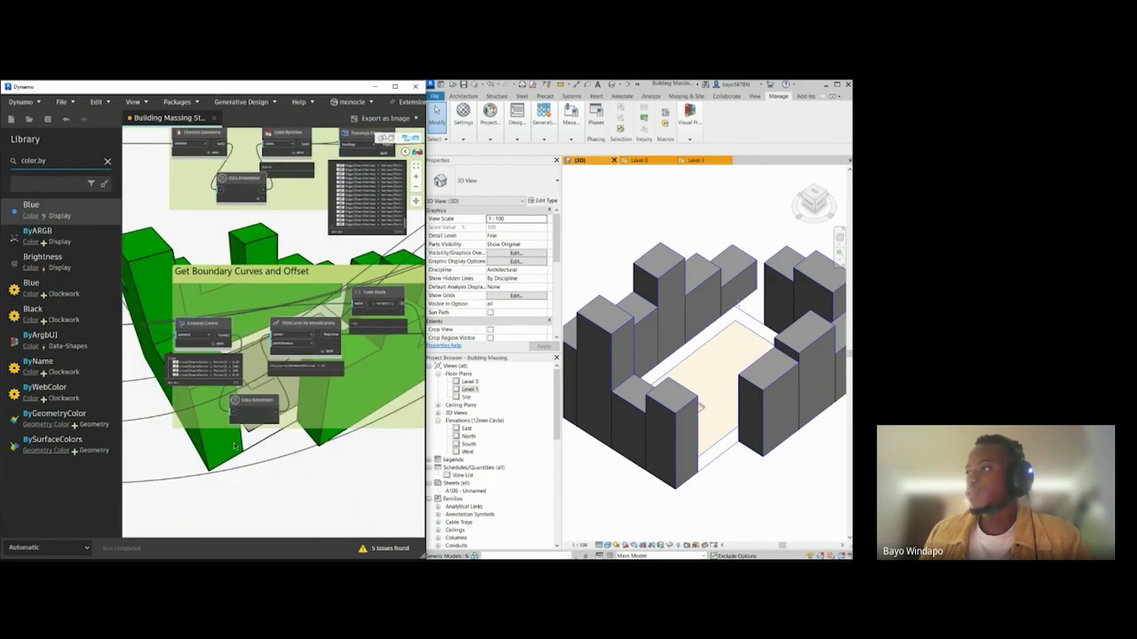
pyautogui.scroll(3, 296, 414)
pyautogui.rightClick(224, 402)
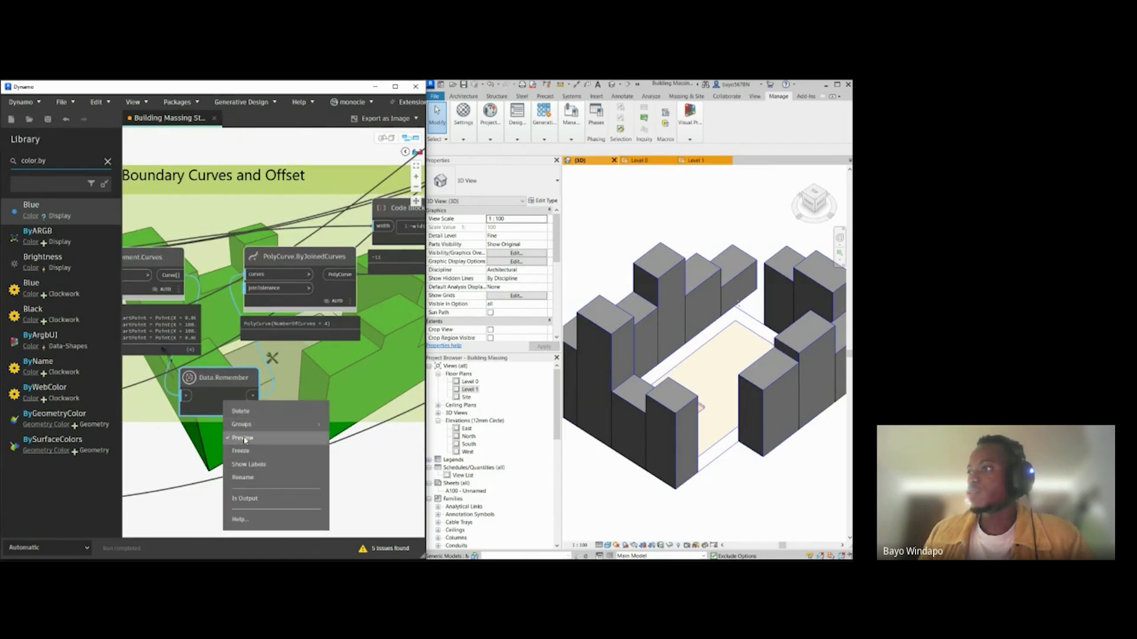
pyautogui.click(244, 439)
pyautogui.click(304, 484)
# Step: Inspect the site boundary and the context masses from several angles in the 3D preview
pyautogui.click(382, 139)
pyautogui.moveTo(331, 379); pyautogui.dragTo(303, 388, button='right')
pyautogui.scroll(5, 237, 303)
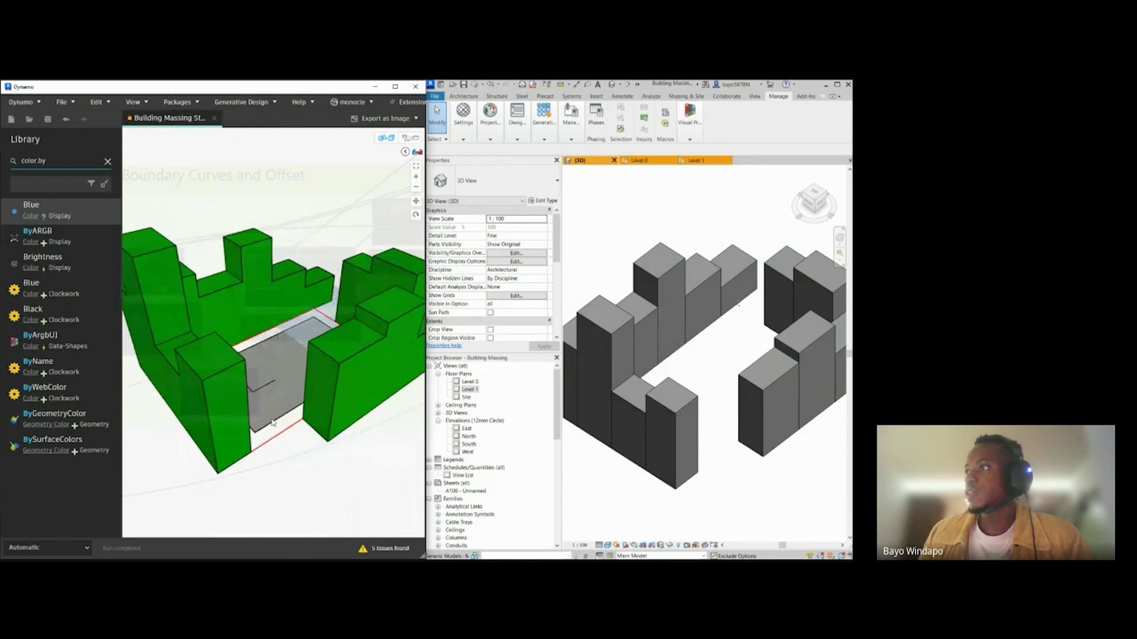
pyautogui.scroll(-6, 237, 303)
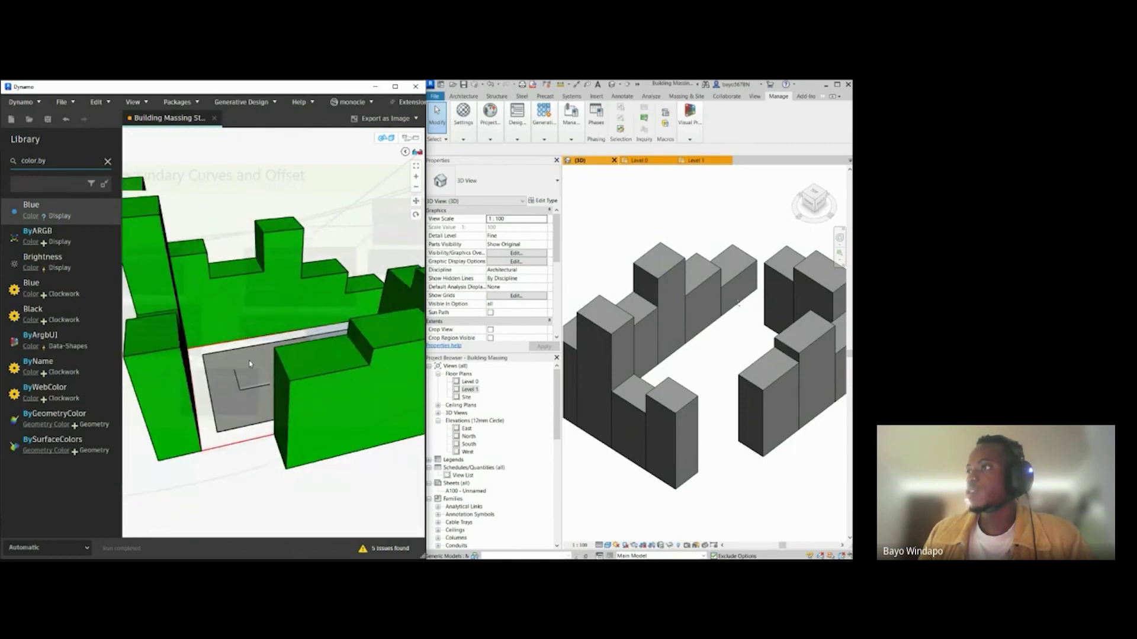
pyautogui.moveTo(294, 377); pyautogui.dragTo(362, 280, button='right')
pyautogui.moveTo(241, 391); pyautogui.dragTo(276, 392, button='right')
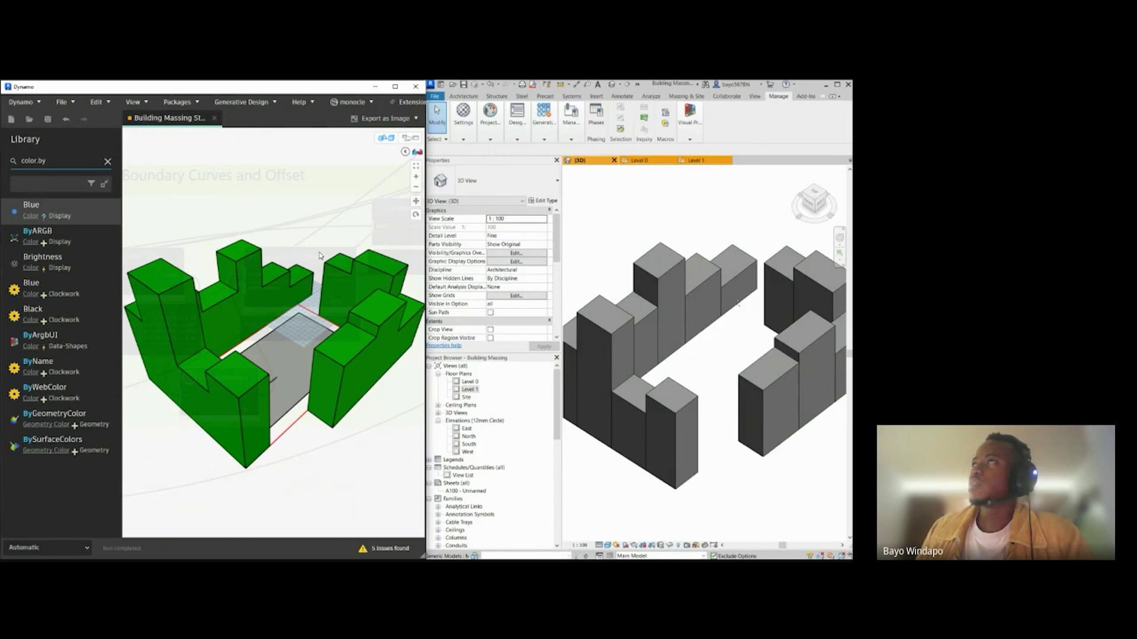
pyautogui.click(416, 143)
# Step: Rename the copied Boundary Color group above Generate Initial Floor Solid as Context Color
pyautogui.scroll(-5, 349, 479)
pyautogui.scroll(5, 324, 474)
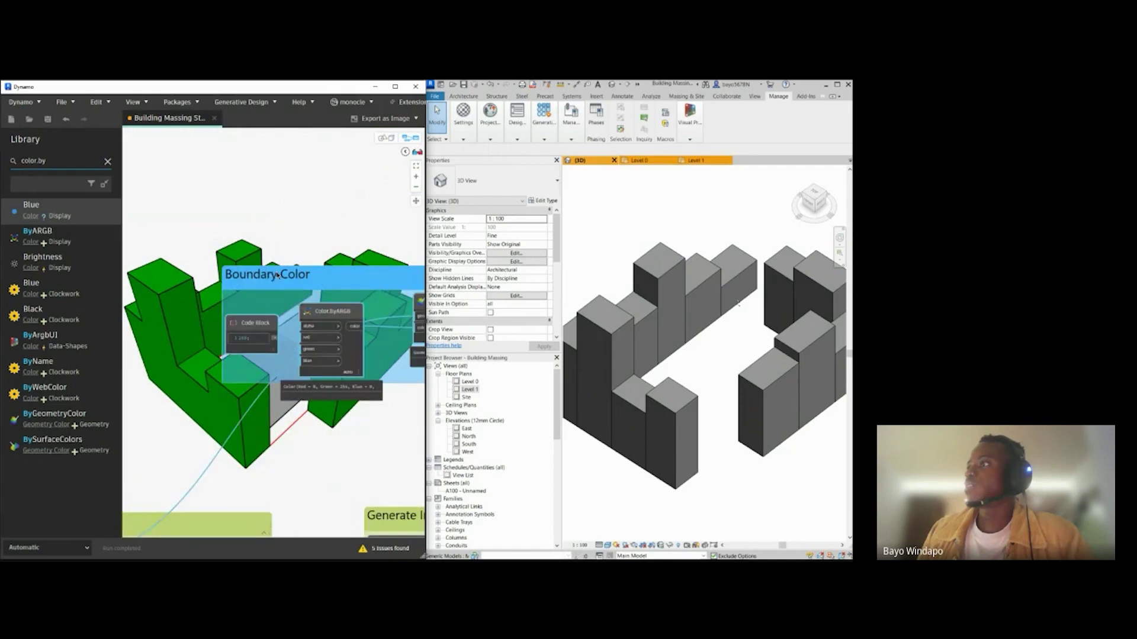
pyautogui.doubleClick(308, 276)
pyautogui.moveTo(305, 275); pyautogui.dragTo(223, 277)
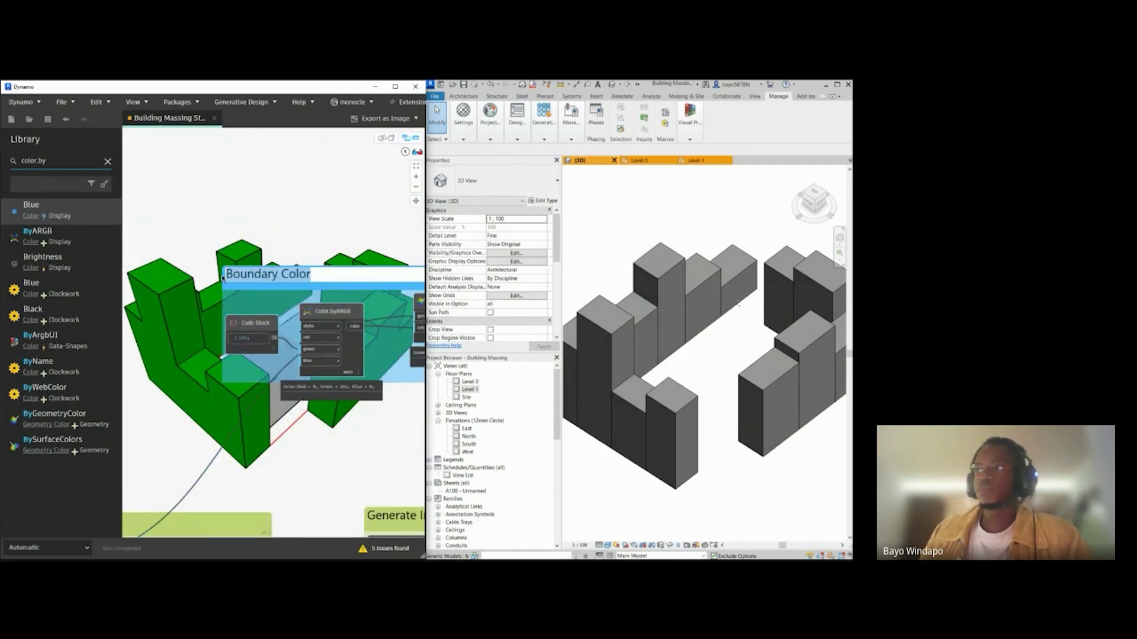
pyautogui.write('Con')
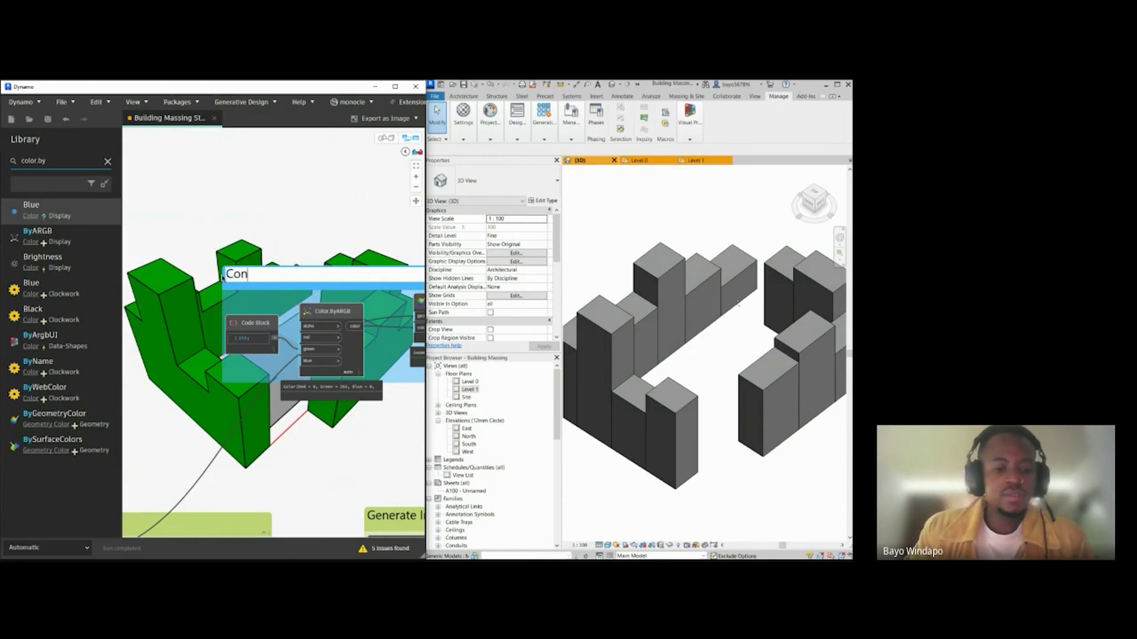
pyautogui.write('text Color')
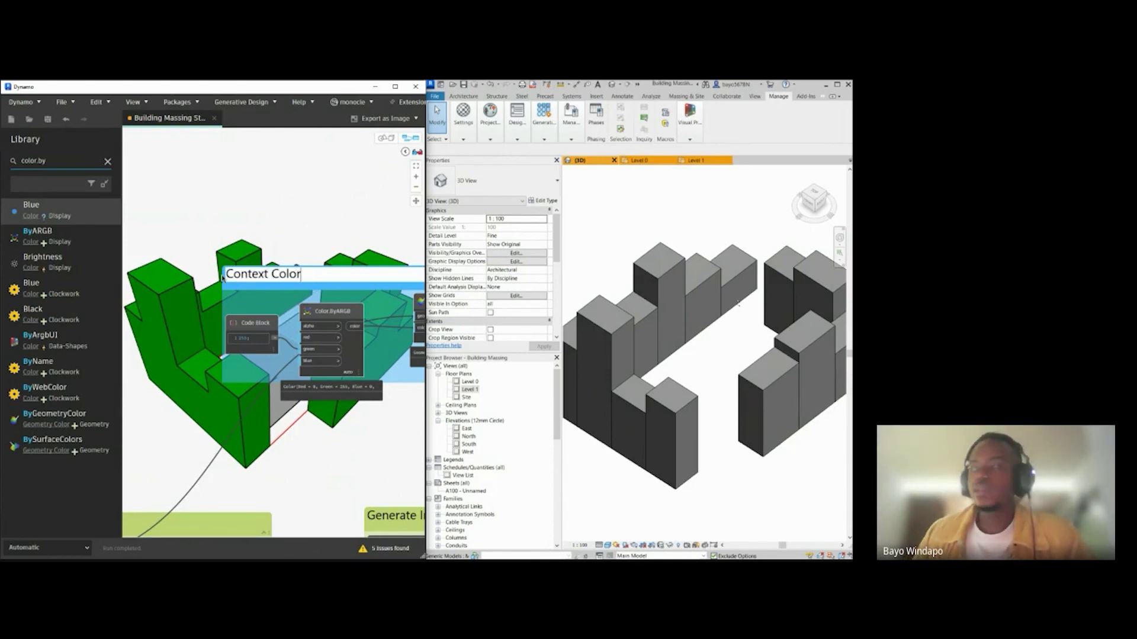
pyautogui.click(265, 222)
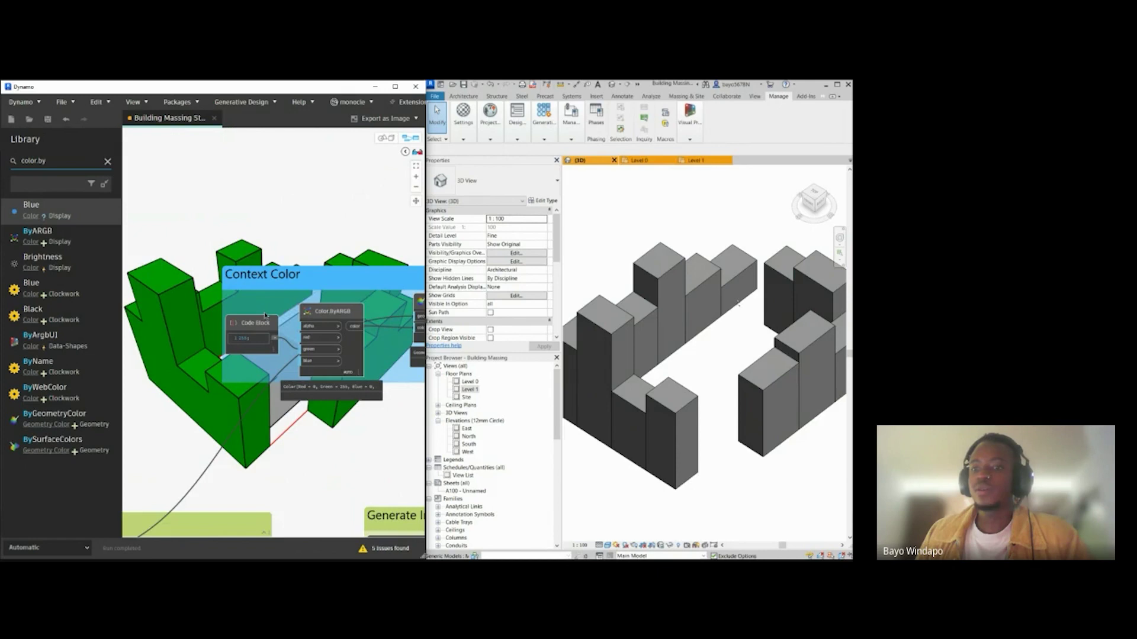
# Step: Locate the Generate Floors group in the graph and examine its frozen Code Block and Geometry.Translate nodes
pyautogui.scroll(-3, 264, 315)
pyautogui.moveTo(352, 431); pyautogui.dragTo(217, 340, button='middle')
pyautogui.moveTo(306, 463); pyautogui.dragTo(286, 320, button='middle')
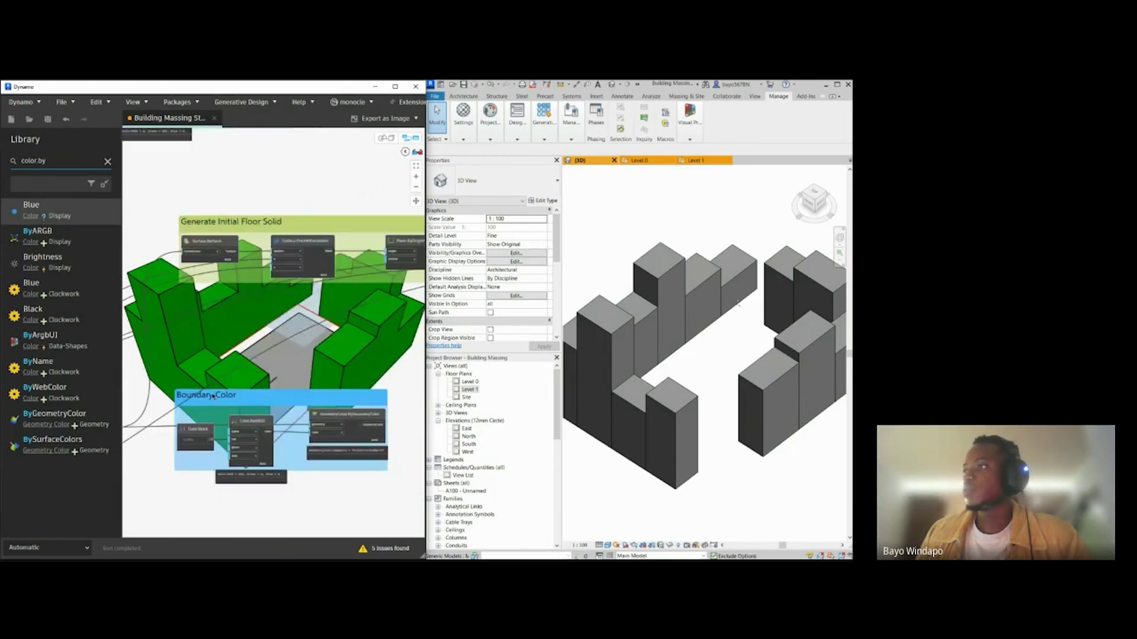
pyautogui.scroll(-4, 213, 396)
pyautogui.scroll(-1, 222, 298)
pyautogui.scroll(2, 223, 297)
pyautogui.scroll(2, 264, 495)
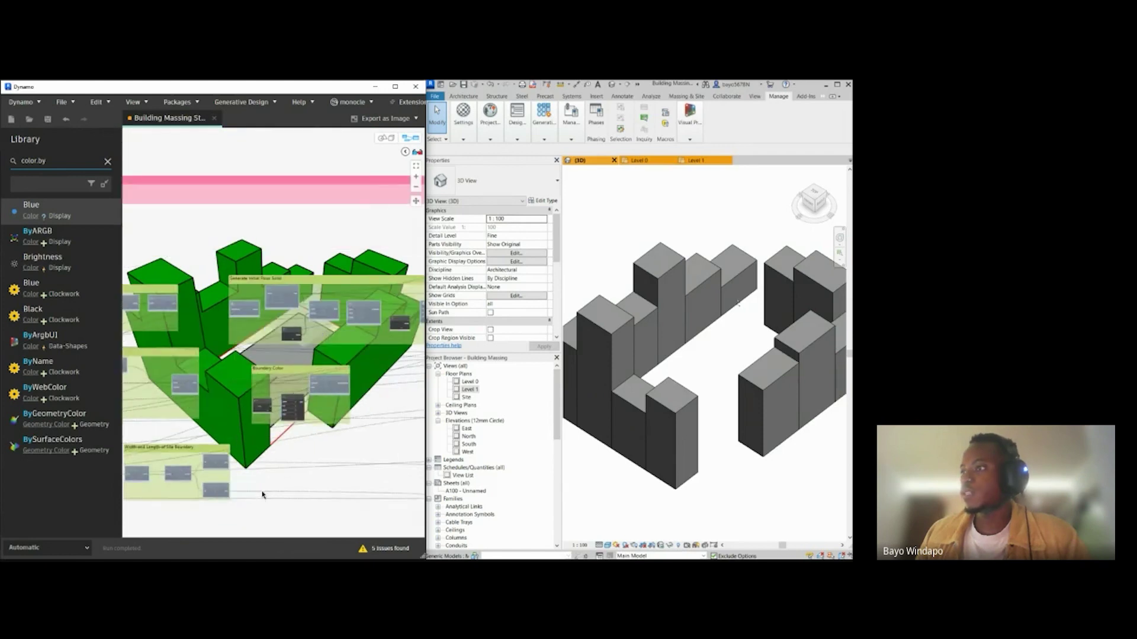
pyautogui.moveTo(214, 462)
pyautogui.mouseDown(button='middle')
pyautogui.moveTo(343, 453)
pyautogui.moveTo(178, 466)
pyautogui.mouseUp(button='middle')
pyautogui.moveTo(328, 449); pyautogui.dragTo(219, 448, button='middle')
pyautogui.scroll(2, 353, 298)
pyautogui.moveTo(353, 298); pyautogui.dragTo(278, 315, button='middle')
pyautogui.scroll(1, 286, 318)
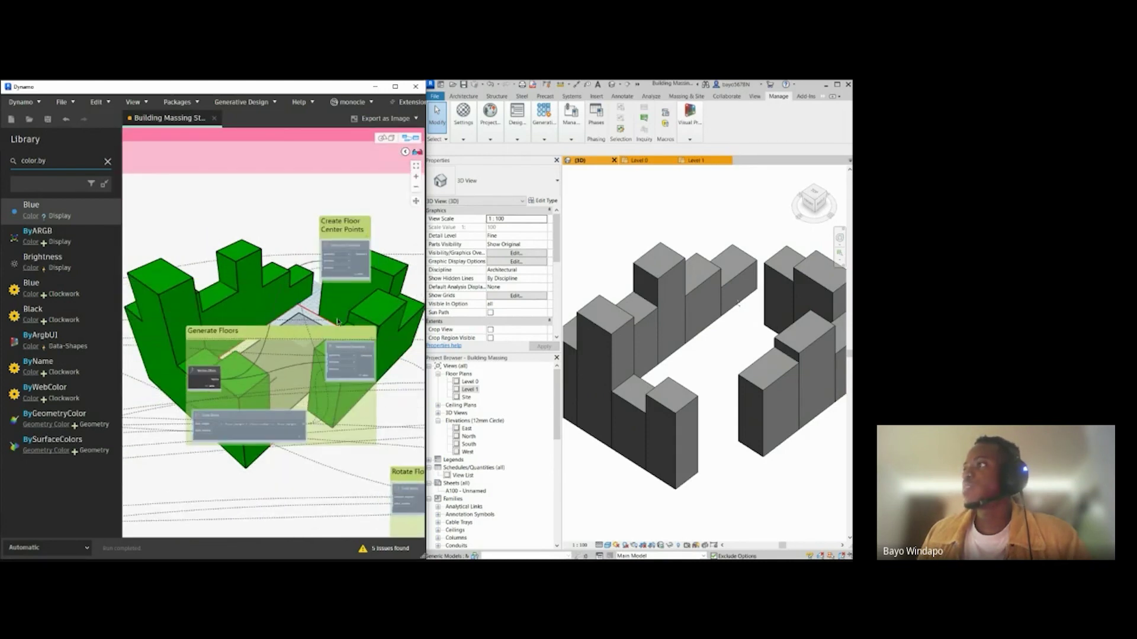
pyautogui.scroll(1, 338, 306)
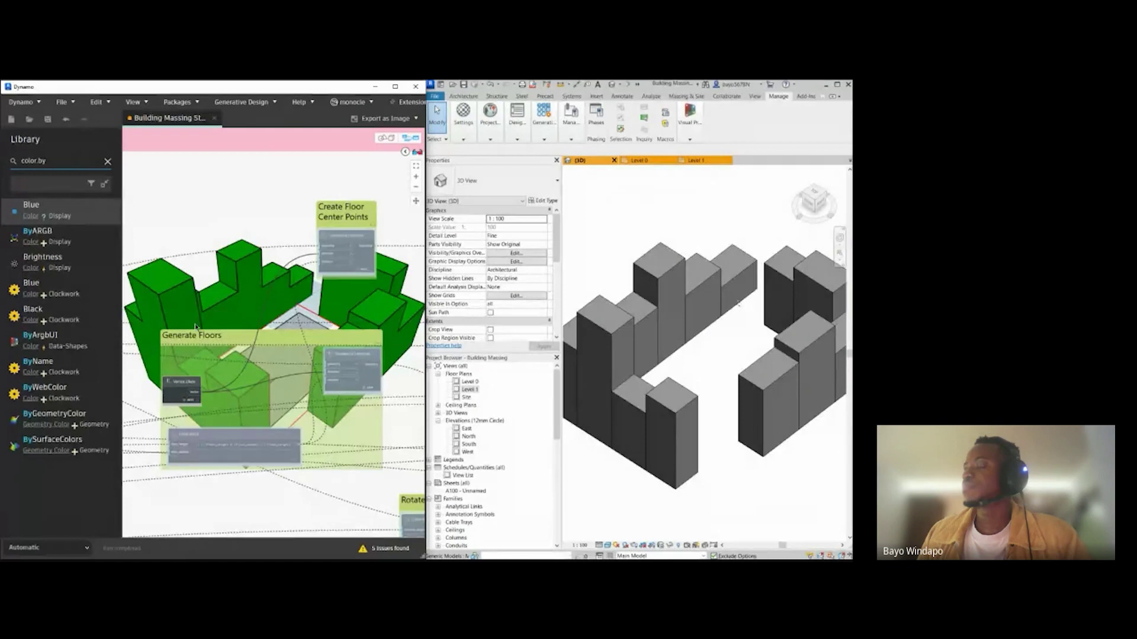
pyautogui.moveTo(258, 390); pyautogui.dragTo(263, 415, button='middle')
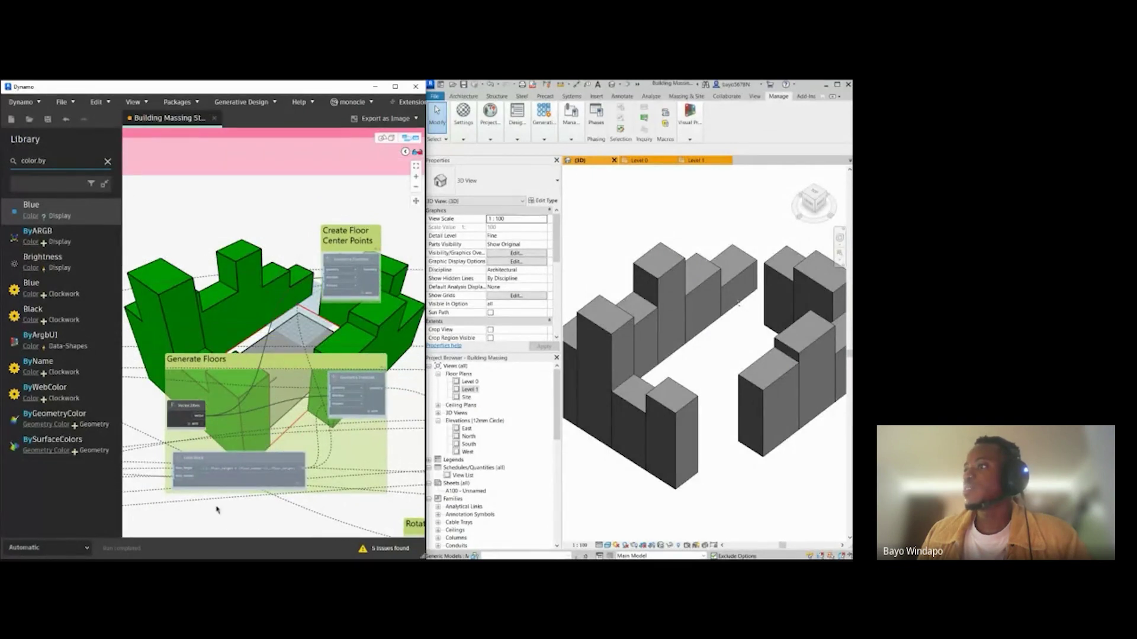
pyautogui.scroll(1, 201, 512)
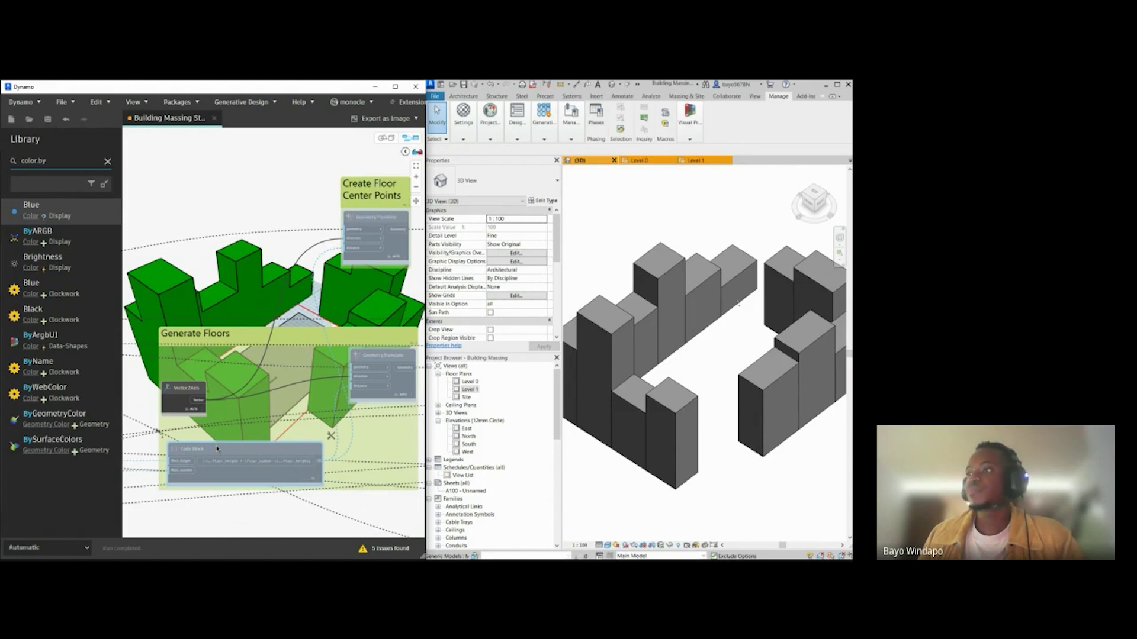
# Step: Copy the floor-height Code Block from Generate Floors and place the copy below the end of the Generate Initial Floor Solid group
pyautogui.scroll(-5, 209, 433)
pyautogui.moveTo(188, 201); pyautogui.dragTo(260, 327, button='middle')
pyautogui.scroll(-1, 260, 327)
pyautogui.scroll(1, 245, 316)
pyautogui.scroll(1, 246, 317)
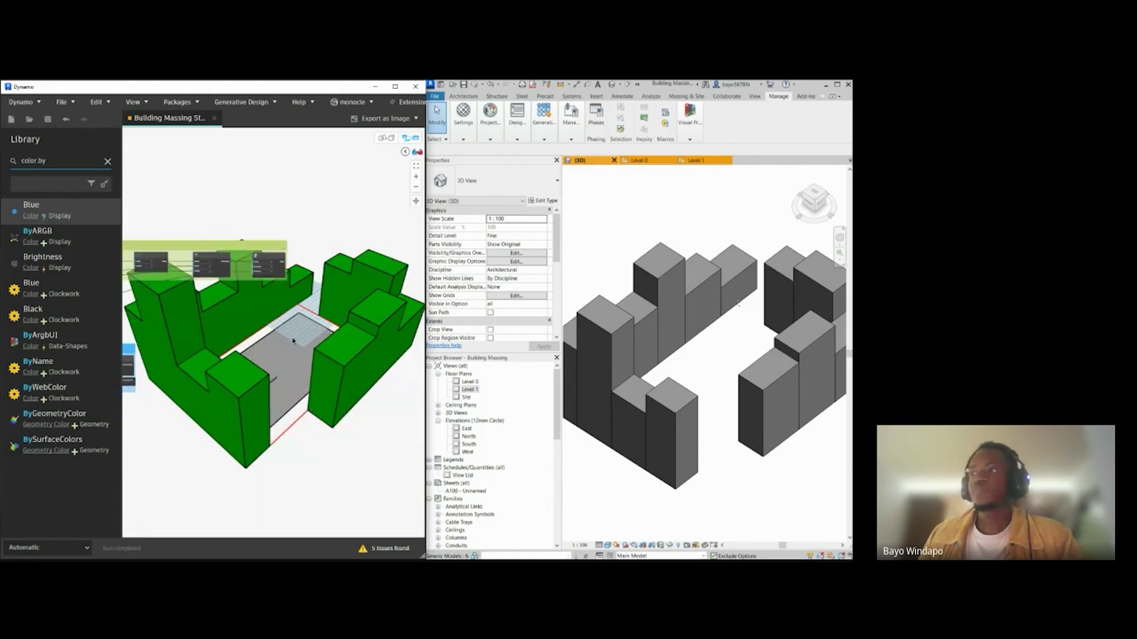
pyautogui.hotkey('ctrl', 'v')
pyautogui.moveTo(311, 346); pyautogui.dragTo(248, 350)
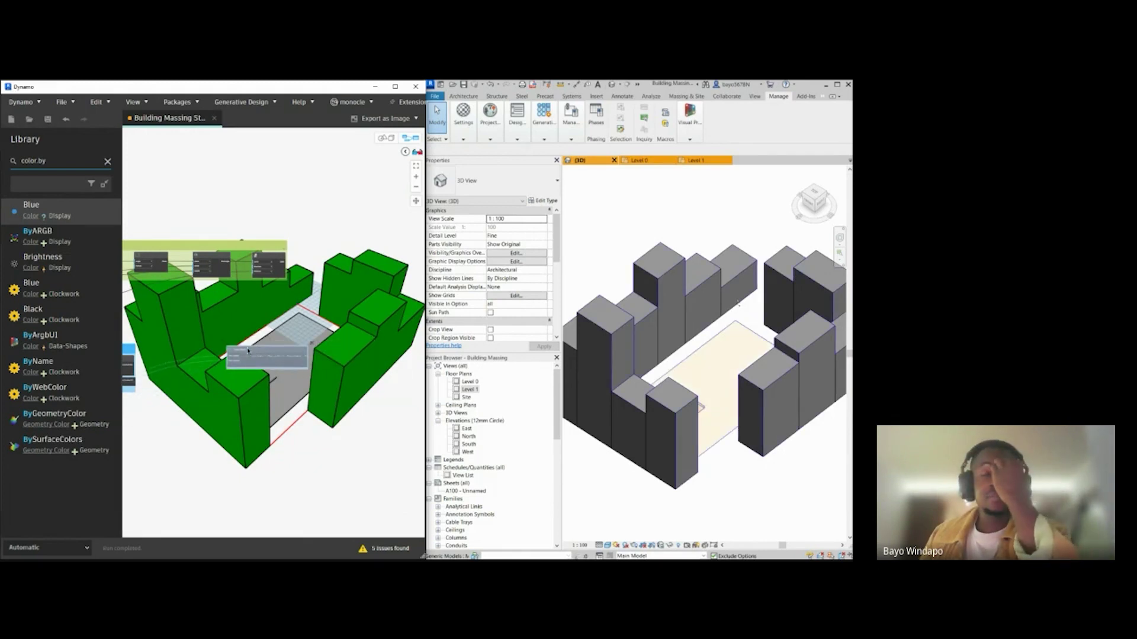
pyautogui.scroll(5, 243, 359)
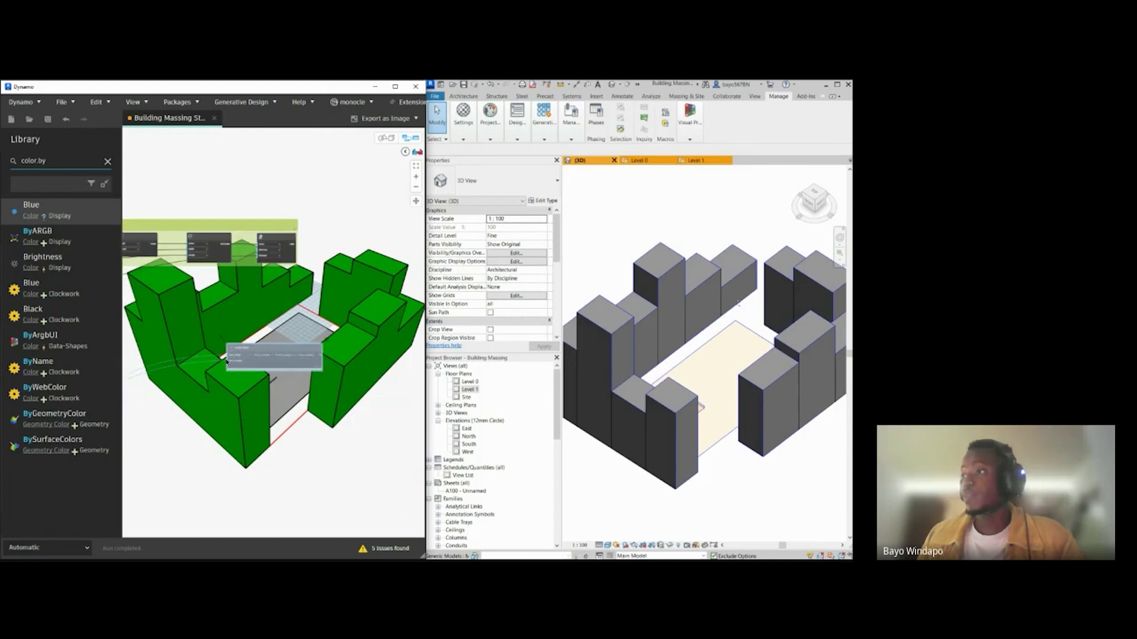
pyautogui.moveTo(264, 348); pyautogui.dragTo(301, 403, button='middle')
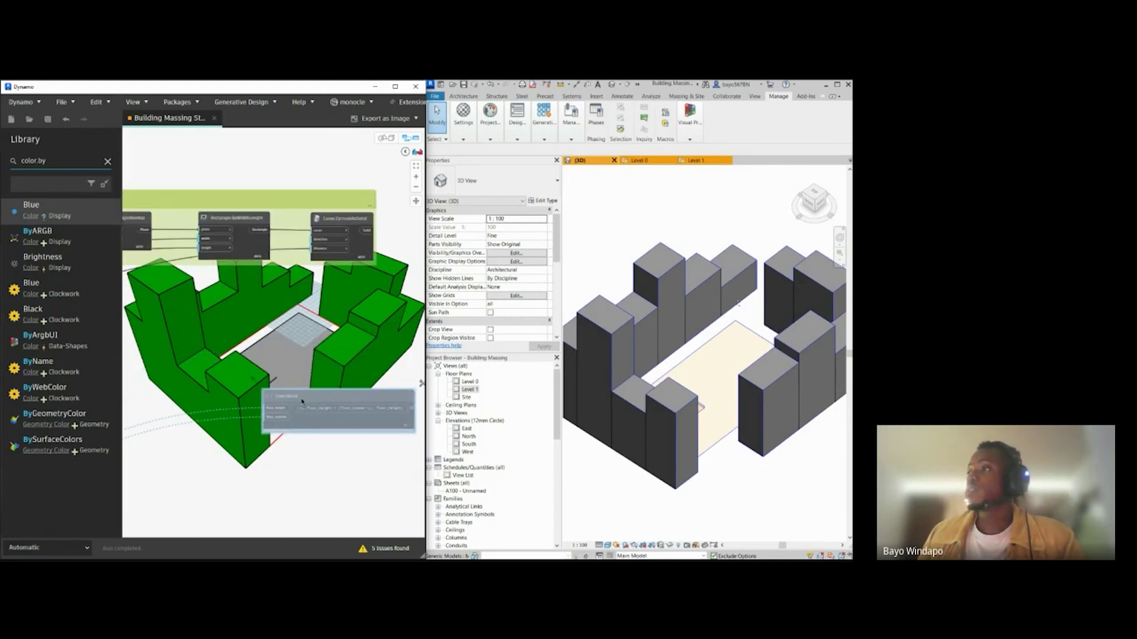
# Step: Examine the solid produced by Curve.ExtrudeAsSolid within the site in the 3D preview
pyautogui.scroll(-3, 297, 382)
pyautogui.moveTo(340, 266); pyautogui.dragTo(333, 291, button='middle')
pyautogui.scroll(4, 334, 292)
pyautogui.scroll(3, 332, 293)
pyautogui.click(333, 293)
pyautogui.moveTo(379, 330); pyautogui.dragTo(332, 303, button='middle')
pyautogui.click(389, 141)
pyautogui.moveTo(308, 355); pyautogui.dragTo(238, 377, button='right')
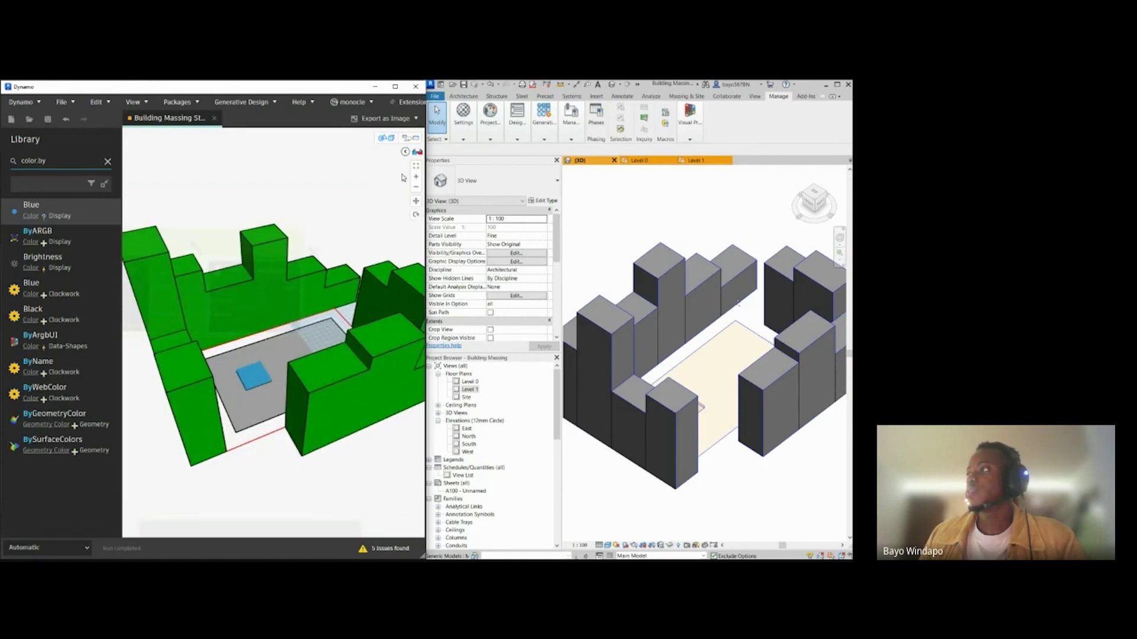
pyautogui.click(409, 137)
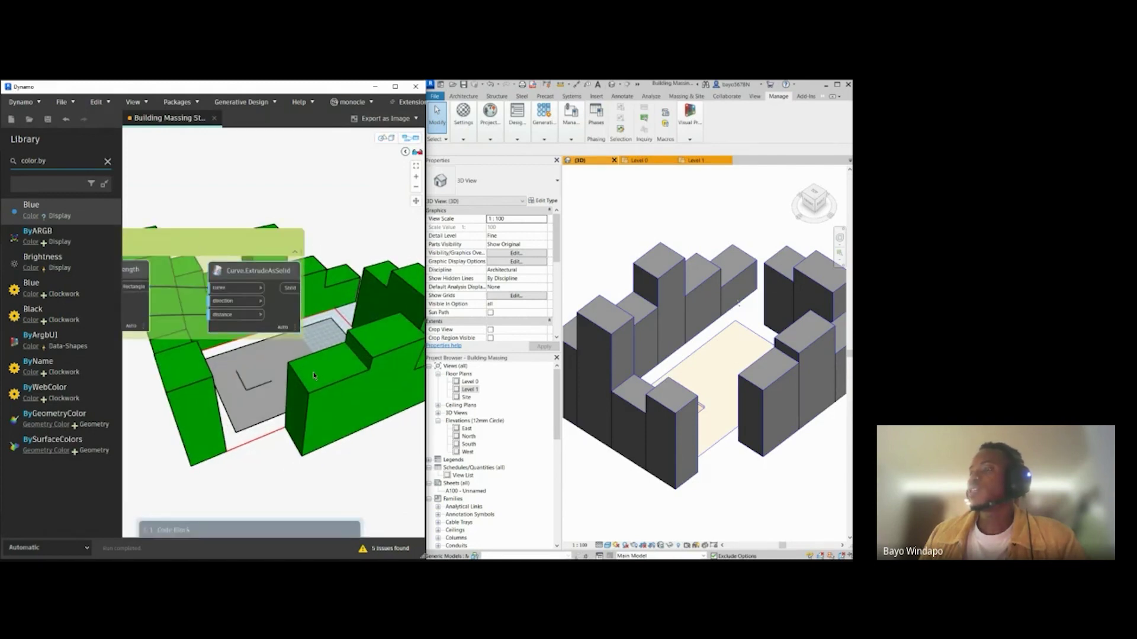
# Step: Add a Geometry.Translate node with direction and distance inputs and wire the Curve.ExtrudeAsSolid Solid output to its geometry input
pyautogui.tripleClick(48, 161)
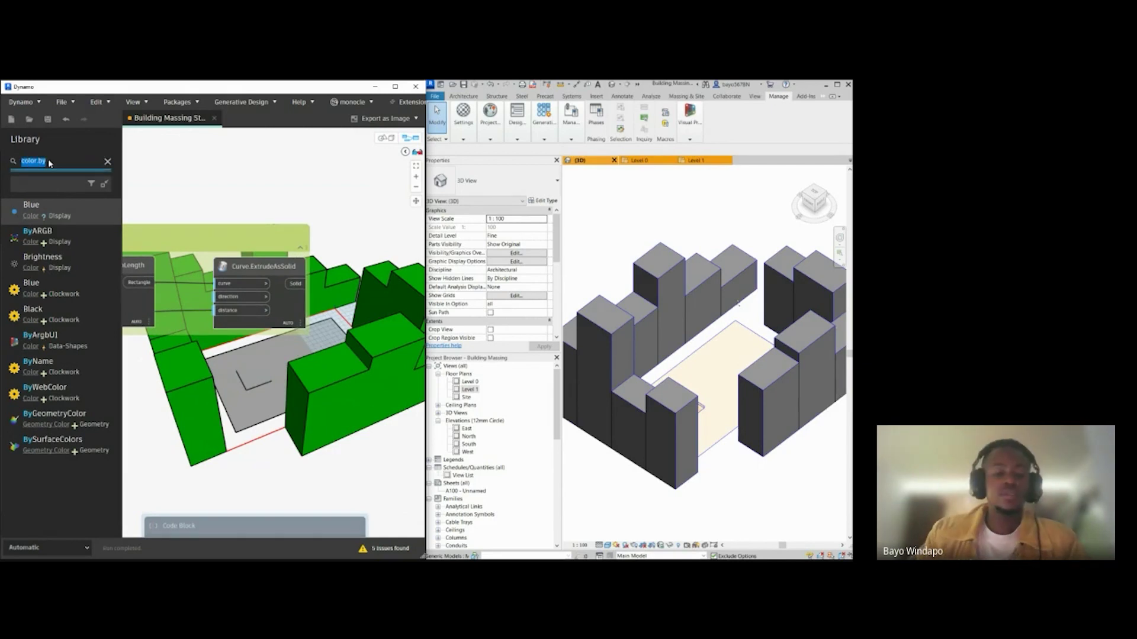
pyautogui.write('geometry.')
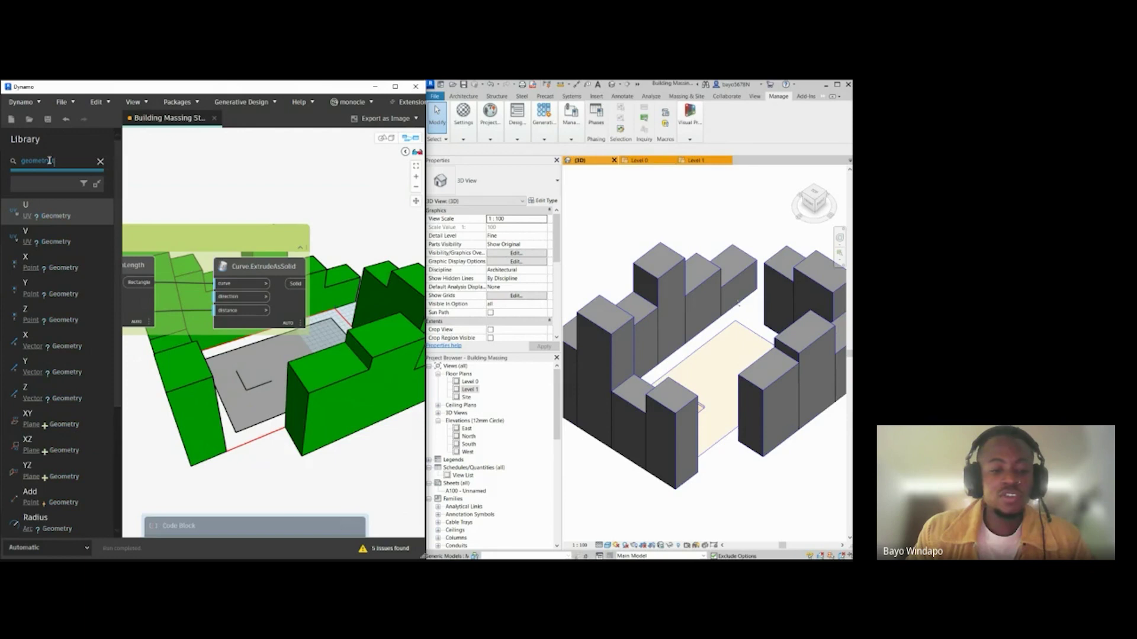
pyautogui.write('translate')
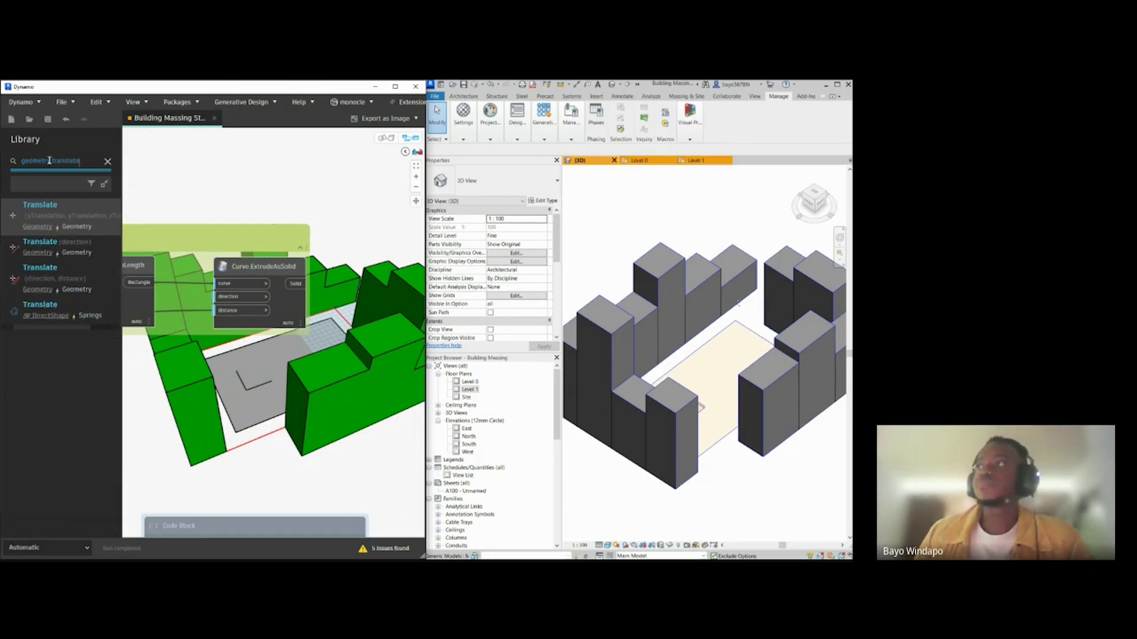
pyautogui.moveTo(97, 268)
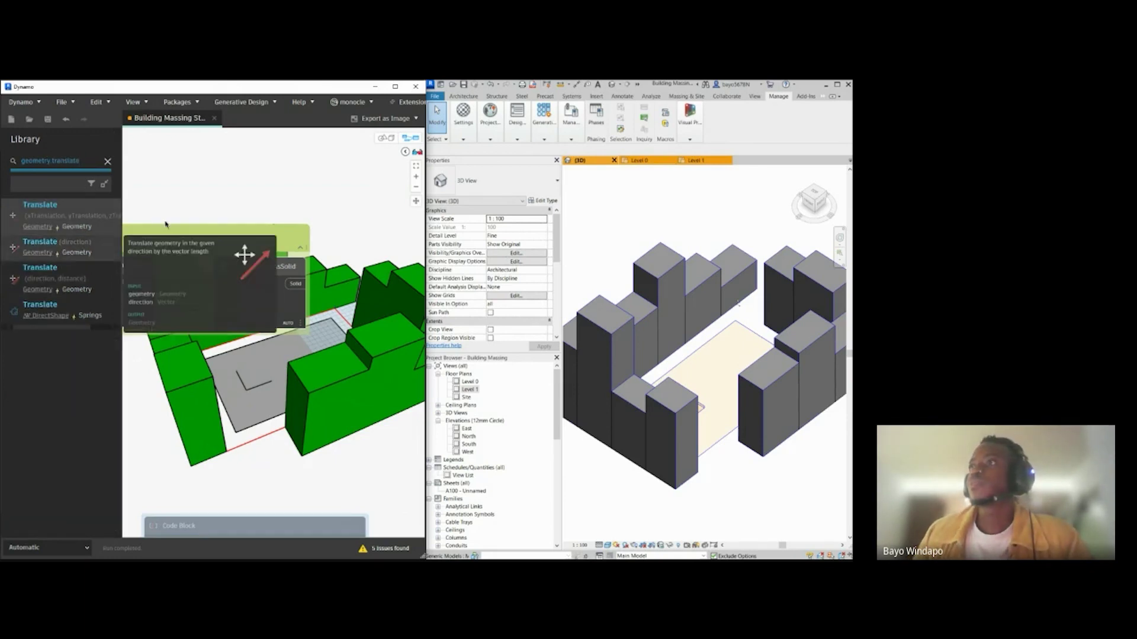
pyautogui.click(72, 278)
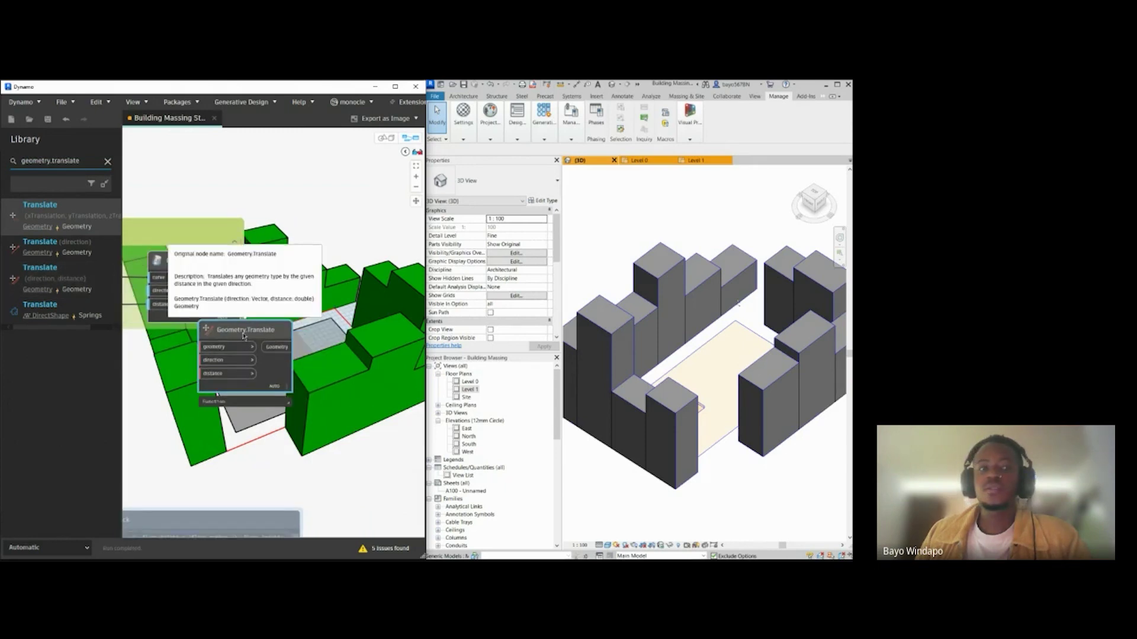
pyautogui.moveTo(256, 338); pyautogui.dragTo(354, 321)
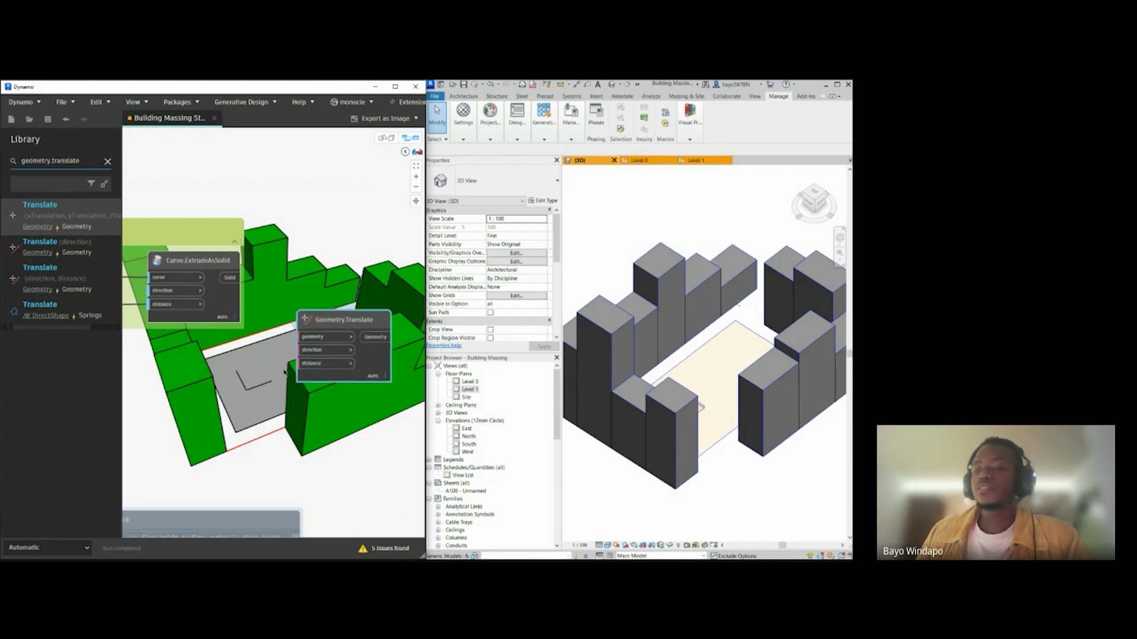
pyautogui.moveTo(283, 430); pyautogui.dragTo(261, 394, button='middle')
pyautogui.moveTo(308, 284); pyautogui.dragTo(338, 279)
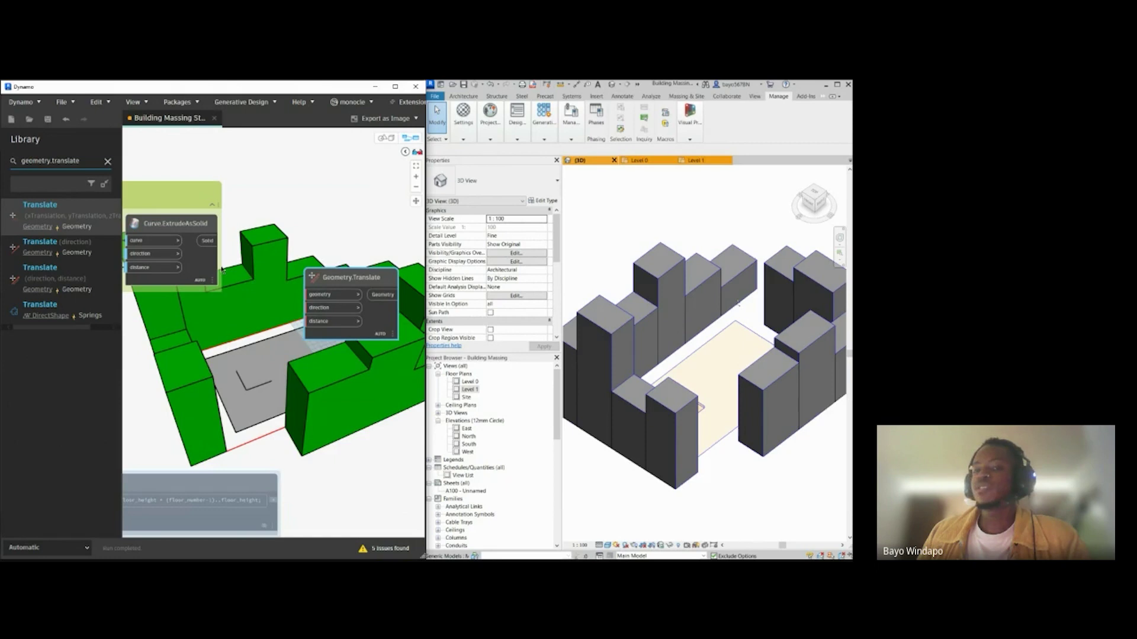
pyautogui.moveTo(207, 241); pyautogui.dragTo(344, 277)
pyautogui.click(254, 268)
# Step: Add a Vector.ZAxis node and wire its Vector output to the direction input of Geometry.Translate
pyautogui.moveTo(75, 165); pyautogui.dragTo(3, 168)
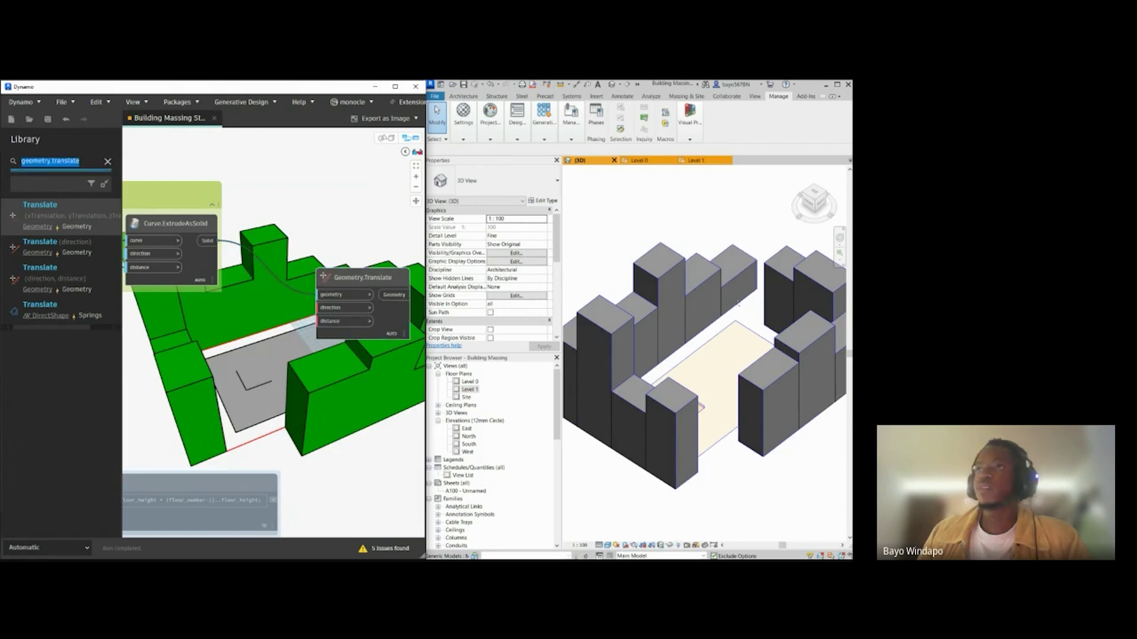
pyautogui.write('vector.z')
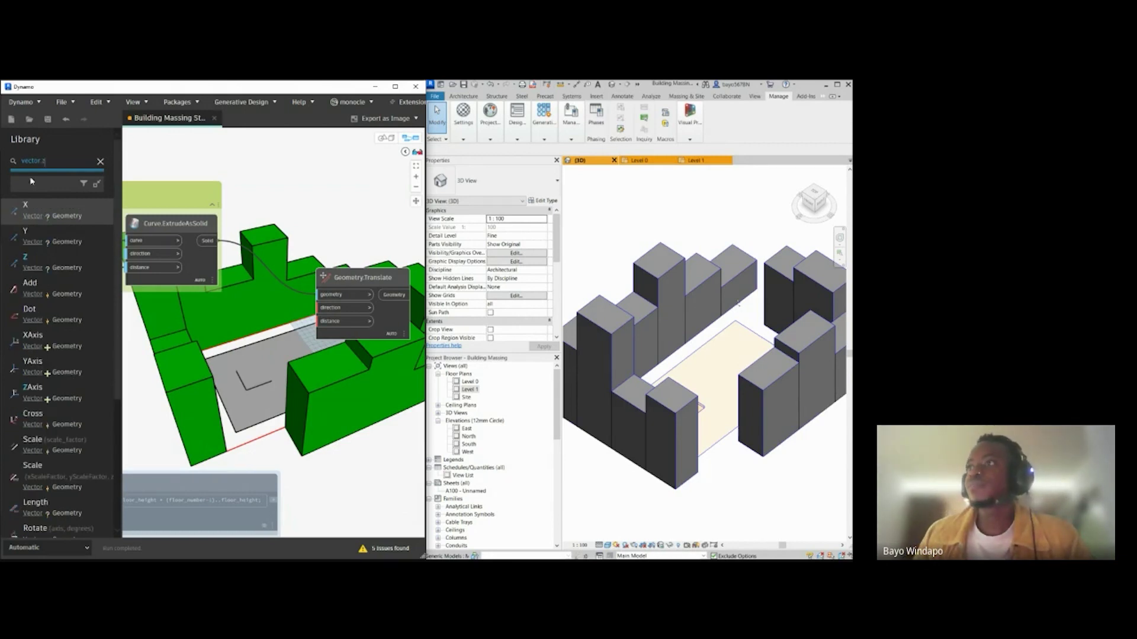
pyautogui.click(67, 390)
pyautogui.moveTo(302, 349); pyautogui.dragTo(238, 352)
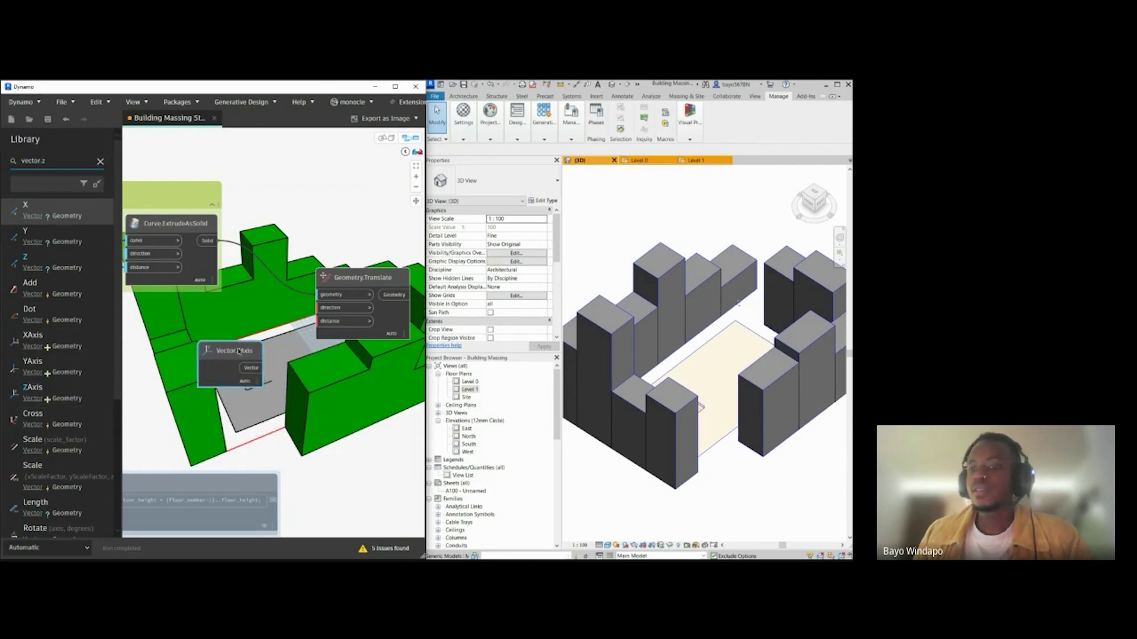
pyautogui.scroll(1, 258, 344)
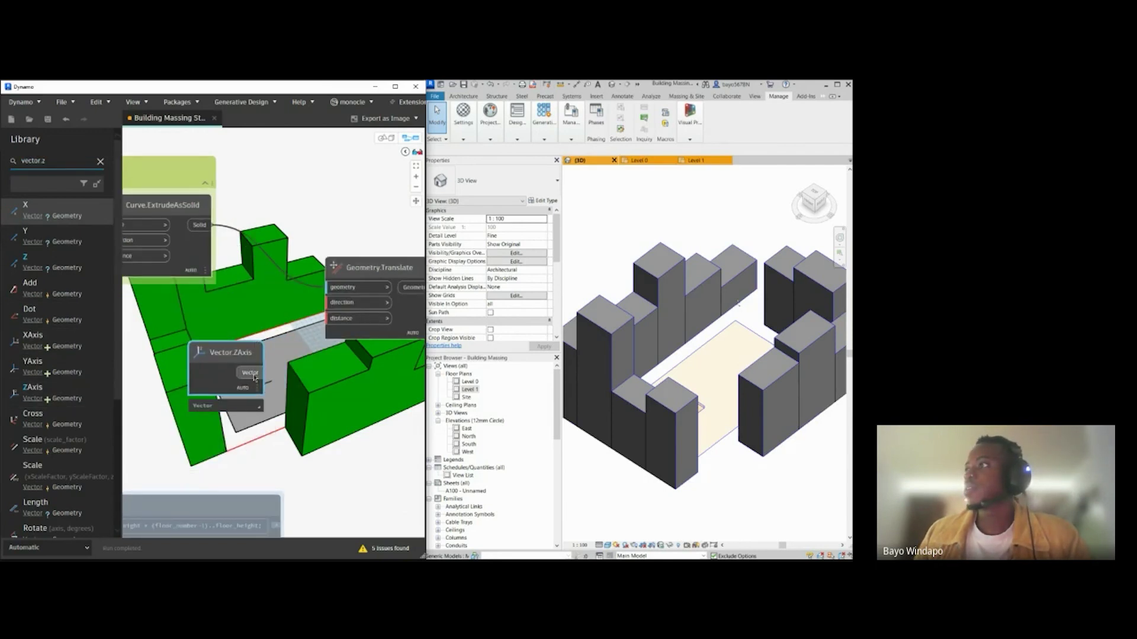
pyautogui.click(260, 373)
pyautogui.click(329, 304)
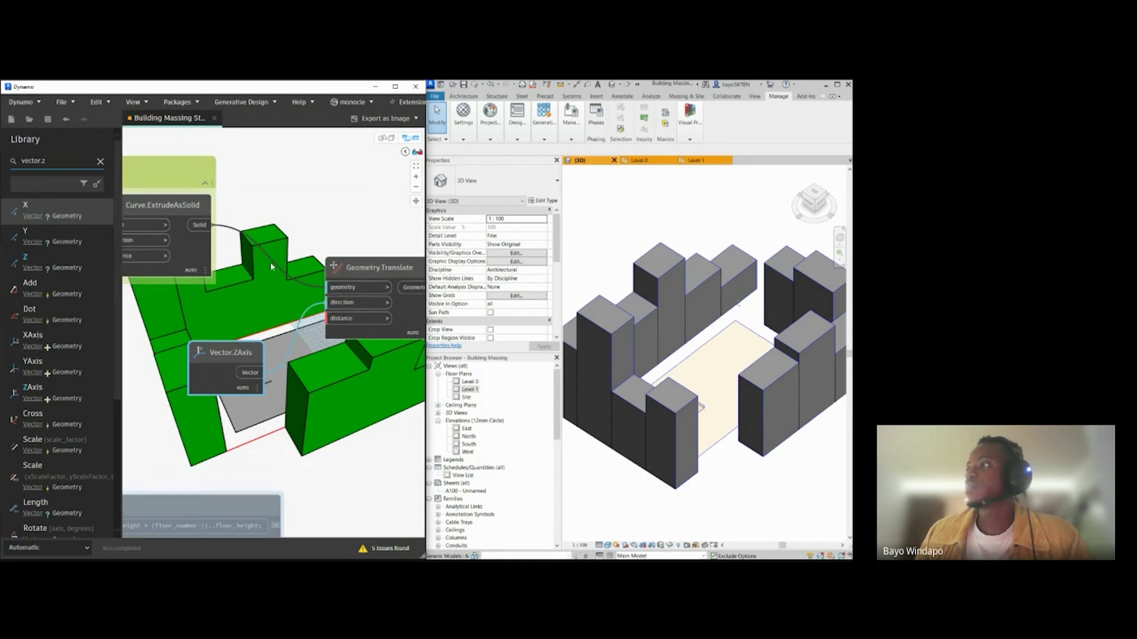
# Step: Move Geometry.Translate level with Curve.ExtrudeAsSolid and wire the floor-height Code Block output to its distance input
pyautogui.scroll(-2, 246, 290)
pyautogui.moveTo(273, 286); pyautogui.dragTo(314, 241)
pyautogui.moveTo(281, 219); pyautogui.dragTo(377, 176, button='middle')
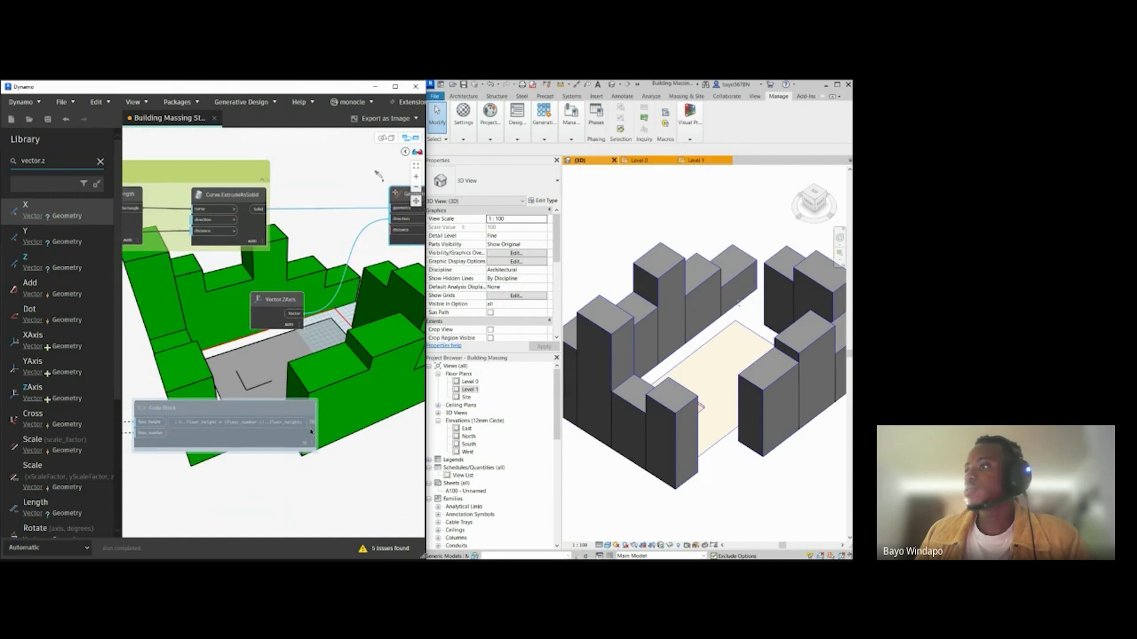
pyautogui.click(312, 423)
pyautogui.moveTo(349, 373); pyautogui.dragTo(325, 390, button='middle')
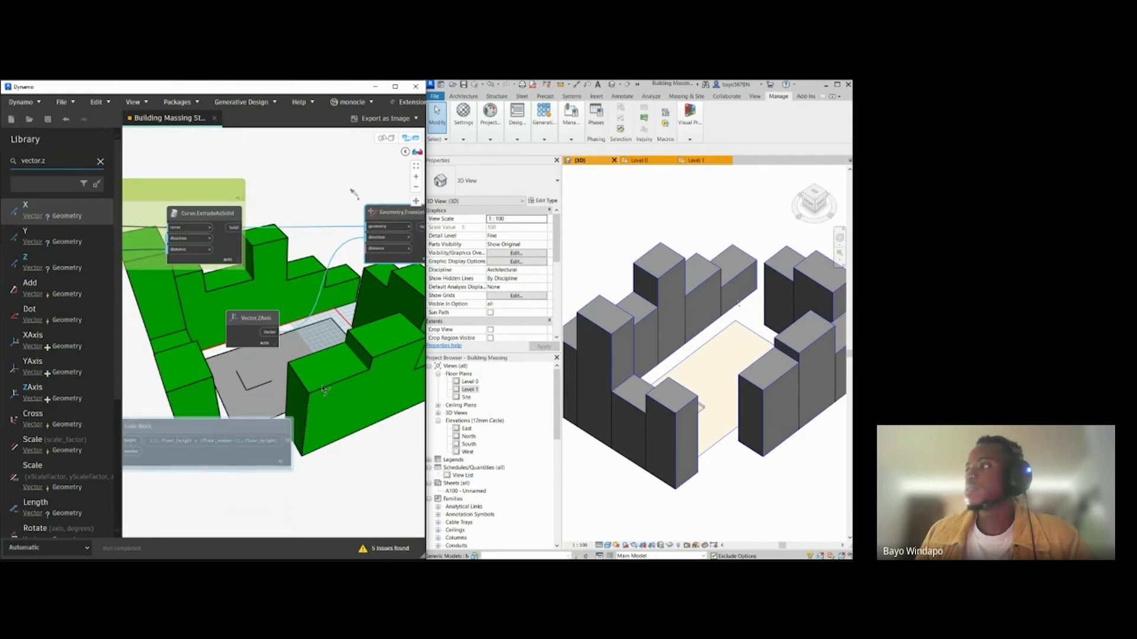
pyautogui.click(369, 251)
# Step: Trace the copied Code Block's floor_height and floor_number inputs back to their sliders and check the floor number slider's original node type
pyautogui.scroll(-3, 347, 298)
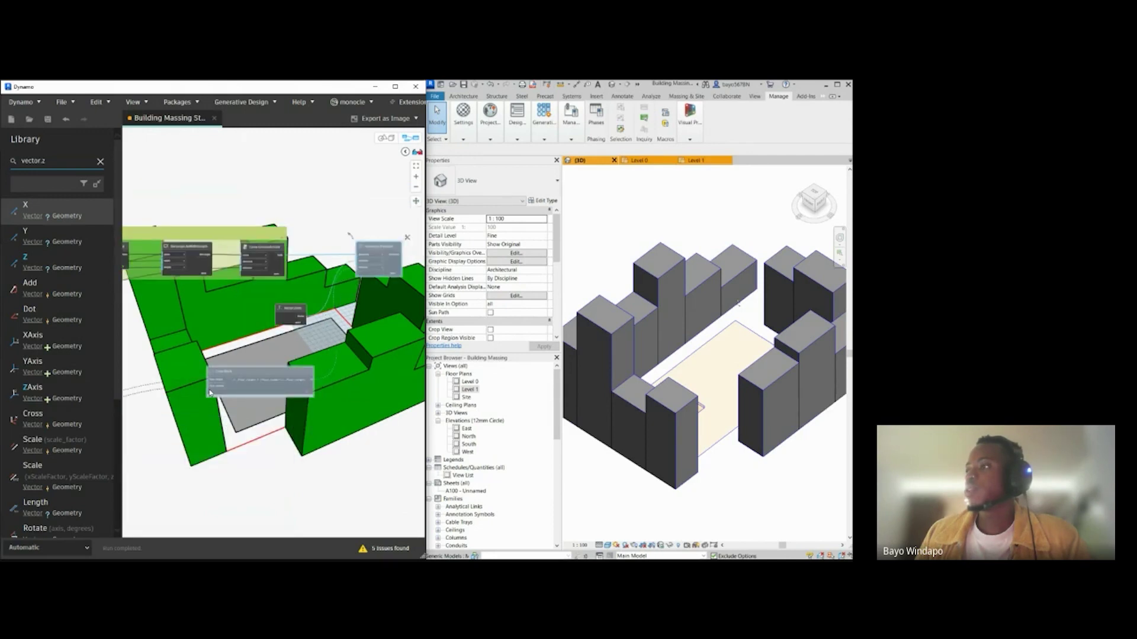
pyautogui.moveTo(213, 388); pyautogui.dragTo(229, 378, button='middle')
pyautogui.scroll(4, 228, 378)
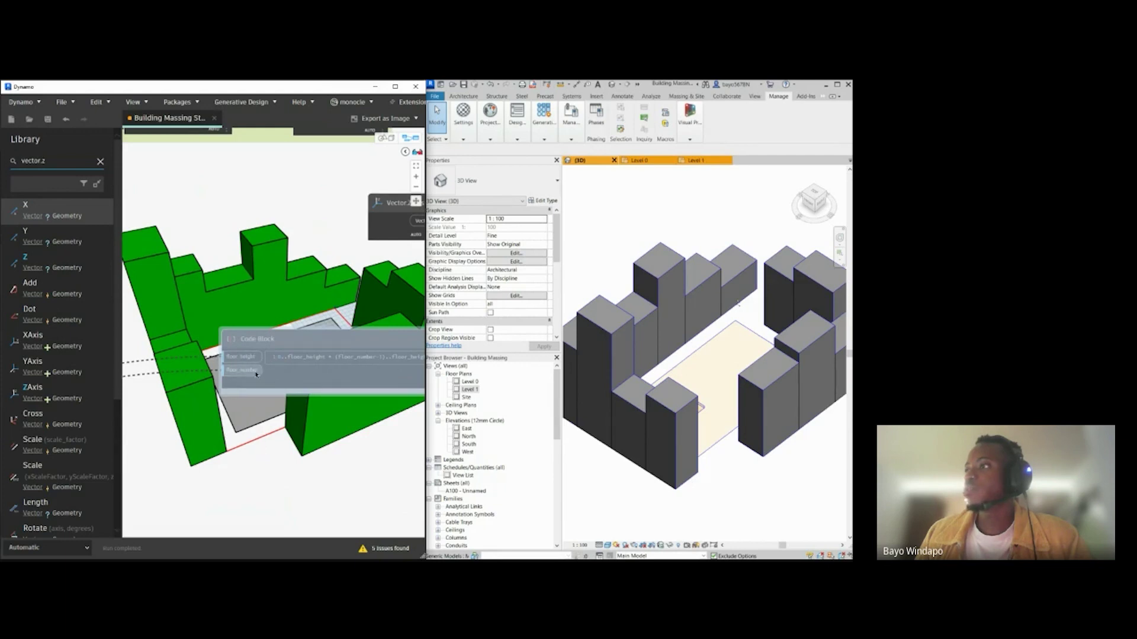
pyautogui.scroll(-5, 222, 379)
pyautogui.moveTo(220, 391); pyautogui.dragTo(403, 142, button='middle')
pyautogui.moveTo(229, 416); pyautogui.dragTo(290, 376, button='middle')
pyautogui.scroll(5, 177, 388)
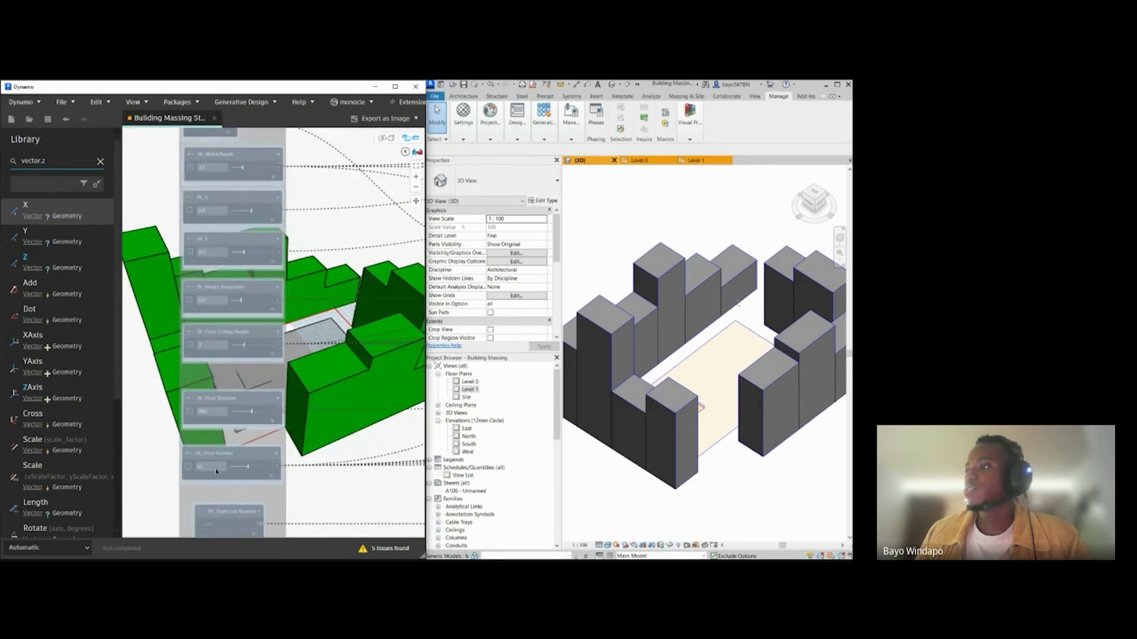
pyautogui.scroll(-6, 220, 458)
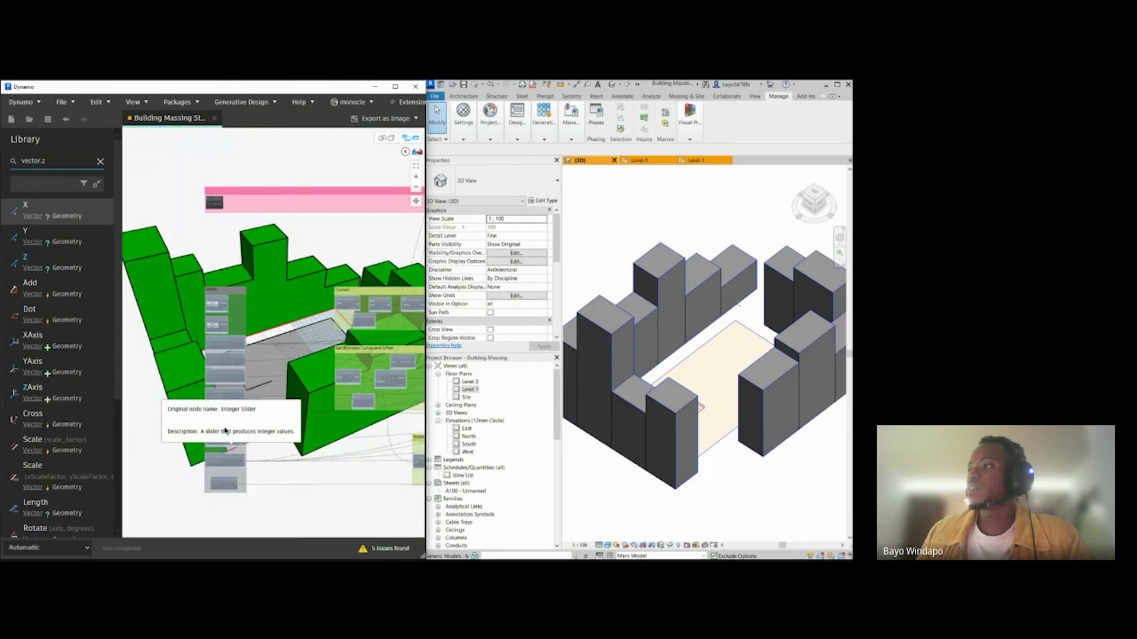
pyautogui.scroll(5, 166, 289)
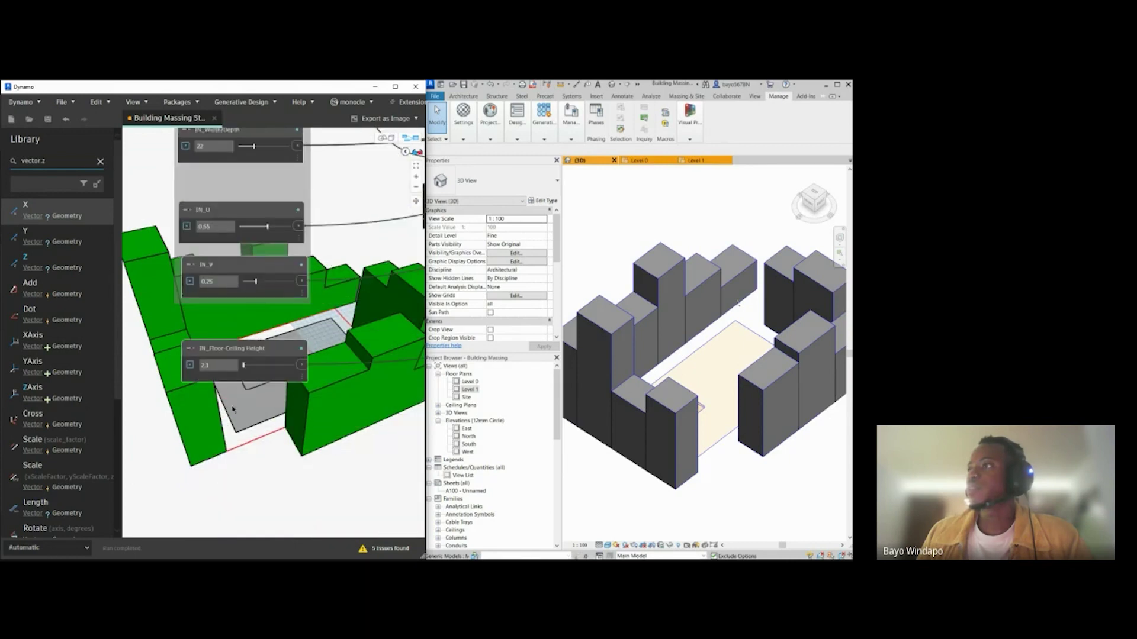
# Step: Add an Integer Slider node and place it directly below the IN_Floor-Ceiling Height slider
pyautogui.tripleClick(63, 163)
pyautogui.scroll(2, 213, 356)
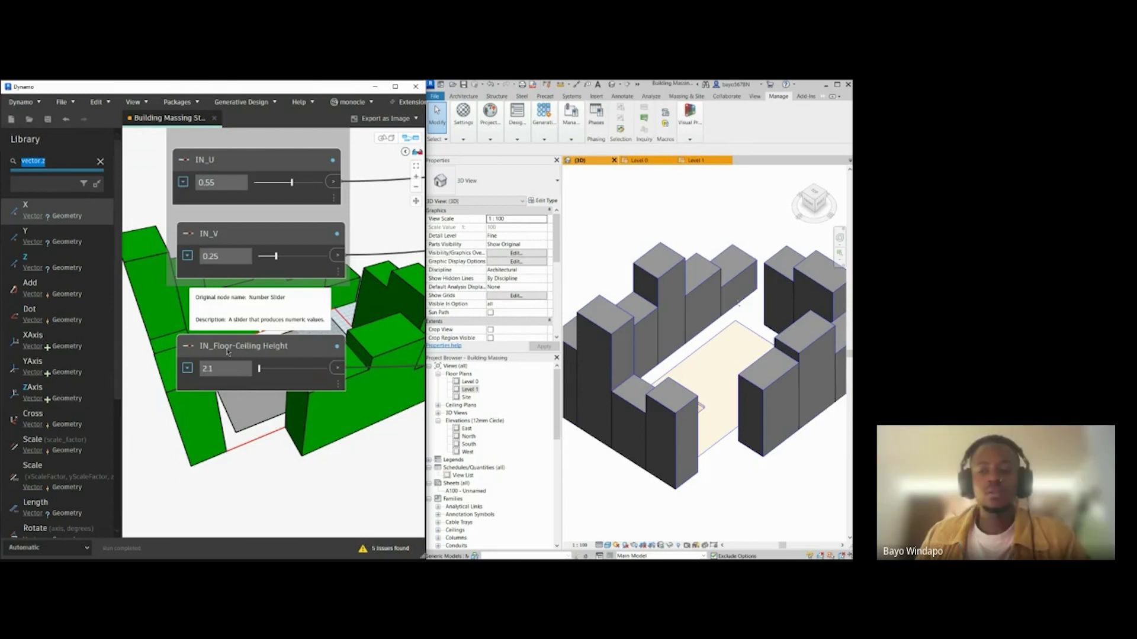
pyautogui.write('in')
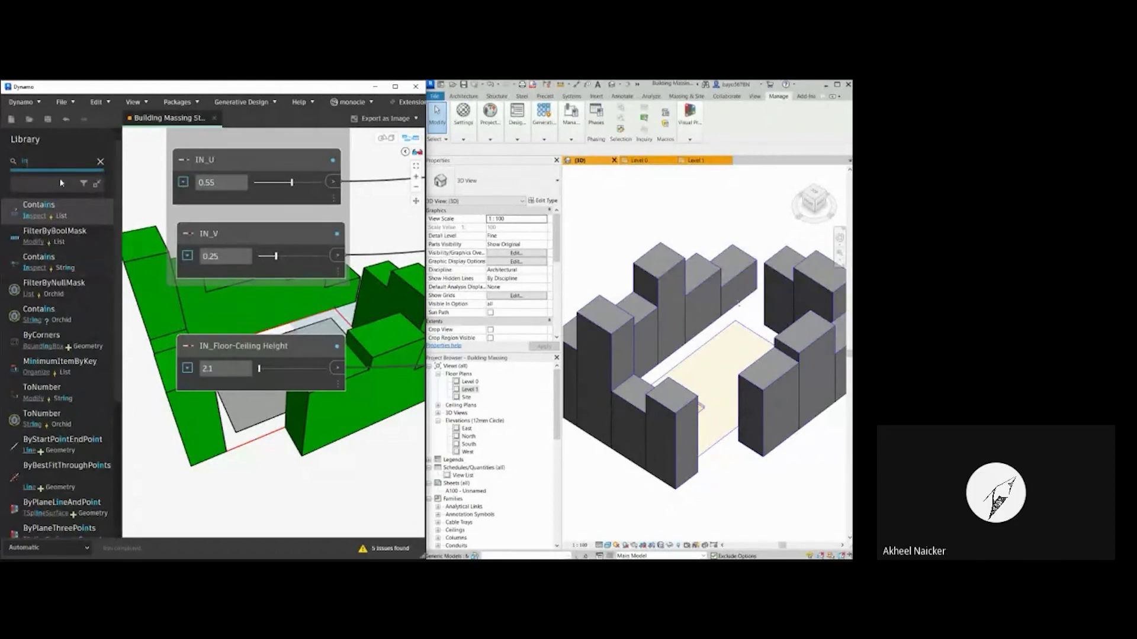
pyautogui.write('to')
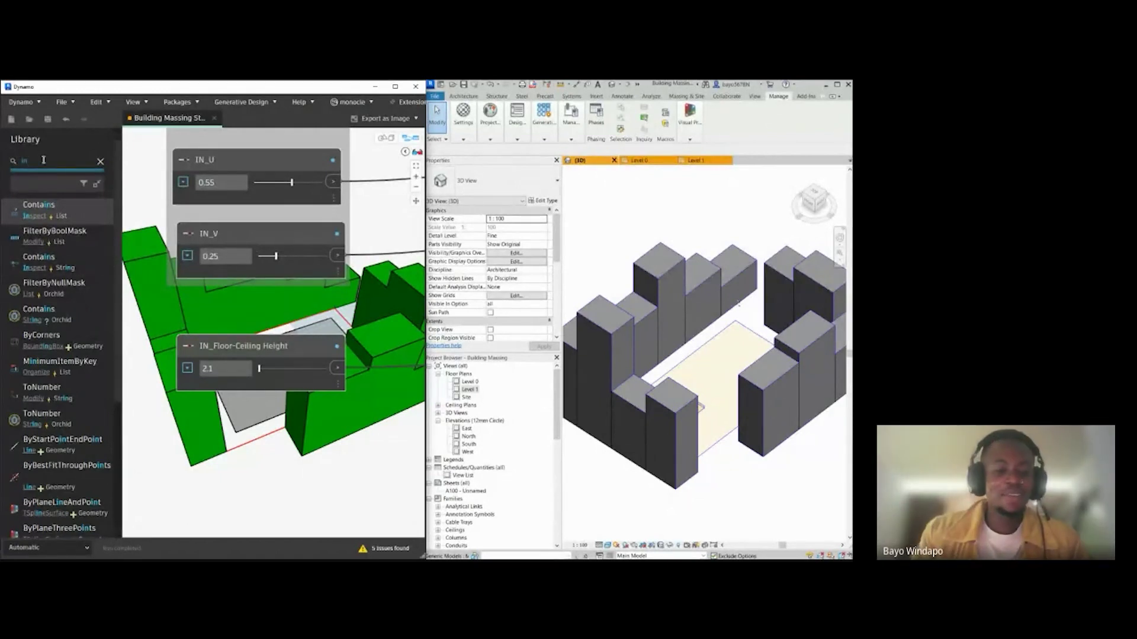
pyautogui.write('ger')
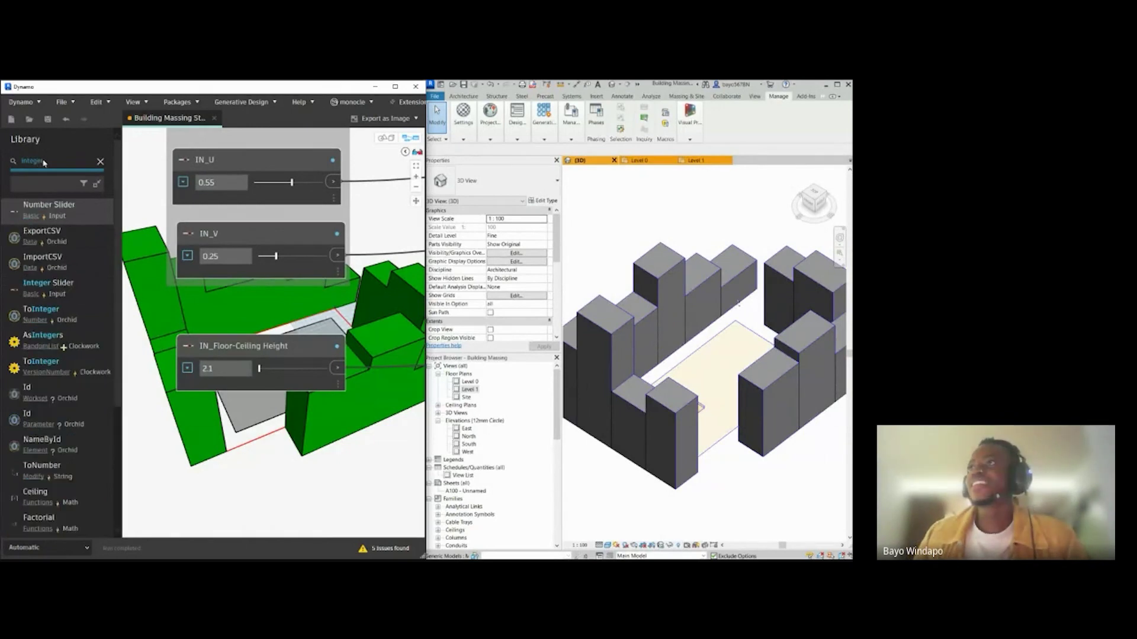
pyautogui.click(82, 283)
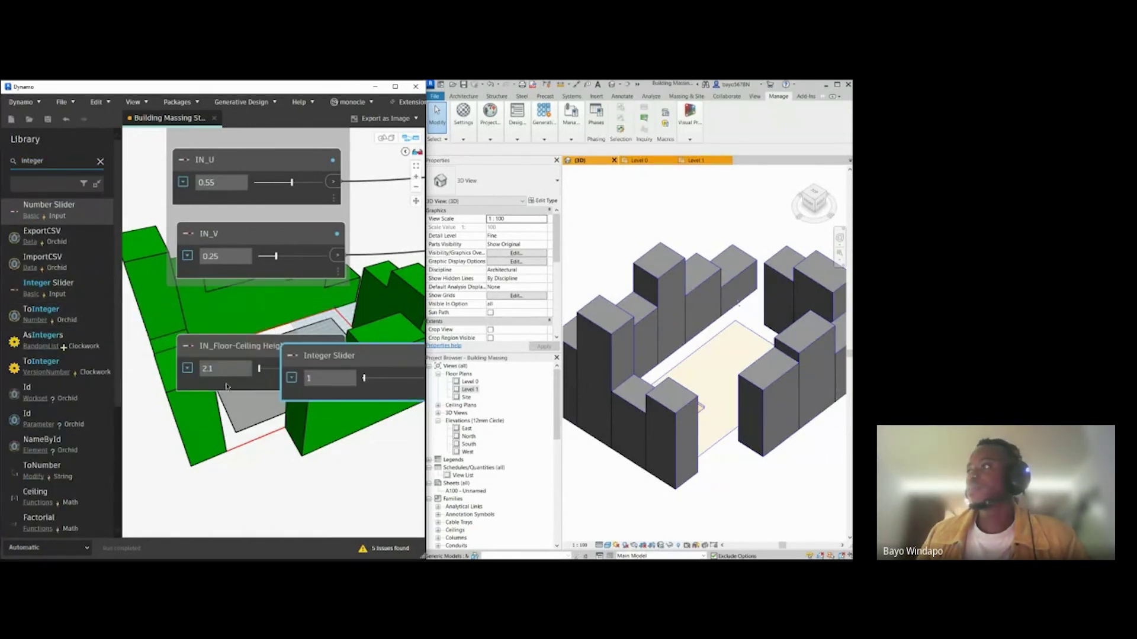
pyautogui.scroll(-3, 239, 418)
pyautogui.moveTo(239, 417); pyautogui.dragTo(241, 382, button='middle')
pyautogui.moveTo(267, 356); pyautogui.dragTo(214, 390)
pyautogui.scroll(2, 214, 389)
# Step: Mark the new Integer Slider as a graph input and align it under the IN_Floor-Ceiling Height slider
pyautogui.rightClick(233, 354)
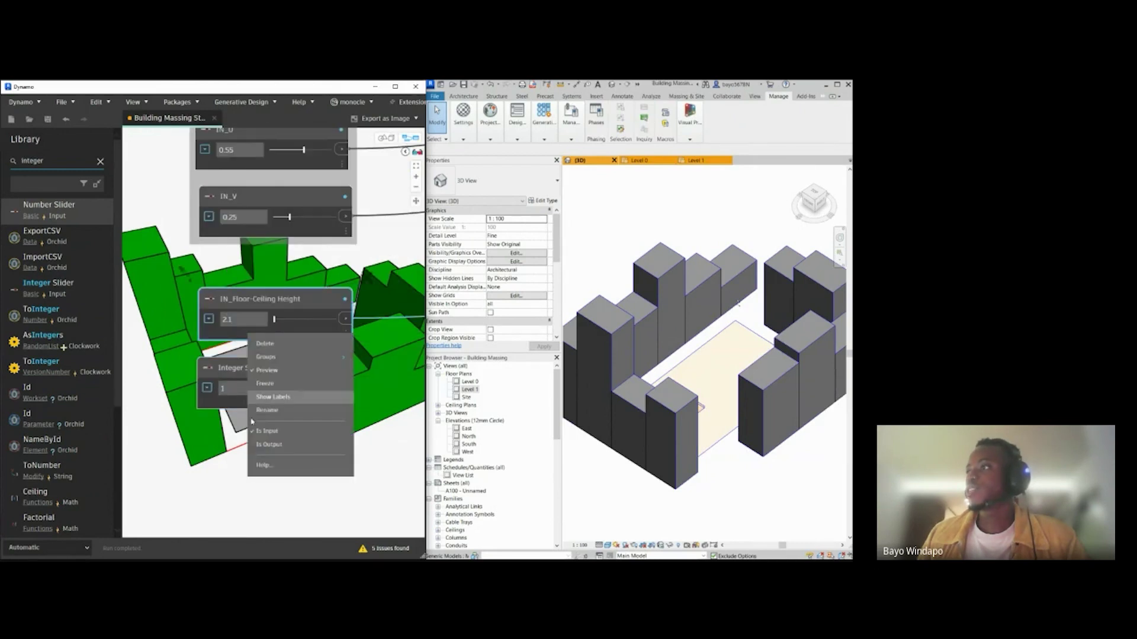
pyautogui.click(203, 474)
pyautogui.rightClick(243, 405)
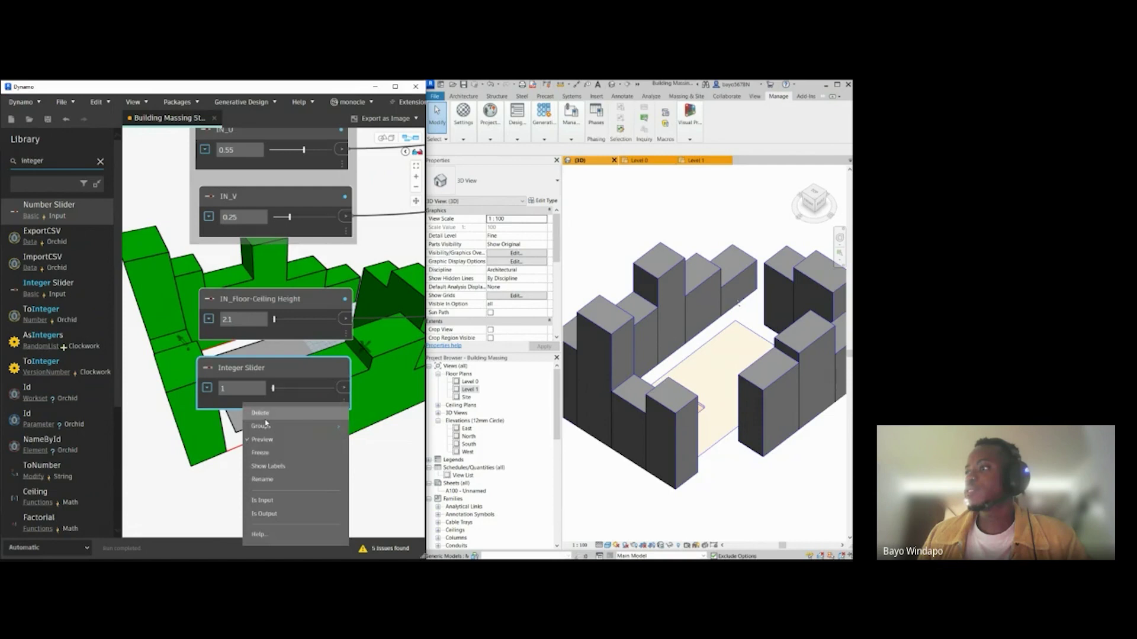
pyautogui.click(268, 501)
pyautogui.moveTo(244, 371); pyautogui.dragTo(247, 380)
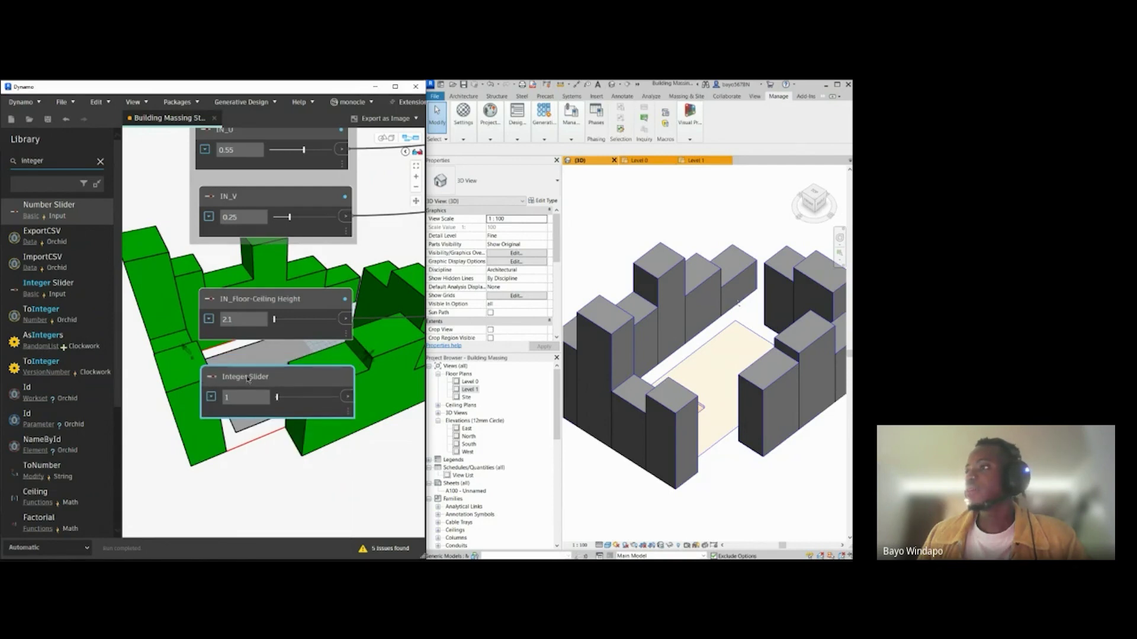
# Step: Rename the Integer Slider to IN_Floor Number
pyautogui.doubleClick(238, 377)
pyautogui.press('BackSpace')
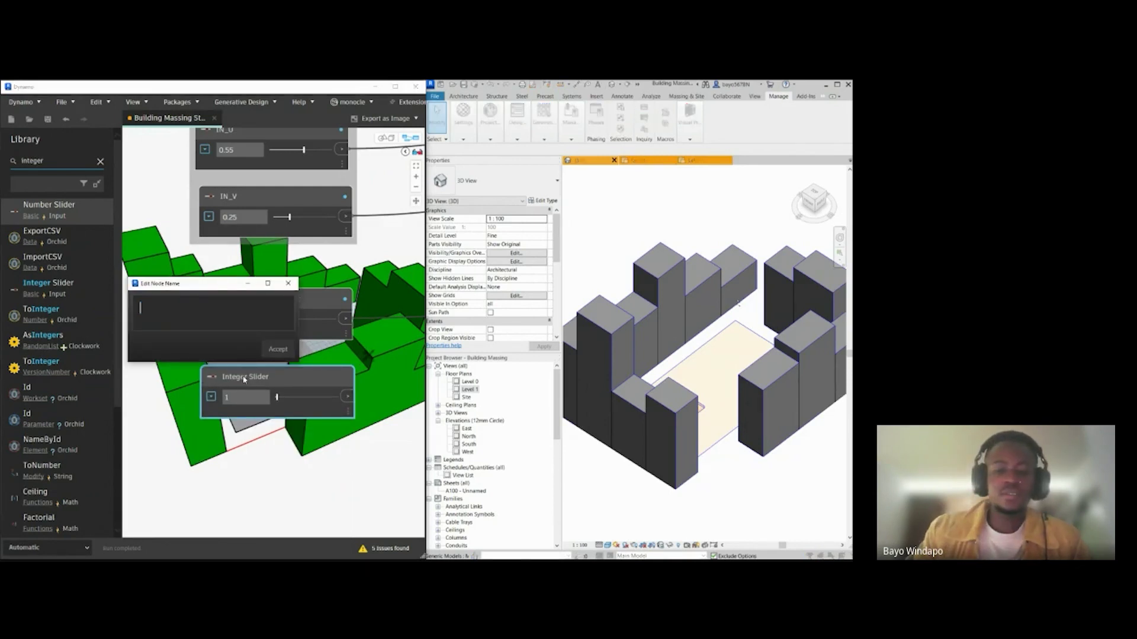
pyautogui.write('IN_Floor')
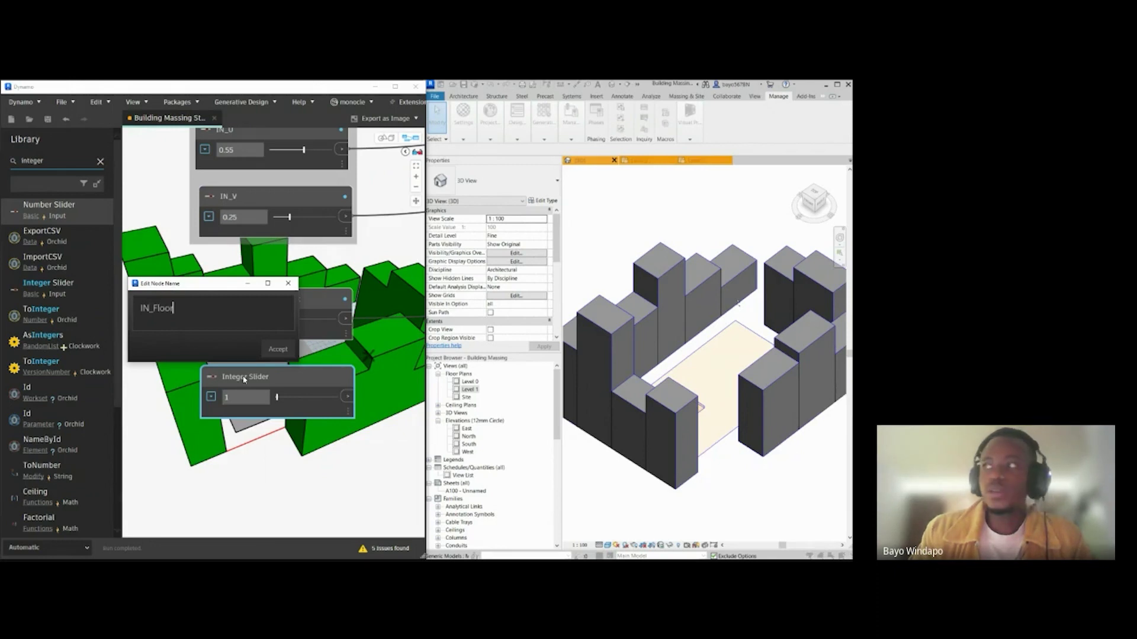
pyautogui.write(' Number')
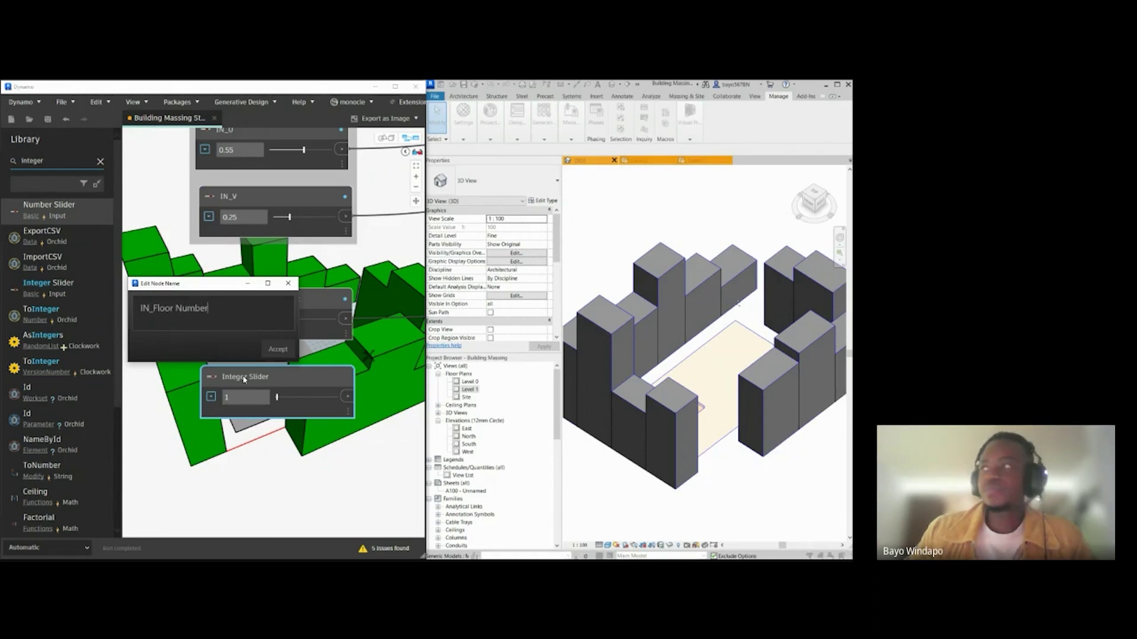
pyautogui.press('Return')
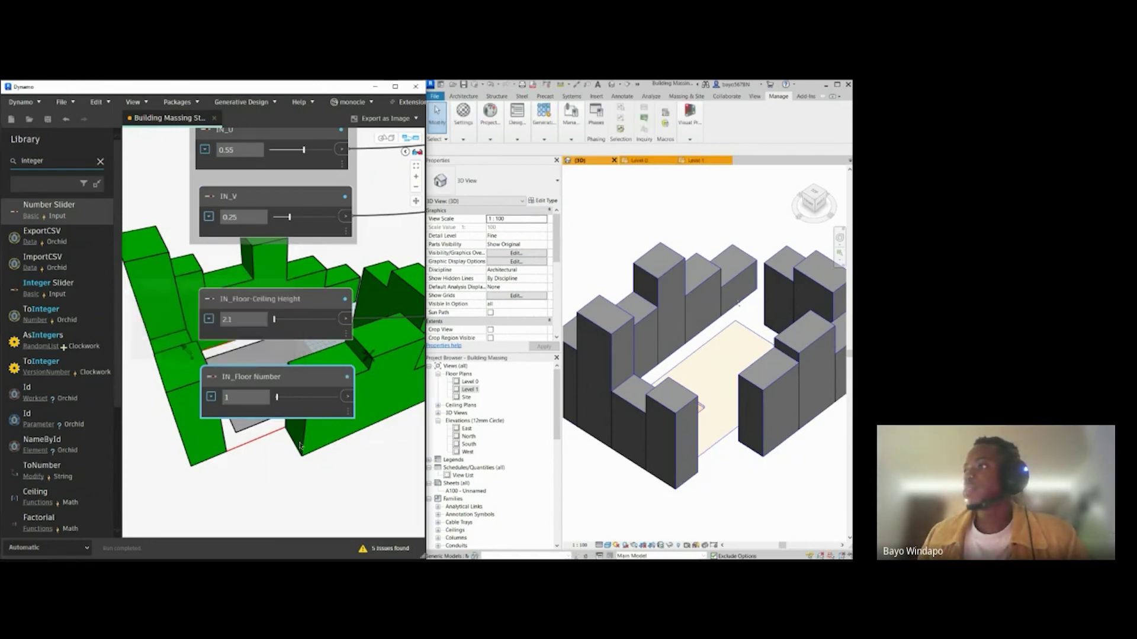
# Step: Set the IN_Floor Number slider's minimum to 1 and its value to 22
pyautogui.click(210, 395)
pyautogui.doubleClick(261, 421)
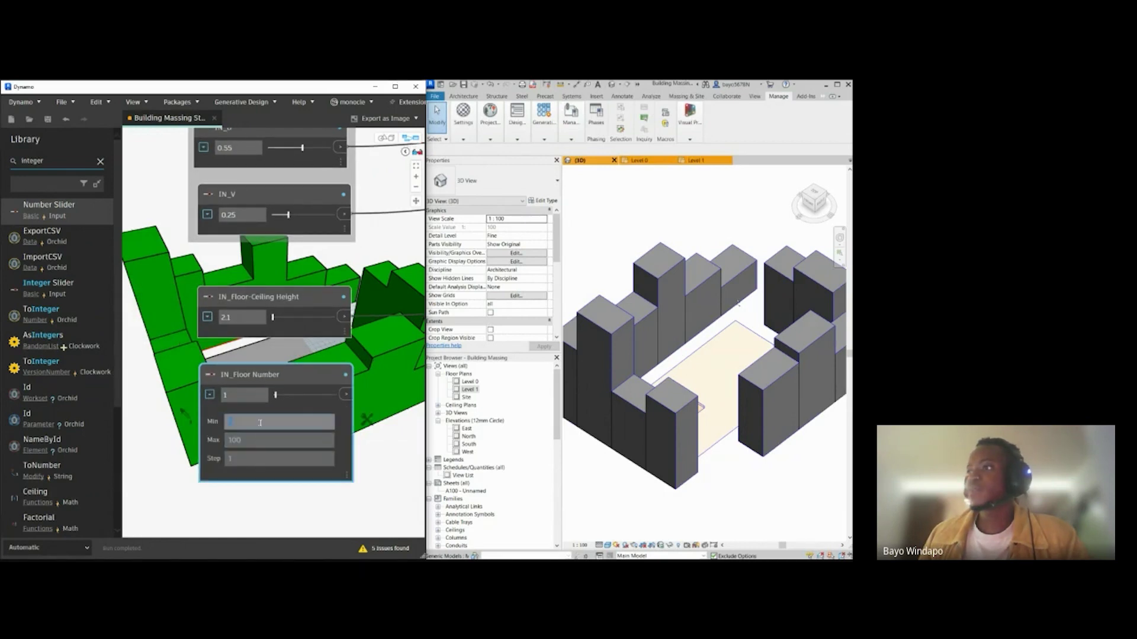
pyautogui.write('1')
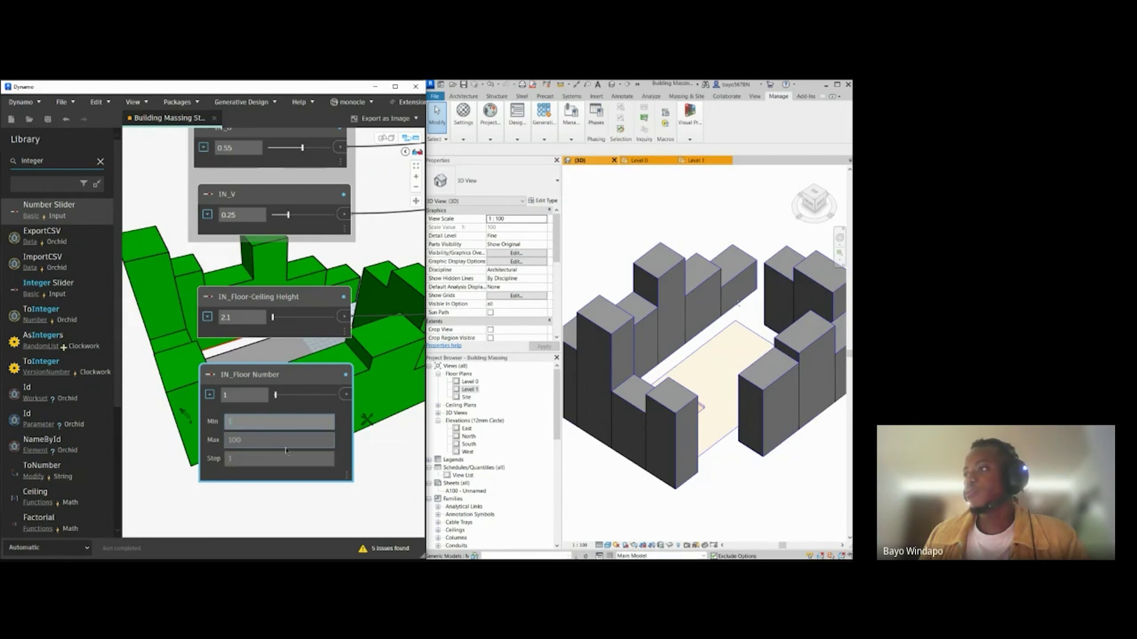
pyautogui.doubleClick(244, 457)
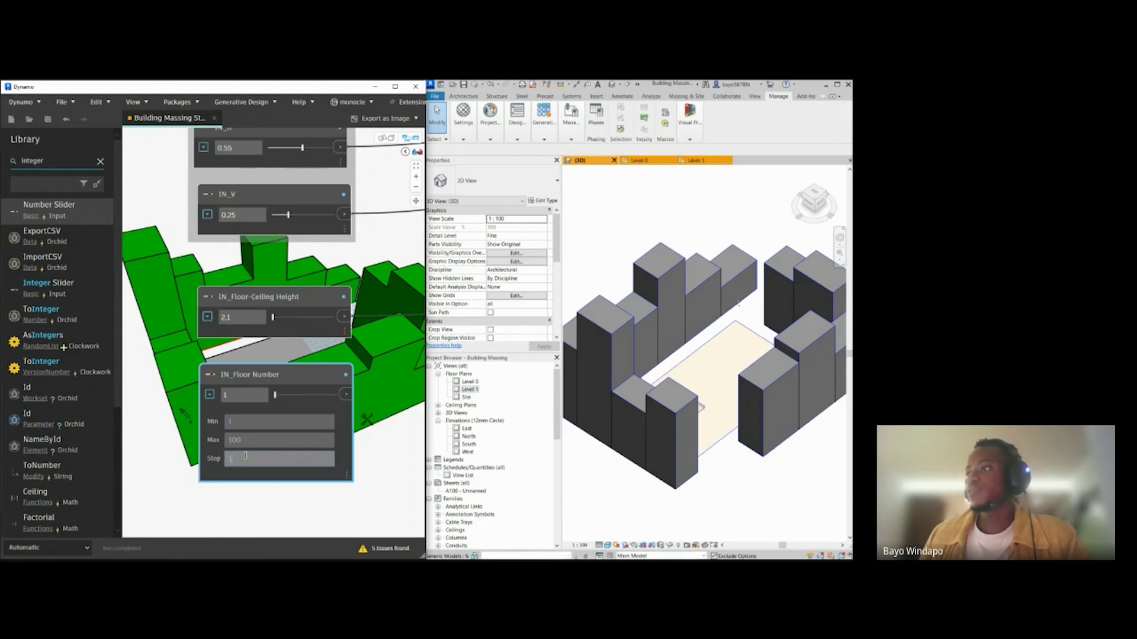
pyautogui.click(272, 421)
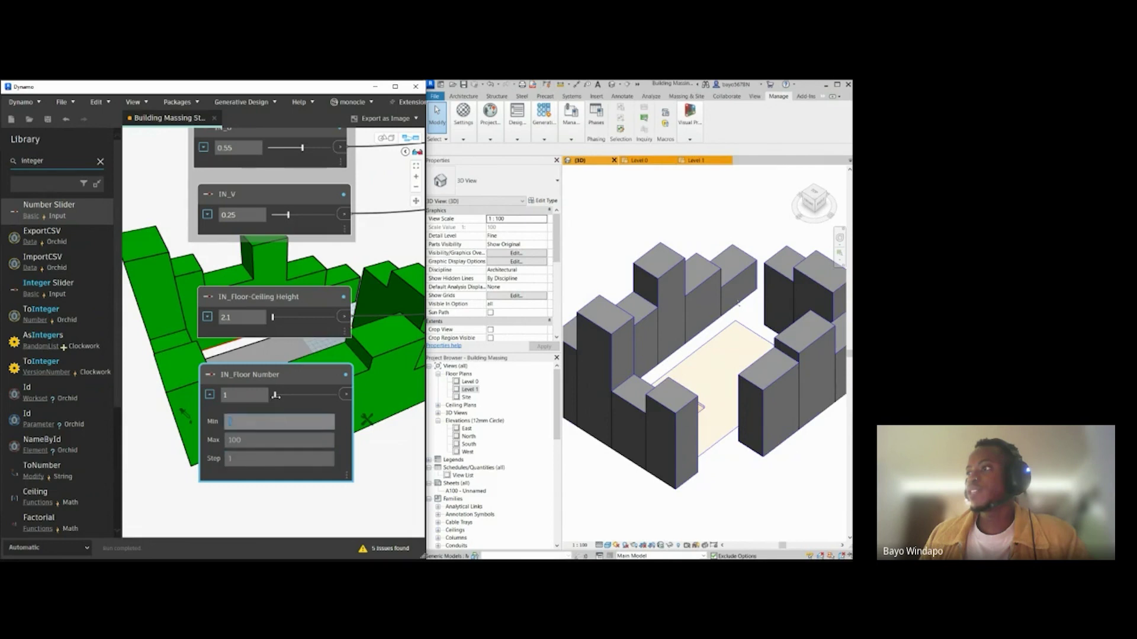
pyautogui.moveTo(278, 395)
pyautogui.mouseDown()
pyautogui.moveTo(336, 396)
pyautogui.moveTo(289, 398)
pyautogui.mouseUp()
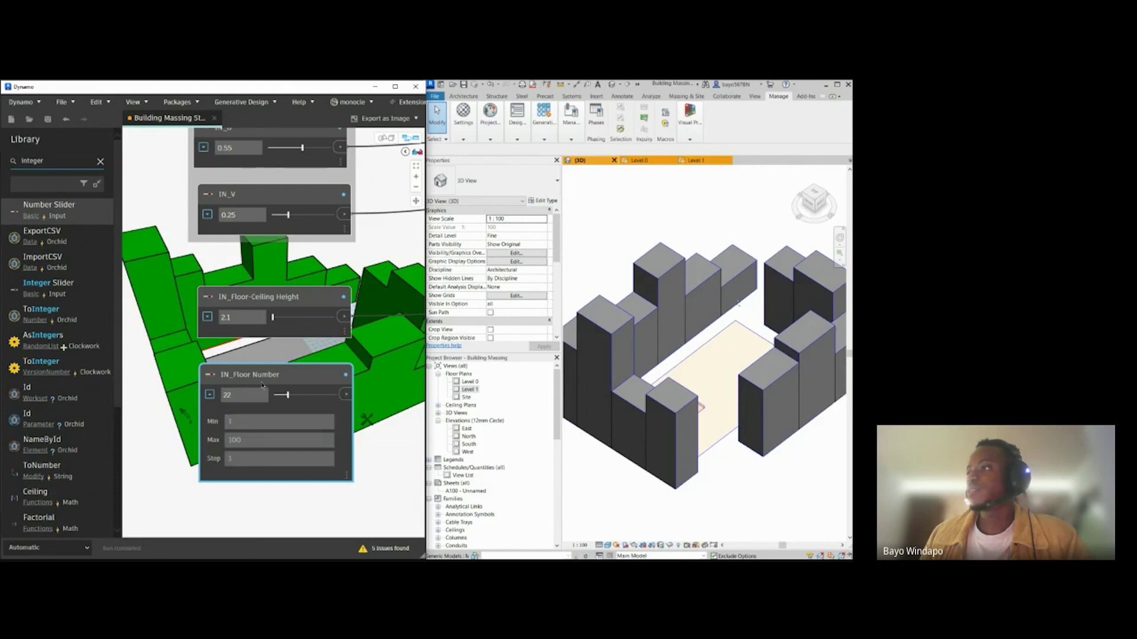
pyautogui.click(210, 395)
# Step: Wire IN_Floor Number to the copied Code Block's floor_number input and IN_Floor-Ceiling Height to its floor_height input
pyautogui.scroll(-3, 207, 379)
pyautogui.click(342, 404)
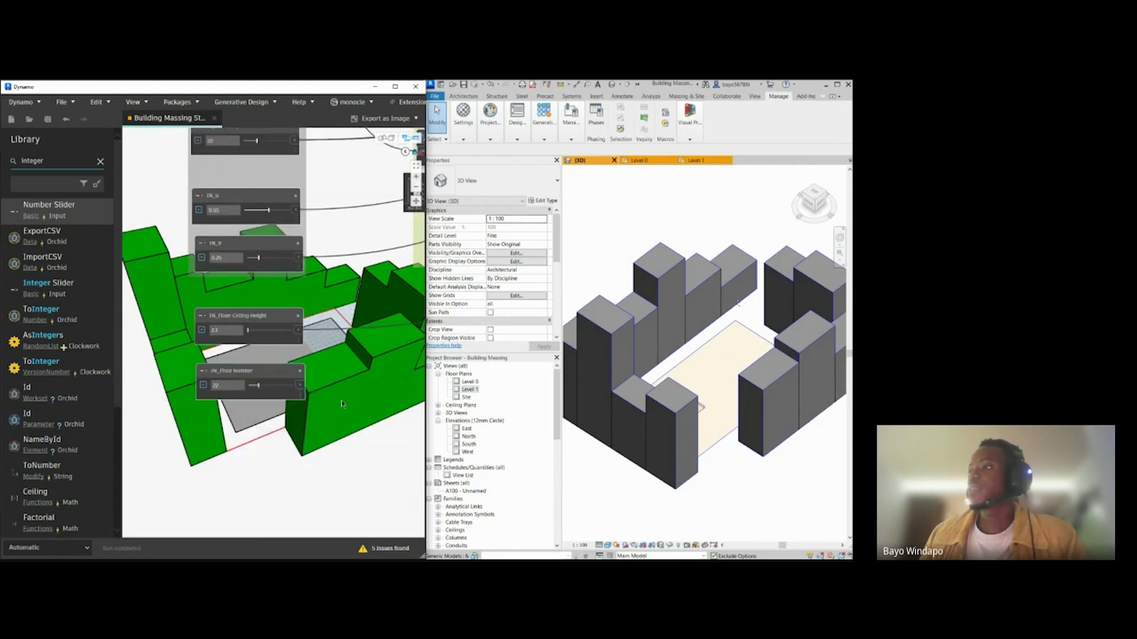
pyautogui.scroll(-5, 277, 411)
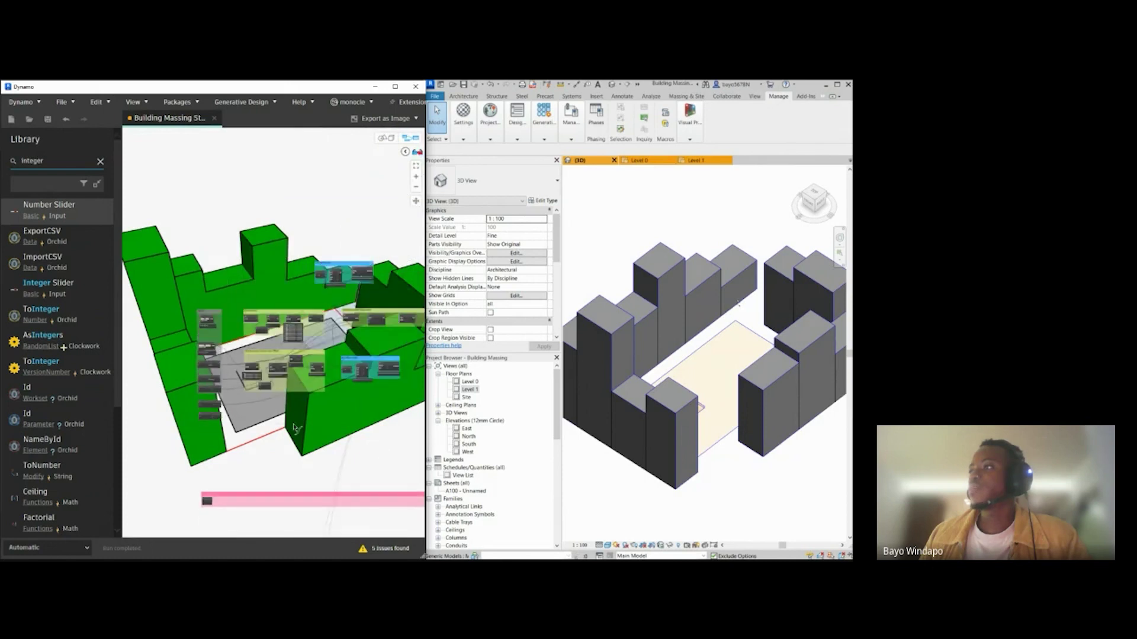
pyautogui.scroll(5, 314, 365)
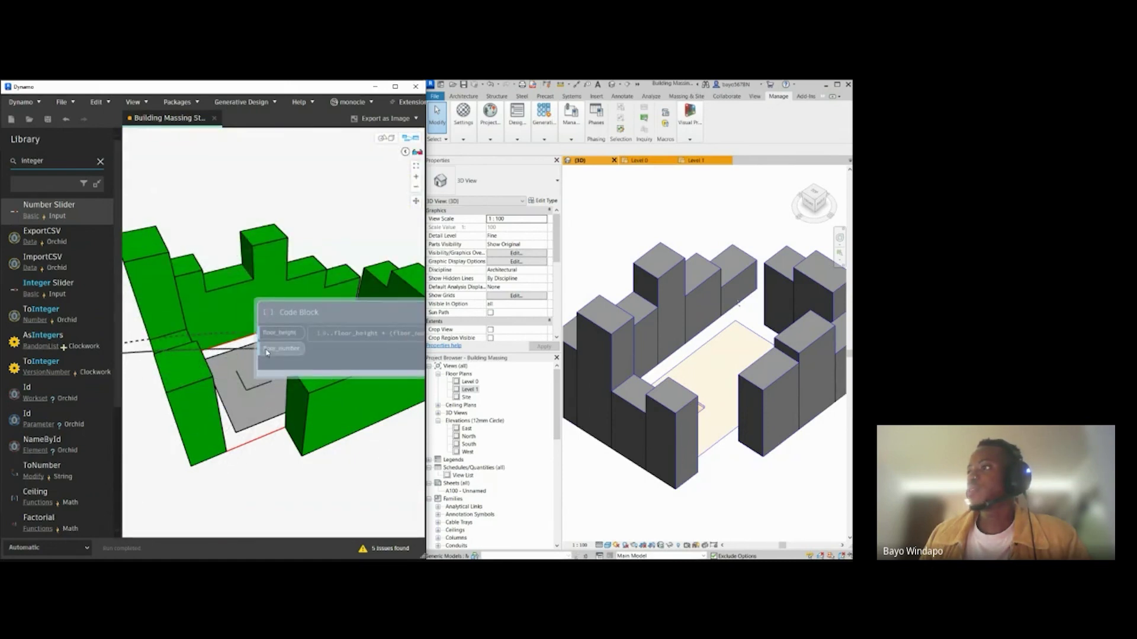
pyautogui.scroll(-5, 195, 378)
pyautogui.scroll(5, 165, 367)
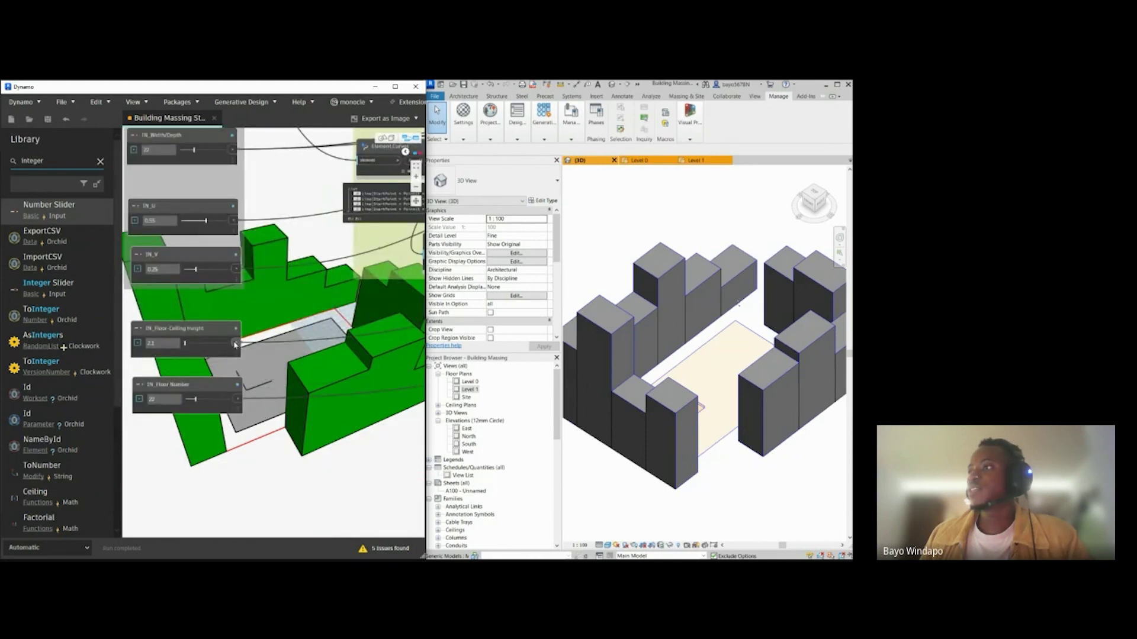
pyautogui.scroll(-5, 286, 392)
pyautogui.scroll(5, 175, 389)
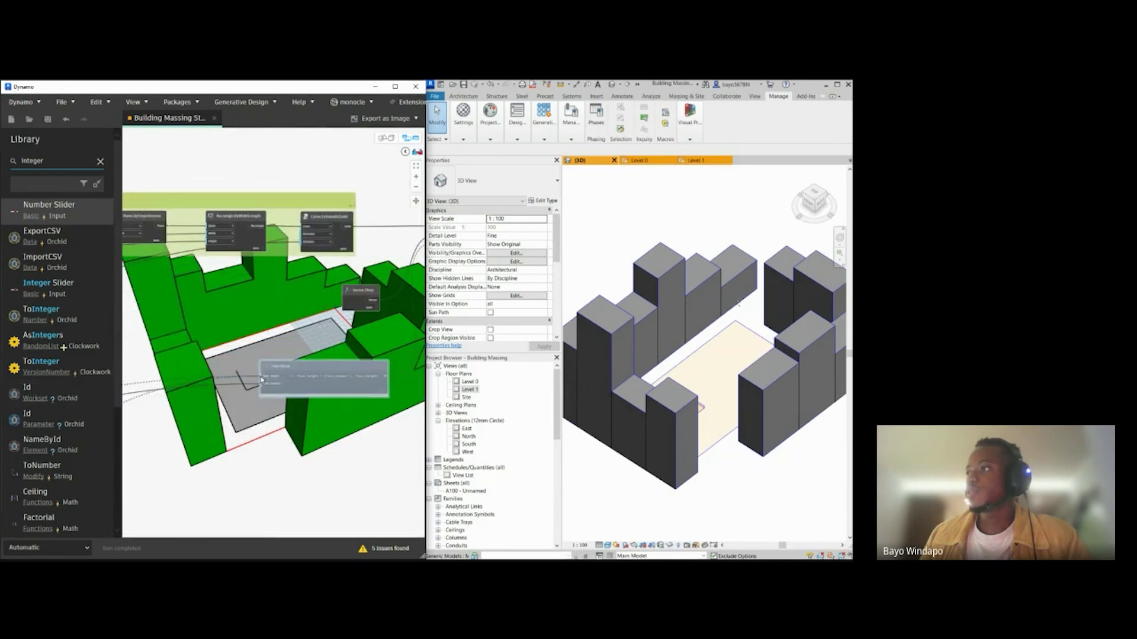
pyautogui.click(321, 377)
# Step: Move the Code Block up closer to Geometry.Translate and adjust the position of the Vector.ZAxis node
pyautogui.moveTo(318, 354); pyautogui.dragTo(255, 355, button='middle')
pyautogui.scroll(1, 300, 378)
pyautogui.moveTo(335, 363); pyautogui.dragTo(280, 399, button='middle')
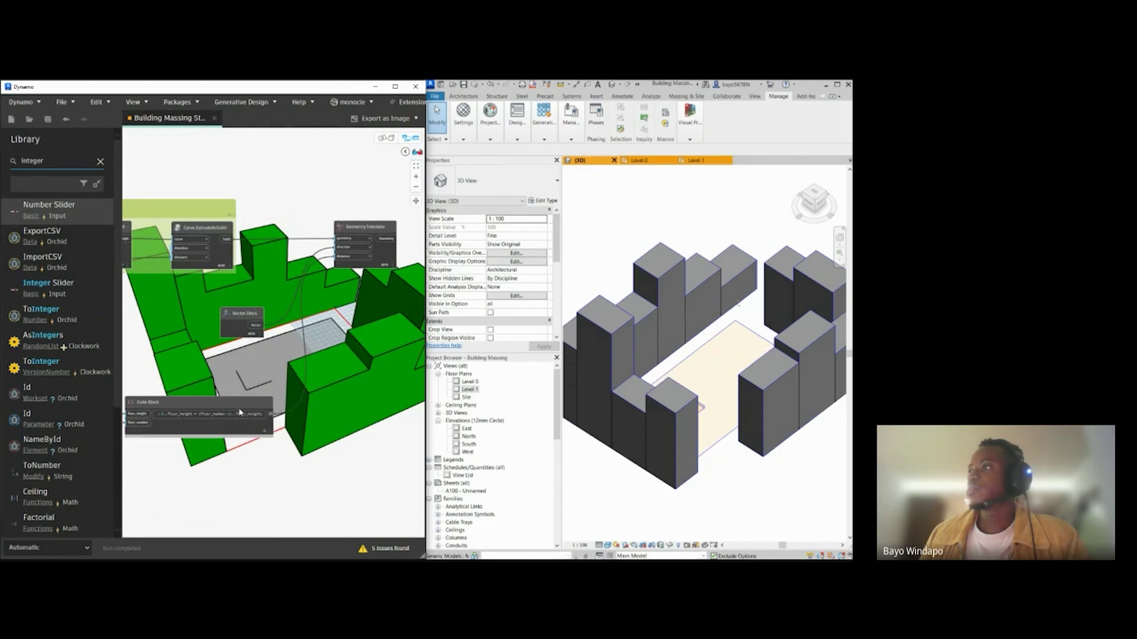
pyautogui.moveTo(240, 412); pyautogui.dragTo(245, 375)
pyautogui.click(312, 314)
pyautogui.moveTo(312, 315); pyautogui.dragTo(288, 325, button='middle')
pyautogui.scroll(2, 330, 280)
pyautogui.moveTo(377, 284)
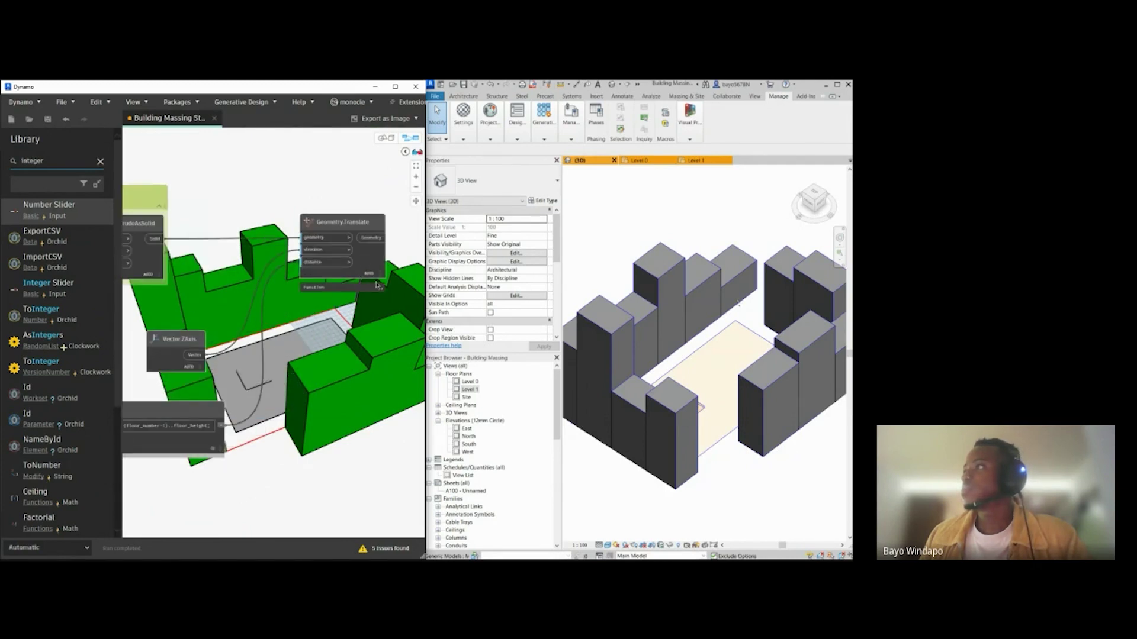
pyautogui.moveTo(207, 334); pyautogui.dragTo(223, 337, button='middle')
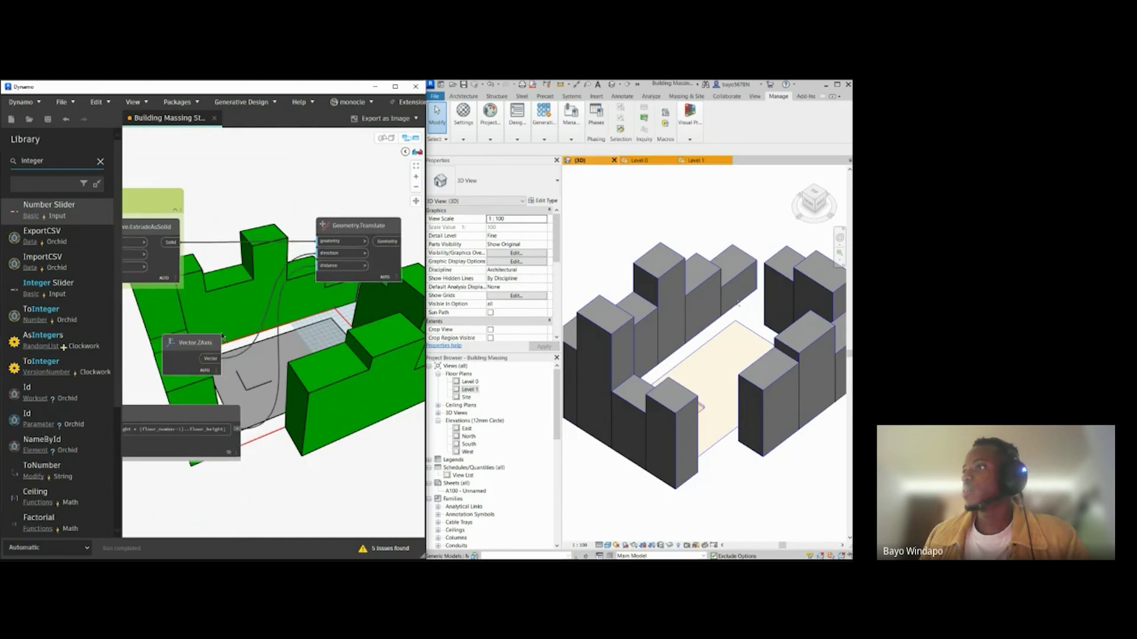
pyautogui.moveTo(218, 340); pyautogui.dragTo(216, 332)
# Step: Check the output preview of Curve.ExtrudeAsSolid and review the Code Block's floor-height expression
pyautogui.moveTo(174, 291); pyautogui.dragTo(274, 308, button='middle')
pyautogui.scroll(1, 274, 308)
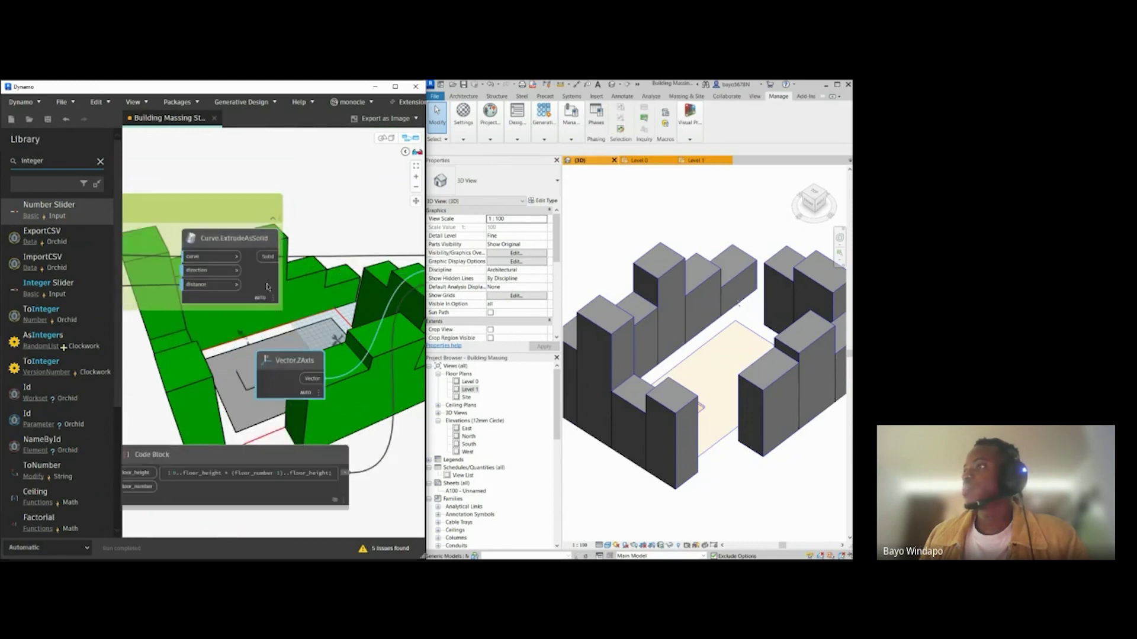
pyautogui.moveTo(271, 314)
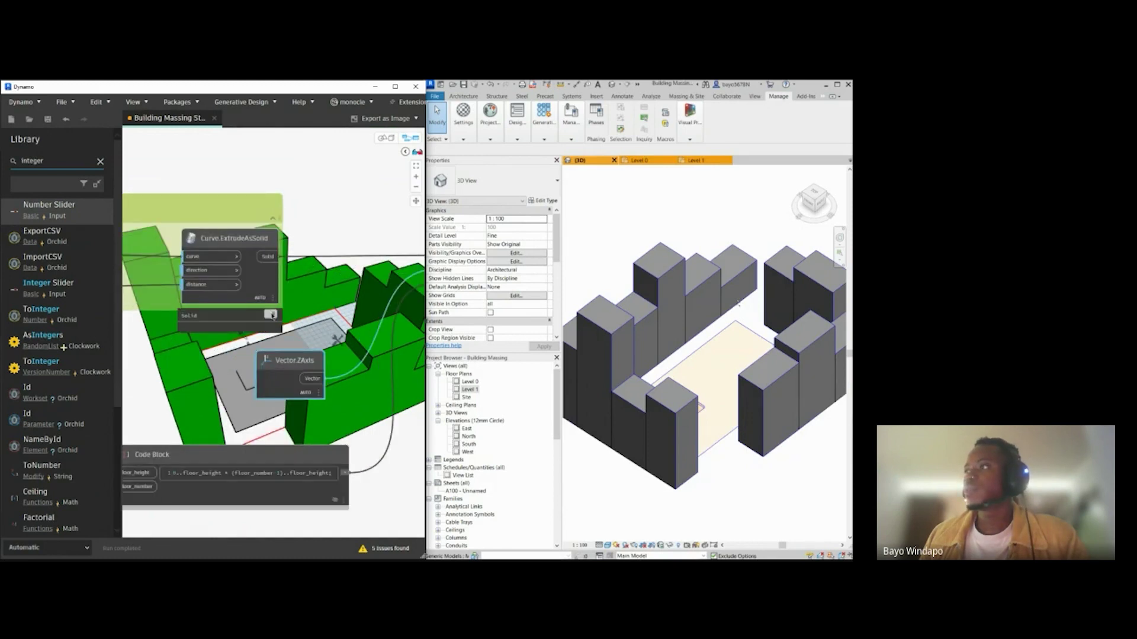
pyautogui.click(188, 377)
pyautogui.click(224, 244)
pyautogui.click(270, 337)
pyautogui.moveTo(203, 522); pyautogui.dragTo(266, 438, button='middle')
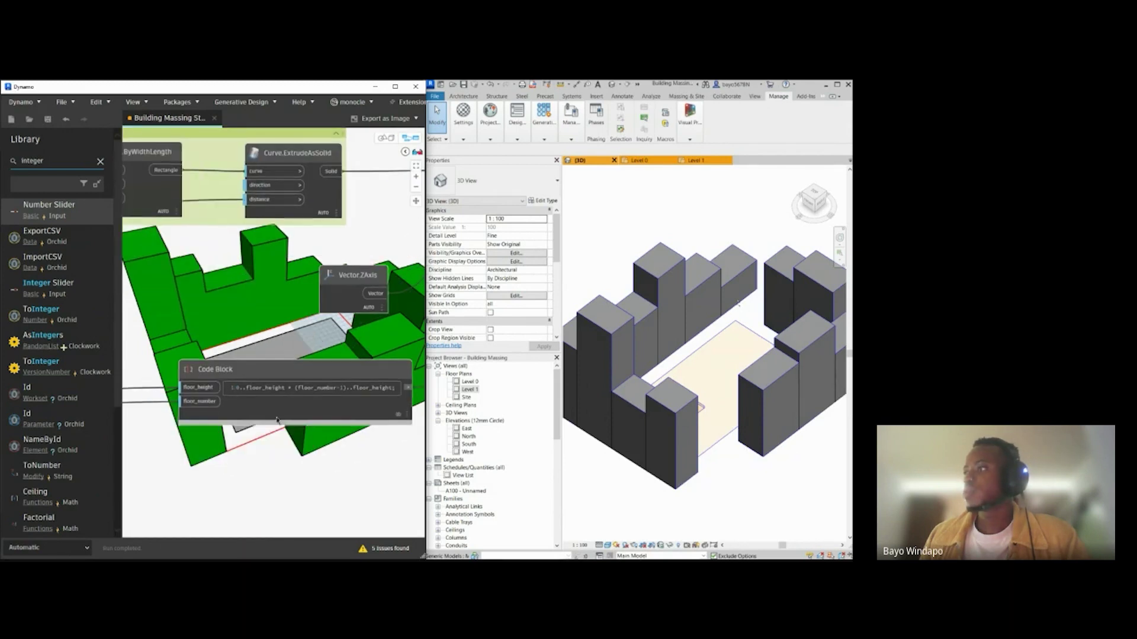
# Step: Switch the graph's run mode from Automatic to Manual
pyautogui.click(406, 437)
pyautogui.scroll(-3, 414, 302)
pyautogui.moveTo(414, 302); pyautogui.dragTo(261, 334, button='middle')
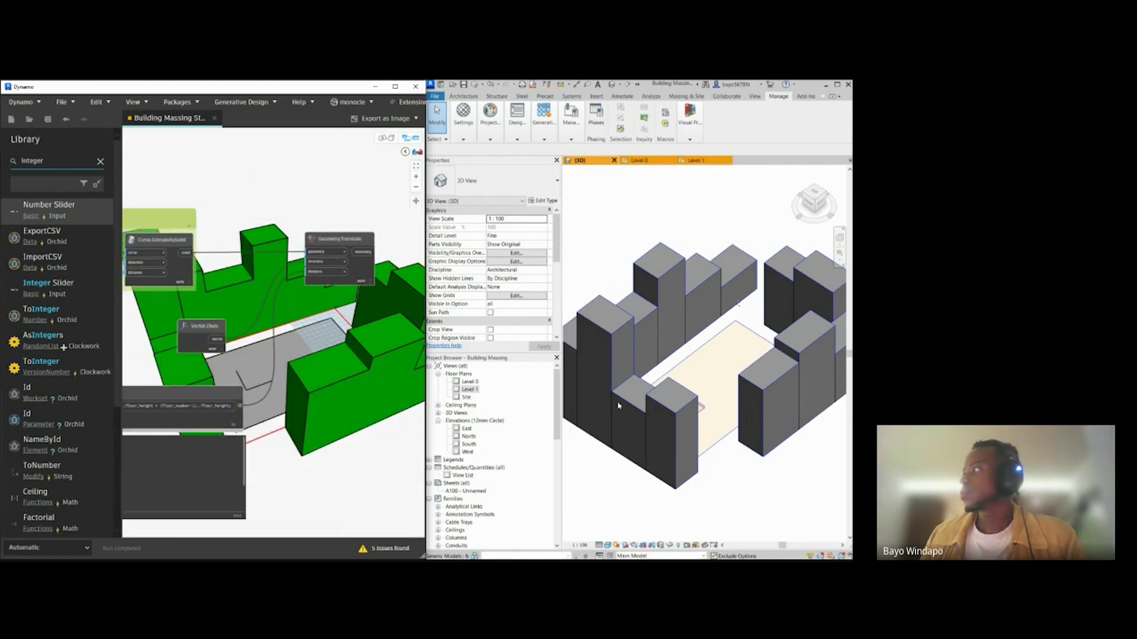
pyautogui.scroll(2, 380, 278)
pyautogui.scroll(1, 380, 279)
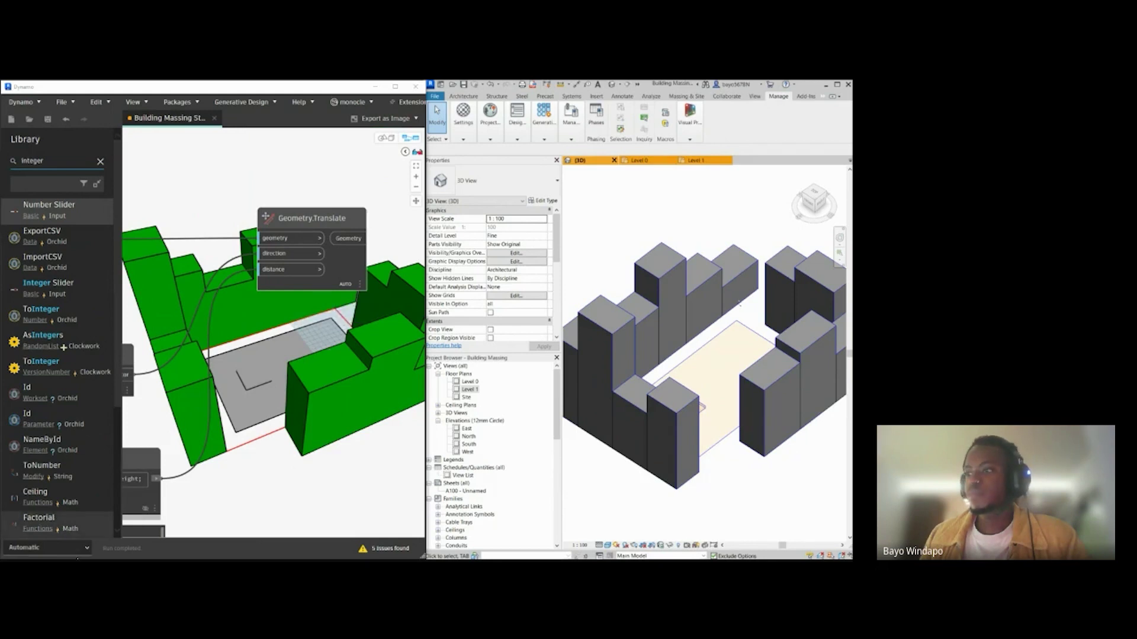
pyautogui.click(75, 553)
pyautogui.click(46, 518)
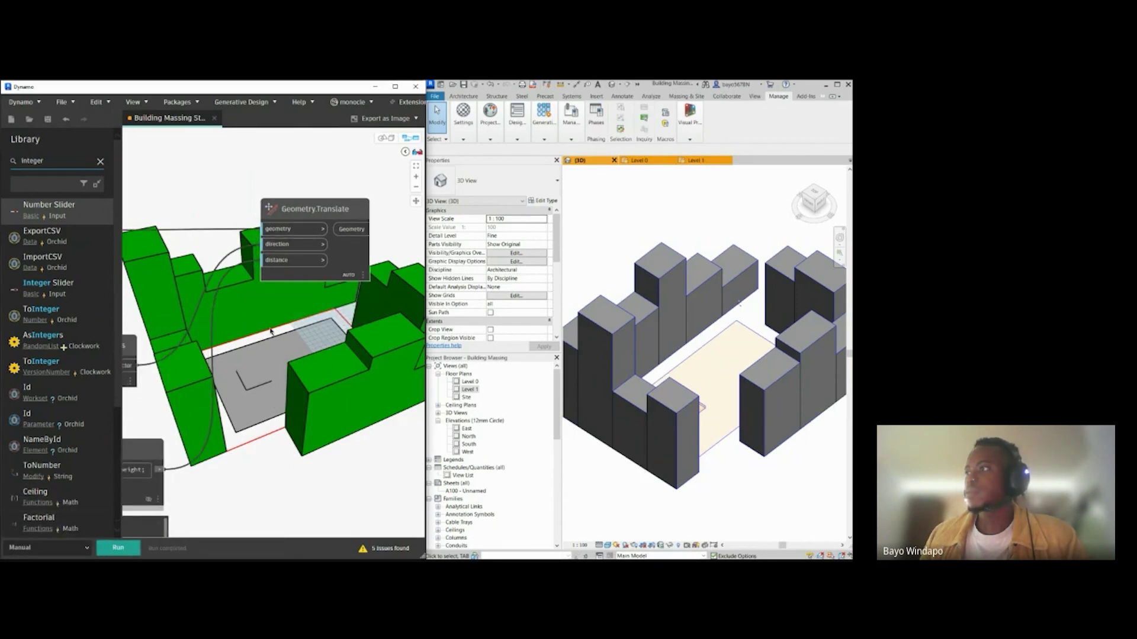
# Step: Check the output preview of the Geometry.Translate node and its incoming connections
pyautogui.moveTo(296, 276); pyautogui.dragTo(274, 265, button='middle')
pyautogui.moveTo(339, 245)
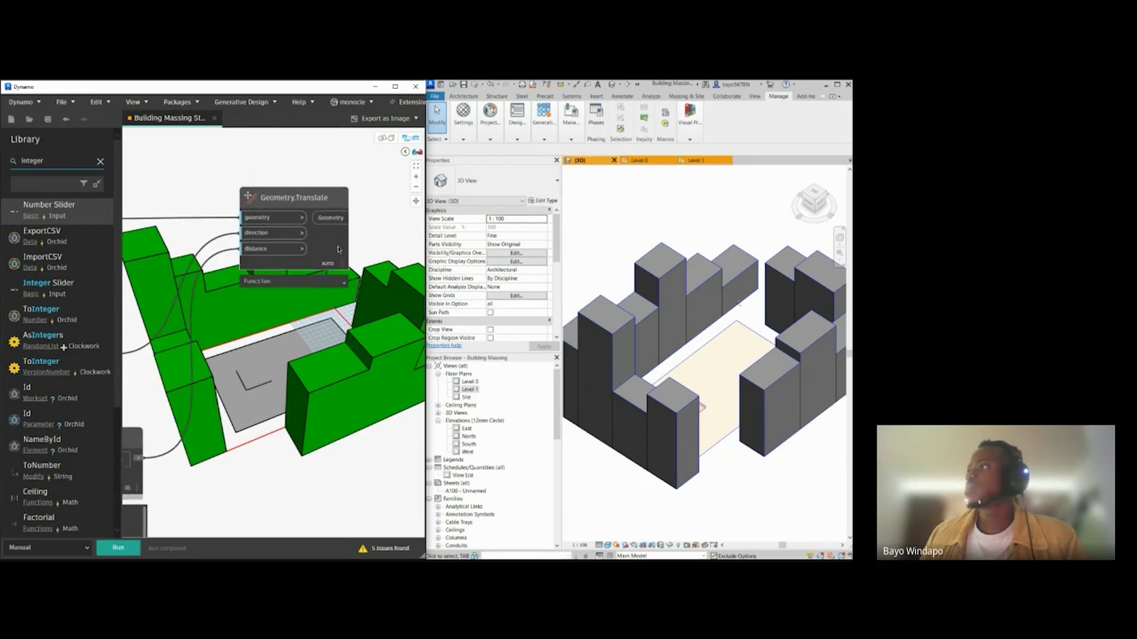
pyautogui.click(341, 283)
pyautogui.scroll(-4, 338, 283)
pyautogui.moveTo(153, 301); pyautogui.dragTo(249, 257, button='middle')
pyautogui.moveTo(355, 243); pyautogui.dragTo(315, 282, button='middle')
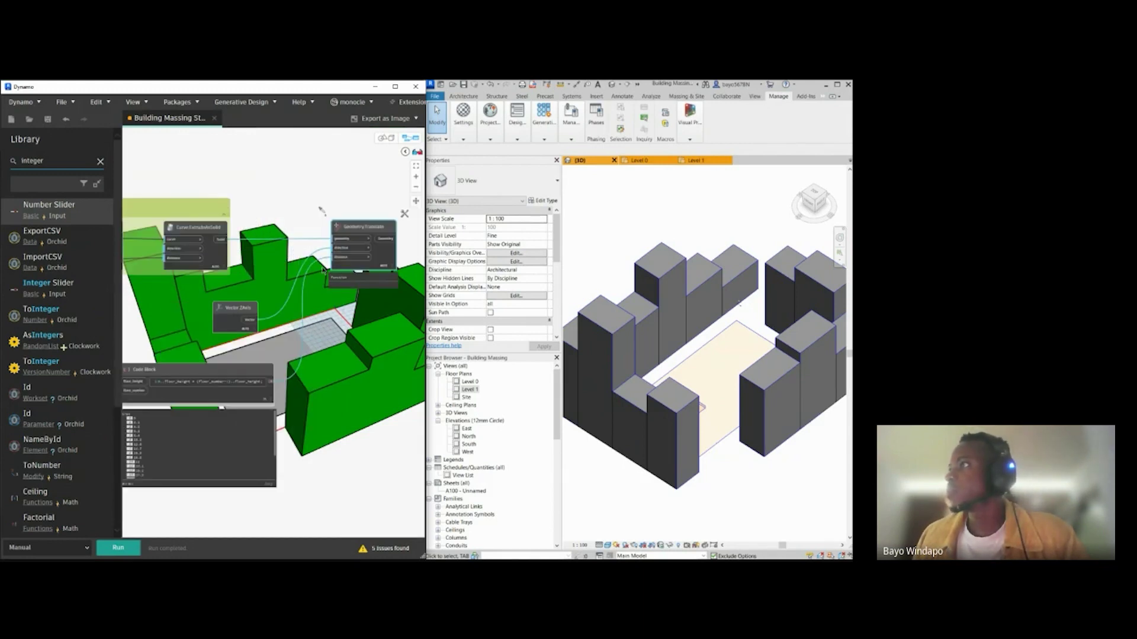
pyautogui.scroll(1, 370, 280)
pyautogui.scroll(3, 371, 280)
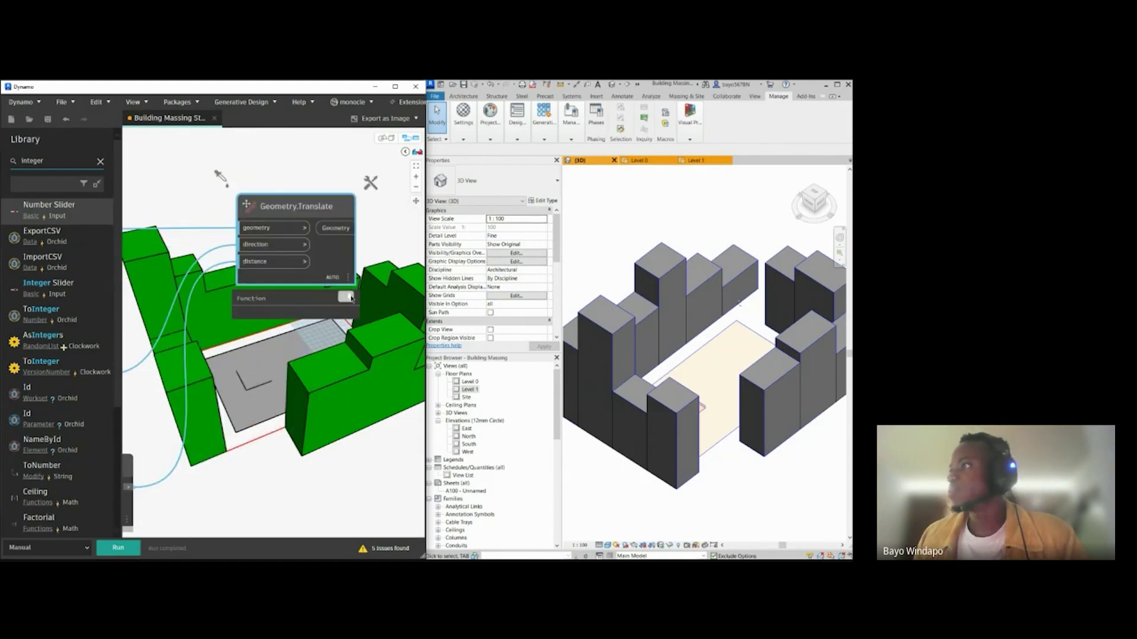
pyautogui.click(276, 186)
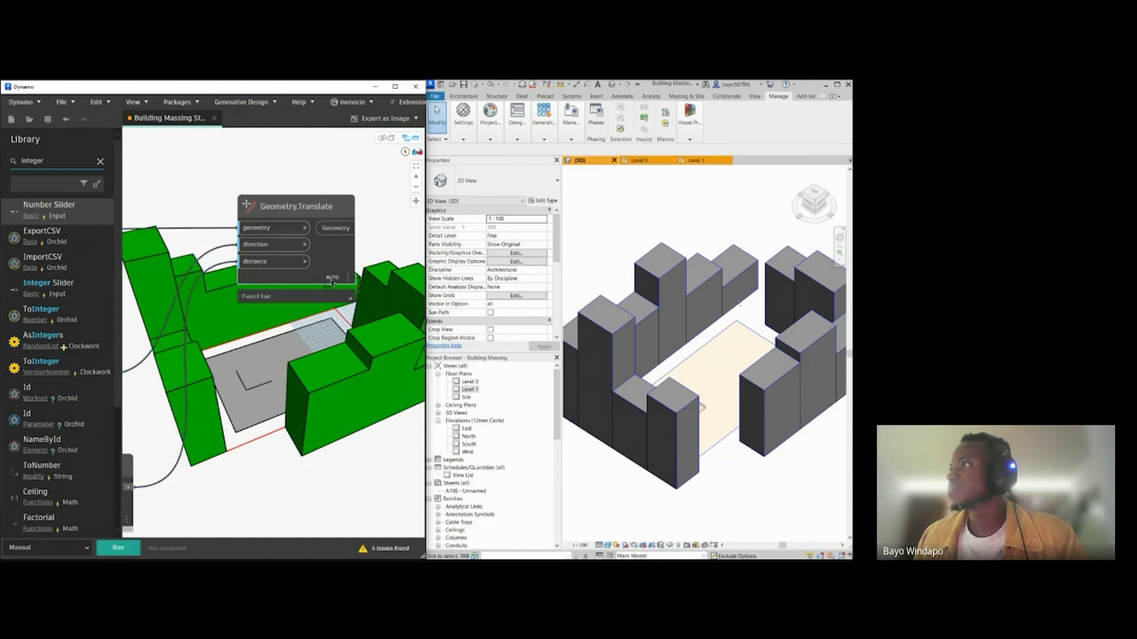
# Step: Search the node library for geometry.trans and place a second Geometry.Translate node with direction and distance inputs below the existing one
pyautogui.doubleClick(62, 164)
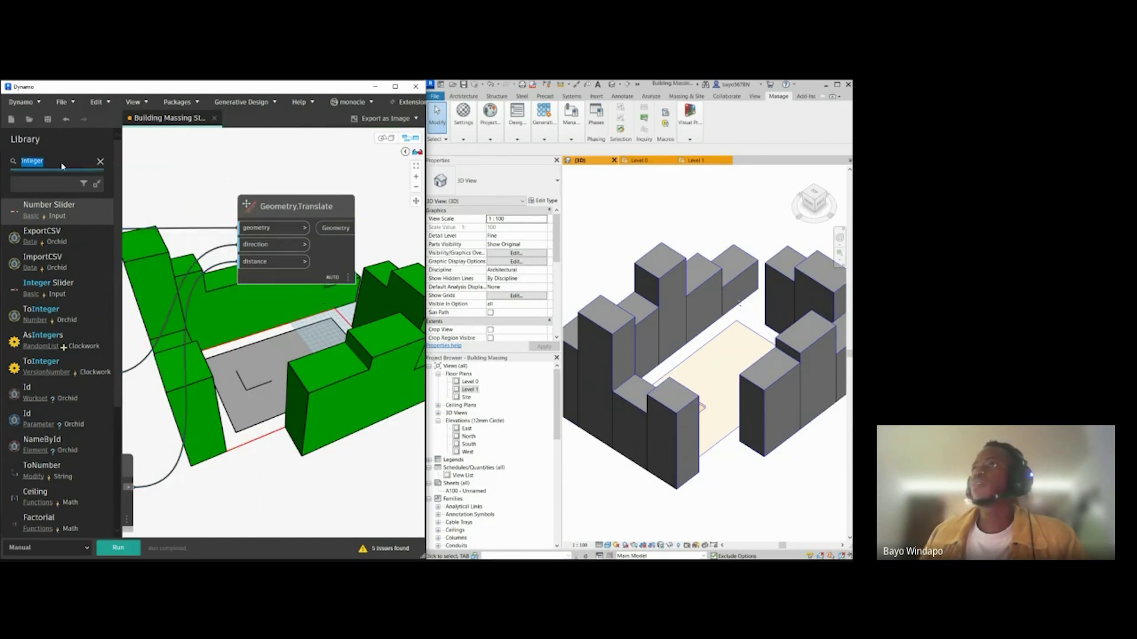
pyautogui.write('ge')
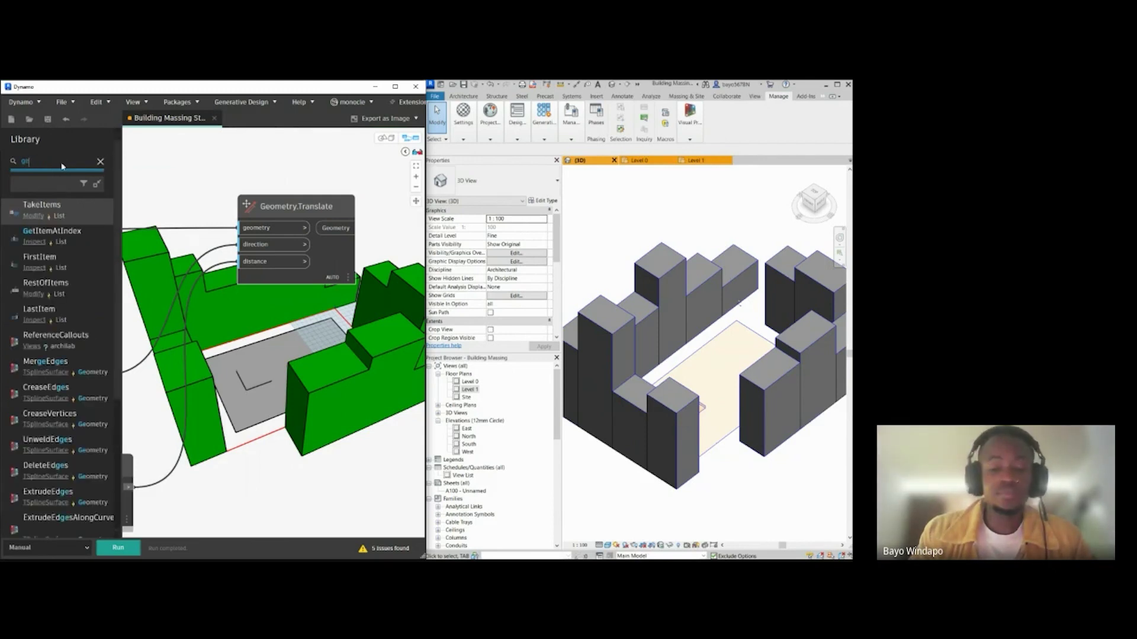
pyautogui.write('o')
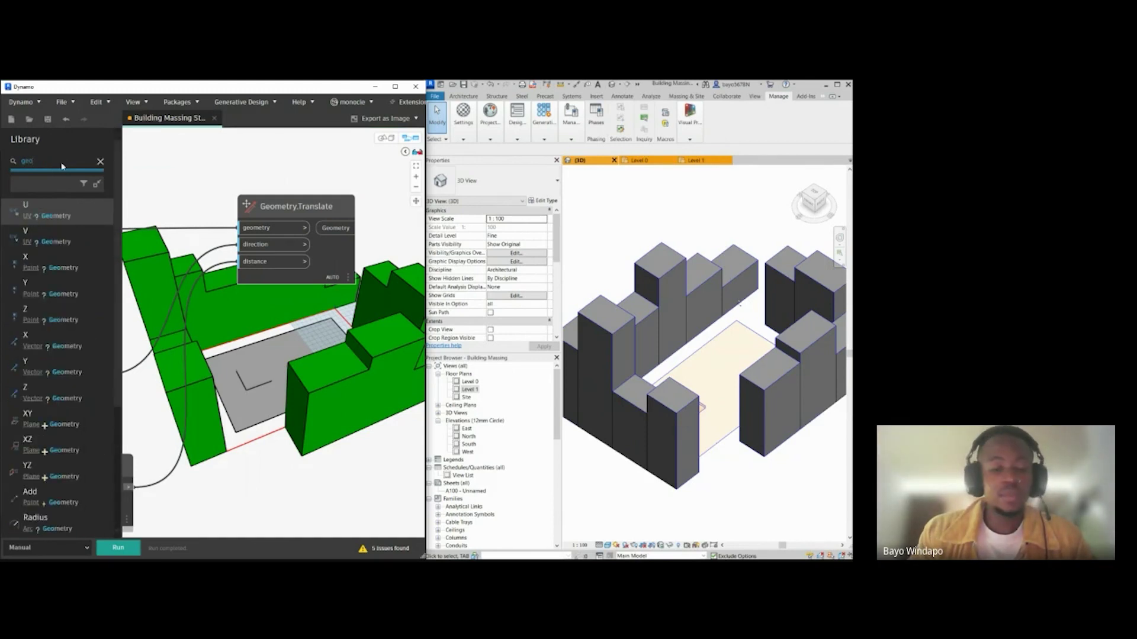
pyautogui.write('metry.tr')
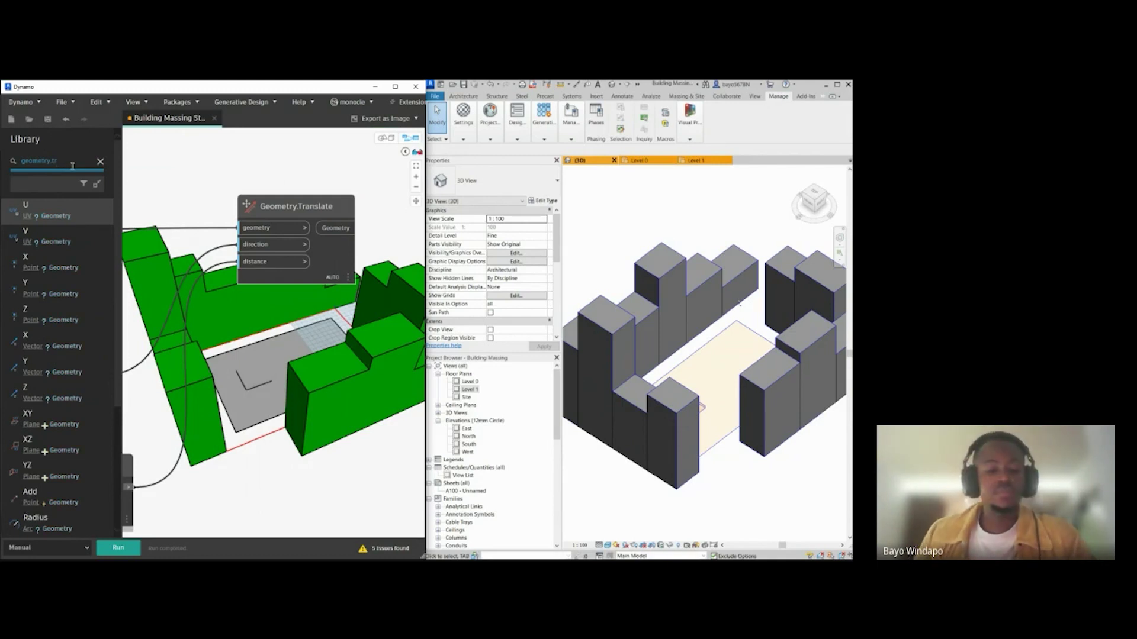
pyautogui.write('ans')
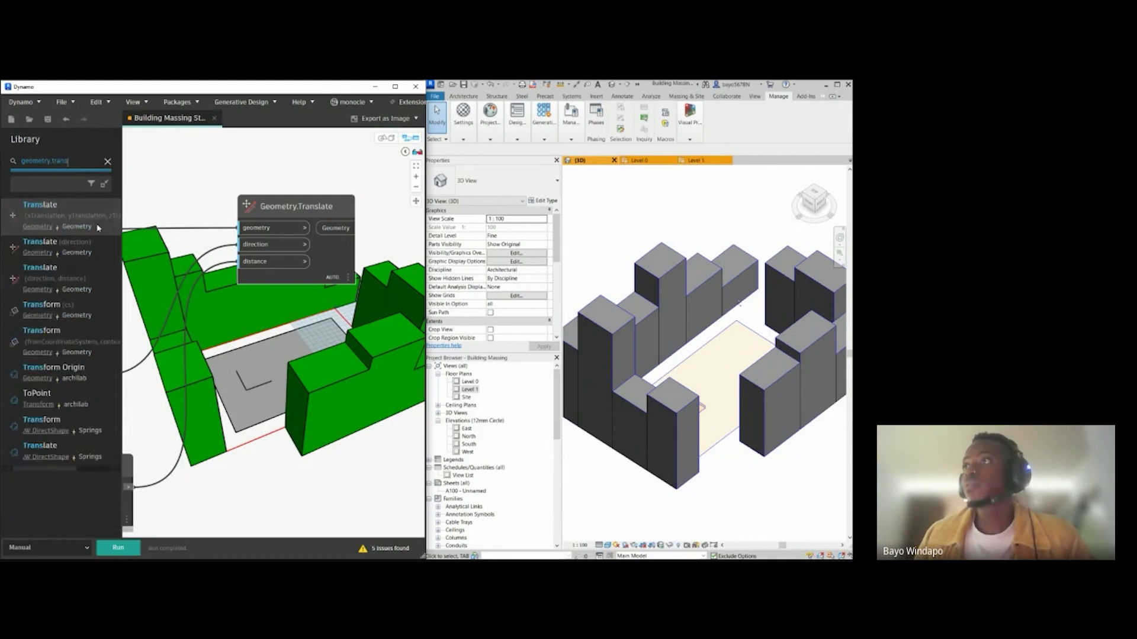
pyautogui.click(89, 285)
pyautogui.moveTo(333, 368); pyautogui.dragTo(309, 352)
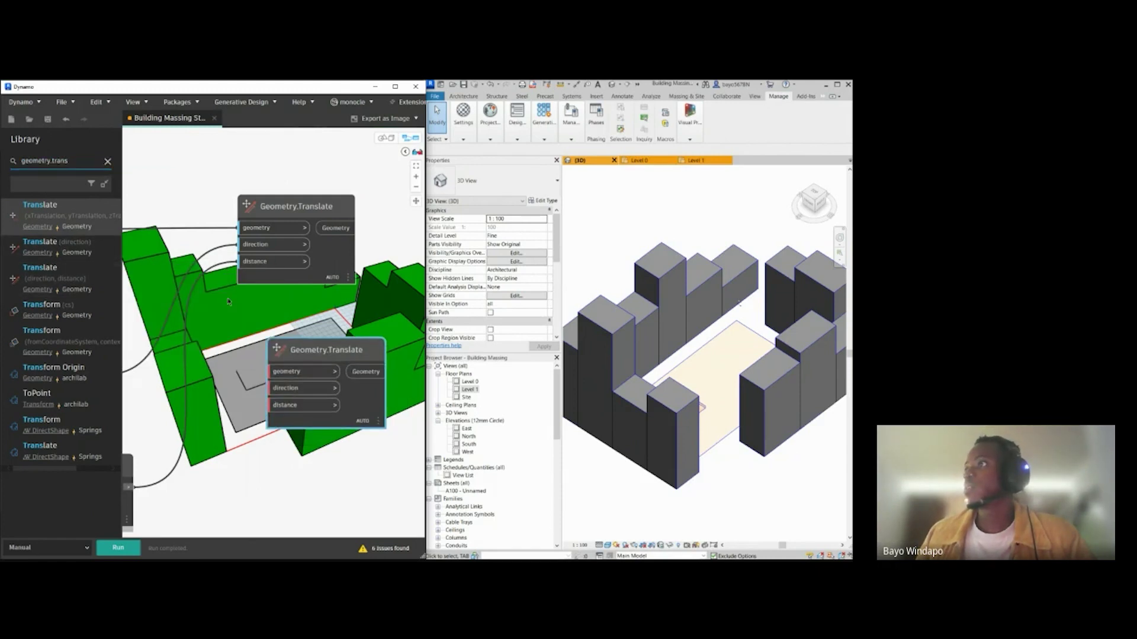
# Step: Move the geometry, direction and distance wires from the old Geometry.Translate to the new one, and run the graph
pyautogui.click(259, 228)
pyautogui.click(279, 372)
pyautogui.click(249, 245)
pyautogui.click(277, 389)
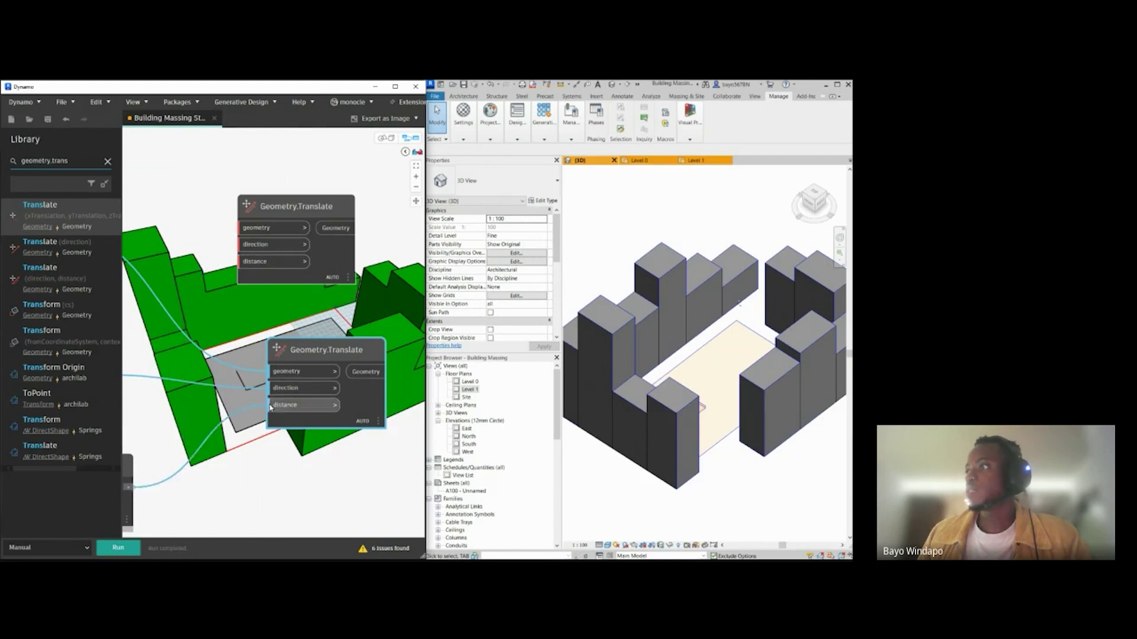
pyautogui.scroll(-3, 261, 354)
pyautogui.moveTo(260, 372); pyautogui.dragTo(240, 358)
pyautogui.click(224, 413)
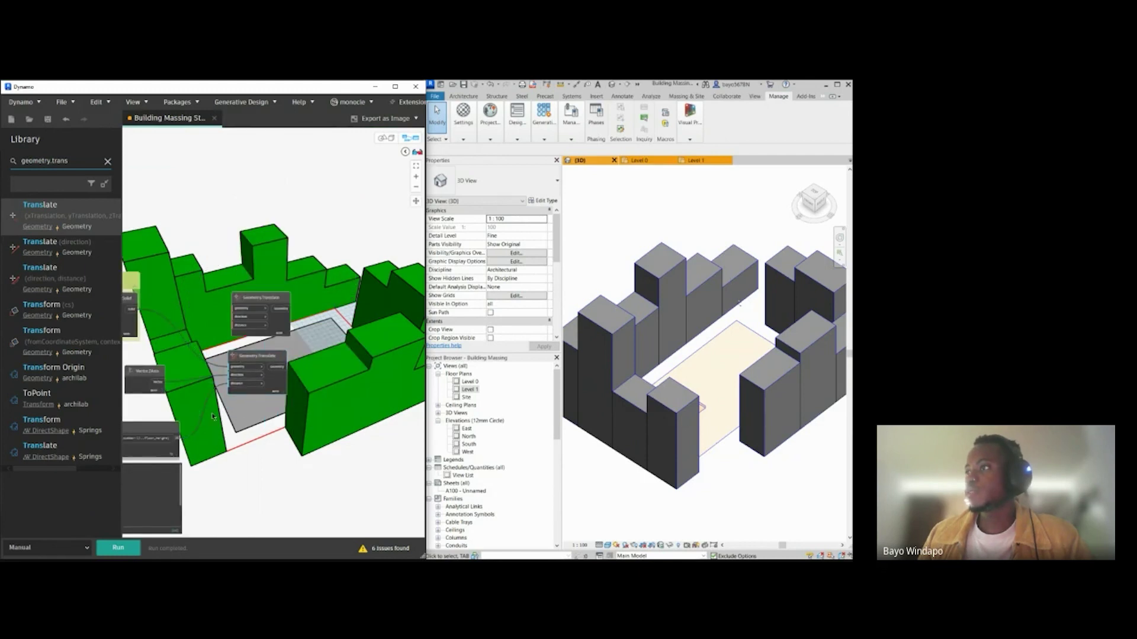
pyautogui.moveTo(225, 414); pyautogui.dragTo(280, 387, button='middle')
pyautogui.click(120, 549)
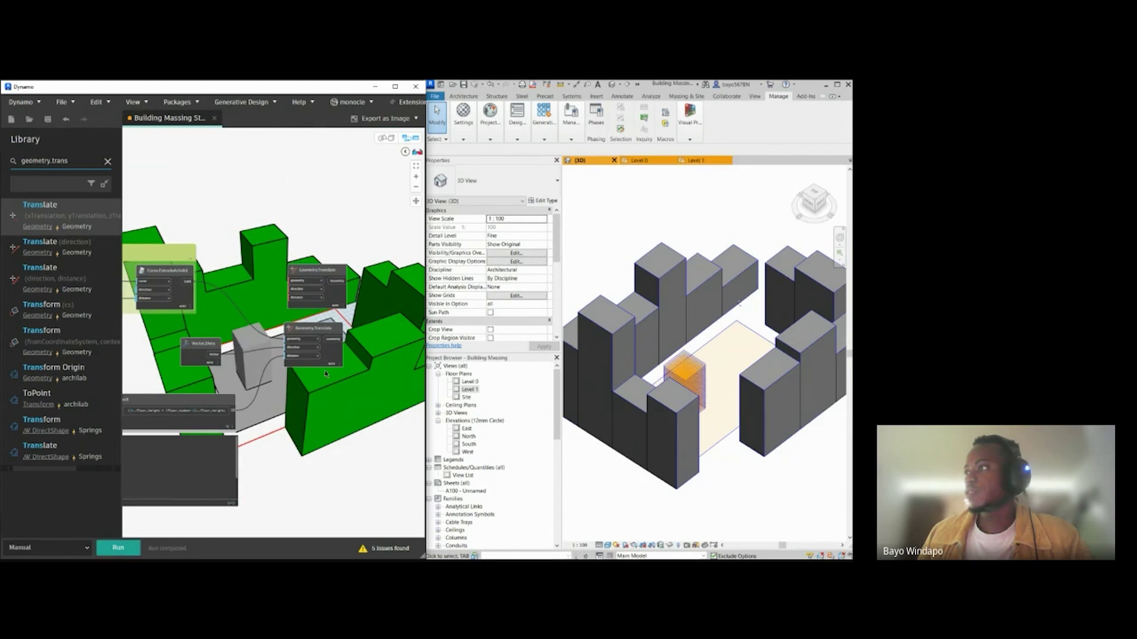
# Step: Delete the disconnected Geometry.Translate node and move the new one up into its place
pyautogui.scroll(5, 326, 285)
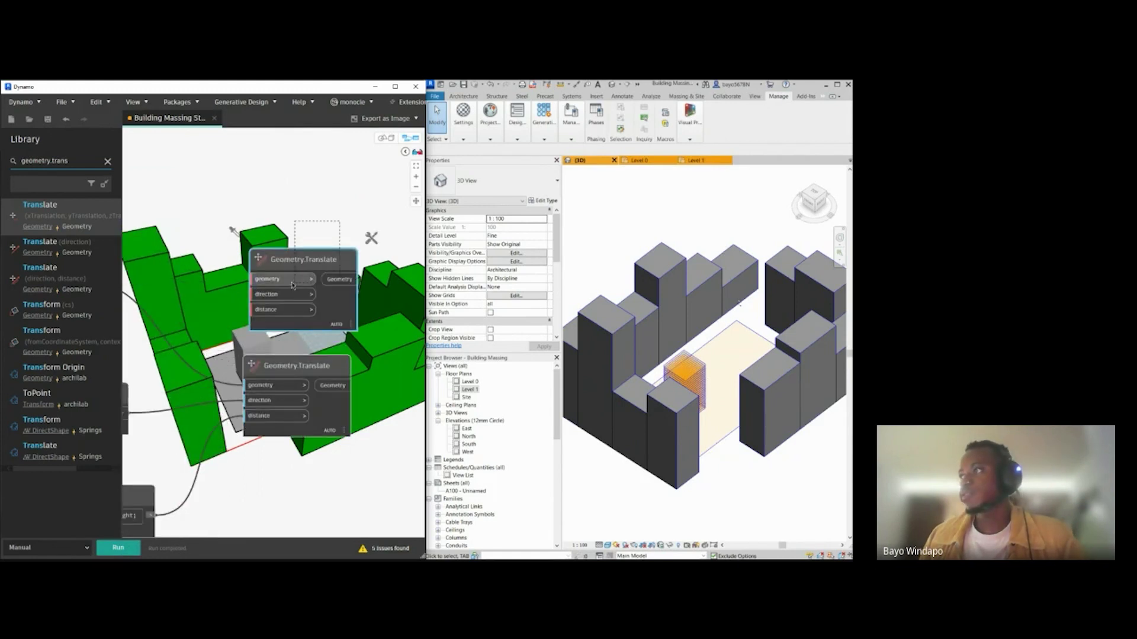
pyautogui.press('Delete')
pyautogui.moveTo(261, 366); pyautogui.dragTo(265, 247)
# Step: Examine the Code Block's floor-height range expression and its list of translation distances
pyautogui.moveTo(132, 425); pyautogui.dragTo(266, 331, button='middle')
pyautogui.moveTo(196, 413); pyautogui.dragTo(280, 380, button='middle')
pyautogui.moveTo(149, 373); pyautogui.dragTo(193, 365, button='middle')
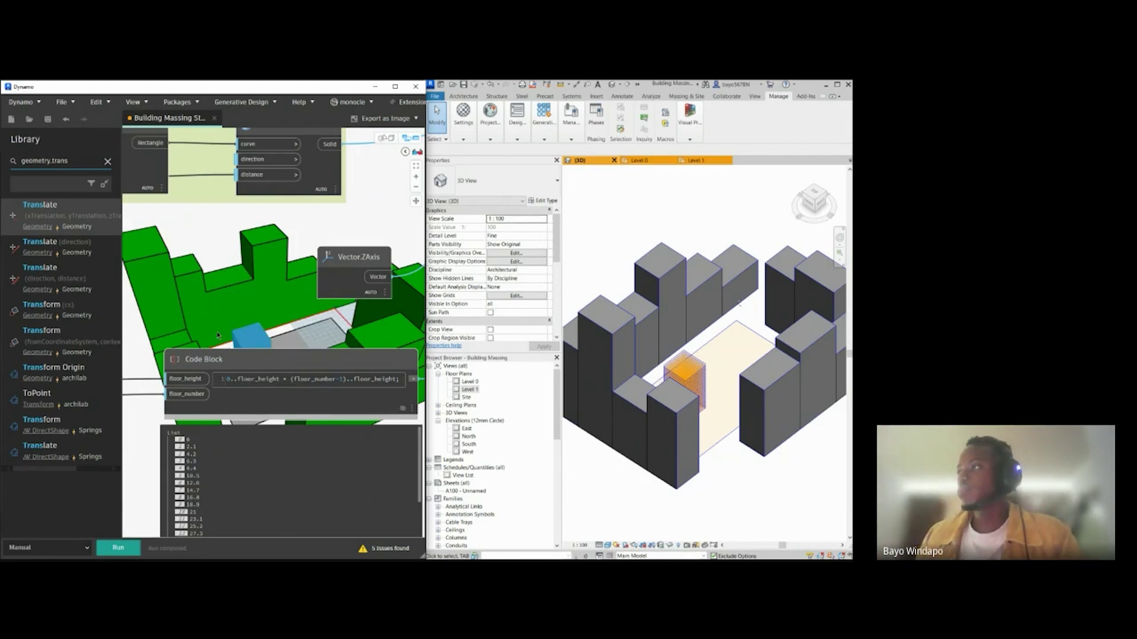
pyautogui.scroll(-3, 217, 334)
pyautogui.scroll(-2, 217, 333)
pyautogui.moveTo(346, 330); pyautogui.dragTo(317, 337, button='middle')
pyautogui.scroll(3, 172, 362)
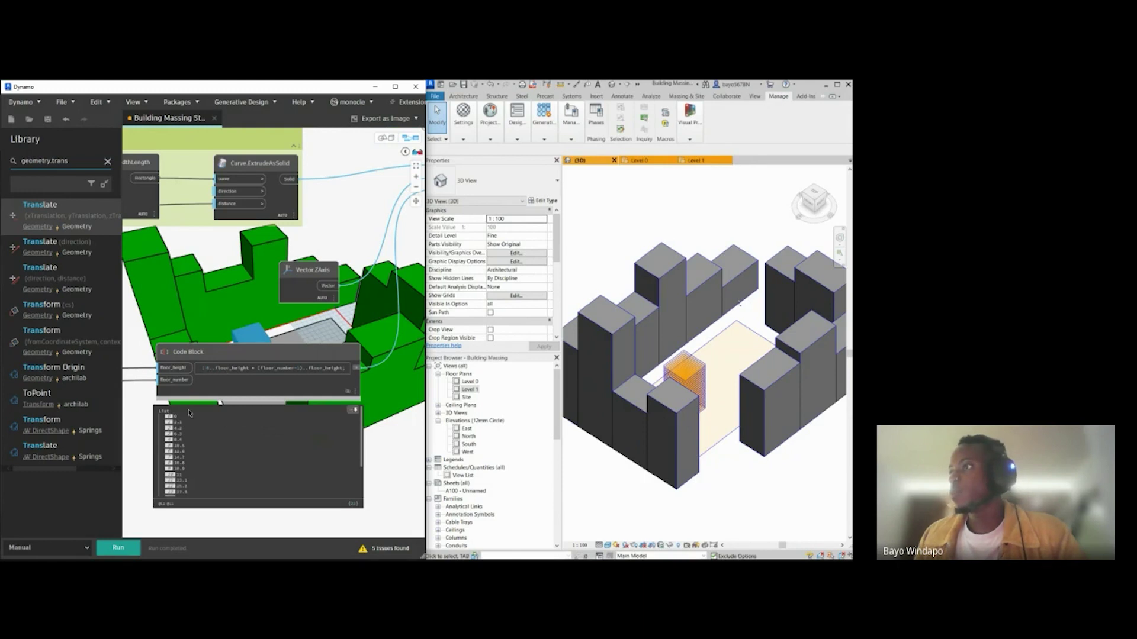
pyautogui.scroll(1, 155, 386)
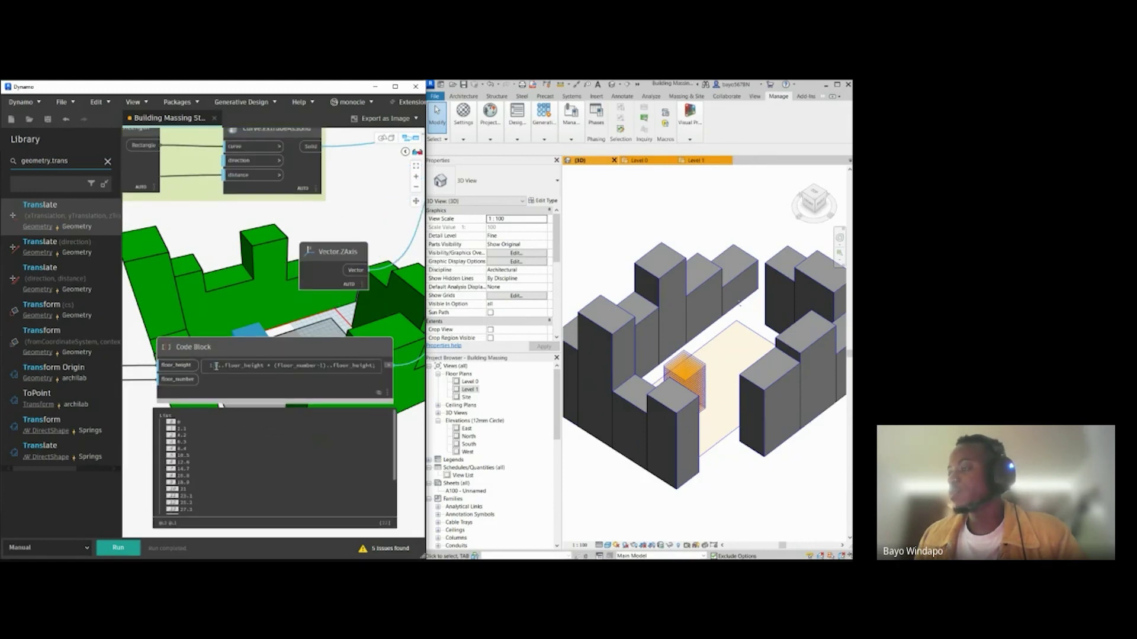
pyautogui.scroll(1, 248, 326)
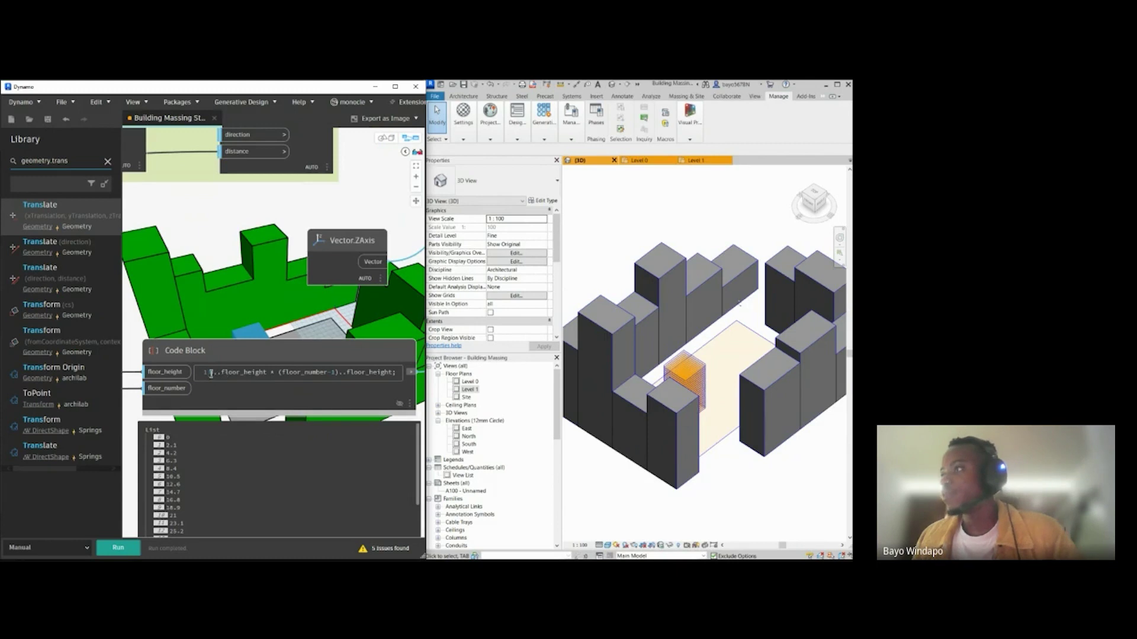
pyautogui.moveTo(288, 335); pyautogui.dragTo(285, 380, button='middle')
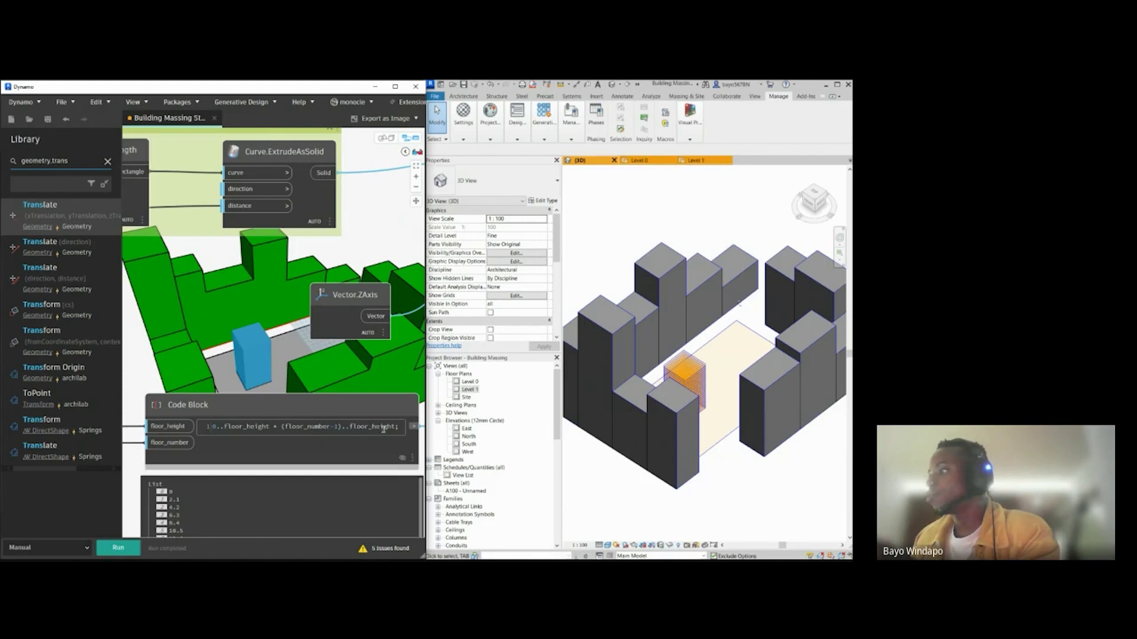
pyautogui.moveTo(232, 467); pyautogui.dragTo(231, 349, button='middle')
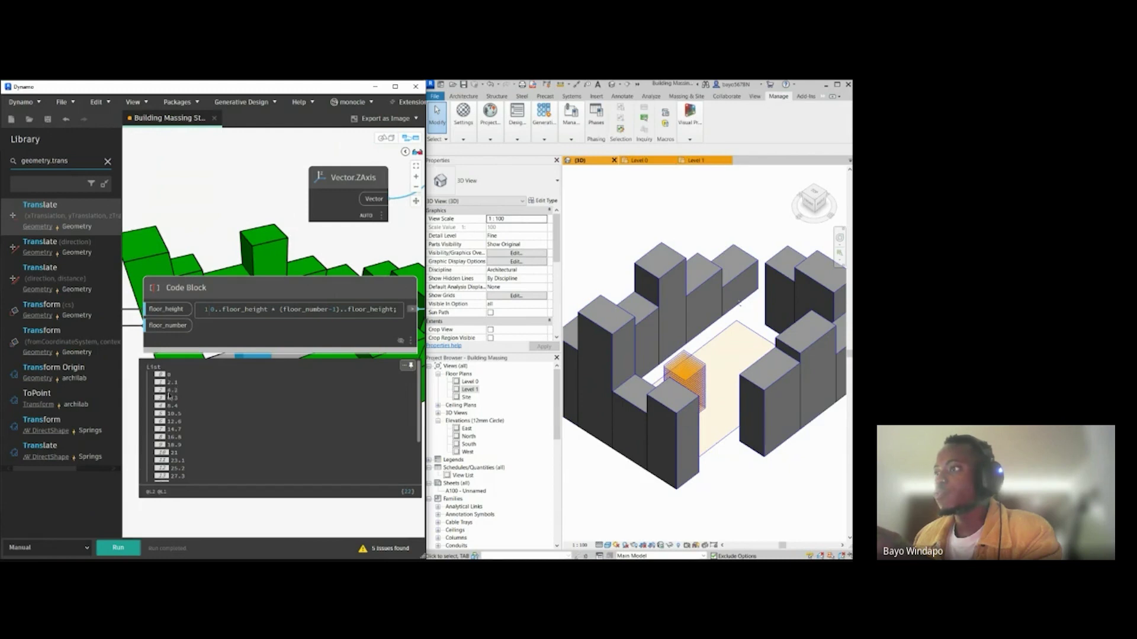
pyautogui.moveTo(197, 282); pyautogui.dragTo(237, 279, button='middle')
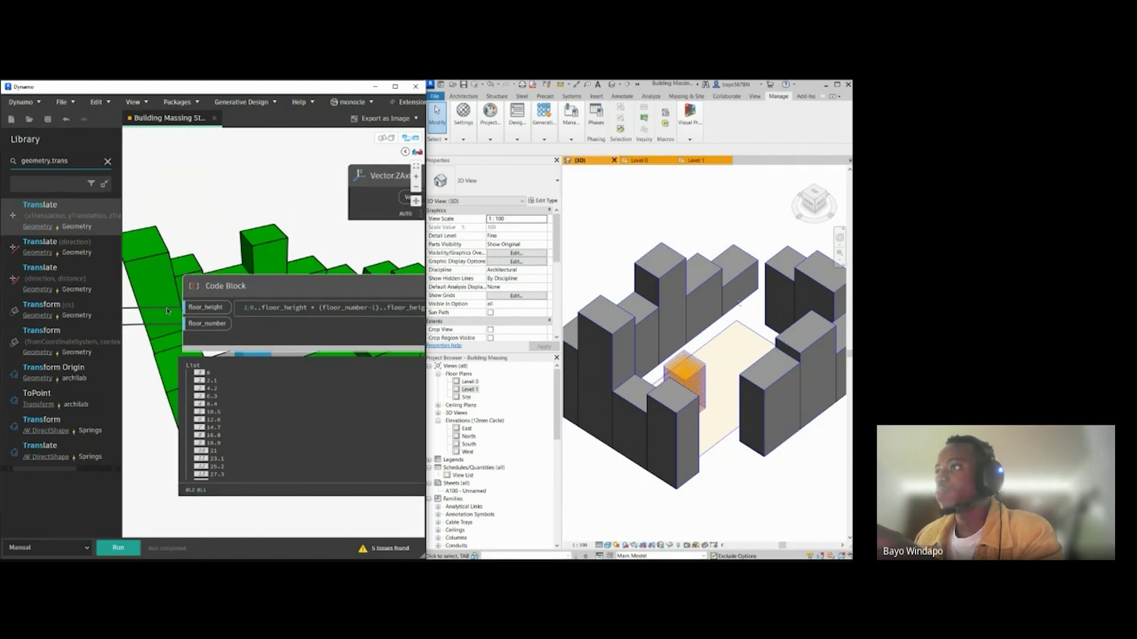
# Step: Set the IN_Floor-Ceiling Height slider to 3 and run the graph again
pyautogui.scroll(-6, 168, 310)
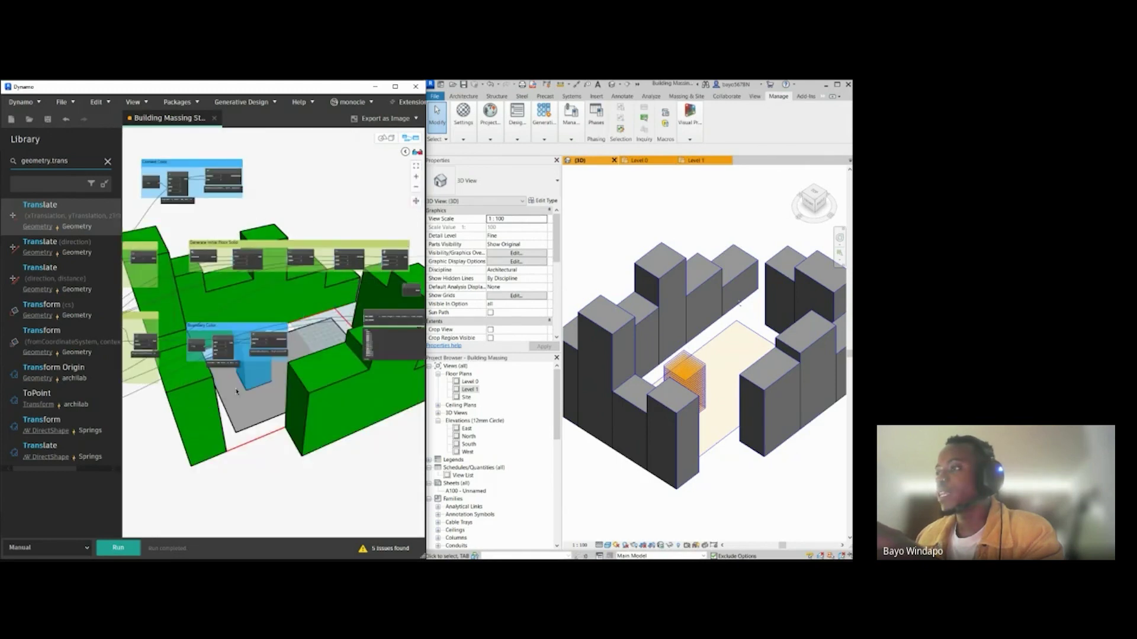
pyautogui.scroll(8, 237, 392)
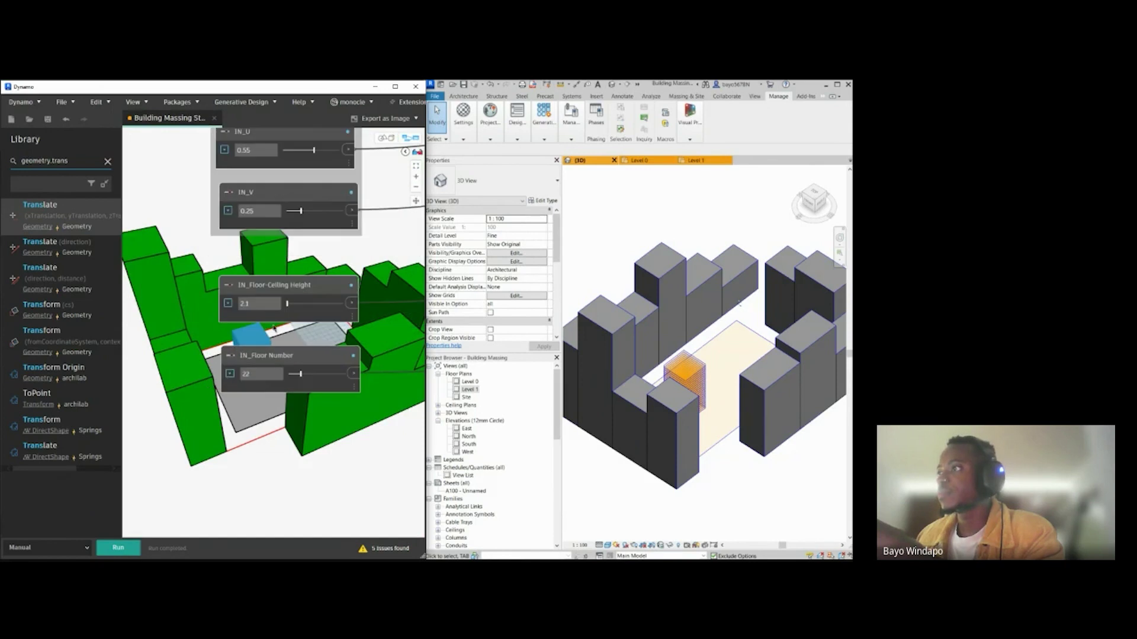
pyautogui.scroll(-4, 189, 392)
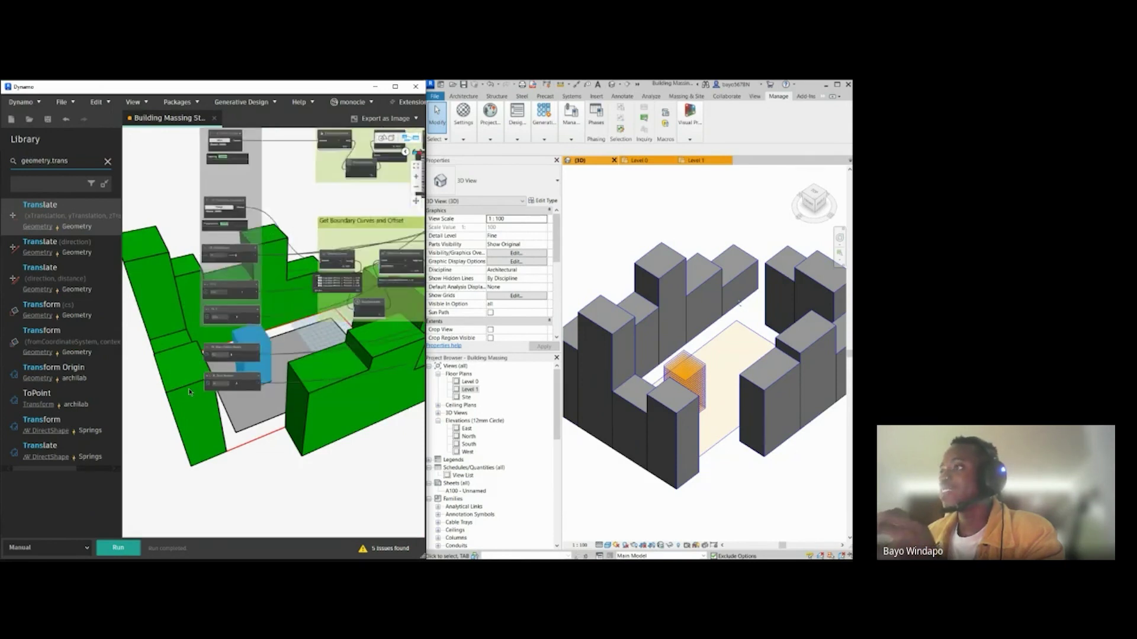
pyautogui.scroll(6, 190, 392)
pyautogui.moveTo(248, 356); pyautogui.dragTo(252, 355)
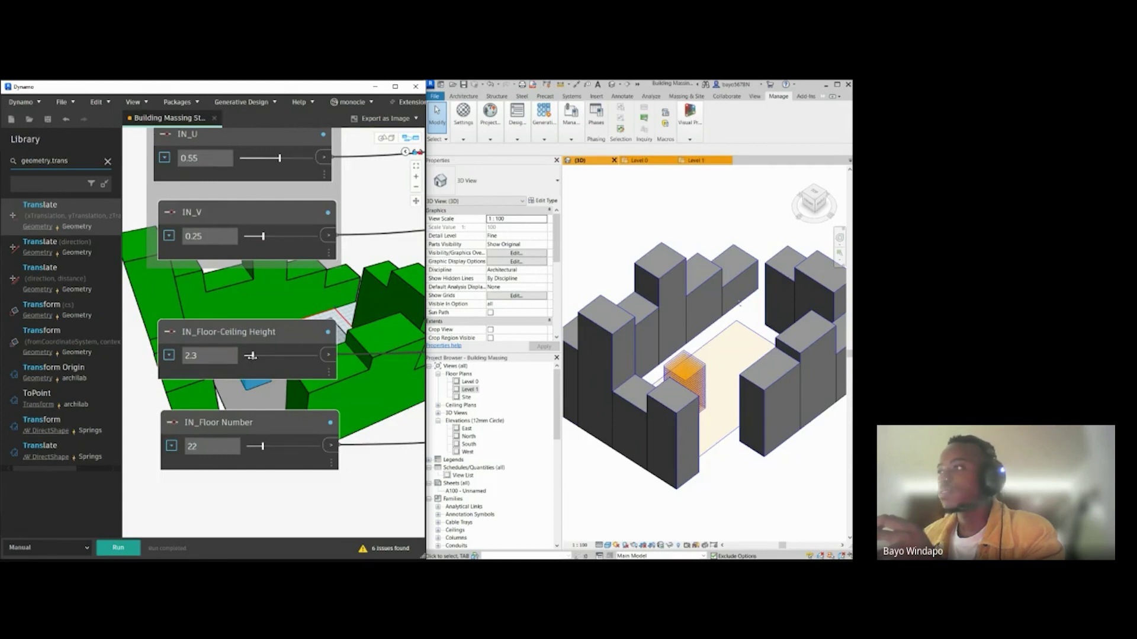
pyautogui.scroll(-5, 290, 444)
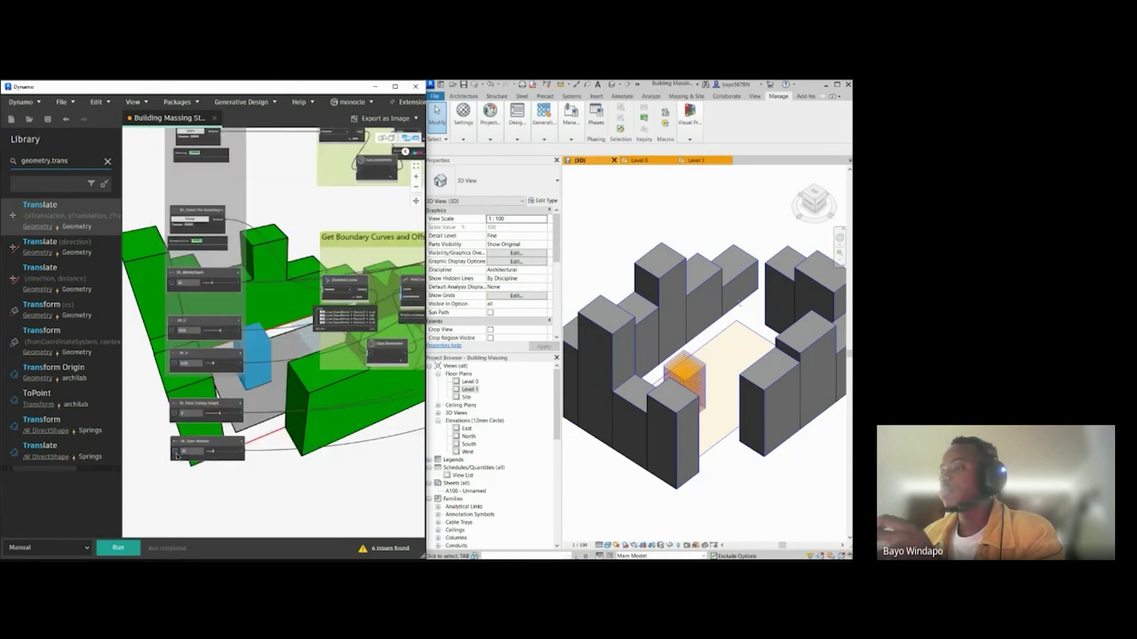
pyautogui.moveTo(290, 444); pyautogui.dragTo(54, 465, button='middle')
pyautogui.scroll(4, 157, 462)
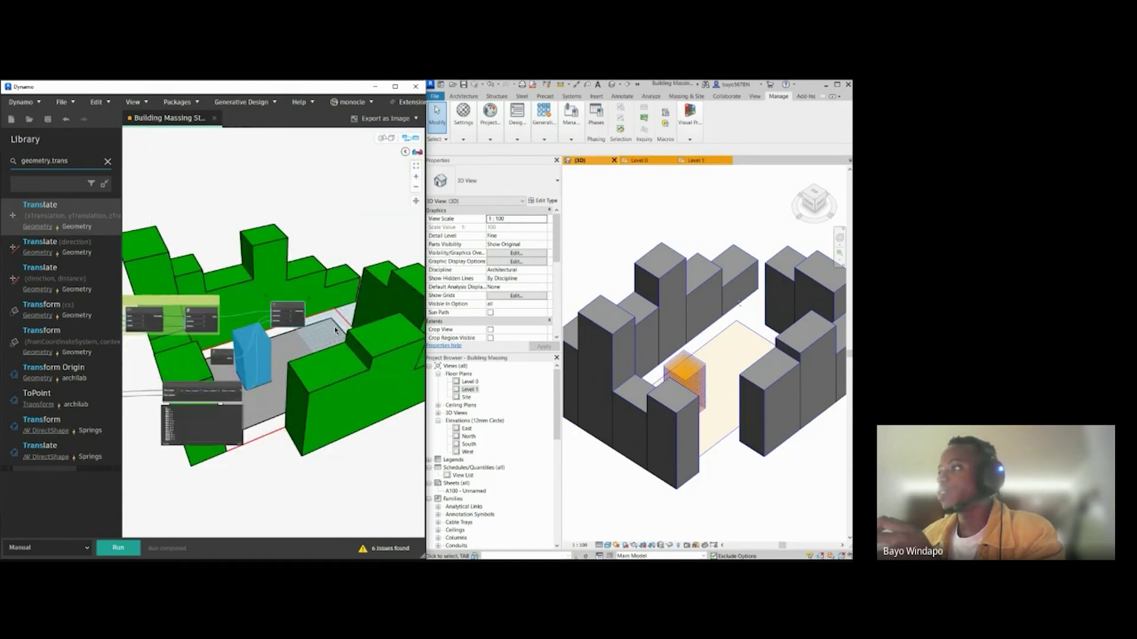
pyautogui.moveTo(151, 470); pyautogui.dragTo(91, 509, button='middle')
pyautogui.click(118, 547)
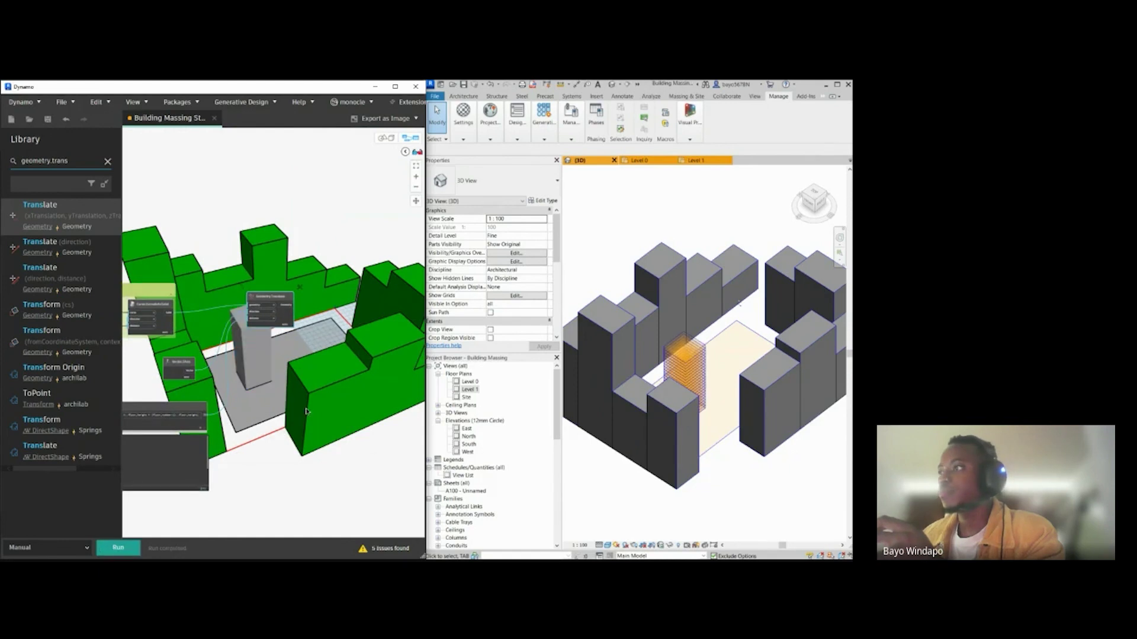
# Step: Inspect the stacked floors in the Revit 3D view and the Code Block's list of floor distances
pyautogui.moveTo(199, 350); pyautogui.dragTo(258, 326, button='middle')
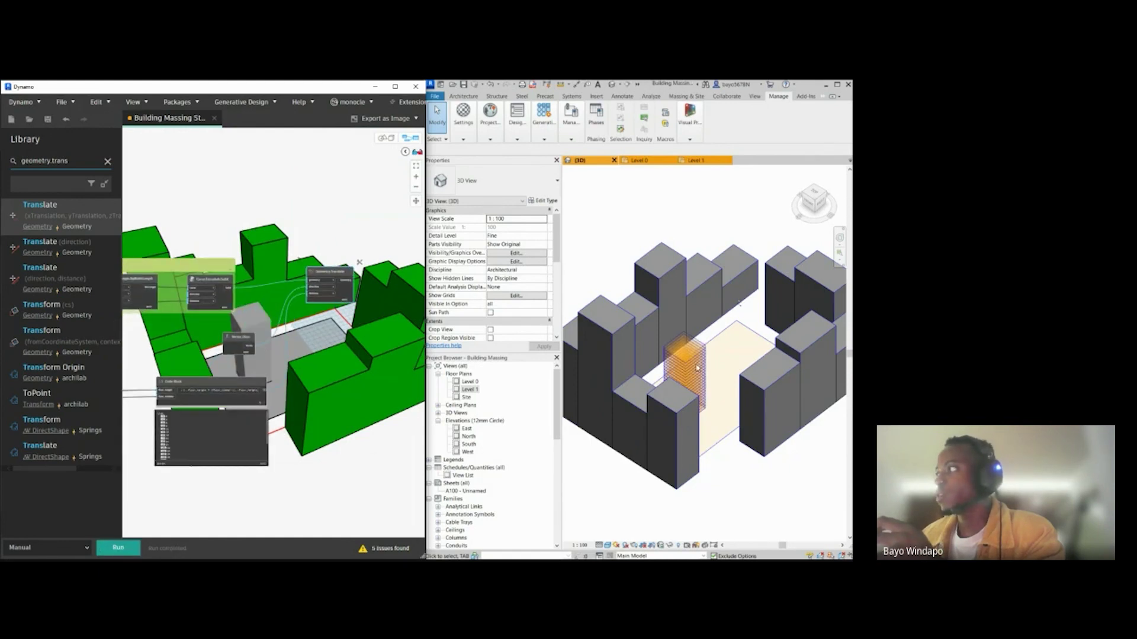
pyautogui.scroll(3, 688, 372)
pyautogui.scroll(-2, 688, 372)
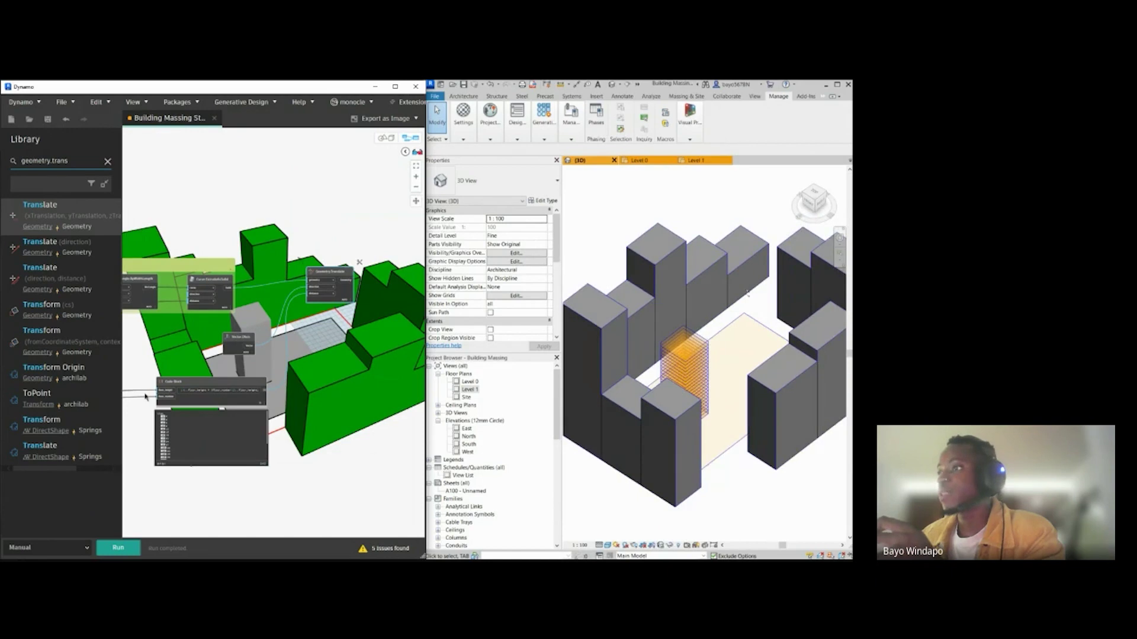
pyautogui.scroll(5, 145, 397)
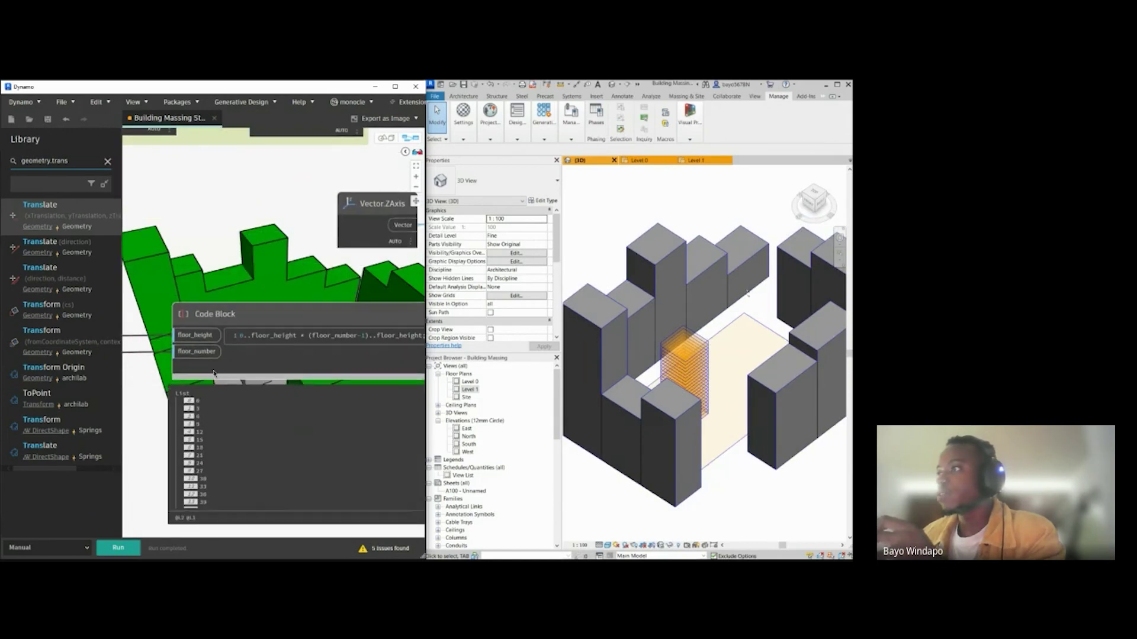
pyautogui.moveTo(257, 365); pyautogui.dragTo(233, 344, button='middle')
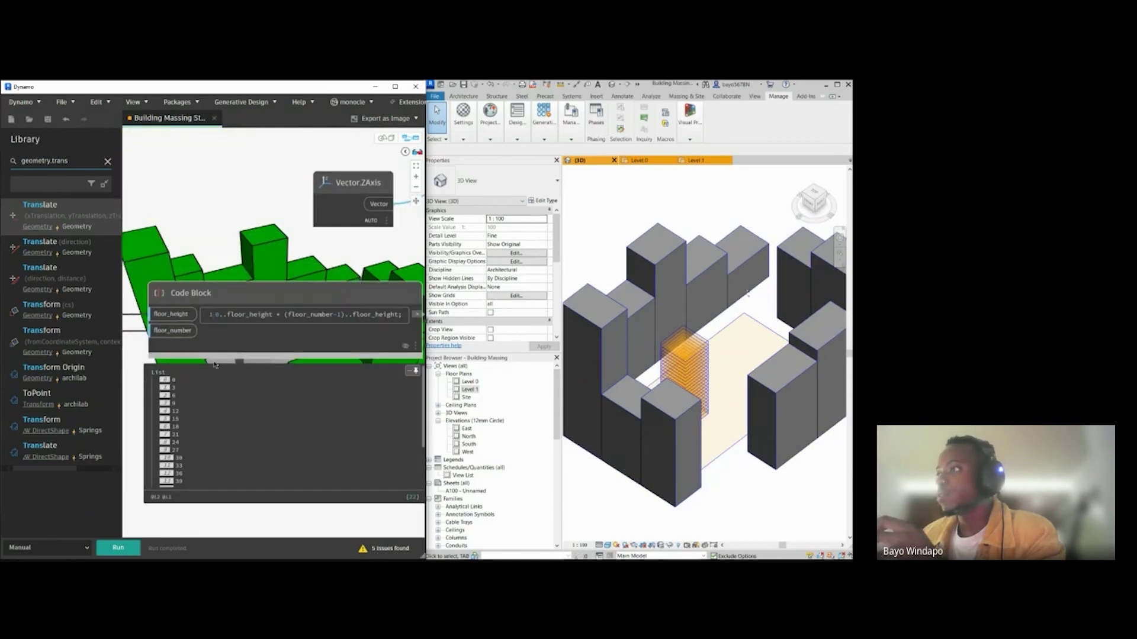
# Step: Examine the end of the Code Block's distance list and trace its floor_height and floor_number inputs back to the slider nodes
pyautogui.scroll(-3, 180, 490)
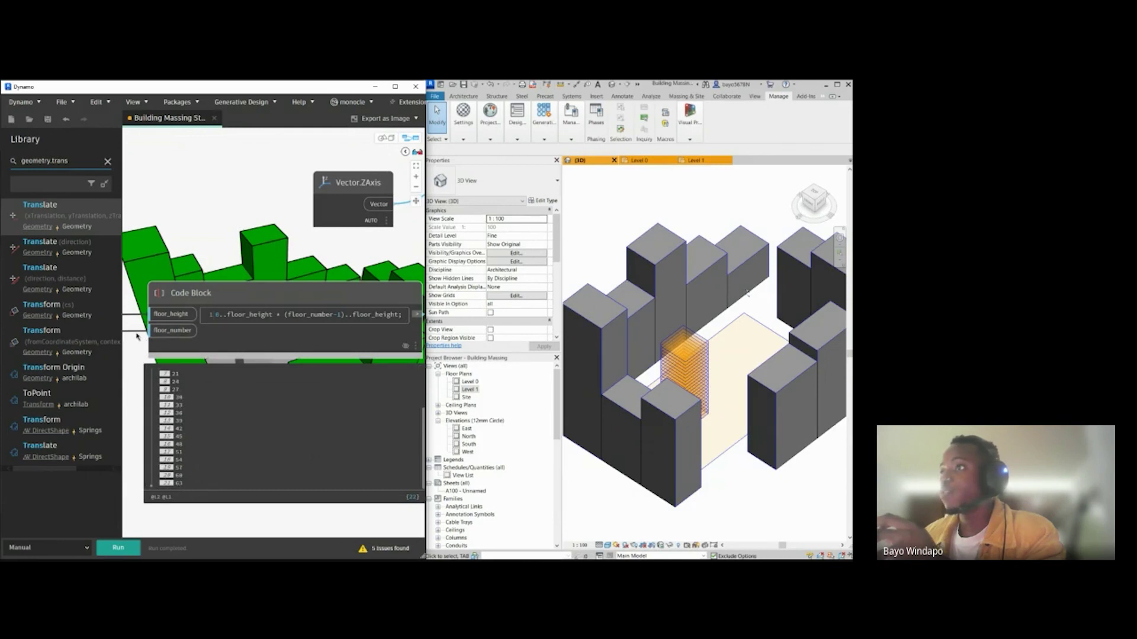
pyautogui.moveTo(136, 333); pyautogui.dragTo(252, 338, button='middle')
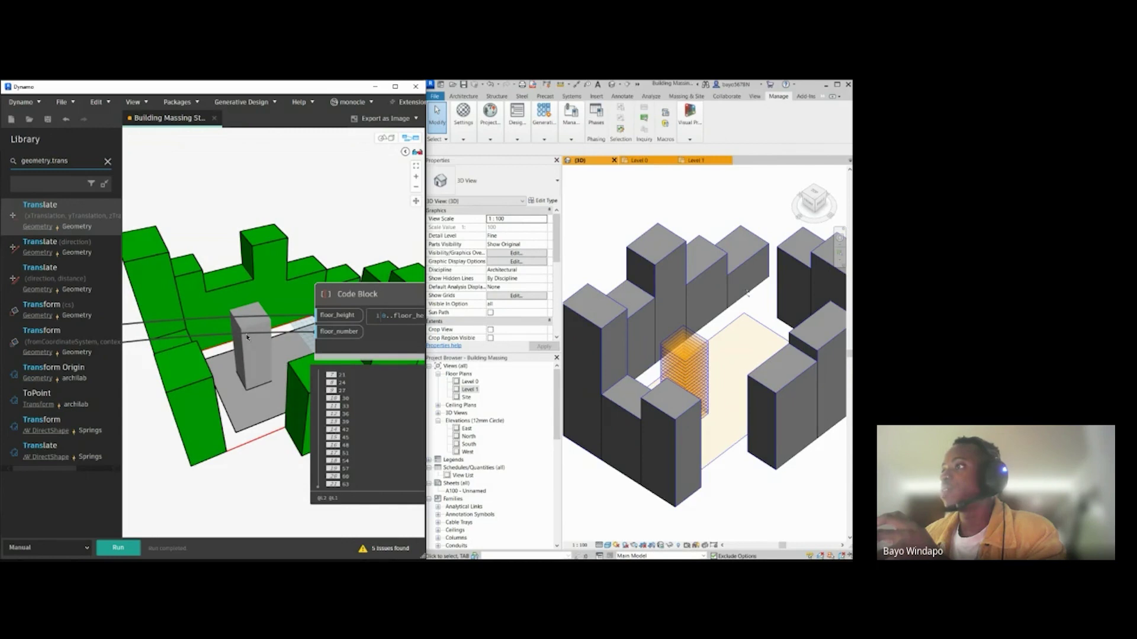
pyautogui.scroll(-5, 248, 337)
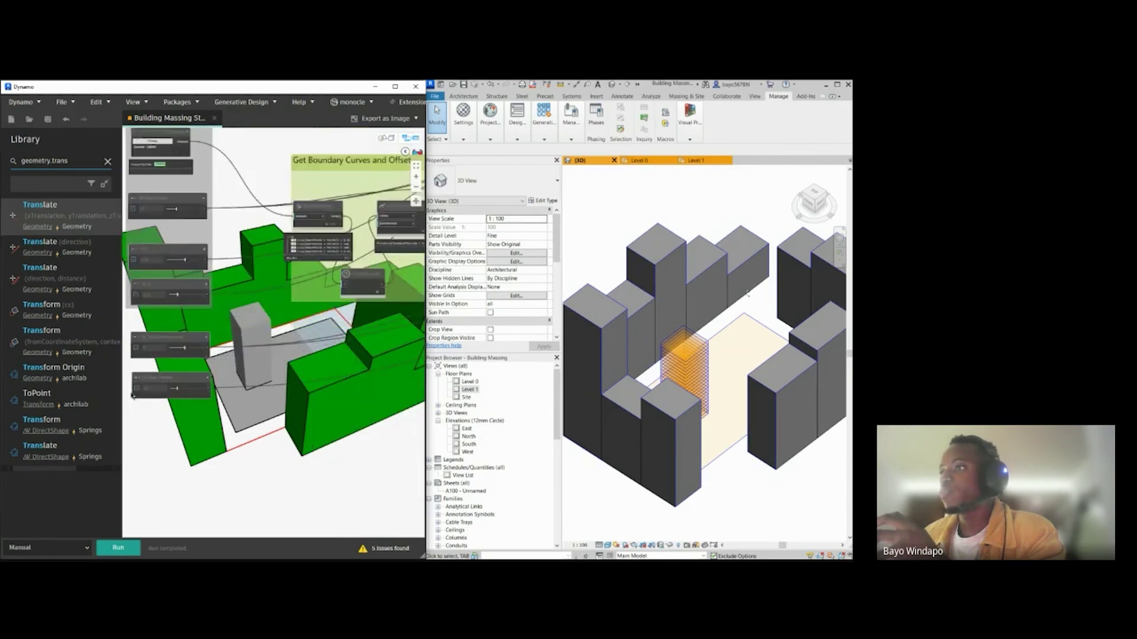
pyautogui.scroll(3, 155, 388)
pyautogui.scroll(-4, 155, 386)
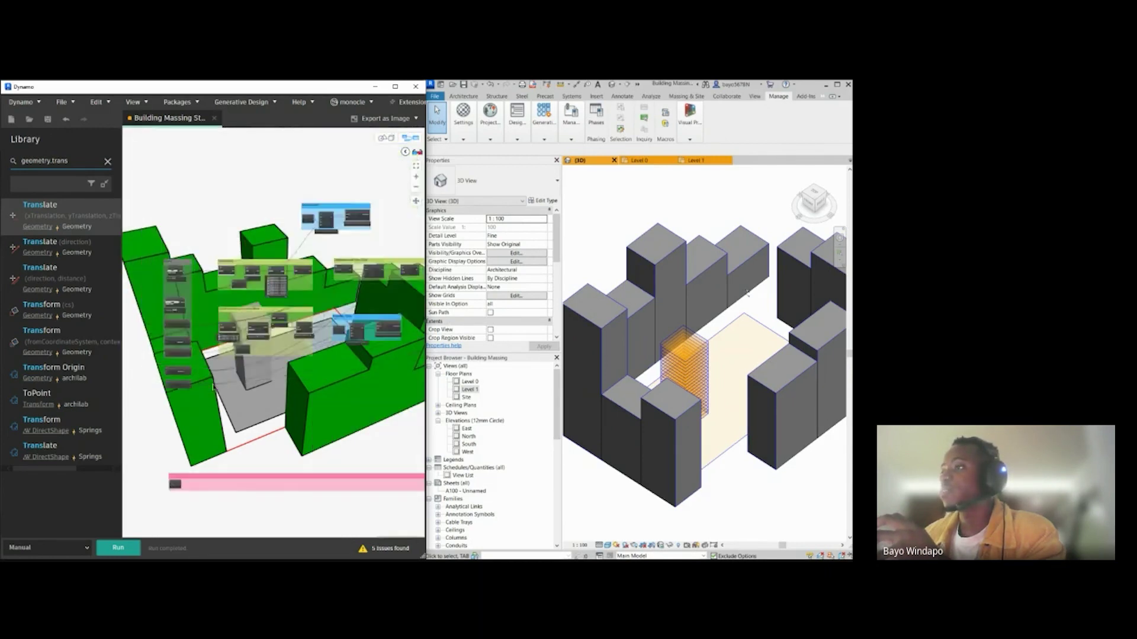
# Step: Review the Code Block's floor distances from first to last and the Geometry.Translate node they feed
pyautogui.moveTo(409, 373); pyautogui.dragTo(340, 363, button='middle')
pyautogui.scroll(3, 380, 363)
pyautogui.scroll(5, 379, 363)
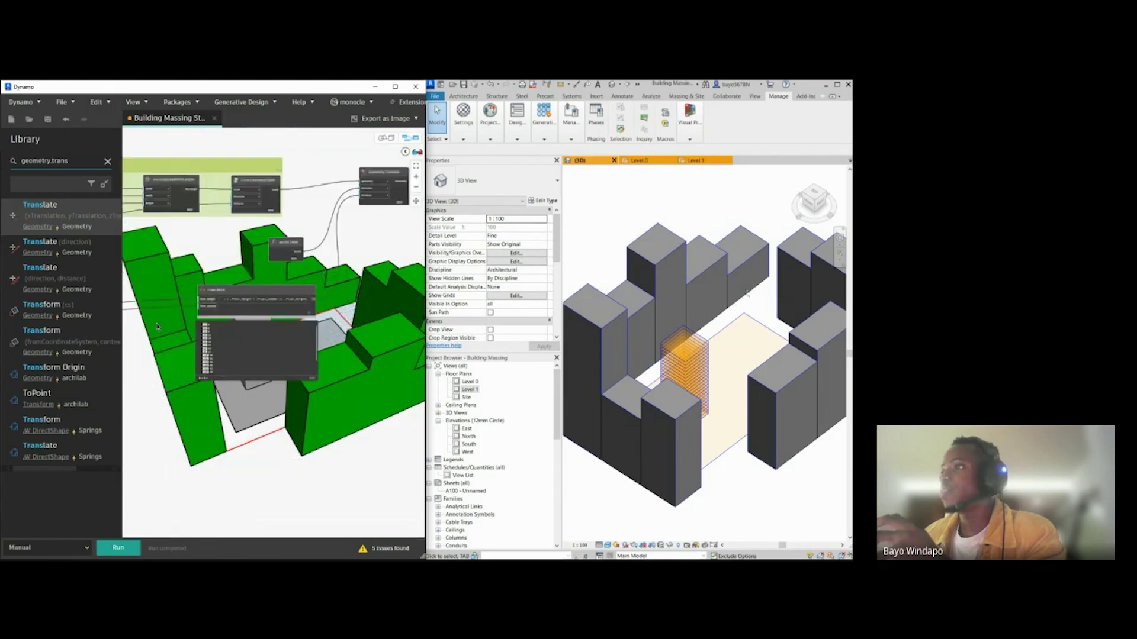
pyautogui.moveTo(338, 243); pyautogui.dragTo(297, 240, button='middle')
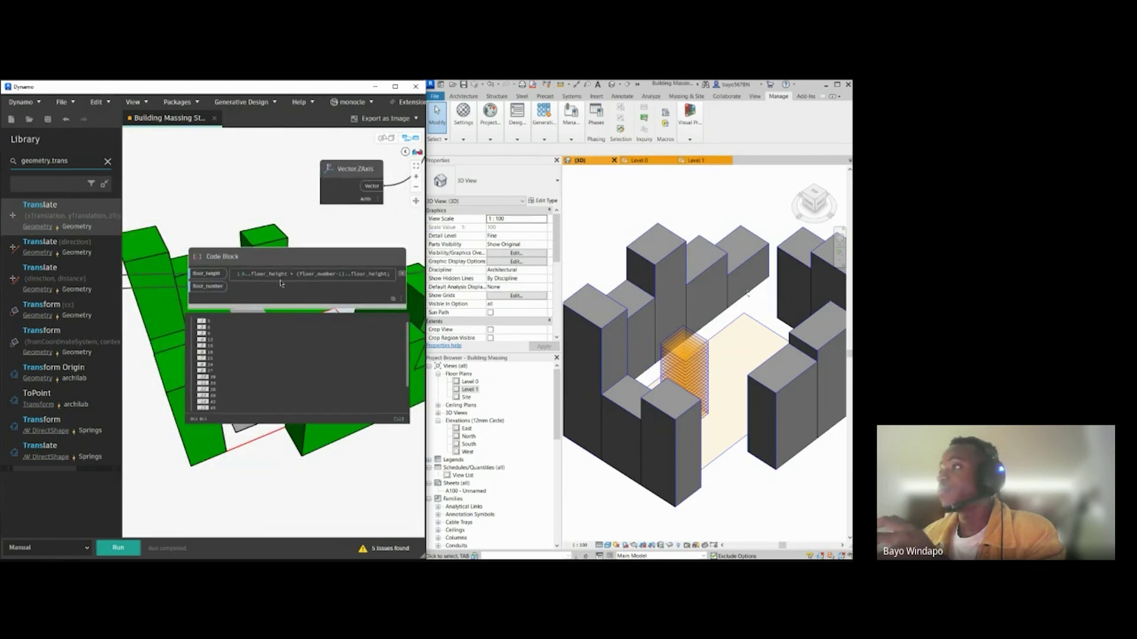
pyautogui.scroll(1, 266, 329)
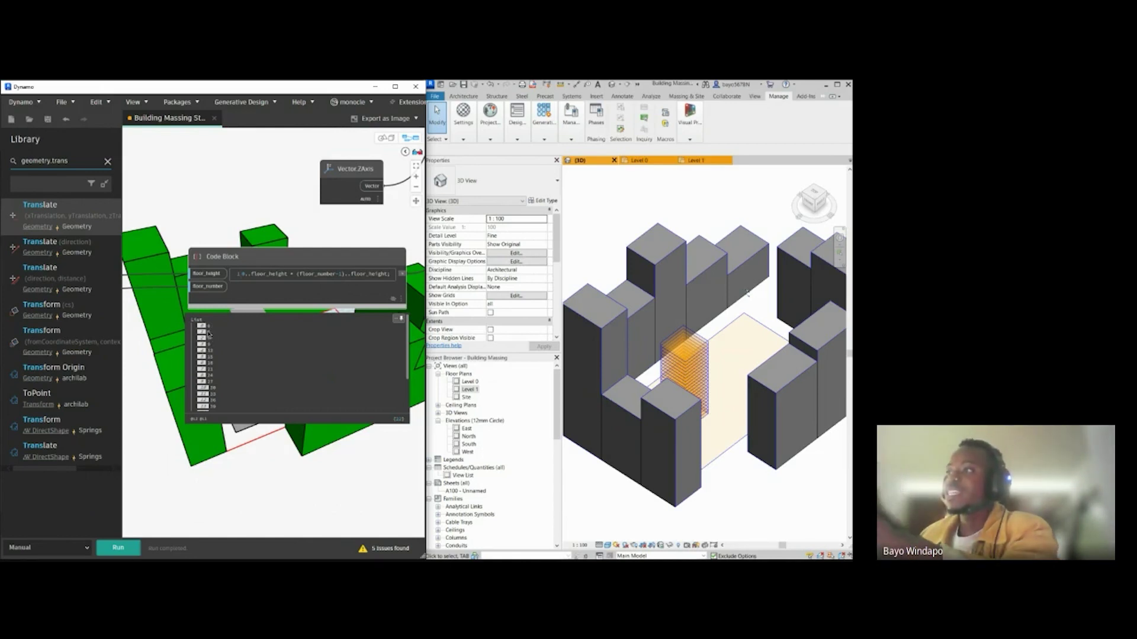
pyautogui.scroll(-5, 210, 349)
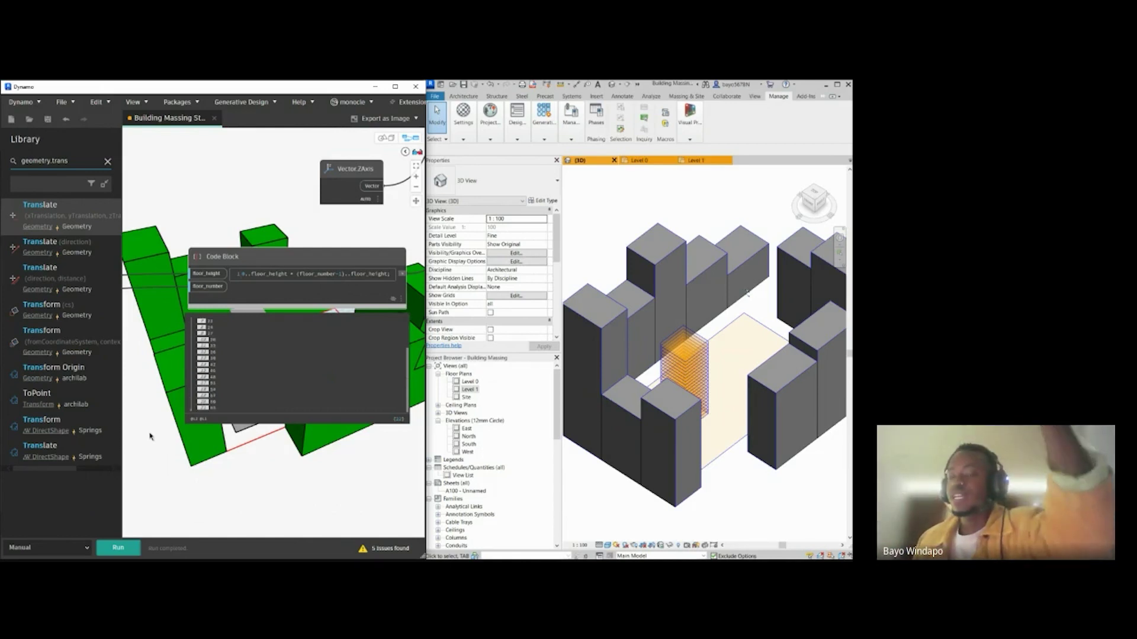
pyautogui.scroll(-4, 160, 424)
pyautogui.scroll(3, 156, 422)
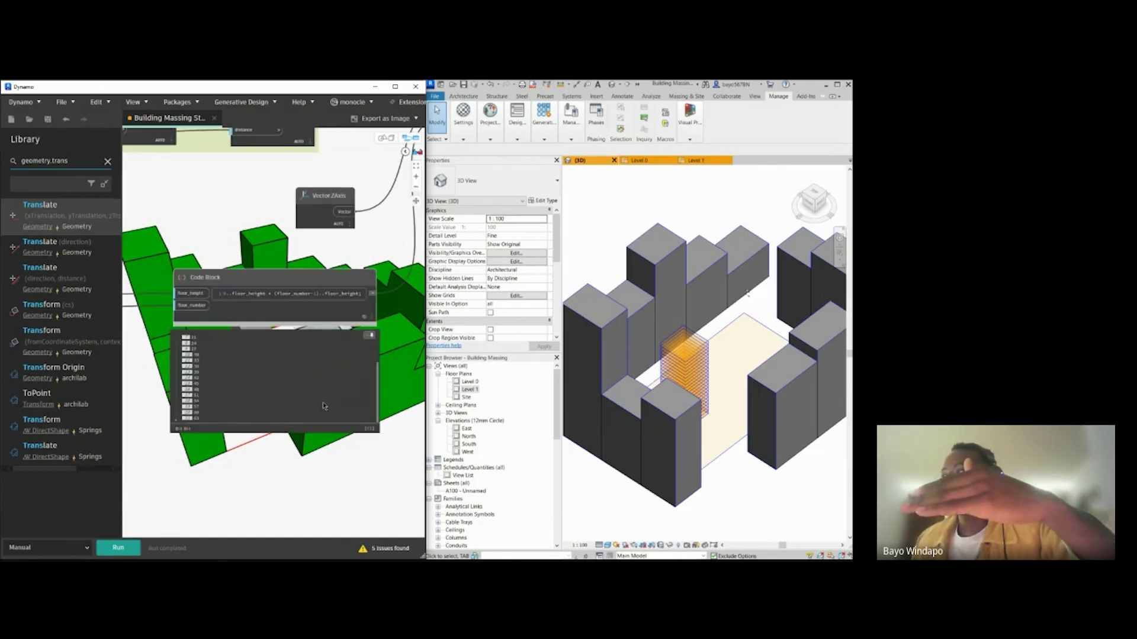
pyautogui.moveTo(389, 306); pyautogui.dragTo(214, 398, button='middle')
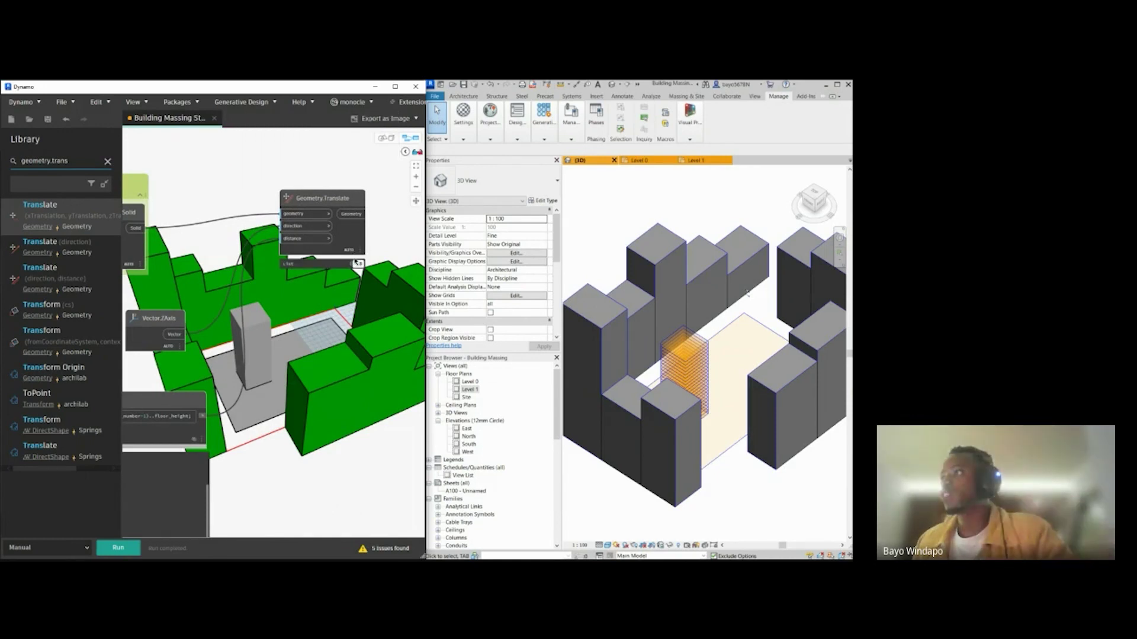
# Step: Move the Geometry.Translate, Vector.ZAxis and floor-height Code Block nodes farther from the solid extrusion group to make room
pyautogui.moveTo(359, 266)
pyautogui.moveTo(299, 300); pyautogui.dragTo(283, 308, button='middle')
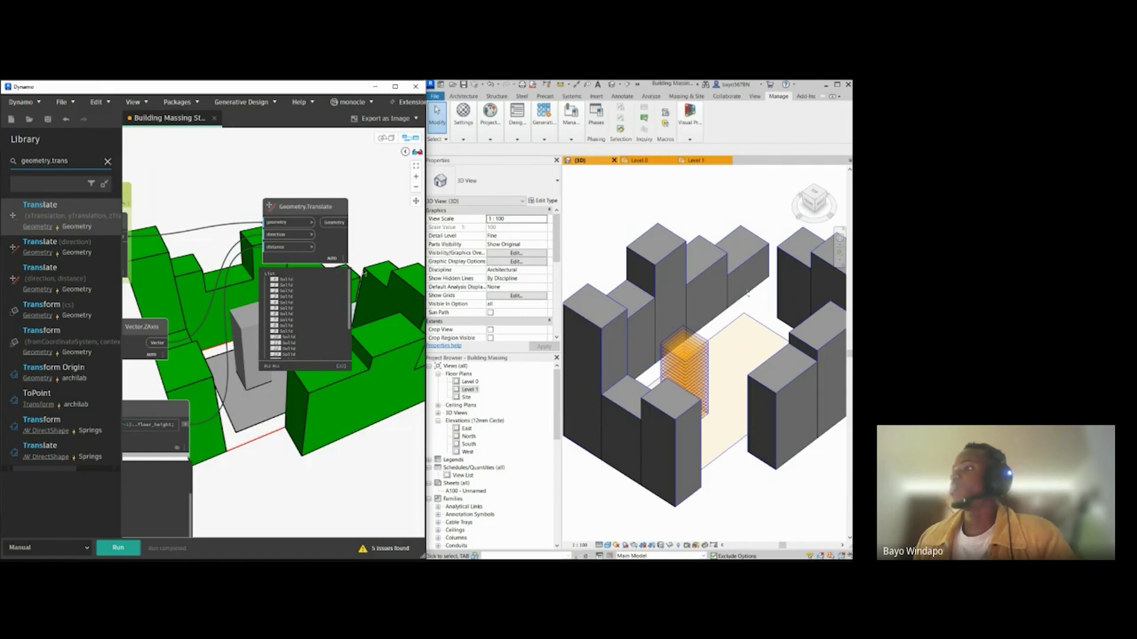
pyautogui.scroll(-5, 365, 242)
pyautogui.moveTo(339, 221); pyautogui.dragTo(271, 237, button='middle')
pyautogui.moveTo(261, 239); pyautogui.dragTo(385, 240)
pyautogui.moveTo(161, 309); pyautogui.dragTo(265, 299)
pyautogui.moveTo(144, 361); pyautogui.dragTo(242, 351)
pyautogui.moveTo(271, 308); pyautogui.dragTo(229, 318, button='middle')
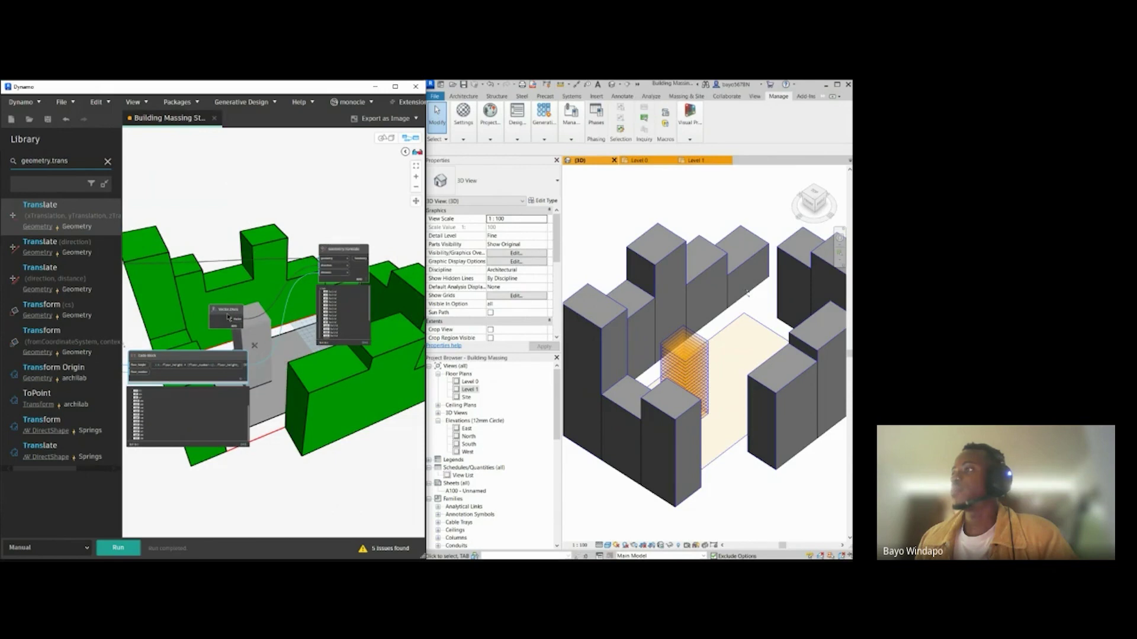
# Step: Group the Geometry.Translate, Vector.ZAxis and floor-height Code Block nodes, following the Generate Floors group in the reference graph
pyautogui.scroll(-5, 256, 407)
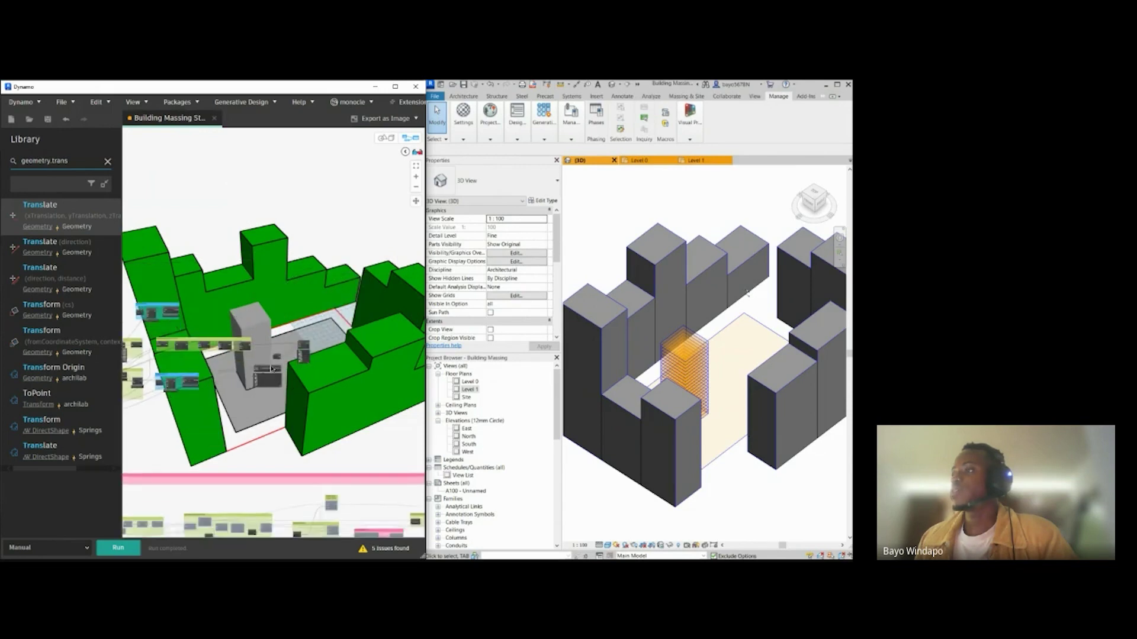
pyautogui.scroll(5, 253, 451)
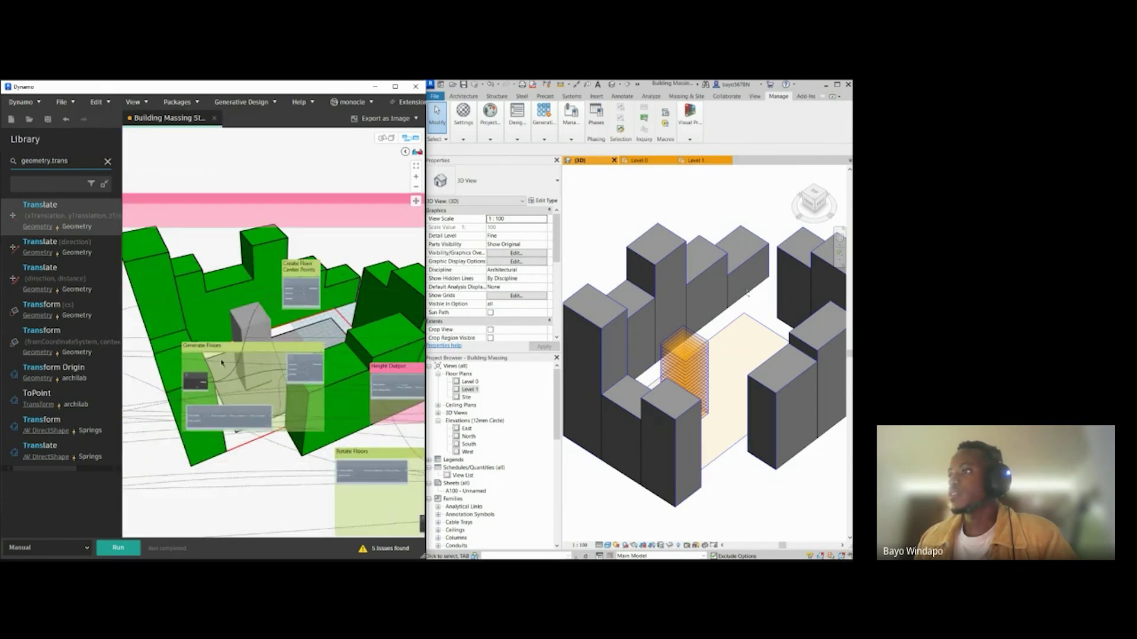
pyautogui.scroll(-4, 250, 412)
pyautogui.moveTo(259, 401); pyautogui.dragTo(273, 244, button='middle')
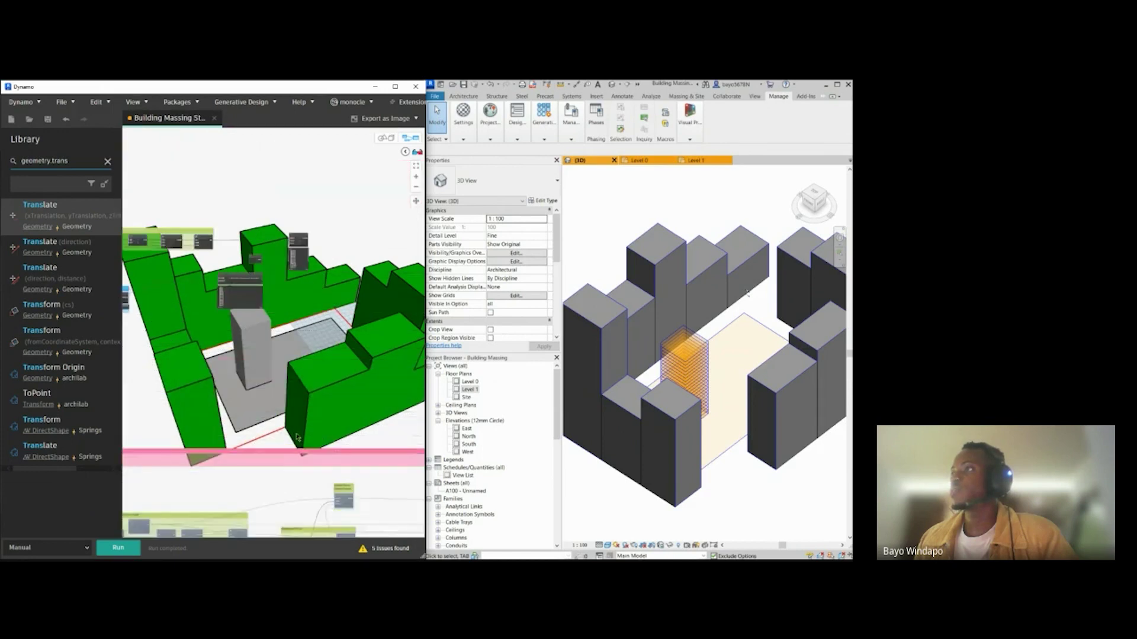
pyautogui.scroll(3, 273, 244)
pyautogui.moveTo(324, 209); pyautogui.dragTo(223, 327)
pyautogui.hotkey('ctrl', 'g')
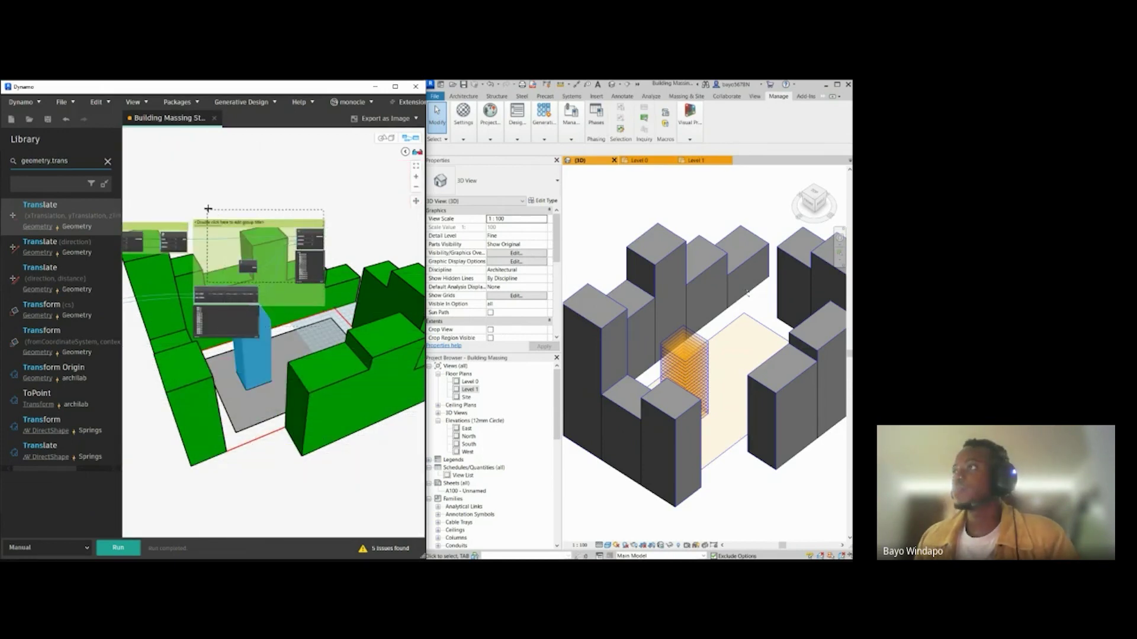
# Step: Clear the placeholder description of the new node group
pyautogui.scroll(5, 199, 223)
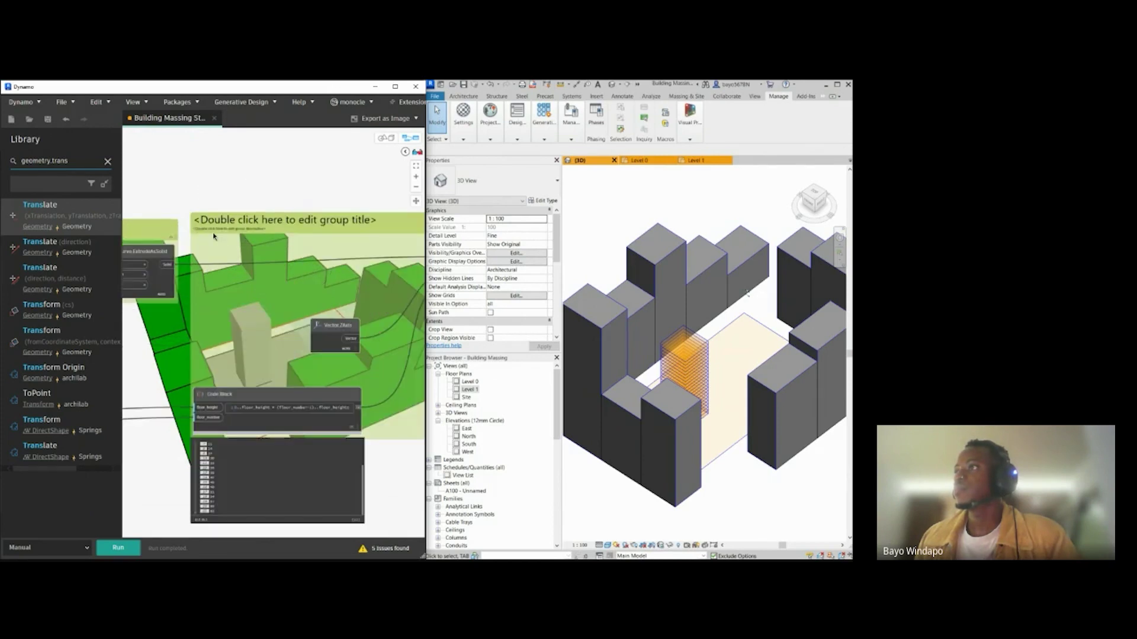
pyautogui.doubleClick(218, 229)
pyautogui.press('BackSpace')
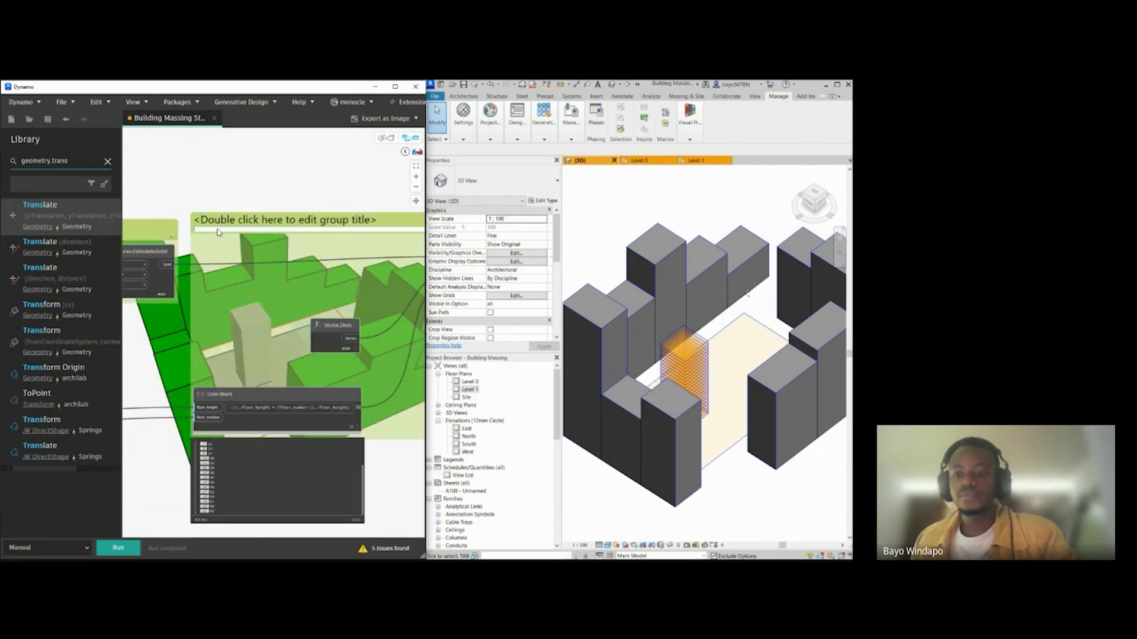
pyautogui.click(209, 203)
pyautogui.moveTo(209, 203); pyautogui.dragTo(187, 221, button='middle')
pyautogui.moveTo(208, 237)
pyautogui.mouseDown()
pyautogui.moveTo(265, 244)
pyautogui.moveTo(213, 255)
pyautogui.mouseUp()
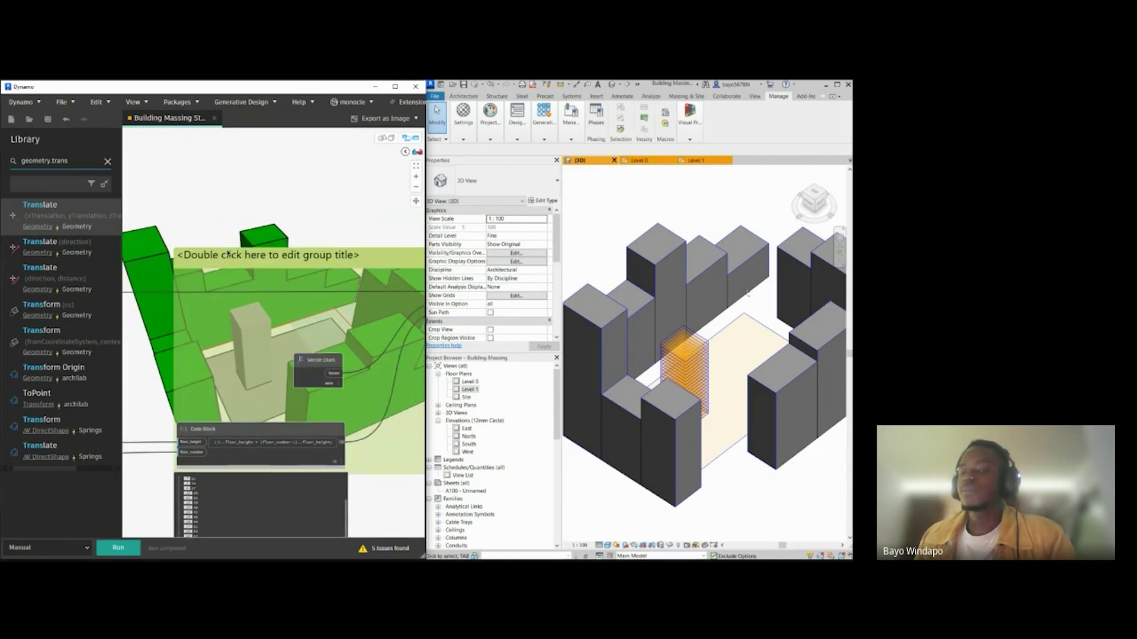
# Step: Title the new node group "Generate Floors"
pyautogui.doubleClick(221, 256)
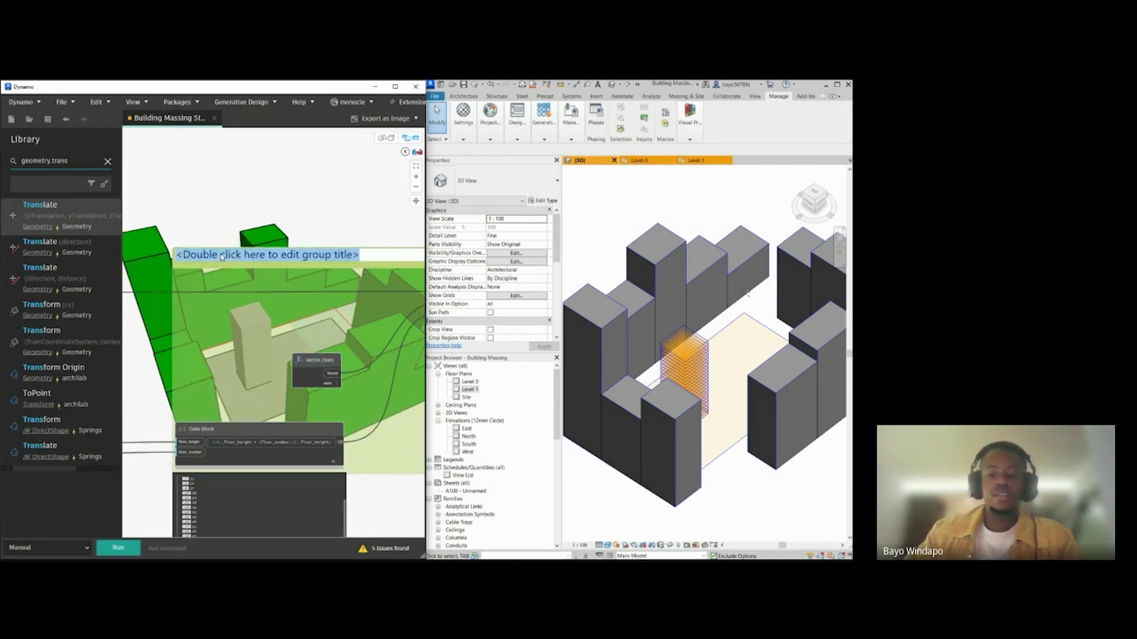
pyautogui.press('BackSpace')
pyautogui.write('Generate')
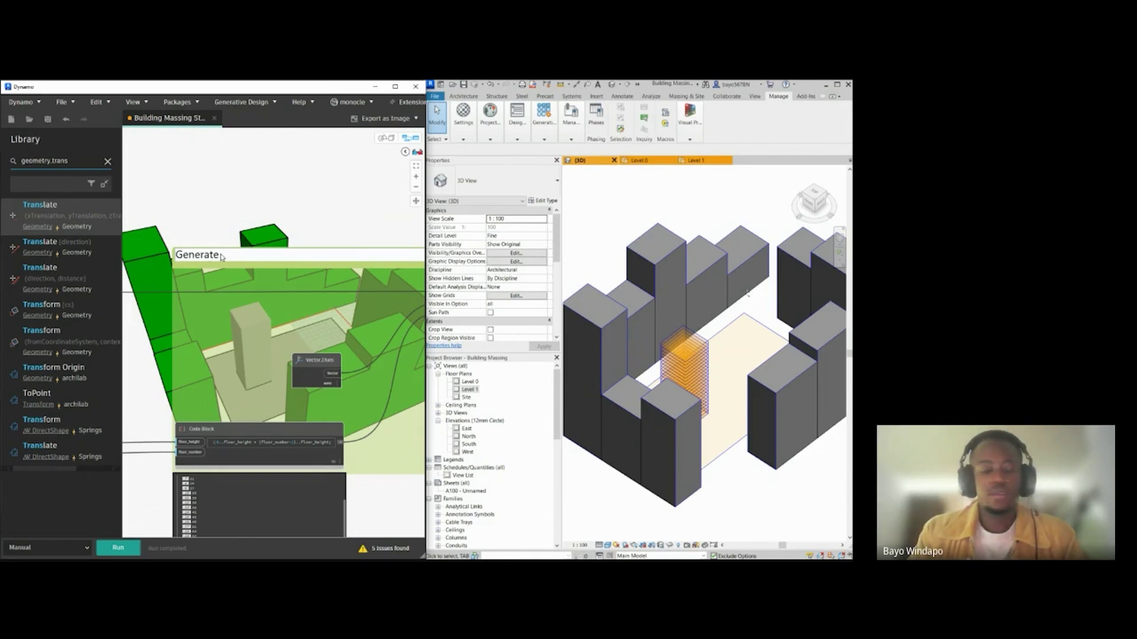
pyautogui.write(' Floors')
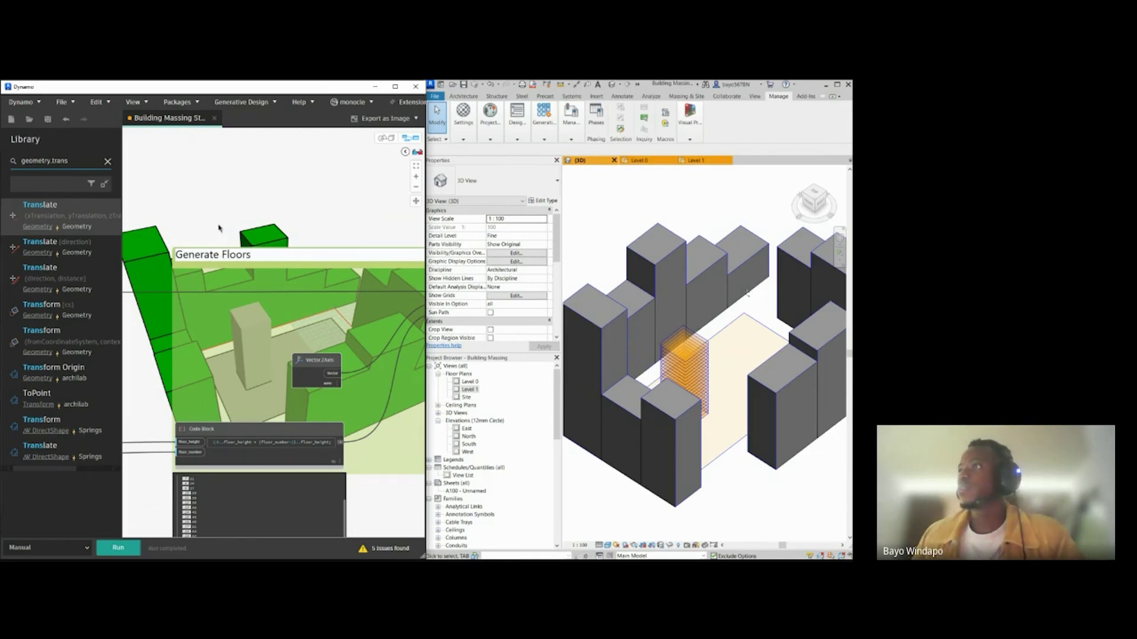
pyautogui.click(219, 229)
# Step: Examine the reference graph from its Generate Floors group through Height Output to the Rotate Floors group
pyautogui.scroll(-5, 219, 228)
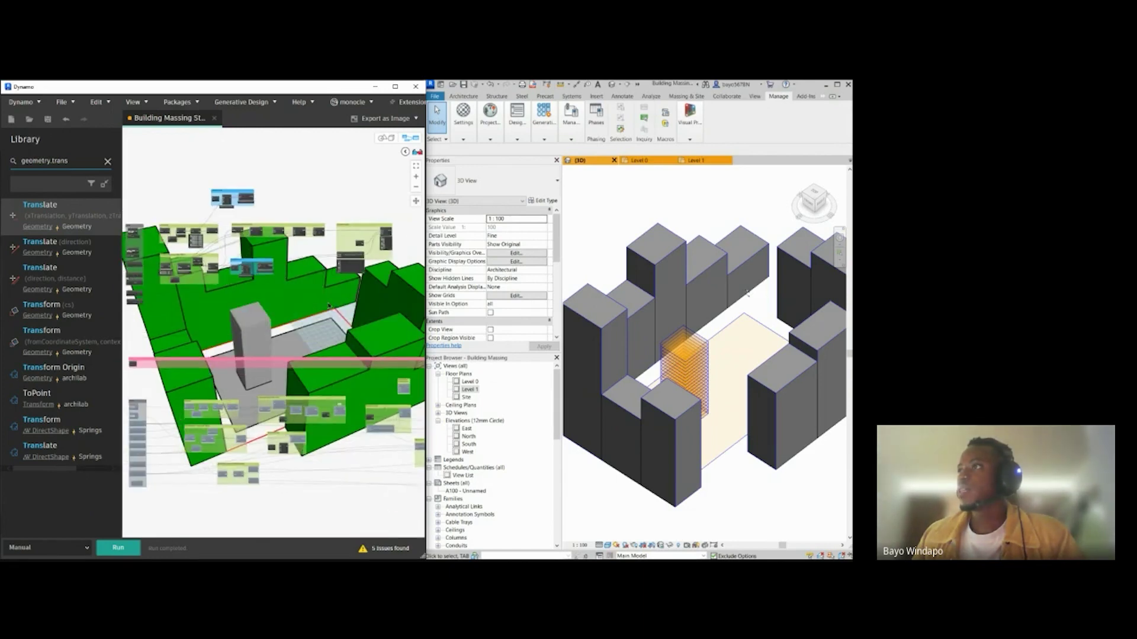
pyautogui.moveTo(385, 303); pyautogui.dragTo(352, 298, button='middle')
pyautogui.scroll(5, 286, 429)
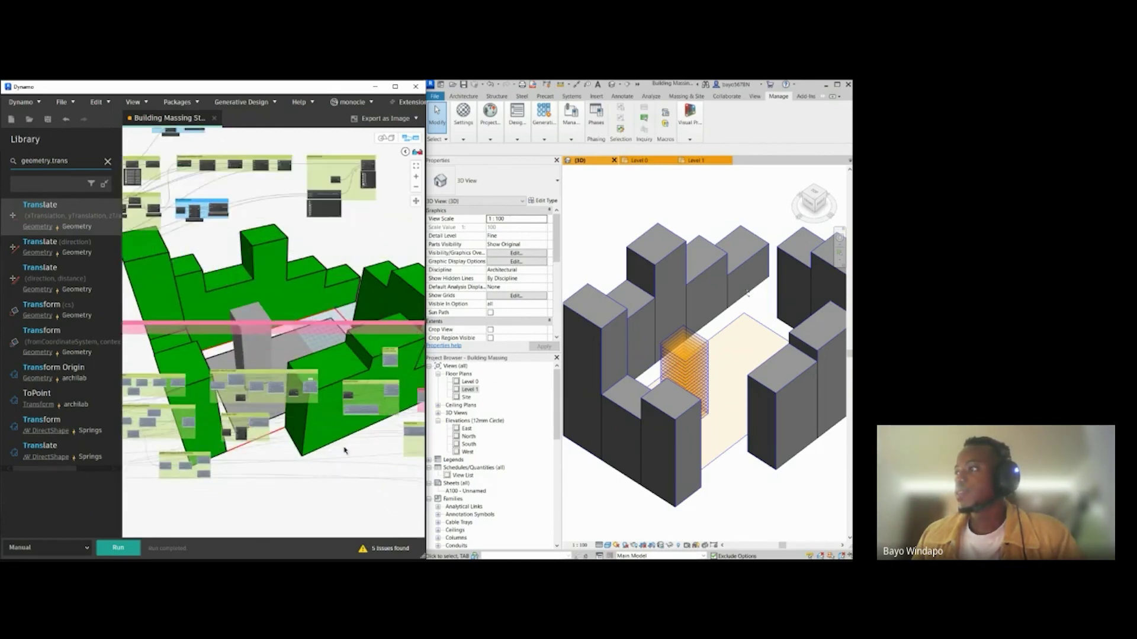
pyautogui.click(747, 293)
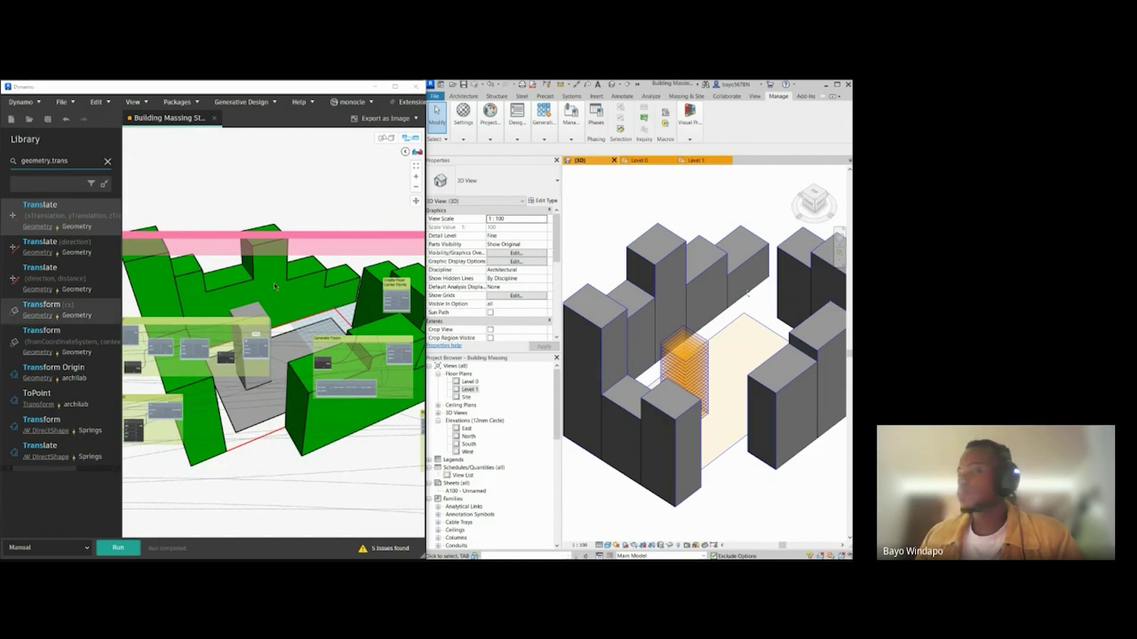
pyautogui.moveTo(320, 346); pyautogui.dragTo(227, 337, button='middle')
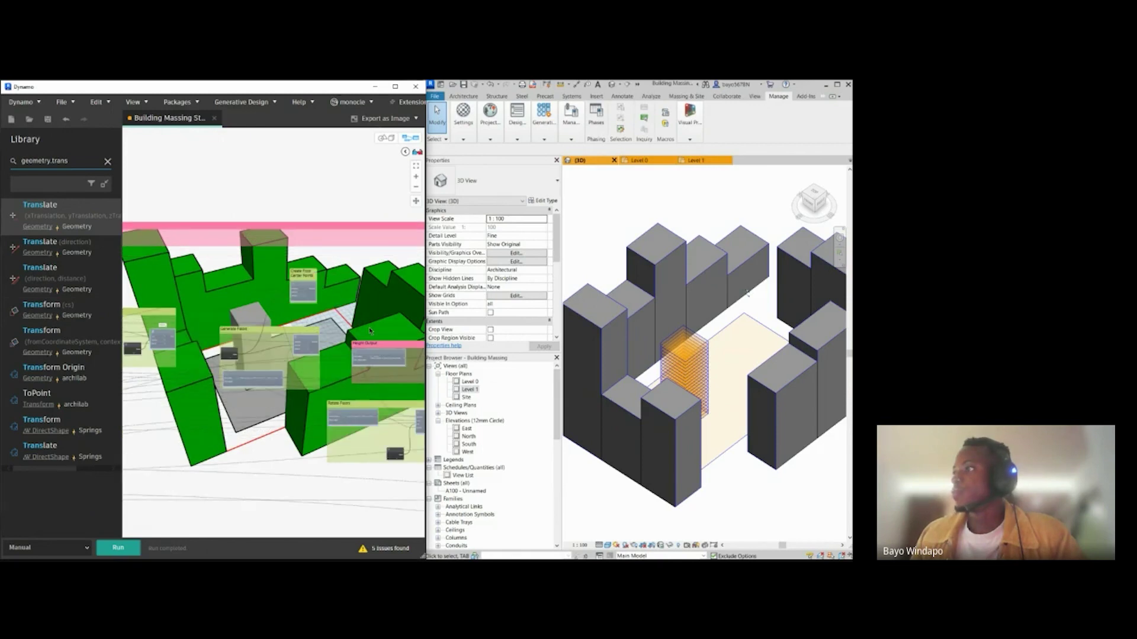
pyautogui.moveTo(359, 410); pyautogui.dragTo(341, 257, button='middle')
pyautogui.scroll(1, 179, 220)
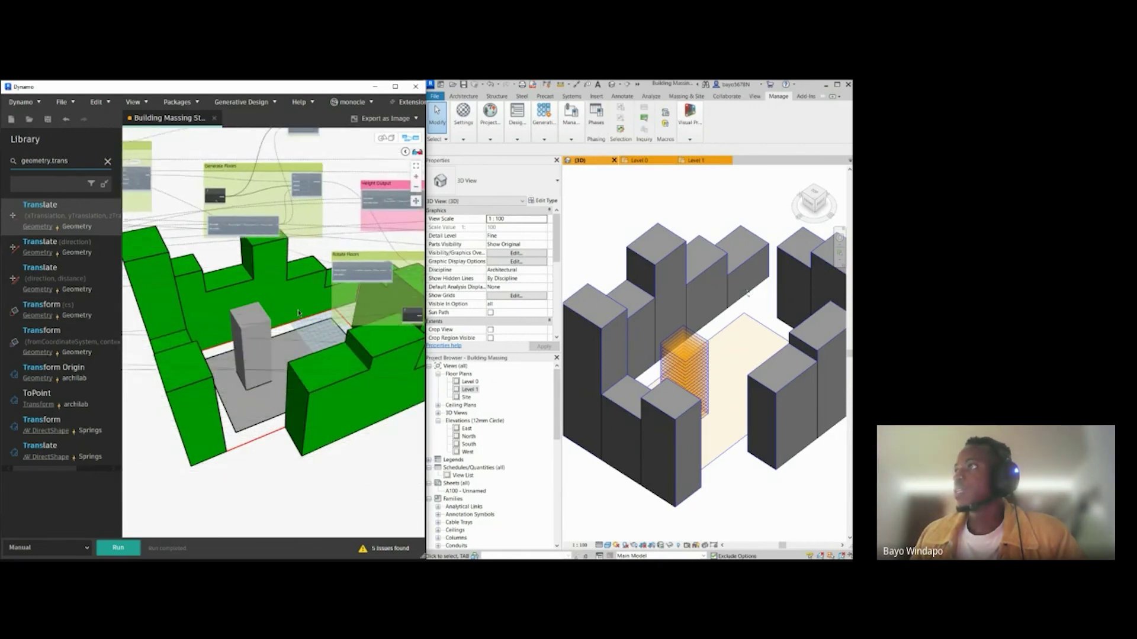
pyautogui.moveTo(180, 220); pyautogui.dragTo(205, 289, button='middle')
pyautogui.moveTo(265, 329); pyautogui.dragTo(199, 340, button='middle')
pyautogui.scroll(2, 296, 284)
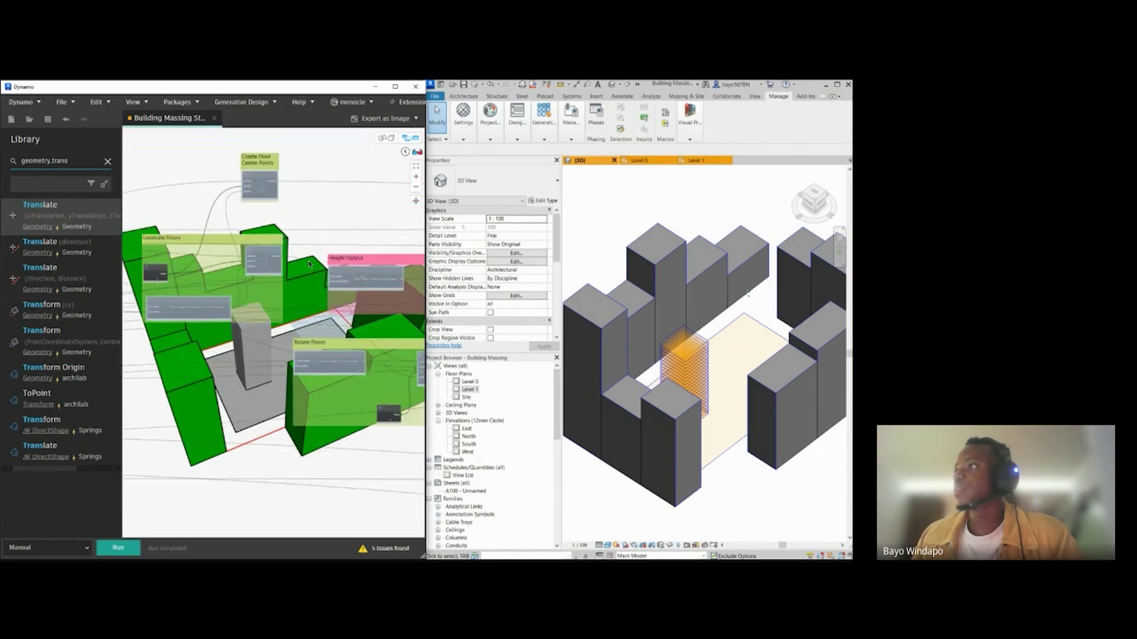
pyautogui.moveTo(299, 307); pyautogui.dragTo(261, 308, button='middle')
pyautogui.moveTo(277, 414); pyautogui.dragTo(226, 391, button='middle')
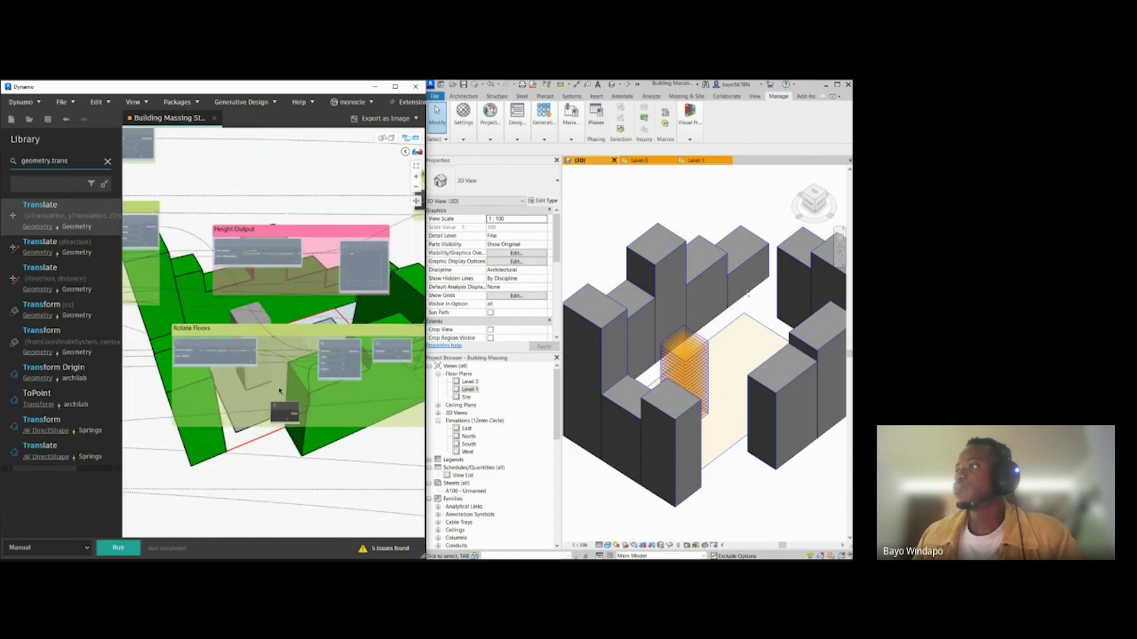
# Step: Copy the rotation Code Block from the reference Rotate Floors group and place it beside the new Generate Floors group
pyautogui.scroll(2, 186, 368)
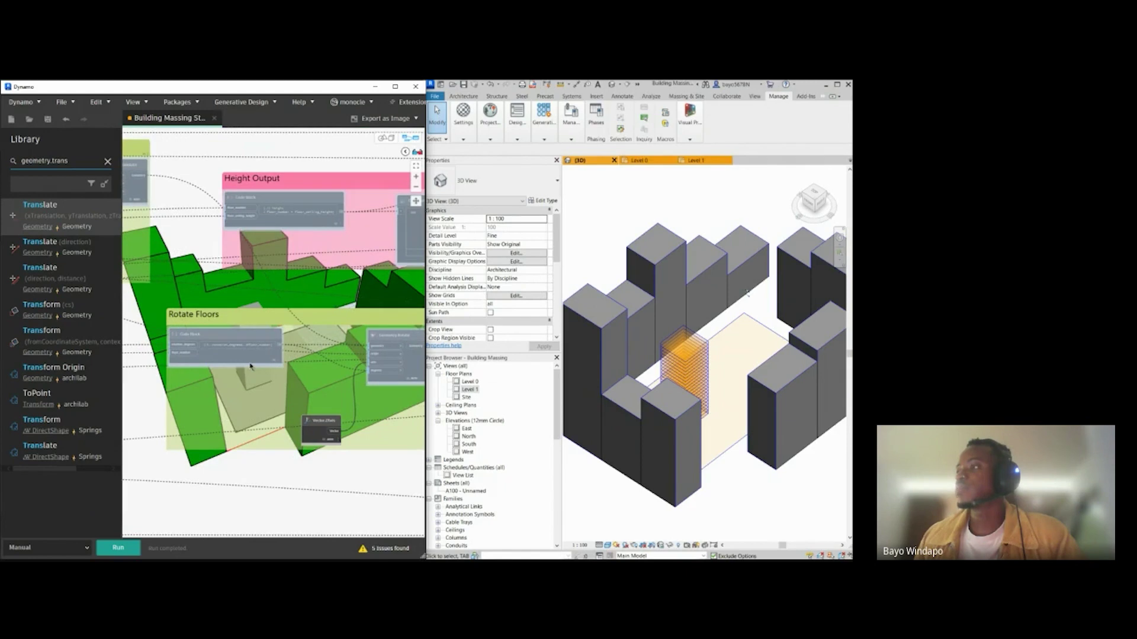
pyautogui.moveTo(229, 367); pyautogui.dragTo(216, 371, button='middle')
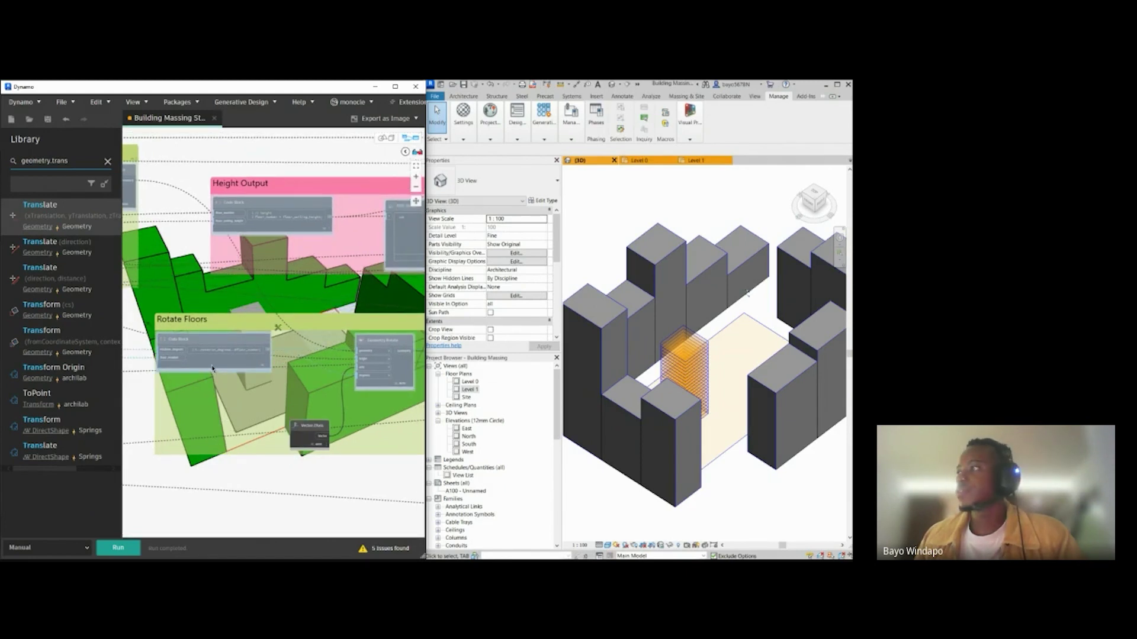
pyautogui.scroll(-3, 213, 368)
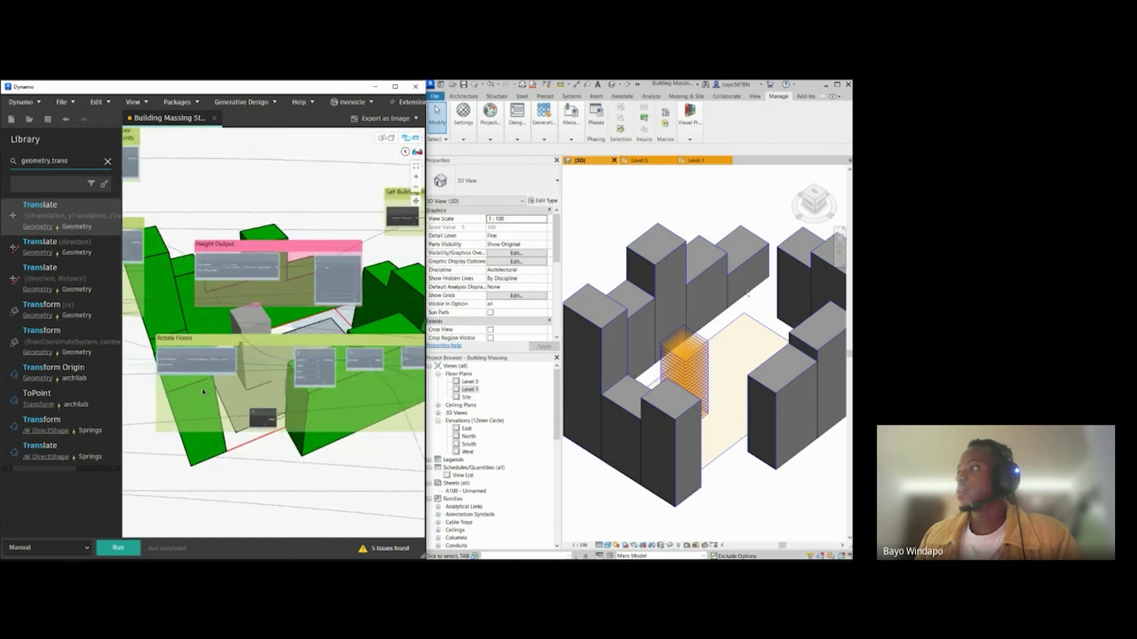
pyautogui.scroll(-5, 336, 525)
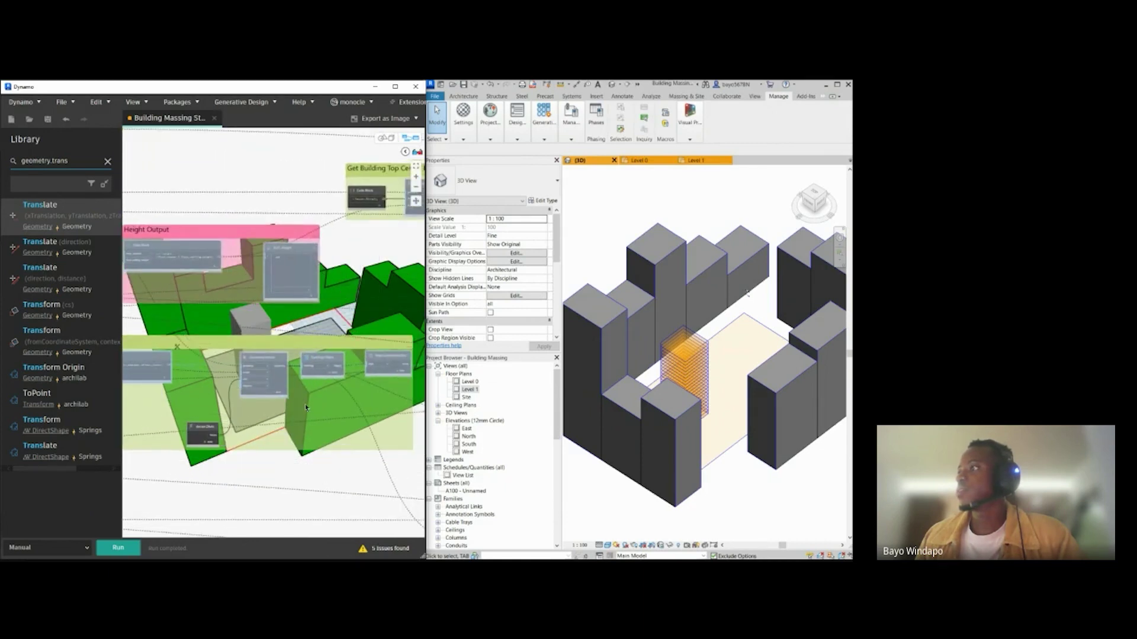
pyautogui.scroll(5, 324, 326)
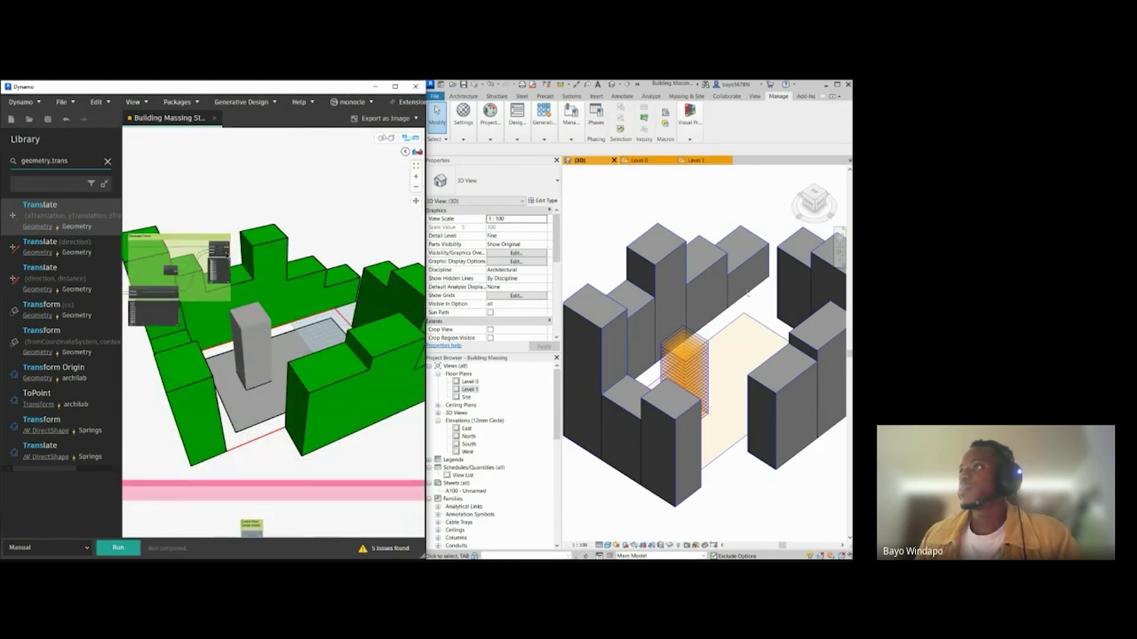
pyautogui.hotkey('ctrl', 'v')
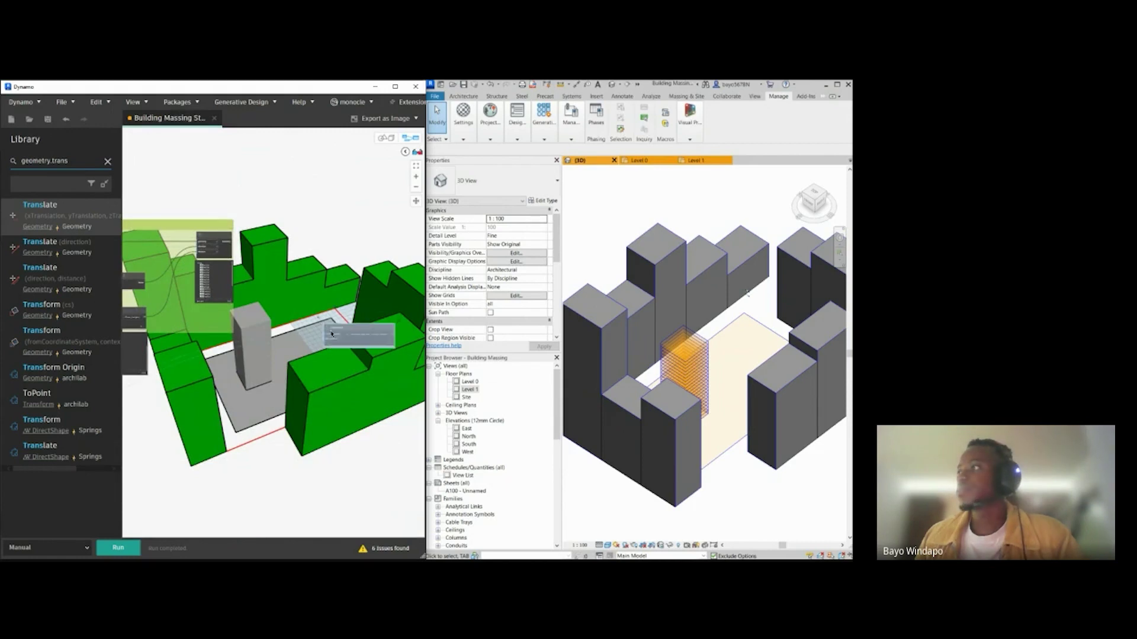
pyautogui.scroll(2, 324, 326)
pyautogui.moveTo(327, 335); pyautogui.dragTo(283, 384)
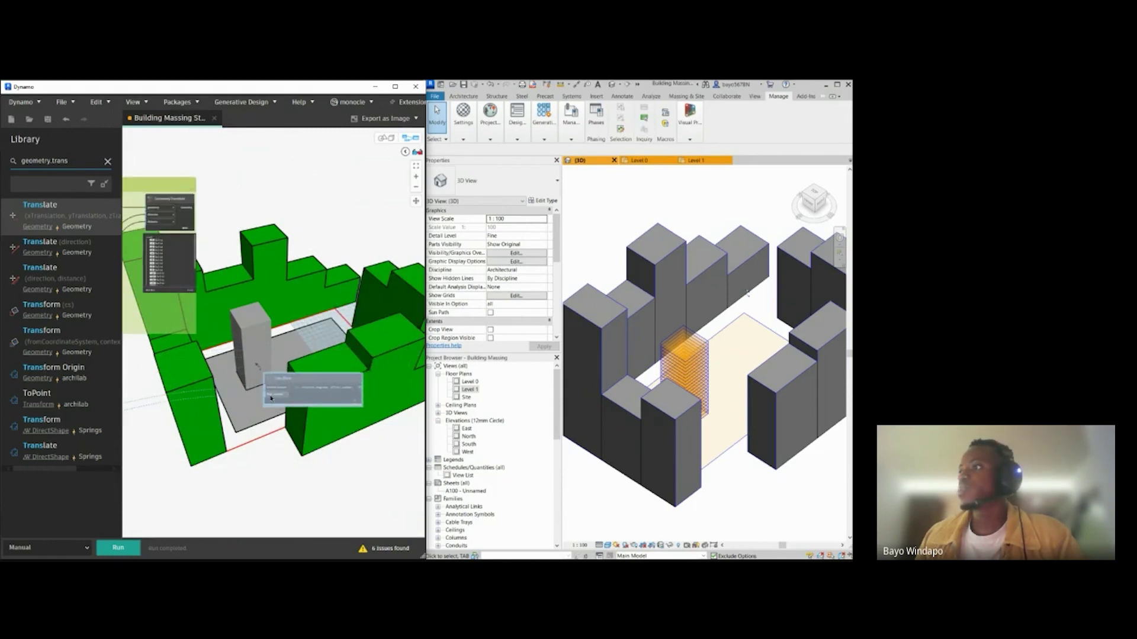
pyautogui.scroll(2, 282, 383)
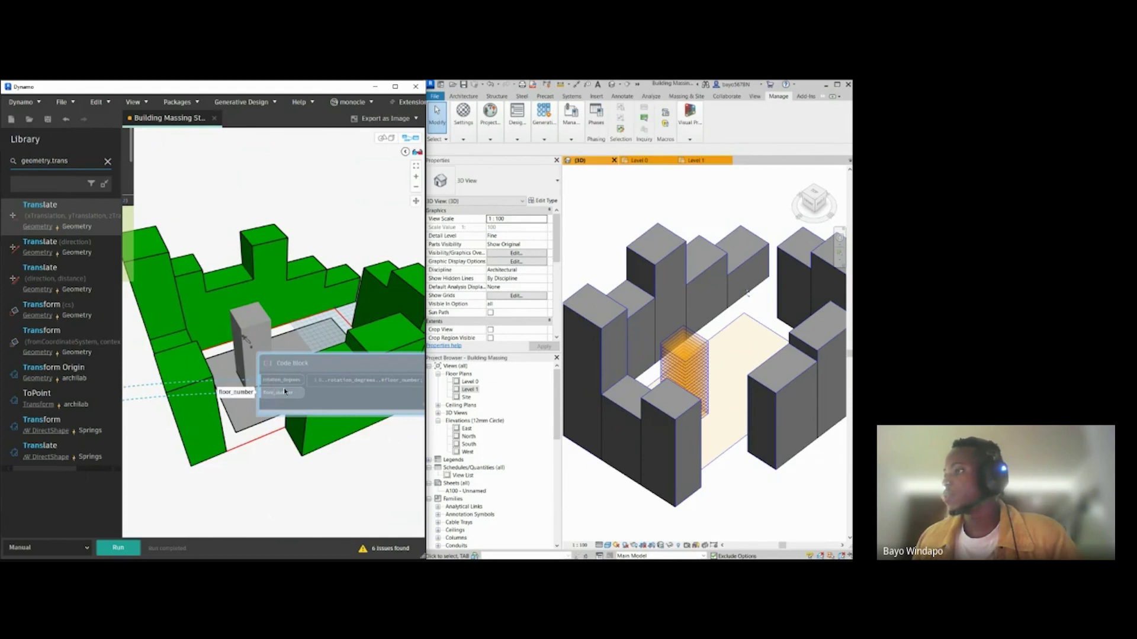
pyautogui.scroll(-2, 272, 395)
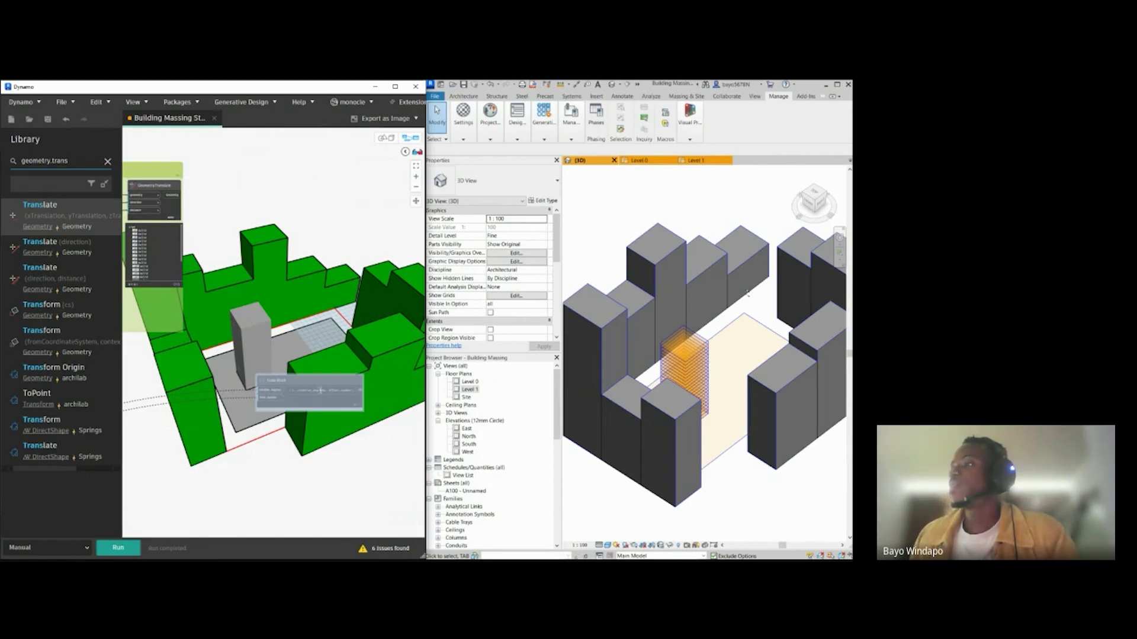
# Step: Examine the sliders in the reference graph's Inputs group to see how the floor rotation input is defined
pyautogui.scroll(-2, 272, 384)
pyautogui.moveTo(272, 383); pyautogui.dragTo(415, 367, button='middle')
pyautogui.scroll(-4, 414, 367)
pyautogui.moveTo(254, 423); pyautogui.dragTo(445, 357, button='middle')
pyautogui.moveTo(205, 355); pyautogui.dragTo(225, 297, button='middle')
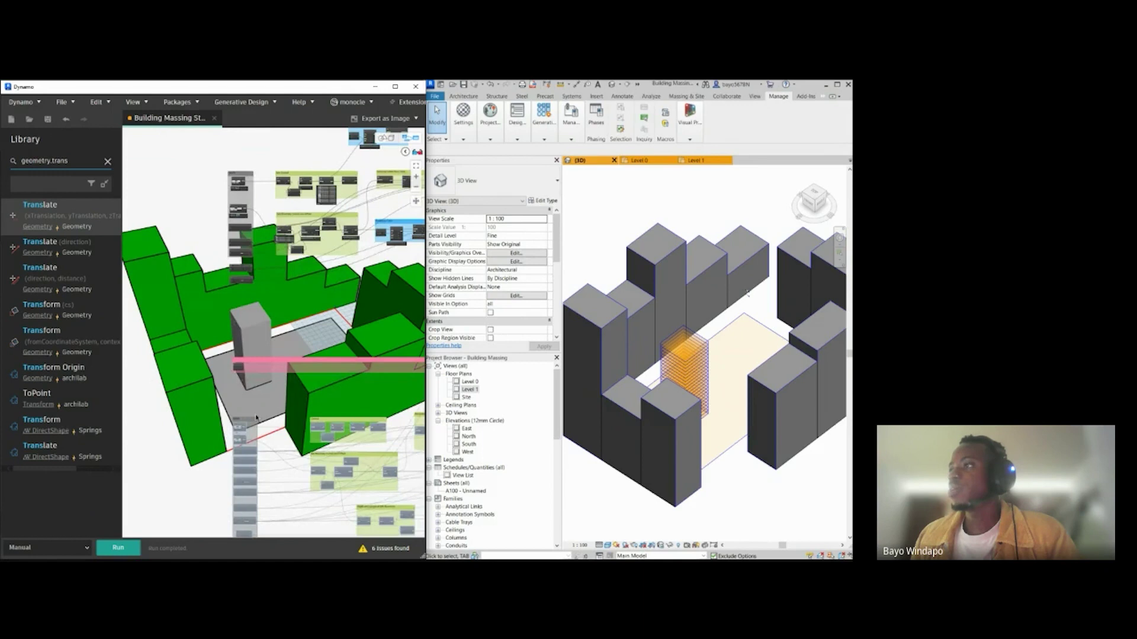
pyautogui.scroll(5, 255, 418)
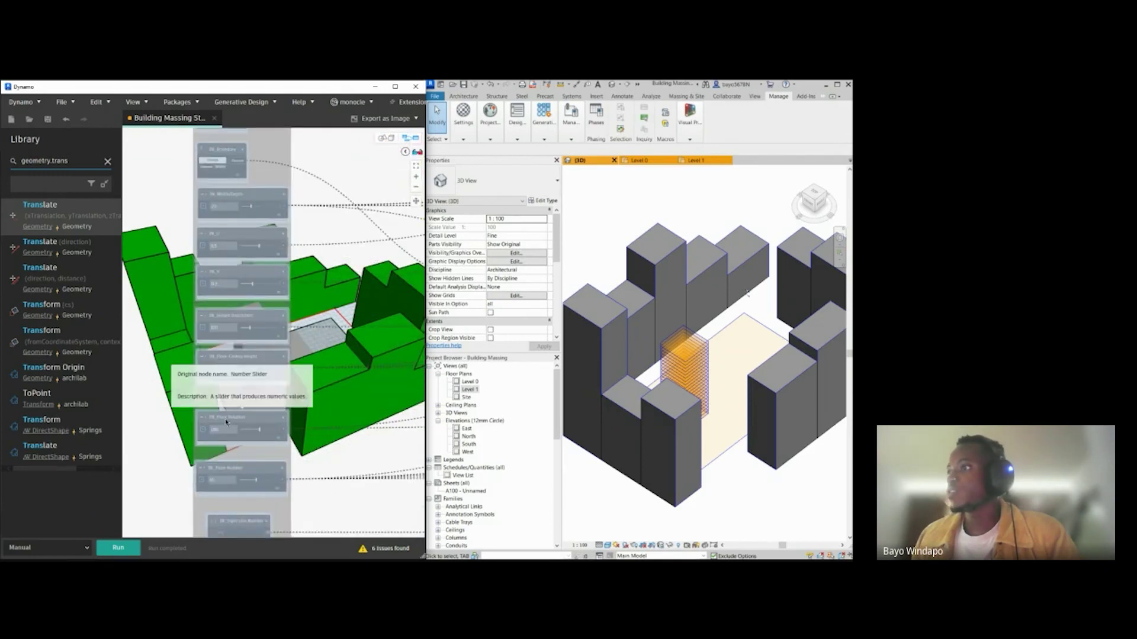
pyautogui.scroll(-4, 249, 405)
pyautogui.moveTo(248, 405); pyautogui.dragTo(233, 527, button='middle')
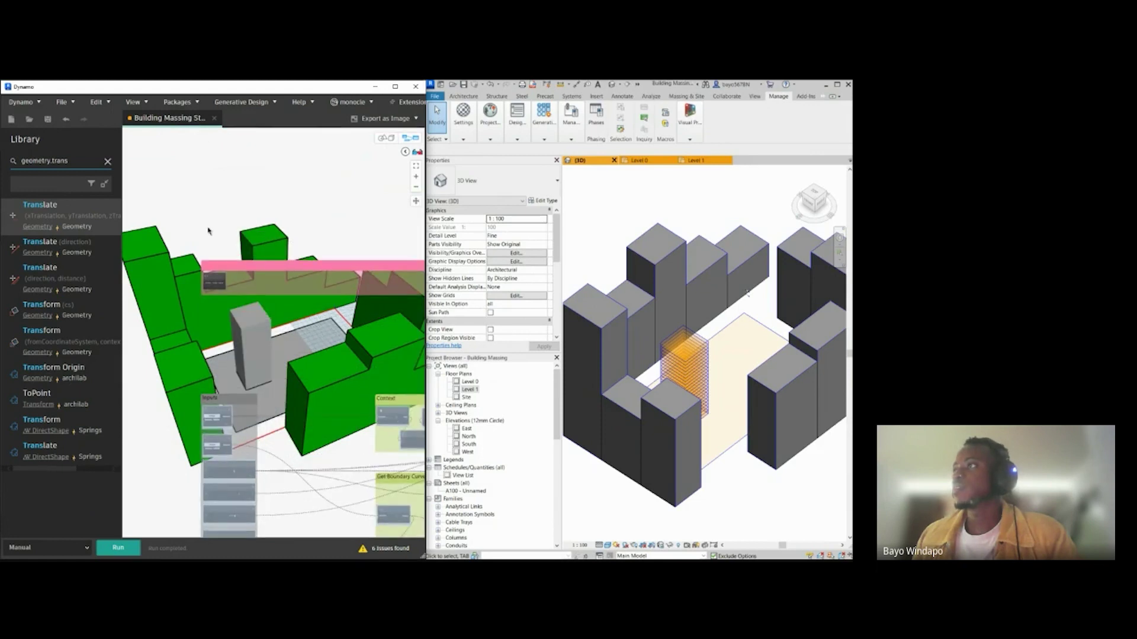
# Step: Duplicate the IN_V number slider and place the copy below the IN_Floor Number slider
pyautogui.moveTo(203, 140); pyautogui.dragTo(205, 323, button='middle')
pyautogui.scroll(3, 210, 203)
pyautogui.scroll(2, 211, 203)
pyautogui.scroll(2, 211, 203)
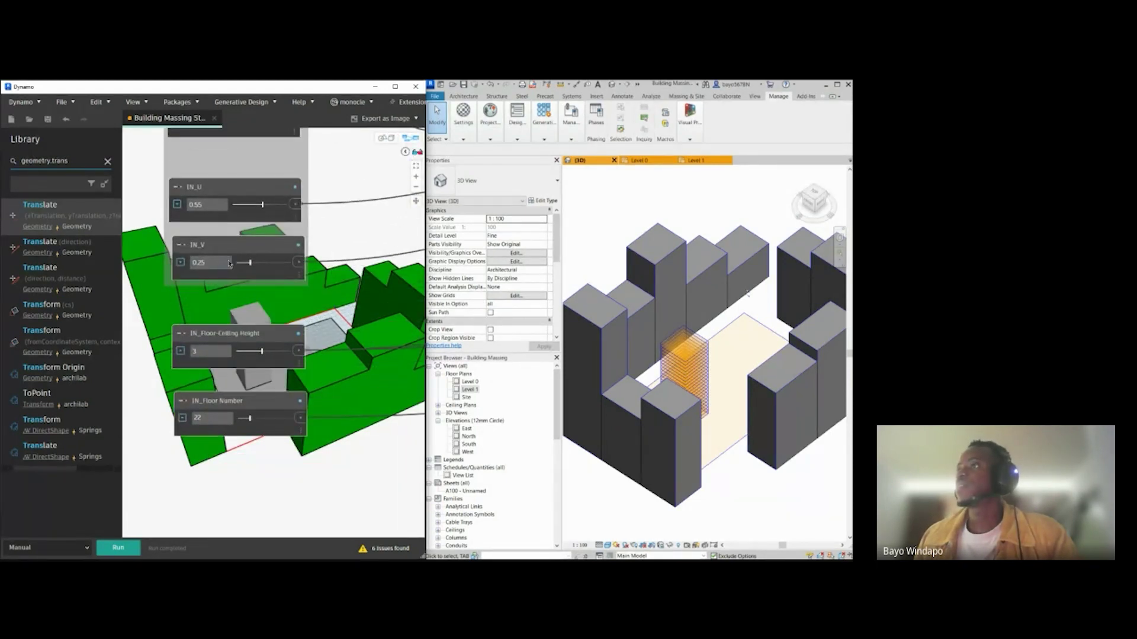
pyautogui.click(203, 246)
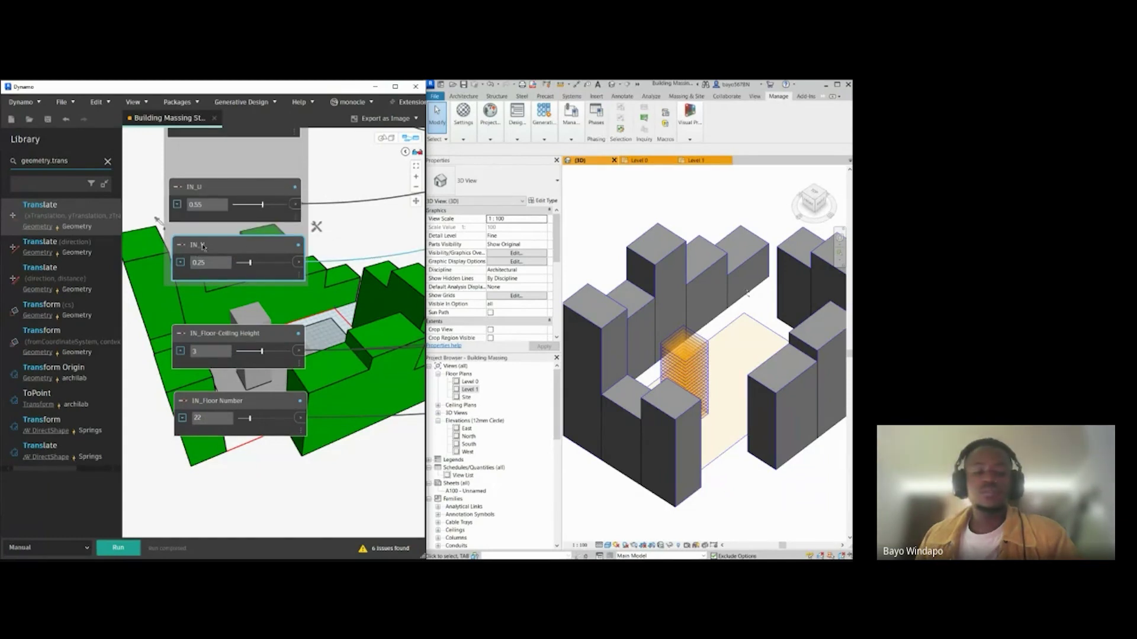
pyautogui.hotkey('ctrl', 'c')
pyautogui.hotkey('ctrl', 'v')
pyautogui.moveTo(320, 352); pyautogui.dragTo(217, 475)
pyautogui.moveTo(246, 483); pyautogui.dragTo(259, 422, button='middle')
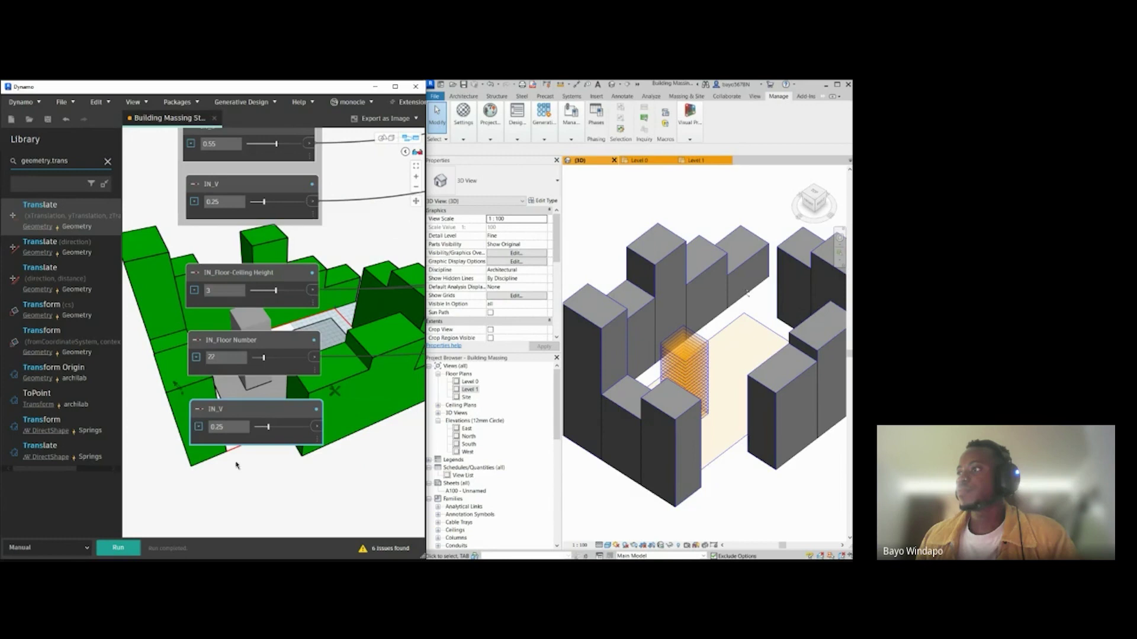
# Step: Rename the duplicated IN_V slider as IN_Floor Rotation
pyautogui.doubleClick(237, 408)
pyautogui.click(160, 308)
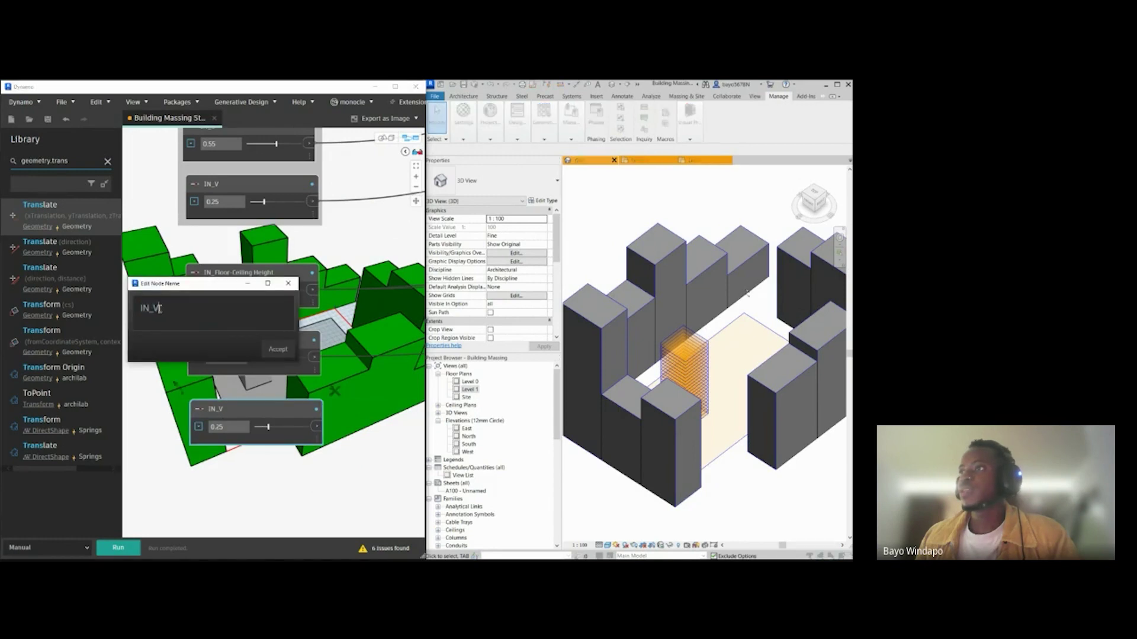
pyautogui.press('BackSpace')
pyautogui.write('F')
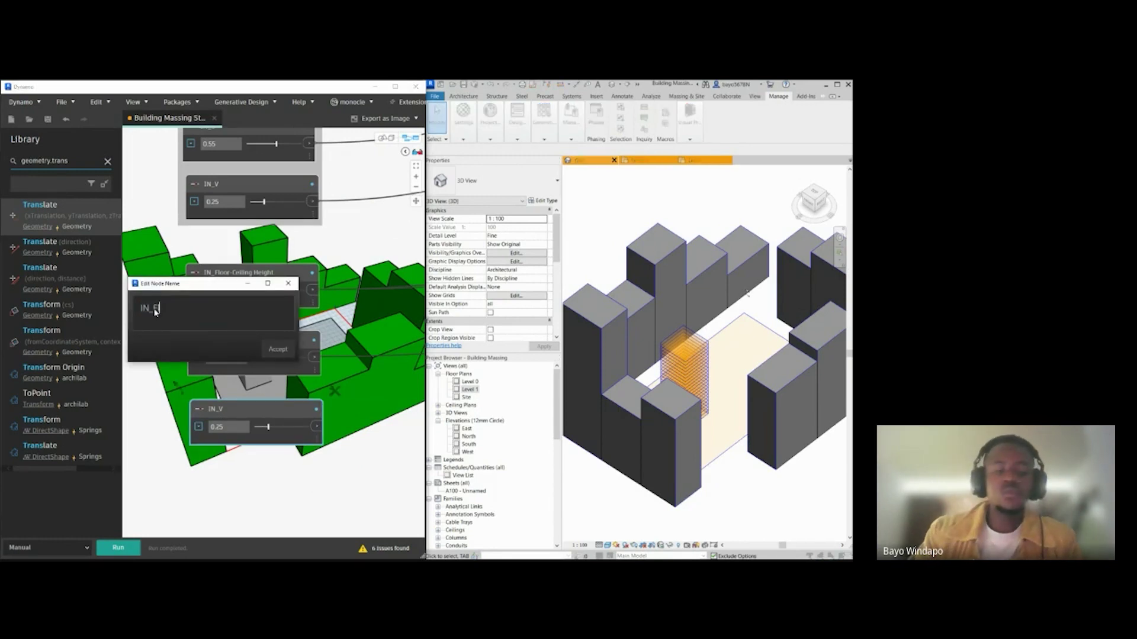
pyautogui.write('loor Rotation')
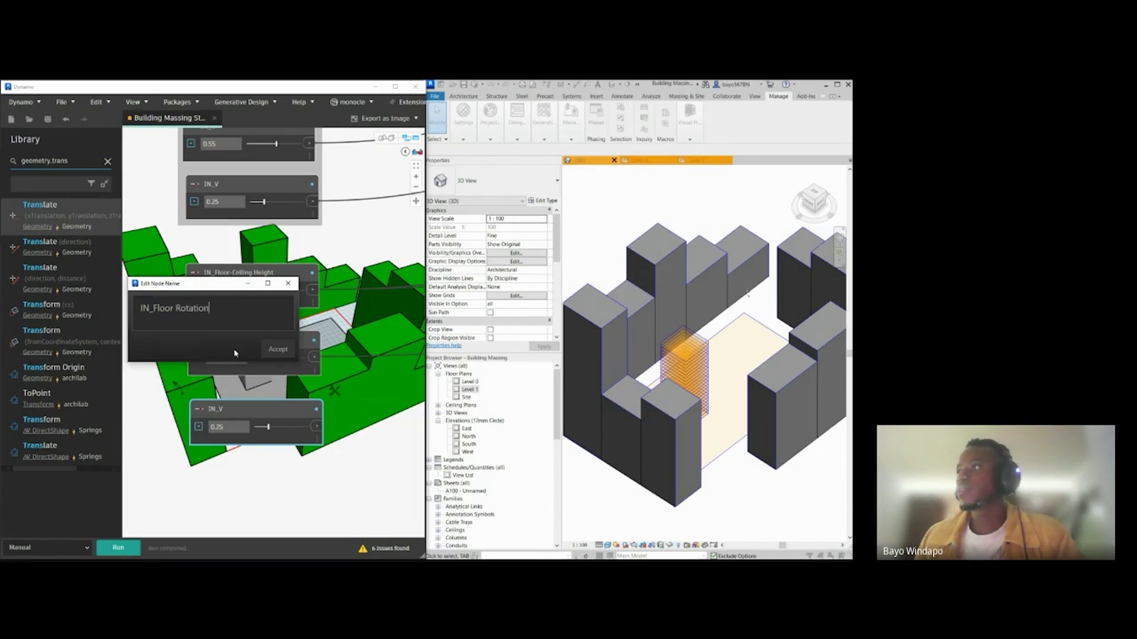
pyautogui.click(277, 349)
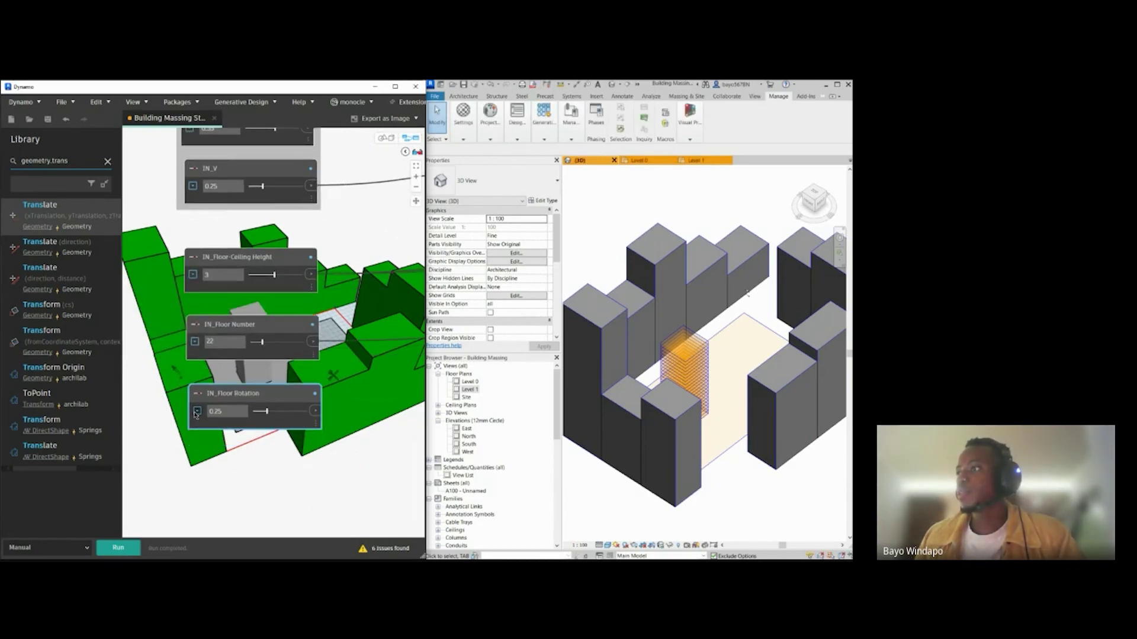
# Step: Set the IN_Floor Rotation slider's maximum to 360, its step to 1 and its value to 82
pyautogui.click(196, 411)
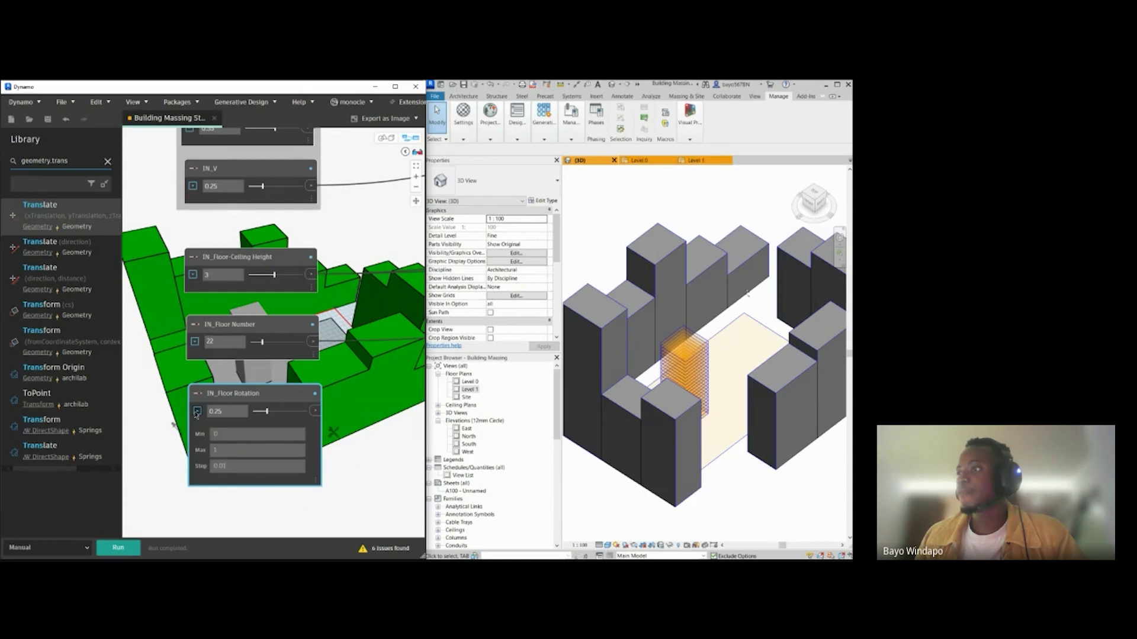
pyautogui.click(239, 452)
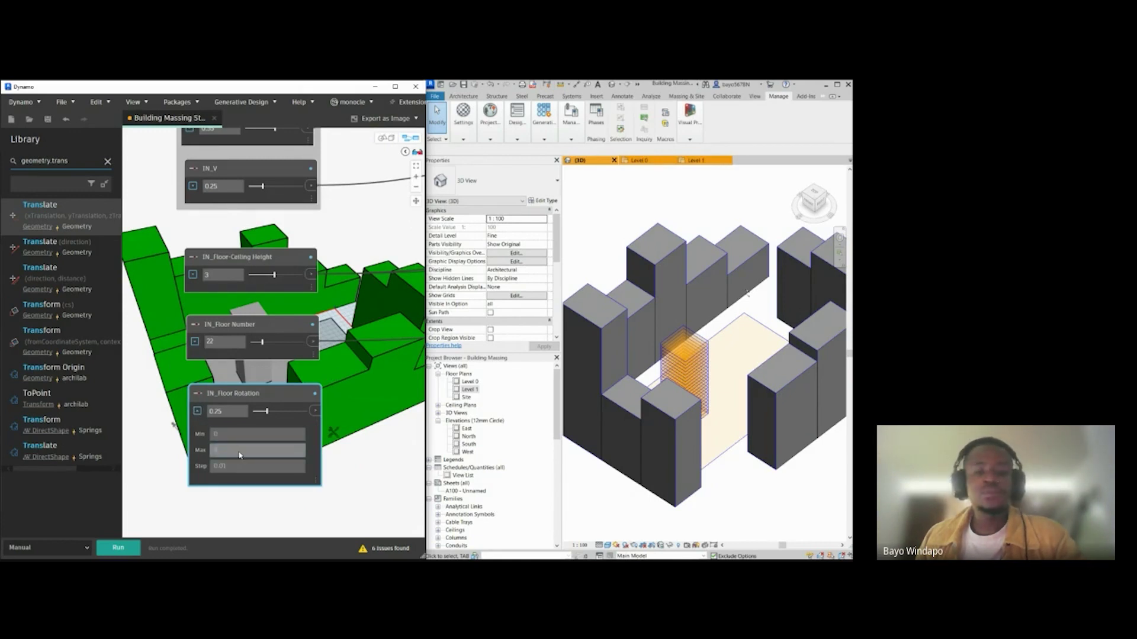
pyautogui.write('360')
pyautogui.click(240, 465)
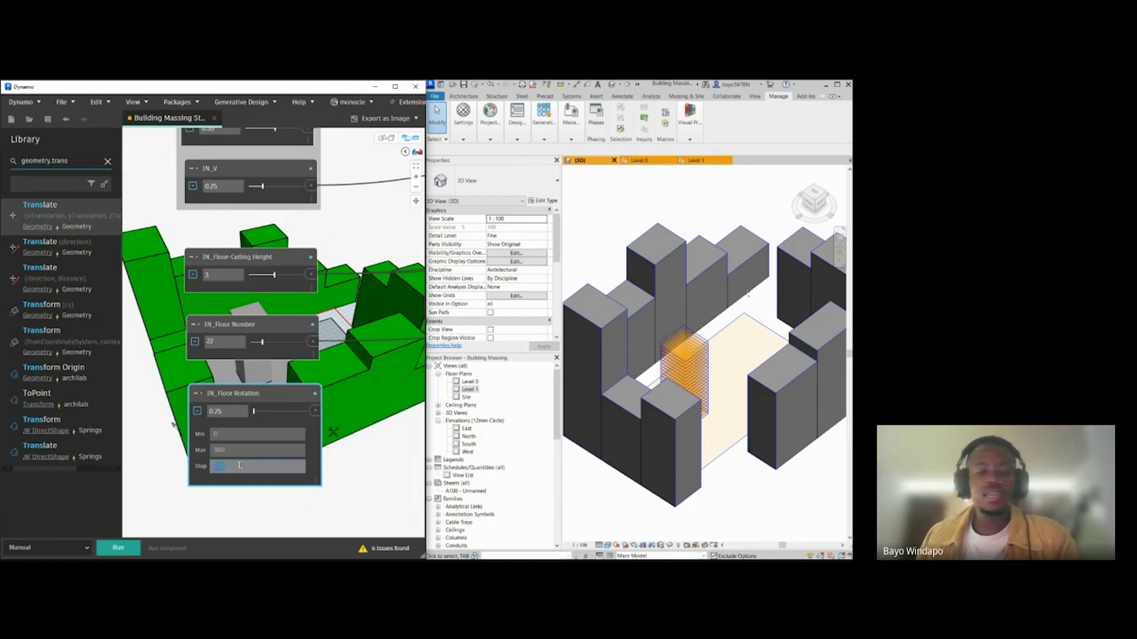
pyautogui.click(250, 507)
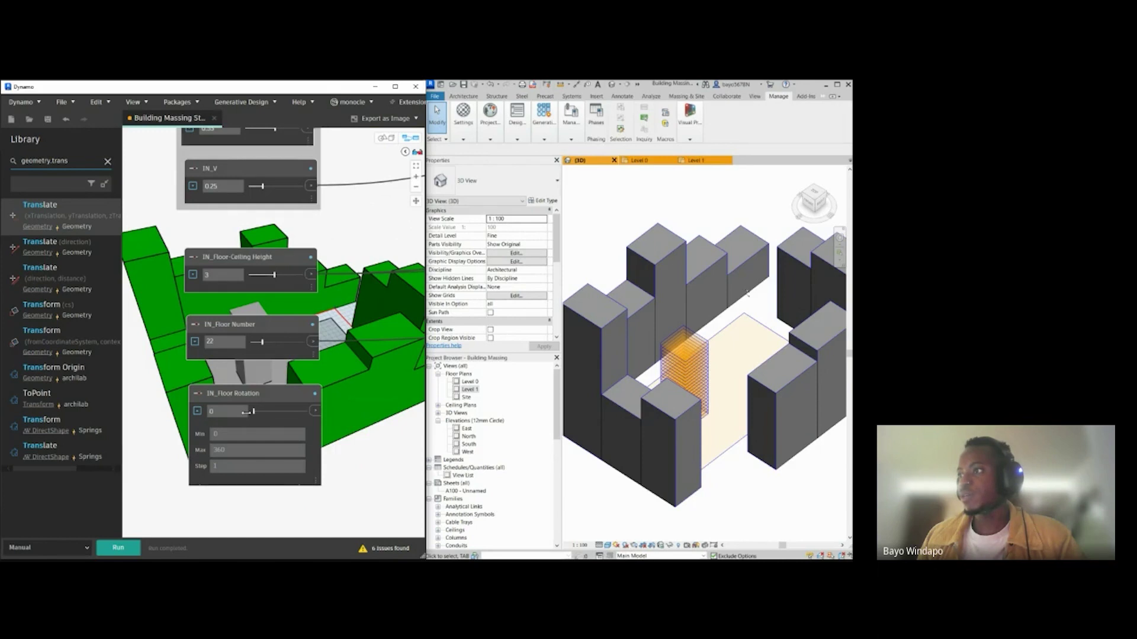
pyautogui.moveTo(253, 411); pyautogui.dragTo(265, 411)
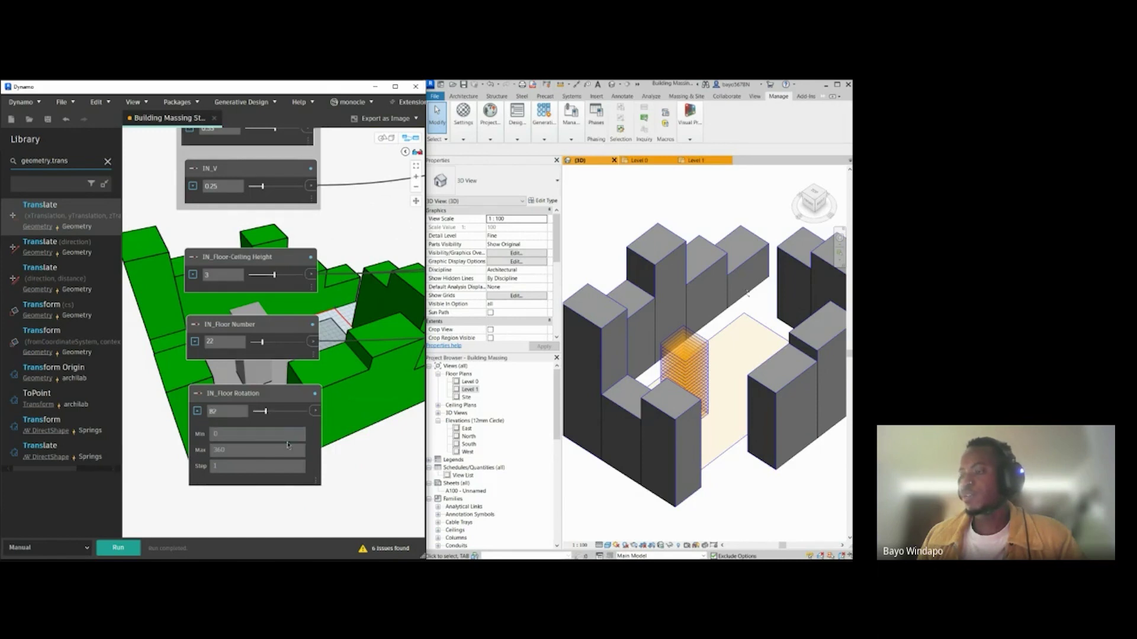
pyautogui.click(197, 411)
# Step: Add the IN_Floor-Ceiling Height, IN_Floor Number and IN_Floor Rotation sliders to the Inputs group
pyautogui.scroll(-3, 303, 286)
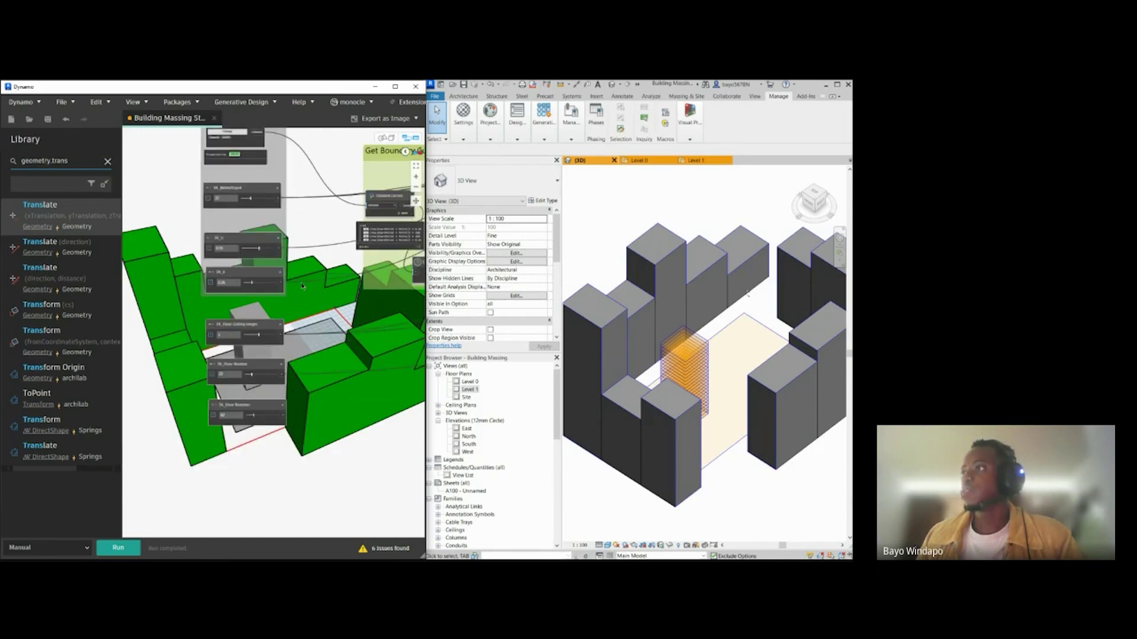
pyautogui.rightClick(216, 331)
pyautogui.moveTo(256, 353)
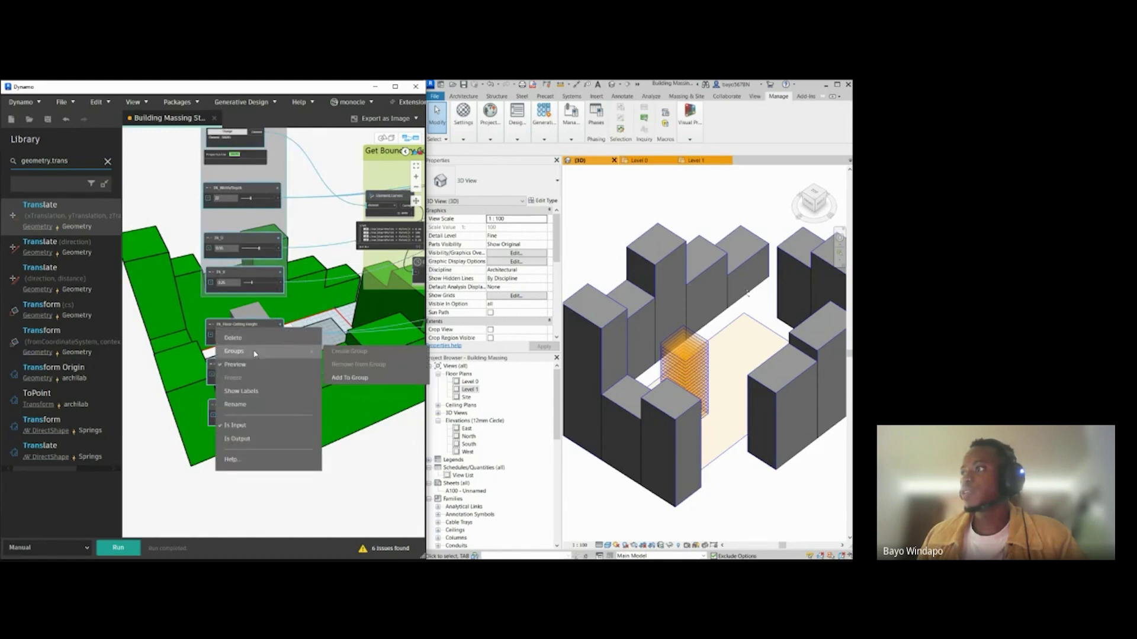
pyautogui.click(348, 374)
# Step: Space out the three floor sliders inside the Inputs group and shift the nodes below its first input upward to close the gap
pyautogui.scroll(2, 243, 314)
pyautogui.click(243, 312)
pyautogui.moveTo(243, 312); pyautogui.dragTo(243, 306)
pyautogui.moveTo(235, 370); pyautogui.dragTo(235, 359)
pyautogui.moveTo(230, 432); pyautogui.dragTo(230, 421)
pyautogui.scroll(-4, 273, 389)
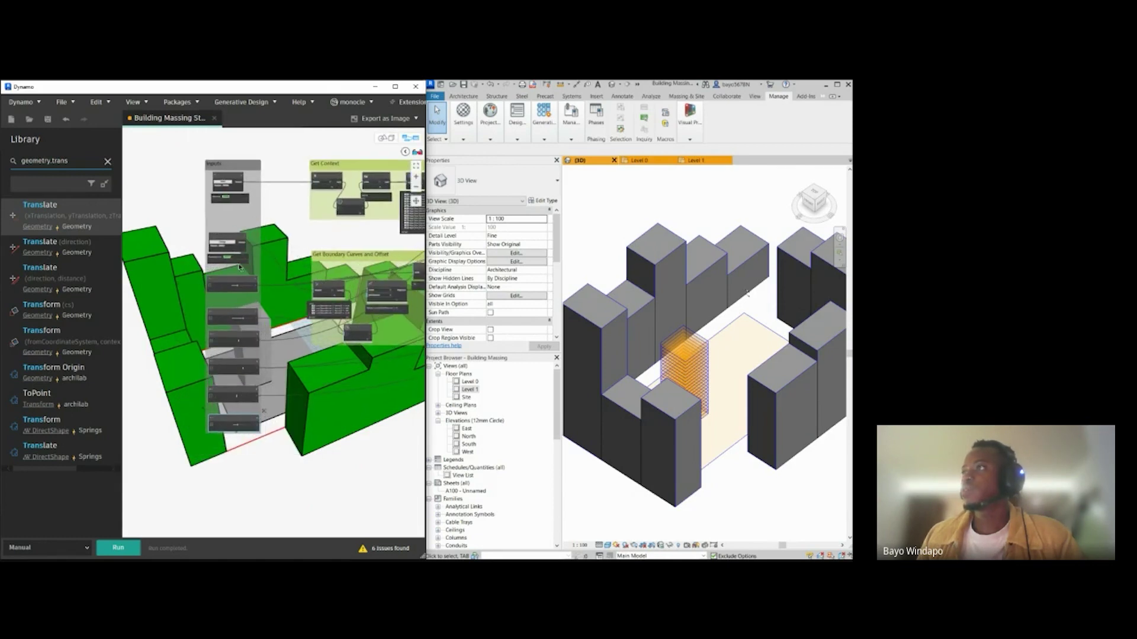
pyautogui.moveTo(168, 459); pyautogui.dragTo(237, 222)
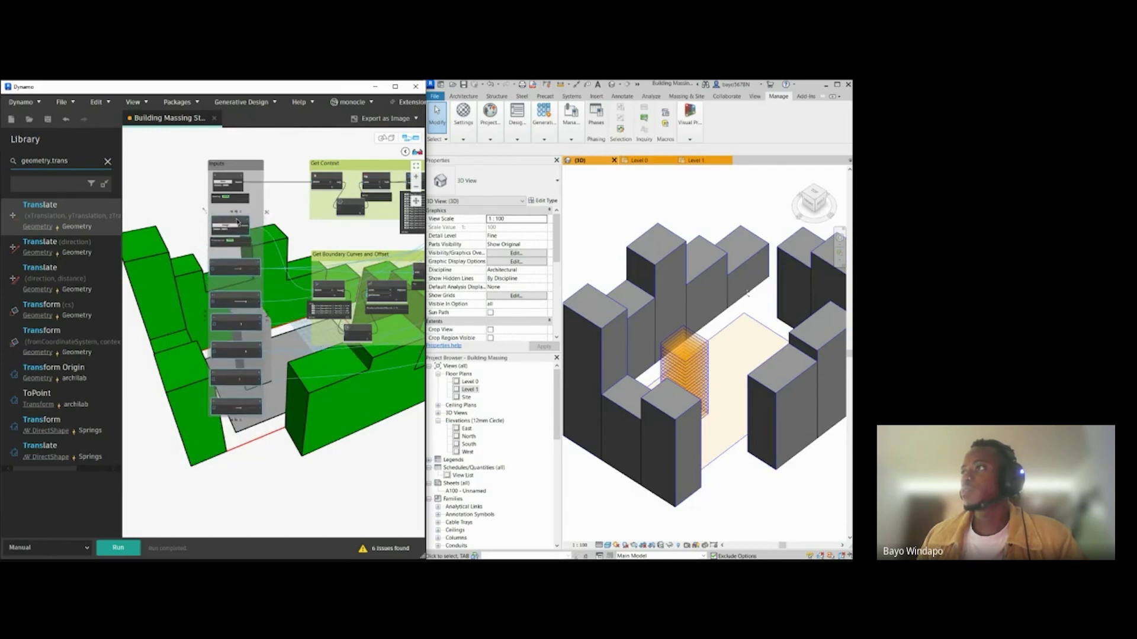
# Step: Connect the IN_Floor Rotation slider to the rotation_degrees input of the copied Code Block beside the Generate Floors group
pyautogui.scroll(5, 240, 219)
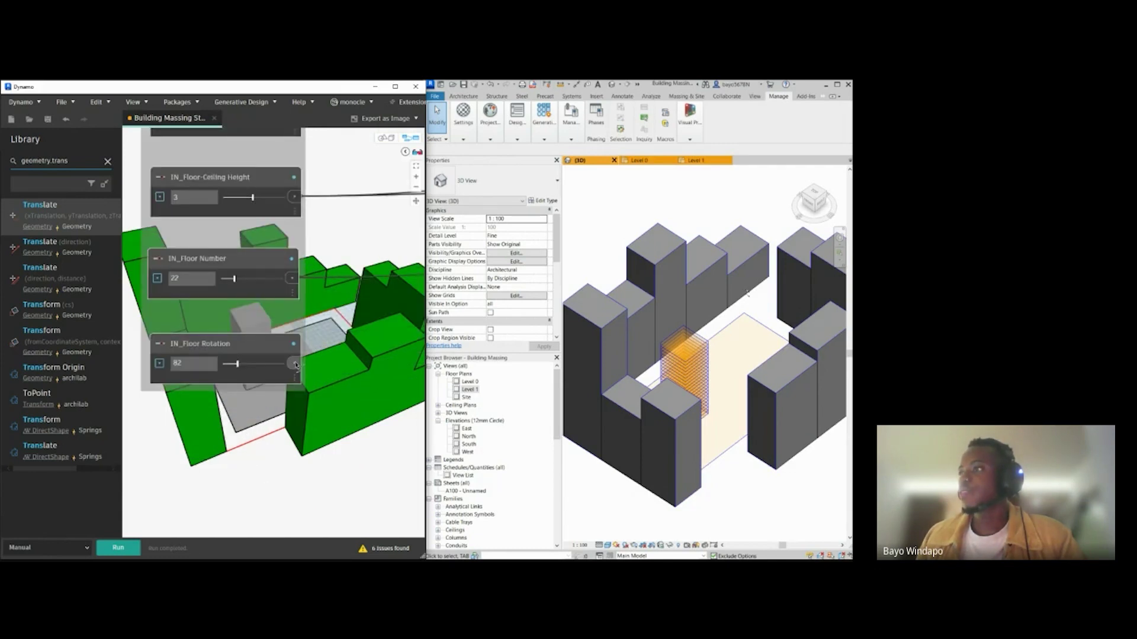
pyautogui.scroll(-8, 296, 365)
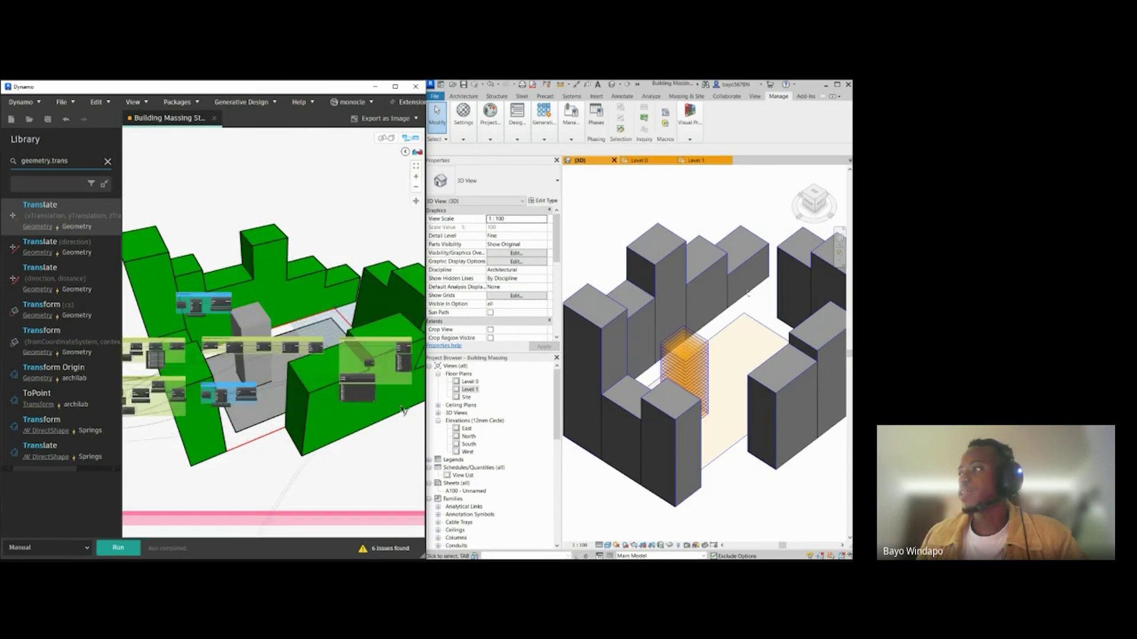
pyautogui.scroll(6, 271, 423)
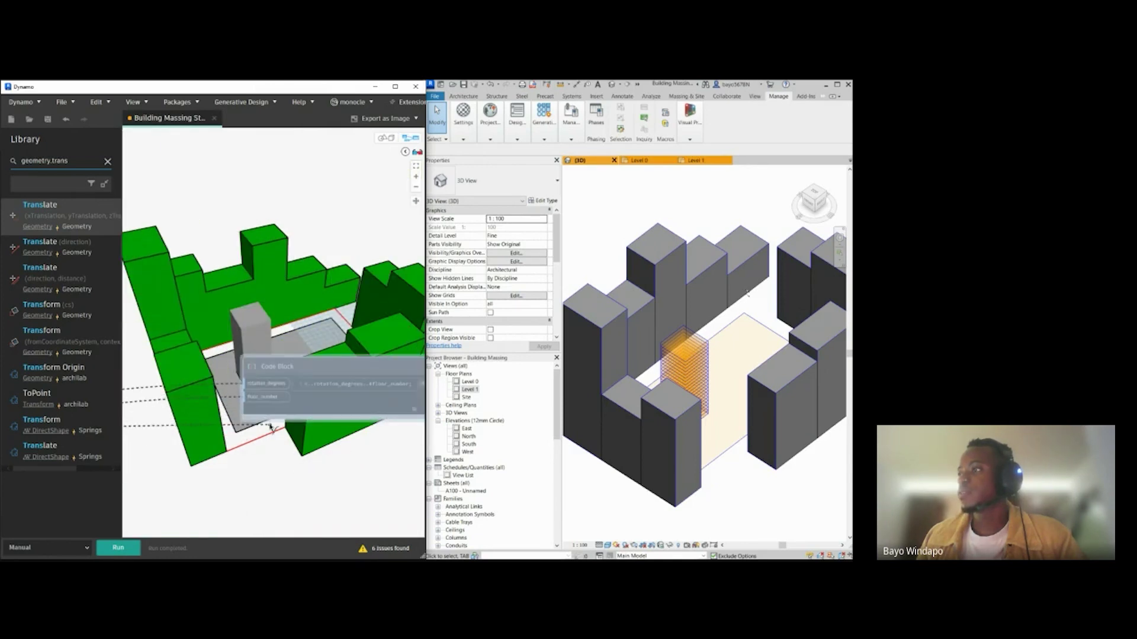
pyautogui.scroll(1, 272, 425)
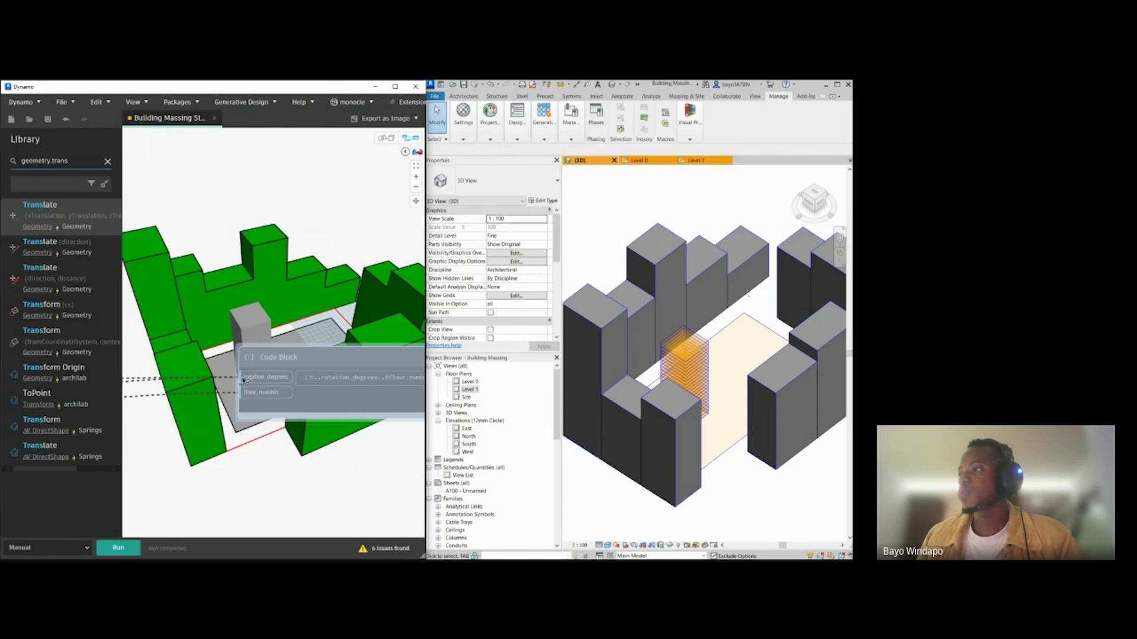
# Step: Connect the IN_Floor Number slider to the floor_number input of the rotation Code Block
pyautogui.scroll(-3, 261, 399)
pyautogui.scroll(-4, 262, 398)
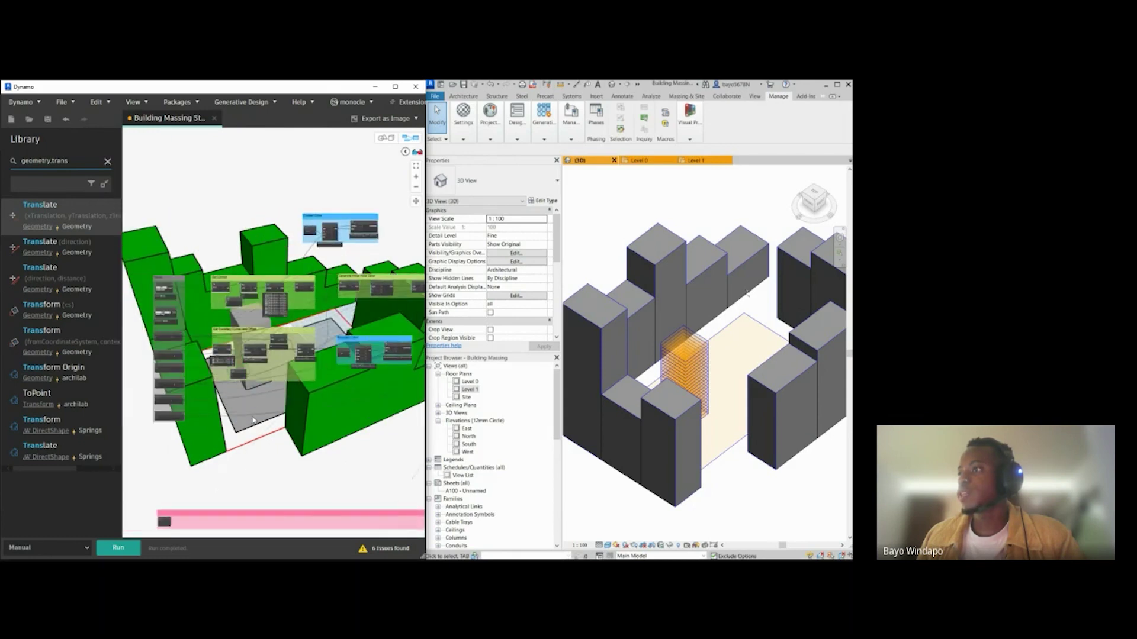
pyautogui.scroll(5, 253, 420)
pyautogui.moveTo(141, 410); pyautogui.dragTo(351, 431, button='middle')
pyautogui.scroll(4, 243, 435)
pyautogui.scroll(3, 321, 447)
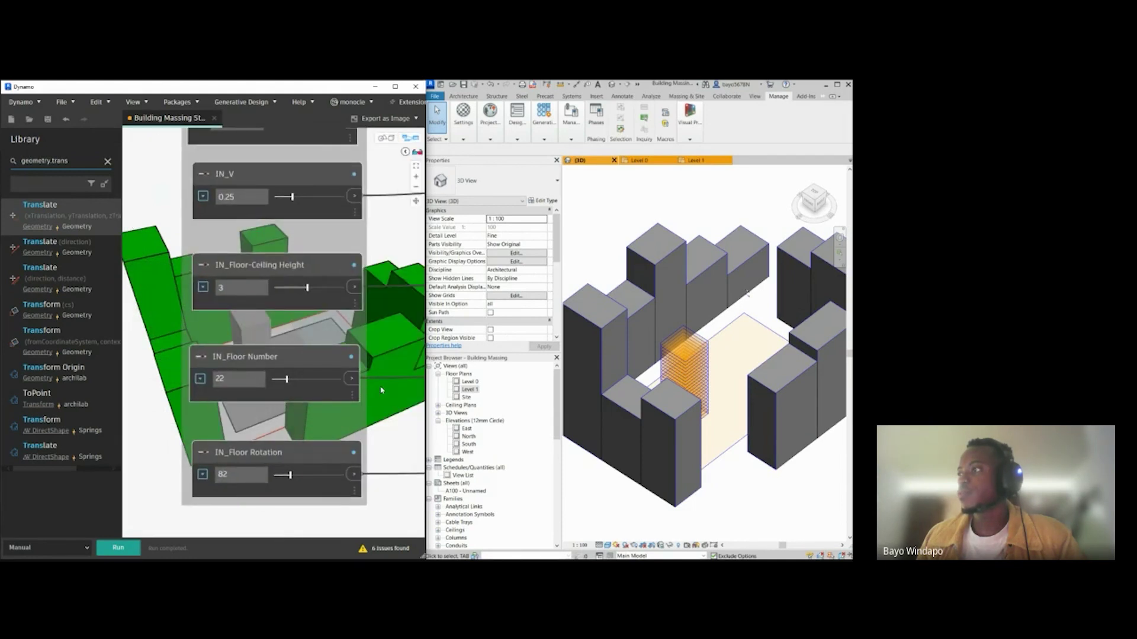
pyautogui.scroll(-4, 124, 479)
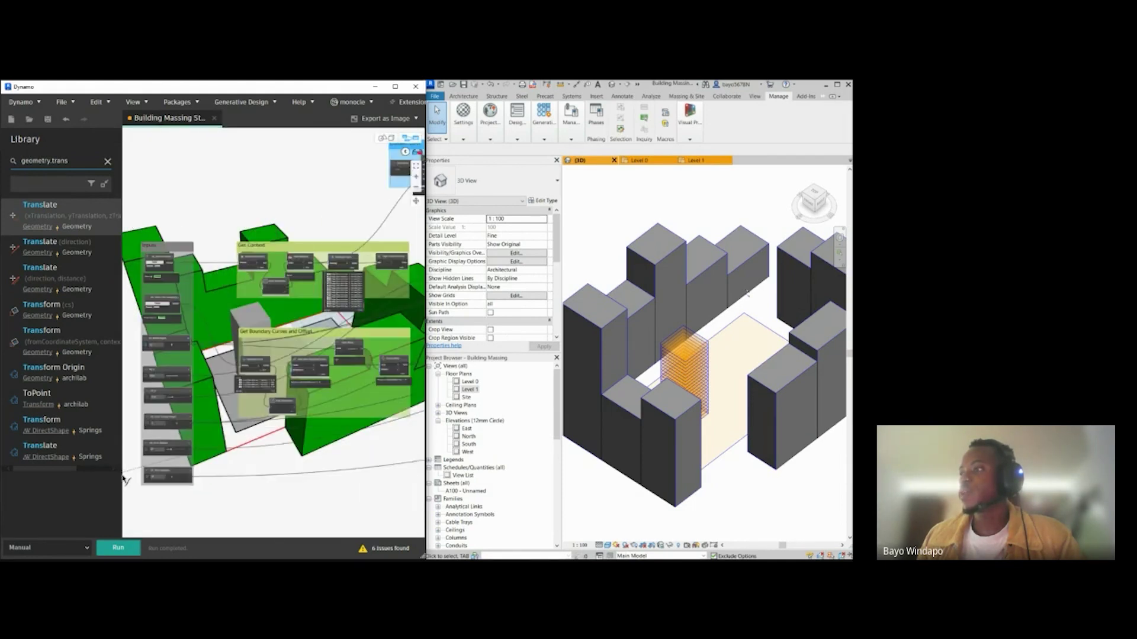
pyautogui.scroll(-3, 125, 480)
pyautogui.moveTo(296, 453); pyautogui.dragTo(103, 457, button='middle')
pyautogui.moveTo(345, 443); pyautogui.dragTo(243, 444, button='middle')
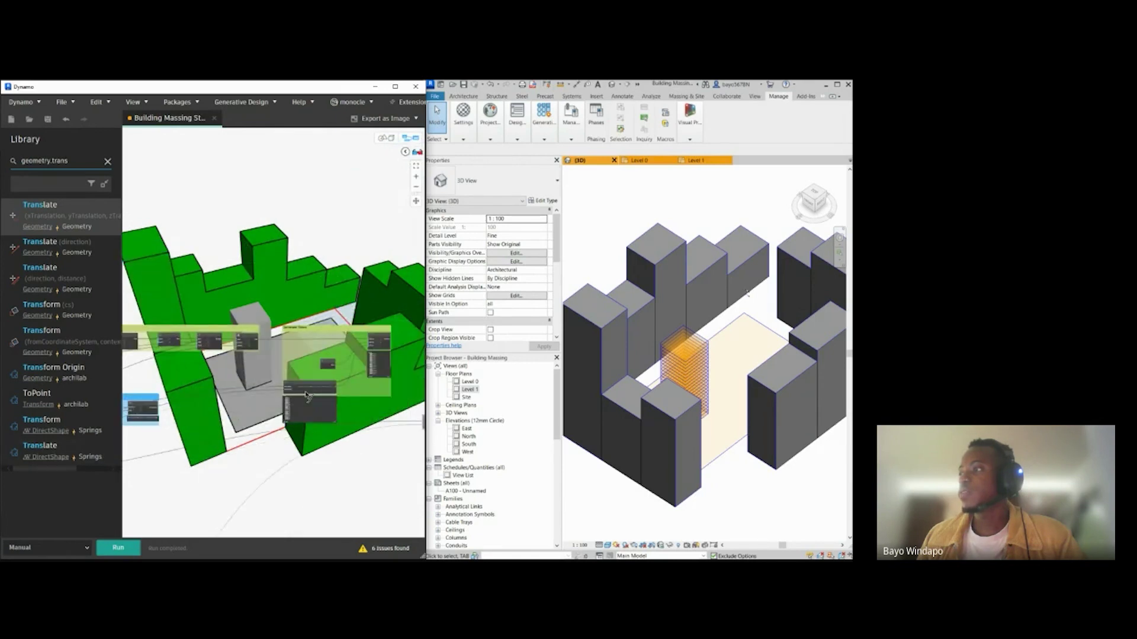
pyautogui.scroll(2, 379, 427)
pyautogui.scroll(2, 378, 426)
pyautogui.moveTo(377, 426); pyautogui.dragTo(84, 425, button='middle')
pyautogui.scroll(2, 318, 453)
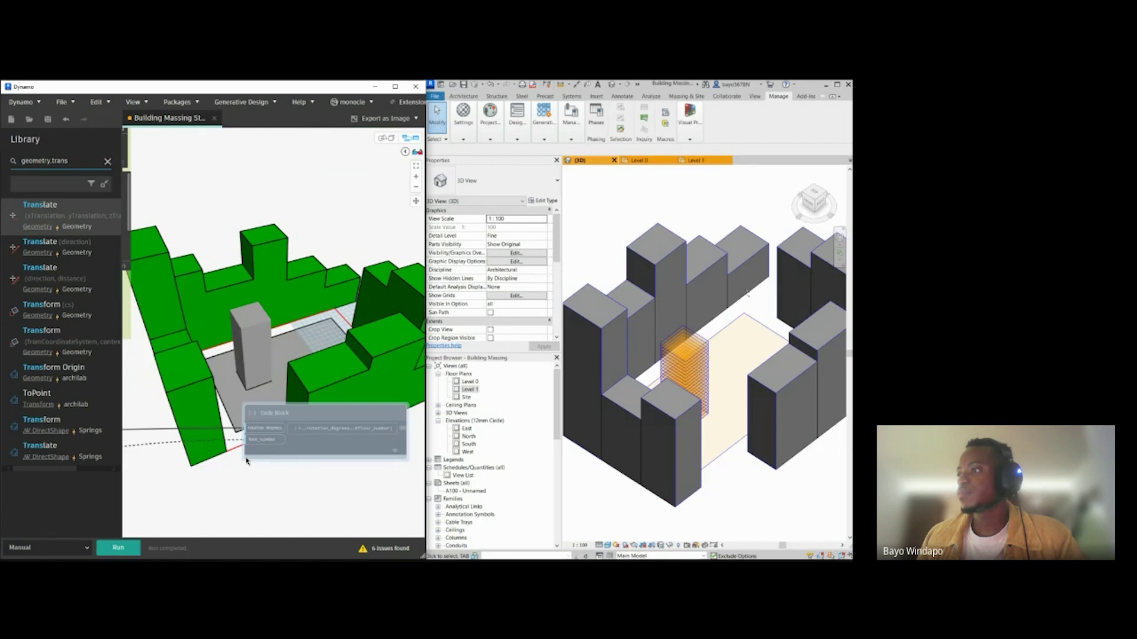
pyautogui.scroll(-8, 231, 461)
pyautogui.moveTo(148, 459); pyautogui.dragTo(297, 423, button='middle')
pyautogui.scroll(2, 296, 385)
pyautogui.scroll(5, 294, 370)
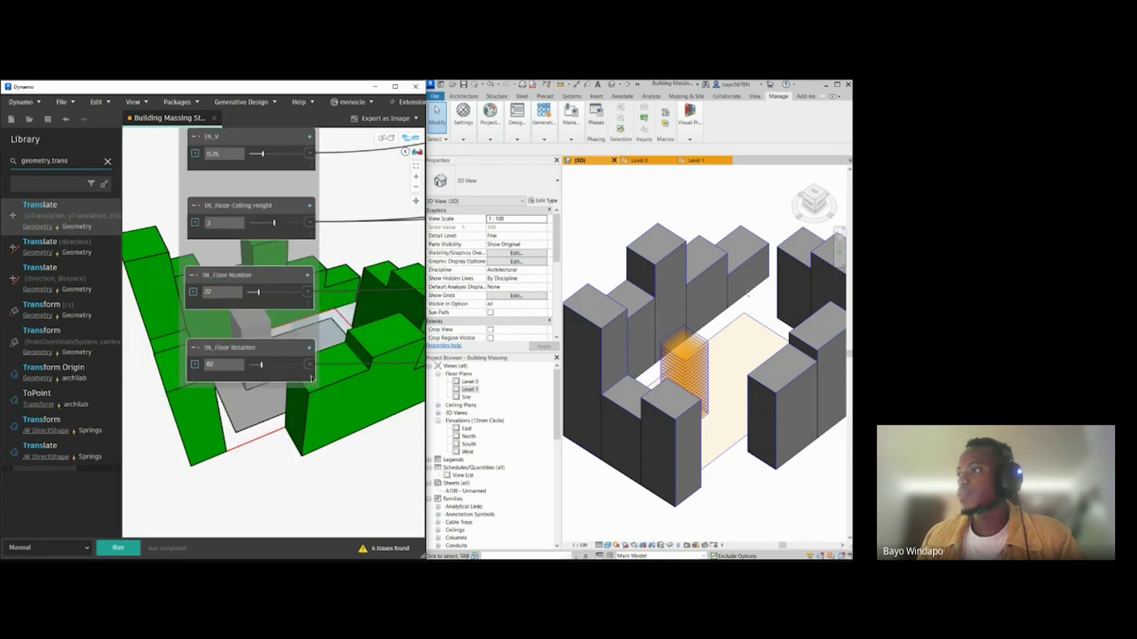
pyautogui.scroll(-5, 247, 469)
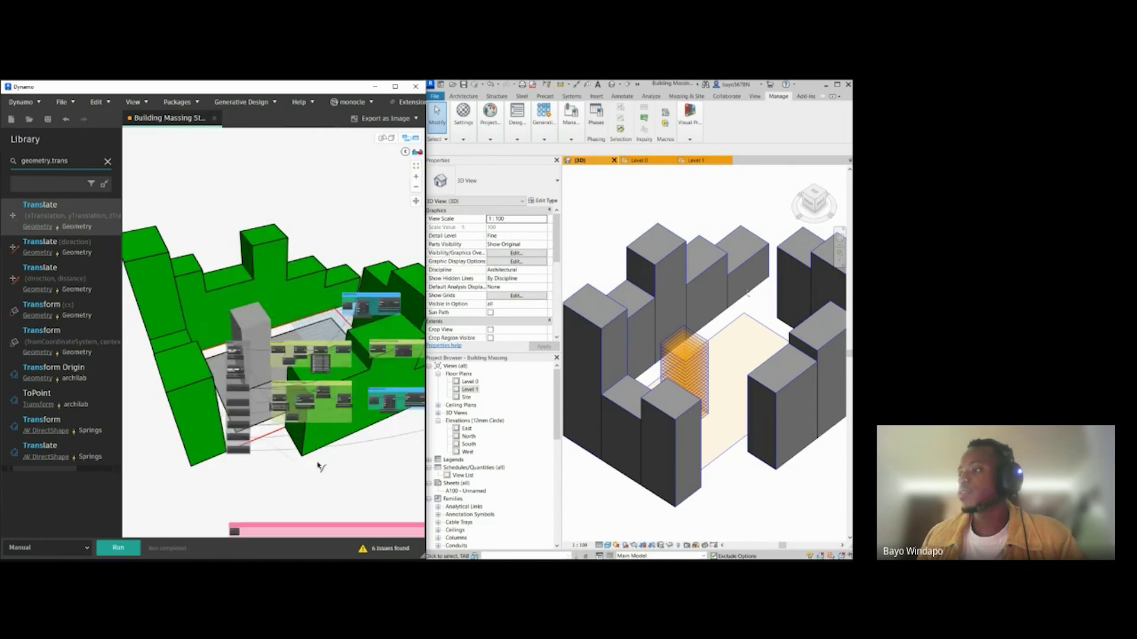
pyautogui.scroll(6, 293, 471)
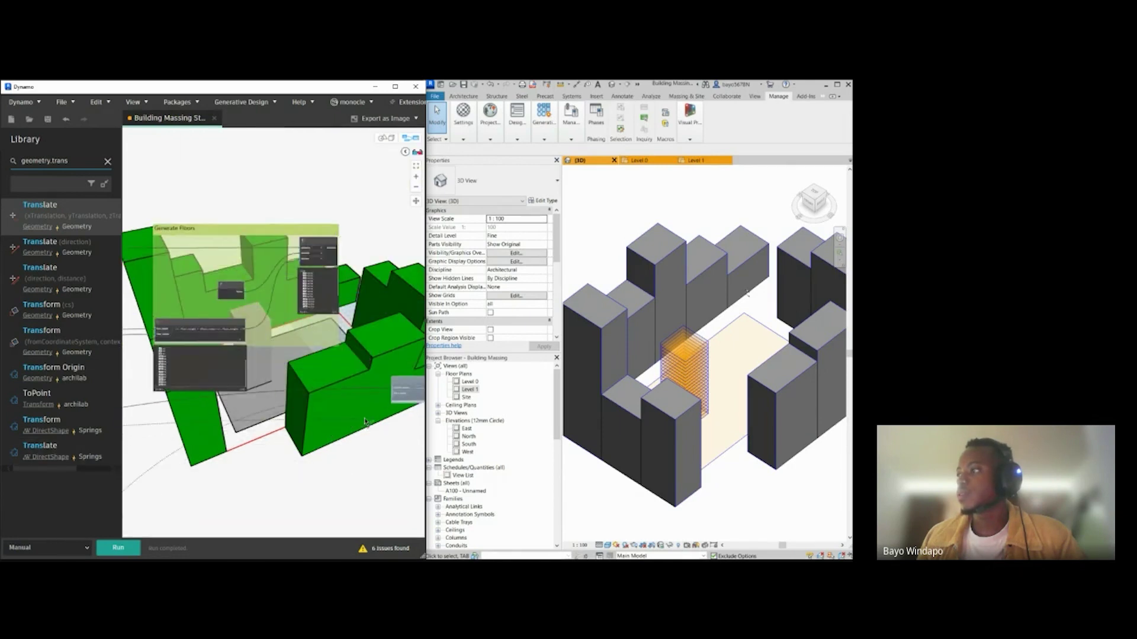
pyautogui.scroll(3, 368, 421)
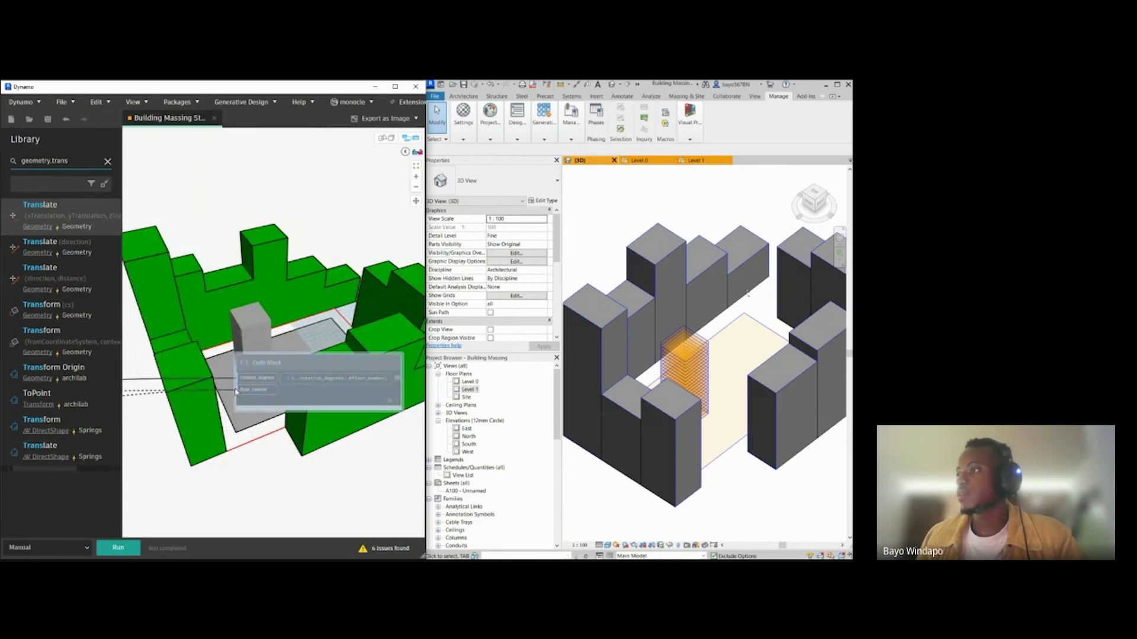
# Step: Examine the rotation Code Block's range expression and the full list of angles it outputs
pyautogui.moveTo(236, 393); pyautogui.dragTo(141, 380, button='middle')
pyautogui.scroll(1, 256, 384)
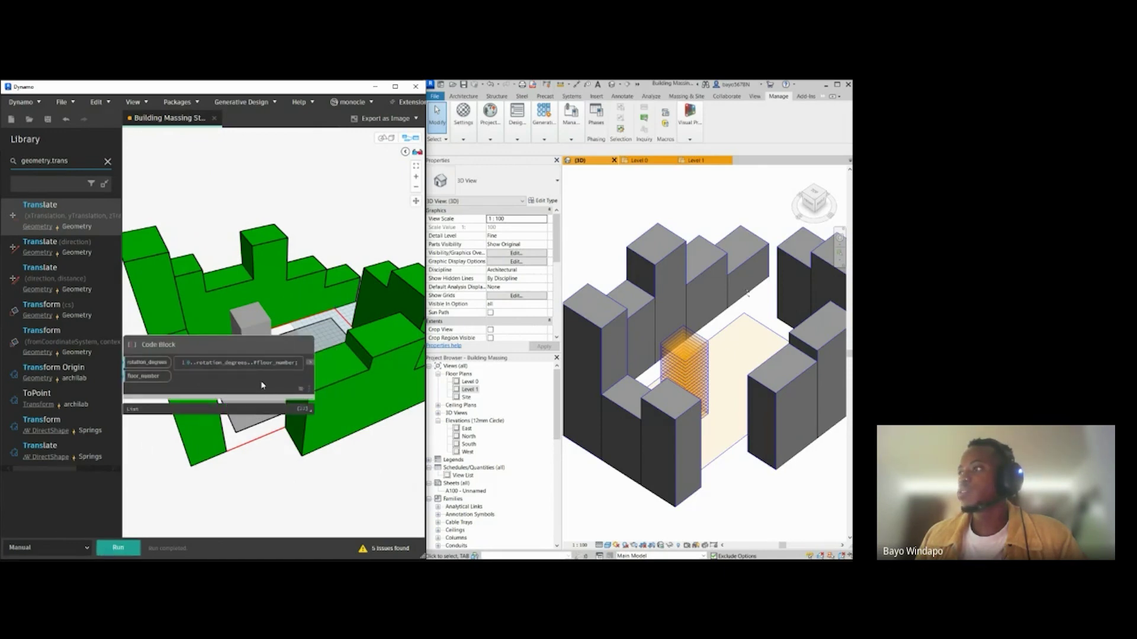
pyautogui.moveTo(302, 407)
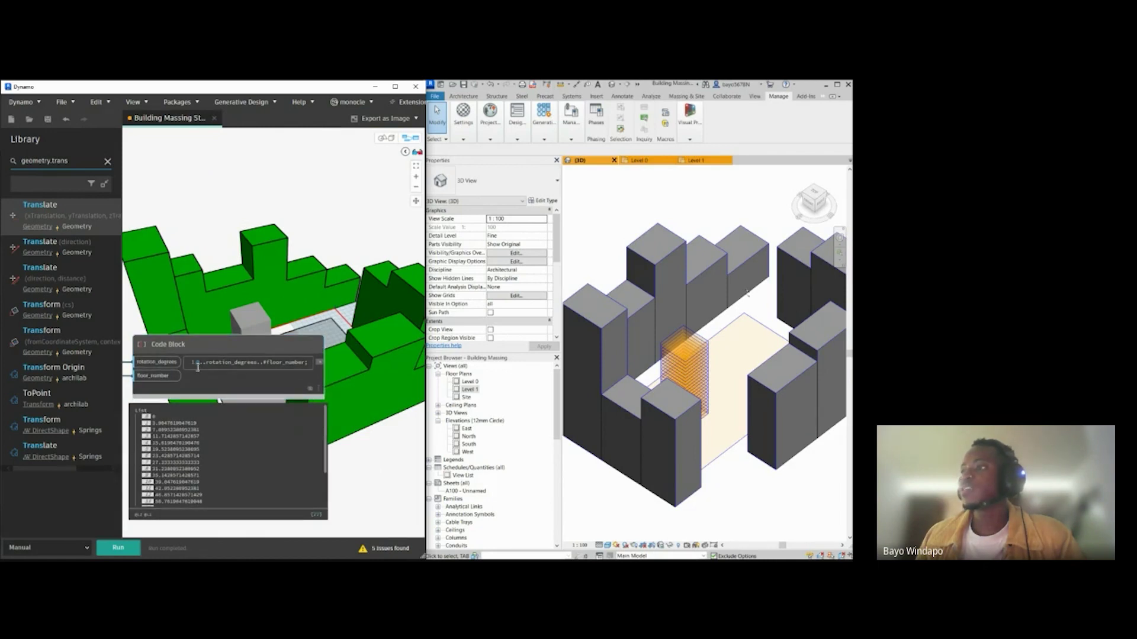
pyautogui.moveTo(206, 321); pyautogui.dragTo(207, 360, button='middle')
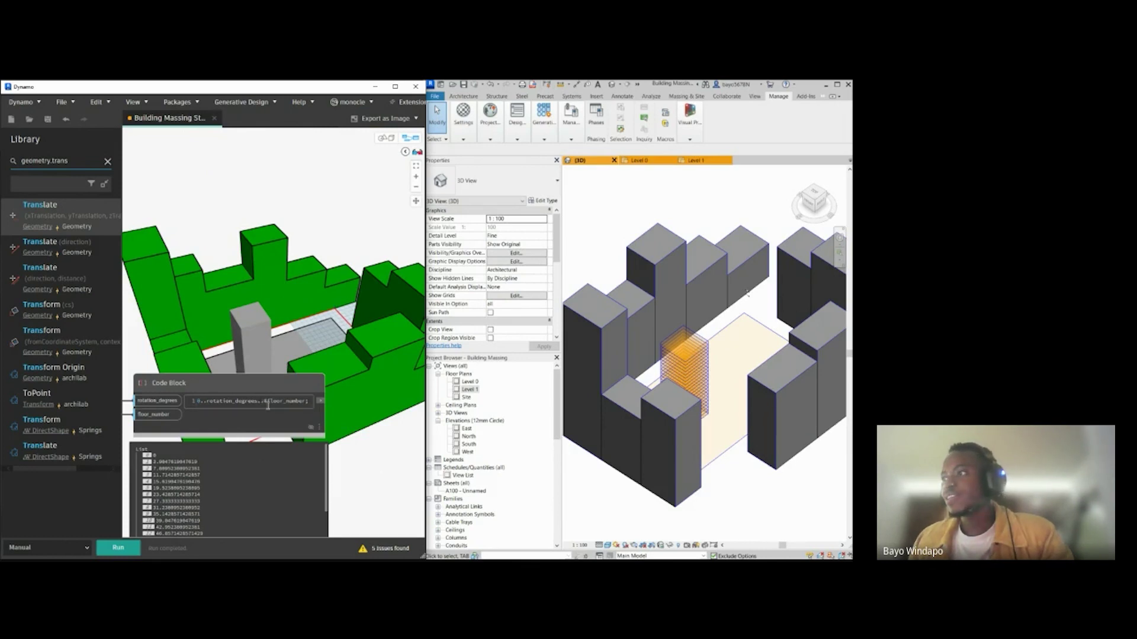
pyautogui.scroll(4, 276, 415)
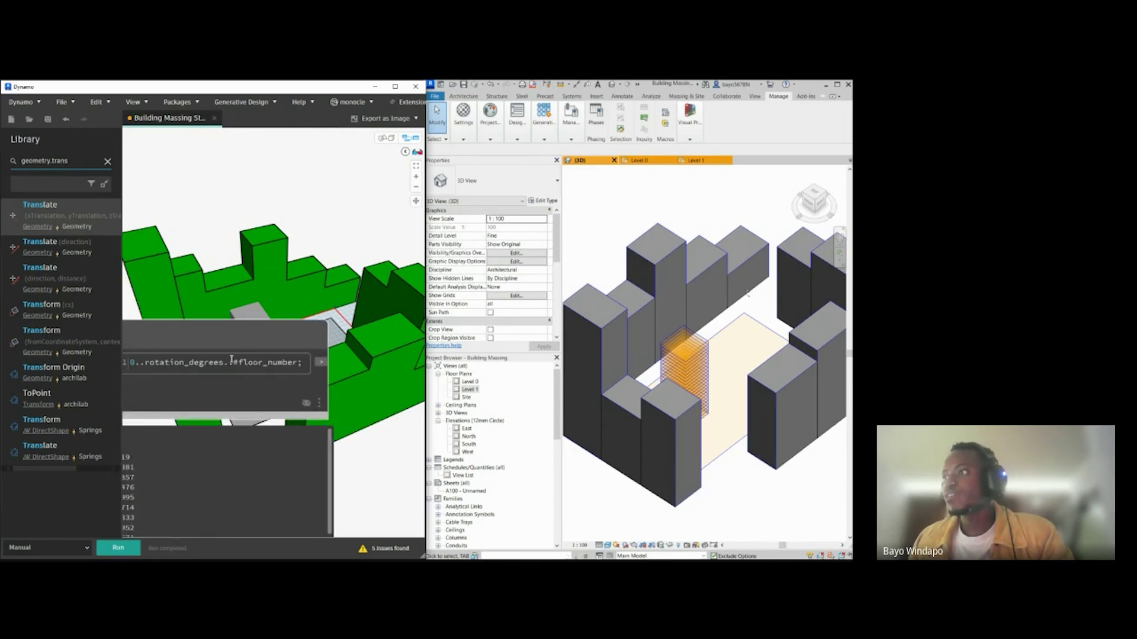
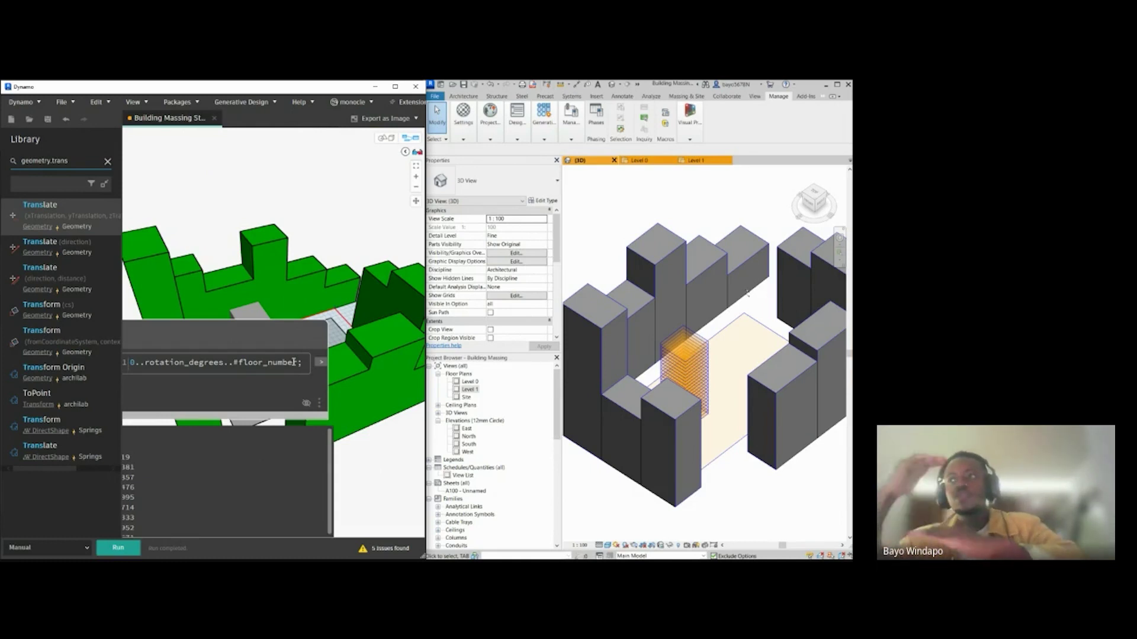
pyautogui.moveTo(273, 349); pyautogui.dragTo(344, 335, button='middle')
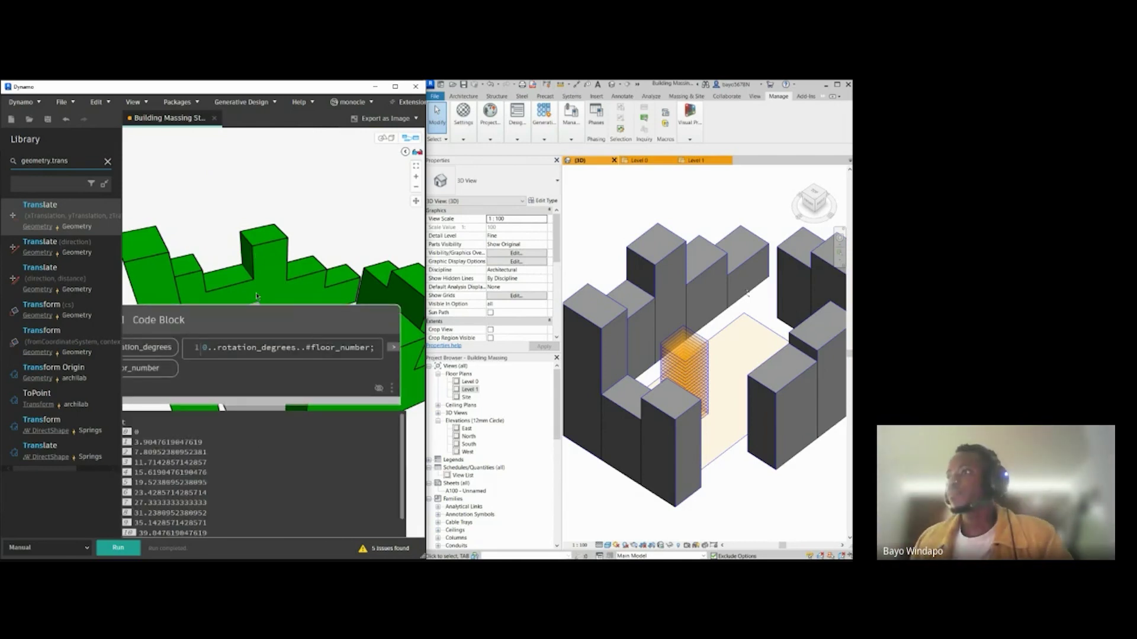
pyautogui.moveTo(211, 494); pyautogui.dragTo(247, 432, button='middle')
pyautogui.scroll(-3, 247, 432)
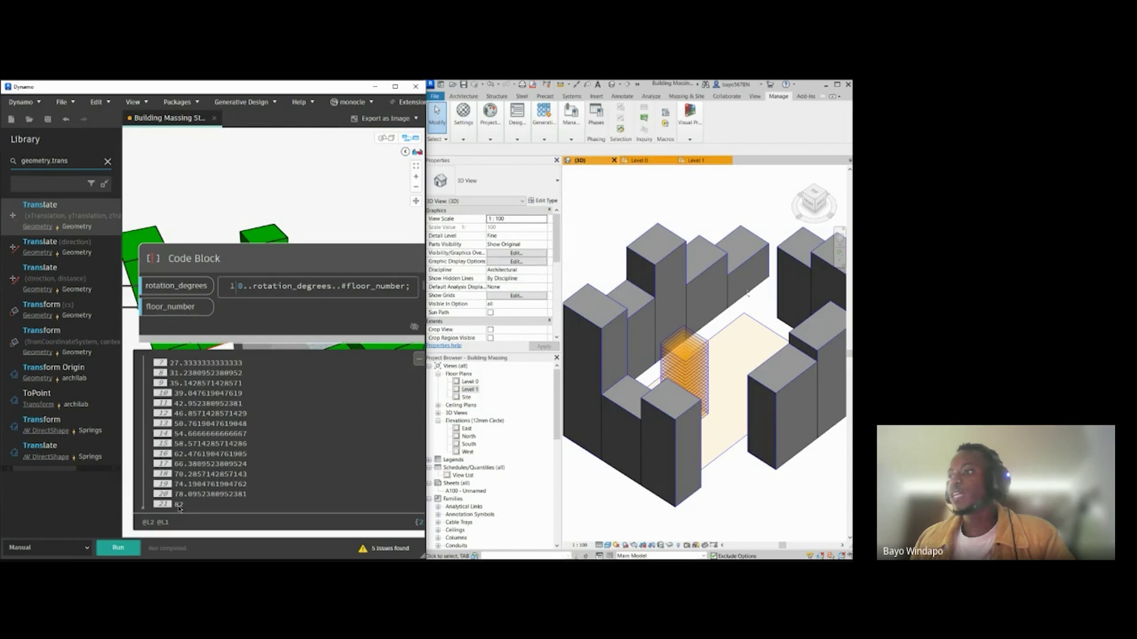
# Step: Check the IN_Floor Rotation slider in the Inputs group against the Code Block's angle list and return to the Generate Floors group
pyautogui.scroll(-7, 286, 198)
pyautogui.moveTo(201, 325); pyautogui.dragTo(418, 359, button='middle')
pyautogui.moveTo(278, 363); pyautogui.dragTo(339, 372, button='middle')
pyautogui.scroll(3, 179, 350)
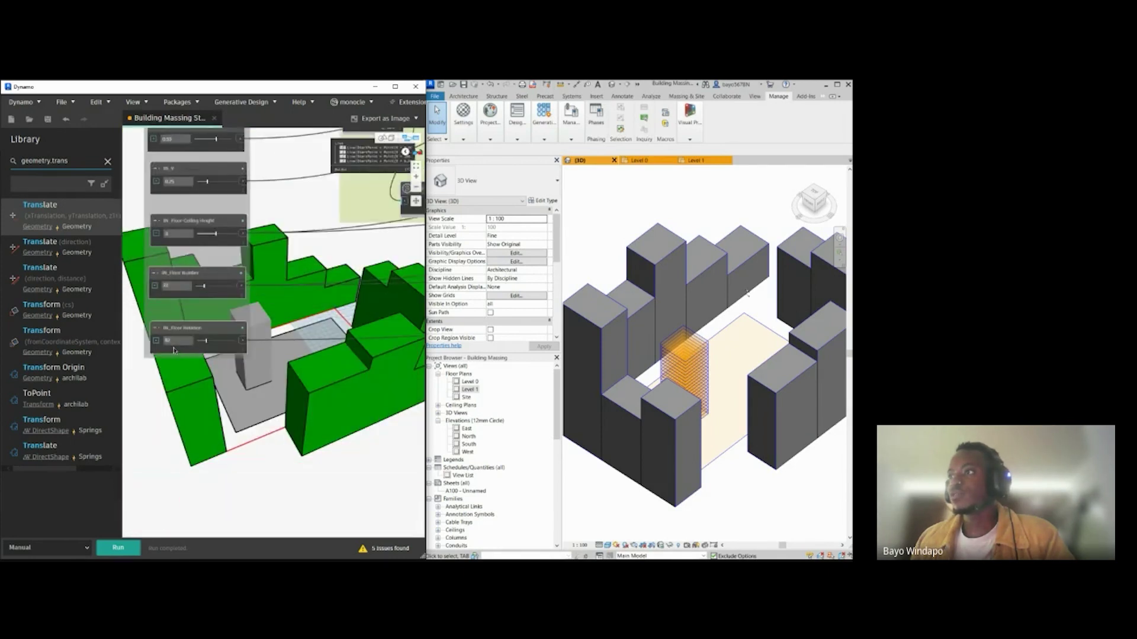
pyautogui.scroll(-5, 165, 364)
pyautogui.scroll(-2, 163, 368)
pyautogui.scroll(5, 308, 351)
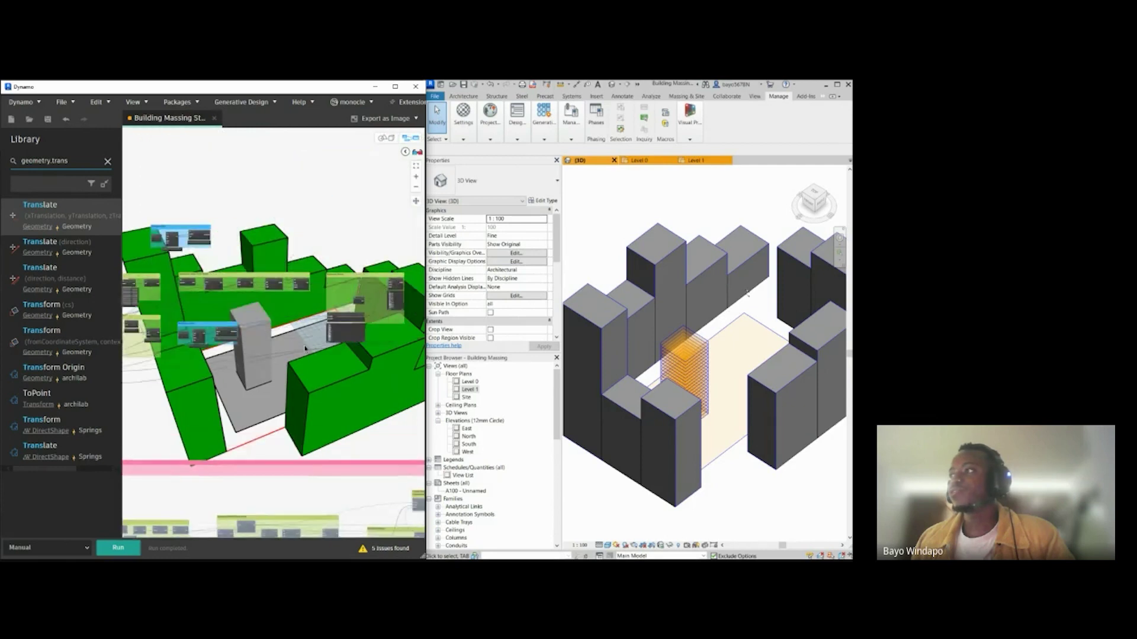
# Step: Examine the start and end values of the angle list produced by the rotation Code Block
pyautogui.moveTo(308, 350); pyautogui.dragTo(131, 386, button='middle')
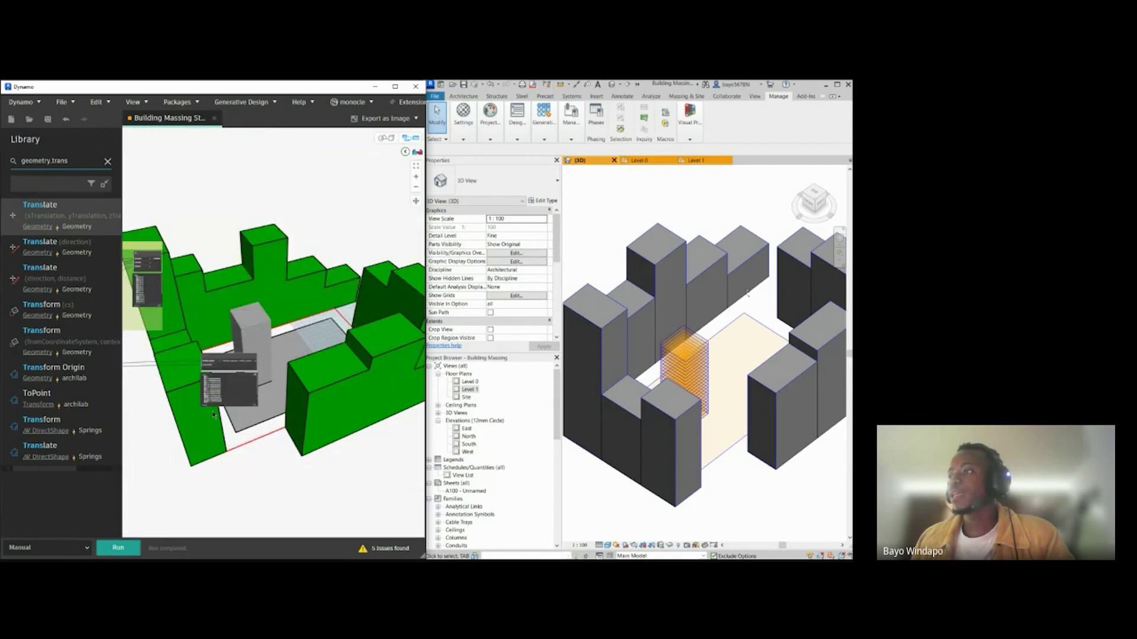
pyautogui.scroll(6, 214, 382)
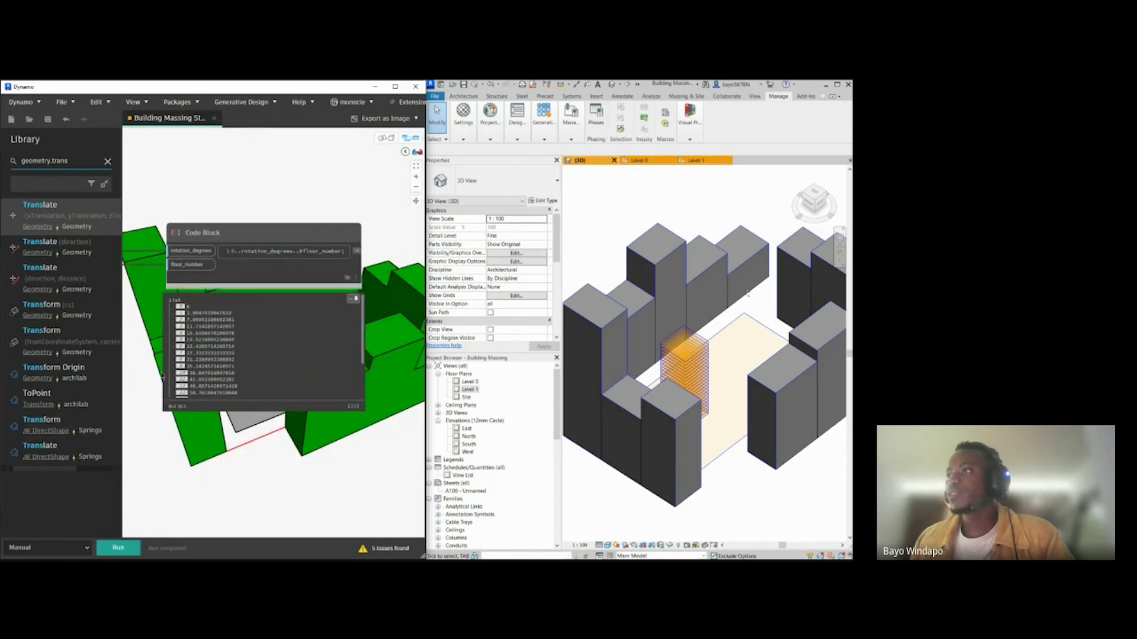
pyautogui.scroll(2, 163, 377)
pyautogui.scroll(-3, 225, 379)
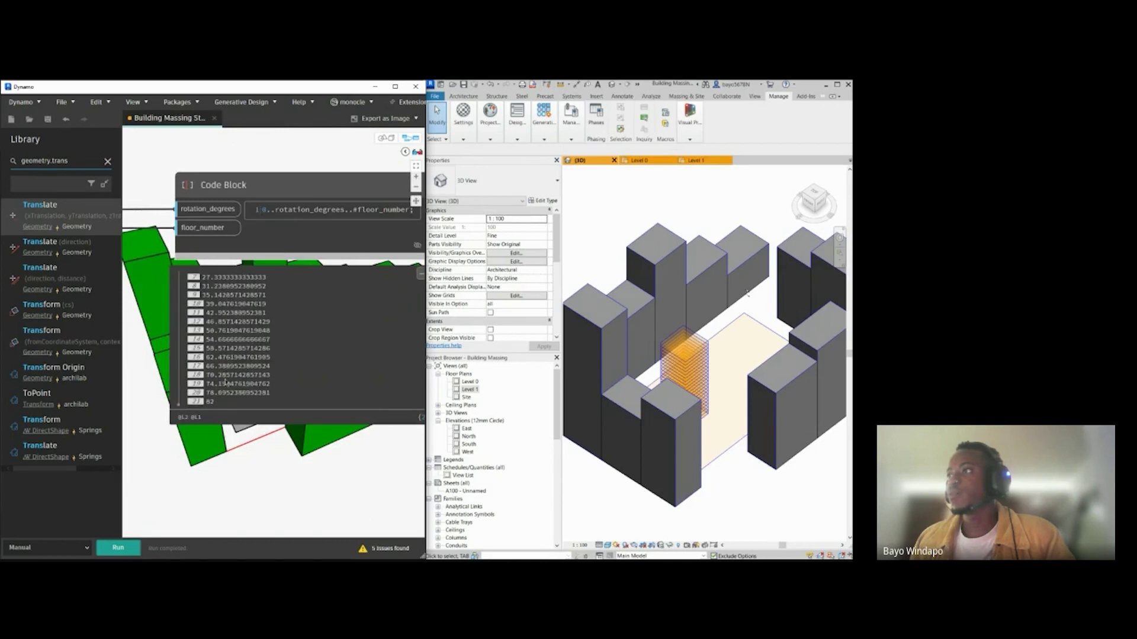
pyautogui.scroll(-3, 210, 470)
pyautogui.scroll(1, 195, 470)
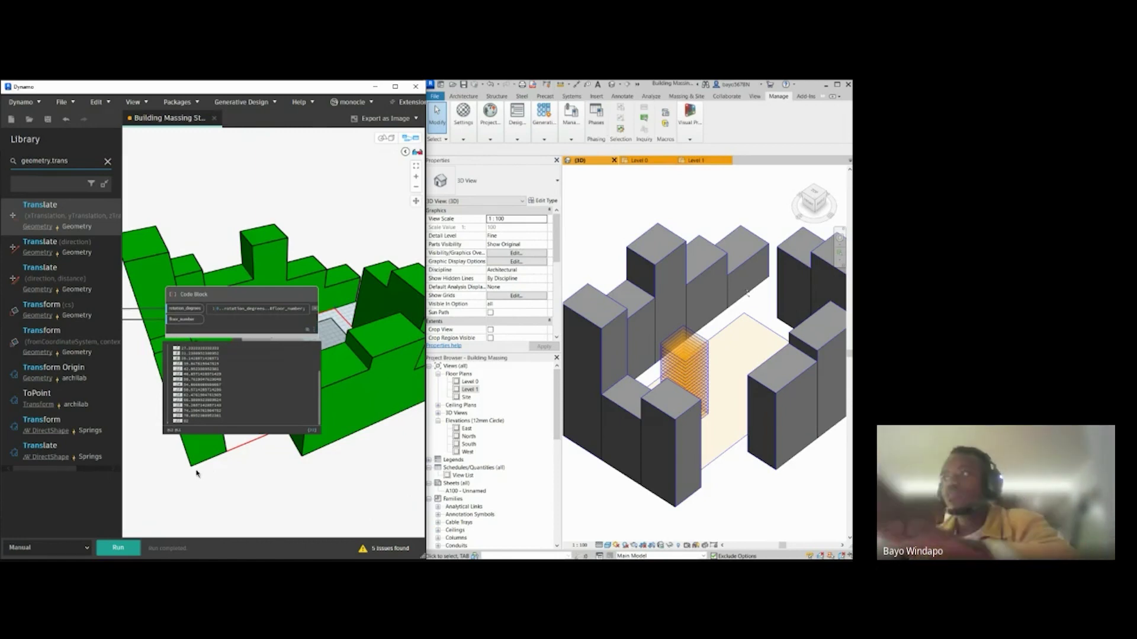
pyautogui.scroll(3, 168, 471)
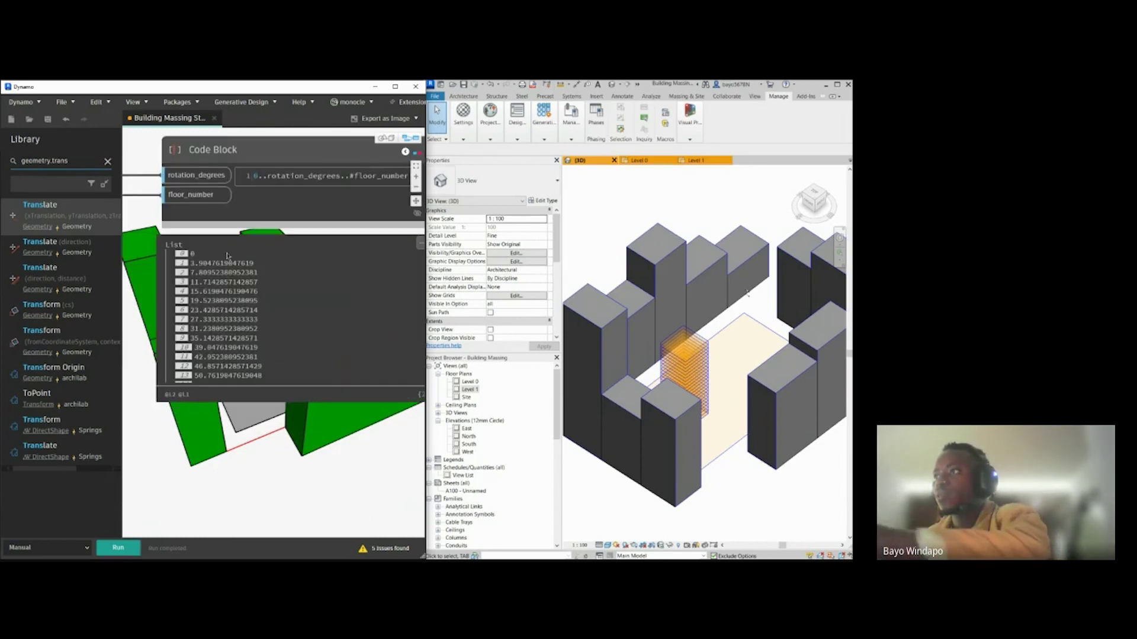
pyautogui.scroll(-5, 186, 301)
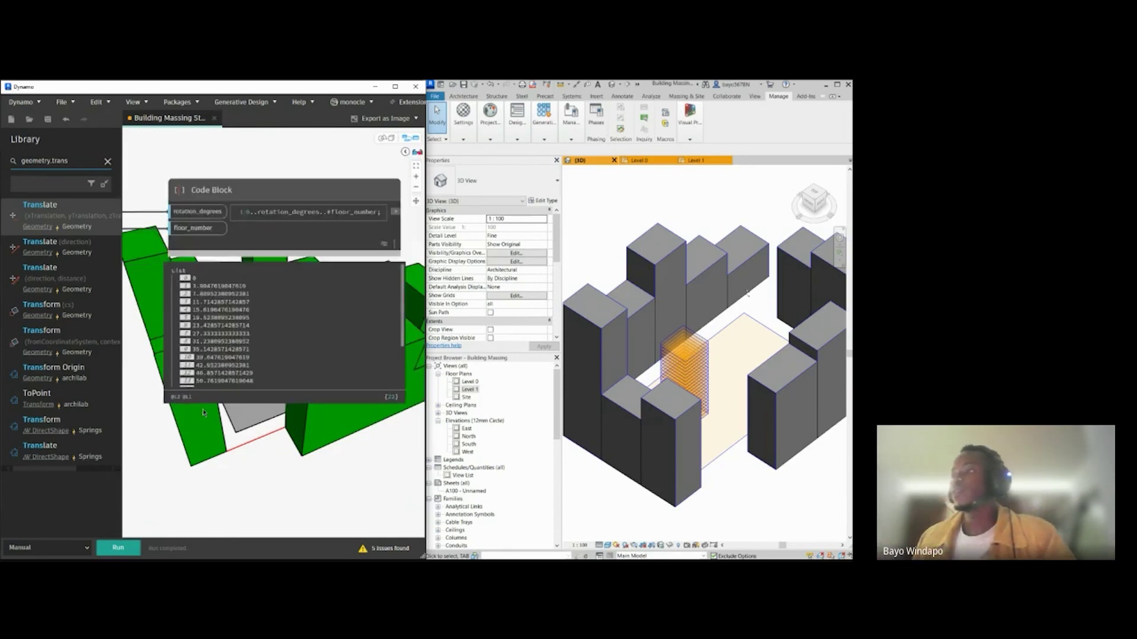
pyautogui.scroll(4, 308, 319)
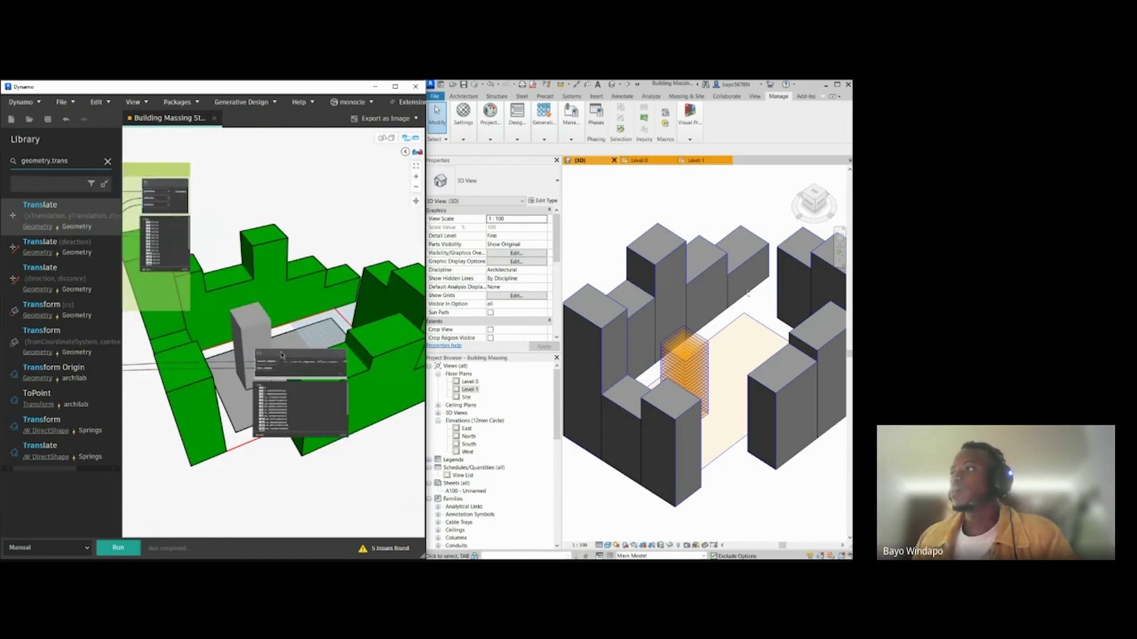
# Step: Search the library for geometry.rotate and place the Rotate (origin, axis, degrees) node beside the rotation Code Block
pyautogui.click(294, 247)
pyautogui.moveTo(294, 247); pyautogui.dragTo(282, 290, button='middle')
pyautogui.moveTo(80, 161); pyautogui.dragTo(8, 164)
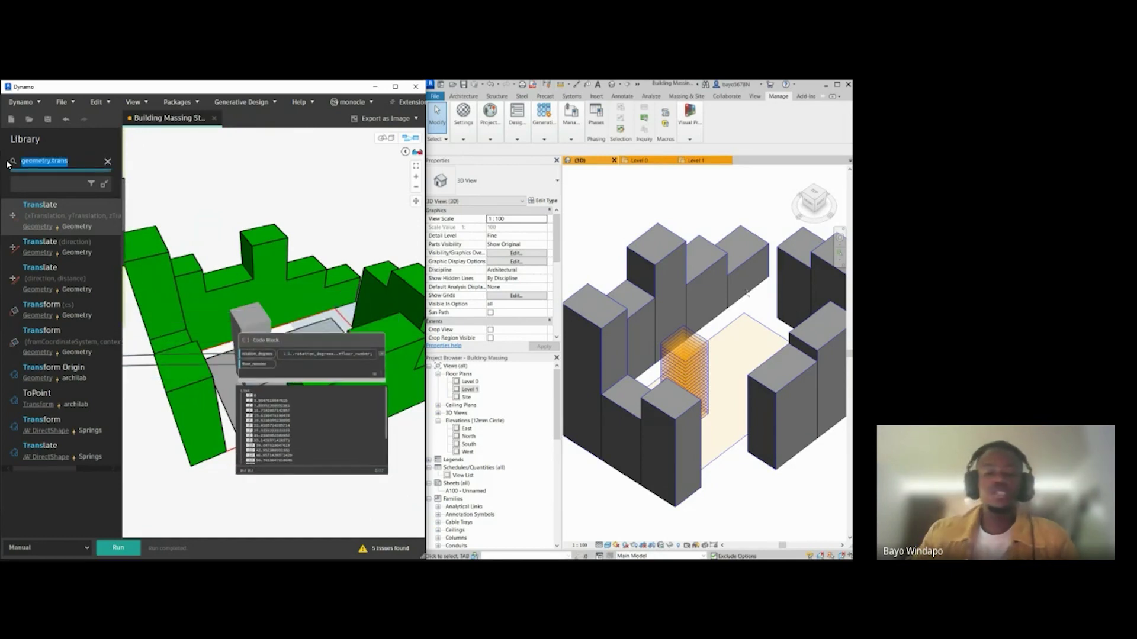
pyautogui.write('geom')
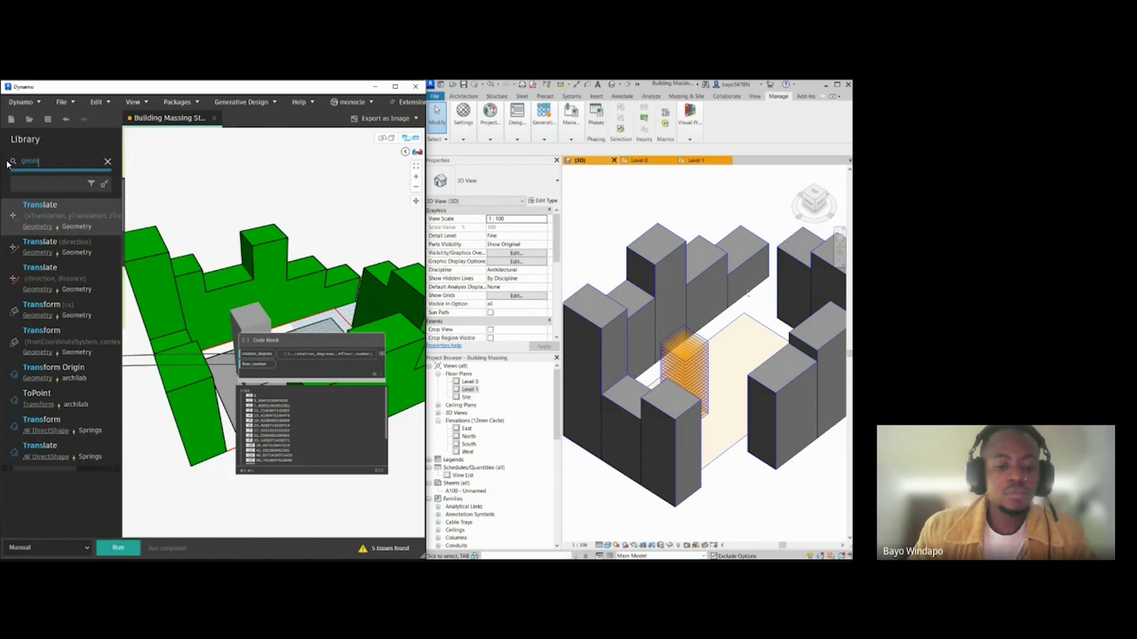
pyautogui.write('etry.rotate')
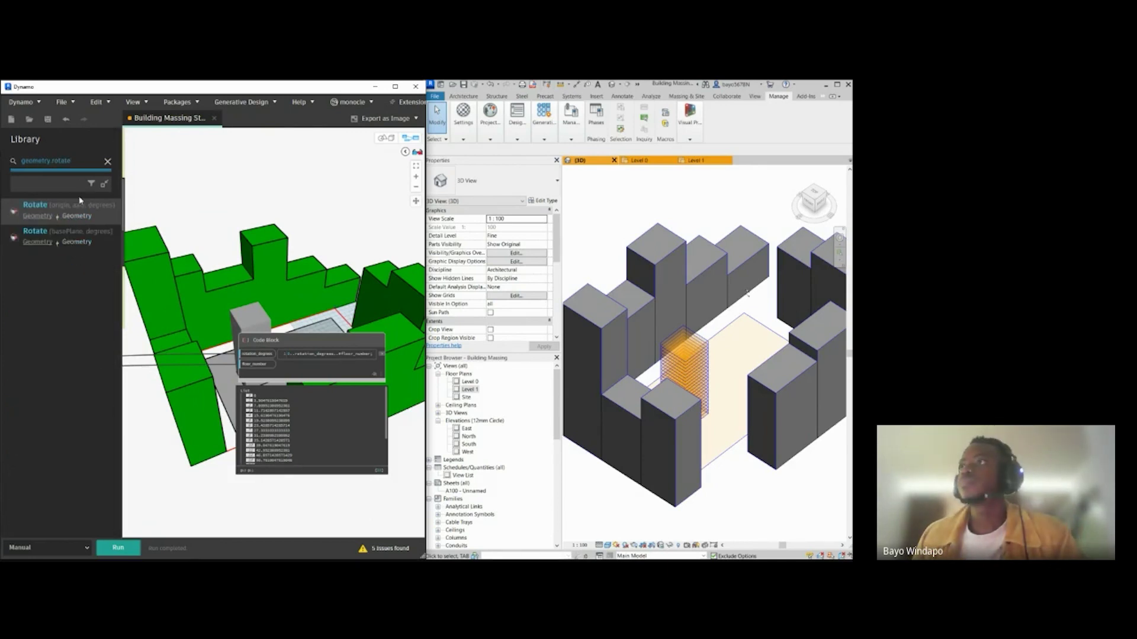
pyautogui.moveTo(77, 217)
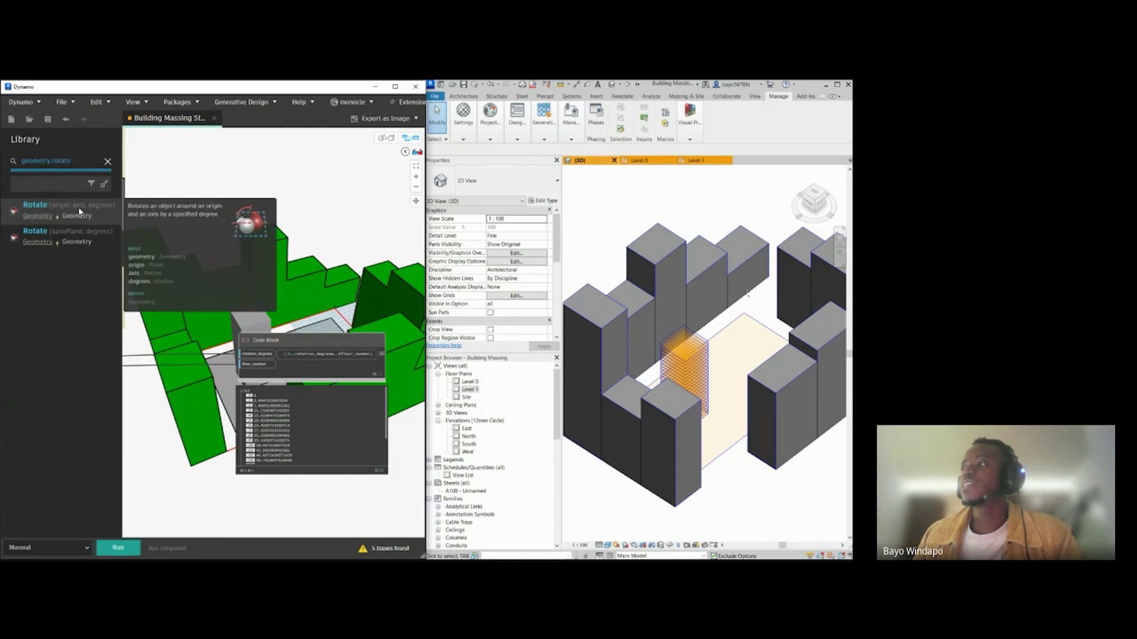
pyautogui.click(78, 211)
pyautogui.moveTo(181, 312); pyautogui.dragTo(338, 302)
pyautogui.scroll(1, 299, 343)
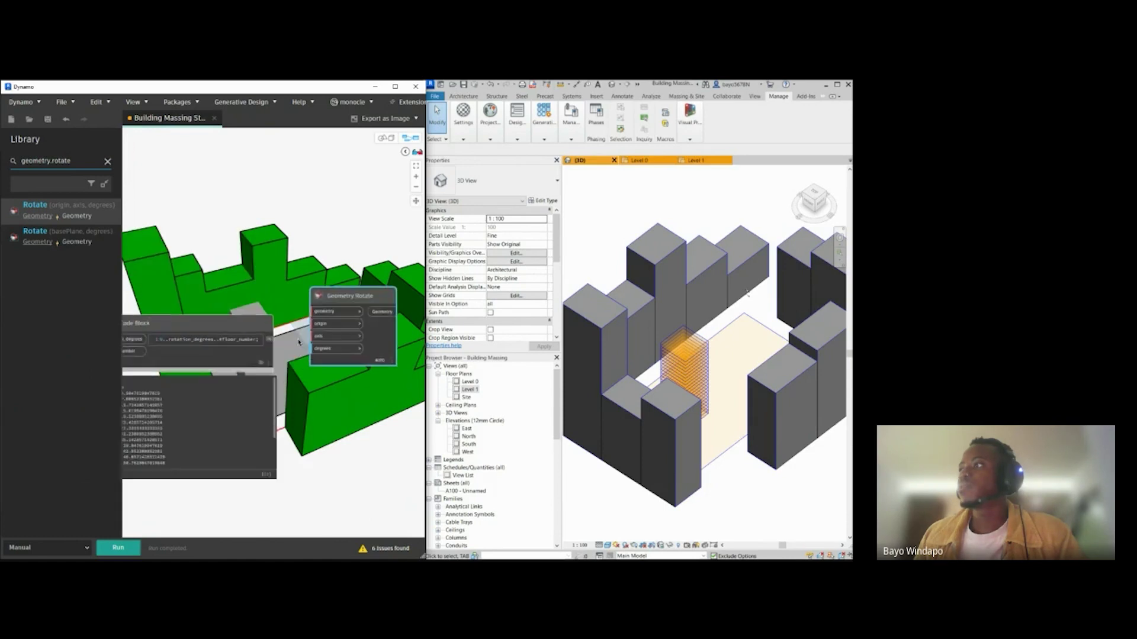
# Step: Connect the rotation Code Block's output to the degrees input of Geometry.Rotate and move the node slightly farther from the Code Block
pyautogui.scroll(1, 299, 342)
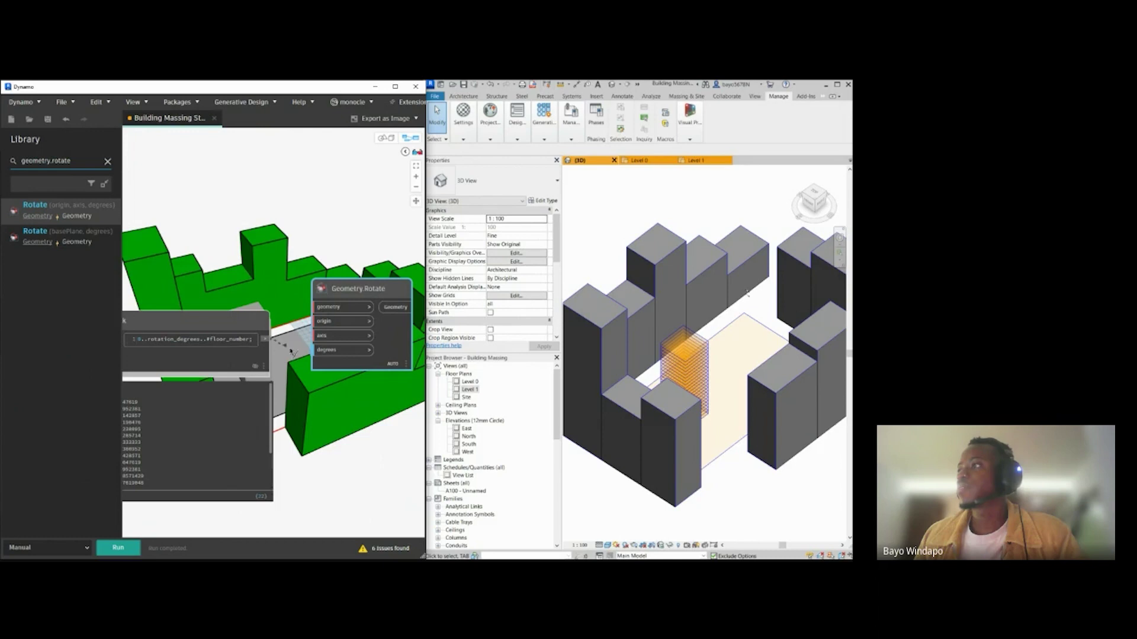
pyautogui.click(314, 356)
pyautogui.moveTo(329, 389); pyautogui.dragTo(300, 401, button='middle')
pyautogui.moveTo(329, 309); pyautogui.dragTo(375, 298)
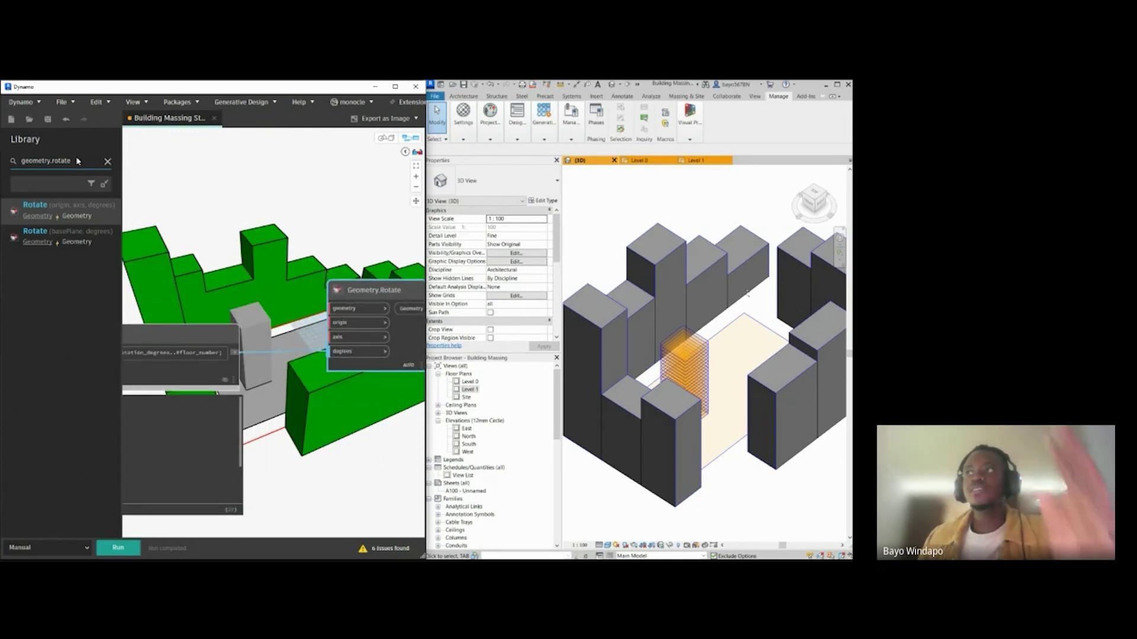
# Step: Add a Vector.ZAxis node above the rotation Code Block and connect it to the axis input of Geometry.Rotate
pyautogui.moveTo(77, 158); pyautogui.dragTo(21, 160)
pyautogui.press('BackSpace')
pyautogui.write('tran')
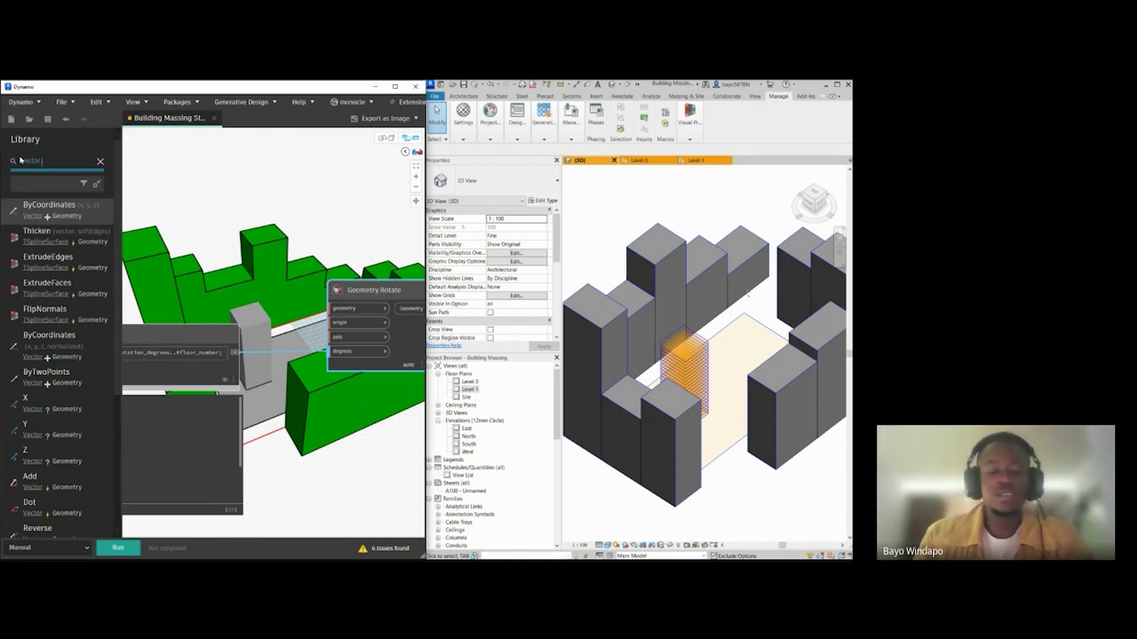
pyautogui.write('.z')
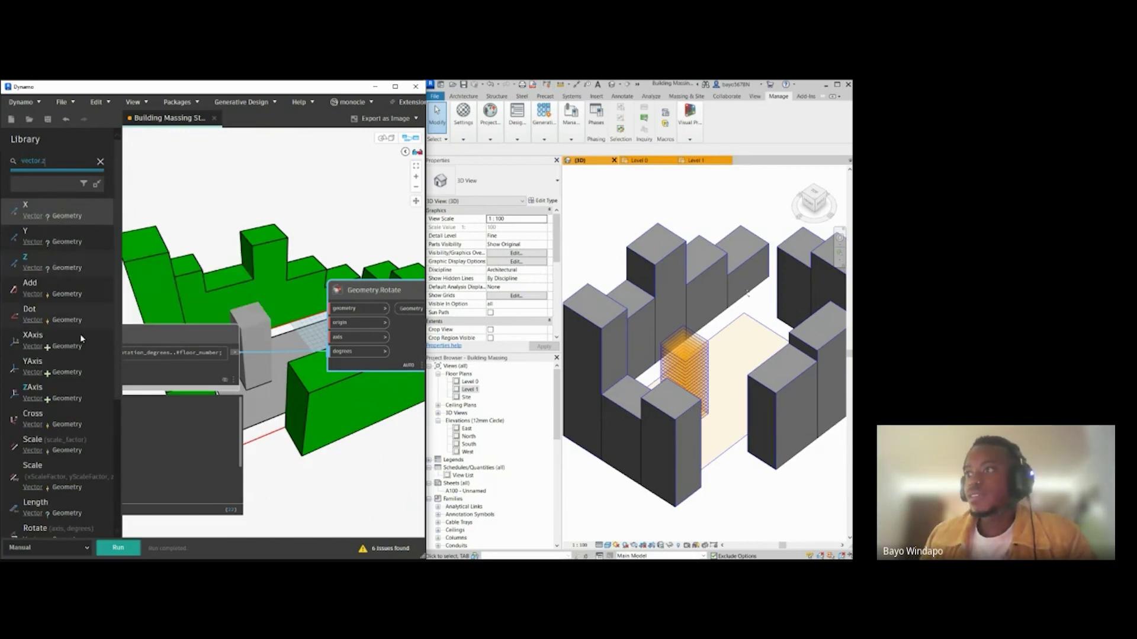
pyautogui.click(36, 389)
pyautogui.moveTo(280, 334); pyautogui.dragTo(183, 269)
pyautogui.click(337, 337)
# Step: Locate Surface.PointAtParameter in the Generate Initial Floor Solid group and inspect the initial floor on the site surface in the 3D preview
pyautogui.scroll(-5, 350, 267)
pyautogui.moveTo(282, 294); pyautogui.dragTo(359, 297, button='middle')
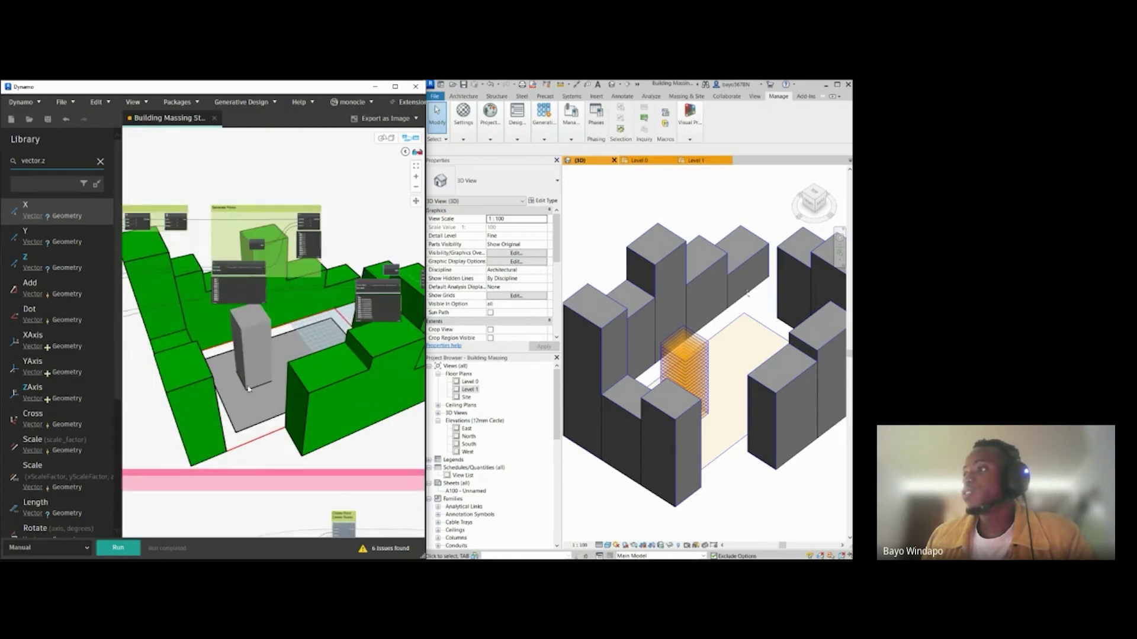
pyautogui.moveTo(198, 342); pyautogui.dragTo(403, 347, button='middle')
pyautogui.scroll(2, 197, 238)
pyautogui.moveTo(236, 273); pyautogui.dragTo(350, 299, button='middle')
pyautogui.scroll(2, 388, 262)
pyautogui.moveTo(388, 262); pyautogui.dragTo(284, 304, button='middle')
pyautogui.scroll(1, 284, 305)
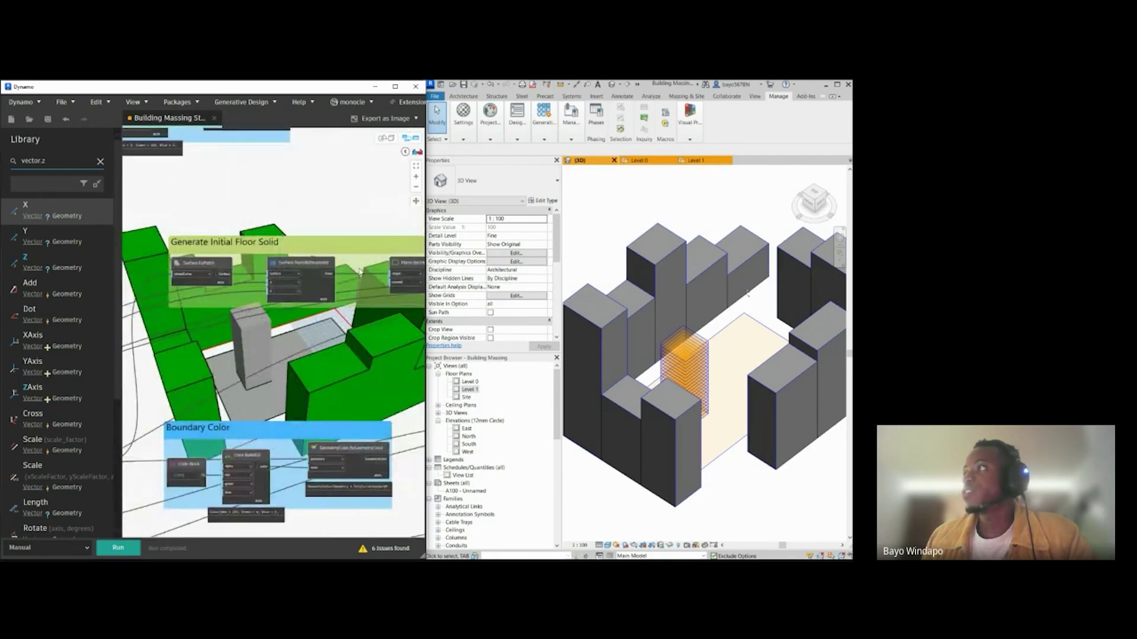
pyautogui.scroll(3, 357, 272)
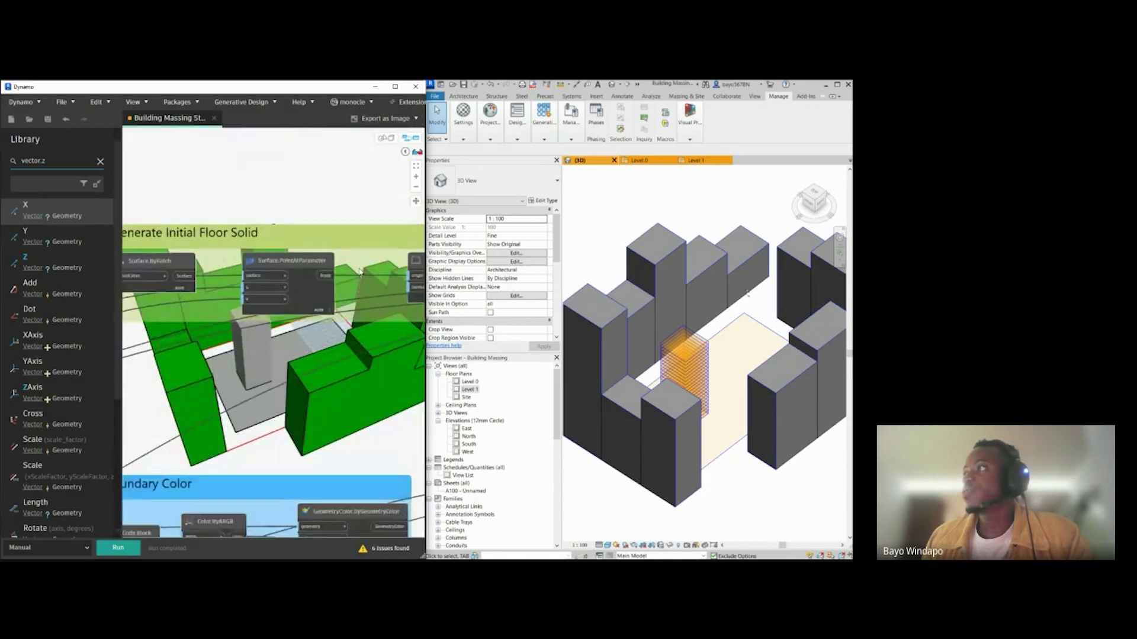
pyautogui.click(290, 291)
pyautogui.click(386, 139)
pyautogui.scroll(3, 274, 409)
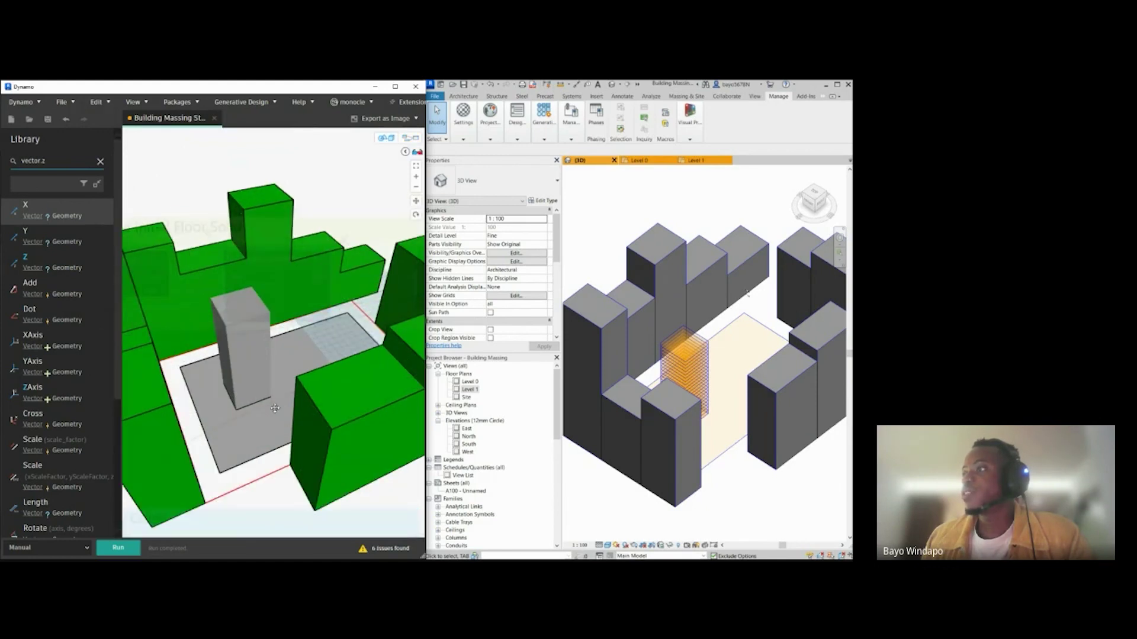
pyautogui.scroll(5, 275, 409)
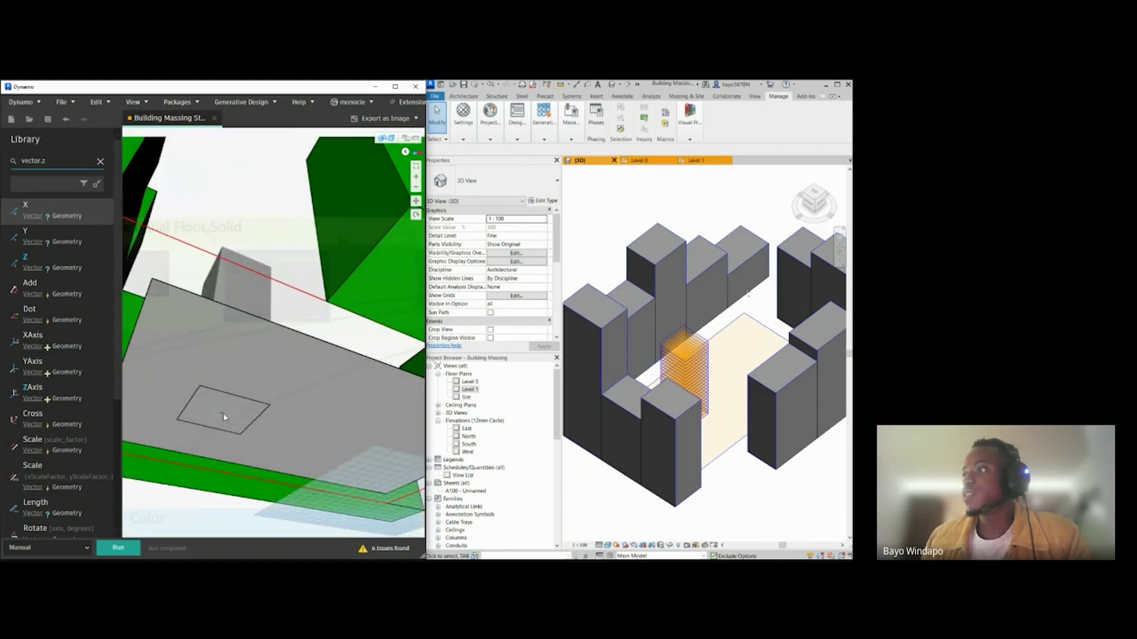
pyautogui.scroll(-5, 234, 412)
pyautogui.moveTo(234, 403); pyautogui.dragTo(266, 432, button='right')
pyautogui.click(414, 138)
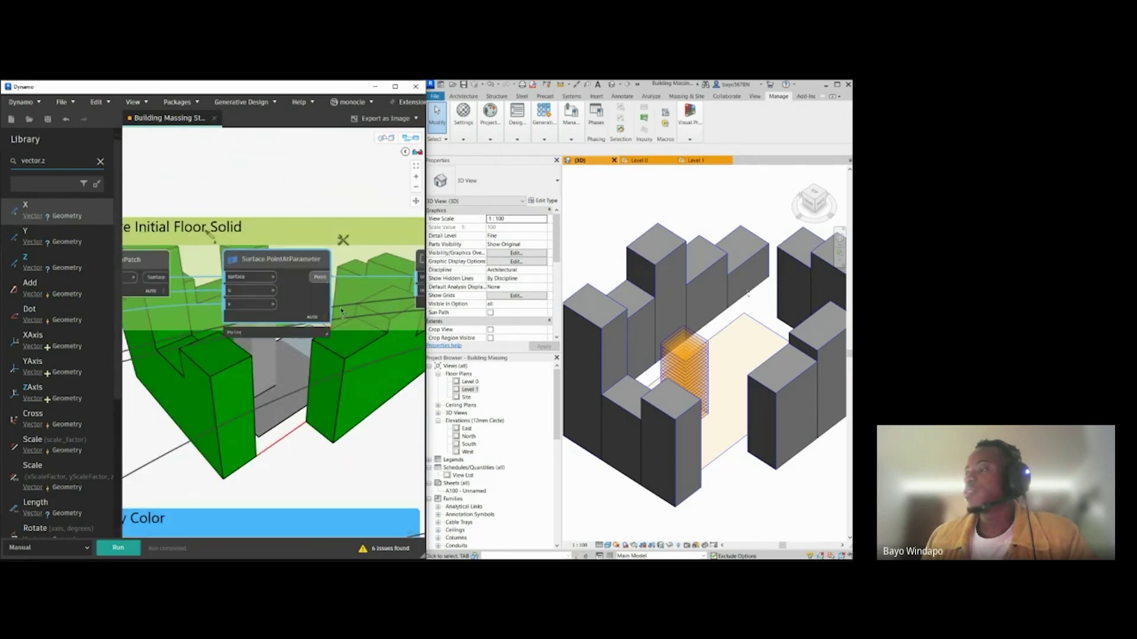
# Step: Connect the Point output of Surface.PointAtParameter to the origin input of Geometry.Rotate
pyautogui.scroll(-3, 290, 372)
pyautogui.scroll(-5, 290, 373)
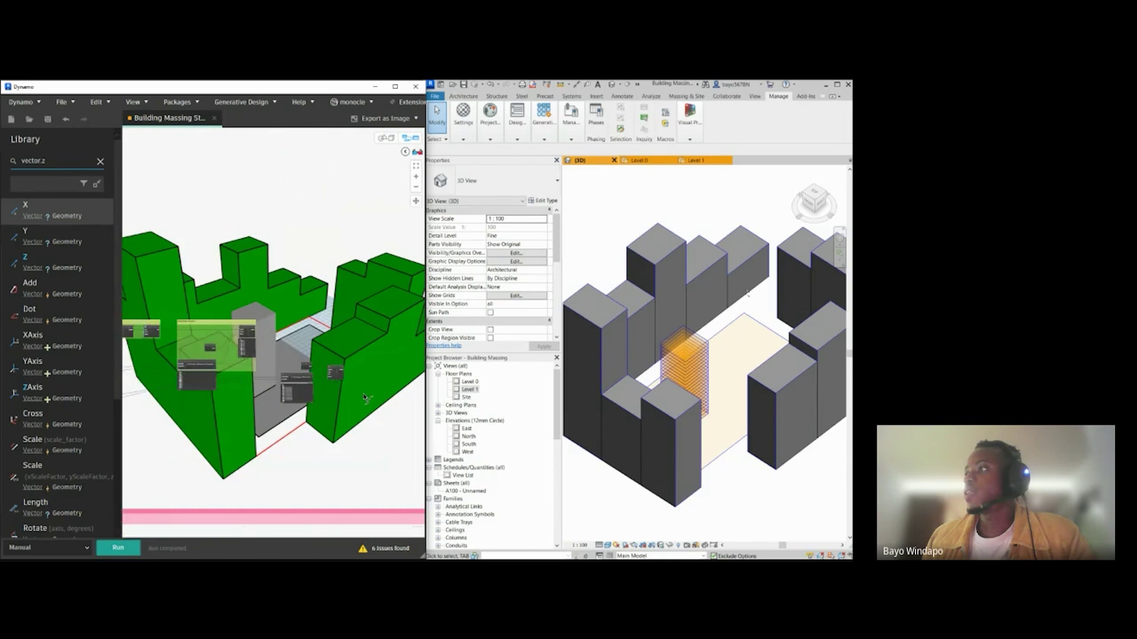
pyautogui.scroll(6, 296, 367)
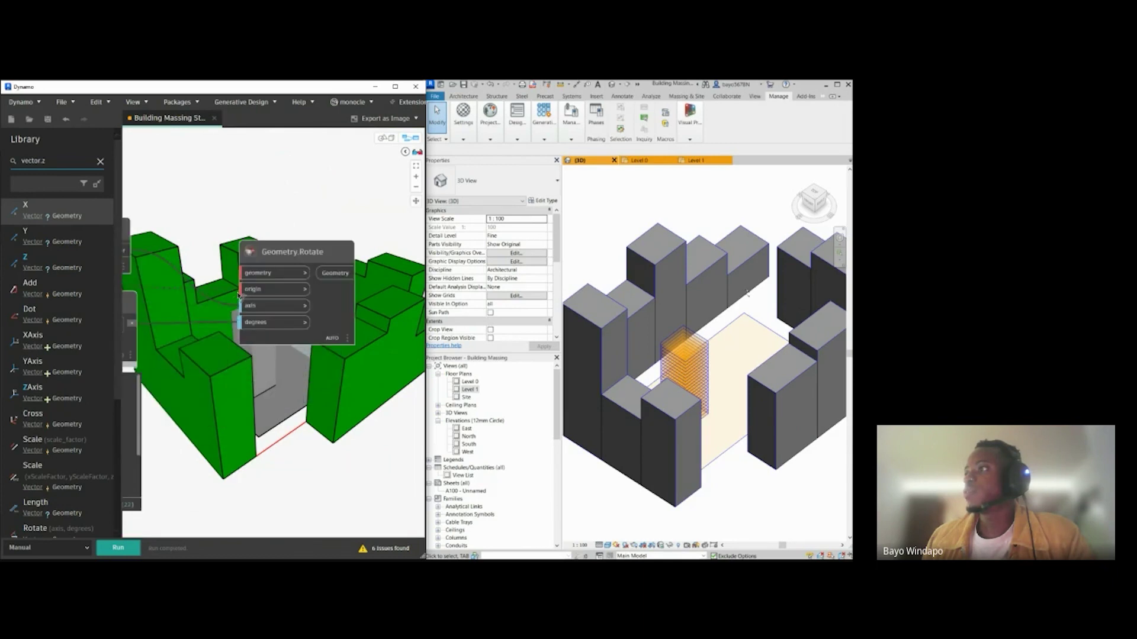
# Step: Connect the Geometry.Translate output from the Generate Floors group to the geometry input of Geometry.Rotate and run the graph
pyautogui.scroll(-3, 342, 370)
pyautogui.moveTo(223, 304); pyautogui.dragTo(329, 322, button='middle')
pyautogui.moveTo(247, 284); pyautogui.dragTo(258, 316, button='middle')
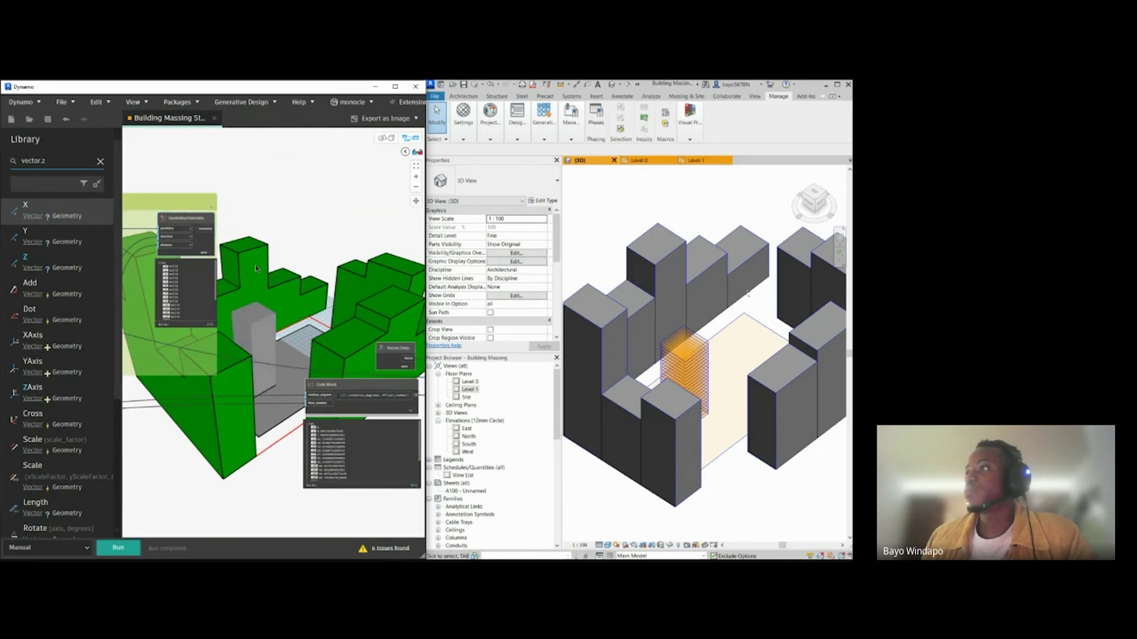
pyautogui.scroll(3, 309, 310)
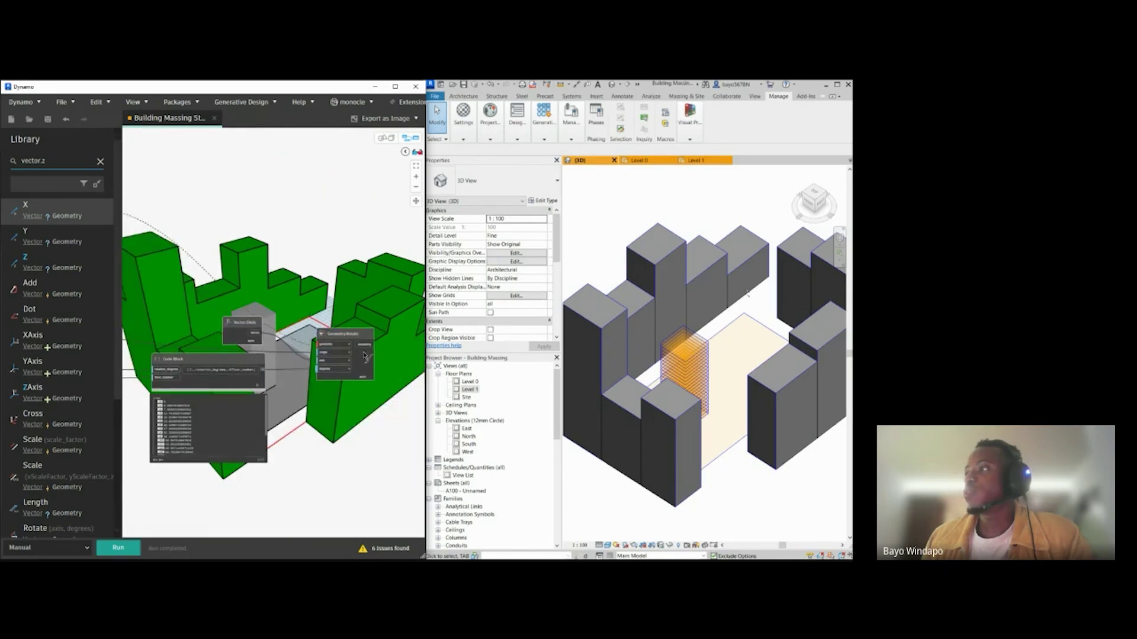
pyautogui.moveTo(298, 471); pyautogui.dragTo(290, 437, button='middle')
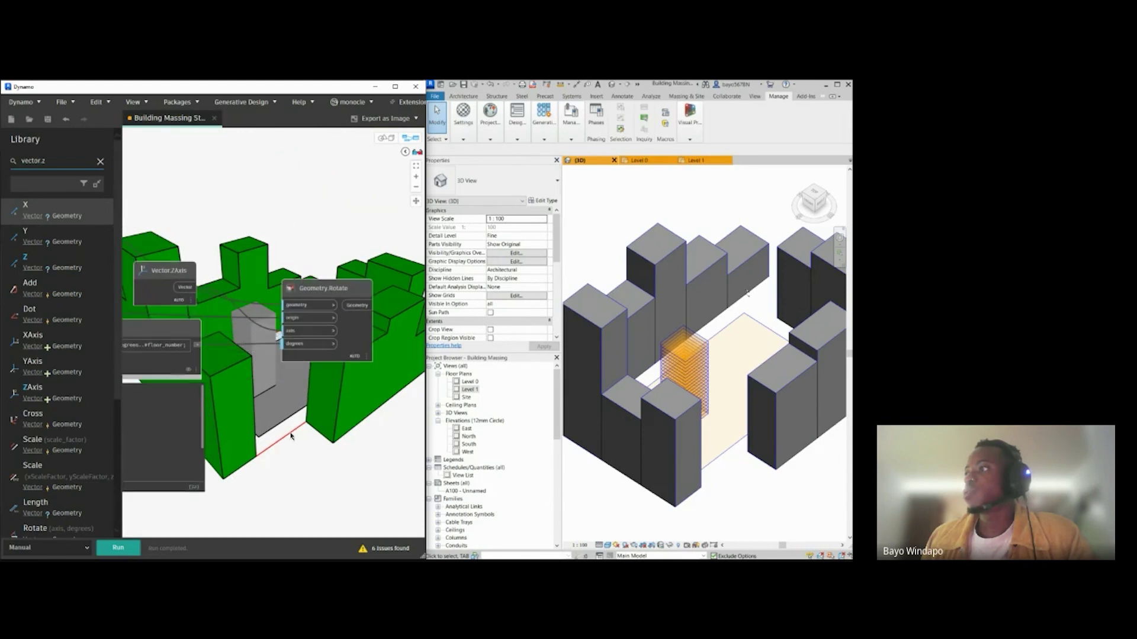
pyautogui.click(118, 549)
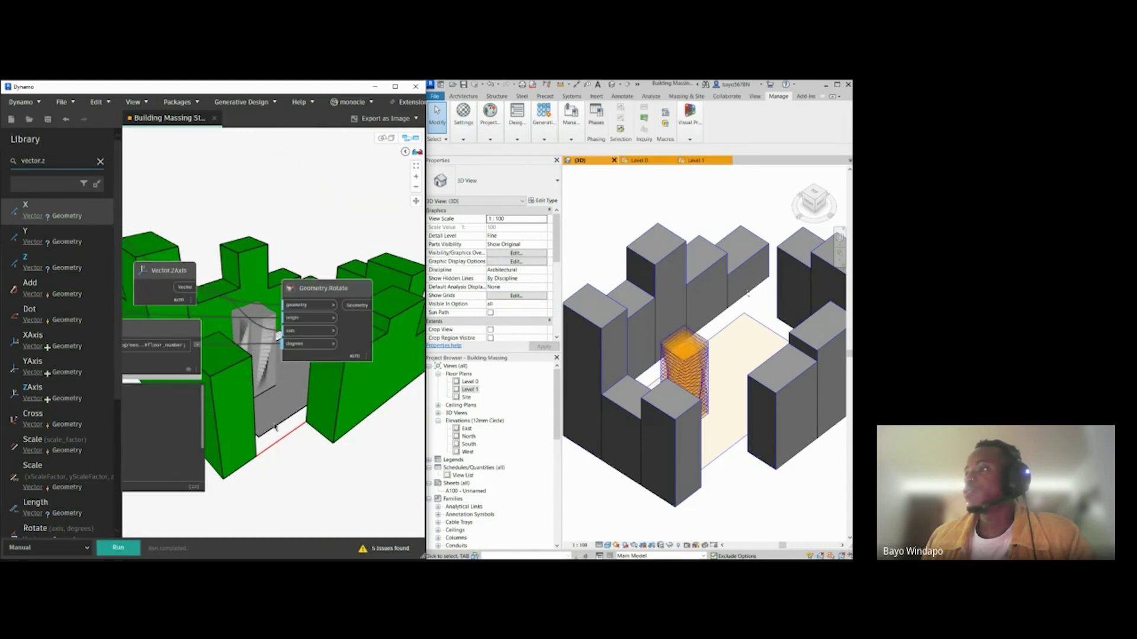
# Step: Turn off the preview of the Geometry.Translate node and inspect the rotated tower floors in the 3D preview
pyautogui.scroll(-3, 253, 301)
pyautogui.moveTo(164, 244); pyautogui.dragTo(220, 261, button='middle')
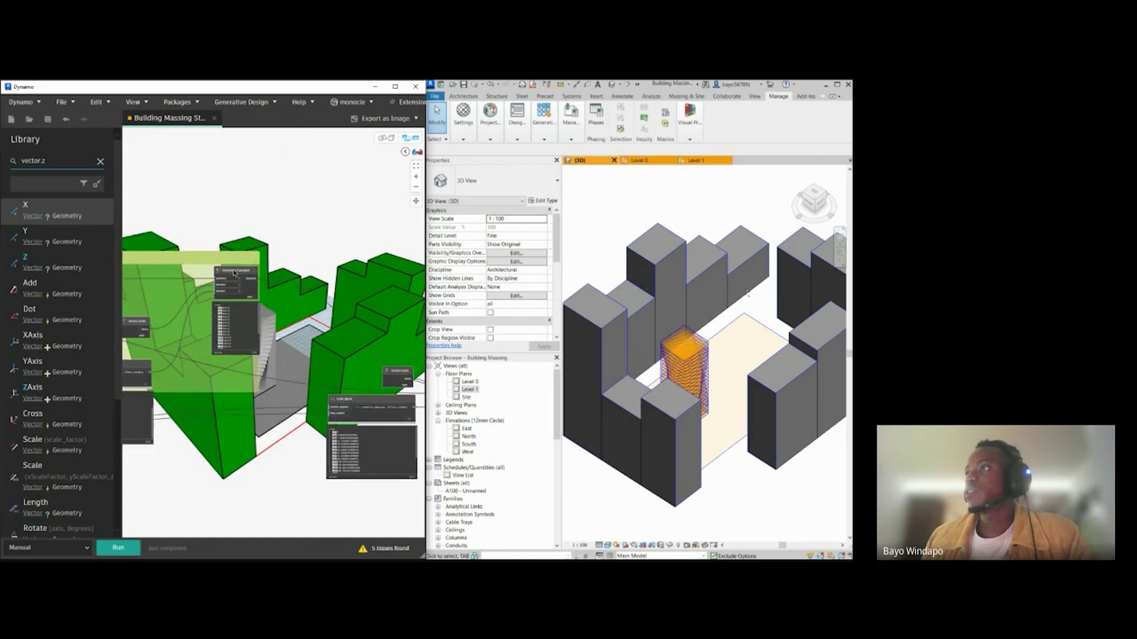
pyautogui.scroll(3, 220, 260)
pyautogui.click(244, 257)
pyautogui.rightClick(244, 261)
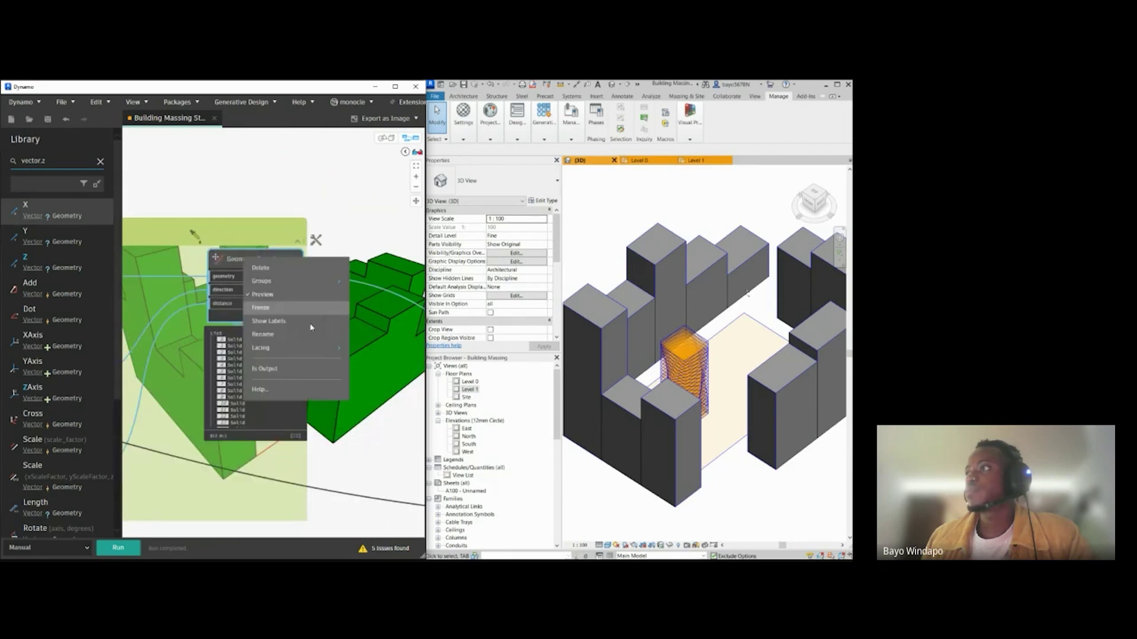
pyautogui.click(266, 295)
pyautogui.moveTo(375, 409); pyautogui.dragTo(287, 414, button='middle')
pyautogui.click(385, 138)
pyautogui.scroll(10, 252, 328)
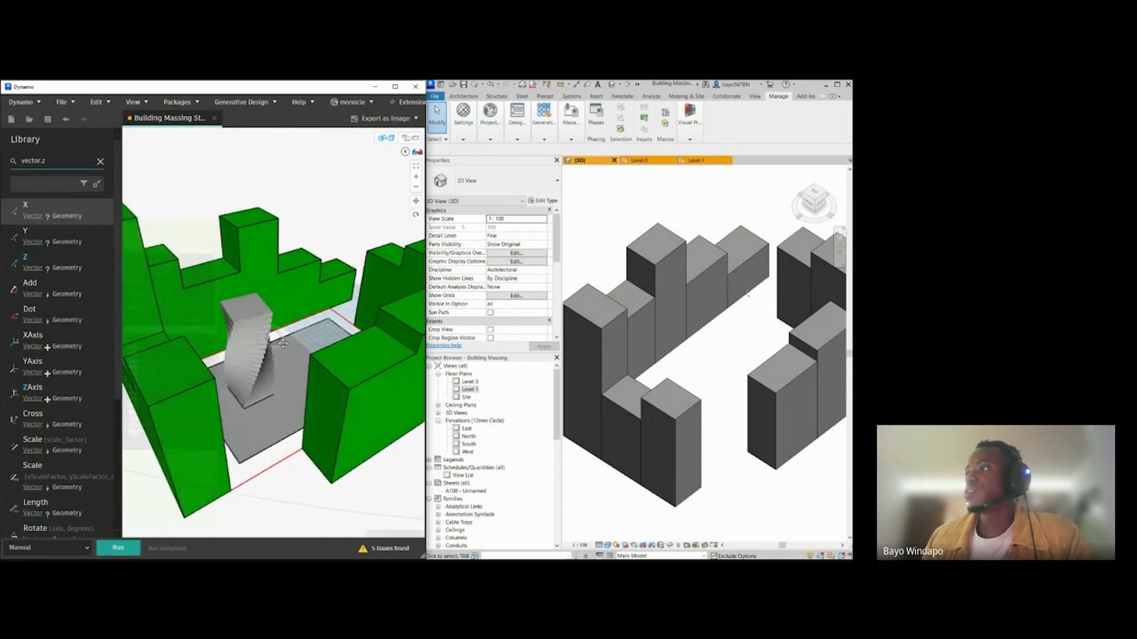
pyautogui.moveTo(252, 328); pyautogui.dragTo(285, 318, button='right')
pyautogui.moveTo(285, 317); pyautogui.dragTo(292, 310, button='middle')
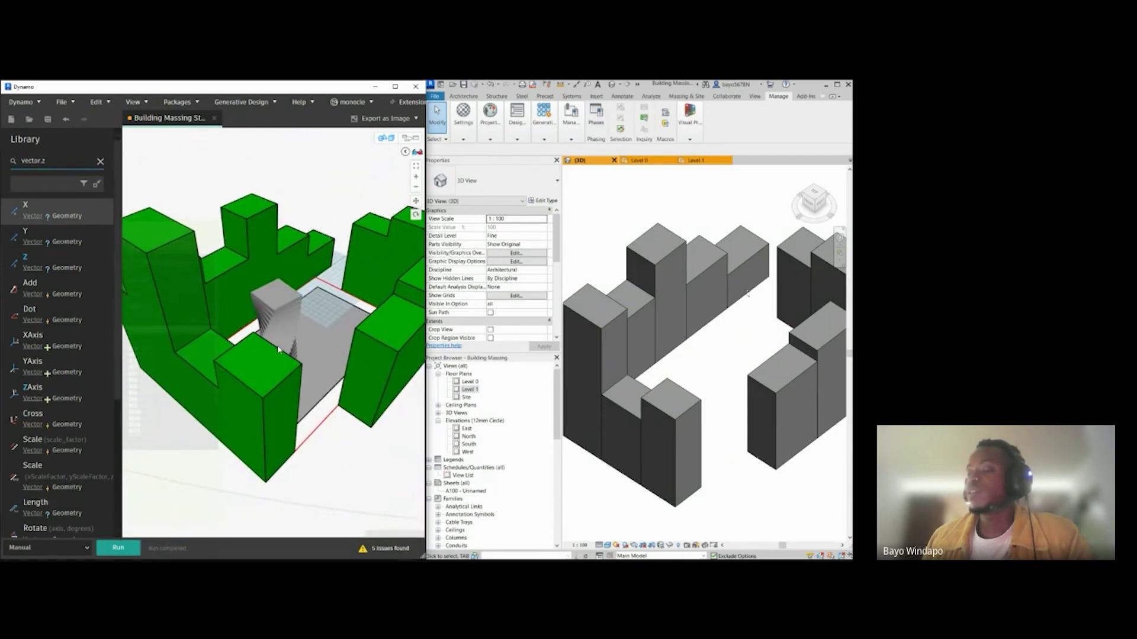
# Step: Set the graph's run mode to Automatic
pyautogui.click(87, 548)
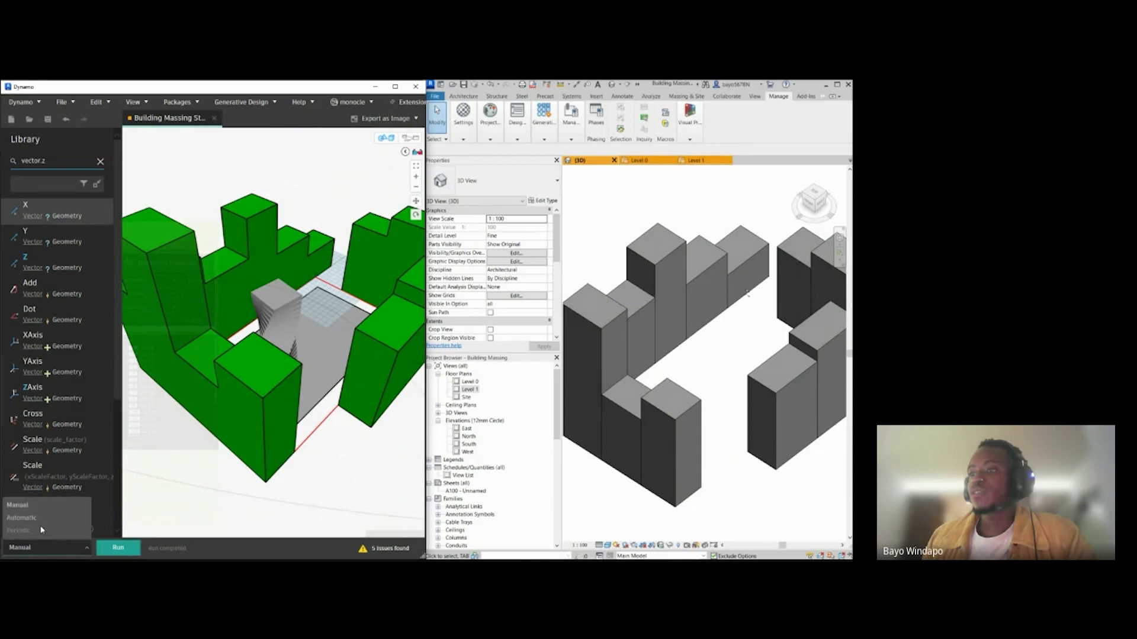
pyautogui.click(35, 504)
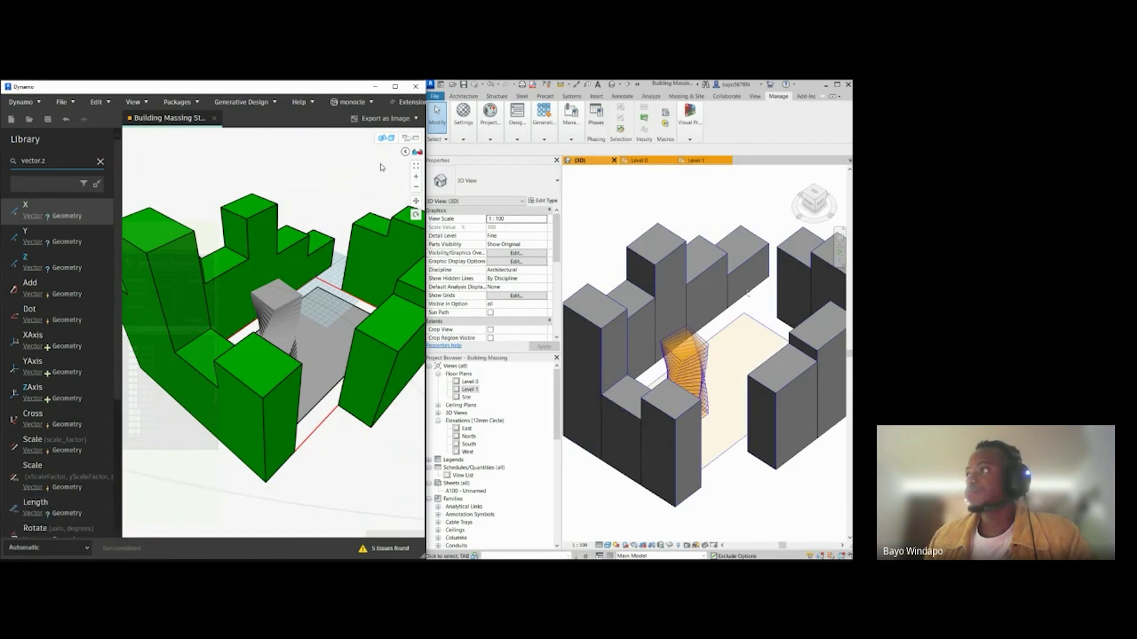
pyautogui.scroll(-3, 380, 178)
pyautogui.scroll(4, 287, 359)
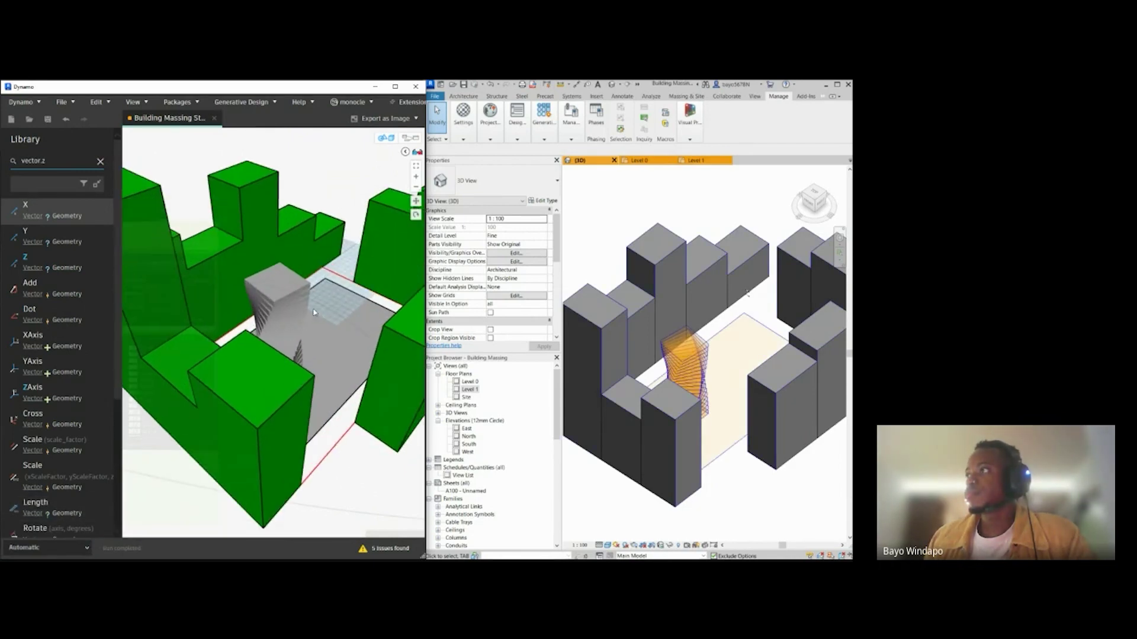
# Step: Set the IN_Floor Rotation slider to 127 and check the twist on the tower
pyautogui.hotkey('ctrl', 'b')
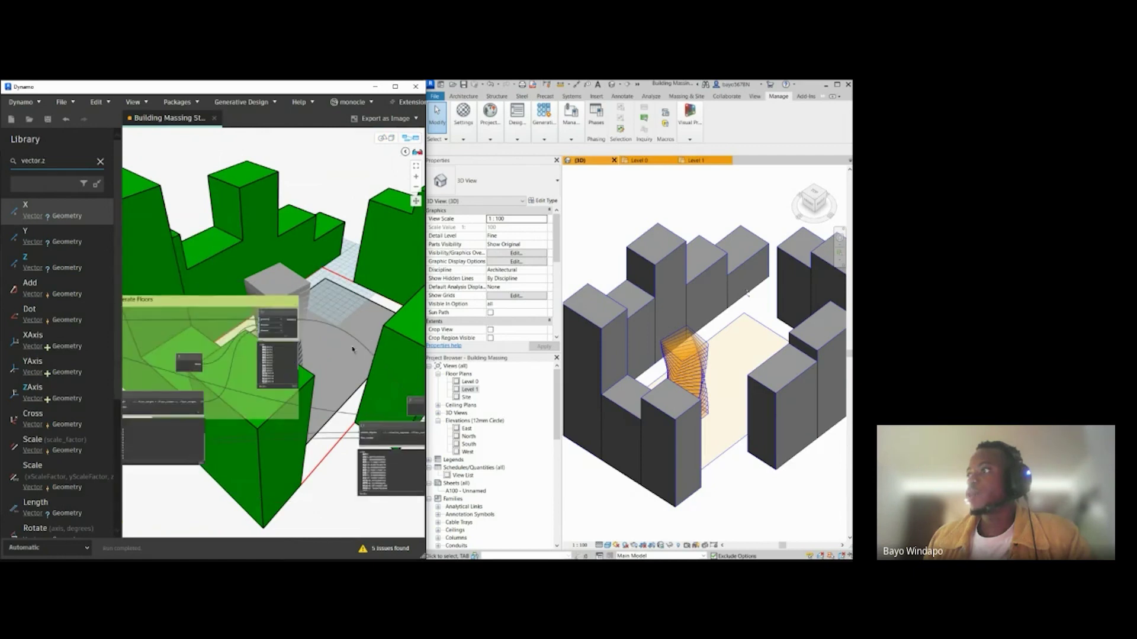
pyautogui.scroll(-5, 352, 350)
pyautogui.moveTo(155, 408); pyautogui.dragTo(238, 420, button='middle')
pyautogui.scroll(4, 241, 418)
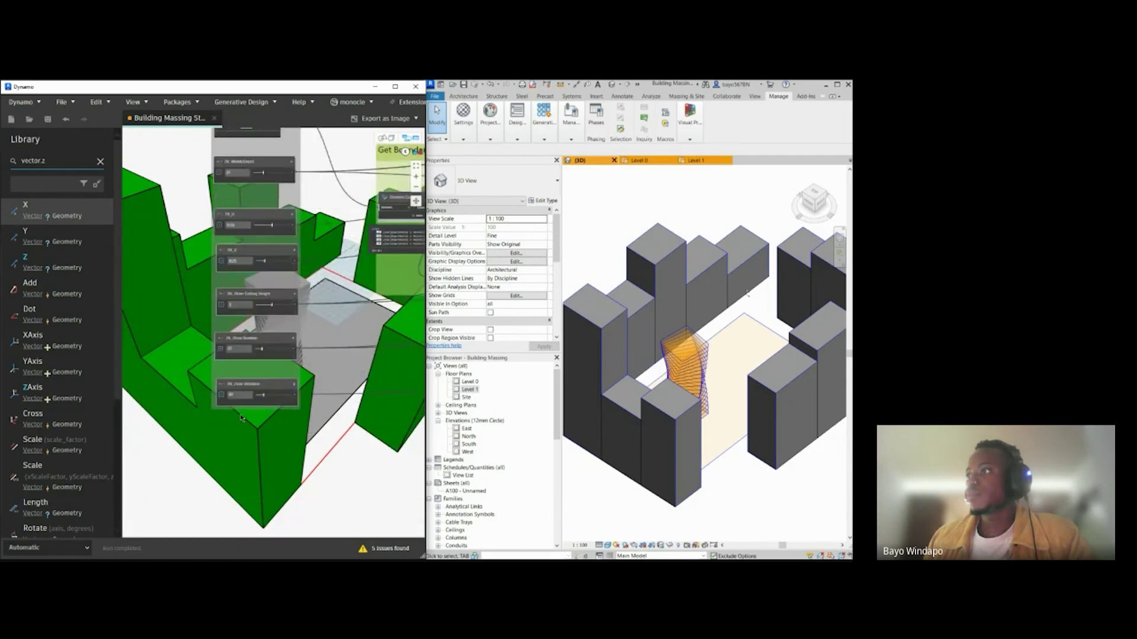
pyautogui.scroll(5, 241, 418)
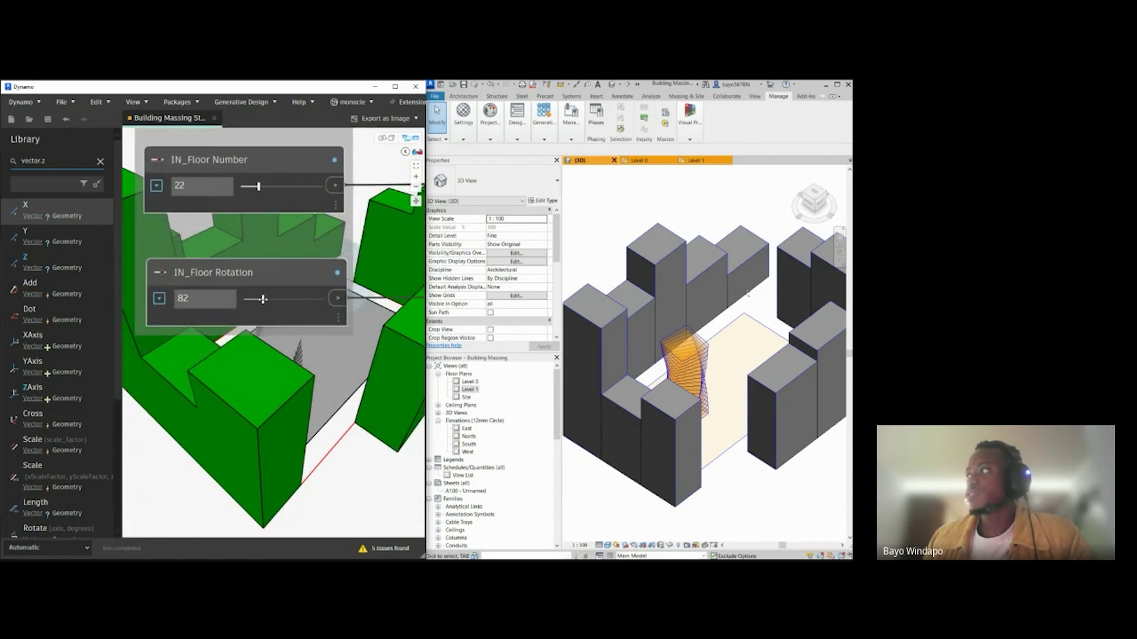
pyautogui.moveTo(263, 299); pyautogui.dragTo(273, 300)
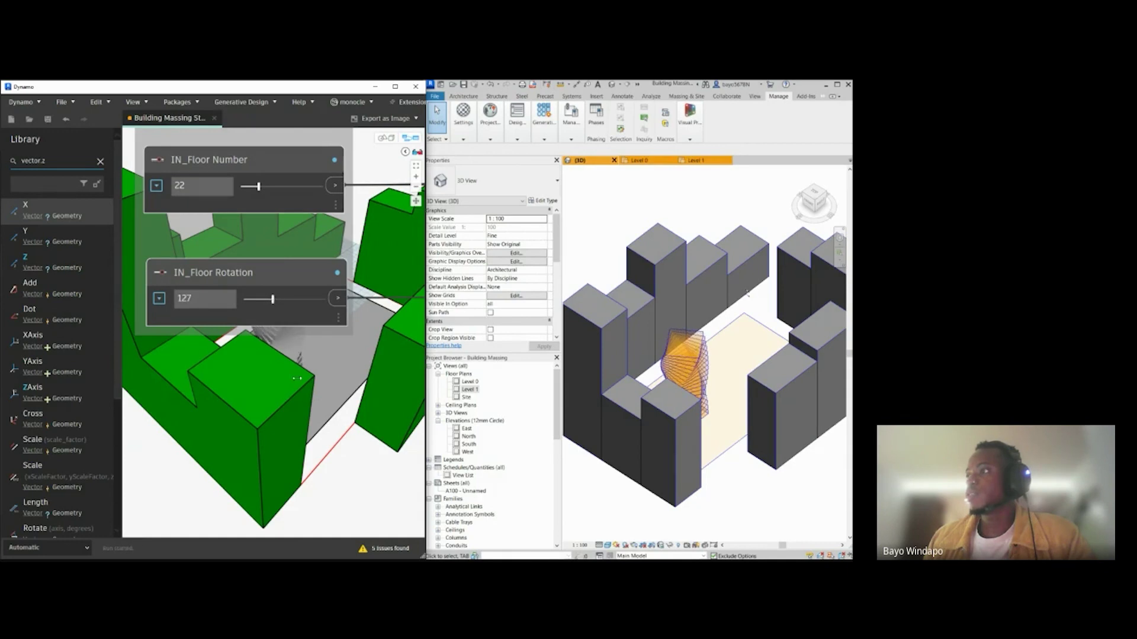
pyautogui.scroll(3, 641, 384)
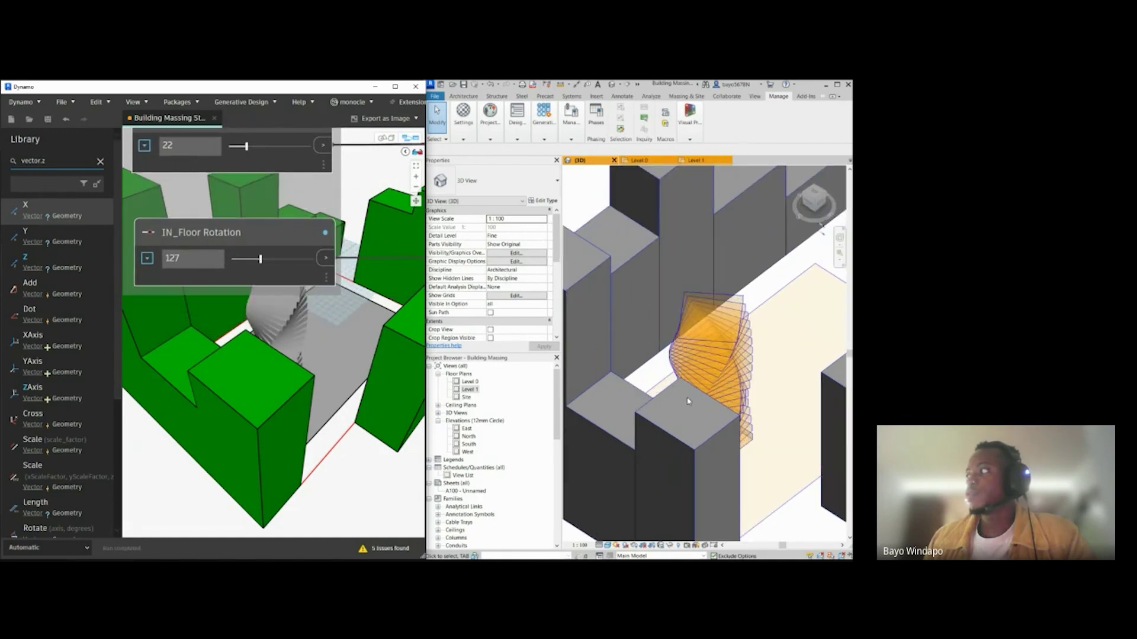
# Step: Set the IN_Floor Rotation slider to 178 and the IN_Floor Number slider to 39
pyautogui.moveTo(261, 258)
pyautogui.mouseDown()
pyautogui.moveTo(302, 259)
pyautogui.moveTo(272, 259)
pyautogui.mouseUp()
pyautogui.moveTo(238, 166); pyautogui.dragTo(226, 223, button='middle')
pyautogui.moveTo(232, 205); pyautogui.dragTo(245, 204)
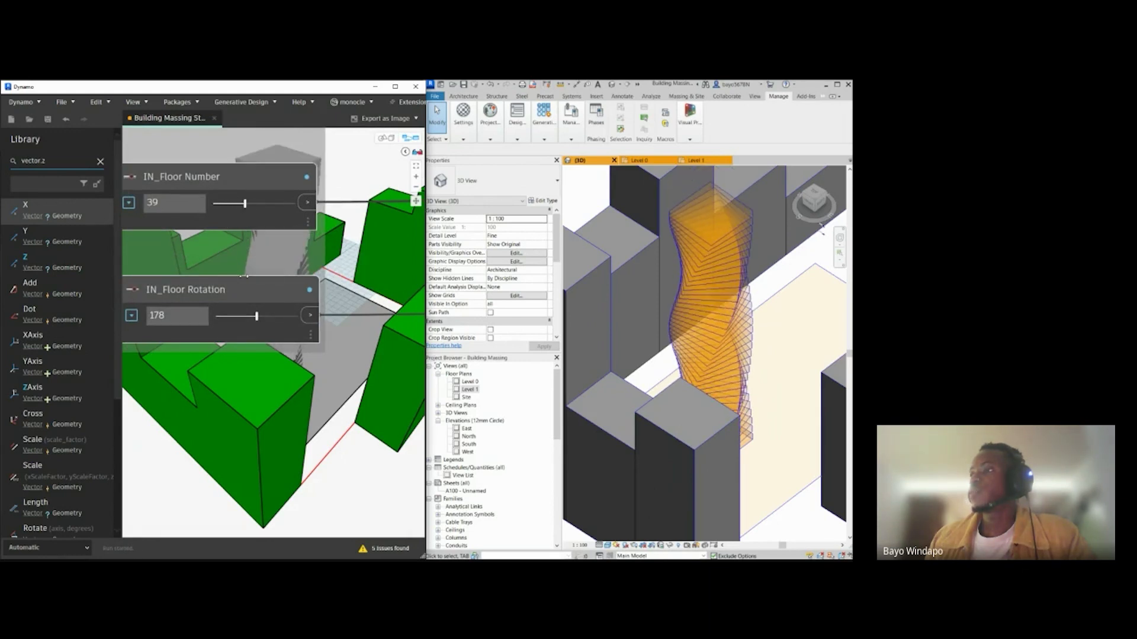
# Step: Test the IN_Floor Rotation slider at 0, and set it to 159
pyautogui.moveTo(248, 316); pyautogui.dragTo(227, 316)
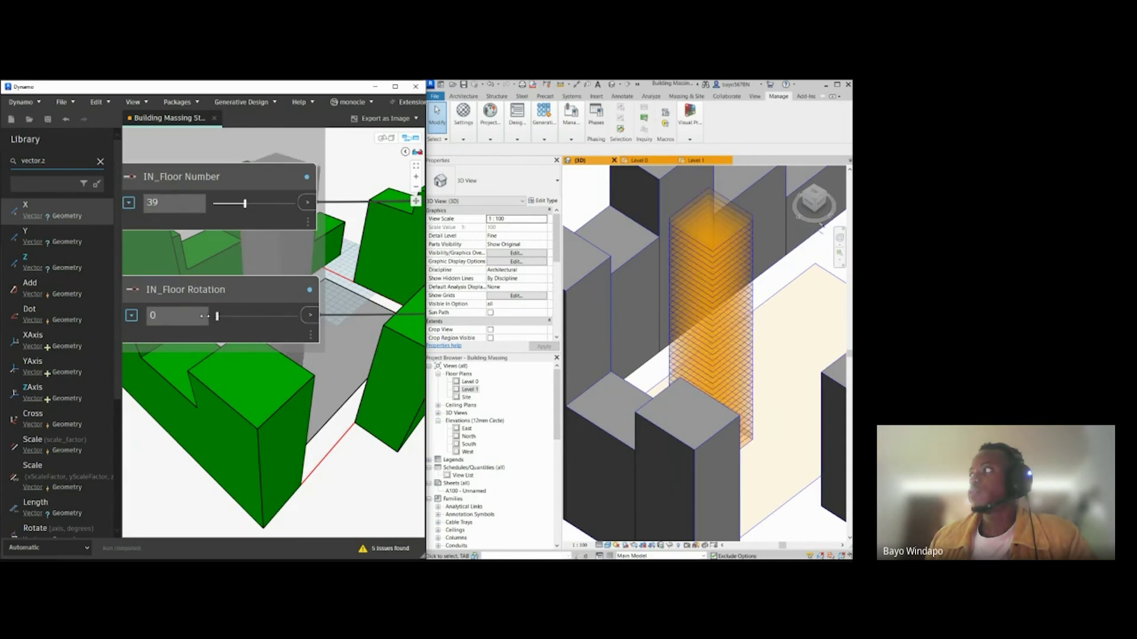
pyautogui.moveTo(220, 316); pyautogui.dragTo(253, 315)
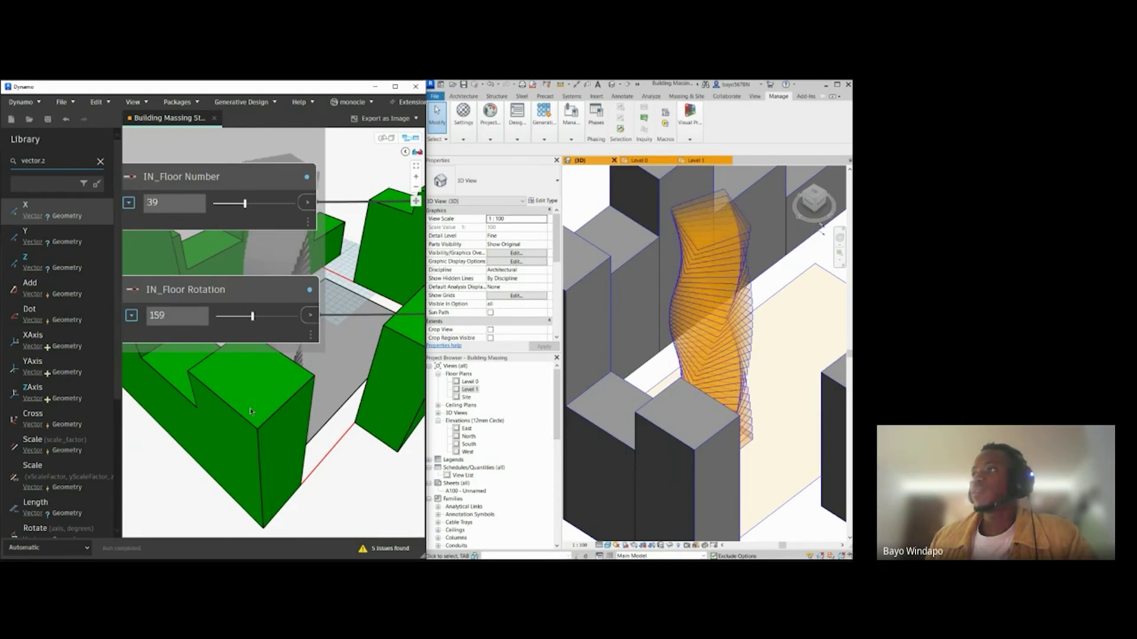
# Step: Examine the Rotate Floors group in the reference graph for the nodes that follow Geometry.Rotate
pyautogui.scroll(-8, 249, 412)
pyautogui.scroll(3, 284, 391)
pyautogui.scroll(4, 159, 407)
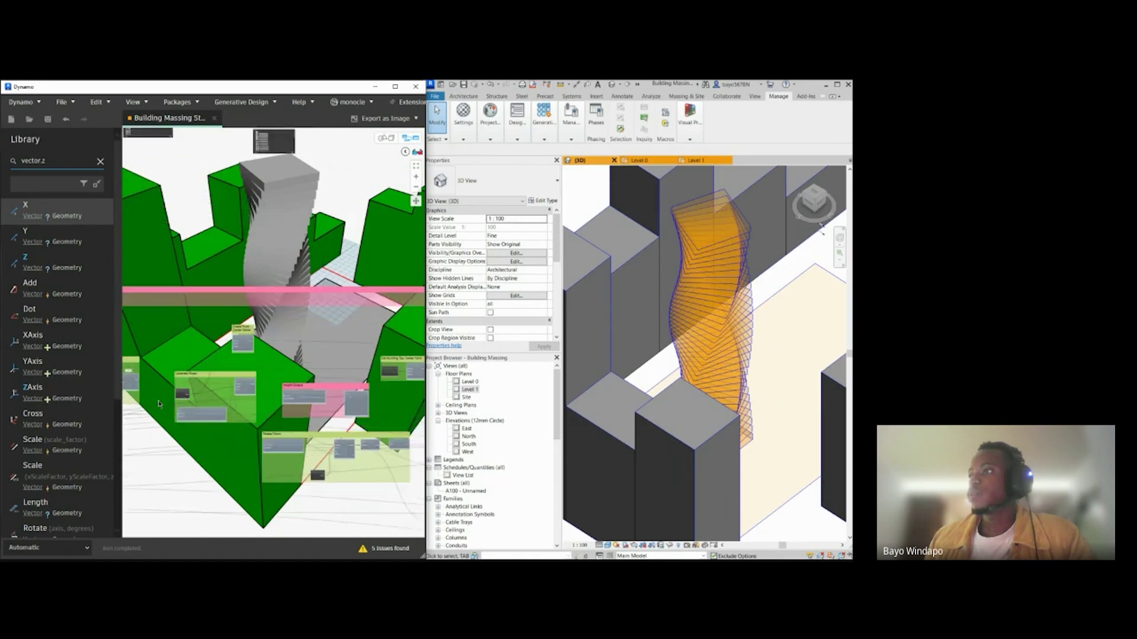
pyautogui.moveTo(272, 437); pyautogui.dragTo(127, 361, button='middle')
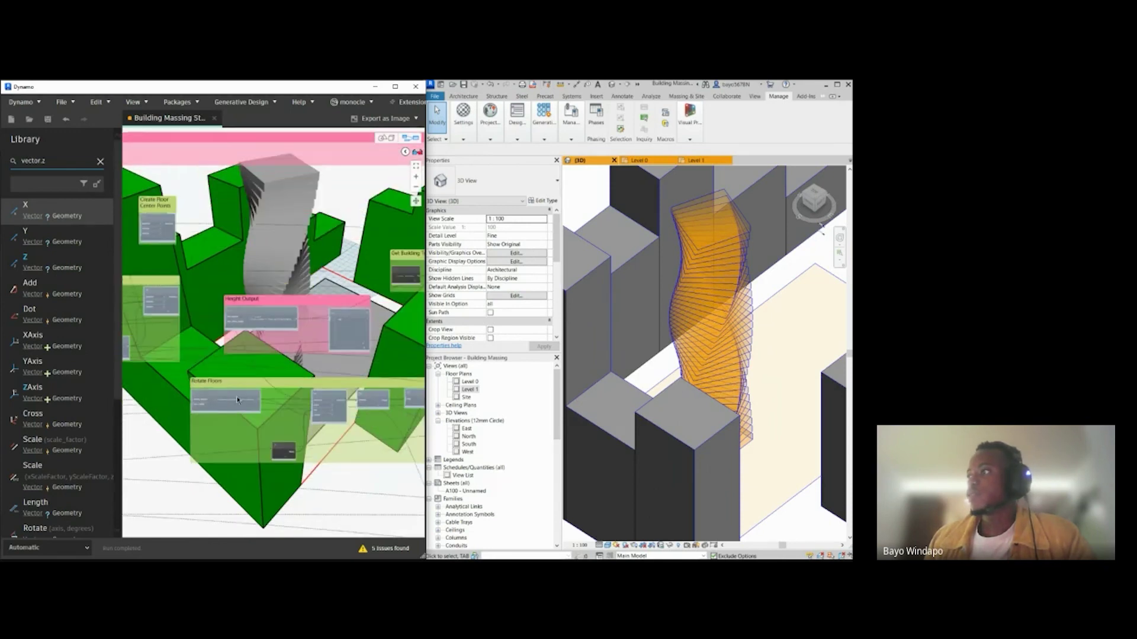
pyautogui.moveTo(307, 426); pyautogui.dragTo(308, 503, button='middle')
pyautogui.scroll(-5, 303, 407)
pyautogui.scroll(6, 263, 287)
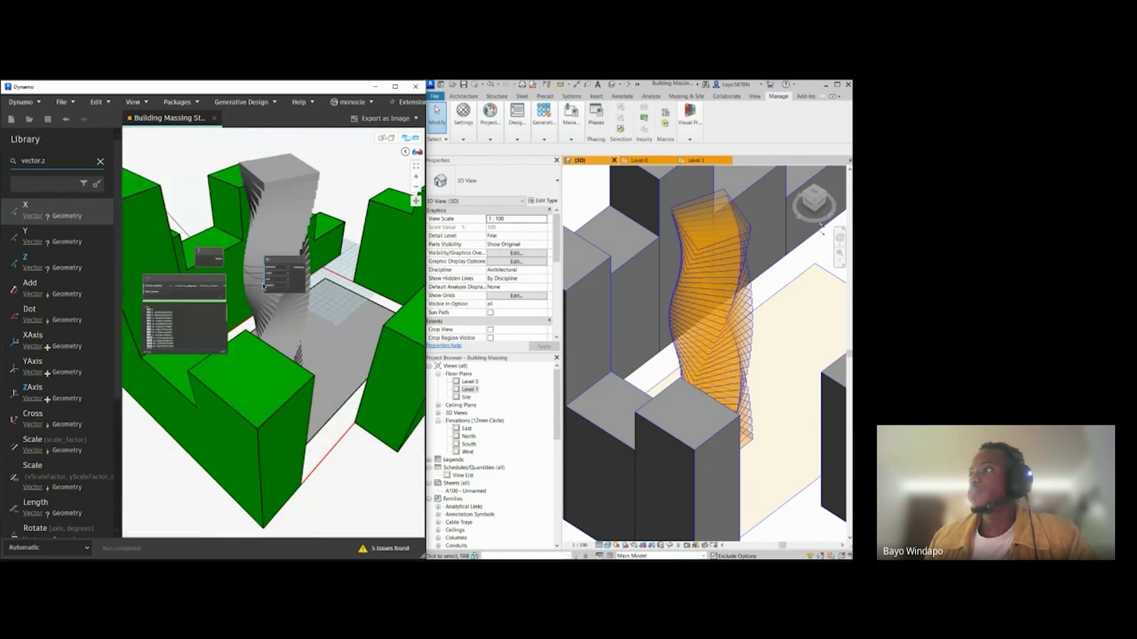
# Step: Add a Topology.Edges node beside Geometry.Rotate and connect the Geometry output to its topology input
pyautogui.scroll(3, 263, 287)
pyautogui.click(77, 170)
pyautogui.hotkey('ctrl', 'a')
pyautogui.write('topology.edge')
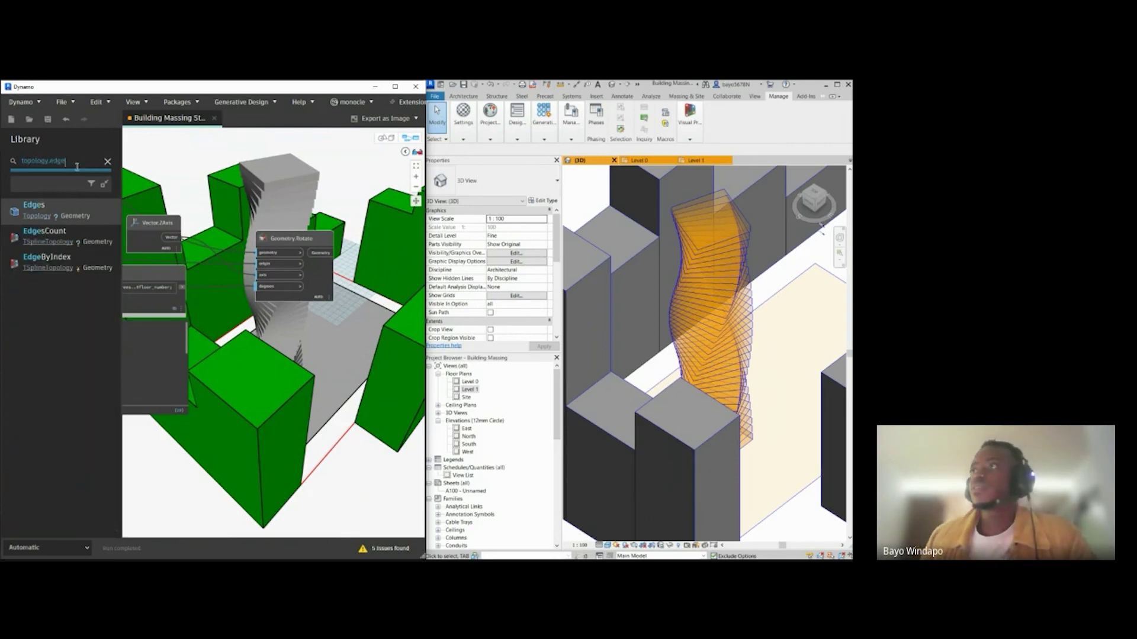
pyautogui.click(74, 210)
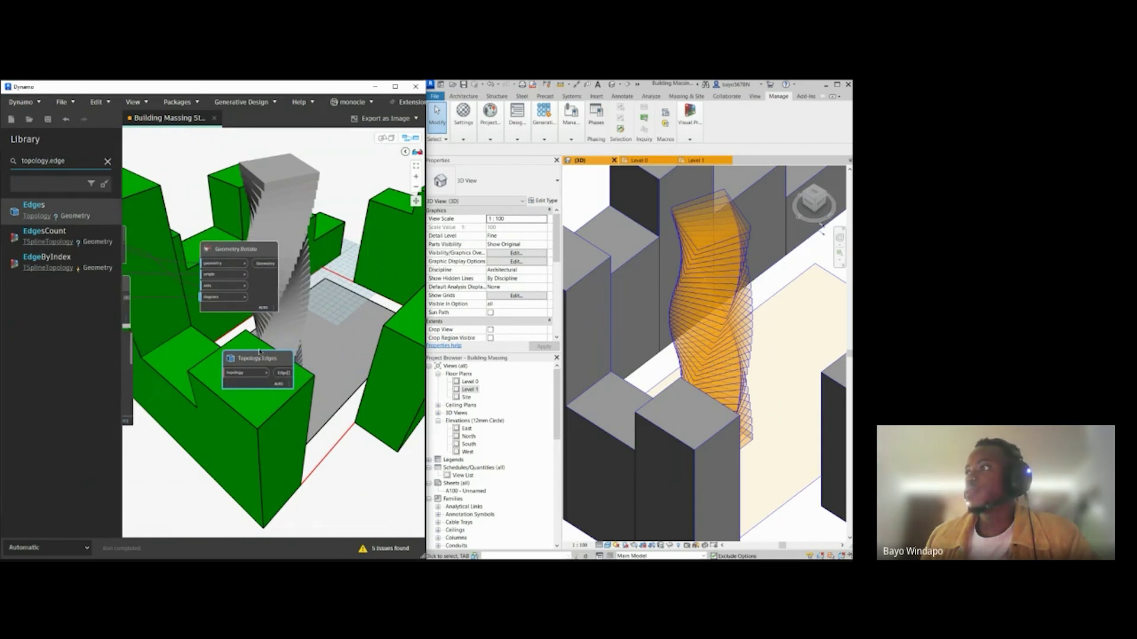
pyautogui.moveTo(298, 331); pyautogui.dragTo(343, 267)
pyautogui.moveTo(273, 266); pyautogui.dragTo(331, 284)
# Step: Add an Edge.CurveGeometry node beside Topology.Edges and connect the Edge[] output to its edge input
pyautogui.doubleClick(71, 163)
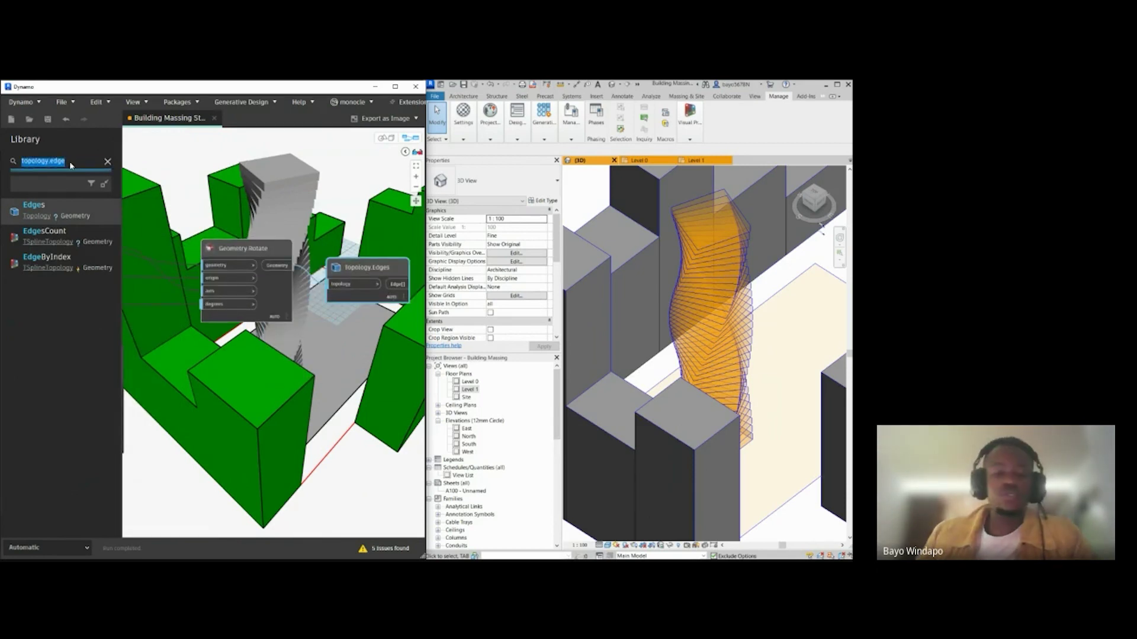
pyautogui.write('edge.cu')
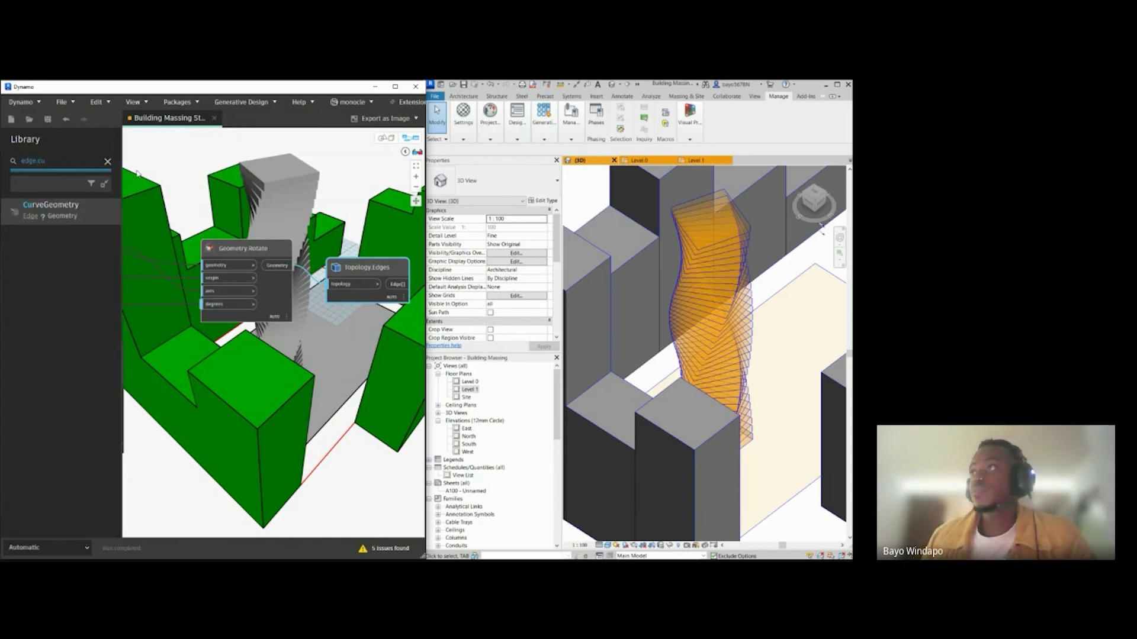
pyautogui.click(100, 214)
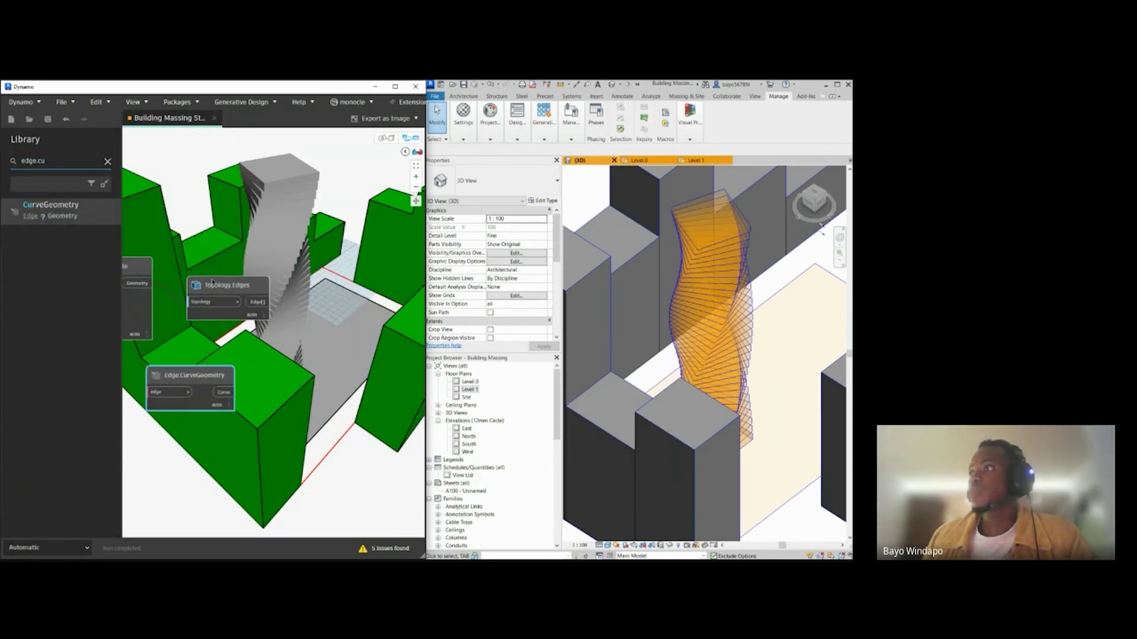
pyautogui.moveTo(212, 283); pyautogui.dragTo(221, 264)
pyautogui.moveTo(187, 370); pyautogui.dragTo(341, 309)
pyautogui.moveTo(258, 361); pyautogui.dragTo(242, 365, button='middle')
pyautogui.click(251, 287)
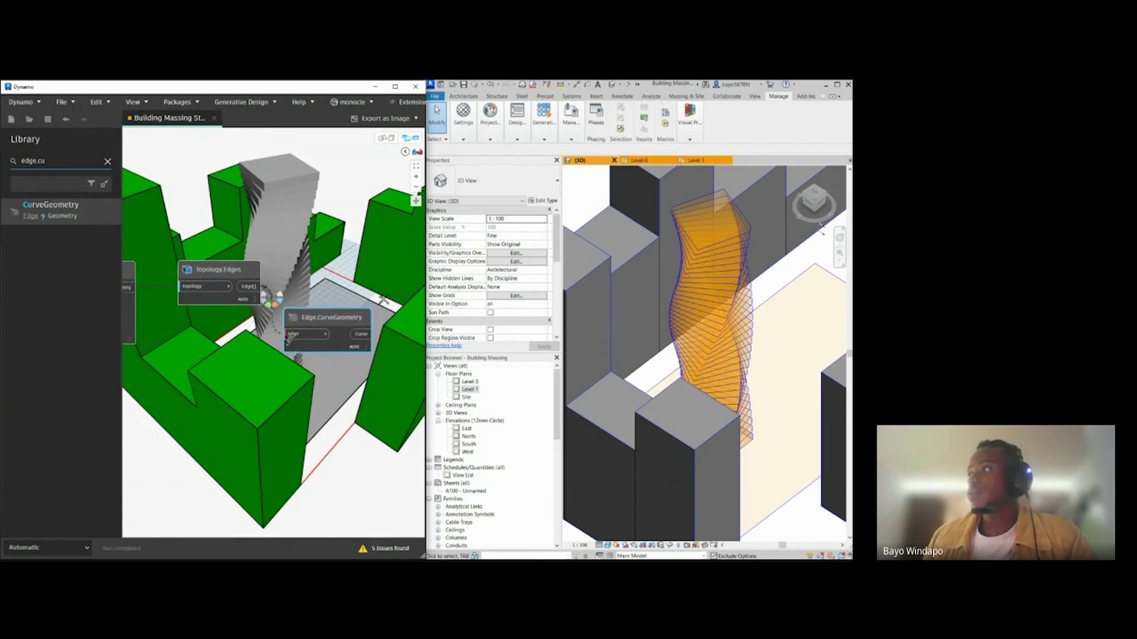
pyautogui.click(290, 335)
pyautogui.moveTo(306, 314); pyautogui.dragTo(328, 269)
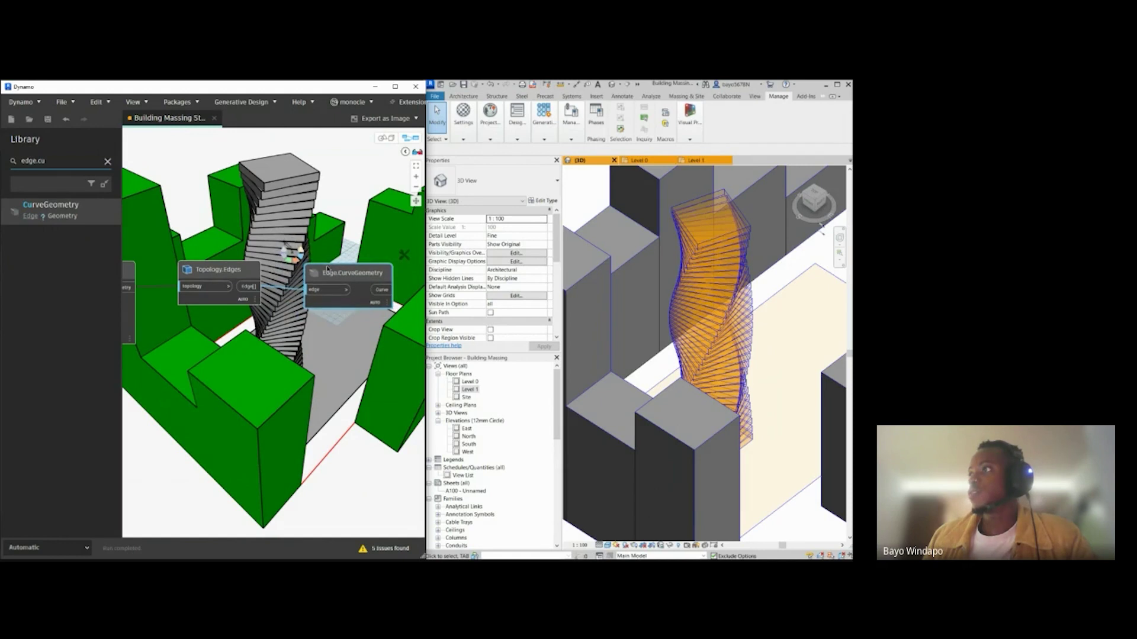
# Step: Inspect the edge curves of the rotated tower floors in the 3D preview, and return to the graph view
pyautogui.rightClick(318, 271)
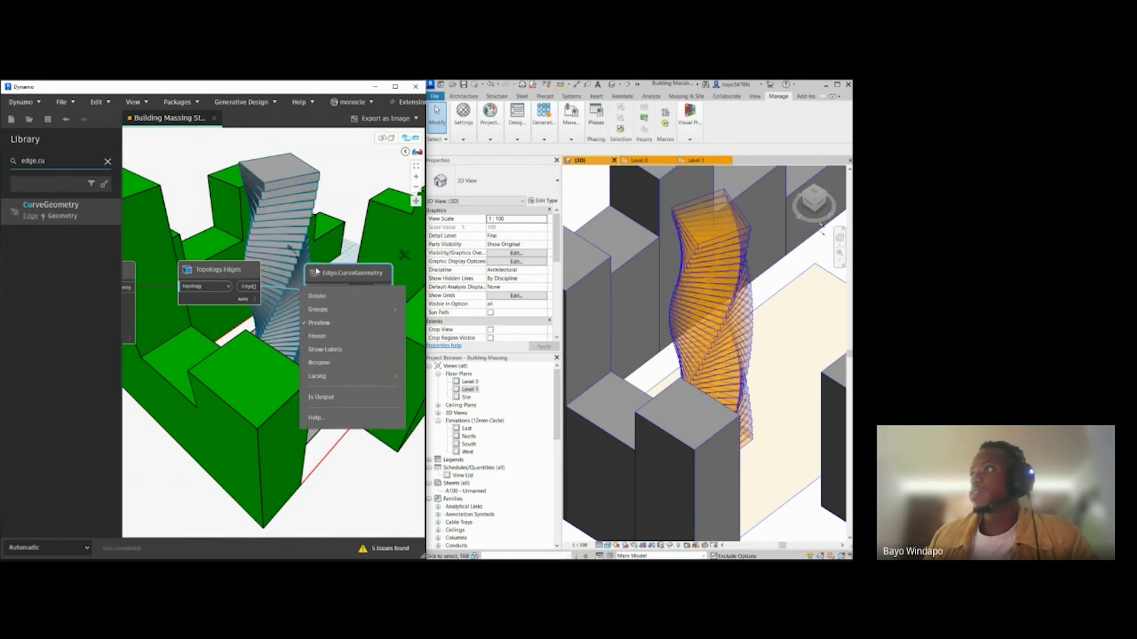
pyautogui.click(319, 323)
pyautogui.click(386, 138)
pyautogui.moveTo(332, 228); pyautogui.dragTo(293, 284, button='right')
pyautogui.moveTo(292, 284); pyautogui.dragTo(314, 290, button='middle')
pyautogui.click(409, 139)
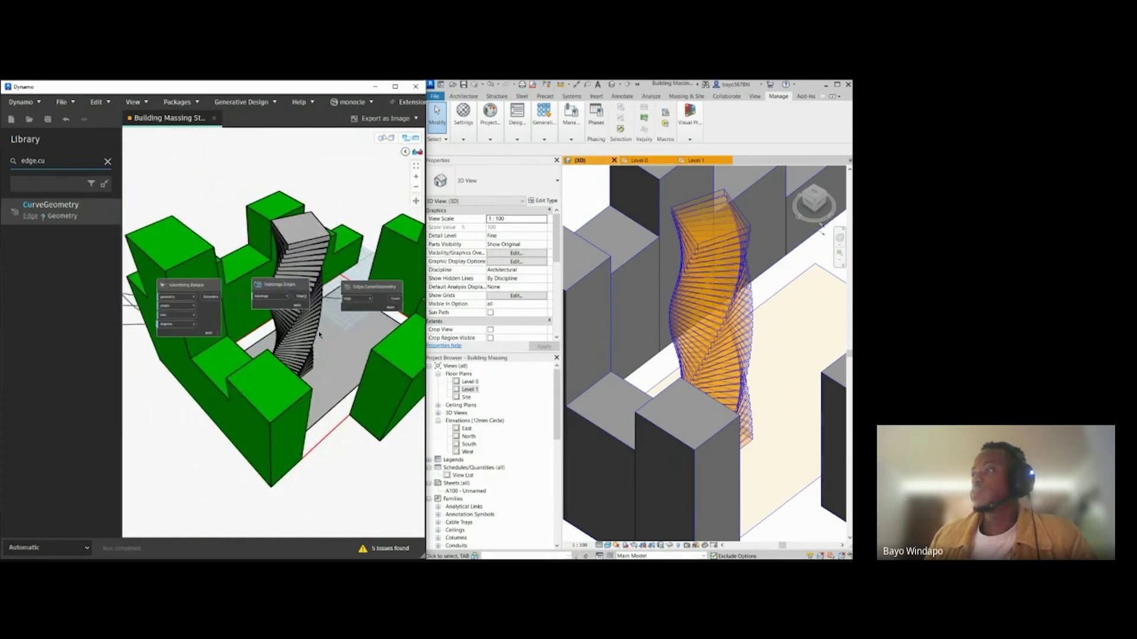
# Step: Group the floor rotation nodes, from the Code Block and Vector.ZAxis through to Edge.CurveGeometry
pyautogui.scroll(-3, 345, 290)
pyautogui.moveTo(373, 268); pyautogui.dragTo(172, 365)
pyautogui.hotkey('ctrl', 'f')
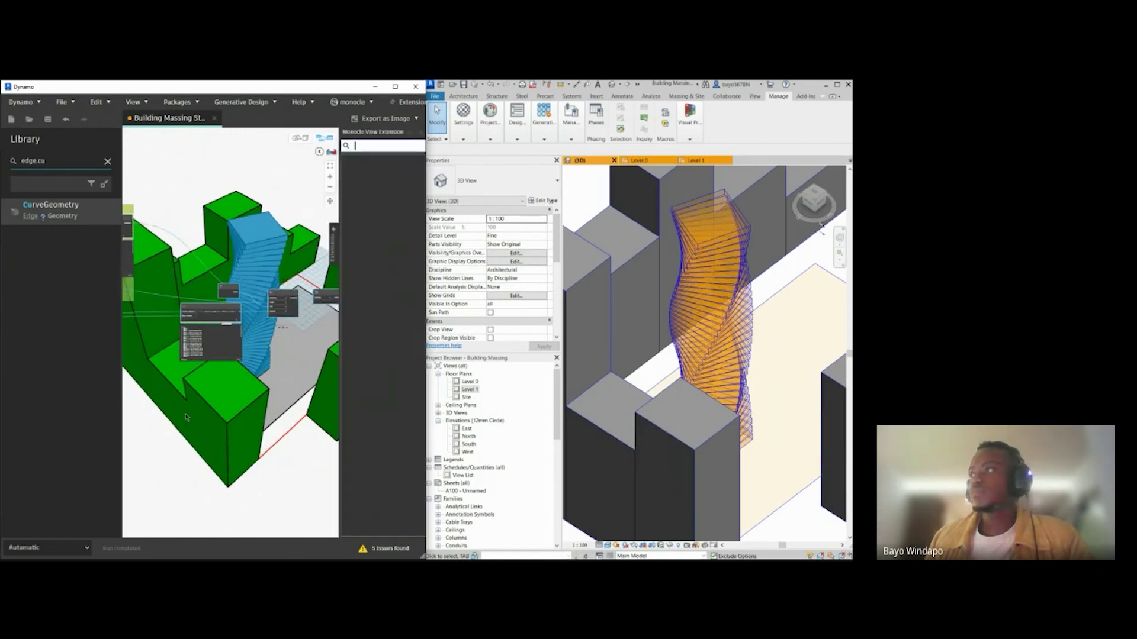
pyautogui.click(421, 136)
pyautogui.moveTo(391, 244); pyautogui.dragTo(152, 405)
pyautogui.hotkey('ctrl', 'g')
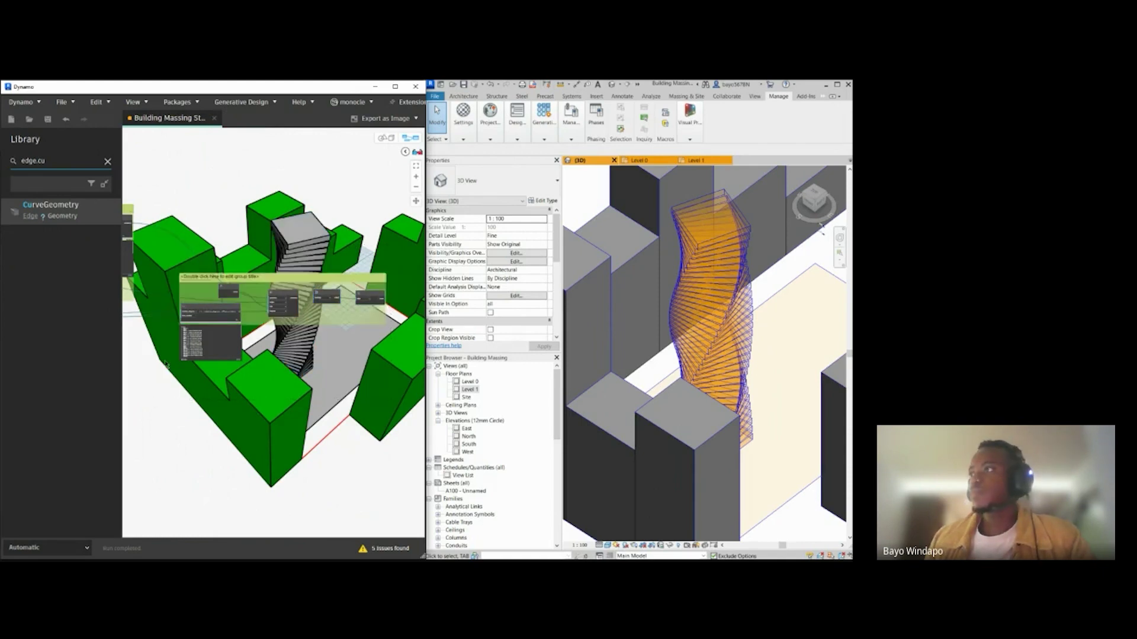
# Step: Title the new group of floor rotation nodes "Rotate Floors"
pyautogui.scroll(5, 199, 271)
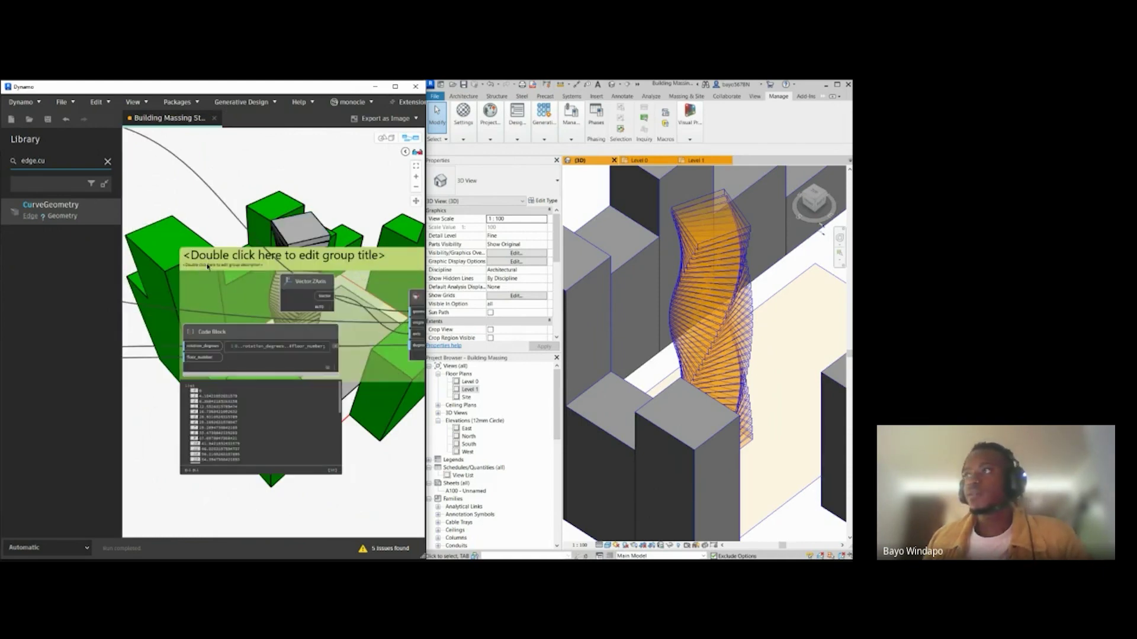
pyautogui.doubleClick(208, 266)
pyautogui.click(205, 241)
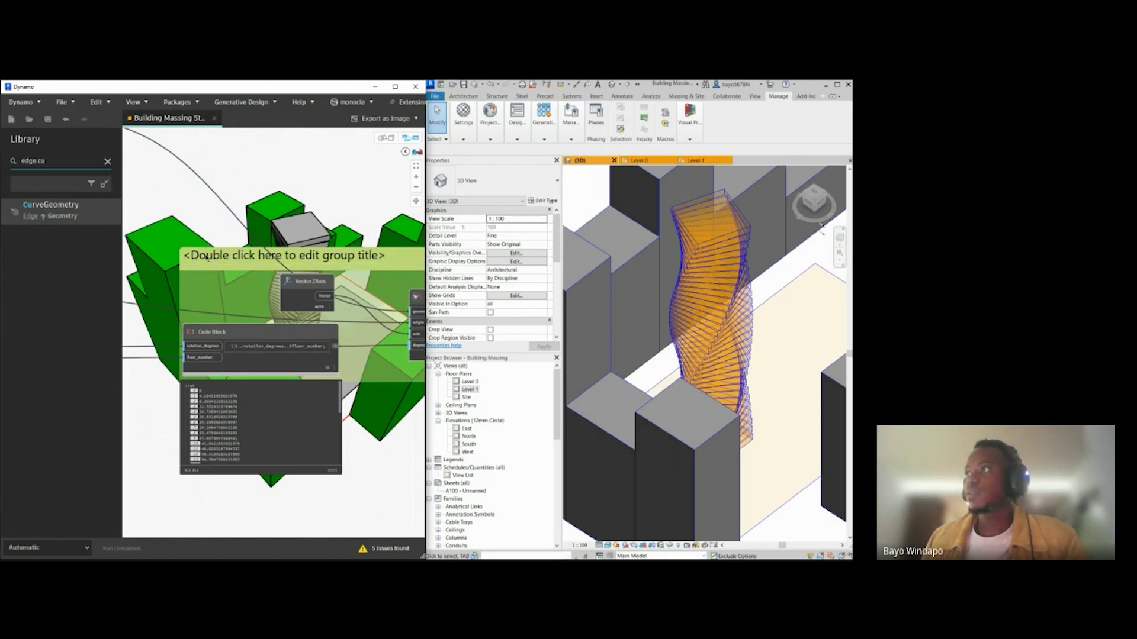
pyautogui.doubleClick(206, 256)
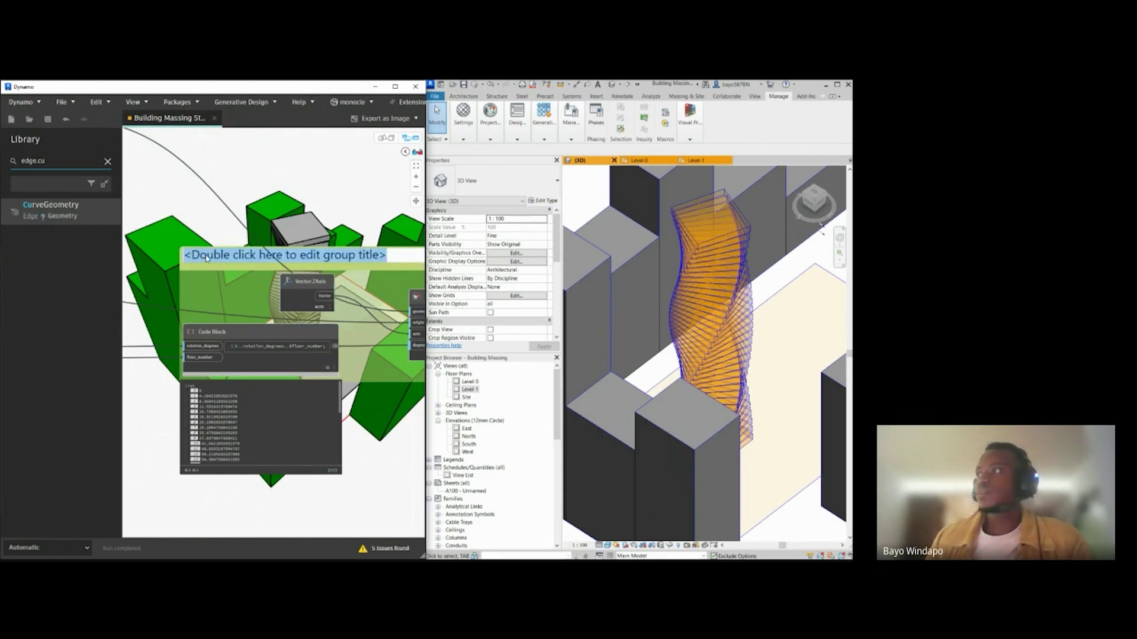
pyautogui.write('Create')
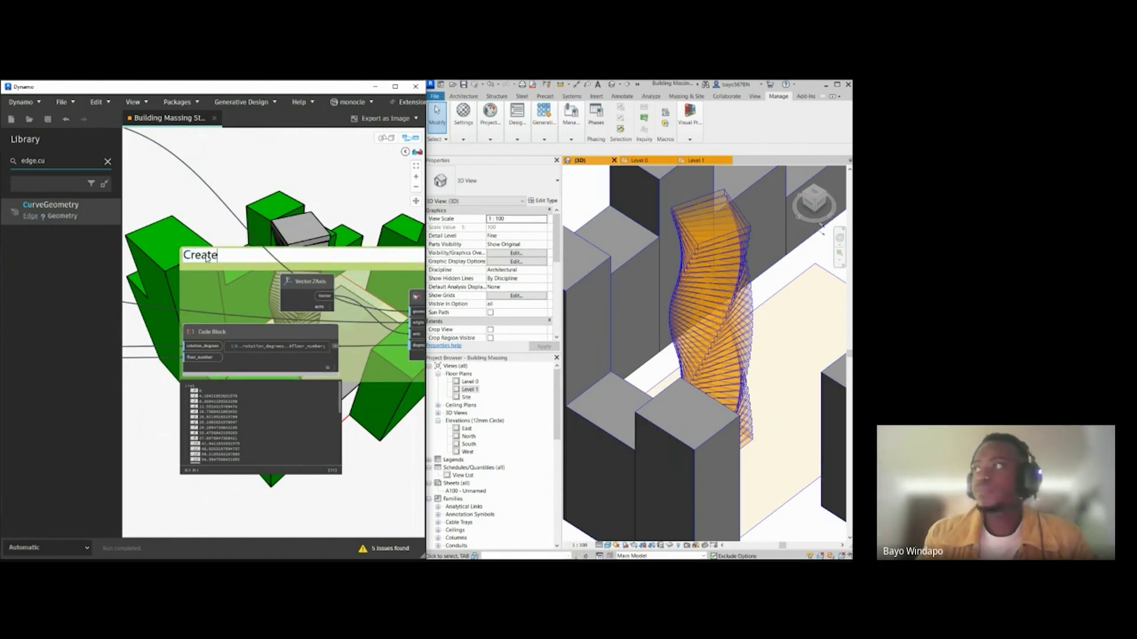
pyautogui.write(' Floors')
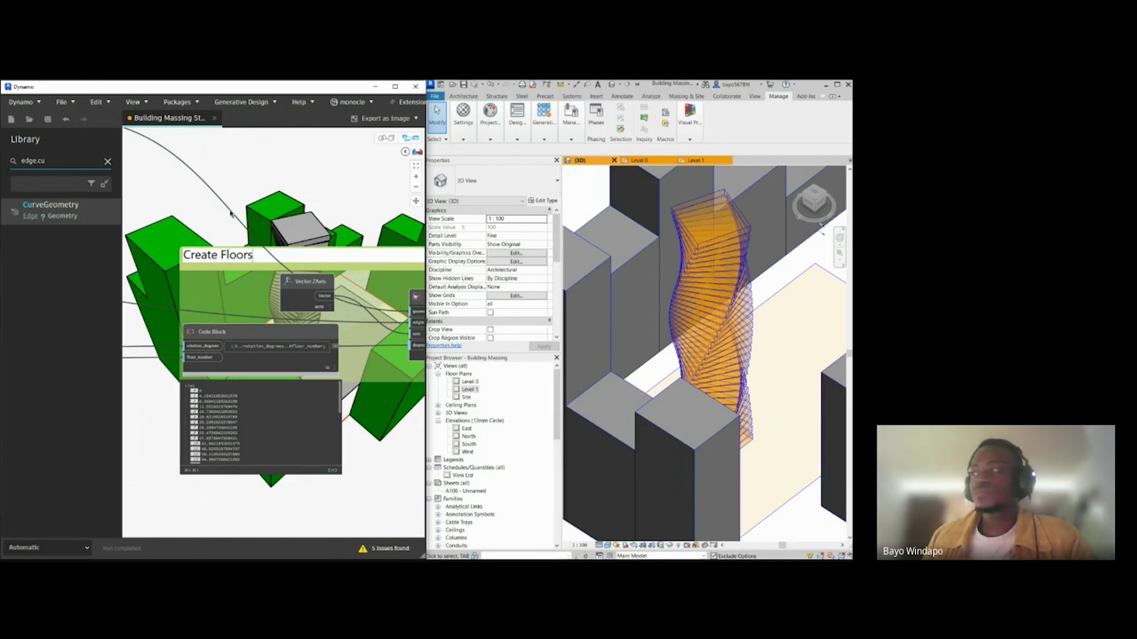
pyautogui.doubleClick(216, 255)
pyautogui.write('Rotate')
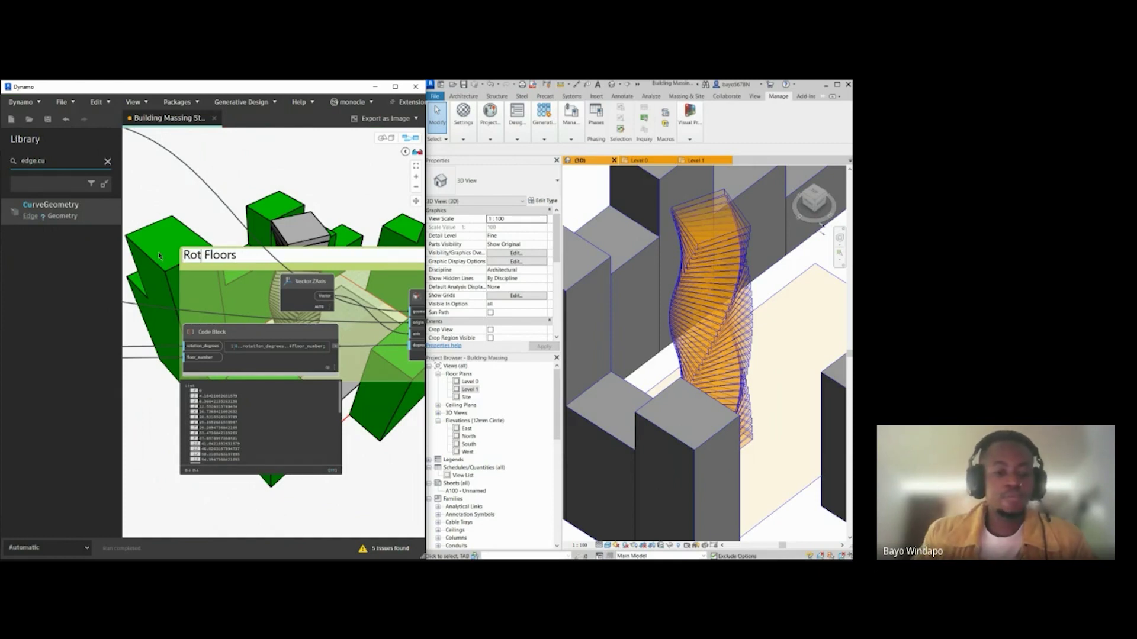
# Step: Examine the Height Output group in the reference graph and its connections to the neighbouring floor groups
pyautogui.scroll(-5, 185, 231)
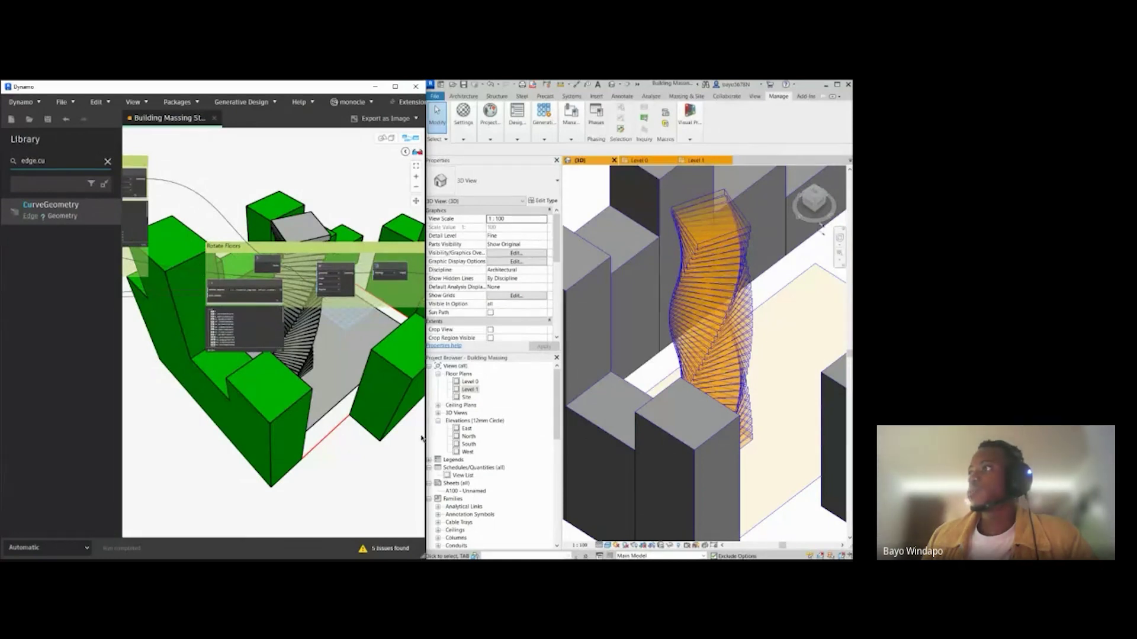
pyautogui.scroll(-5, 280, 374)
pyautogui.scroll(5, 256, 396)
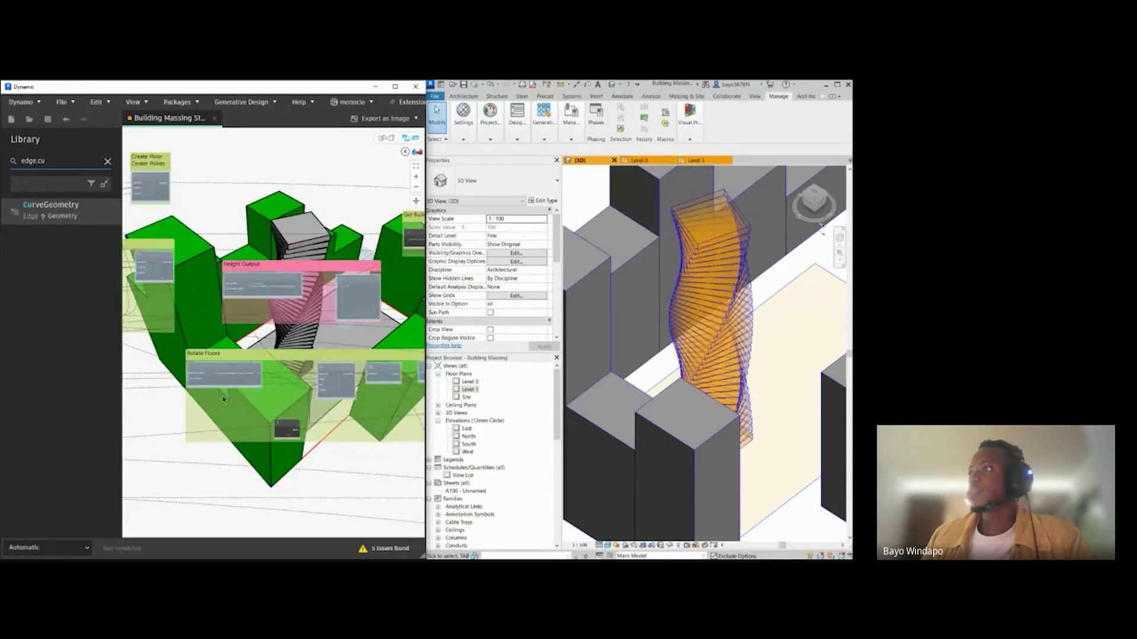
pyautogui.moveTo(211, 358); pyautogui.dragTo(232, 336, button='middle')
pyautogui.scroll(2, 280, 283)
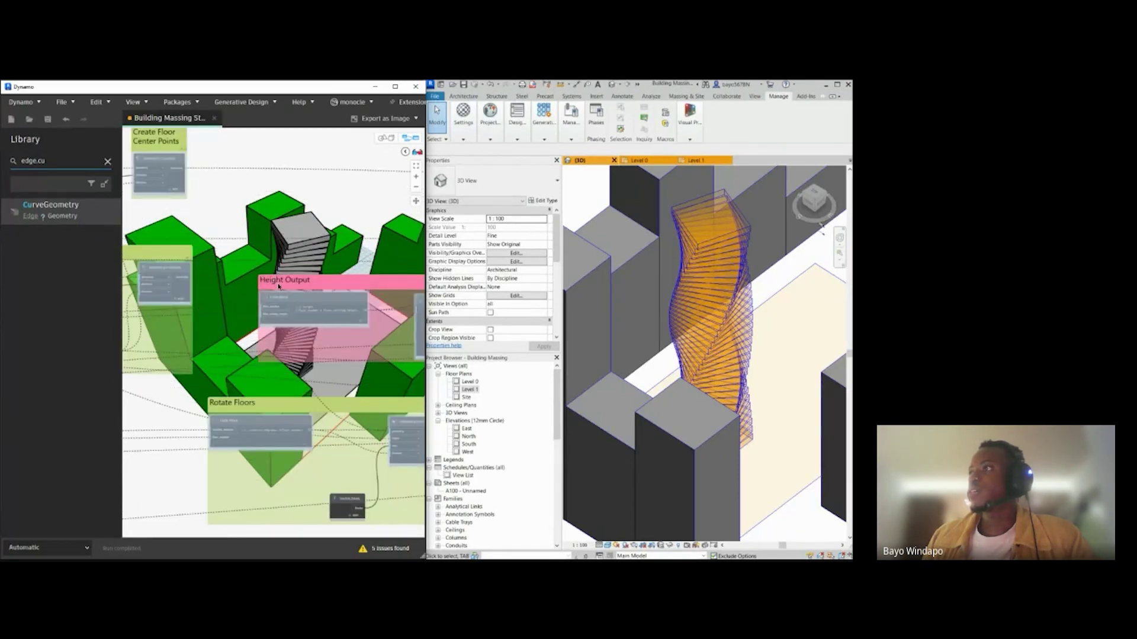
pyautogui.moveTo(280, 285); pyautogui.dragTo(284, 290)
pyautogui.moveTo(199, 343); pyautogui.dragTo(169, 344, button='middle')
pyautogui.scroll(-3, 185, 345)
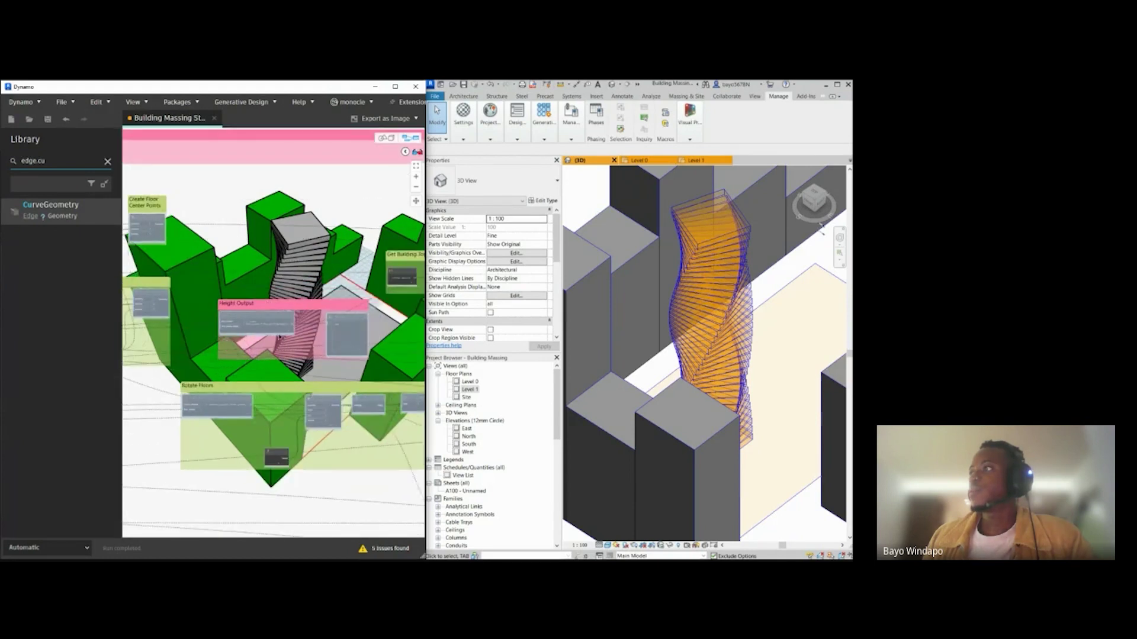
pyautogui.scroll(3, 236, 331)
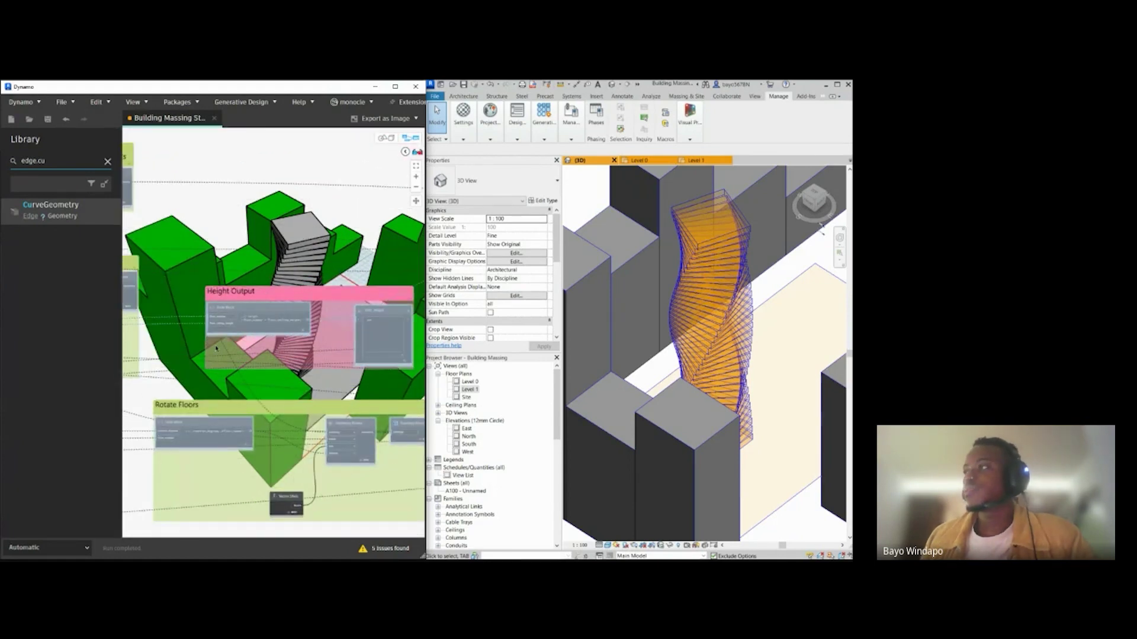
pyautogui.moveTo(251, 371); pyautogui.dragTo(302, 373, button='middle')
pyautogui.scroll(-4, 303, 371)
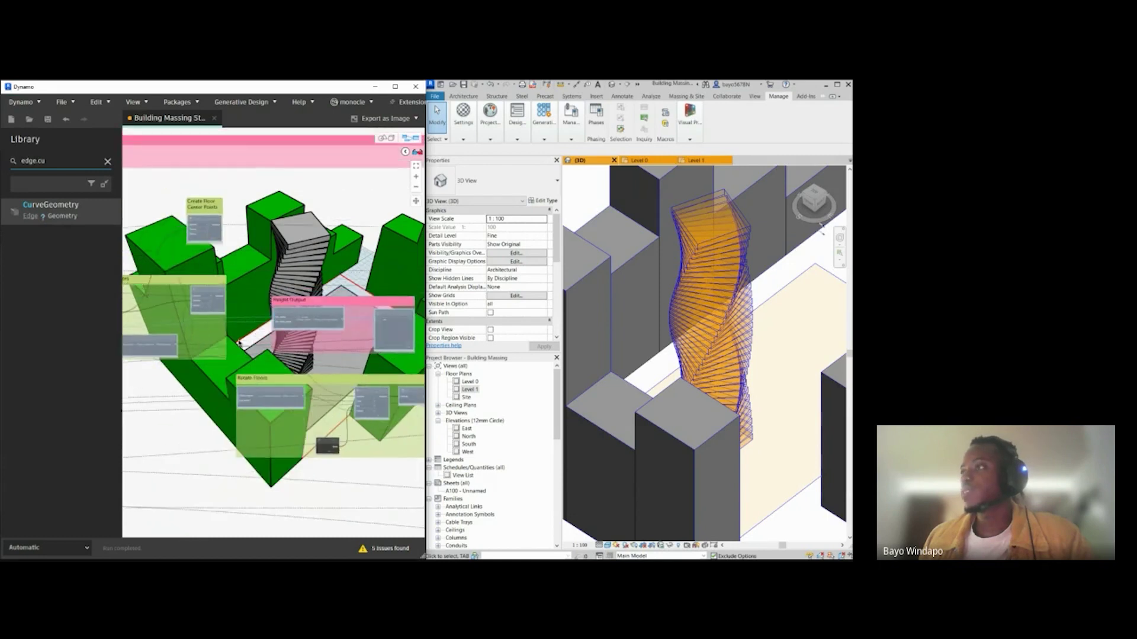
pyautogui.scroll(4, 282, 361)
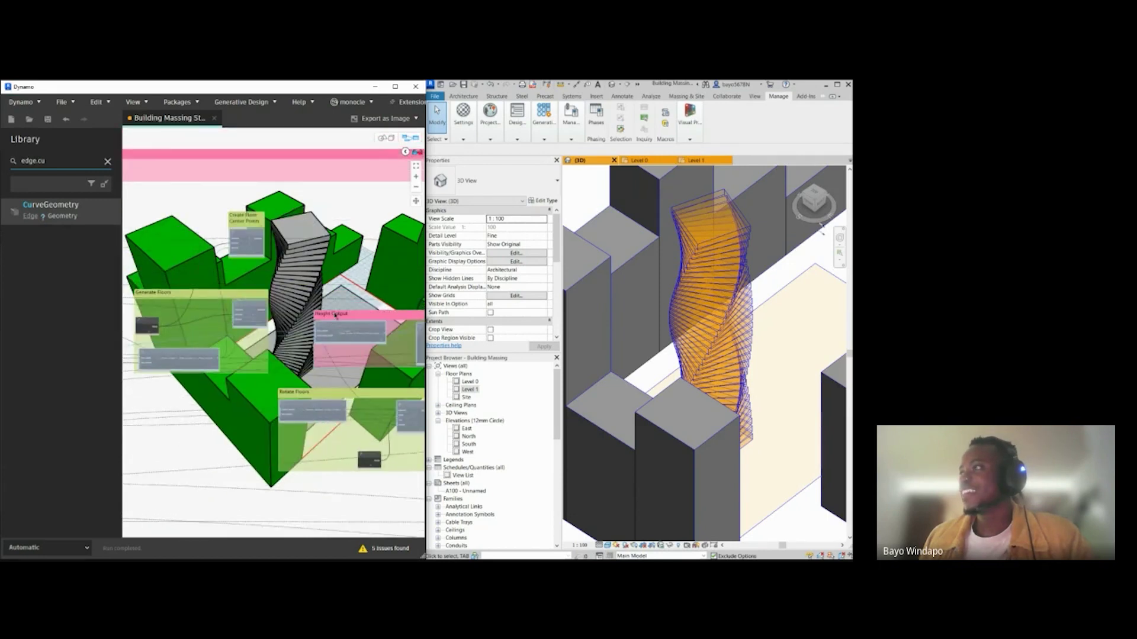
# Step: Copy the Height Output group from the reference graph into the working graph and place it just above the Rotate Floors group
pyautogui.moveTo(294, 321); pyautogui.dragTo(265, 324, button='middle')
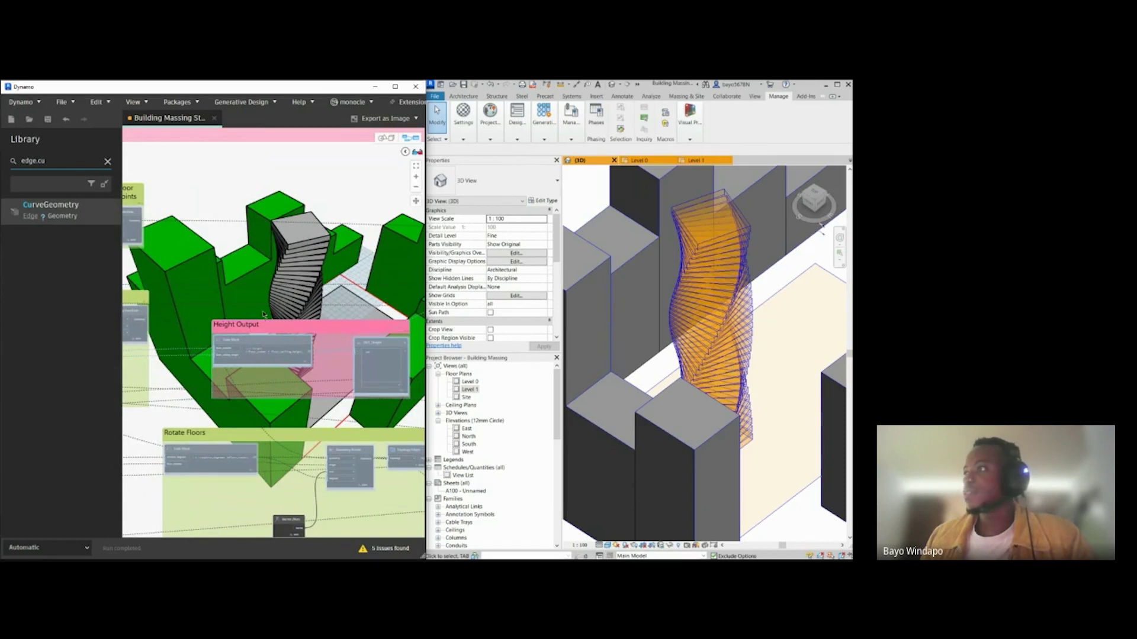
pyautogui.scroll(2, 216, 361)
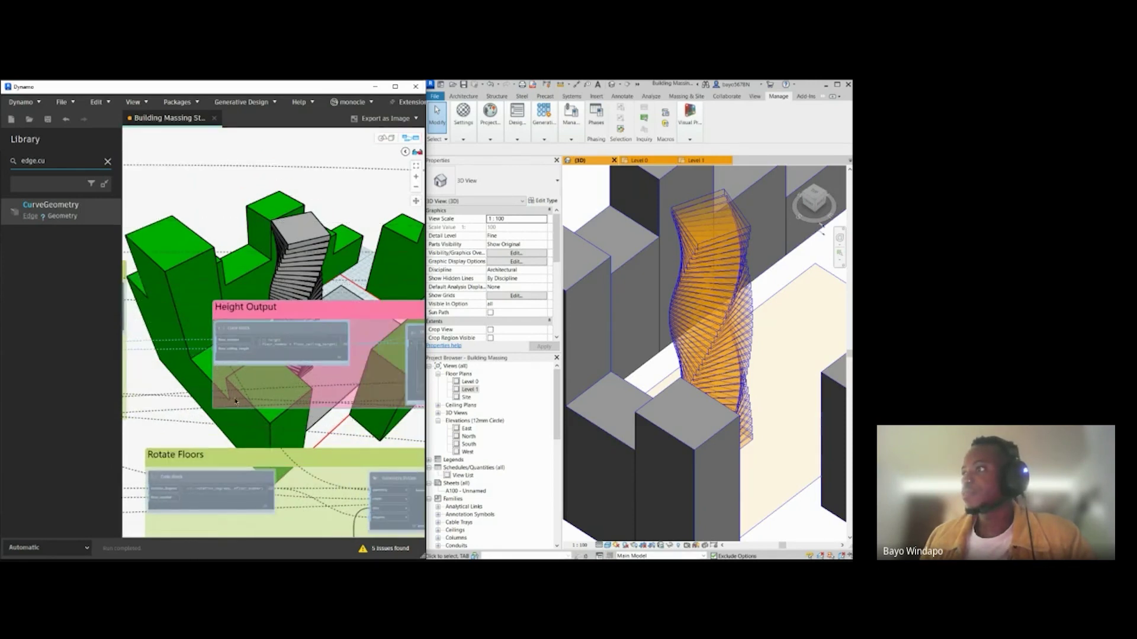
pyautogui.scroll(-3, 236, 401)
pyautogui.scroll(-3, 241, 315)
pyautogui.scroll(-2, 241, 315)
pyautogui.moveTo(241, 315); pyautogui.dragTo(233, 452, button='middle')
pyautogui.scroll(-2, 233, 452)
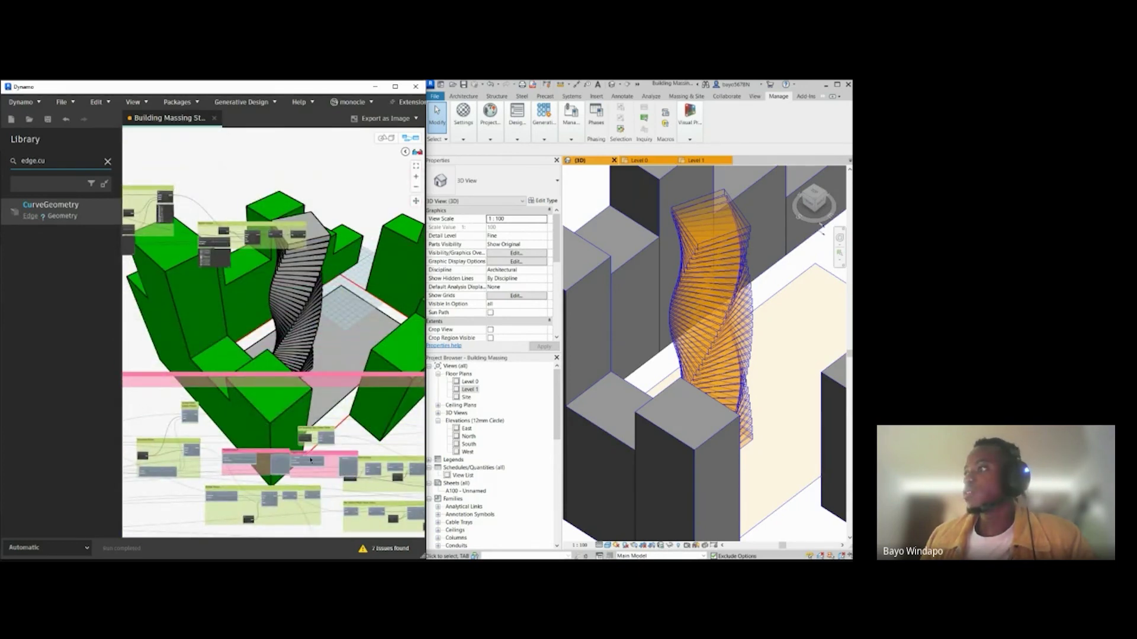
pyautogui.moveTo(311, 458); pyautogui.dragTo(251, 182, button='middle')
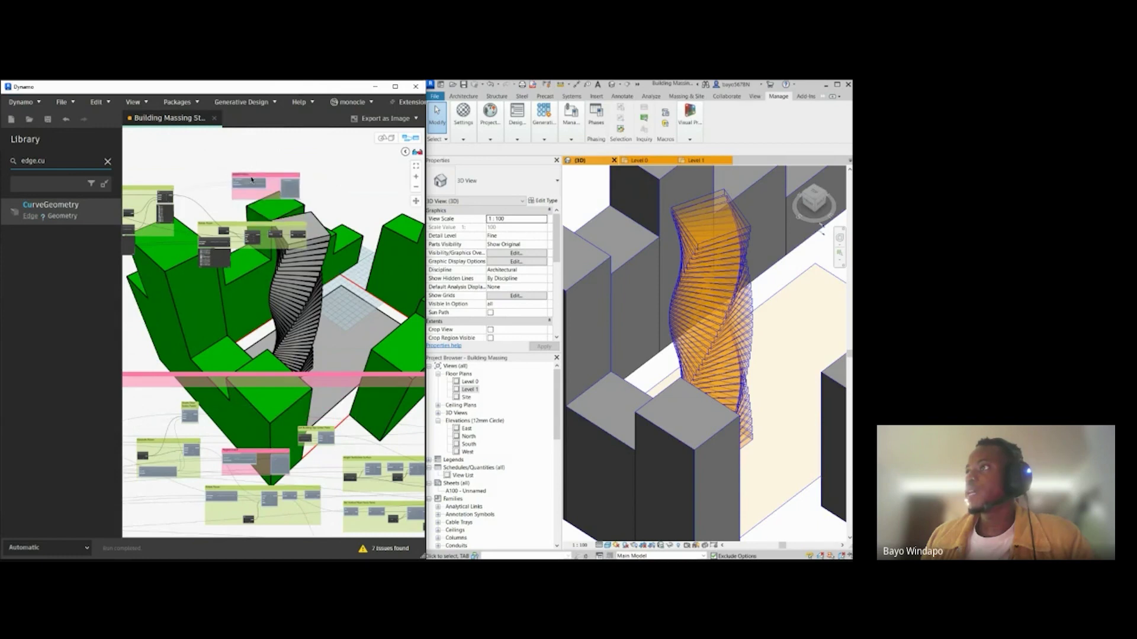
pyautogui.scroll(2, 251, 181)
pyautogui.moveTo(224, 209); pyautogui.dragTo(211, 230)
pyautogui.moveTo(178, 250); pyautogui.dragTo(215, 260, button='middle')
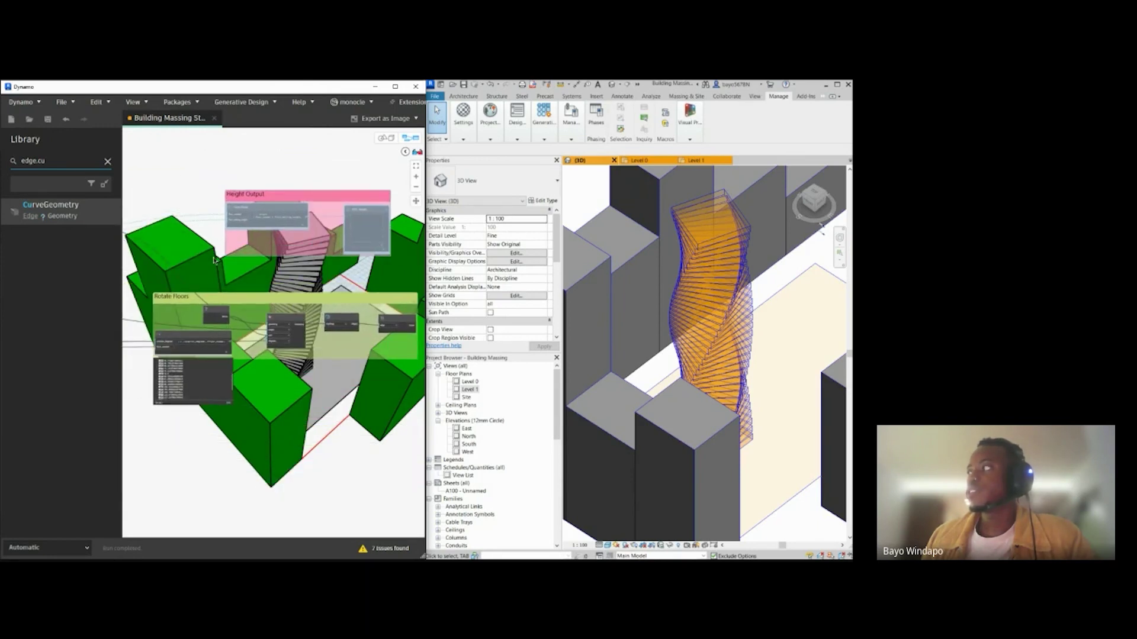
# Step: Connect the IN_Floor Ceiling Height slider to the floor_ceiling_height input of the copied Height Output Code Block
pyautogui.scroll(5, 216, 254)
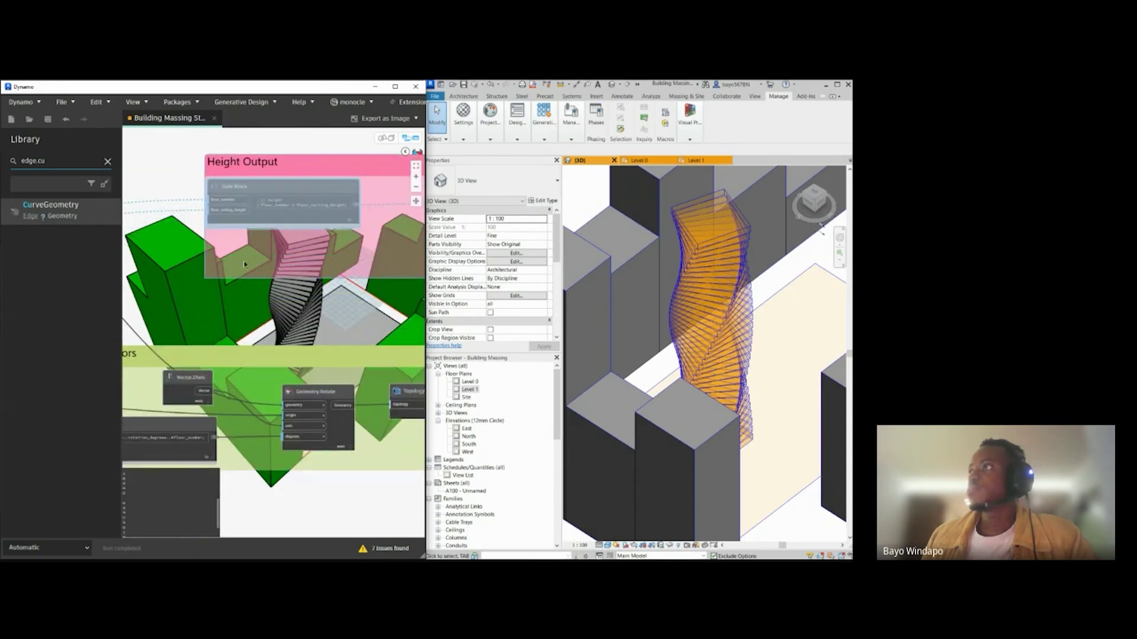
pyautogui.scroll(3, 229, 199)
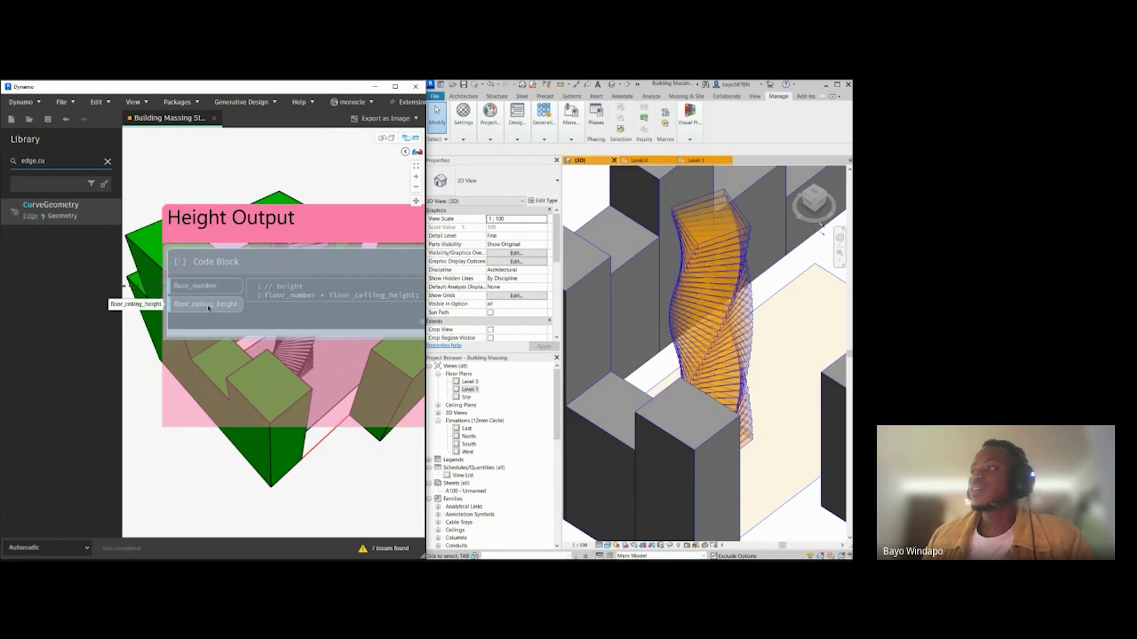
pyautogui.scroll(-6, 213, 305)
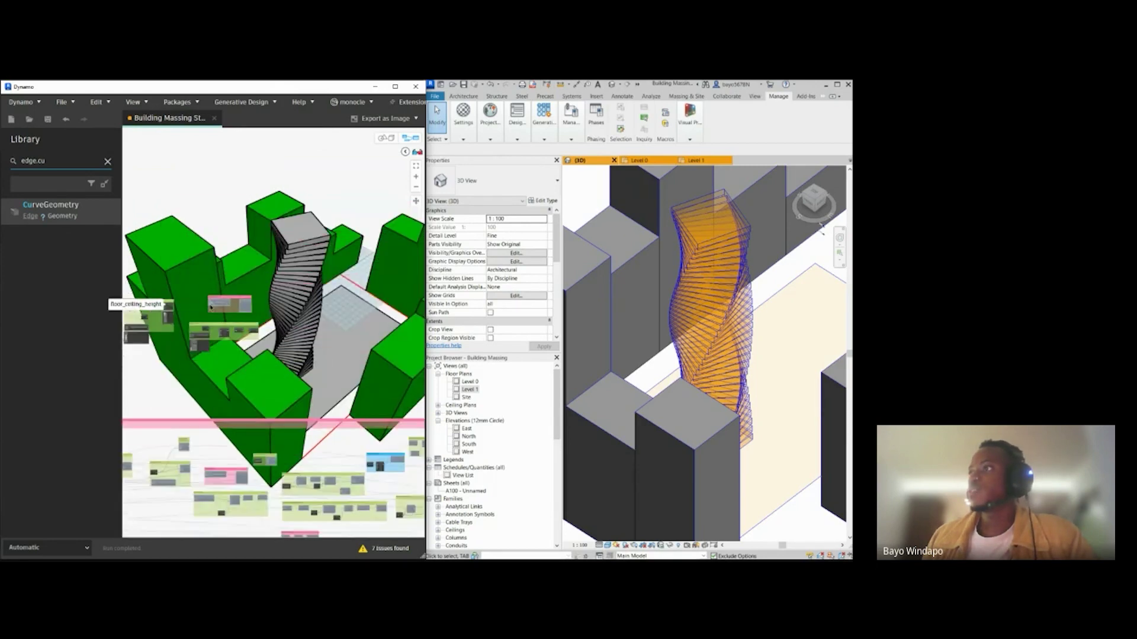
pyautogui.moveTo(272, 323); pyautogui.dragTo(414, 303, button='middle')
pyautogui.scroll(5, 284, 355)
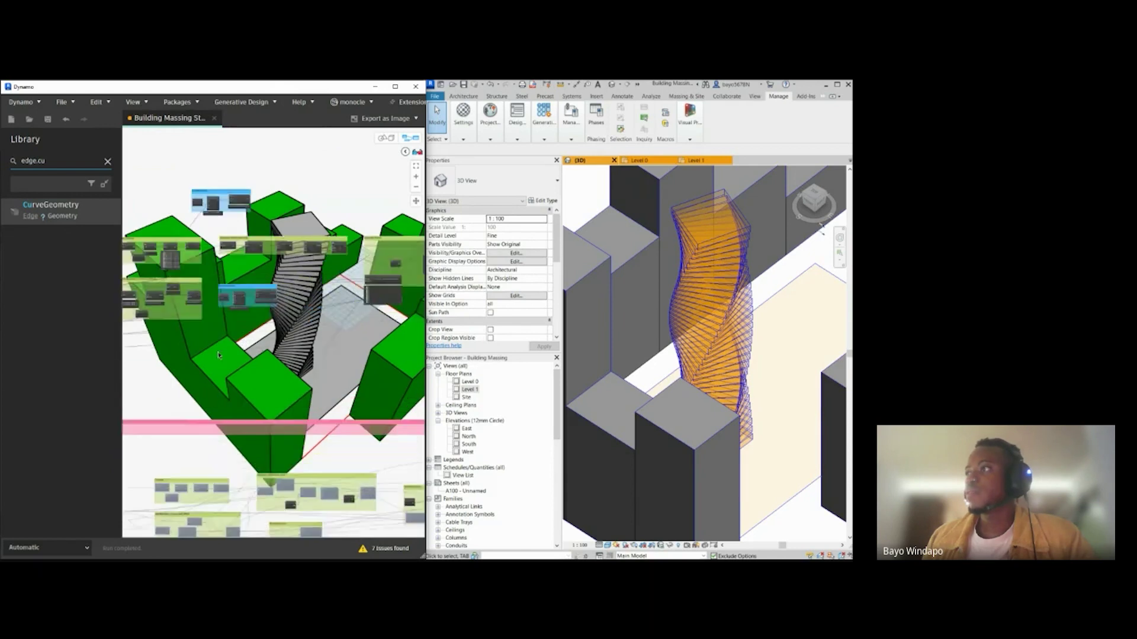
pyautogui.moveTo(176, 355); pyautogui.dragTo(333, 373, button='middle')
pyautogui.scroll(6, 234, 360)
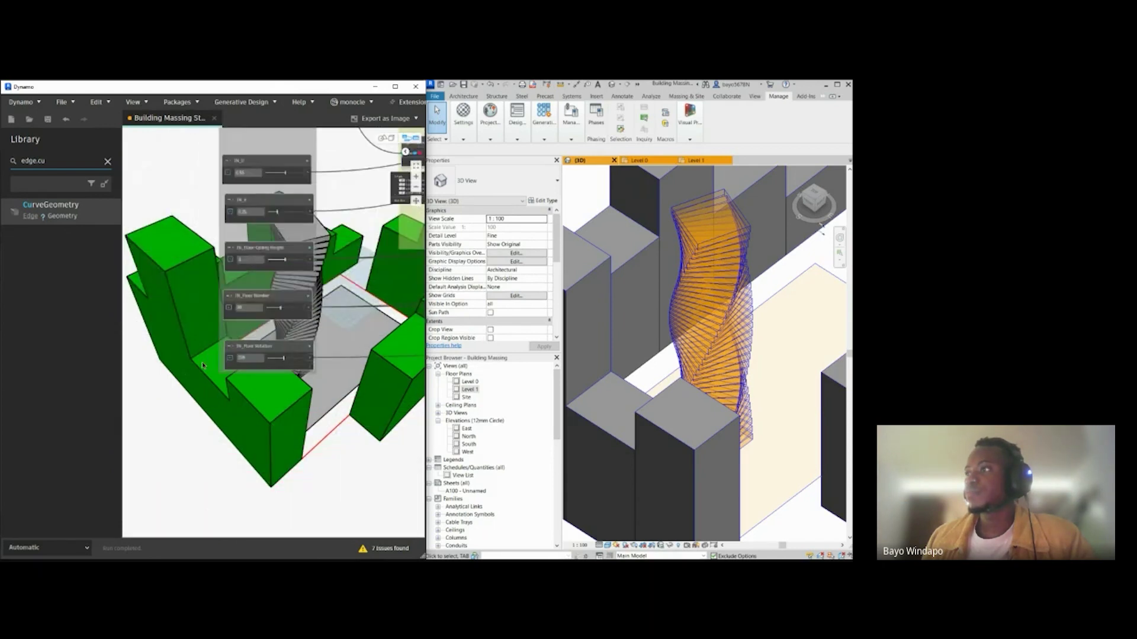
pyautogui.moveTo(325, 326); pyautogui.dragTo(284, 372, button='middle')
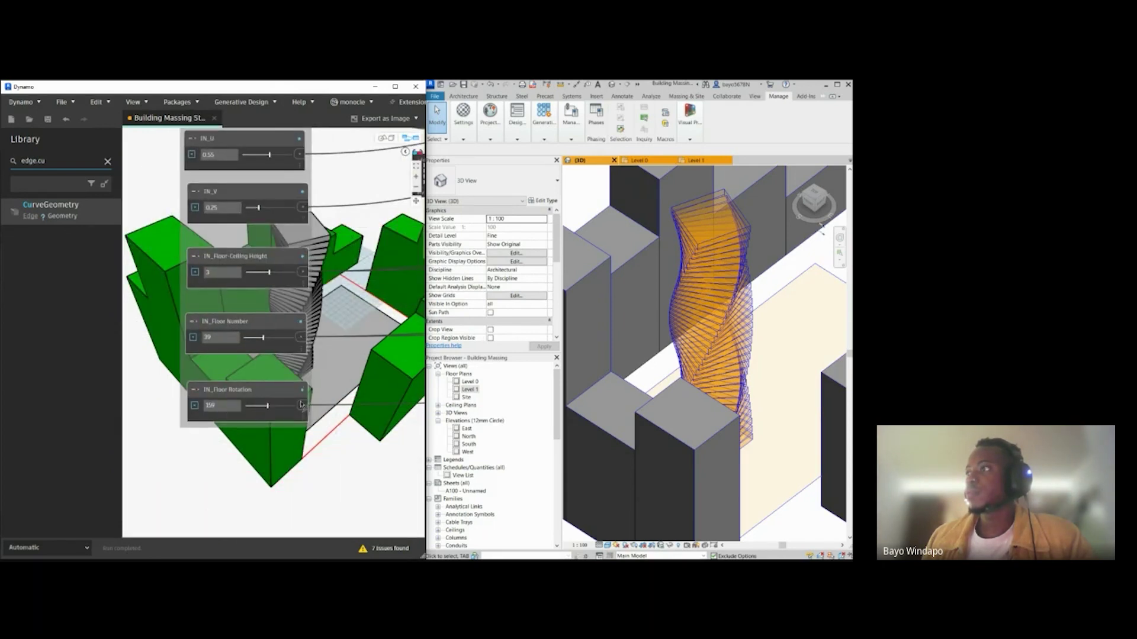
pyautogui.scroll(-6, 233, 418)
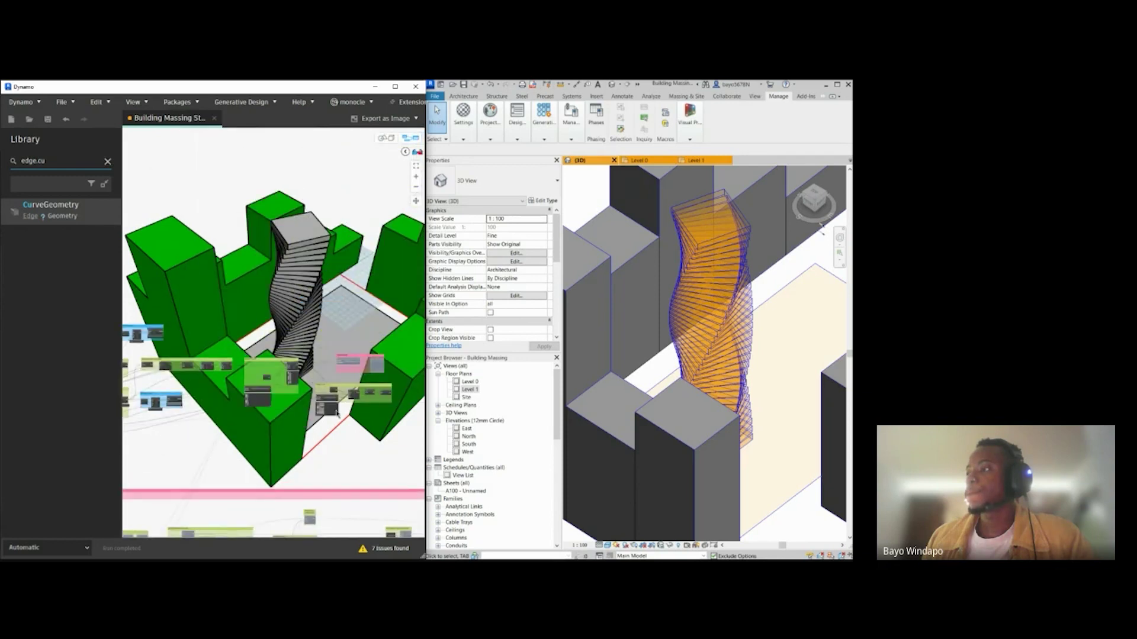
pyautogui.scroll(5, 247, 385)
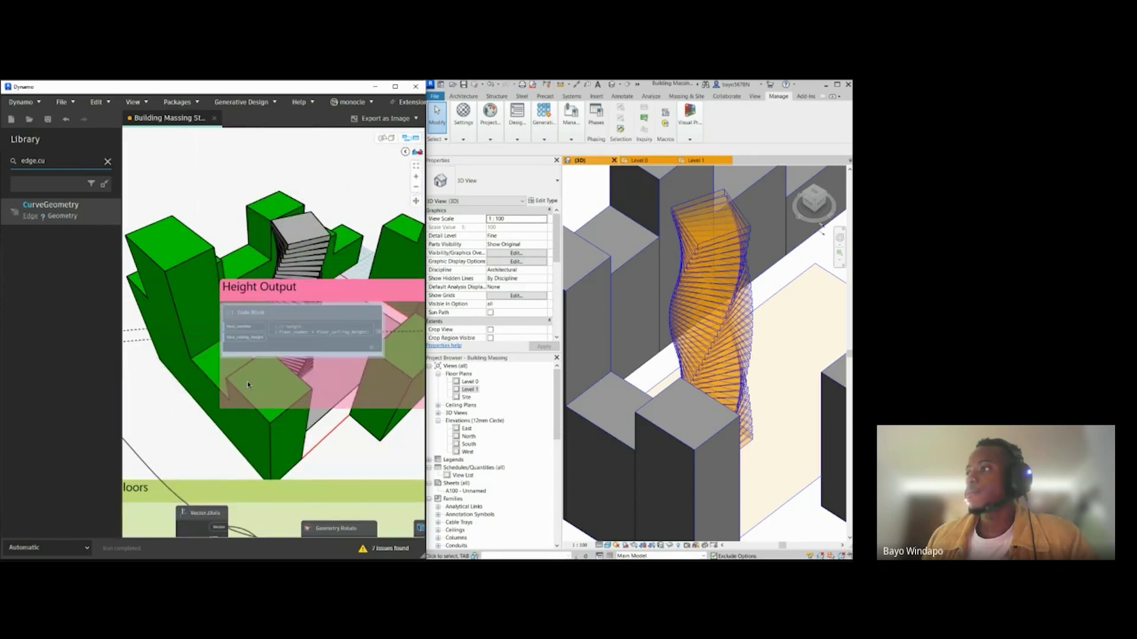
pyautogui.scroll(1, 248, 384)
# Step: Connect the IN_Floor Number slider to the floor_number input of the copied Height Output Code Block
pyautogui.scroll(-6, 268, 376)
pyautogui.scroll(6, 226, 422)
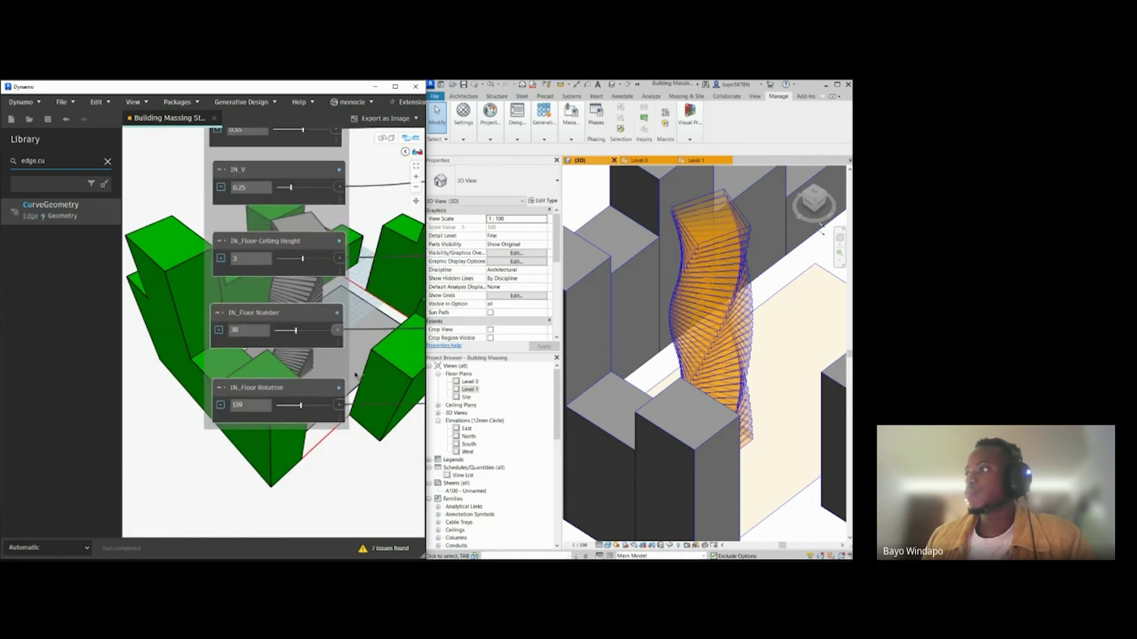
pyautogui.scroll(-5, 205, 504)
pyautogui.scroll(2, 290, 487)
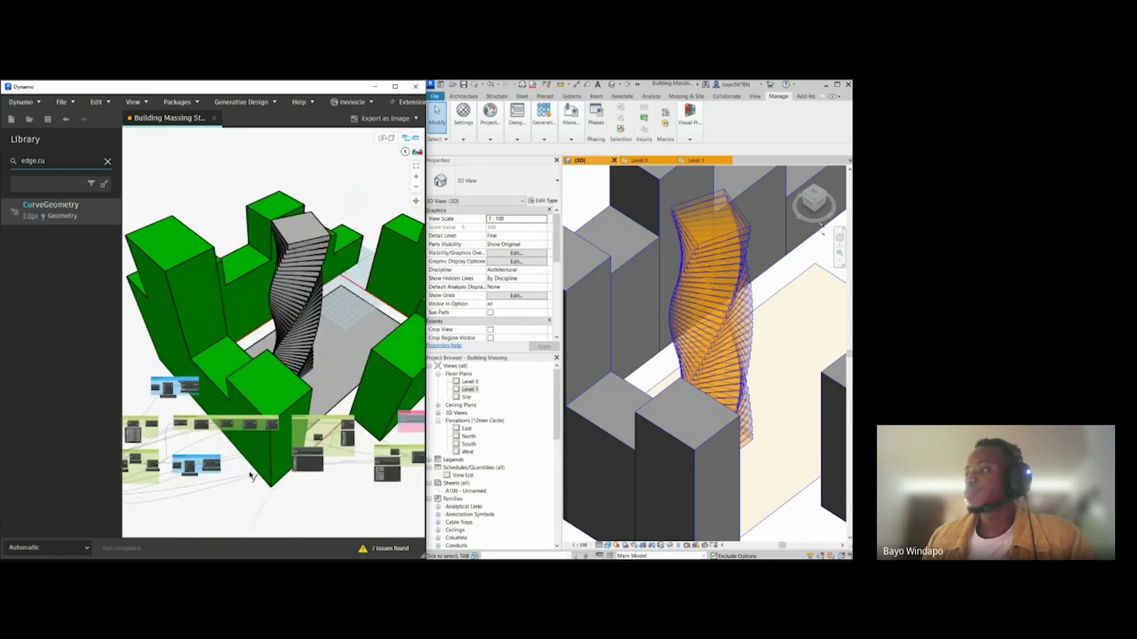
pyautogui.scroll(3, 305, 432)
pyautogui.scroll(5, 314, 426)
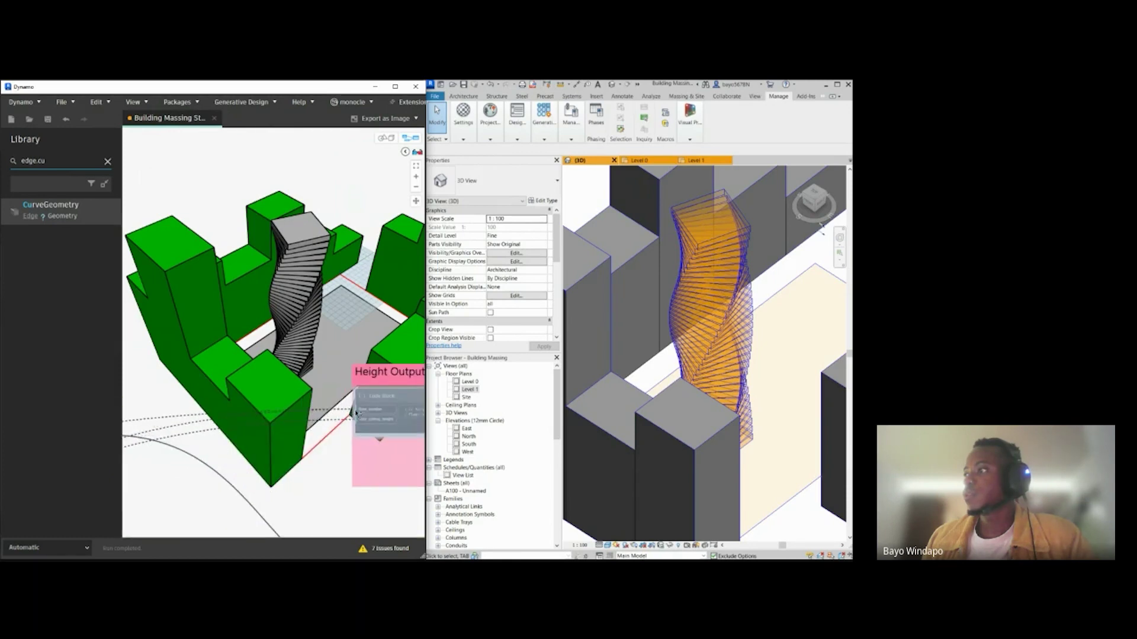
pyautogui.scroll(-5, 295, 395)
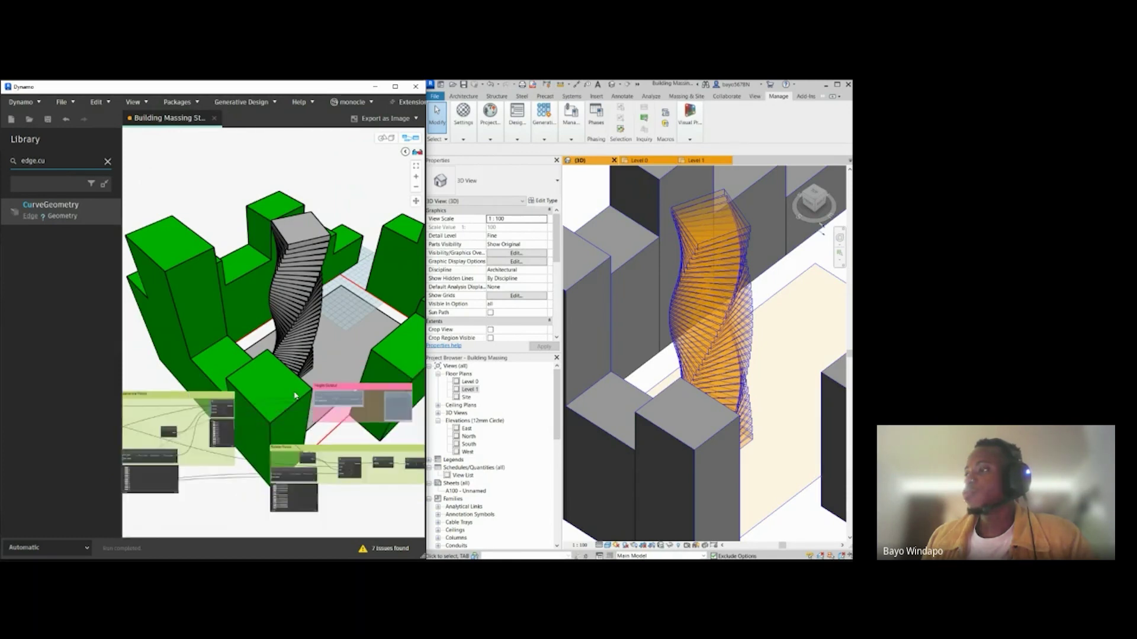
pyautogui.scroll(5, 334, 413)
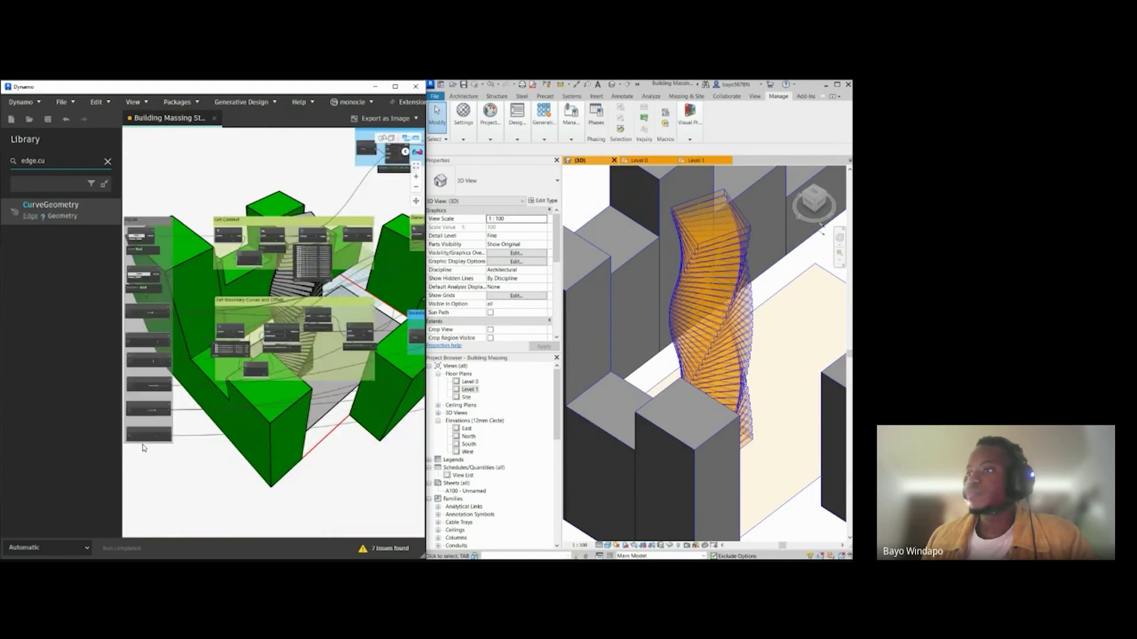
pyautogui.scroll(3, 220, 391)
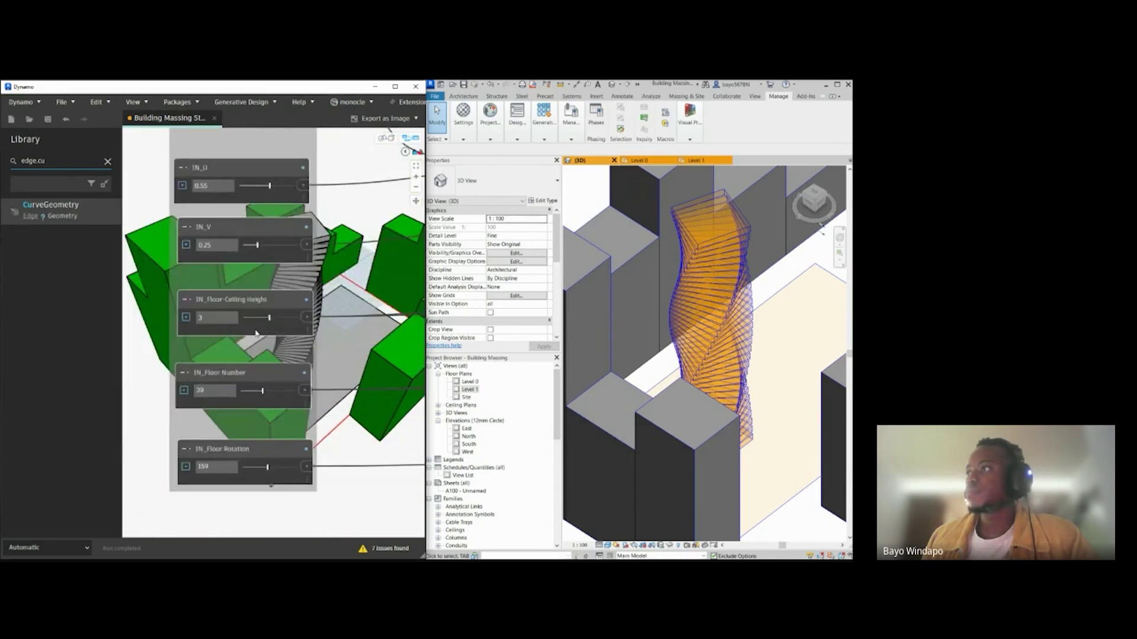
pyautogui.scroll(-3, 317, 434)
pyautogui.scroll(-5, 316, 434)
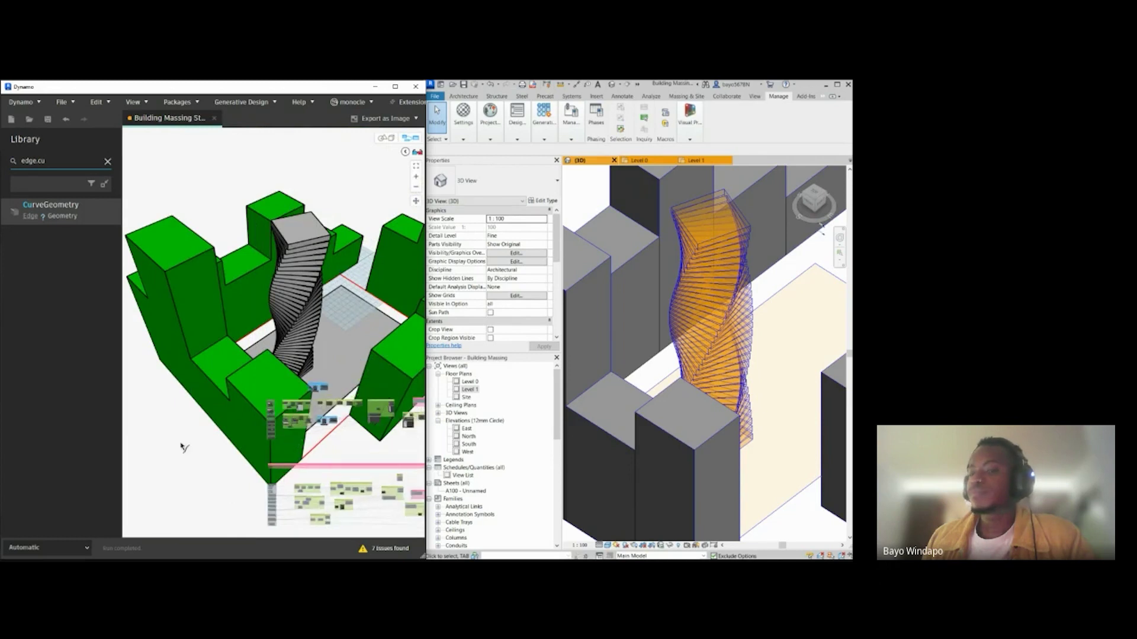
# Step: Unfreeze the nodes in the copied Height Output group so the height calculation runs
pyautogui.scroll(3, 272, 413)
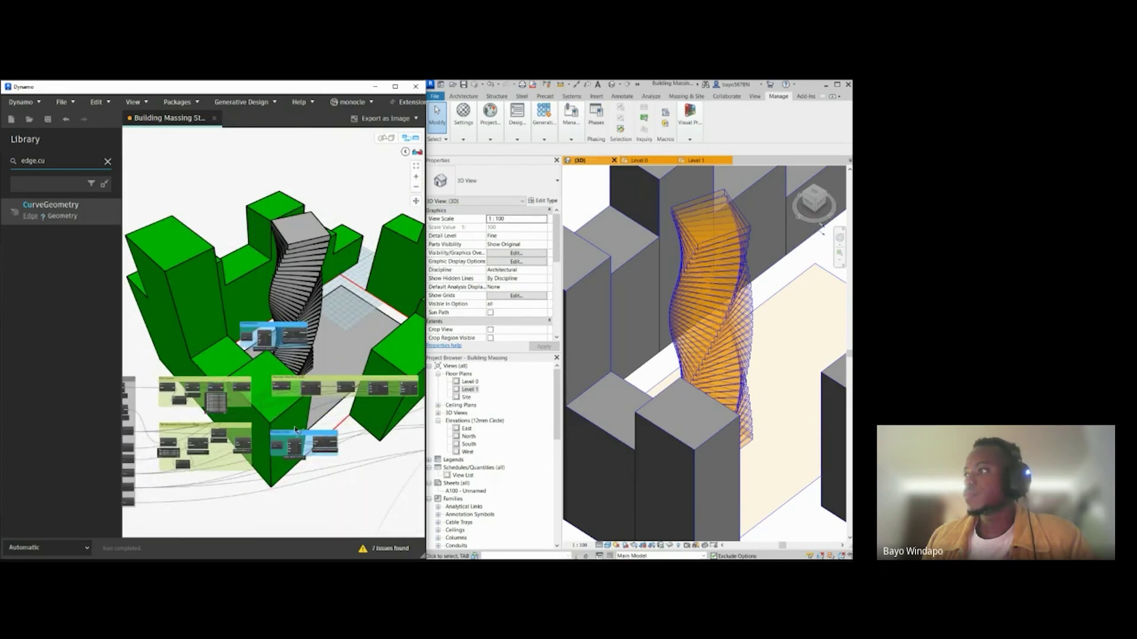
pyautogui.moveTo(295, 430); pyautogui.dragTo(154, 437, button='middle')
pyautogui.moveTo(373, 402); pyautogui.dragTo(247, 404, button='middle')
pyautogui.scroll(3, 256, 403)
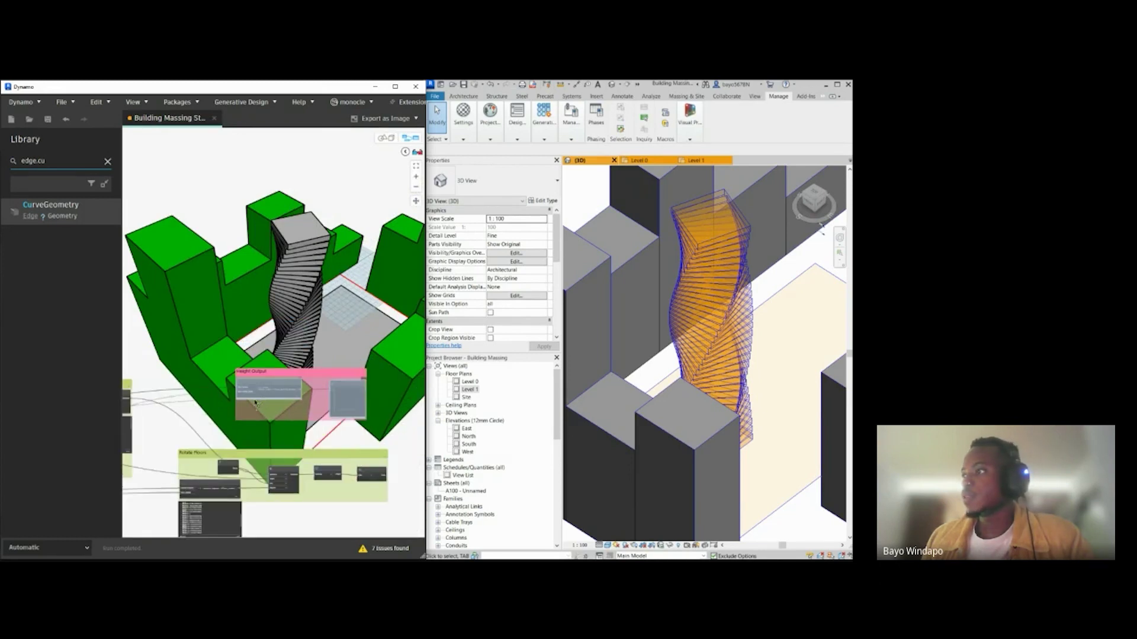
pyautogui.scroll(5, 255, 403)
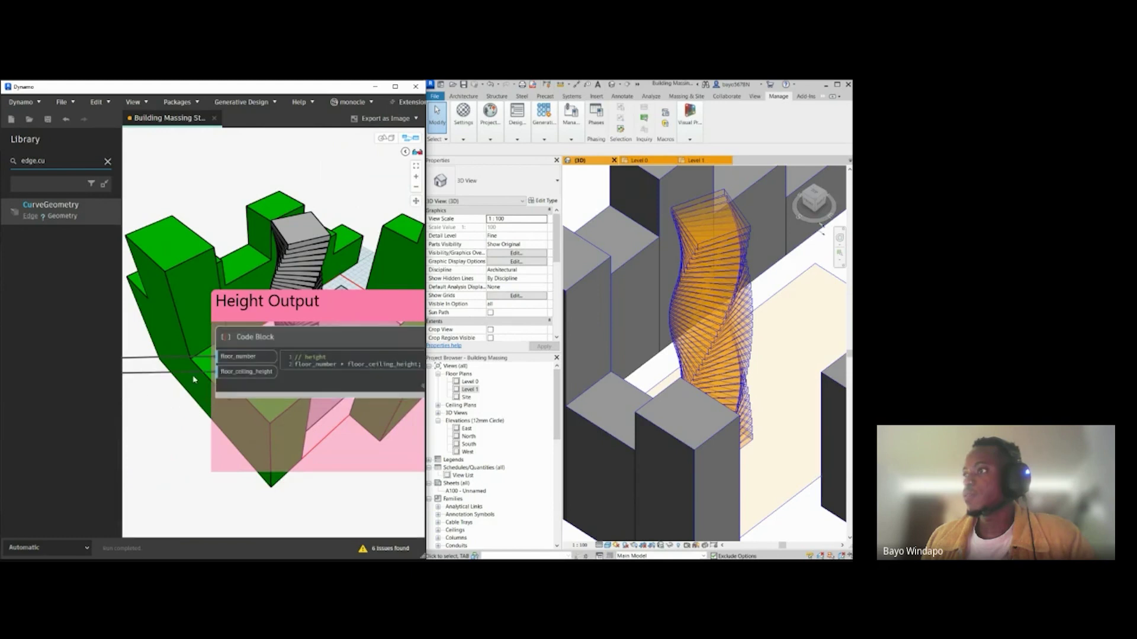
# Step: Examine the height formula and the OUT_Height watch node, and check that node's Is Output setting
pyautogui.scroll(-5, 194, 379)
pyautogui.moveTo(328, 395); pyautogui.dragTo(282, 377, button='middle')
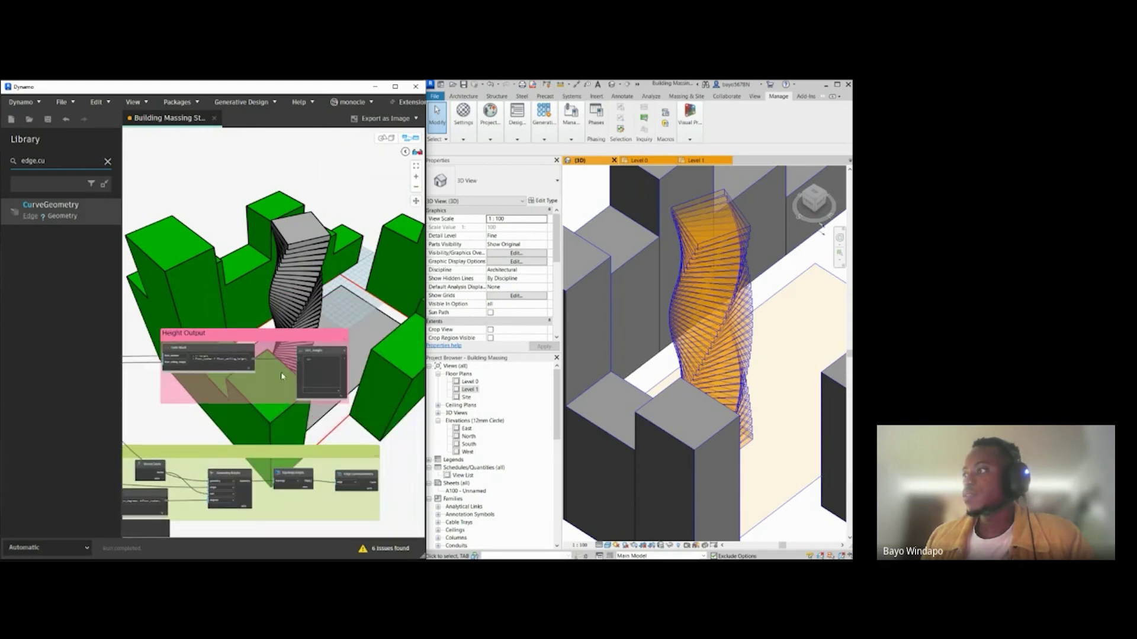
pyautogui.scroll(2, 282, 377)
pyautogui.scroll(3, 320, 395)
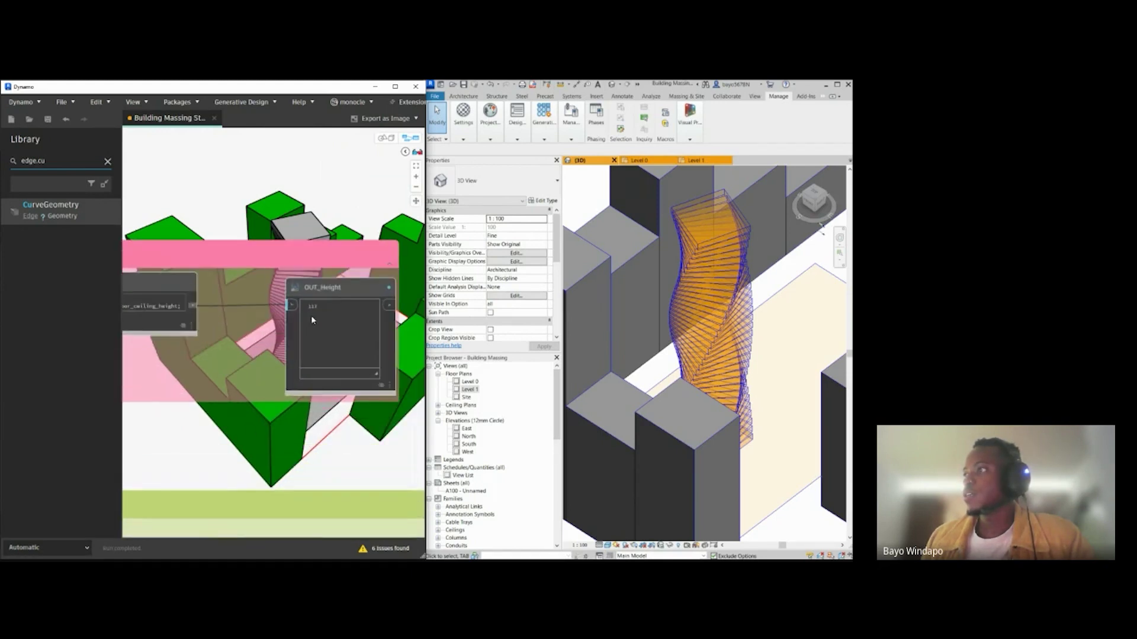
pyautogui.moveTo(182, 404); pyautogui.dragTo(274, 408, button='middle')
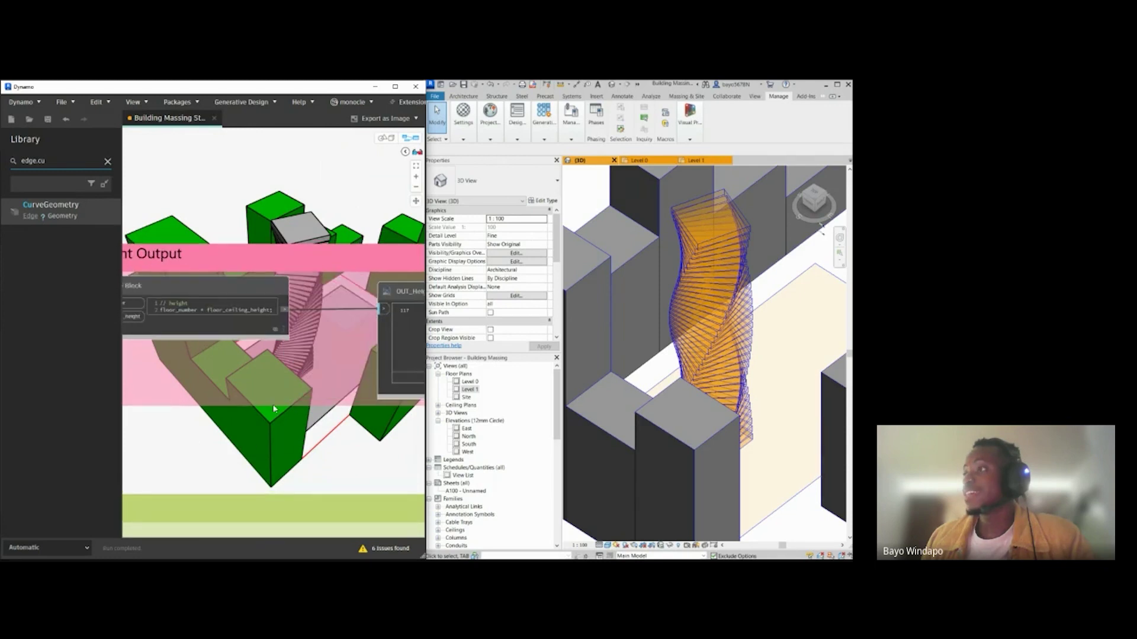
pyautogui.moveTo(259, 326); pyautogui.dragTo(186, 352, button='middle')
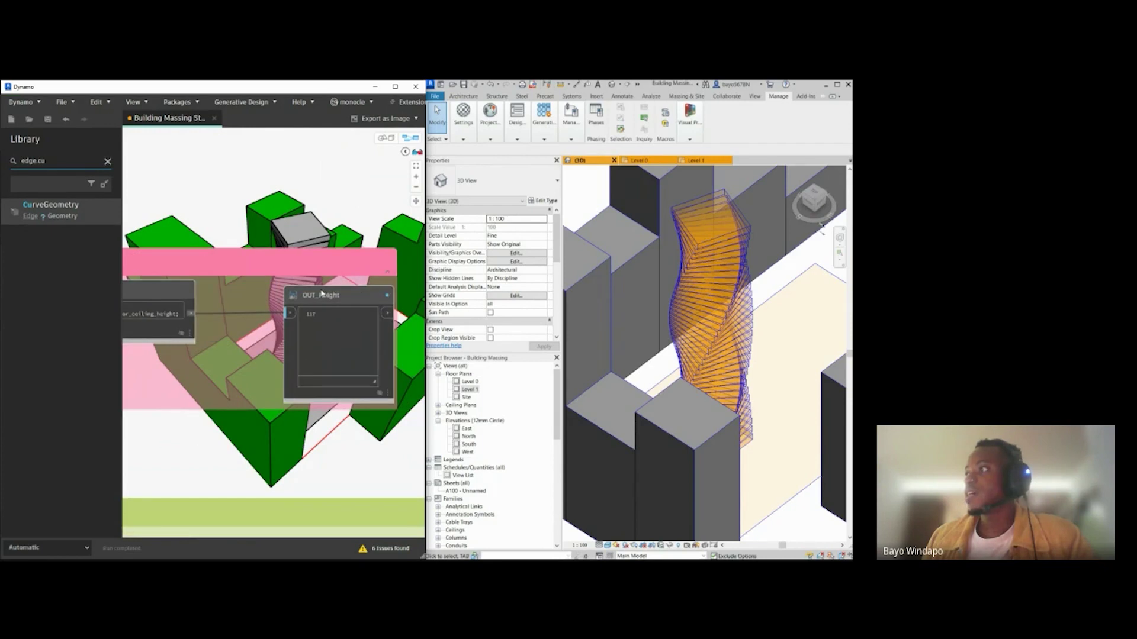
pyautogui.rightClick(329, 300)
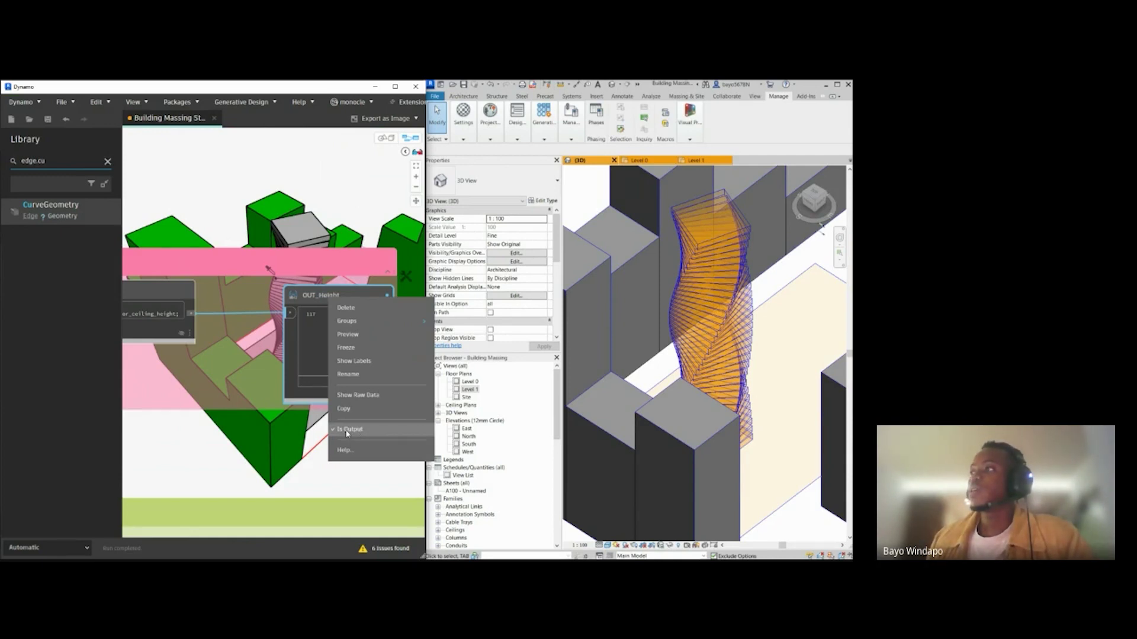
pyautogui.click(275, 156)
# Step: Examine the reference graph's groups around Height Output and Rotate Floors, including Get Building Top Center Point
pyautogui.scroll(-8, 324, 303)
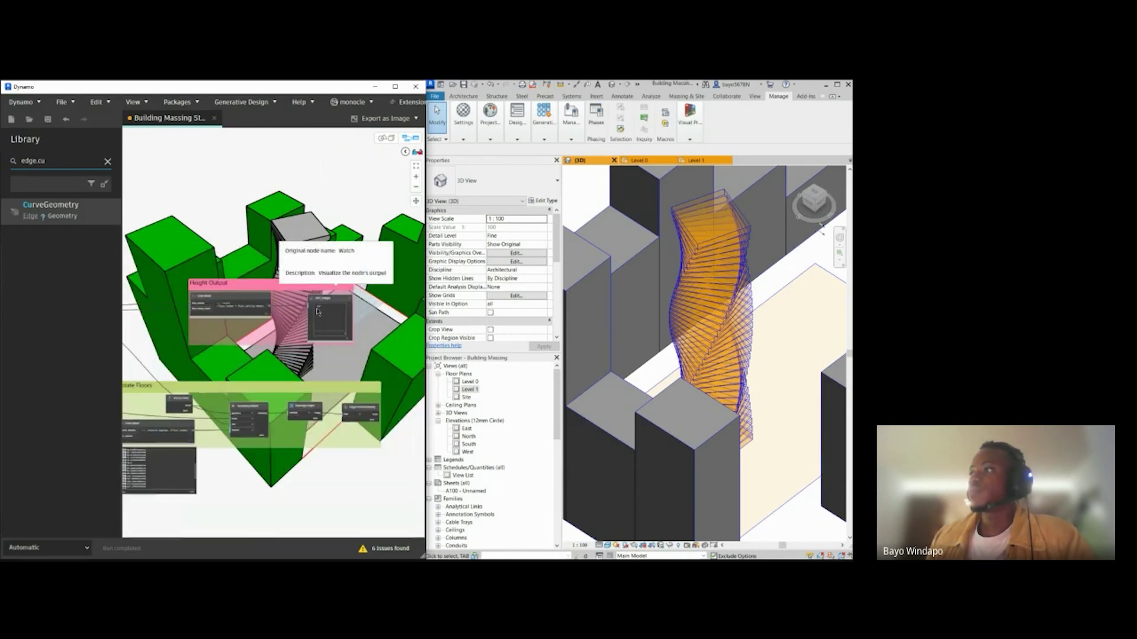
pyautogui.scroll(2, 289, 487)
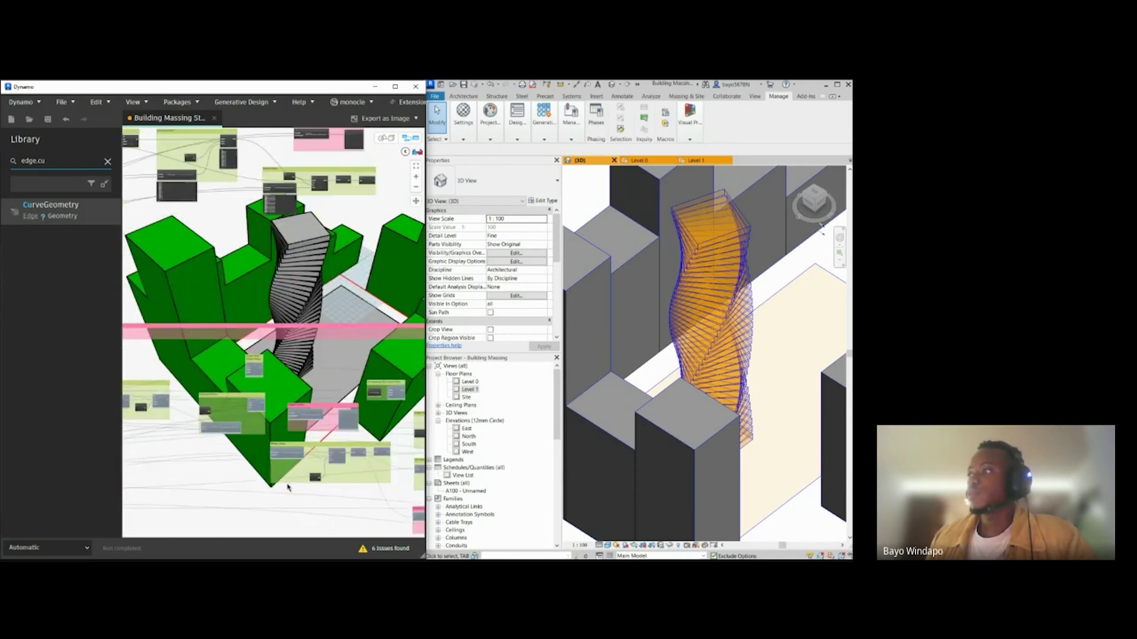
pyautogui.scroll(3, 243, 376)
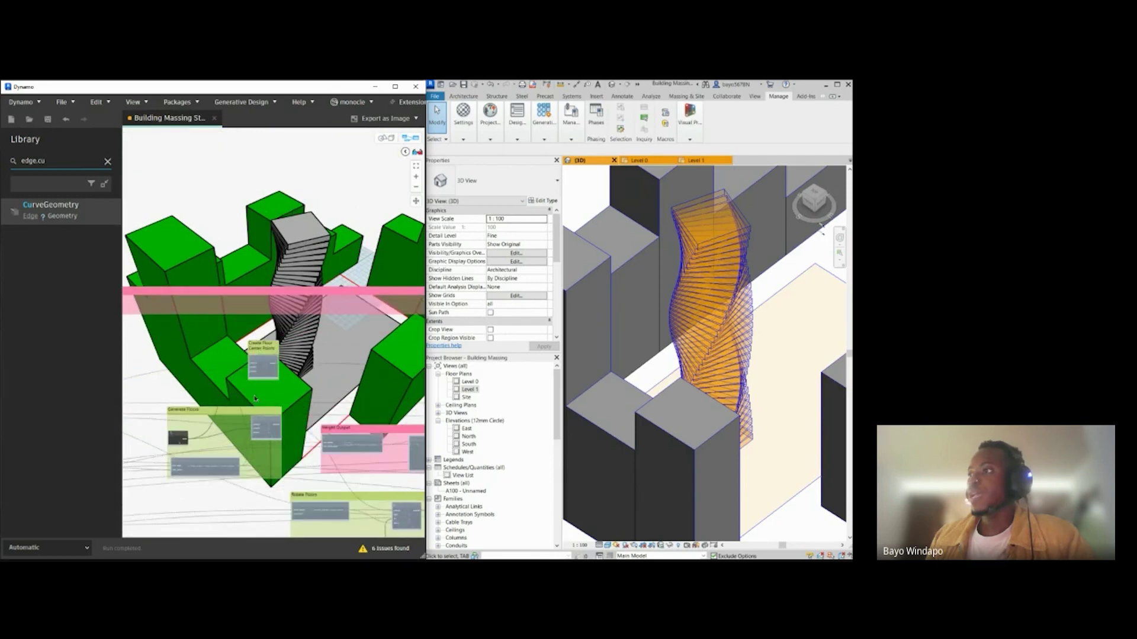
pyautogui.moveTo(266, 390); pyautogui.dragTo(261, 386, button='middle')
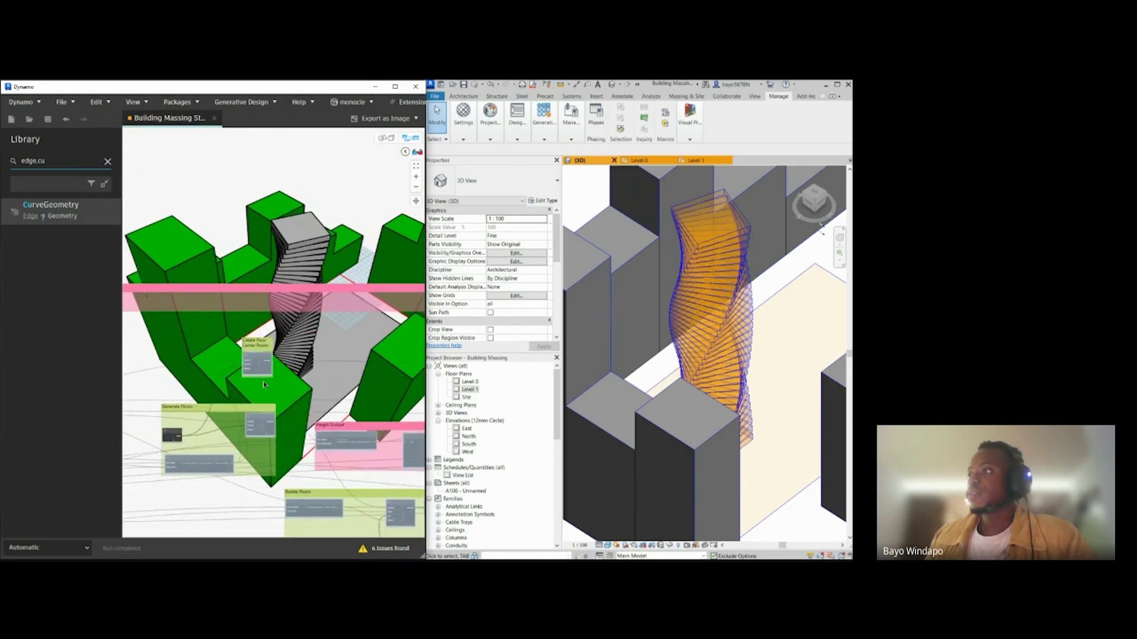
pyautogui.scroll(2, 269, 393)
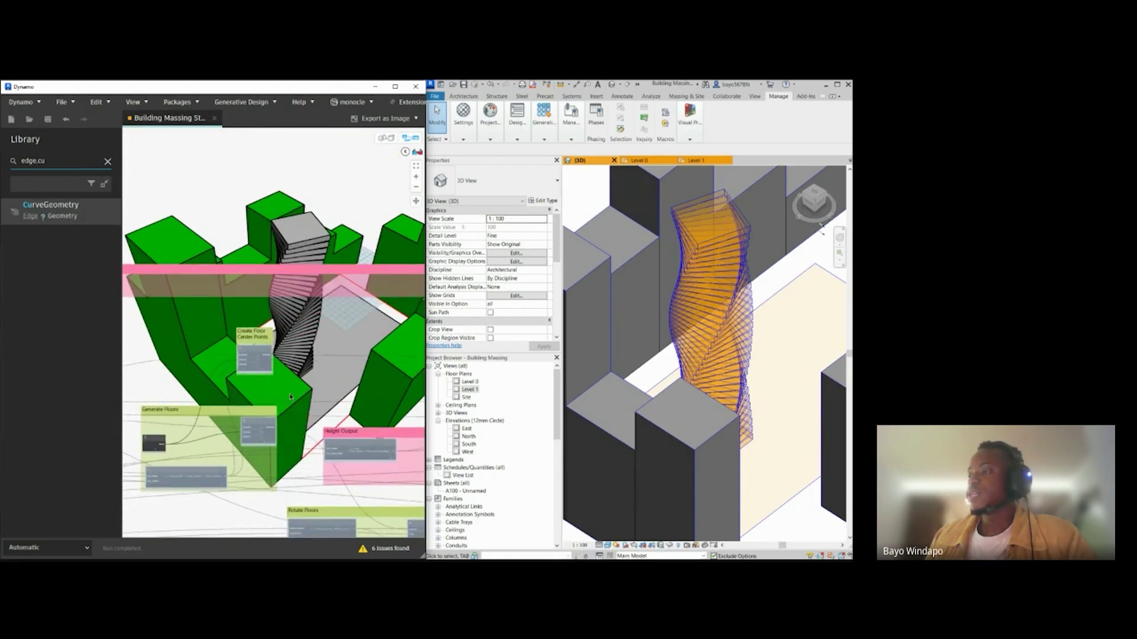
pyautogui.moveTo(303, 418); pyautogui.dragTo(214, 319, button='middle')
pyautogui.moveTo(260, 423); pyautogui.dragTo(251, 394, button='middle')
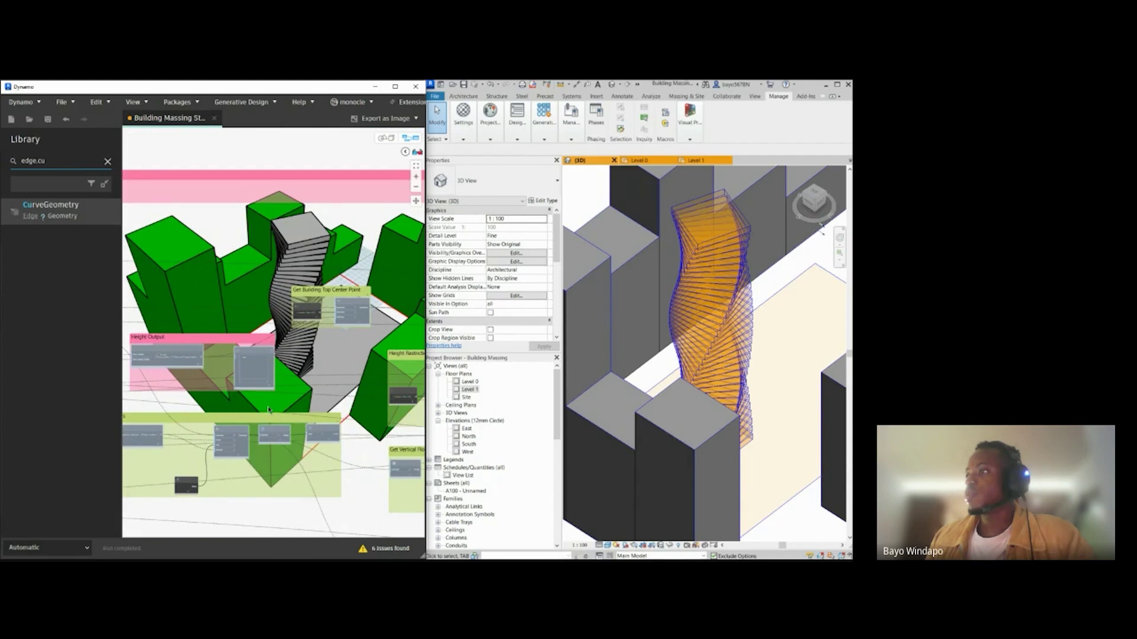
pyautogui.moveTo(268, 410); pyautogui.dragTo(309, 394, button='middle')
pyautogui.scroll(5, 396, 297)
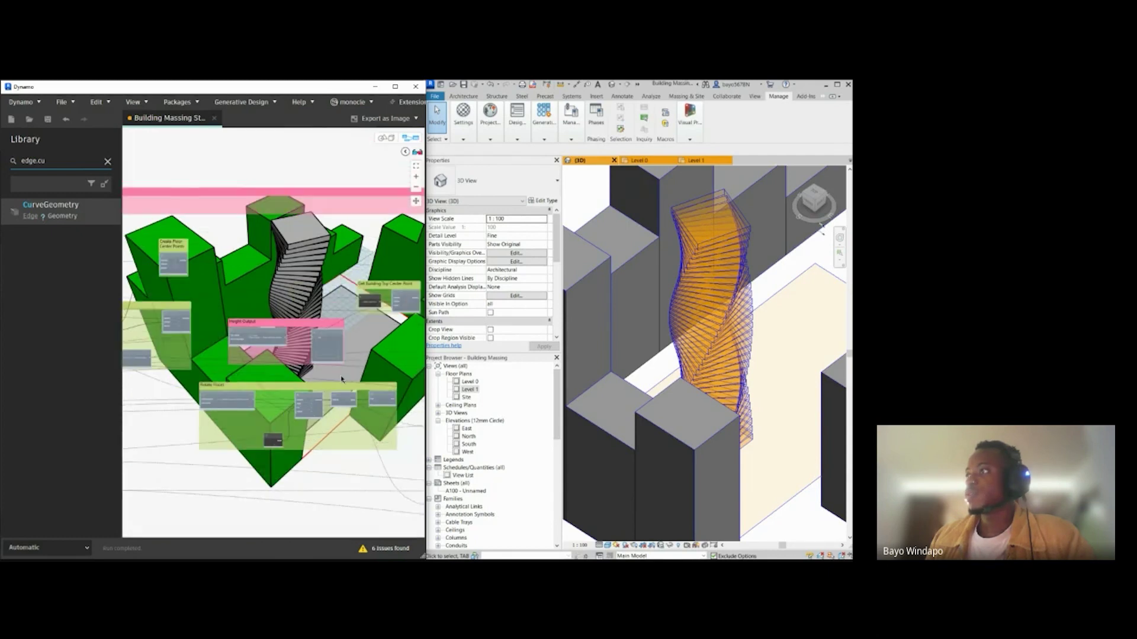
# Step: Examine the Code Block and Geometry.Translate nodes in the reference graph's Get Building Top Center Point group
pyautogui.scroll(1, 395, 297)
pyautogui.moveTo(395, 297); pyautogui.dragTo(310, 296, button='middle')
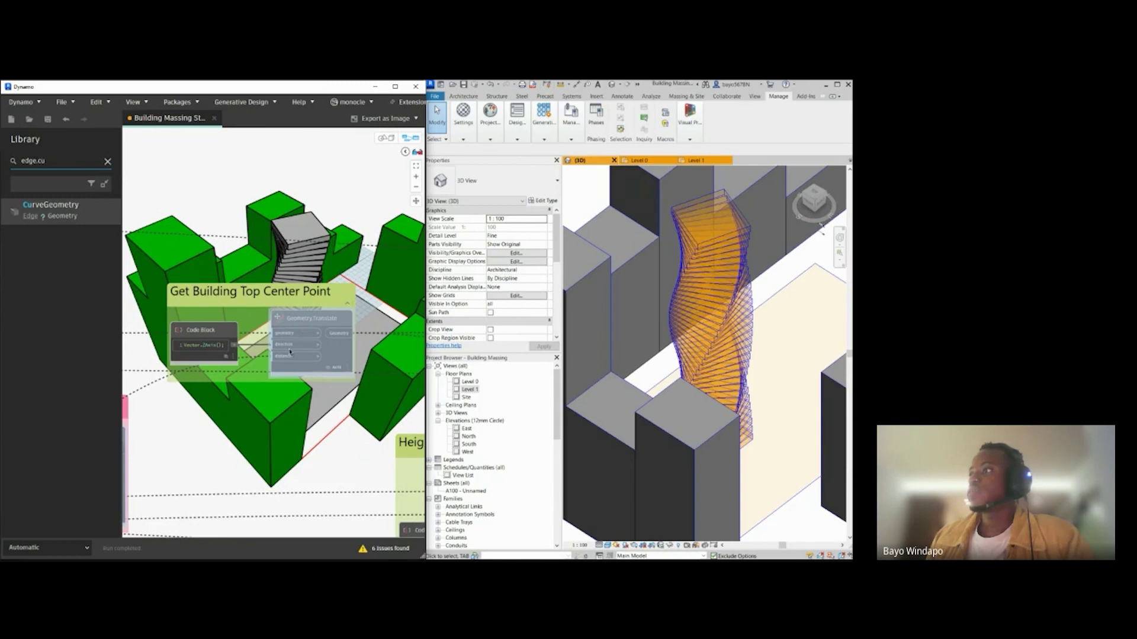
pyautogui.scroll(-4, 278, 373)
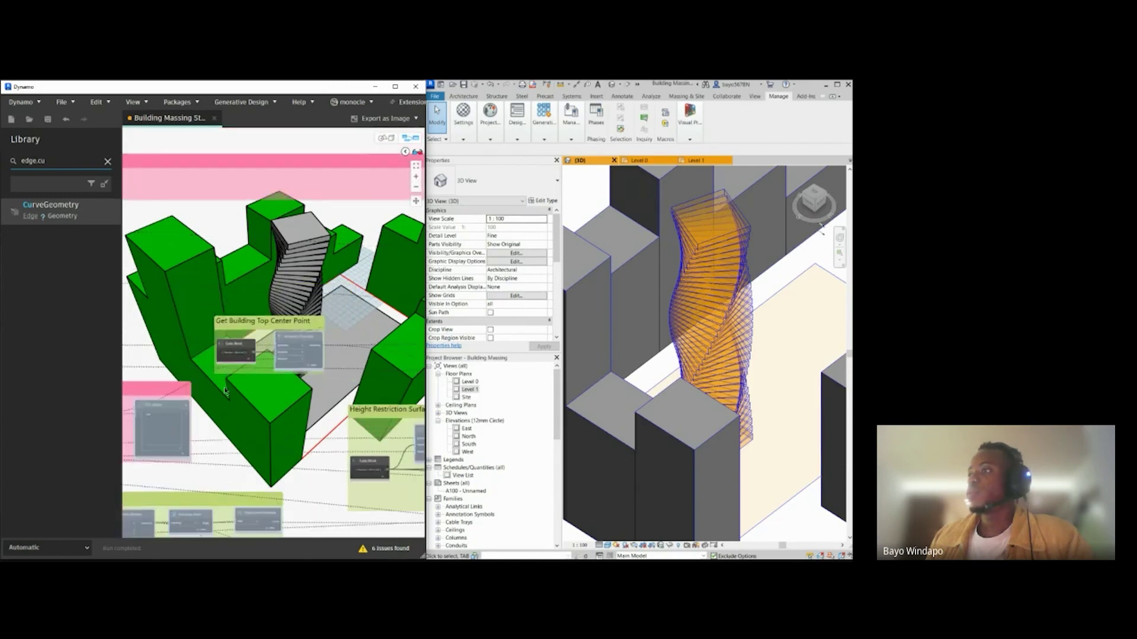
pyautogui.moveTo(273, 381); pyautogui.dragTo(257, 384, button='middle')
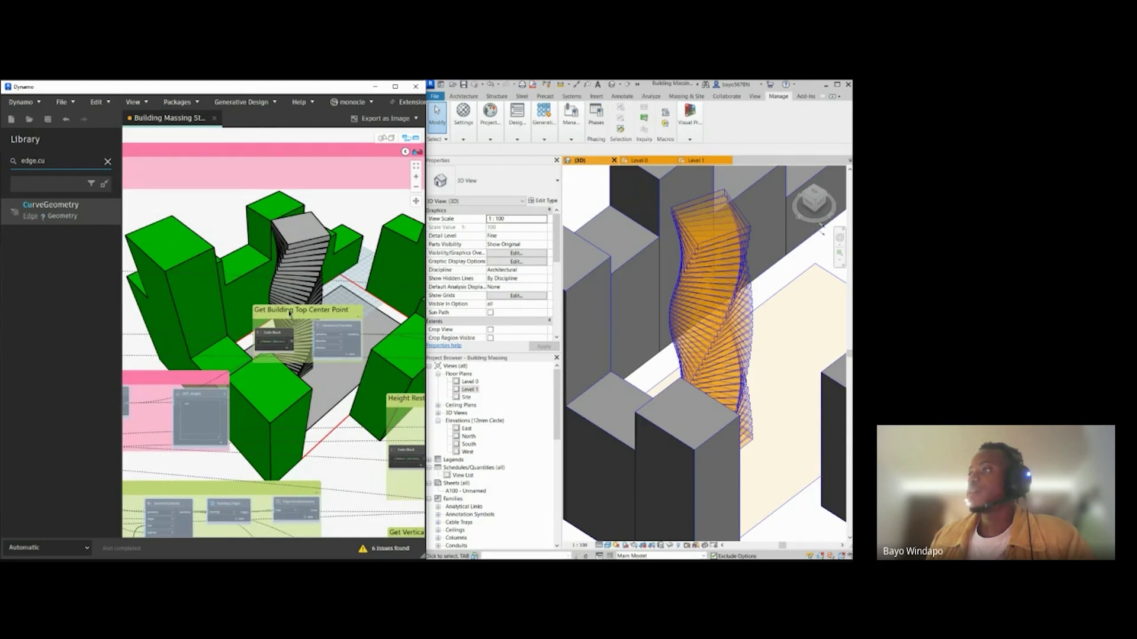
pyautogui.scroll(-4, 289, 314)
pyautogui.moveTo(289, 314); pyautogui.dragTo(295, 457, button='middle')
pyautogui.scroll(2, 312, 193)
pyautogui.scroll(2, 298, 235)
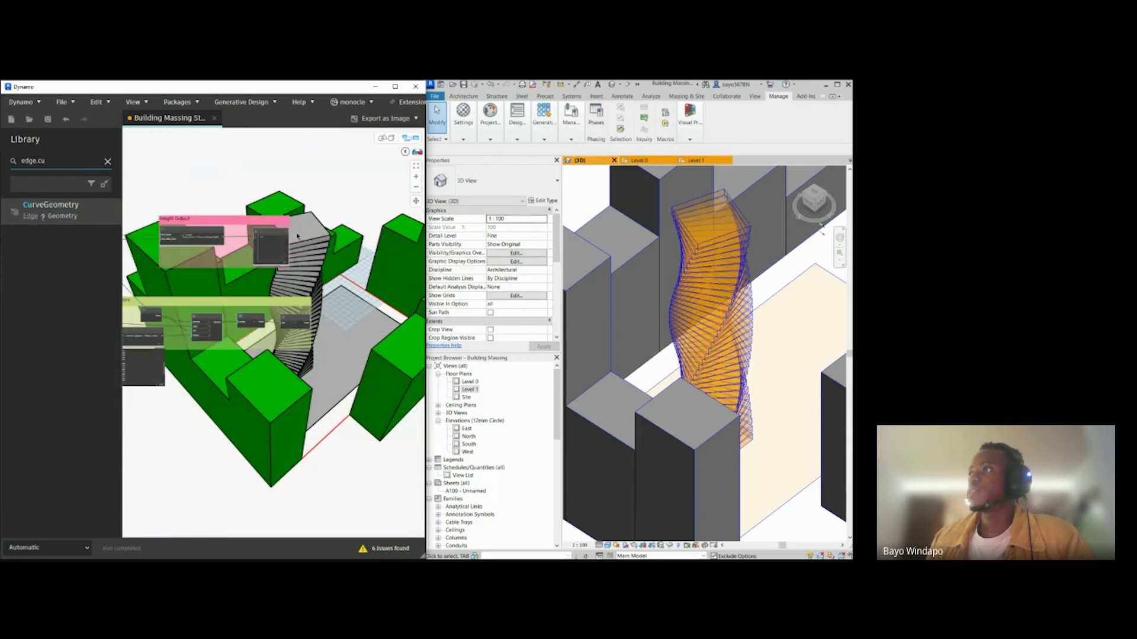
# Step: Search the library for geometry.translate, add the direction and distance version of Translate, and place the node beside the copied Height Output group
pyautogui.scroll(3, 294, 242)
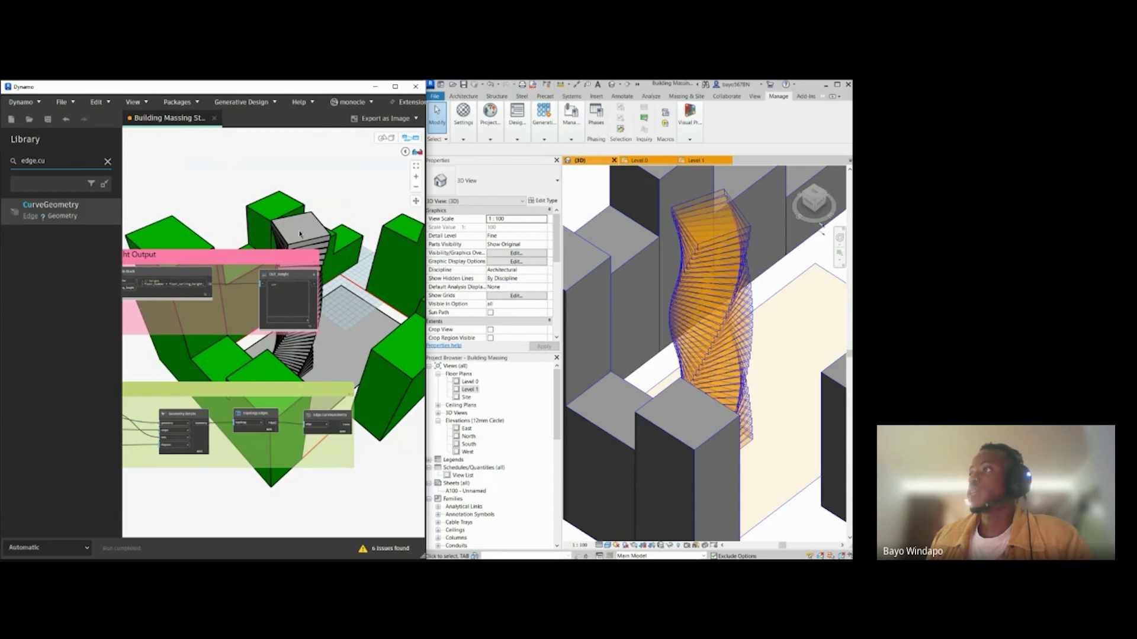
pyautogui.click(57, 164)
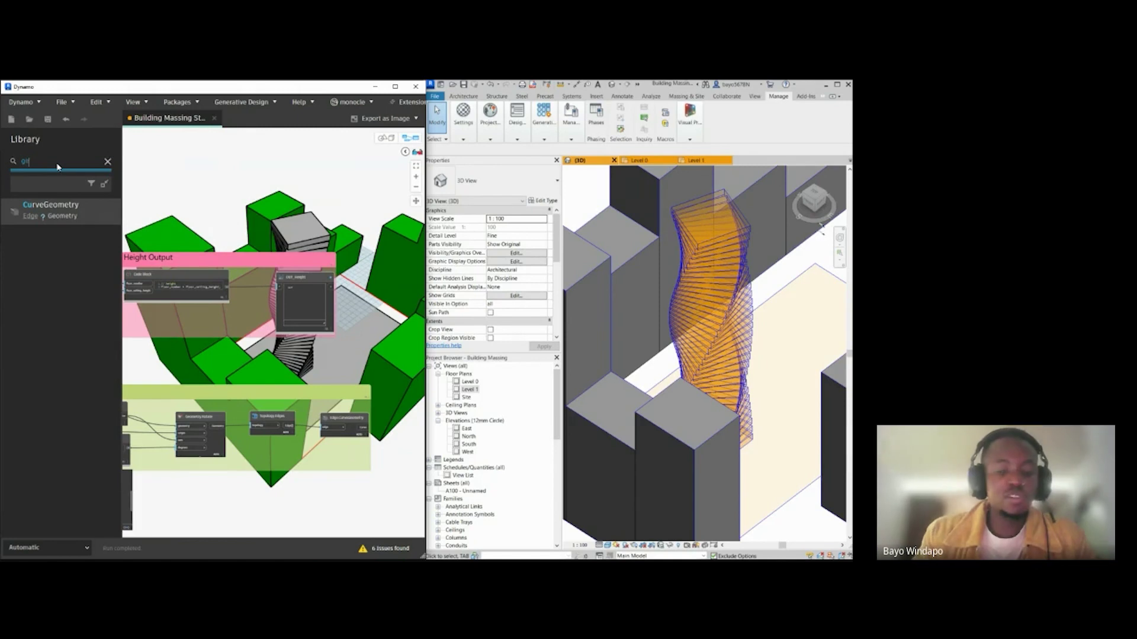
pyautogui.write('geom')
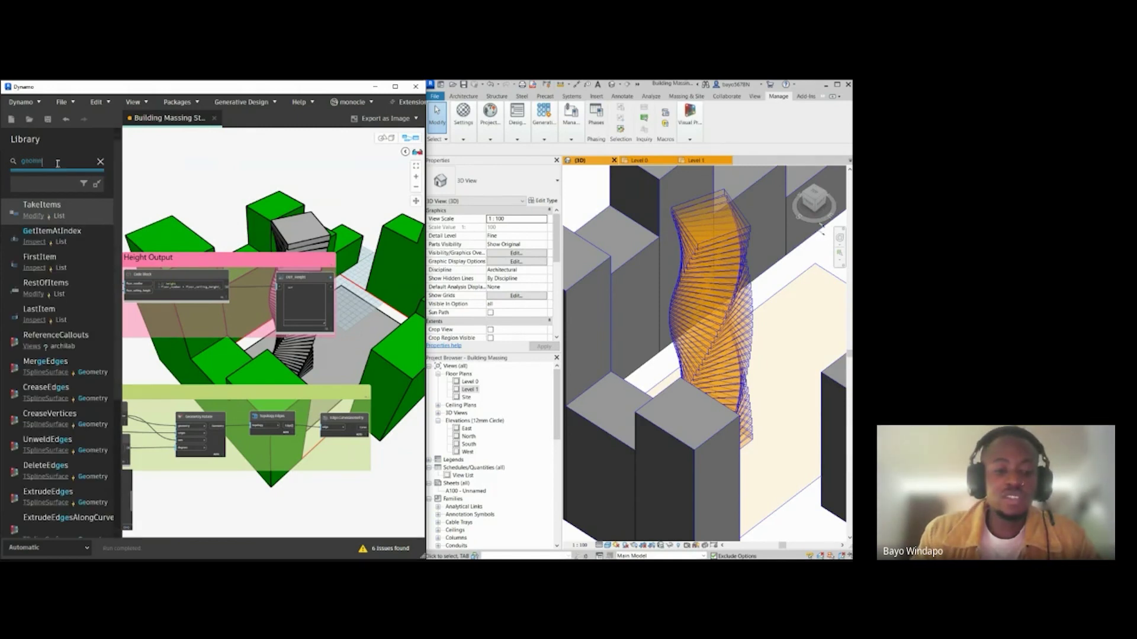
pyautogui.write('etry.translate')
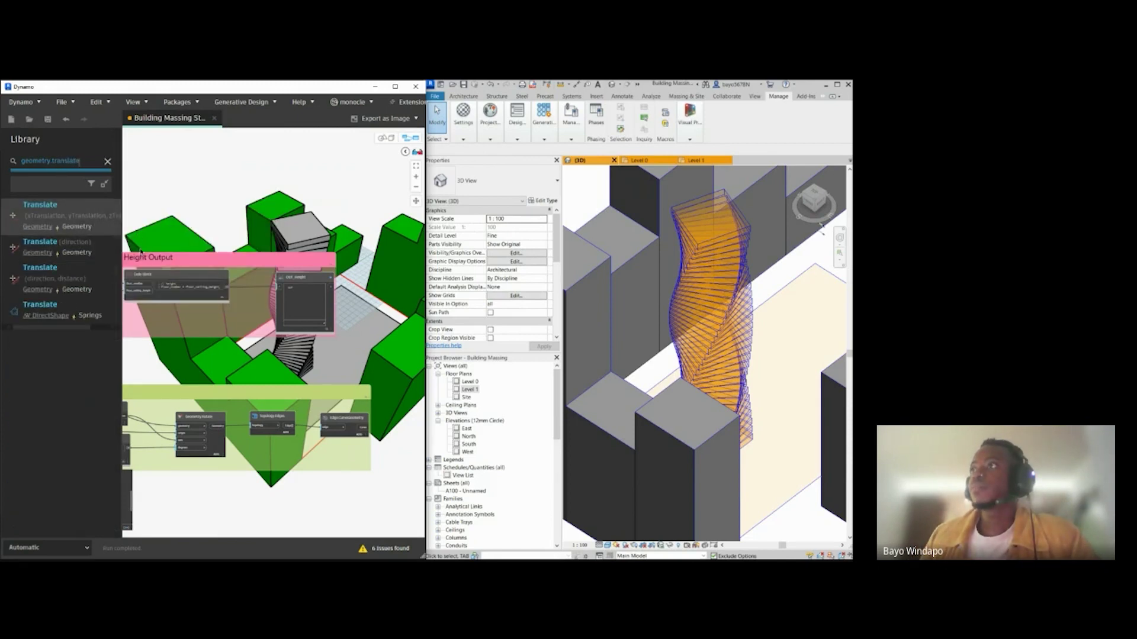
pyautogui.moveTo(47, 251)
pyautogui.click(53, 286)
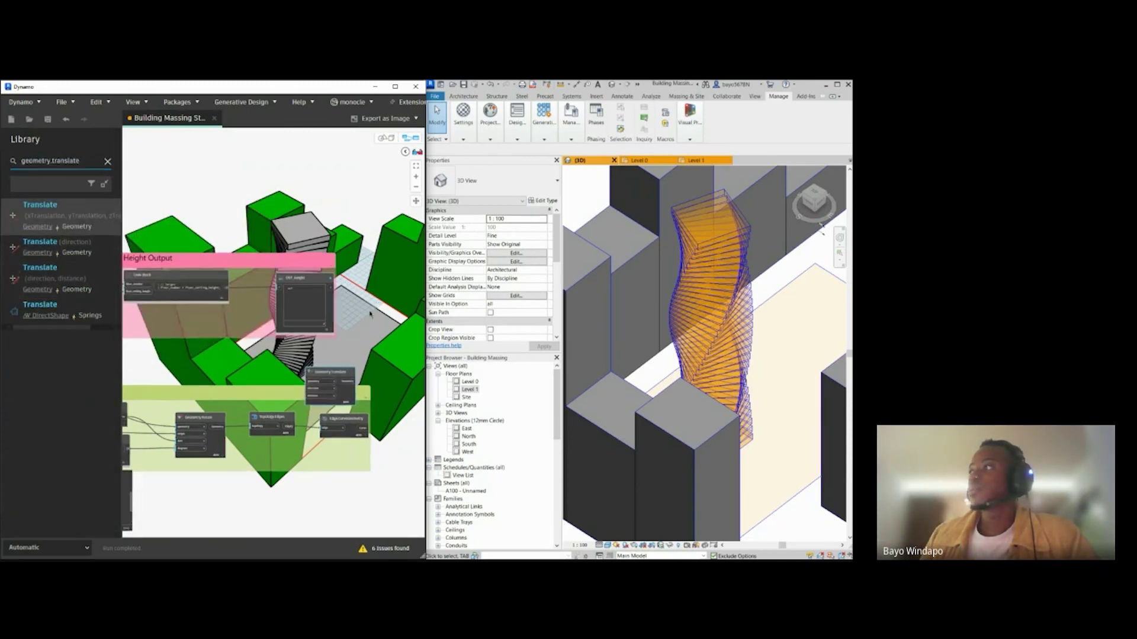
pyautogui.moveTo(363, 355); pyautogui.dragTo(236, 358, button='middle')
pyautogui.moveTo(218, 375); pyautogui.dragTo(326, 268)
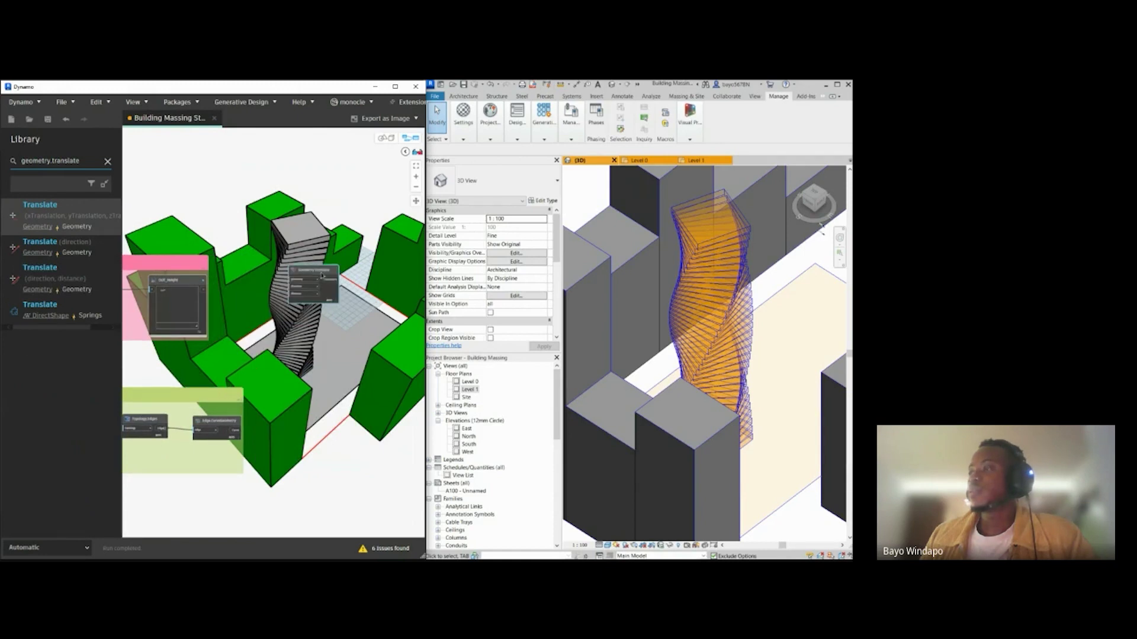
# Step: Locate the Generate Initial Floor Solid group and inspect the tower and its base in the 3D preview
pyautogui.moveTo(232, 312); pyautogui.dragTo(295, 308, button='middle')
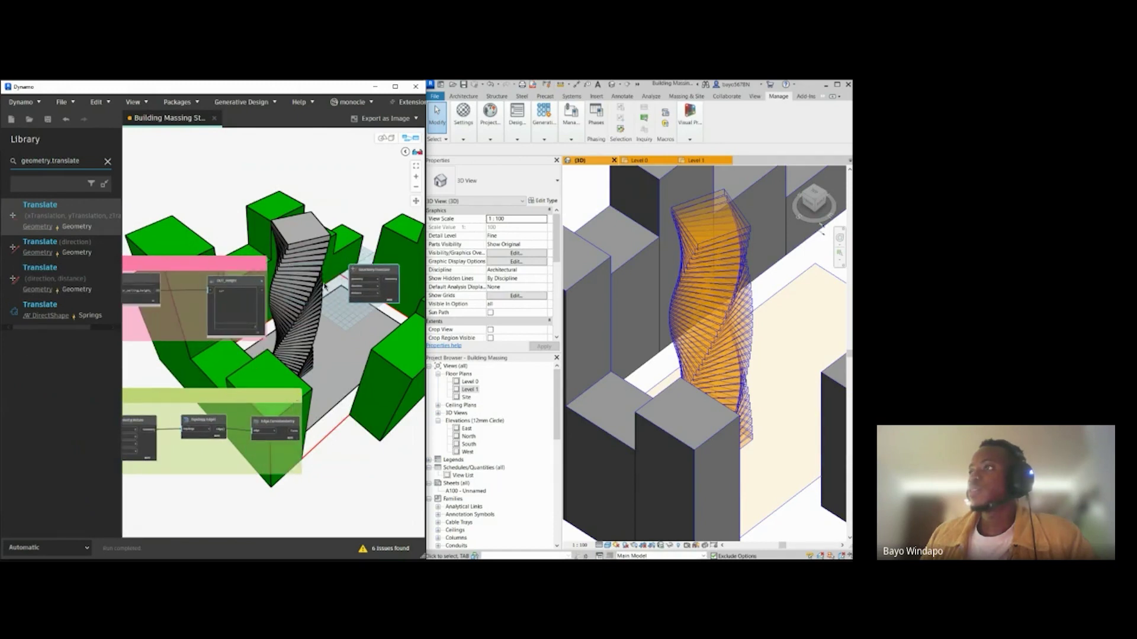
pyautogui.moveTo(182, 274); pyautogui.dragTo(233, 276, button='middle')
pyautogui.scroll(-5, 345, 301)
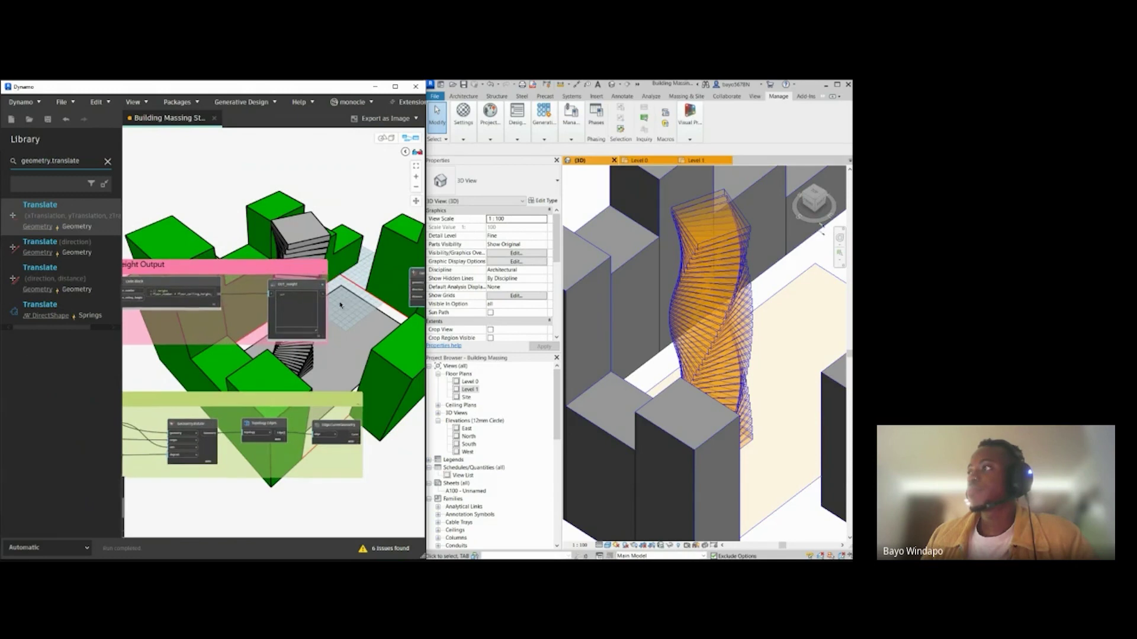
pyautogui.scroll(5, 274, 295)
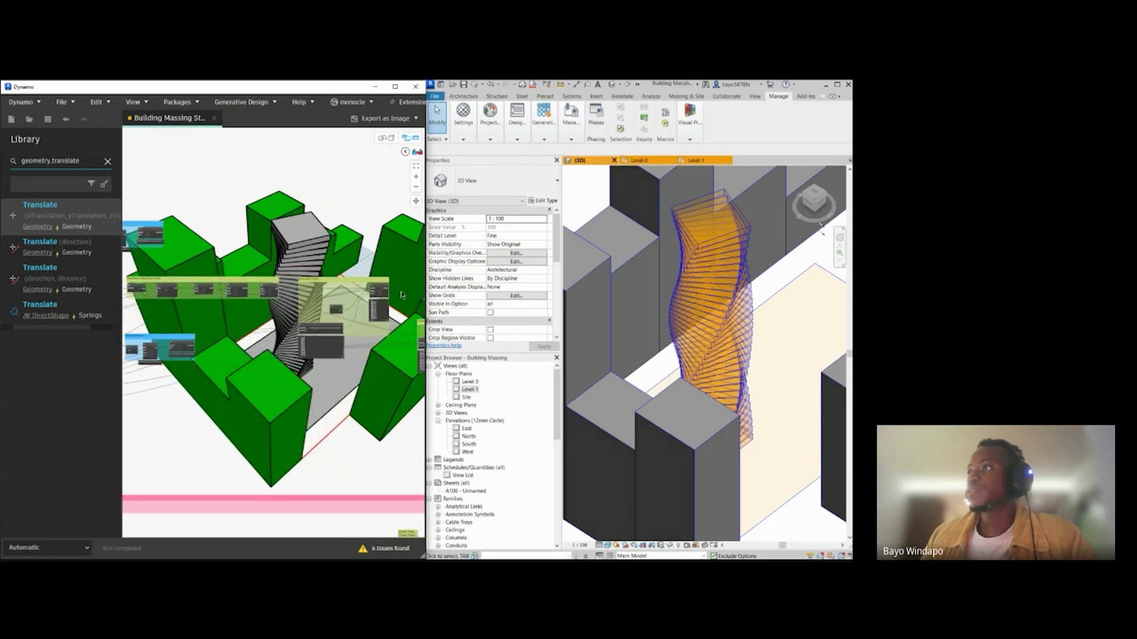
pyautogui.moveTo(209, 303); pyautogui.dragTo(428, 306, button='middle')
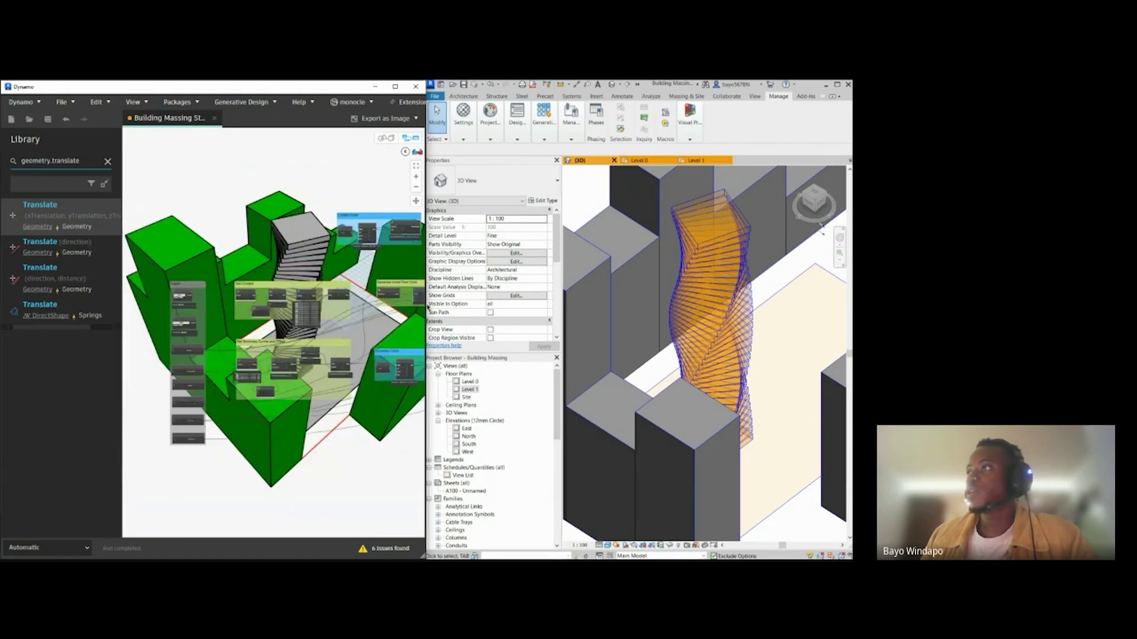
pyautogui.scroll(8, 386, 312)
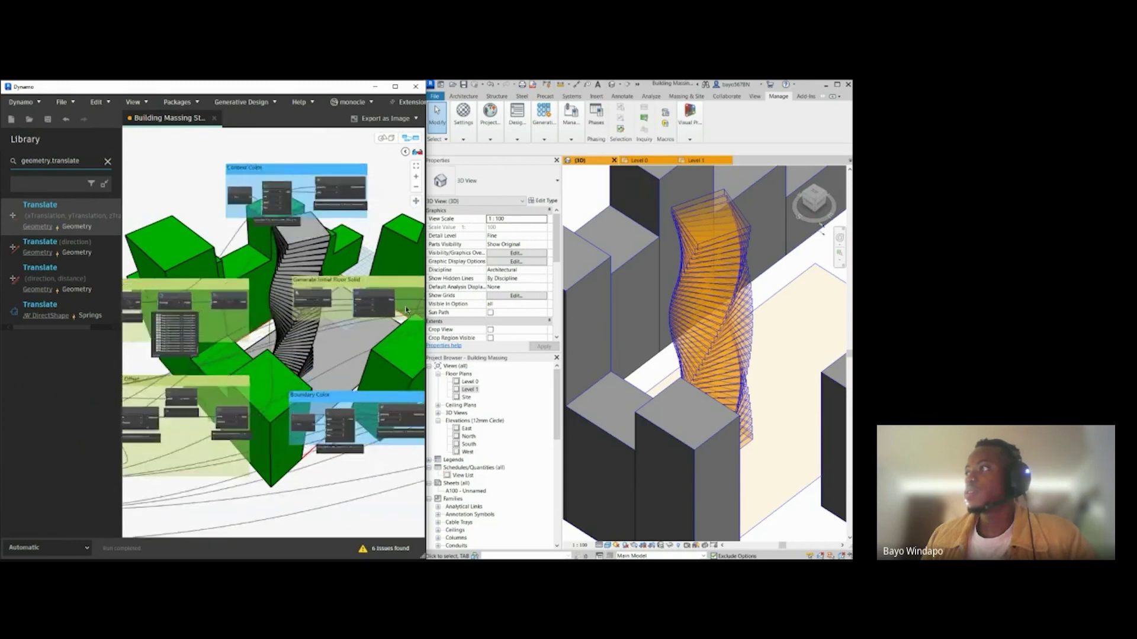
pyautogui.click(393, 142)
pyautogui.scroll(6, 310, 382)
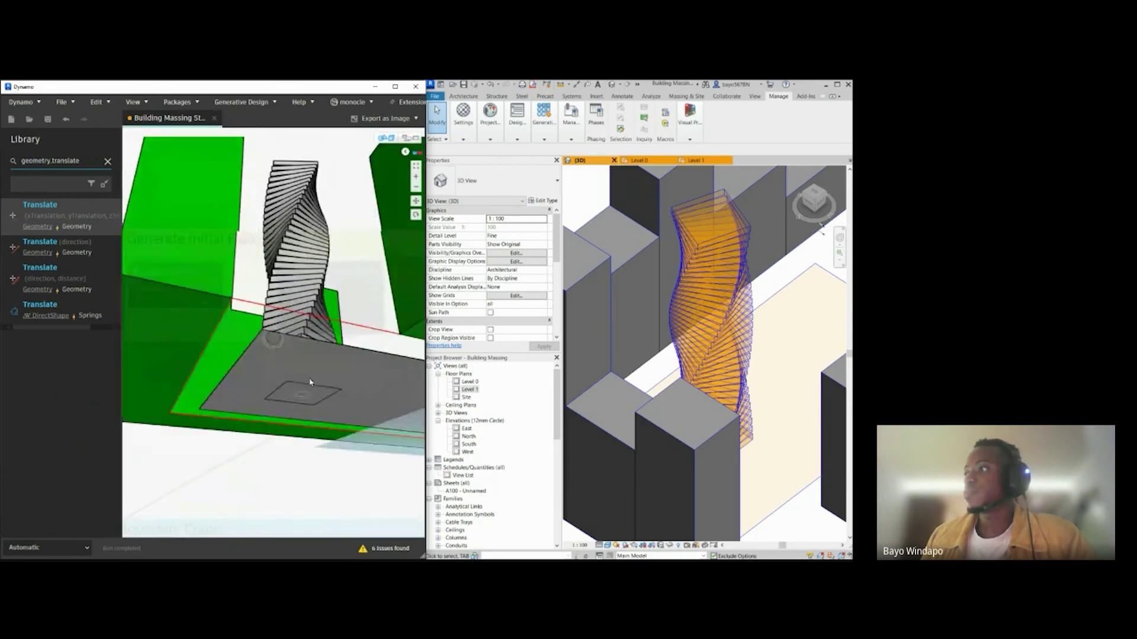
pyautogui.moveTo(308, 302); pyautogui.dragTo(311, 365, button='right')
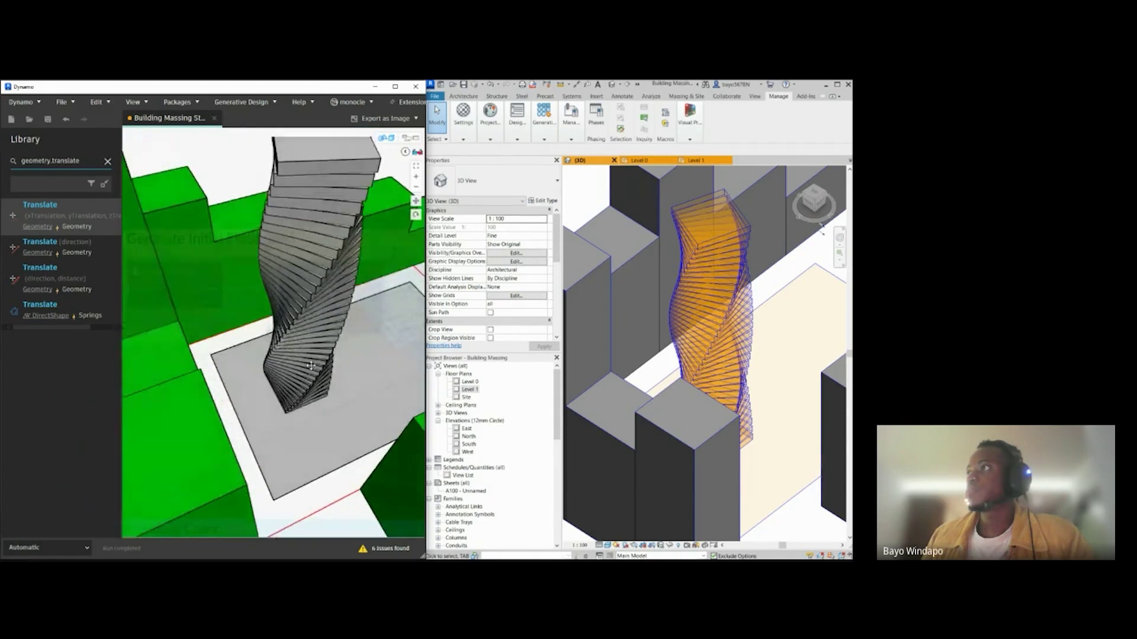
pyautogui.moveTo(320, 341); pyautogui.dragTo(314, 370, button='middle')
pyautogui.scroll(-4, 366, 189)
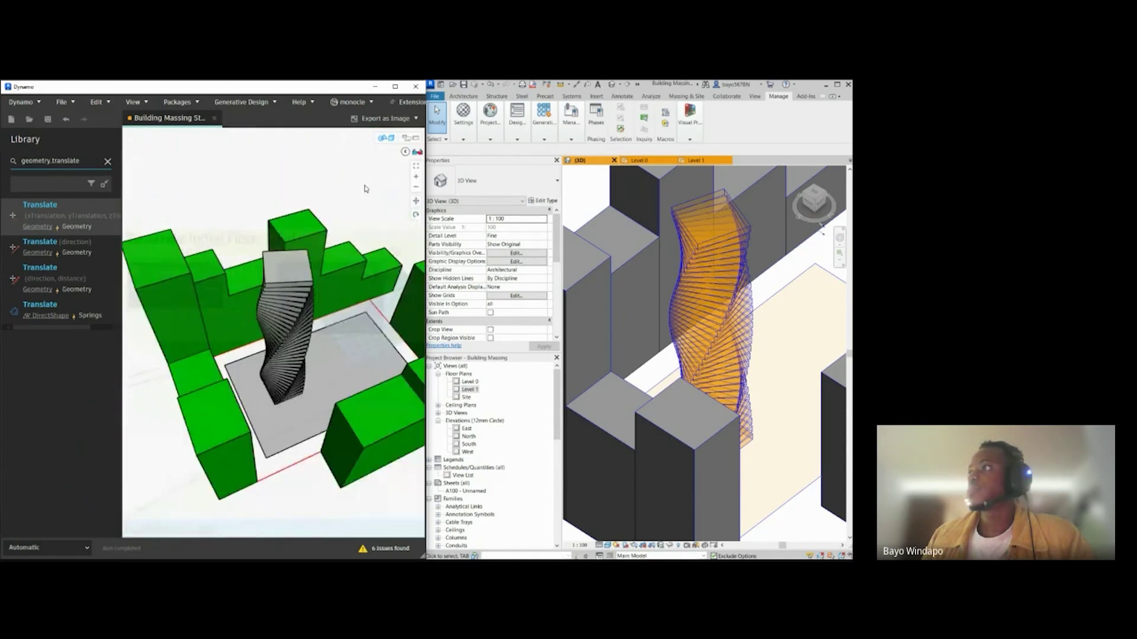
pyautogui.click(406, 139)
# Step: Connect the Surface.PointAtParameter output in Generate Initial Floor Solid to the geometry input of the new Geometry.Translate node
pyautogui.scroll(-5, 151, 429)
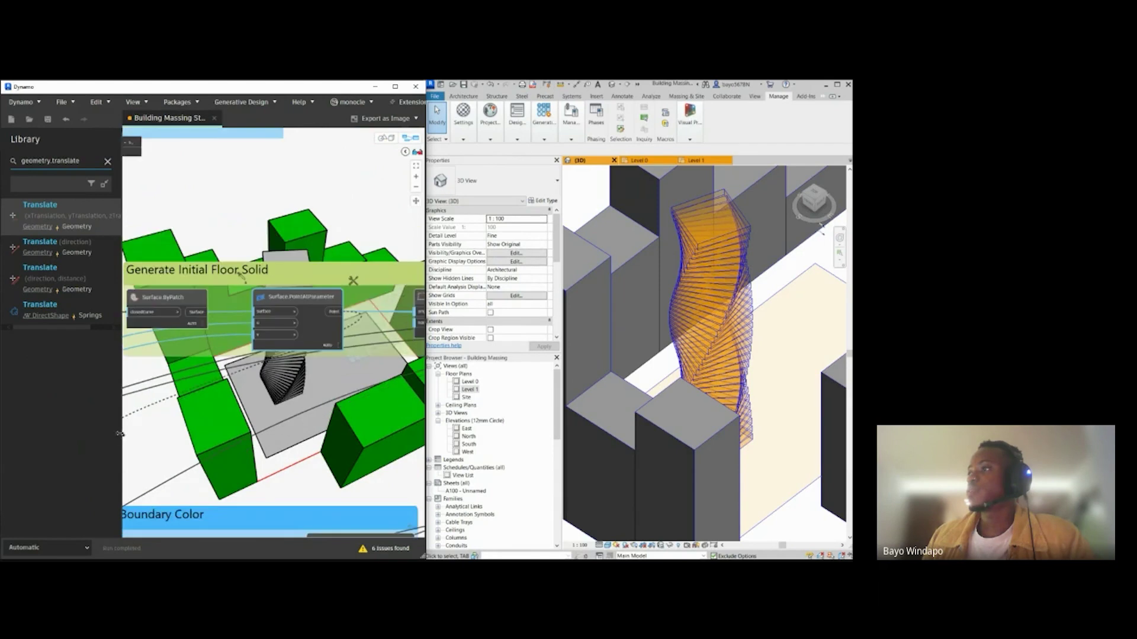
pyautogui.moveTo(255, 443); pyautogui.dragTo(117, 445, button='middle')
pyautogui.moveTo(355, 413); pyautogui.dragTo(157, 413, button='middle')
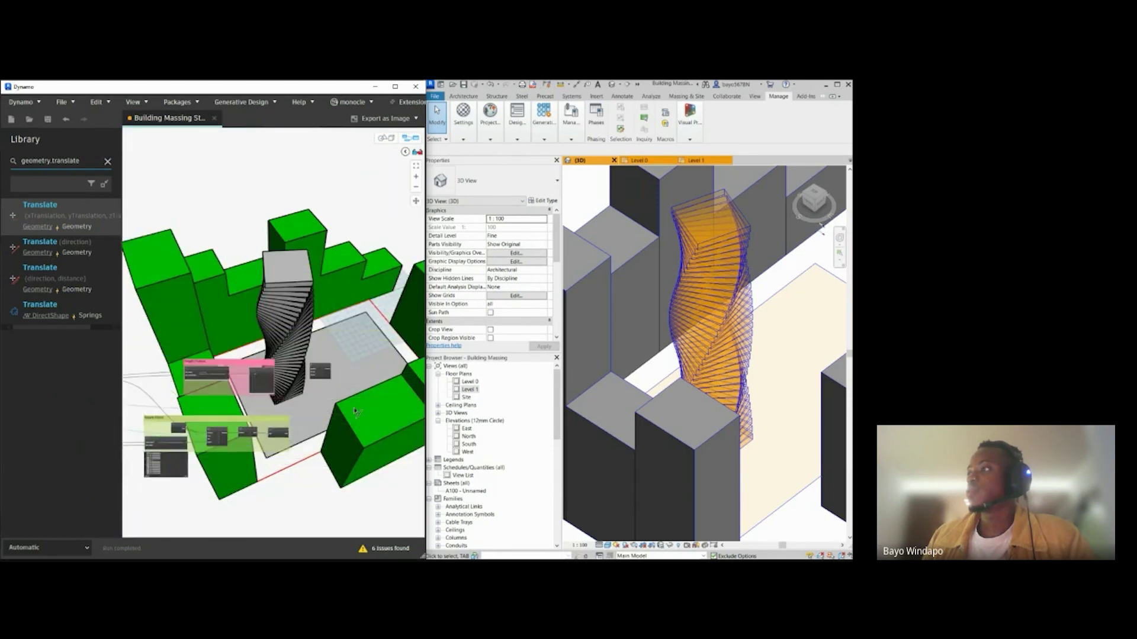
pyautogui.scroll(4, 346, 387)
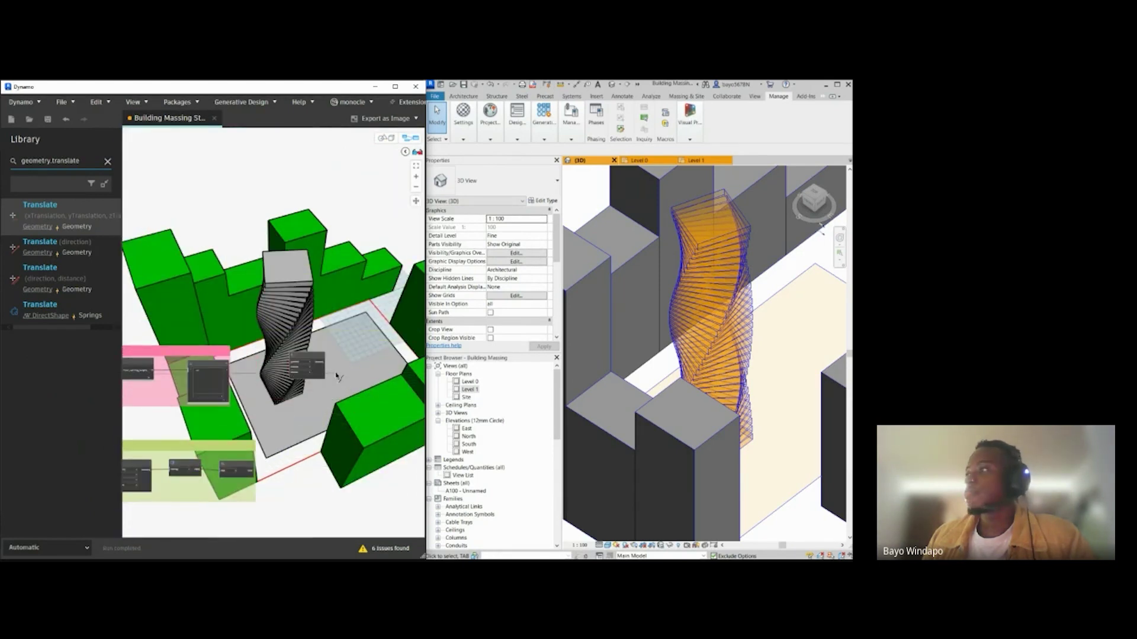
pyautogui.scroll(2, 284, 391)
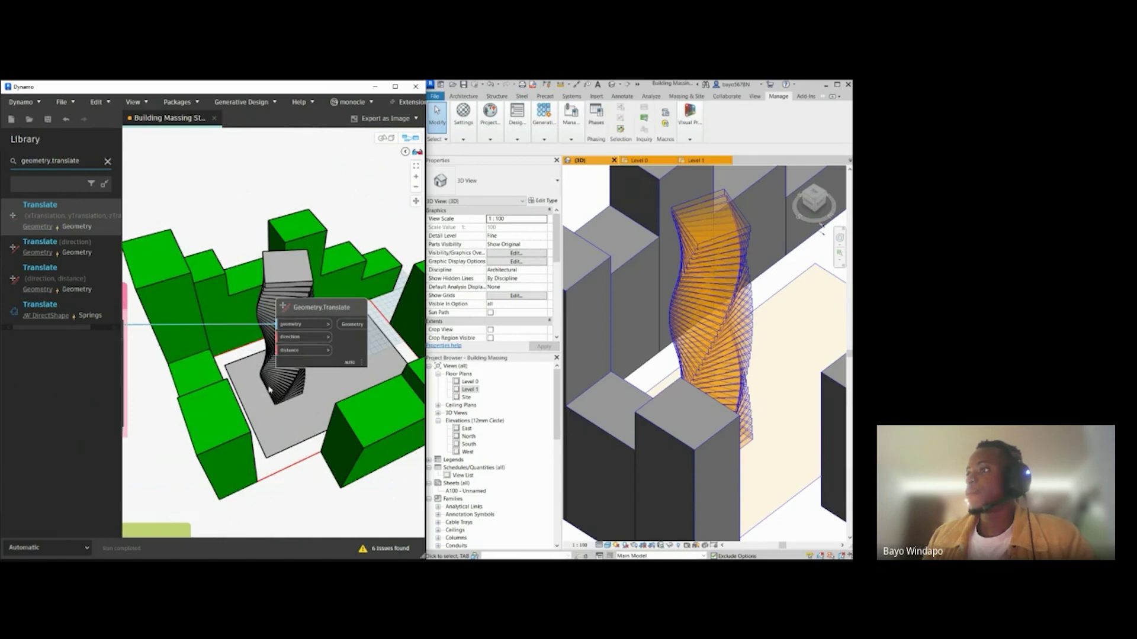
# Step: Connect the Z-axis vector output in the floor rotation group to the direction input of Geometry.Translate
pyautogui.scroll(-3, 290, 362)
pyautogui.moveTo(262, 415); pyautogui.dragTo(302, 400, button='middle')
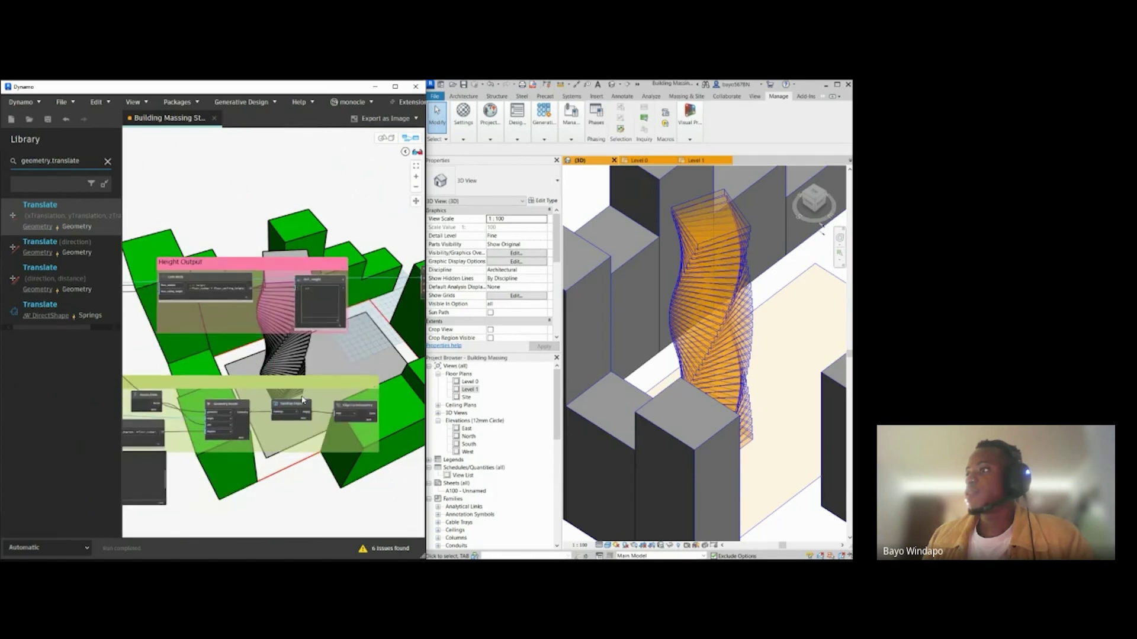
pyautogui.click(161, 406)
pyautogui.moveTo(381, 297); pyautogui.dragTo(298, 353, button='middle')
pyautogui.scroll(4, 277, 351)
# Step: Connect the Height Output Code Block's result to the distance input of Geometry.Translate
pyautogui.moveTo(209, 392); pyautogui.dragTo(396, 368, button='middle')
pyautogui.moveTo(208, 353); pyautogui.dragTo(297, 360, button='middle')
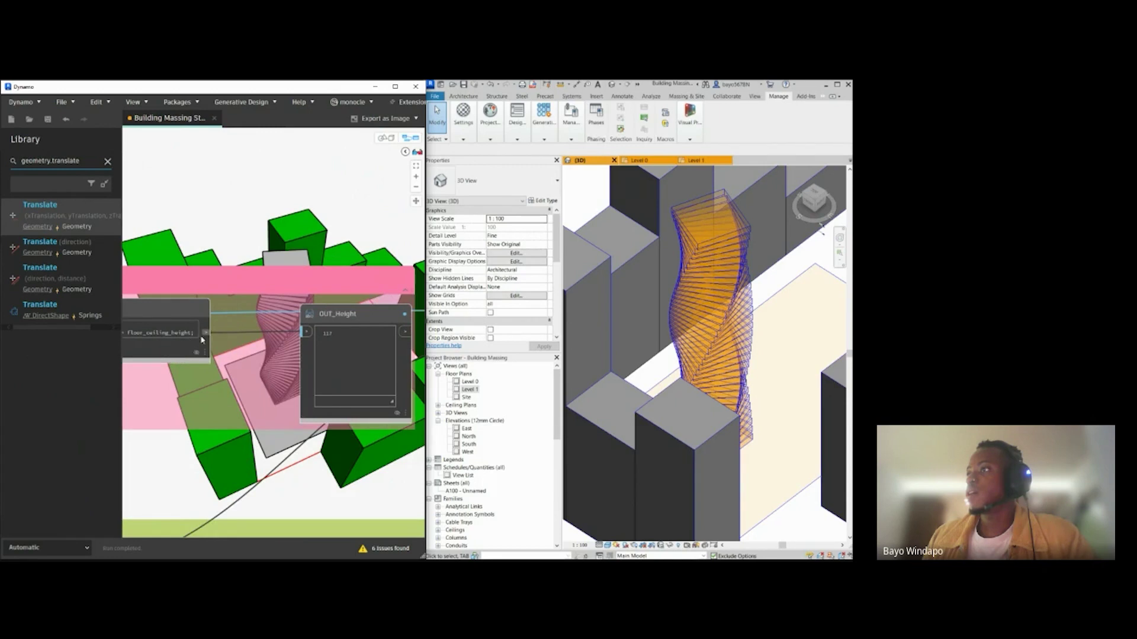
pyautogui.click(206, 333)
pyautogui.scroll(-4, 214, 359)
pyautogui.moveTo(354, 361); pyautogui.dragTo(254, 375, button='middle')
pyautogui.scroll(1, 253, 374)
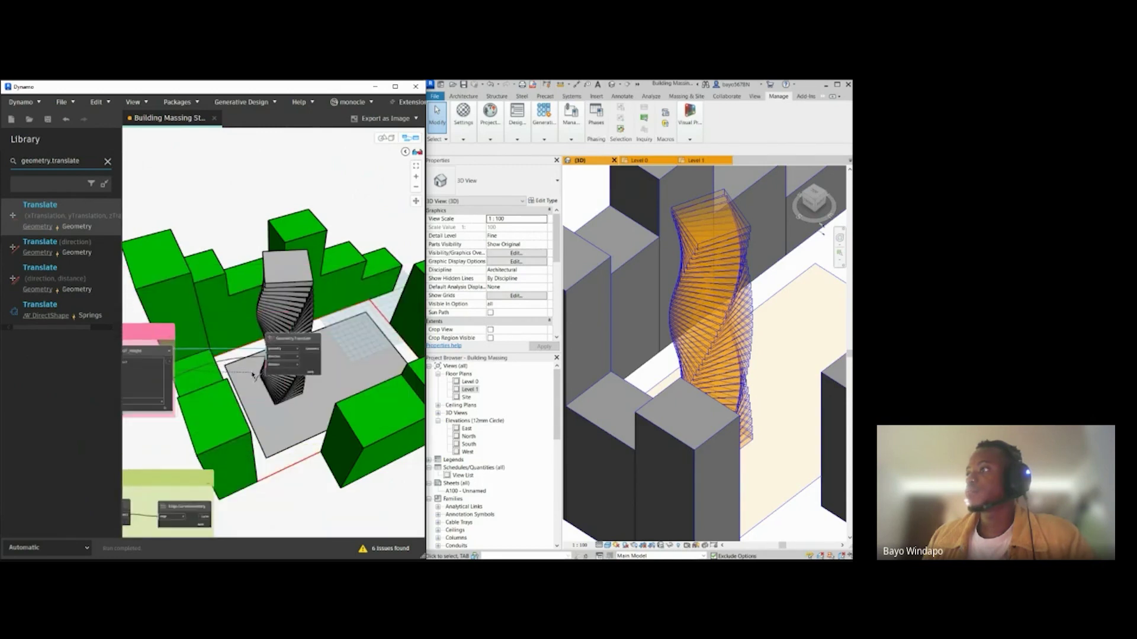
pyautogui.click(268, 364)
pyautogui.scroll(1, 264, 362)
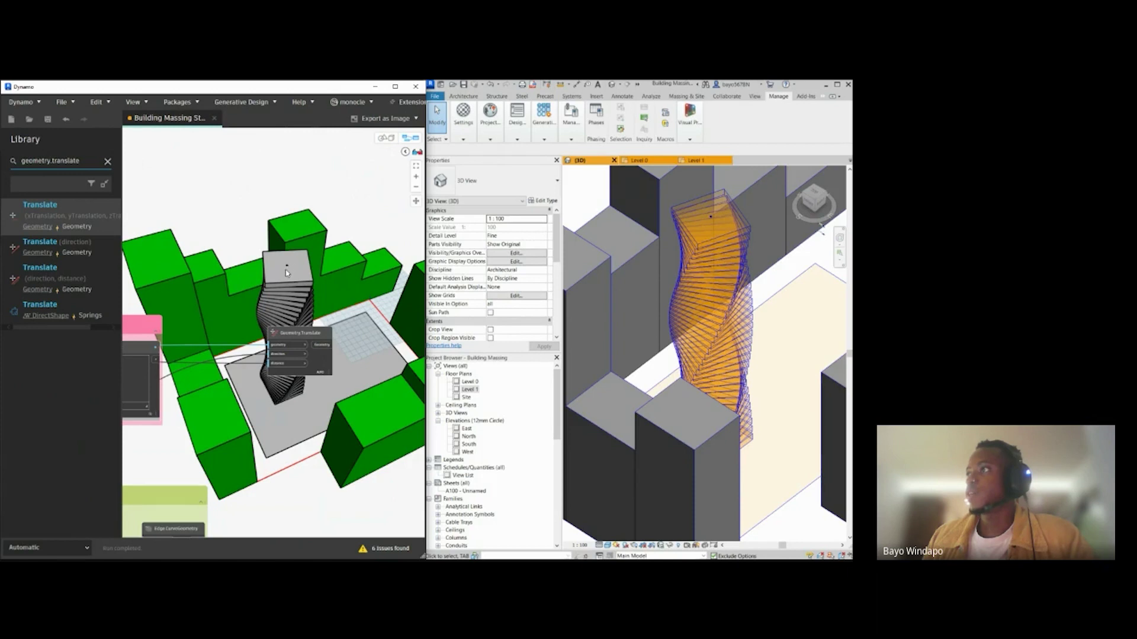
# Step: Select the Geometry.Translate node and inspect its translated point on the tower's top face in the 3D preview
pyautogui.scroll(-1, 255, 315)
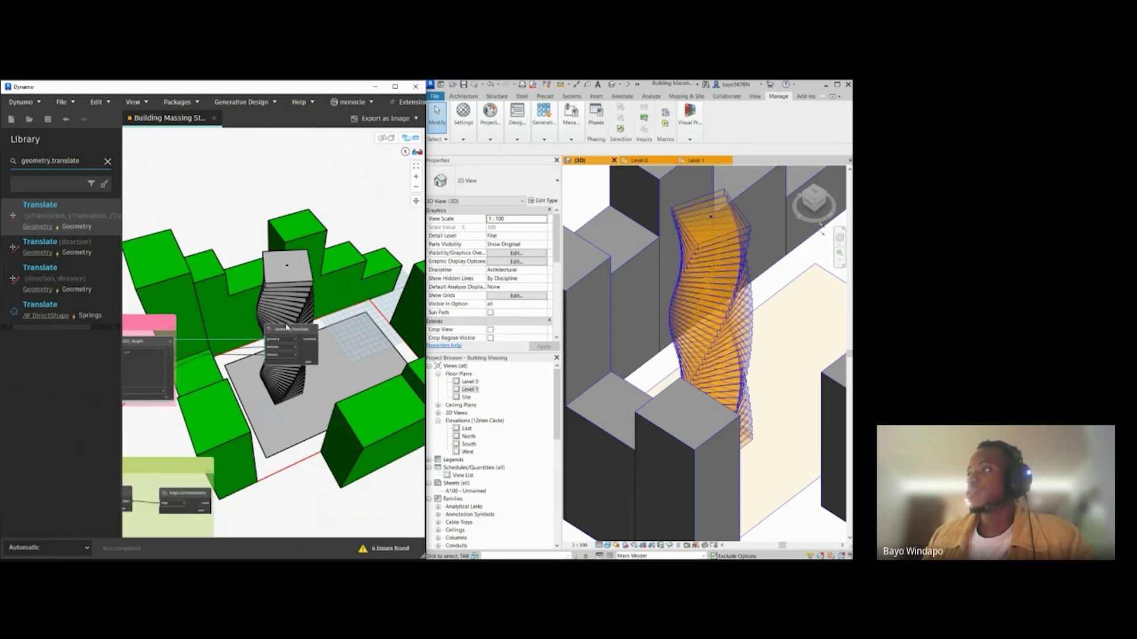
pyautogui.click(286, 330)
pyautogui.click(385, 138)
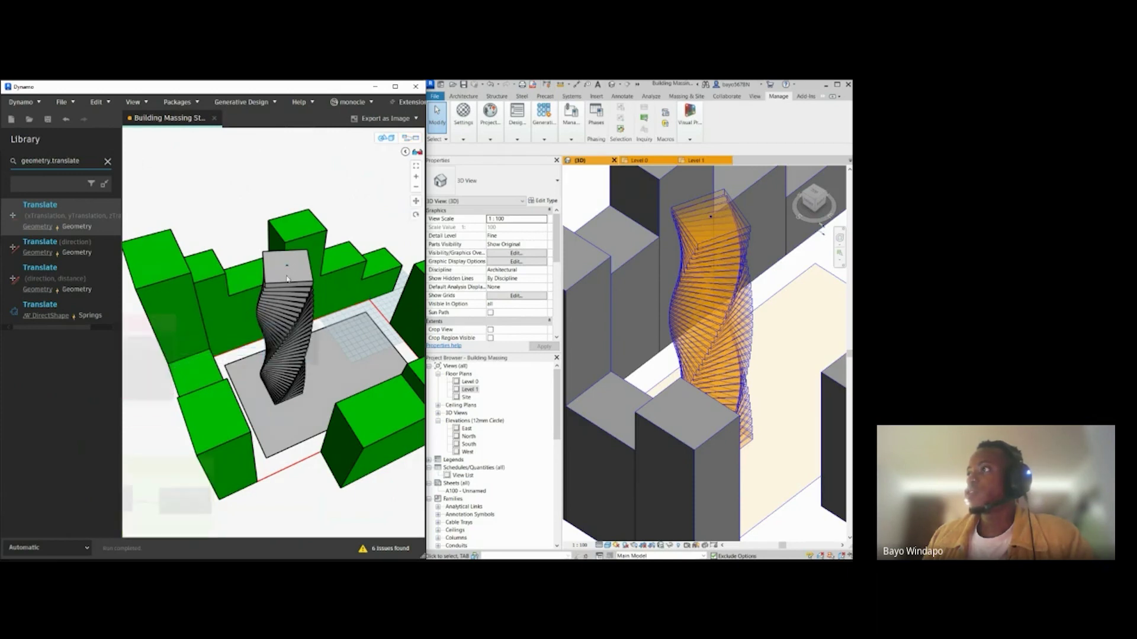
pyautogui.scroll(3, 287, 279)
pyautogui.moveTo(287, 278); pyautogui.dragTo(299, 302, button='right')
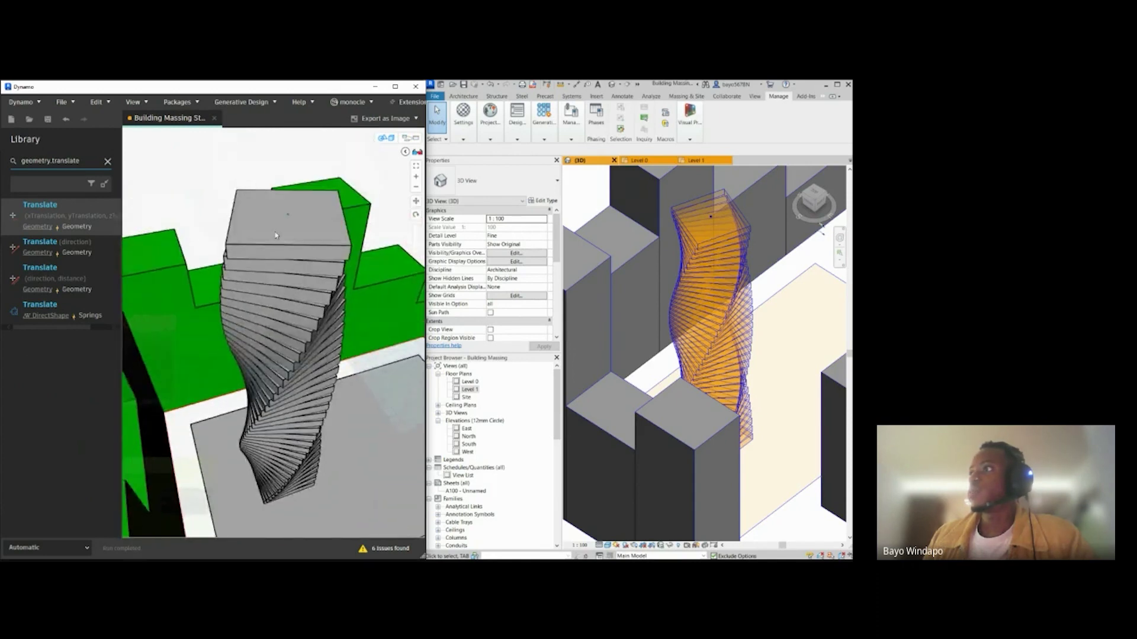
pyautogui.scroll(-4, 392, 193)
pyautogui.click(409, 138)
# Step: Check the Get Building Top Center Point group and its title in the reference graph
pyautogui.moveTo(281, 384); pyautogui.dragTo(229, 269, button='middle')
pyautogui.scroll(-5, 228, 270)
pyautogui.moveTo(381, 478); pyautogui.dragTo(352, 416, button='middle')
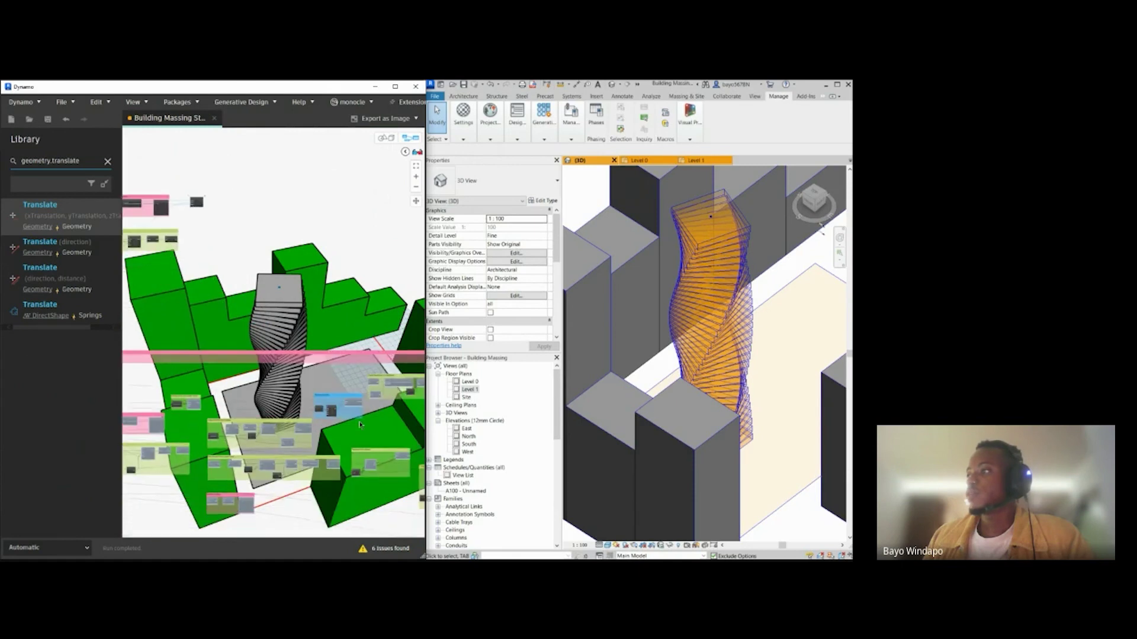
pyautogui.scroll(4, 337, 418)
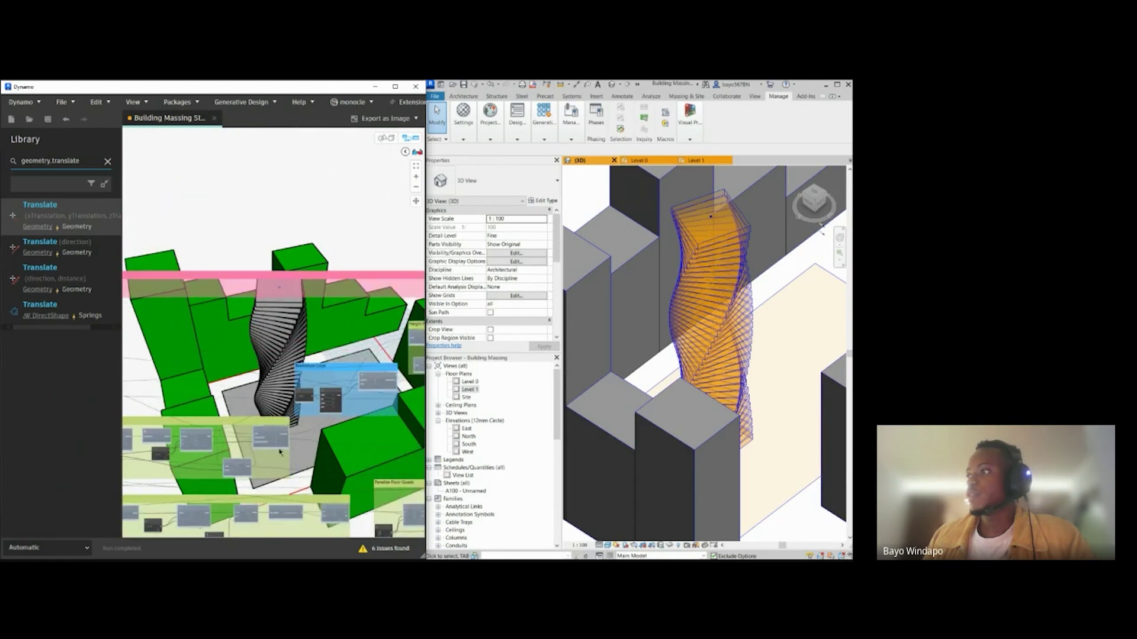
pyautogui.moveTo(418, 463); pyautogui.dragTo(365, 430, button='middle')
pyautogui.moveTo(227, 434); pyautogui.dragTo(413, 422, button='middle')
pyautogui.moveTo(184, 409); pyautogui.dragTo(248, 410, button='middle')
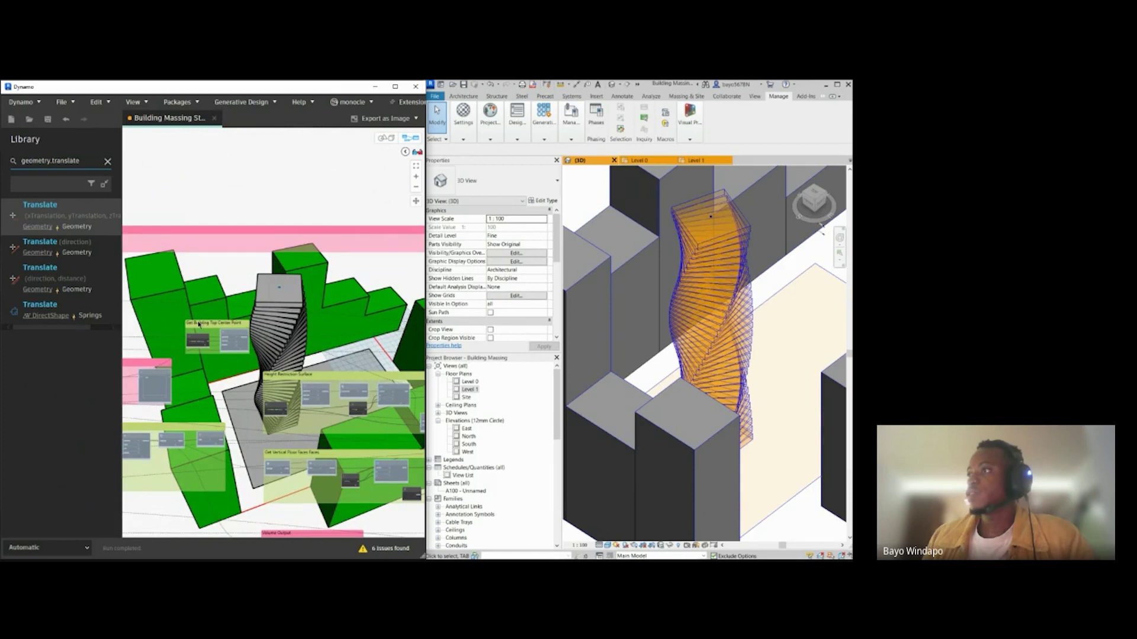
# Step: Create a group around the new Geometry.Translate node
pyautogui.scroll(-2, 199, 324)
pyautogui.moveTo(203, 322); pyautogui.dragTo(207, 355, button='middle')
pyautogui.moveTo(248, 236); pyautogui.dragTo(272, 313, button='middle')
pyautogui.moveTo(278, 177); pyautogui.dragTo(282, 249, button='middle')
pyautogui.scroll(8, 283, 249)
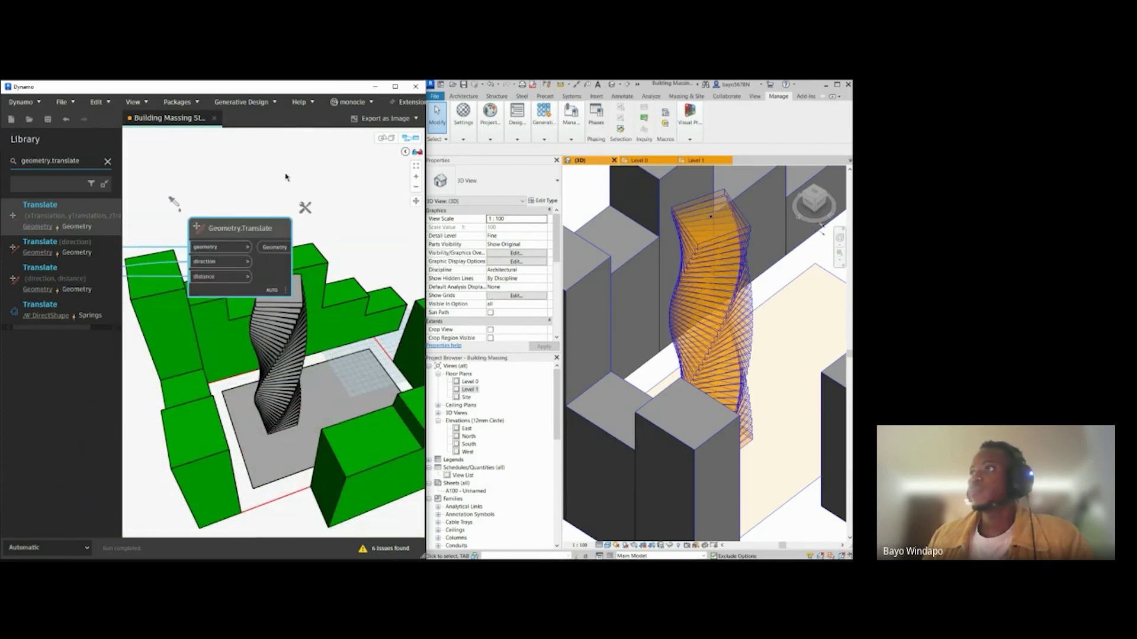
pyautogui.hotkey('ctrl', 'g')
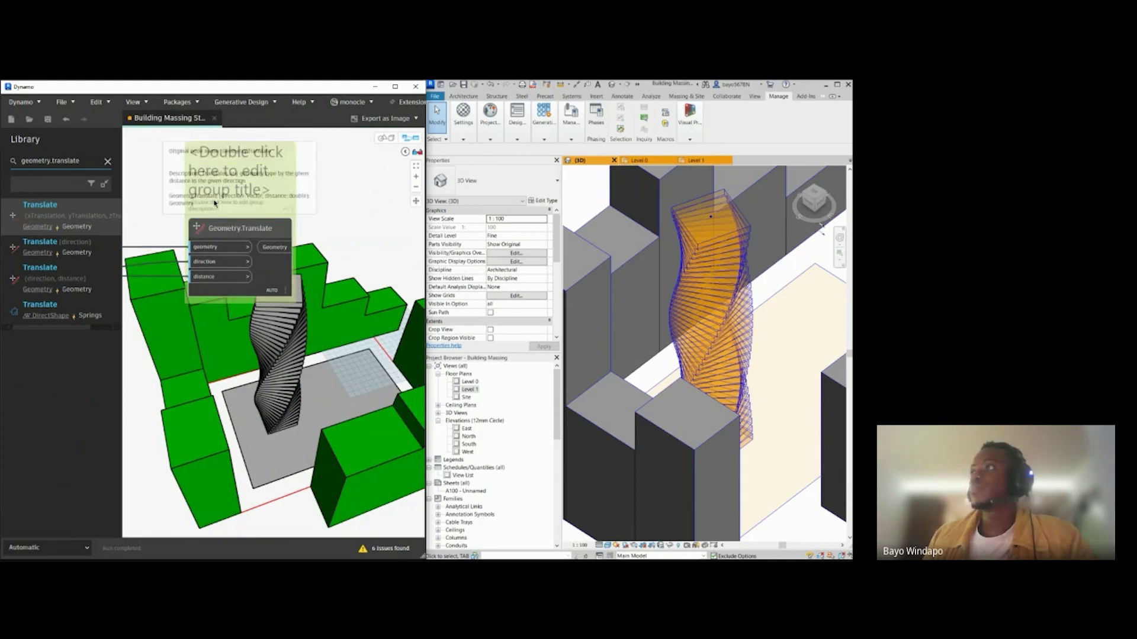
# Step: Title the new Geometry.Translate group "Get Building Top Center Point"
pyautogui.doubleClick(215, 205)
pyautogui.press('BackSpace')
pyautogui.click(331, 206)
pyautogui.moveTo(207, 186); pyautogui.dragTo(217, 239, button='middle')
pyautogui.doubleClick(236, 247)
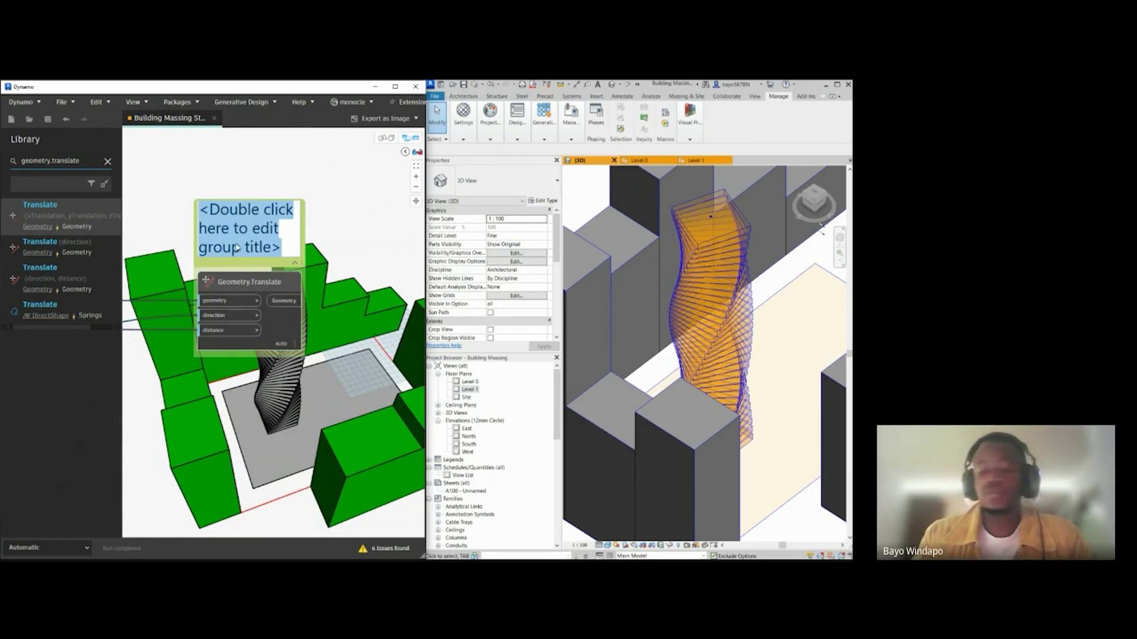
pyautogui.press('BackSpace')
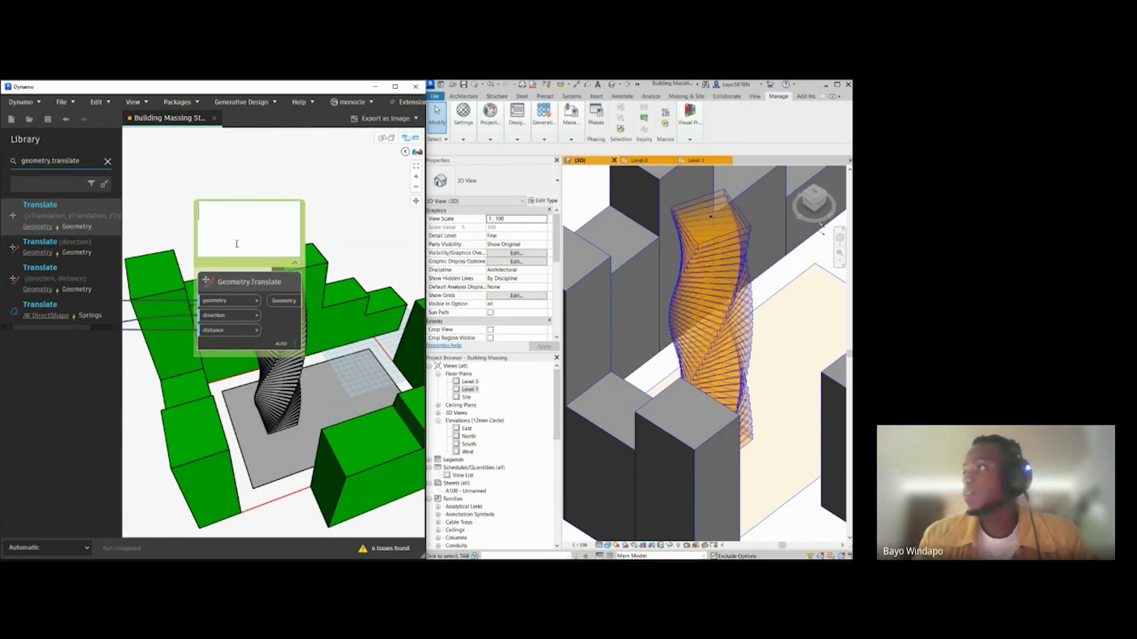
pyautogui.write('Get')
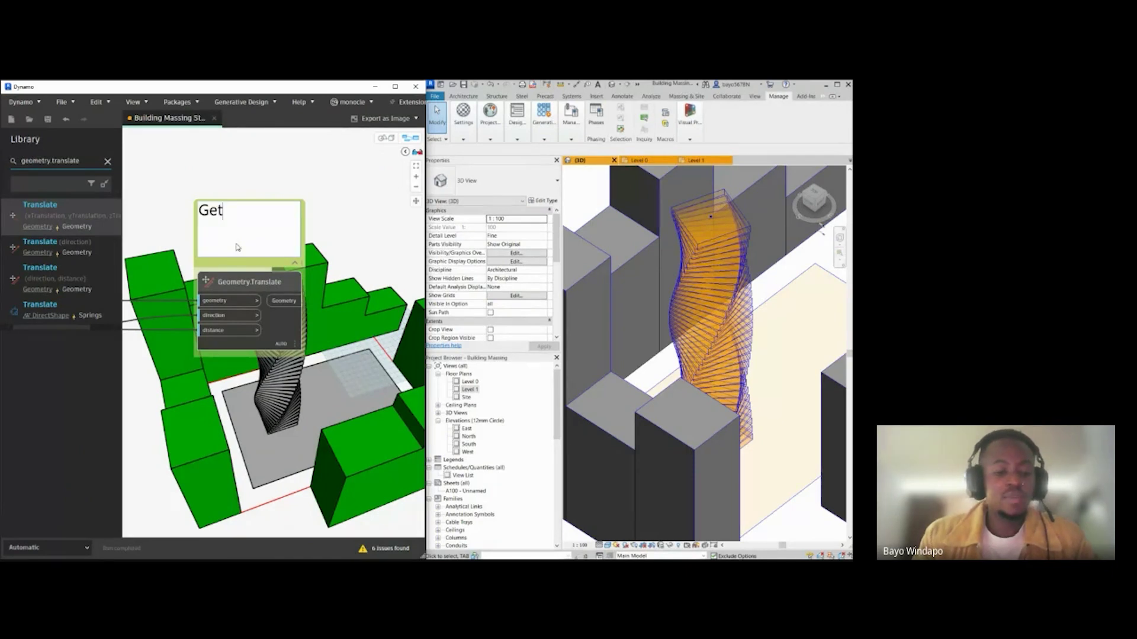
pyautogui.write(' Building Top')
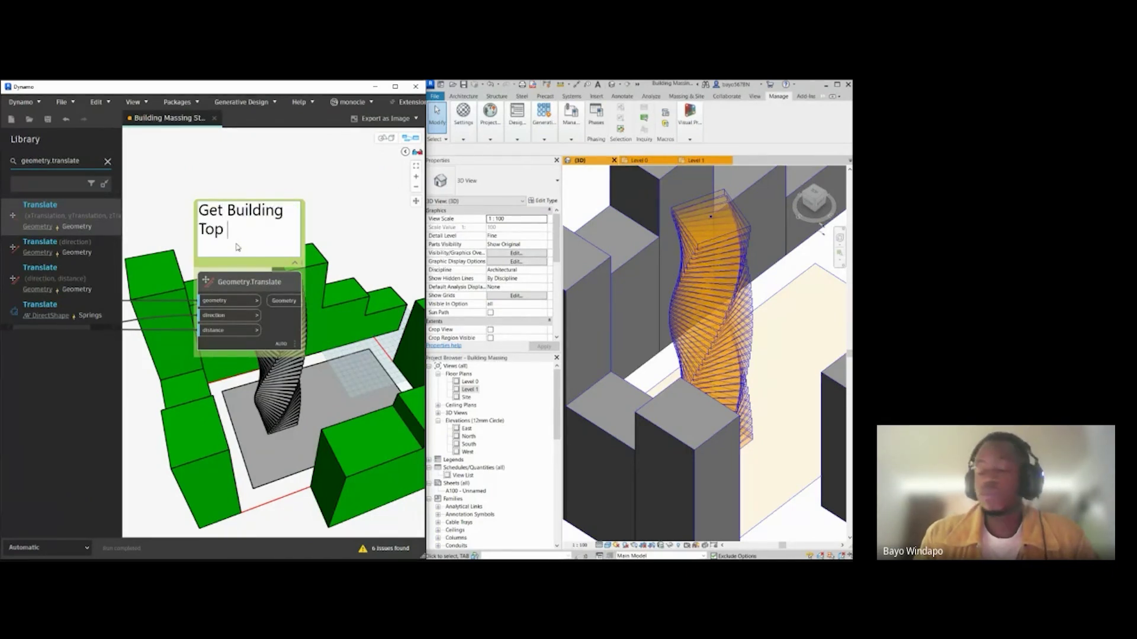
pyautogui.write(' Center Point')
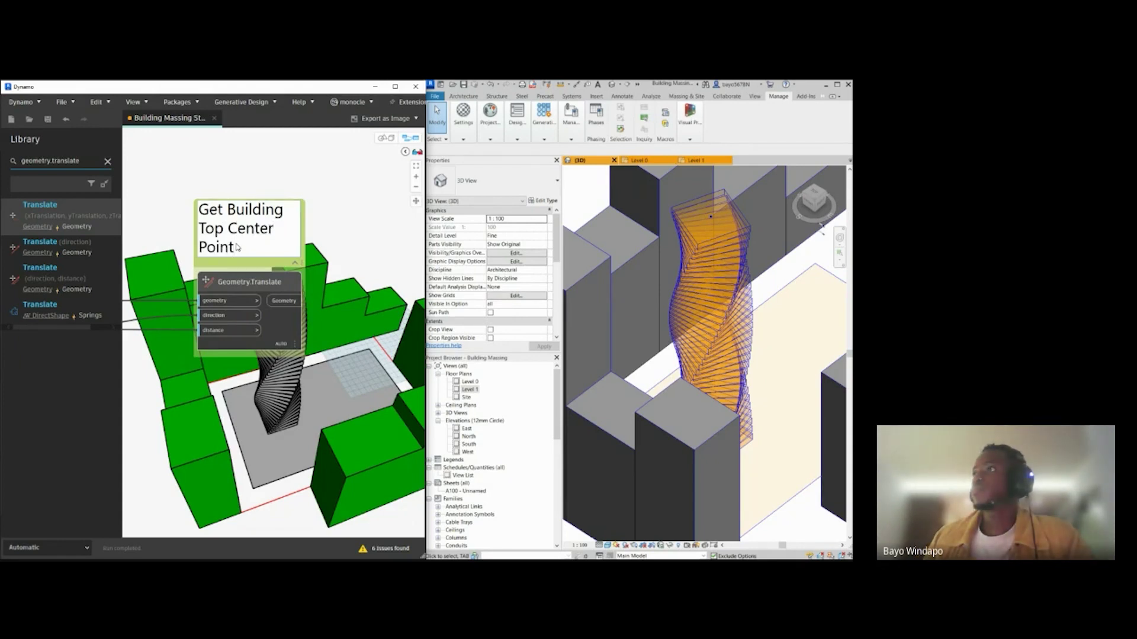
pyautogui.click(246, 189)
# Step: Examine the Height Restriction Surface group and its nodes in the reference graph
pyautogui.scroll(-5, 276, 246)
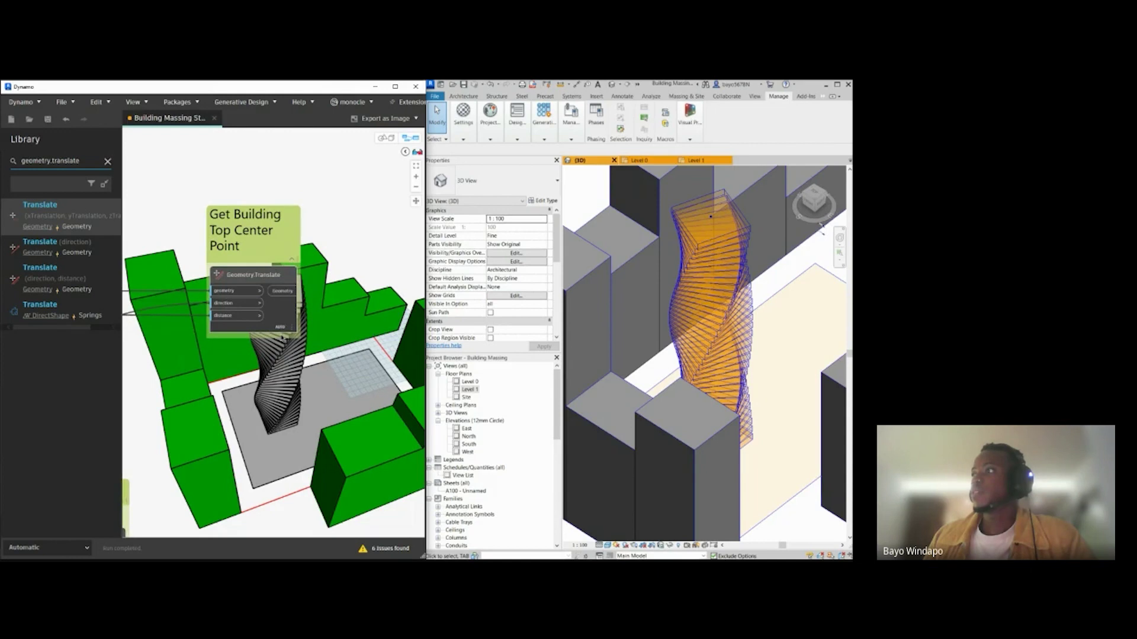
pyautogui.scroll(-4, 279, 296)
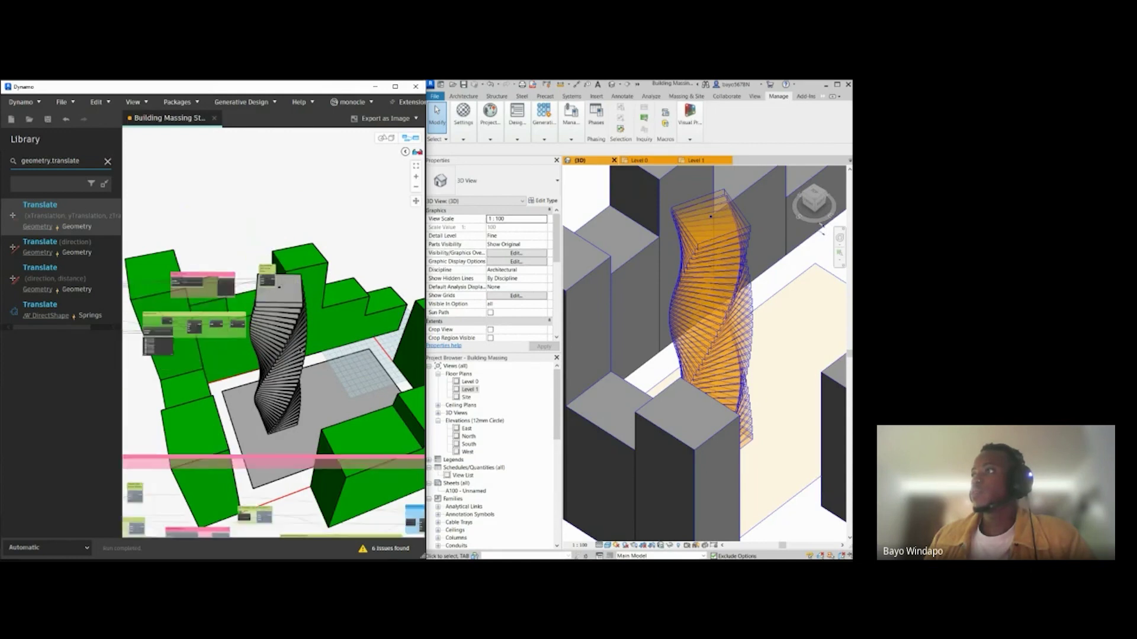
pyautogui.scroll(4, 265, 433)
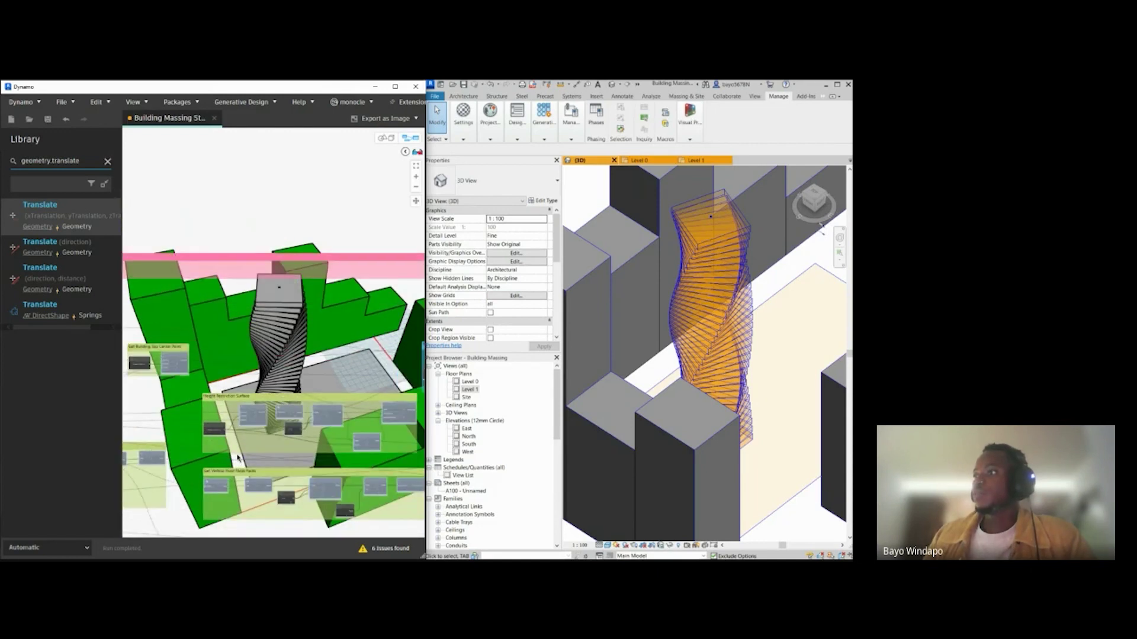
pyautogui.moveTo(238, 447); pyautogui.dragTo(259, 441, button='middle')
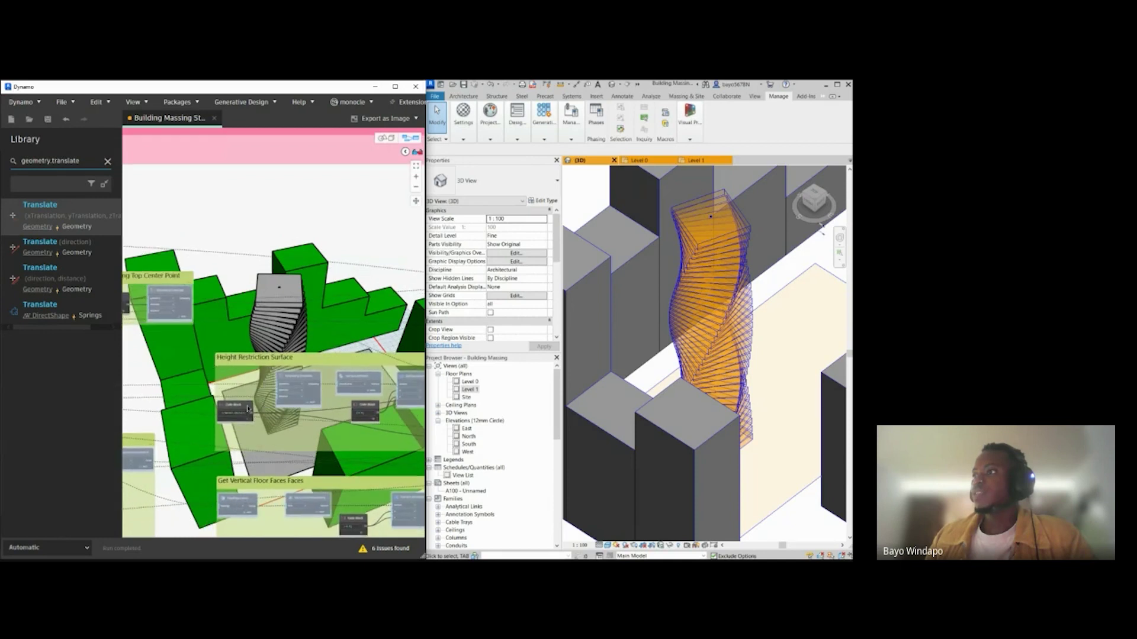
pyautogui.scroll(-3, 229, 373)
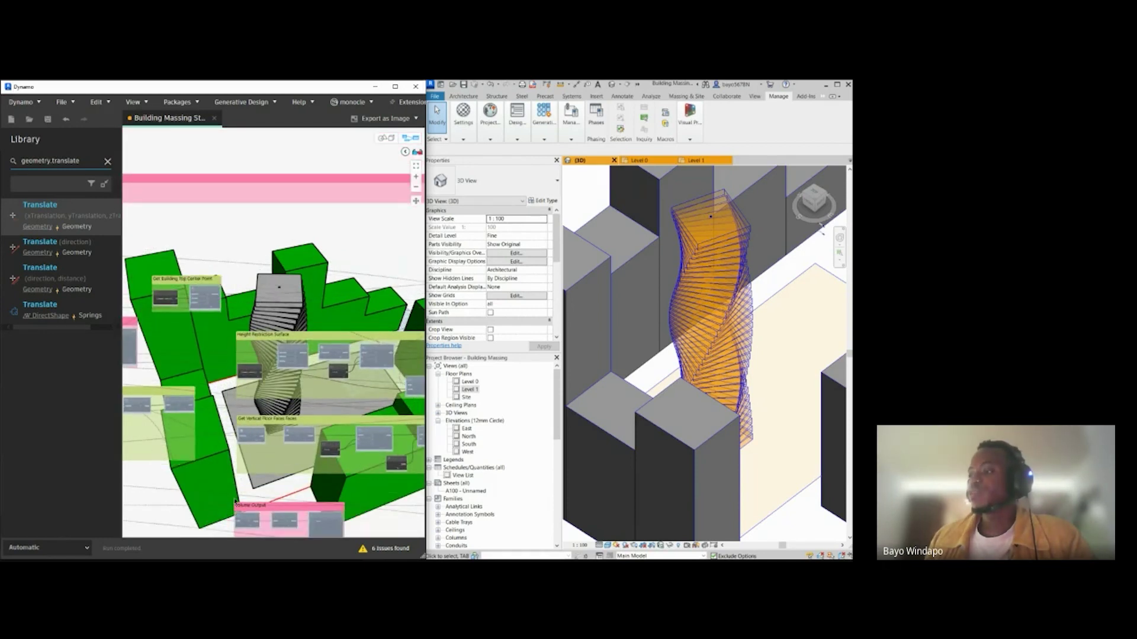
pyautogui.scroll(2, 235, 503)
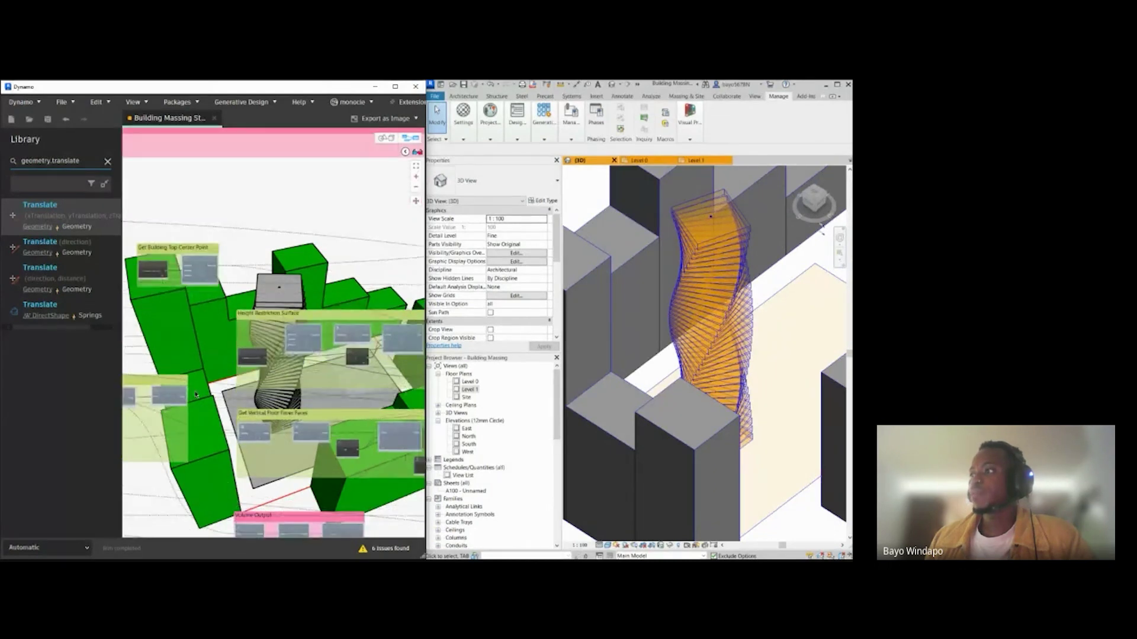
pyautogui.moveTo(230, 404); pyautogui.dragTo(223, 394, button='middle')
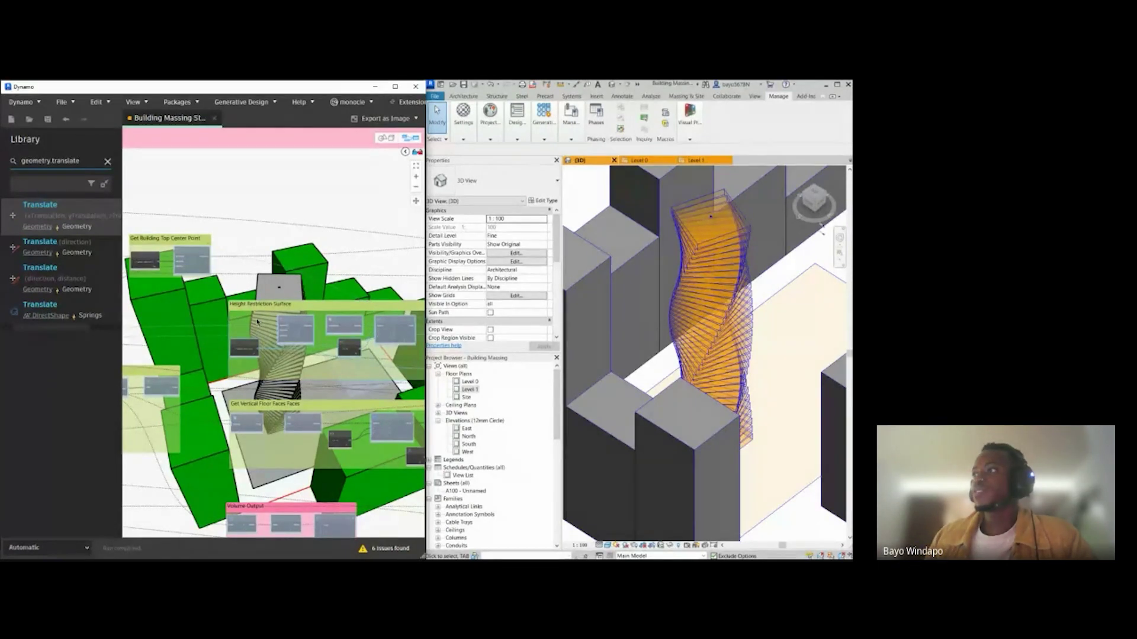
pyautogui.scroll(-3, 263, 324)
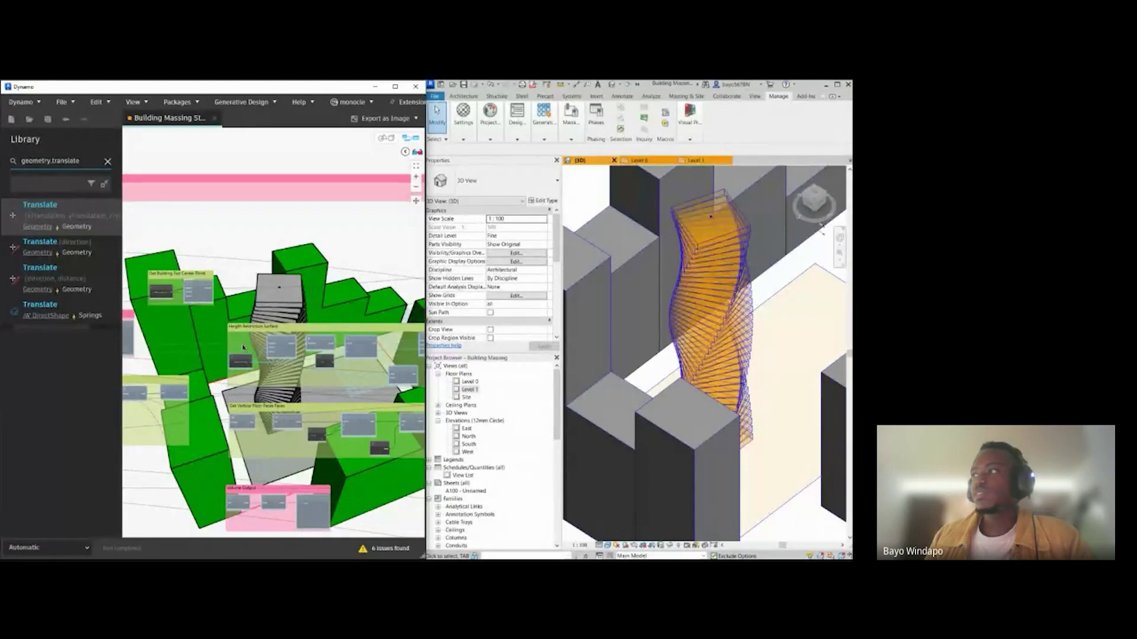
# Step: Duplicate the reference Height Restriction Surface group and place the copy below the Get Building Top Center Point group in the new graph
pyautogui.scroll(-2, 241, 358)
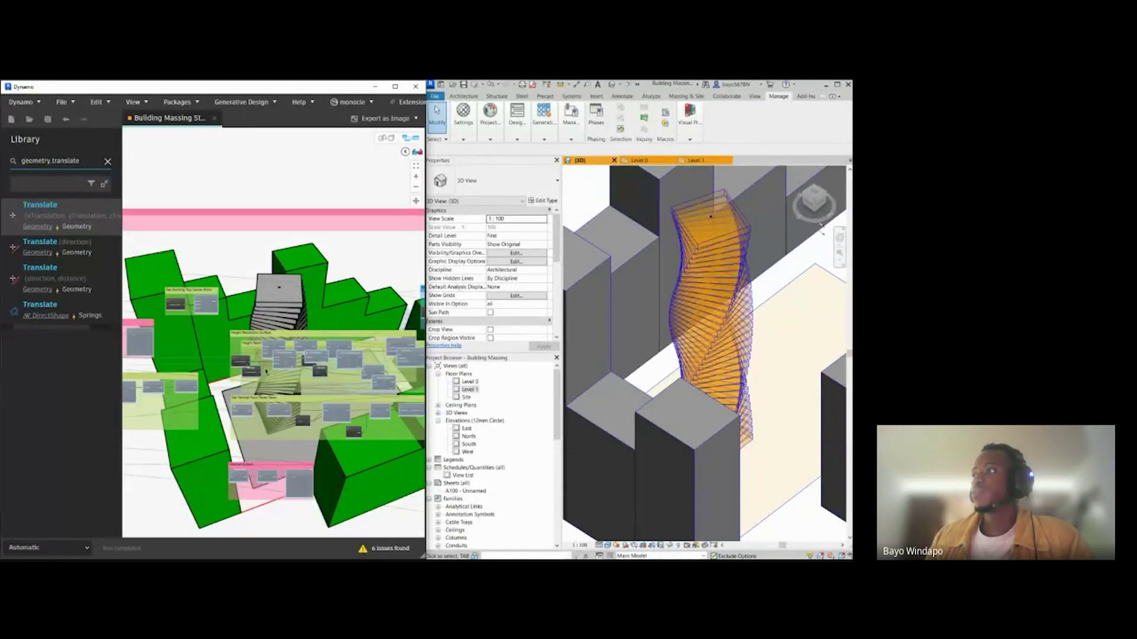
pyautogui.moveTo(275, 383); pyautogui.dragTo(248, 158)
pyautogui.moveTo(249, 201); pyautogui.dragTo(256, 431, button='middle')
pyautogui.moveTo(245, 352); pyautogui.dragTo(256, 221)
pyautogui.scroll(4, 268, 172)
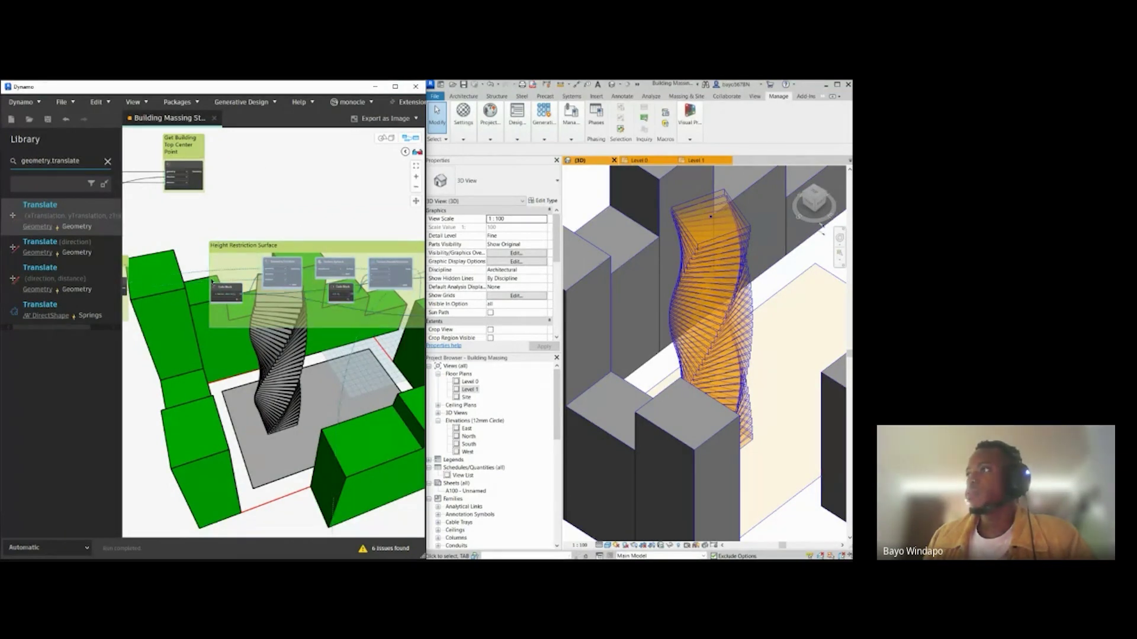
# Step: Inspect the copied Height Restriction Surface group, then the tower and site boundary in the 3D preview
pyautogui.scroll(3, 227, 289)
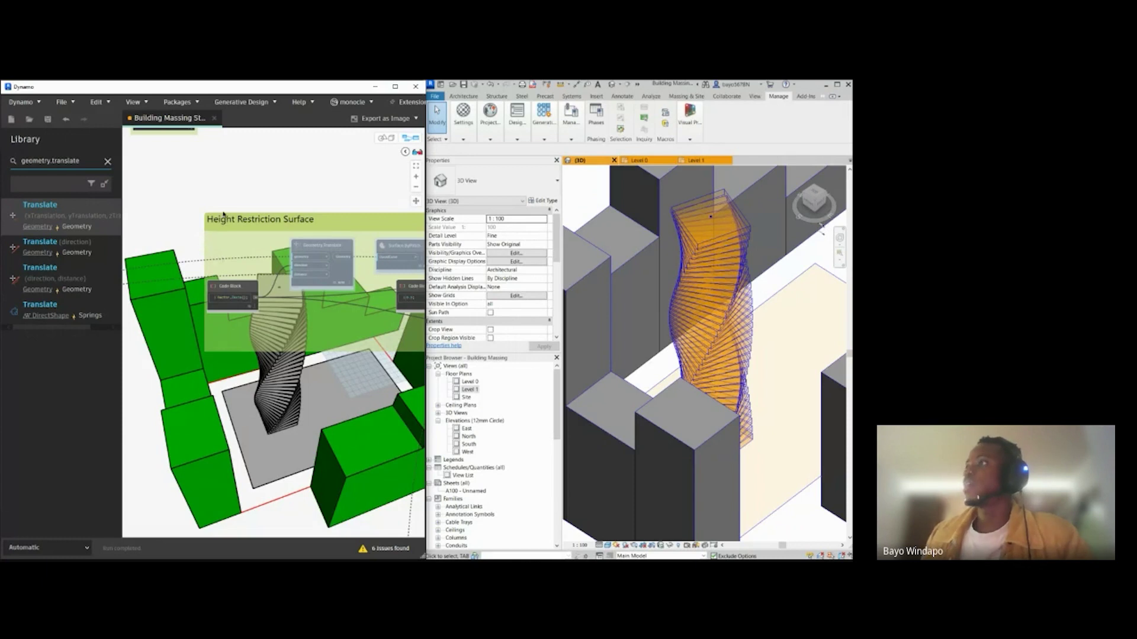
pyautogui.scroll(-3, 239, 225)
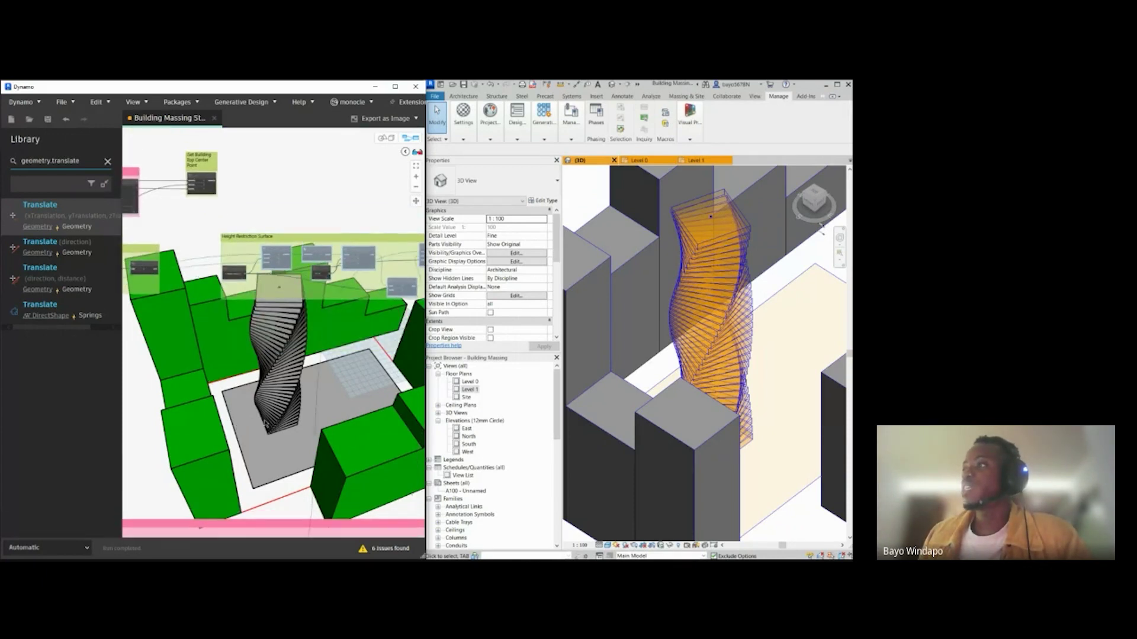
pyautogui.click(391, 144)
pyautogui.scroll(3, 291, 462)
pyautogui.moveTo(281, 464); pyautogui.dragTo(259, 399, button='middle')
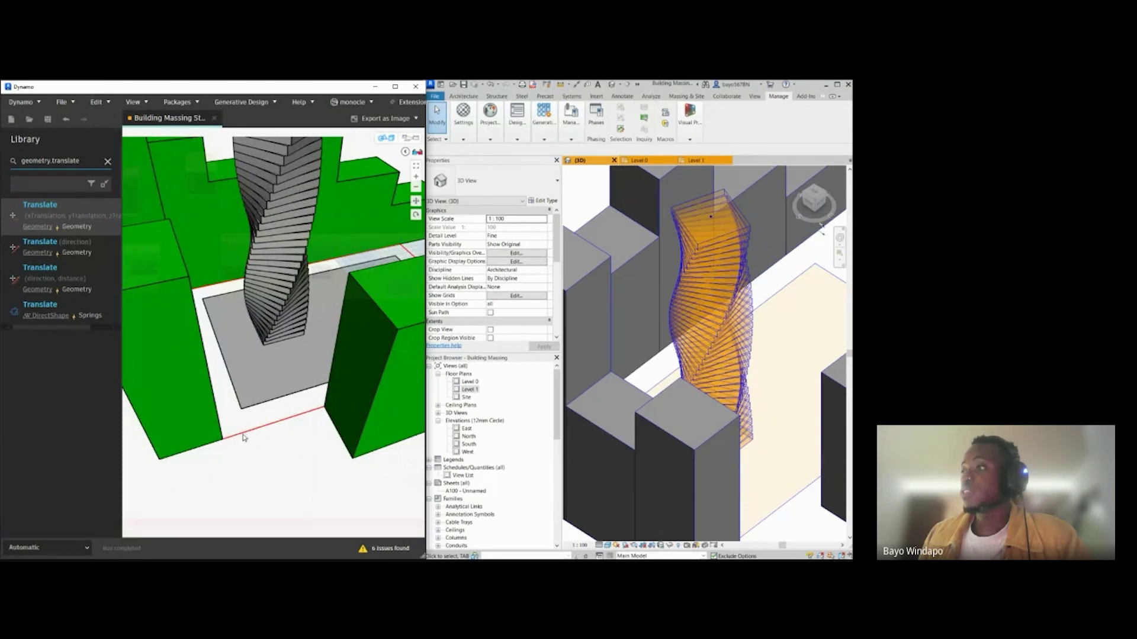
pyautogui.scroll(-4, 231, 440)
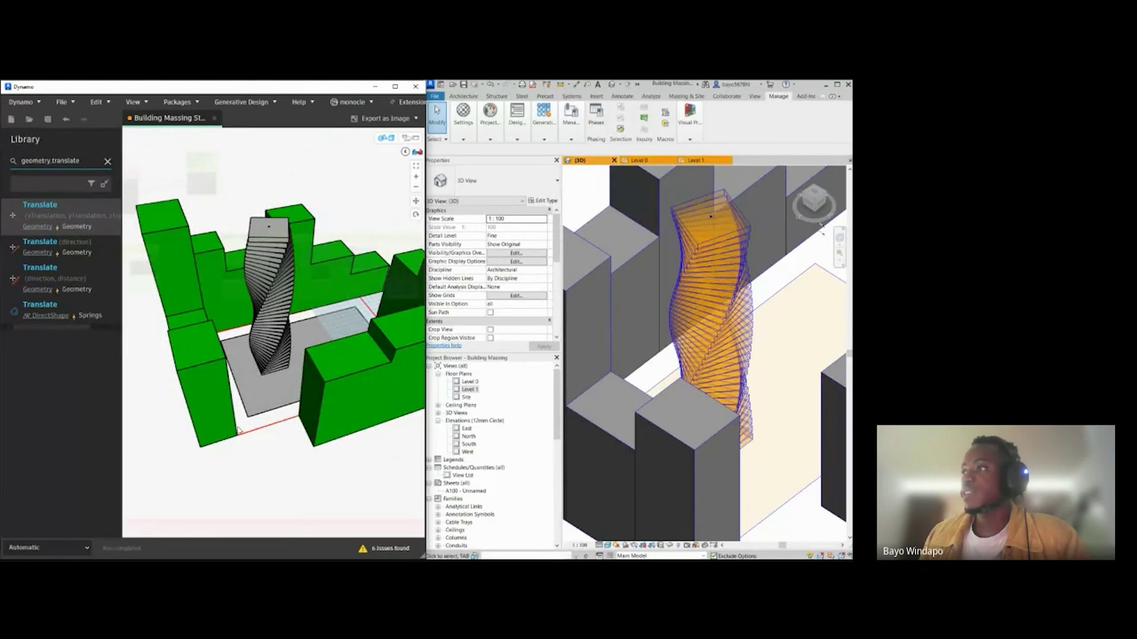
pyautogui.hotkey('ctrl', 'b')
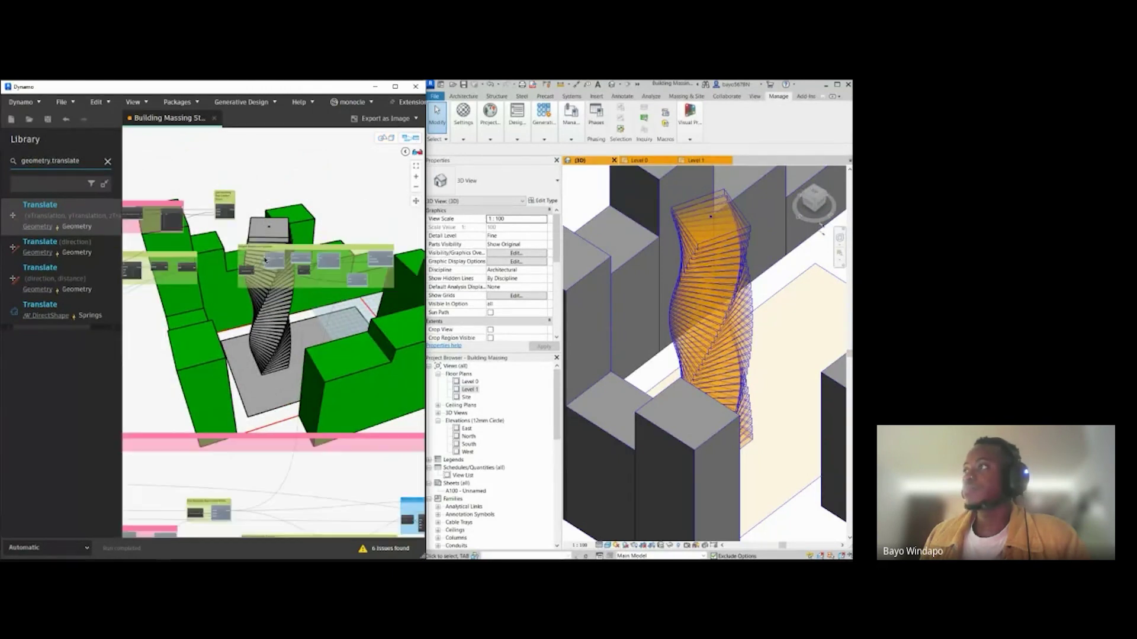
# Step: Connect the PolyCurve.ByJoinedCurves output from the boundary curves group to the geometry input of Geometry.Translate in the copied Height Restriction Surface group
pyautogui.scroll(4, 263, 267)
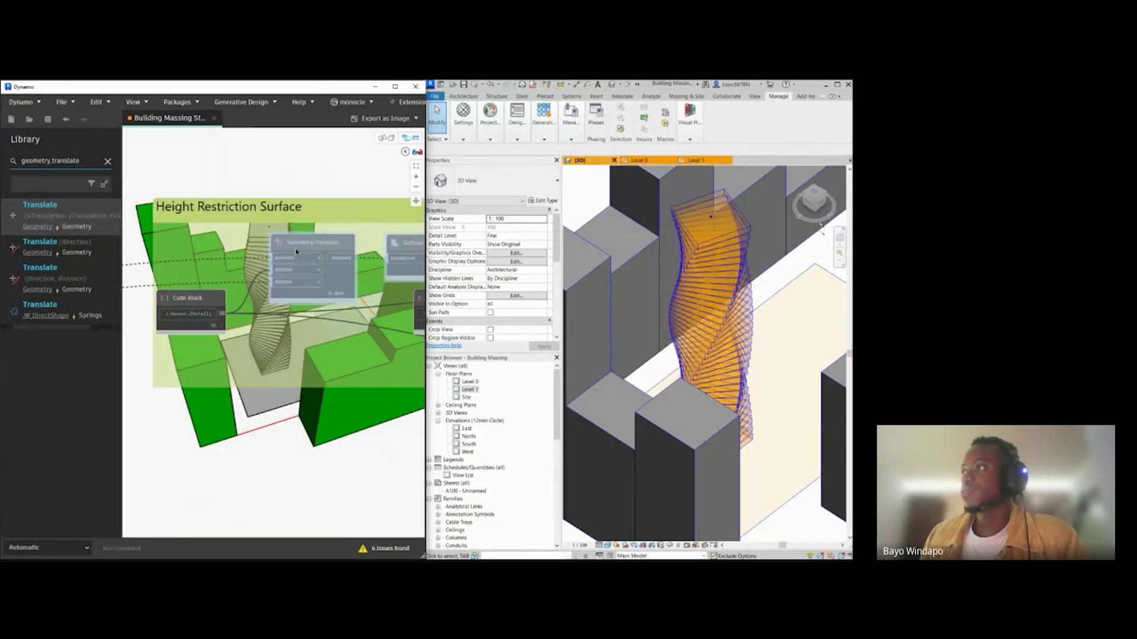
pyautogui.scroll(-1, 279, 261)
pyautogui.scroll(-1, 261, 267)
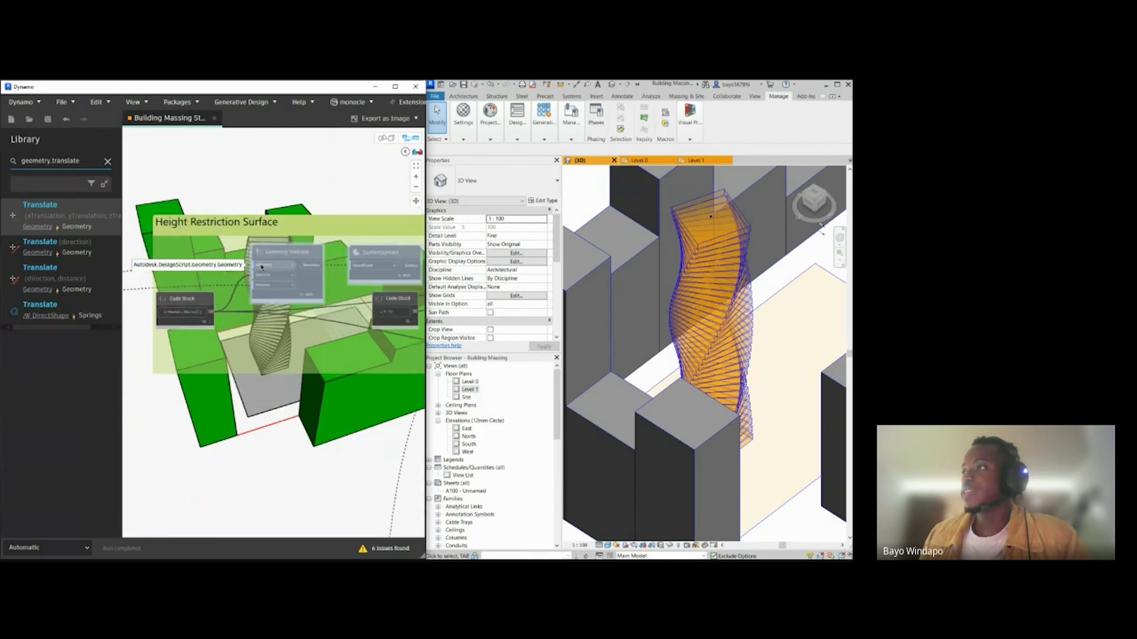
pyautogui.scroll(-4, 262, 267)
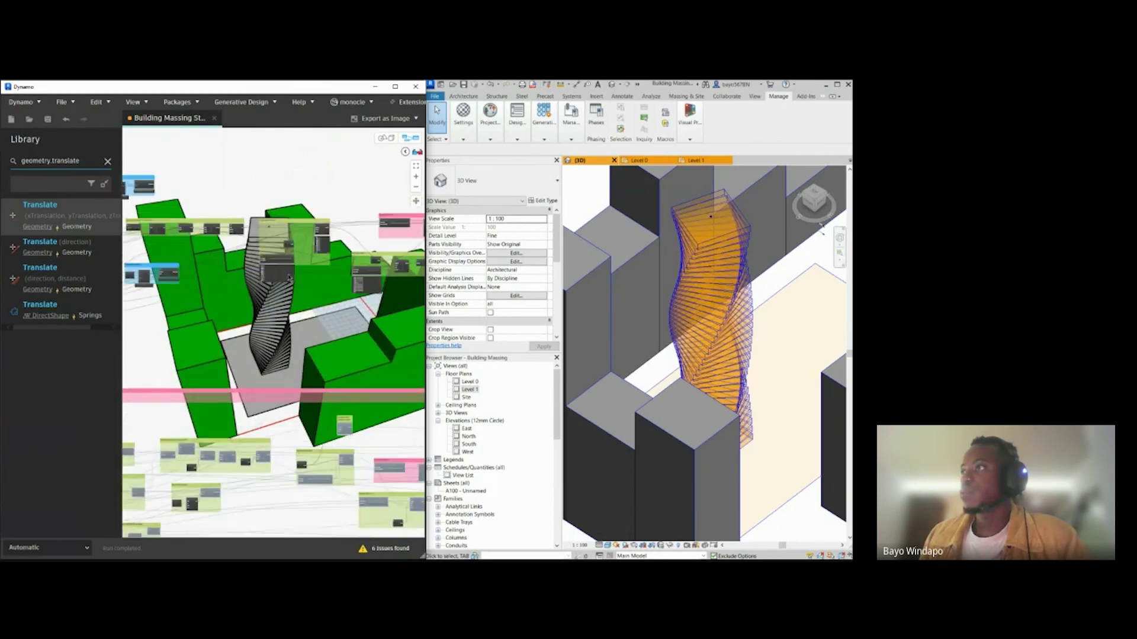
pyautogui.scroll(3, 163, 283)
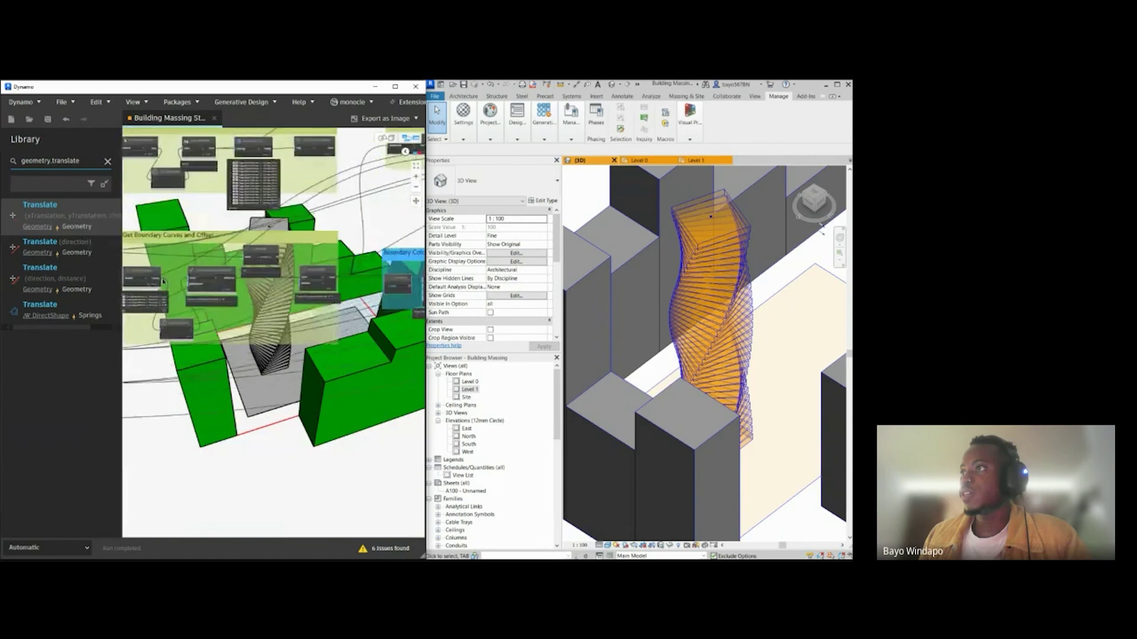
pyautogui.scroll(3, 163, 283)
pyautogui.click(278, 291)
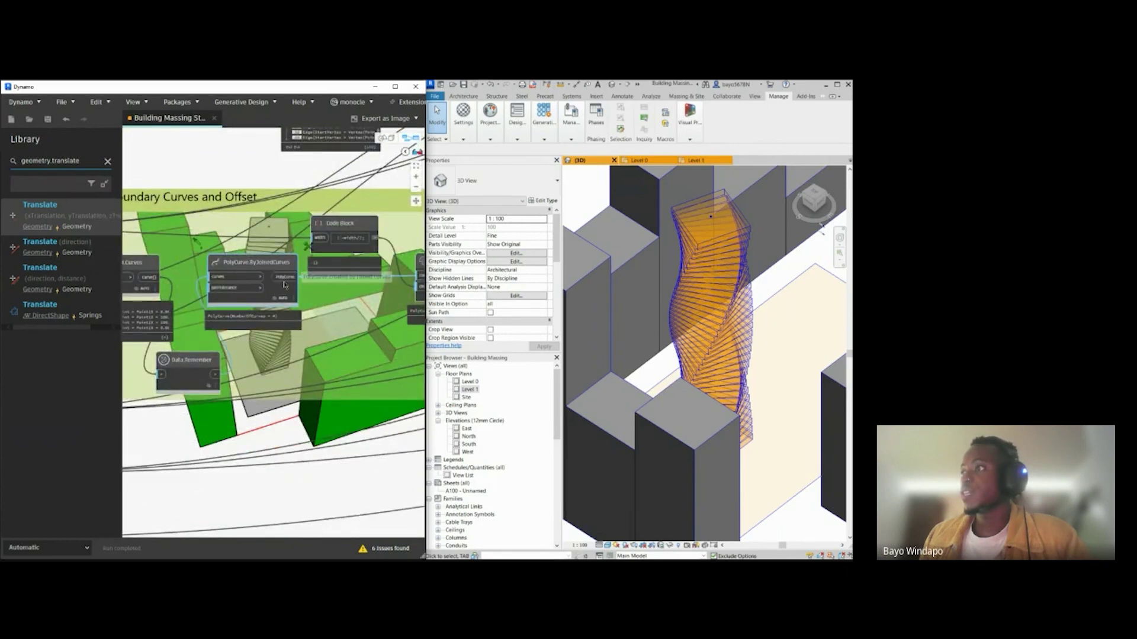
pyautogui.scroll(-1, 235, 367)
pyautogui.scroll(-5, 235, 367)
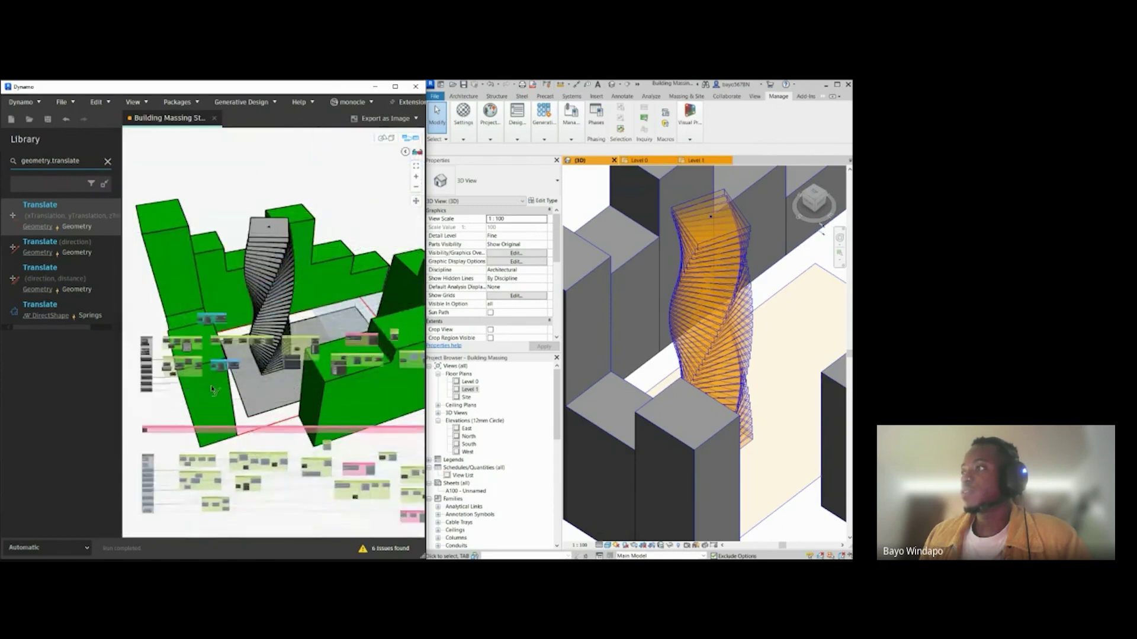
pyautogui.scroll(5, 252, 386)
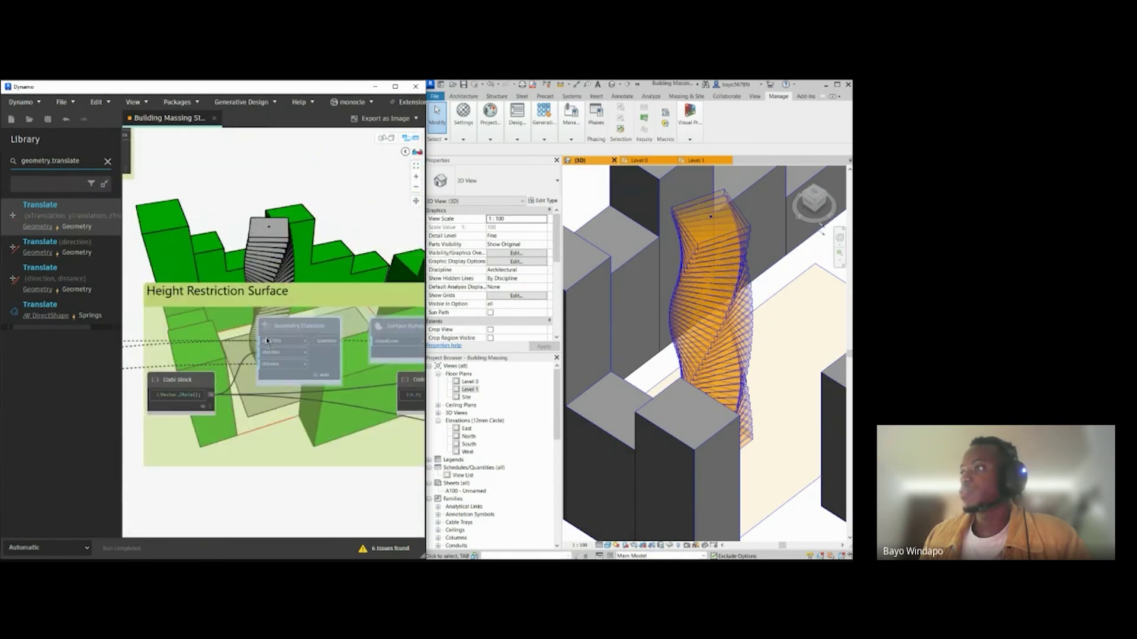
pyautogui.moveTo(276, 321)
pyautogui.mouseDown()
pyautogui.moveTo(274, 289)
pyautogui.moveTo(278, 322)
pyautogui.mouseUp()
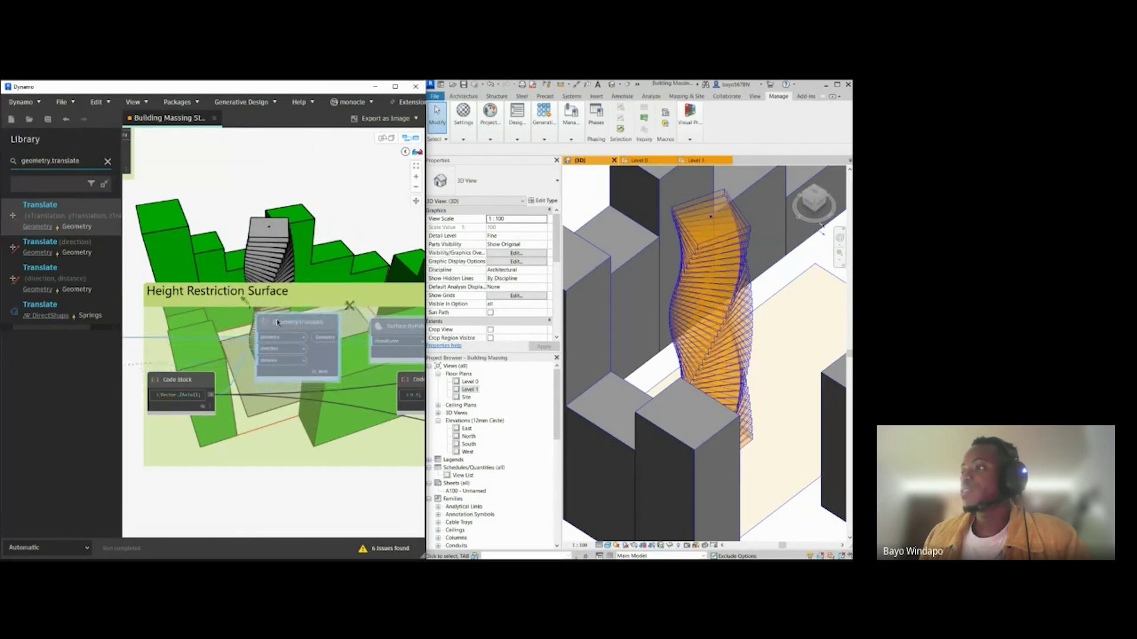
# Step: Duplicate the IN_Floor Rotation slider in the inputs group and place the copy directly below the original
pyautogui.scroll(-7, 305, 354)
pyautogui.moveTo(219, 385); pyautogui.dragTo(406, 360, button='middle')
pyautogui.moveTo(147, 392); pyautogui.dragTo(405, 387, button='middle')
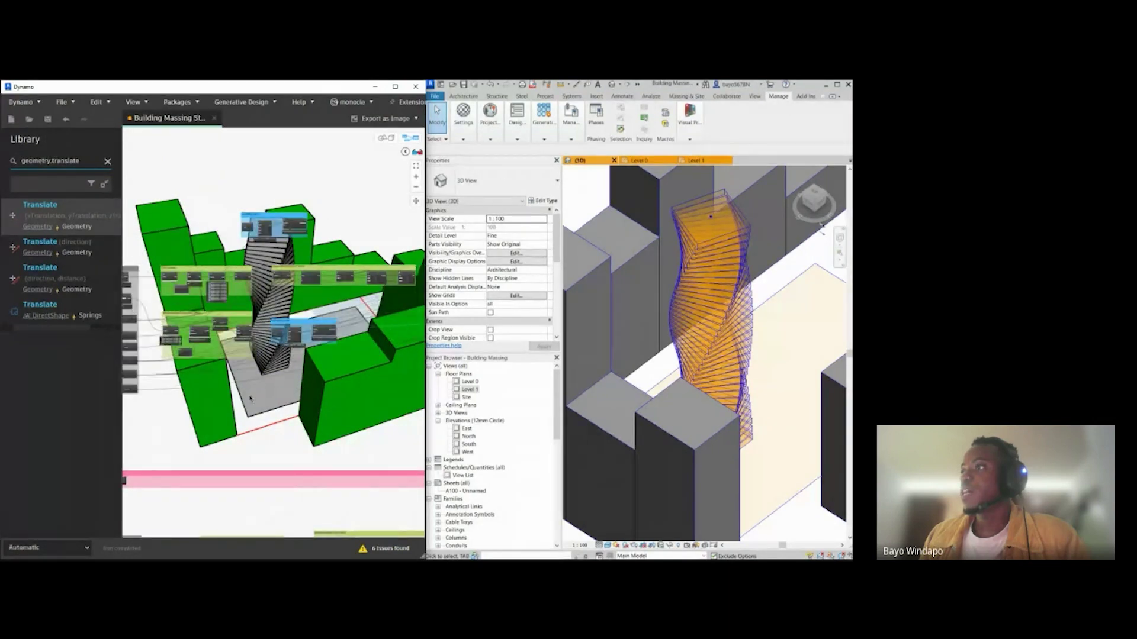
pyautogui.scroll(4, 250, 398)
pyautogui.moveTo(174, 389); pyautogui.dragTo(283, 391, button='middle')
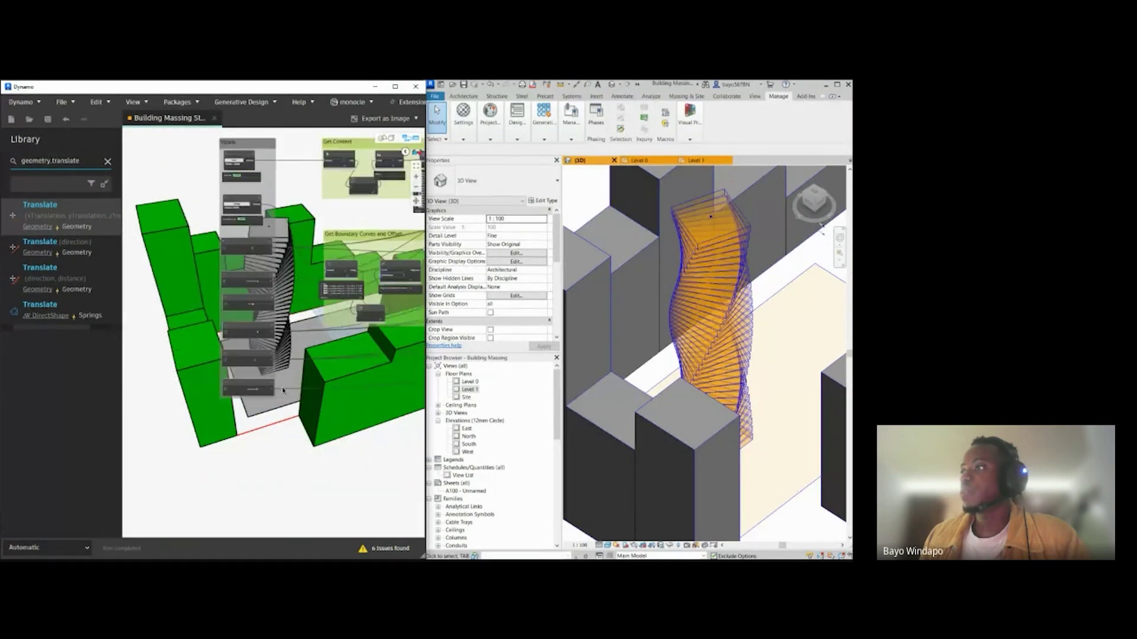
pyautogui.scroll(5, 283, 391)
pyautogui.click(220, 384)
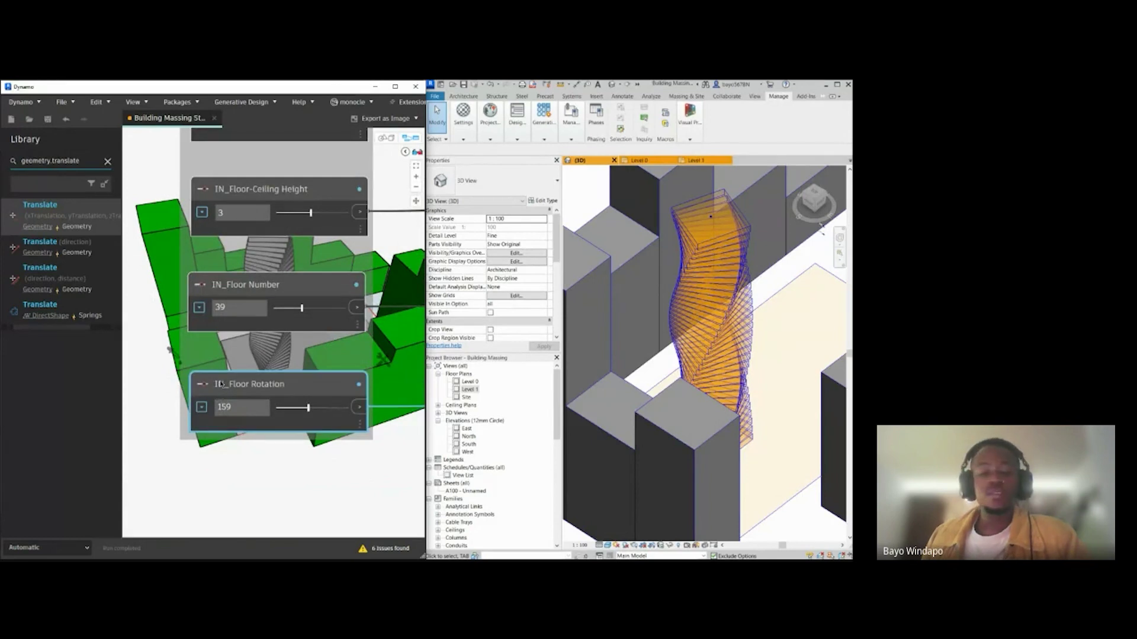
pyautogui.hotkey('ctrl', 'c')
pyautogui.hotkey('ctrl', 'v')
pyautogui.moveTo(325, 384); pyautogui.dragTo(290, 297, button='middle')
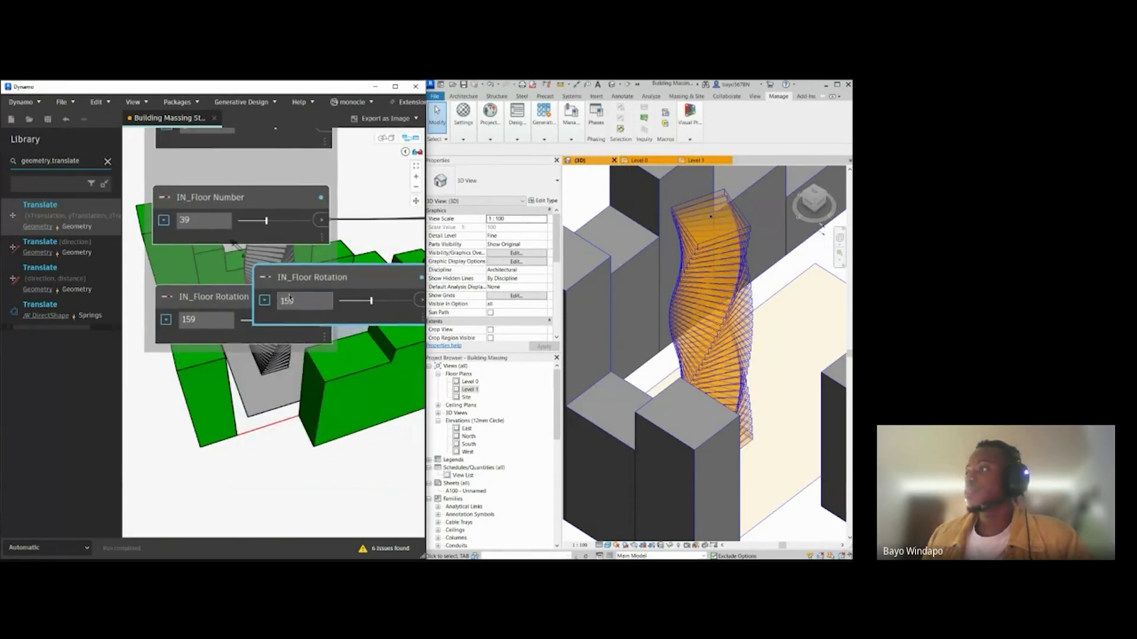
pyautogui.moveTo(289, 297); pyautogui.dragTo(194, 418)
# Step: Check the Is Input option on the original and duplicated IN_Floor Rotation sliders, leaving the duplicate selected
pyautogui.click(235, 336)
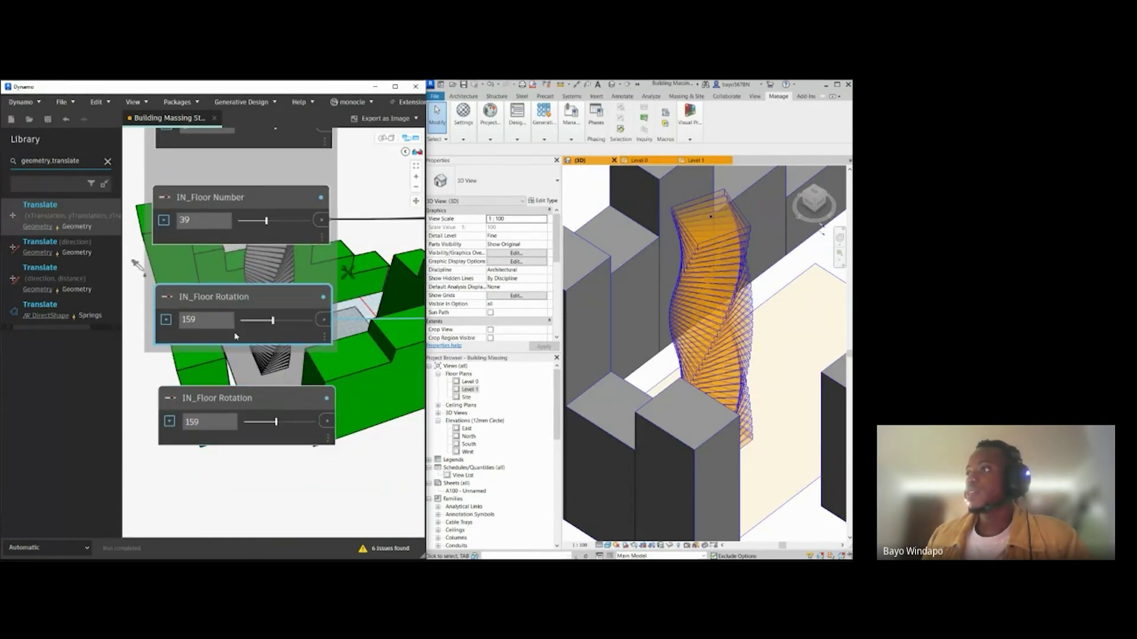
pyautogui.rightClick(235, 336)
pyautogui.click(180, 492)
pyautogui.rightClick(210, 442)
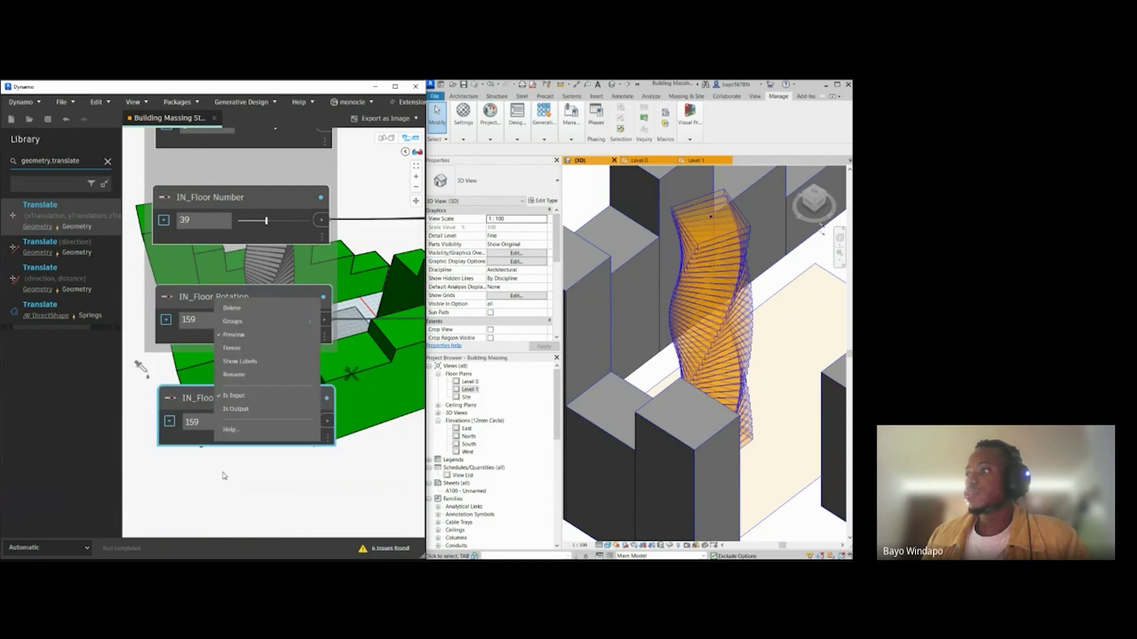
pyautogui.click(198, 466)
pyautogui.click(224, 398)
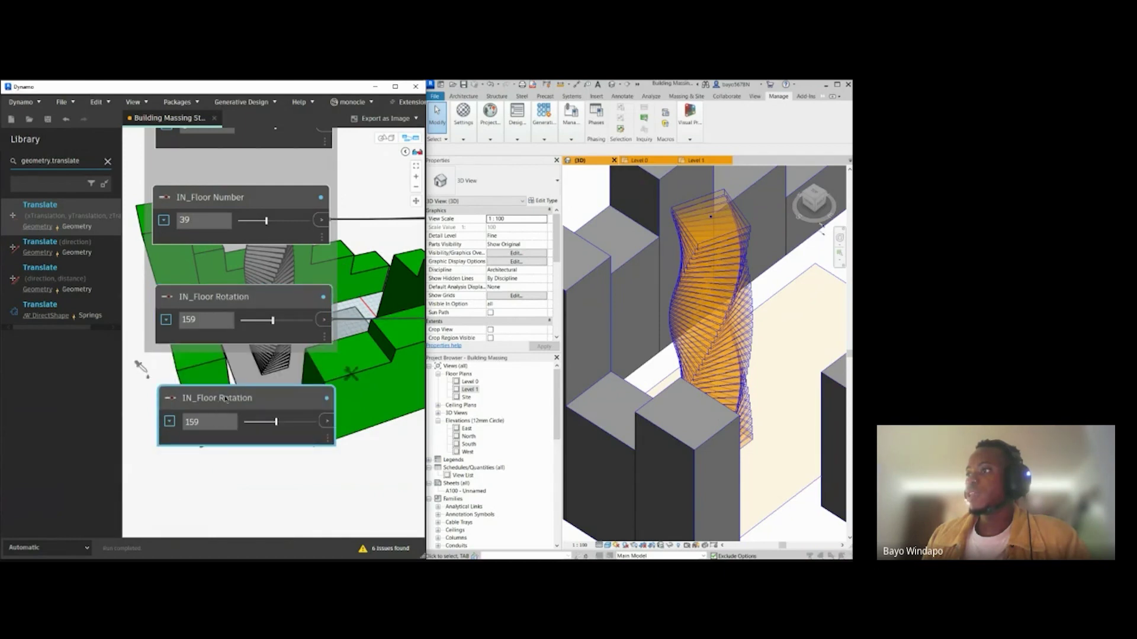
# Step: Rename the duplicated IN_Floor Rotation slider as IN_Height Restriction and set its value to 90
pyautogui.doubleClick(225, 398)
pyautogui.moveTo(209, 308); pyautogui.dragTo(154, 309)
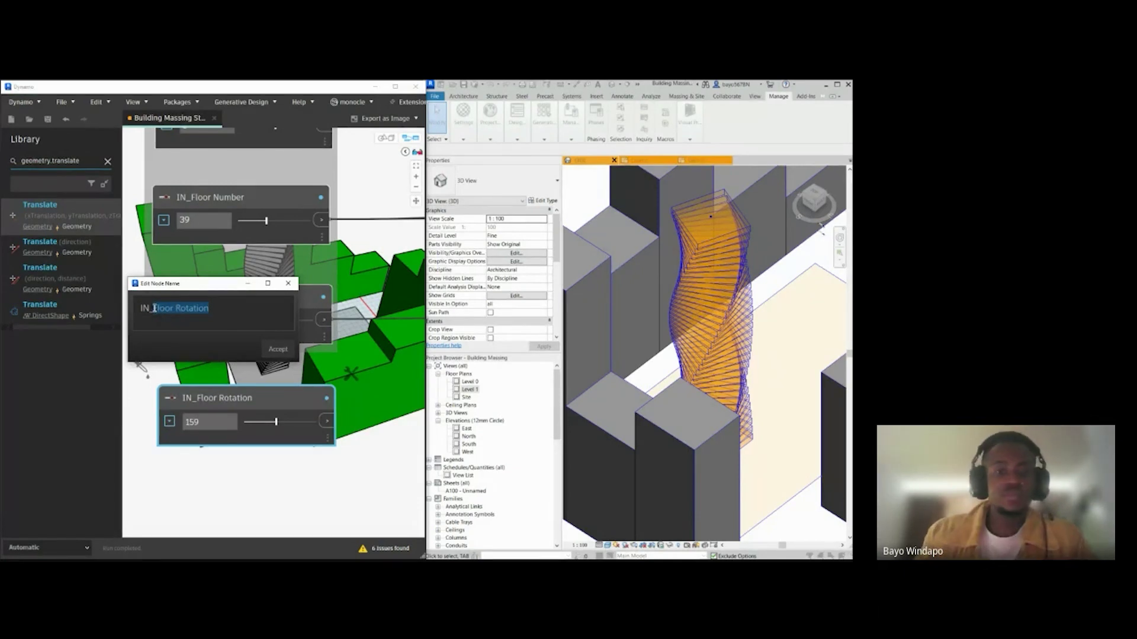
pyautogui.press('BackSpace')
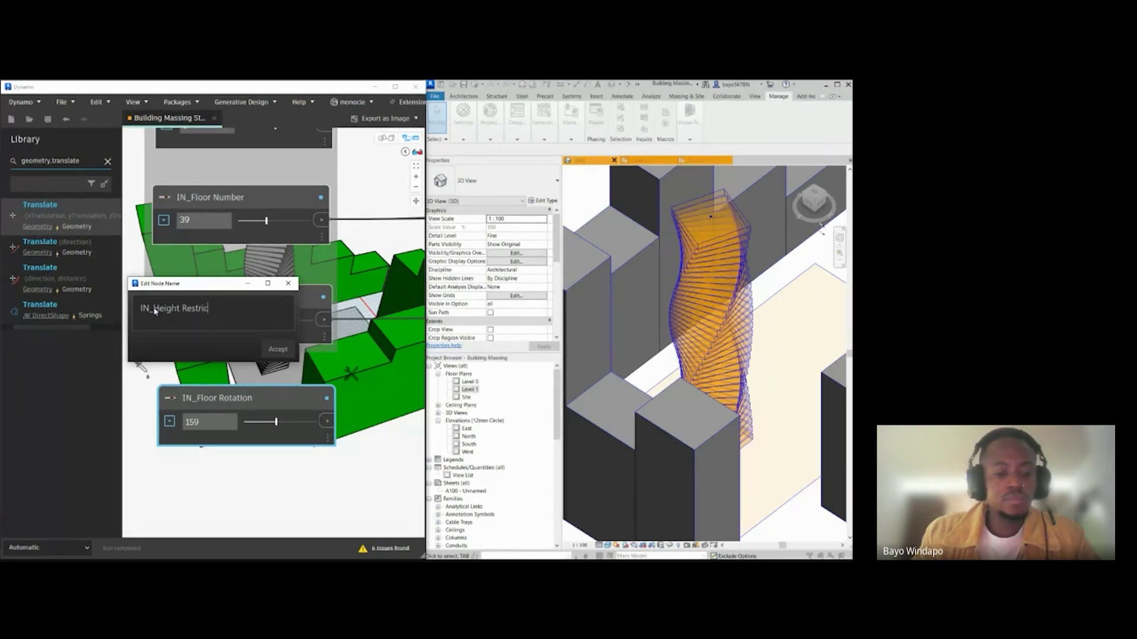
pyautogui.click(277, 350)
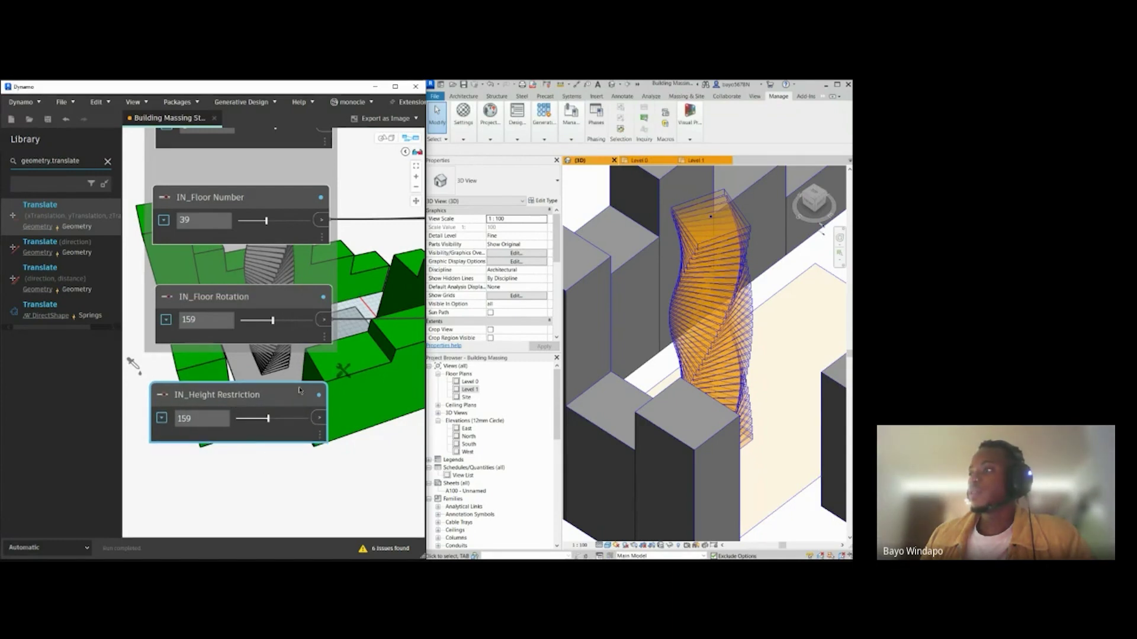
pyautogui.doubleClick(200, 421)
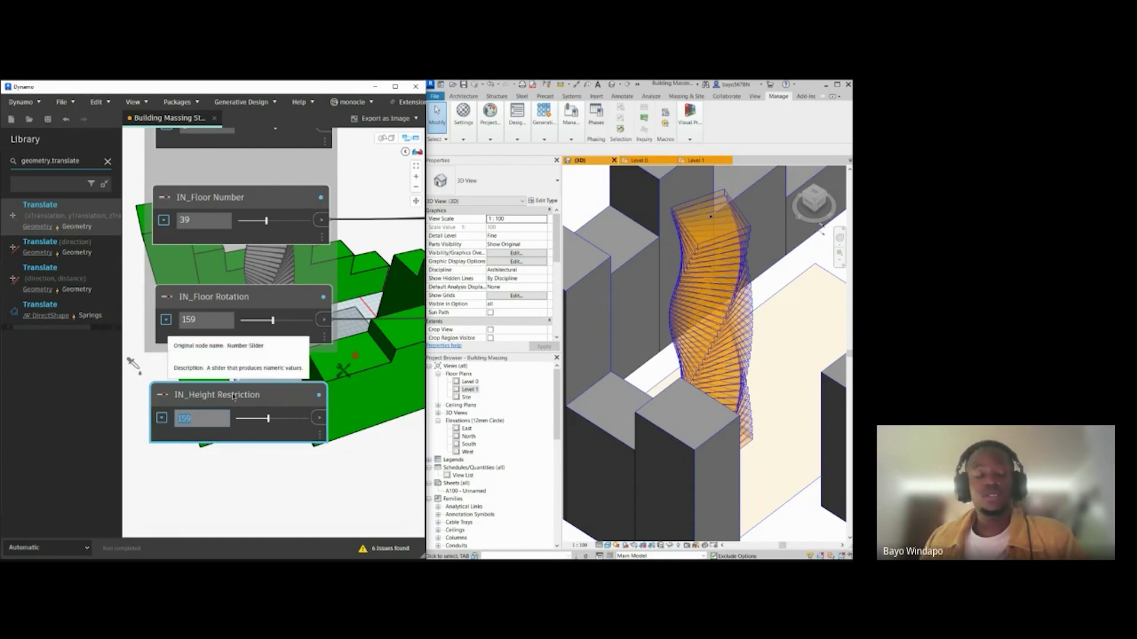
pyautogui.click(244, 501)
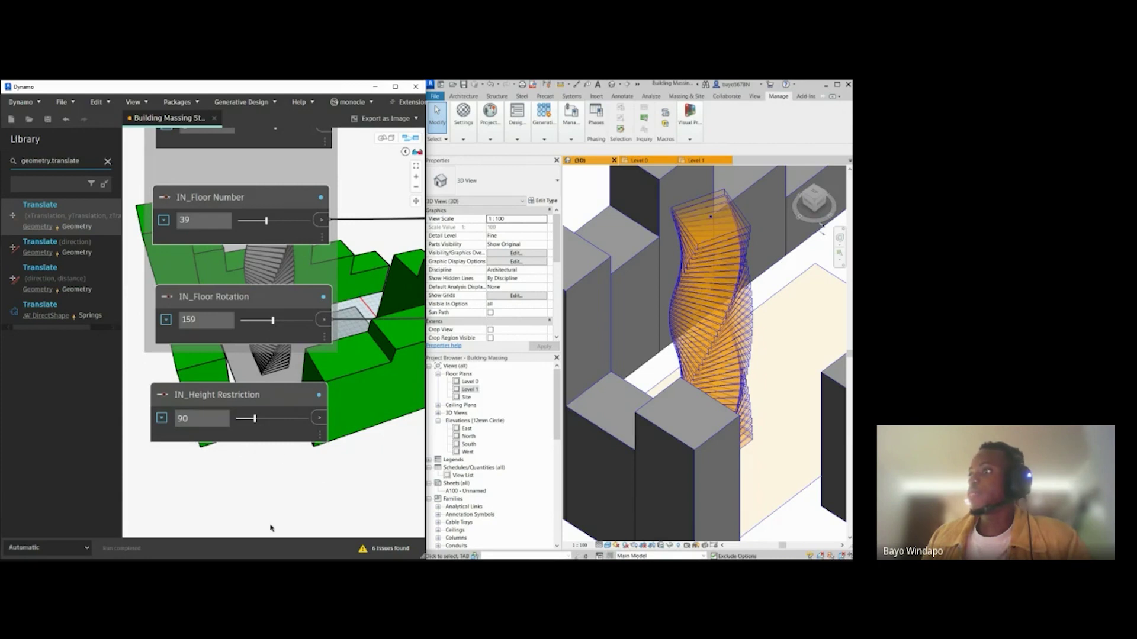
# Step: Connect the IN_Height Restriction slider output to the distance input of Geometry.Translate in the copied Height Restriction Surface group
pyautogui.scroll(-6, 243, 502)
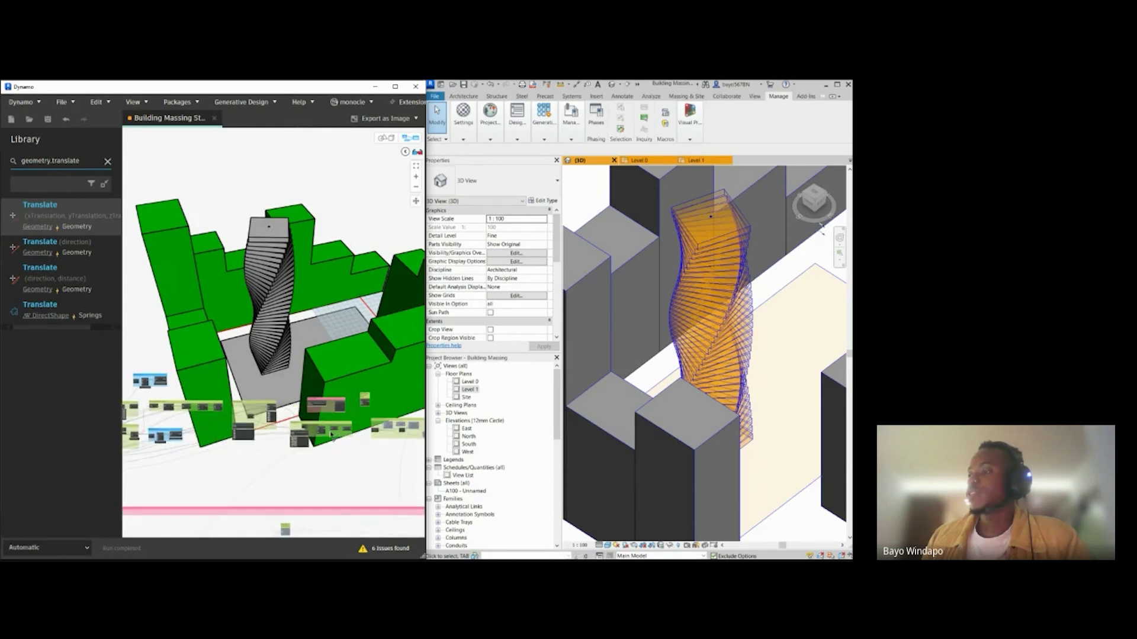
pyautogui.scroll(-3, 267, 412)
pyautogui.scroll(2, 194, 441)
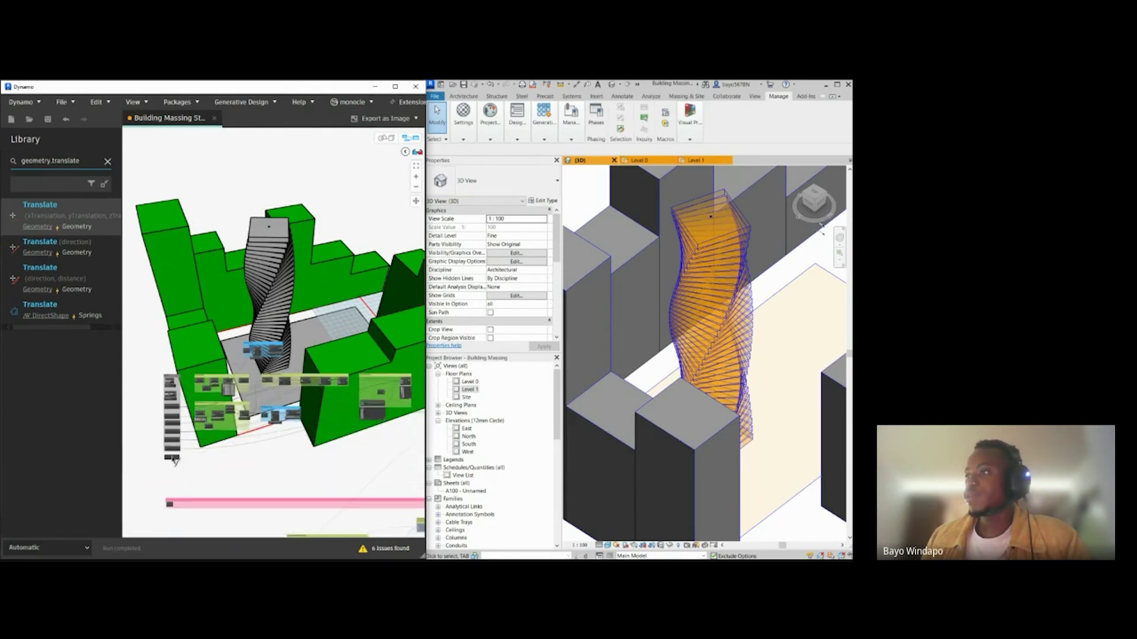
pyautogui.moveTo(269, 449); pyautogui.dragTo(194, 437, button='middle')
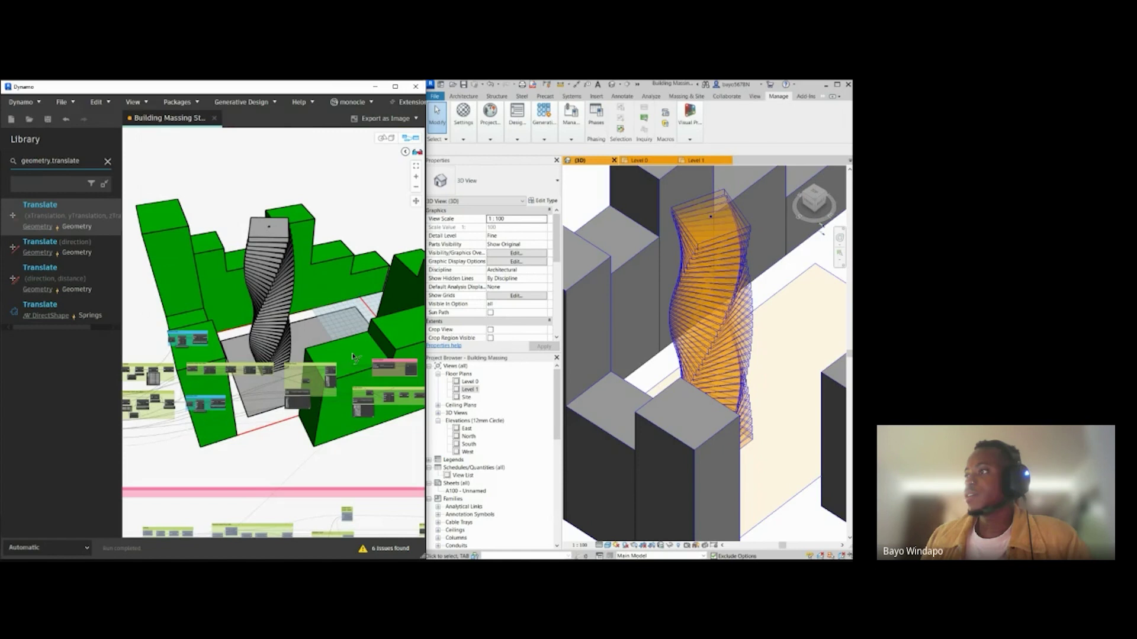
pyautogui.scroll(5, 283, 411)
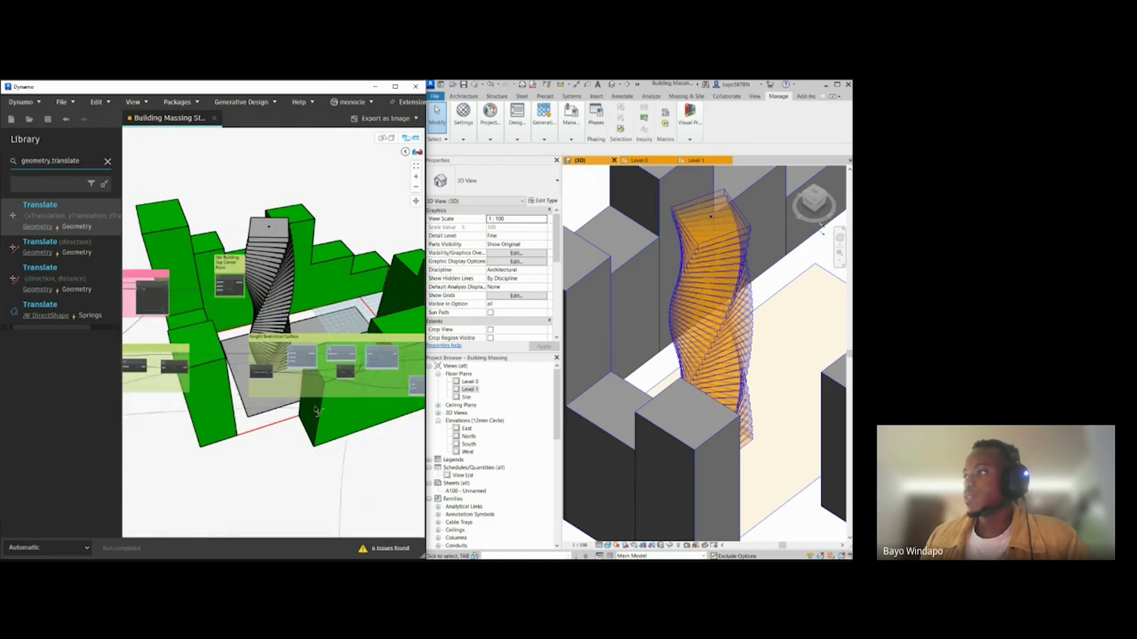
pyautogui.scroll(4, 290, 344)
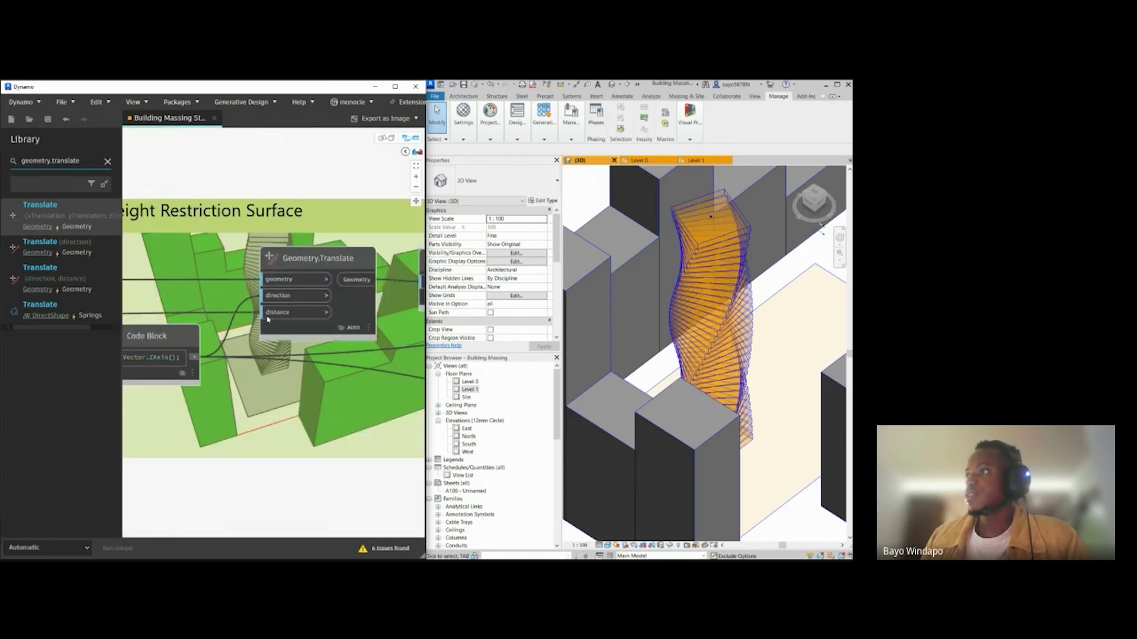
# Step: Connect the Geometry output of Geometry.Translate in the Get Building Top Center Point group to the point input of Point.Project
pyautogui.scroll(-5, 178, 338)
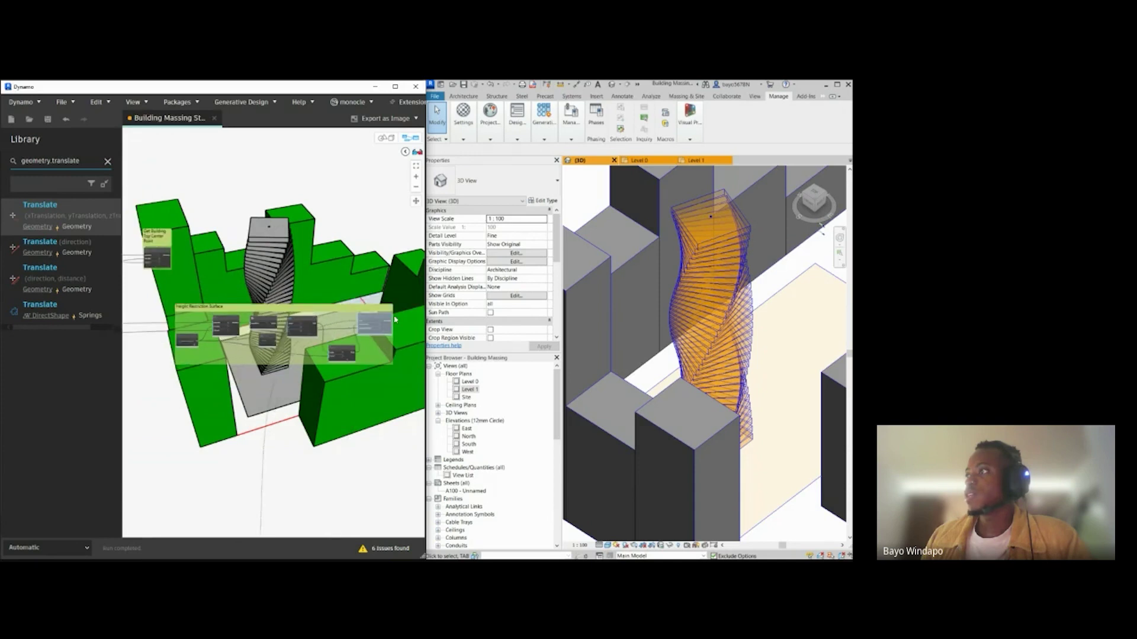
pyautogui.scroll(5, 385, 325)
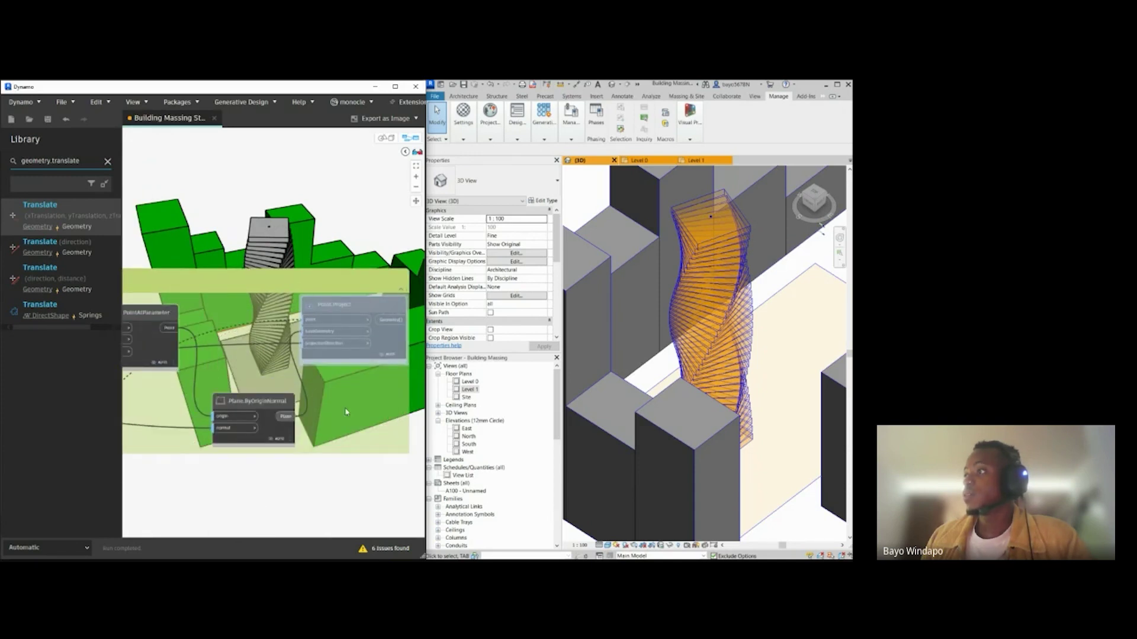
pyautogui.moveTo(346, 412); pyautogui.dragTo(334, 416, button='middle')
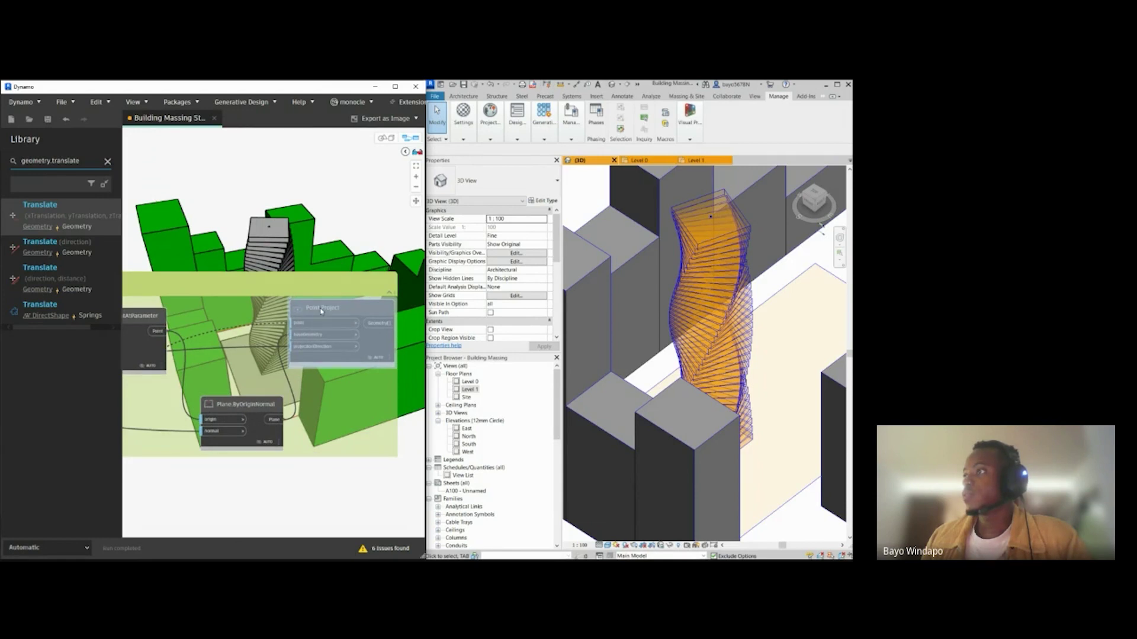
pyautogui.scroll(-1, 320, 312)
pyautogui.scroll(-3, 305, 405)
pyautogui.moveTo(221, 452); pyautogui.dragTo(272, 139, button='middle')
pyautogui.moveTo(261, 433); pyautogui.dragTo(327, 380, button='middle')
pyautogui.scroll(5, 179, 443)
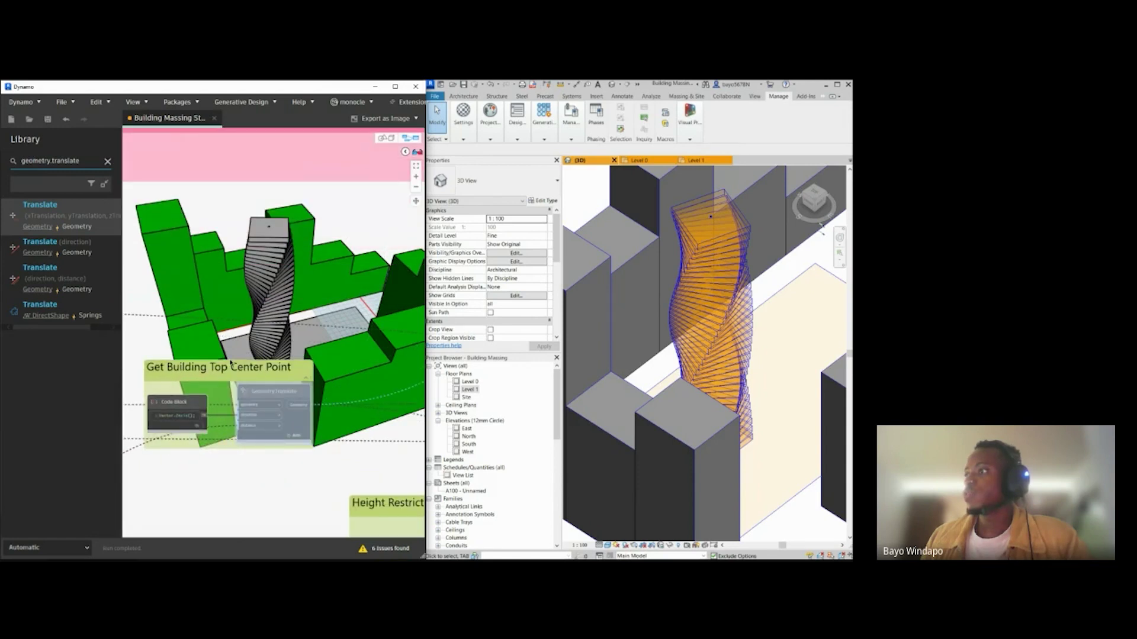
pyautogui.scroll(-5, 281, 399)
pyautogui.moveTo(287, 332); pyautogui.dragTo(302, 461, button='middle')
pyautogui.scroll(-4, 302, 427)
pyautogui.scroll(7, 294, 220)
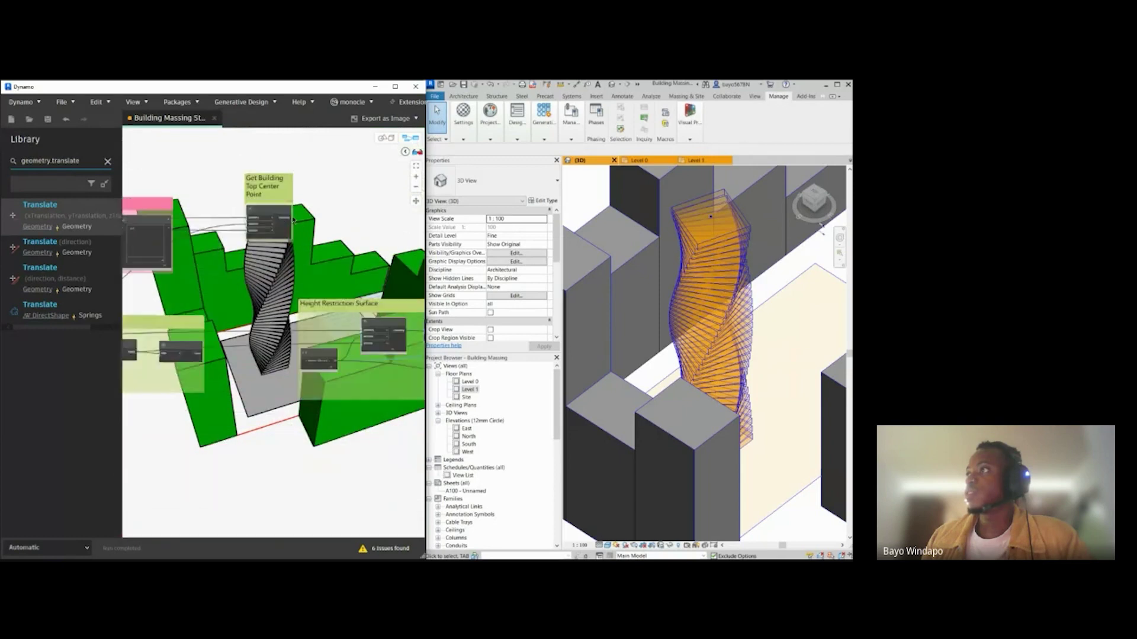
pyautogui.scroll(3, 294, 220)
pyautogui.scroll(-6, 283, 252)
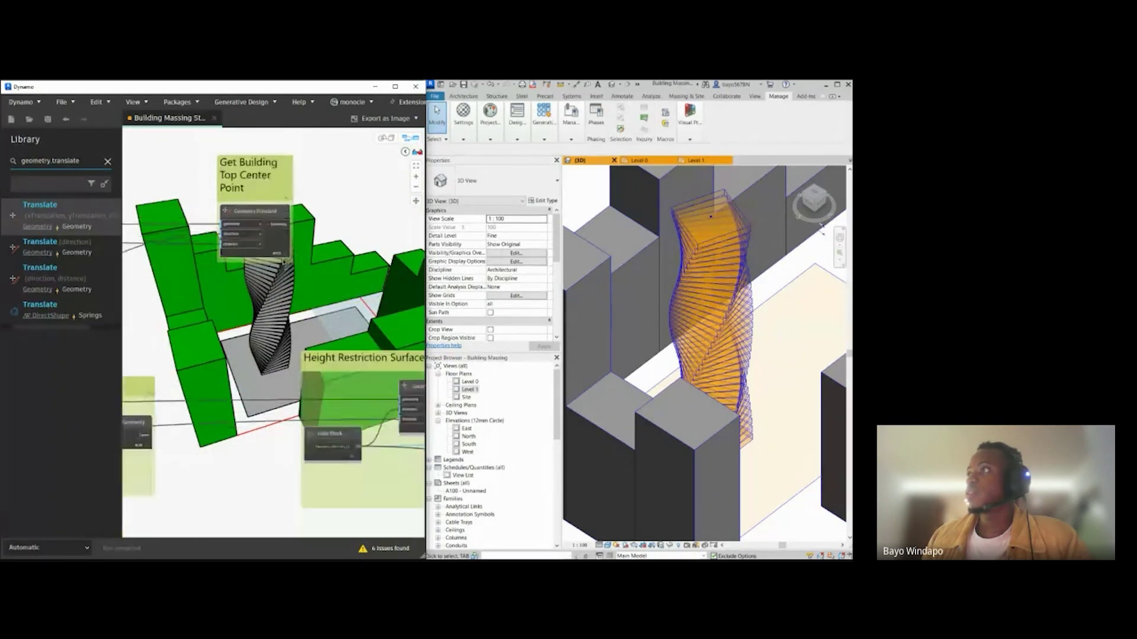
pyautogui.scroll(2, 360, 321)
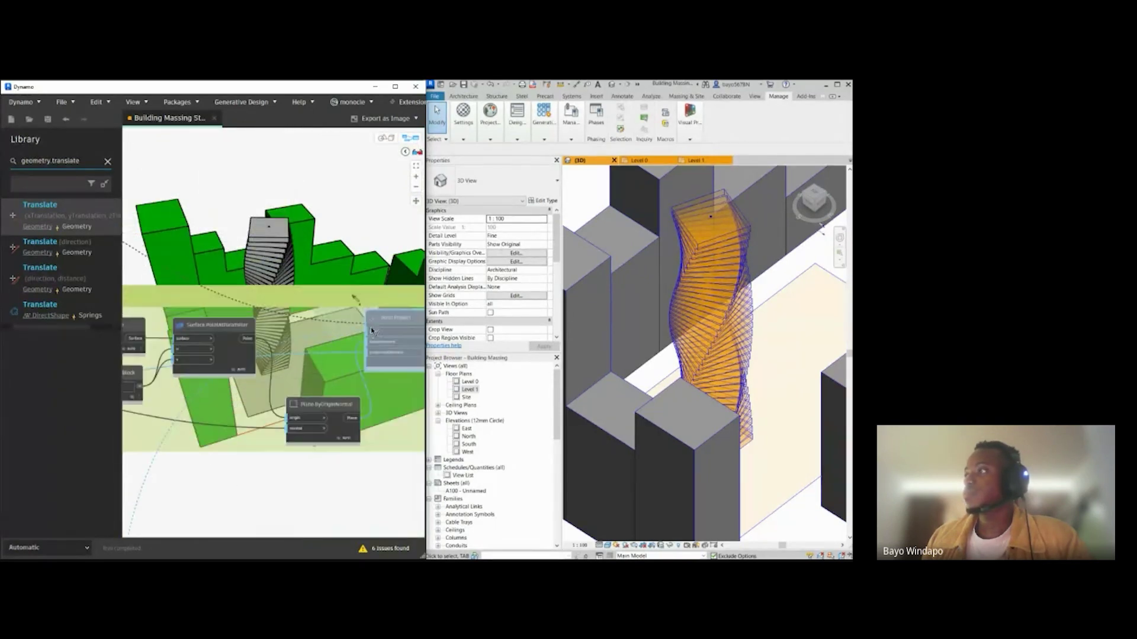
# Step: Turn on the preview of Geometry.Translate in the Height Restriction Surface group and examine the raised boundary outline in the 3D preview
pyautogui.moveTo(258, 375); pyautogui.dragTo(389, 366, button='middle')
pyautogui.moveTo(157, 385); pyautogui.dragTo(191, 384, button='middle')
pyautogui.scroll(3, 219, 376)
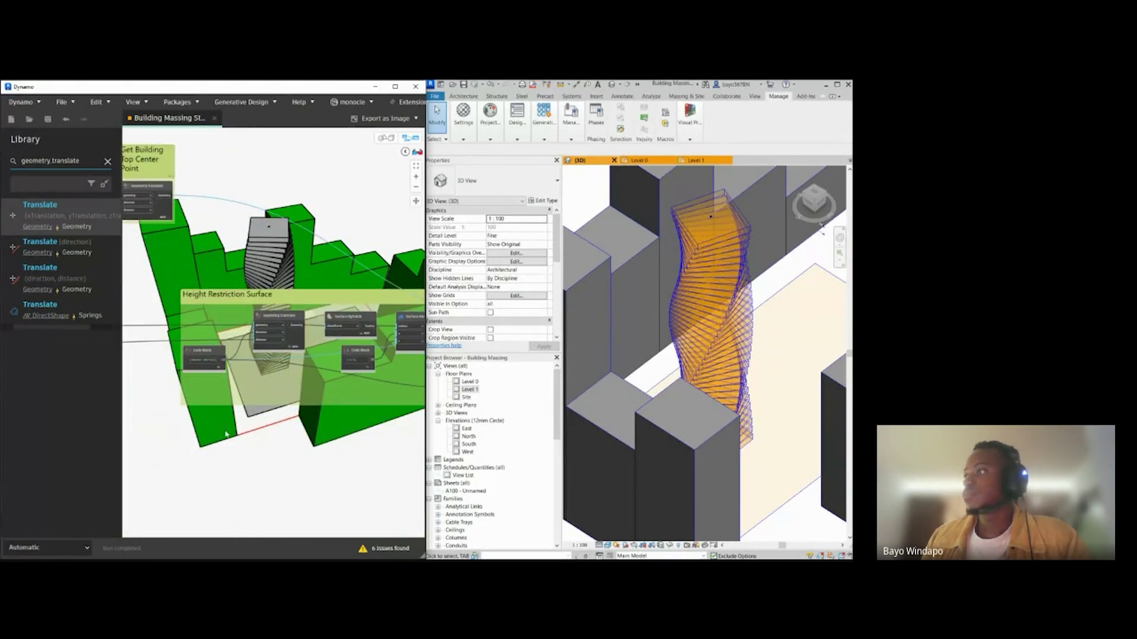
pyautogui.scroll(1, 242, 373)
pyautogui.moveTo(237, 387); pyautogui.dragTo(185, 387, button='middle')
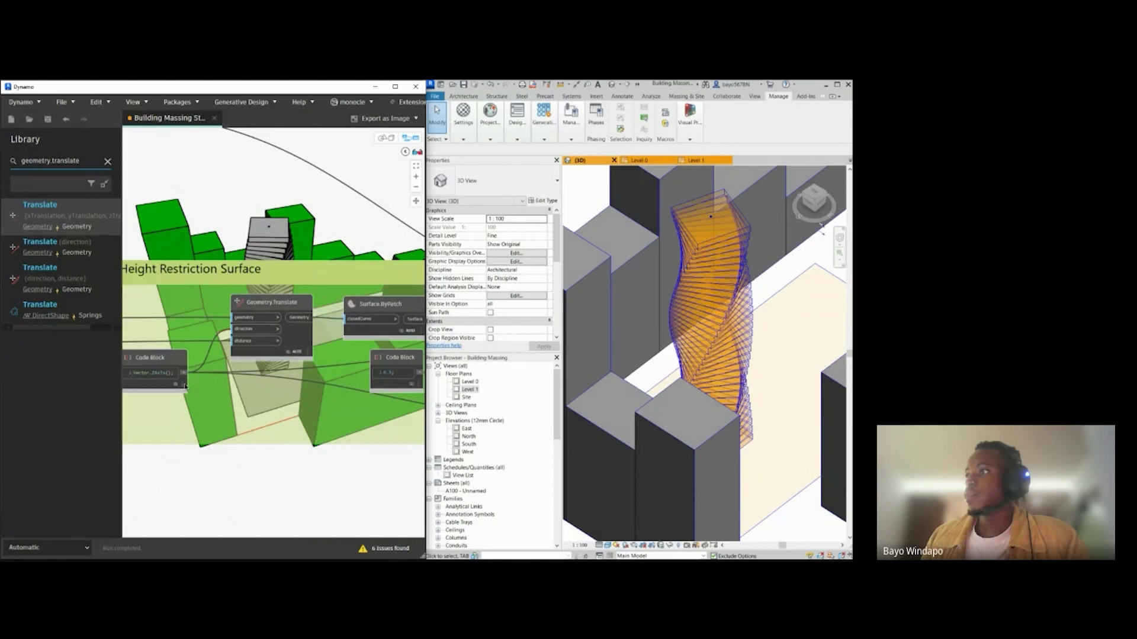
pyautogui.moveTo(260, 352); pyautogui.dragTo(270, 354, button='middle')
pyautogui.rightClick(308, 335)
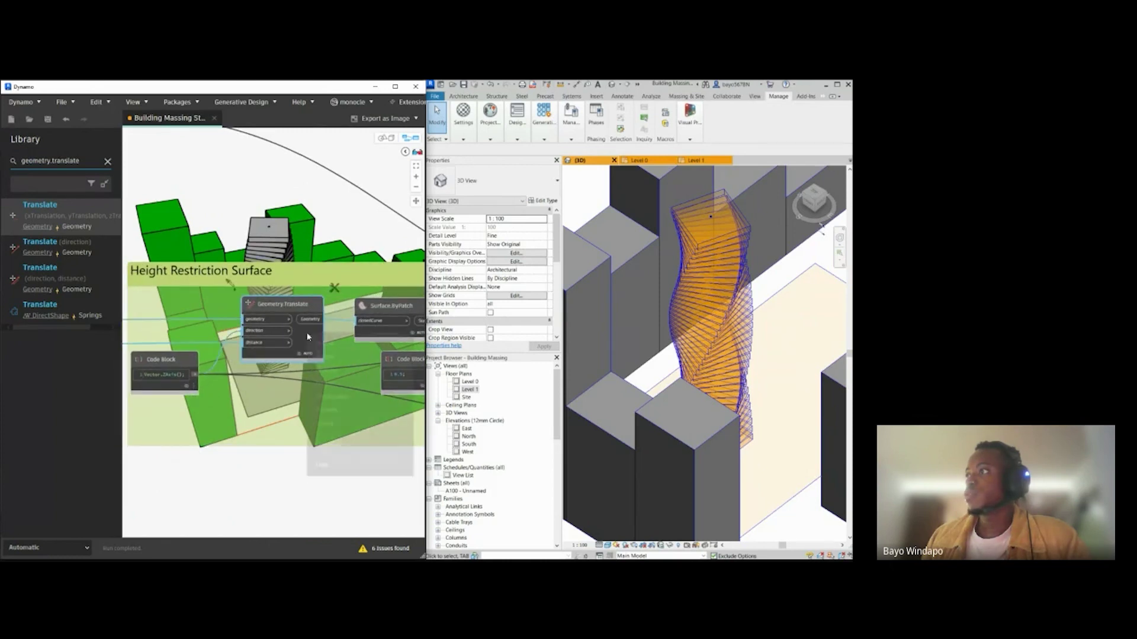
pyautogui.click(327, 370)
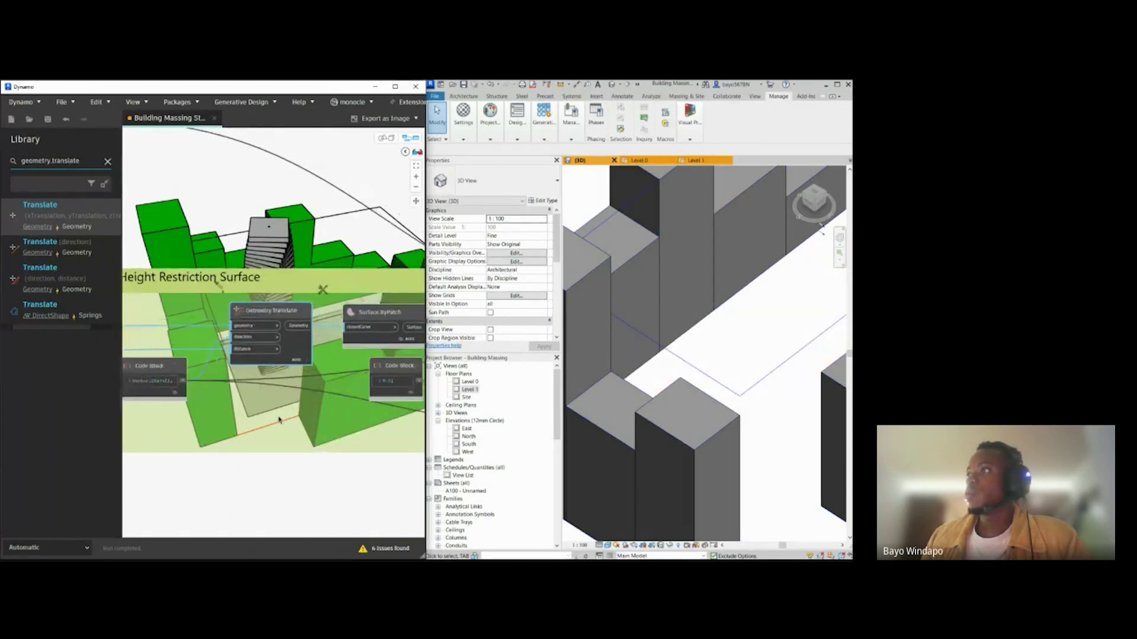
pyautogui.moveTo(289, 415); pyautogui.dragTo(322, 428, button='middle')
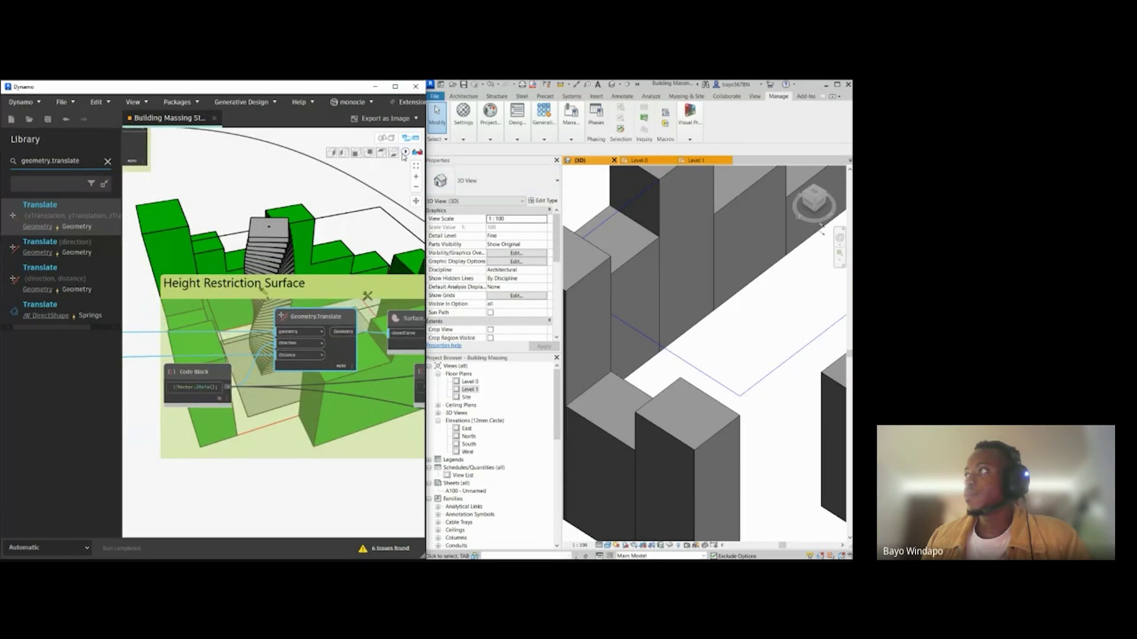
pyautogui.click(385, 138)
pyautogui.scroll(3, 297, 437)
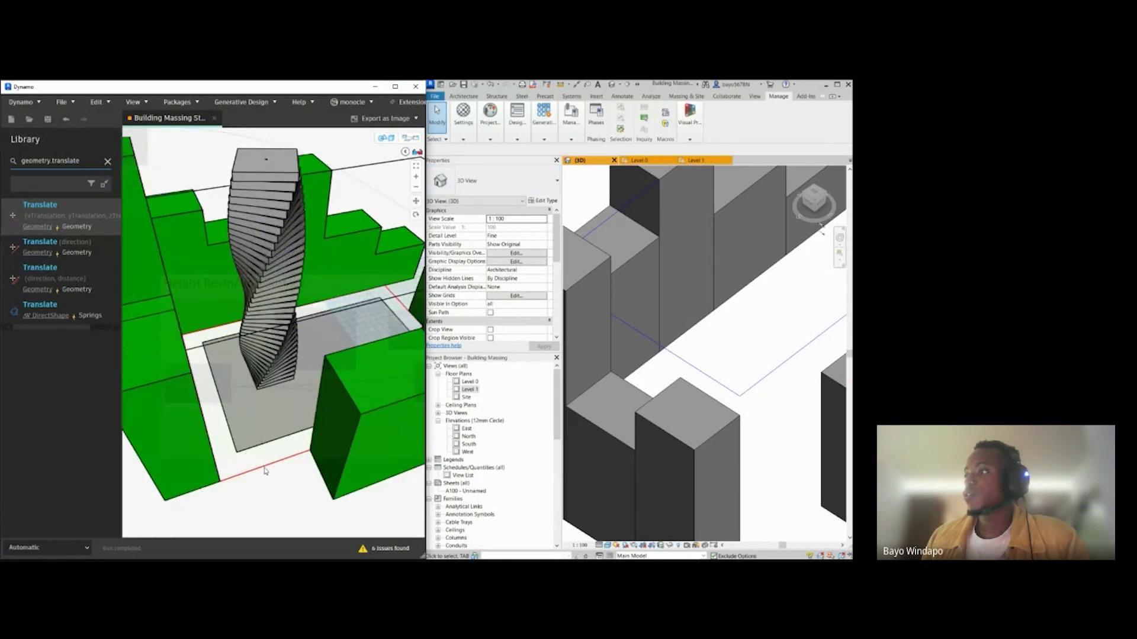
pyautogui.moveTo(248, 454)
pyautogui.mouseDown(button='right')
pyautogui.moveTo(210, 369)
pyautogui.moveTo(273, 366)
pyautogui.moveTo(308, 280)
pyautogui.moveTo(299, 301)
pyautogui.moveTo(278, 264)
pyautogui.moveTo(301, 285)
pyautogui.mouseUp(button='right')
pyautogui.click(409, 138)
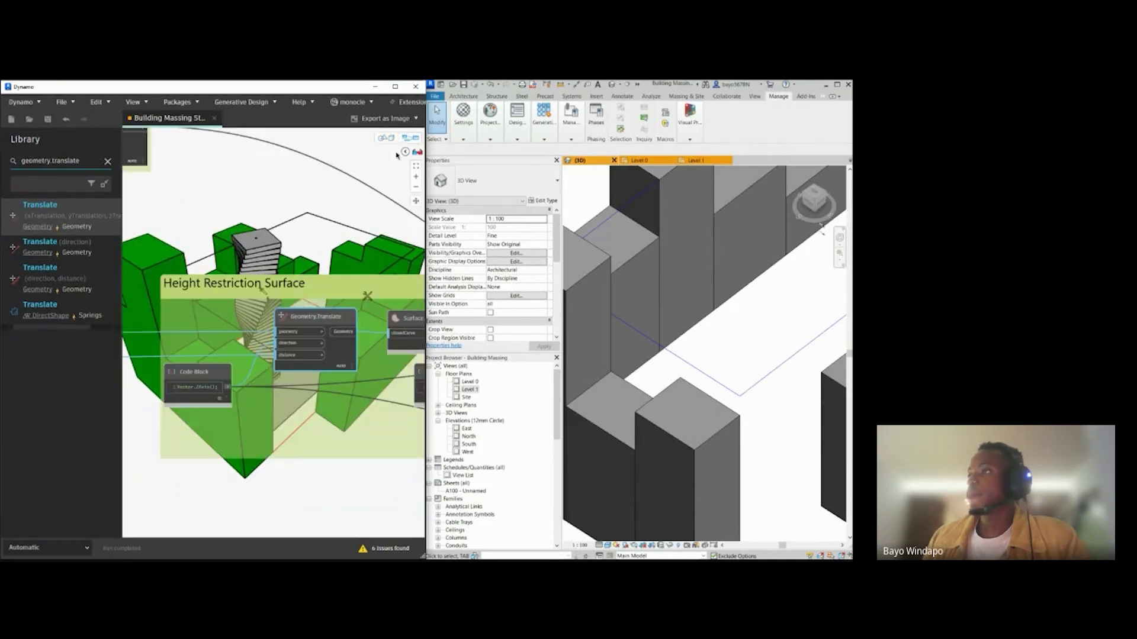
# Step: Turn off the Geometry.Translate preview, turn on the Surface.ByPatch preview, and check the height restriction surface against the tower in 3D
pyautogui.scroll(3, 240, 403)
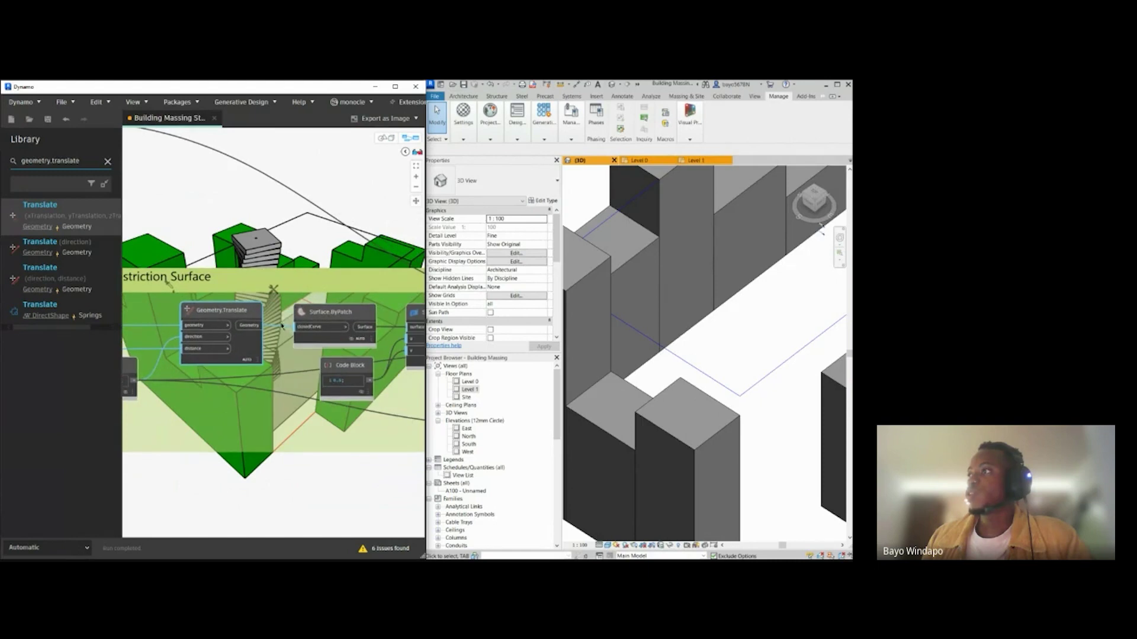
pyautogui.rightClick(244, 356)
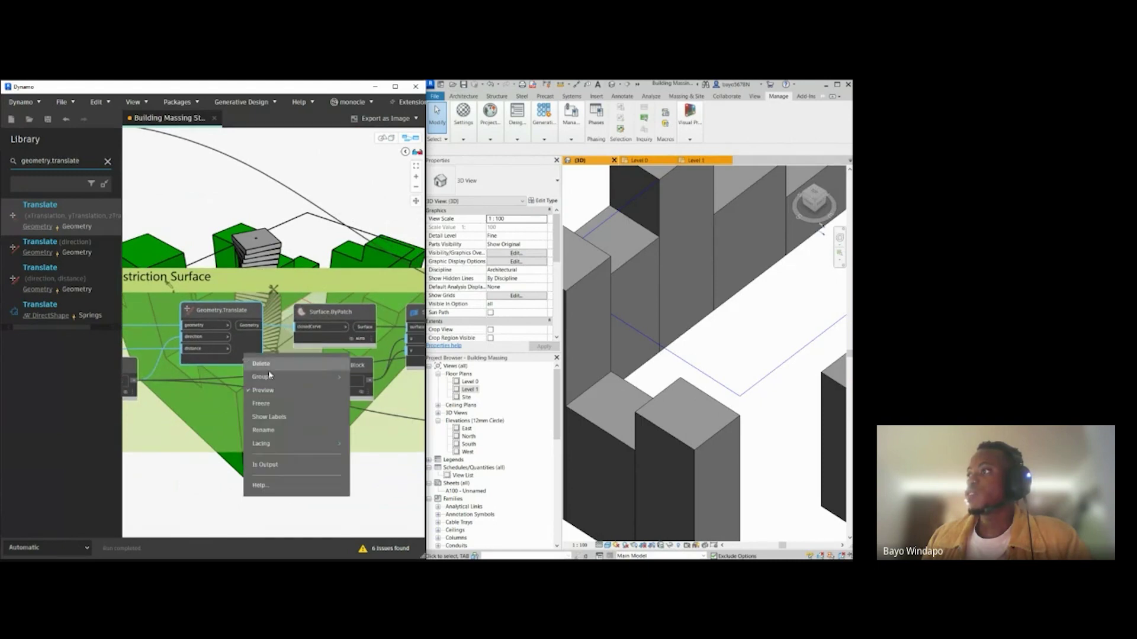
pyautogui.rightClick(338, 316)
pyautogui.click(353, 350)
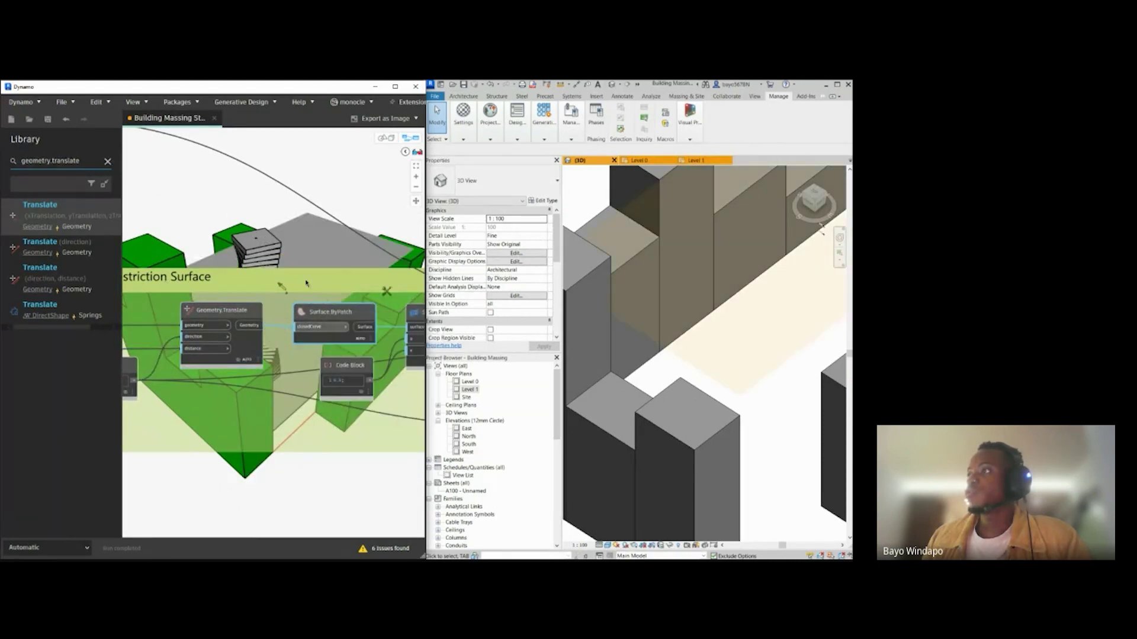
pyautogui.click(387, 139)
pyautogui.scroll(2, 299, 289)
pyautogui.moveTo(299, 291)
pyautogui.mouseDown(button='right')
pyautogui.moveTo(281, 284)
pyautogui.moveTo(311, 281)
pyautogui.moveTo(306, 295)
pyautogui.mouseUp(button='right')
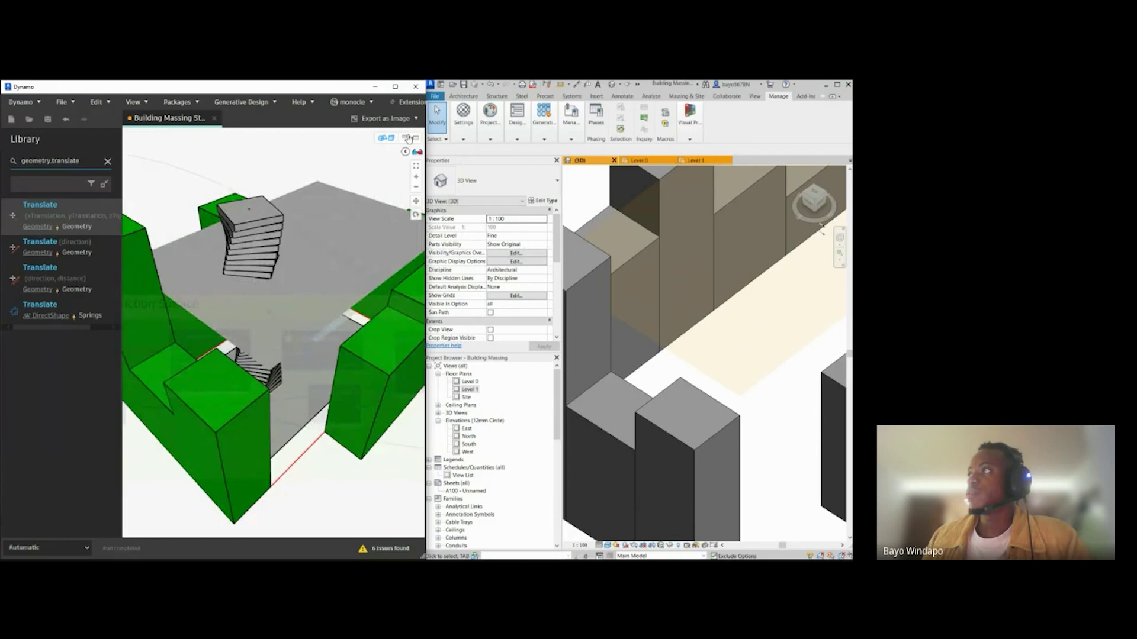
# Step: Turn off the Surface.ByPatch preview and turn on the preview of Surface.PointAtParameter
pyautogui.click(411, 138)
pyautogui.moveTo(361, 296); pyautogui.dragTo(287, 287, button='middle')
pyautogui.rightClick(259, 333)
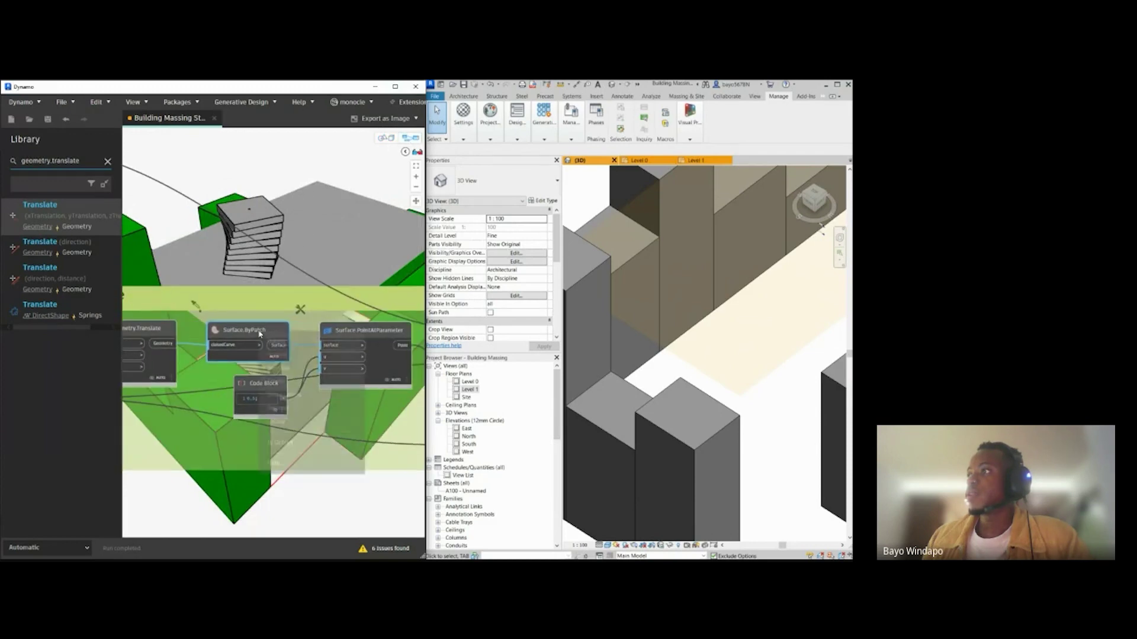
pyautogui.click(278, 368)
pyautogui.moveTo(390, 364); pyautogui.dragTo(301, 358, button='middle')
pyautogui.rightClick(300, 357)
pyautogui.click(323, 391)
# Step: Turn the Surface.ByPatch preview back on and examine the surface's center point in the 3D preview
pyautogui.moveTo(295, 279); pyautogui.dragTo(287, 293, button='middle')
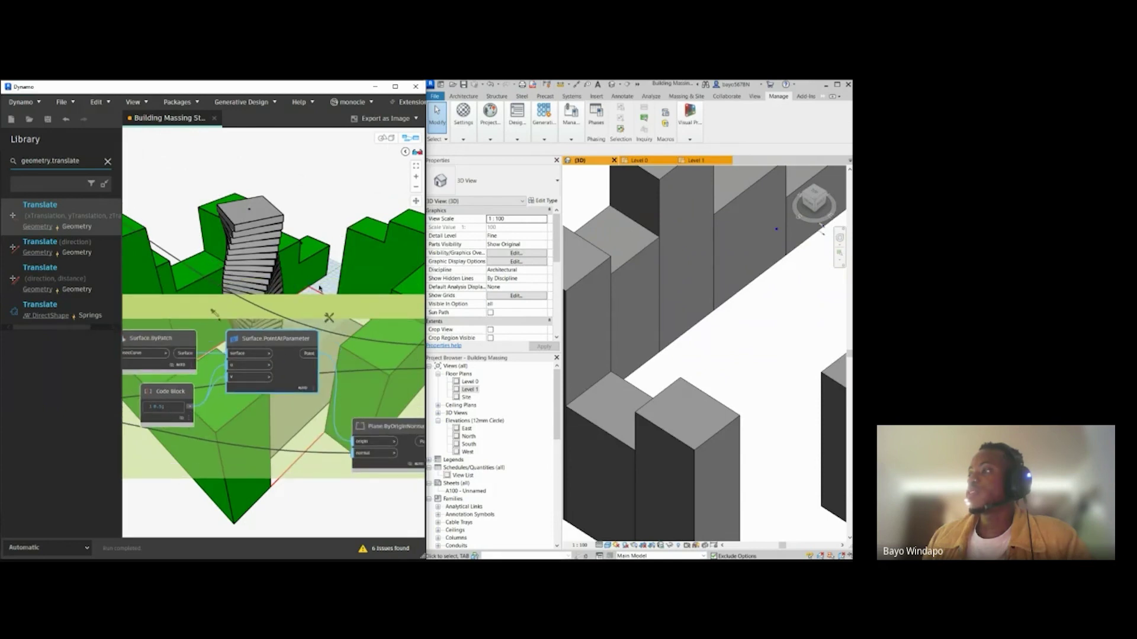
pyautogui.scroll(-2, 375, 219)
pyautogui.rightClick(200, 322)
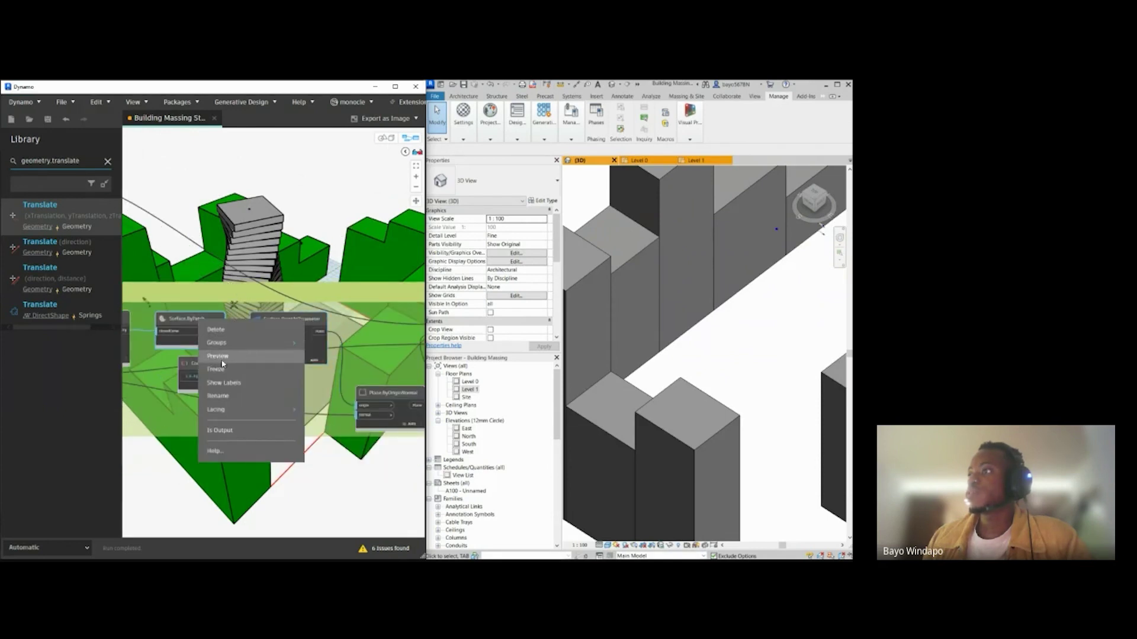
pyautogui.click(222, 361)
pyautogui.click(385, 139)
pyautogui.scroll(2, 274, 337)
pyautogui.moveTo(274, 337); pyautogui.dragTo(228, 215, button='right')
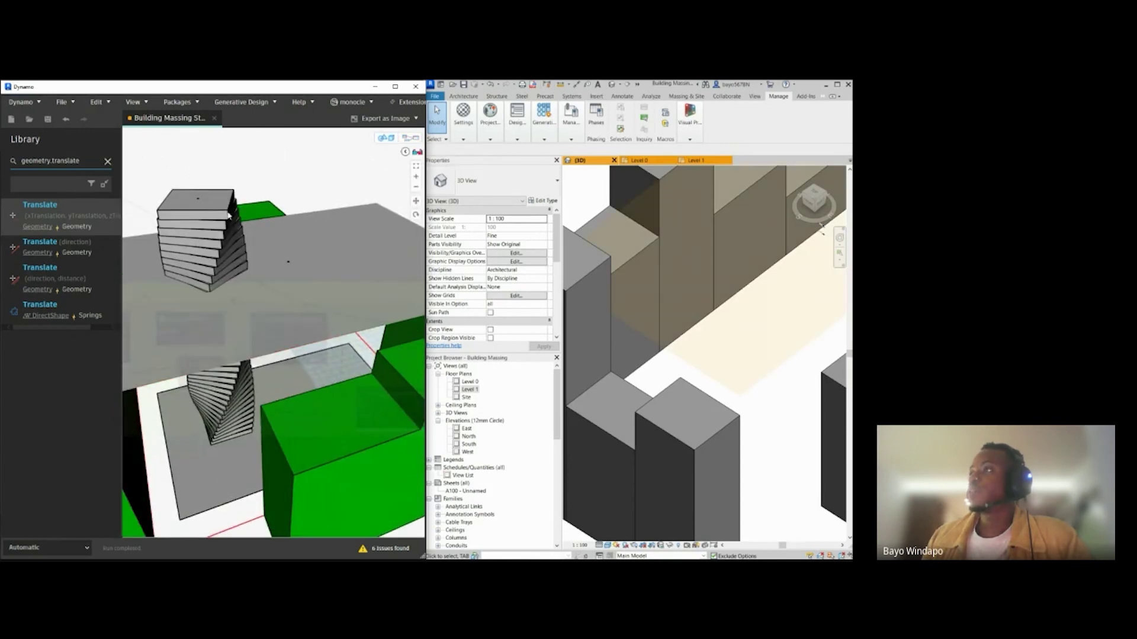
pyautogui.moveTo(294, 271); pyautogui.dragTo(241, 230, button='right')
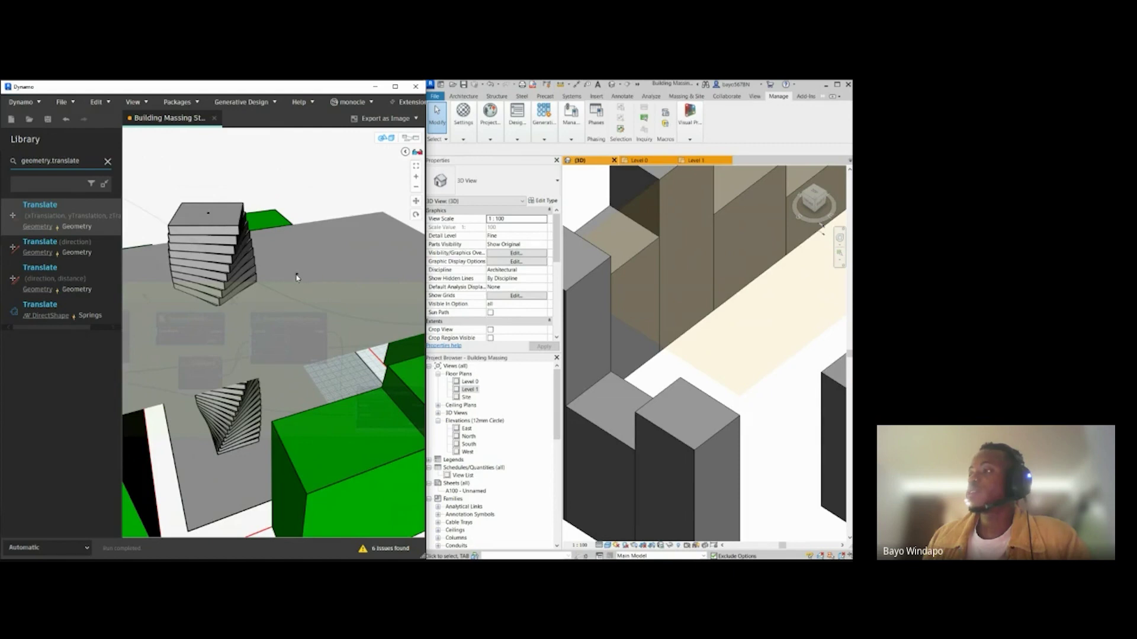
pyautogui.moveTo(295, 274); pyautogui.dragTo(230, 235, button='right')
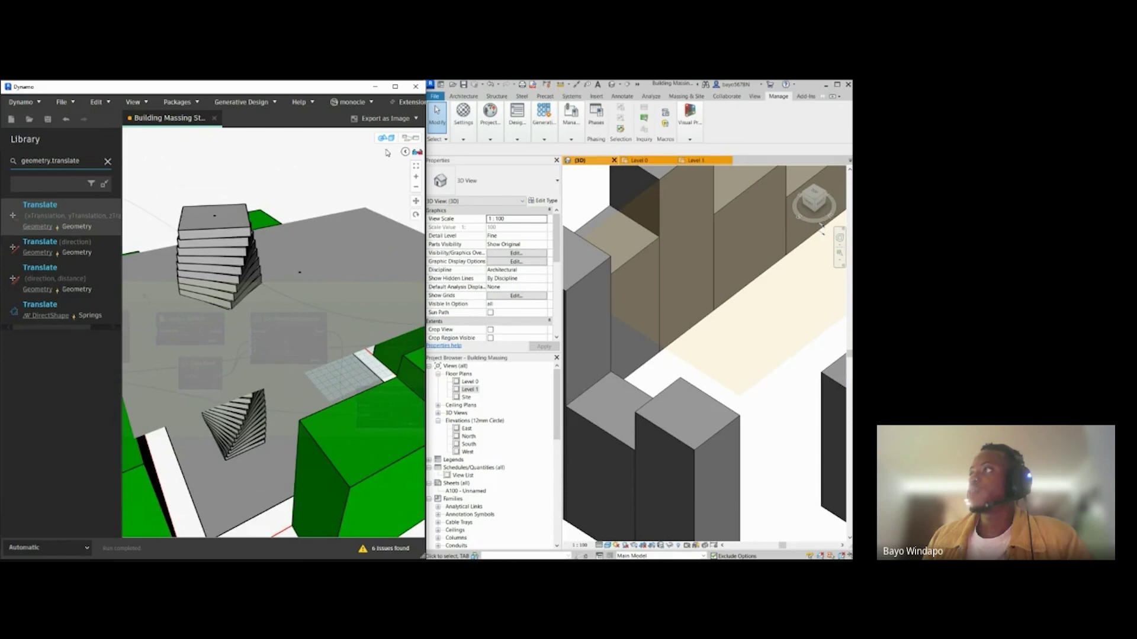
pyautogui.click(409, 138)
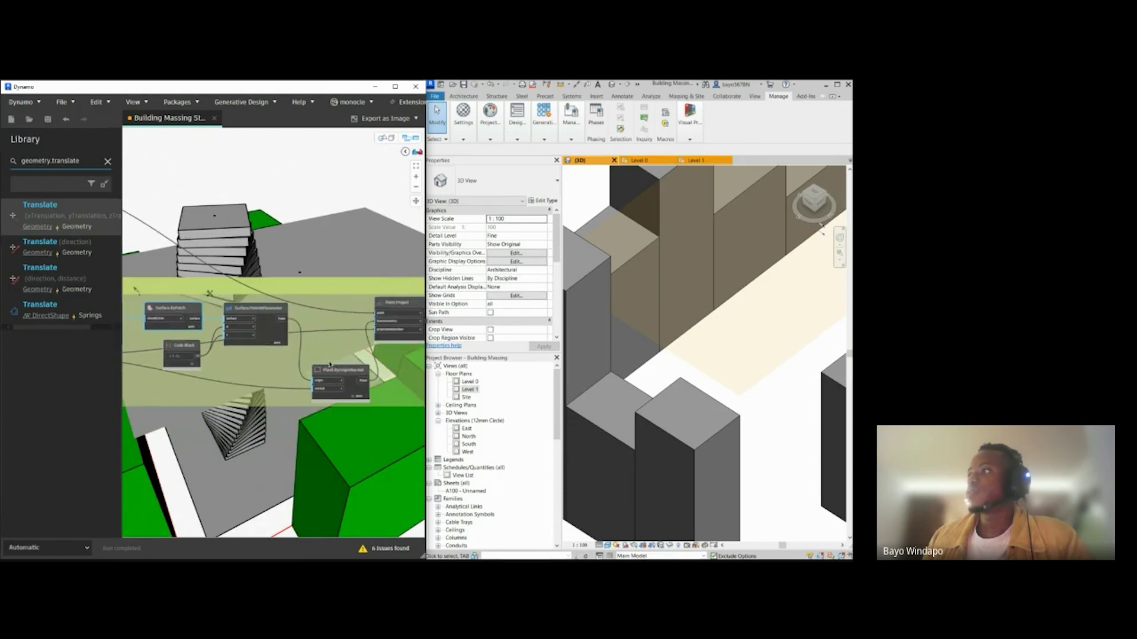
# Step: Turn on the preview of Plane.ByOriginNormal in the Height Restriction Surface group
pyautogui.scroll(1, 347, 370)
pyautogui.moveTo(386, 315); pyautogui.dragTo(274, 326, button='middle')
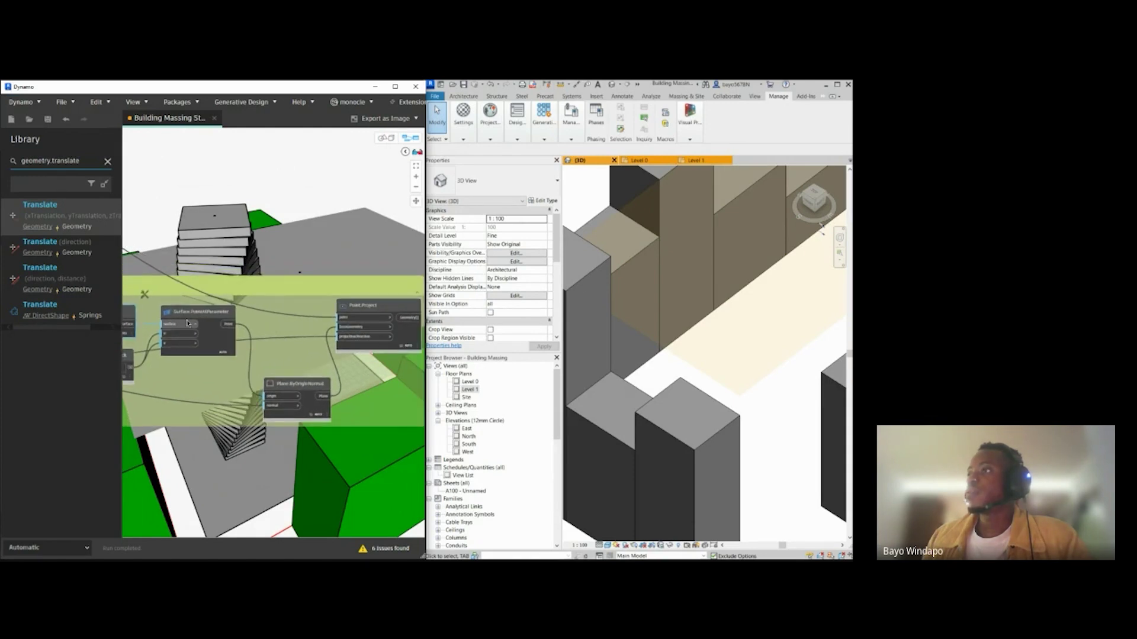
pyautogui.scroll(1, 188, 323)
pyautogui.moveTo(228, 369); pyautogui.dragTo(242, 386, button='middle')
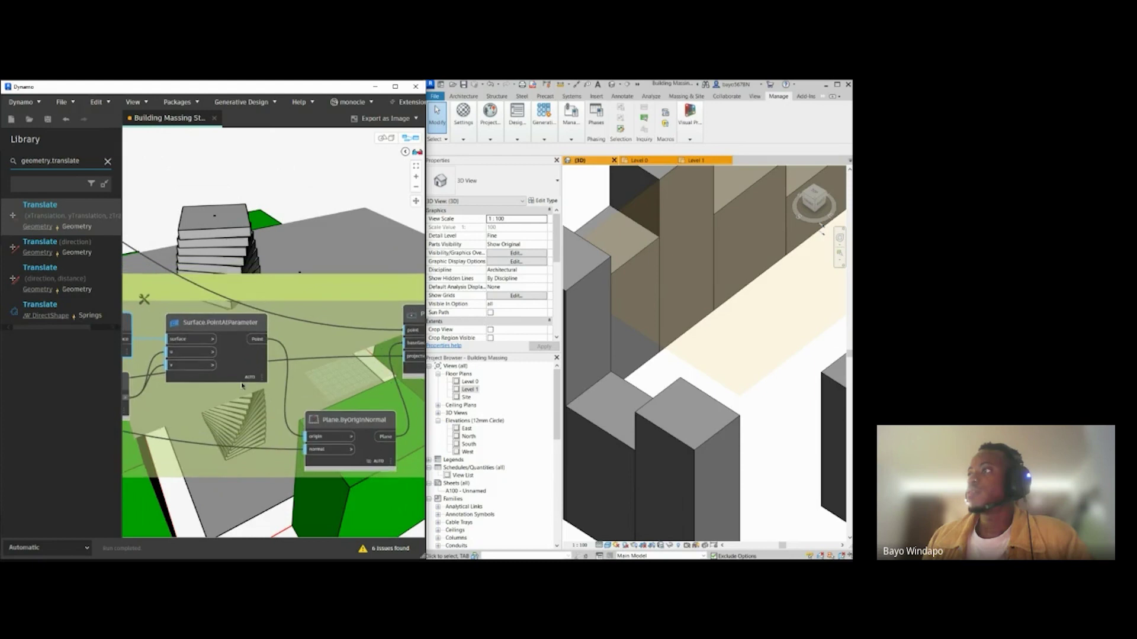
pyautogui.moveTo(235, 370); pyautogui.dragTo(246, 365, button='middle')
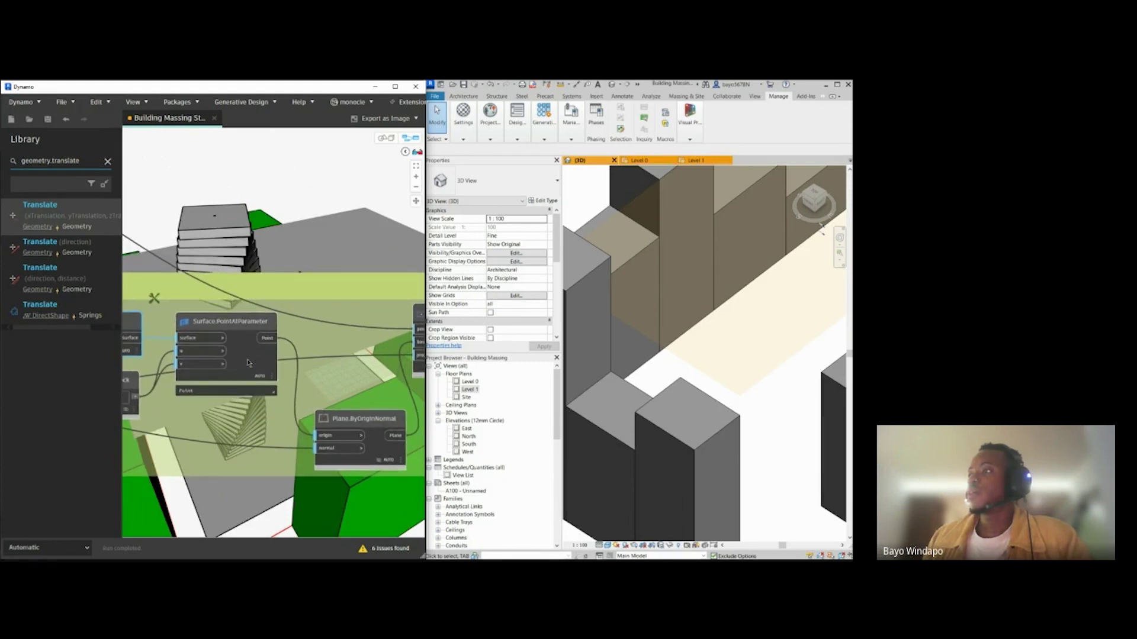
pyautogui.click(249, 363)
pyautogui.scroll(-1, 247, 363)
pyautogui.moveTo(299, 385); pyautogui.dragTo(250, 373, button='middle')
pyautogui.click(295, 422)
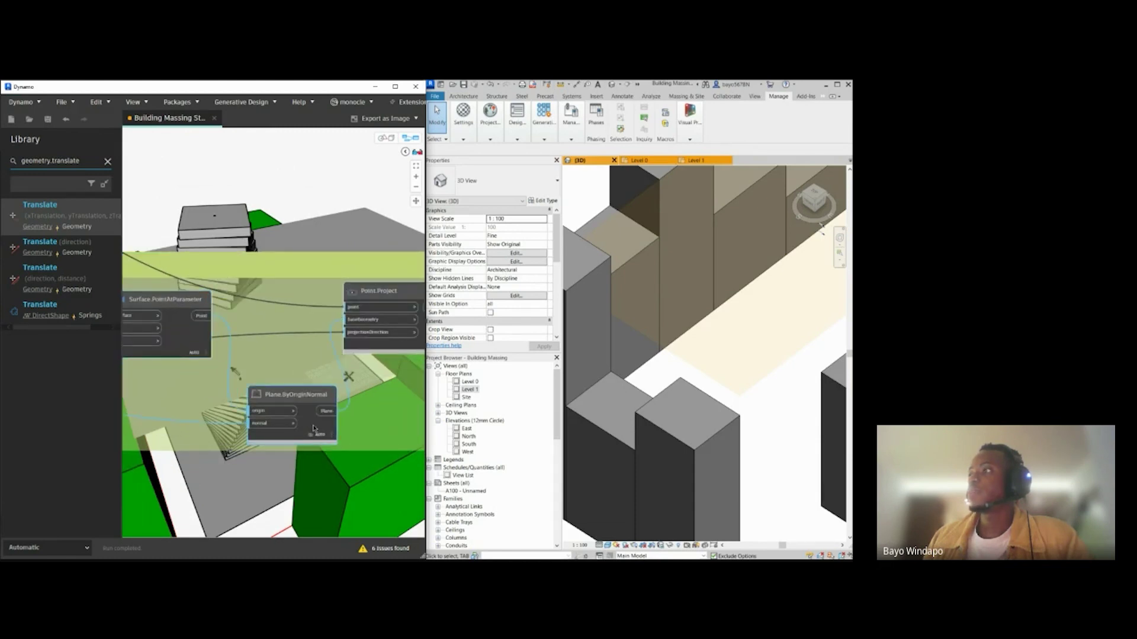
pyautogui.scroll(2, 283, 467)
pyautogui.rightClick(279, 467)
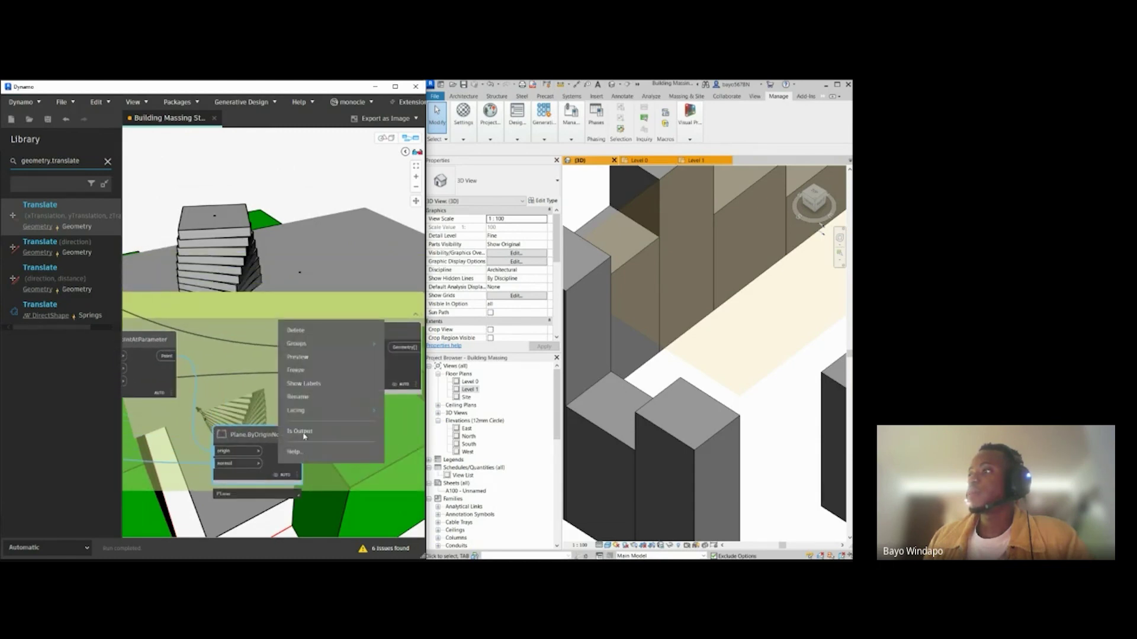
pyautogui.click(298, 358)
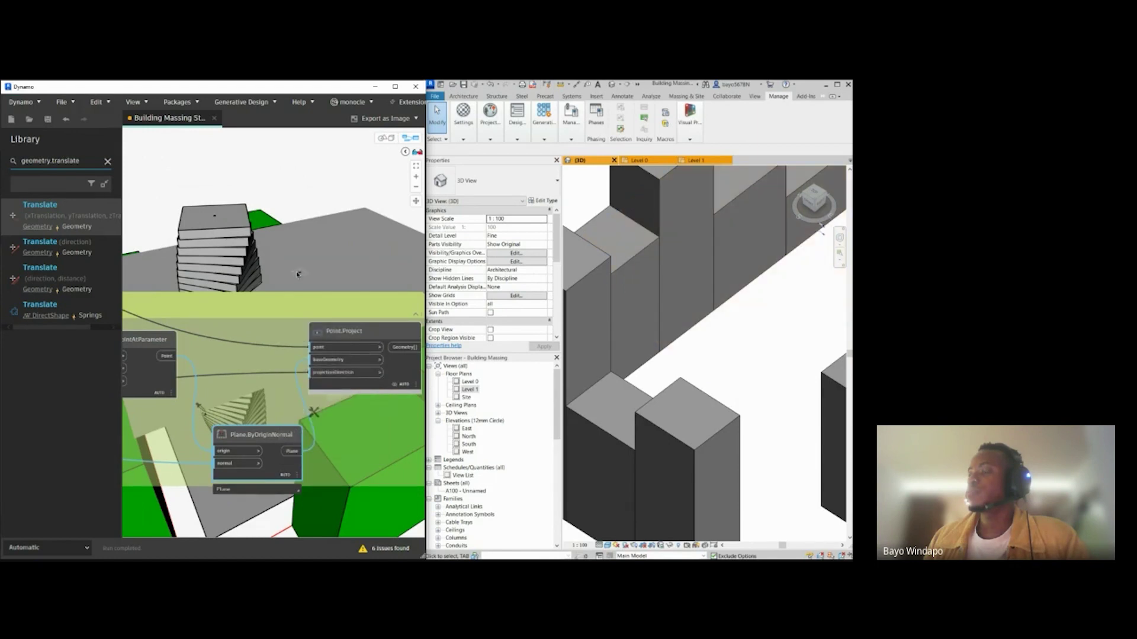
# Step: Turn on the preview of Point.Project in the Height Restriction Surface group
pyautogui.moveTo(385, 358); pyautogui.dragTo(346, 360, button='middle')
pyautogui.rightClick(355, 366)
pyautogui.click(376, 402)
pyautogui.moveTo(321, 311); pyautogui.dragTo(302, 355, button='middle')
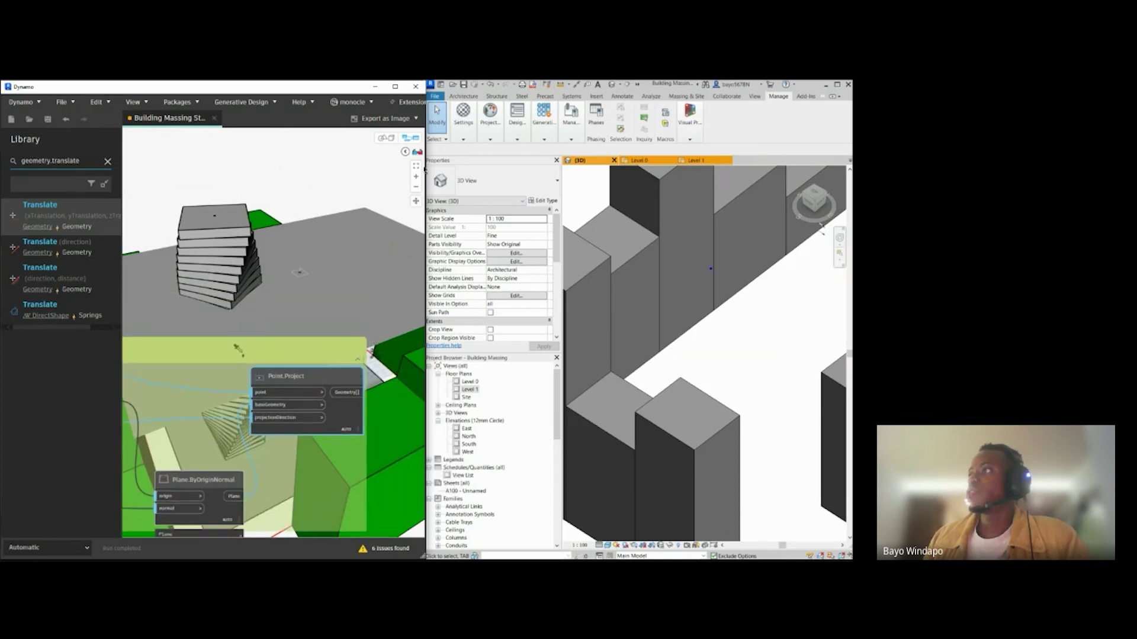
# Step: Set the IN_Floor Number slider to 15
pyautogui.scroll(-5, 362, 282)
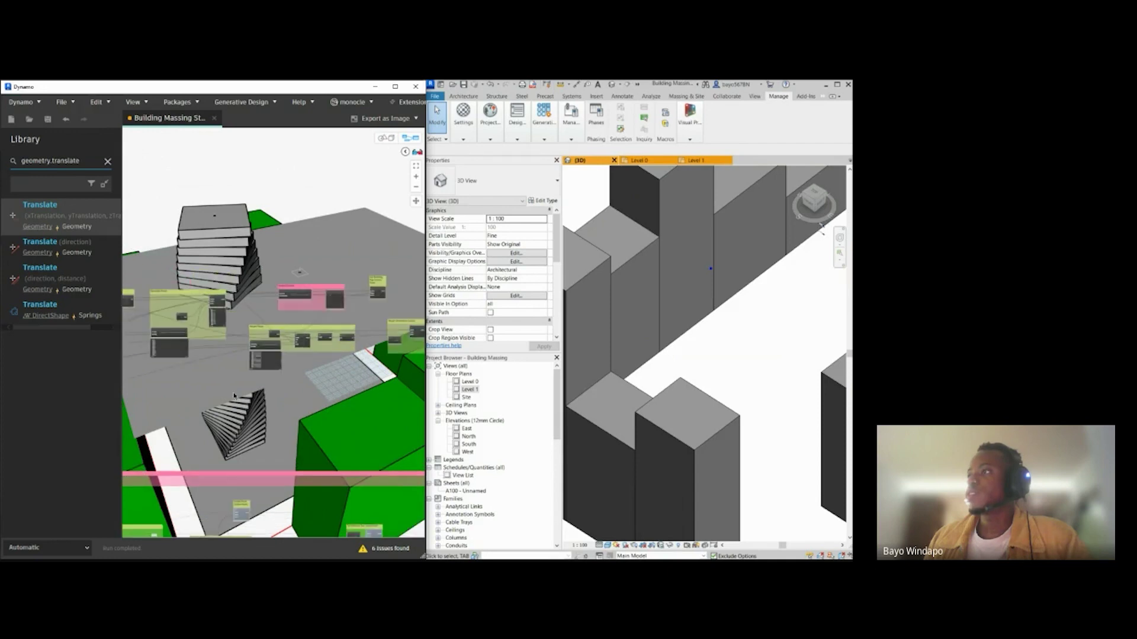
pyautogui.moveTo(125, 419); pyautogui.dragTo(311, 415, button='middle')
pyautogui.scroll(5, 274, 418)
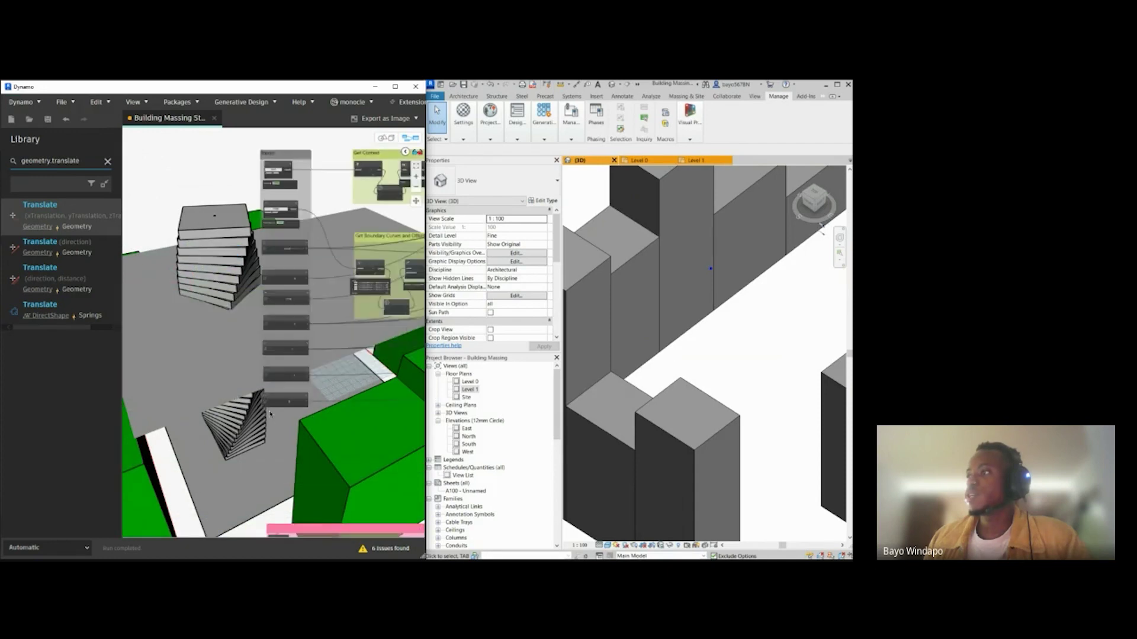
pyautogui.doubleClick(299, 255)
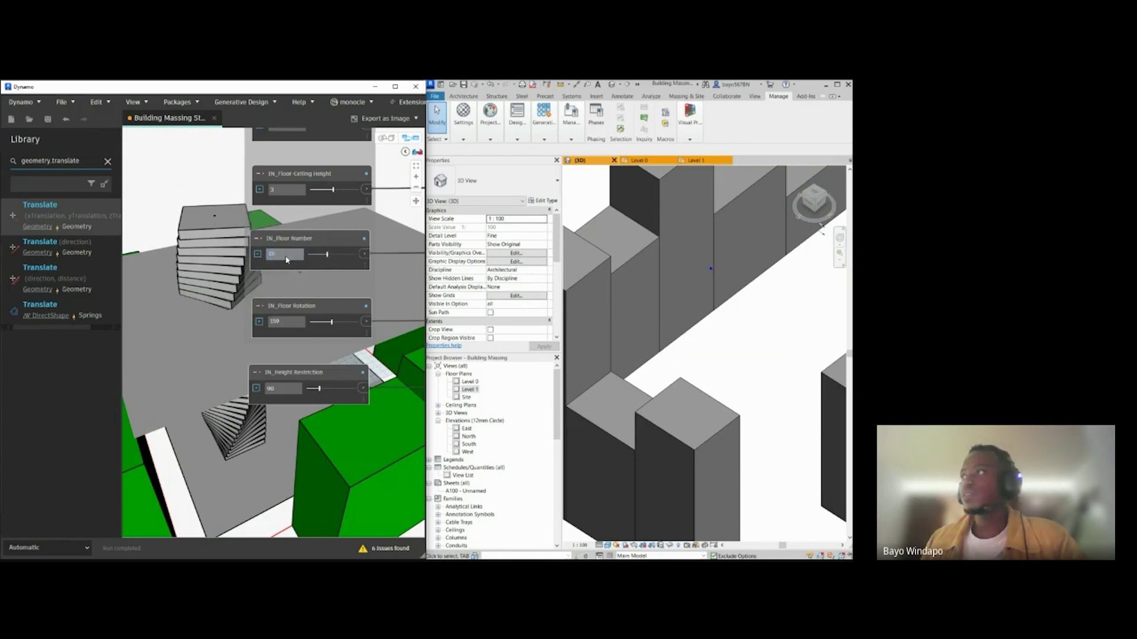
pyautogui.write('15')
pyautogui.press('Return')
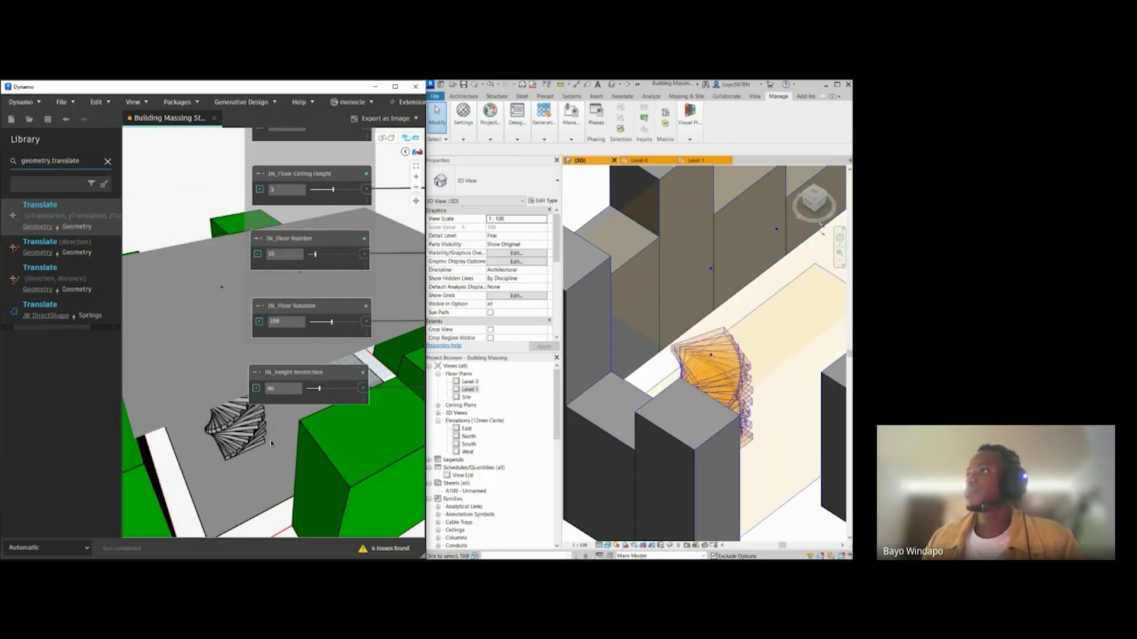
# Step: Return to Point.Project and examine the projected point relative to the tower and the height restriction surface in 3D
pyautogui.scroll(-5, 259, 452)
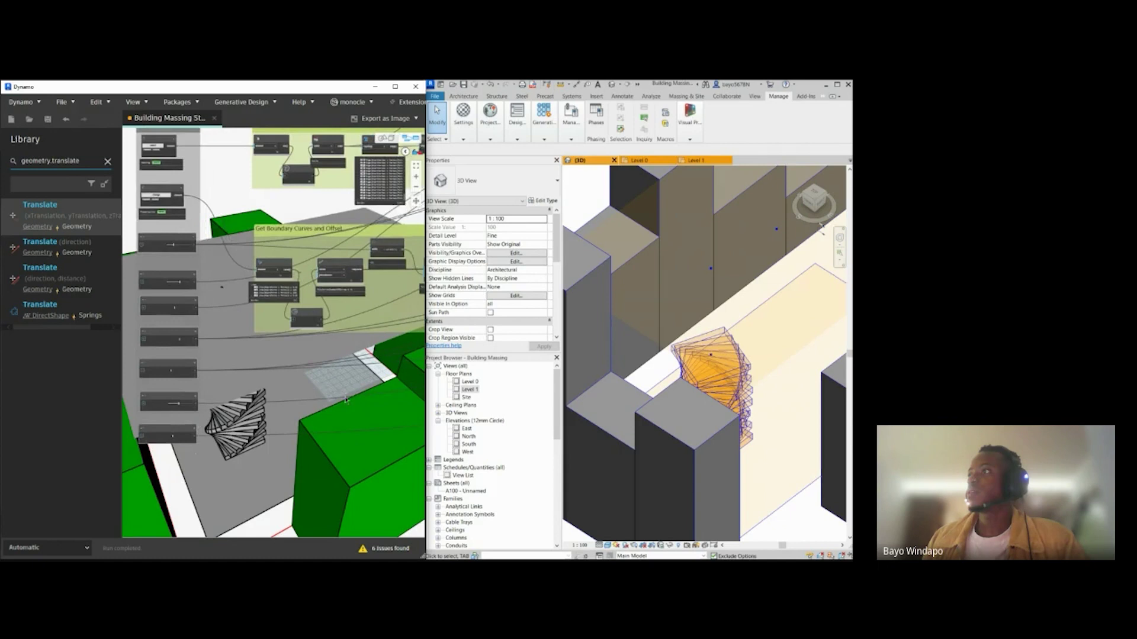
pyautogui.moveTo(377, 373); pyautogui.dragTo(260, 422, button='middle')
pyautogui.moveTo(409, 284); pyautogui.dragTo(124, 337, button='middle')
pyautogui.moveTo(344, 302); pyautogui.dragTo(195, 326, button='middle')
pyautogui.moveTo(311, 318); pyautogui.dragTo(279, 325, button='middle')
pyautogui.scroll(-2, 277, 327)
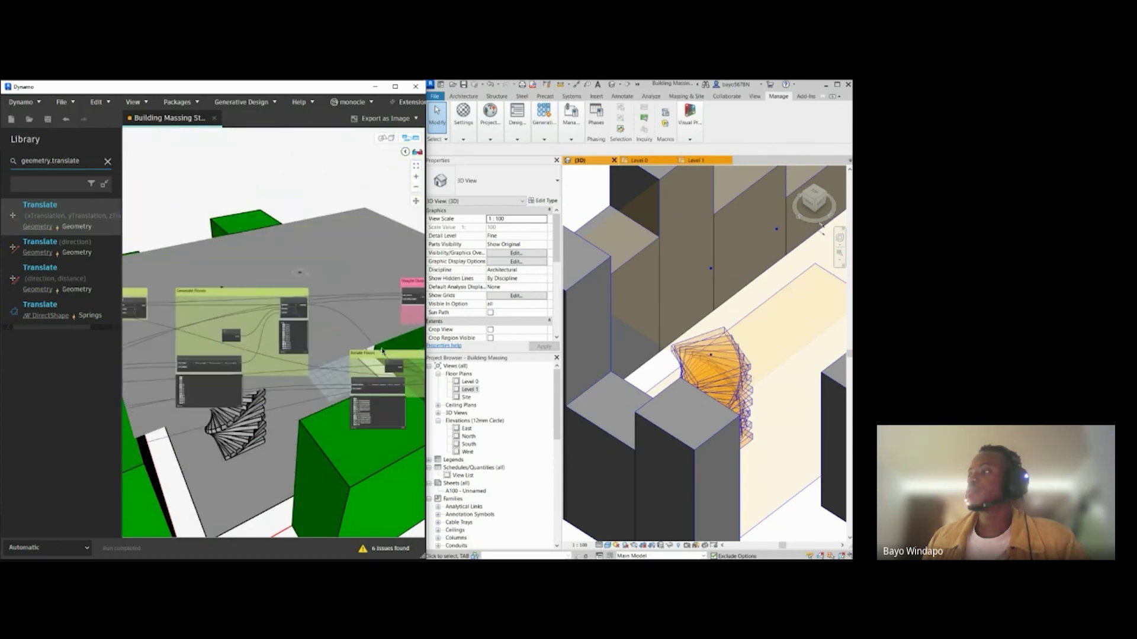
pyautogui.moveTo(382, 350); pyautogui.dragTo(284, 353, button='middle')
pyautogui.moveTo(403, 345); pyautogui.dragTo(306, 348, button='middle')
pyautogui.moveTo(377, 354); pyautogui.dragTo(222, 349, button='middle')
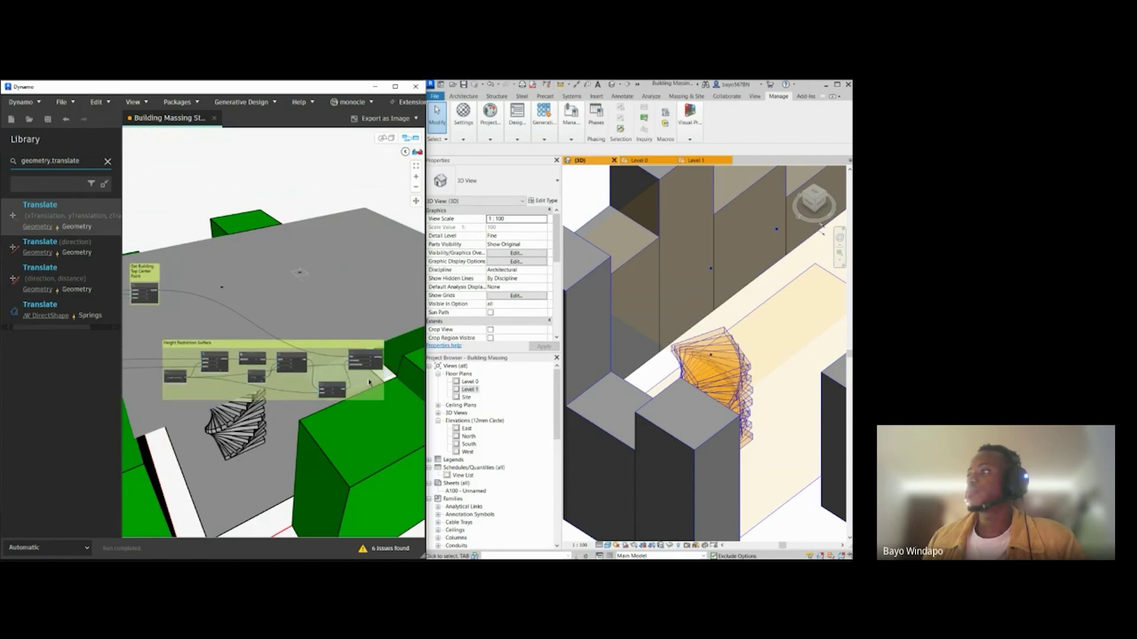
pyautogui.scroll(5, 369, 381)
pyautogui.moveTo(347, 339); pyautogui.dragTo(293, 347, button='middle')
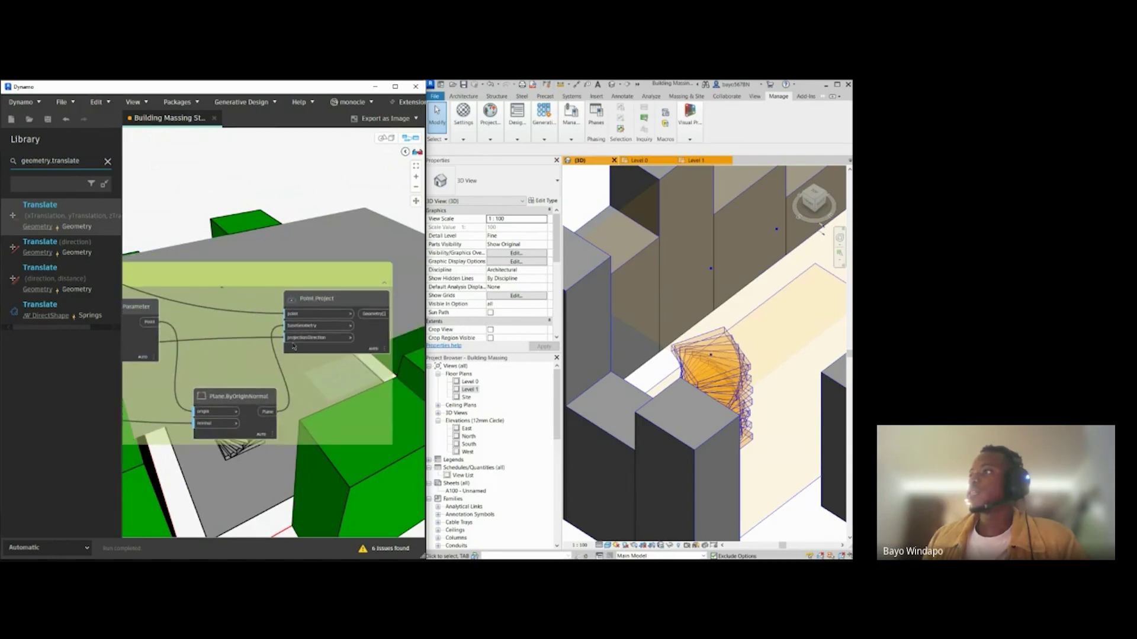
pyautogui.moveTo(305, 304); pyautogui.dragTo(312, 357, button='middle')
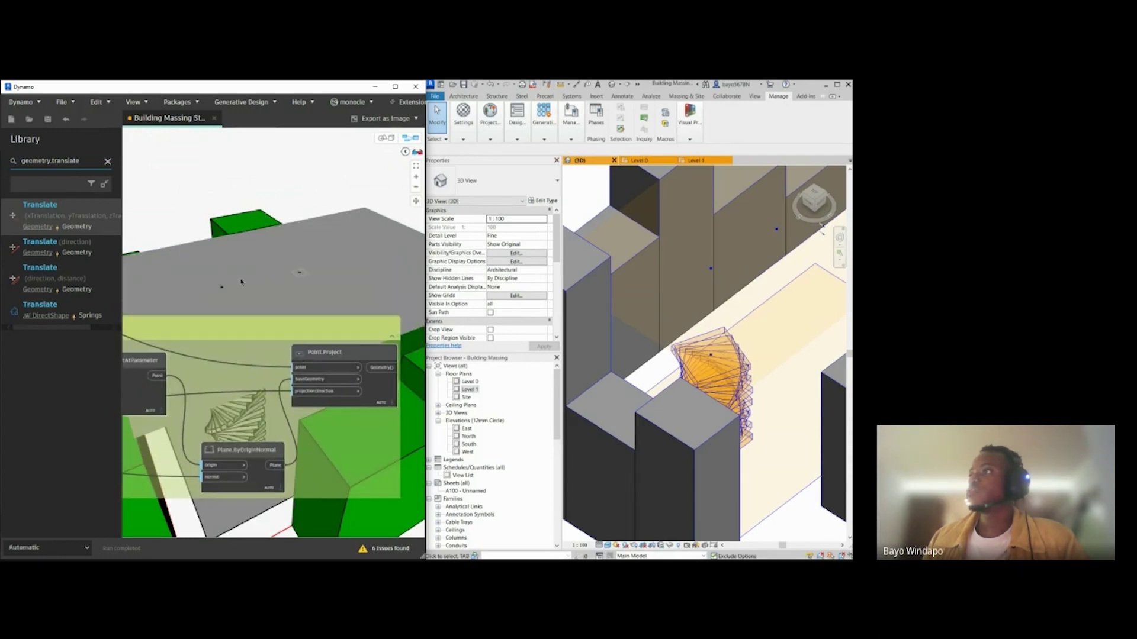
pyautogui.moveTo(263, 297); pyautogui.dragTo(272, 347, button='middle')
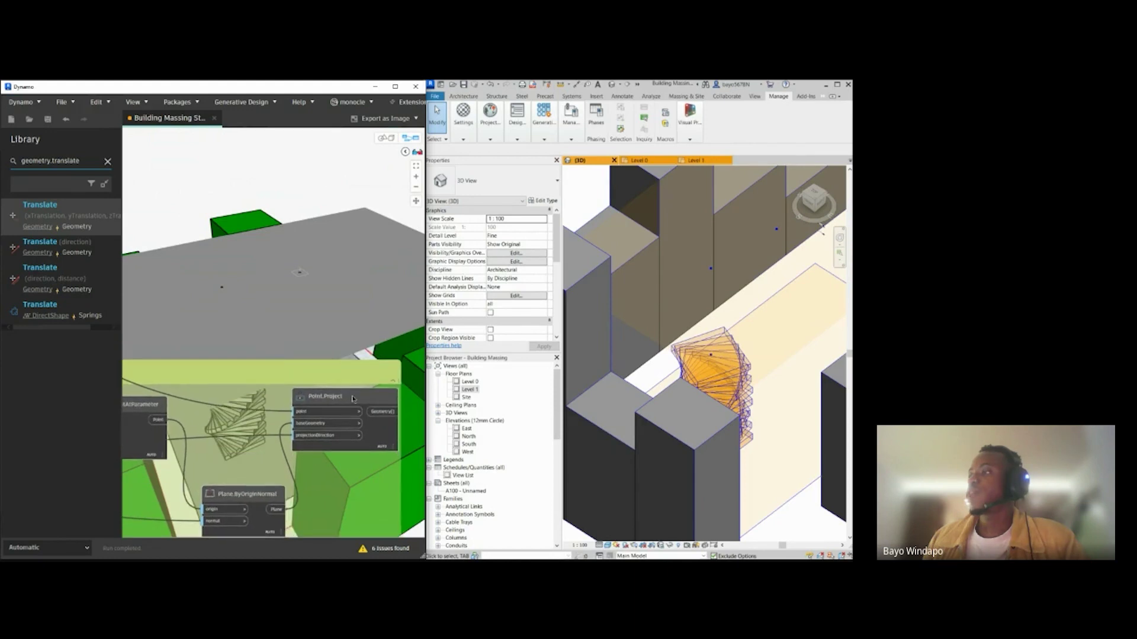
pyautogui.moveTo(353, 399); pyautogui.dragTo(330, 353, button='middle')
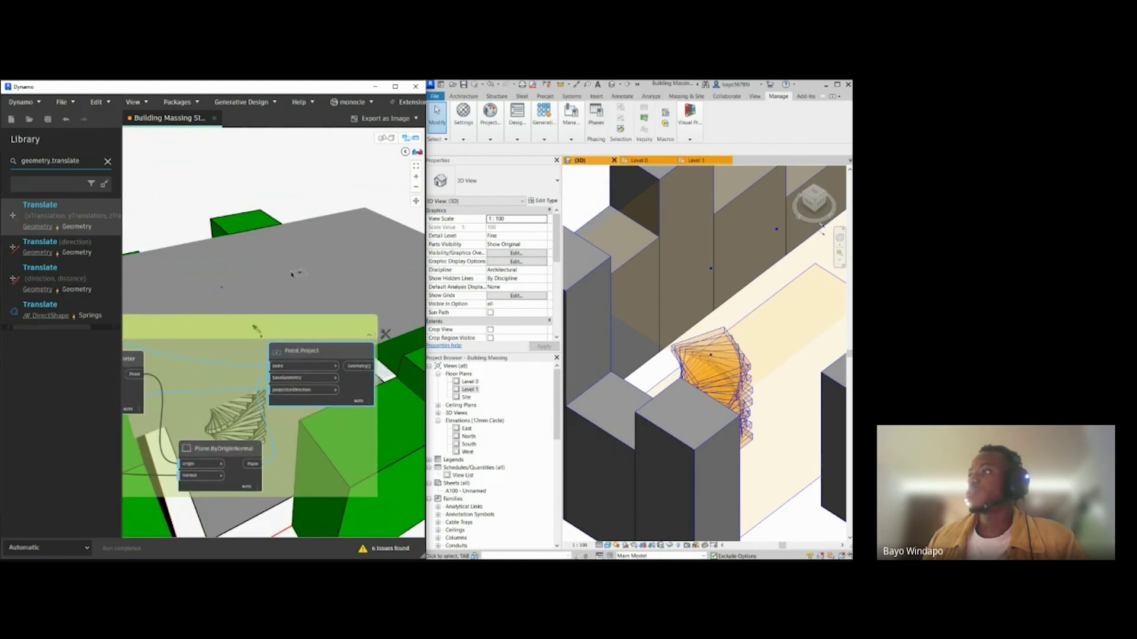
# Step: Copy the Restriction Color group from the finished graph below and place it beside the Height Restriction Surface group
pyautogui.scroll(-5, 332, 302)
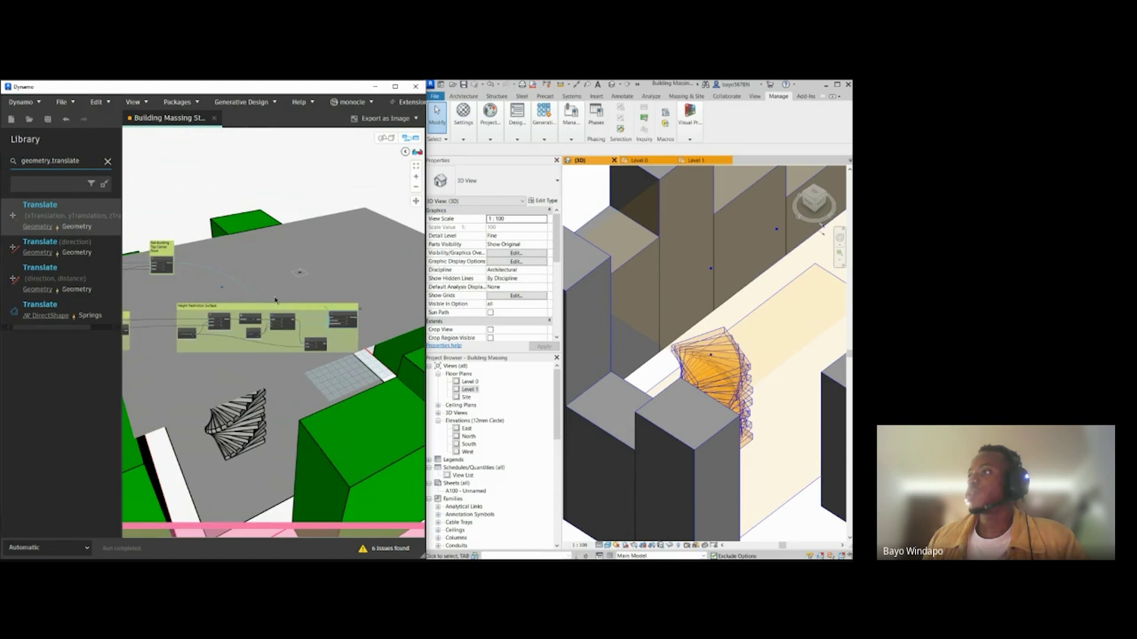
pyautogui.scroll(-5, 174, 301)
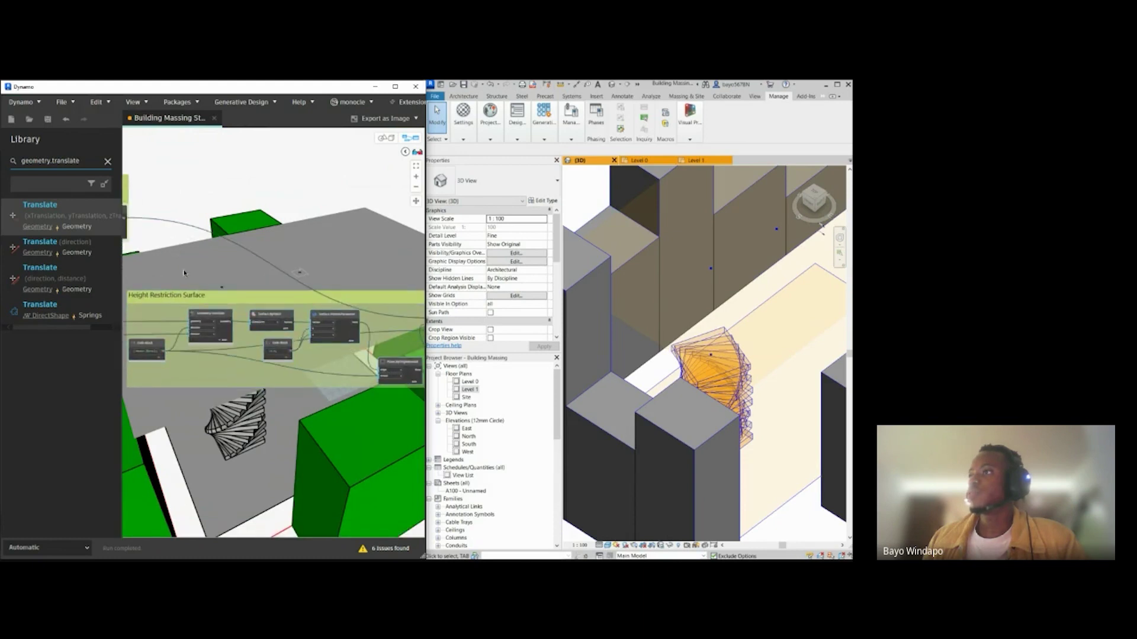
pyautogui.scroll(-2, 235, 320)
pyautogui.moveTo(271, 487); pyautogui.dragTo(208, 317, button='middle')
pyautogui.scroll(3, 280, 385)
pyautogui.moveTo(281, 375); pyautogui.dragTo(299, 378, button='middle')
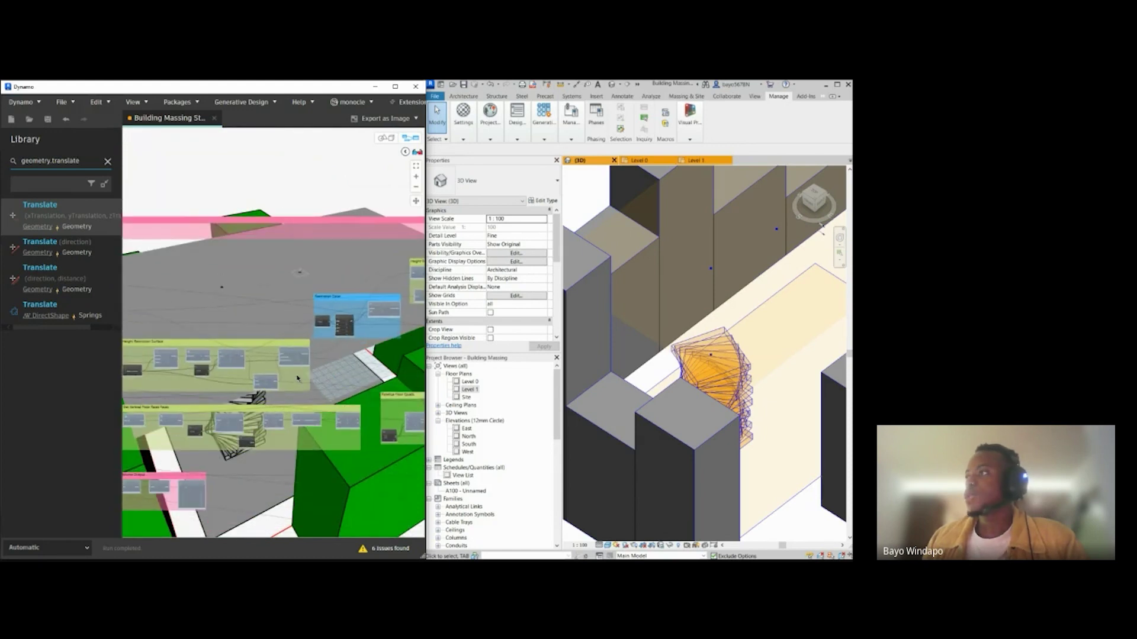
pyautogui.moveTo(313, 326)
pyautogui.mouseDown(button='middle')
pyautogui.moveTo(331, 330)
pyautogui.moveTo(295, 318)
pyautogui.mouseUp(button='middle')
pyautogui.scroll(4, 358, 308)
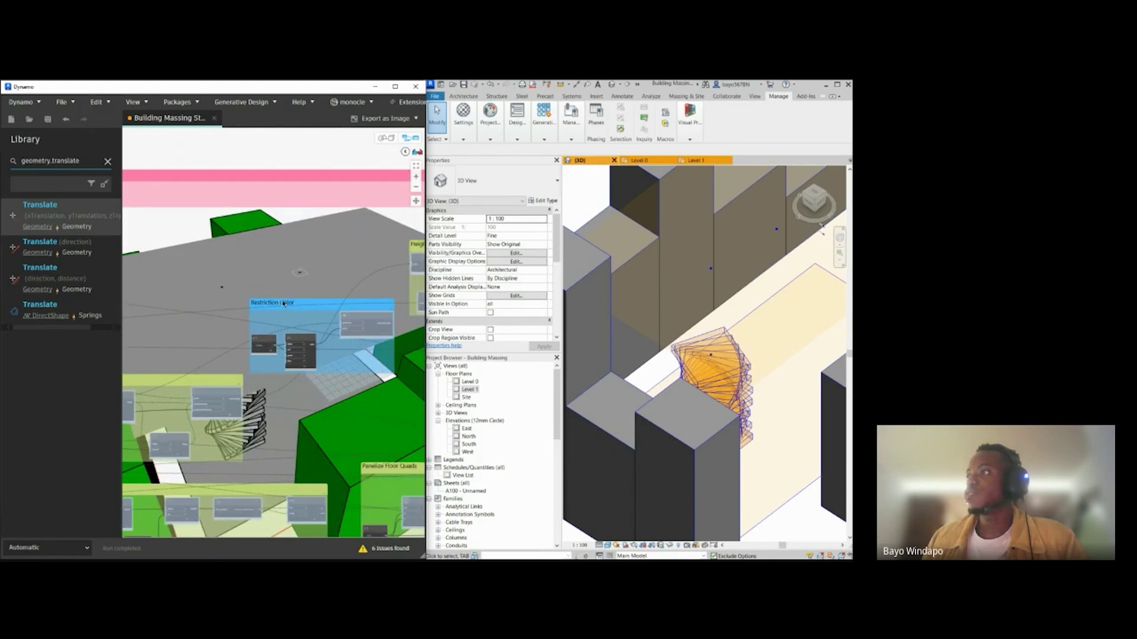
pyautogui.scroll(1, 368, 366)
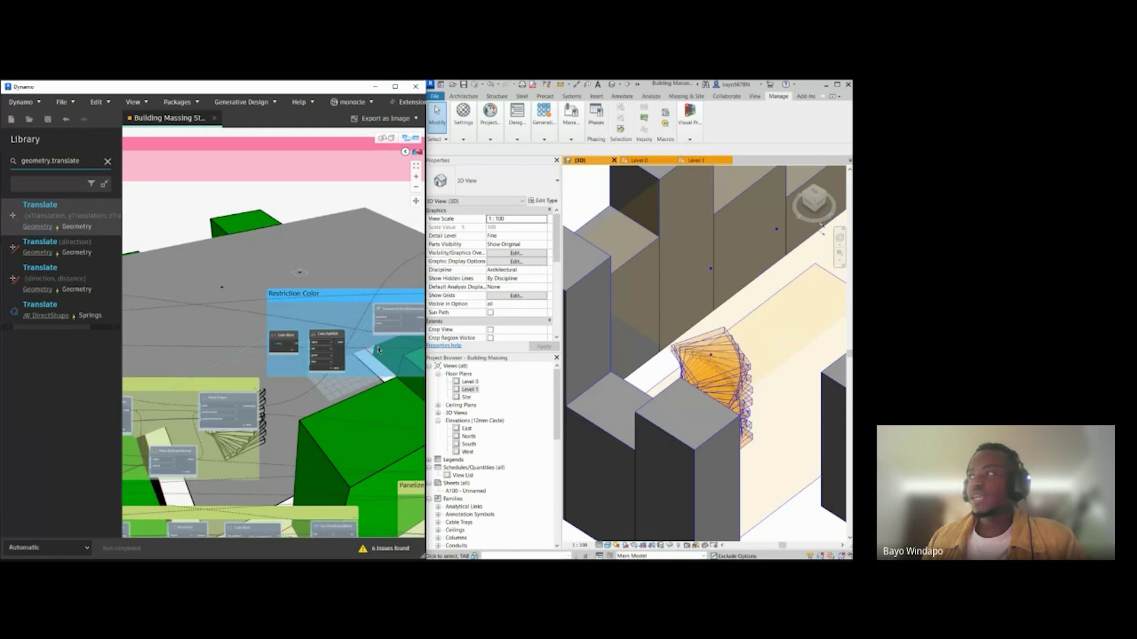
pyautogui.scroll(-3, 283, 388)
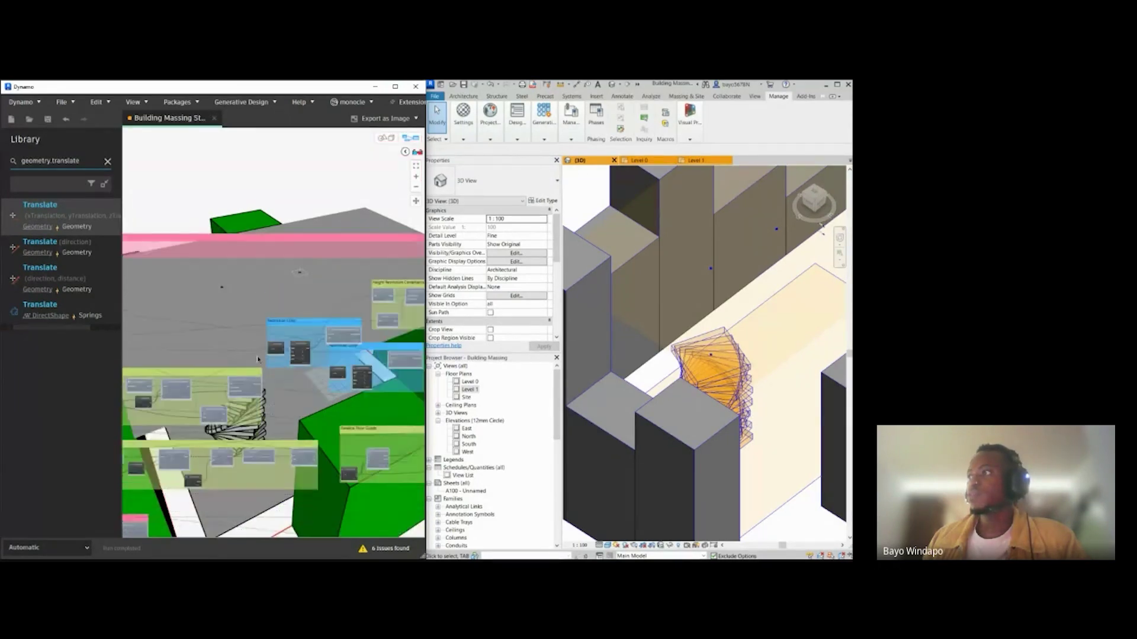
pyautogui.moveTo(305, 401); pyautogui.dragTo(260, 194)
pyautogui.scroll(3, 249, 304)
pyautogui.scroll(3, 248, 304)
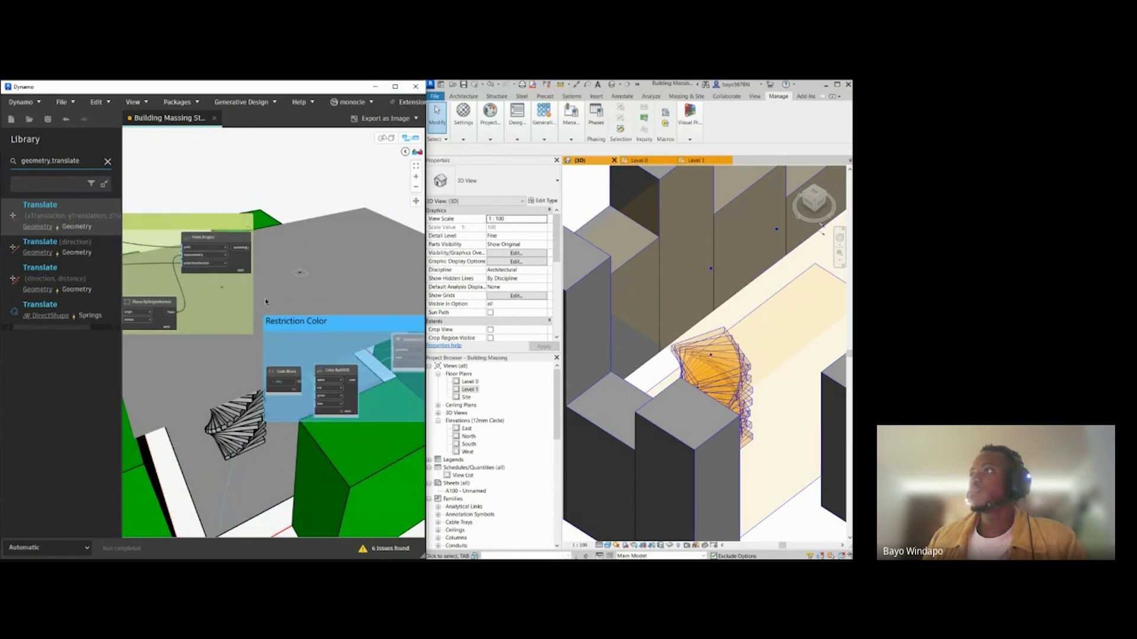
# Step: Connect the Surface.ByPatch output to the geometry input of GeometryColor.ByGeometryColor in the Restriction Color group
pyautogui.moveTo(200, 306); pyautogui.dragTo(291, 321, button='middle')
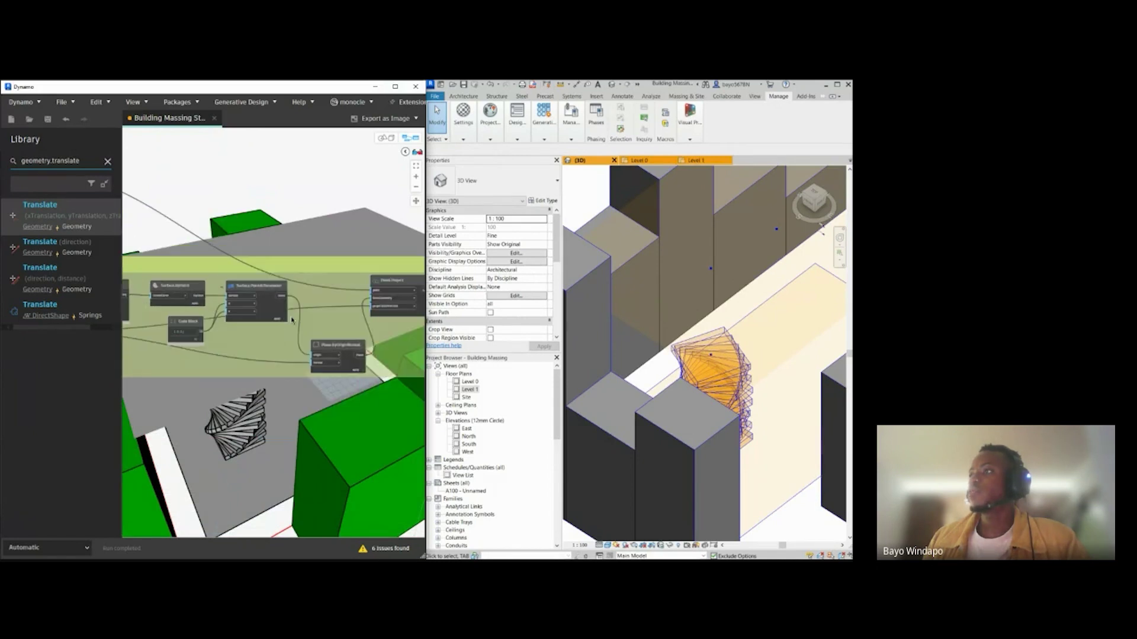
pyautogui.click(191, 289)
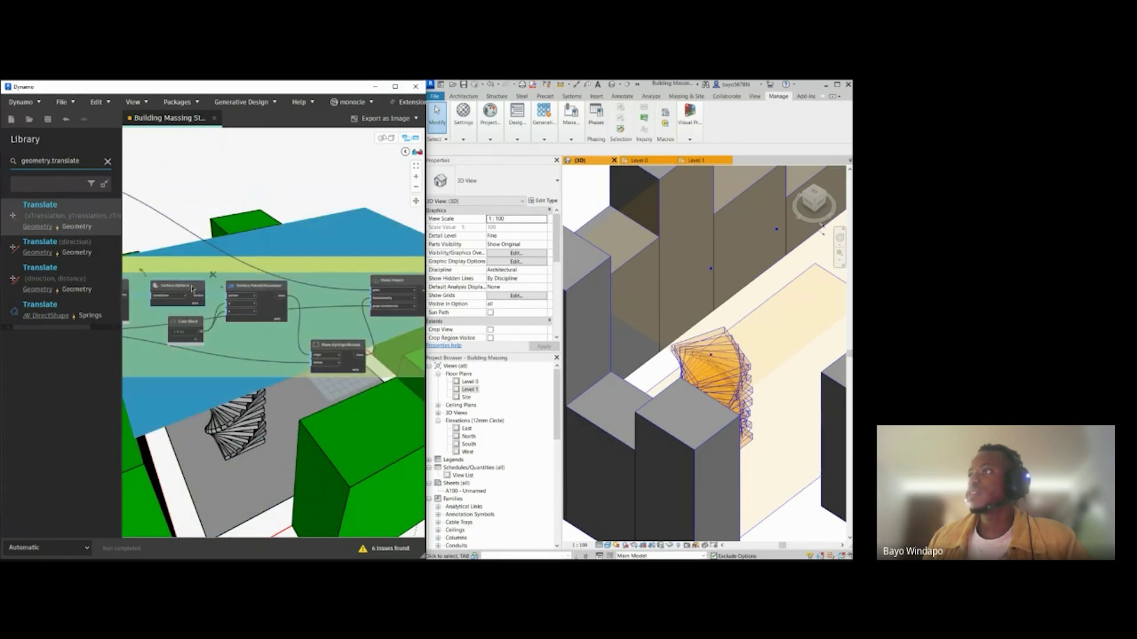
pyautogui.scroll(-3, 176, 361)
pyautogui.scroll(5, 361, 394)
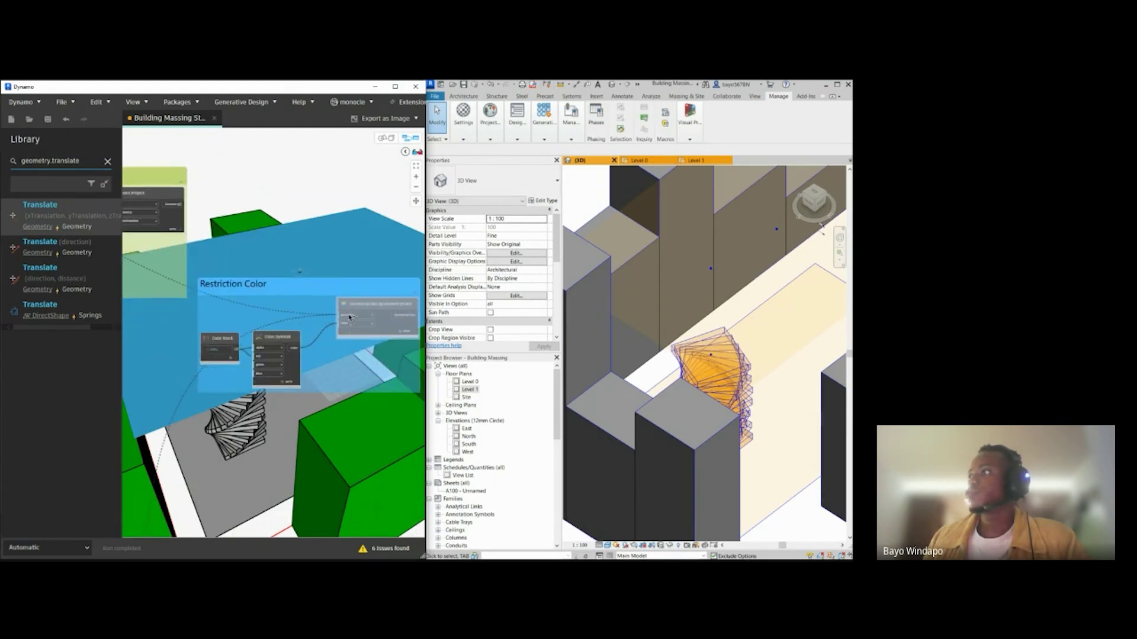
pyautogui.scroll(-3, 342, 319)
pyautogui.click(296, 414)
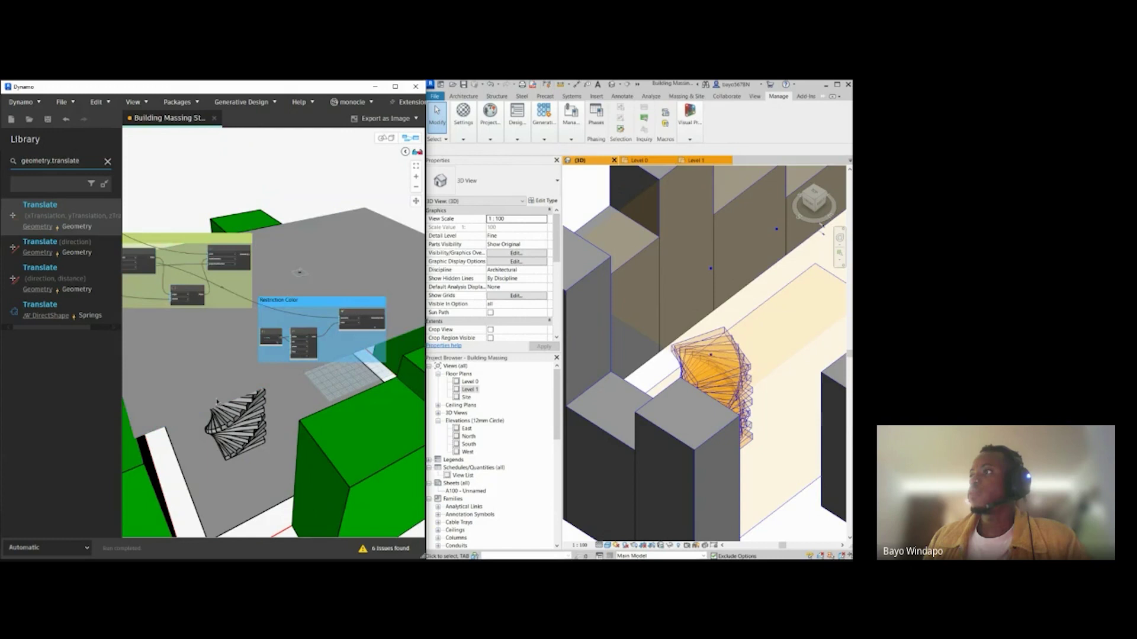
# Step: Turn off the preview of Surface.ByPatch in the Height Restriction Surface group
pyautogui.moveTo(284, 414); pyautogui.dragTo(422, 463, button='middle')
pyautogui.scroll(4, 190, 317)
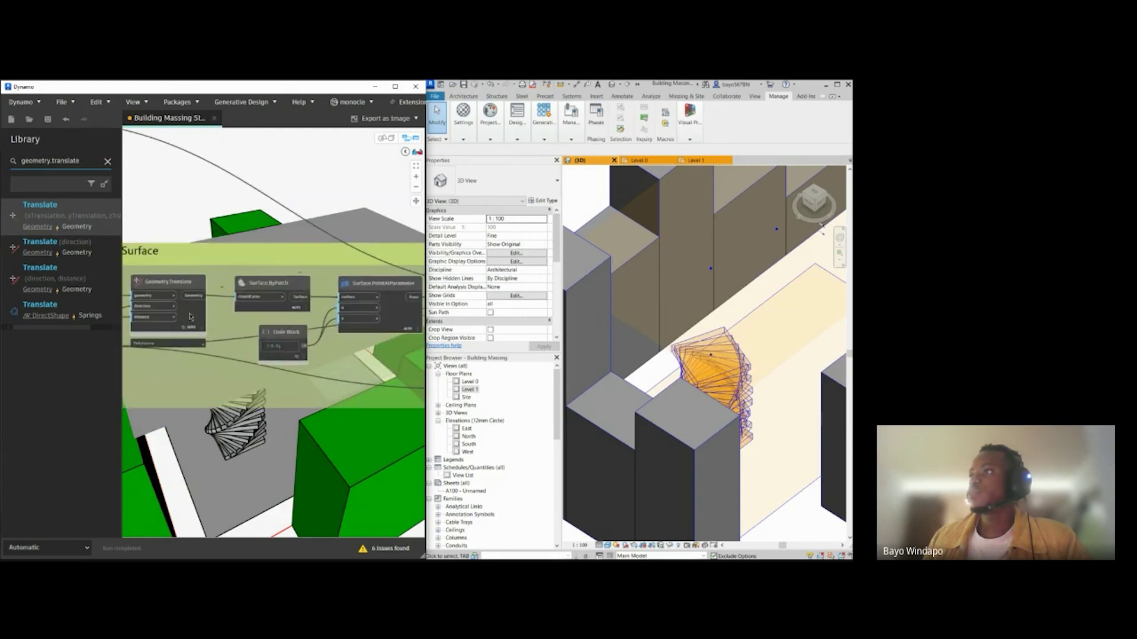
pyautogui.rightClick(258, 289)
pyautogui.click(261, 334)
pyautogui.scroll(-3, 262, 334)
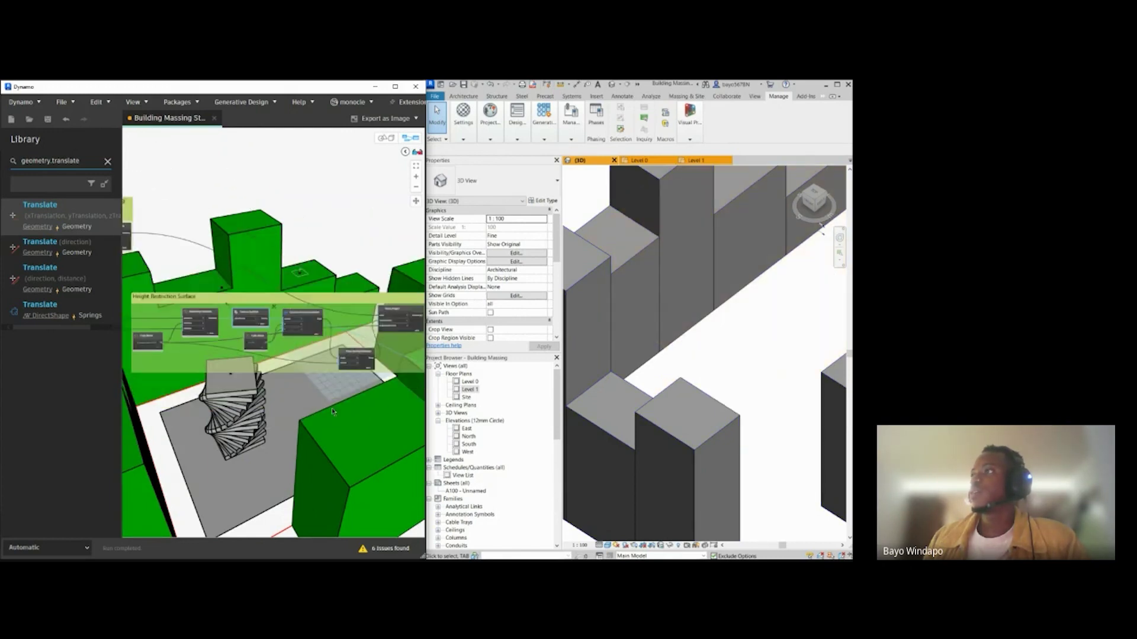
# Step: Shift the Restriction Color group slightly down and turn on the preview of its GeometryColor.ByGeometryColor node
pyautogui.moveTo(370, 382); pyautogui.dragTo(216, 373, button='middle')
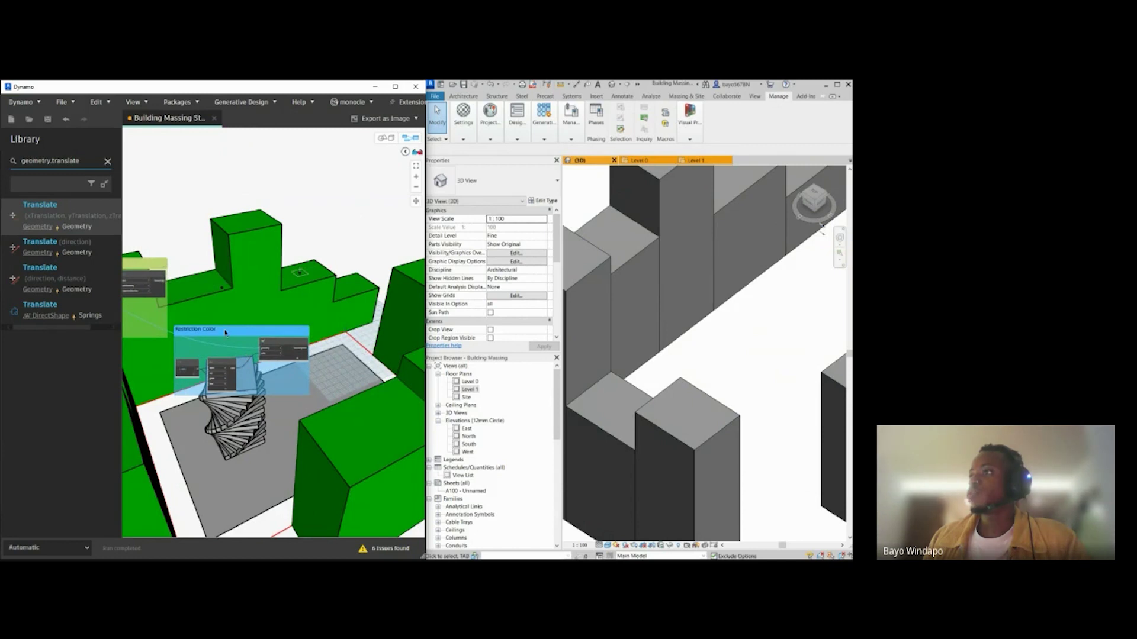
pyautogui.moveTo(227, 331); pyautogui.dragTo(229, 357)
pyautogui.scroll(3, 195, 402)
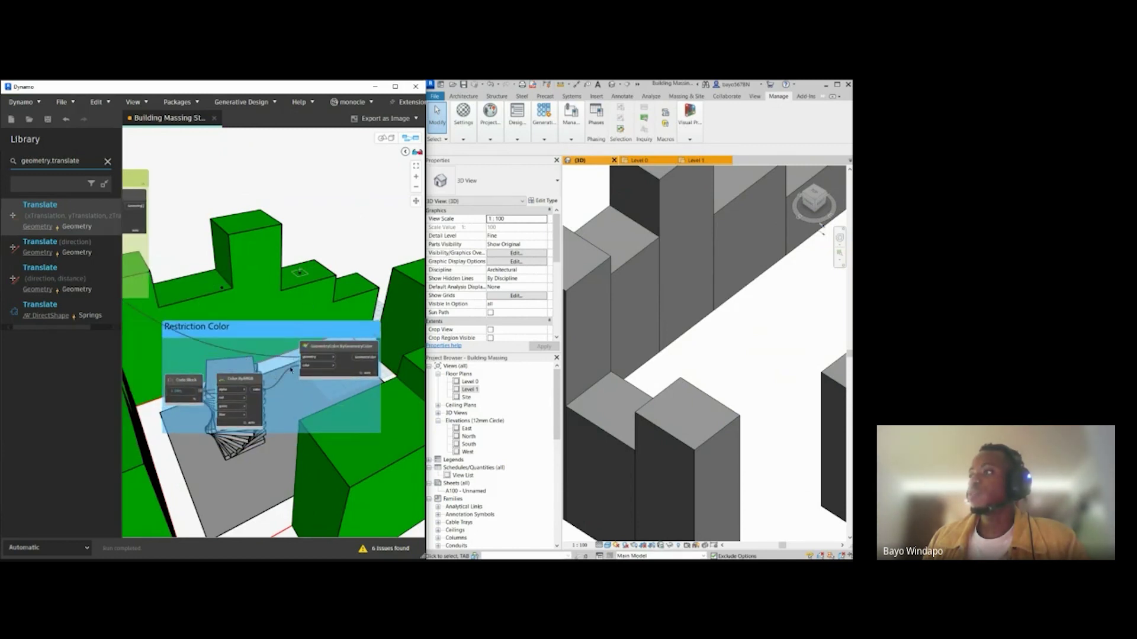
pyautogui.rightClick(351, 366)
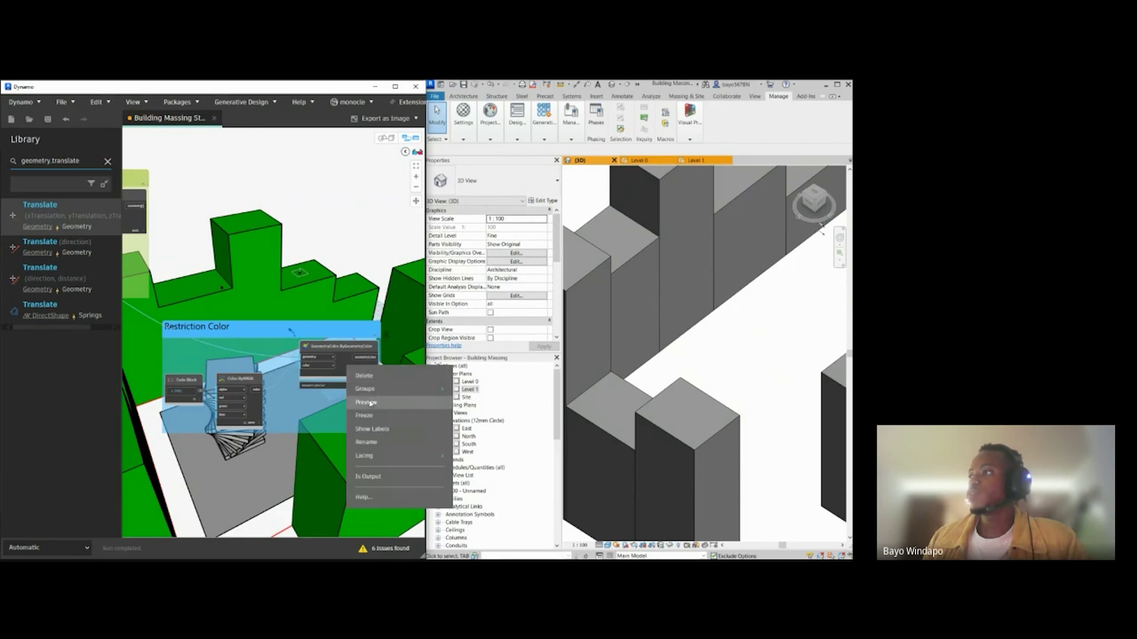
pyautogui.click(369, 402)
pyautogui.scroll(4, 220, 421)
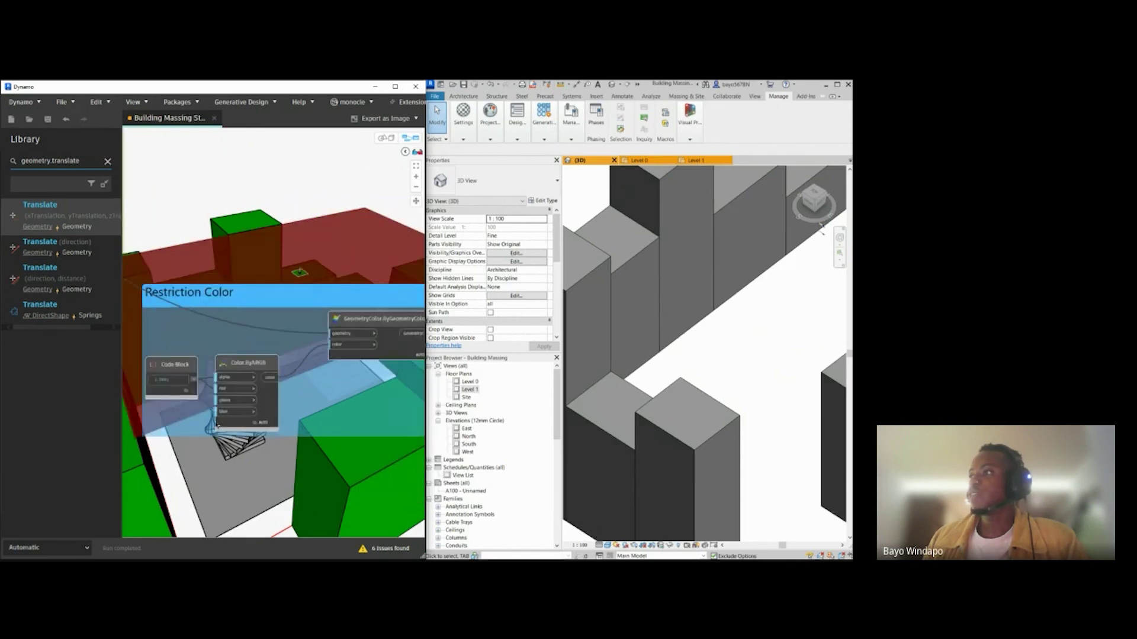
# Step: Move the Code Block connection in the Context Color group from the green input to the blue input of Color.ByARGB
pyautogui.click(386, 139)
pyautogui.moveTo(322, 300); pyautogui.dragTo(363, 243, button='right')
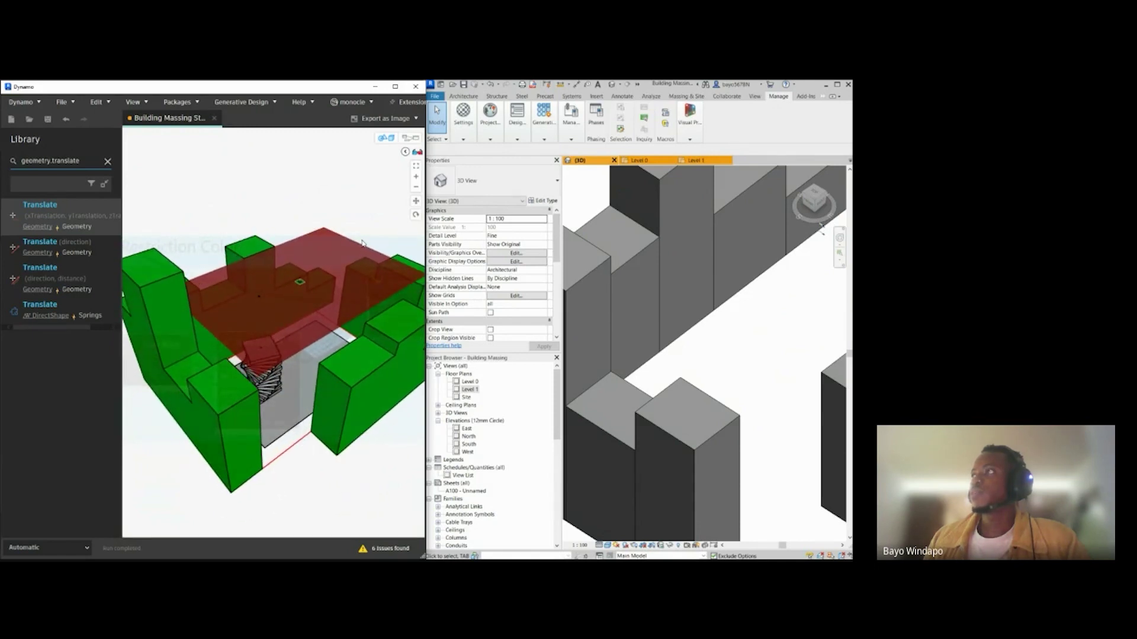
pyautogui.click(409, 138)
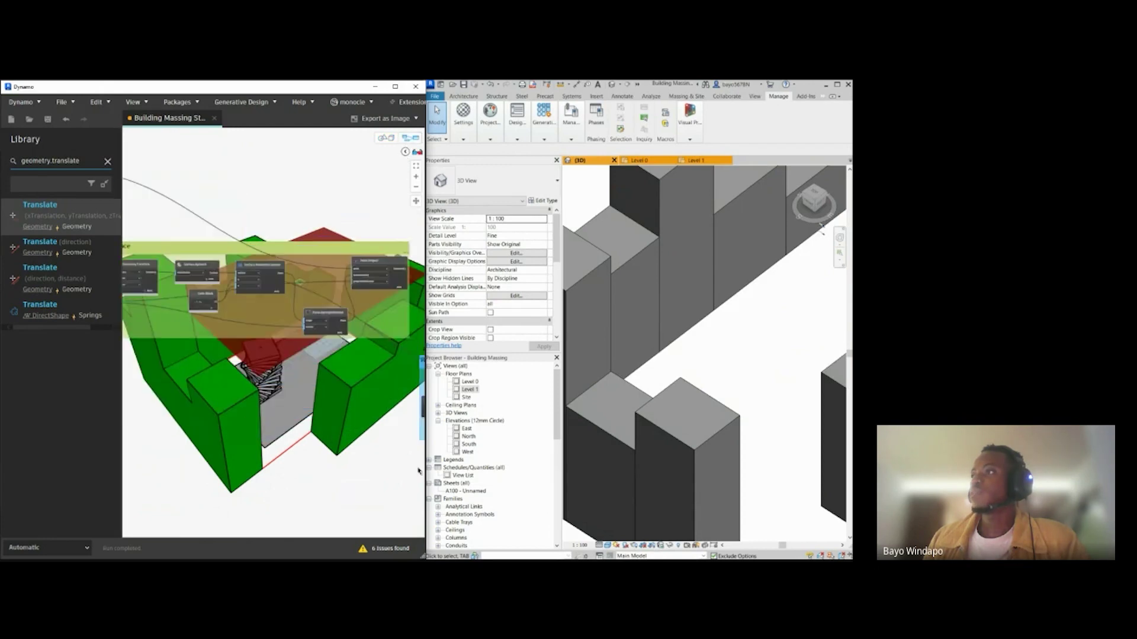
pyautogui.scroll(-5, 417, 466)
pyautogui.scroll(4, 225, 423)
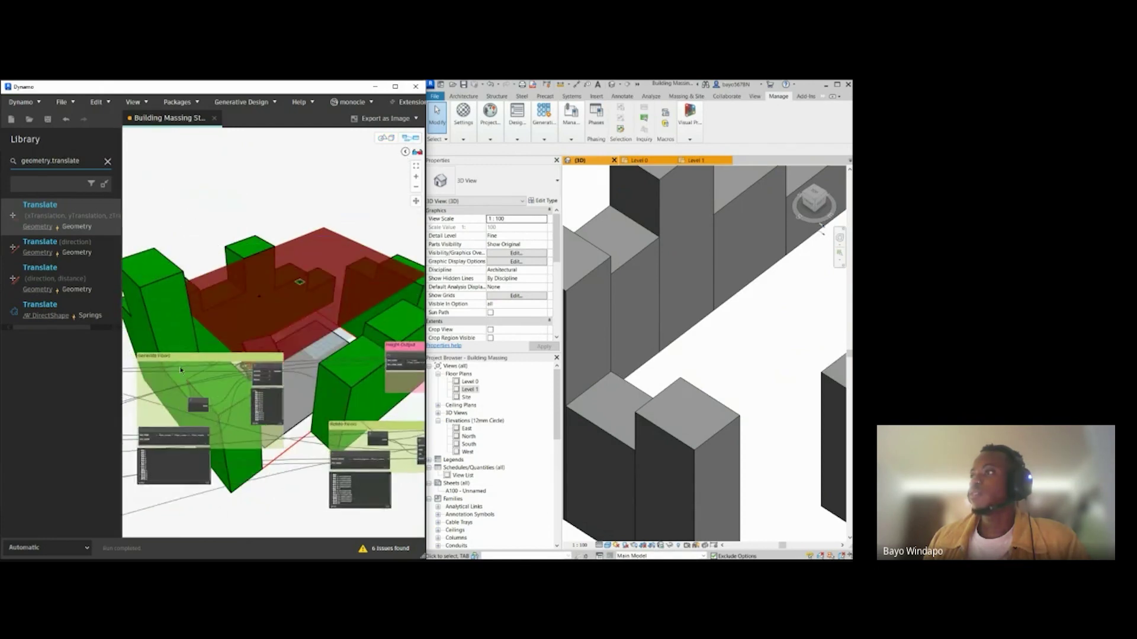
pyautogui.moveTo(184, 367); pyautogui.dragTo(347, 388, button='middle')
pyautogui.moveTo(132, 363); pyautogui.dragTo(323, 349, button='middle')
pyautogui.moveTo(140, 282); pyautogui.dragTo(230, 289, button='middle')
pyautogui.scroll(3, 230, 290)
pyautogui.scroll(5, 232, 293)
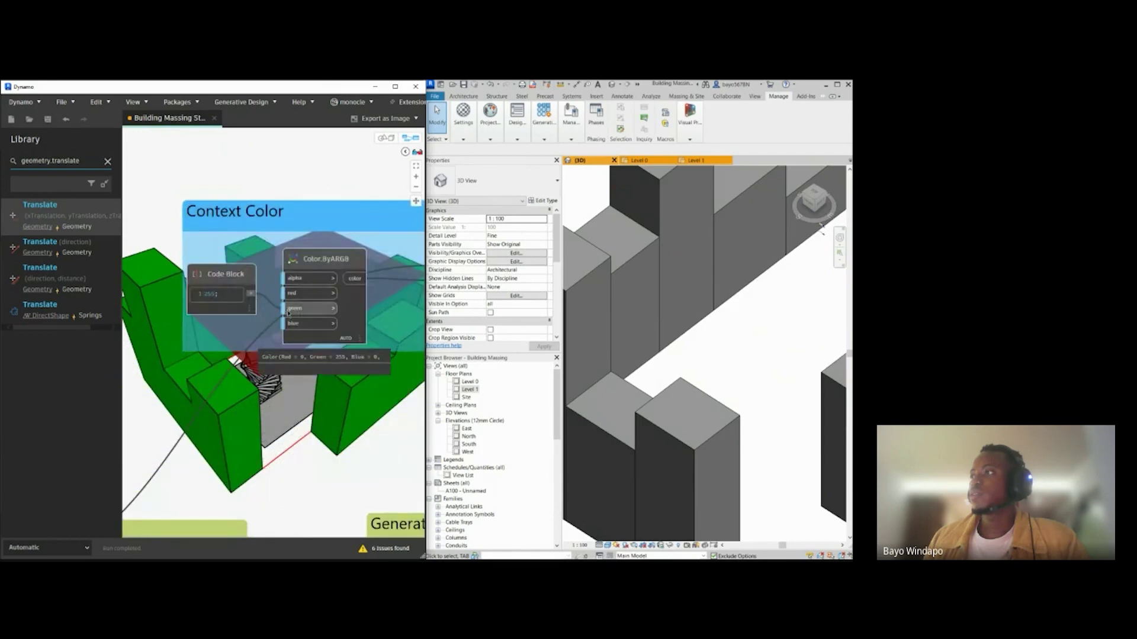
pyautogui.click(289, 326)
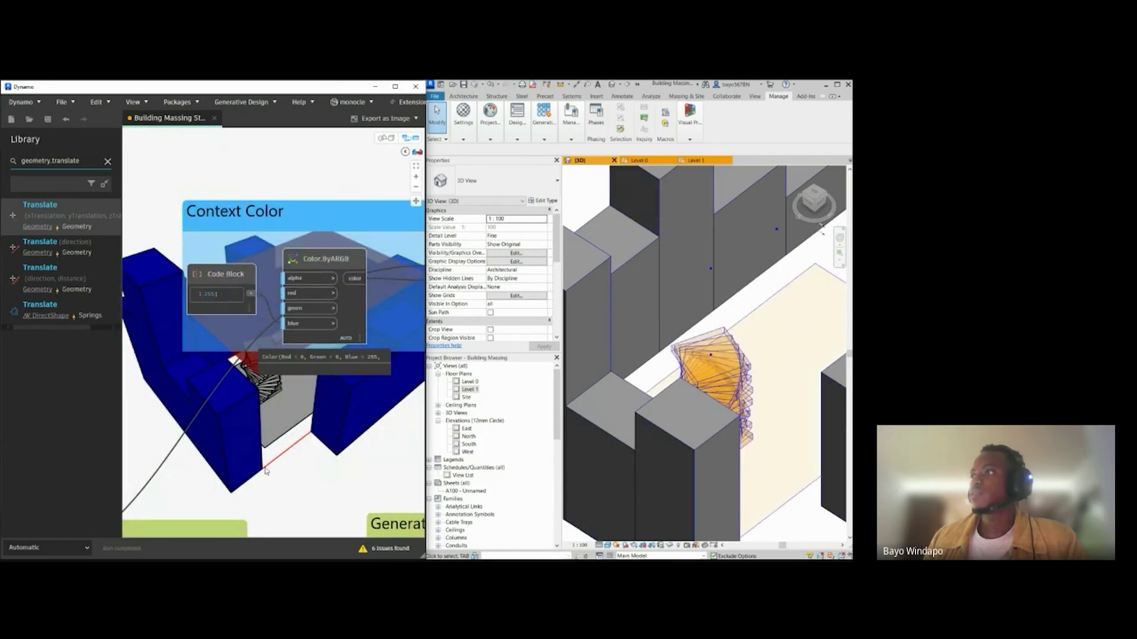
# Step: Try the values 200 and 56 in the Context Color group's Code Block and restore it to 255
pyautogui.scroll(2, 206, 315)
pyautogui.click(220, 284)
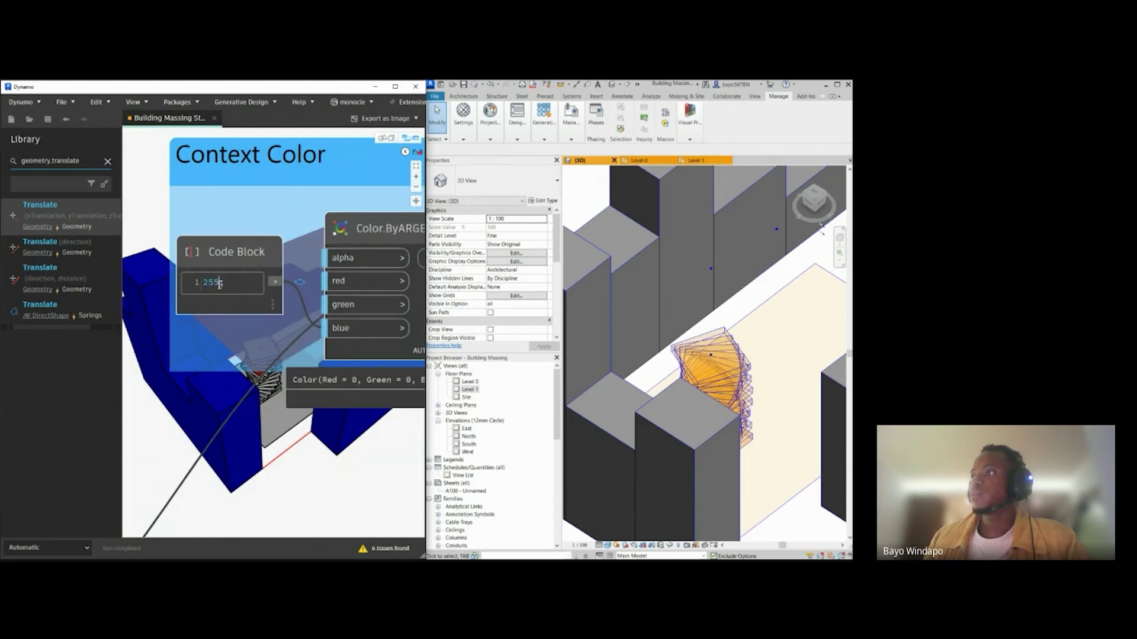
pyautogui.press('BackSpace')
pyautogui.press('BackSpace')
pyautogui.write('00')
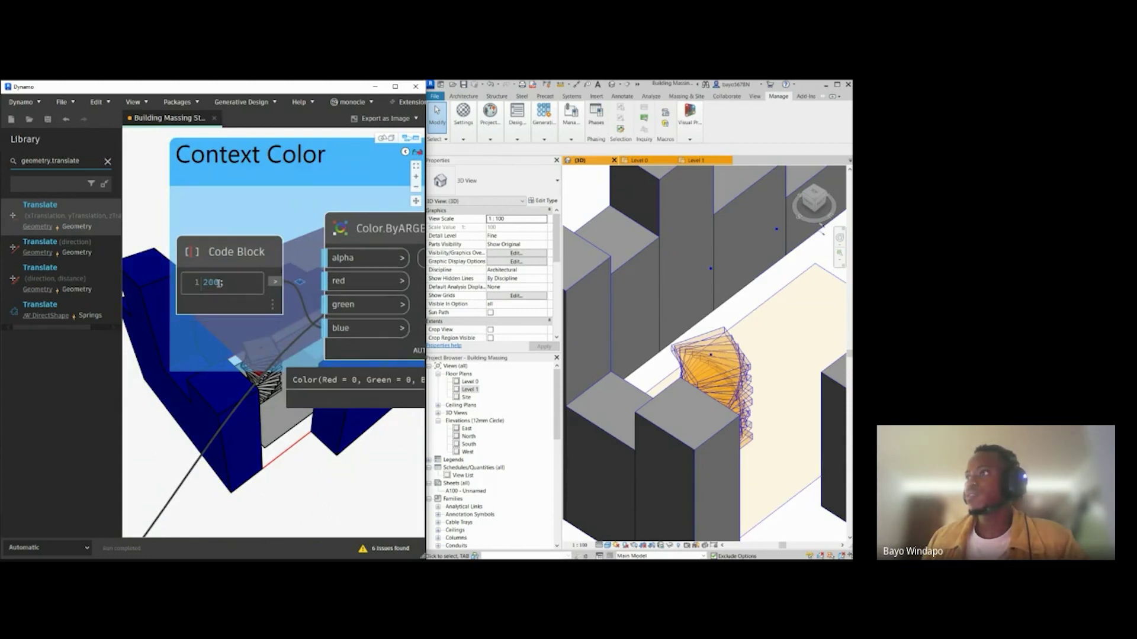
pyautogui.moveTo(219, 283); pyautogui.dragTo(197, 283)
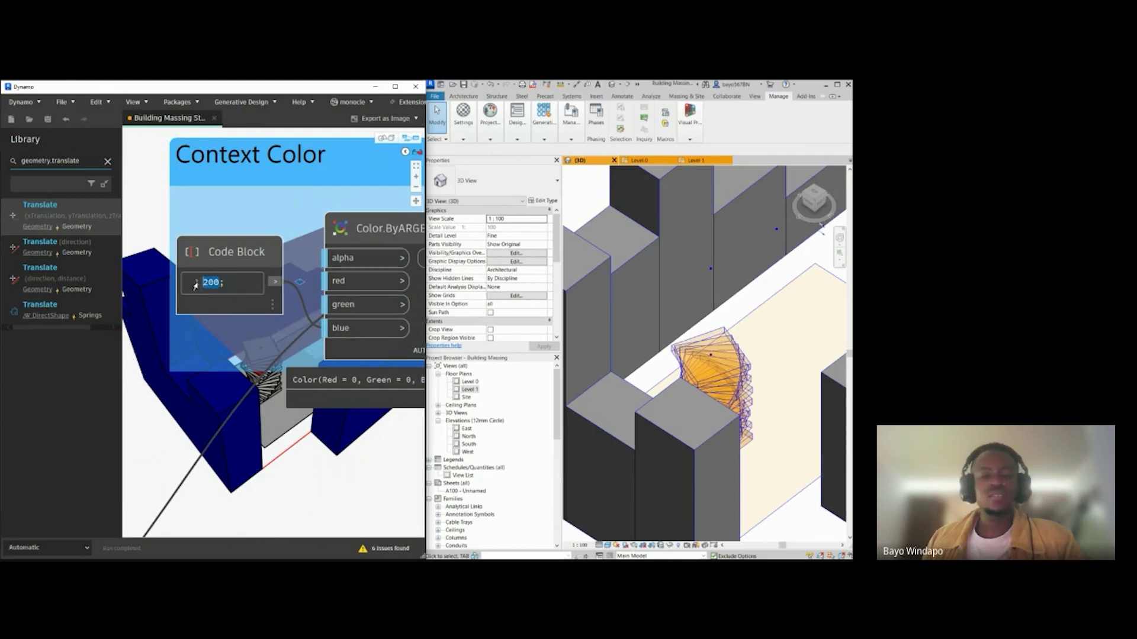
pyautogui.write('56;')
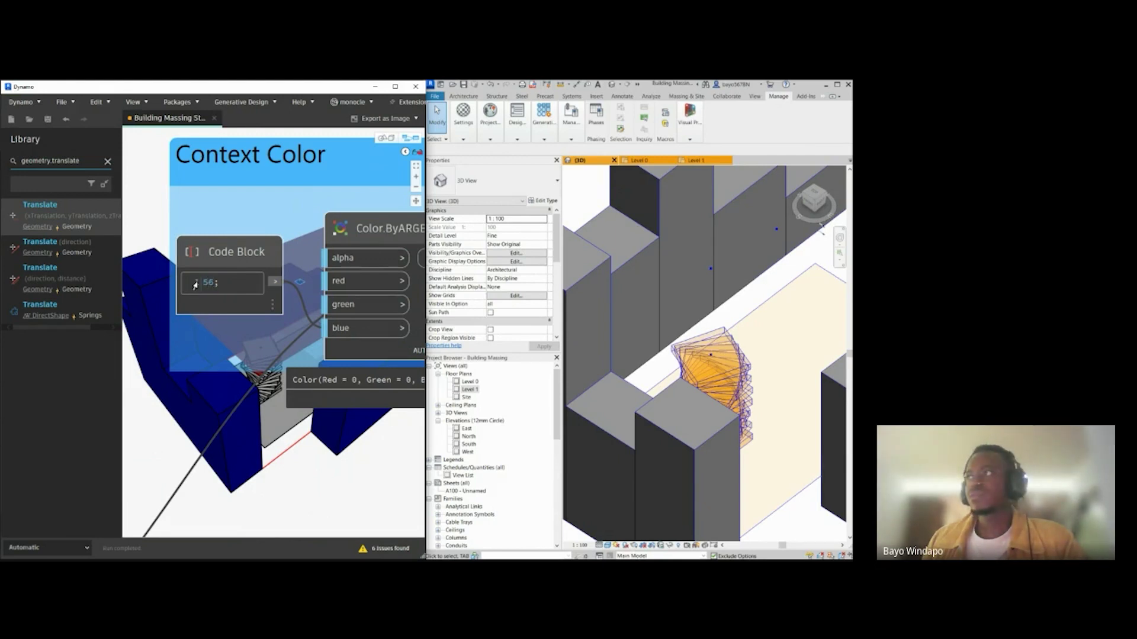
pyautogui.moveTo(214, 282); pyautogui.dragTo(192, 283)
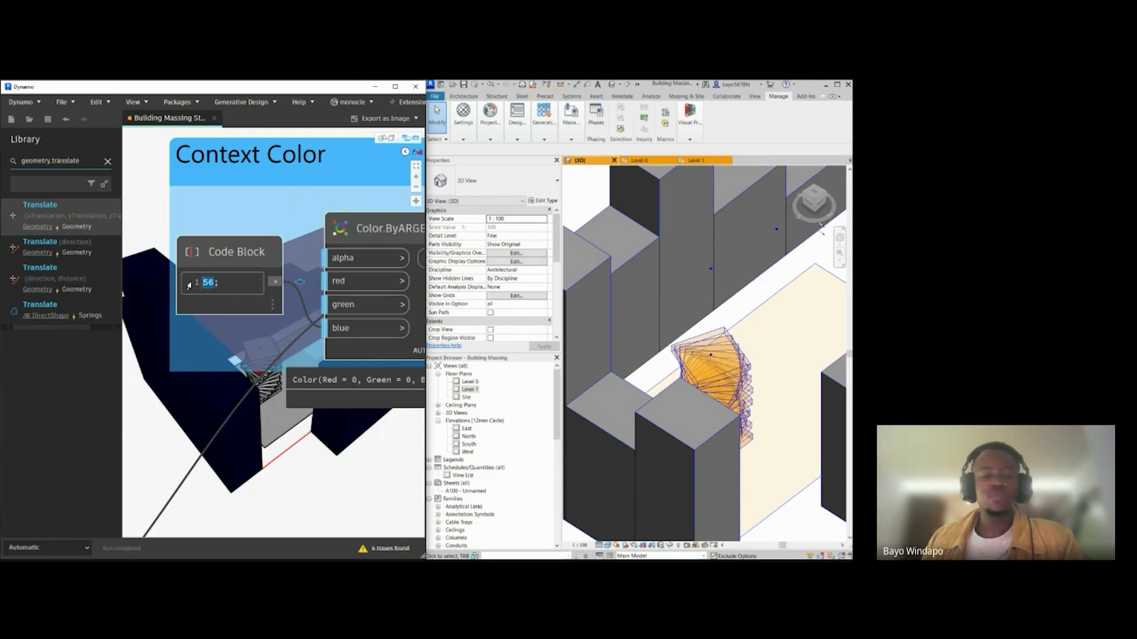
pyautogui.write('256=')
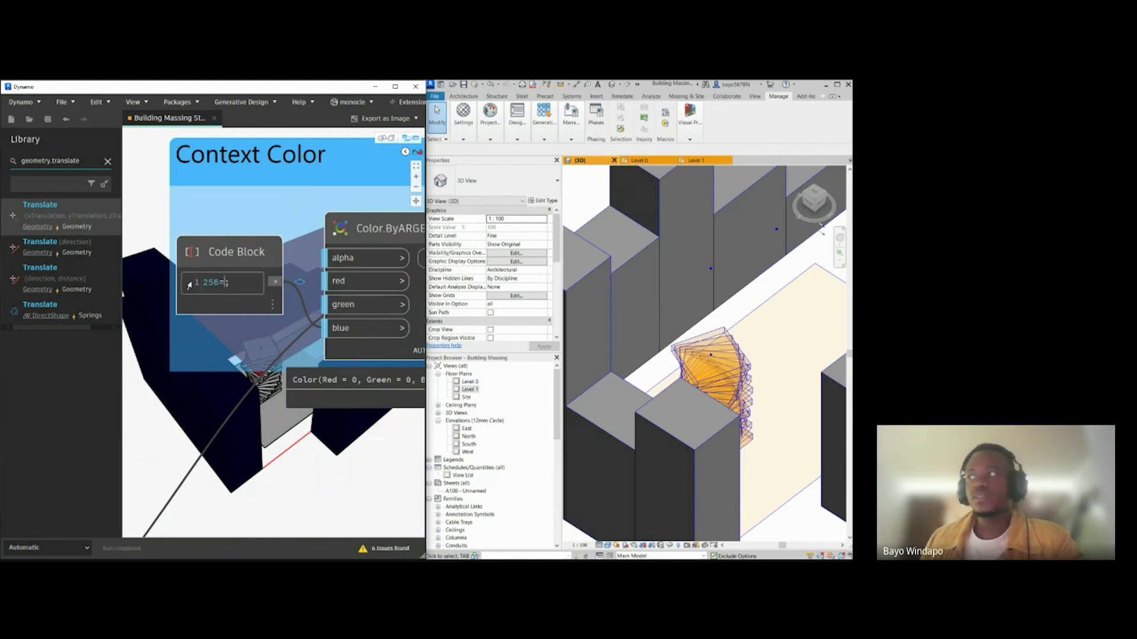
pyautogui.press('BackSpace')
pyautogui.write('5')
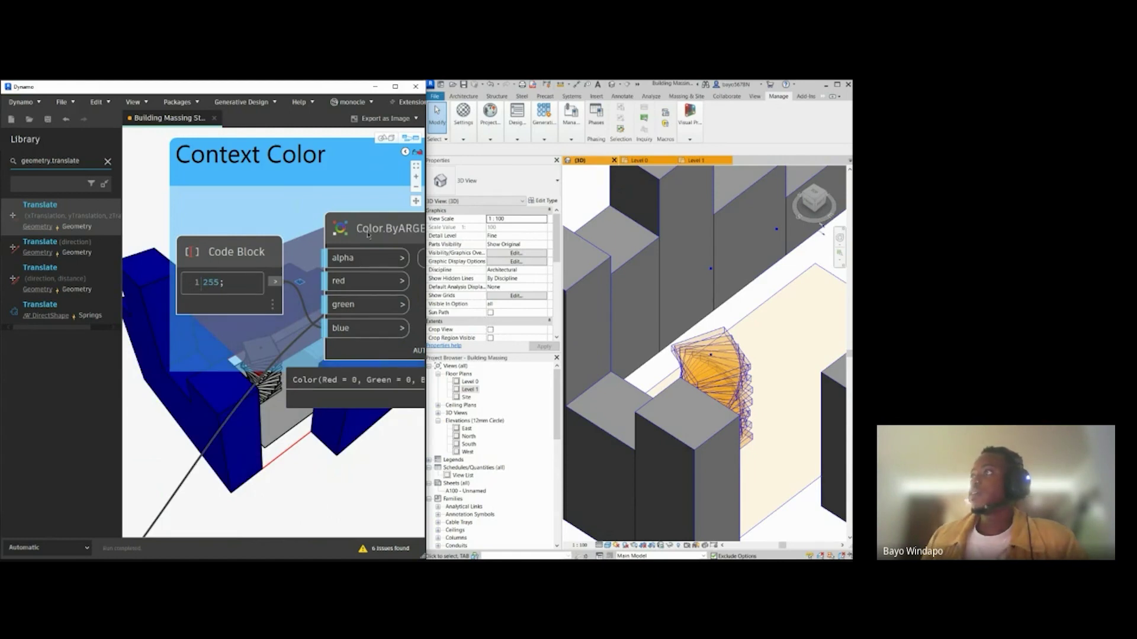
# Step: Examine the recolored massing under the restriction surface and the finished reference graph's groups around Volume Output
pyautogui.click(390, 142)
pyautogui.moveTo(306, 395); pyautogui.dragTo(285, 443, button='right')
pyautogui.hotkey('ctrl', 'b')
pyautogui.scroll(-5, 231, 422)
pyautogui.scroll(-6, 231, 421)
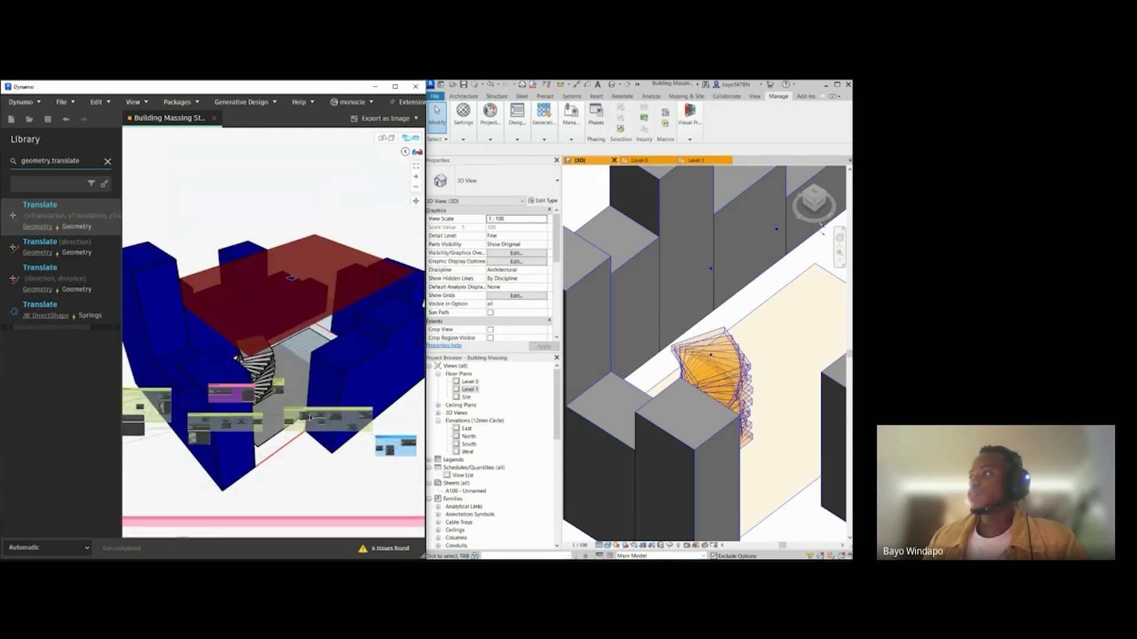
pyautogui.scroll(5, 336, 448)
pyautogui.moveTo(335, 353); pyautogui.dragTo(311, 362, button='middle')
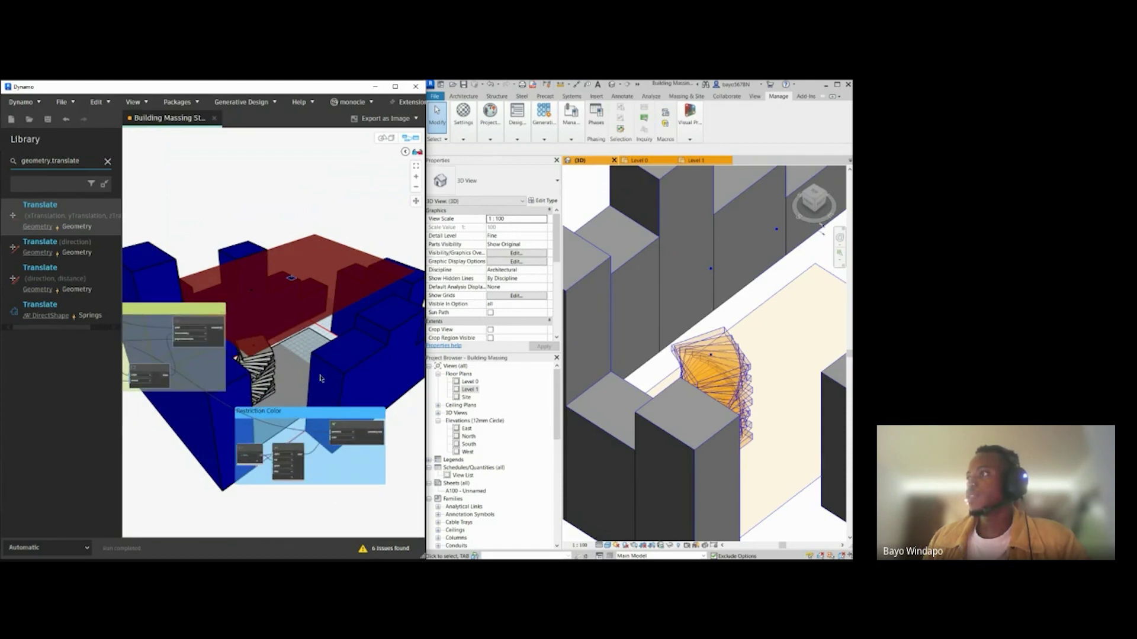
pyautogui.scroll(-5, 318, 504)
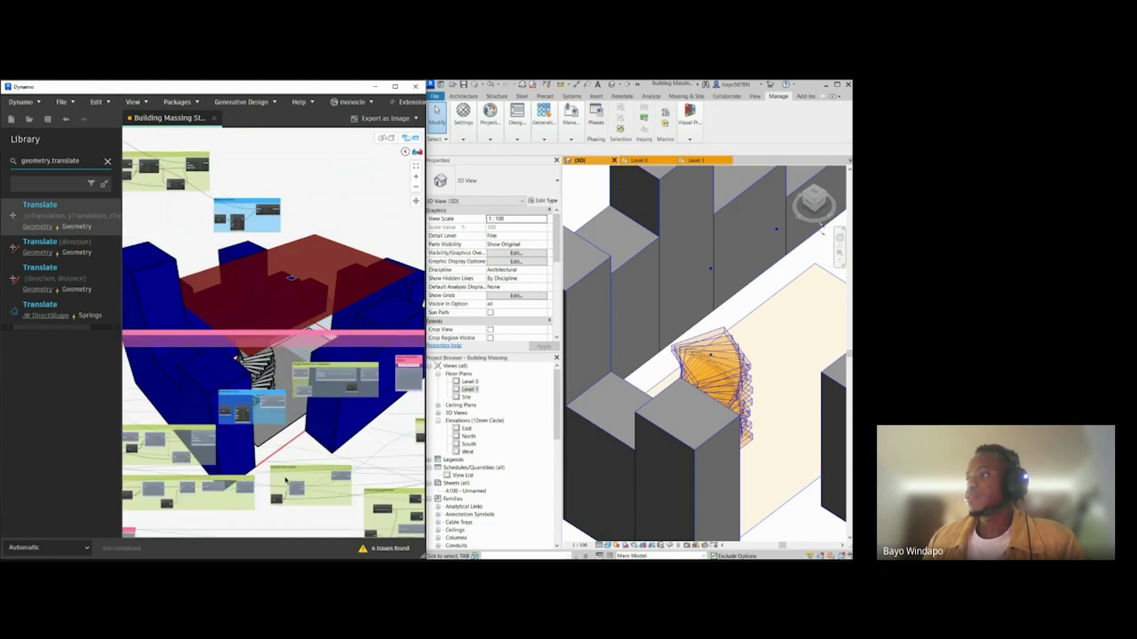
pyautogui.scroll(5, 283, 482)
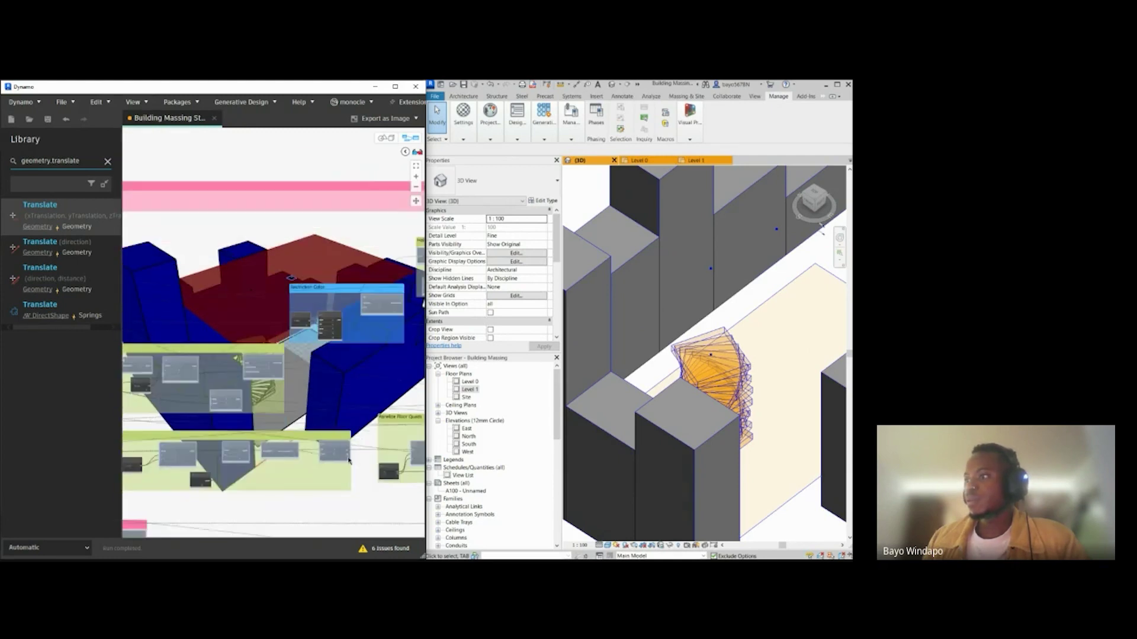
pyautogui.moveTo(321, 473); pyautogui.dragTo(378, 464, button='middle')
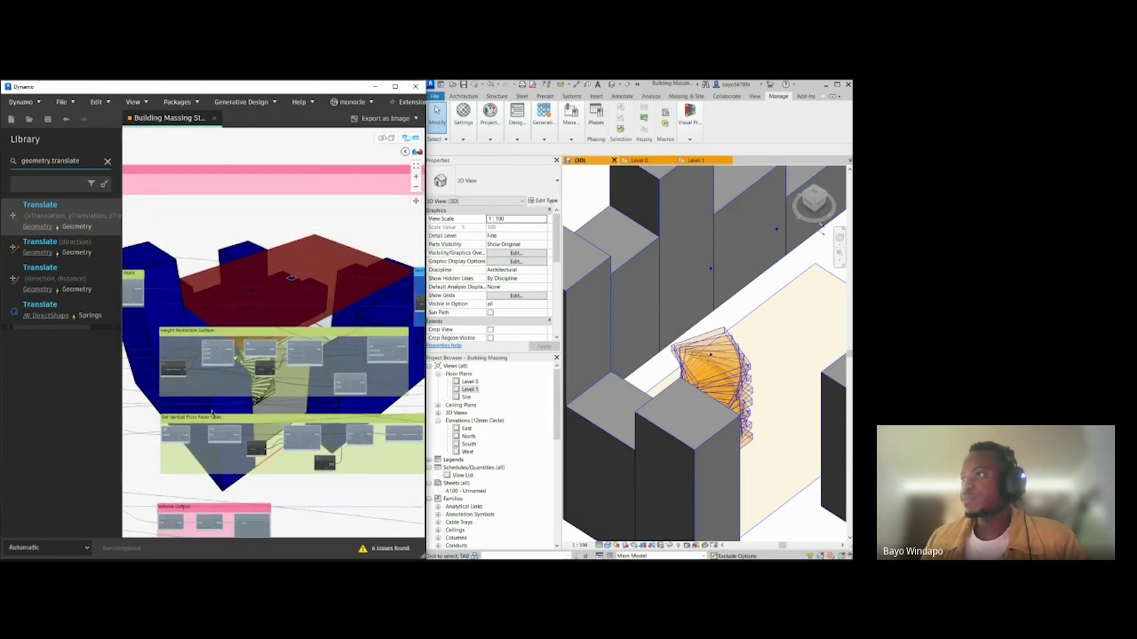
pyautogui.moveTo(212, 412); pyautogui.dragTo(300, 424, button='middle')
pyautogui.moveTo(216, 403); pyautogui.dragTo(234, 404, button='middle')
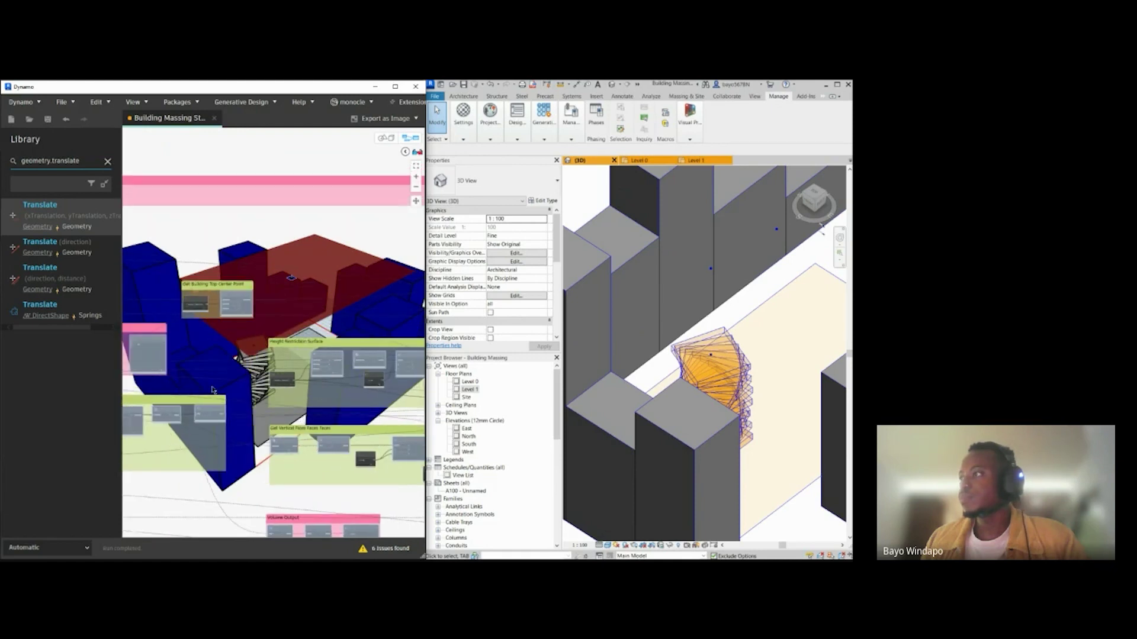
pyautogui.moveTo(334, 418); pyautogui.dragTo(291, 383, button='middle')
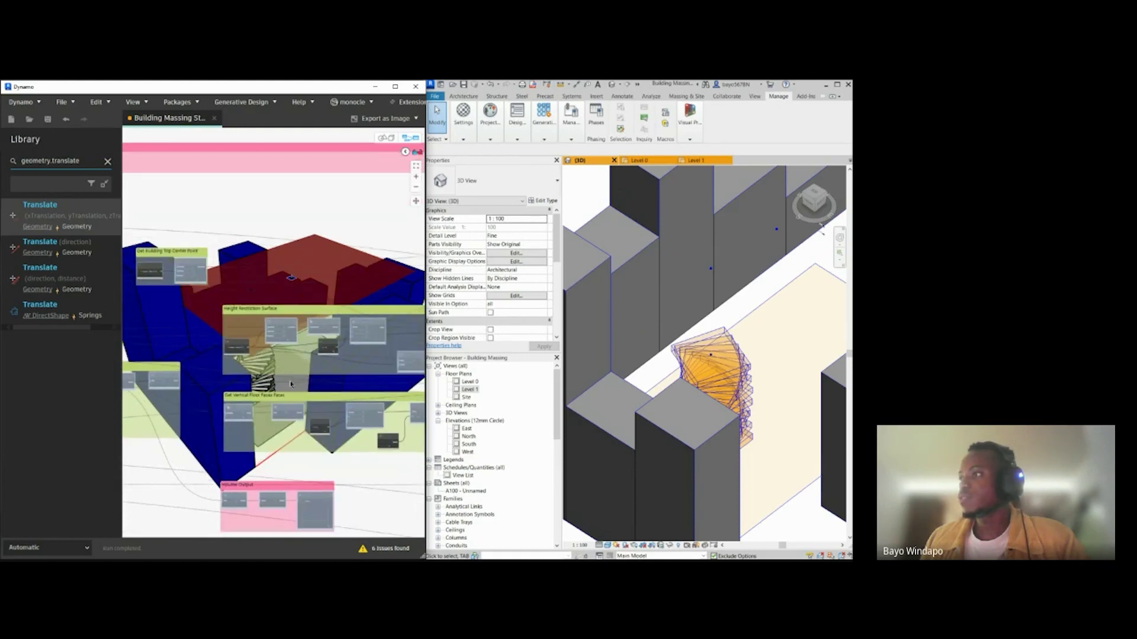
pyautogui.moveTo(310, 461); pyautogui.dragTo(351, 423, button='middle')
pyautogui.moveTo(296, 489); pyautogui.dragTo(301, 479, button='middle')
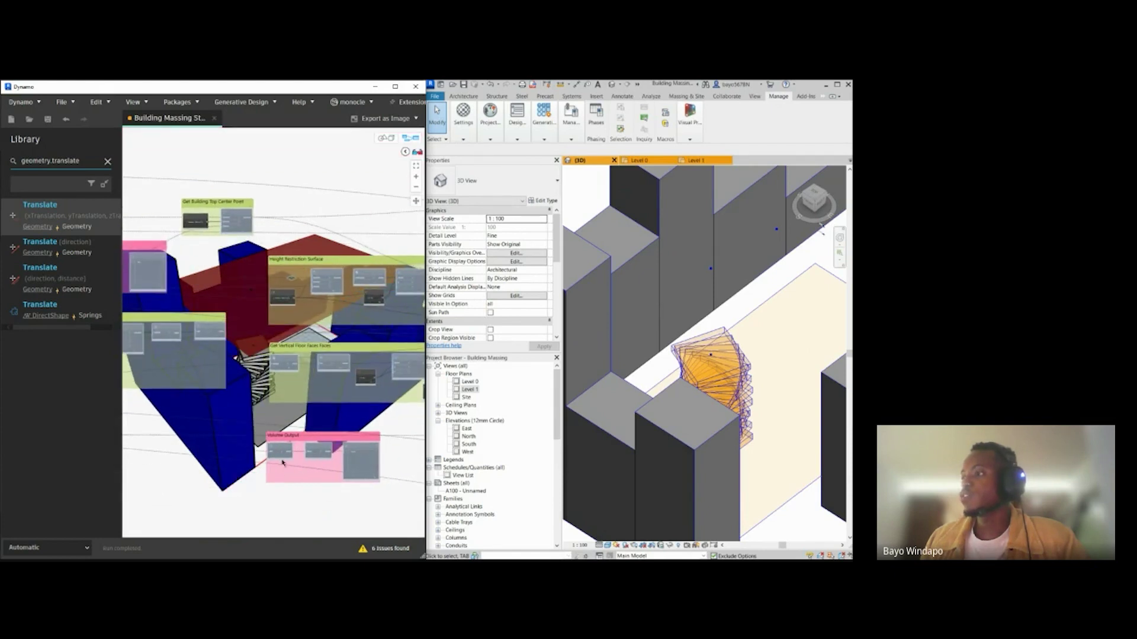
# Step: Copy the Volume Output group from the finished graph and place it below the working Height Restriction Surface group, near Restriction Color
pyautogui.scroll(2, 298, 487)
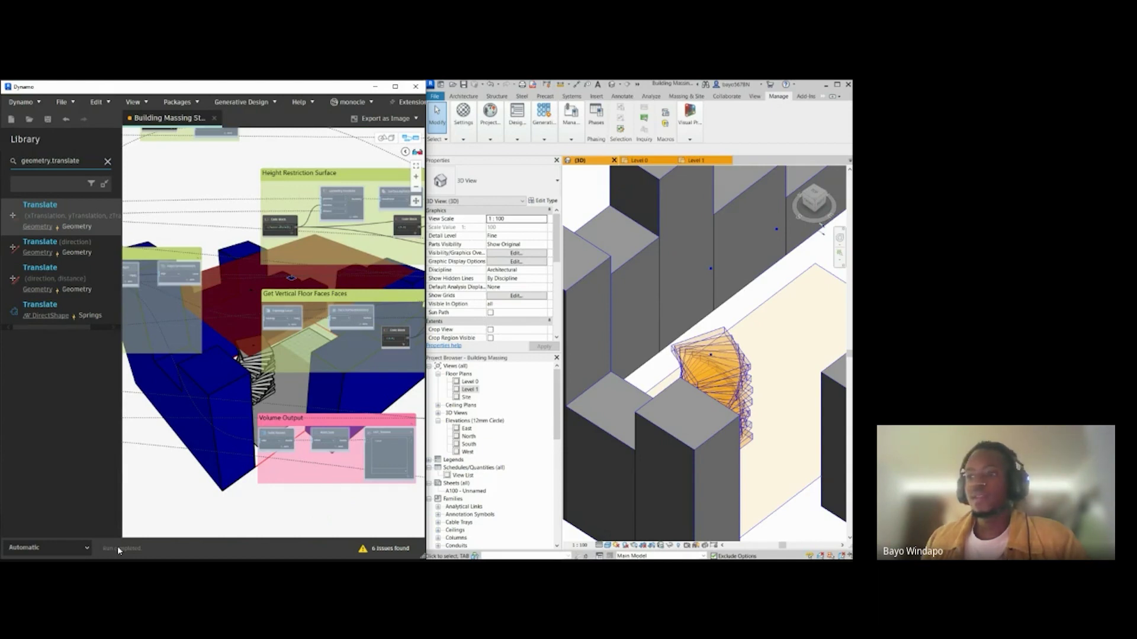
pyautogui.scroll(2, 317, 500)
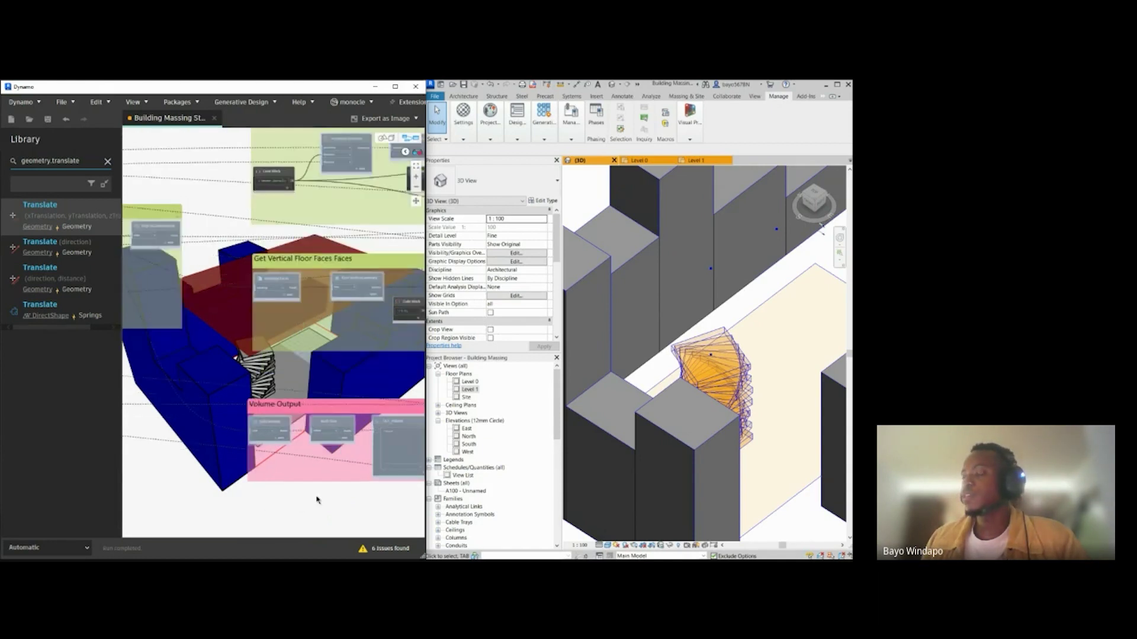
pyautogui.moveTo(317, 488); pyautogui.dragTo(283, 476, button='middle')
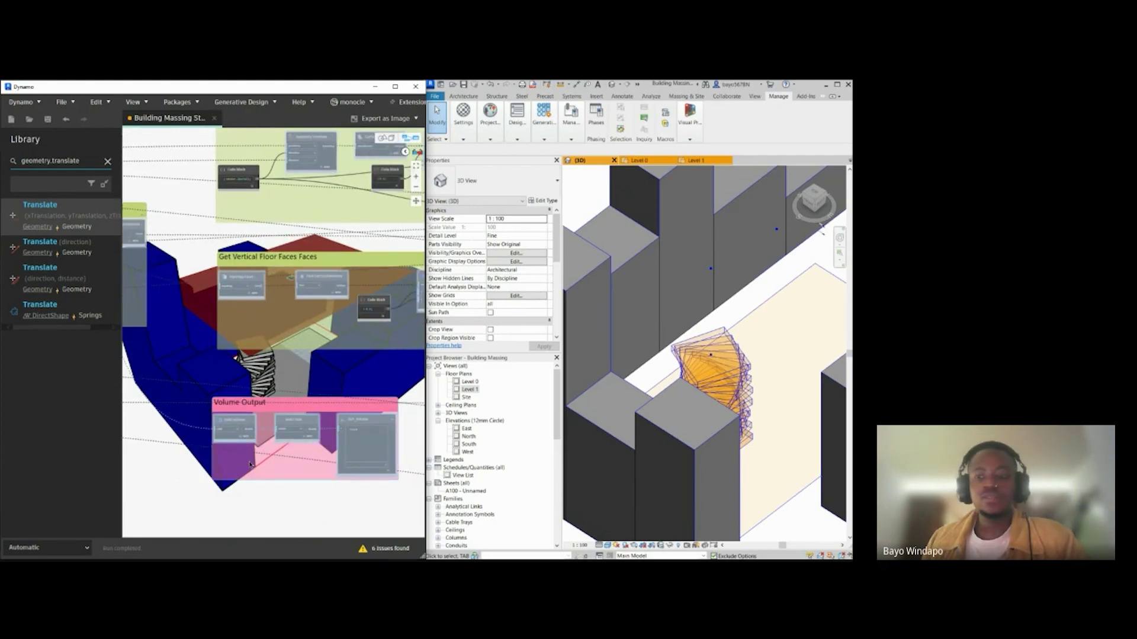
pyautogui.scroll(-4, 213, 462)
pyautogui.scroll(-3, 205, 460)
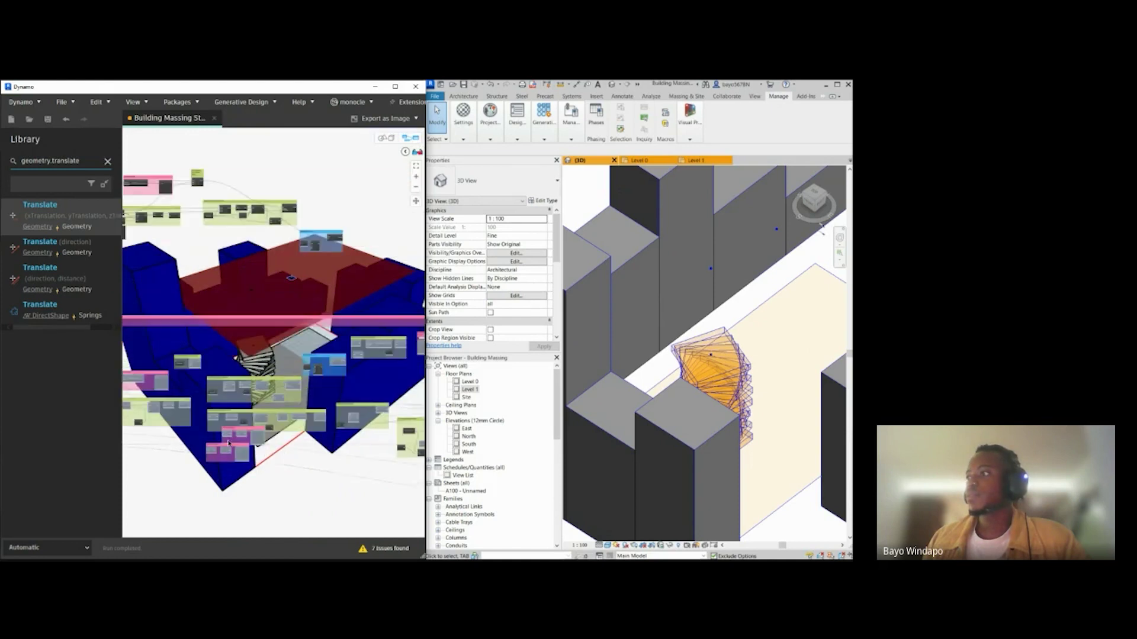
pyautogui.moveTo(240, 441); pyautogui.dragTo(273, 258)
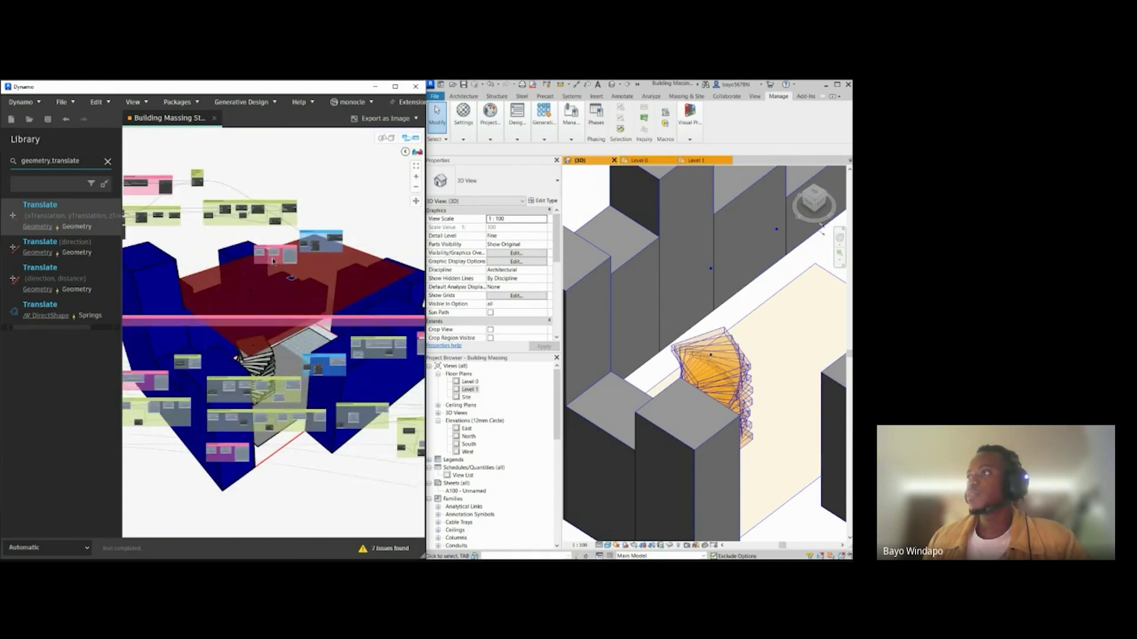
# Step: Connect the Geometry.Rotate output in the Rotate Floors group to the solid input of Solid.Volume in the copied Volume Output group
pyautogui.scroll(5, 201, 251)
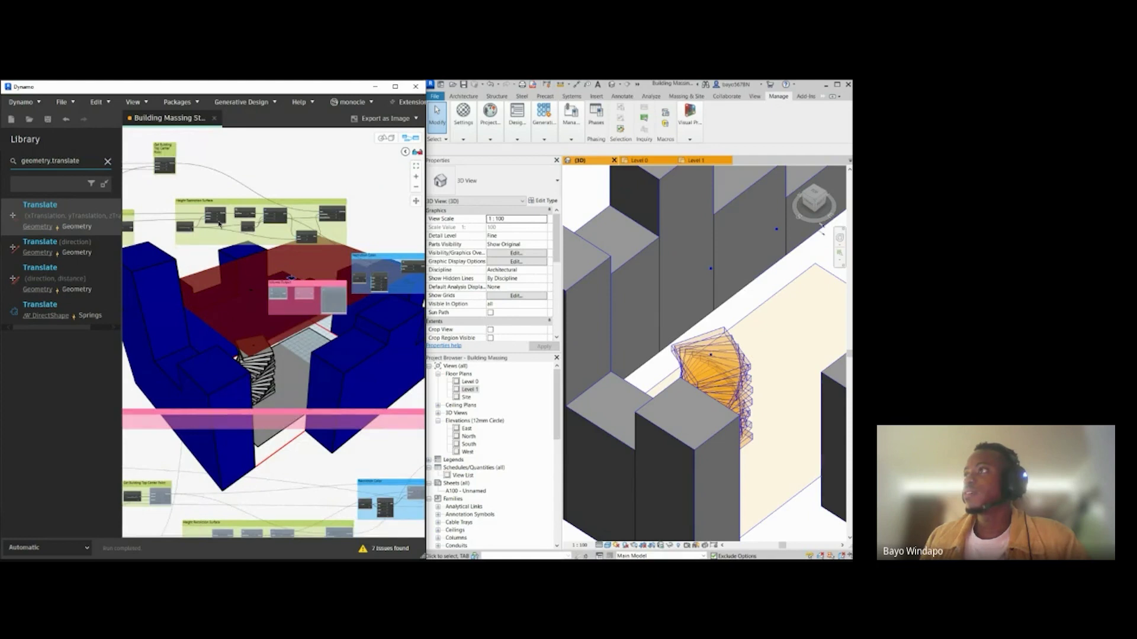
pyautogui.scroll(4, 216, 231)
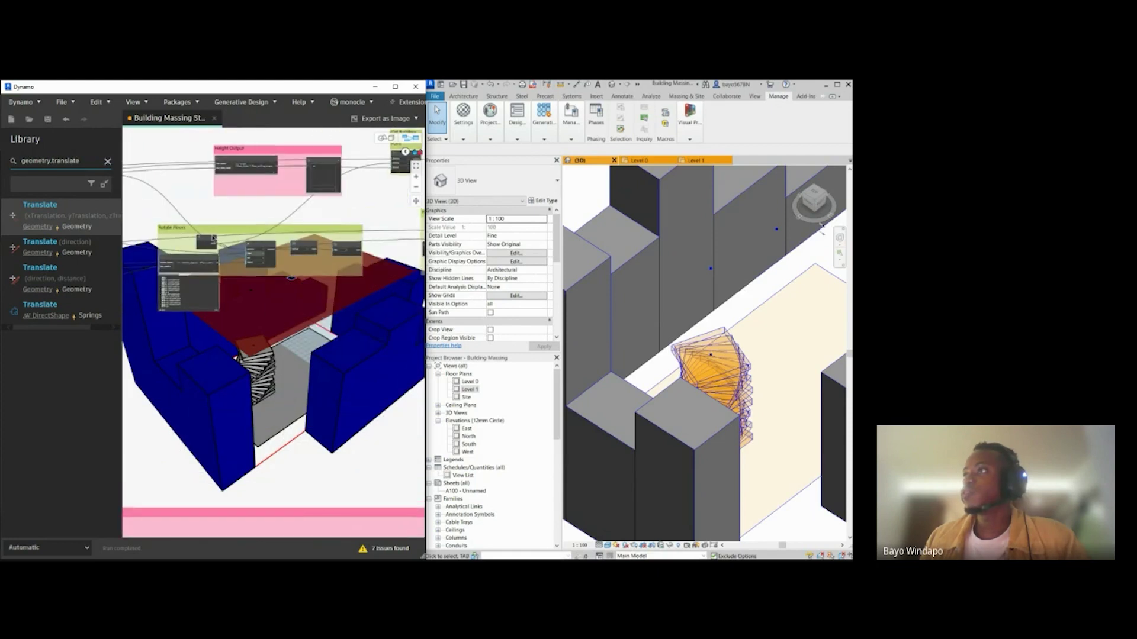
pyautogui.scroll(3, 342, 237)
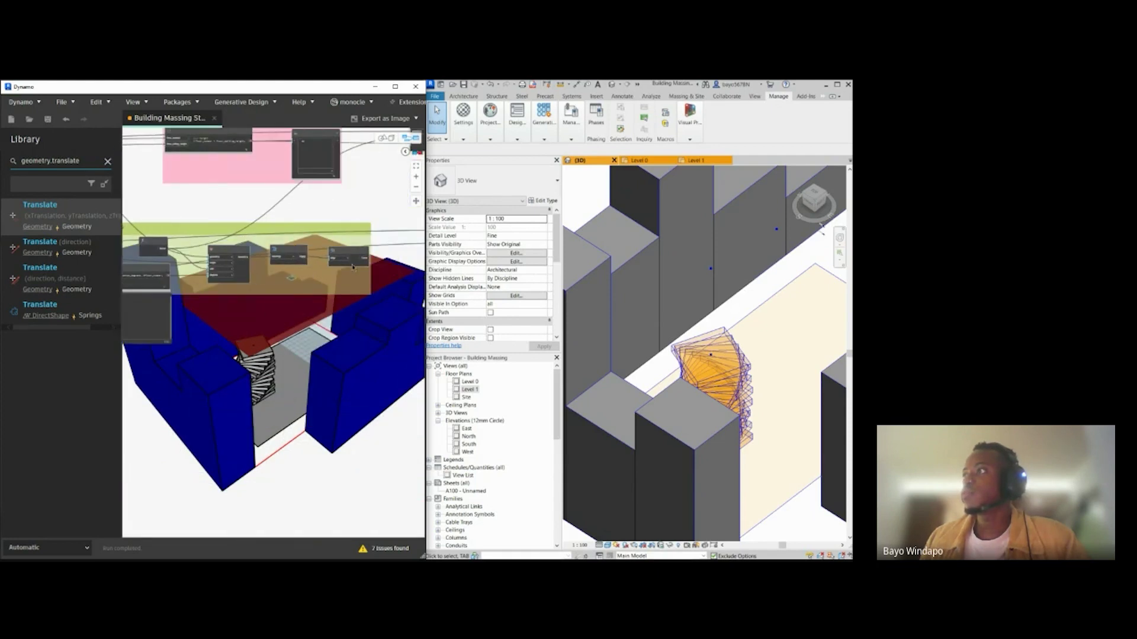
pyautogui.scroll(3, 243, 251)
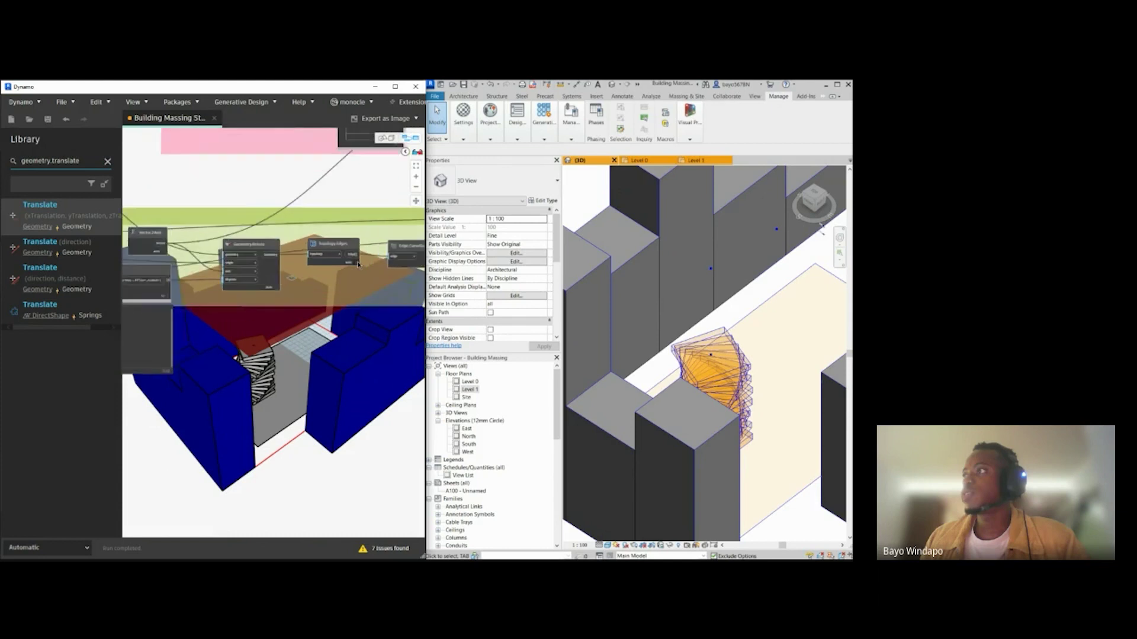
pyautogui.click(246, 245)
pyautogui.moveTo(260, 253); pyautogui.dragTo(288, 305)
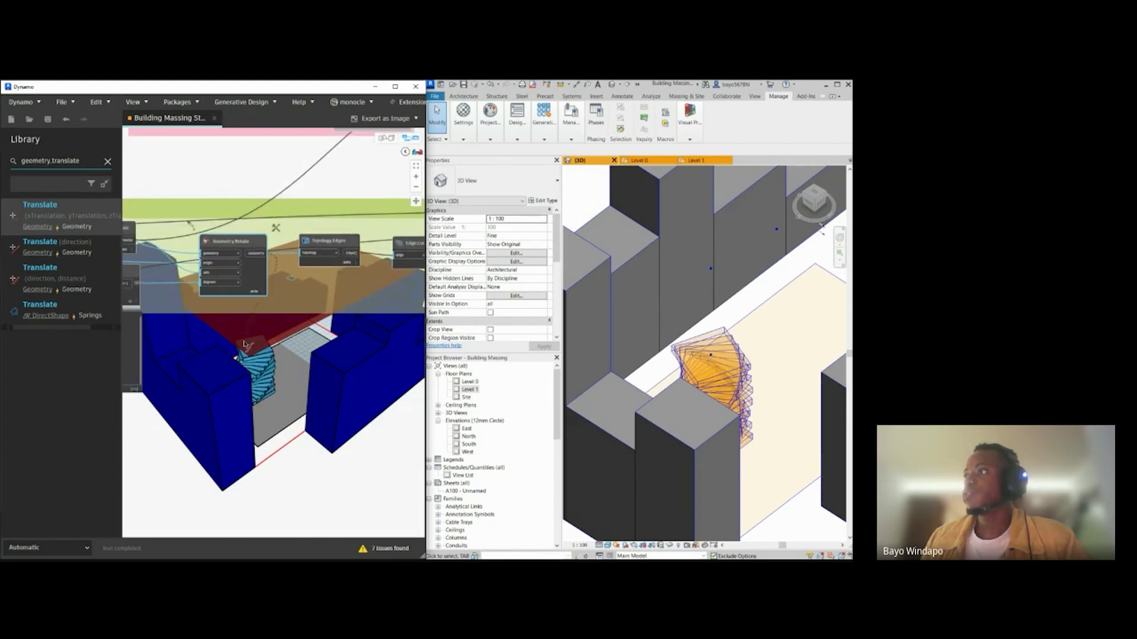
pyautogui.scroll(-5, 244, 343)
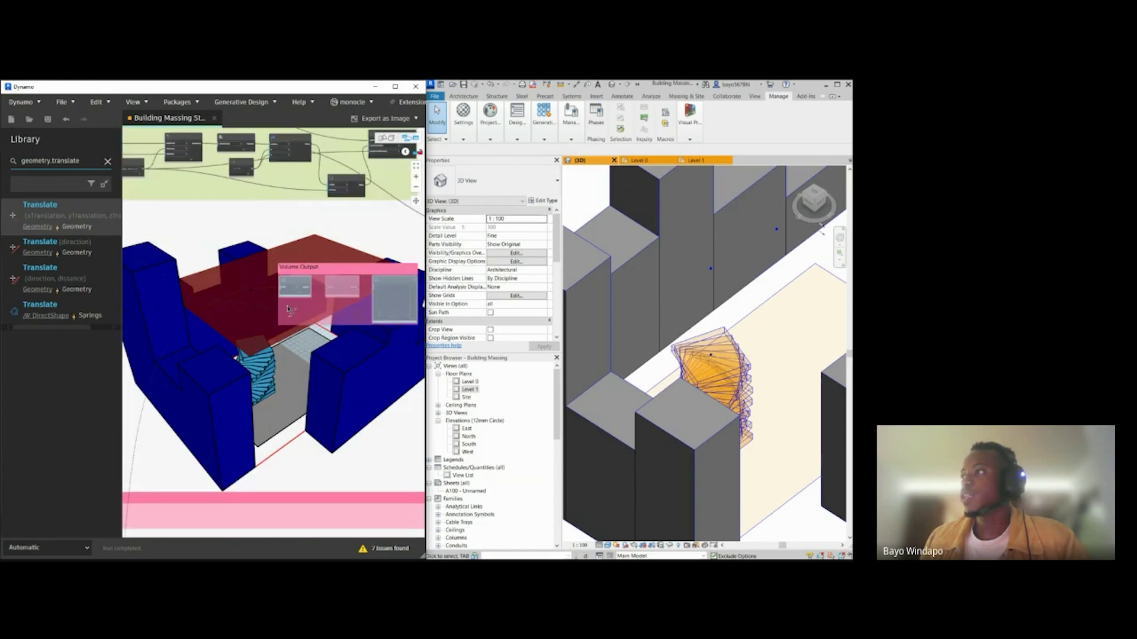
pyautogui.scroll(4, 288, 309)
pyautogui.moveTo(273, 263); pyautogui.dragTo(274, 261)
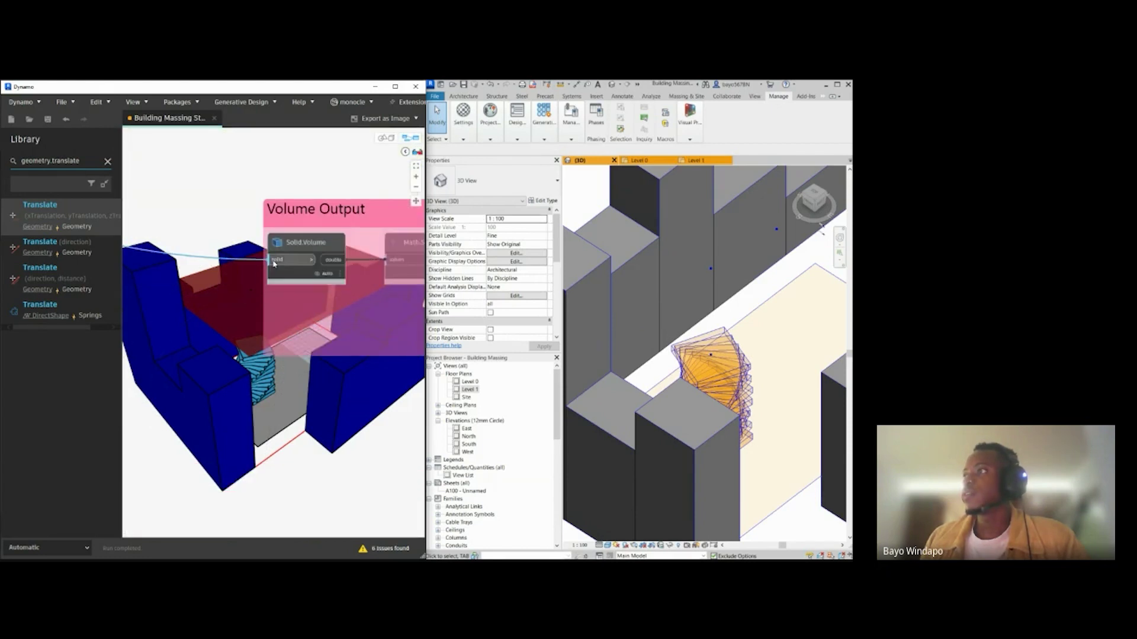
# Step: Pin the output preview of Solid.Volume and examine the list of floor volumes
pyautogui.click(339, 295)
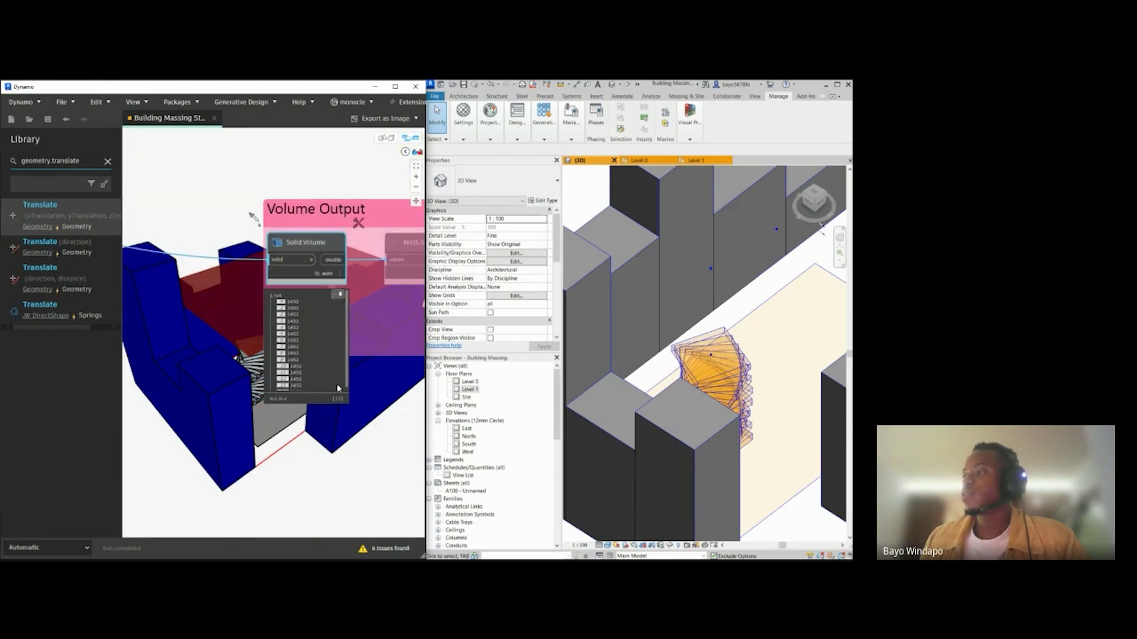
pyautogui.moveTo(359, 224); pyautogui.dragTo(356, 223, button='middle')
pyautogui.scroll(3, 292, 317)
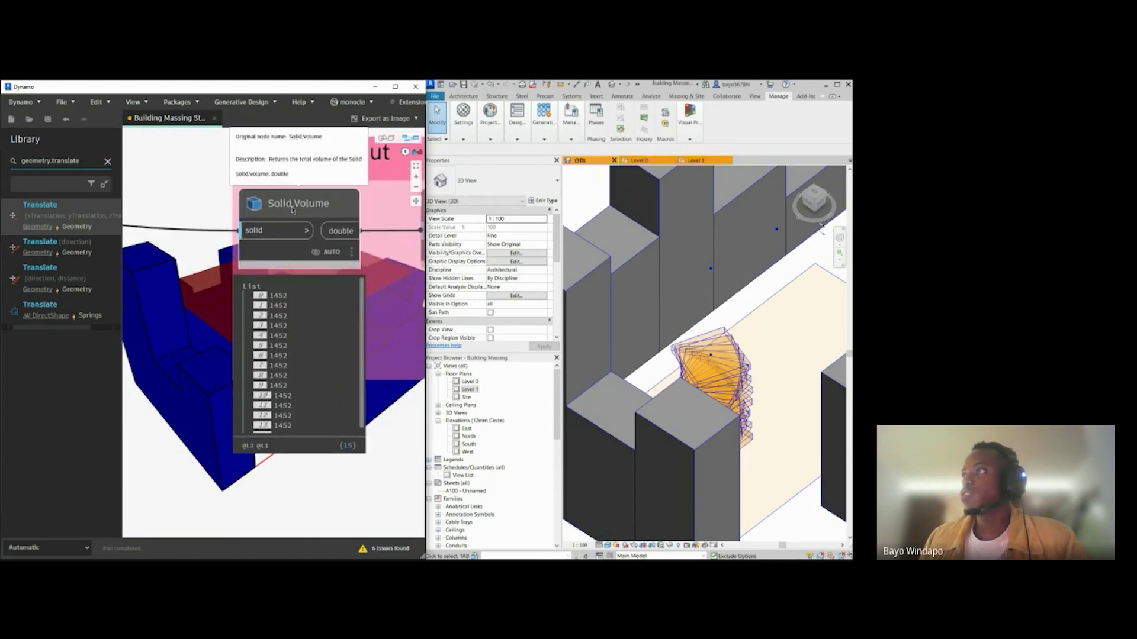
pyautogui.moveTo(299, 209); pyautogui.dragTo(295, 224, button='middle')
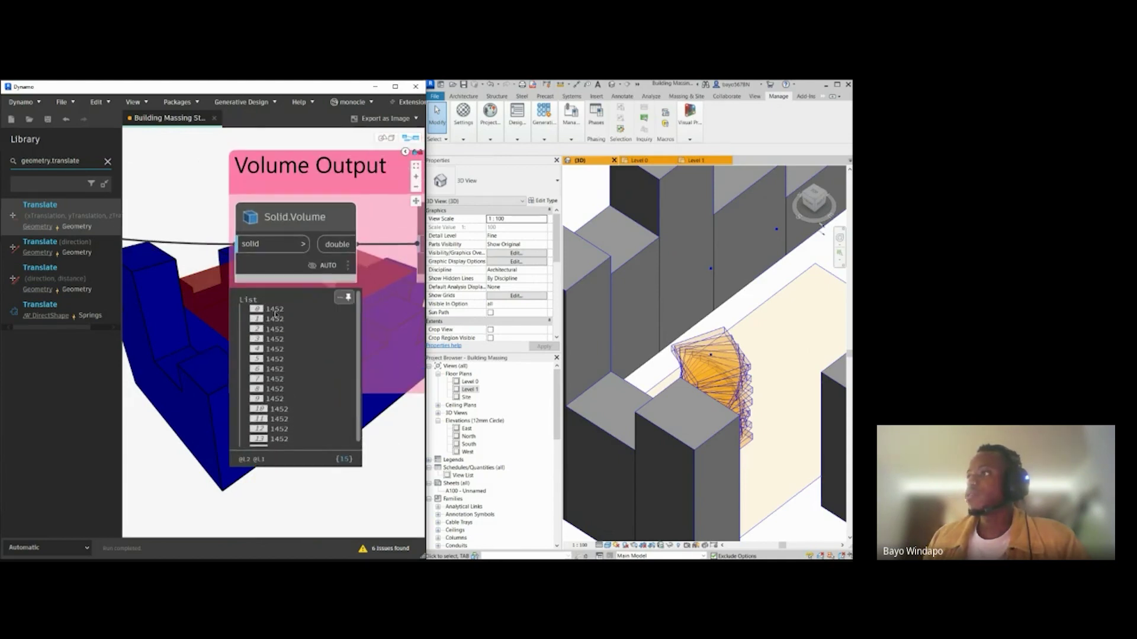
# Step: Examine the end of the Solid.Volume list, and follow the Volume Output group through Math.Sum to the OUT_Volume watch node
pyautogui.scroll(-1, 285, 424)
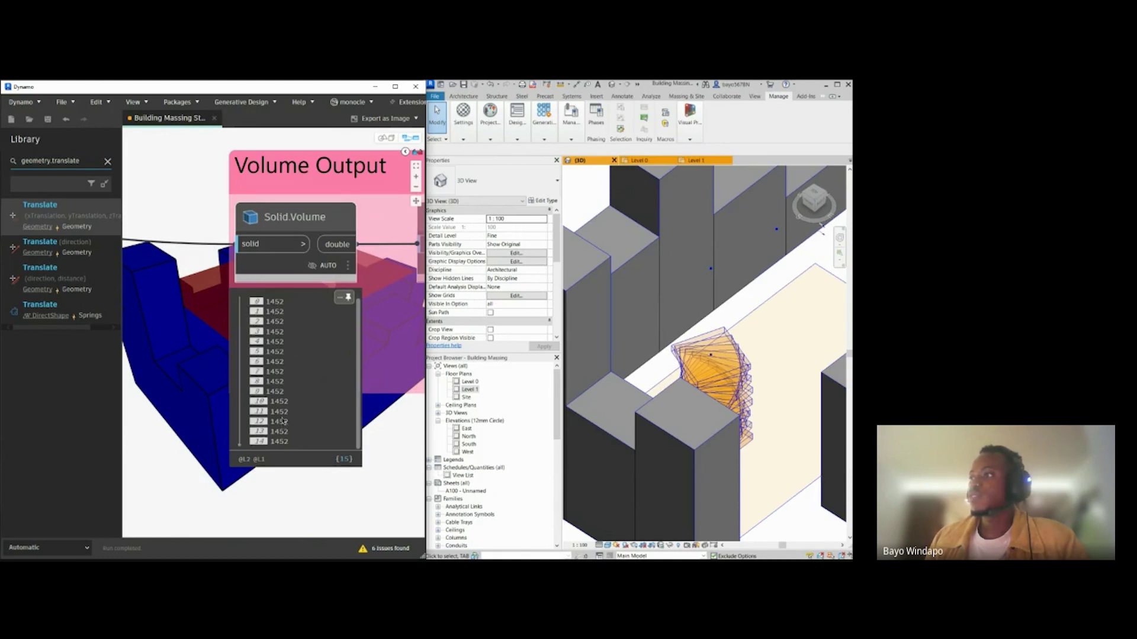
pyautogui.scroll(-3, 226, 433)
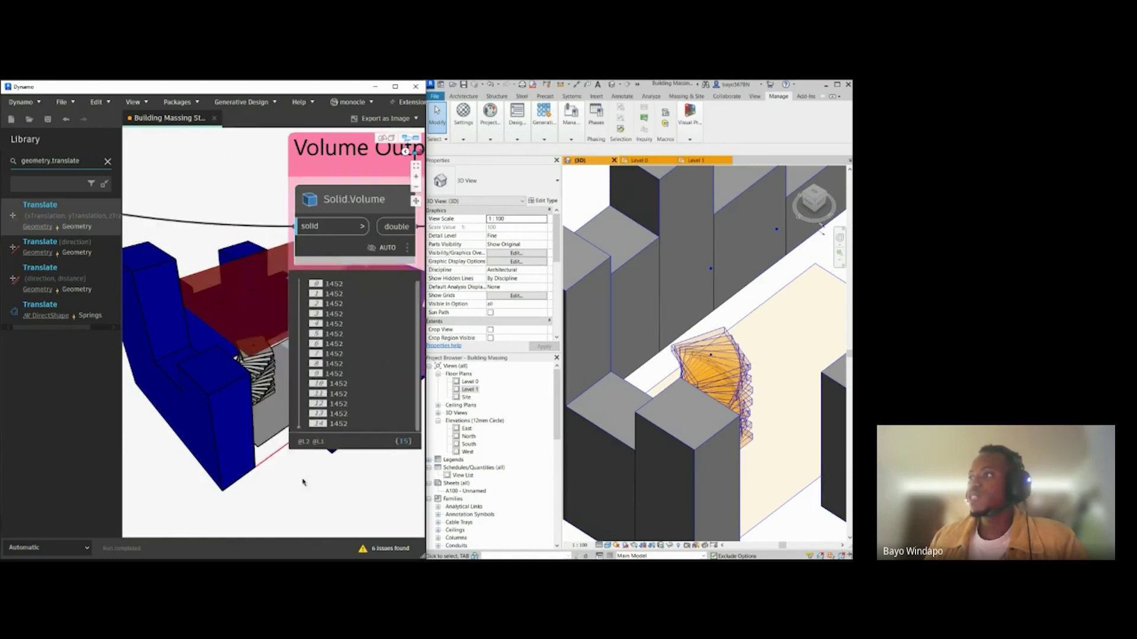
pyautogui.moveTo(380, 317); pyautogui.dragTo(310, 323, button='middle')
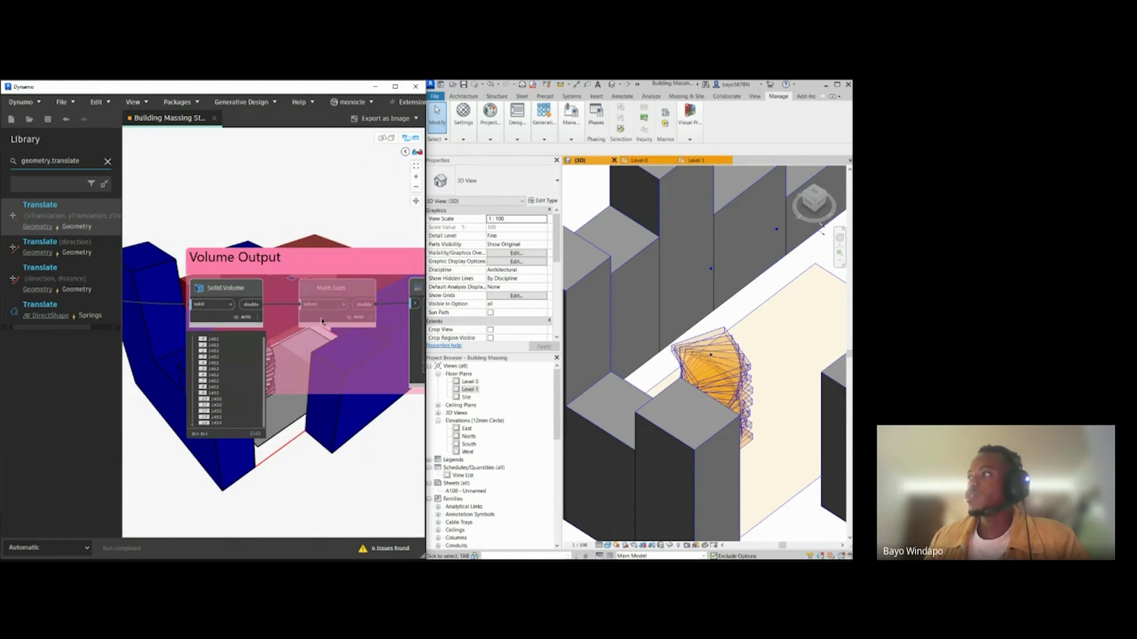
pyautogui.rightClick(320, 321)
pyautogui.click(290, 450)
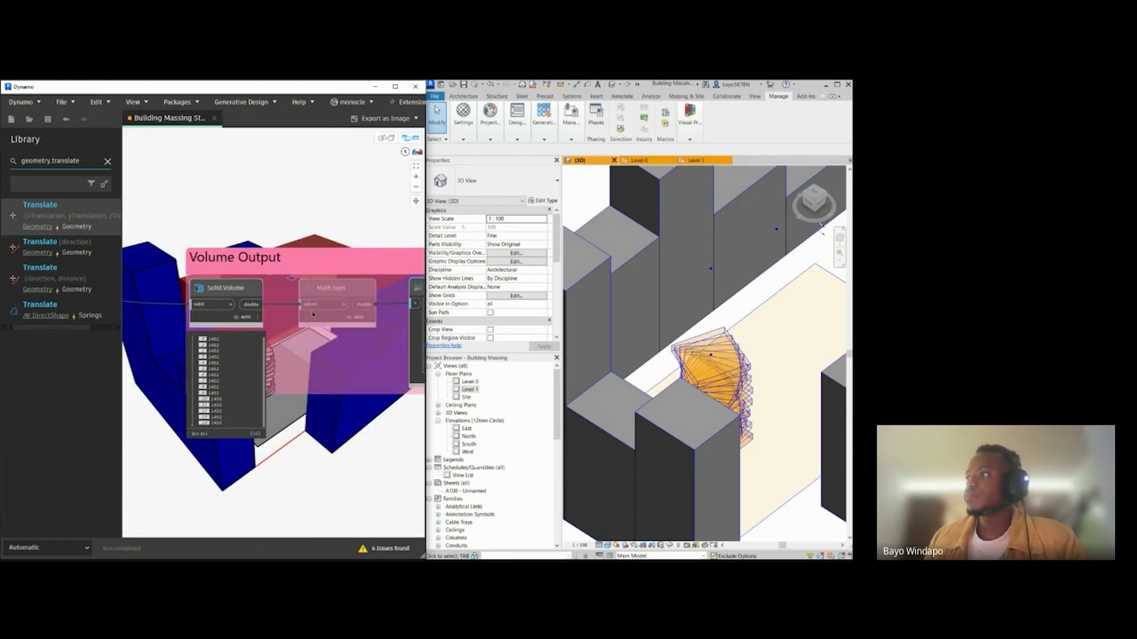
pyautogui.moveTo(318, 405); pyautogui.dragTo(277, 334, button='middle')
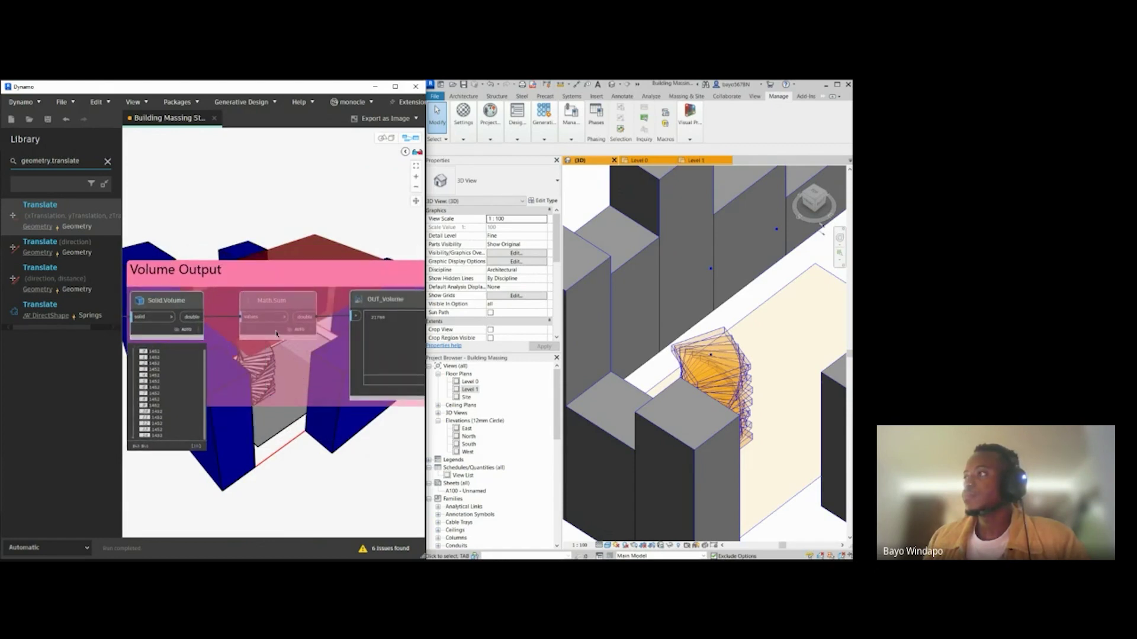
pyautogui.moveTo(304, 410); pyautogui.dragTo(277, 408, button='middle')
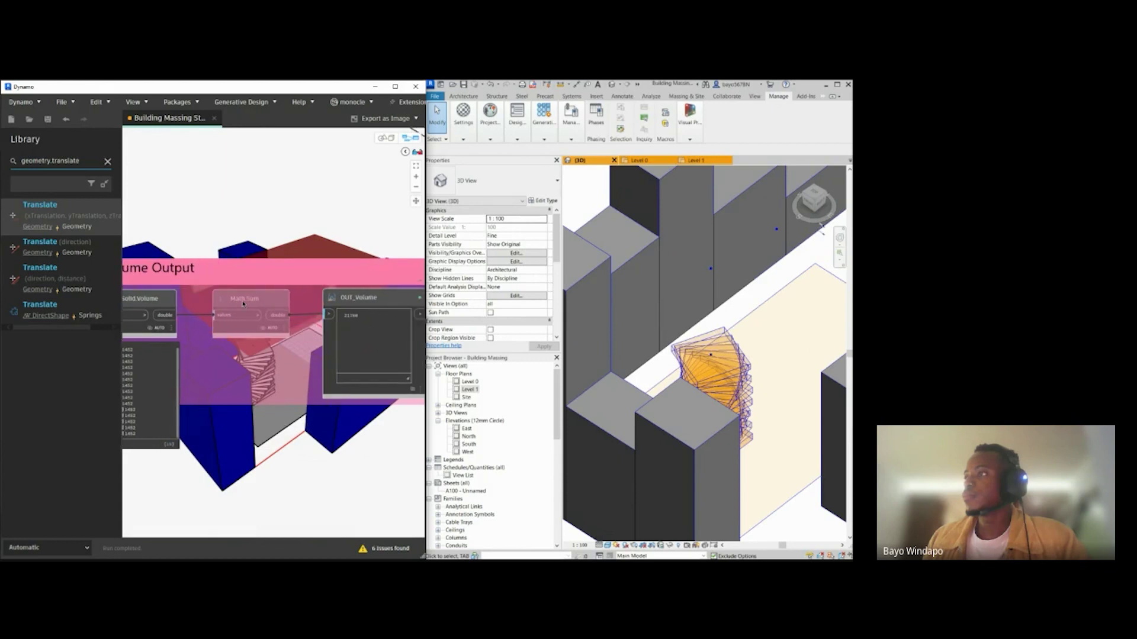
# Step: Examine the summed volume in the OUT_Volume node of the Volume Output group
pyautogui.click(240, 302)
pyautogui.click(268, 445)
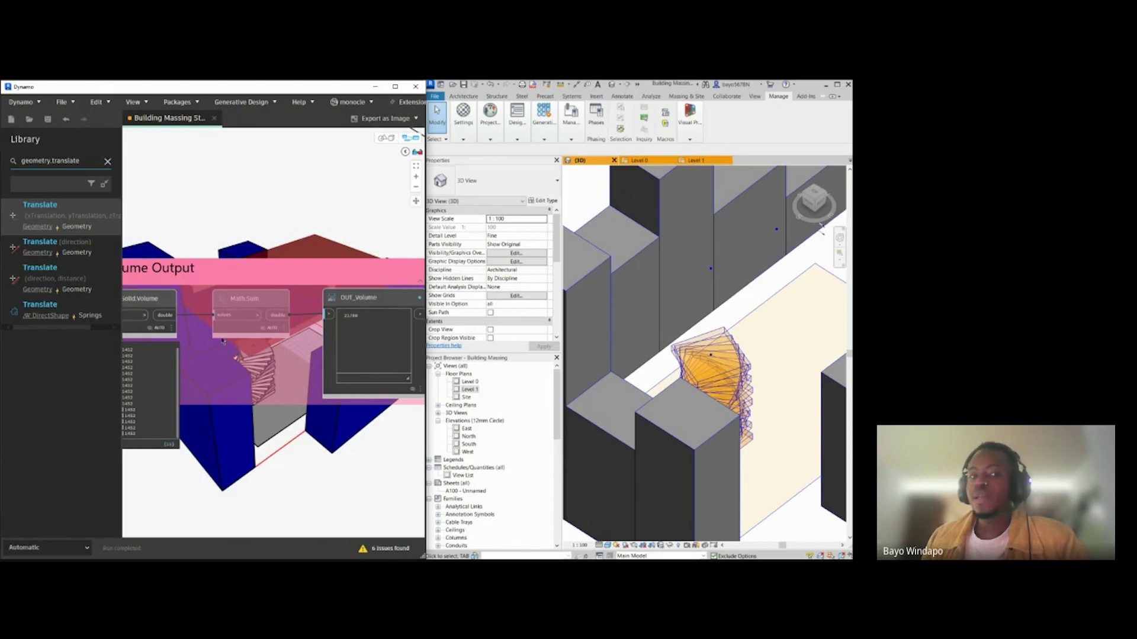
pyautogui.scroll(1, 251, 332)
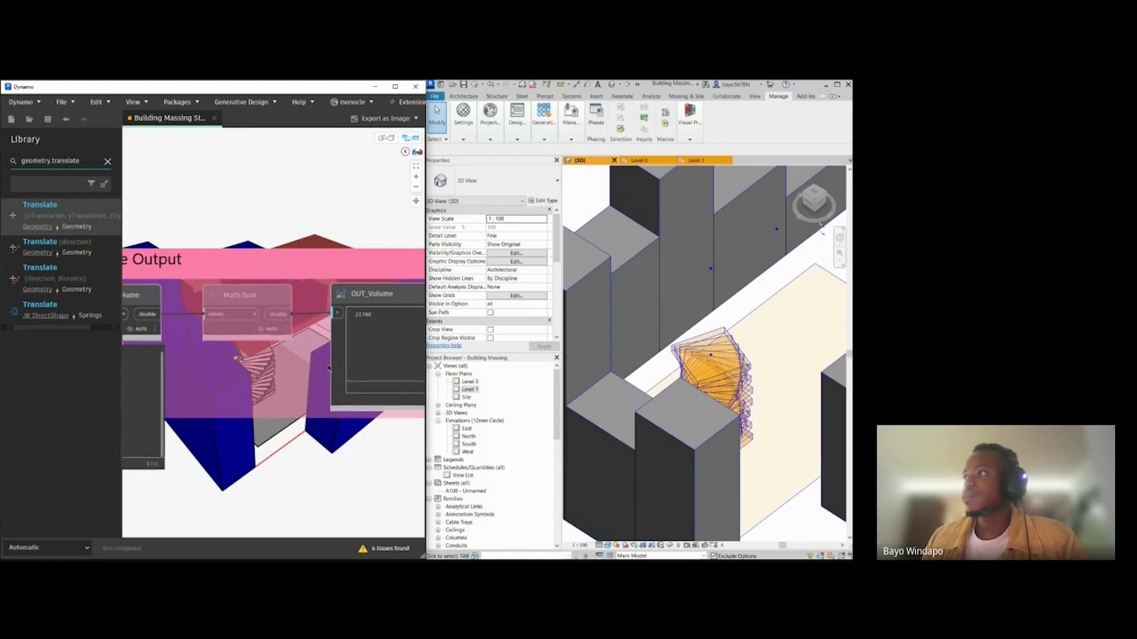
pyautogui.moveTo(351, 346); pyautogui.dragTo(291, 349, button='middle')
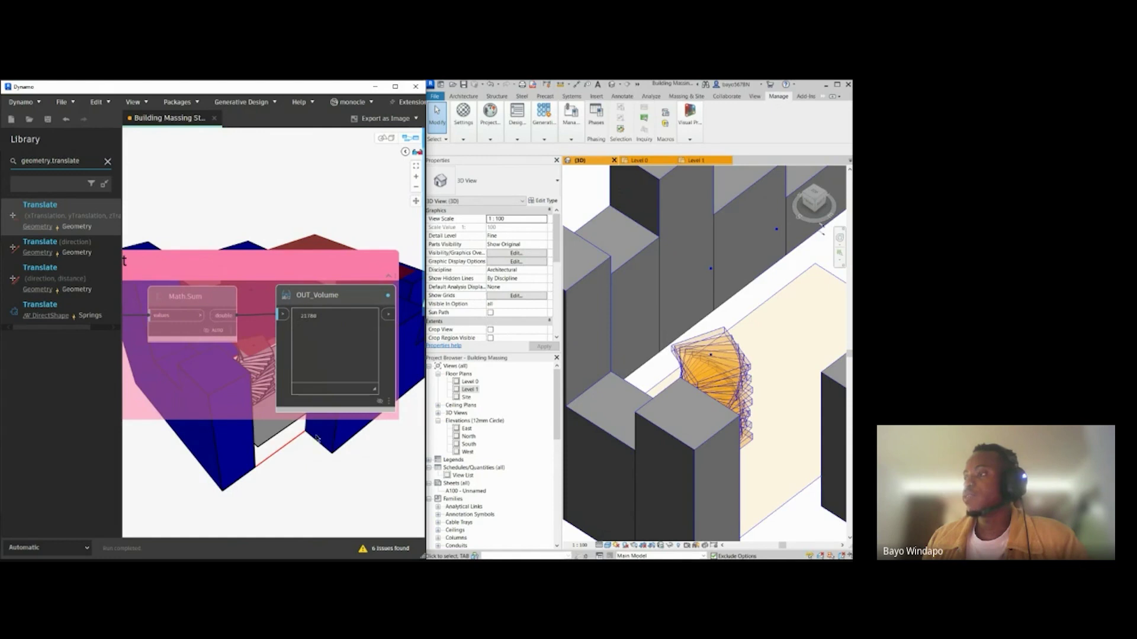
pyautogui.scroll(1, 317, 438)
pyautogui.moveTo(346, 302); pyautogui.dragTo(295, 310, button='middle')
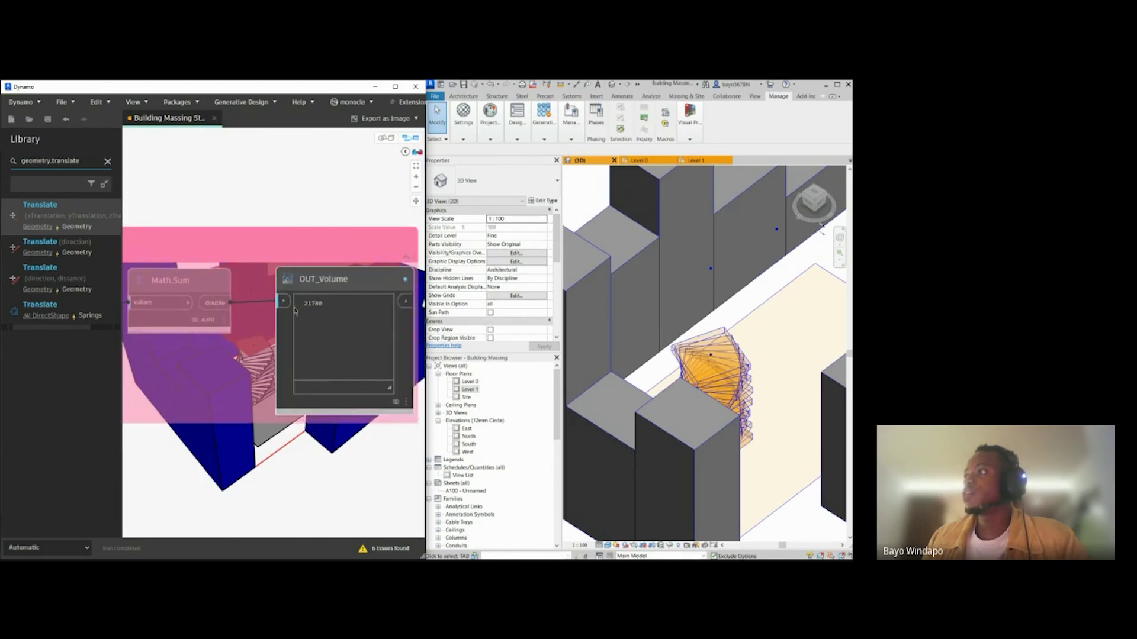
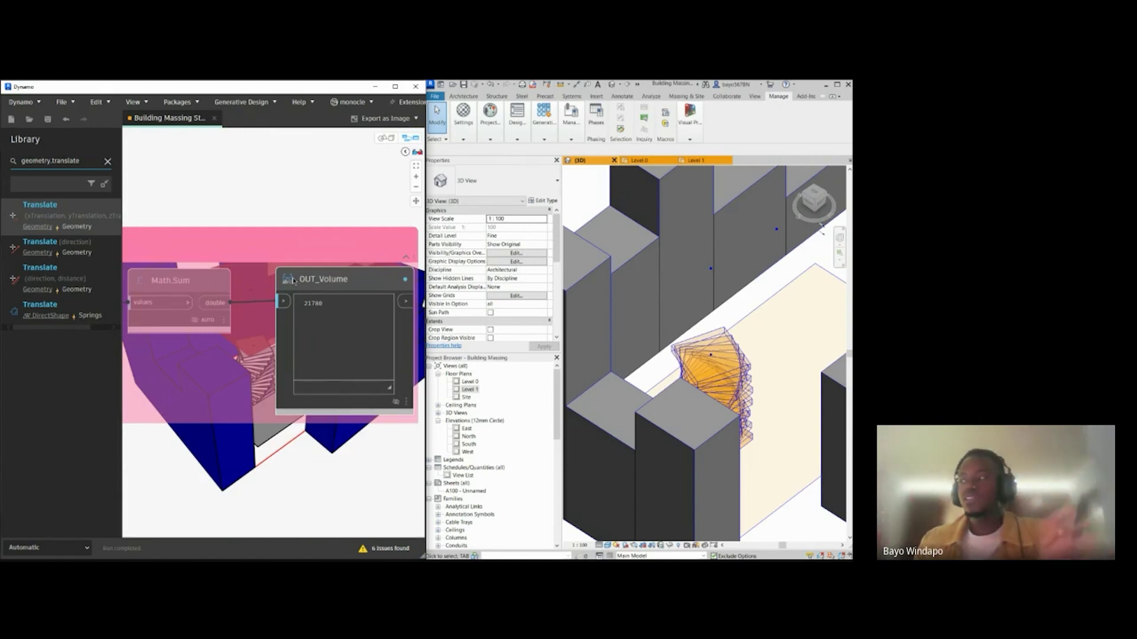
# Step: Review how the Volume Output, Restriction Color and Height Restriction Surface groups relate to the reference groups inside the large pink group
pyautogui.scroll(-3, 301, 275)
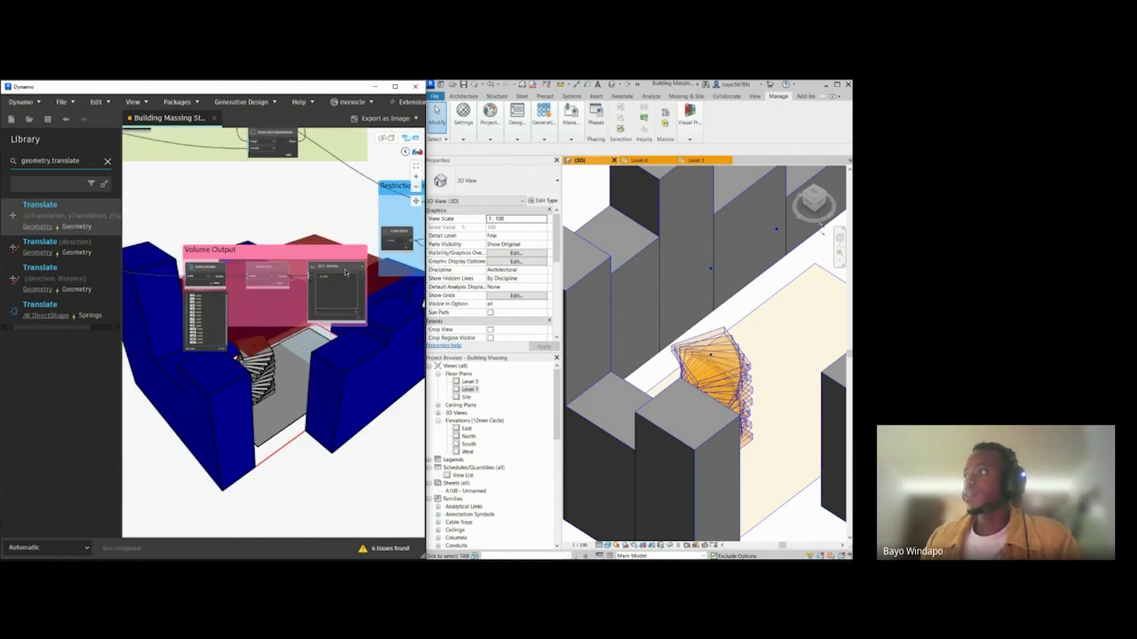
pyautogui.moveTo(284, 272); pyautogui.dragTo(290, 332, button='middle')
pyautogui.scroll(-2, 219, 285)
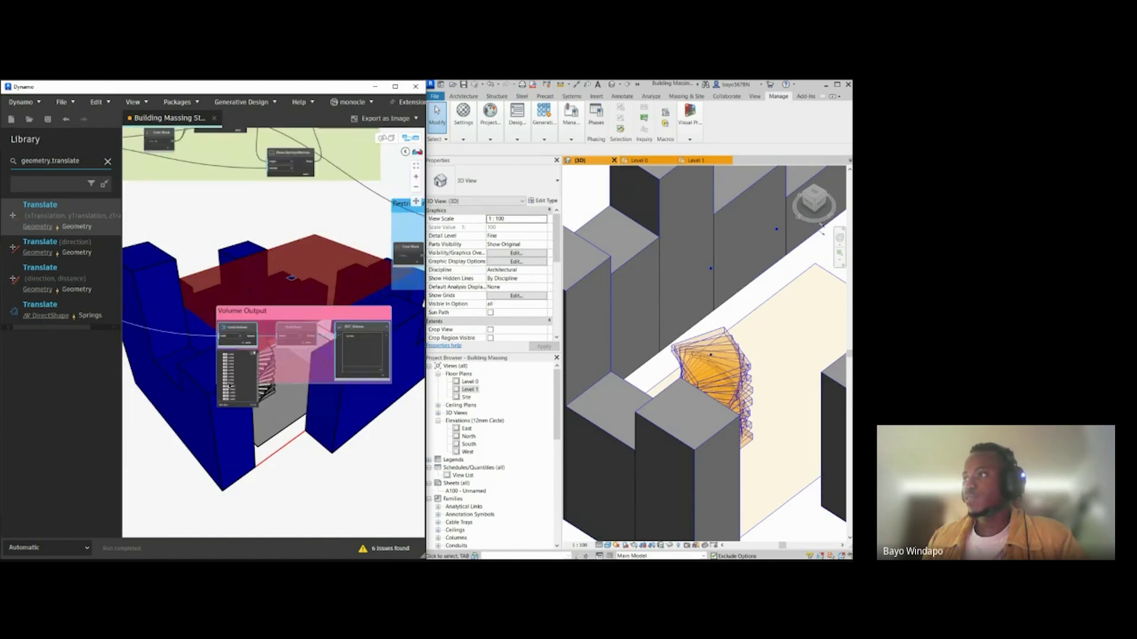
pyautogui.scroll(-3, 268, 418)
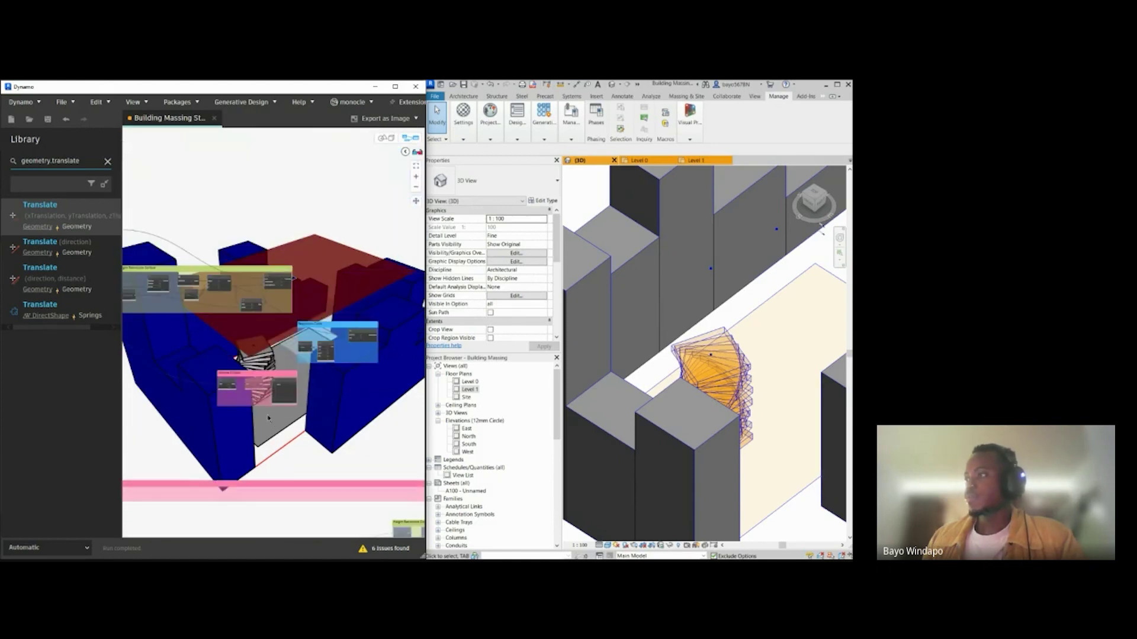
pyautogui.scroll(-3, 284, 367)
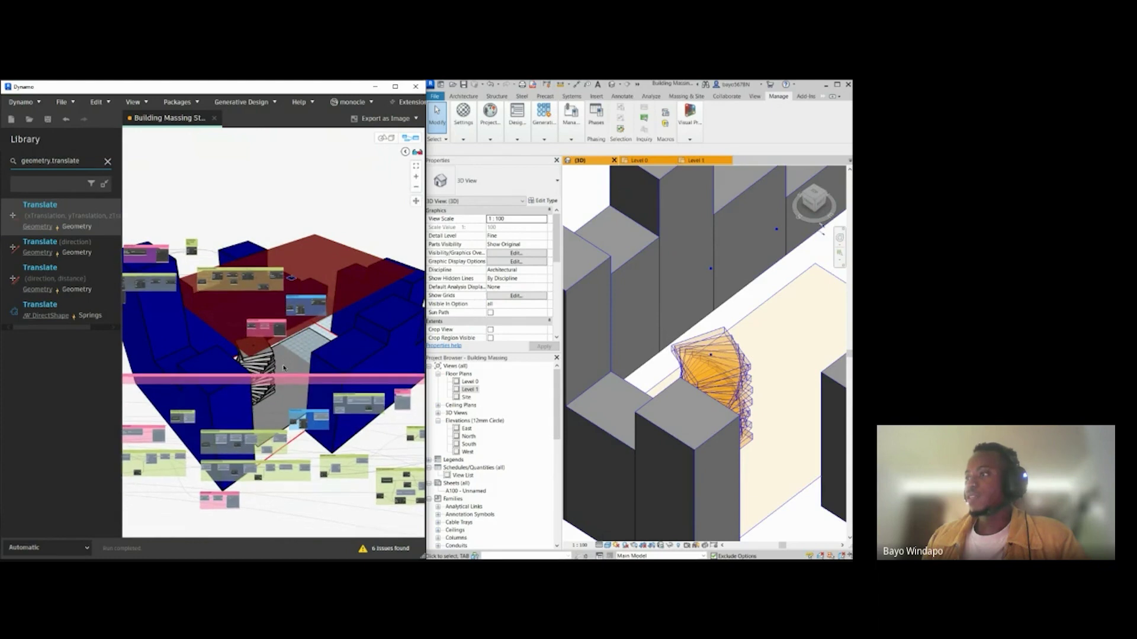
pyautogui.scroll(3, 230, 282)
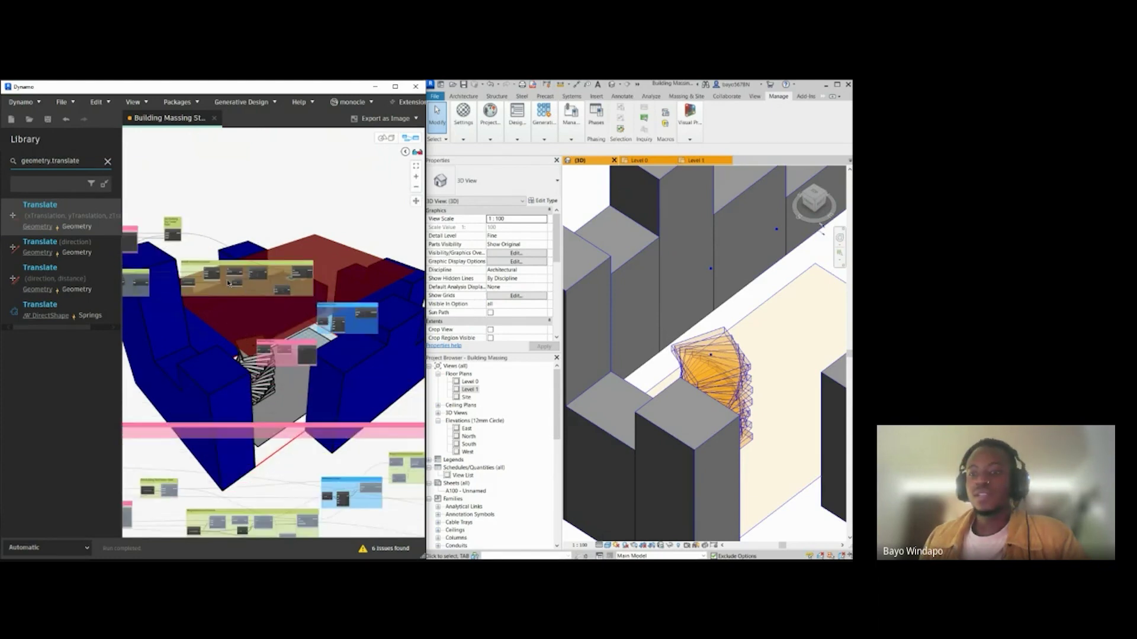
pyautogui.click(822, 229)
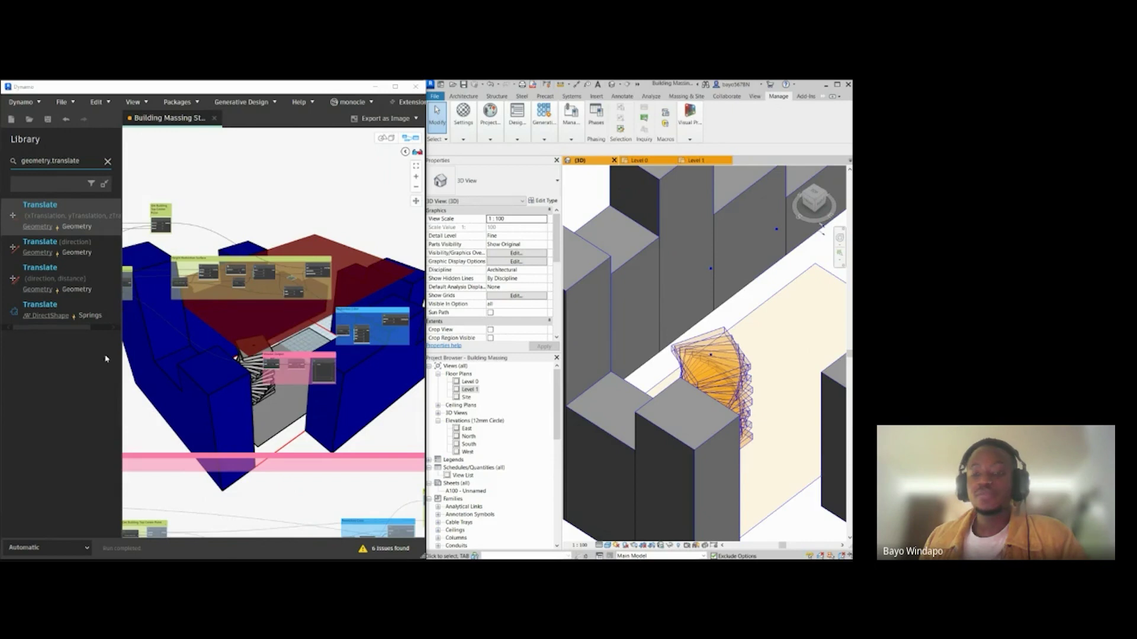
pyautogui.moveTo(296, 310); pyautogui.dragTo(275, 314, button='middle')
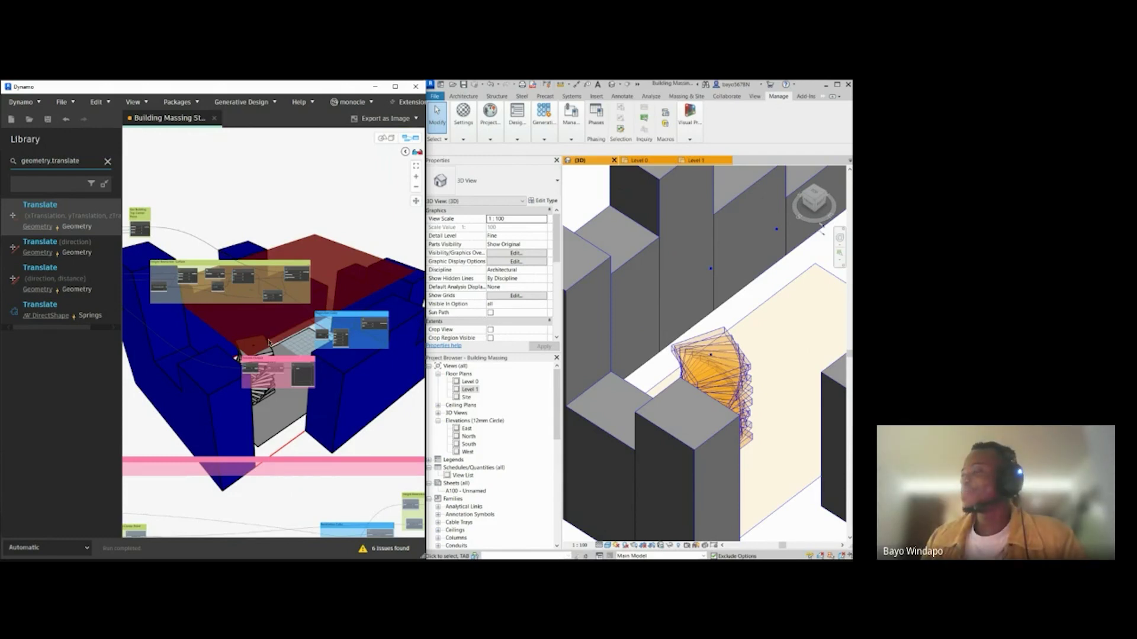
pyautogui.scroll(2, 297, 345)
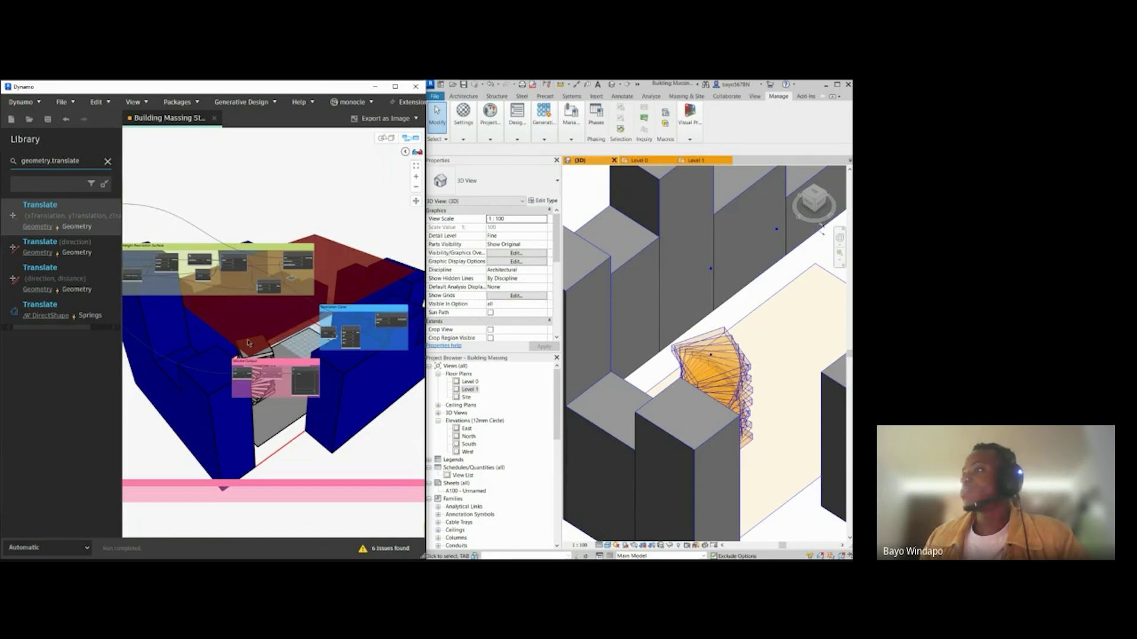
pyautogui.scroll(1, 355, 352)
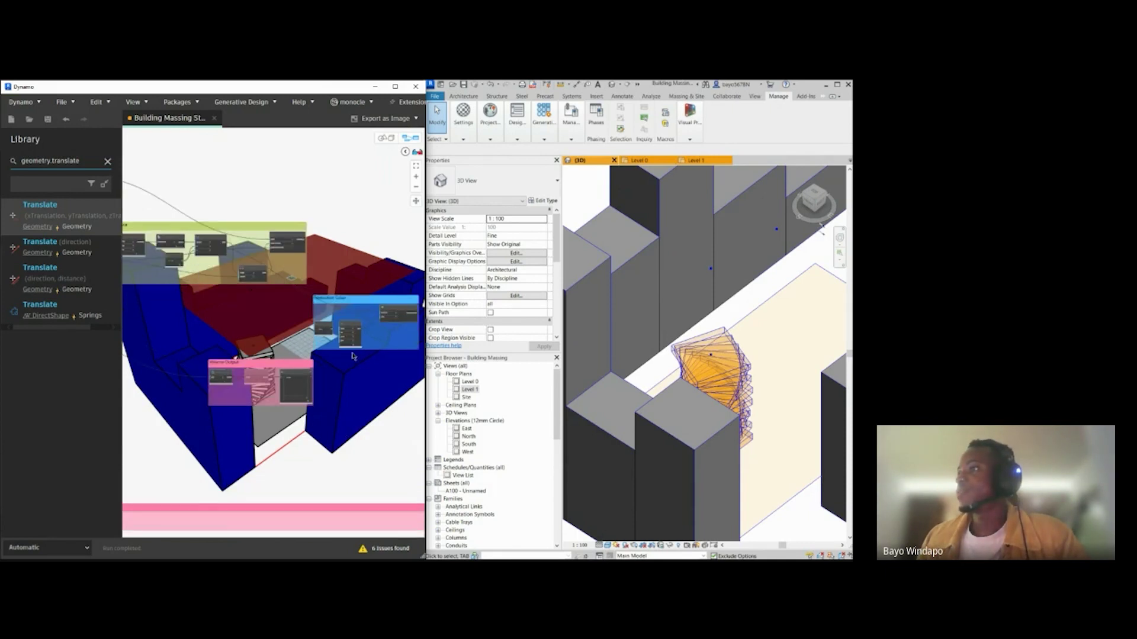
pyautogui.scroll(3, 332, 404)
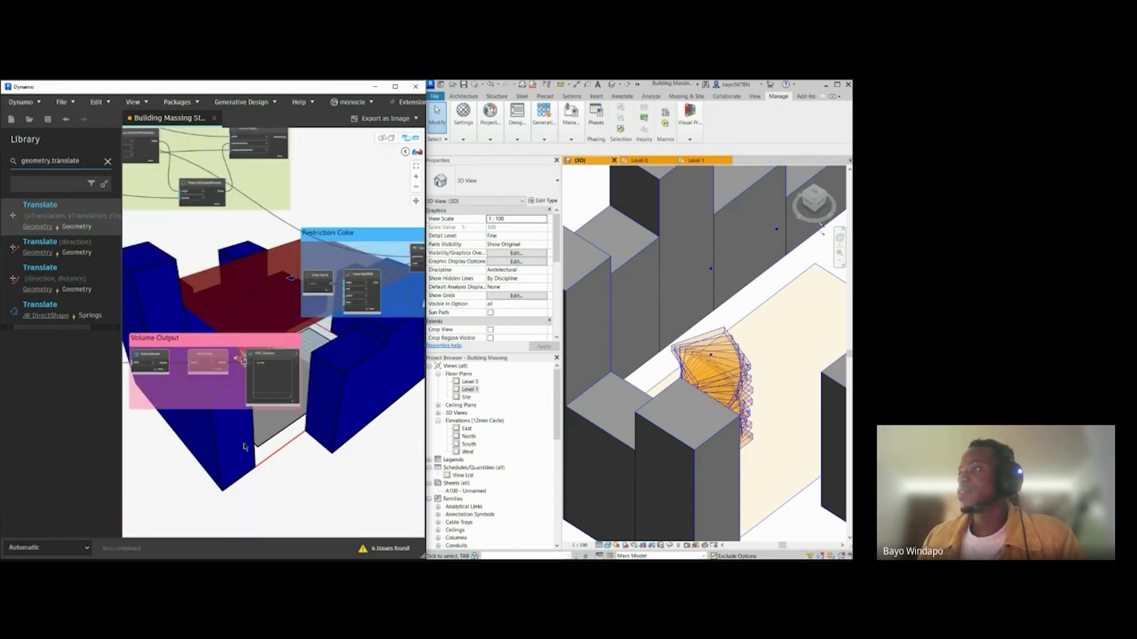
pyautogui.scroll(-3, 268, 431)
pyautogui.scroll(-4, 266, 430)
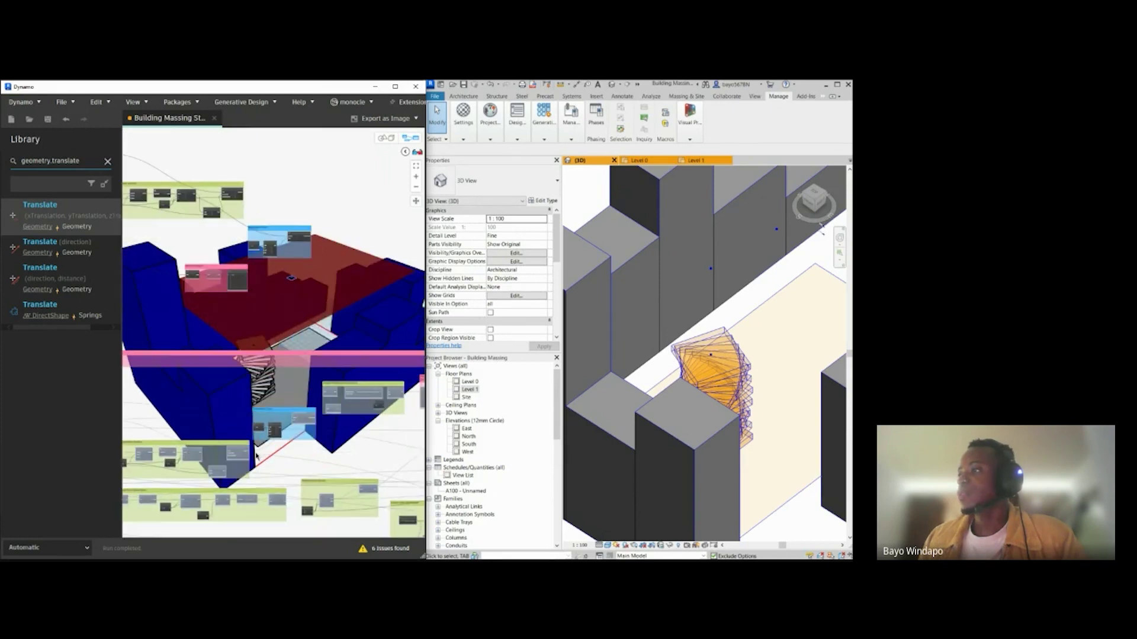
# Step: Duplicate the Height Restriction Compliance group from the large pink group and place the copy above it, beside Restriction Color
pyautogui.scroll(2, 186, 463)
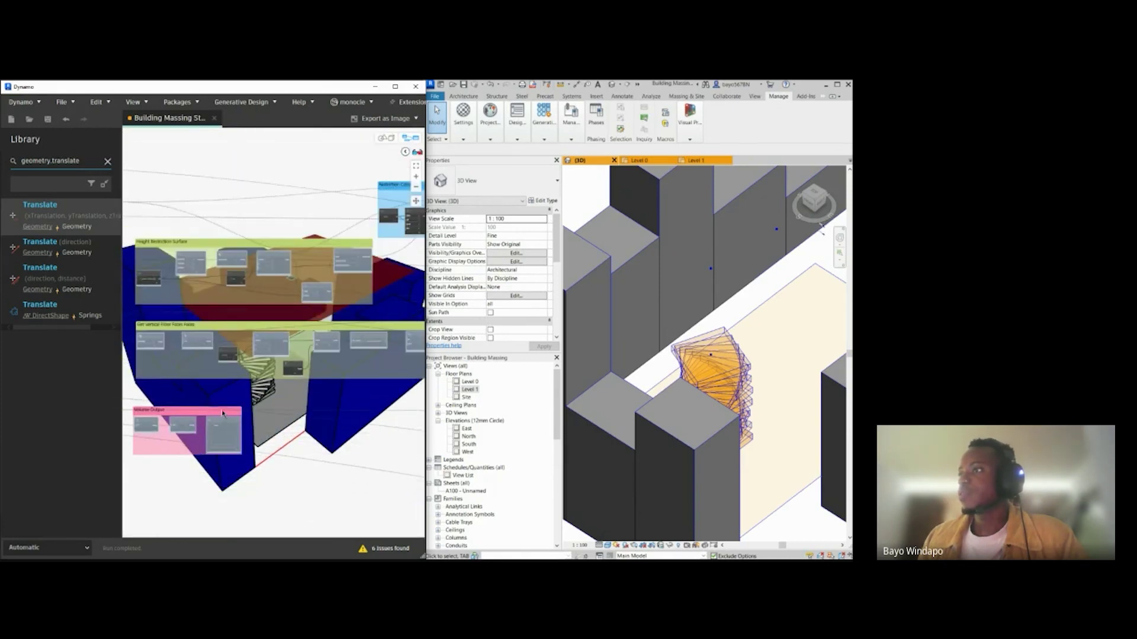
pyautogui.moveTo(196, 404); pyautogui.dragTo(210, 407, button='middle')
pyautogui.moveTo(251, 314); pyautogui.dragTo(103, 337, button='middle')
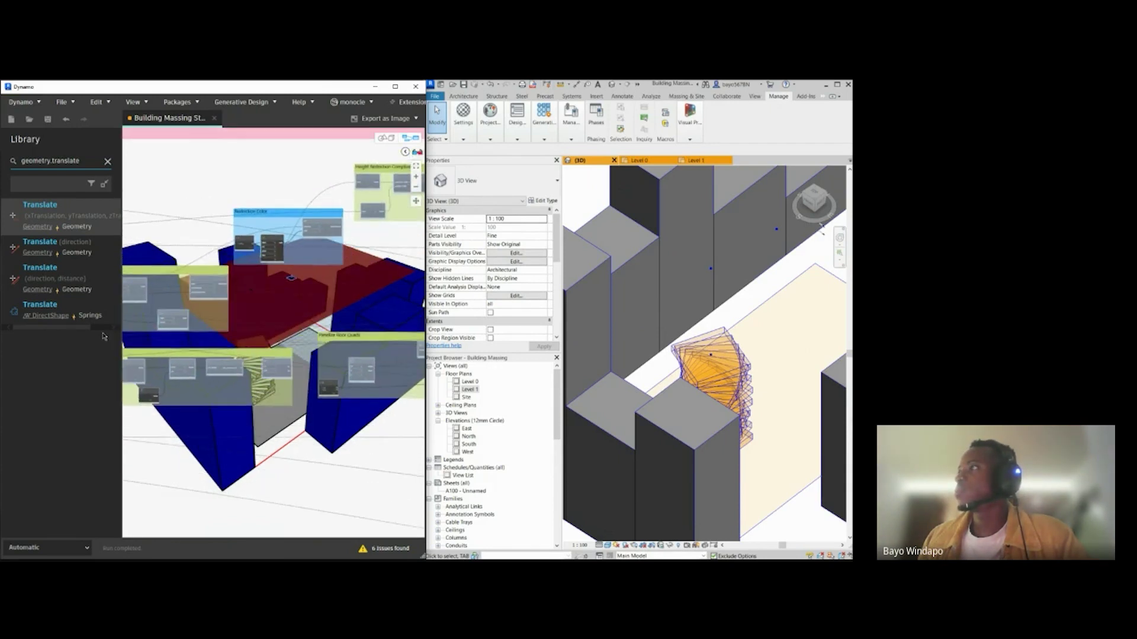
pyautogui.moveTo(348, 214); pyautogui.dragTo(267, 254, button='middle')
pyautogui.scroll(3, 307, 219)
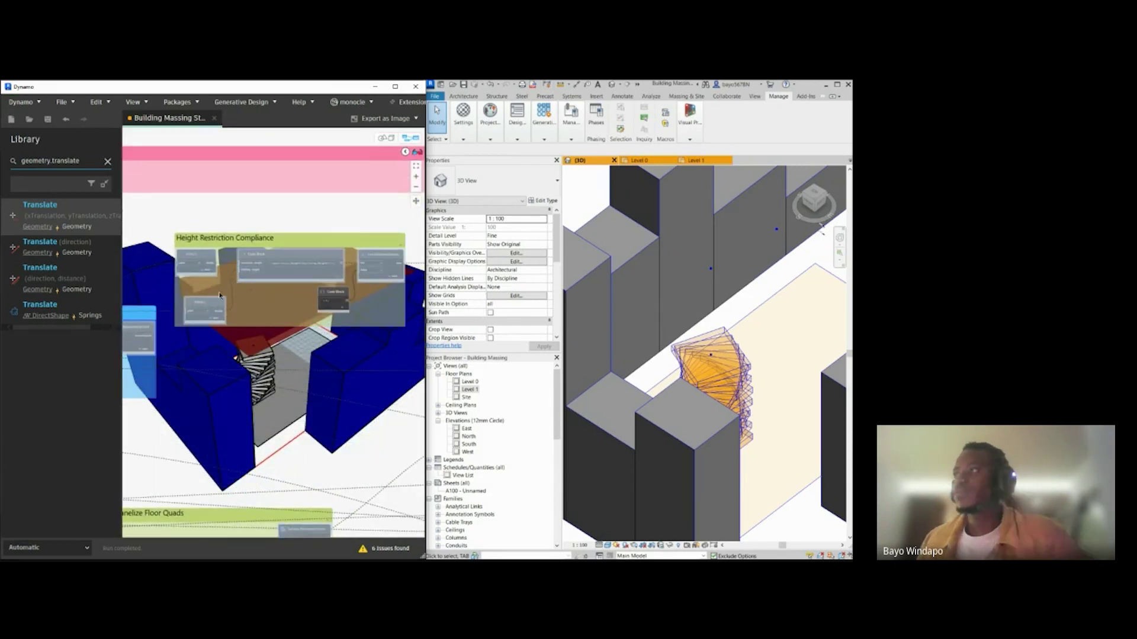
pyautogui.moveTo(167, 315); pyautogui.dragTo(288, 326, button='middle')
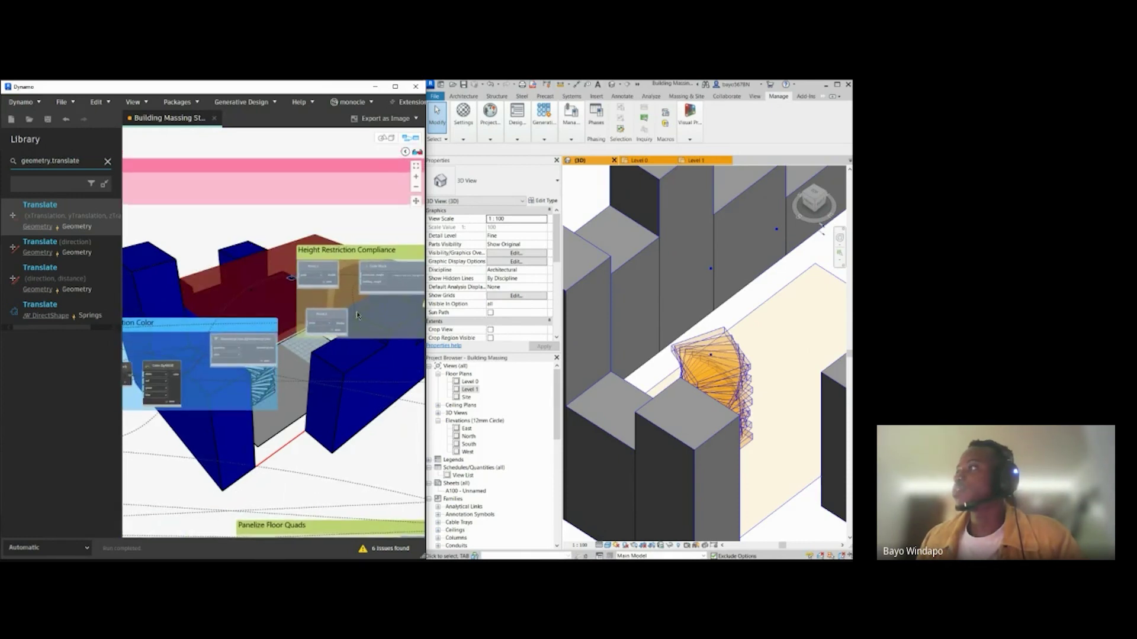
pyautogui.moveTo(392, 324); pyautogui.dragTo(311, 364, button='middle')
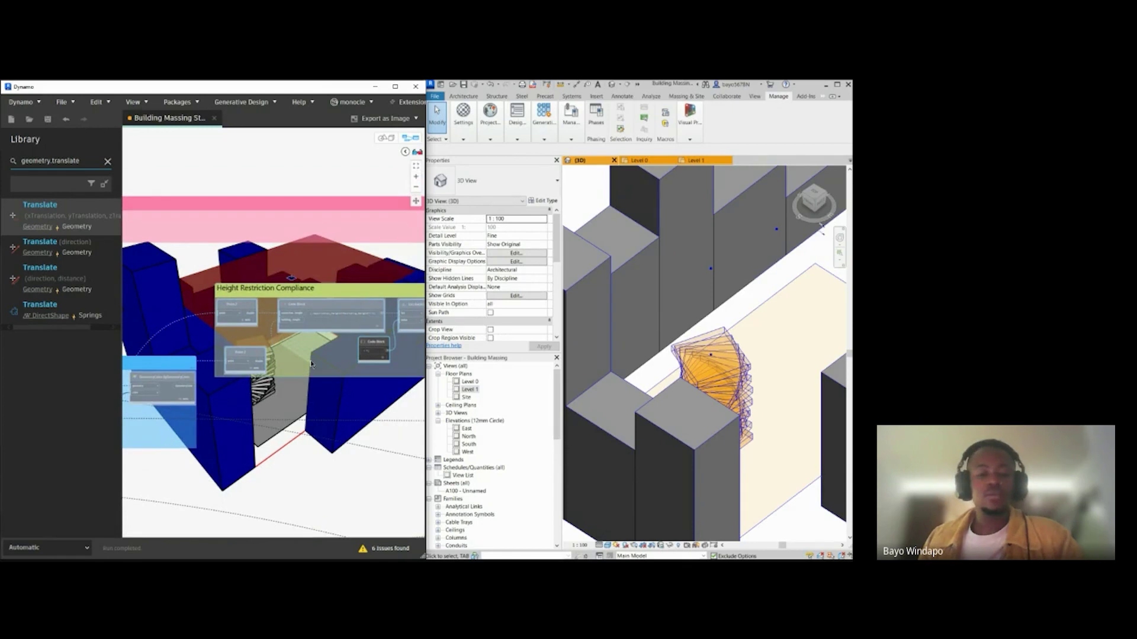
pyautogui.scroll(-5, 311, 363)
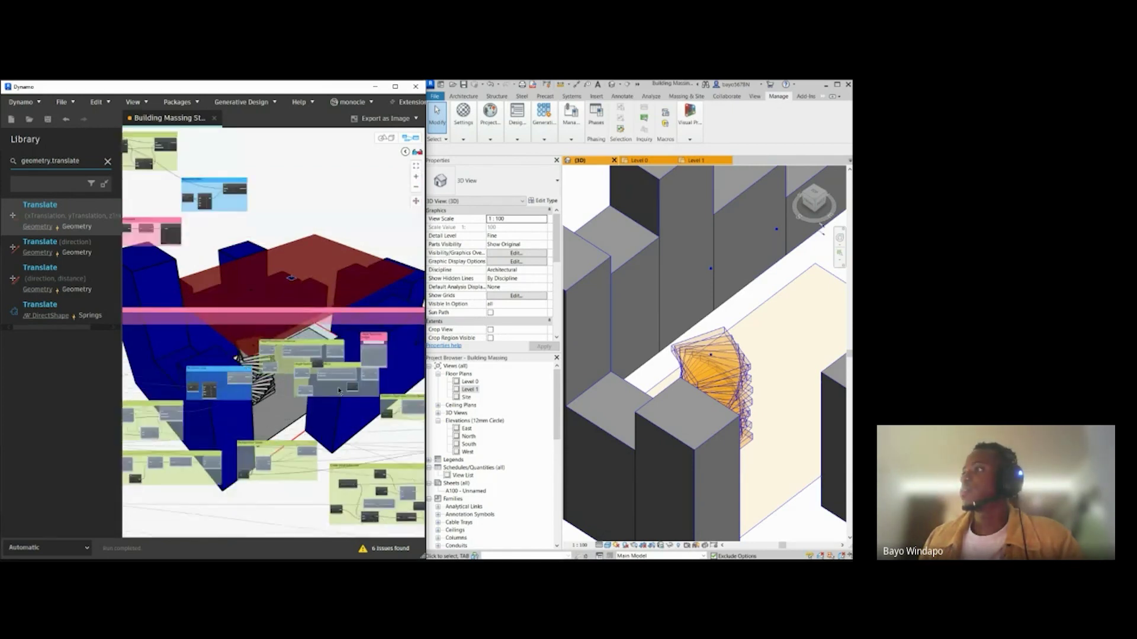
pyautogui.moveTo(278, 403); pyautogui.dragTo(266, 254)
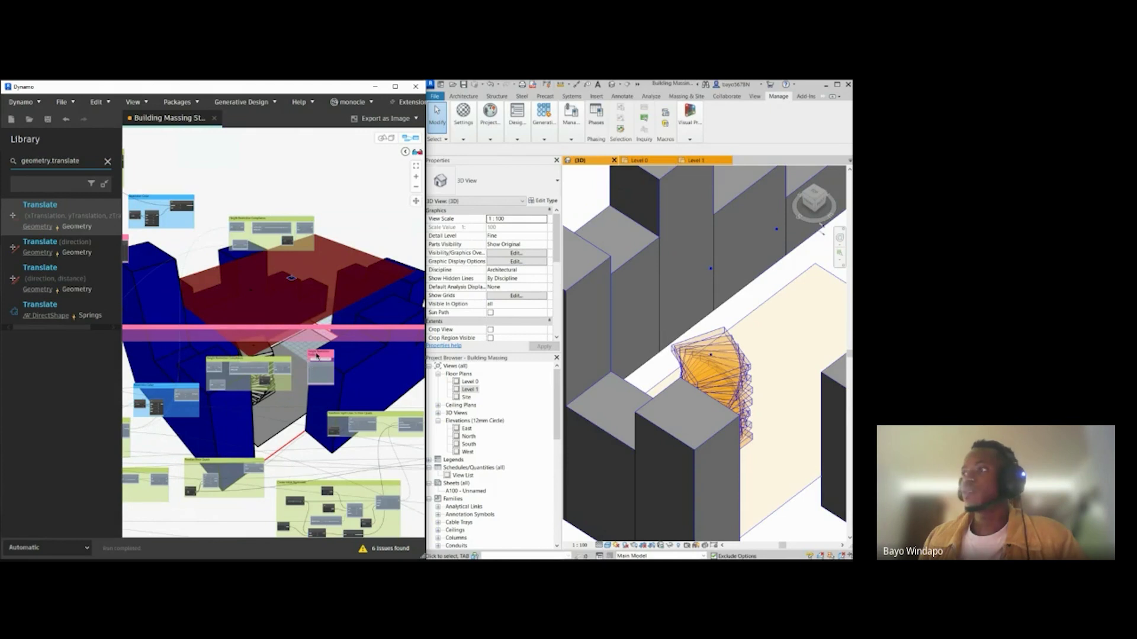
# Step: Duplicate the Height Restriction Output group and place the copy beside the copied Height Restriction Compliance group
pyautogui.hotkey('ctrl', 'v')
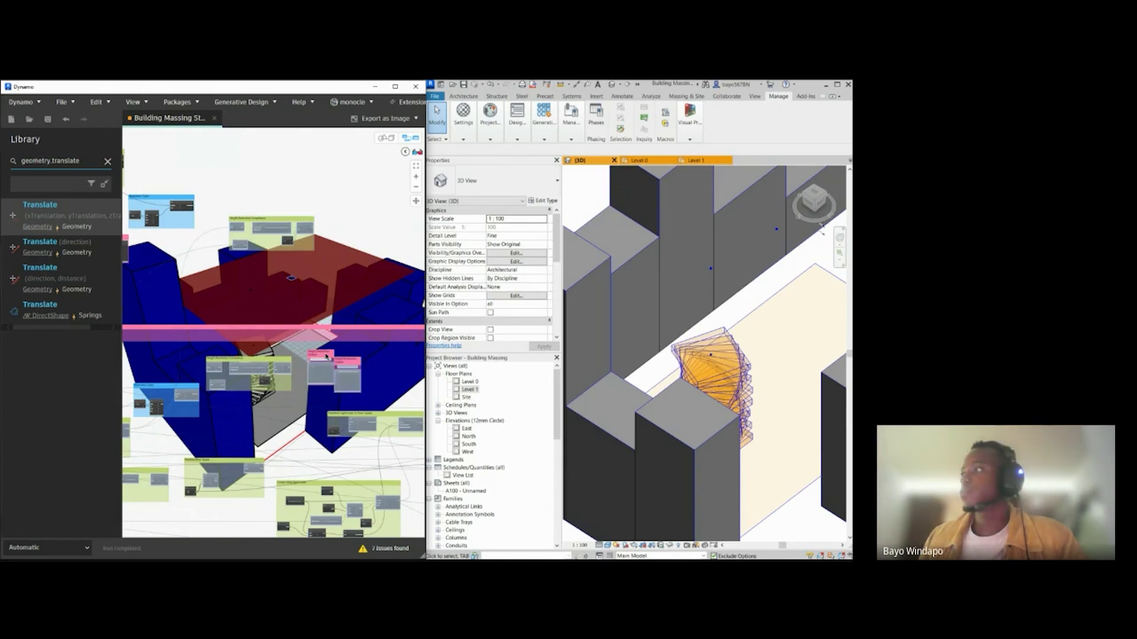
pyautogui.moveTo(339, 360); pyautogui.dragTo(342, 218)
pyautogui.scroll(5, 283, 238)
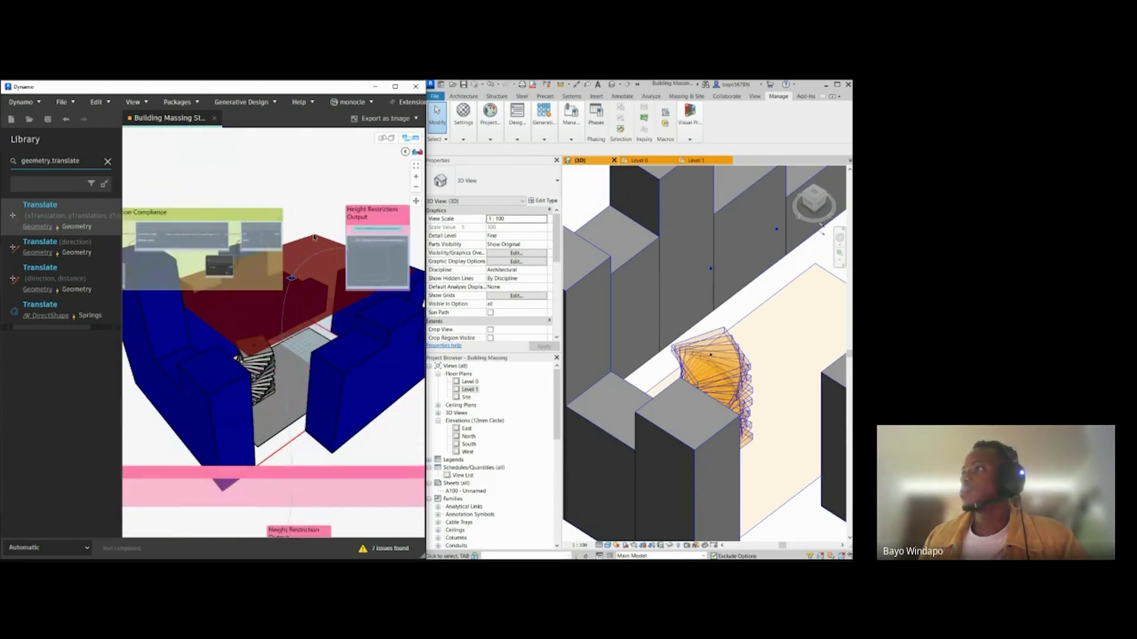
pyautogui.scroll(2, 283, 239)
pyautogui.moveTo(235, 273); pyautogui.dragTo(178, 295, button='middle')
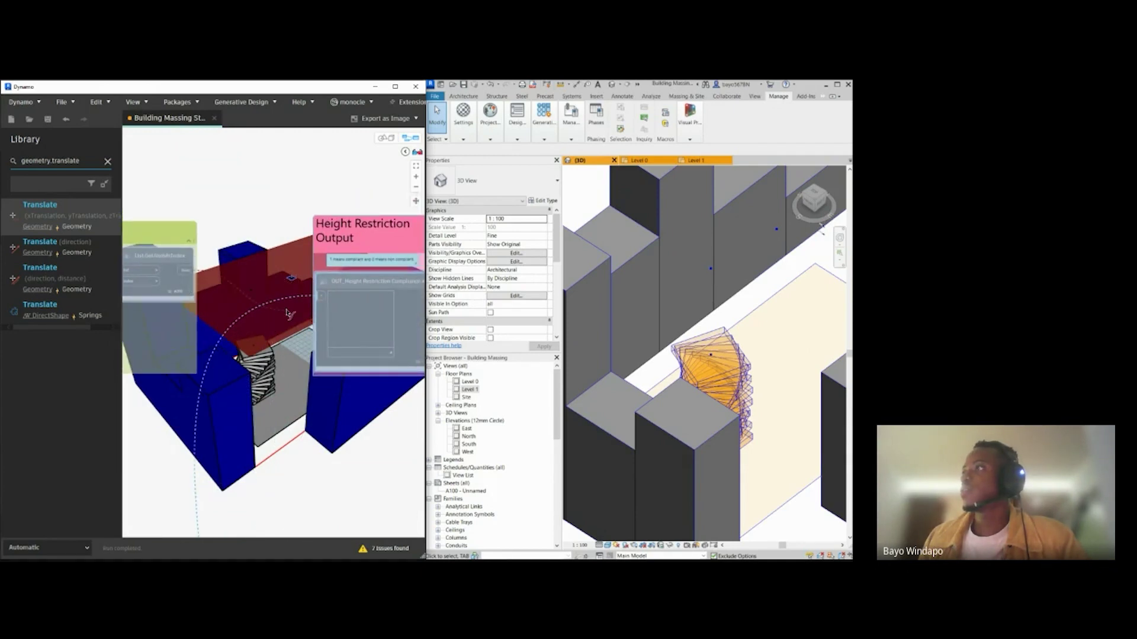
pyautogui.scroll(-4, 314, 299)
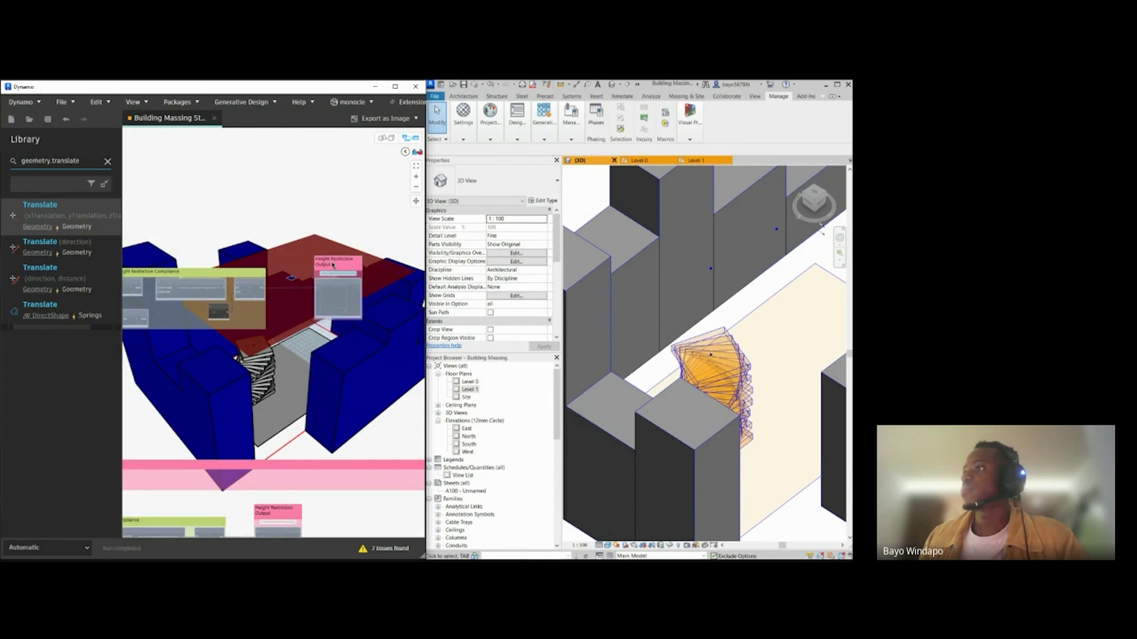
pyautogui.scroll(-5, 333, 265)
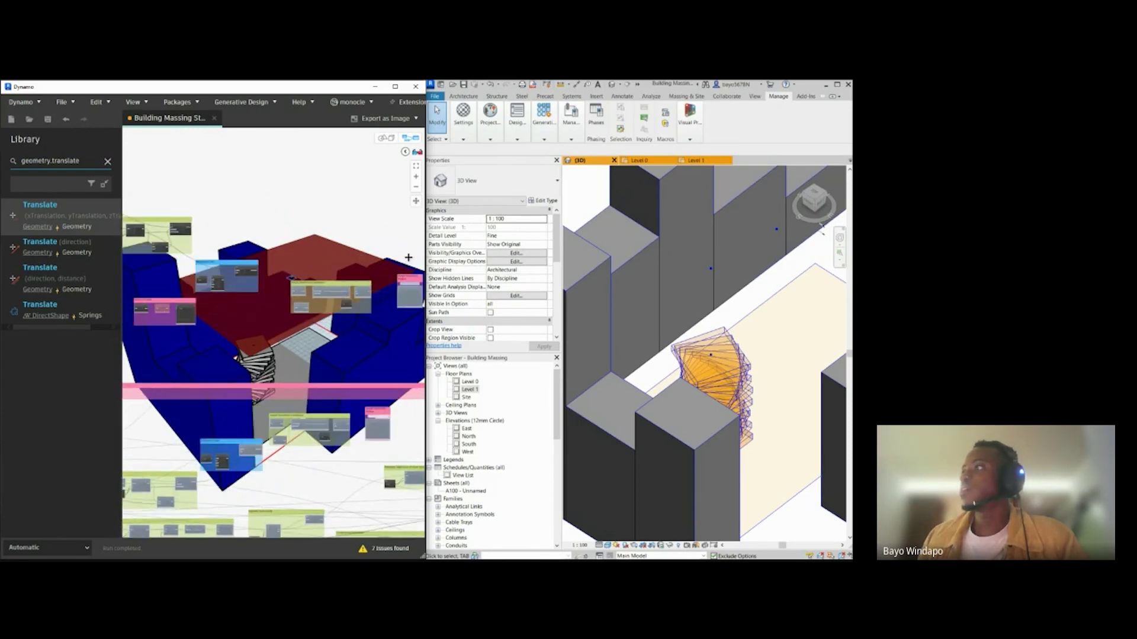
# Step: Move the copied Height Restriction Compliance and Height Restriction Output groups together farther up, above the Restriction Color group
pyautogui.moveTo(319, 301); pyautogui.dragTo(283, 229)
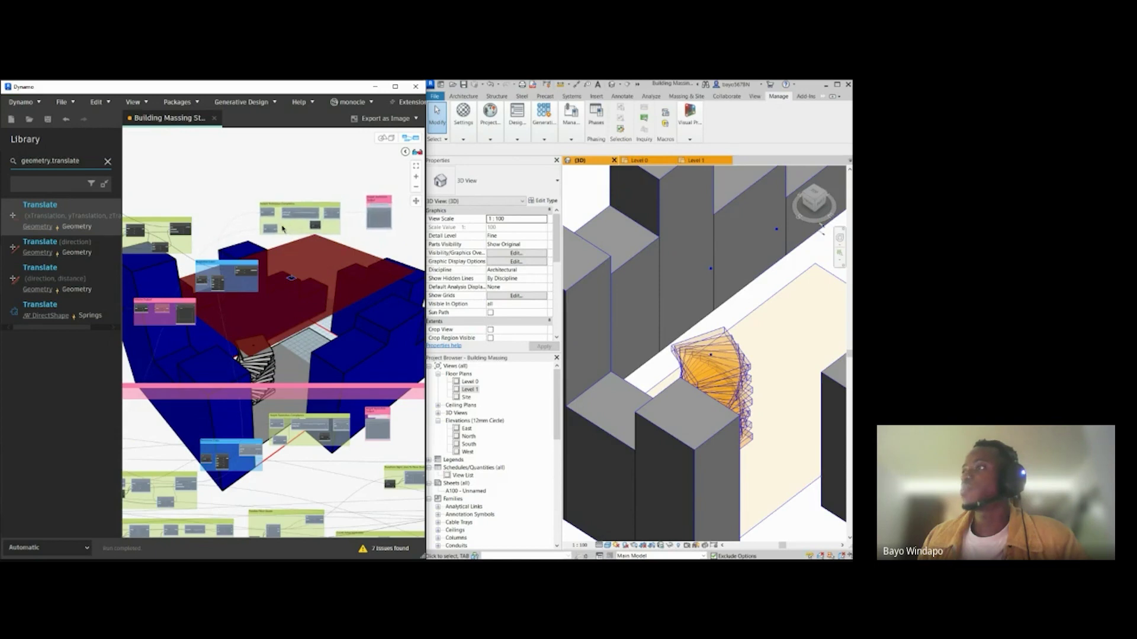
pyautogui.scroll(5, 270, 221)
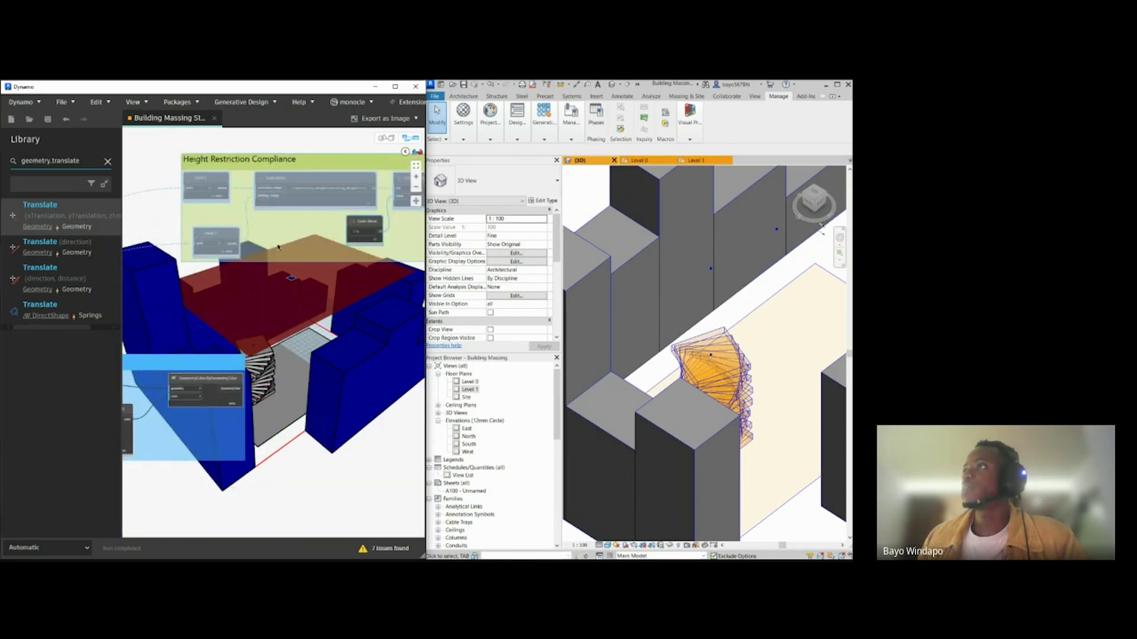
pyautogui.moveTo(279, 247); pyautogui.dragTo(257, 276, button='middle')
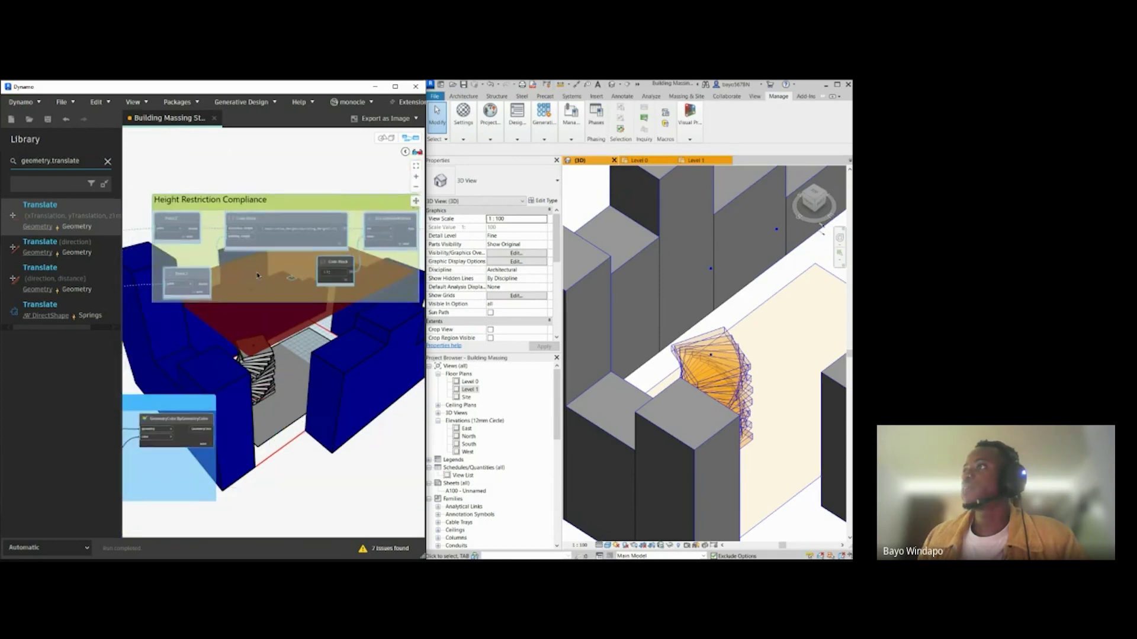
pyautogui.click(258, 342)
pyautogui.moveTo(229, 322); pyautogui.dragTo(261, 322, button='middle')
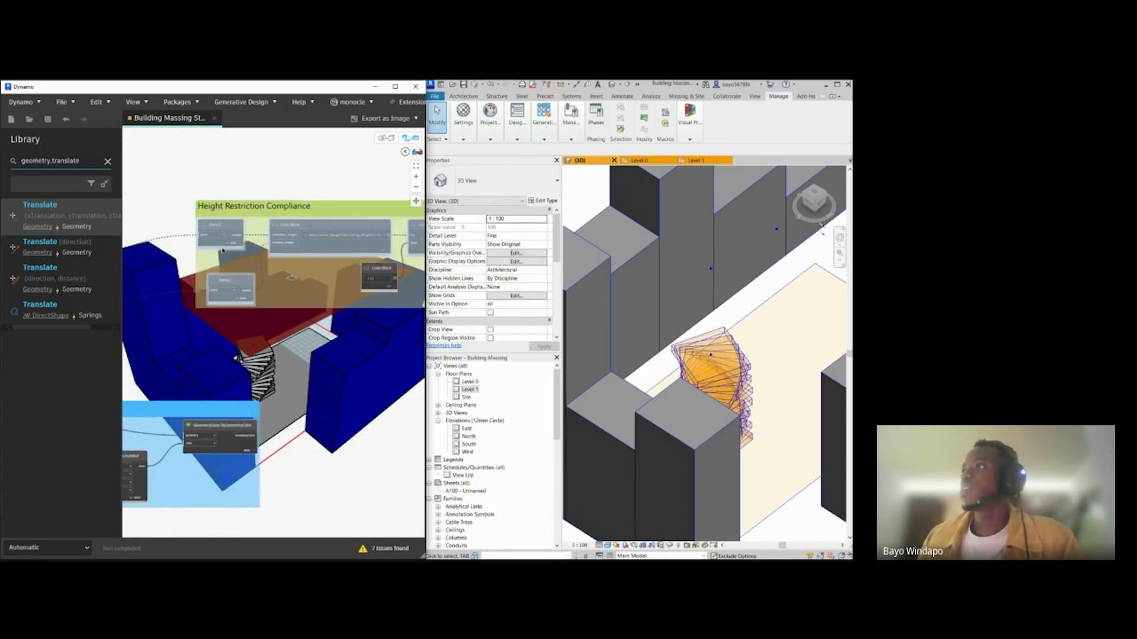
# Step: Connect the Point.Project geometry output in Height Restriction Surface to the upper Point.Z node's point input in the copied Height Restriction Compliance group
pyautogui.scroll(-4, 276, 217)
pyautogui.moveTo(276, 217); pyautogui.dragTo(362, 158, button='middle')
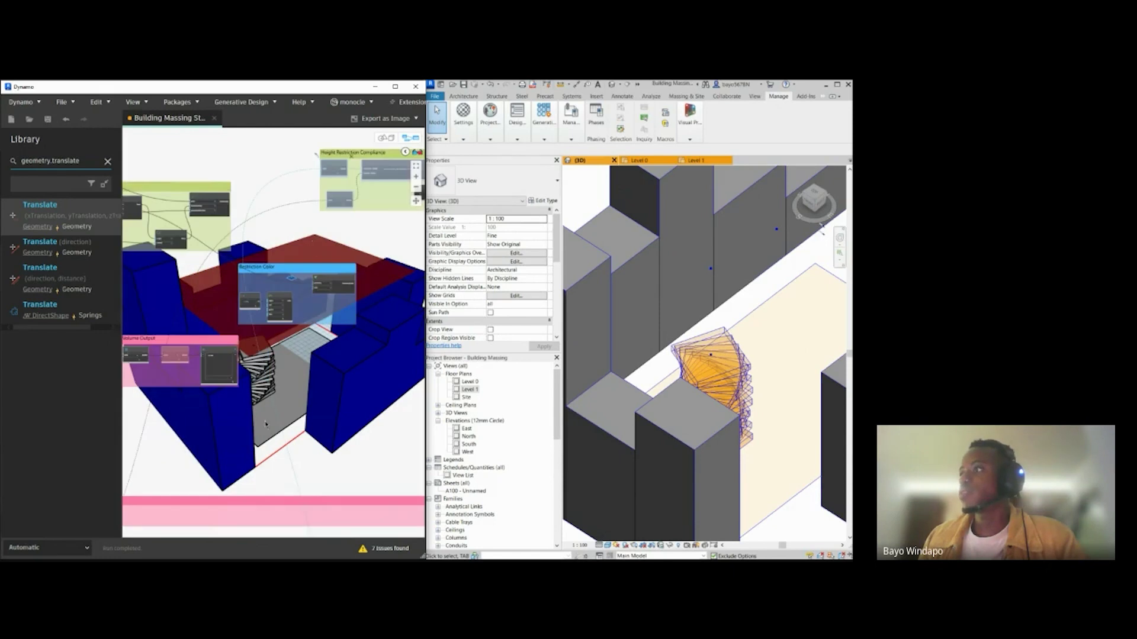
pyautogui.moveTo(288, 428); pyautogui.dragTo(271, 257, button='middle')
pyautogui.moveTo(268, 502); pyautogui.dragTo(290, 430, button='middle')
pyautogui.scroll(3, 296, 413)
pyautogui.scroll(-2, 296, 408)
pyautogui.scroll(-1, 307, 383)
pyautogui.moveTo(305, 204); pyautogui.dragTo(273, 319, button='middle')
pyautogui.scroll(4, 305, 227)
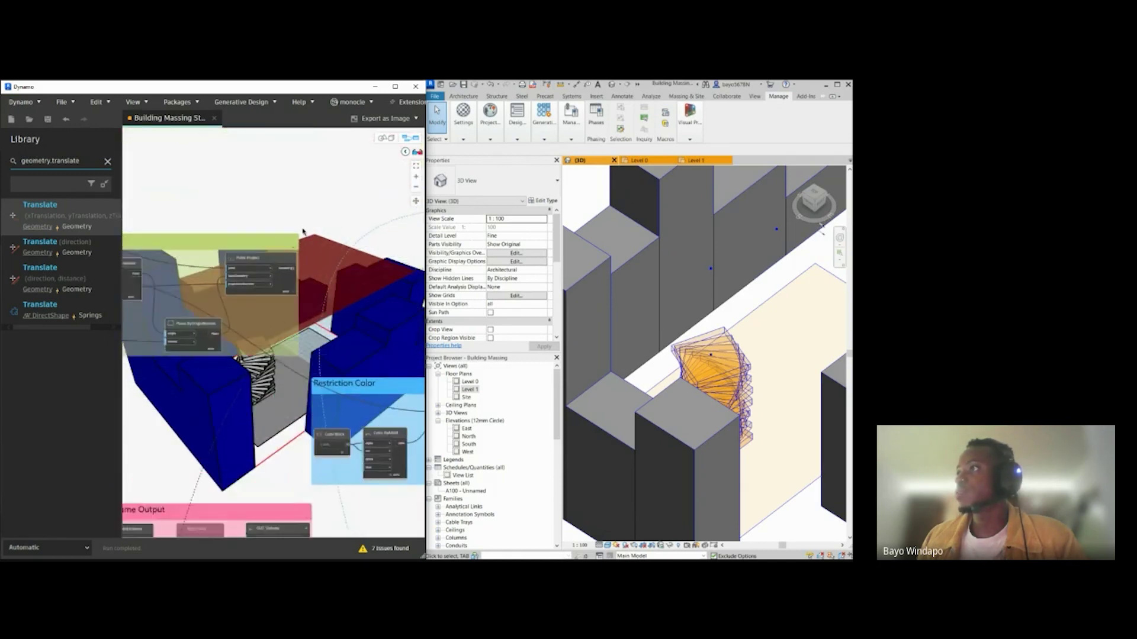
pyautogui.scroll(1, 302, 232)
pyautogui.moveTo(345, 275); pyautogui.dragTo(185, 330, button='middle')
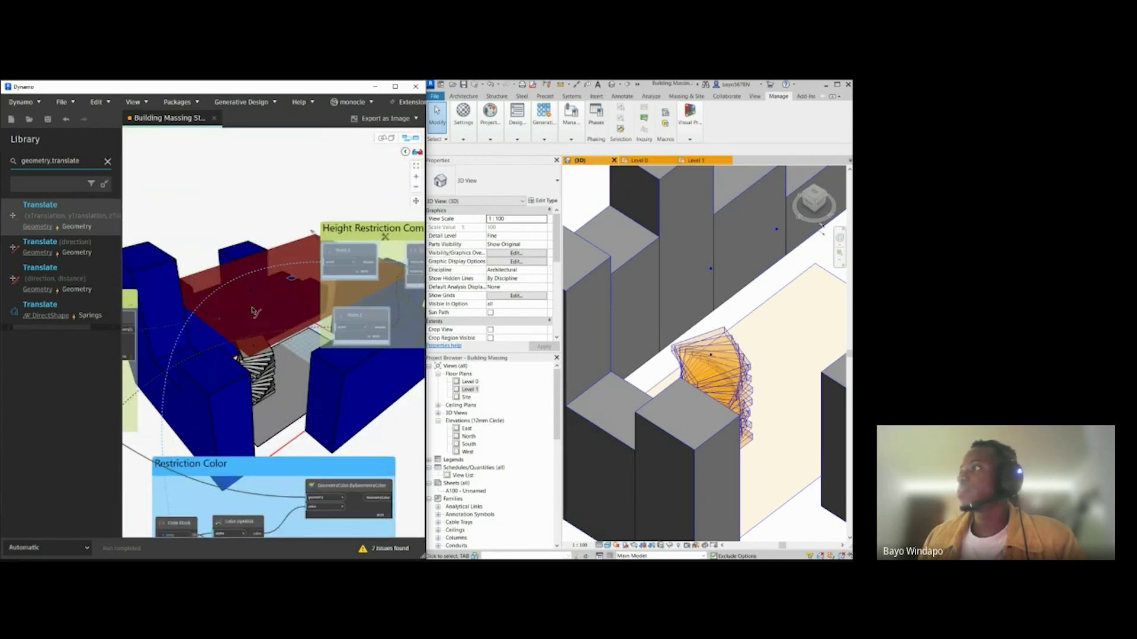
pyautogui.click(328, 262)
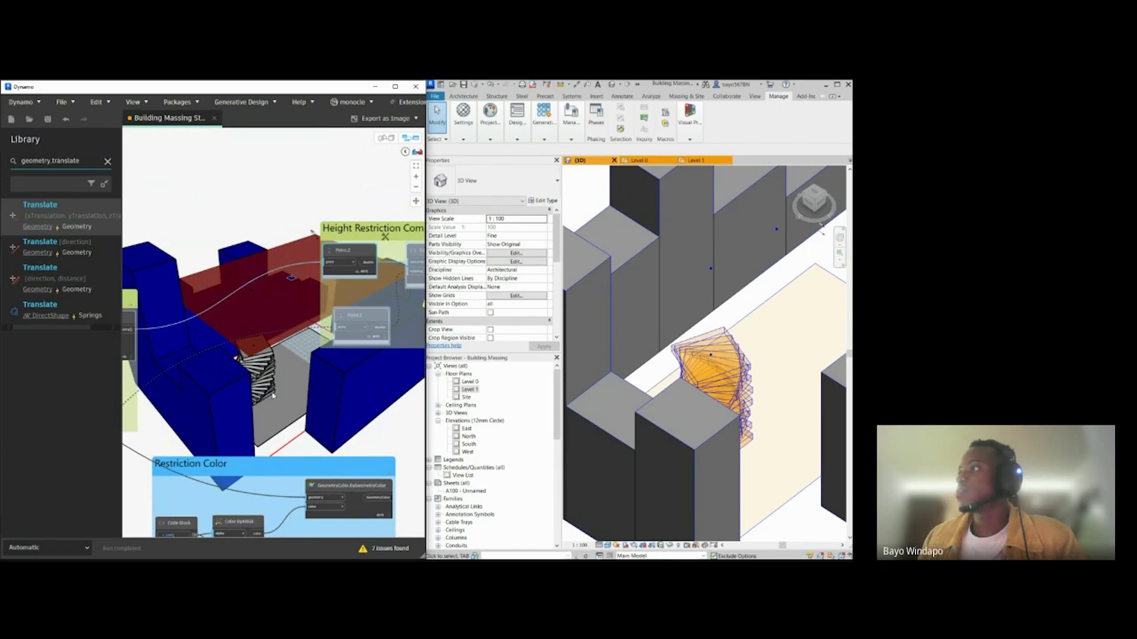
# Step: Connect the Geometry.Translate output from Get Building Top Center Point to the lower Point.Z node's point input in the copied Height Restriction Compliance group
pyautogui.scroll(-5, 308, 333)
pyautogui.moveTo(244, 373); pyautogui.dragTo(329, 212, button='middle')
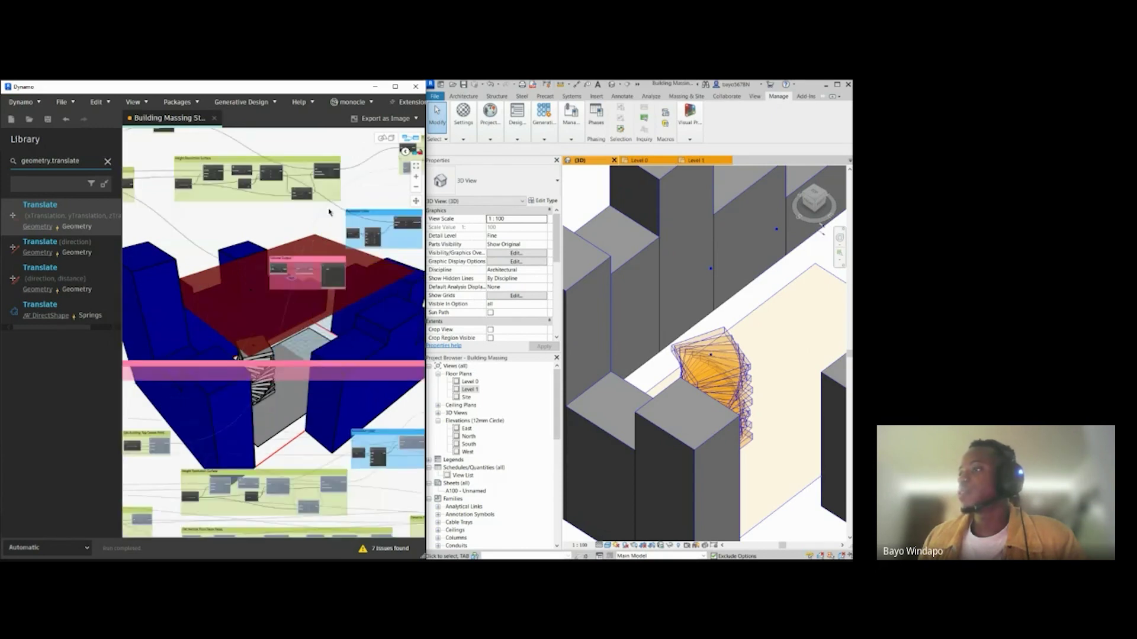
pyautogui.moveTo(146, 445); pyautogui.dragTo(215, 401, button='middle')
pyautogui.scroll(5, 214, 401)
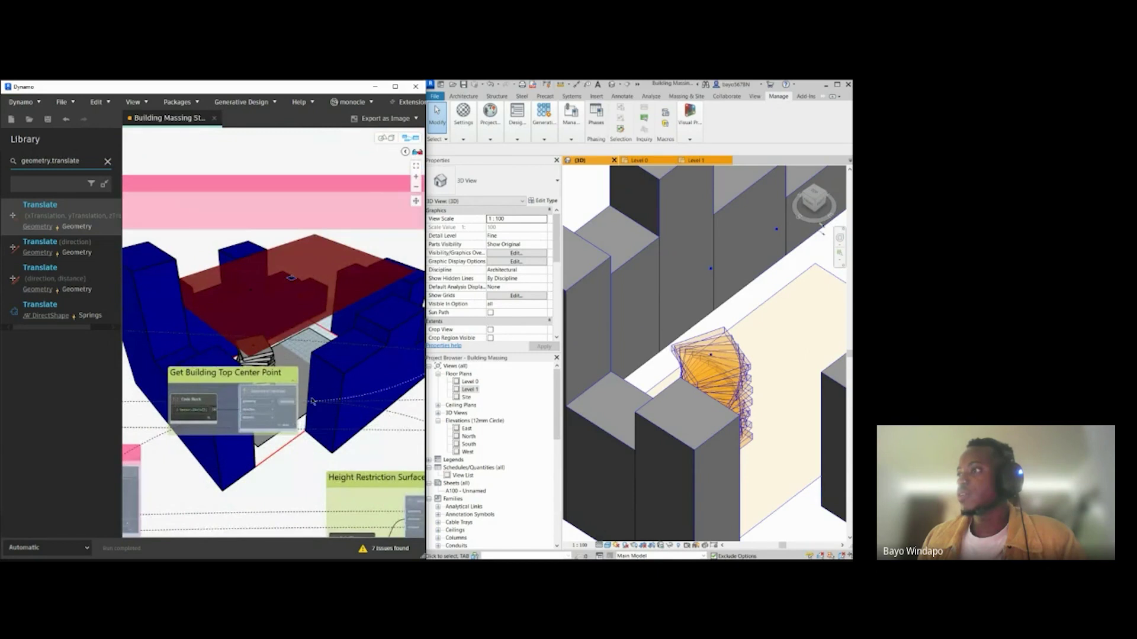
pyautogui.scroll(2, 312, 403)
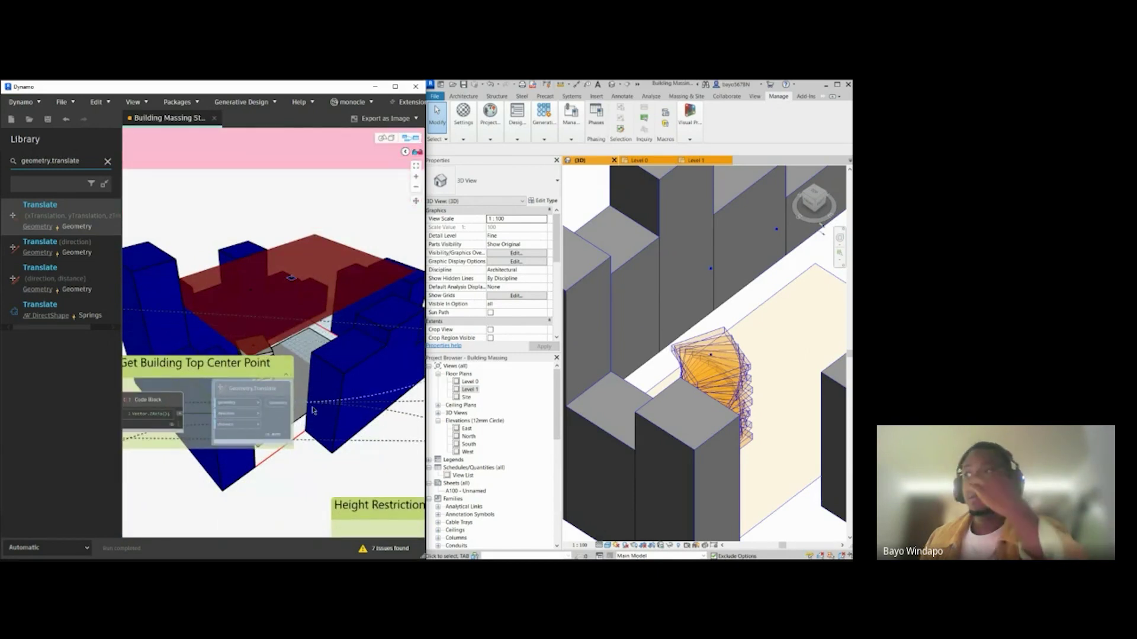
pyautogui.scroll(-5, 232, 501)
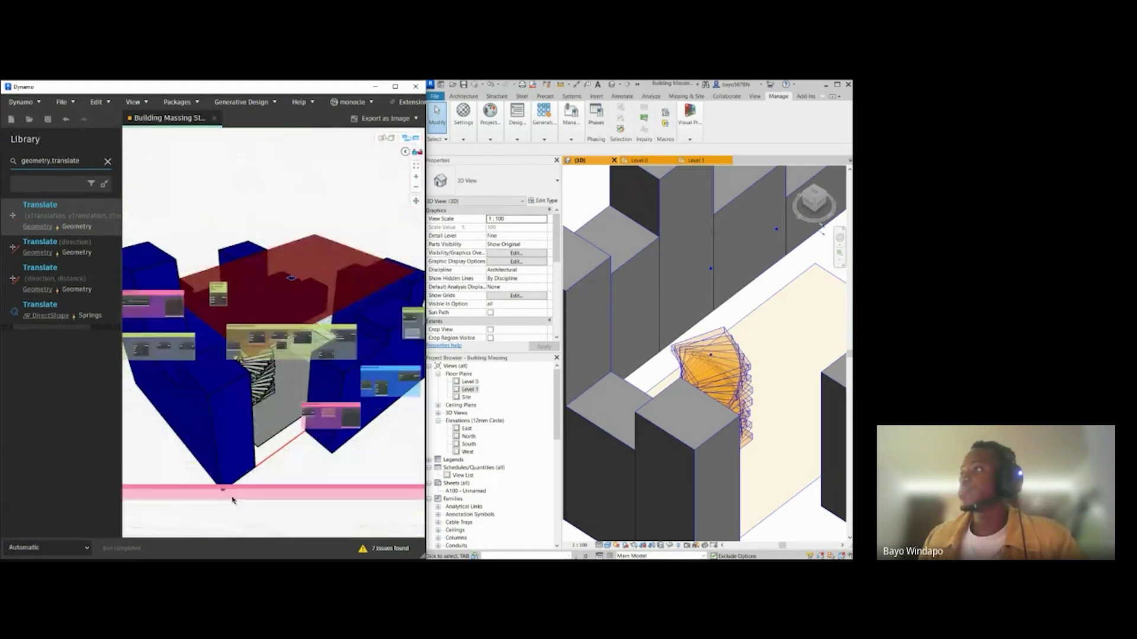
pyautogui.scroll(5, 232, 304)
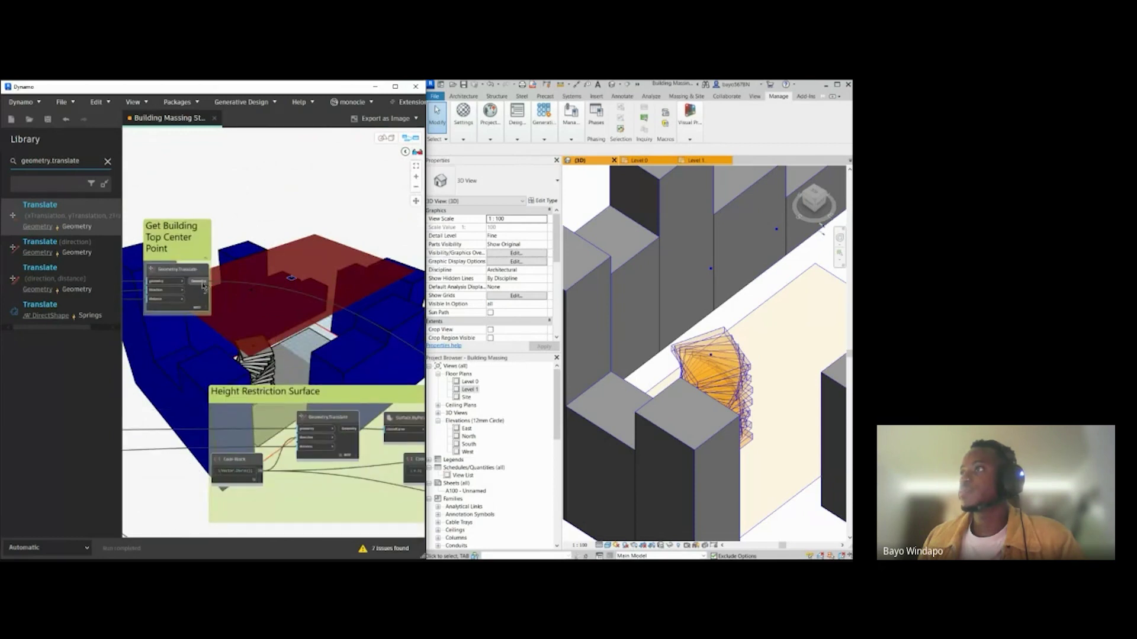
pyautogui.scroll(-4, 283, 334)
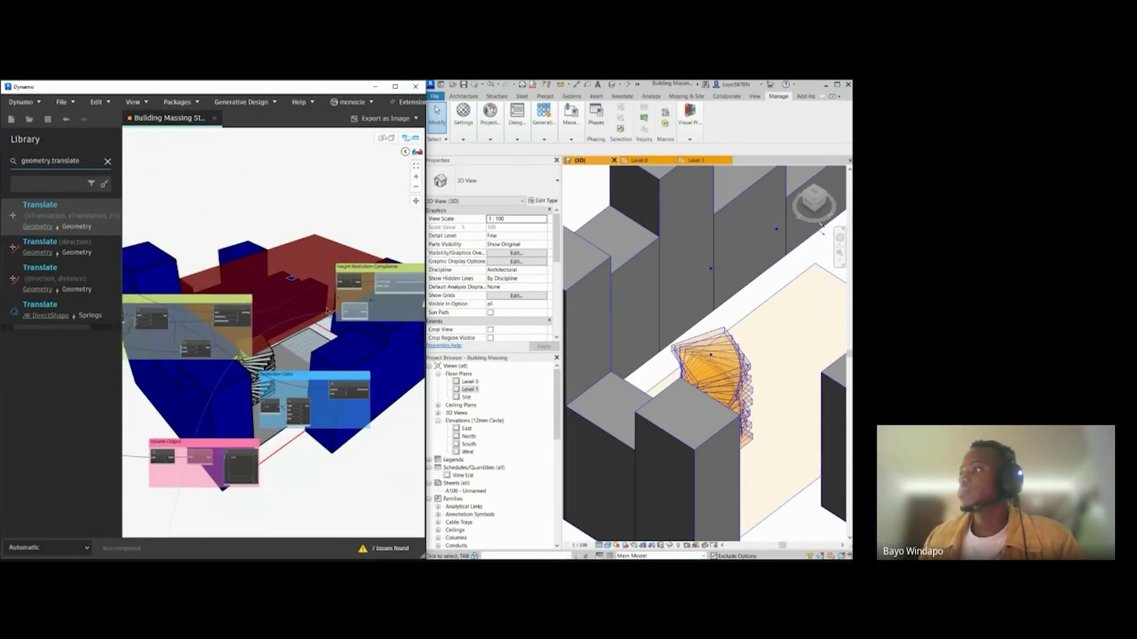
pyautogui.scroll(4, 329, 314)
pyautogui.click(377, 322)
# Step: Pin the output previews of both Point.Z nodes in the Height Restriction Compliance group
pyautogui.moveTo(361, 349); pyautogui.dragTo(200, 397, button='middle')
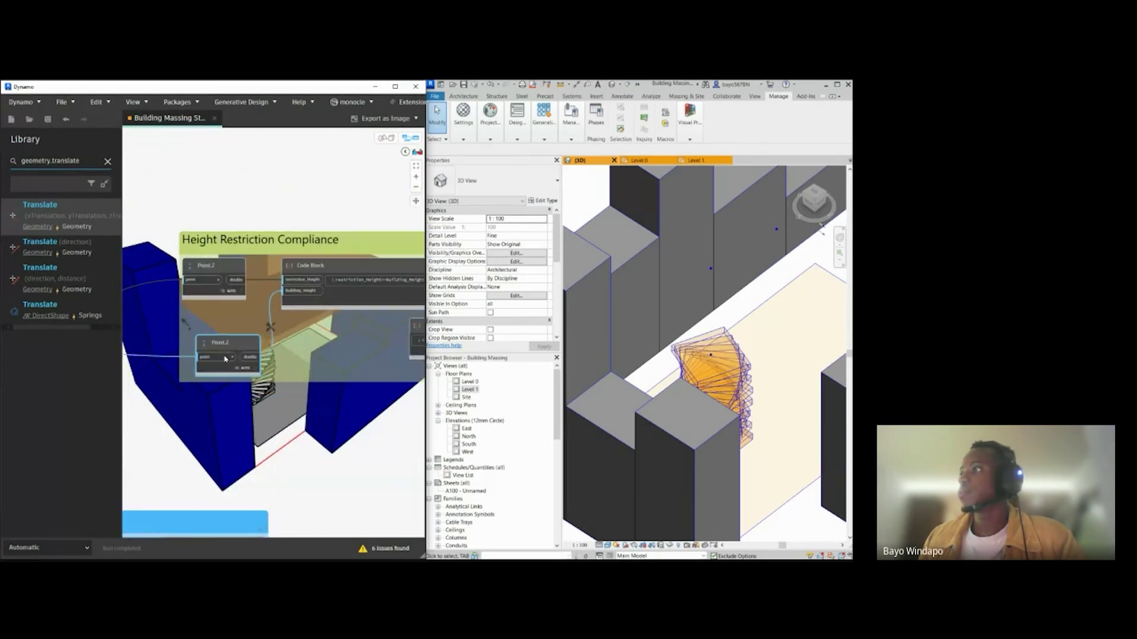
pyautogui.moveTo(229, 334); pyautogui.dragTo(253, 347, button='middle')
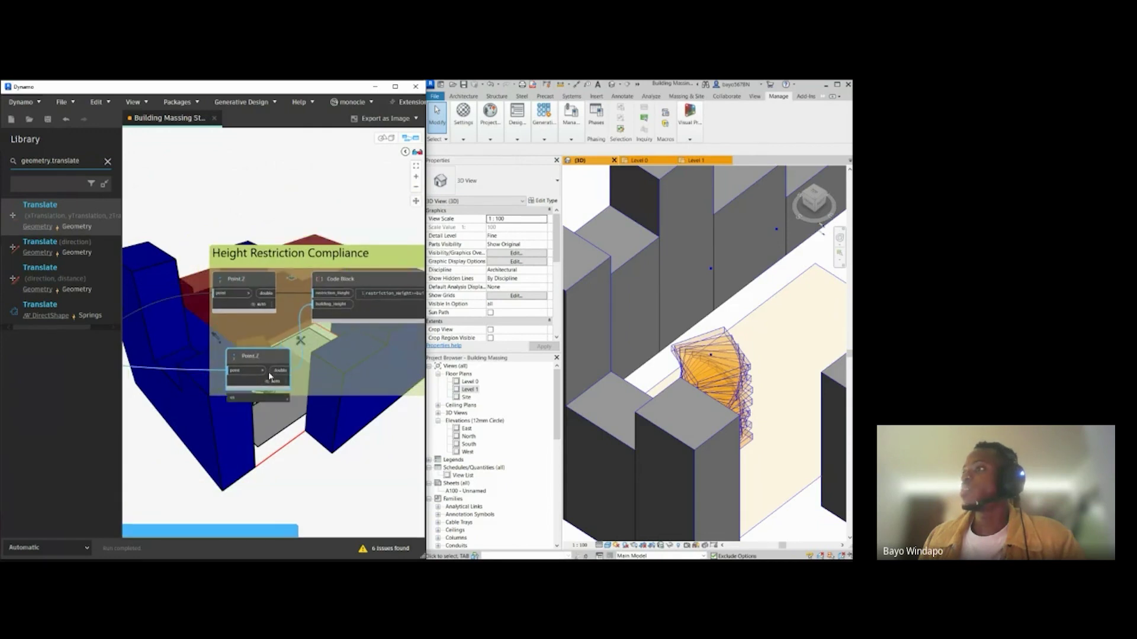
pyautogui.scroll(2, 241, 296)
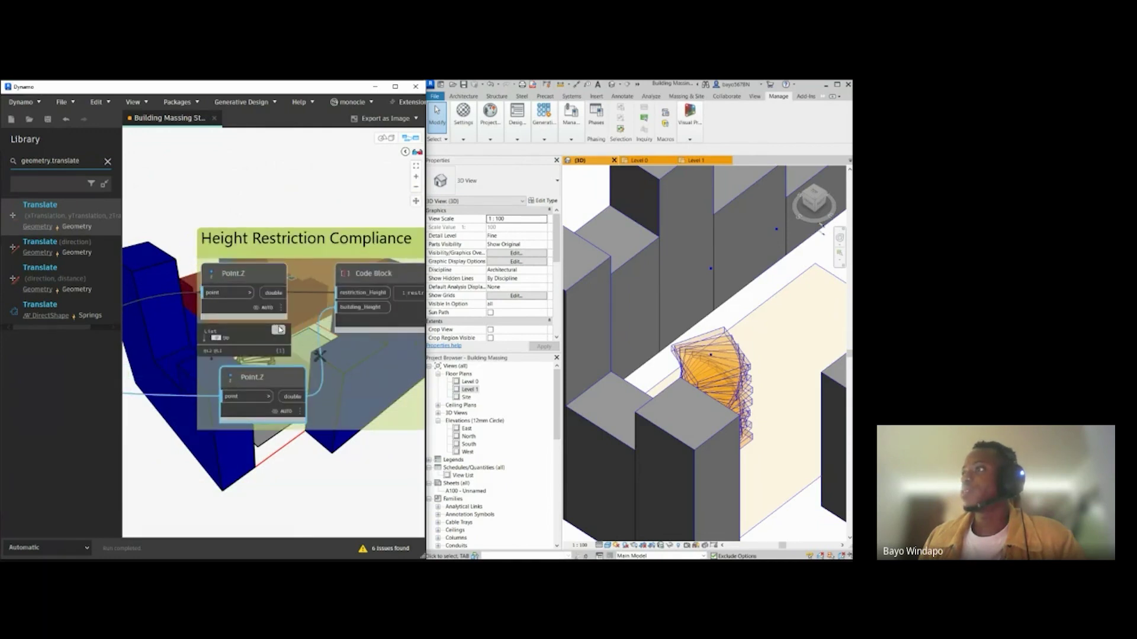
pyautogui.click(280, 330)
pyautogui.moveTo(275, 395); pyautogui.dragTo(280, 359, button='middle')
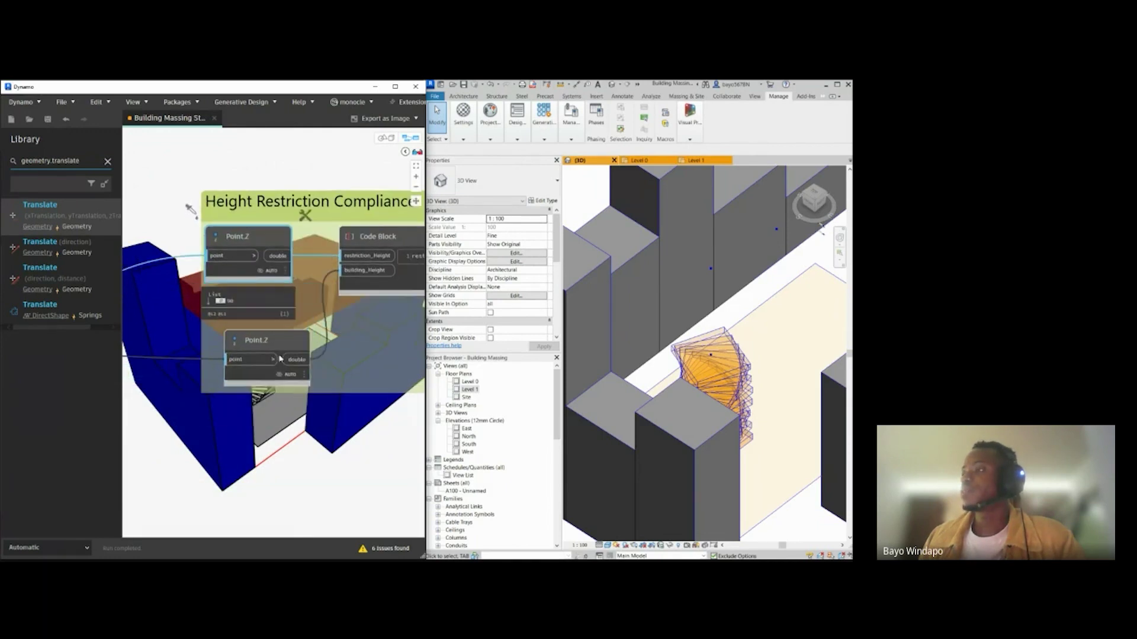
pyautogui.click(300, 395)
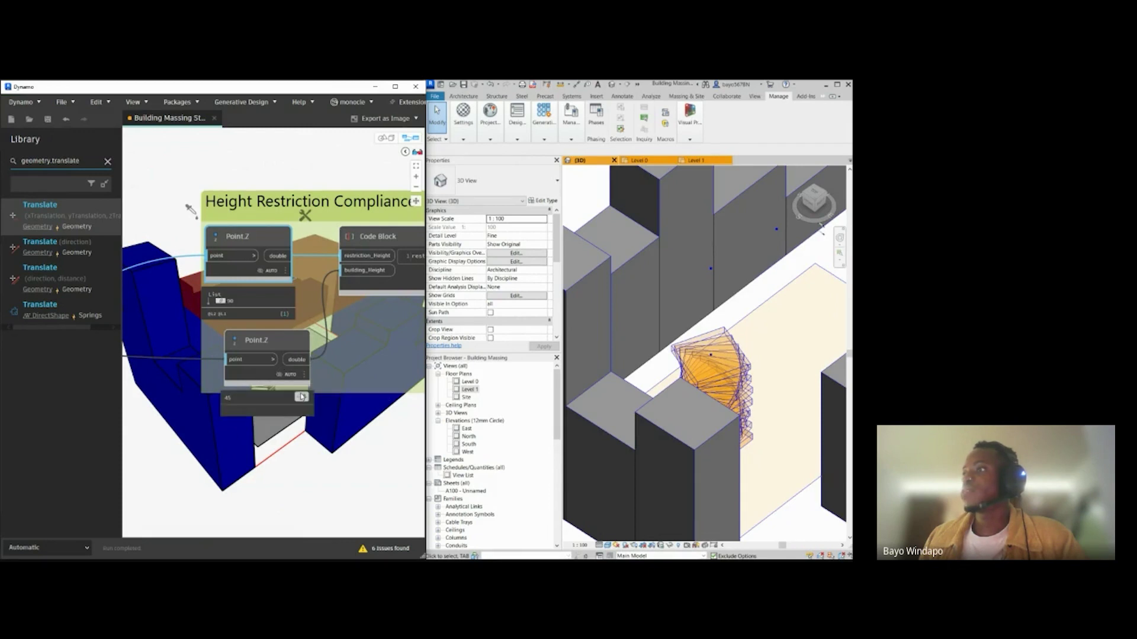
pyautogui.click(236, 464)
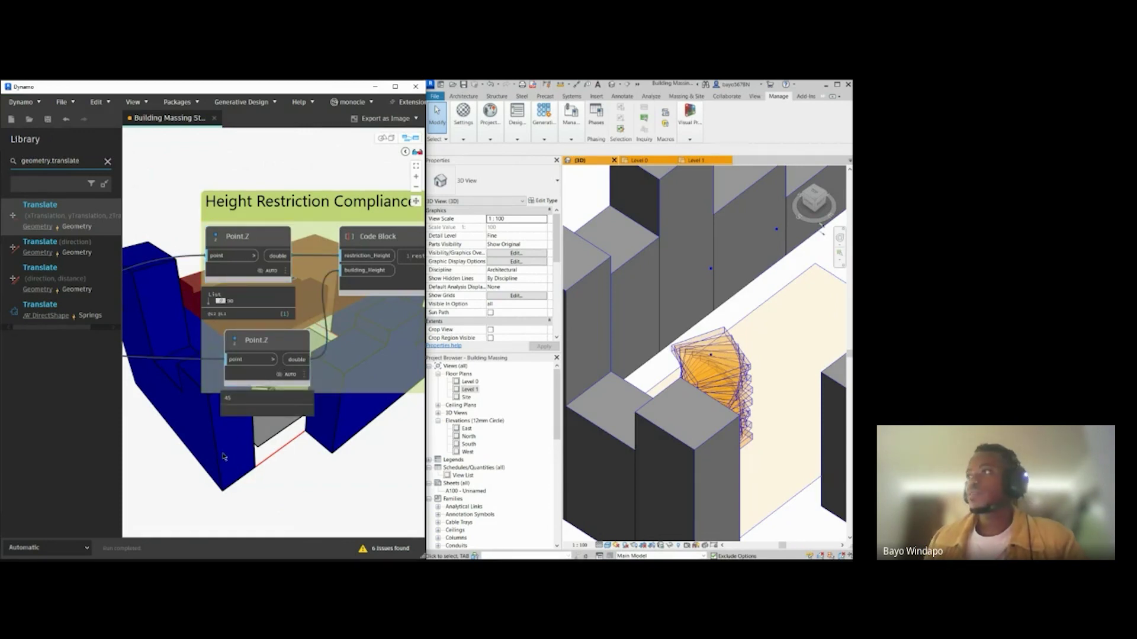
pyautogui.moveTo(239, 458); pyautogui.dragTo(245, 472, button='middle')
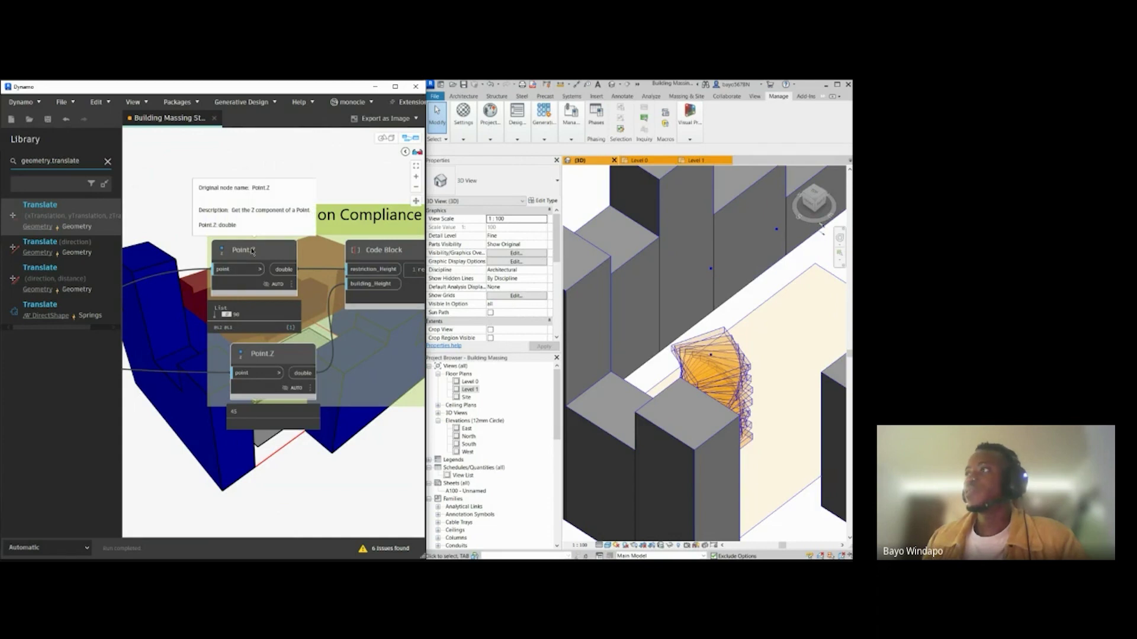
# Step: Examine the Point.Project node and inspect the twisted tower's top against the red height restriction surface in the 3D background preview
pyautogui.scroll(-5, 234, 317)
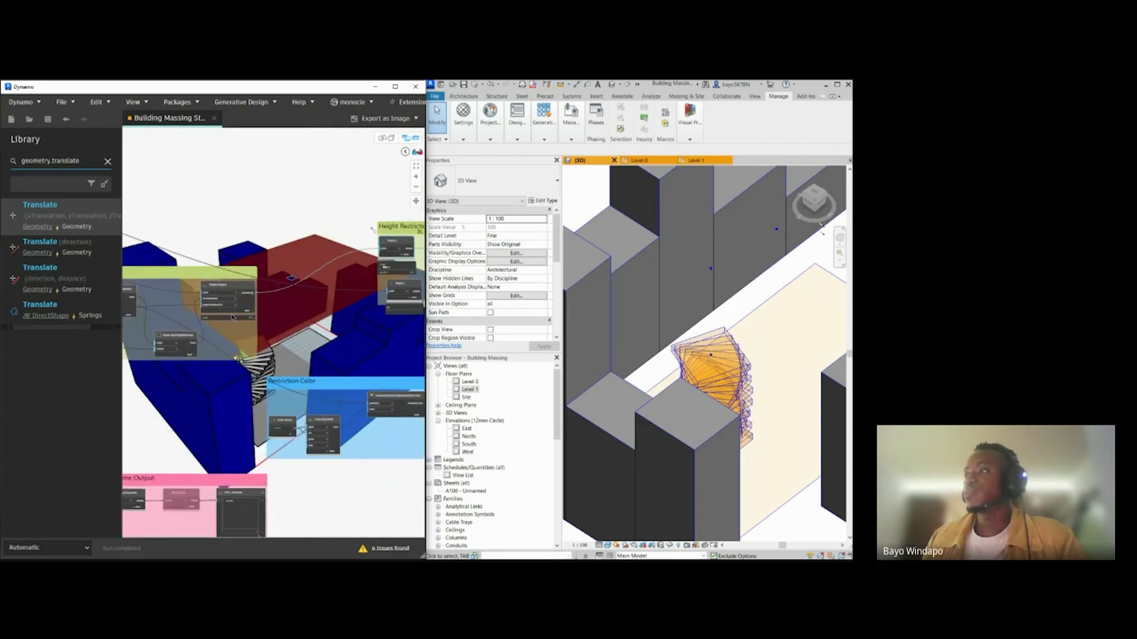
pyautogui.scroll(3, 232, 317)
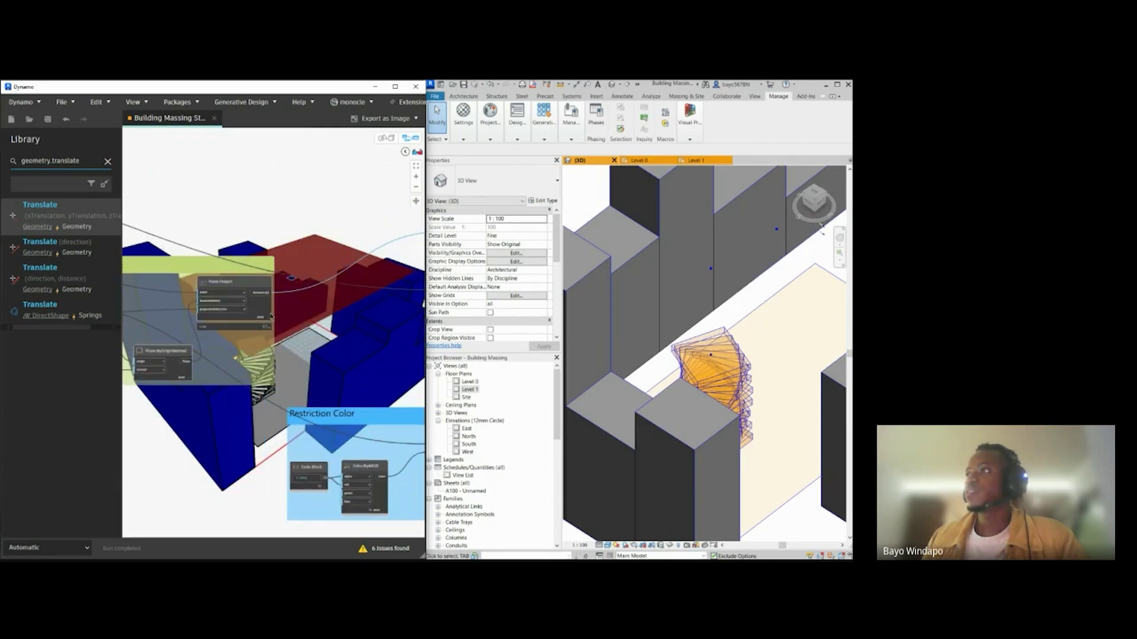
pyautogui.scroll(2, 270, 316)
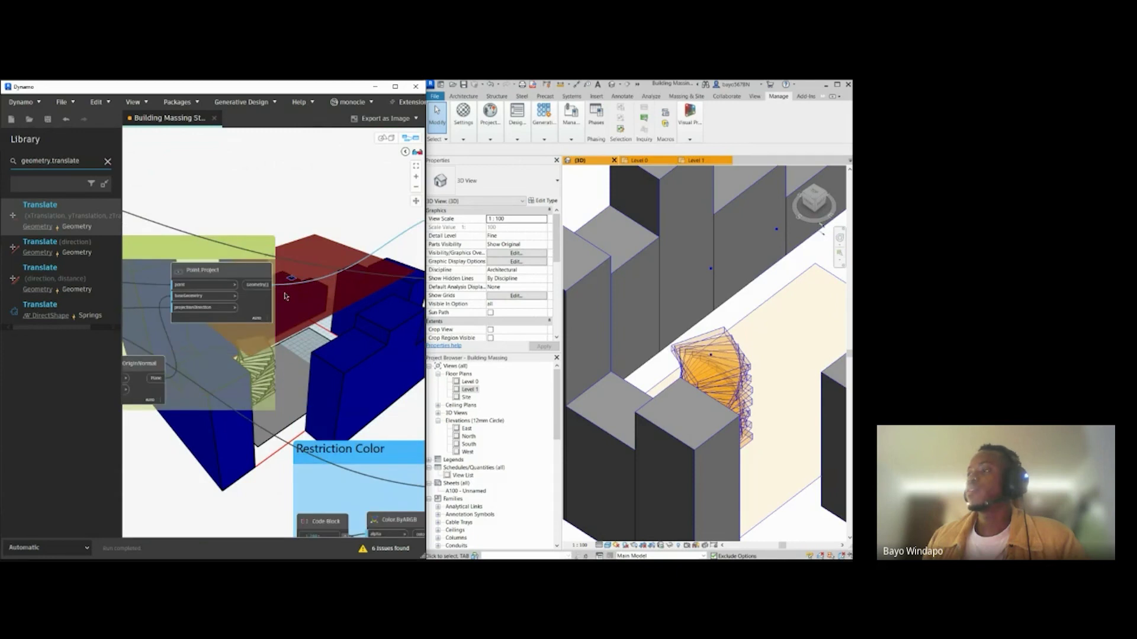
pyautogui.moveTo(222, 333); pyautogui.dragTo(292, 352, button='middle')
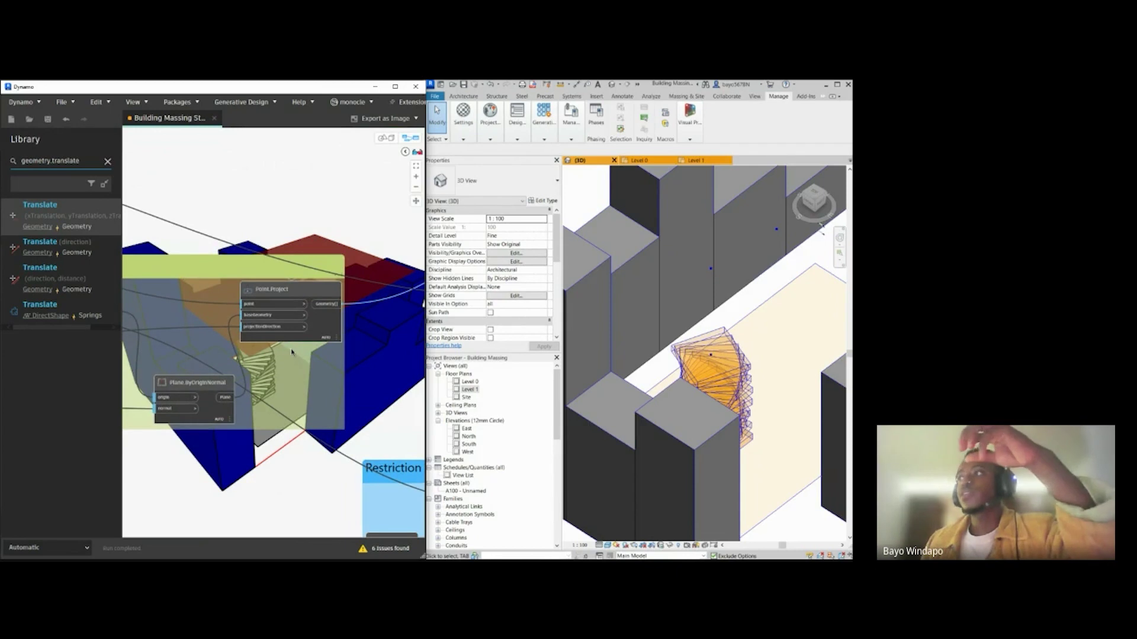
pyautogui.hotkey('ctrl', 'b')
pyautogui.moveTo(291, 352); pyautogui.dragTo(249, 361, button='right')
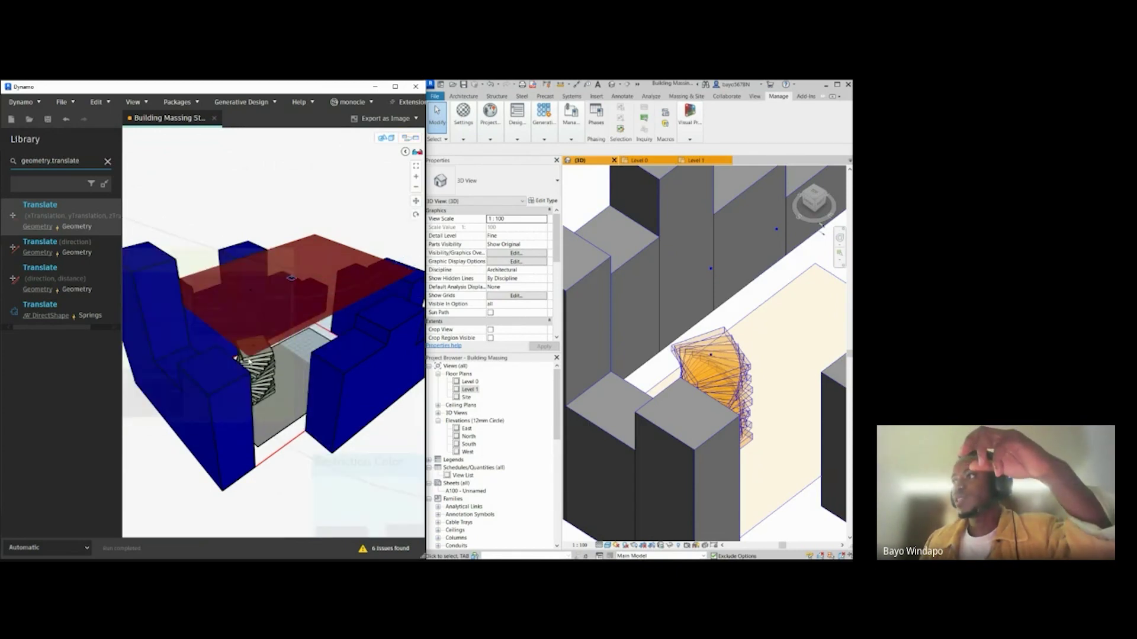
pyautogui.scroll(5, 248, 361)
pyautogui.moveTo(234, 341); pyautogui.dragTo(389, 172, button='right')
pyautogui.click(410, 137)
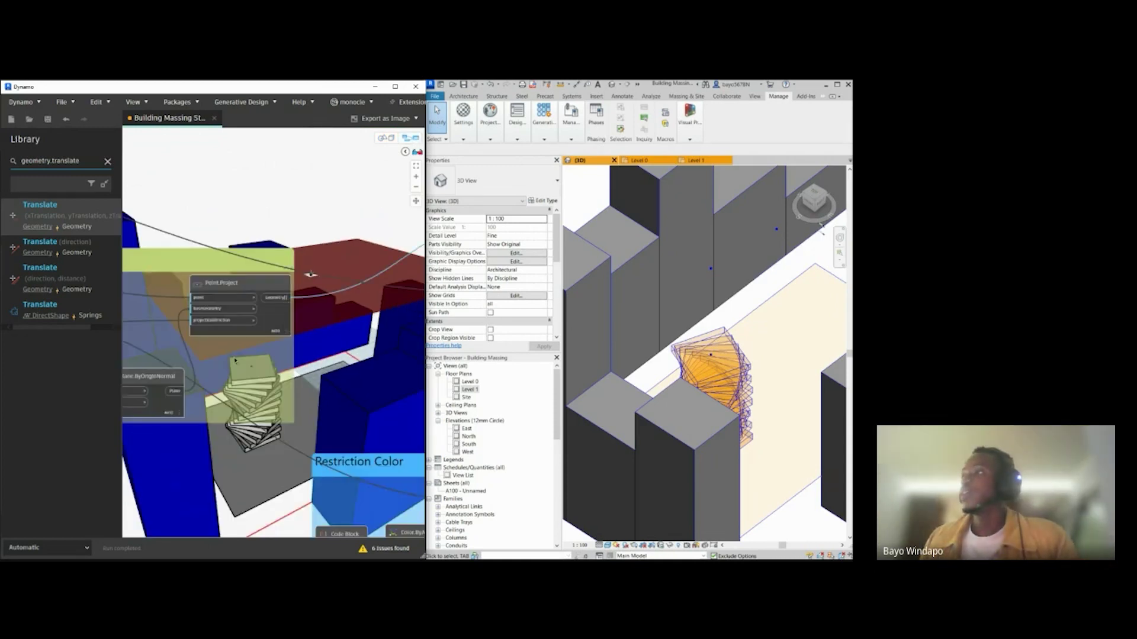
# Step: Compare the pinned output previews of the two Point.Z nodes feeding the Height Restriction Compliance Code Block
pyautogui.scroll(4, 317, 309)
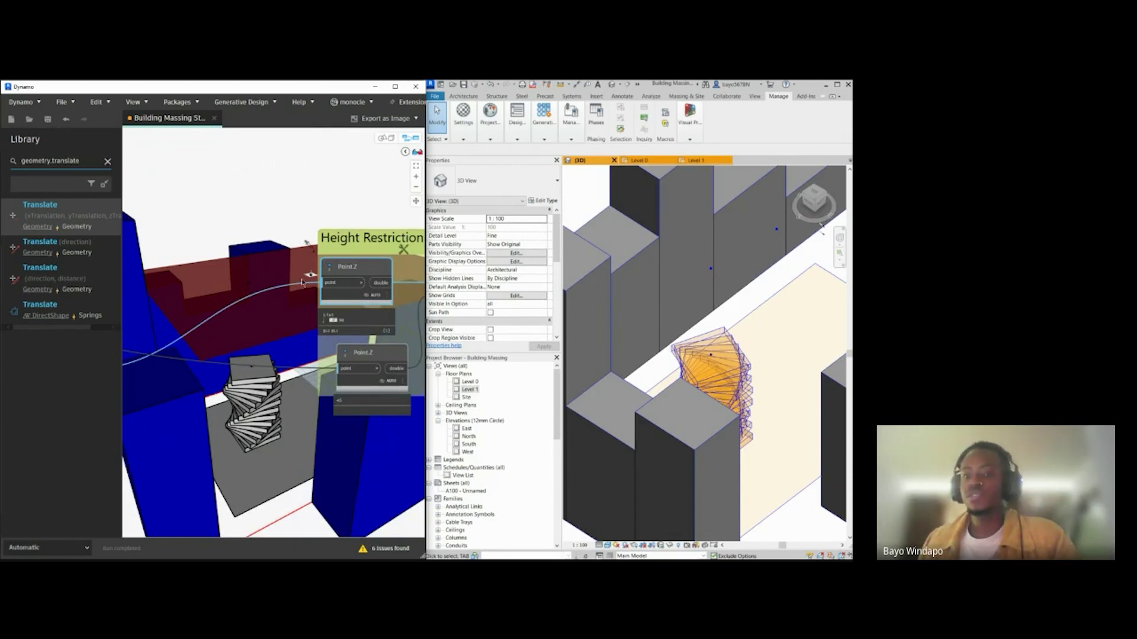
pyautogui.moveTo(347, 414); pyautogui.dragTo(306, 406, button='middle')
pyautogui.click(306, 406)
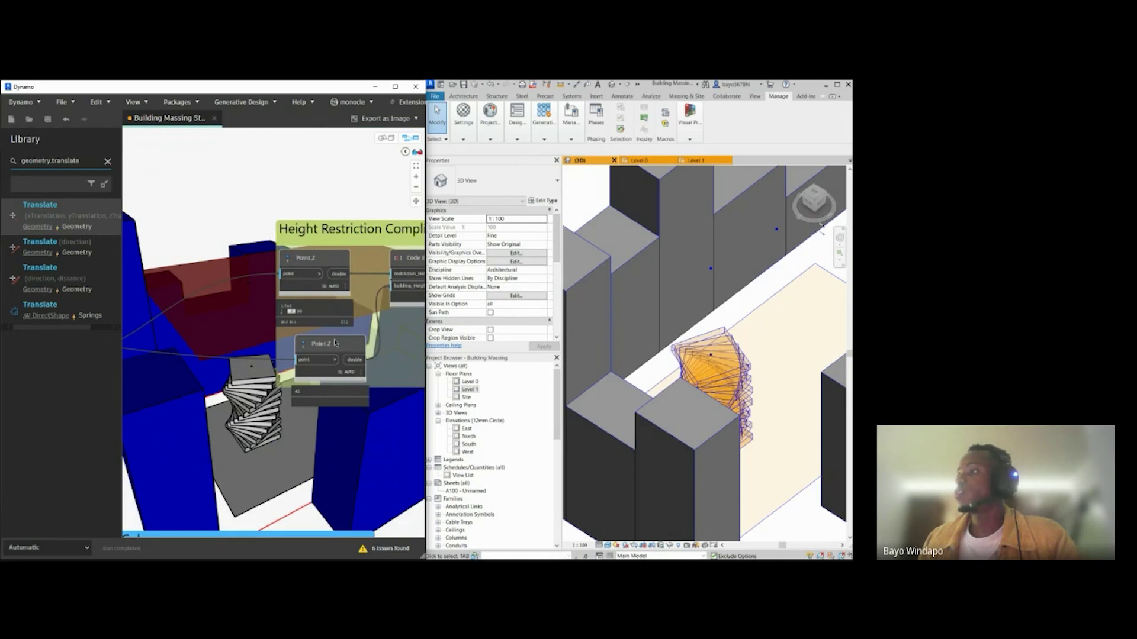
pyautogui.moveTo(347, 437); pyautogui.dragTo(345, 437, button='middle')
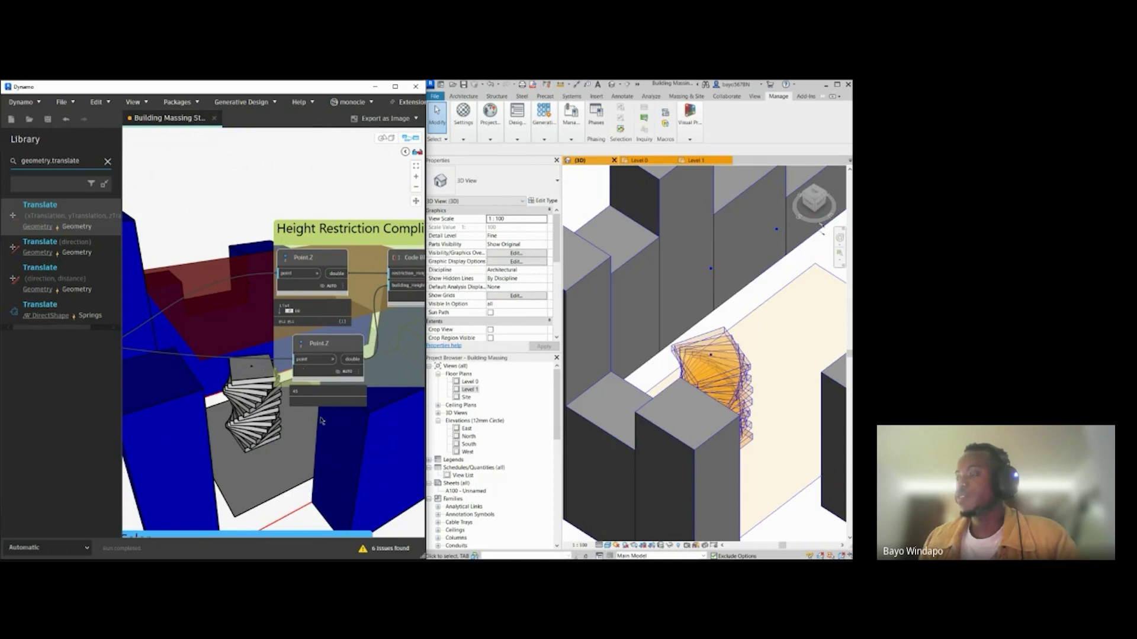
pyautogui.moveTo(294, 370); pyautogui.dragTo(268, 383, button='middle')
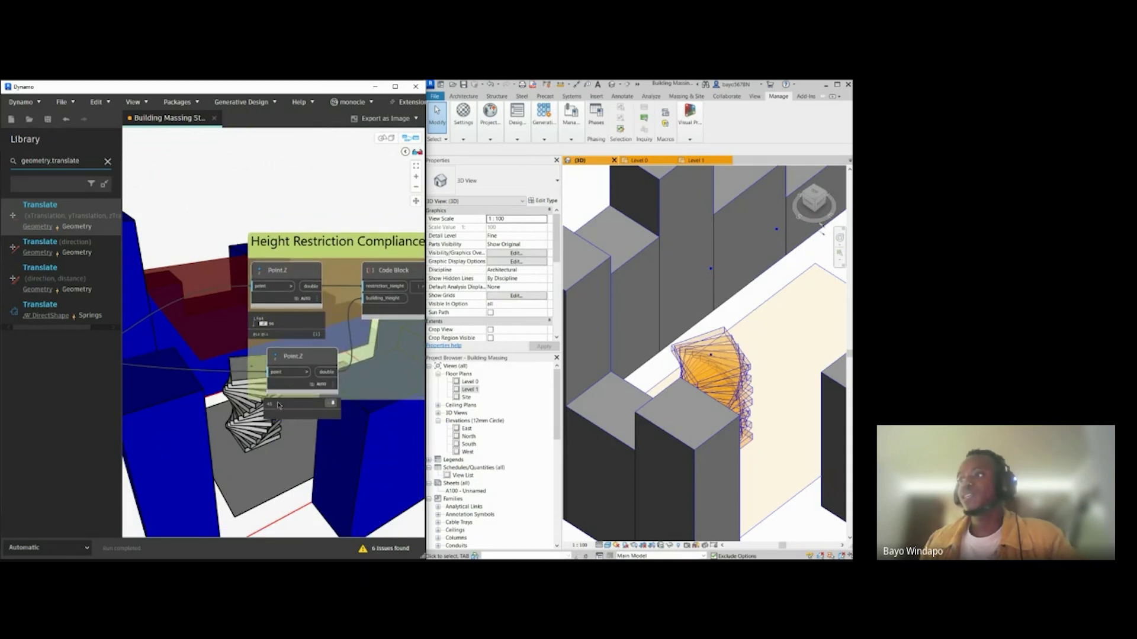
pyautogui.moveTo(279, 406); pyautogui.dragTo(232, 414, button='middle')
pyautogui.moveTo(212, 481); pyautogui.dragTo(203, 477, button='middle')
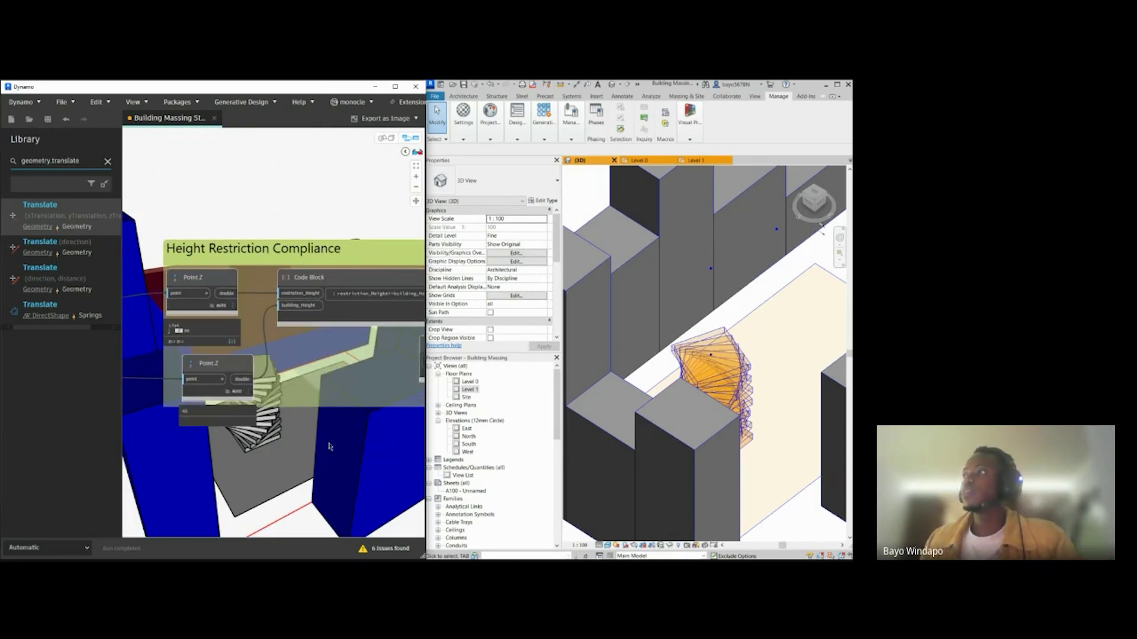
# Step: Examine the Code Block condition comparing restriction_Height with building_Height, and pin that node's output preview
pyautogui.moveTo(330, 447); pyautogui.dragTo(286, 448, button='middle')
pyautogui.moveTo(386, 282); pyautogui.dragTo(338, 291, button='middle')
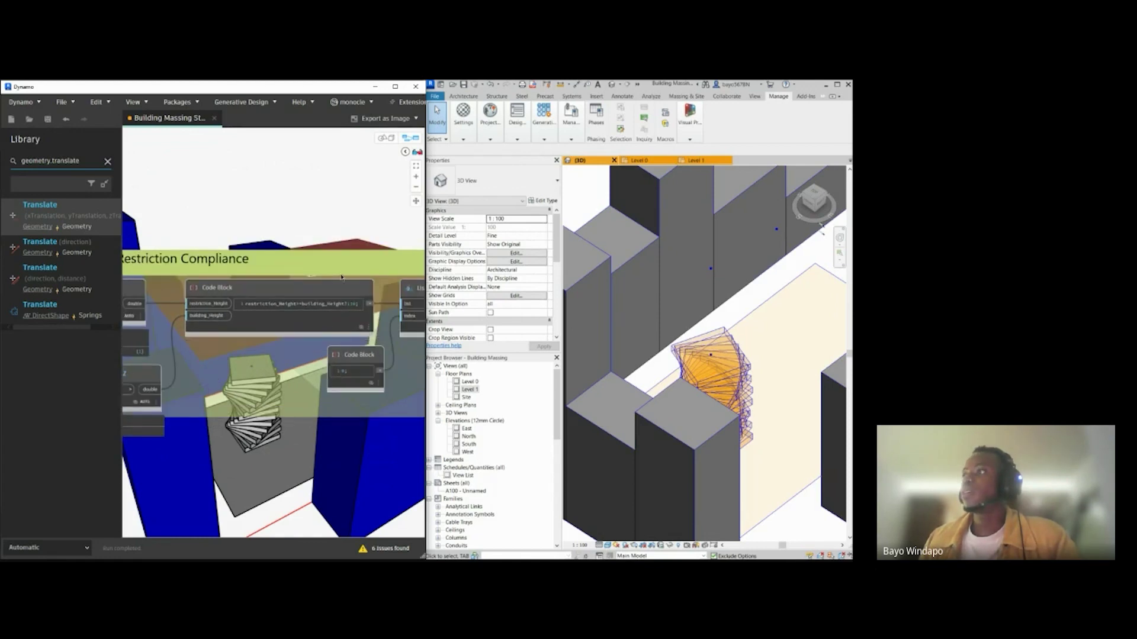
pyautogui.moveTo(249, 340); pyautogui.dragTo(264, 341, button='middle')
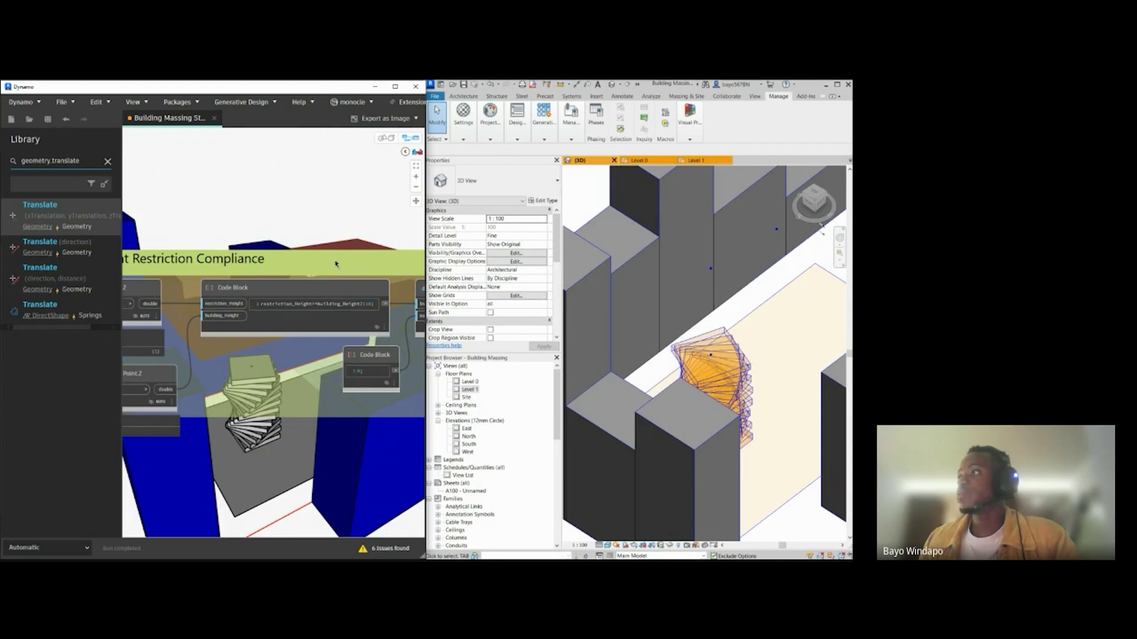
pyautogui.scroll(1, 336, 265)
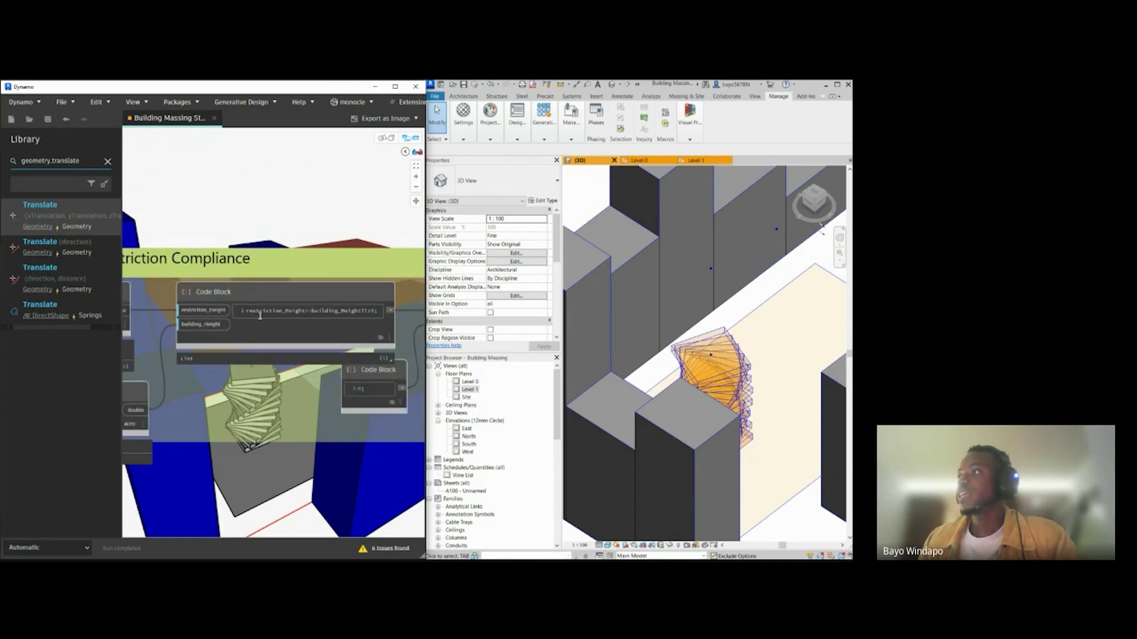
pyautogui.scroll(1, 255, 355)
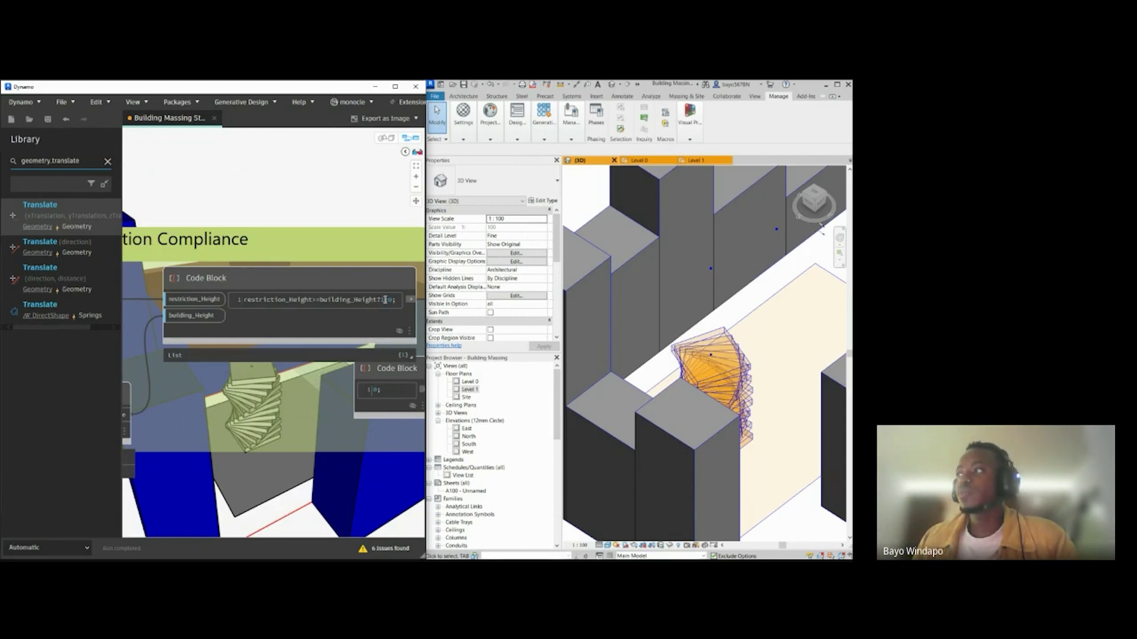
pyautogui.moveTo(382, 307); pyautogui.dragTo(355, 299, button='middle')
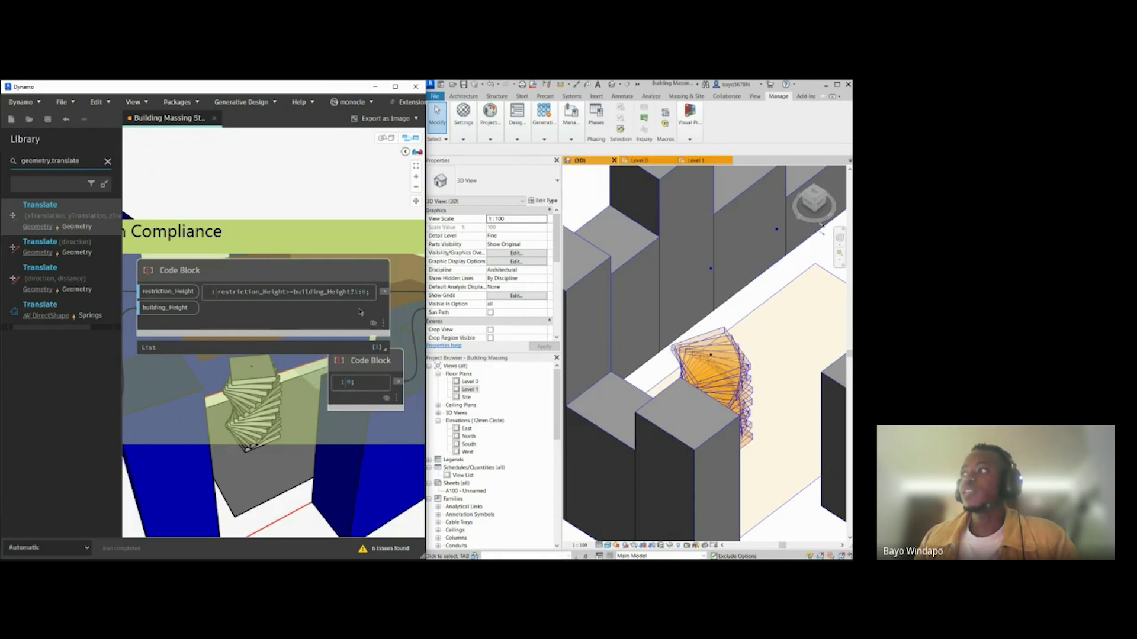
pyautogui.click(378, 350)
pyautogui.moveTo(240, 462); pyautogui.dragTo(257, 372, button='middle')
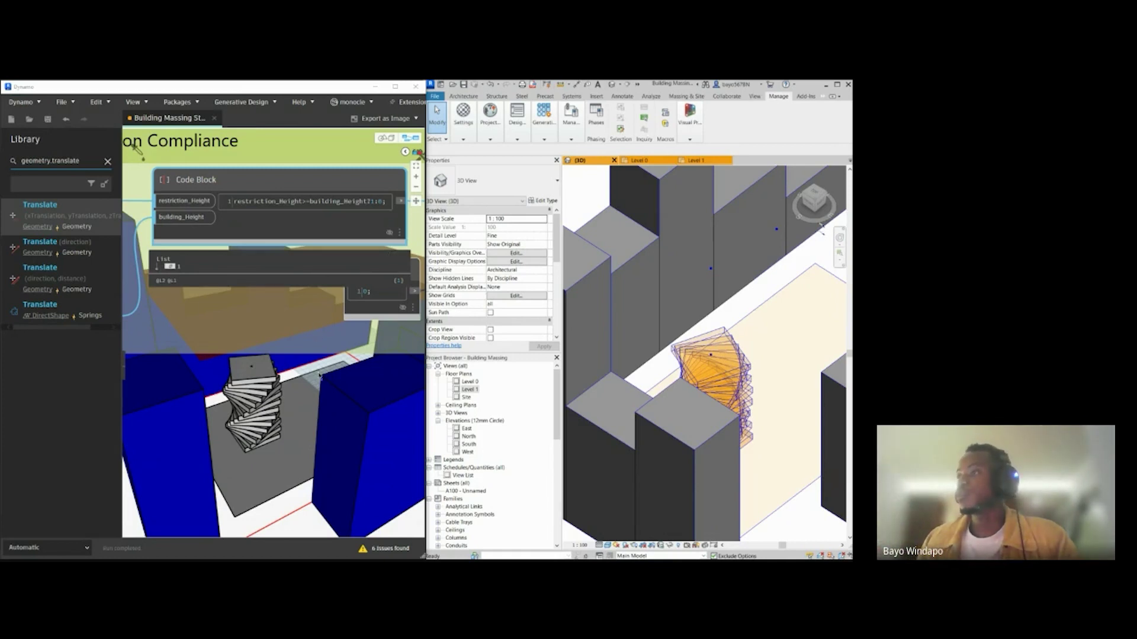
# Step: Switch to 3D preview navigation and view the whole massing model with its surrounding buildings and restriction surface
pyautogui.scroll(-10, 320, 376)
pyautogui.click(394, 138)
pyautogui.scroll(-5, 262, 313)
pyautogui.moveTo(261, 315); pyautogui.dragTo(264, 320, button='right')
pyautogui.scroll(-2, 265, 320)
pyautogui.moveTo(290, 360); pyautogui.dragTo(298, 369, button='right')
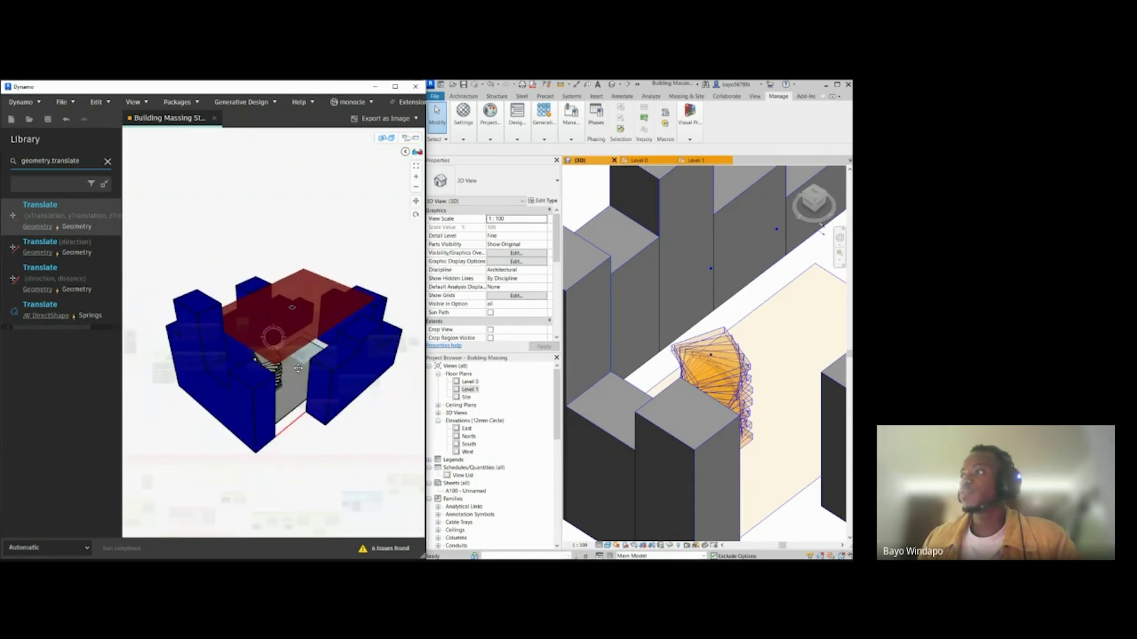
# Step: Return to graph navigation and set the IN_Floor Number slider in the Inputs group to 36
pyautogui.click(411, 138)
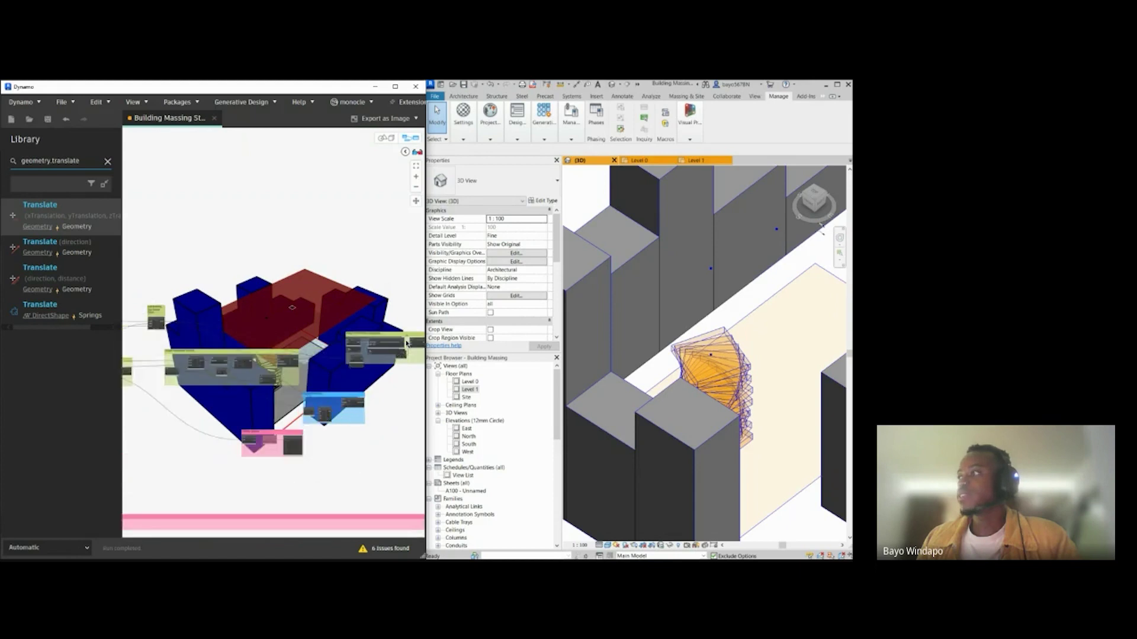
pyautogui.scroll(8, 390, 347)
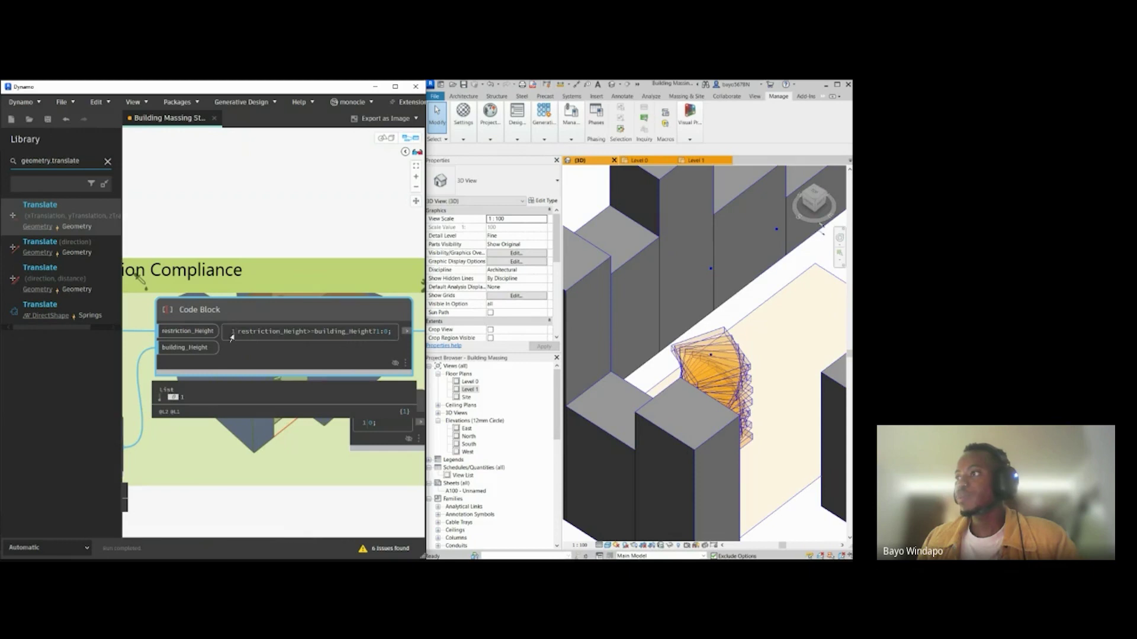
pyautogui.scroll(-8, 331, 404)
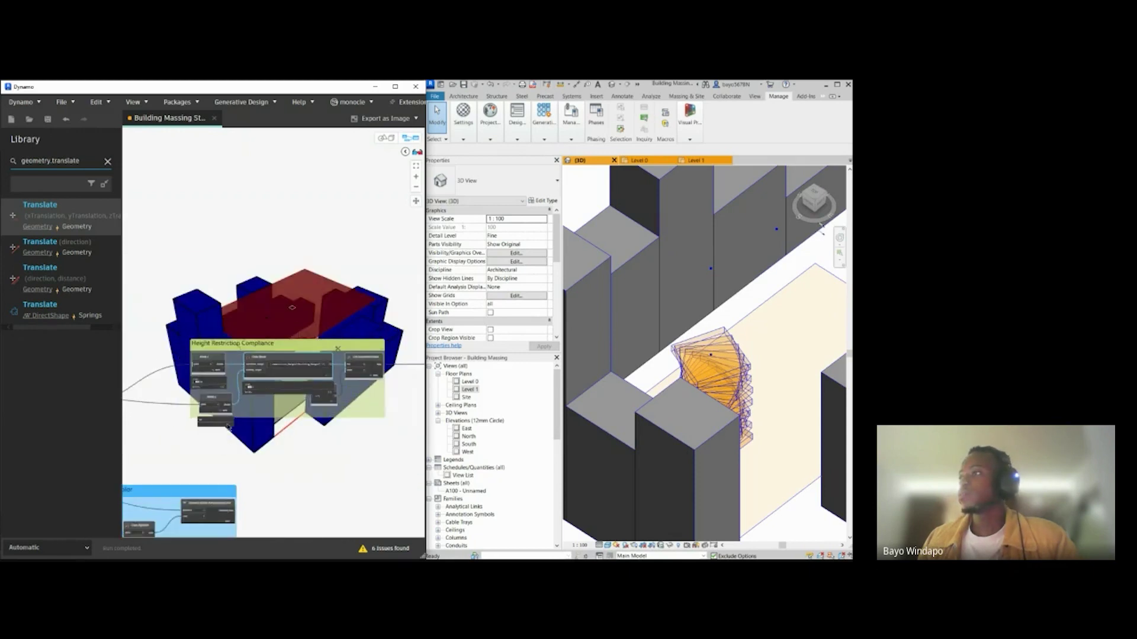
pyautogui.moveTo(330, 405); pyautogui.dragTo(478, 379, button='middle')
pyautogui.moveTo(218, 414); pyautogui.dragTo(368, 388, button='middle')
pyautogui.moveTo(201, 436); pyautogui.dragTo(261, 466, button='middle')
pyautogui.scroll(4, 305, 453)
pyautogui.scroll(6, 305, 450)
pyautogui.moveTo(279, 364); pyautogui.dragTo(249, 405, button='middle')
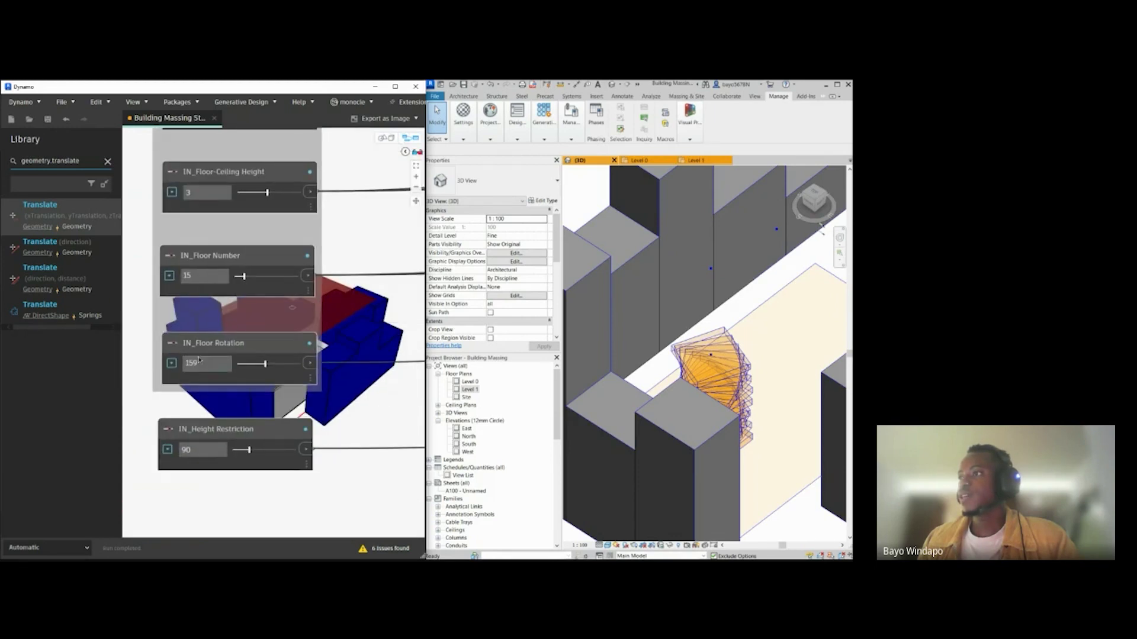
pyautogui.moveTo(215, 317); pyautogui.dragTo(209, 356, button='middle')
pyautogui.click(199, 319)
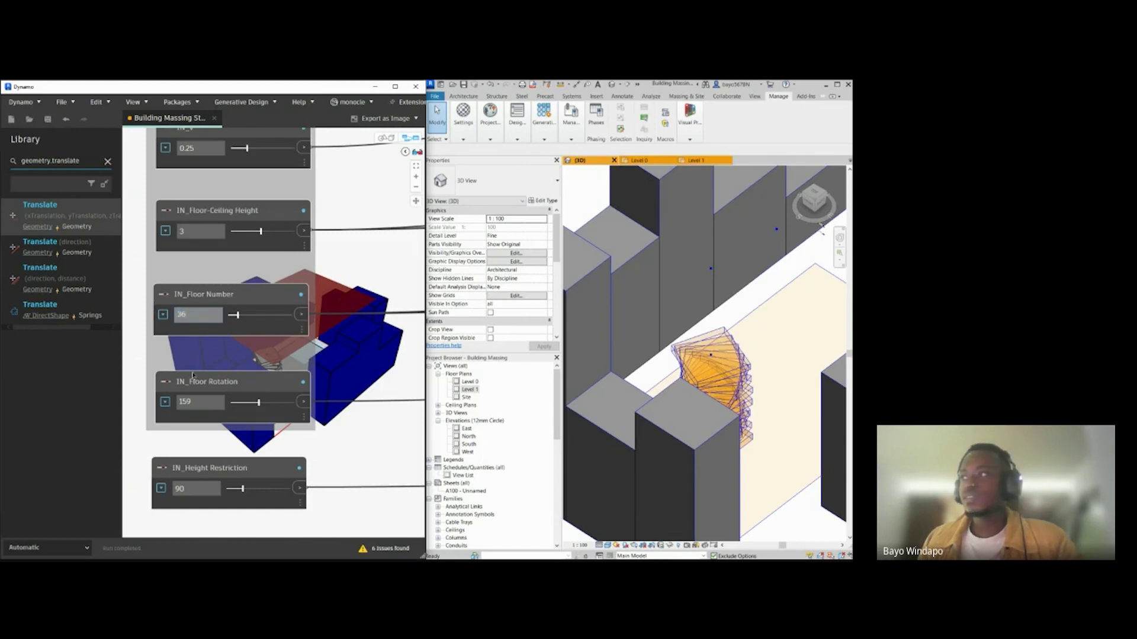
pyautogui.write('36')
pyautogui.press('Return')
# Step: Switch to 3D preview navigation and inspect the twisted tower's top against the red height restriction surface
pyautogui.moveTo(366, 430); pyautogui.dragTo(277, 444, button='middle')
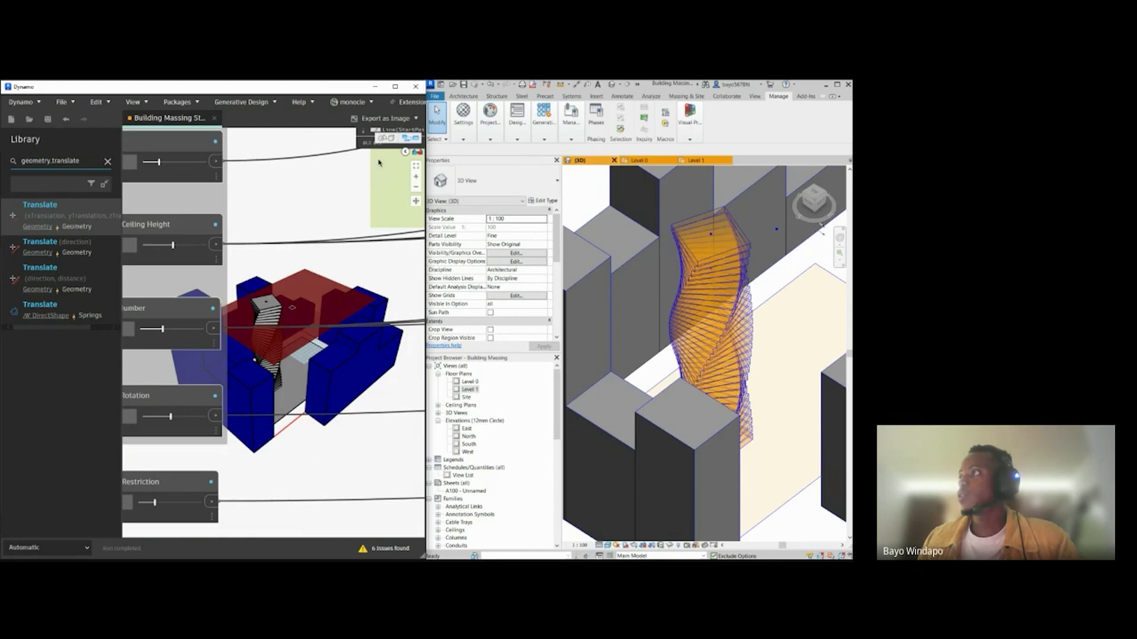
pyautogui.click(383, 138)
pyautogui.scroll(2, 289, 322)
pyautogui.moveTo(289, 323)
pyautogui.mouseDown(button='right')
pyautogui.moveTo(280, 313)
pyautogui.moveTo(291, 333)
pyautogui.mouseUp(button='right')
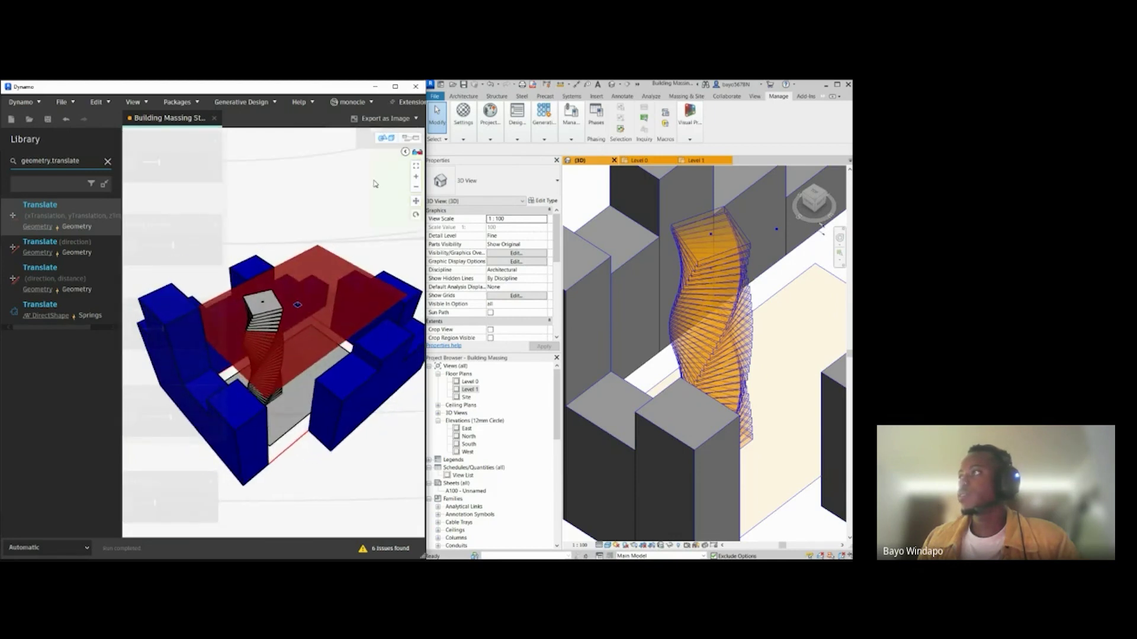
# Step: Return to graph navigation and examine the Height Restriction Compliance Code Block's condition and its pinned output preview
pyautogui.click(409, 138)
pyautogui.scroll(-4, 217, 435)
pyautogui.moveTo(217, 435); pyautogui.dragTo(82, 414, button='middle')
pyautogui.moveTo(384, 382); pyautogui.dragTo(315, 372, button='middle')
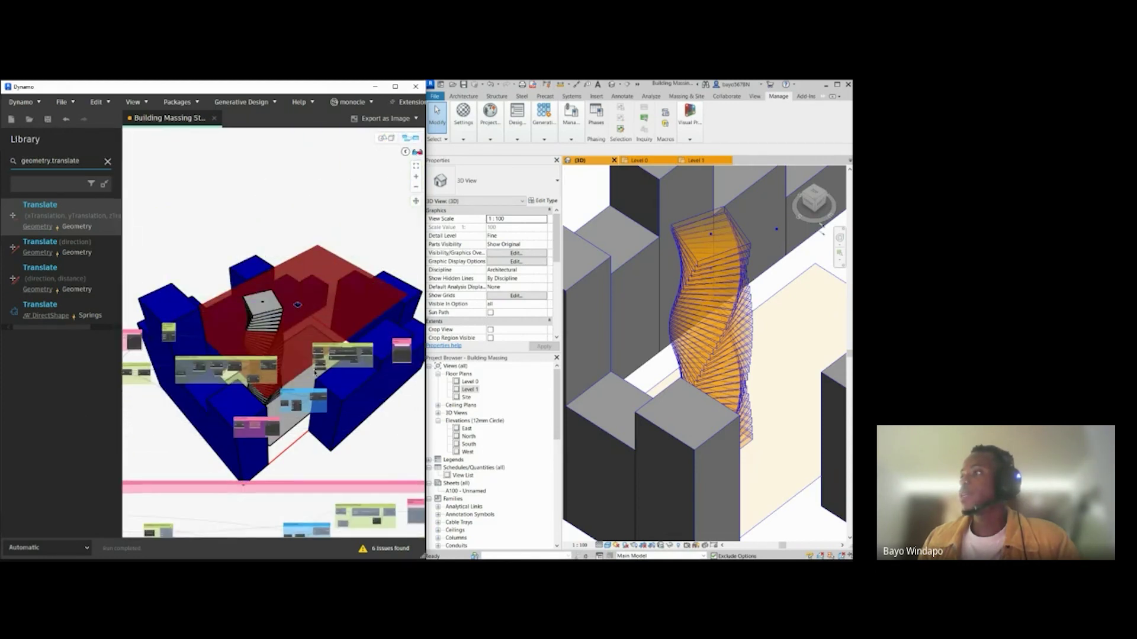
pyautogui.scroll(11, 372, 356)
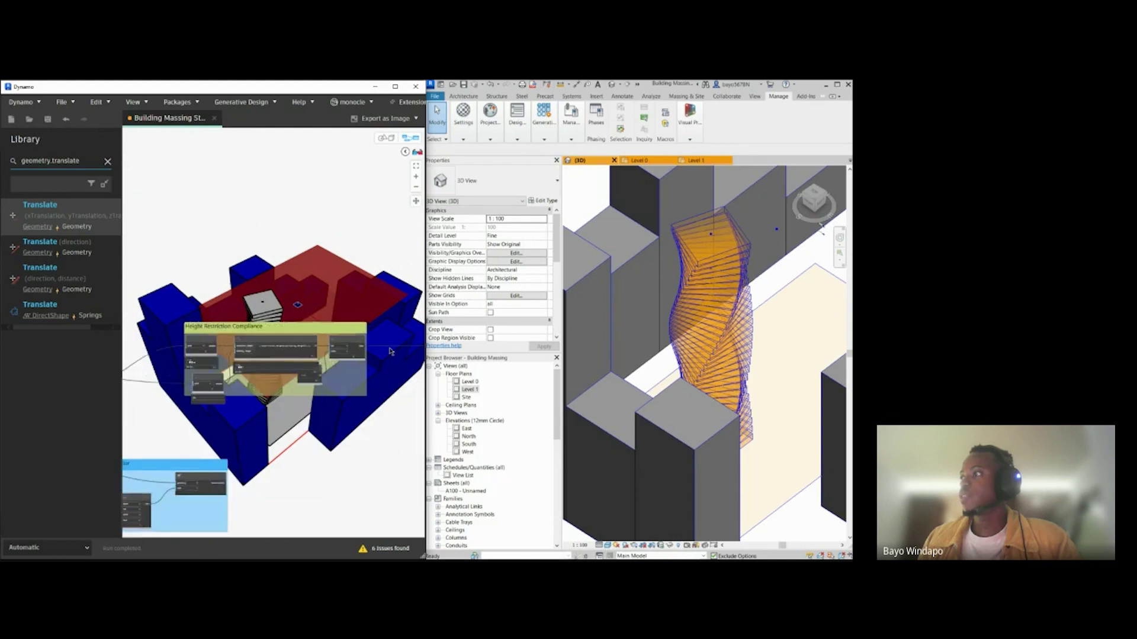
pyautogui.scroll(1, 146, 395)
pyautogui.scroll(5, 145, 395)
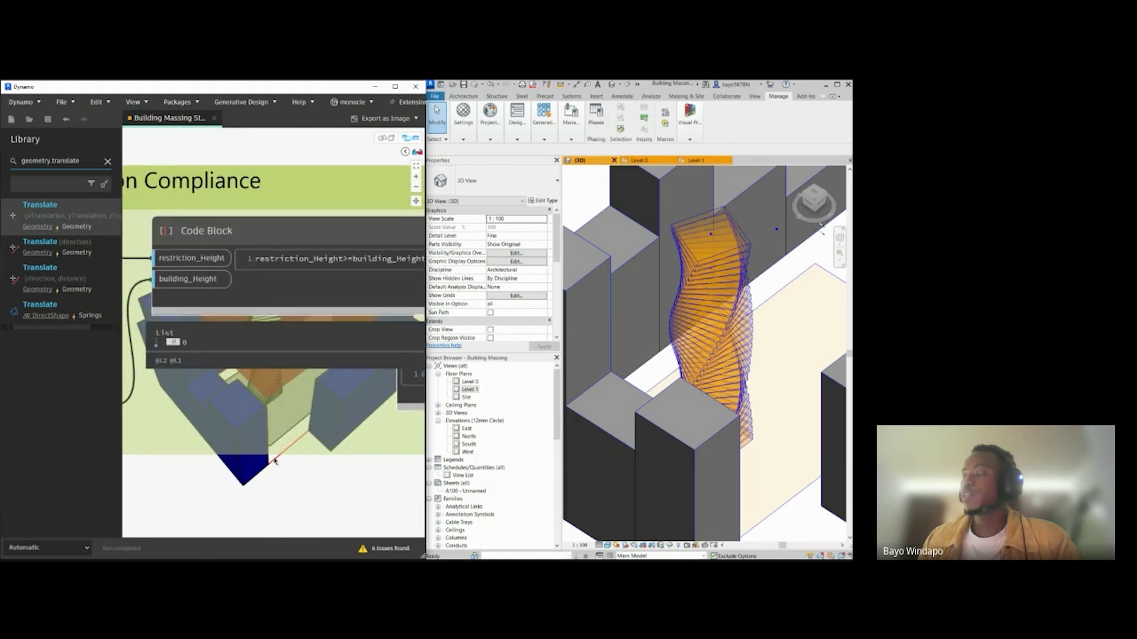
pyautogui.moveTo(275, 461); pyautogui.dragTo(233, 477, button='middle')
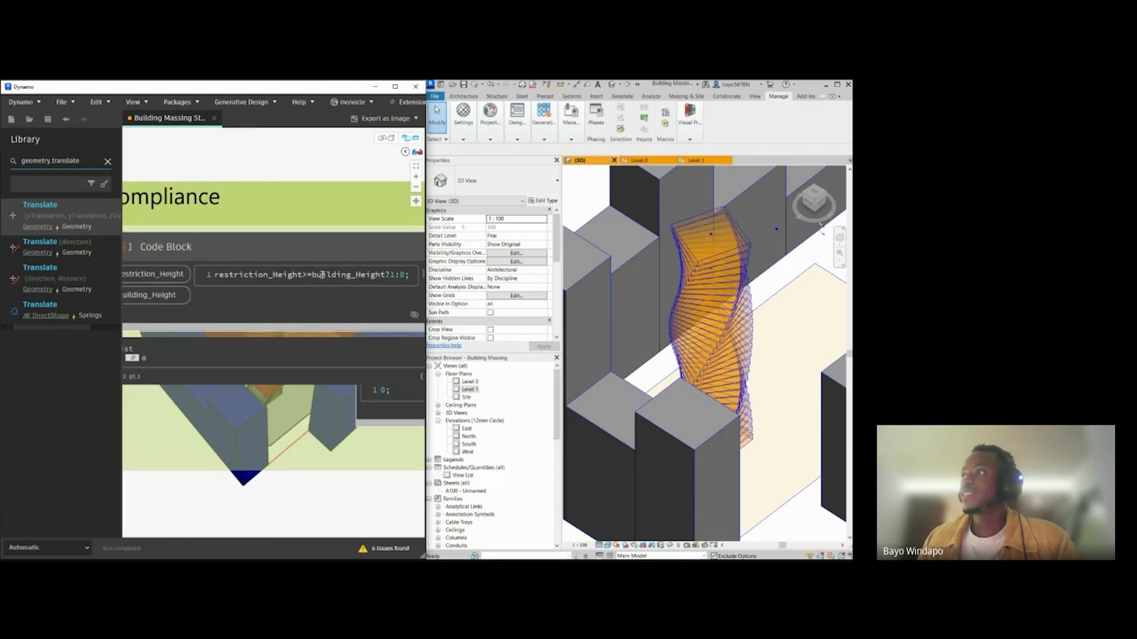
pyautogui.moveTo(384, 321); pyautogui.dragTo(351, 324, button='middle')
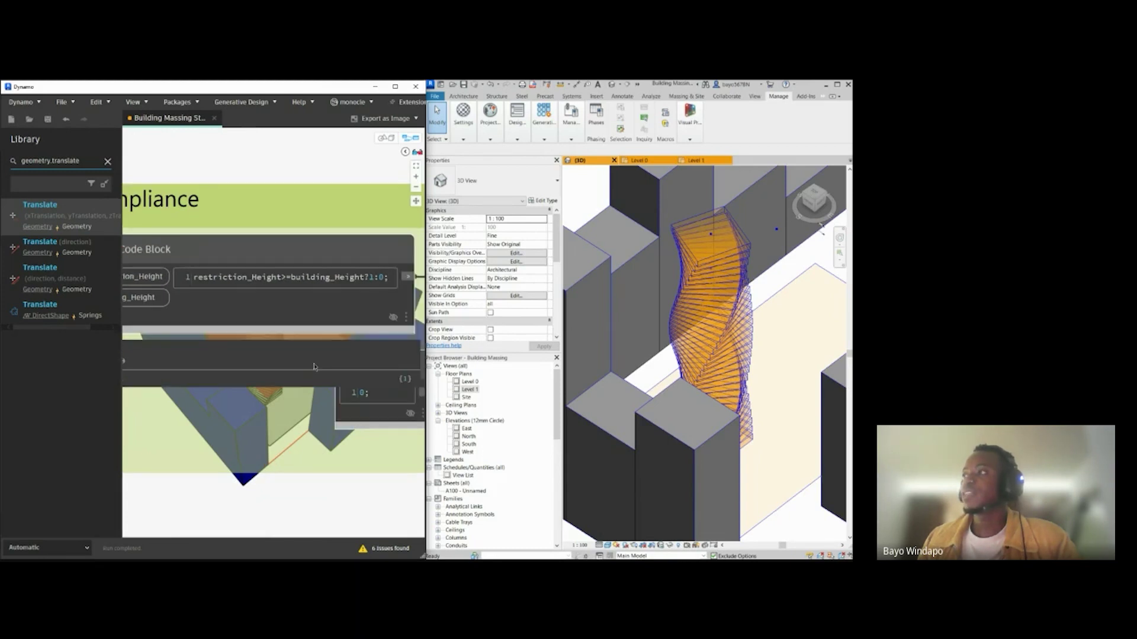
pyautogui.click(270, 277)
pyautogui.write('>')
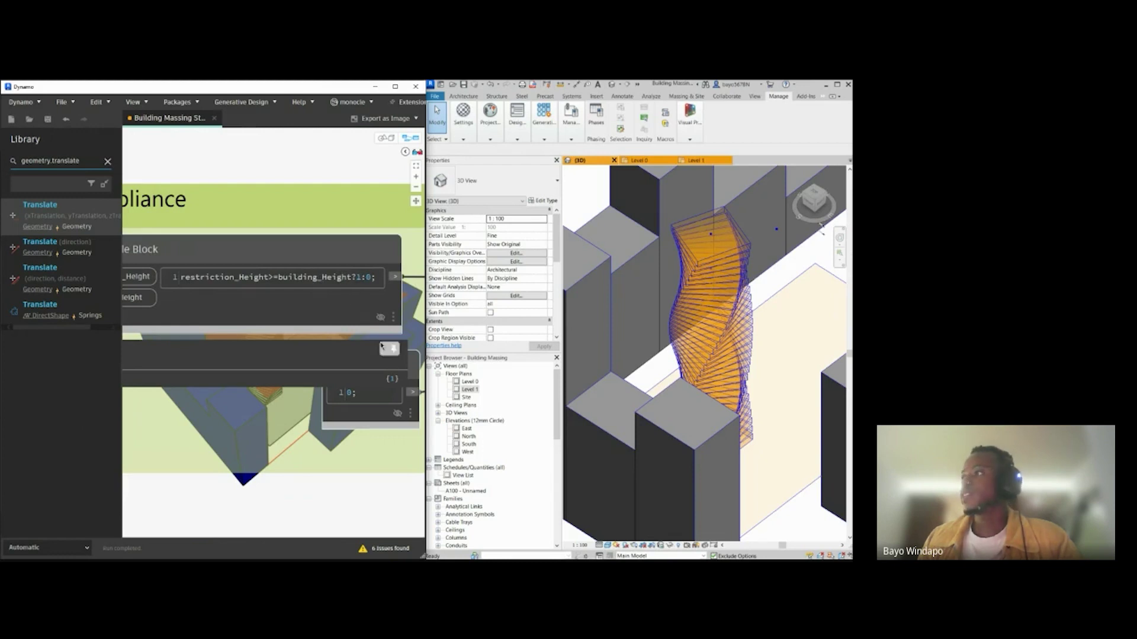
# Step: Examine the OUT_Height Restriction Compliance Watch node and the explanatory note pinned above it in the Height Restriction Output group
pyautogui.scroll(-5, 384, 352)
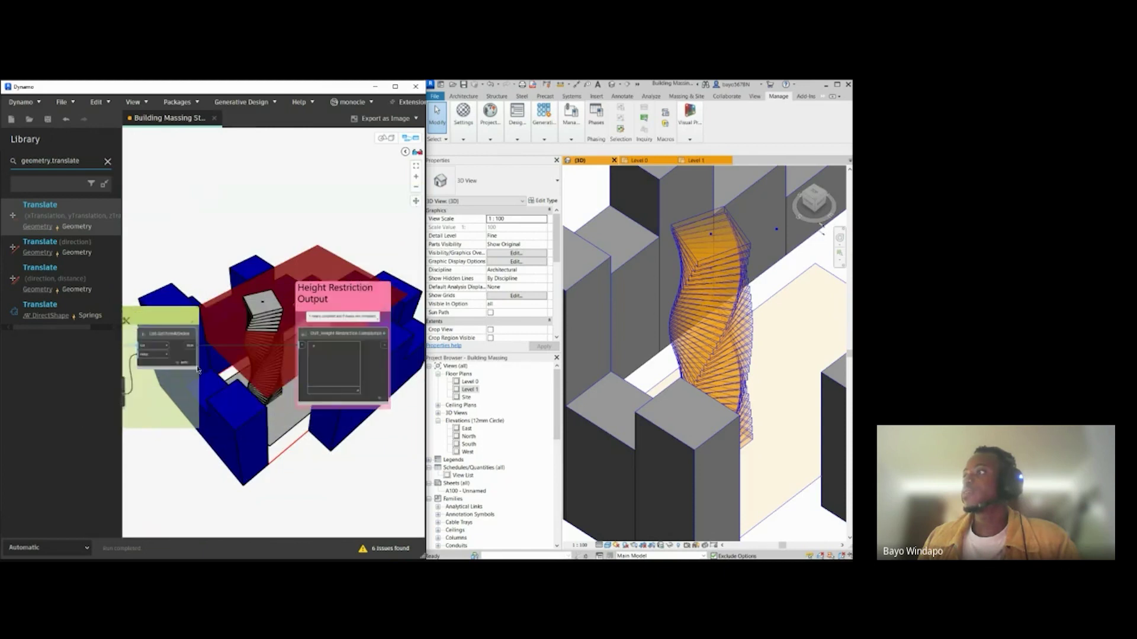
pyautogui.scroll(5, 270, 360)
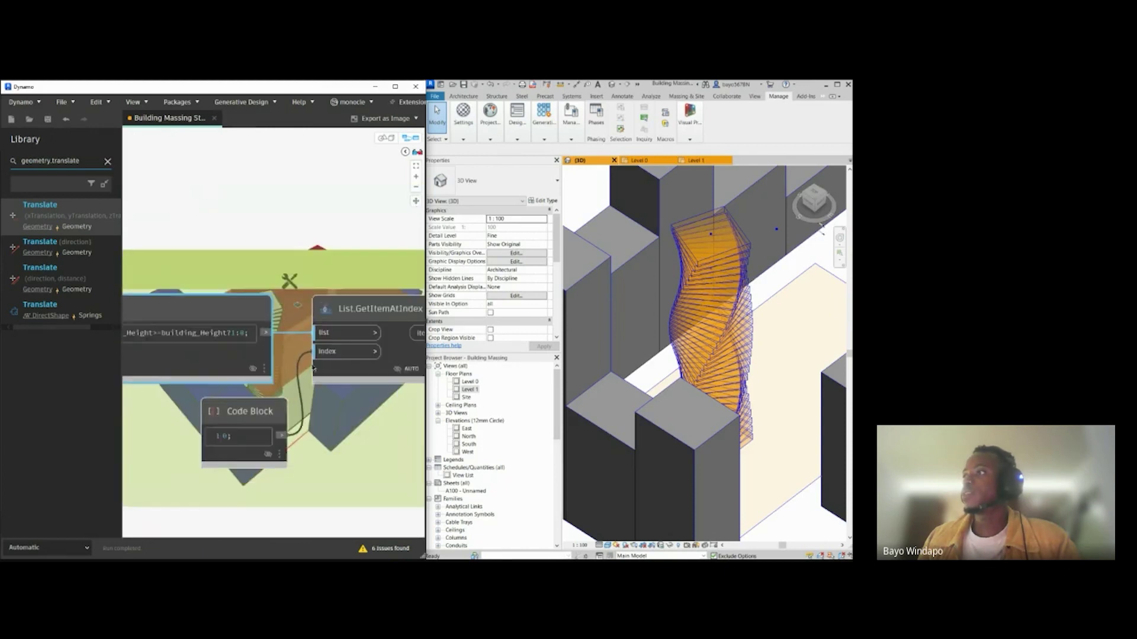
pyautogui.moveTo(417, 340); pyautogui.dragTo(244, 340, button='middle')
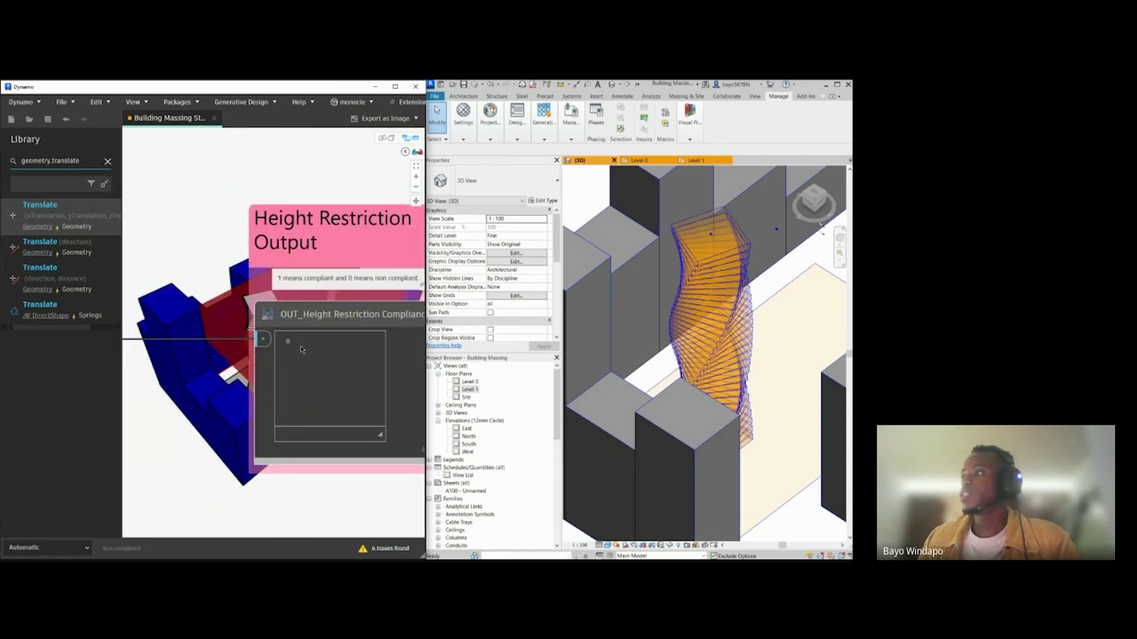
pyautogui.scroll(-1, 186, 300)
pyautogui.moveTo(187, 300)
pyautogui.mouseDown(button='middle')
pyautogui.moveTo(358, 300)
pyautogui.moveTo(180, 305)
pyautogui.mouseUp(button='middle')
pyautogui.scroll(3, 303, 290)
pyautogui.moveTo(154, 300); pyautogui.dragTo(167, 299)
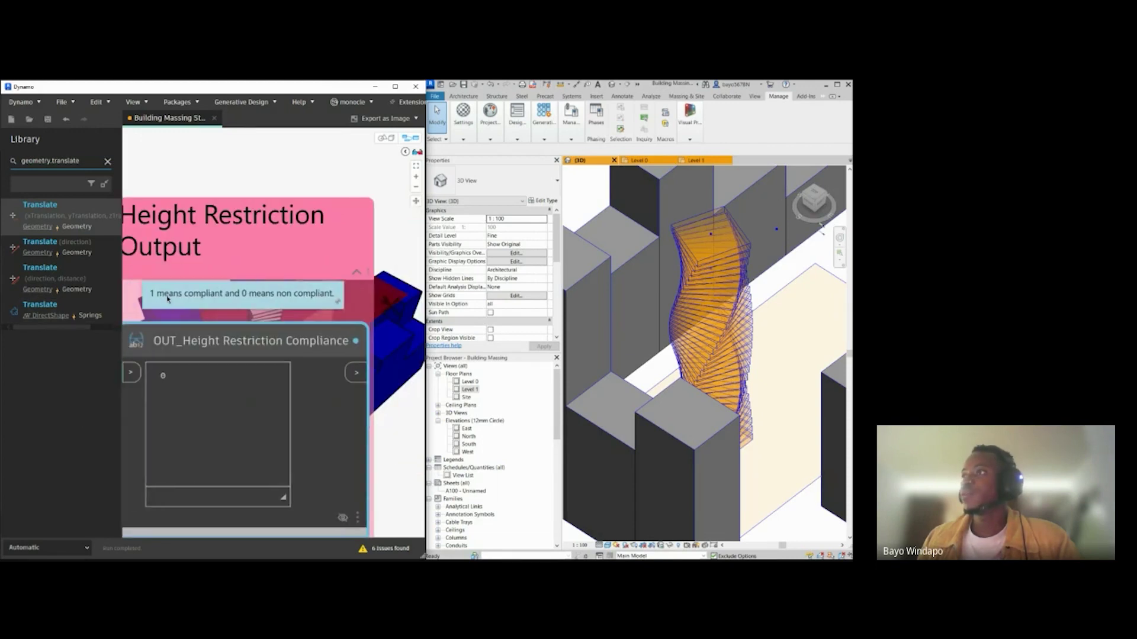
pyautogui.click(248, 195)
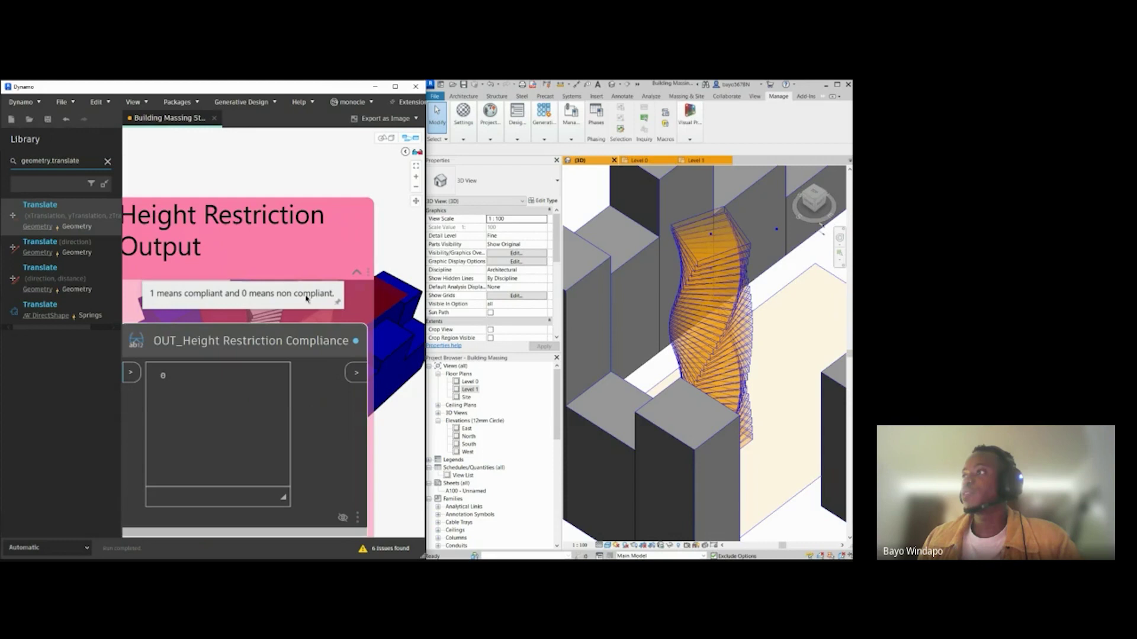
pyautogui.moveTo(217, 266); pyautogui.dragTo(259, 266, button='middle')
pyautogui.click(250, 299)
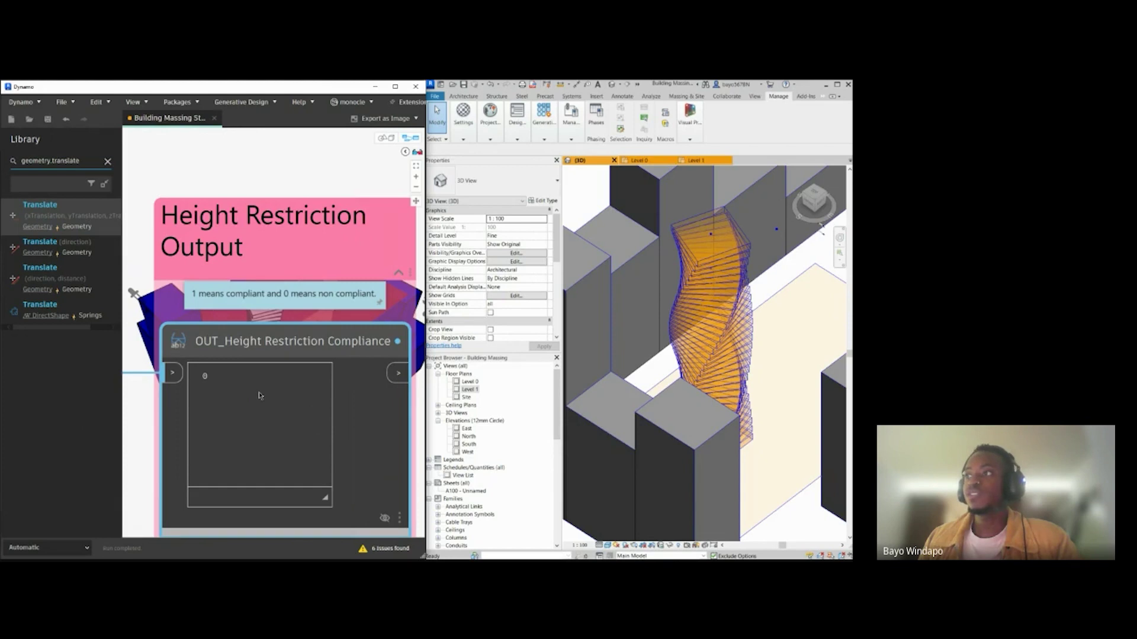
pyautogui.scroll(-5, 253, 428)
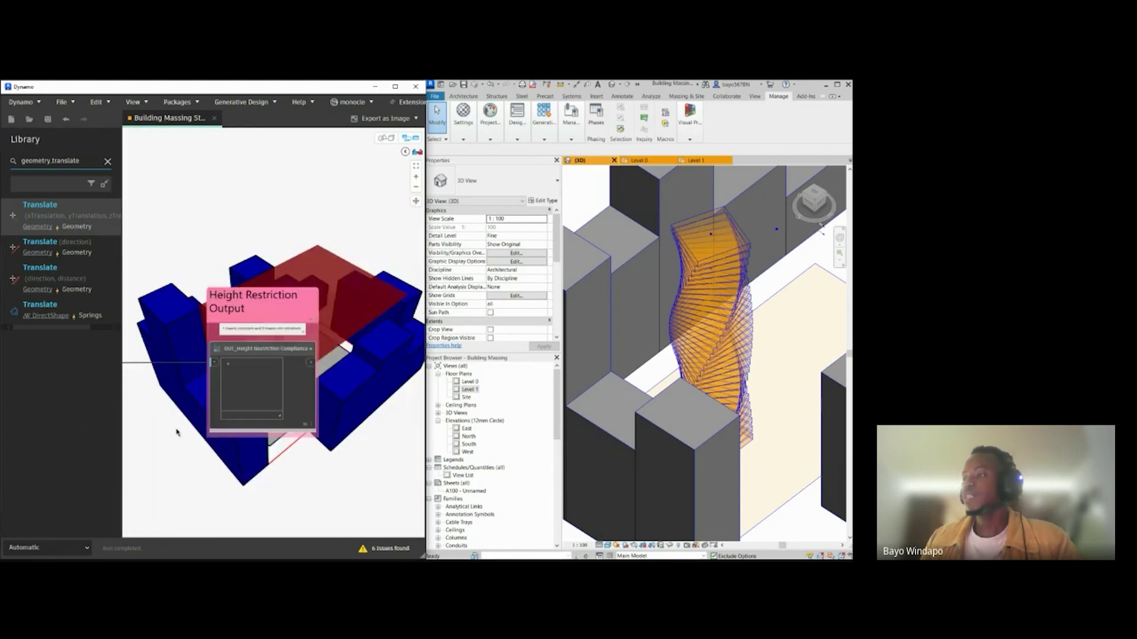
pyautogui.moveTo(307, 314); pyautogui.dragTo(312, 311, button='middle')
pyautogui.moveTo(300, 306); pyautogui.dragTo(245, 306)
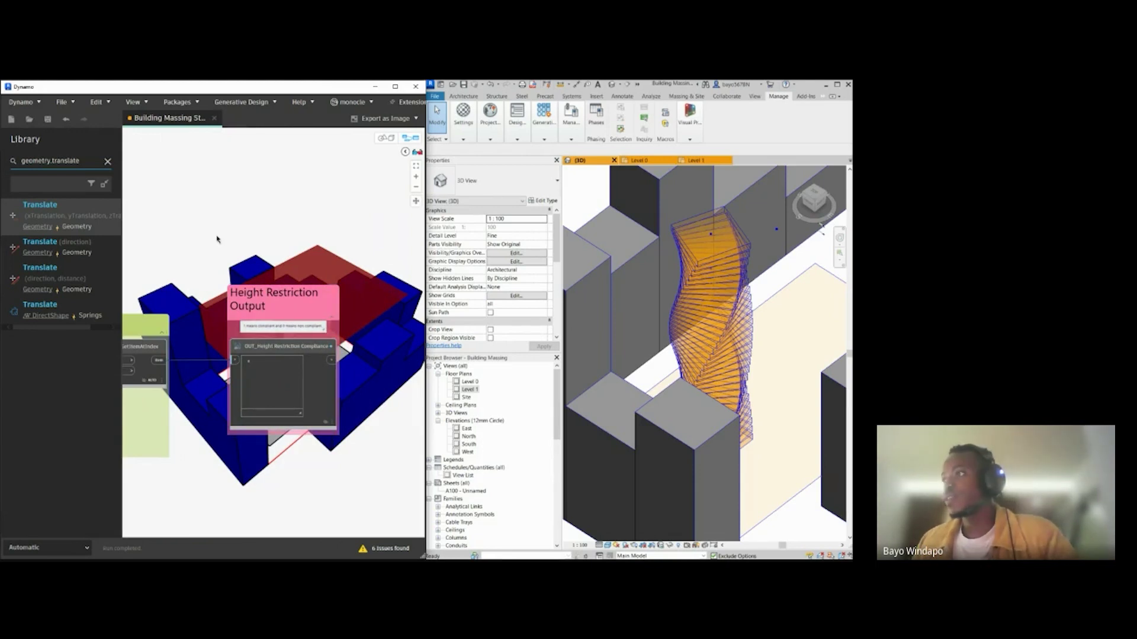
pyautogui.scroll(4, 249, 328)
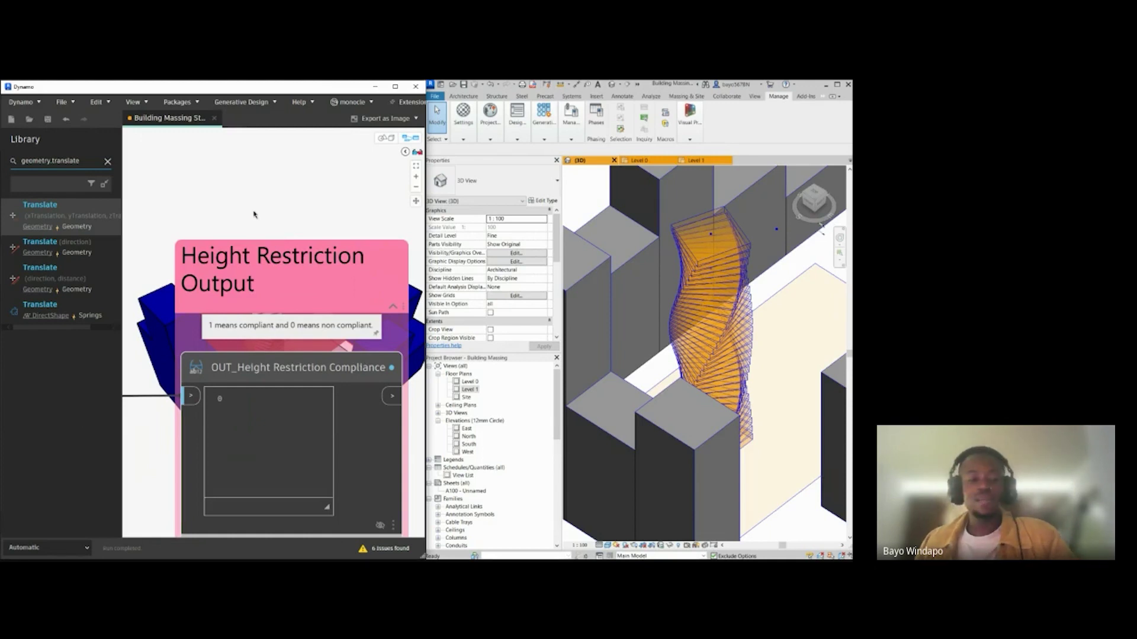
# Step: Add a trial note reading "fjkgnfkjgnkfngfg" above the Height Restriction Output group and try pinning it to the OUT_Height Restriction Compliance node
pyautogui.moveTo(264, 314); pyautogui.dragTo(274, 208)
pyautogui.doubleClick(277, 208)
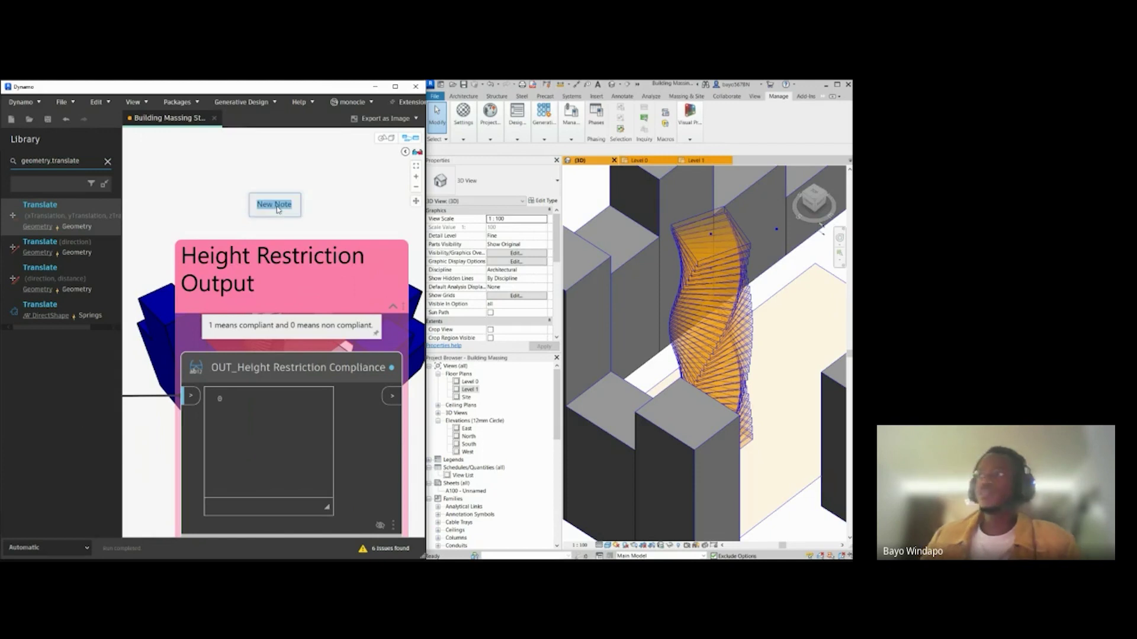
pyautogui.write('fjkgnfkjgnkfngfg')
pyautogui.click(301, 188)
pyautogui.click(290, 201)
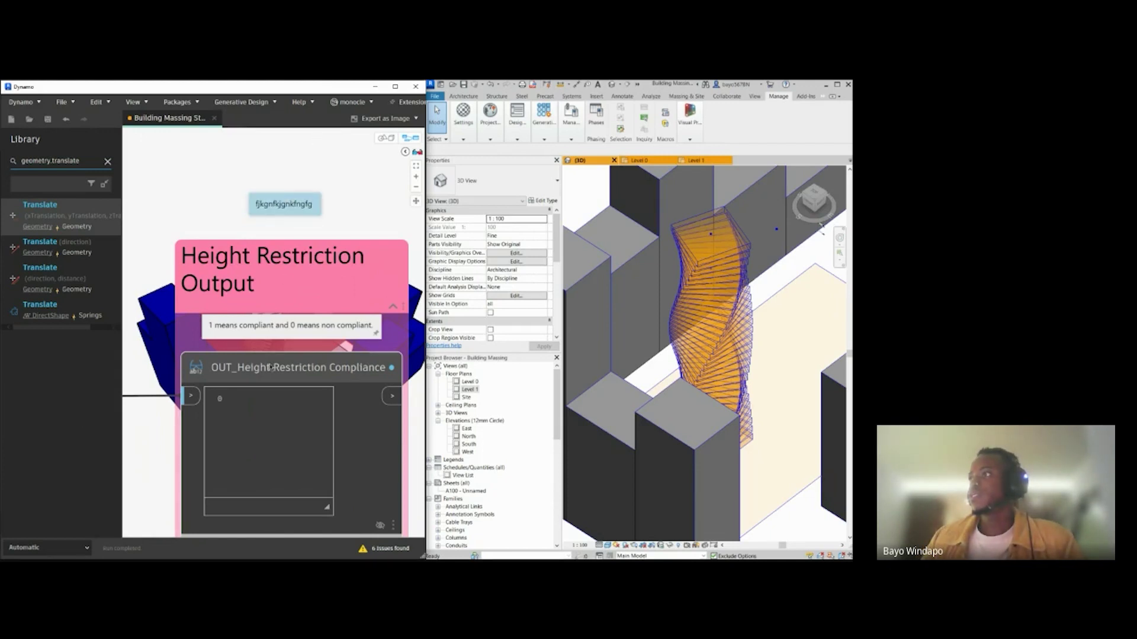
pyautogui.keyDown('shift'); pyautogui.click(269, 367); pyautogui.keyUp('shift')
pyautogui.rightClick(278, 212)
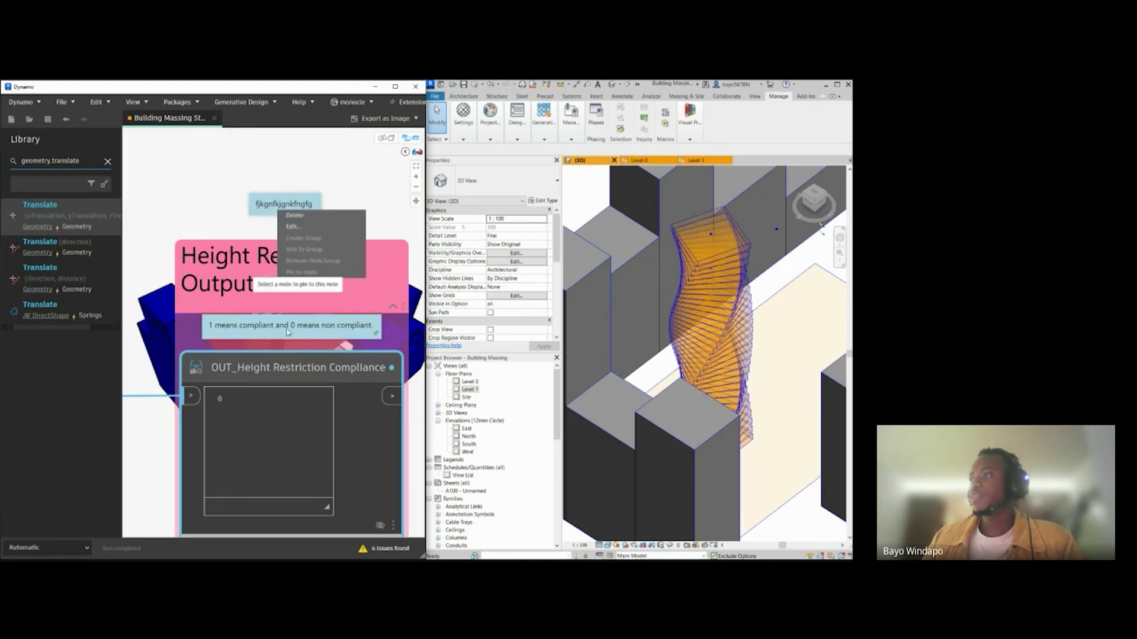
pyautogui.click(235, 211)
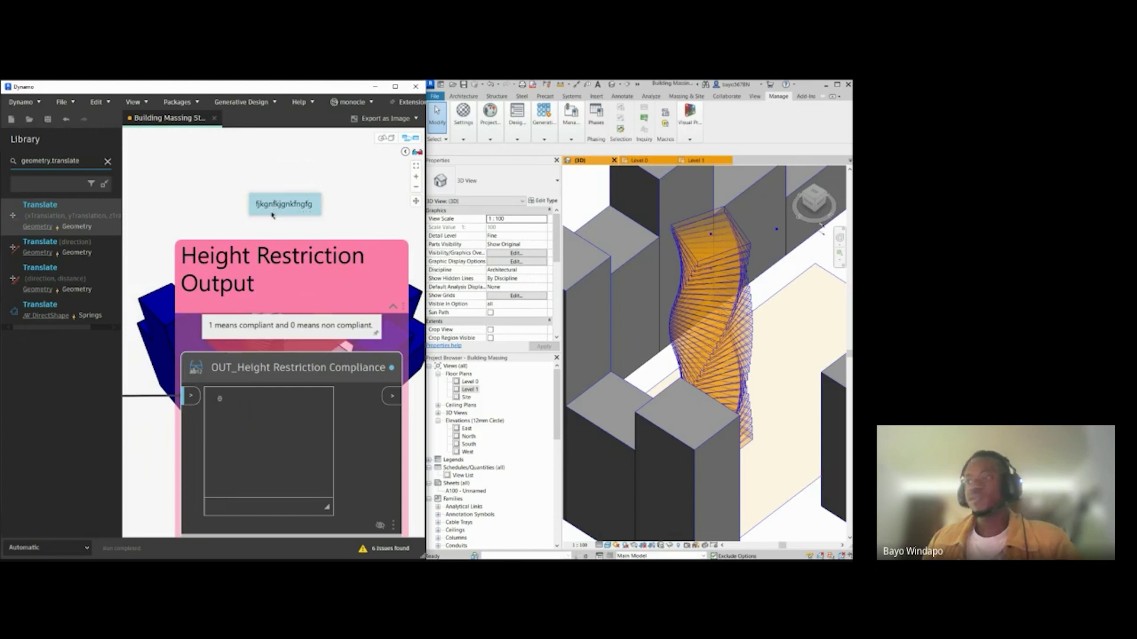
# Step: Add a note reading "Select Context" at the IN_Select Context node in the Inputs group
pyautogui.scroll(-2, 267, 209)
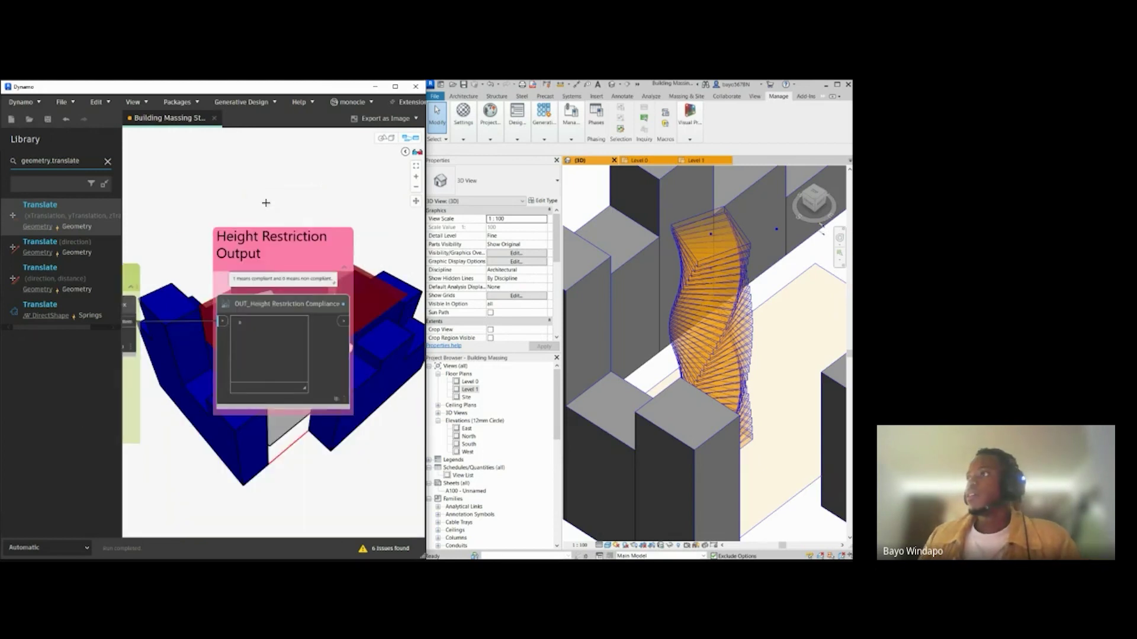
pyautogui.scroll(-8, 268, 206)
pyautogui.moveTo(225, 284); pyautogui.dragTo(308, 331, button='middle')
pyautogui.moveTo(160, 356); pyautogui.dragTo(362, 359, button='middle')
pyautogui.moveTo(241, 359); pyautogui.dragTo(409, 361, button='middle')
pyautogui.moveTo(384, 261); pyautogui.dragTo(319, 258, button='middle')
pyautogui.scroll(6, 318, 258)
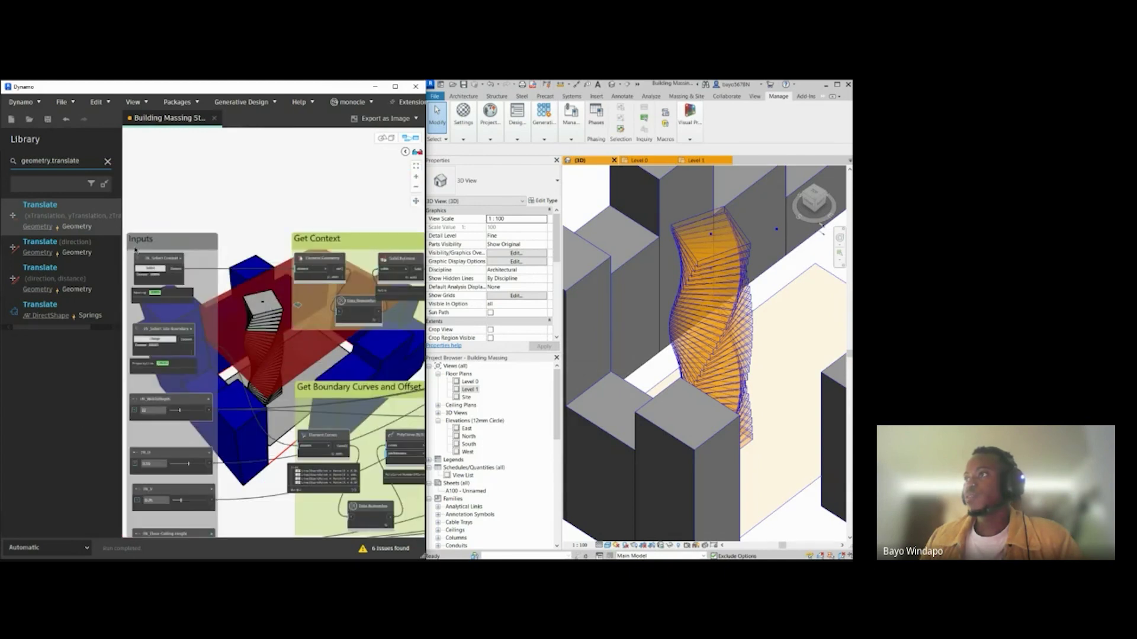
pyautogui.moveTo(172, 257); pyautogui.dragTo(270, 261, button='middle')
pyautogui.scroll(6, 178, 254)
pyautogui.scroll(-4, 219, 216)
pyautogui.moveTo(219, 214); pyautogui.dragTo(253, 273, button='middle')
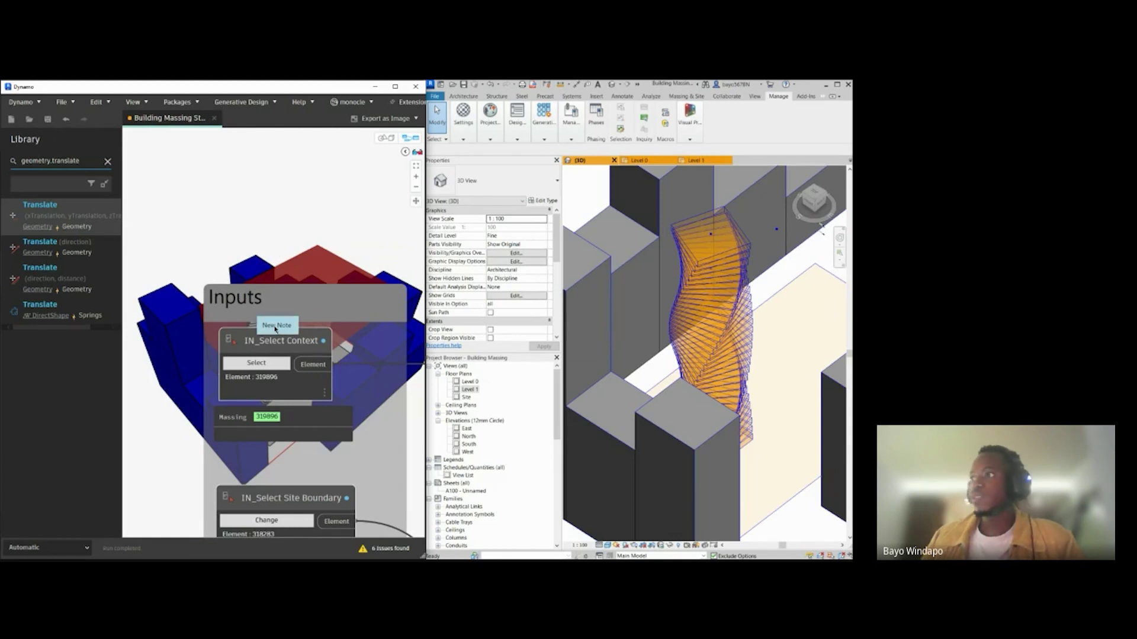
pyautogui.click(276, 330)
pyautogui.write('Se')
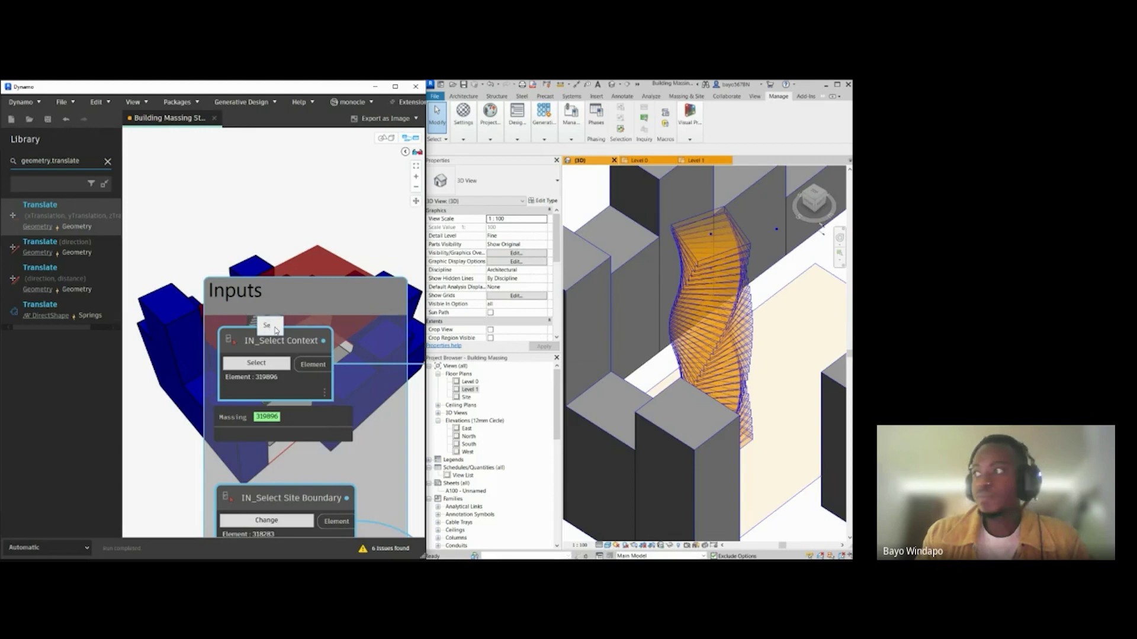
pyautogui.write('lect')
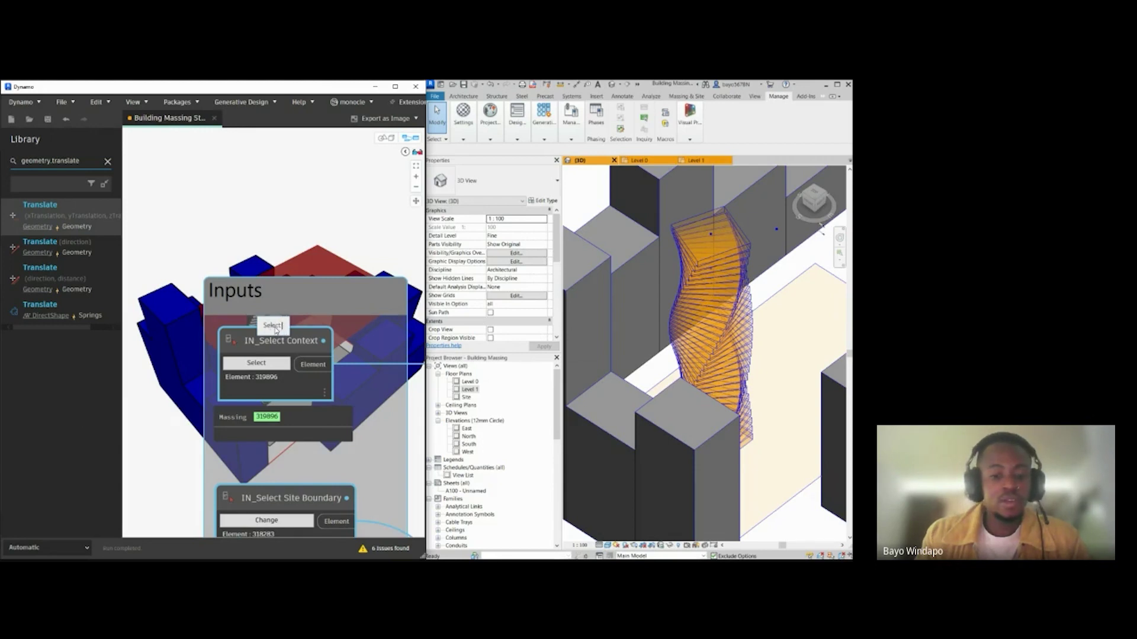
pyautogui.write(' Context')
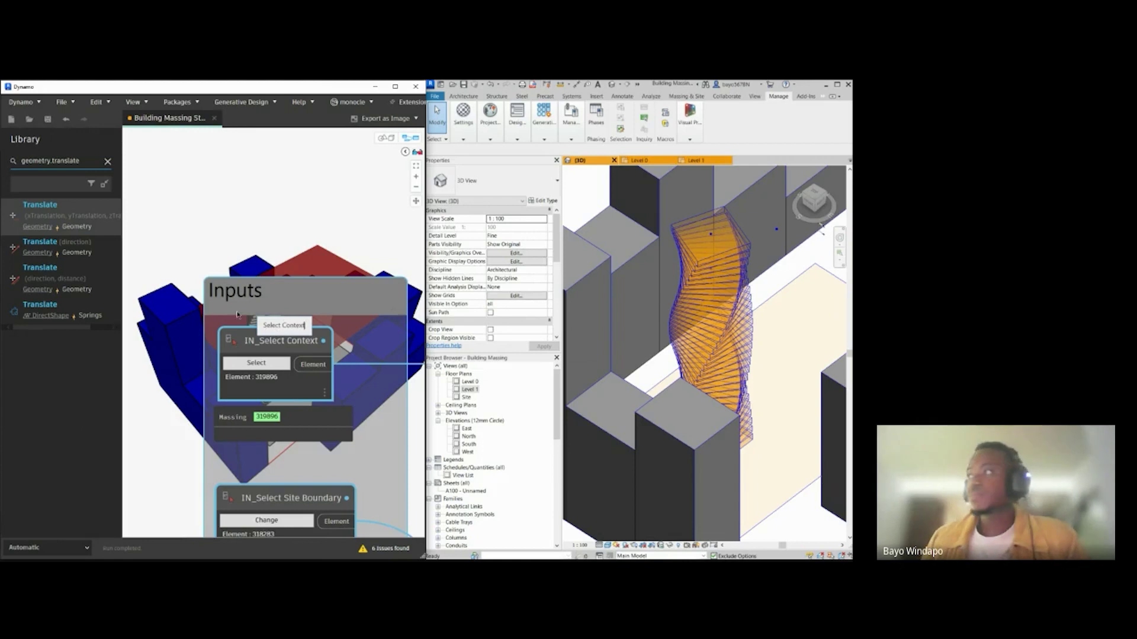
pyautogui.click(291, 292)
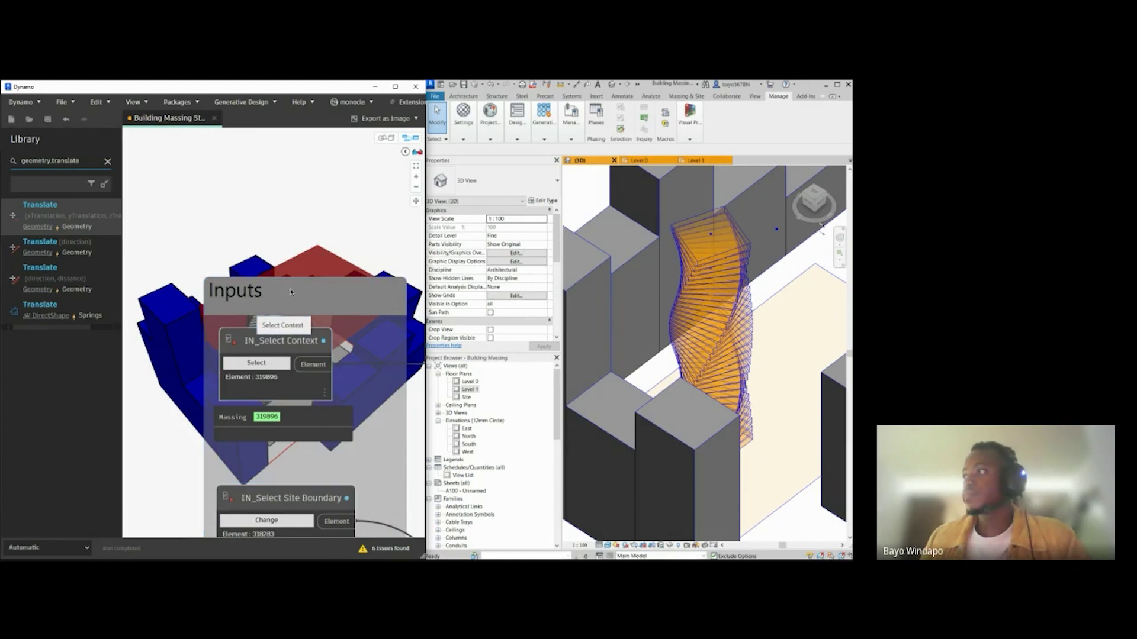
# Step: Move the "Select Context" note just above the IN_Select Context node and pin it to that node
pyautogui.moveTo(290, 326); pyautogui.dragTo(285, 310)
pyautogui.keyDown('shift'); pyautogui.click(277, 333); pyautogui.keyUp('shift')
pyautogui.rightClick(278, 311)
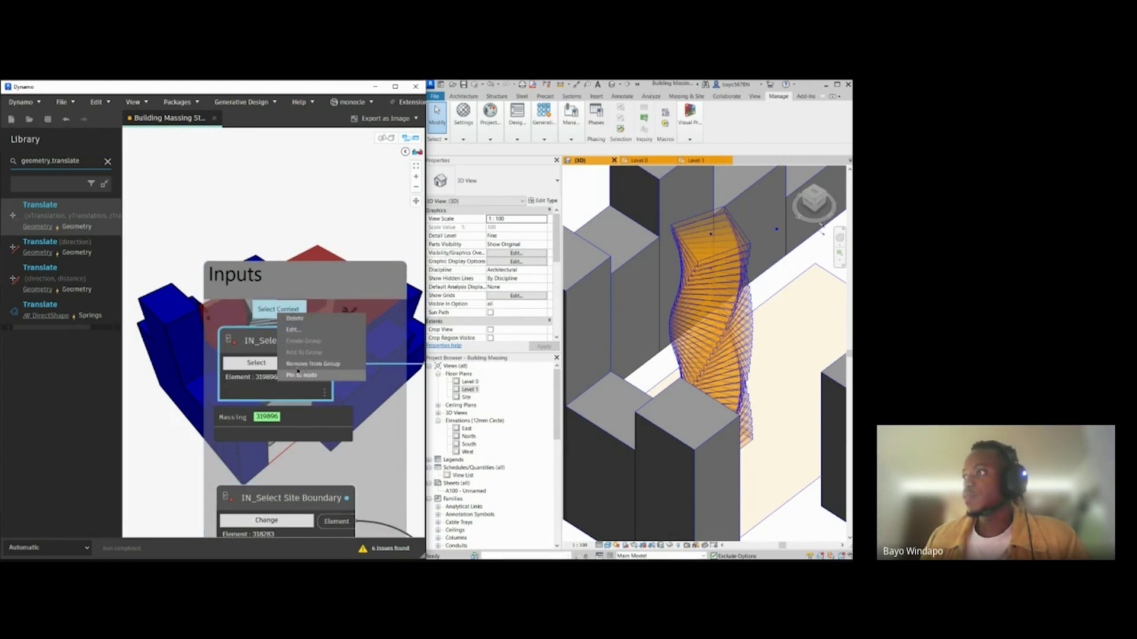
pyautogui.click(310, 367)
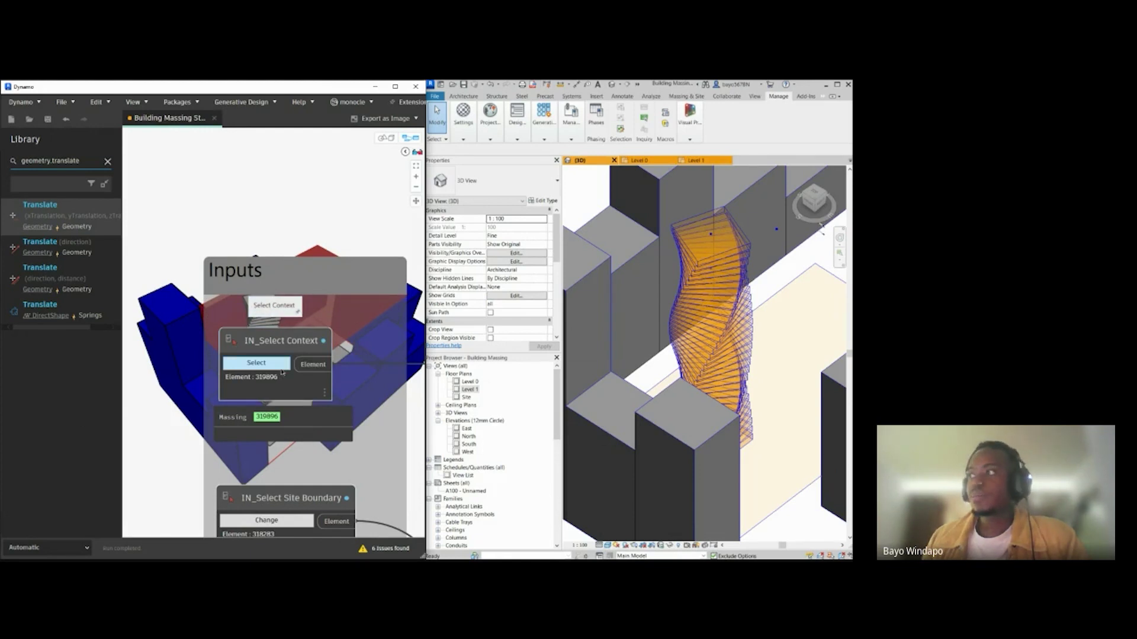
# Step: Move the IN_Height Restriction node into the Inputs group, directly below the IN_Floor Rotation node
pyautogui.scroll(-4, 305, 322)
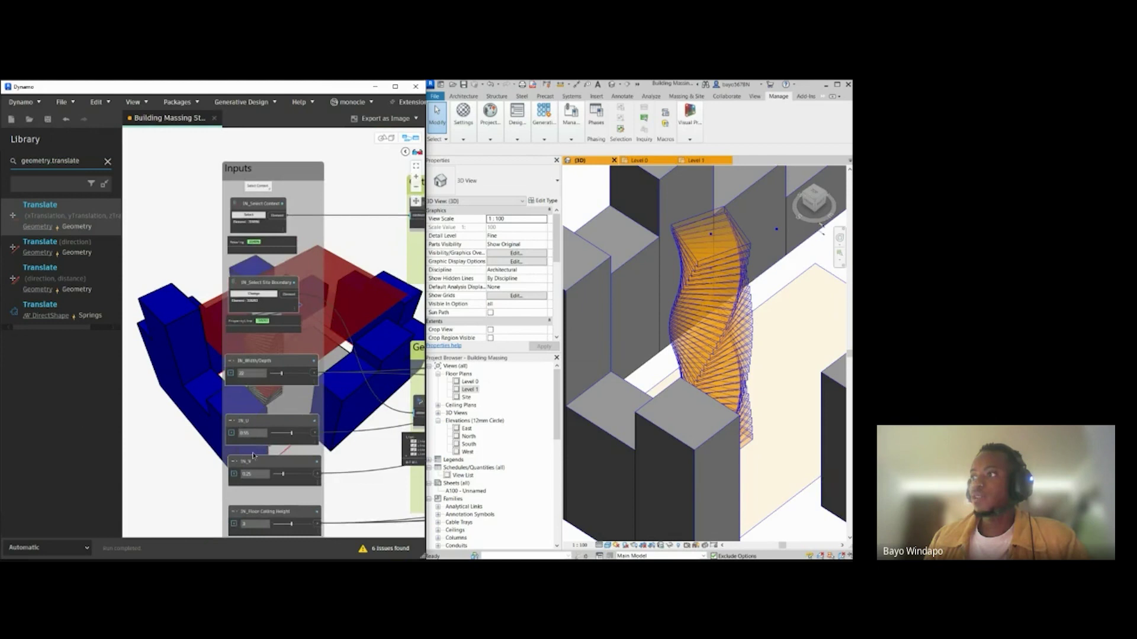
pyautogui.scroll(-5, 250, 301)
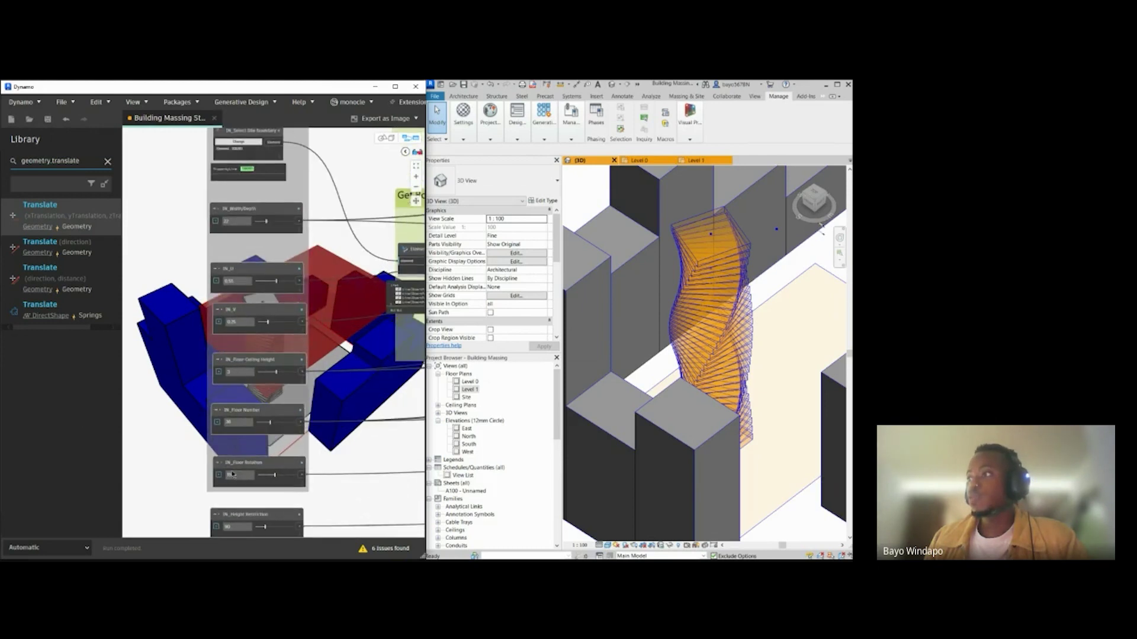
pyautogui.scroll(-3, 237, 471)
pyautogui.rightClick(248, 451)
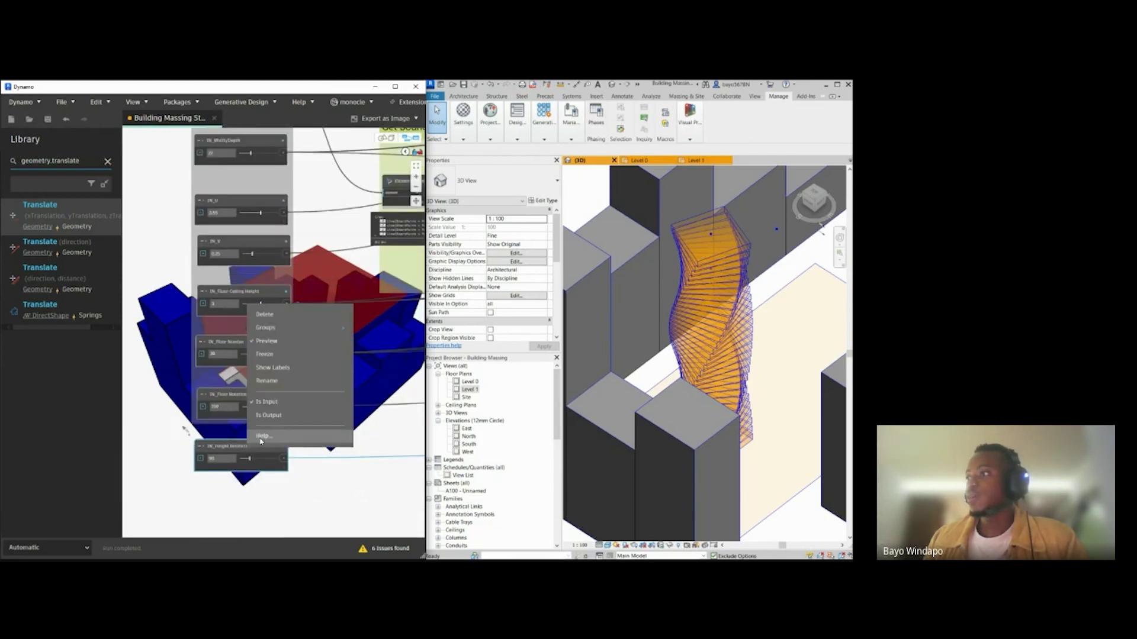
pyautogui.click(252, 435)
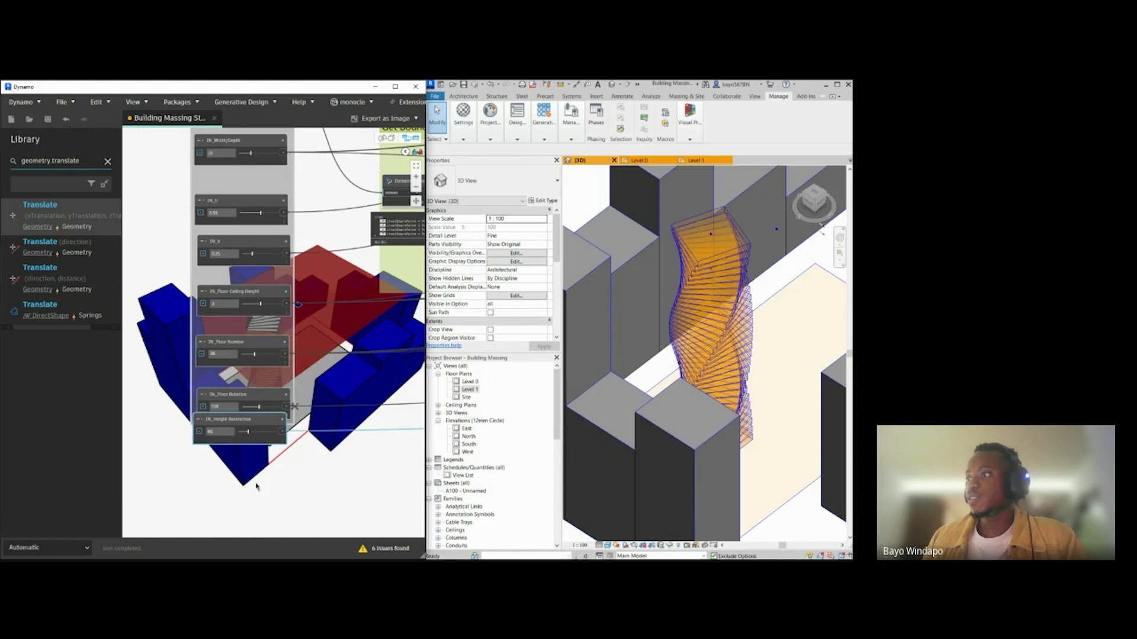
pyautogui.moveTo(236, 451); pyautogui.dragTo(240, 440)
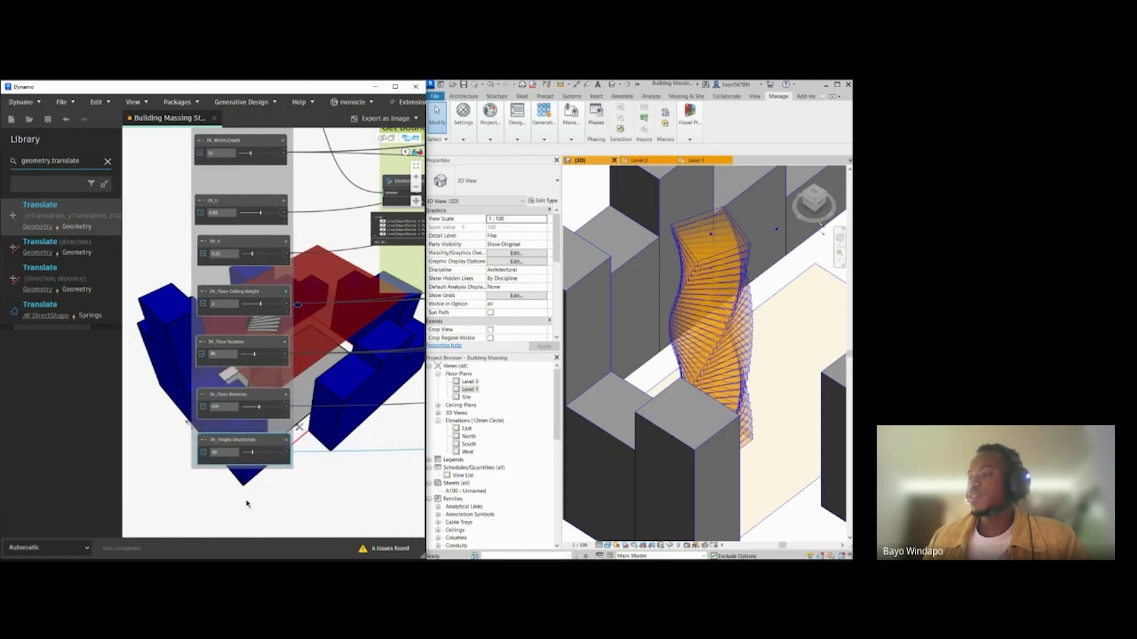
# Step: Survey the whole graph from the Inputs group across to the Height Restriction Compliance and Height Restriction Output groups
pyautogui.scroll(-4, 183, 431)
pyautogui.scroll(-2, 166, 372)
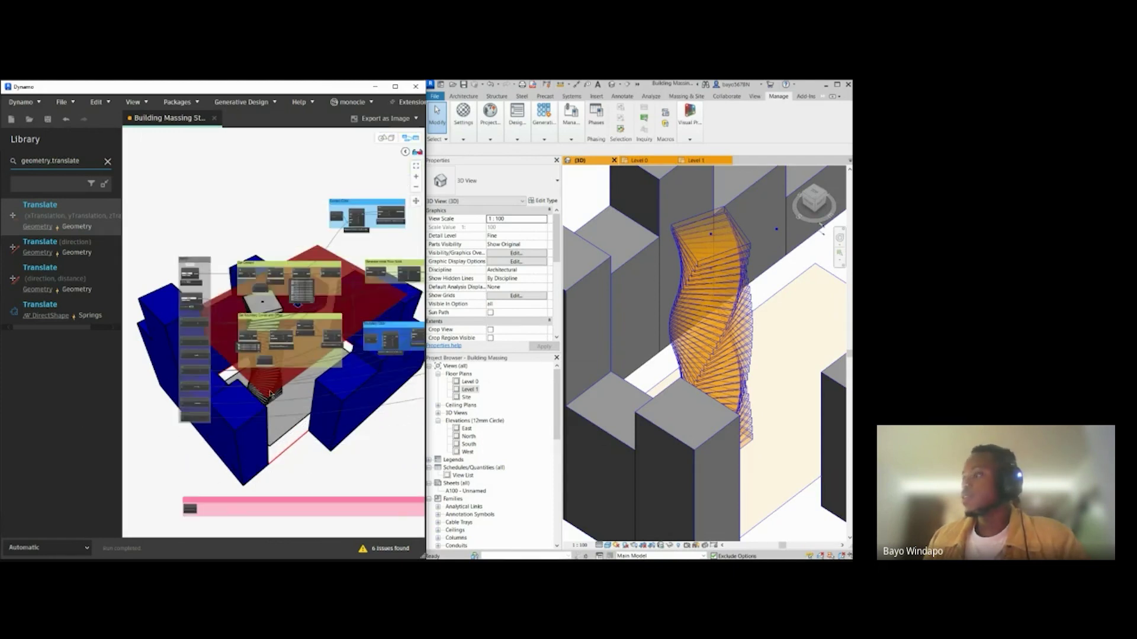
pyautogui.scroll(-5, 214, 360)
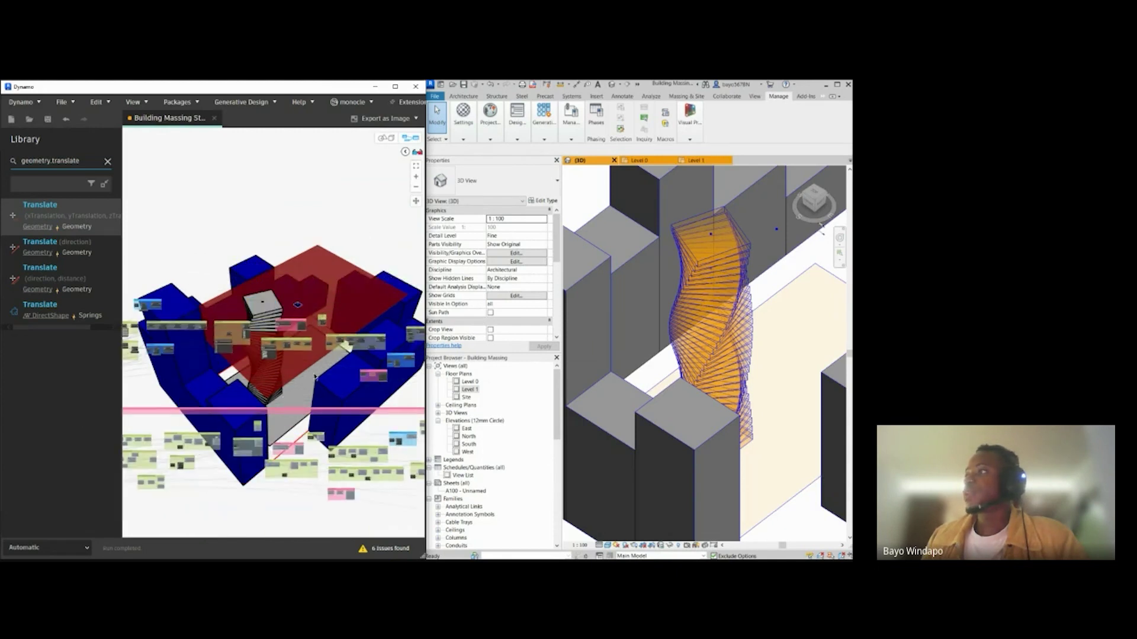
pyautogui.scroll(-4, 265, 349)
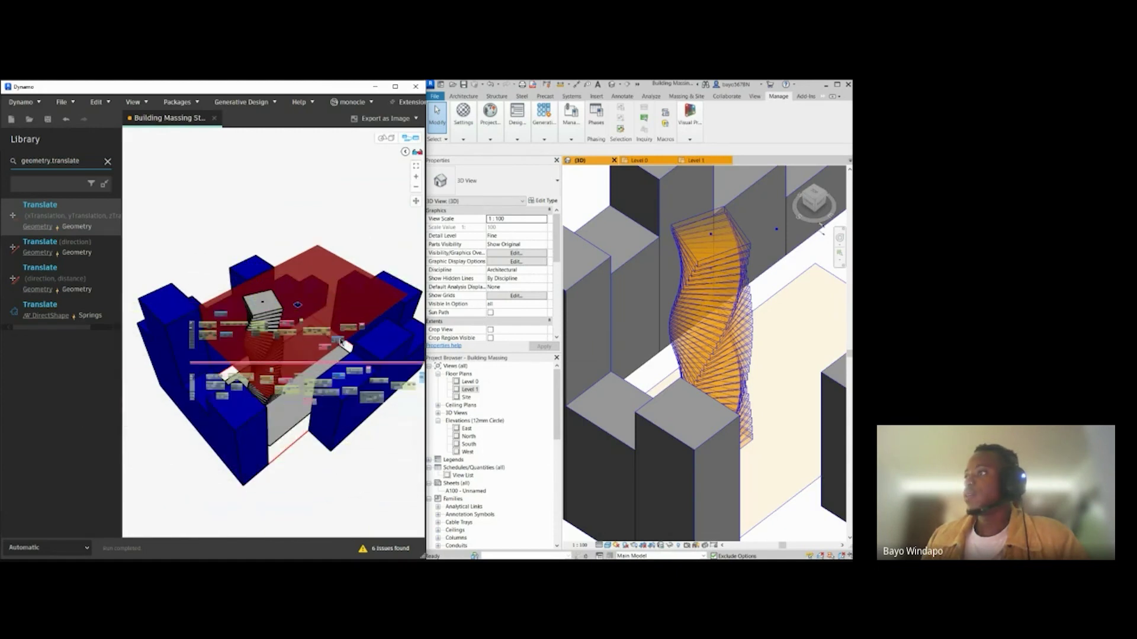
pyautogui.moveTo(300, 337); pyautogui.dragTo(286, 329, button='middle')
pyautogui.scroll(4, 281, 320)
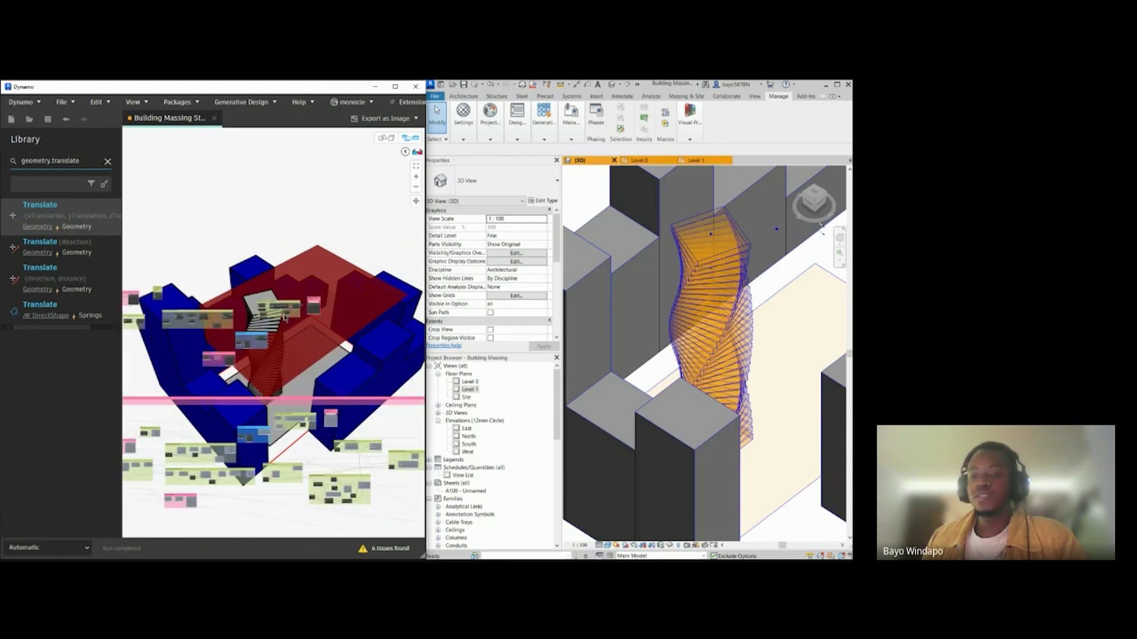
pyautogui.scroll(5, 295, 320)
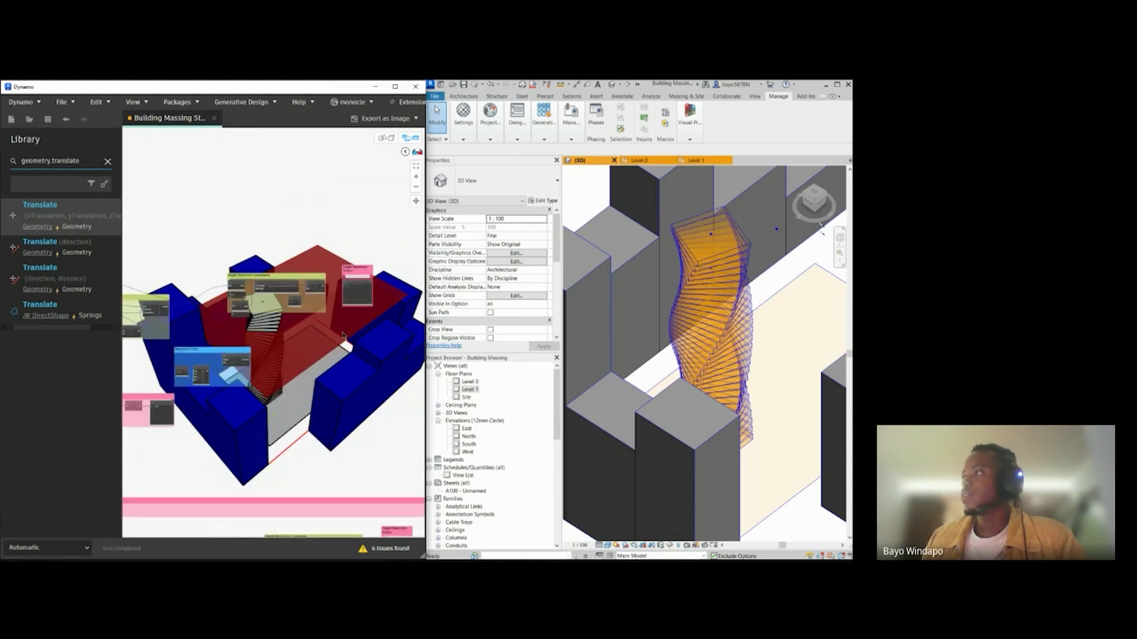
pyautogui.moveTo(344, 395); pyautogui.dragTo(335, 330, button='middle')
pyautogui.scroll(5, 358, 194)
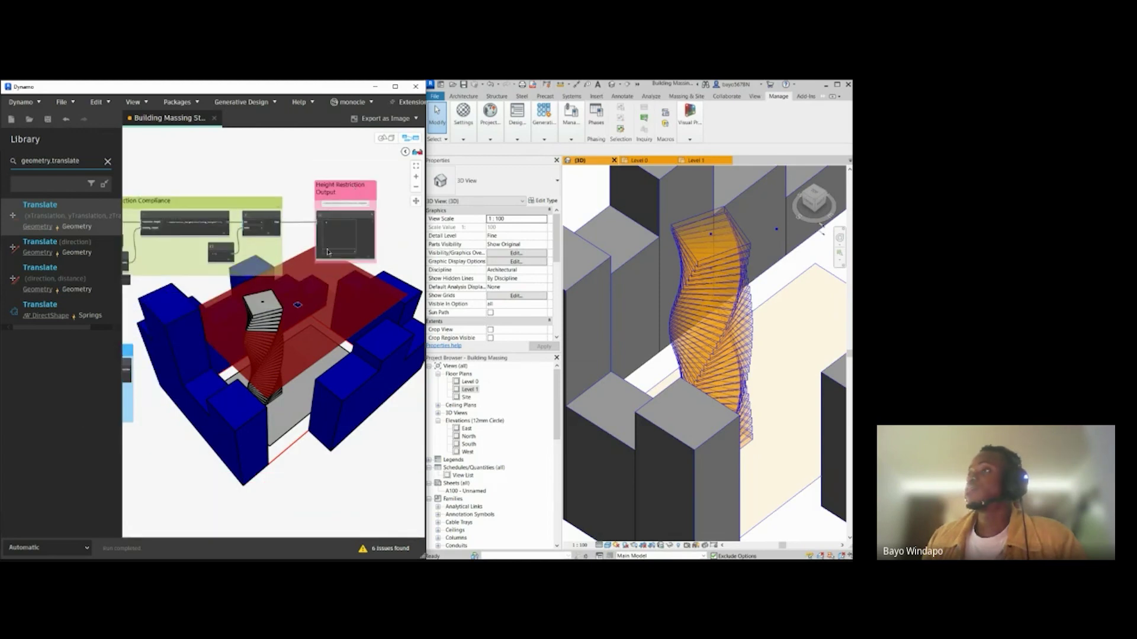
# Step: Examine the Height Restriction Surface, Get Vertical Floor Faces and Volume Output groups in the lower copy of the graph
pyautogui.scroll(-4, 275, 296)
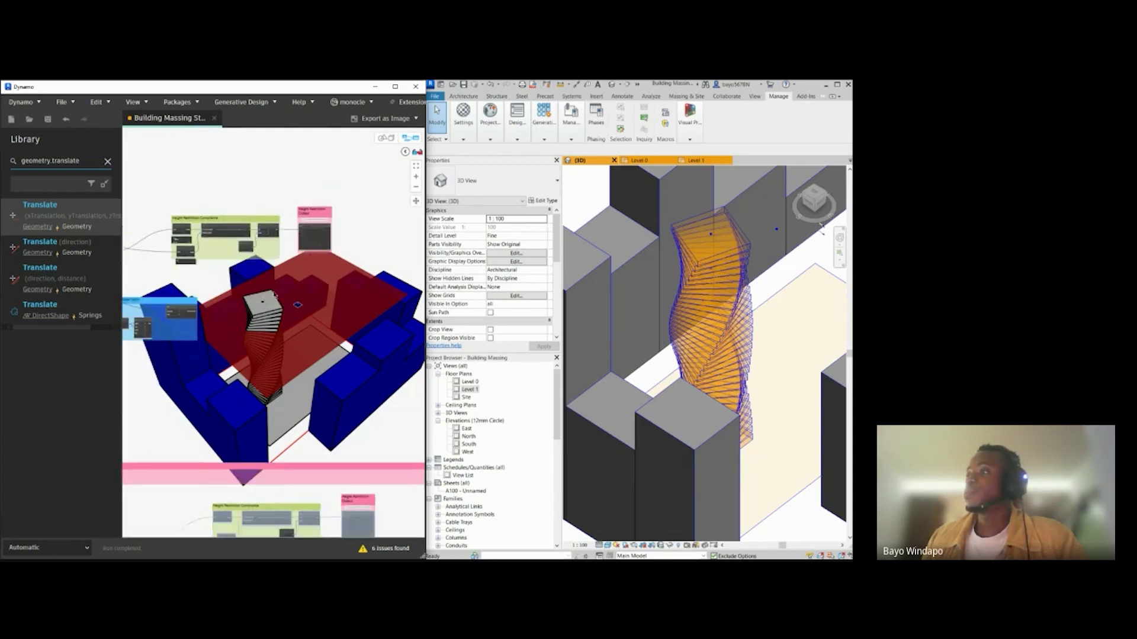
pyautogui.scroll(-6, 261, 468)
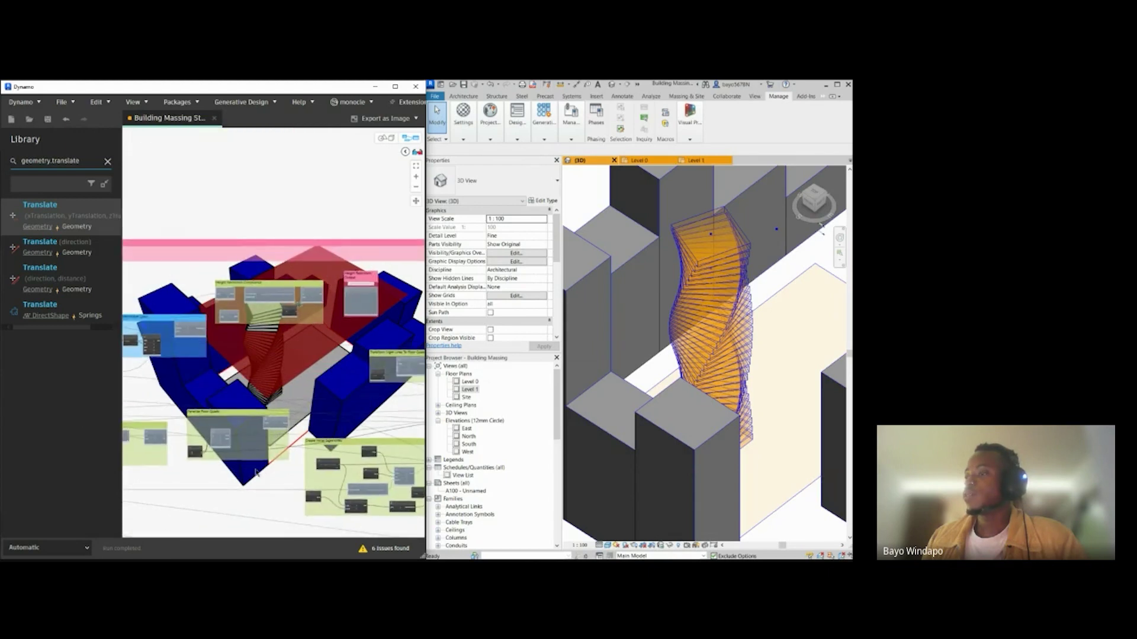
pyautogui.scroll(-5, 256, 472)
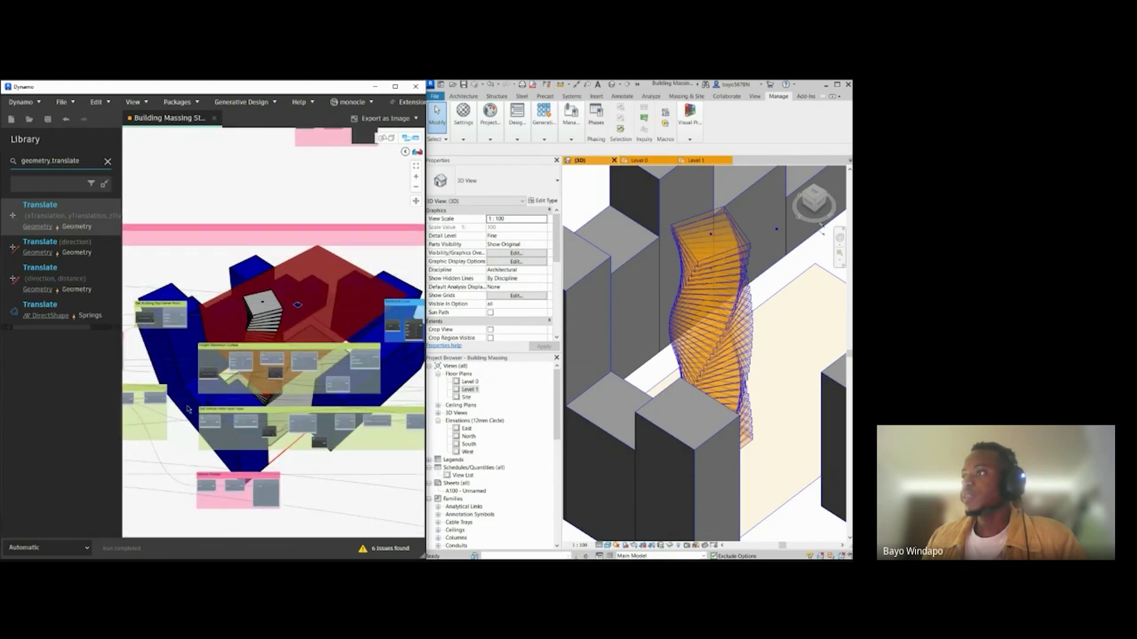
pyautogui.scroll(4, 187, 409)
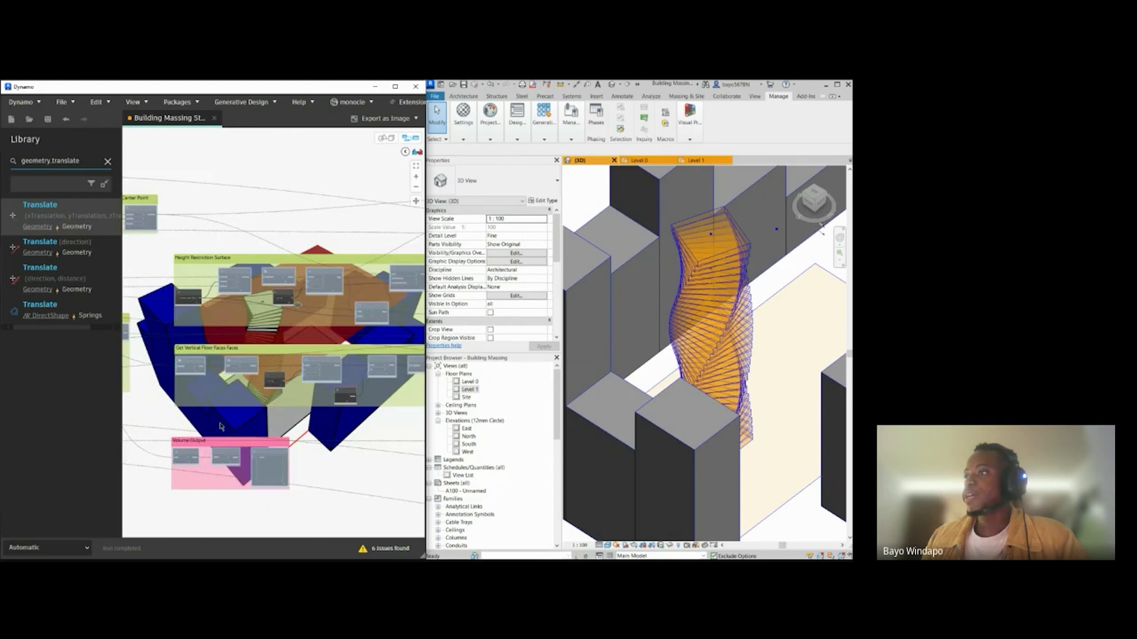
pyautogui.moveTo(192, 345); pyautogui.dragTo(197, 358, button='middle')
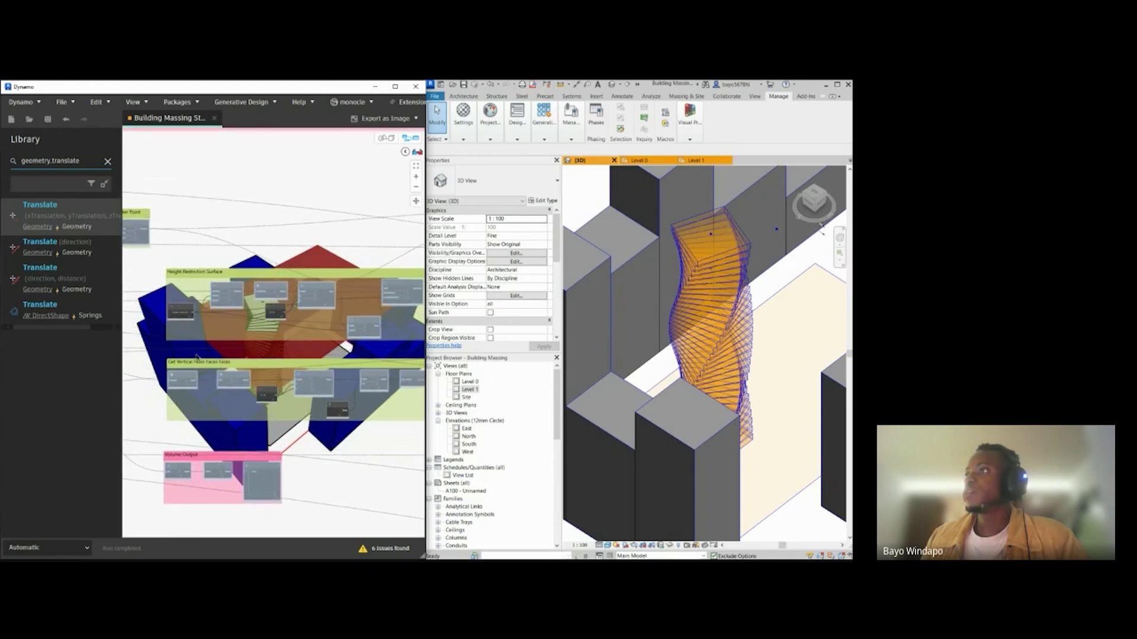
pyautogui.moveTo(203, 406); pyautogui.dragTo(197, 408, button='middle')
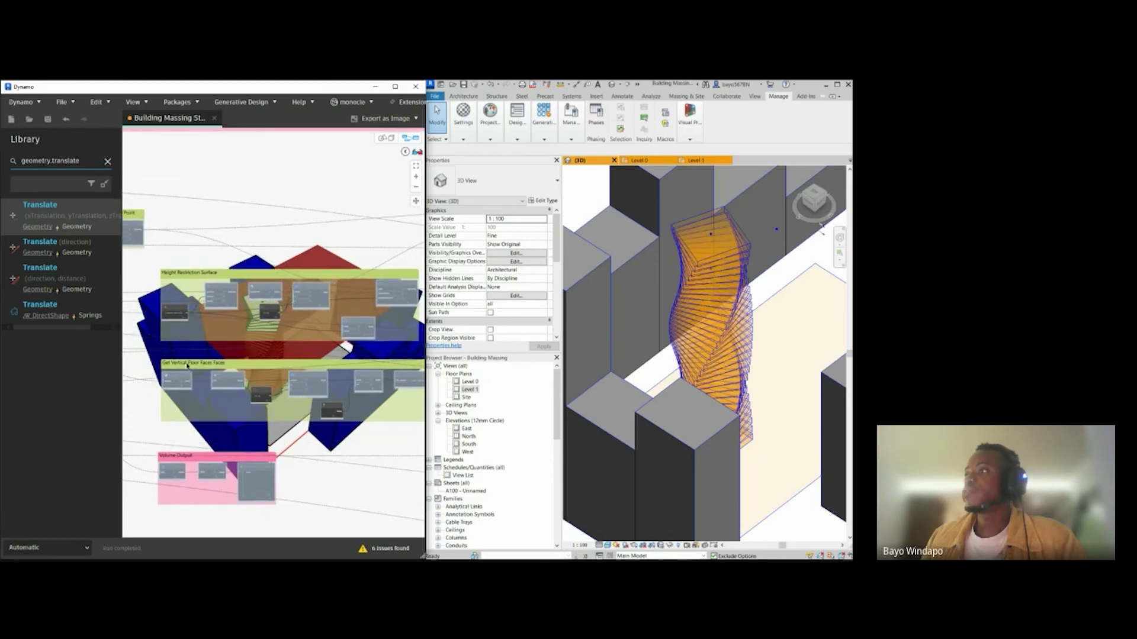
pyautogui.scroll(2, 181, 372)
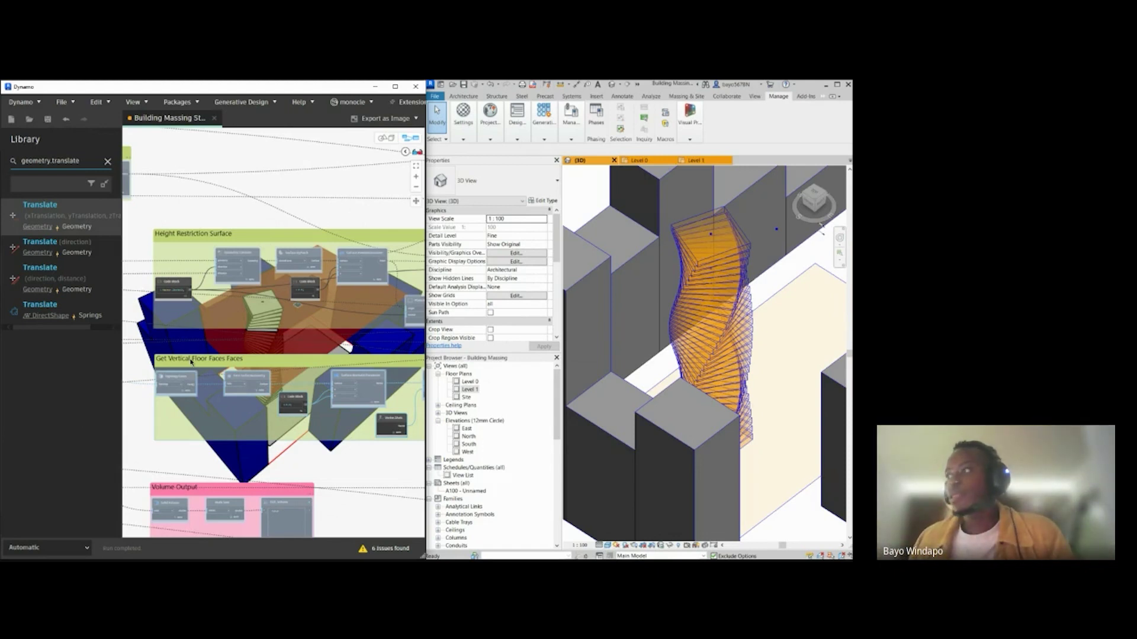
pyautogui.moveTo(213, 431); pyautogui.dragTo(208, 427, button='middle')
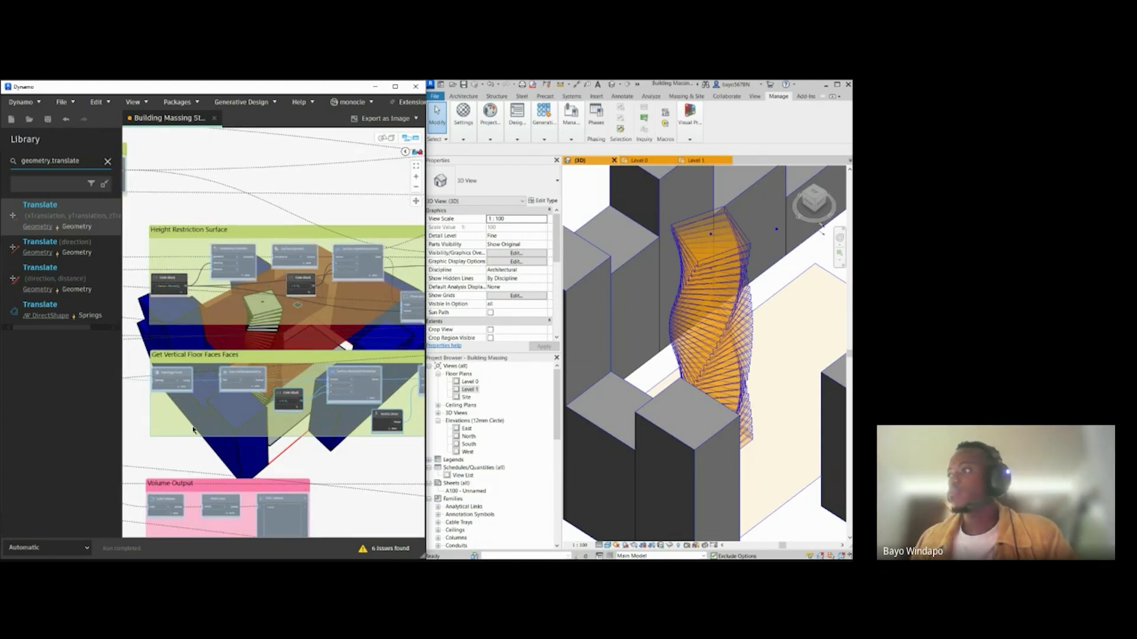
# Step: Inspect the Topology.Faces and Face.SurfaceGeometry nodes, then the Geometry.Rotate node, in the lower copy of the graph
pyautogui.scroll(-5, 193, 429)
pyautogui.scroll(-3, 193, 429)
pyautogui.moveTo(216, 431); pyautogui.dragTo(306, 268)
pyautogui.scroll(5, 305, 269)
pyautogui.scroll(3, 306, 269)
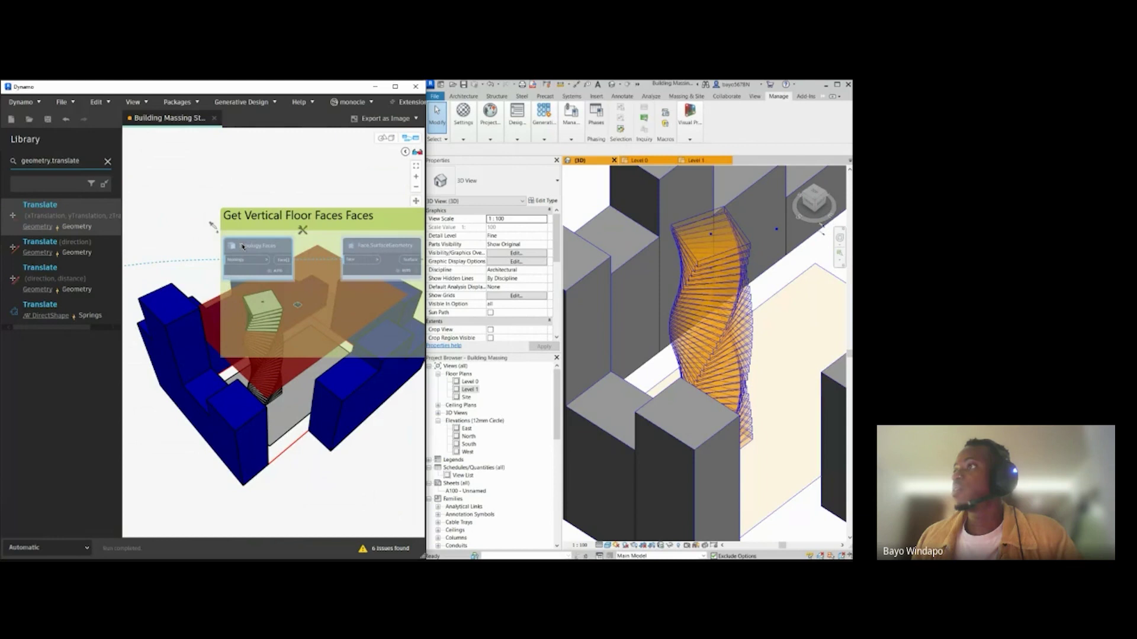
pyautogui.scroll(-2, 247, 245)
pyautogui.scroll(-5, 247, 246)
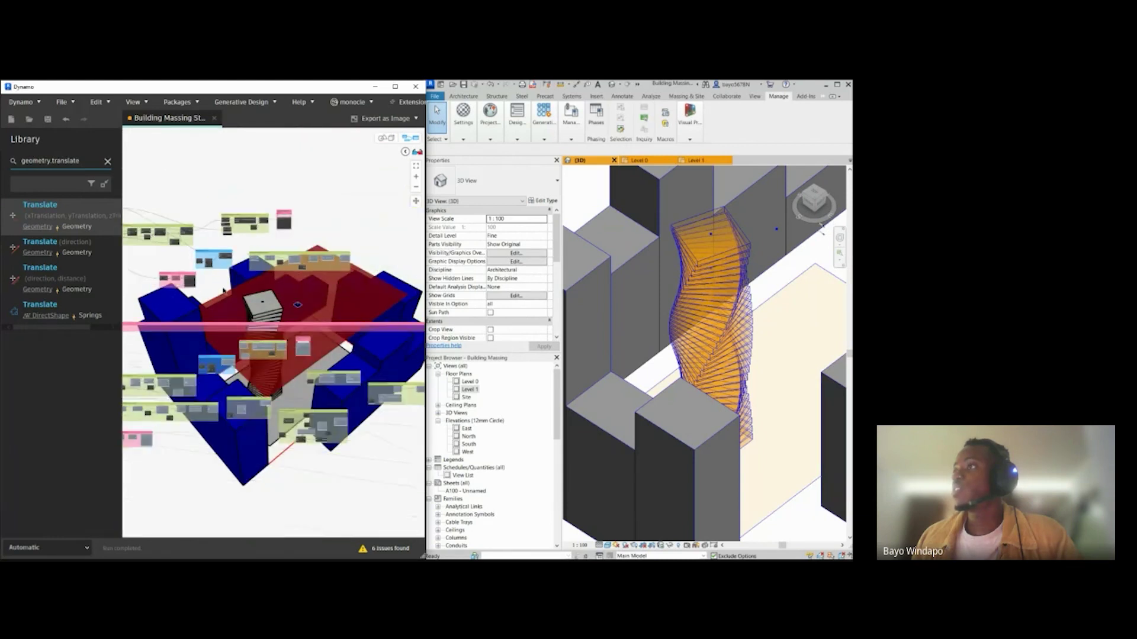
pyautogui.scroll(5, 203, 333)
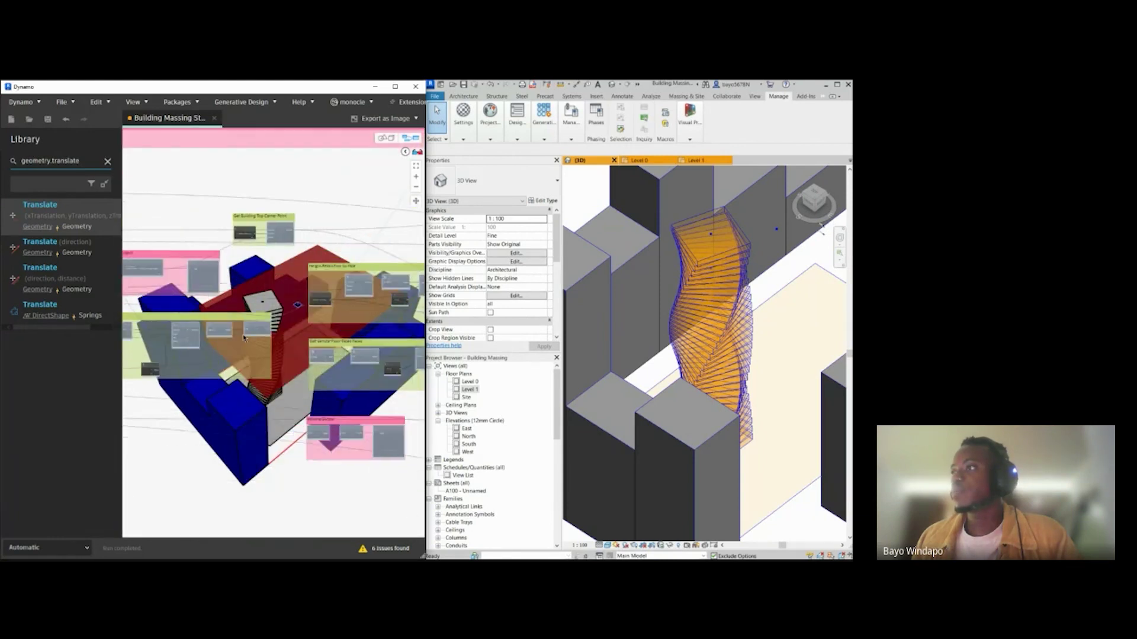
pyautogui.scroll(3, 202, 333)
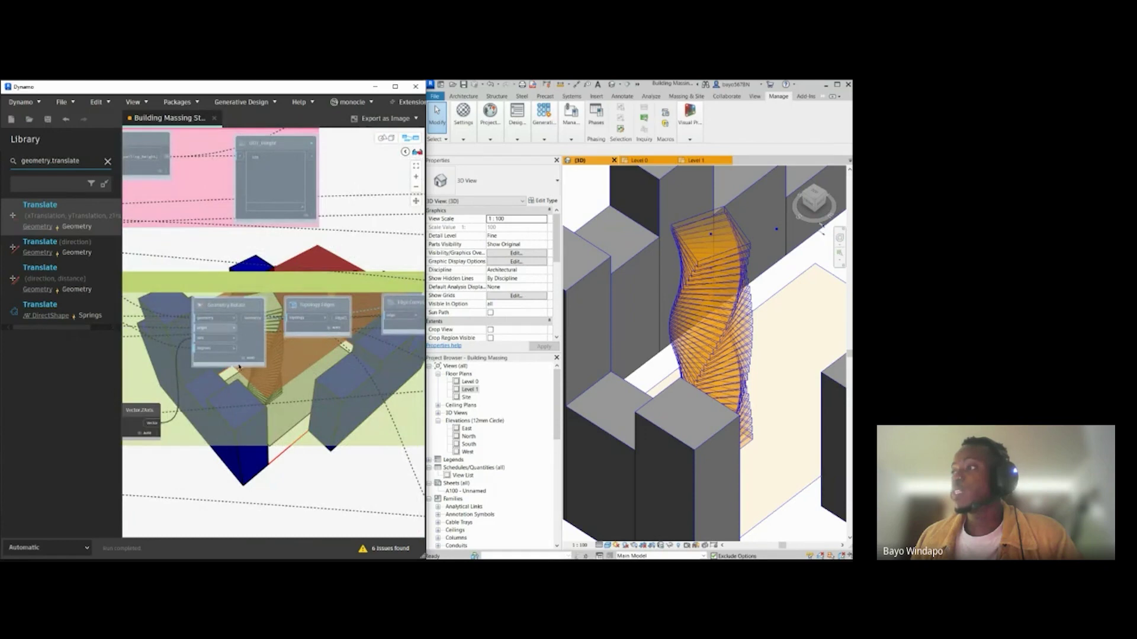
pyautogui.scroll(-3, 301, 315)
pyautogui.scroll(-1, 301, 313)
# Step: Follow the upper graph from its Geometry.Rotate node past the Volume Output group to the Get Vertical Floor Faces group
pyautogui.moveTo(301, 313); pyautogui.dragTo(256, 420, button='middle')
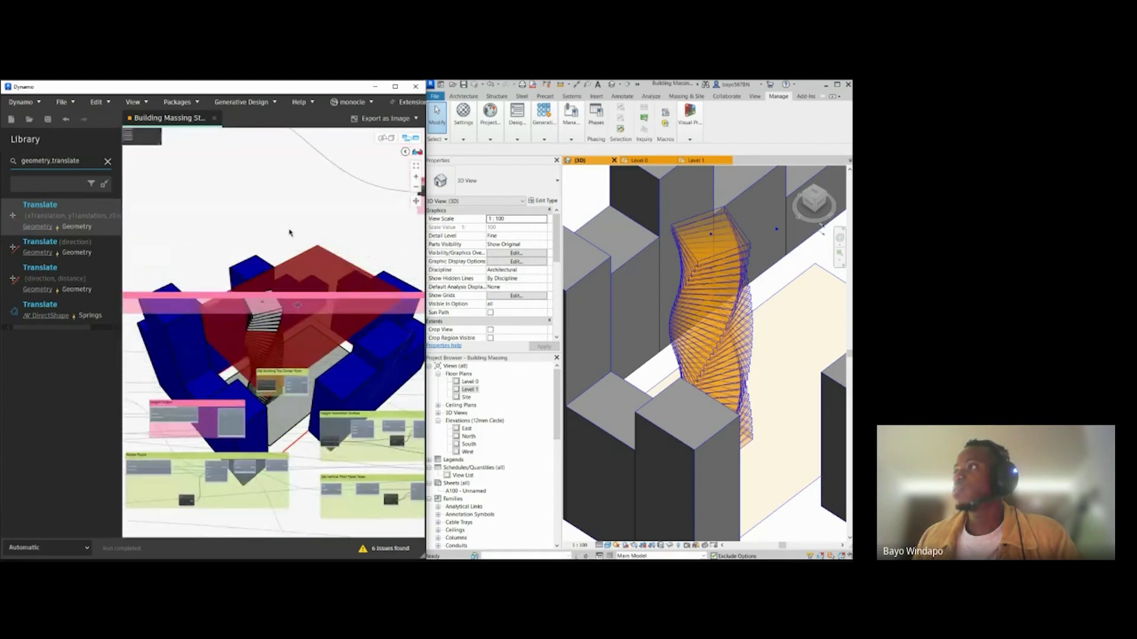
pyautogui.scroll(-2, 290, 229)
pyautogui.moveTo(274, 225); pyautogui.dragTo(269, 324, button='middle')
pyautogui.scroll(4, 208, 234)
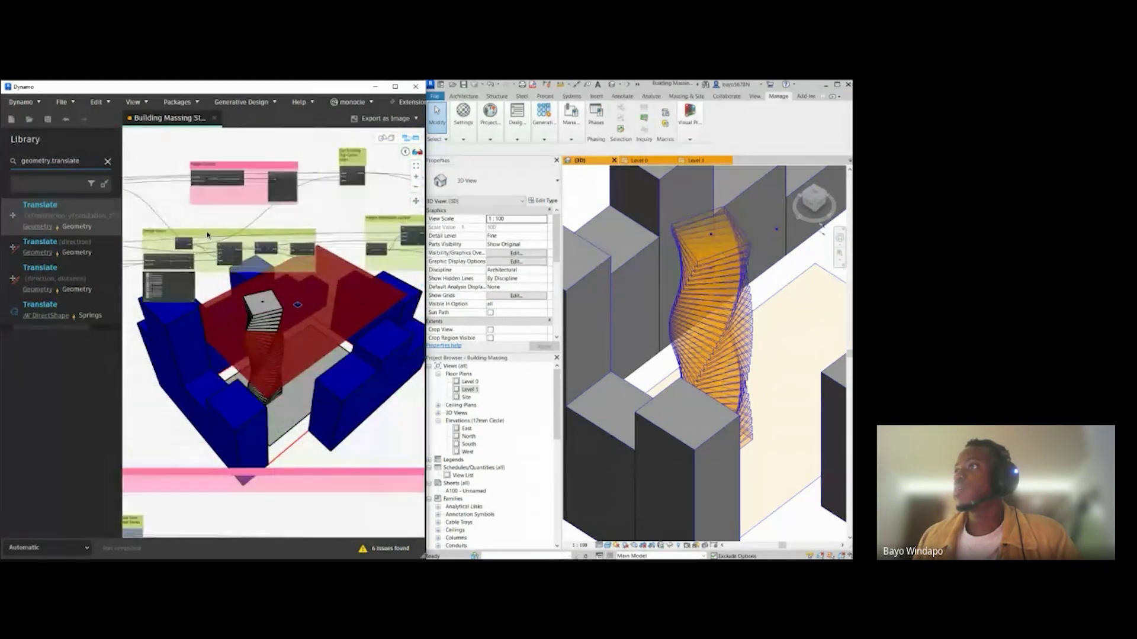
pyautogui.scroll(4, 214, 237)
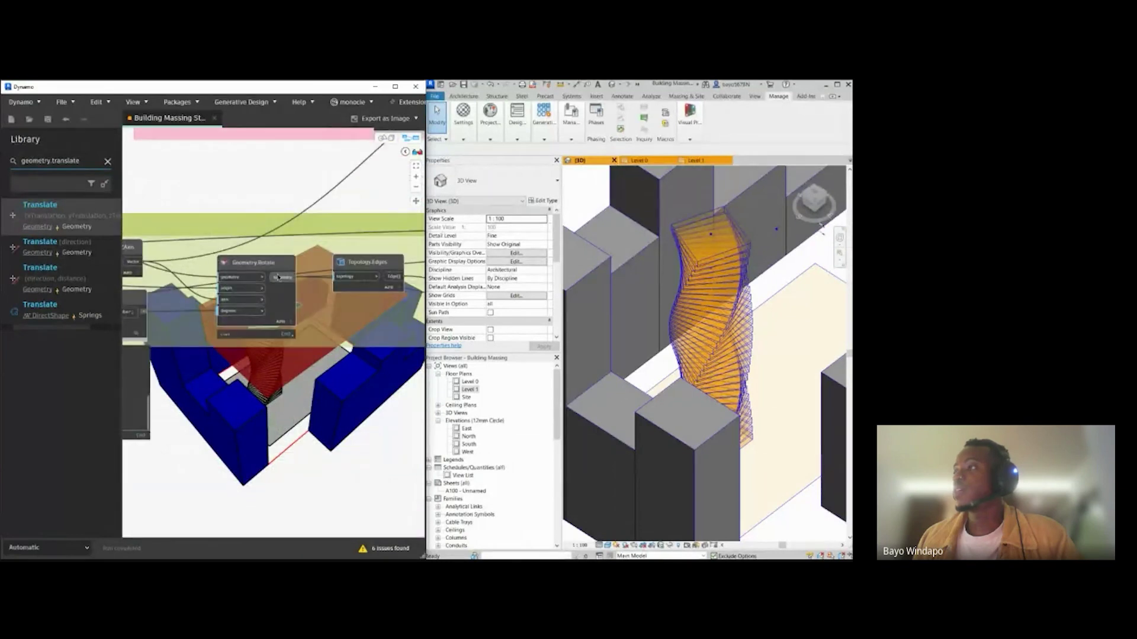
pyautogui.scroll(-3, 290, 356)
pyautogui.scroll(-1, 307, 383)
pyautogui.moveTo(306, 384); pyautogui.dragTo(139, 372, button='middle')
pyautogui.moveTo(352, 404); pyautogui.dragTo(214, 395, button='middle')
pyautogui.moveTo(317, 390); pyautogui.dragTo(309, 388, button='middle')
pyautogui.scroll(5, 322, 428)
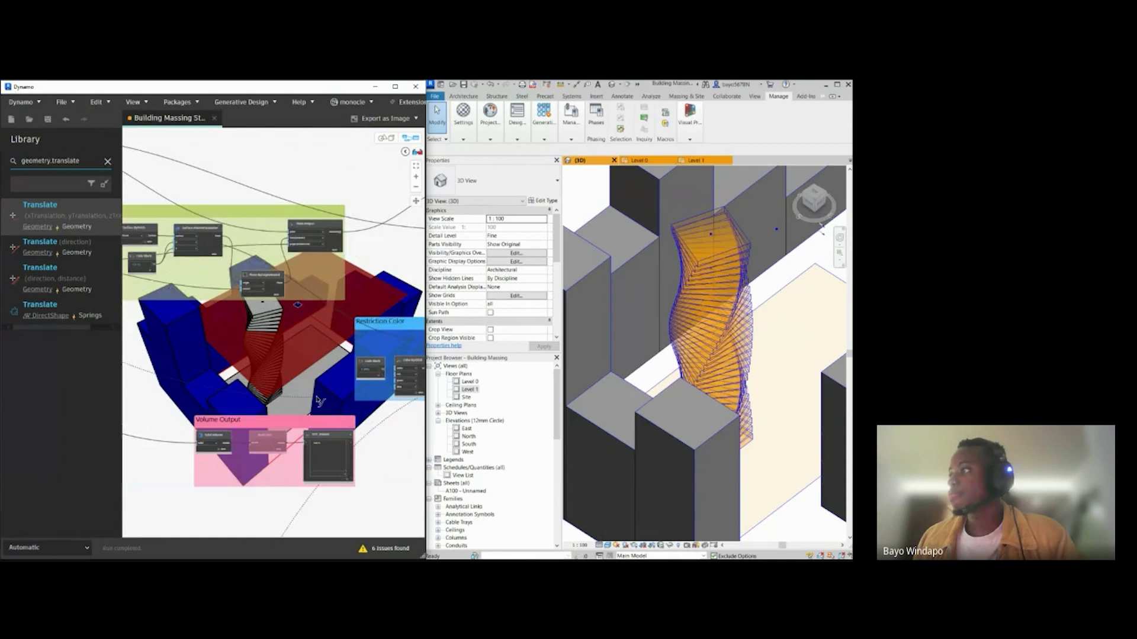
pyautogui.moveTo(322, 428); pyautogui.dragTo(195, 438, button='middle')
pyautogui.moveTo(355, 385); pyautogui.dragTo(275, 382, button='middle')
pyautogui.scroll(3, 275, 382)
pyautogui.moveTo(331, 425); pyautogui.dragTo(225, 427, button='middle')
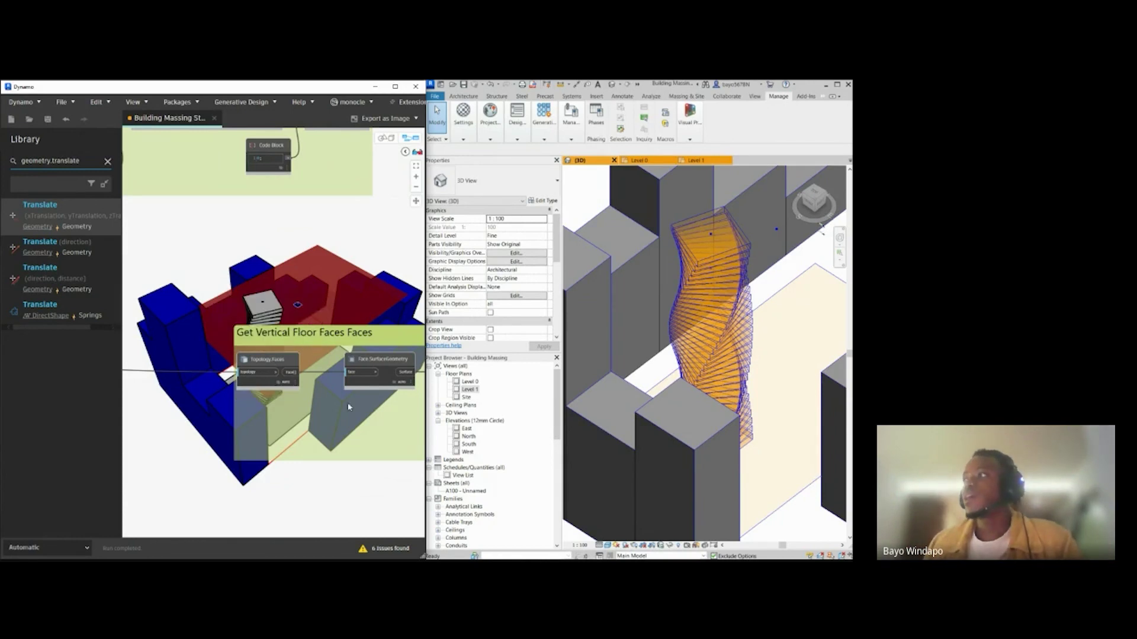
# Step: Inspect the nested surface lists in the Face.SurfaceGeometry node's output preview, from the first sublist to the last
pyautogui.scroll(3, 336, 371)
pyautogui.moveTo(335, 368); pyautogui.dragTo(275, 357, button='middle')
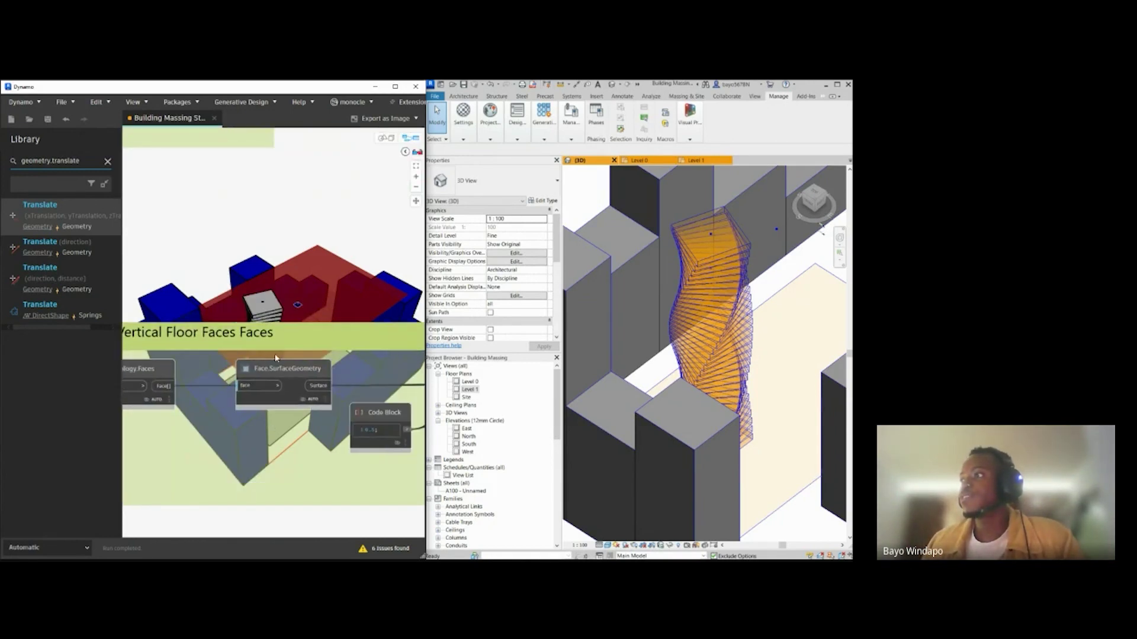
pyautogui.moveTo(323, 418)
pyautogui.click(323, 494)
pyautogui.moveTo(323, 494); pyautogui.dragTo(296, 456, button='middle')
pyautogui.click(301, 496)
pyautogui.moveTo(260, 512); pyautogui.dragTo(265, 472, button='middle')
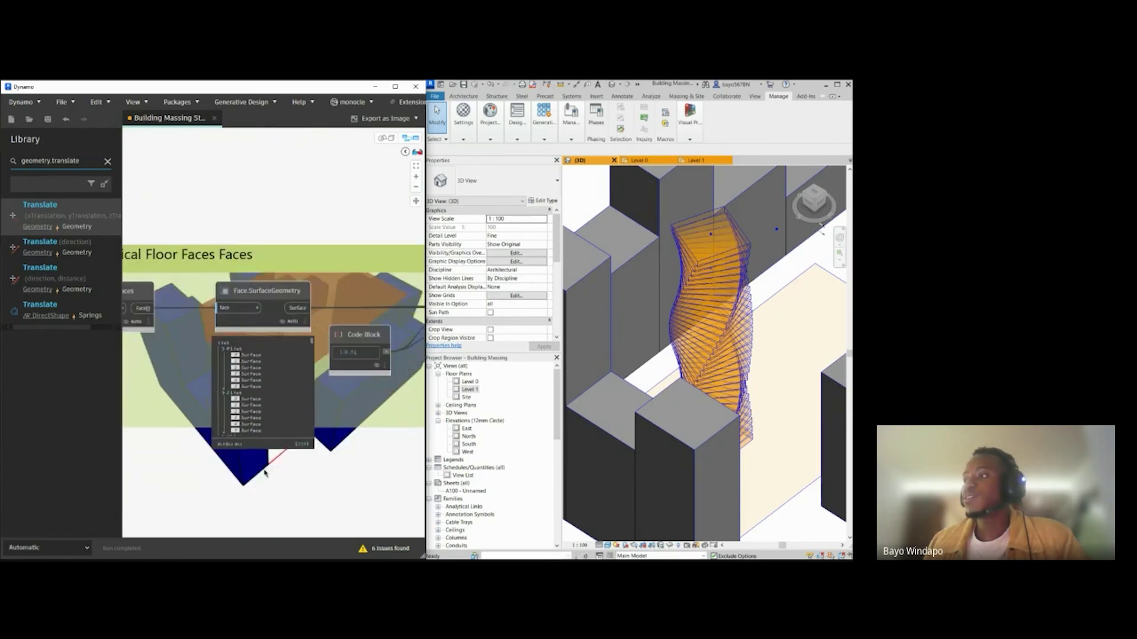
pyautogui.scroll(3, 193, 385)
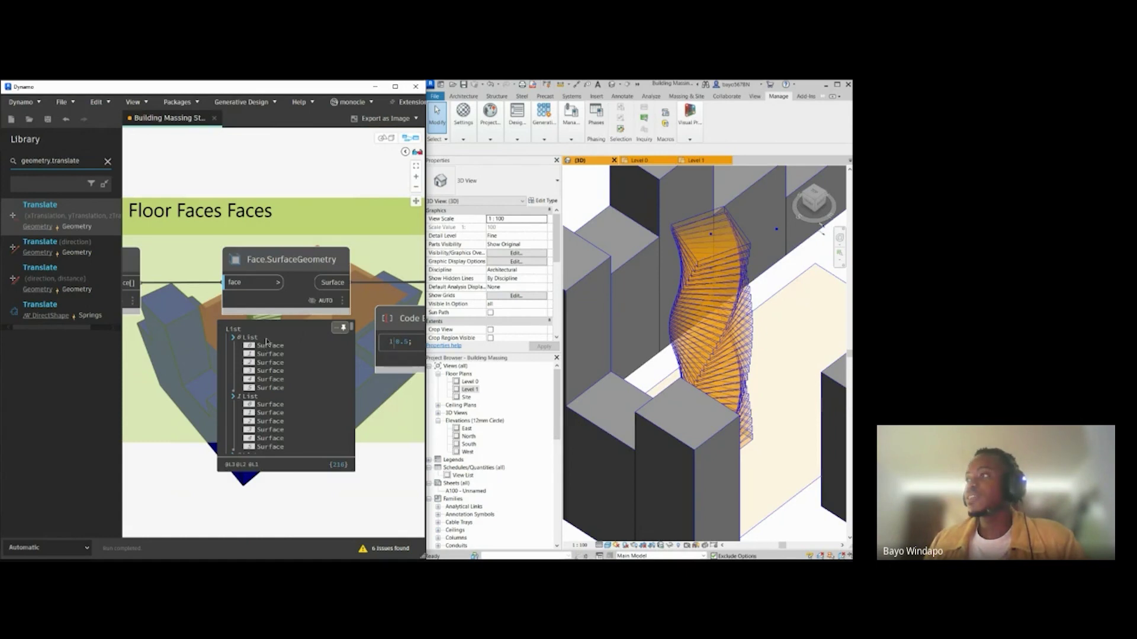
pyautogui.scroll(-2, 277, 395)
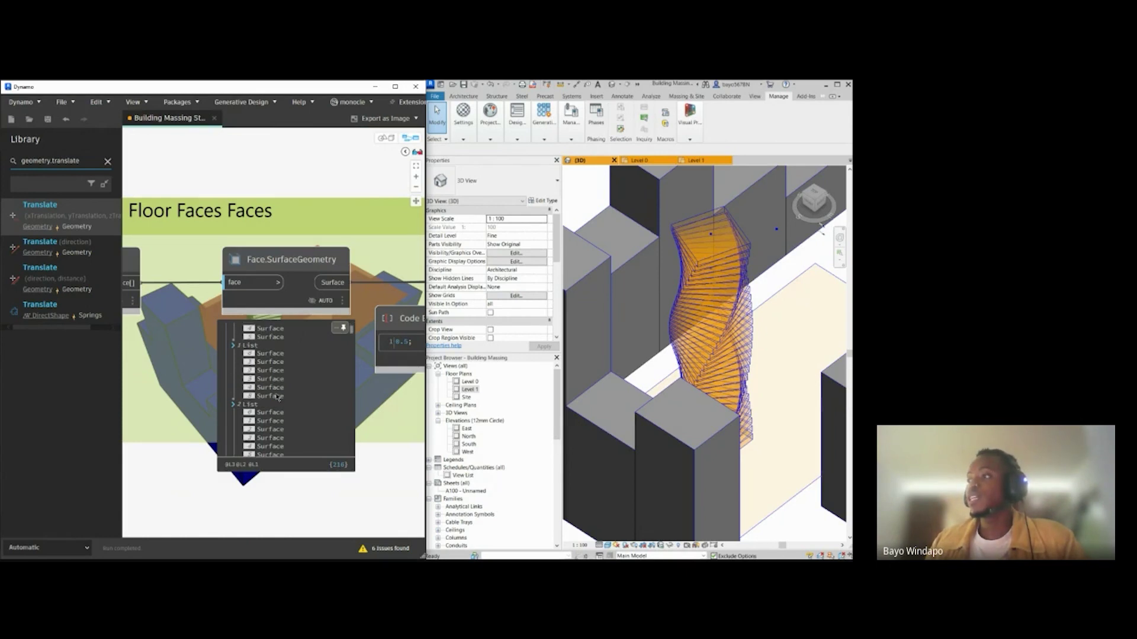
pyautogui.scroll(1, 278, 400)
pyautogui.moveTo(352, 334); pyautogui.dragTo(340, 472)
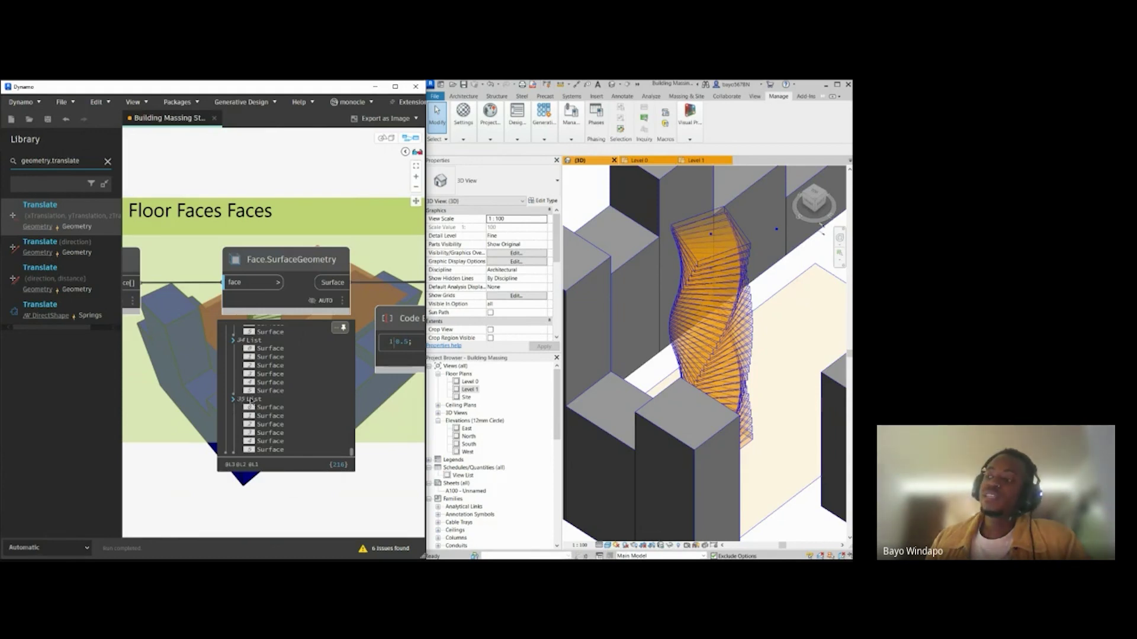
pyautogui.moveTo(351, 454); pyautogui.dragTo(352, 323)
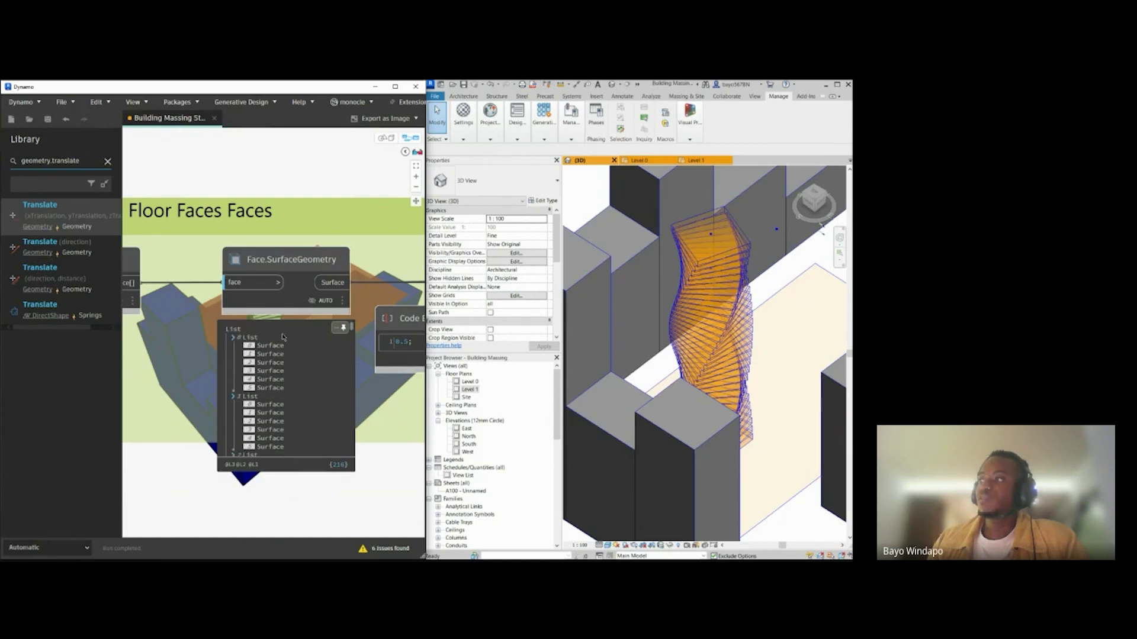
pyautogui.scroll(-3, 363, 233)
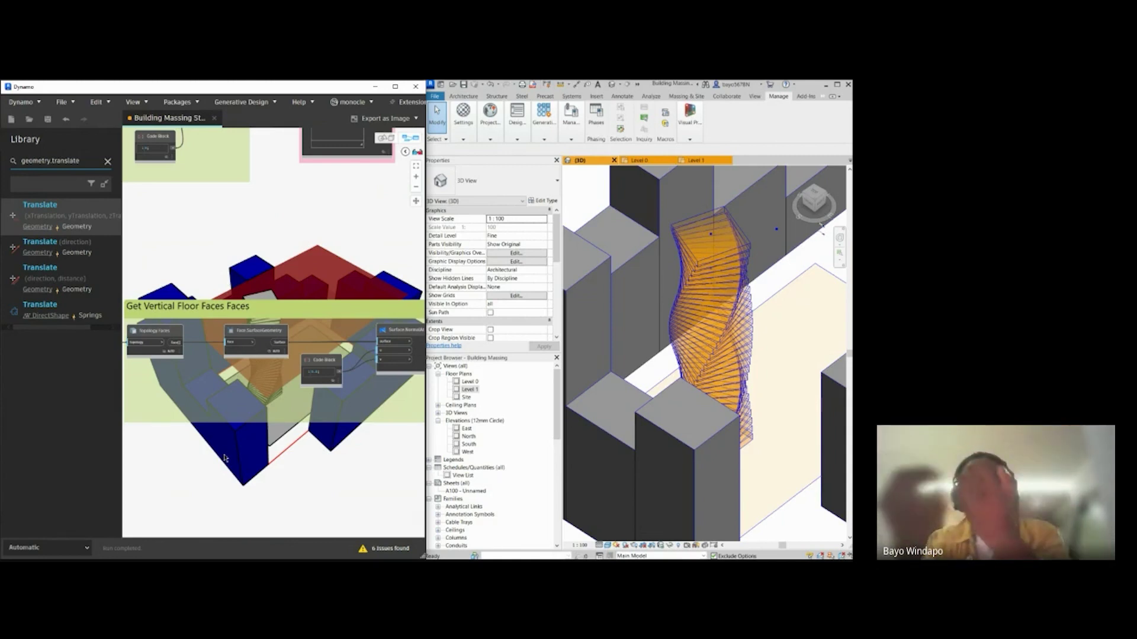
# Step: Turn off the geometry preview of the Geometry.Rotate node
pyautogui.scroll(3, 382, 304)
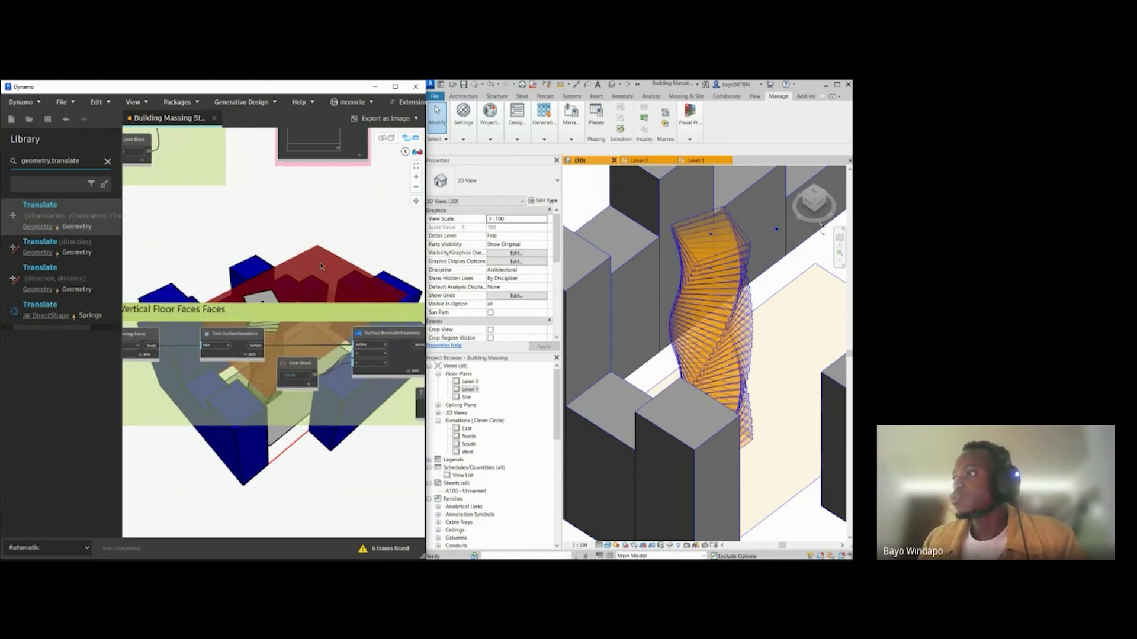
pyautogui.moveTo(289, 314); pyautogui.dragTo(335, 328, button='middle')
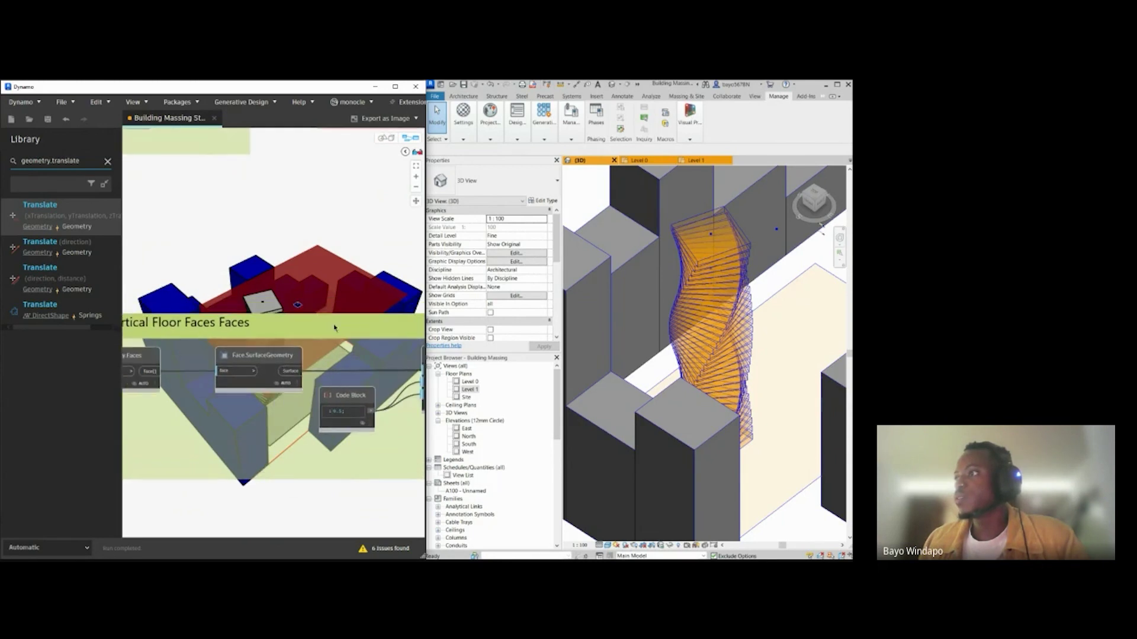
pyautogui.scroll(-5, 259, 303)
pyautogui.moveTo(243, 299); pyautogui.dragTo(402, 311, button='middle')
pyautogui.moveTo(180, 318); pyautogui.dragTo(362, 325, button='middle')
pyautogui.moveTo(303, 306); pyautogui.dragTo(321, 313, button='middle')
pyautogui.scroll(5, 322, 316)
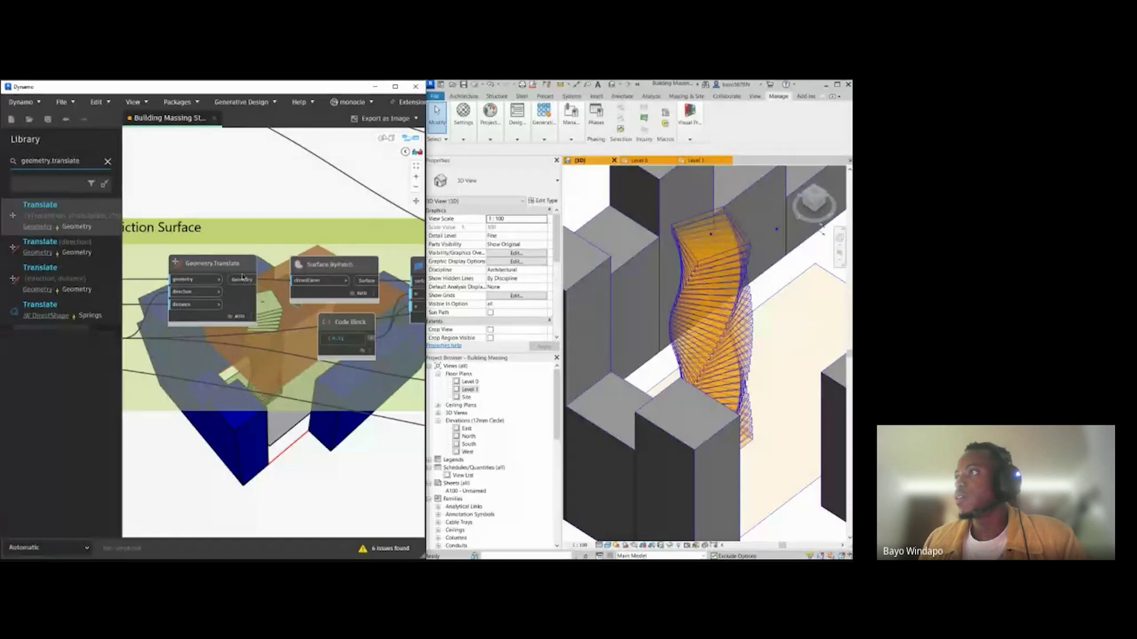
pyautogui.scroll(-5, 231, 296)
pyautogui.moveTo(201, 299); pyautogui.dragTo(349, 308)
pyautogui.moveTo(139, 301); pyautogui.dragTo(265, 315, button='middle')
pyautogui.scroll(3, 265, 315)
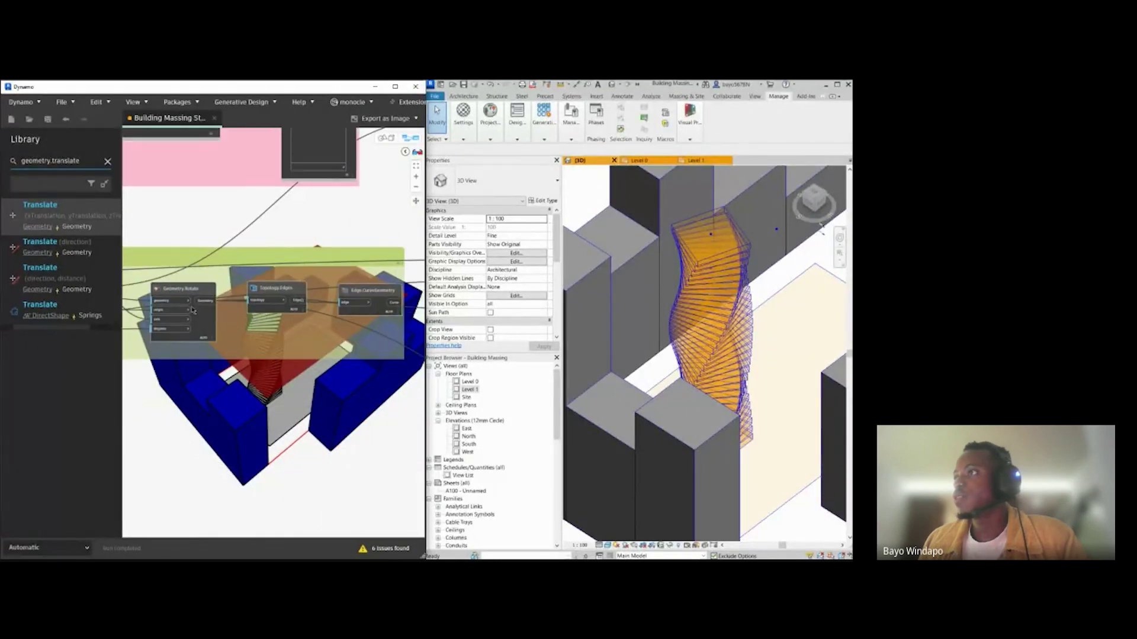
pyautogui.rightClick(207, 323)
pyautogui.click(237, 363)
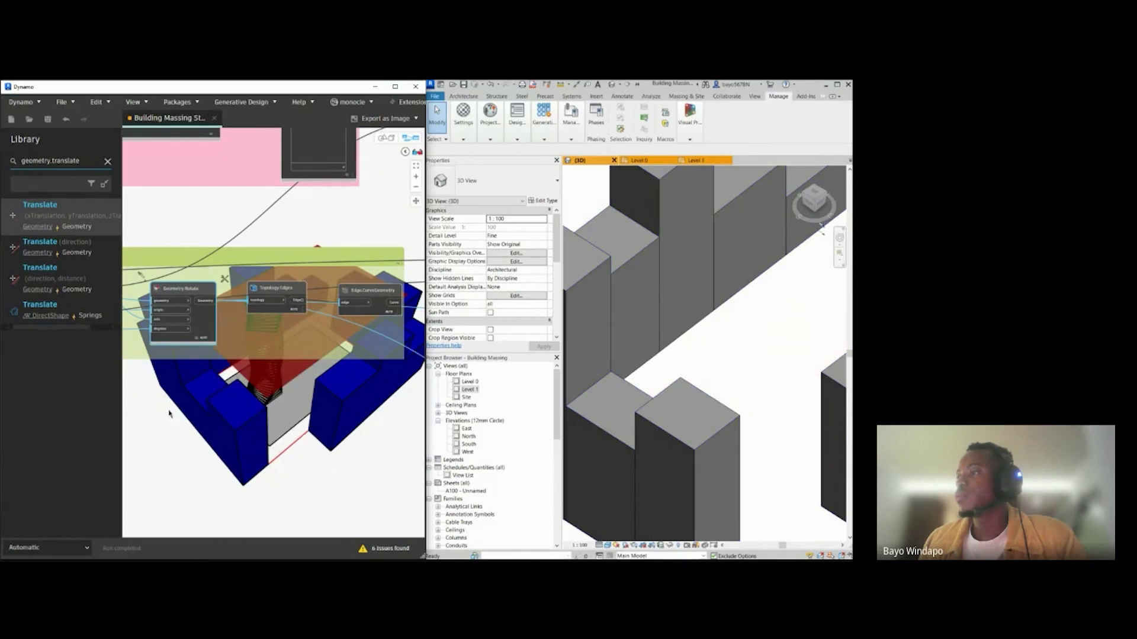
# Step: Turn on the geometry preview of the Face.SurfaceGeometry node and inspect the tower in the 3D background view
pyautogui.scroll(-3, 190, 406)
pyautogui.moveTo(240, 404); pyautogui.dragTo(210, 400, button='middle')
pyautogui.moveTo(376, 409); pyautogui.dragTo(212, 387, button='middle')
pyautogui.moveTo(378, 388); pyautogui.dragTo(208, 365, button='middle')
pyautogui.scroll(5, 208, 365)
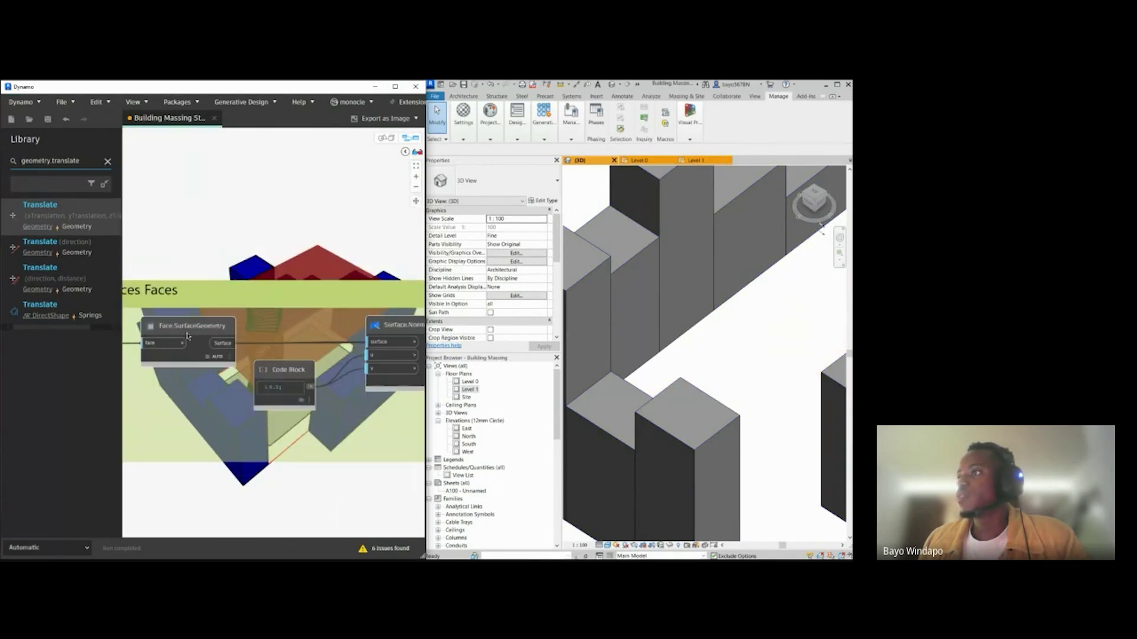
pyautogui.rightClick(190, 328)
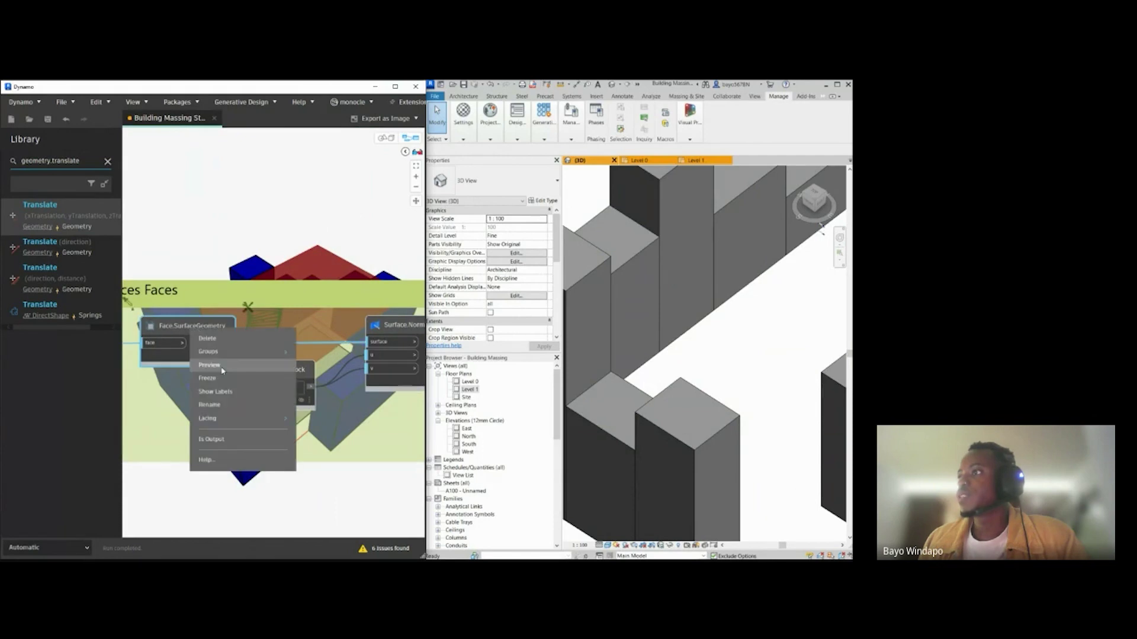
pyautogui.click(223, 371)
pyautogui.click(386, 138)
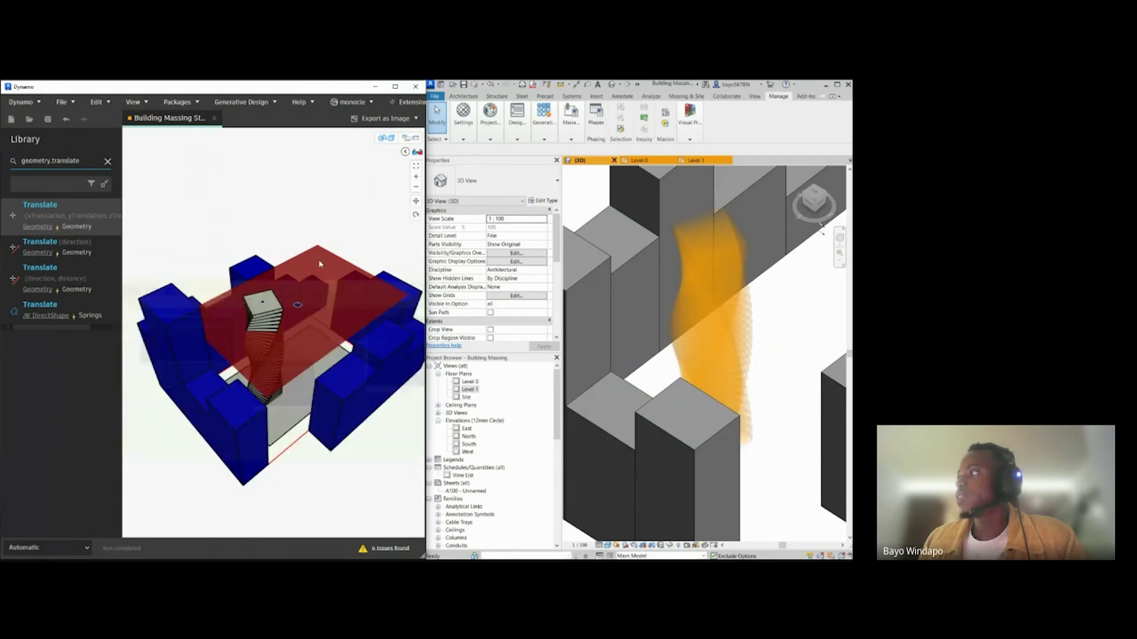
pyautogui.scroll(2, 319, 265)
pyautogui.moveTo(291, 385); pyautogui.dragTo(274, 335, button='right')
pyautogui.click(410, 138)
# Step: Toggle the geometry preview of the Surface.NormalAtParameter node, inspect its output list of vectors, and collapse that list
pyautogui.moveTo(258, 457); pyautogui.dragTo(139, 448, button='middle')
pyautogui.moveTo(299, 395); pyautogui.dragTo(297, 409, button='middle')
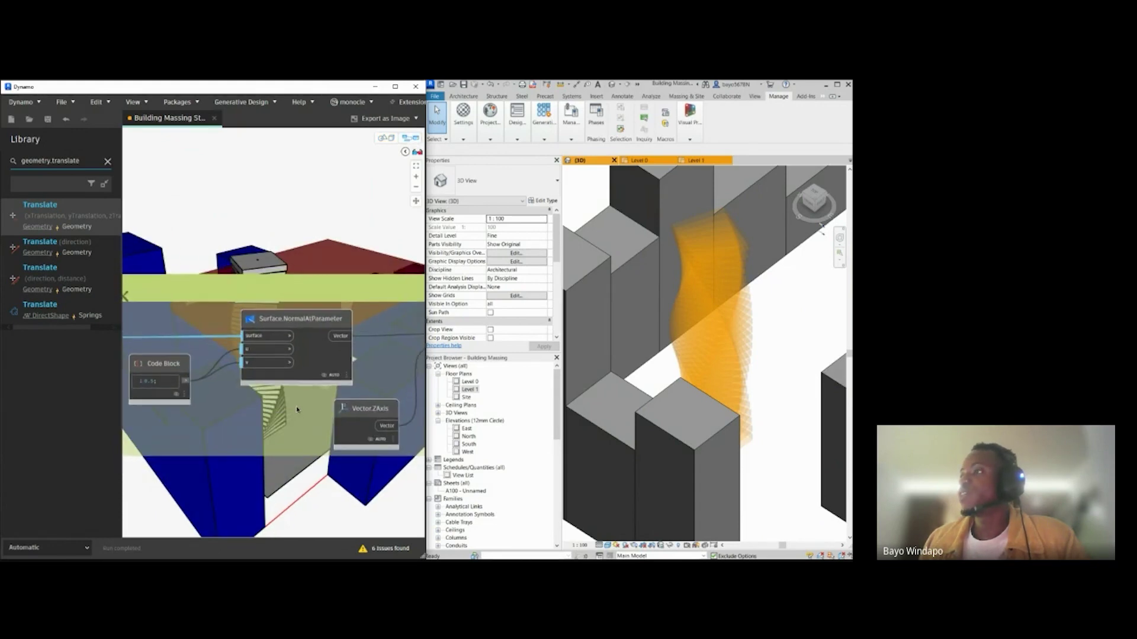
pyautogui.rightClick(315, 351)
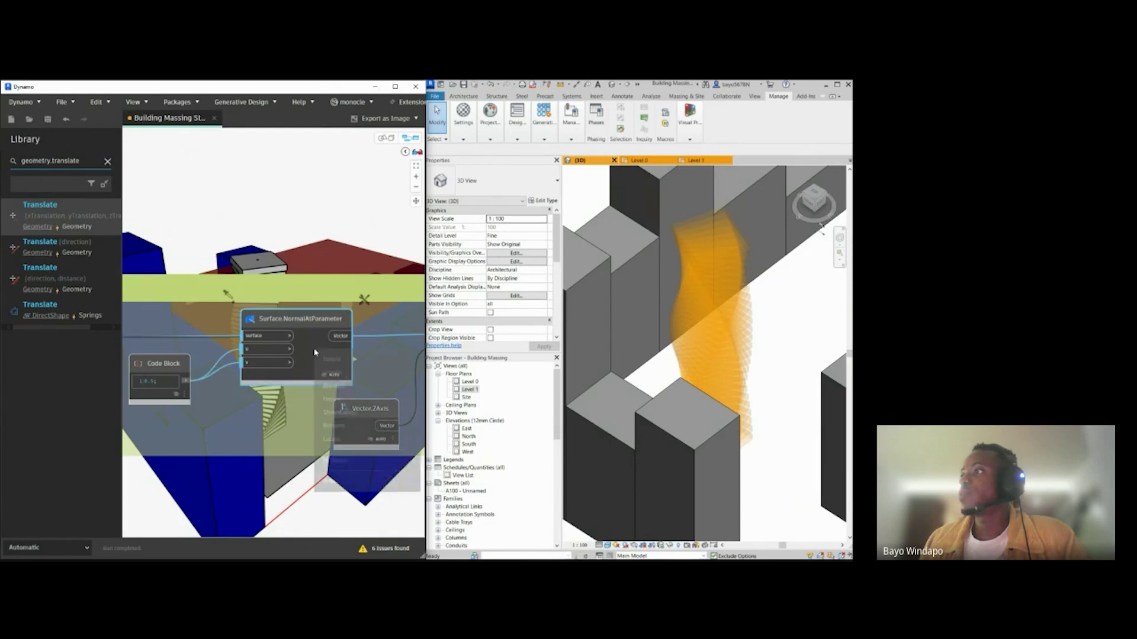
pyautogui.click(325, 386)
pyautogui.moveTo(321, 474)
pyautogui.moveTo(161, 382); pyautogui.dragTo(187, 356, button='middle')
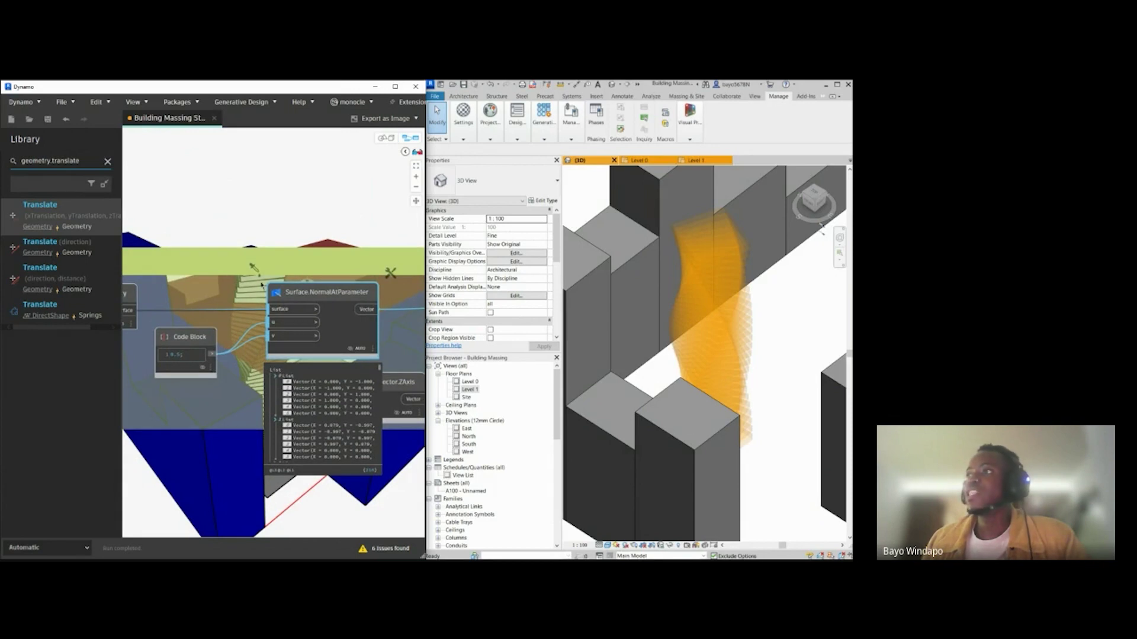
pyautogui.moveTo(286, 221); pyautogui.dragTo(287, 264, button='middle')
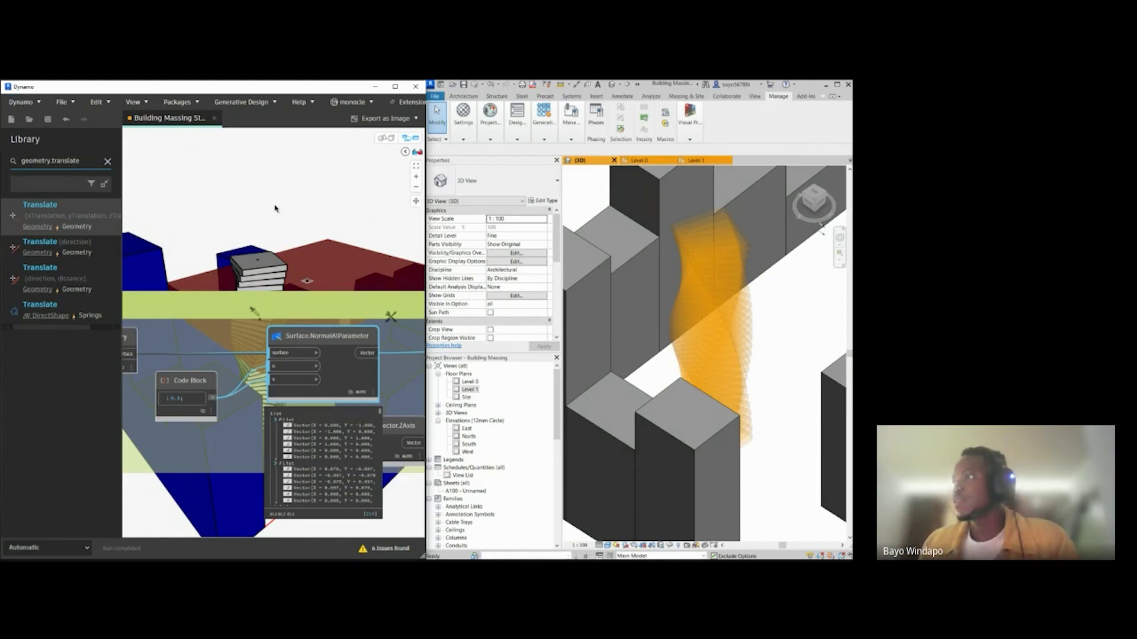
pyautogui.scroll(-3, 271, 267)
pyautogui.scroll(2, 343, 323)
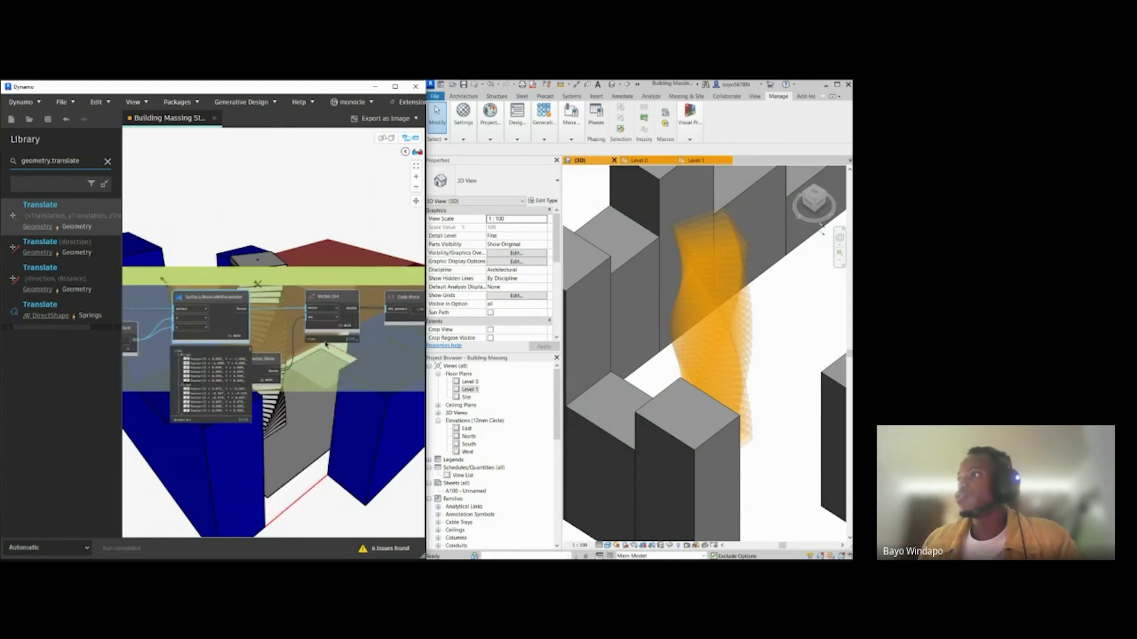
pyautogui.click(244, 352)
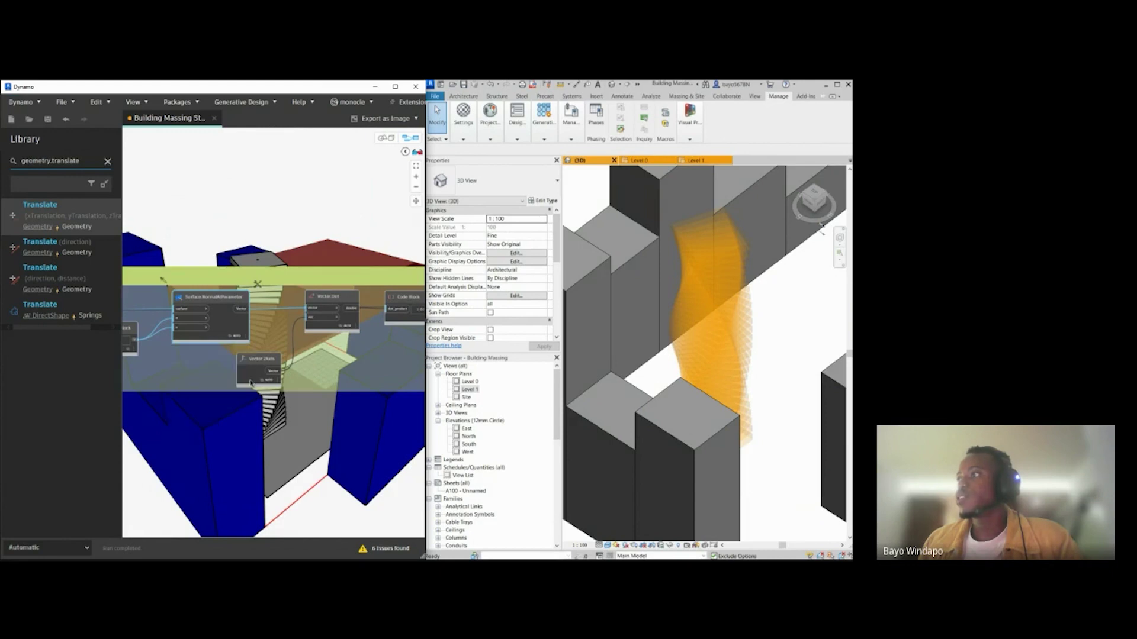
# Step: Examine the Vector.Dot node's output list together with its Vector.ZAxis input
pyautogui.scroll(2, 336, 290)
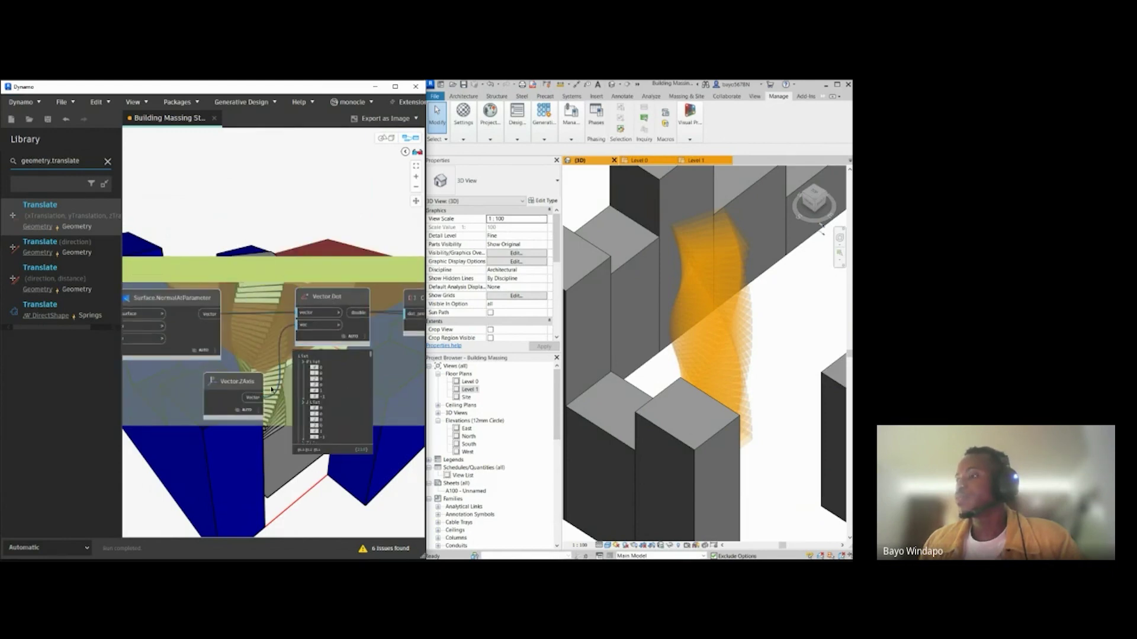
pyautogui.scroll(2, 267, 386)
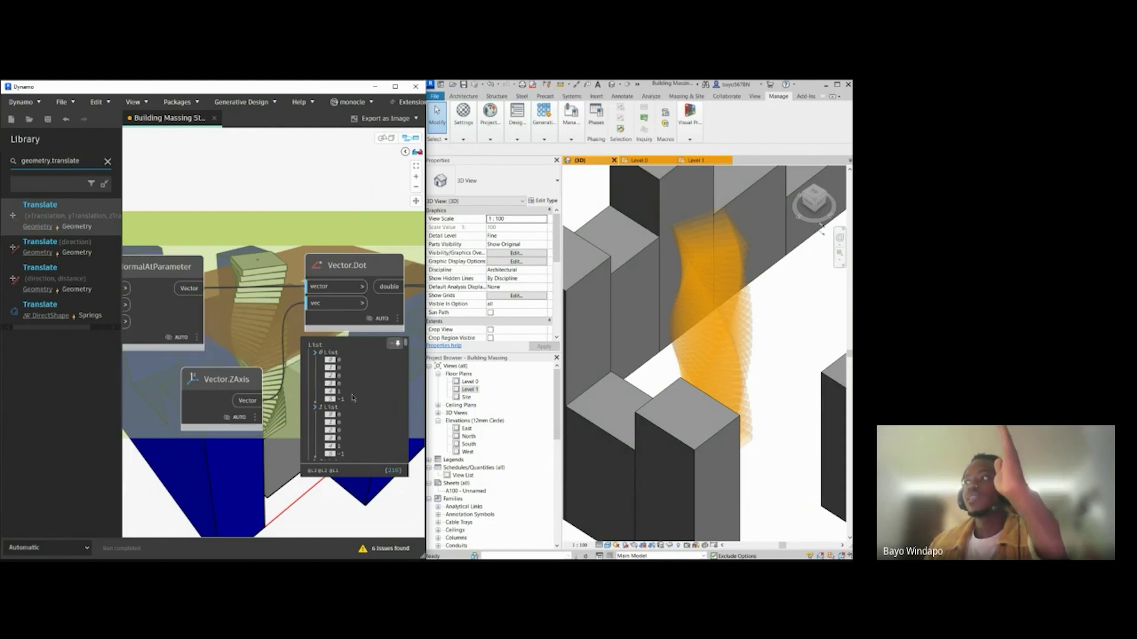
pyautogui.moveTo(217, 395); pyautogui.dragTo(244, 381, button='middle')
pyautogui.scroll(-2, 267, 376)
pyautogui.scroll(-2, 267, 377)
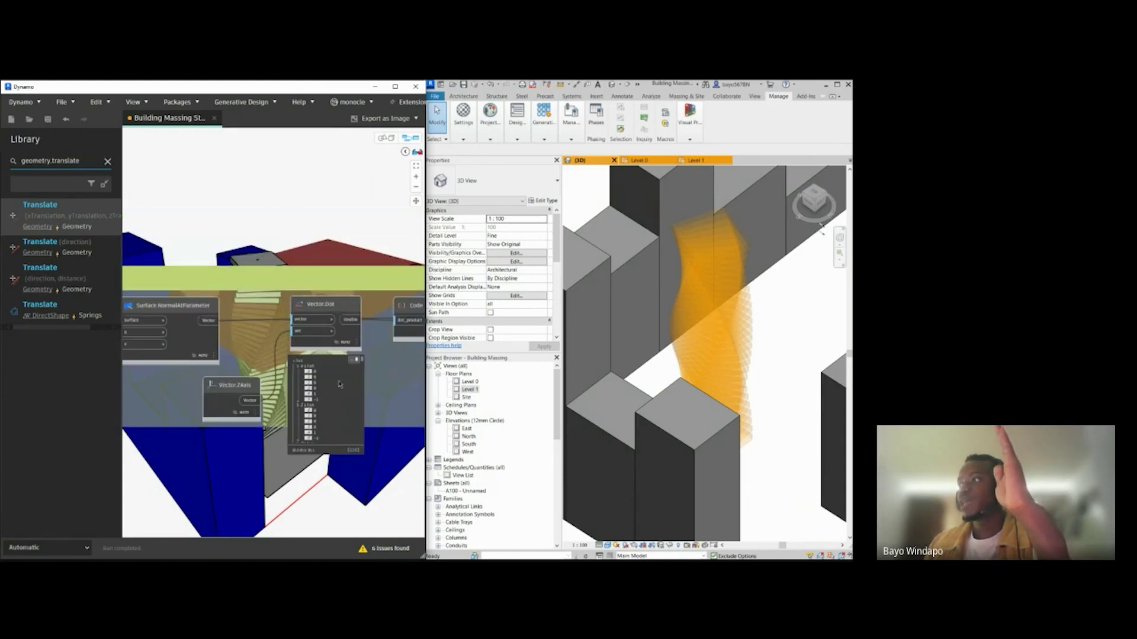
pyautogui.scroll(3, 267, 458)
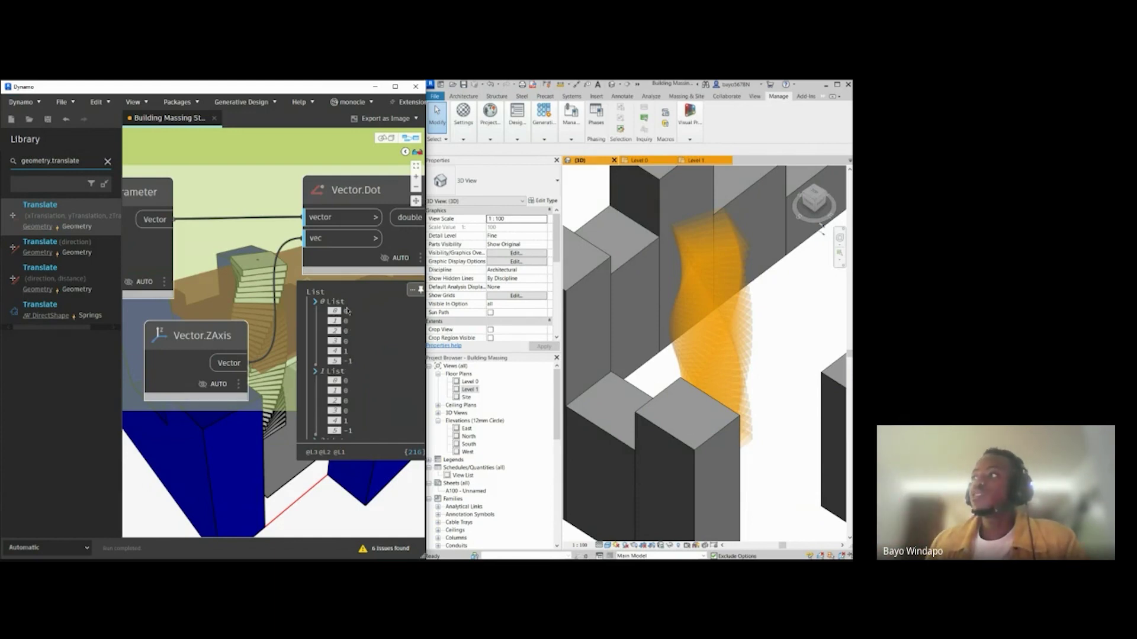
pyautogui.scroll(-5, 346, 354)
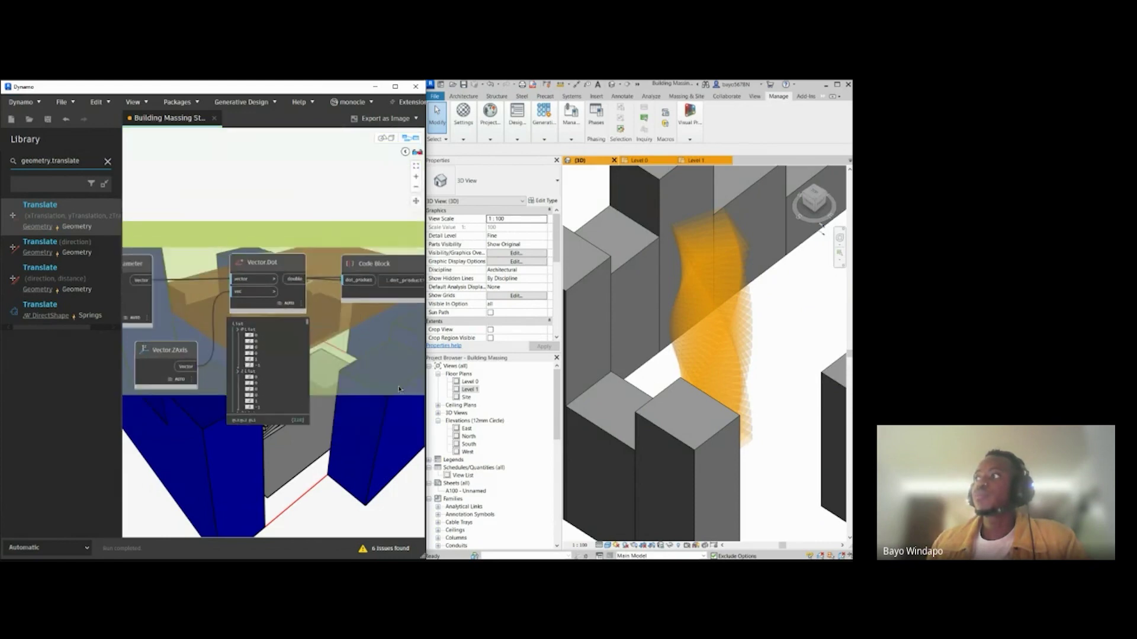
# Step: Inspect the dot_product==0 code block's true/false lists and compare them with the Vector.Dot output
pyautogui.moveTo(320, 396); pyautogui.dragTo(195, 401, button='middle')
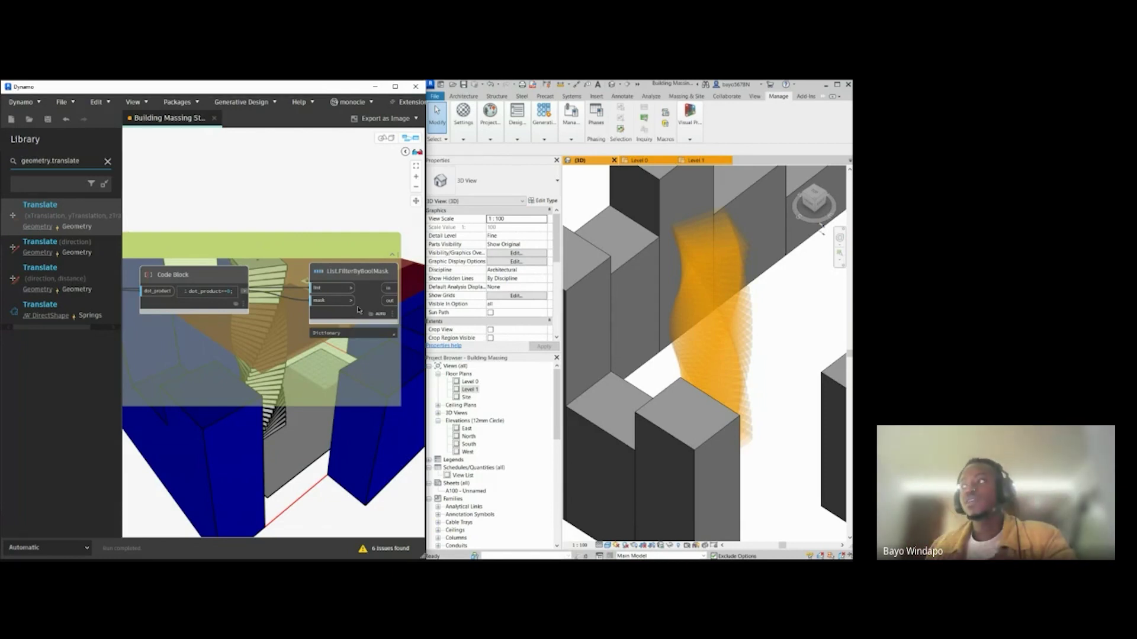
pyautogui.scroll(3, 171, 293)
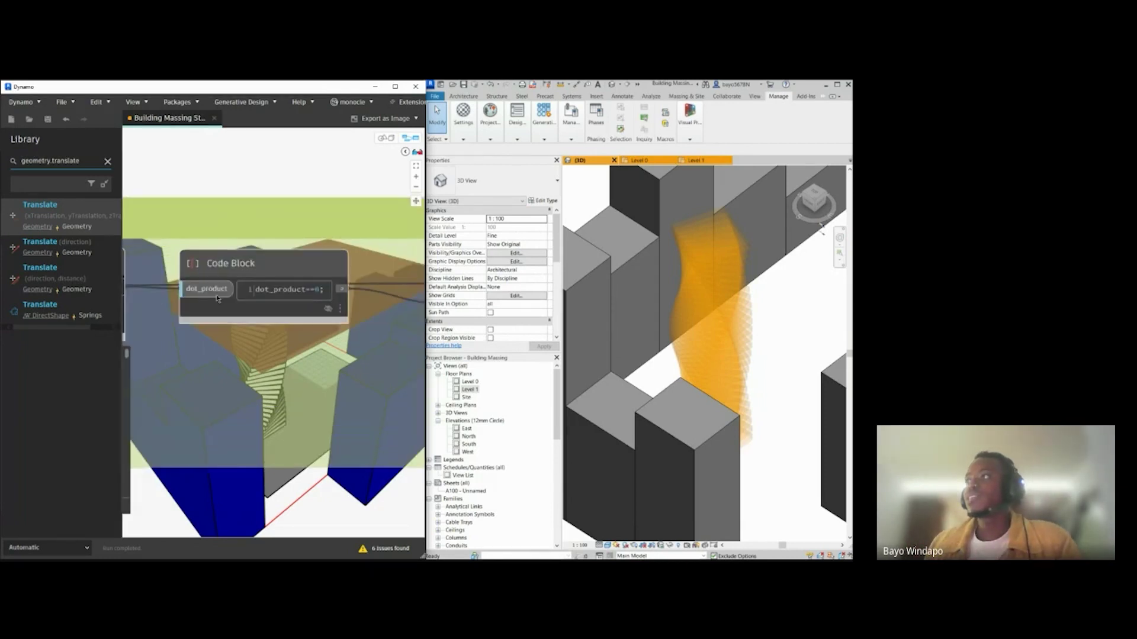
pyautogui.click(290, 307)
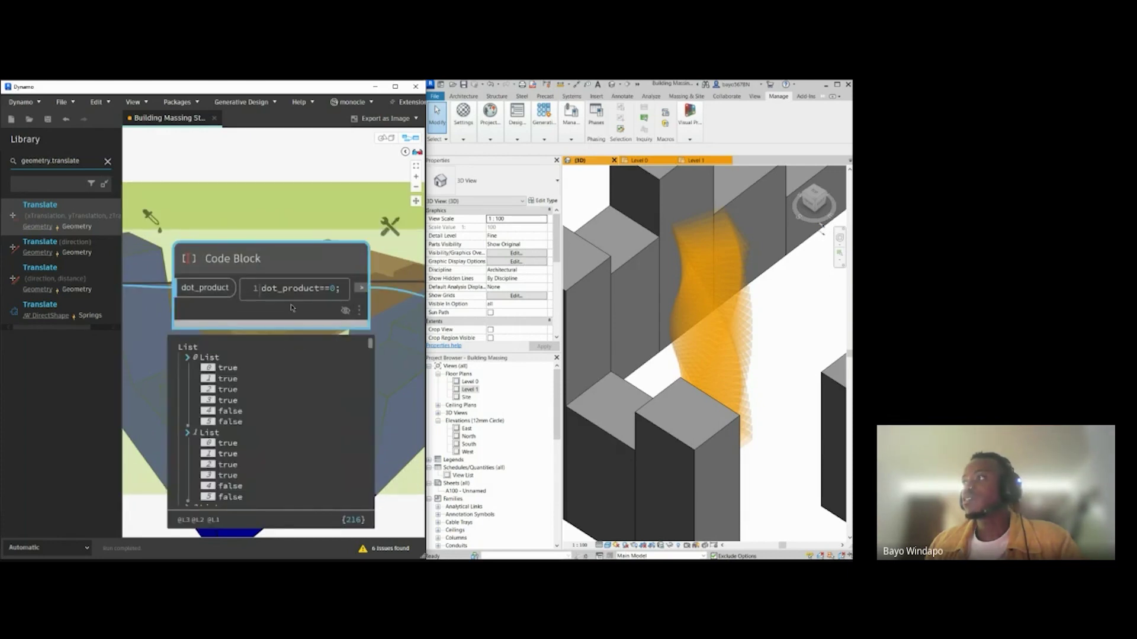
pyautogui.click(287, 174)
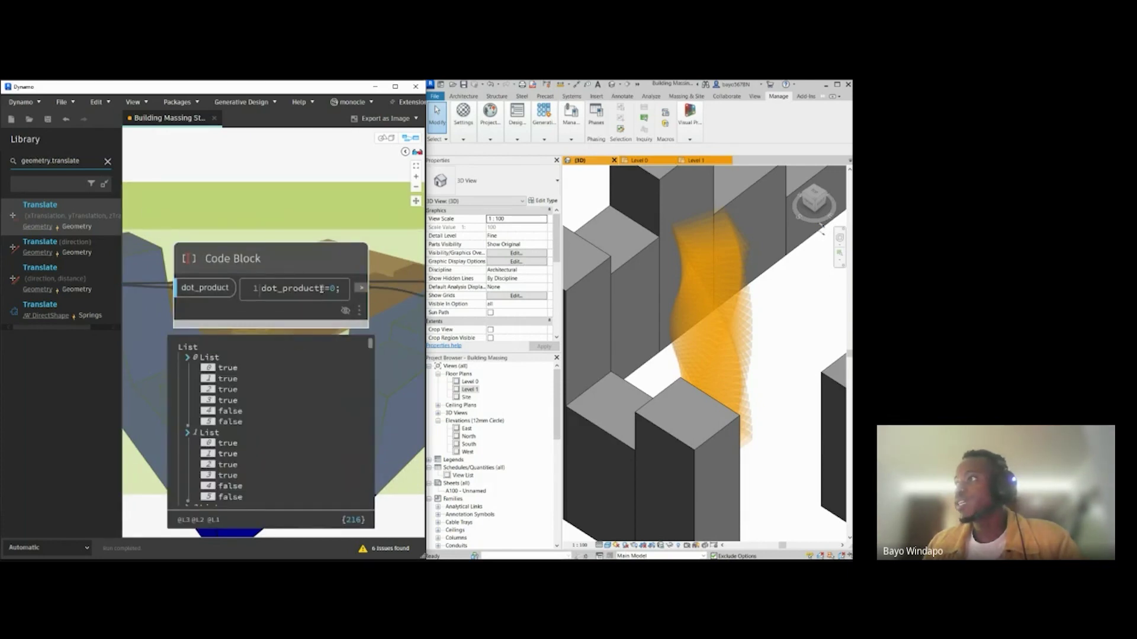
pyautogui.scroll(-5, 338, 288)
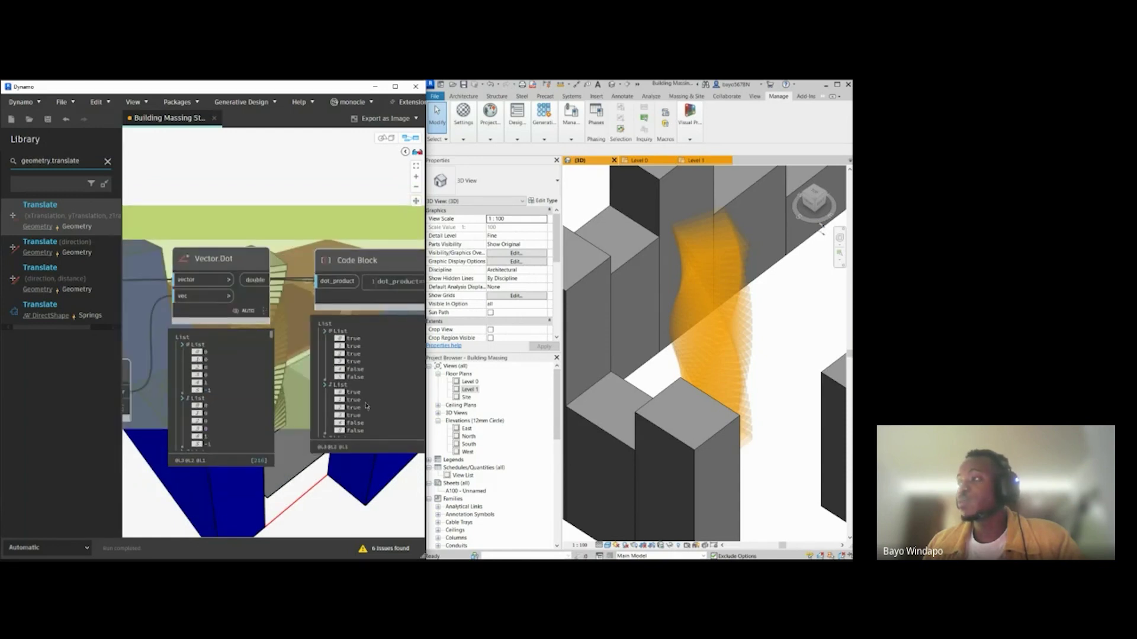
pyautogui.scroll(2, 380, 486)
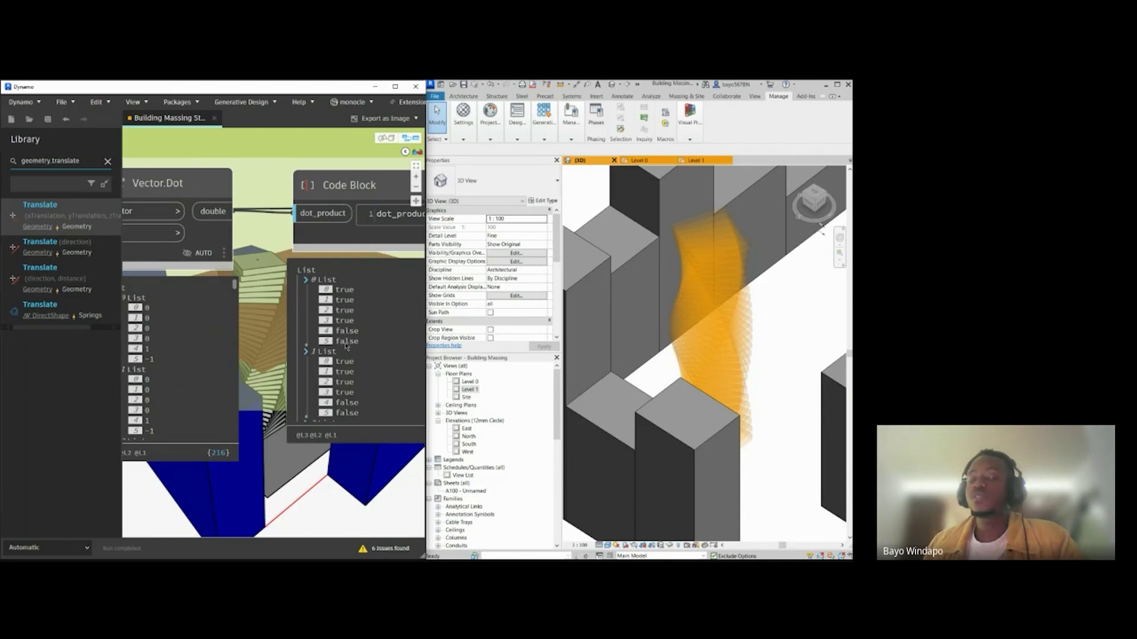
# Step: Follow the code block's wire to the List.FilterByBoolMask node and check its list, mask, in and out ports
pyautogui.scroll(-4, 291, 453)
pyautogui.moveTo(293, 454); pyautogui.dragTo(163, 456, button='middle')
pyautogui.scroll(2, 278, 294)
pyautogui.moveTo(279, 294); pyautogui.dragTo(253, 302, button='middle')
pyautogui.scroll(1, 312, 302)
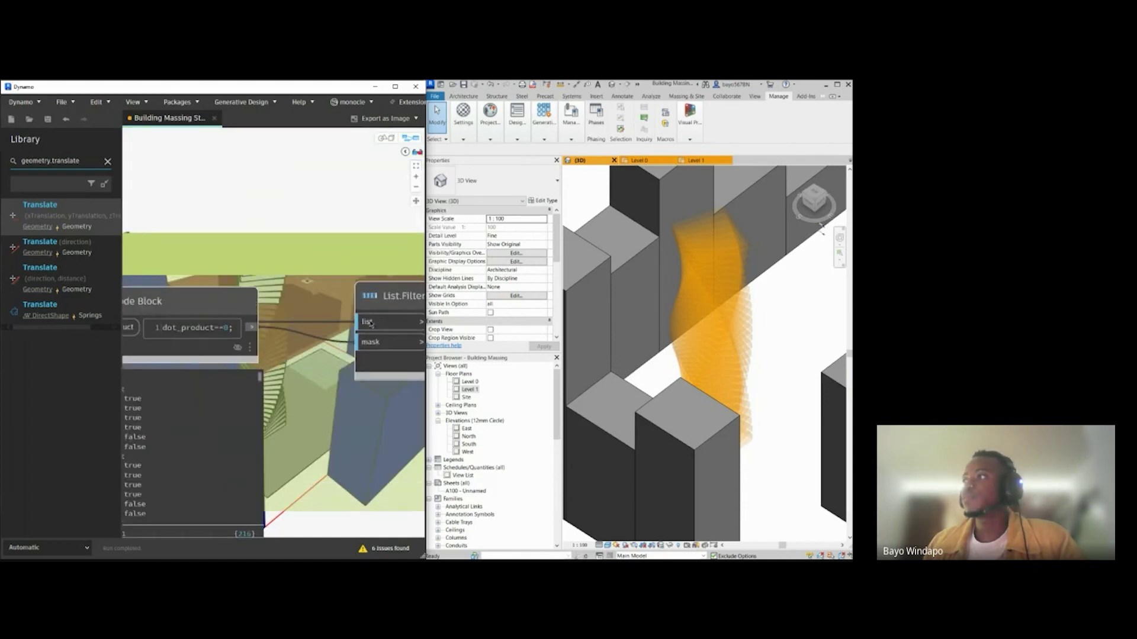
pyautogui.moveTo(371, 324); pyautogui.dragTo(178, 326, button='middle')
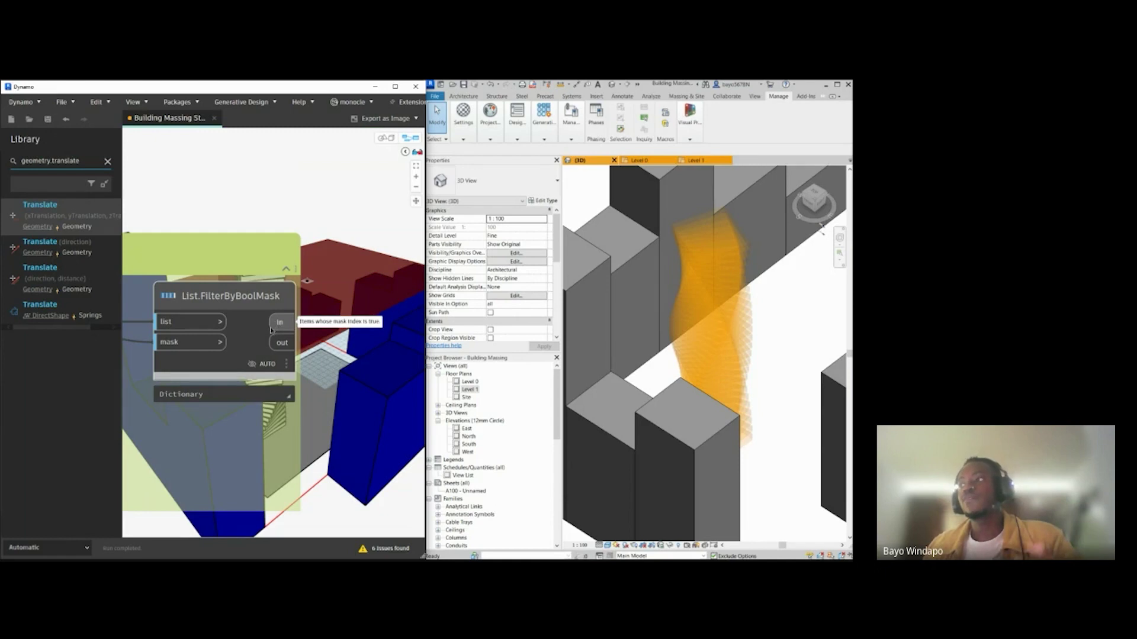
# Step: Expand the List.FilterByBoolMask output dictionary and read through its in and out surface lists
pyautogui.click(287, 397)
pyautogui.moveTo(317, 451); pyautogui.dragTo(336, 392, button='middle')
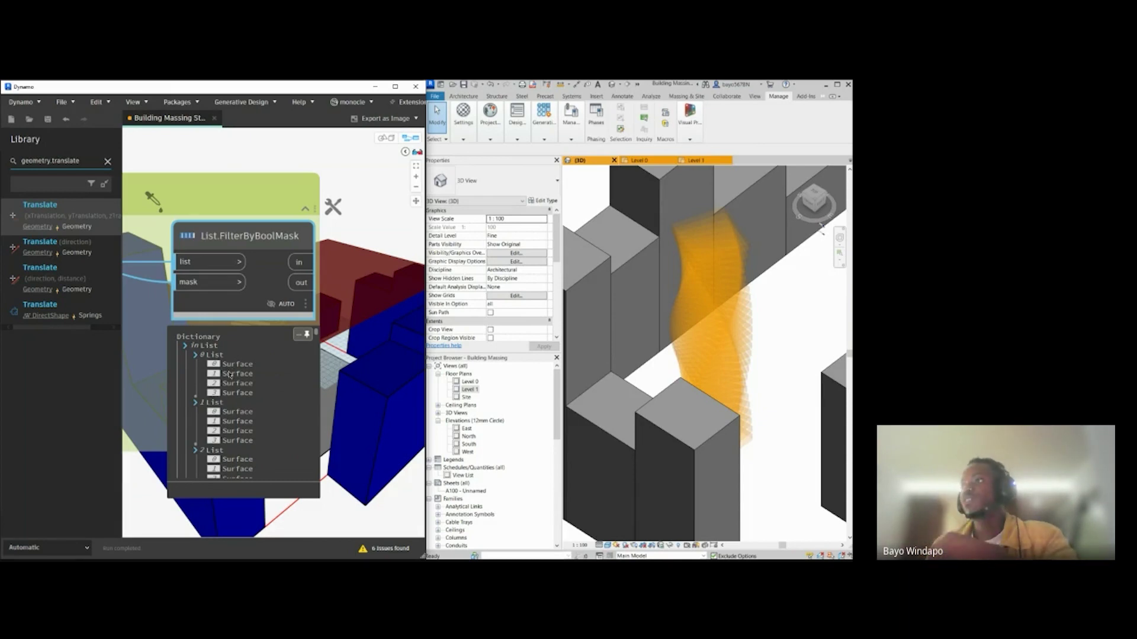
pyautogui.scroll(-1, 263, 370)
pyautogui.scroll(-15, 266, 379)
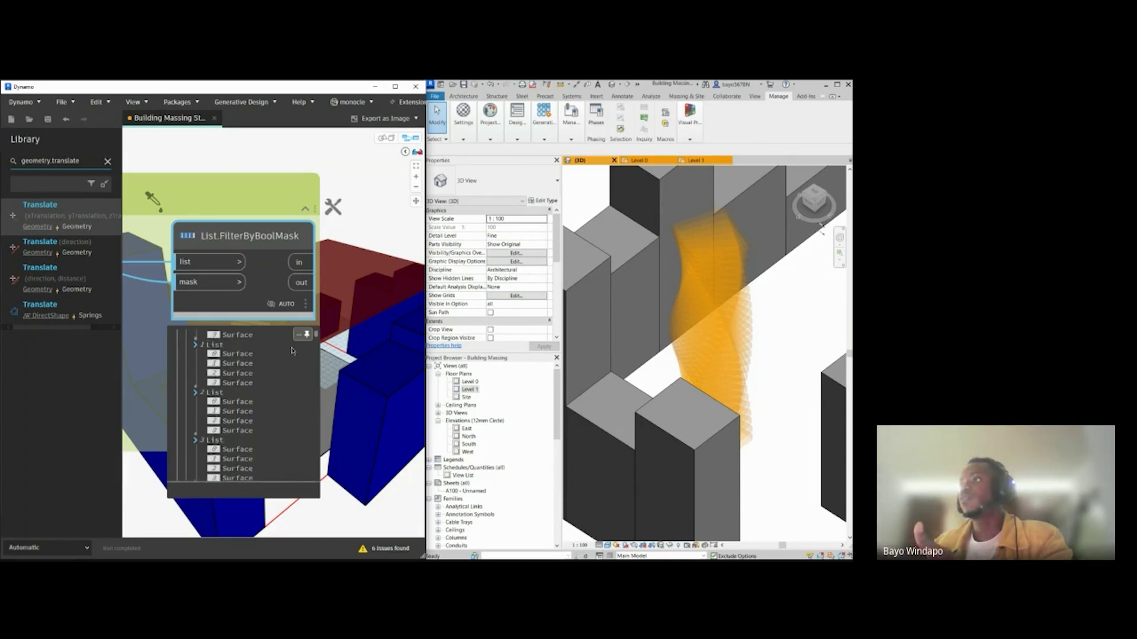
pyautogui.scroll(18, 278, 411)
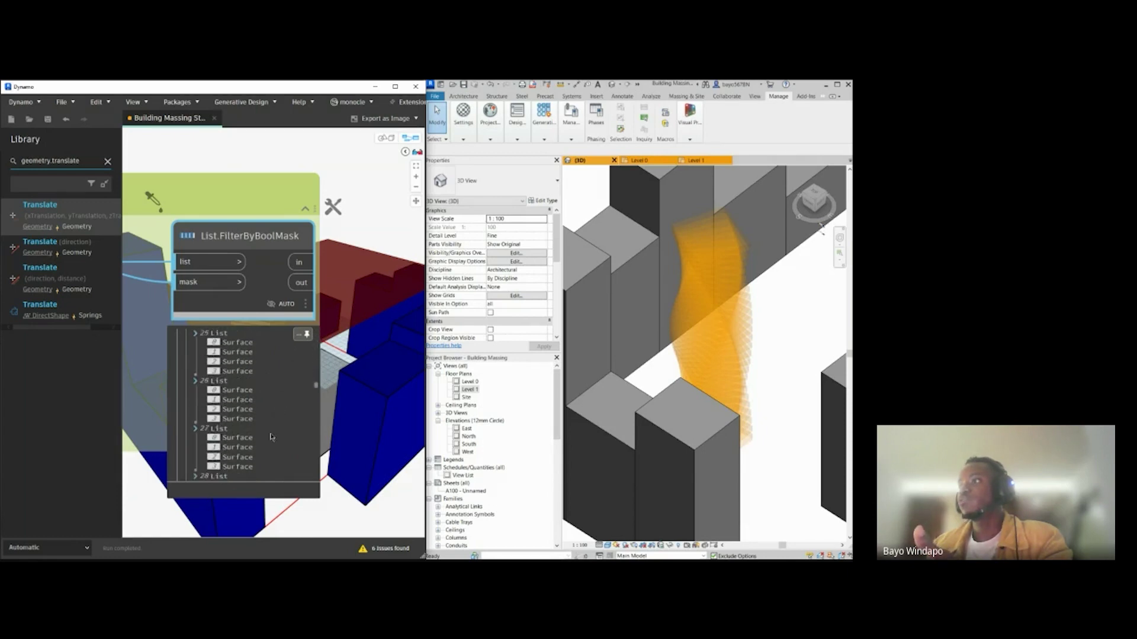
pyautogui.scroll(2, 234, 414)
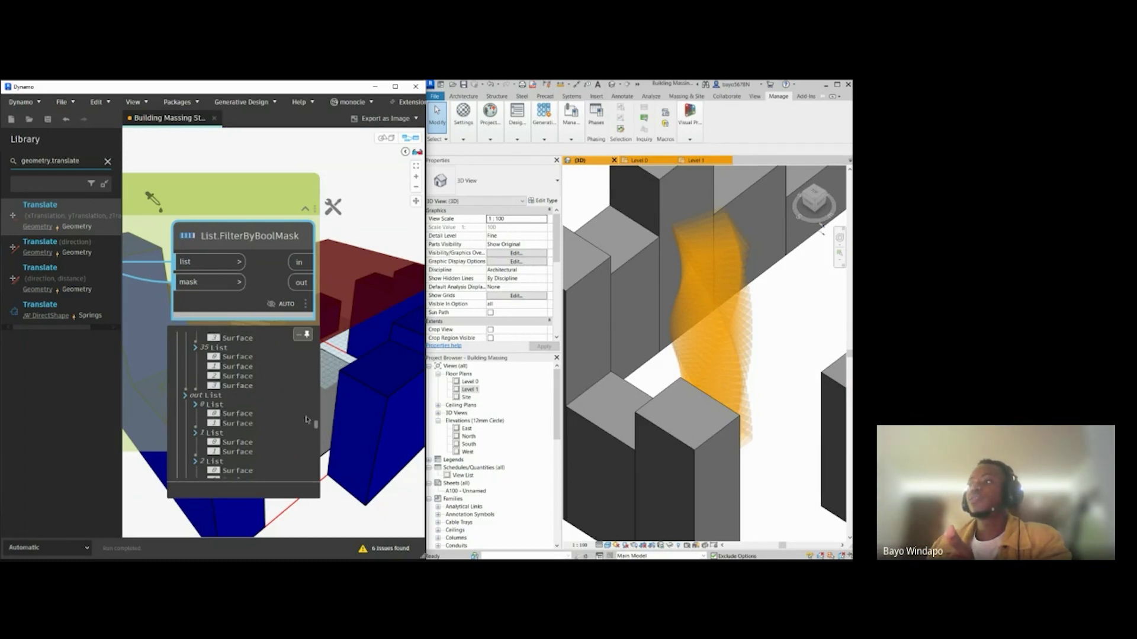
pyautogui.moveTo(315, 427); pyautogui.dragTo(319, 331)
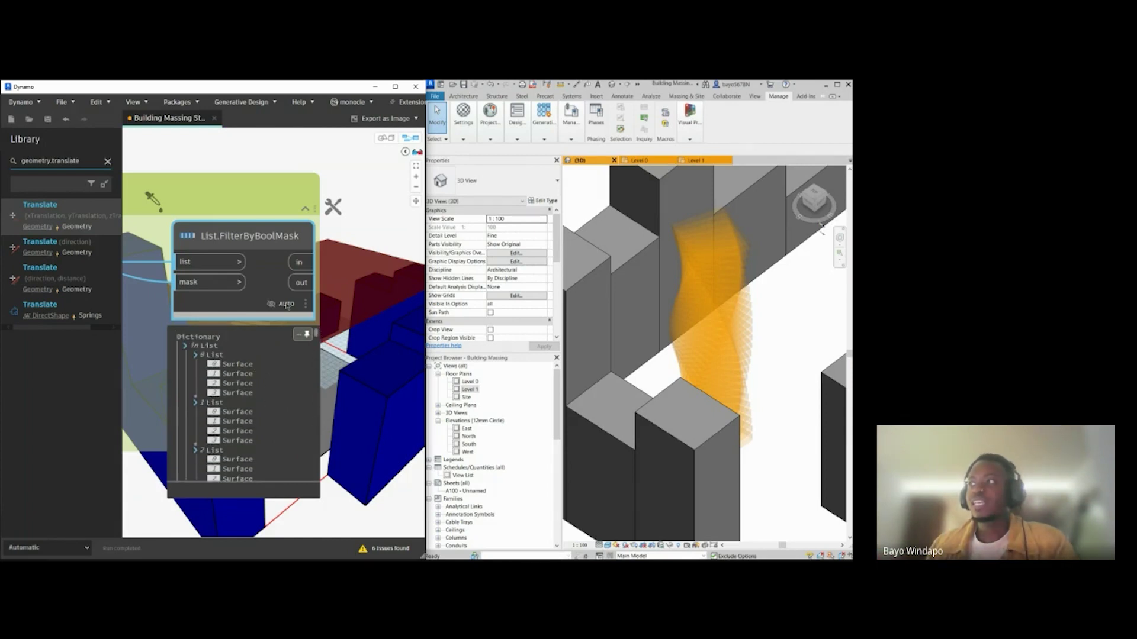
# Step: Review the whole Get Vertical Floor Faces group beside the Height Restriction Output group
pyautogui.scroll(-6, 262, 411)
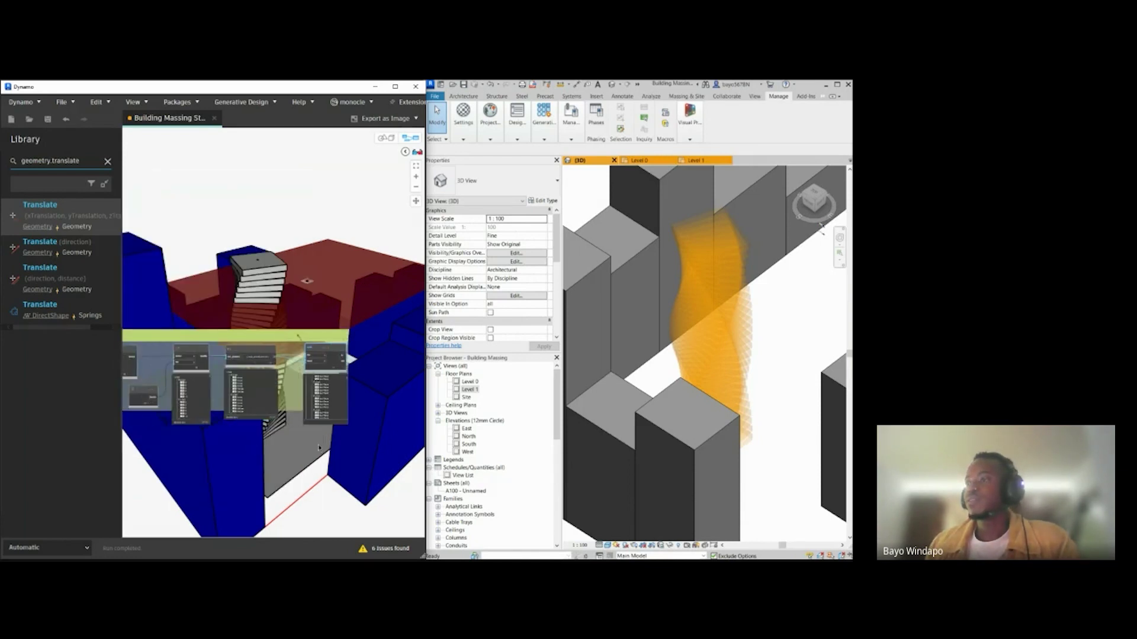
pyautogui.moveTo(264, 448); pyautogui.dragTo(327, 446, button='middle')
pyautogui.scroll(-2, 220, 457)
pyautogui.moveTo(188, 471); pyautogui.dragTo(308, 448, button='middle')
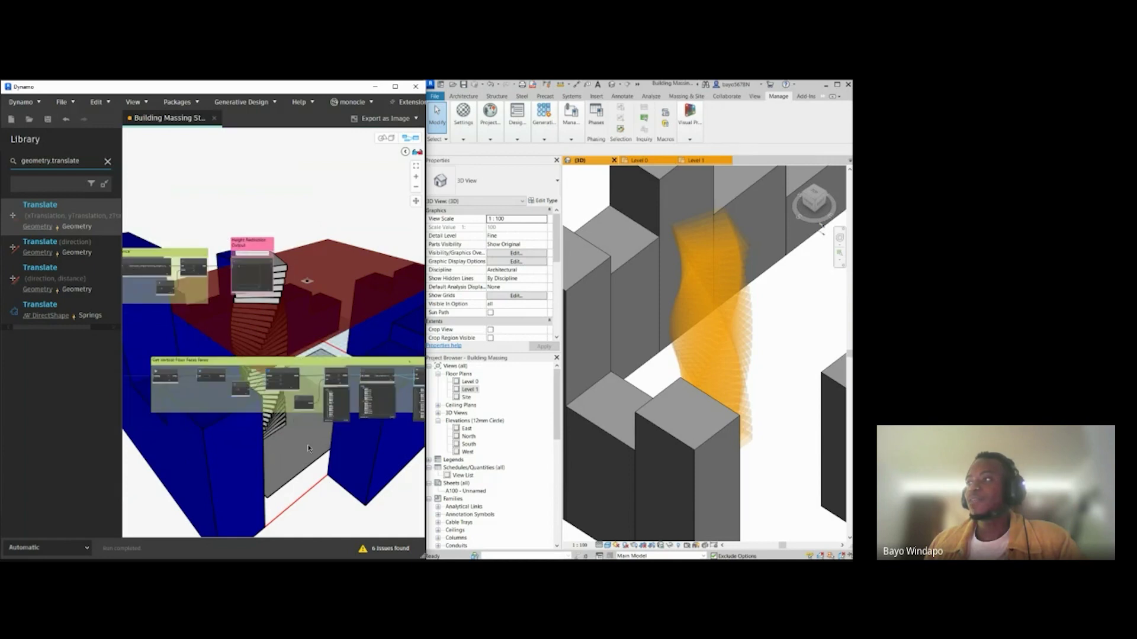
pyautogui.scroll(-3, 352, 452)
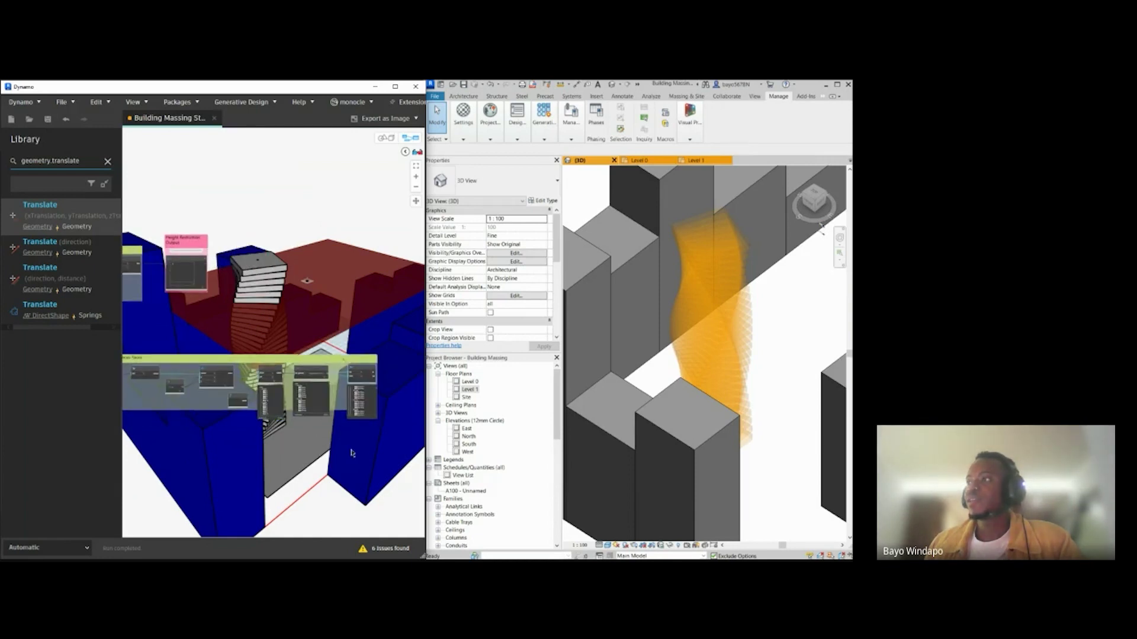
# Step: Duplicate the existing Panelize Floor Quads group from elsewhere in the graph
pyautogui.scroll(2, 325, 338)
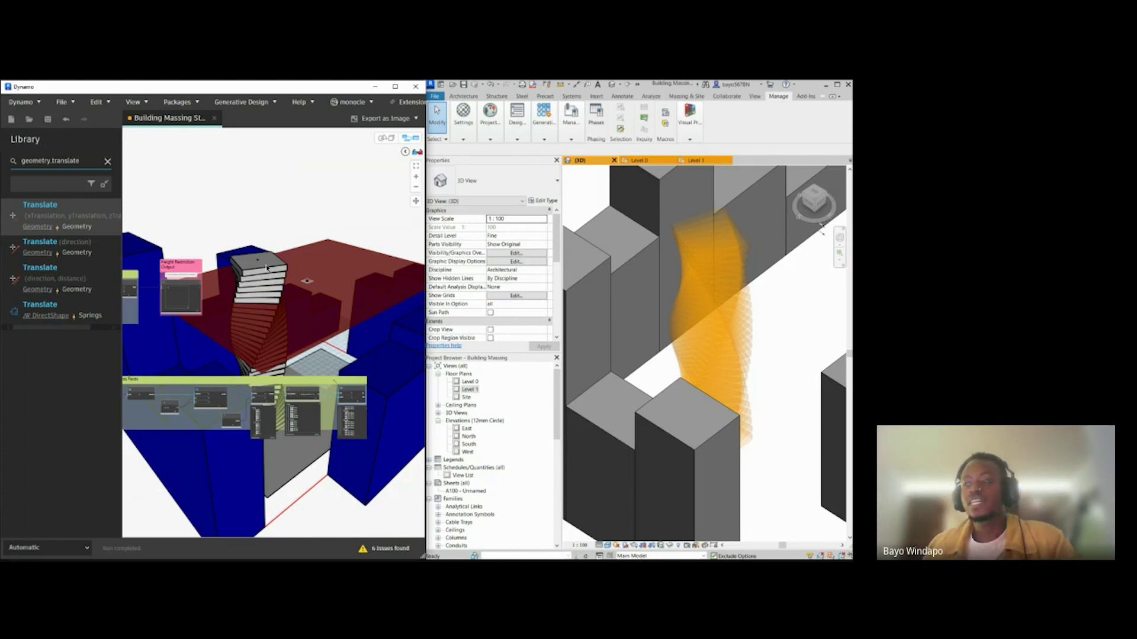
pyautogui.scroll(-3, 296, 289)
pyautogui.scroll(3, 296, 289)
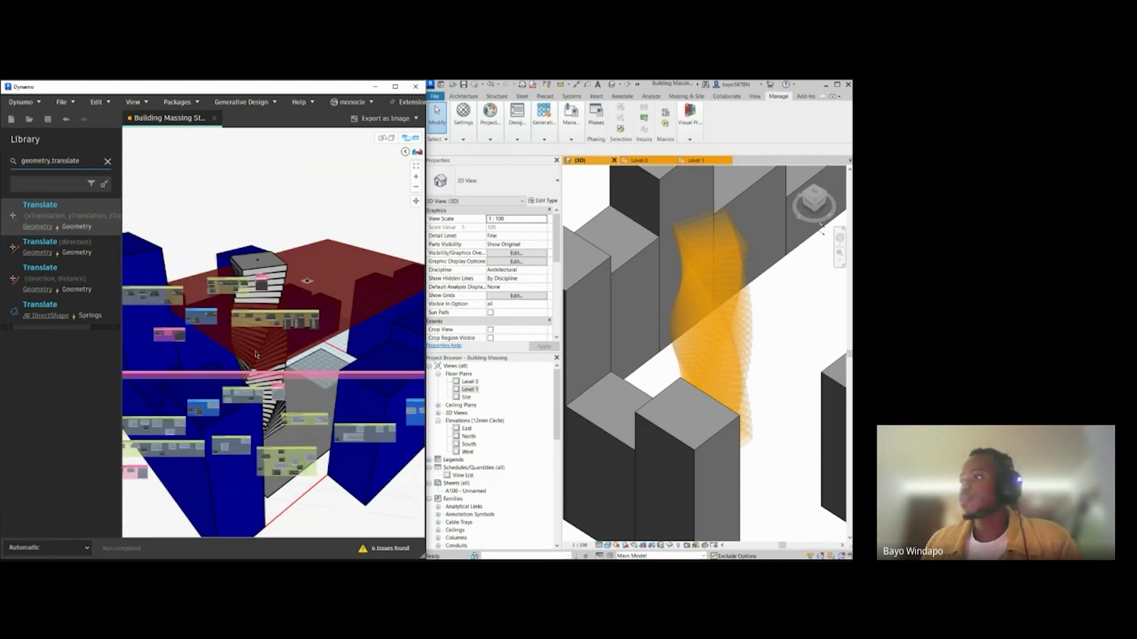
pyautogui.scroll(2, 306, 280)
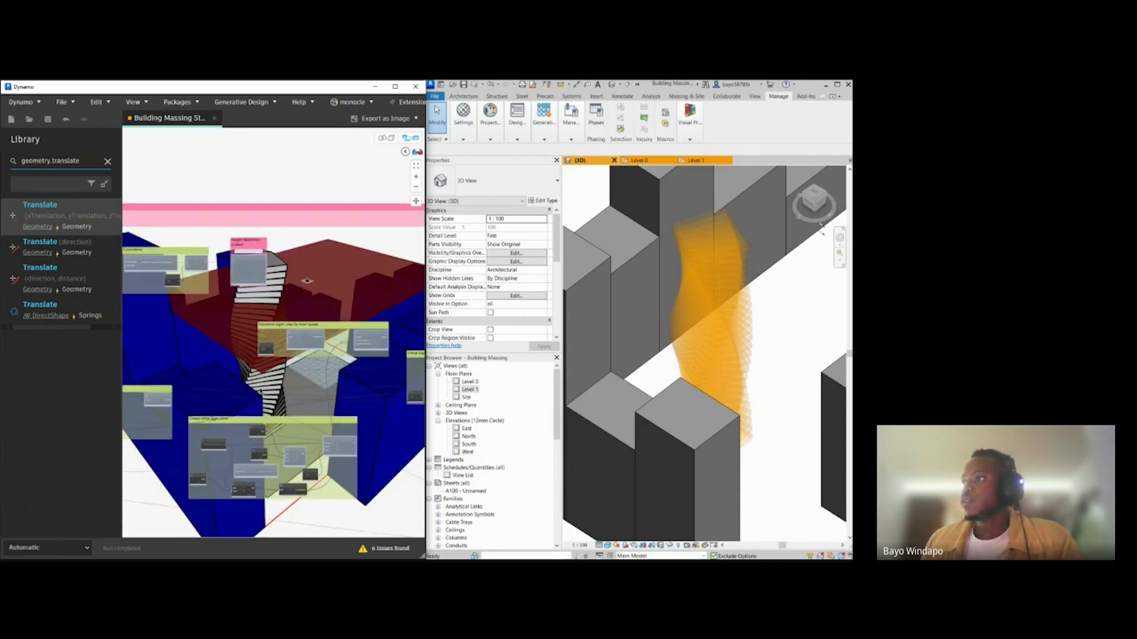
pyautogui.moveTo(224, 393); pyautogui.dragTo(325, 386, button='middle')
pyautogui.scroll(1, 205, 385)
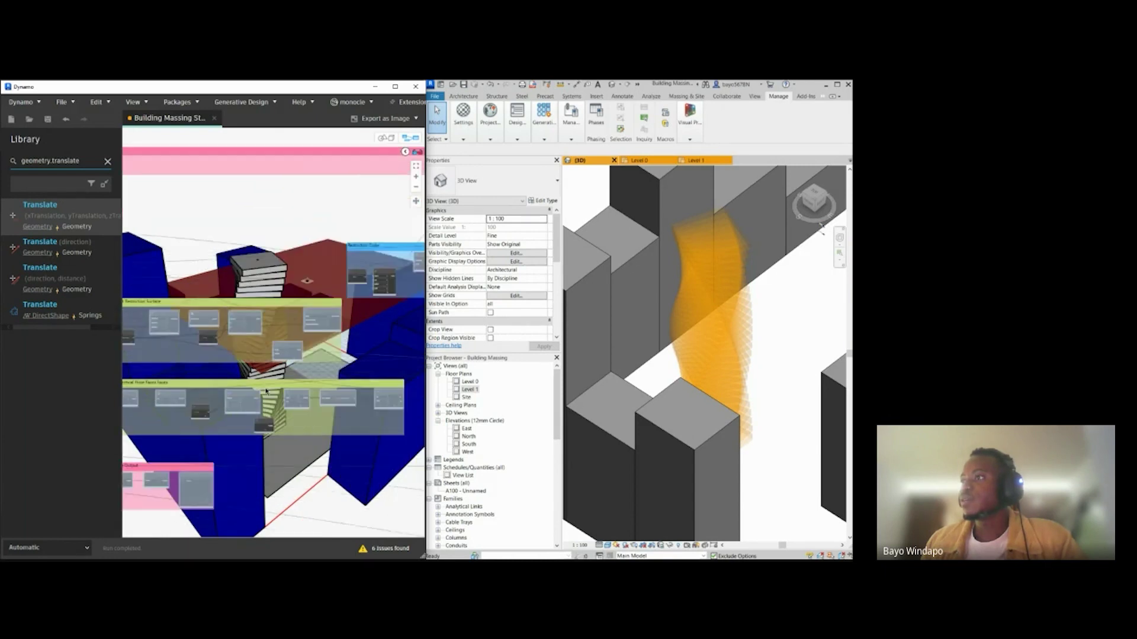
pyautogui.moveTo(200, 392); pyautogui.dragTo(145, 419, button='middle')
pyautogui.scroll(3, 309, 391)
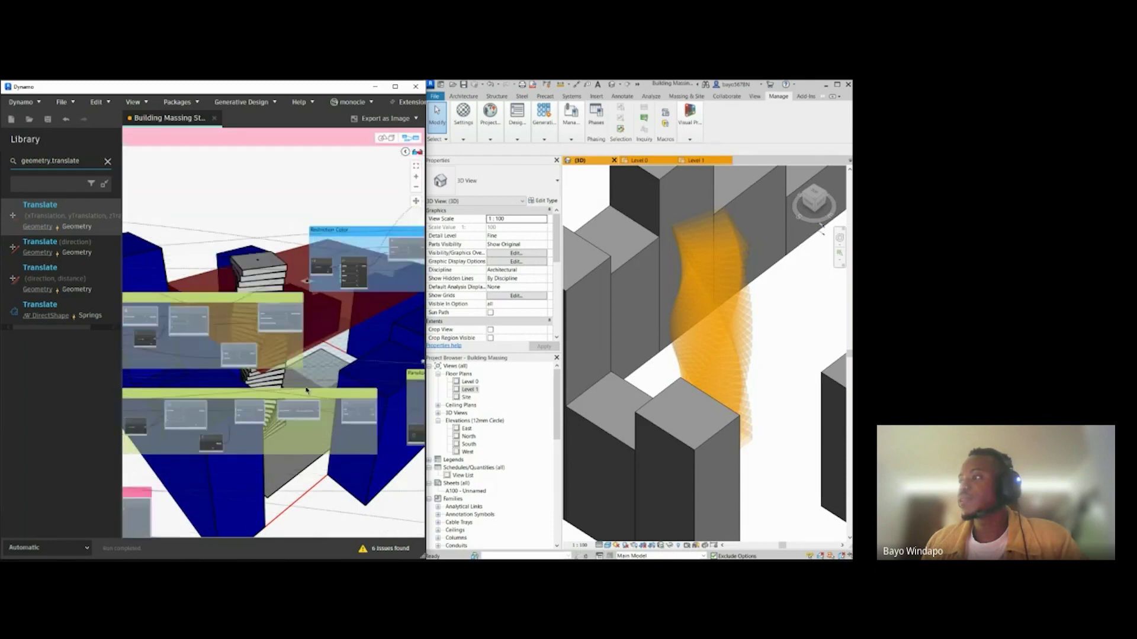
pyautogui.moveTo(423, 389); pyautogui.dragTo(181, 379, button='middle')
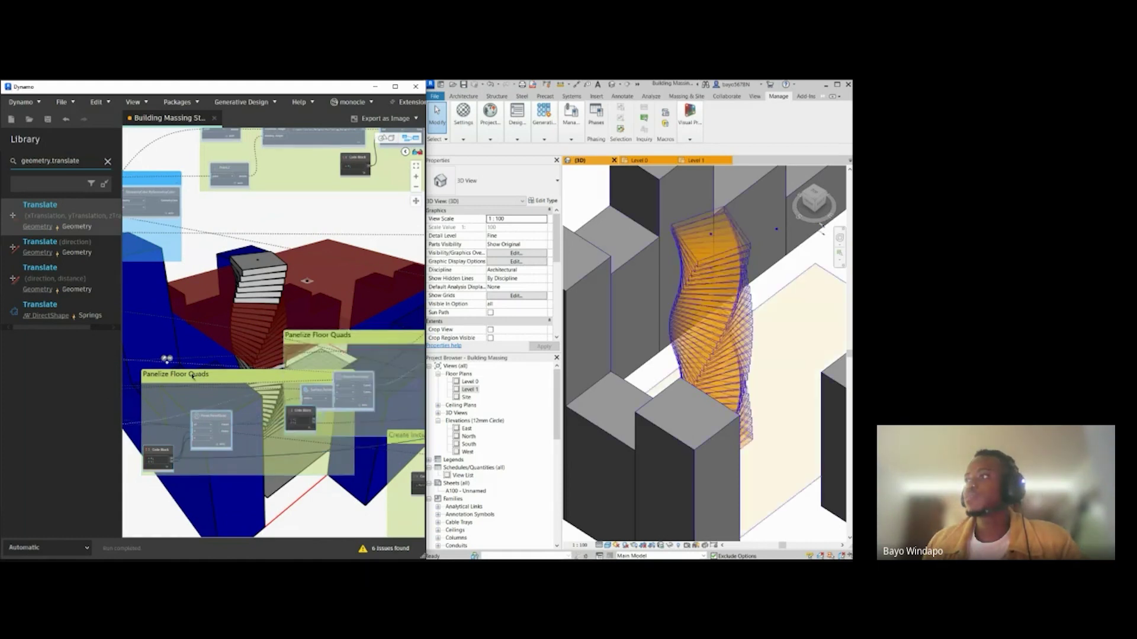
# Step: Move the duplicated Panelize Floor Quads group beside the List.FilterByBoolMask node that ends the Get Vertical Floor Faces group
pyautogui.scroll(-4, 177, 409)
pyautogui.moveTo(186, 428); pyautogui.dragTo(362, 144)
pyautogui.moveTo(318, 183); pyautogui.dragTo(248, 241, button='middle')
pyautogui.scroll(4, 237, 254)
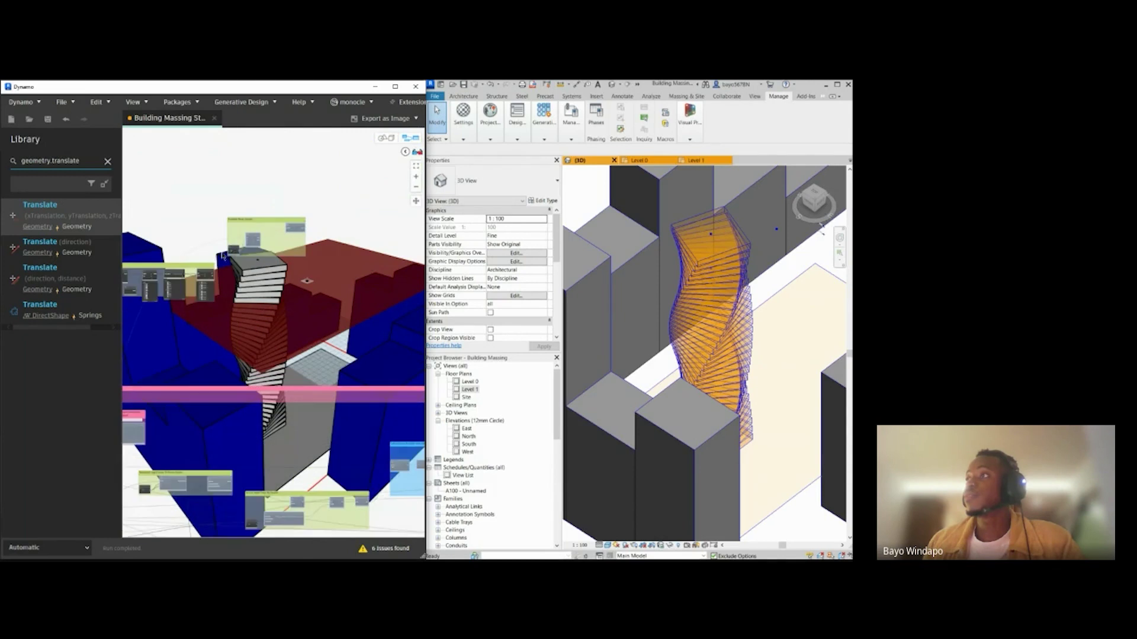
pyautogui.moveTo(240, 300); pyautogui.dragTo(276, 369, button='middle')
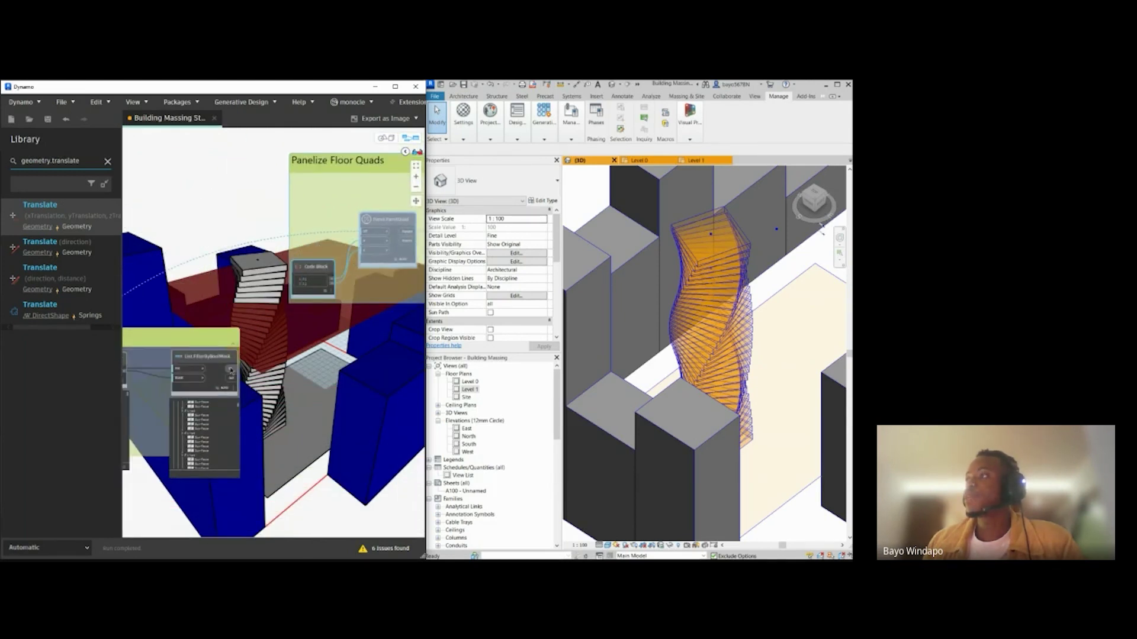
pyautogui.scroll(2, 231, 370)
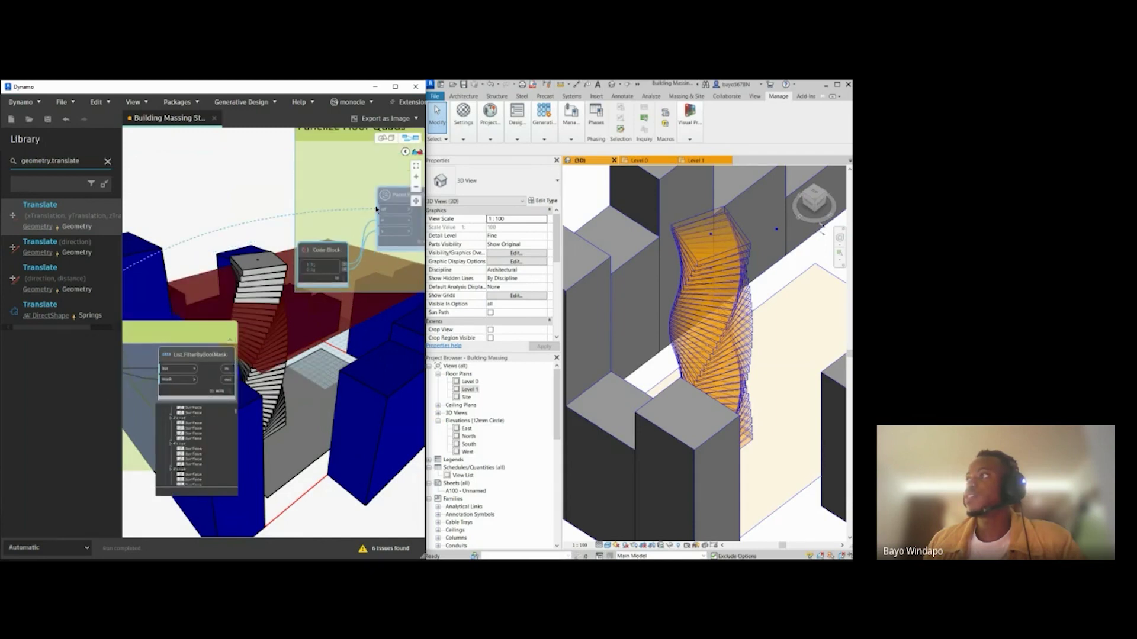
# Step: Connect the in output of List.FilterByBoolMask to the srf input of Panel.PanelQuad in the duplicated group
pyautogui.scroll(-4, 187, 469)
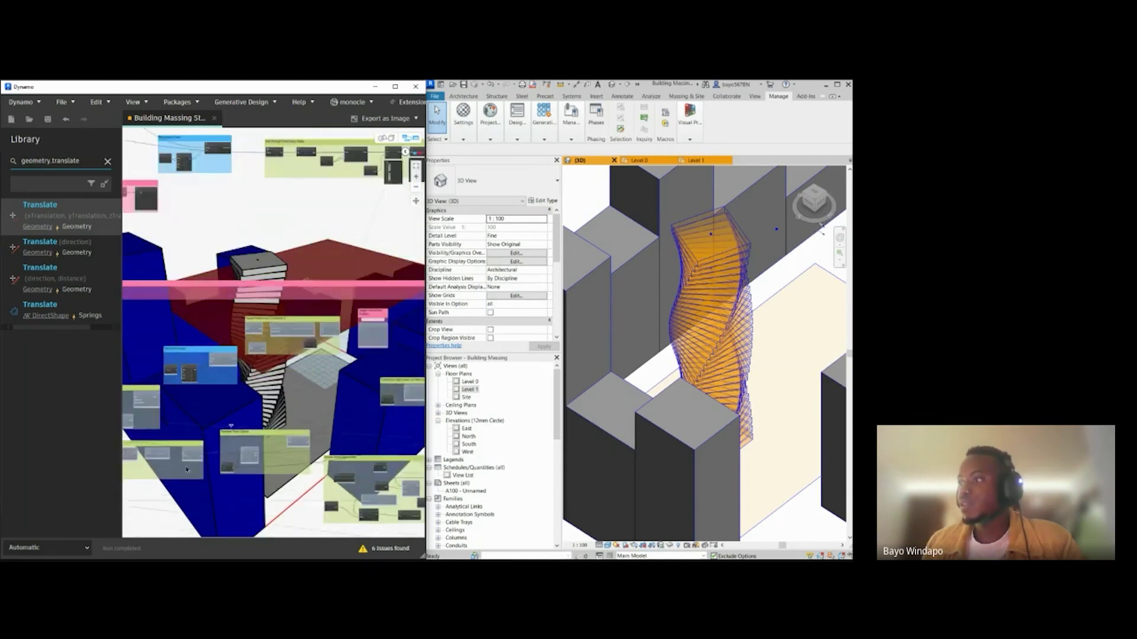
pyautogui.scroll(5, 195, 462)
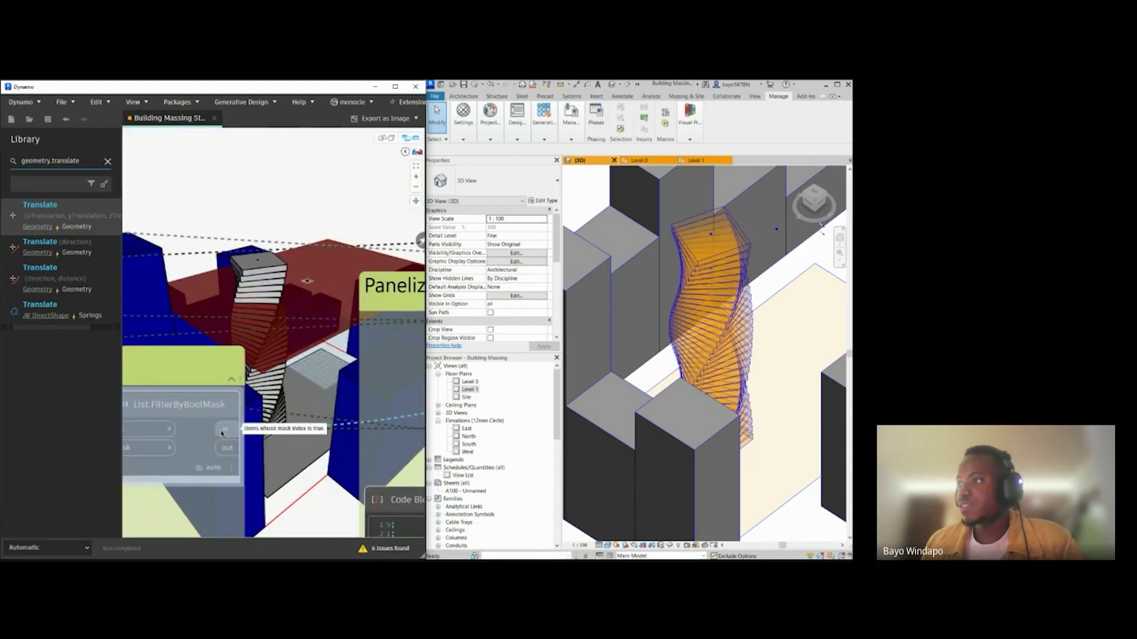
pyautogui.scroll(-5, 222, 434)
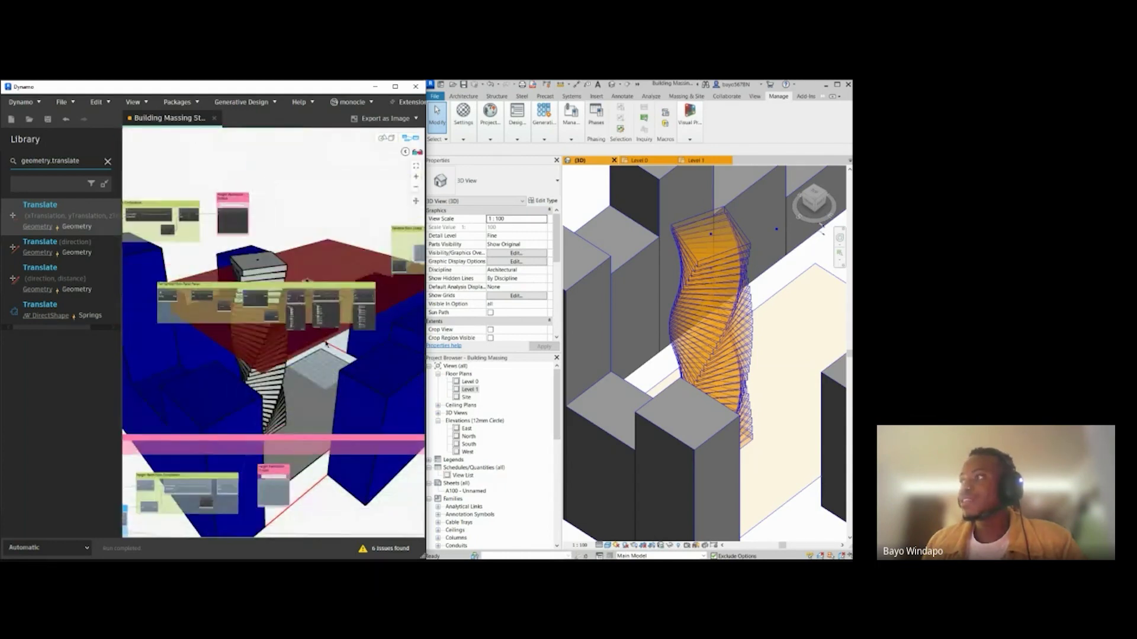
pyautogui.scroll(5, 326, 343)
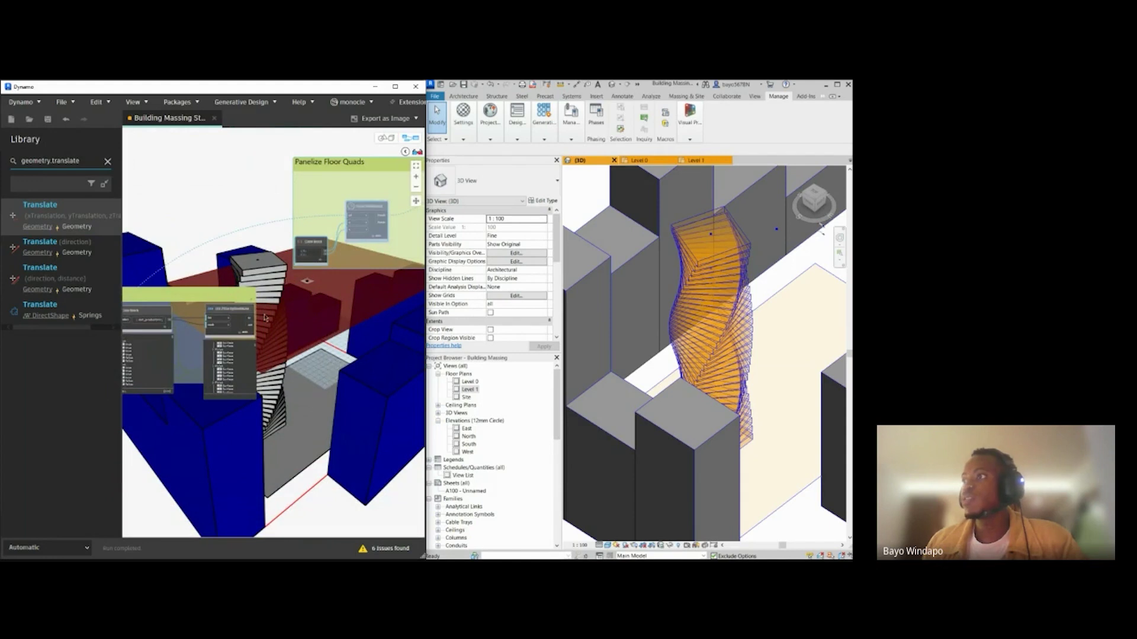
pyautogui.scroll(3, 265, 318)
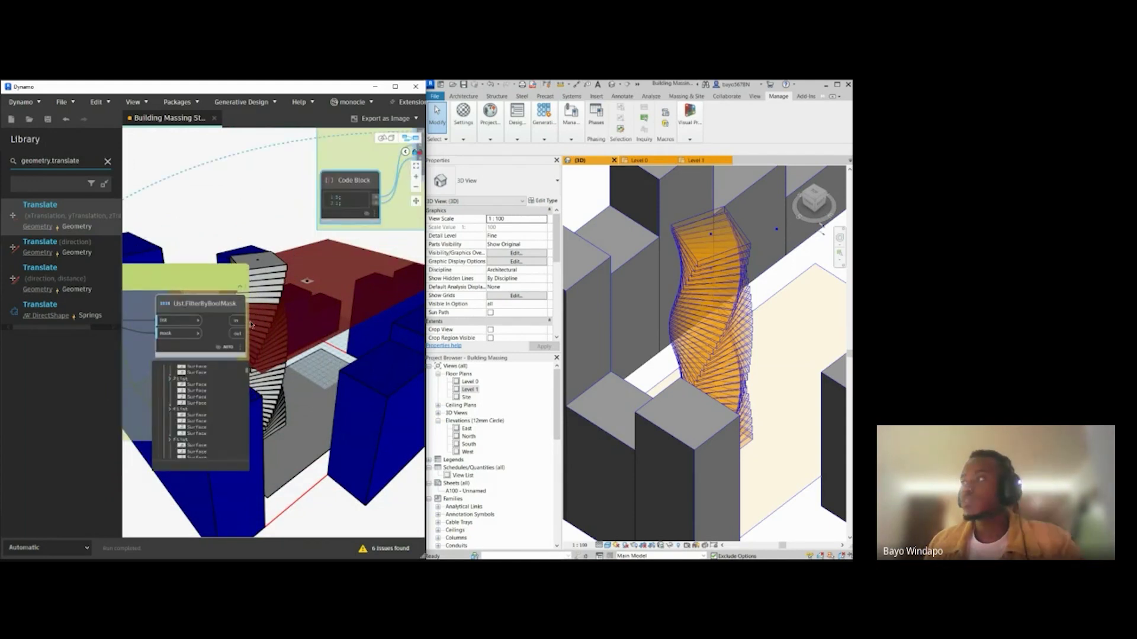
pyautogui.click(237, 320)
pyautogui.moveTo(308, 295); pyautogui.dragTo(202, 419, button='middle')
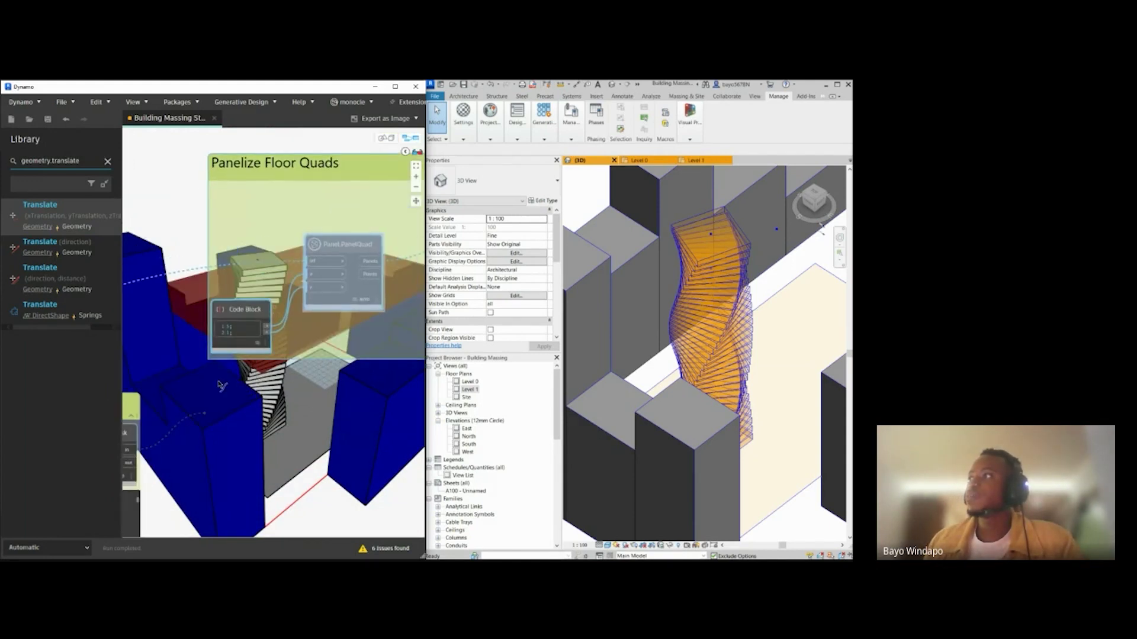
pyautogui.click(310, 264)
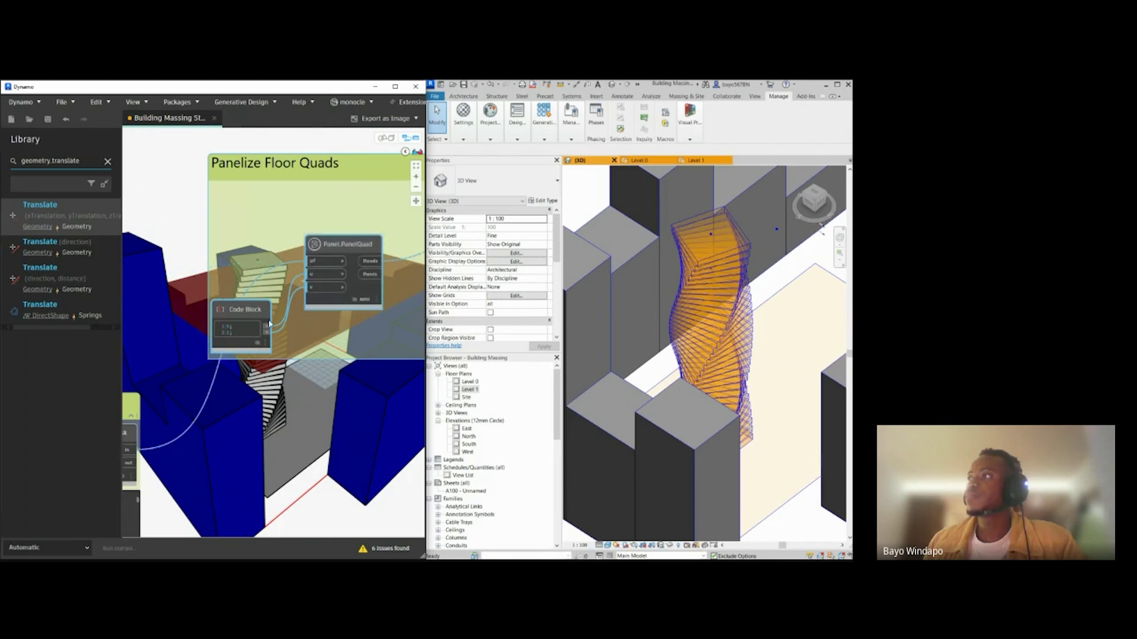
# Step: Hide the geometry preview of the nodes in the Get Vertical Floor Faces group
pyautogui.moveTo(322, 367); pyautogui.dragTo(188, 397, button='middle')
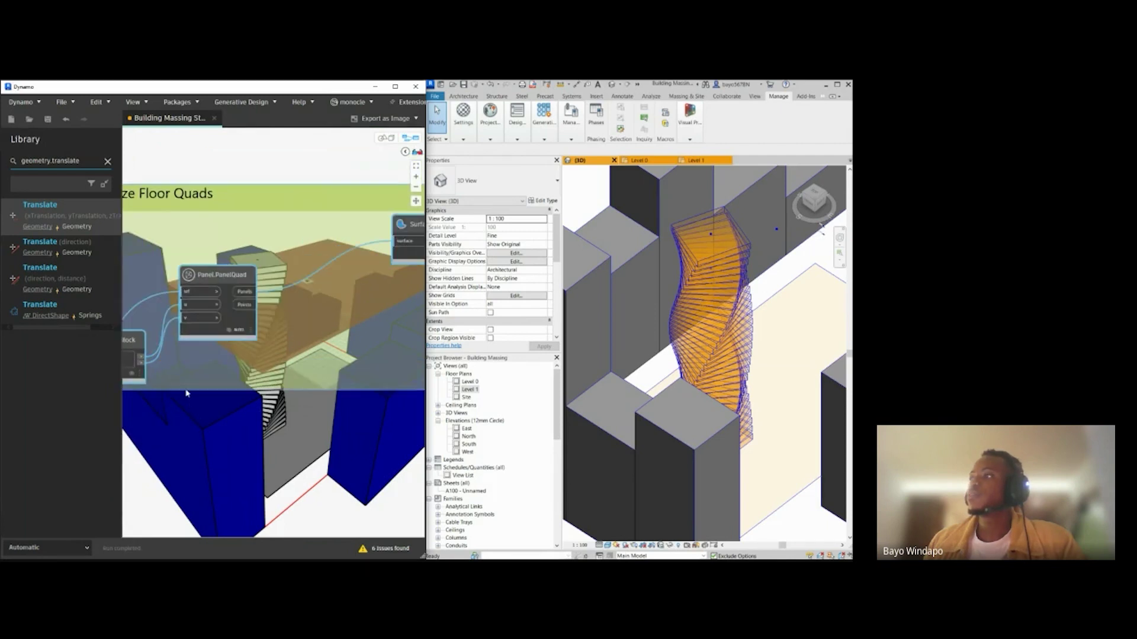
pyautogui.scroll(-3, 267, 387)
pyautogui.scroll(2, 373, 291)
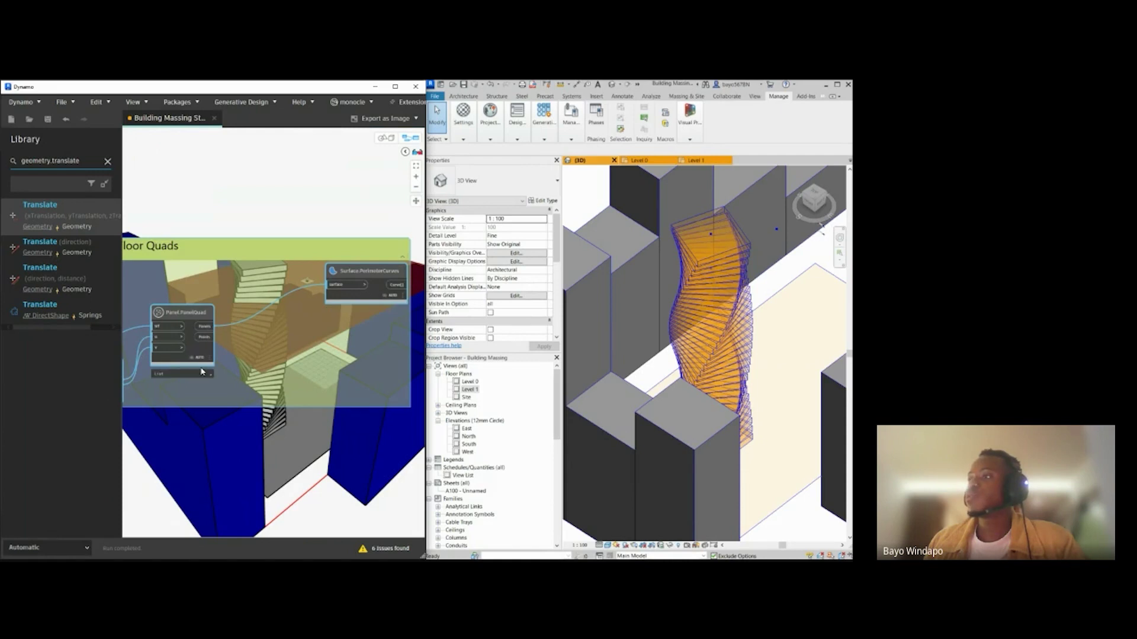
pyautogui.moveTo(209, 375)
pyautogui.scroll(-3, 284, 355)
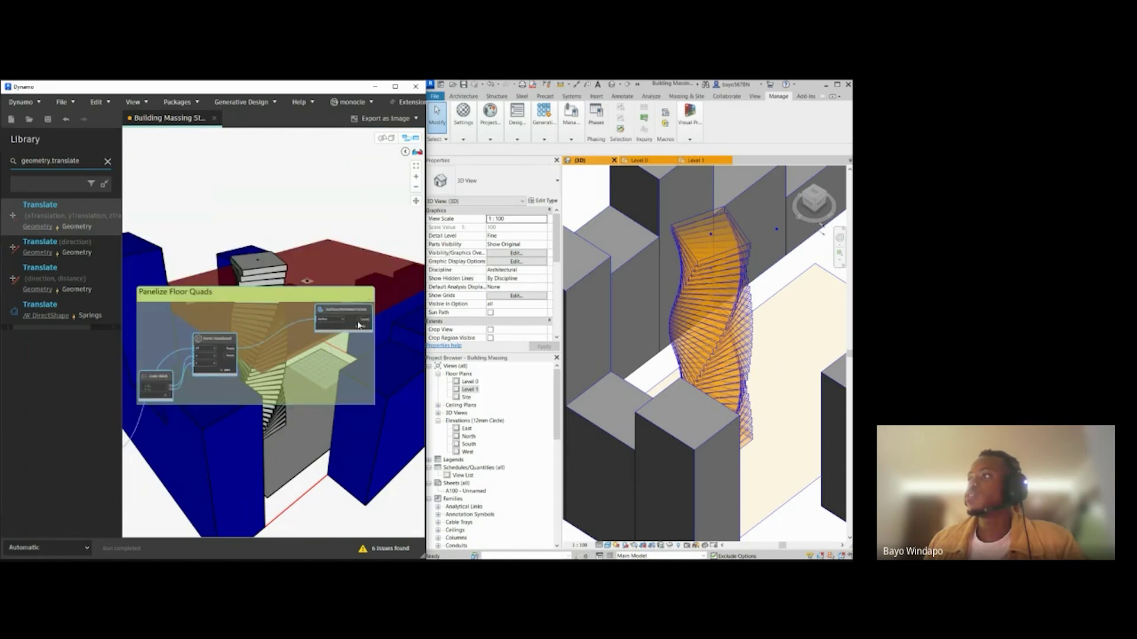
pyautogui.moveTo(222, 413); pyautogui.dragTo(361, 372, button='middle')
pyautogui.moveTo(299, 401); pyautogui.dragTo(389, 370, button='middle')
pyautogui.moveTo(227, 376); pyautogui.dragTo(320, 364, button='middle')
pyautogui.click(275, 355)
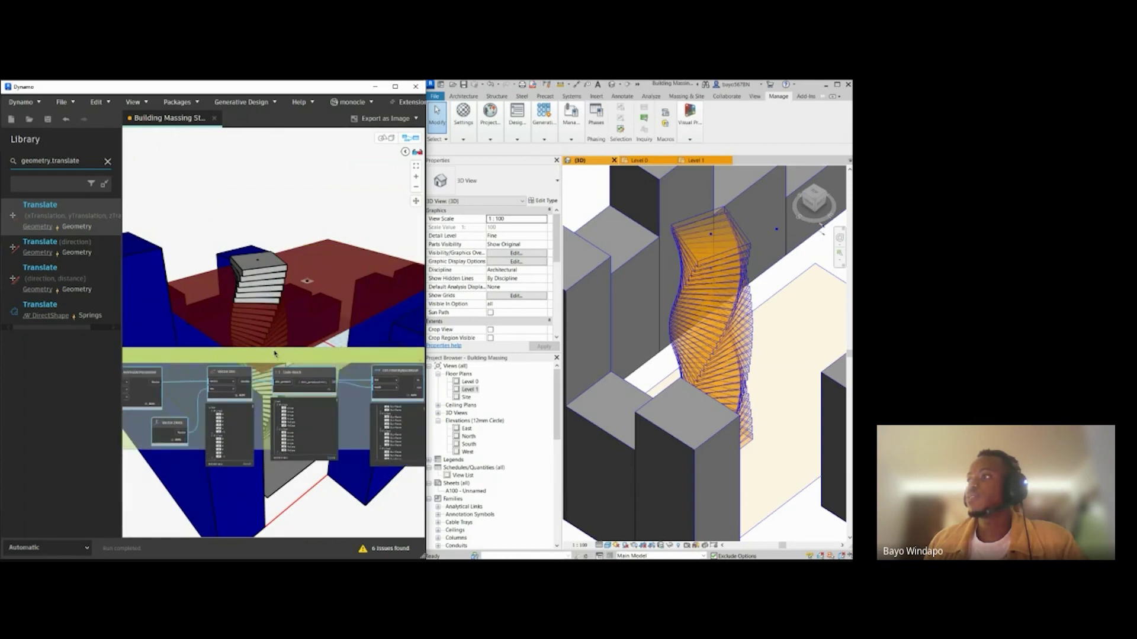
pyautogui.rightClick(213, 303)
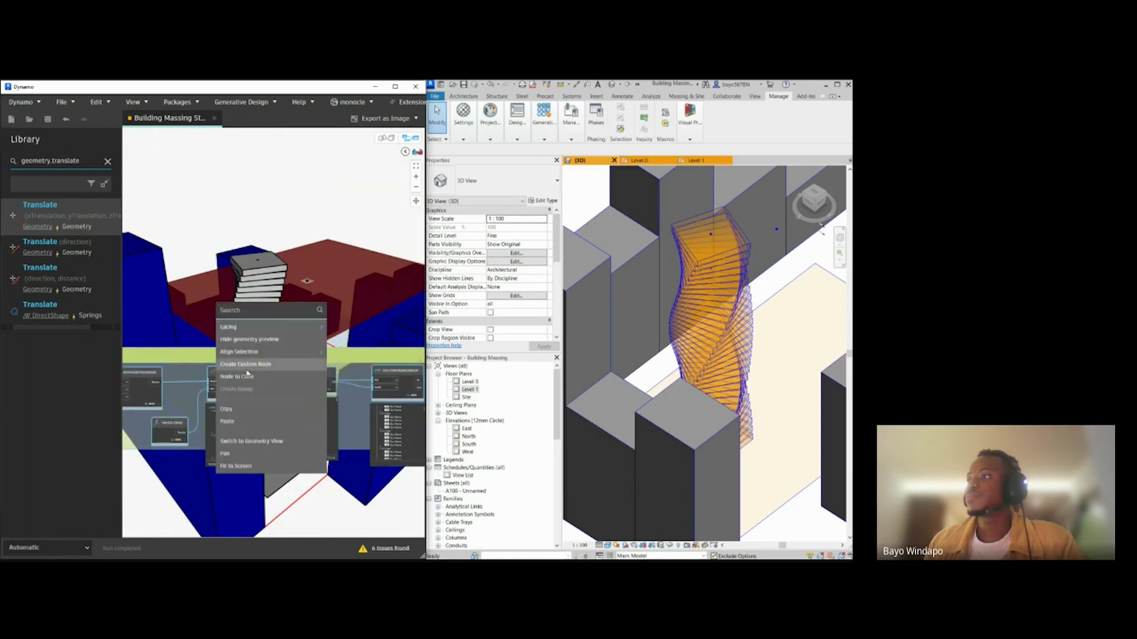
pyautogui.click(237, 337)
# Step: Turn on the geometry preview for the nodes in the duplicated Panelize Floor Quads group
pyautogui.moveTo(320, 306); pyautogui.dragTo(58, 434, button='middle')
pyautogui.click(270, 345)
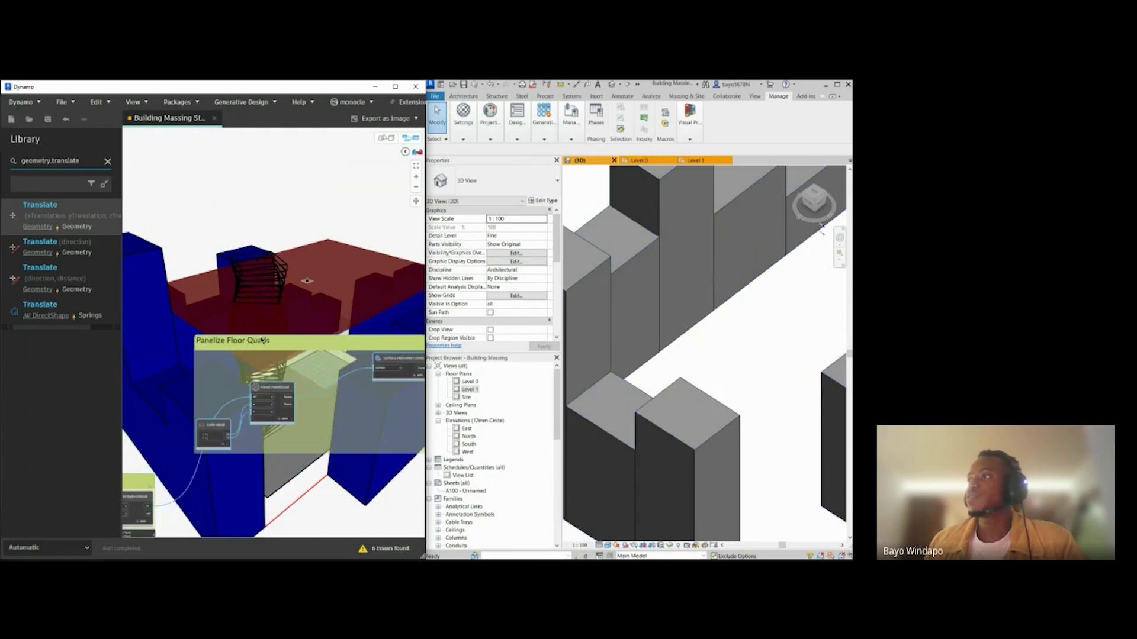
pyautogui.rightClick(244, 294)
pyautogui.click(272, 334)
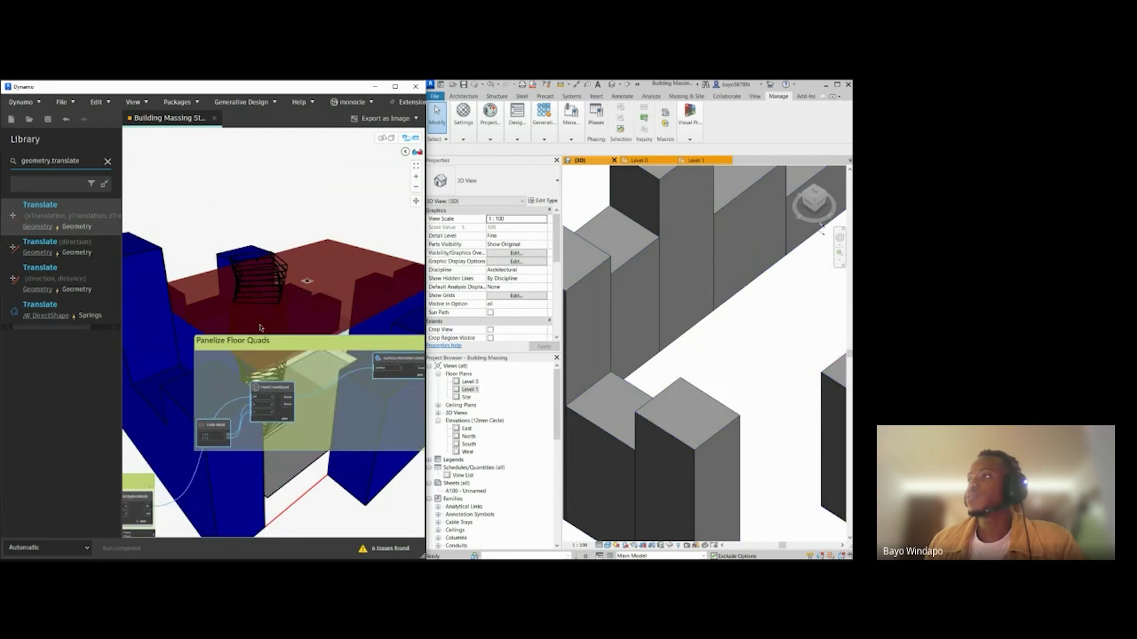
pyautogui.moveTo(272, 333); pyautogui.dragTo(245, 330, button='middle')
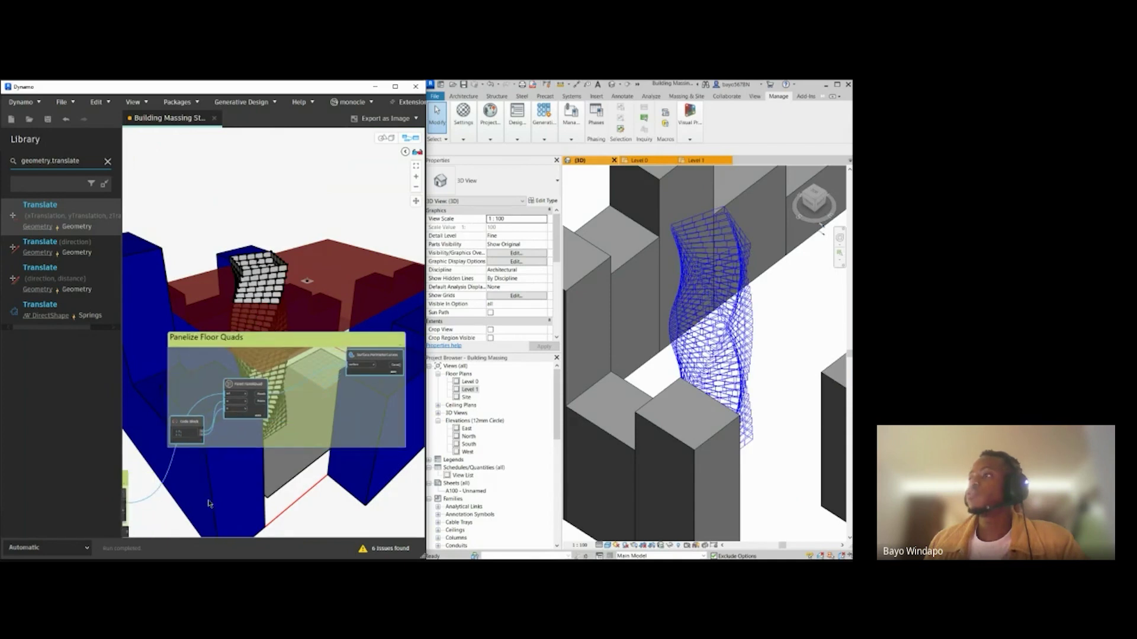
# Step: Read the Panel.PanelQuad node's description and check its srf, u and v inputs against the code block
pyautogui.scroll(3, 184, 465)
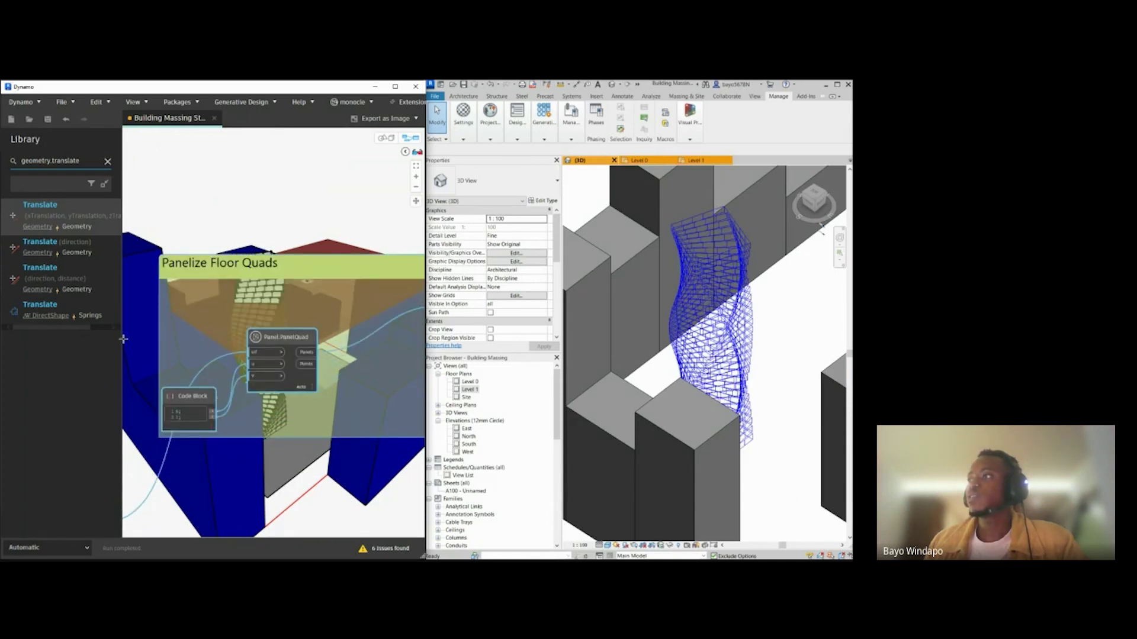
pyautogui.scroll(3, 266, 338)
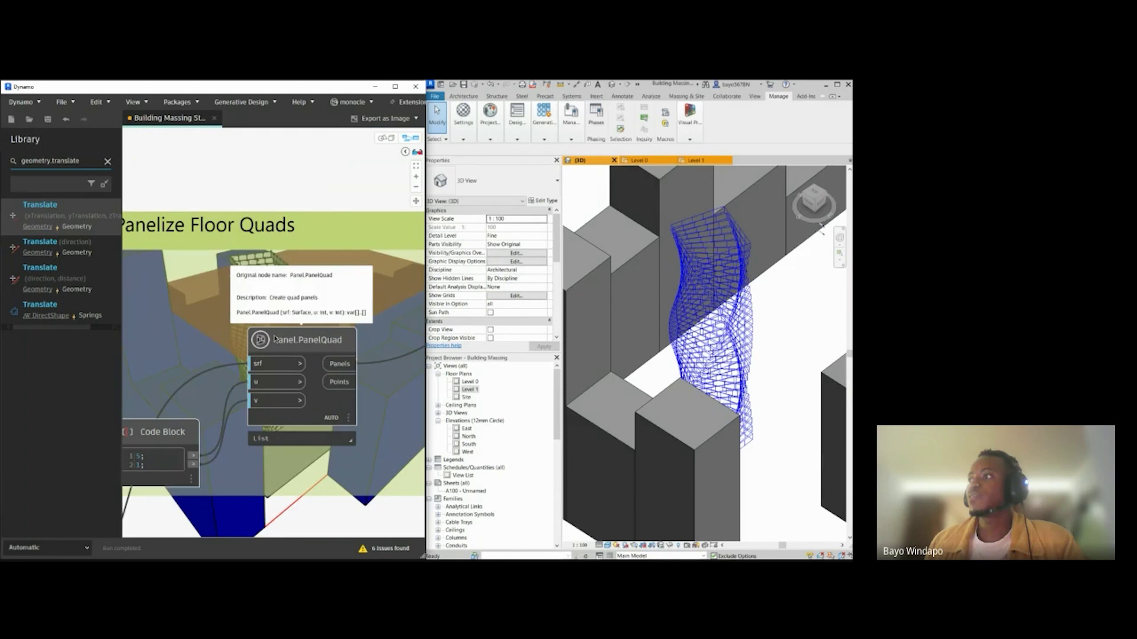
pyautogui.moveTo(276, 340); pyautogui.dragTo(325, 343, button='middle')
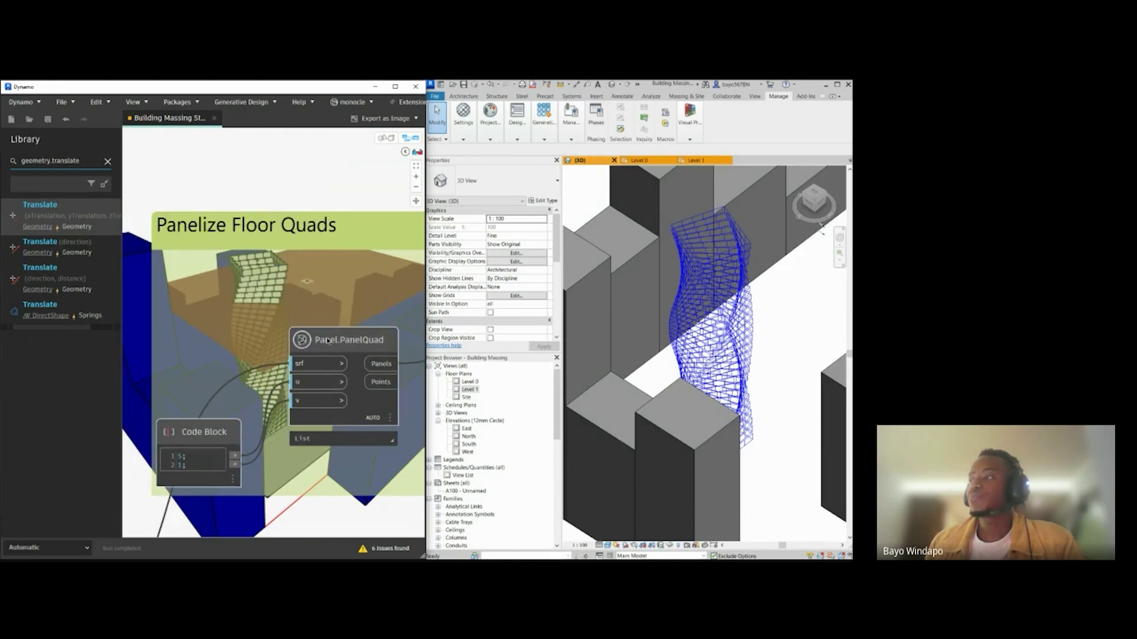
pyautogui.moveTo(325, 347)
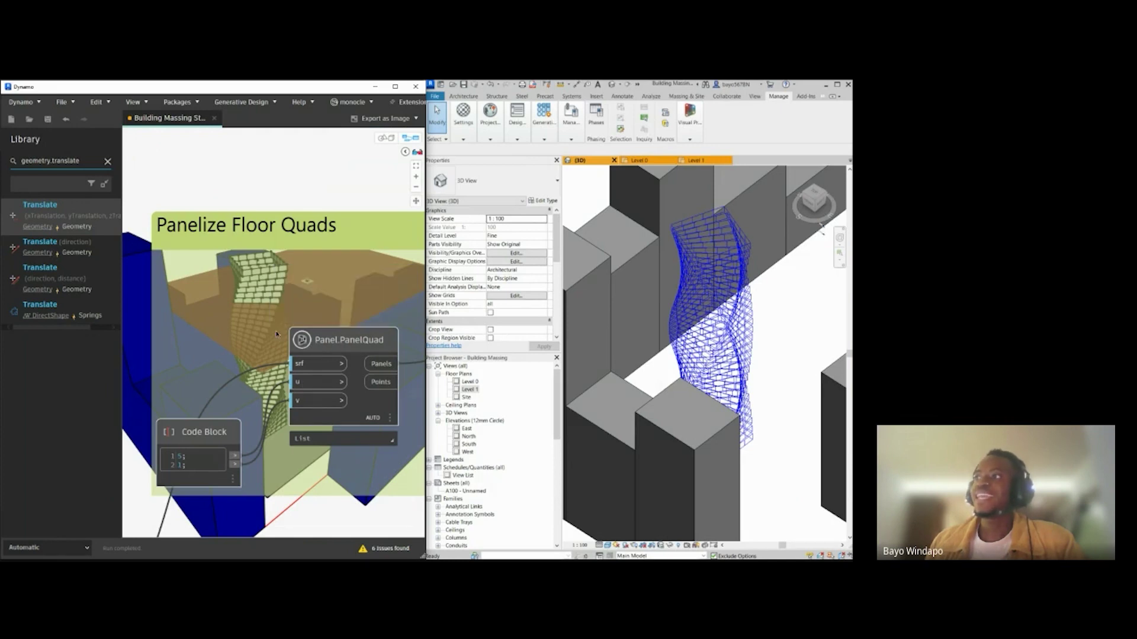
# Step: Inspect the quad panels on the twisted tower's upper floors from several angles in the 3D geometry view
pyautogui.click(385, 137)
pyautogui.moveTo(273, 337); pyautogui.dragTo(248, 308, button='right')
pyautogui.scroll(3, 247, 266)
pyautogui.moveTo(247, 256); pyautogui.dragTo(307, 407, button='middle')
pyautogui.moveTo(235, 243); pyautogui.dragTo(229, 261, button='right')
pyautogui.moveTo(208, 201); pyautogui.dragTo(238, 254, button='middle')
pyautogui.moveTo(215, 257); pyautogui.dragTo(270, 258, button='right')
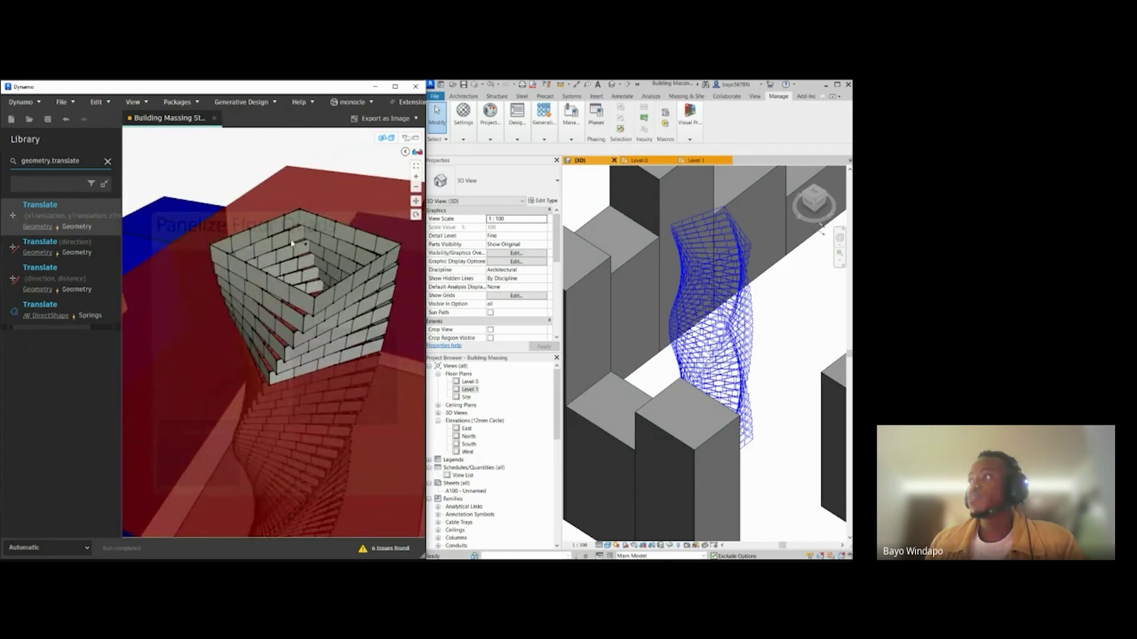
pyautogui.scroll(3, 242, 235)
pyautogui.moveTo(305, 271); pyautogui.dragTo(219, 273, button='right')
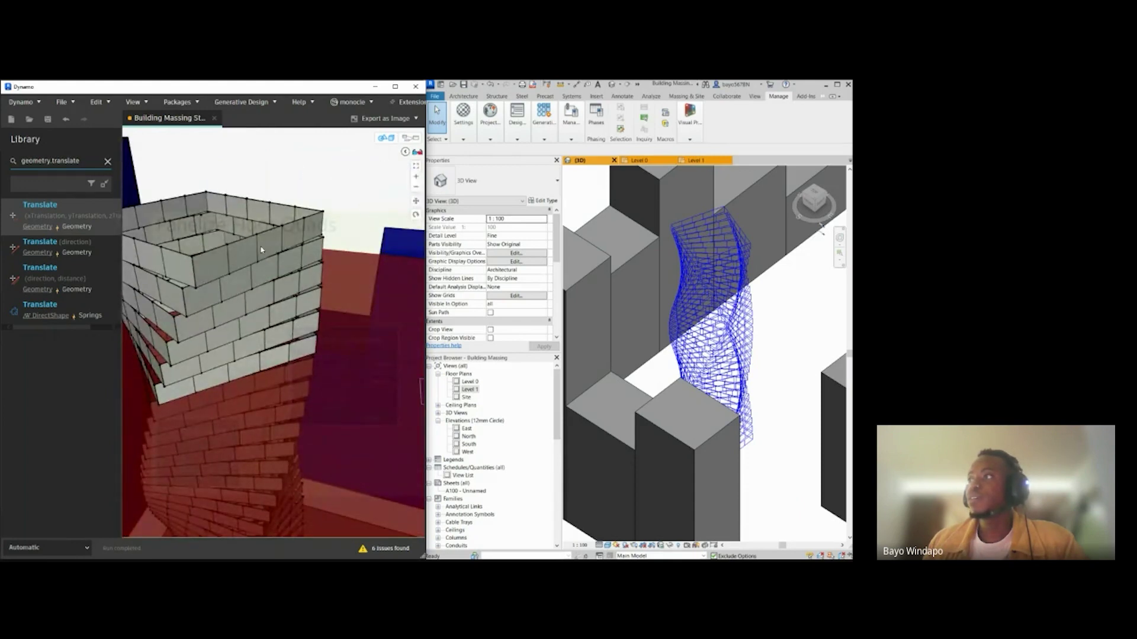
# Step: Return to the graph view and set the first value of Panel.PanelQuad's code block to 6
pyautogui.click(409, 138)
pyautogui.scroll(-3, 159, 323)
pyautogui.scroll(4, 161, 425)
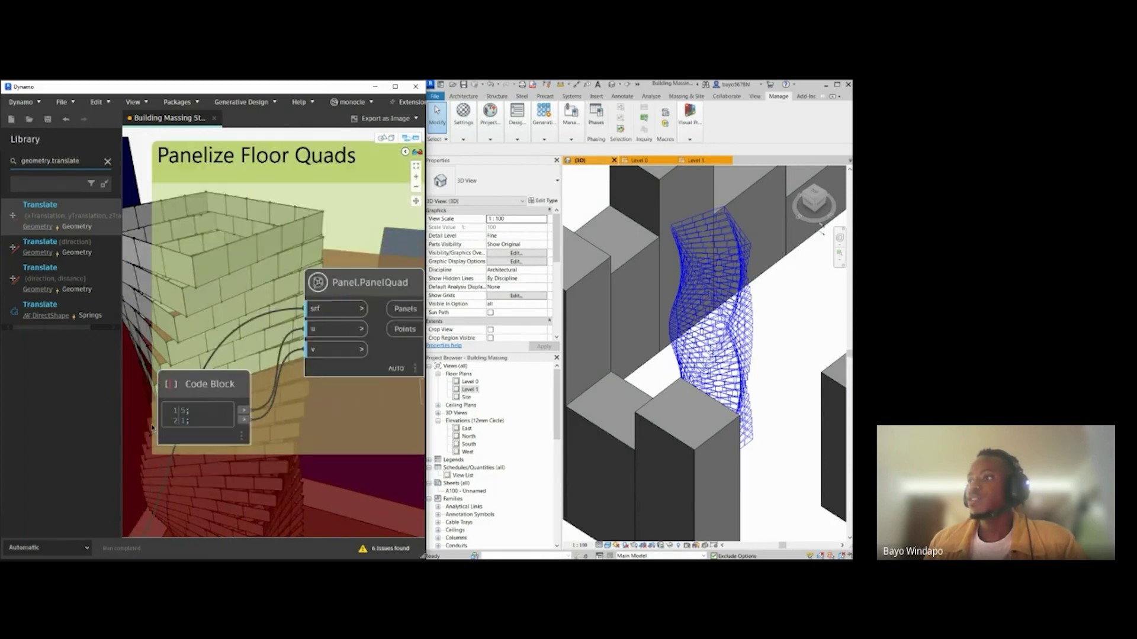
pyautogui.scroll(2, 182, 413)
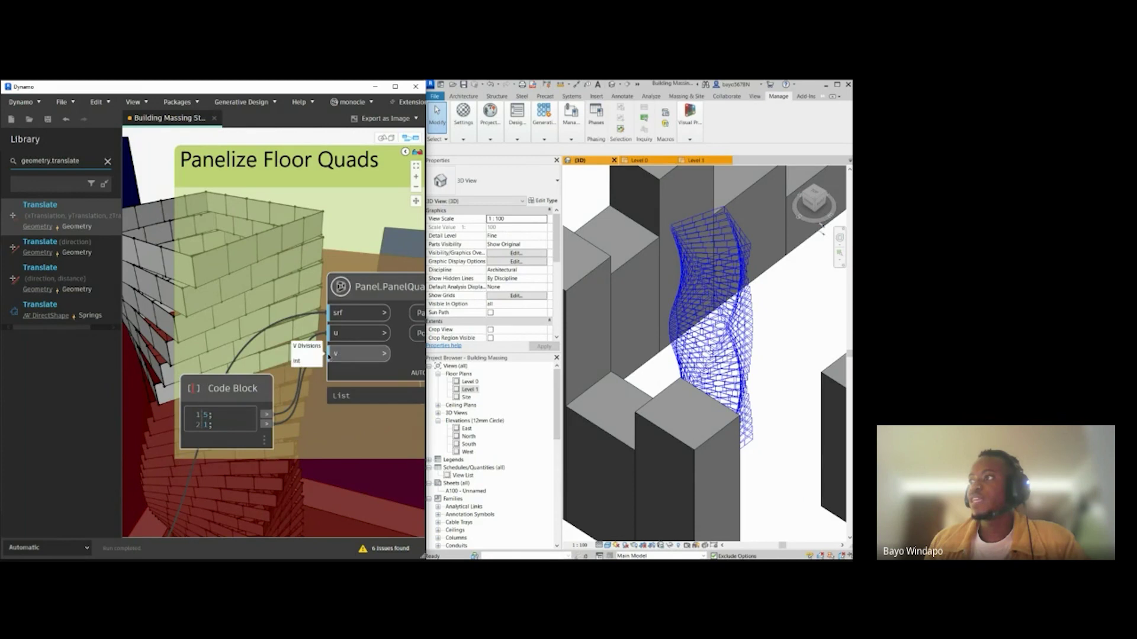
pyautogui.doubleClick(206, 415)
pyautogui.write('6')
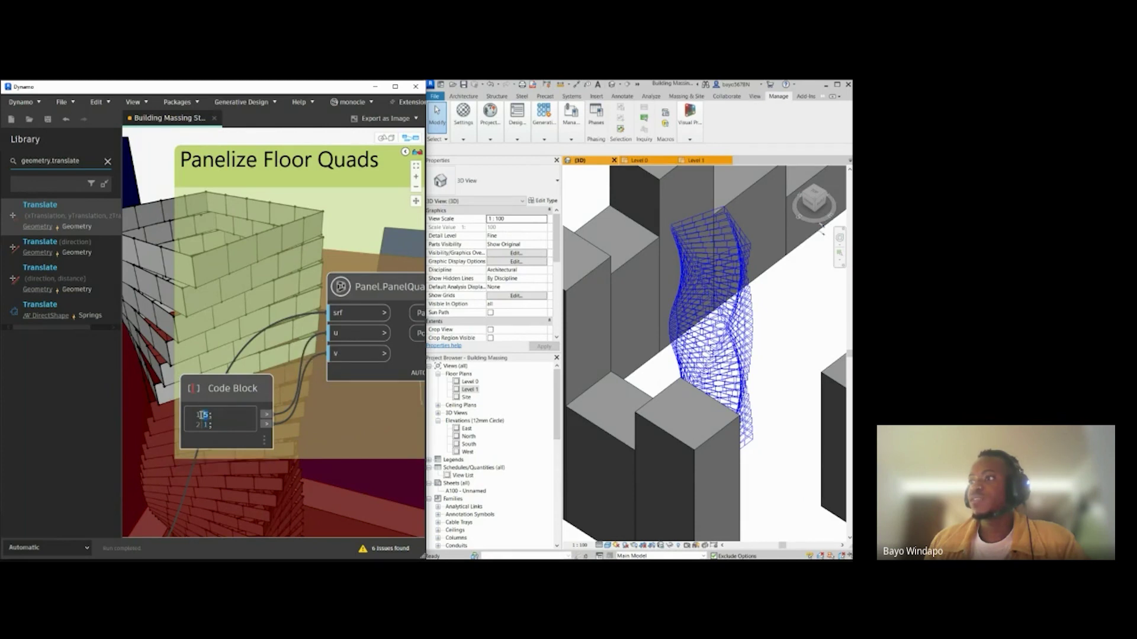
pyautogui.click(155, 218)
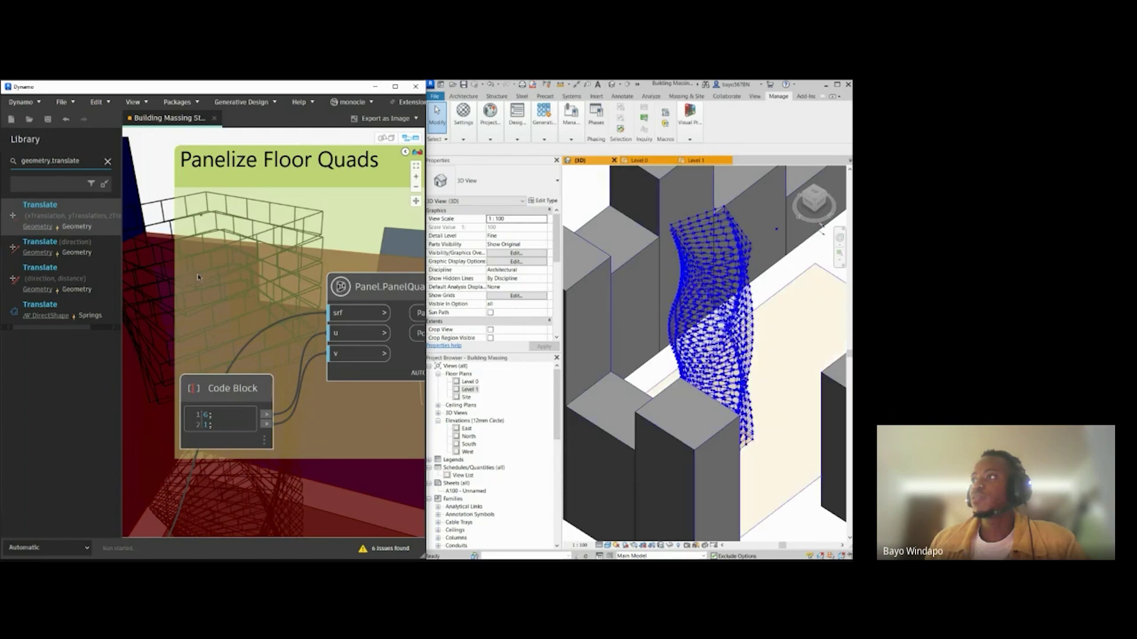
# Step: Set the second value of Panel.PanelQuad's code block to 2 to split the panels in the v direction
pyautogui.moveTo(162, 193); pyautogui.dragTo(231, 267, button='middle')
pyautogui.moveTo(200, 220); pyautogui.dragTo(235, 263, button='middle')
pyautogui.moveTo(321, 237); pyautogui.dragTo(280, 133, button='middle')
pyautogui.write('2')
pyautogui.click(195, 255)
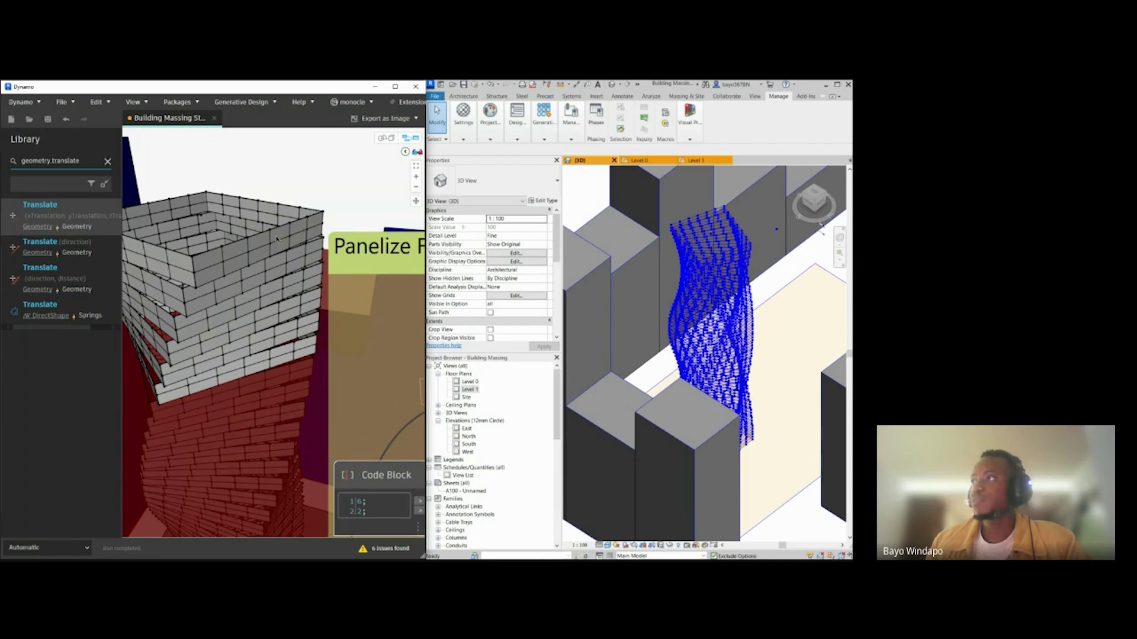
# Step: Set the second value of Panel.PanelQuad's code block to 1 and inspect the tower's panels in the 3D geometry view
pyautogui.moveTo(265, 386); pyautogui.dragTo(238, 342, button='middle')
pyautogui.doubleClick(321, 441)
pyautogui.write('1')
pyautogui.click(244, 231)
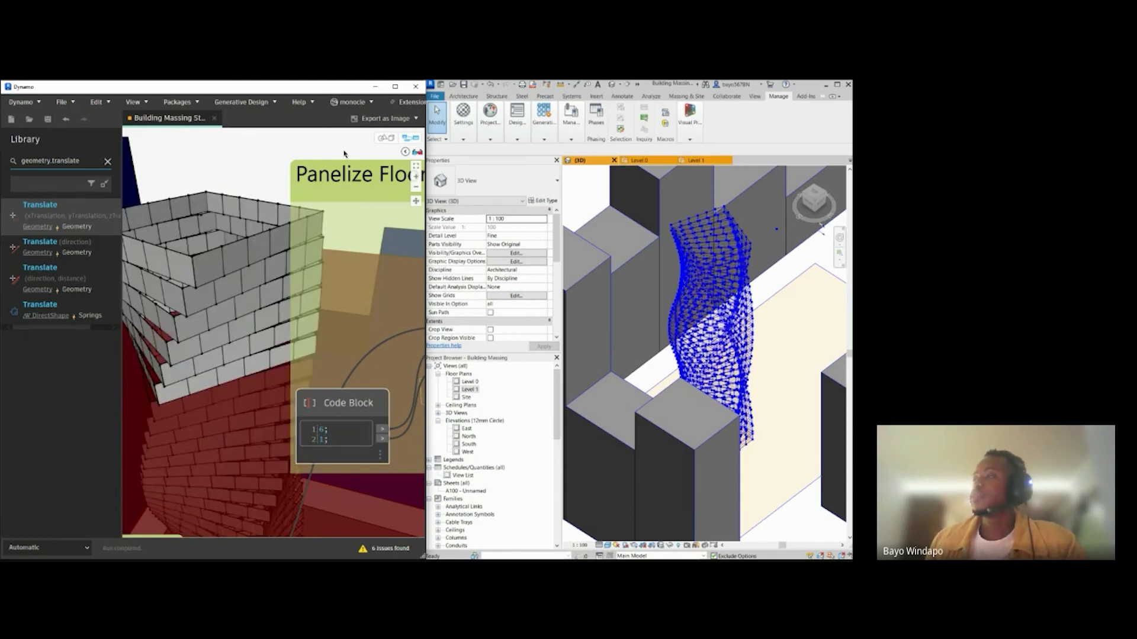
pyautogui.click(383, 138)
pyautogui.moveTo(261, 266)
pyautogui.mouseDown(button='right')
pyautogui.moveTo(338, 260)
pyautogui.moveTo(260, 278)
pyautogui.moveTo(247, 299)
pyautogui.moveTo(254, 244)
pyautogui.moveTo(272, 247)
pyautogui.mouseUp(button='right')
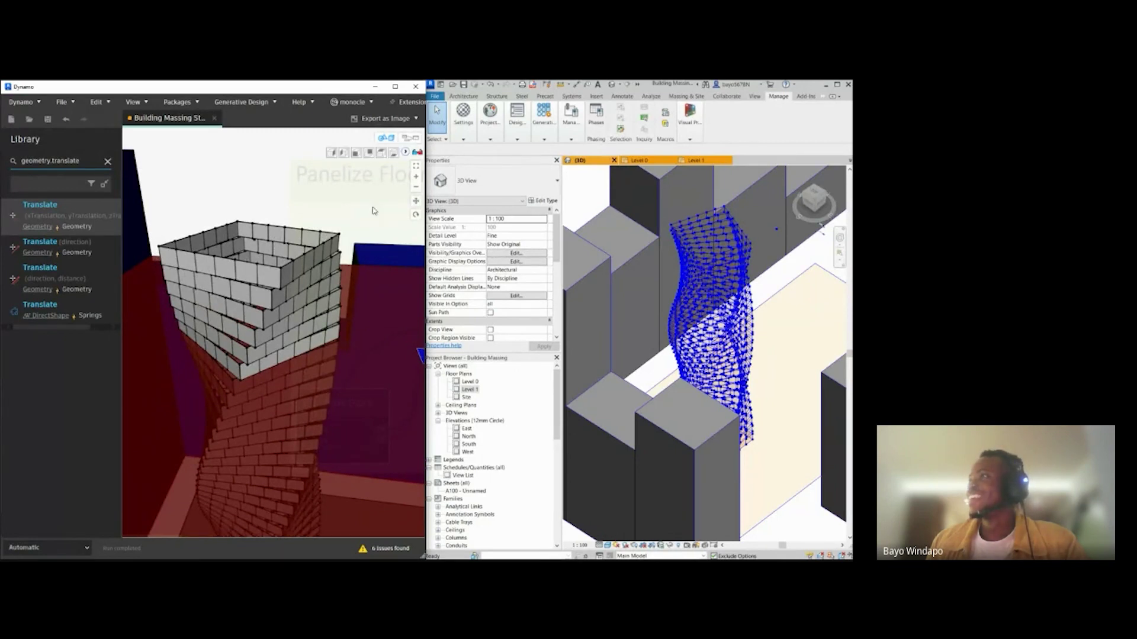
pyautogui.moveTo(355, 238)
pyautogui.mouseDown(button='right')
pyautogui.moveTo(299, 273)
pyautogui.moveTo(255, 273)
pyautogui.mouseUp(button='right')
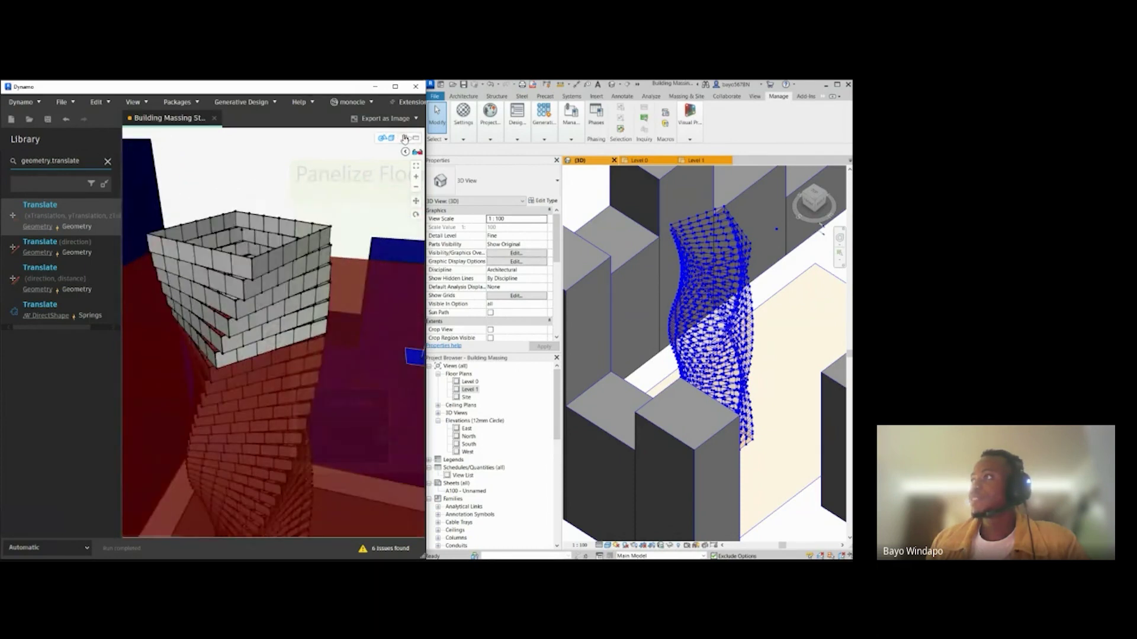
pyautogui.moveTo(253, 290); pyautogui.dragTo(255, 287, button='middle')
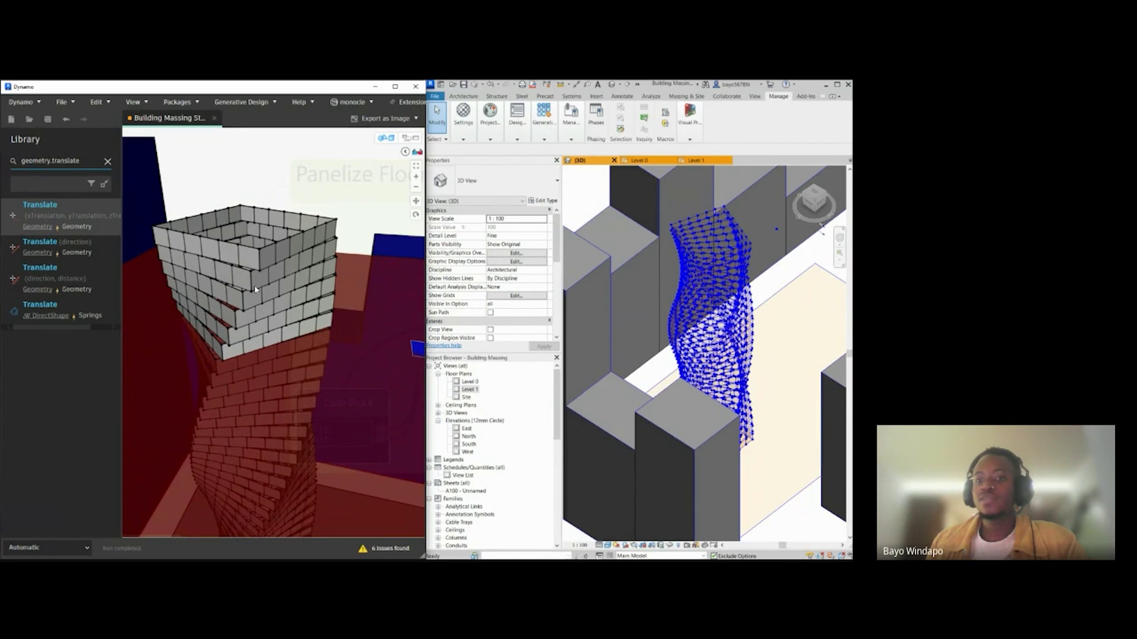
# Step: Set the first value of Panel.PanelQuad's code block to 5 and view the whole tower among the surrounding buildings in 3D
pyautogui.click(404, 140)
pyautogui.scroll(-4, 235, 268)
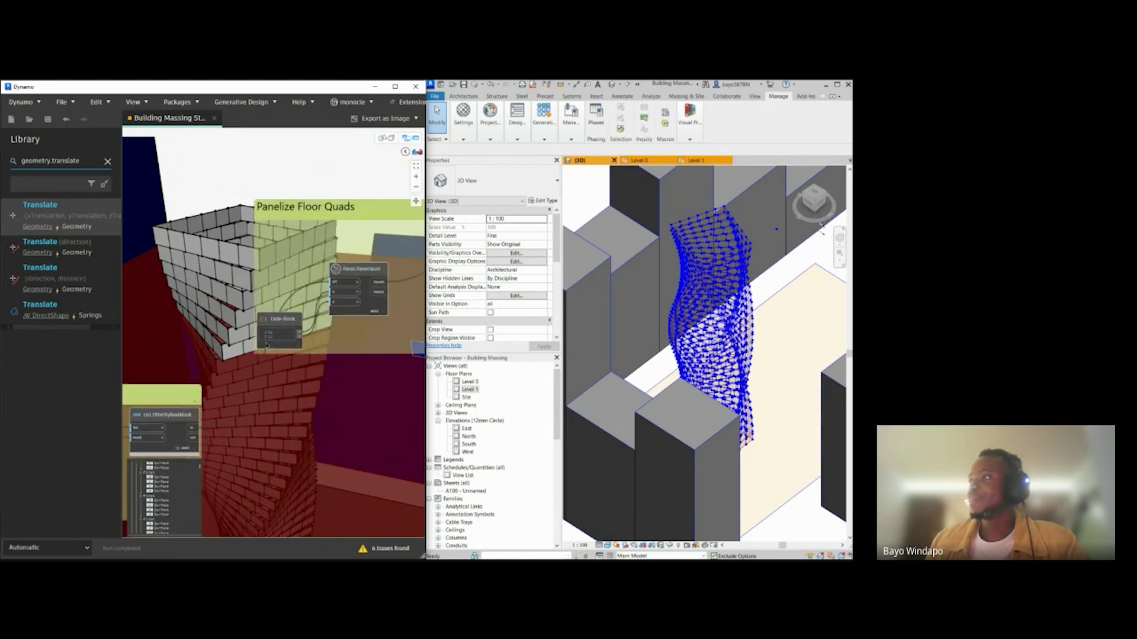
pyautogui.scroll(5, 264, 340)
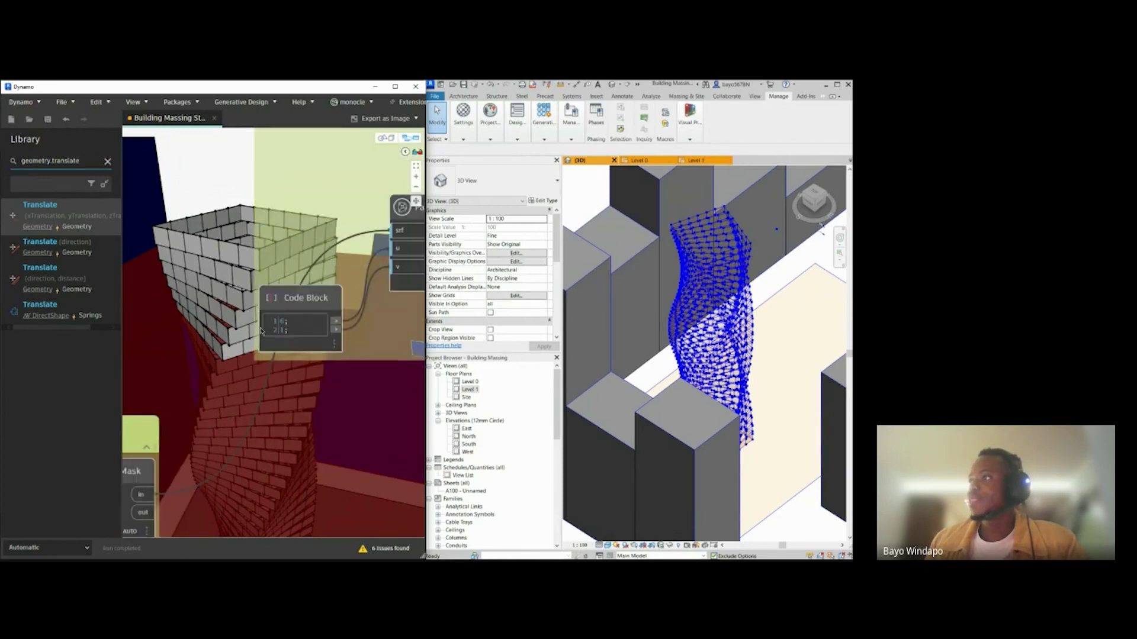
pyautogui.doubleClick(291, 318)
pyautogui.write('5')
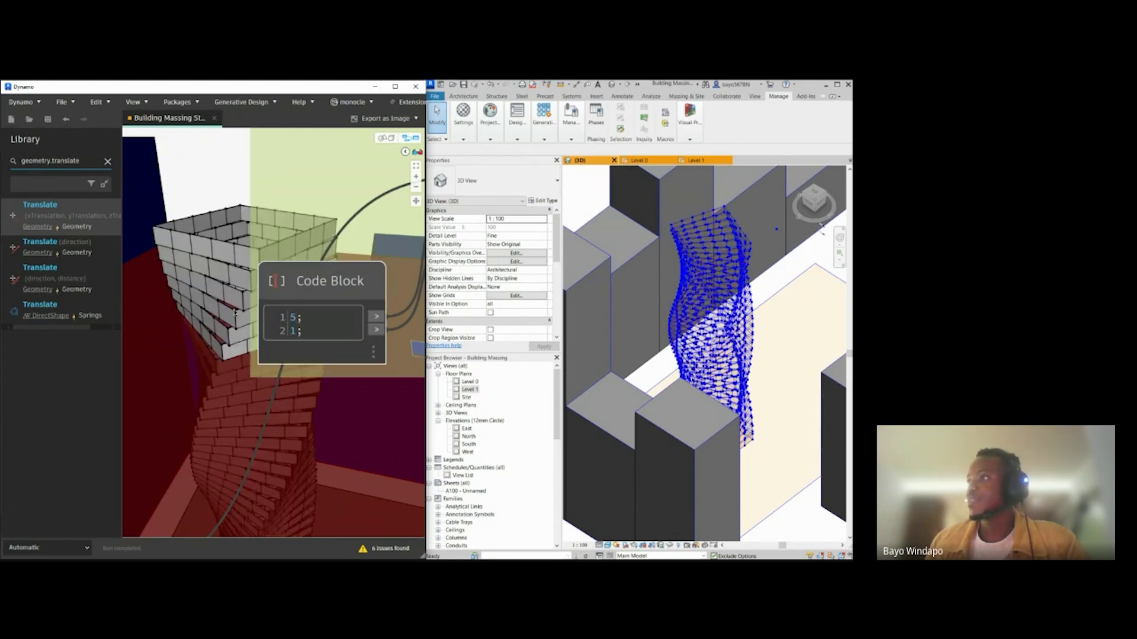
pyautogui.scroll(-5, 200, 290)
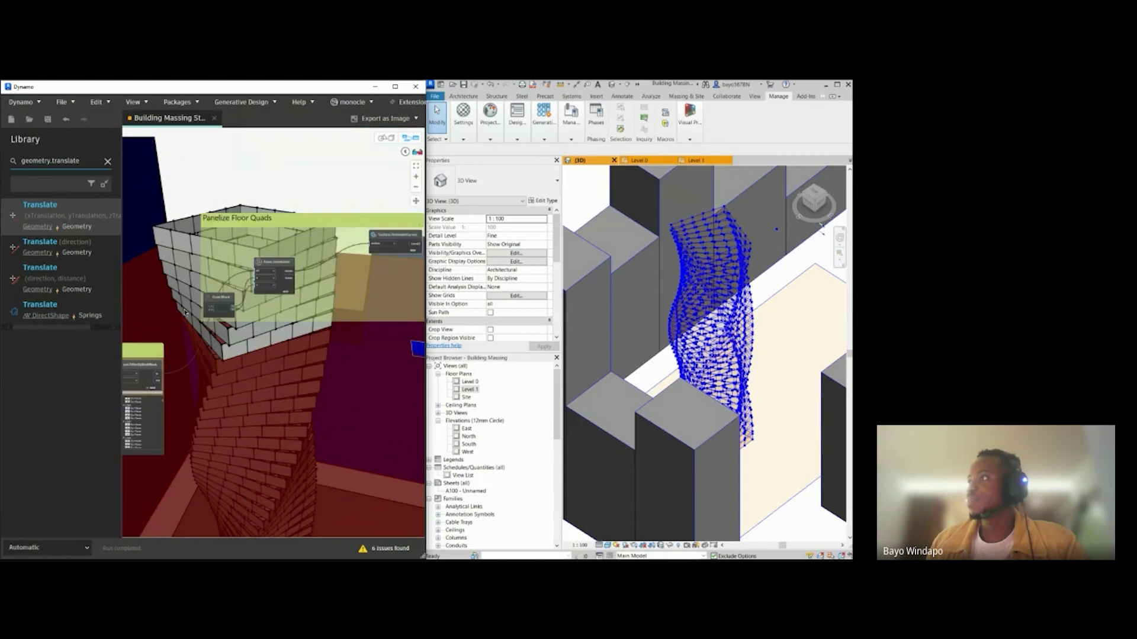
pyautogui.scroll(-2, 179, 331)
pyautogui.scroll(2, 264, 291)
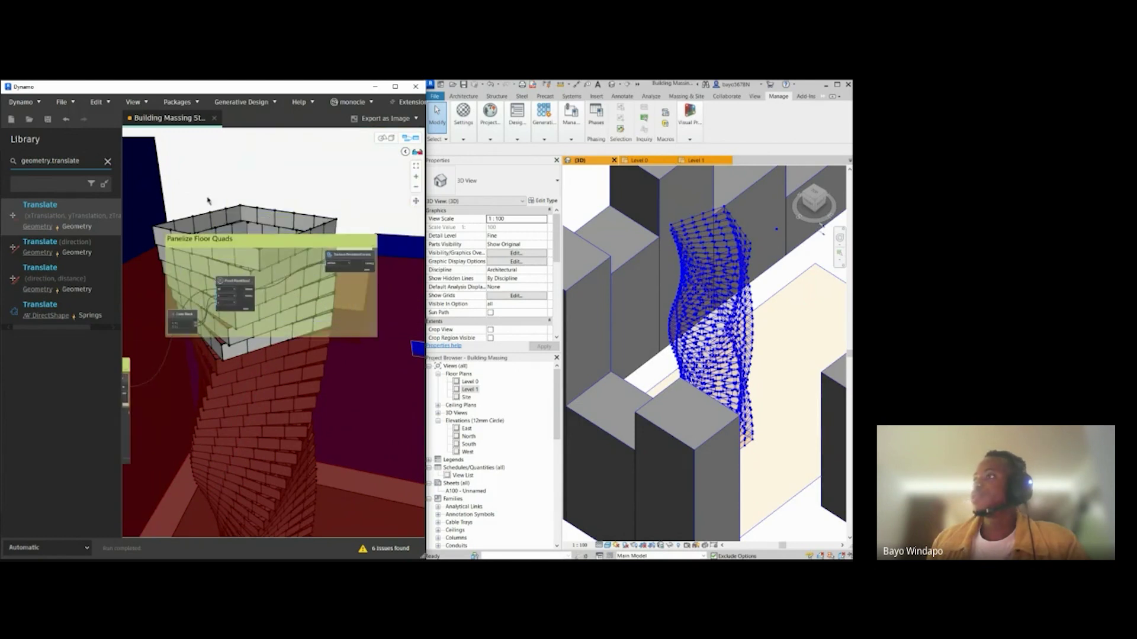
pyautogui.click(385, 138)
pyautogui.scroll(-5, 249, 304)
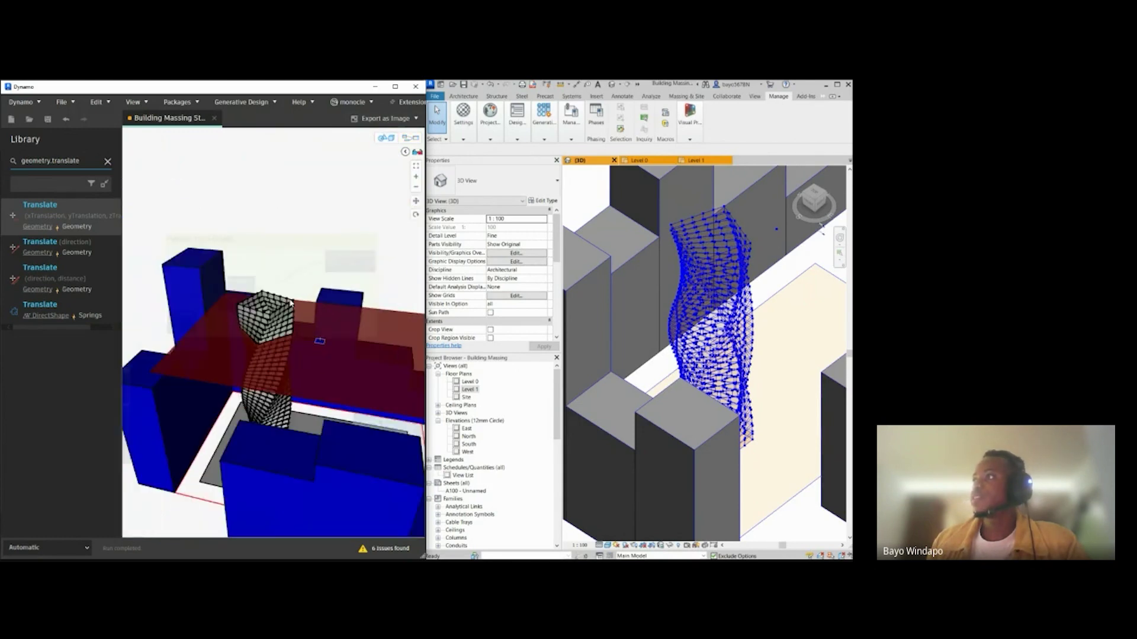
pyautogui.moveTo(249, 303); pyautogui.dragTo(323, 269, button='right')
pyautogui.hotkey('ctrl', 'b')
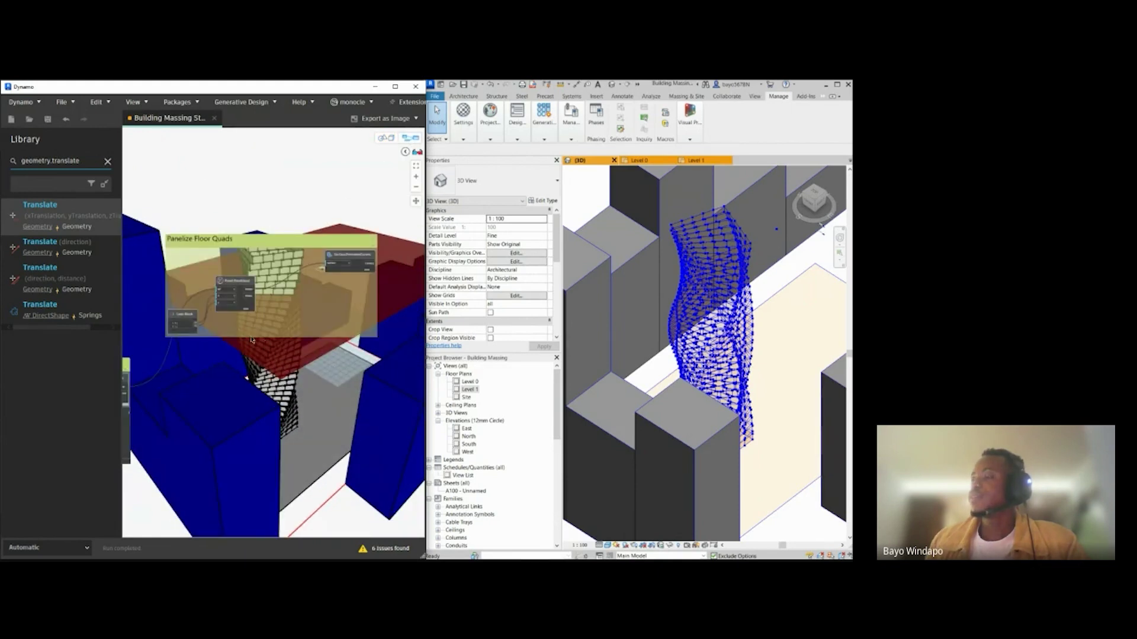
# Step: Duplicate the Create Initial Sight Lines group with all its nodes
pyautogui.scroll(-2, 323, 268)
pyautogui.scroll(-2, 323, 269)
pyautogui.scroll(4, 168, 402)
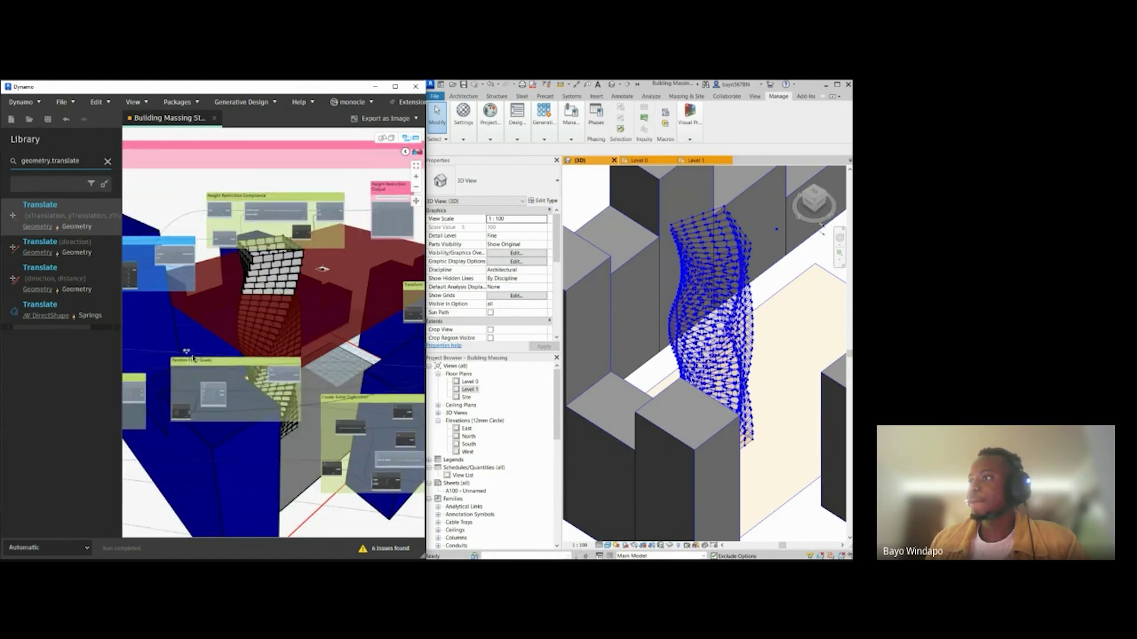
pyautogui.scroll(4, 220, 385)
pyautogui.moveTo(291, 372); pyautogui.dragTo(246, 345, button='middle')
pyautogui.click(249, 342)
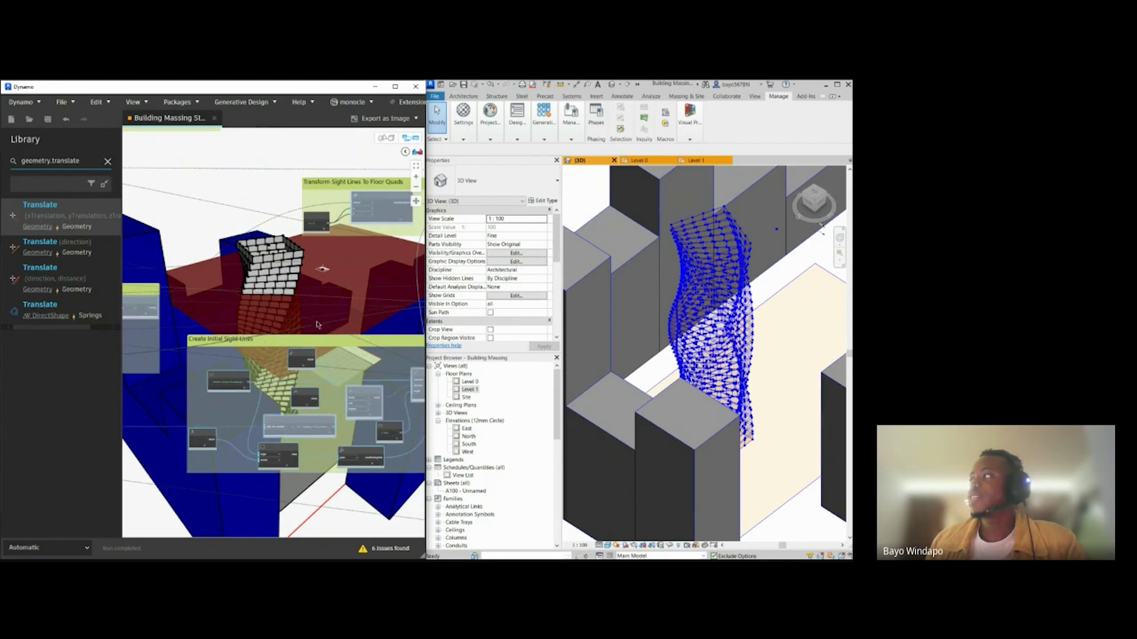
pyautogui.moveTo(317, 324); pyautogui.dragTo(309, 339, button='middle')
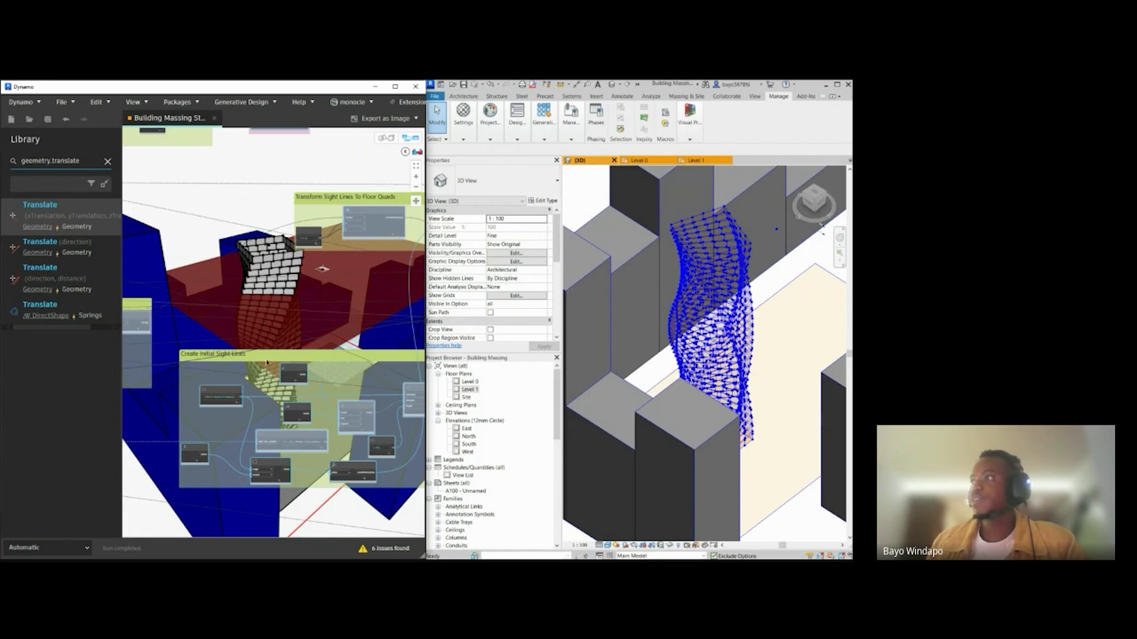
pyautogui.hotkey('ctrl', 'v')
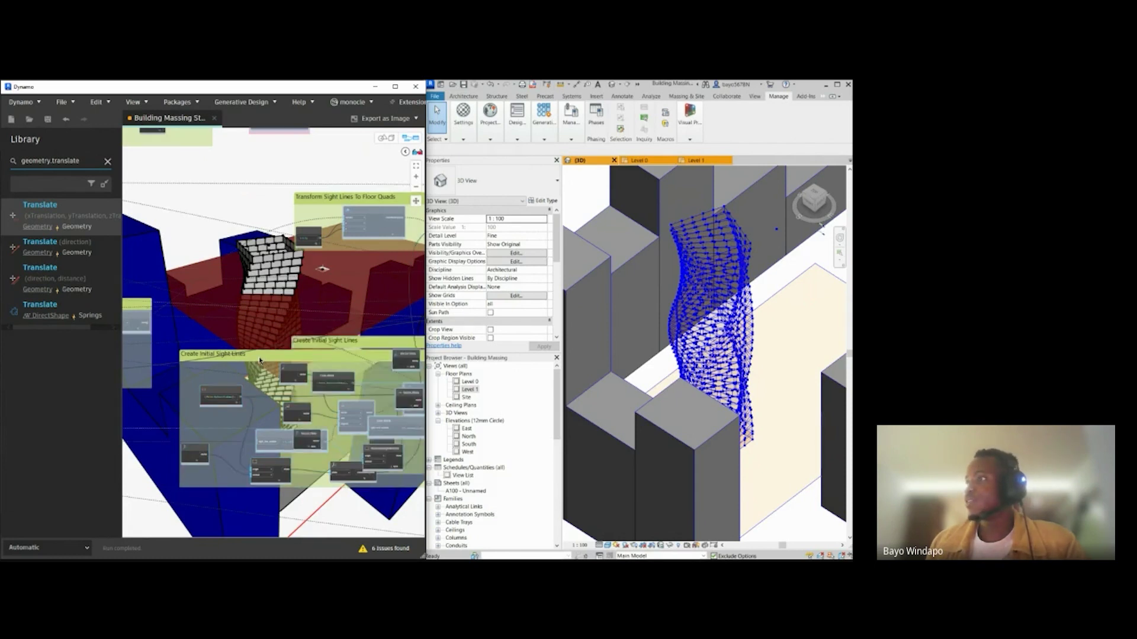
# Step: Place the copied Create Initial Sight Lines group just below the Panelize Floor Quads group
pyautogui.scroll(-5, 260, 360)
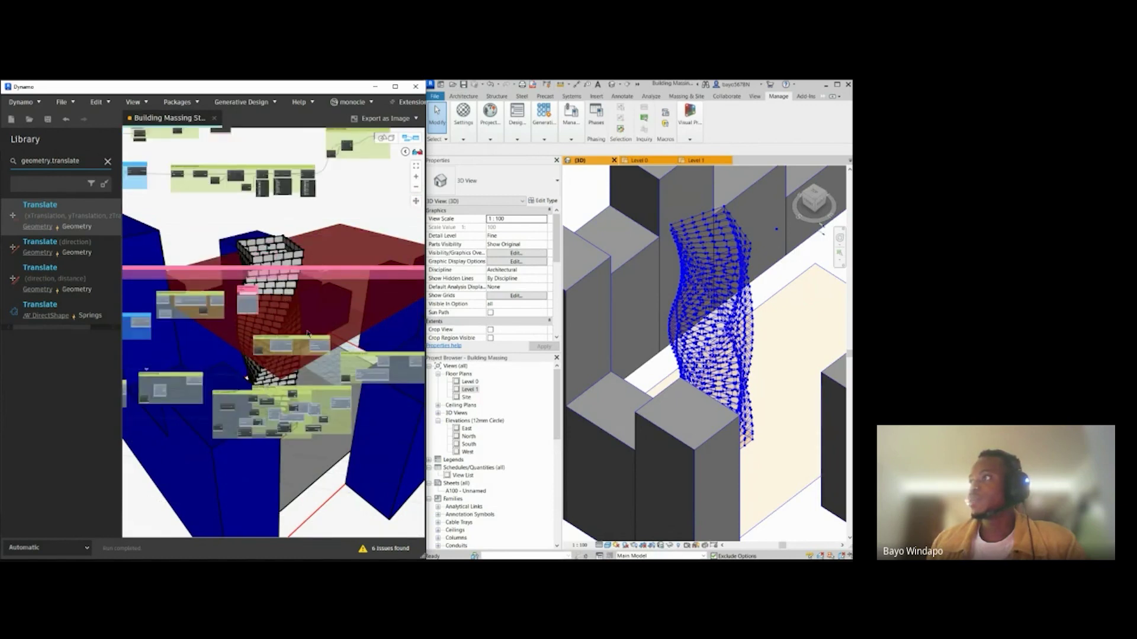
pyautogui.scroll(5, 330, 223)
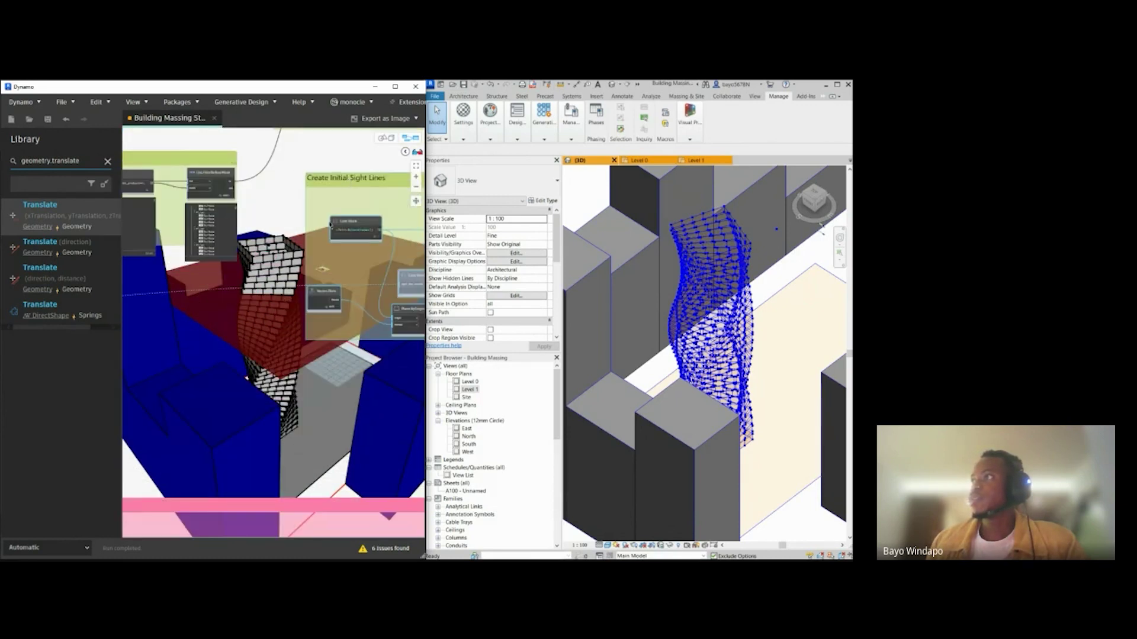
pyautogui.moveTo(331, 225); pyautogui.dragTo(248, 285, button='middle')
pyautogui.moveTo(293, 319); pyautogui.dragTo(207, 349, button='middle')
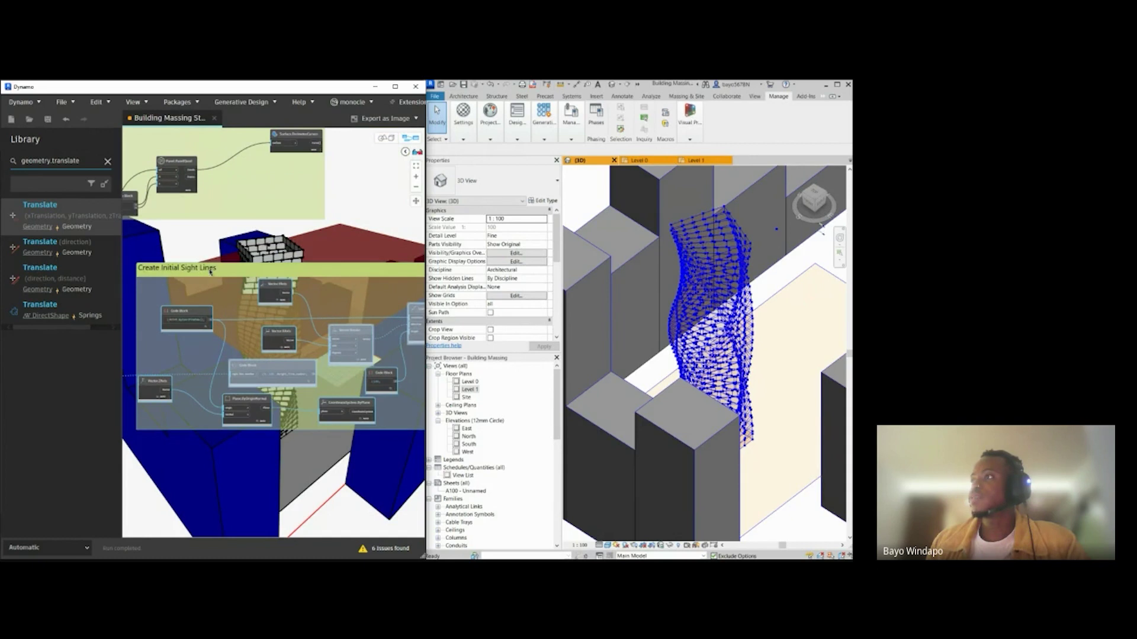
pyautogui.moveTo(204, 273); pyautogui.dragTo(233, 279)
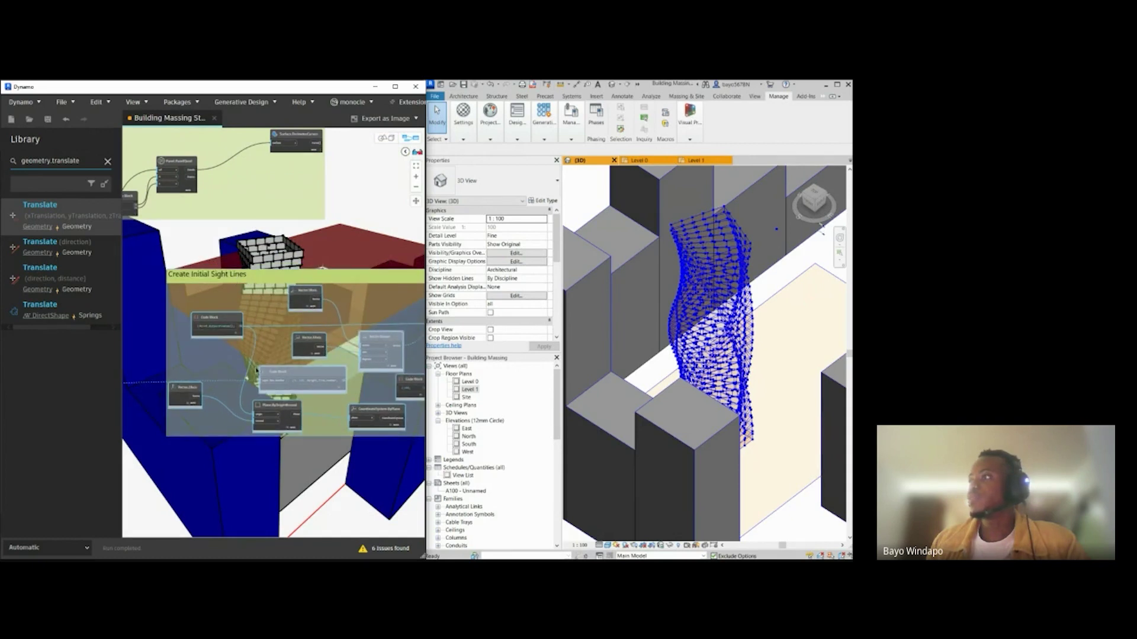
# Step: Check the sight_line_number input of the copied group's code block and locate the graph's group of input sliders
pyautogui.scroll(5, 256, 371)
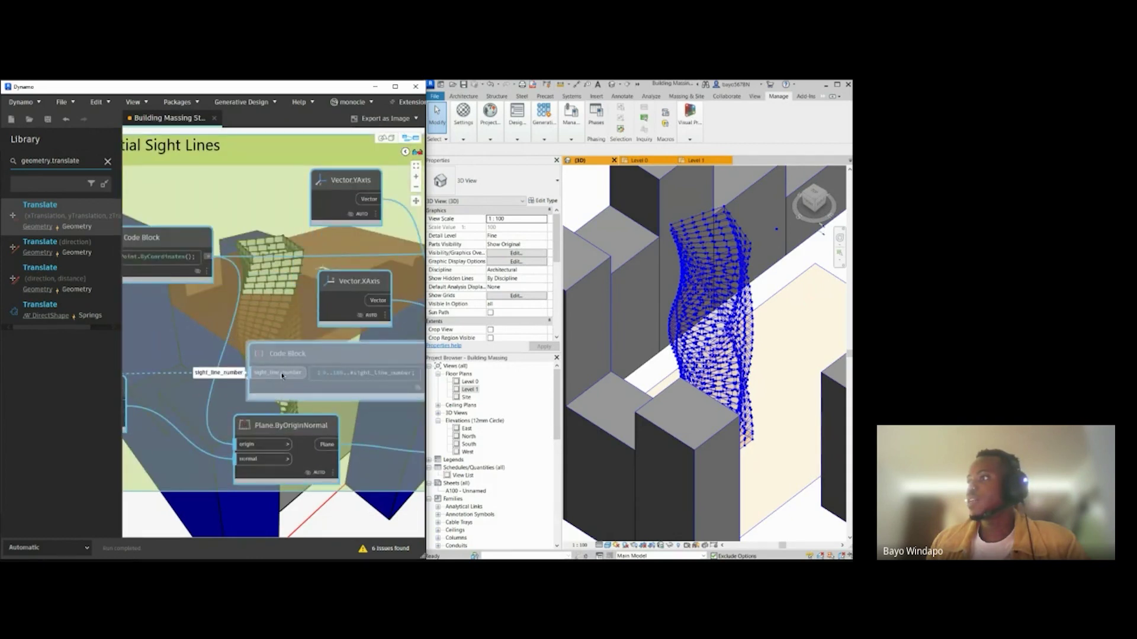
pyautogui.scroll(-8, 282, 376)
pyautogui.moveTo(277, 391); pyautogui.dragTo(350, 389, button='middle')
pyautogui.scroll(-5, 351, 389)
pyautogui.scroll(6, 277, 371)
pyautogui.scroll(3, 296, 368)
pyautogui.click(286, 336)
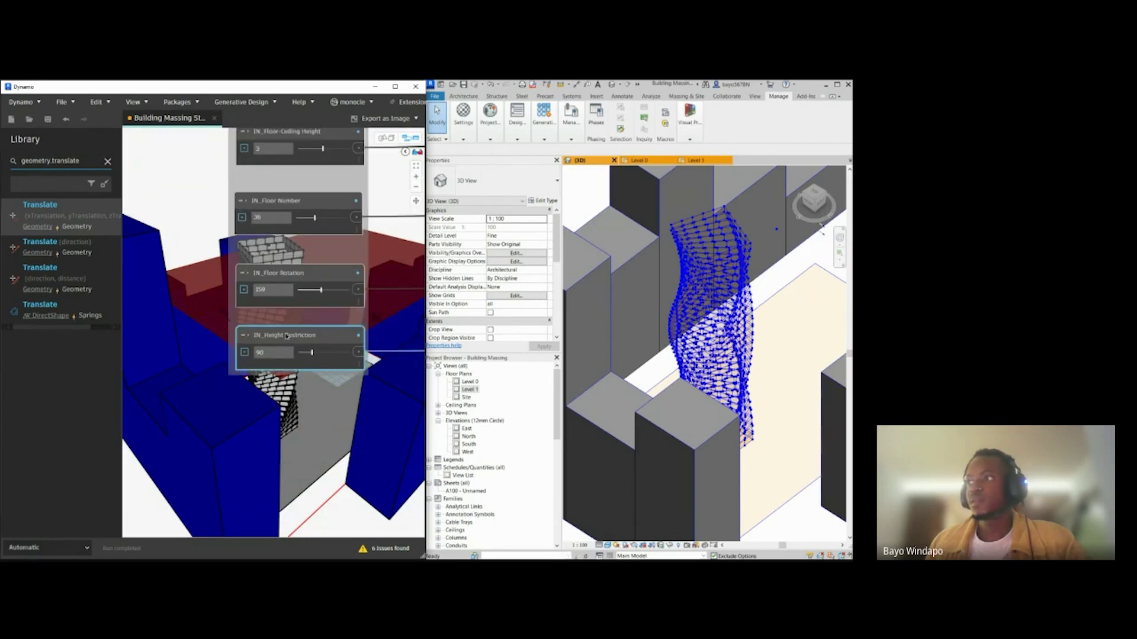
pyautogui.moveTo(376, 318); pyautogui.dragTo(323, 388, button='middle')
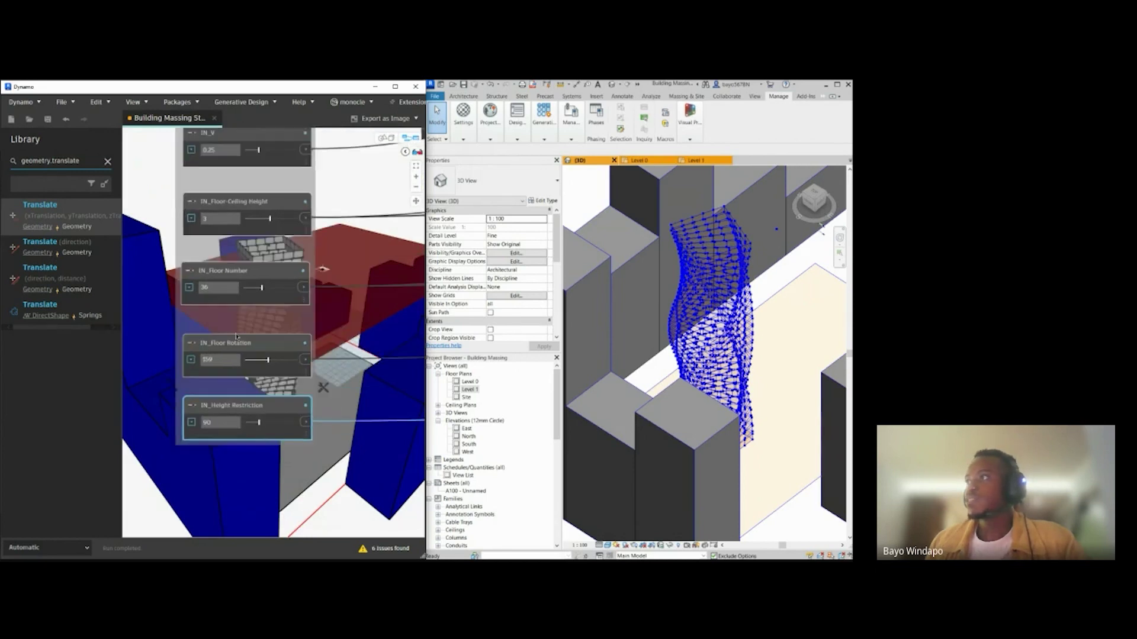
# Step: Add an Integer Slider node from the library and place it below the IN_Height Restriction slider
pyautogui.click(50, 160)
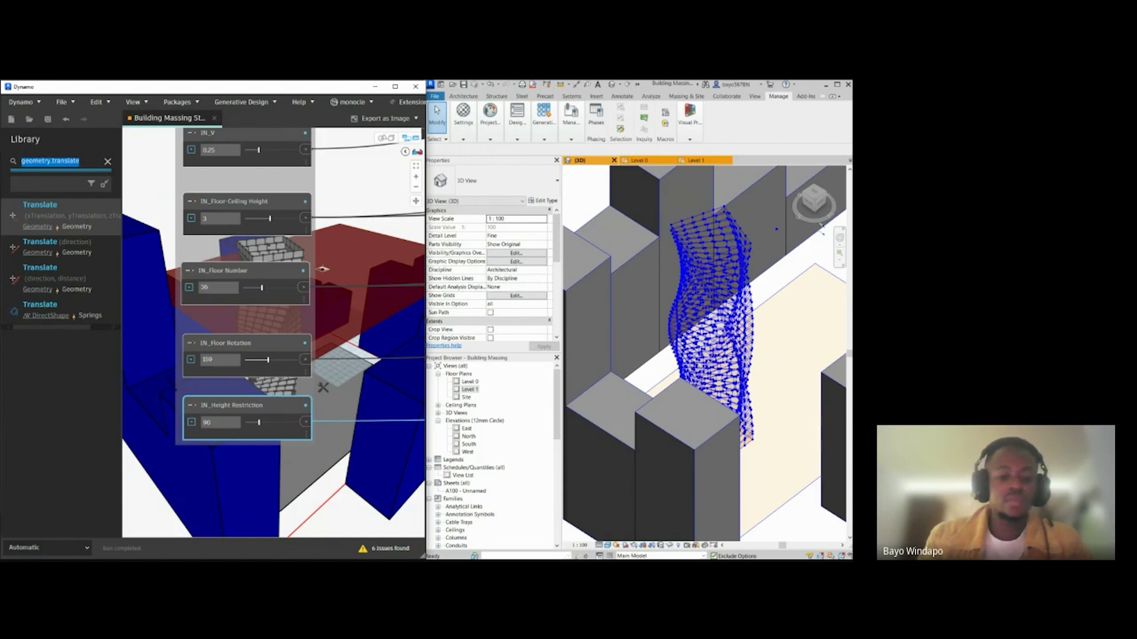
pyautogui.write('integer')
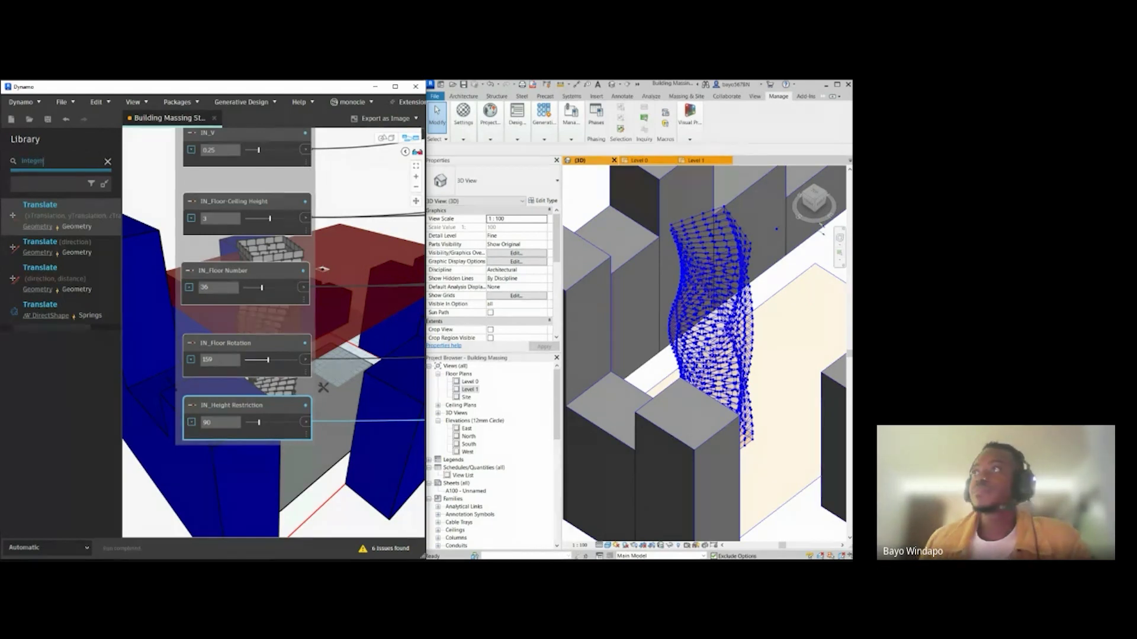
pyautogui.click(48, 283)
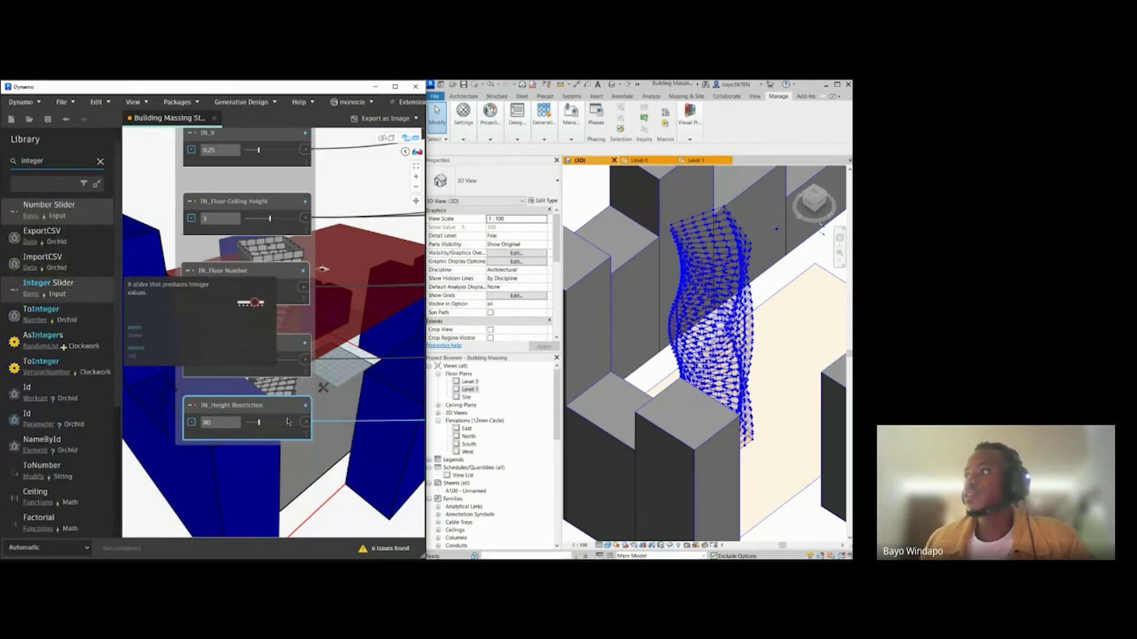
pyautogui.moveTo(333, 448); pyautogui.dragTo(297, 405, button='middle')
pyautogui.moveTo(315, 308); pyautogui.dragTo(222, 457)
pyautogui.scroll(2, 195, 474)
# Step: Rename the new integer slider to IN_Sight Line Number and mark it as an input
pyautogui.doubleClick(188, 427)
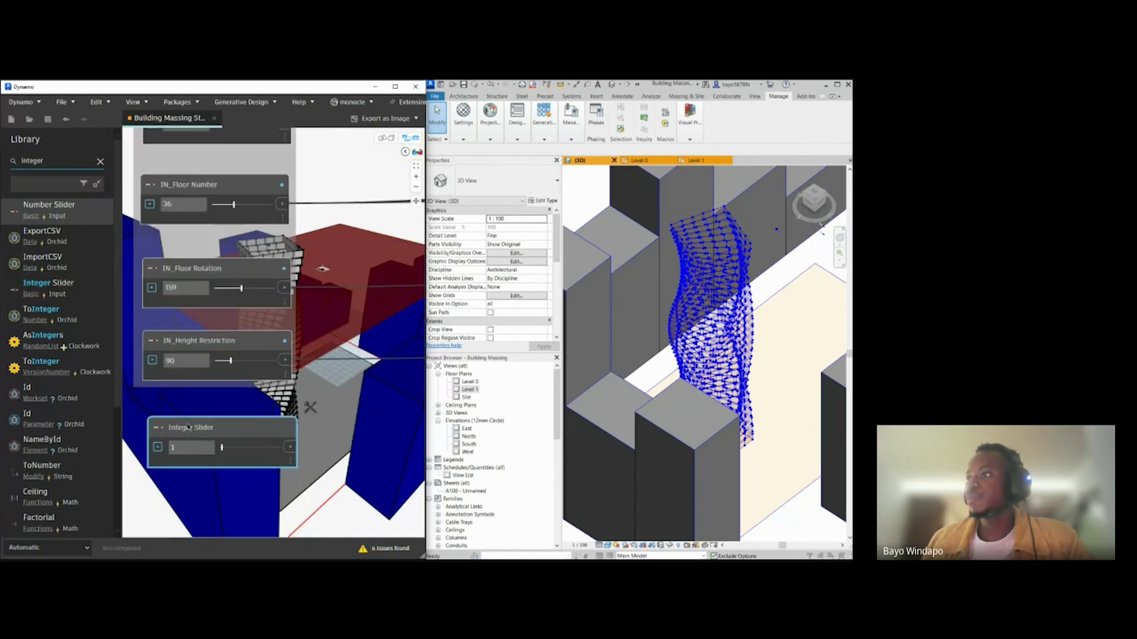
pyautogui.write('IN')
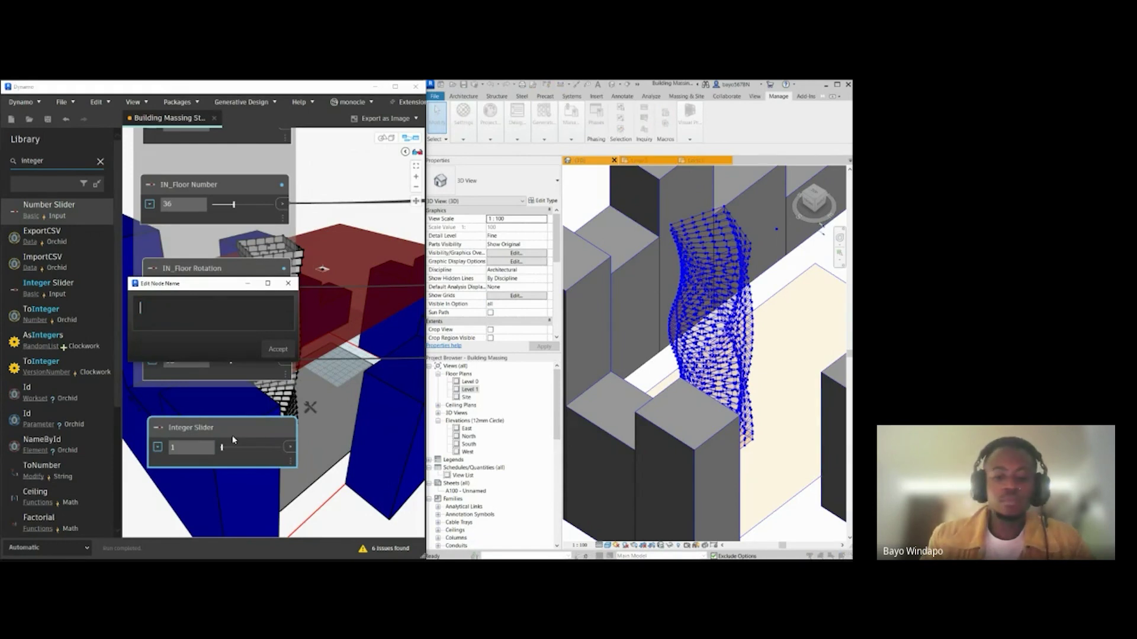
pyautogui.write('_')
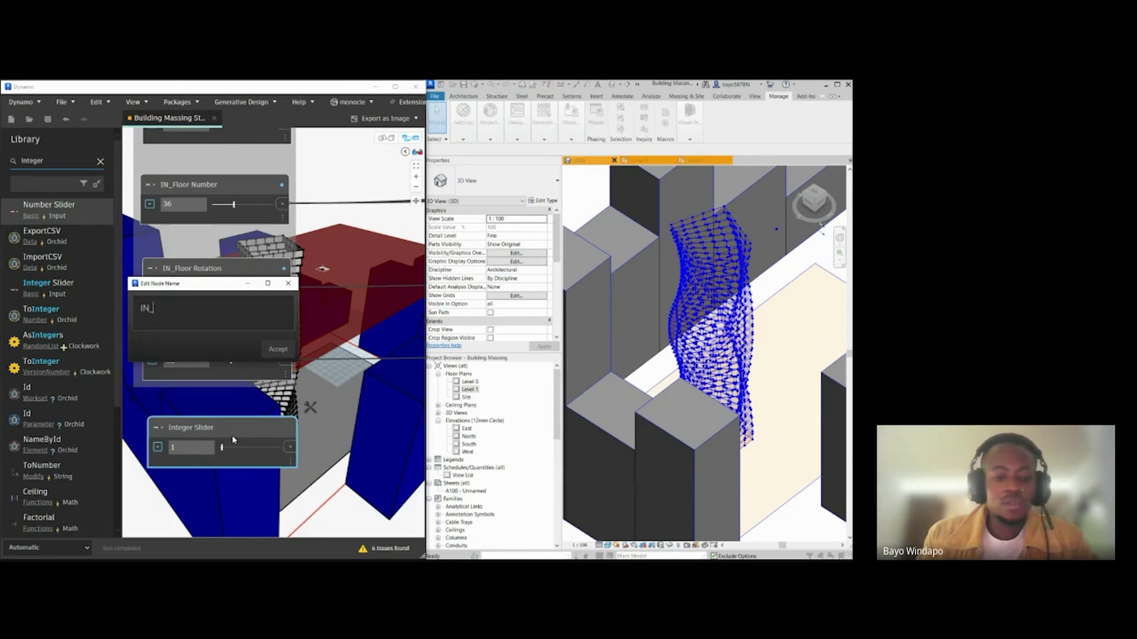
pyautogui.write('Sight Line')
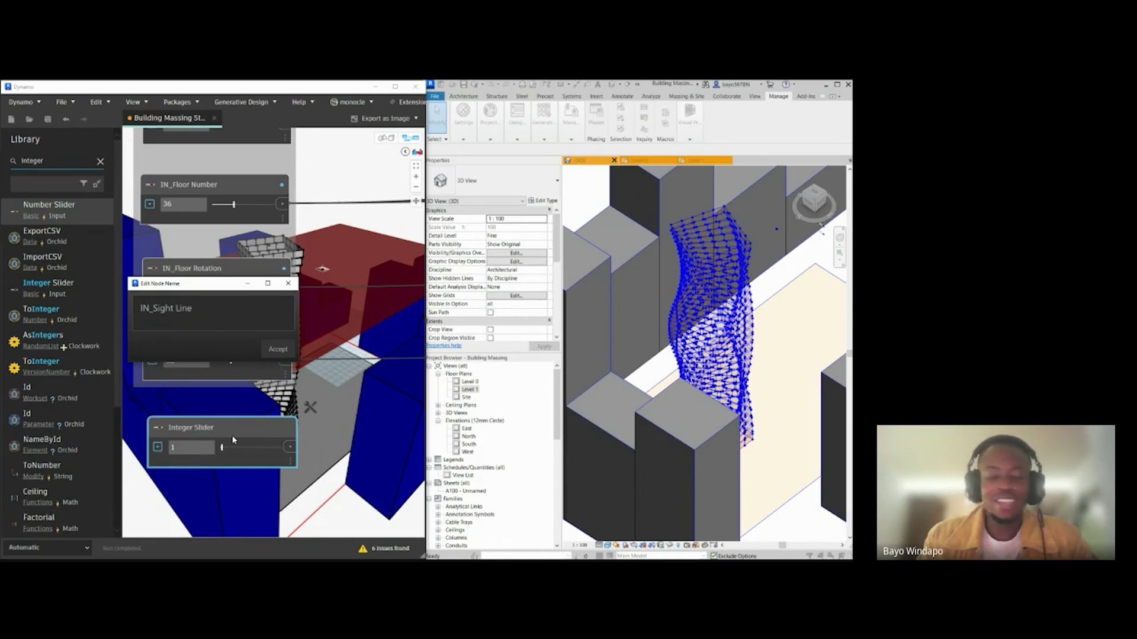
pyautogui.write(' Number')
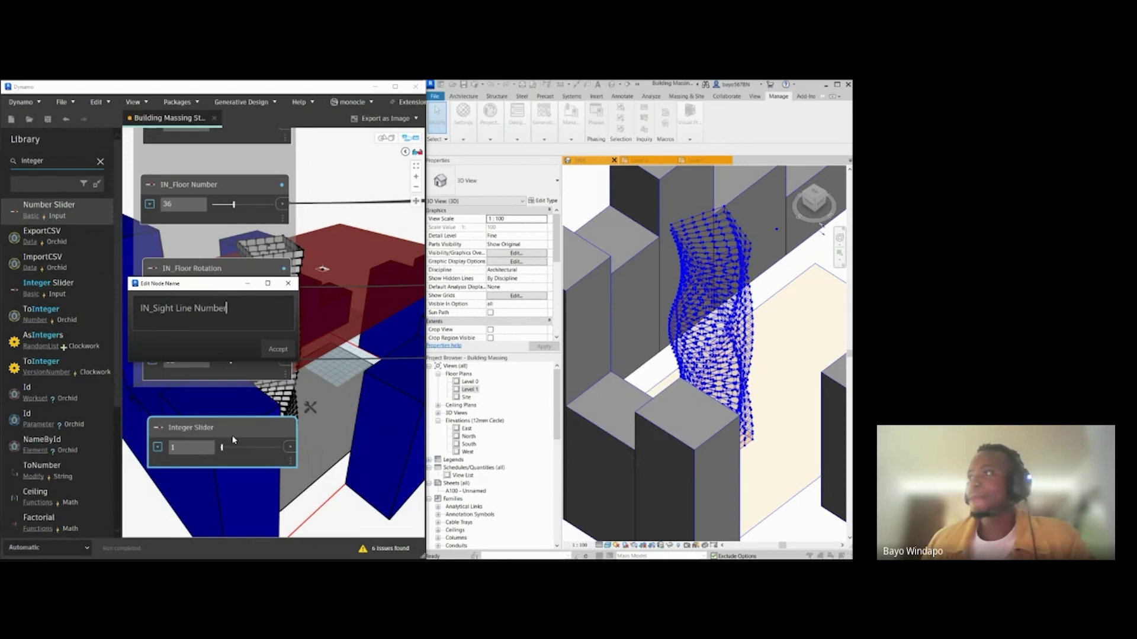
pyautogui.click(279, 352)
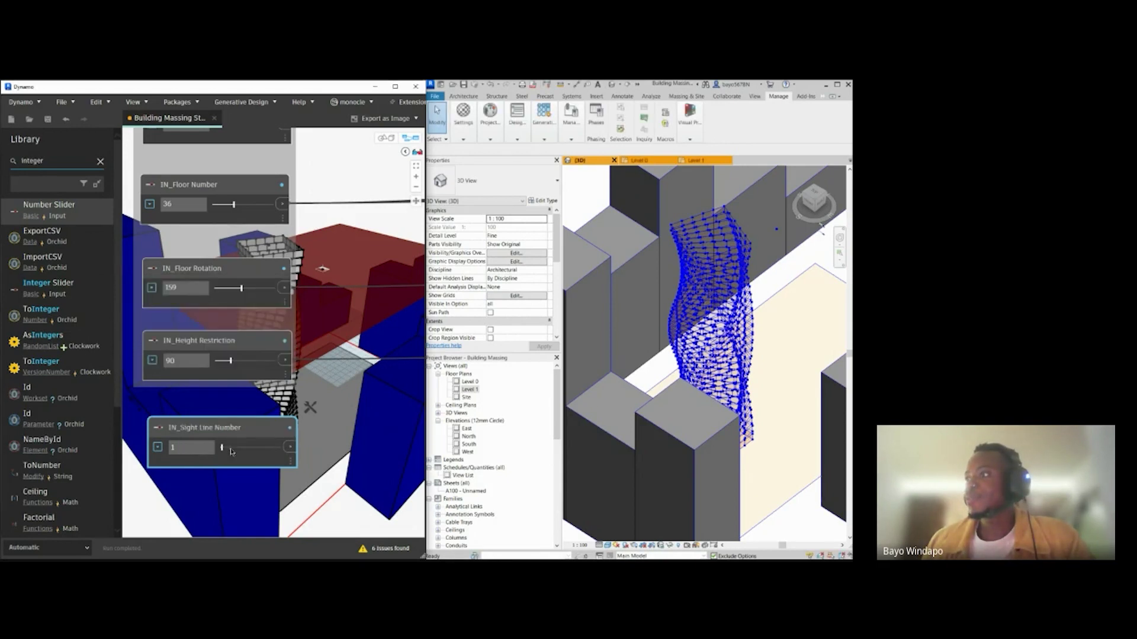
pyautogui.rightClick(232, 449)
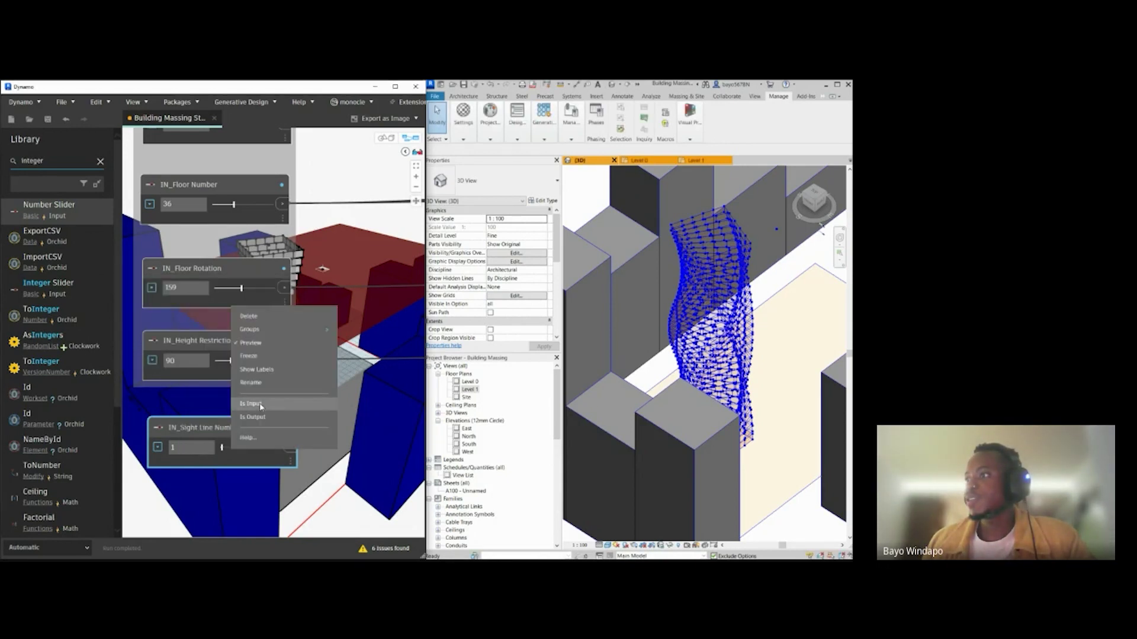
pyautogui.click(260, 406)
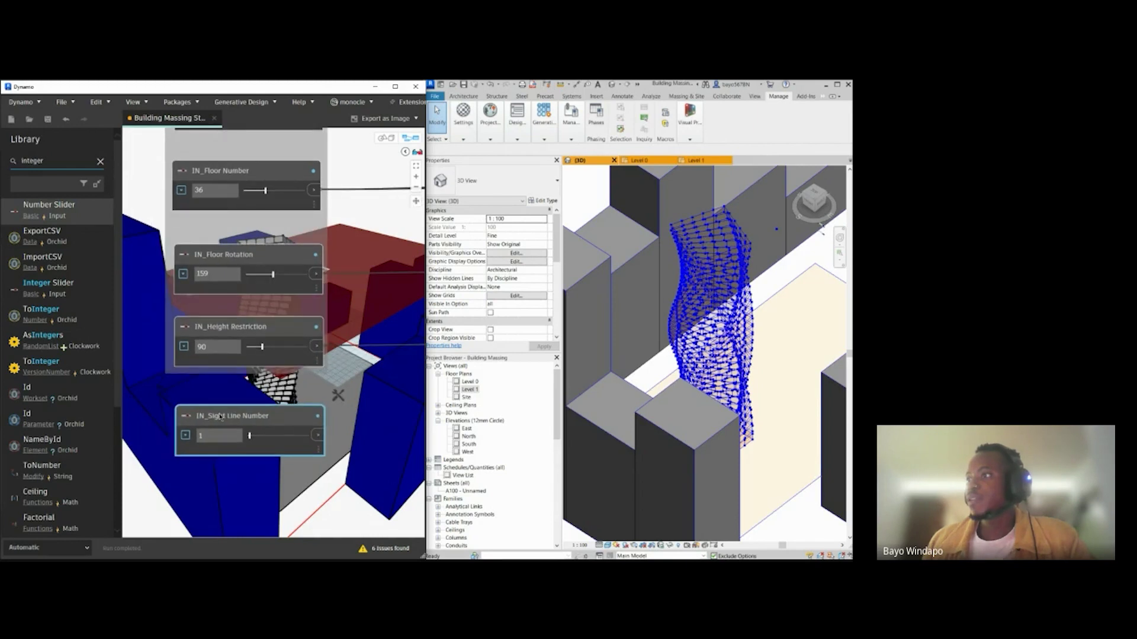
# Step: Set the IN_Sight Line Number slider's range to a minimum of 5 and a maximum of 50
pyautogui.click(185, 435)
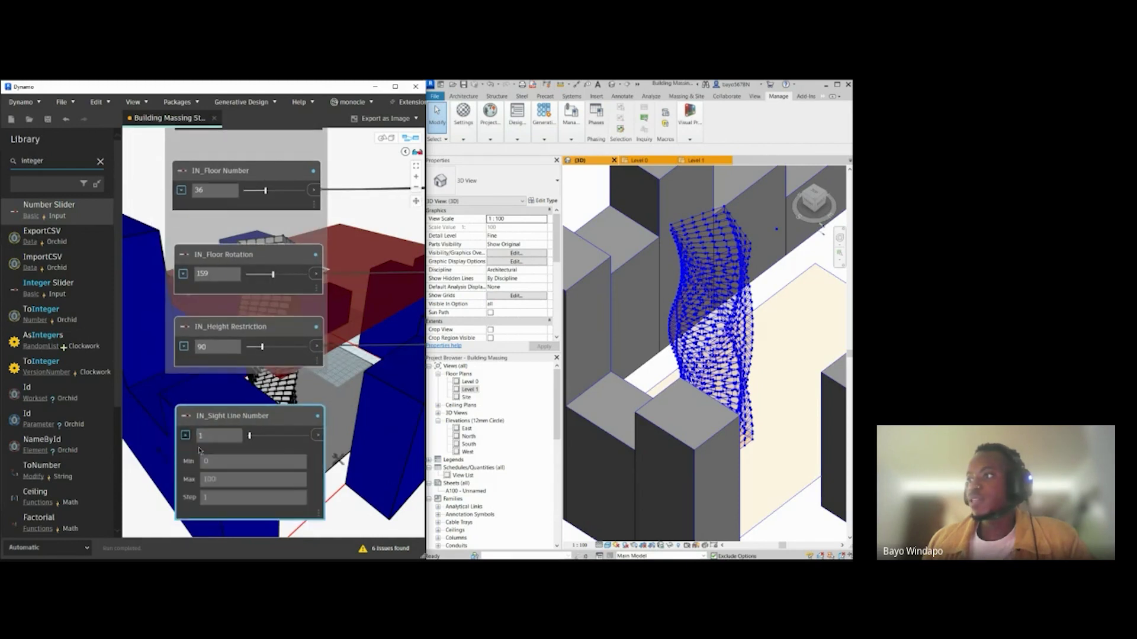
pyautogui.doubleClick(232, 462)
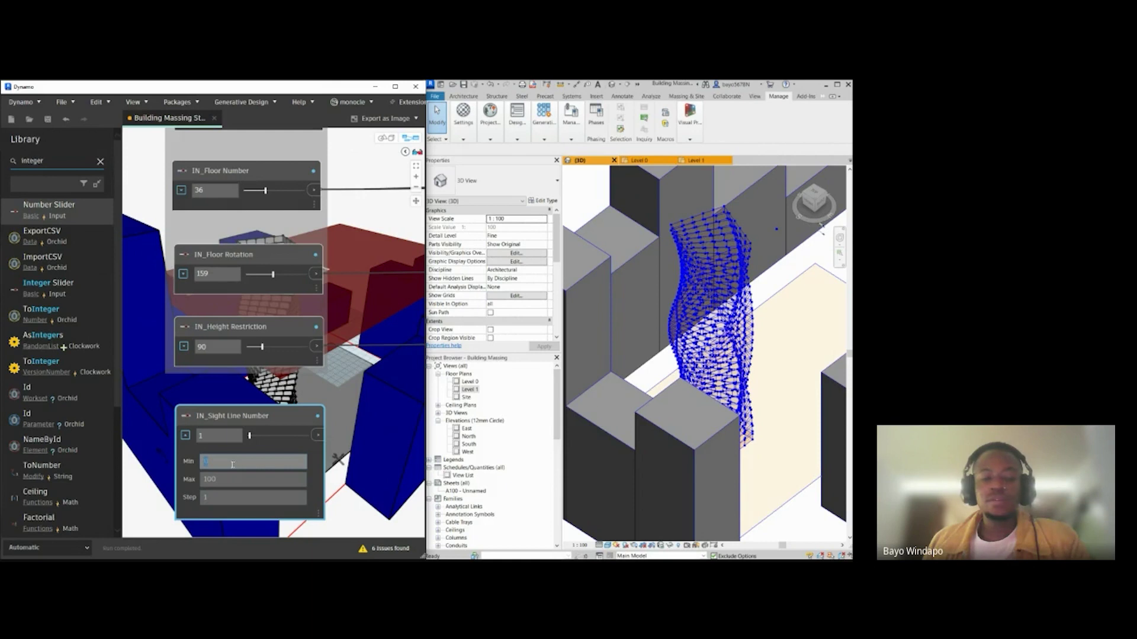
pyautogui.write('5')
pyautogui.doubleClick(235, 481)
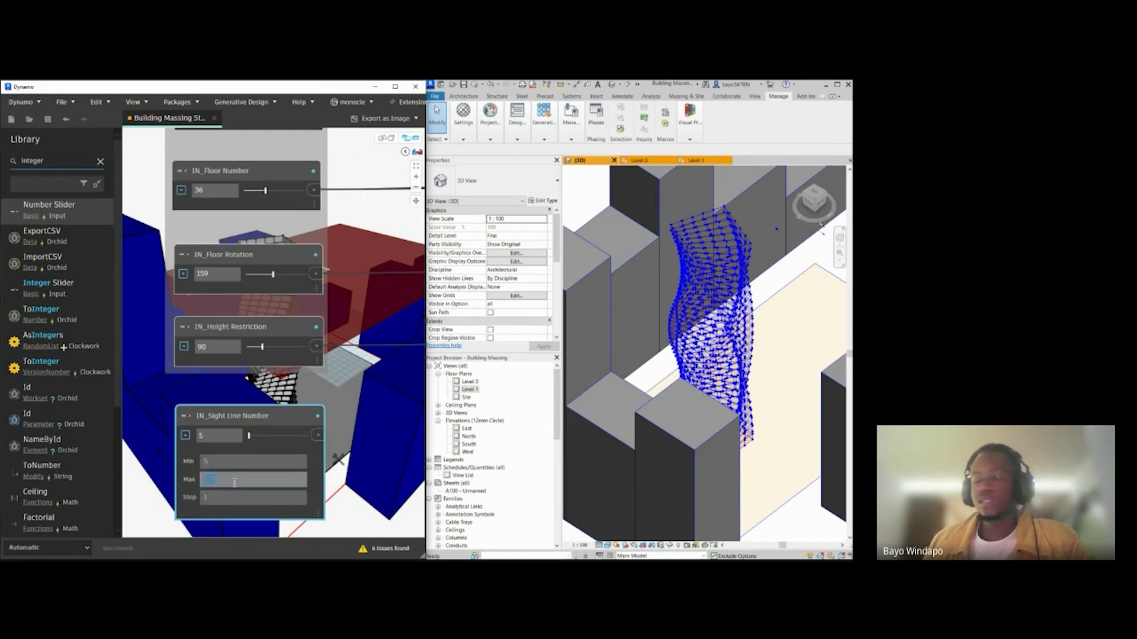
pyautogui.write('50')
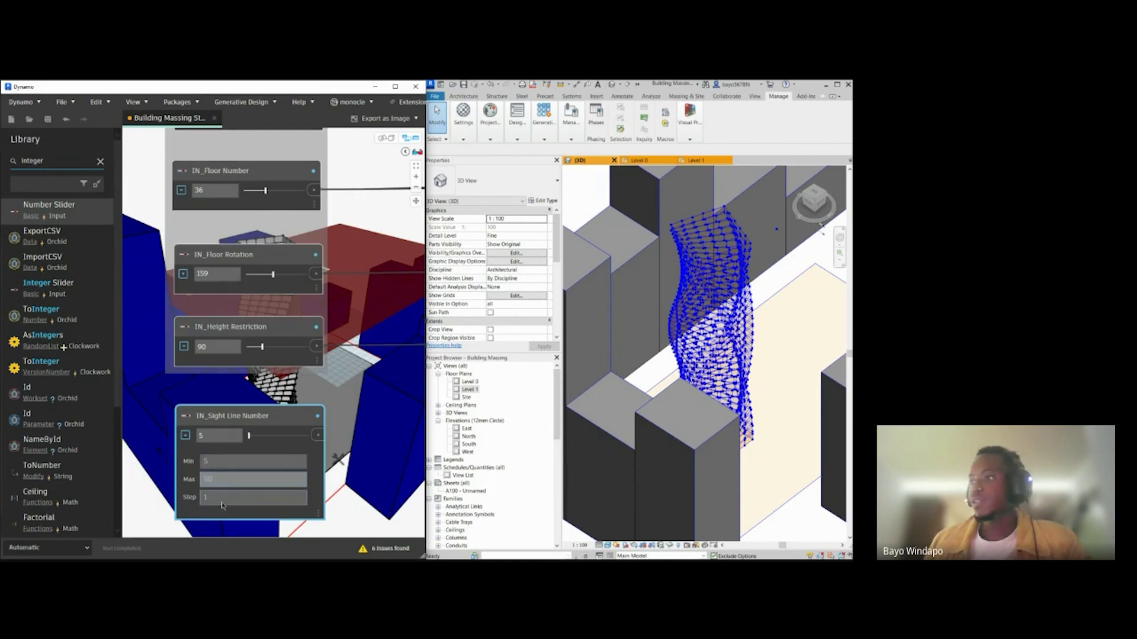
pyautogui.doubleClick(216, 496)
pyautogui.doubleClick(218, 480)
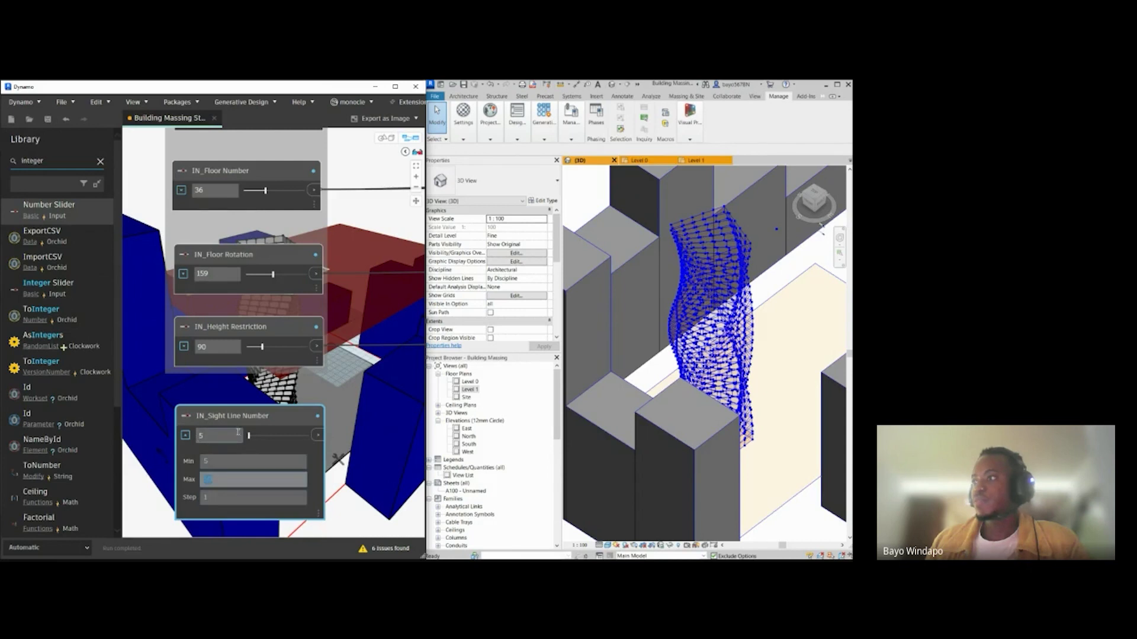
# Step: Set the IN_Sight Line Number slider's value to 29 and collapse its range settings
pyautogui.click(278, 436)
pyautogui.click(275, 437)
pyautogui.click(246, 496)
pyautogui.click(246, 461)
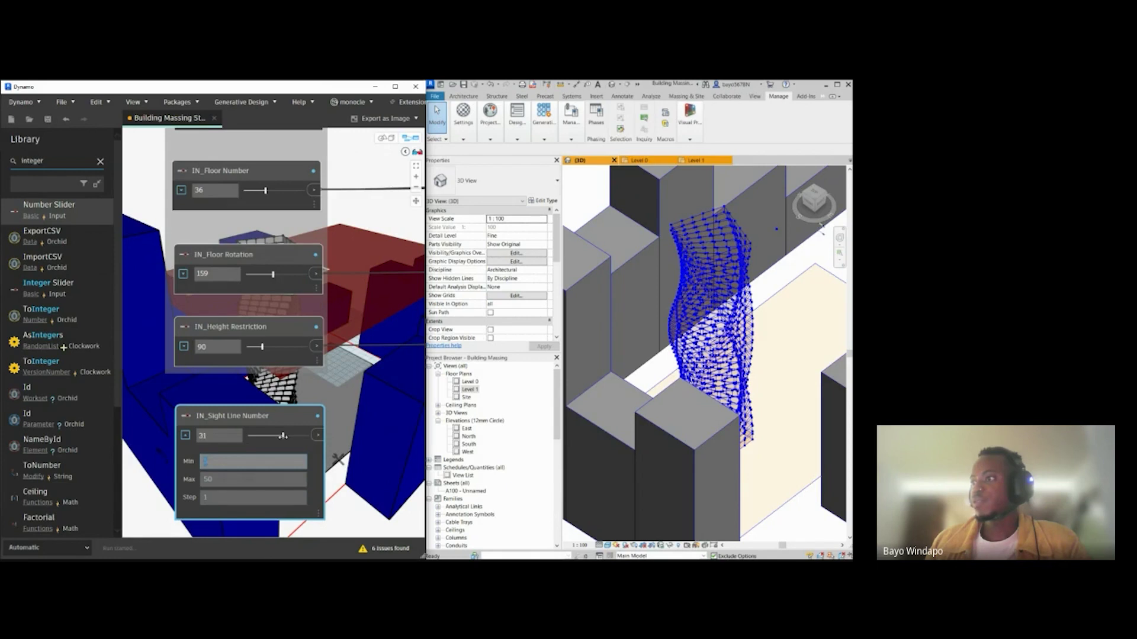
pyautogui.click(186, 436)
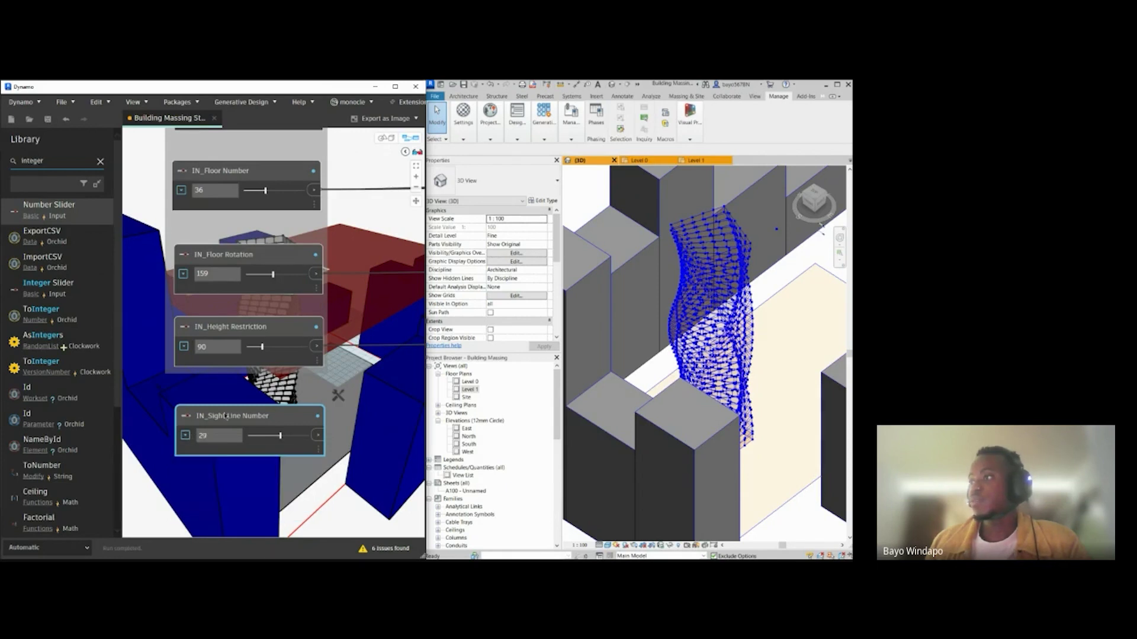
# Step: Connect the IN_Sight Line Number slider to the code block's sight_line_number input in the Create Initial Sight Lines group
pyautogui.click(335, 468)
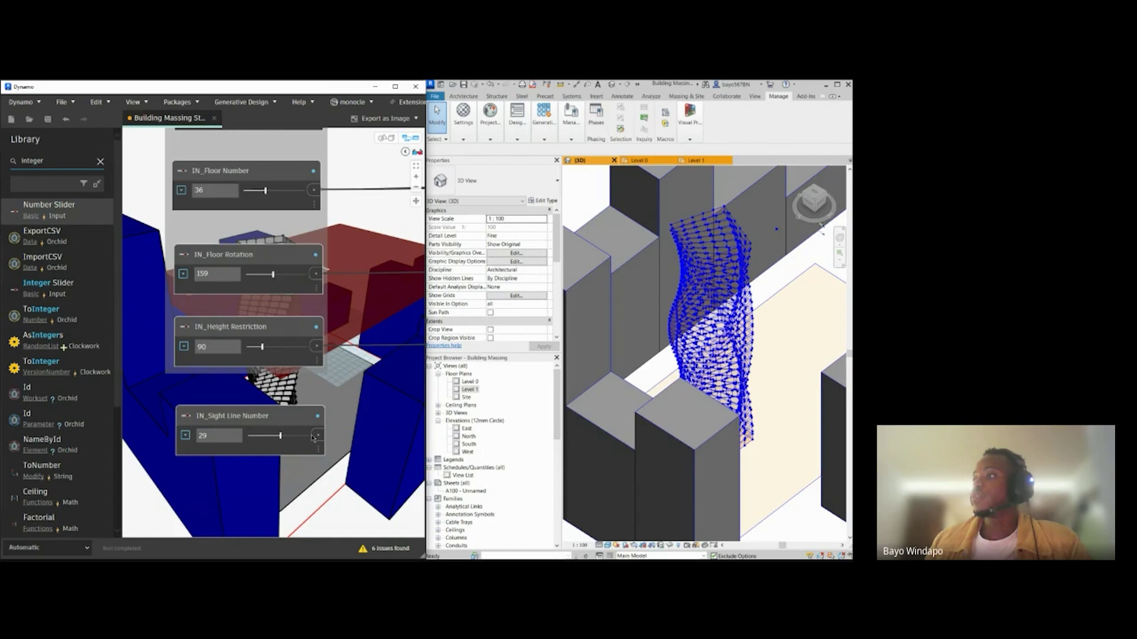
pyautogui.scroll(-6, 203, 489)
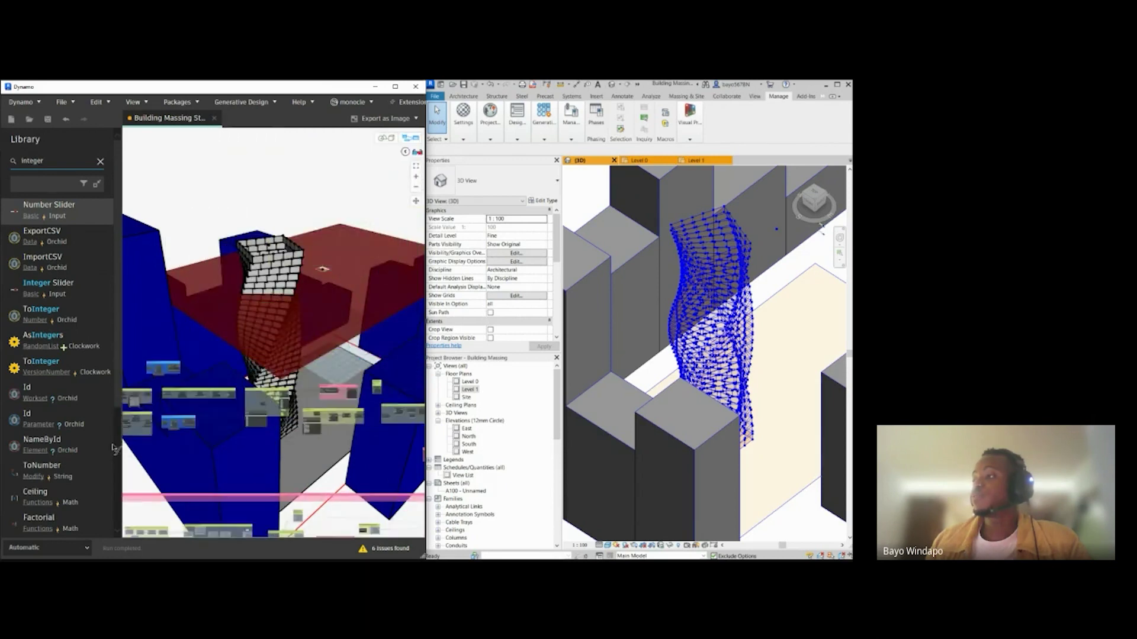
pyautogui.scroll(2, 292, 443)
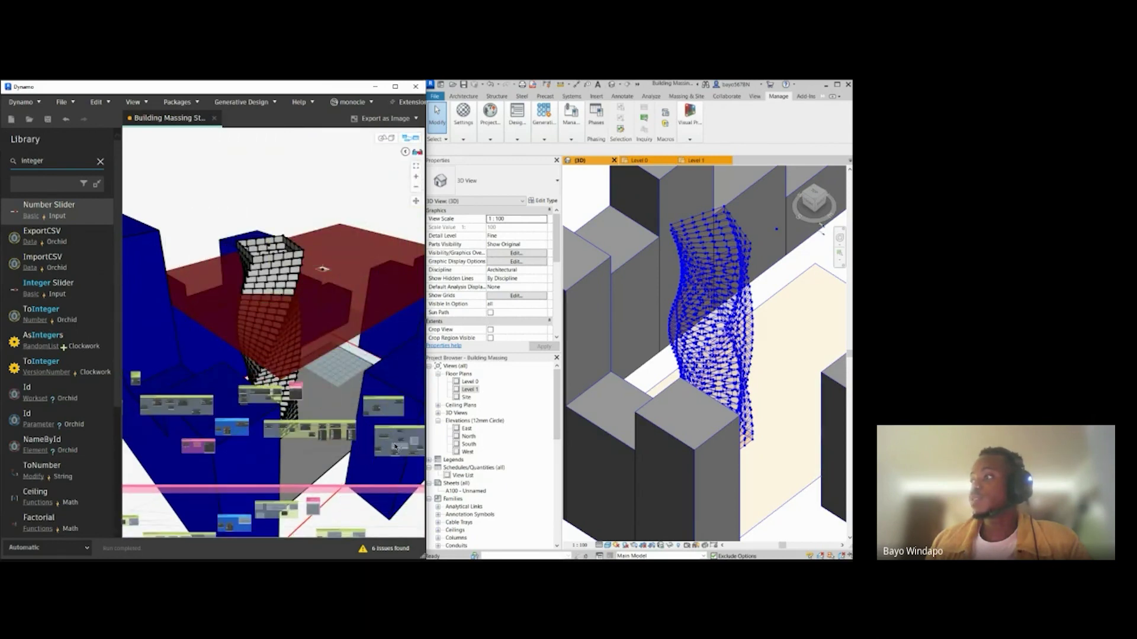
pyautogui.scroll(3, 272, 450)
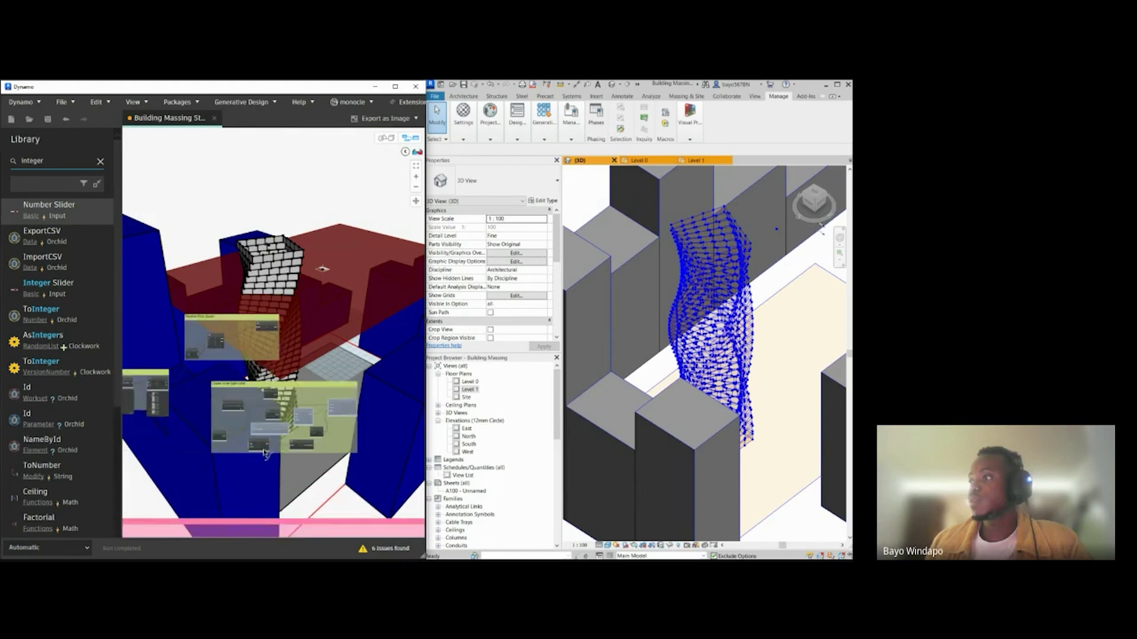
pyautogui.scroll(4, 265, 454)
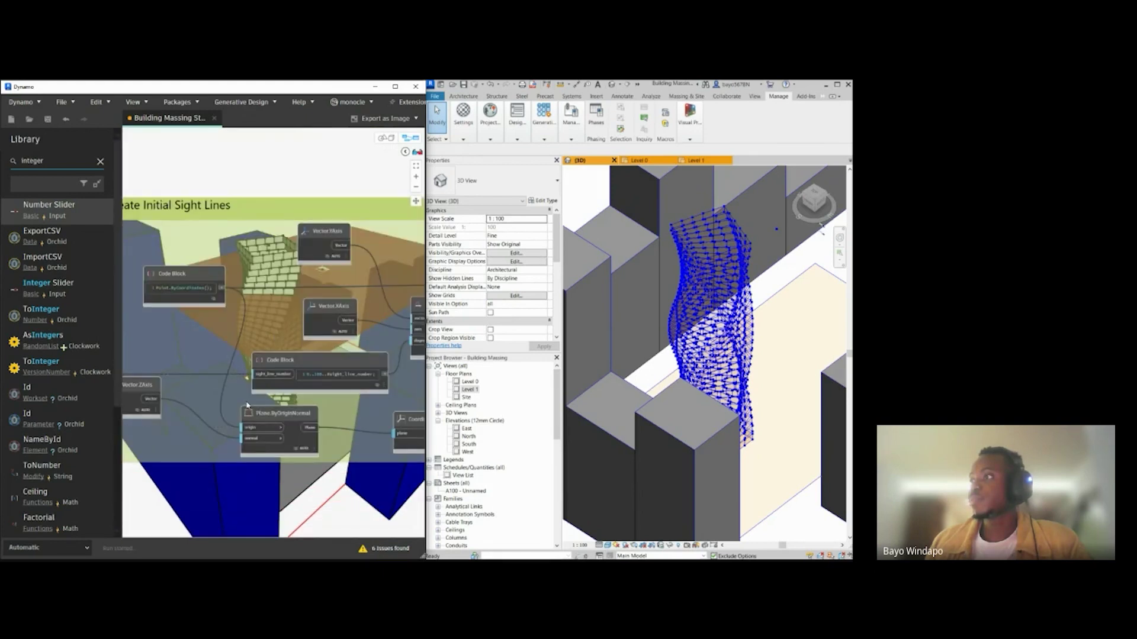
pyautogui.scroll(-4, 265, 453)
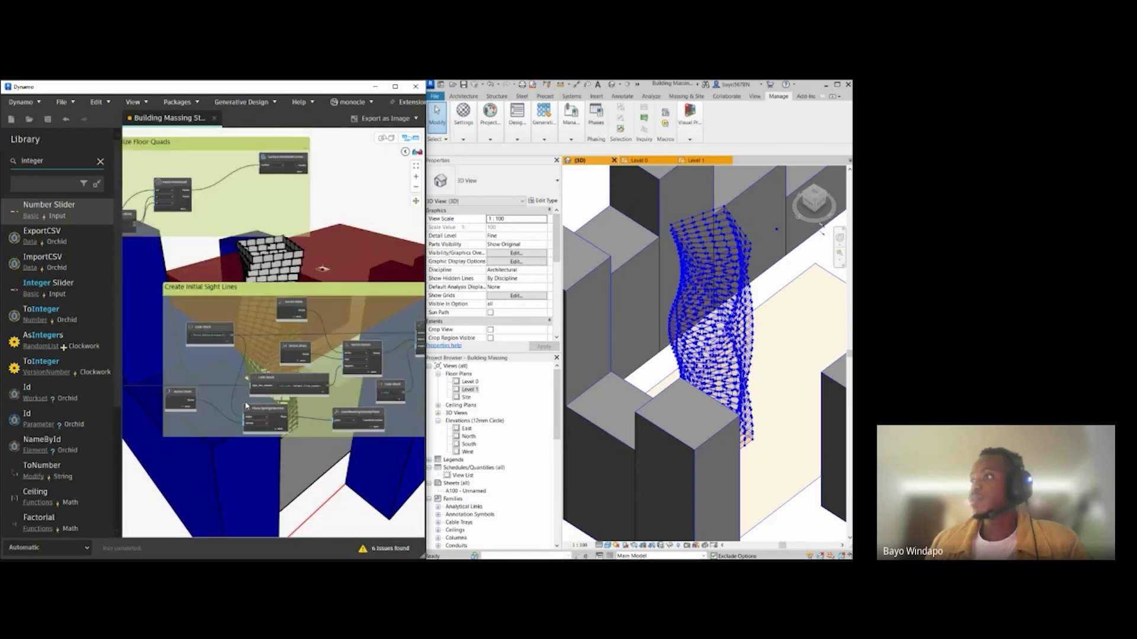
# Step: Turn on the geometry preview of the Line.ByStartPointDirectionLength node in the Create Initial Sight Lines group
pyautogui.click(386, 140)
pyautogui.moveTo(317, 404); pyautogui.dragTo(341, 285, button='right')
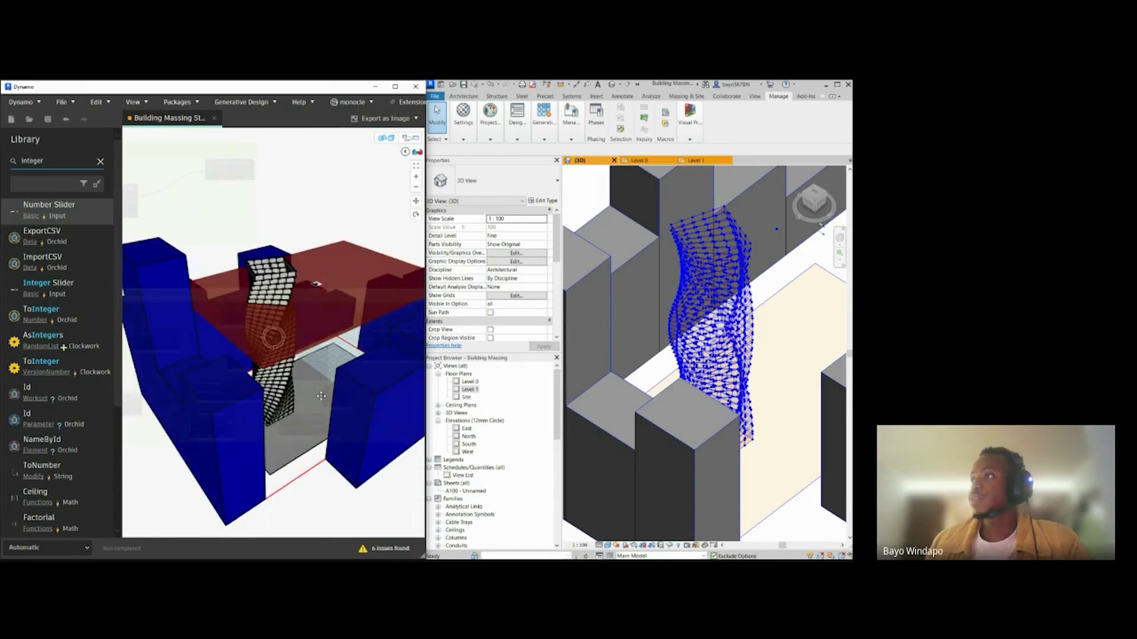
pyautogui.hotkey('ctrl', 'b')
pyautogui.moveTo(327, 453); pyautogui.dragTo(312, 452, button='middle')
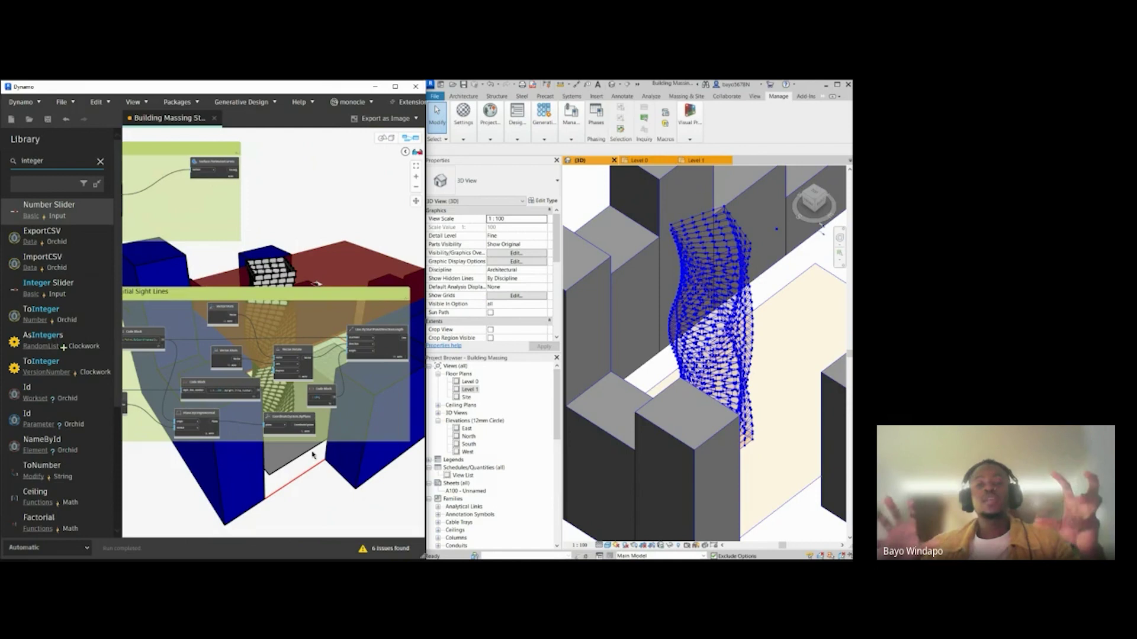
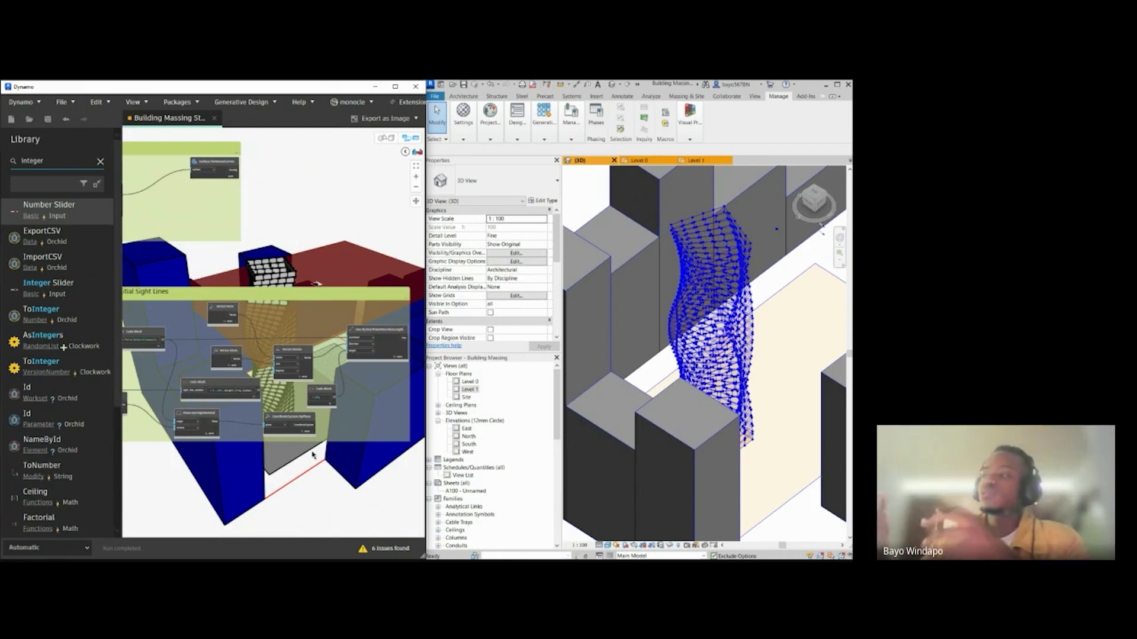
pyautogui.scroll(2, 295, 374)
pyautogui.scroll(3, 394, 343)
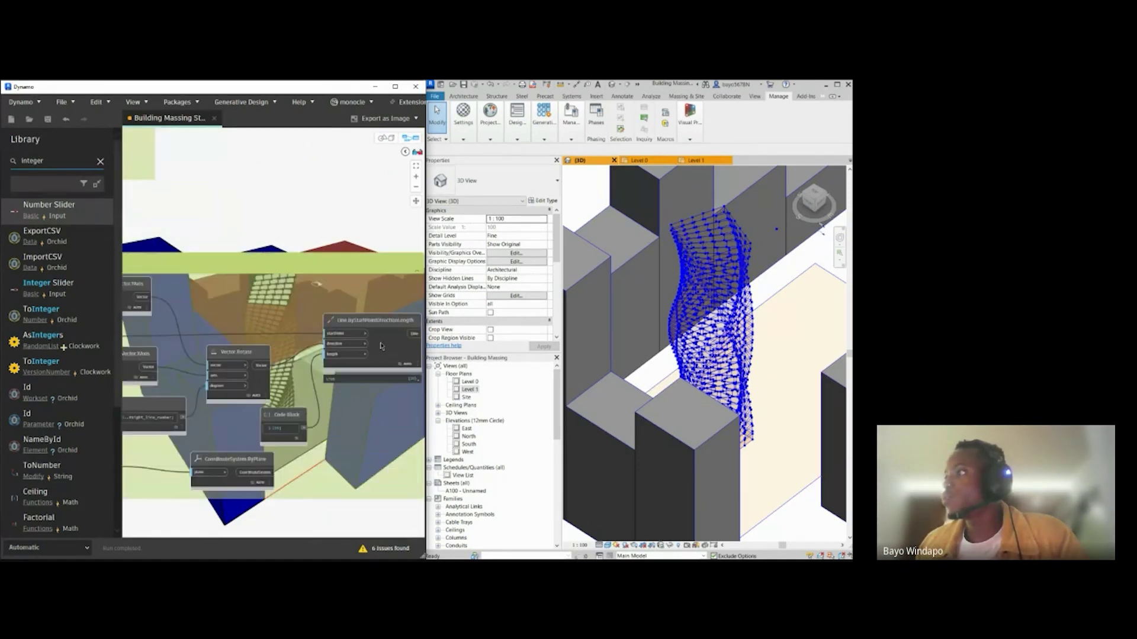
pyautogui.rightClick(385, 344)
pyautogui.click(401, 383)
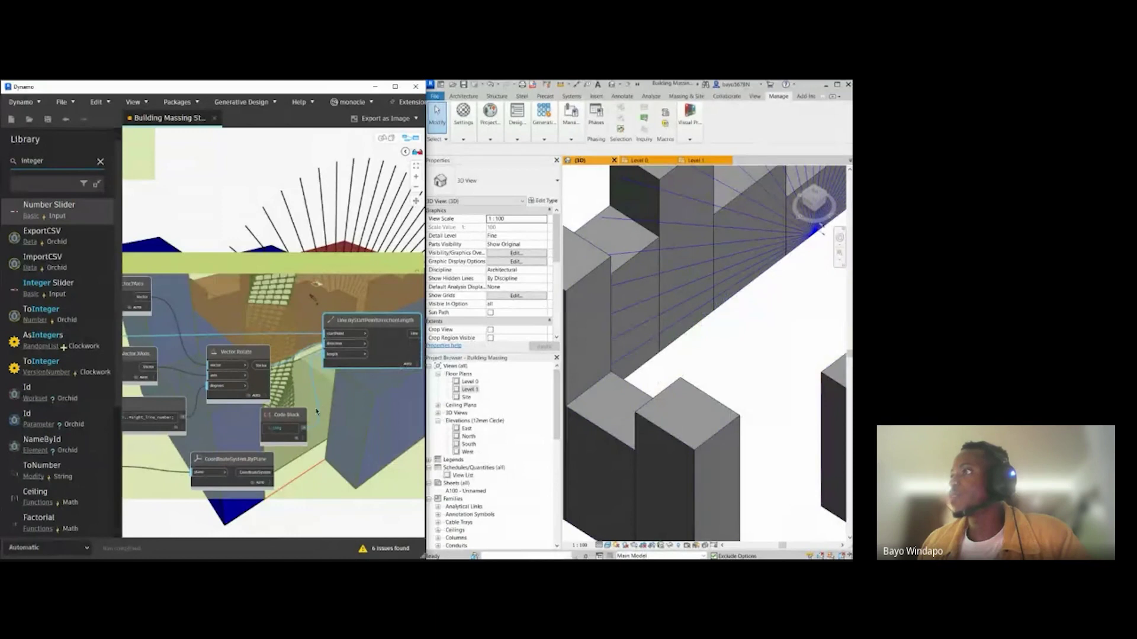
# Step: Examine the fan of sight lines in the 3D preview relative to the panelized tower and surrounding buildings
pyautogui.moveTo(316, 411); pyautogui.dragTo(301, 469, button='middle')
pyautogui.click(390, 141)
pyautogui.moveTo(329, 322); pyautogui.dragTo(316, 382, button='right')
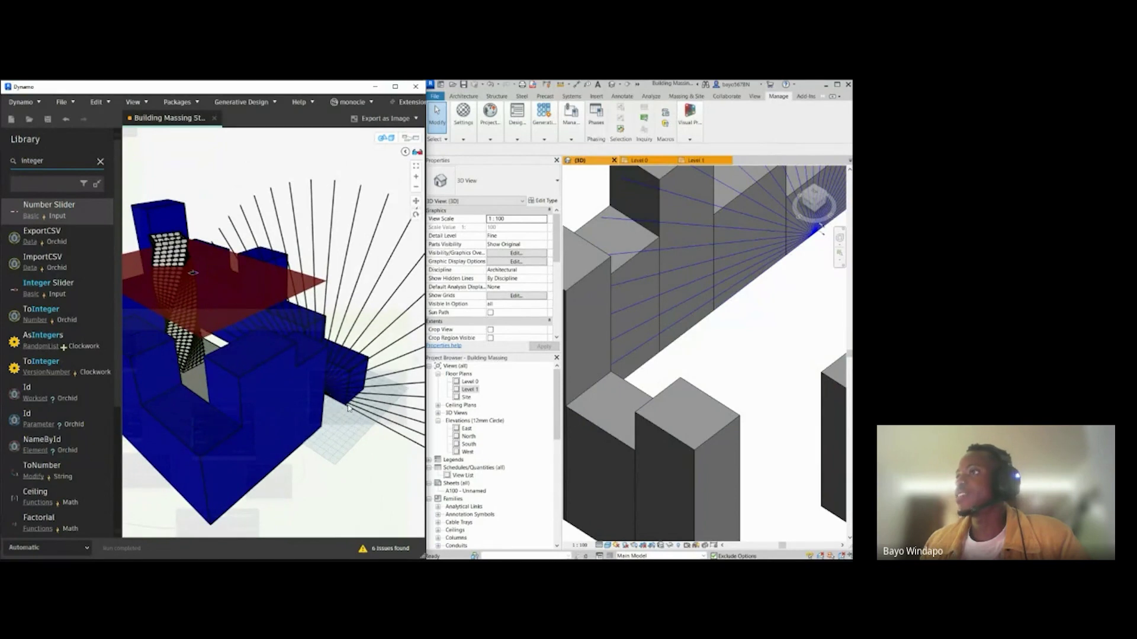
pyautogui.scroll(10, 181, 246)
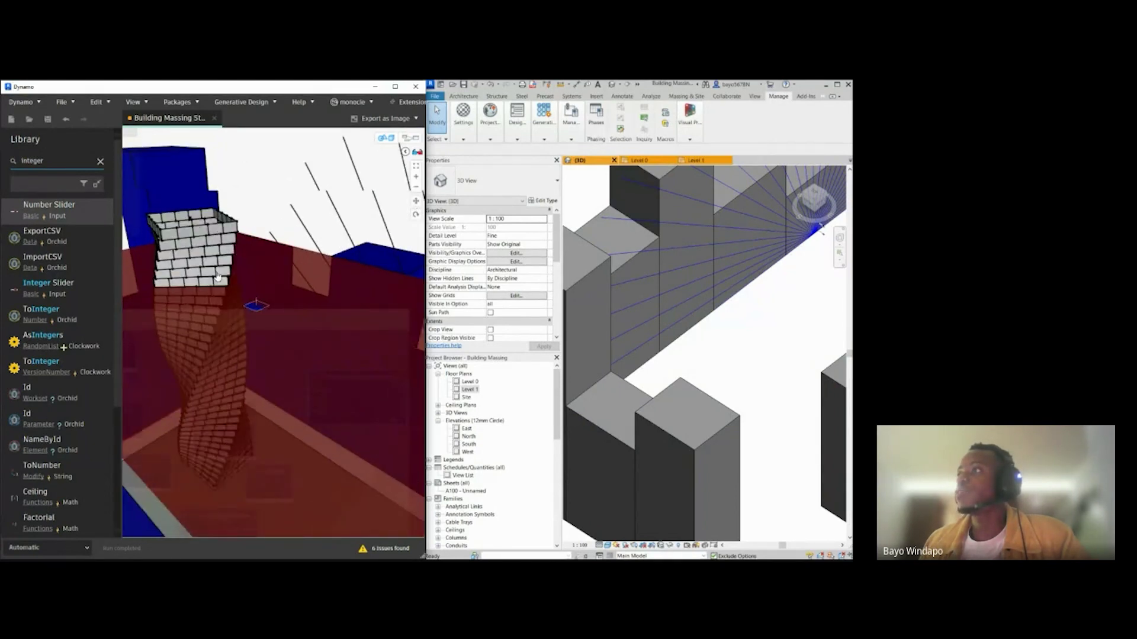
pyautogui.moveTo(217, 278); pyautogui.dragTo(189, 251, button='right')
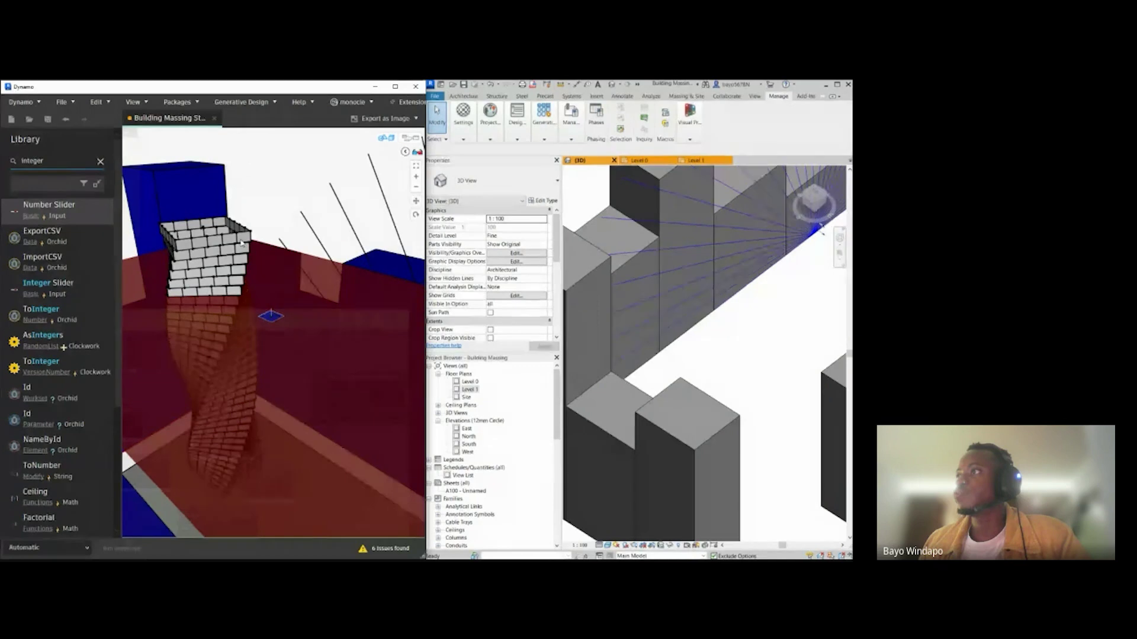
pyautogui.moveTo(250, 458); pyautogui.dragTo(174, 365, button='right')
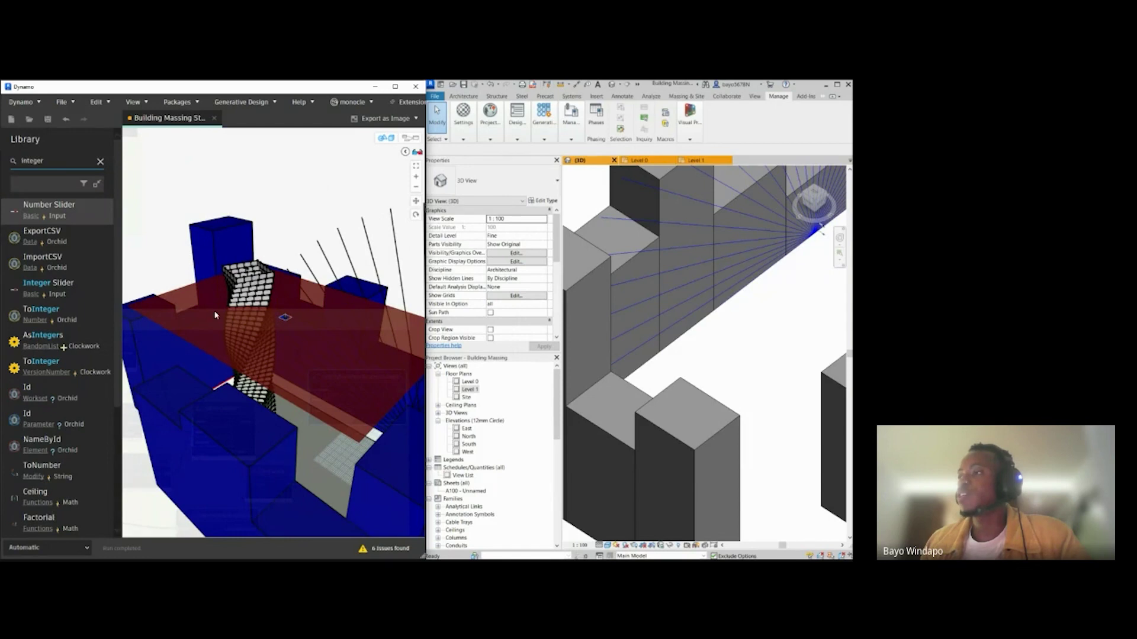
pyautogui.scroll(3, 234, 271)
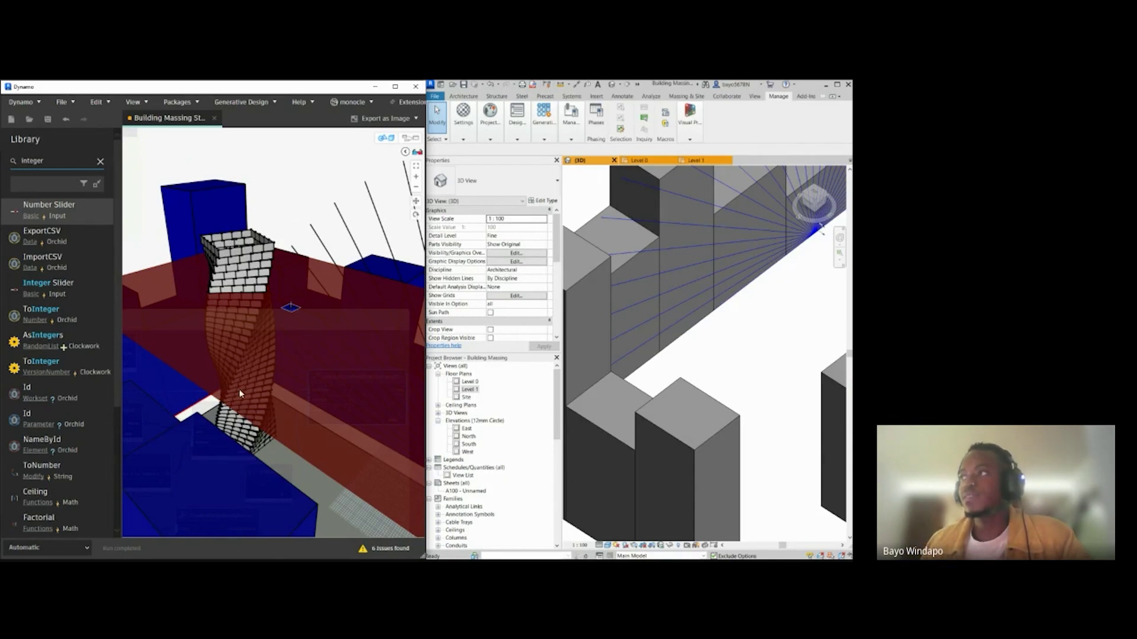
pyautogui.scroll(-4, 222, 332)
pyautogui.moveTo(400, 341); pyautogui.dragTo(374, 339, button='right')
pyautogui.moveTo(353, 386); pyautogui.dragTo(291, 367, button='right')
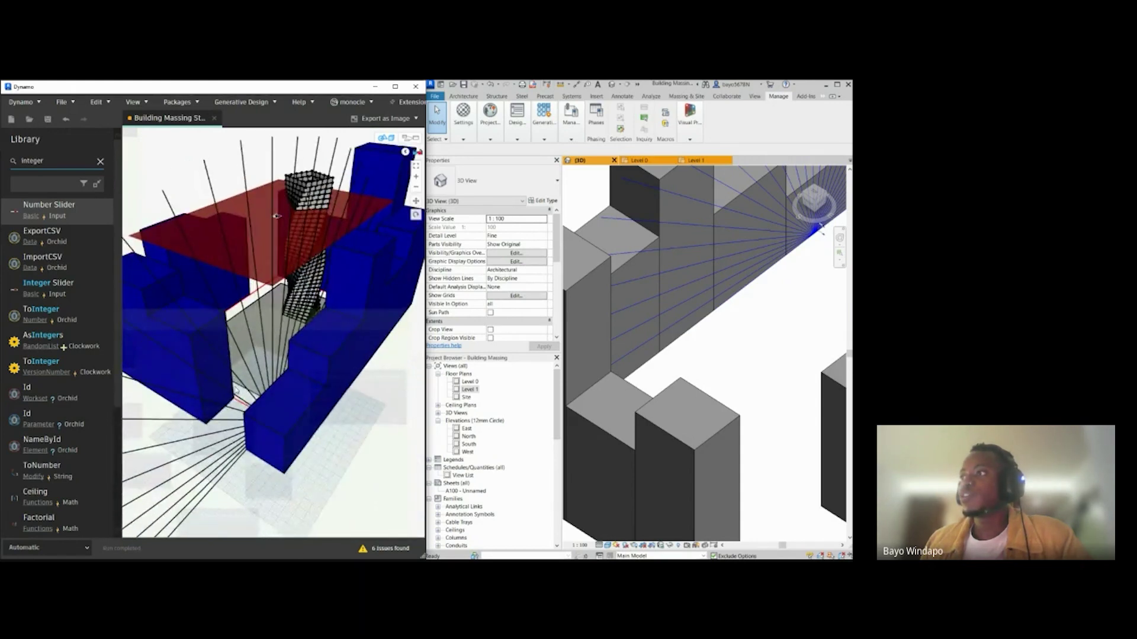
# Step: Return to the graph's input sliders and slightly increase the IN_Sight Line Number value
pyautogui.click(410, 139)
pyautogui.scroll(-5, 350, 302)
pyautogui.moveTo(148, 323); pyautogui.dragTo(263, 319, button='middle')
pyautogui.scroll(5, 260, 320)
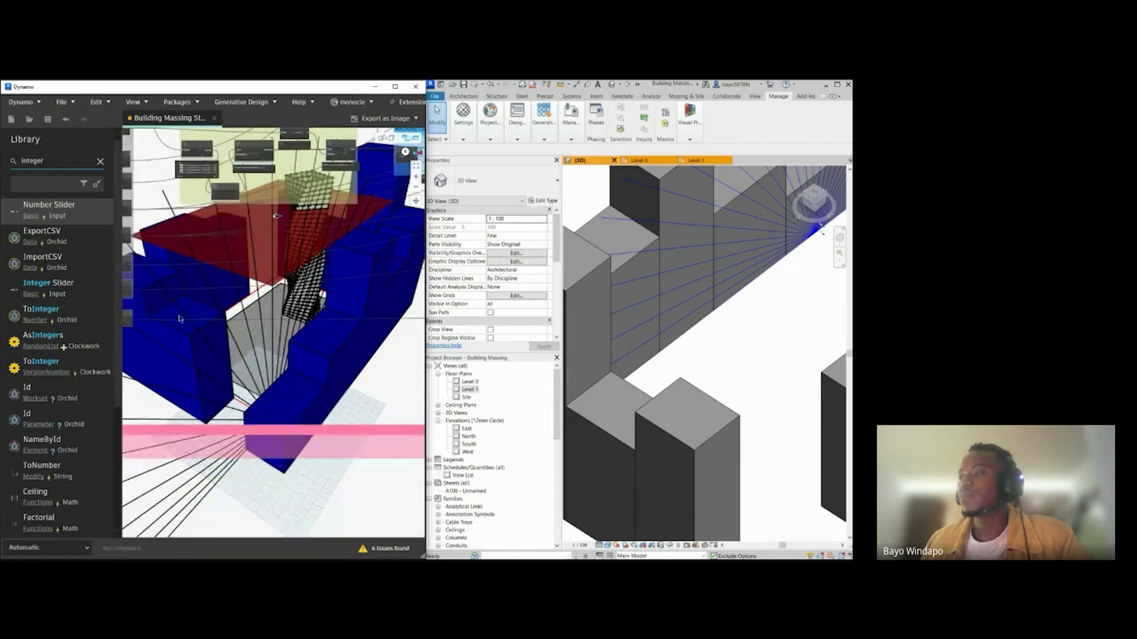
pyautogui.moveTo(180, 319); pyautogui.dragTo(323, 345, button='middle')
pyautogui.scroll(5, 323, 345)
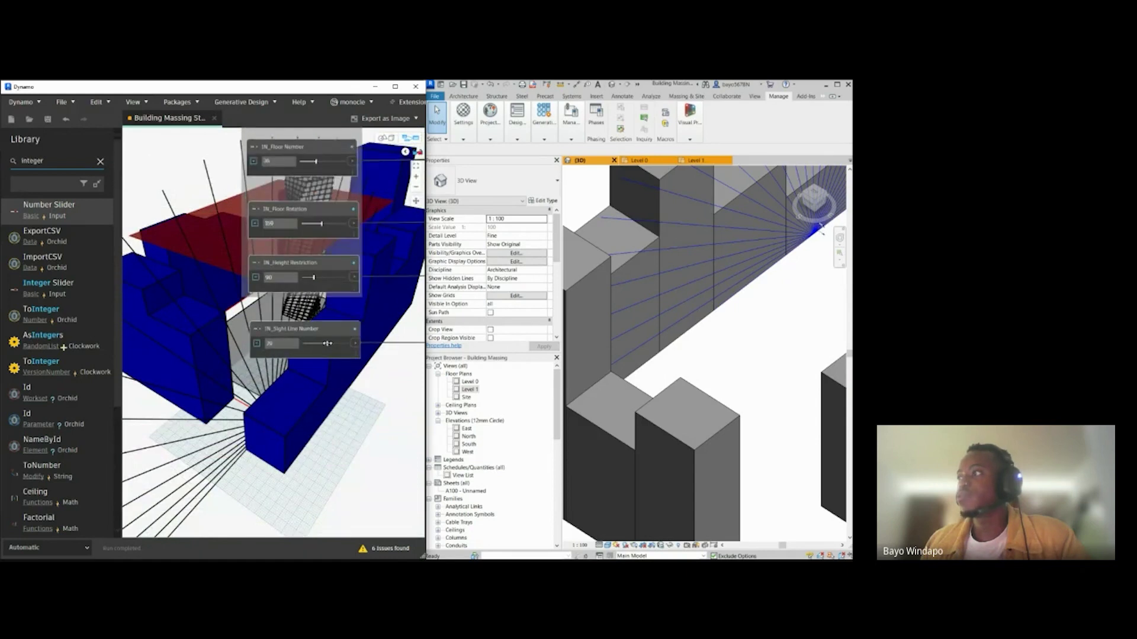
pyautogui.moveTo(332, 343)
pyautogui.mouseDown()
pyautogui.moveTo(344, 344)
pyautogui.moveTo(330, 343)
pyautogui.mouseUp()
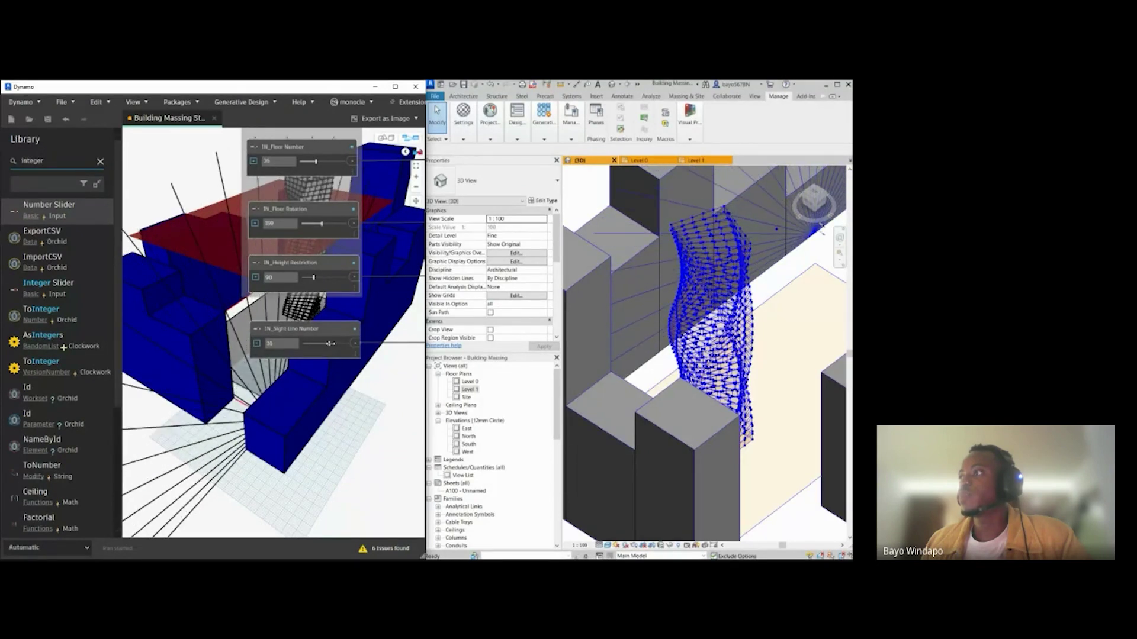
# Step: Examine the code blocks, vector, plane and coordinate system nodes in the Create Initial Sight Lines group
pyautogui.scroll(-5, 223, 419)
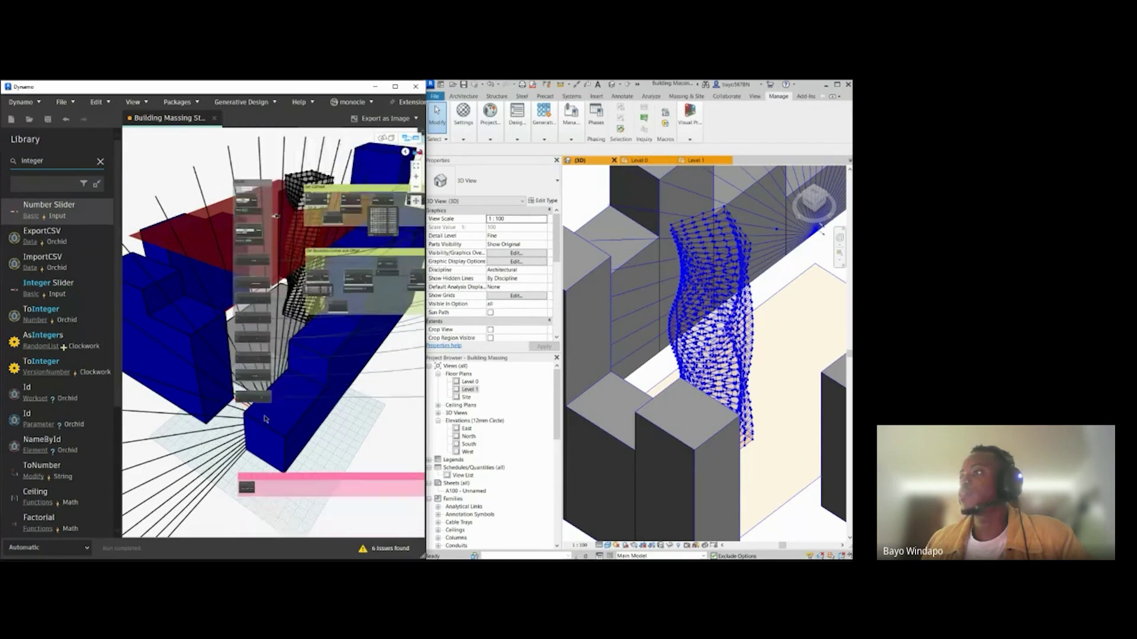
pyautogui.scroll(-5, 214, 408)
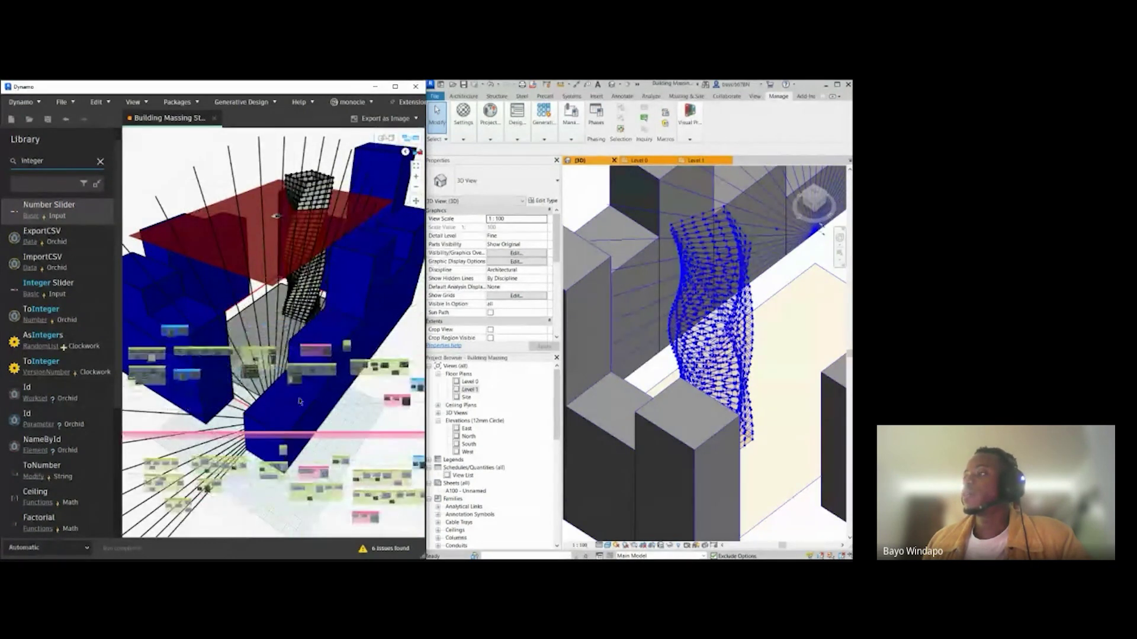
pyautogui.scroll(5, 355, 384)
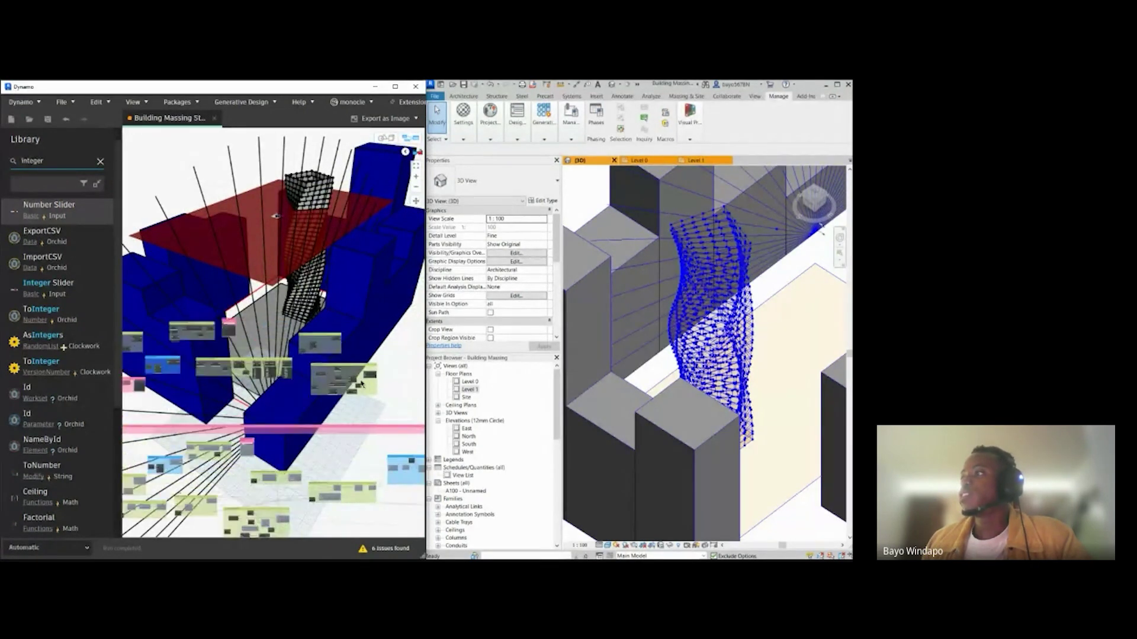
pyautogui.scroll(3, 362, 384)
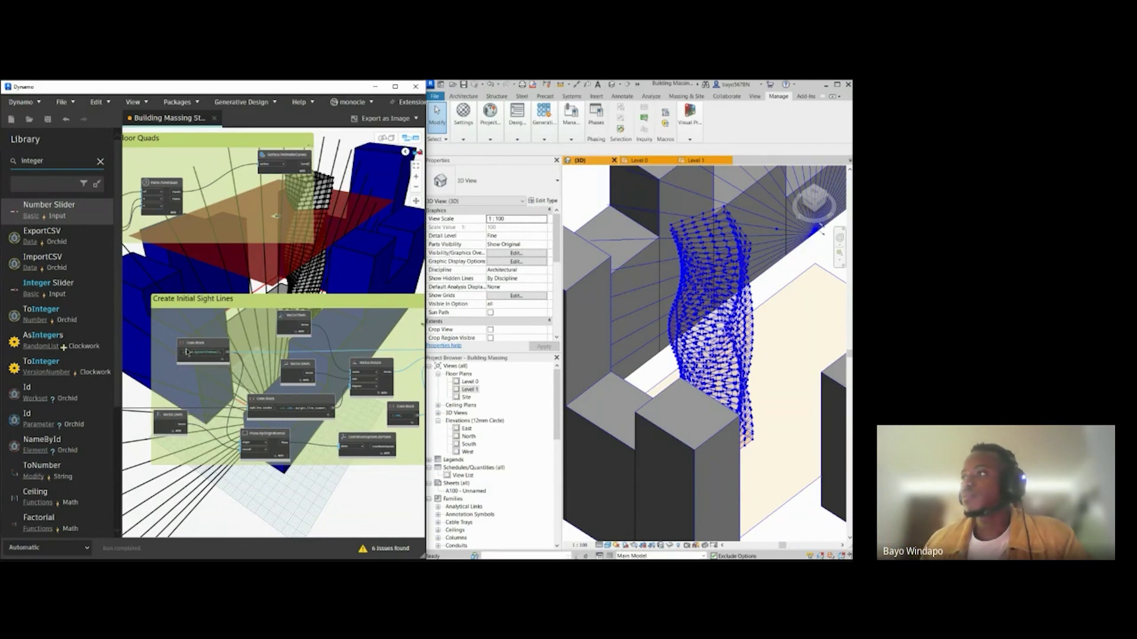
pyautogui.scroll(1, 192, 364)
pyautogui.moveTo(281, 480); pyautogui.dragTo(256, 474, button='middle')
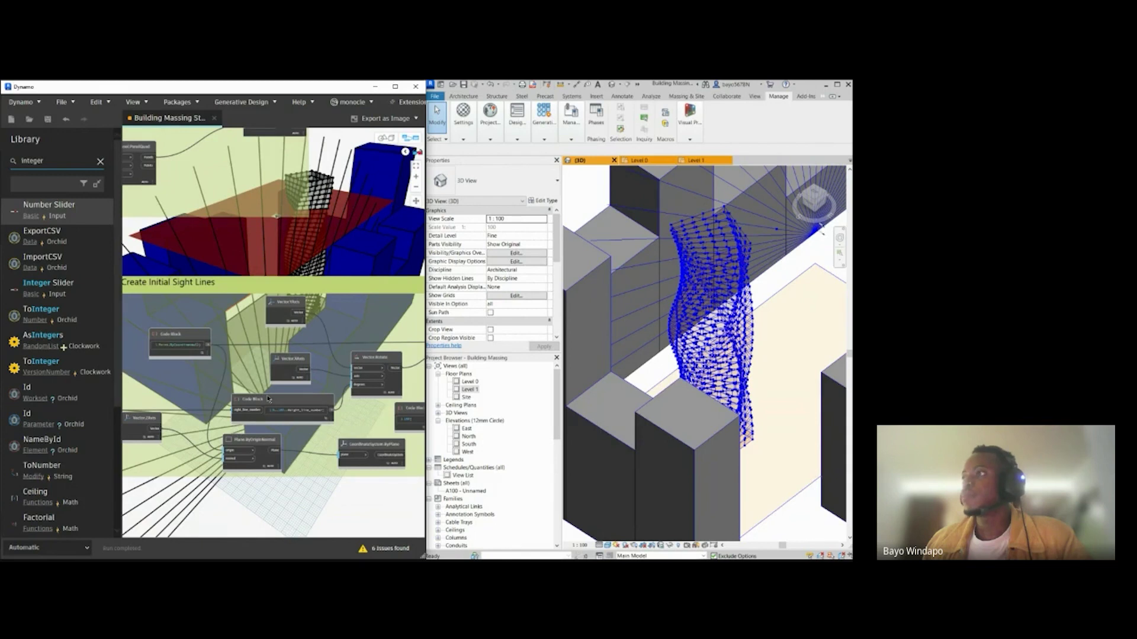
pyautogui.scroll(1, 268, 399)
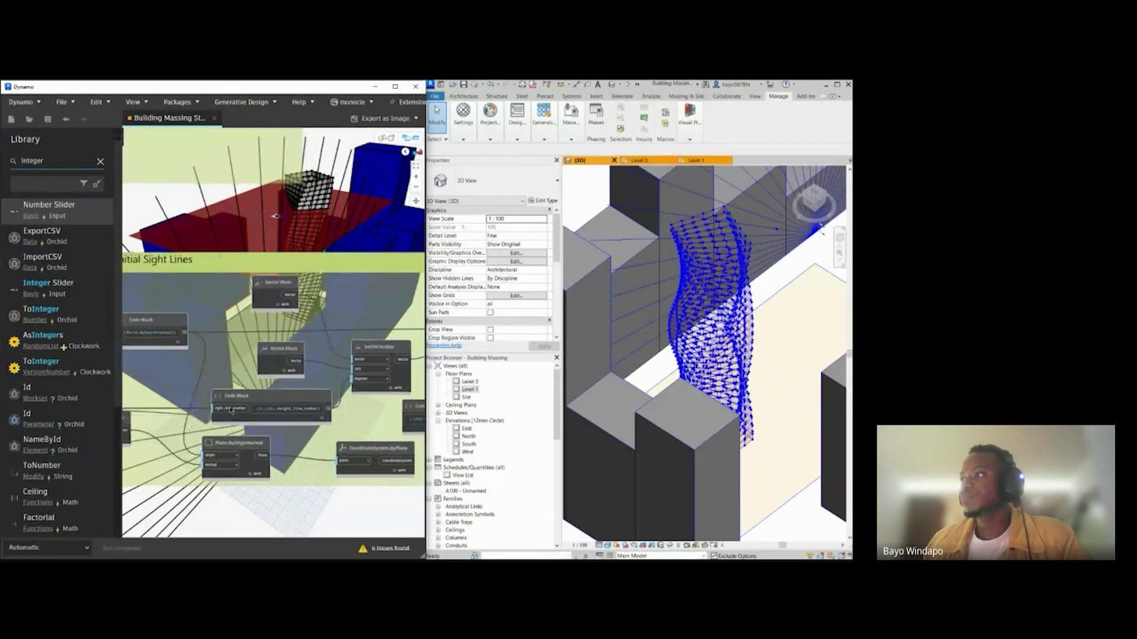
pyautogui.scroll(1, 267, 483)
pyautogui.moveTo(272, 503); pyautogui.dragTo(317, 486, button='middle')
pyautogui.moveTo(251, 452); pyautogui.dragTo(297, 457, button='middle')
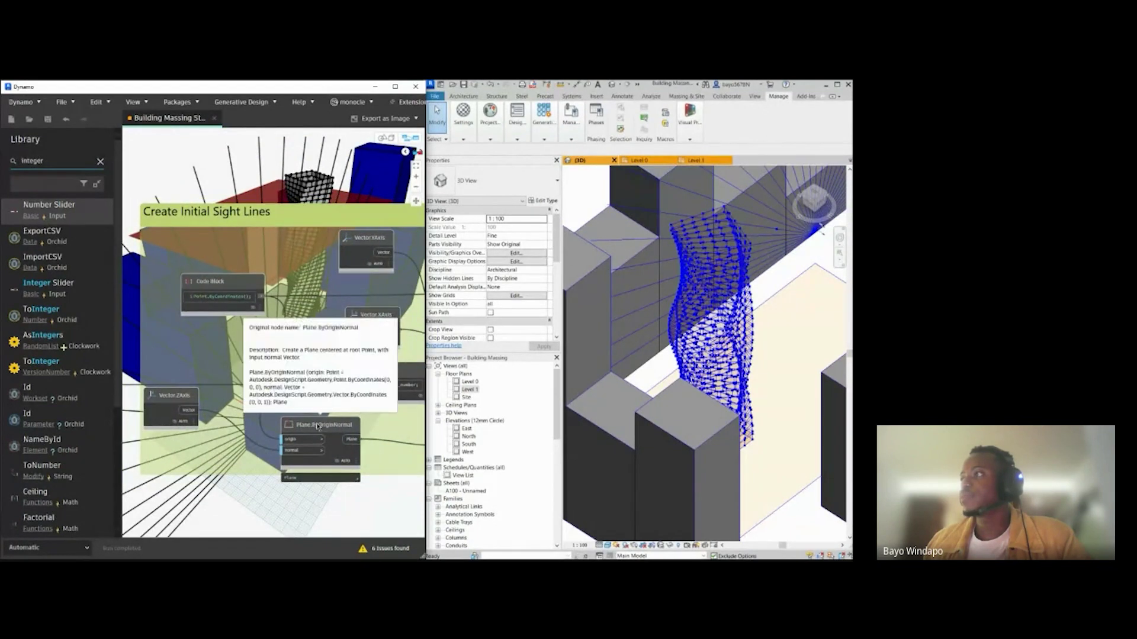
pyautogui.moveTo(323, 434); pyautogui.dragTo(260, 459, button='middle')
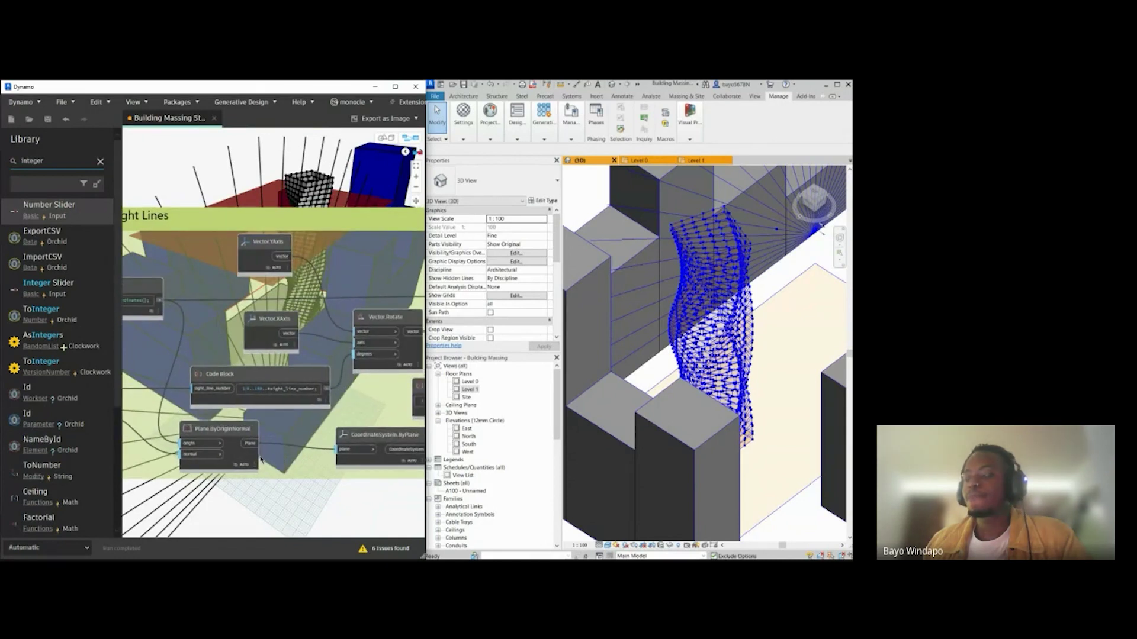
# Step: Trace how the axis vectors, sight line range and length value feed the Vector.Rotate and Line.ByStartPointDirectionLength nodes, comparing against the lines in Revit
pyautogui.scroll(2, 261, 426)
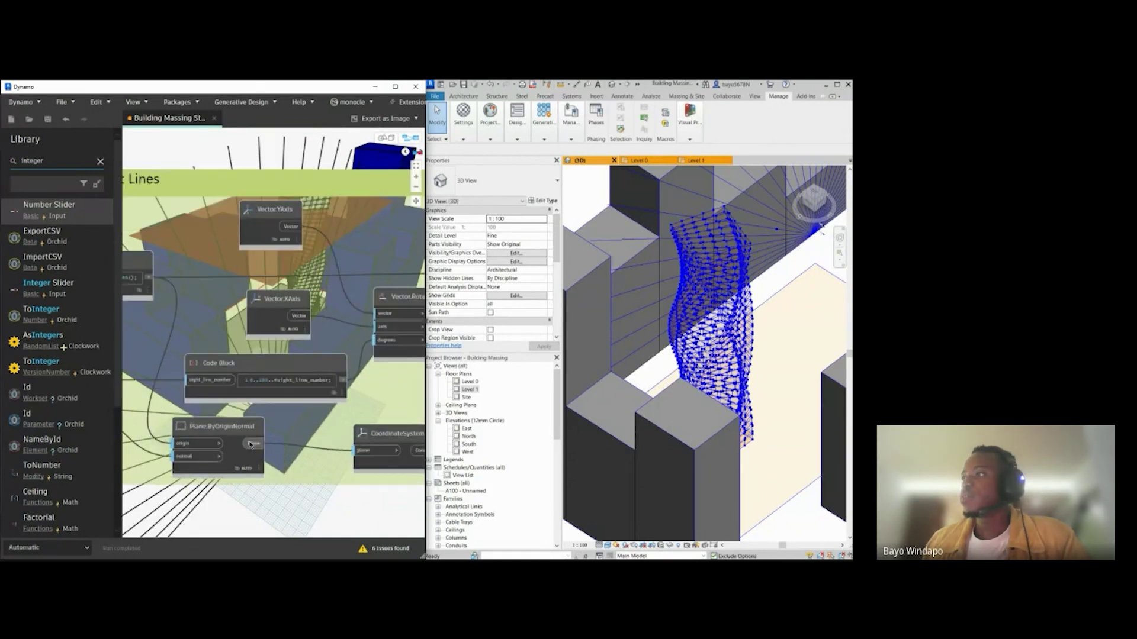
pyautogui.scroll(1, 262, 379)
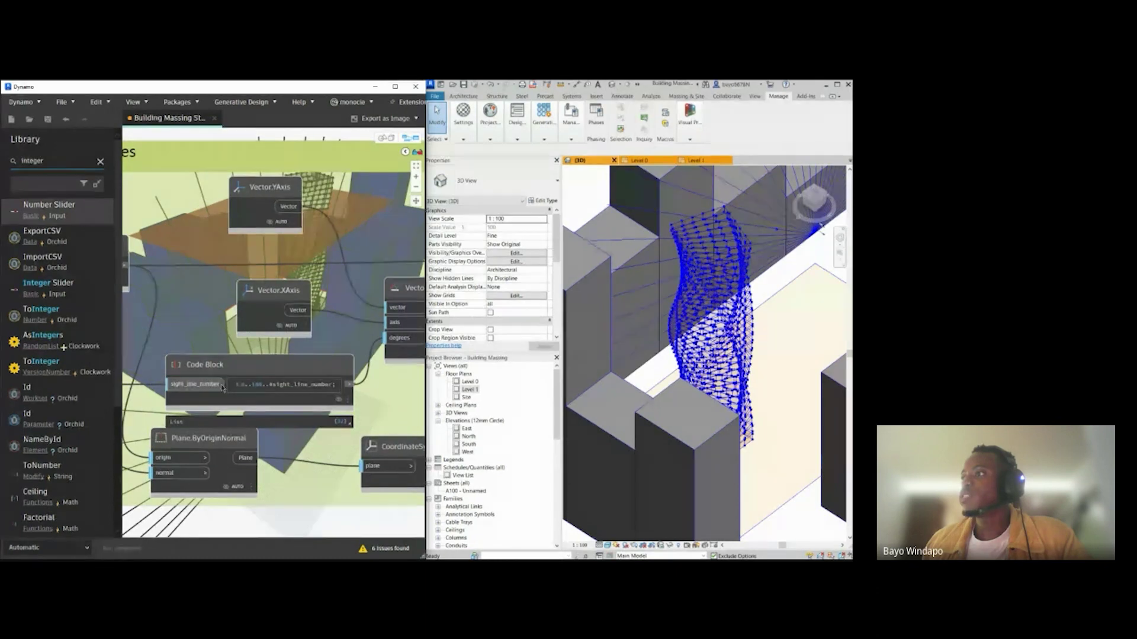
pyautogui.moveTo(246, 384); pyautogui.dragTo(213, 400, button='middle')
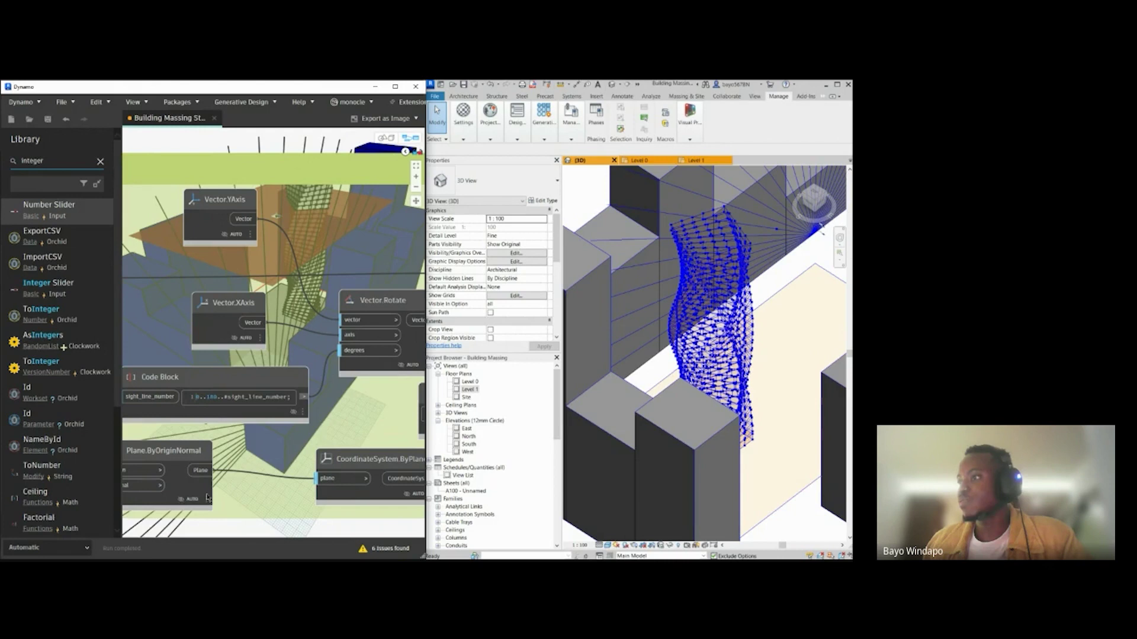
pyautogui.keyDown('shift'); pyautogui.moveTo(691, 272); pyautogui.dragTo(643, 368, button='middle'); pyautogui.keyUp('shift')
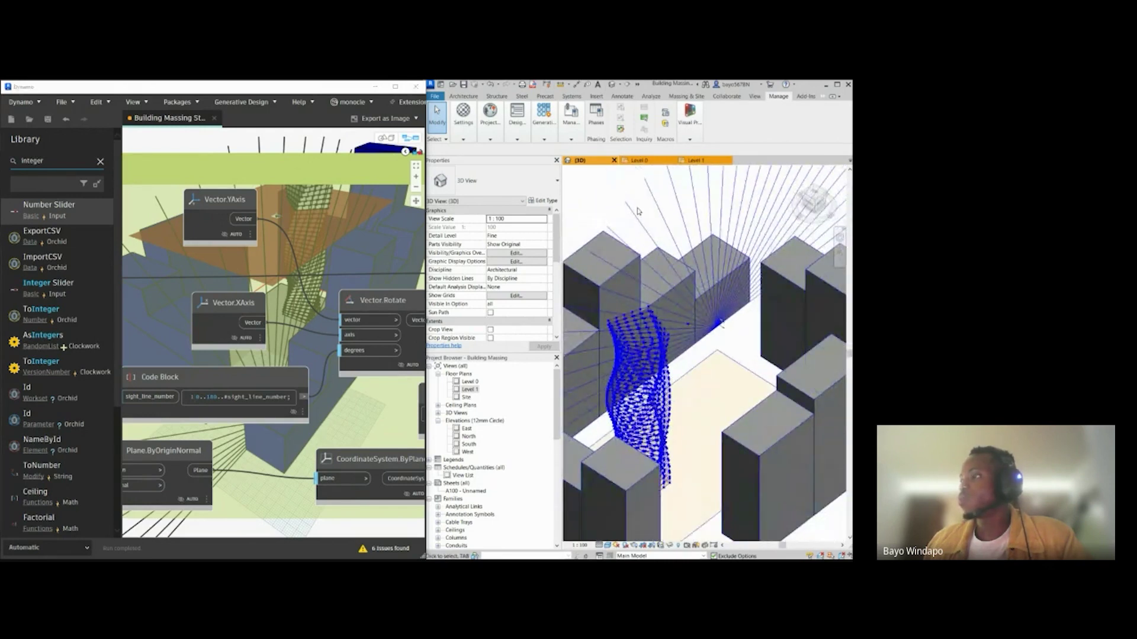
pyautogui.moveTo(360, 405); pyautogui.dragTo(203, 404, button='middle')
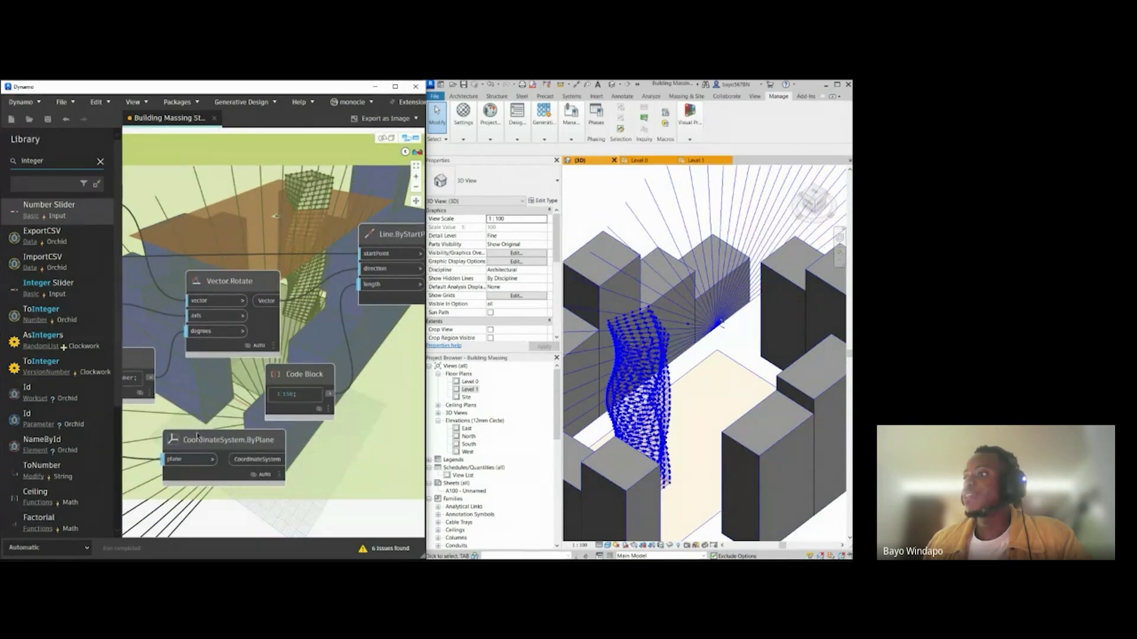
pyautogui.moveTo(200, 440)
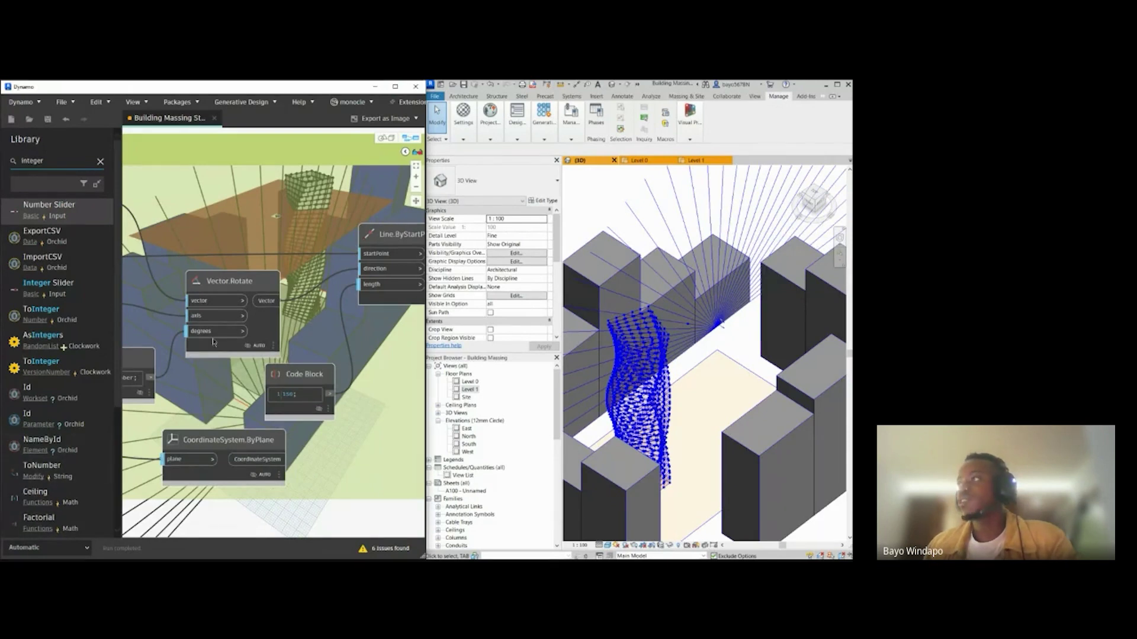
pyautogui.moveTo(336, 370); pyautogui.dragTo(308, 379, button='middle')
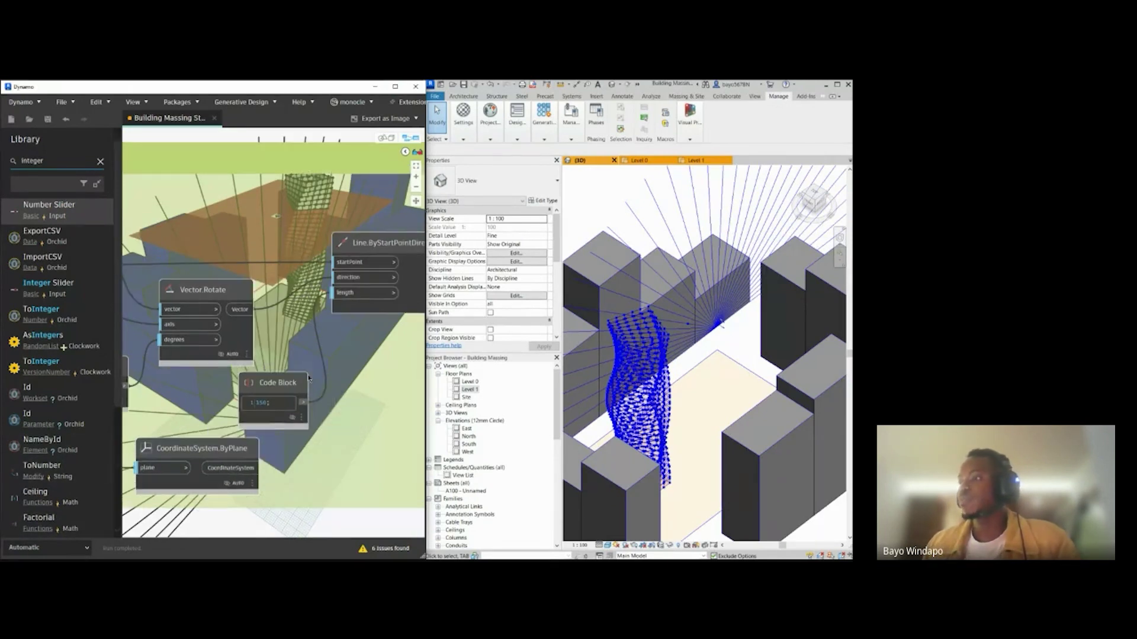
pyautogui.scroll(-3, 240, 455)
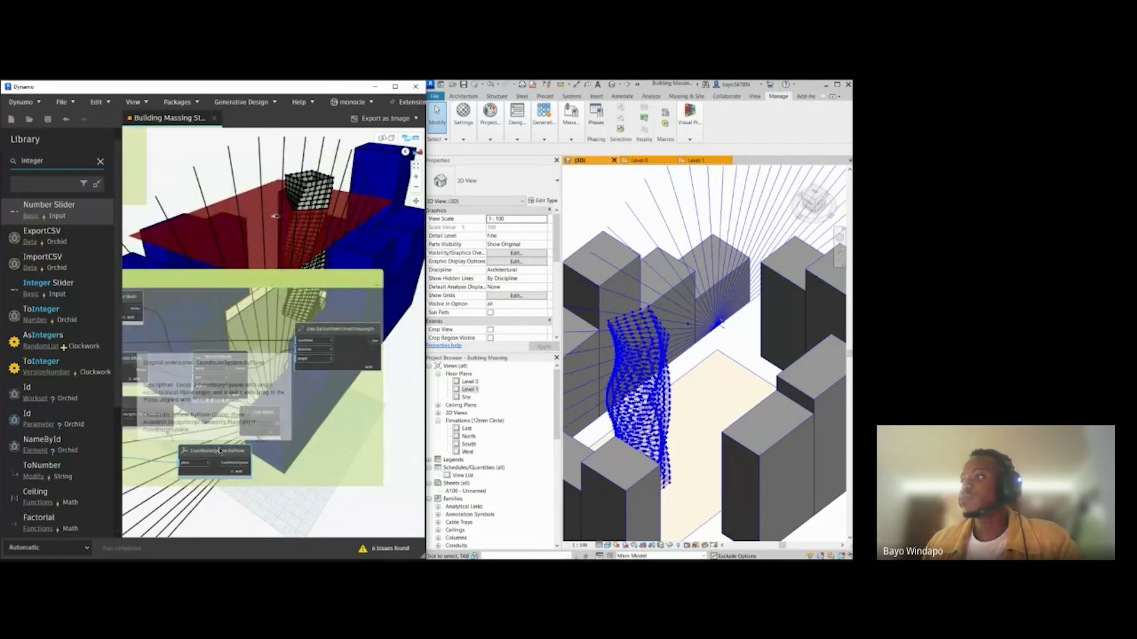
# Step: Move the CoordinateSystem.ByPlane node slightly lower in the Create Initial Sight Lines group and check the sight lines in the 3D preview
pyautogui.moveTo(239, 454); pyautogui.dragTo(239, 468)
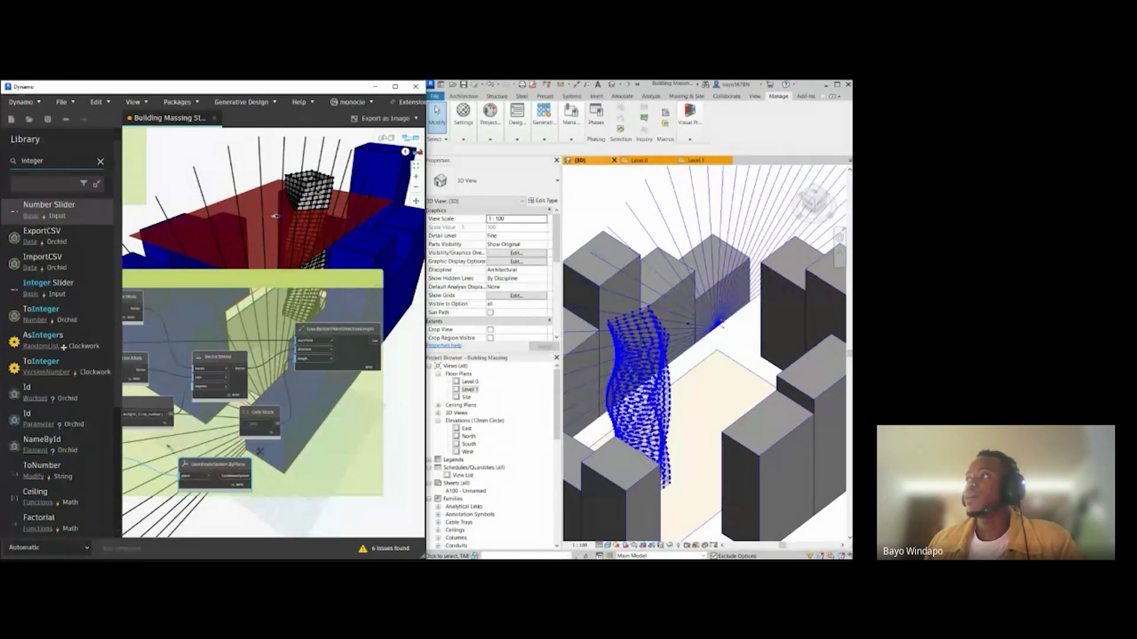
pyautogui.hotkey('ctrl', 'b')
pyautogui.scroll(5, 275, 237)
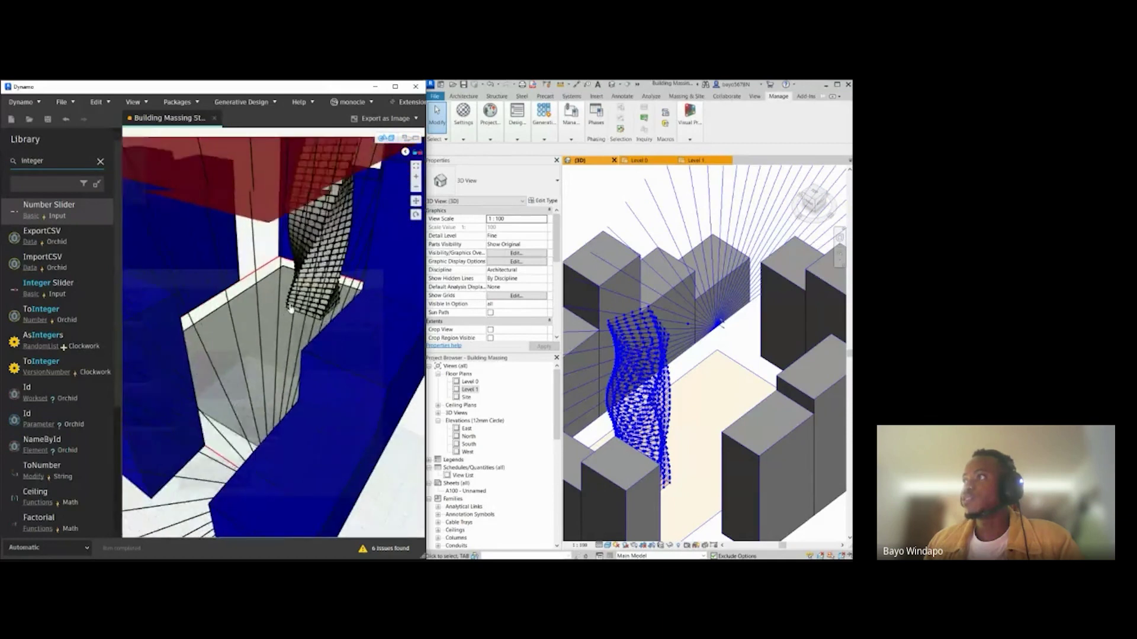
pyautogui.scroll(-3, 321, 240)
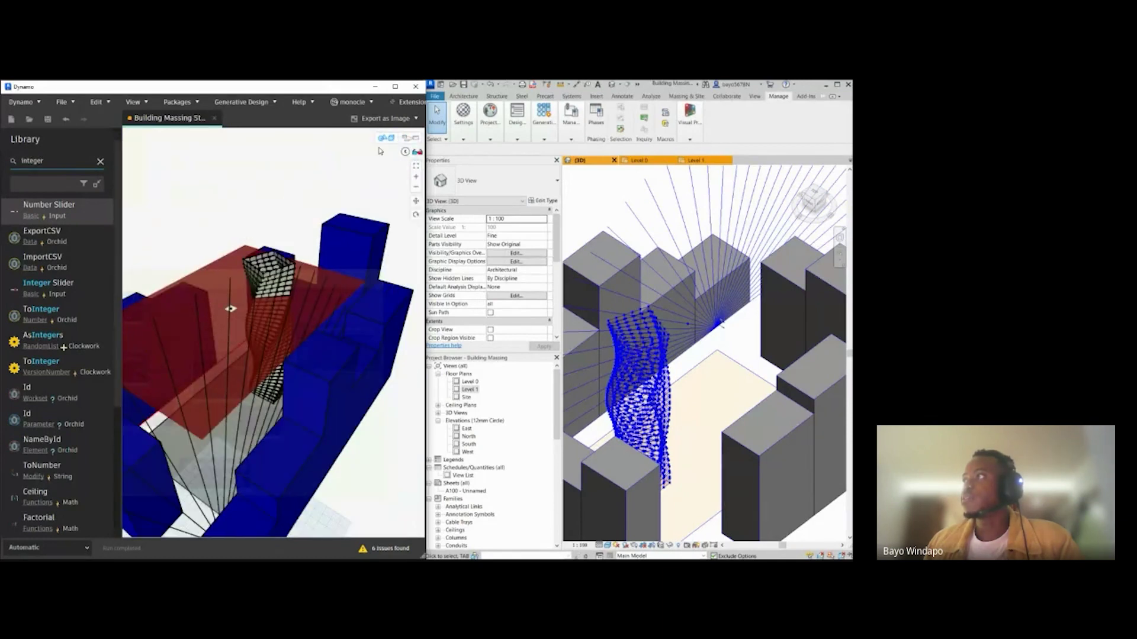
pyautogui.hotkey('ctrl', 'b')
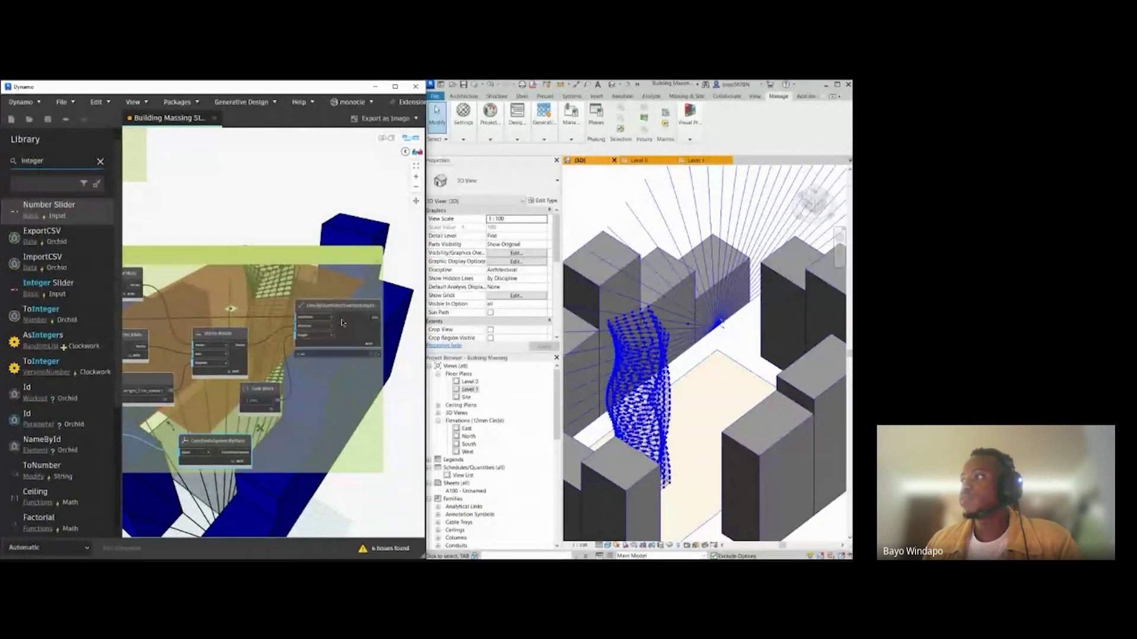
# Step: Turn off the geometry preview of the Line.ByStartPointDirectionLength node and review its input ports
pyautogui.rightClick(344, 324)
pyautogui.click(372, 358)
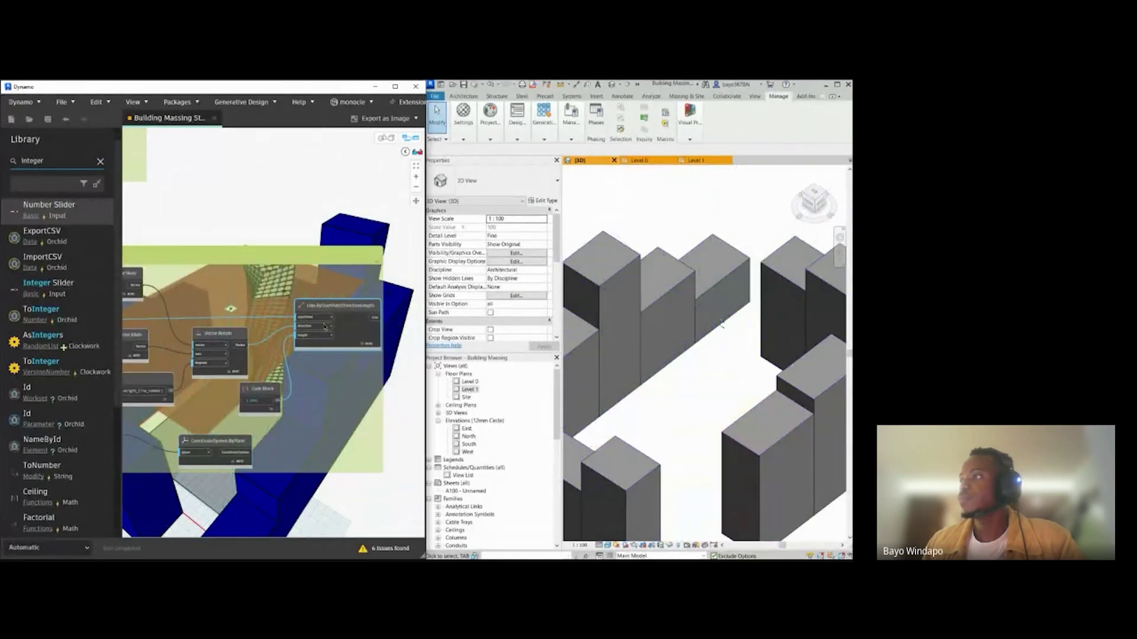
pyautogui.scroll(3, 319, 309)
pyautogui.moveTo(300, 306)
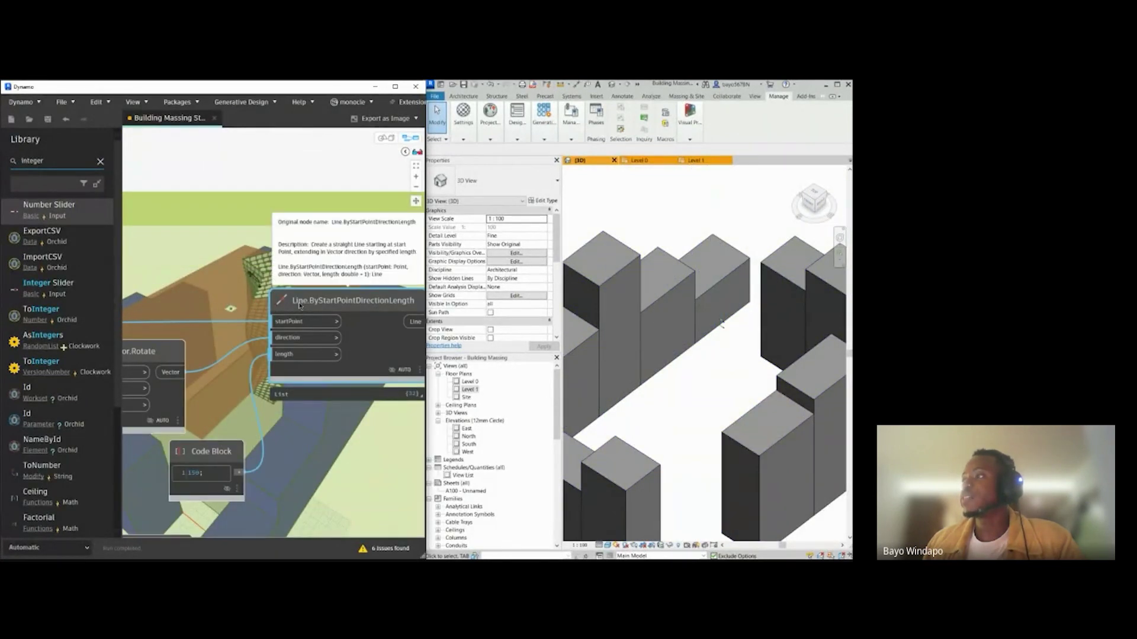
pyautogui.moveTo(232, 356); pyautogui.dragTo(280, 351, button='middle')
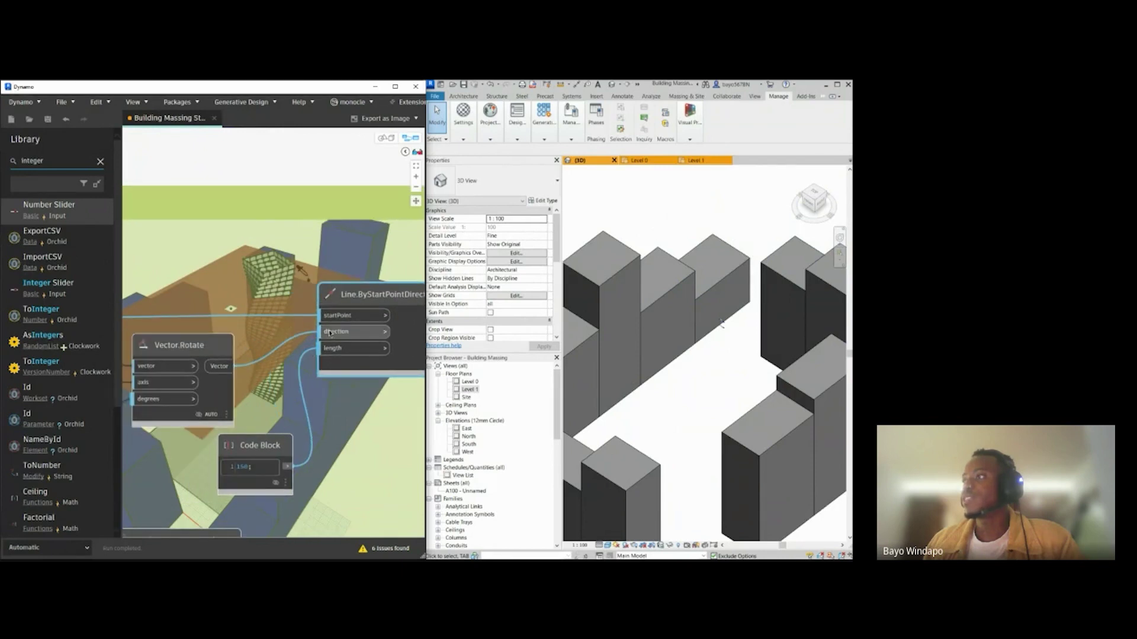
# Step: Set the Code Block feeding the length input of the sight lines to 5
pyautogui.scroll(-3, 320, 329)
pyautogui.moveTo(184, 340); pyautogui.dragTo(367, 337, button='middle')
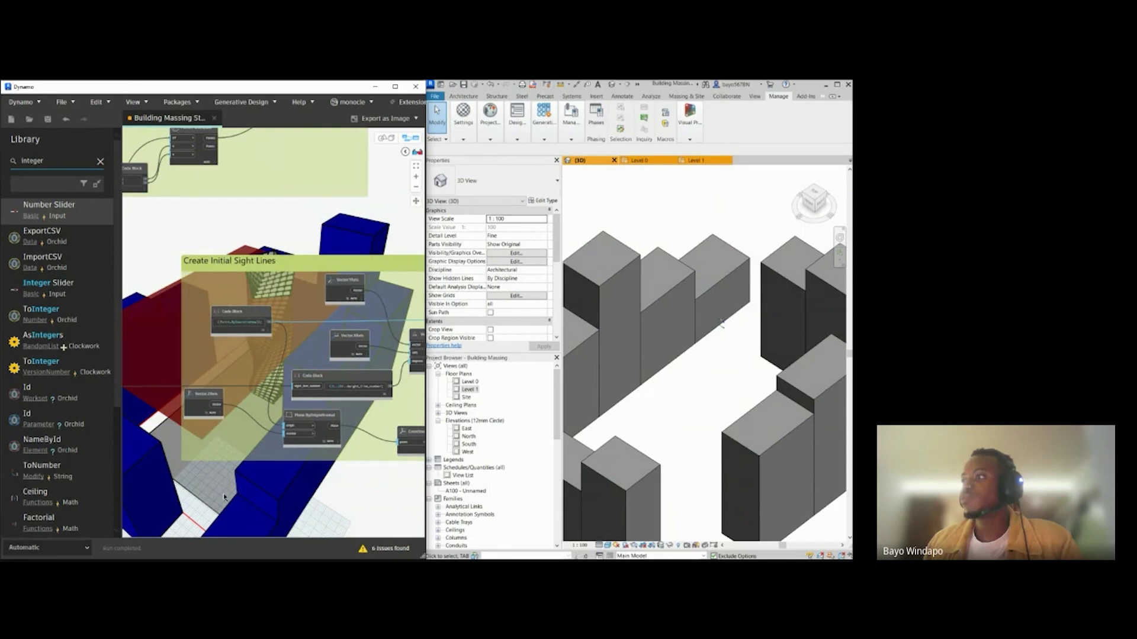
pyautogui.scroll(2, 246, 333)
pyautogui.moveTo(204, 353)
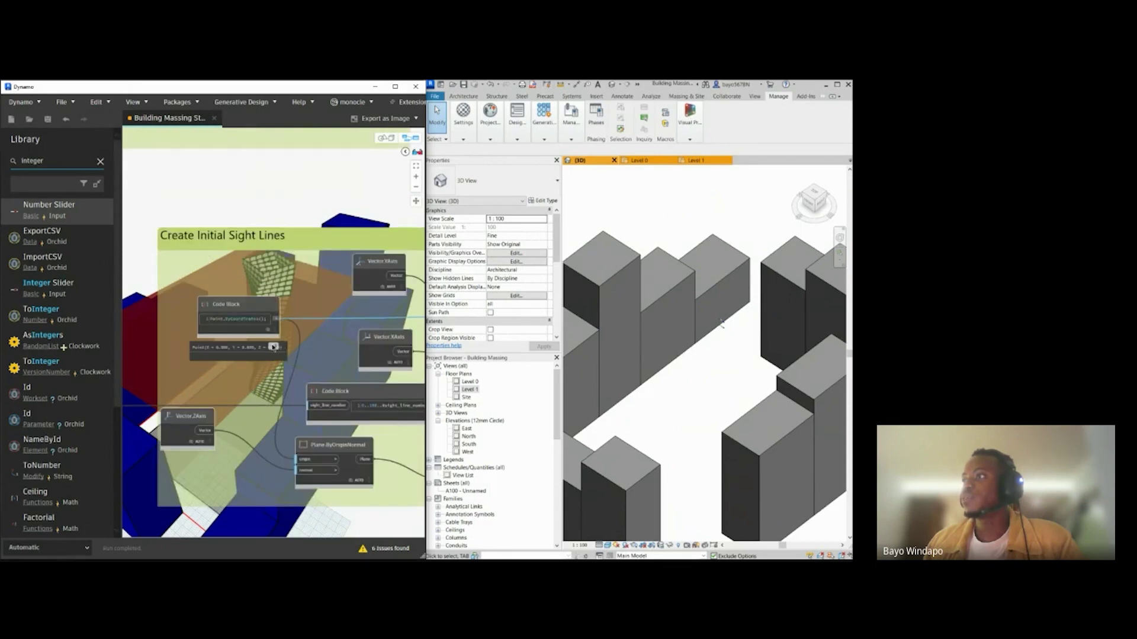
pyautogui.moveTo(299, 362); pyautogui.dragTo(111, 366, button='middle')
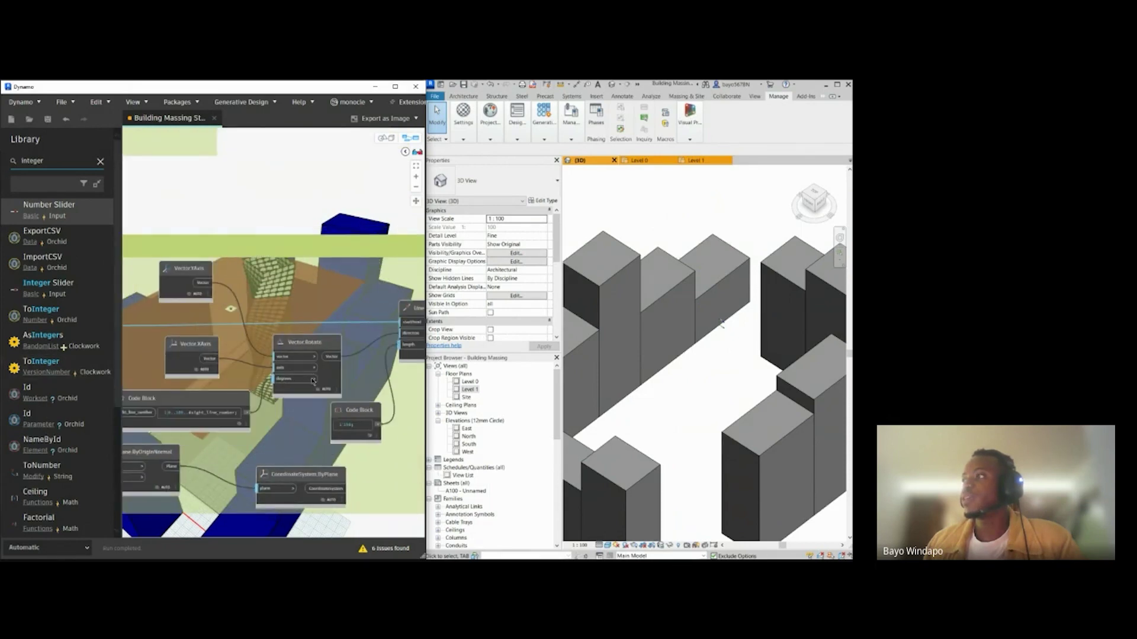
pyautogui.moveTo(357, 415); pyautogui.dragTo(285, 415, button='middle')
pyautogui.moveTo(285, 415)
pyautogui.scroll(6, 284, 415)
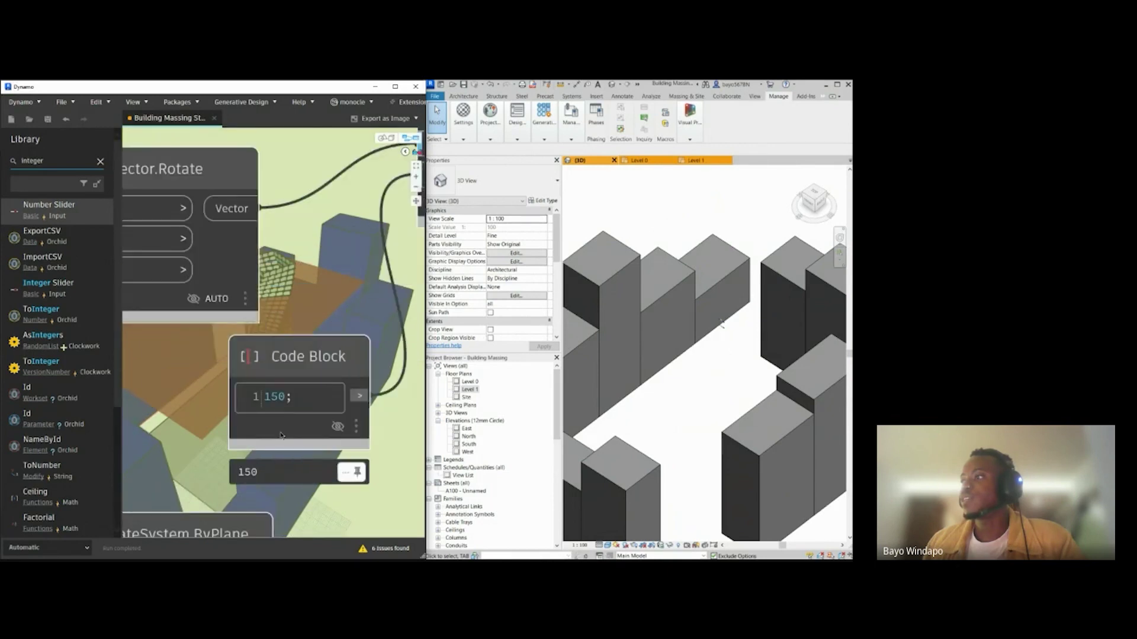
pyautogui.moveTo(284, 396); pyautogui.dragTo(263, 398)
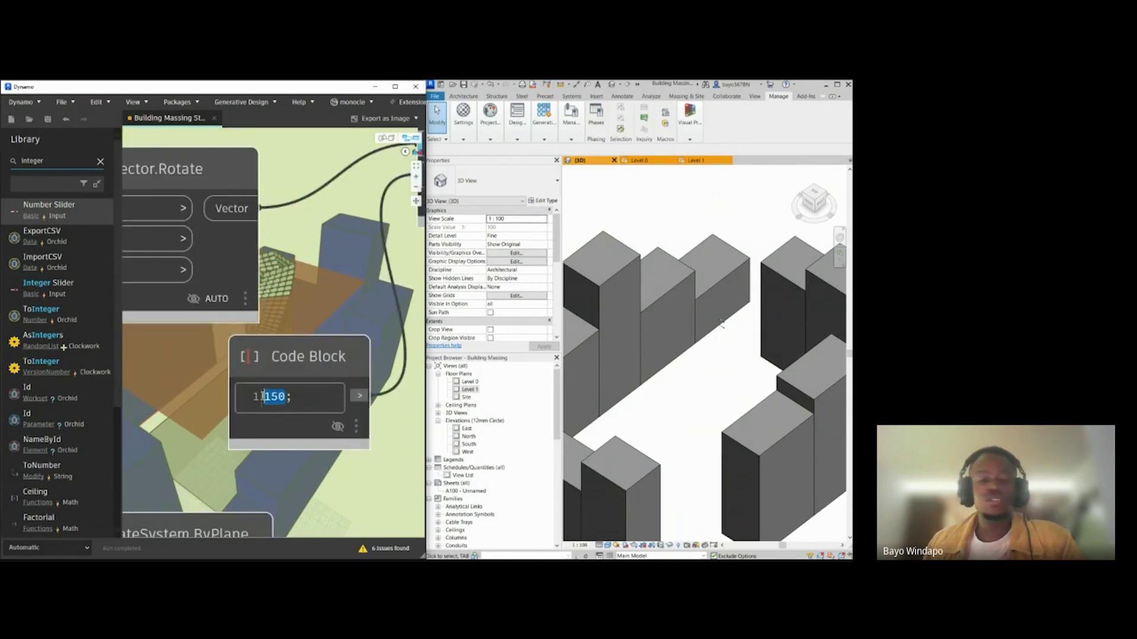
pyautogui.write('5')
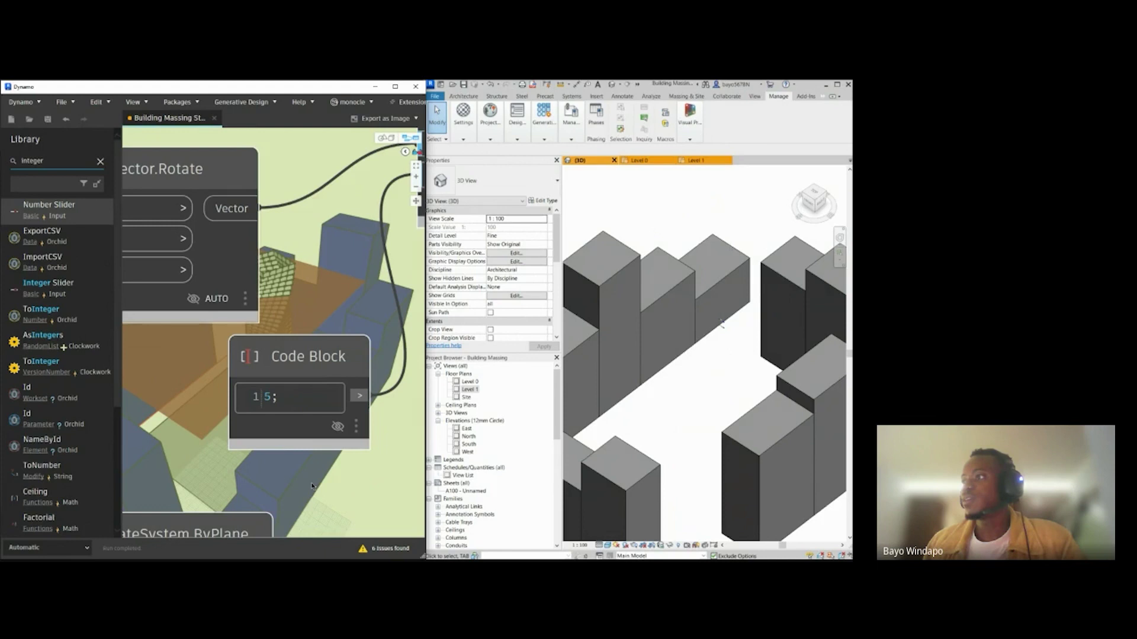
# Step: Duplicate the Transform Sight Lines To Floor Quads group from the reference graph below the pink divider
pyautogui.scroll(-4, 162, 349)
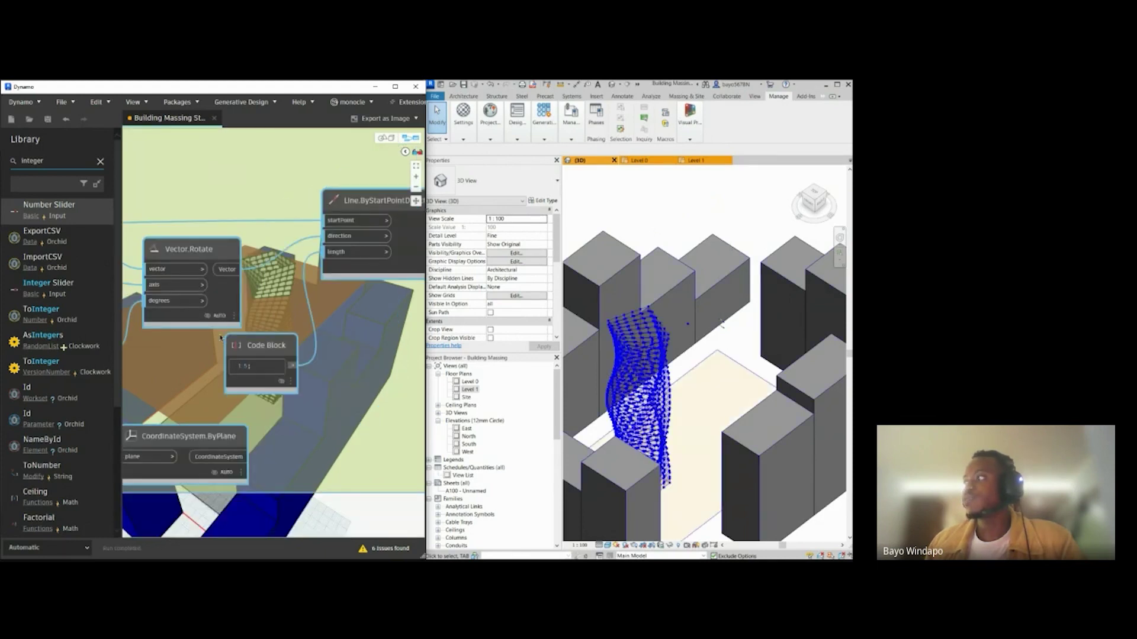
pyautogui.scroll(-5, 299, 396)
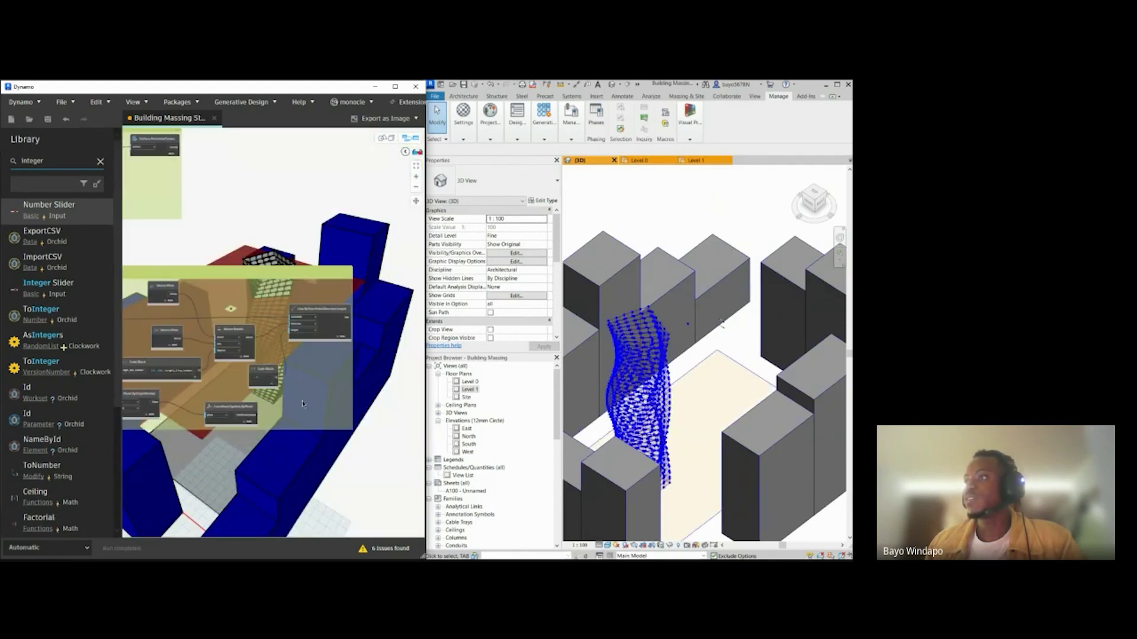
pyautogui.scroll(-5, 271, 459)
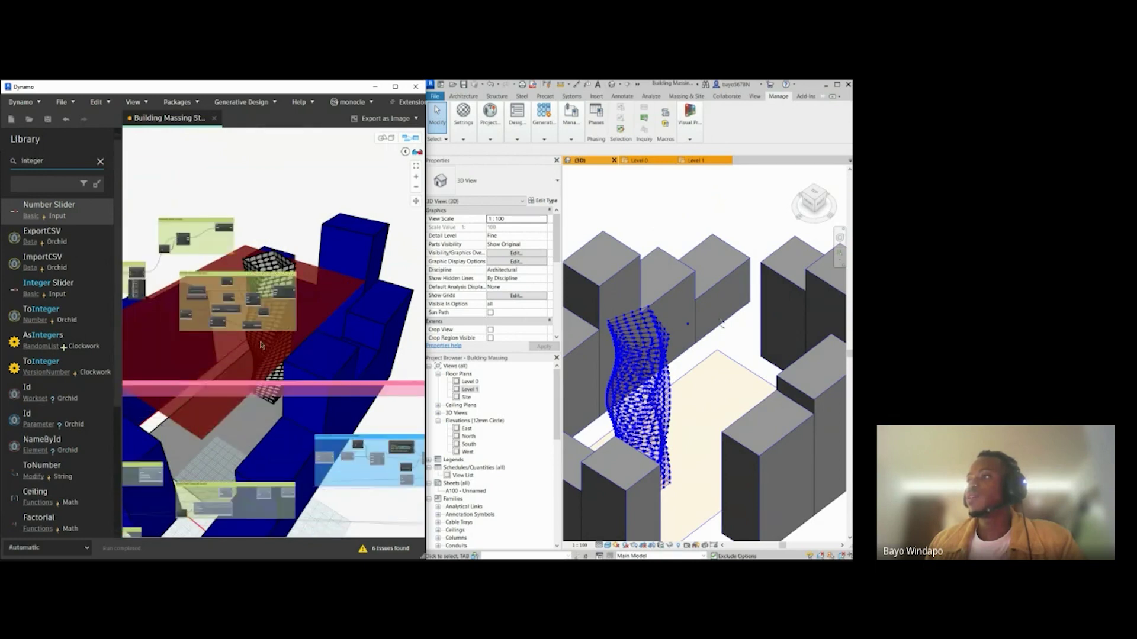
pyautogui.moveTo(256, 443); pyautogui.dragTo(304, 299, button='middle')
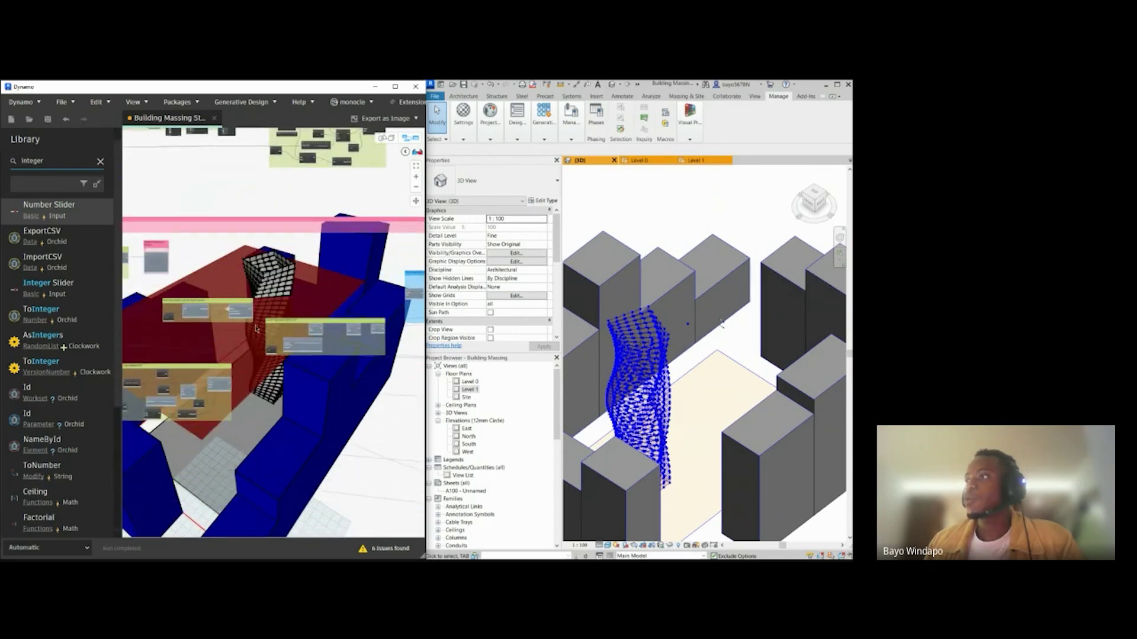
pyautogui.scroll(2, 258, 329)
pyautogui.moveTo(213, 358); pyautogui.dragTo(272, 336, button='middle')
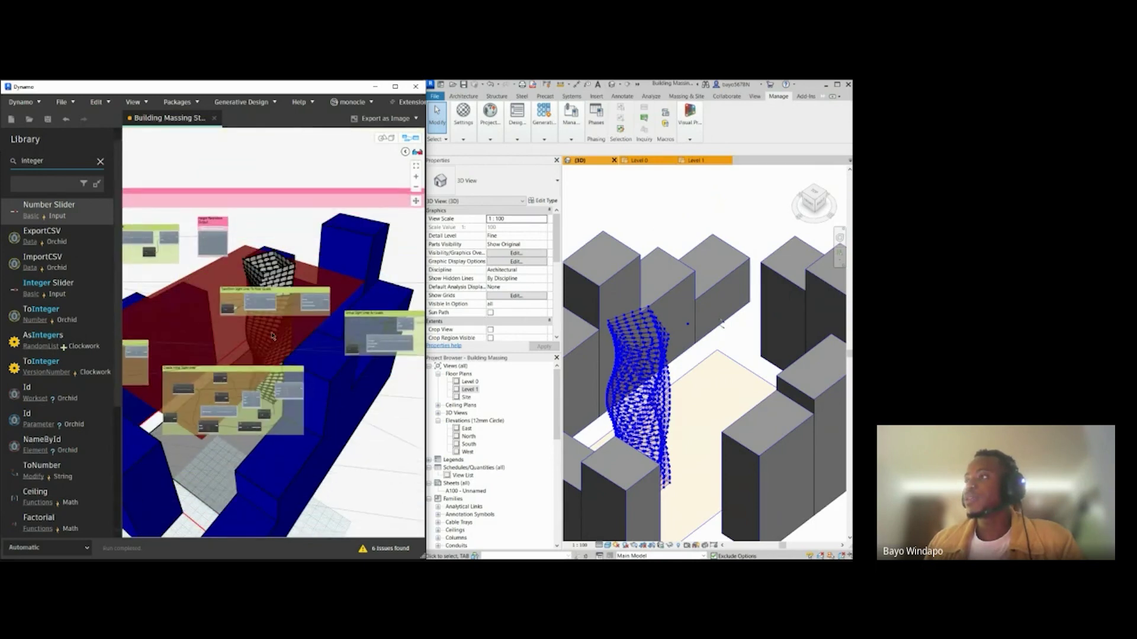
pyautogui.scroll(4, 239, 299)
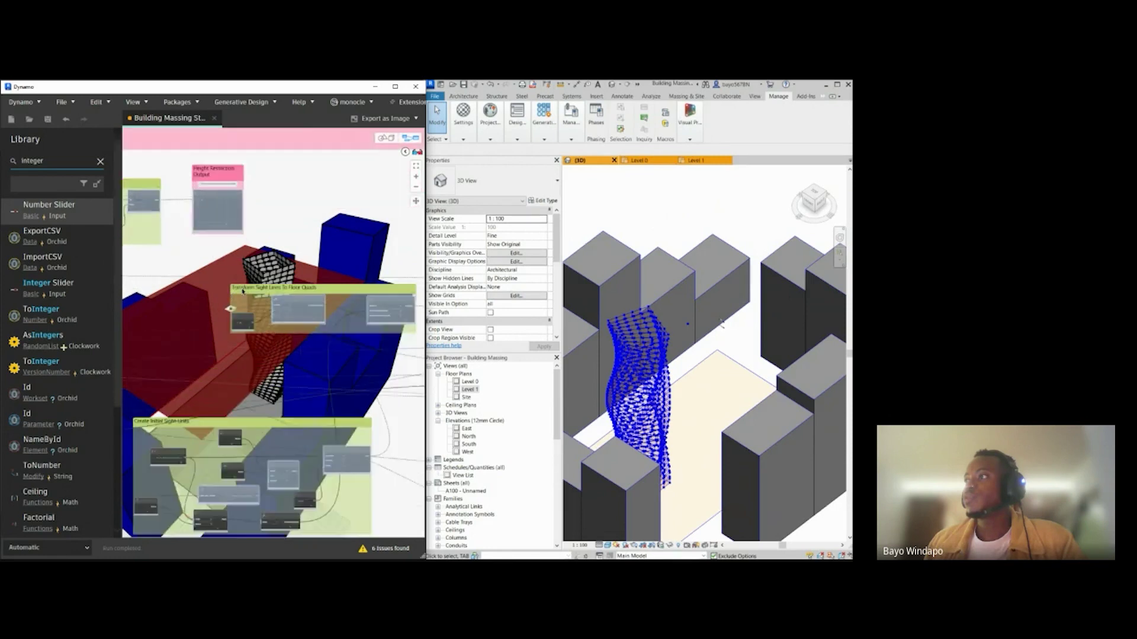
pyautogui.scroll(-2, 247, 290)
pyautogui.moveTo(255, 363); pyautogui.dragTo(214, 392, button='middle')
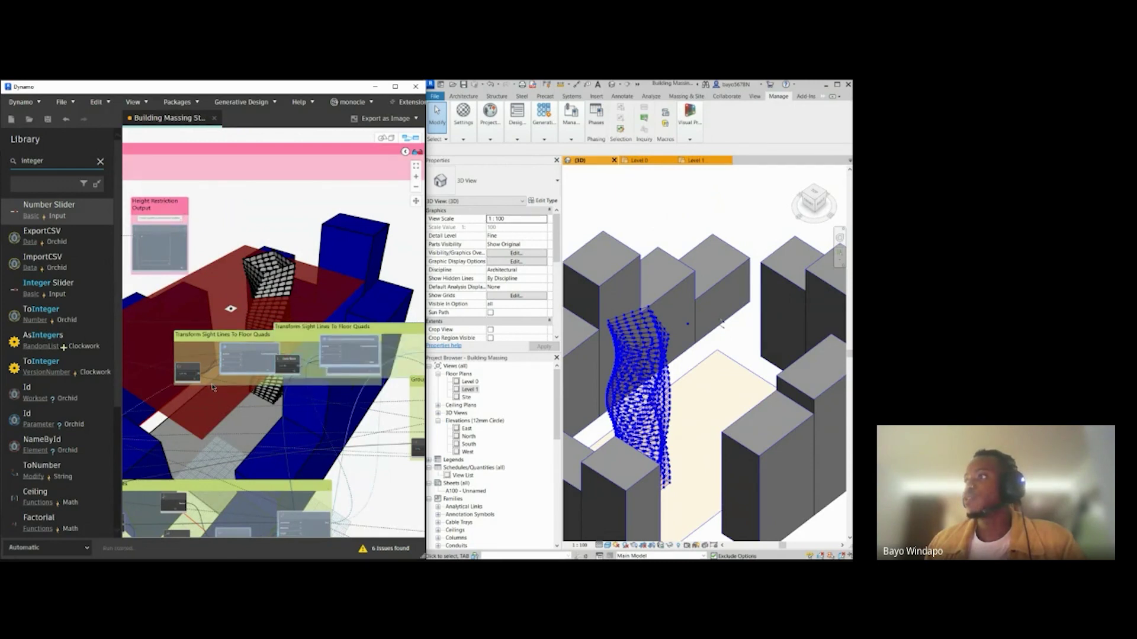
# Step: Place the duplicated Transform Sight Lines To Floor Quads group above the divider, just beyond the Create Initial Sight Lines group
pyautogui.scroll(-4, 213, 388)
pyautogui.scroll(2, 244, 394)
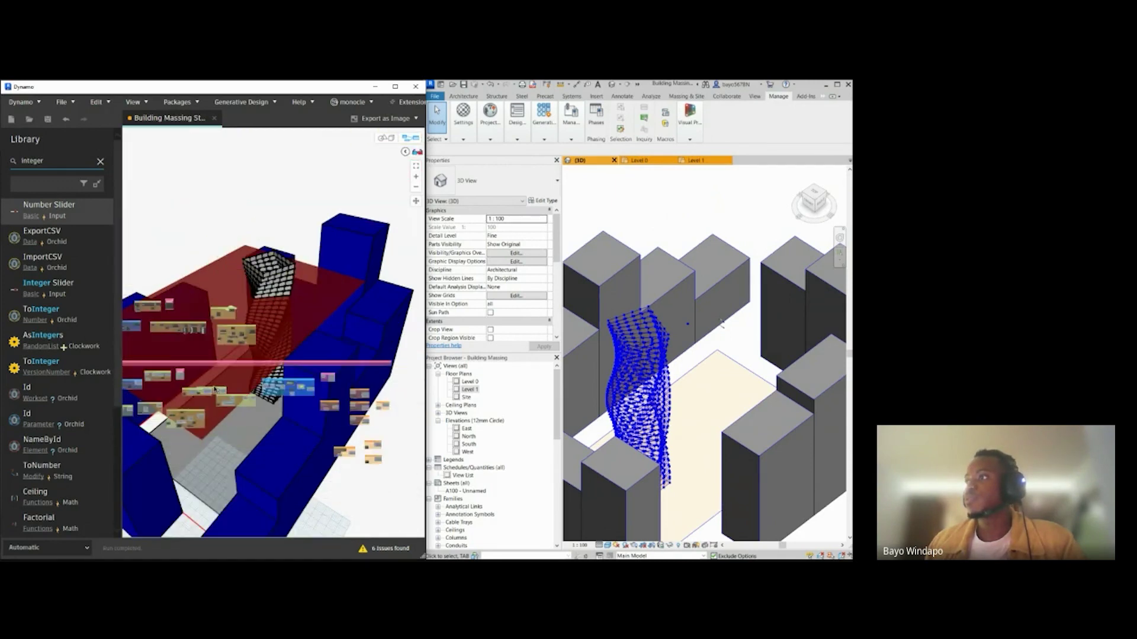
pyautogui.moveTo(215, 391); pyautogui.dragTo(346, 169)
pyautogui.scroll(5, 346, 169)
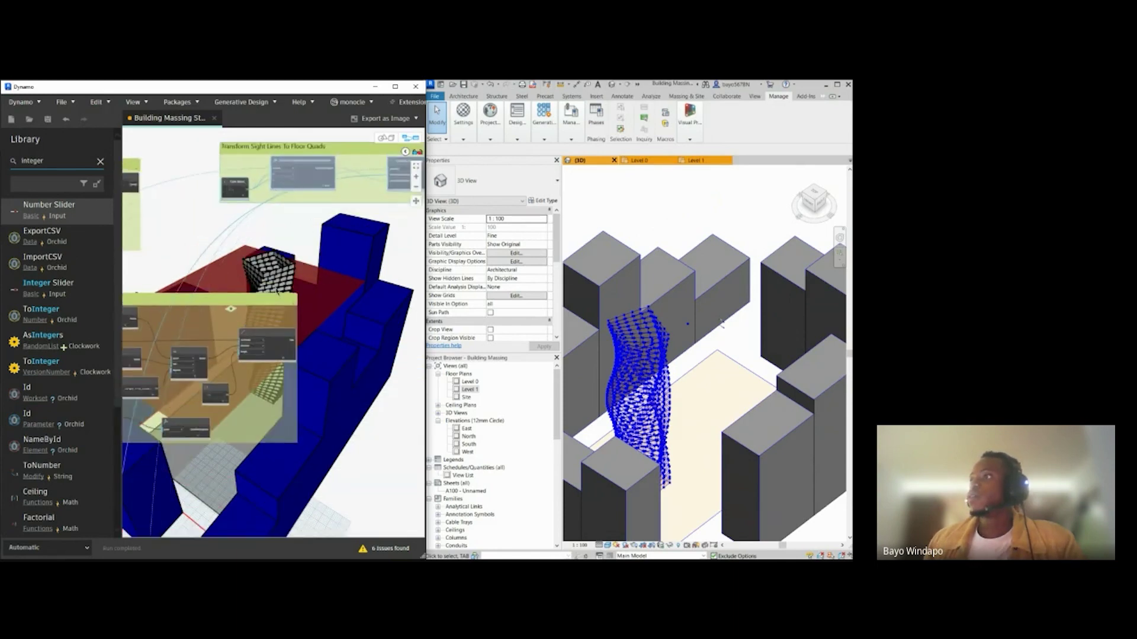
pyautogui.moveTo(230, 188); pyautogui.dragTo(274, 210)
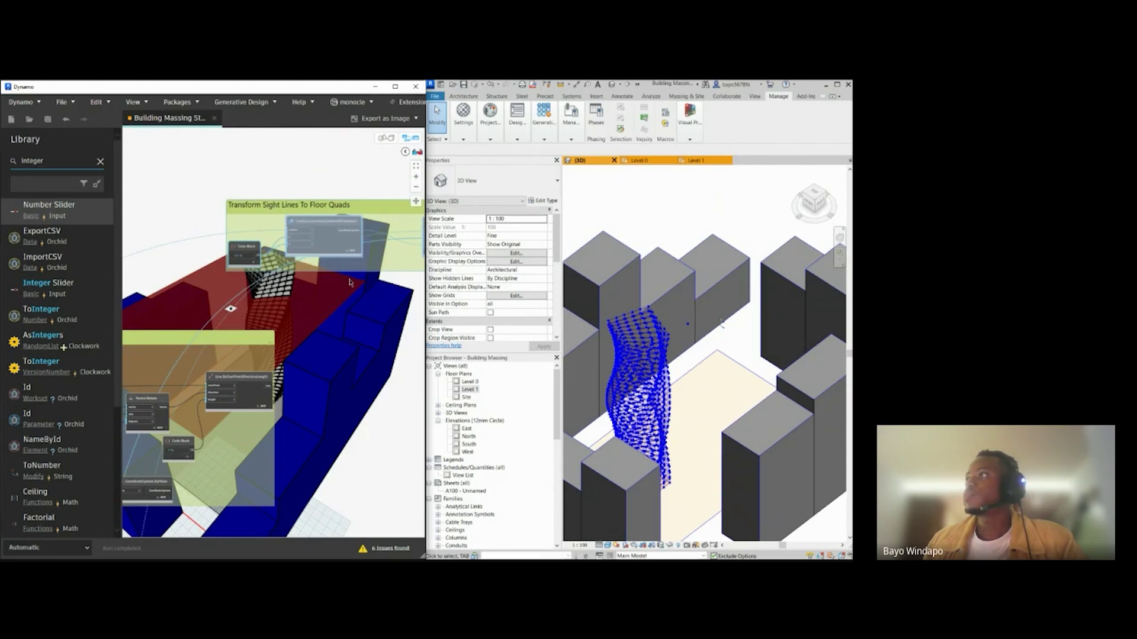
# Step: Connect the Panel.PanelQuad output in Panelize Floor Quads to the surface input of the duplicated Surface.CoordinateSystemAtParameter node
pyautogui.scroll(2, 349, 283)
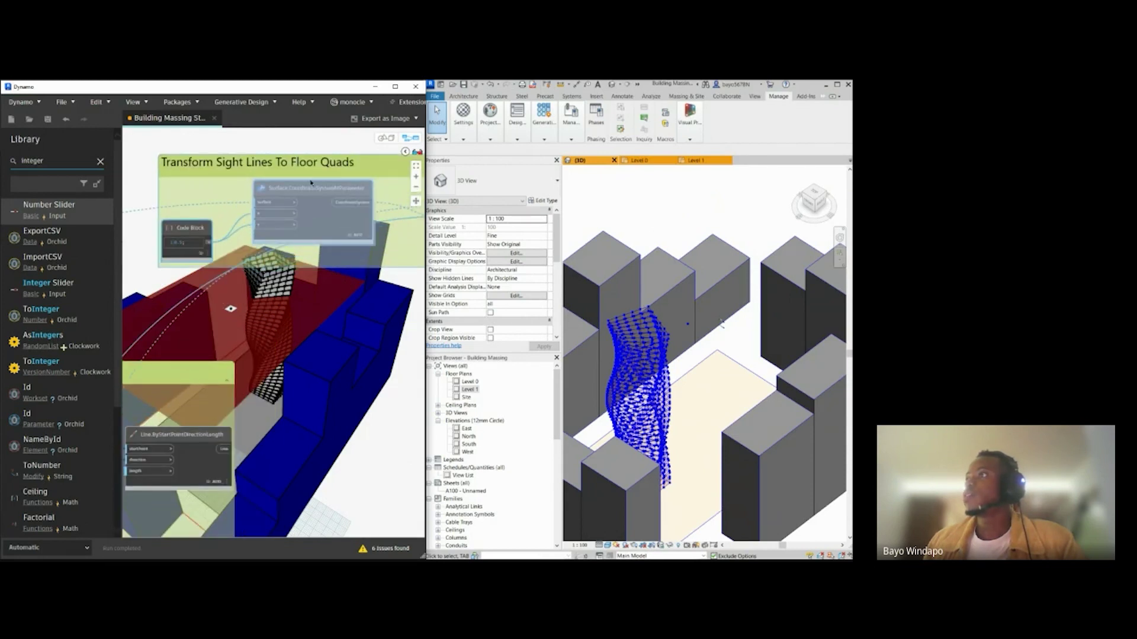
pyautogui.moveTo(286, 186); pyautogui.dragTo(313, 250, button='middle')
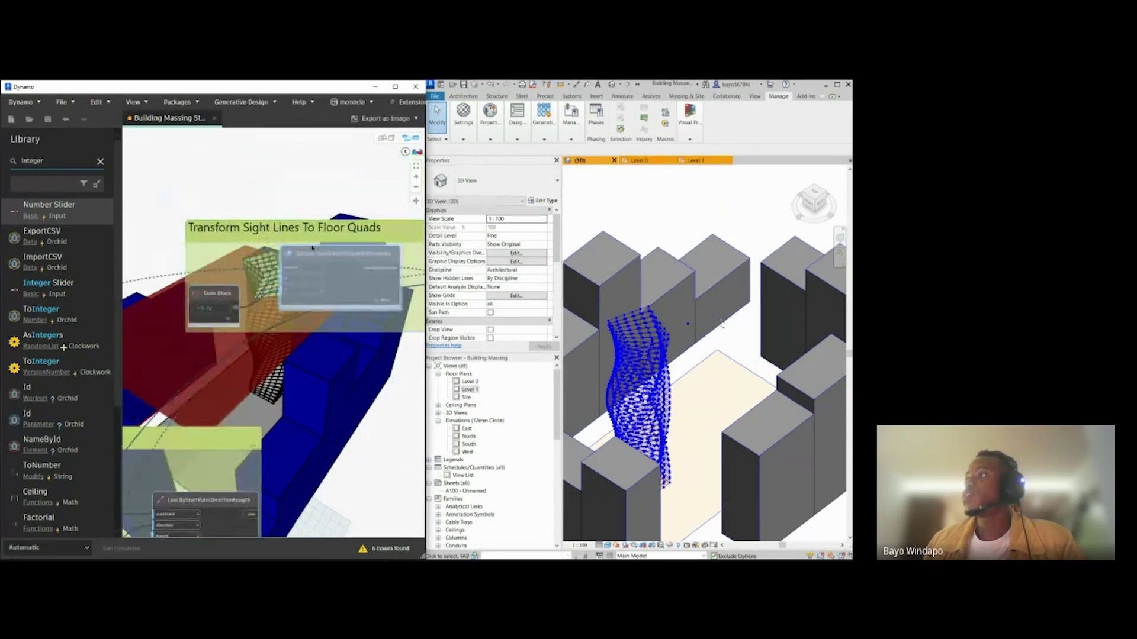
pyautogui.scroll(3, 314, 248)
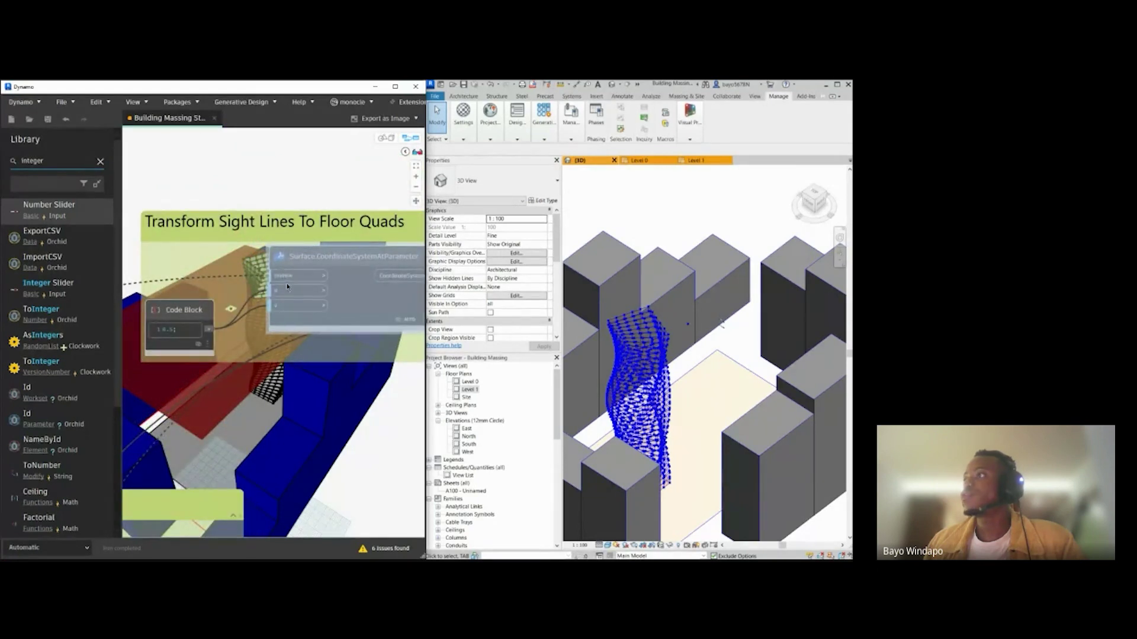
pyautogui.scroll(-3, 281, 282)
pyautogui.moveTo(187, 317); pyautogui.dragTo(324, 317, button='middle')
pyautogui.scroll(-2, 257, 312)
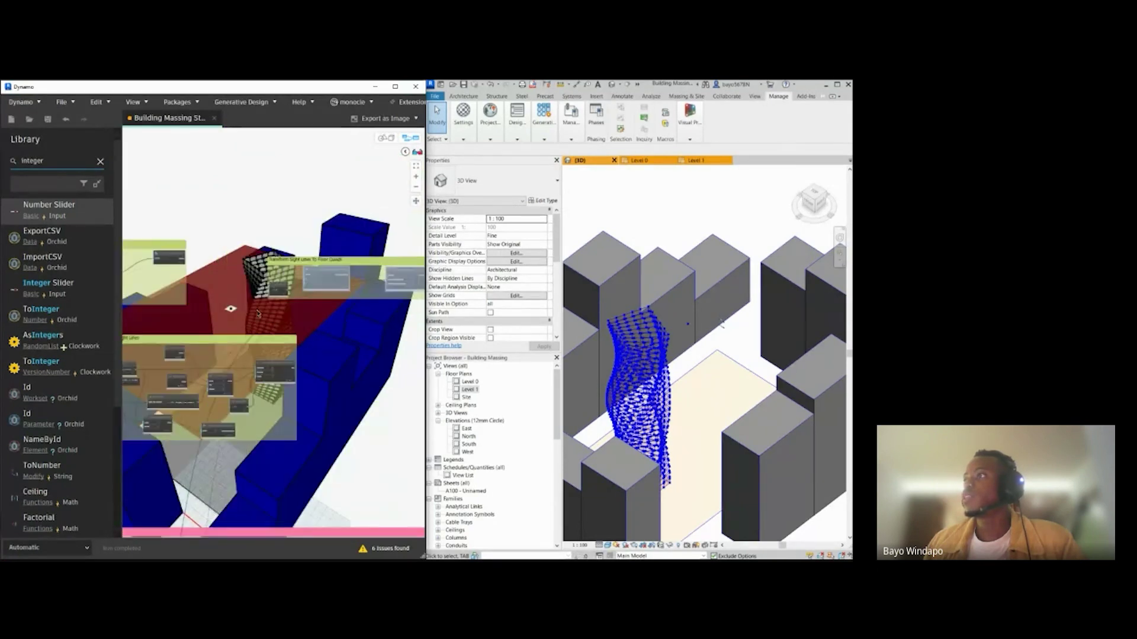
pyautogui.scroll(4, 181, 262)
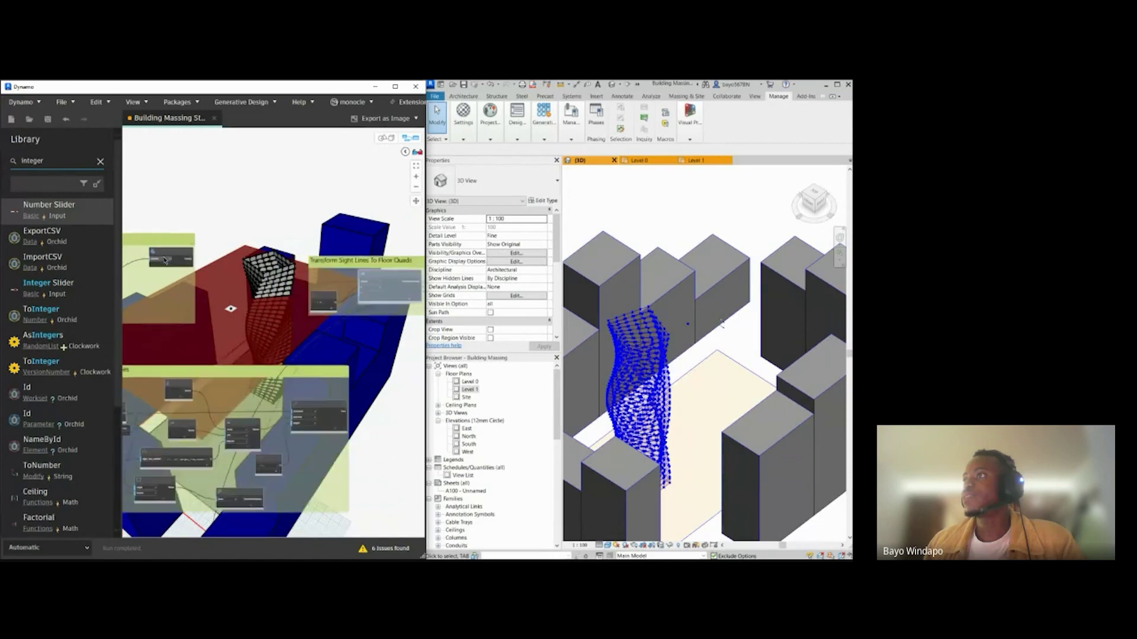
pyautogui.moveTo(183, 334); pyautogui.dragTo(377, 332, button='middle')
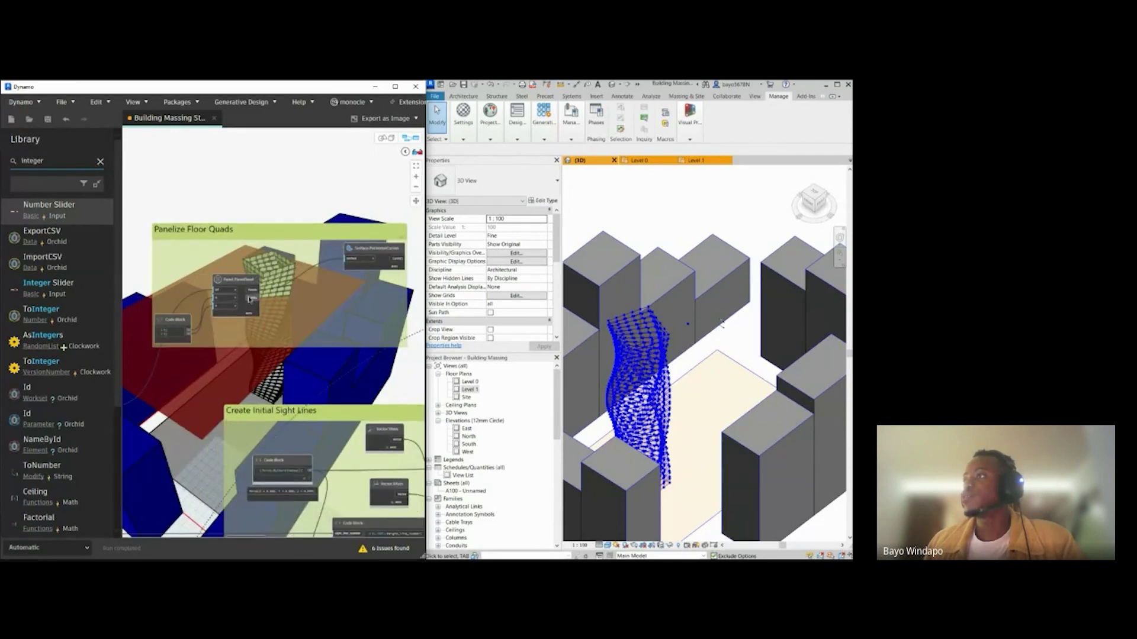
pyautogui.scroll(2, 249, 300)
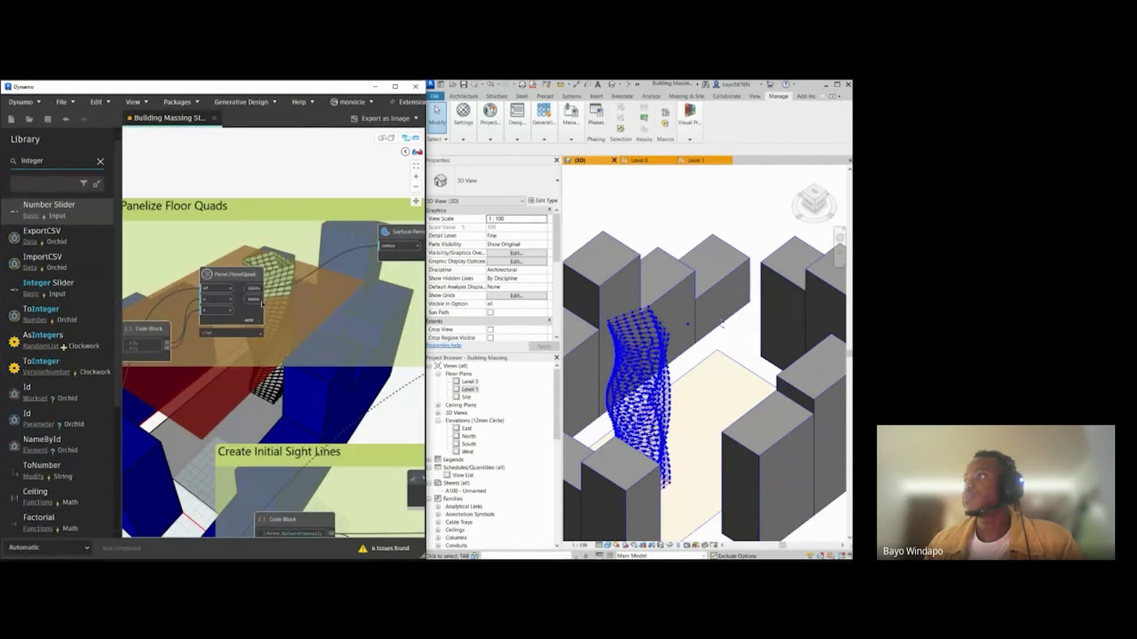
pyautogui.scroll(-5, 262, 304)
pyautogui.moveTo(418, 296); pyautogui.dragTo(198, 324, button='middle')
pyautogui.scroll(5, 201, 323)
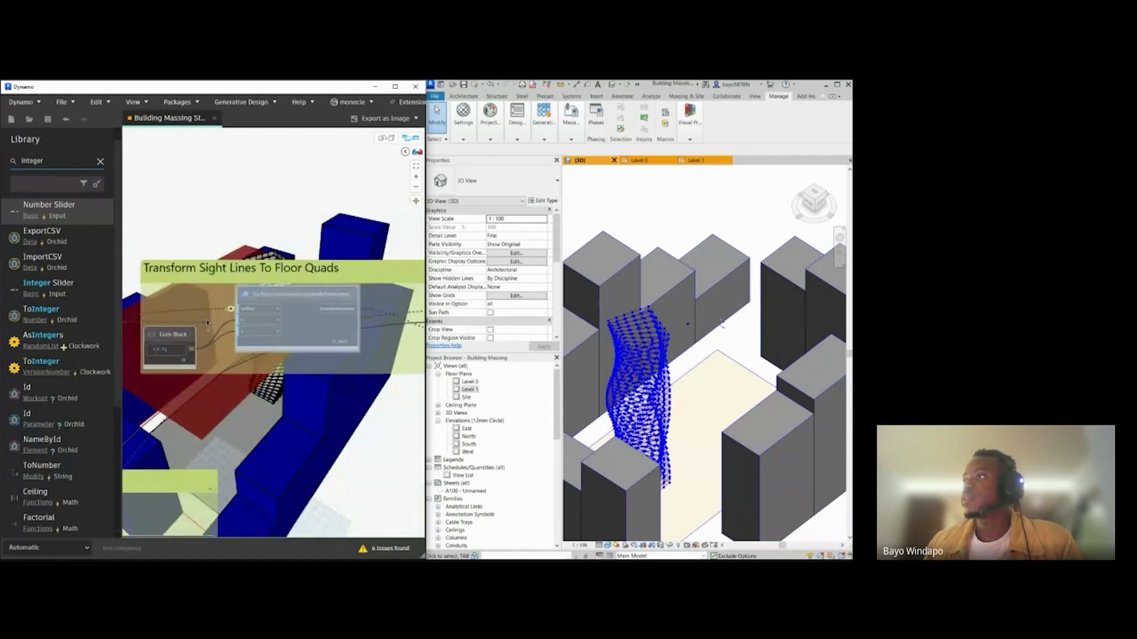
pyautogui.click(244, 309)
# Step: Turn on the geometry preview of Surface.CoordinateSystemAtParameter and inspect the coordinate systems on the tower's panels in 3D
pyautogui.moveTo(337, 356); pyautogui.dragTo(237, 356, button='middle')
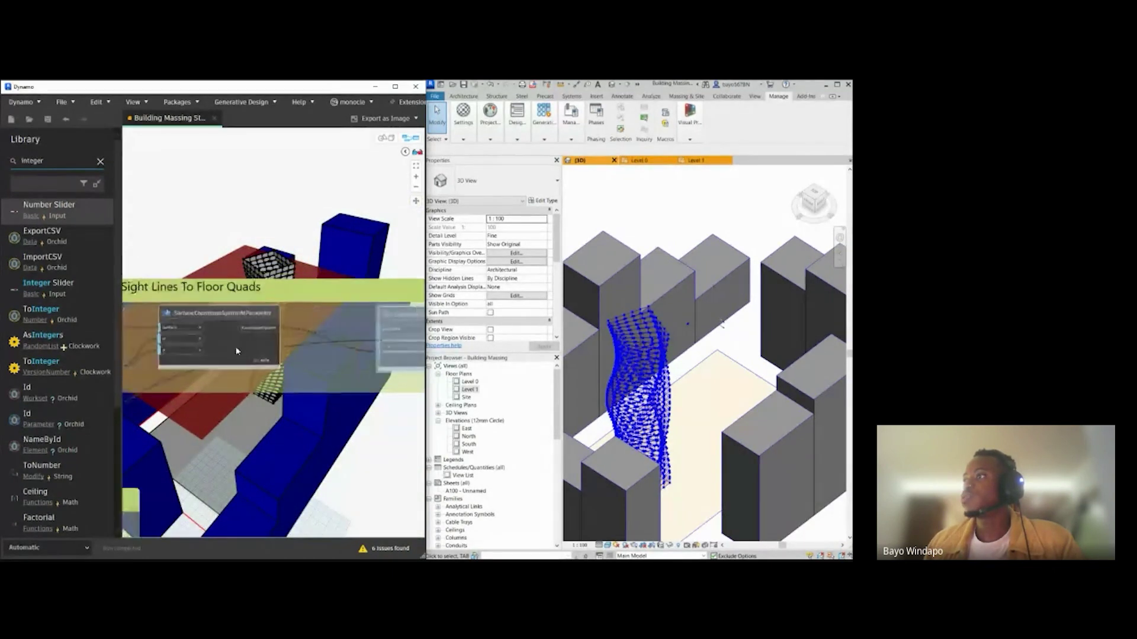
pyautogui.rightClick(237, 351)
pyautogui.click(255, 383)
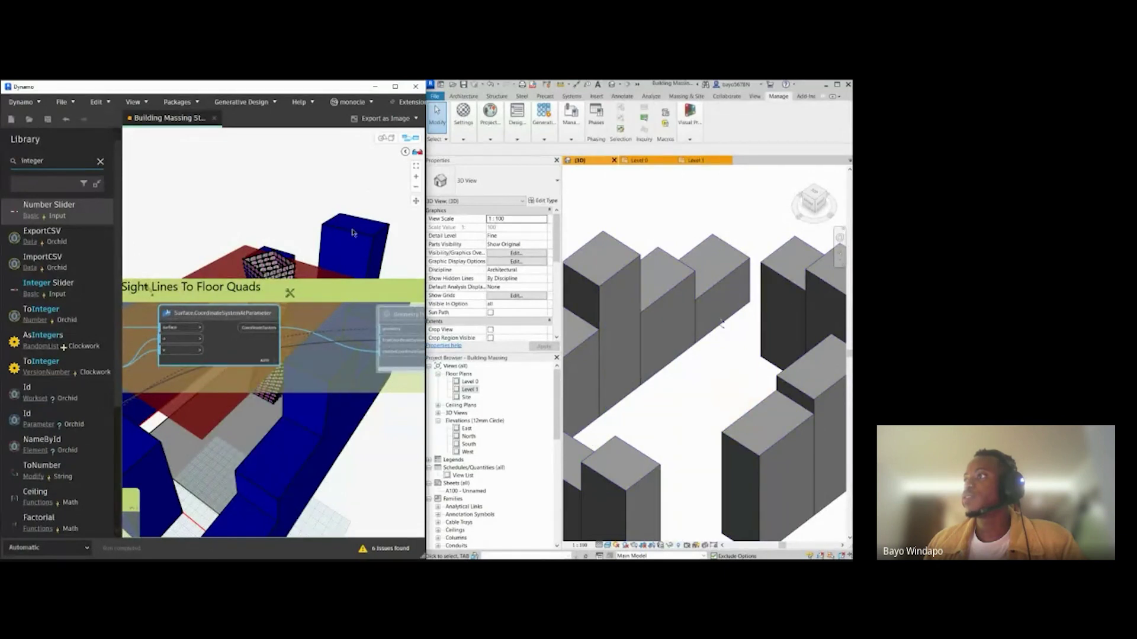
pyautogui.click(388, 140)
pyautogui.scroll(6, 215, 299)
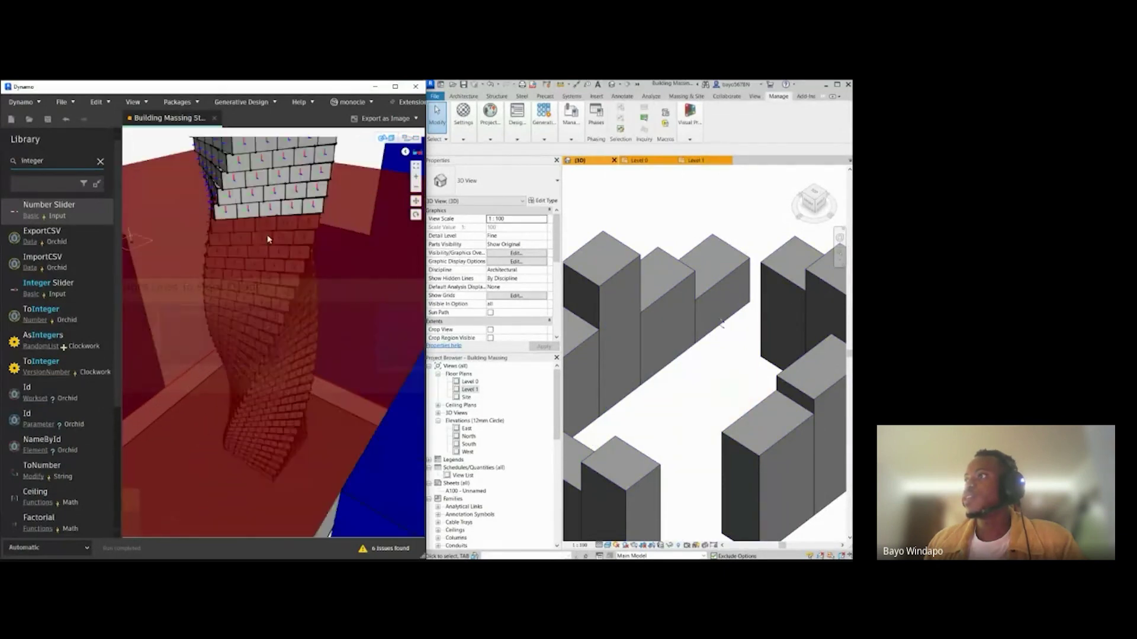
pyautogui.moveTo(269, 241); pyautogui.dragTo(272, 455, button='middle')
pyautogui.scroll(8, 272, 455)
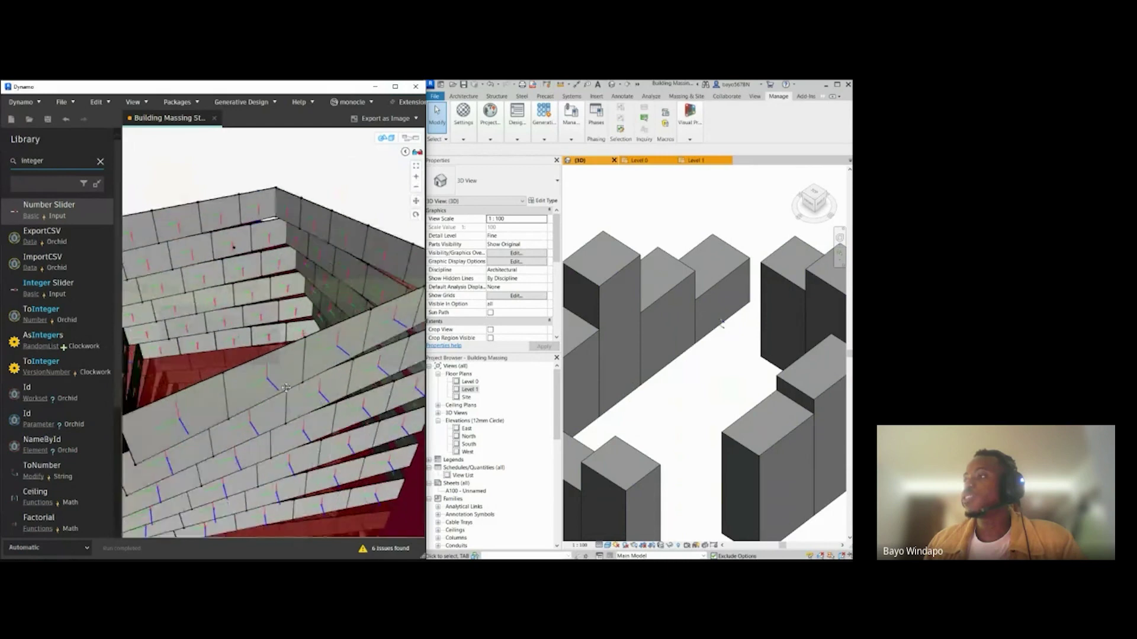
pyautogui.moveTo(273, 385); pyautogui.dragTo(251, 364, button='right')
pyautogui.scroll(5, 254, 362)
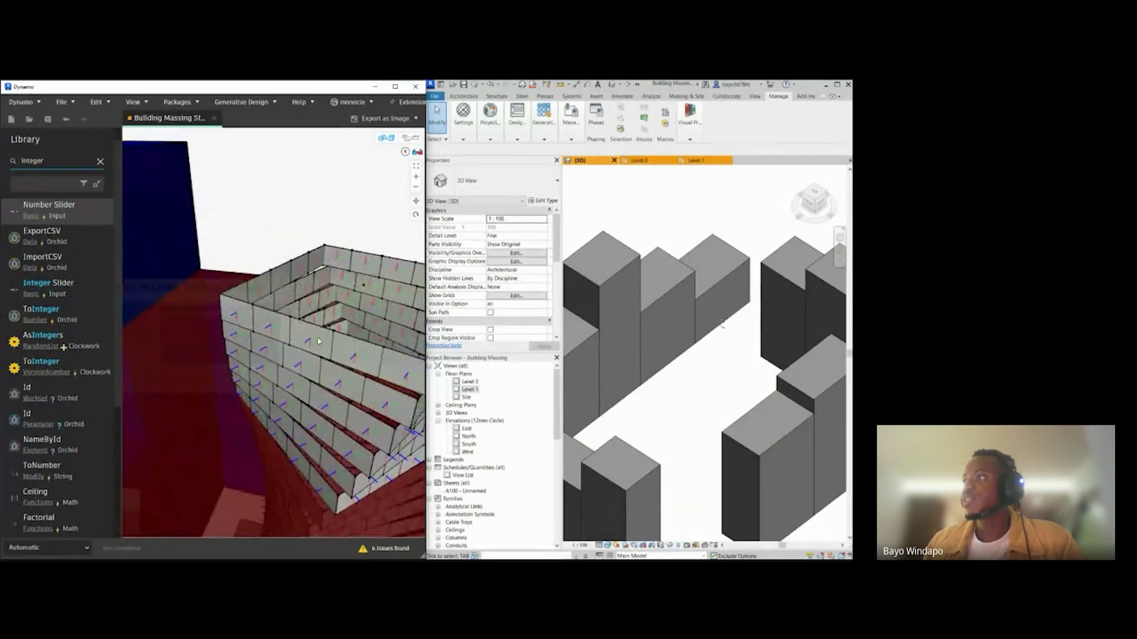
pyautogui.scroll(-6, 307, 346)
pyautogui.moveTo(307, 345); pyautogui.dragTo(281, 367, button='right')
pyautogui.scroll(3, 321, 396)
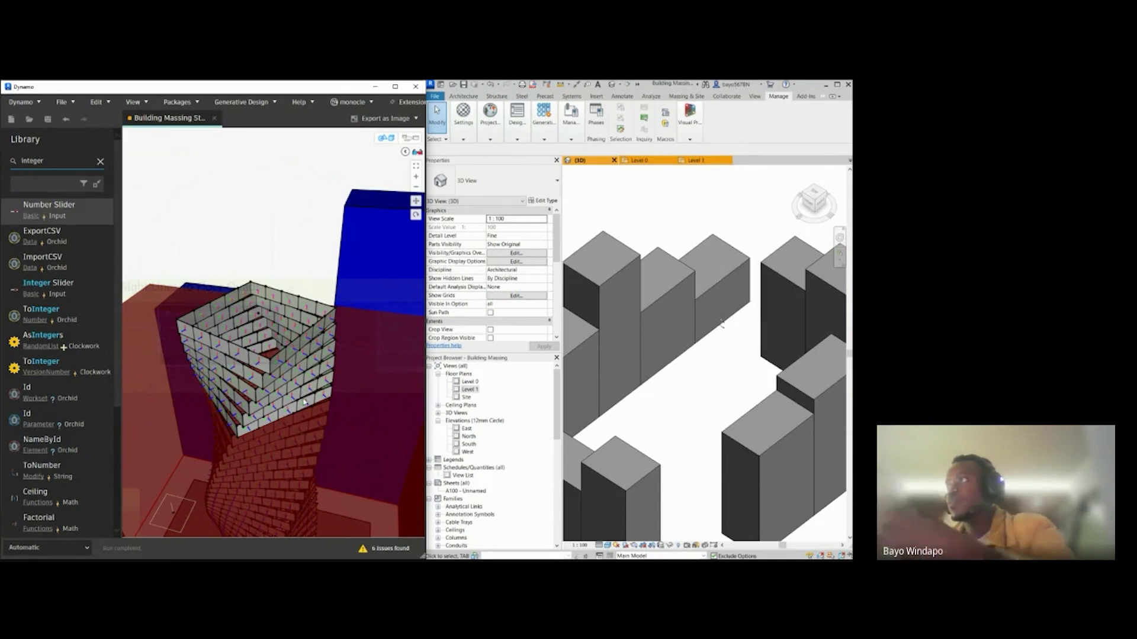
# Step: Connect the Line.ByStartPointDirectionLength output to the geometry input of the Geometry.Transform node
pyautogui.click(408, 138)
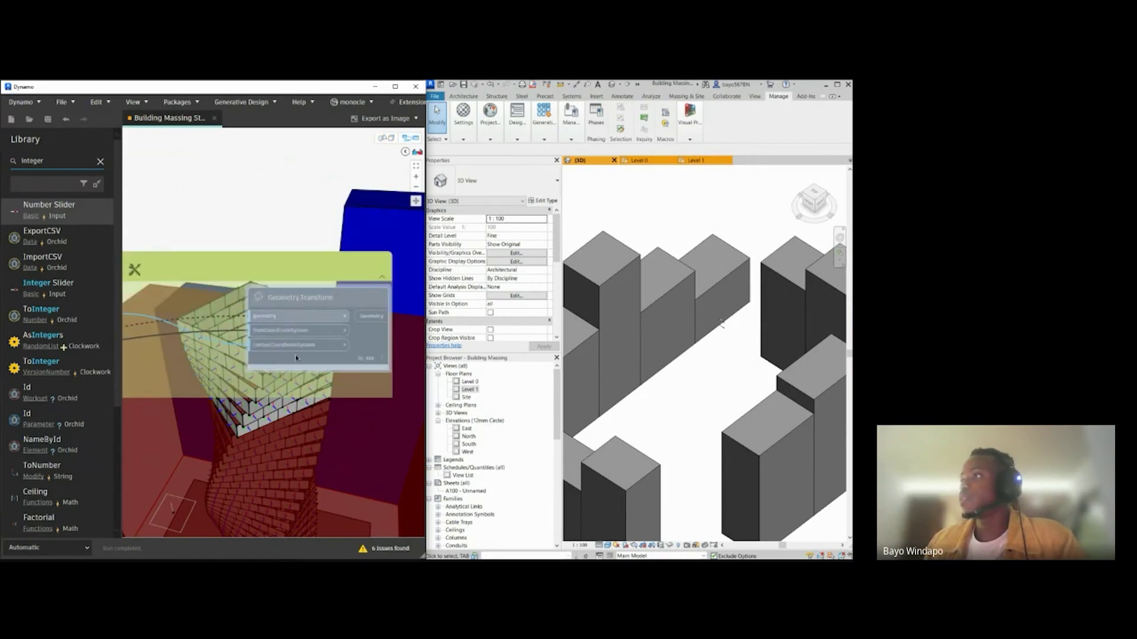
pyautogui.scroll(-3, 275, 310)
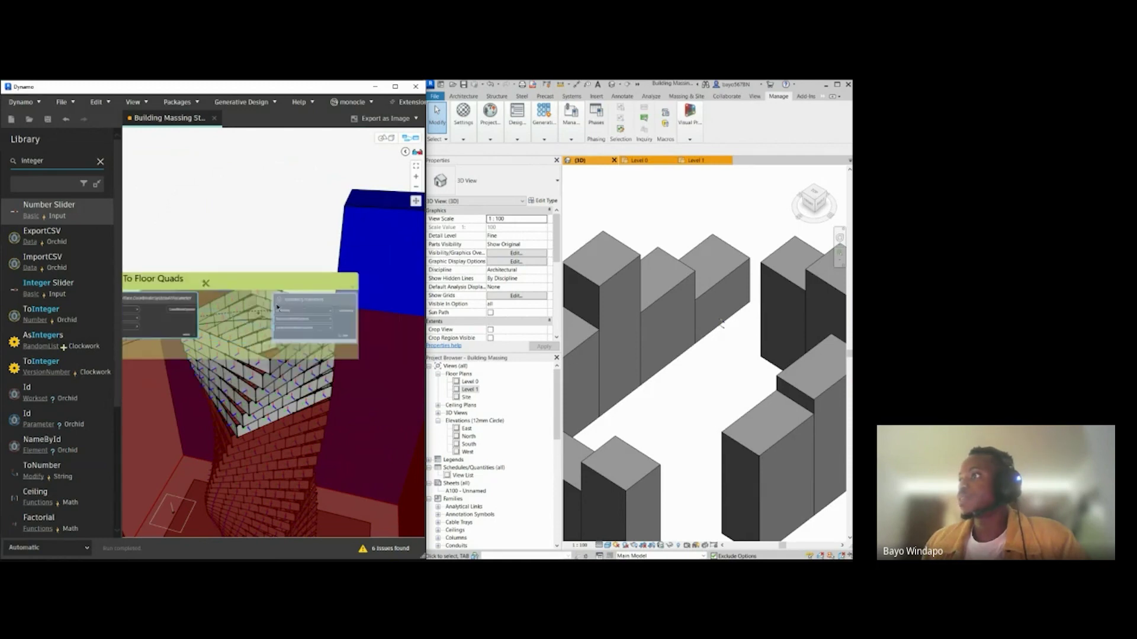
pyautogui.scroll(5, 272, 321)
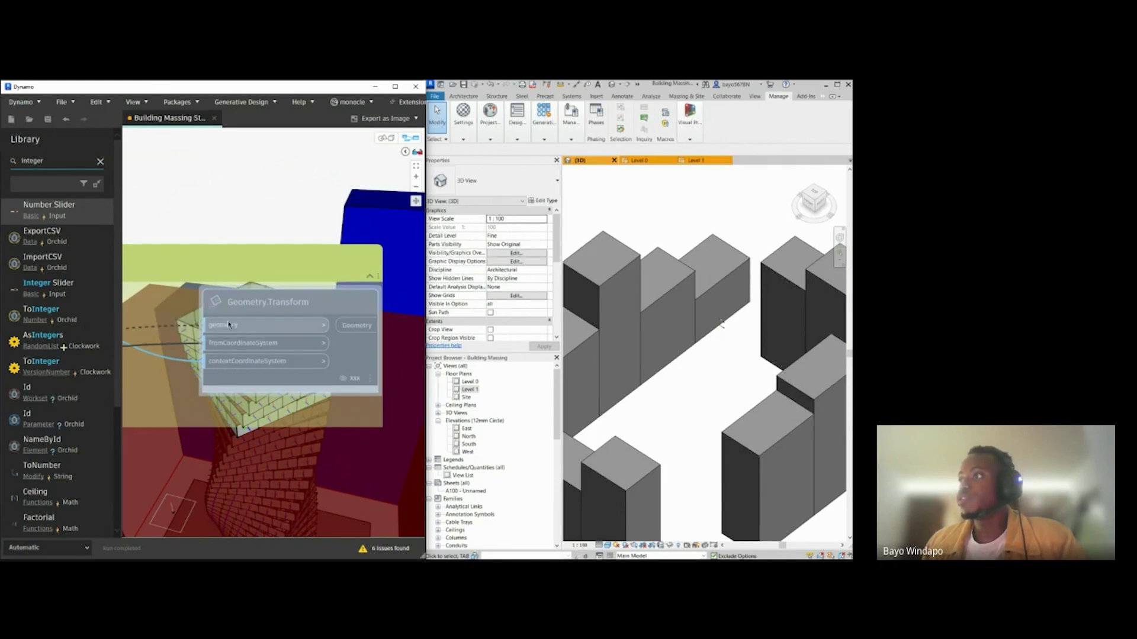
pyautogui.scroll(-5, 225, 355)
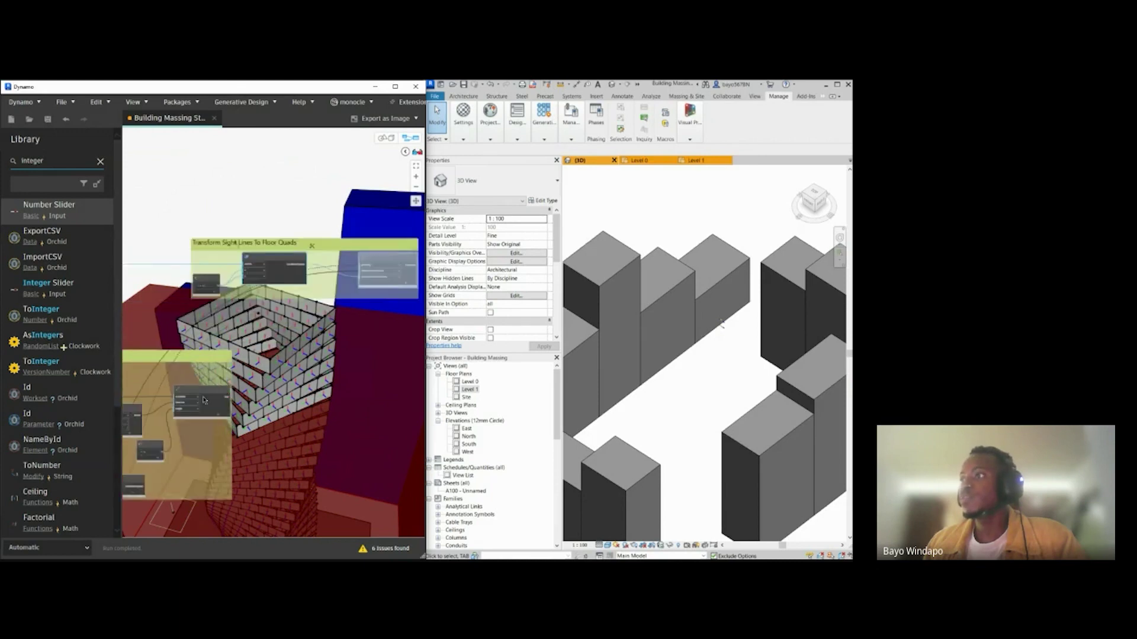
pyautogui.scroll(2, 207, 402)
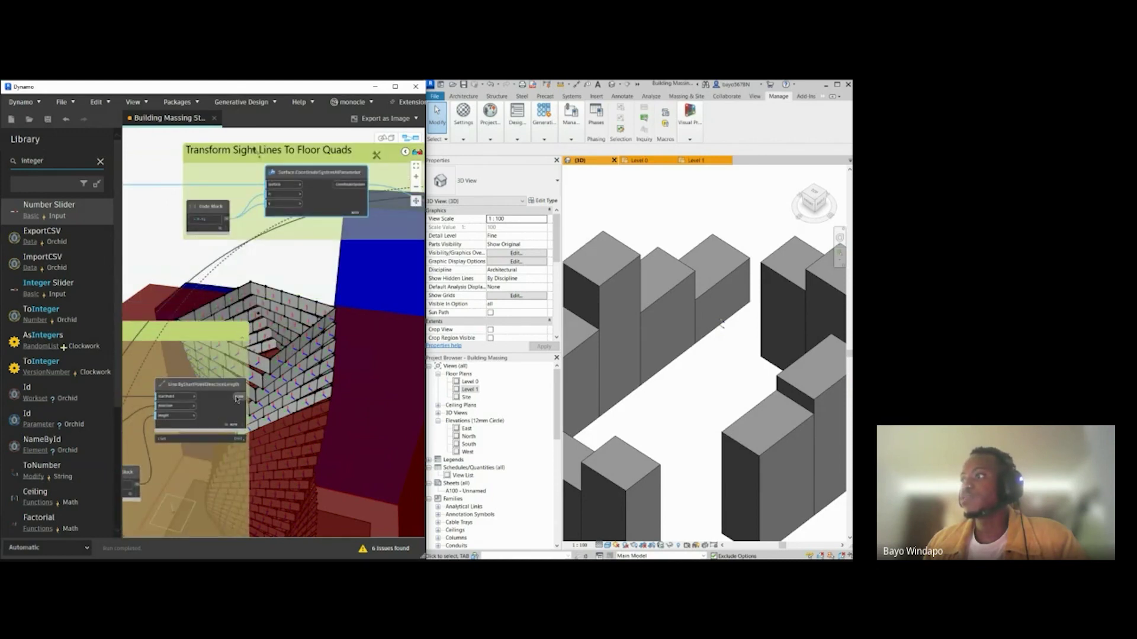
pyautogui.moveTo(405, 278); pyautogui.dragTo(321, 381, button='middle')
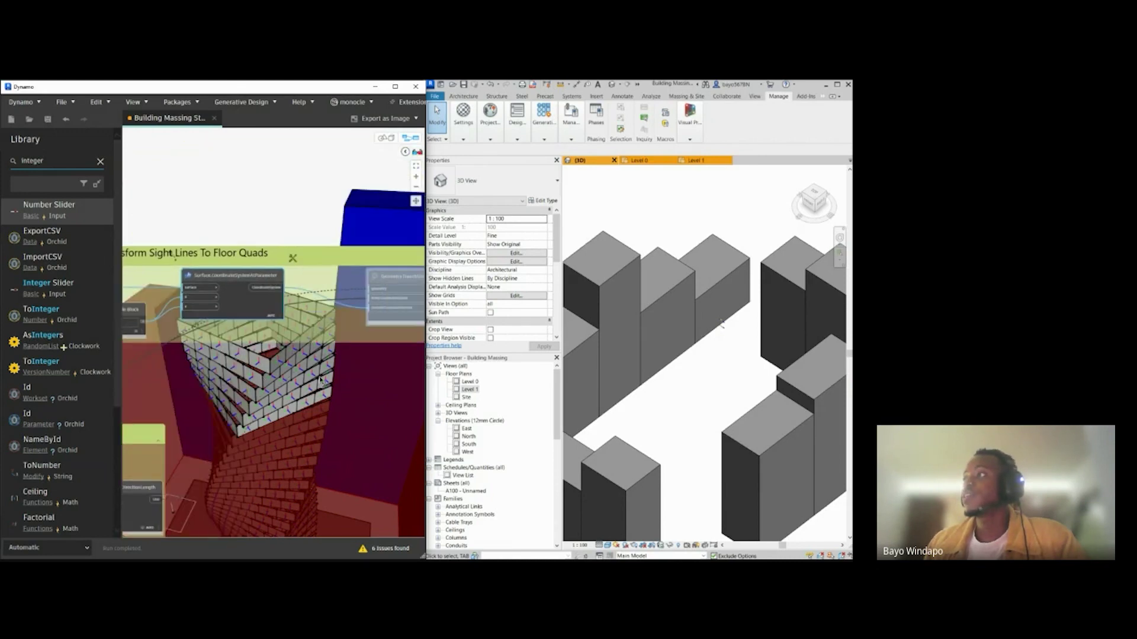
pyautogui.click(371, 290)
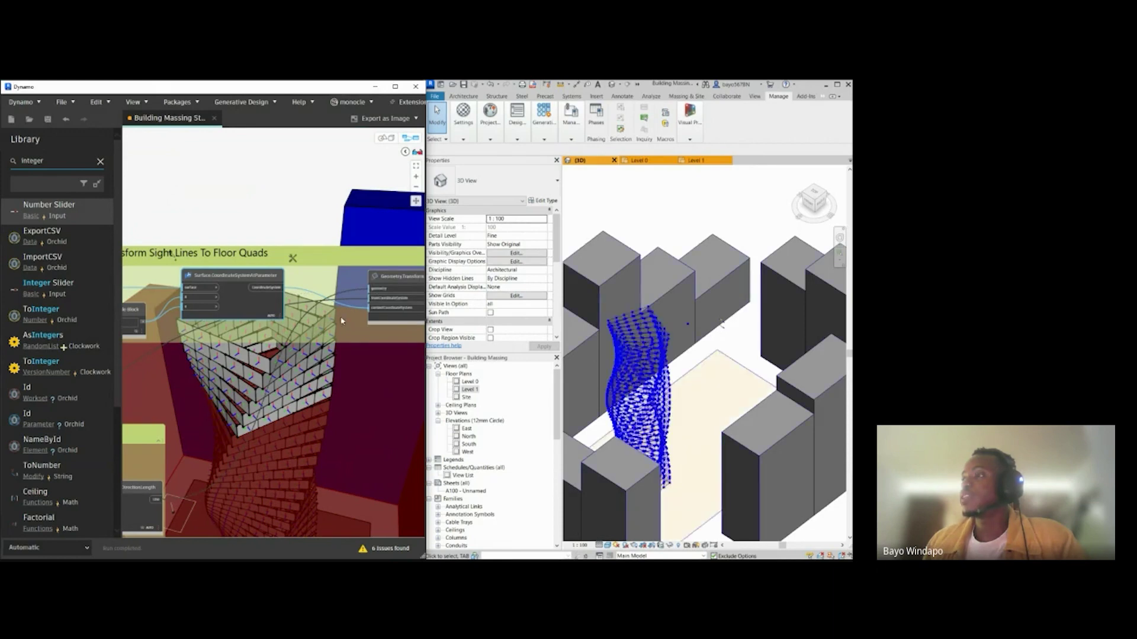
# Step: Review the coordinate system inputs of Geometry.Transform against the CoordinateSystem.ByPlane and Surface.CoordinateSystemAtParameter nodes
pyautogui.moveTo(332, 380); pyautogui.dragTo(311, 381, button='middle')
pyautogui.scroll(-4, 352, 308)
pyautogui.scroll(5, 236, 419)
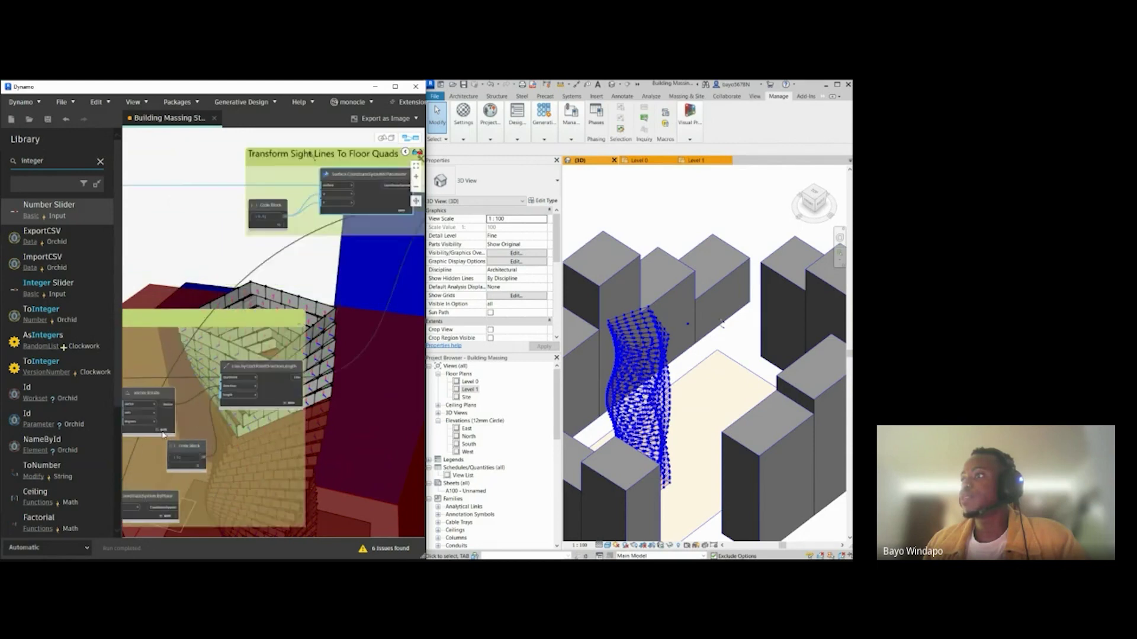
pyautogui.moveTo(401, 469); pyautogui.dragTo(360, 469, button='middle')
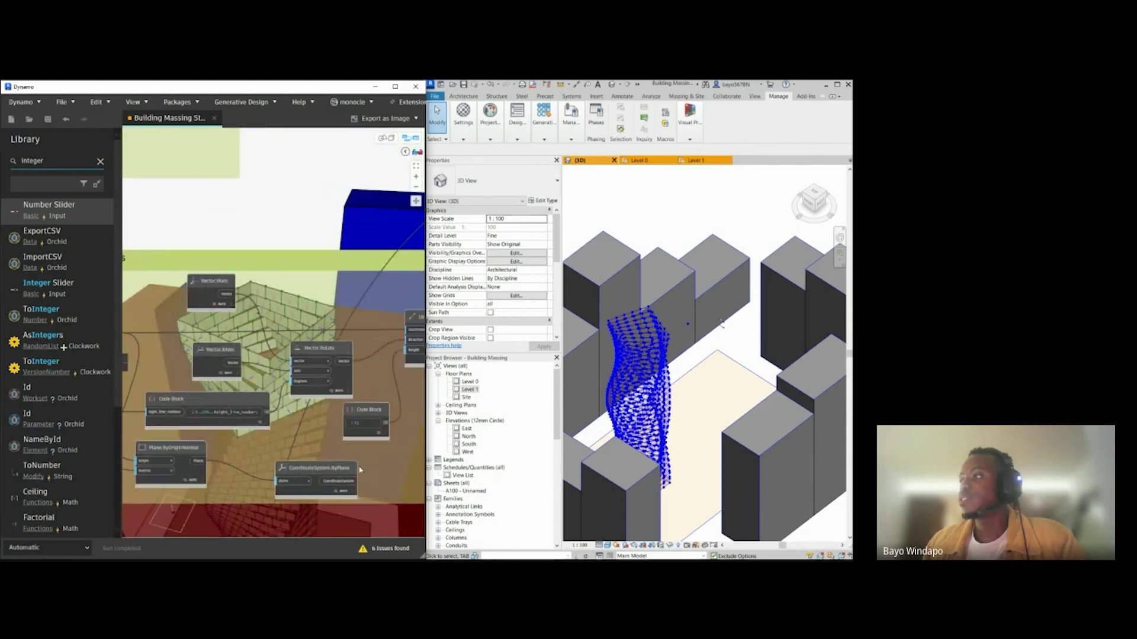
pyautogui.scroll(-4, 360, 468)
pyautogui.moveTo(414, 289); pyautogui.dragTo(244, 349, button='middle')
pyautogui.scroll(5, 368, 349)
pyautogui.scroll(3, 367, 349)
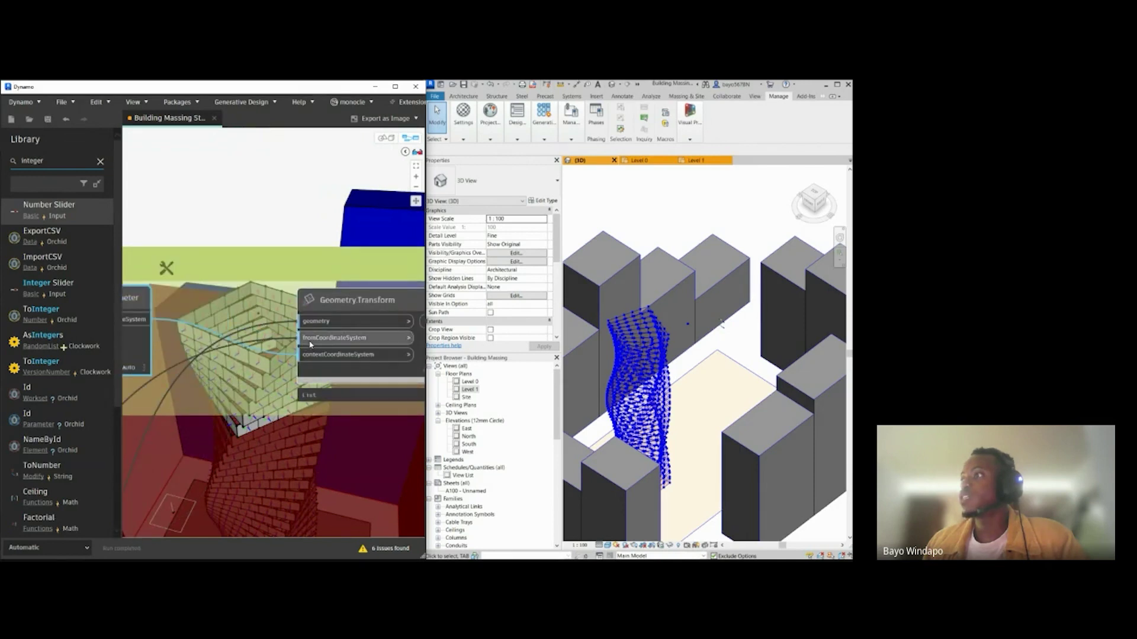
pyautogui.moveTo(401, 370); pyautogui.dragTo(313, 375, button='middle')
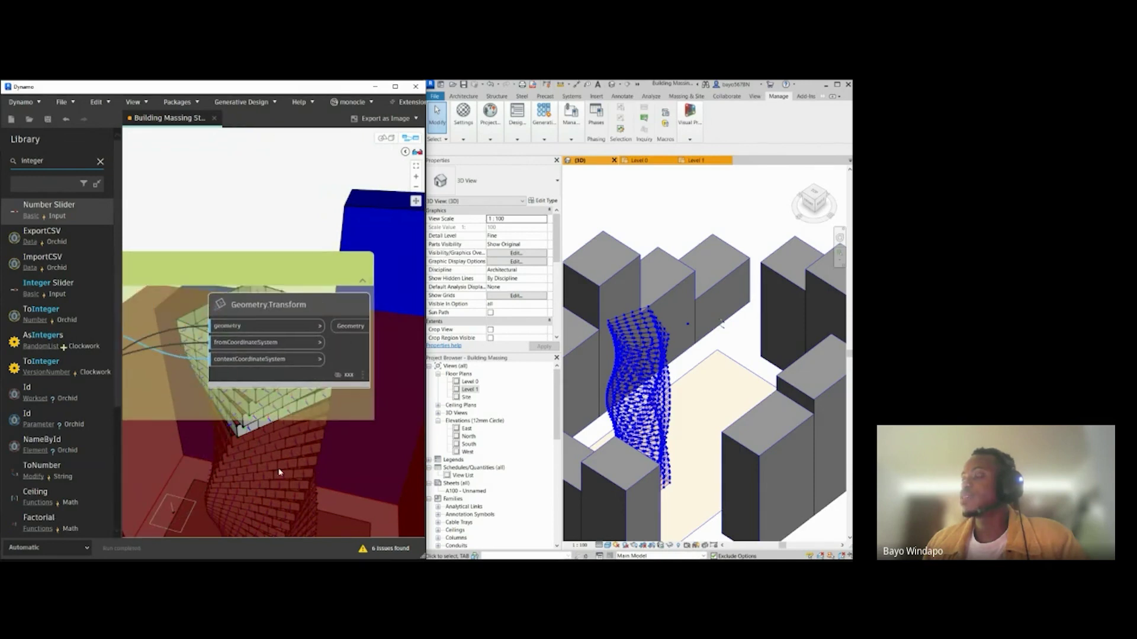
pyautogui.moveTo(236, 394); pyautogui.dragTo(290, 384, button='middle')
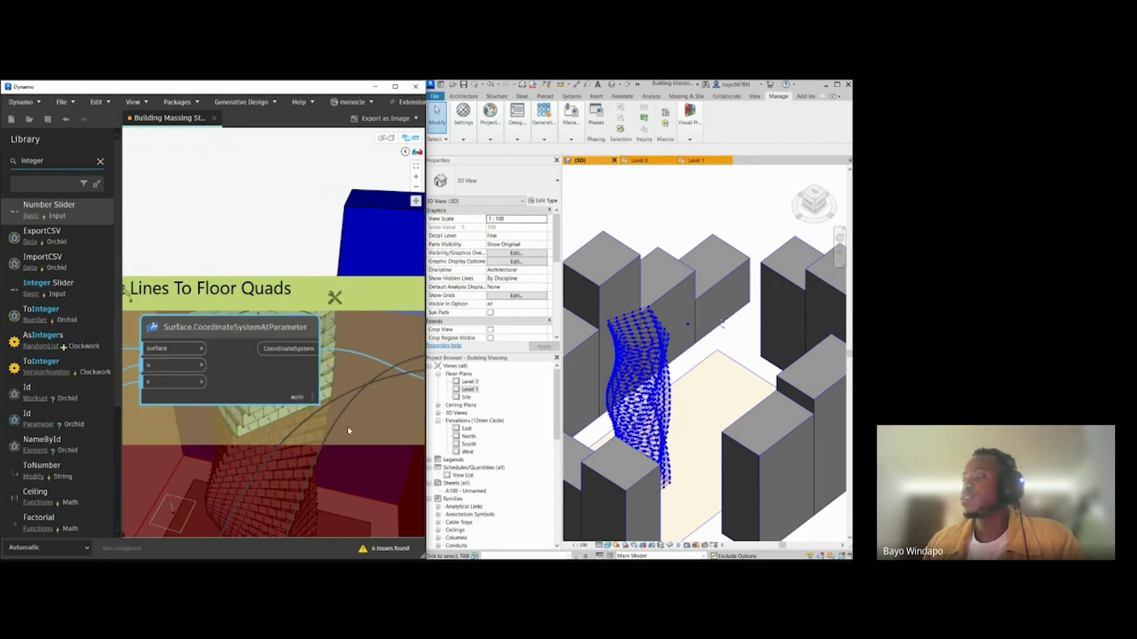
# Step: Turn on the geometry preview of Geometry.Transform and inspect the transformed sight lines around the tower in 3D
pyautogui.moveTo(347, 427); pyautogui.dragTo(92, 405, button='middle')
pyautogui.rightClick(344, 358)
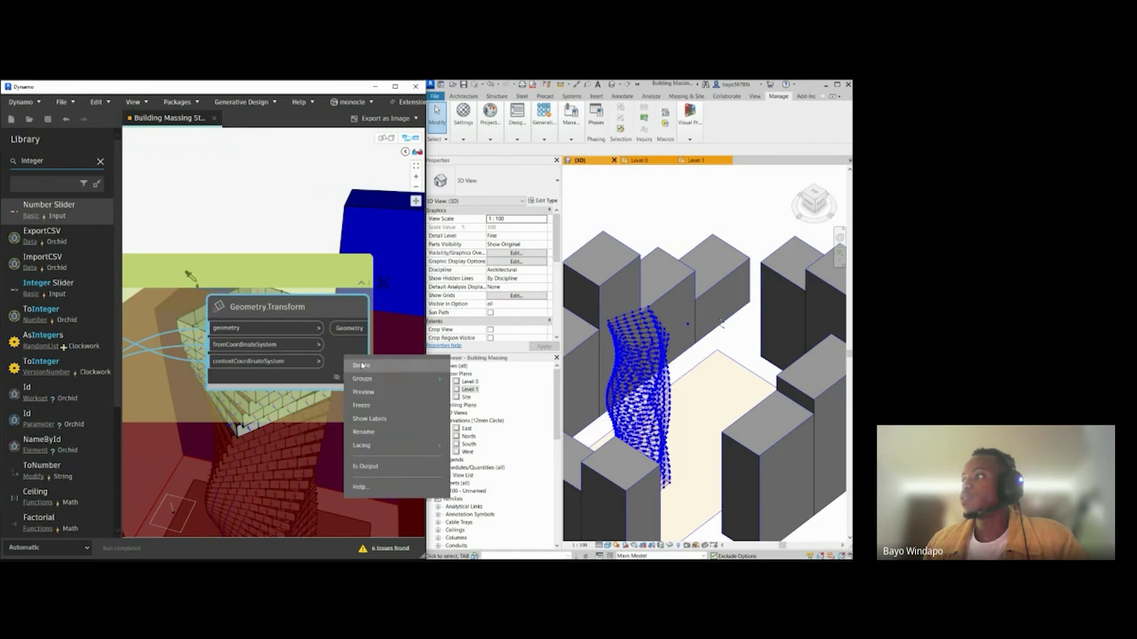
pyautogui.click(382, 392)
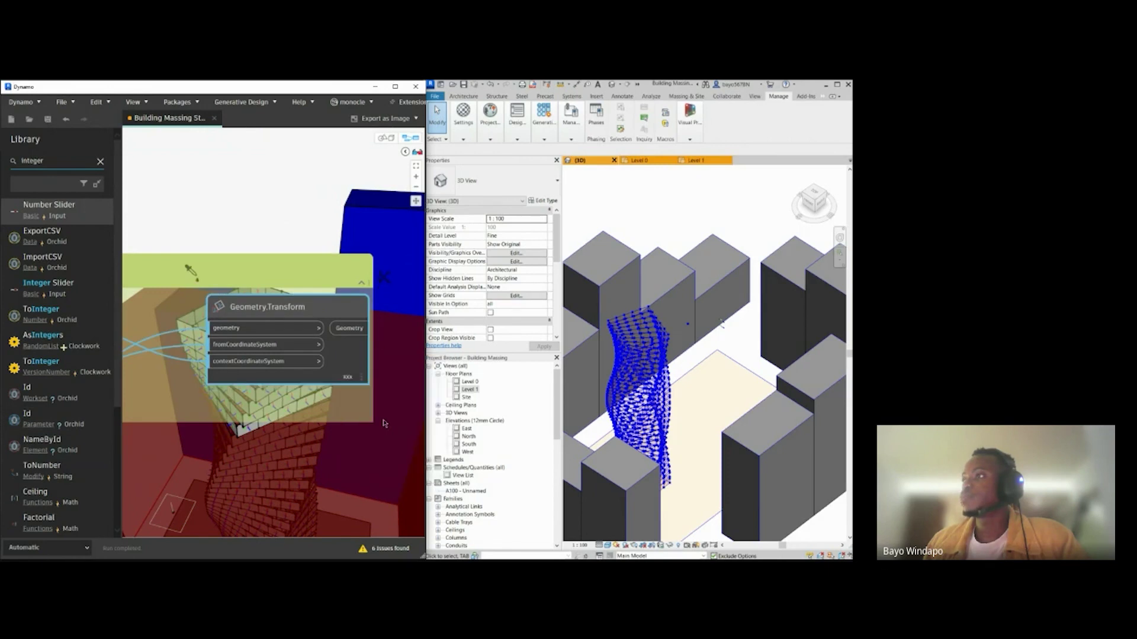
pyautogui.click(385, 137)
pyautogui.scroll(10, 290, 364)
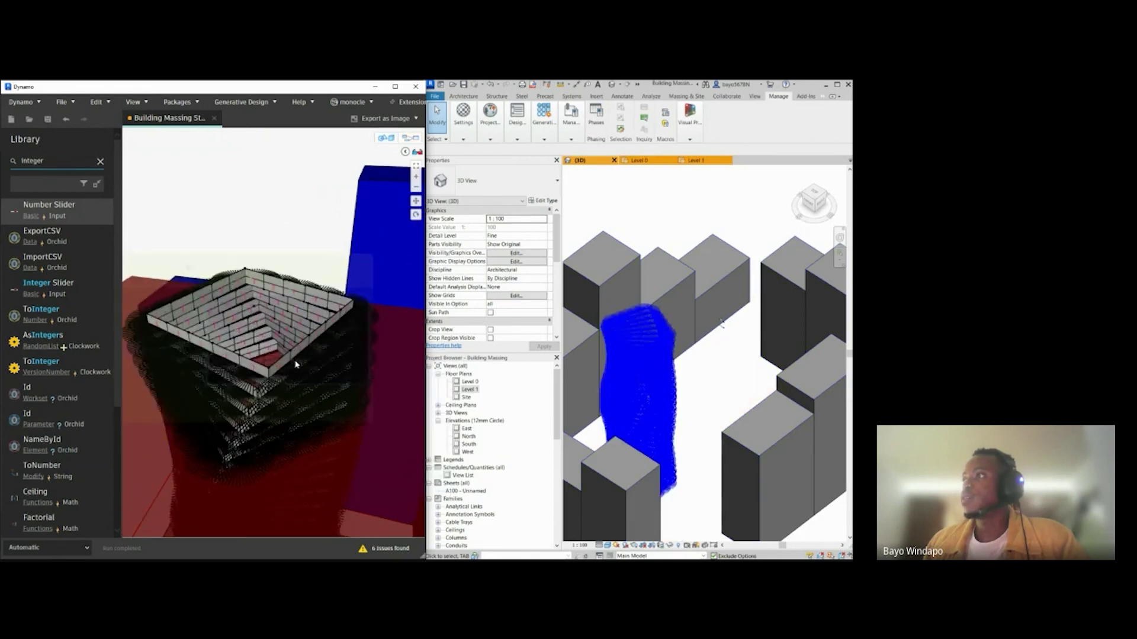
pyautogui.scroll(-10, 286, 359)
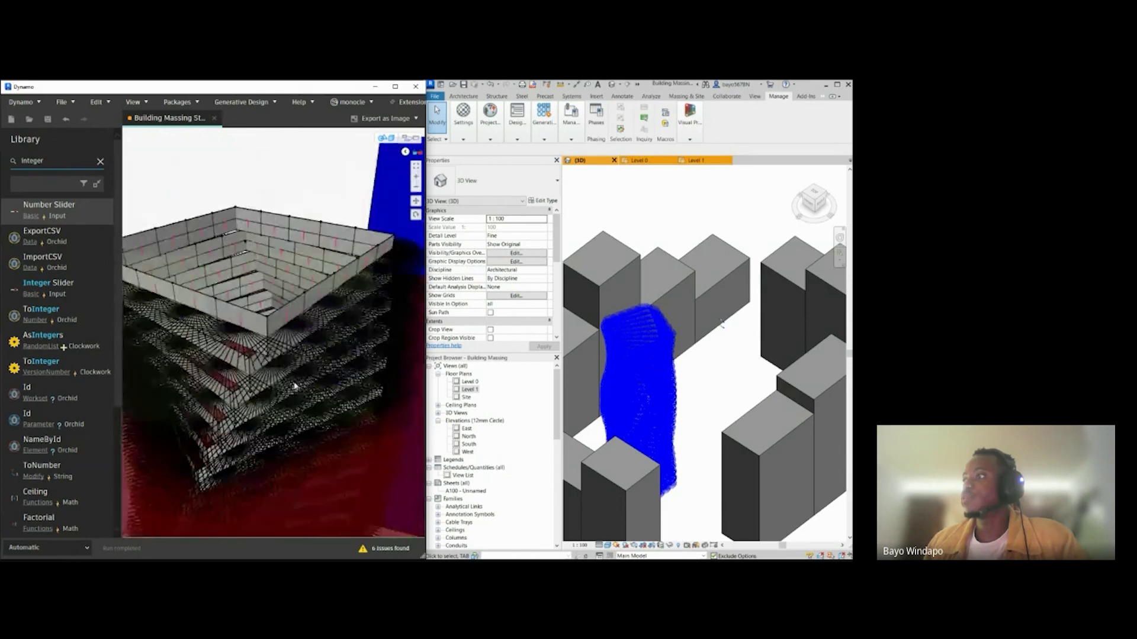
pyautogui.moveTo(281, 394); pyautogui.dragTo(305, 408, button='right')
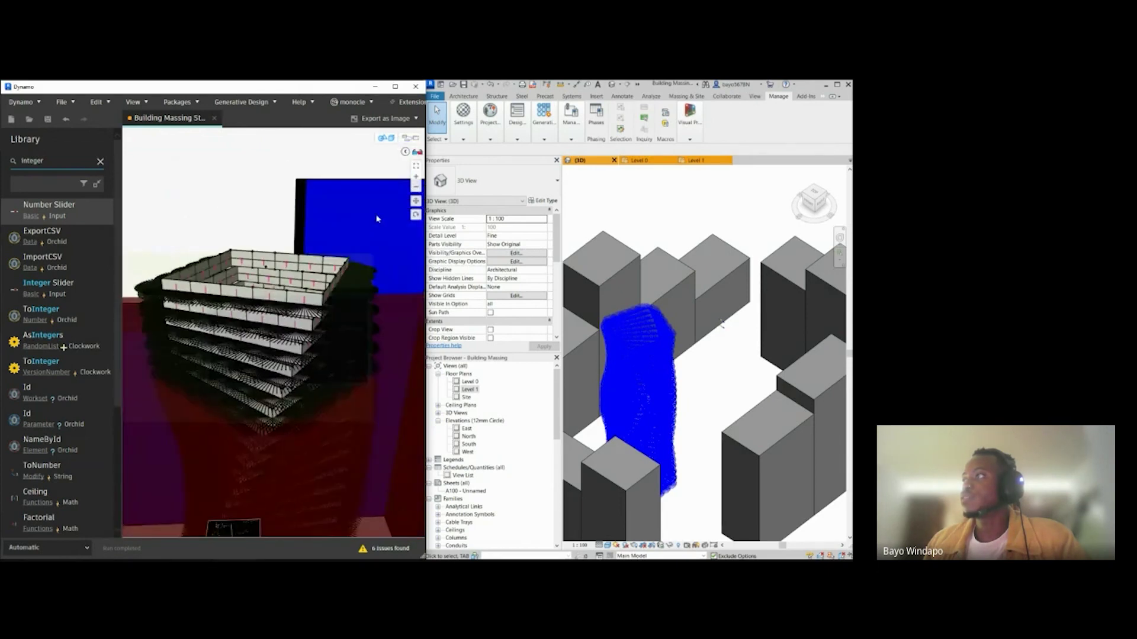
# Step: Set the sight line length Code Block to 1 and inspect the sight lines on the tower's panels up close
pyautogui.click(413, 141)
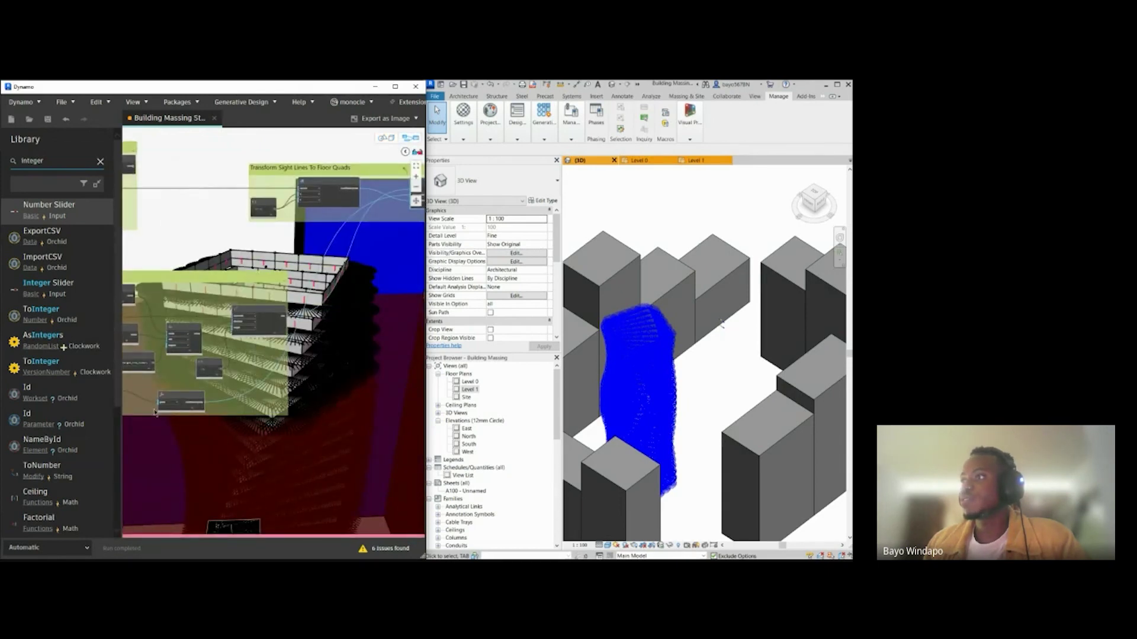
pyautogui.scroll(10, 384, 351)
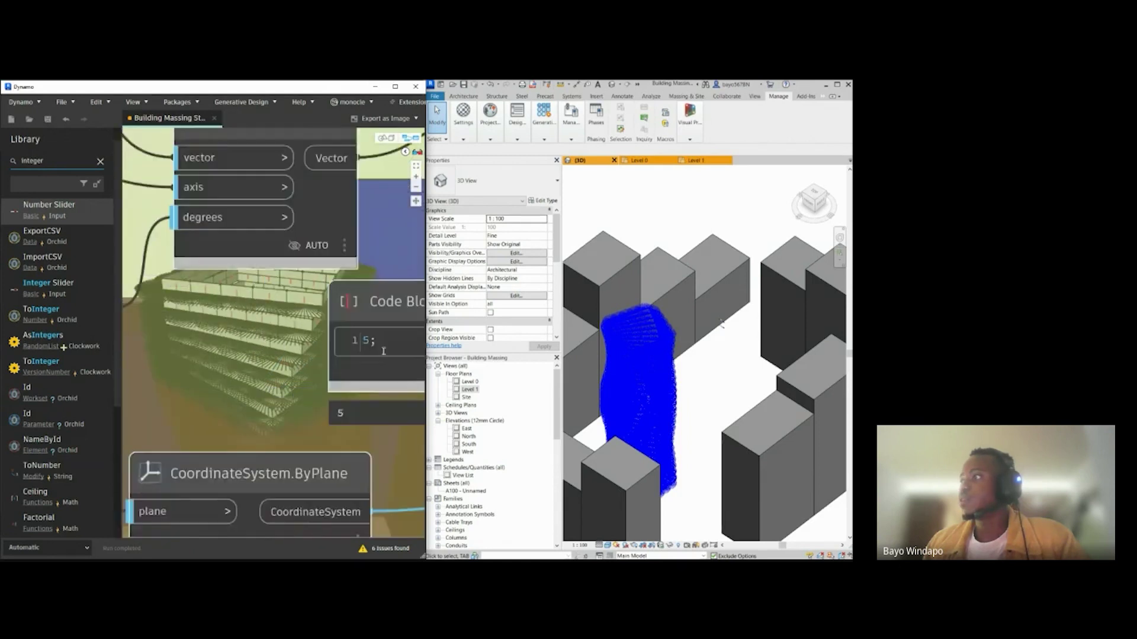
pyautogui.scroll(1, 383, 351)
pyautogui.doubleClick(362, 340)
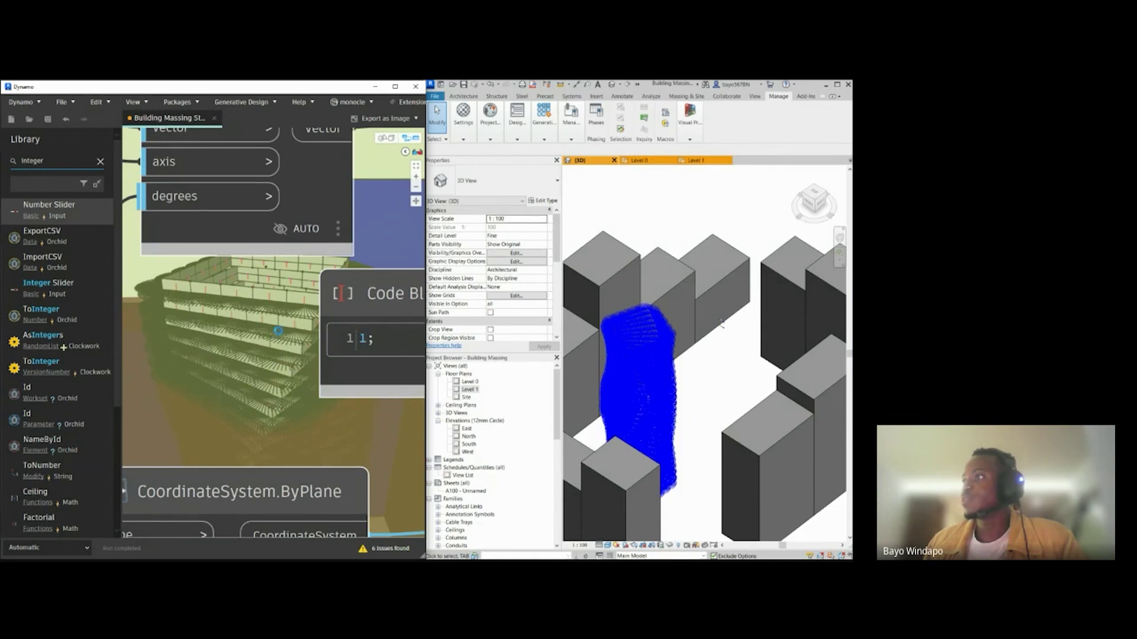
pyautogui.click(390, 139)
pyautogui.scroll(5, 294, 333)
pyautogui.scroll(-3, 264, 362)
pyautogui.moveTo(189, 362); pyautogui.dragTo(256, 374, button='right')
pyautogui.scroll(8, 255, 374)
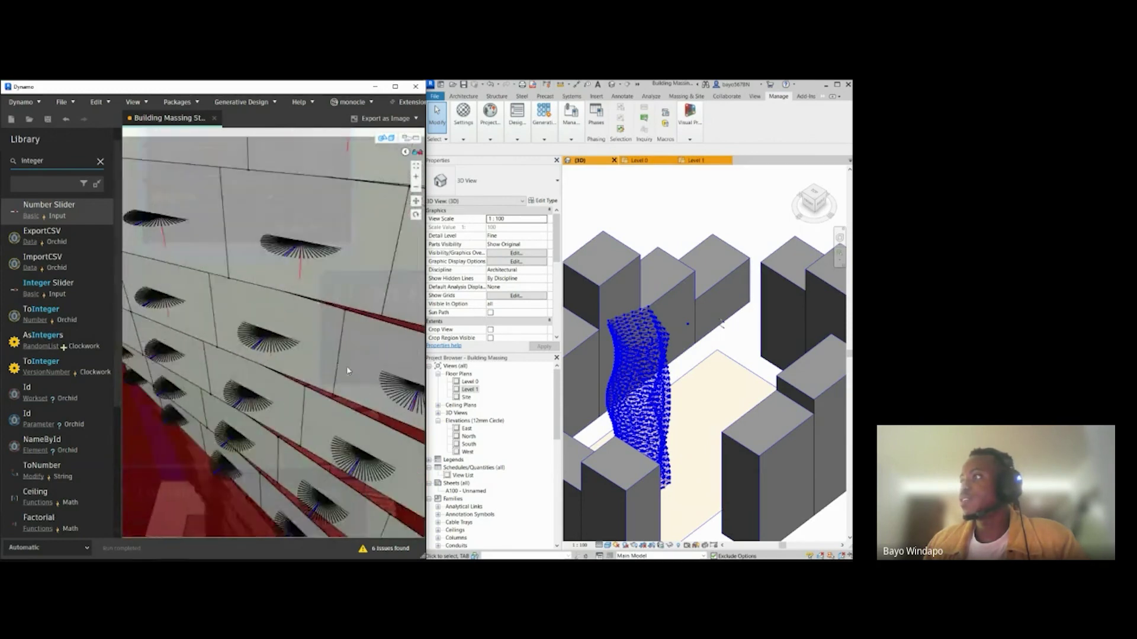
# Step: Inspect the transformed sight lines on the whole tower from above and at an angle among the surrounding buildings
pyautogui.scroll(-10, 364, 398)
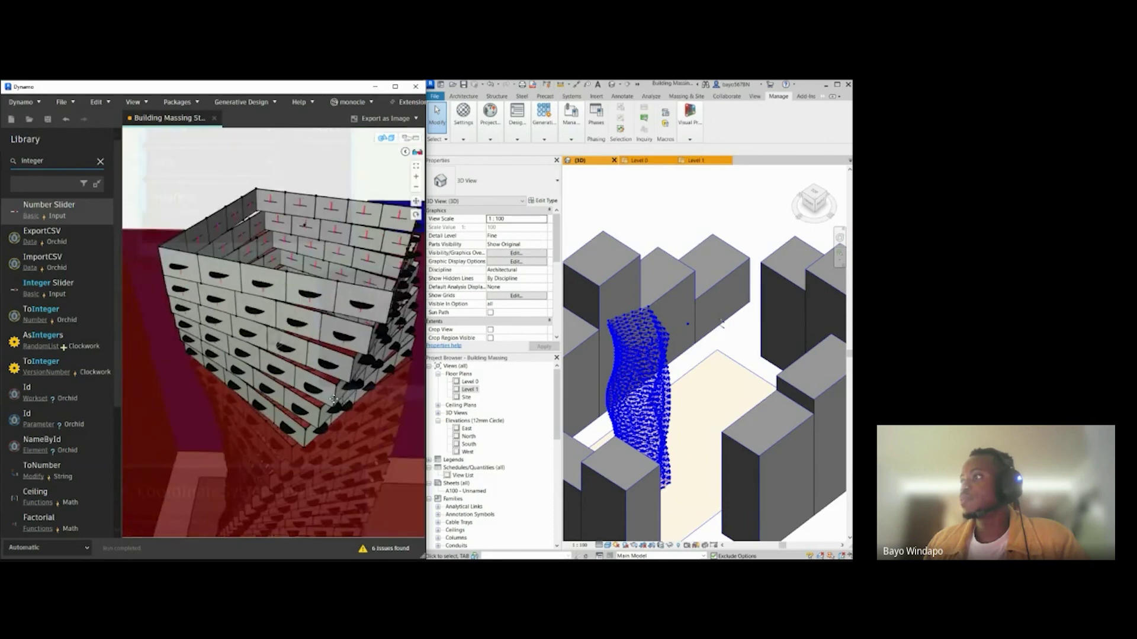
pyautogui.scroll(-4, 259, 373)
pyautogui.moveTo(265, 366); pyautogui.dragTo(356, 414, button='right')
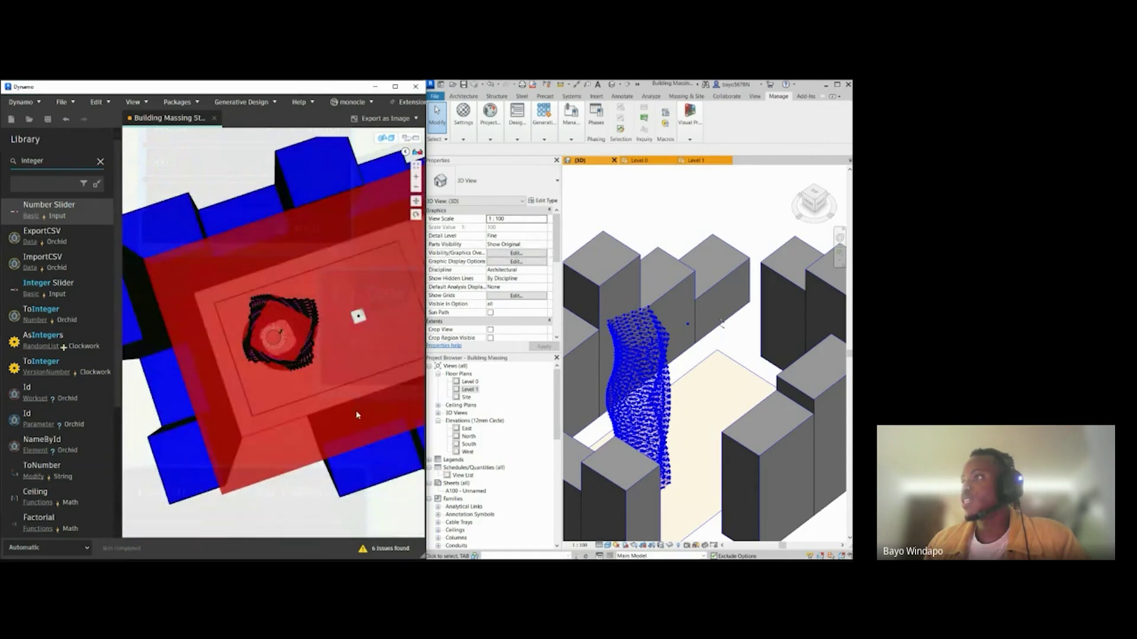
pyautogui.scroll(-5, 265, 374)
pyautogui.scroll(-2, 278, 377)
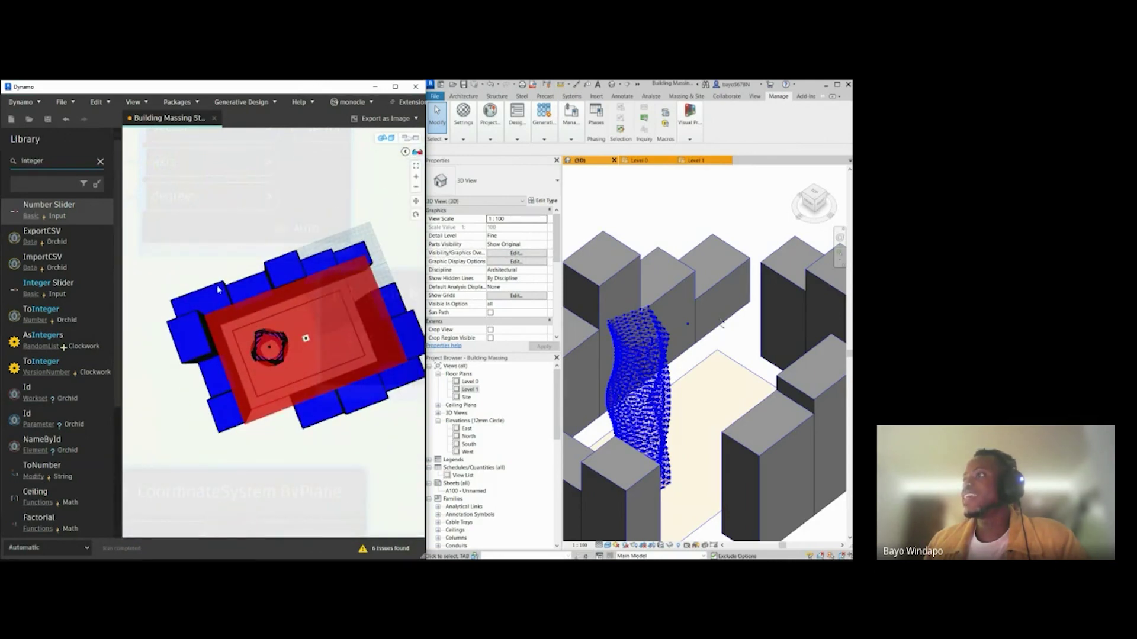
pyautogui.scroll(4, 279, 348)
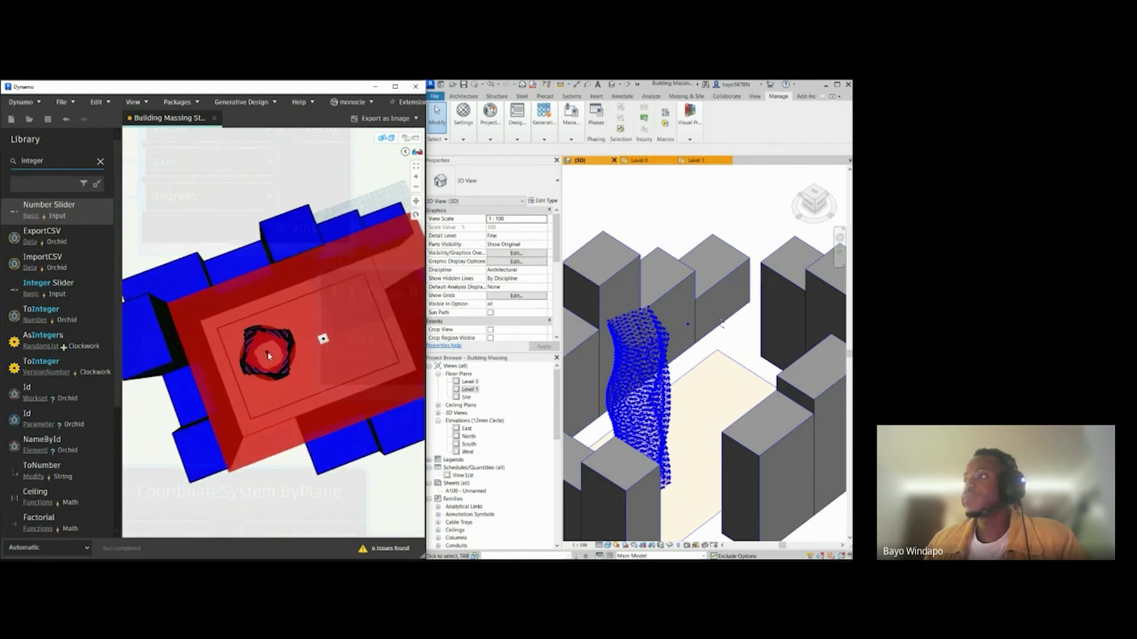
pyautogui.moveTo(279, 348)
pyautogui.mouseDown(button='right')
pyautogui.moveTo(317, 312)
pyautogui.moveTo(300, 325)
pyautogui.moveTo(304, 341)
pyautogui.moveTo(269, 348)
pyautogui.mouseUp(button='right')
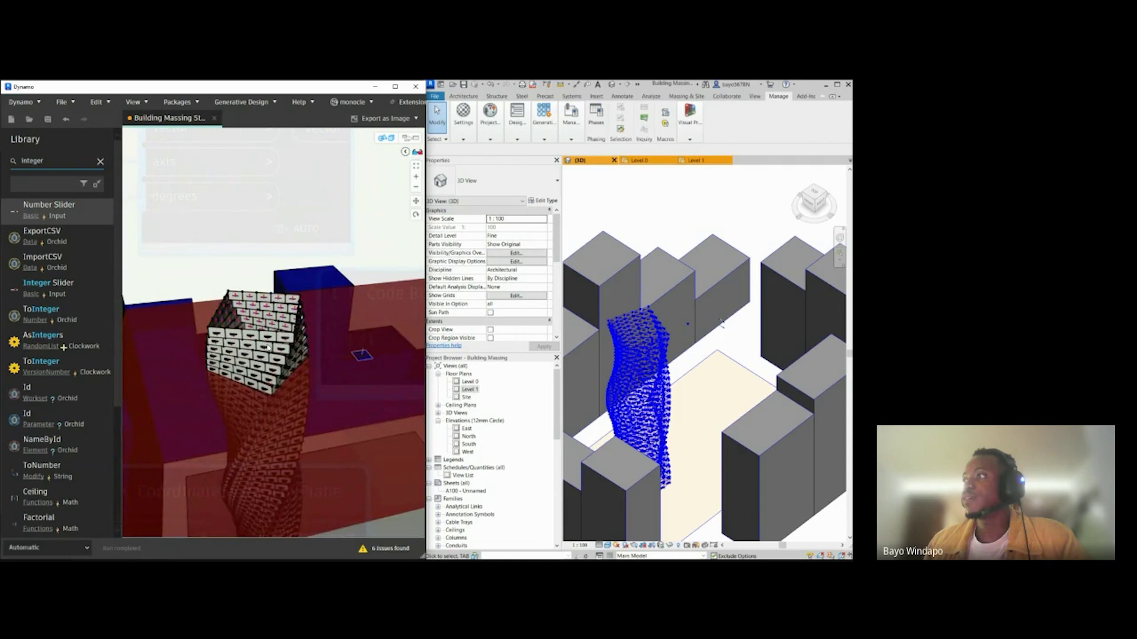
# Step: Return to the node graph and look over the node groups below the Create Initial Sight Lines group
pyautogui.click(411, 139)
pyautogui.scroll(-3, 271, 301)
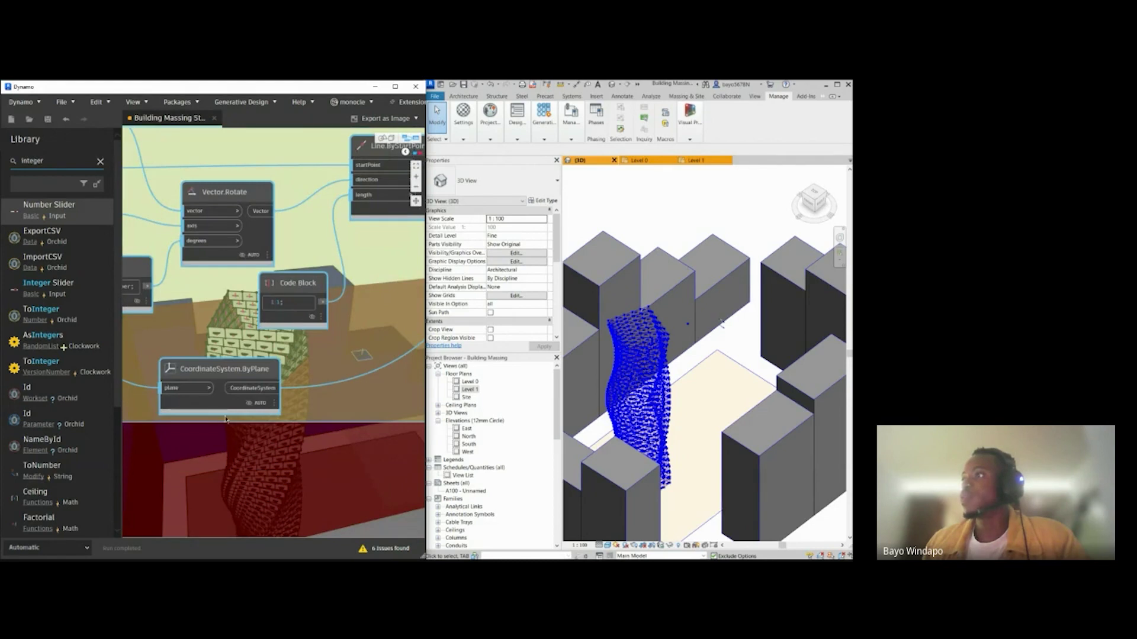
pyautogui.scroll(-5, 225, 419)
pyautogui.moveTo(227, 418); pyautogui.dragTo(312, 290, button='middle')
pyautogui.moveTo(231, 453); pyautogui.dragTo(264, 336, button='middle')
pyautogui.scroll(-3, 264, 336)
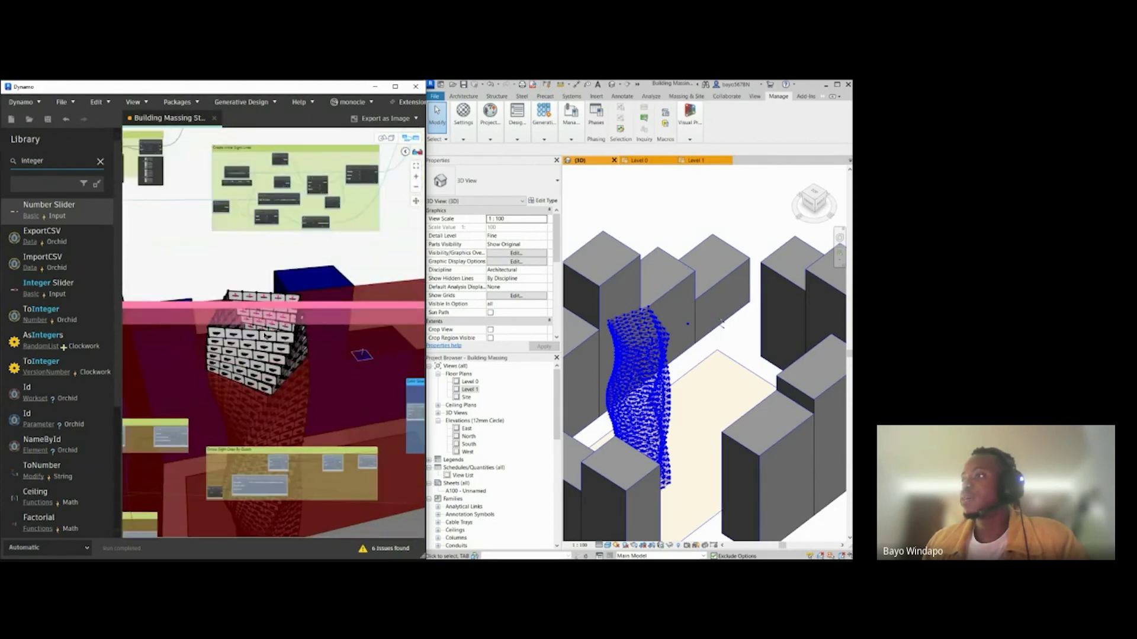
pyautogui.scroll(2, 333, 475)
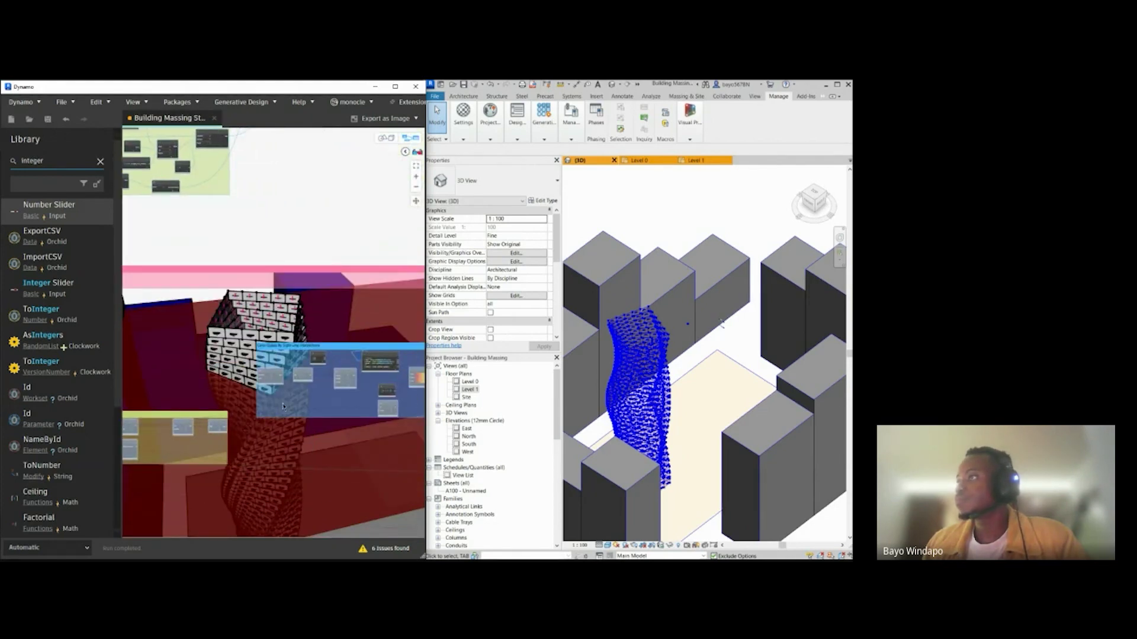
# Step: Clear the node selection and review the Create Initial Sight Lines group from its Code Block and vector nodes through to Line.ByStartPointDirectionLength
pyautogui.scroll(5, 283, 406)
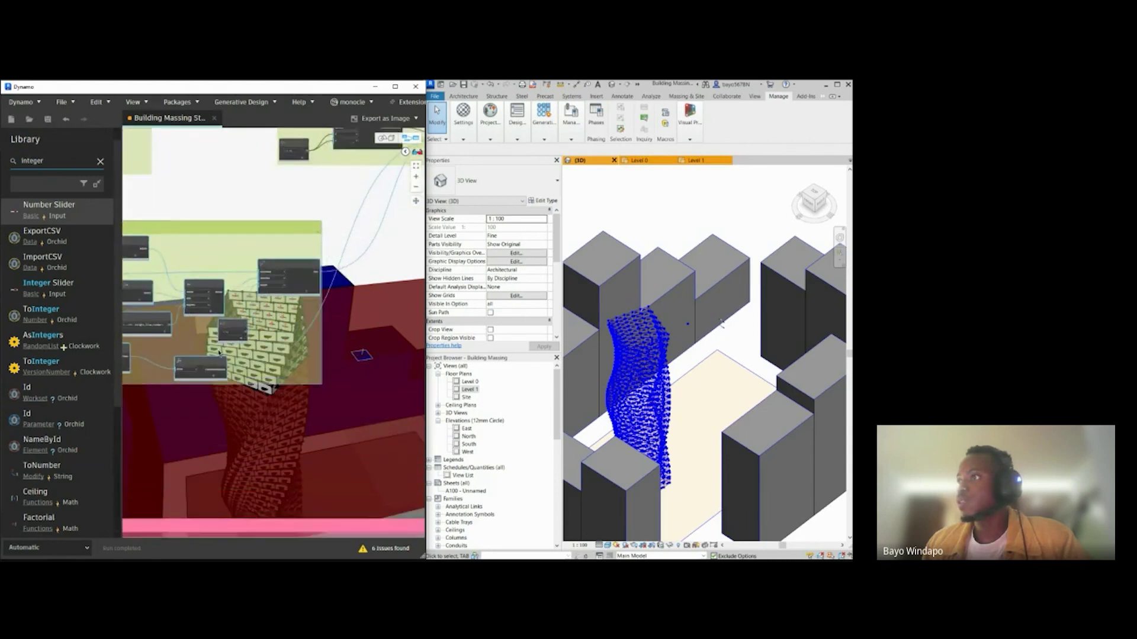
pyautogui.scroll(2, 219, 352)
pyautogui.moveTo(197, 328); pyautogui.dragTo(350, 348, button='middle')
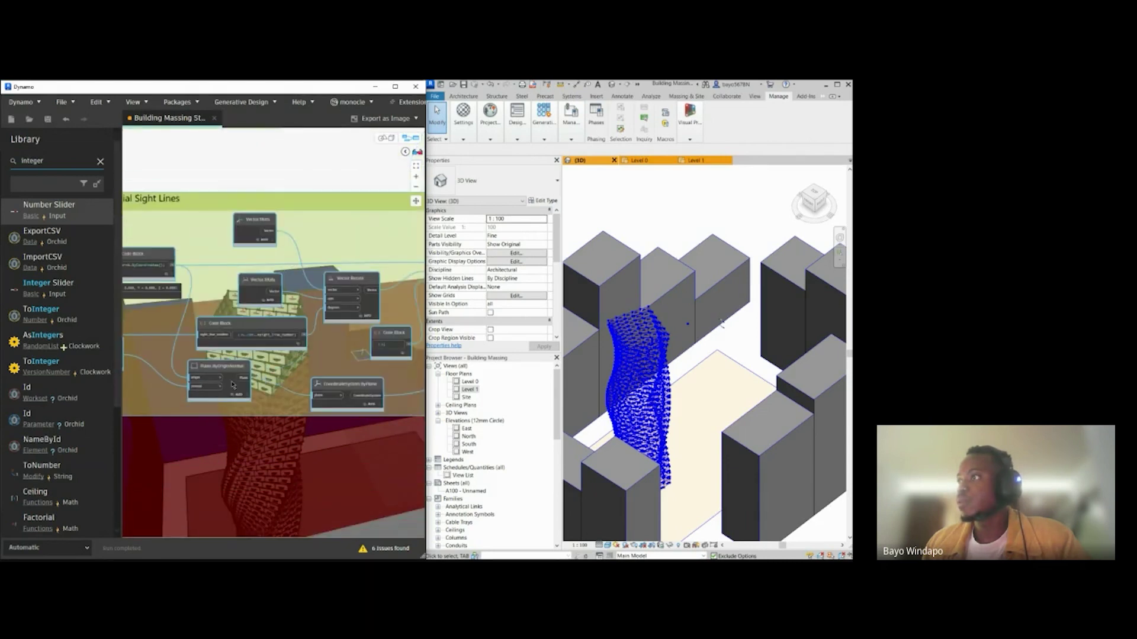
pyautogui.moveTo(233, 385); pyautogui.dragTo(349, 385, button='middle')
pyautogui.moveTo(314, 333); pyautogui.dragTo(87, 416, button='middle')
pyautogui.moveTo(295, 353); pyautogui.dragTo(286, 303, button='middle')
pyautogui.moveTo(203, 463); pyautogui.dragTo(301, 448, button='middle')
pyautogui.click(265, 463)
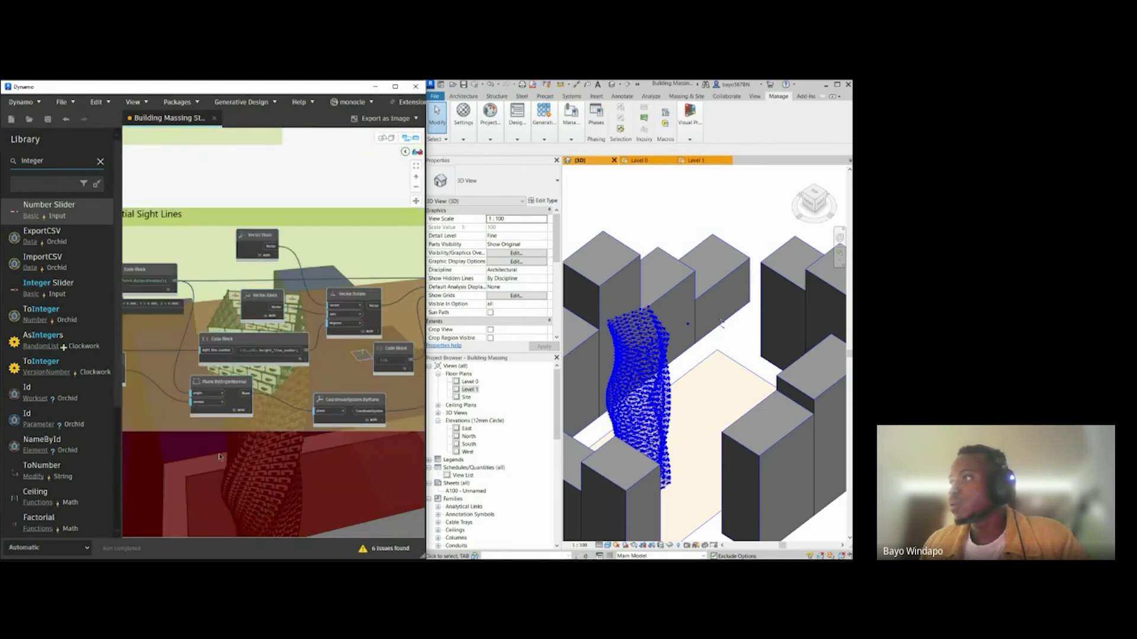
pyautogui.moveTo(138, 457); pyautogui.dragTo(363, 434, button='middle')
pyautogui.moveTo(222, 451); pyautogui.dragTo(44, 490, button='middle')
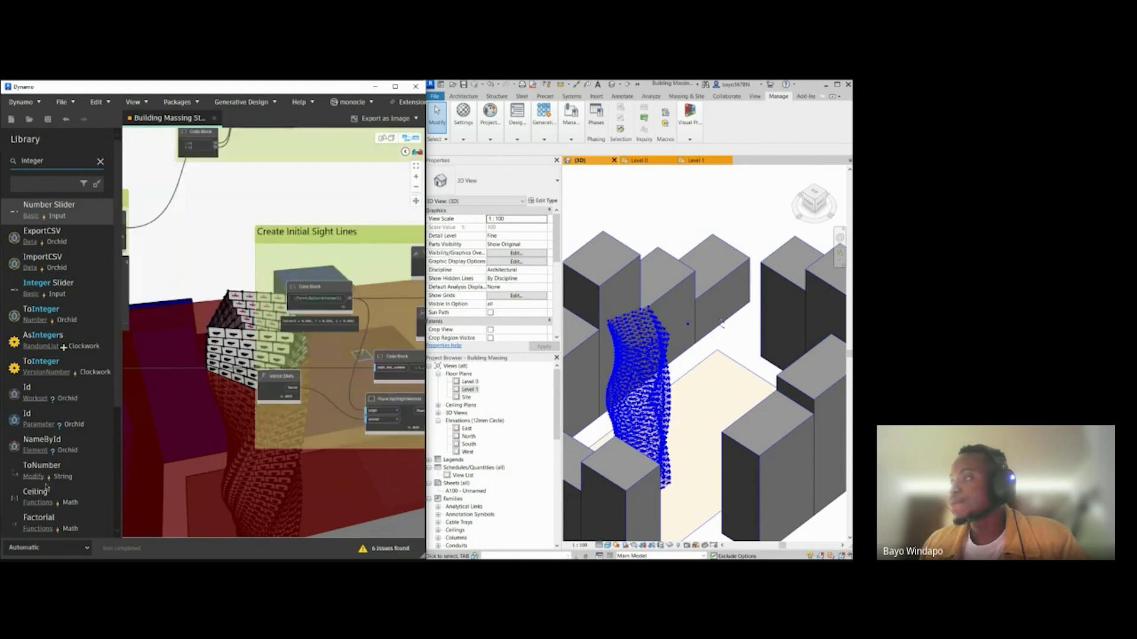
pyautogui.scroll(1, 184, 361)
pyautogui.moveTo(185, 361); pyautogui.dragTo(414, 379, button='middle')
pyautogui.moveTo(265, 376); pyautogui.dragTo(97, 398, button='middle')
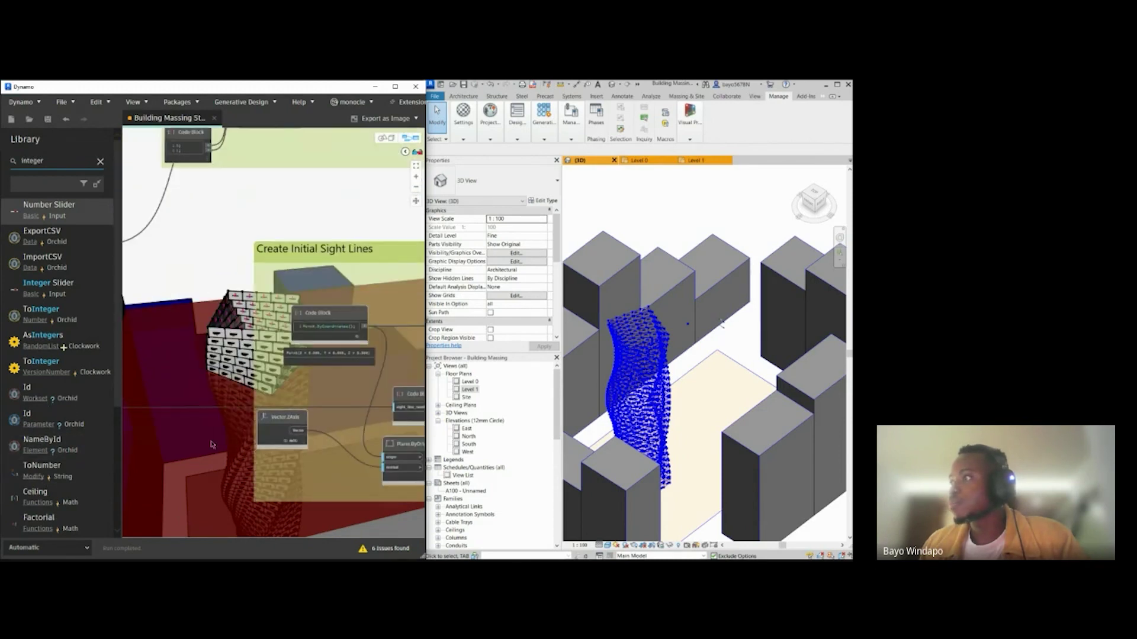
pyautogui.moveTo(213, 444); pyautogui.dragTo(101, 409, button='middle')
pyautogui.moveTo(332, 402); pyautogui.dragTo(151, 402, button='middle')
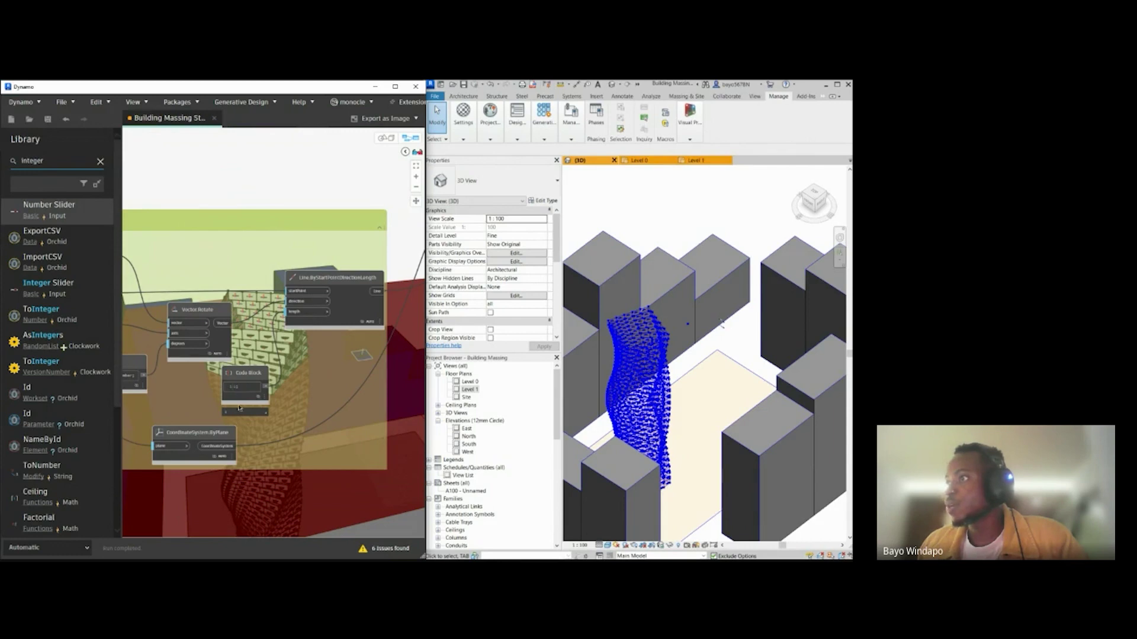
# Step: Edit the Code Block feeding the line length and examine the sight lines around the tower in the 3D background preview
pyautogui.scroll(4, 240, 408)
pyautogui.click(218, 373)
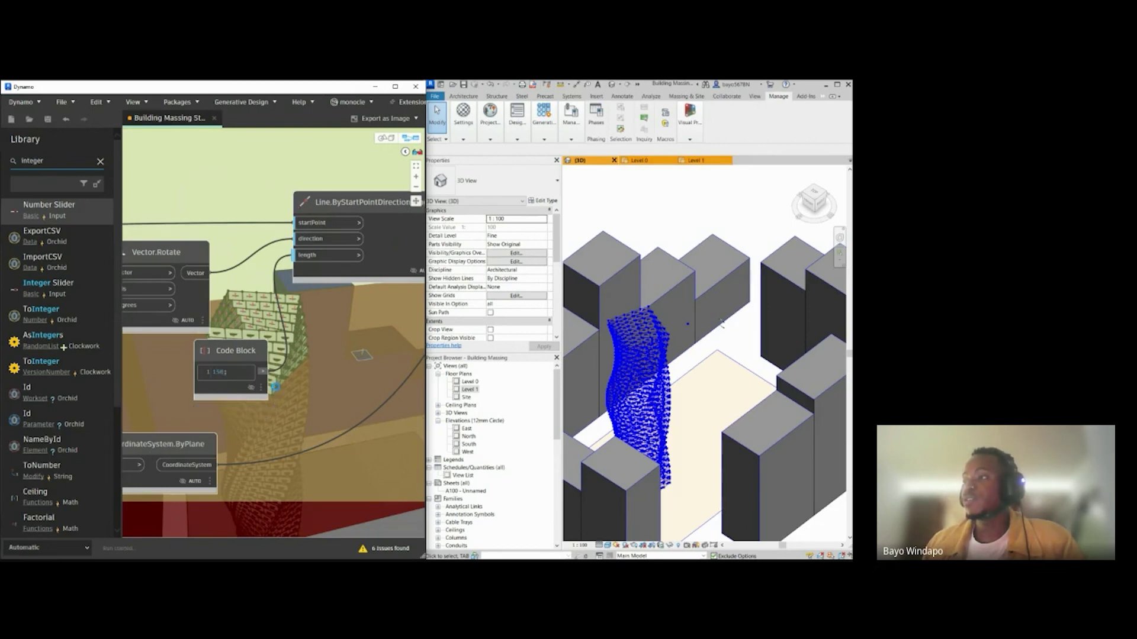
pyautogui.click(385, 138)
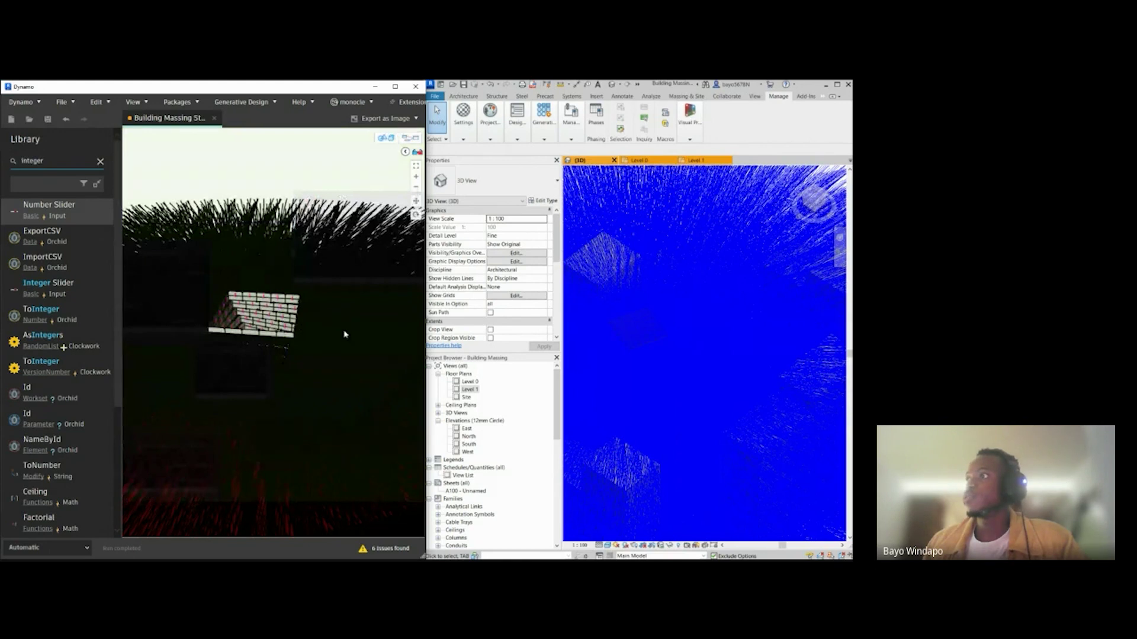
pyautogui.scroll(-3, 309, 332)
pyautogui.moveTo(310, 332); pyautogui.dragTo(264, 326, button='right')
pyautogui.scroll(-3, 332, 325)
pyautogui.scroll(-5, 742, 290)
pyautogui.scroll(3, 689, 308)
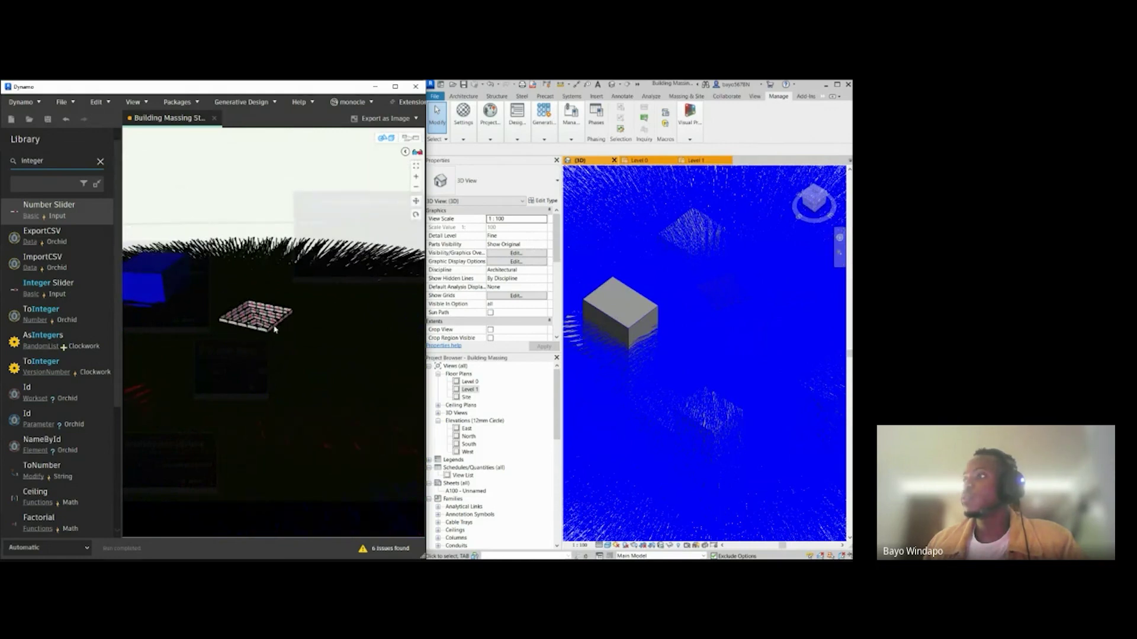
pyautogui.click(408, 140)
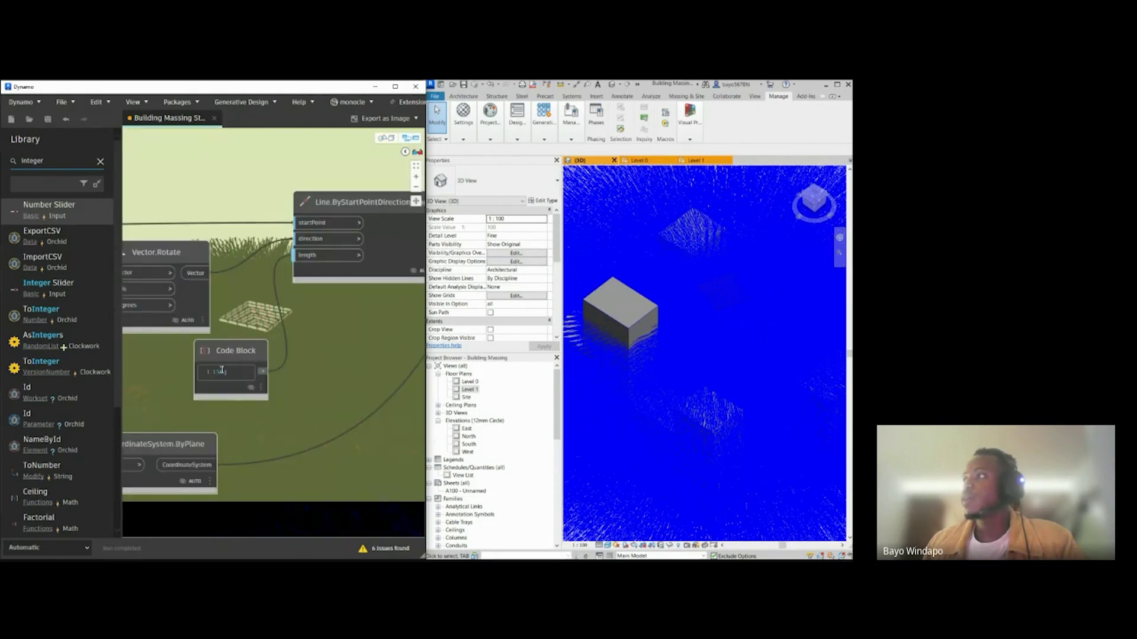
# Step: Hide the geometry preview of the Geometry.Transform node in the sight-line transform group
pyautogui.scroll(-6, 219, 371)
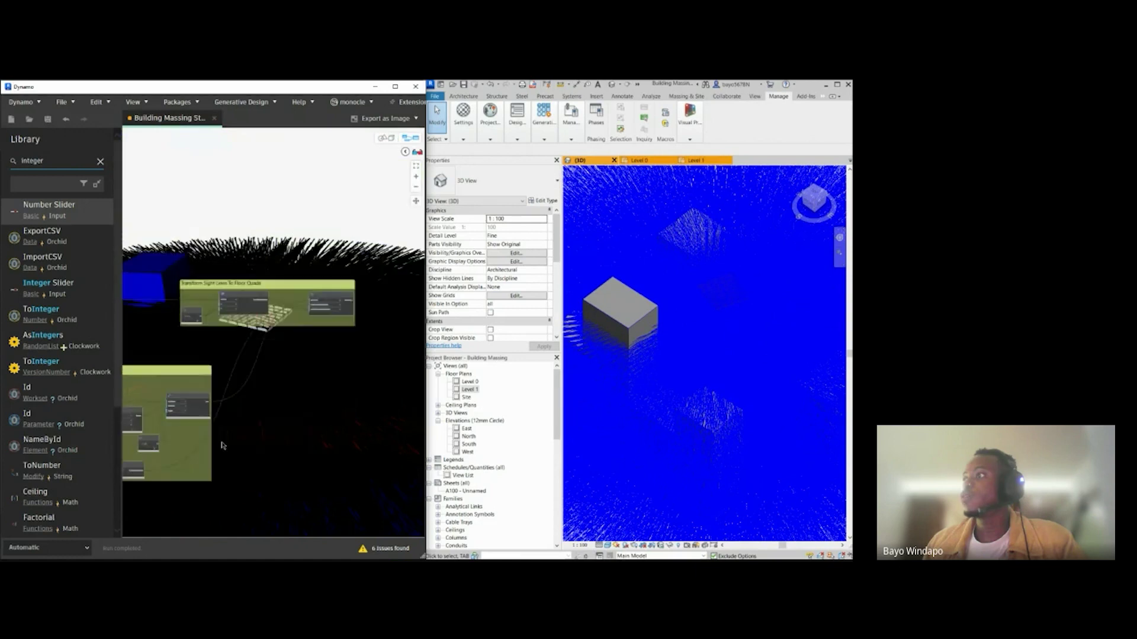
pyautogui.scroll(6, 356, 303)
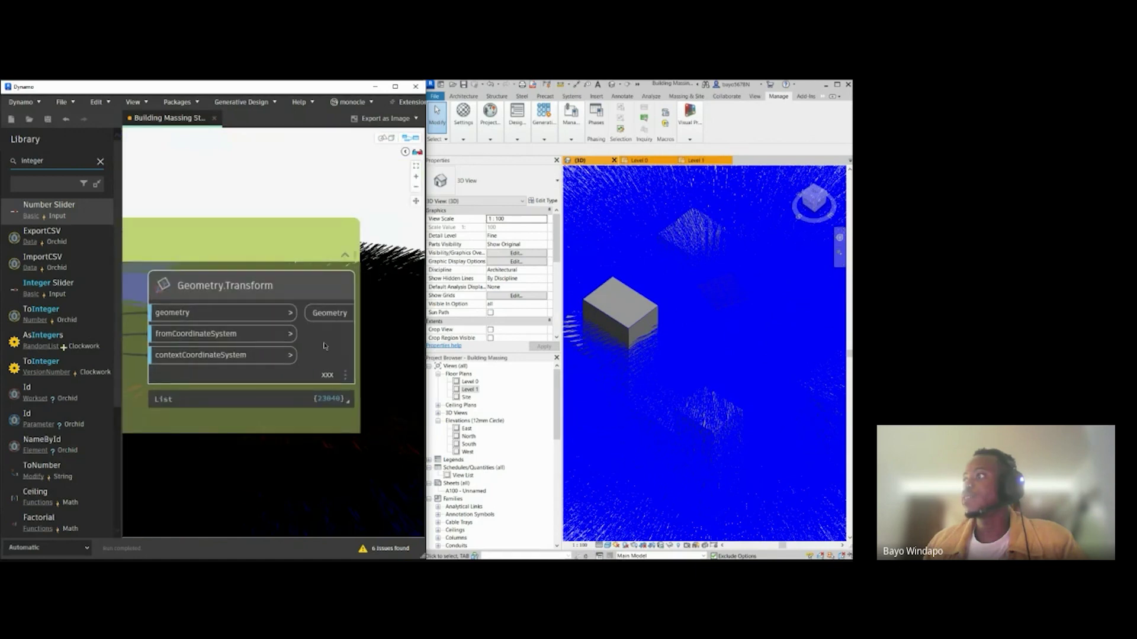
pyautogui.rightClick(325, 346)
pyautogui.click(349, 376)
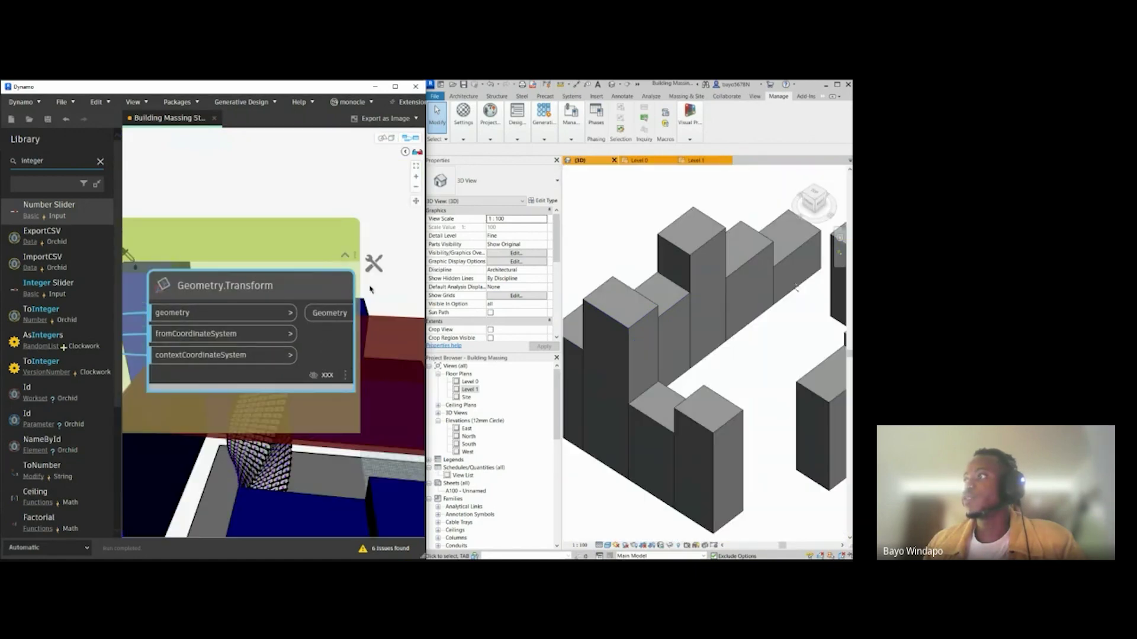
# Step: Duplicate the "Group Sight Lines By Quads" node group
pyautogui.moveTo(375, 200); pyautogui.dragTo(242, 219, button='middle')
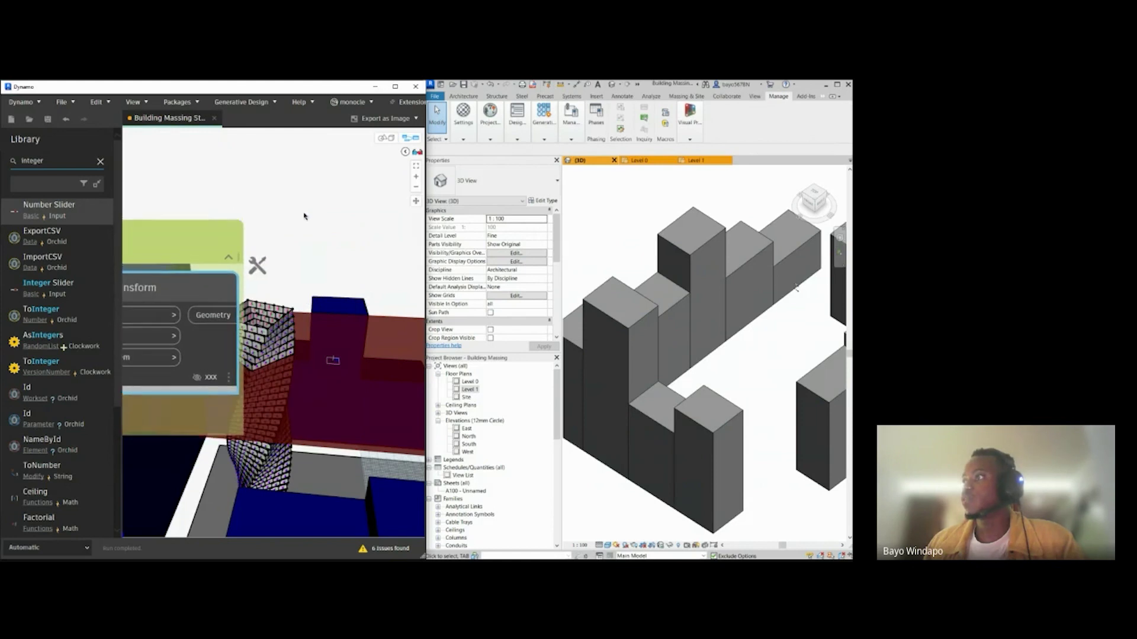
pyautogui.scroll(-3, 317, 270)
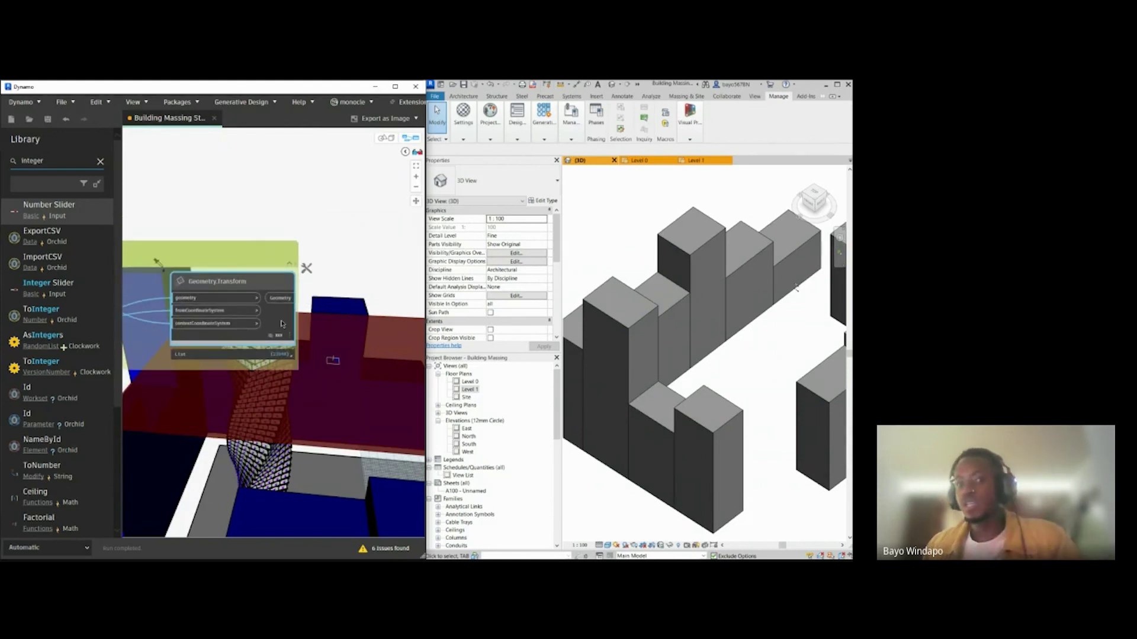
pyautogui.moveTo(271, 286)
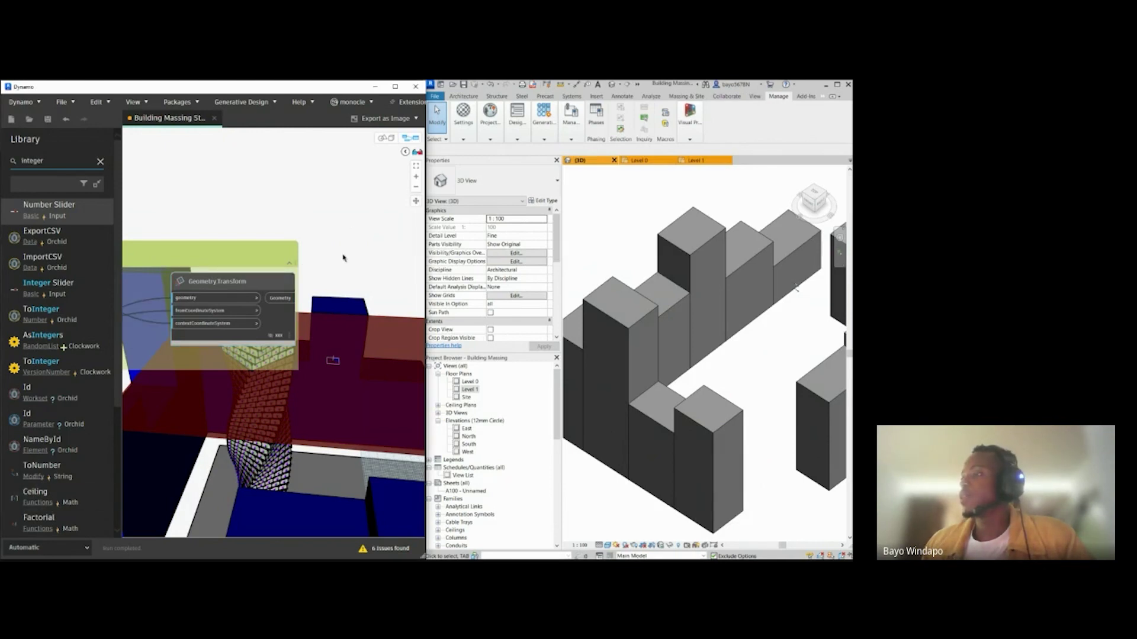
pyautogui.scroll(-1, 340, 260)
pyautogui.scroll(-3, 319, 261)
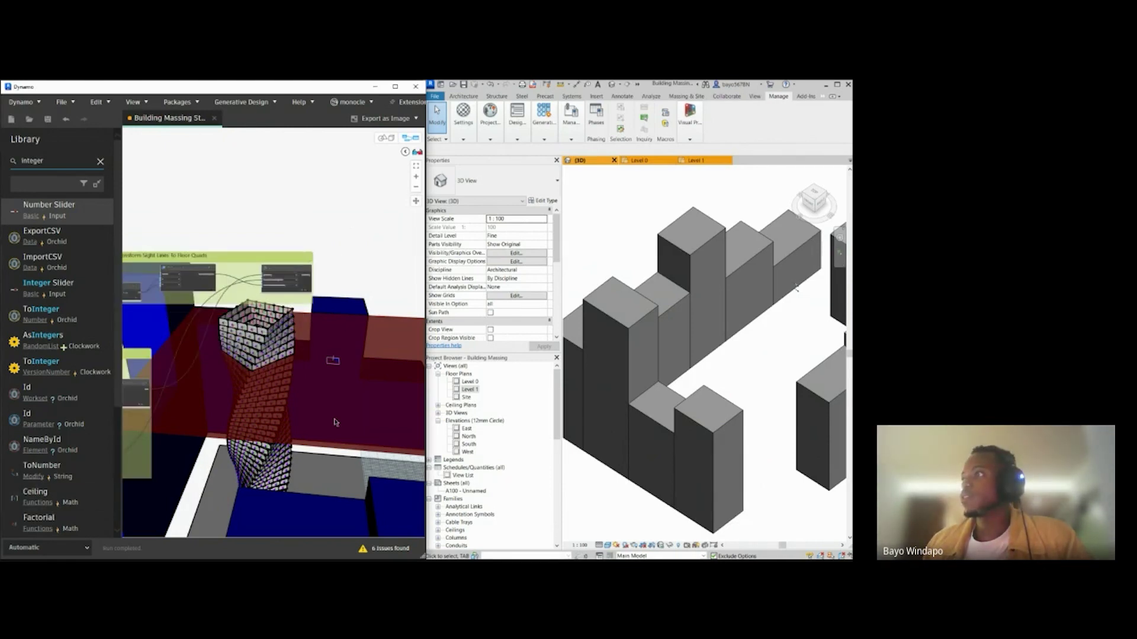
pyautogui.scroll(-1, 279, 321)
pyautogui.moveTo(410, 468); pyautogui.dragTo(317, 348, button='middle')
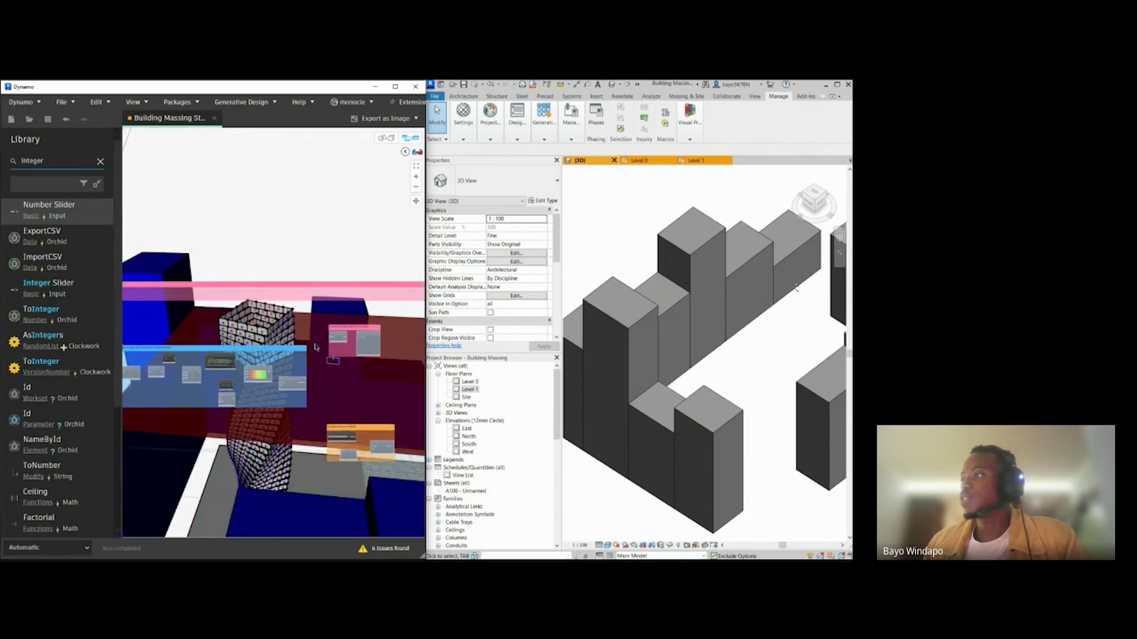
pyautogui.moveTo(224, 426); pyautogui.dragTo(272, 436, button='middle')
pyautogui.moveTo(195, 432); pyautogui.dragTo(382, 391, button='middle')
pyautogui.scroll(5, 178, 394)
pyautogui.moveTo(200, 398); pyautogui.dragTo(171, 396, button='middle')
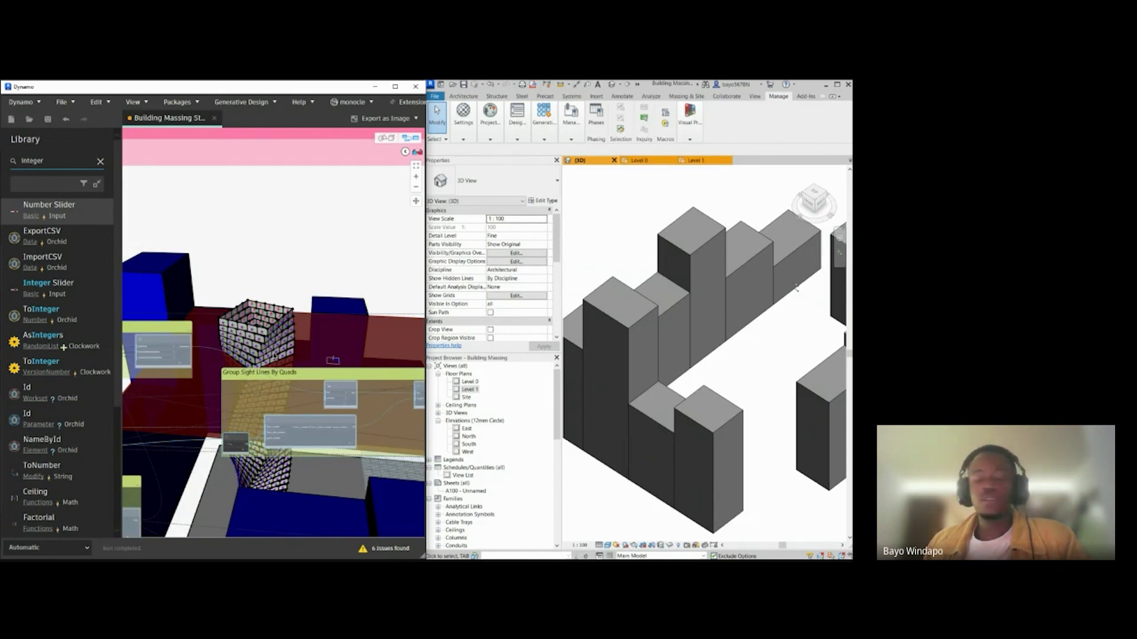
pyautogui.hotkey('ctrl', 'v')
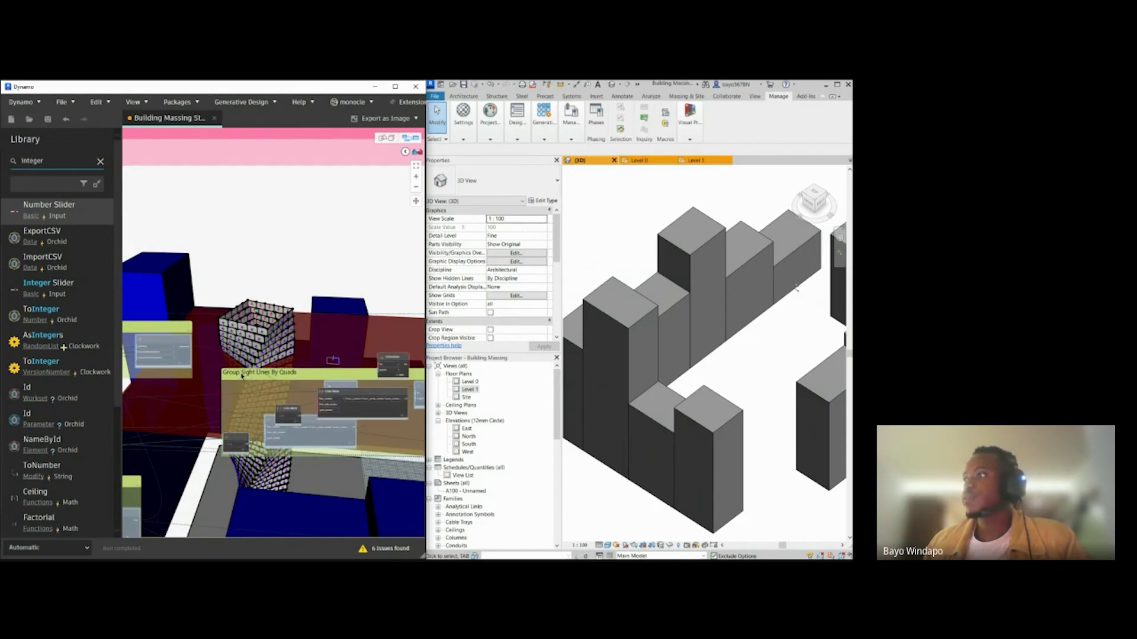
# Step: Move the duplicated group below the group that transforms sight lines to floor quads
pyautogui.scroll(-2, 242, 376)
pyautogui.moveTo(284, 369); pyautogui.dragTo(206, 416, button='middle')
pyautogui.scroll(-5, 206, 416)
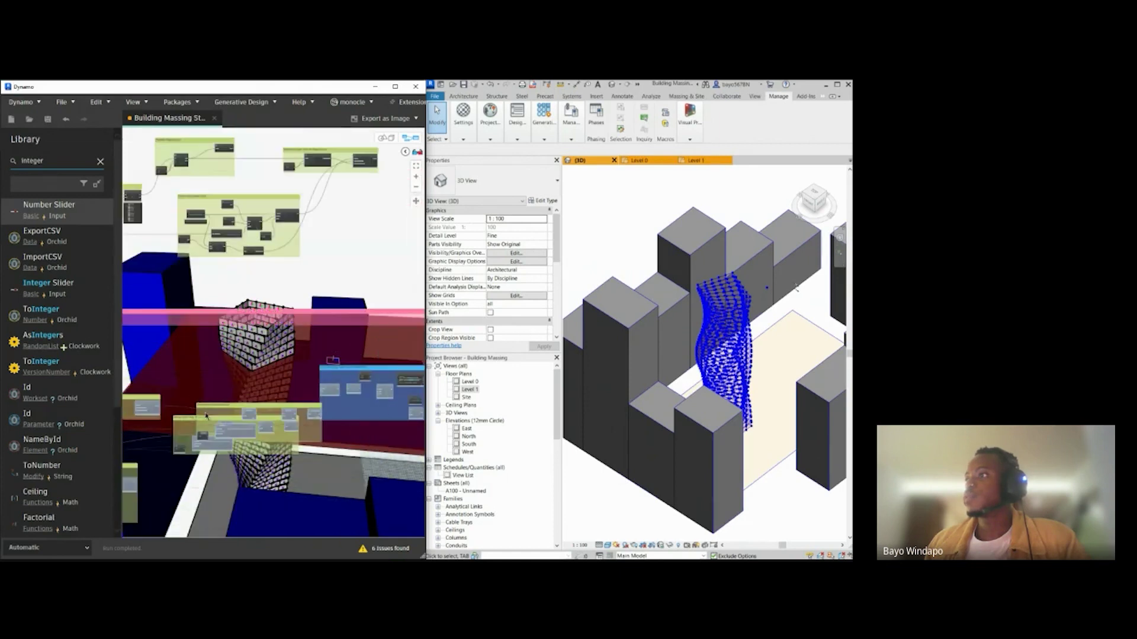
pyautogui.moveTo(216, 408); pyautogui.dragTo(347, 213)
pyautogui.moveTo(348, 213); pyautogui.dragTo(331, 293, button='middle')
# Step: Rename the duplicated group as "Group Sight Lines By Apartments"
pyautogui.scroll(5, 278, 270)
pyautogui.scroll(5, 278, 270)
pyautogui.click(291, 255)
pyautogui.click(342, 294)
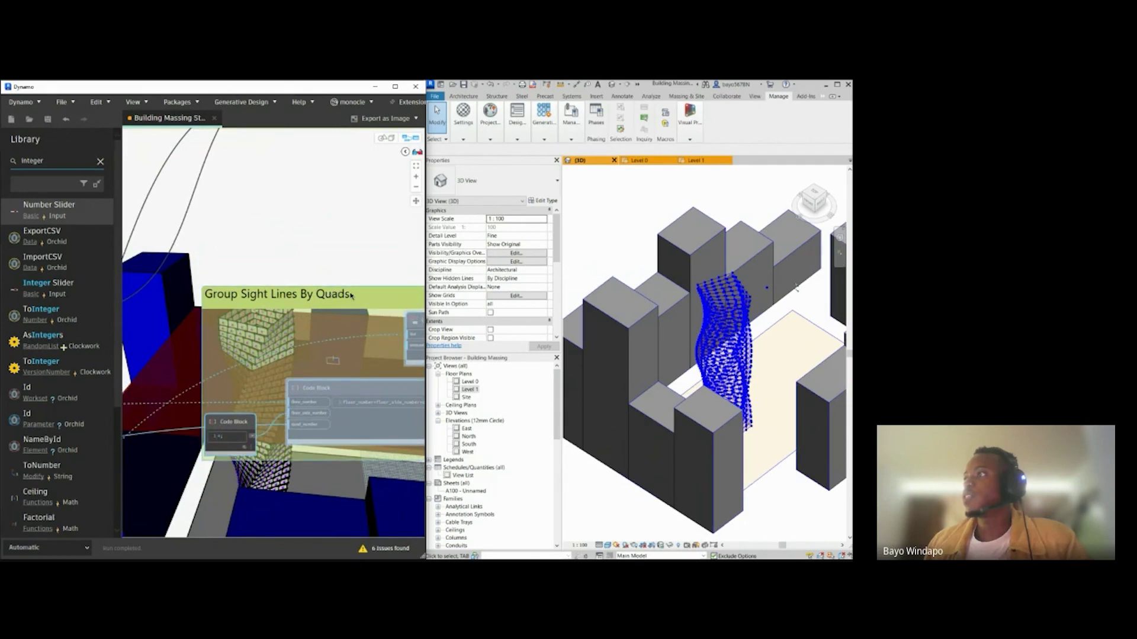
pyautogui.doubleClick(351, 295)
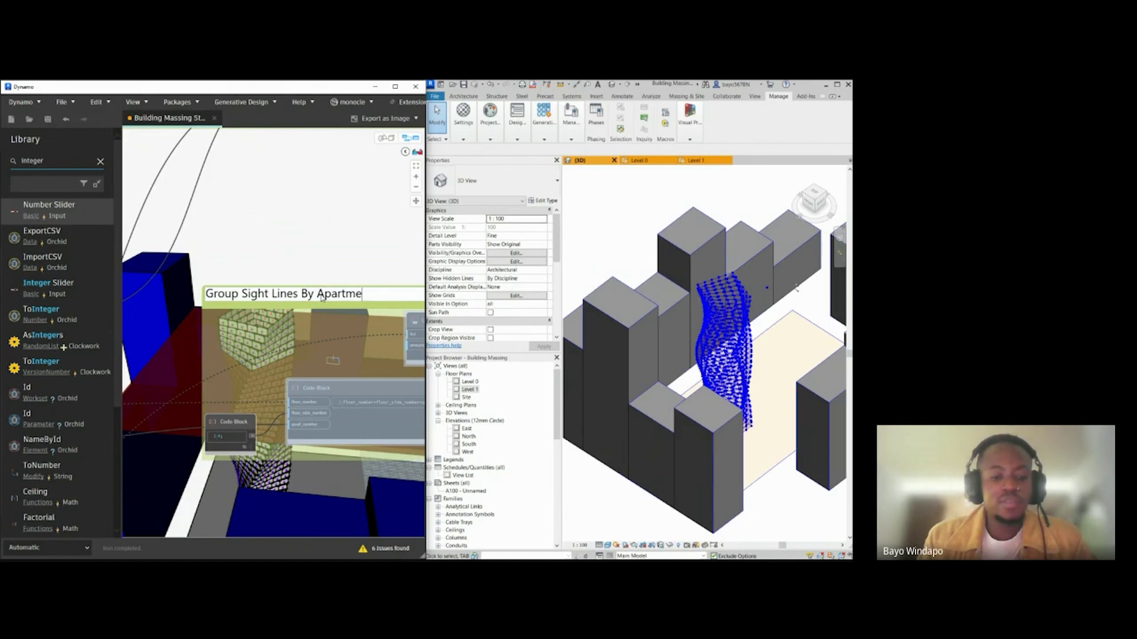
pyautogui.click(318, 232)
# Step: Search the node library for "watch" and add a Watch node near the Geometry.Transform node
pyautogui.scroll(-4, 313, 241)
pyautogui.scroll(2, 373, 166)
pyautogui.moveTo(373, 166); pyautogui.dragTo(308, 308, button='middle')
pyautogui.doubleClick(52, 164)
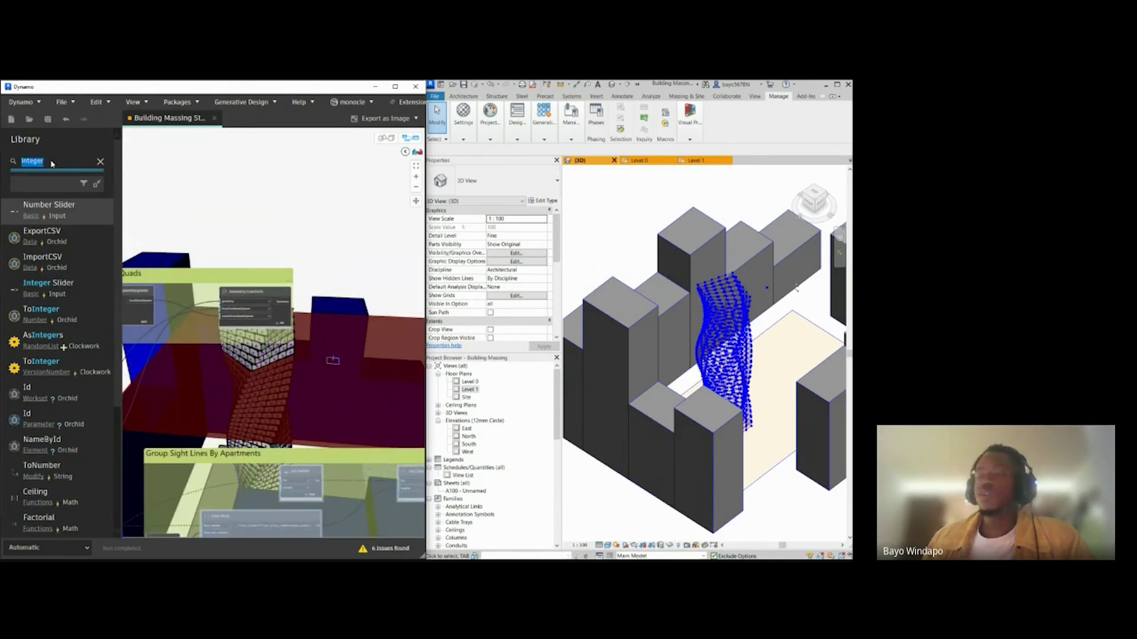
pyautogui.write('watch')
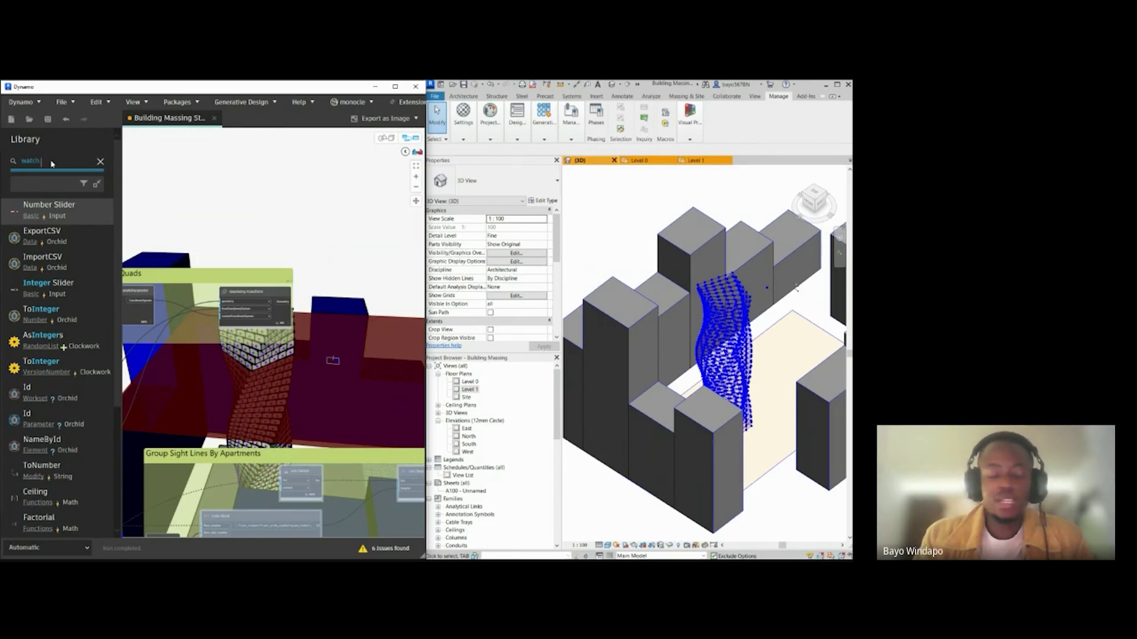
pyautogui.write(' node')
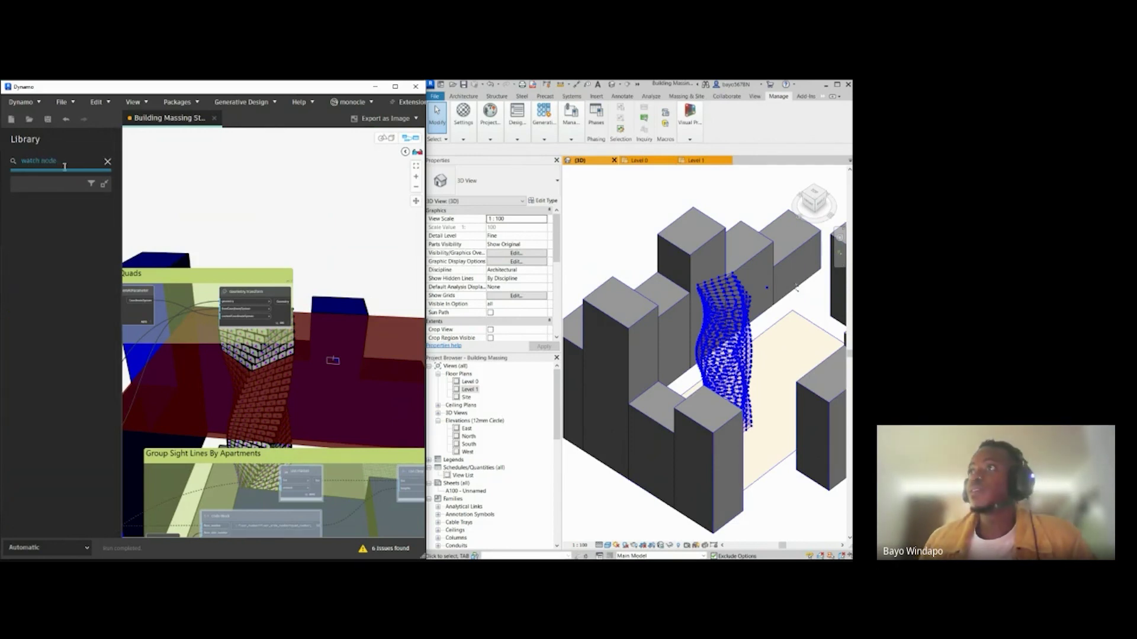
pyautogui.press('BackSpace')
pyautogui.press('BackSpace')
pyautogui.press('BackSpace')
pyautogui.press('BackSpace')
pyautogui.press('BackSpace')
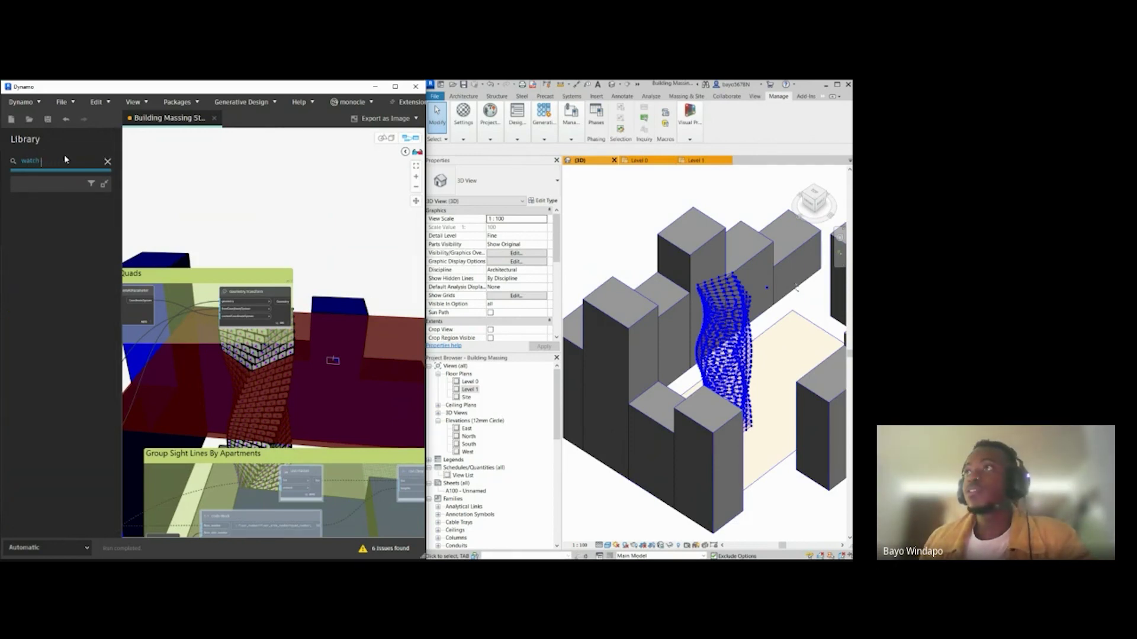
pyautogui.click(36, 207)
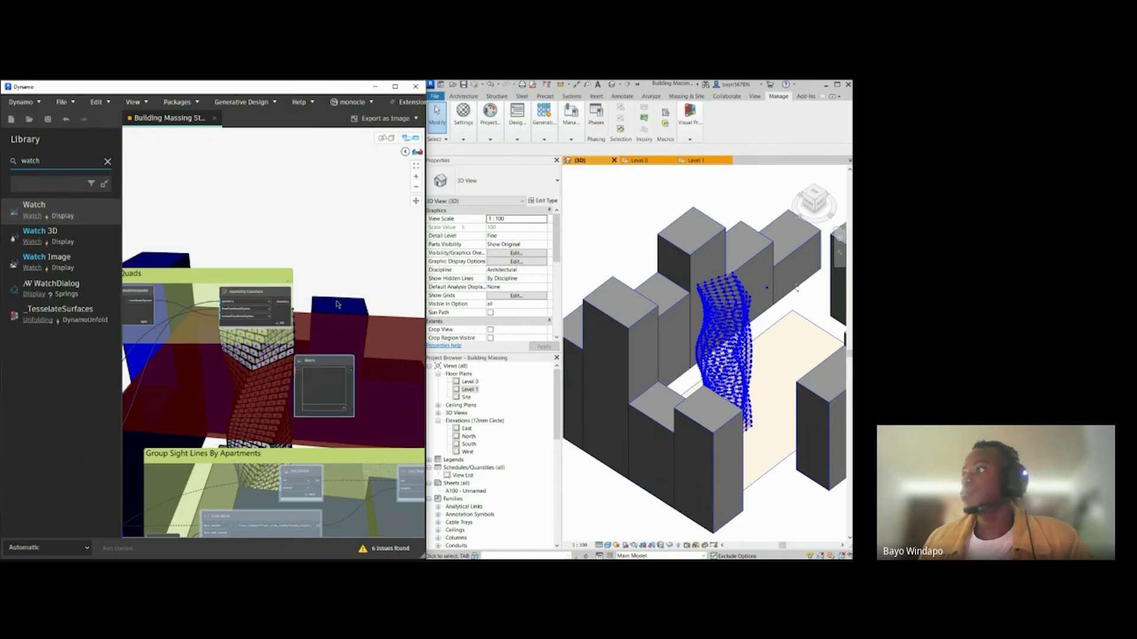
# Step: Connect the Geometry.Transform output to the Watch node and hide the Watch node's geometry preview
pyautogui.scroll(2, 263, 325)
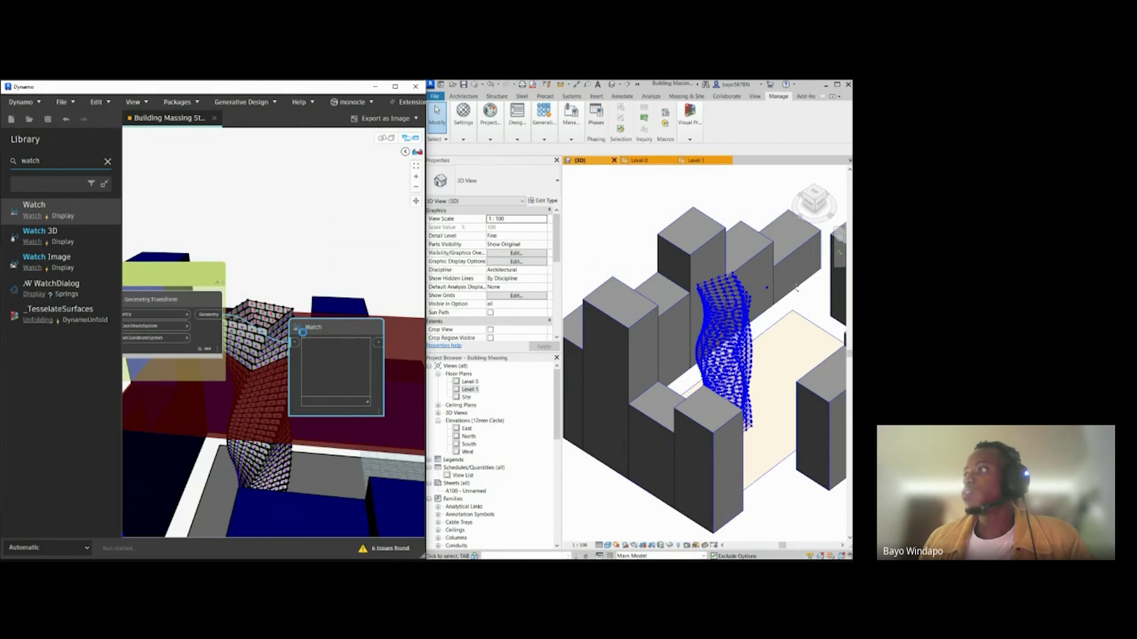
pyautogui.scroll(-1, 301, 309)
pyautogui.moveTo(300, 310); pyautogui.dragTo(286, 330, button='middle')
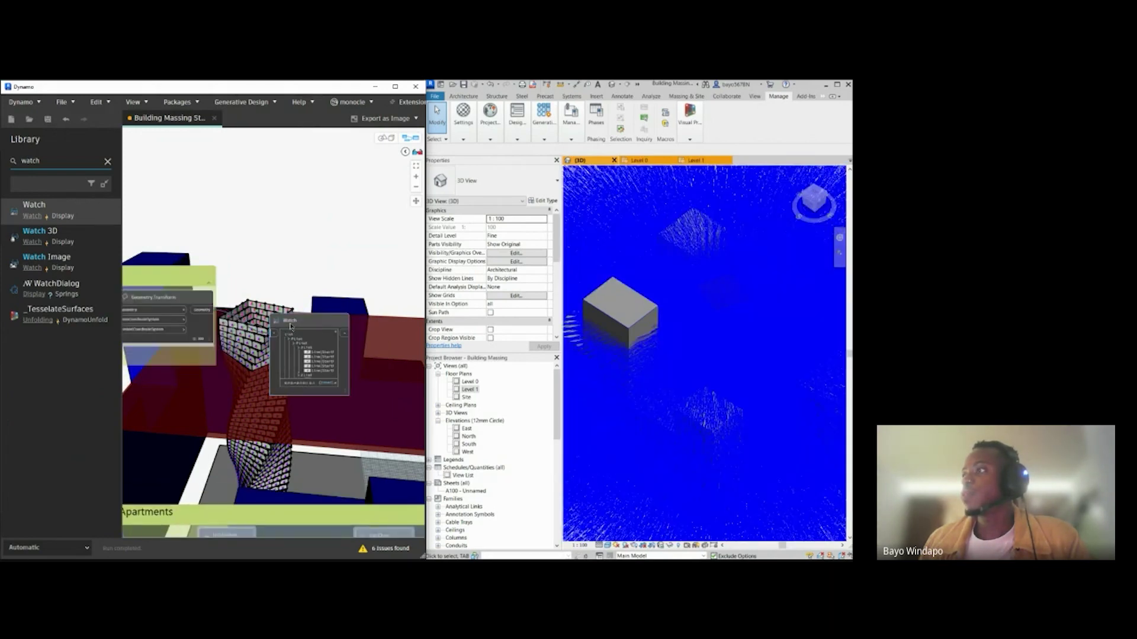
pyautogui.rightClick(292, 324)
pyautogui.click(332, 362)
pyautogui.moveTo(342, 361); pyautogui.dragTo(261, 342, button='middle')
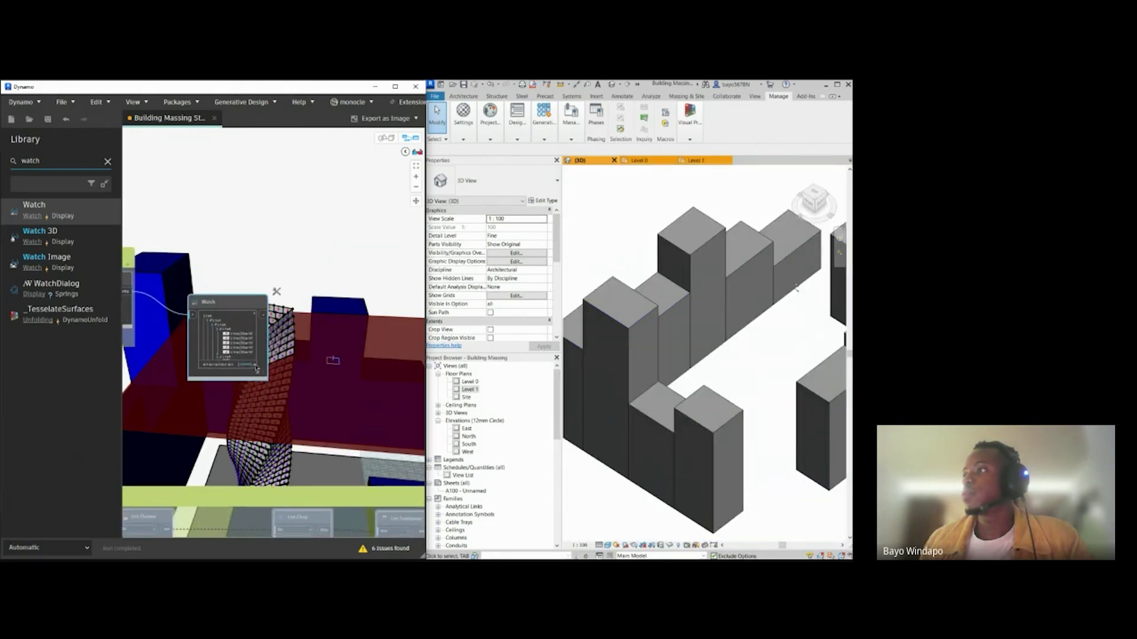
# Step: Enlarge the Watch node to show more list rows and move it above the apartments group
pyautogui.moveTo(254, 365); pyautogui.dragTo(352, 458)
pyautogui.scroll(-5, 168, 327)
pyautogui.moveTo(275, 398); pyautogui.dragTo(231, 355, button='middle')
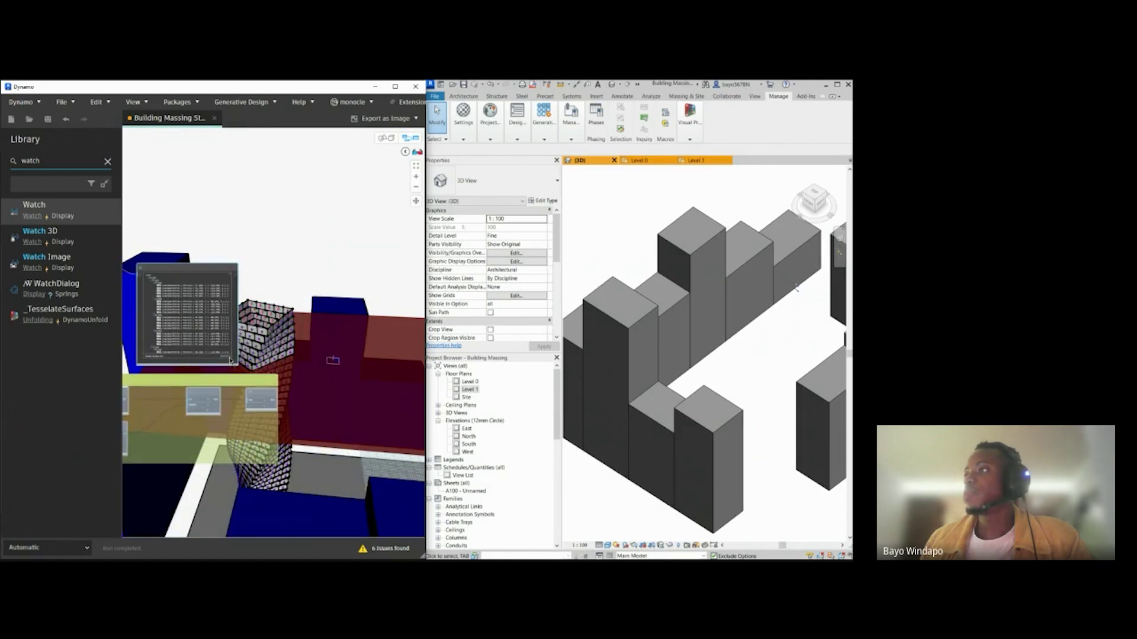
pyautogui.scroll(2, 230, 360)
pyautogui.moveTo(228, 354); pyautogui.dragTo(351, 517)
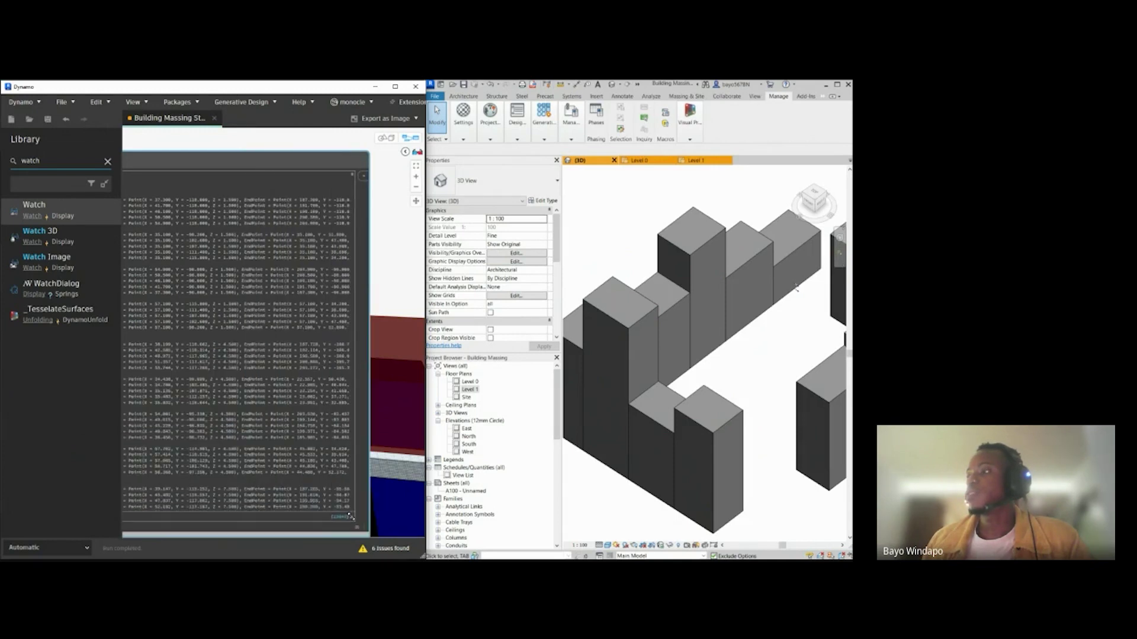
pyautogui.scroll(-5, 323, 380)
pyautogui.scroll(-6, 299, 318)
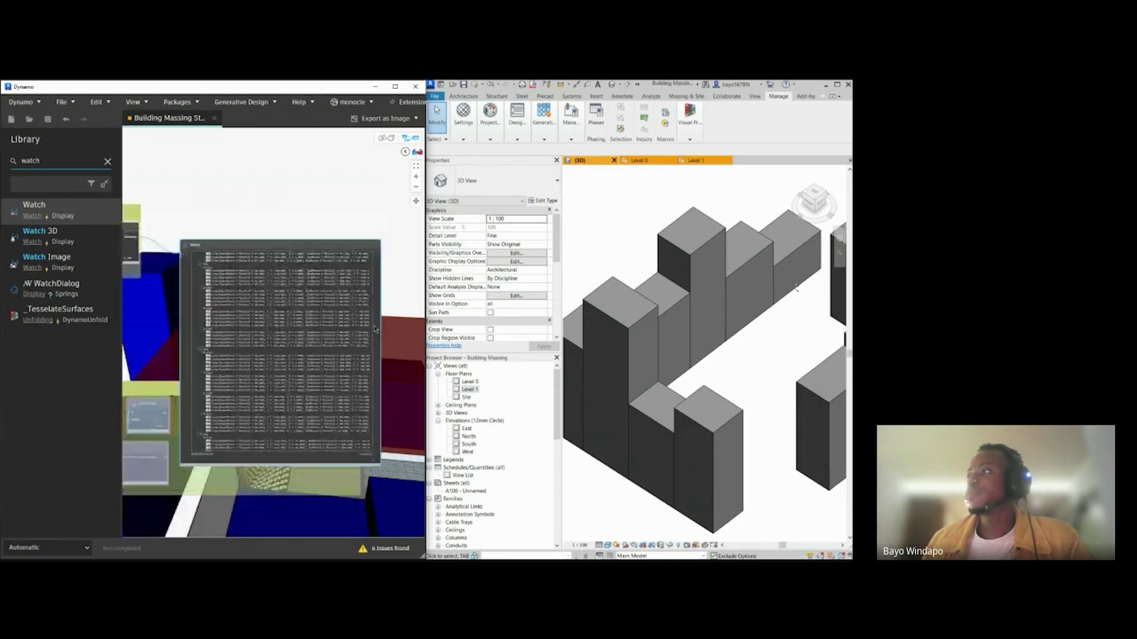
pyautogui.moveTo(270, 311); pyautogui.dragTo(264, 194)
pyautogui.moveTo(213, 356); pyautogui.dragTo(213, 359, button='middle')
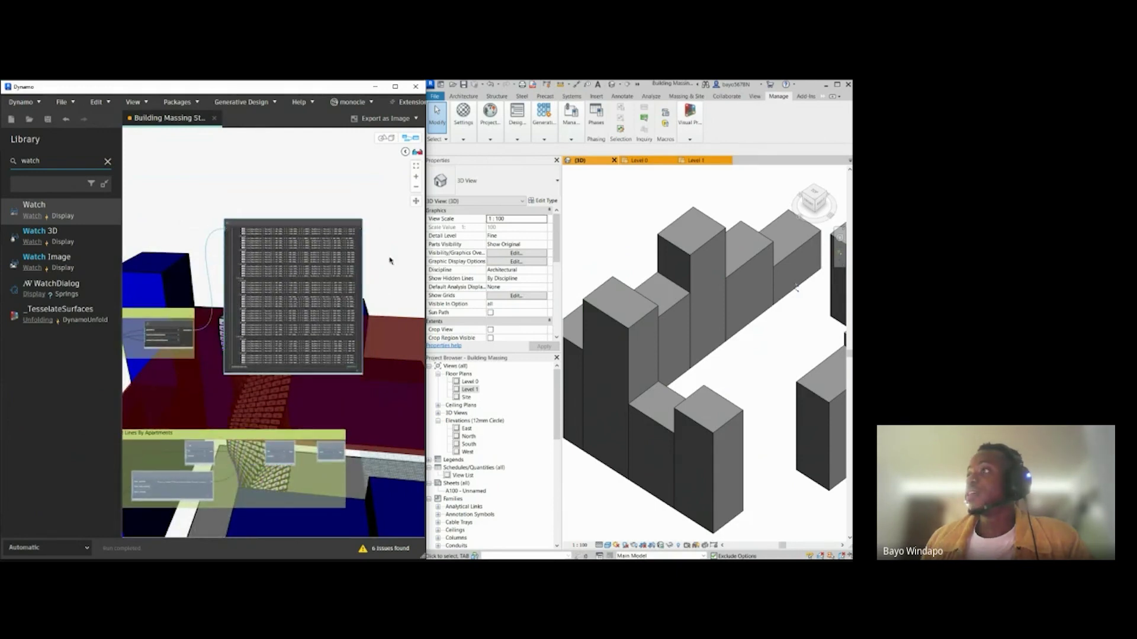
# Step: Examine the nested list structure of the transformed sight lines in the Watch node
pyautogui.scroll(5, 187, 219)
pyautogui.moveTo(153, 265); pyautogui.dragTo(317, 190, button='middle')
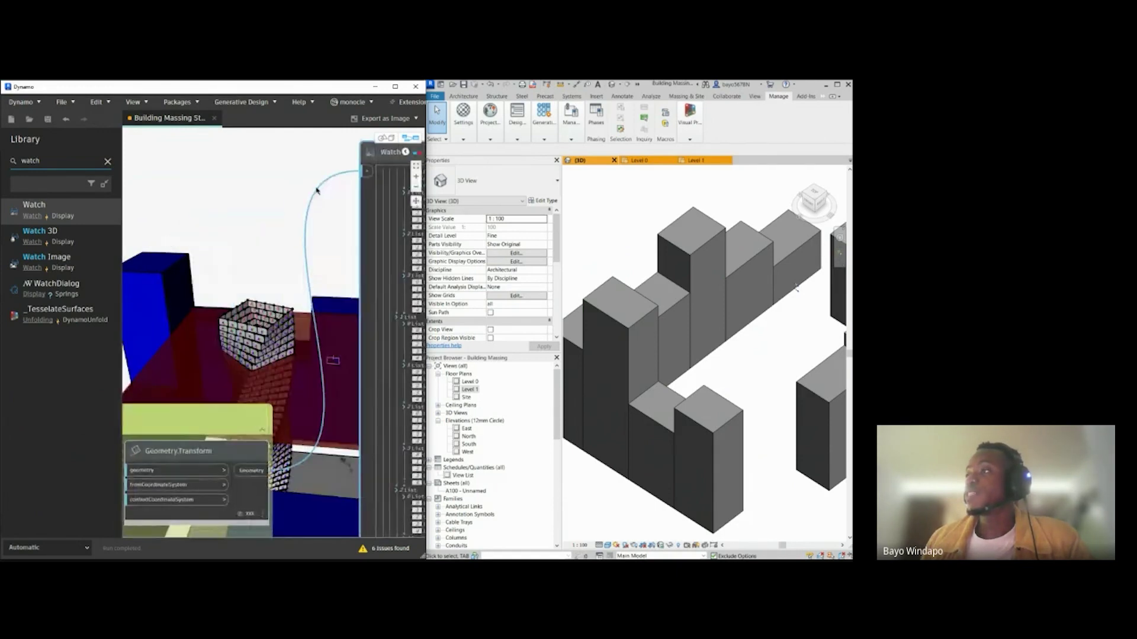
pyautogui.scroll(-2, 288, 225)
pyautogui.moveTo(285, 226); pyautogui.dragTo(305, 227, button='middle')
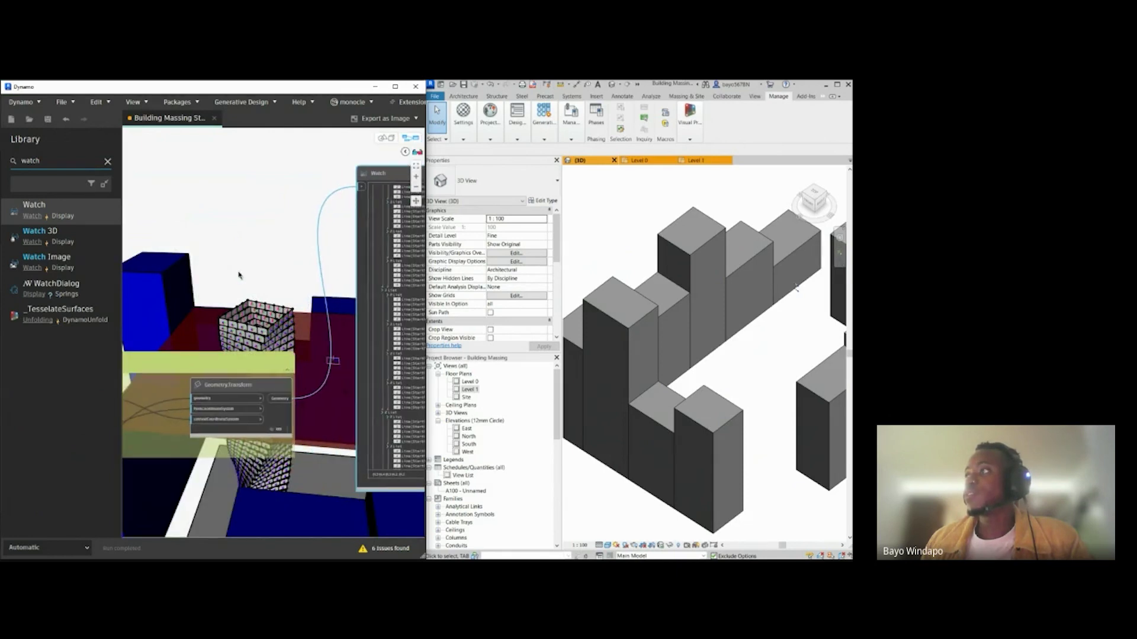
pyautogui.moveTo(272, 267); pyautogui.dragTo(171, 325, button='middle')
pyautogui.scroll(4, 314, 284)
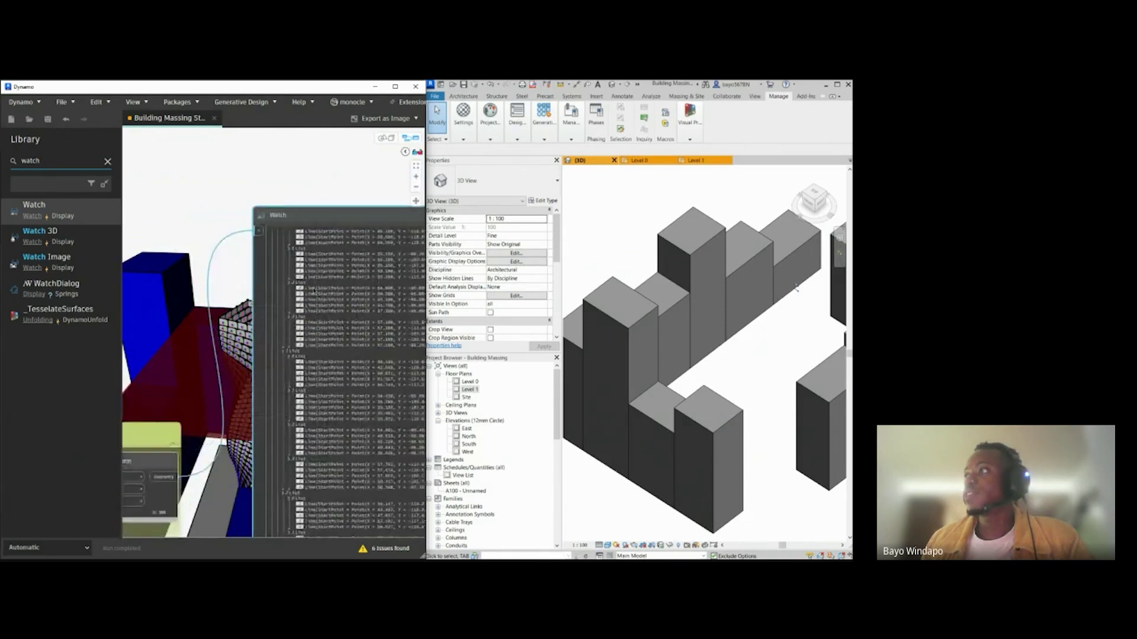
pyautogui.moveTo(215, 280); pyautogui.dragTo(173, 287, button='middle')
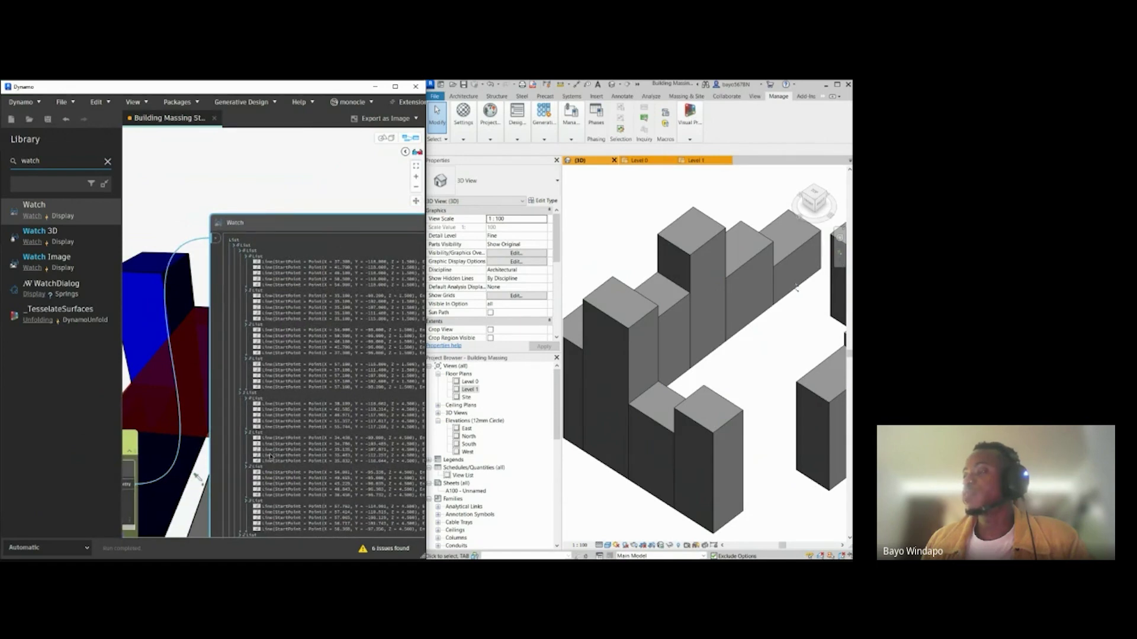
pyautogui.moveTo(212, 326)
pyautogui.mouseDown(button='middle')
pyautogui.moveTo(363, 295)
pyautogui.moveTo(214, 328)
pyautogui.moveTo(299, 317)
pyautogui.mouseUp(button='middle')
pyautogui.scroll(-4, 278, 355)
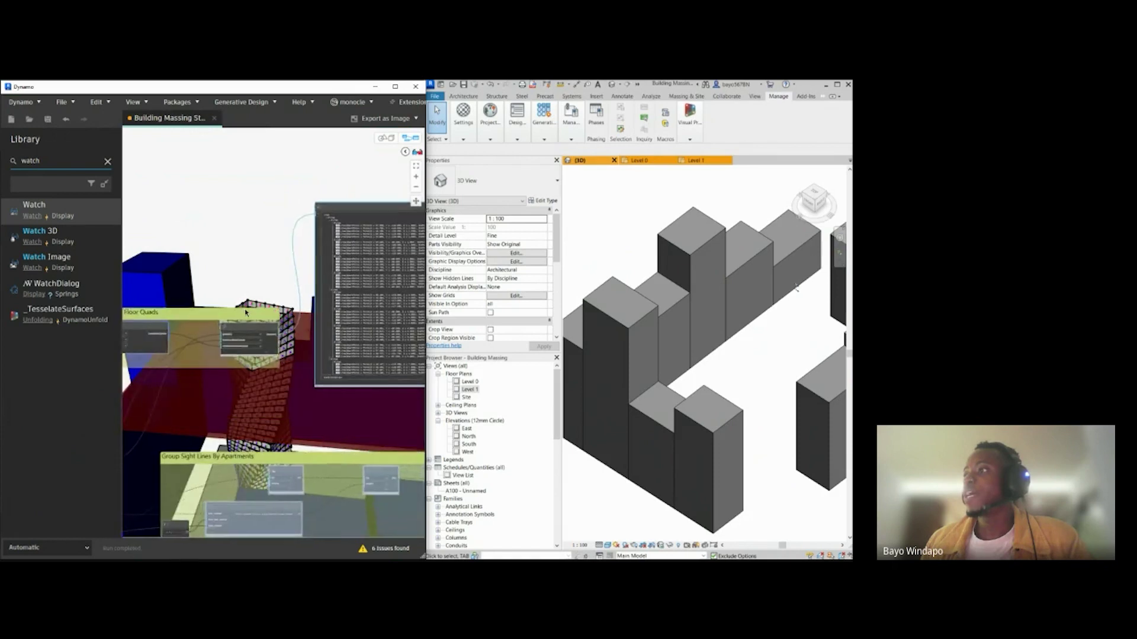
pyautogui.scroll(4, 277, 290)
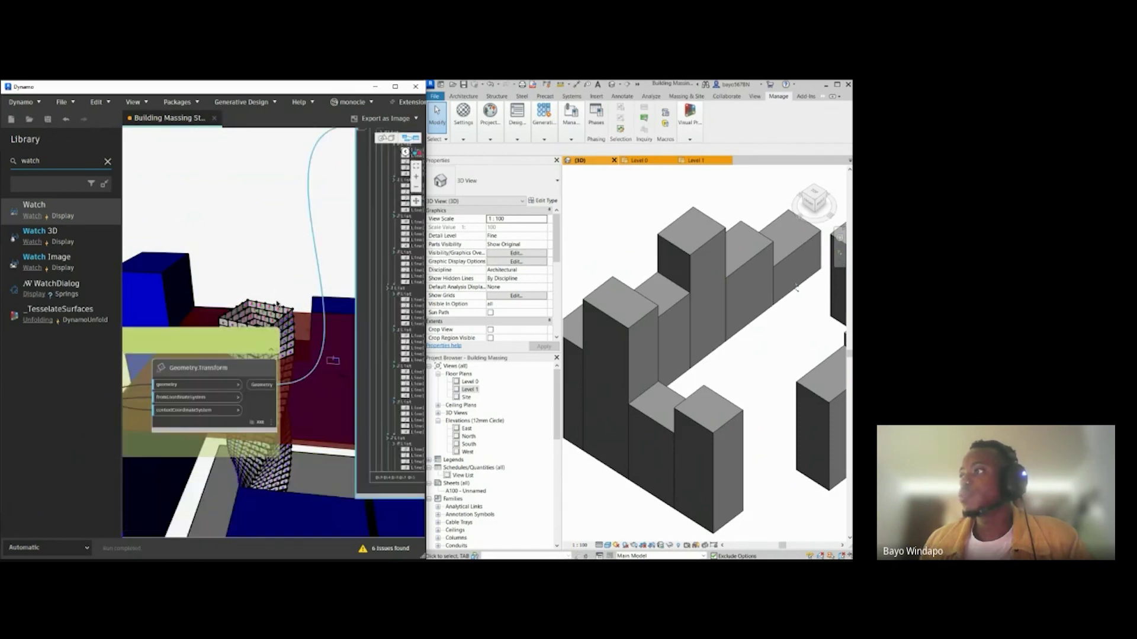
# Step: Inspect the tower in the 3D background preview and return to graph navigation
pyautogui.click(386, 139)
pyautogui.scroll(5, 256, 327)
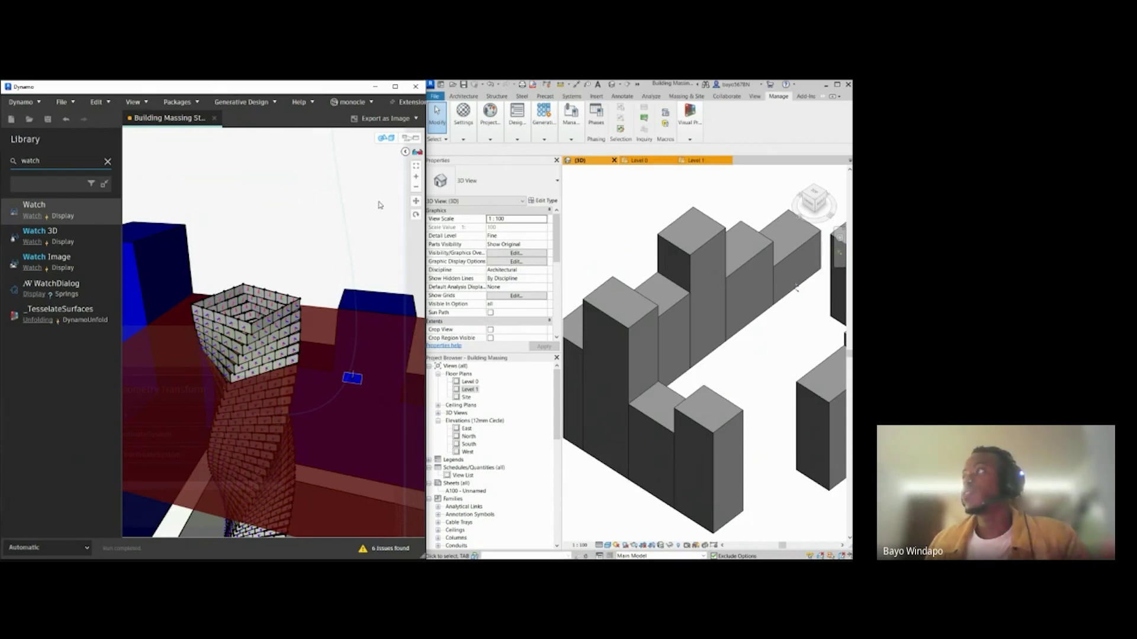
pyautogui.click(410, 137)
pyautogui.scroll(-8, 308, 263)
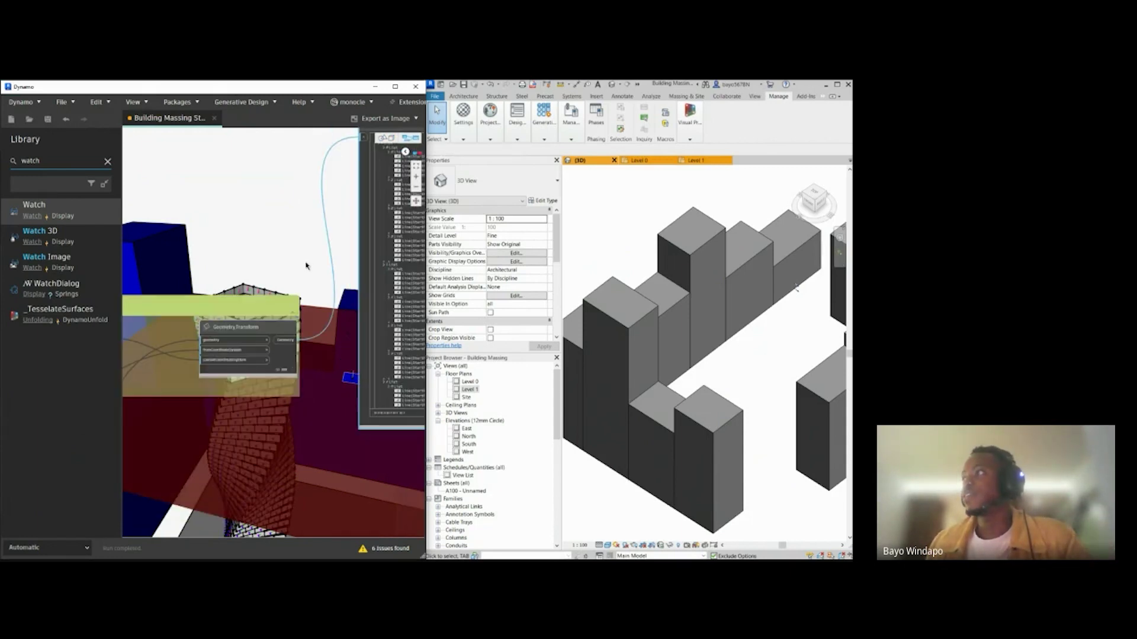
# Step: Examine the List.Flatten node and the floor_number, floor_side_number and quad_number Code Block inputs in the Group Sight Lines By Apartments group
pyautogui.scroll(4, 276, 354)
pyautogui.scroll(3, 250, 472)
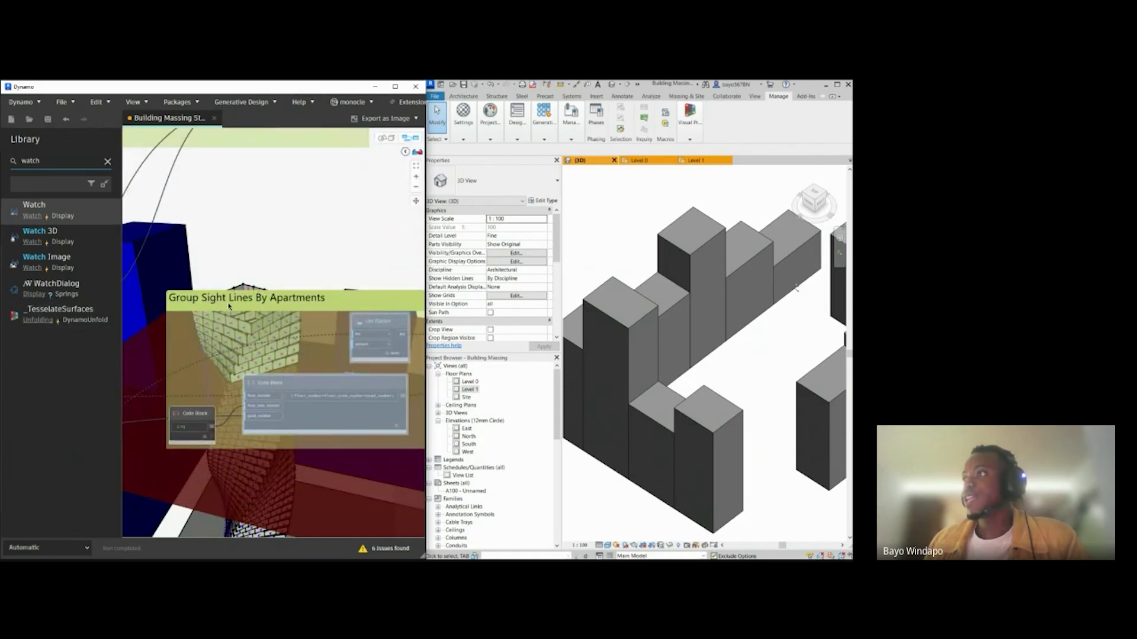
pyautogui.scroll(-4, 254, 350)
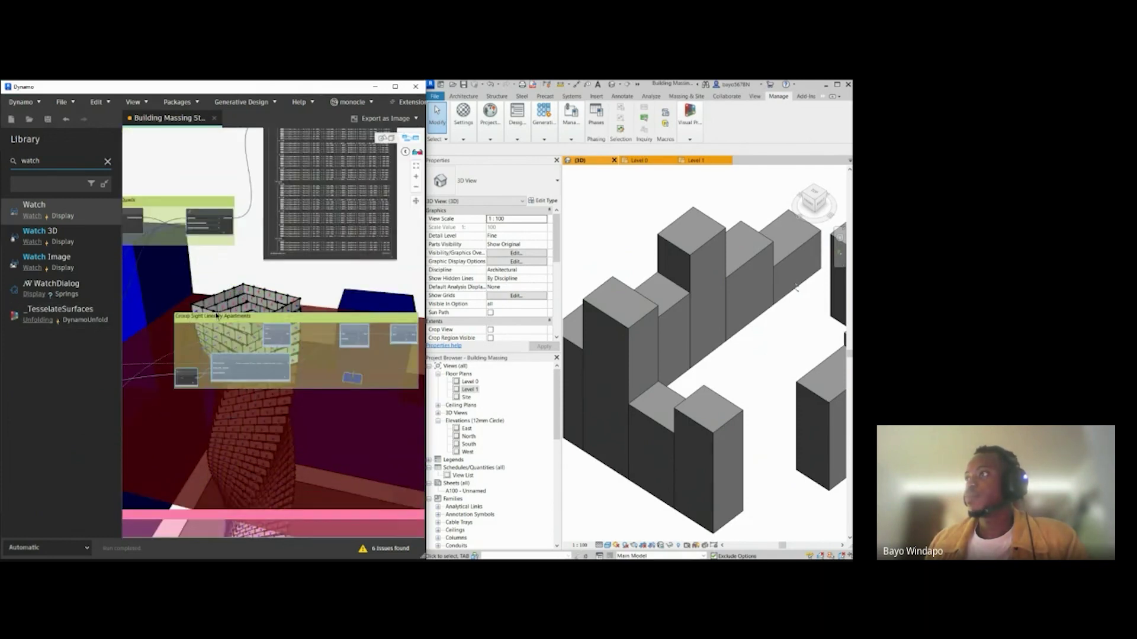
pyautogui.scroll(4, 228, 382)
pyautogui.scroll(-3, 288, 338)
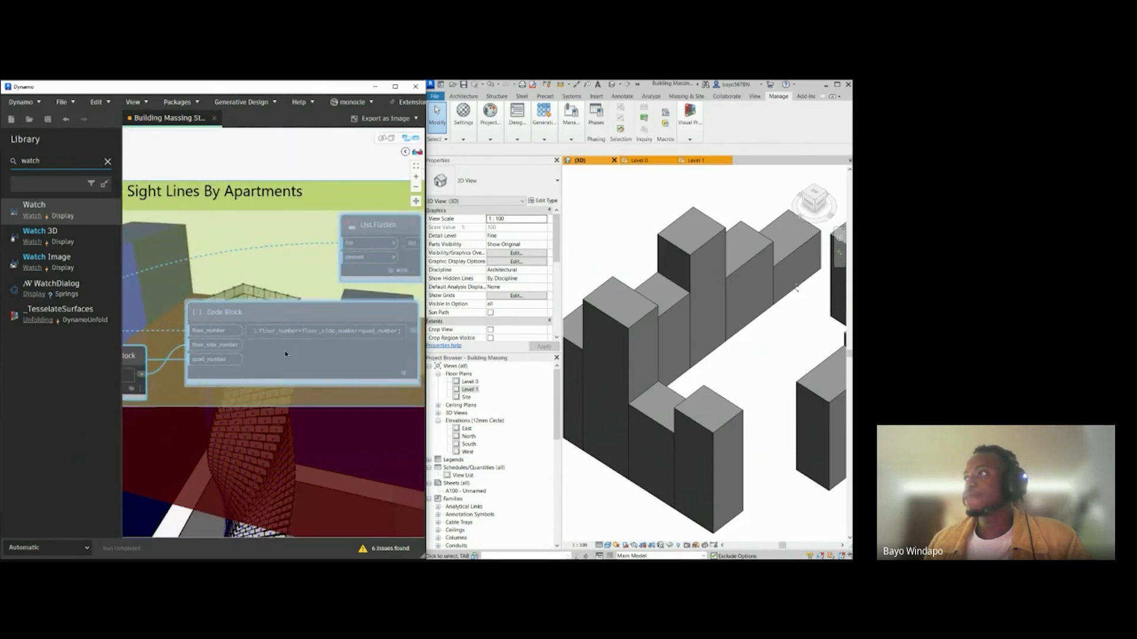
pyautogui.scroll(-1, 281, 347)
pyautogui.moveTo(327, 392); pyautogui.dragTo(197, 408, button='middle')
pyautogui.moveTo(315, 372)
pyautogui.mouseDown(button='middle')
pyautogui.moveTo(253, 386)
pyautogui.moveTo(320, 385)
pyautogui.mouseUp(button='middle')
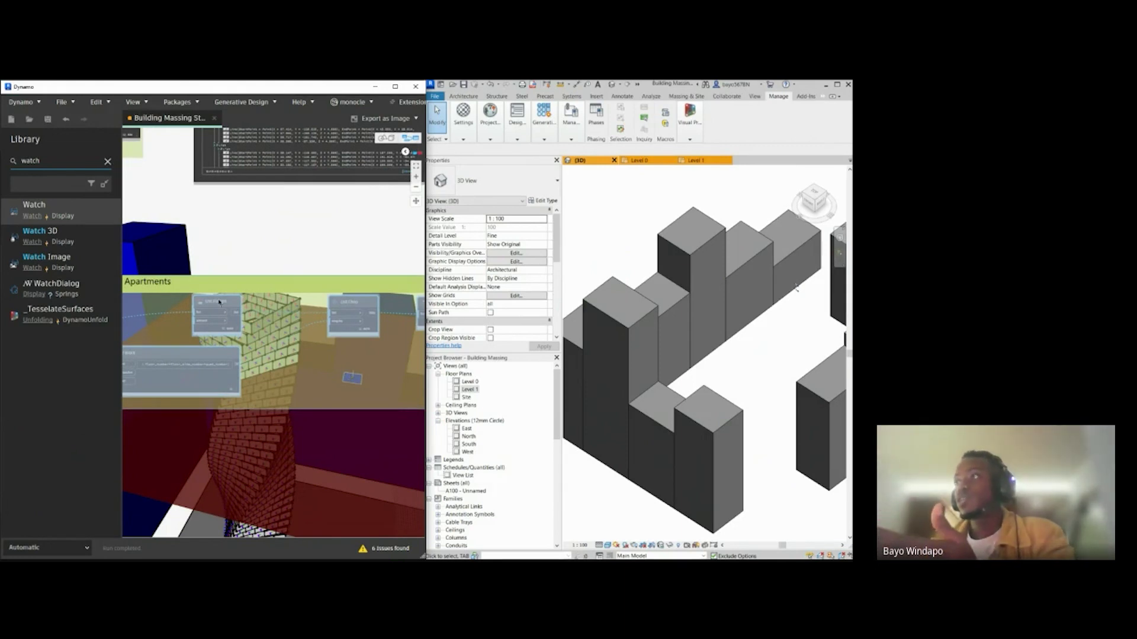
pyautogui.scroll(2, 196, 320)
pyautogui.scroll(-2, 258, 265)
pyautogui.moveTo(258, 265); pyautogui.dragTo(244, 347, button='middle')
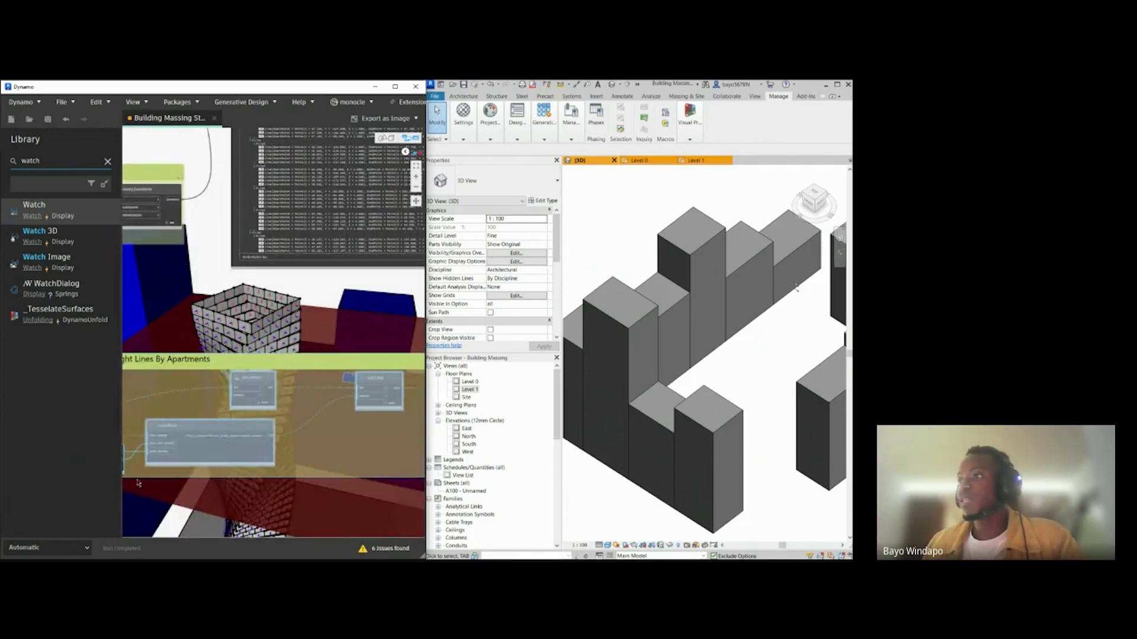
pyautogui.scroll(3, 141, 474)
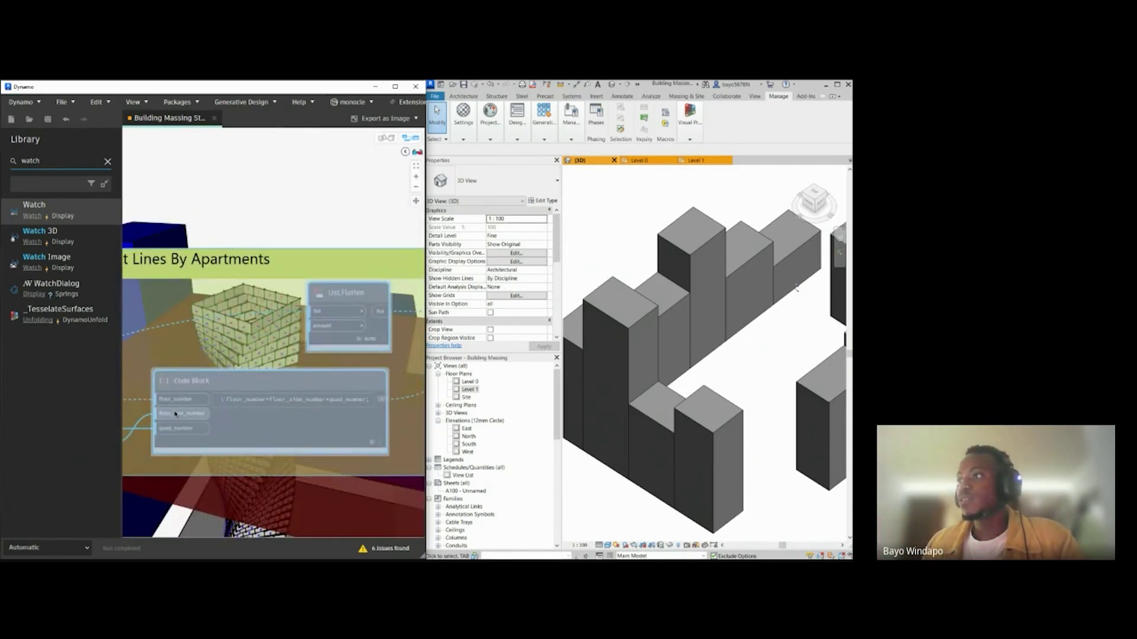
pyautogui.moveTo(174, 424); pyautogui.dragTo(276, 421, button='middle')
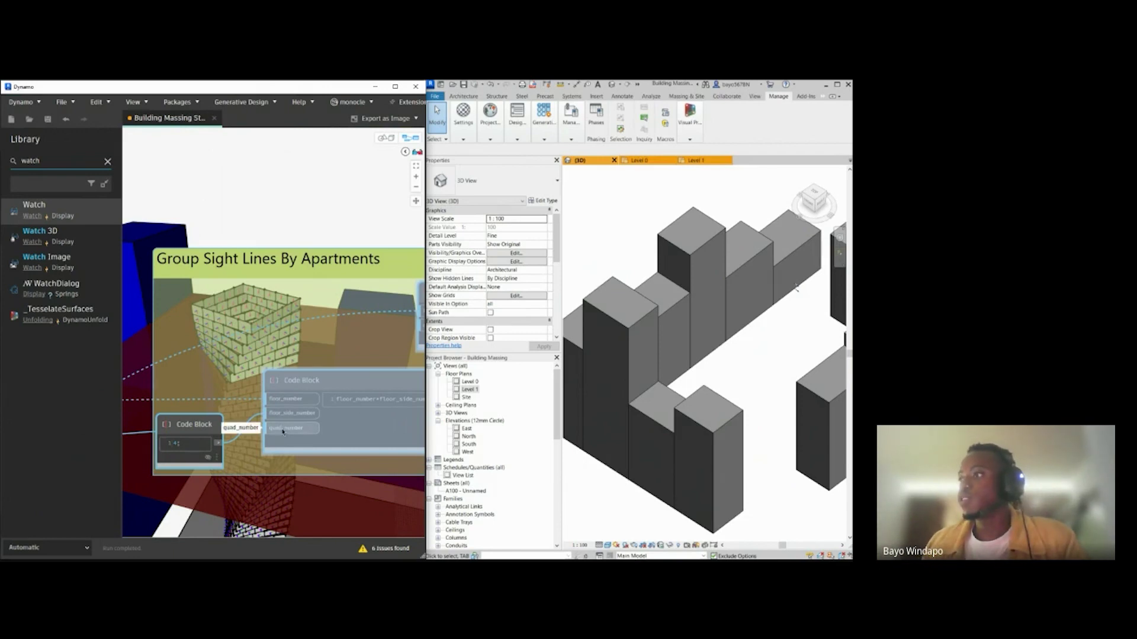
# Step: Trace the quad_number value back to the Code Block feeding Panel.PanelQuad in the Panelize Floor Quads group
pyautogui.scroll(-5, 283, 432)
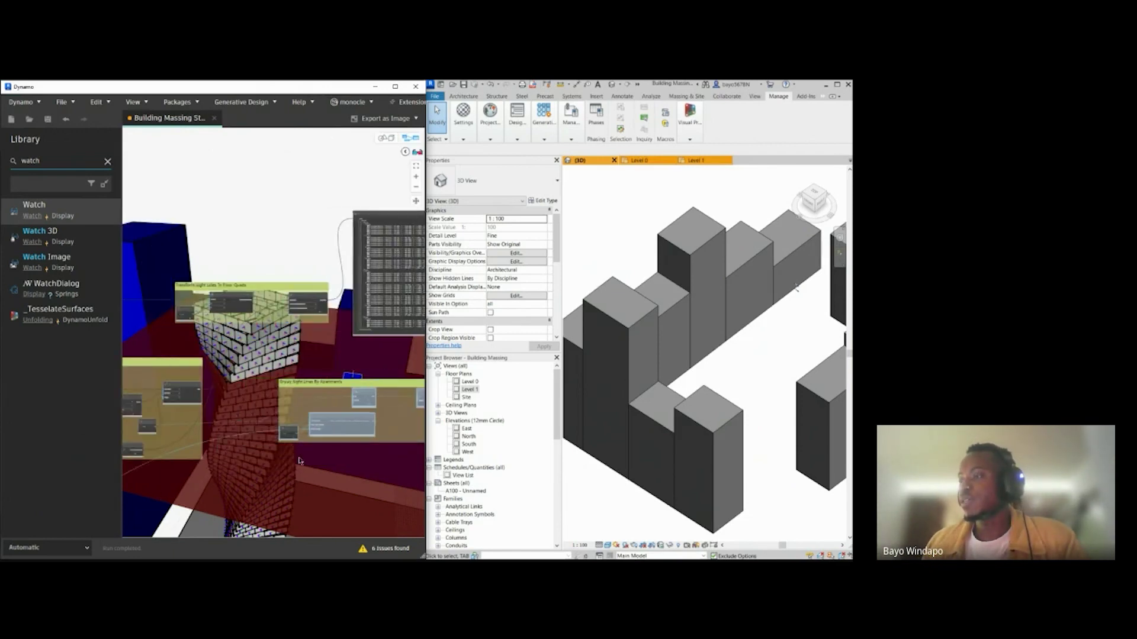
pyautogui.moveTo(146, 464); pyautogui.dragTo(219, 463, button='middle')
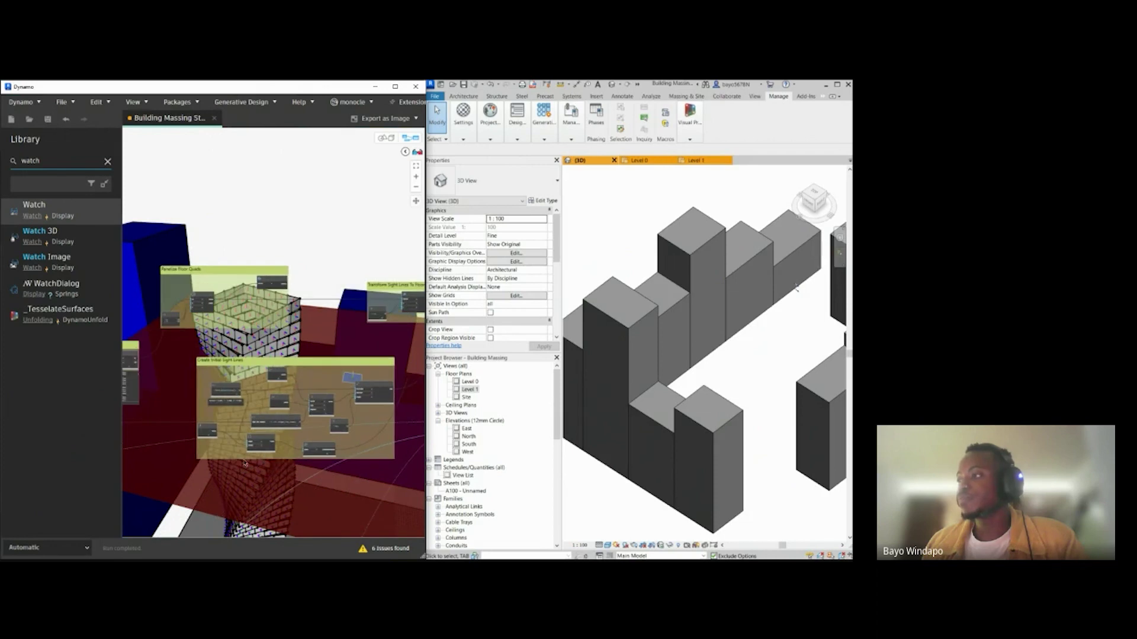
pyautogui.scroll(1, 269, 456)
pyautogui.moveTo(167, 419); pyautogui.dragTo(196, 426, button='middle')
pyautogui.scroll(1, 173, 301)
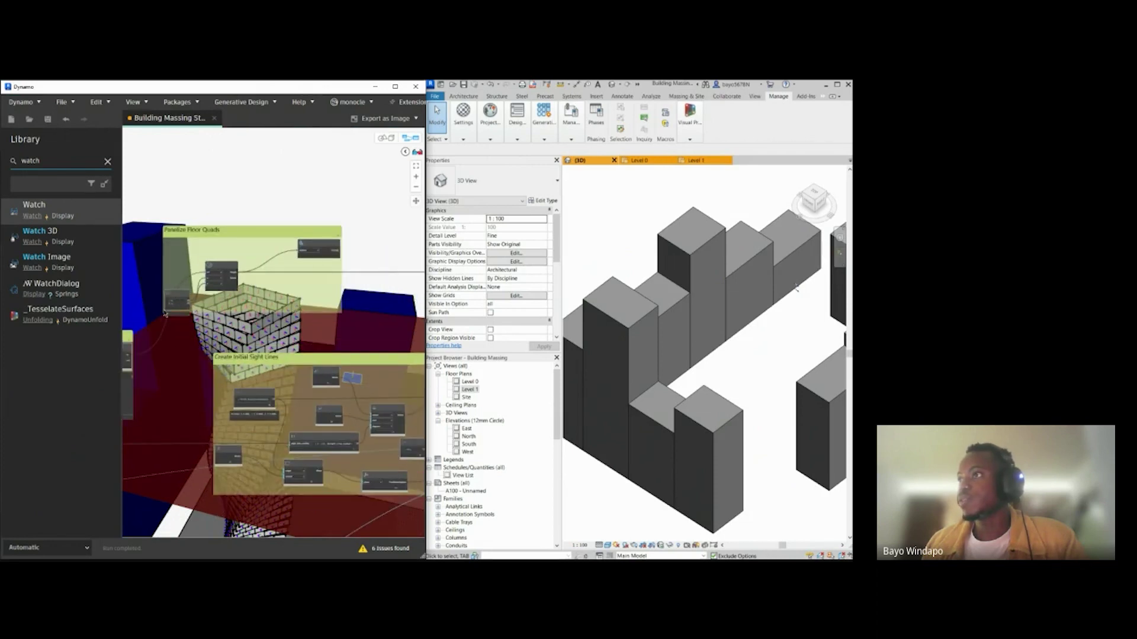
pyautogui.scroll(4, 165, 313)
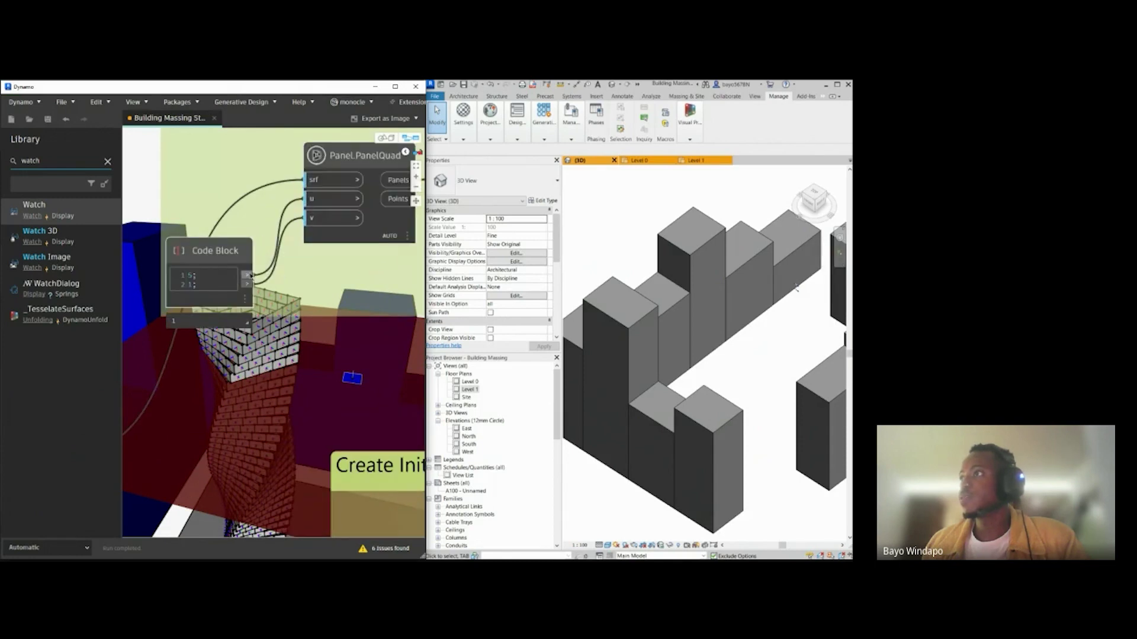
pyautogui.scroll(-5, 270, 422)
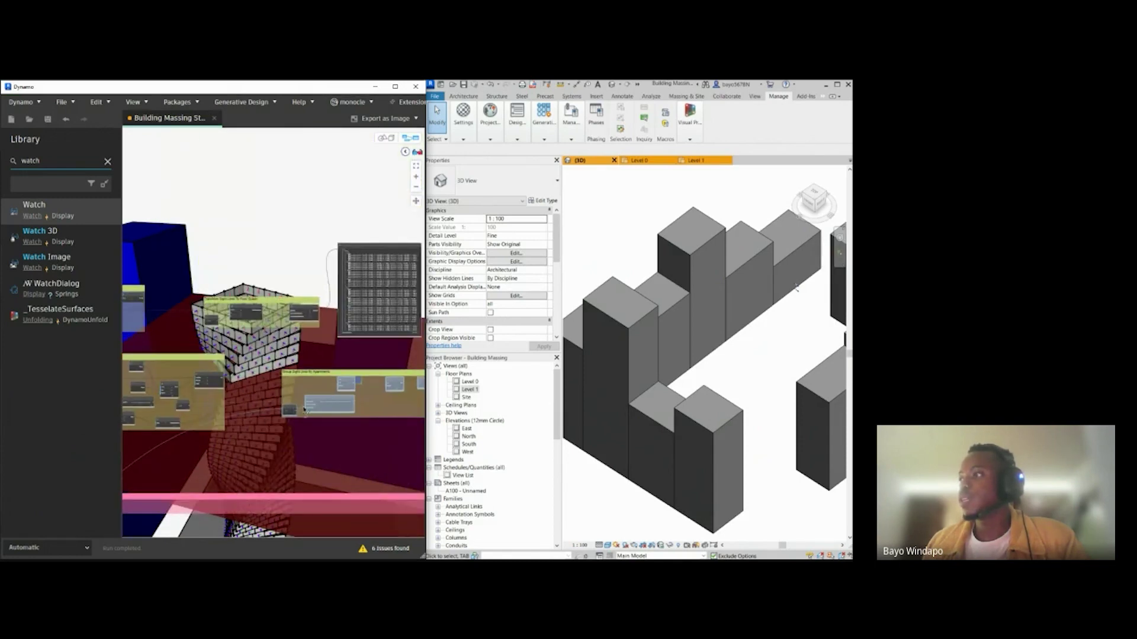
# Step: Connect the IN_Floor Number slider's output to the floor_number input of the Code Block in the Group Sight Lines By Apartments group
pyautogui.scroll(5, 304, 410)
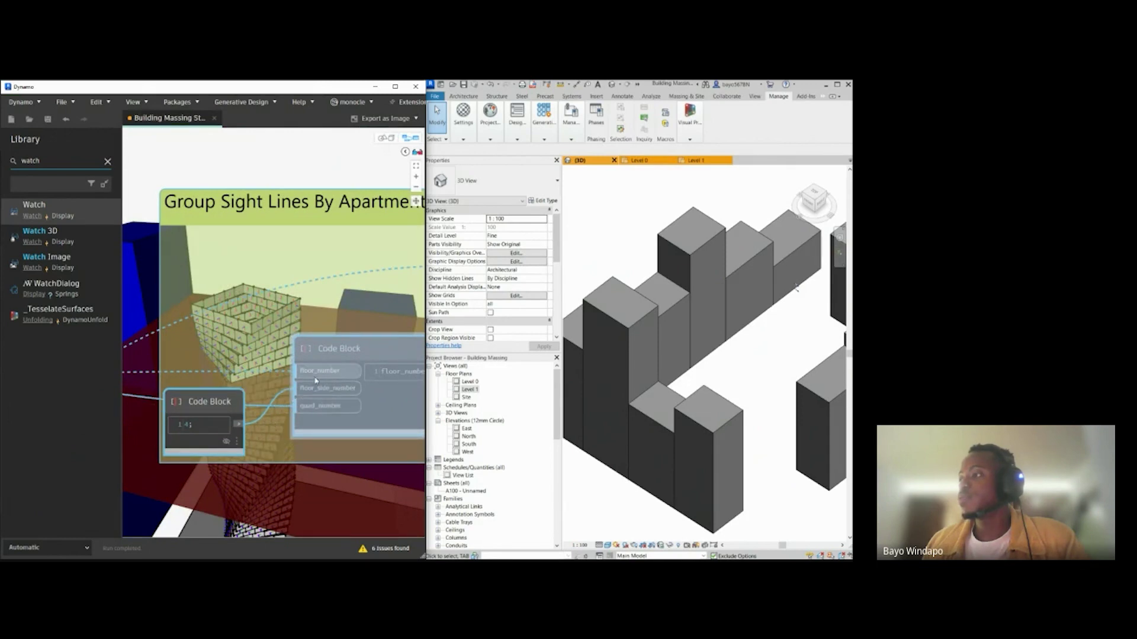
pyautogui.scroll(-2, 322, 411)
pyautogui.scroll(-2, 323, 412)
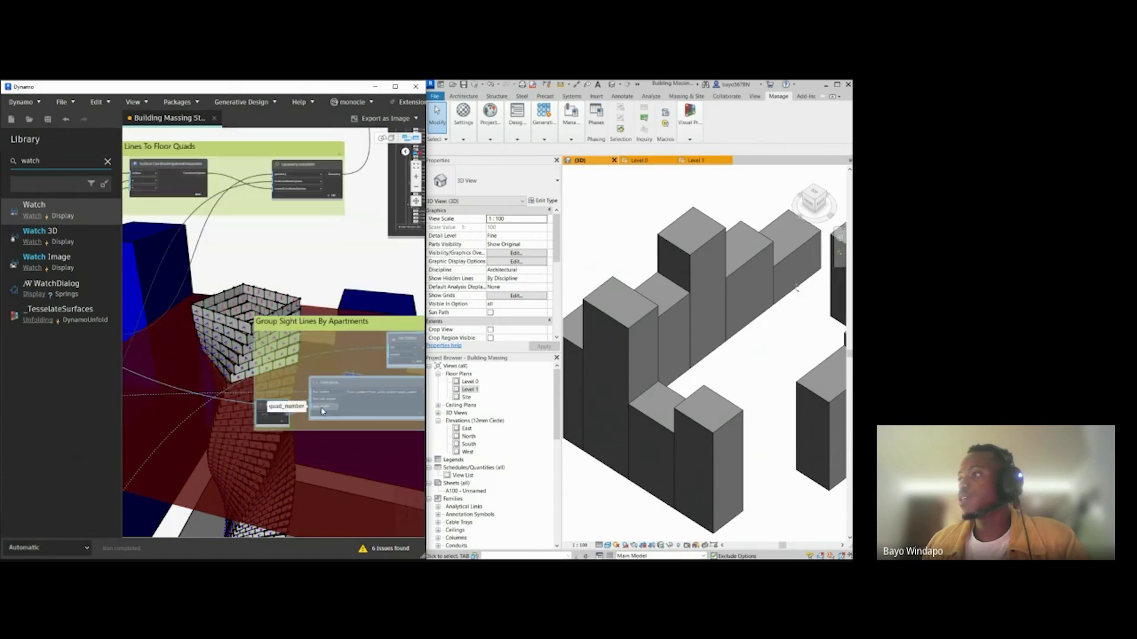
pyautogui.scroll(-5, 197, 396)
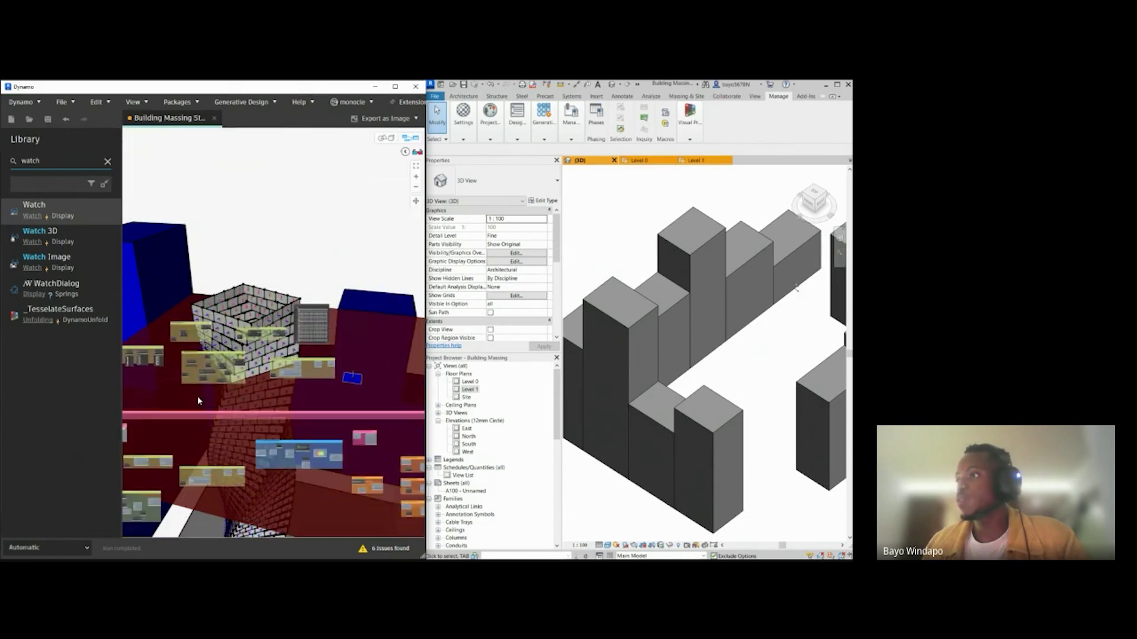
pyautogui.scroll(5, 371, 386)
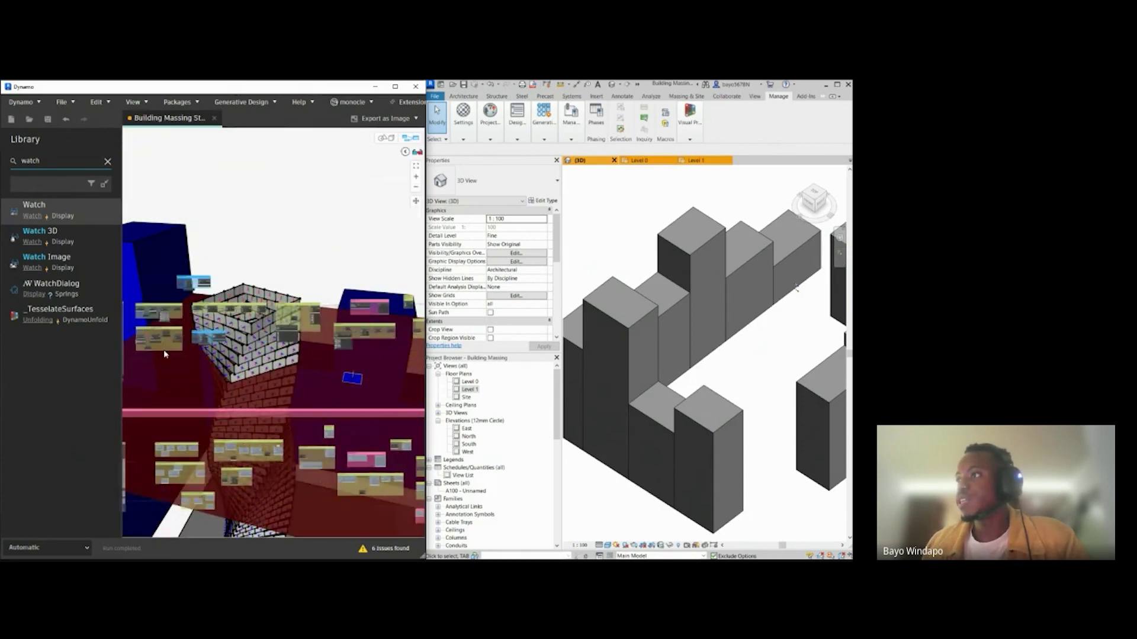
pyautogui.scroll(6, 208, 401)
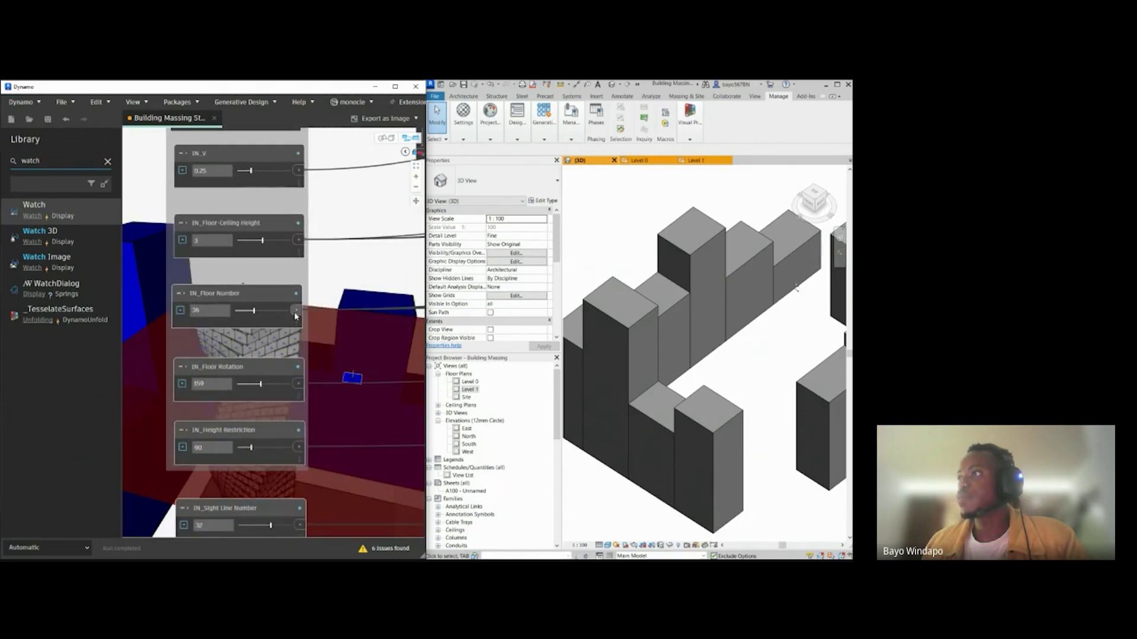
pyautogui.scroll(-6, 313, 416)
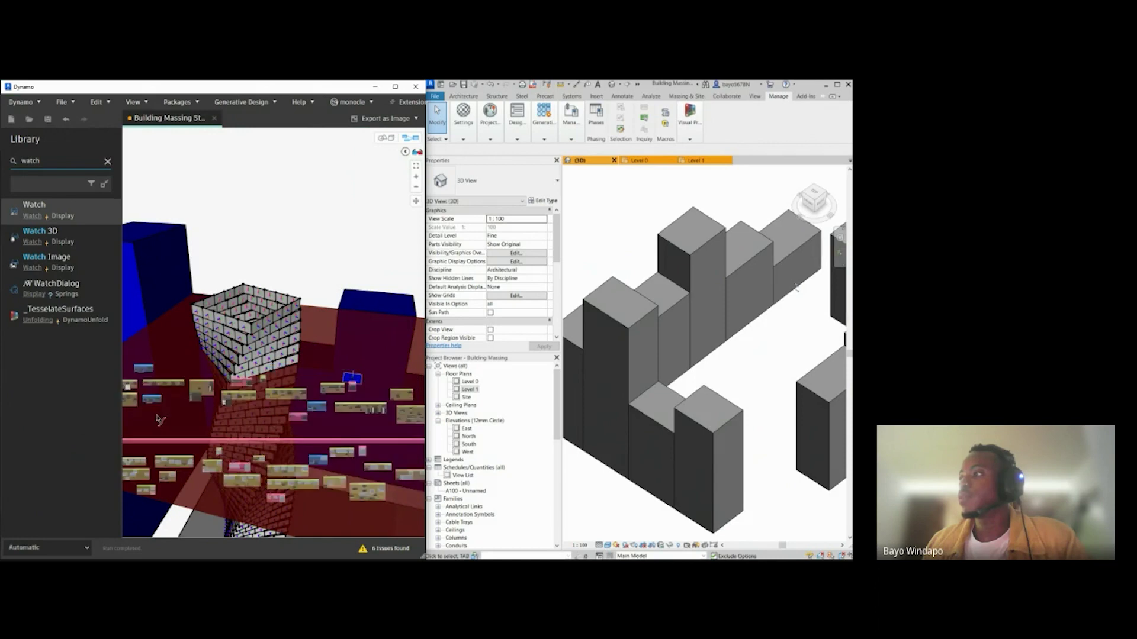
pyautogui.scroll(5, 300, 408)
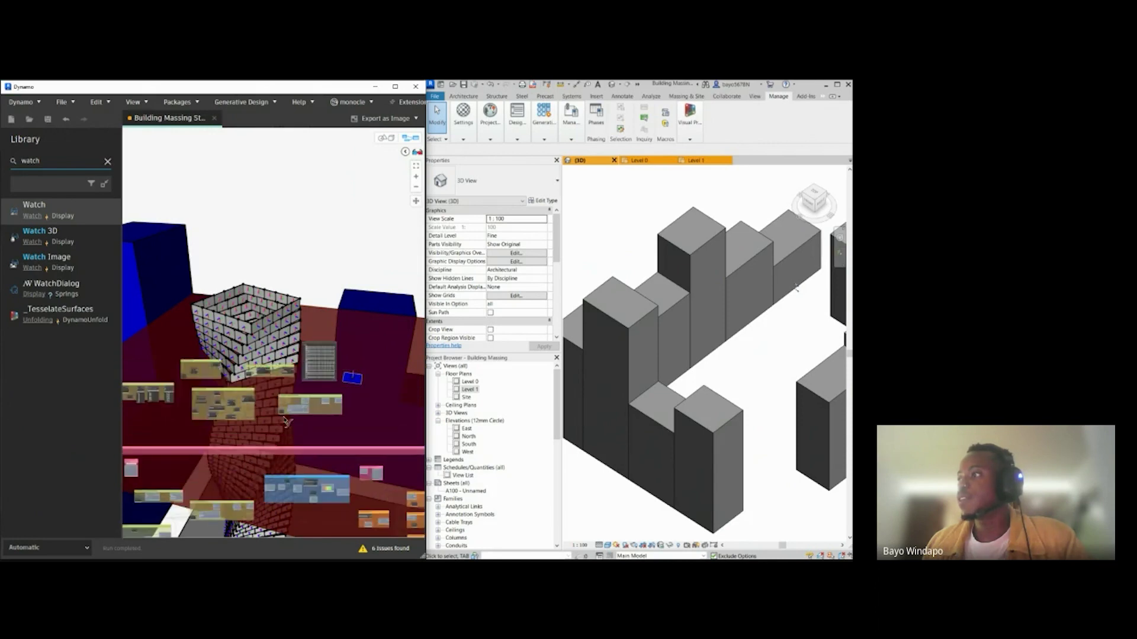
pyautogui.scroll(5, 283, 422)
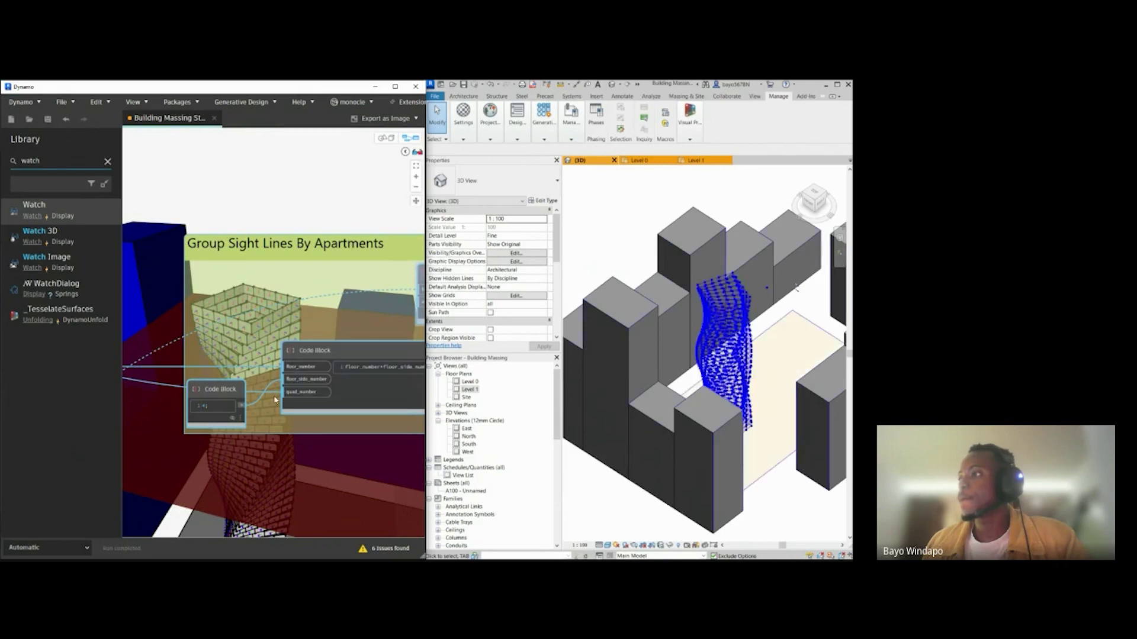
# Step: Examine the wiring between the Create Initial Sight Lines group and the apartment grouping nodes
pyautogui.scroll(-2, 270, 416)
pyautogui.moveTo(271, 416); pyautogui.dragTo(202, 436, button='middle')
pyautogui.moveTo(388, 395); pyautogui.dragTo(237, 416, button='middle')
pyautogui.moveTo(311, 407); pyautogui.dragTo(423, 408, button='middle')
pyautogui.moveTo(222, 402); pyautogui.dragTo(358, 369, button='middle')
pyautogui.scroll(3, 382, 348)
pyautogui.scroll(-3, 382, 349)
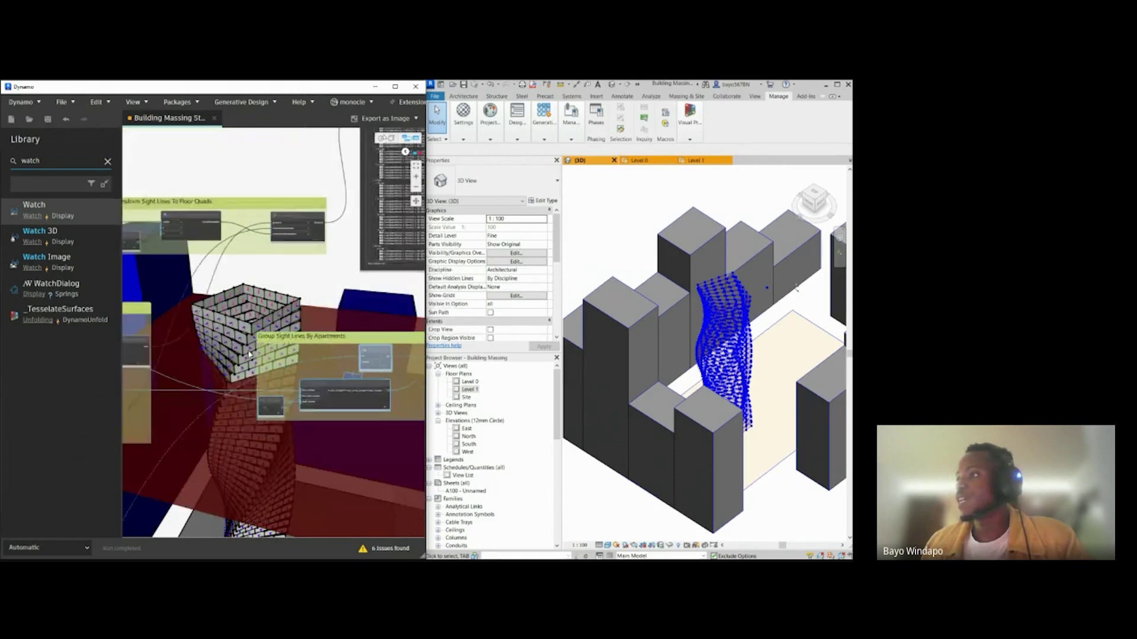
pyautogui.scroll(2, 203, 374)
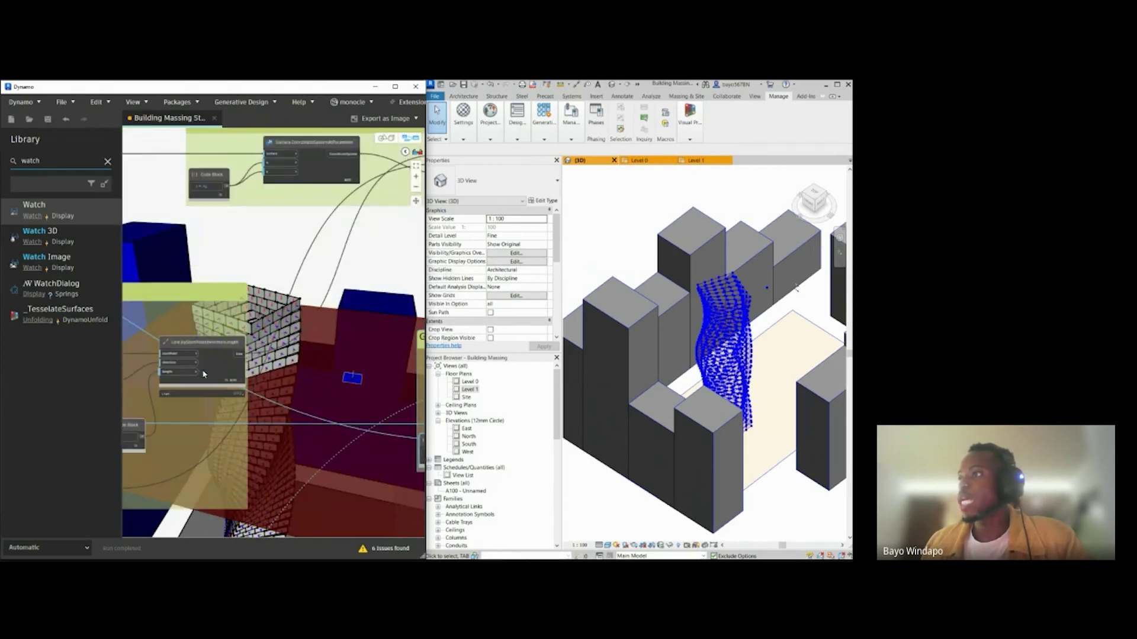
# Step: Connect the Geometry.Transform output to the list input of List.Flatten in the apartments group
pyautogui.scroll(-3, 207, 374)
pyautogui.moveTo(132, 411); pyautogui.dragTo(97, 415, button='middle')
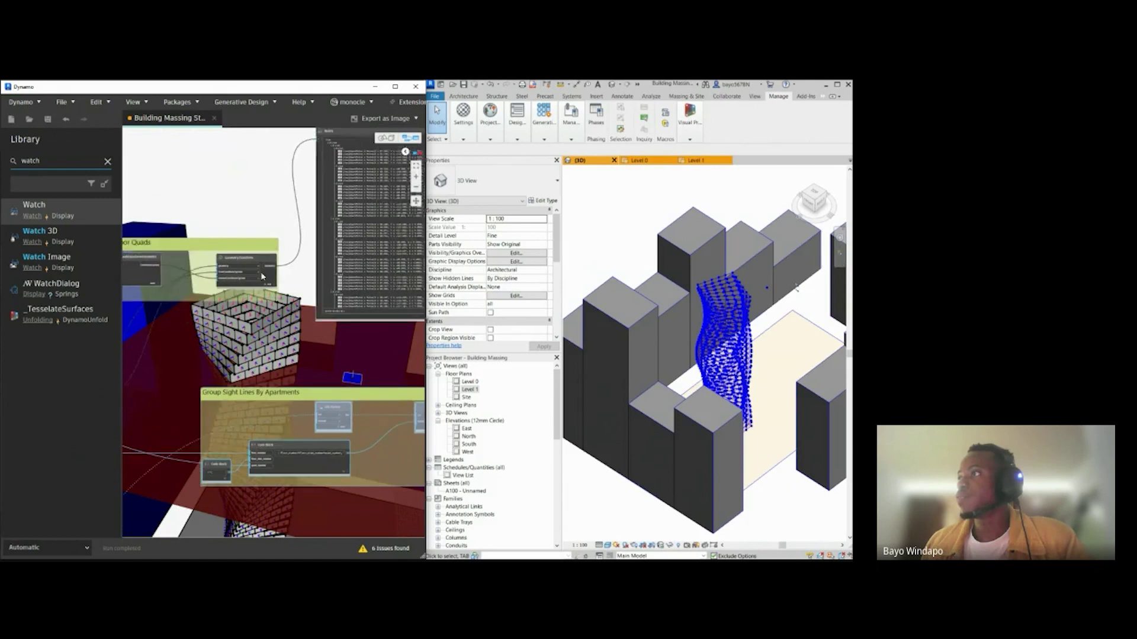
pyautogui.click(318, 425)
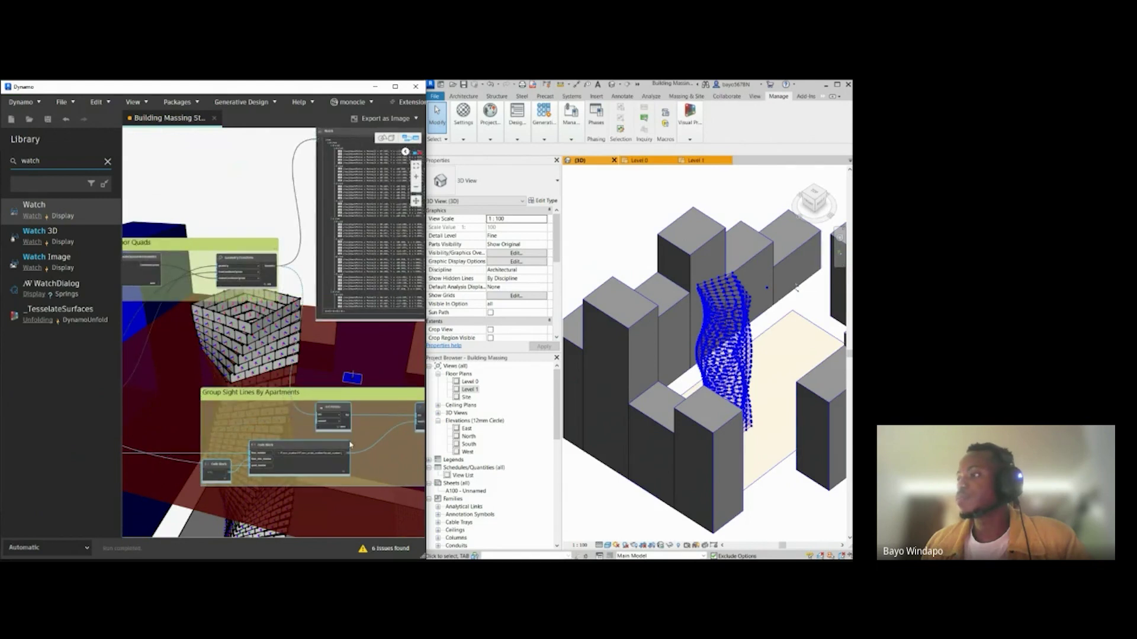
# Step: Connect the List.Flatten output to the Watch node and examine the flattened sight line list
pyautogui.moveTo(350, 439); pyautogui.dragTo(228, 429, button='middle')
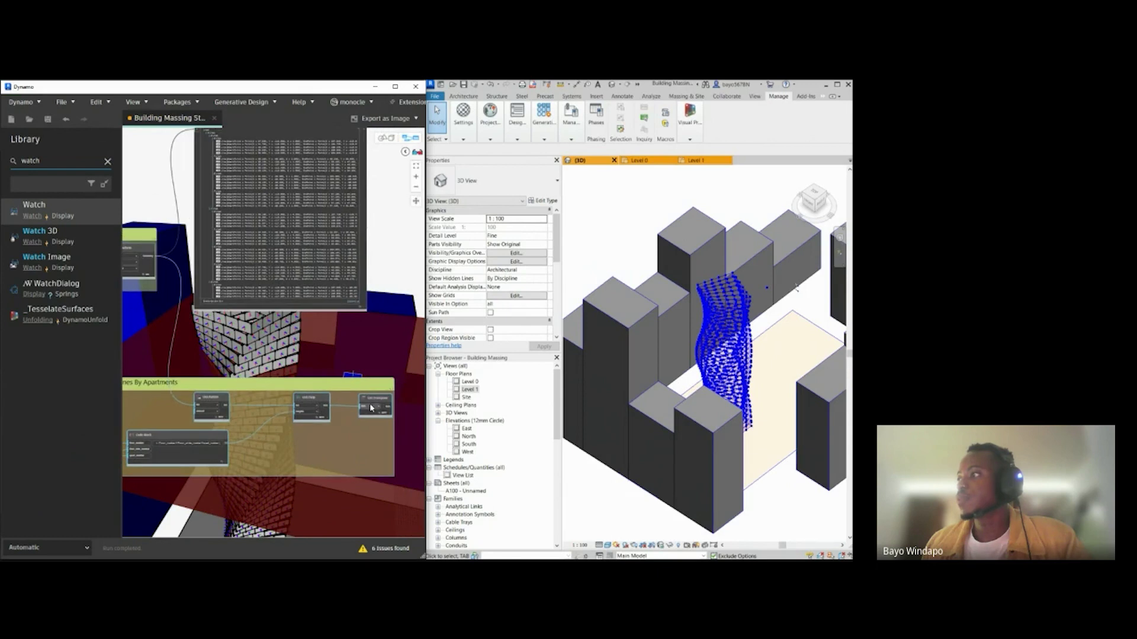
pyautogui.scroll(5, 391, 408)
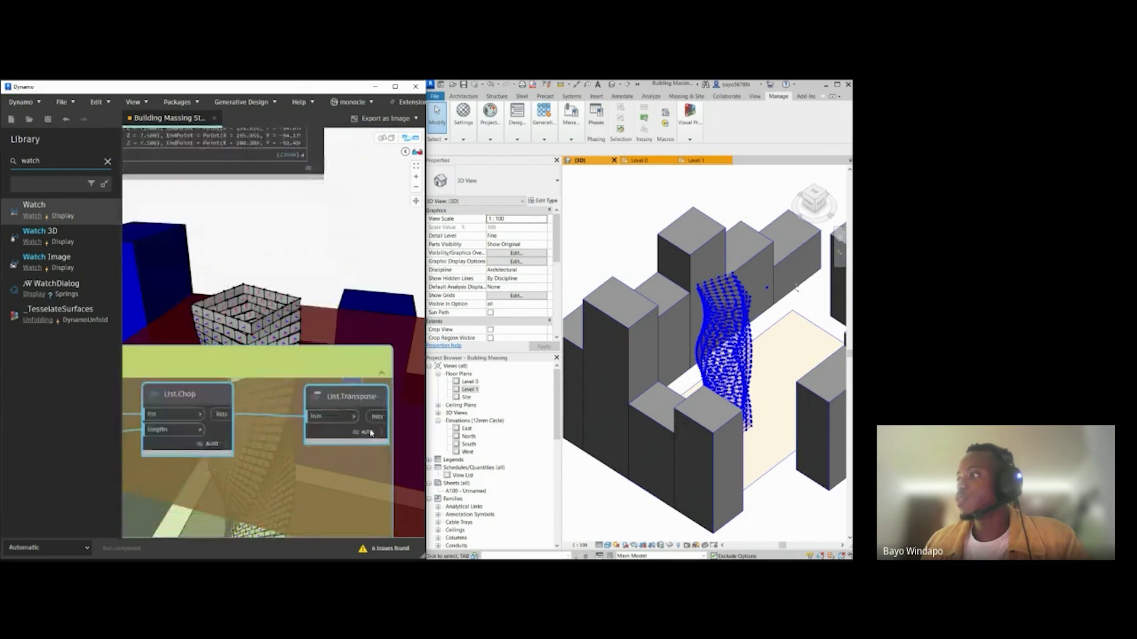
pyautogui.scroll(-5, 371, 438)
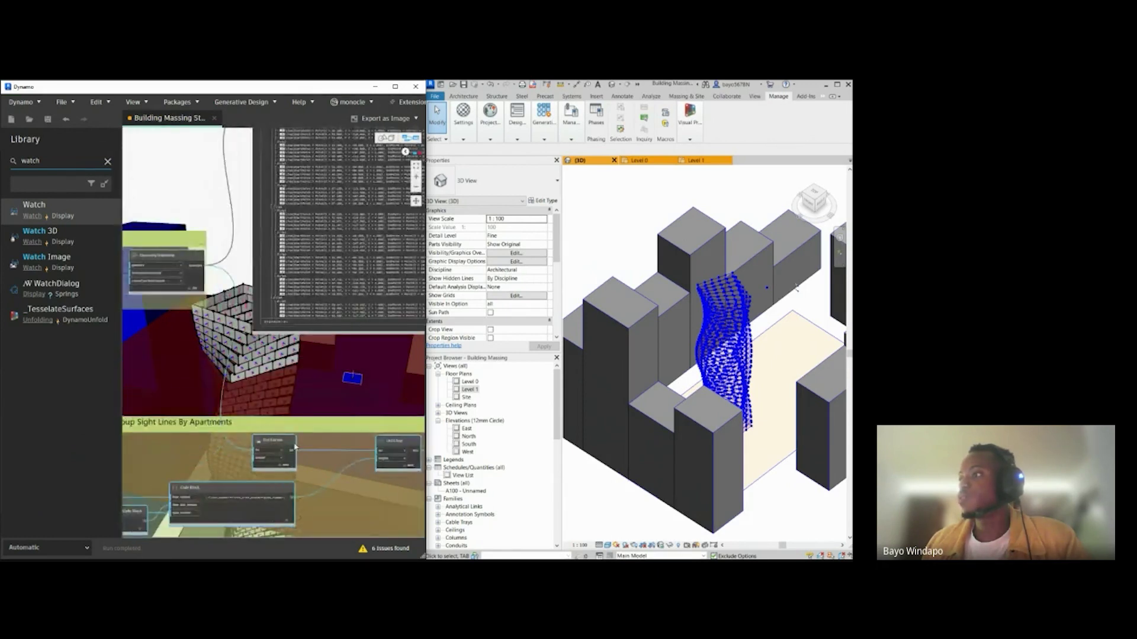
pyautogui.scroll(3, 308, 382)
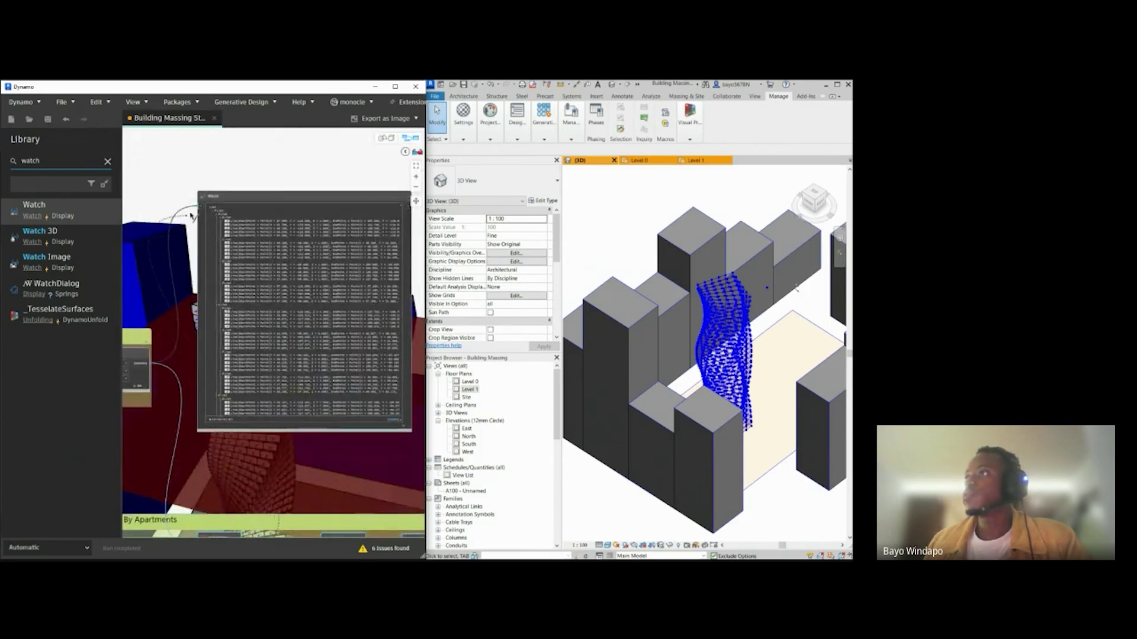
pyautogui.click(199, 211)
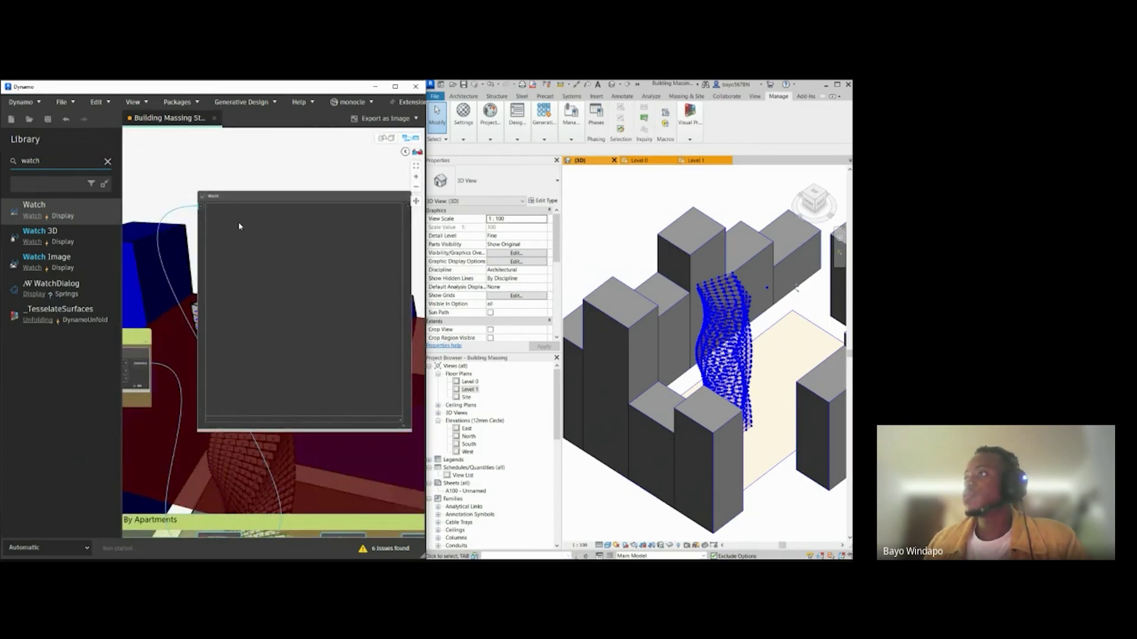
pyautogui.scroll(-5, 299, 290)
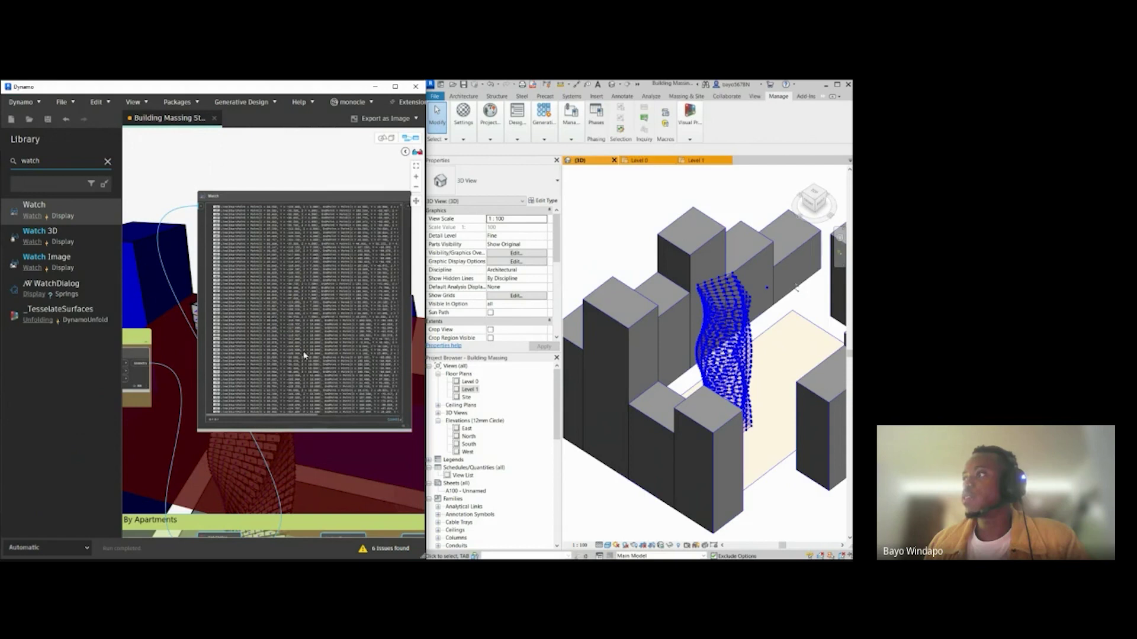
pyautogui.scroll(3, 394, 429)
pyautogui.scroll(2, 394, 429)
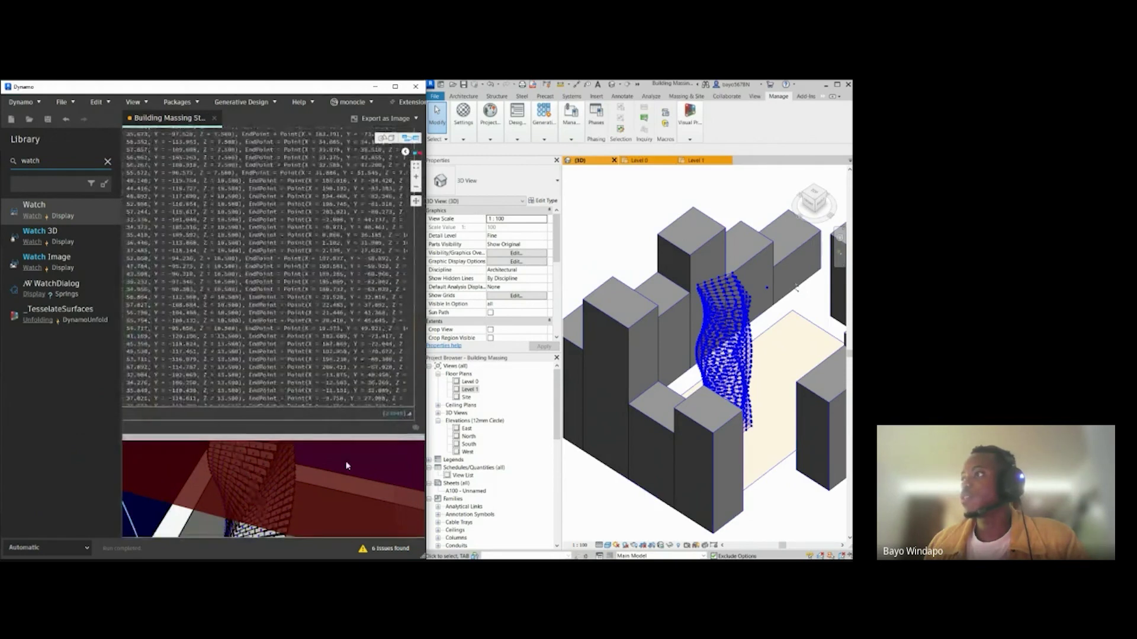
# Step: Connect the List.Chop output to the Watch node in place of the List.Flatten output
pyautogui.scroll(-3, 347, 466)
pyautogui.moveTo(277, 406); pyautogui.dragTo(267, 284, button='middle')
pyautogui.scroll(1, 331, 432)
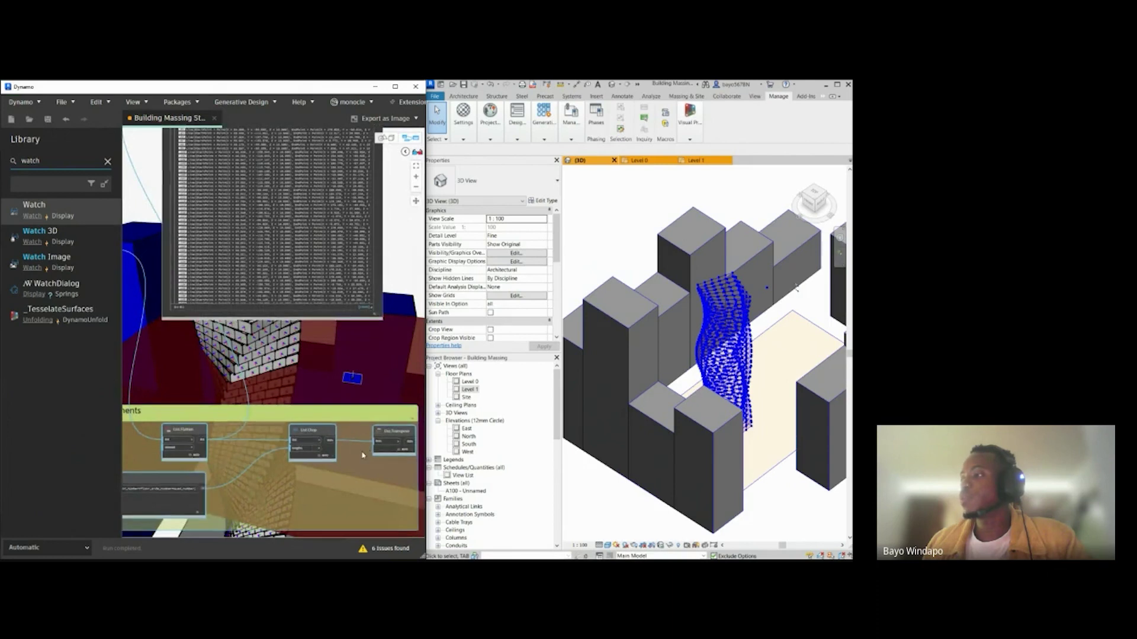
pyautogui.moveTo(363, 455); pyautogui.dragTo(361, 462, button='middle')
pyautogui.moveTo(289, 302); pyautogui.dragTo(317, 474, button='middle')
pyautogui.click(188, 268)
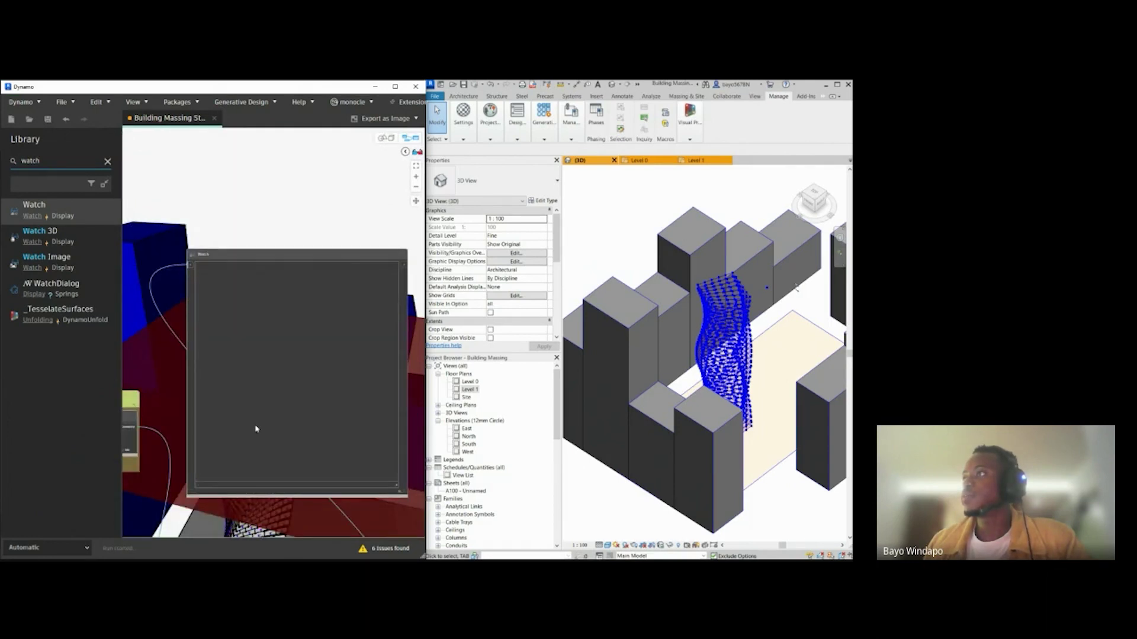
# Step: Examine the chopped sight line sublists in the Watch node
pyautogui.moveTo(252, 465); pyautogui.dragTo(271, 416, button='middle')
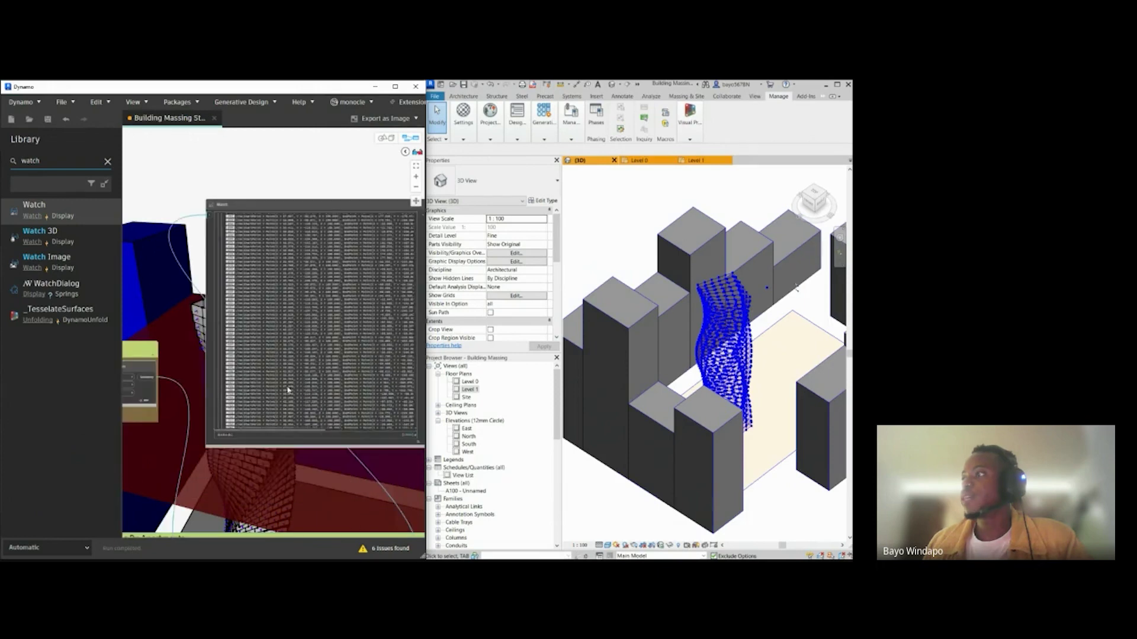
pyautogui.scroll(-10, 280, 392)
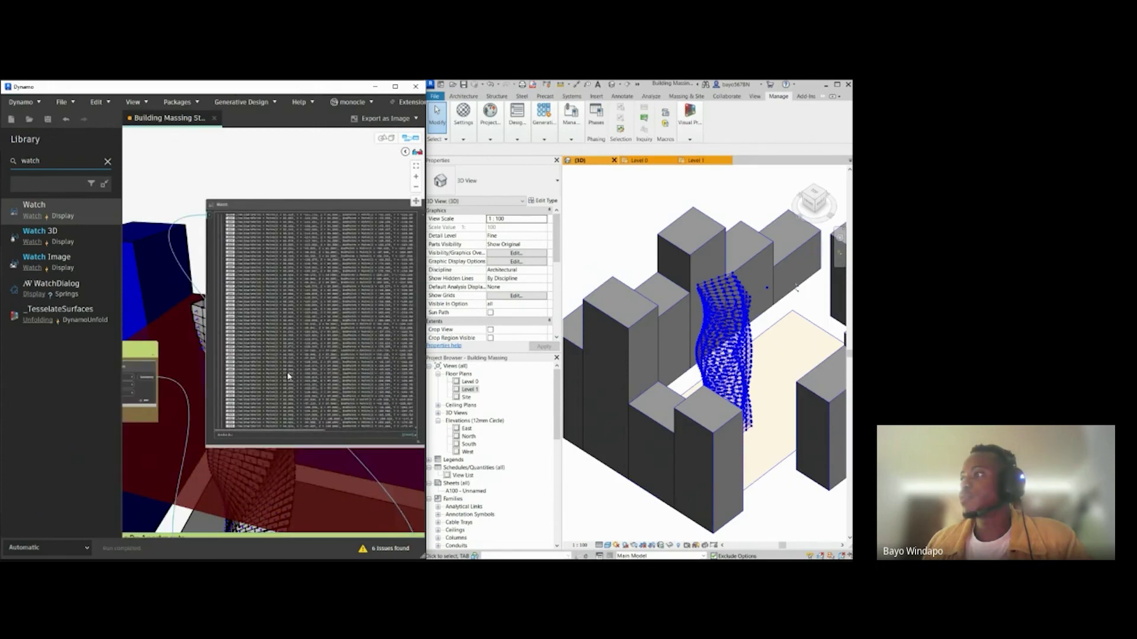
pyautogui.scroll(-15, 284, 357)
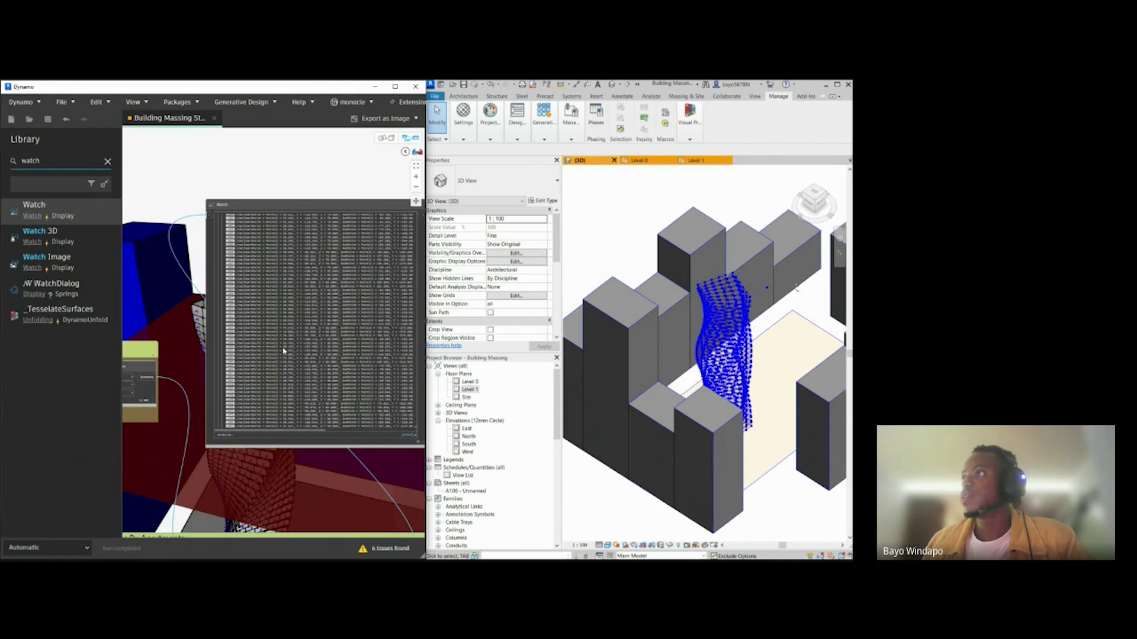
pyautogui.moveTo(273, 452); pyautogui.dragTo(217, 466, button='middle')
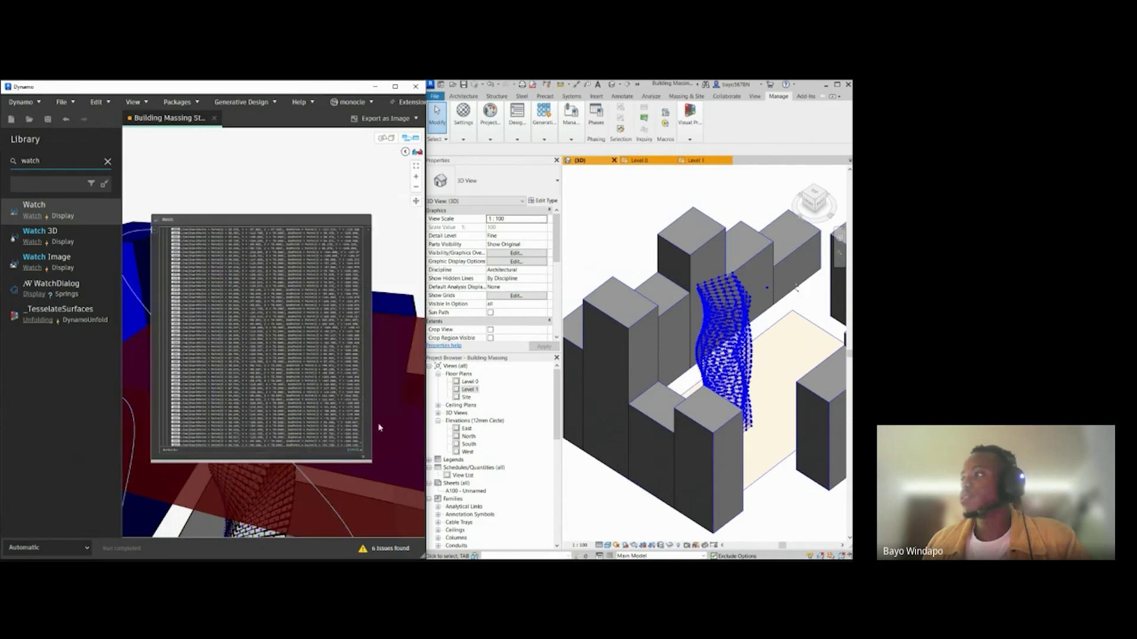
pyautogui.moveTo(298, 402); pyautogui.dragTo(292, 249, button='middle')
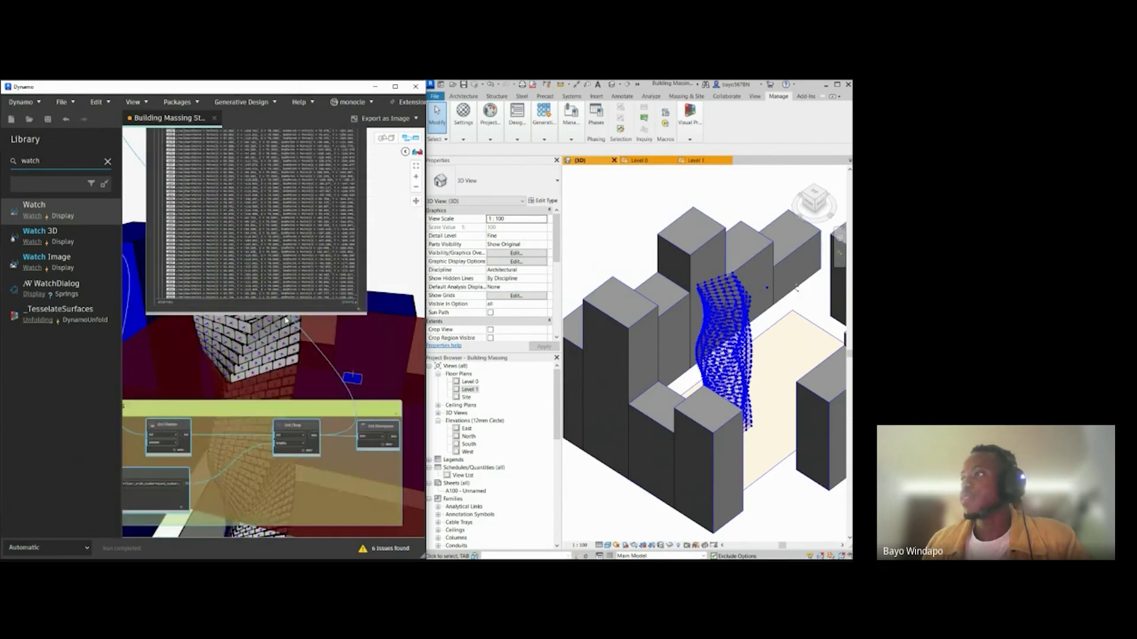
pyautogui.moveTo(207, 183); pyautogui.dragTo(233, 299, button='middle')
pyautogui.moveTo(351, 478); pyautogui.dragTo(373, 527, button='middle')
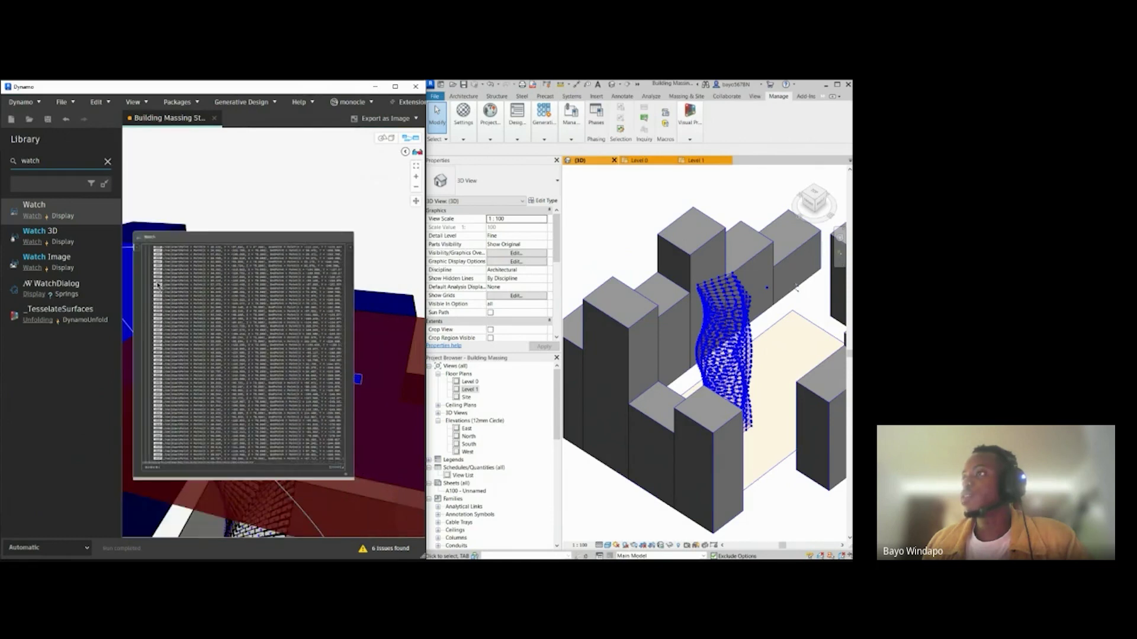
pyautogui.click(136, 248)
pyautogui.moveTo(166, 240); pyautogui.dragTo(198, 243)
pyautogui.scroll(3, 169, 373)
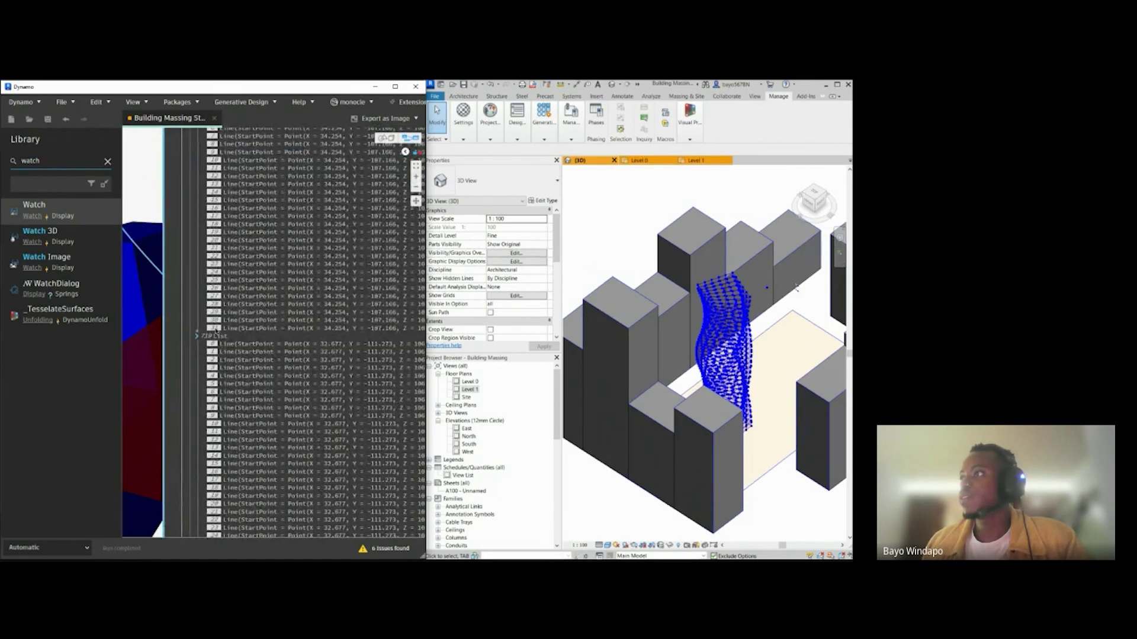
pyautogui.scroll(-8, 213, 328)
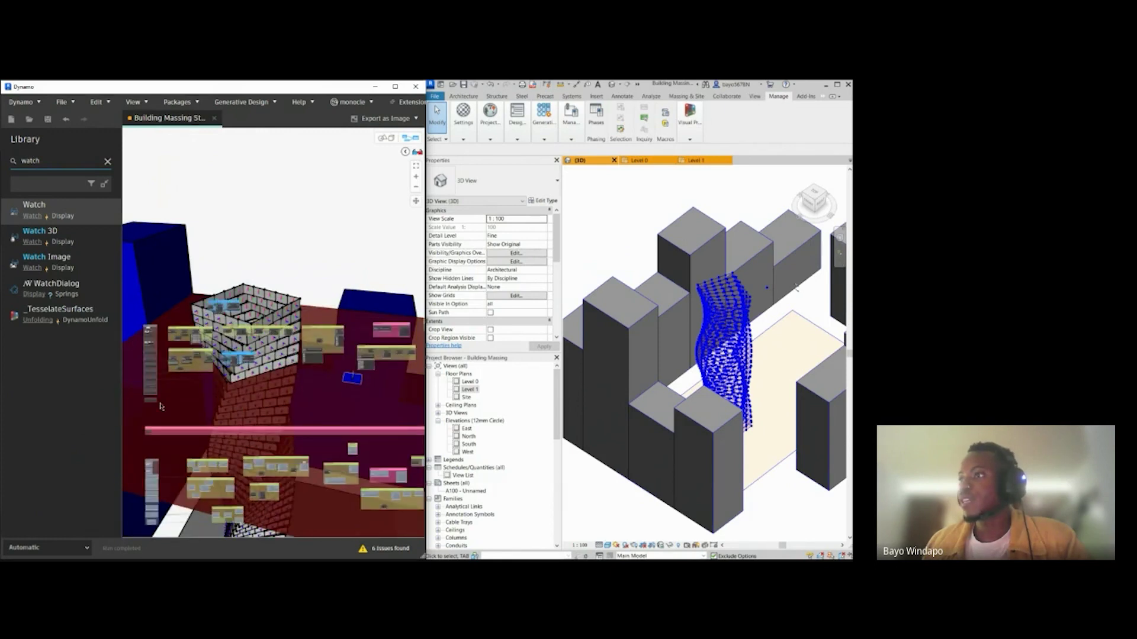
# Step: Check the value of the IN_Sight Line Number slider in the Inputs group
pyautogui.scroll(5, 140, 393)
pyautogui.scroll(3, 139, 393)
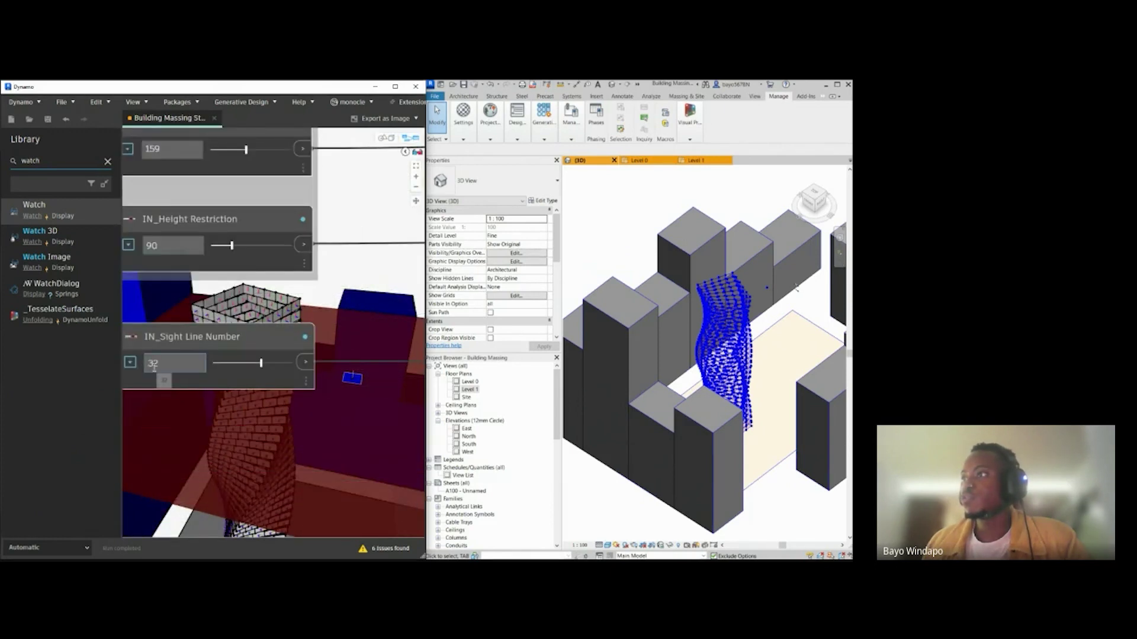
pyautogui.scroll(1, 188, 385)
pyautogui.moveTo(188, 385); pyautogui.dragTo(194, 357)
pyautogui.scroll(-5, 197, 467)
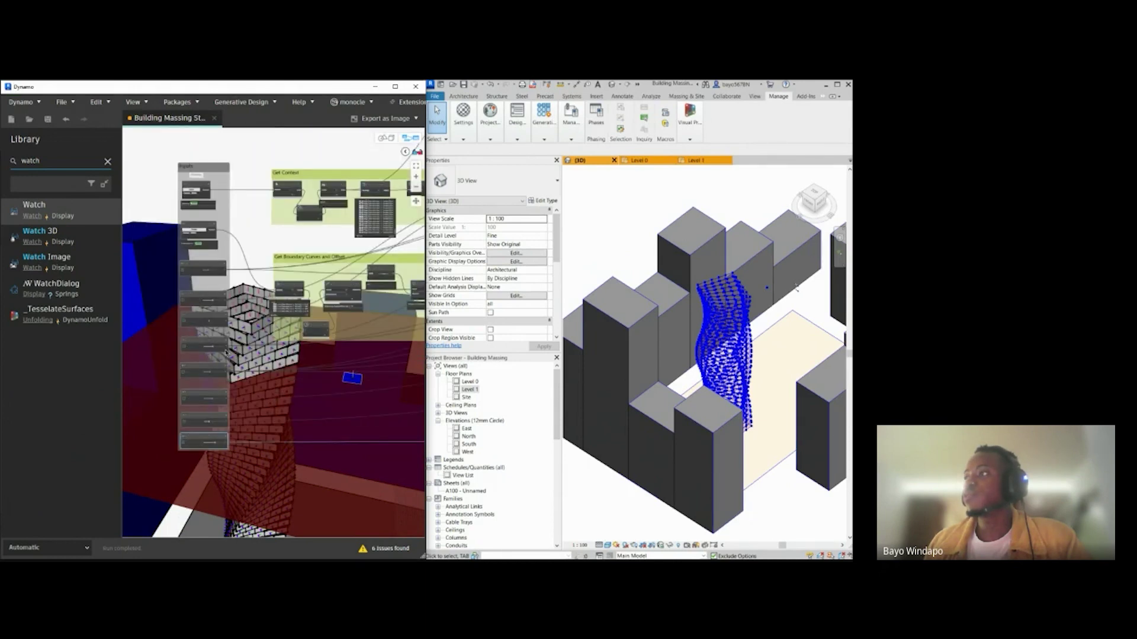
pyautogui.scroll(-5, 225, 382)
# Step: Delete the Watch node above the Group Sight Lines By Apartments group
pyautogui.moveTo(312, 404); pyautogui.dragTo(179, 429, button='middle')
pyautogui.scroll(4, 178, 429)
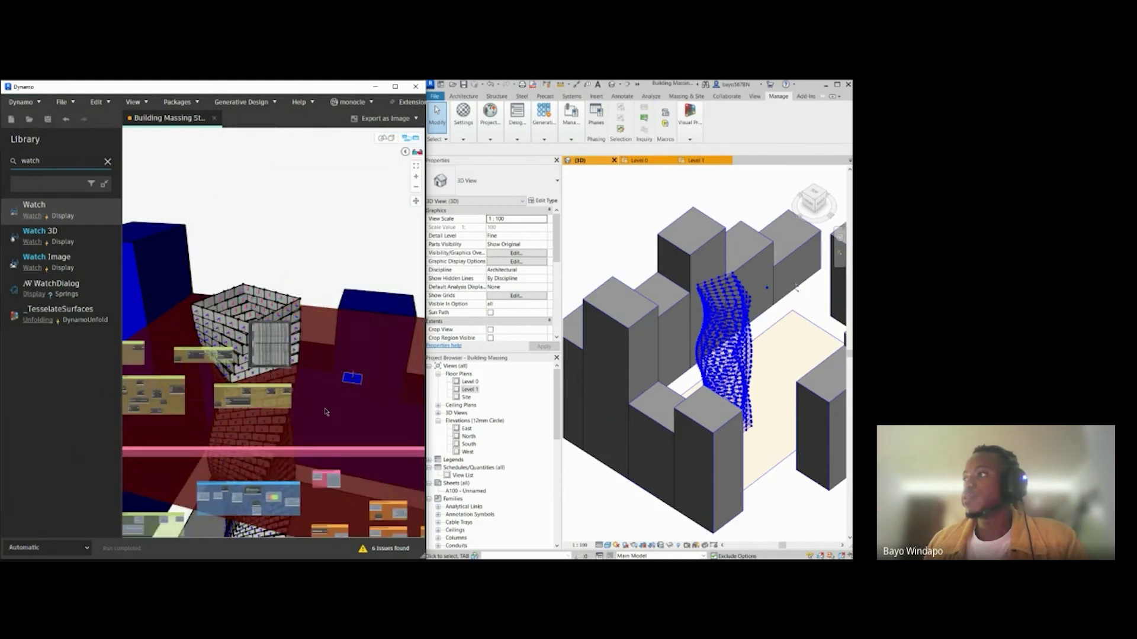
pyautogui.scroll(5, 242, 320)
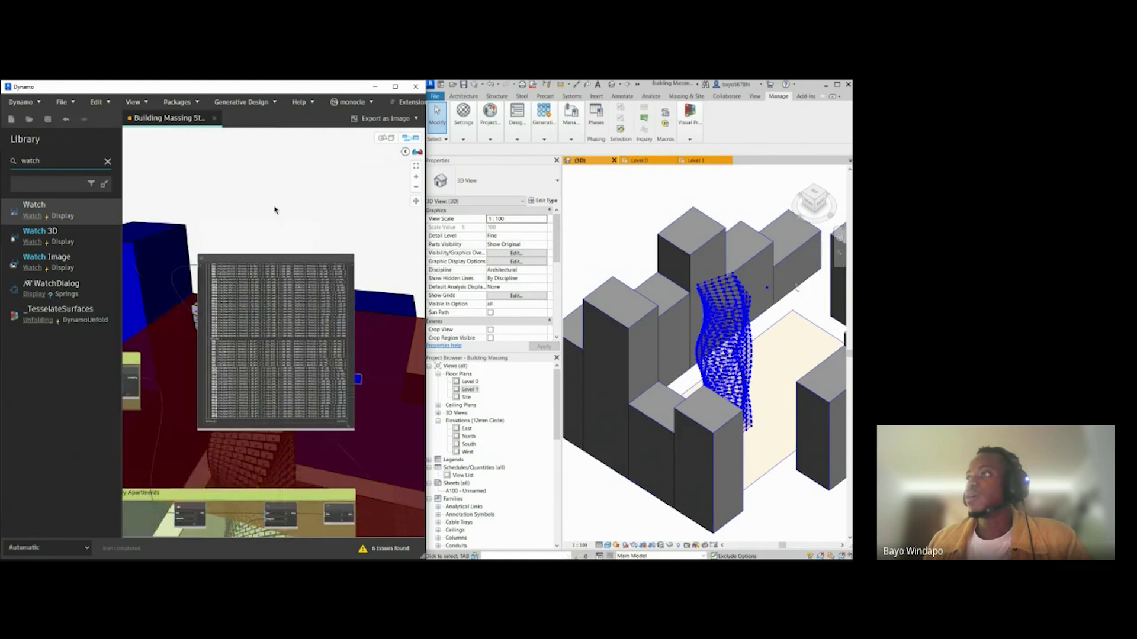
pyautogui.moveTo(222, 245); pyautogui.dragTo(216, 282)
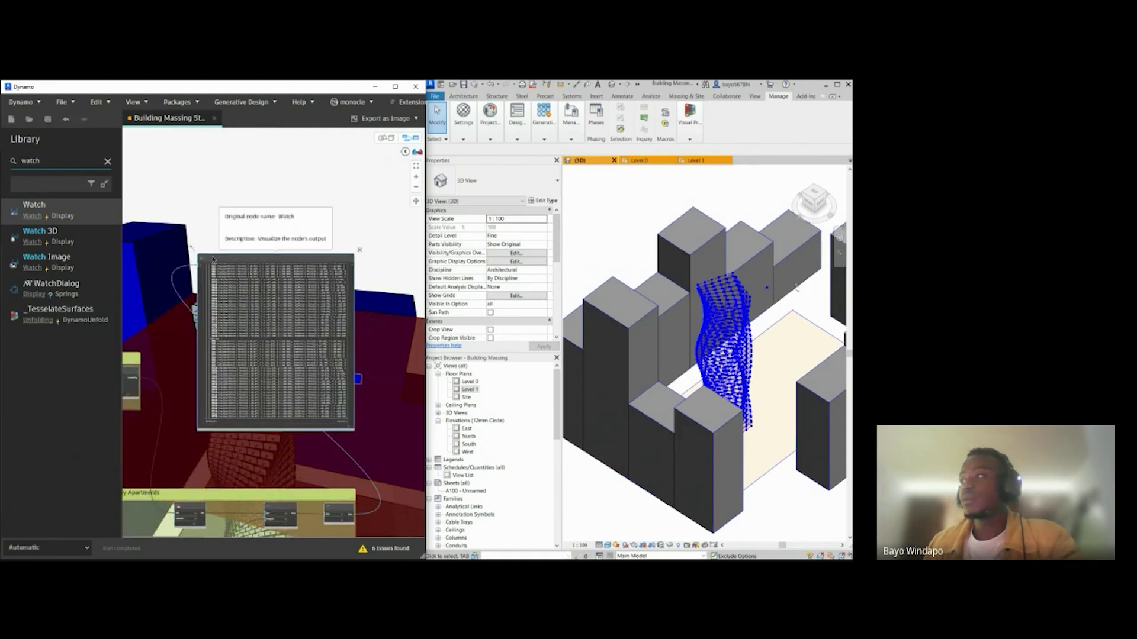
pyautogui.press('Delete')
pyautogui.scroll(-2, 231, 419)
pyautogui.moveTo(230, 419); pyautogui.dragTo(279, 338, button='middle')
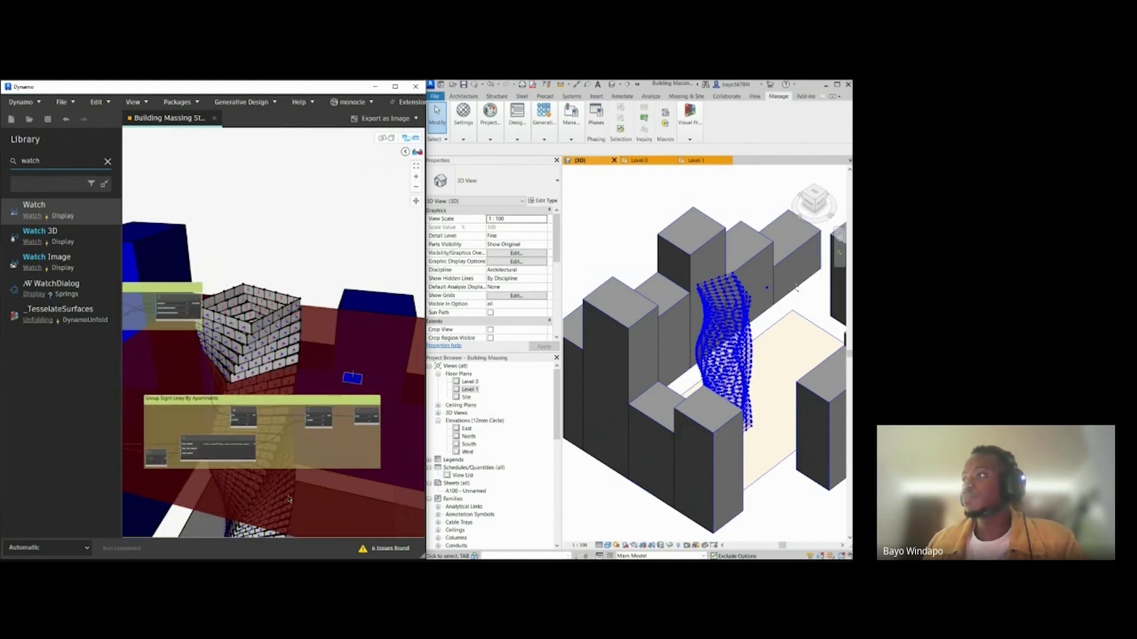
# Step: Place a copy of the Color Quads By Sight Line Intersections group beside the Group Sight Lines By Apartments group
pyautogui.moveTo(287, 496); pyautogui.dragTo(266, 411, button='middle')
pyautogui.scroll(-4, 266, 411)
pyautogui.moveTo(349, 533); pyautogui.dragTo(348, 427, button='middle')
pyautogui.scroll(4, 183, 424)
pyautogui.moveTo(199, 436); pyautogui.dragTo(339, 428, button='middle')
pyautogui.moveTo(242, 434); pyautogui.dragTo(338, 422, button='middle')
pyautogui.moveTo(423, 390); pyautogui.dragTo(193, 403, button='middle')
pyautogui.scroll(2, 332, 398)
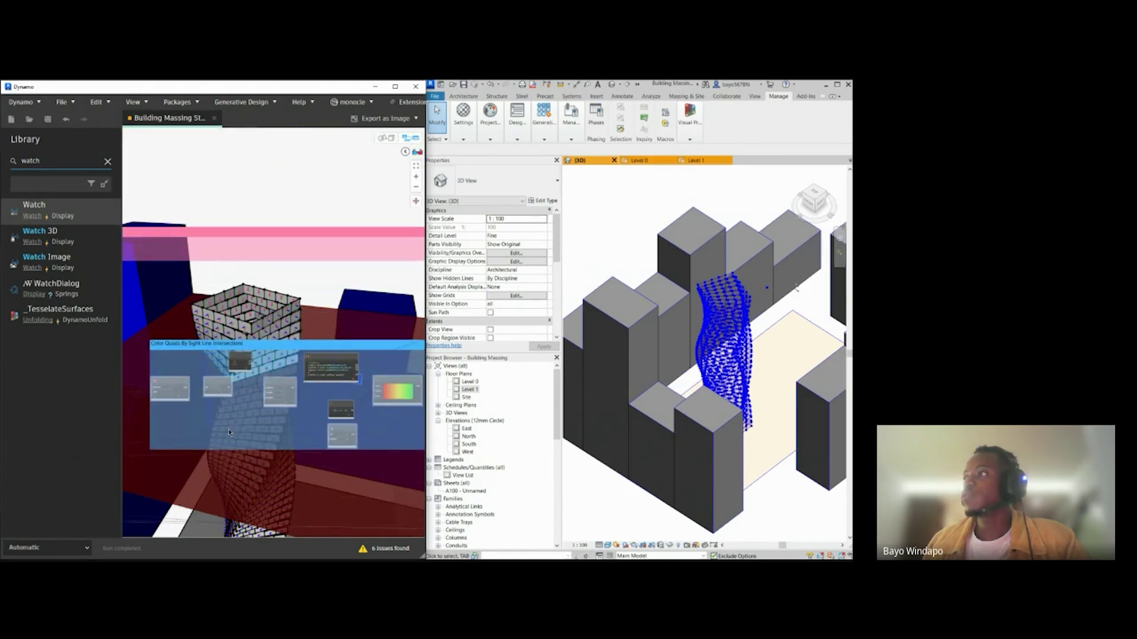
pyautogui.scroll(1, 190, 402)
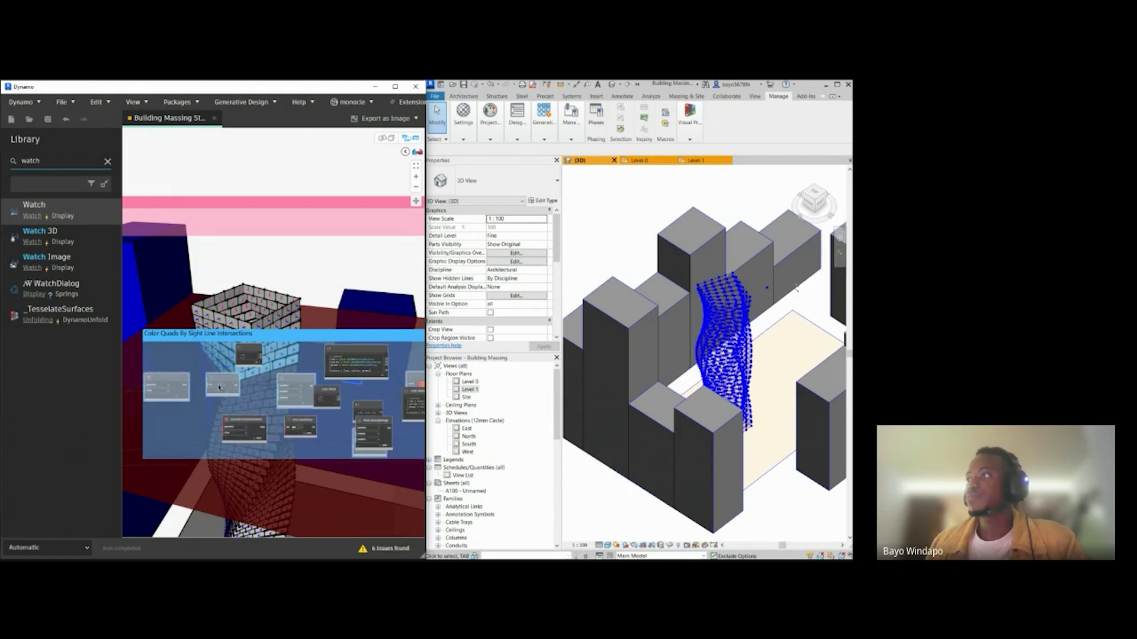
pyautogui.scroll(-5, 204, 404)
pyautogui.moveTo(251, 395); pyautogui.dragTo(295, 256)
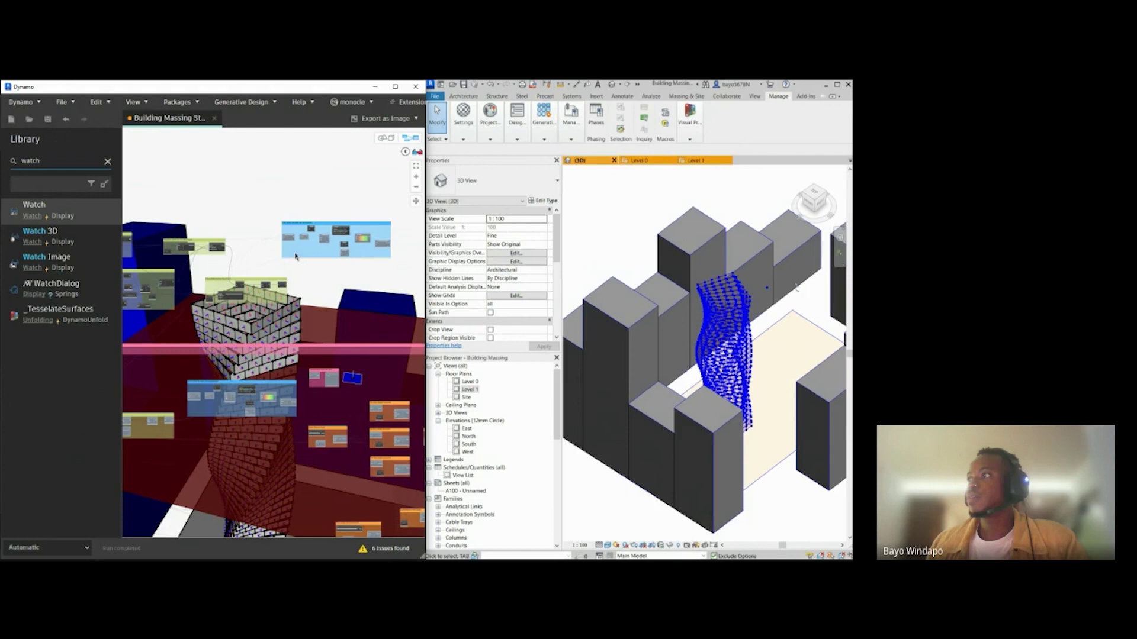
# Step: Connect the List.Transpose output of the apartments group to the geometry input of Geometry.DoesIntersect
pyautogui.scroll(6, 278, 246)
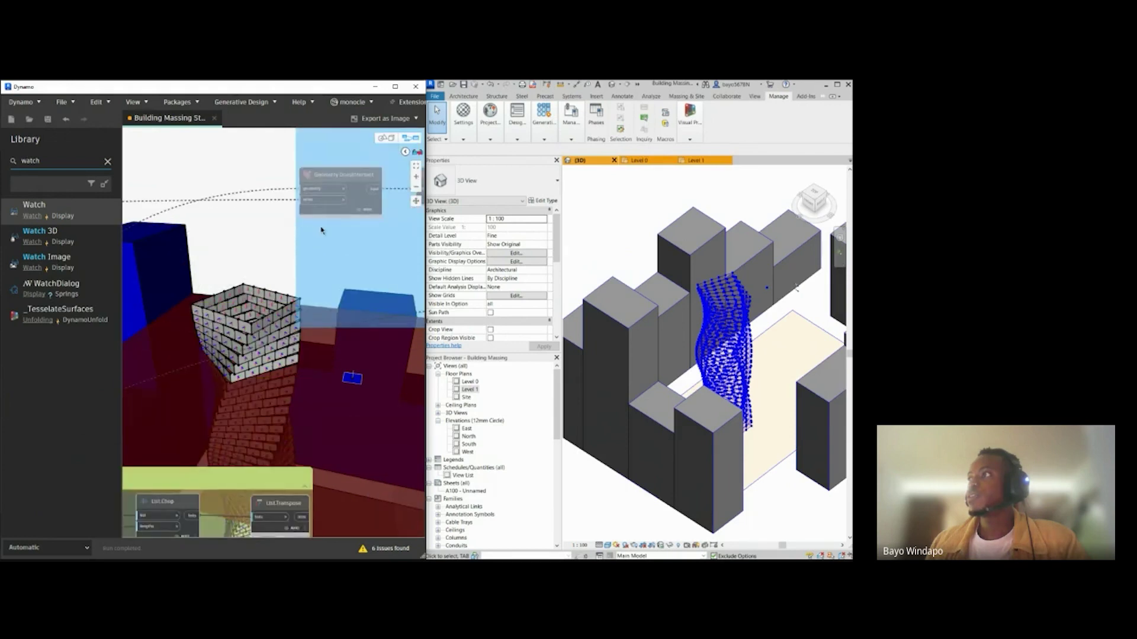
pyautogui.moveTo(290, 201); pyautogui.dragTo(281, 266, button='middle')
pyautogui.scroll(2, 305, 267)
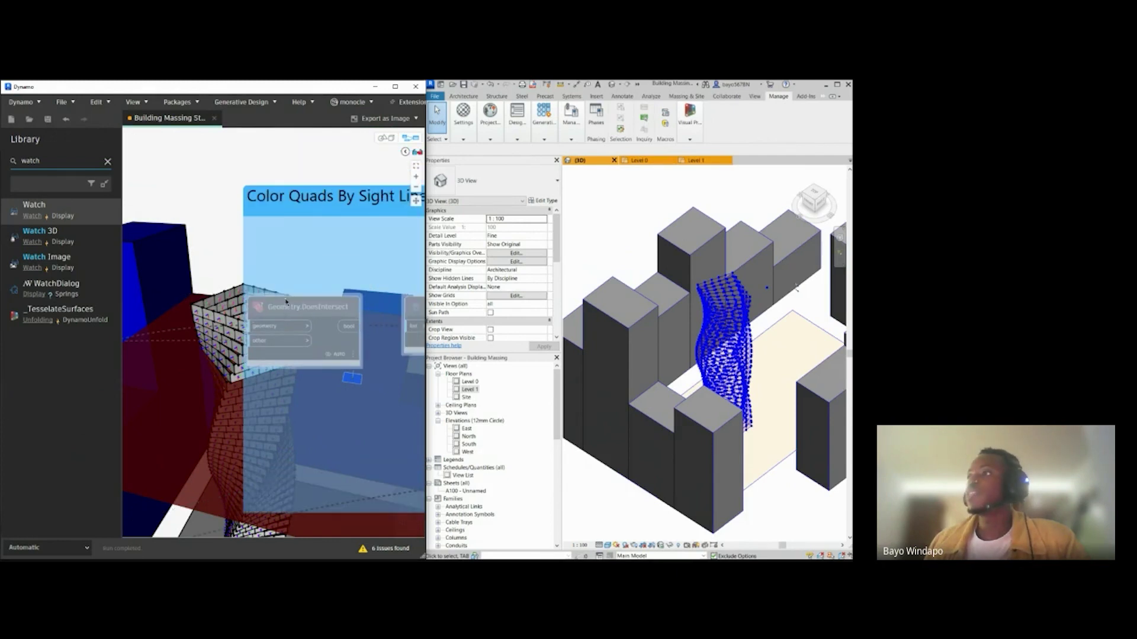
pyautogui.scroll(1, 254, 334)
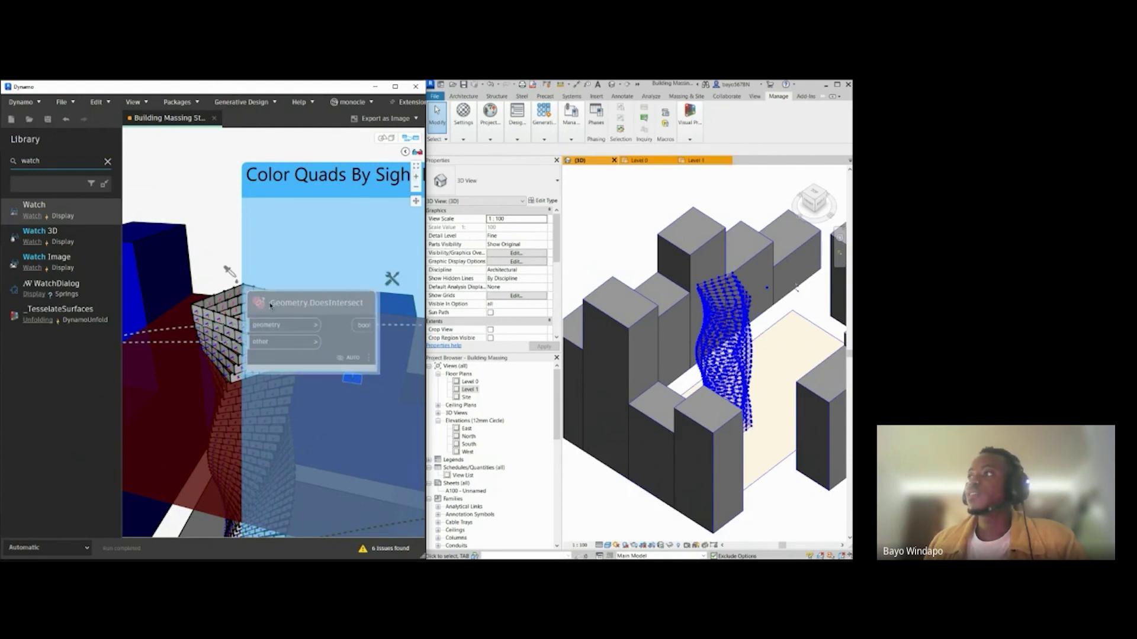
pyautogui.scroll(-4, 266, 323)
pyautogui.moveTo(194, 373); pyautogui.dragTo(230, 352, button='middle')
pyautogui.moveTo(196, 457); pyautogui.dragTo(190, 425, button='middle')
pyautogui.scroll(2, 323, 267)
pyautogui.scroll(3, 322, 268)
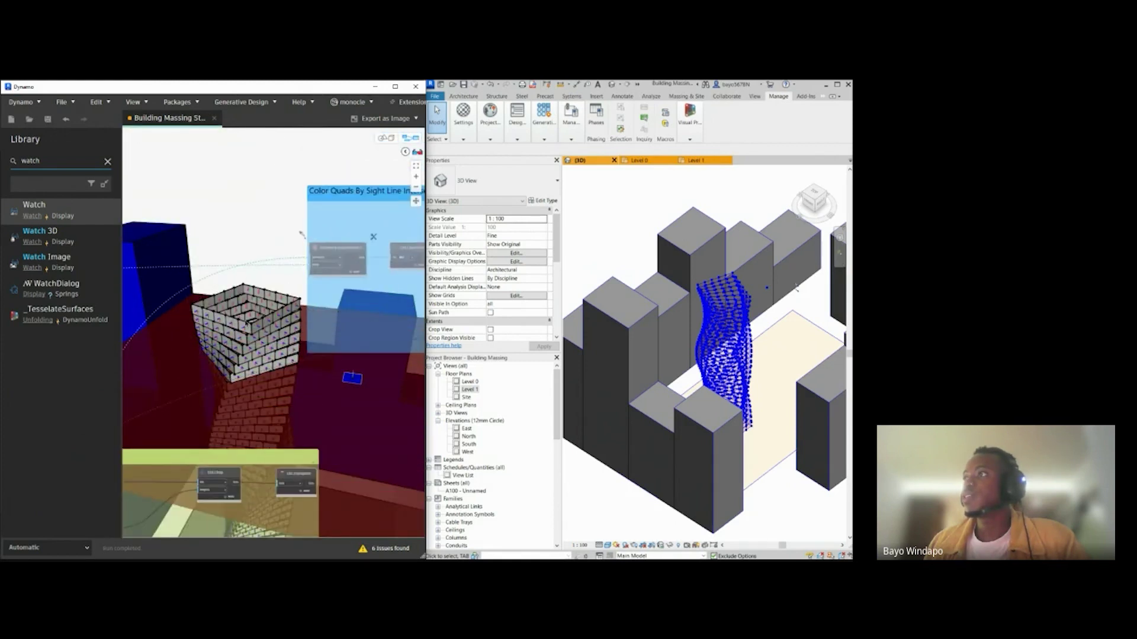
pyautogui.moveTo(288, 493); pyautogui.dragTo(296, 473, button='middle')
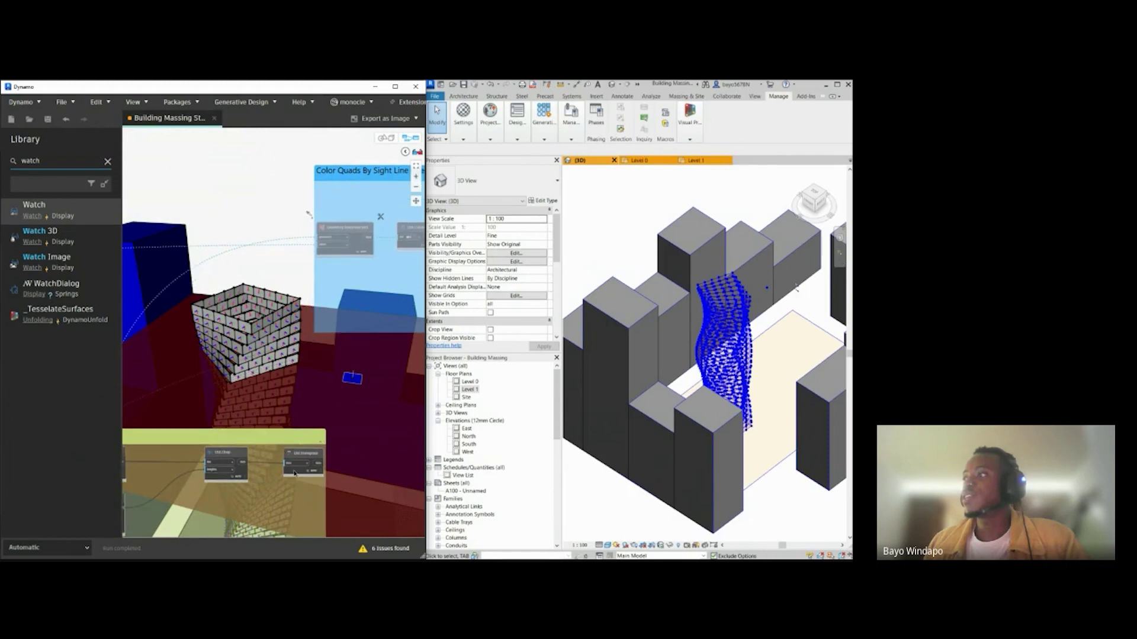
pyautogui.moveTo(300, 473)
pyautogui.click(319, 464)
pyautogui.scroll(3, 302, 301)
pyautogui.moveTo(302, 301); pyautogui.dragTo(255, 361, button='middle')
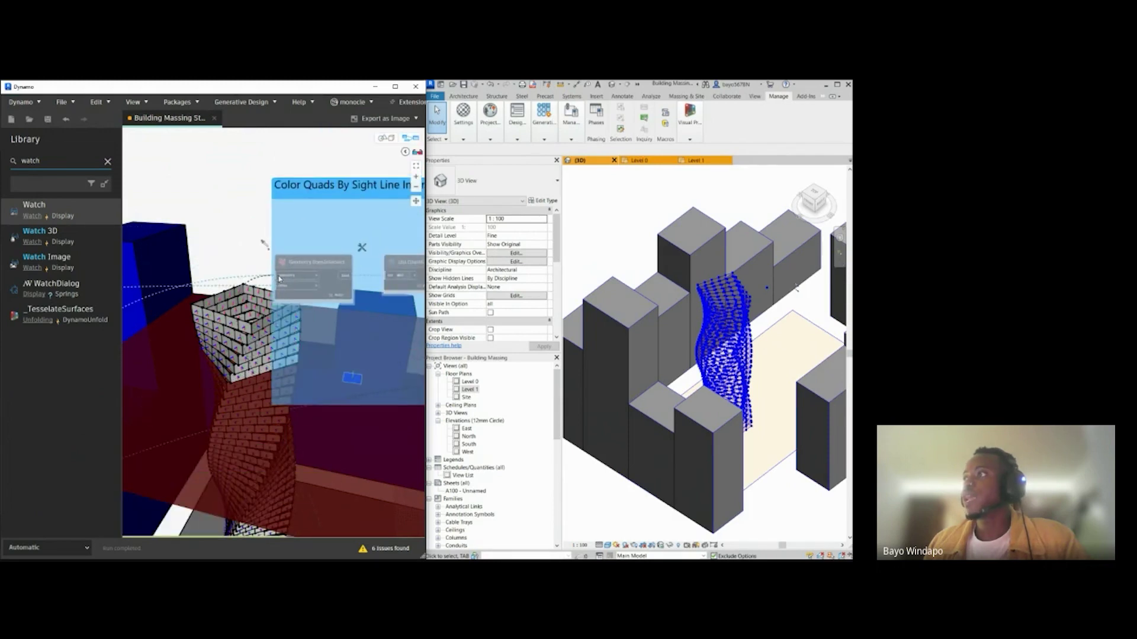
# Step: Connect the Solid.ByUnion output in the Get Context group to the other input of Geometry.DoesIntersect
pyautogui.scroll(-8, 178, 343)
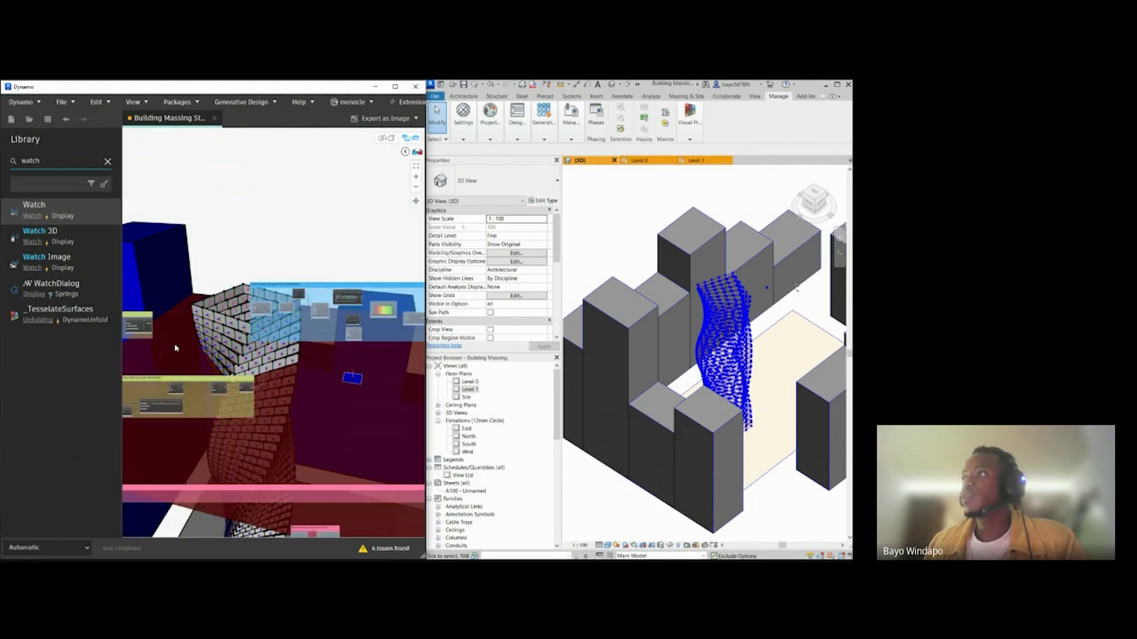
pyautogui.scroll(6, 174, 343)
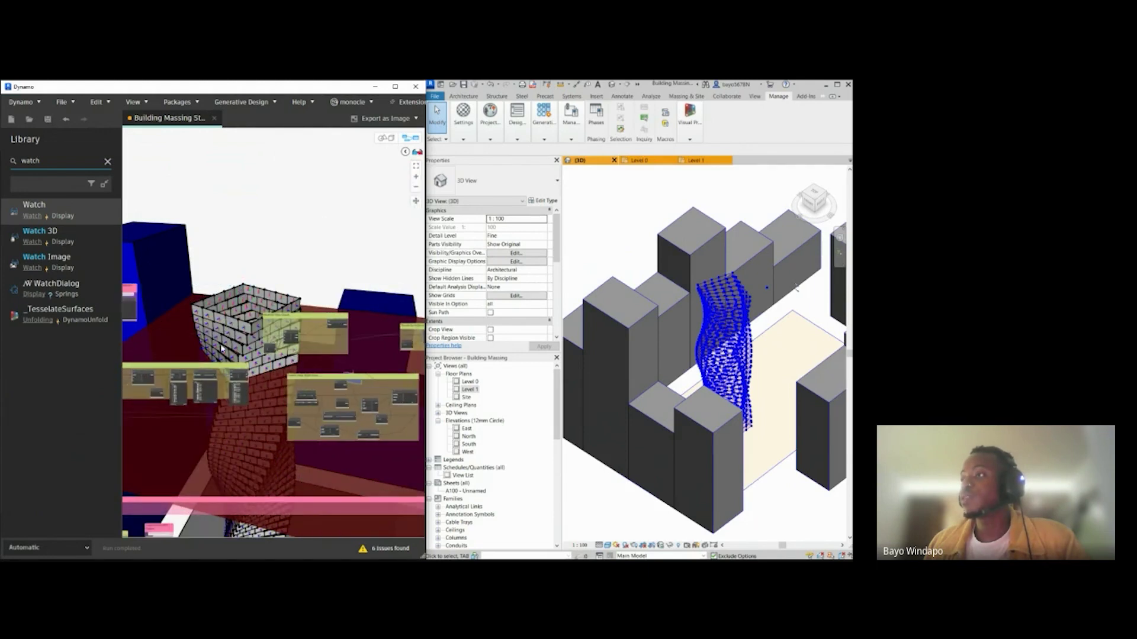
pyautogui.moveTo(221, 349); pyautogui.dragTo(270, 354, button='middle')
pyautogui.moveTo(172, 348); pyautogui.dragTo(355, 362, button='middle')
pyautogui.moveTo(147, 365); pyautogui.dragTo(264, 356, button='middle')
pyautogui.moveTo(175, 335); pyautogui.dragTo(227, 358, button='middle')
pyautogui.scroll(5, 226, 358)
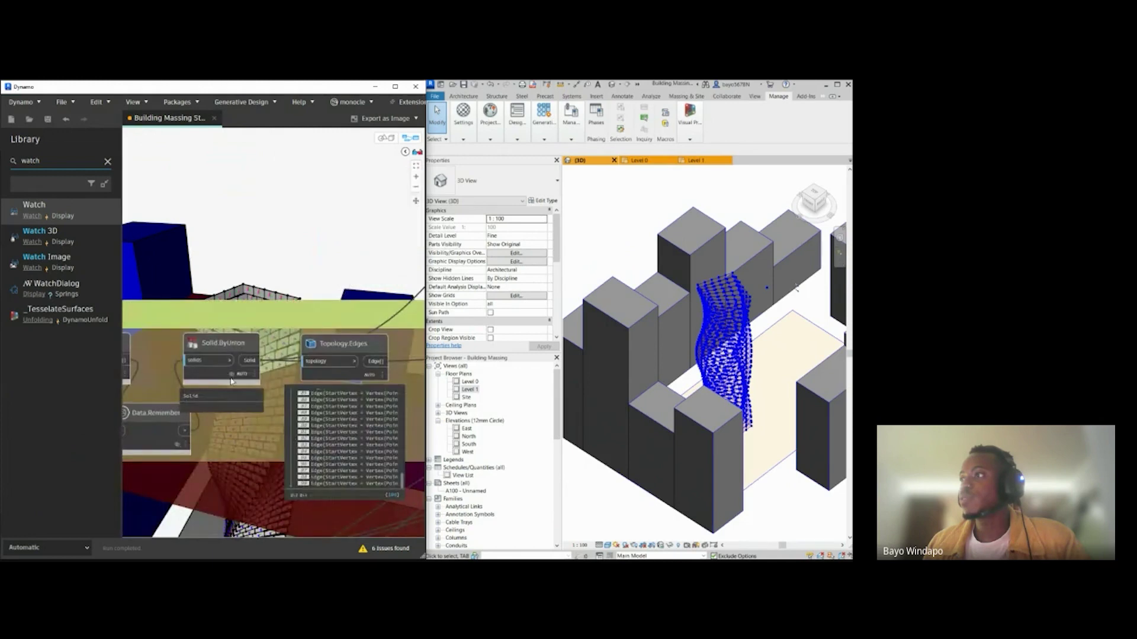
pyautogui.scroll(-6, 205, 343)
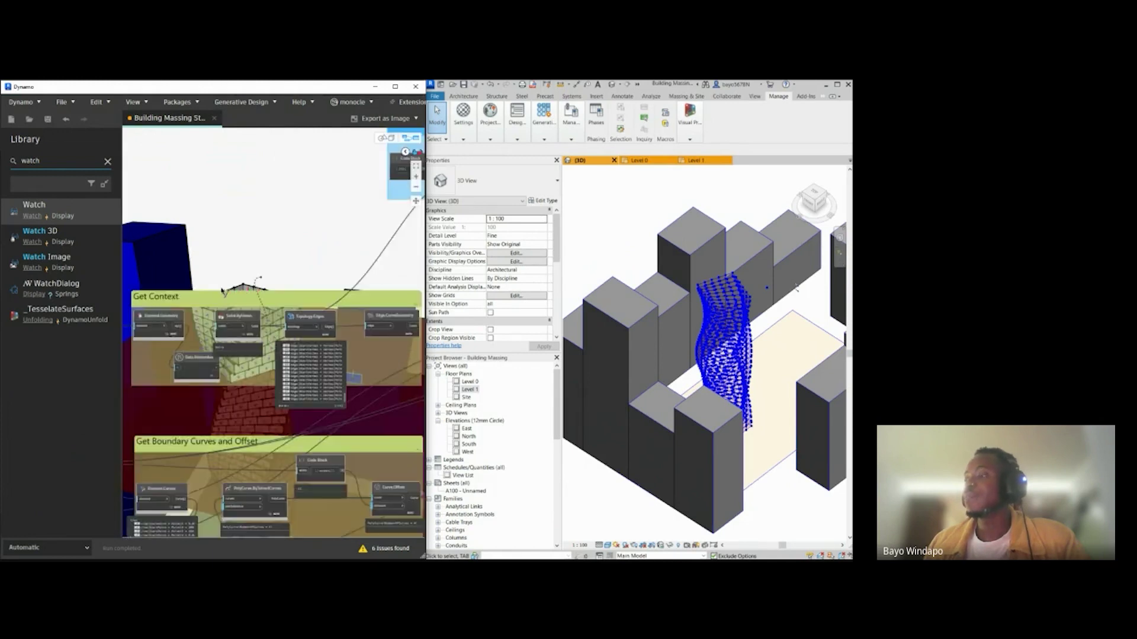
pyautogui.scroll(4, 205, 343)
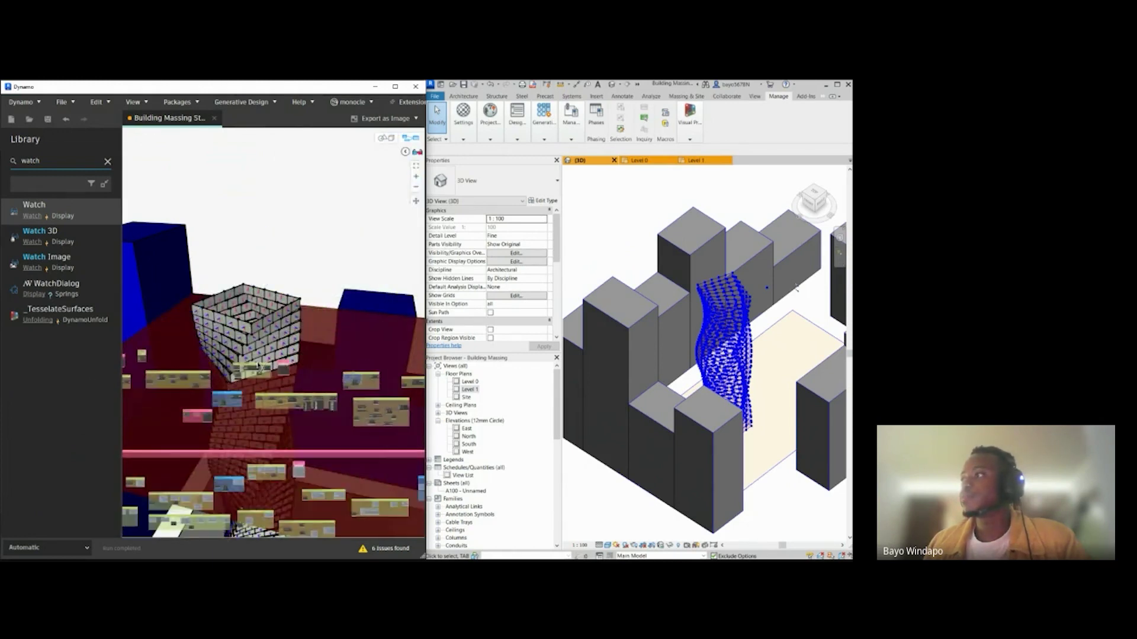
pyautogui.scroll(3, 311, 363)
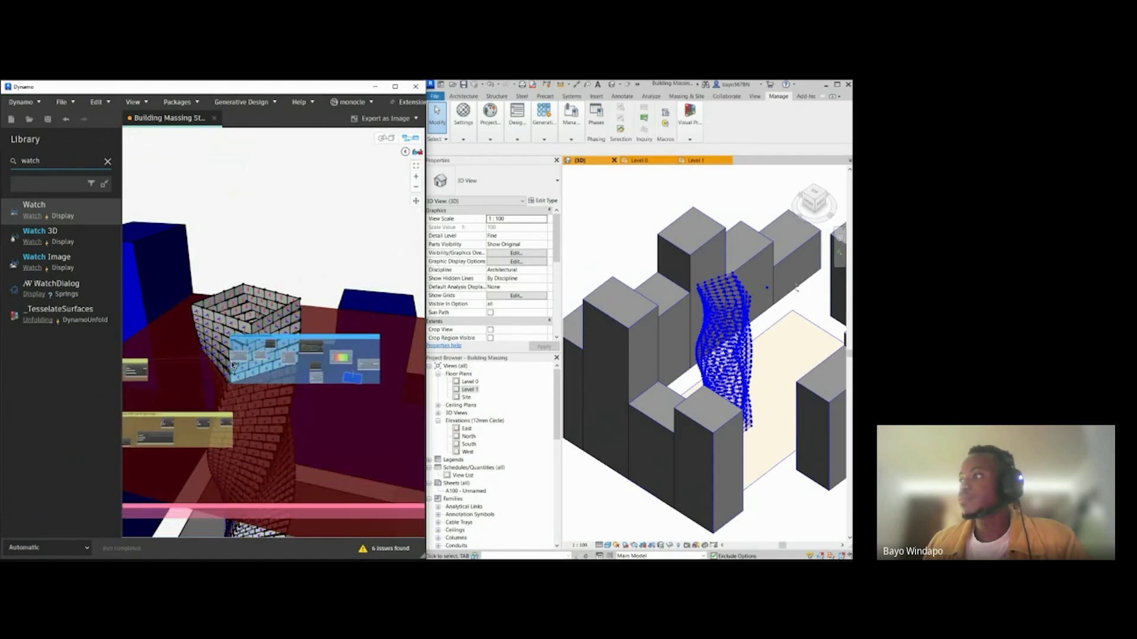
pyautogui.scroll(3, 224, 363)
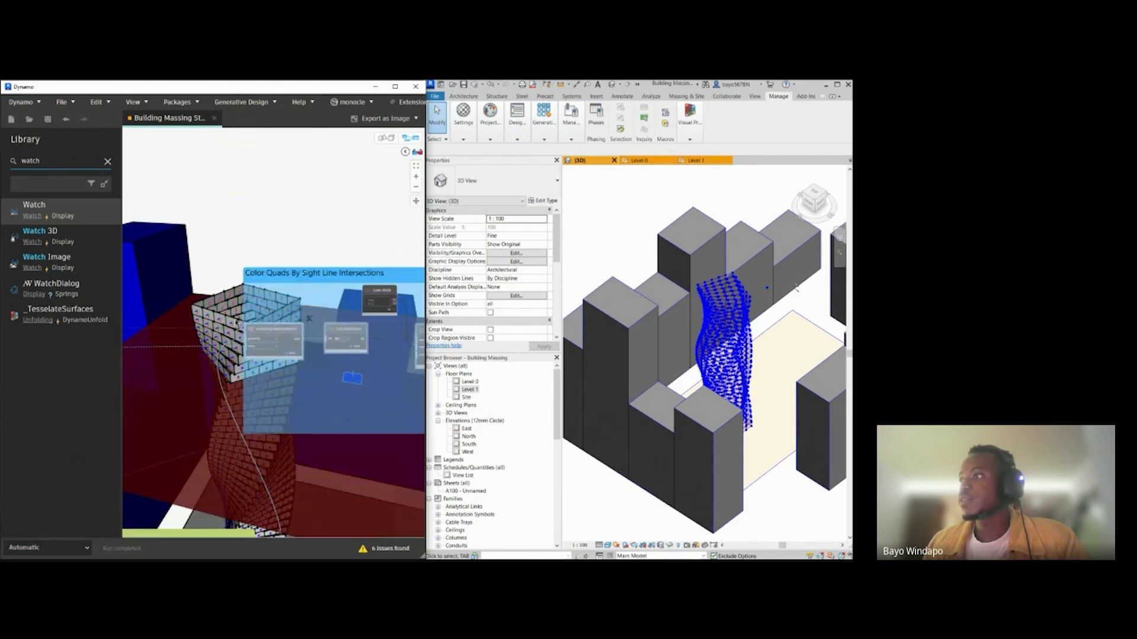
# Step: Examine the list of intersection results in the preview of Geometry.DoesIntersect
pyautogui.scroll(4, 237, 365)
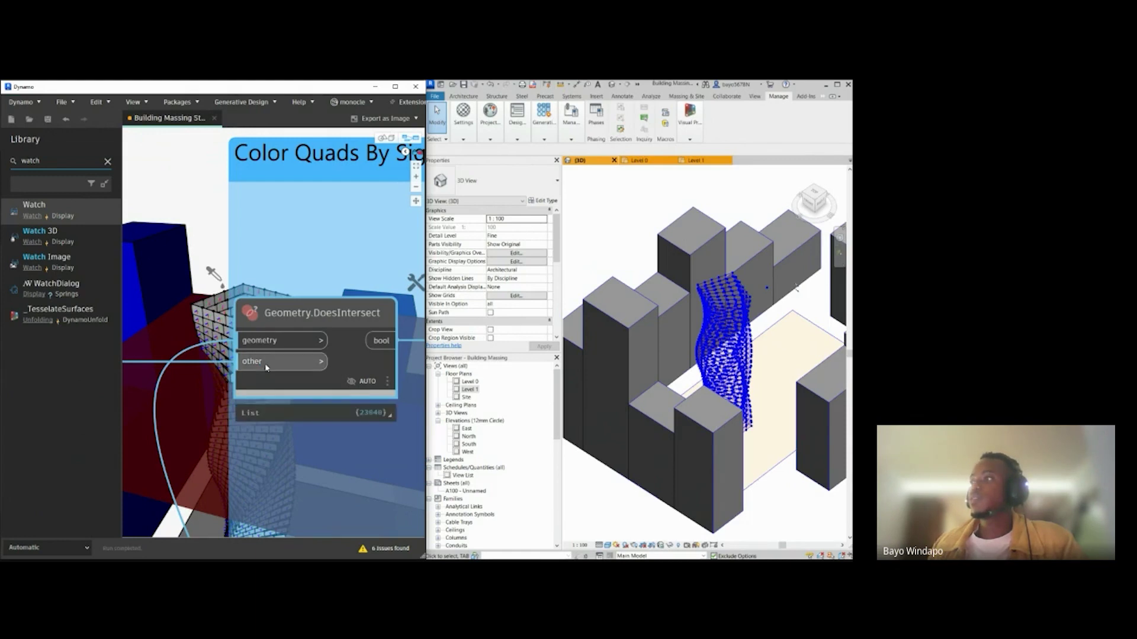
pyautogui.moveTo(317, 456); pyautogui.dragTo(254, 352, button='middle')
pyautogui.moveTo(306, 279)
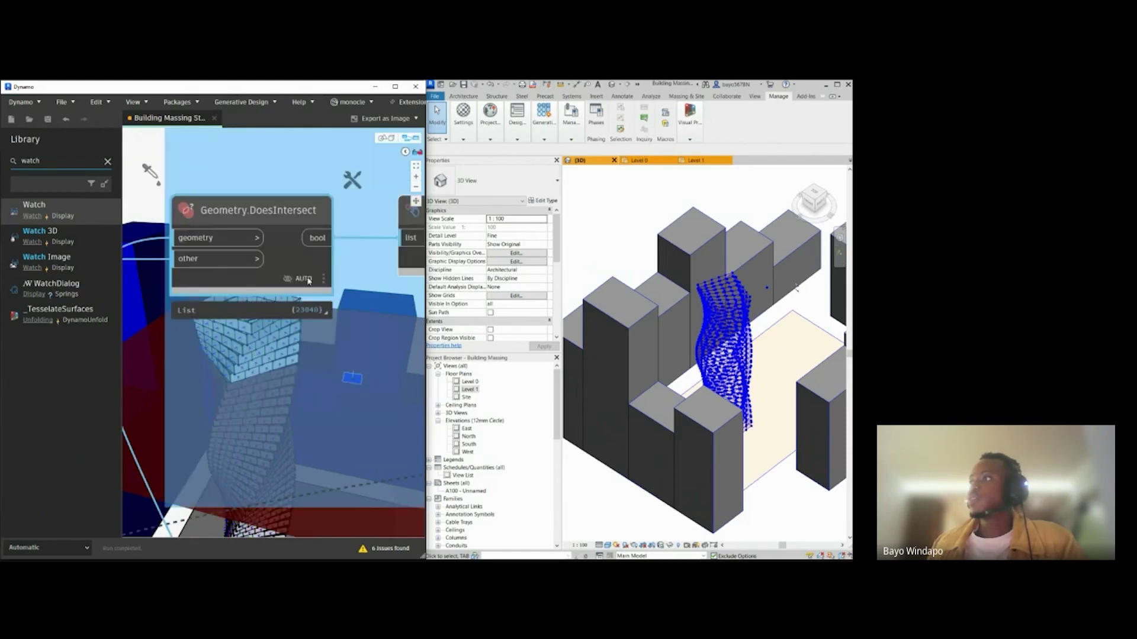
pyautogui.moveTo(318, 310)
pyautogui.moveTo(206, 422); pyautogui.dragTo(265, 402, button='middle')
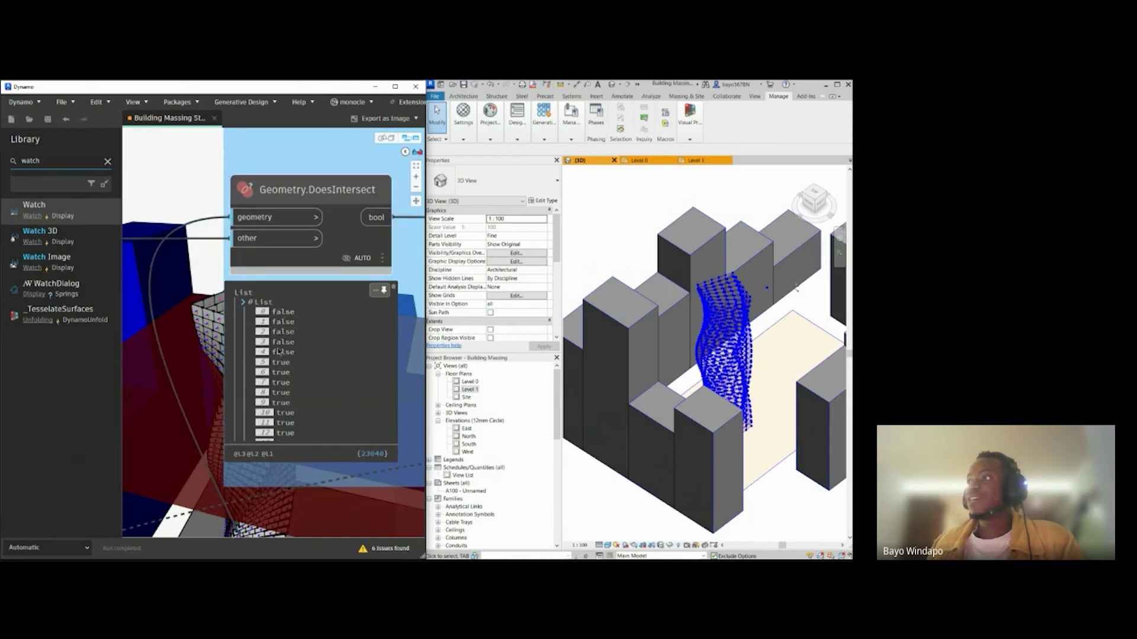
pyautogui.scroll(-10, 279, 368)
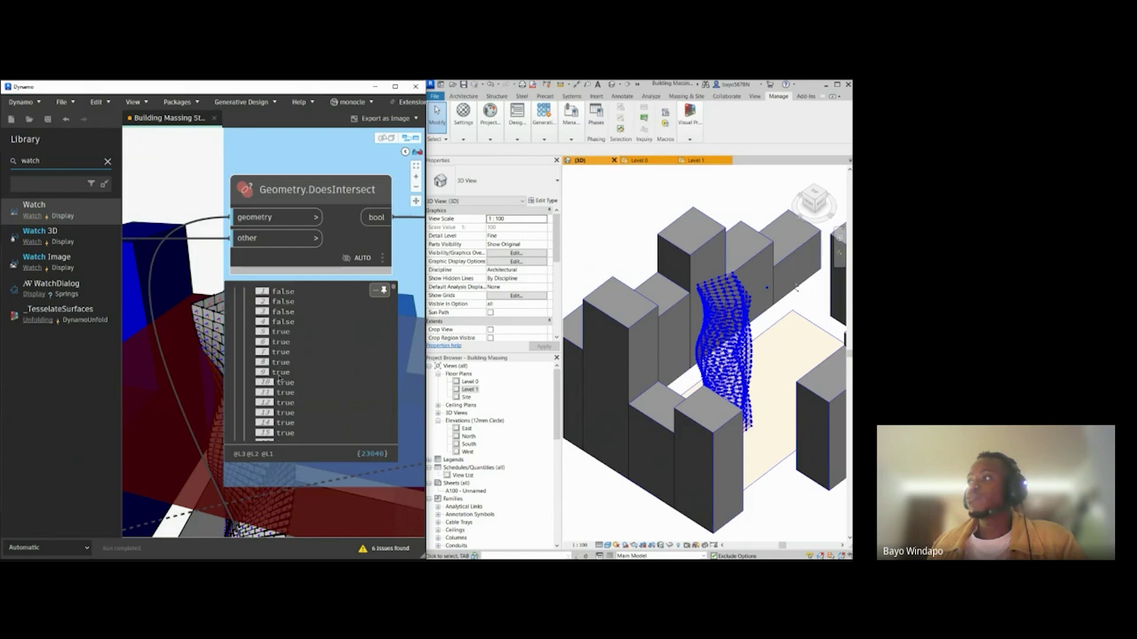
pyautogui.scroll(-3, 283, 357)
pyautogui.scroll(-5, 287, 373)
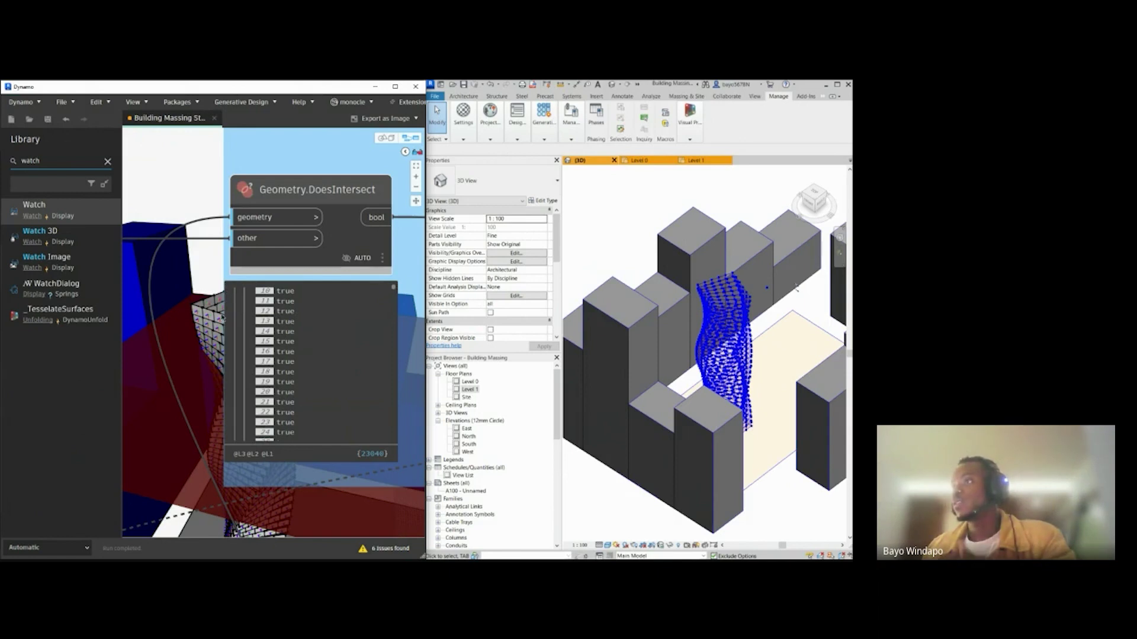
# Step: Display the List.CountFalse output preview and examine its counts alongside the Geometry.DoesIntersect true/false lists
pyautogui.scroll(-5, 184, 374)
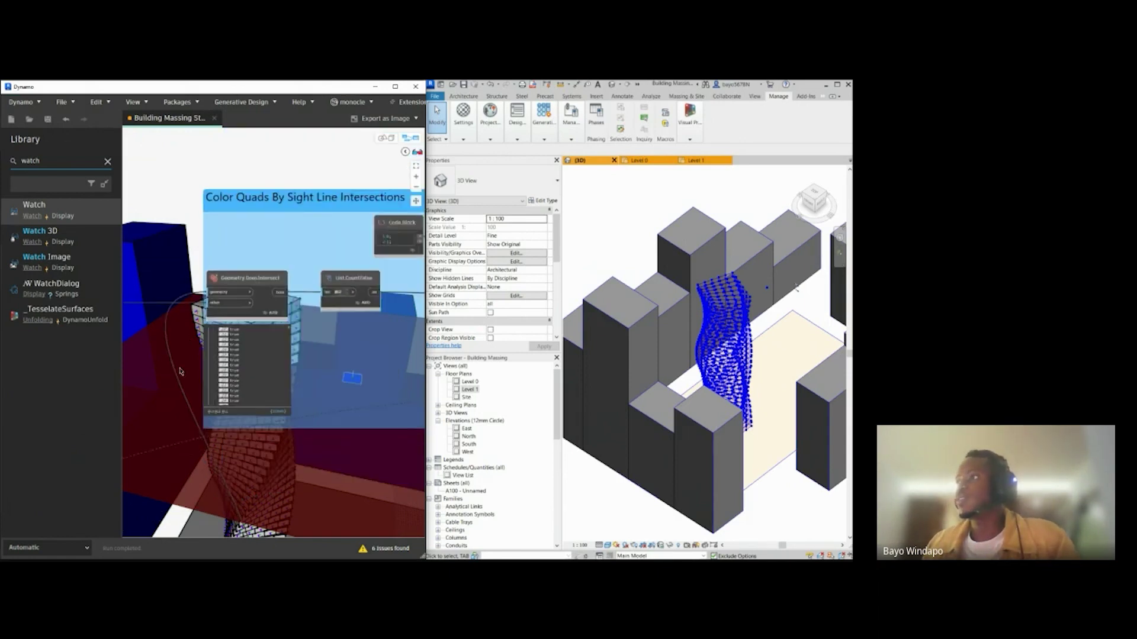
pyautogui.moveTo(323, 381); pyautogui.dragTo(297, 385, button='middle')
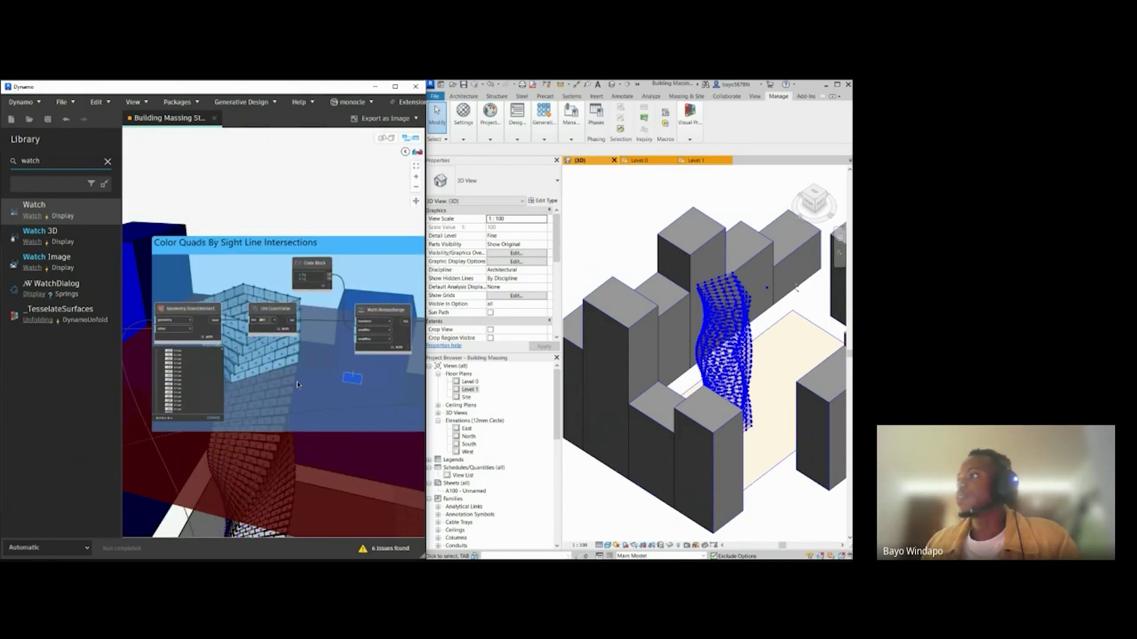
pyautogui.scroll(1, 156, 335)
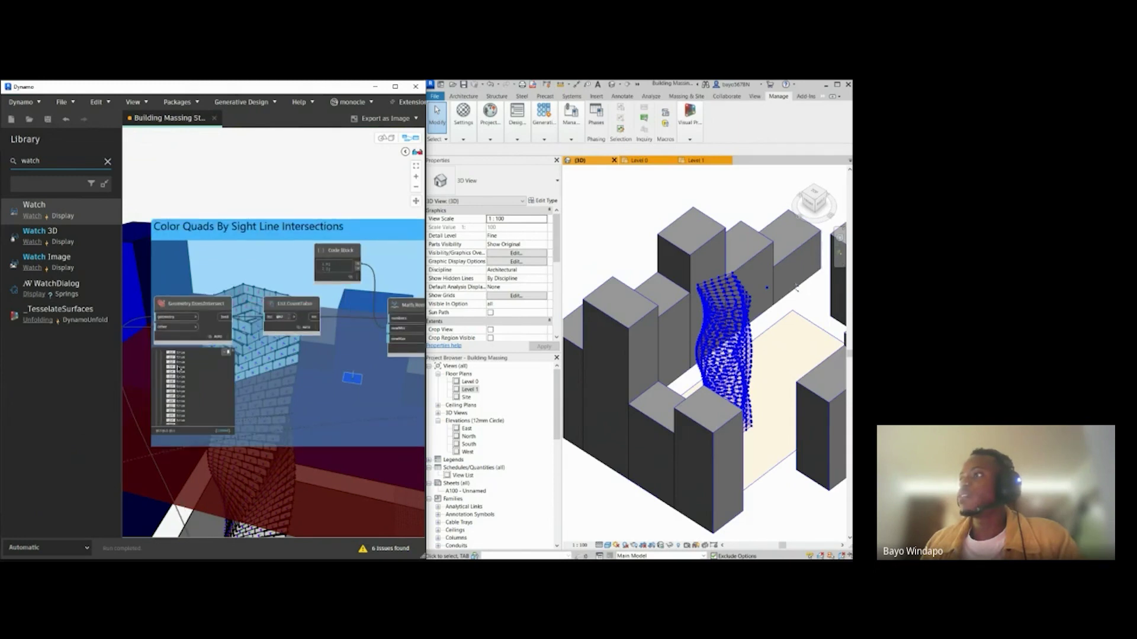
pyautogui.scroll(2, 142, 379)
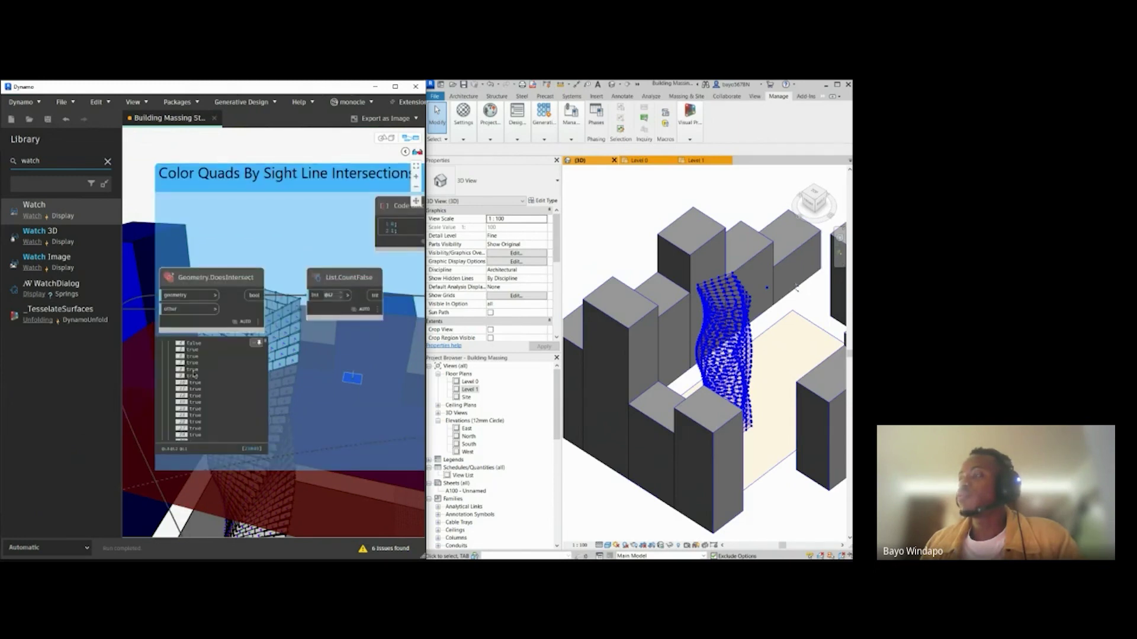
pyautogui.scroll(2, 335, 312)
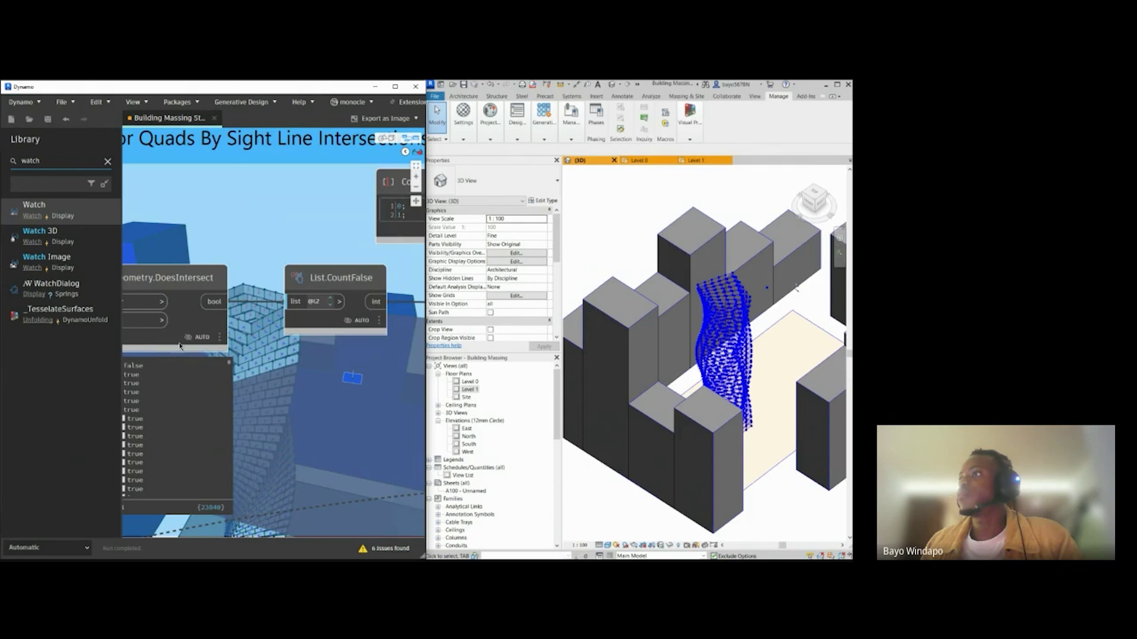
pyautogui.moveTo(374, 348)
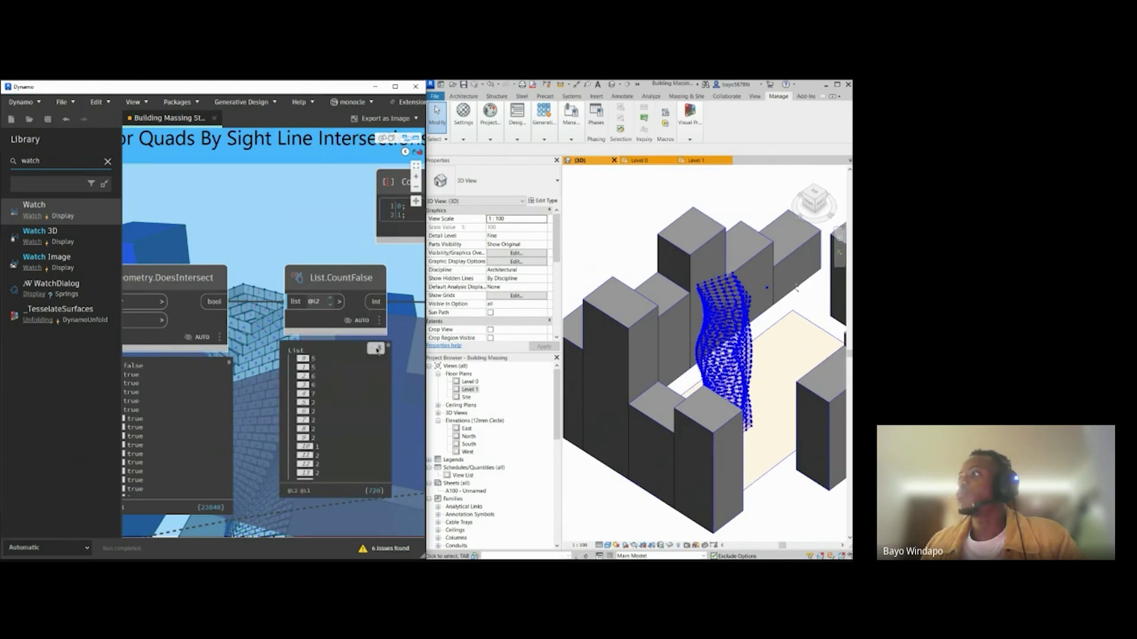
pyautogui.moveTo(387, 450); pyautogui.dragTo(397, 446, button='middle')
pyautogui.moveTo(176, 389); pyautogui.dragTo(266, 417, button='middle')
pyautogui.moveTo(266, 416)
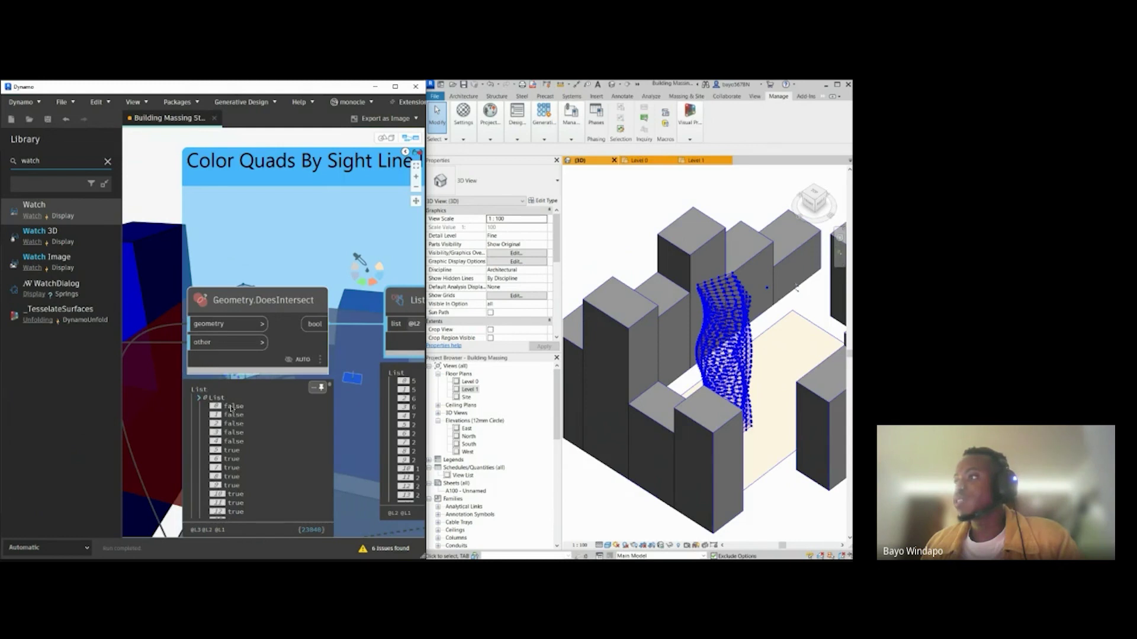
pyautogui.moveTo(265, 445); pyautogui.dragTo(161, 453, button='middle')
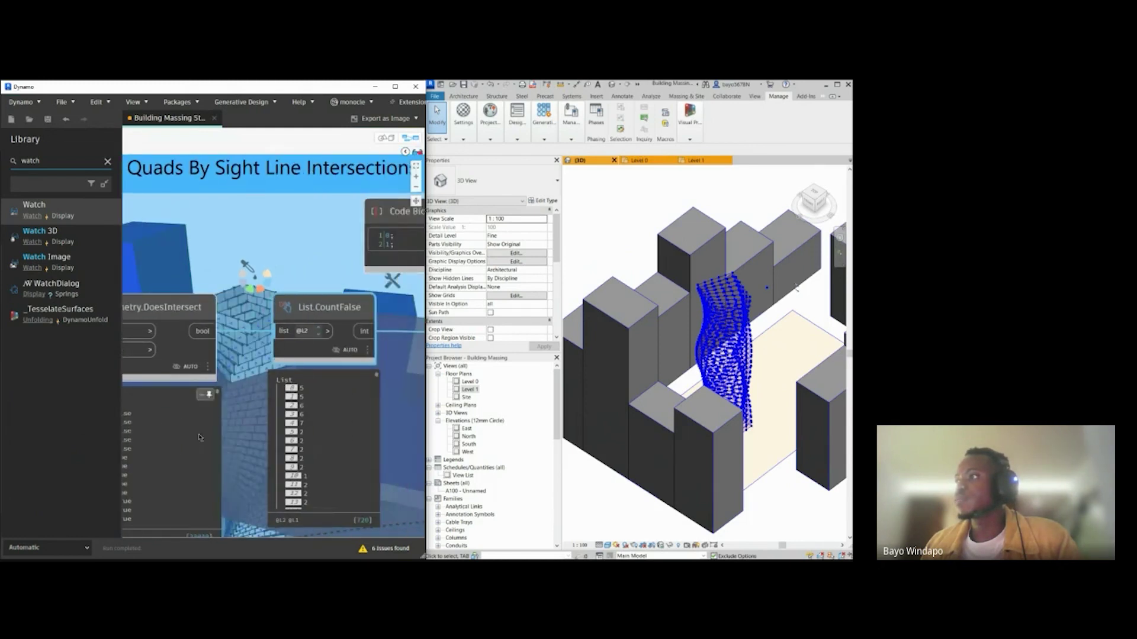
pyautogui.scroll(-5, 301, 430)
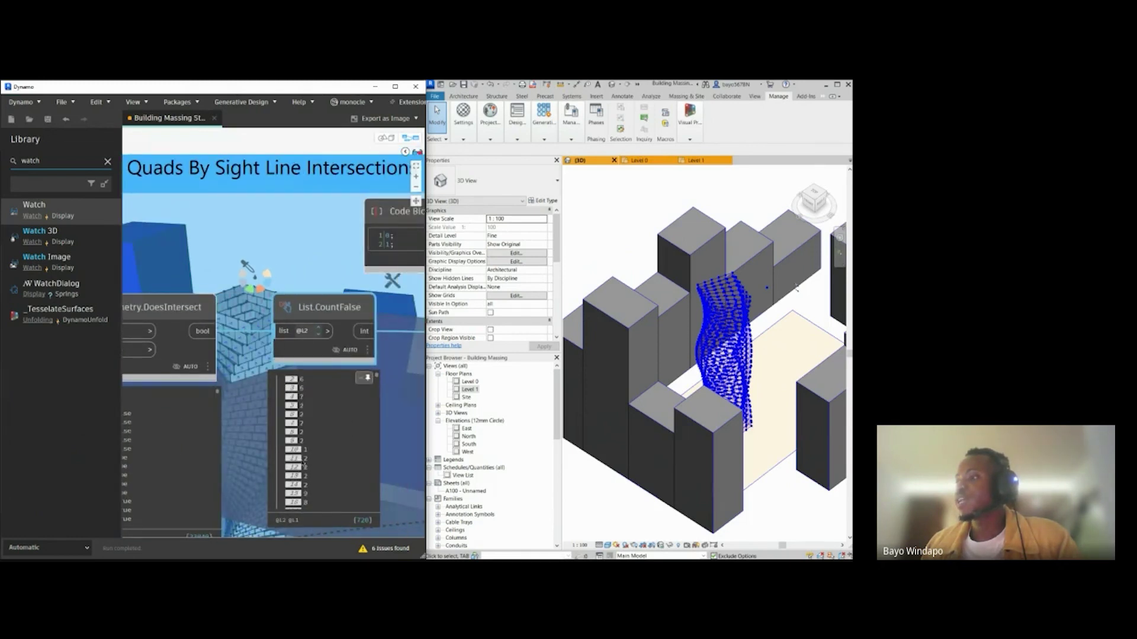
pyautogui.moveTo(376, 379); pyautogui.dragTo(354, 520)
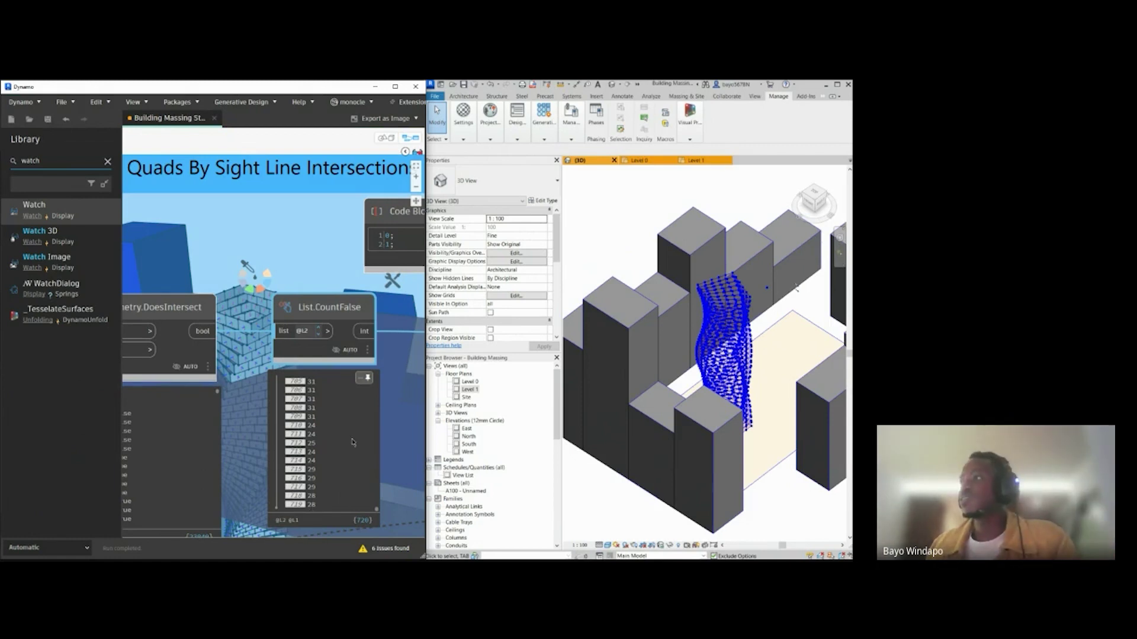
pyautogui.scroll(-1, 243, 443)
pyautogui.moveTo(225, 444); pyautogui.dragTo(268, 445, button='middle')
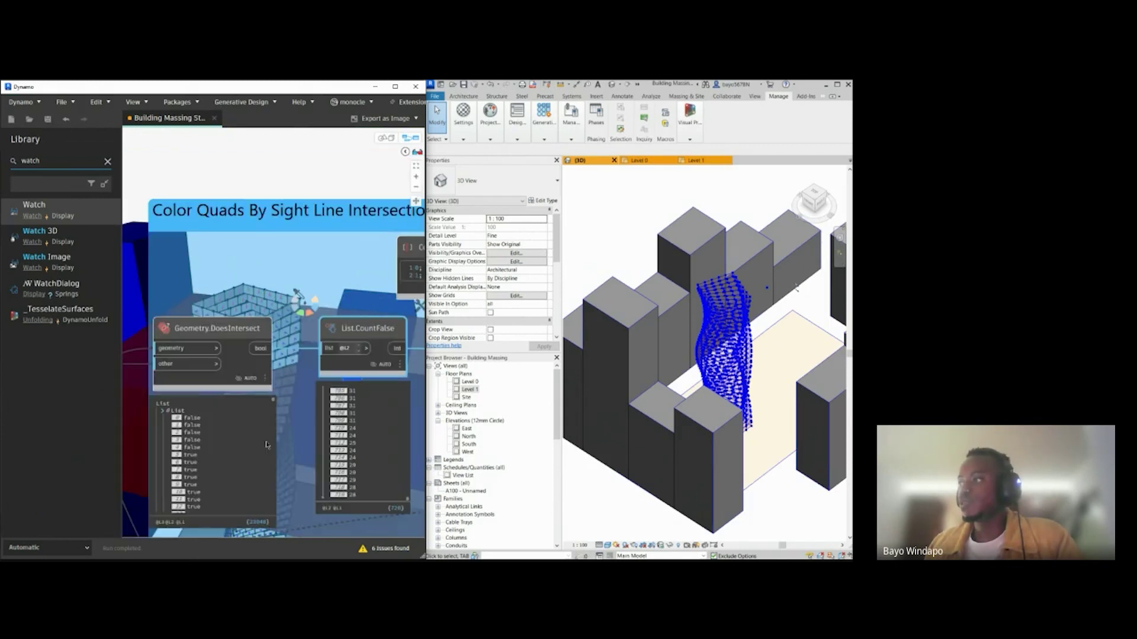
# Step: Display the Math.RemapRange output preview and look over the color code blocks and the Color Range node
pyautogui.moveTo(418, 441); pyautogui.dragTo(176, 428, button='middle')
pyautogui.moveTo(349, 413)
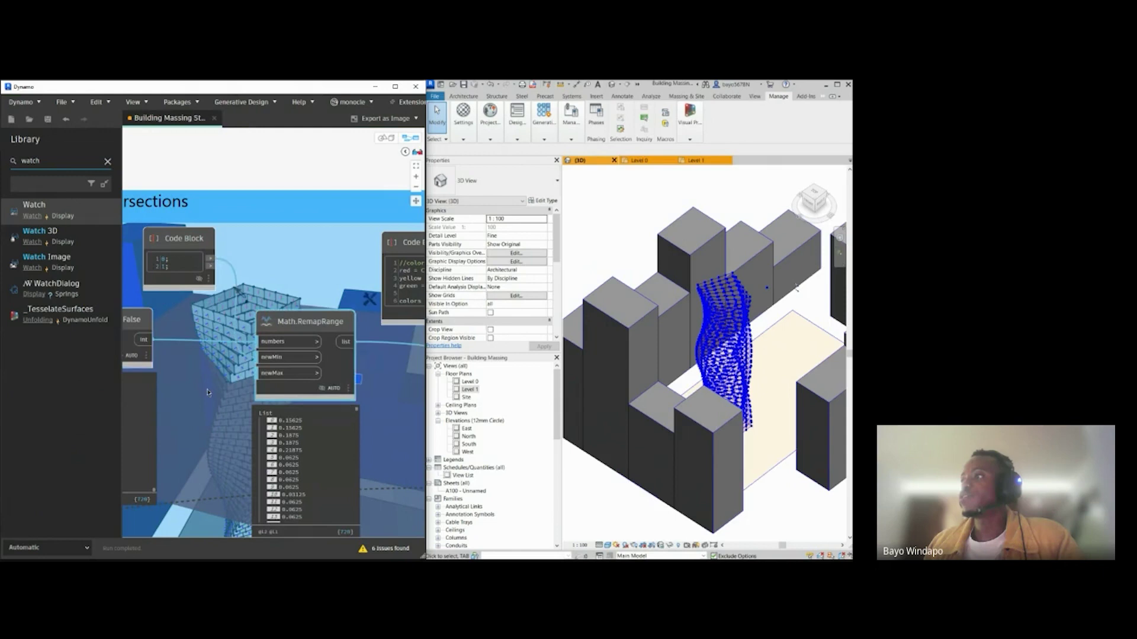
pyautogui.scroll(-4, 223, 413)
pyautogui.moveTo(223, 413); pyautogui.dragTo(271, 408, button='middle')
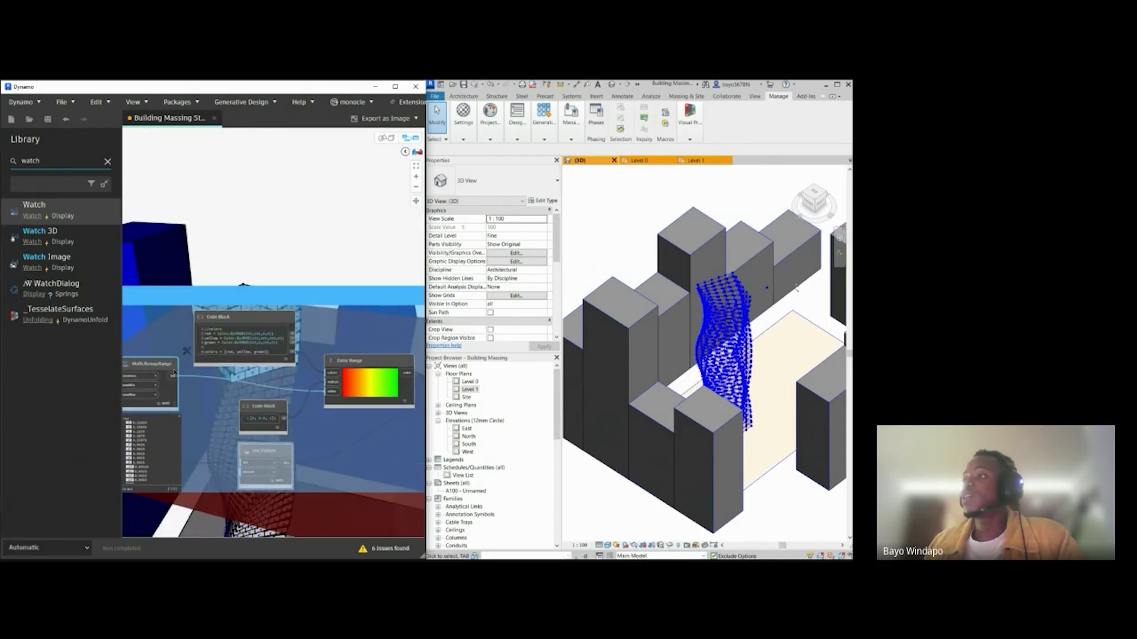
pyautogui.moveTo(175, 372); pyautogui.dragTo(190, 376, button='middle')
pyautogui.scroll(4, 367, 373)
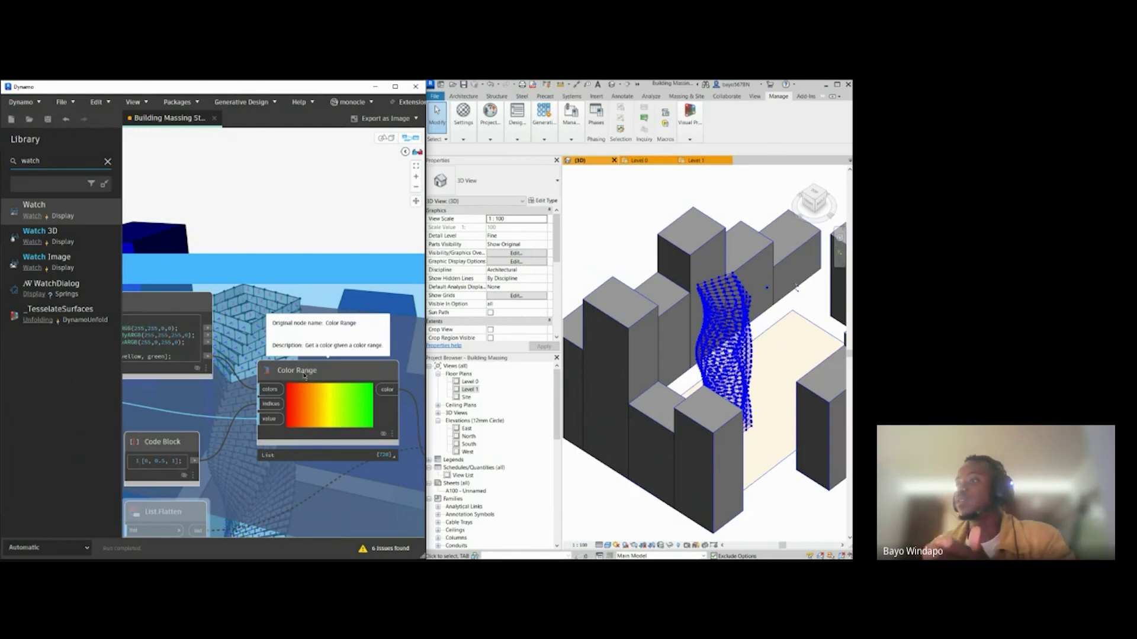
pyautogui.moveTo(221, 451); pyautogui.dragTo(271, 450, button='middle')
pyautogui.moveTo(197, 437); pyautogui.dragTo(289, 438, button='middle')
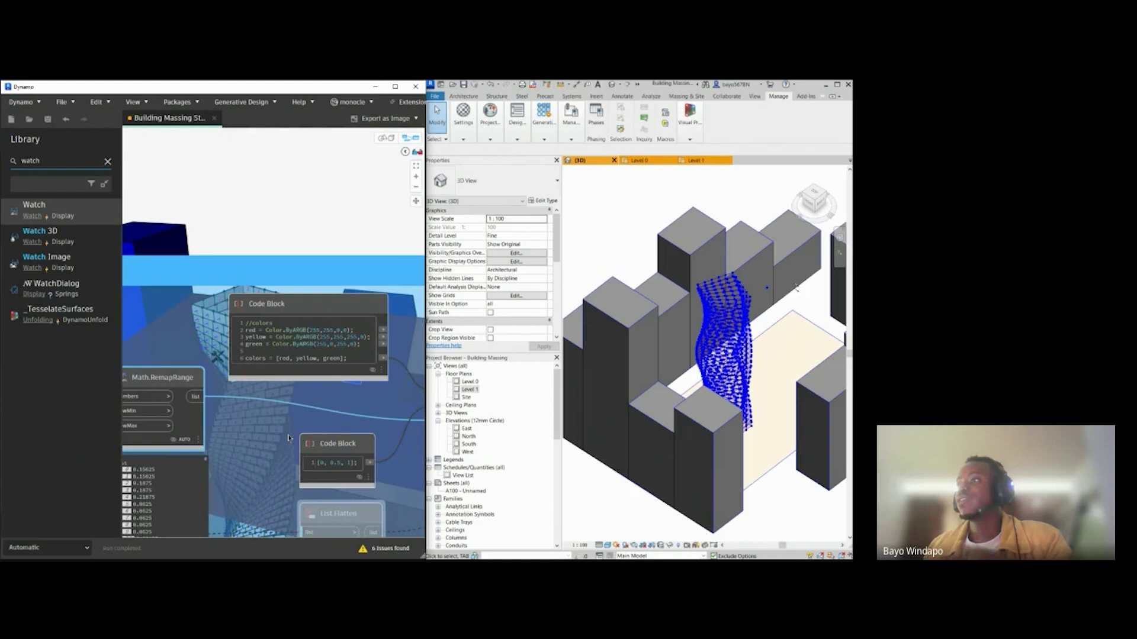
pyautogui.moveTo(193, 456); pyautogui.dragTo(260, 453, button='middle')
pyautogui.moveTo(218, 395); pyautogui.dragTo(332, 367, button='middle')
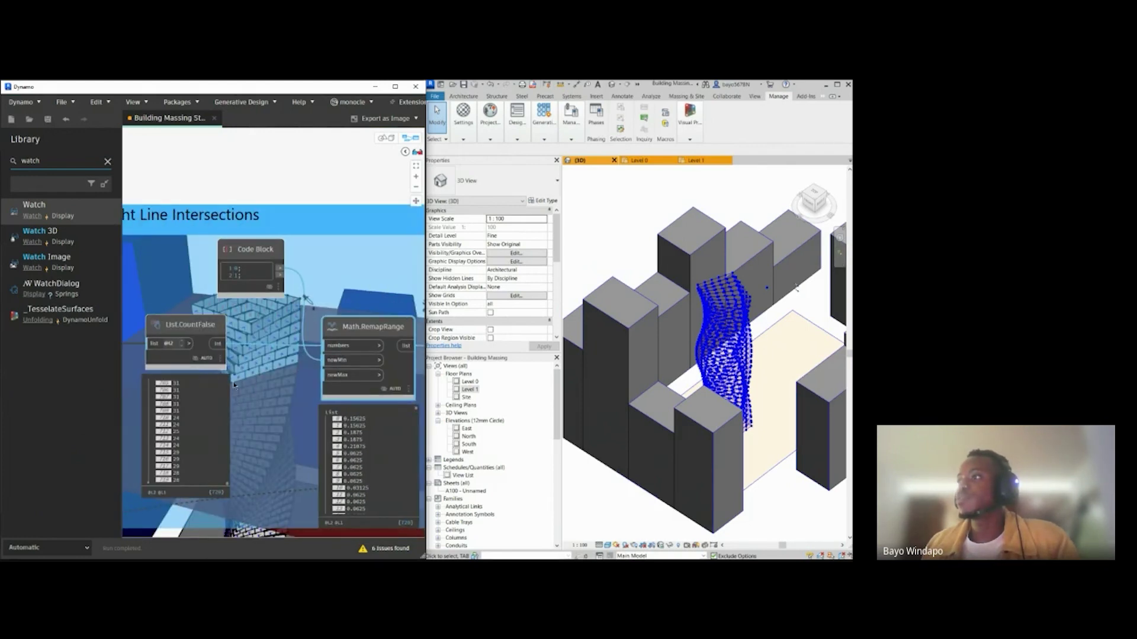
# Step: Compare the List.CountFalse counts with the remapped values through the end of the Math.RemapRange list
pyautogui.scroll(4, 199, 403)
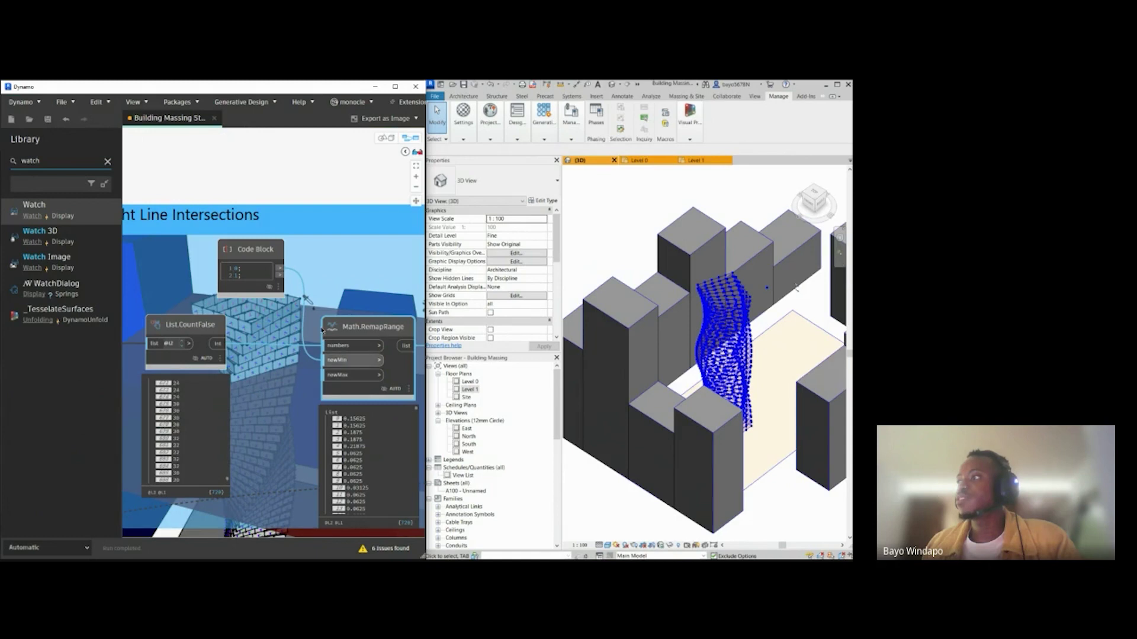
pyautogui.moveTo(273, 421); pyautogui.dragTo(245, 399, button='middle')
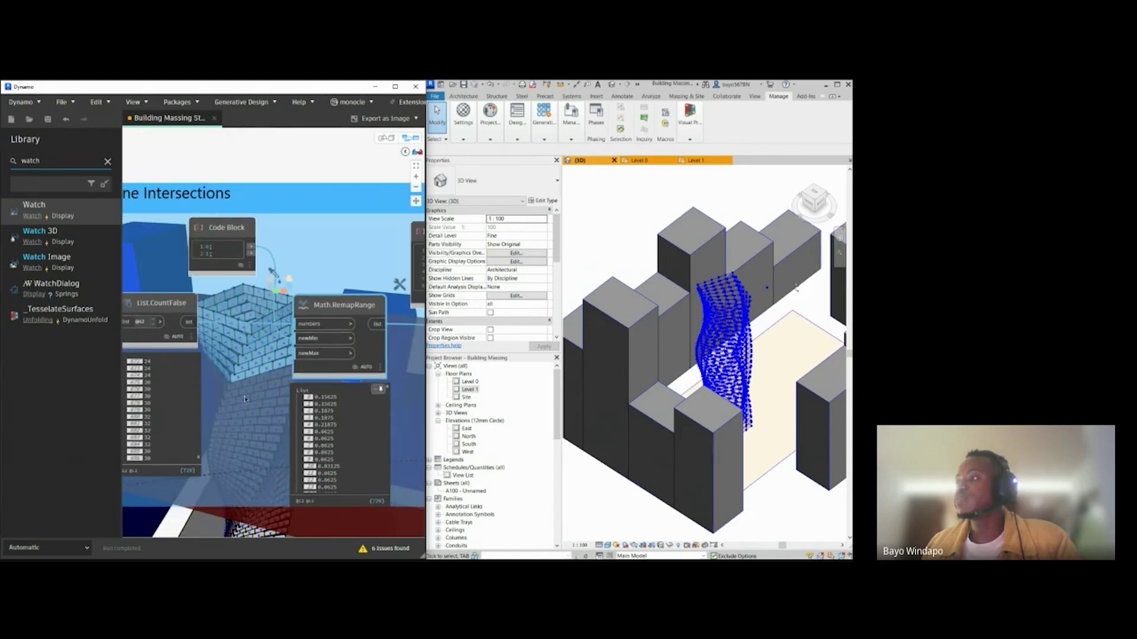
pyautogui.scroll(5, 197, 452)
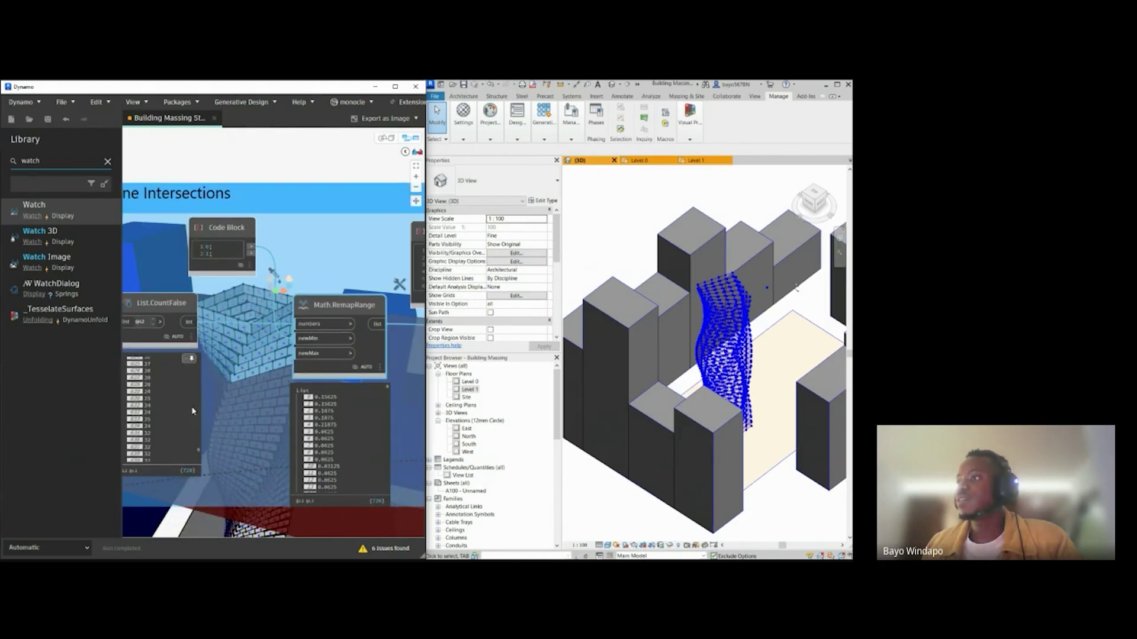
pyautogui.moveTo(273, 406); pyautogui.dragTo(289, 399, button='middle')
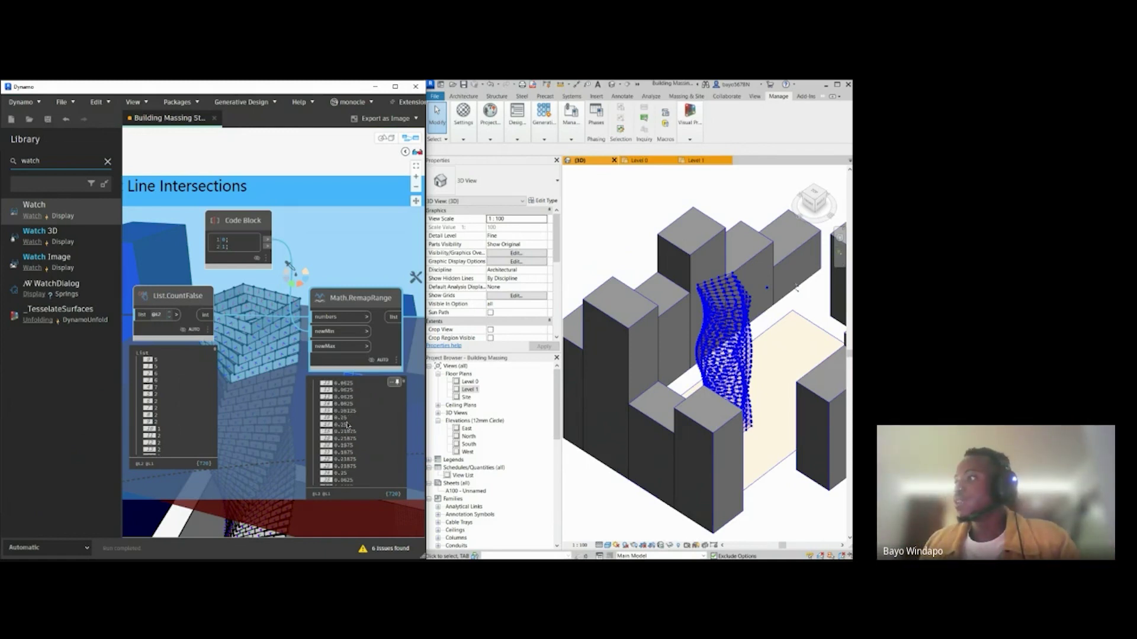
pyautogui.moveTo(403, 386); pyautogui.dragTo(400, 496)
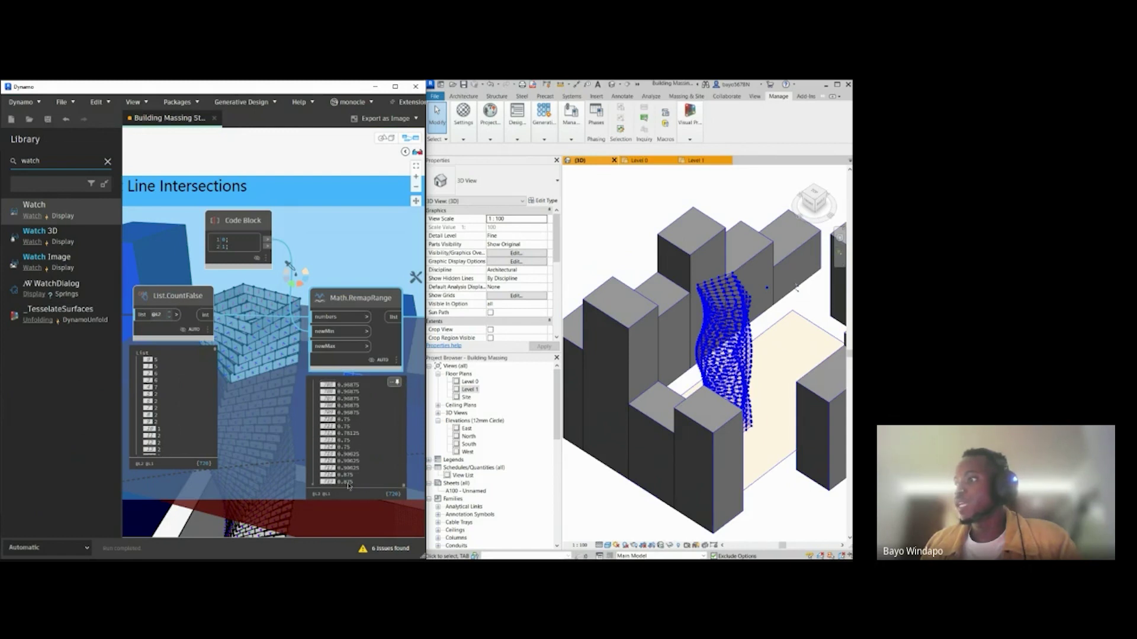
# Step: Examine how the remapped values, the red-yellow-green color list and the indices feed the Color Range node
pyautogui.scroll(-5, 272, 465)
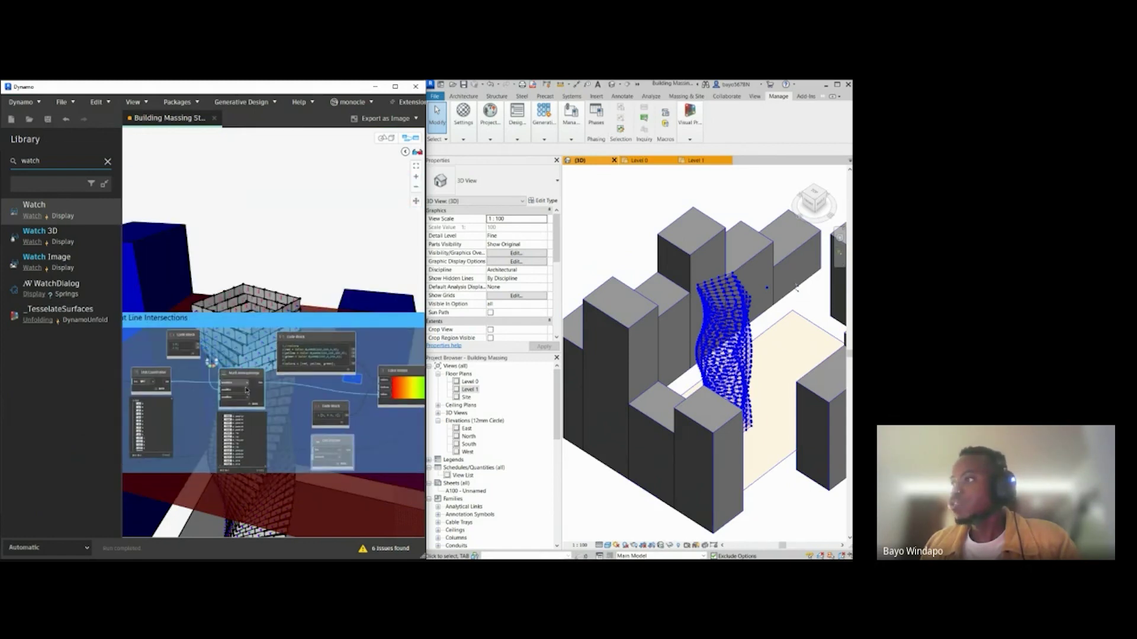
pyautogui.scroll(2, 260, 389)
pyautogui.moveTo(258, 406); pyautogui.dragTo(172, 409, button='middle')
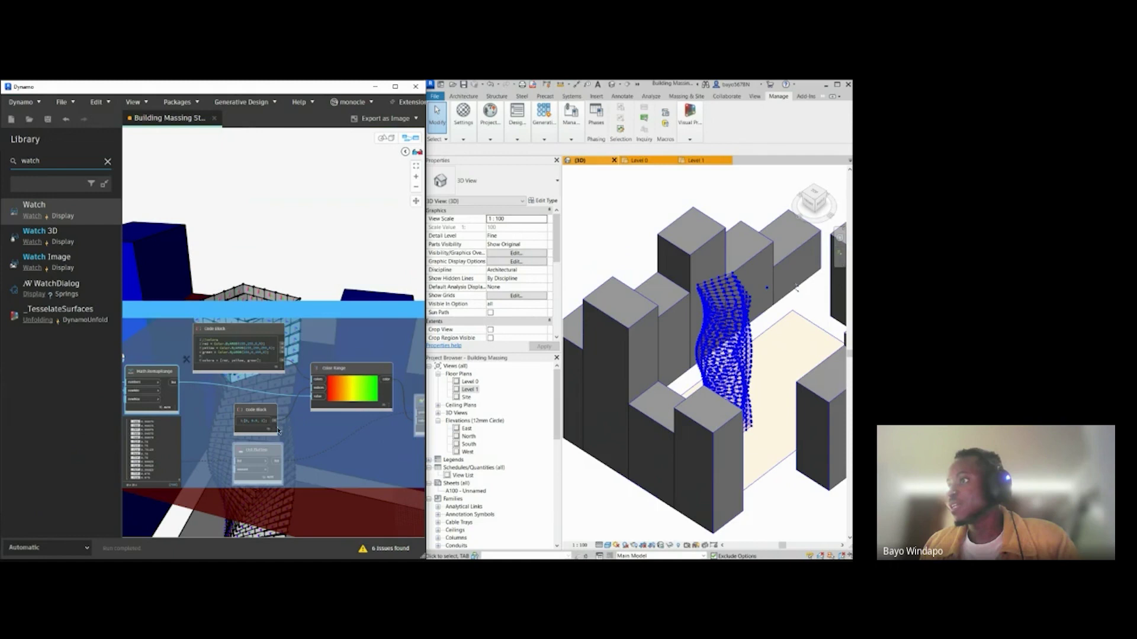
pyautogui.scroll(4, 279, 431)
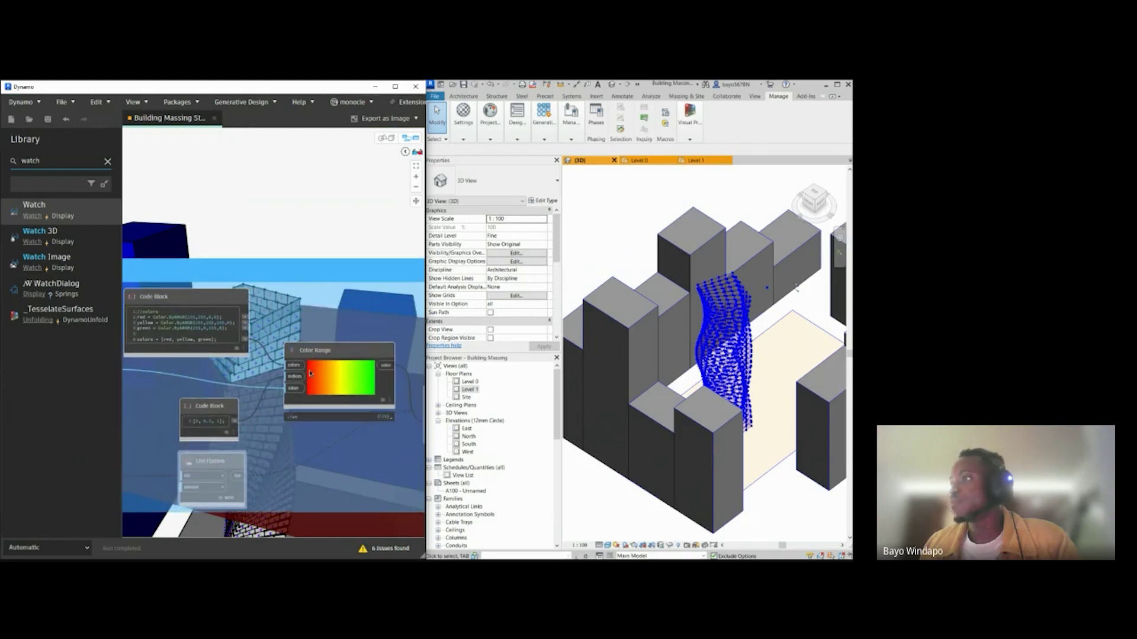
pyautogui.moveTo(126, 495); pyautogui.dragTo(200, 490, button='middle')
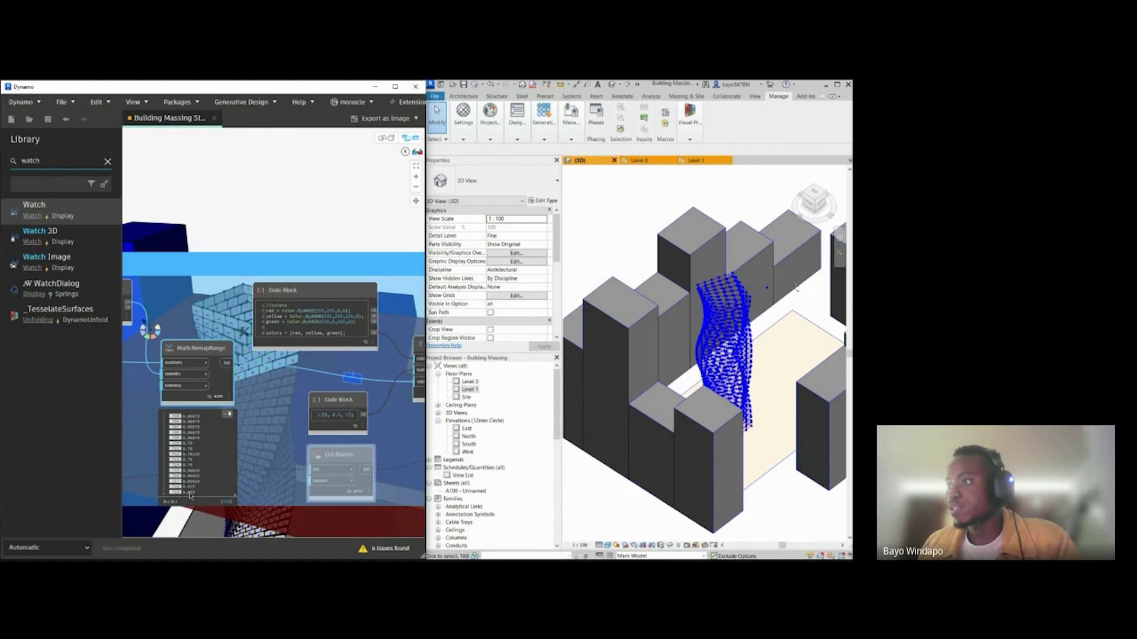
pyautogui.moveTo(415, 406); pyautogui.dragTo(286, 400, button='middle')
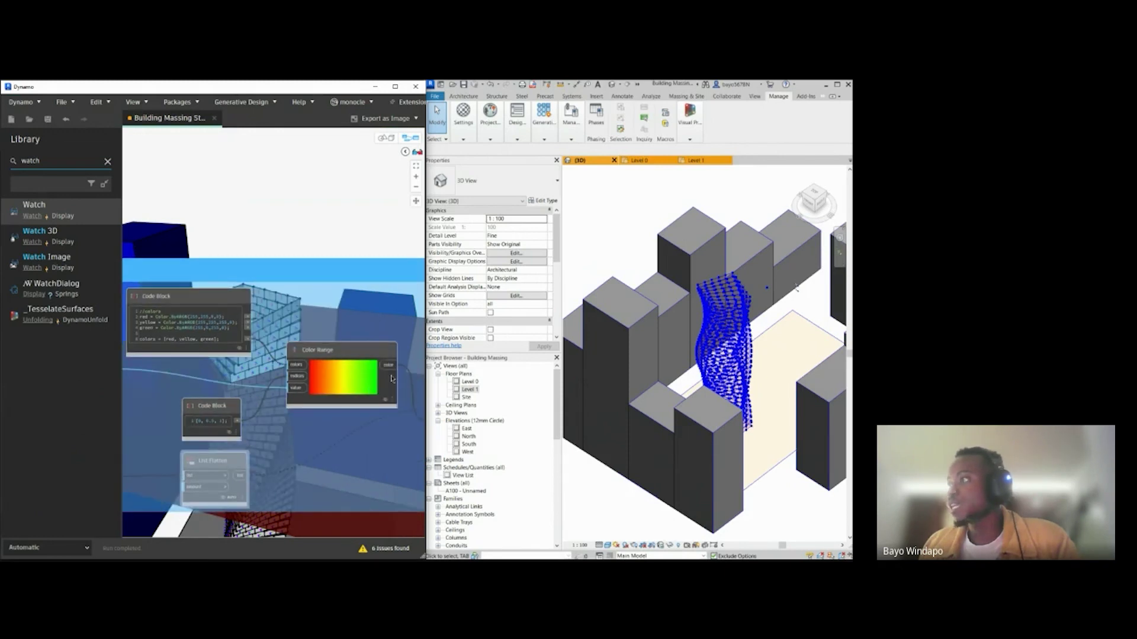
pyautogui.scroll(3, 391, 379)
pyautogui.scroll(2, 361, 380)
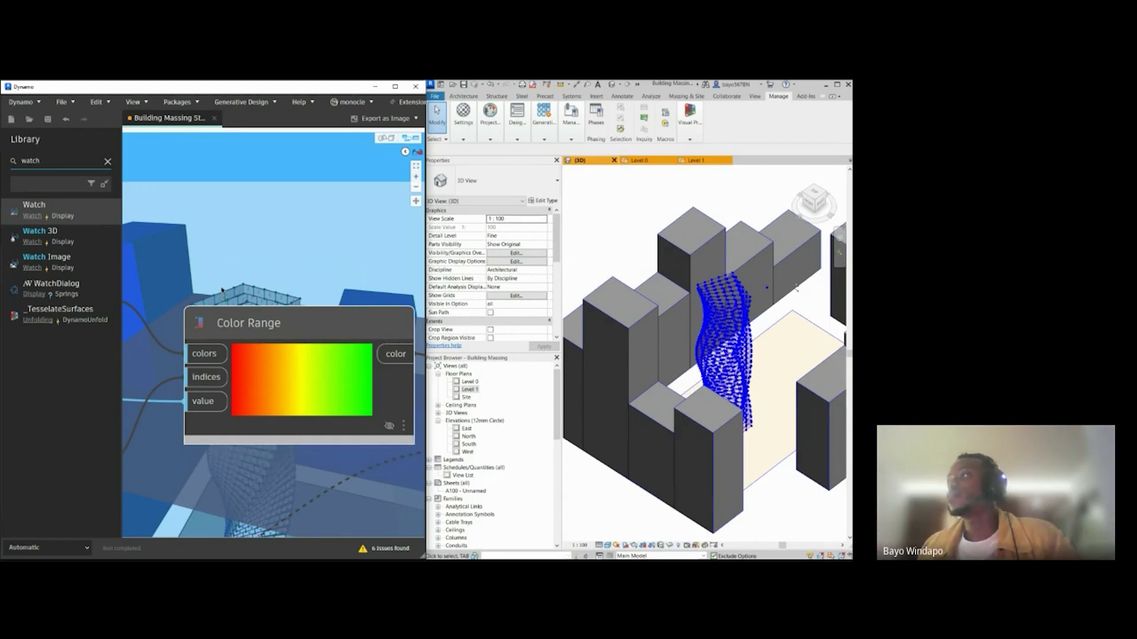
pyautogui.scroll(-5, 362, 361)
pyautogui.moveTo(317, 413); pyautogui.dragTo(366, 421, button='middle')
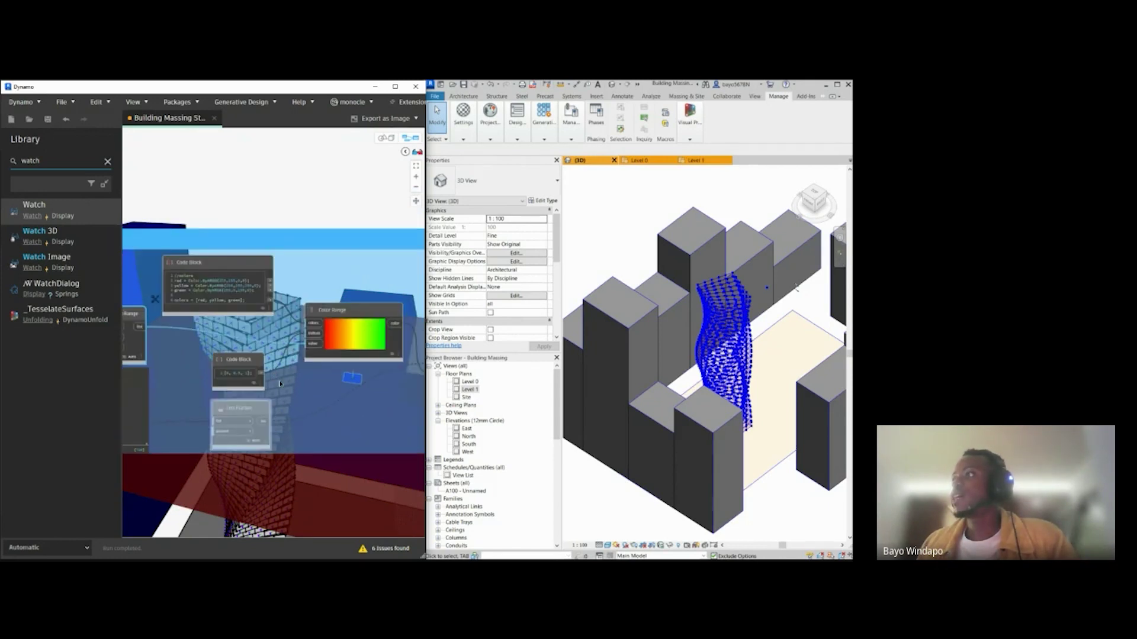
# Step: Trace the graph from the Color Quads group back to the Panelize Floor Quads and Create Initial Sight Lines groups
pyautogui.moveTo(280, 383); pyautogui.dragTo(327, 385, button='middle')
pyautogui.moveTo(219, 439); pyautogui.dragTo(349, 426, button='middle')
pyautogui.scroll(-6, 349, 426)
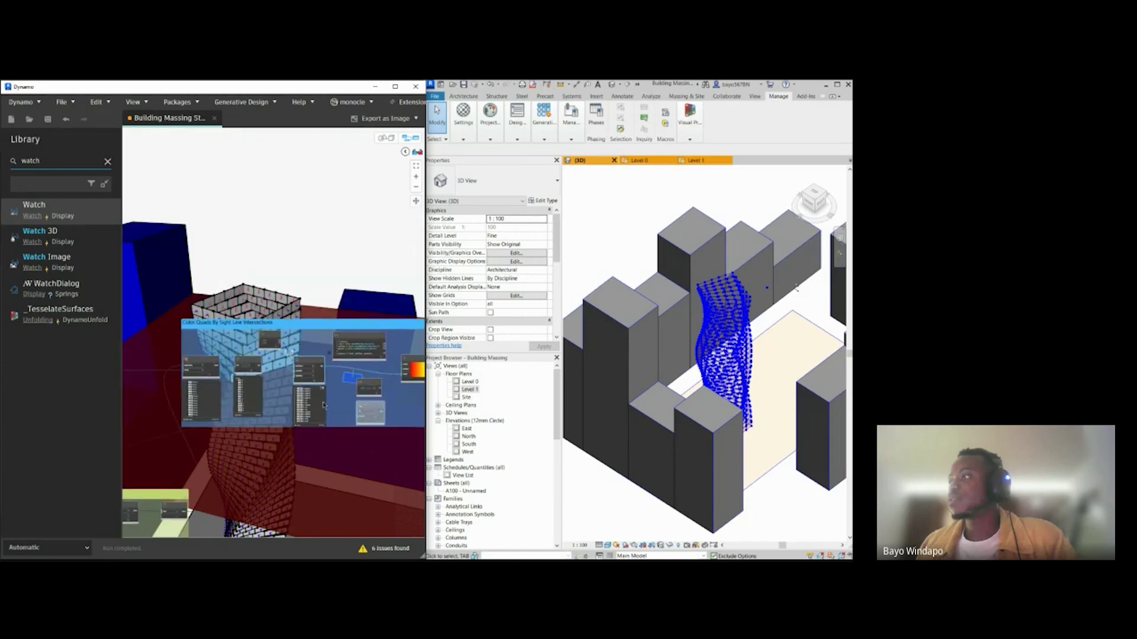
pyautogui.scroll(5, 366, 407)
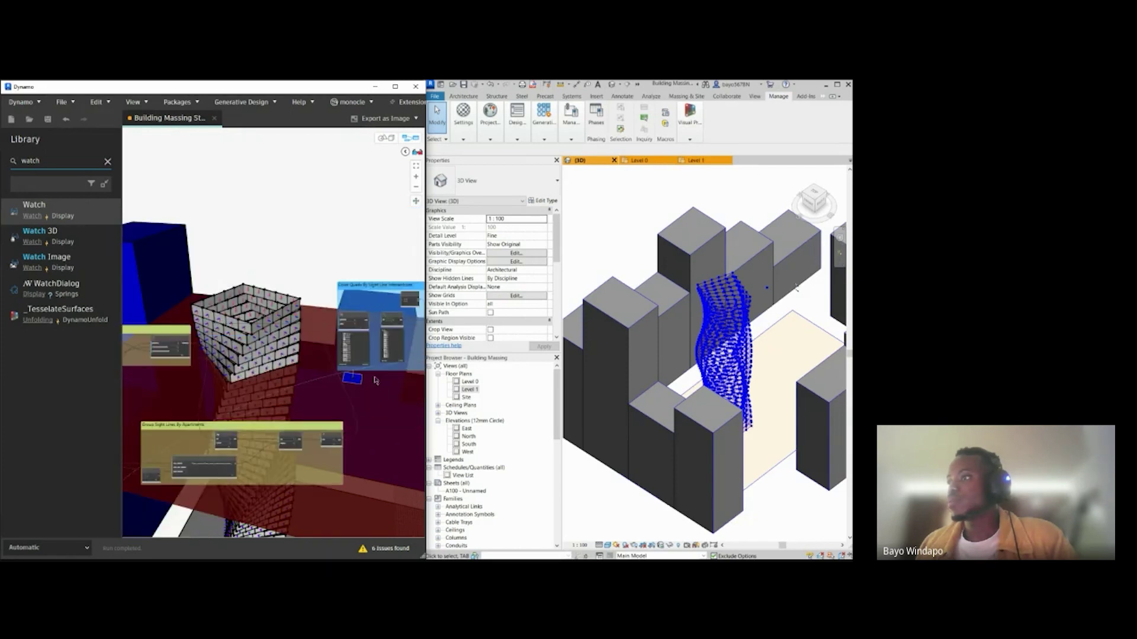
pyautogui.scroll(5, 265, 430)
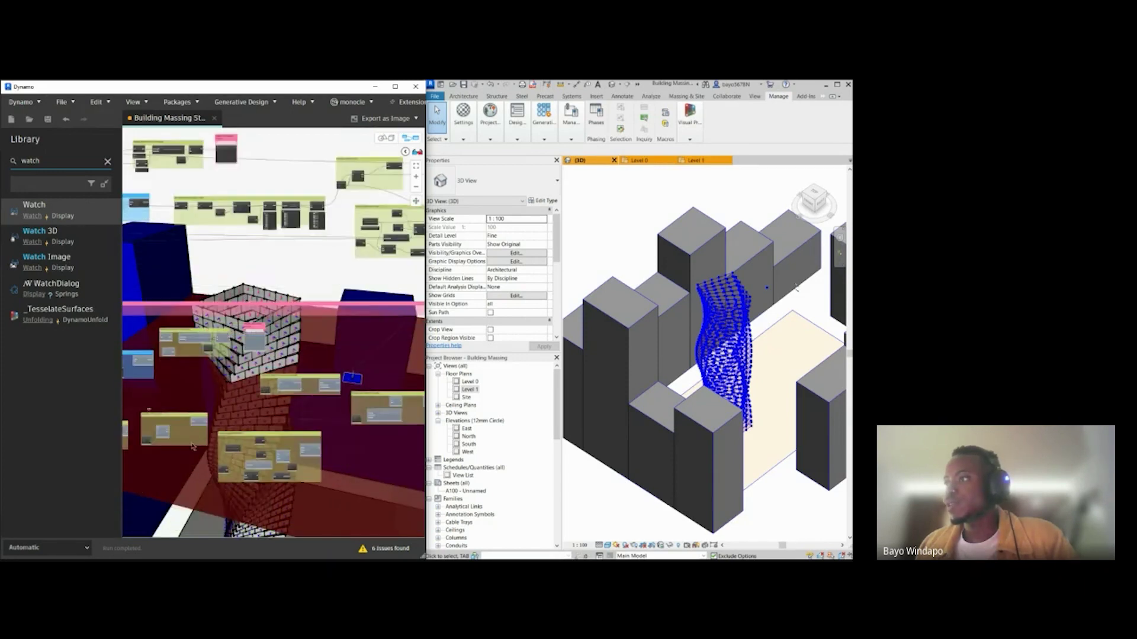
pyautogui.scroll(5, 189, 440)
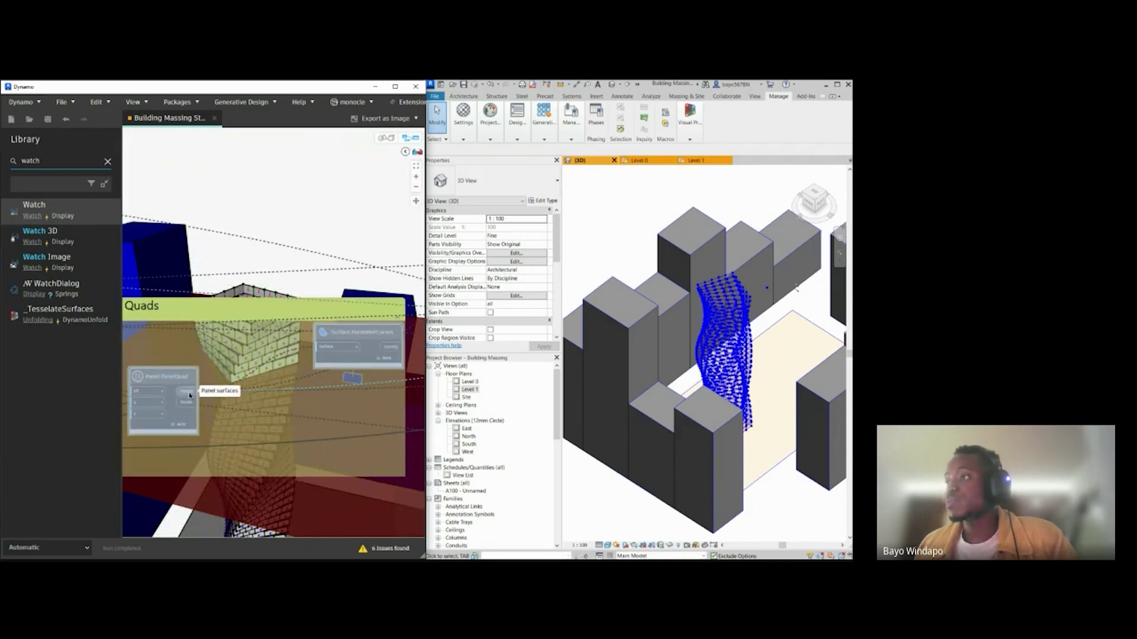
pyautogui.scroll(-8, 190, 395)
pyautogui.scroll(6, 383, 321)
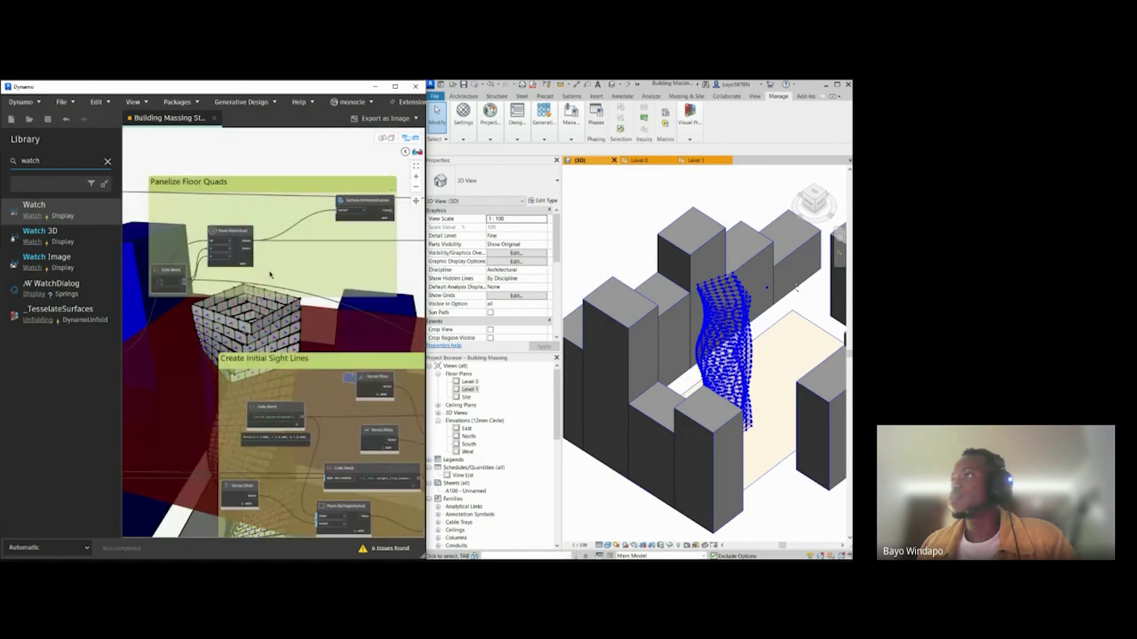
pyautogui.scroll(-3, 276, 332)
pyautogui.moveTo(415, 360); pyautogui.dragTo(306, 344, button='middle')
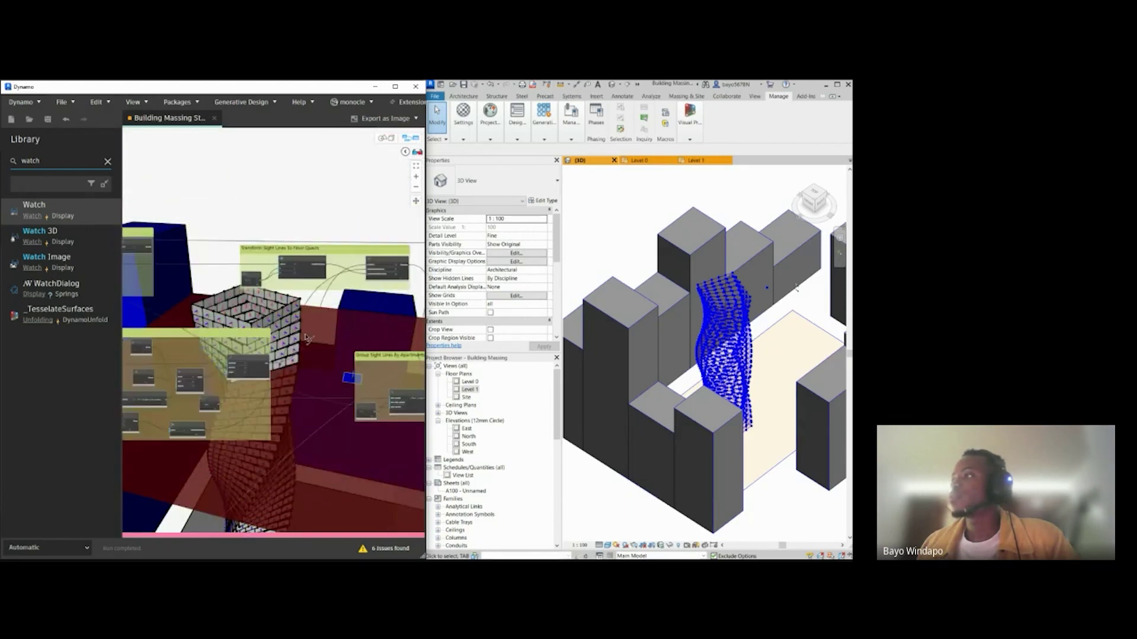
# Step: Examine the List.Flatten node alongside the remapped values, the color code blocks and the Color Range node in the Color Quads group
pyautogui.moveTo(418, 413); pyautogui.dragTo(319, 402, button='middle')
pyautogui.moveTo(410, 407); pyautogui.dragTo(155, 391, button='middle')
pyautogui.moveTo(273, 333); pyautogui.dragTo(83, 391, button='middle')
pyautogui.moveTo(131, 325); pyautogui.dragTo(281, 347, button='middle')
pyautogui.scroll(5, 294, 348)
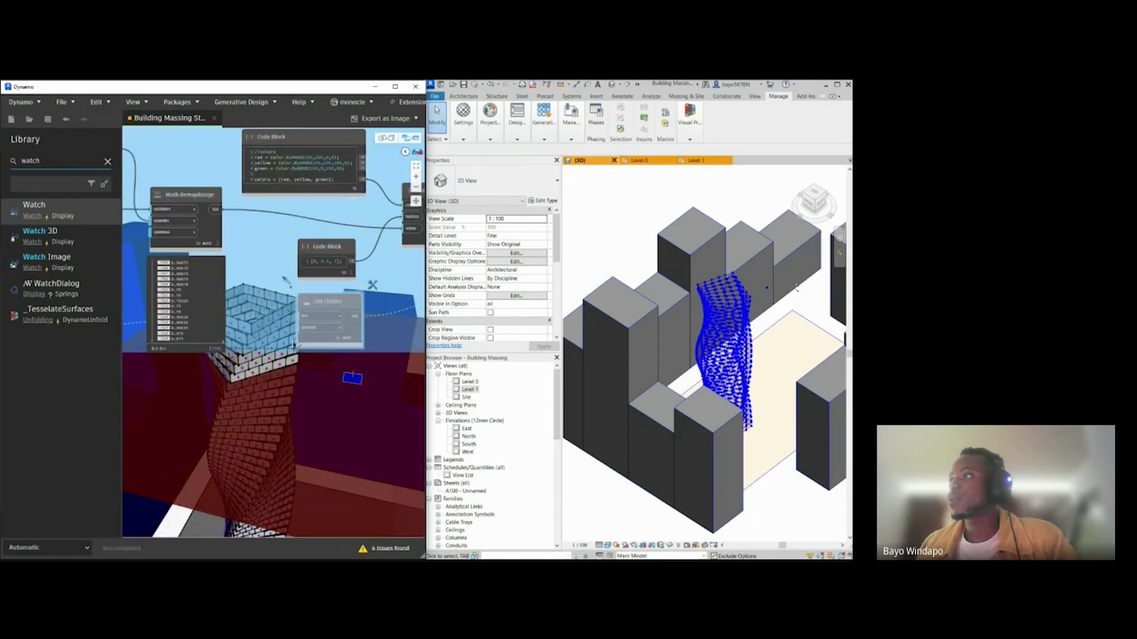
pyautogui.click(303, 320)
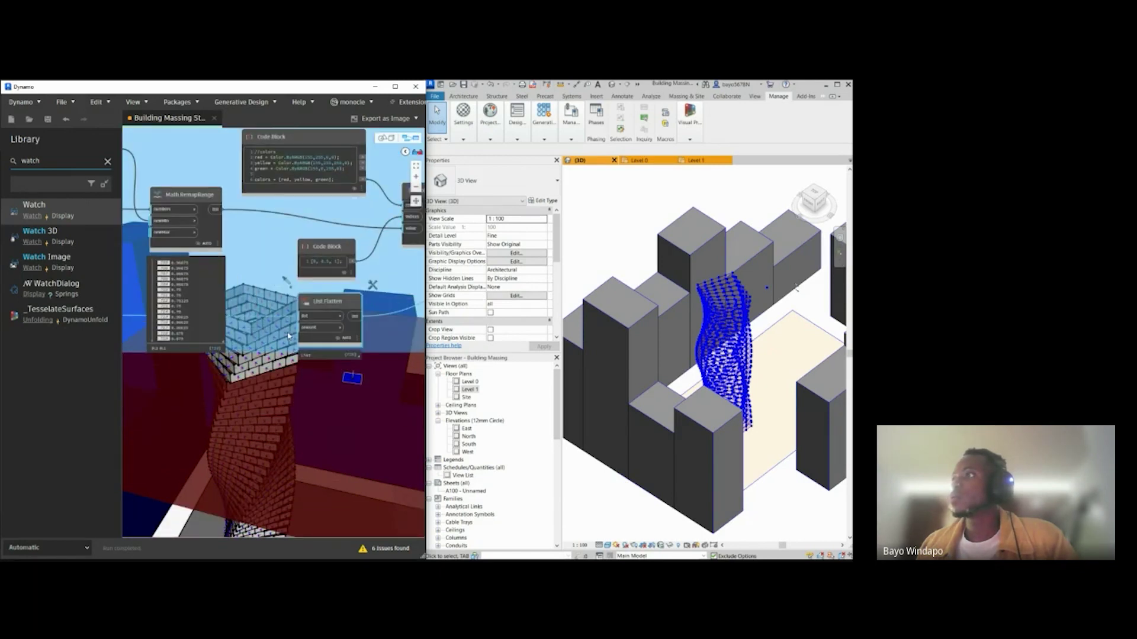
pyautogui.scroll(-5, 288, 336)
pyautogui.moveTo(380, 336); pyautogui.dragTo(368, 337, button='middle')
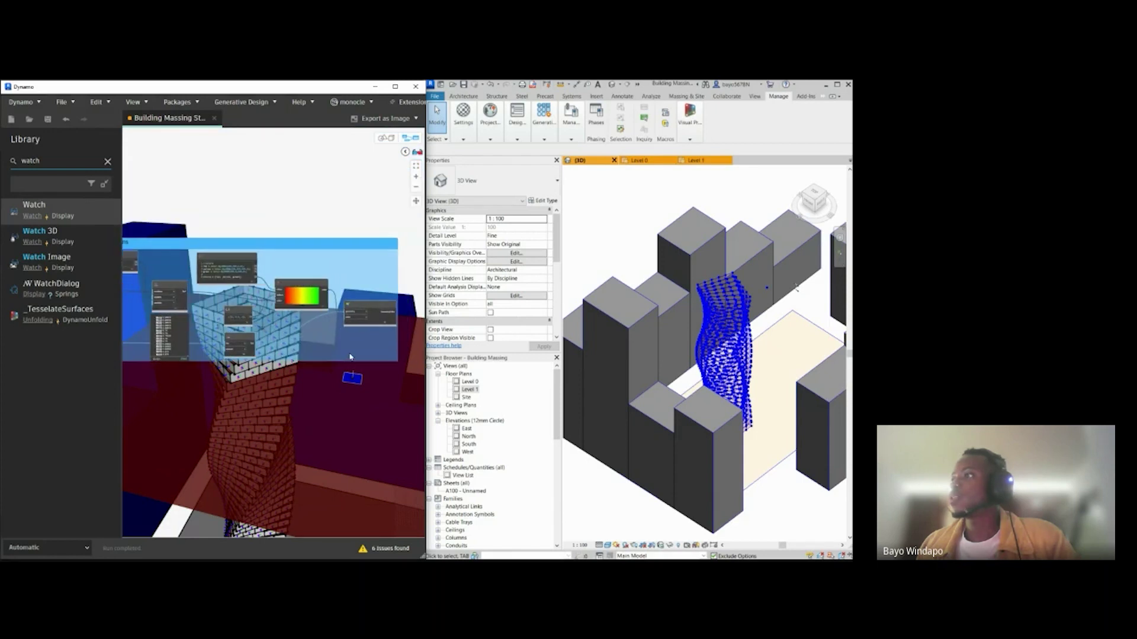
pyautogui.scroll(4, 387, 330)
# Step: Trace the graph back to the Group Sight Lines By Apartments group and review its code blocks and connections
pyautogui.scroll(-5, 385, 326)
pyautogui.moveTo(300, 351); pyautogui.dragTo(393, 359, button='middle')
pyautogui.moveTo(212, 374); pyautogui.dragTo(313, 341, button='middle')
pyautogui.moveTo(157, 368); pyautogui.dragTo(328, 363, button='middle')
pyautogui.moveTo(218, 366); pyautogui.dragTo(355, 370, button='middle')
pyautogui.moveTo(238, 374); pyautogui.dragTo(311, 375, button='middle')
pyautogui.moveTo(253, 405); pyautogui.dragTo(225, 428, button='middle')
pyautogui.scroll(5, 384, 432)
pyautogui.moveTo(383, 433); pyautogui.dragTo(190, 427, button='middle')
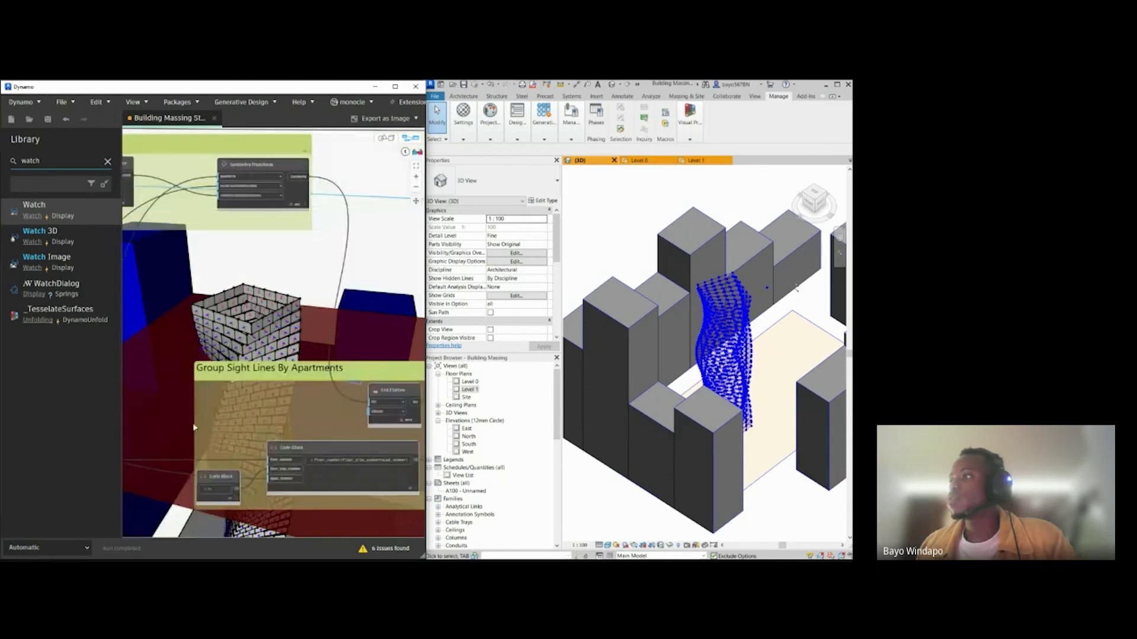
pyautogui.scroll(-2, 190, 427)
pyautogui.scroll(-2, 190, 426)
# Step: Turn off the geometry preview of the quad panel node in the Panelize Floor Quads group
pyautogui.moveTo(196, 376); pyautogui.dragTo(477, 379, button='middle')
pyautogui.scroll(-2, 272, 355)
pyautogui.moveTo(405, 360); pyautogui.dragTo(82, 346, button='middle')
pyautogui.moveTo(305, 342); pyautogui.dragTo(515, 341, button='middle')
pyautogui.moveTo(208, 301); pyautogui.dragTo(434, 324, button='middle')
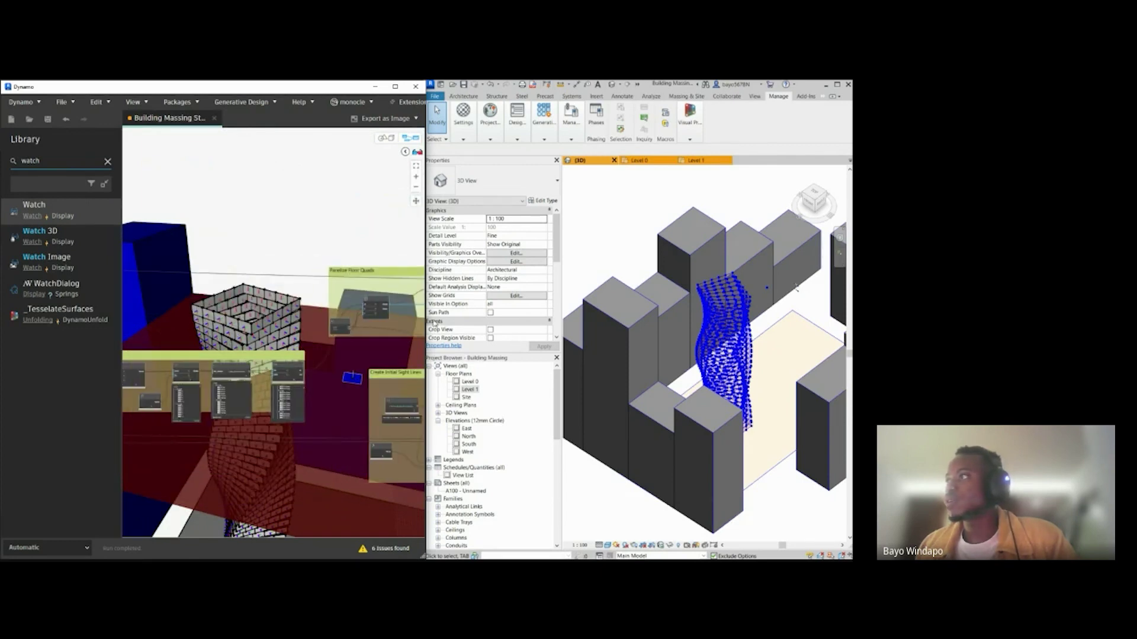
pyautogui.click(379, 304)
pyautogui.scroll(2, 361, 303)
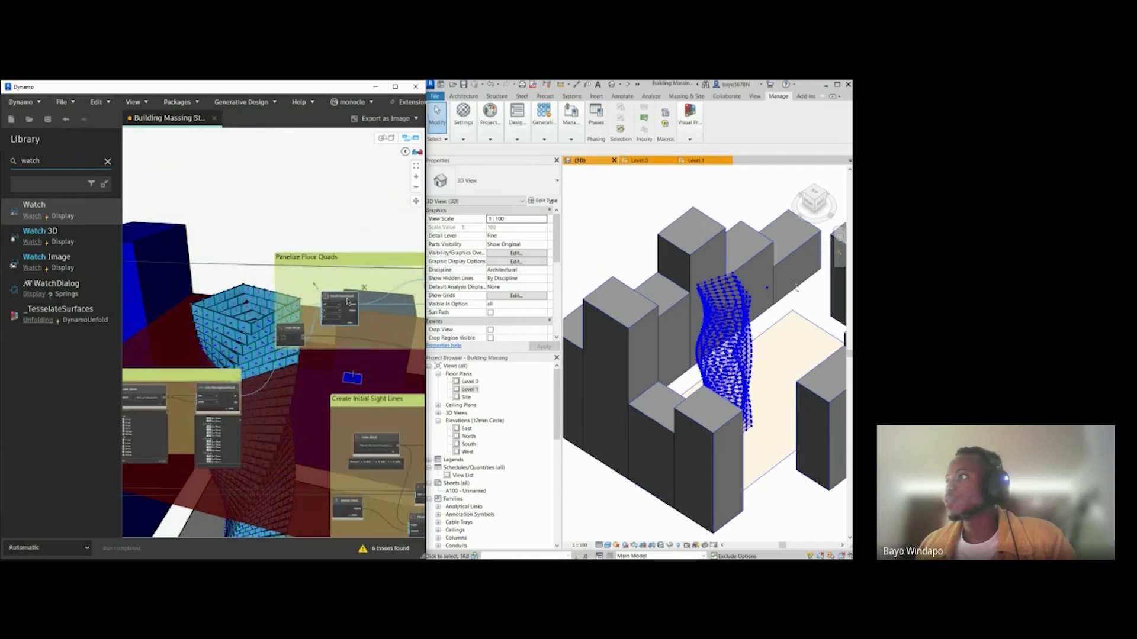
pyautogui.rightClick(335, 294)
pyautogui.rightClick(335, 294)
pyautogui.click(353, 330)
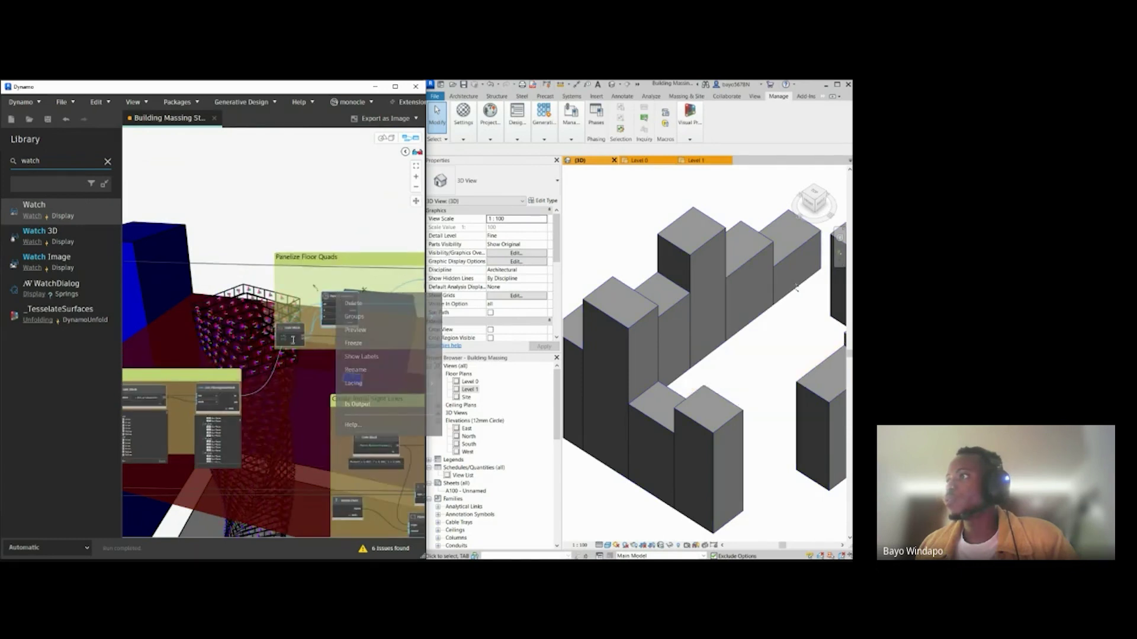
# Step: Look through the Transform Sight Lines and Create Initial Sight Lines groups and check the options of the CoordinateSystem.ByPlane node
pyautogui.scroll(-3, 175, 319)
pyautogui.moveTo(419, 408); pyautogui.dragTo(299, 402, button='middle')
pyautogui.scroll(5, 320, 396)
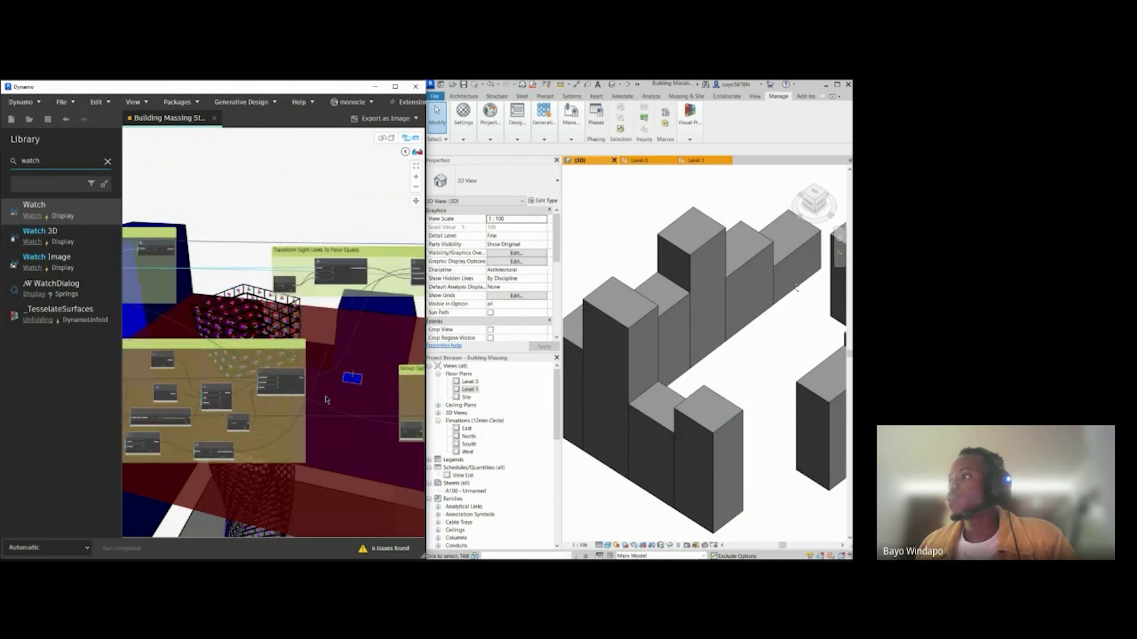
pyautogui.moveTo(409, 409); pyautogui.dragTo(157, 394, button='middle')
pyautogui.moveTo(292, 391); pyautogui.dragTo(390, 413, button='middle')
pyautogui.scroll(-3, 390, 414)
pyautogui.moveTo(169, 357); pyautogui.dragTo(315, 356, button='middle')
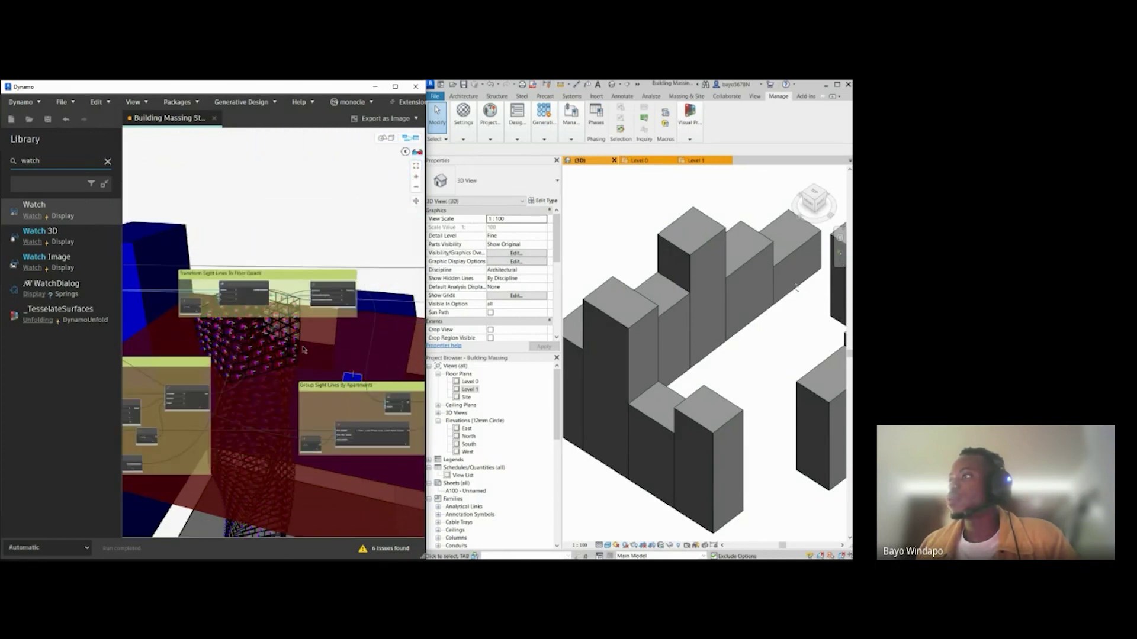
pyautogui.scroll(4, 312, 285)
pyautogui.moveTo(193, 390); pyautogui.dragTo(332, 339, button='middle')
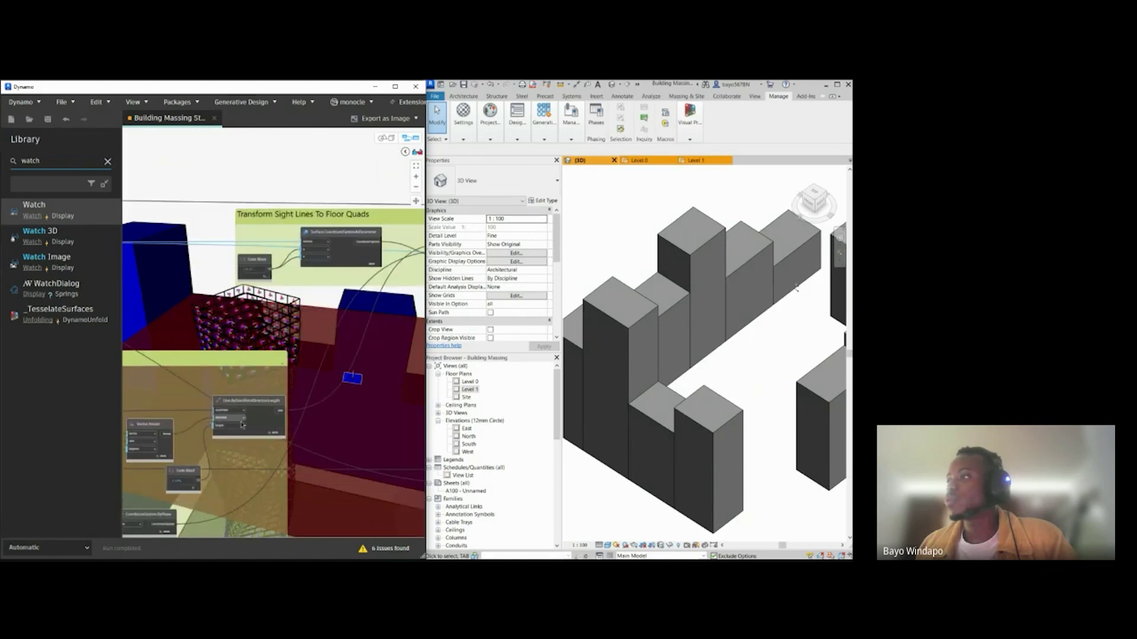
pyautogui.moveTo(148, 498); pyautogui.dragTo(288, 421, button='middle')
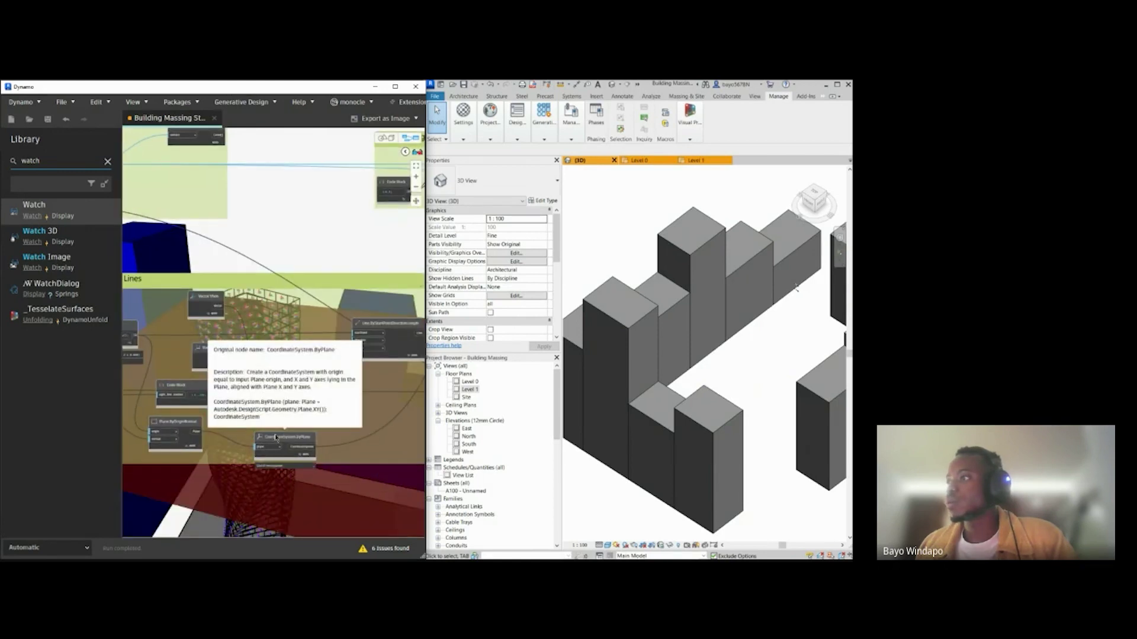
pyautogui.rightClick(275, 438)
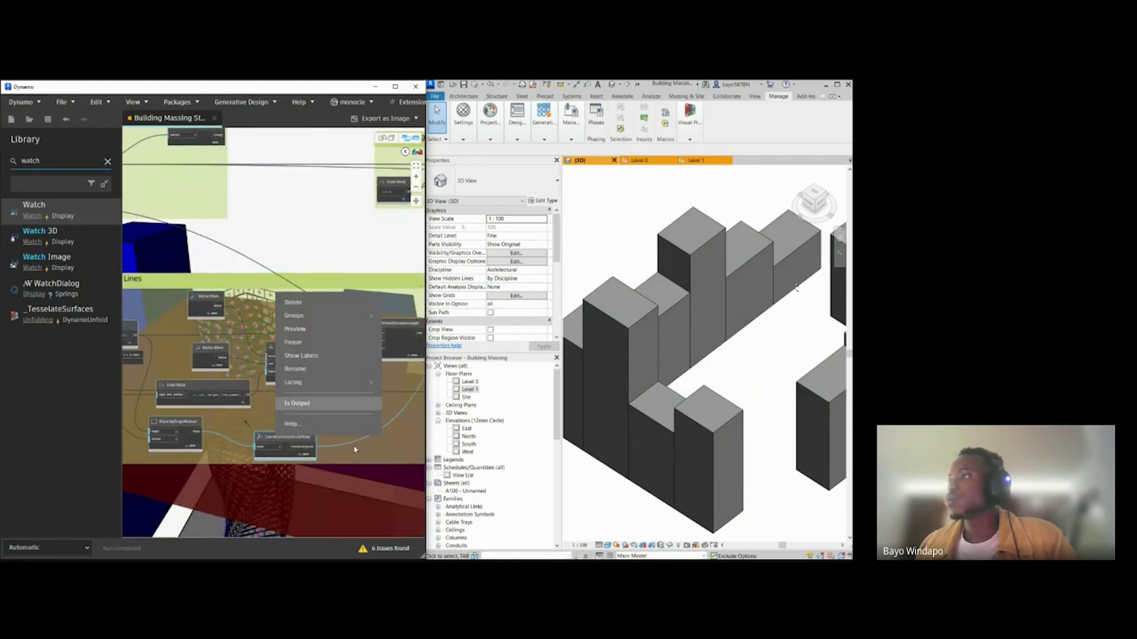
pyautogui.click(322, 259)
# Step: Turn off the geometry preview of the Surface.CoordinateSystemAtParameter node in the Transform Sight Lines To Floor Quads group
pyautogui.moveTo(404, 193); pyautogui.dragTo(348, 323, button='middle')
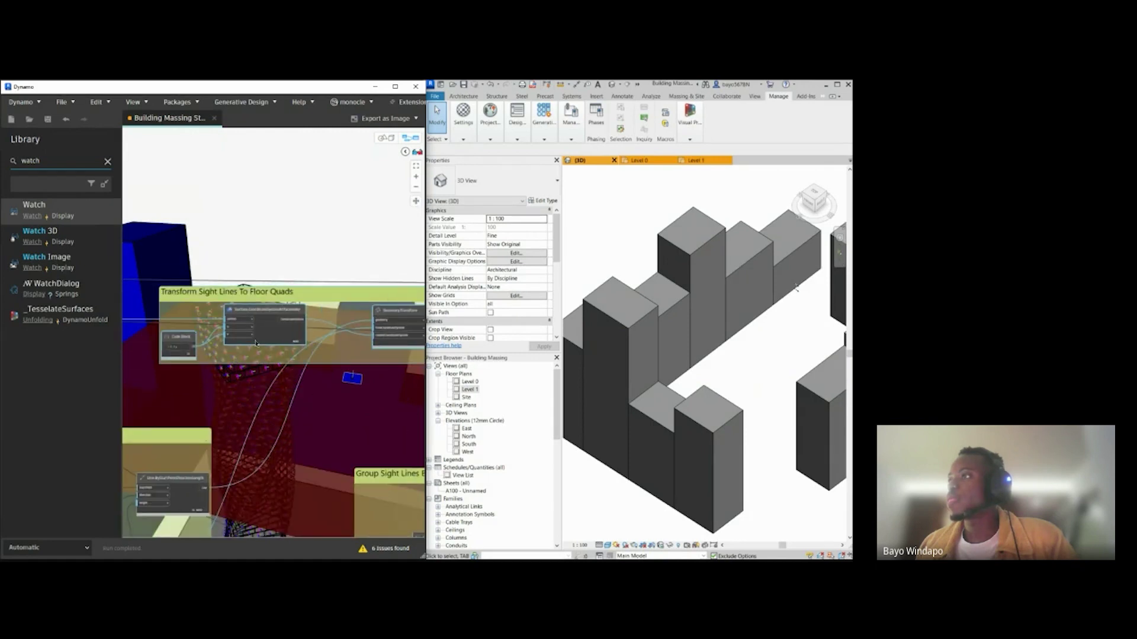
pyautogui.click(273, 259)
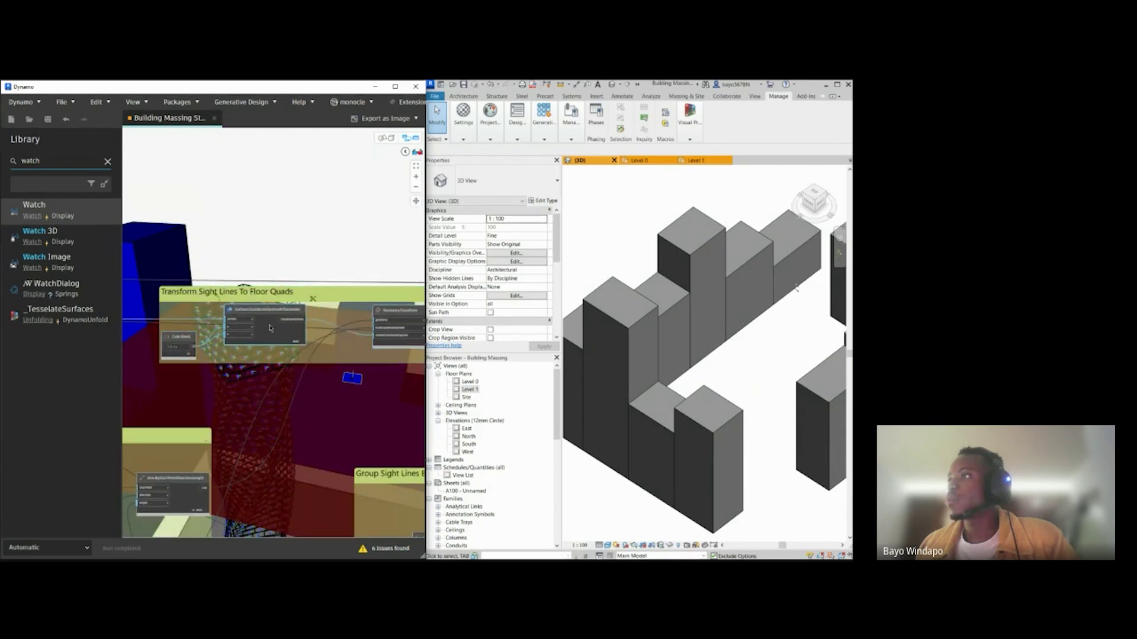
pyautogui.rightClick(270, 326)
pyautogui.click(304, 363)
pyautogui.click(241, 247)
# Step: Turn on the preview of the geometry color node at the end of the Color Quads group and view the tower in 3D
pyautogui.scroll(-1, 302, 312)
pyautogui.moveTo(394, 327); pyautogui.dragTo(237, 317, button='middle')
pyautogui.scroll(-1, 302, 313)
pyautogui.moveTo(410, 301); pyautogui.dragTo(207, 324, button='middle')
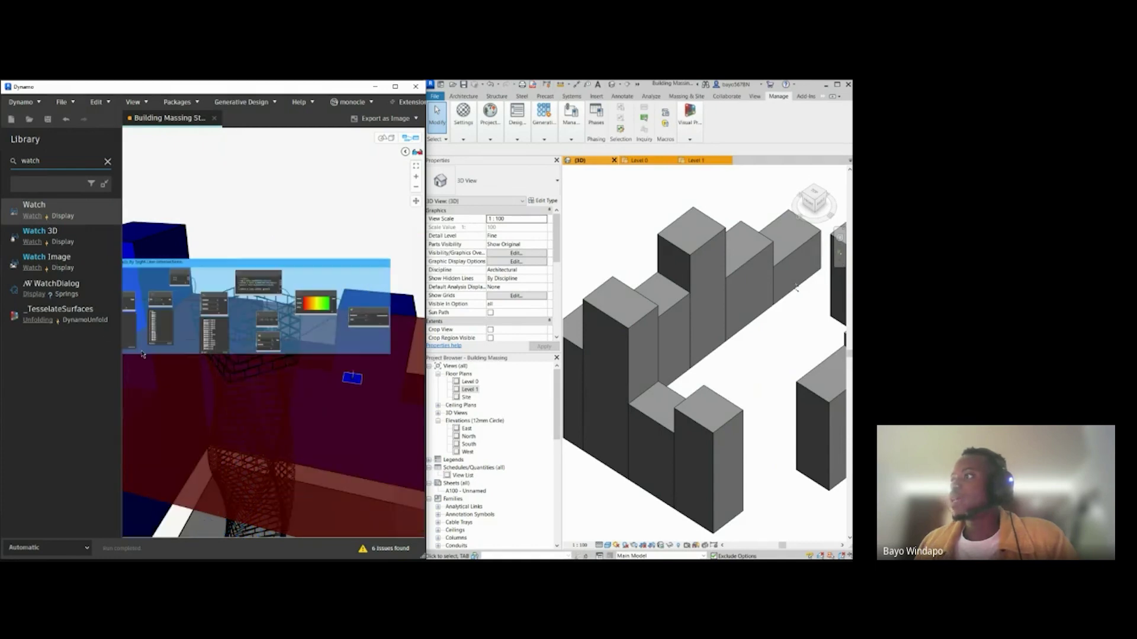
pyautogui.scroll(3, 374, 313)
pyautogui.rightClick(376, 314)
pyautogui.scroll(2, 369, 378)
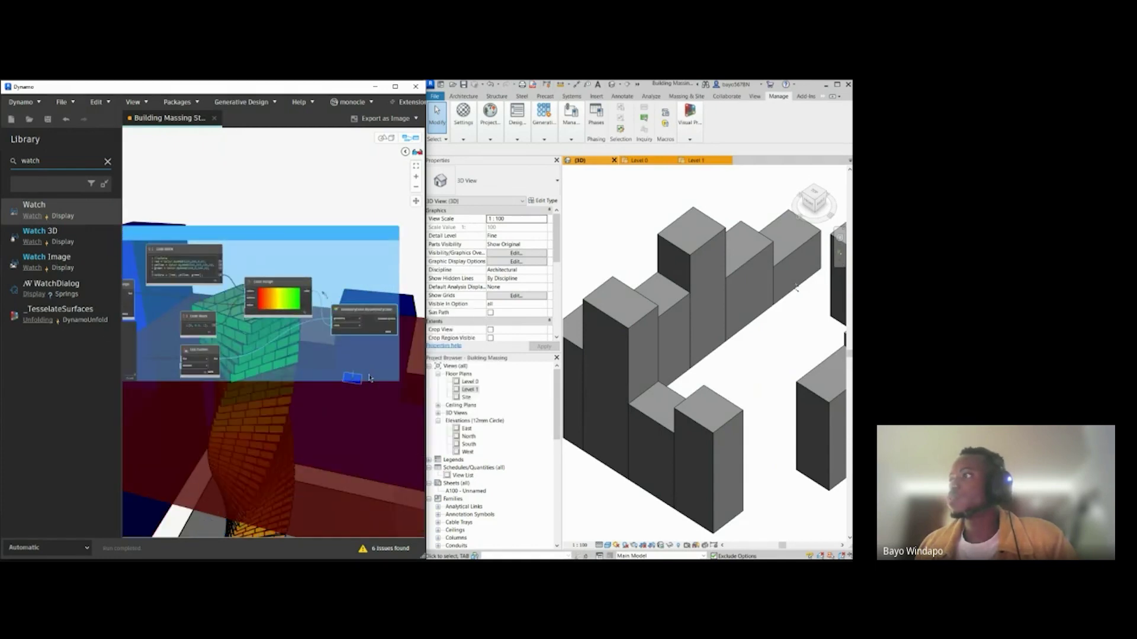
pyautogui.moveTo(314, 429); pyautogui.dragTo(298, 427, button='middle')
pyautogui.click(386, 139)
pyautogui.moveTo(296, 338)
pyautogui.mouseDown(button='right')
pyautogui.moveTo(300, 316)
pyautogui.moveTo(243, 371)
pyautogui.moveTo(284, 384)
pyautogui.moveTo(261, 365)
pyautogui.moveTo(316, 391)
pyautogui.moveTo(366, 375)
pyautogui.moveTo(353, 388)
pyautogui.moveTo(316, 367)
pyautogui.moveTo(274, 380)
pyautogui.moveTo(302, 390)
pyautogui.moveTo(170, 358)
pyautogui.moveTo(183, 355)
pyautogui.moveTo(184, 376)
pyautogui.moveTo(236, 389)
pyautogui.moveTo(283, 357)
pyautogui.moveTo(292, 378)
pyautogui.moveTo(294, 366)
pyautogui.mouseUp(button='right')
pyautogui.scroll(2, 283, 359)
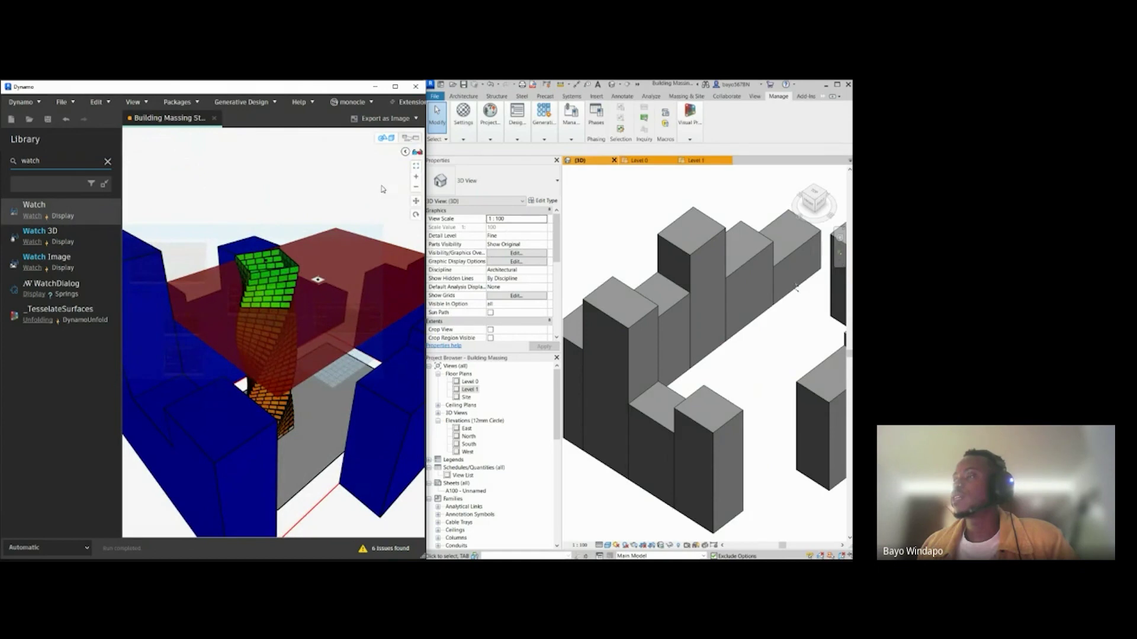
# Step: Set the IN_U input slider to 0.8 to reposition the tower on the site
pyautogui.click(410, 140)
pyautogui.scroll(3, 265, 340)
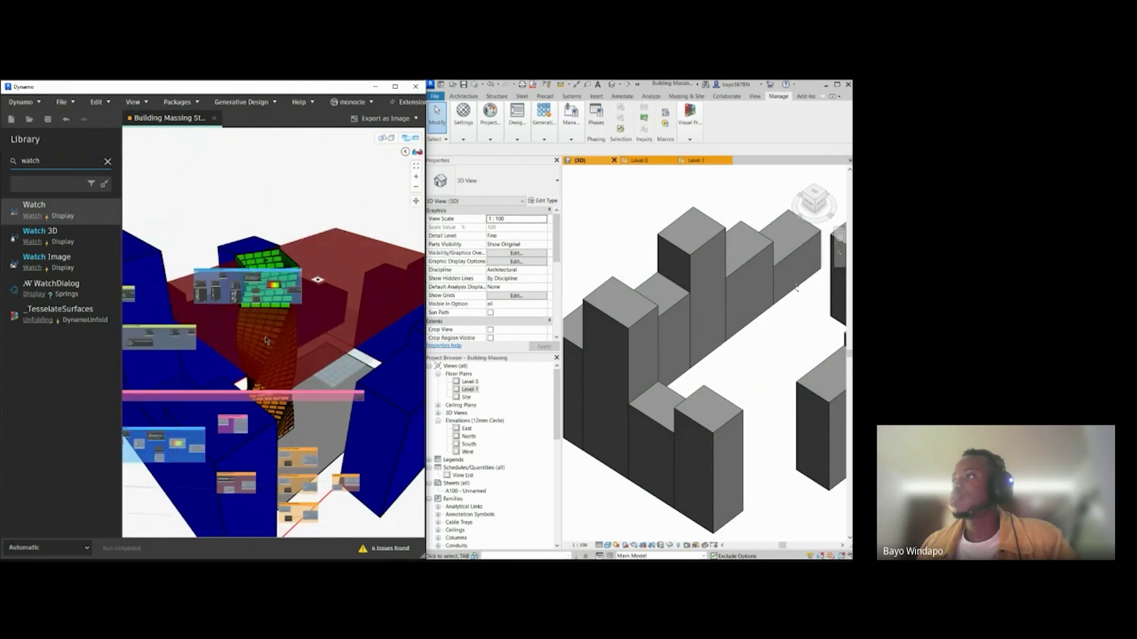
pyautogui.moveTo(223, 448); pyautogui.dragTo(255, 385, button='middle')
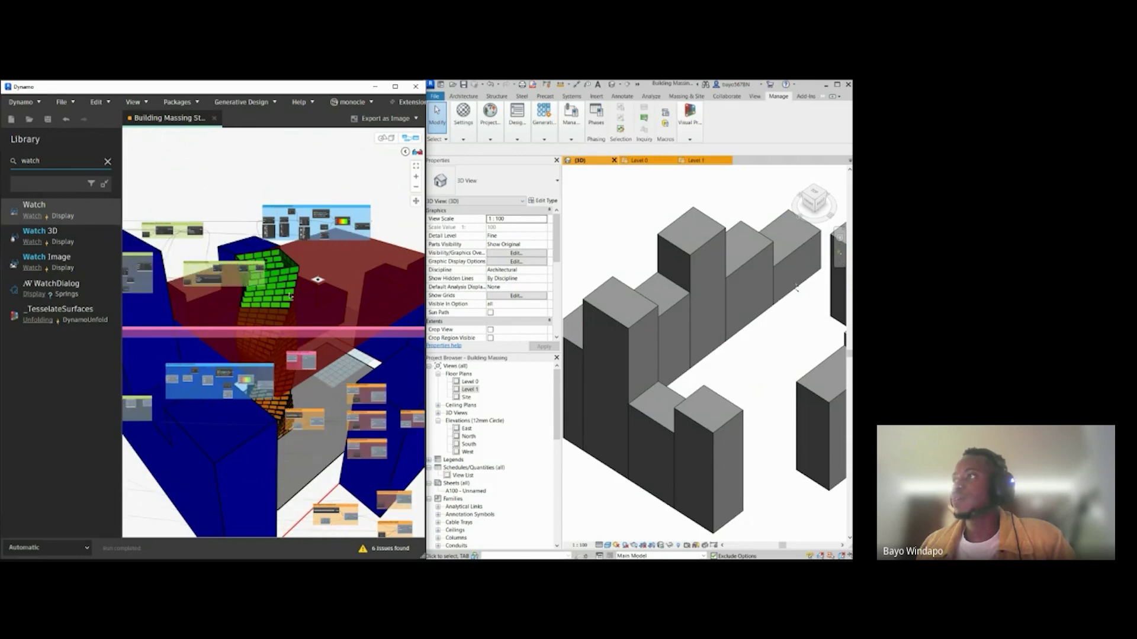
pyautogui.scroll(-4, 346, 401)
pyautogui.scroll(5, 213, 332)
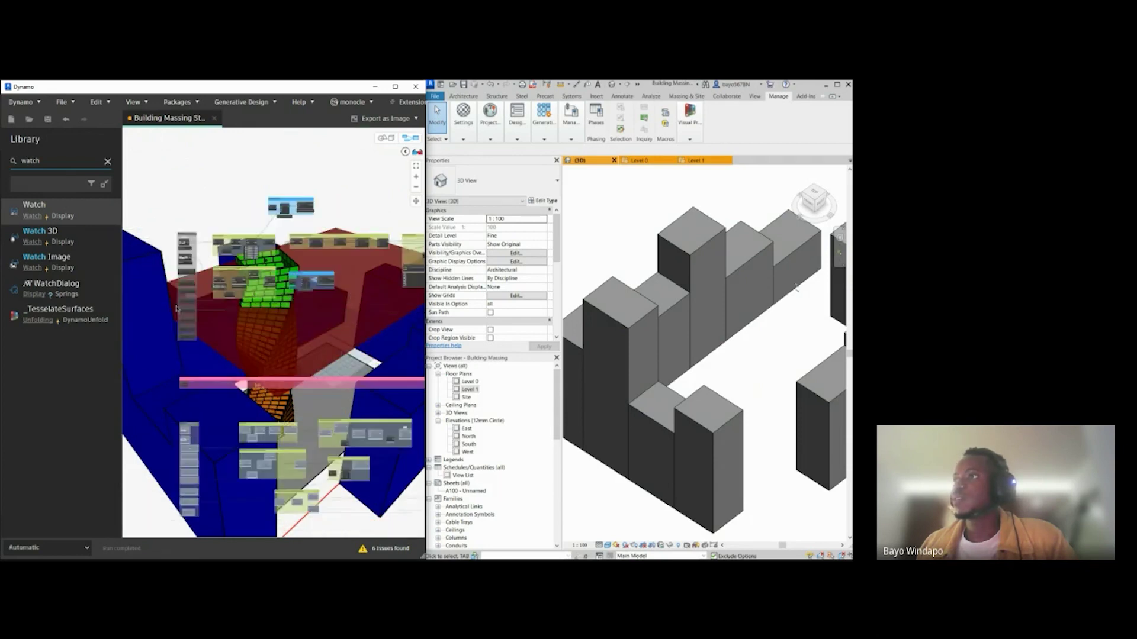
pyautogui.scroll(2, 178, 384)
pyautogui.moveTo(186, 395); pyautogui.dragTo(267, 445, button='middle')
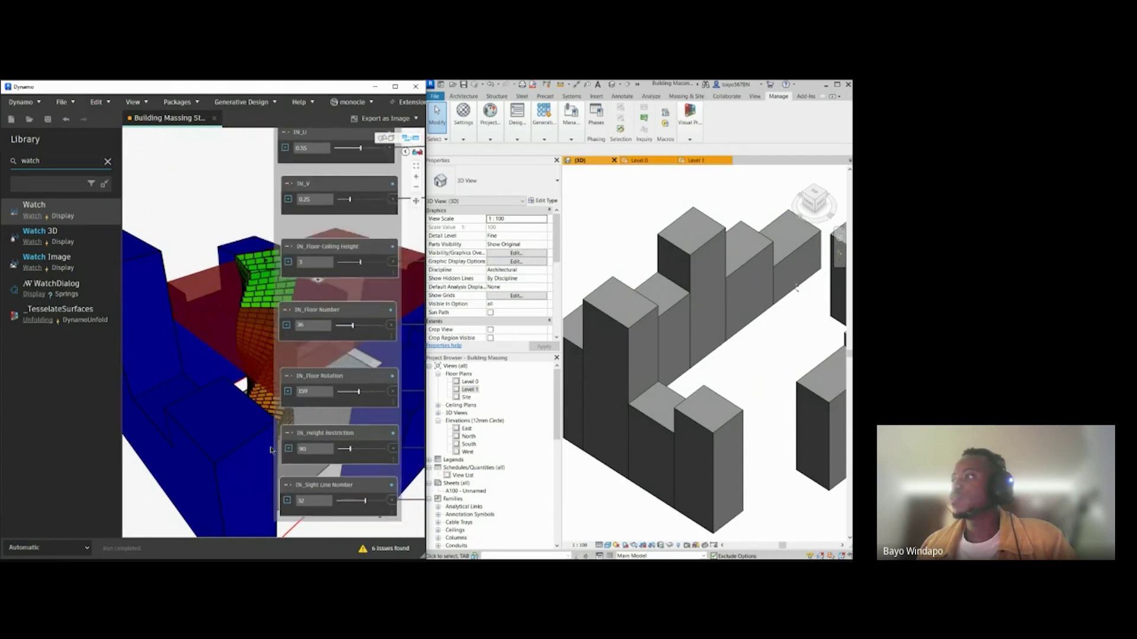
pyautogui.moveTo(316, 221); pyautogui.dragTo(242, 378, button='middle')
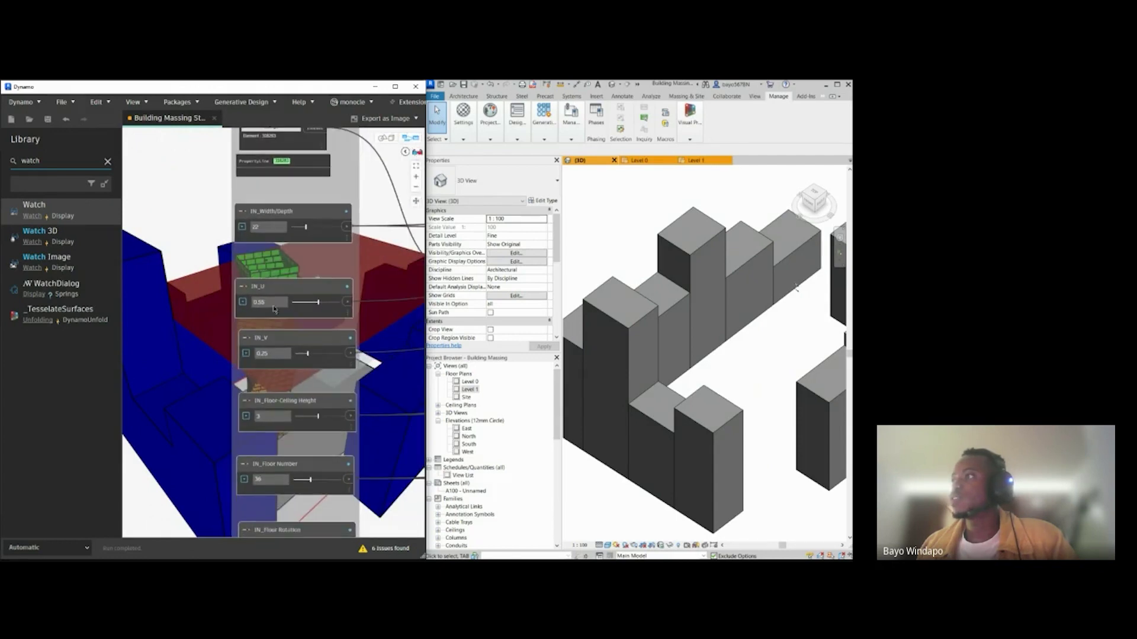
pyautogui.doubleClick(273, 303)
pyautogui.write('0')
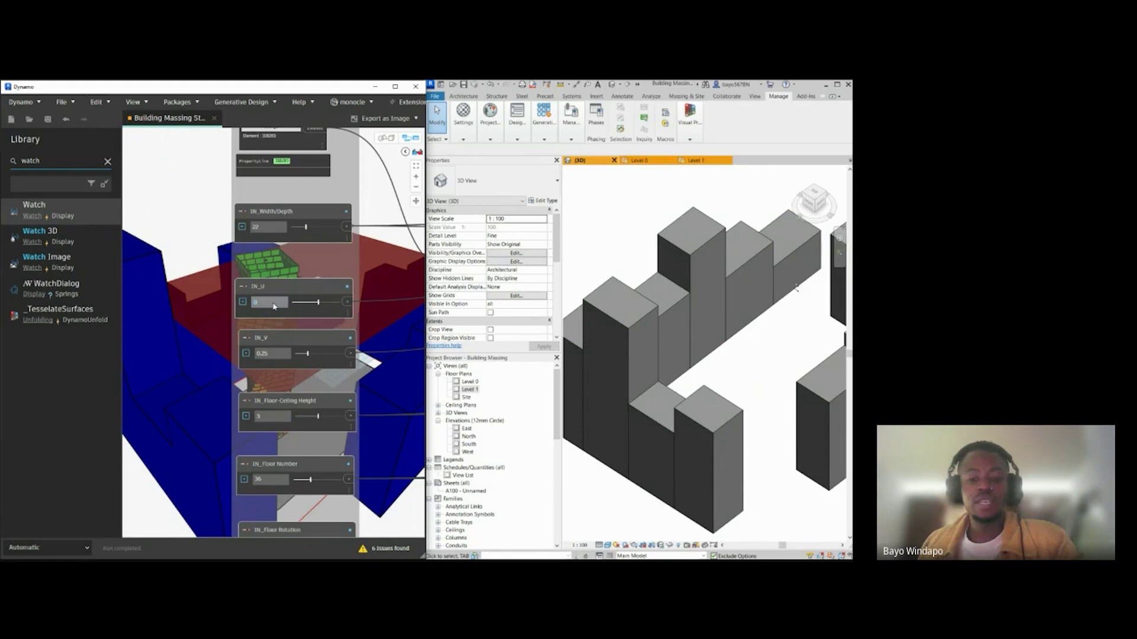
pyautogui.write('.8')
pyautogui.press('Return')
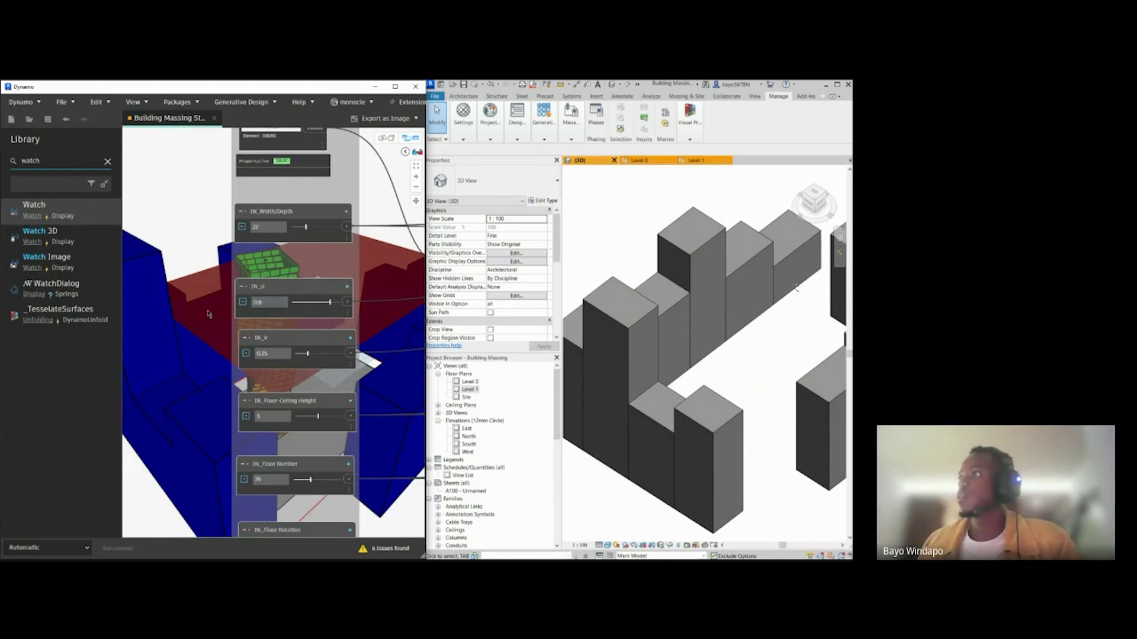
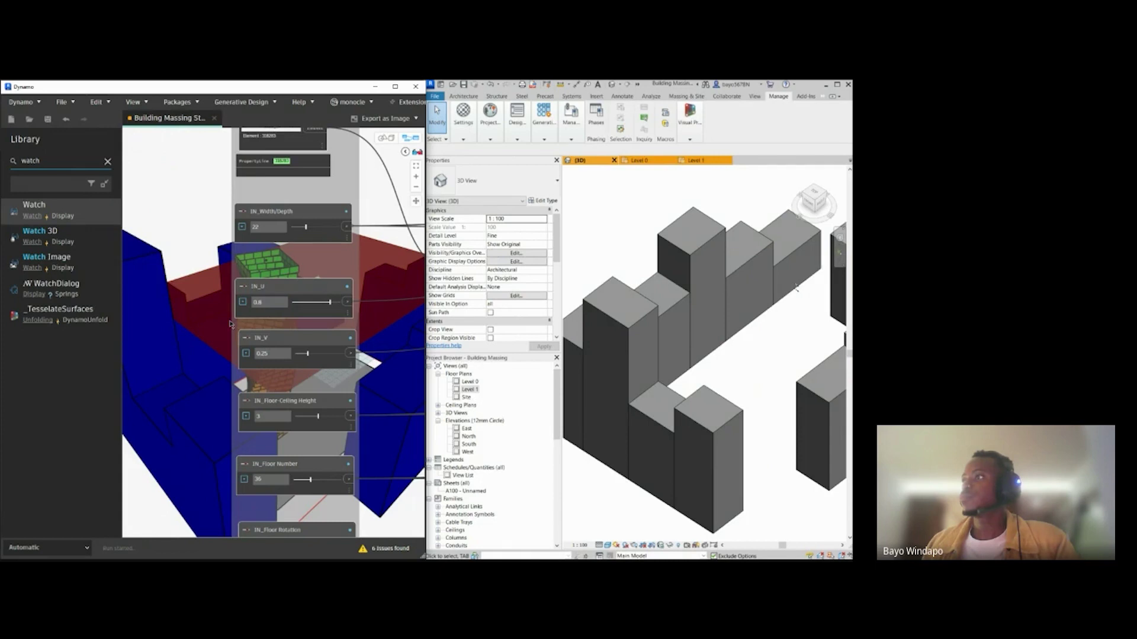
# Step: View the recolored tower in 3D and set the IN_V input slider to 0.8
pyautogui.moveTo(159, 274); pyautogui.dragTo(218, 303, button='middle')
pyautogui.click(388, 139)
pyautogui.moveTo(268, 255); pyautogui.dragTo(343, 302, button='right')
pyautogui.click(410, 138)
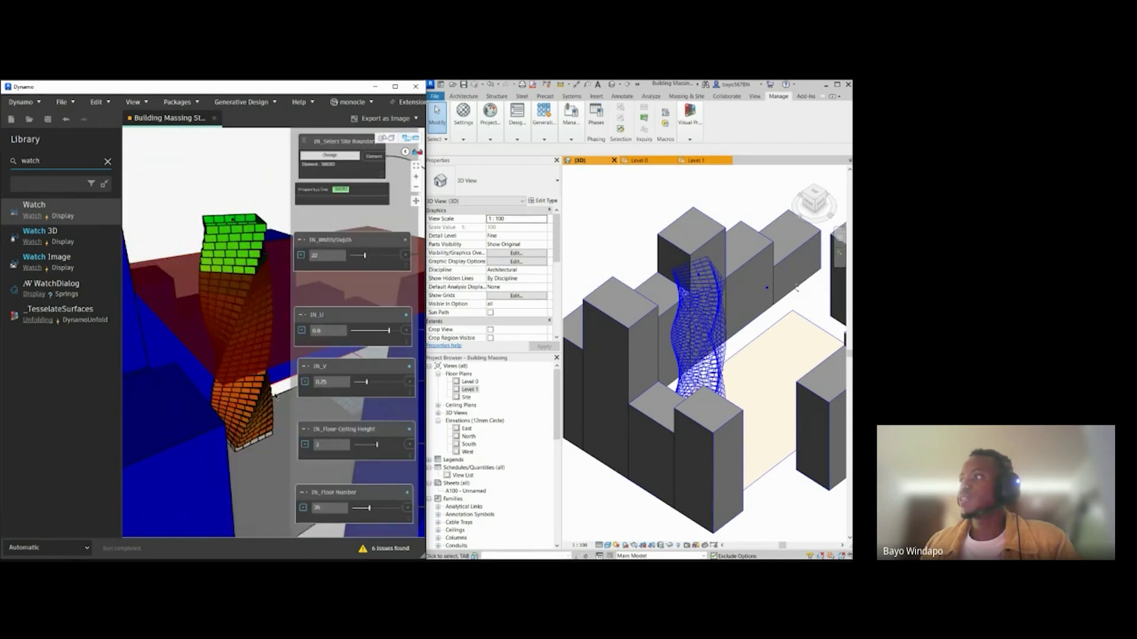
pyautogui.doubleClick(333, 354)
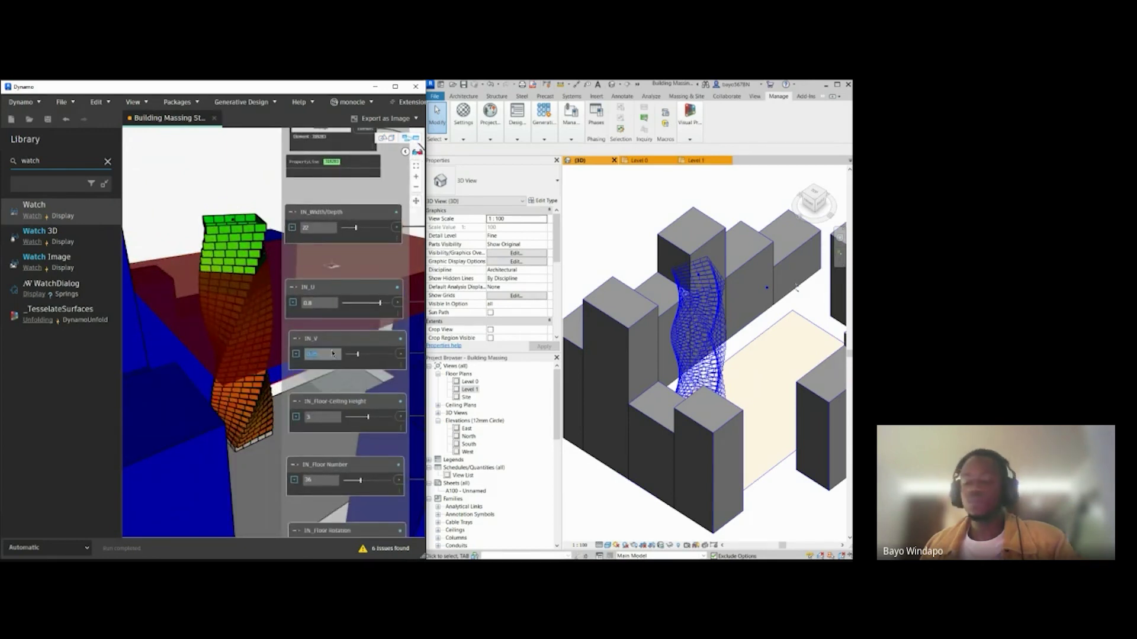
pyautogui.write('0')
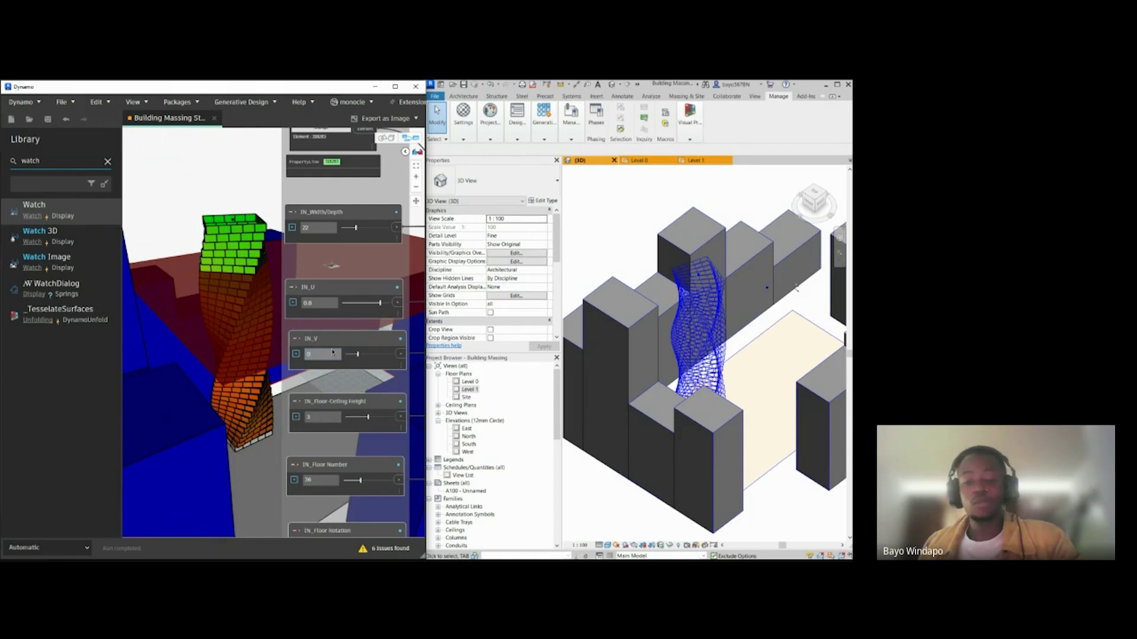
pyautogui.press('Return')
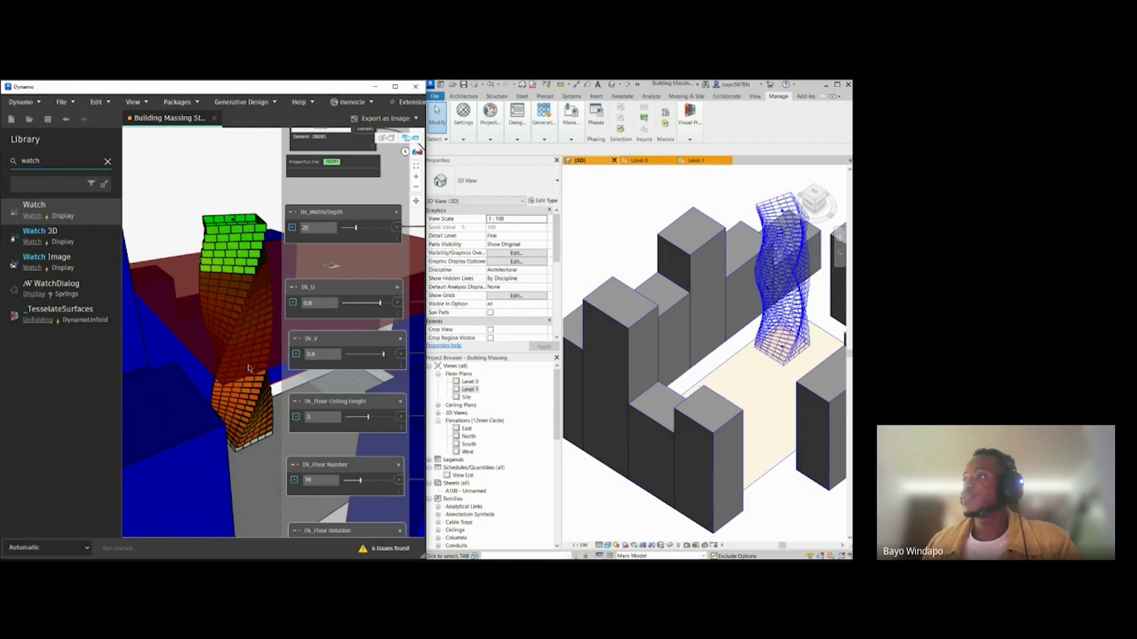
# Step: Examine the recolored tower among the context buildings in the 3D preview
pyautogui.click(387, 138)
pyautogui.scroll(1, 350, 307)
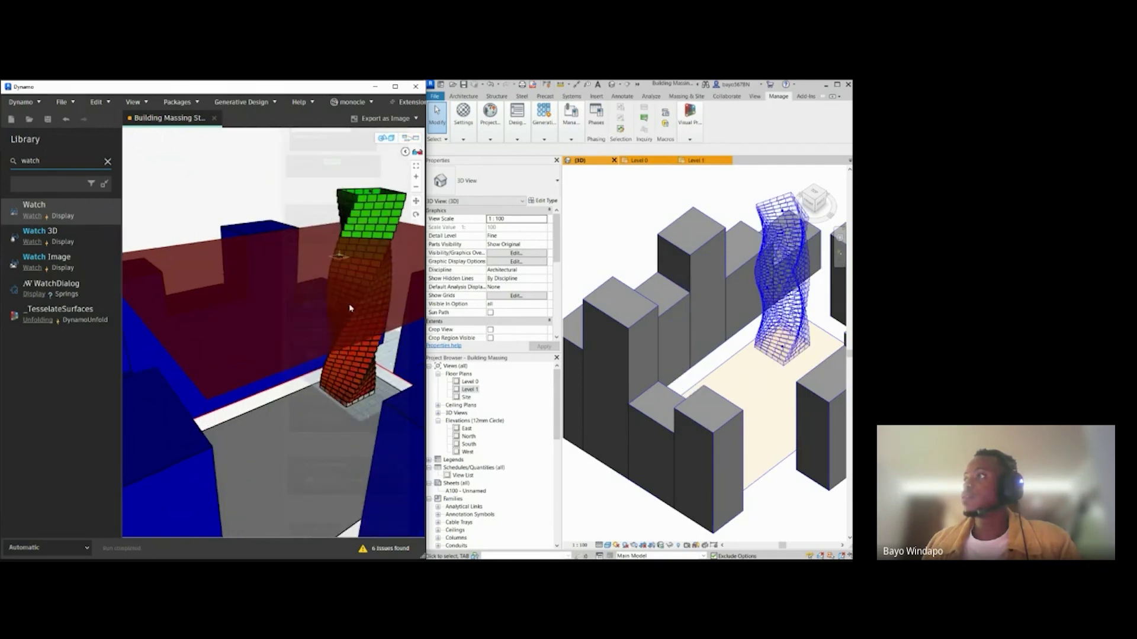
pyautogui.moveTo(315, 358); pyautogui.dragTo(281, 390, button='right')
pyautogui.click(405, 140)
# Step: Duplicate the Unobstructed Sight Line Sum group and move the copy next to the Color Quads By Sight Line Intersections group
pyautogui.scroll(-5, 219, 302)
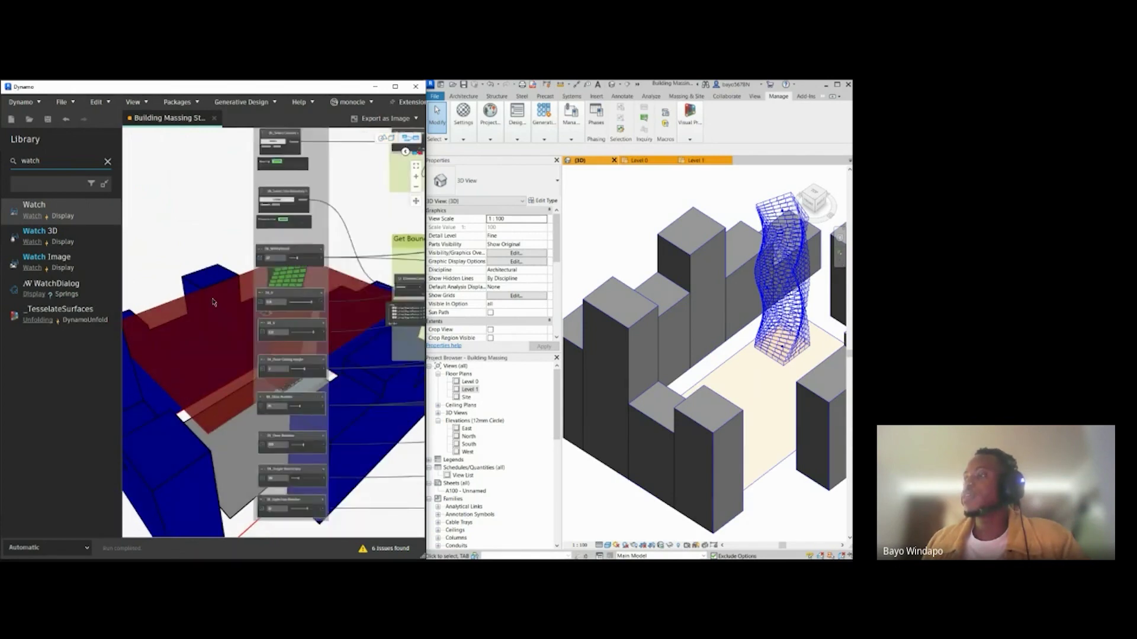
pyautogui.scroll(5, 262, 333)
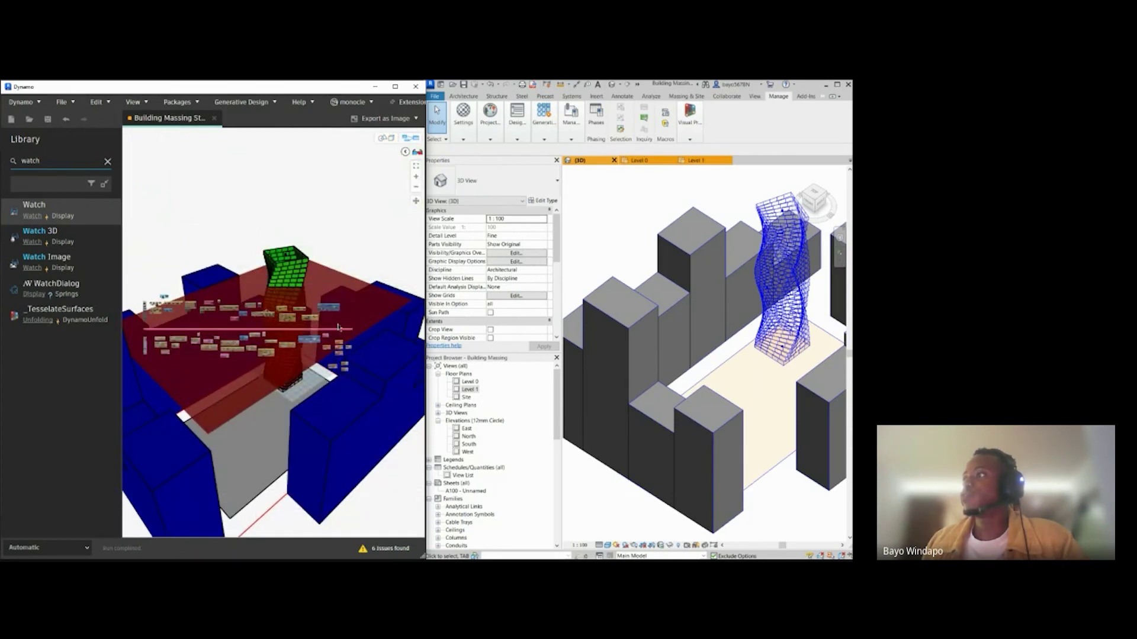
pyautogui.scroll(4, 316, 368)
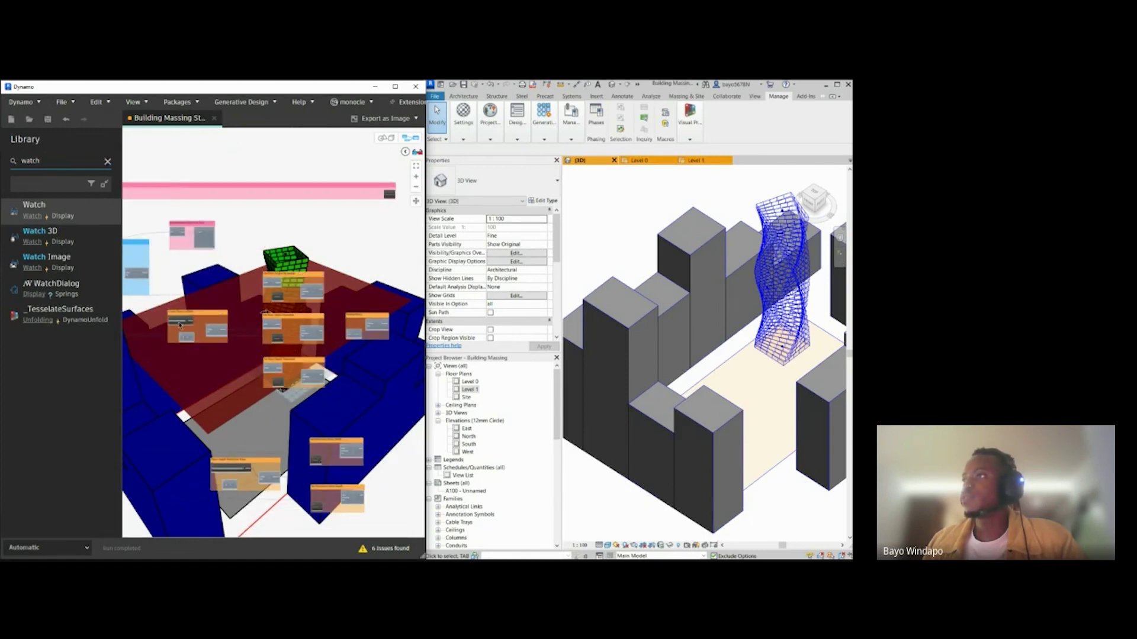
pyautogui.moveTo(180, 227); pyautogui.dragTo(241, 319, button='middle')
pyautogui.scroll(6, 241, 319)
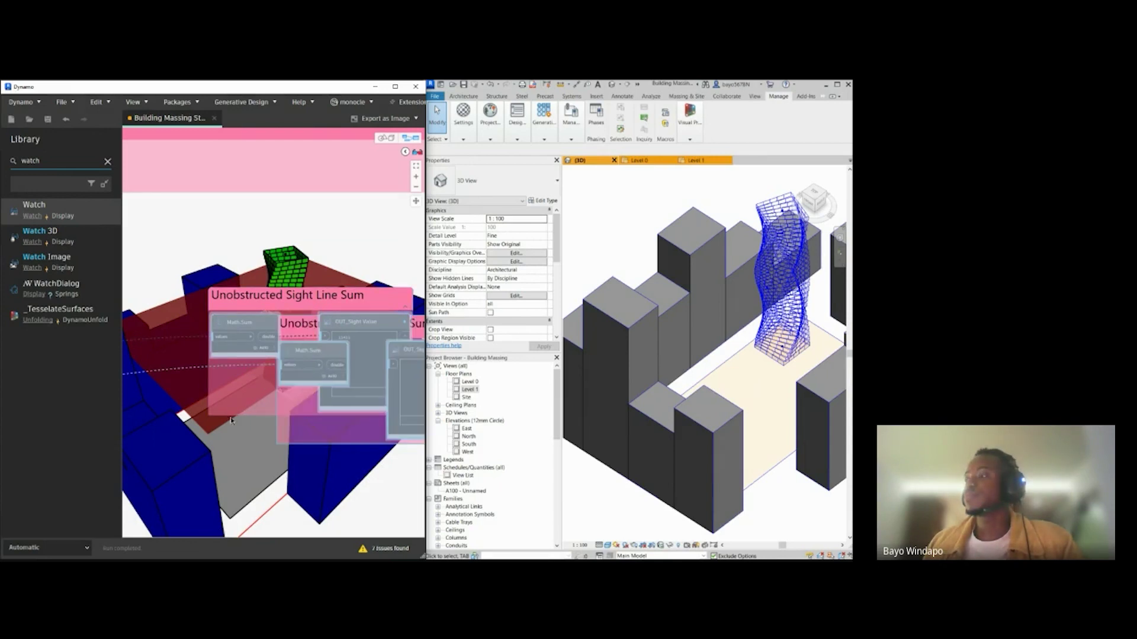
pyautogui.scroll(-5, 231, 420)
pyautogui.moveTo(257, 252); pyautogui.dragTo(175, 405, button='middle')
pyautogui.moveTo(234, 391); pyautogui.dragTo(405, 327)
# Step: Connect the sight line results to the values input of Math.Sum in the copied Unobstructed Sight Line Sum group
pyautogui.scroll(-3, 272, 378)
pyautogui.scroll(5, 237, 377)
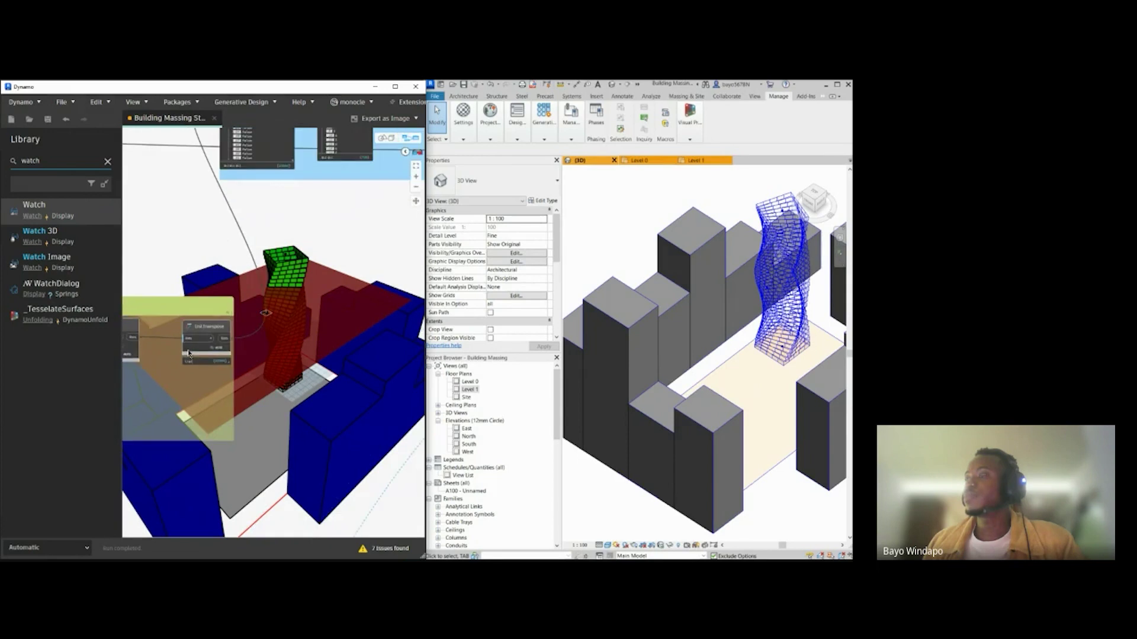
pyautogui.scroll(-4, 231, 384)
pyautogui.scroll(5, 245, 396)
pyautogui.moveTo(366, 387); pyautogui.dragTo(191, 384, button='middle')
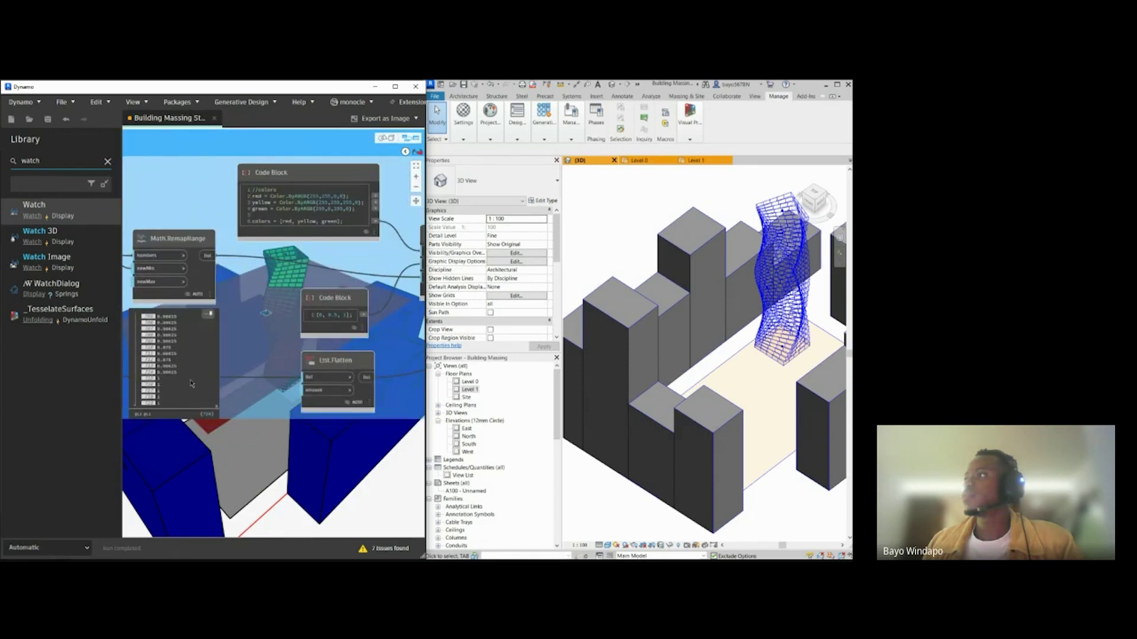
pyautogui.scroll(-6, 191, 384)
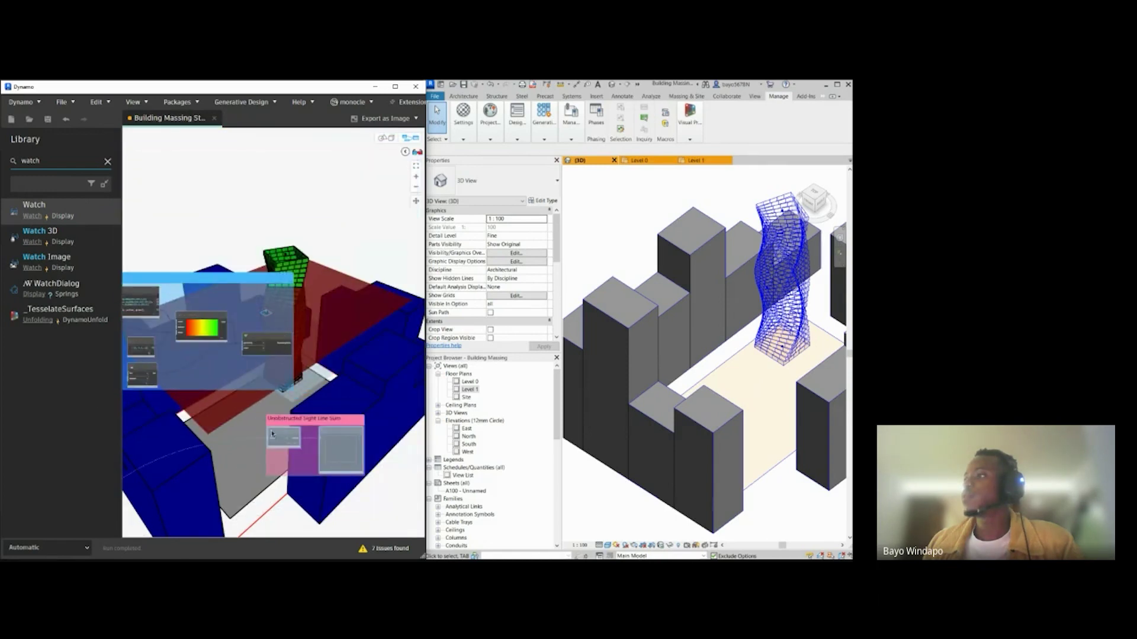
pyautogui.scroll(6, 272, 434)
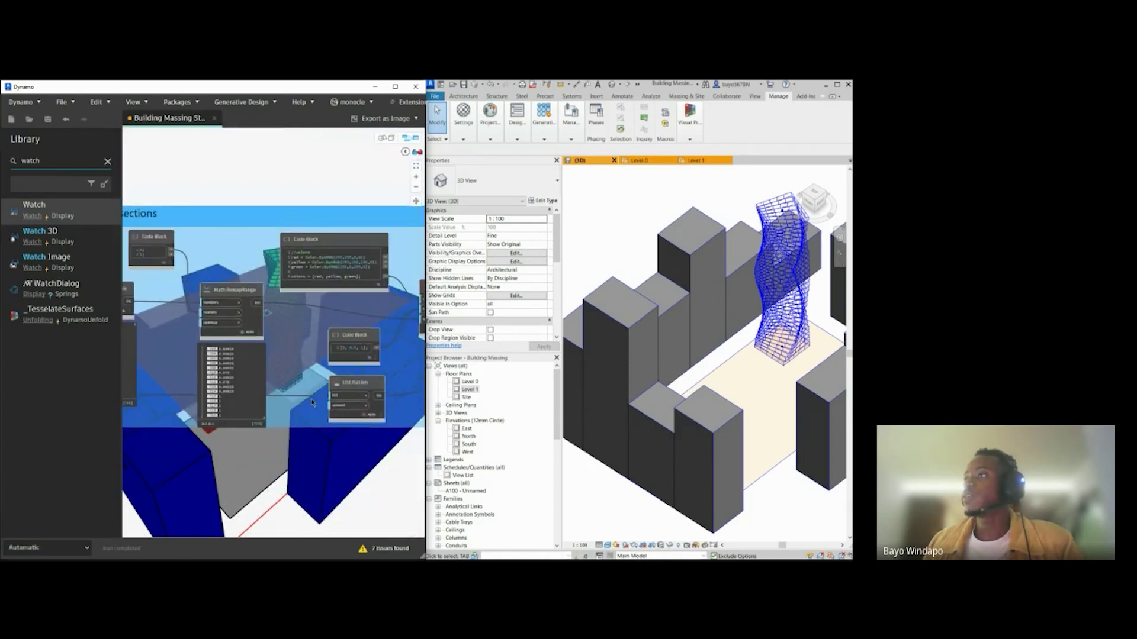
pyautogui.moveTo(312, 403); pyautogui.dragTo(417, 423, button='middle')
pyautogui.scroll(1, 193, 341)
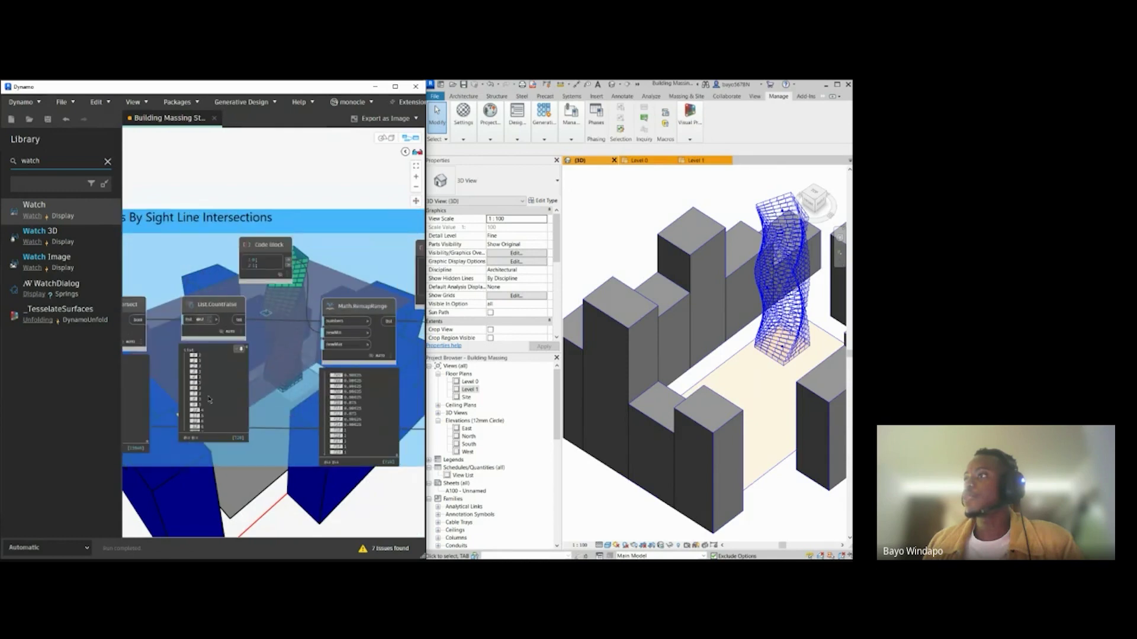
pyautogui.moveTo(285, 412); pyautogui.dragTo(145, 381, button='middle')
pyautogui.moveTo(409, 468); pyautogui.dragTo(171, 441, button='middle')
pyautogui.moveTo(333, 456); pyautogui.dragTo(203, 431, button='middle')
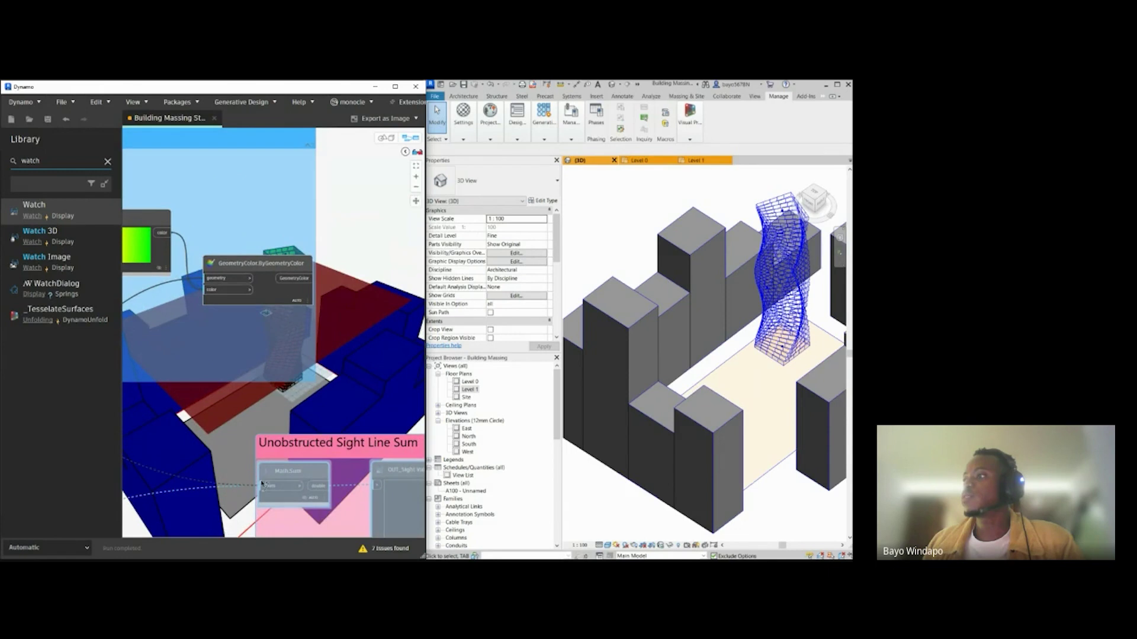
pyautogui.scroll(-2, 279, 471)
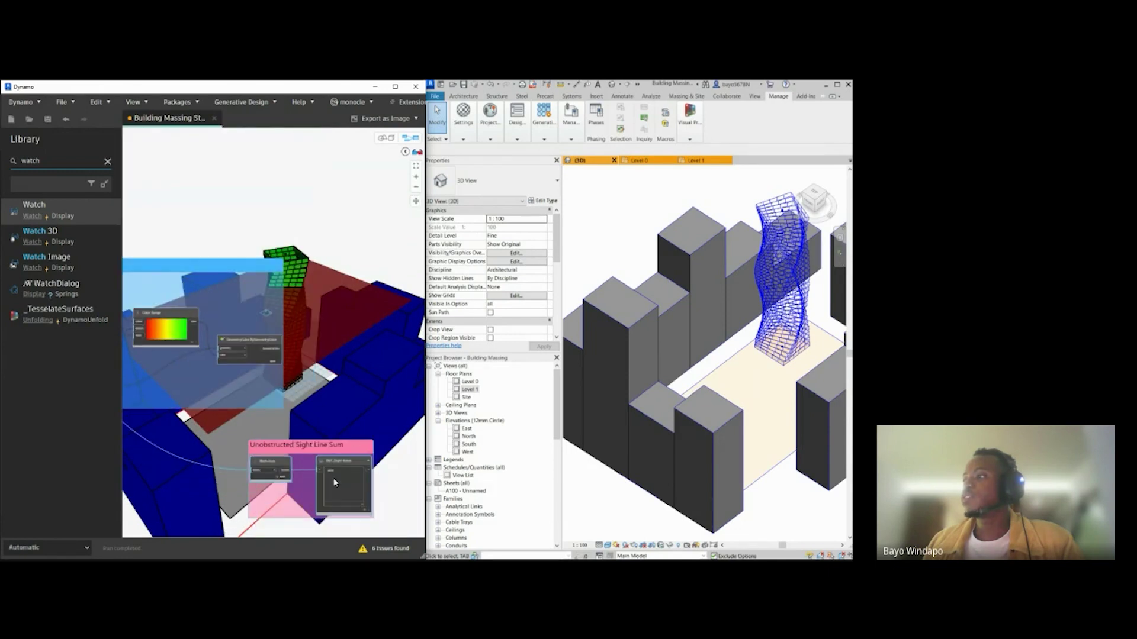
pyautogui.scroll(3, 322, 513)
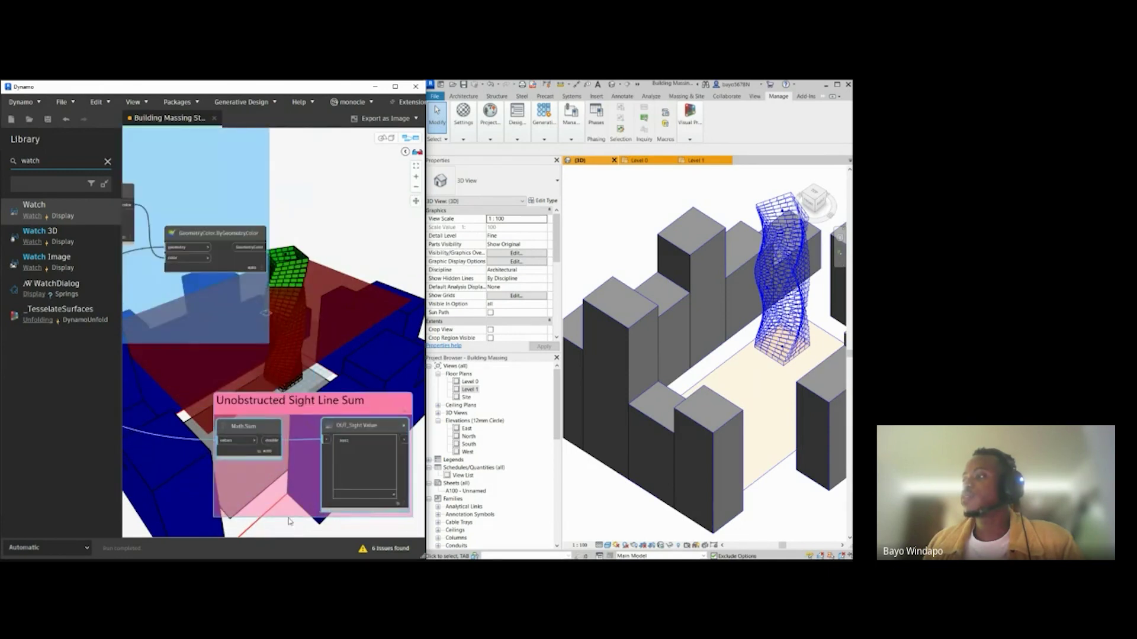
pyautogui.scroll(1, 308, 427)
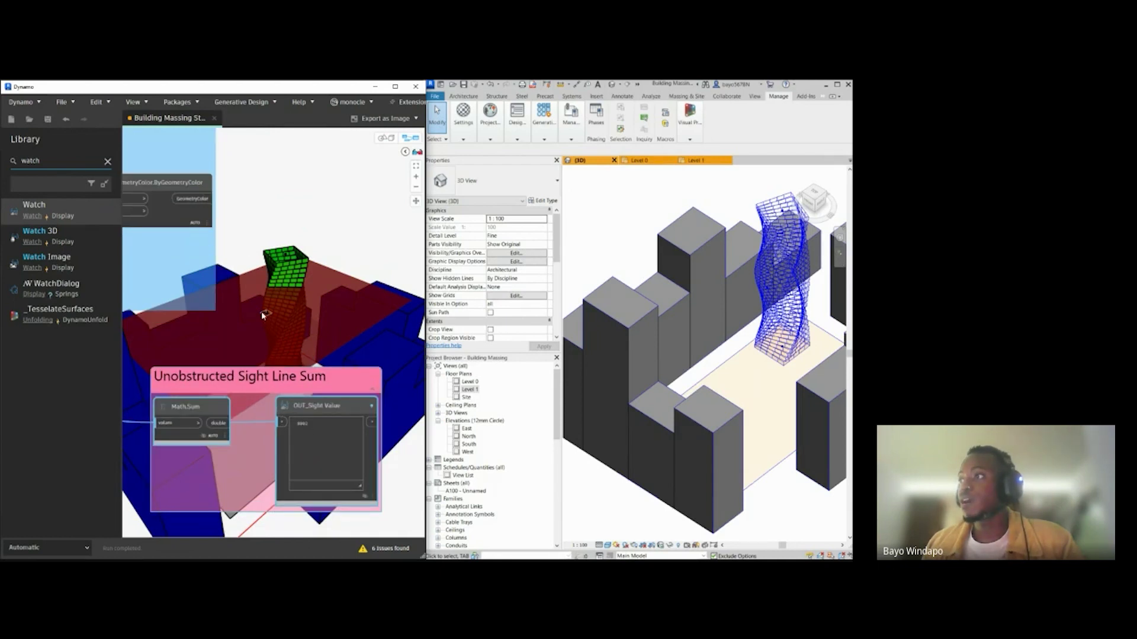
# Step: Move the copied Unobstructed Sight Line Sum group from below the Color Quads group to above and beyond its output end
pyautogui.scroll(-5, 259, 370)
pyautogui.moveTo(259, 370); pyautogui.dragTo(322, 192)
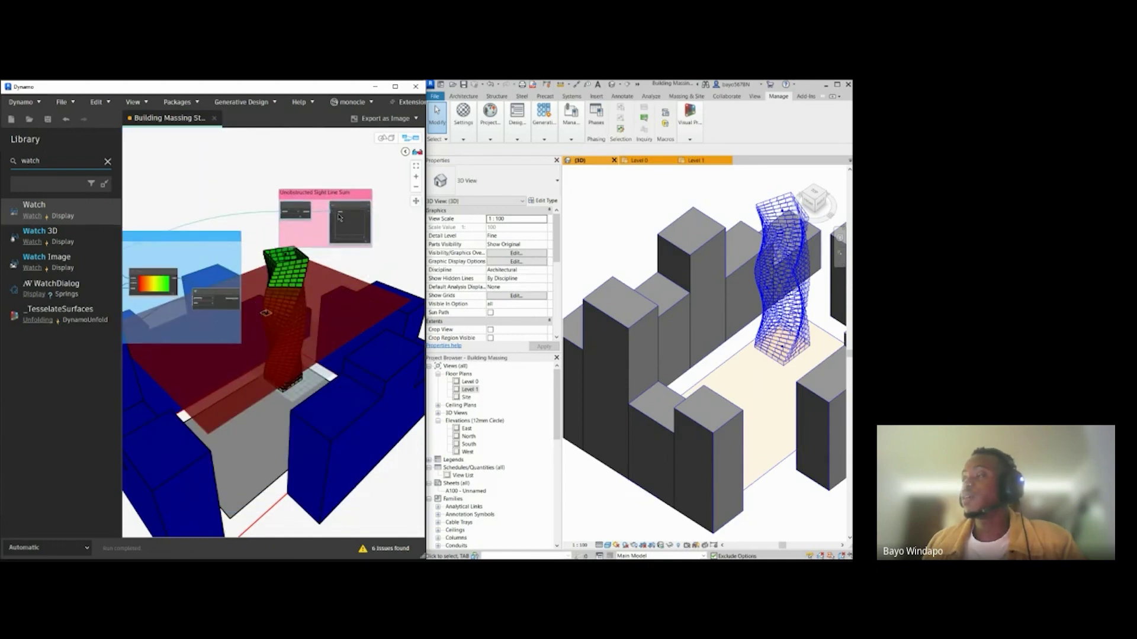
pyautogui.scroll(-10, 347, 258)
pyautogui.moveTo(282, 311); pyautogui.dragTo(418, 327, button='middle')
pyautogui.moveTo(197, 306); pyautogui.dragTo(277, 319, button='middle')
pyautogui.moveTo(383, 308); pyautogui.dragTo(153, 329, button='middle')
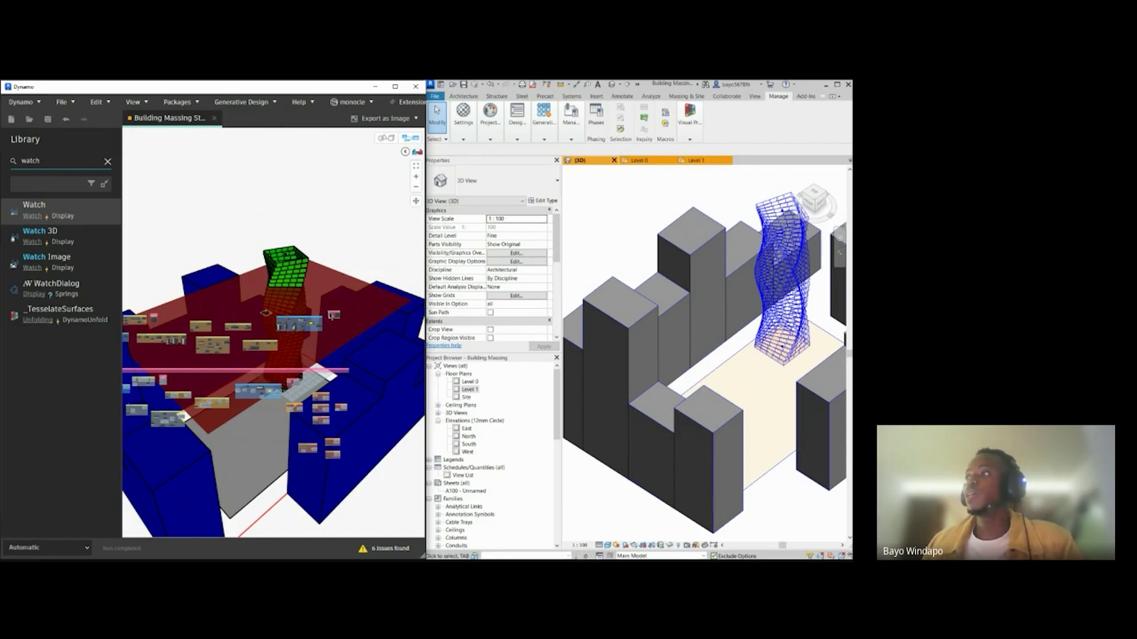
# Step: View the colored tower and the surrounding site as a whole in the 3D preview
pyautogui.click(385, 138)
pyautogui.scroll(3, 302, 297)
pyautogui.moveTo(302, 296); pyautogui.dragTo(292, 317)
pyautogui.scroll(-2, 299, 310)
pyautogui.scroll(-2, 292, 317)
pyautogui.click(411, 140)
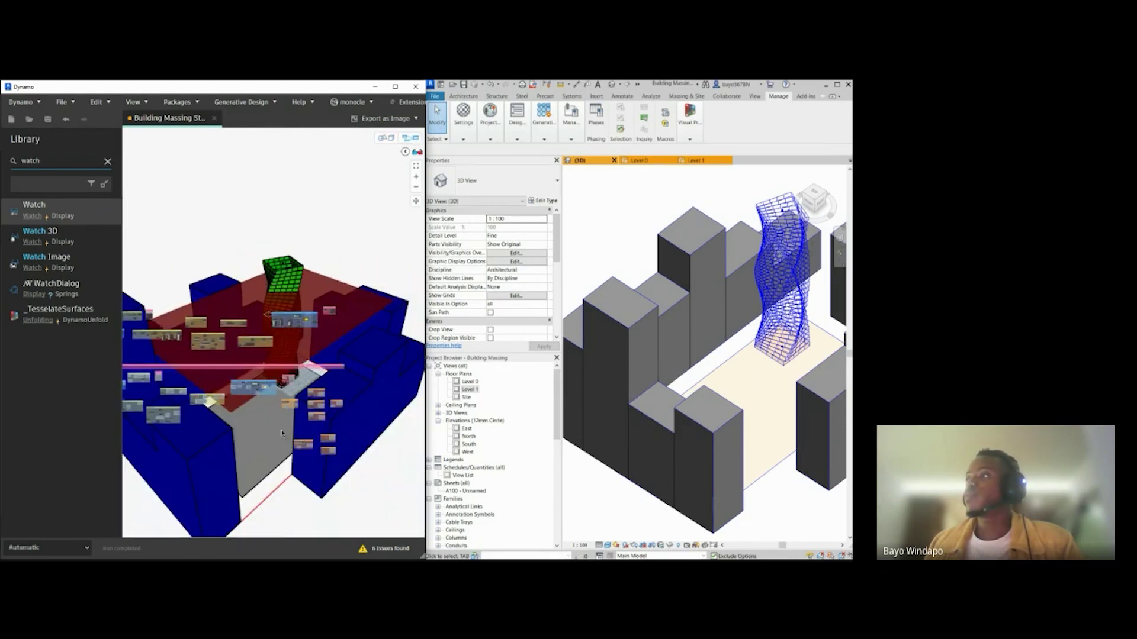
# Step: Examine the Create Floors in Revit group, including the Family Types choices, Data Gate and FamilyInstance.ByPoint nodes
pyautogui.scroll(5, 237, 361)
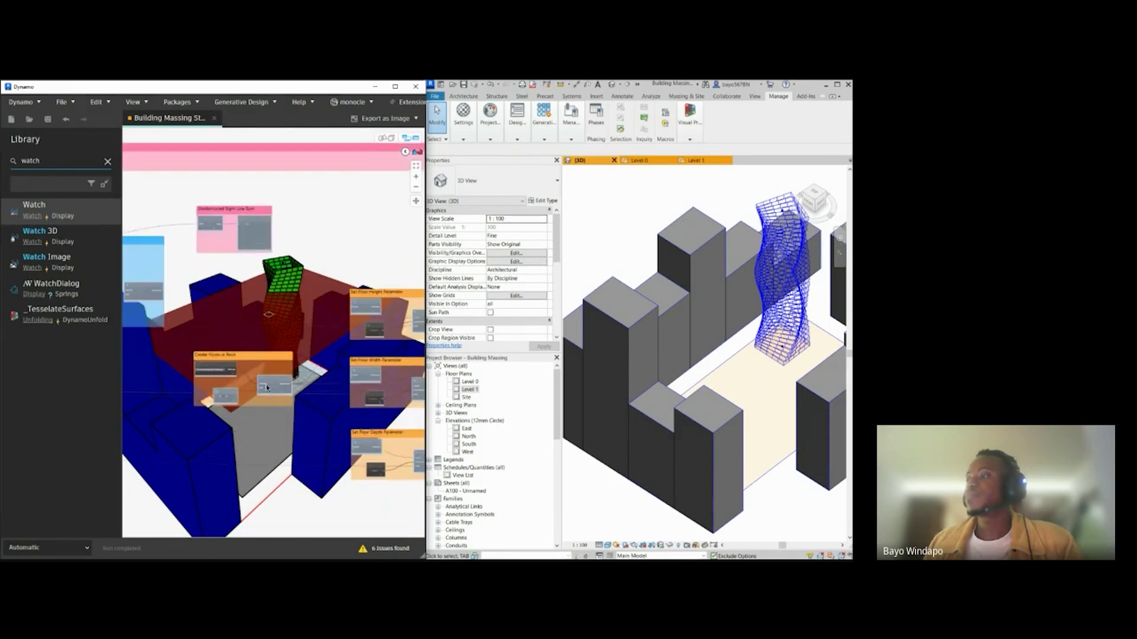
pyautogui.scroll(2, 179, 364)
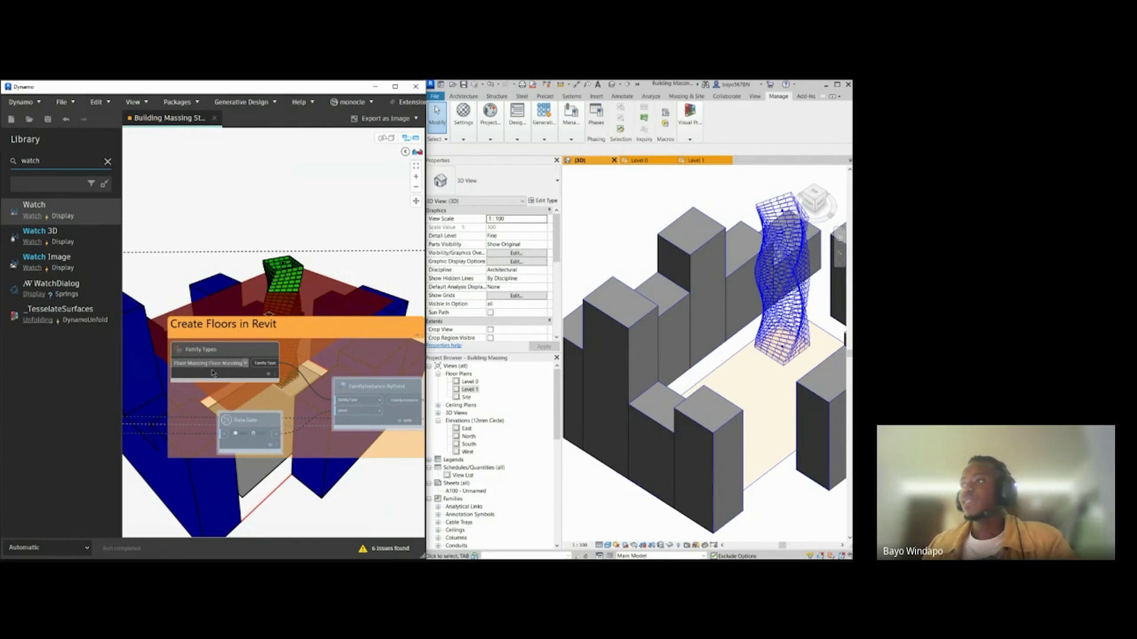
pyautogui.moveTo(212, 454); pyautogui.dragTo(211, 446, button='middle')
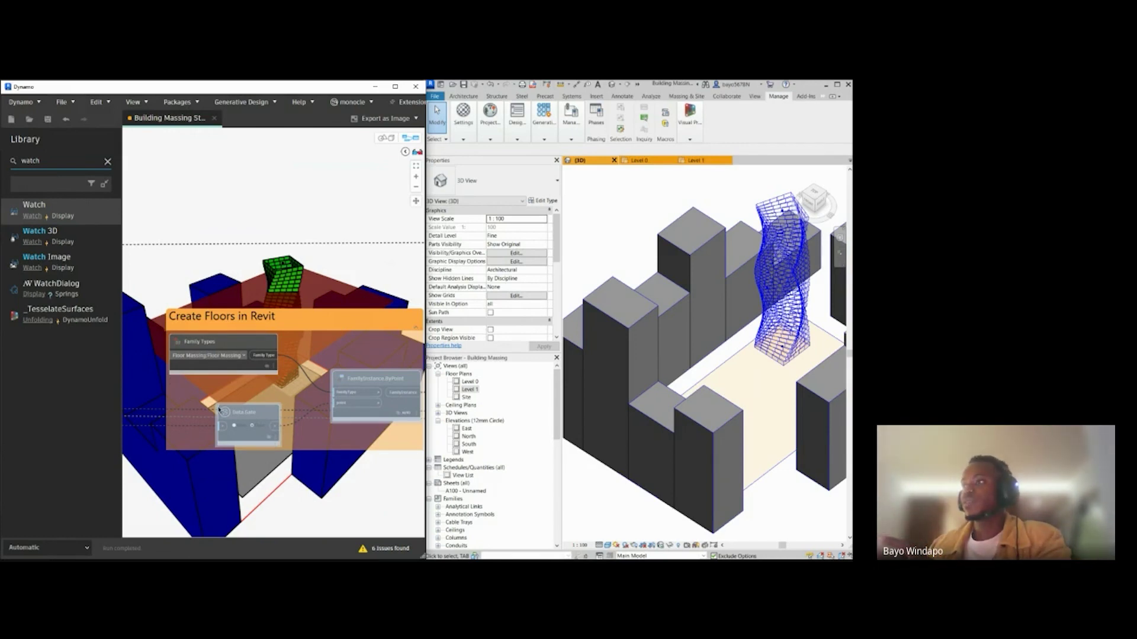
pyautogui.scroll(3, 206, 342)
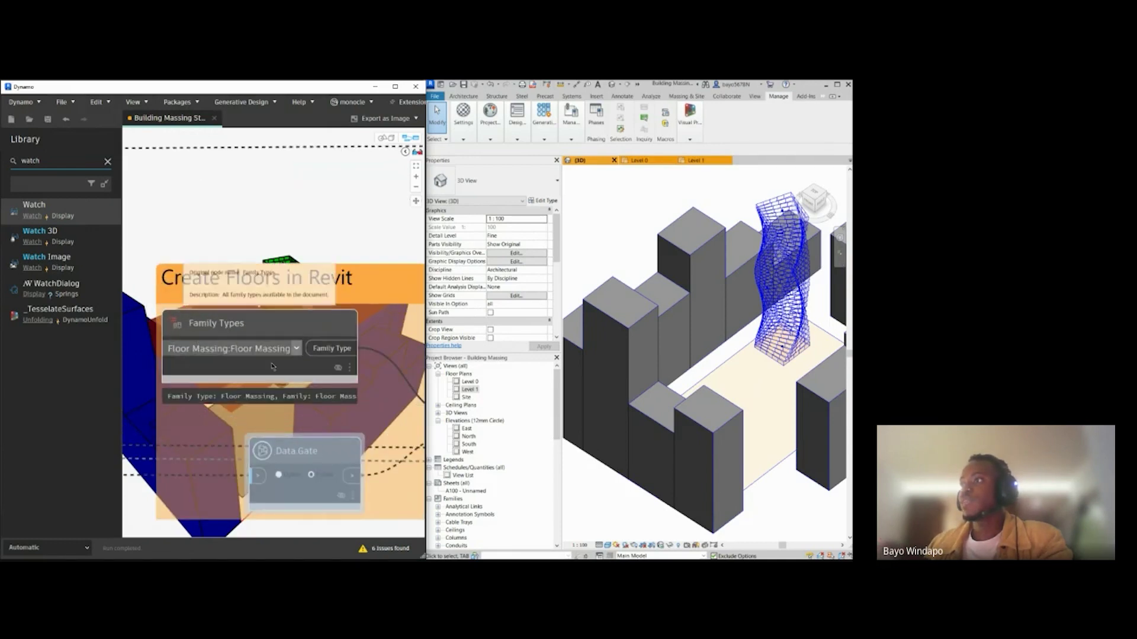
pyautogui.click(298, 349)
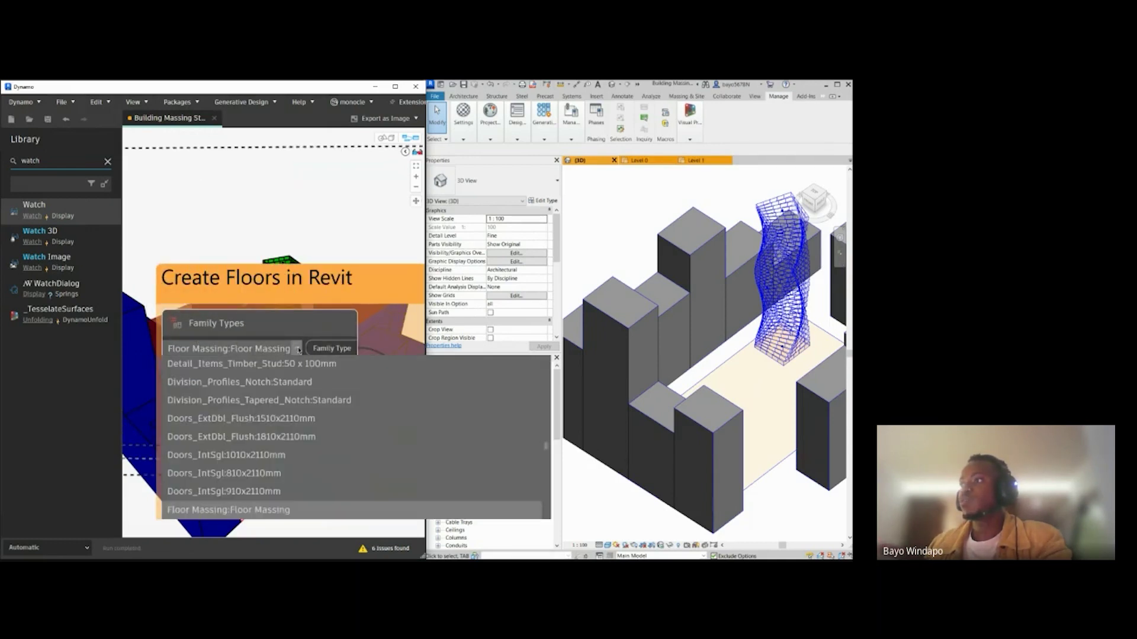
pyautogui.click(265, 238)
pyautogui.scroll(-3, 222, 250)
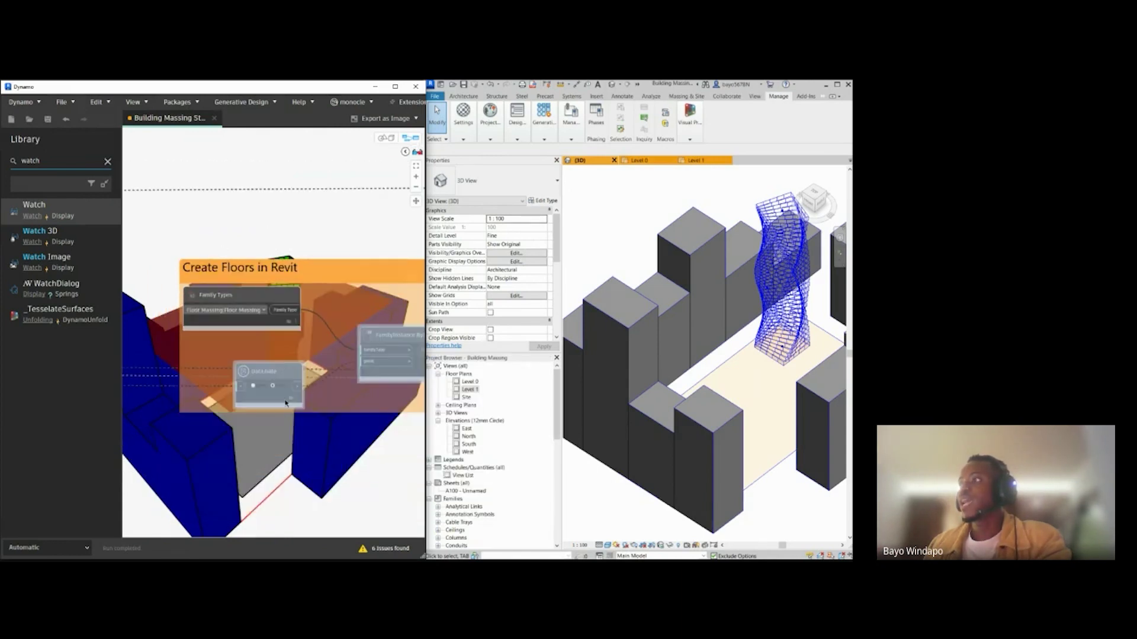
pyautogui.moveTo(404, 357); pyautogui.dragTo(291, 372, button='middle')
pyautogui.scroll(3, 296, 370)
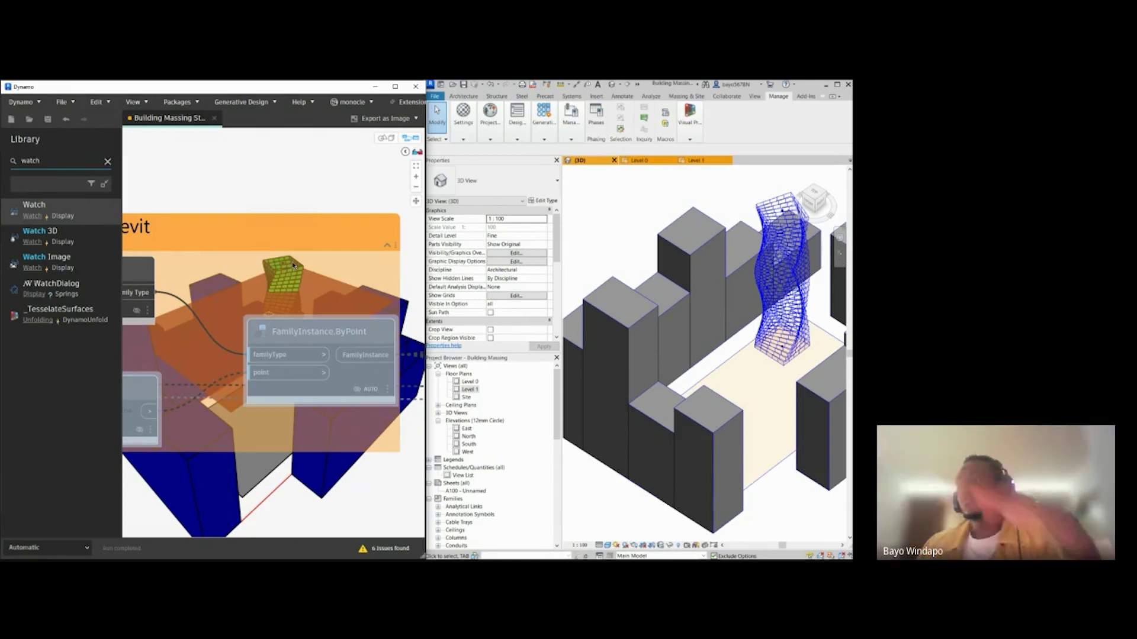
pyautogui.scroll(-5, 302, 287)
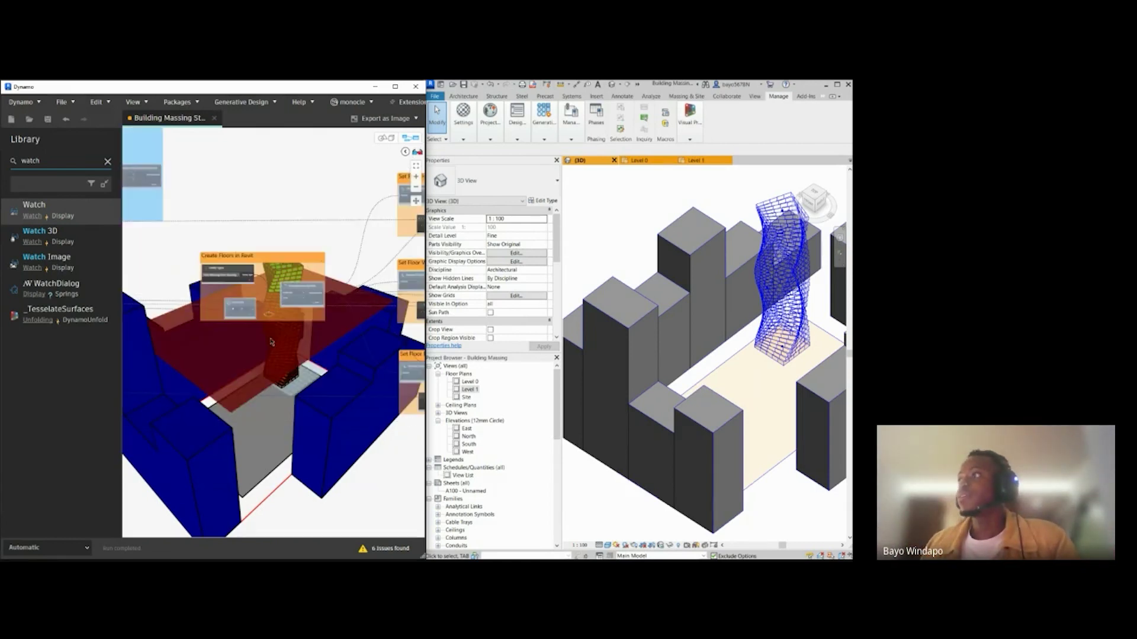
# Step: Examine how the Set Floor Height, Width and Depth Parameter groups pass parameter names to the Element.SetParameterByName nodes
pyautogui.scroll(4, 302, 287)
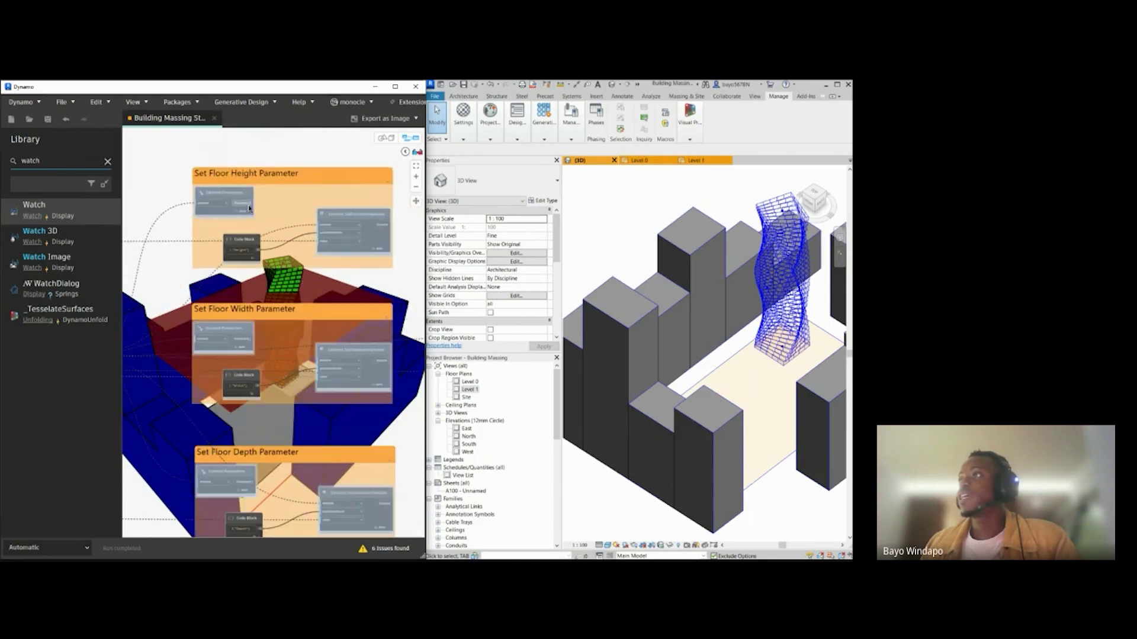
pyautogui.scroll(-1, 232, 169)
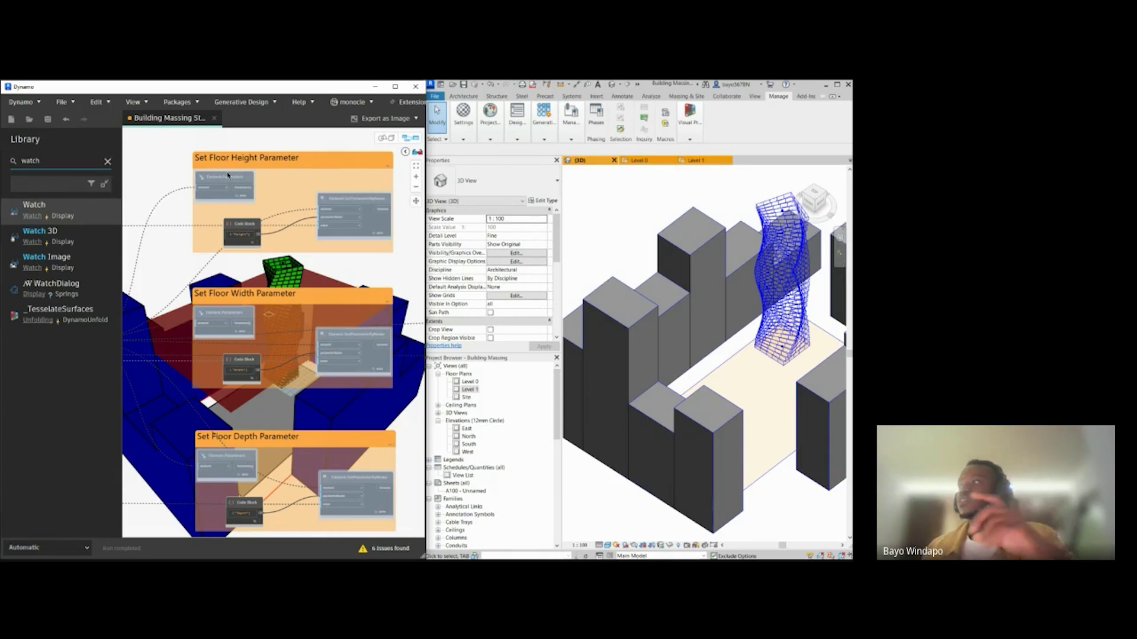
pyautogui.moveTo(168, 276); pyautogui.dragTo(291, 278, button='middle')
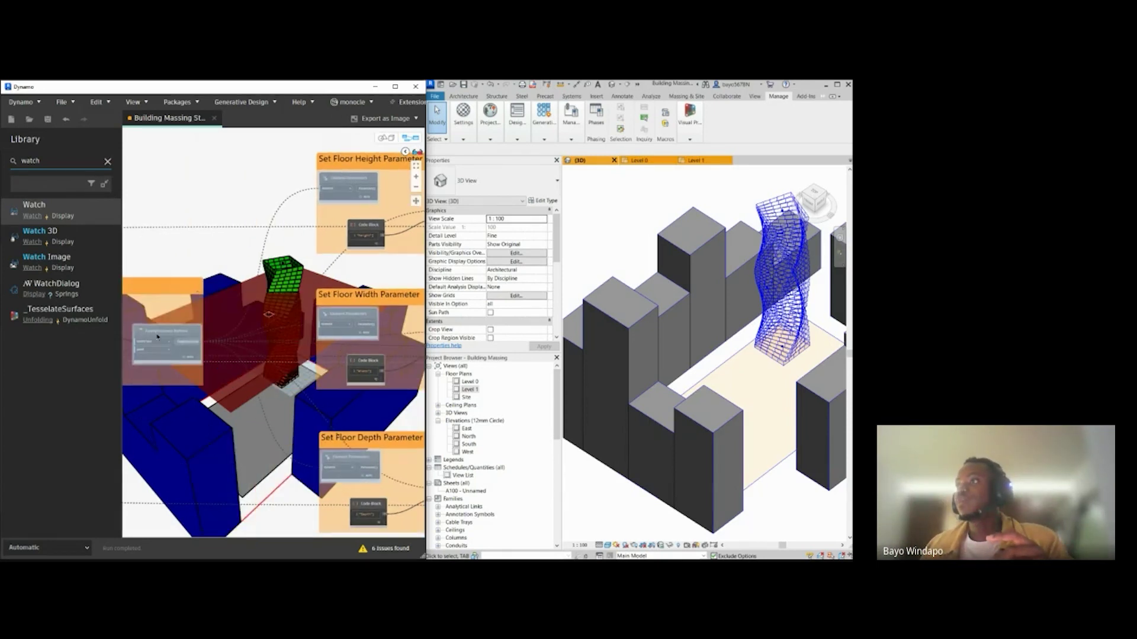
pyautogui.moveTo(290, 392); pyautogui.dragTo(189, 378, button='middle')
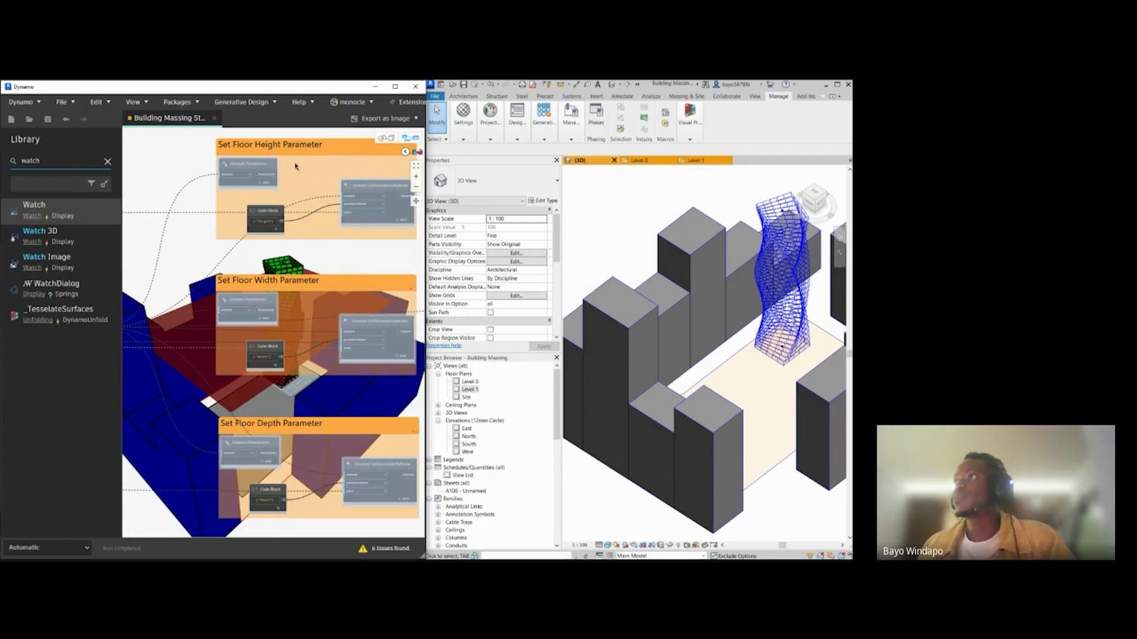
pyautogui.scroll(3, 296, 166)
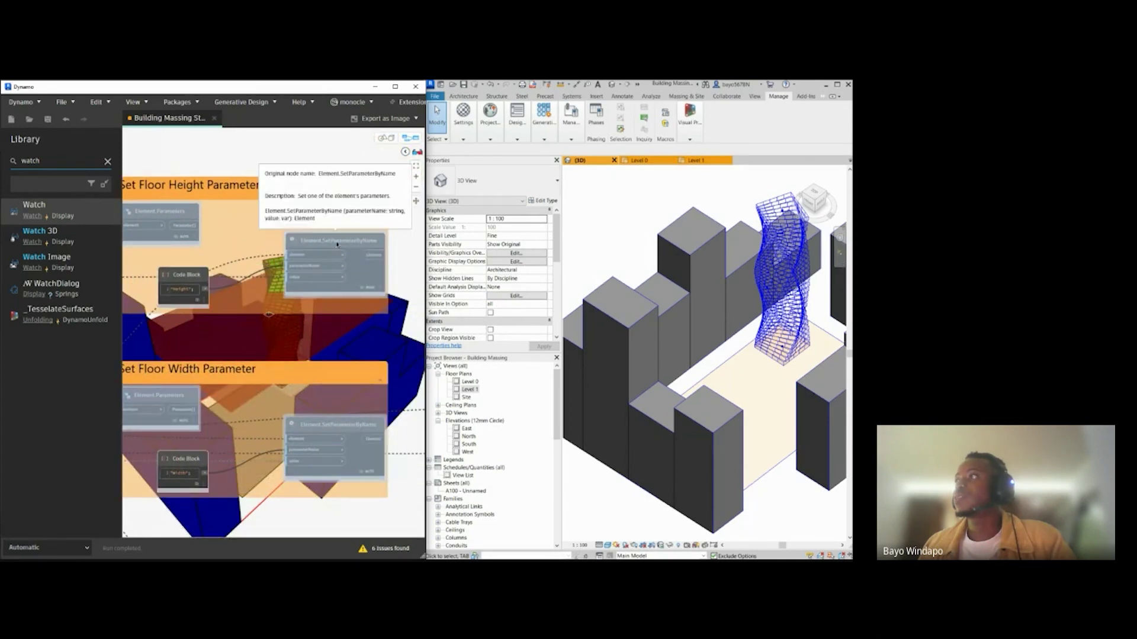
pyautogui.scroll(5, 206, 297)
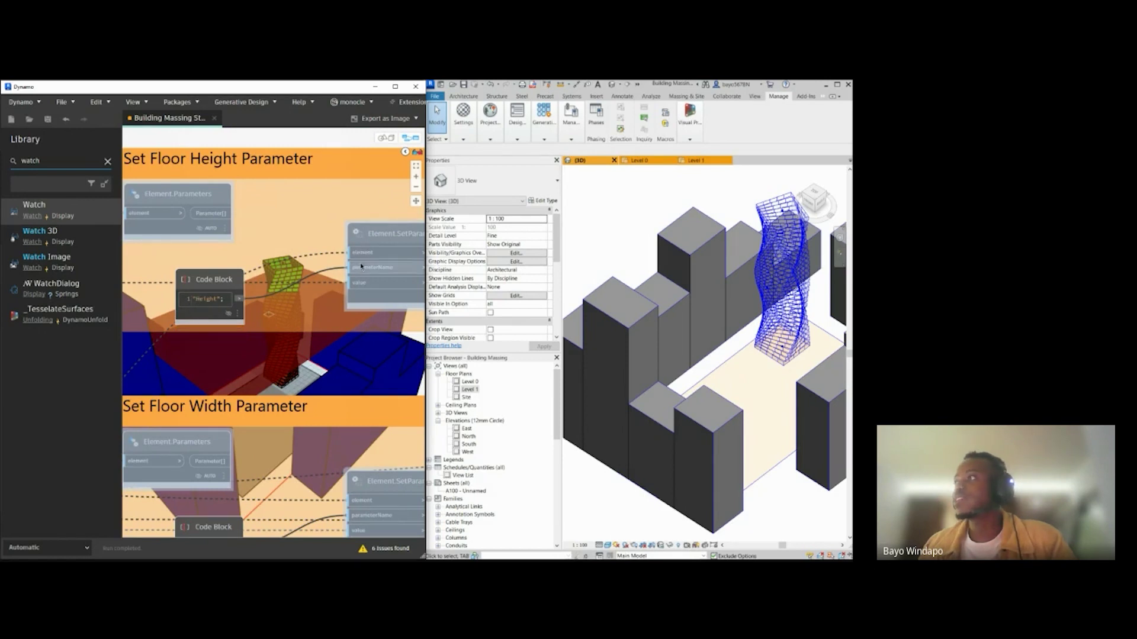
pyautogui.scroll(-3, 335, 274)
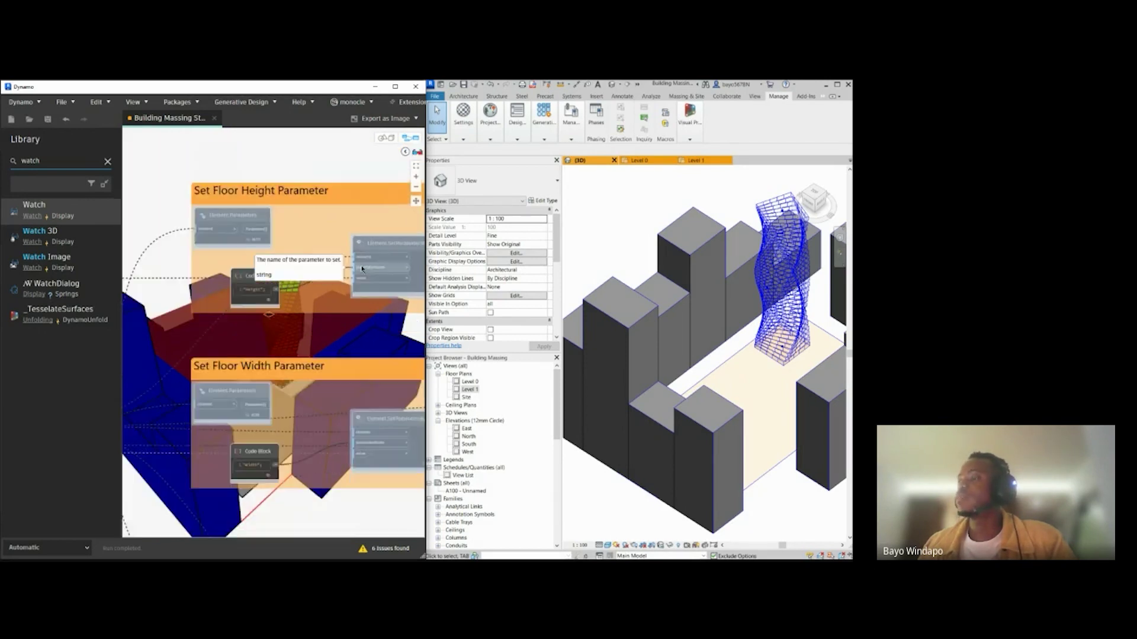
pyautogui.scroll(3, 254, 376)
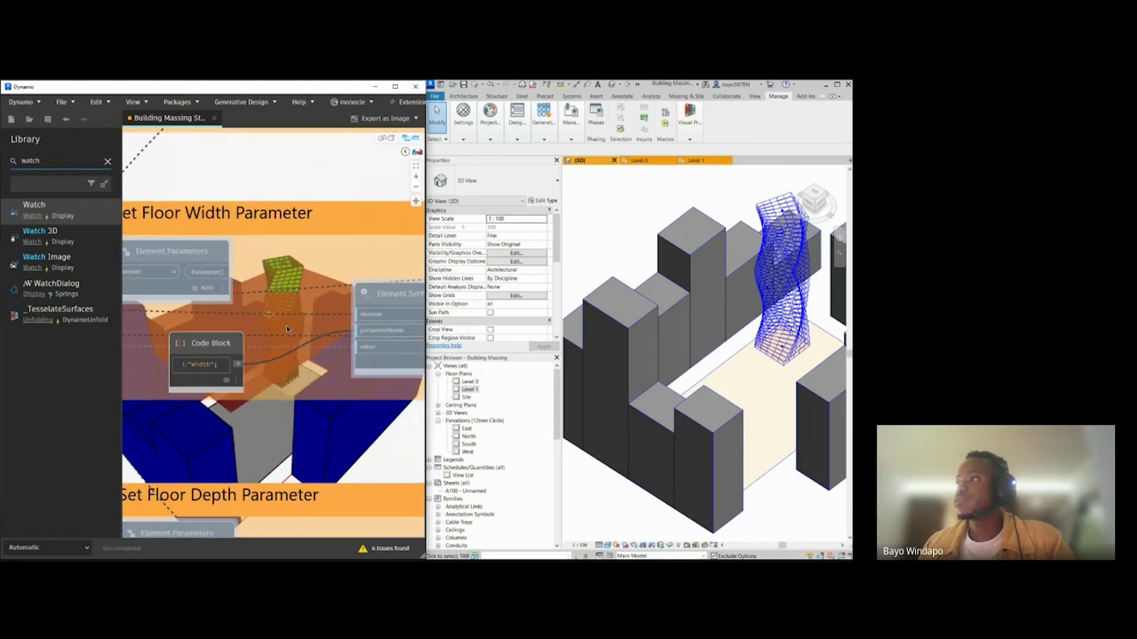
pyautogui.scroll(-3, 267, 388)
pyautogui.scroll(3, 267, 388)
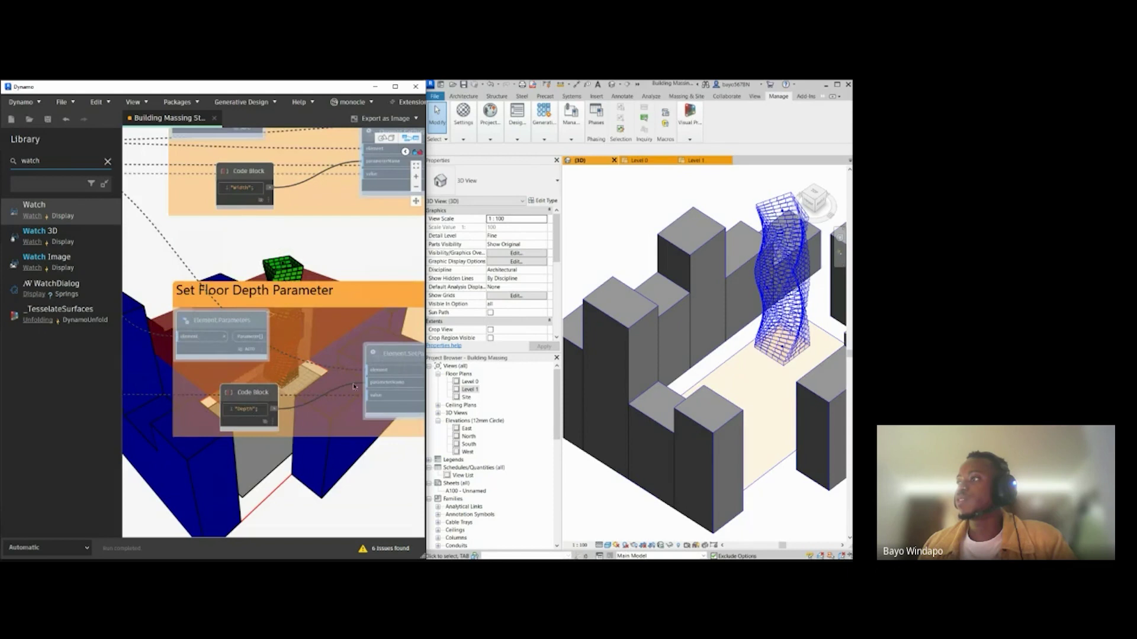
pyautogui.scroll(-2, 274, 350)
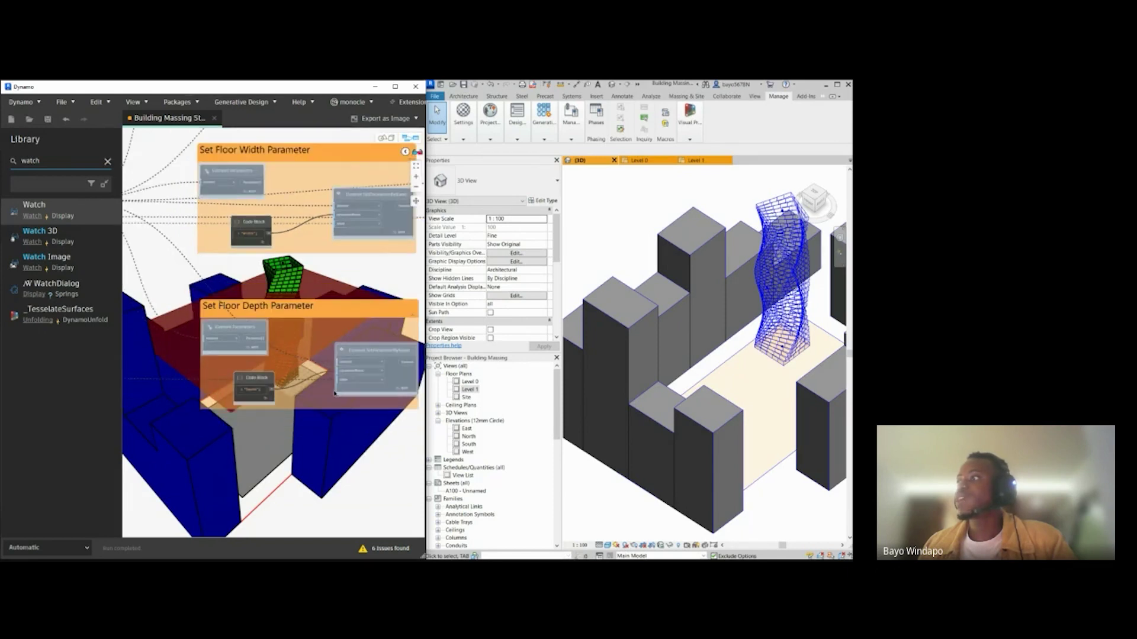
# Step: Review the graph from the Set Floor Depth Parameter group back to the selection nodes and number sliders in the Inputs group
pyautogui.scroll(1, 355, 364)
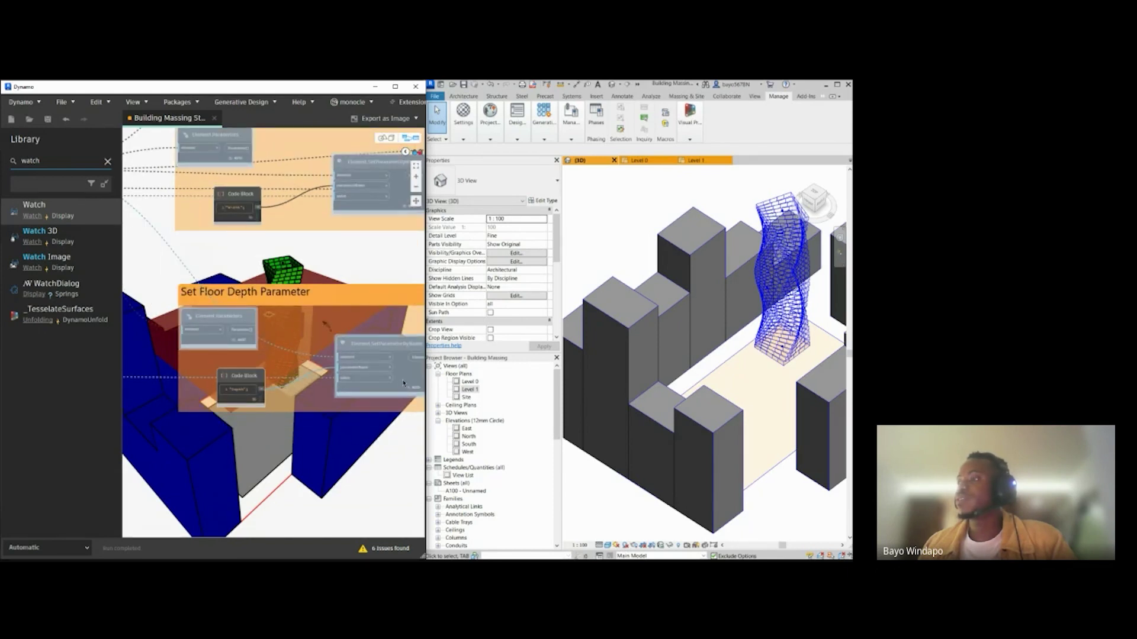
pyautogui.scroll(-5, 266, 379)
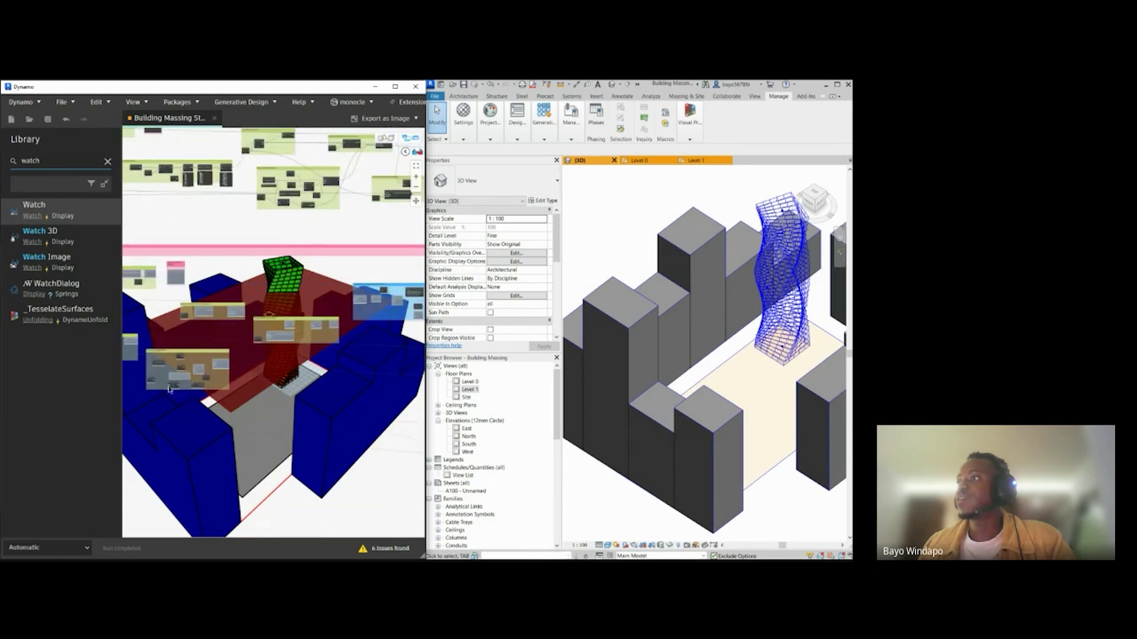
pyautogui.moveTo(171, 390); pyautogui.dragTo(236, 389, button='middle')
pyautogui.scroll(-5, 171, 361)
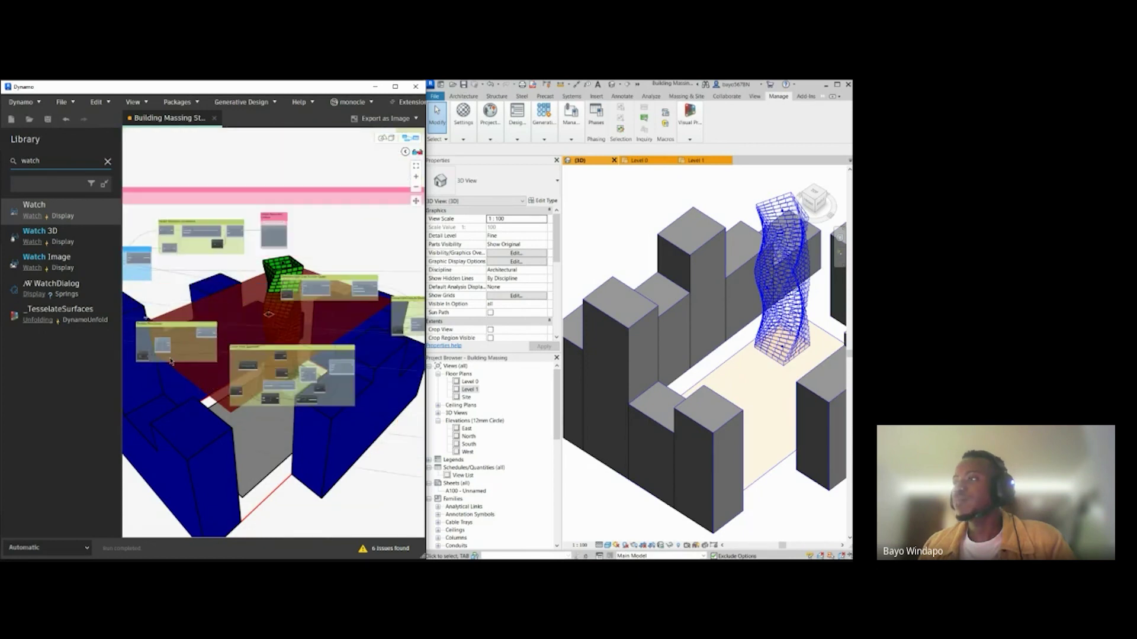
pyautogui.scroll(10, 280, 332)
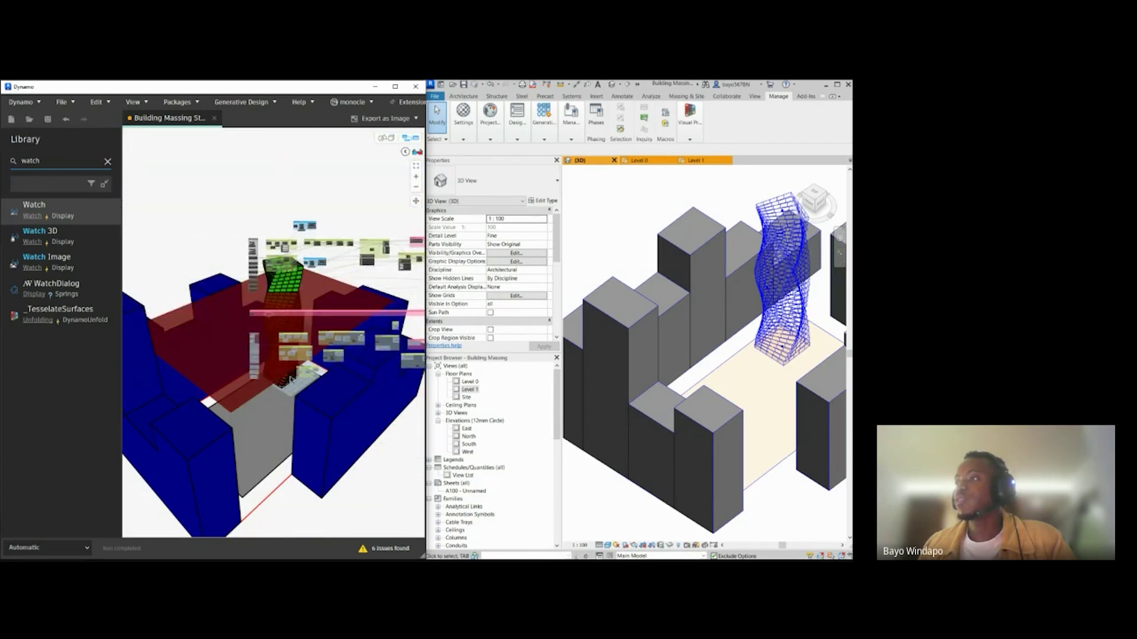
pyautogui.scroll(4, 280, 331)
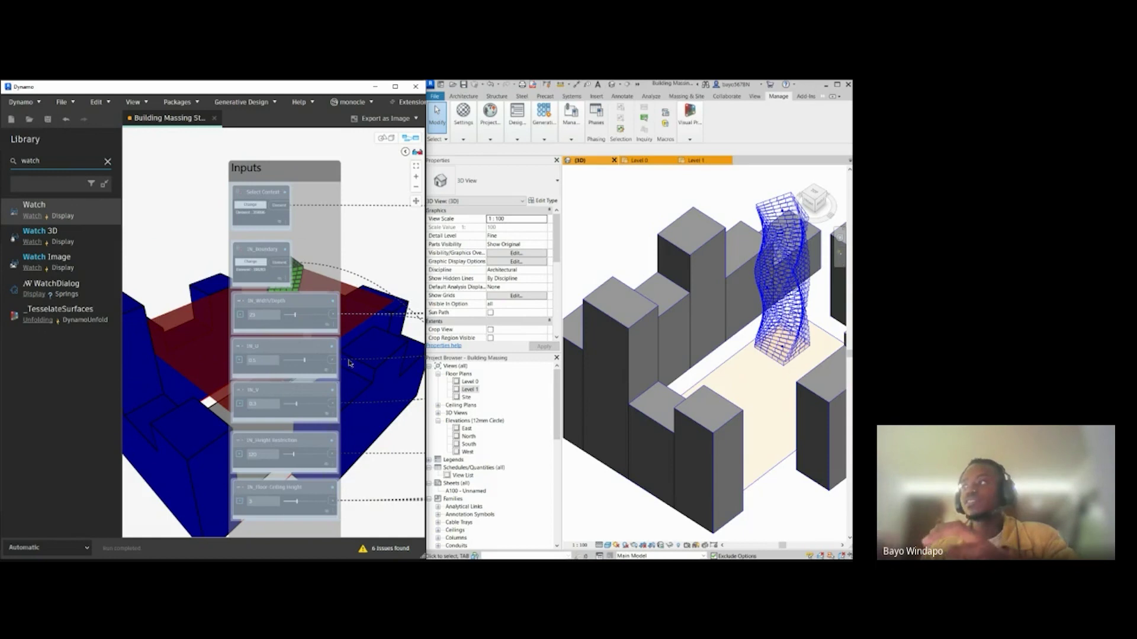
pyautogui.scroll(2, 243, 304)
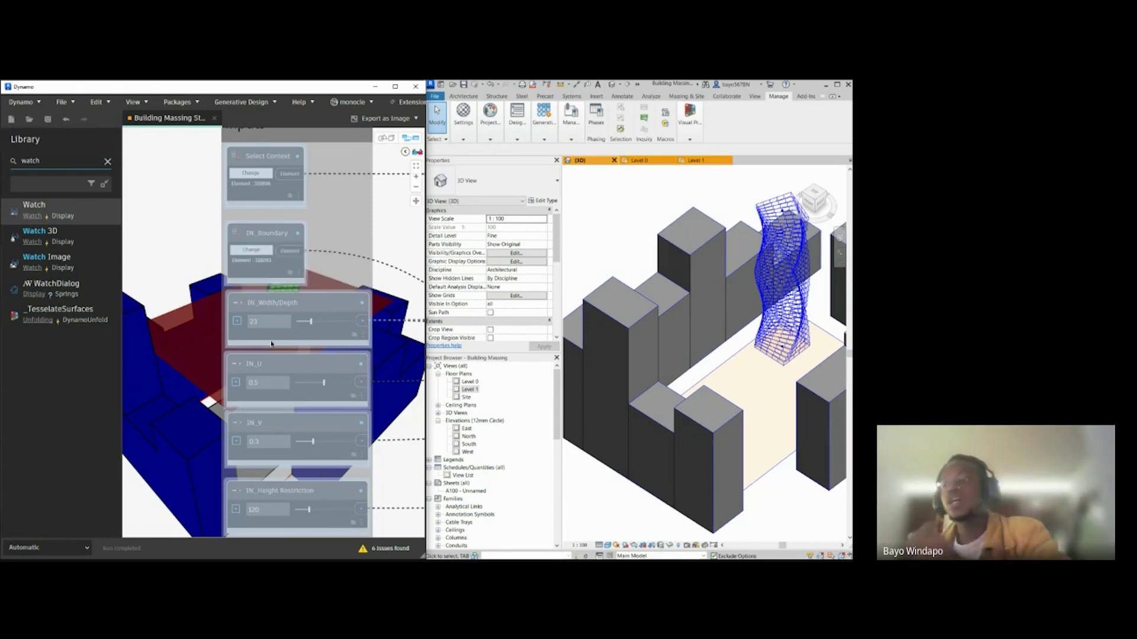
# Step: Examine the Data.Gate node in the Create Floors in Revit group and the nodes of the Place Height Restriction Mass group
pyautogui.scroll(-6, 271, 343)
pyautogui.scroll(5, 340, 407)
pyautogui.scroll(5, 154, 374)
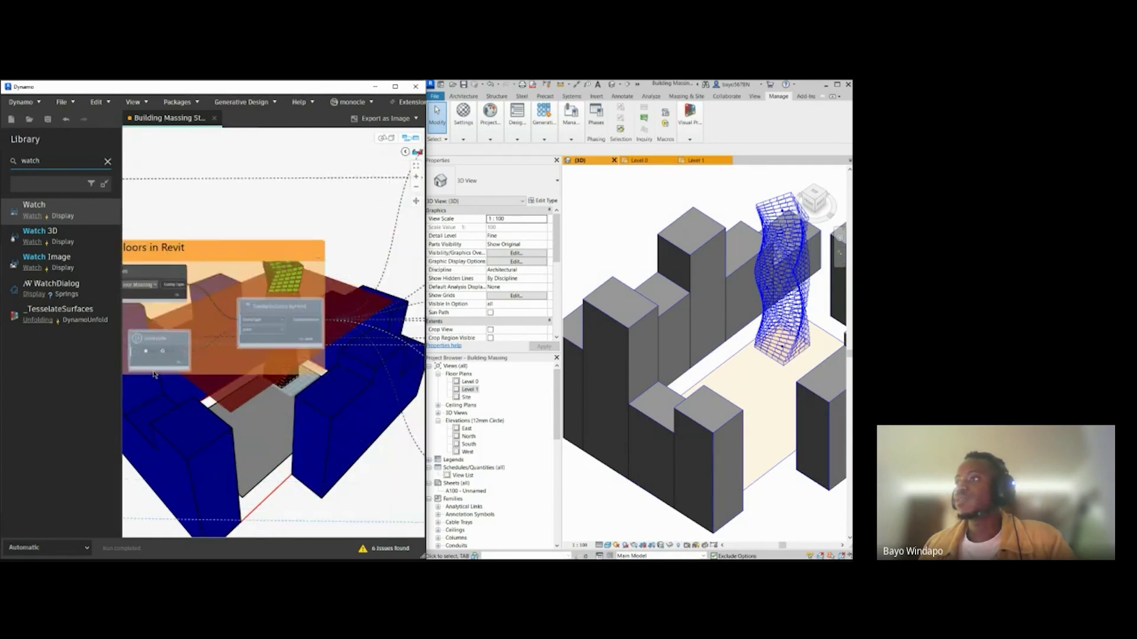
pyautogui.scroll(4, 154, 374)
pyautogui.moveTo(297, 364)
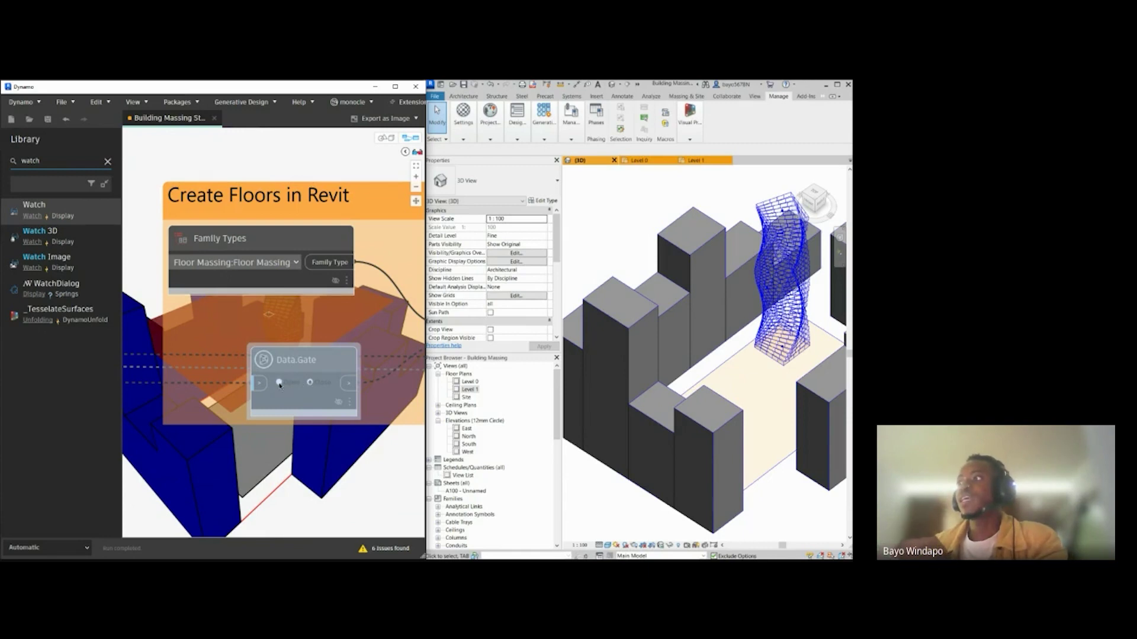
pyautogui.scroll(-5, 300, 385)
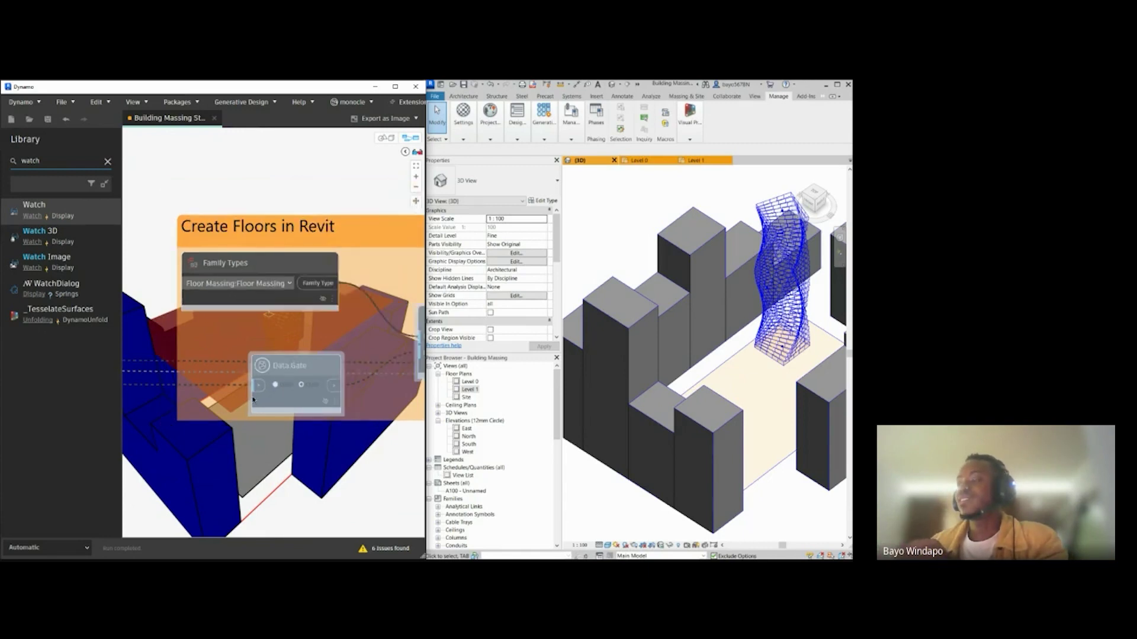
pyautogui.moveTo(229, 410); pyautogui.dragTo(188, 425, button='middle')
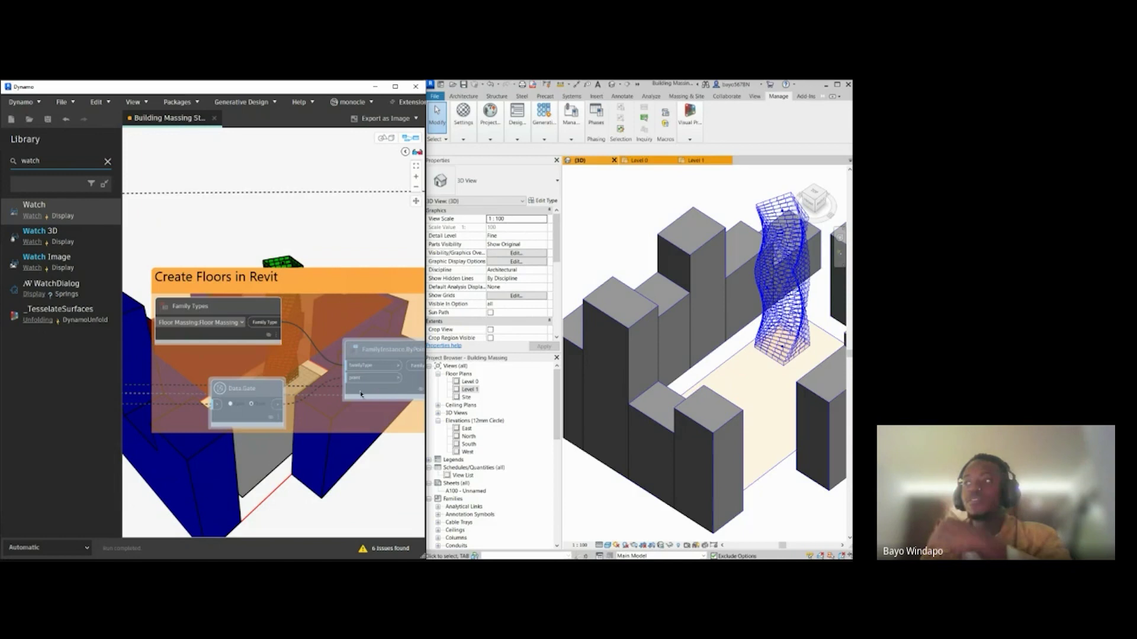
pyautogui.scroll(-6, 220, 454)
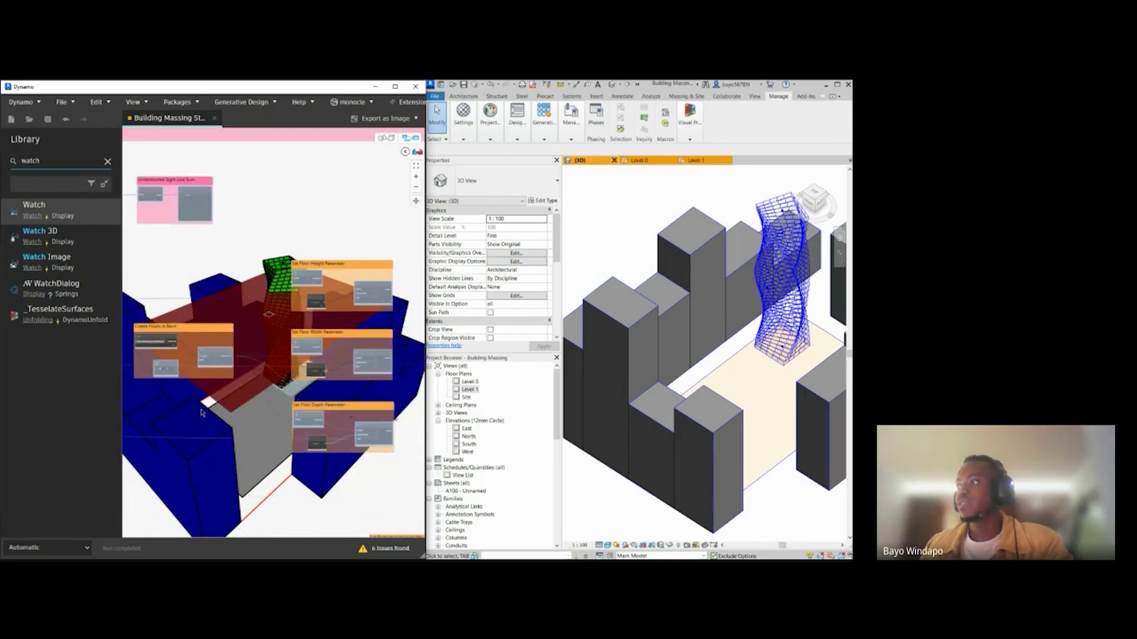
pyautogui.scroll(5, 200, 443)
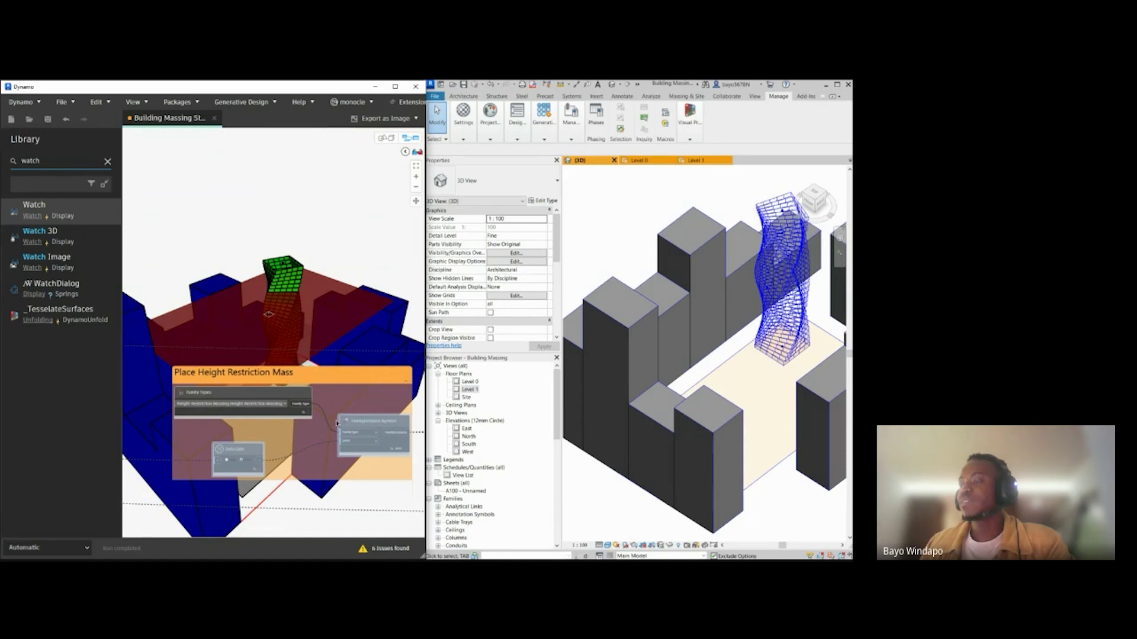
pyautogui.scroll(-3, 198, 357)
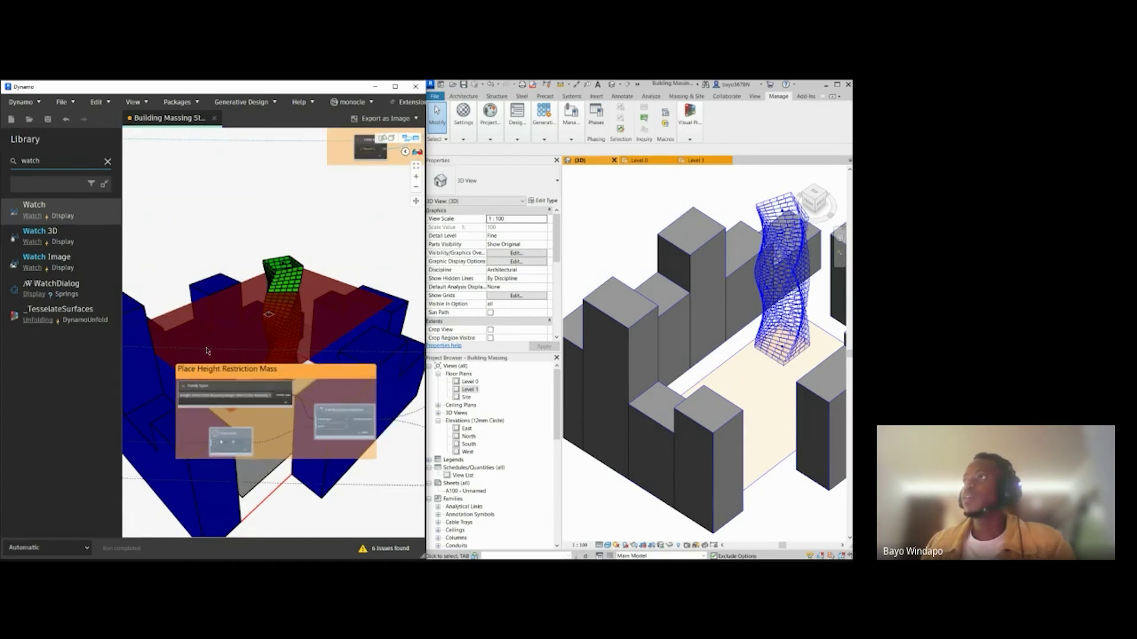
pyautogui.scroll(-6, 225, 328)
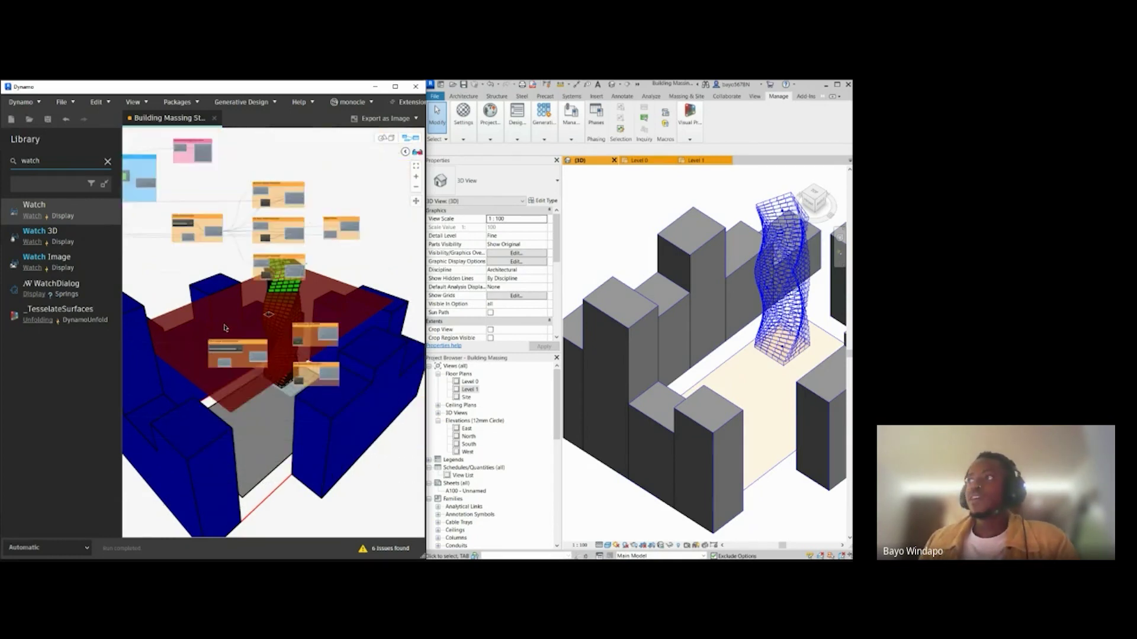
pyautogui.scroll(-5, 304, 269)
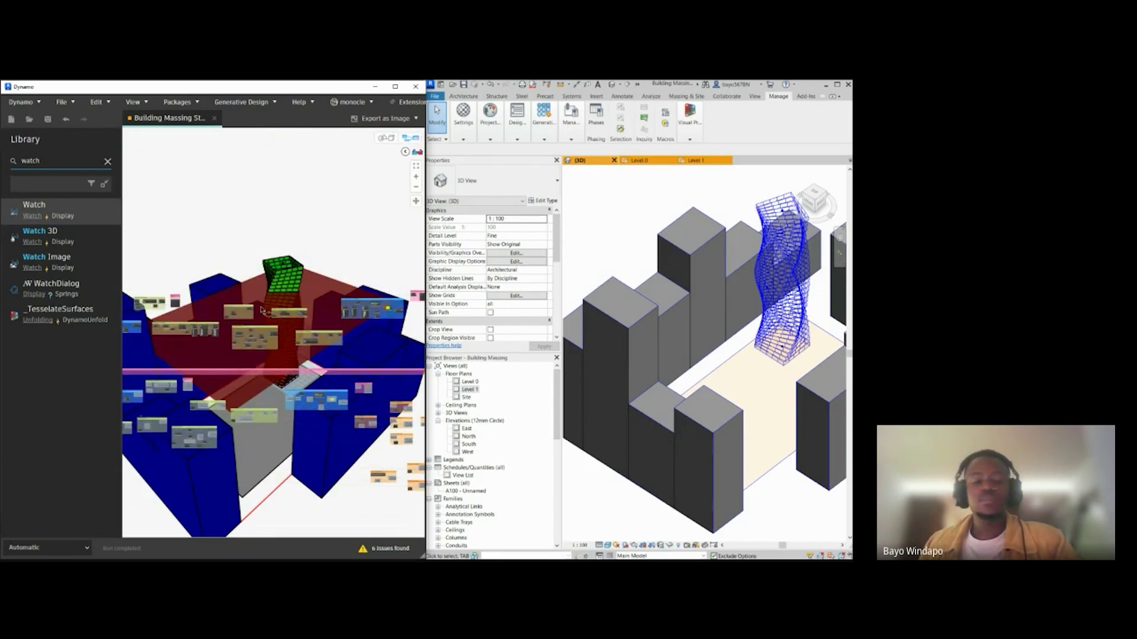
# Step: Maximize the Dynamo window and review the whole graph, from the input and context groups to the Height Output and Rotate Floors groups
pyautogui.click(120, 191)
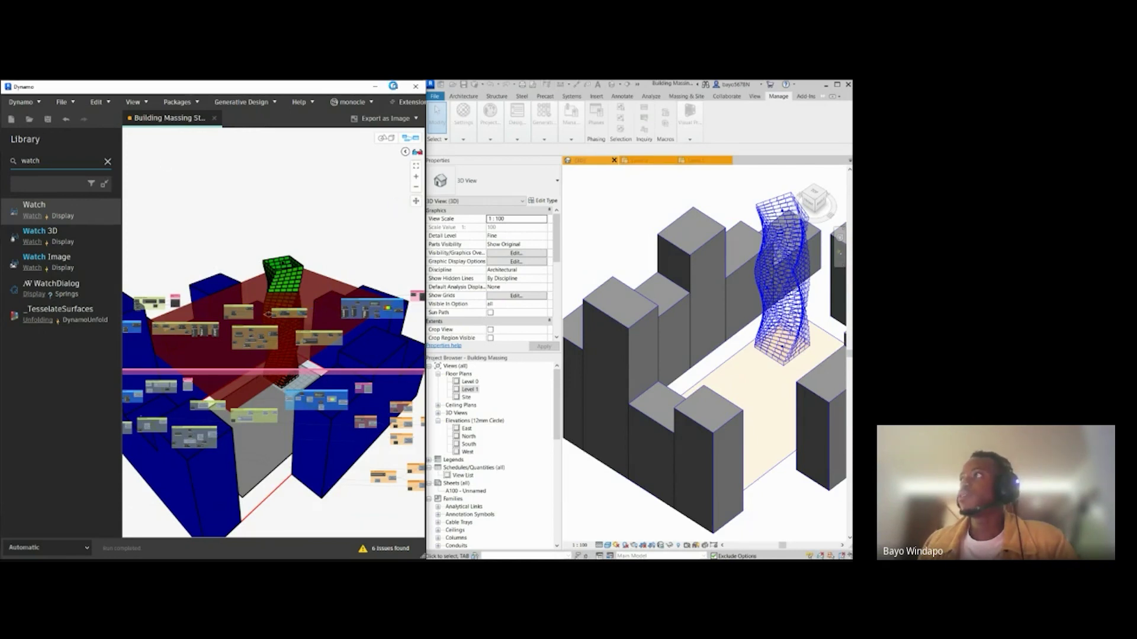
pyautogui.click(393, 86)
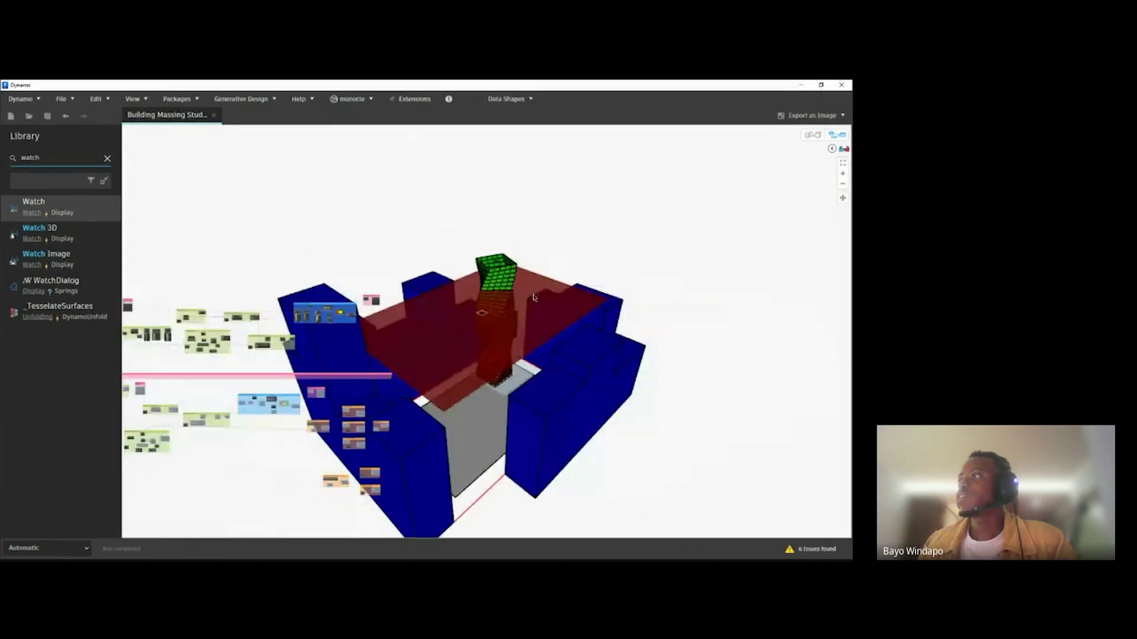
pyautogui.scroll(10, 415, 307)
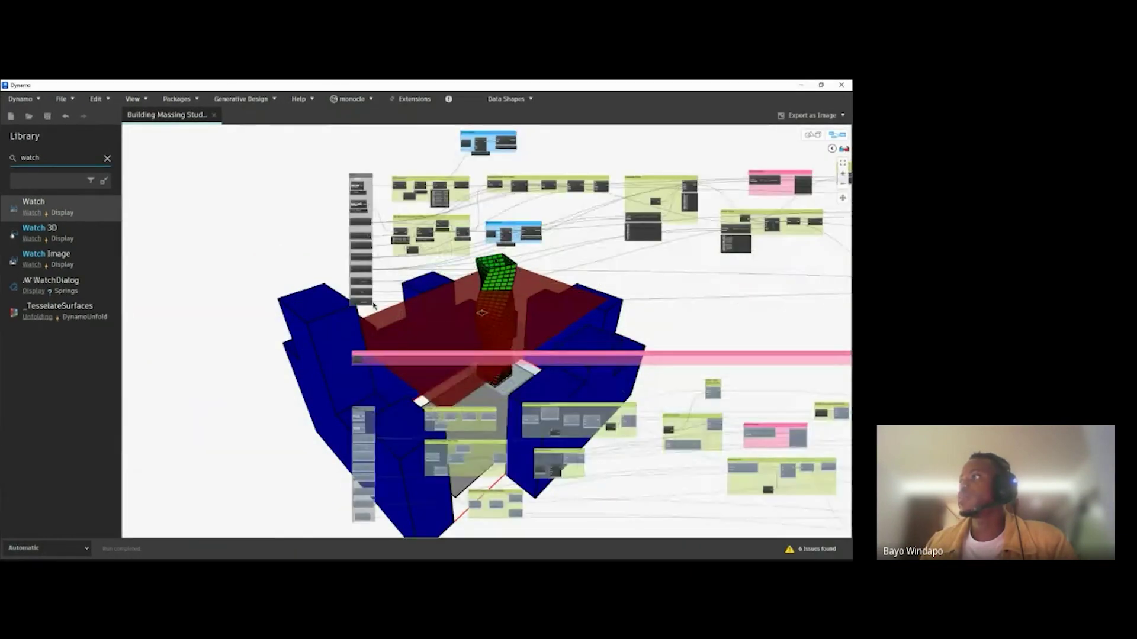
pyautogui.scroll(-4, 251, 340)
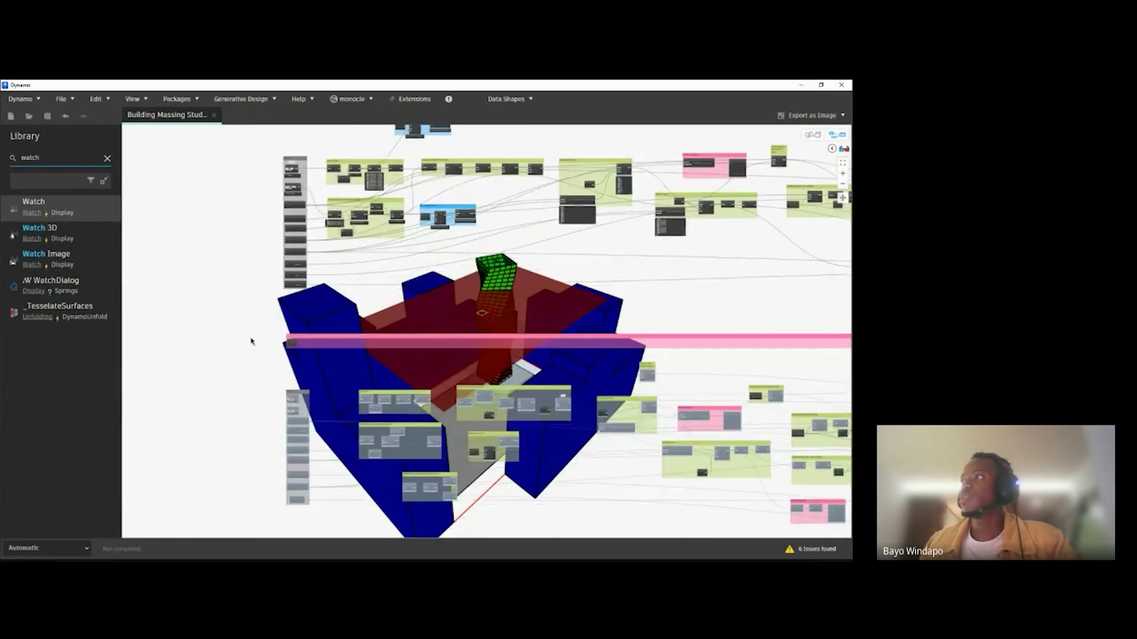
pyautogui.moveTo(373, 297); pyautogui.dragTo(331, 302, button='middle')
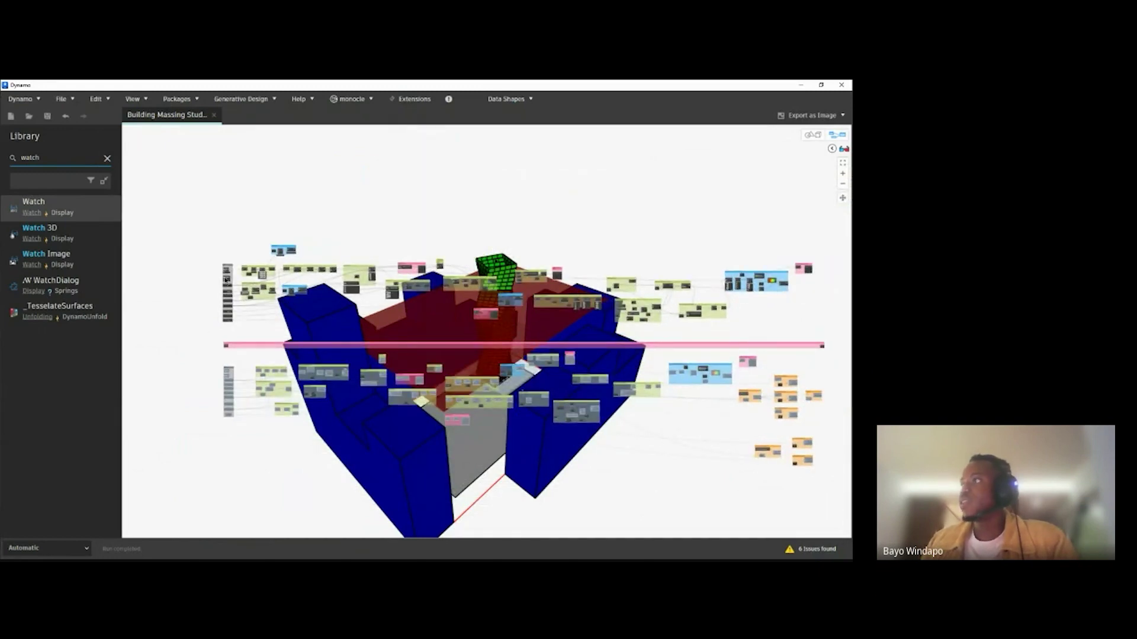
pyautogui.scroll(5, 246, 301)
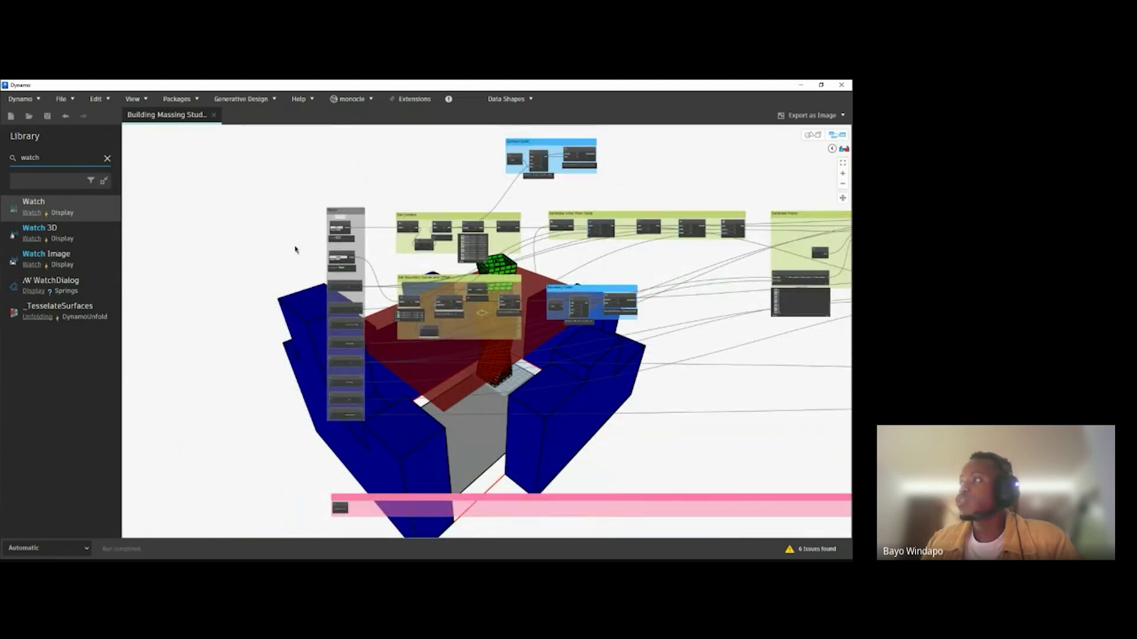
pyautogui.scroll(-3, 310, 356)
pyautogui.scroll(5, 550, 273)
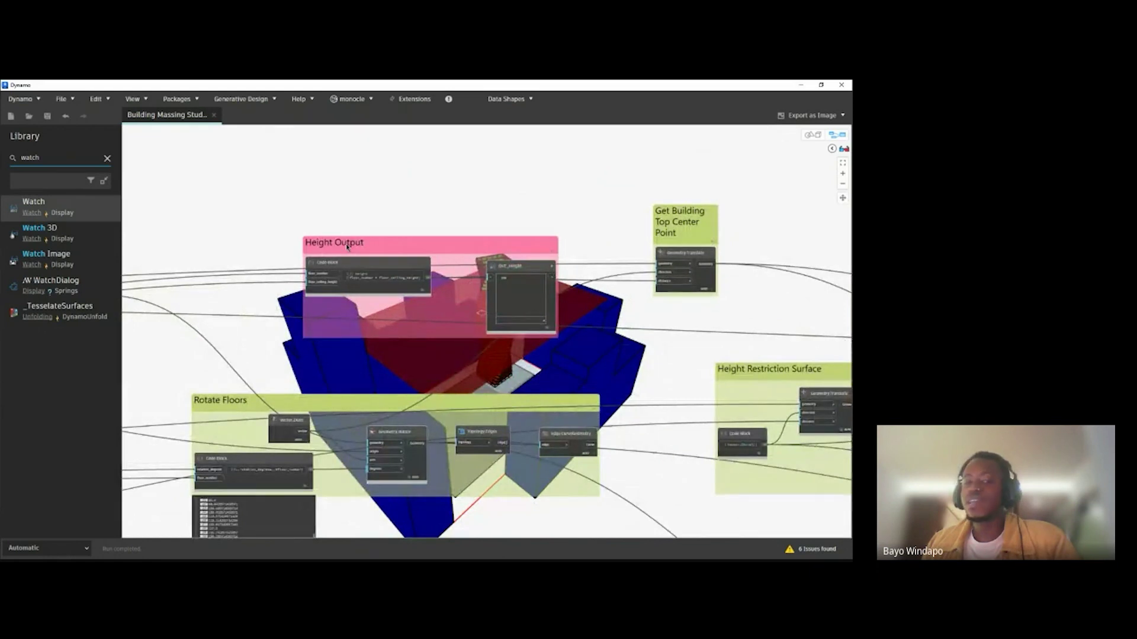
# Step: Check the Graph Status report for node issues and graph issues affecting the input and output nodes, and close it
pyautogui.scroll(-4, 348, 247)
pyautogui.click(400, 99)
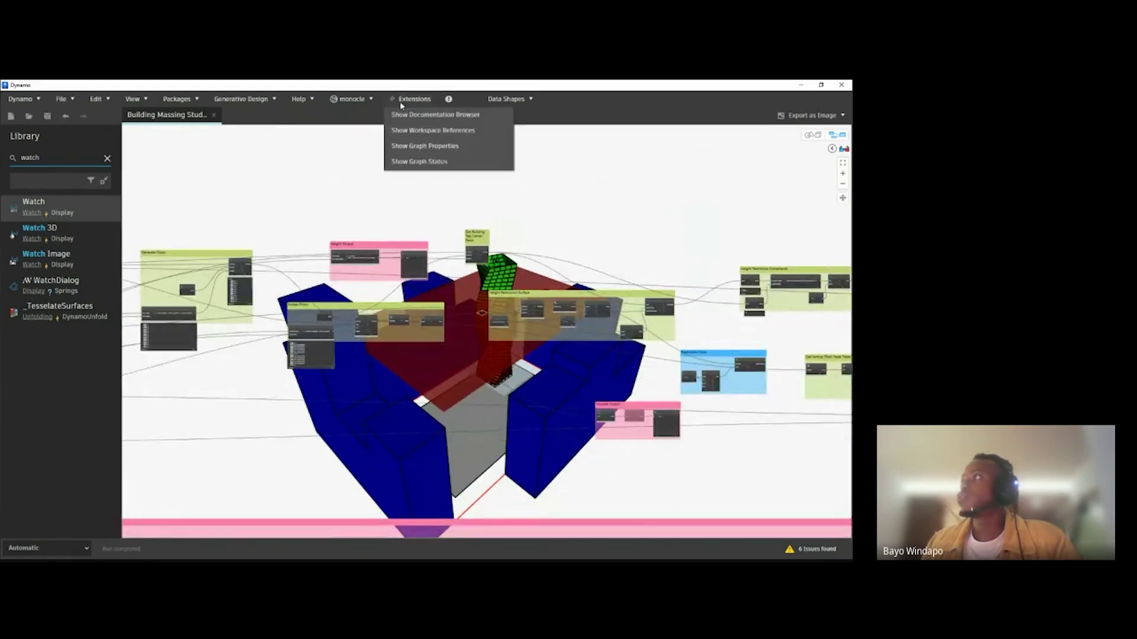
pyautogui.click(435, 161)
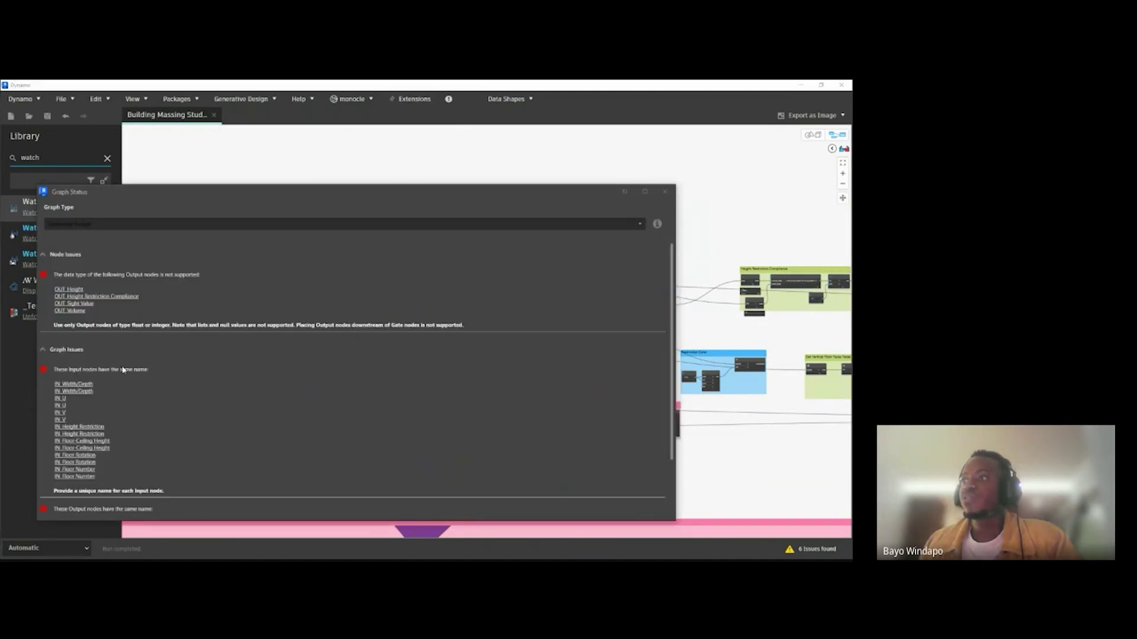
pyautogui.scroll(-2, 73, 388)
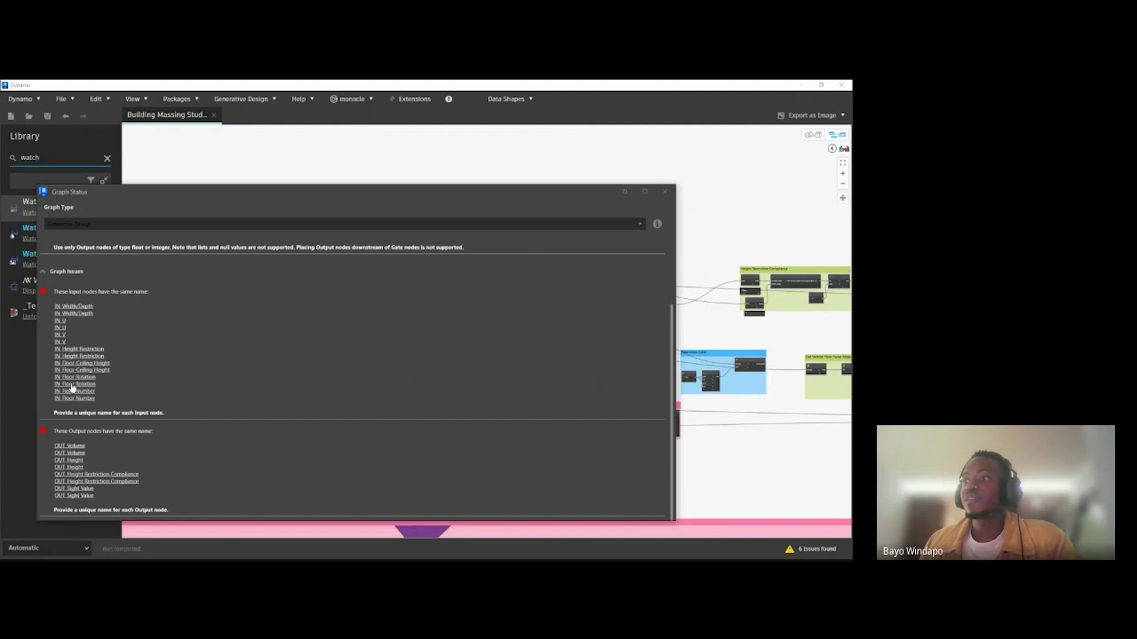
pyautogui.scroll(2, 74, 358)
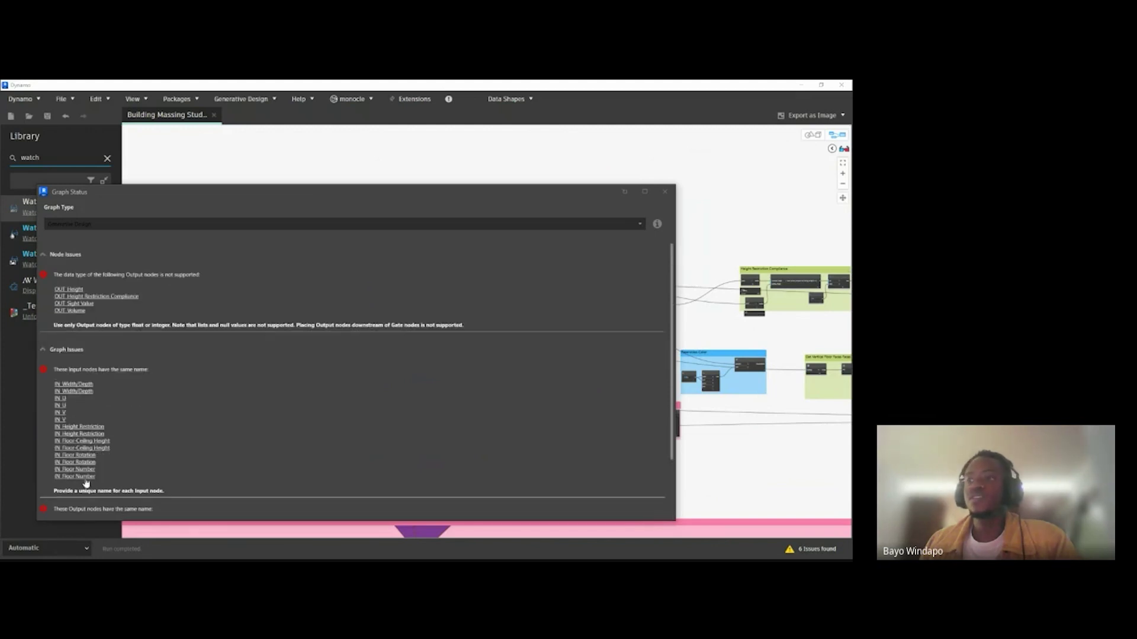
pyautogui.click(663, 193)
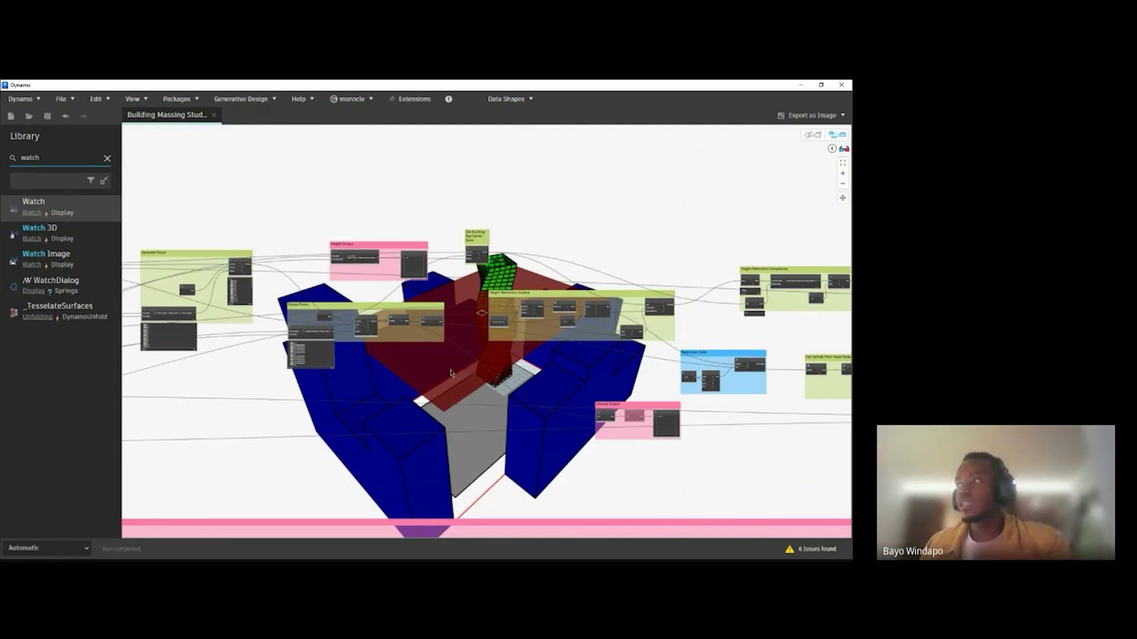
pyautogui.scroll(-2, 414, 394)
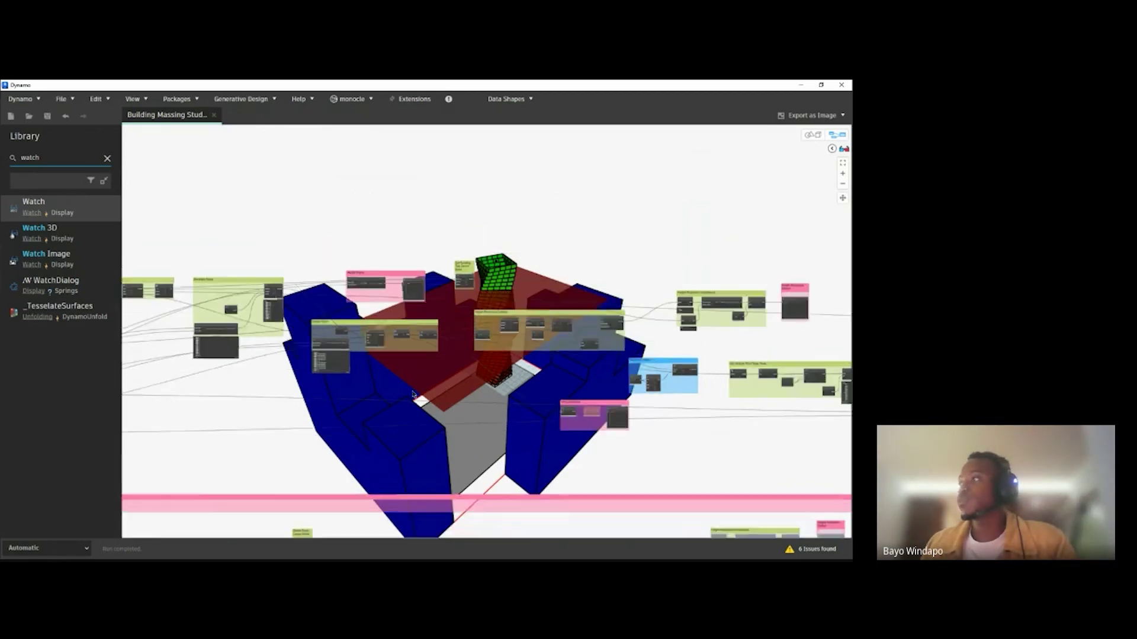
pyautogui.scroll(-5, 413, 394)
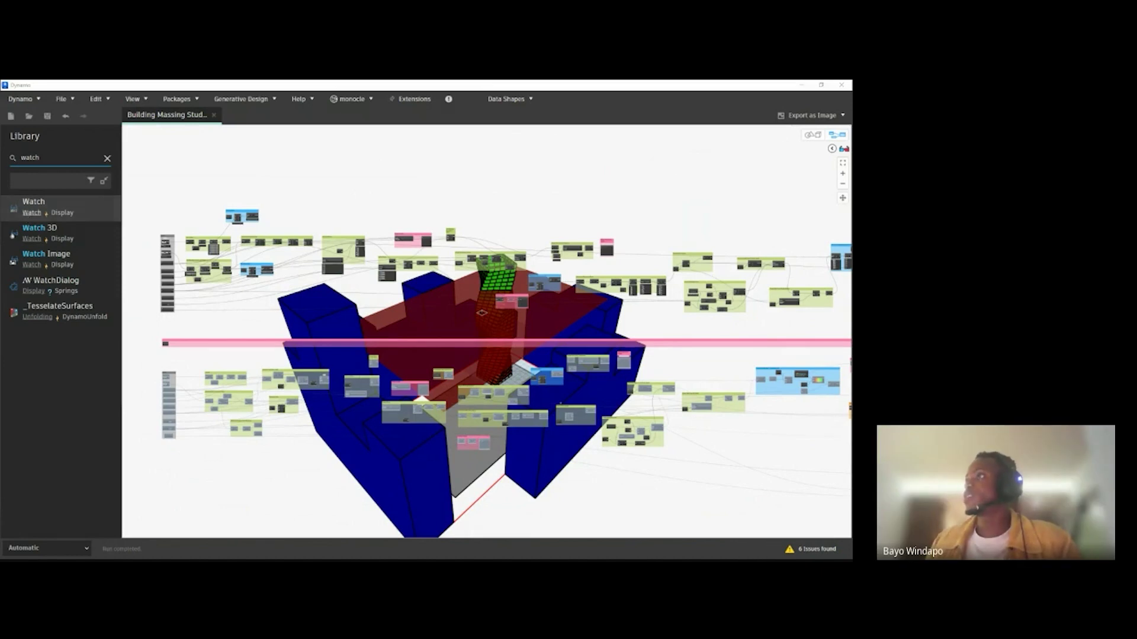
pyautogui.moveTo(587, 271); pyautogui.dragTo(572, 274, button='middle')
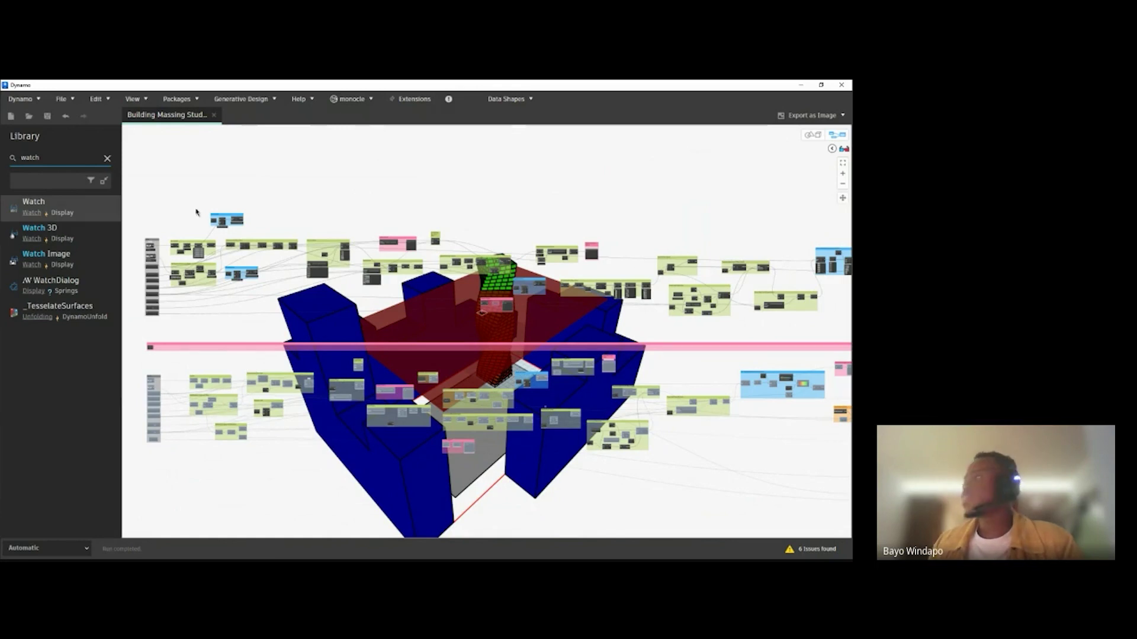
pyautogui.moveTo(497, 290); pyautogui.dragTo(478, 294, button='middle')
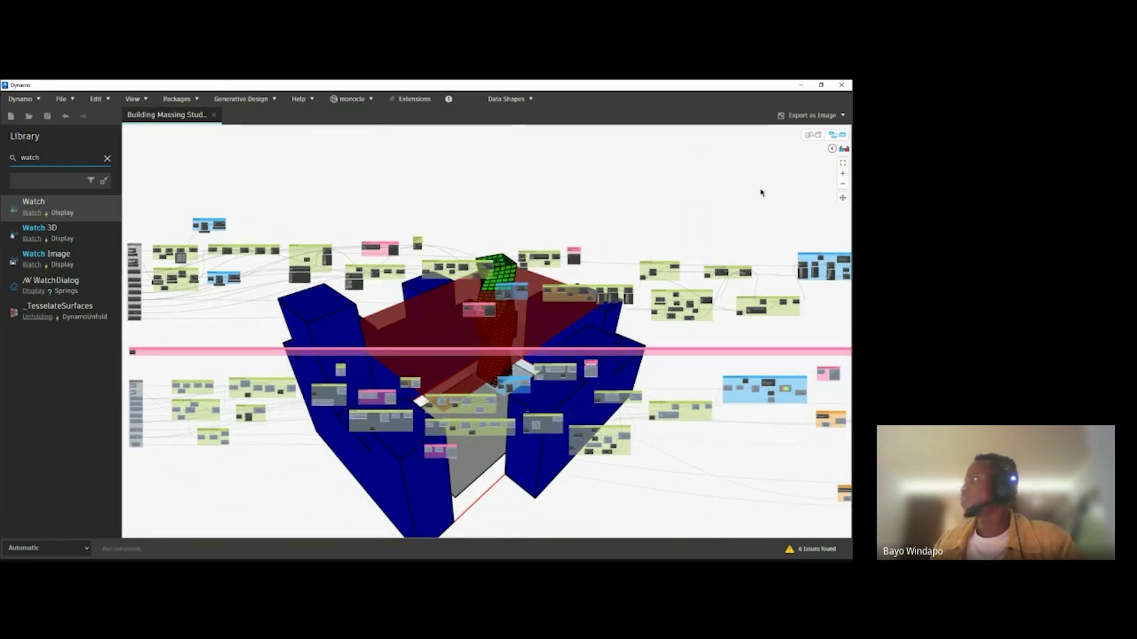
# Step: Close Dynamo and start a new Generative Design study in Revit with the Building Massing Study_Lecture study type
pyautogui.click(841, 87)
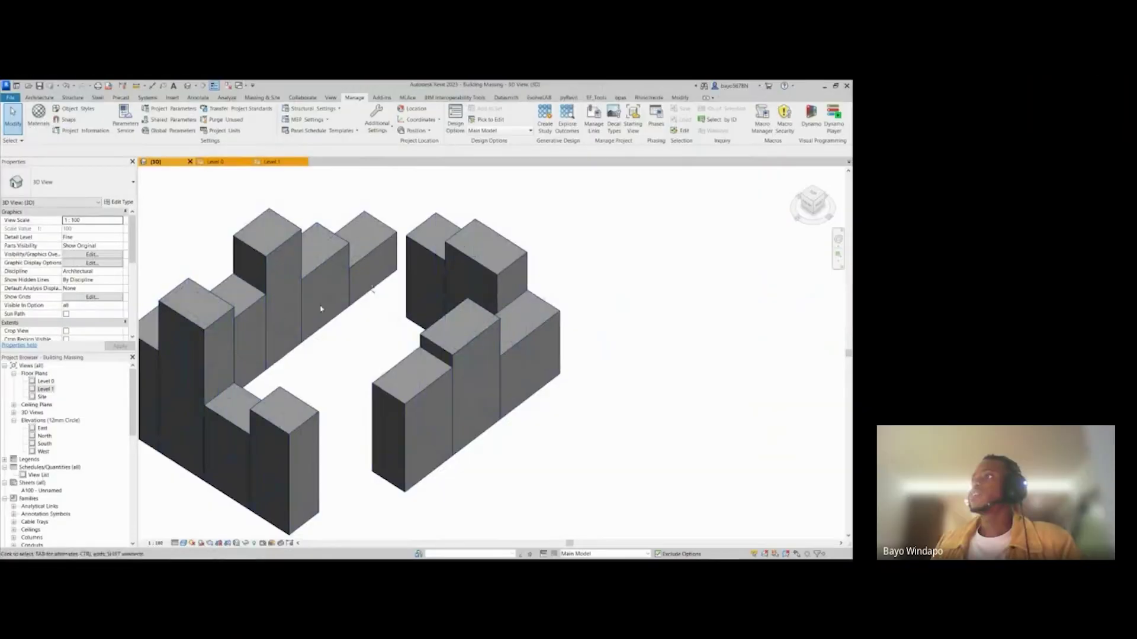
pyautogui.keyDown('shift'); pyautogui.moveTo(379, 320); pyautogui.dragTo(394, 310, button='middle'); pyautogui.keyUp('shift')
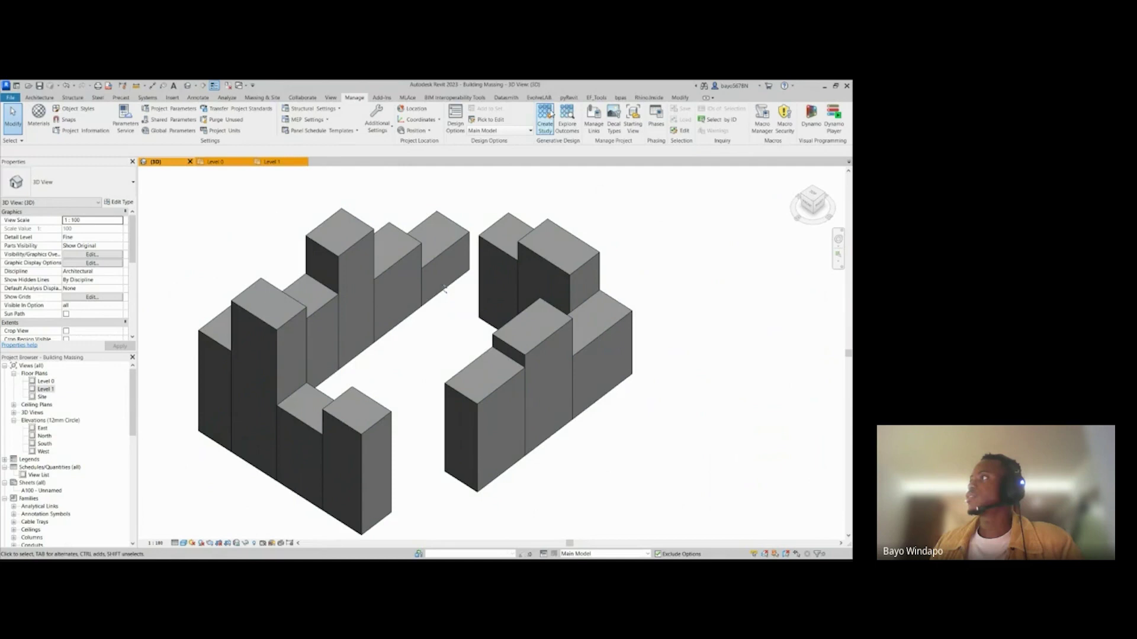
pyautogui.click(546, 116)
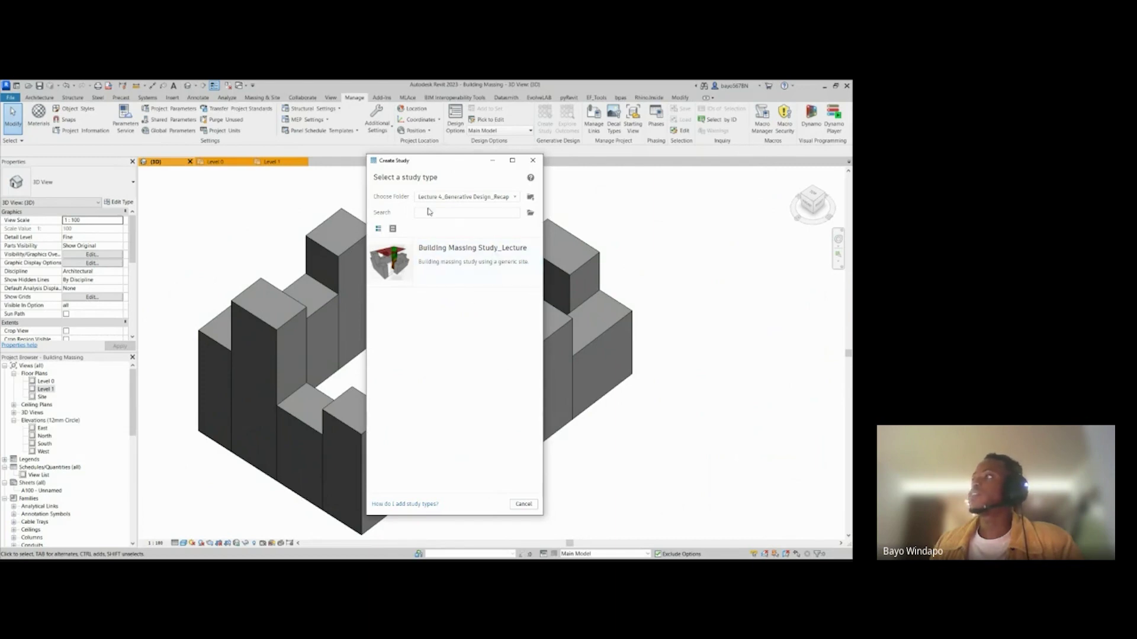
pyautogui.click(461, 259)
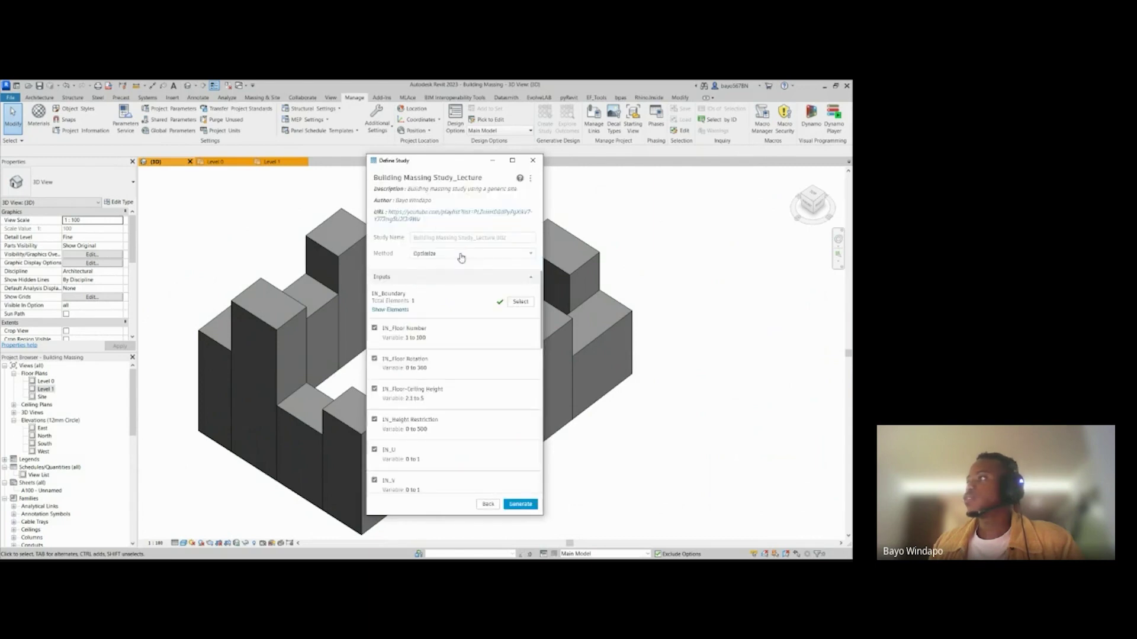
# Step: Review the study's input ranges, output goals, constraints and generation settings, collapsing the inputs section
pyautogui.moveTo(431, 160); pyautogui.dragTo(437, 160)
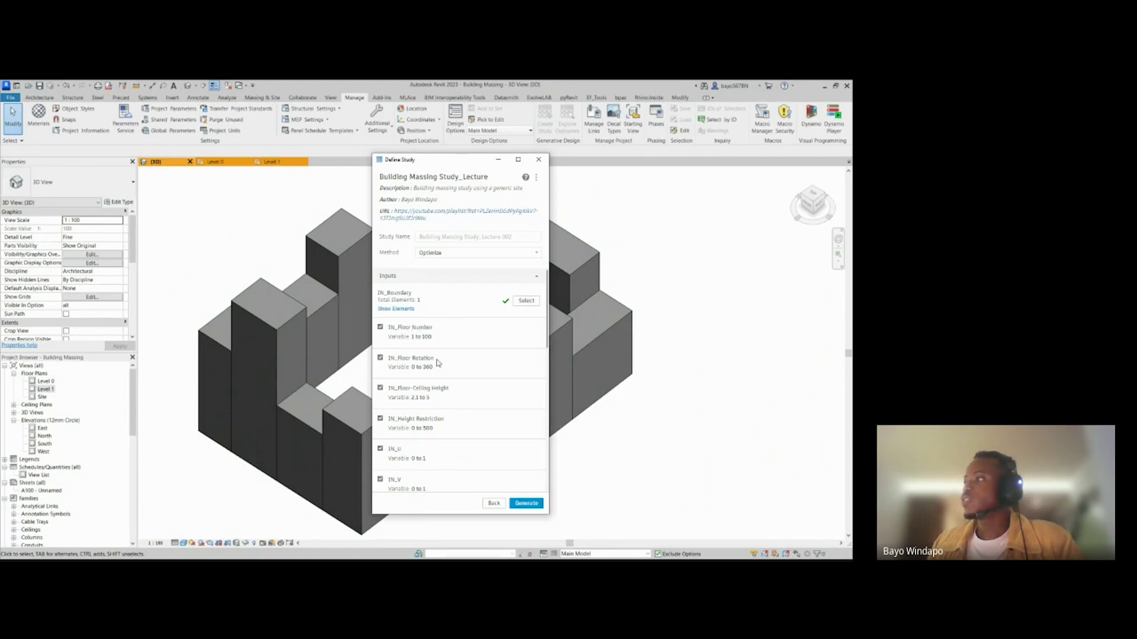
pyautogui.scroll(-1, 438, 363)
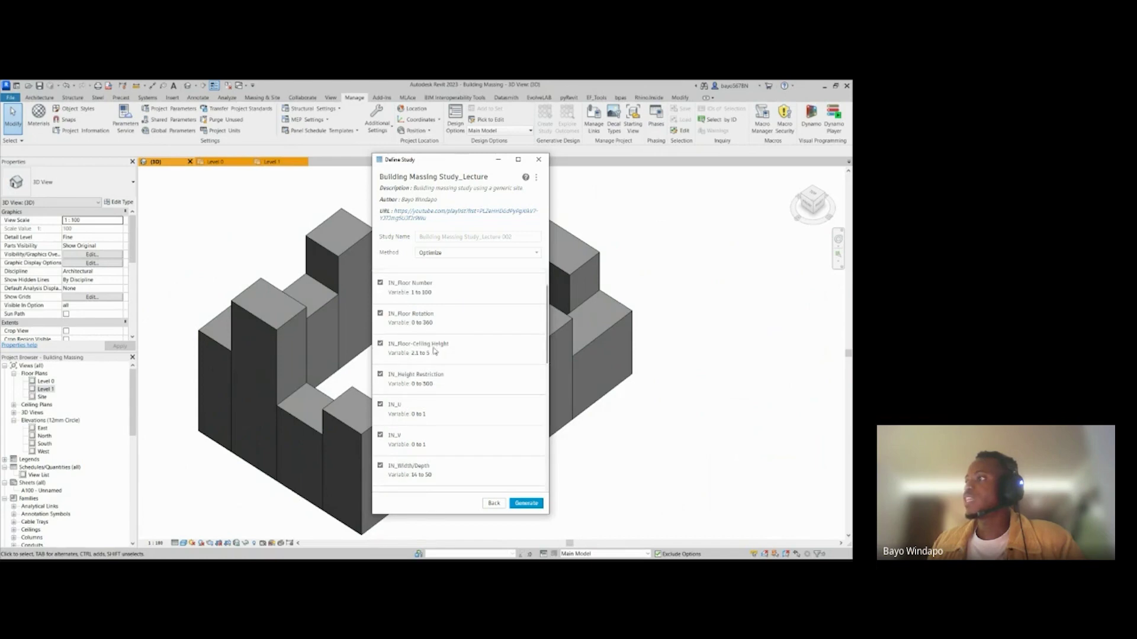
pyautogui.scroll(-1, 438, 378)
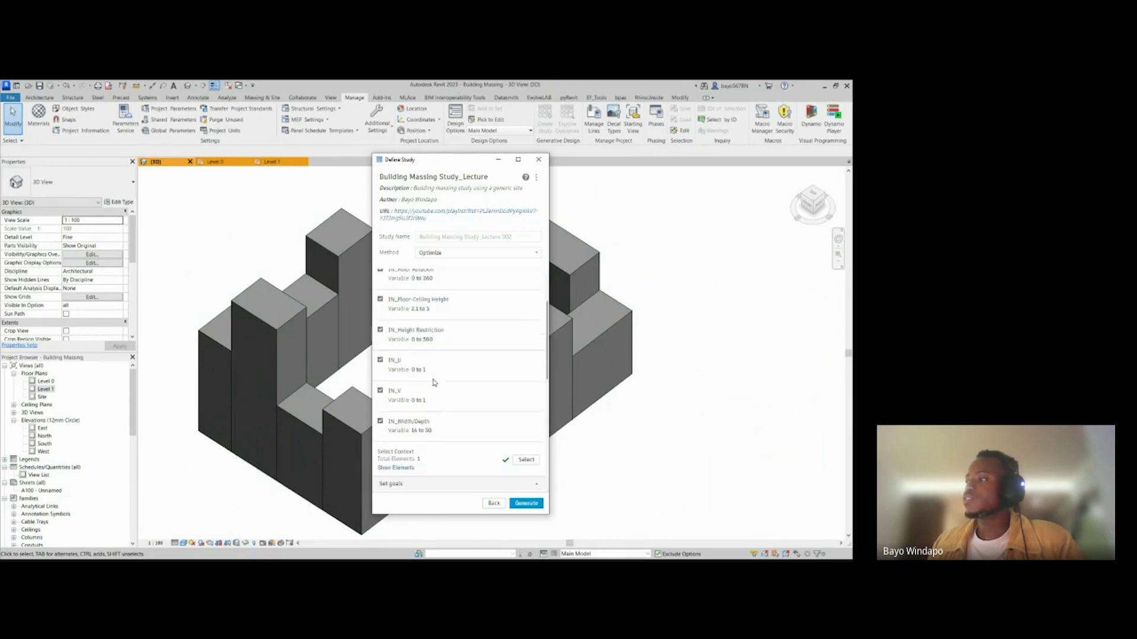
pyautogui.scroll(2, 409, 277)
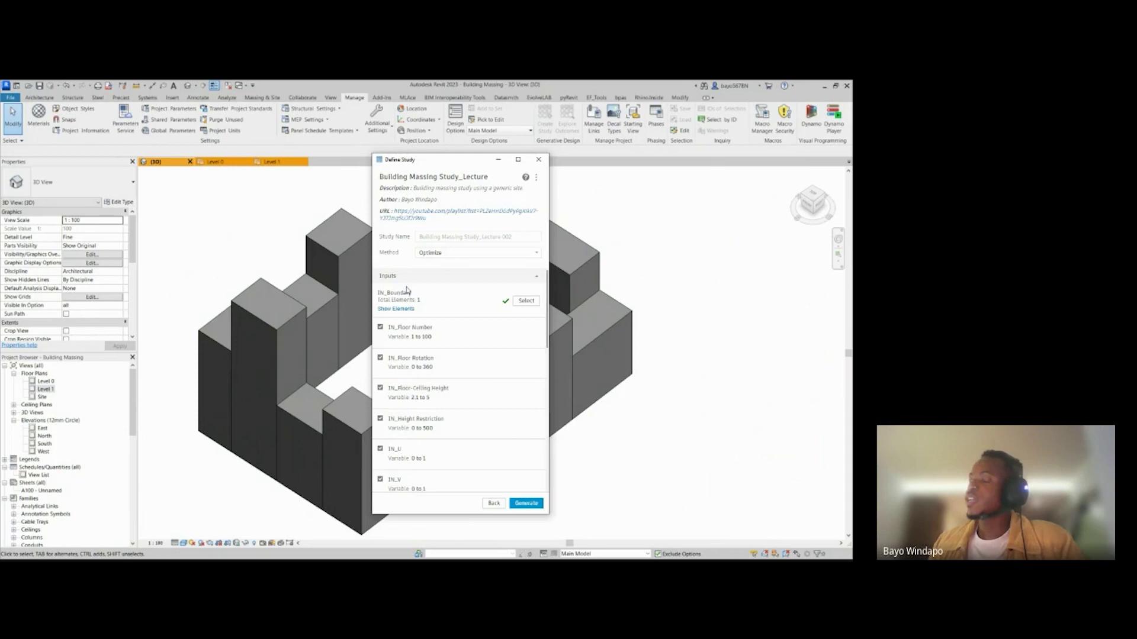
pyautogui.click(536, 277)
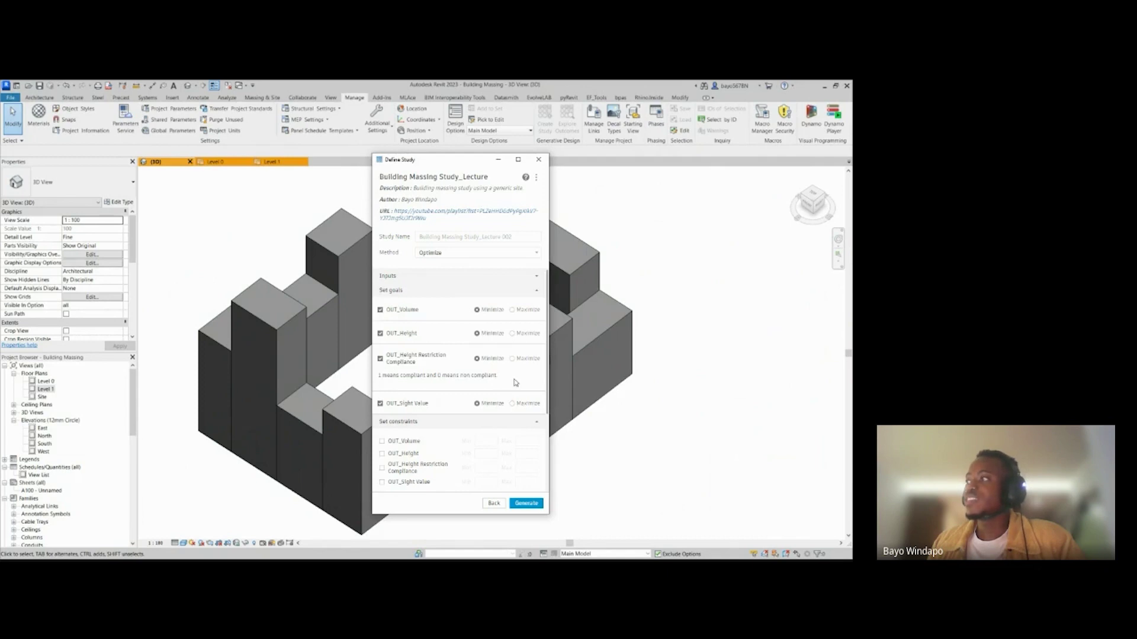
pyautogui.scroll(-1, 412, 405)
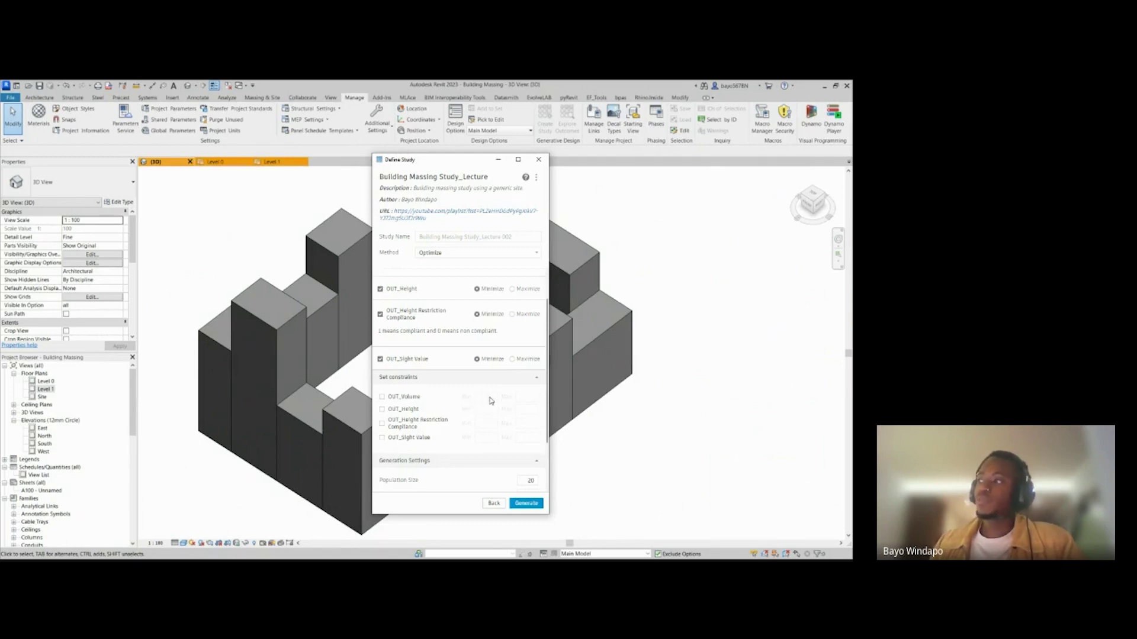
pyautogui.scroll(-2, 409, 391)
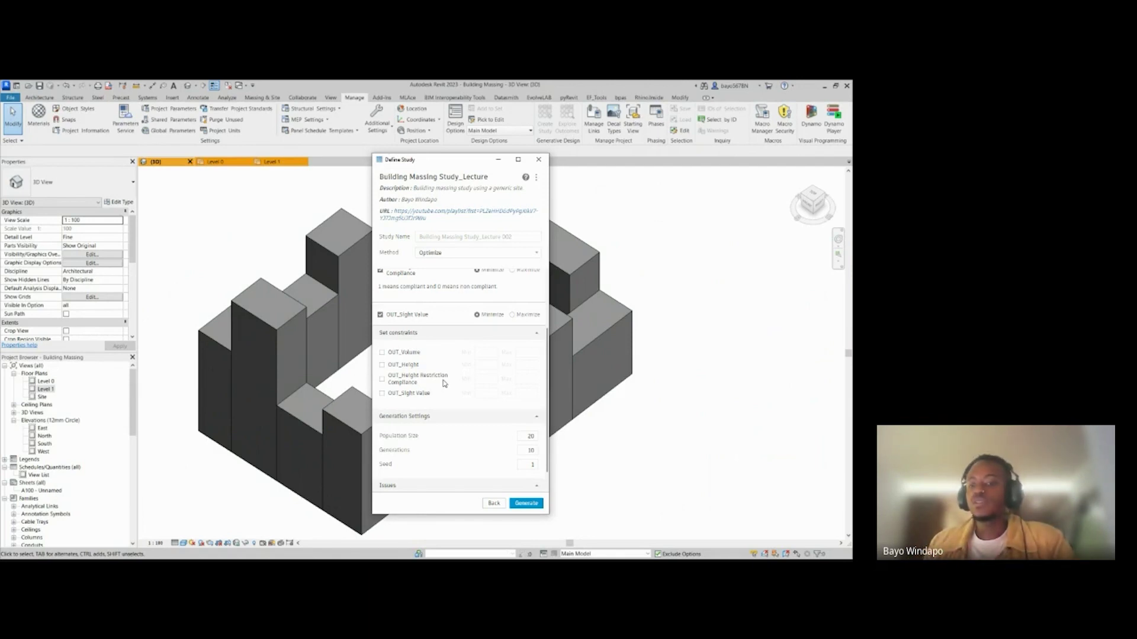
pyautogui.scroll(-1, 443, 380)
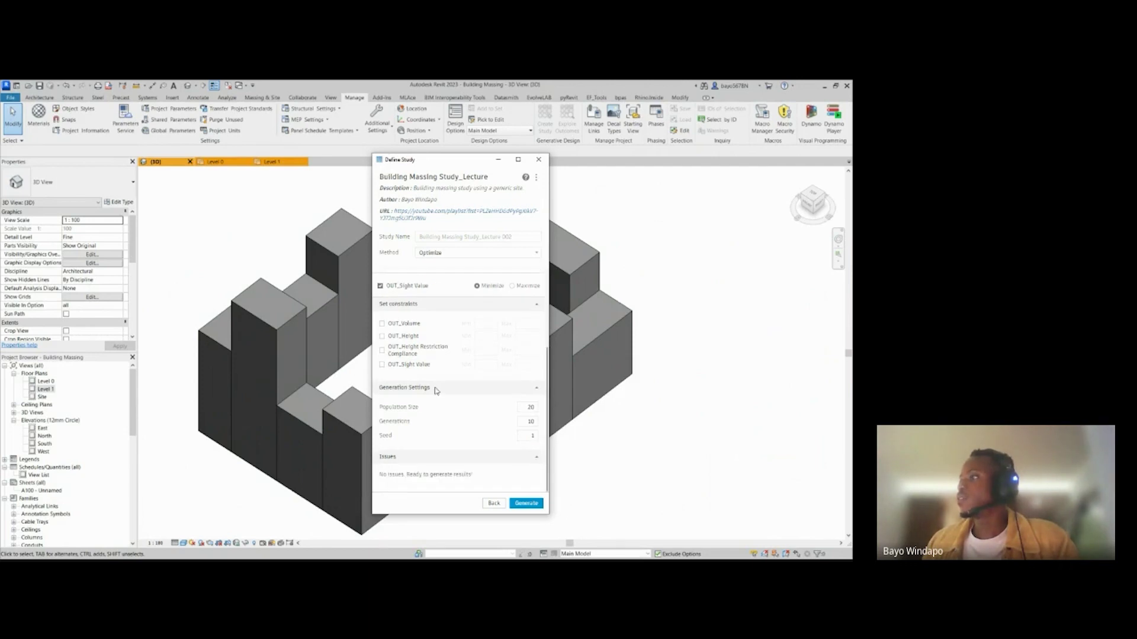
pyautogui.scroll(4, 456, 426)
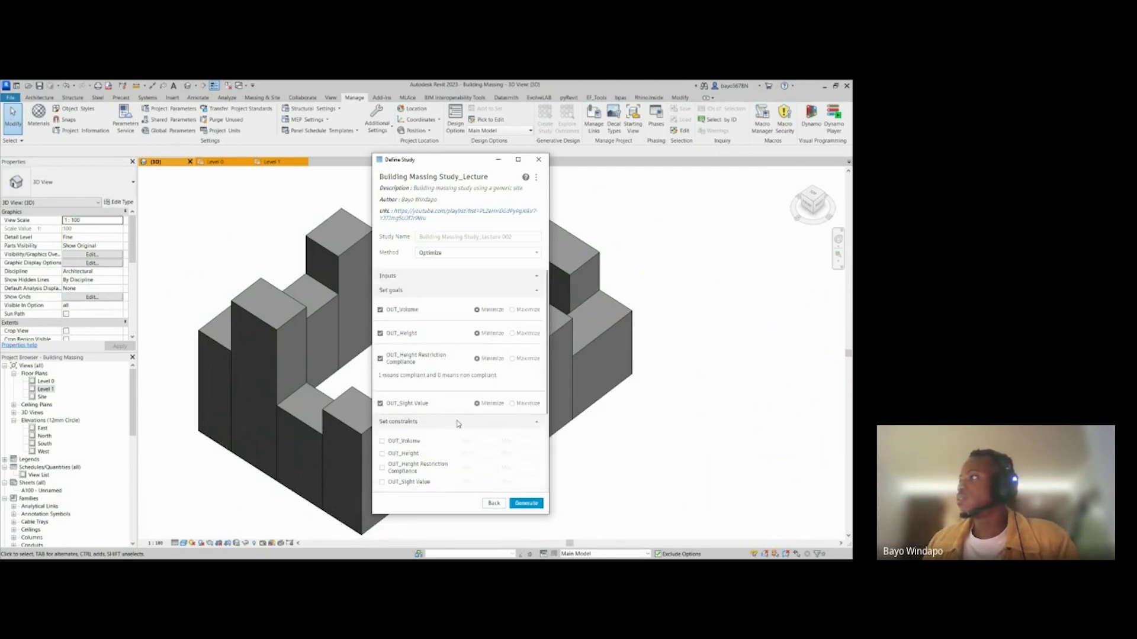
# Step: Keep Optimize as the study method and name the study Building Mass Study
pyautogui.click(457, 257)
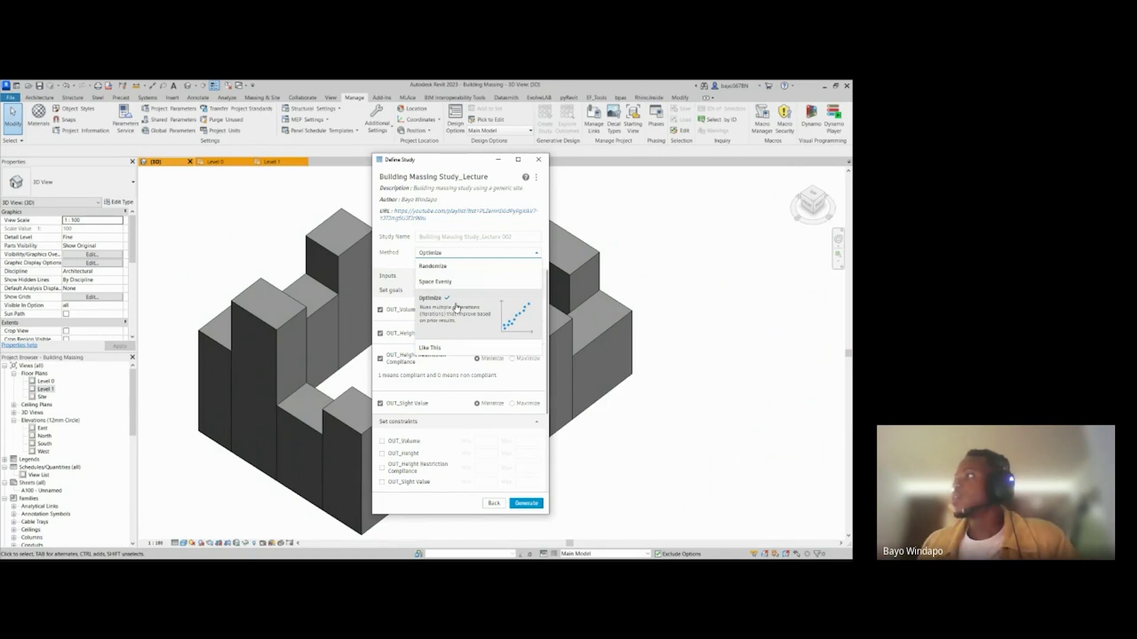
pyautogui.click(456, 307)
pyautogui.click(452, 237)
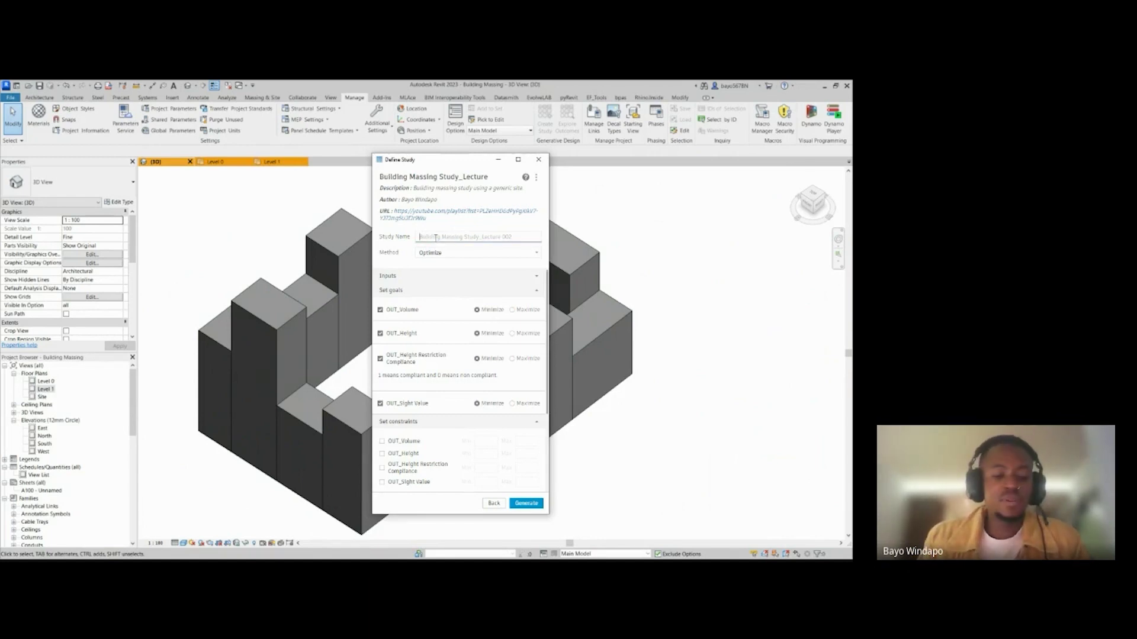
pyautogui.write('Buil')
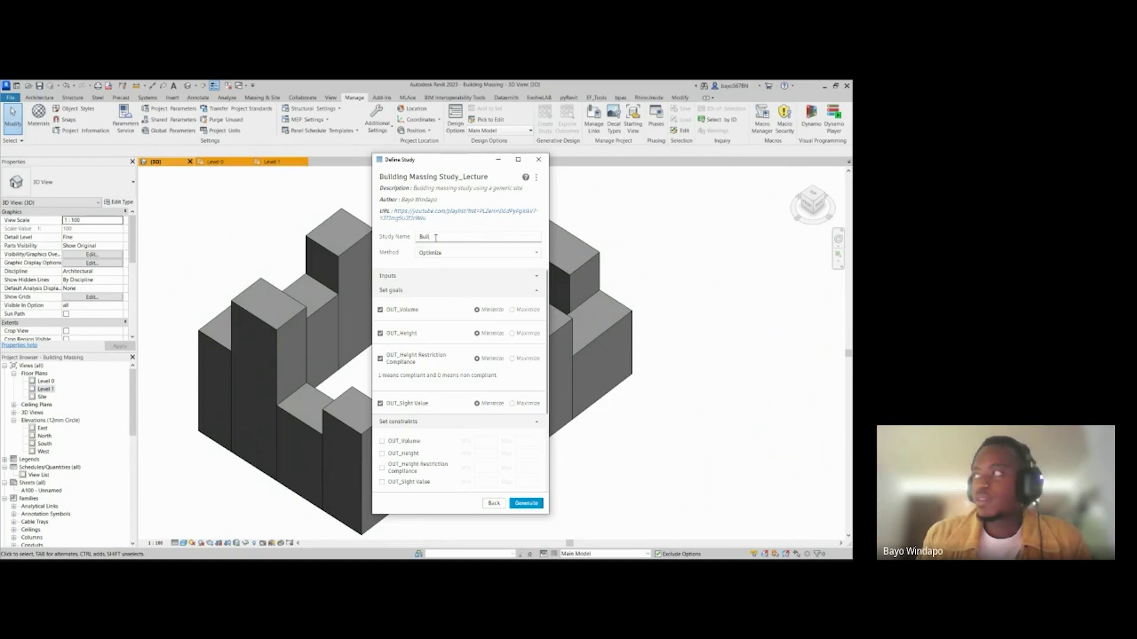
pyautogui.write('ding ')
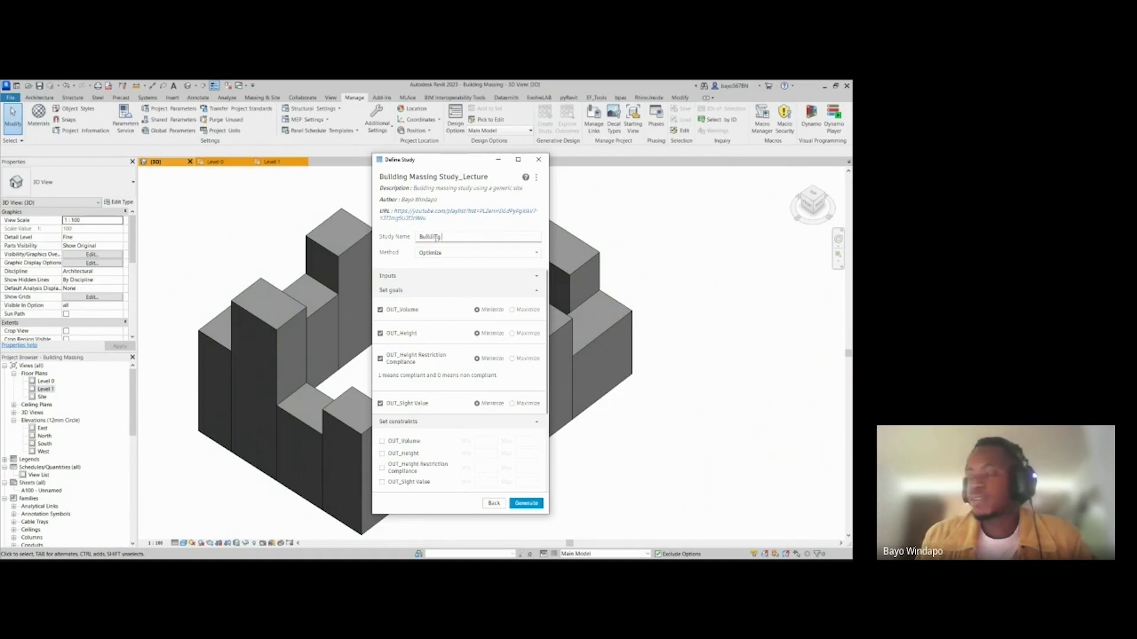
pyautogui.write('Mass Study')
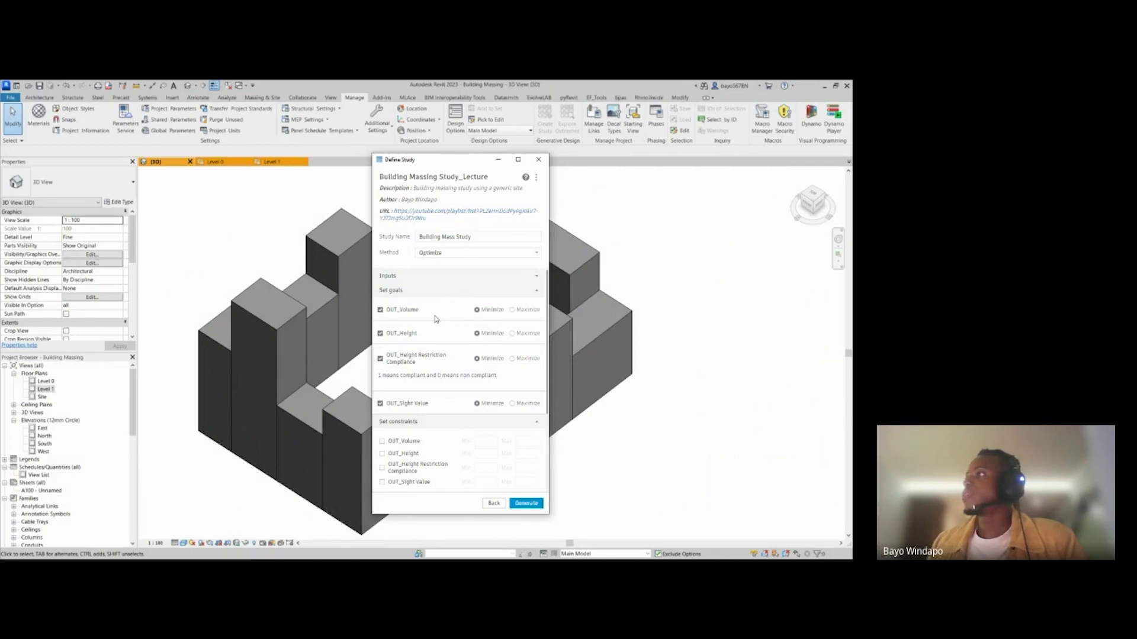
# Step: Expand the study's inputs and place the Define Study window beside the context massing so the model is unobstructed
pyautogui.click(411, 289)
pyautogui.click(411, 277)
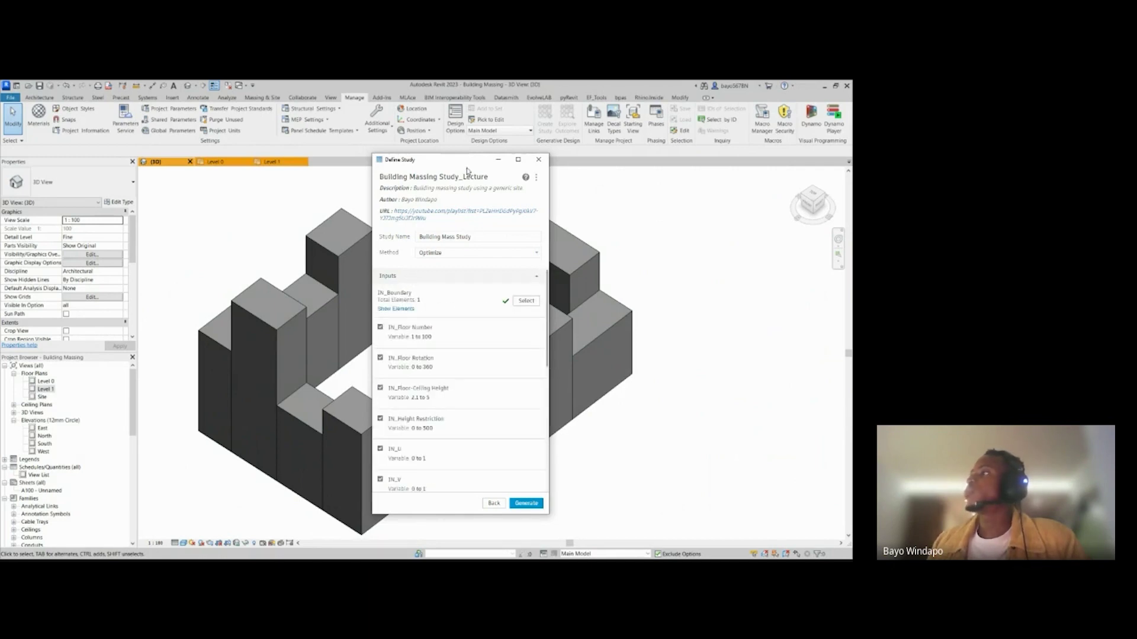
pyautogui.moveTo(450, 165); pyautogui.dragTo(744, 163)
pyautogui.scroll(-2, 348, 300)
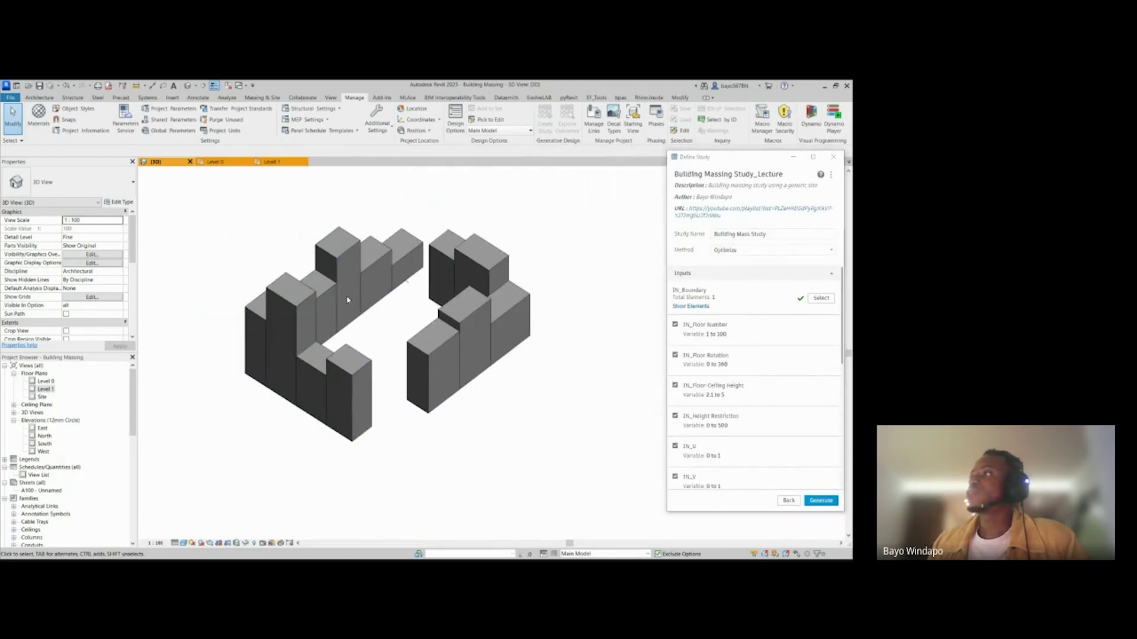
pyautogui.moveTo(348, 299); pyautogui.dragTo(316, 303, button='middle')
pyautogui.moveTo(714, 162); pyautogui.dragTo(656, 177)
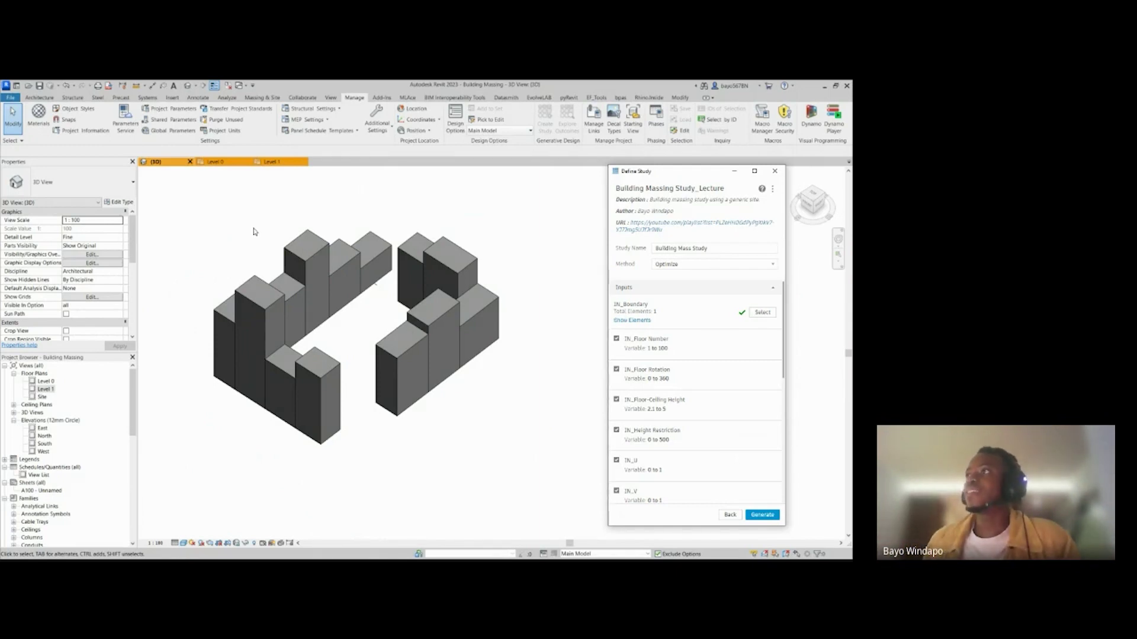
# Step: Close the Level 0 plan, pick the whole property line in the Level 1 plan as IN_Boundary, and show its element
pyautogui.click(236, 162)
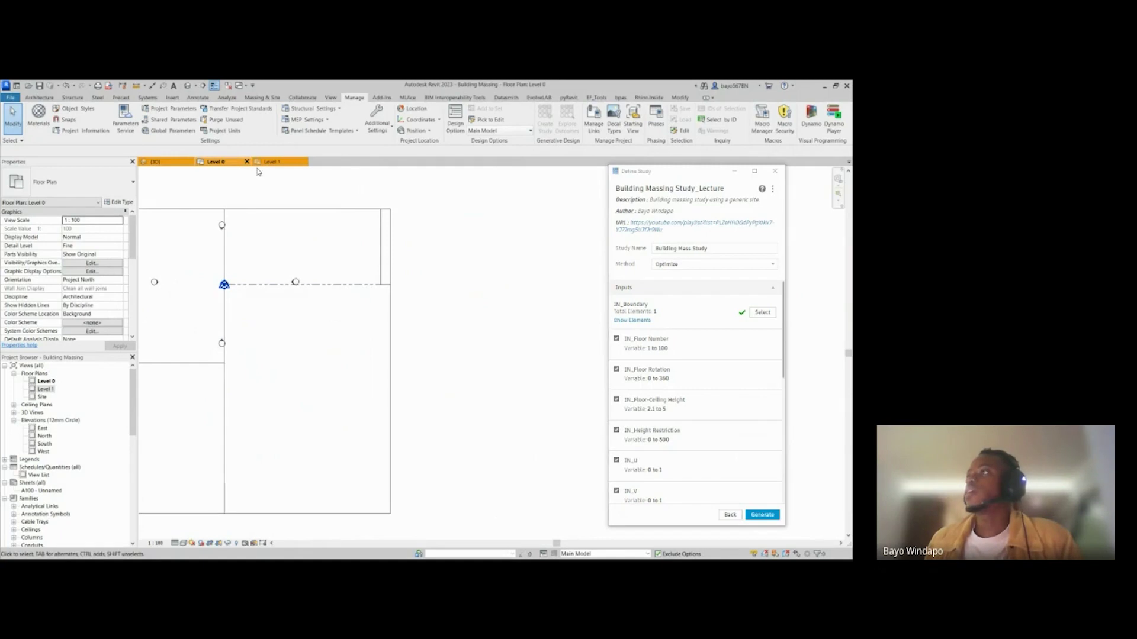
pyautogui.click(246, 161)
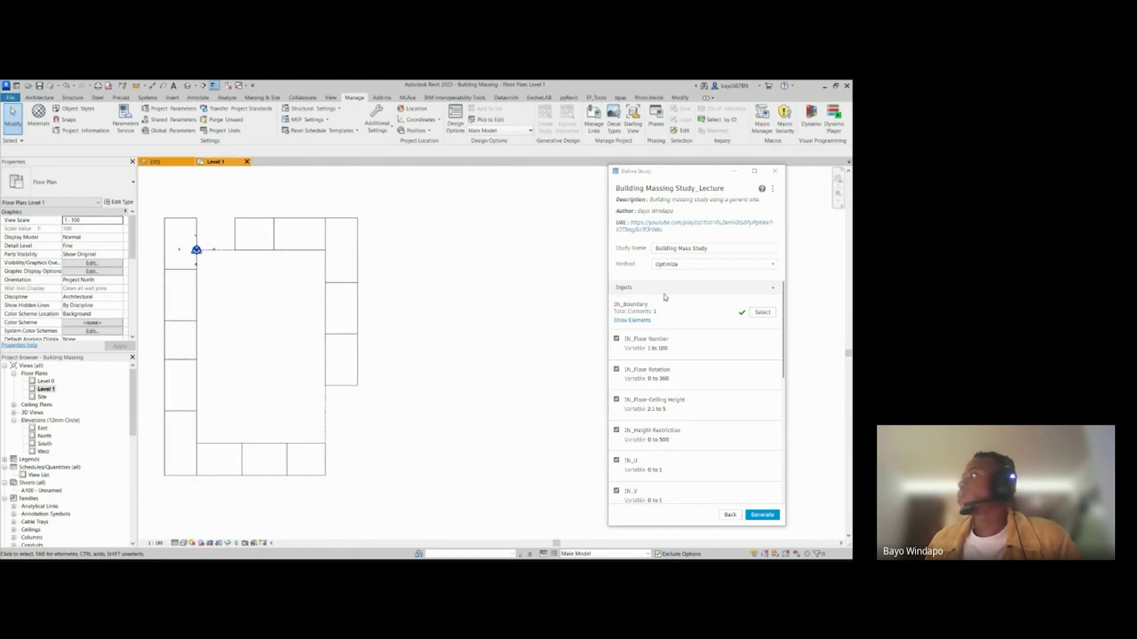
pyautogui.click(763, 312)
pyautogui.scroll(2, 221, 255)
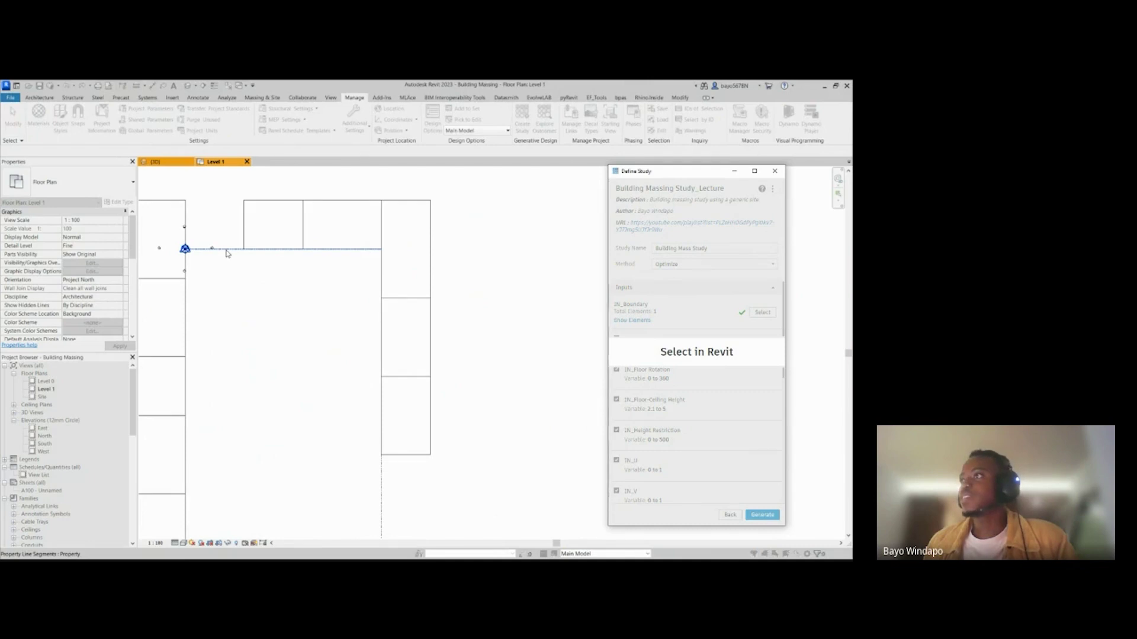
pyautogui.press('Tab')
pyautogui.scroll(-2, 227, 254)
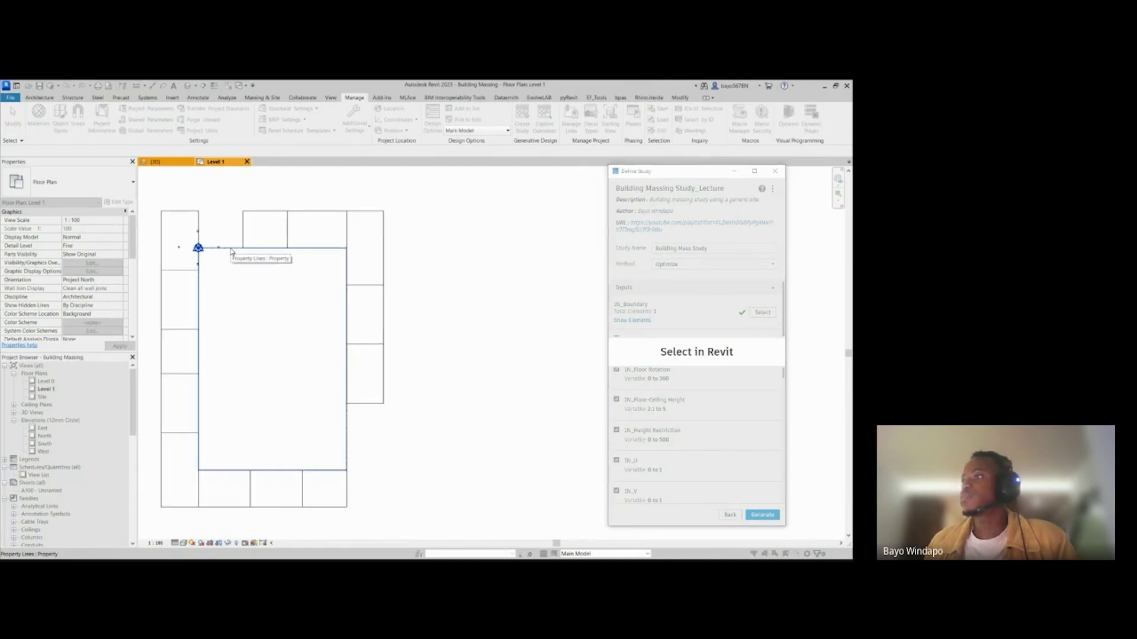
pyautogui.click(231, 251)
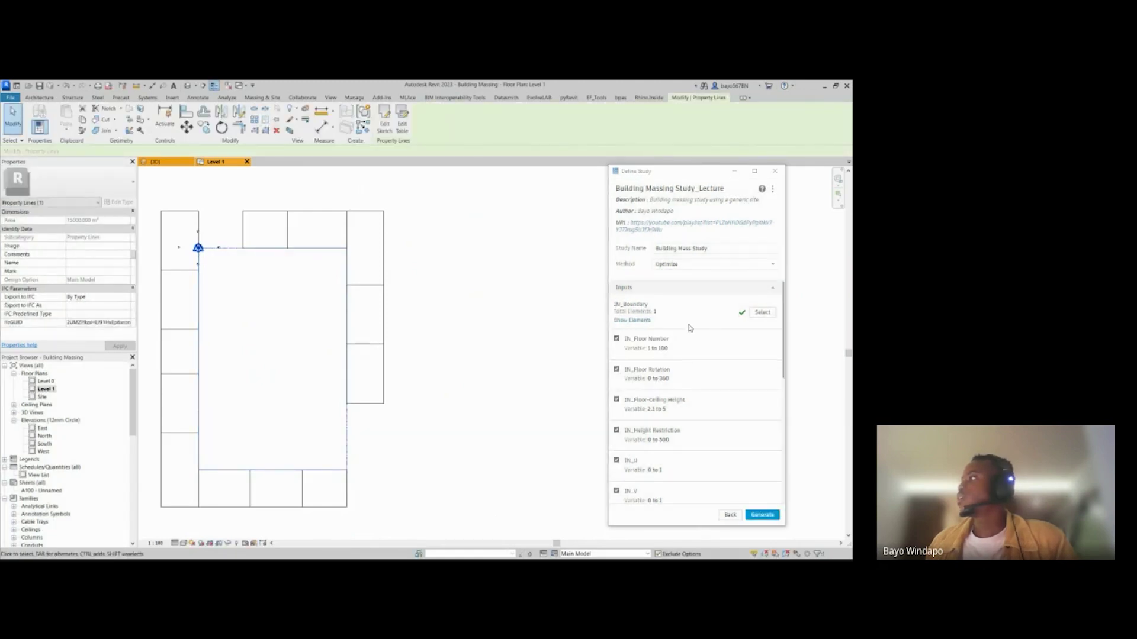
pyautogui.click(632, 321)
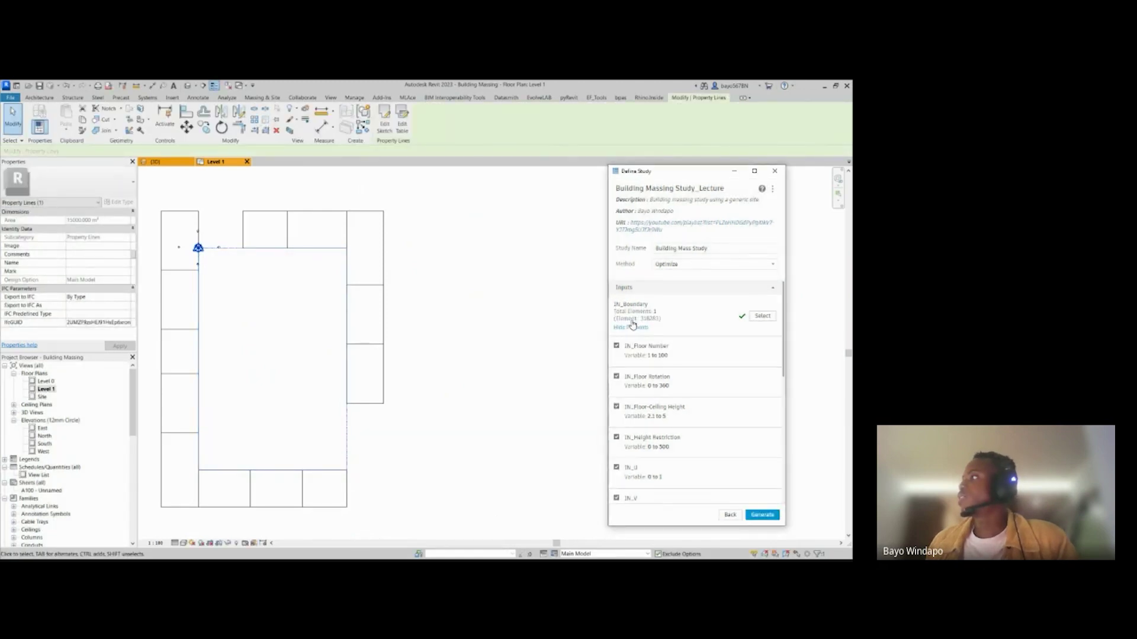
pyautogui.moveTo(661, 176); pyautogui.dragTo(635, 158)
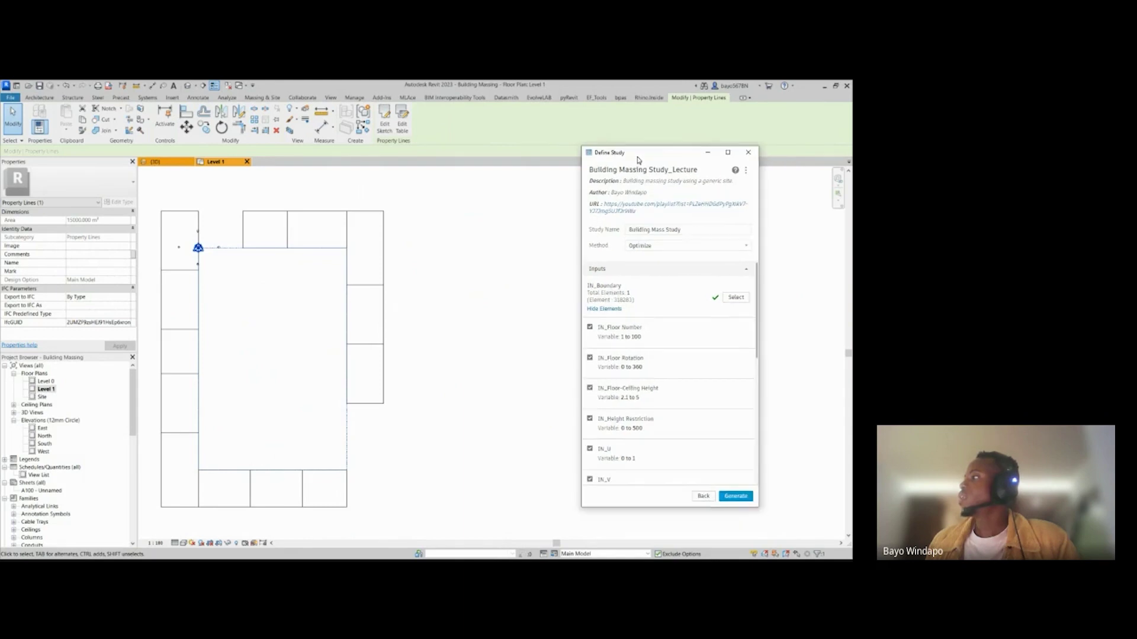
# Step: Try IN_Floor Number and IN_Floor Rotation as constants, and return both to variable inputs
pyautogui.click(590, 328)
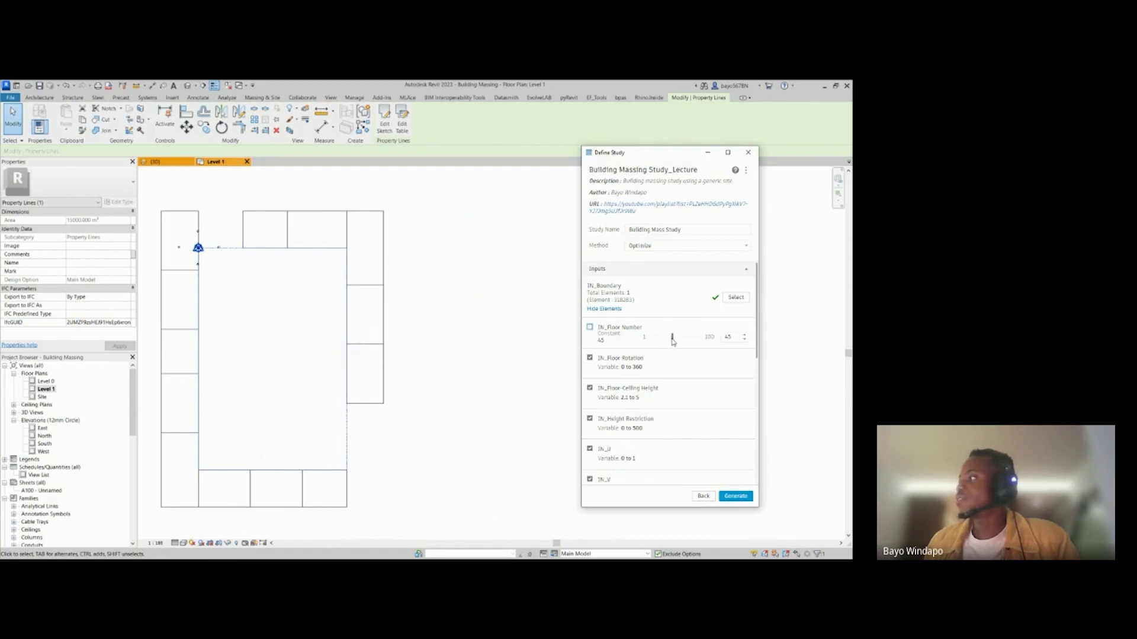
pyautogui.click(590, 329)
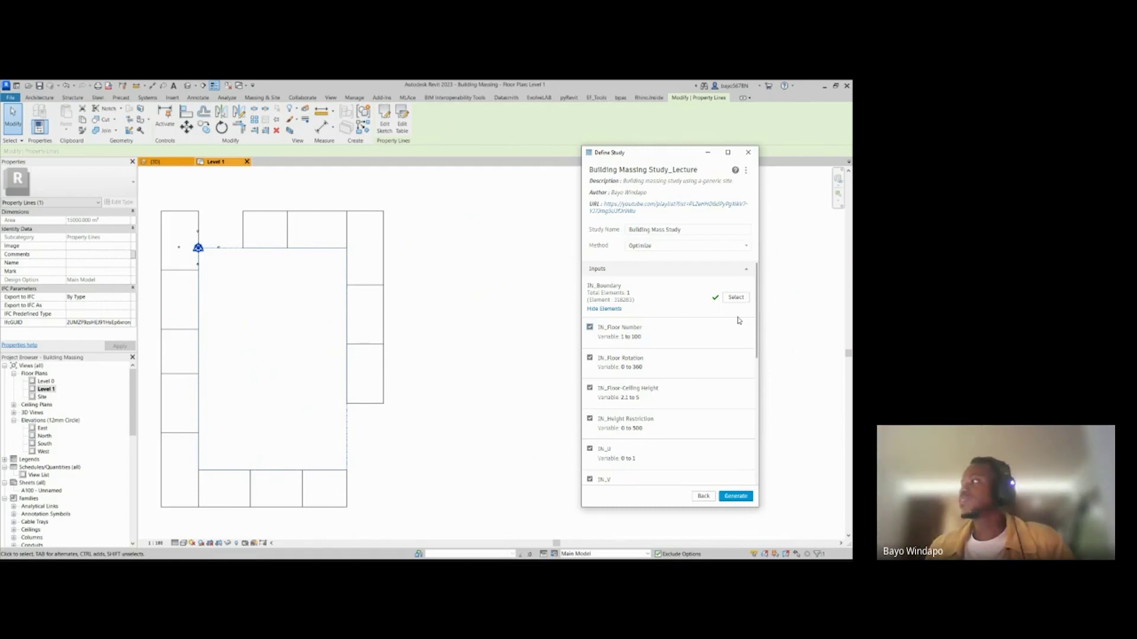
pyautogui.click(590, 359)
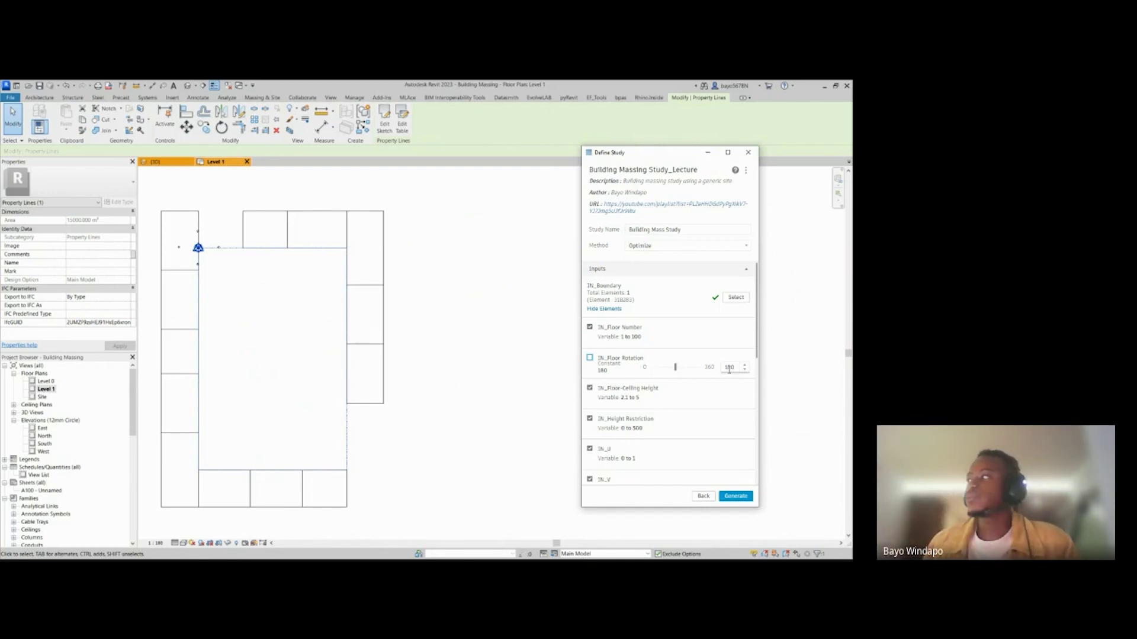
pyautogui.click(589, 358)
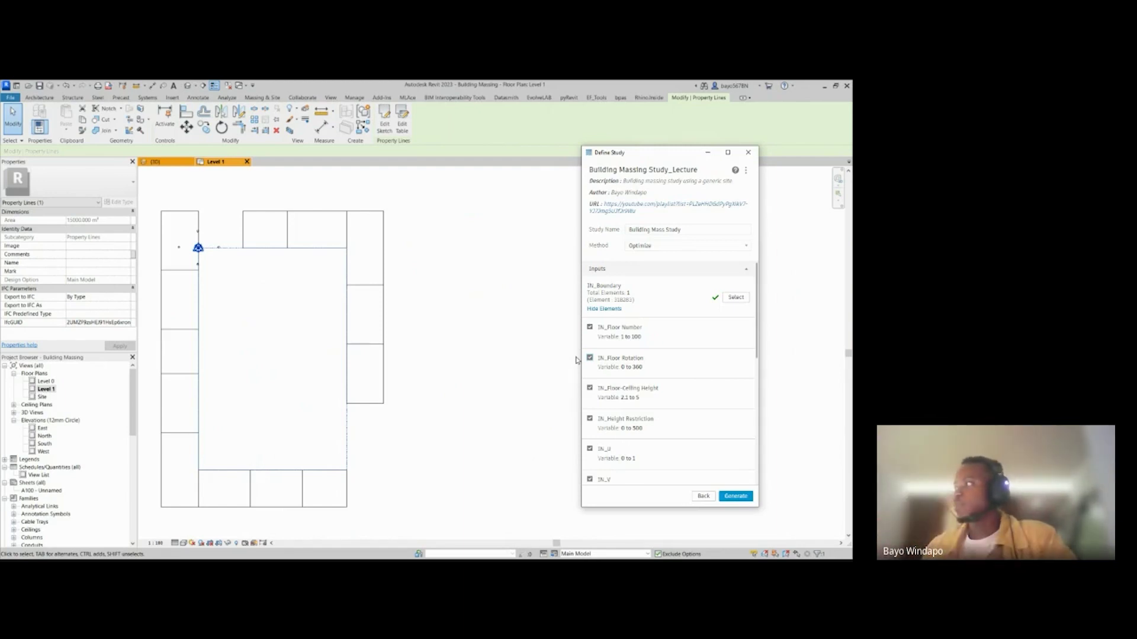
# Step: Make IN_Floor-Ceiling Height a constant of 3 and IN_Height Restriction a constant of 90
pyautogui.moveTo(628, 154); pyautogui.dragTo(583, 153)
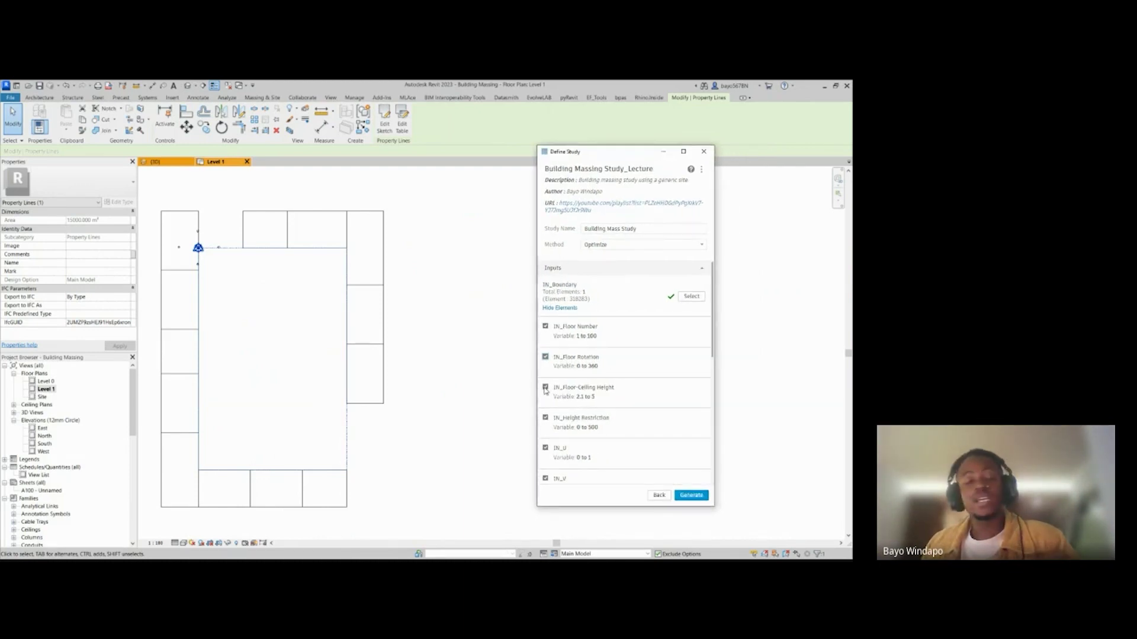
pyautogui.click(545, 388)
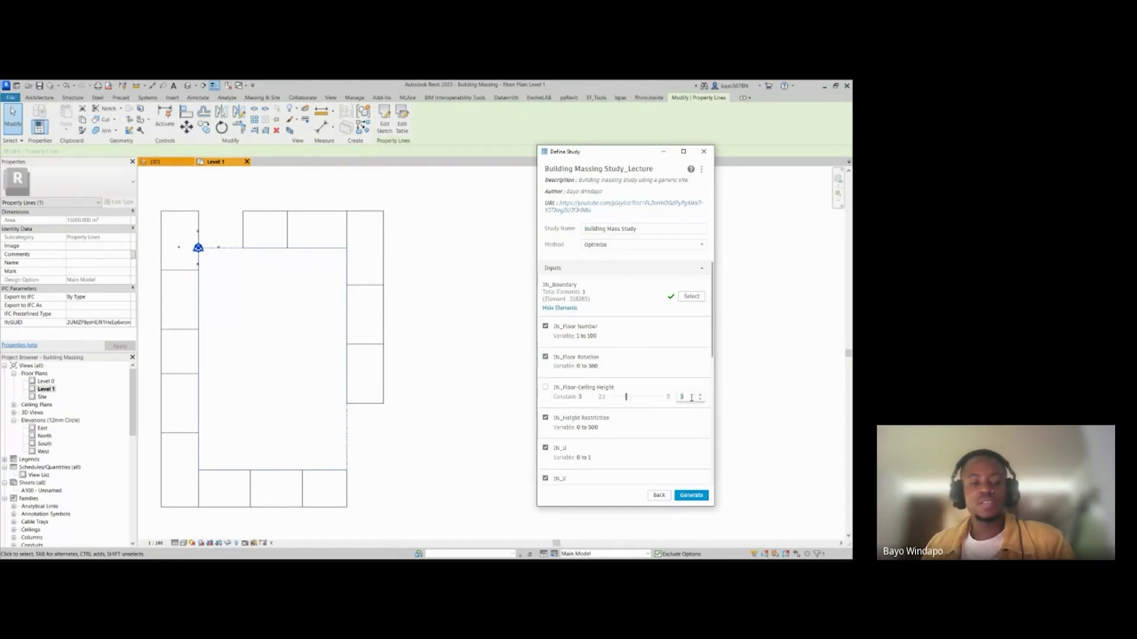
pyautogui.write('4')
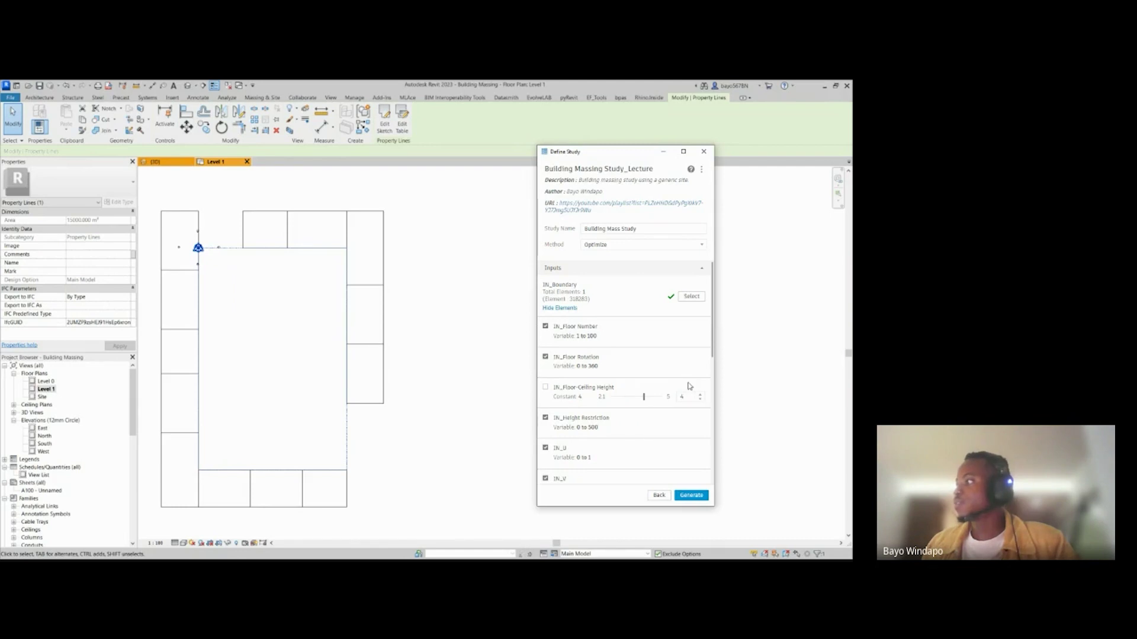
pyautogui.write('3')
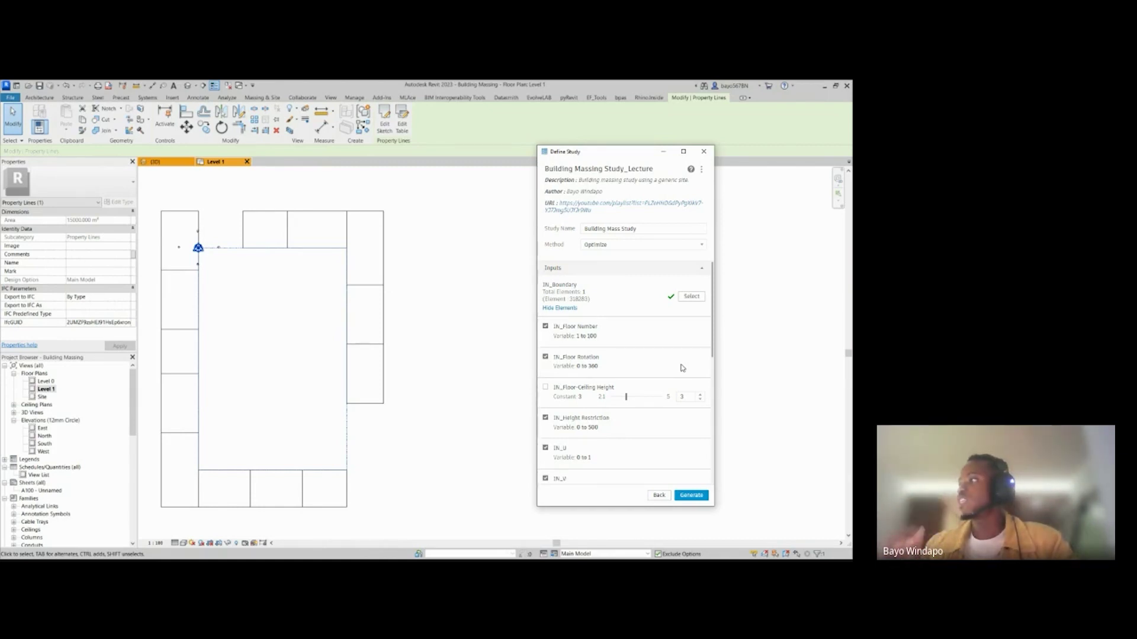
pyautogui.click(545, 418)
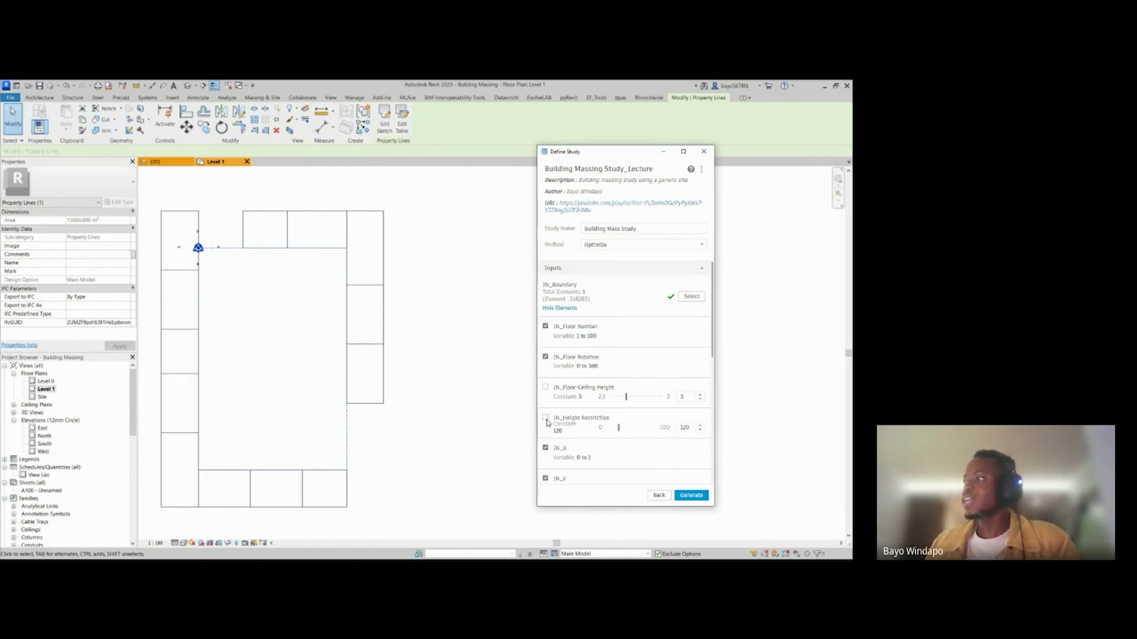
pyautogui.doubleClick(685, 428)
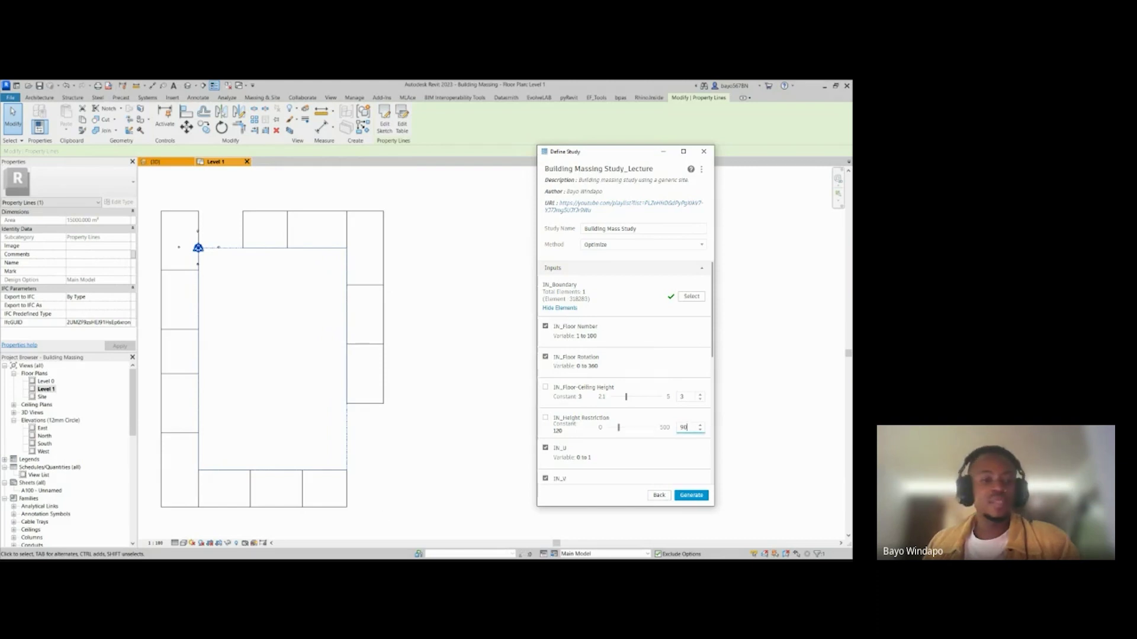
# Step: Switch to the PowerPoint lecture's Sample Study slide, read the brief's volume limit unobstructed, and return to Revit with Define Study beside the plan
pyautogui.hotkey('alt', 'Tab')
pyautogui.scroll(3, 158, 359)
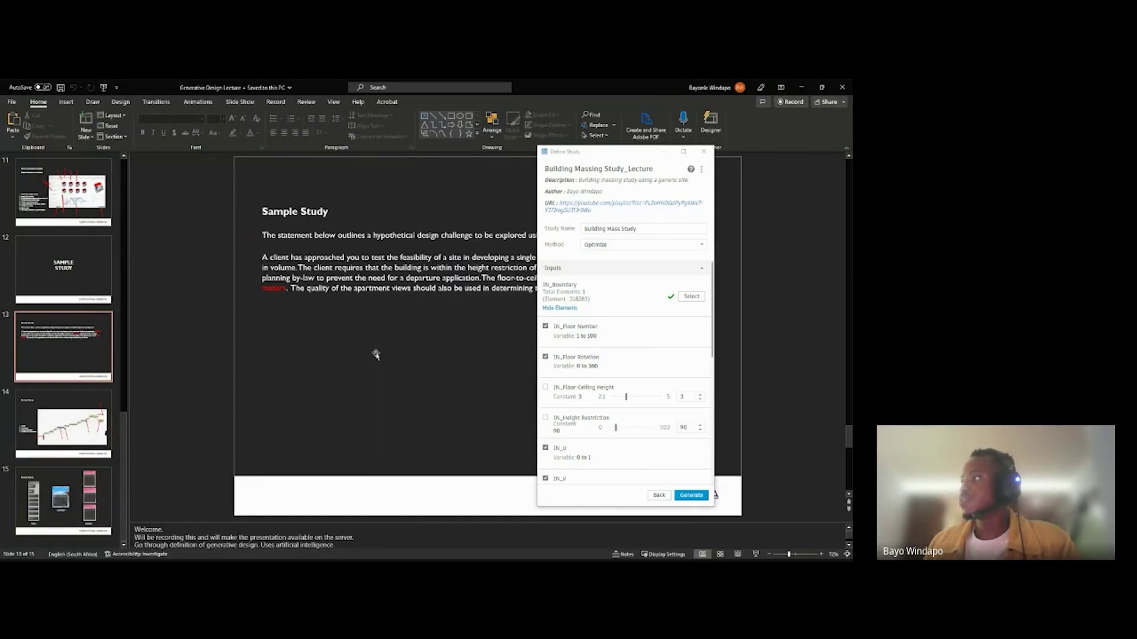
pyautogui.scroll(-1, 444, 267)
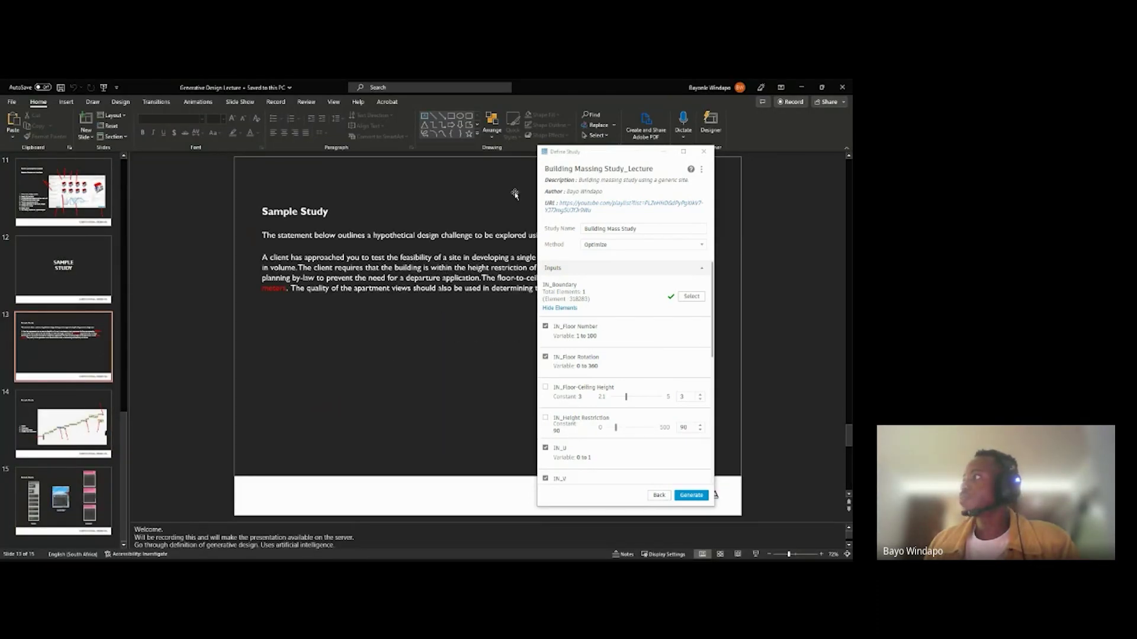
pyautogui.moveTo(580, 154); pyautogui.dragTo(775, 169)
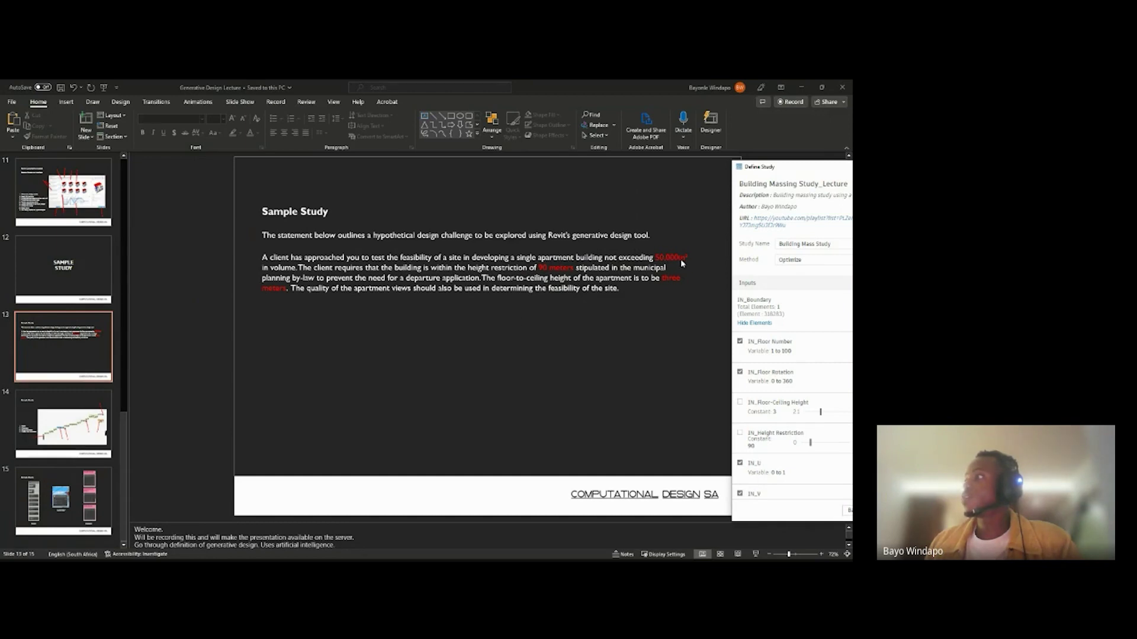
pyautogui.moveTo(776, 176); pyautogui.dragTo(645, 165)
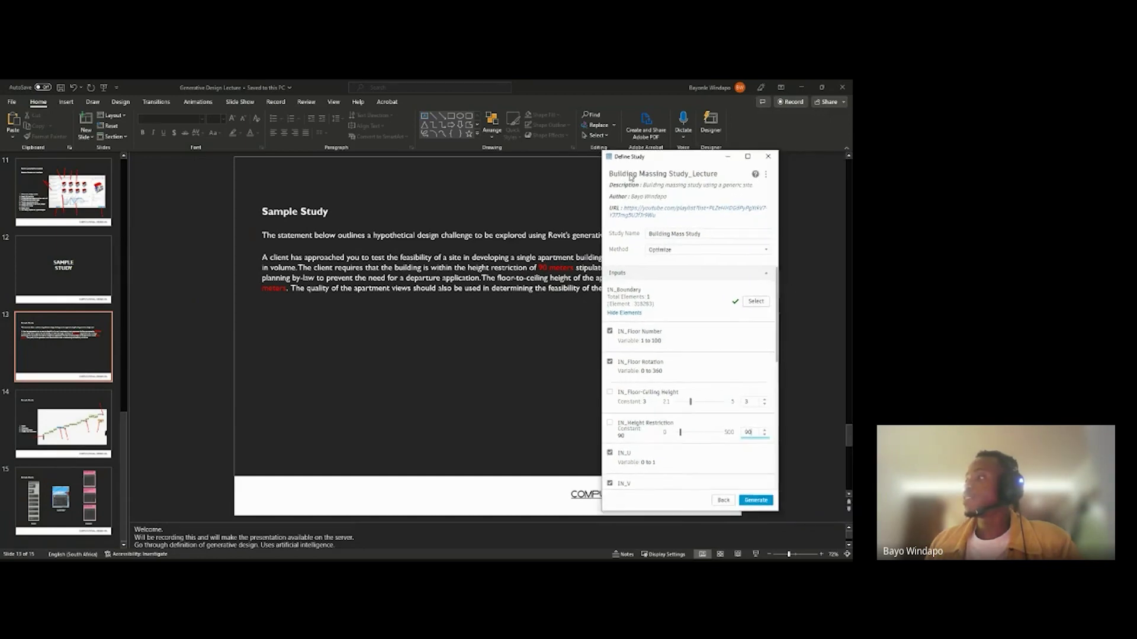
pyautogui.click(801, 93)
pyautogui.moveTo(679, 163); pyautogui.dragTo(654, 166)
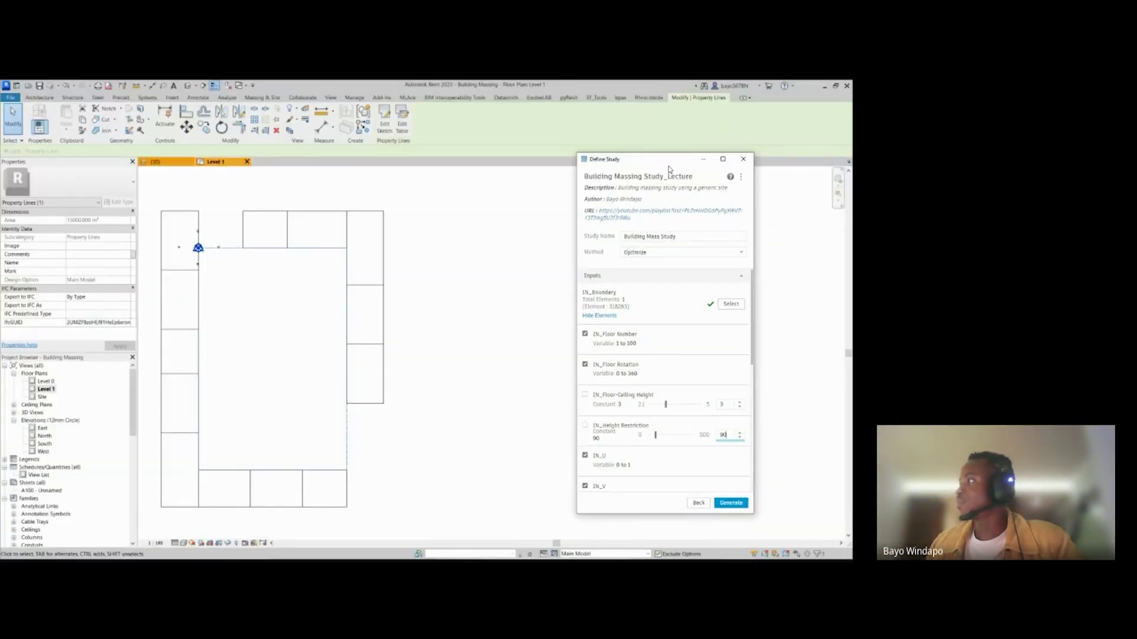
# Step: Pick the surrounding building masses in the 3D view as the study's Select Context input and show its element
pyautogui.scroll(-3, 755, 312)
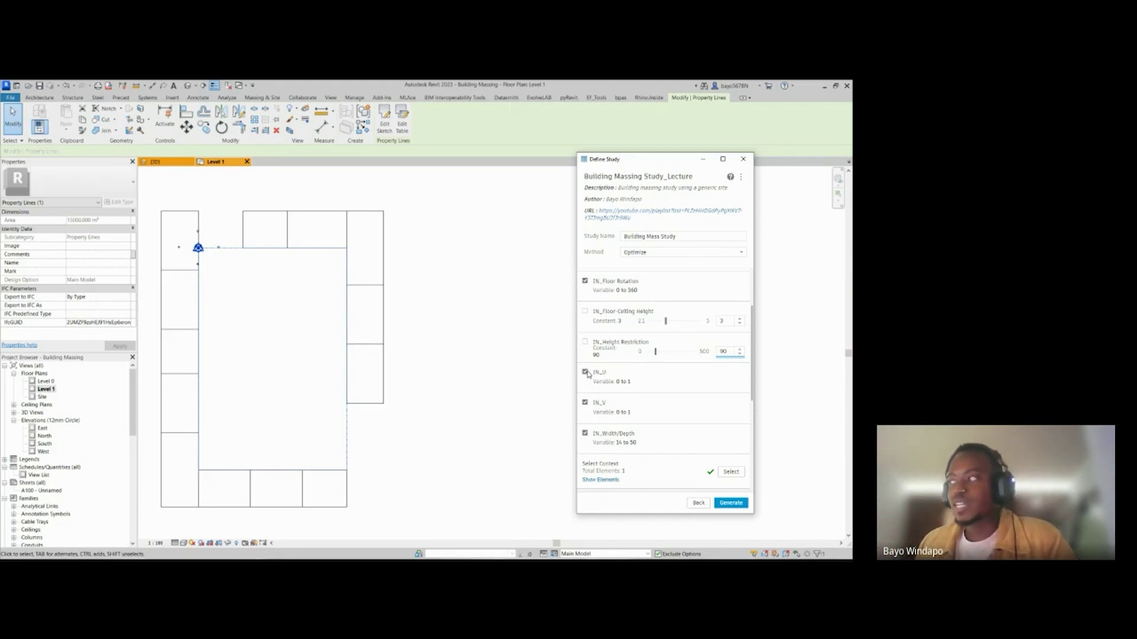
pyautogui.scroll(-3, 604, 376)
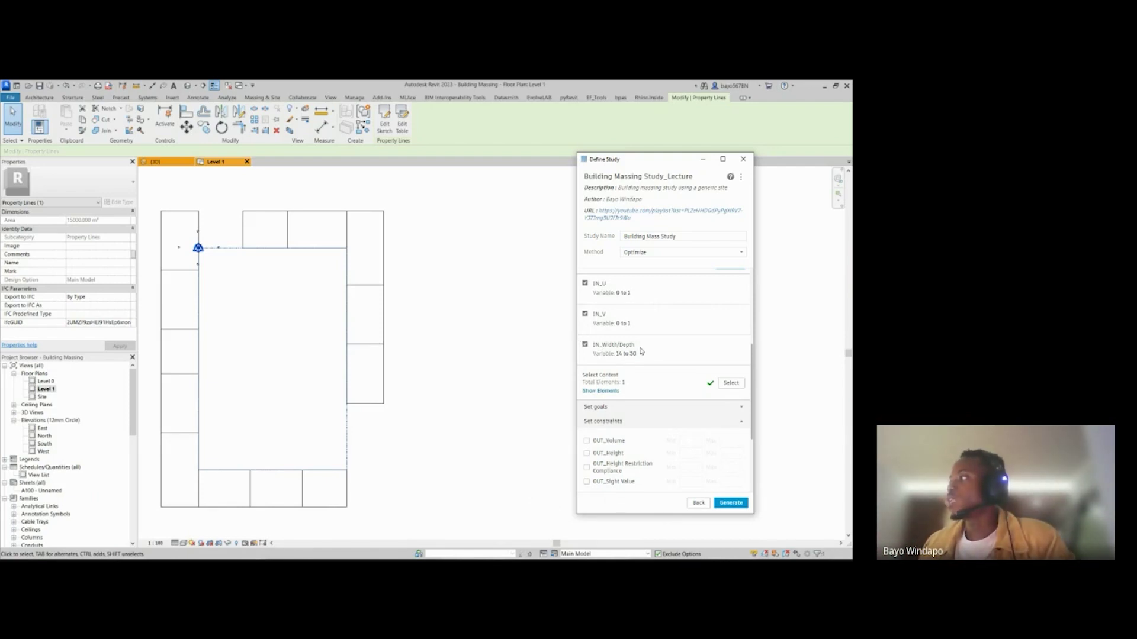
pyautogui.scroll(-1, 634, 356)
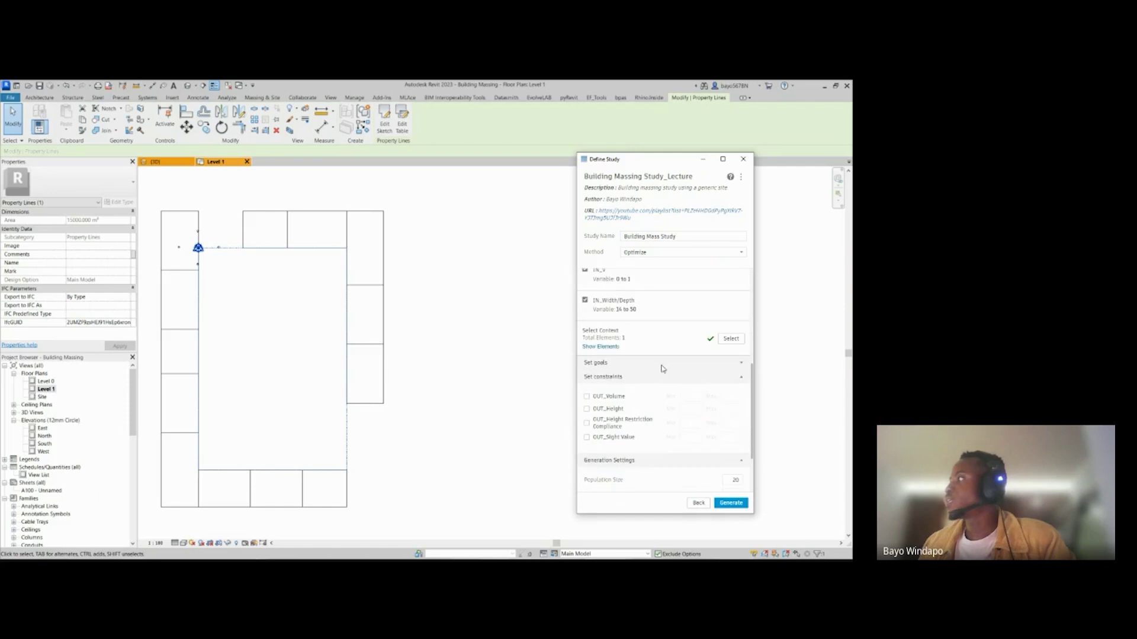
pyautogui.click(731, 339)
pyautogui.click(157, 165)
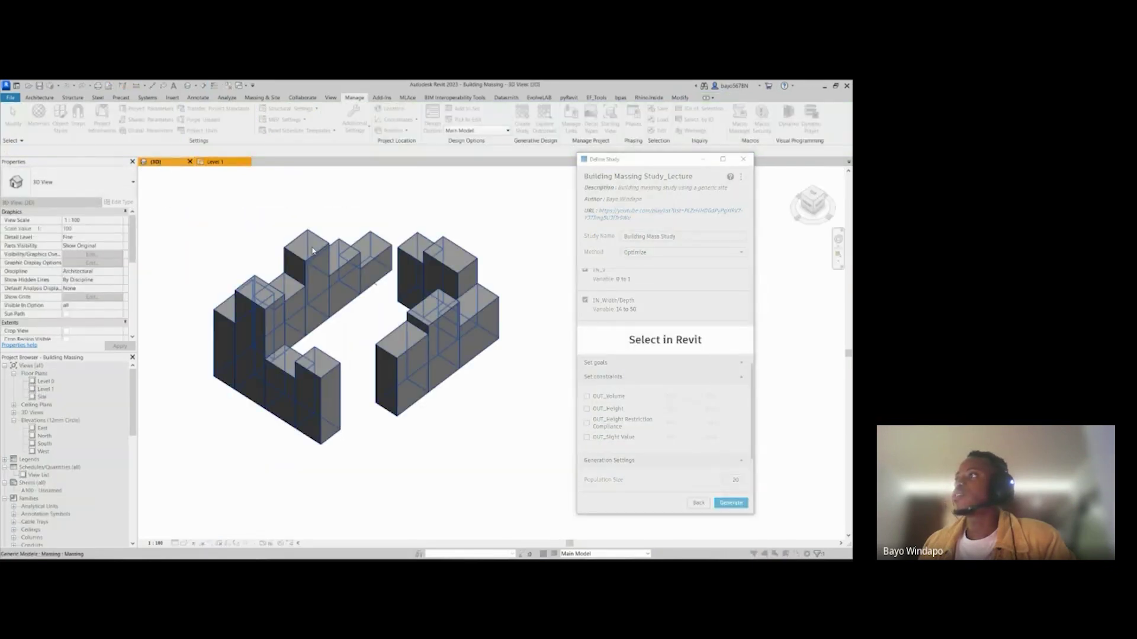
pyautogui.click(473, 332)
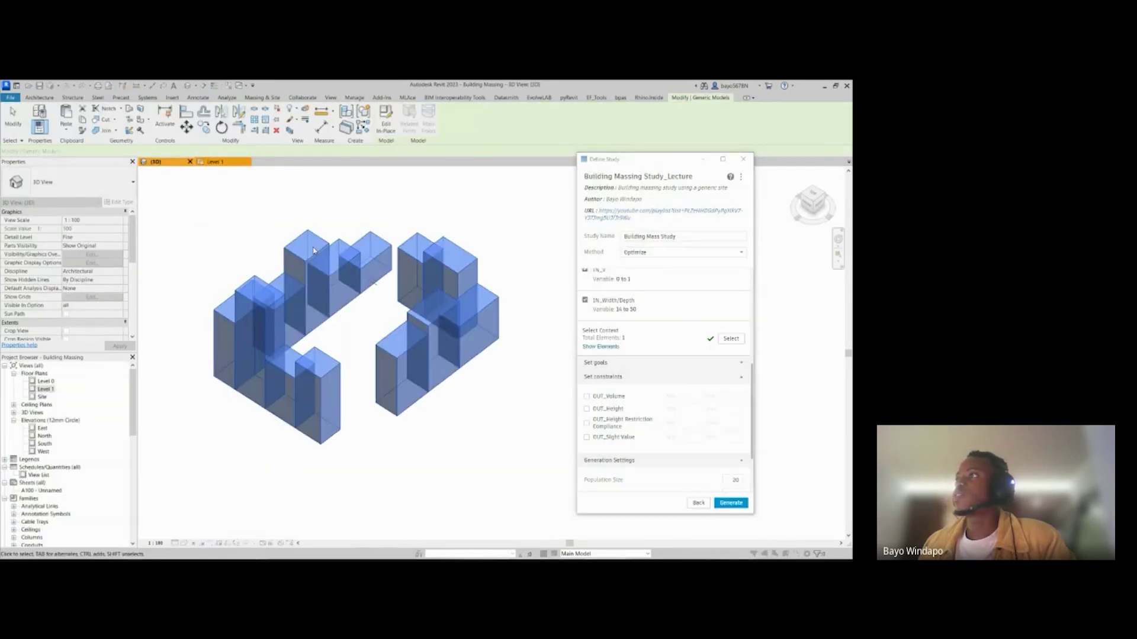
pyautogui.click(653, 345)
# Step: Collapse the constraints and inputs, set the OUT_Height Restriction Compliance and OUT_Sight Value goals to Maximize, and clear the model selection
pyautogui.scroll(-1, 650, 347)
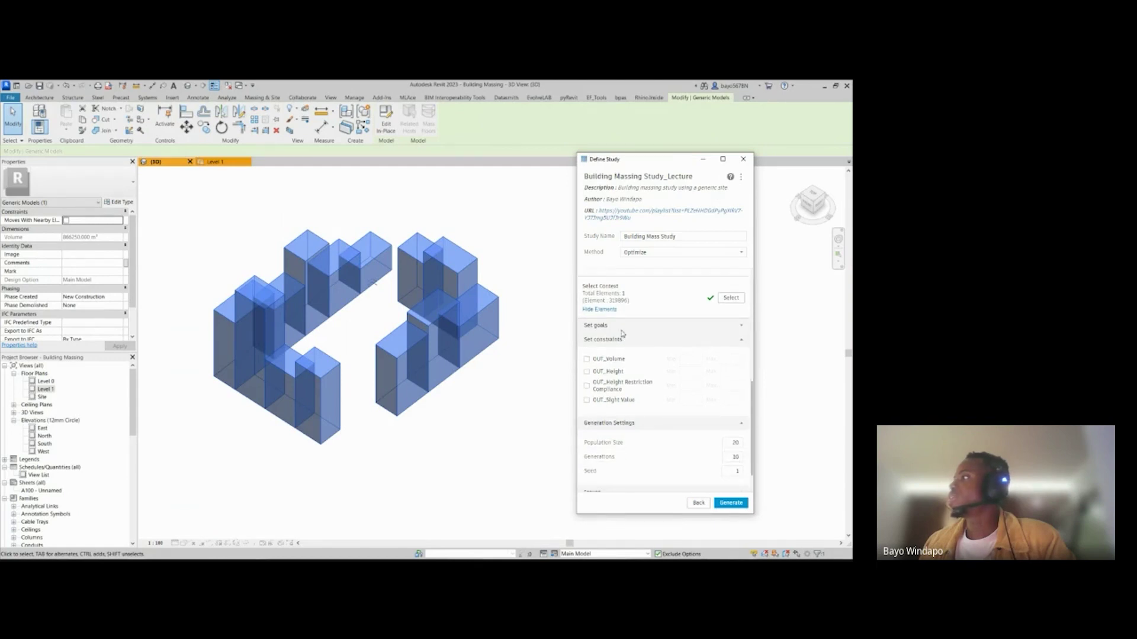
pyautogui.click(600, 341)
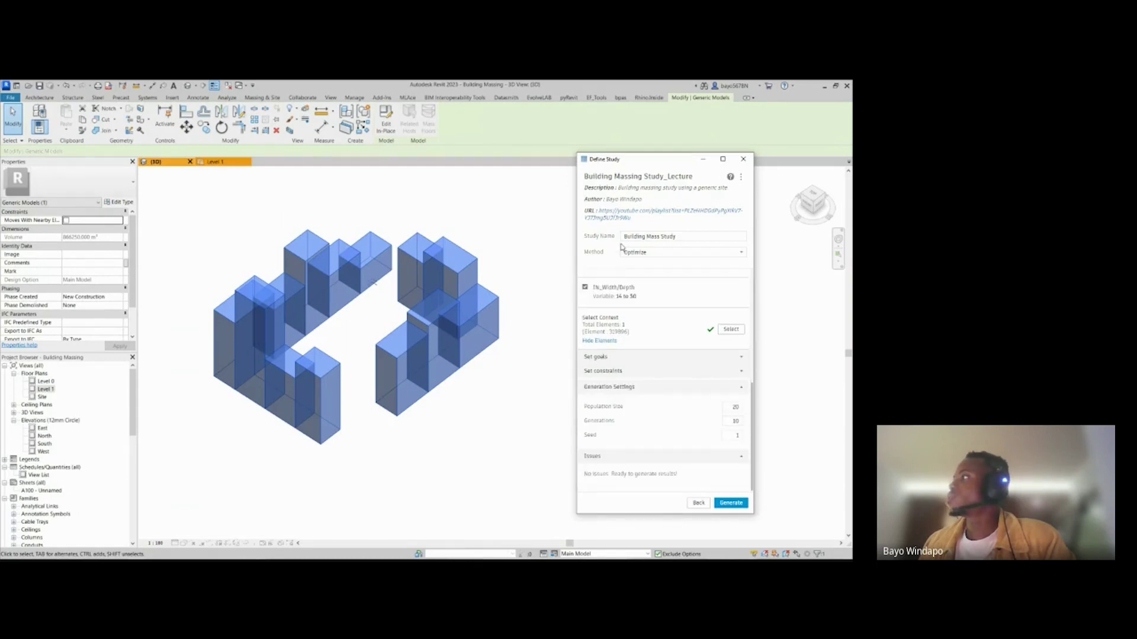
pyautogui.scroll(5, 621, 319)
pyautogui.click(618, 277)
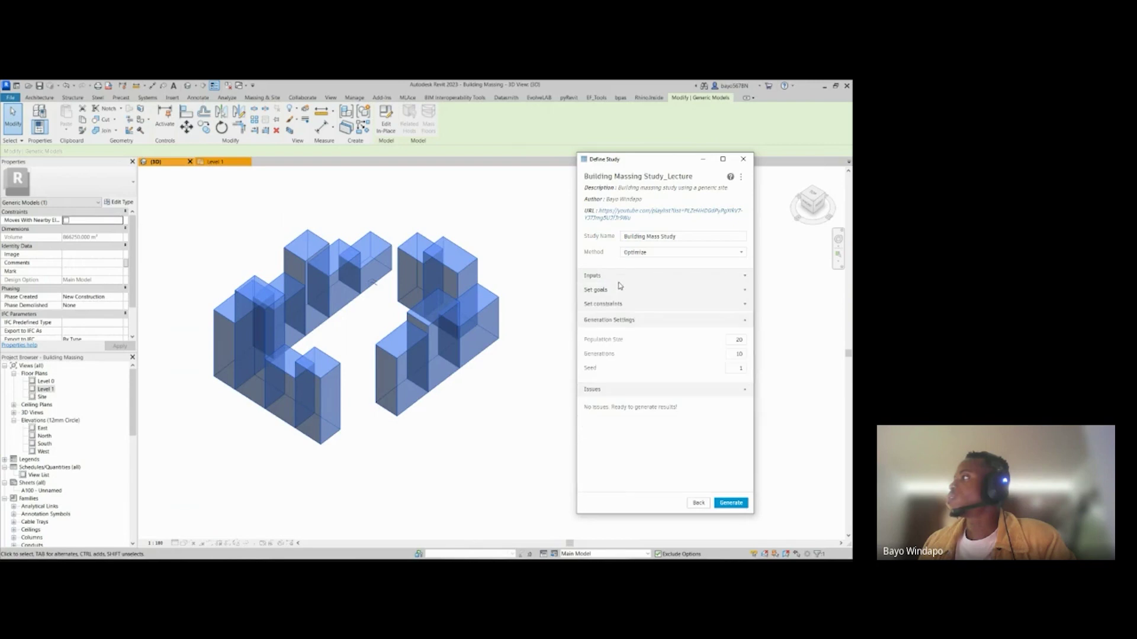
pyautogui.click(604, 292)
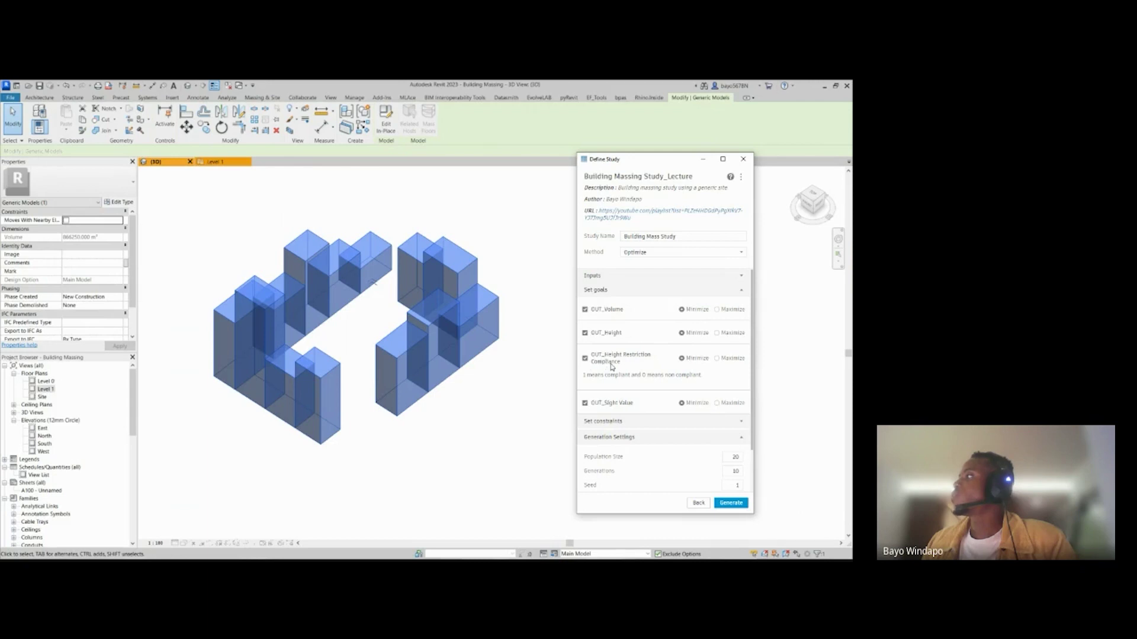
pyautogui.click(728, 360)
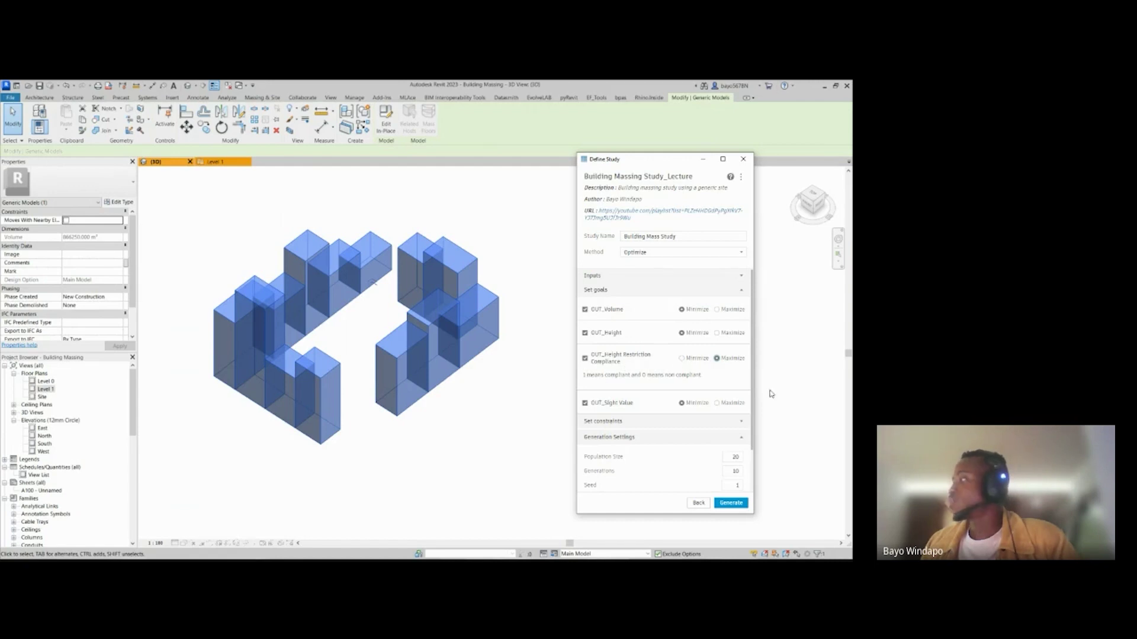
pyautogui.scroll(-1, 614, 385)
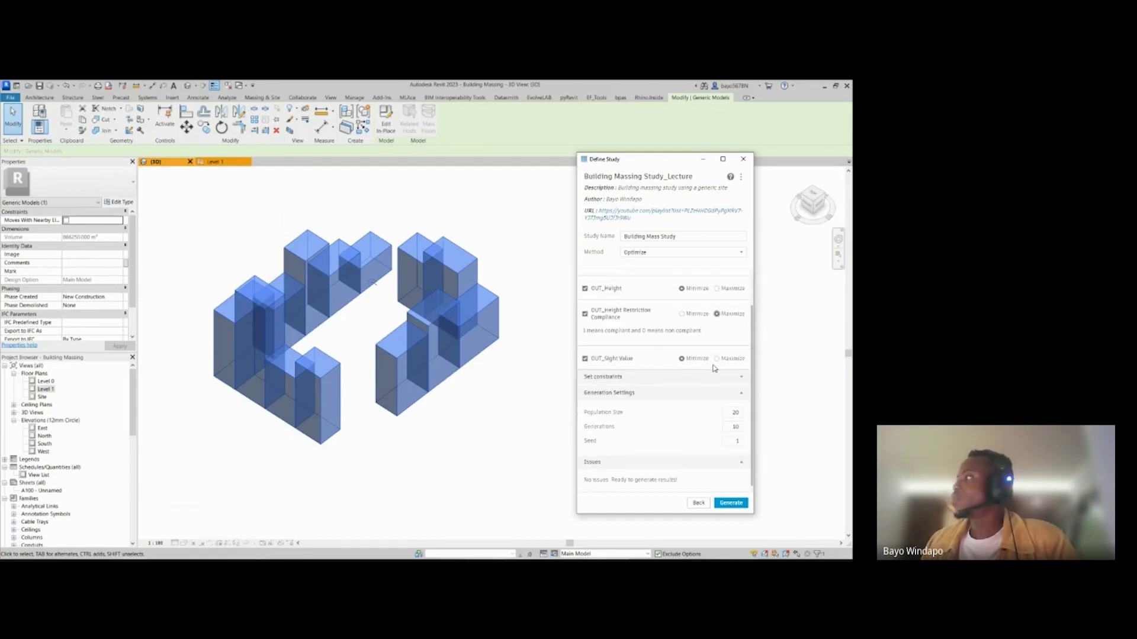
pyautogui.scroll(1, 720, 363)
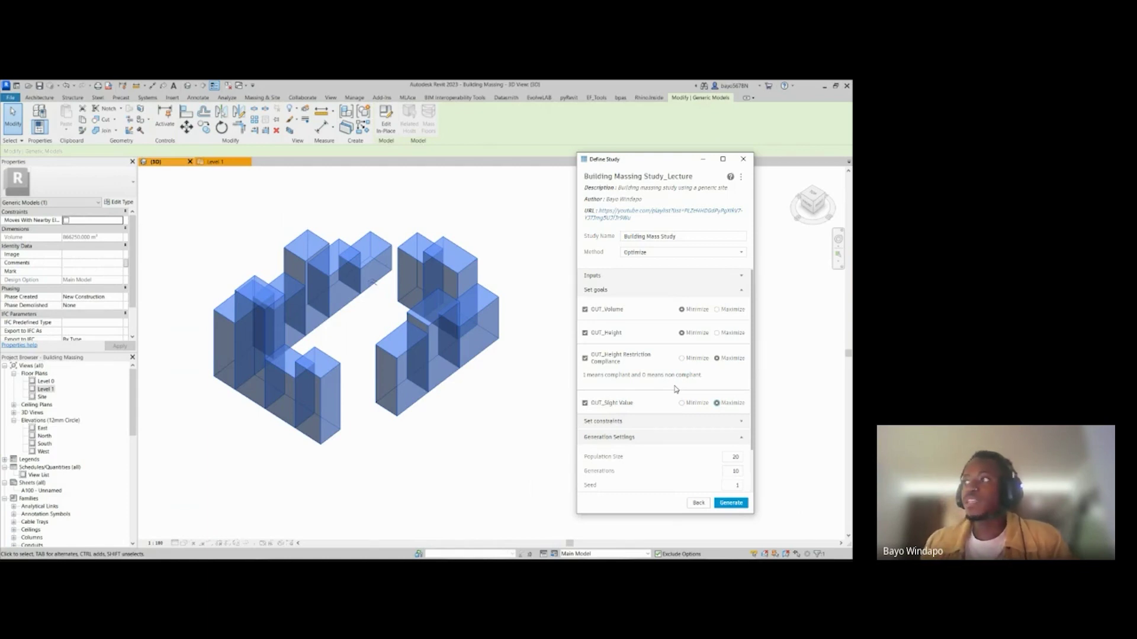
pyautogui.click(399, 187)
pyautogui.click(441, 214)
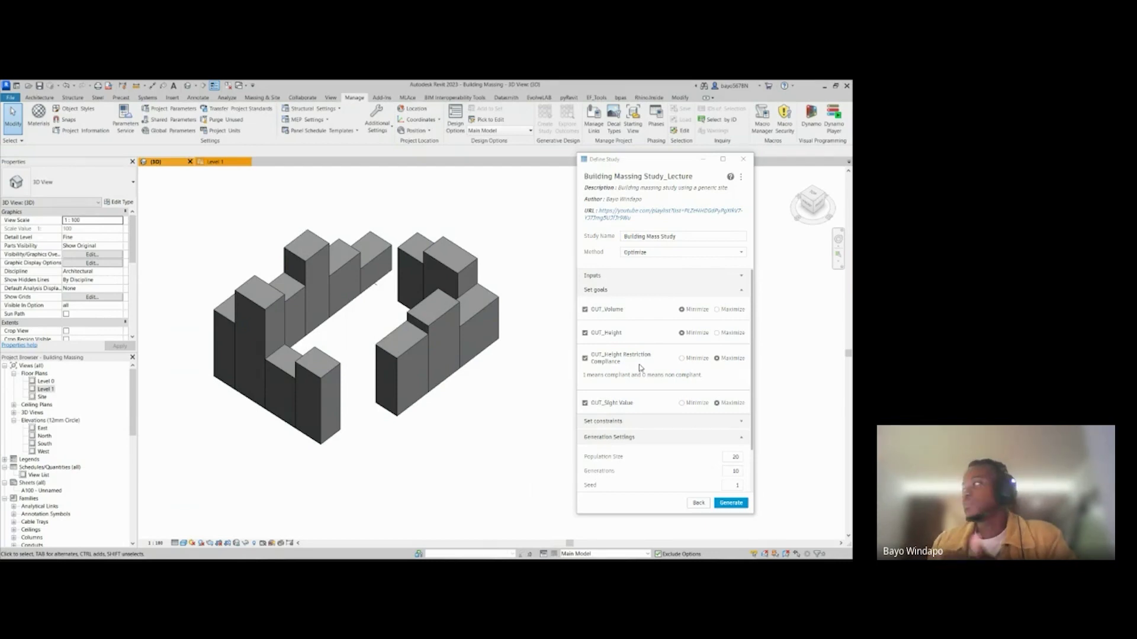
# Step: Constrain OUT_Volume to a minimum of 10000 and a maximum of 50000
pyautogui.scroll(-2, 632, 409)
pyautogui.click(615, 381)
pyautogui.scroll(-1, 638, 398)
pyautogui.click(586, 352)
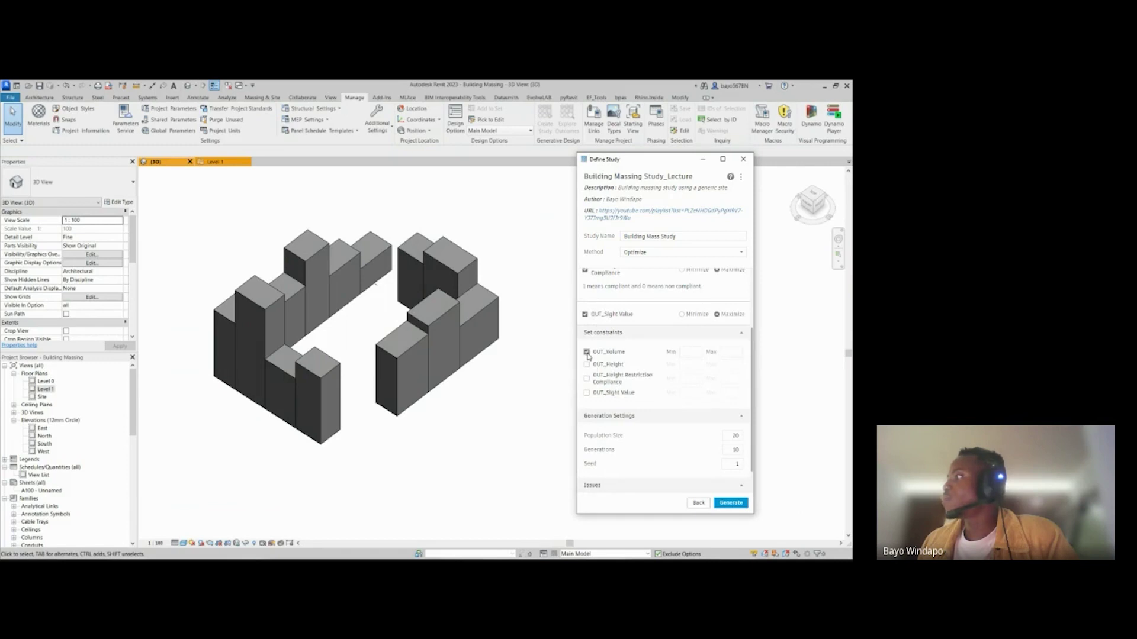
pyautogui.click(727, 353)
pyautogui.write('50000')
pyautogui.click(687, 352)
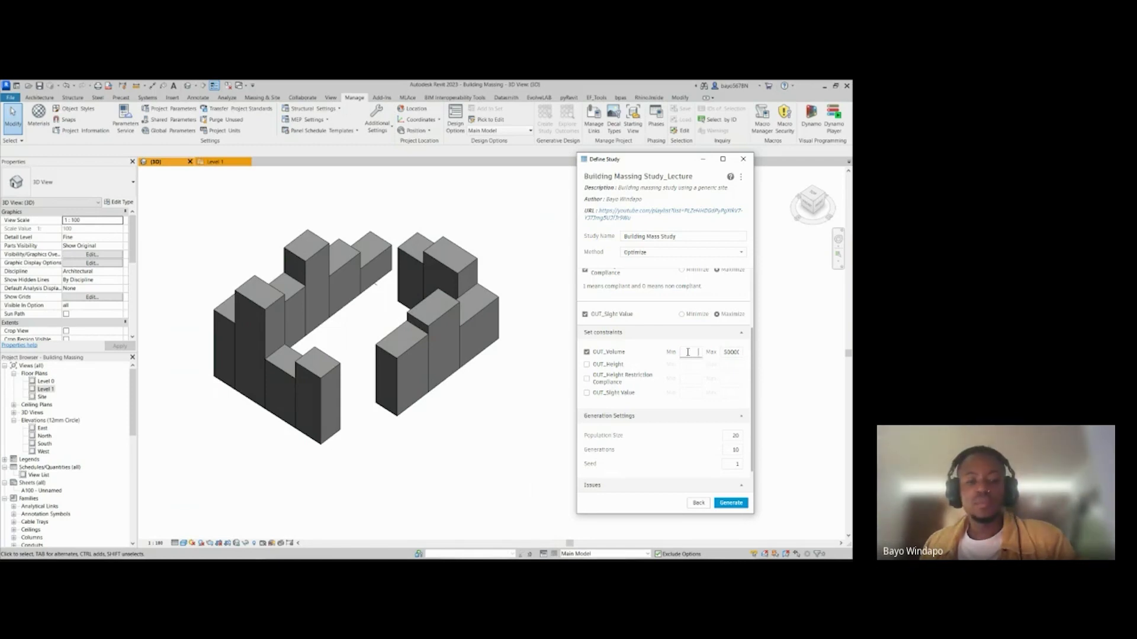
pyautogui.write('1000')
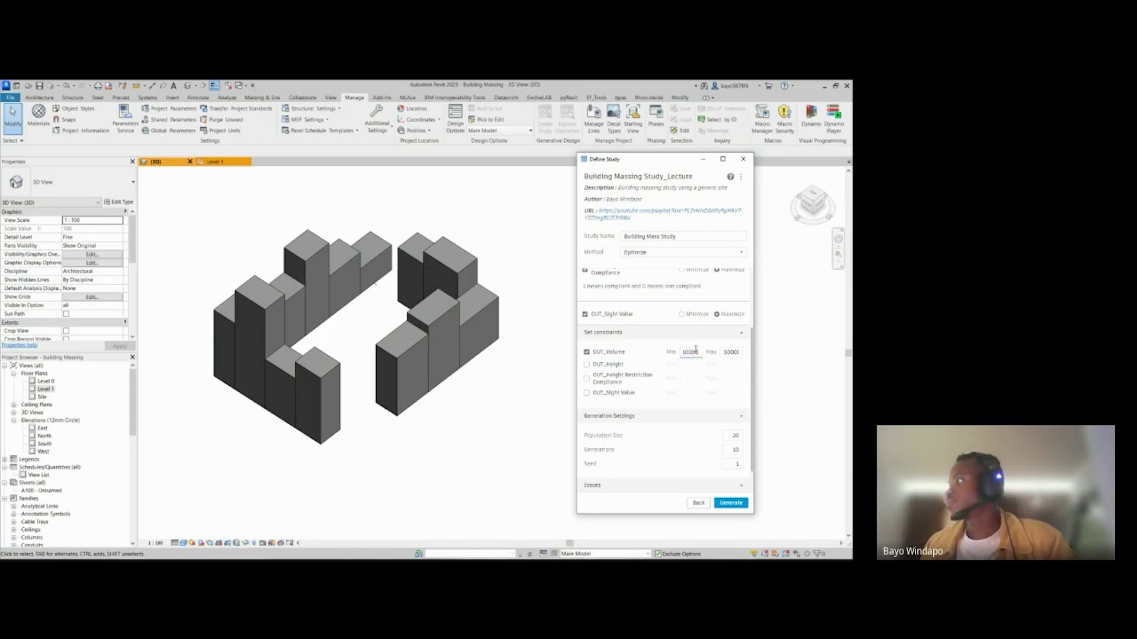
pyautogui.write('0')
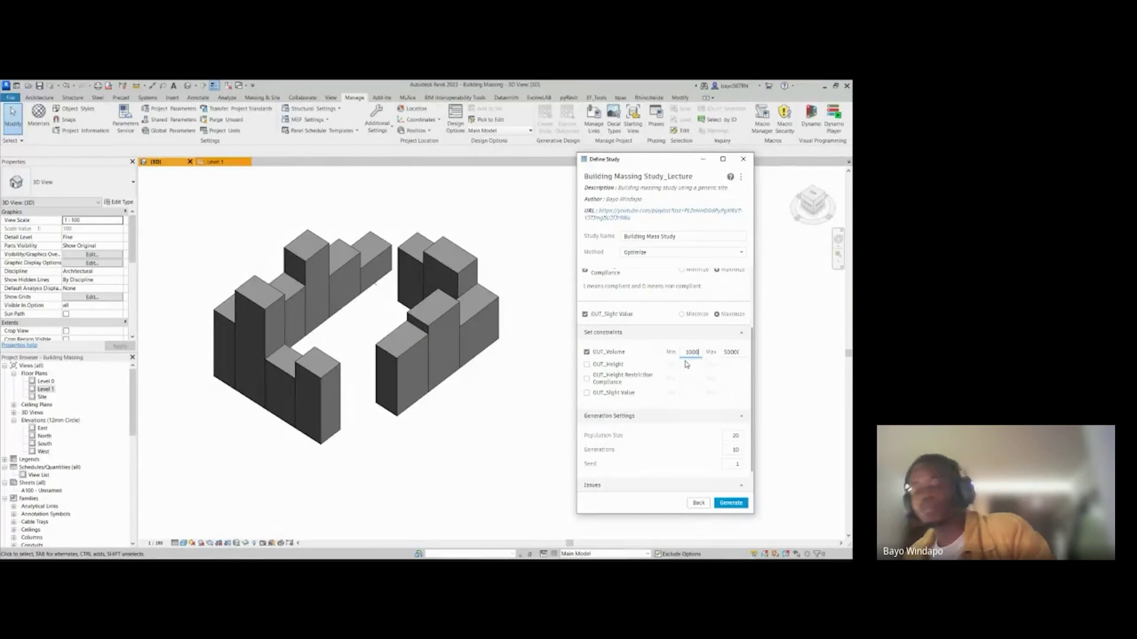
# Step: Check the study's constraints and generation settings, generate the Building Mass Study, and centre the Explore Outcomes window over the model
pyautogui.click(662, 335)
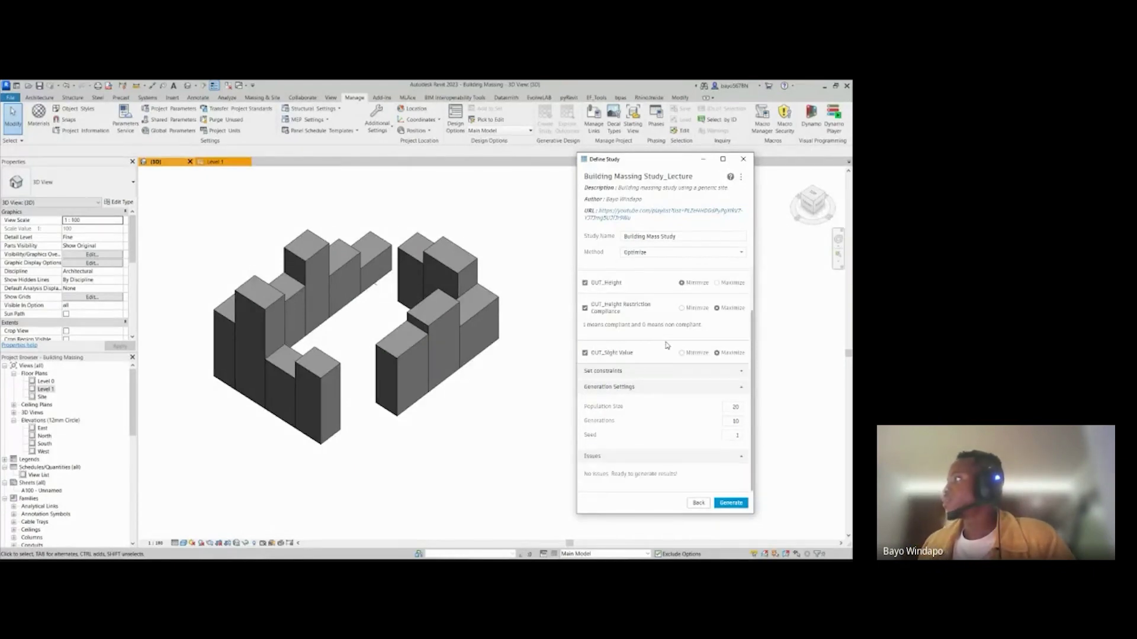
pyautogui.click(689, 373)
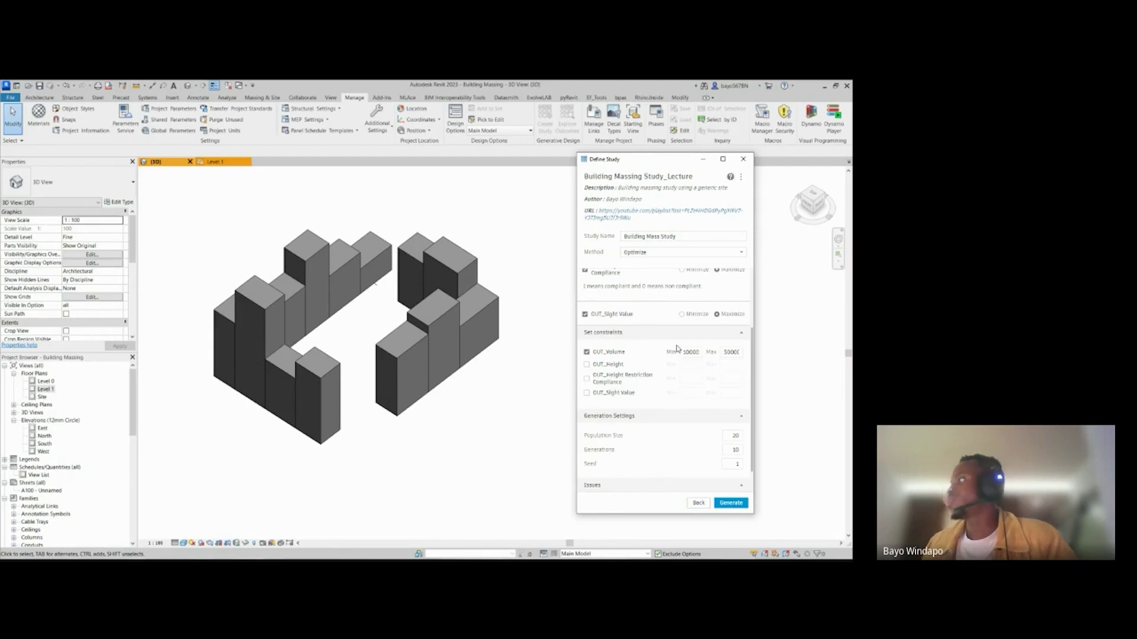
pyautogui.scroll(-1, 645, 393)
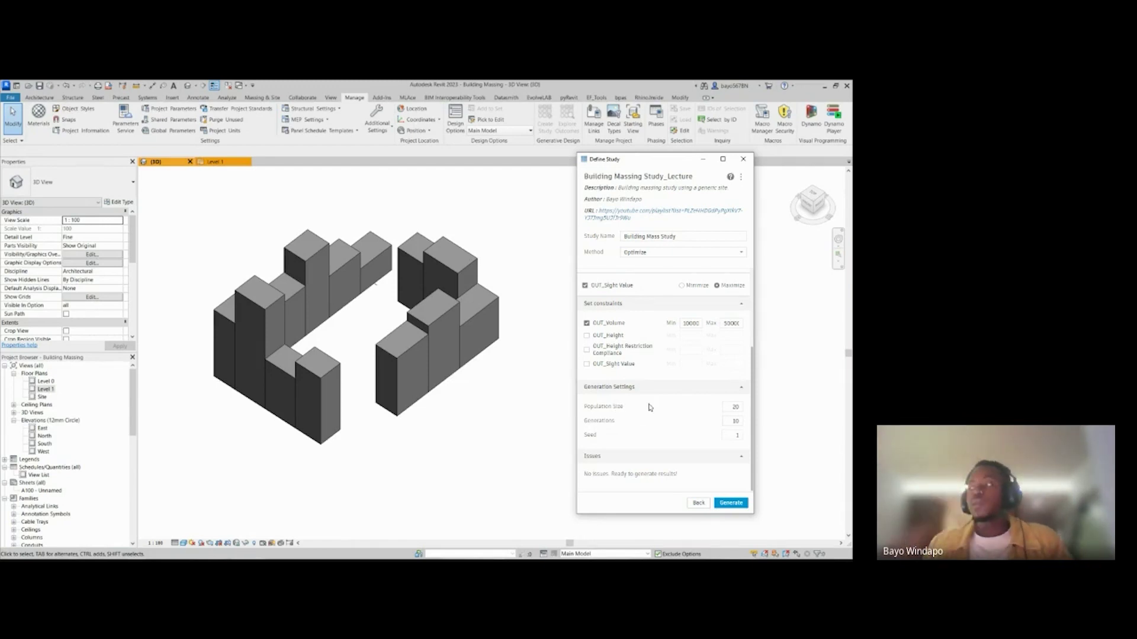
pyautogui.click(671, 306)
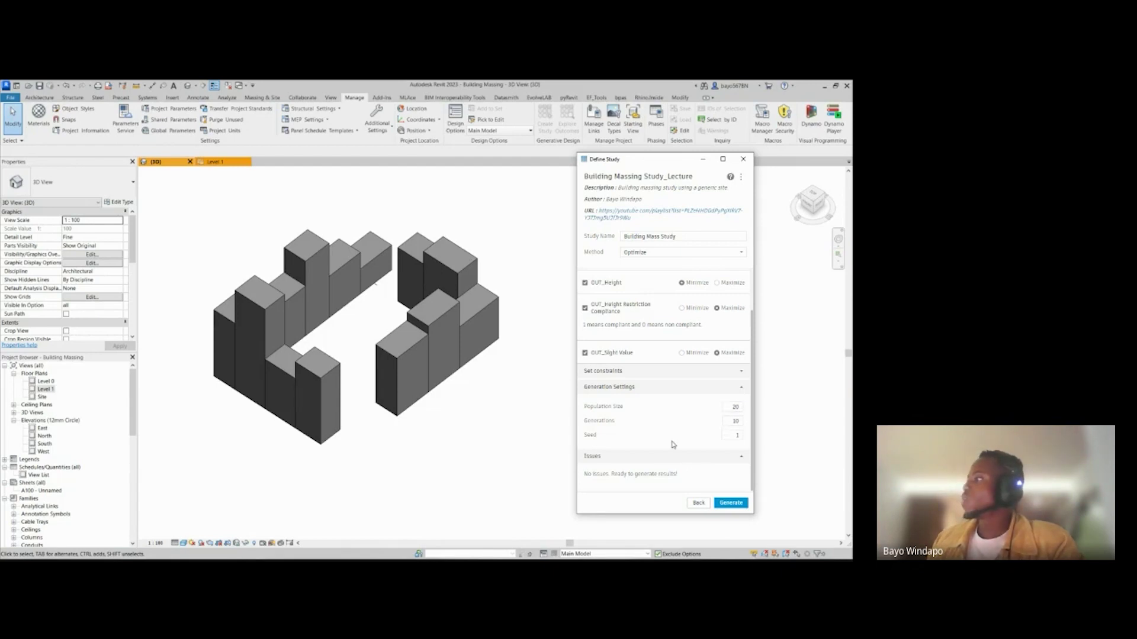
pyautogui.scroll(1, 666, 470)
pyautogui.scroll(-1, 666, 469)
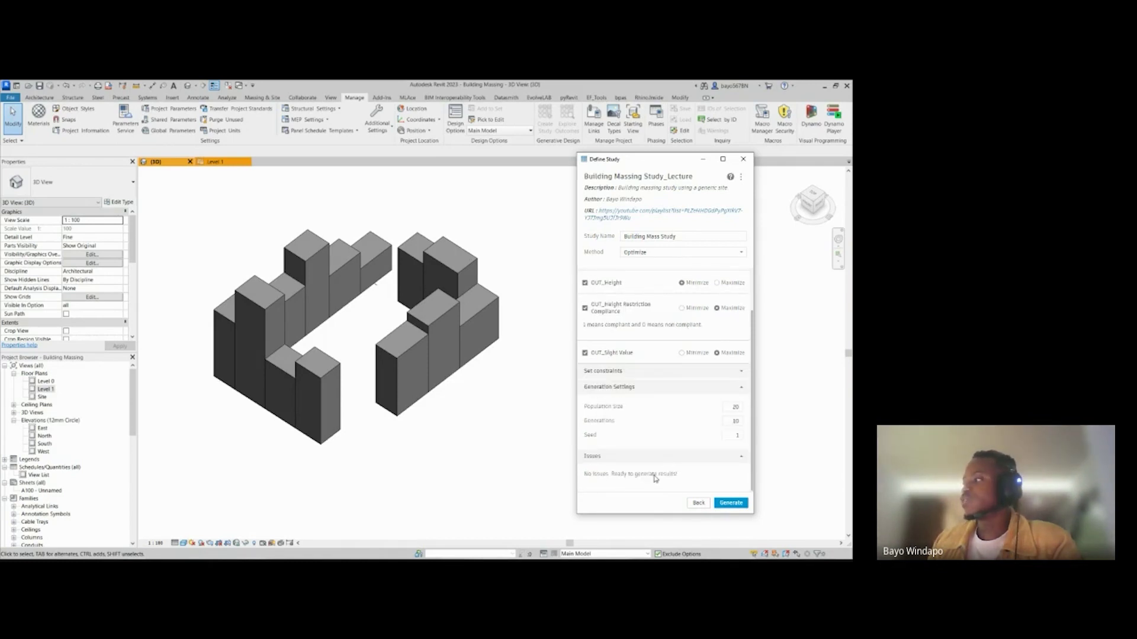
pyautogui.moveTo(654, 170); pyautogui.dragTo(631, 171)
pyautogui.click(718, 505)
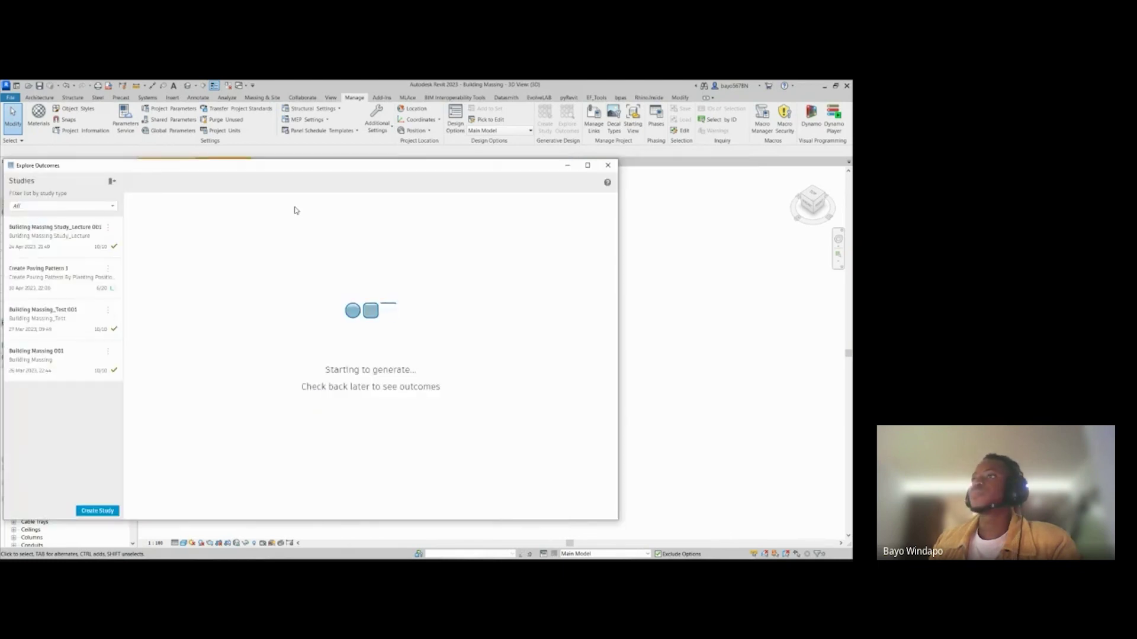
pyautogui.moveTo(218, 169); pyautogui.dragTo(384, 171)
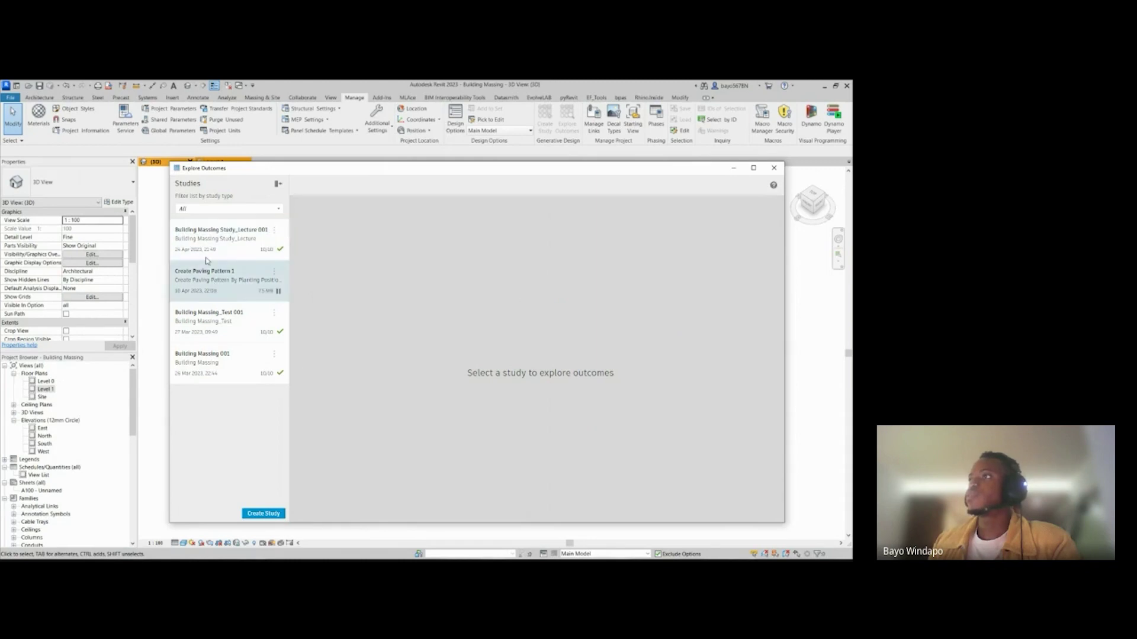
# Step: Open the completed Building Massing Study_Lecture 001 outcomes and inspect the second row's first tower option up close from another angle
pyautogui.click(228, 245)
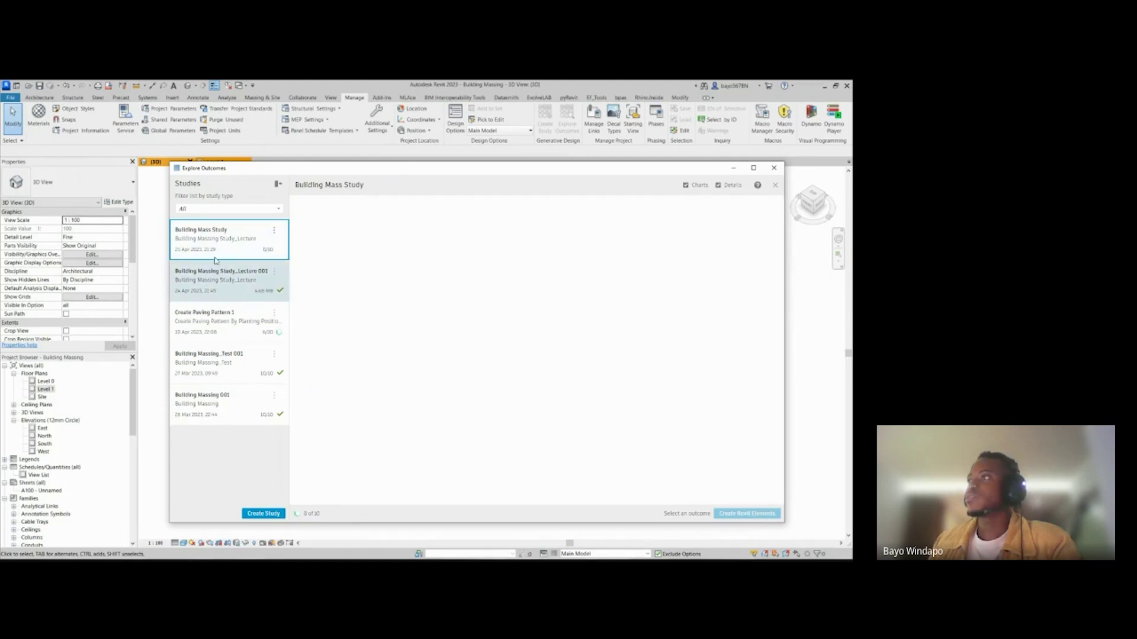
pyautogui.click(220, 287)
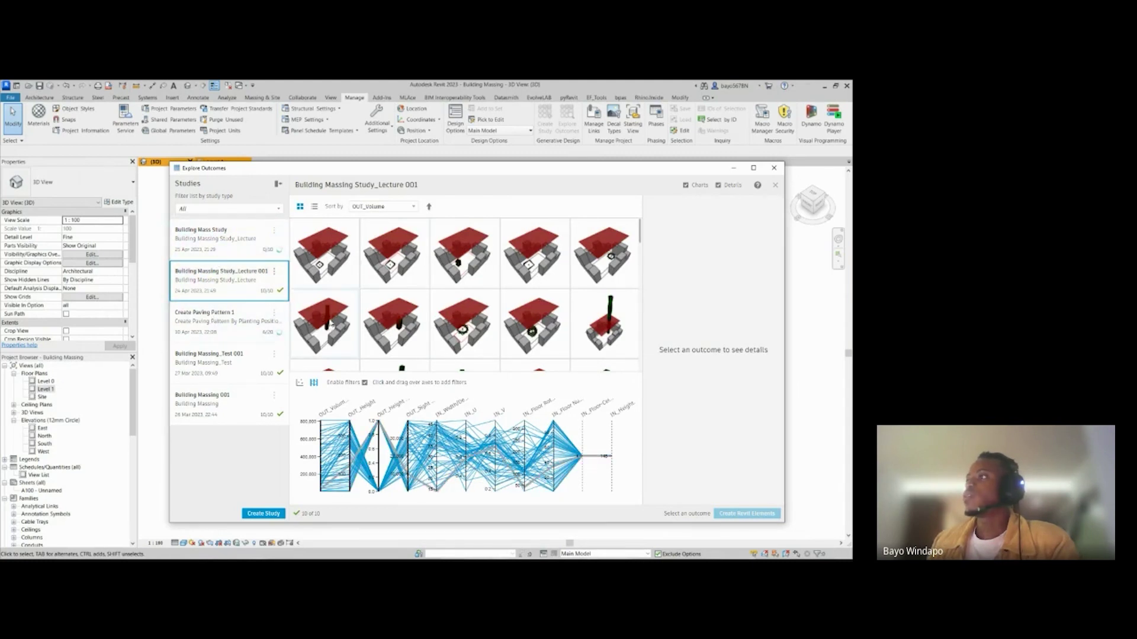
pyautogui.click(327, 324)
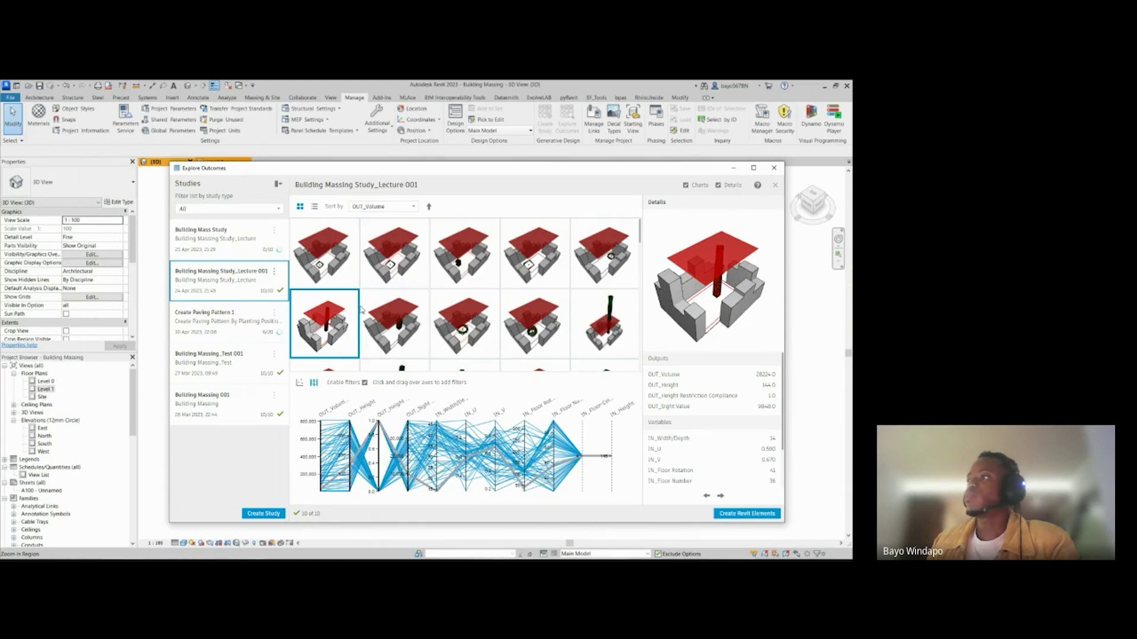
pyautogui.scroll(3, 739, 276)
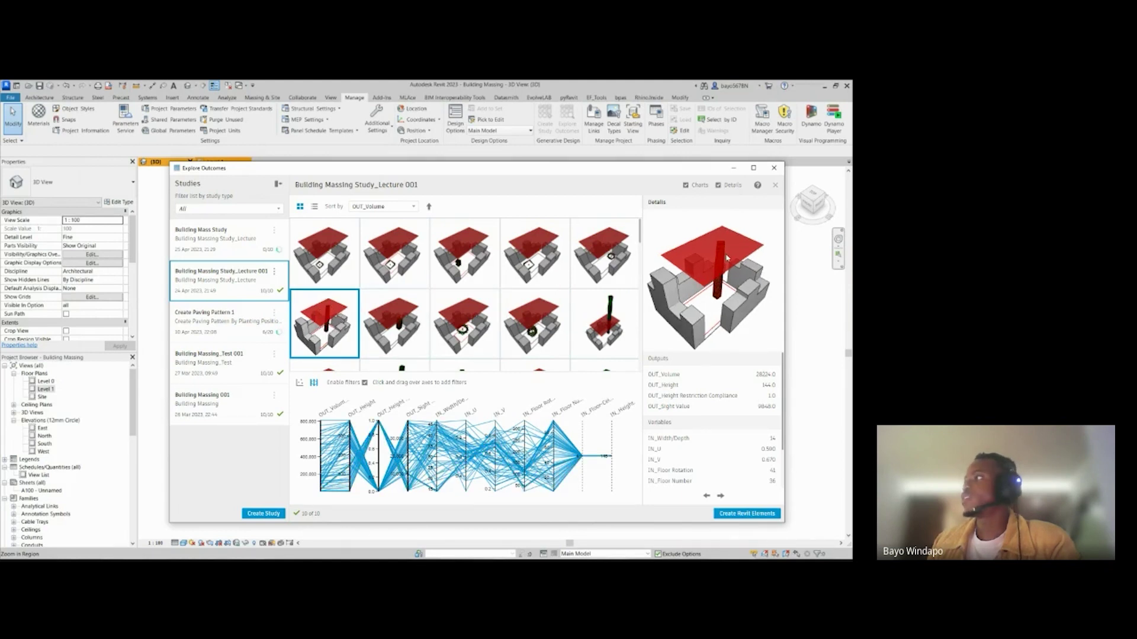
pyautogui.scroll(5, 739, 276)
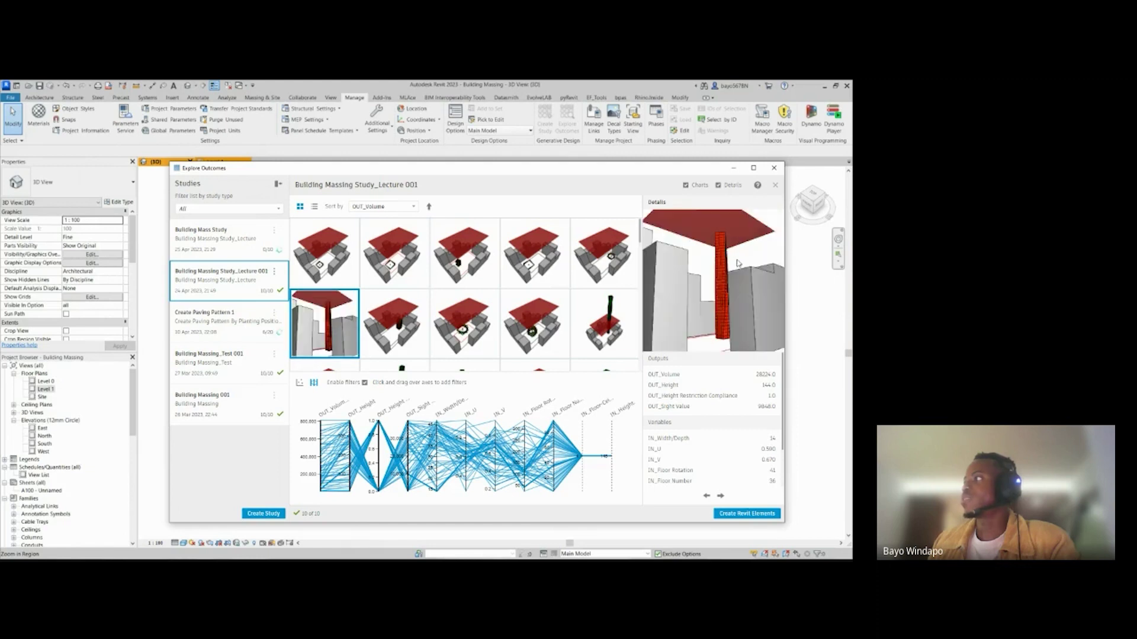
pyautogui.moveTo(740, 275); pyautogui.dragTo(594, 270)
pyautogui.scroll(-5, 565, 260)
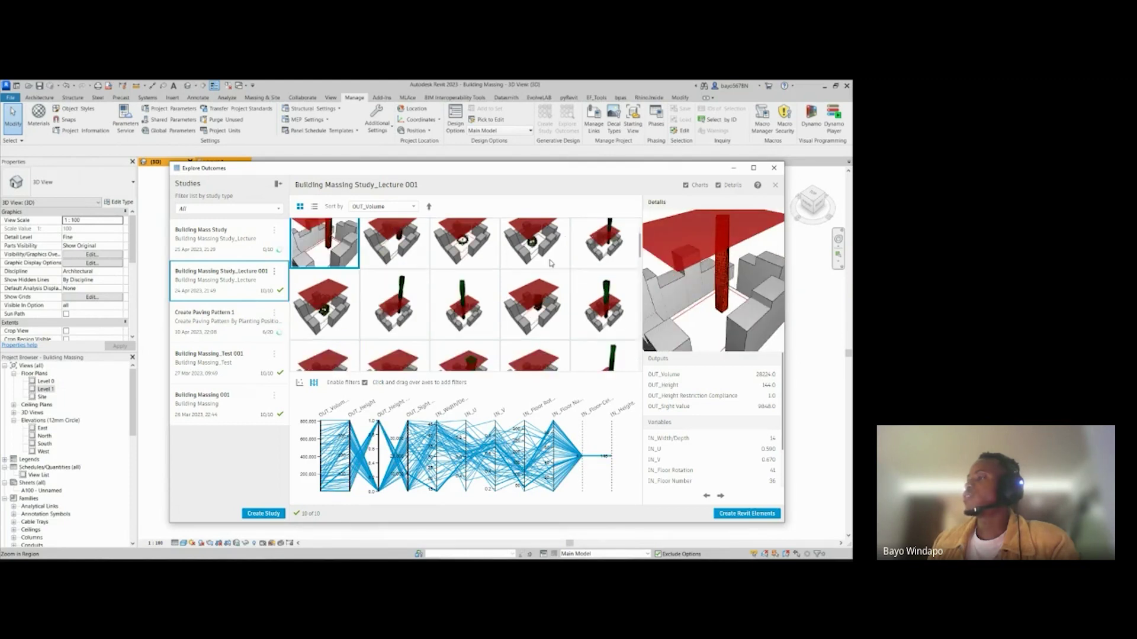
# Step: Inspect the third tower option in the last row of the Building Massing Study_Lecture 001 outcomes from another angle
pyautogui.scroll(-5, 550, 267)
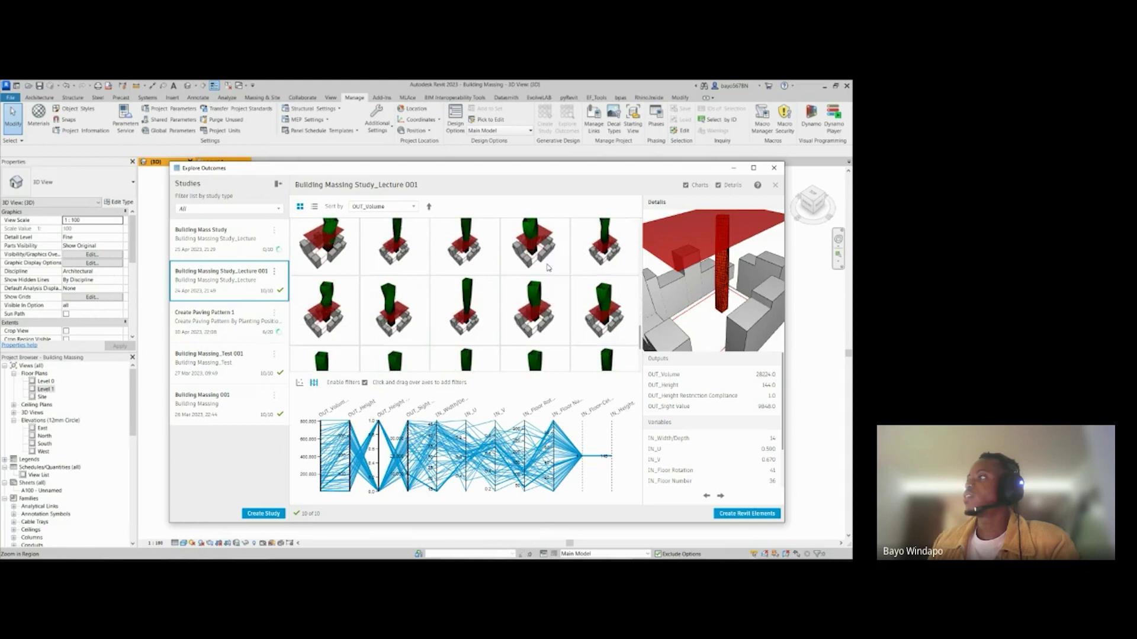
pyautogui.click(466, 314)
pyautogui.moveTo(718, 282); pyautogui.dragTo(687, 252)
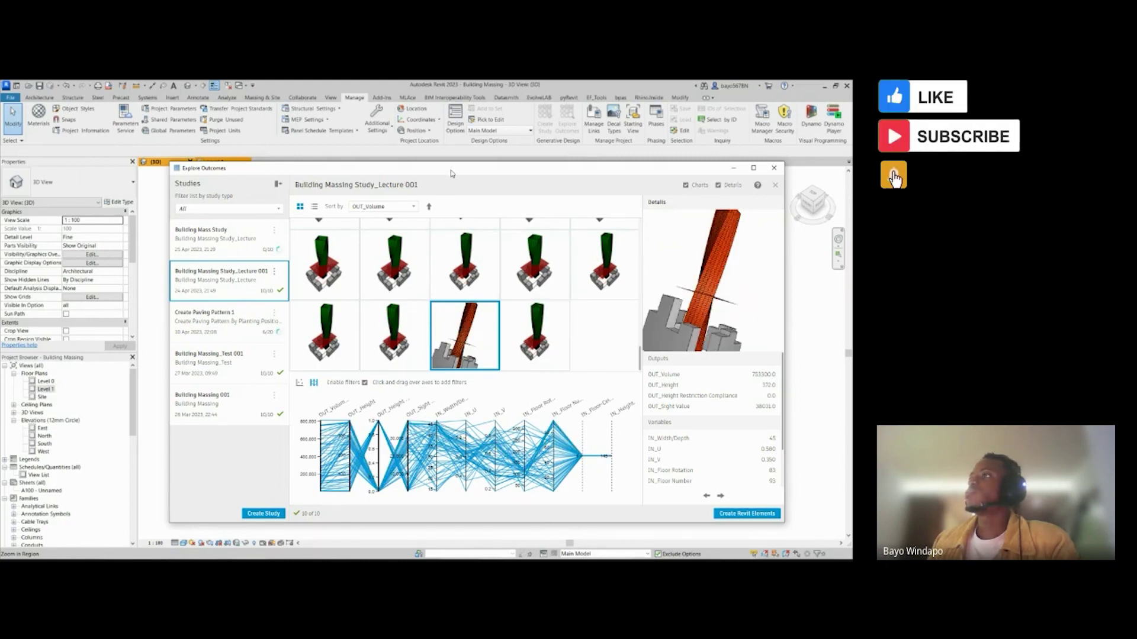
pyautogui.moveTo(456, 183); pyautogui.dragTo(449, 183)
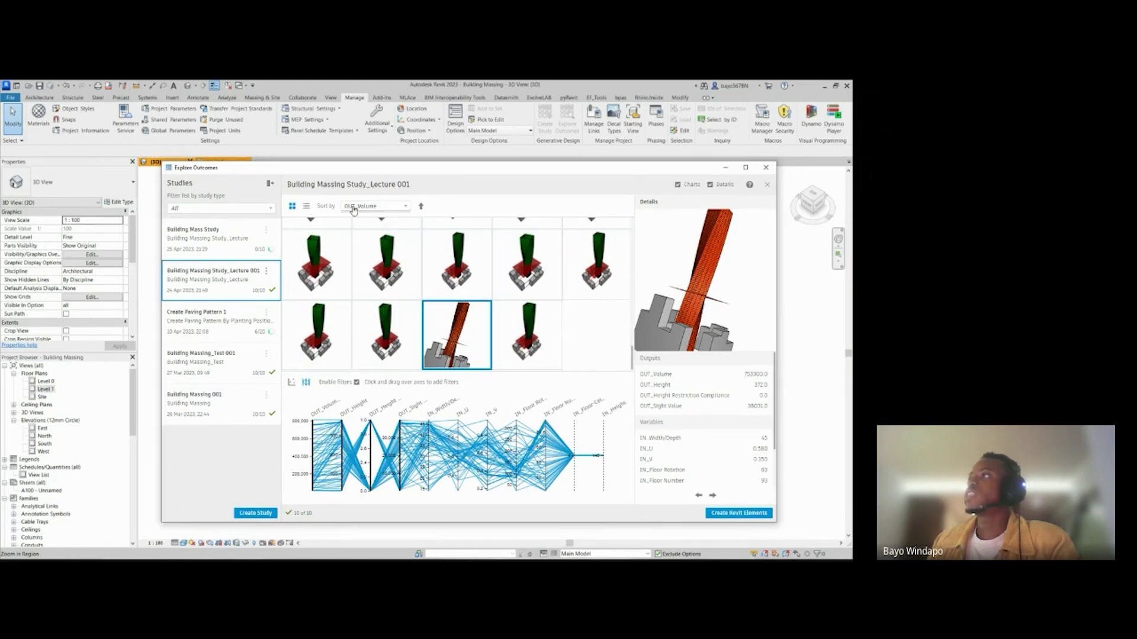
# Step: Sort the outcomes by OUT_Height Restriction Compliance and compare them in descending and ascending order
pyautogui.click(405, 210)
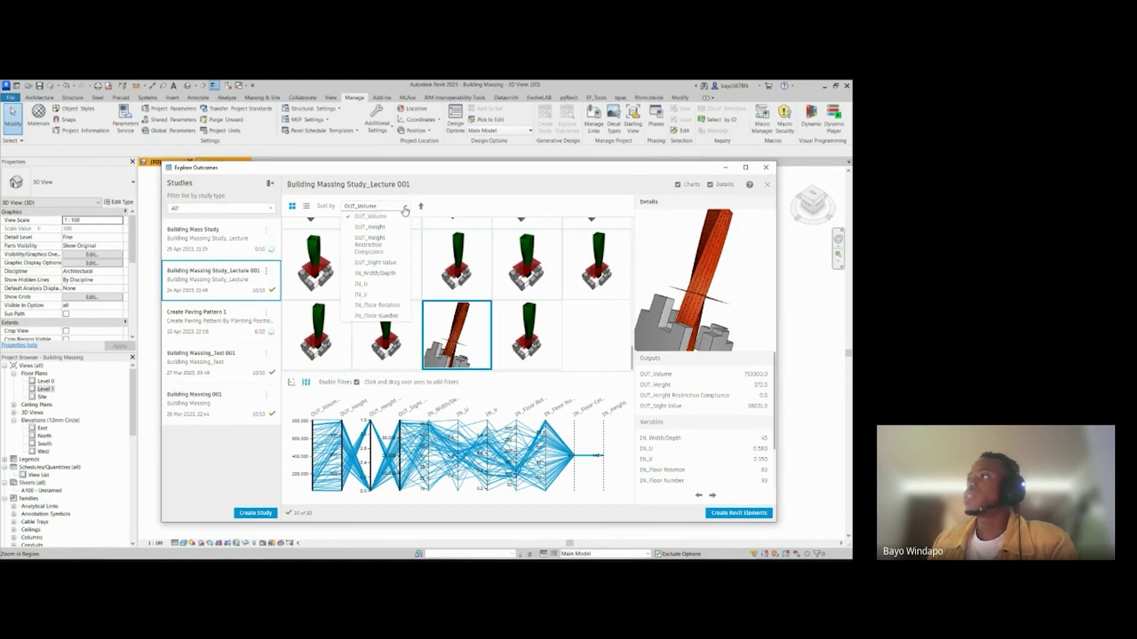
pyautogui.click(368, 229)
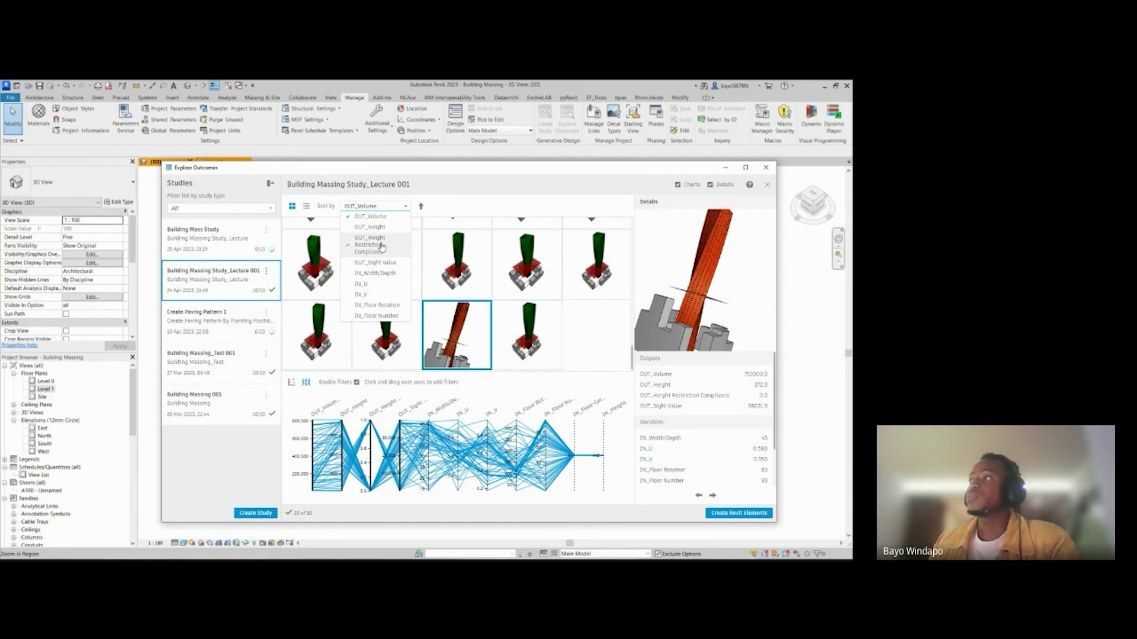
pyautogui.click(382, 248)
pyautogui.scroll(12, 395, 290)
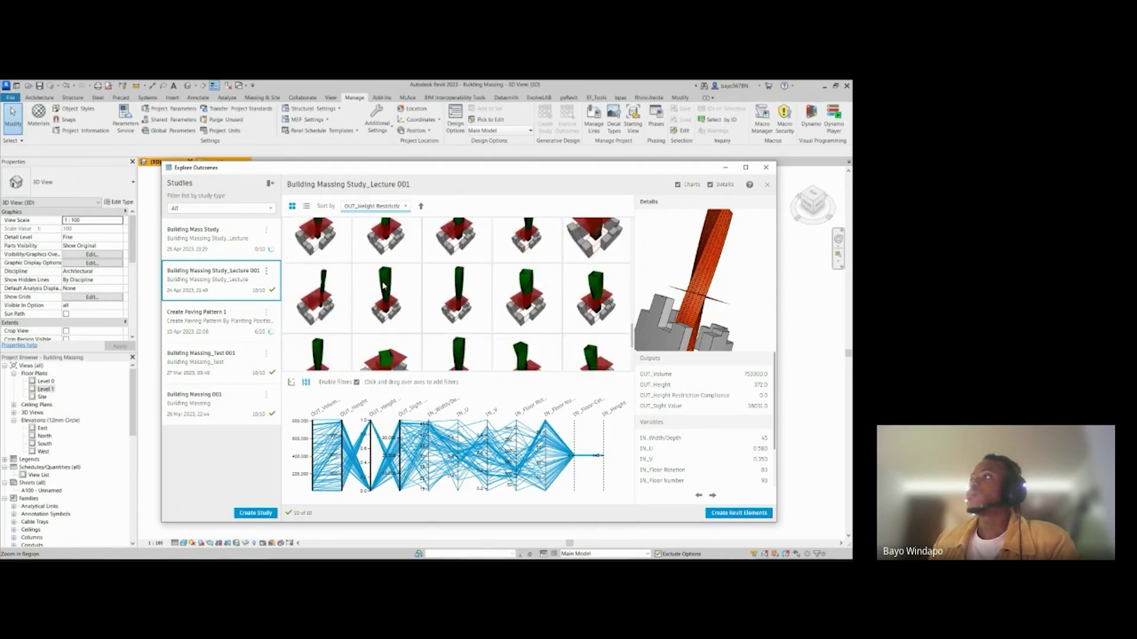
pyautogui.click(421, 206)
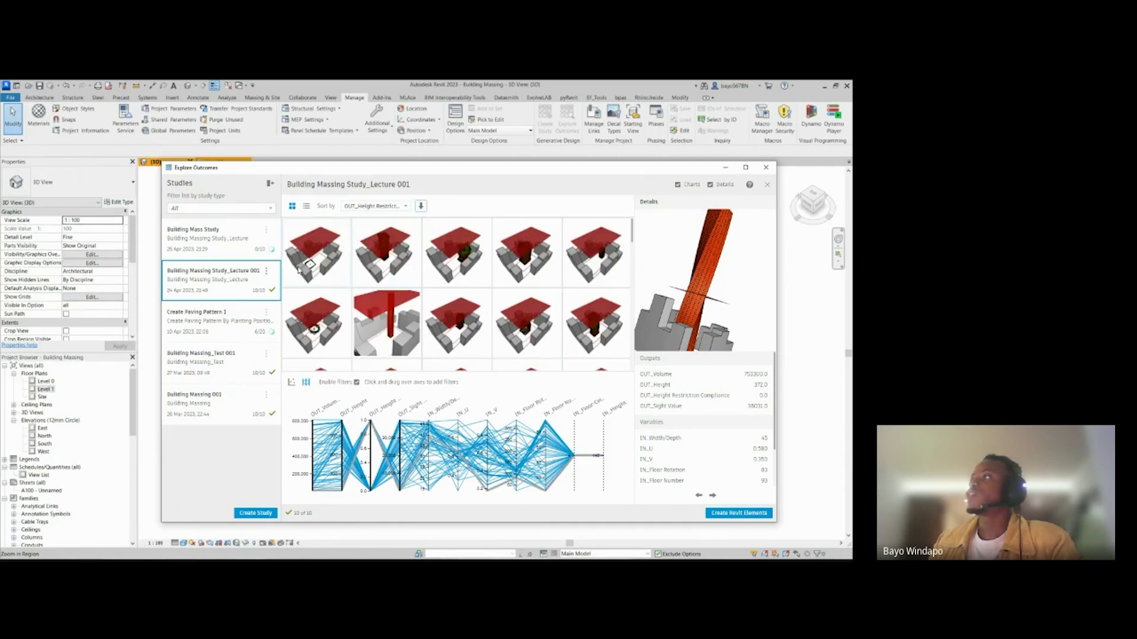
pyautogui.click(421, 207)
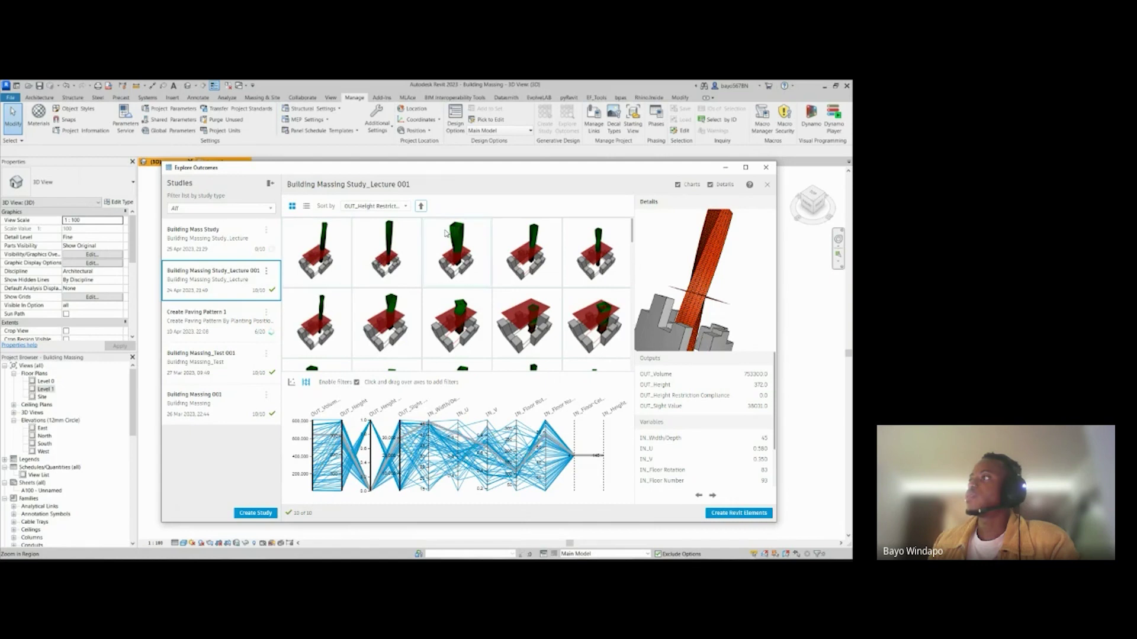
# Step: Sort the outcomes by OUT_Height in descending order and maximize the Explore Outcomes window
pyautogui.click(404, 207)
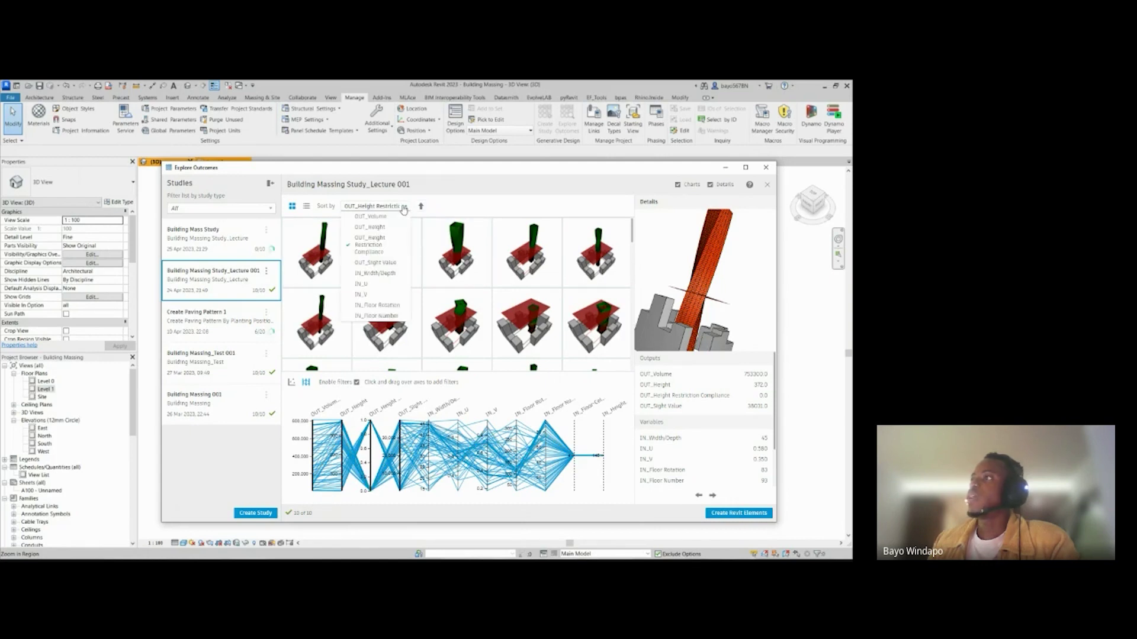
pyautogui.click(373, 227)
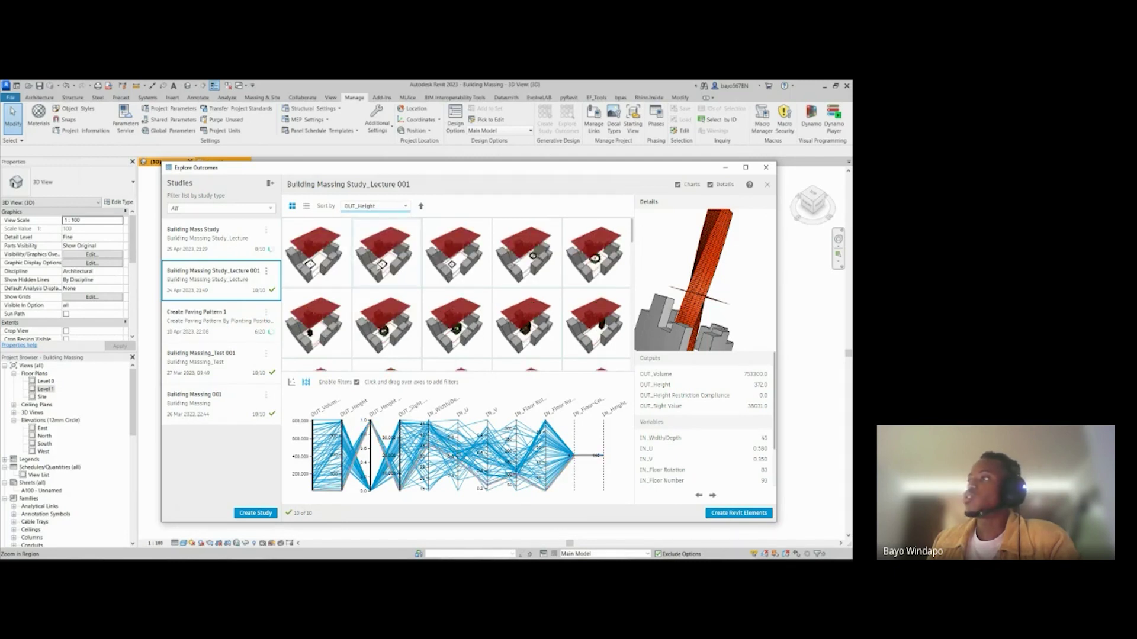
pyautogui.click(421, 206)
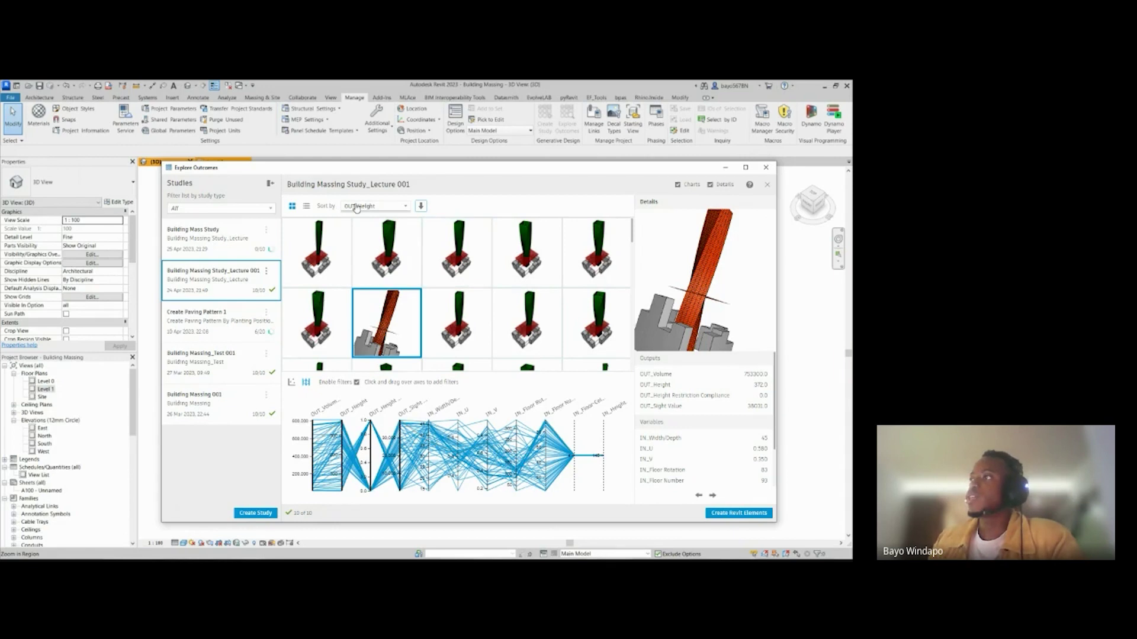
pyautogui.click(375, 206)
pyautogui.click(439, 187)
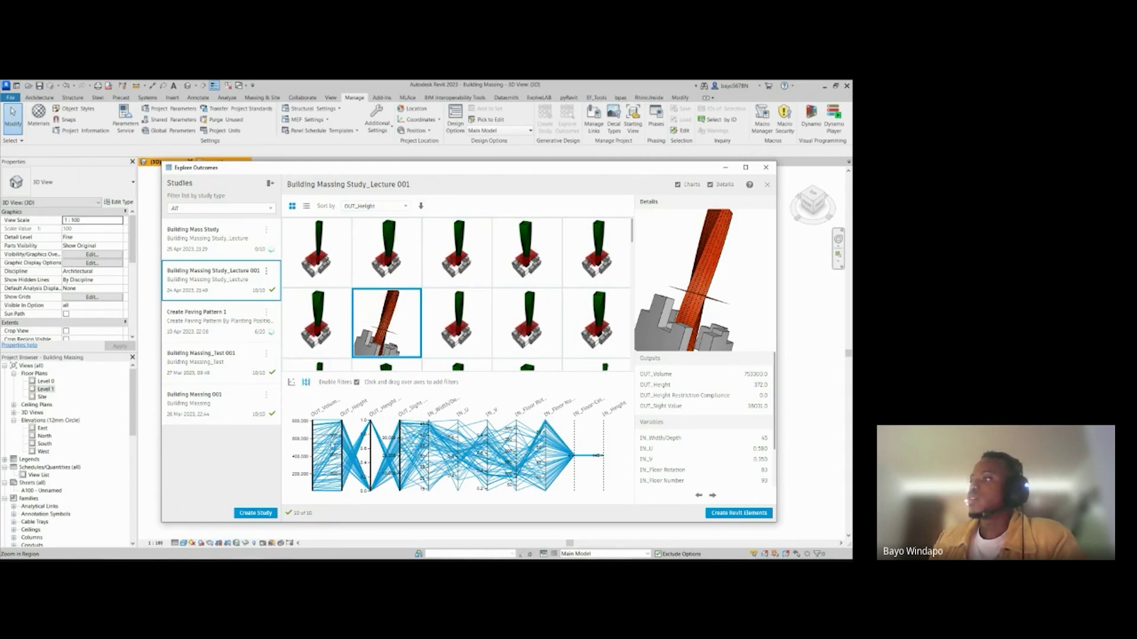
pyautogui.click(745, 168)
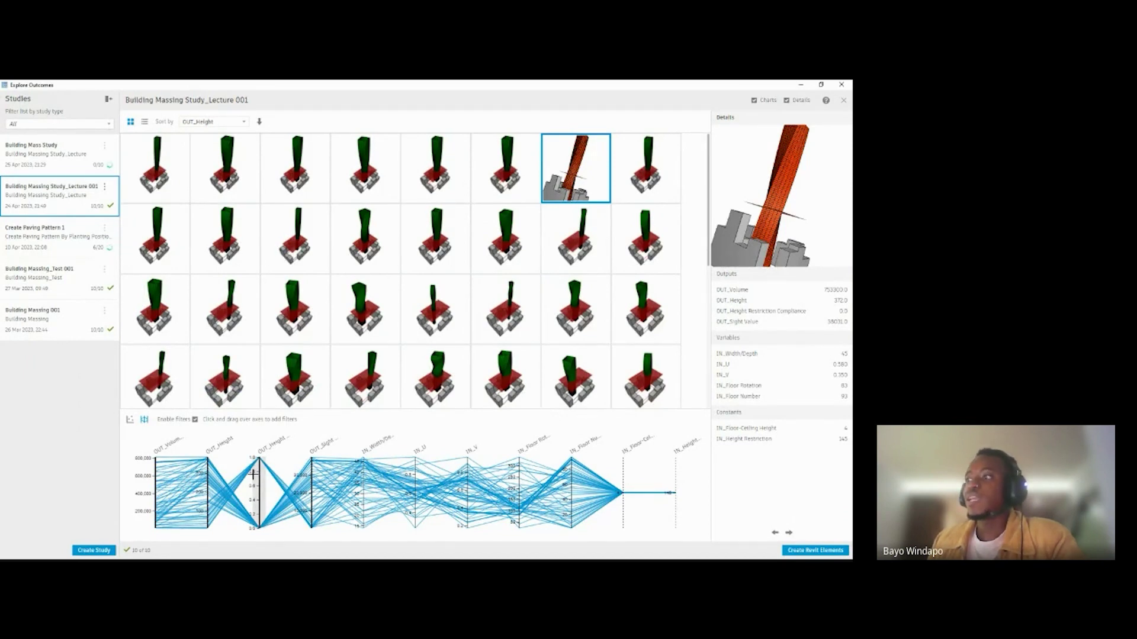
# Step: Filter to OUT_Height Restriction Compliance near 1.0, IN_Width/Depth about 35 to 42 and IN_Floor Rotation about 150, and inspect the first matching outcome
pyautogui.moveTo(254, 473); pyautogui.dragTo(261, 459)
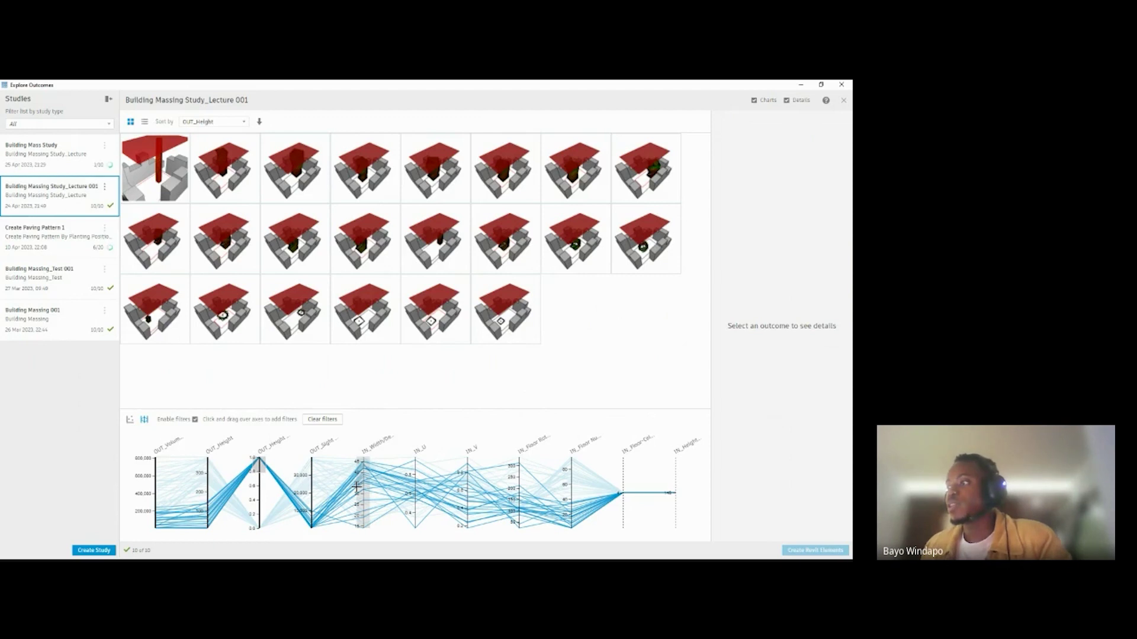
pyautogui.moveTo(357, 486); pyautogui.dragTo(363, 472)
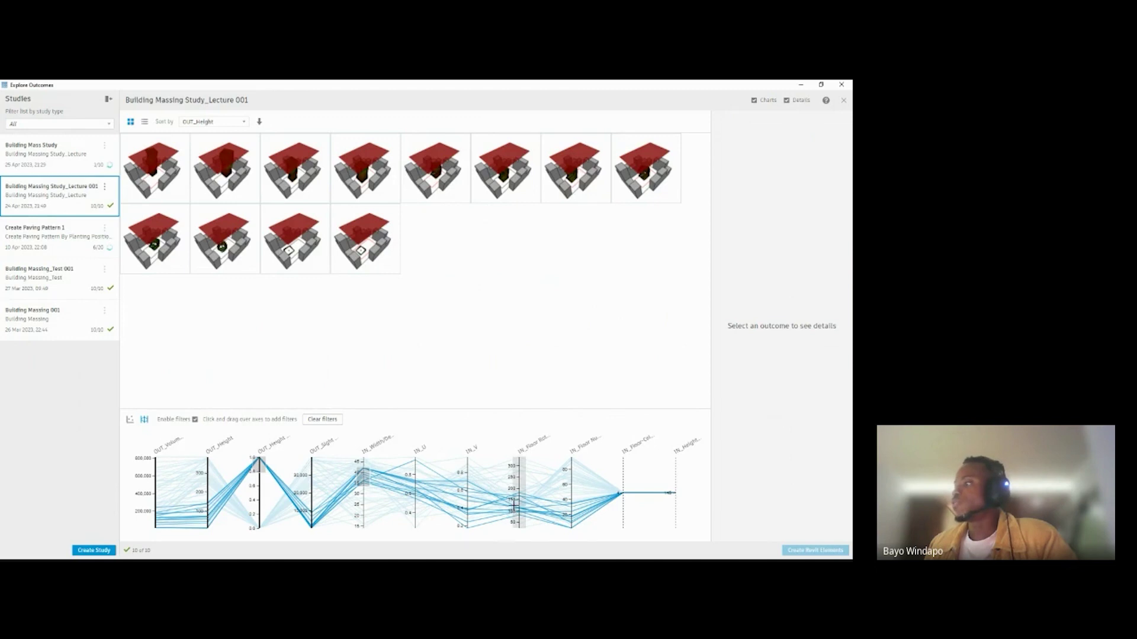
pyautogui.moveTo(514, 505); pyautogui.dragTo(524, 495)
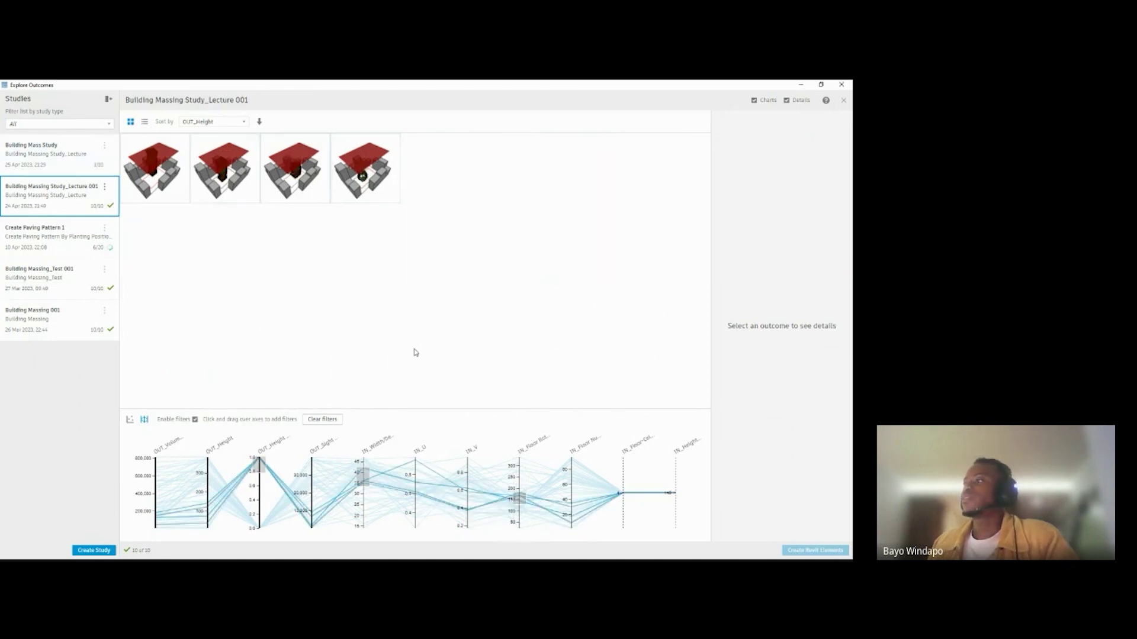
pyautogui.click(151, 172)
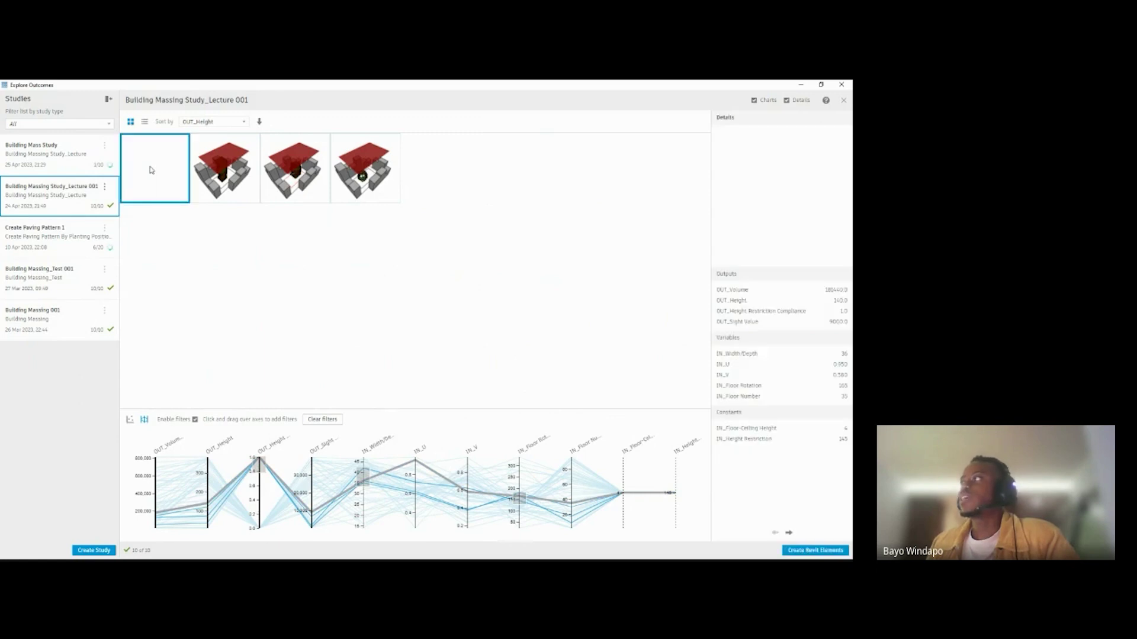
pyautogui.scroll(3, 777, 188)
pyautogui.moveTo(780, 220); pyautogui.dragTo(770, 265)
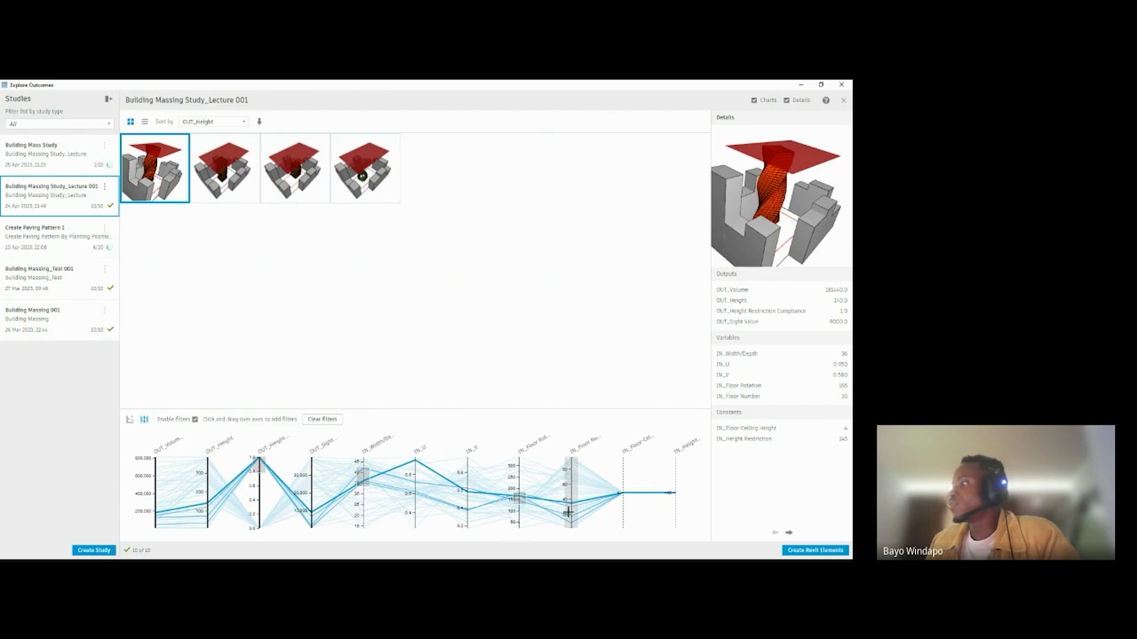
# Step: Narrow the outcomes to an IN_Floor Number of about 30 and inspect the matching tower from above
pyautogui.moveTo(568, 511); pyautogui.dragTo(573, 505)
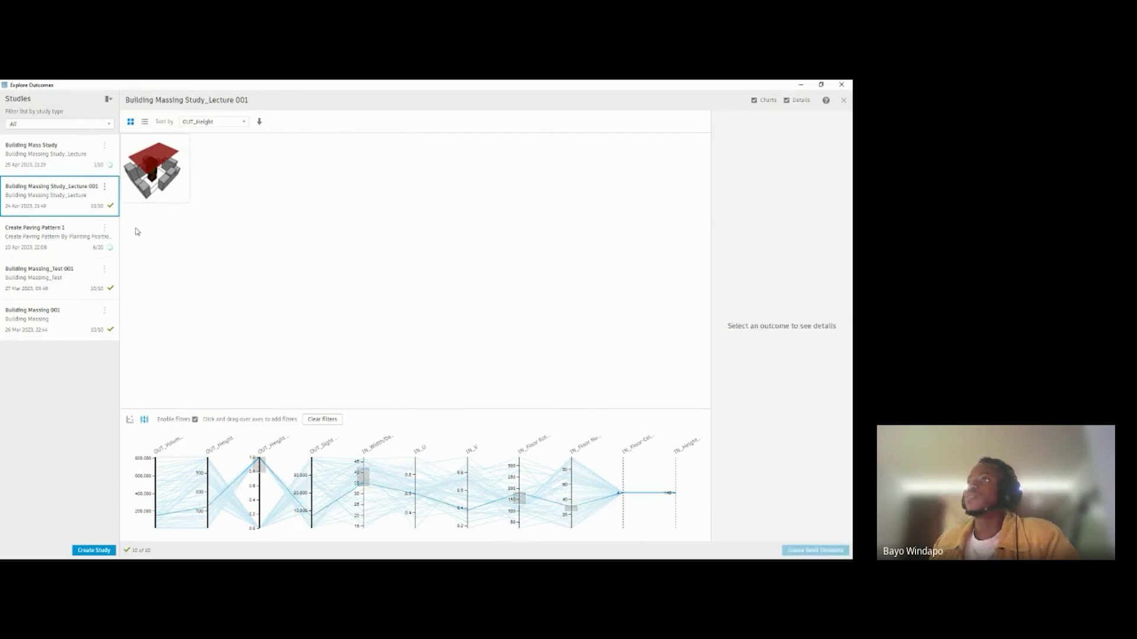
pyautogui.click(160, 169)
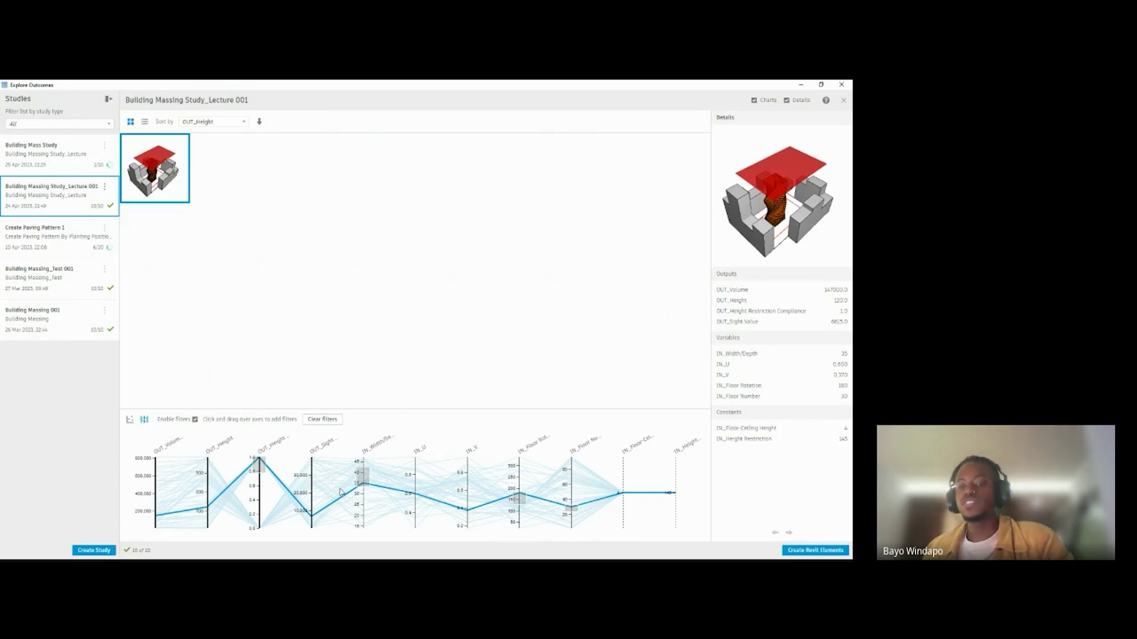
pyautogui.moveTo(804, 192)
pyautogui.mouseDown()
pyautogui.moveTo(779, 200)
pyautogui.moveTo(801, 208)
pyautogui.mouseUp()
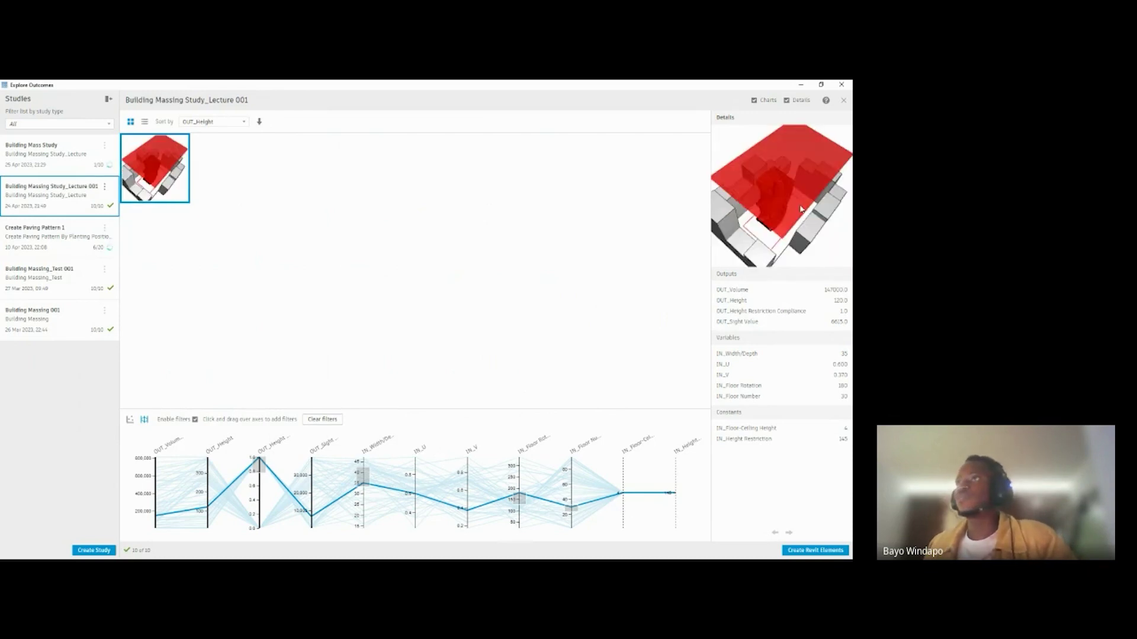
# Step: Open the Building Mass Study outcomes and inspect the largest-volume tower from the side
pyautogui.click(62, 156)
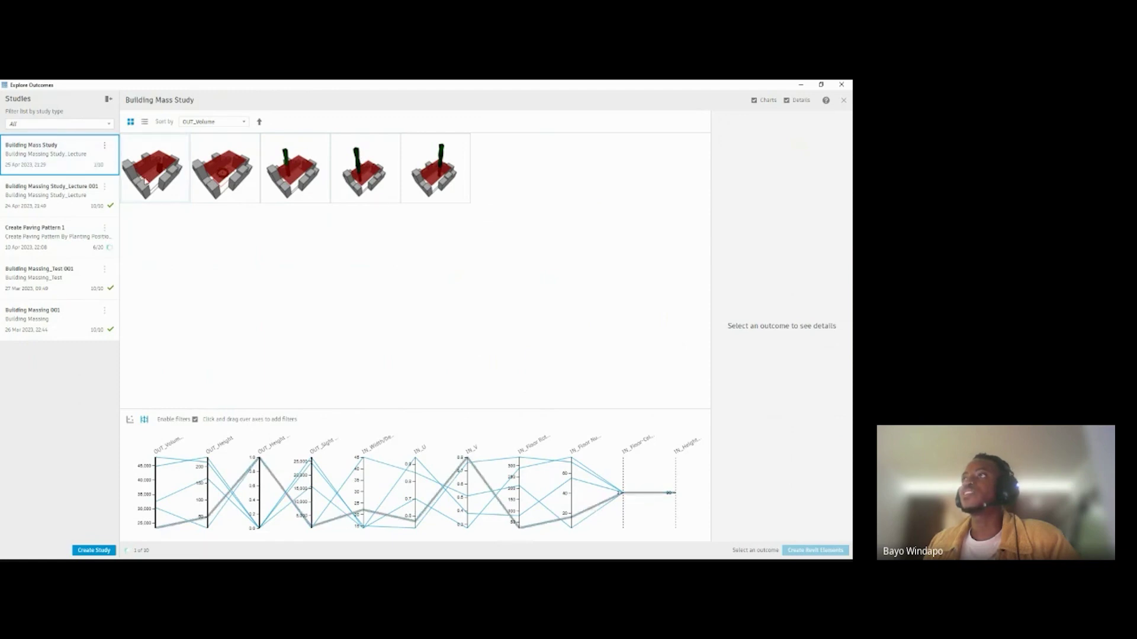
pyautogui.click(446, 168)
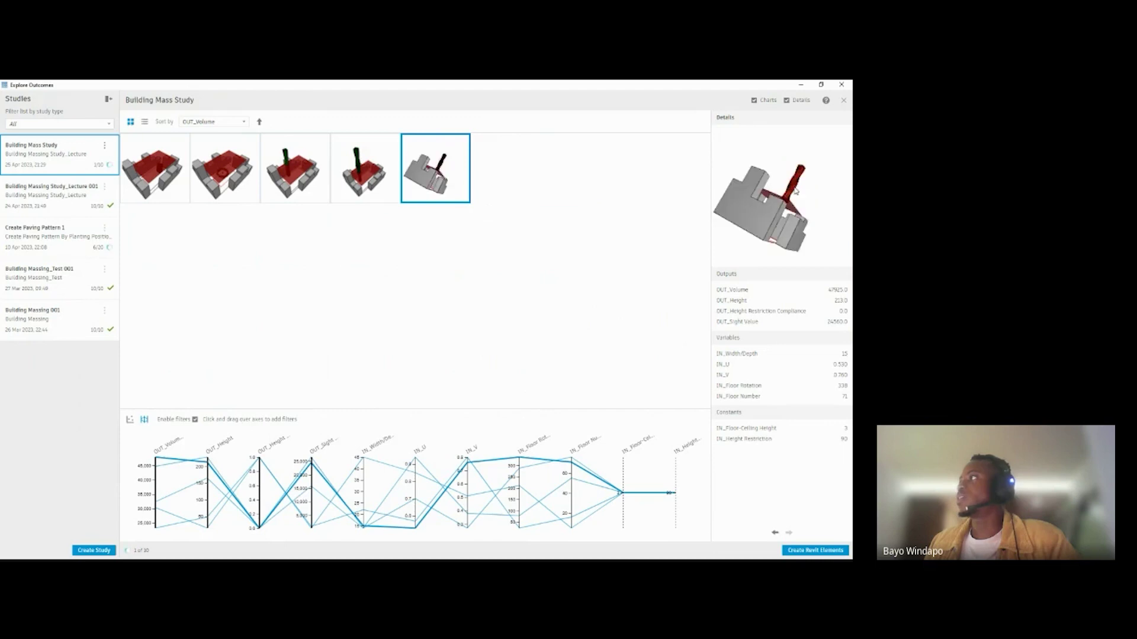
pyautogui.moveTo(792, 191)
pyautogui.mouseDown()
pyautogui.moveTo(787, 241)
pyautogui.moveTo(783, 228)
pyautogui.moveTo(807, 196)
pyautogui.moveTo(794, 210)
pyautogui.mouseUp()
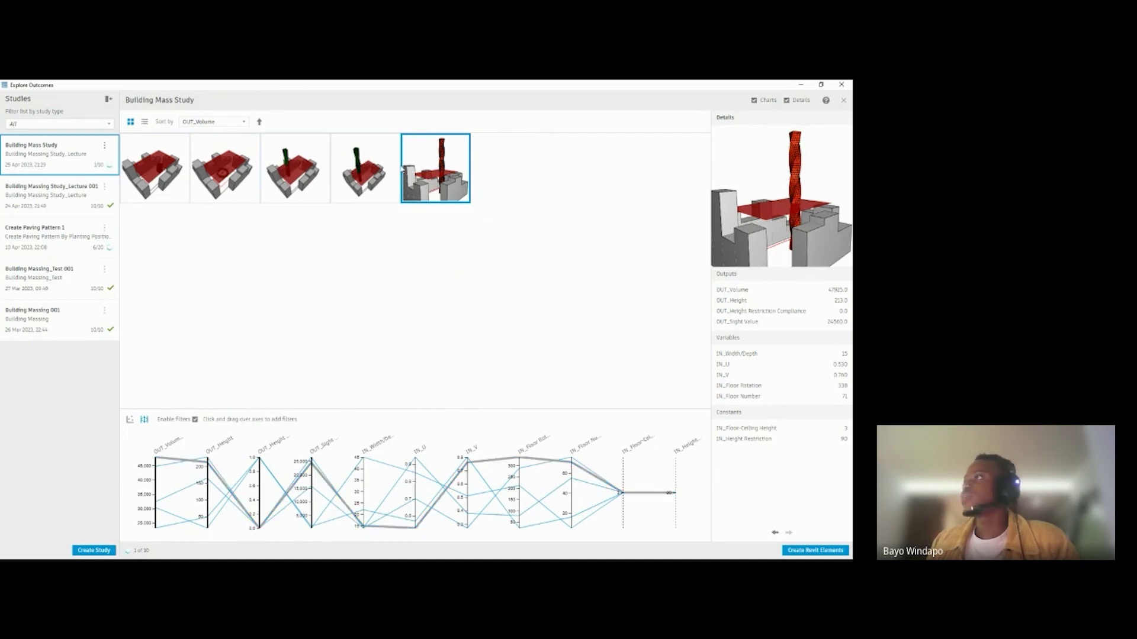
# Step: Compare the output and variable values of several Building Mass Study outcomes, ending on the largest-volume tower
pyautogui.click(355, 166)
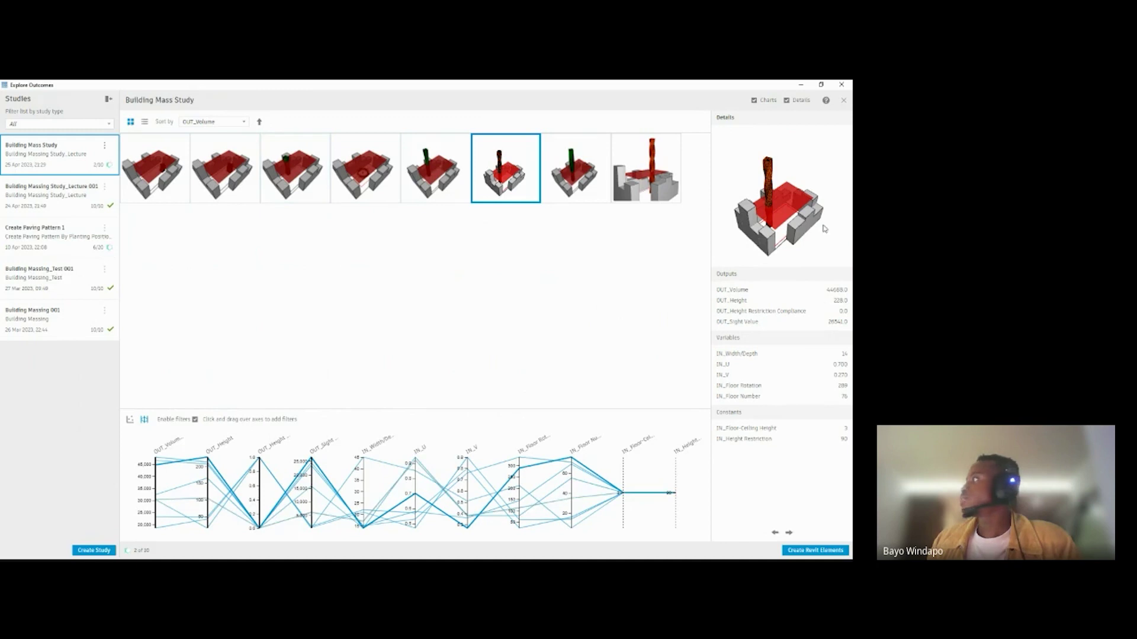
pyautogui.click(322, 171)
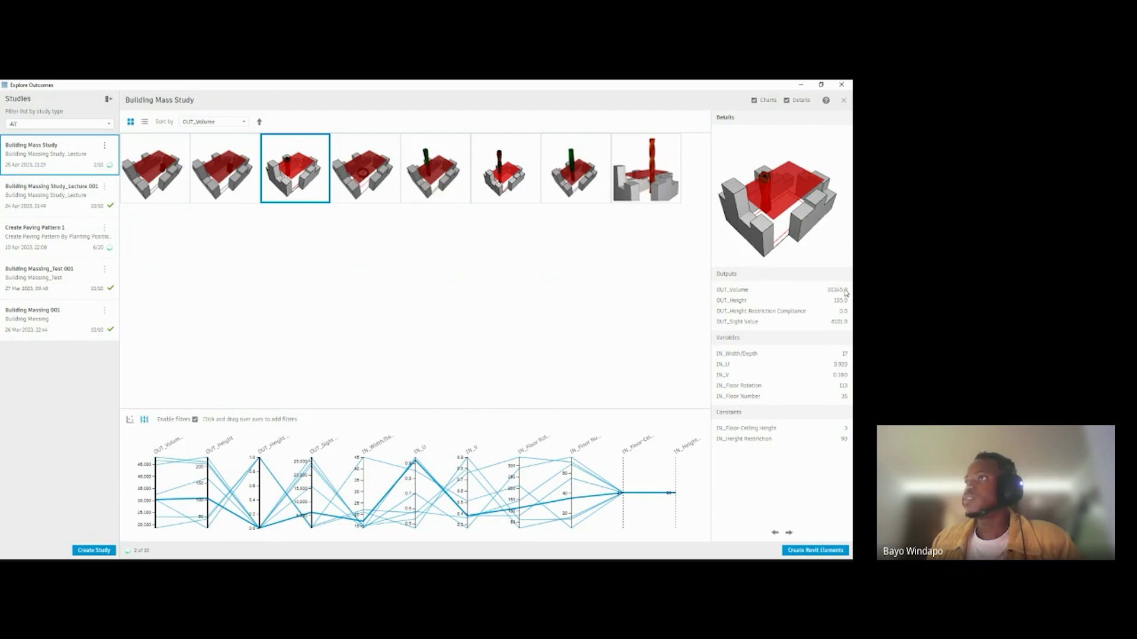
pyautogui.click(172, 178)
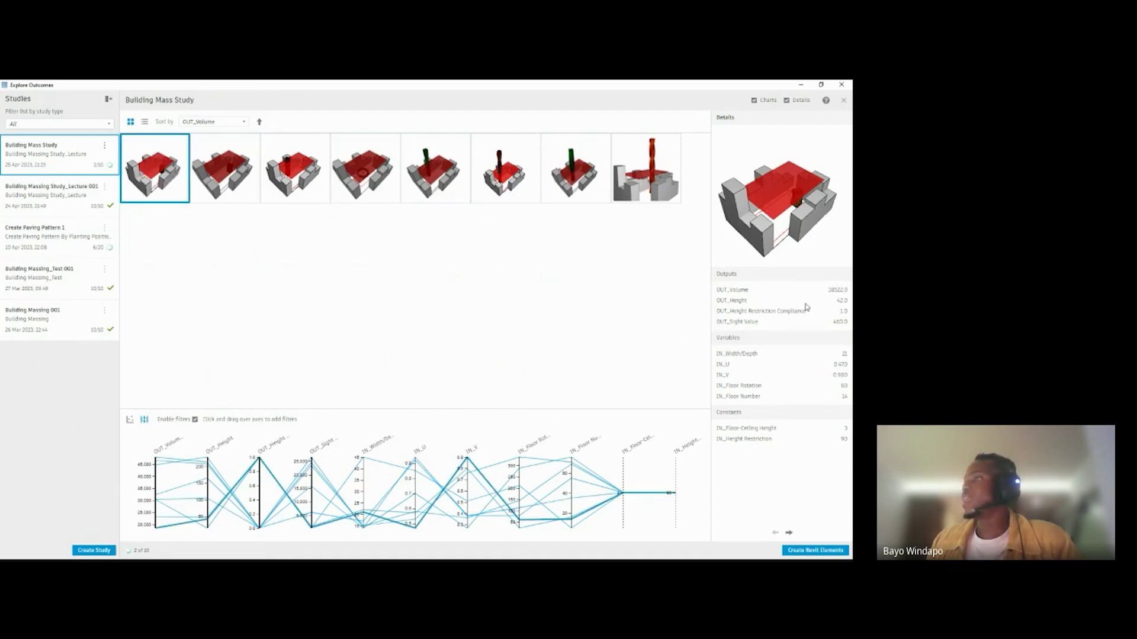
pyautogui.click(566, 175)
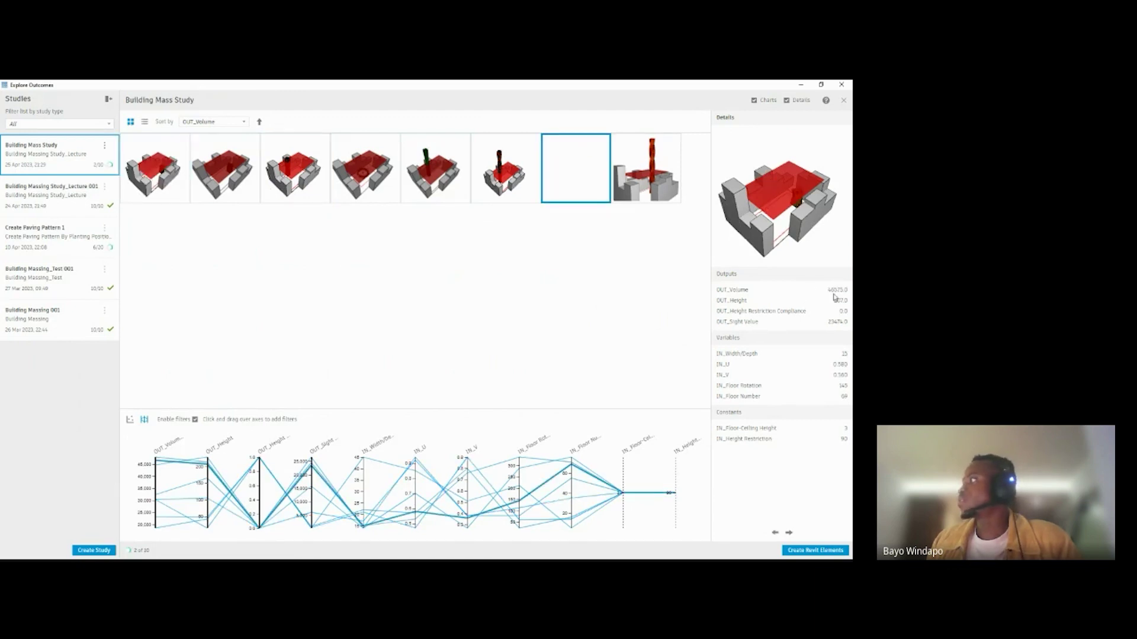
pyautogui.click(450, 177)
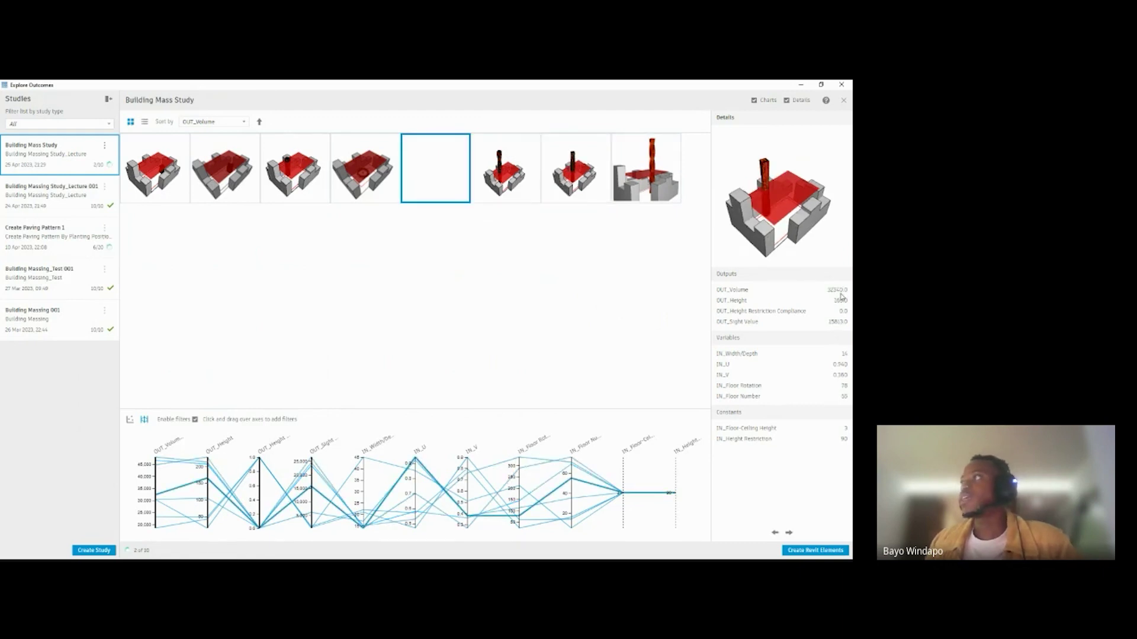
pyautogui.click(299, 179)
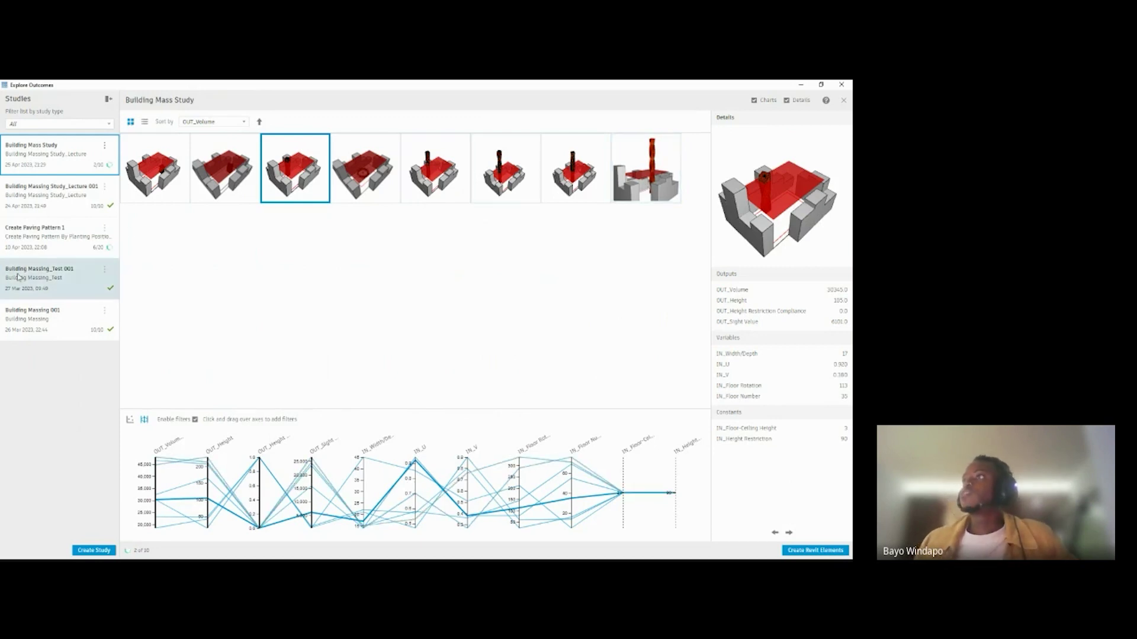
pyautogui.click(661, 168)
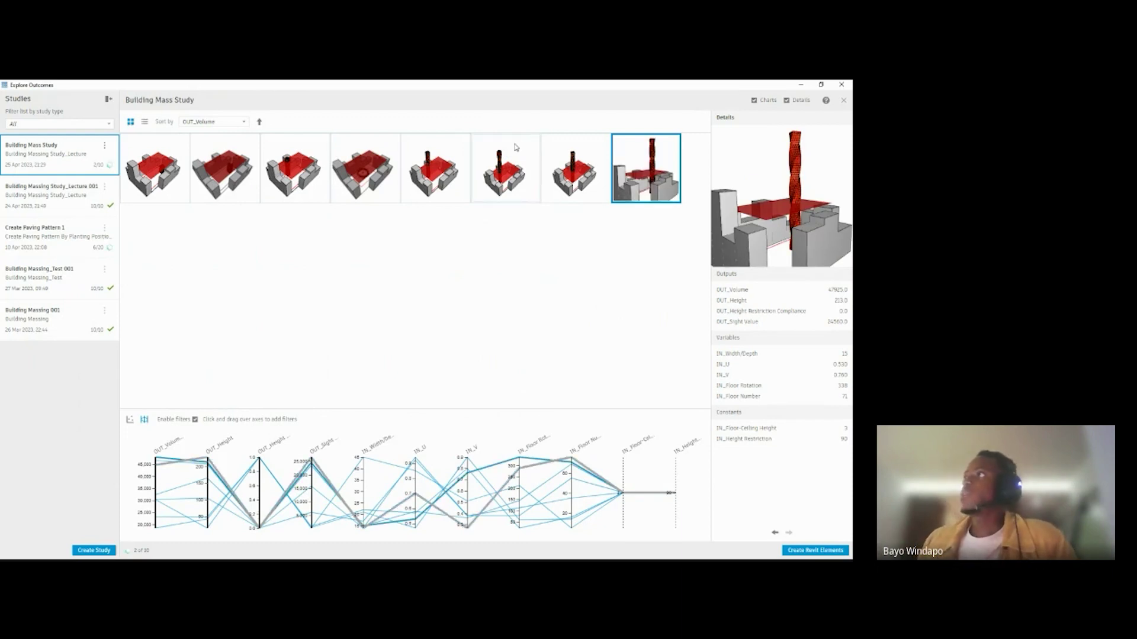
# Step: Arrange the Explore Outcomes window and the Revit 3D view side by side, with the surrounding building masses in view
pyautogui.moveTo(459, 89); pyautogui.dragTo(1, 237)
pyautogui.click(535, 155)
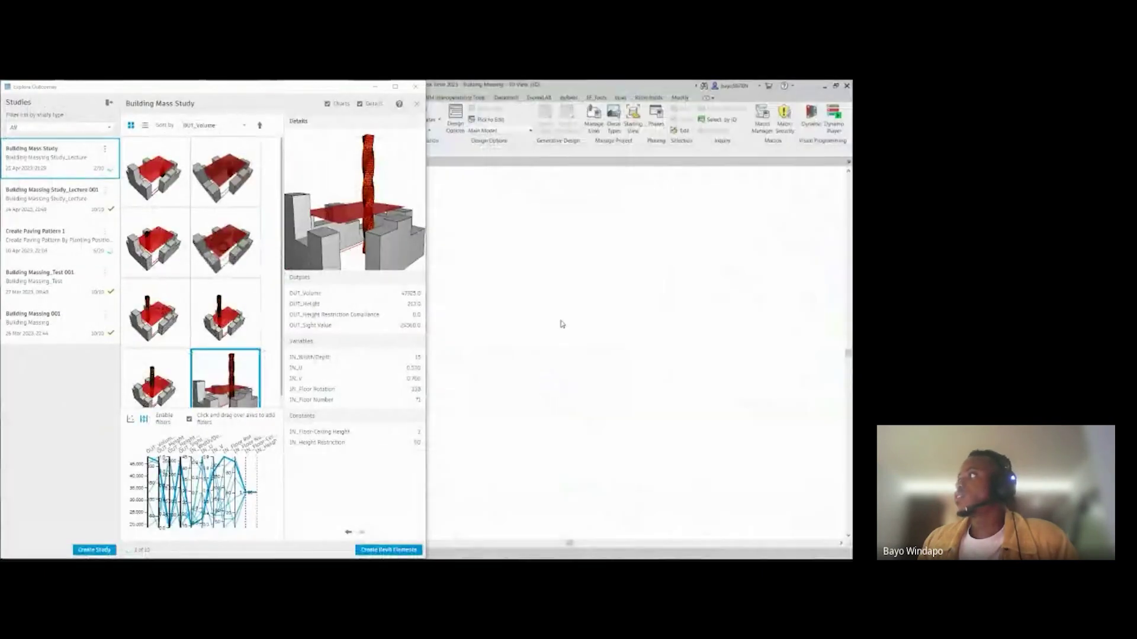
pyautogui.moveTo(345, 205)
pyautogui.mouseDown()
pyautogui.moveTo(355, 214)
pyautogui.moveTo(347, 194)
pyautogui.mouseUp()
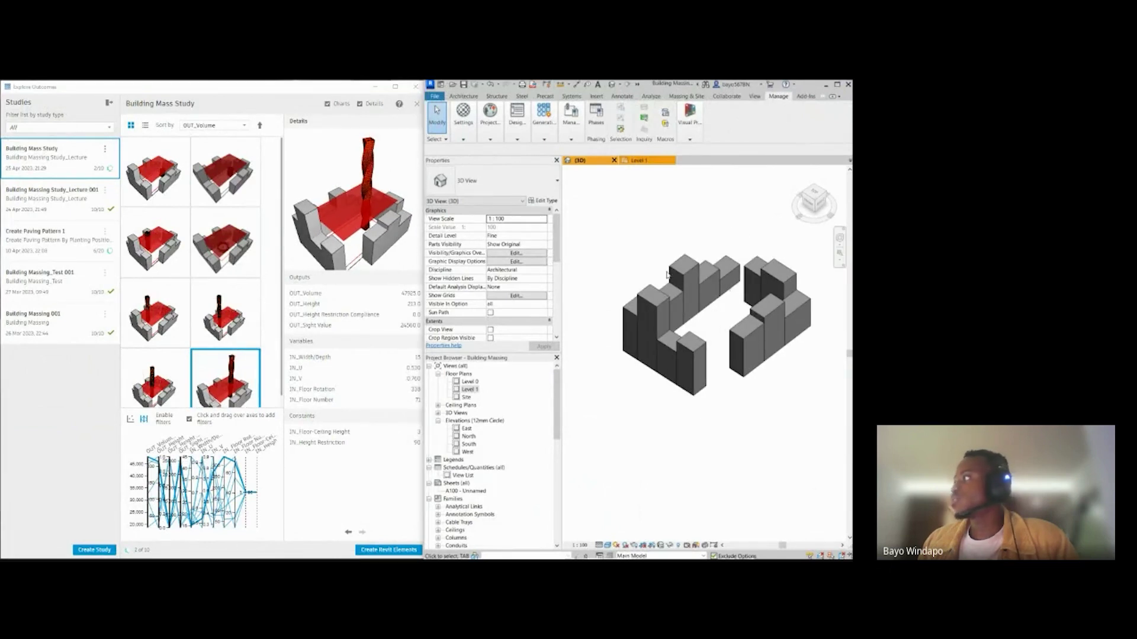
pyautogui.scroll(2, 734, 321)
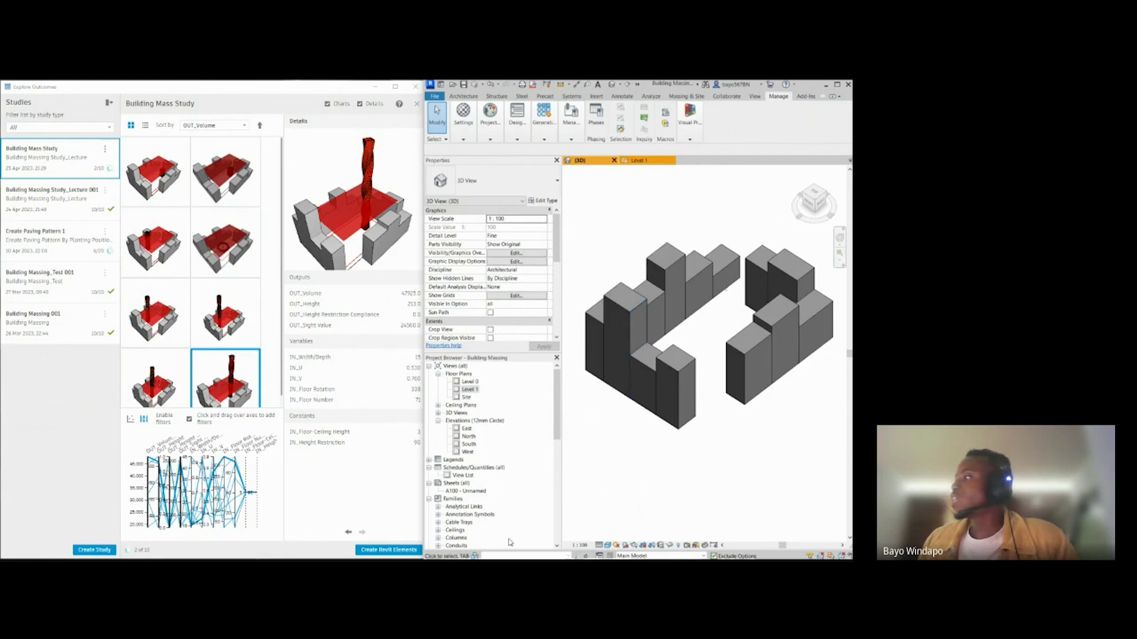
# Step: Make Option 1 (primary) of the Massing Options set the active design option
pyautogui.click(676, 558)
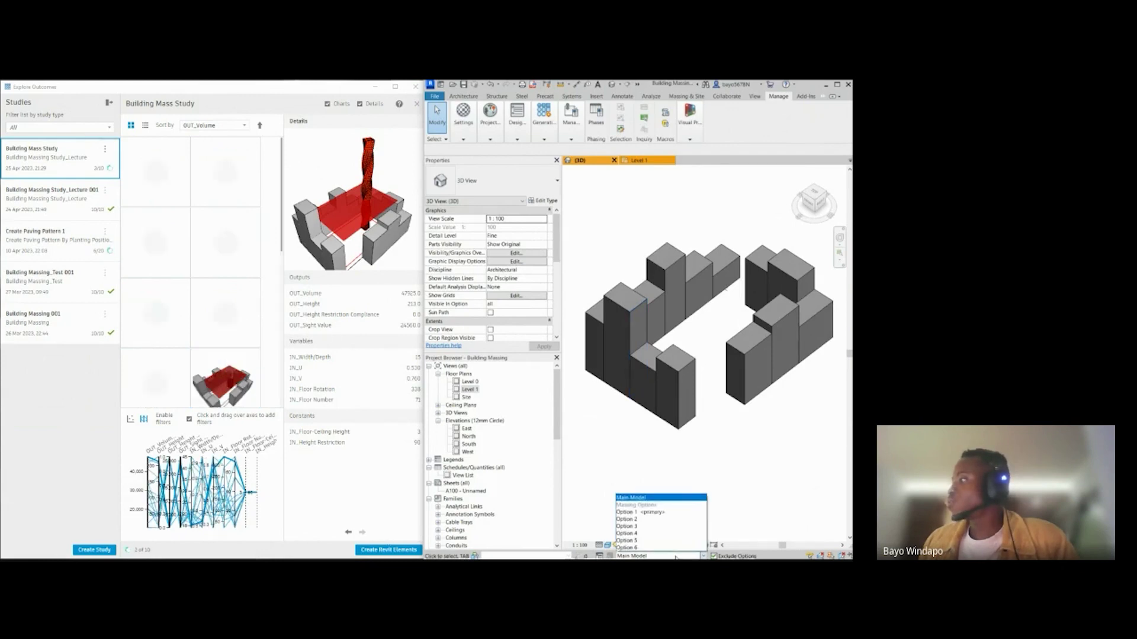
pyautogui.click(646, 516)
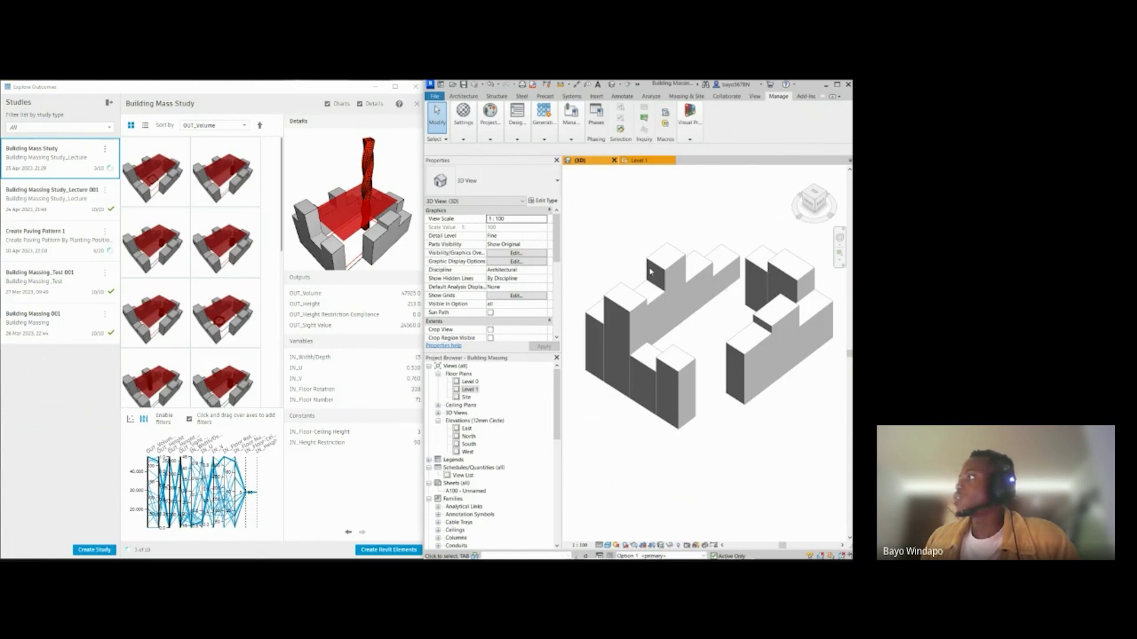
pyautogui.click(650, 556)
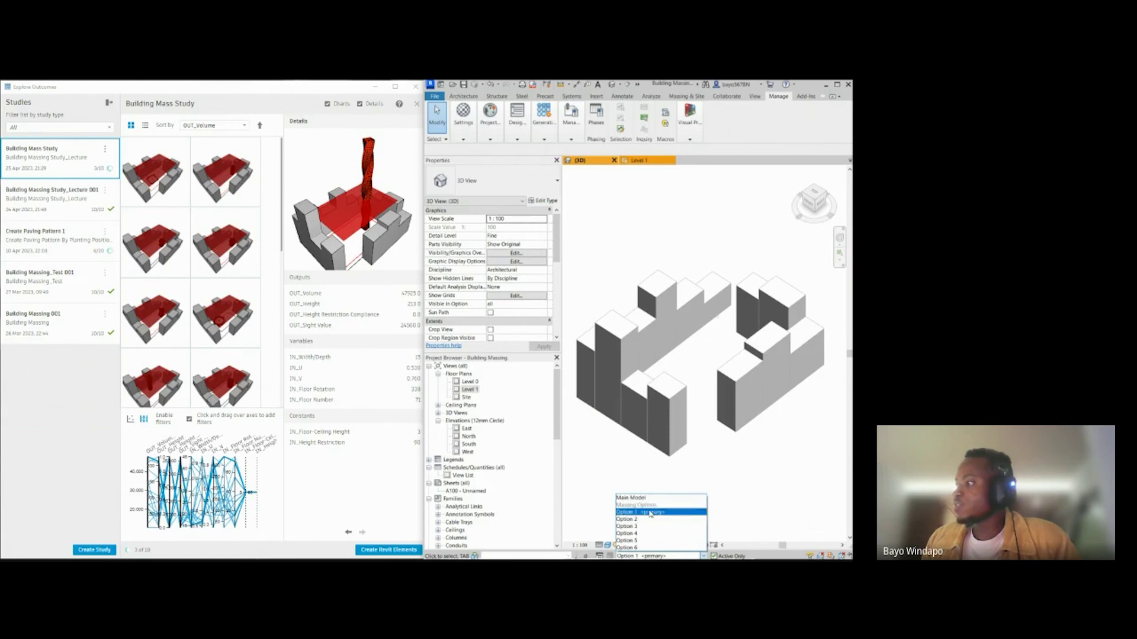
pyautogui.click(656, 356)
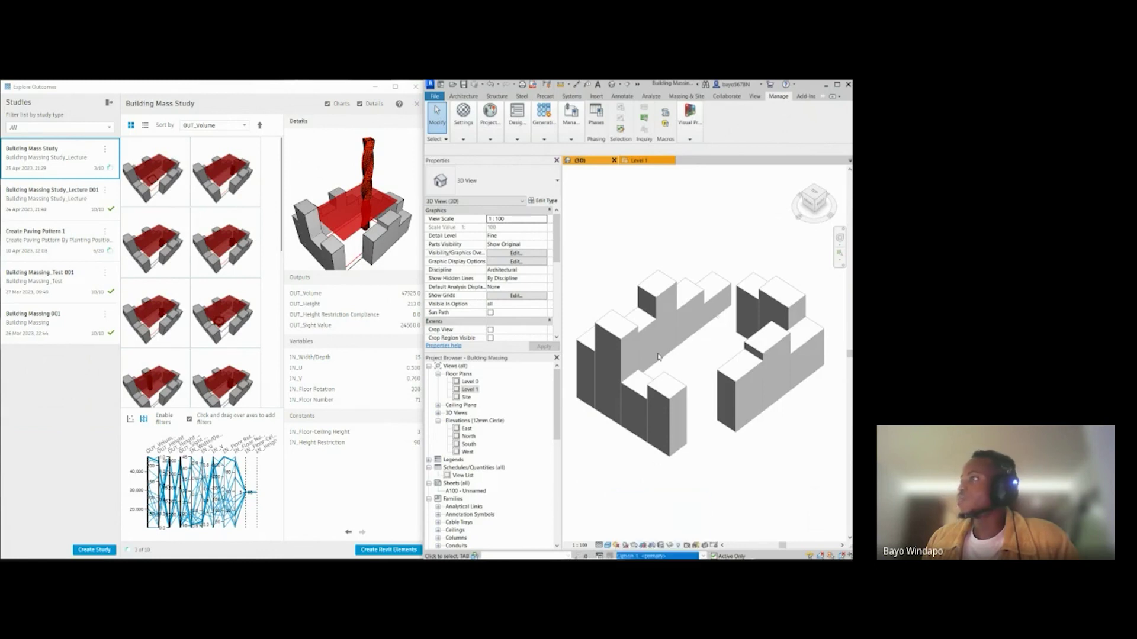
pyautogui.moveTo(656, 356); pyautogui.dragTo(659, 356, button='middle')
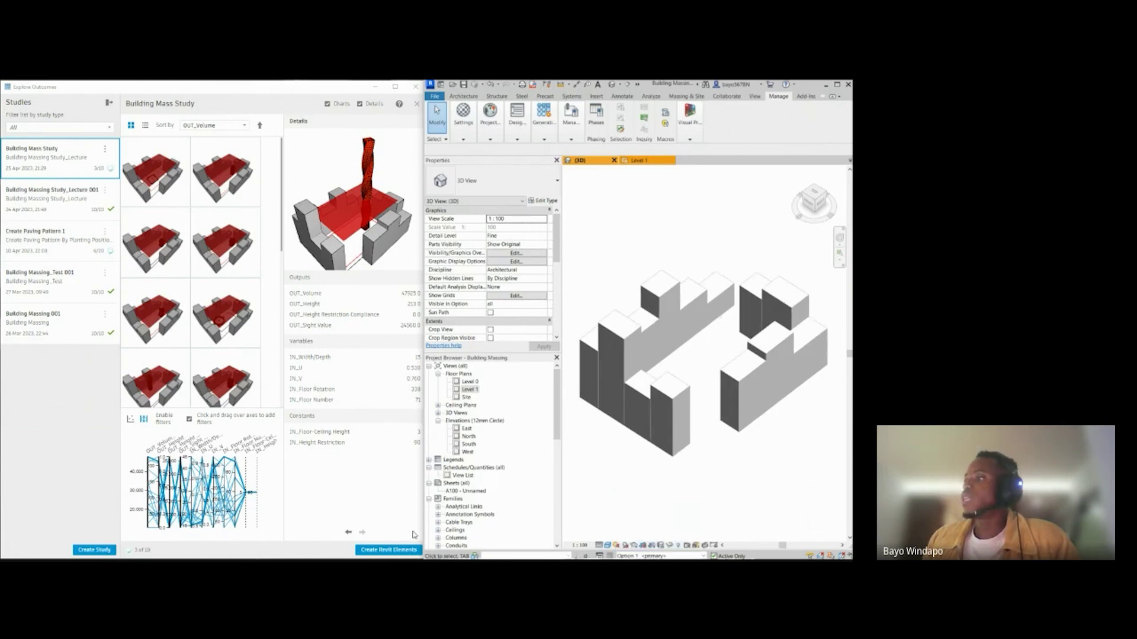
# Step: Create Revit elements from the selected largest-volume tower outcome and inspect the twisted tower in the 3D view
pyautogui.click(388, 551)
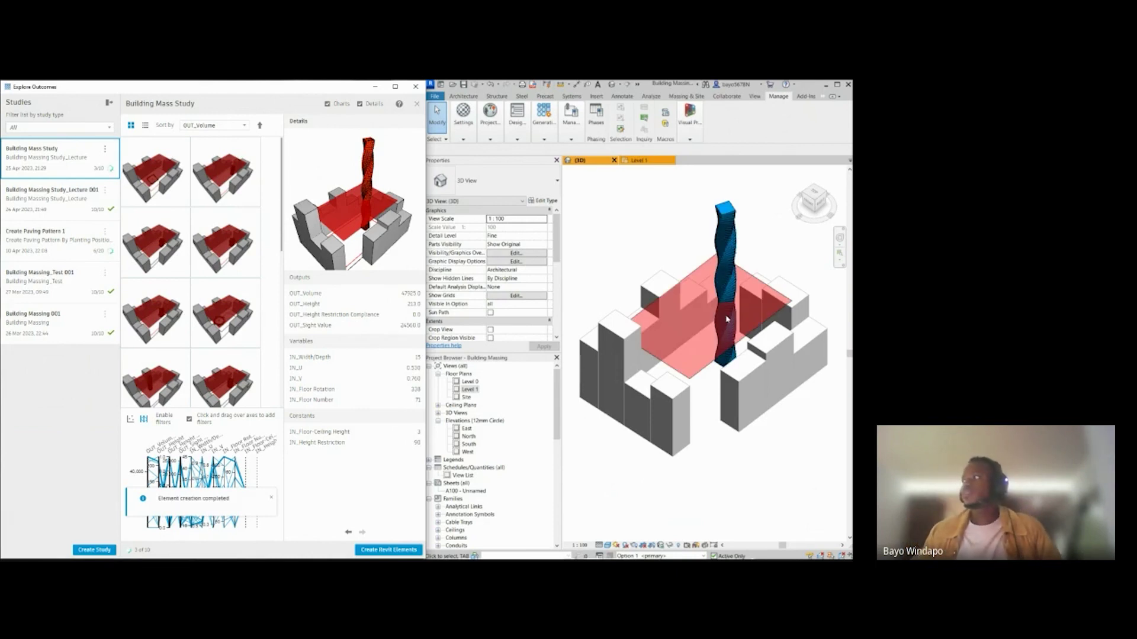
pyautogui.scroll(2, 717, 309)
pyautogui.keyDown('shift'); pyautogui.moveTo(755, 385); pyautogui.dragTo(702, 434, button='middle'); pyautogui.keyUp('shift')
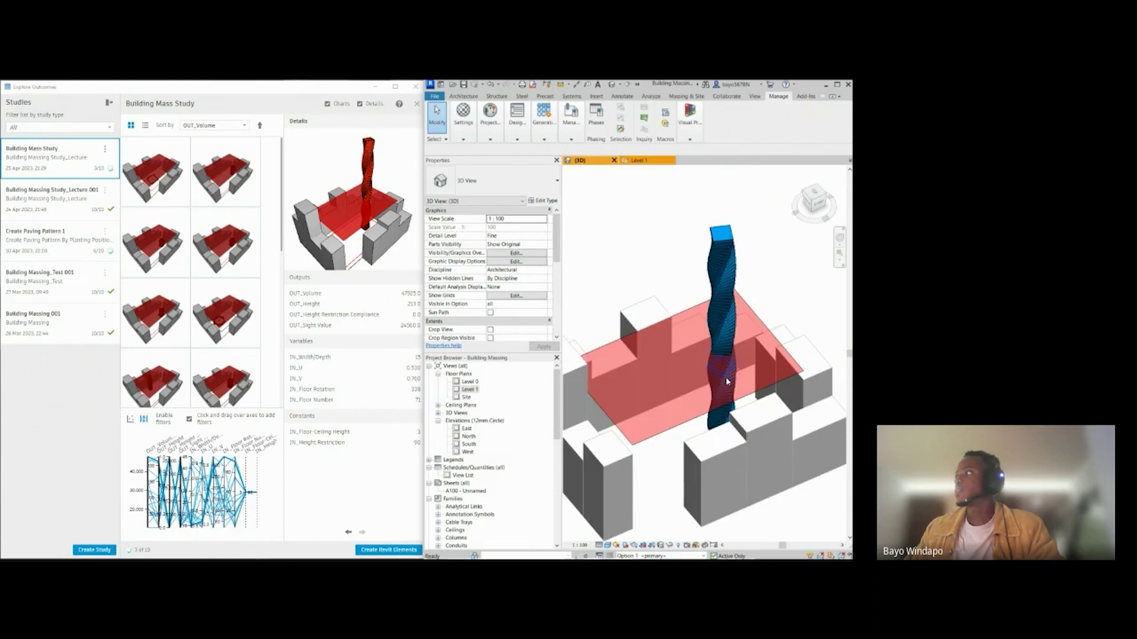
pyautogui.keyDown('shift'); pyautogui.moveTo(726, 348); pyautogui.dragTo(691, 503, button='middle'); pyautogui.keyUp('shift')
pyautogui.click(732, 395)
pyautogui.press('Escape')
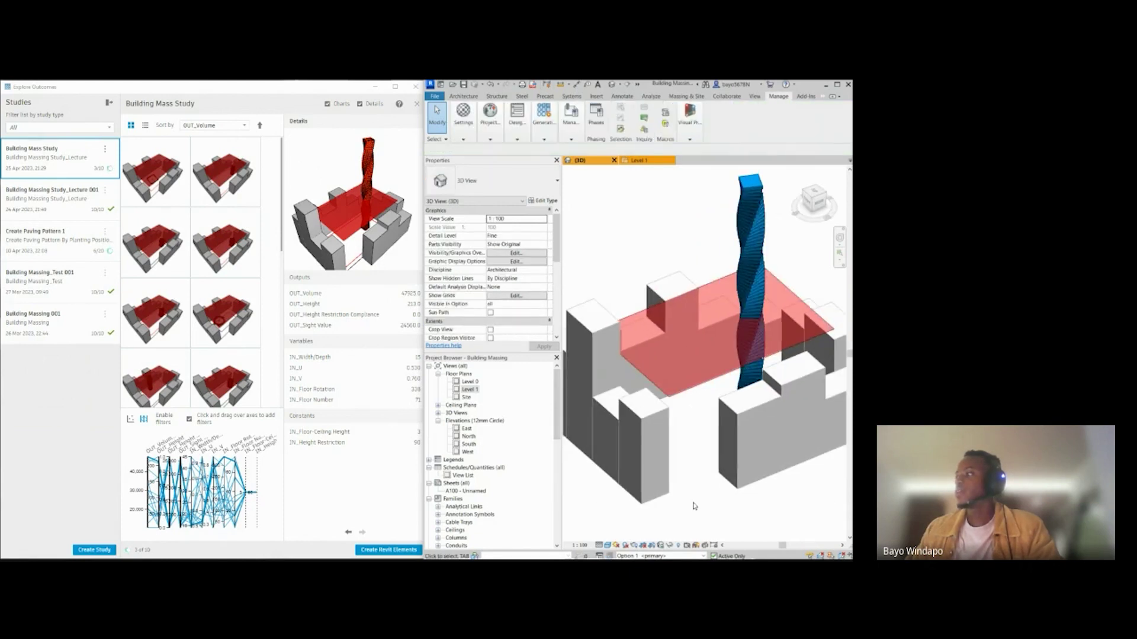
# Step: Switch the active design option back to Main Model and view the tower together with the surrounding masses
pyautogui.click(677, 556)
pyautogui.click(659, 499)
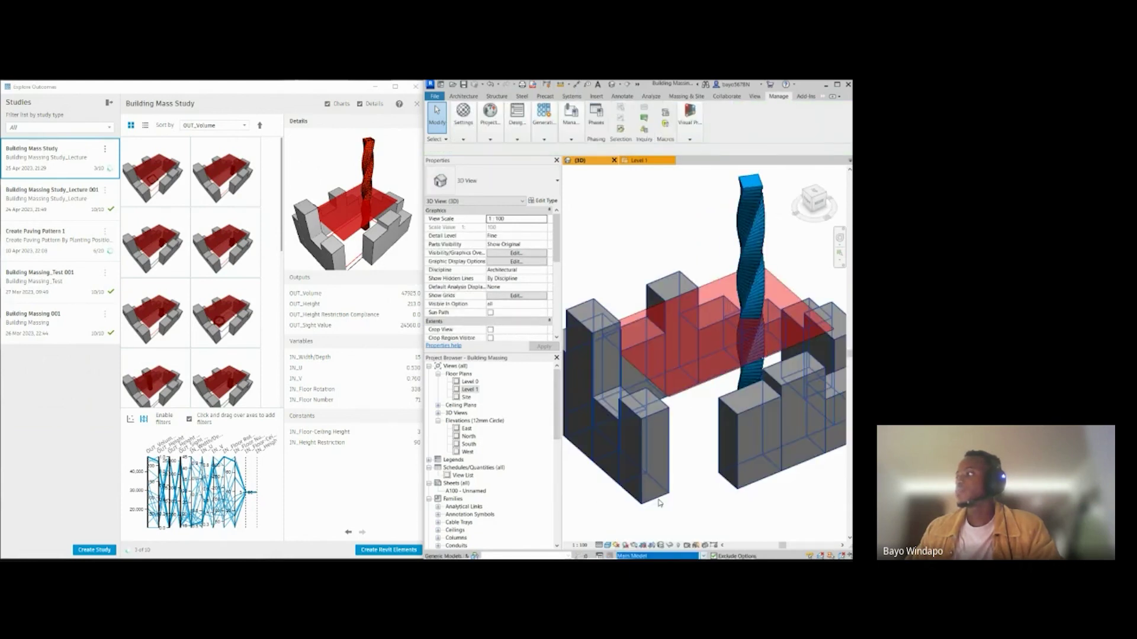
pyautogui.scroll(-2, 697, 379)
pyautogui.keyDown('shift'); pyautogui.moveTo(696, 469); pyautogui.dragTo(703, 477, button='middle'); pyautogui.keyUp('shift')
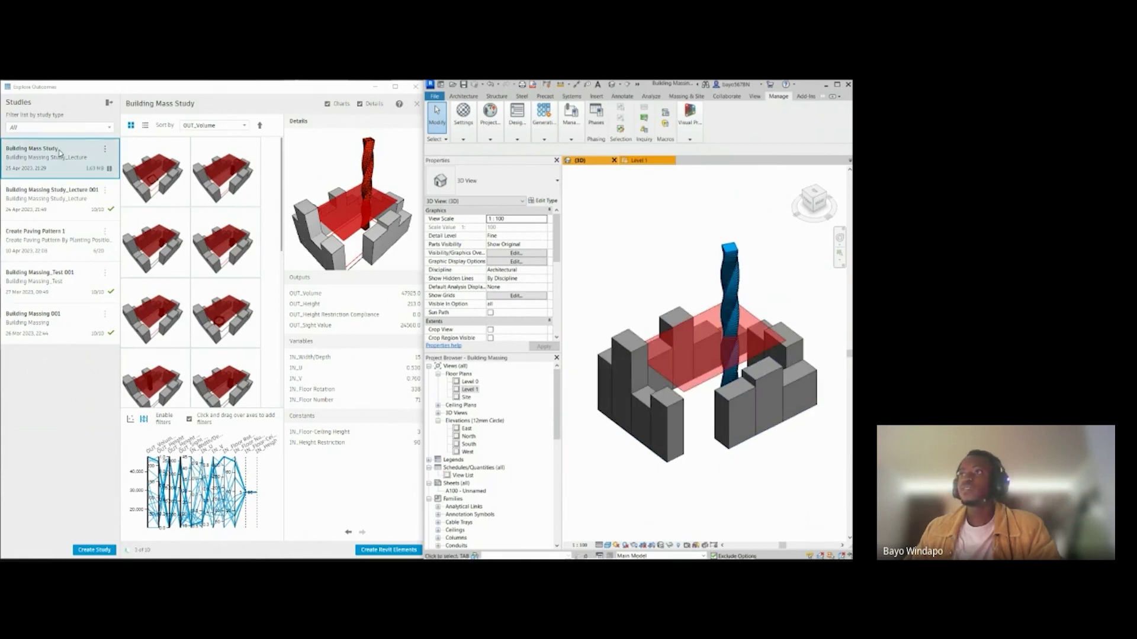
# Step: Browse the updated Building Mass Study outcomes through to the largest-volume tower at the end of the list
pyautogui.scroll(-1, 164, 312)
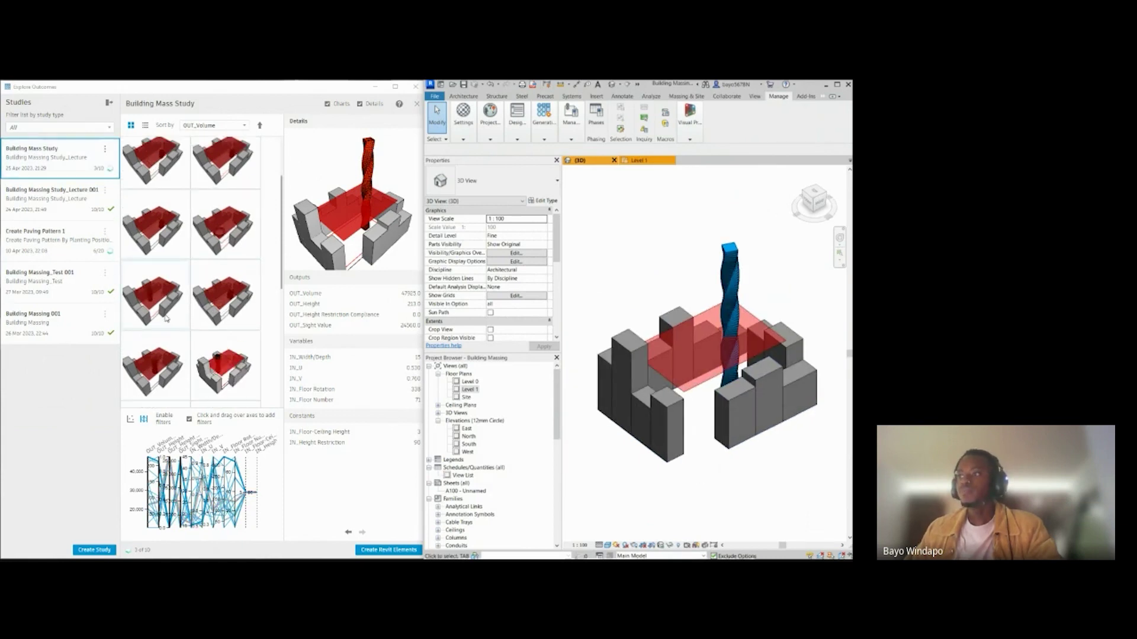
pyautogui.scroll(-1, 195, 326)
pyautogui.scroll(-1, 196, 331)
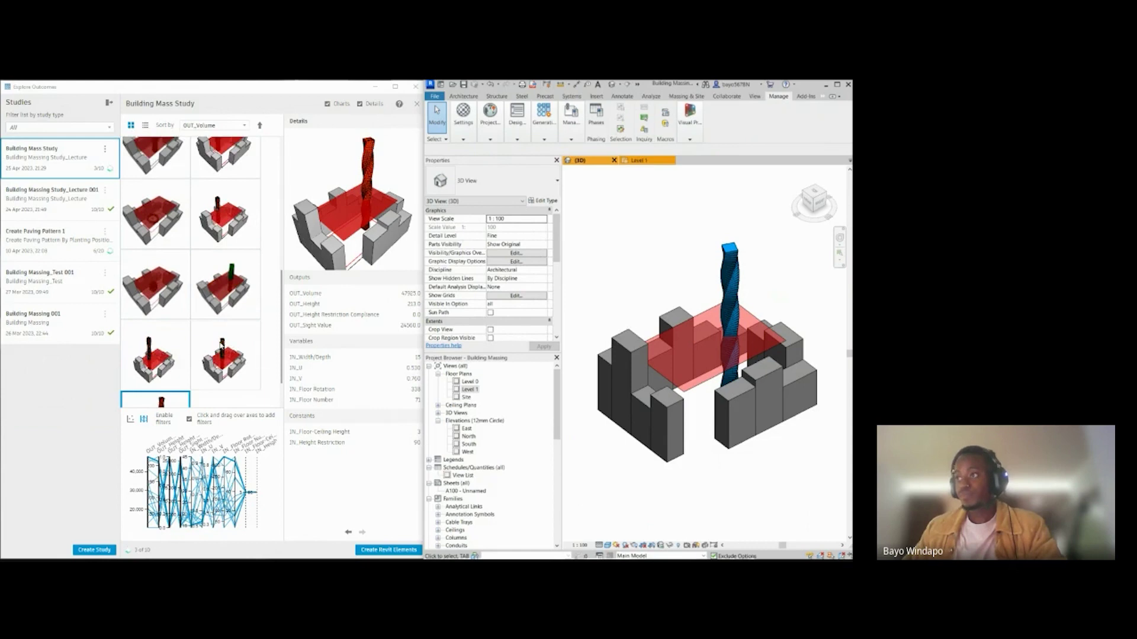
pyautogui.scroll(-1, 166, 356)
pyautogui.click(124, 382)
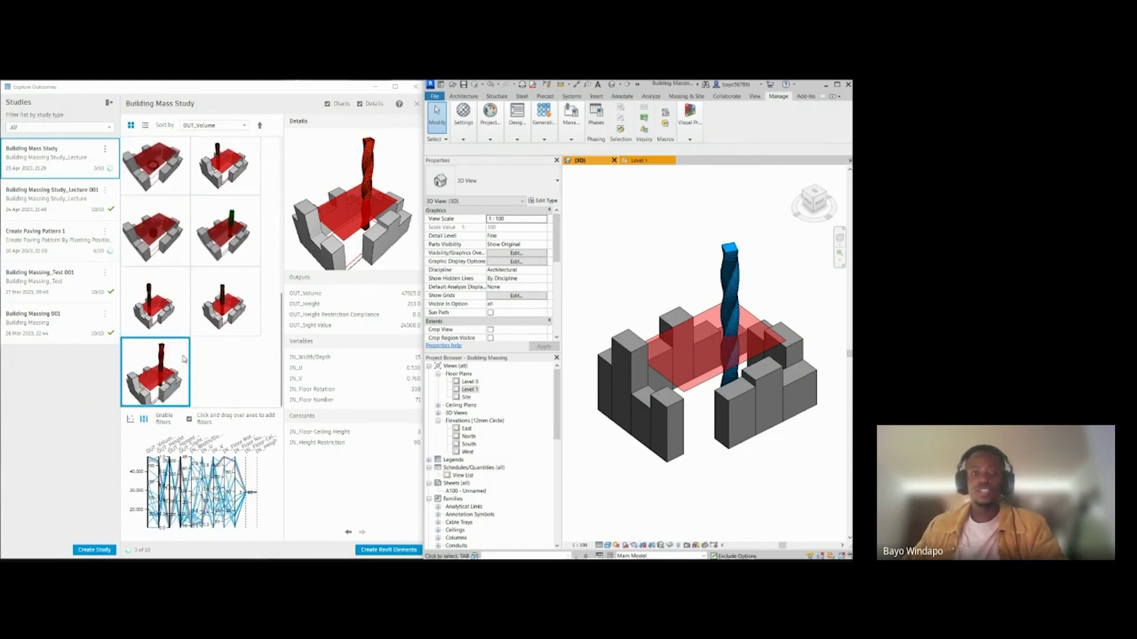